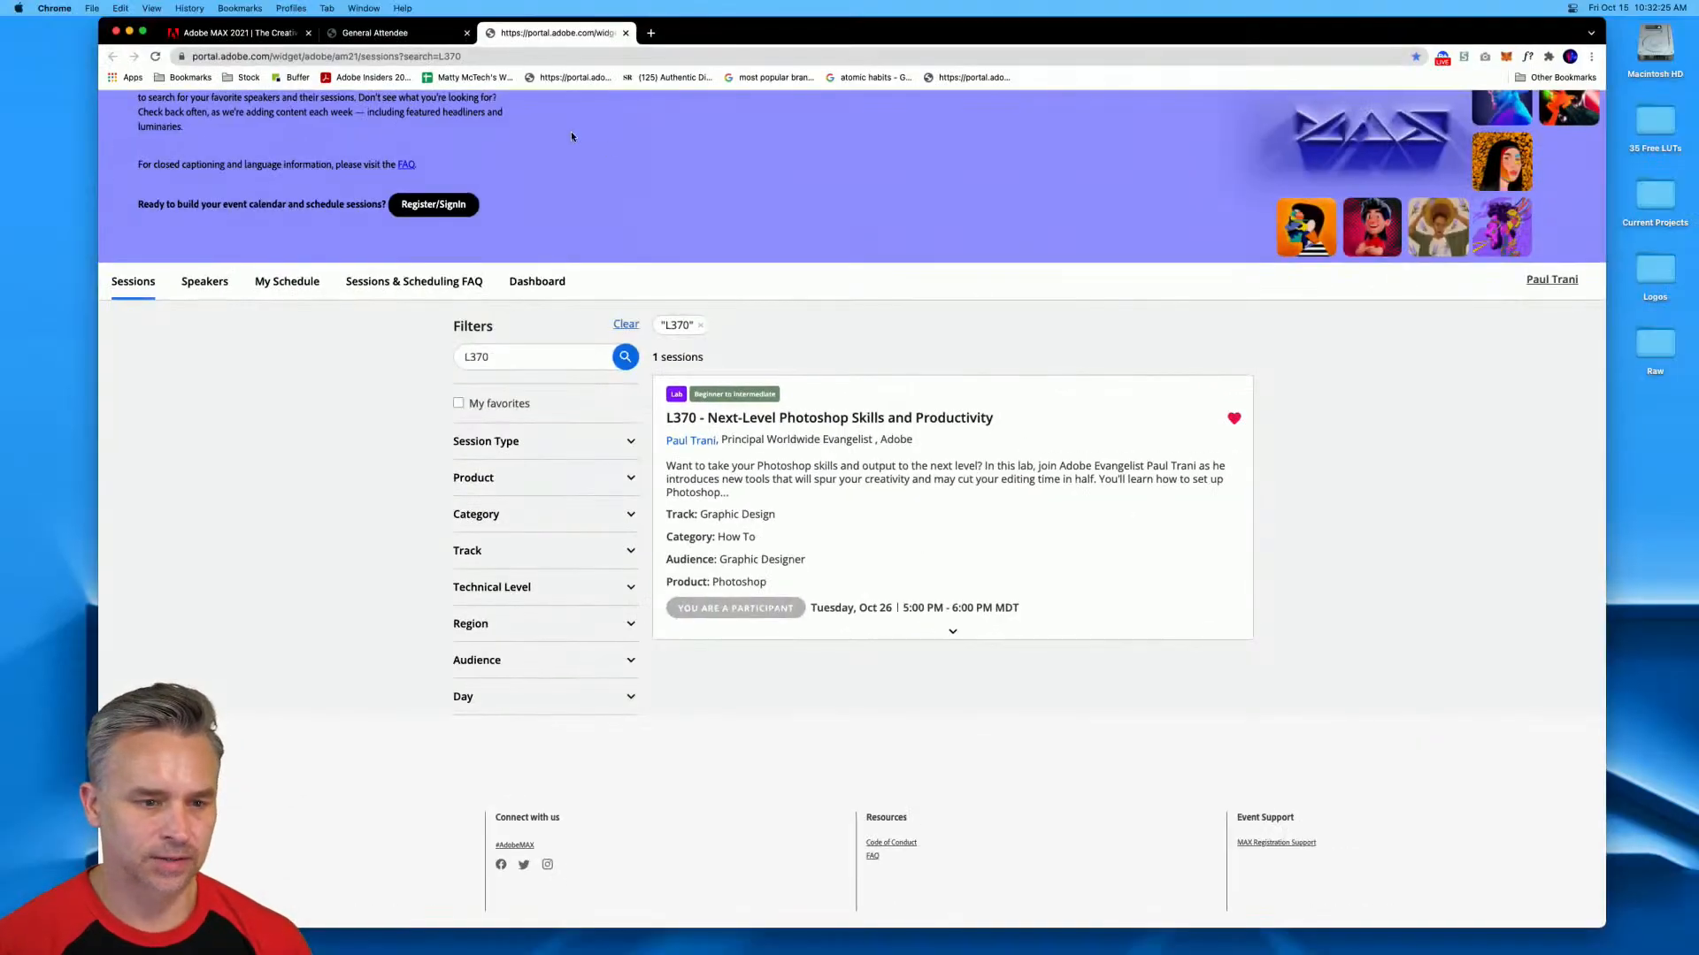
Minimize the browser window and open the Raw folder on the desktop.
left_click(506, 56)
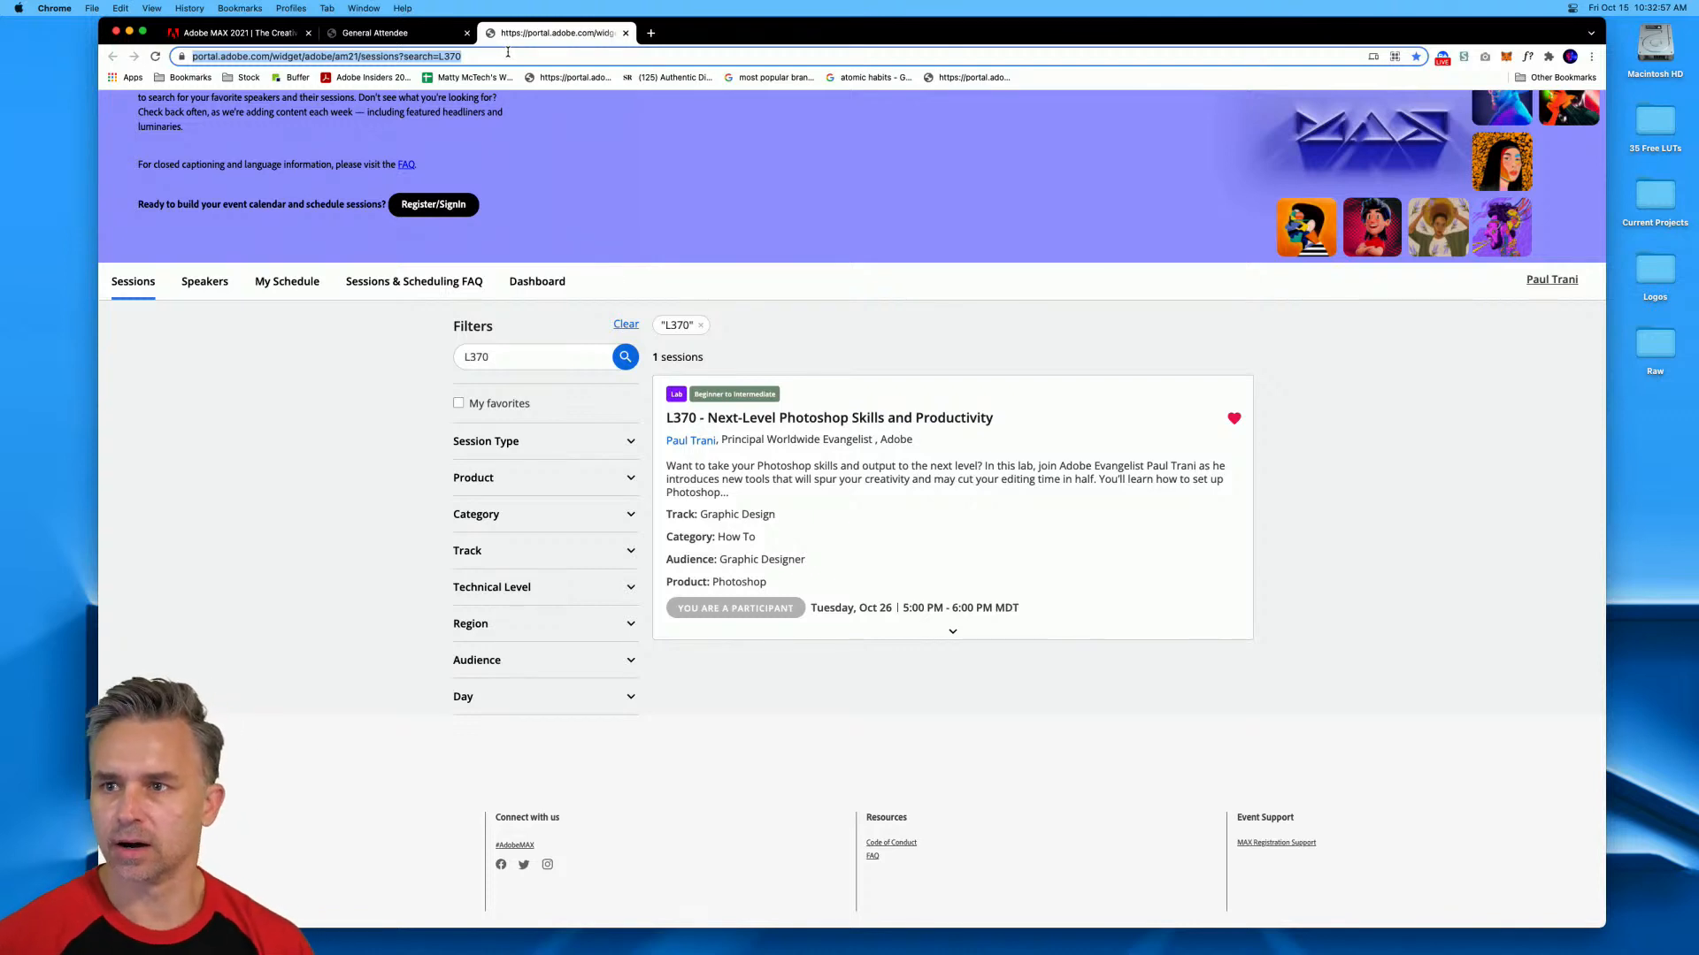
left_click(129, 31)
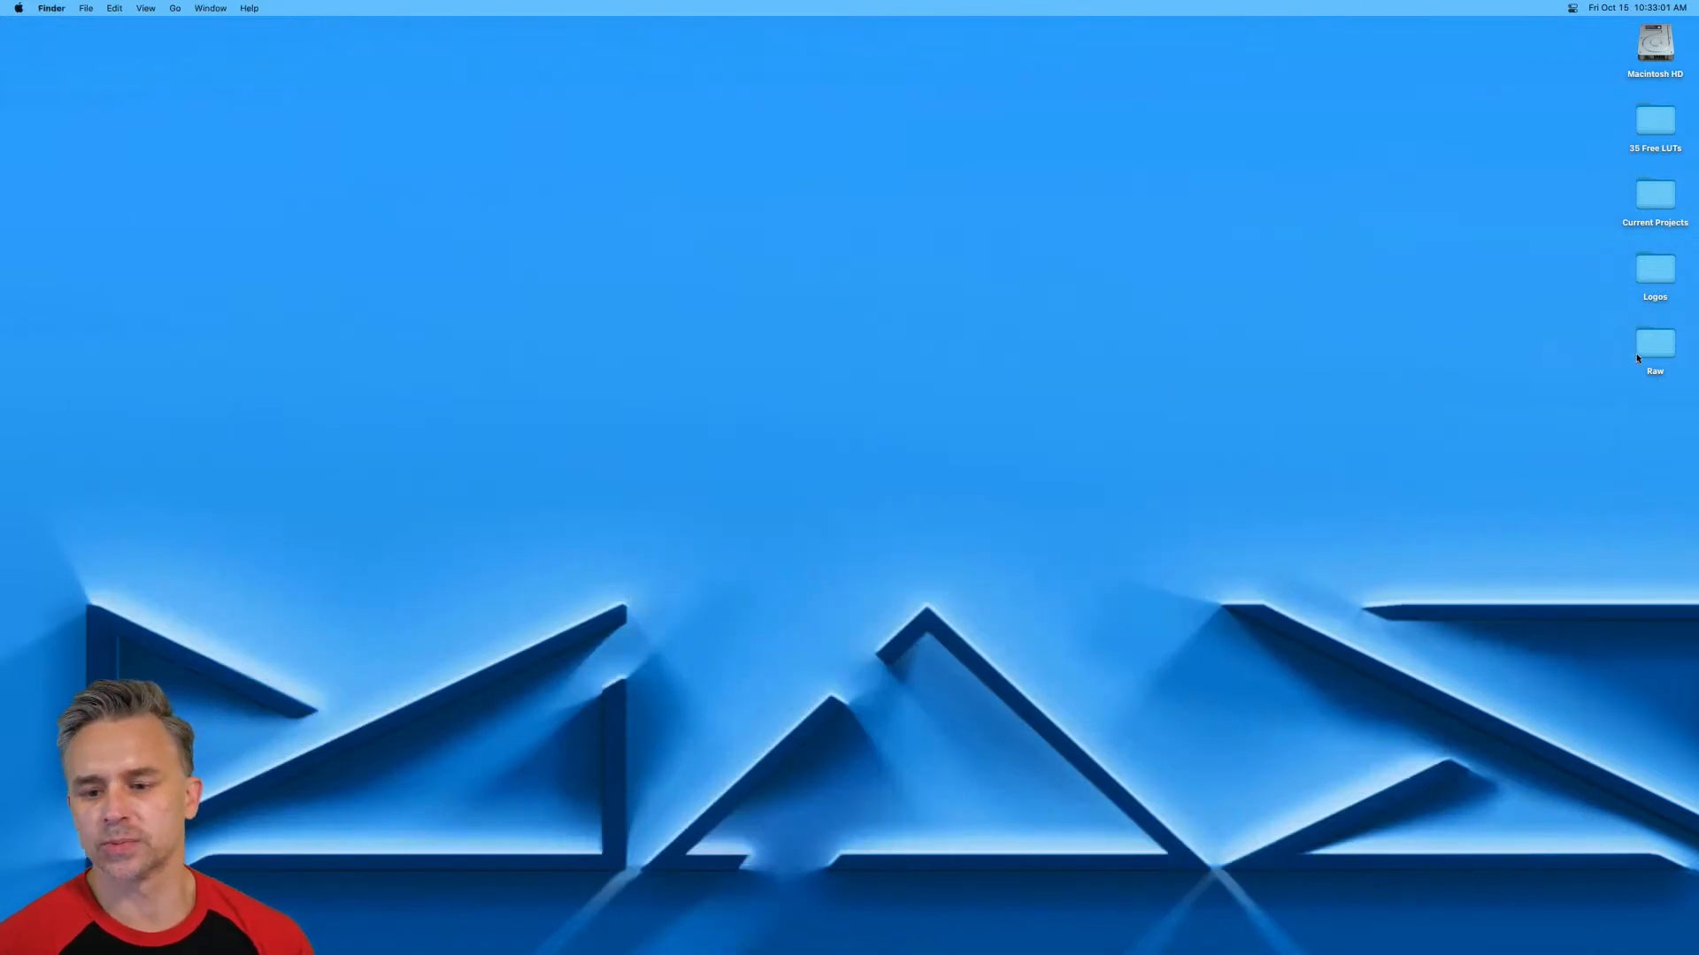
double_click(1653, 347)
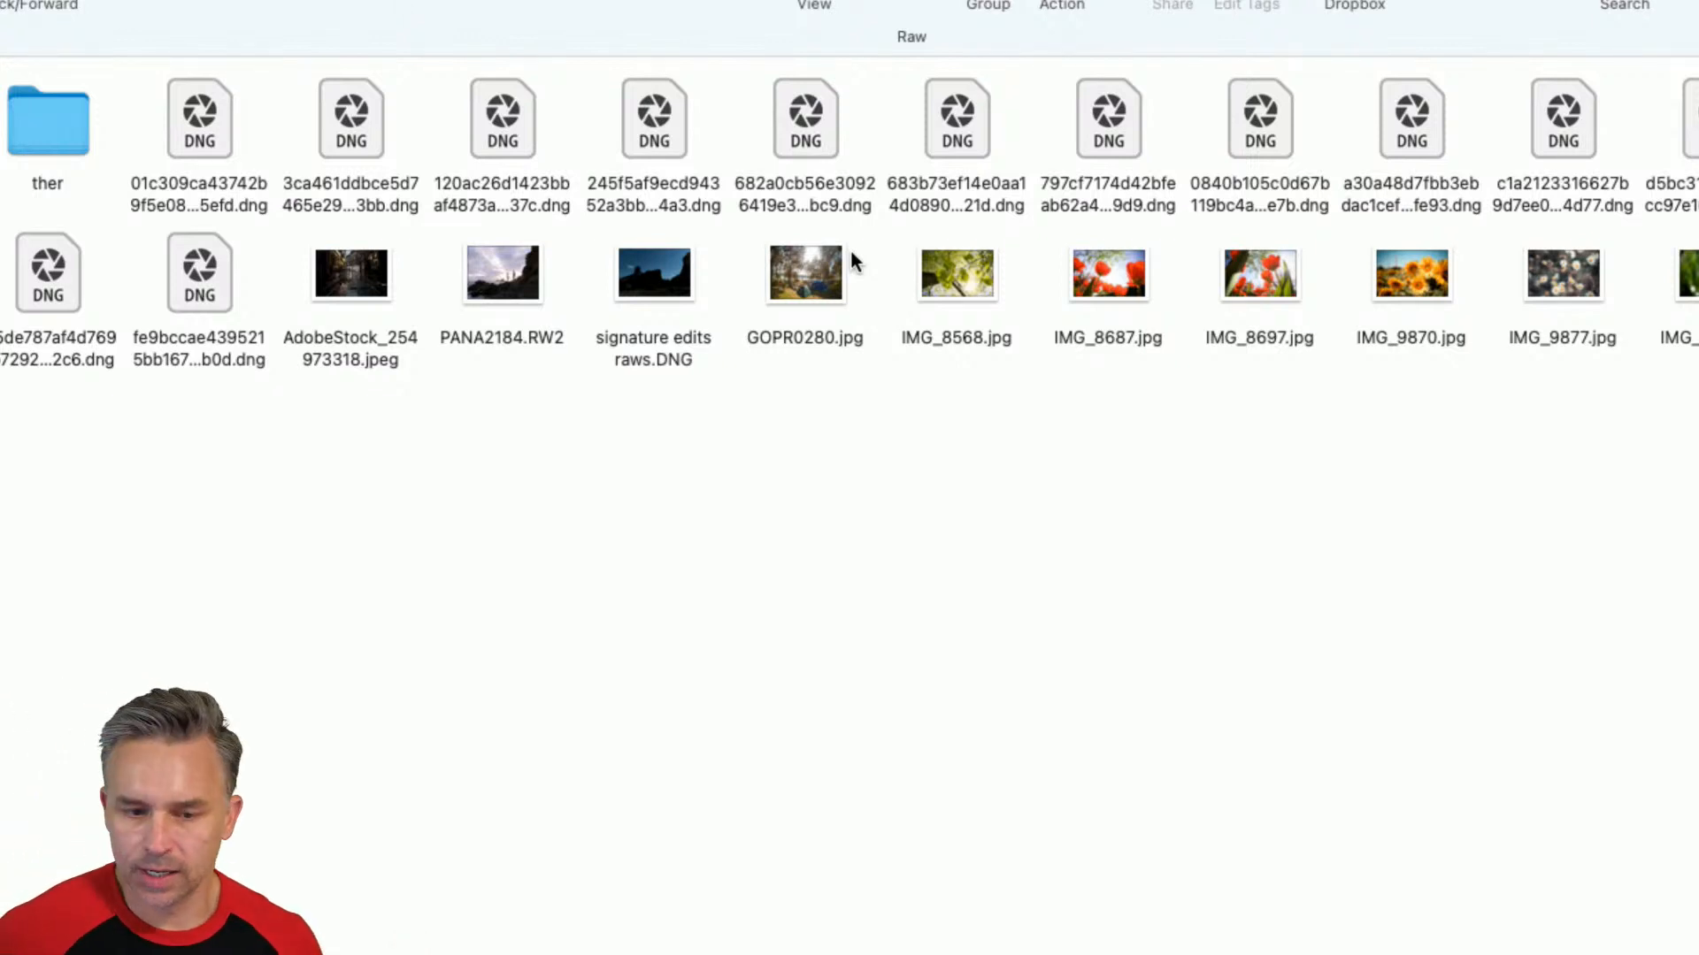
Compare the file types of the JPG, DNG and RW2 images in the Raw folder.
left_click(782, 284)
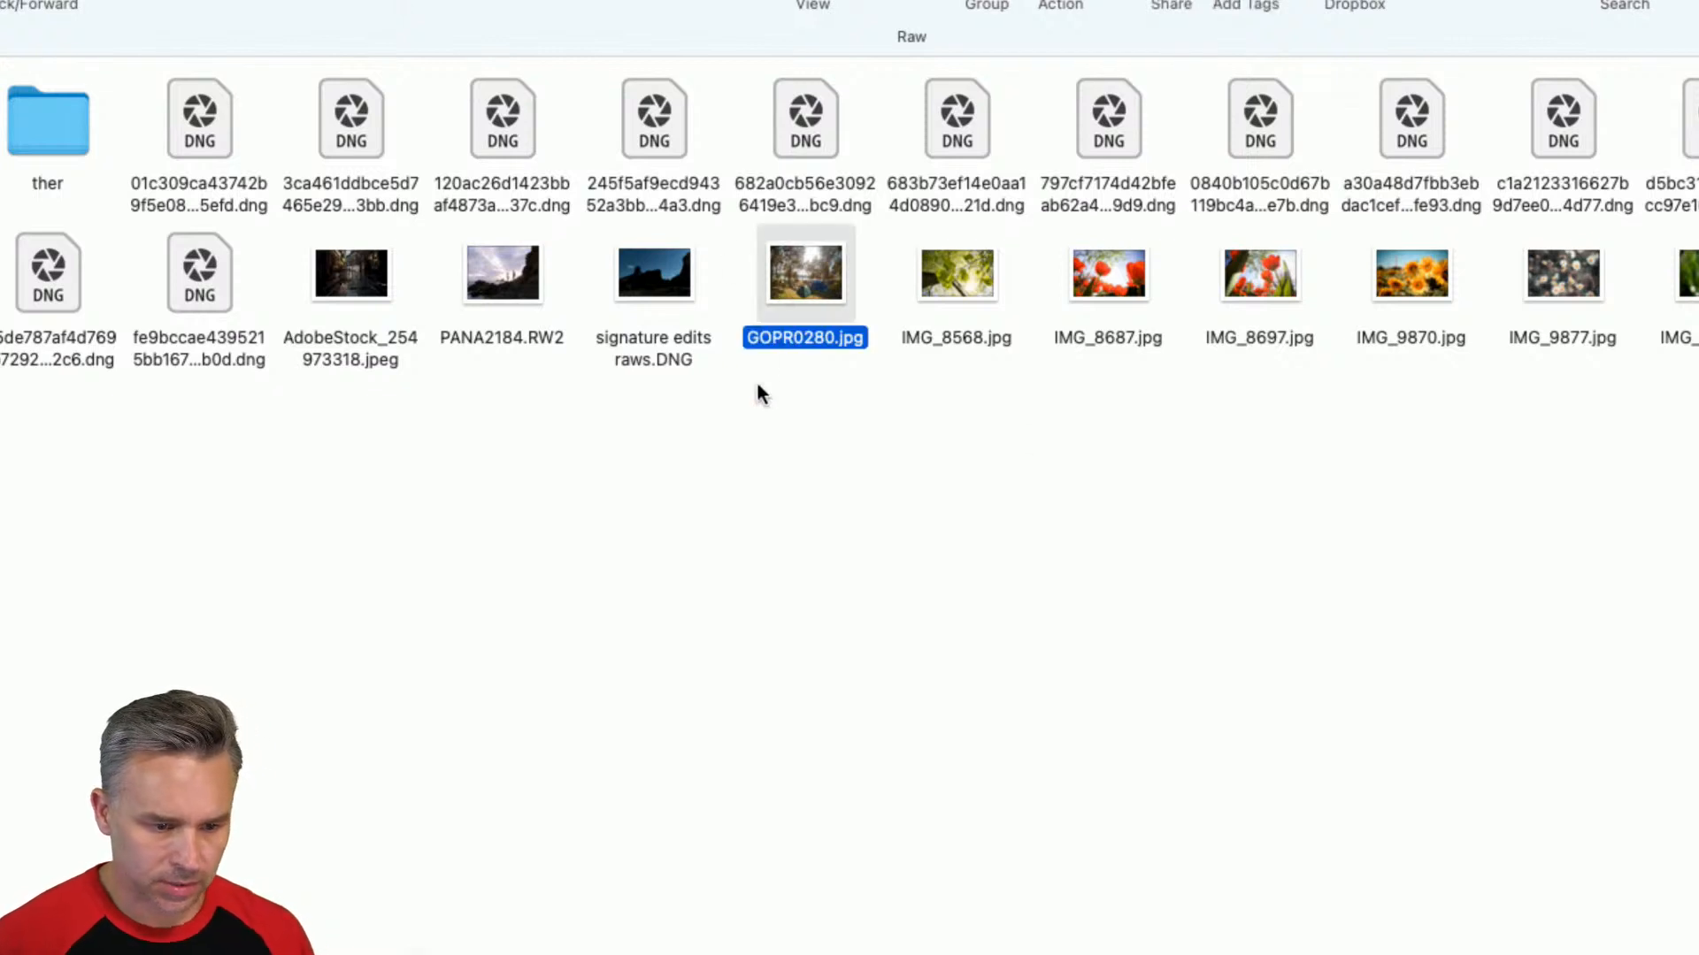
left_click(667, 353)
left_click(476, 341)
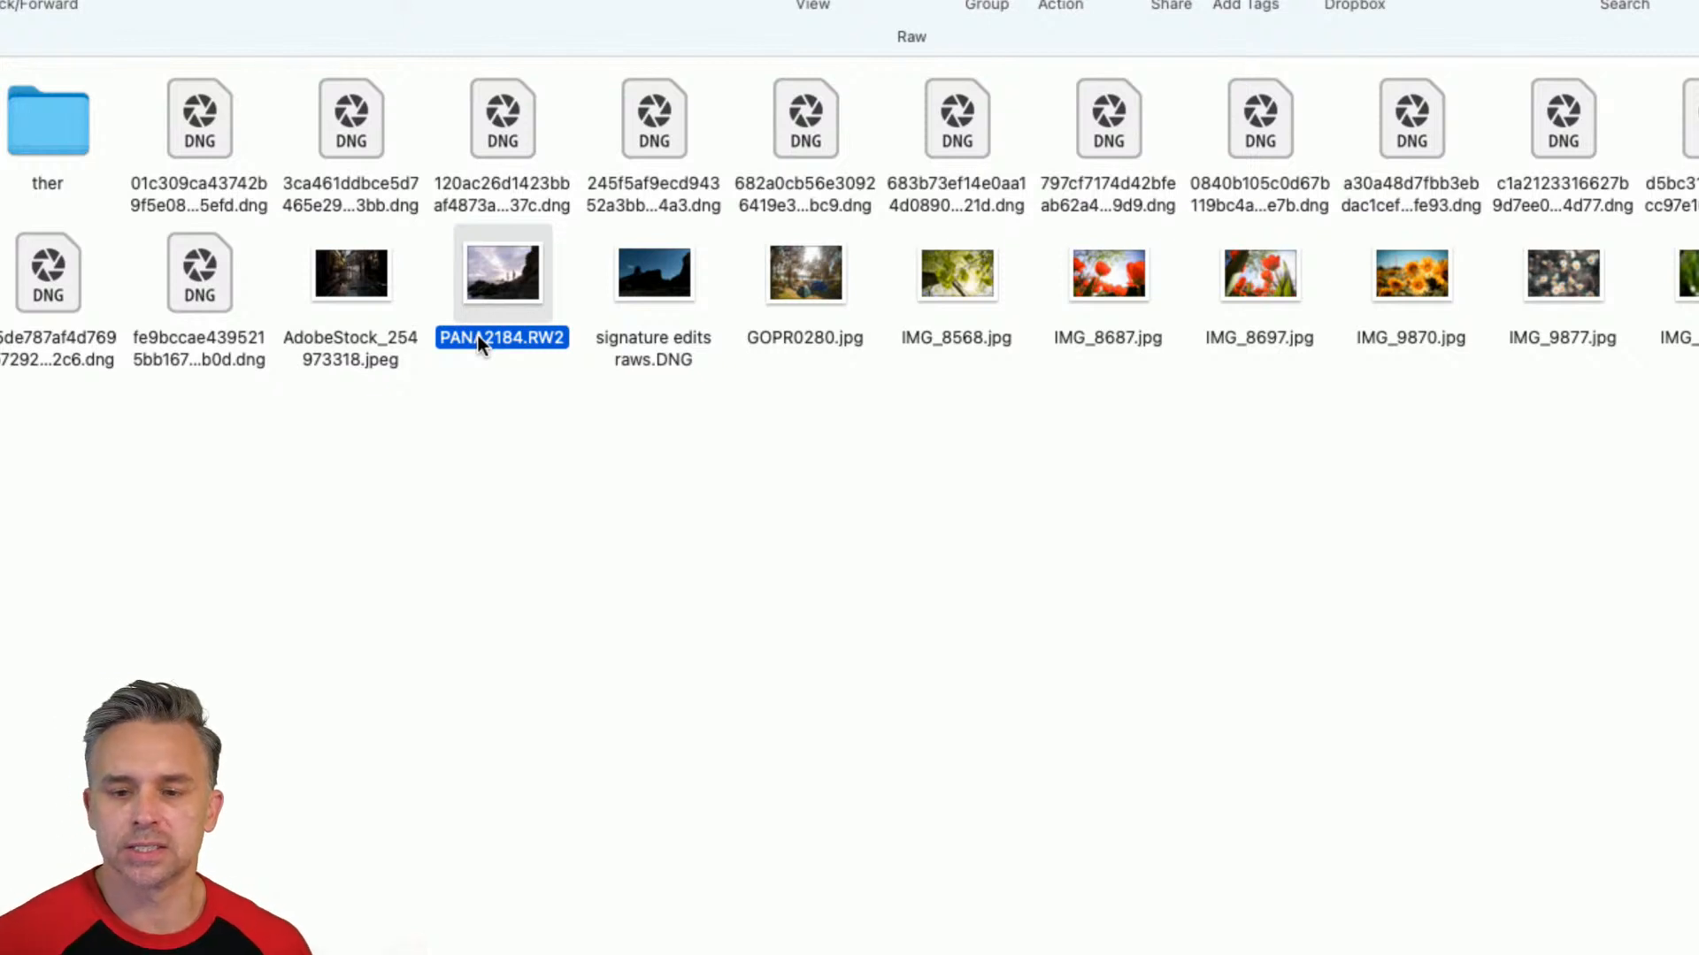
left_click(669, 283)
left_click(479, 290)
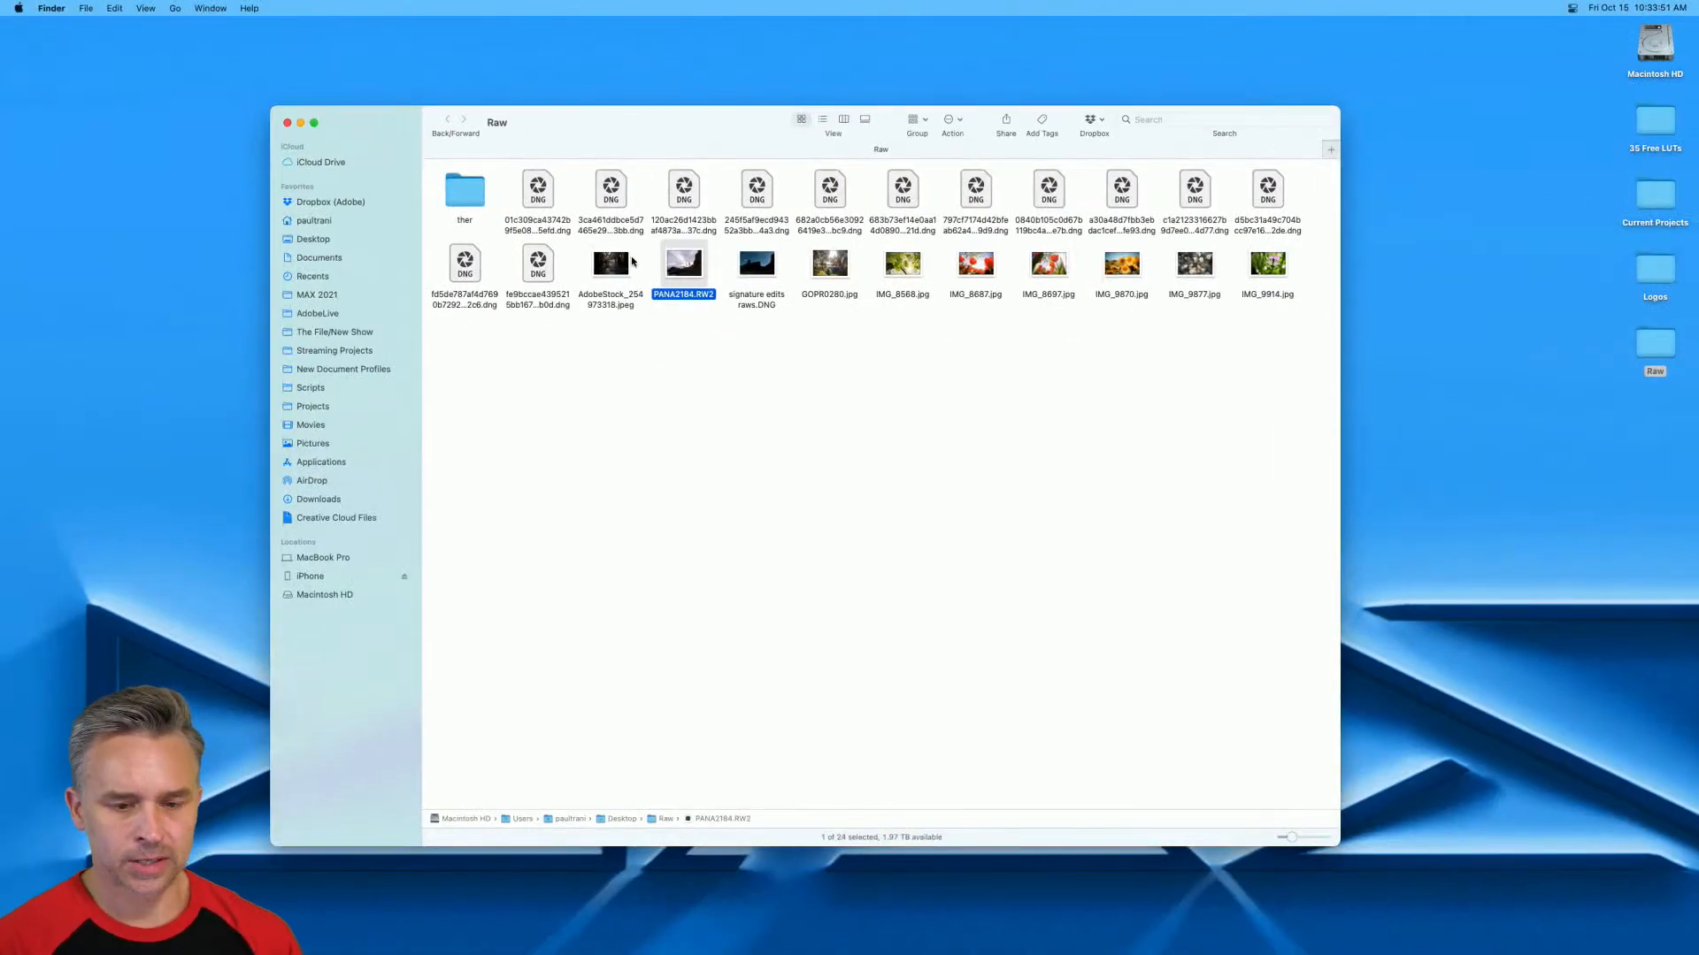
left_click(845, 320)
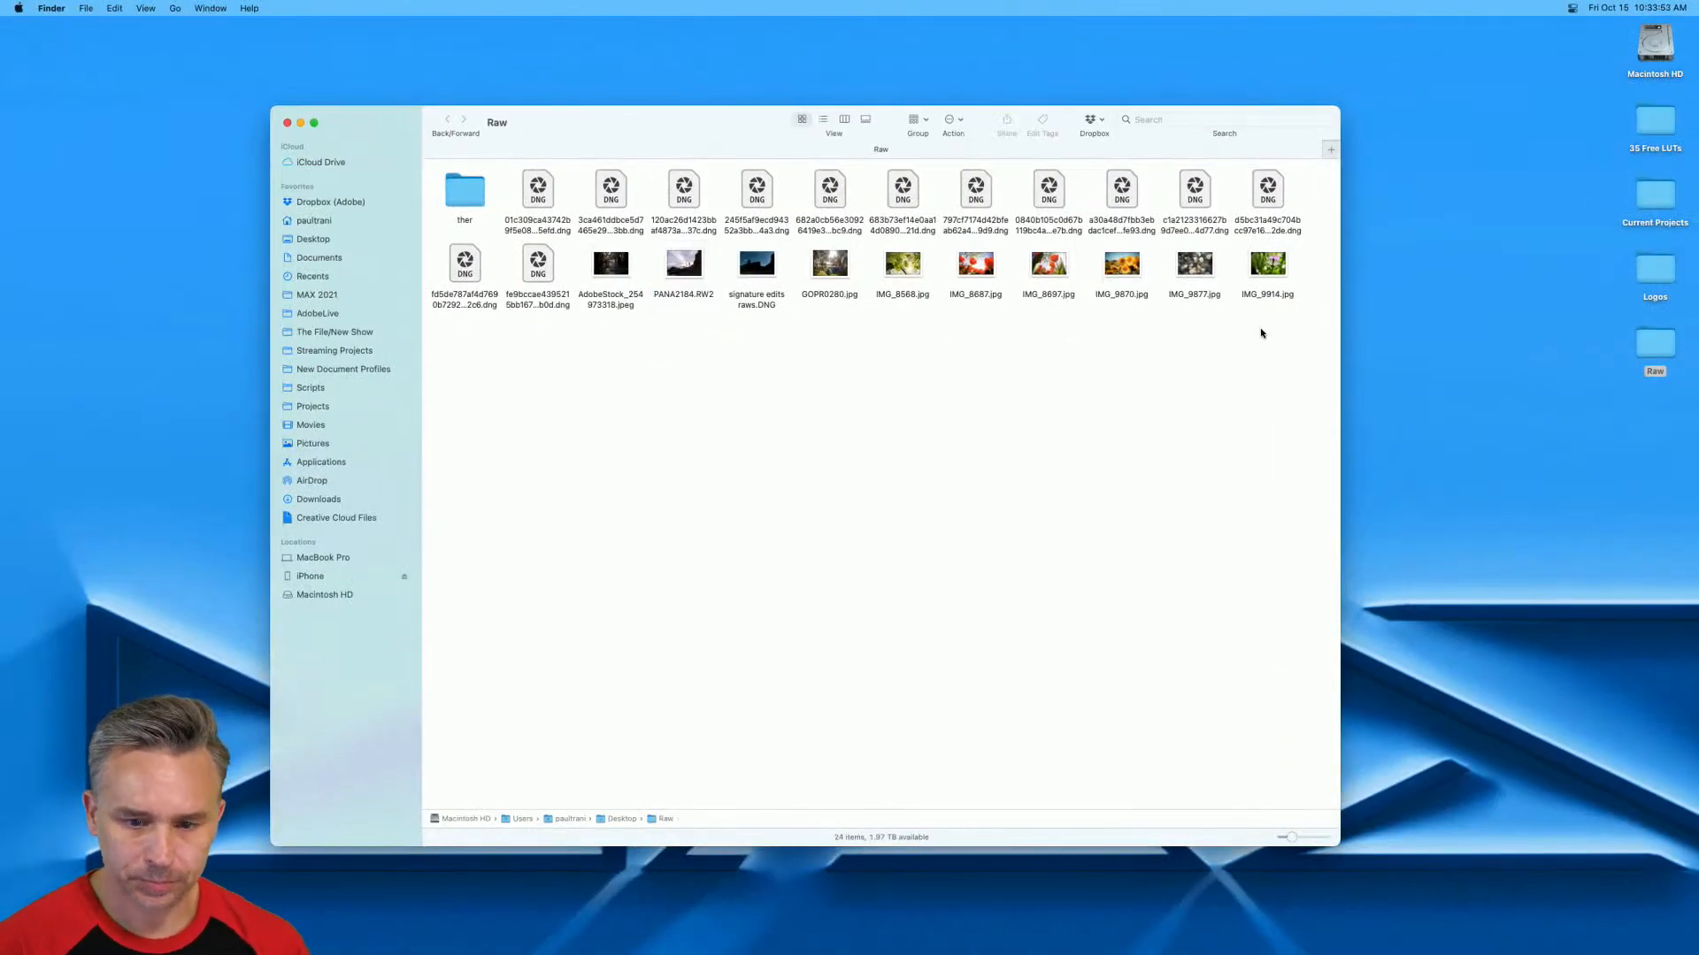
Select all image files in the Raw folder, leaving out the subfolder, and open them in Photoshop.
left_click_drag(1261, 329, 506, 186)
left_click(462, 268, "shift")
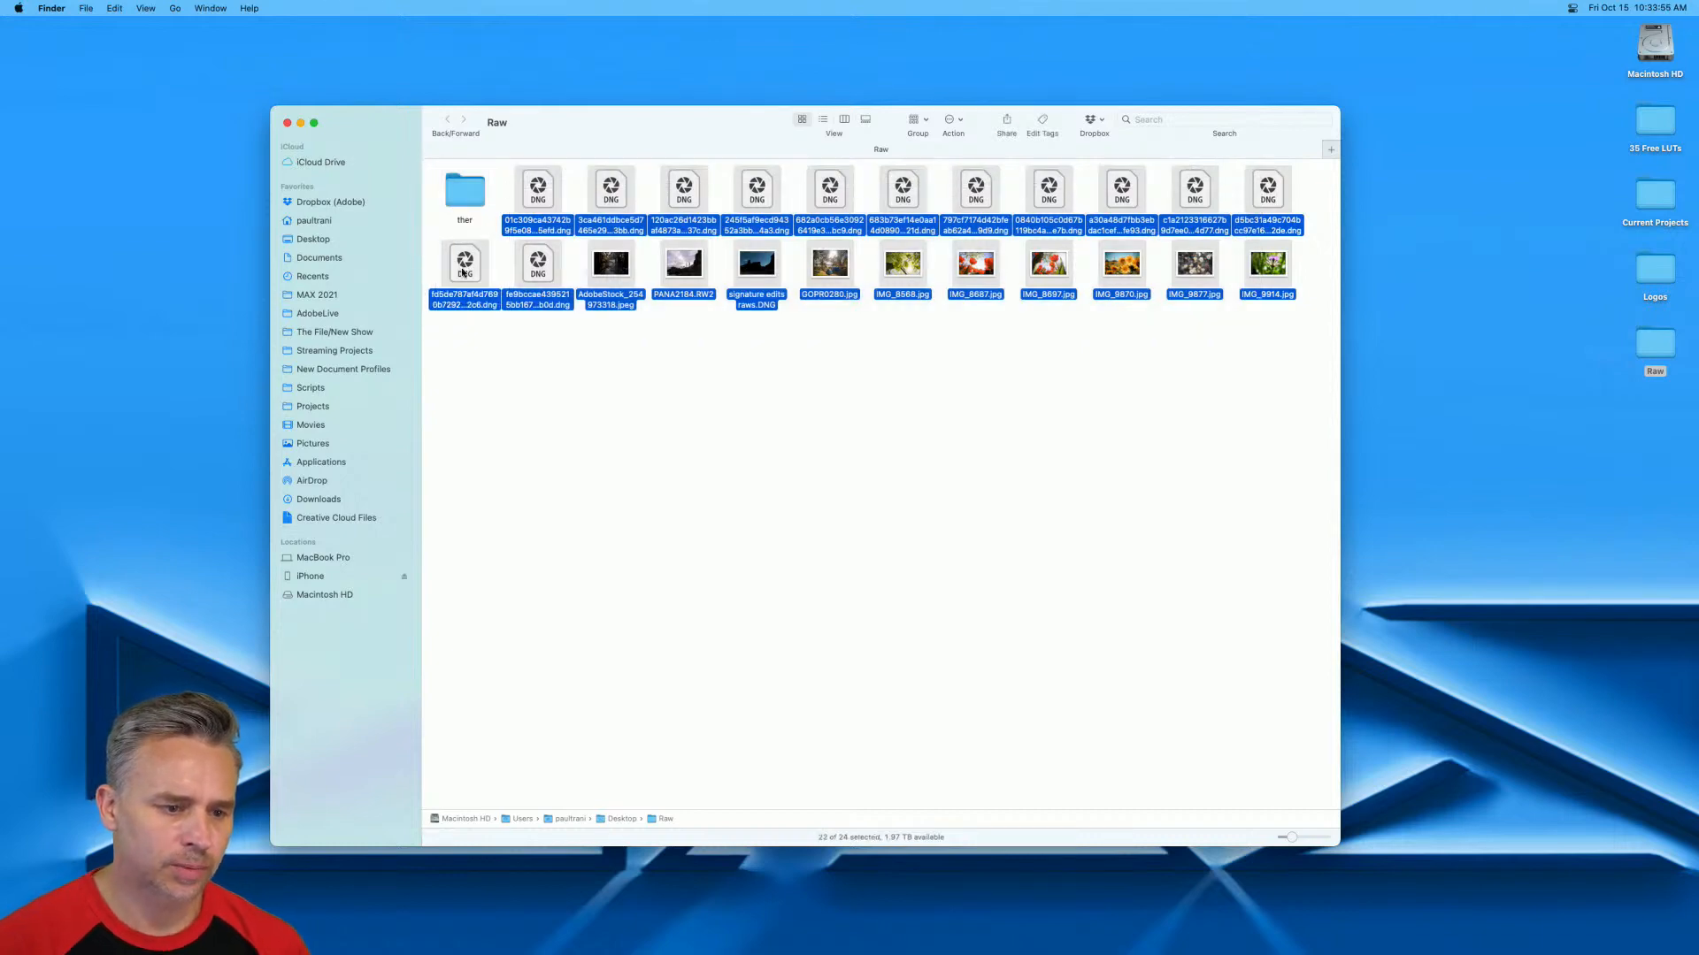
left_click_drag(462, 272, 509, 942)
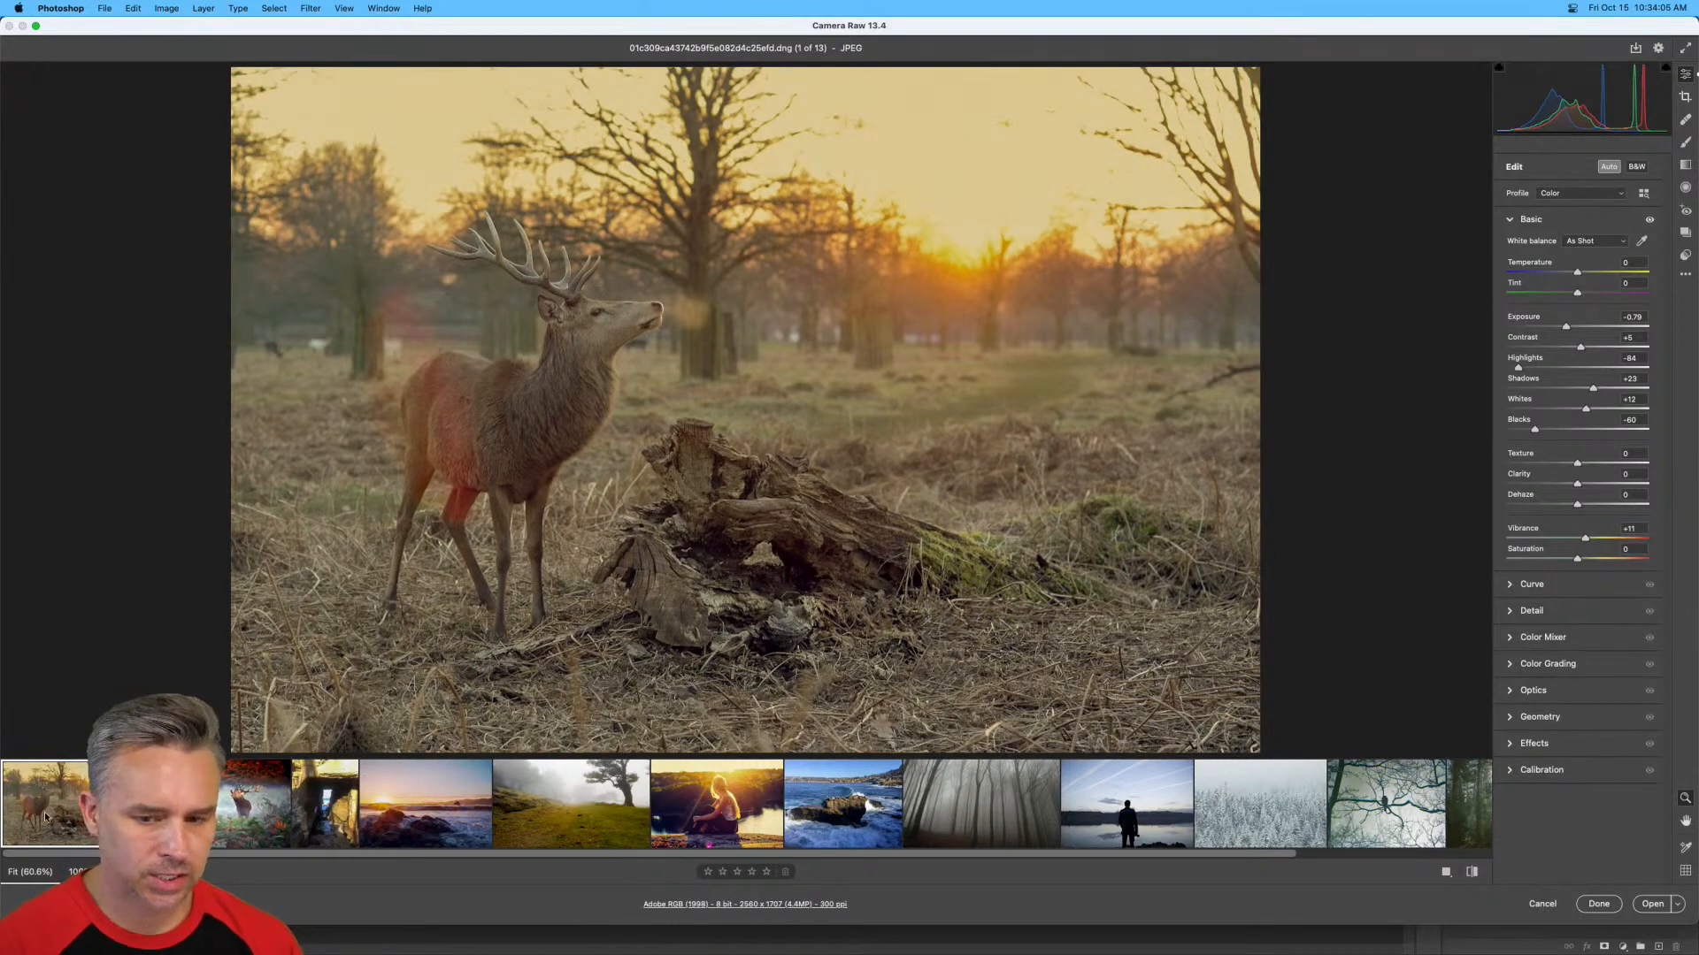
Toggle the Auto adjustments off and back on for the first deer photo and apply Auto to the second one.
left_click(1612, 169)
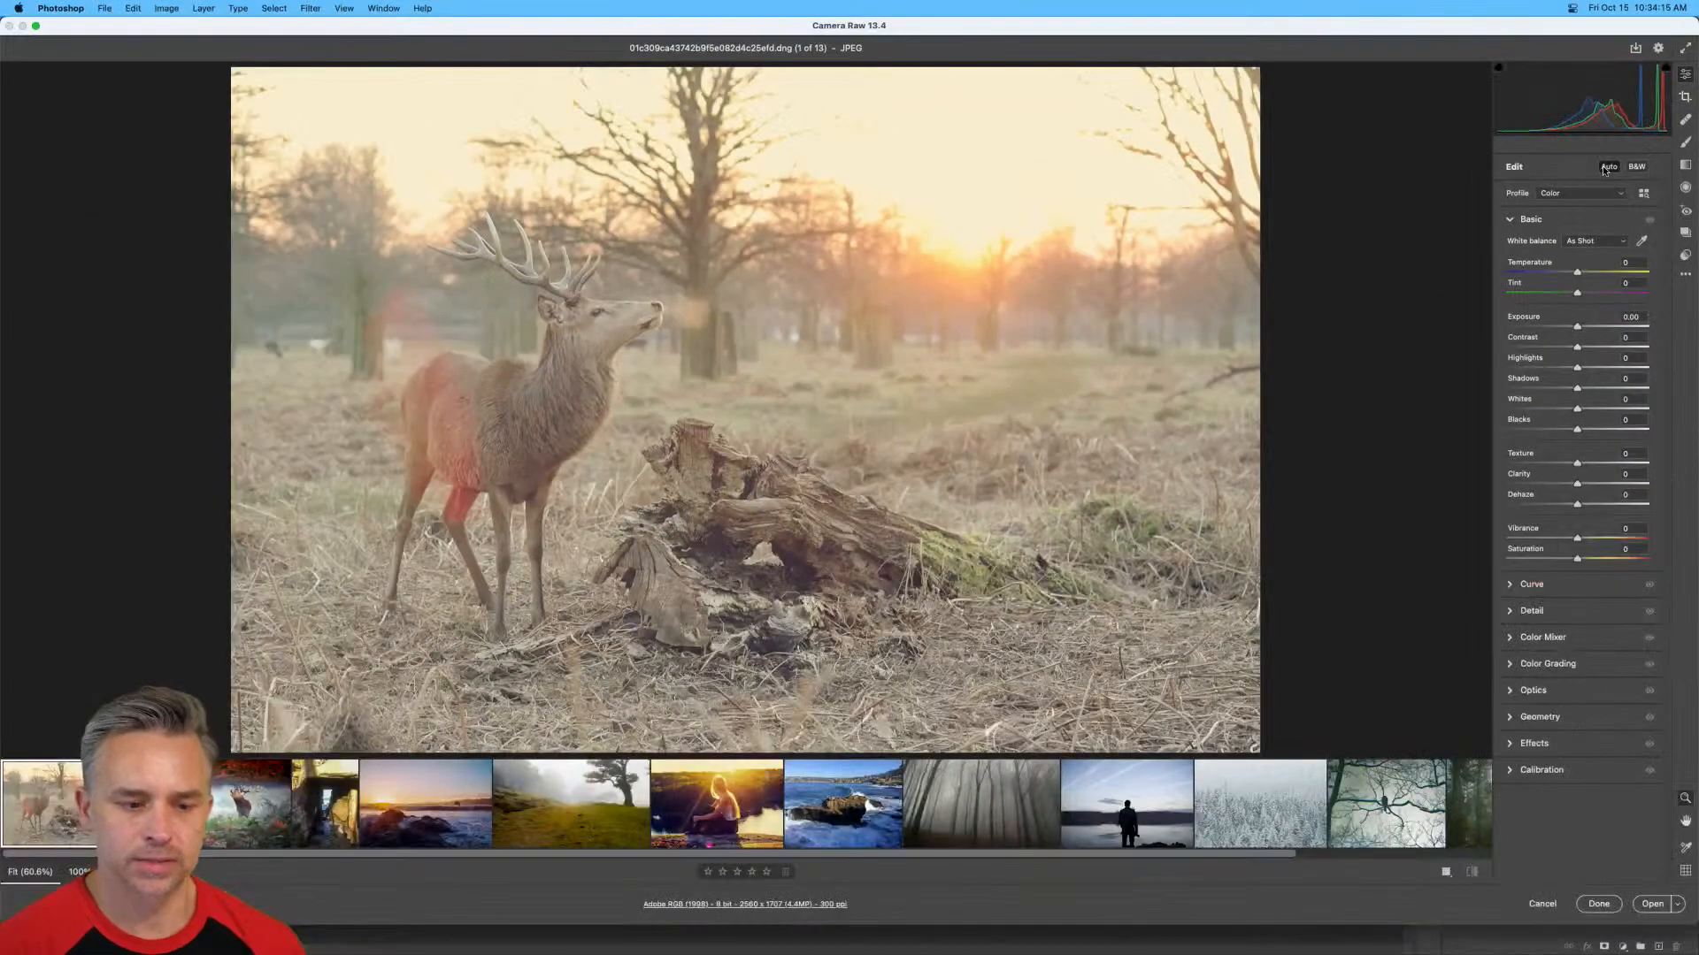
left_click(1607, 167)
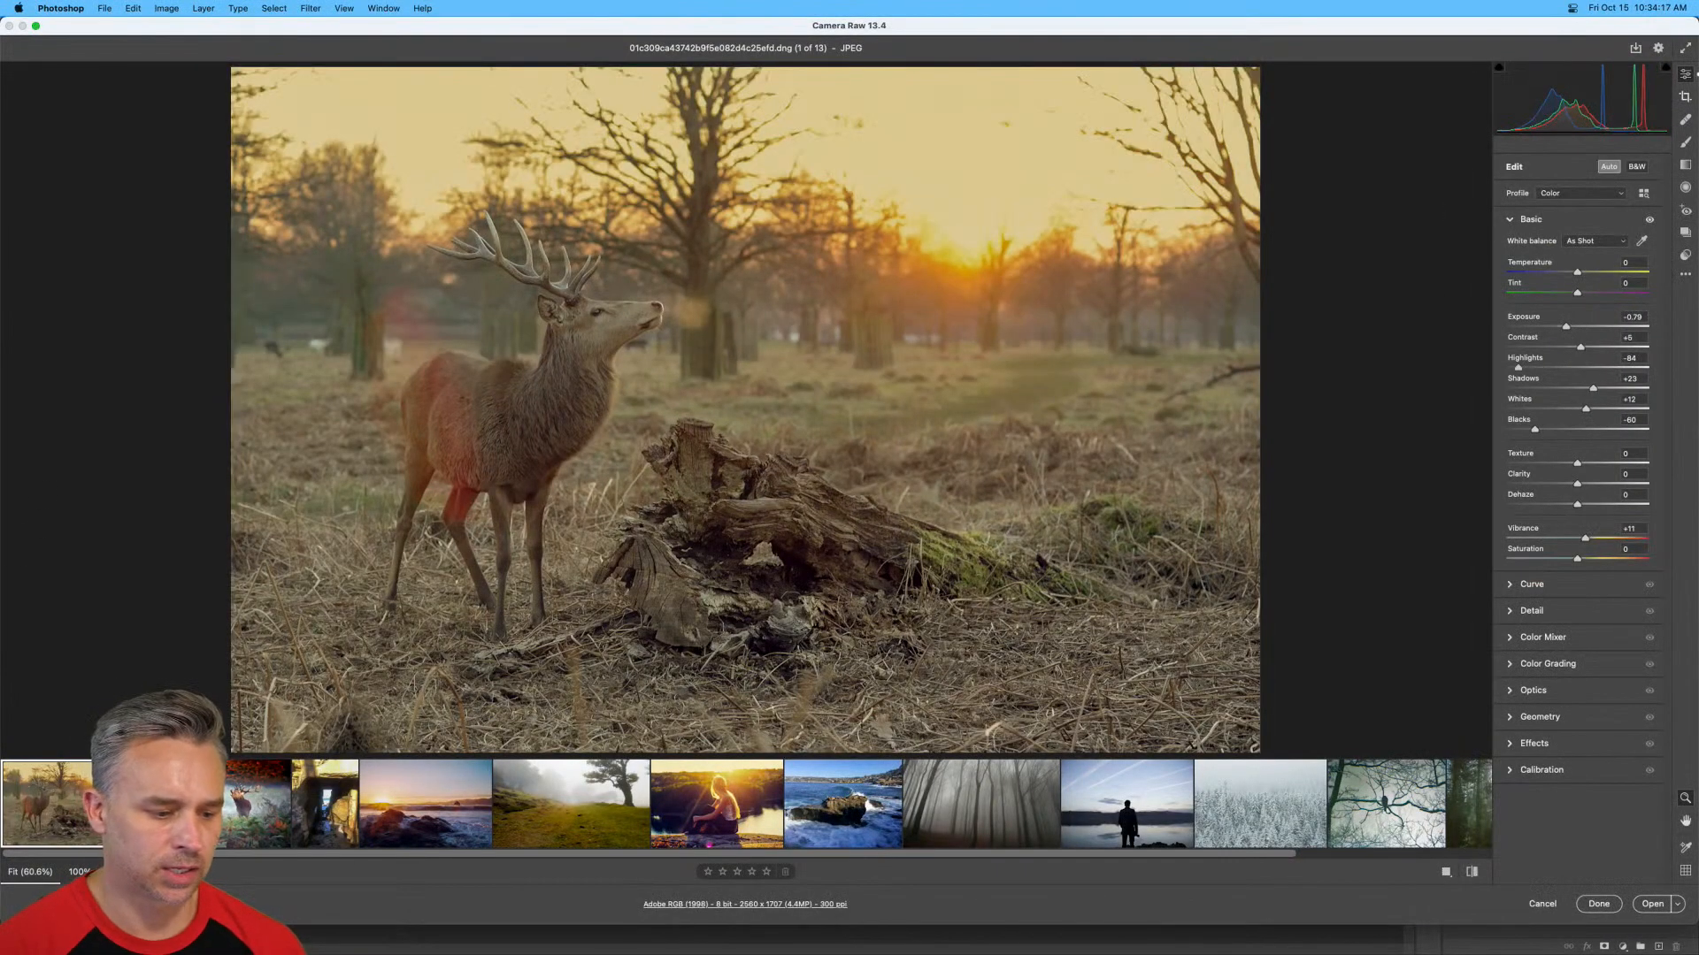
key("Right")
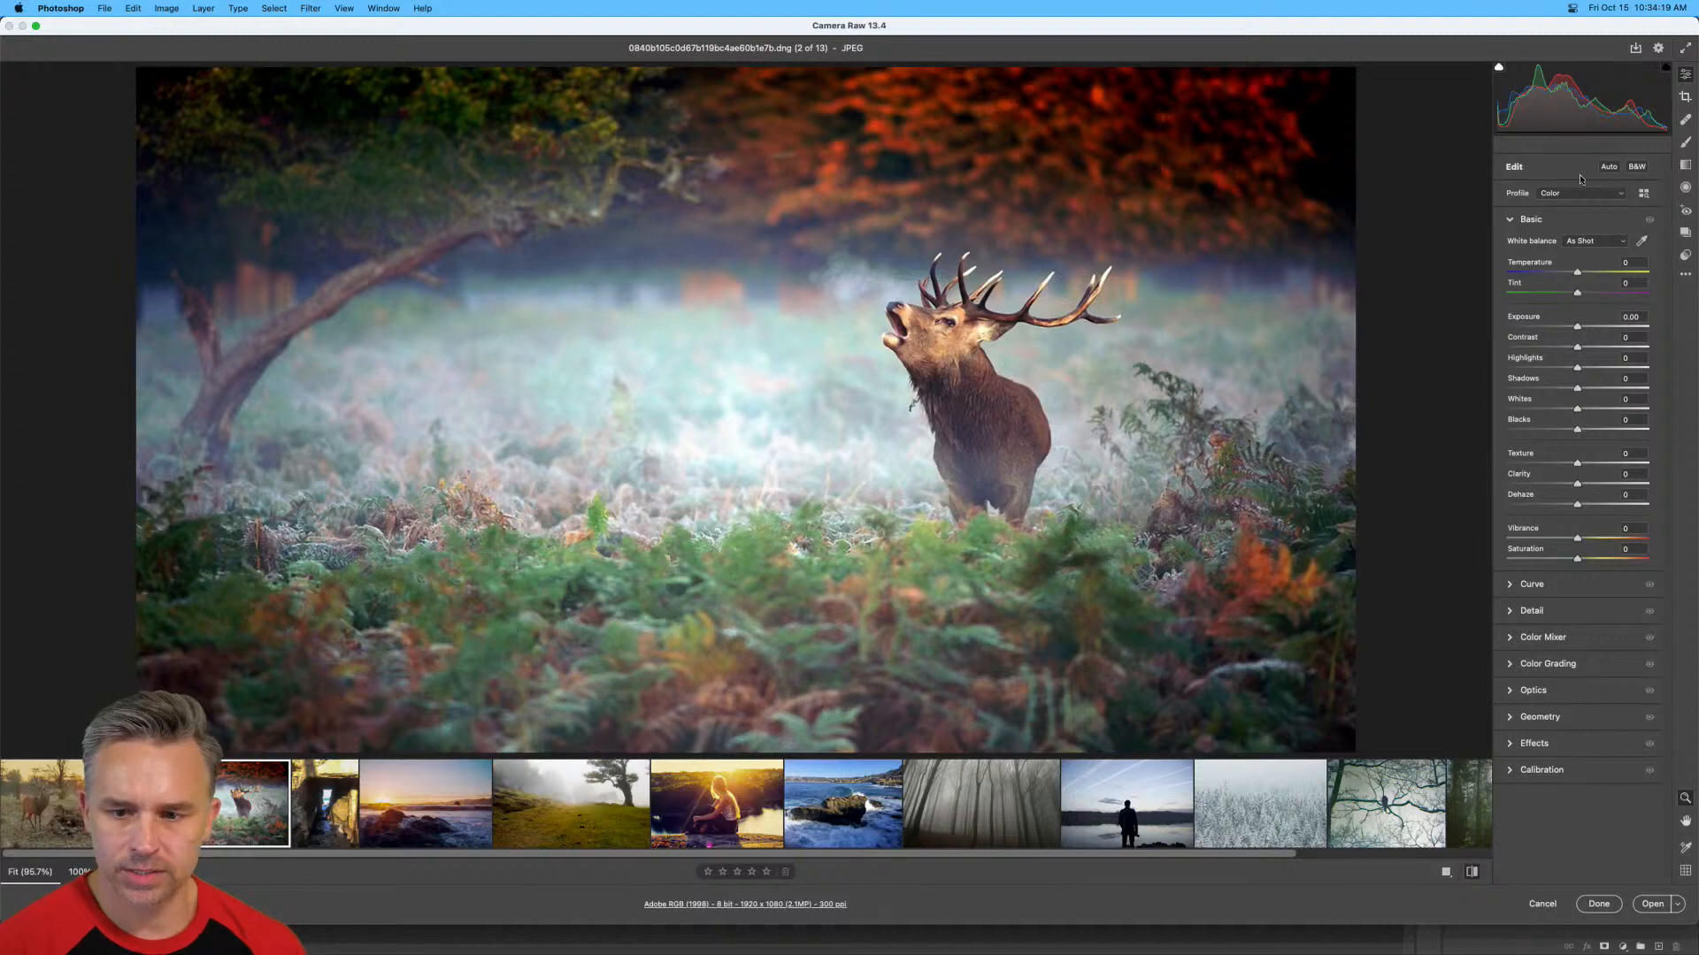
left_click(1609, 168)
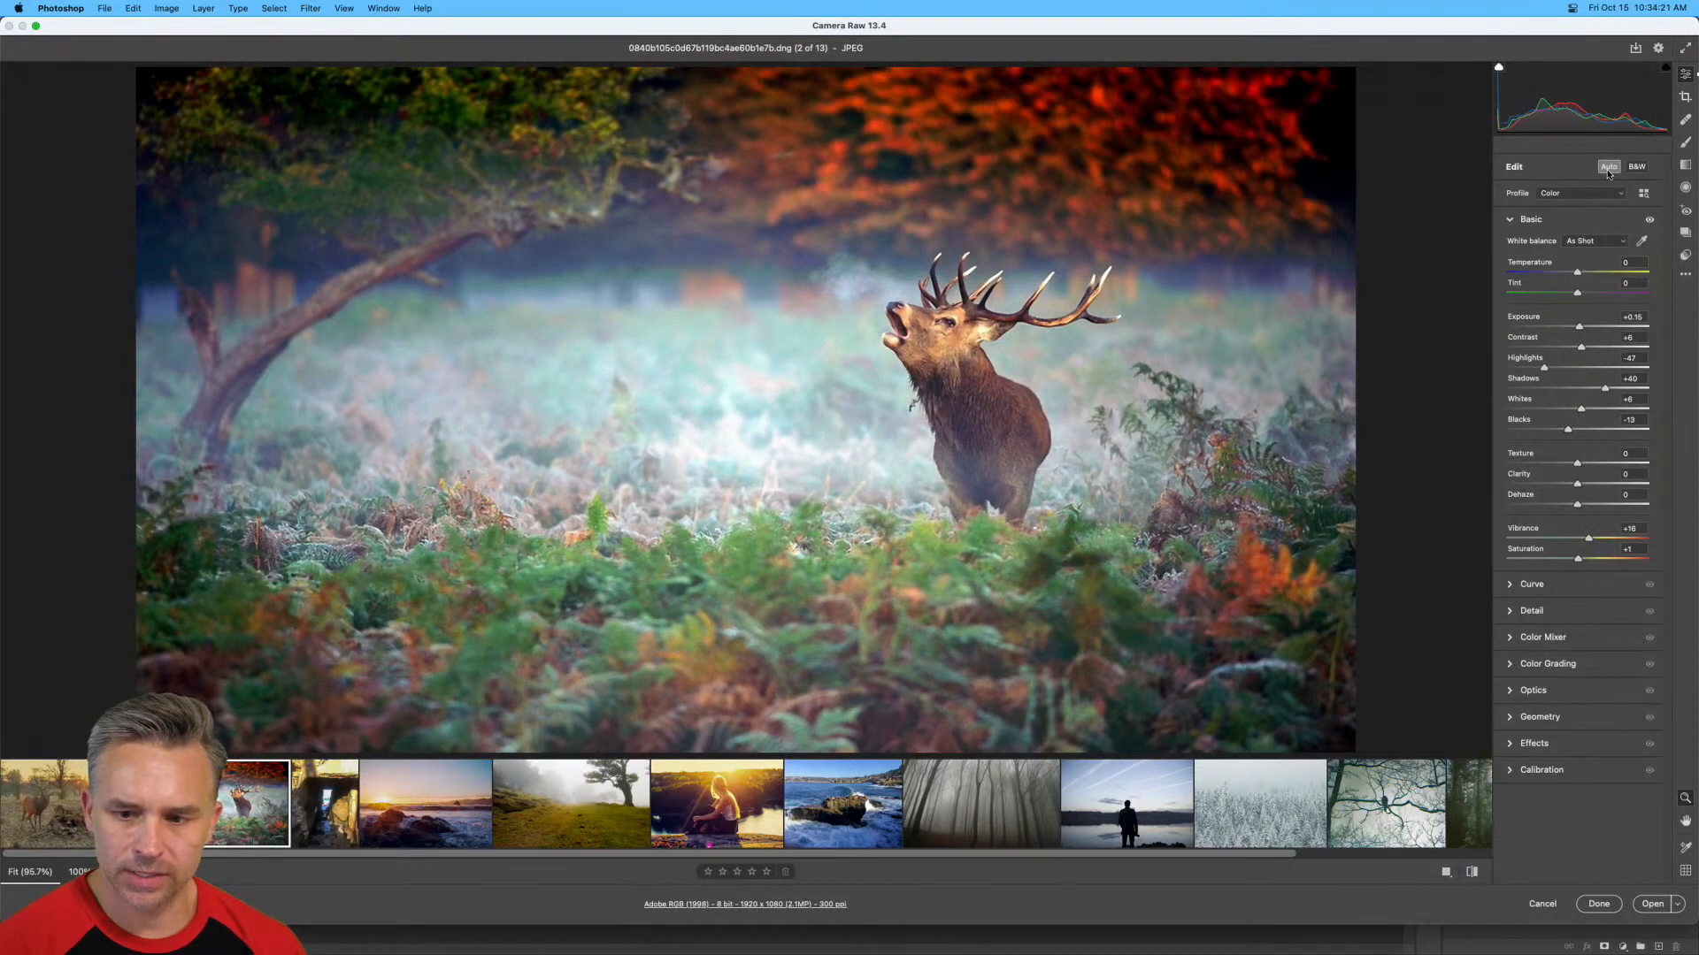
Compare the sunset seascape photo with and without the Auto adjustments, leaving Auto on.
left_click(436, 816)
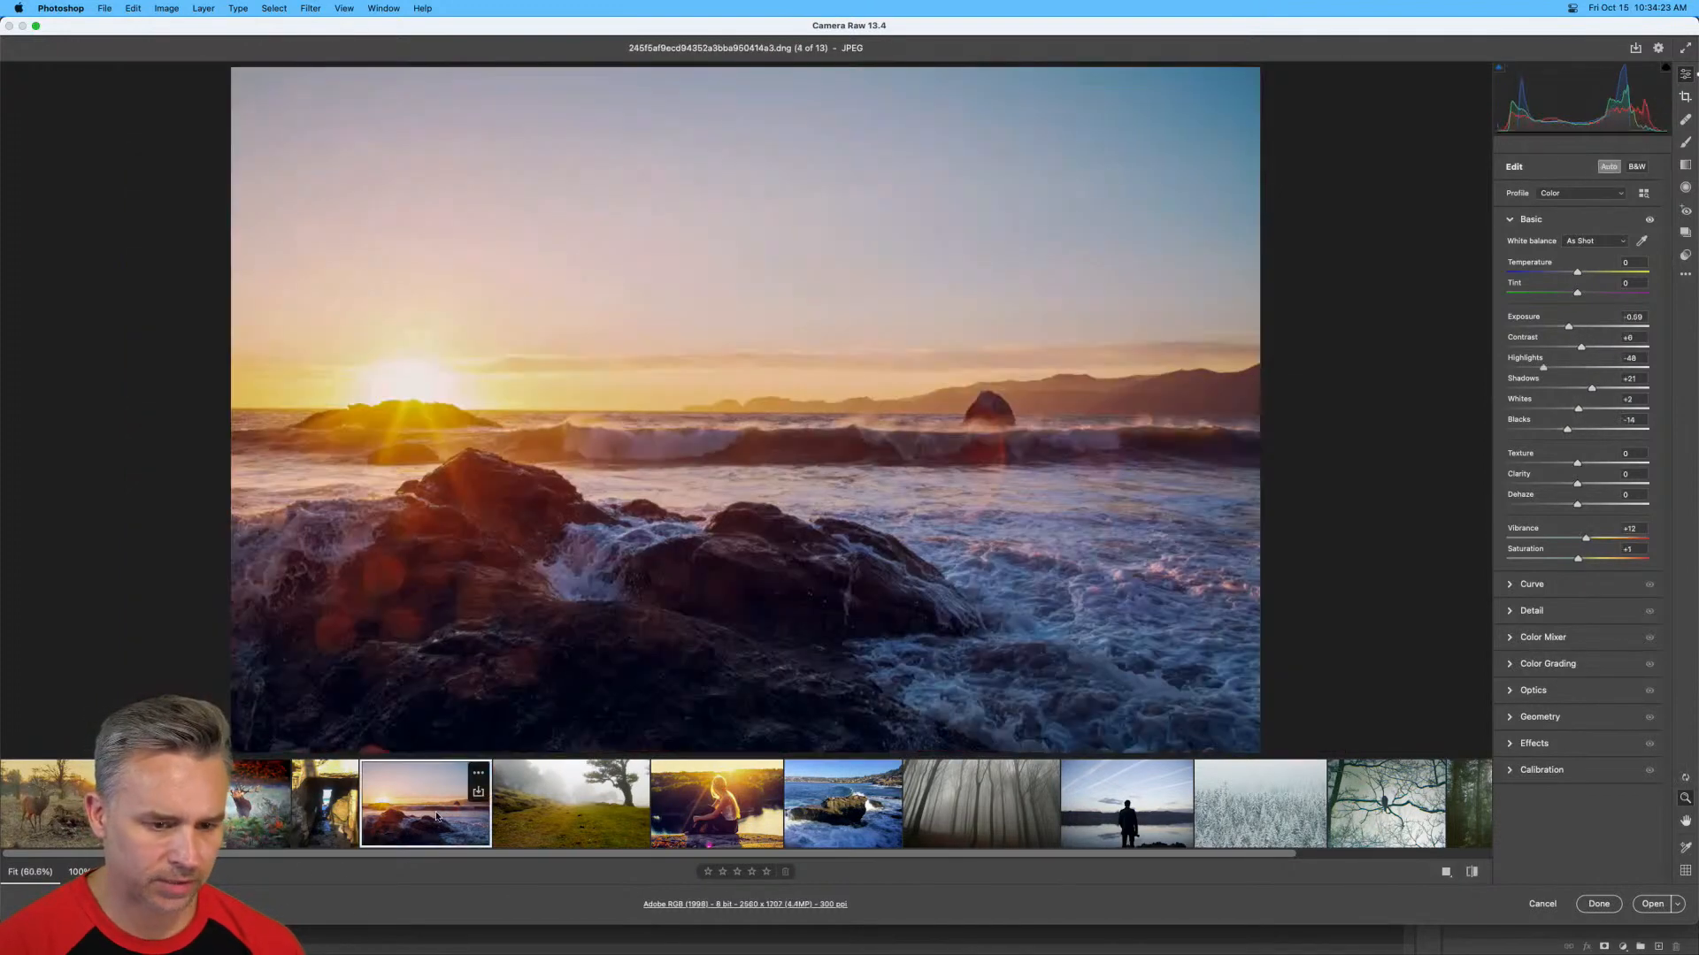
left_click(1607, 166)
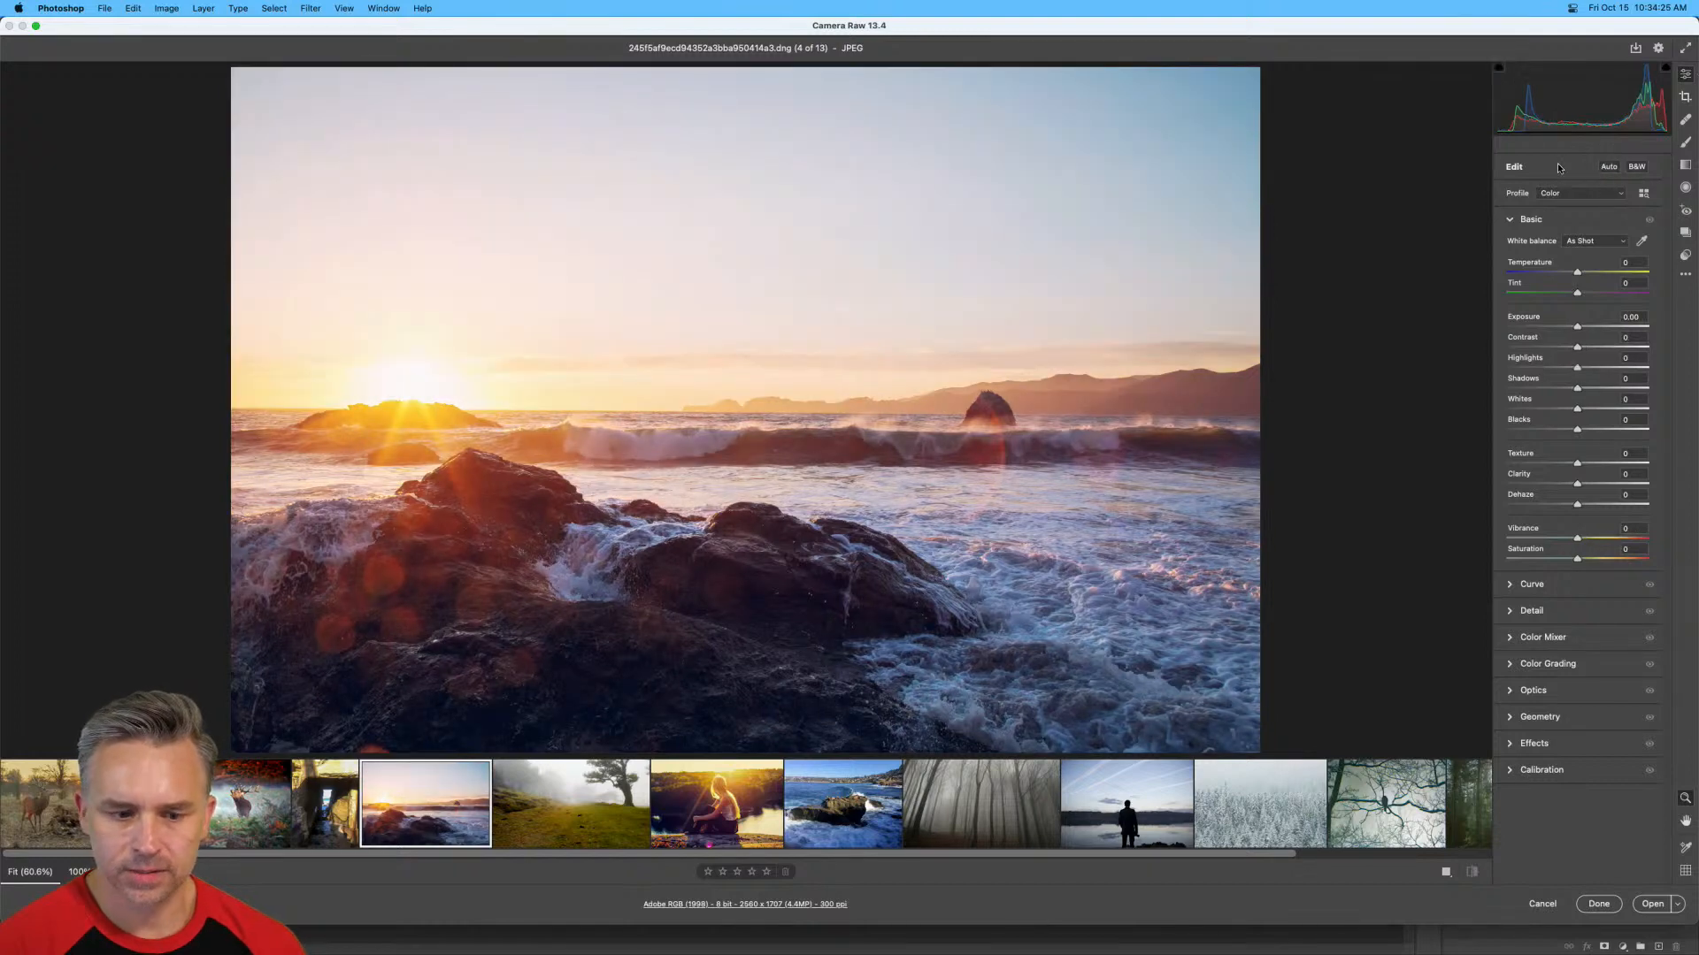
left_click(1608, 168)
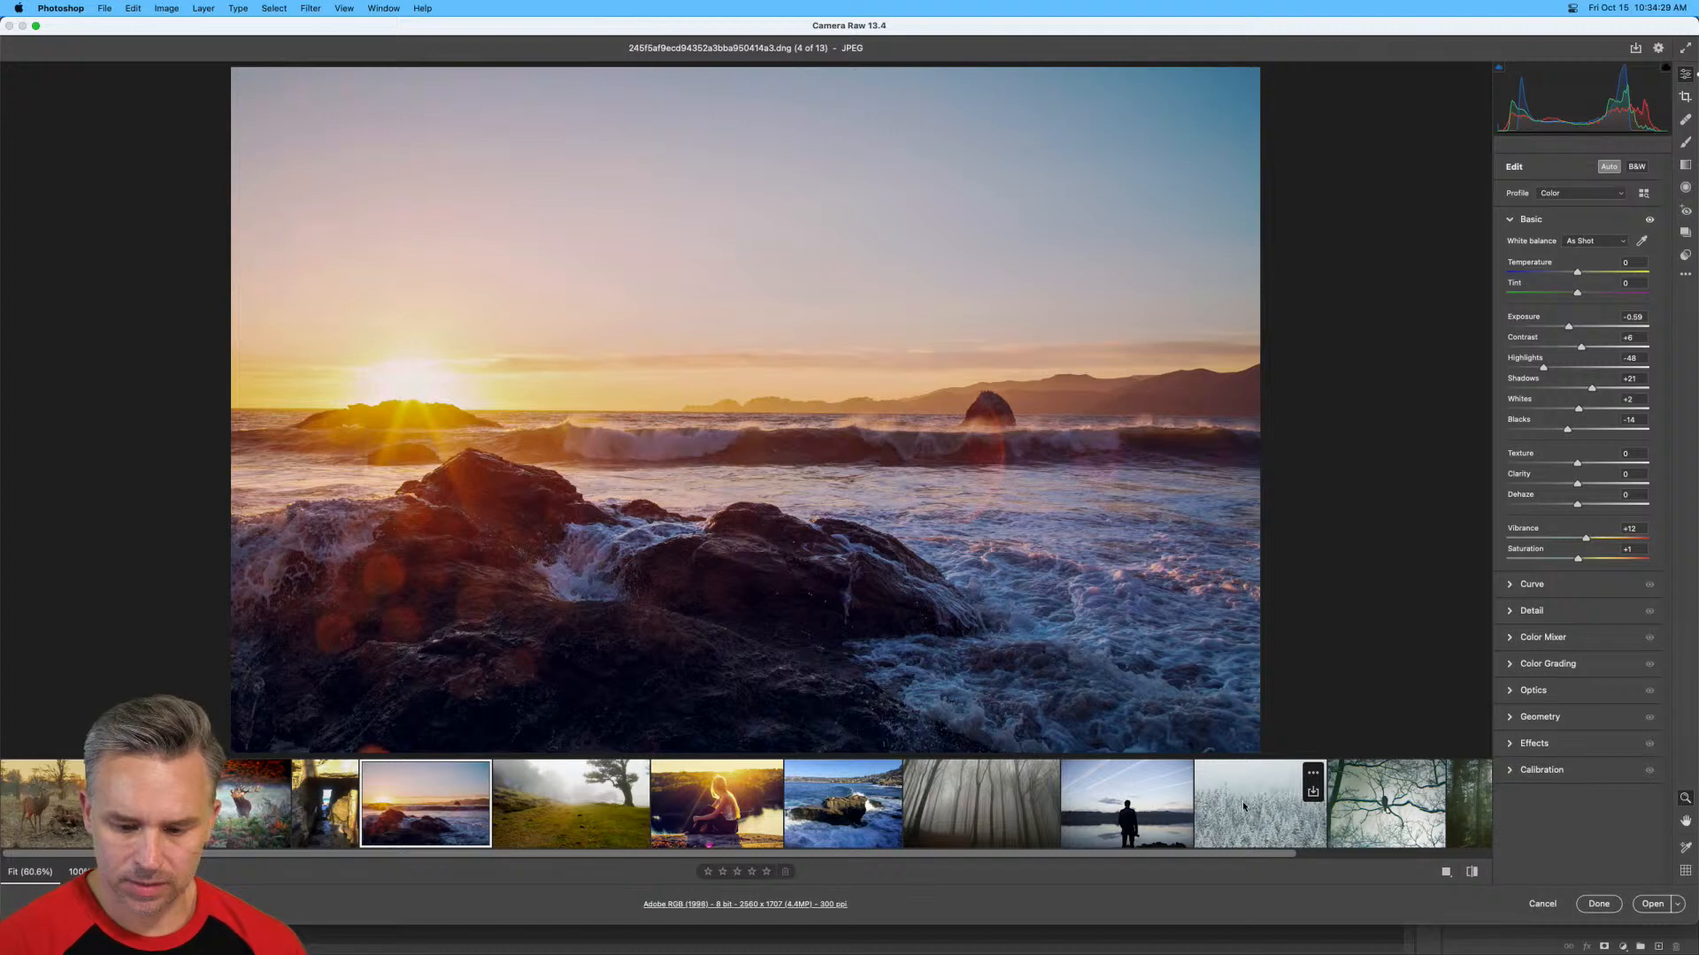
Switch to the photo of the bird on a snowy branch and turn off its Auto adjustments.
left_click(1354, 807)
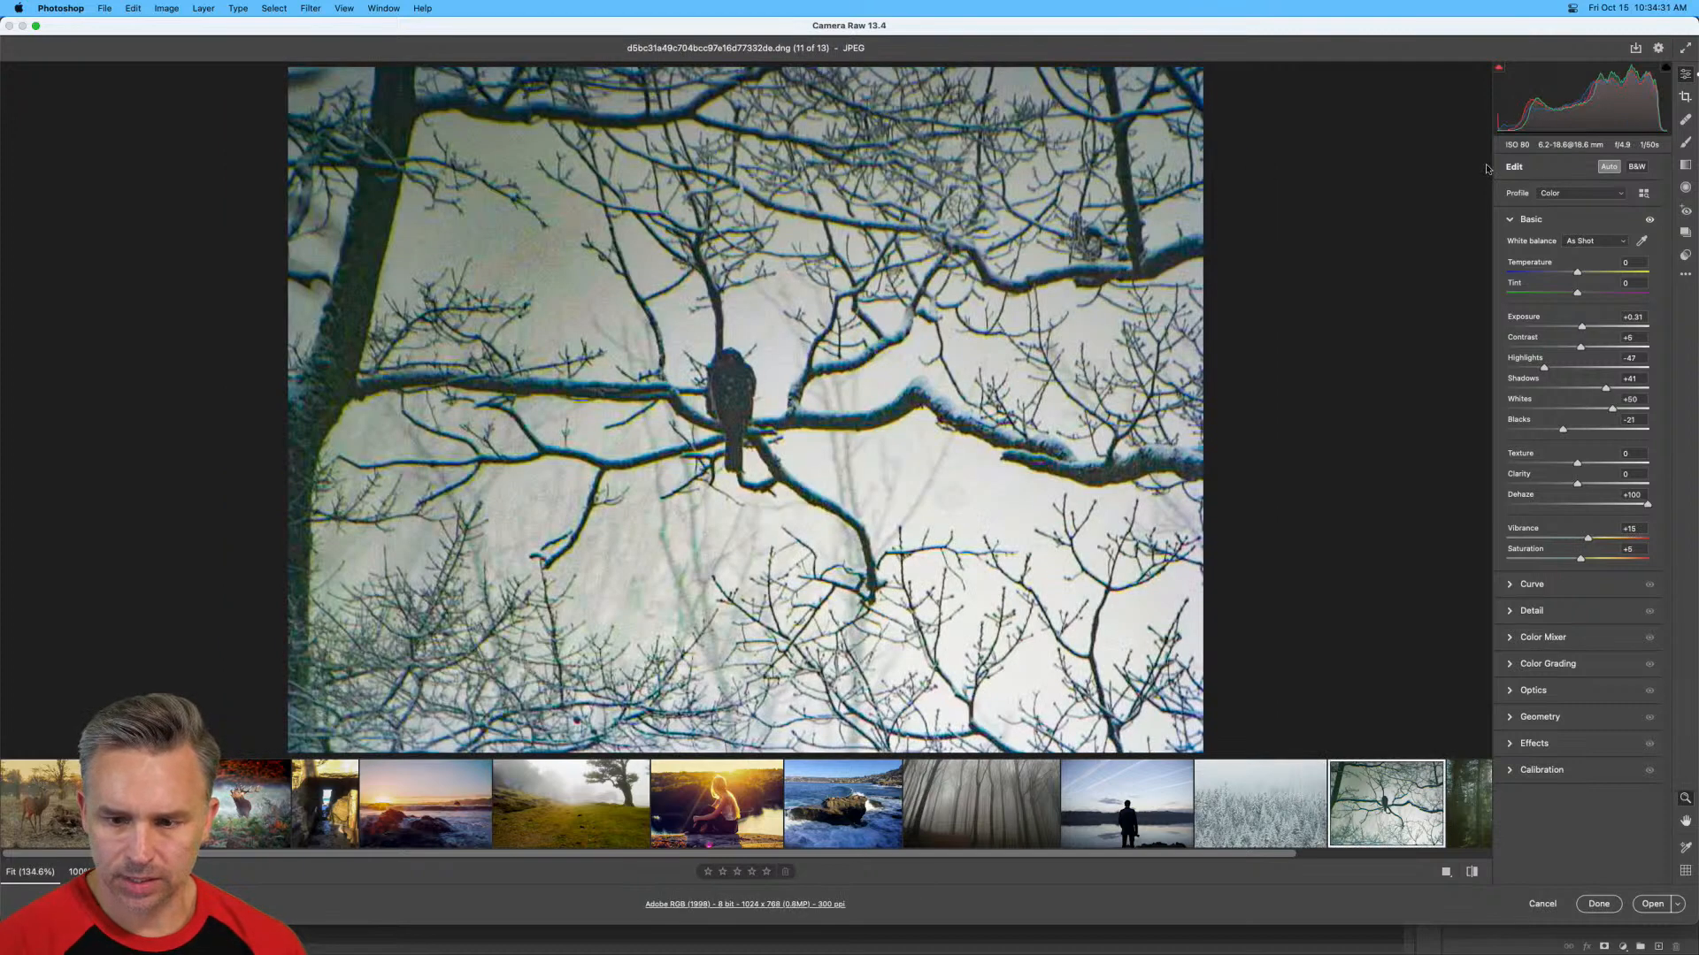
left_click(1604, 170)
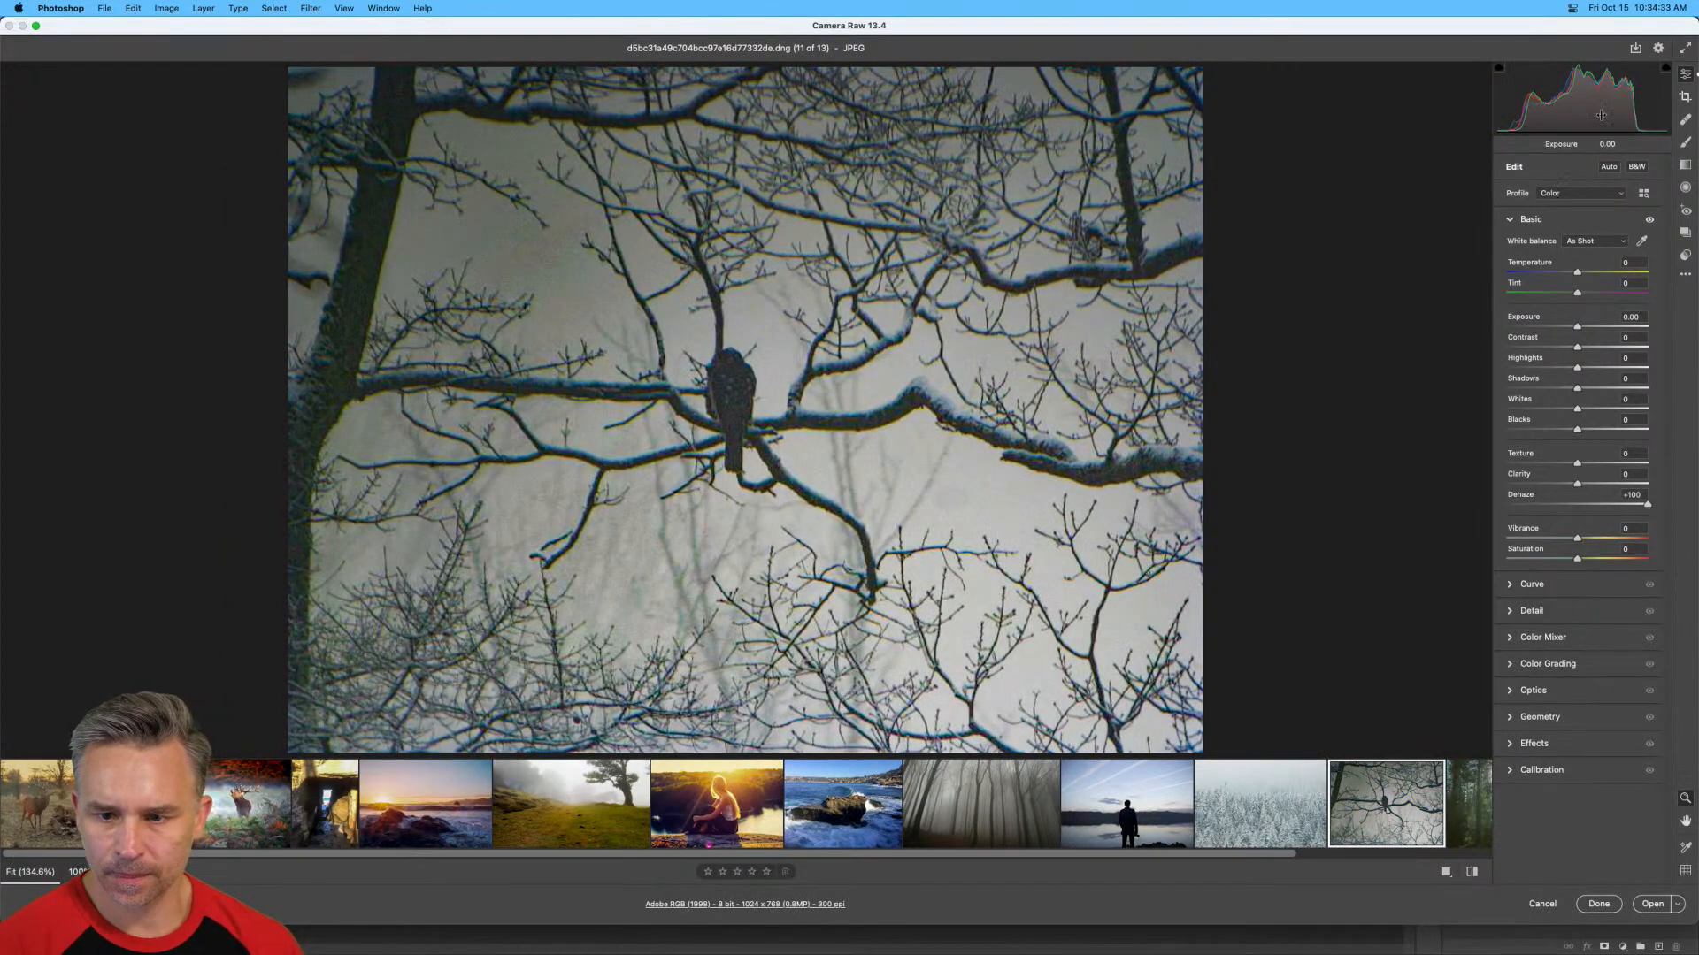
Shrink the Camera Raw window and check the Reset option that replaces Cancel.
key("alt")
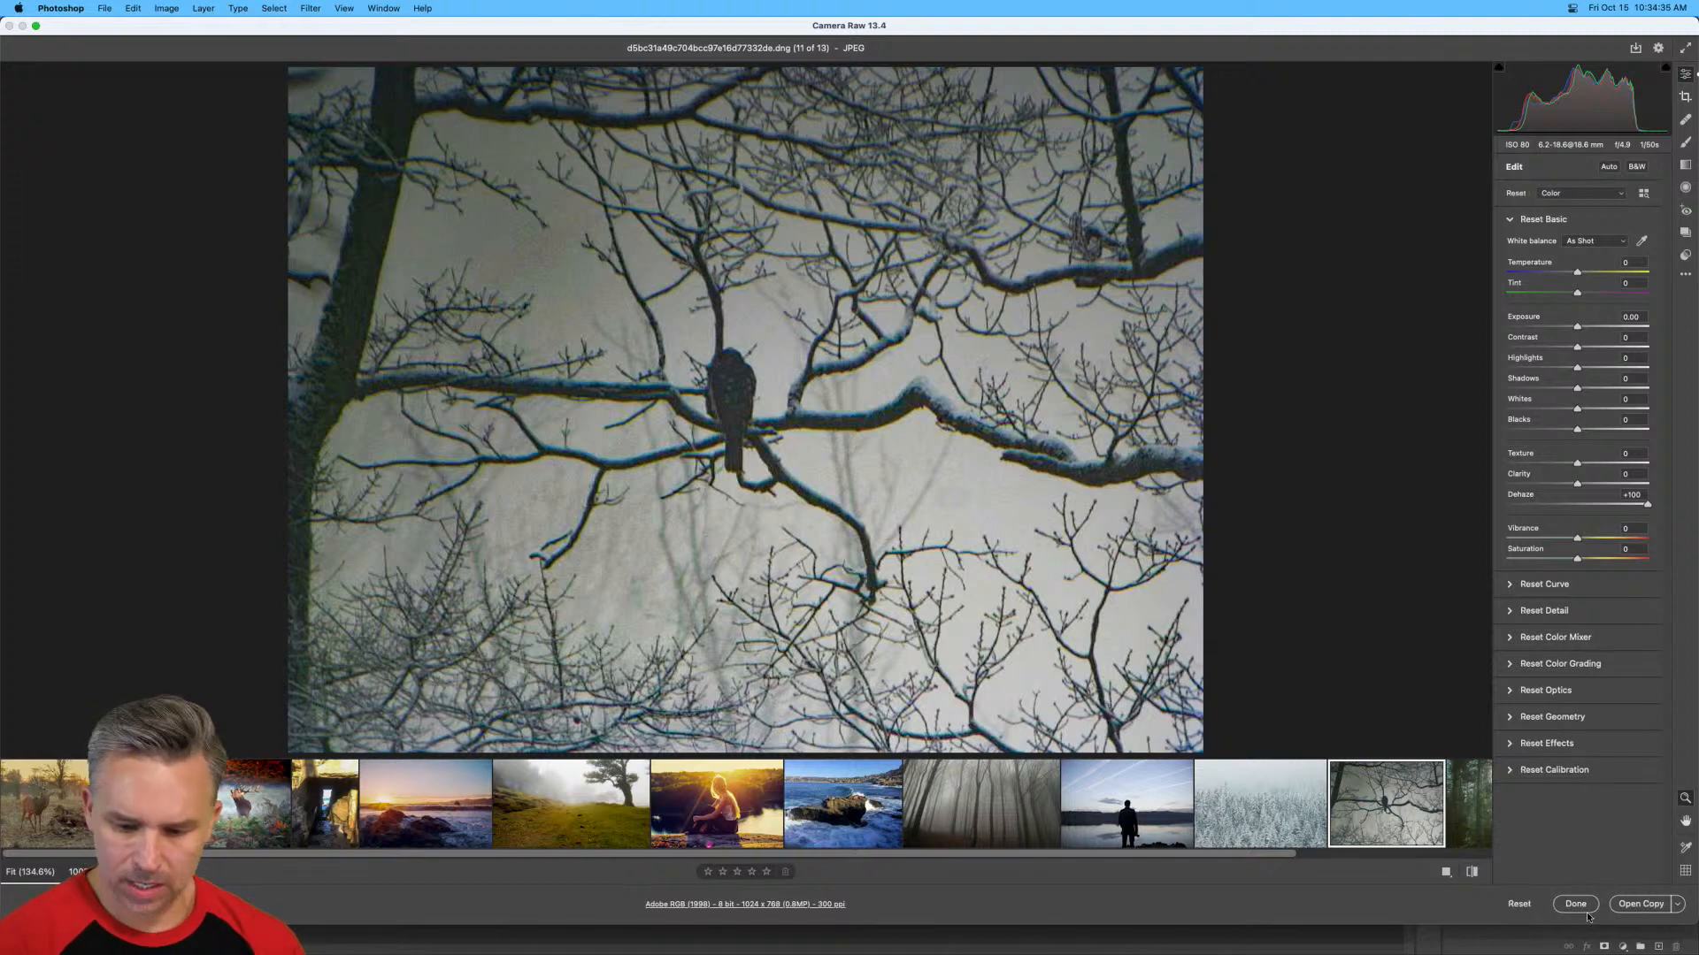
key("alt")
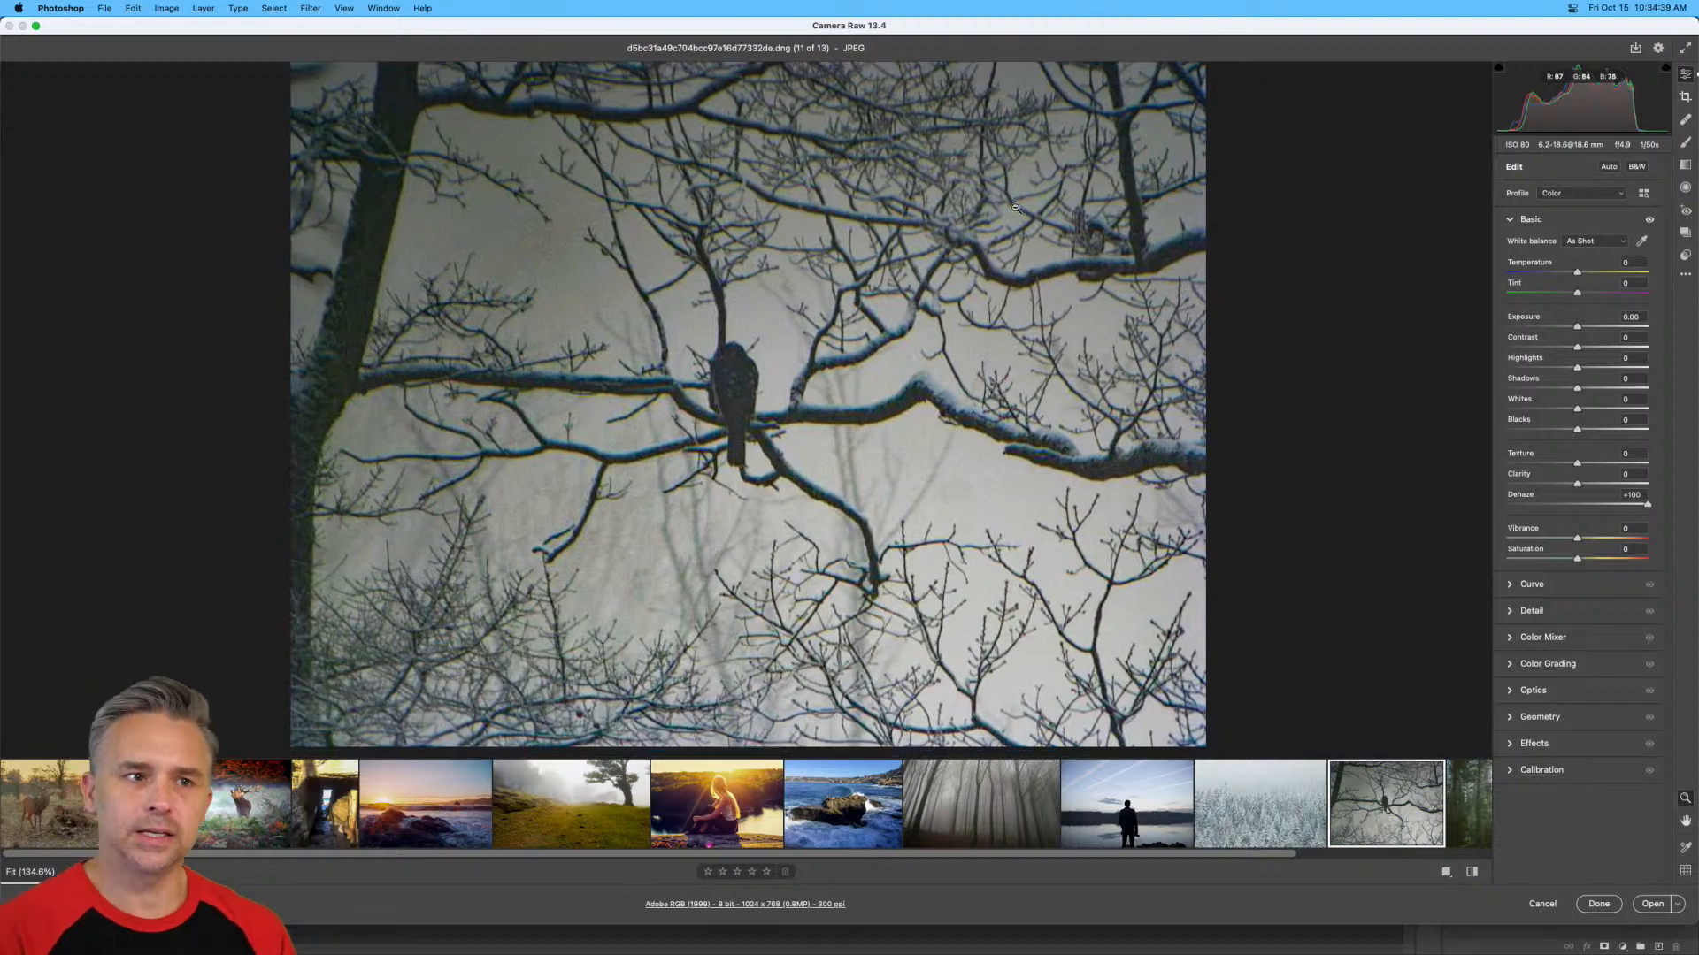
left_click_drag(1692, 920, 1248, 712)
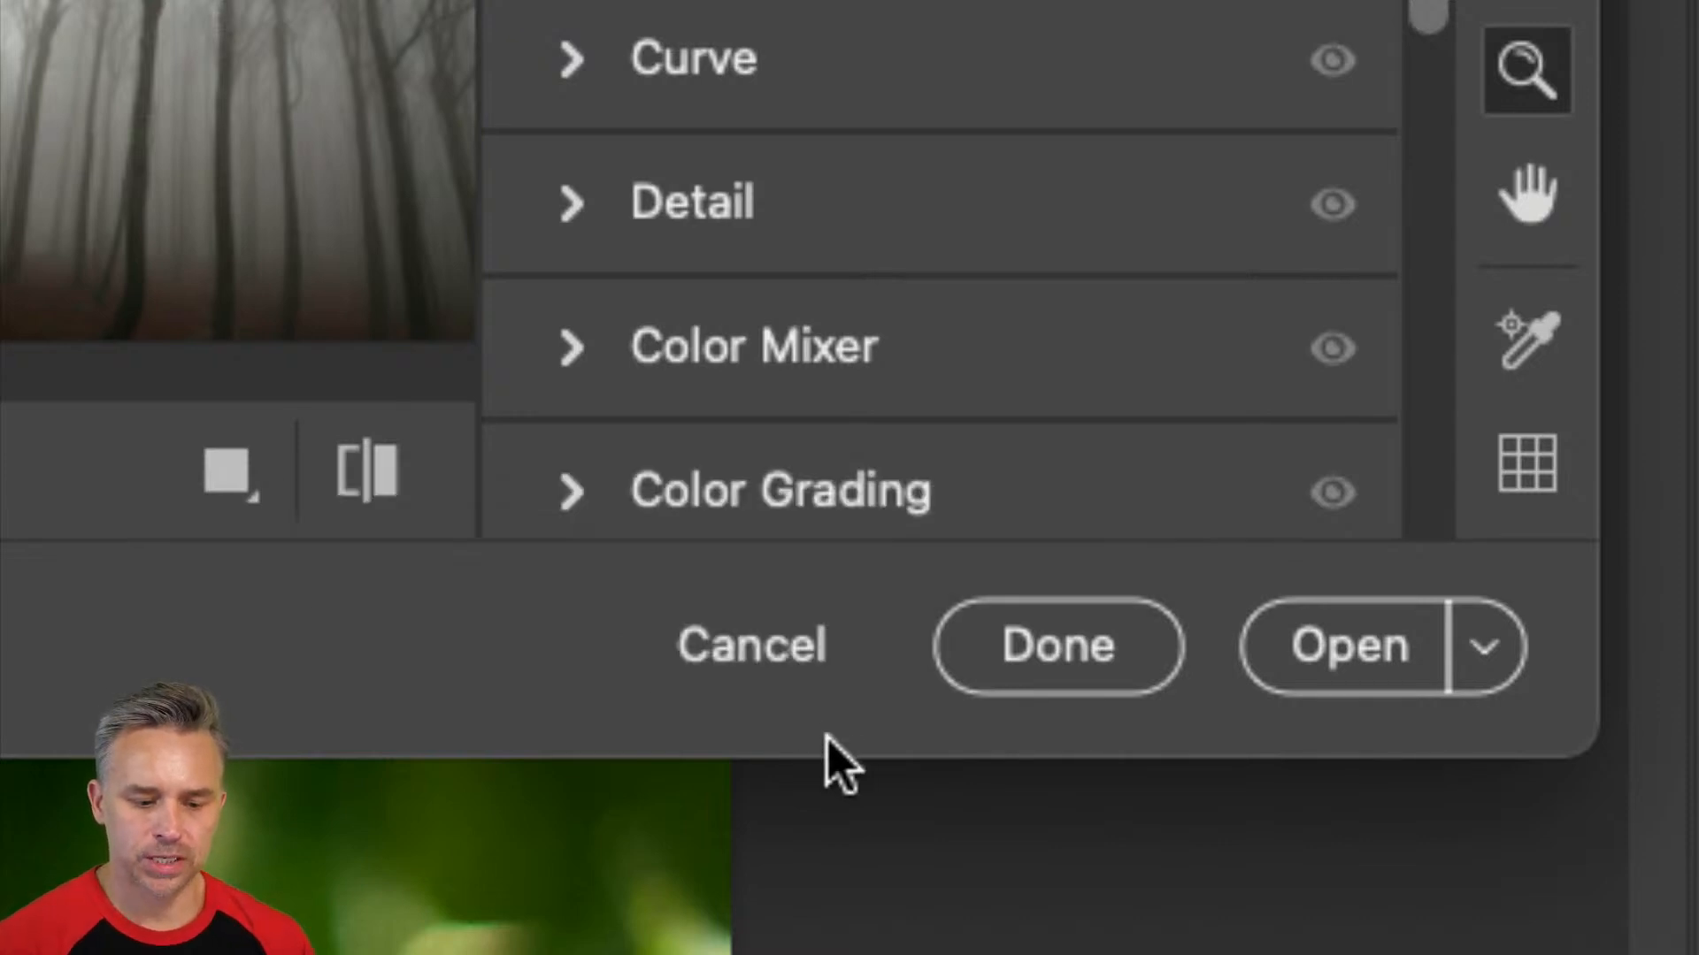
key("alt")
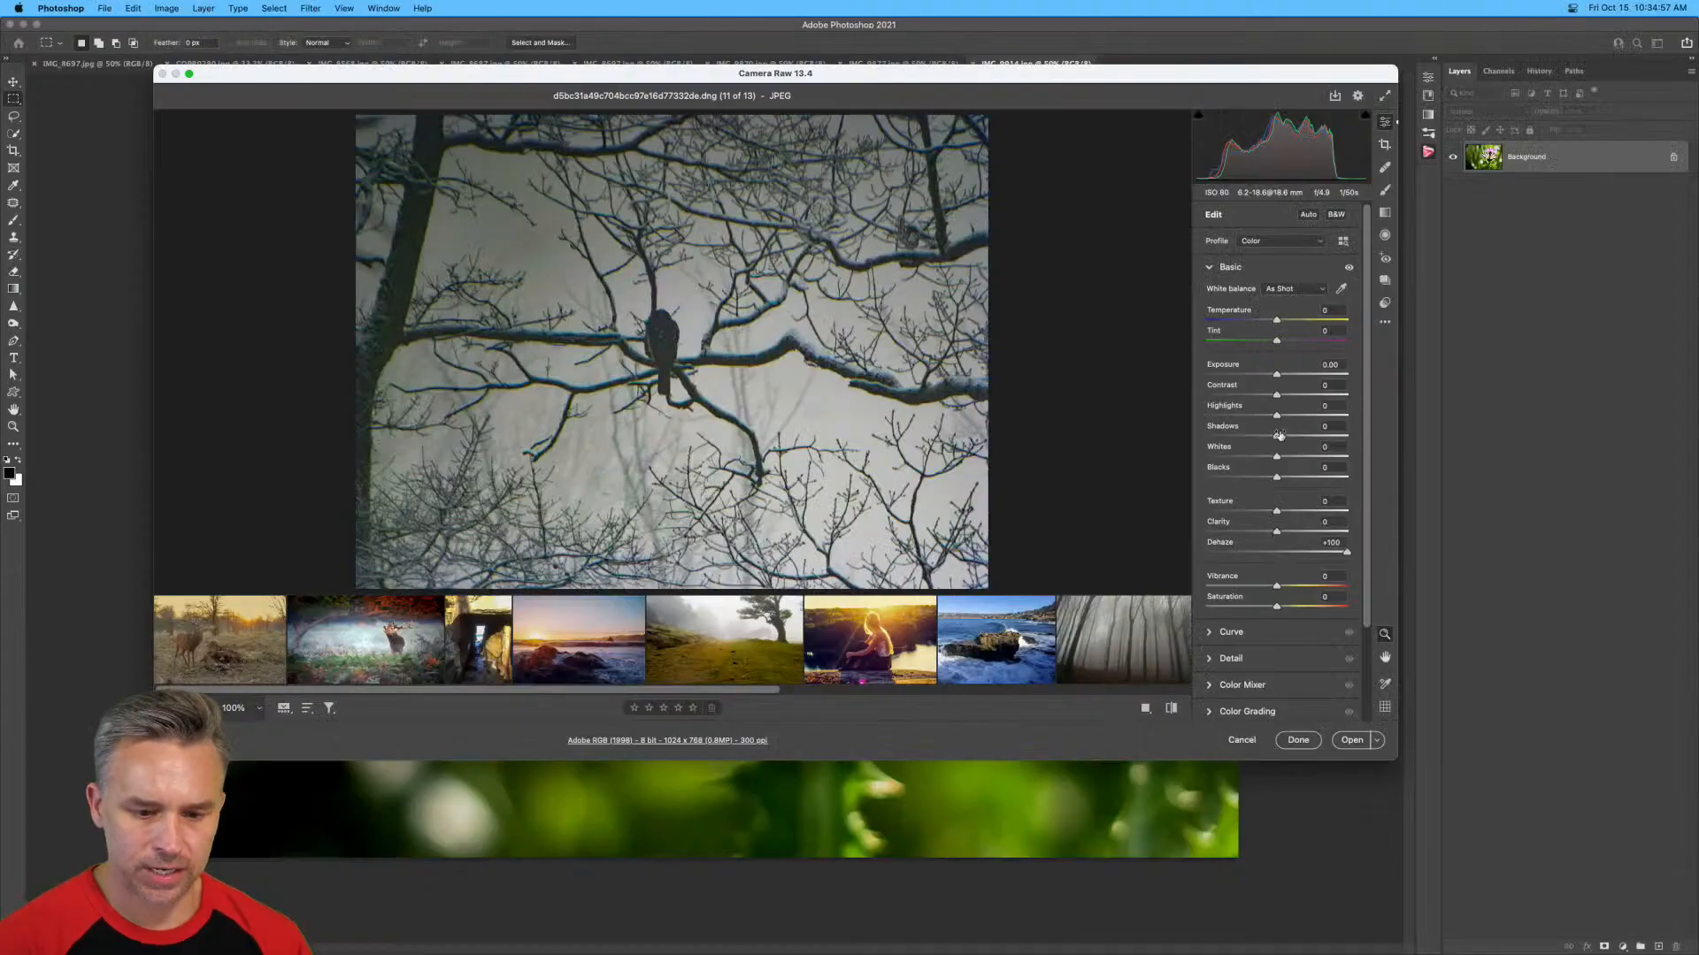
Set the bird photo's Contrast to +53, Temperature to +51, Tint to -34 and Exposure to -1.70.
left_click_drag(1276, 396, 1314, 395)
left_click_drag(1277, 321, 1312, 320)
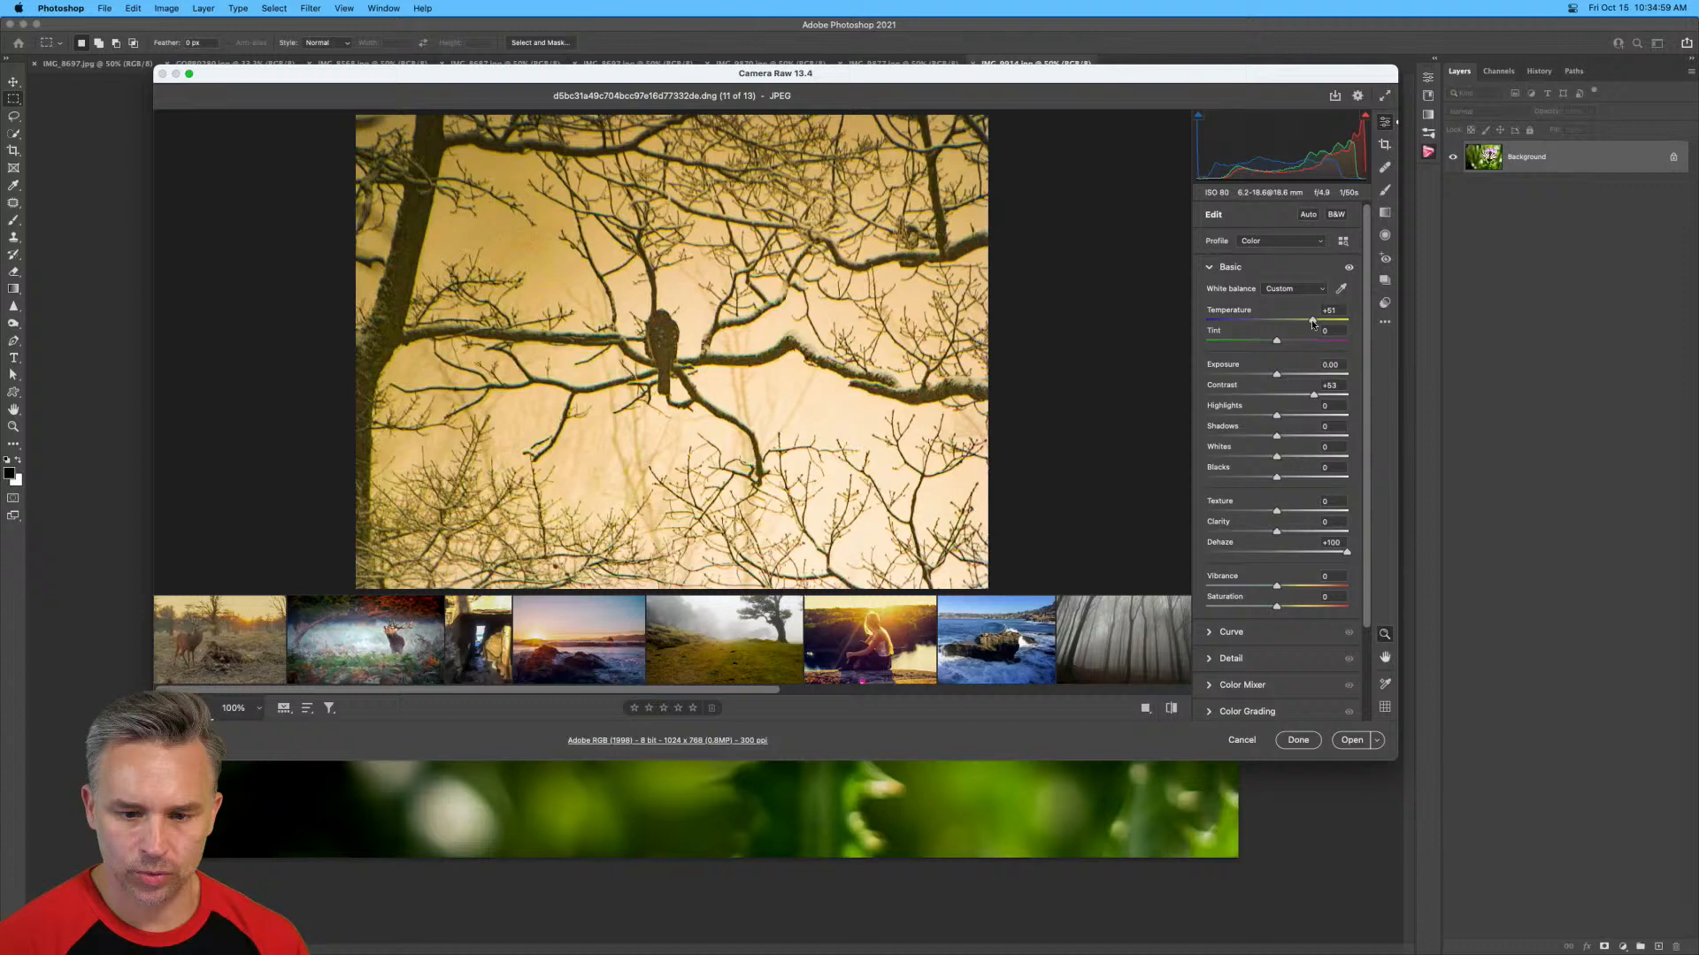
left_click(1253, 340)
left_click_drag(1276, 374, 1253, 374)
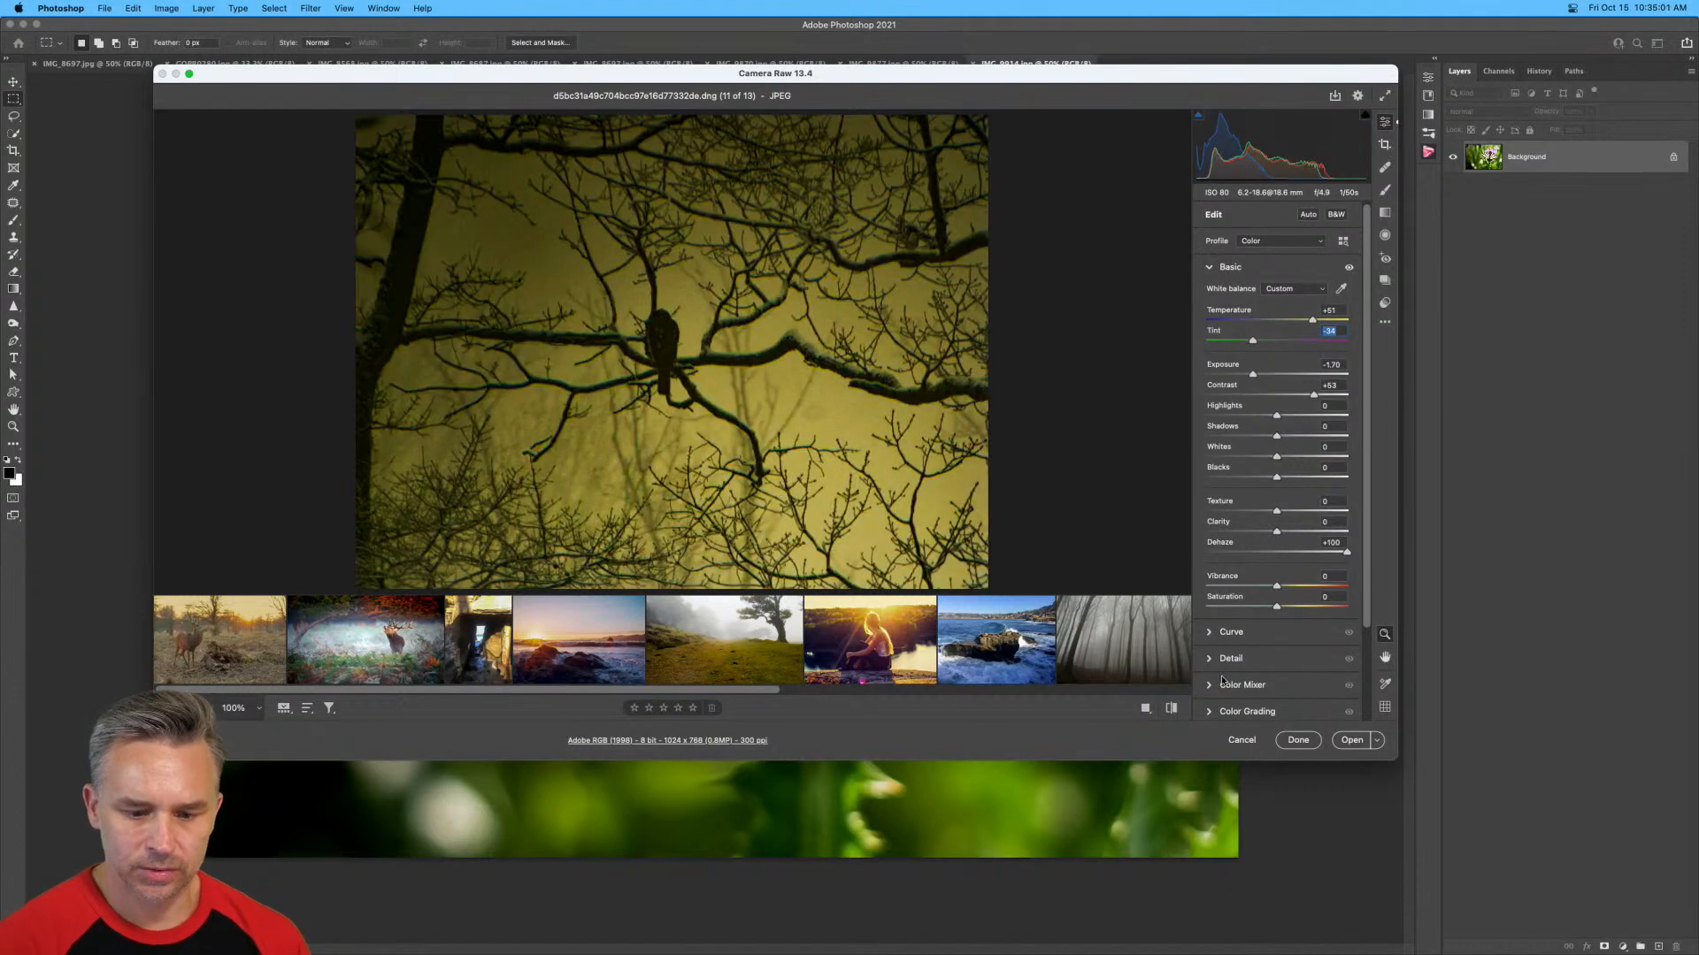
Reset all Camera Raw changes, including those made to the non-selected images.
key("alt")
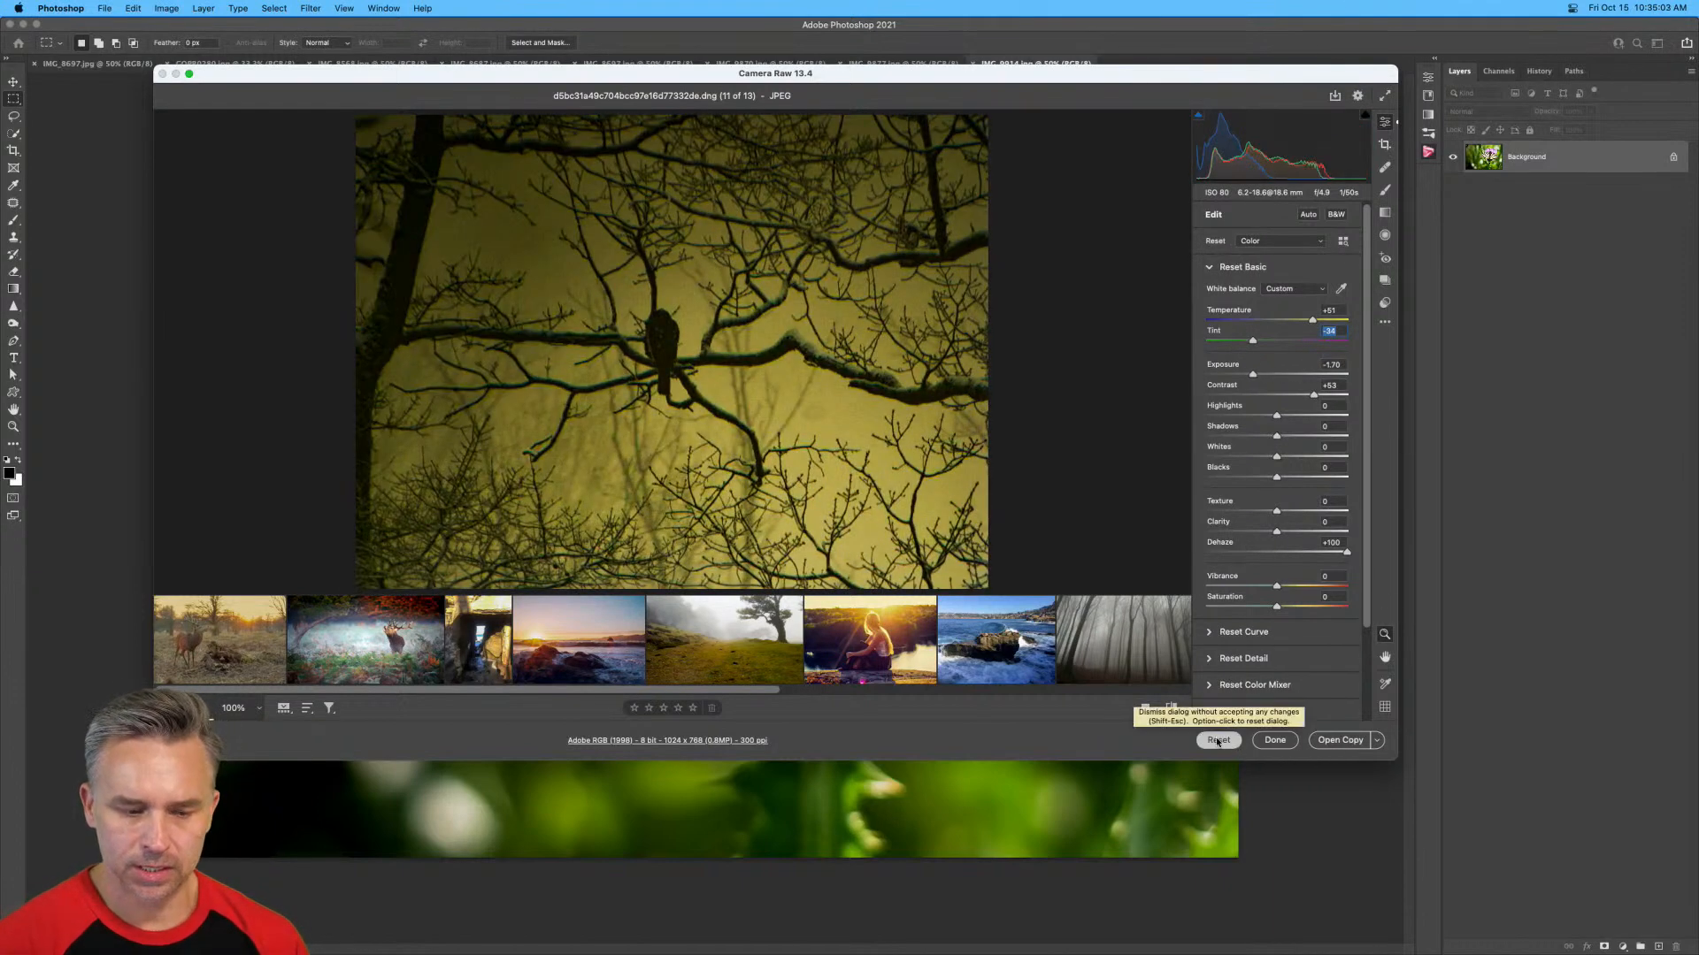
left_click(1217, 741, "alt")
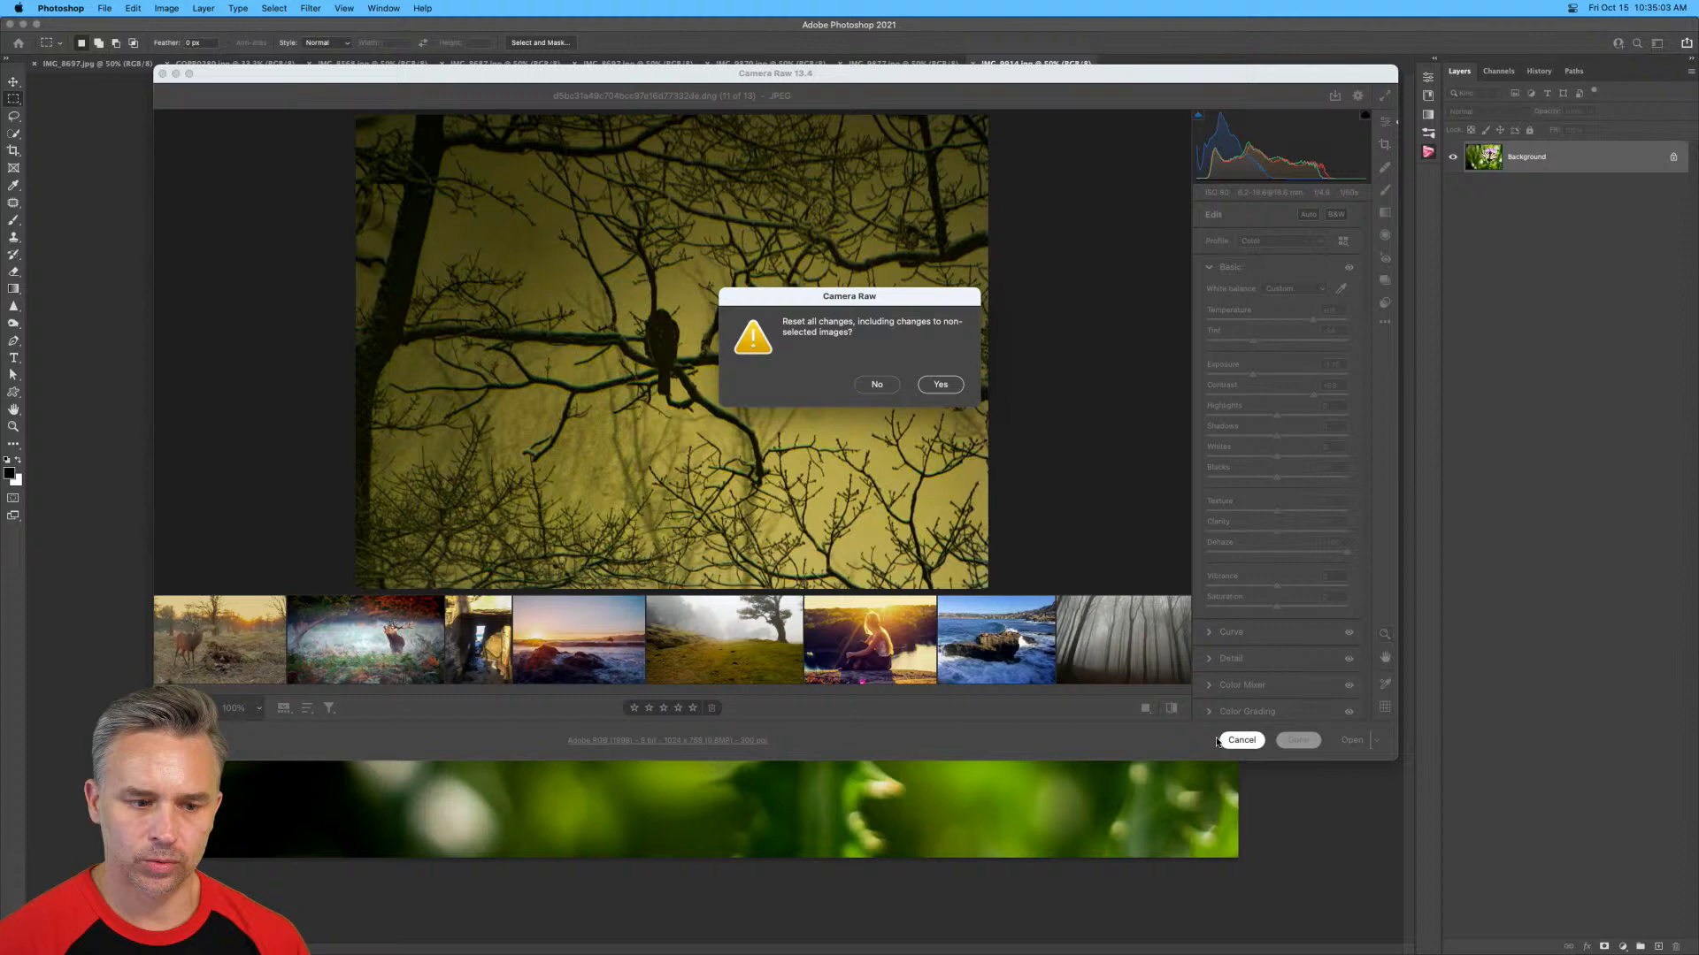
left_click(935, 390)
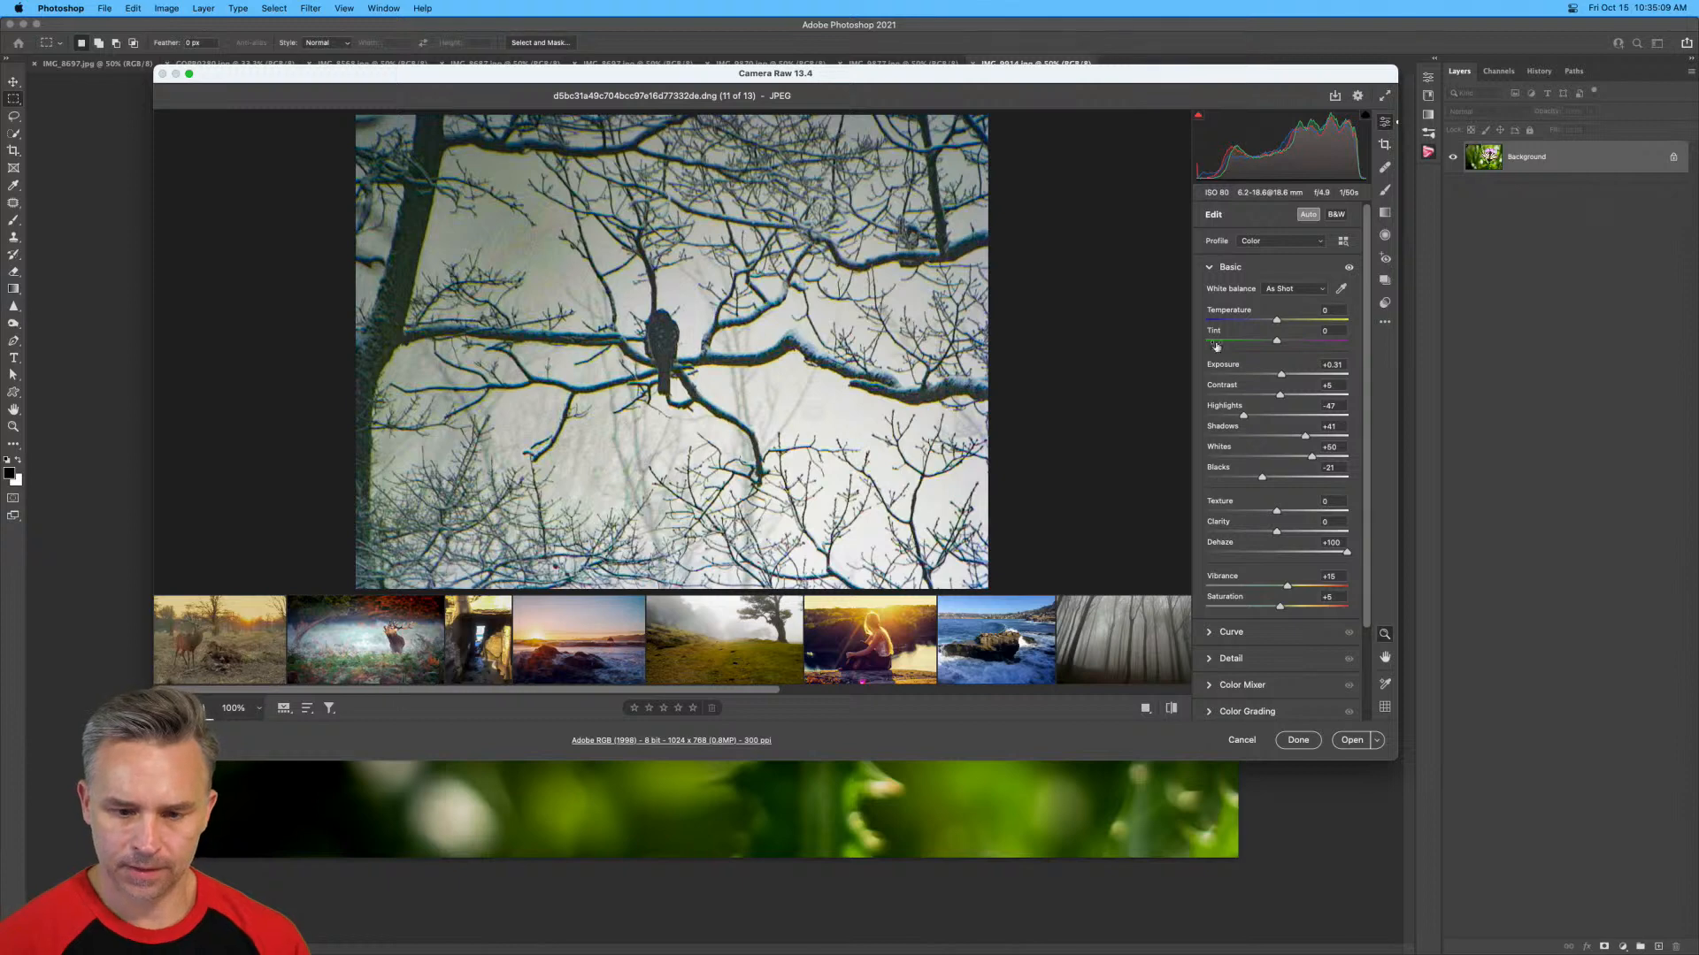
key("alt")
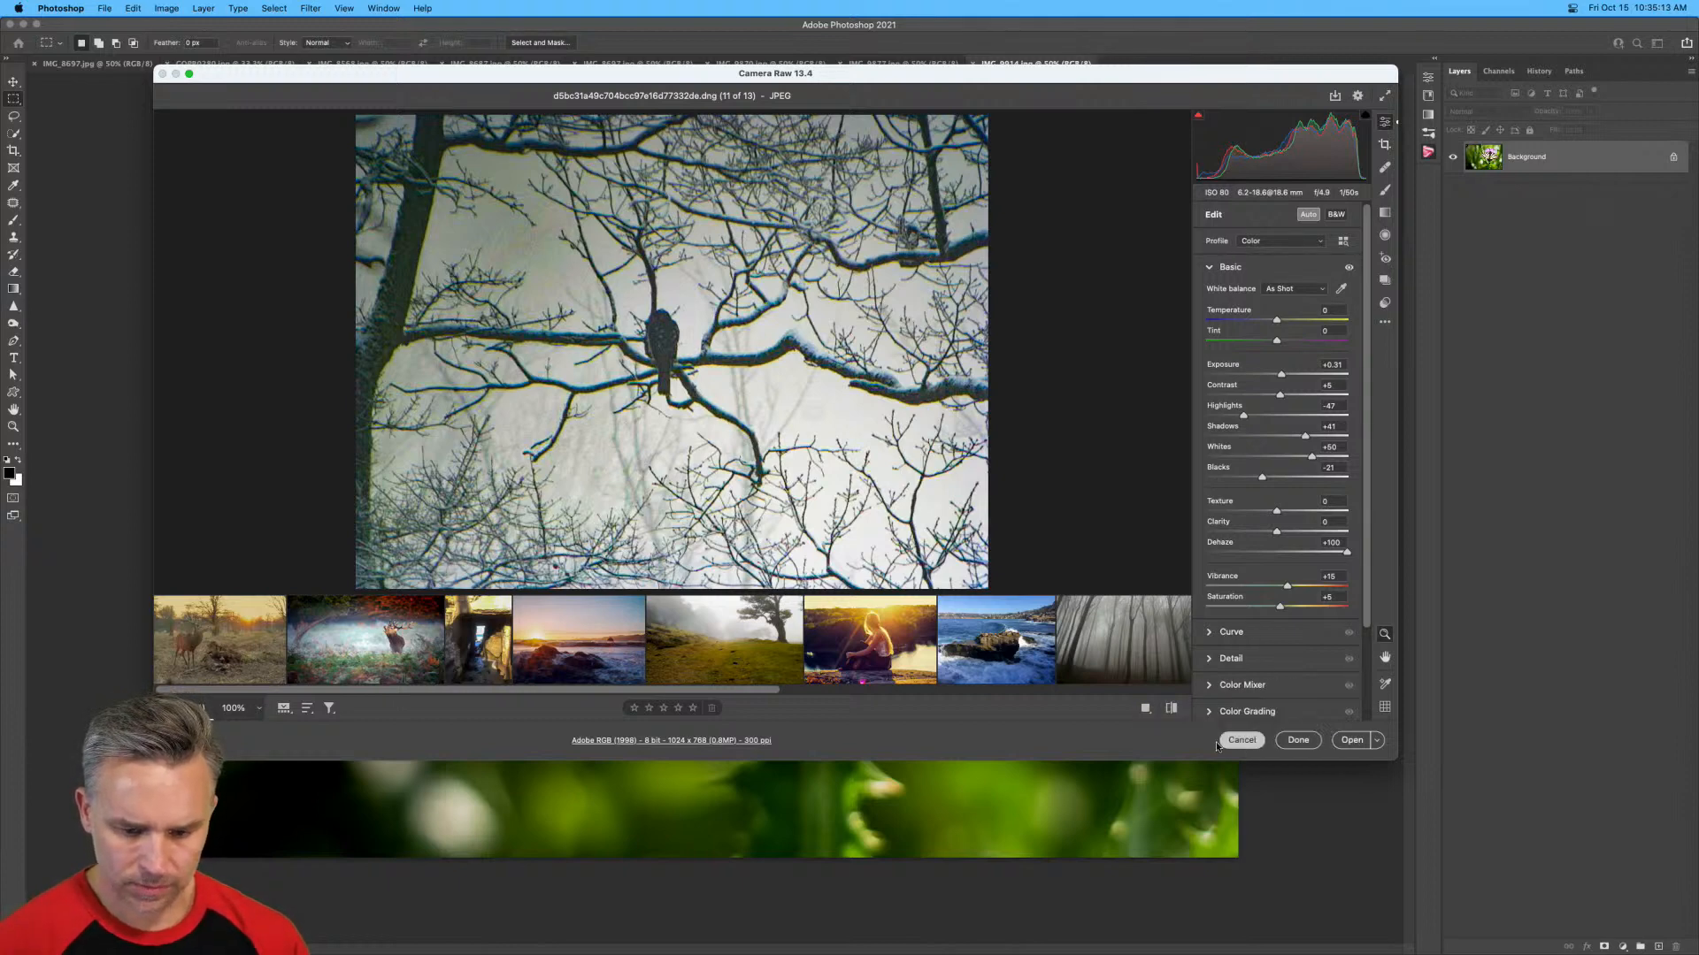
left_click(1213, 745, "alt")
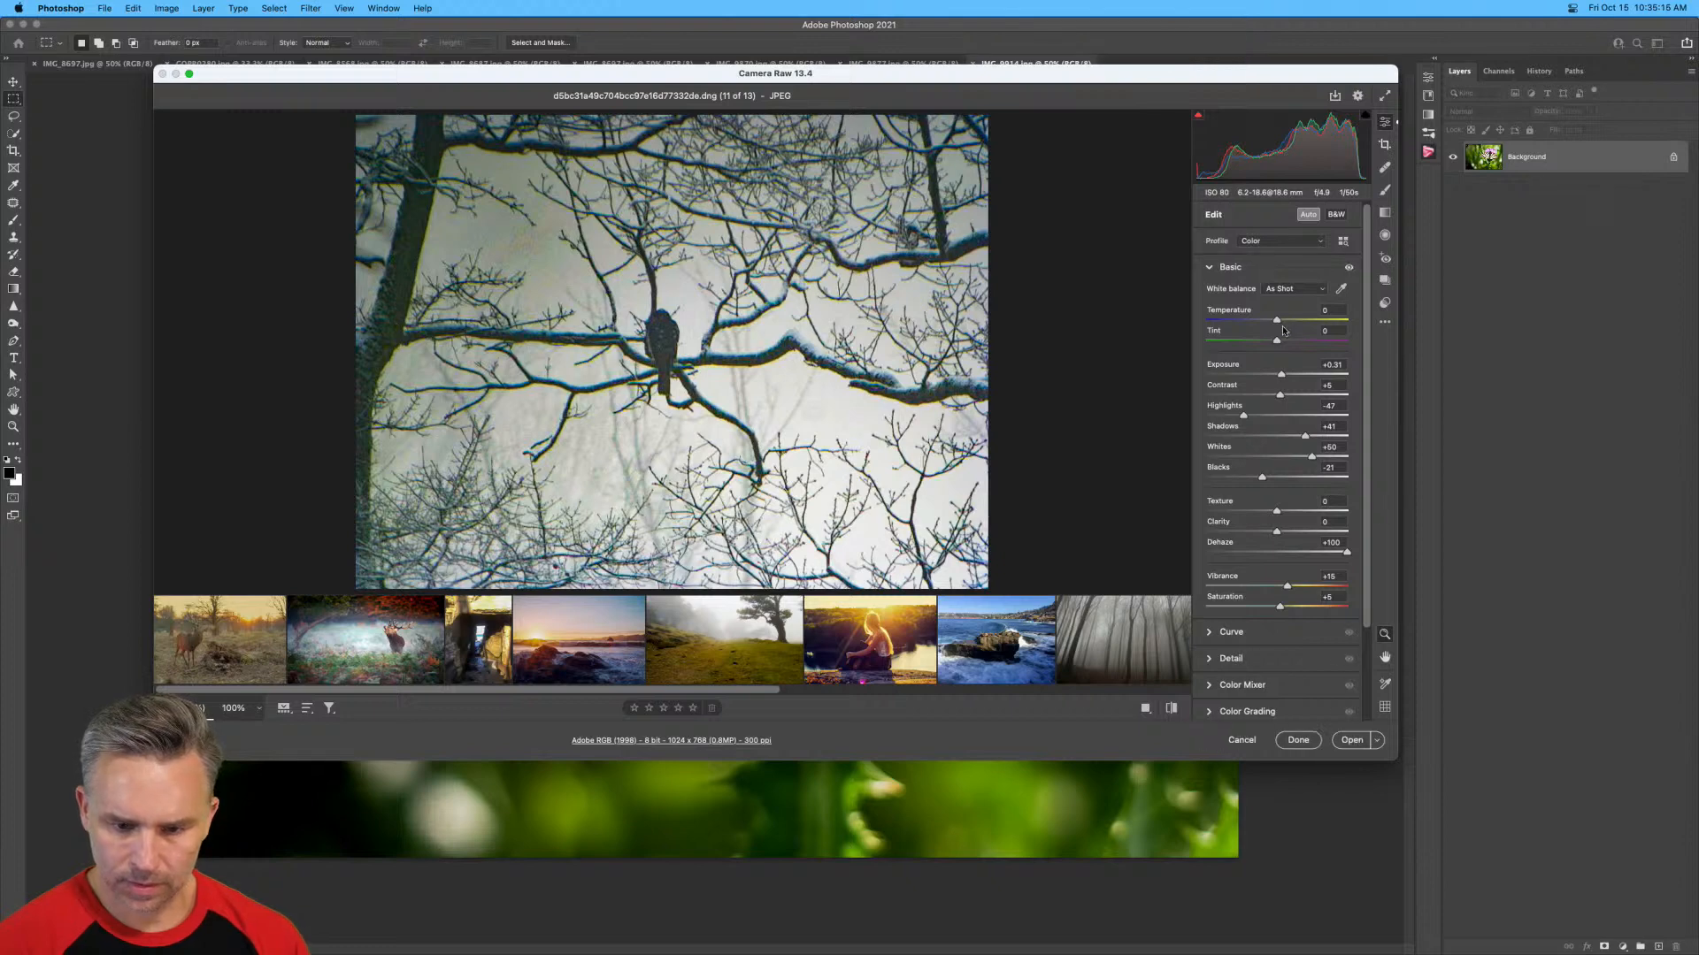
Turn off the bird photo's Auto adjustments and set Dehaze to -1.
left_click(1307, 214)
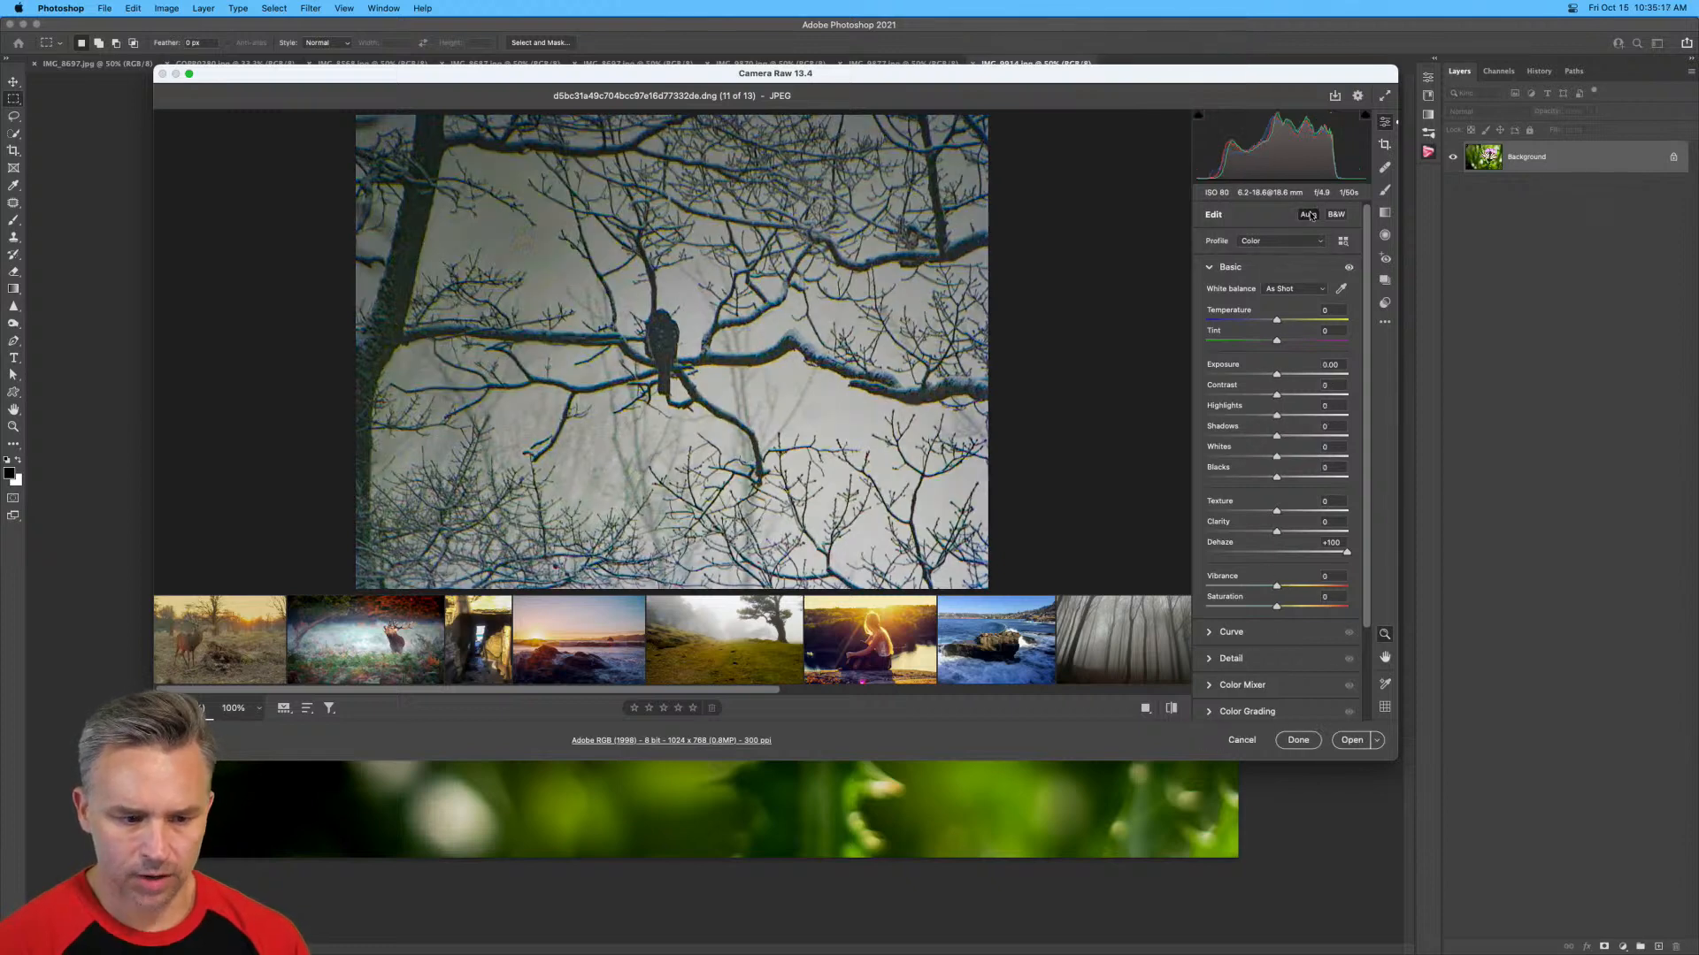
scroll(1293, 606, "down", 2)
left_click(1275, 503)
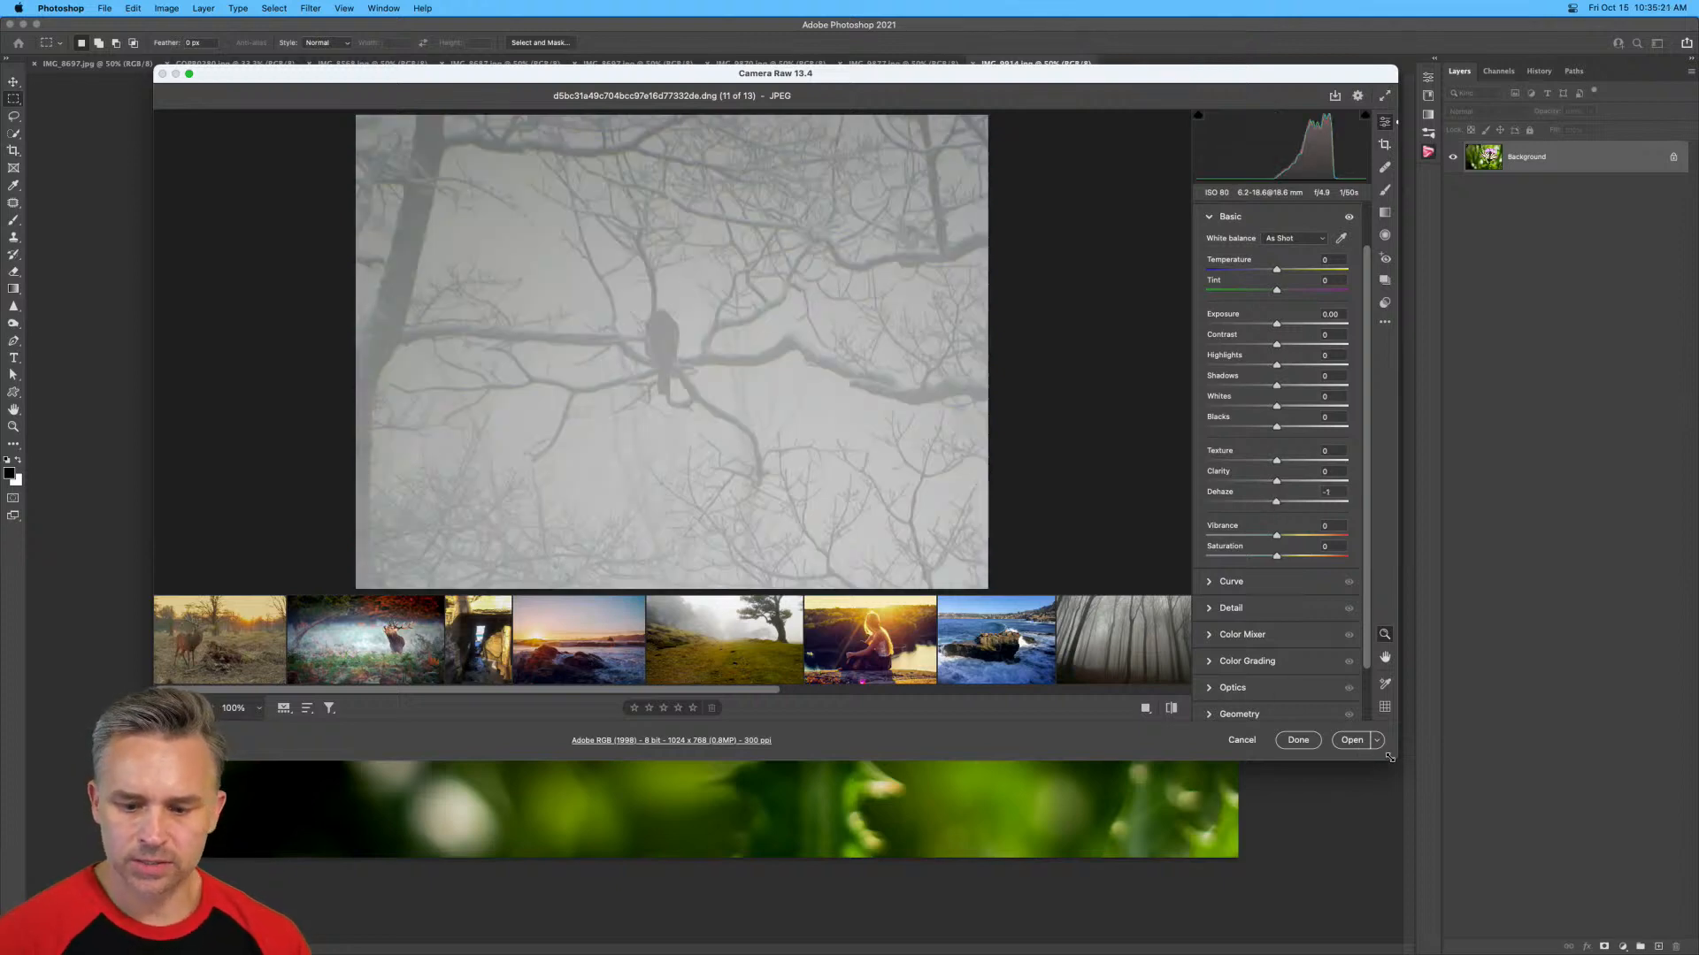
Enlarge the Camera Raw window, shift it toward the top of the display and magnify the bird to 300%.
left_click_drag(1396, 759, 1575, 933)
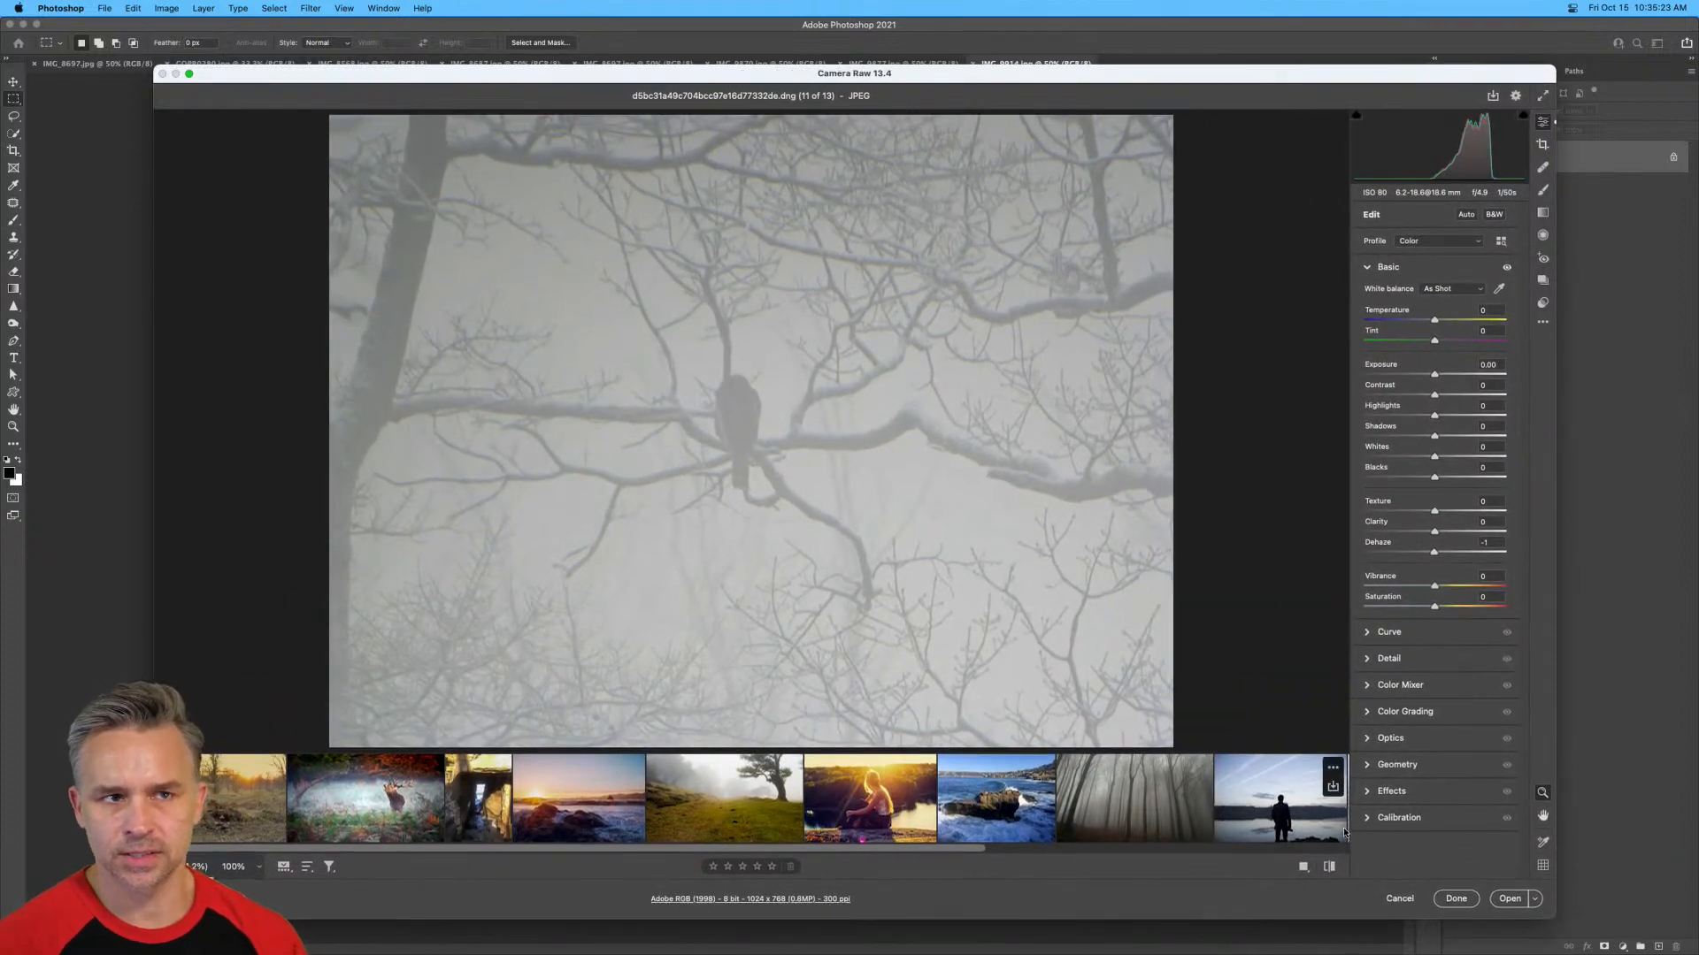
left_click_drag(1150, 73, 1157, 42)
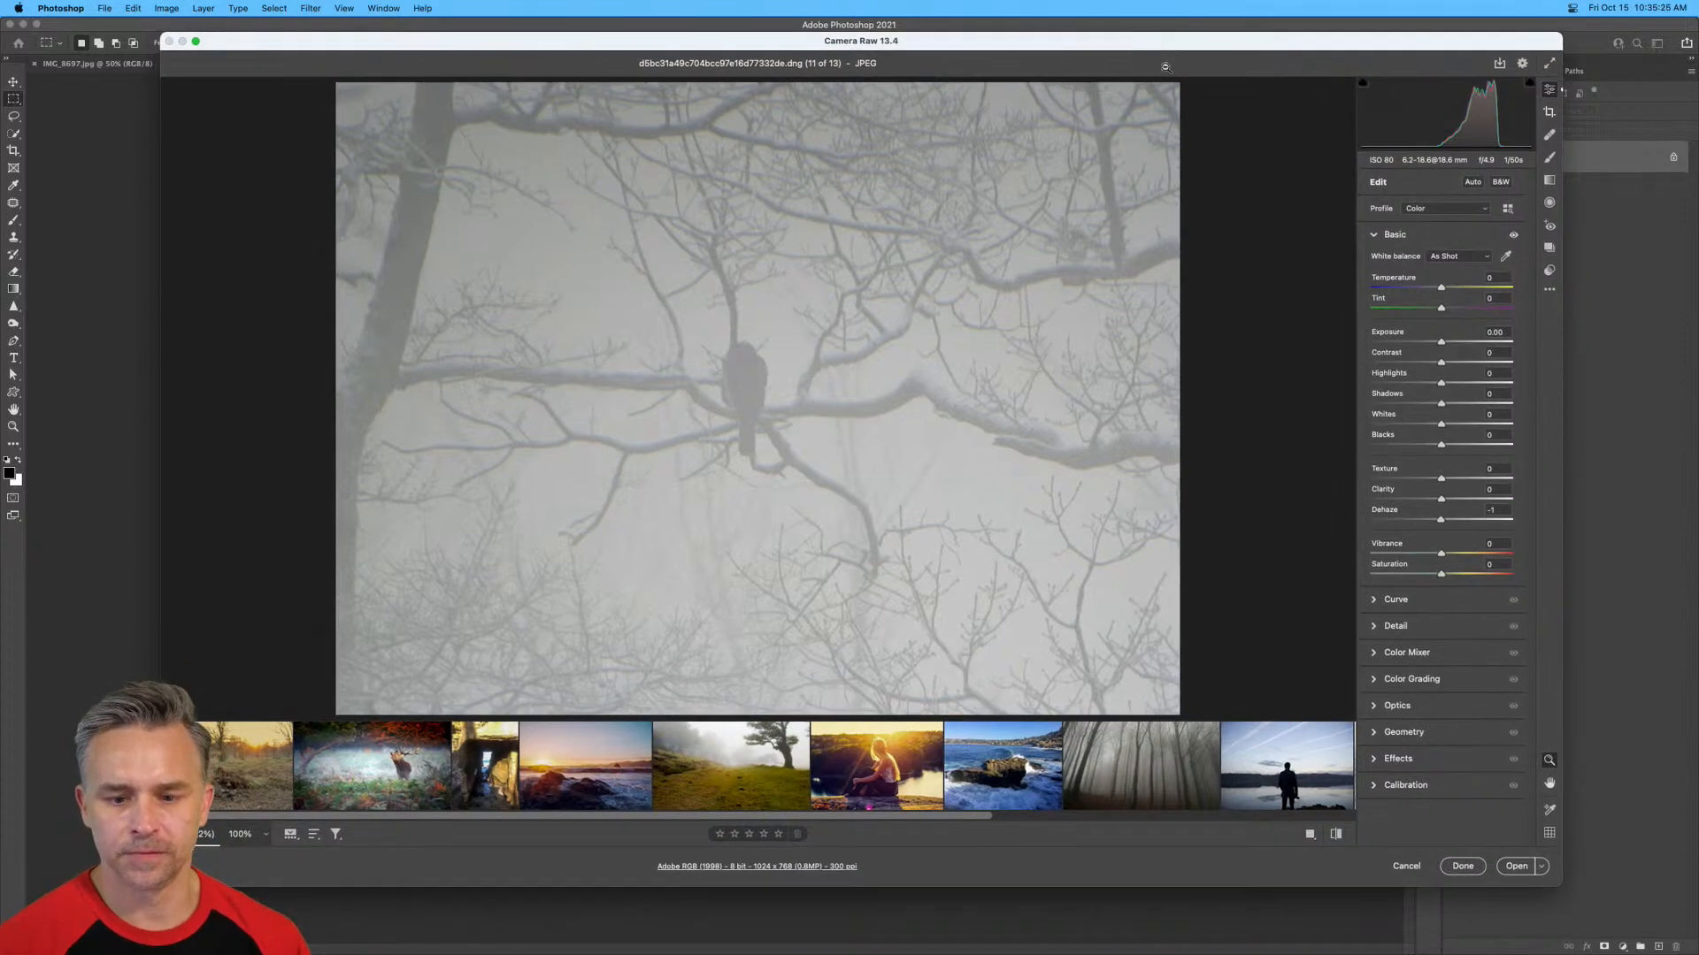
left_click(798, 396)
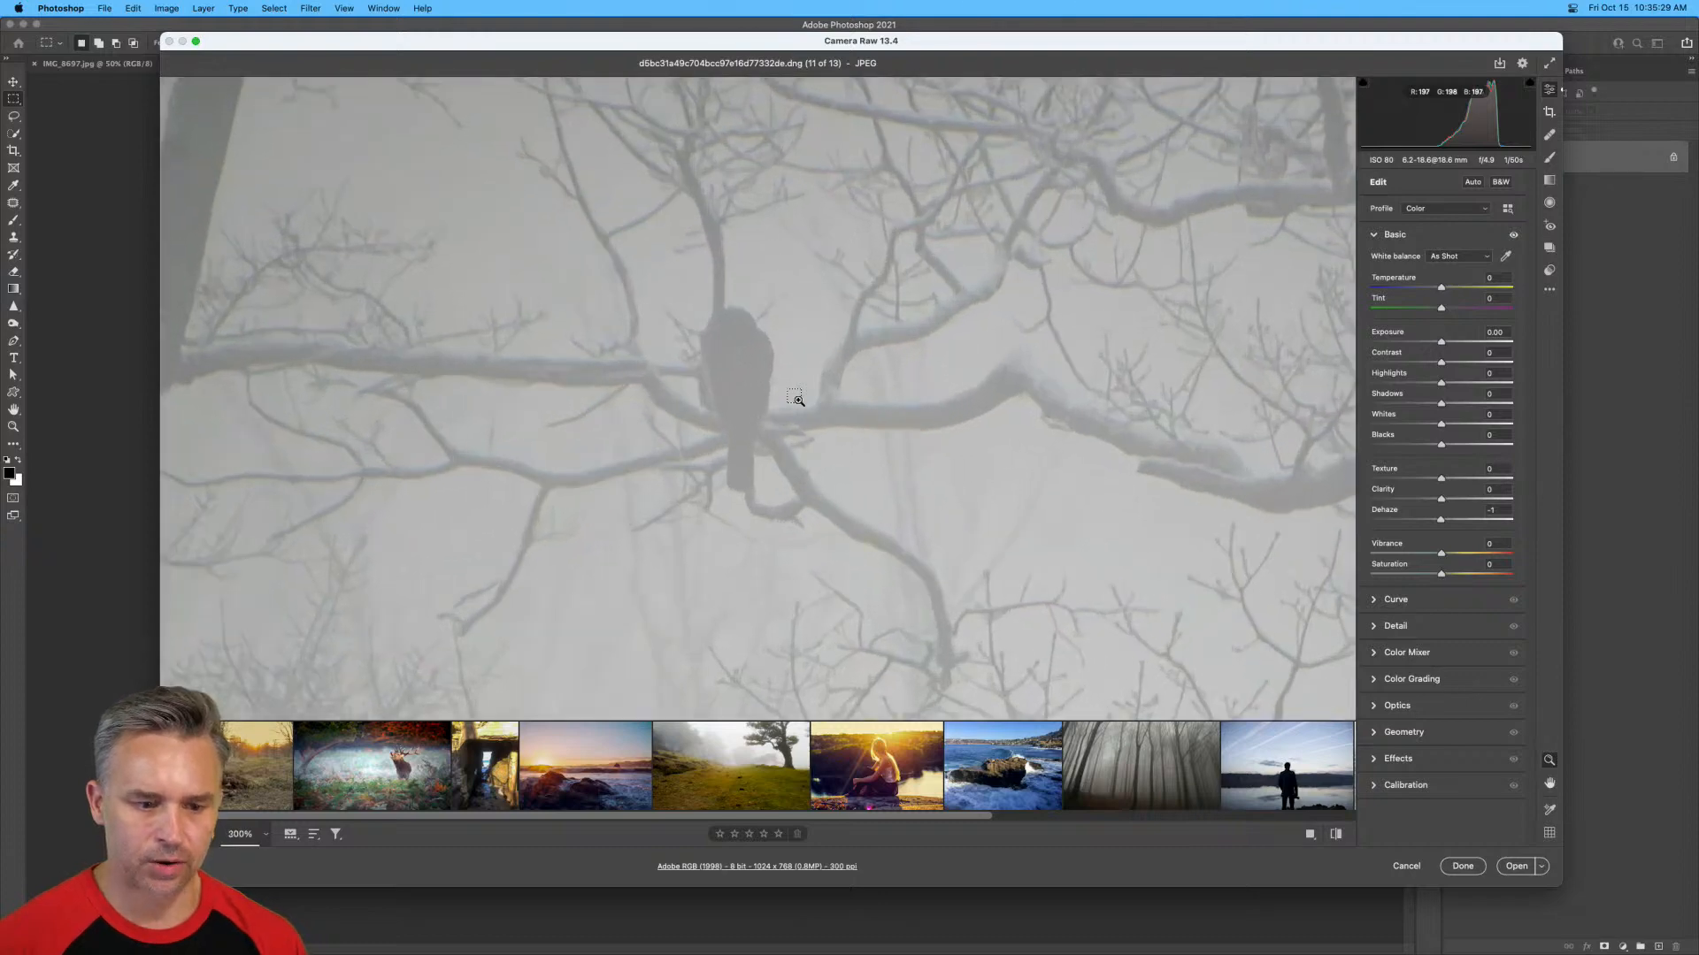
left_click(798, 391)
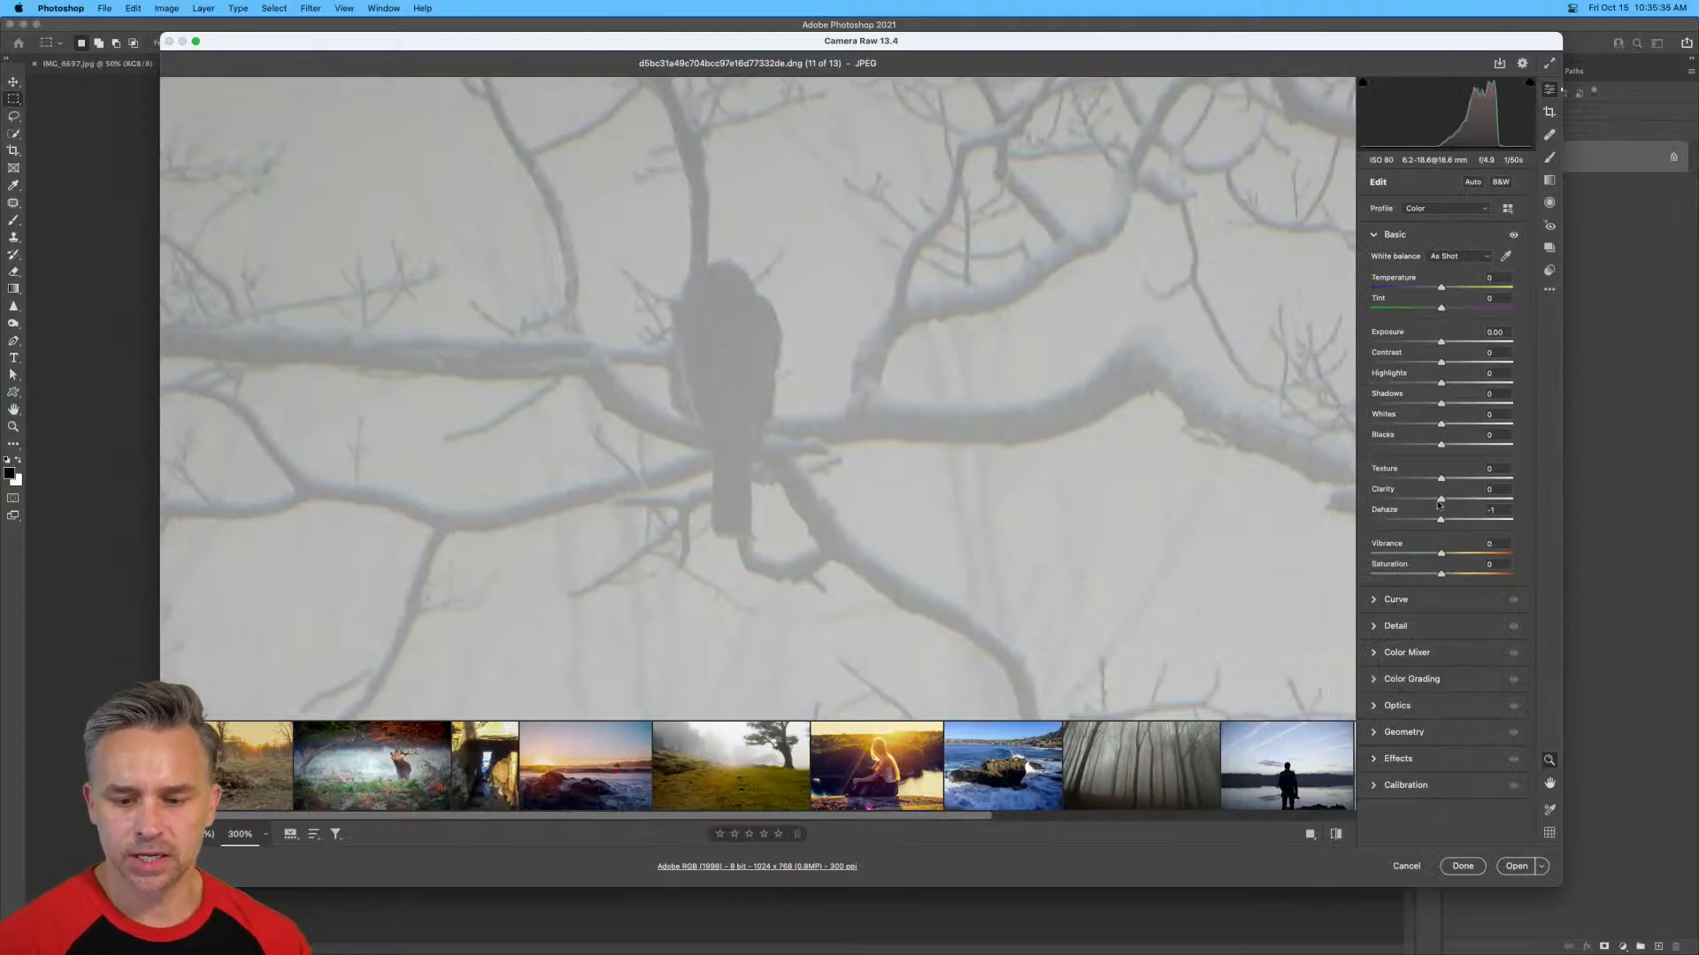
Try the maximum Dehaze of +100 on the bird photo and settle on +73.
left_click_drag(1141, 442, 1445, 517)
left_click_drag(1443, 522, 1564, 516)
left_click(844, 440)
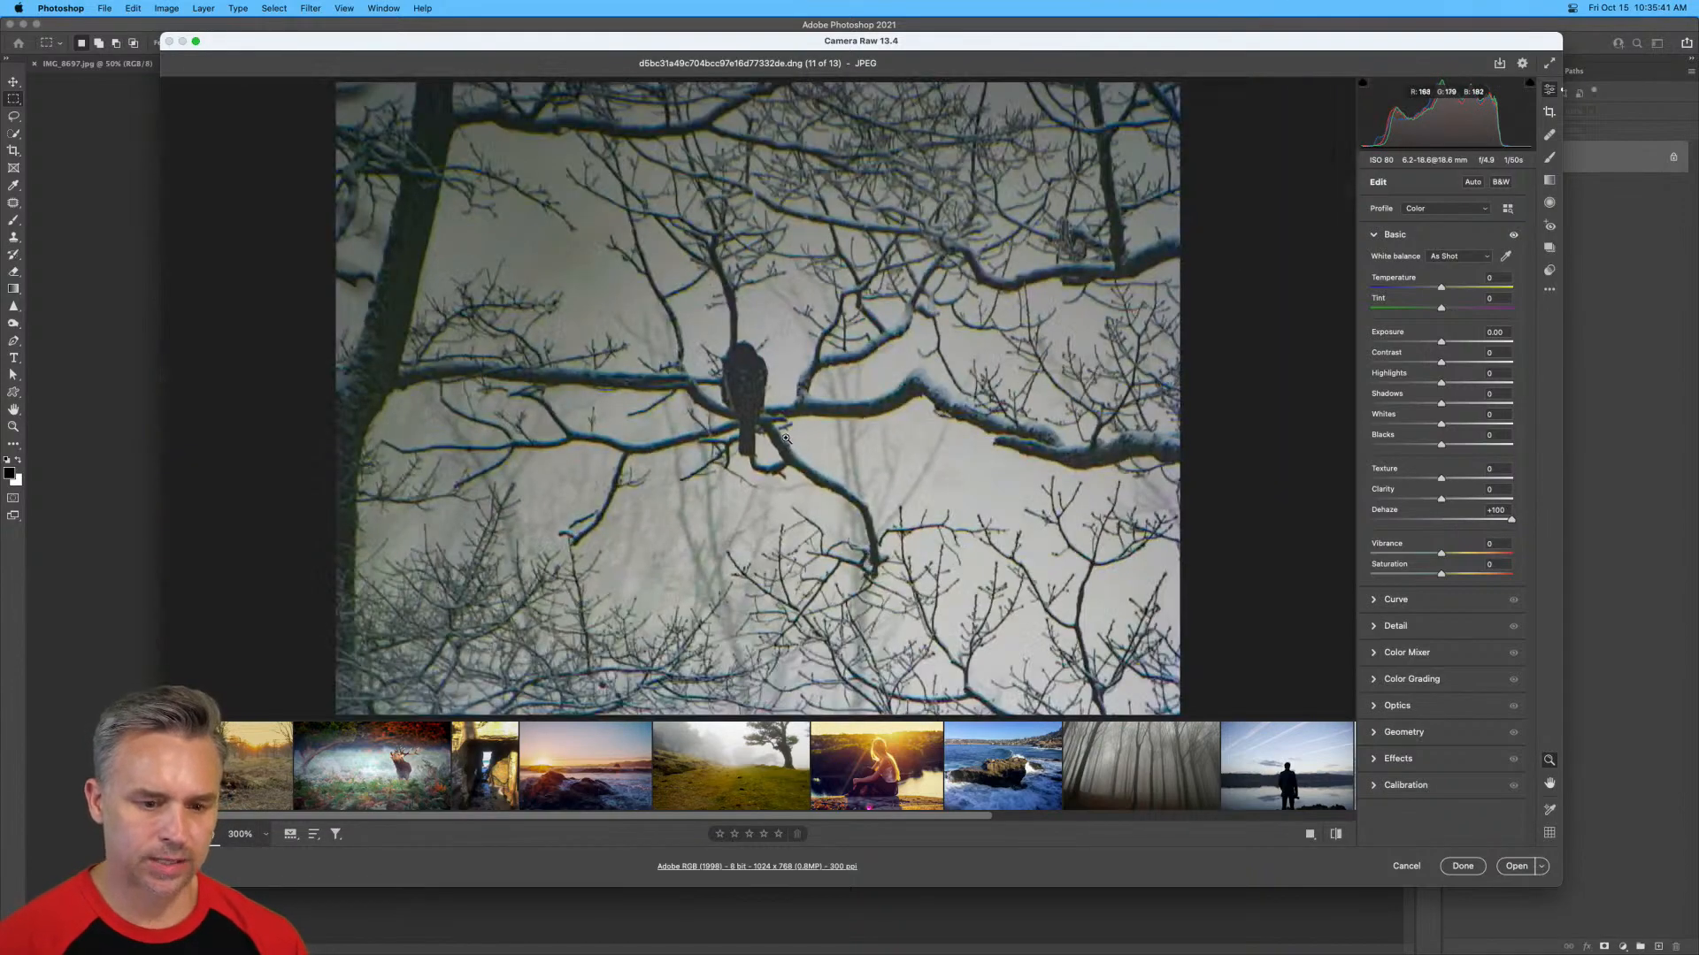
mouse_move(1510, 523)
left_mouse_down()
mouse_move(1416, 523)
mouse_move(1512, 527)
mouse_move(1494, 523)
left_mouse_up()
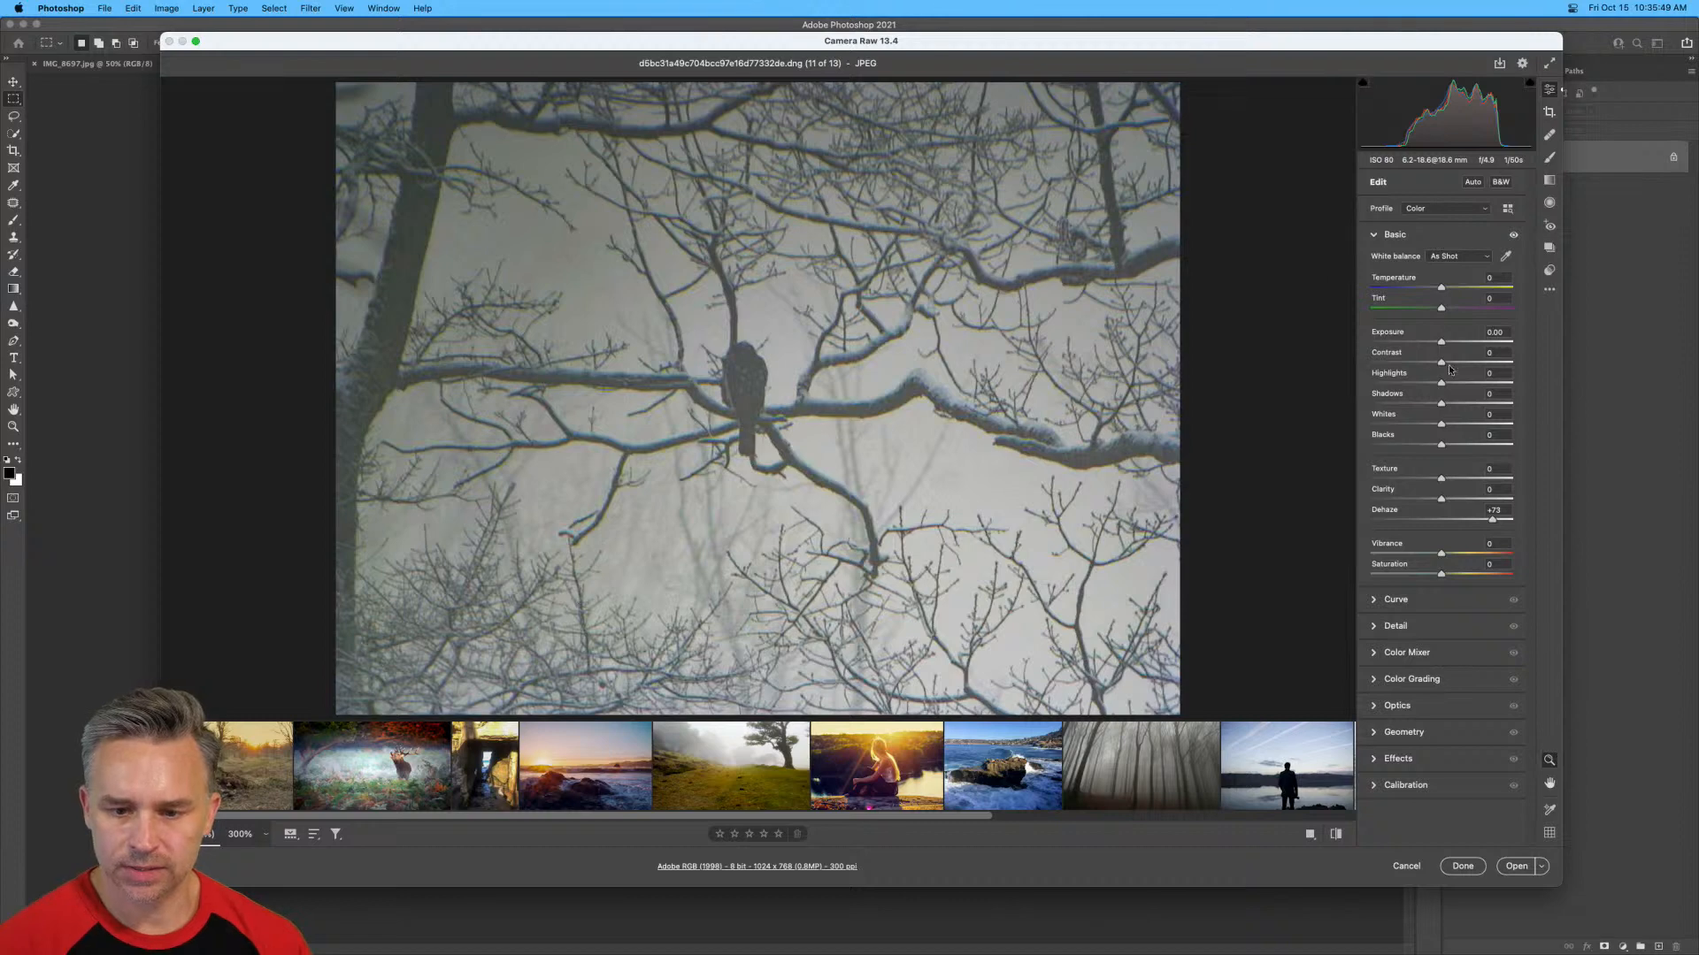
Set the bird photo's Exposure to +0.35, Texture to +42 and Clarity to +30, and open it as an object.
left_click_drag(1442, 343, 1446, 343)
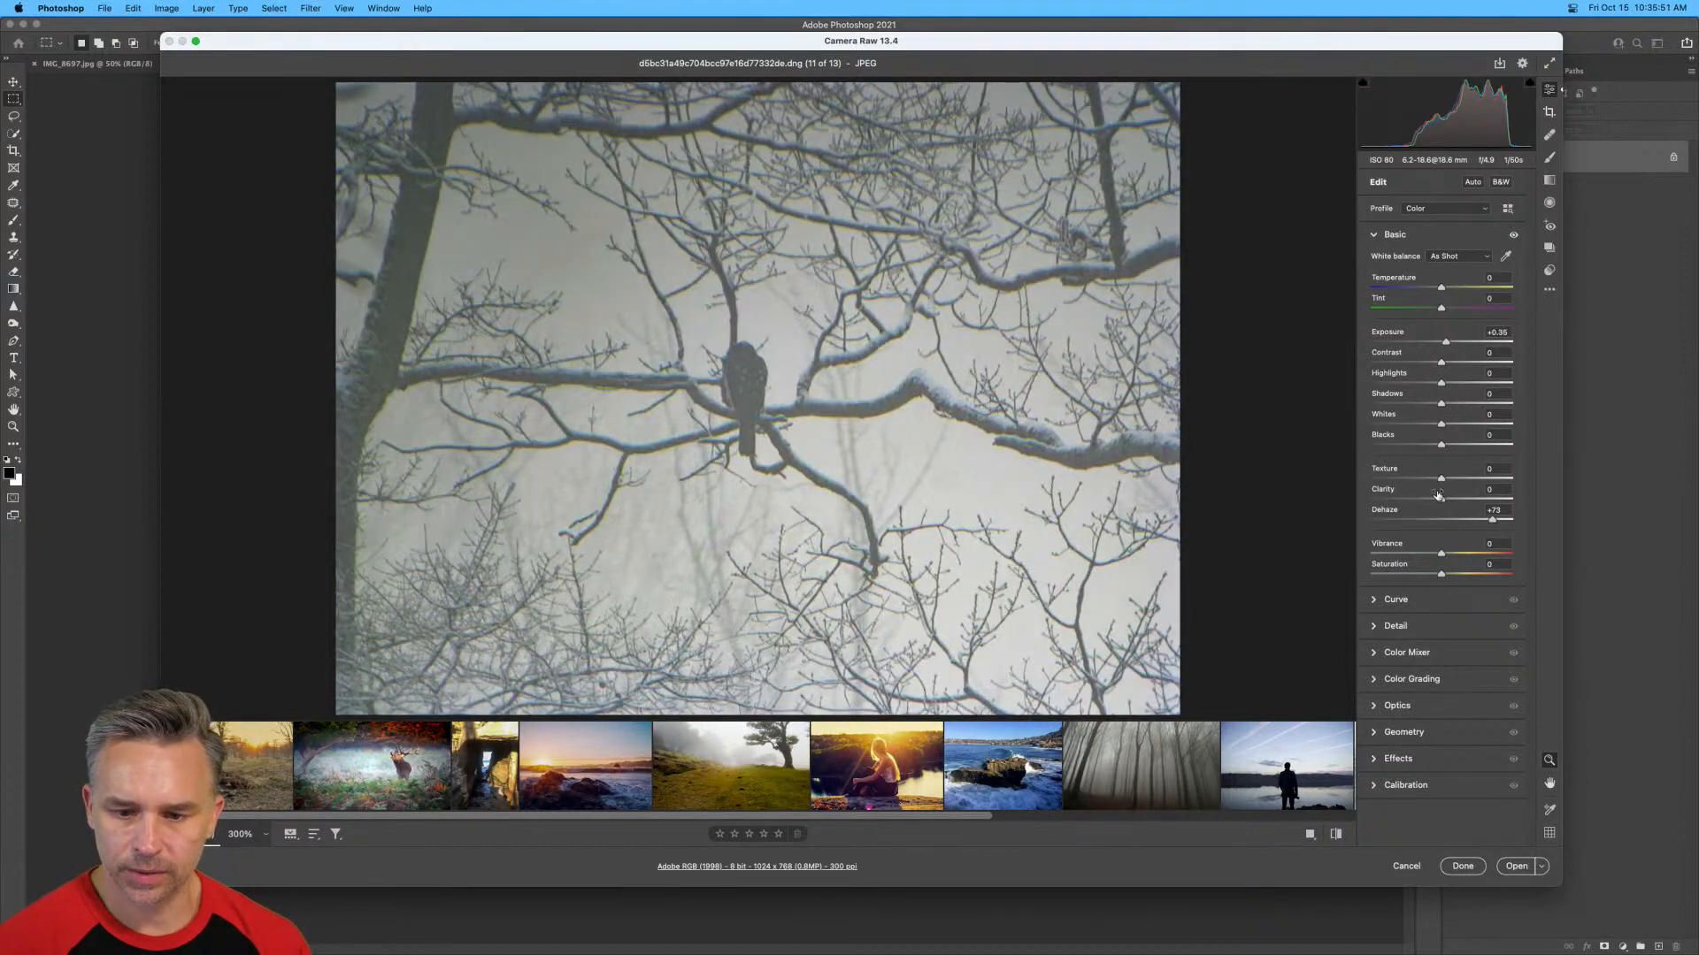
mouse_move(1444, 478)
left_mouse_down()
mouse_move(1469, 478)
mouse_move(1463, 498)
left_mouse_up()
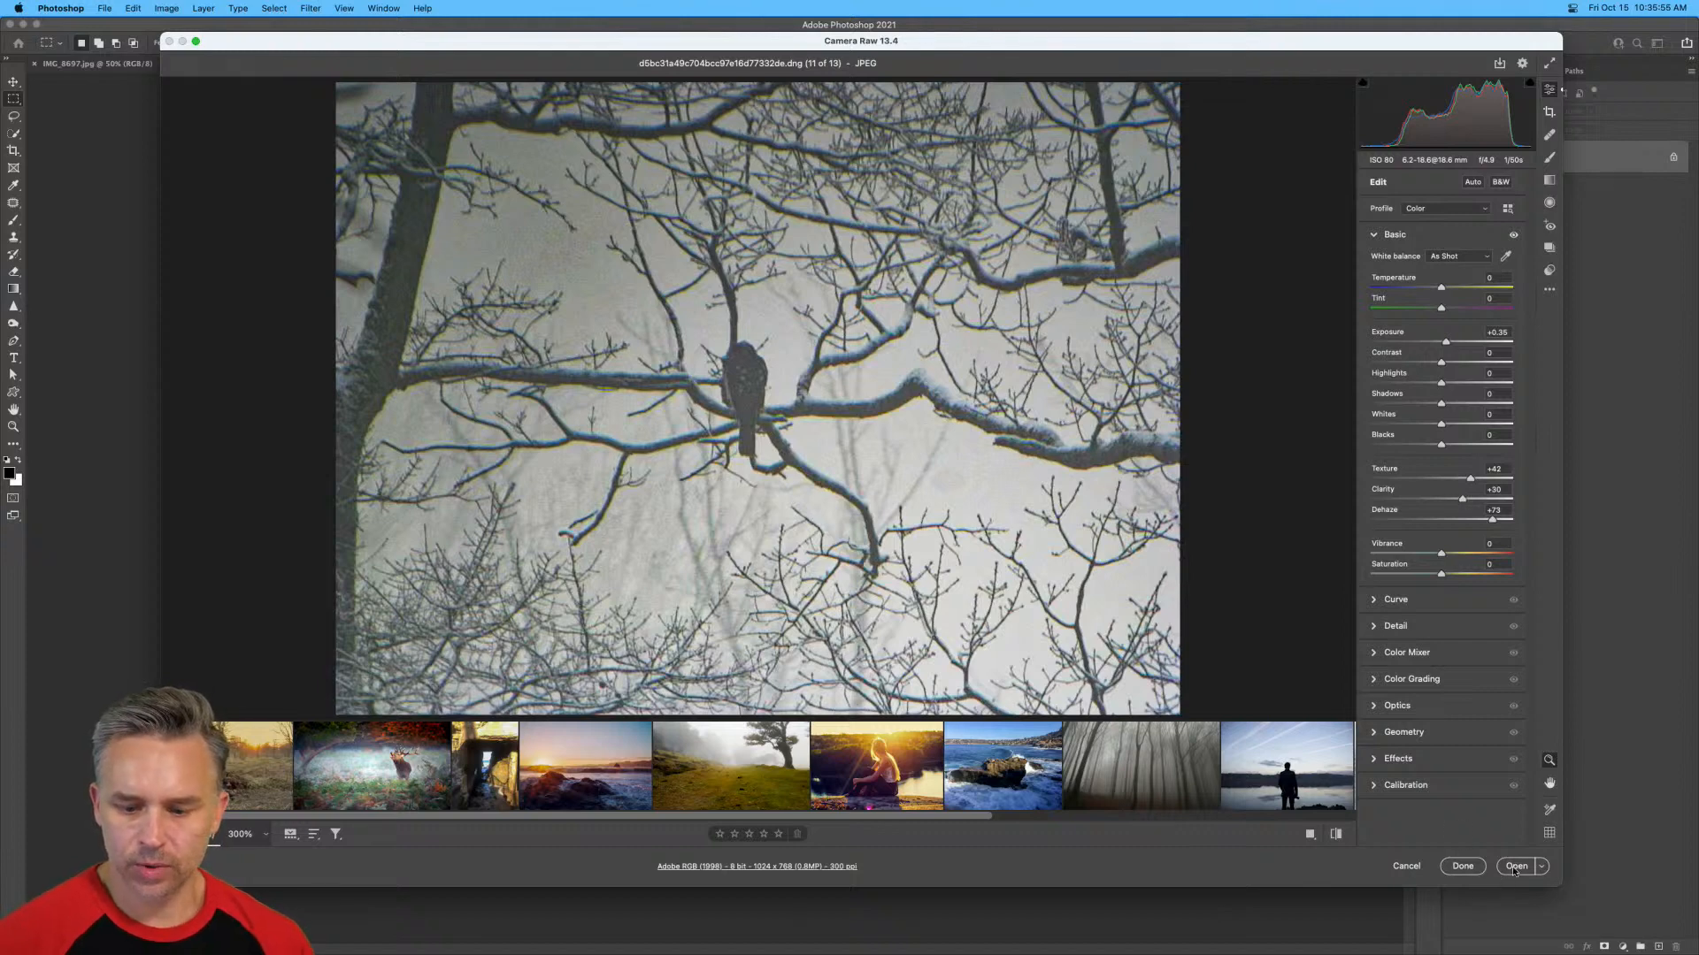
left_click(1542, 867)
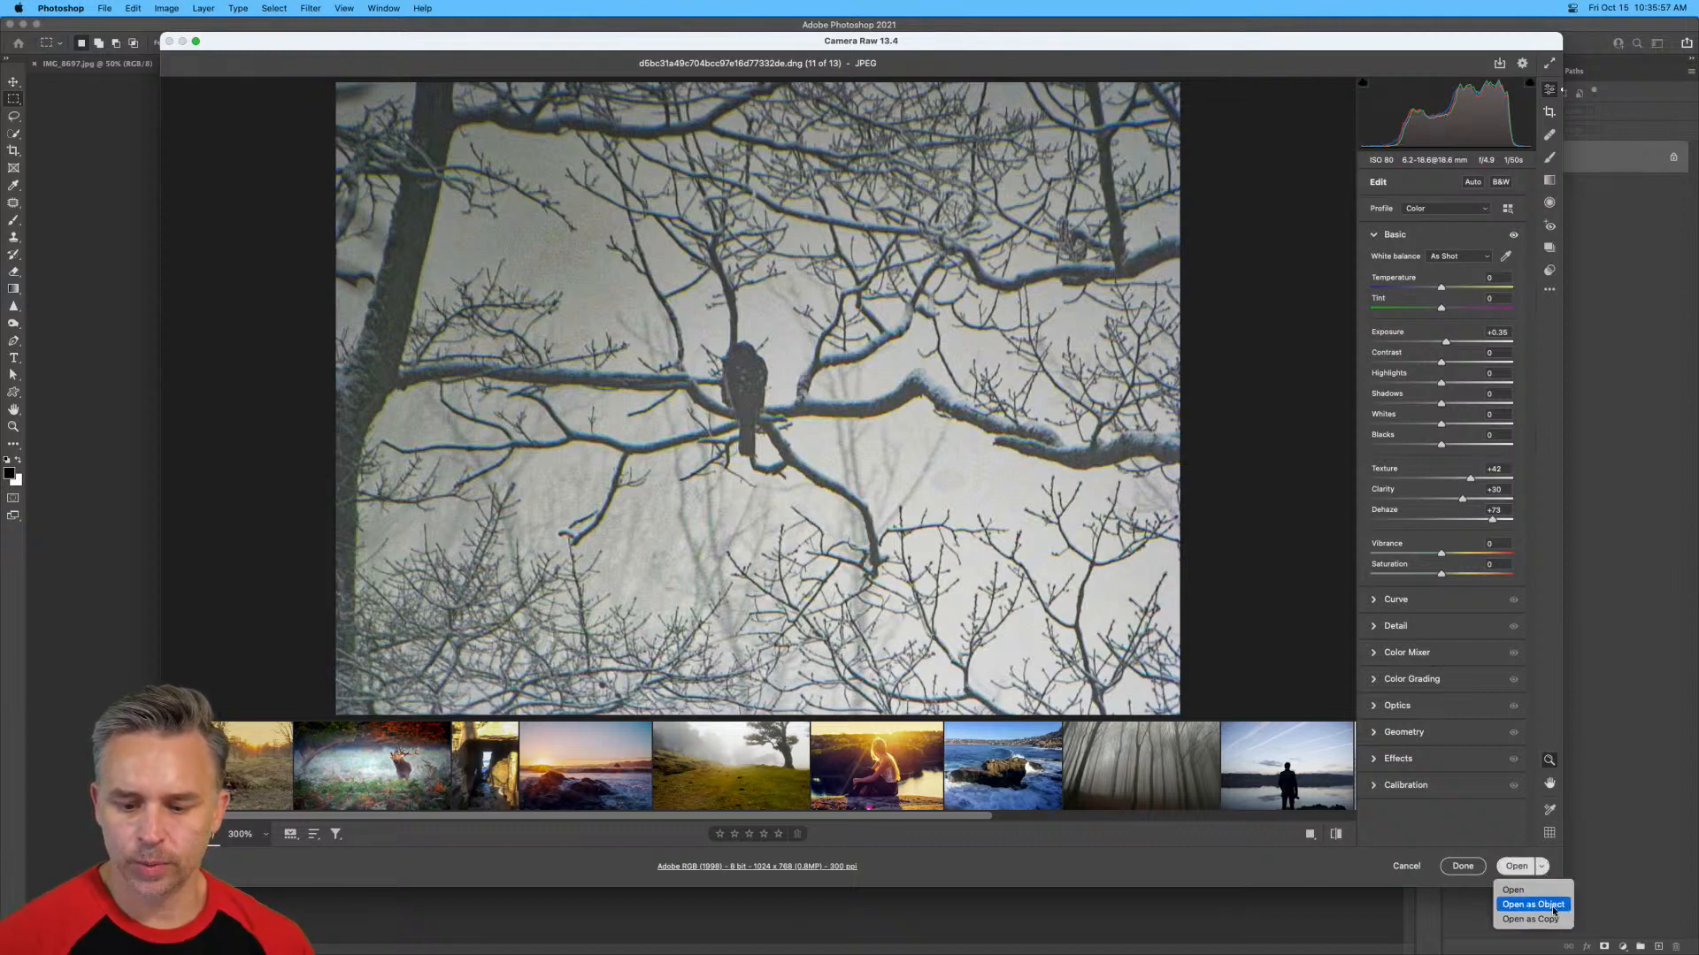
left_click(1552, 907)
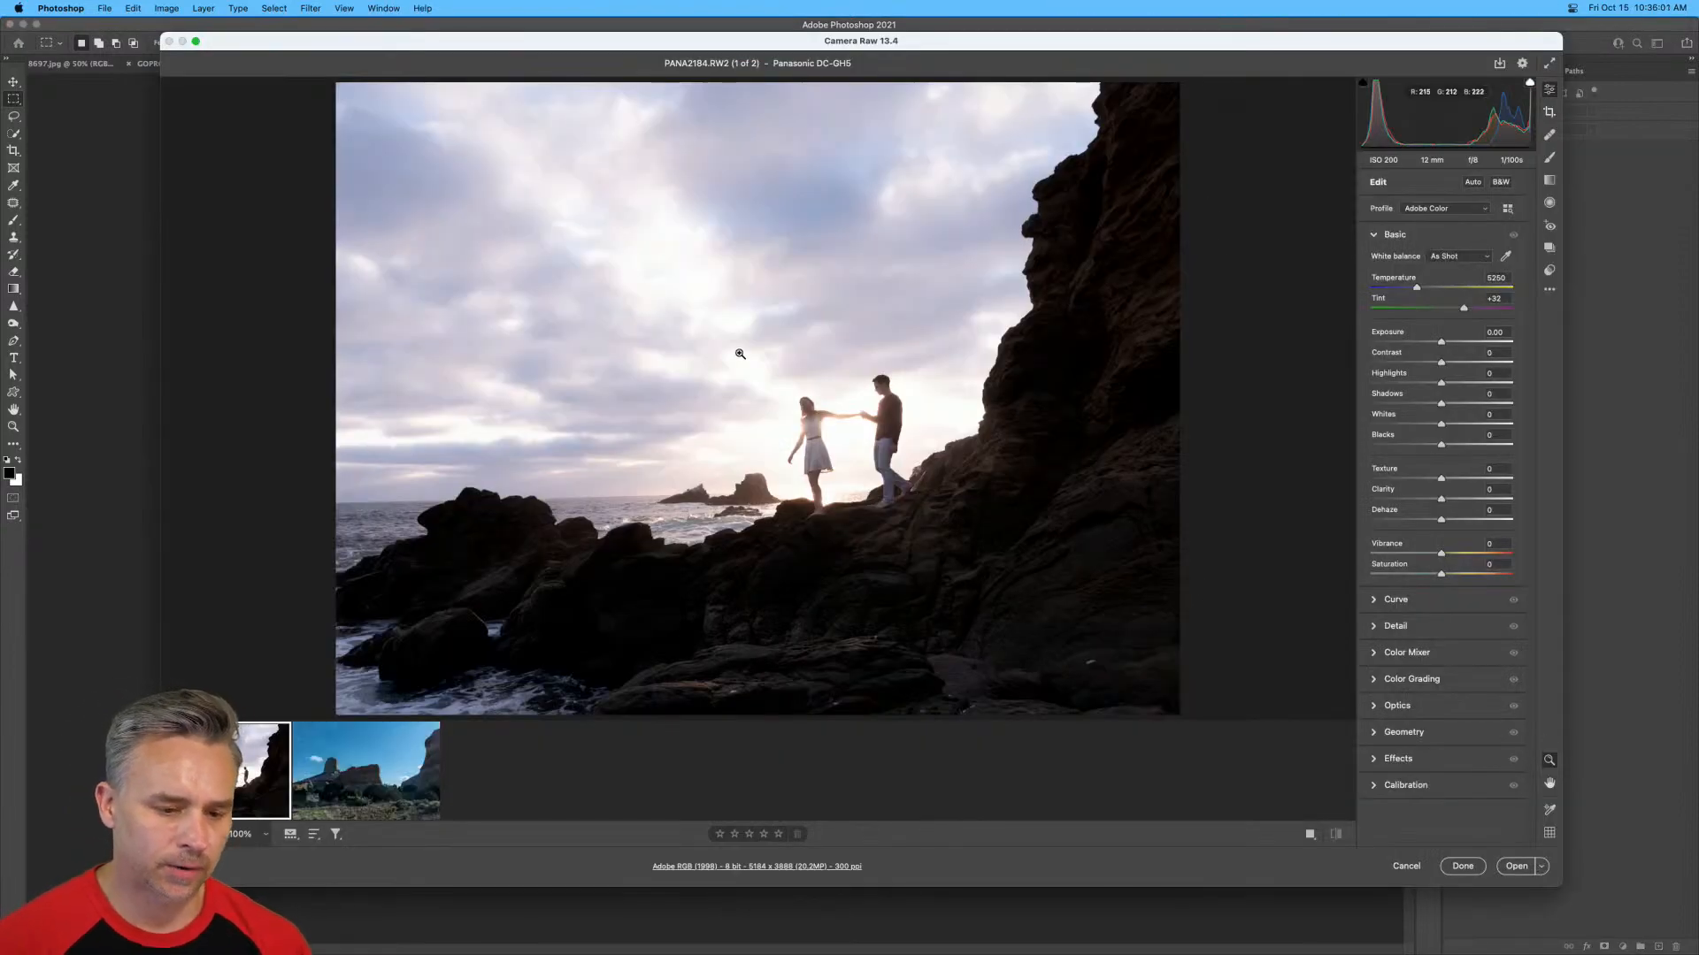
Try Auto on the couple's coastal photo, revert it, and set Tint to +3 and Temperature to about 7150.
left_click(1477, 182)
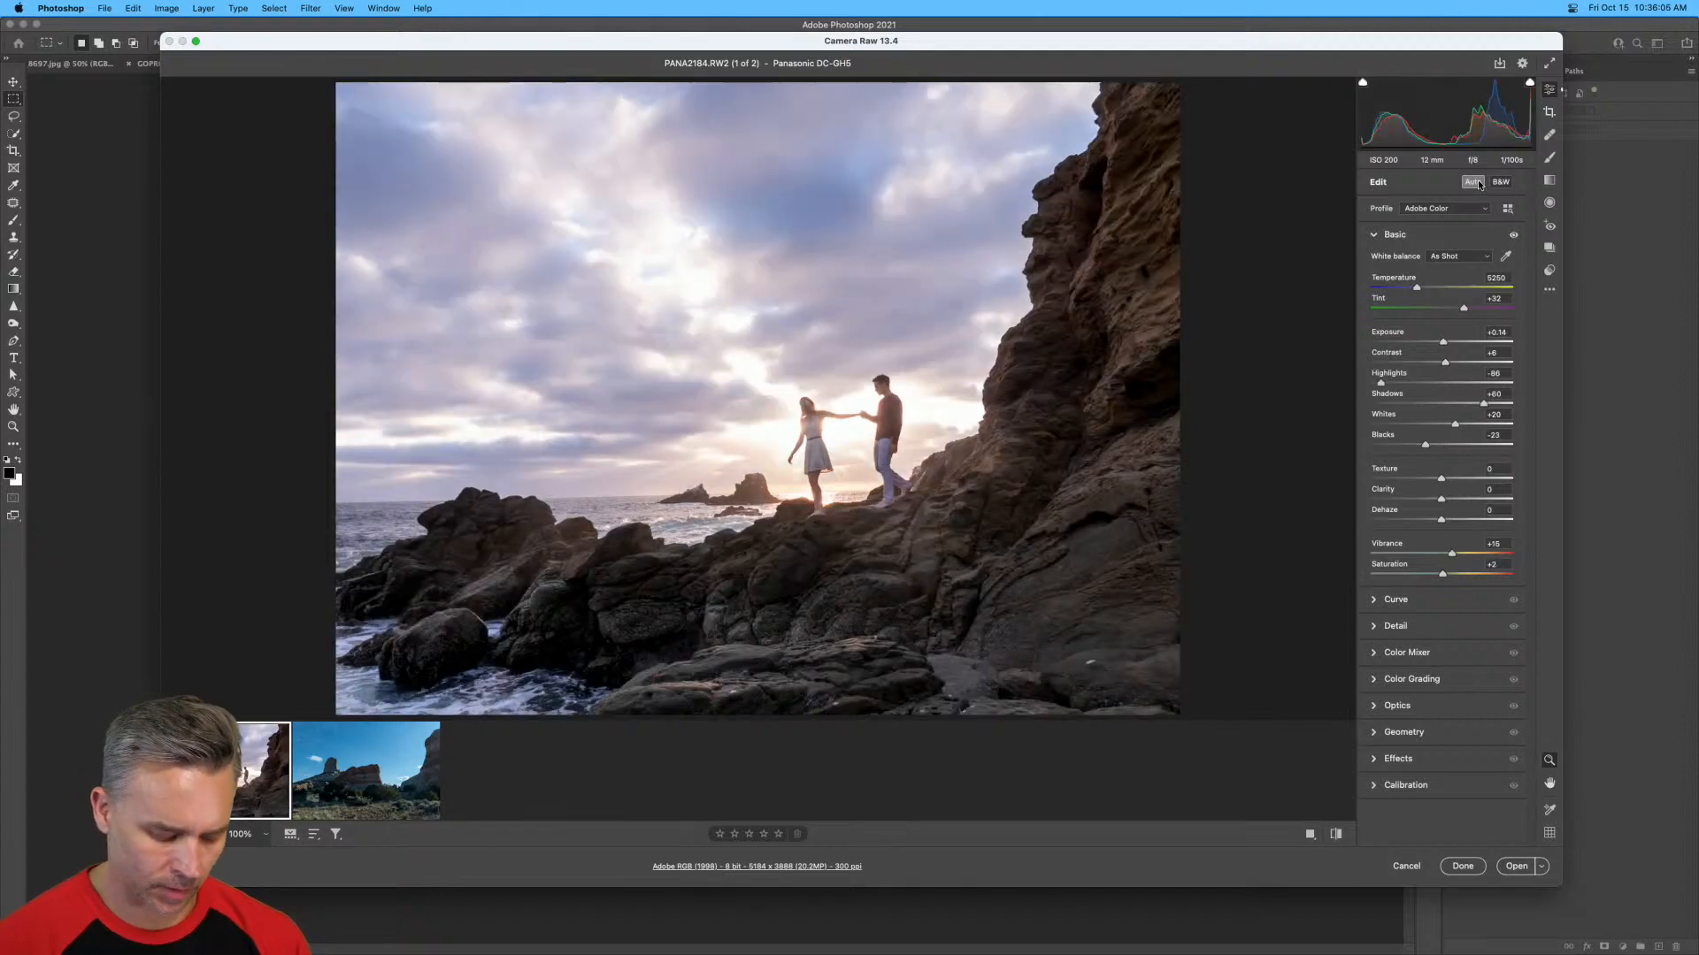
left_click(1400, 235, "alt")
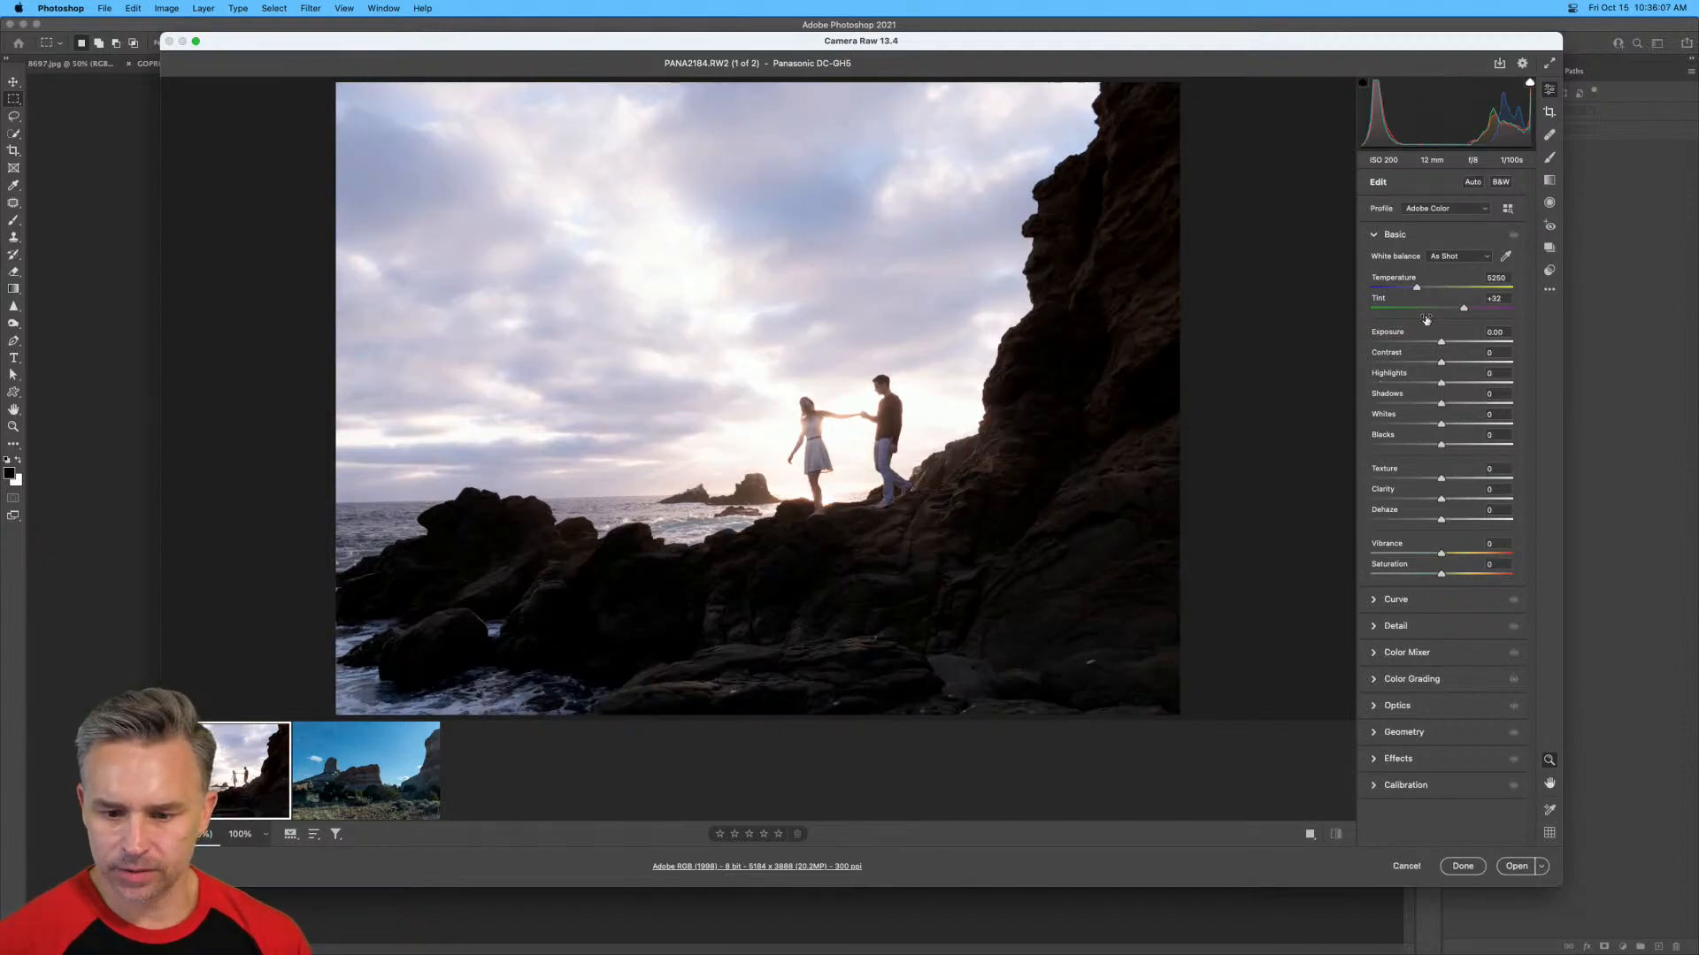
left_click(1443, 308)
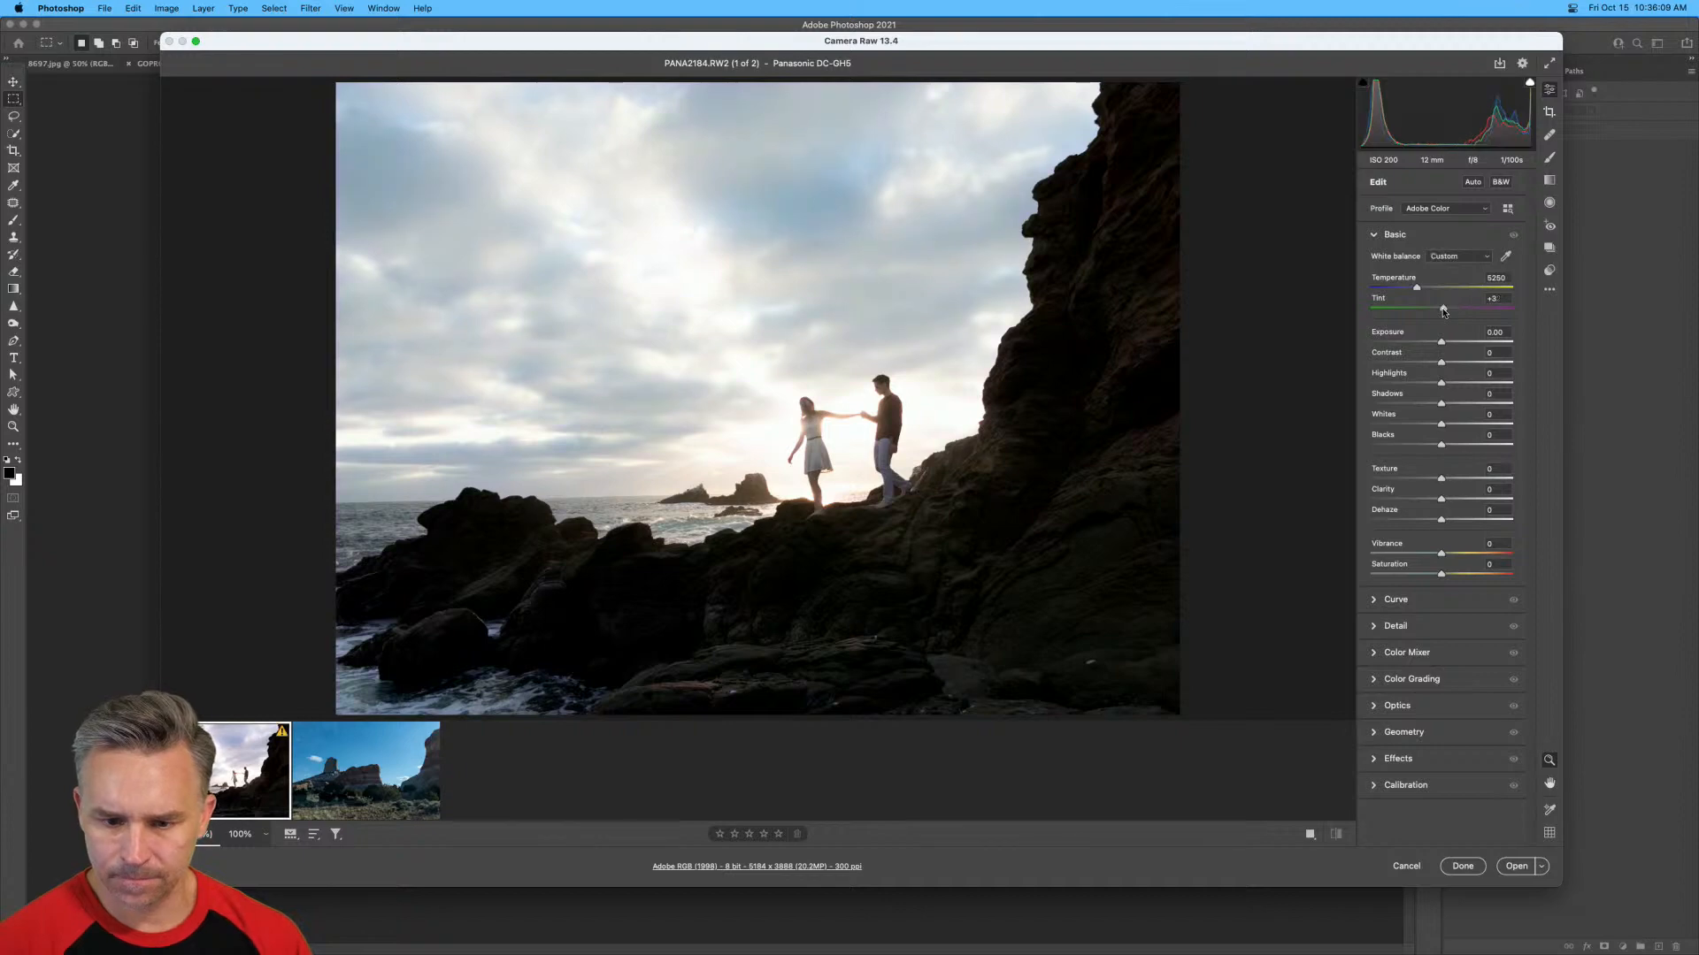
left_click(1442, 288)
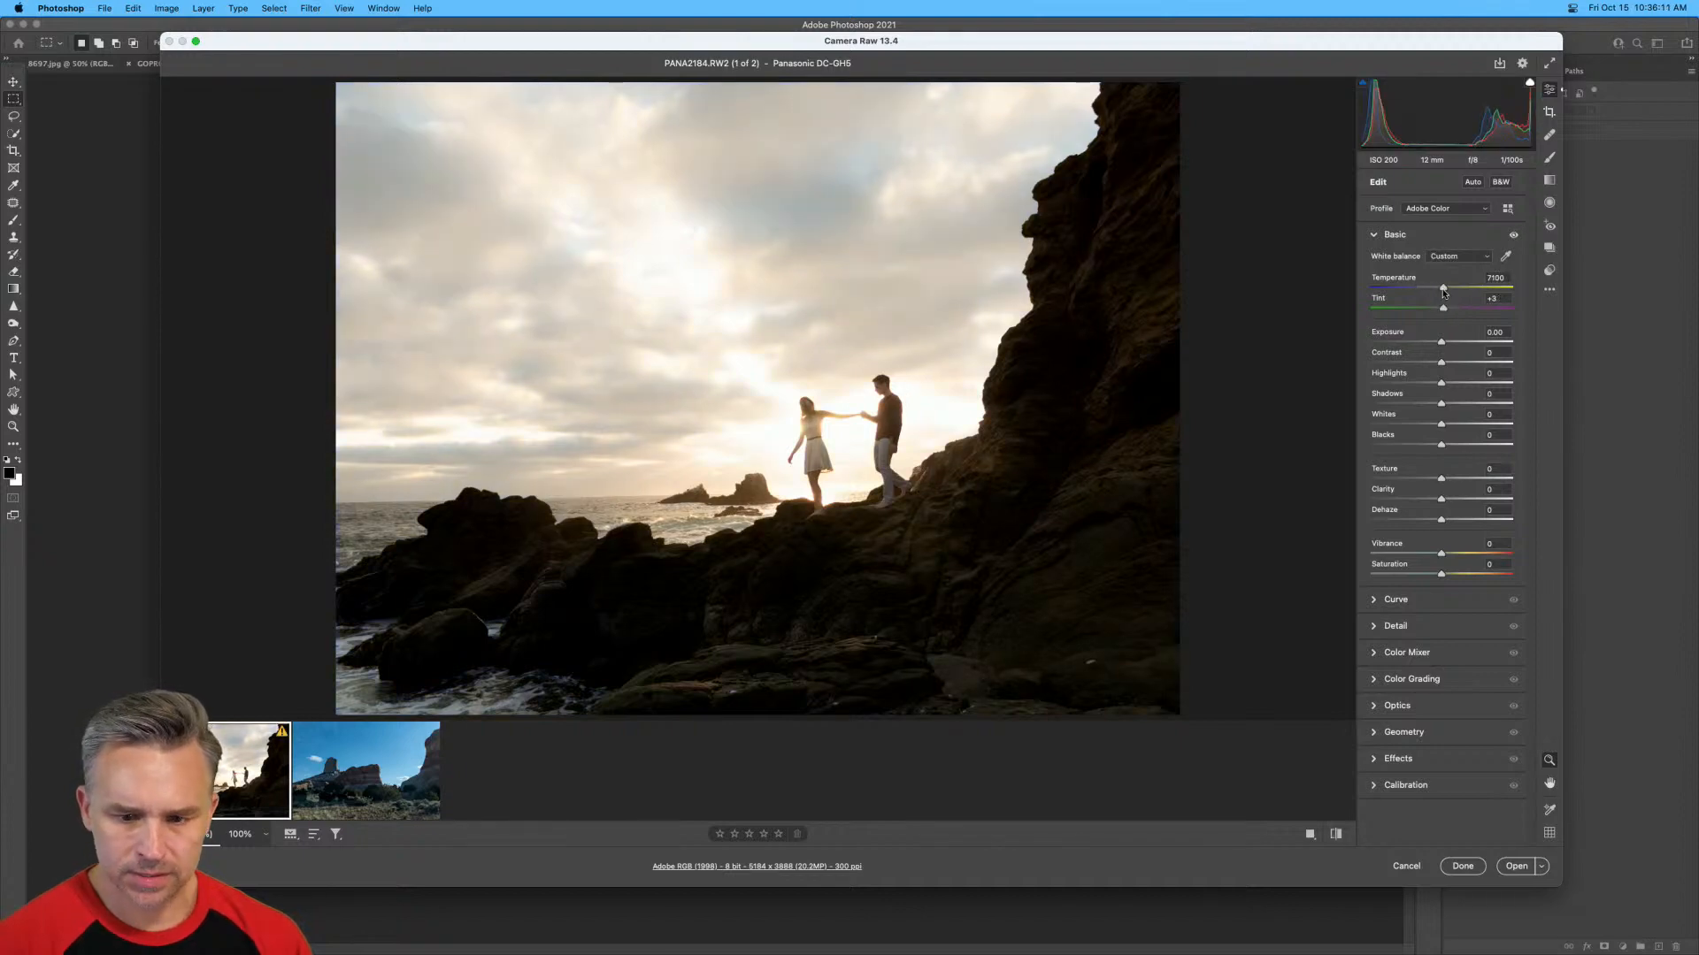
Apply Auto adjustments to the warm-toned coastal photo.
key("alt")
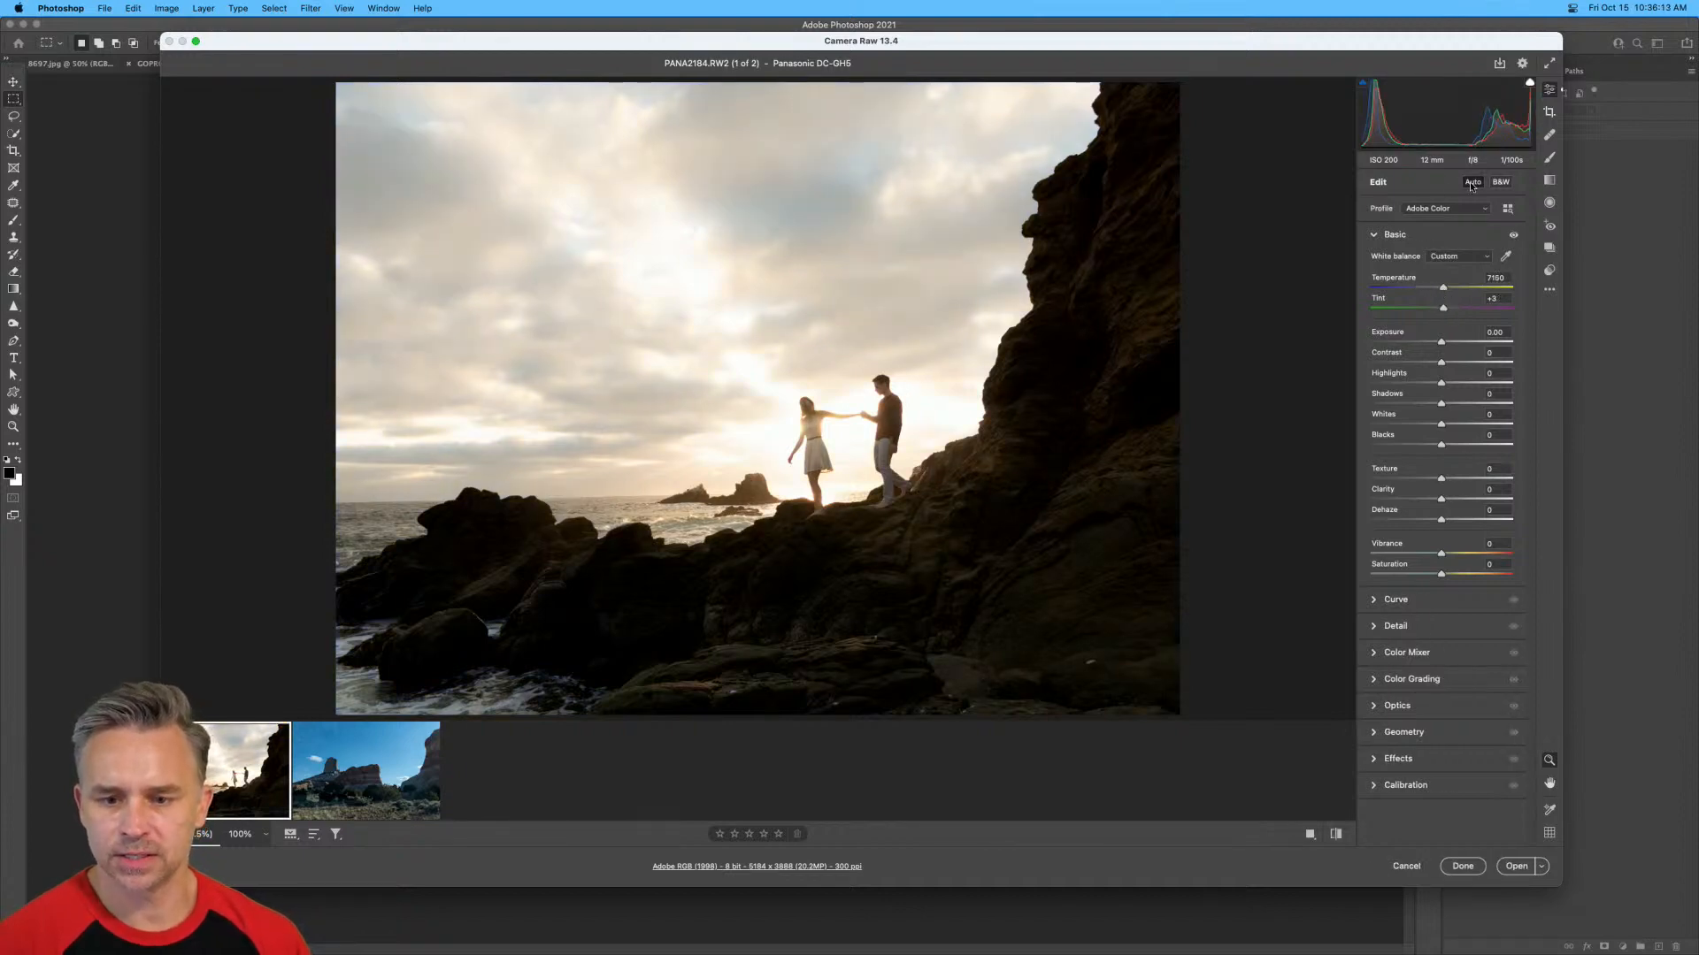
key("alt")
key("alt")
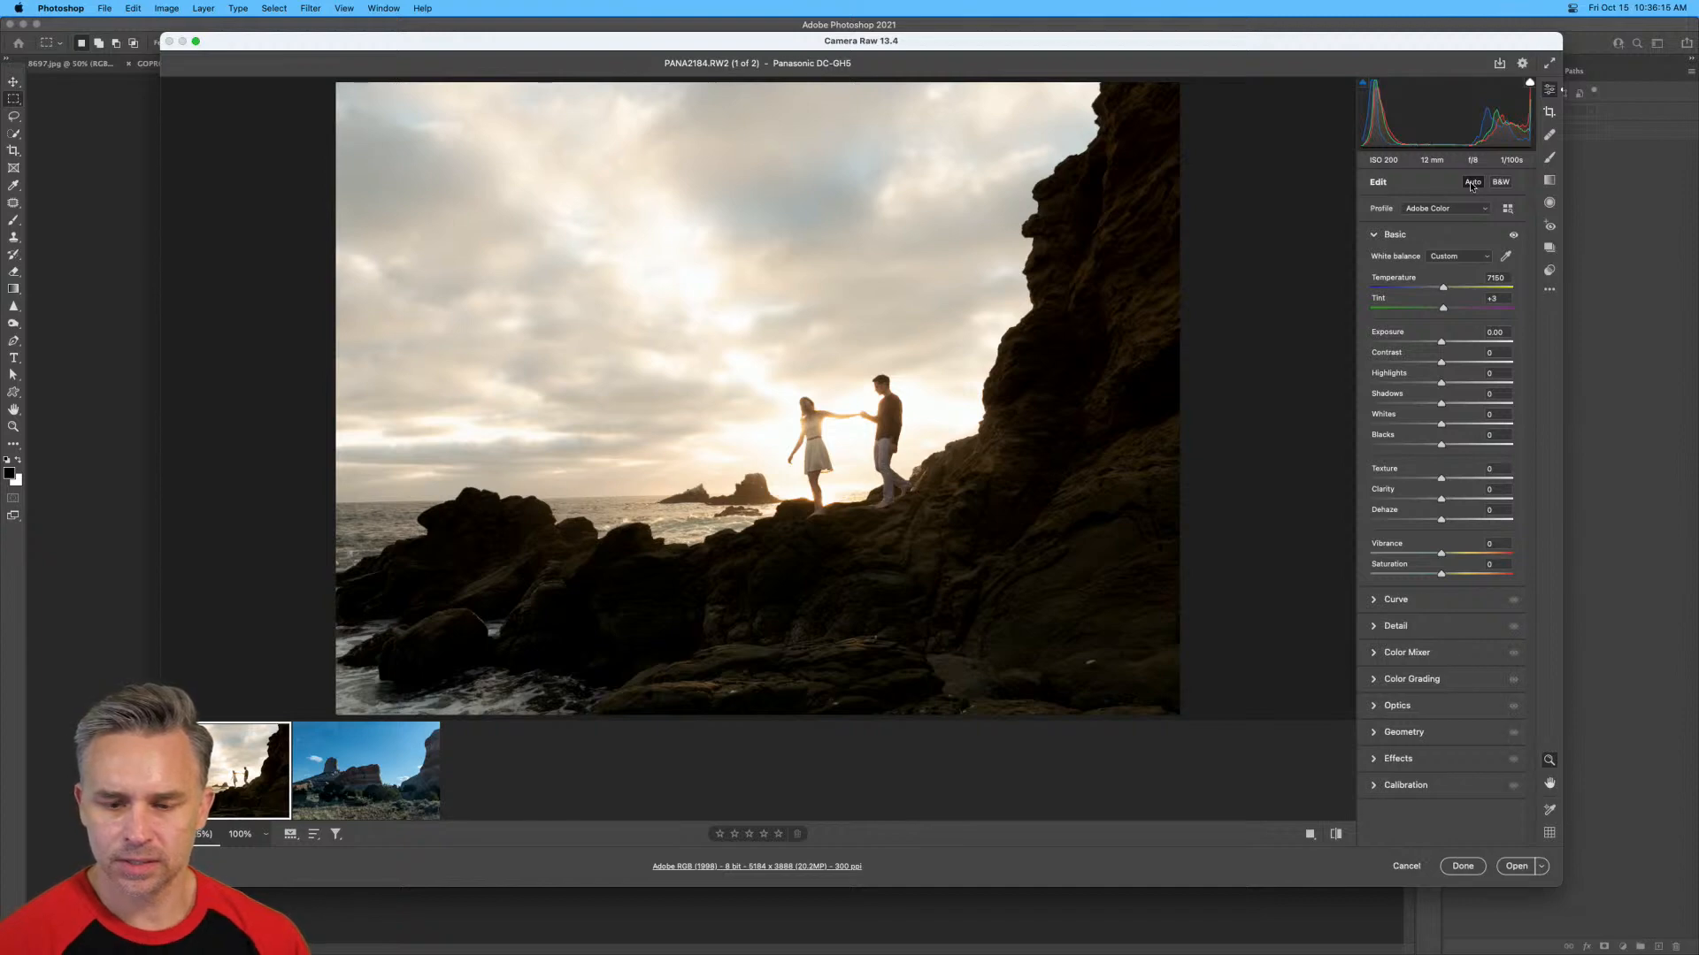
left_click(1472, 183)
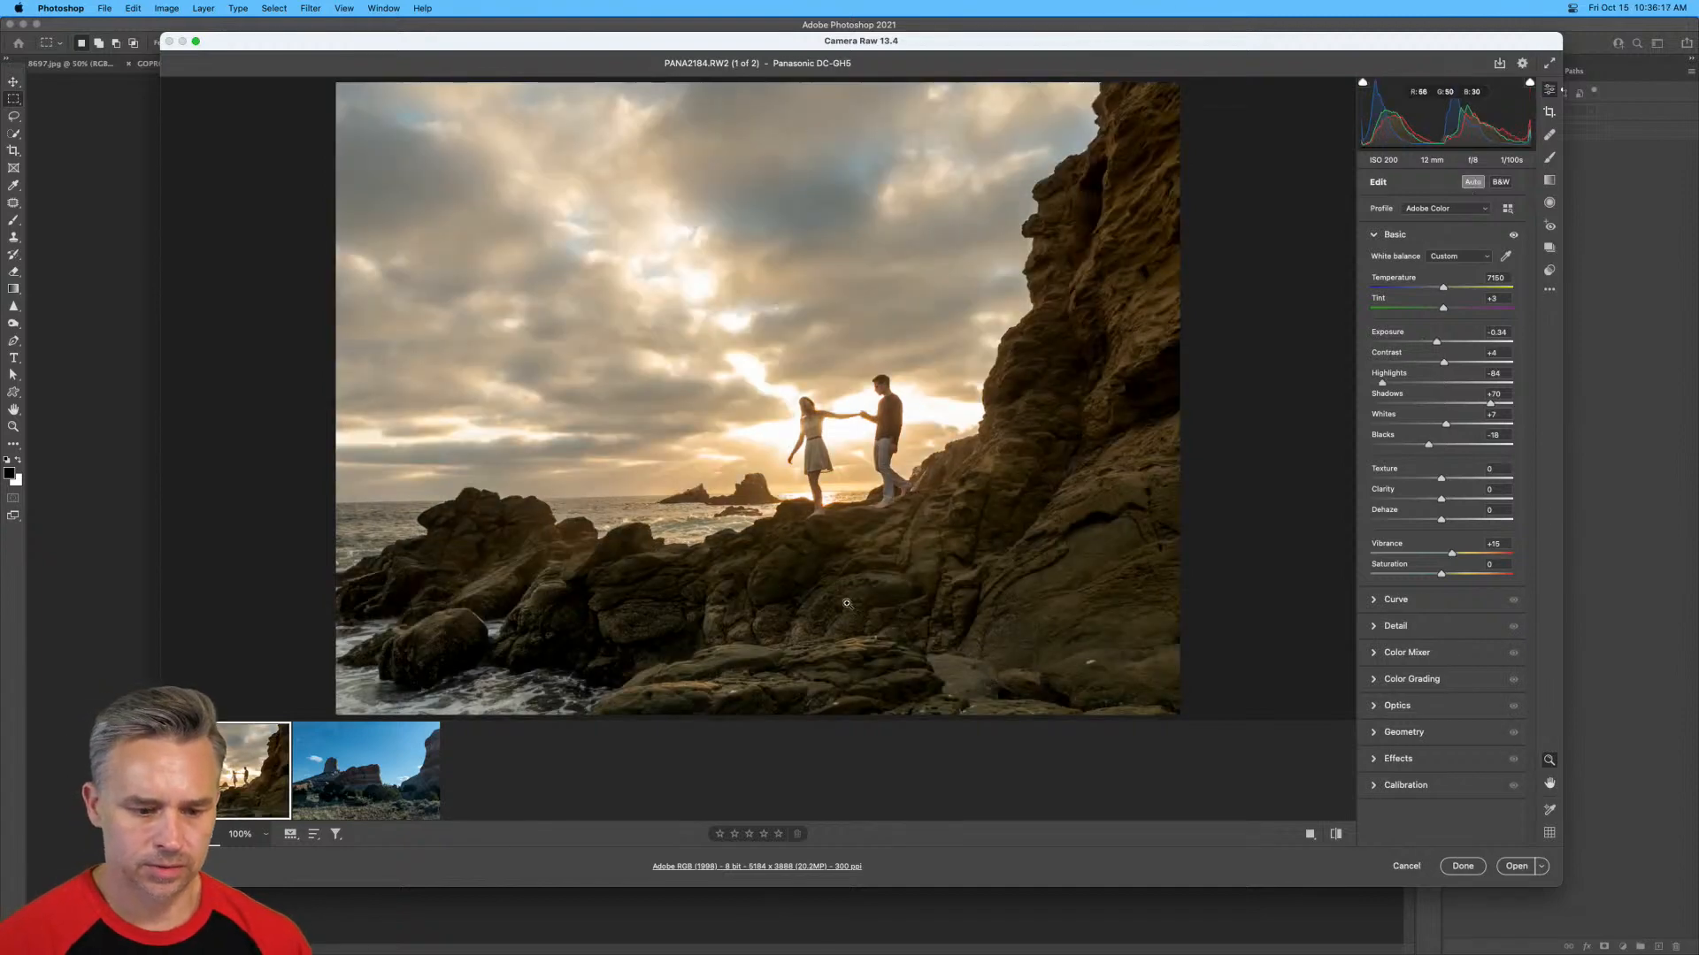
Inspect the dark rocks below the couple up close and raise the photo's Shadows to +100.
left_click(881, 617)
left_click_drag(790, 306, 824, 529)
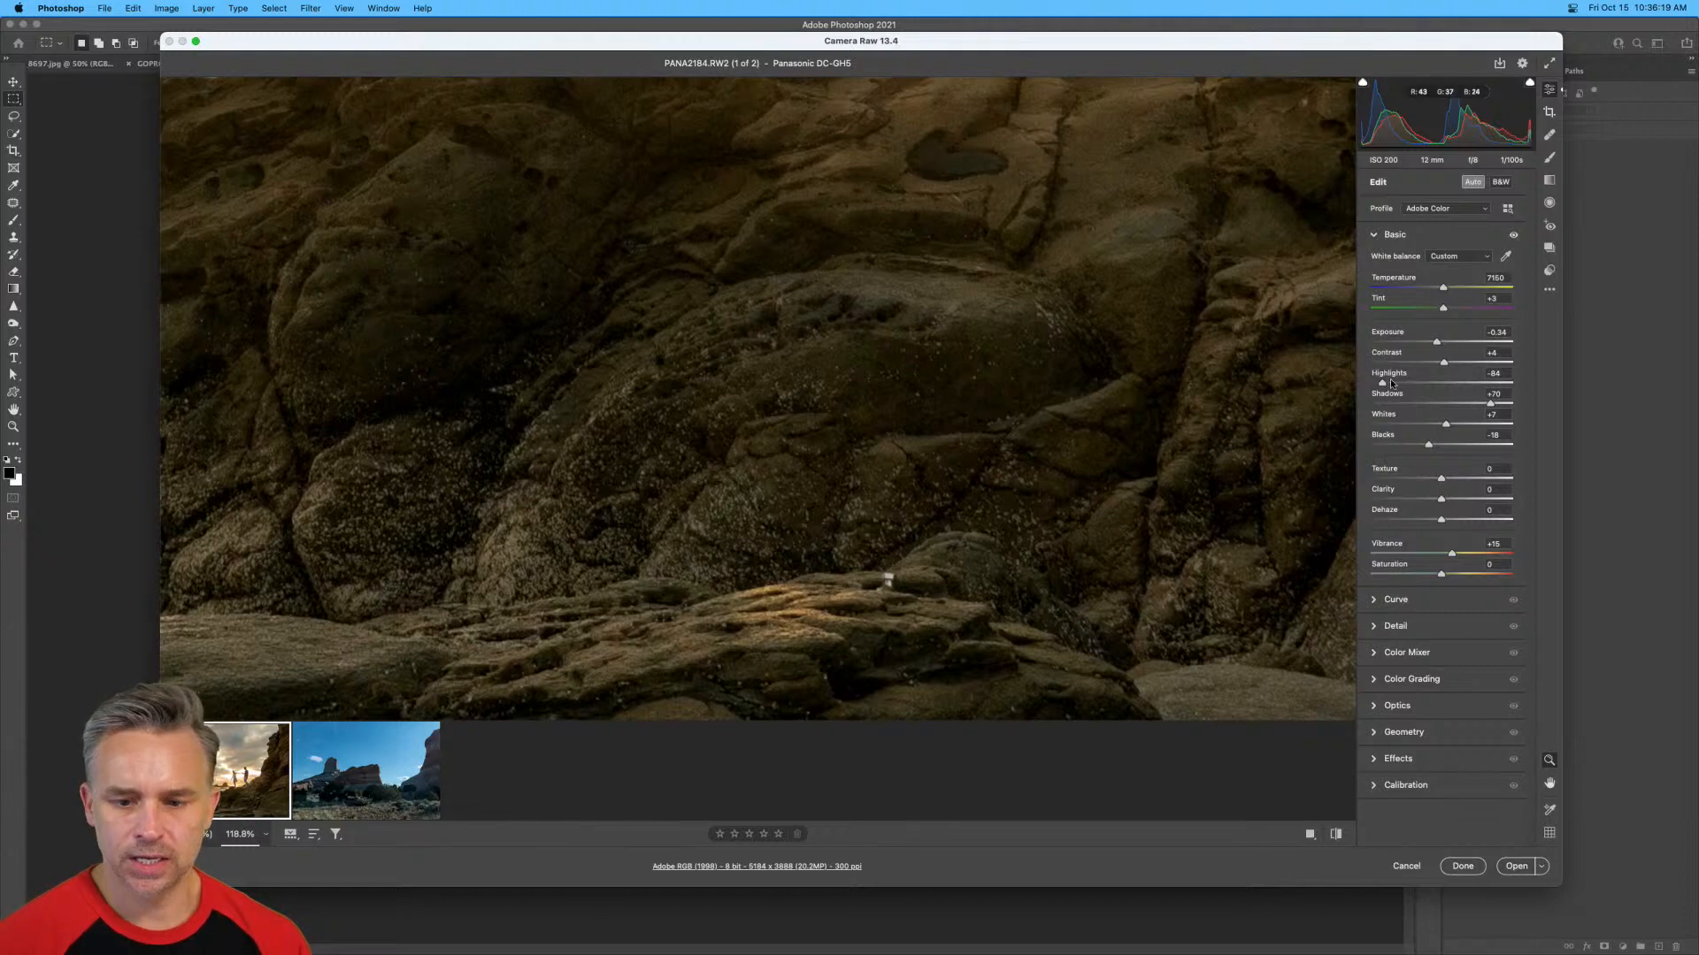
left_click_drag(810, 320, 785, 581)
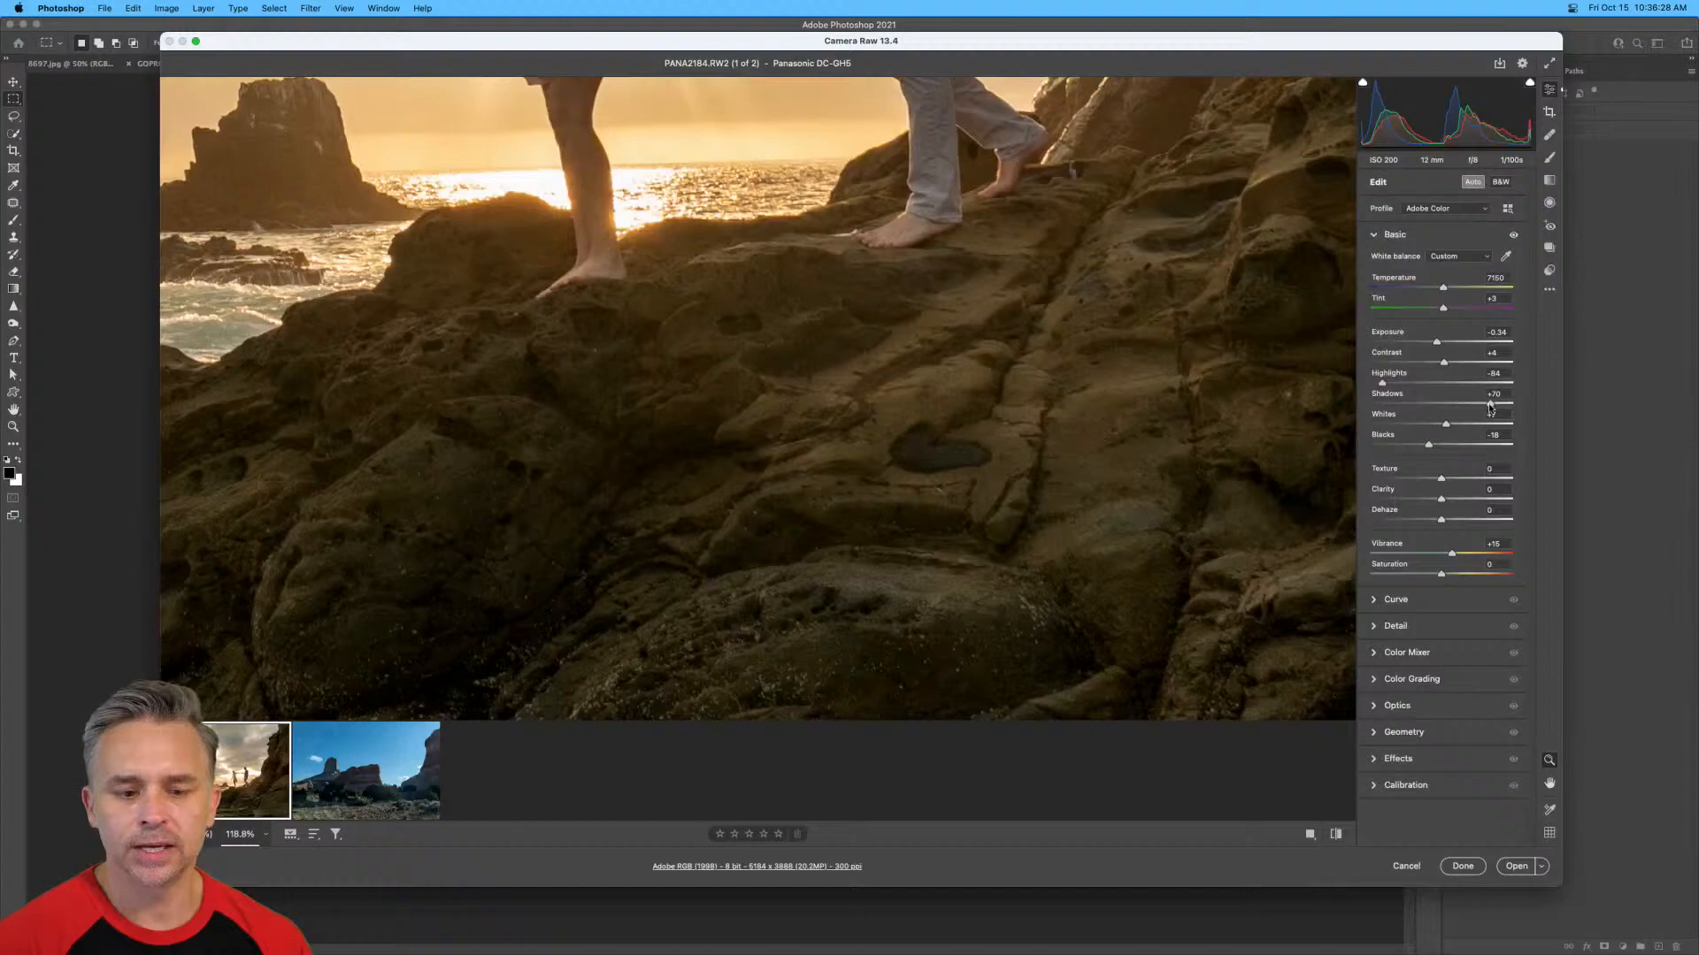
left_click_drag(1490, 404, 1549, 407)
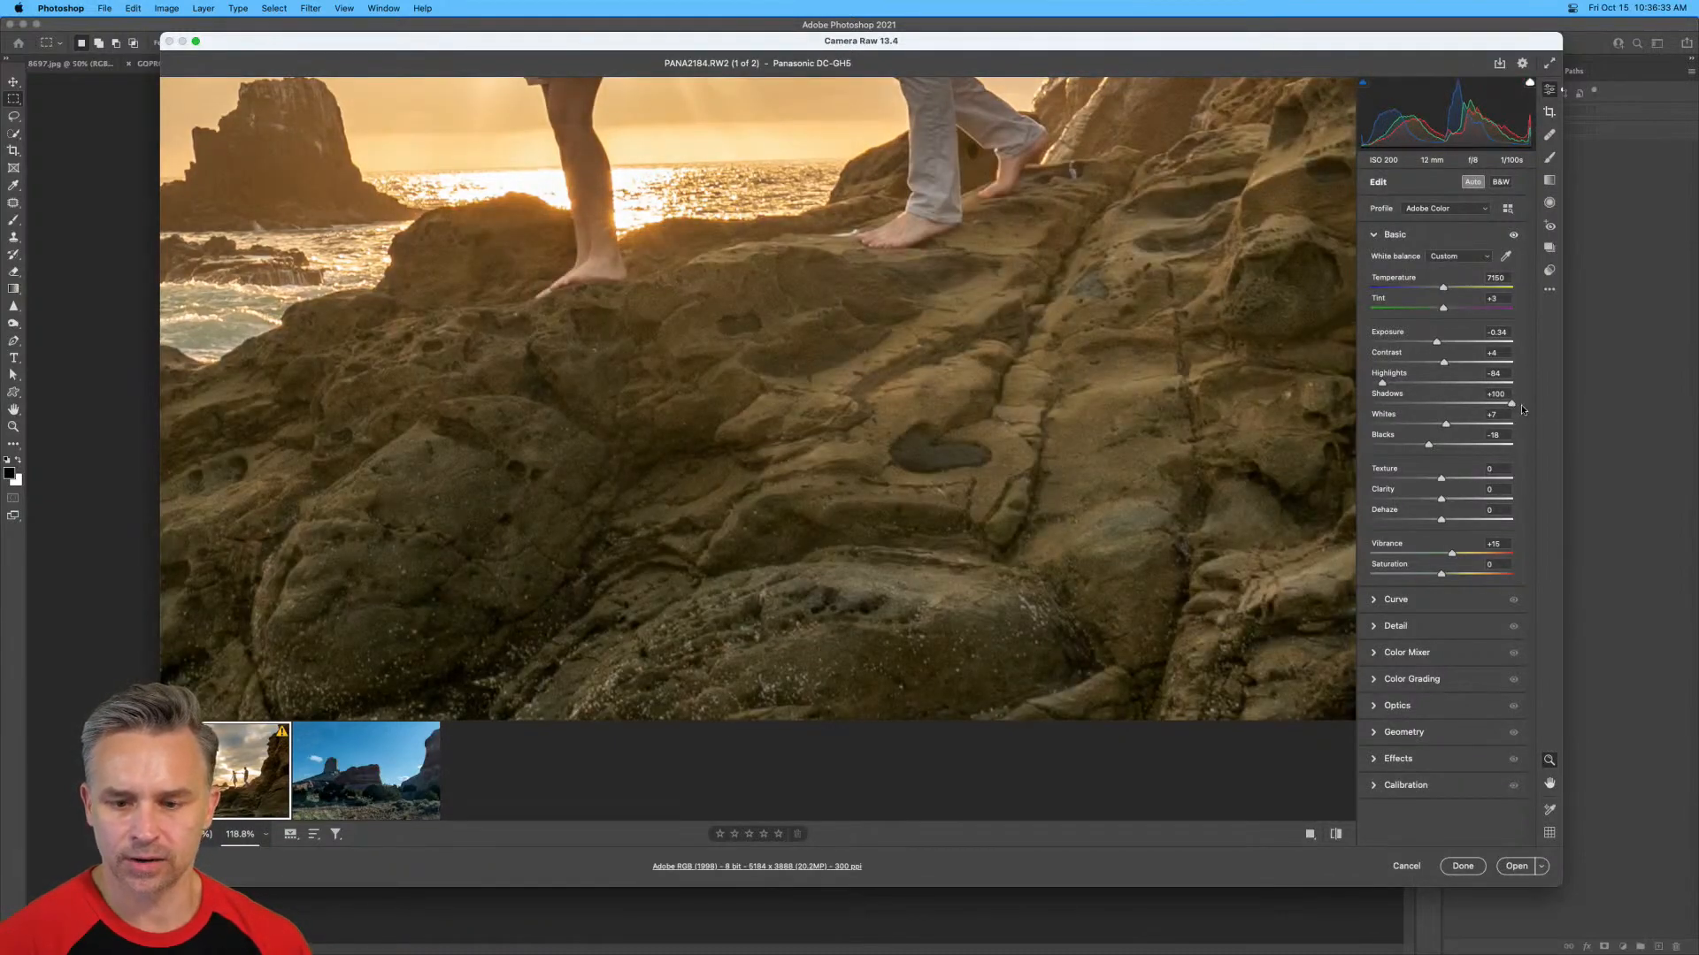
left_click(943, 404)
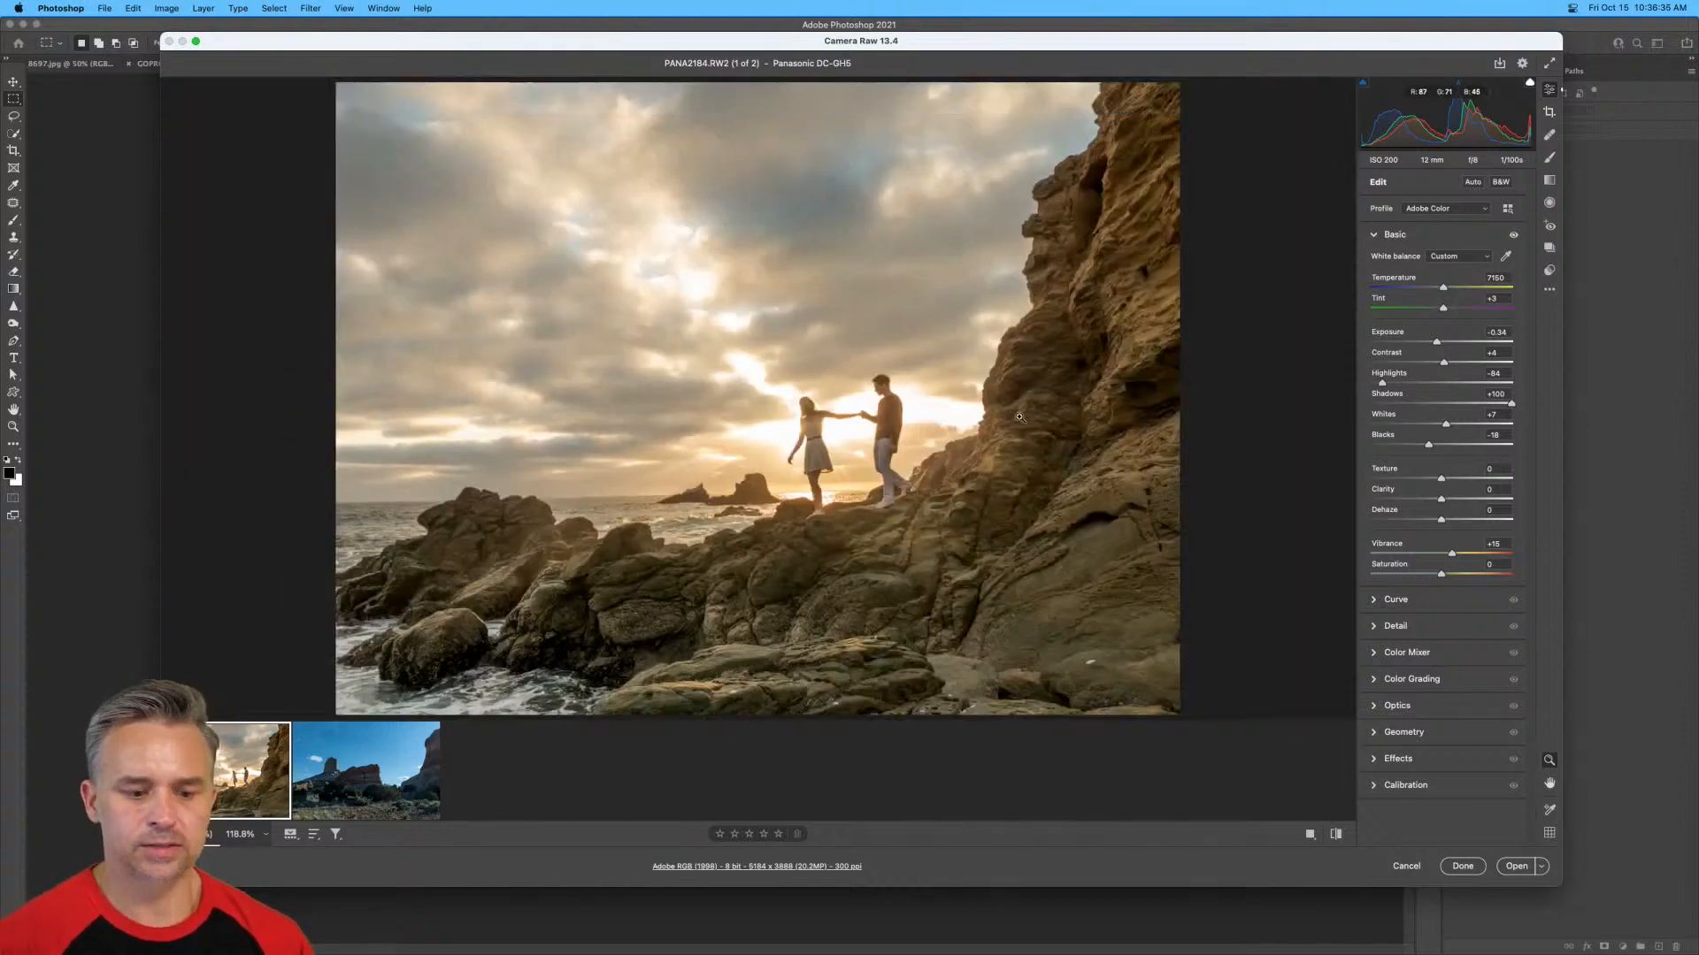
mouse_move(1511, 407)
left_mouse_down()
mouse_move(1448, 409)
mouse_move(1542, 409)
left_mouse_up()
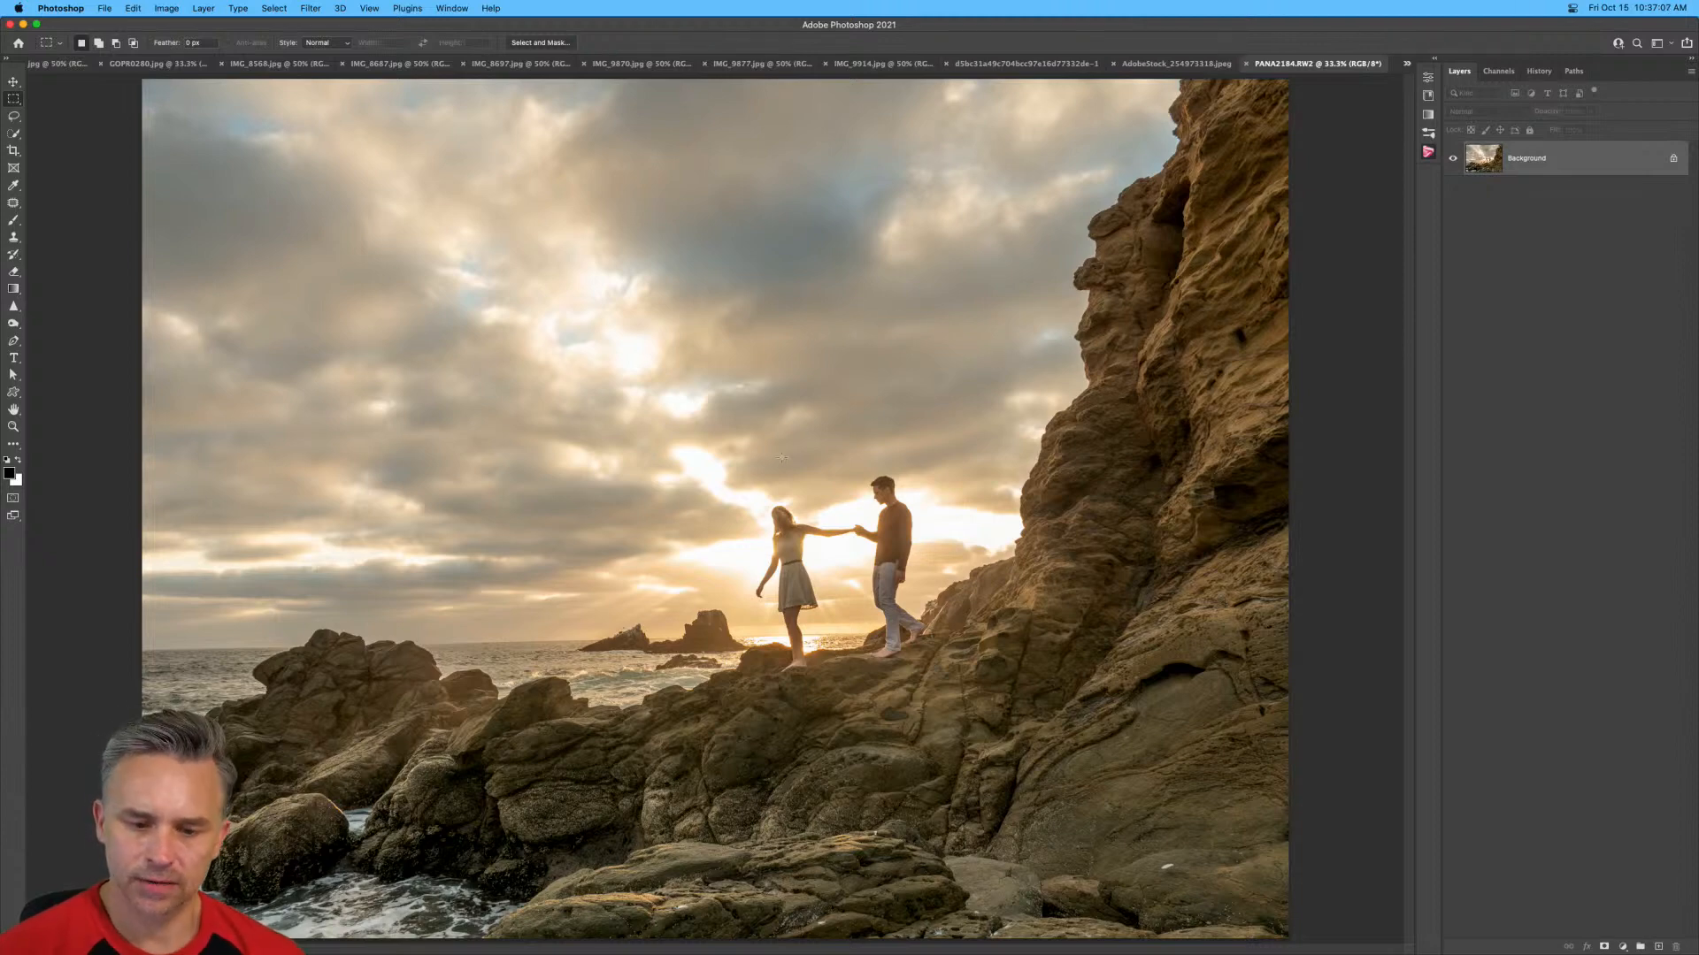
Look through the open images and close the sunflower image IMG_9870.jpg and the daisy image IMG_9877.jpg.
left_click(1168, 64)
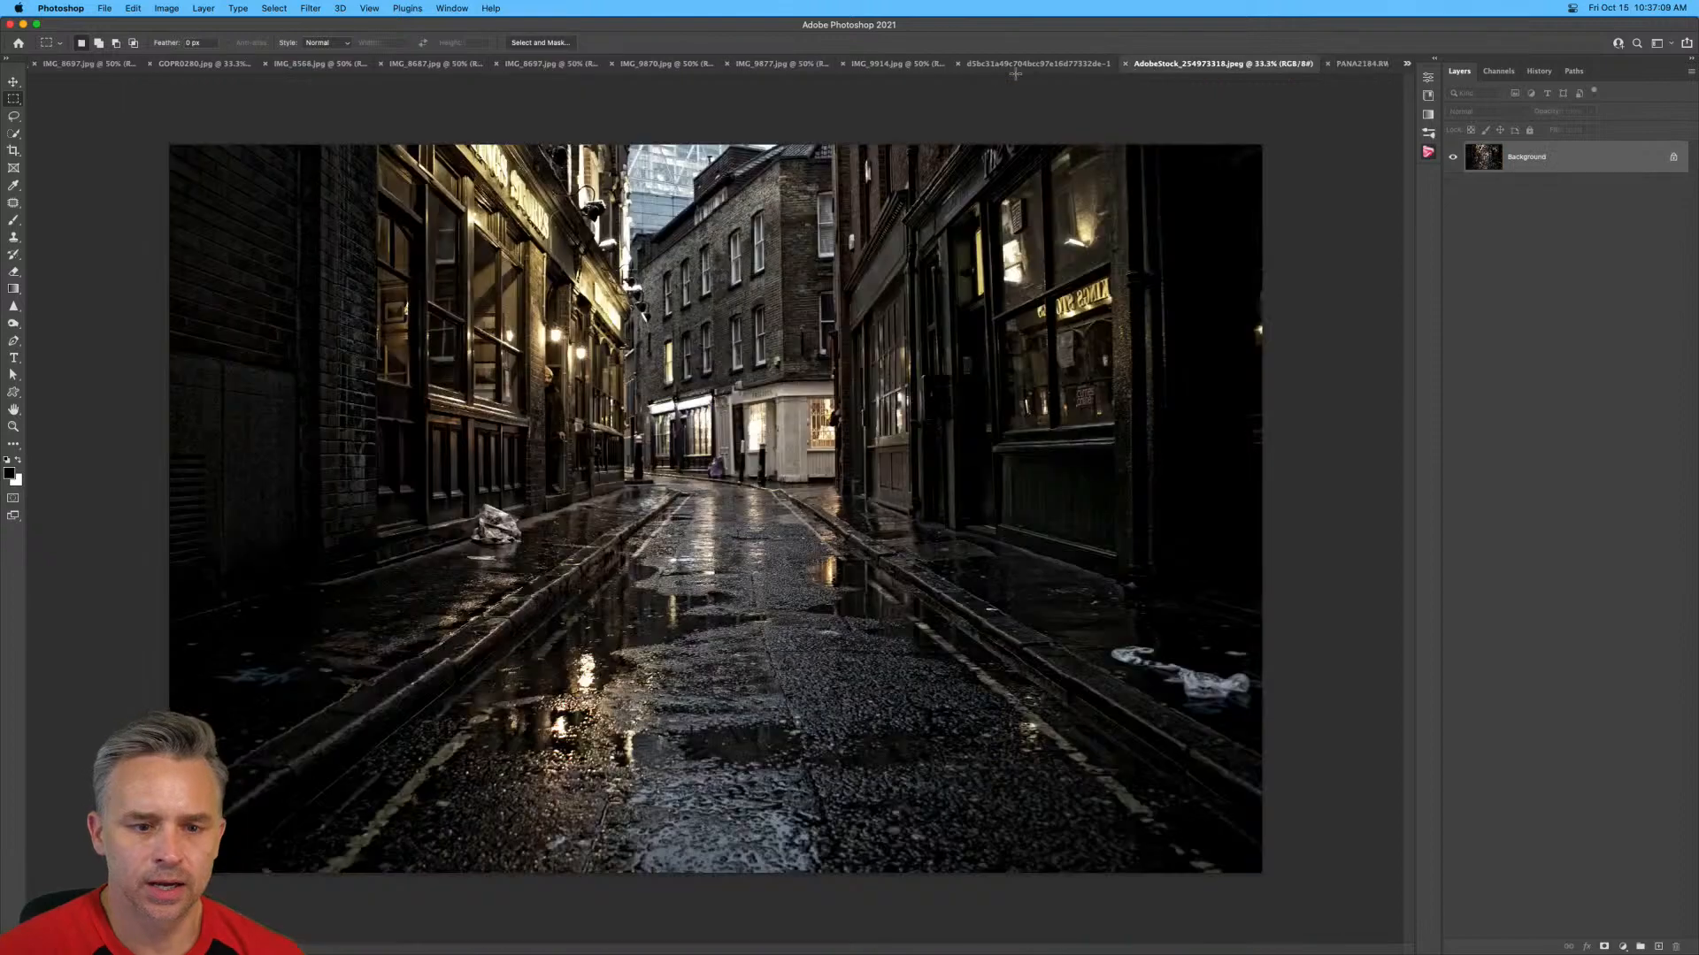
left_click(1016, 71)
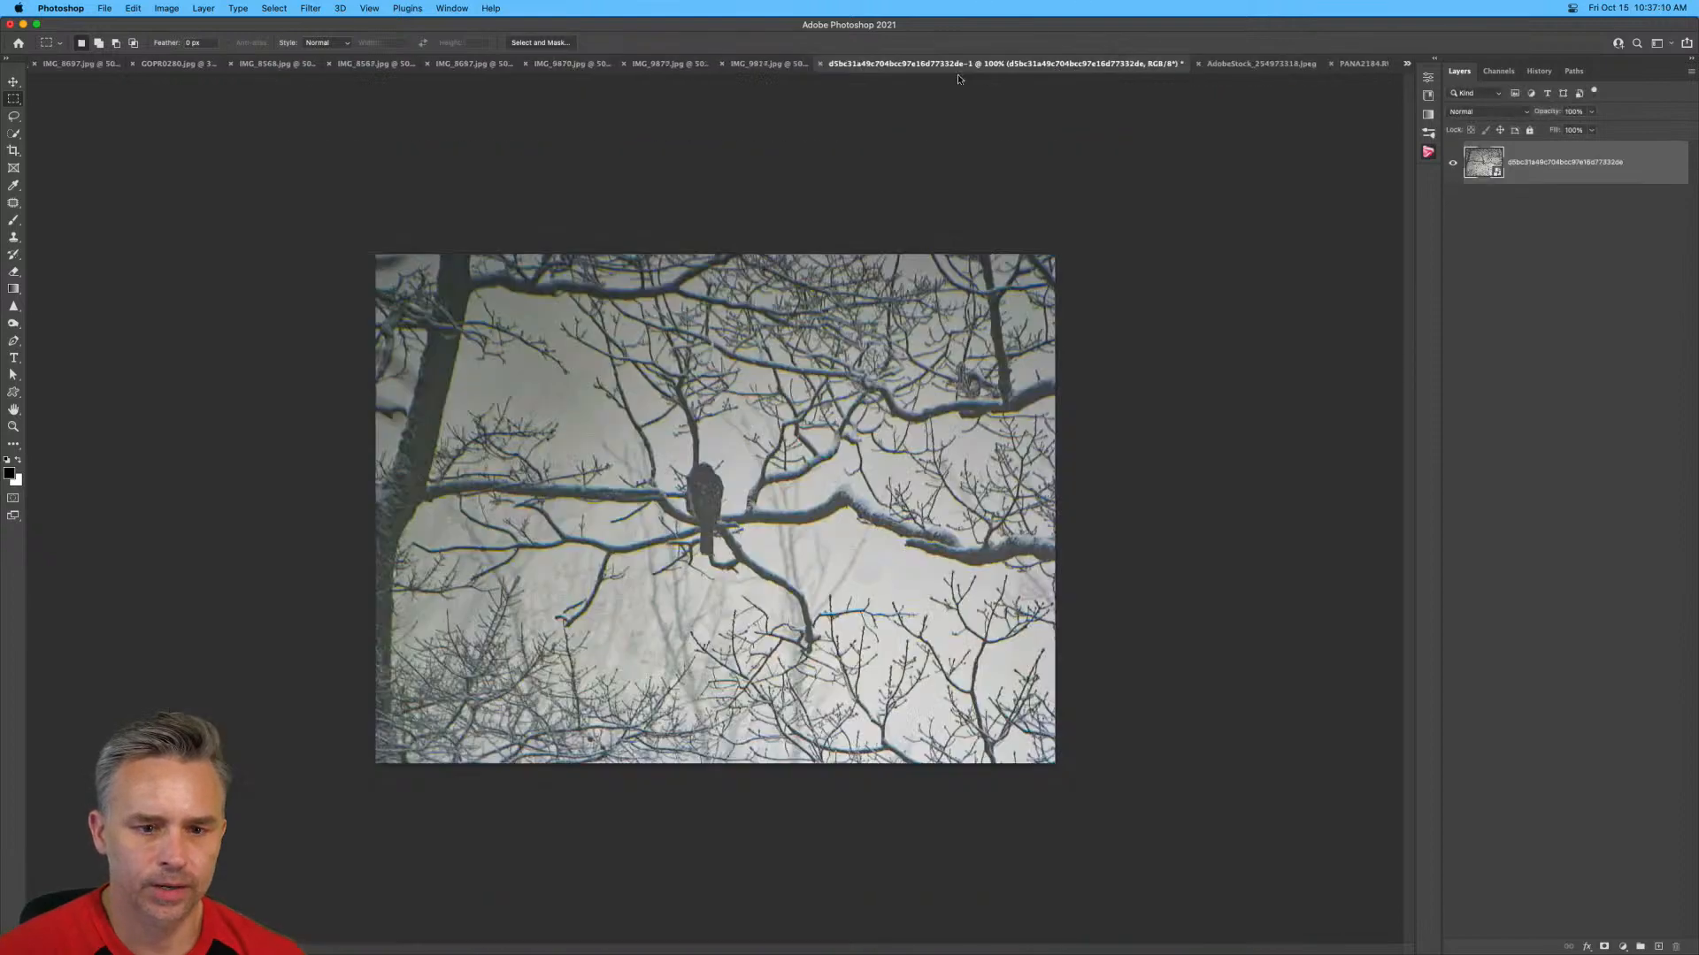
left_click(751, 67)
left_click(700, 67)
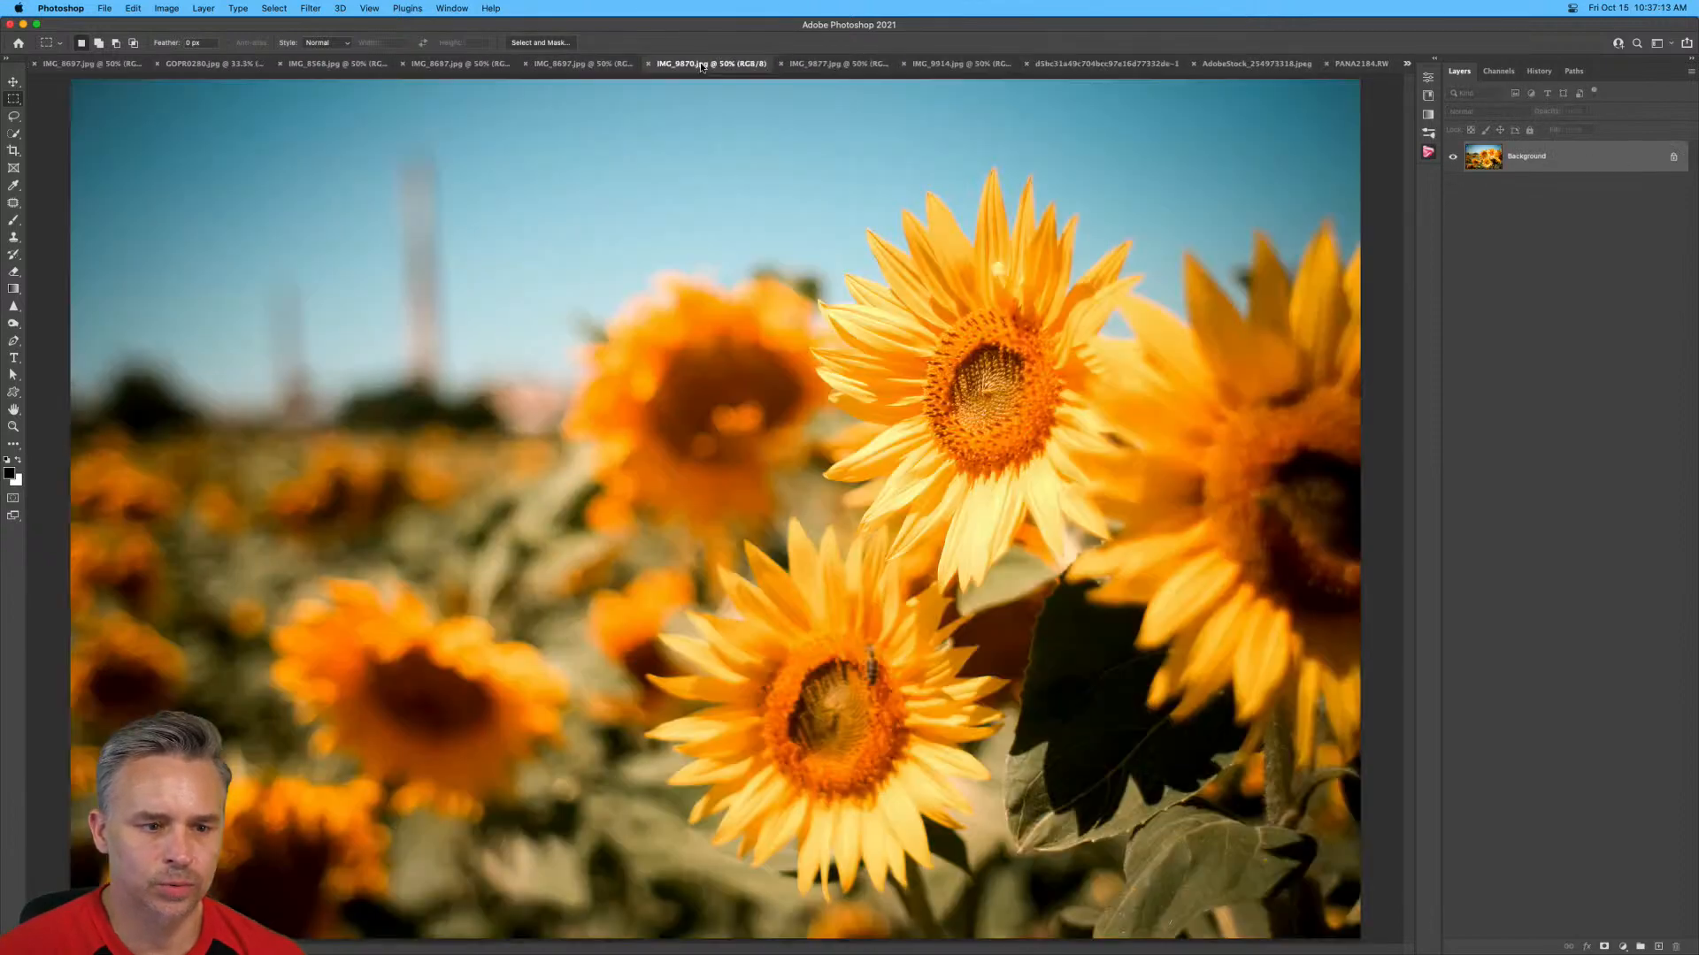
left_click(753, 68)
left_click(733, 67)
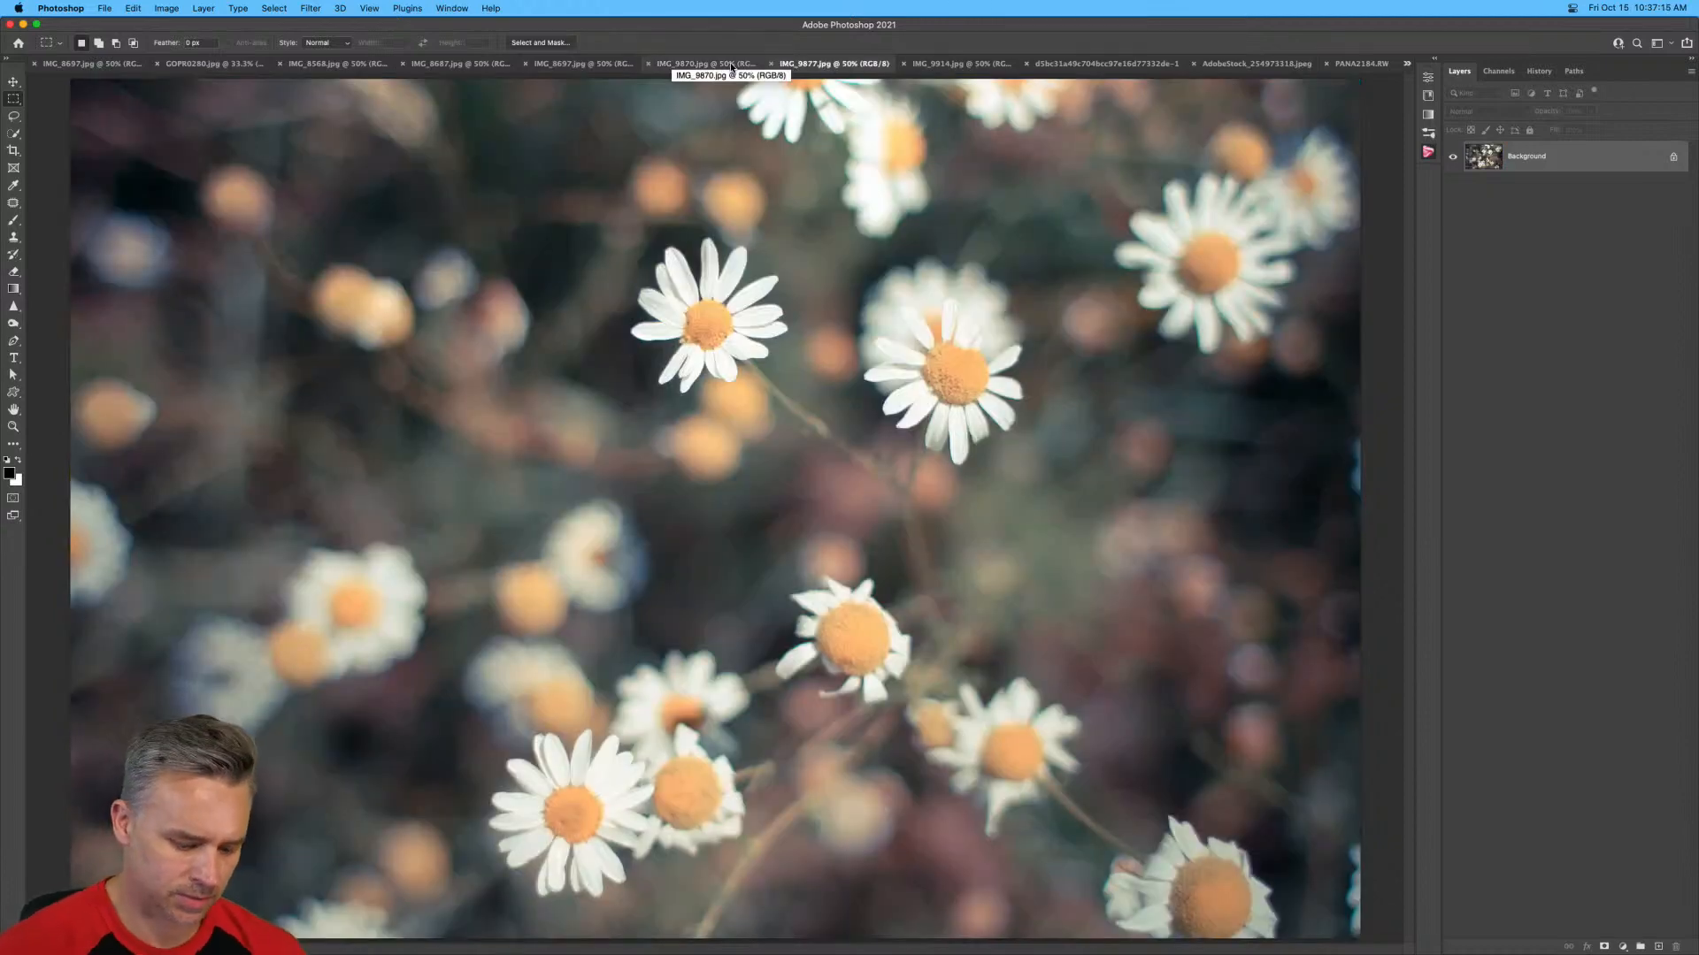
key("super+w")
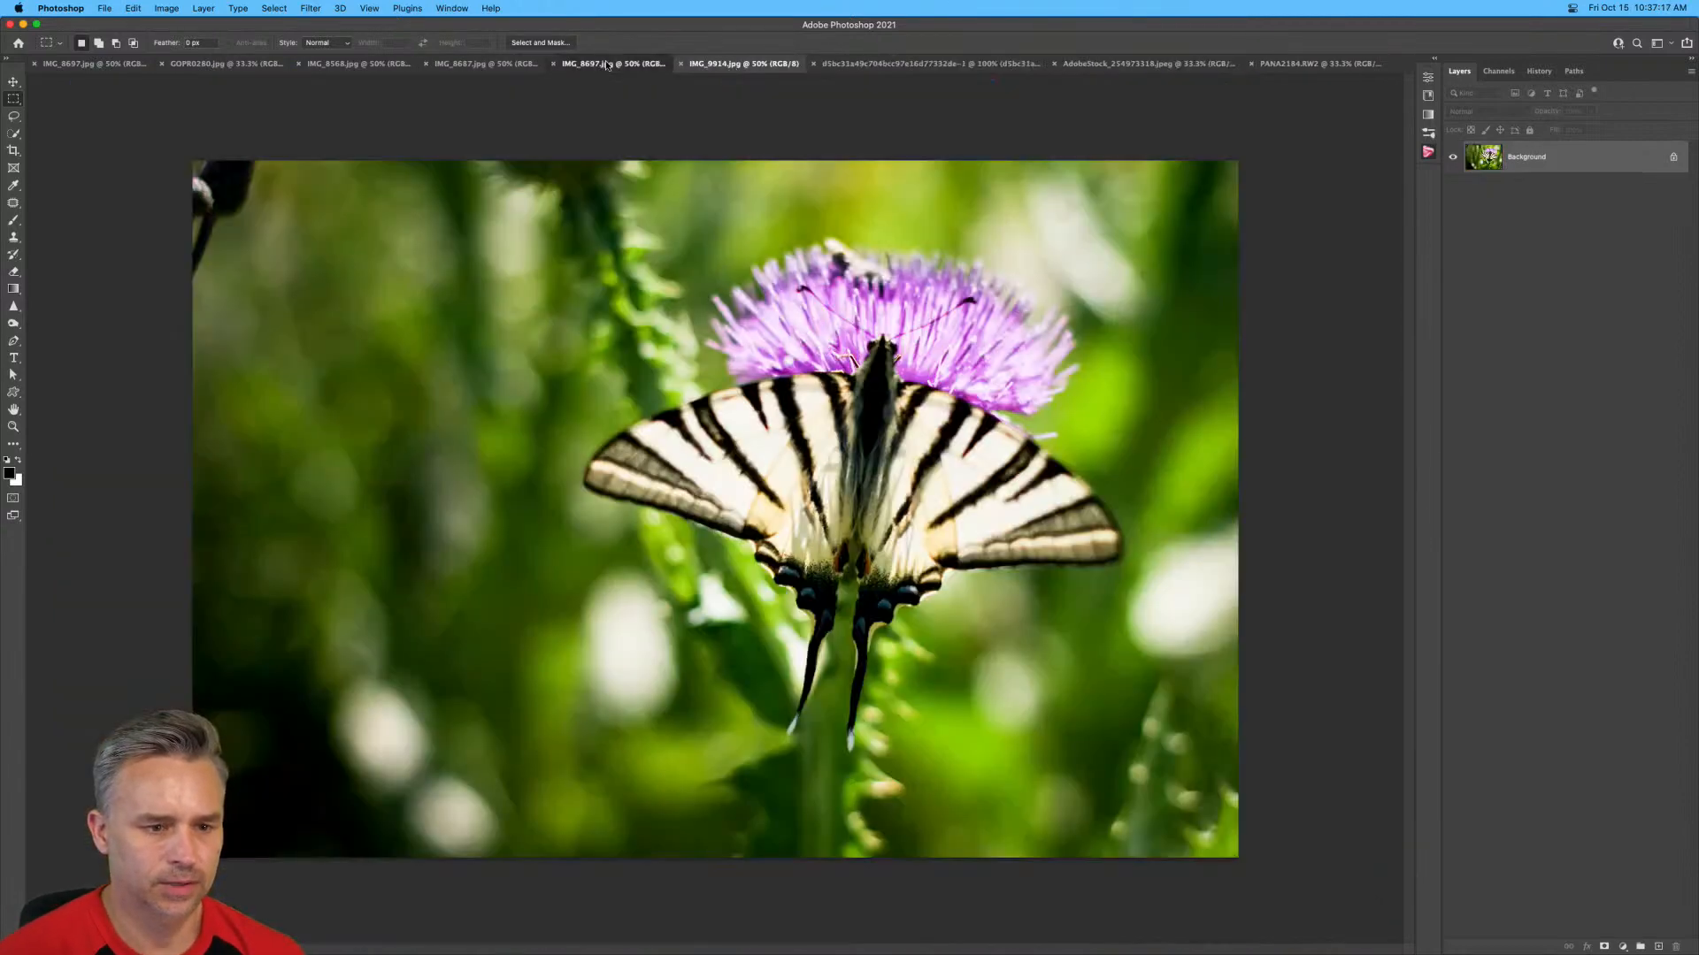
Close the red tulip images, both IMG_8697.jpg documents and IMG_8687.jpg, keeping IMG_8568.jpg and GOPR0280.jpg open.
left_click(610, 68)
key("super+w")
left_click(492, 67)
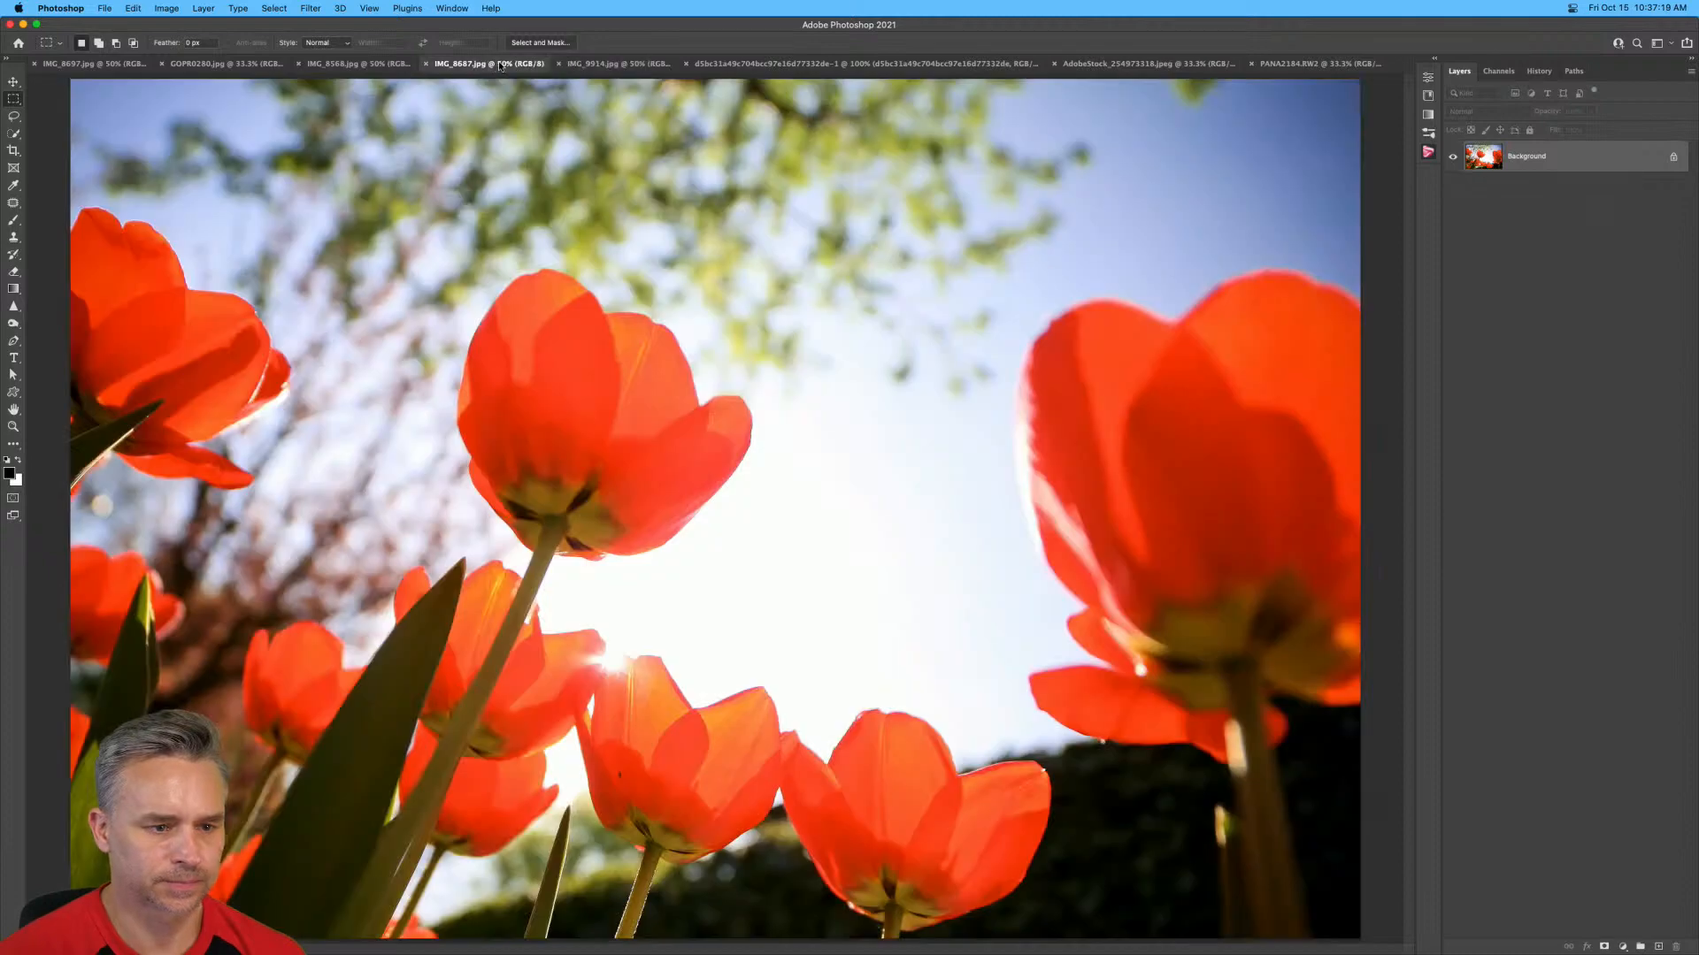
key("super+w")
left_click(367, 66)
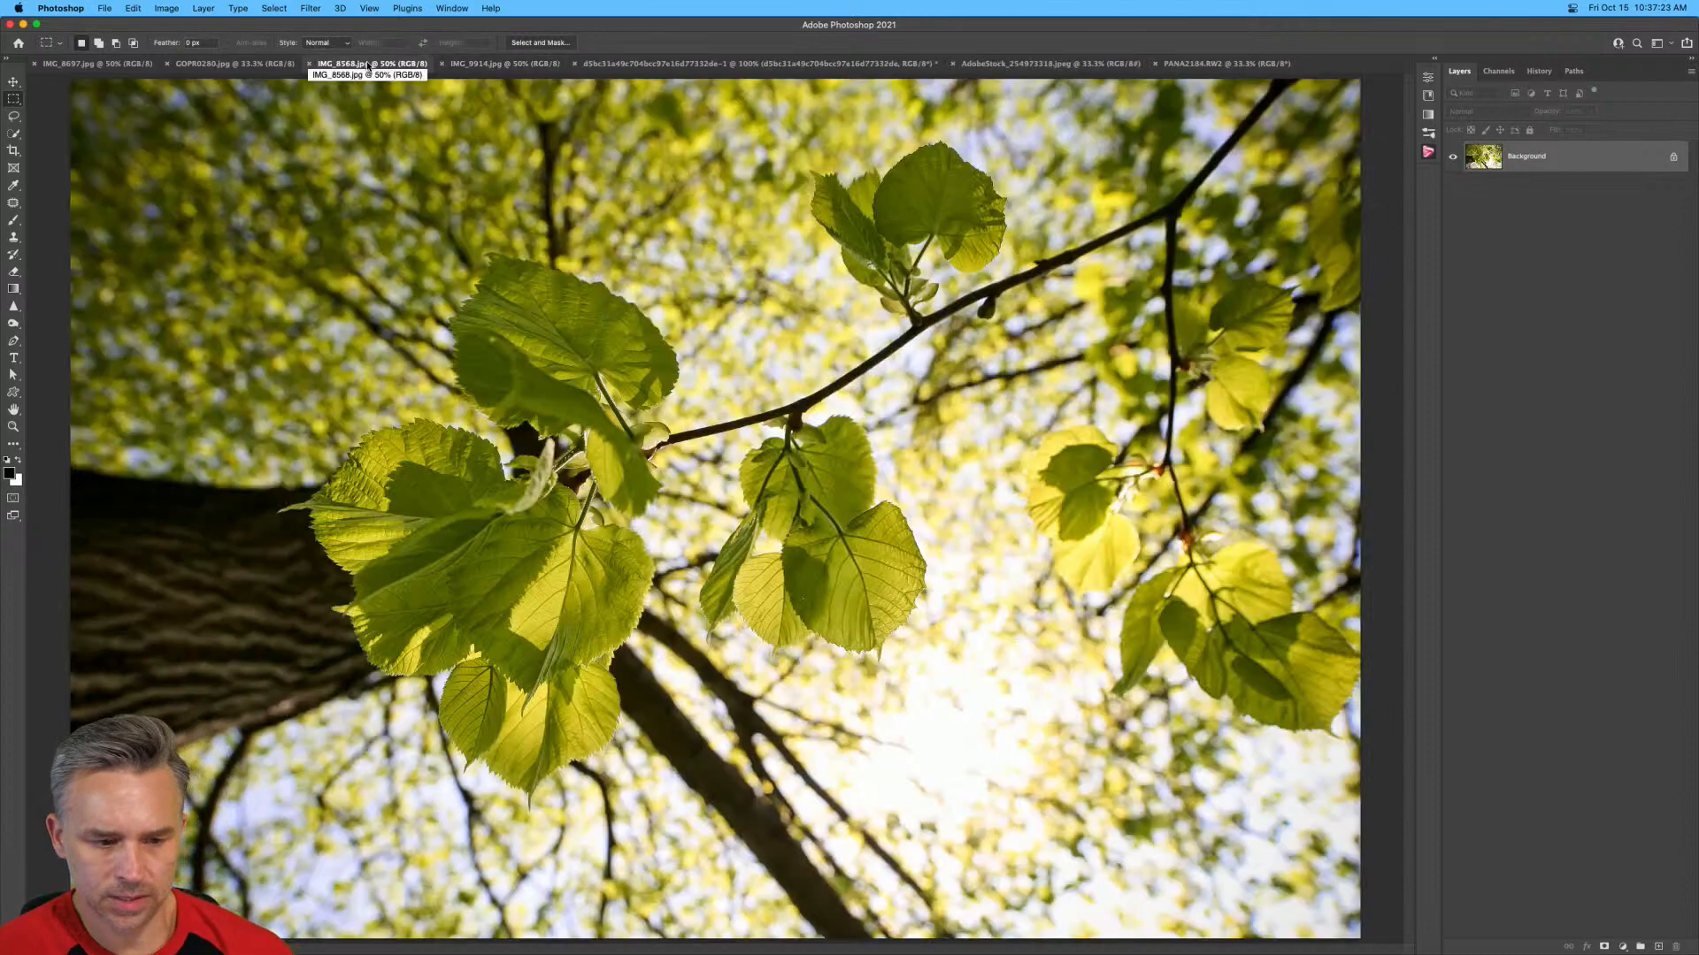
left_click(255, 66)
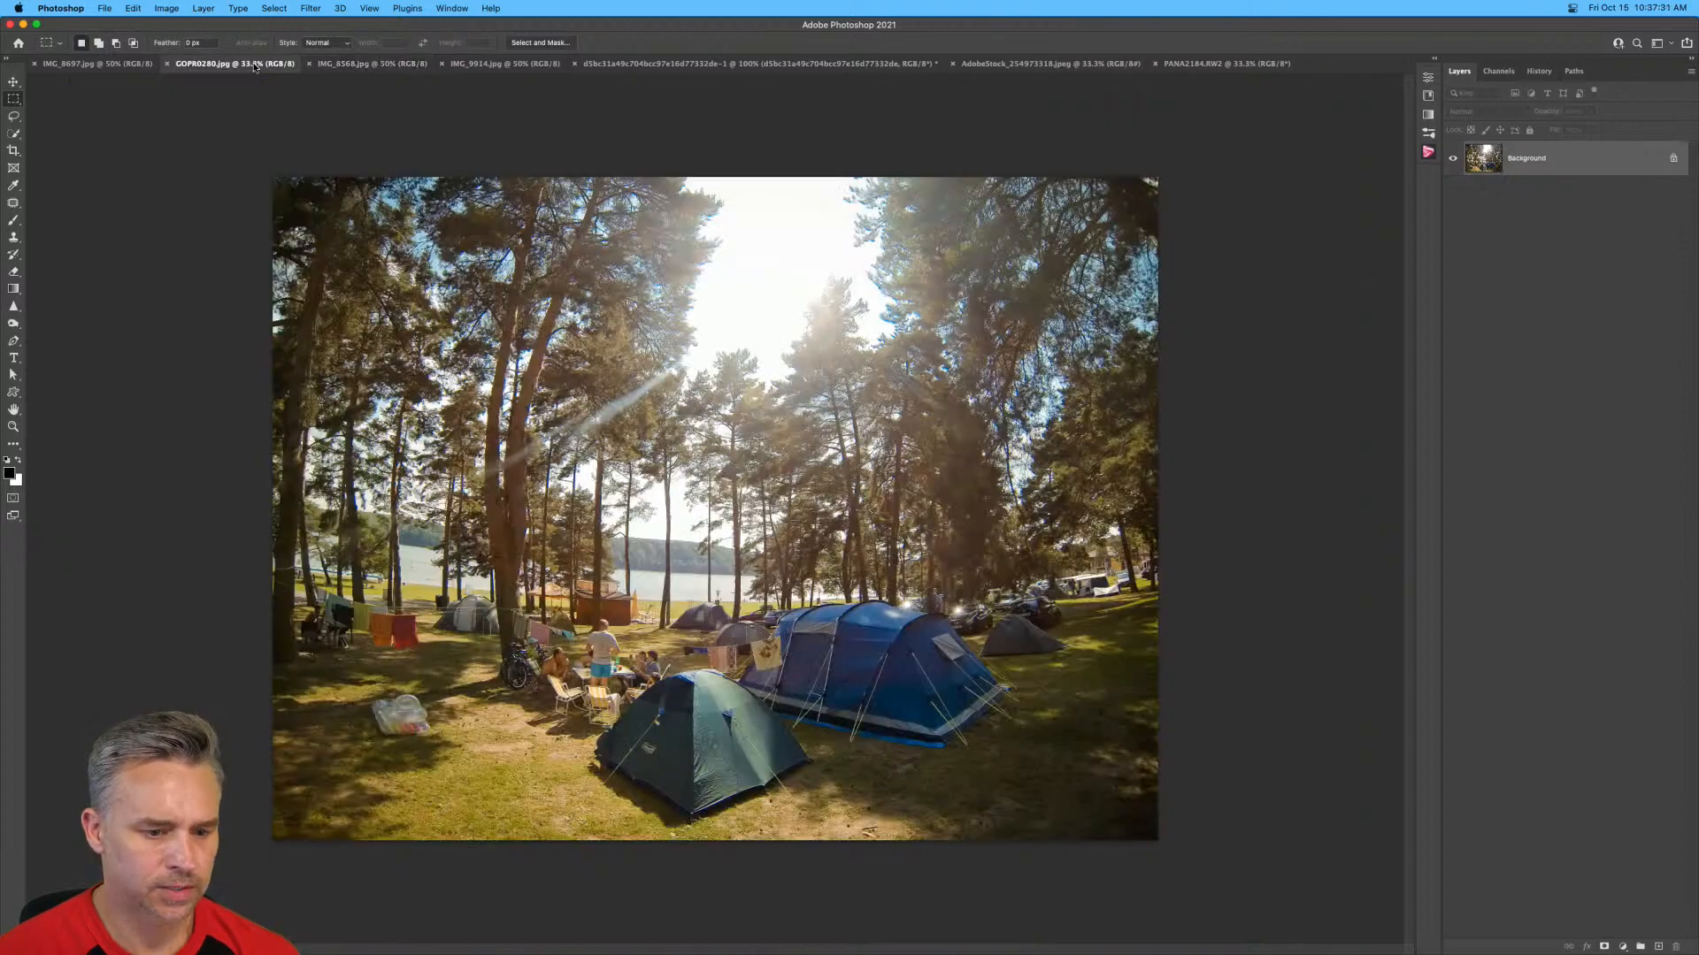
left_click(92, 64)
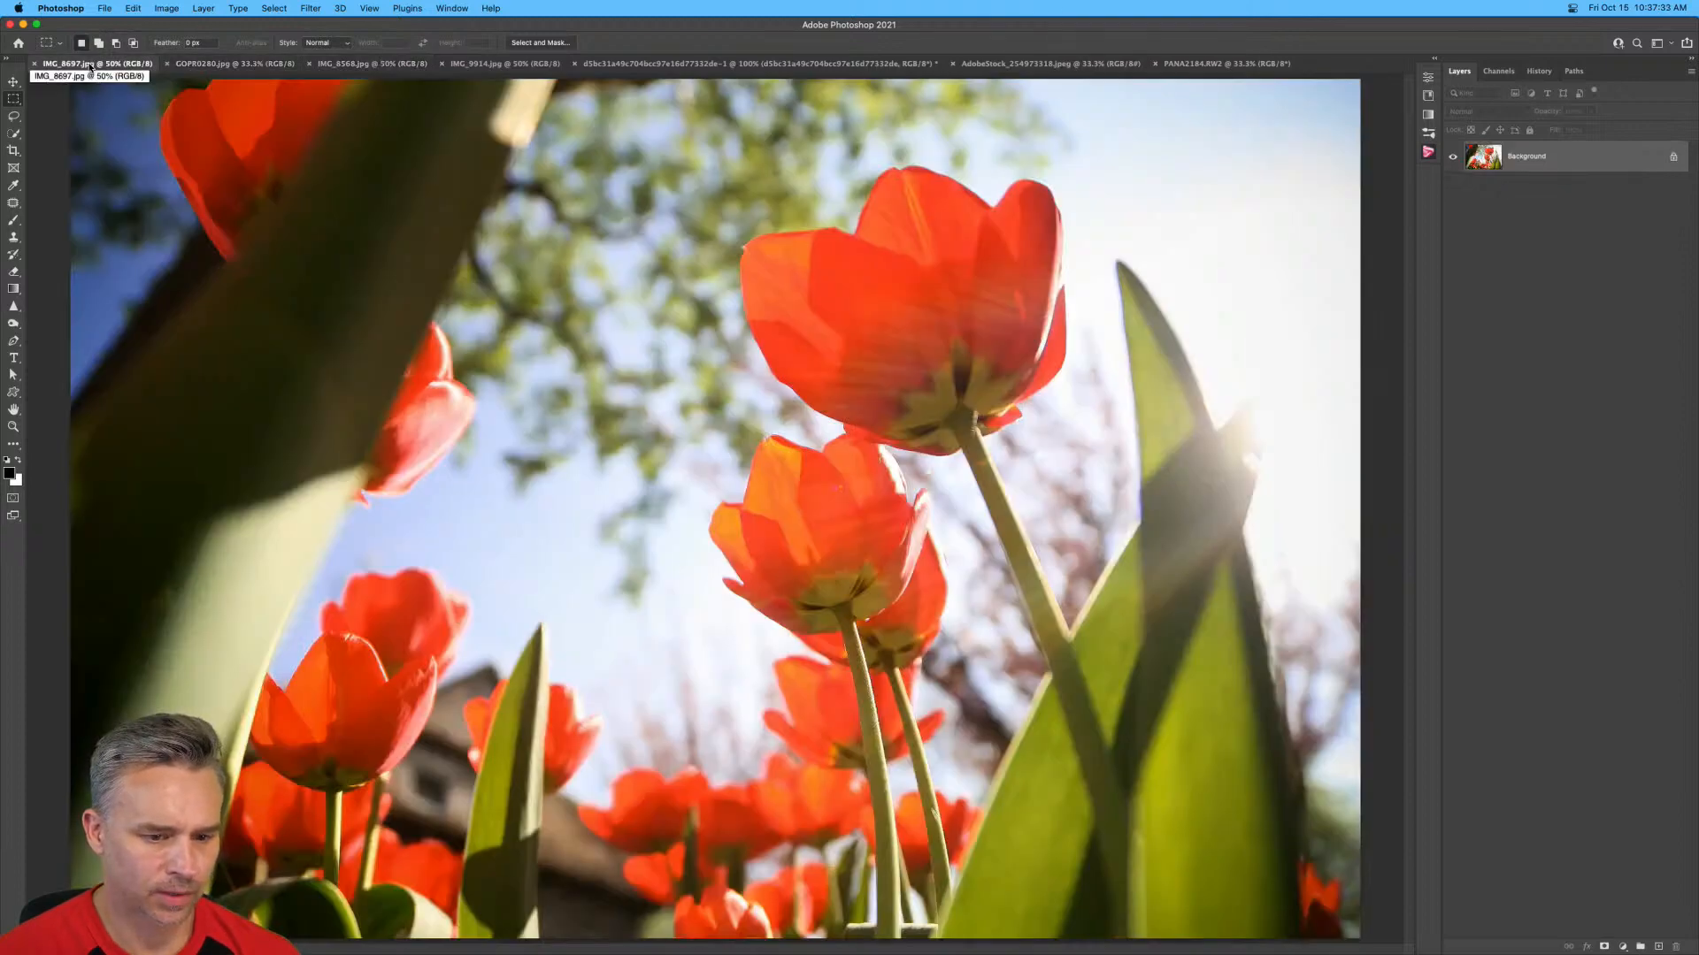
key("super+w")
Review the remaining open images from IMG_8568.jpg through to PANA2184.RW2.
left_click(208, 65)
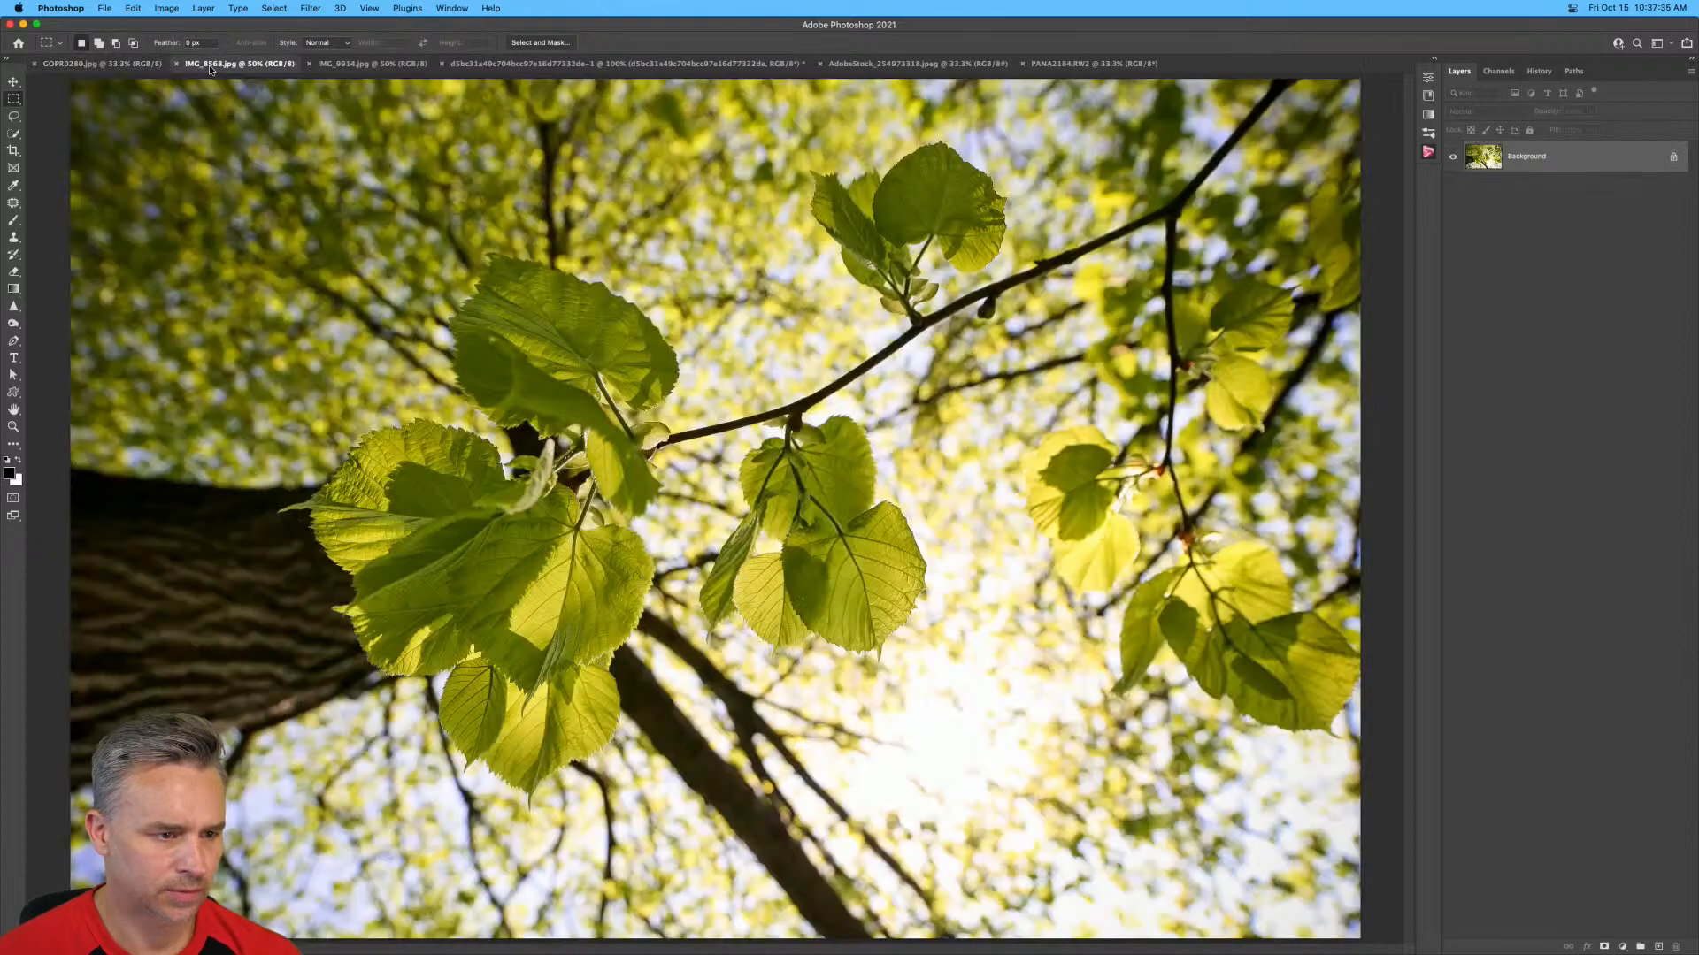
left_click(357, 66)
left_click(664, 65)
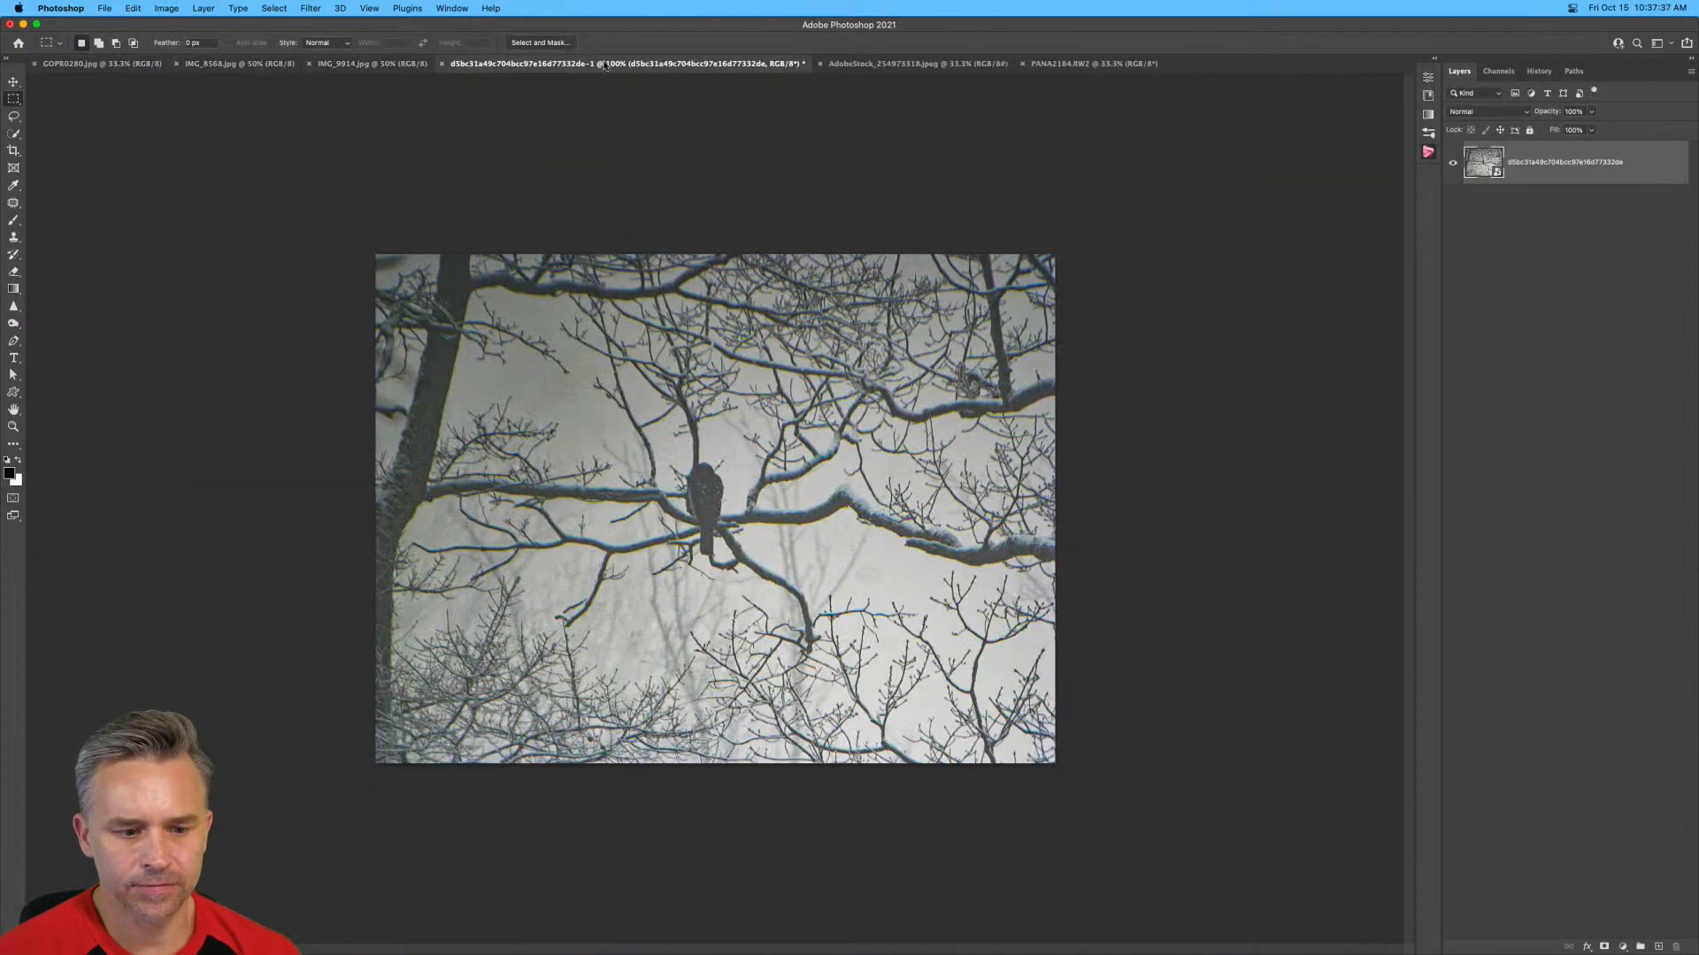
left_click(920, 65)
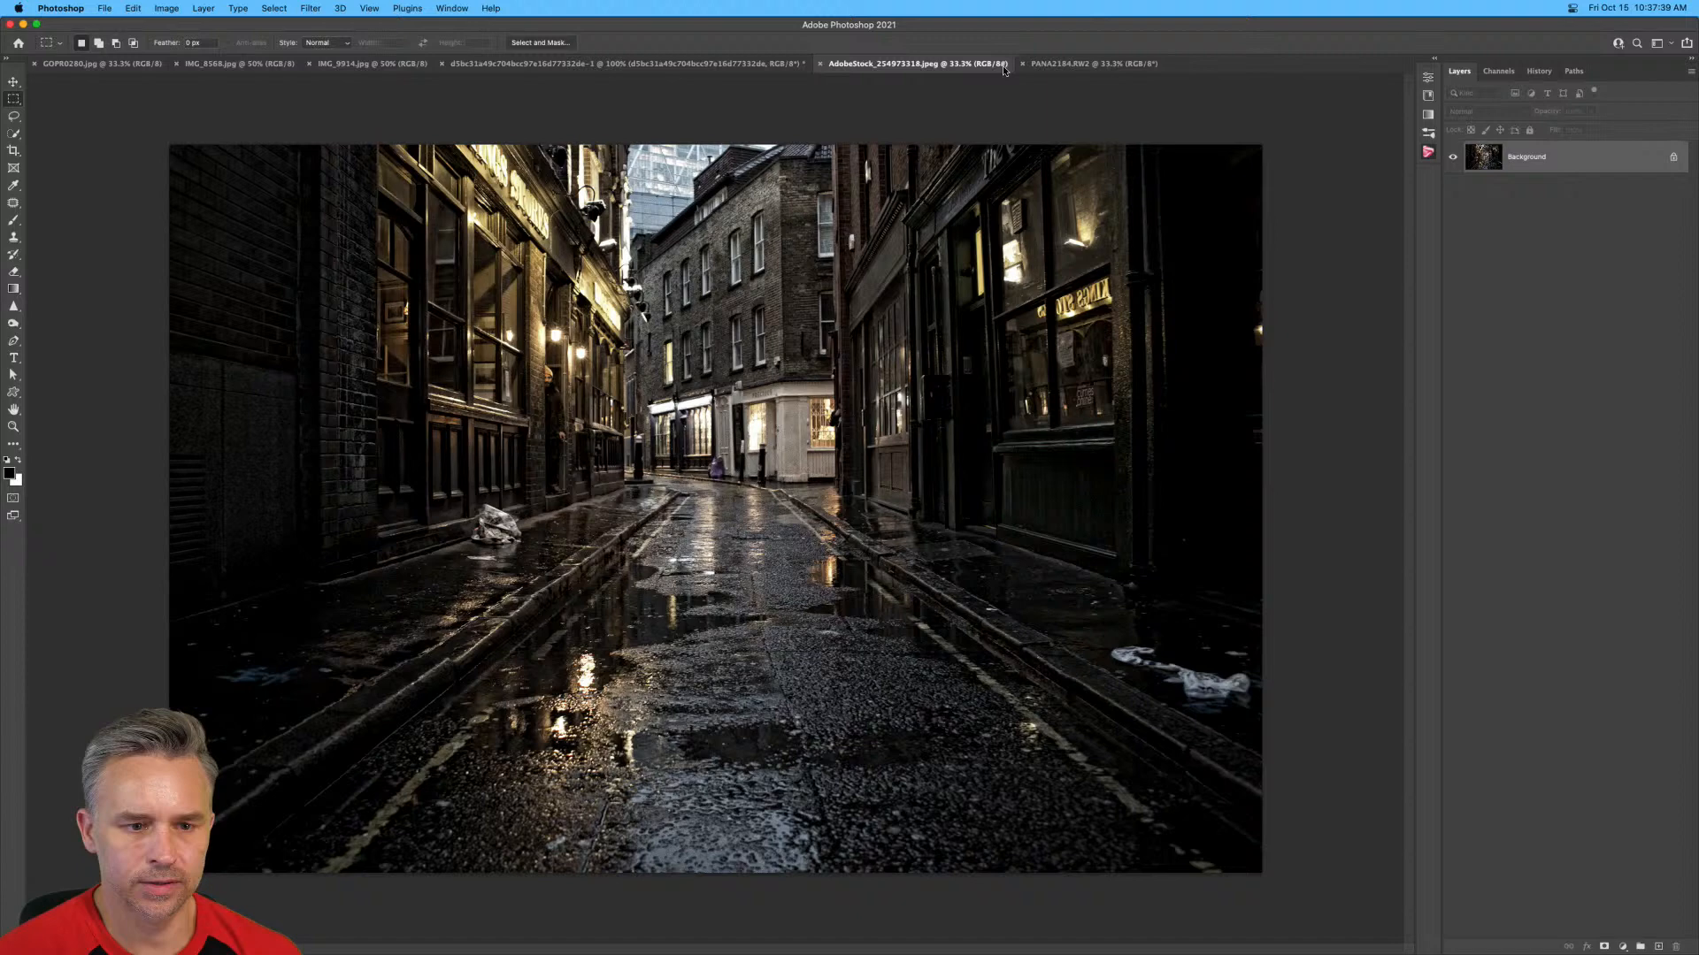
left_click(1093, 66)
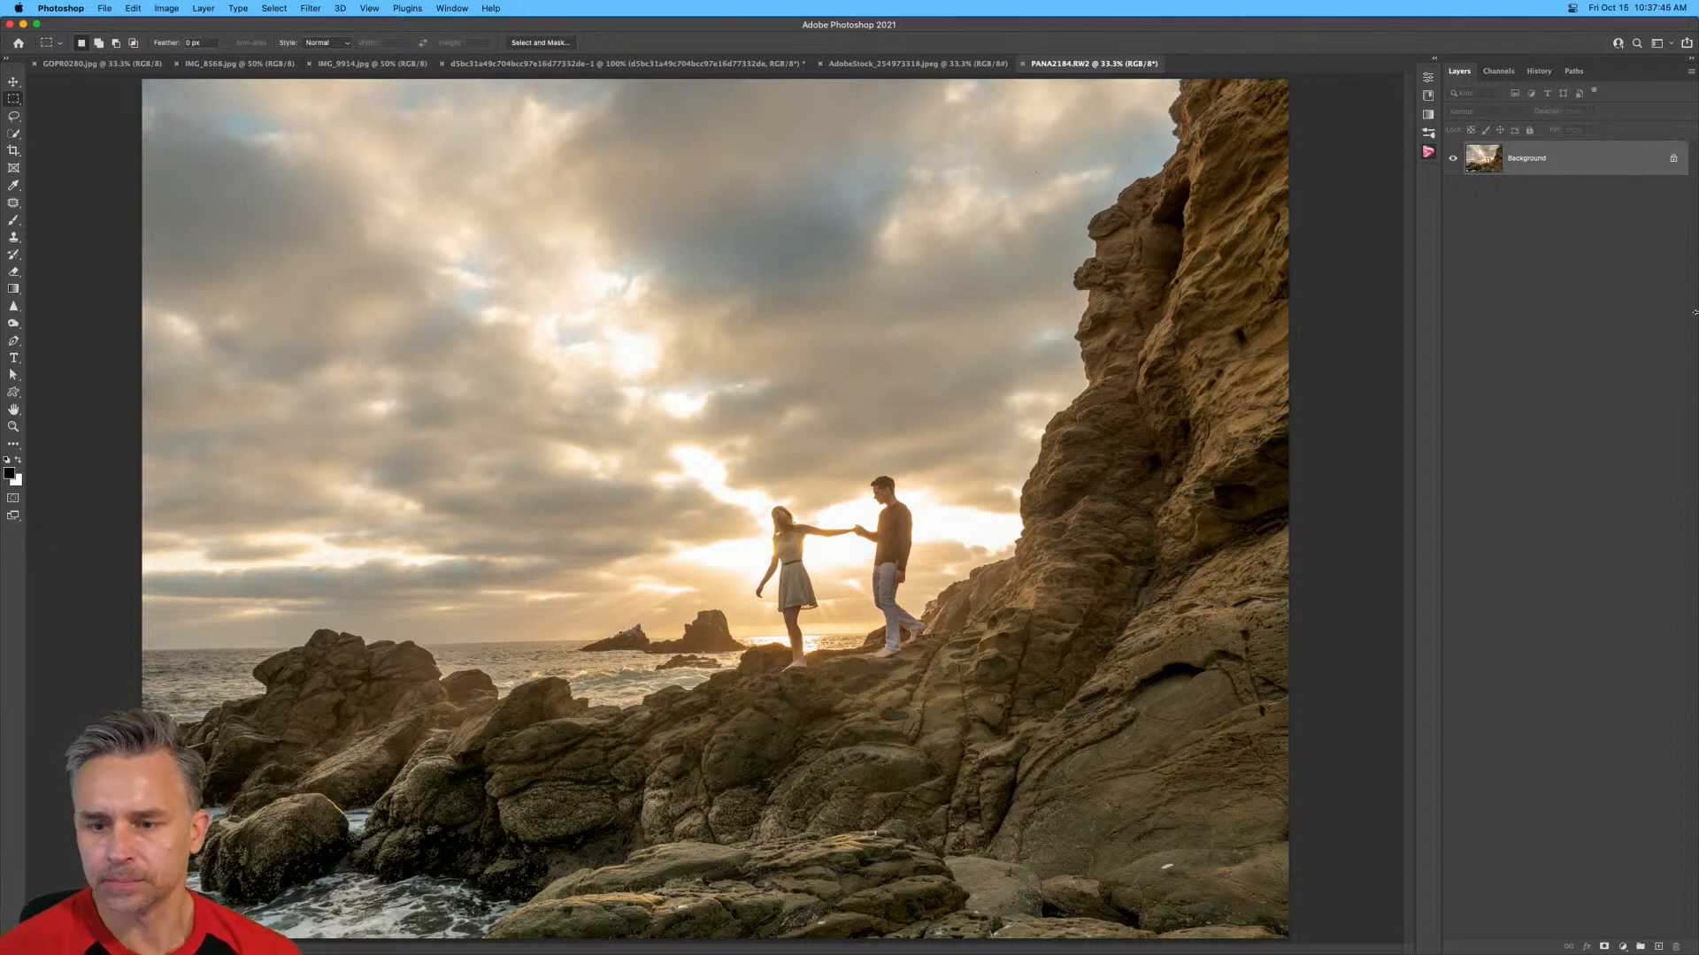
Narrow the Photoshop window to expose the desktop and open the Raw folder in Finder.
left_click_drag(1697, 281, 1576, 281)
left_click(1653, 426)
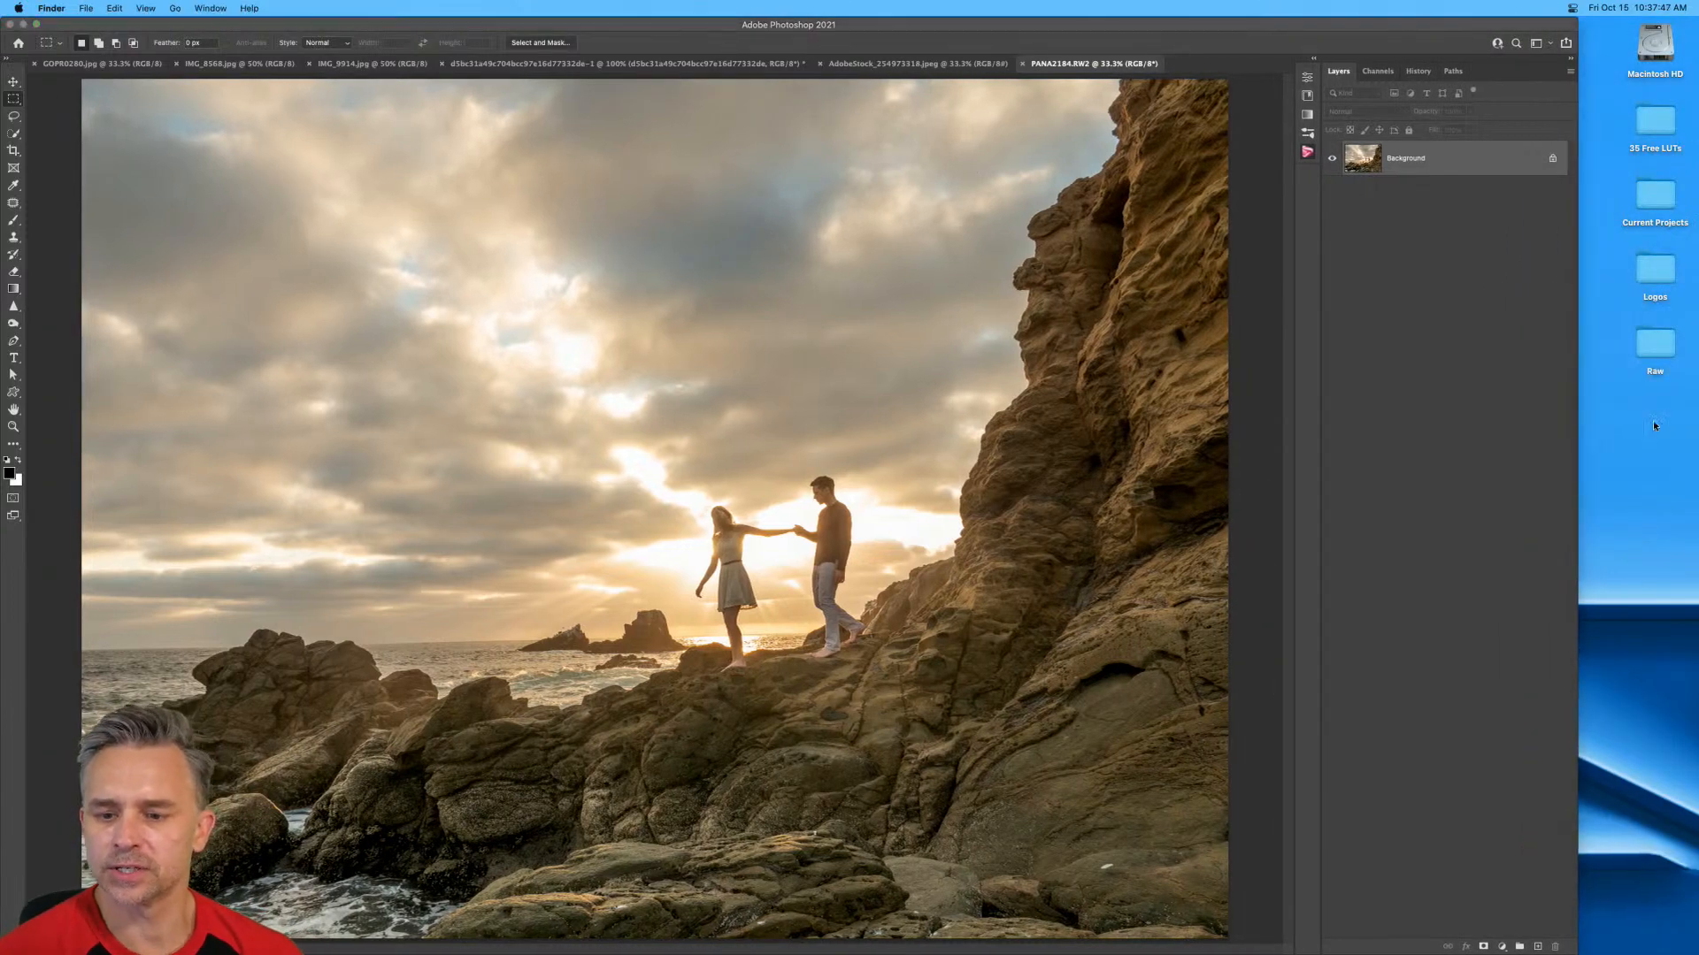
double_click(1651, 343)
left_click(656, 464)
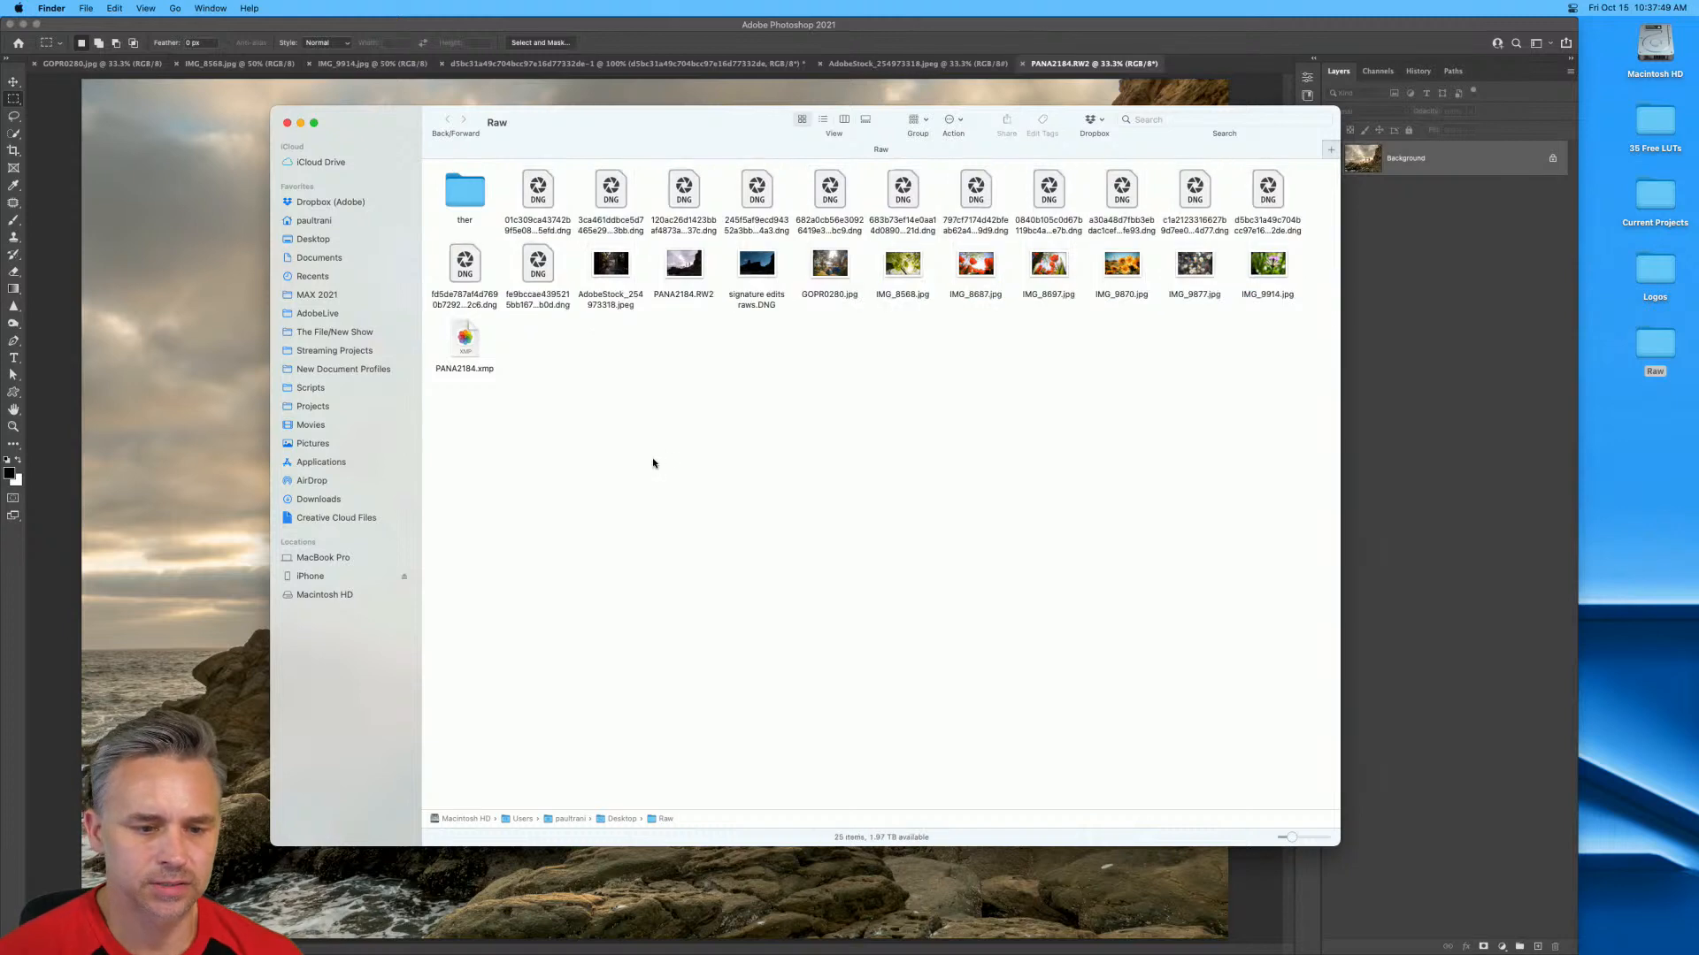
Move the Raw folder window aside, select the 11 DNG files in its first row and open them in Camera Raw.
left_click_drag(634, 117, 980, 177)
left_click_drag(836, 252, 1672, 265)
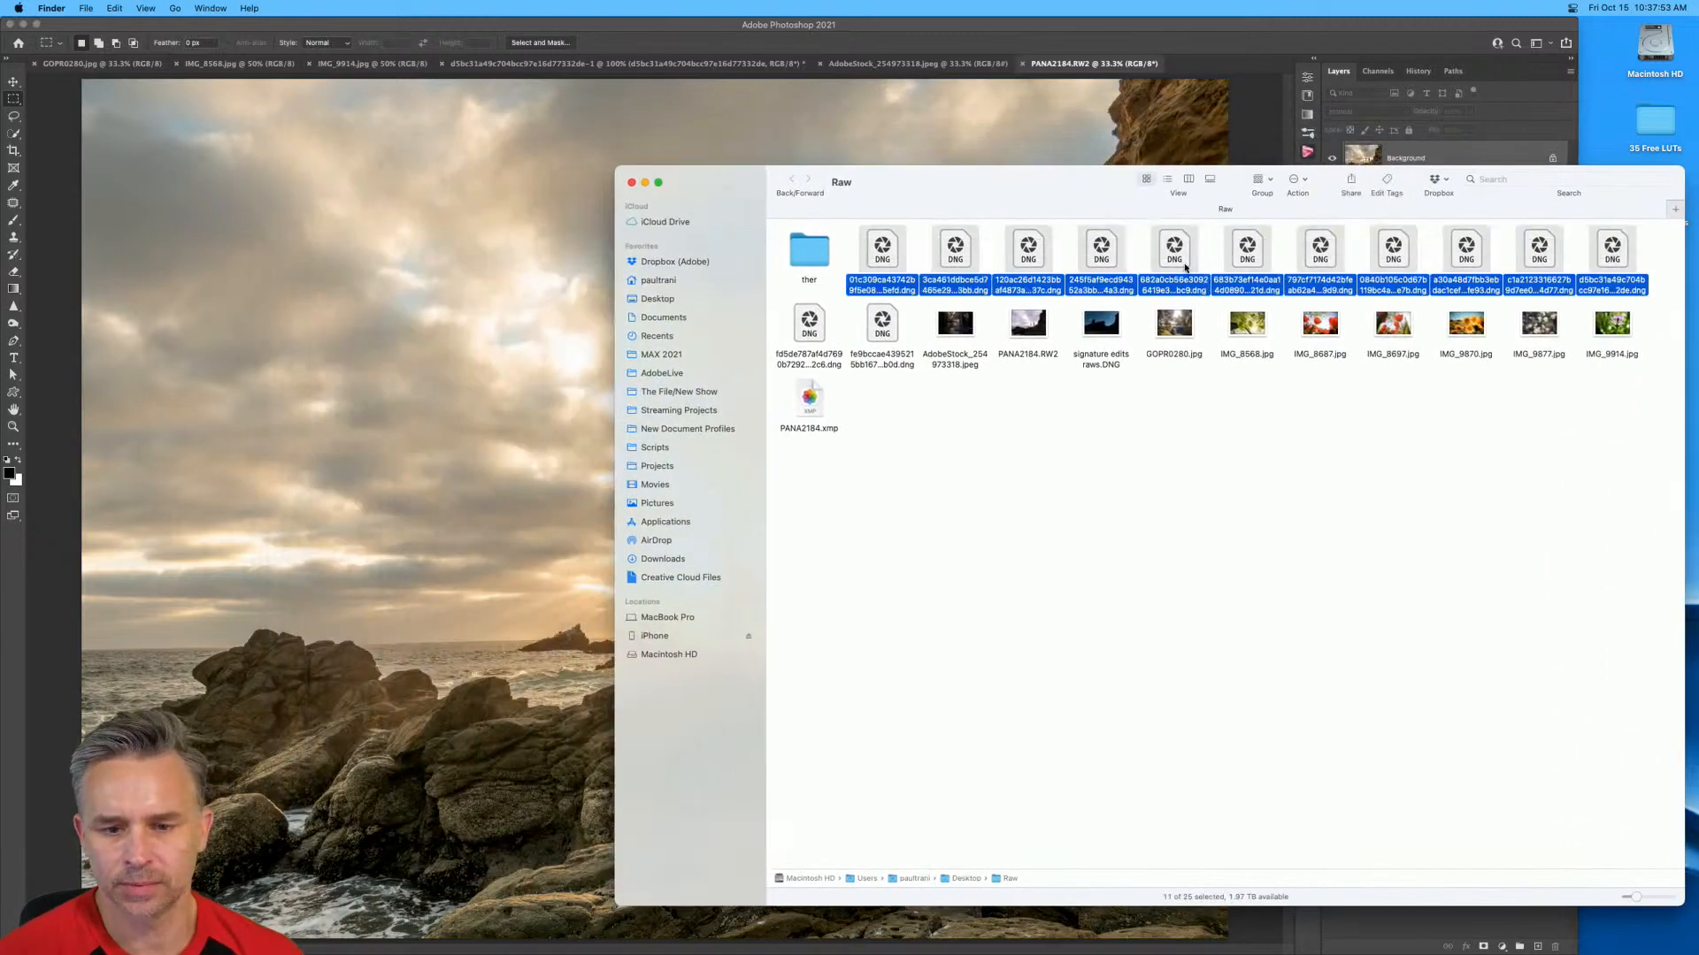
left_click_drag(871, 250, 505, 945)
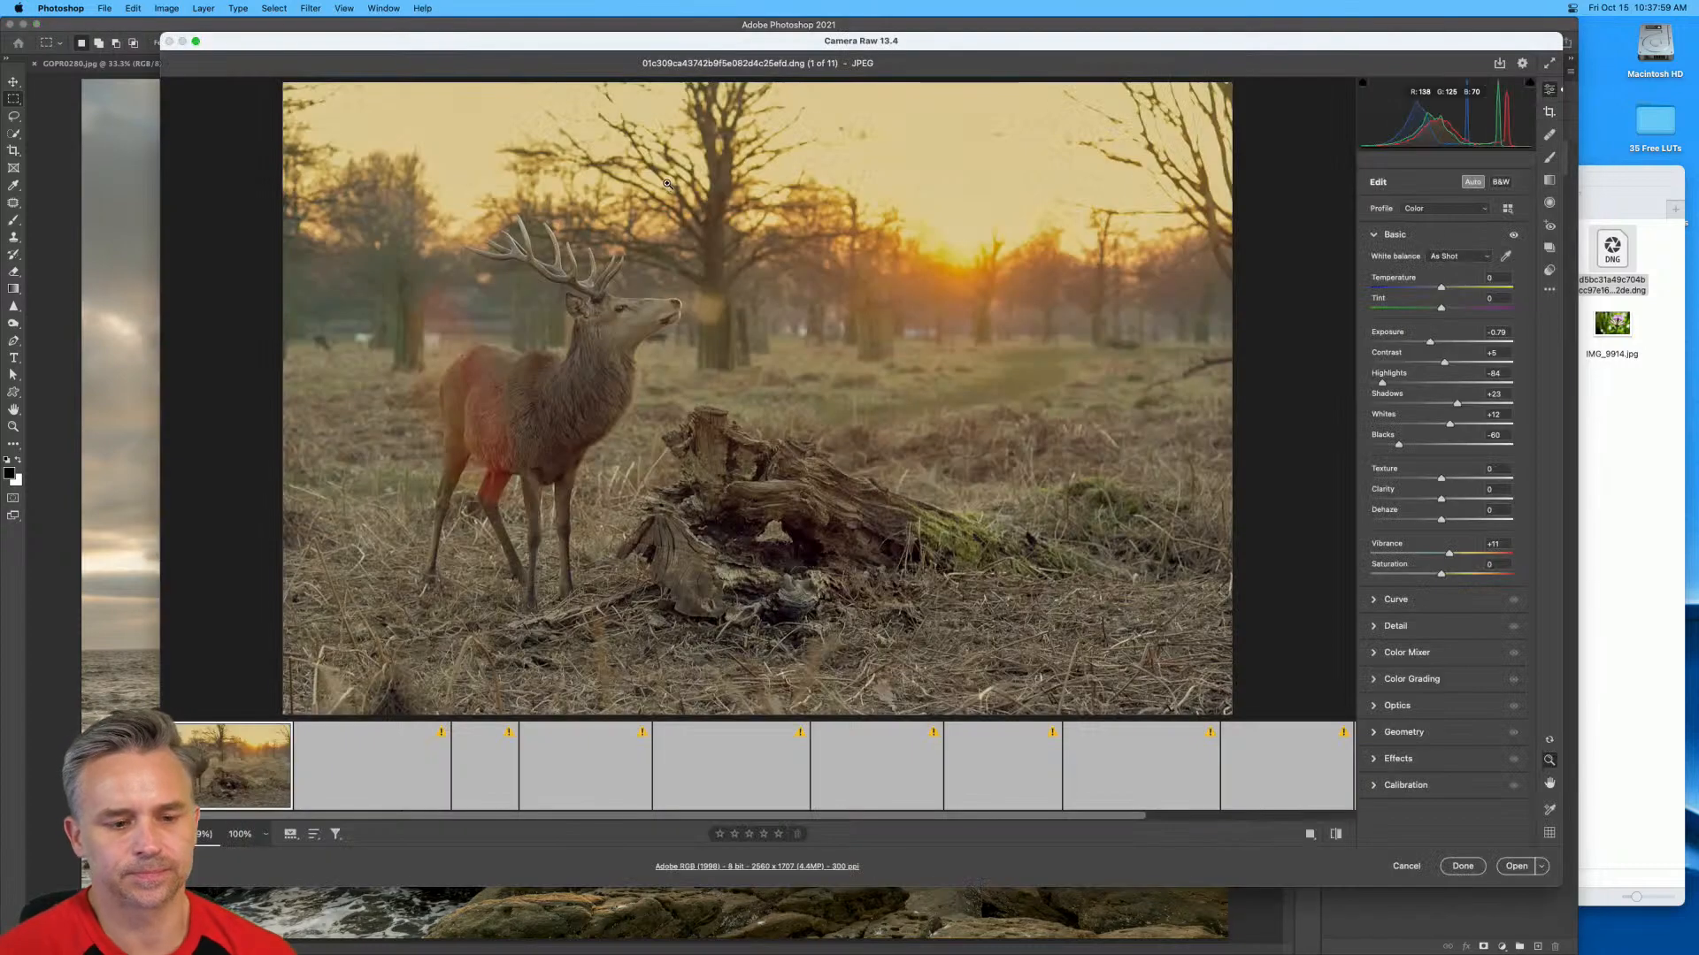
Look through the loaded DNG photos, open the foggy forest image in Photoshop and enlarge the window to full screen.
left_click(582, 789)
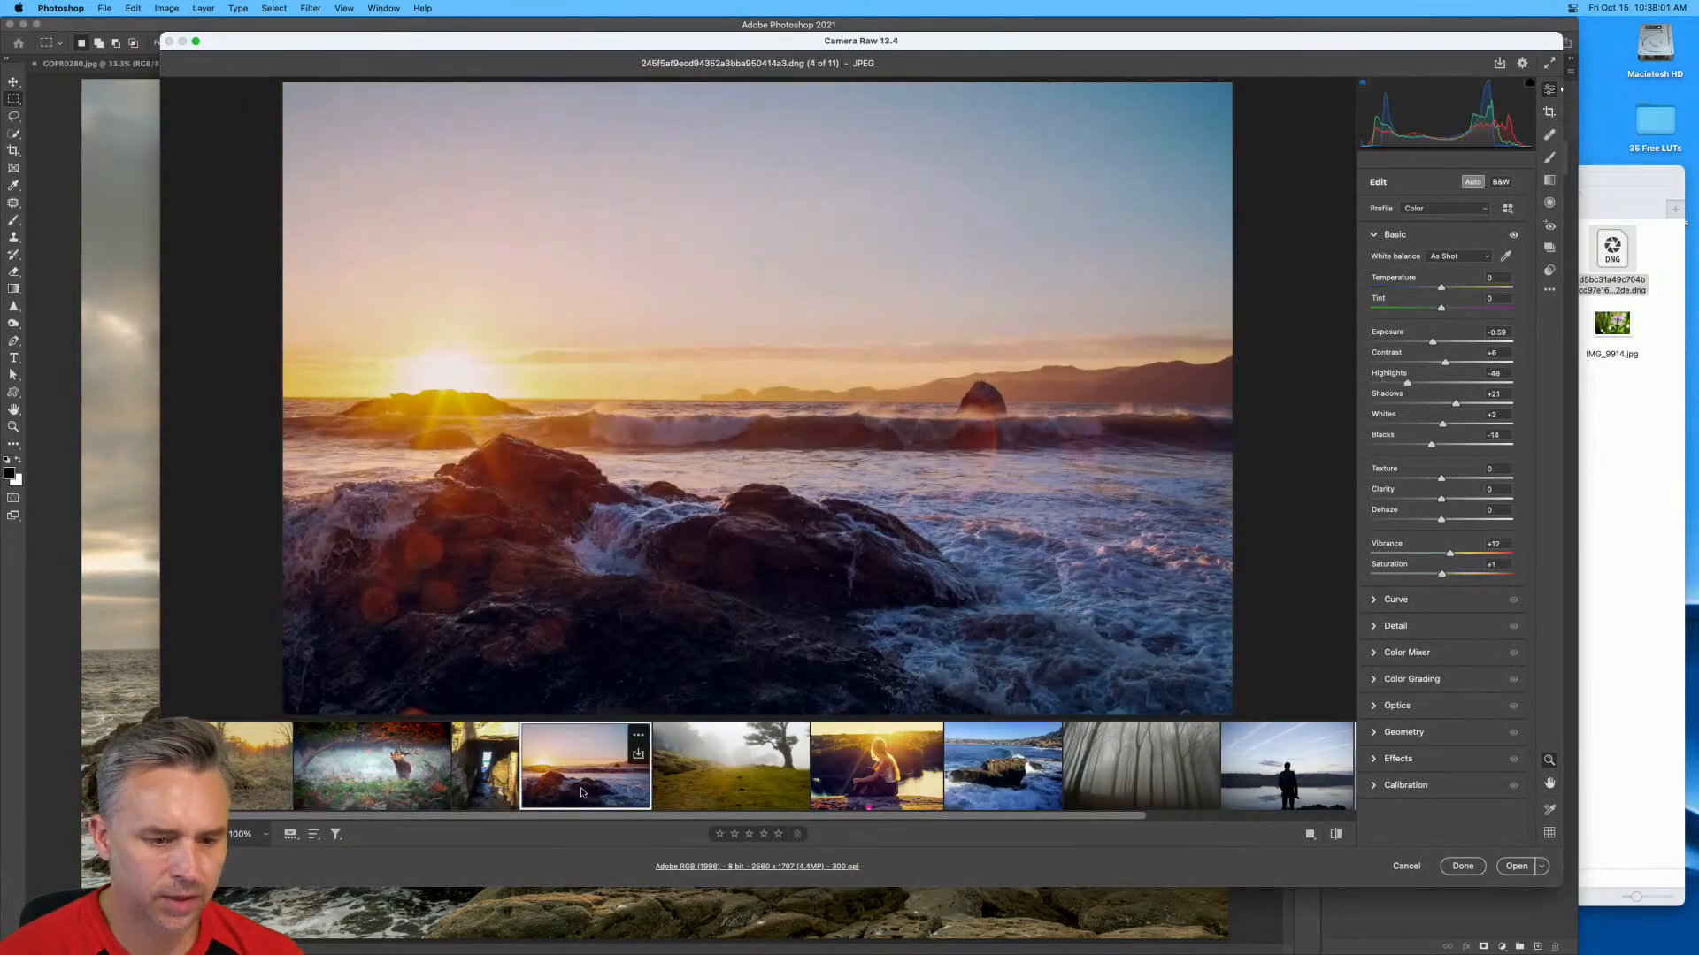
left_click(1009, 786)
left_click(1159, 782)
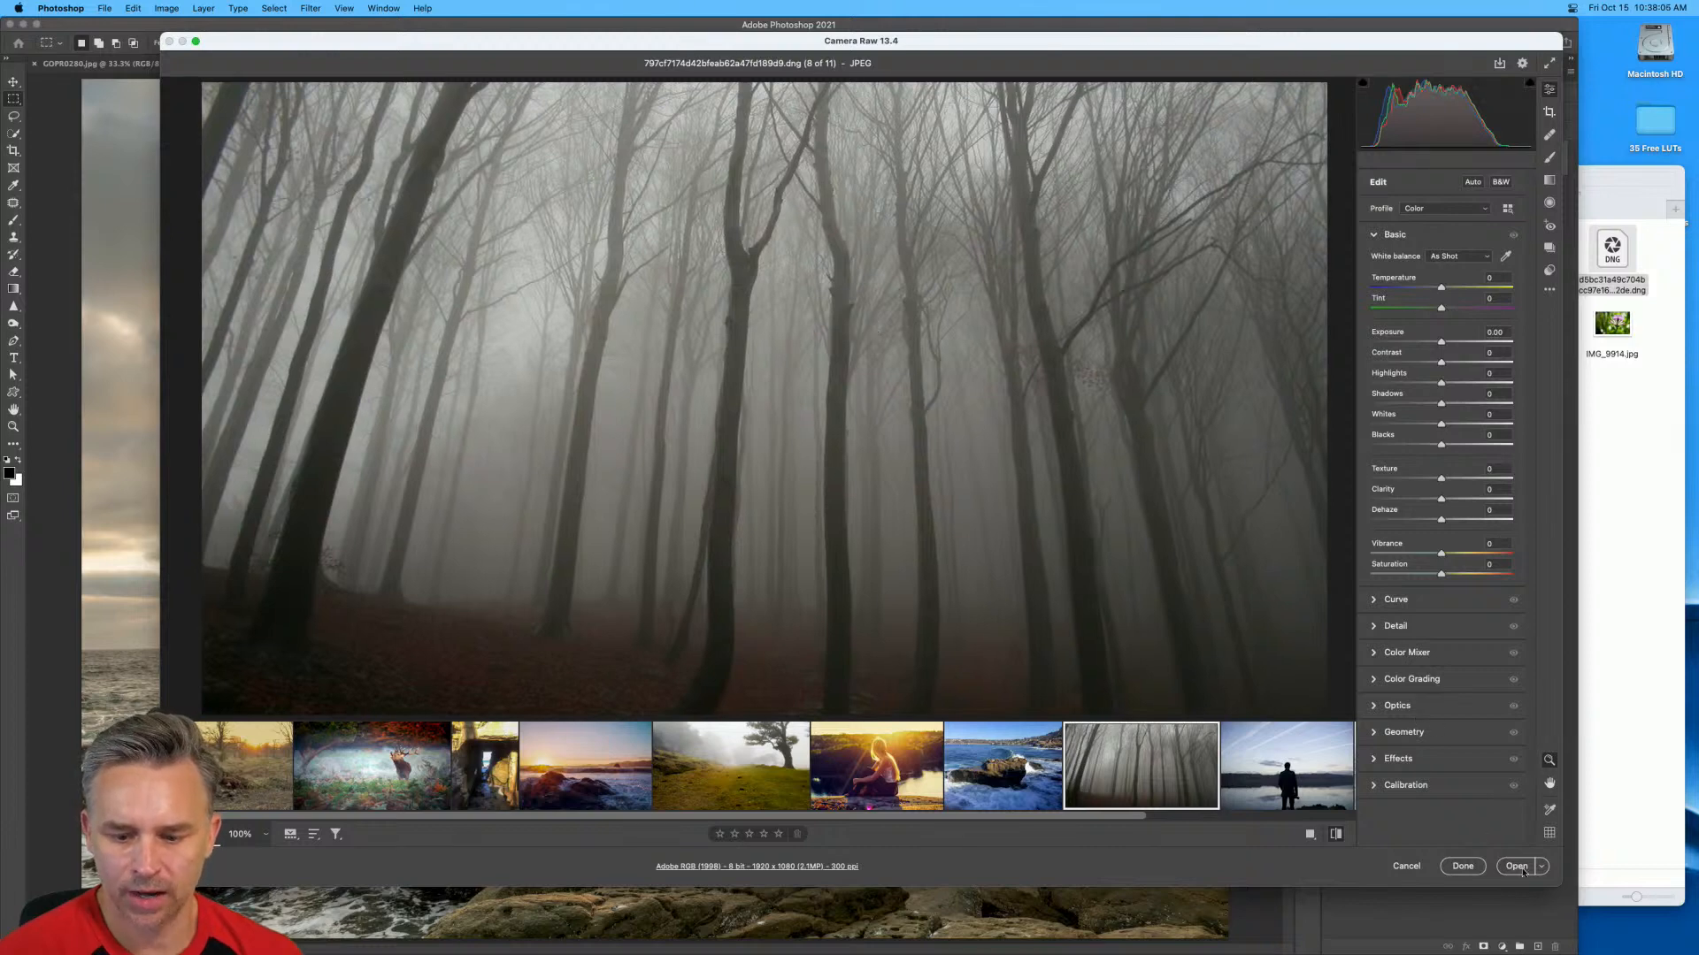
left_click(1518, 867)
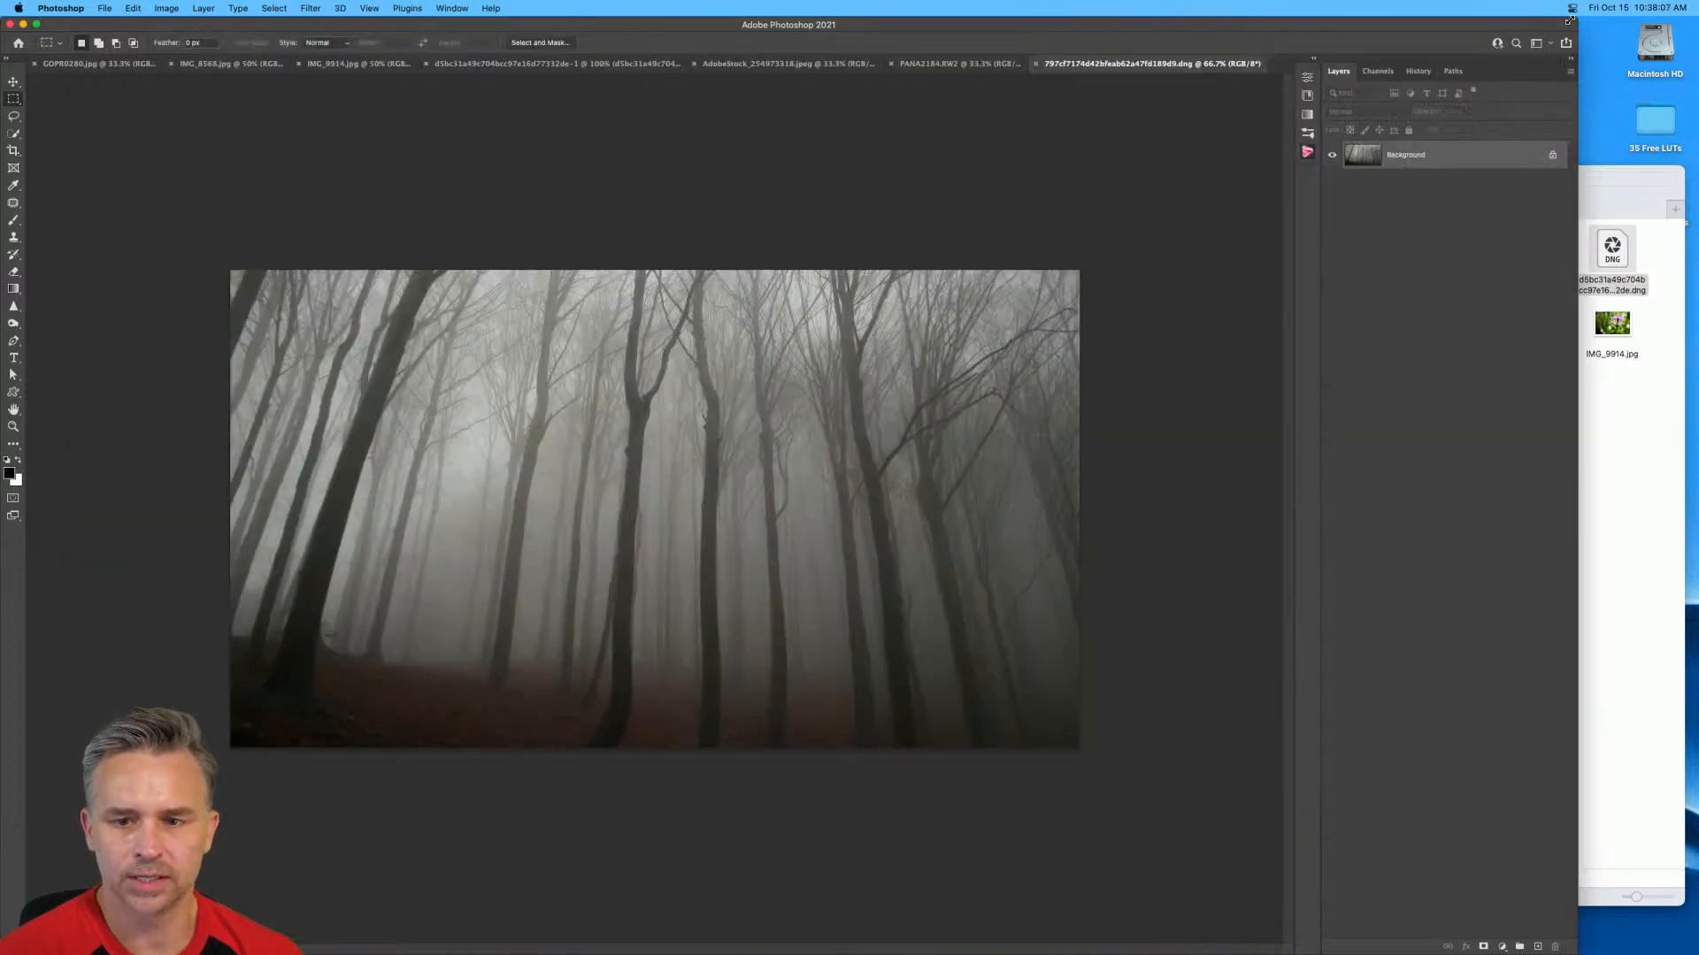
double_click(1568, 20)
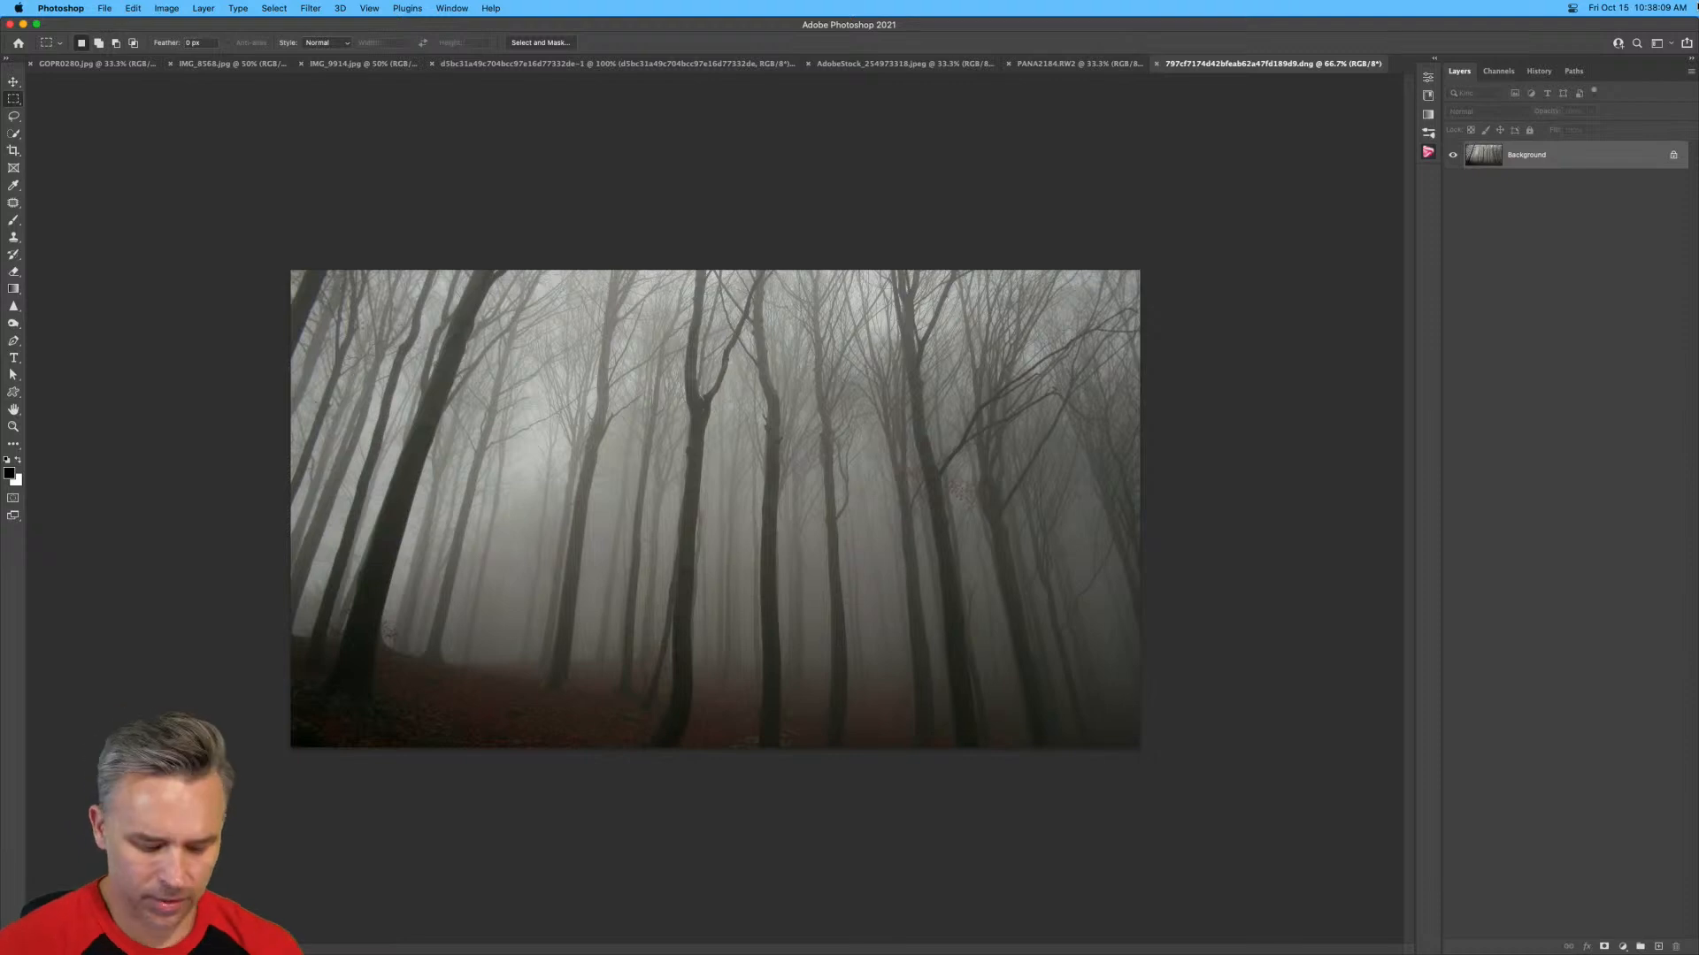
Duplicate the forest image's Background layer and convert the copy to a Smart Object.
key("super+plus")
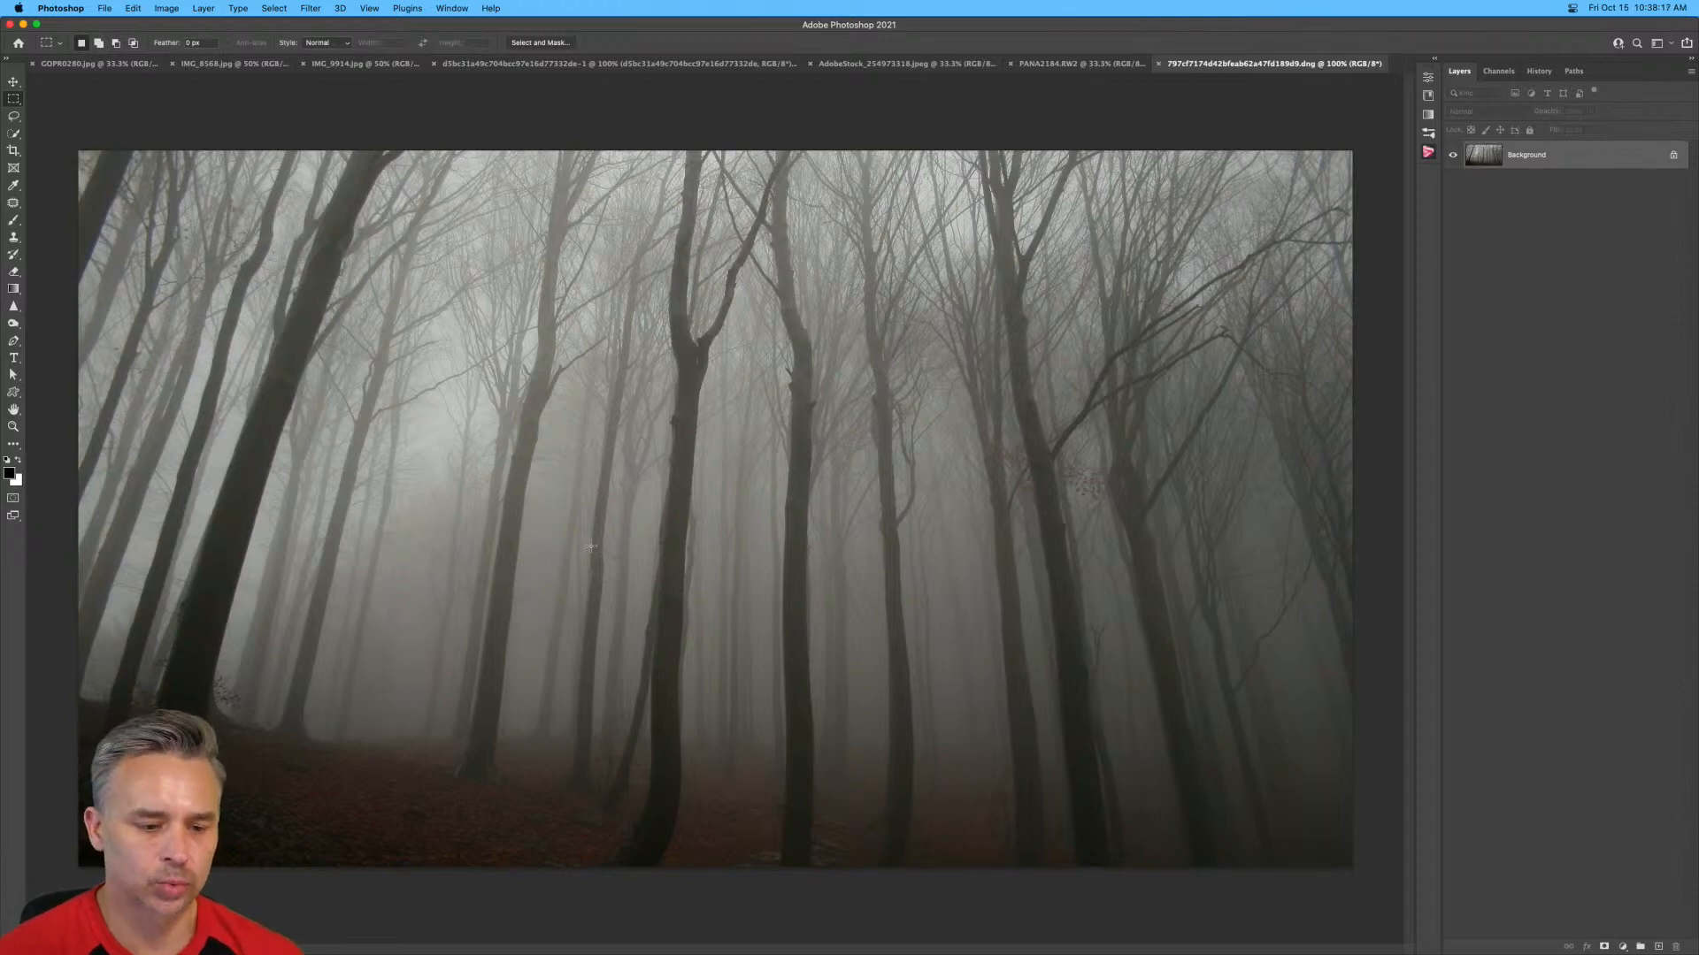
left_click_drag(1556, 163, 1658, 946)
right_click(1559, 174)
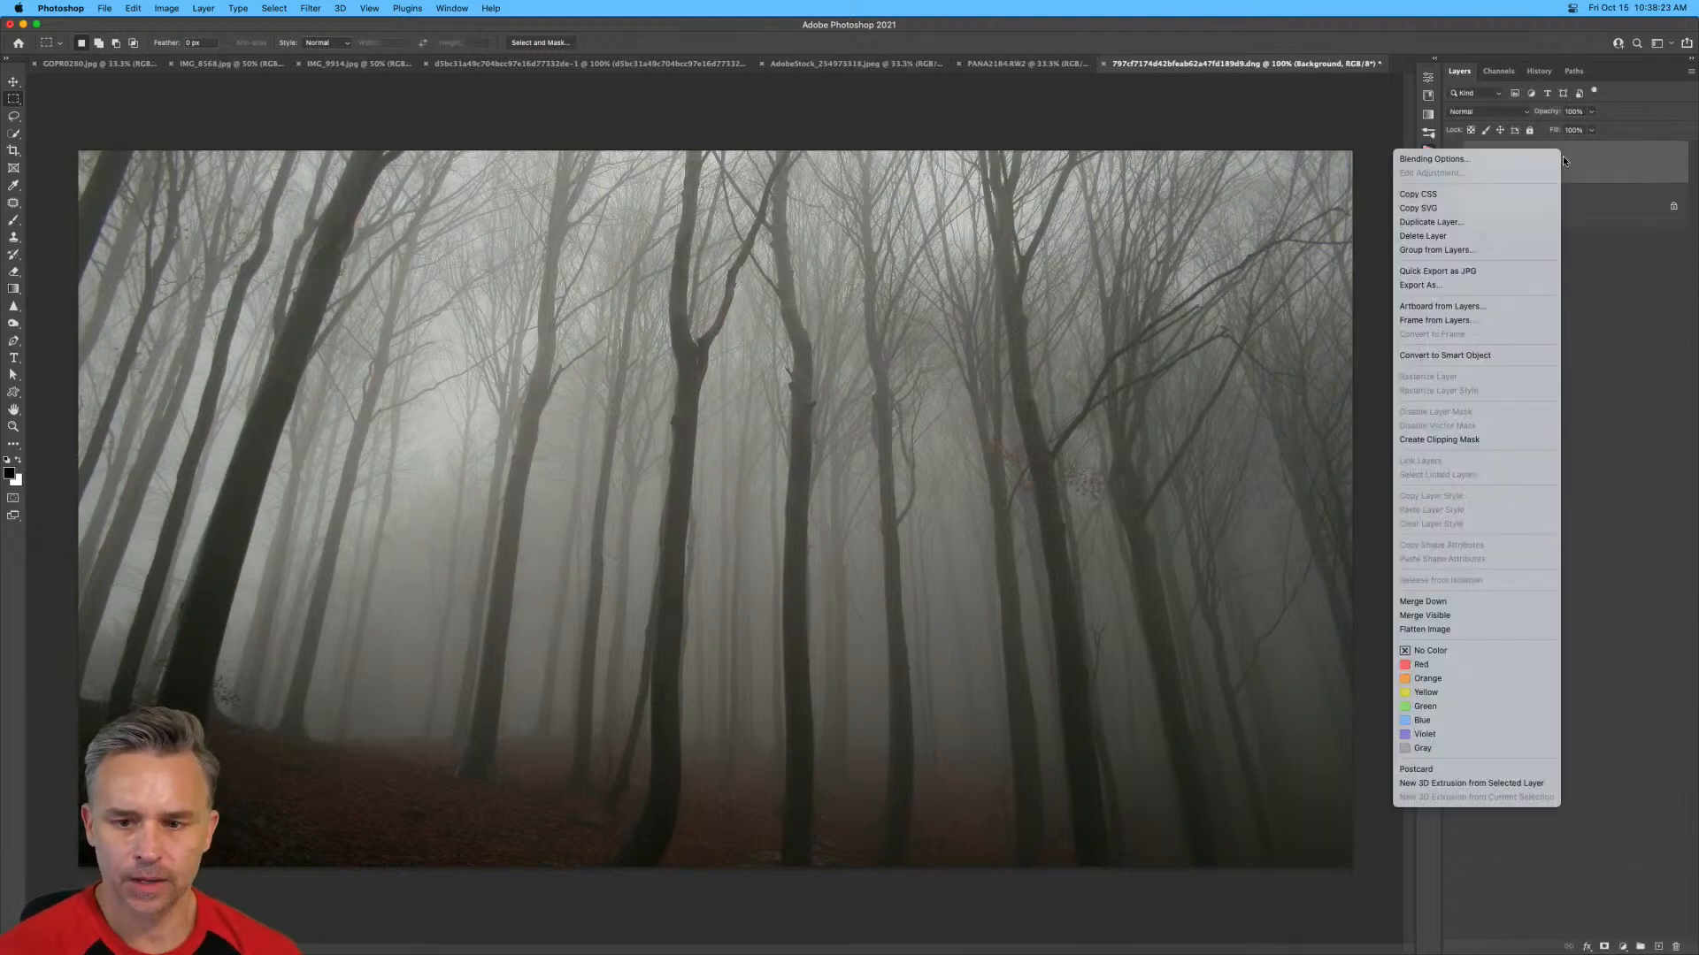
left_click(1424, 355)
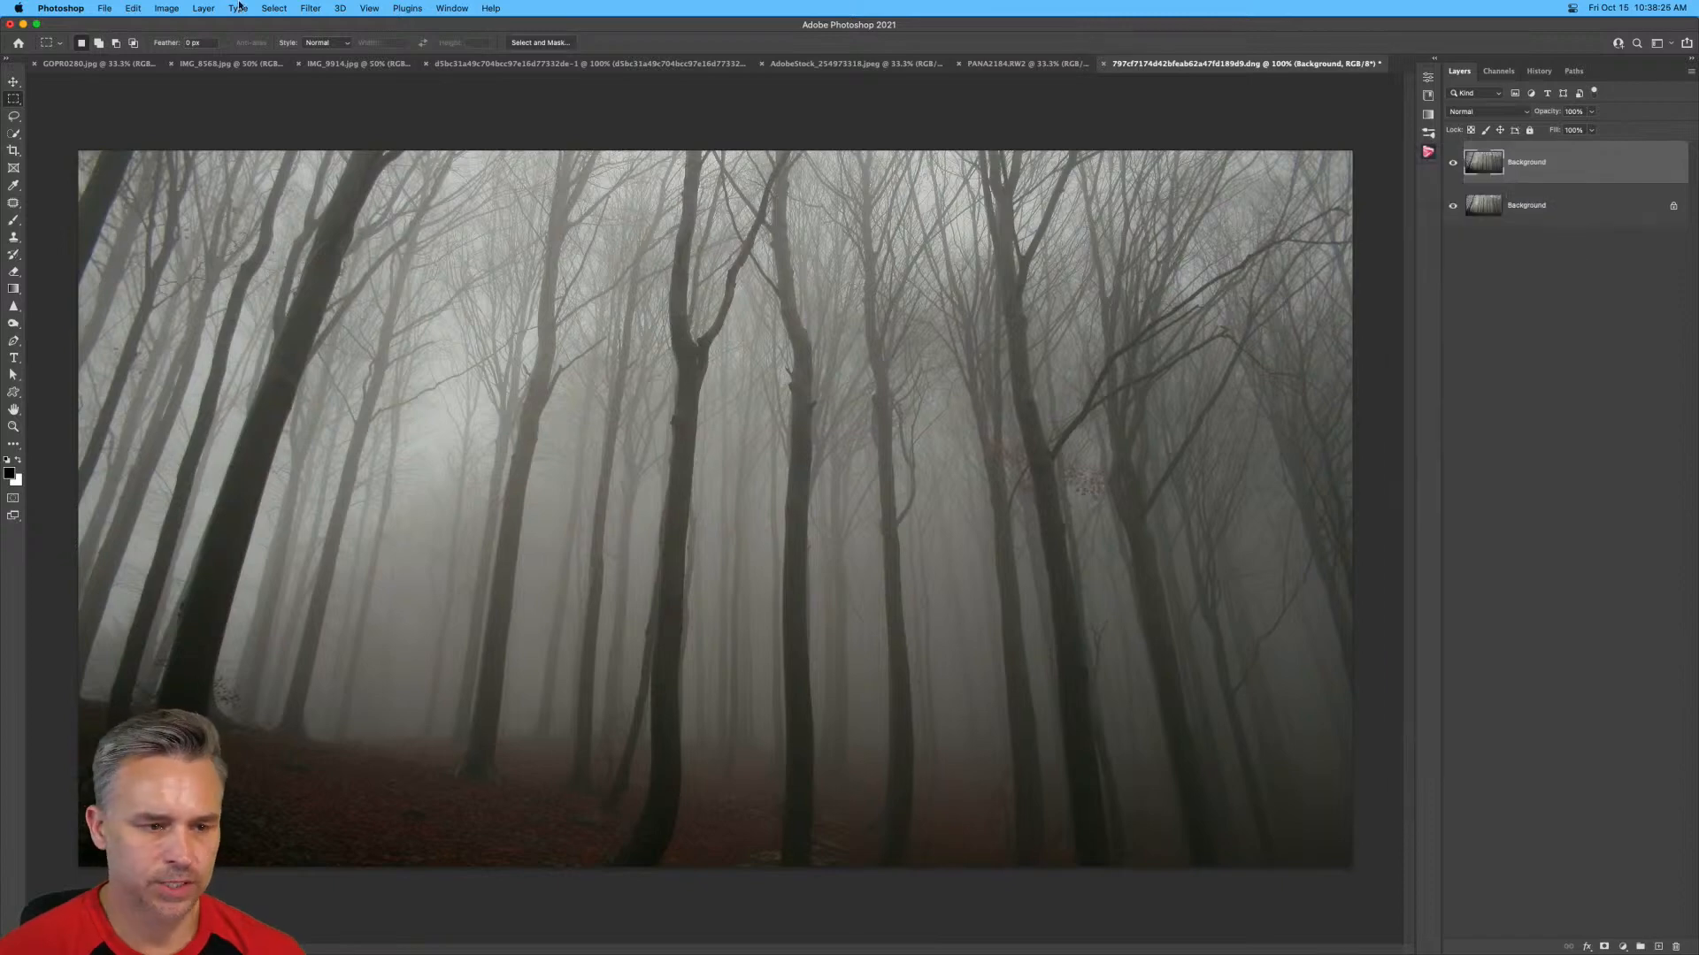
Apply the Camera Raw Filter to the forest Smart Object with Auto settings and Whites at +24, then compare before and after.
left_click(310, 8)
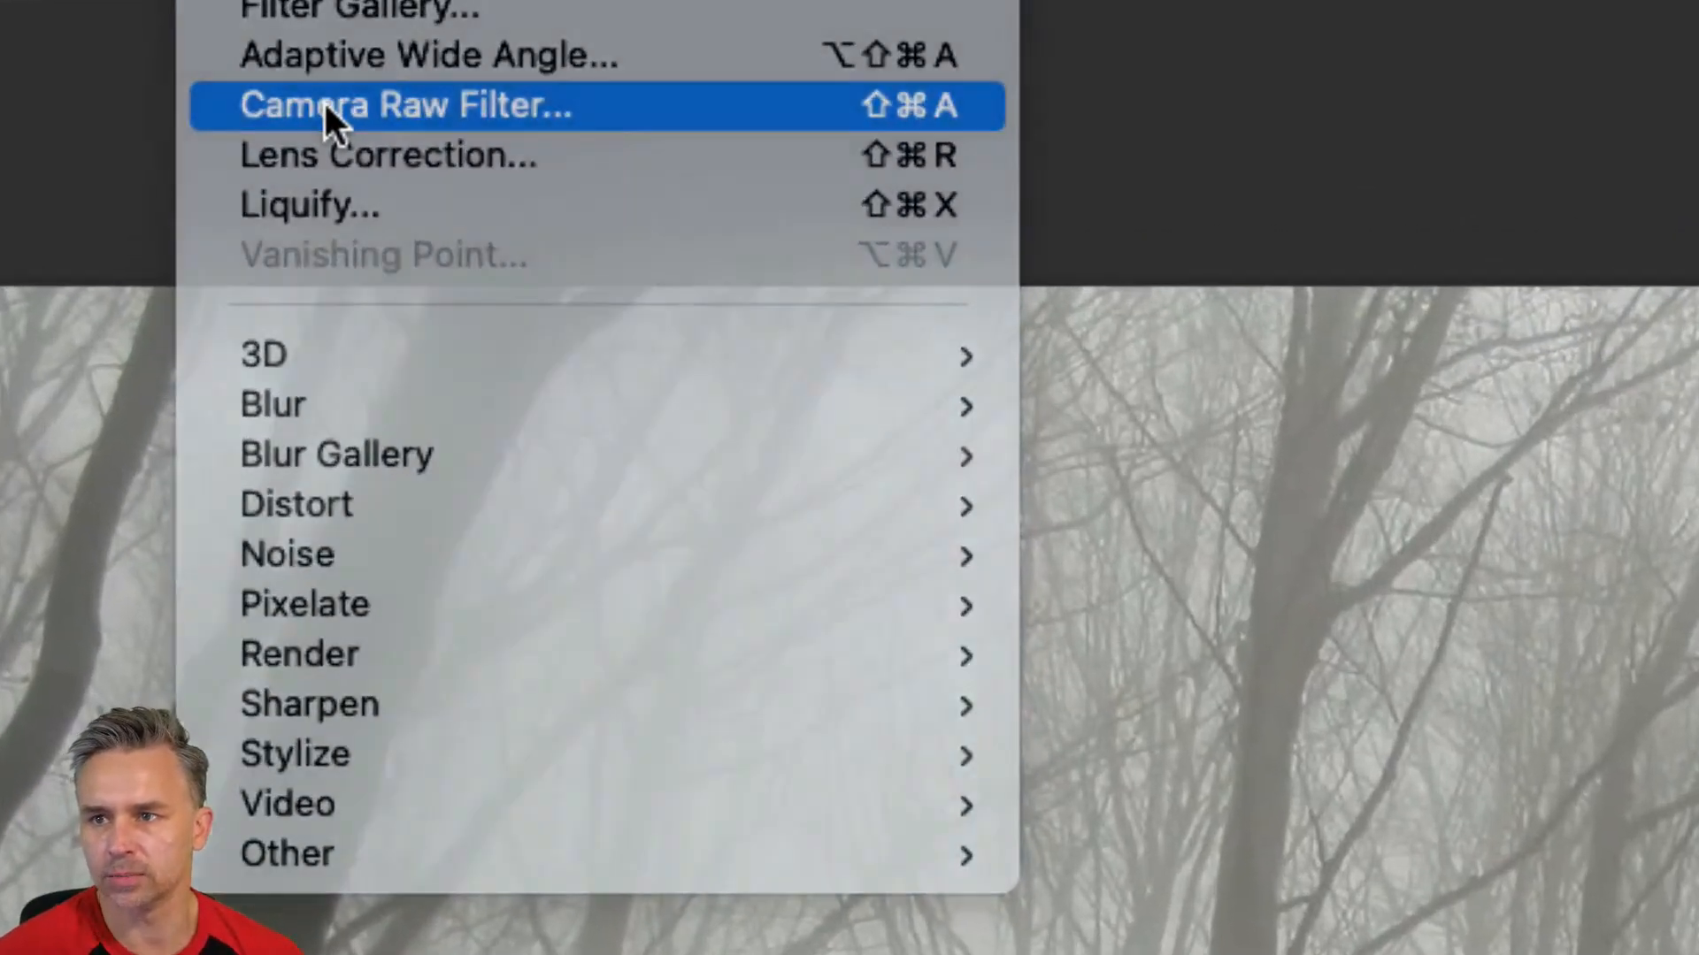
left_click(324, 117)
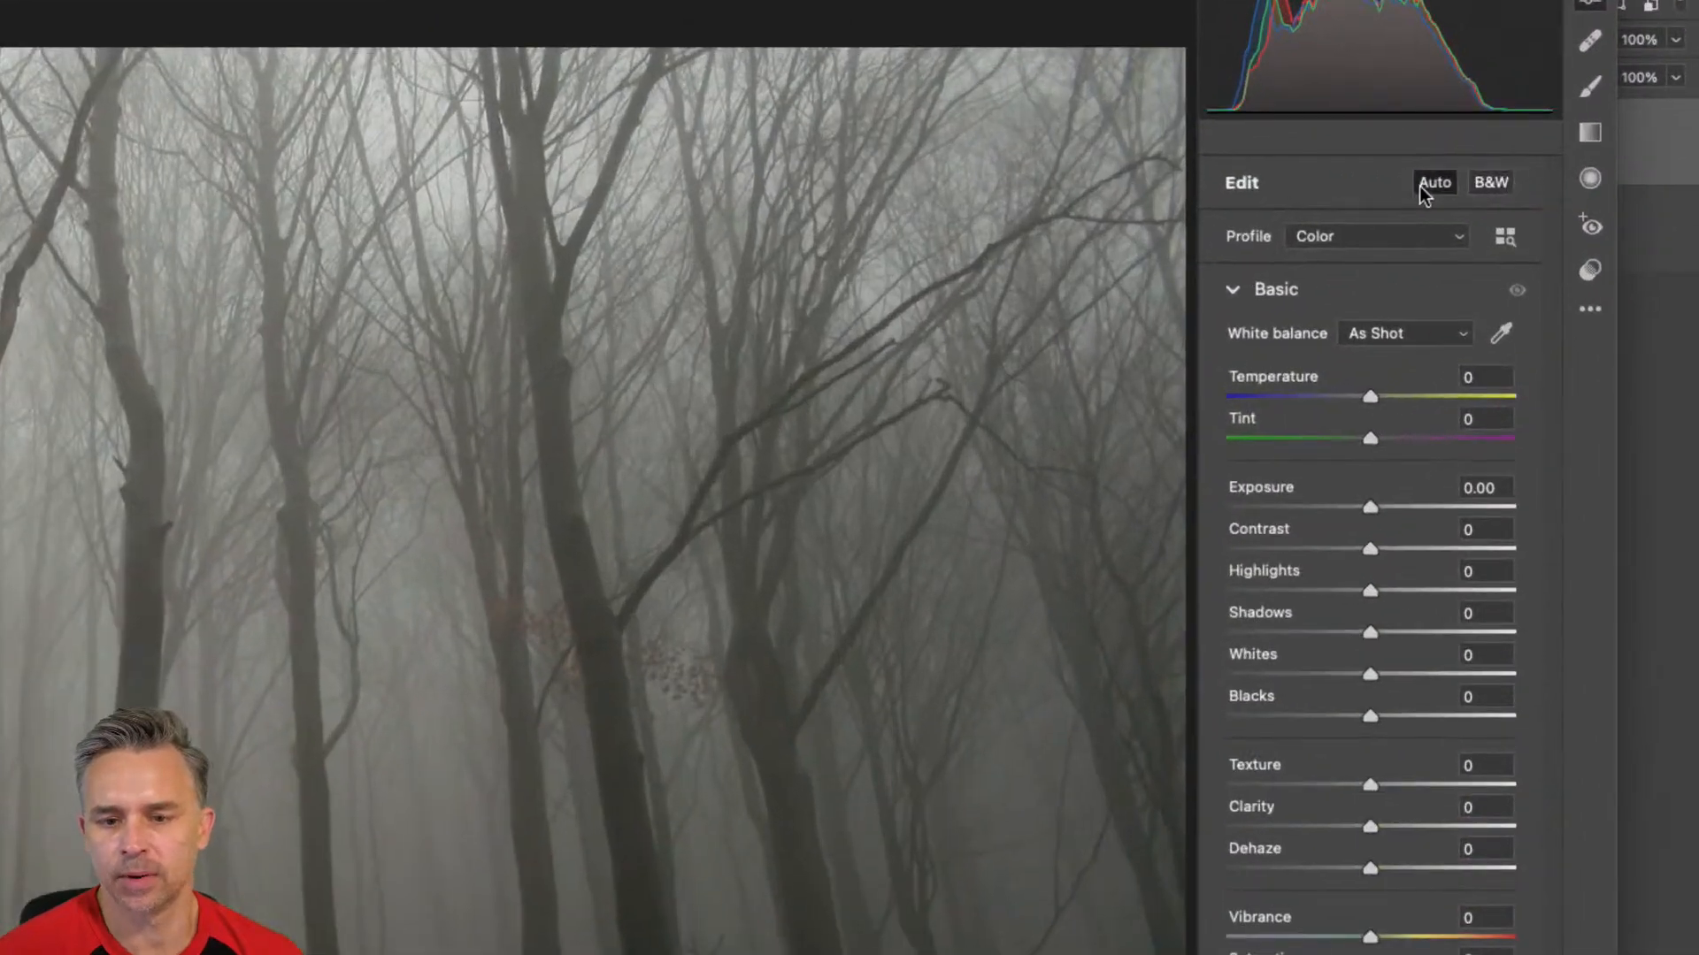
left_click(1419, 186)
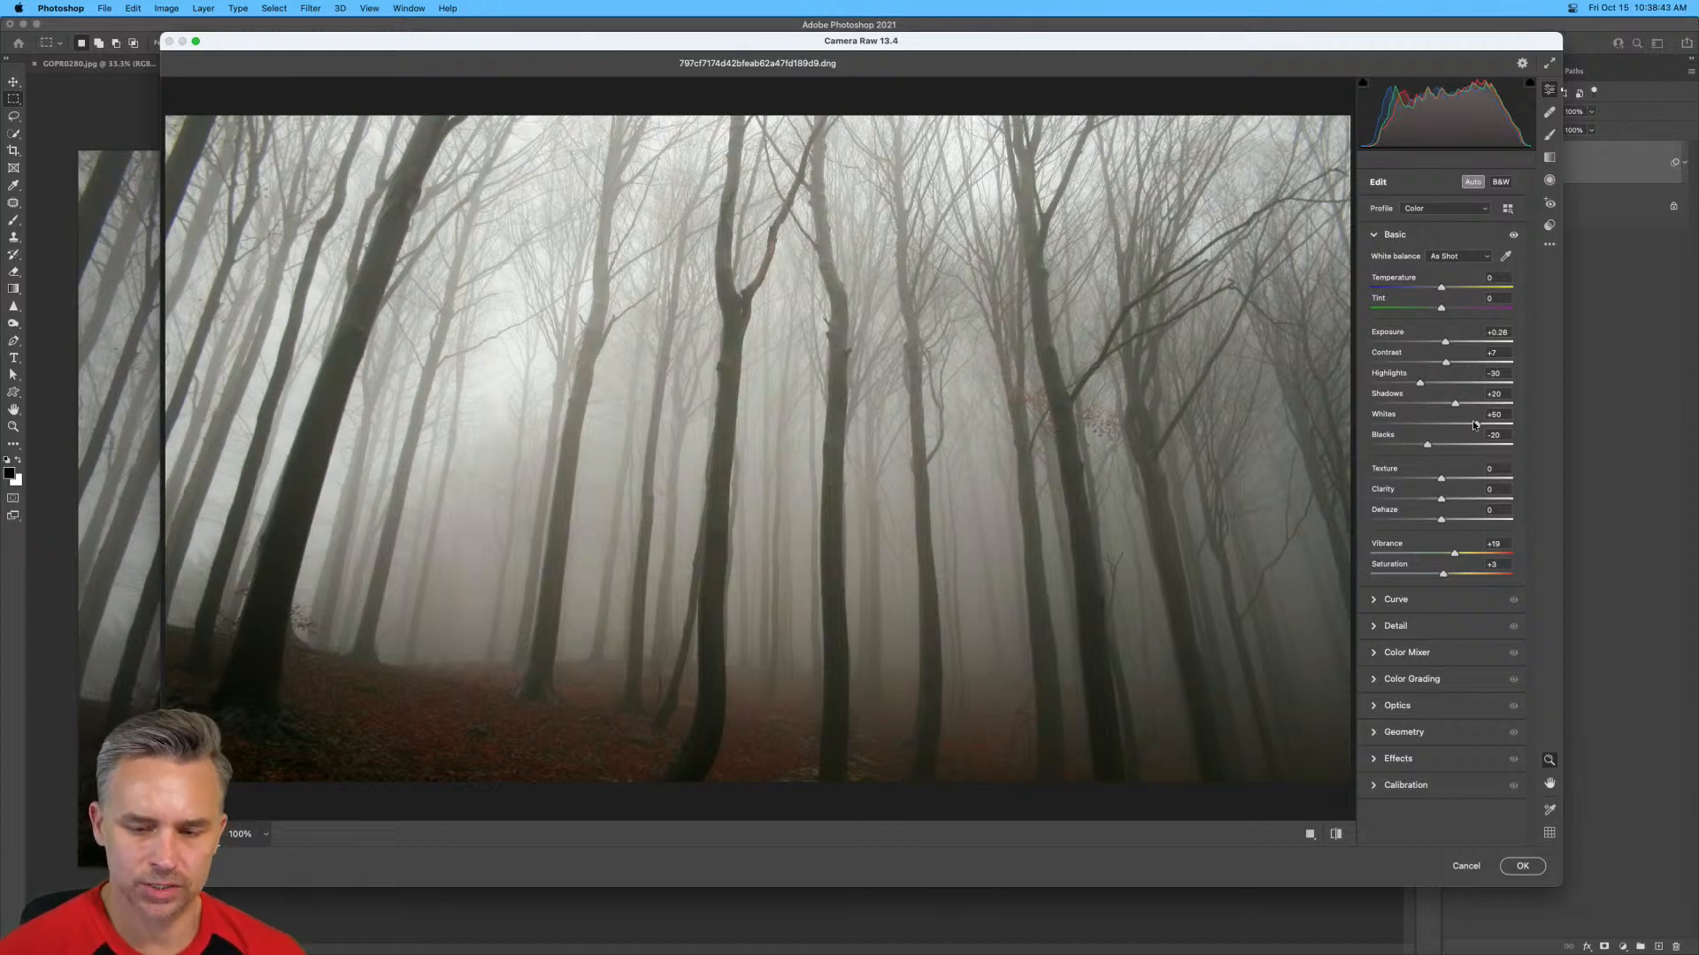
mouse_move(1472, 421)
left_mouse_down()
mouse_move(1442, 424)
mouse_move(1482, 423)
mouse_move(1458, 425)
left_mouse_up()
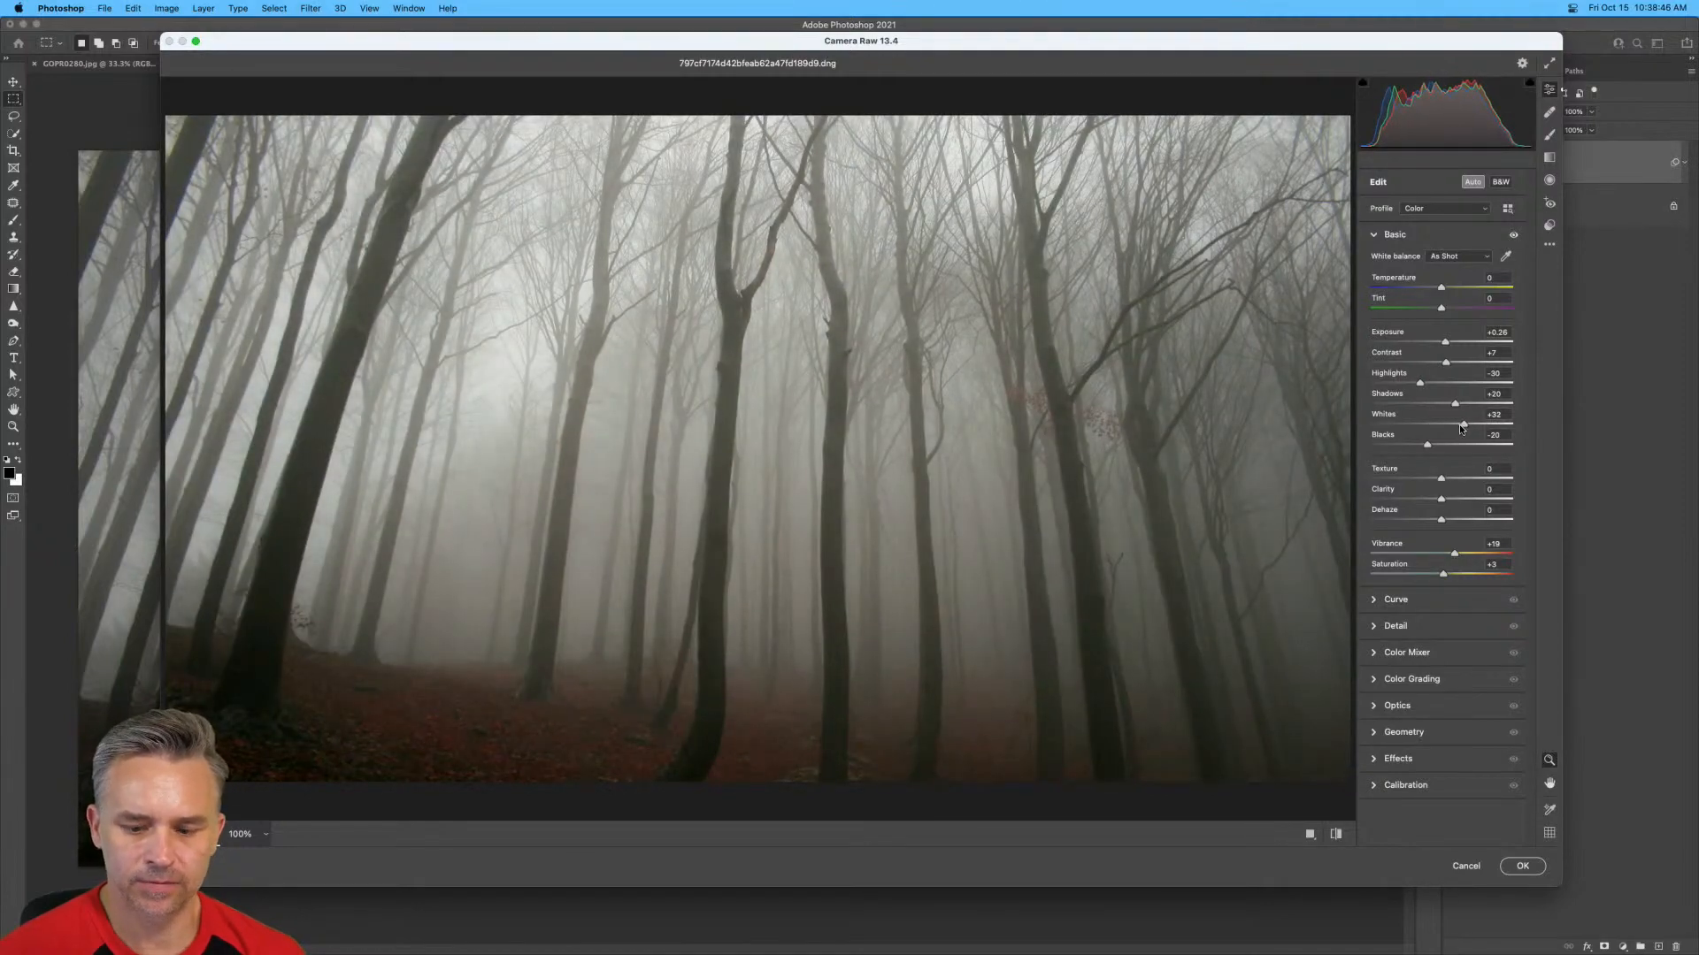
left_click(1519, 867)
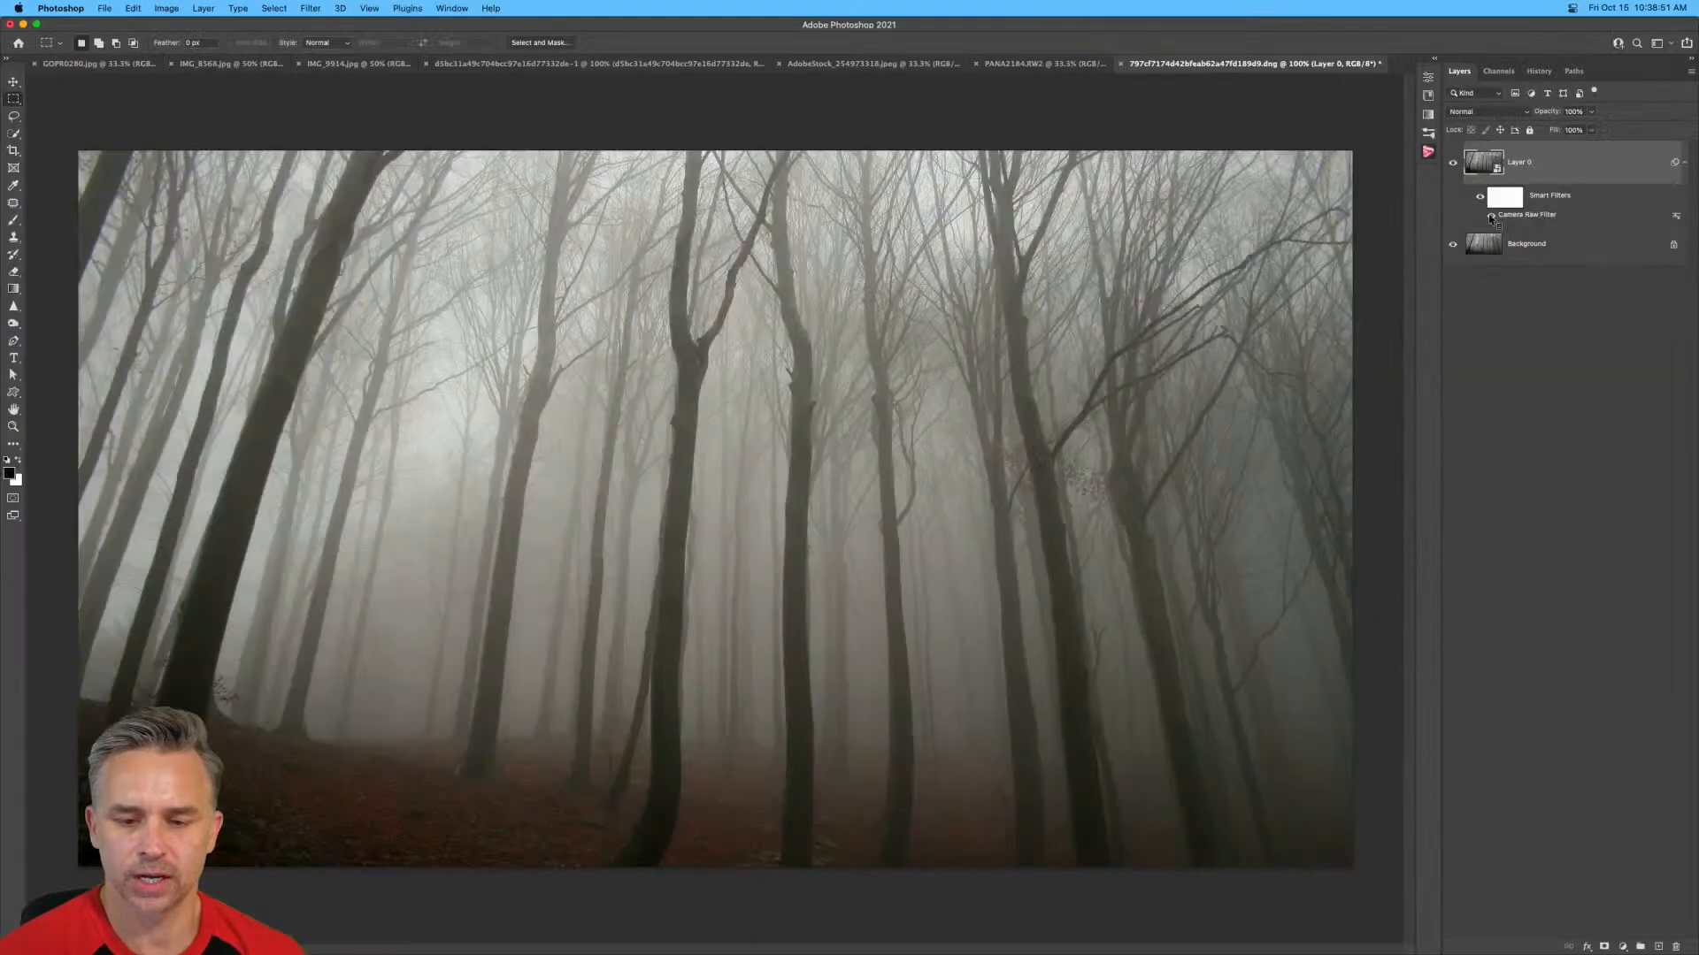
left_click(1490, 216)
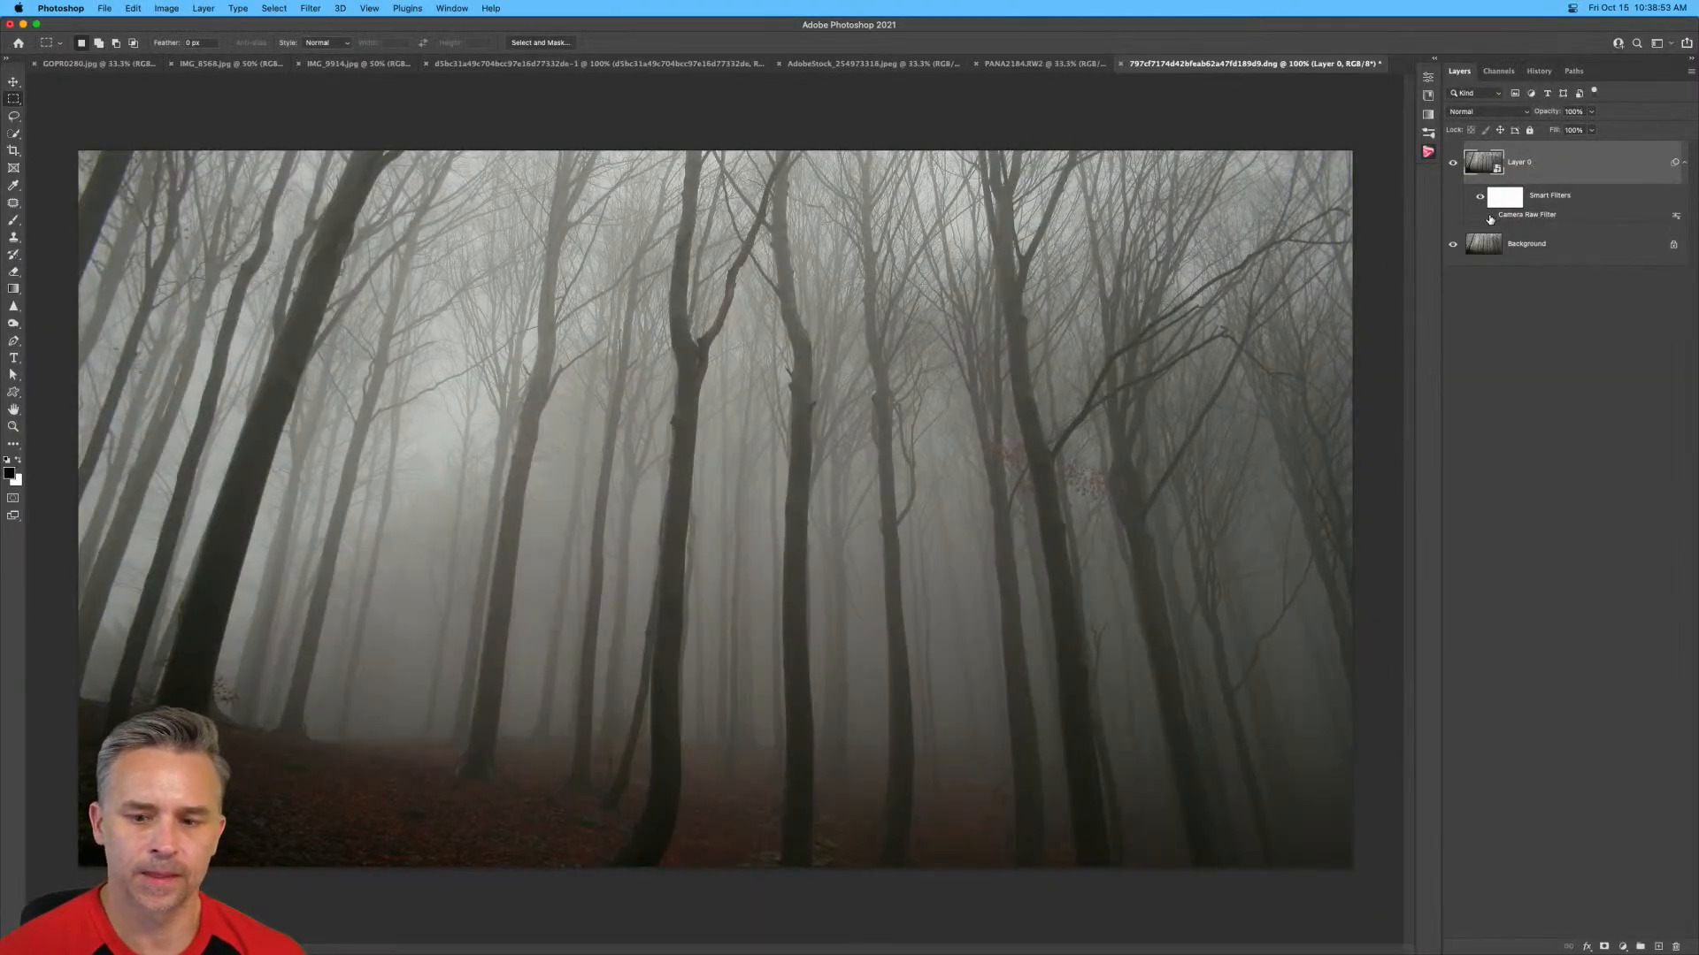
left_click(1492, 216)
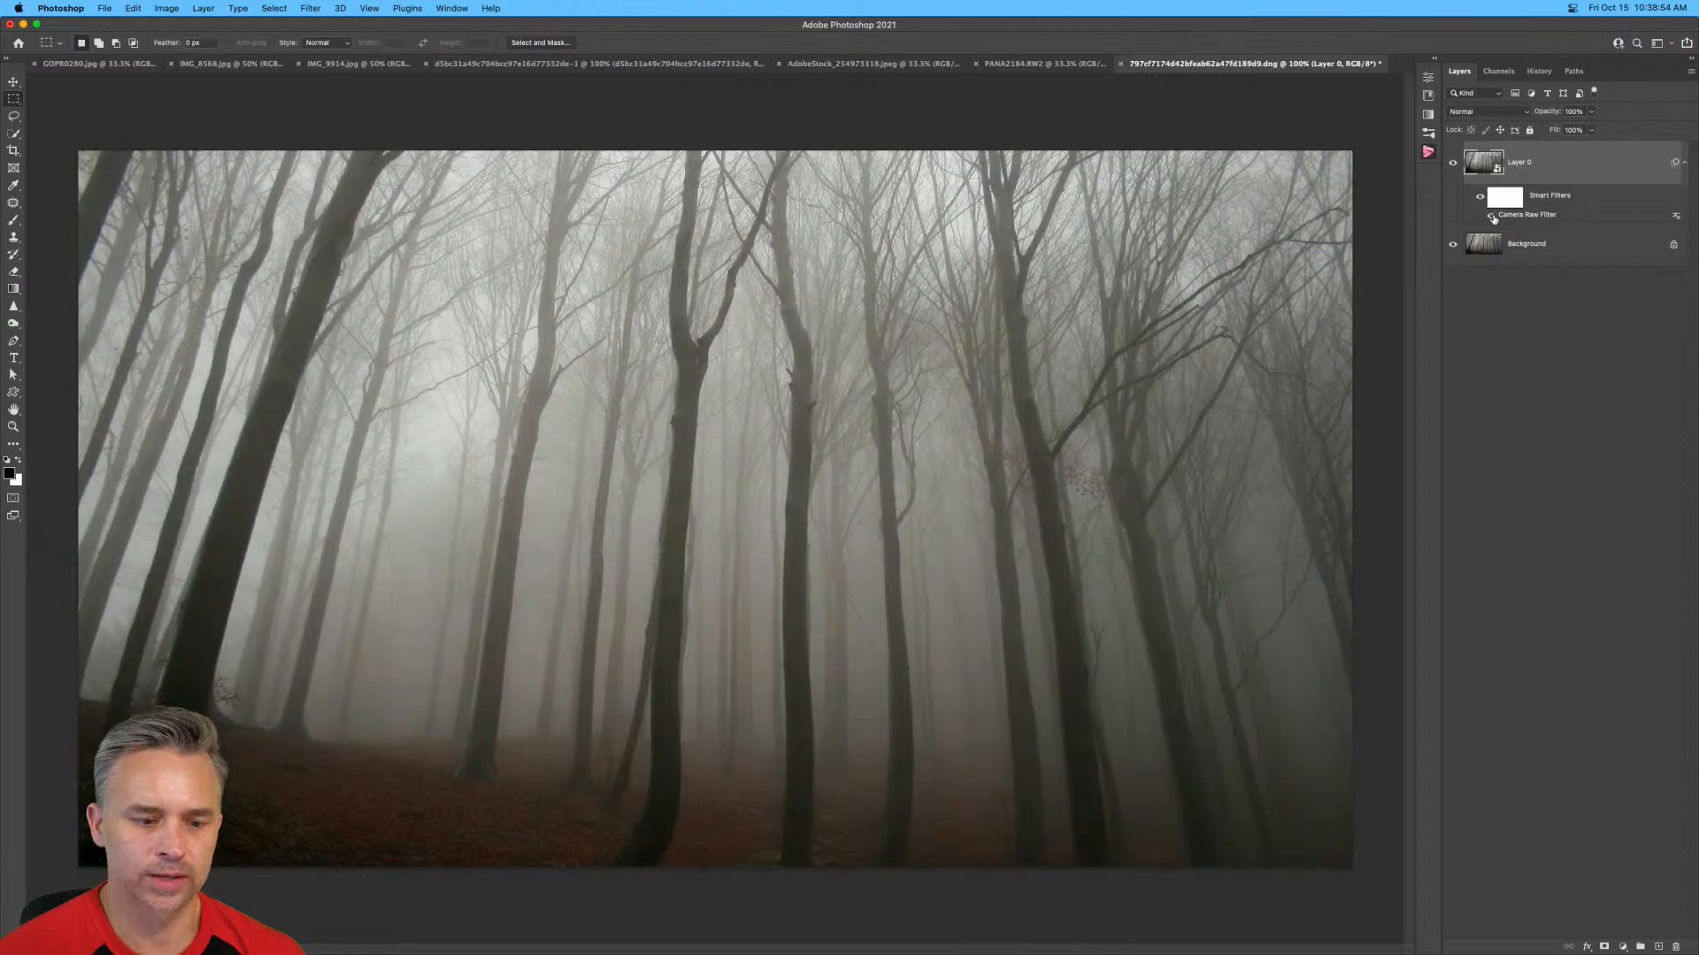
Show the PixelSquid object library and search it for "monster".
left_click(1433, 57)
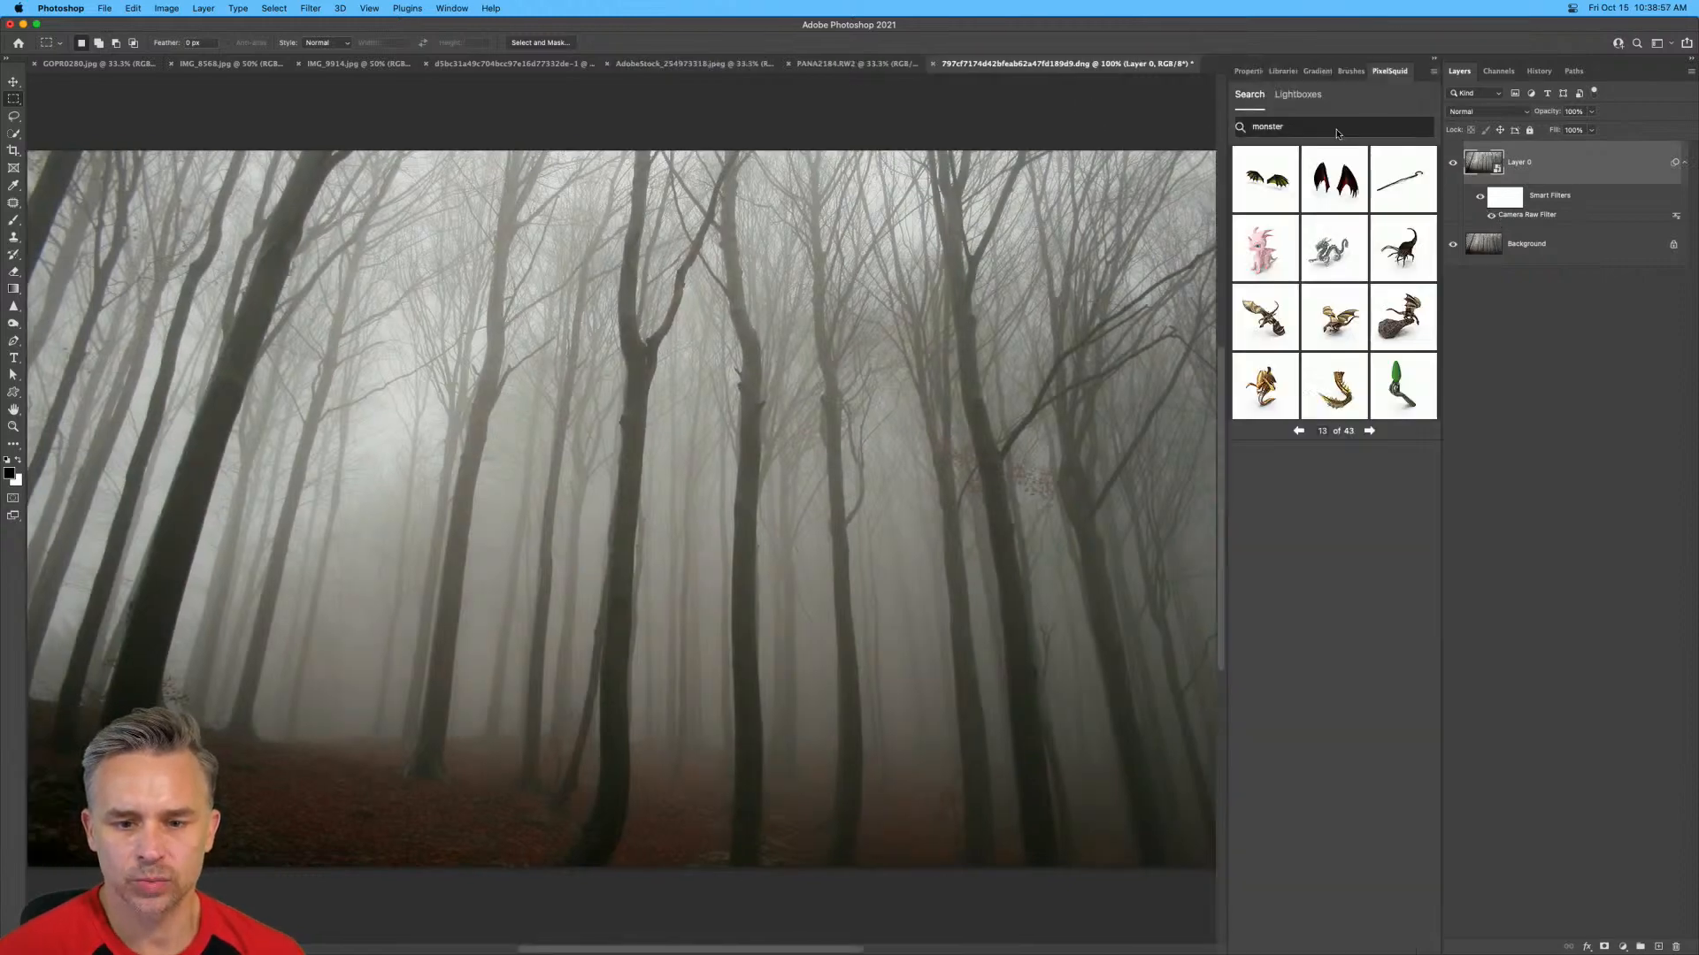
left_click_drag(1336, 134, 1169, 120)
key("BackSpace")
type("mon")
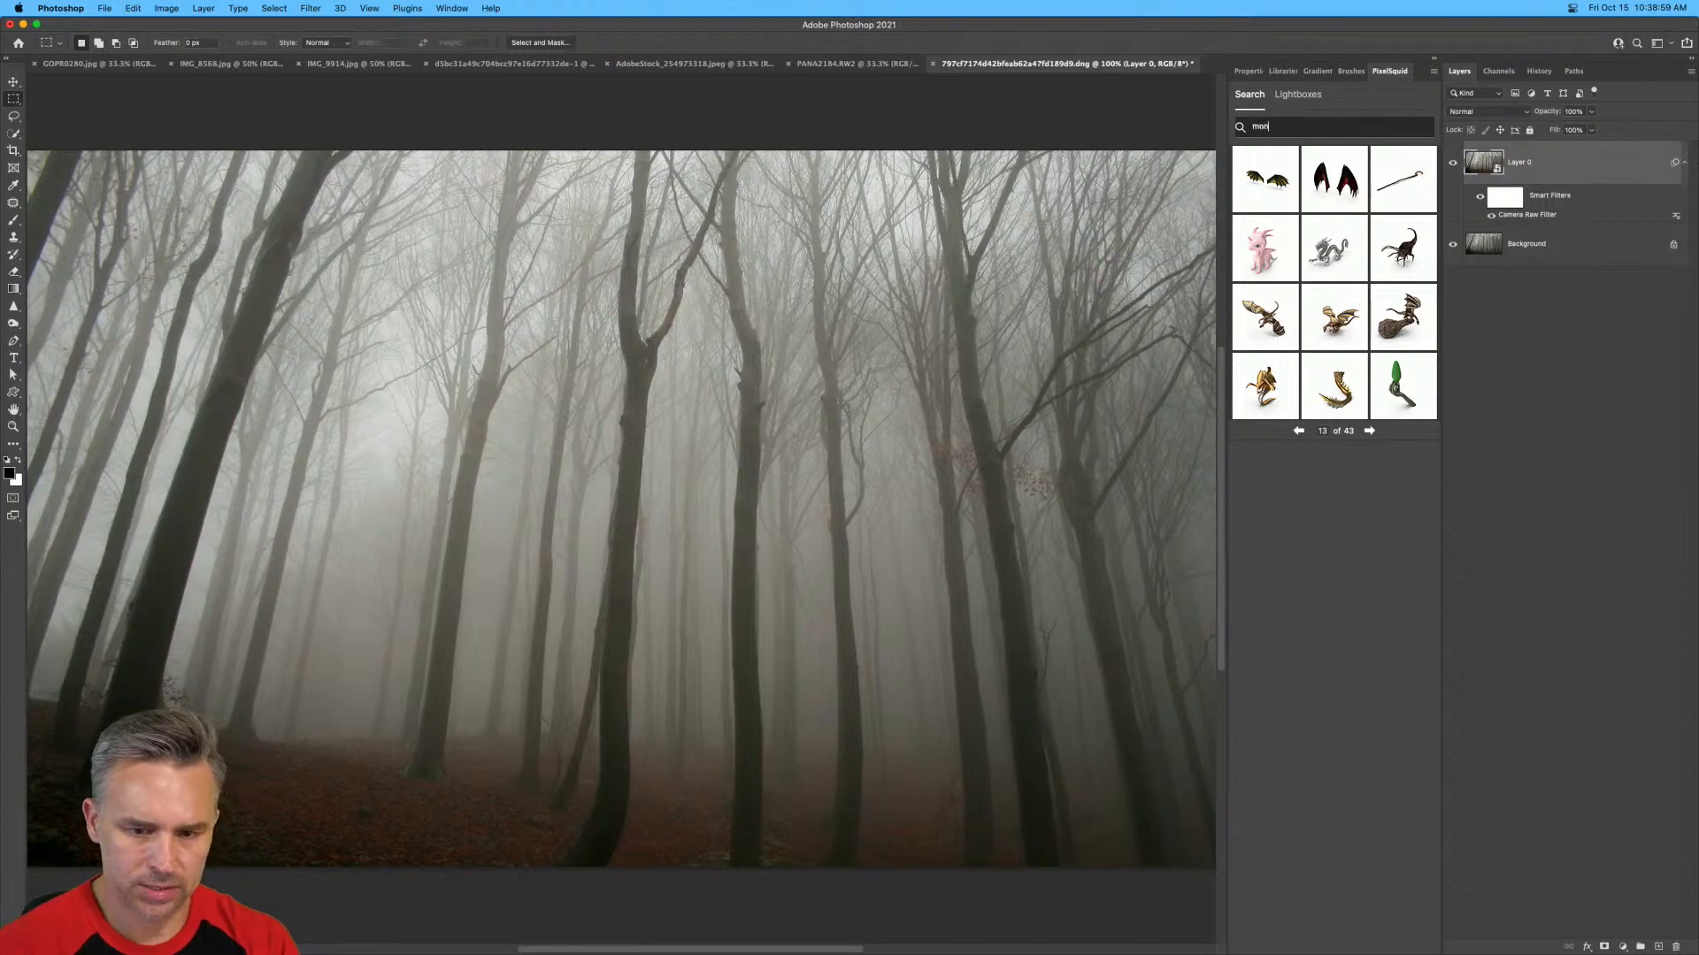
type("ster")
key("Return")
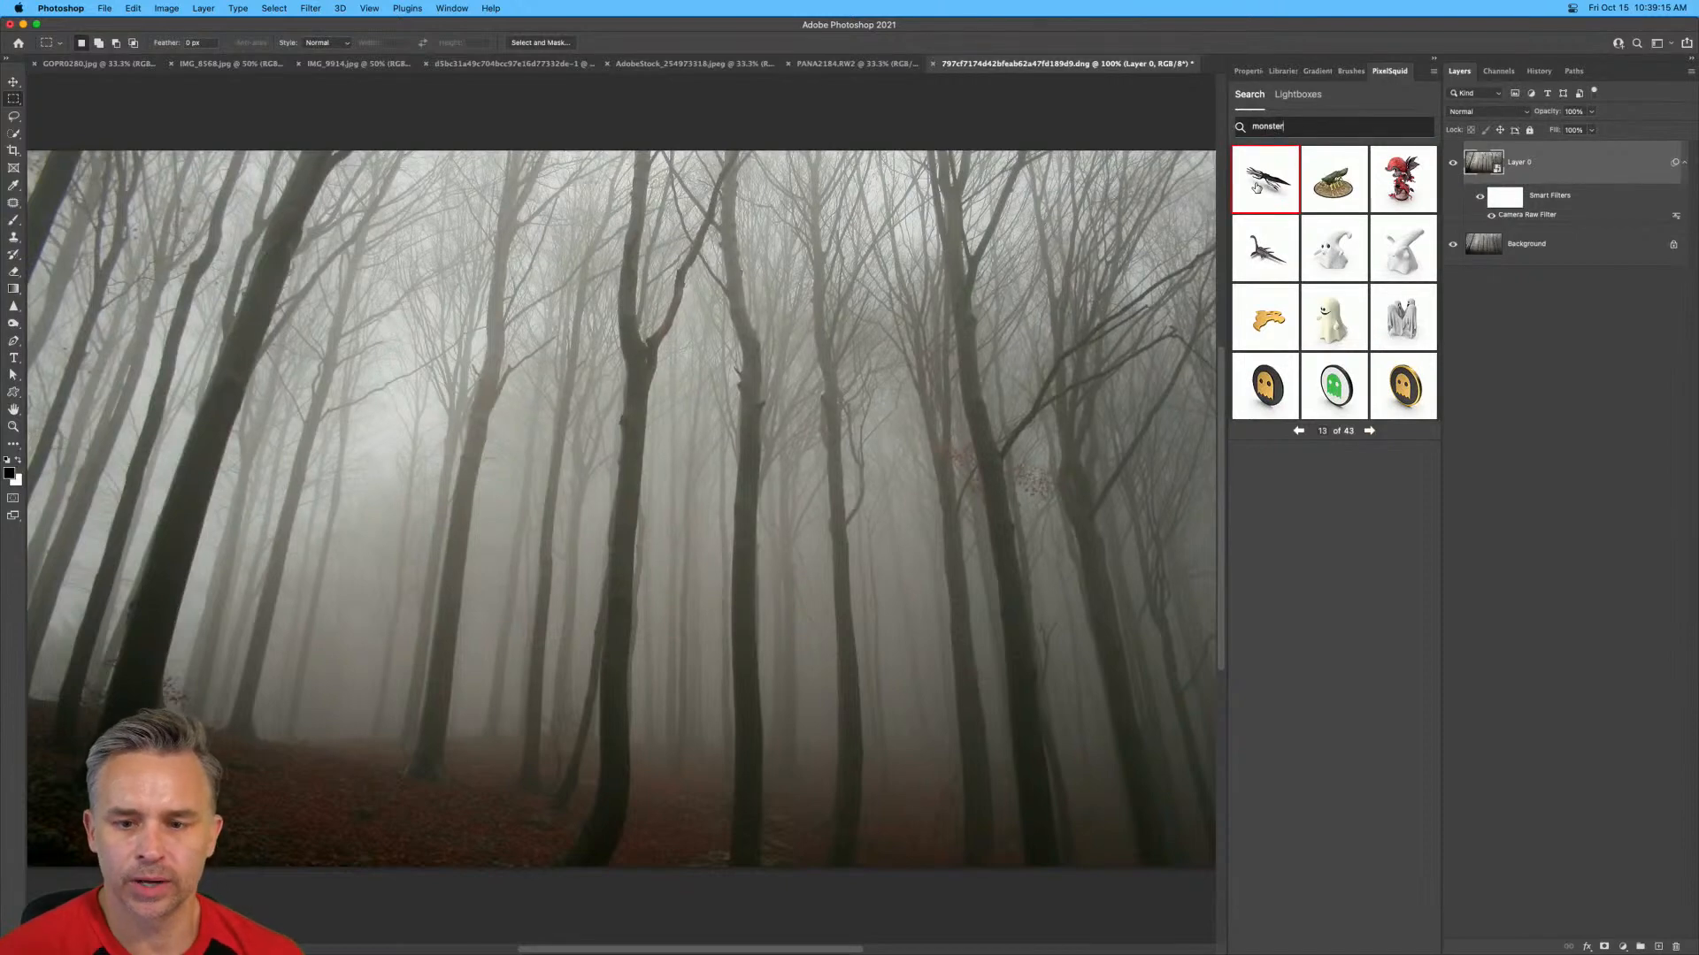
Embed the black kraken as a smart object, turn its shadows off, set high resolution and tilt it slightly.
left_click(1256, 188)
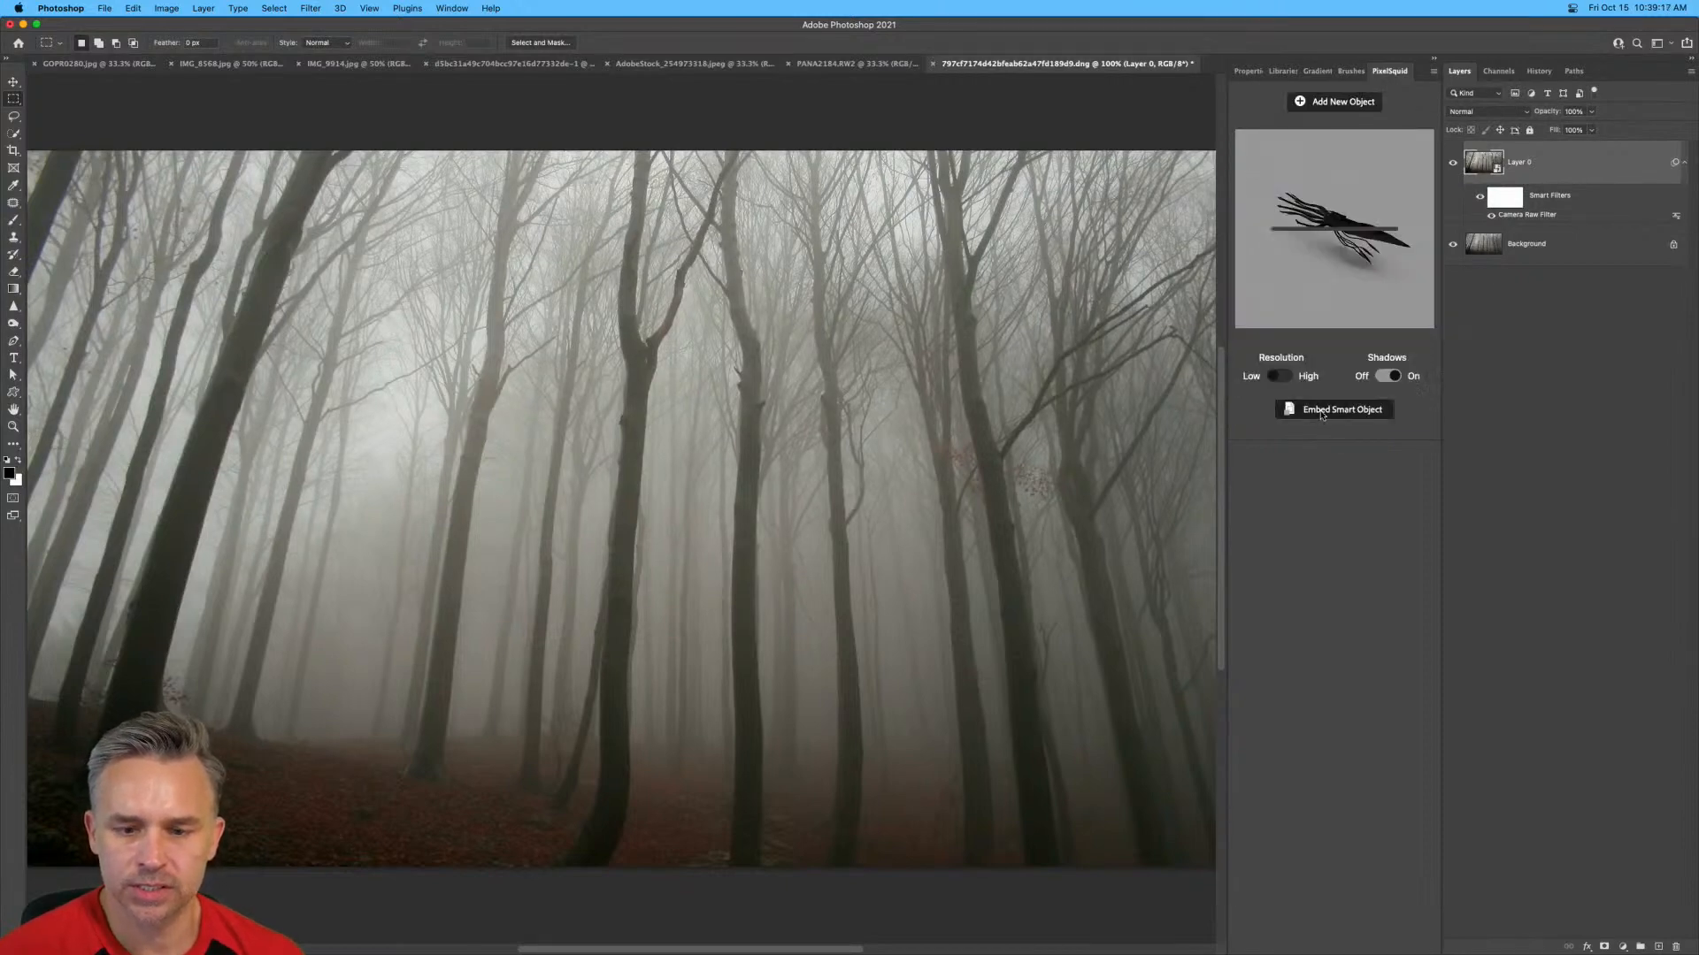
left_click(1321, 412)
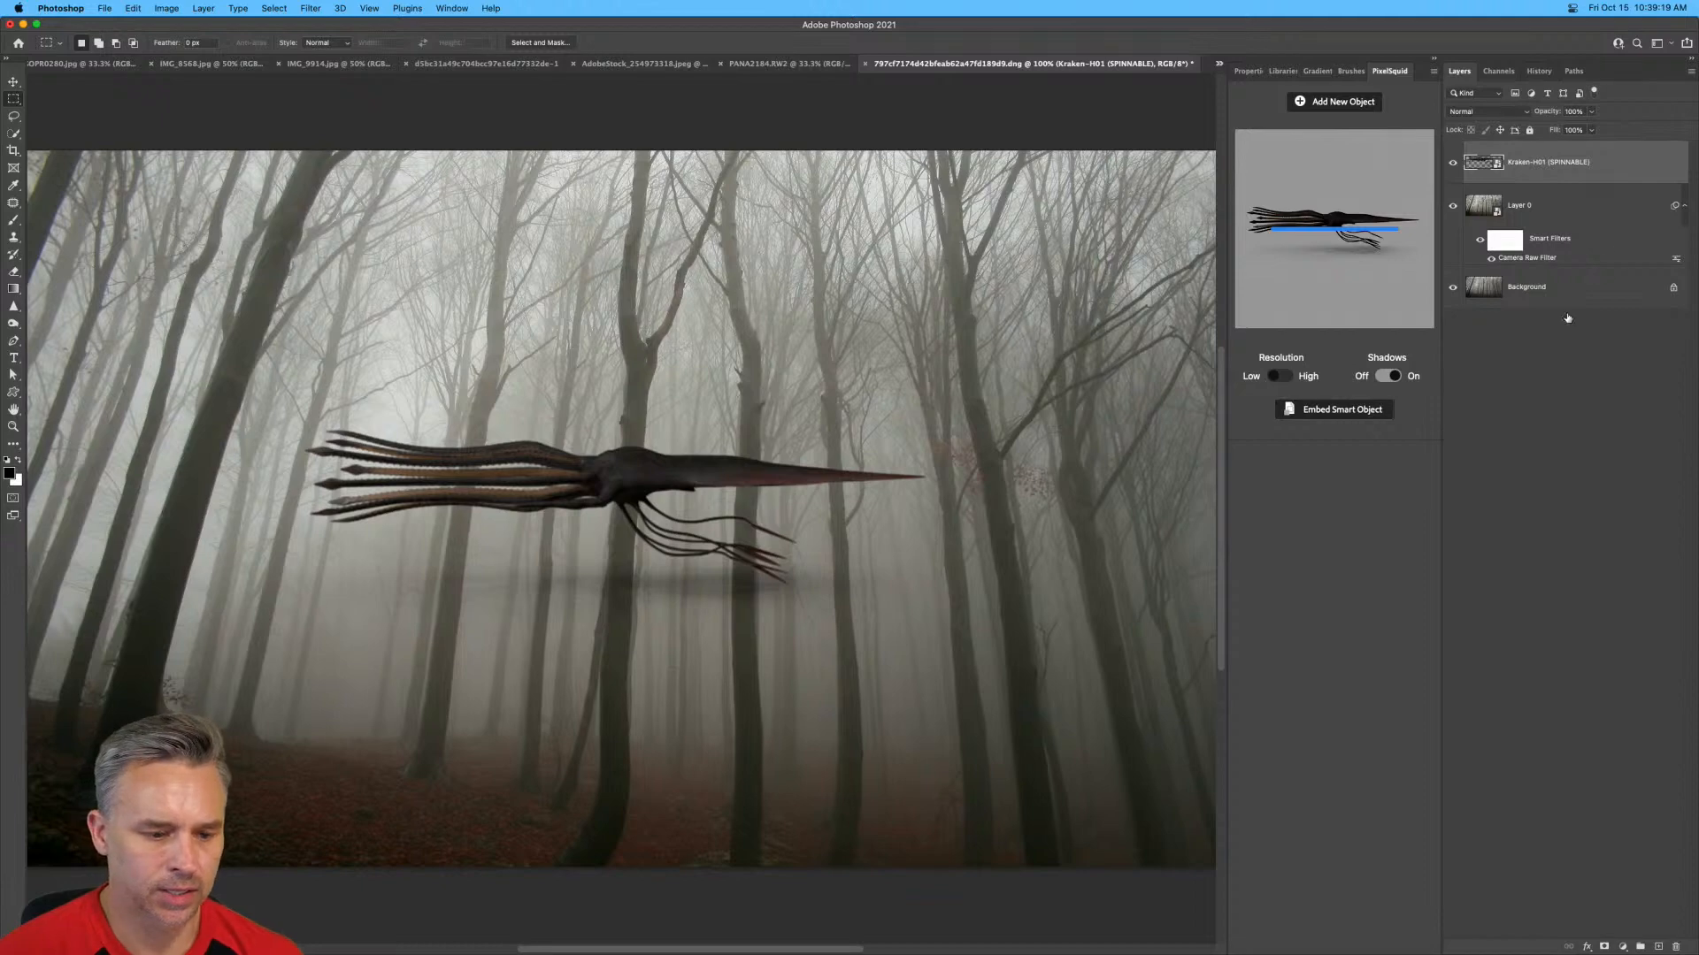
left_click(1387, 375)
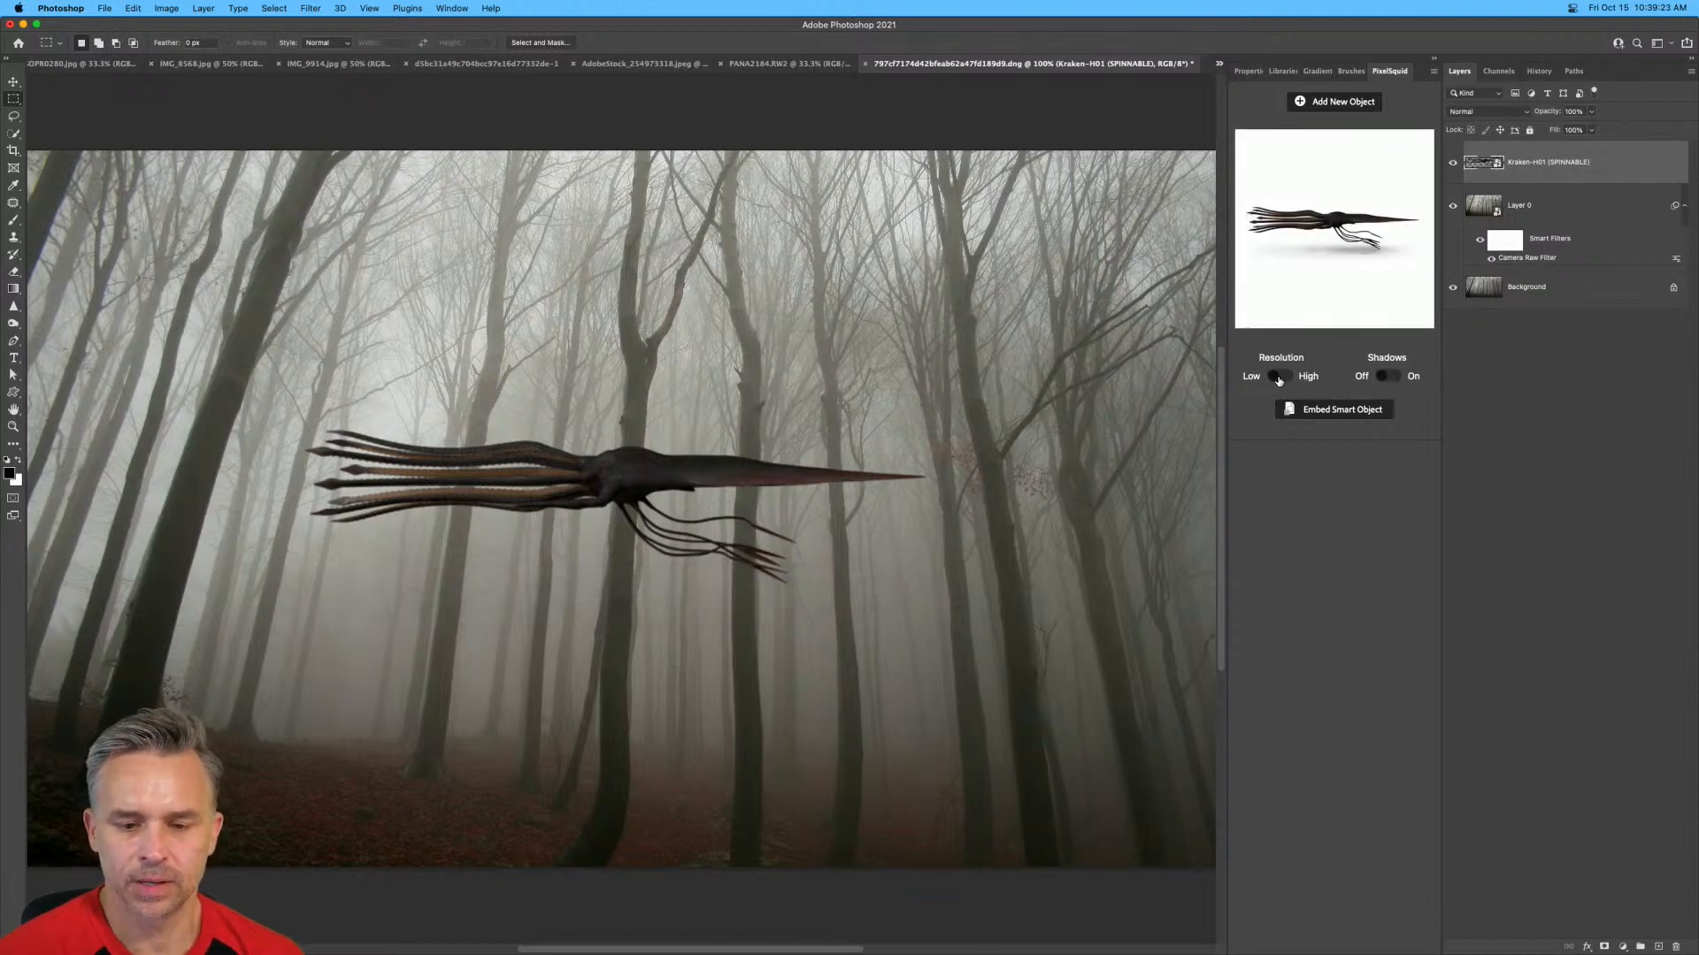
left_click(1278, 378)
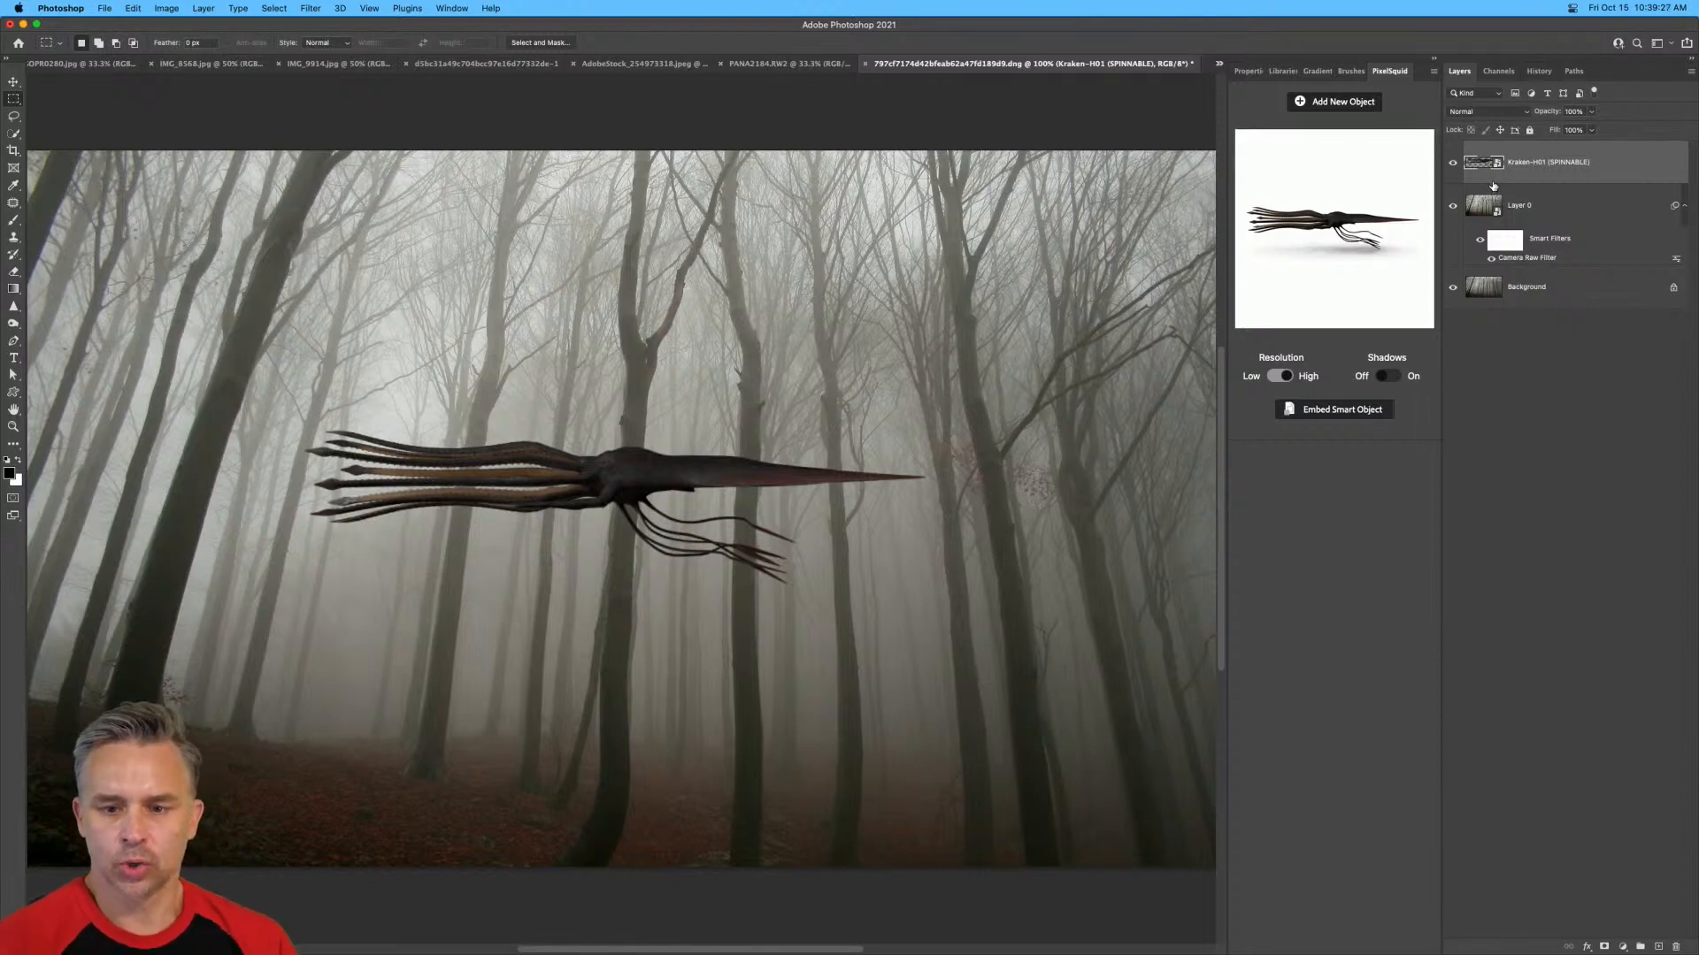
mouse_move(1321, 229)
left_mouse_down()
mouse_move(1304, 230)
mouse_move(1313, 209)
mouse_move(1314, 240)
left_mouse_up()
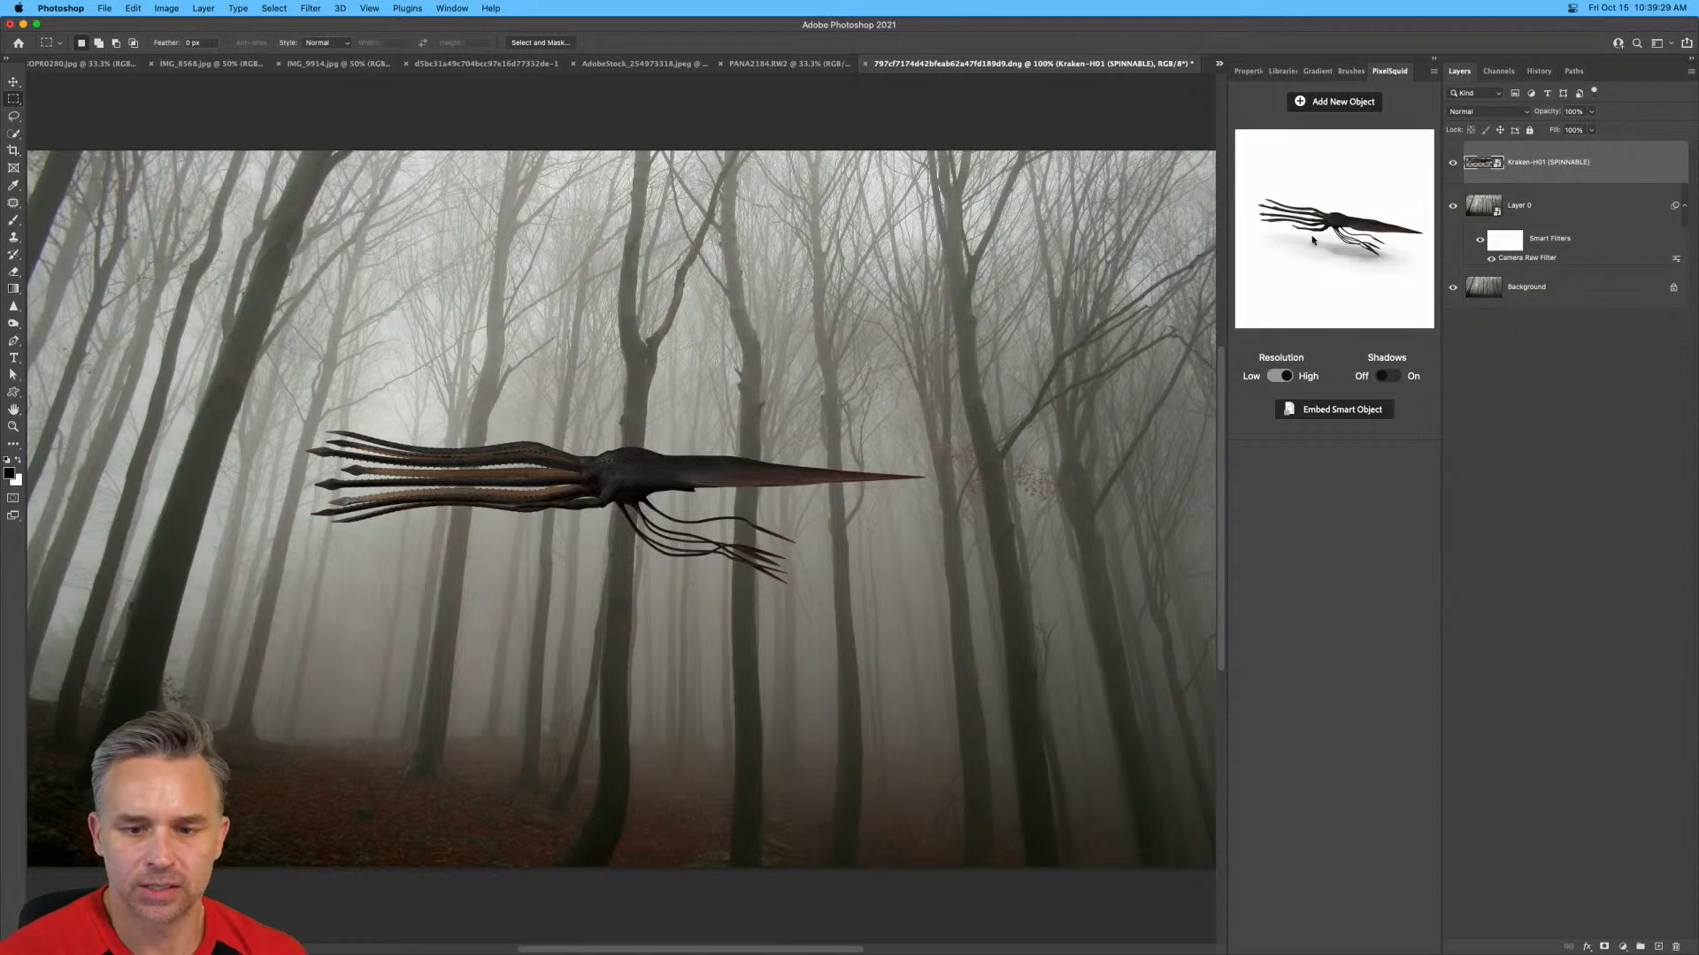
Add an empty layer, hide the kraken layer and browse the first three pages of monster objects for an alternative.
left_click(1658, 946)
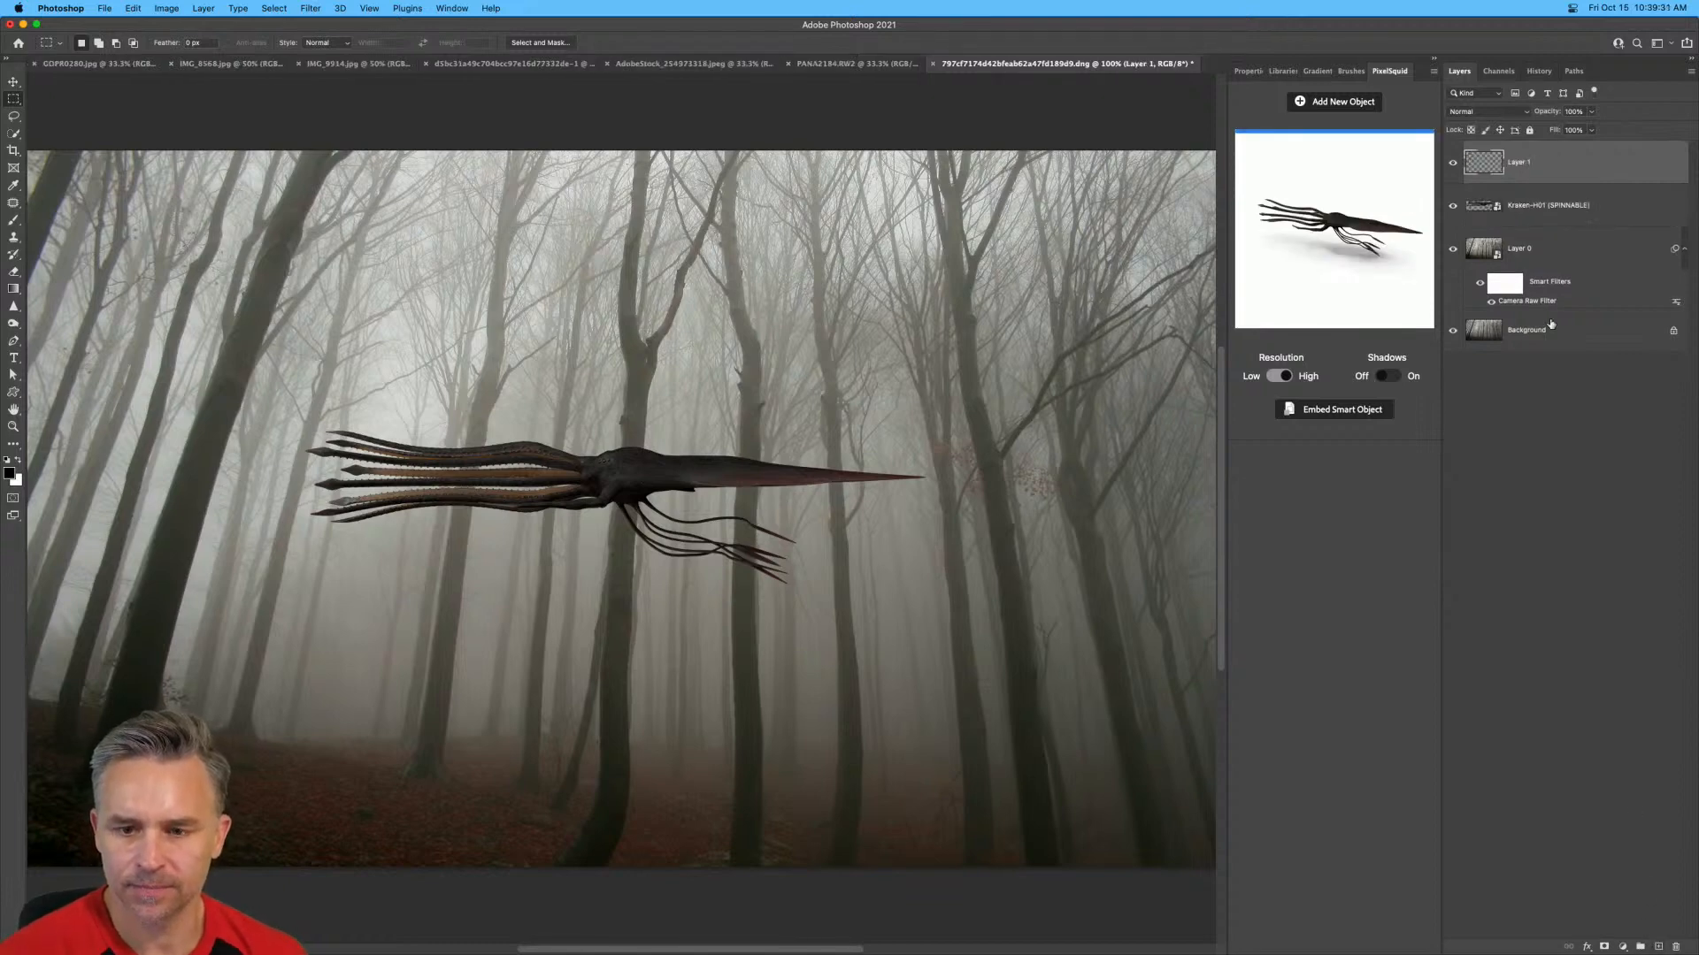
left_click(1450, 205)
left_click(1332, 101)
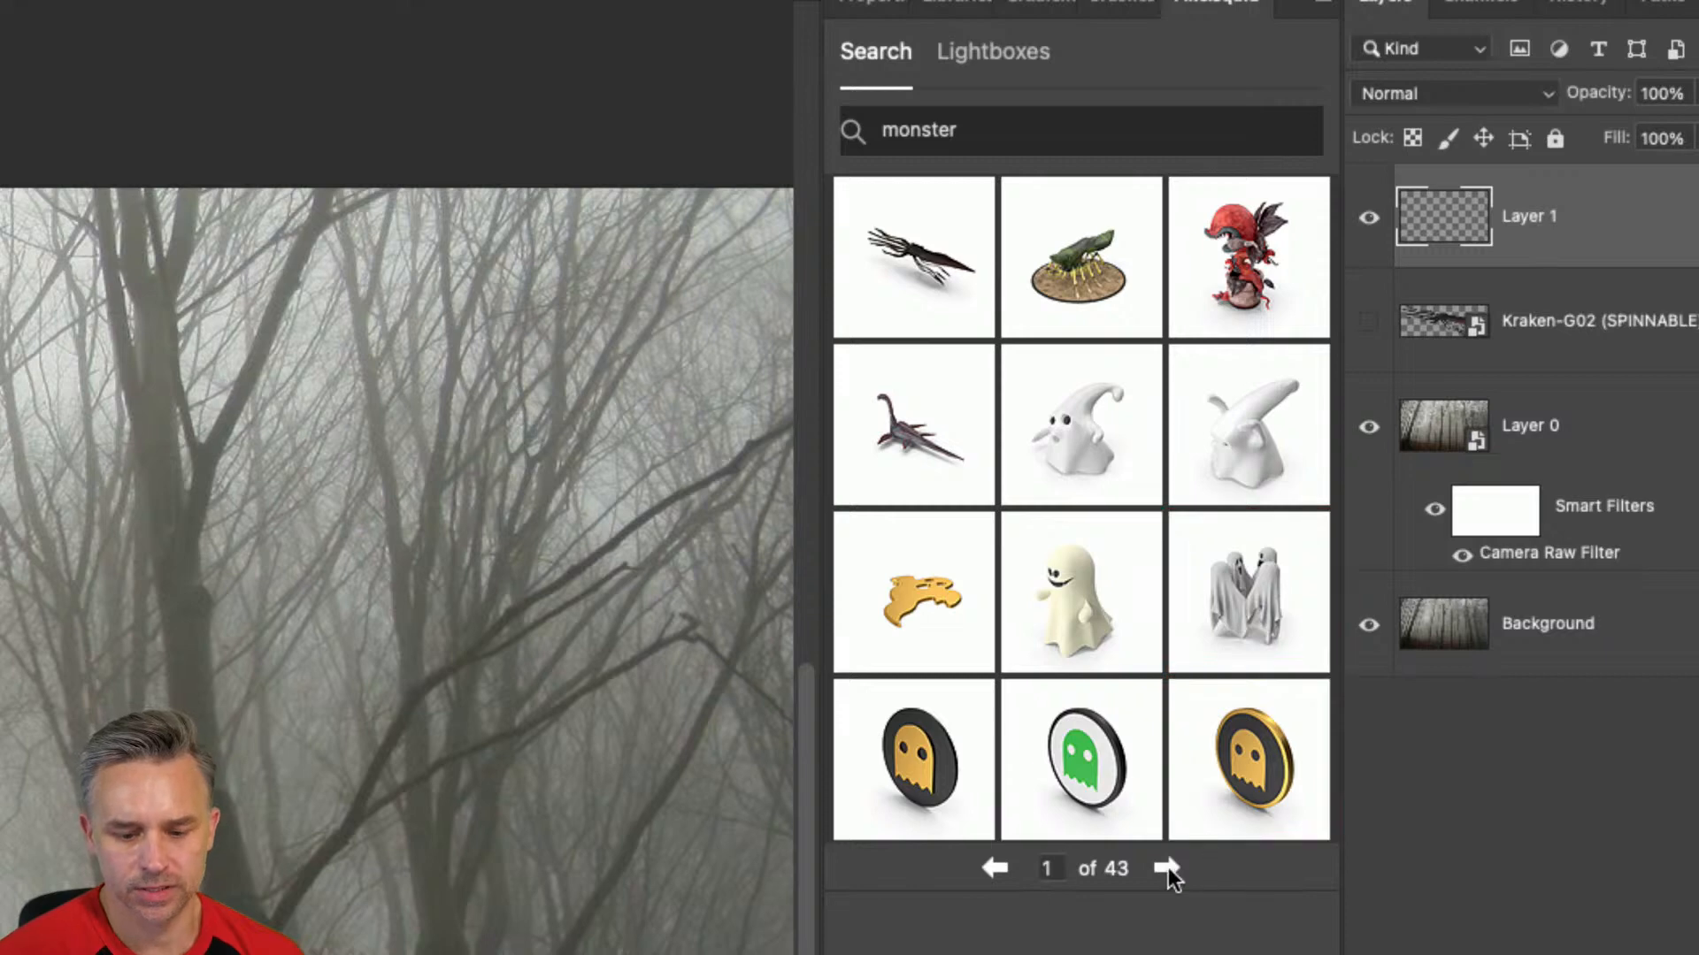
left_click(1166, 868)
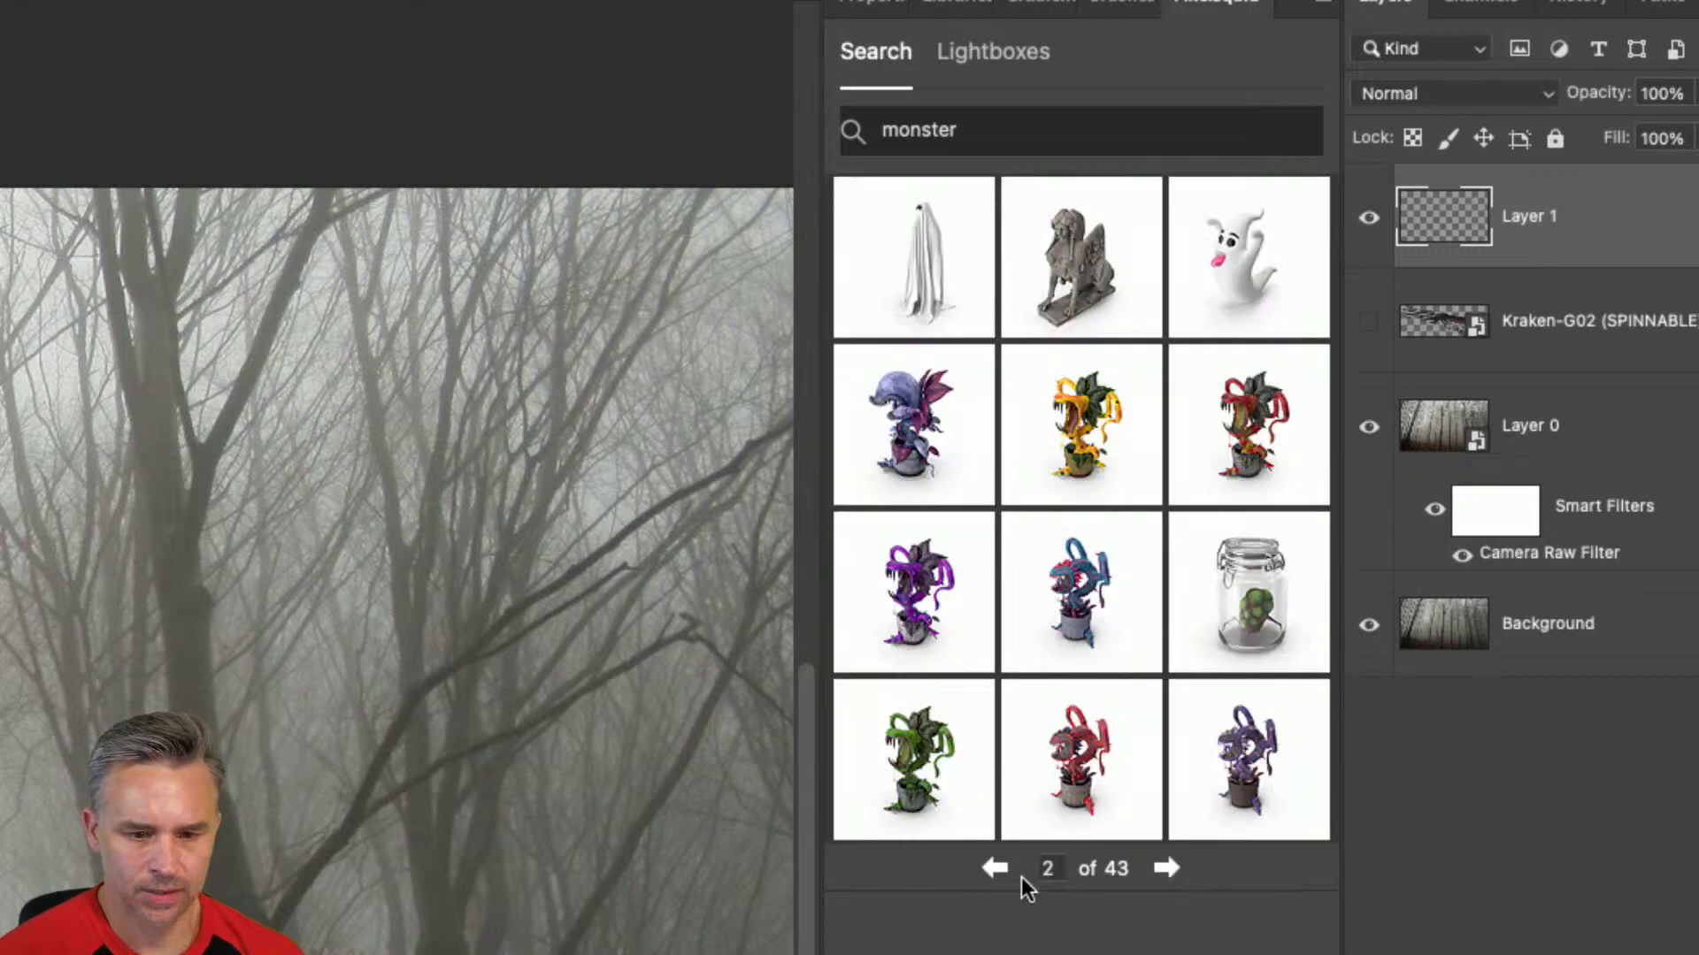
left_click(993, 868)
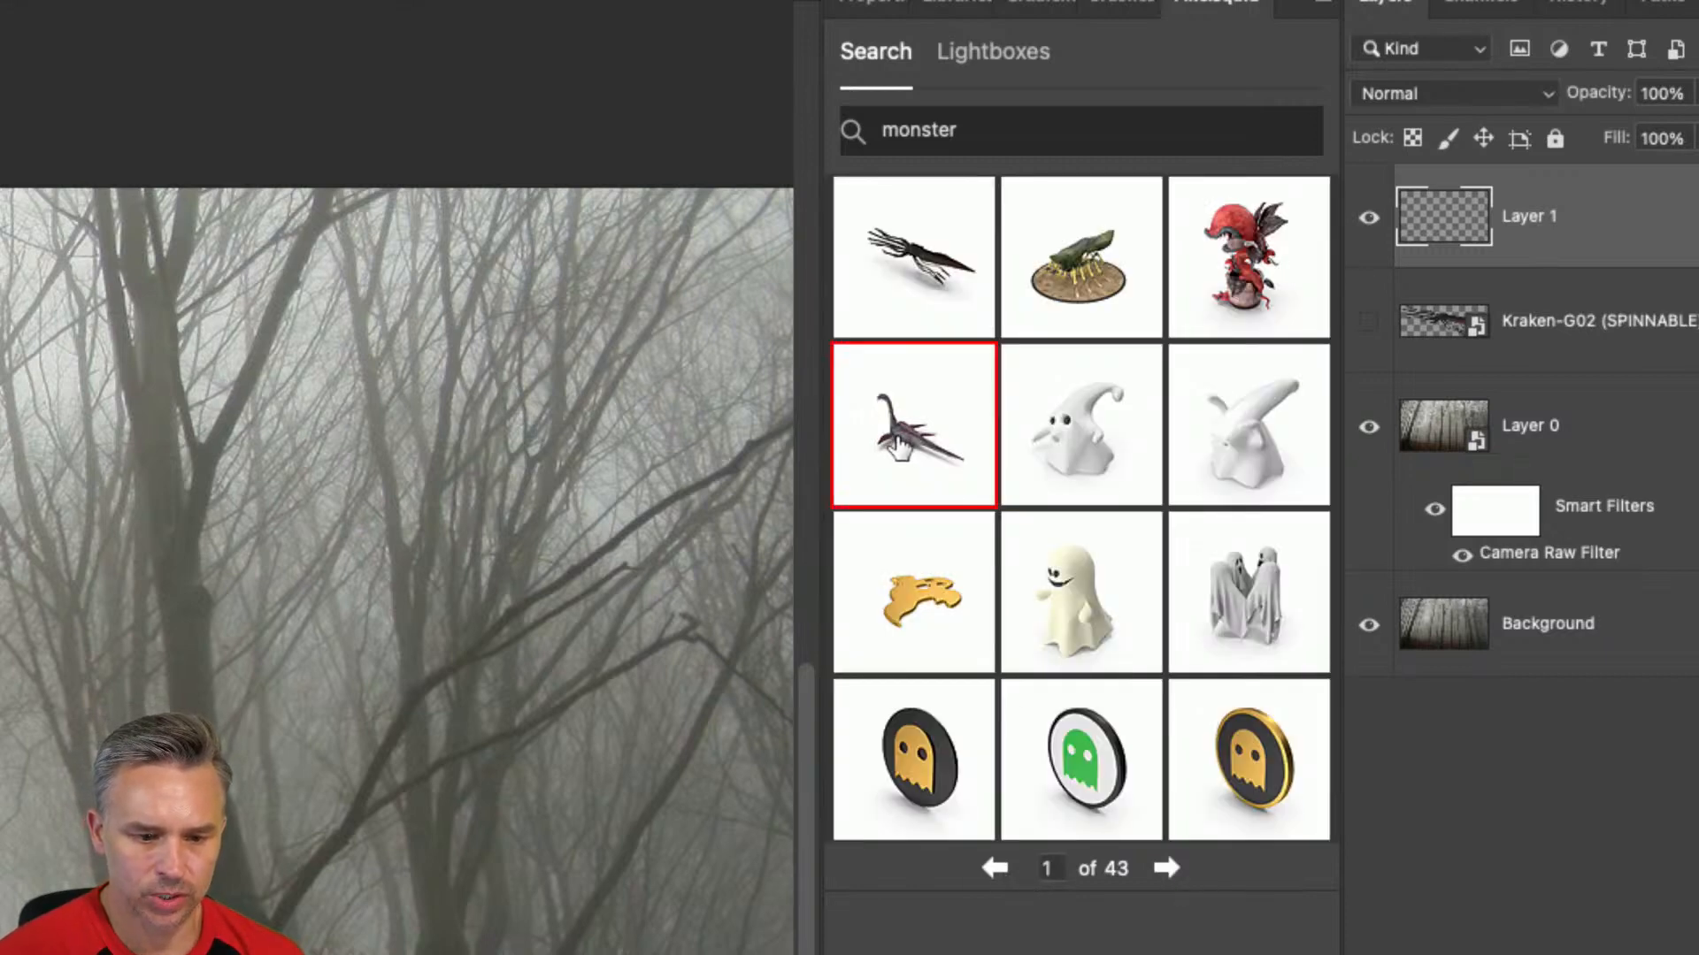
left_click(1167, 869)
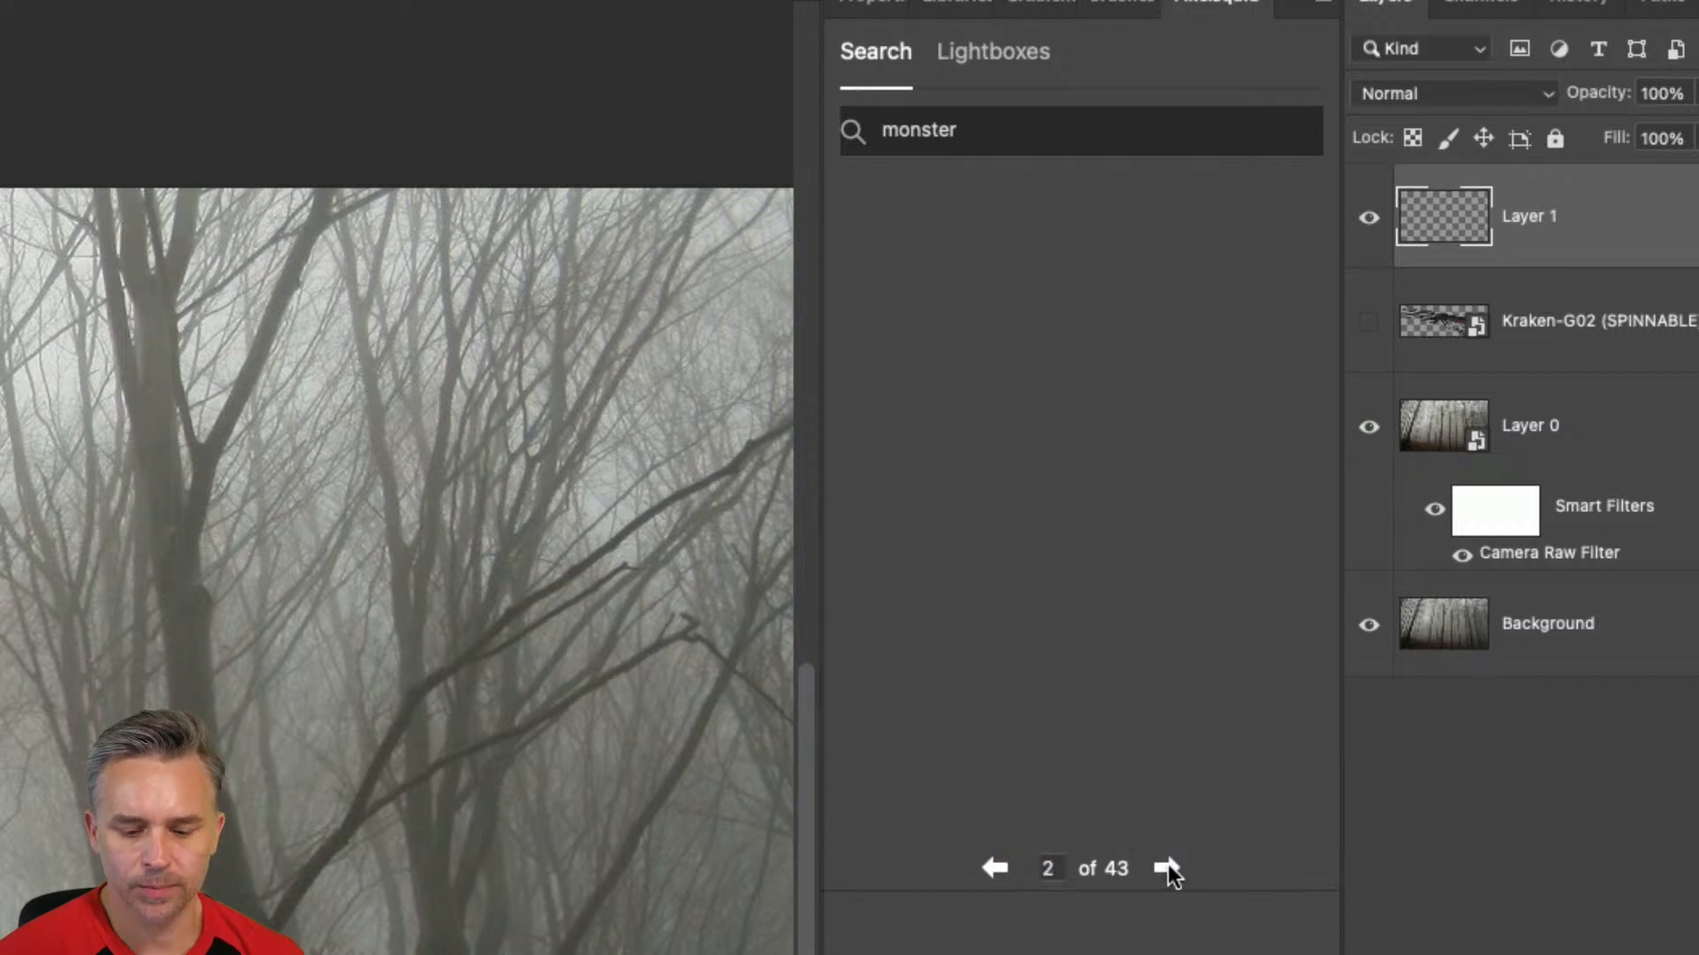
left_click(1168, 869)
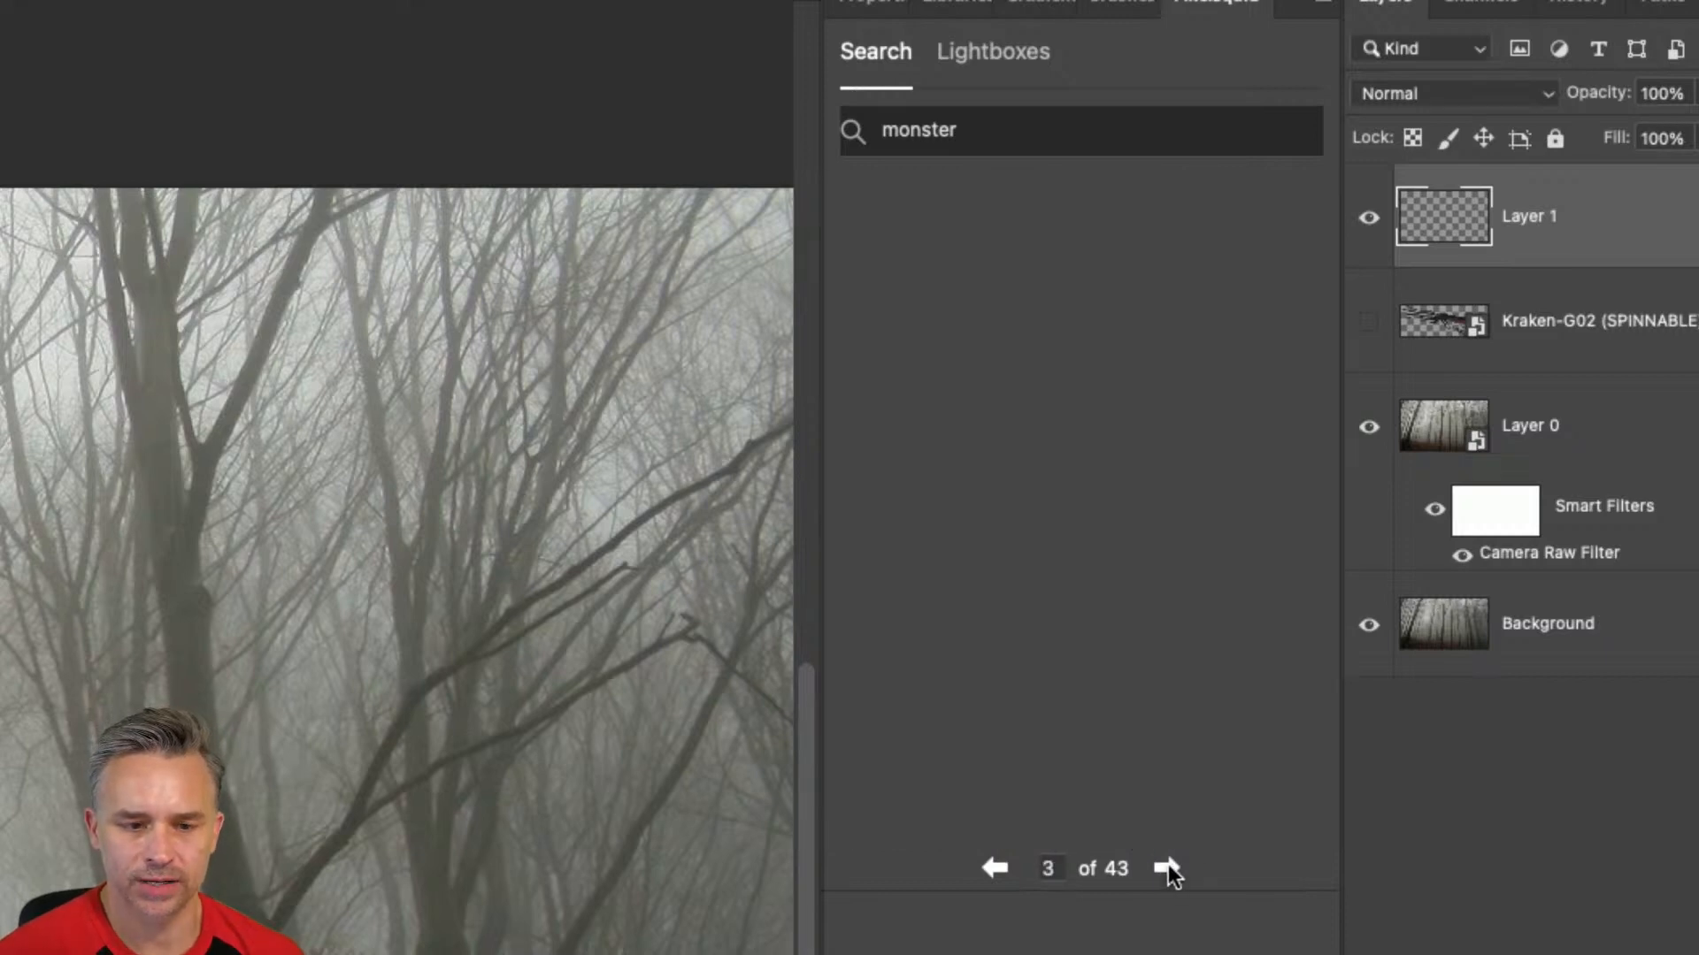
Search the object library for "dragon" and choose the landing golden dragon on the second results page.
double_click(999, 143)
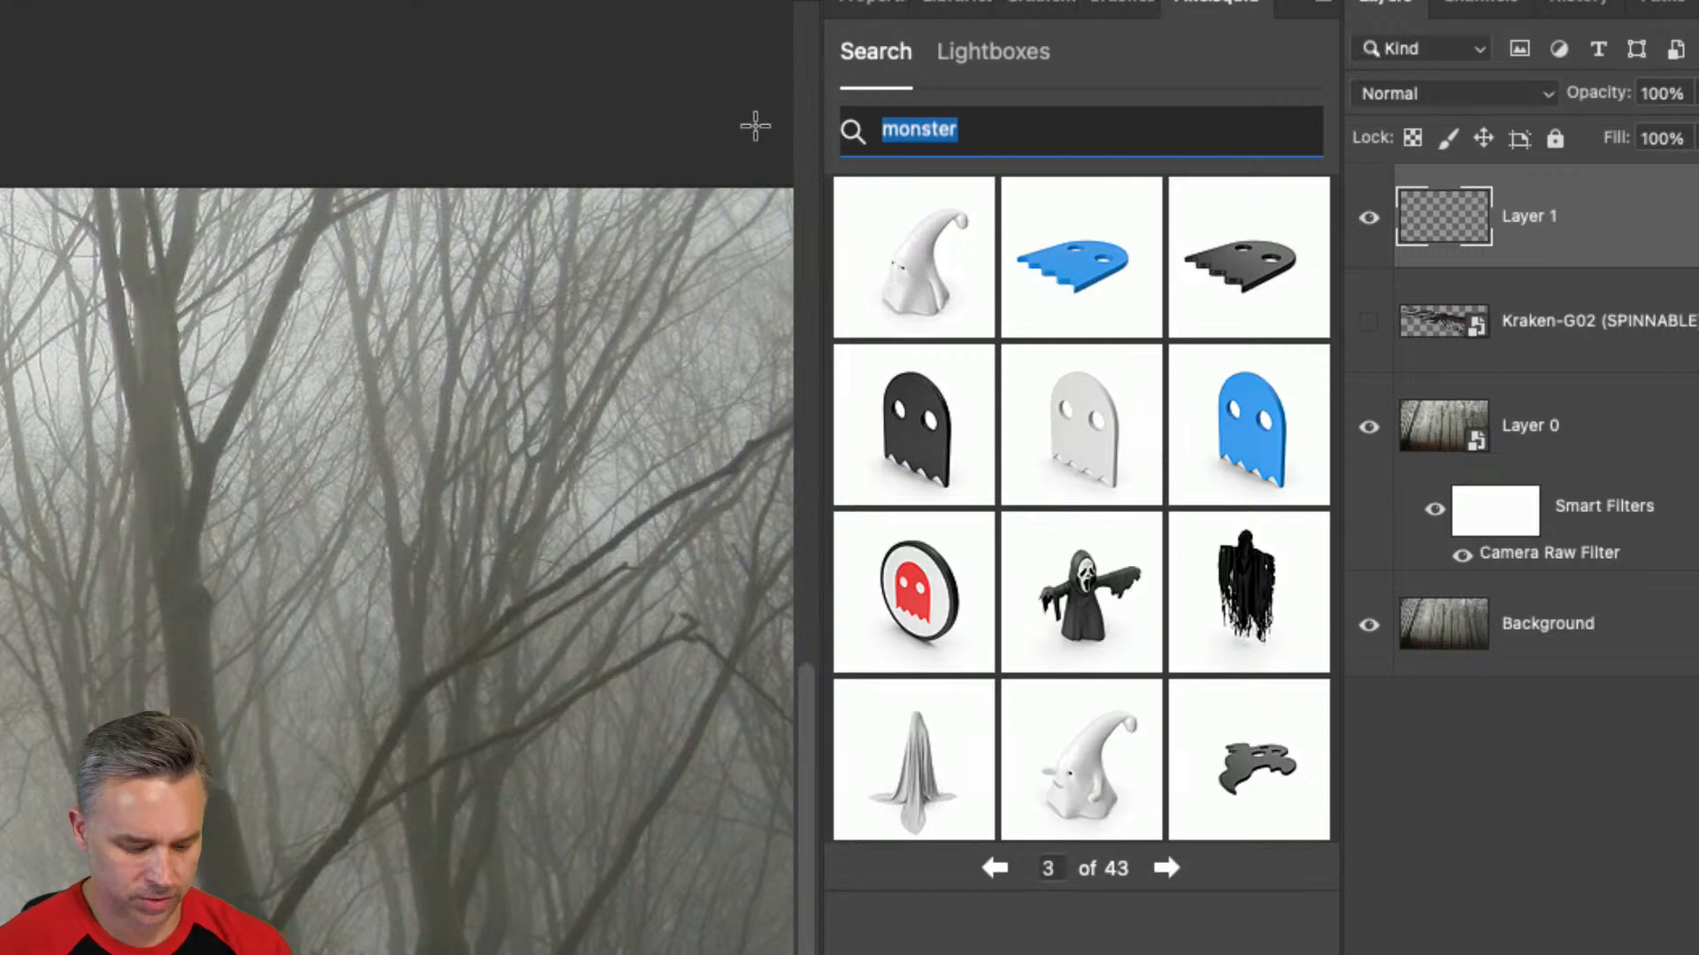
type("dragon")
key("Return")
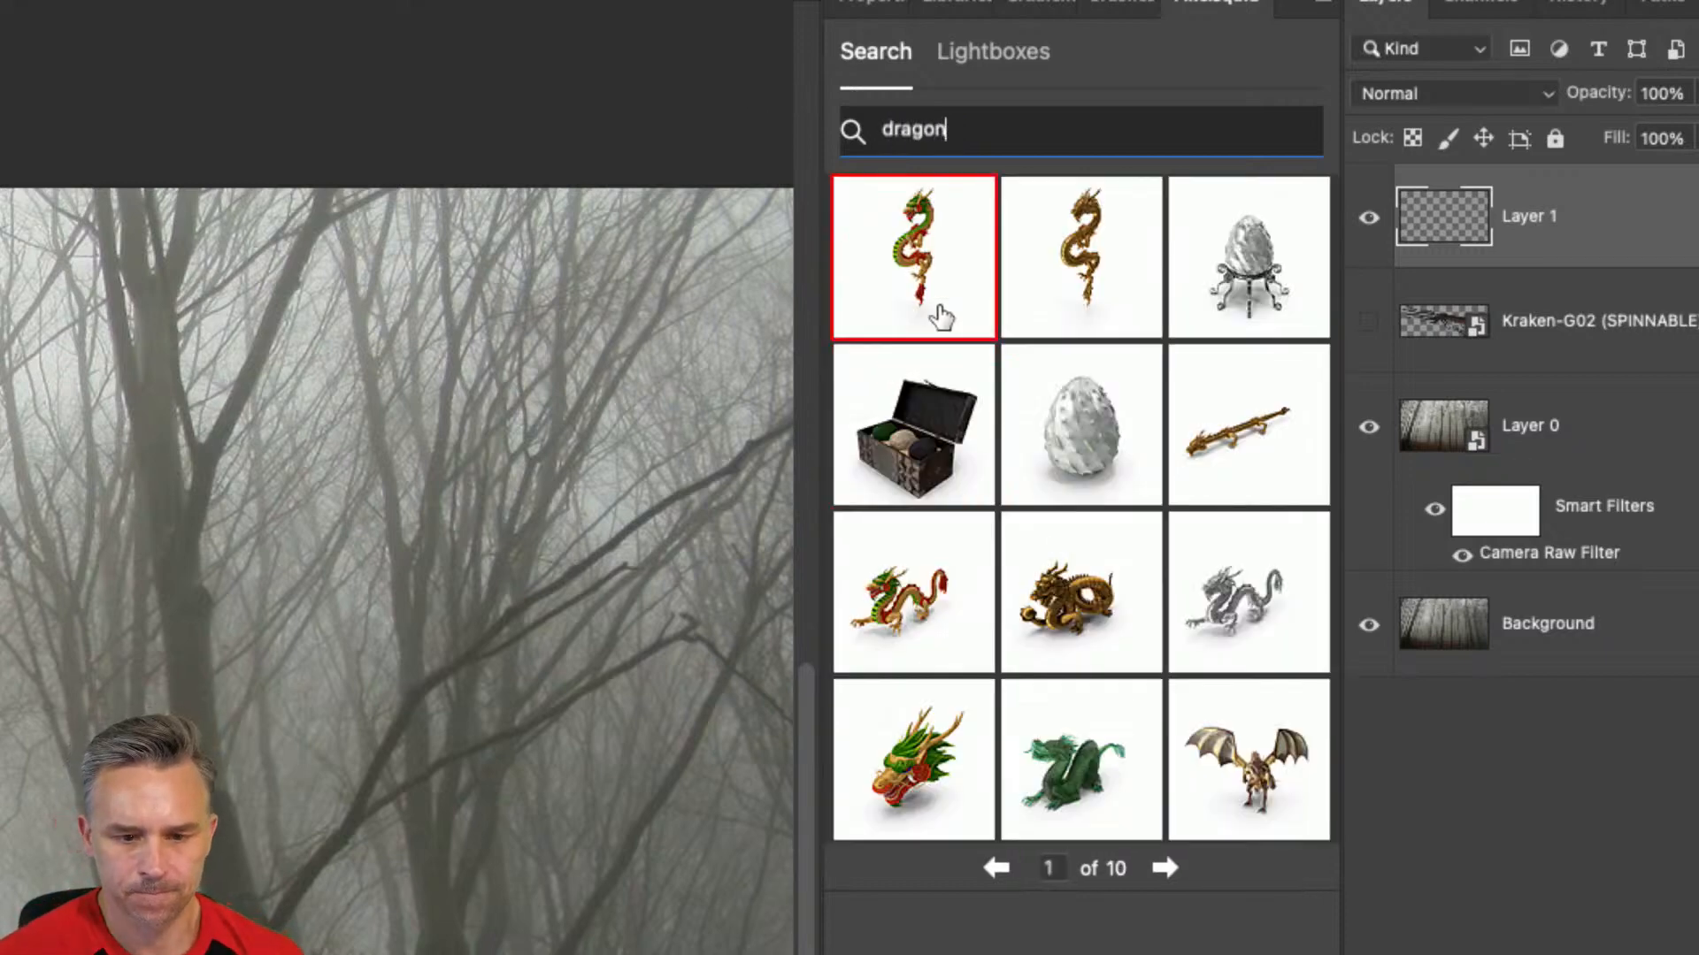
left_click(1166, 865)
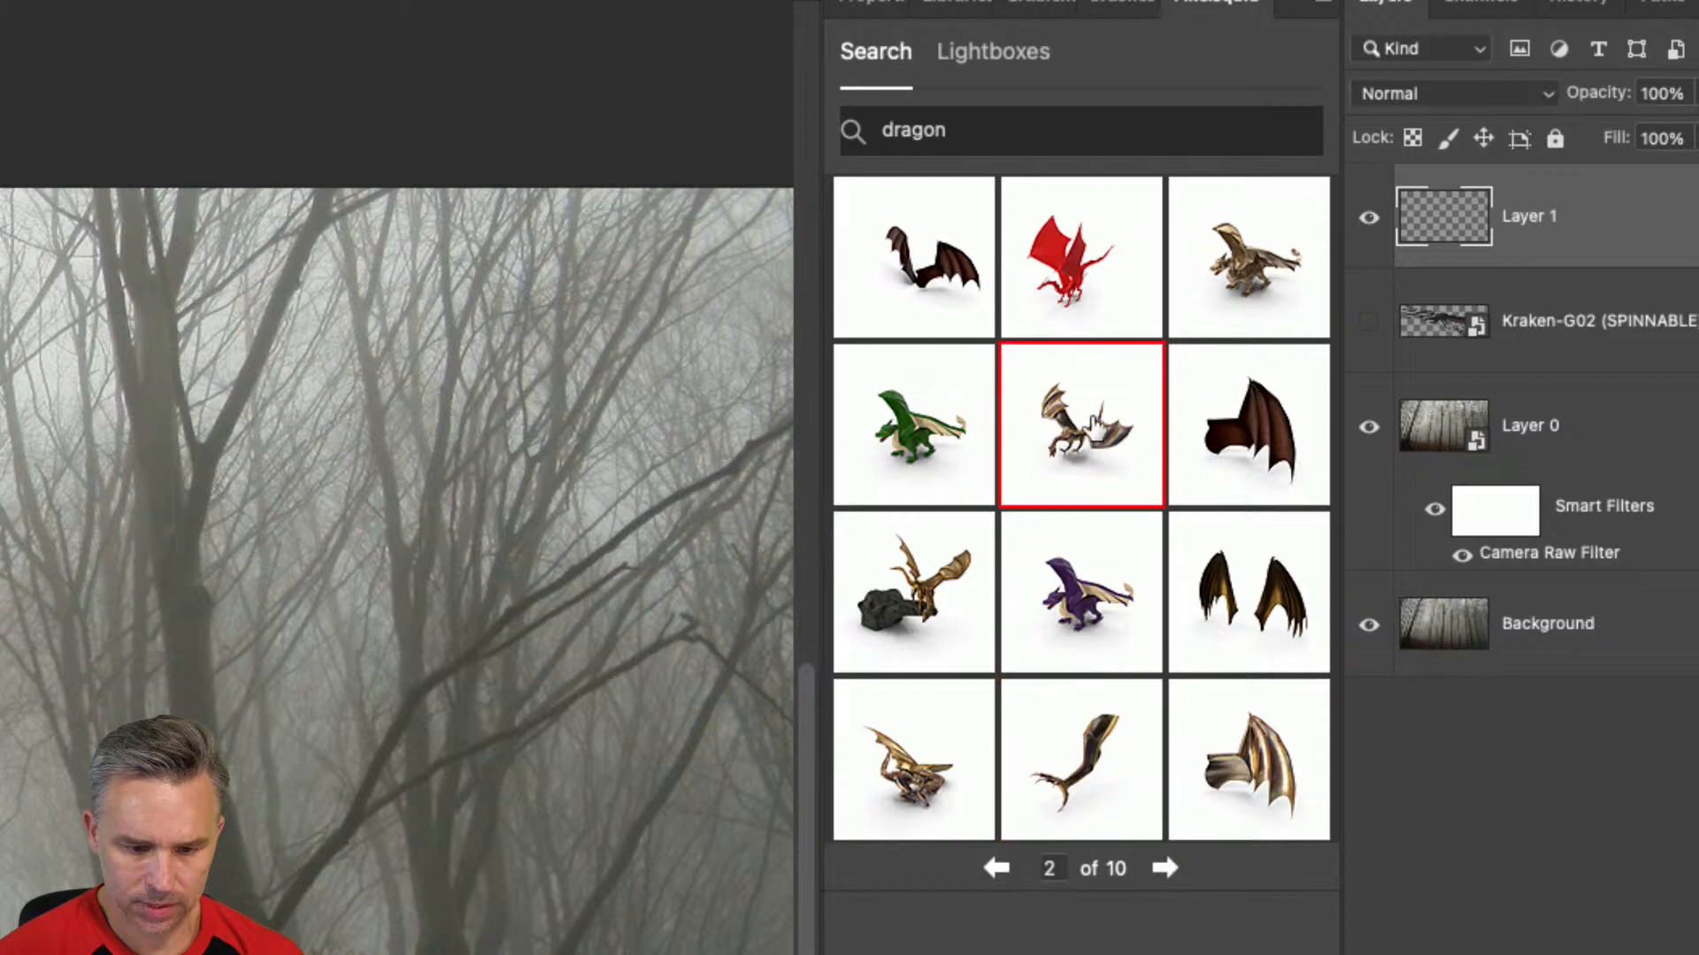
left_click(1095, 431)
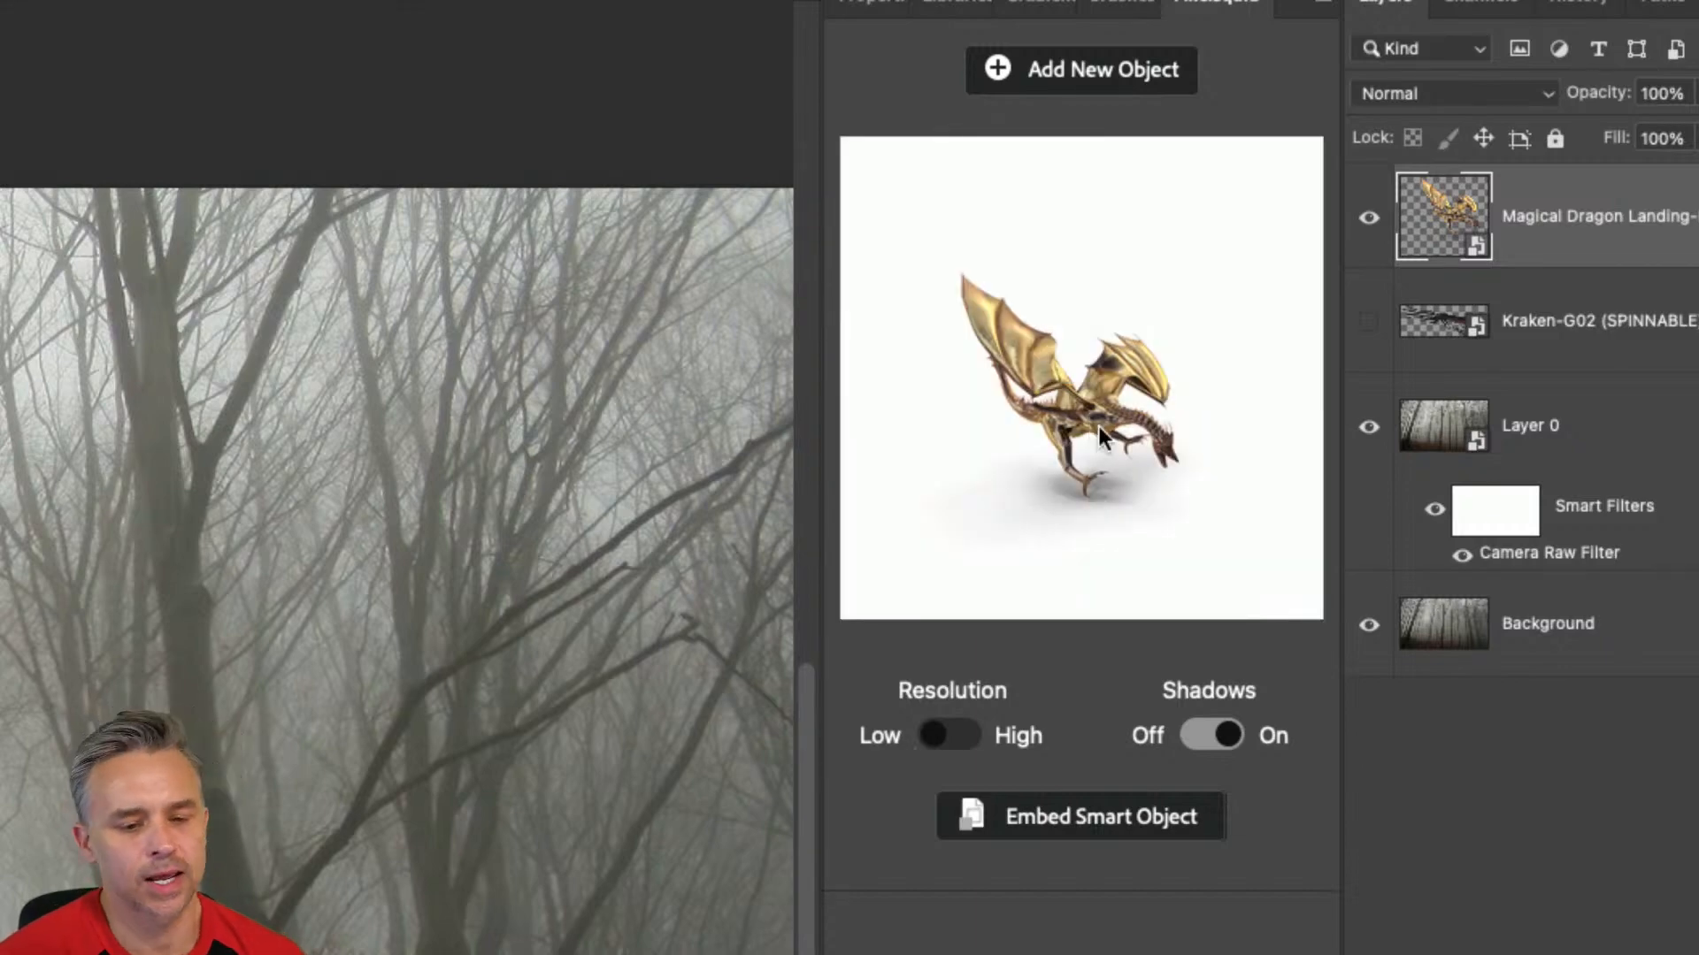
Rotate the dragon to a side-on flying pose, turn its shadows off and move it slightly higher among the trees.
left_click_drag(1111, 486, 1103, 445)
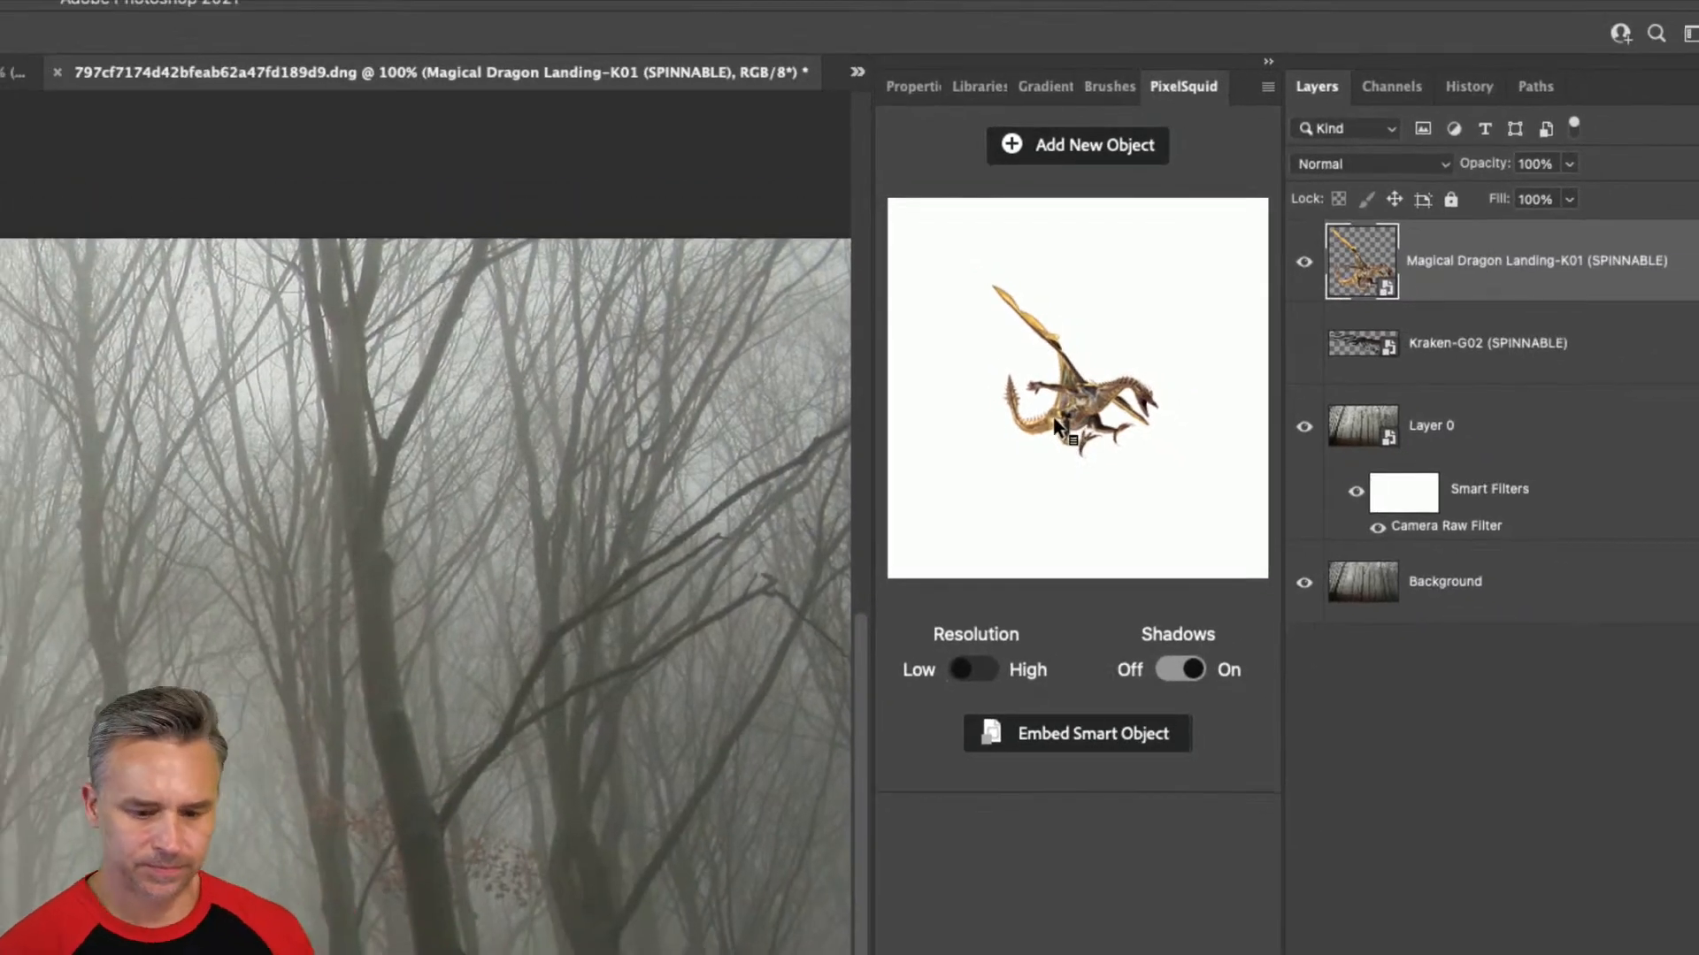
left_click(1181, 670)
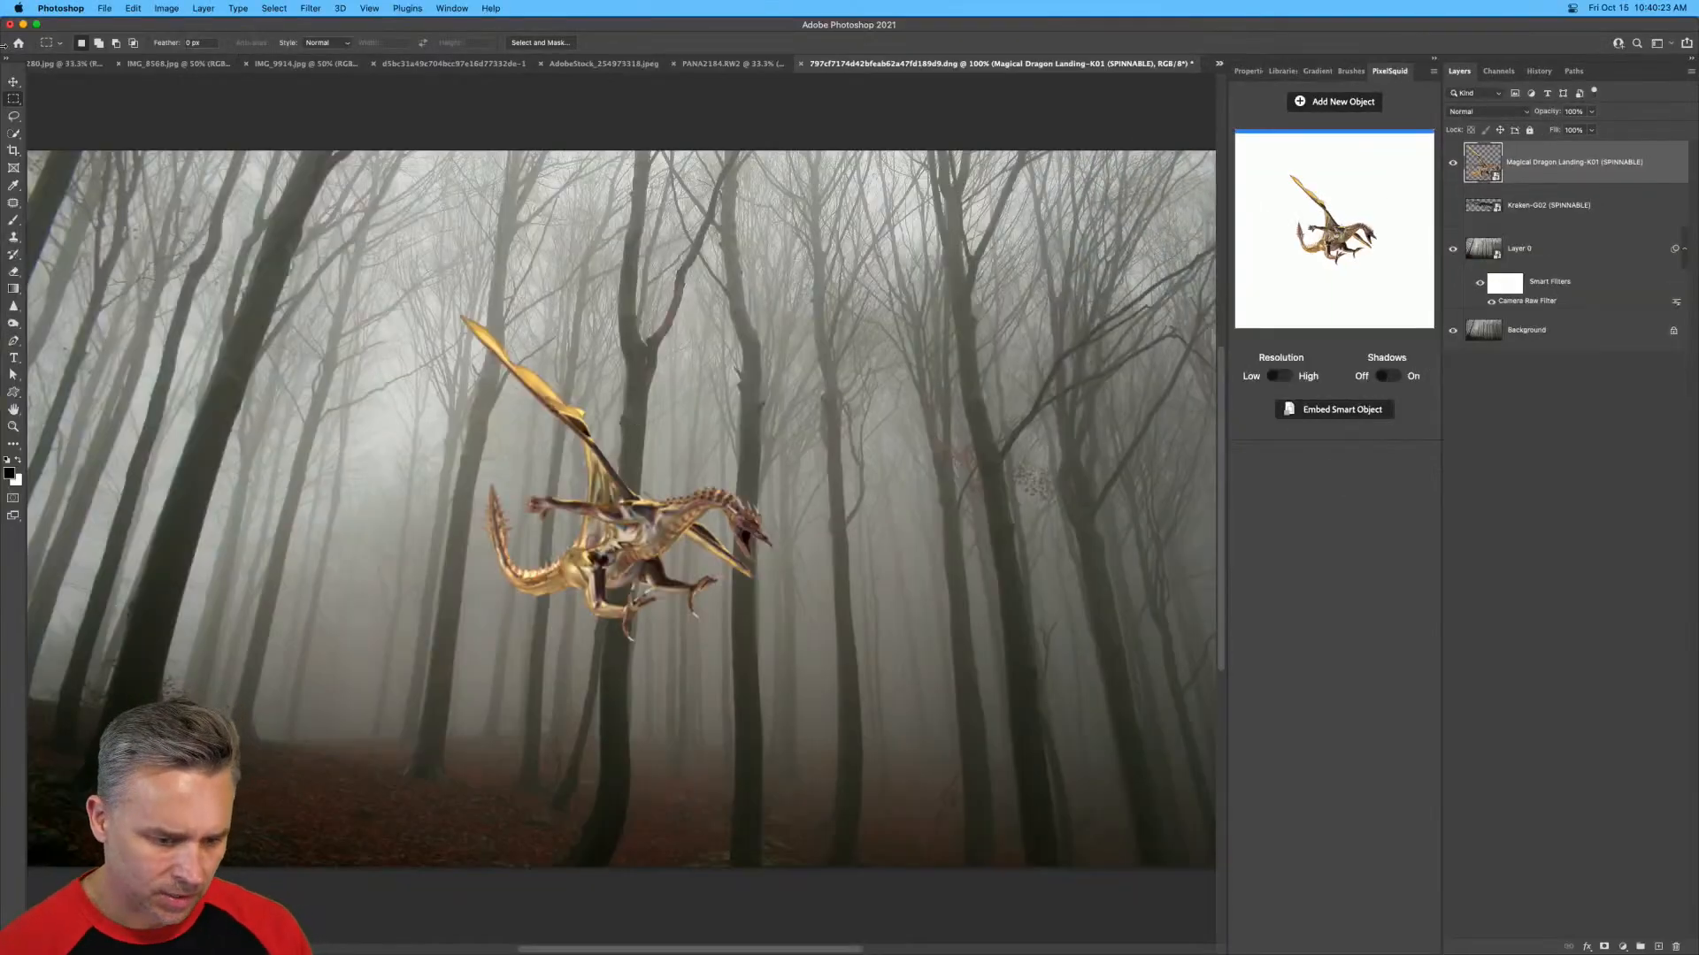
left_click(13, 83)
left_click_drag(669, 562, 661, 505)
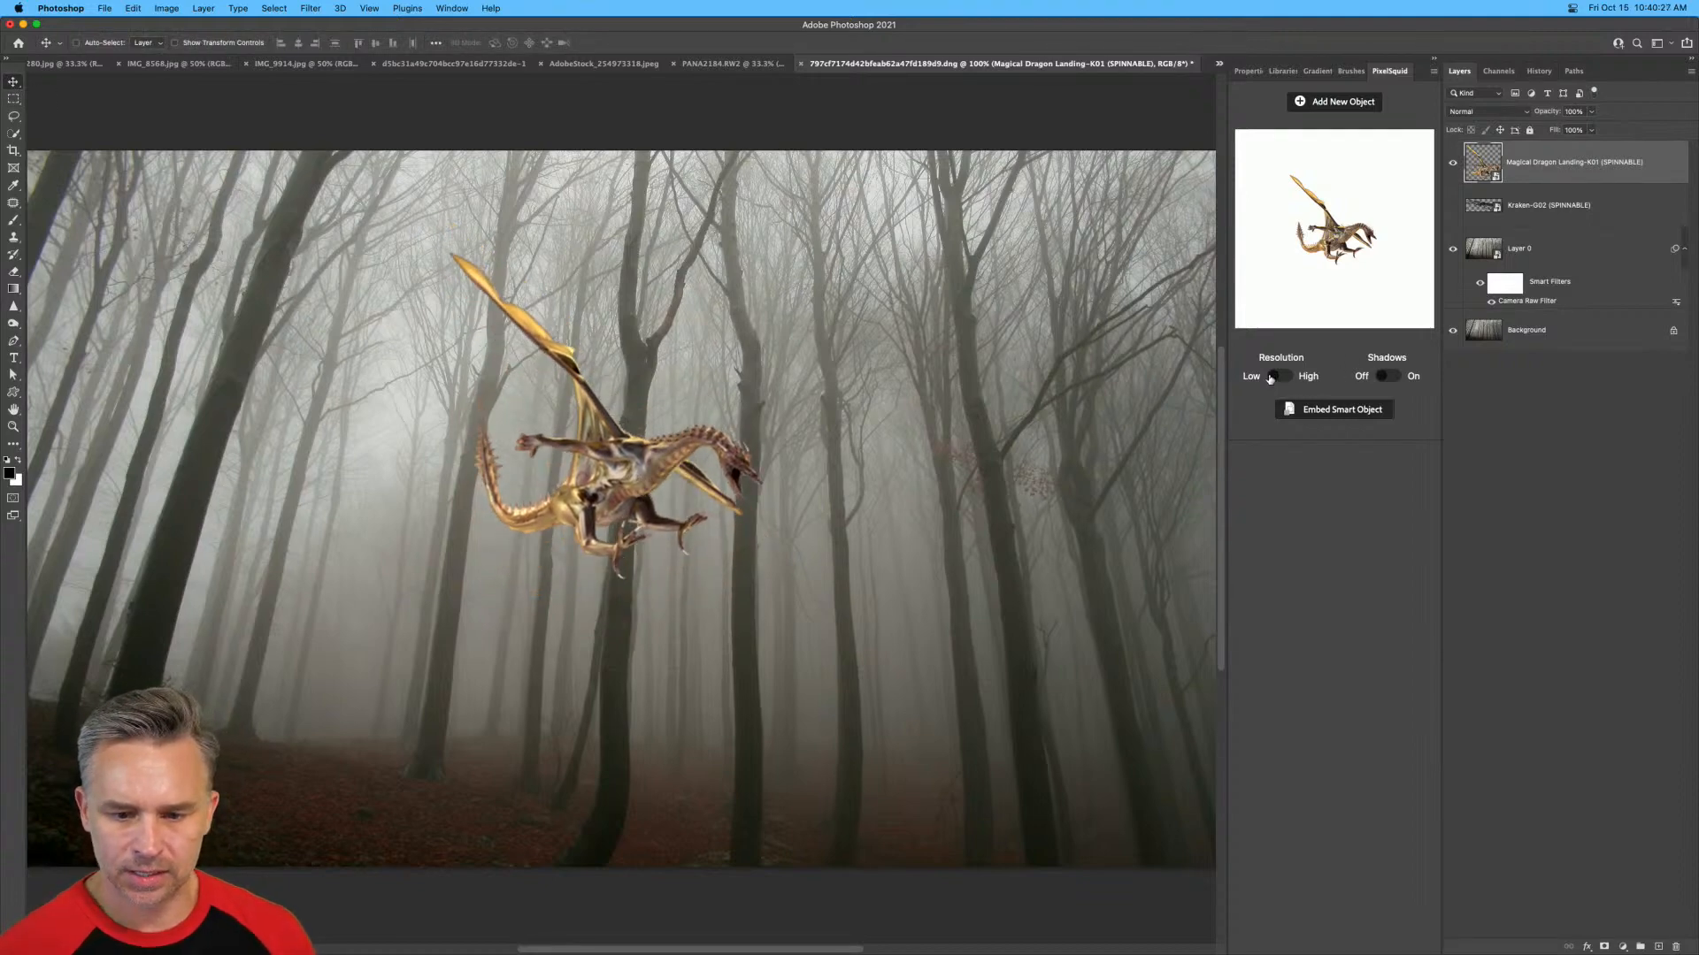
Set the landing dragon to high resolution, enlarge it and reposition it in front of the central trees.
left_click(1279, 378)
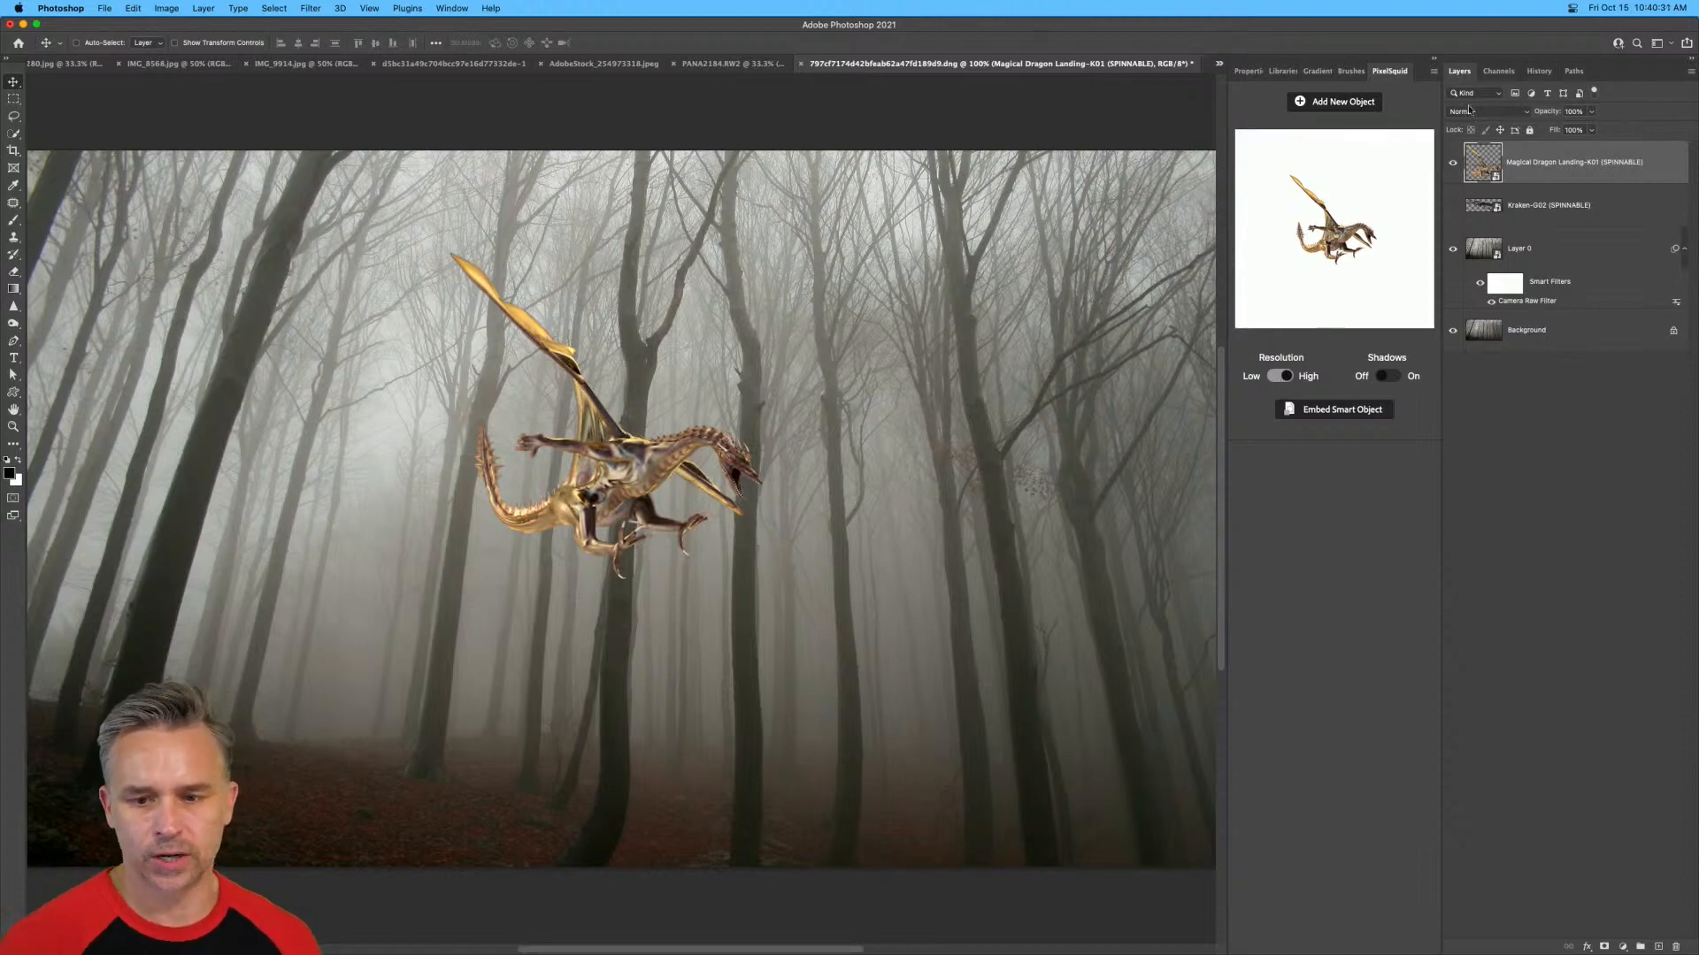
left_click_drag(597, 478, 617, 597)
key("super+t")
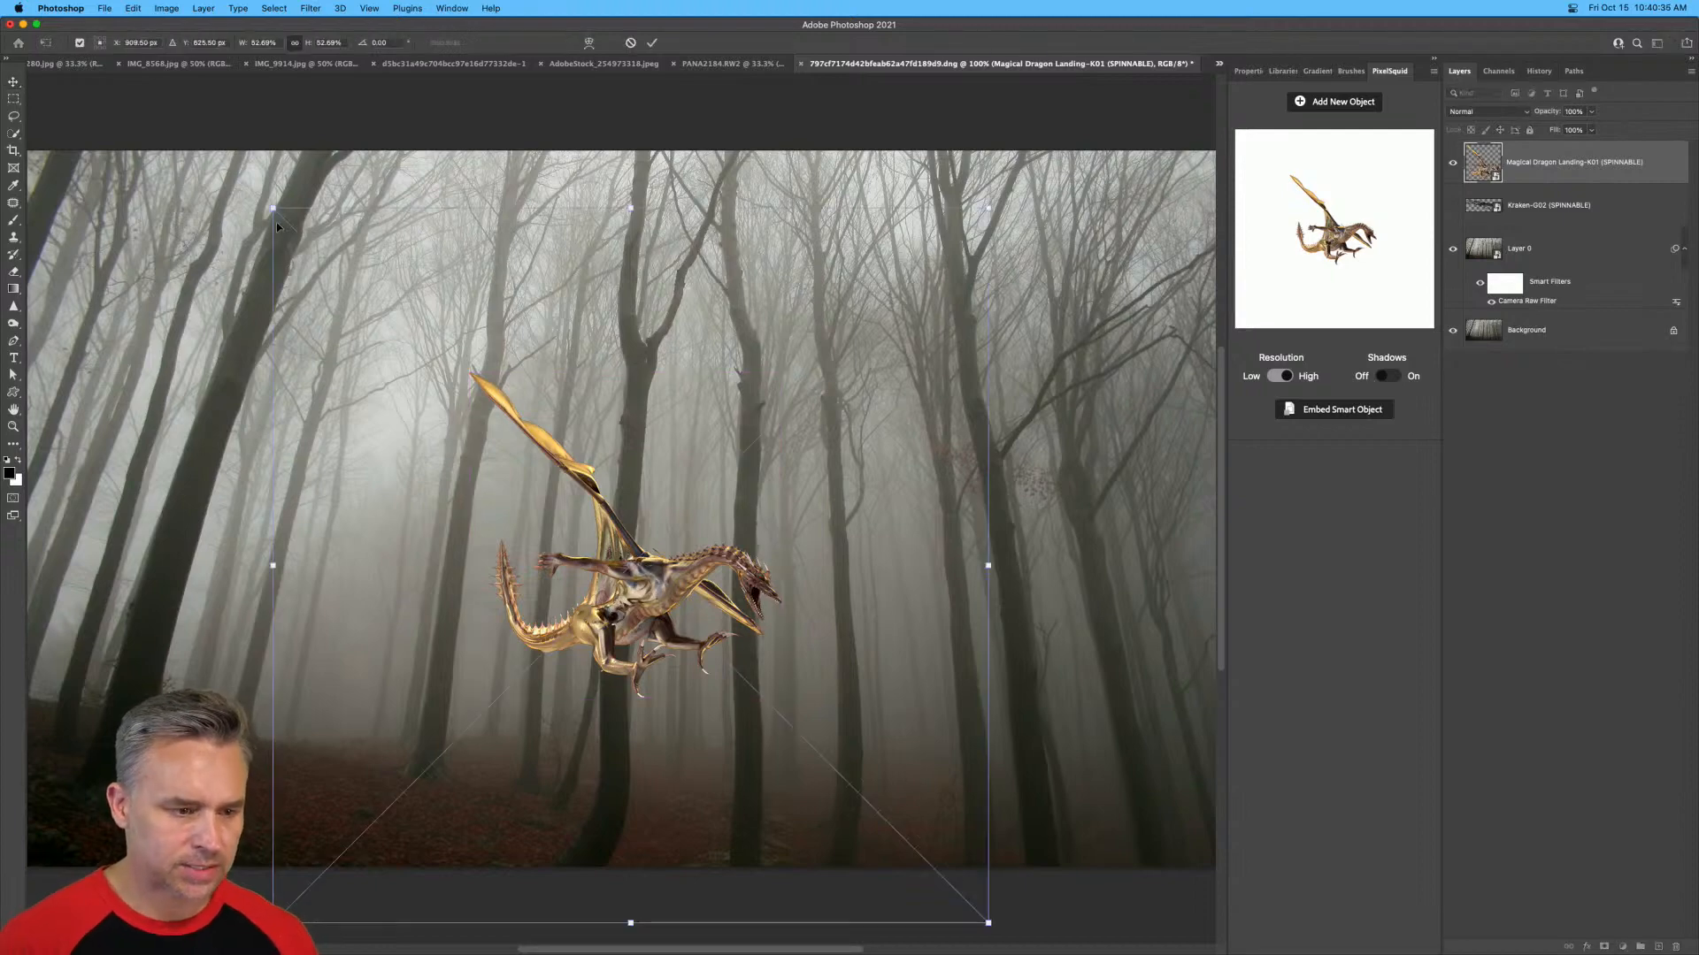
left_click_drag(272, 205, 4, 53)
left_click_drag(508, 571, 584, 537)
key("Return")
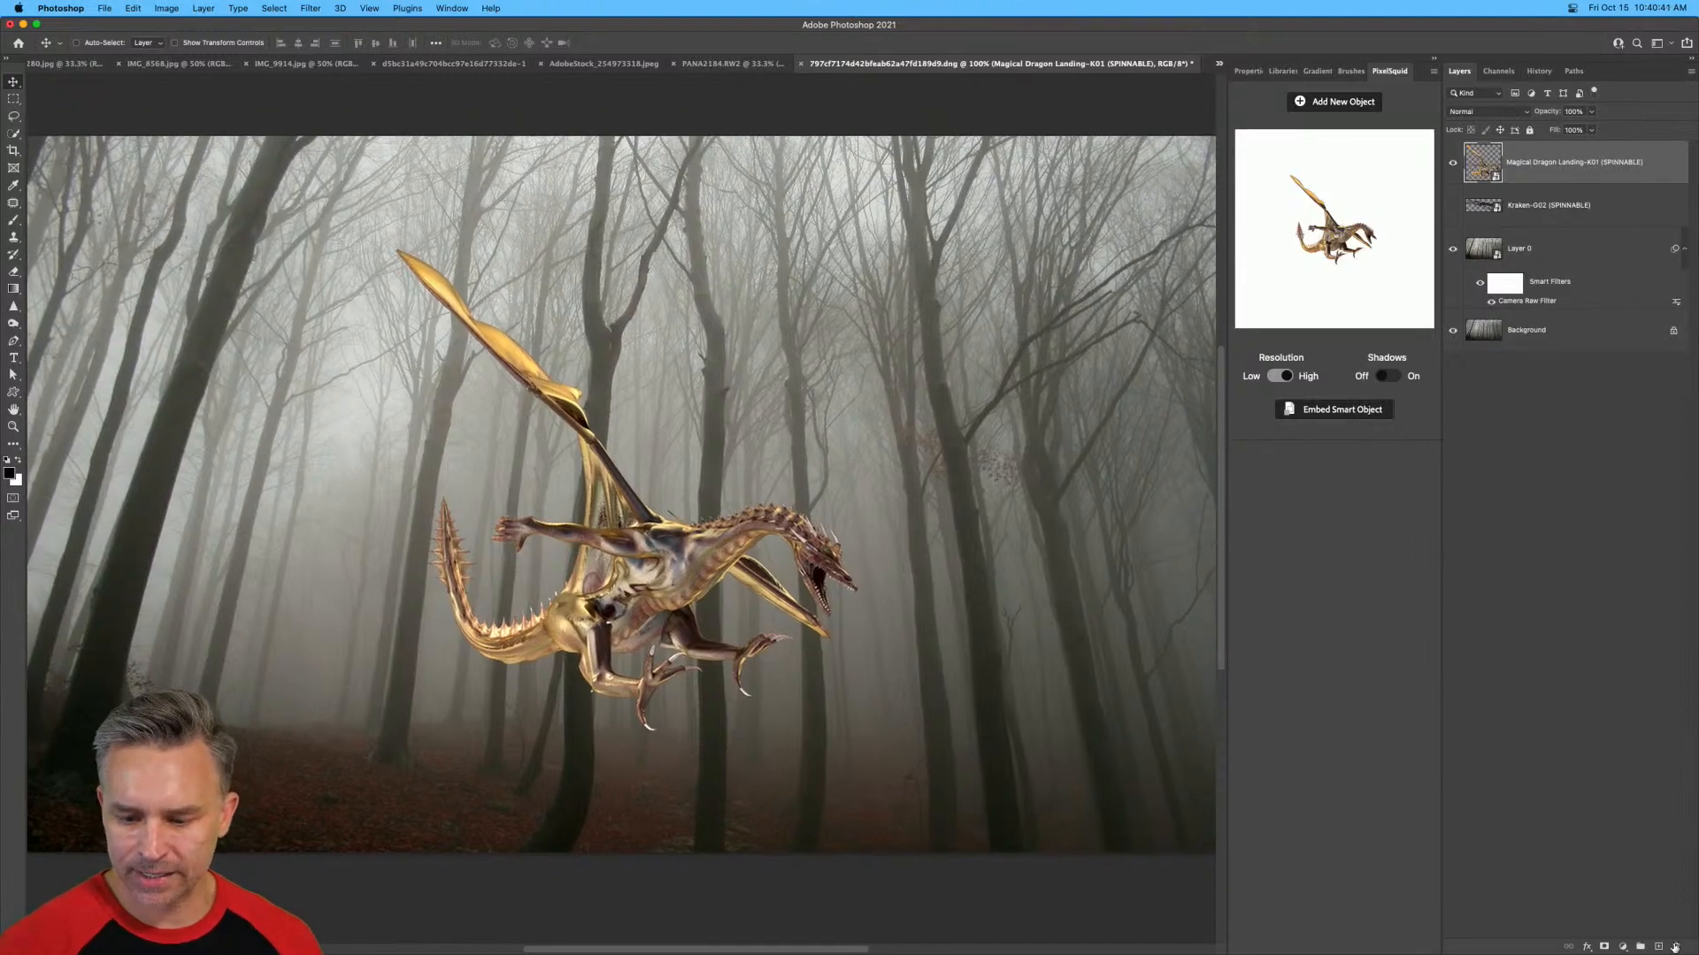
Add an empty layer, hide the landing dragon and choose the golden spiked tail on the third page of dragon objects.
left_click(1659, 946)
left_click(1452, 205)
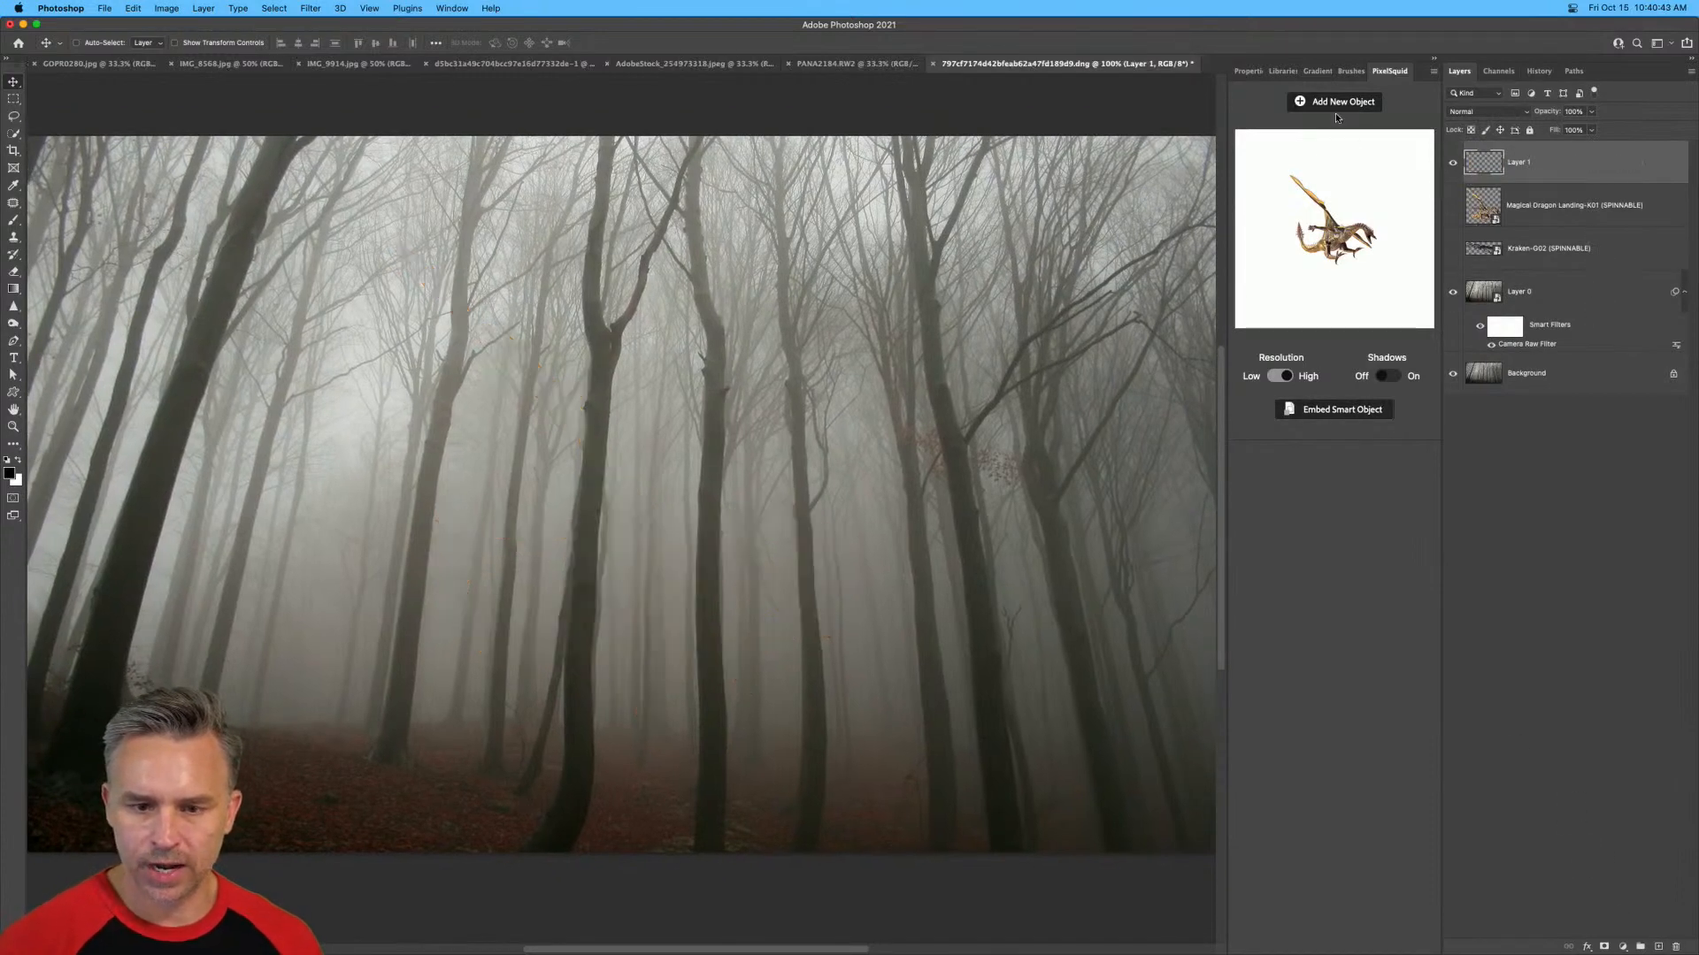
left_click(1336, 102)
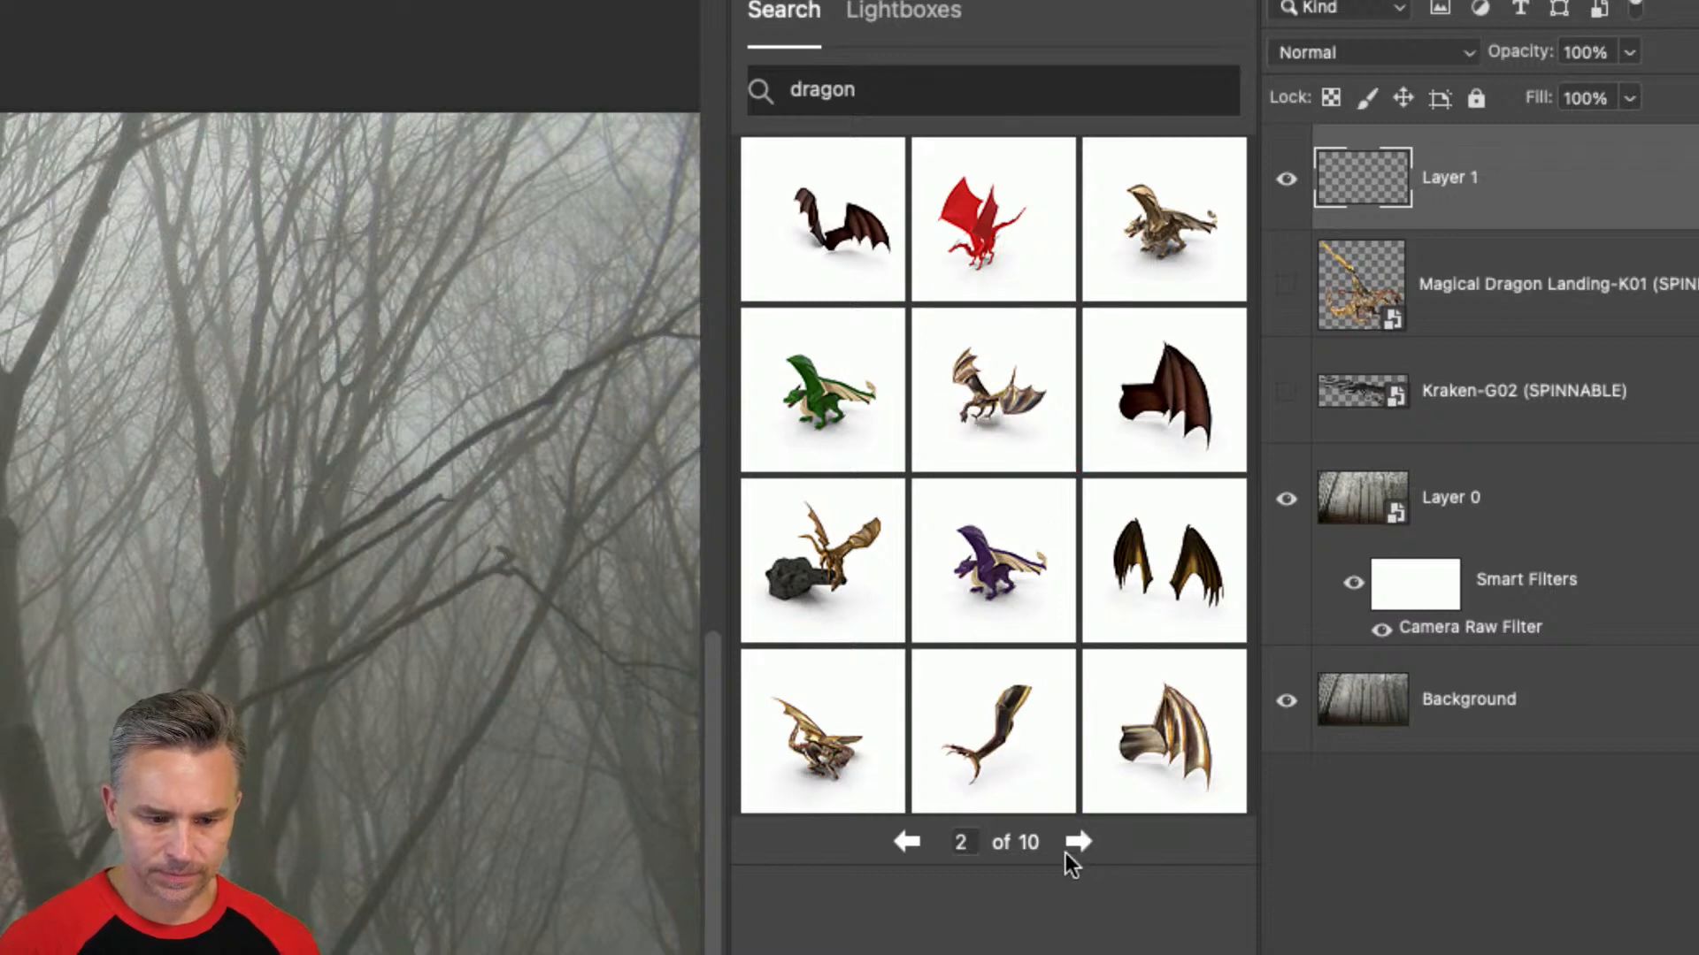
left_click(1076, 841)
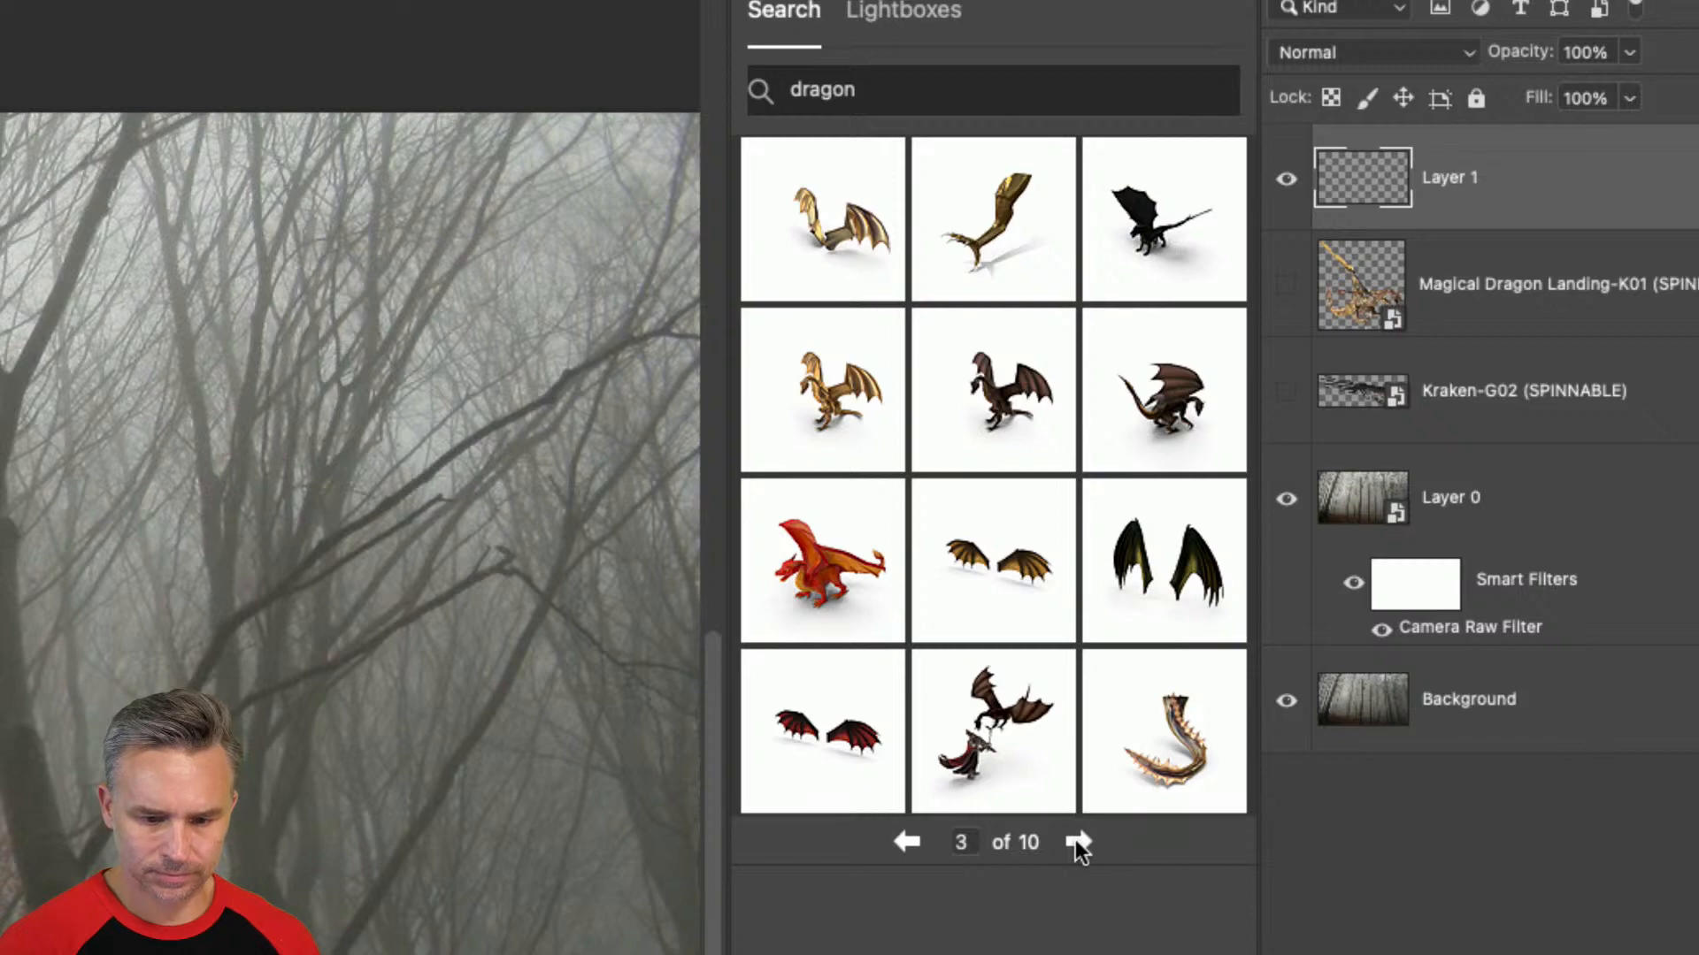
left_click(1161, 770)
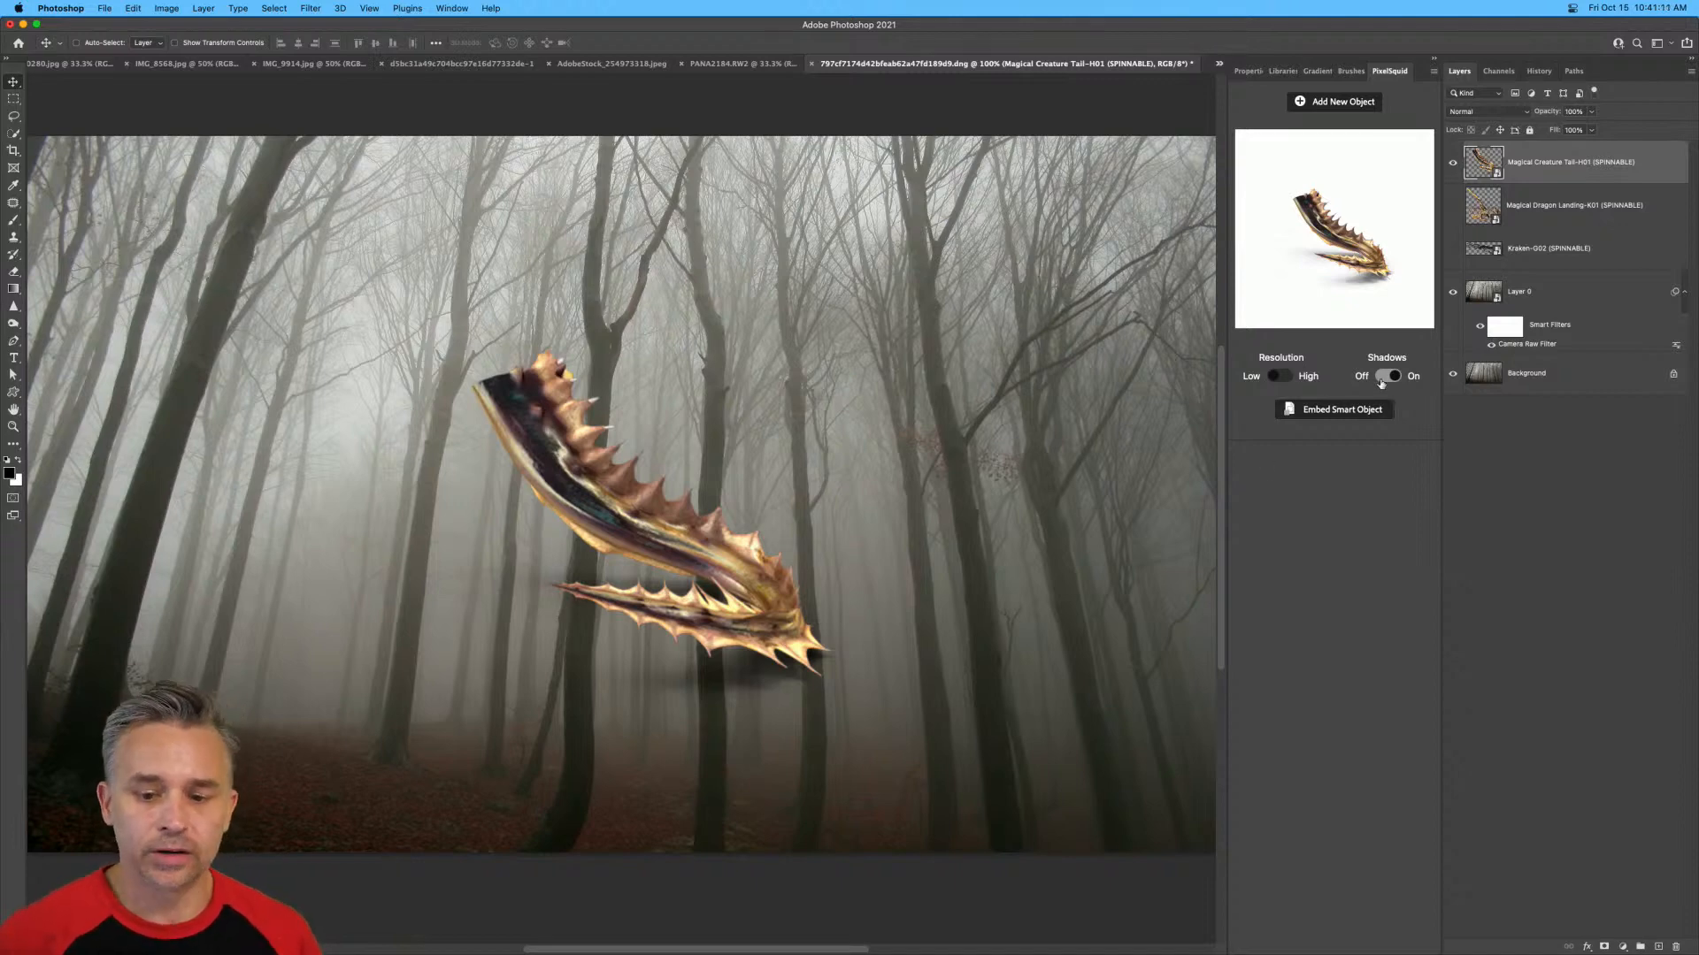
Turn the creature tail's shadows off, set high resolution and rotate it so its spiked end points left.
left_click(1381, 383)
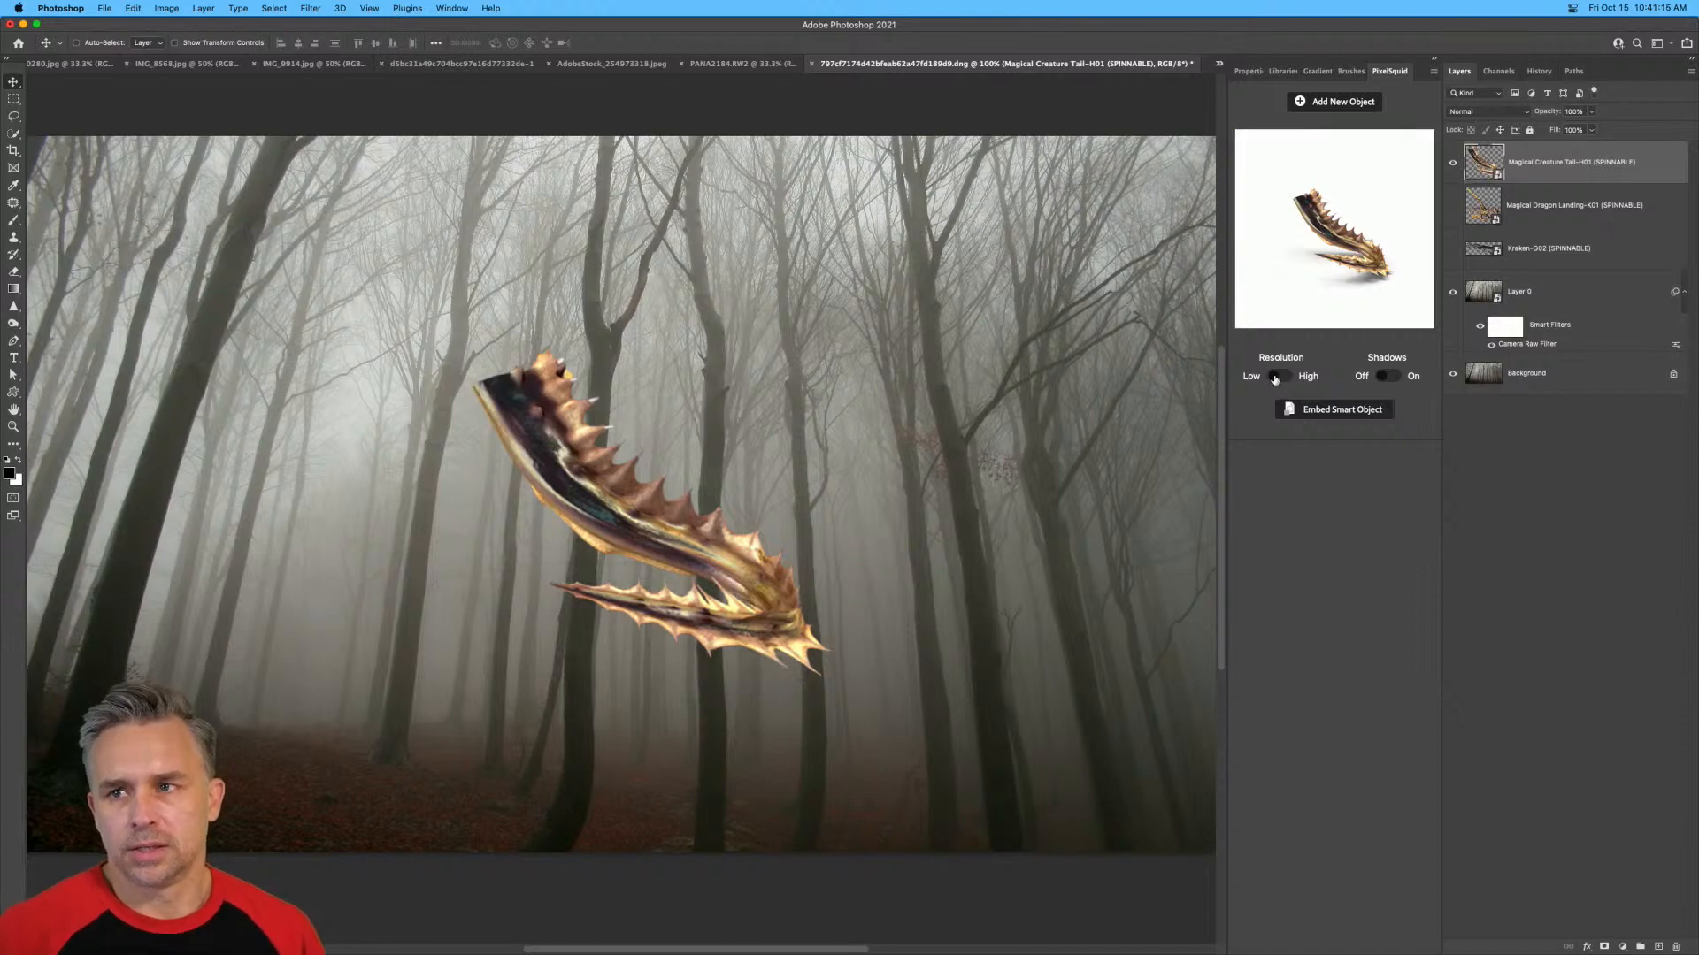
left_click(1275, 378)
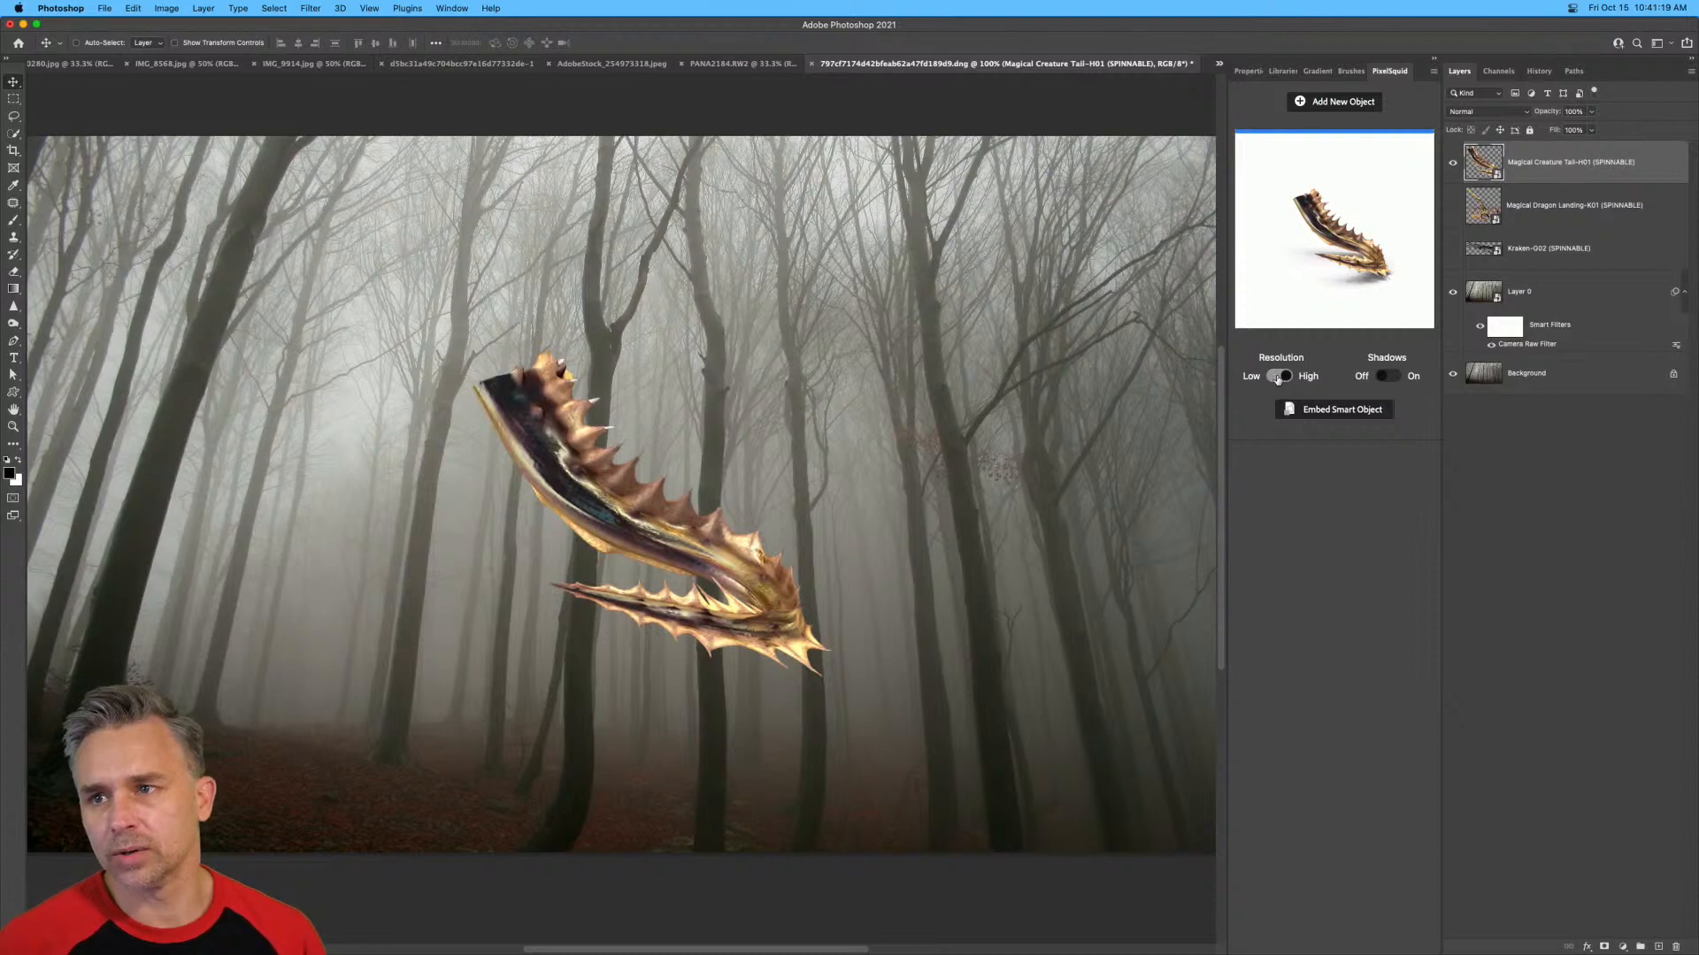
left_click_drag(1378, 269, 1289, 264)
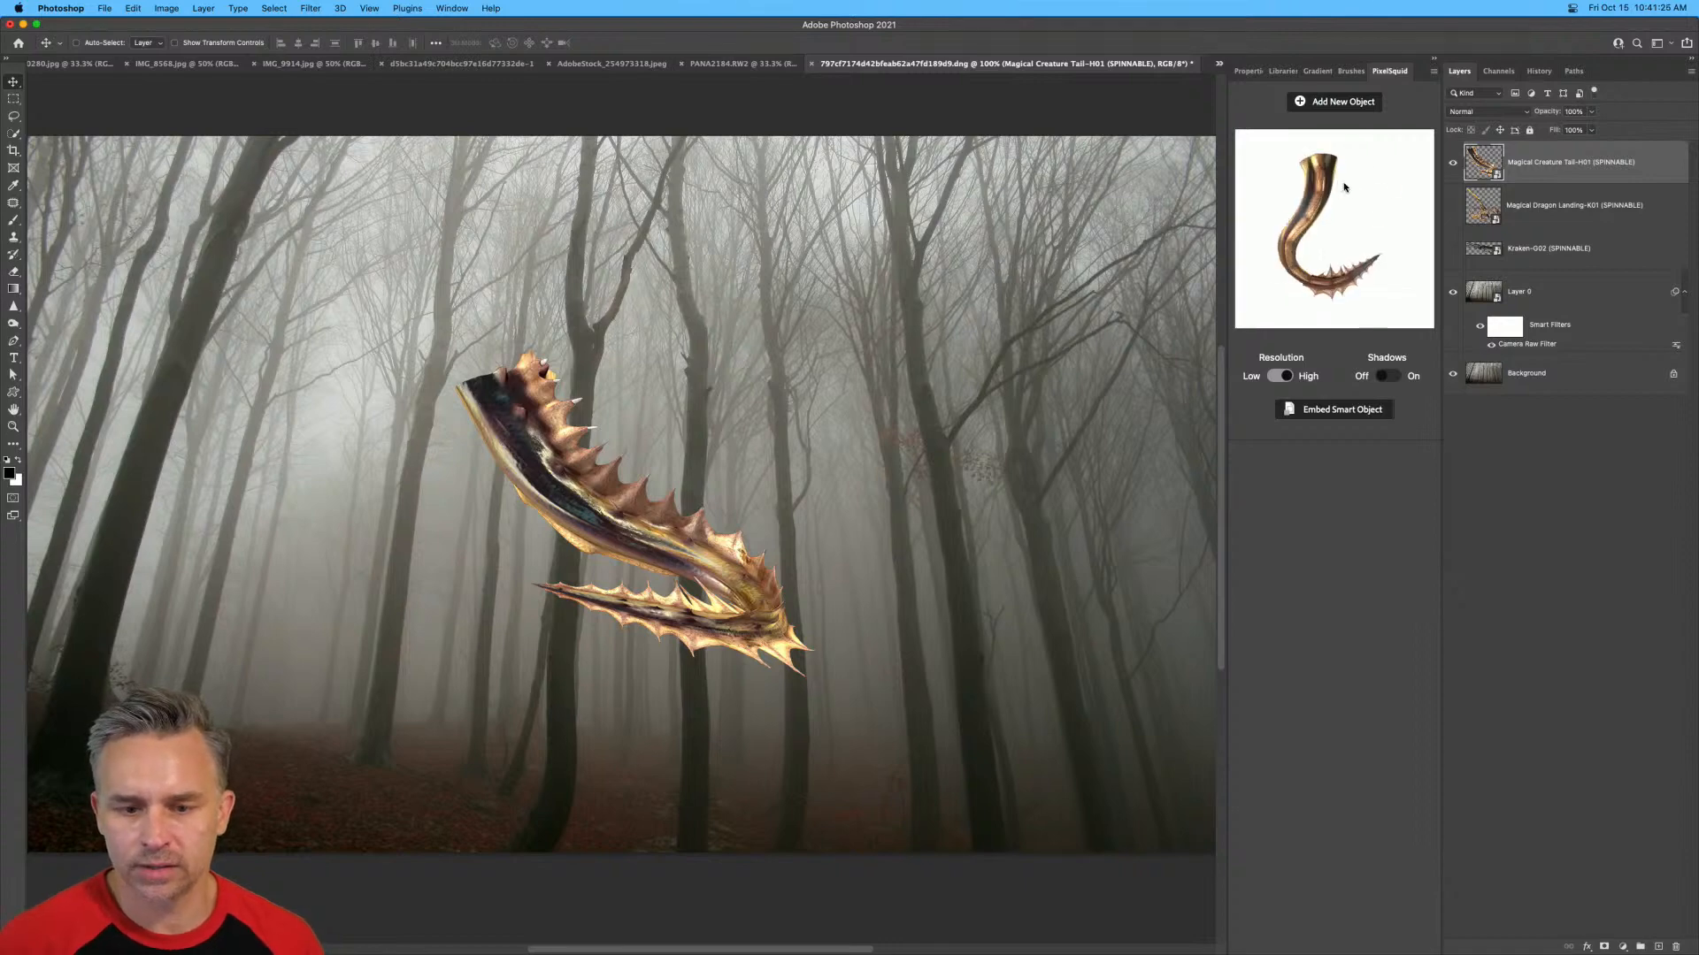
left_click_drag(1341, 189, 1360, 203)
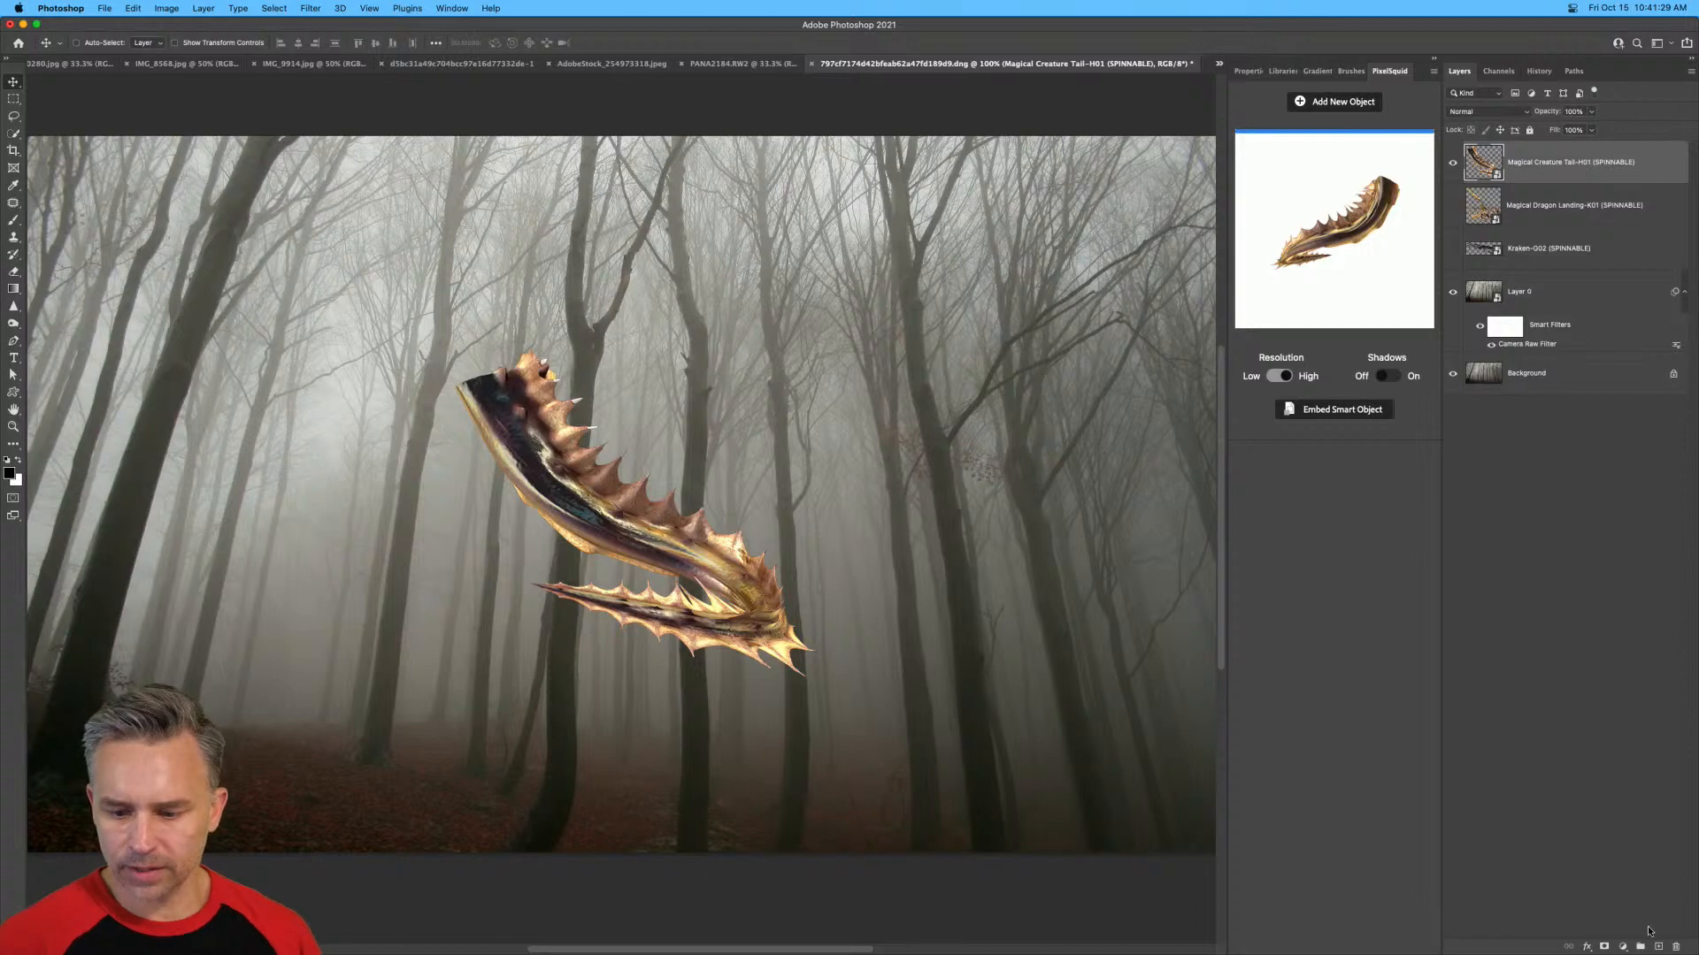
Add an empty layer, hide the tail and choose the attacking golden dragon on the fifth page of dragon objects.
left_click(1658, 946)
left_click(1452, 207)
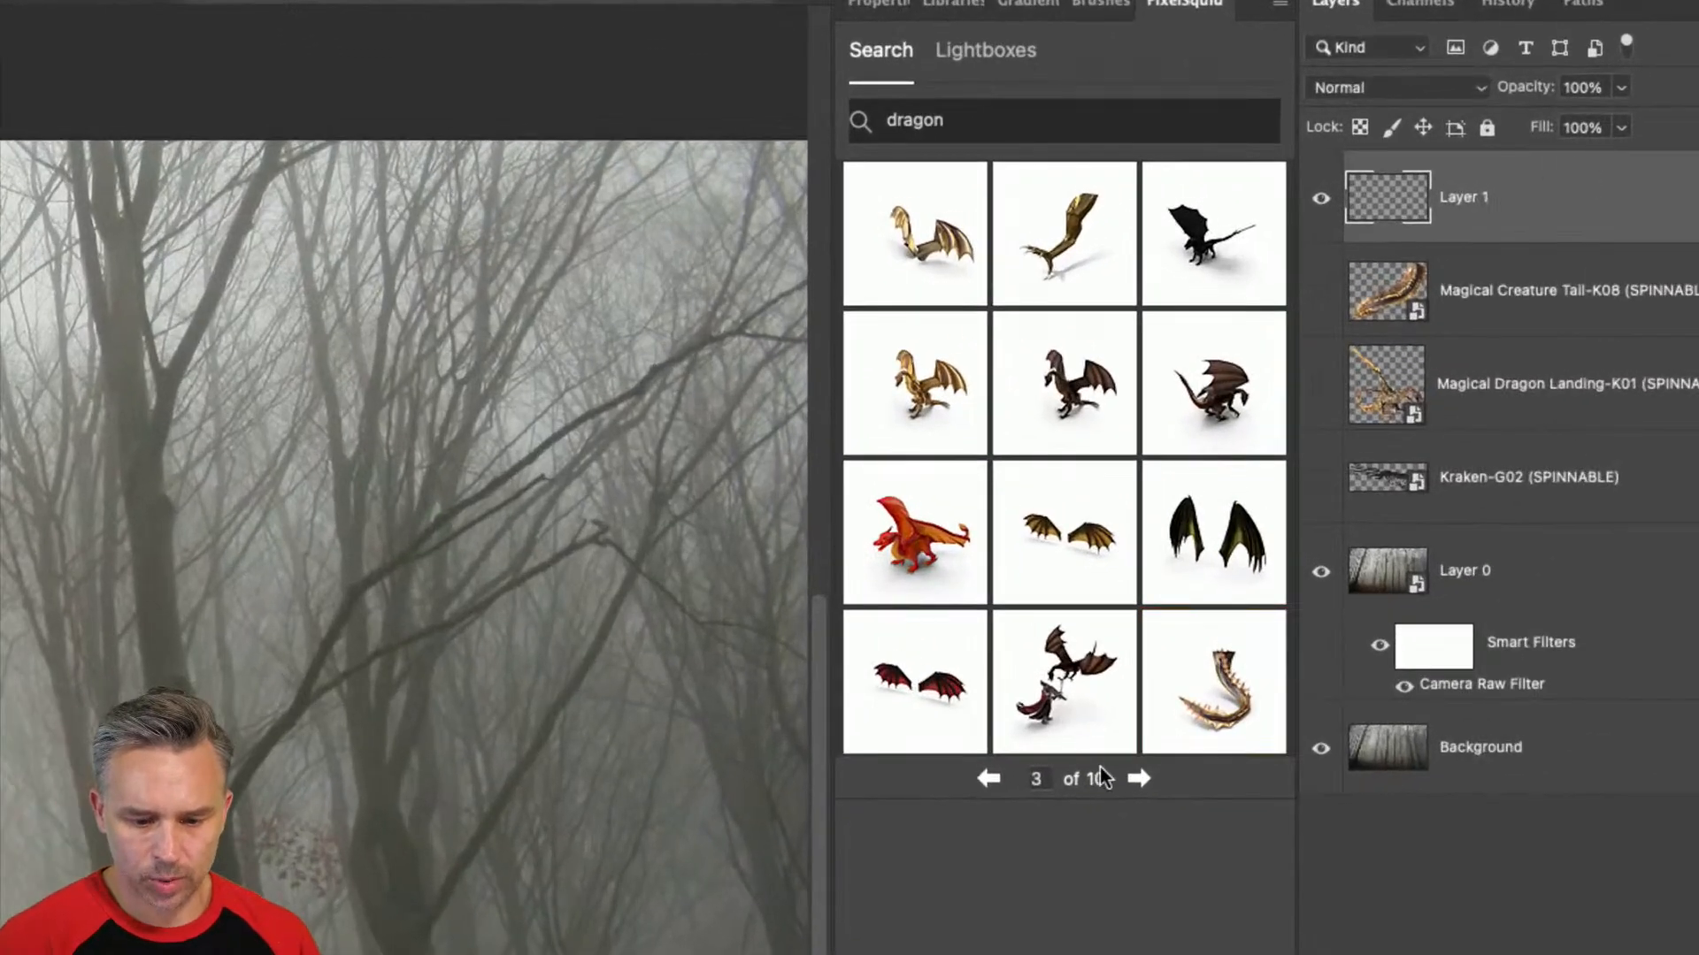
left_click(1139, 780)
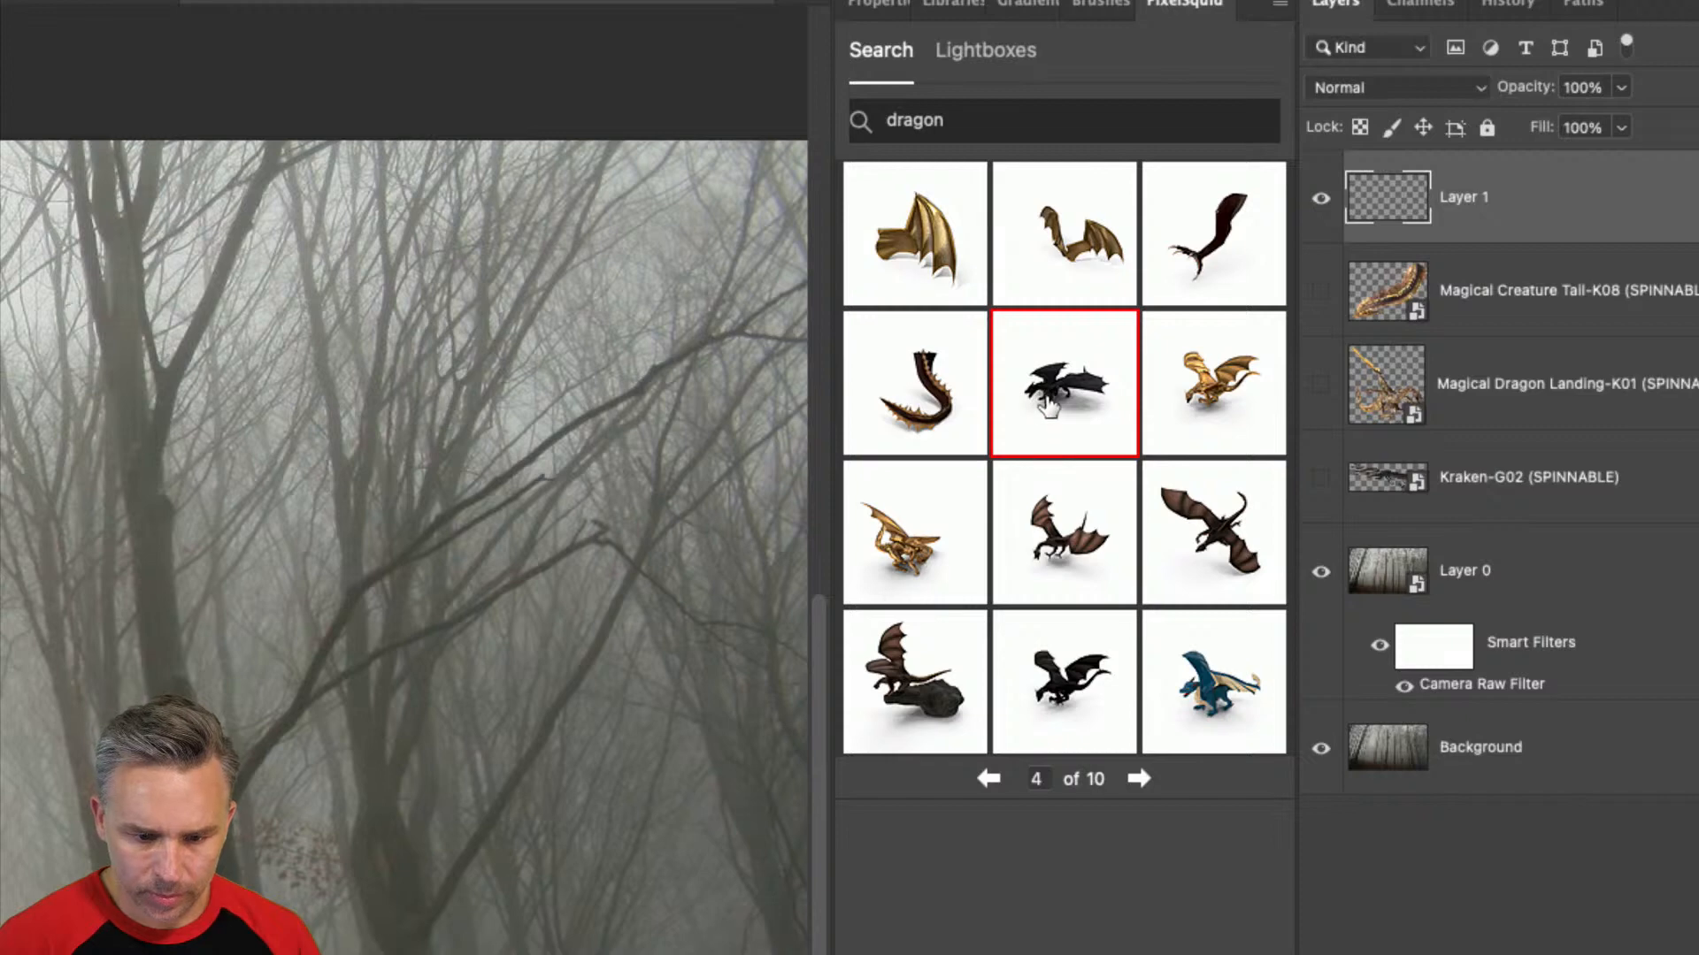
left_click(1139, 779)
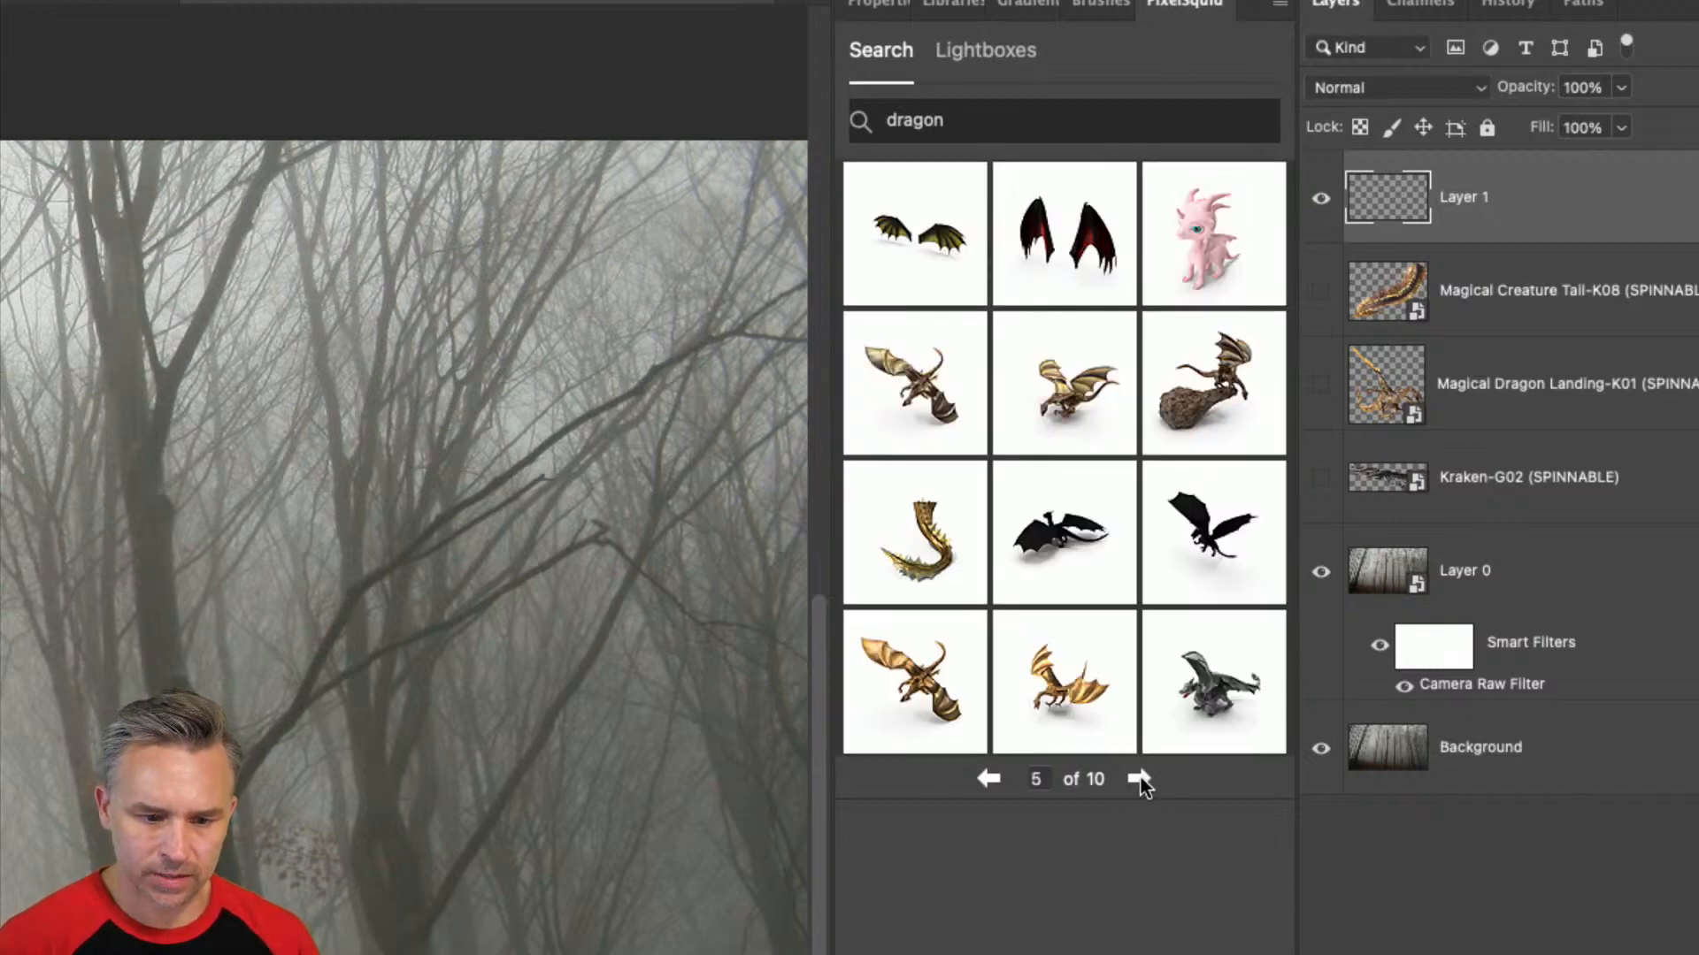
left_click(896, 409)
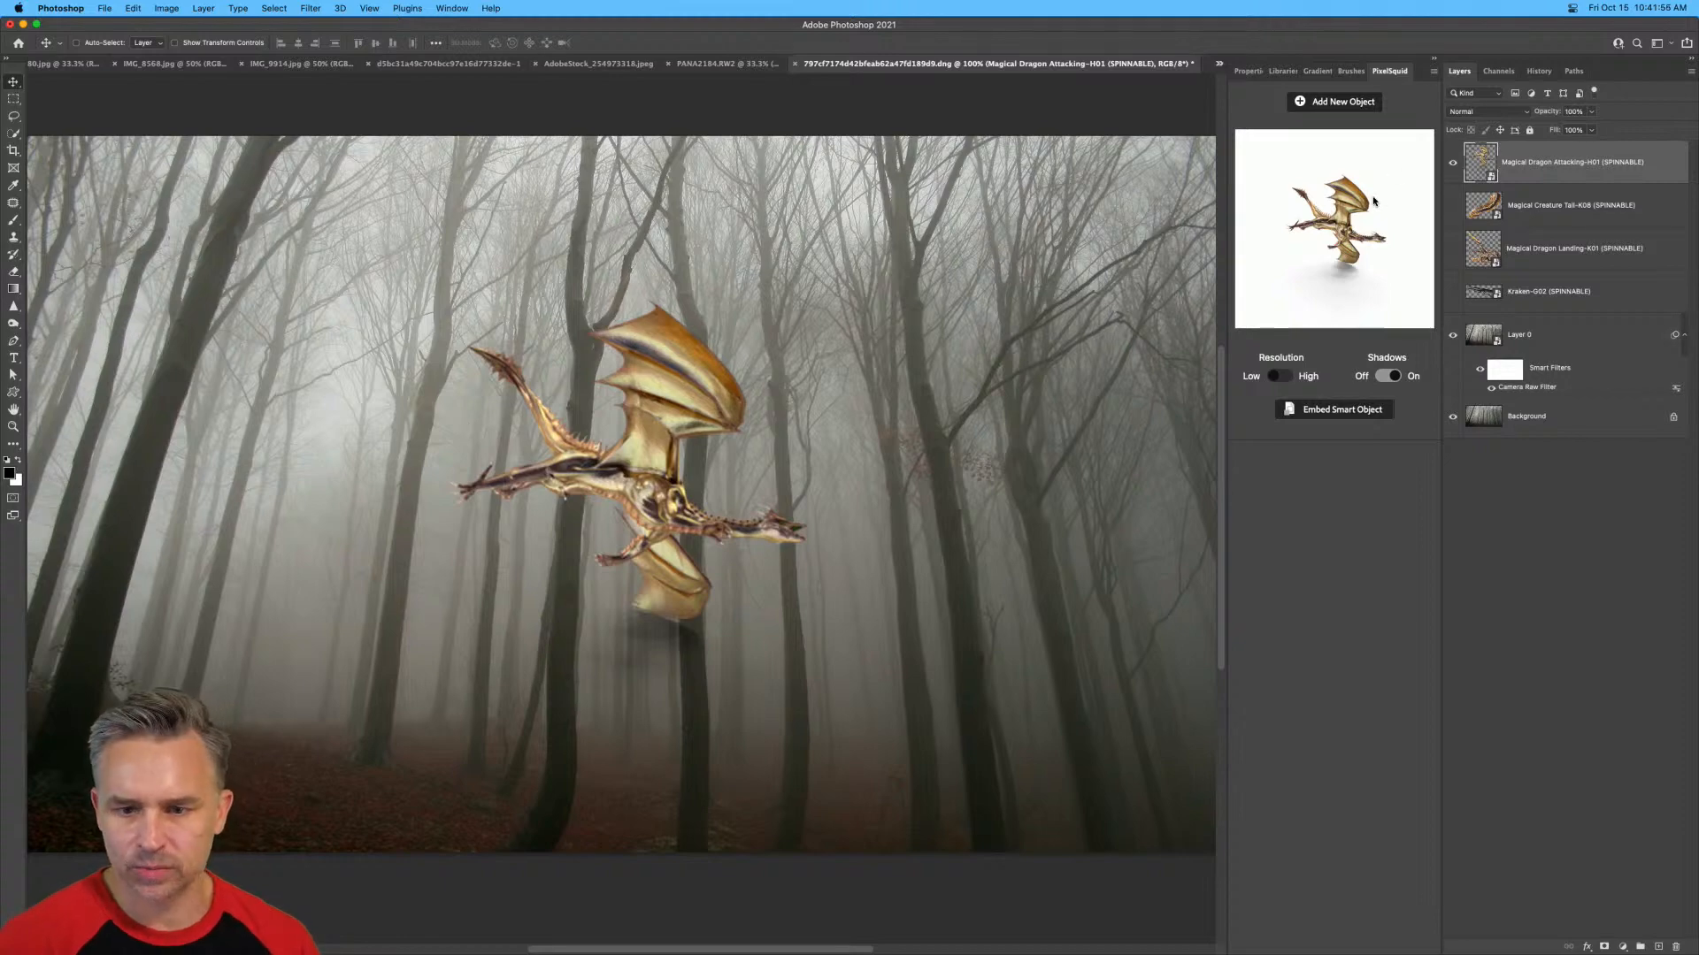
Turn the attacking dragon's shadows off, set high resolution and scale it to about 70% among the trees.
left_click(1393, 376)
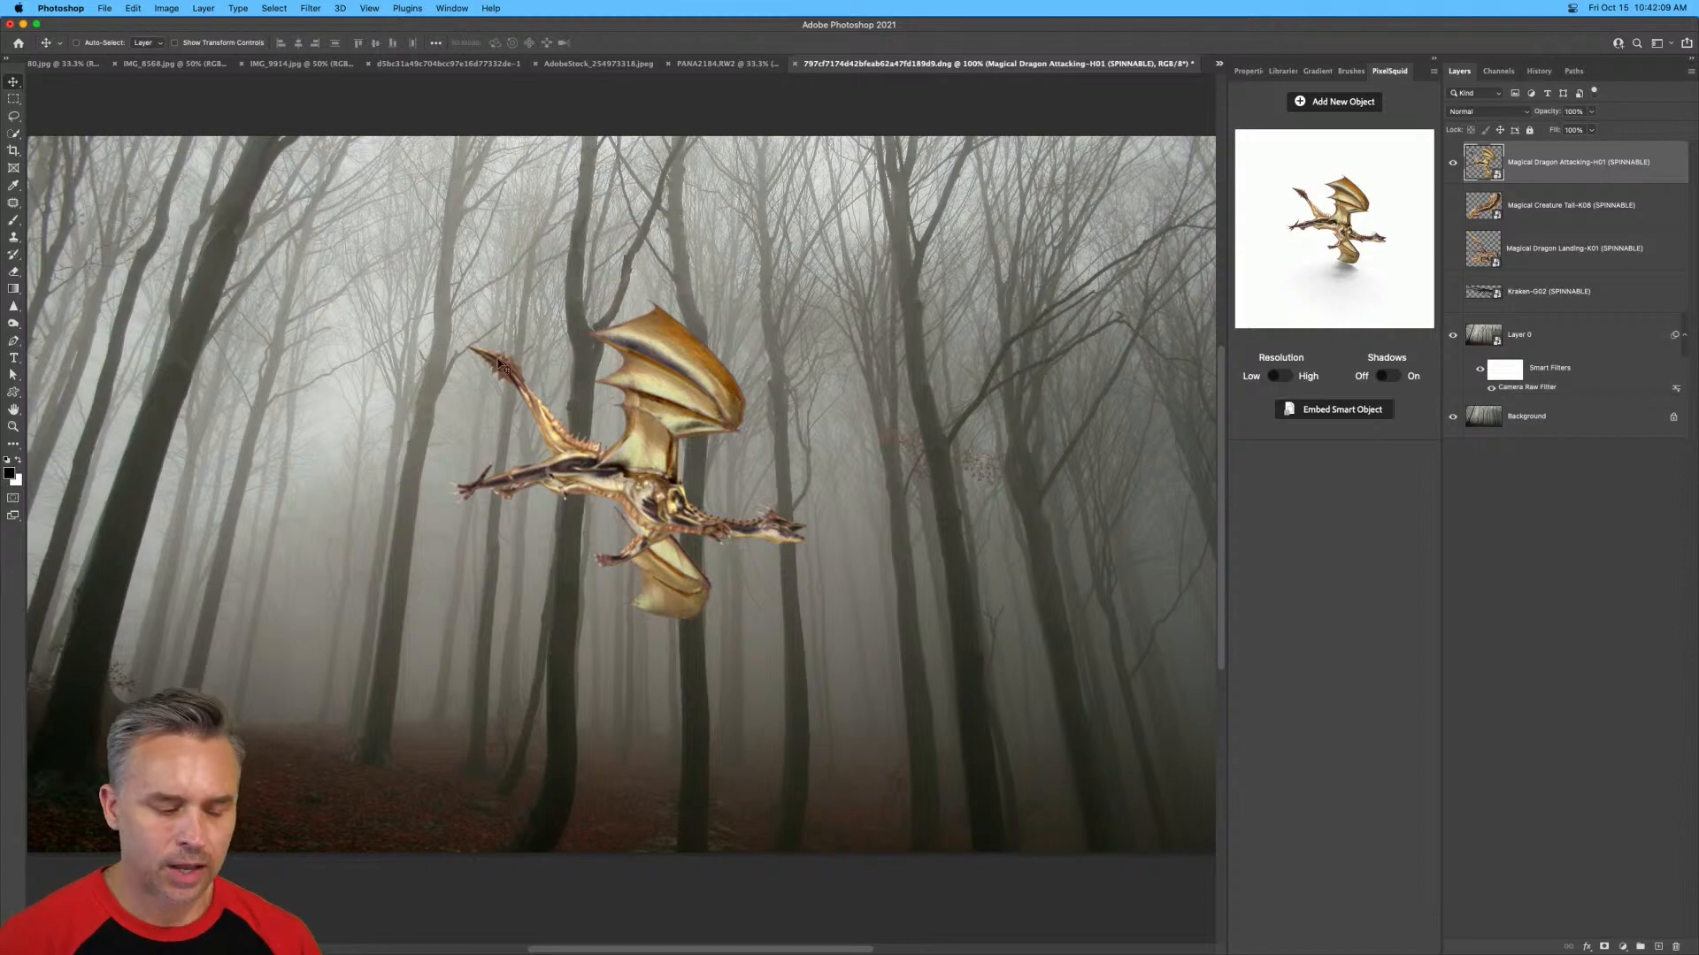
left_click(1277, 376)
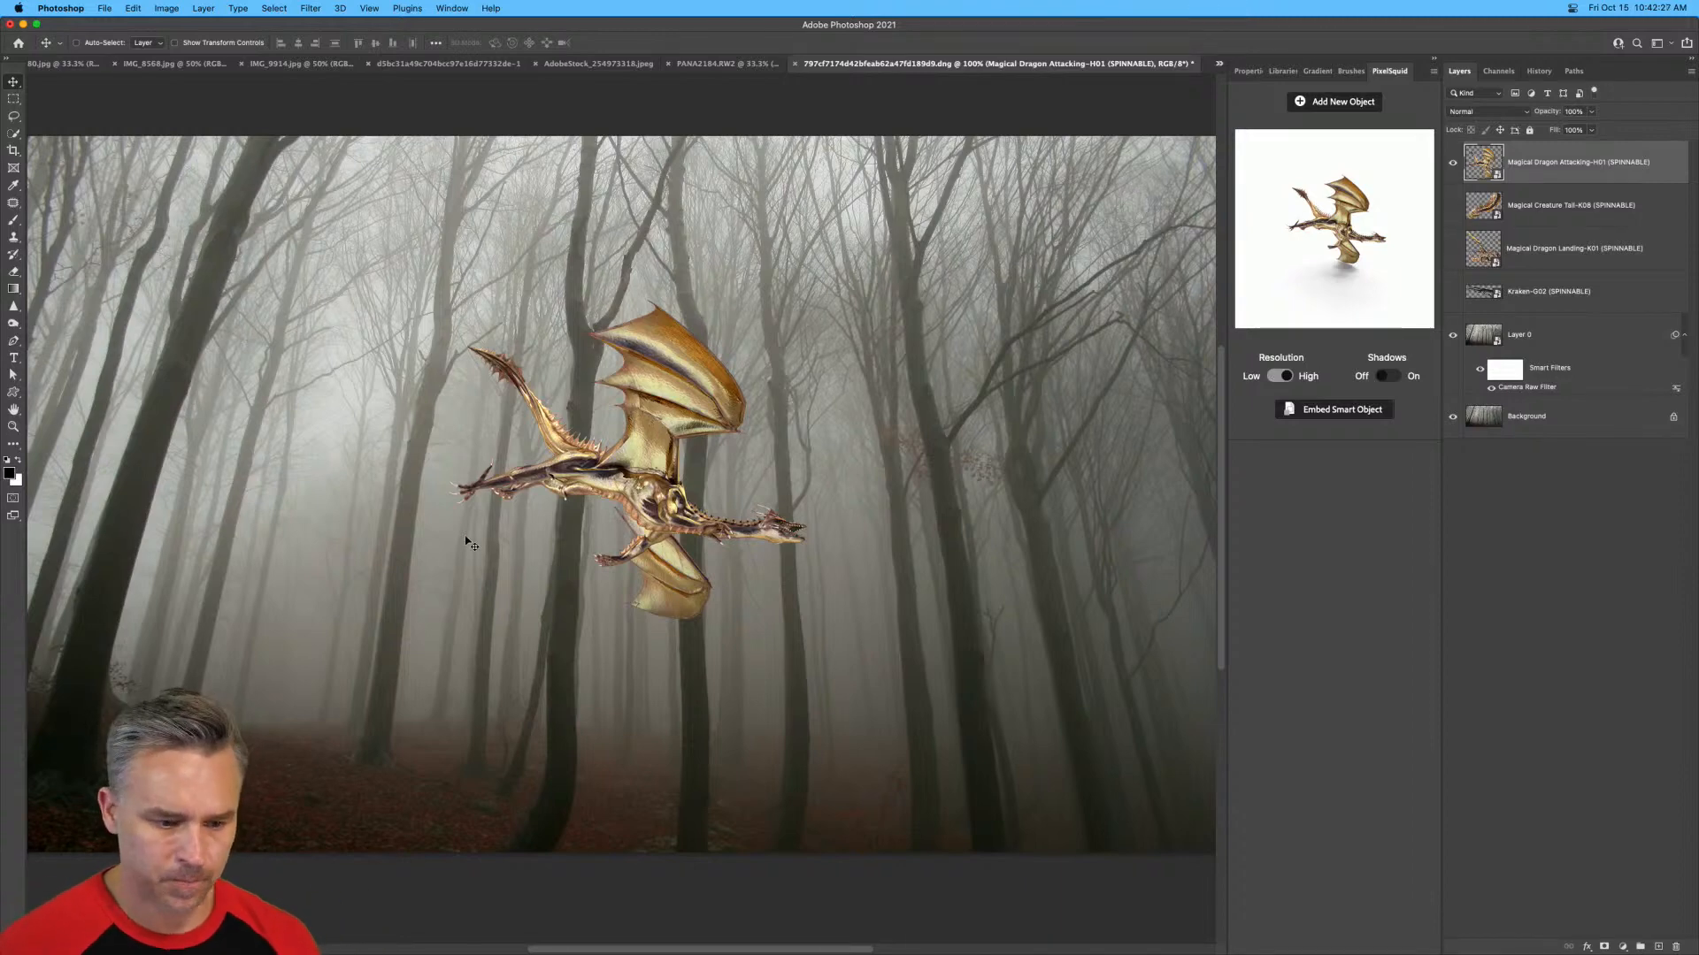
key("super+t")
left_click_drag(258, 134, 20, 60)
left_click_drag(315, 563, 408, 706)
left_click_drag(445, 744, 422, 583)
mouse_move(529, 587)
left_mouse_down()
mouse_move(513, 575)
mouse_move(560, 575)
left_mouse_up()
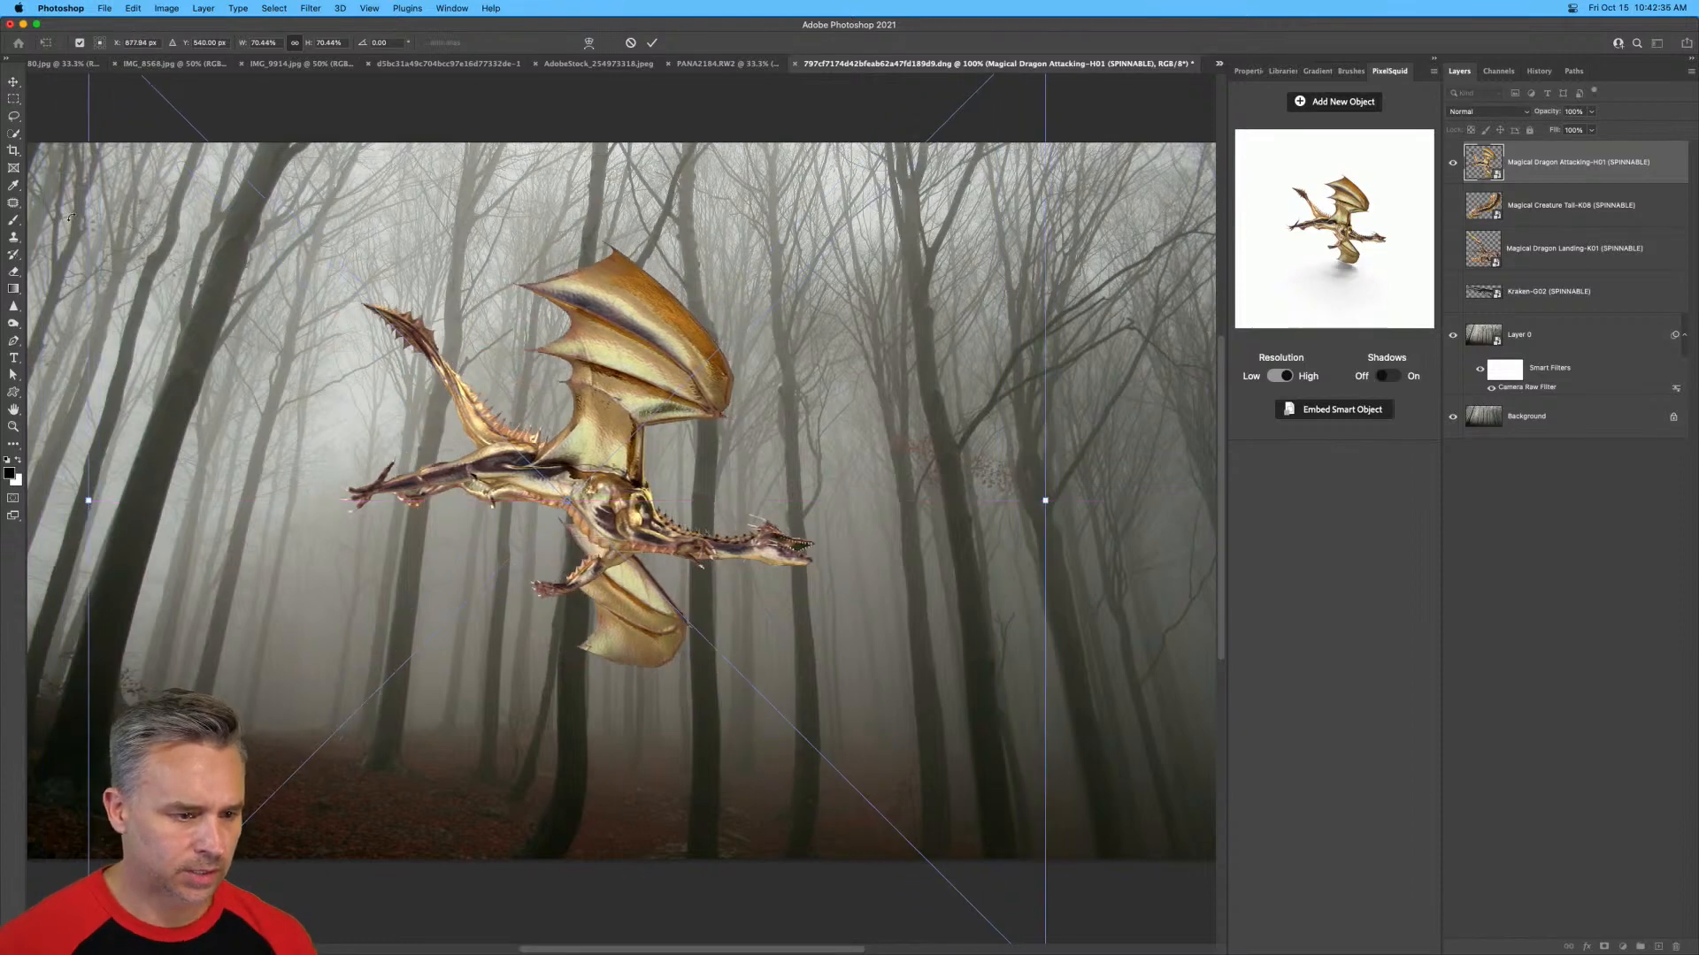
key("Return")
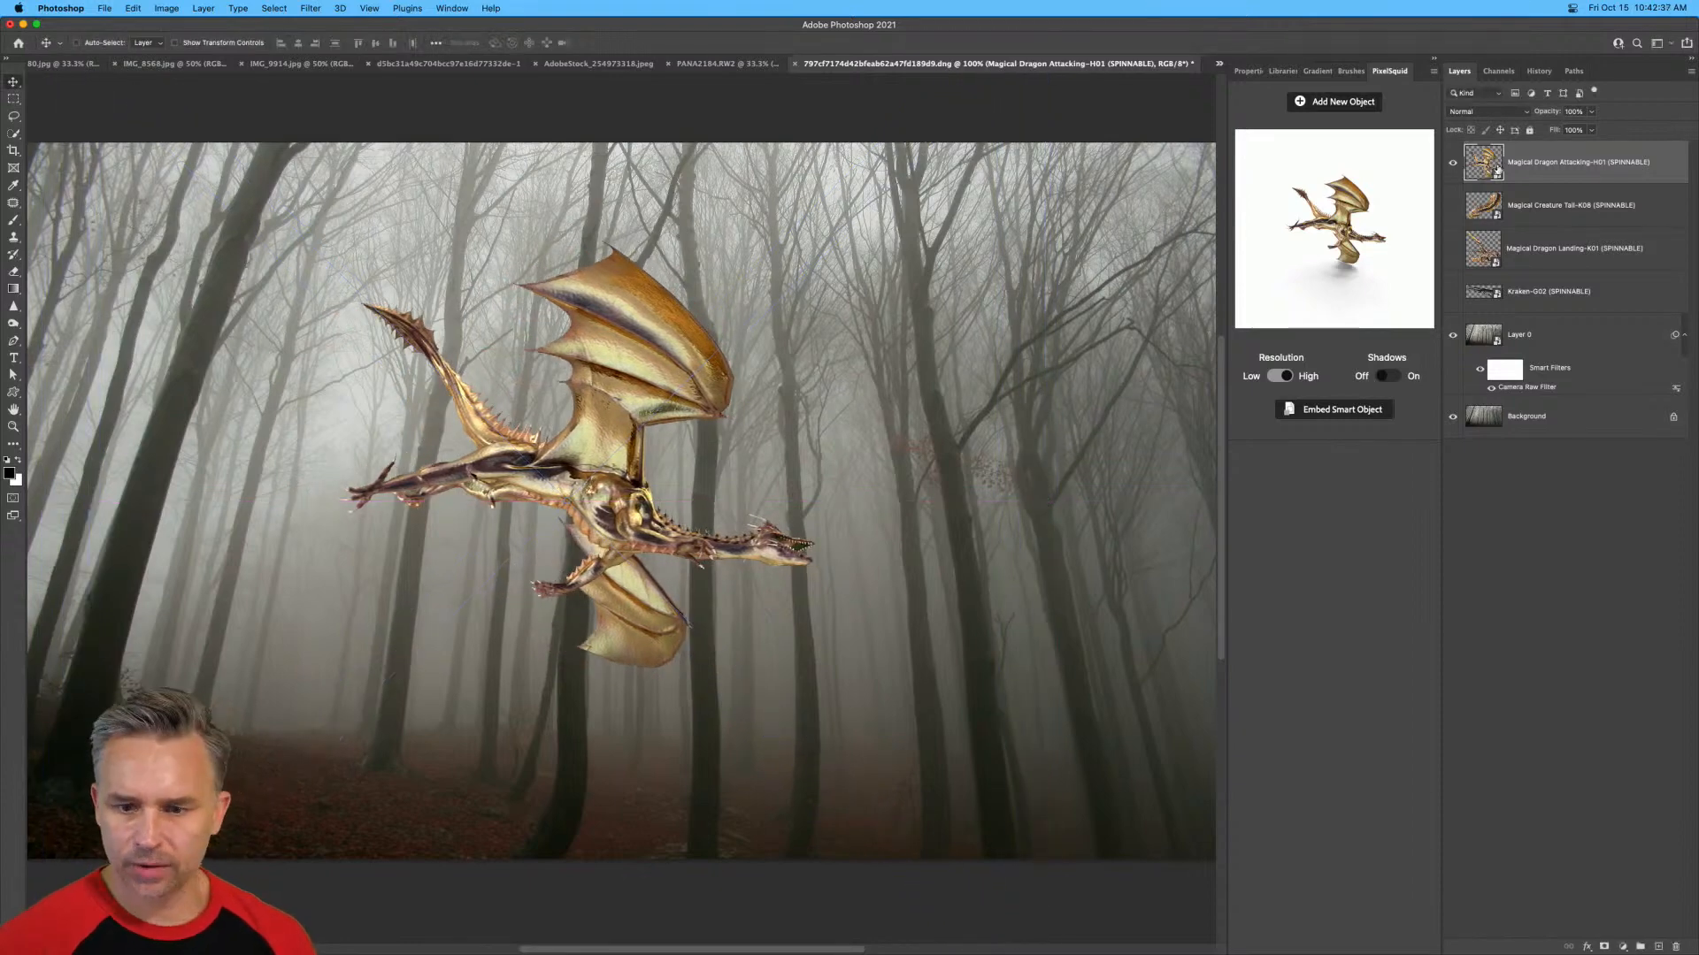
Duplicate the filtered forest layer and bring the copy to the top of the layer stack.
left_click(1518, 334)
key("super+j")
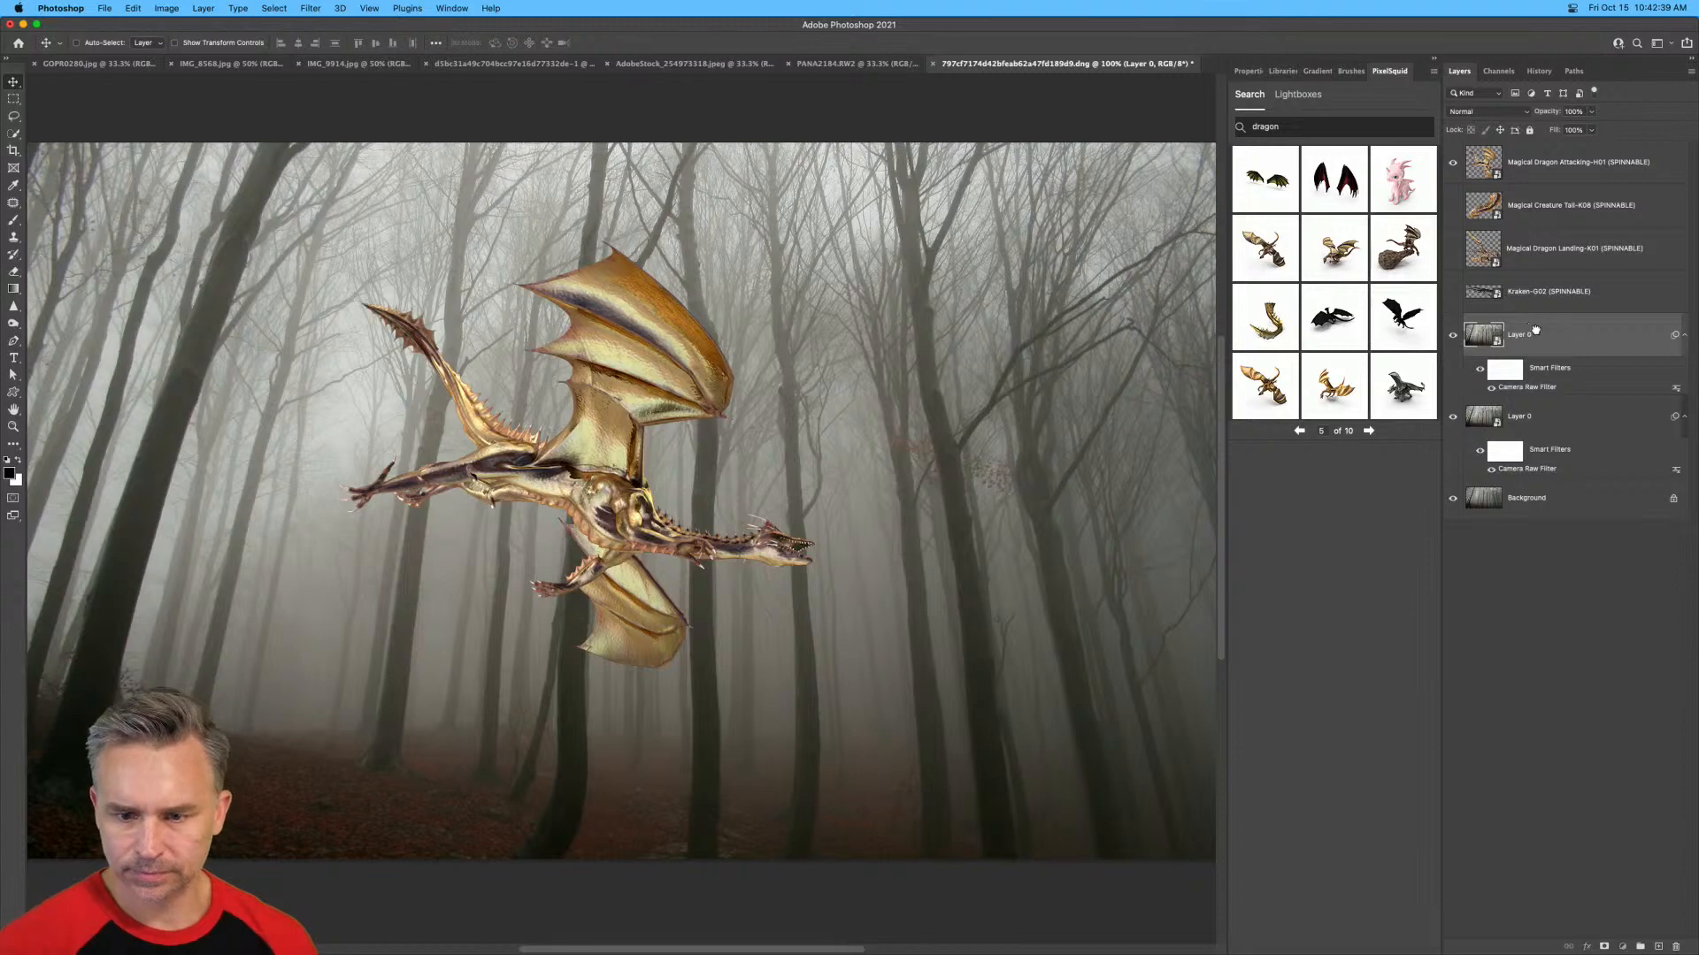
key("super+shift+bracketright")
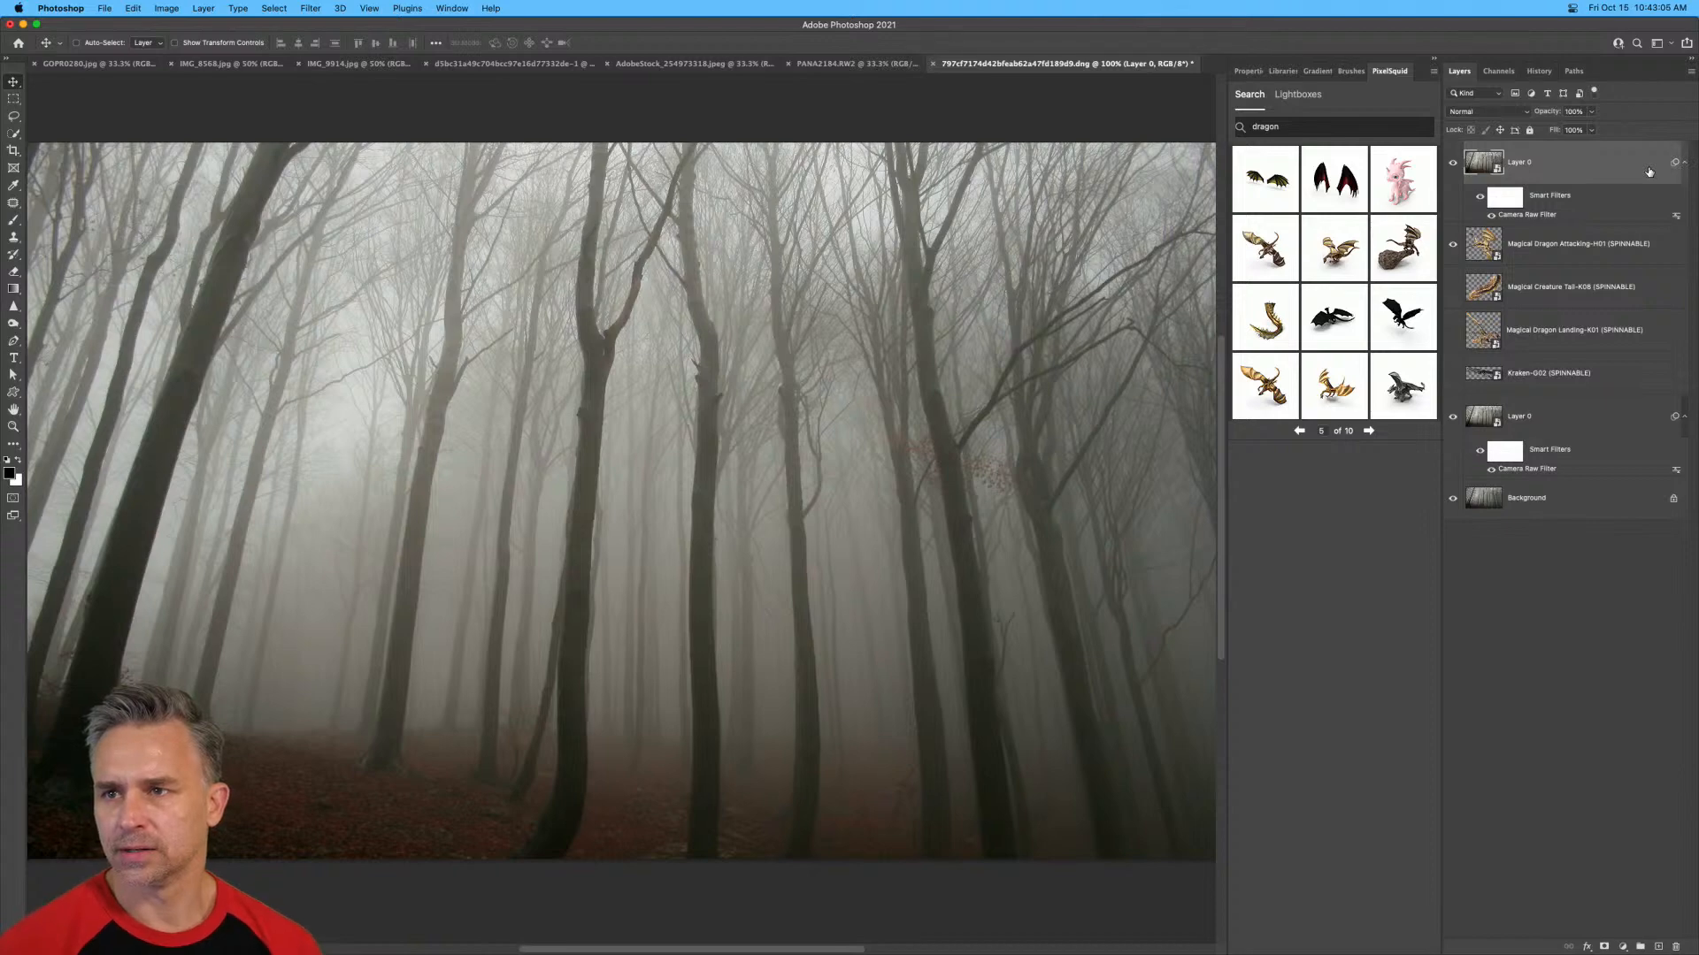
scroll(885, 115, "right", 2)
scroll(884, 115, "up", 1)
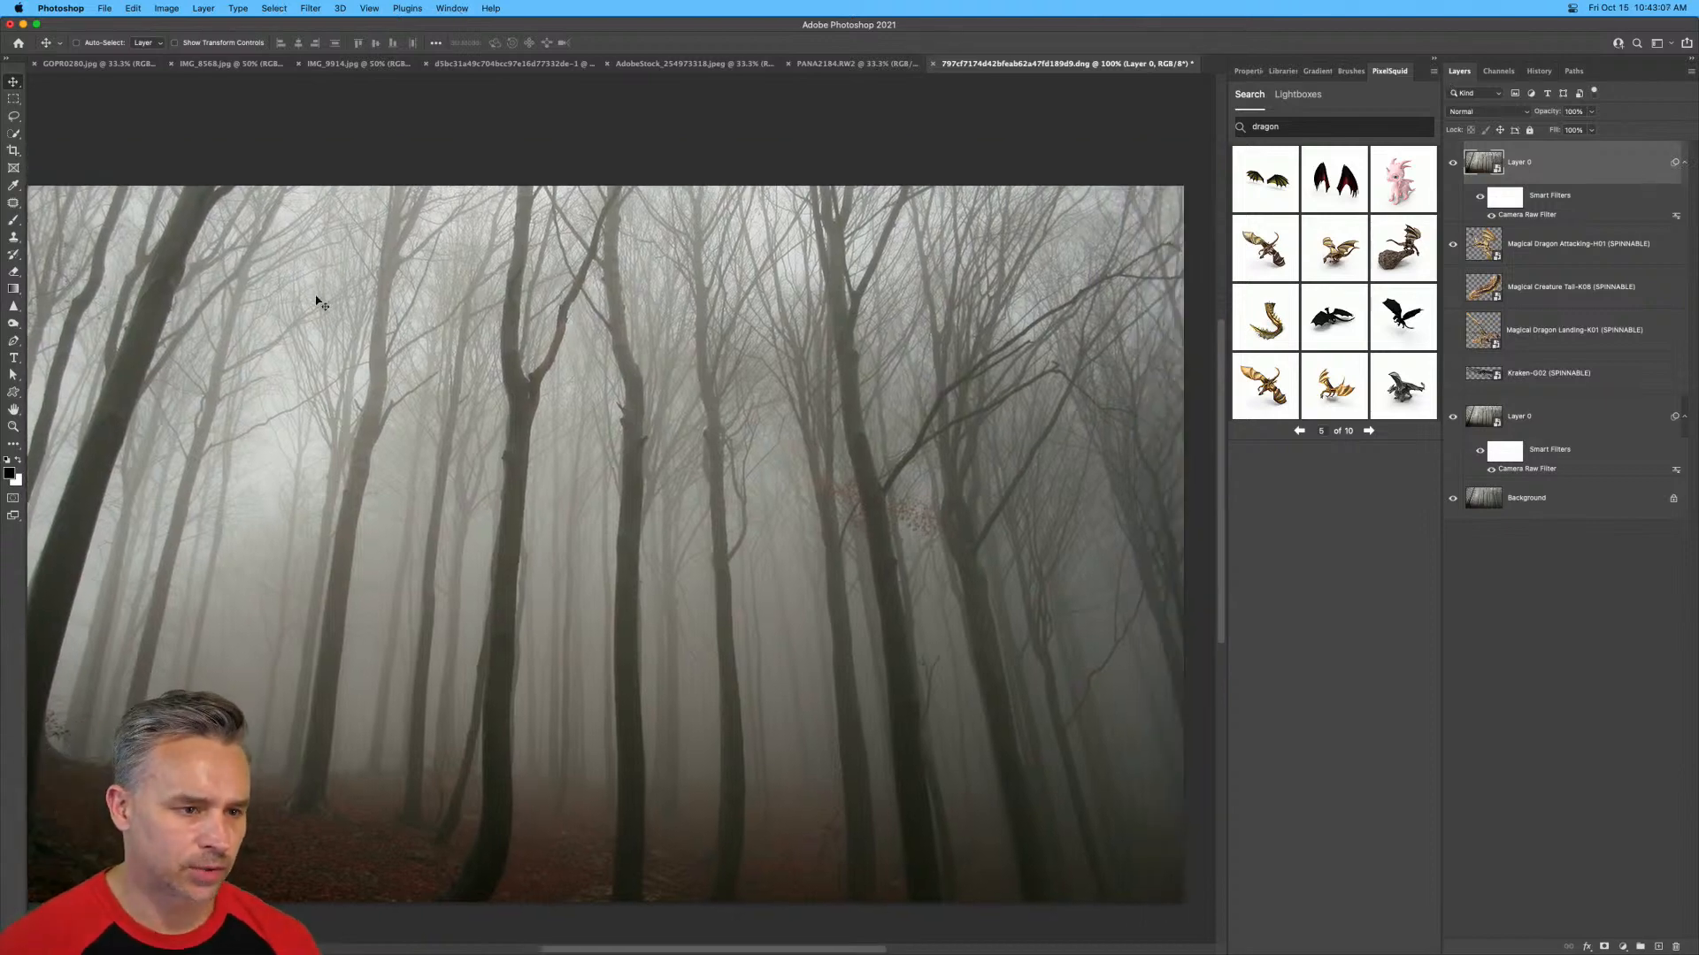
scroll(380, 478, "left", 2)
scroll(380, 477, "down", 1)
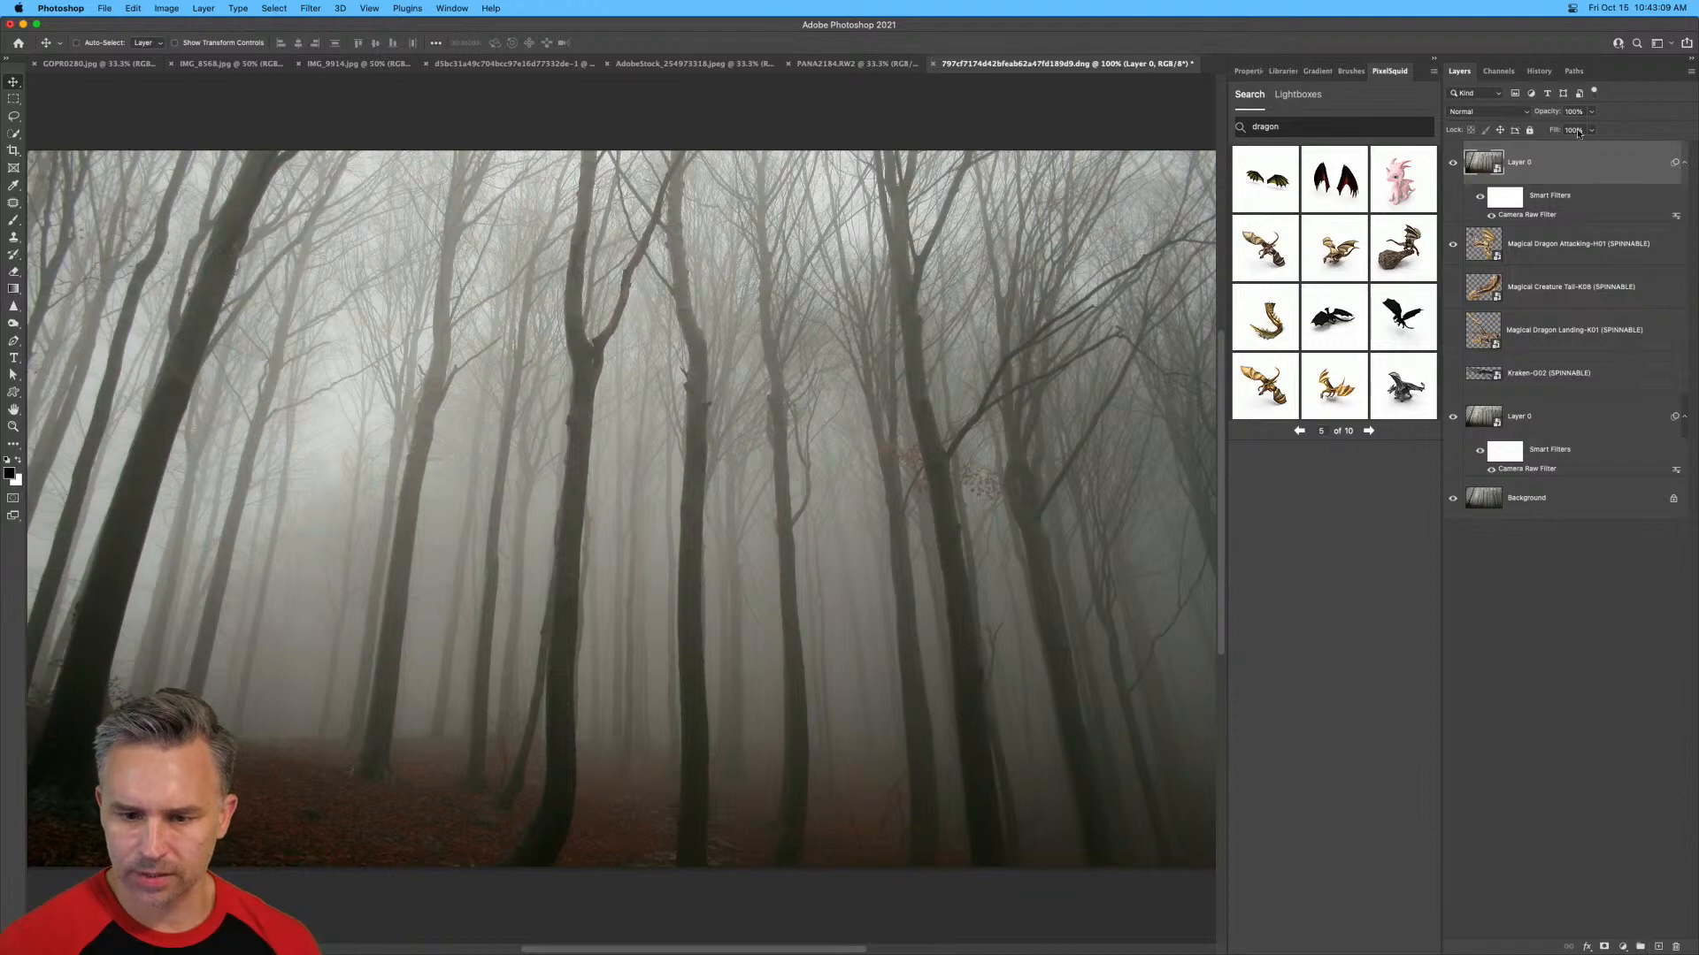
left_click(303, 8)
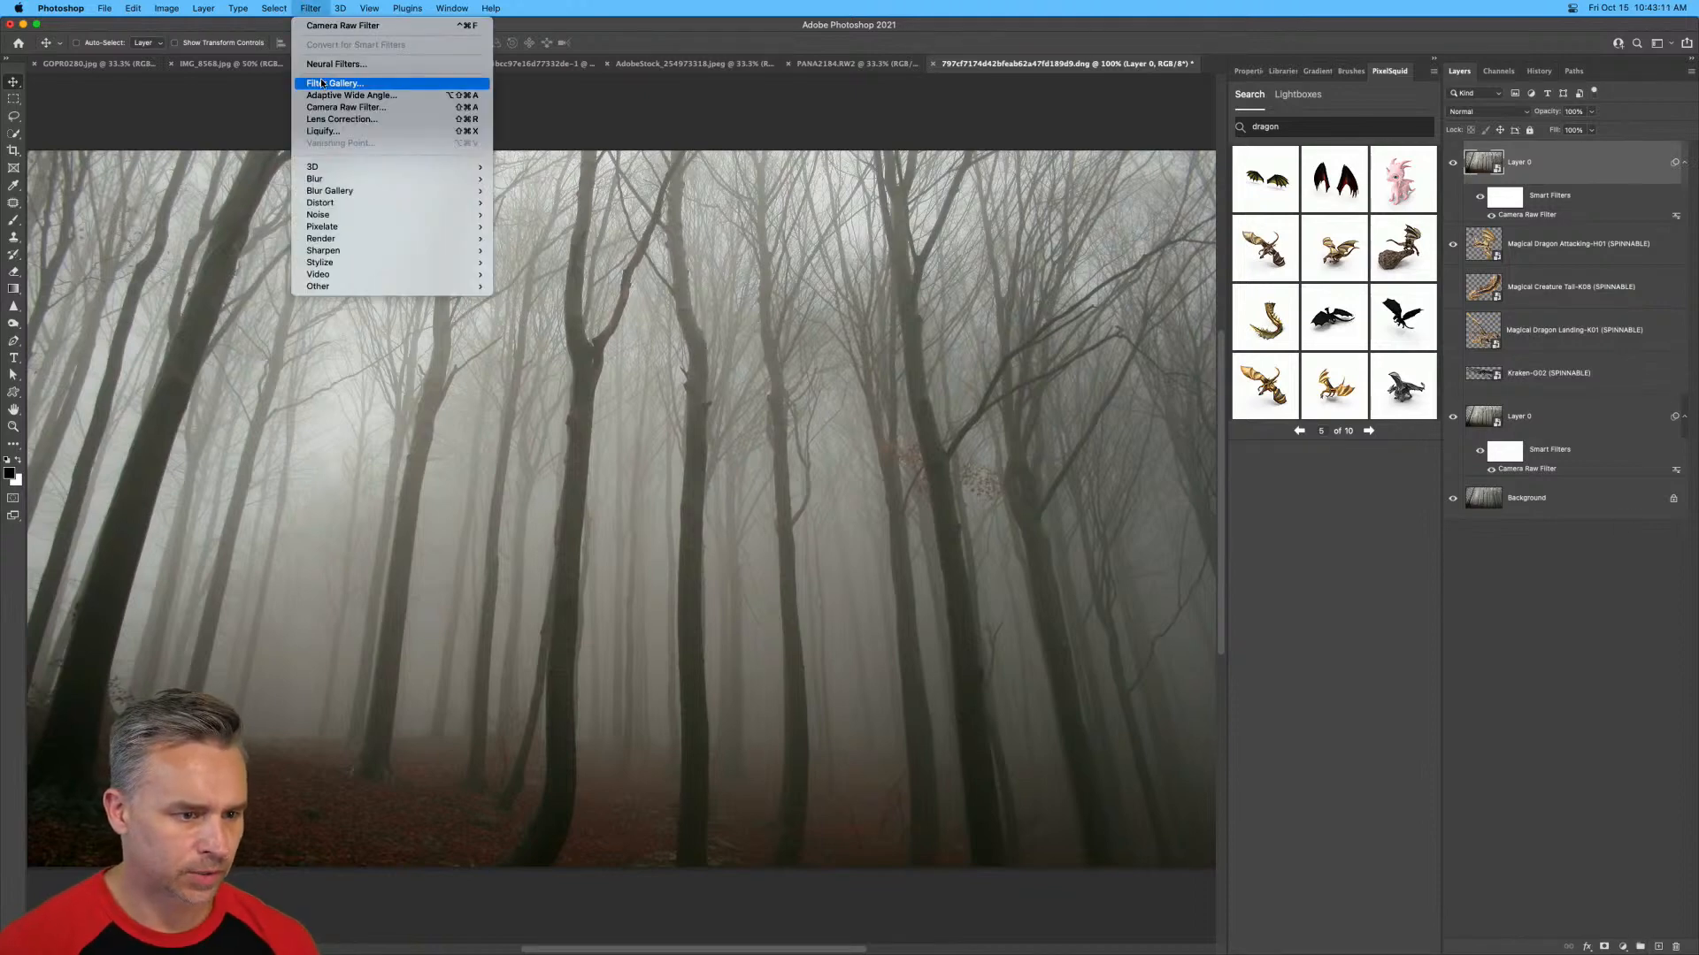
left_click(336, 64)
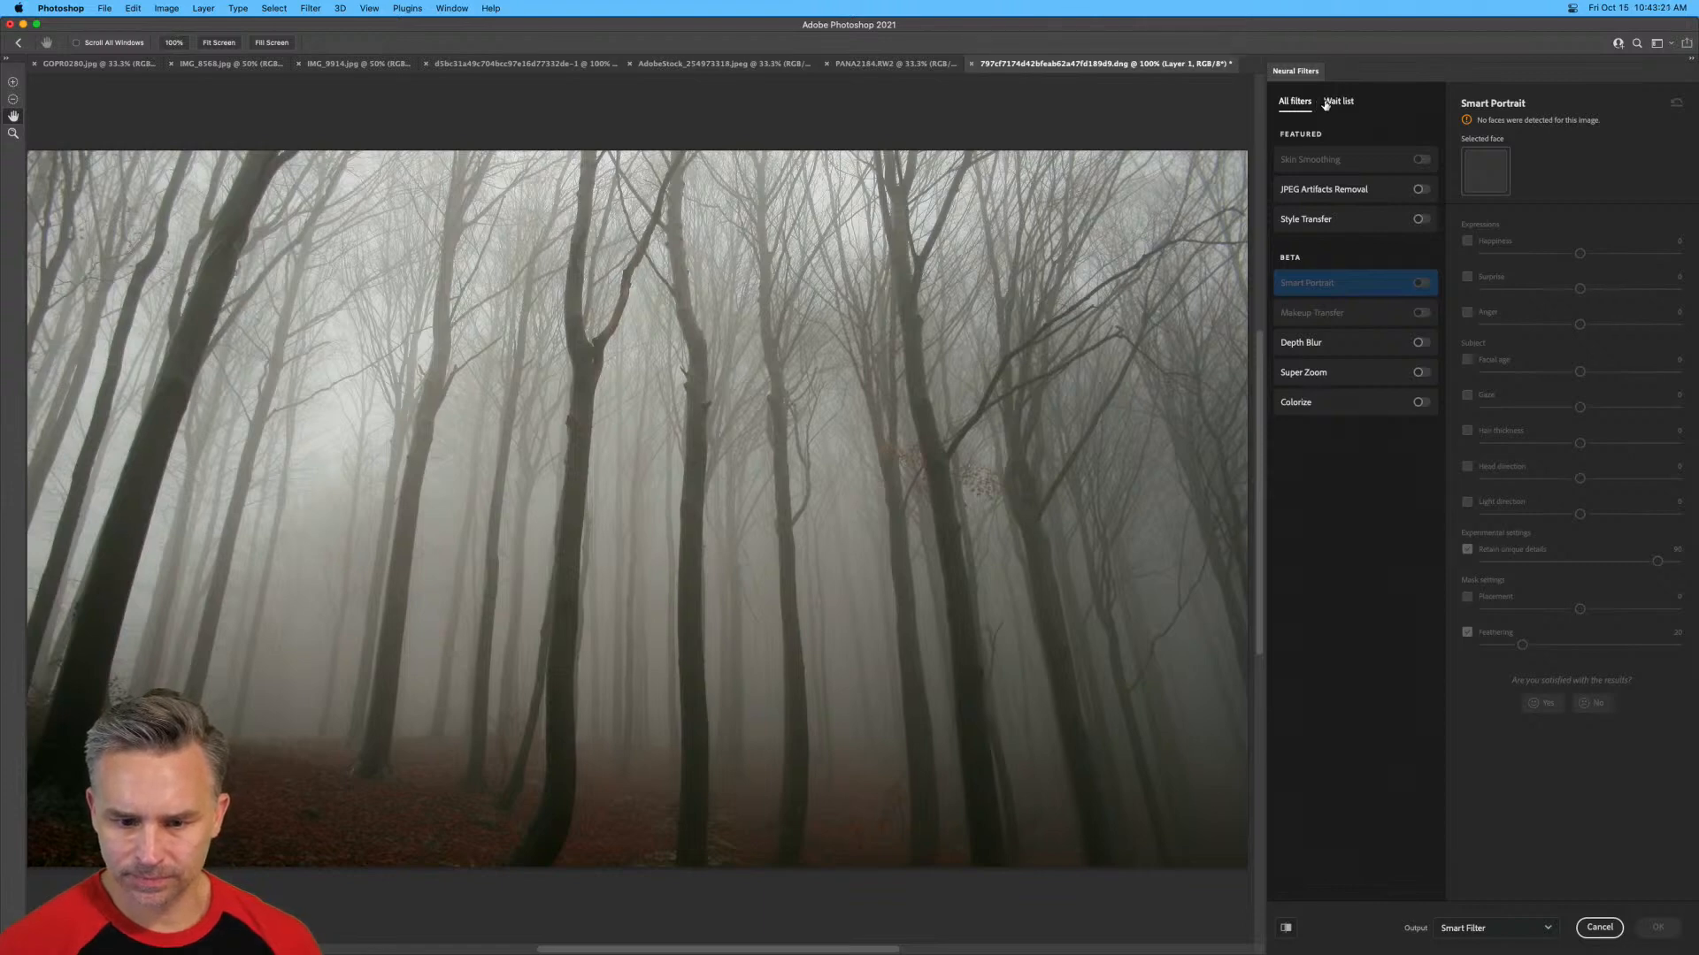
left_click(1599, 927)
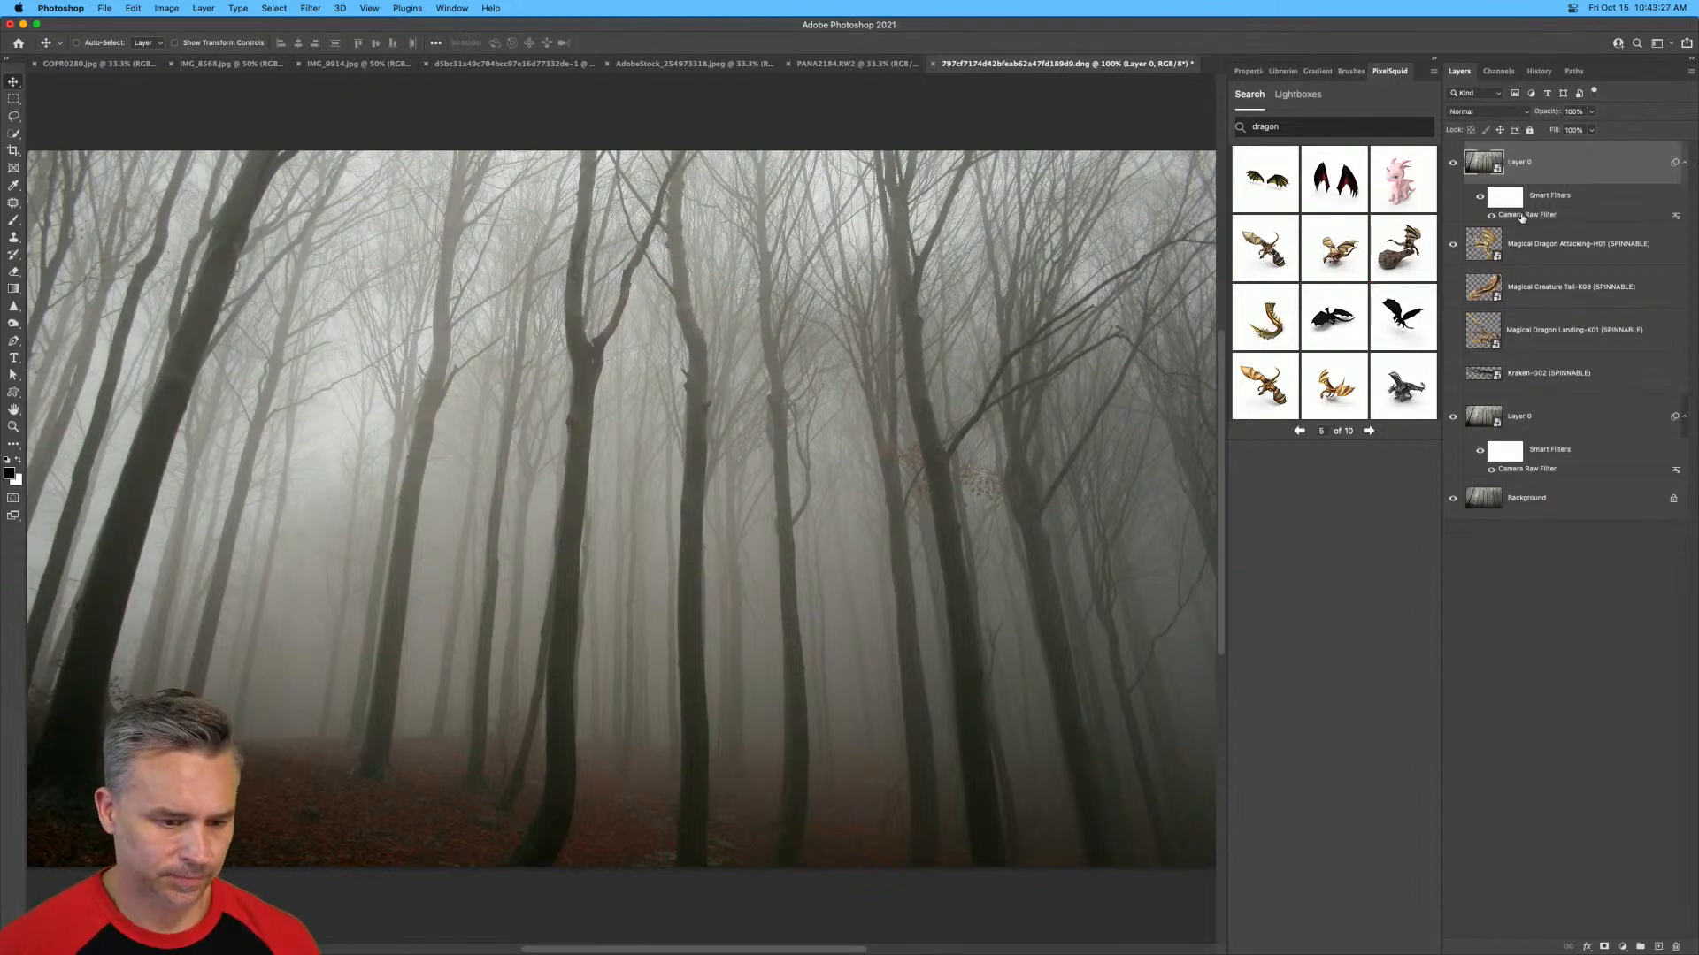
Delete the Camera Raw filter from the top forest layer and hide the smart filters on the lower forest layer.
left_click_drag(1522, 218, 1674, 946)
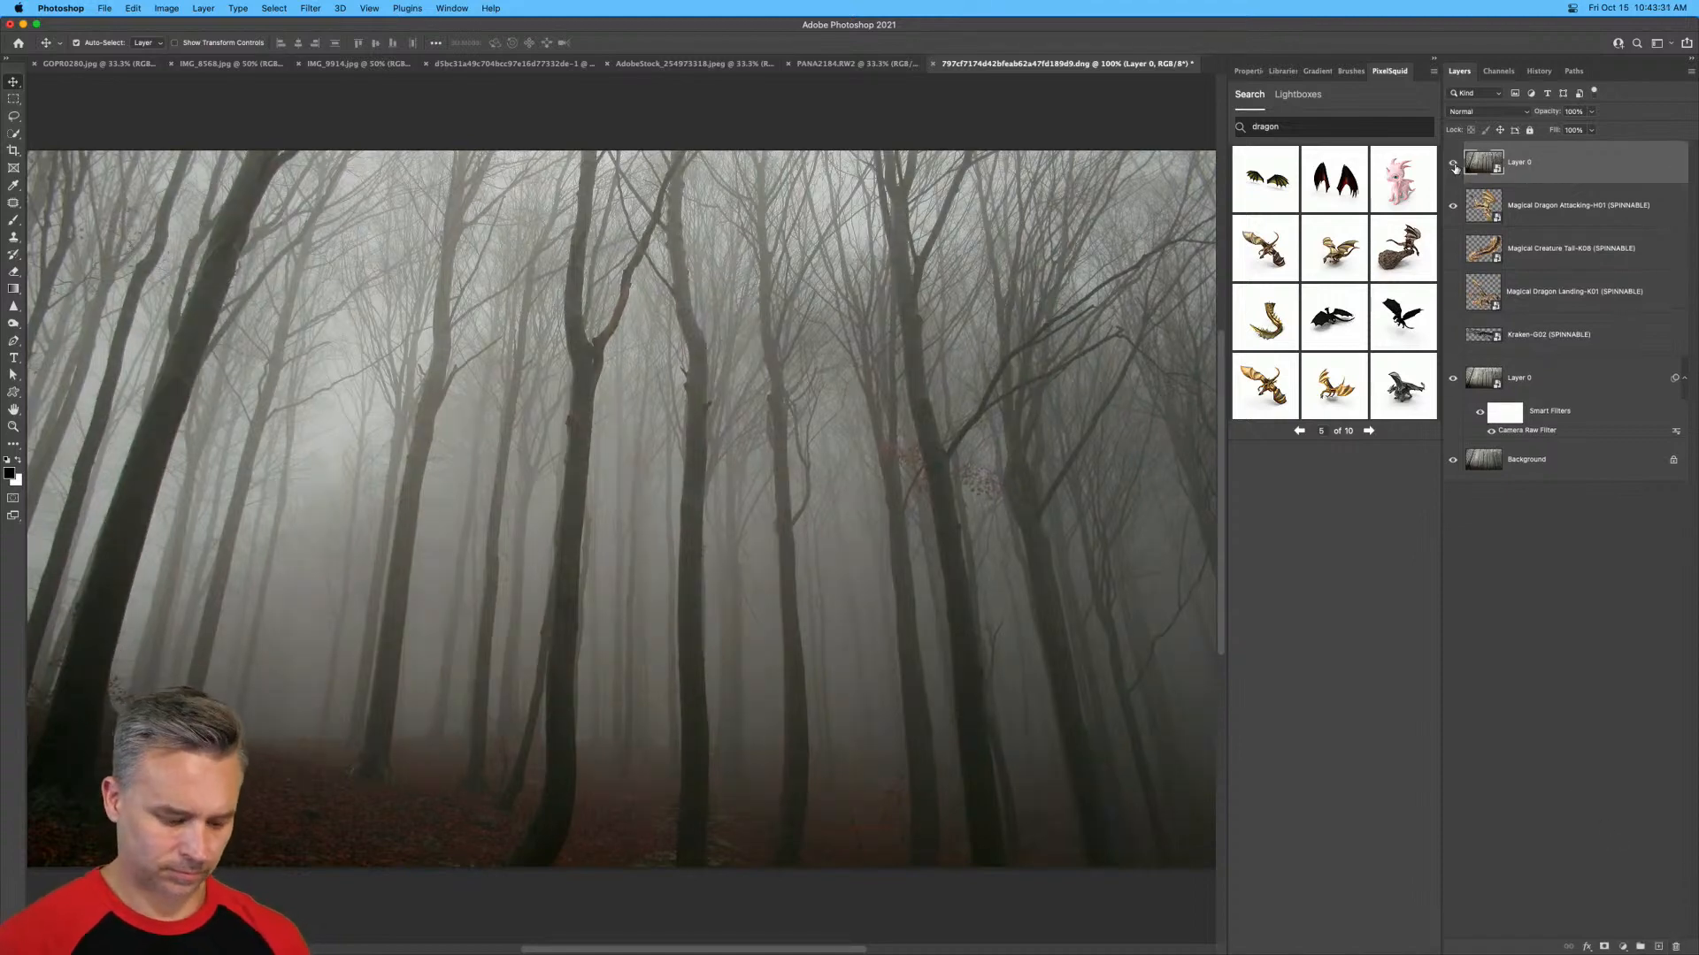
left_click(1483, 379)
left_click(1559, 170)
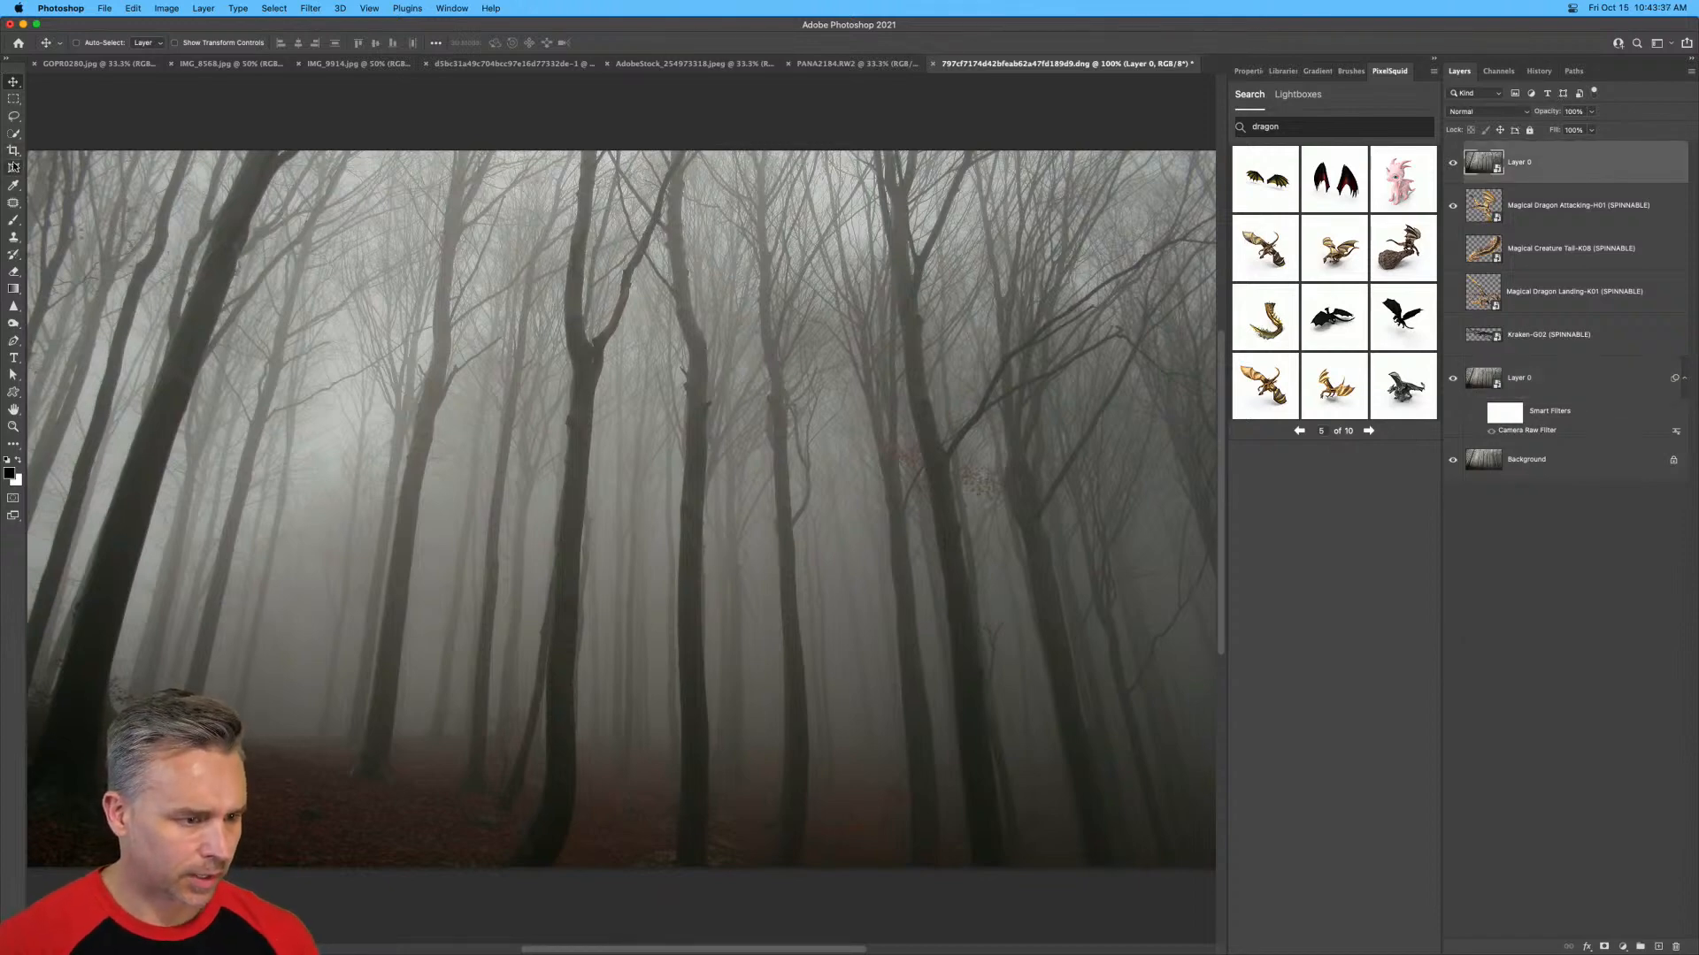
Try to select the forked tree trunk with the Object Selection tool in Lasso mode.
left_click(12, 134)
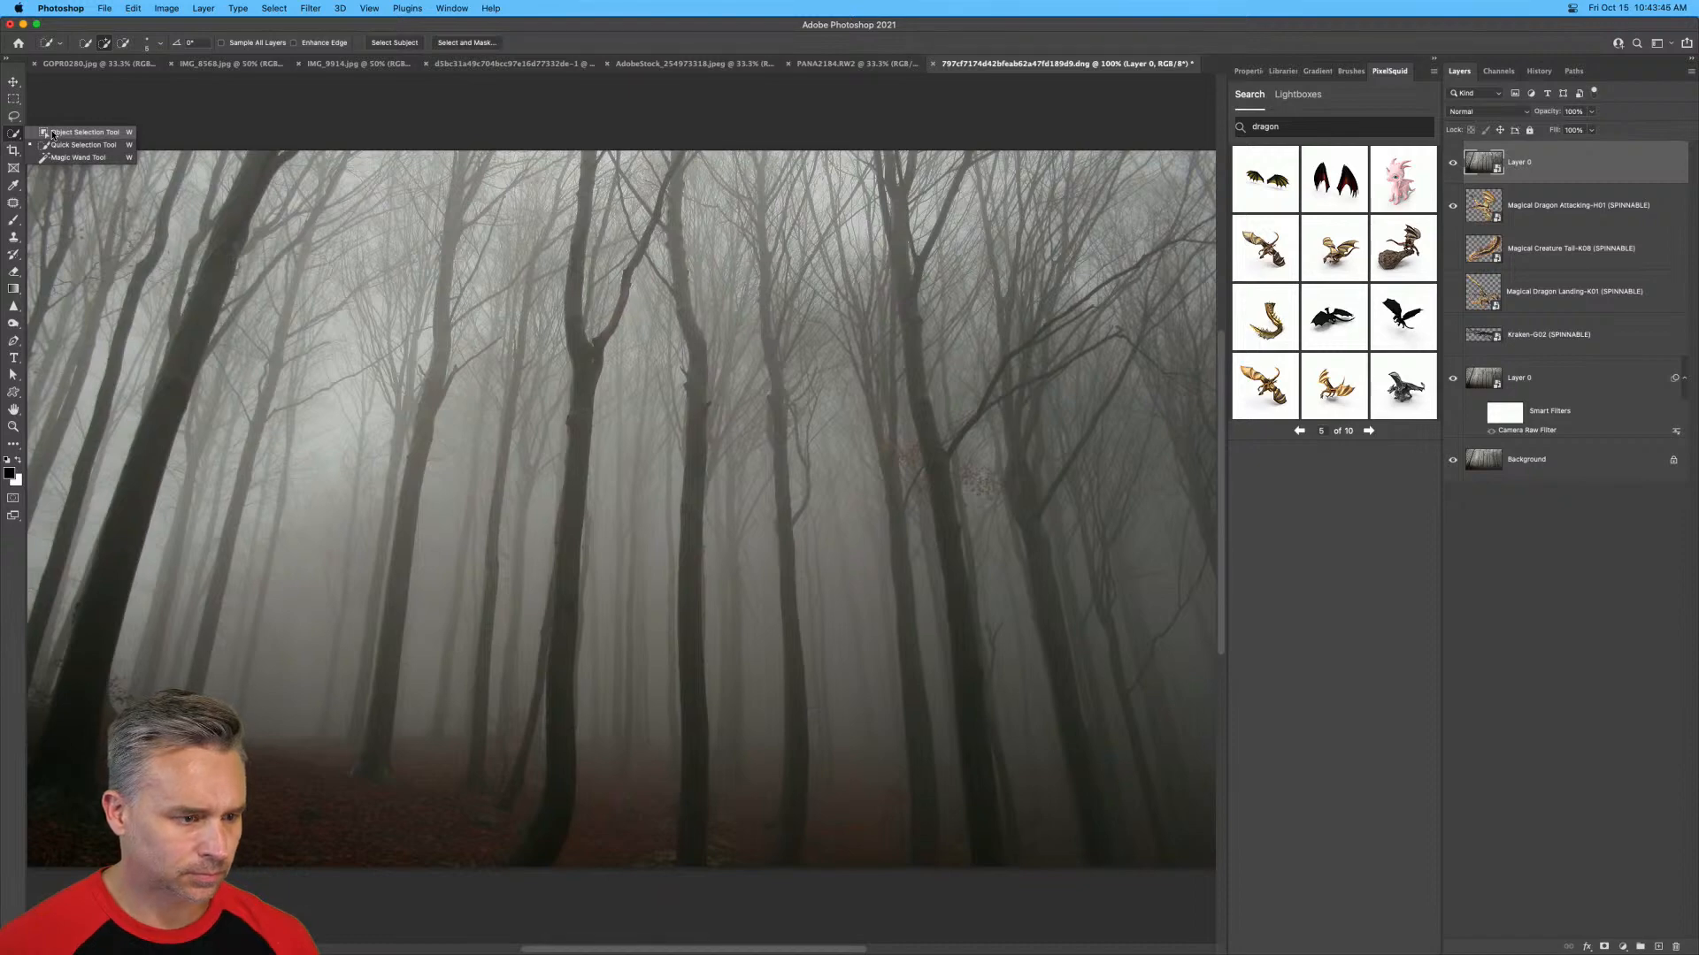
left_click(53, 133)
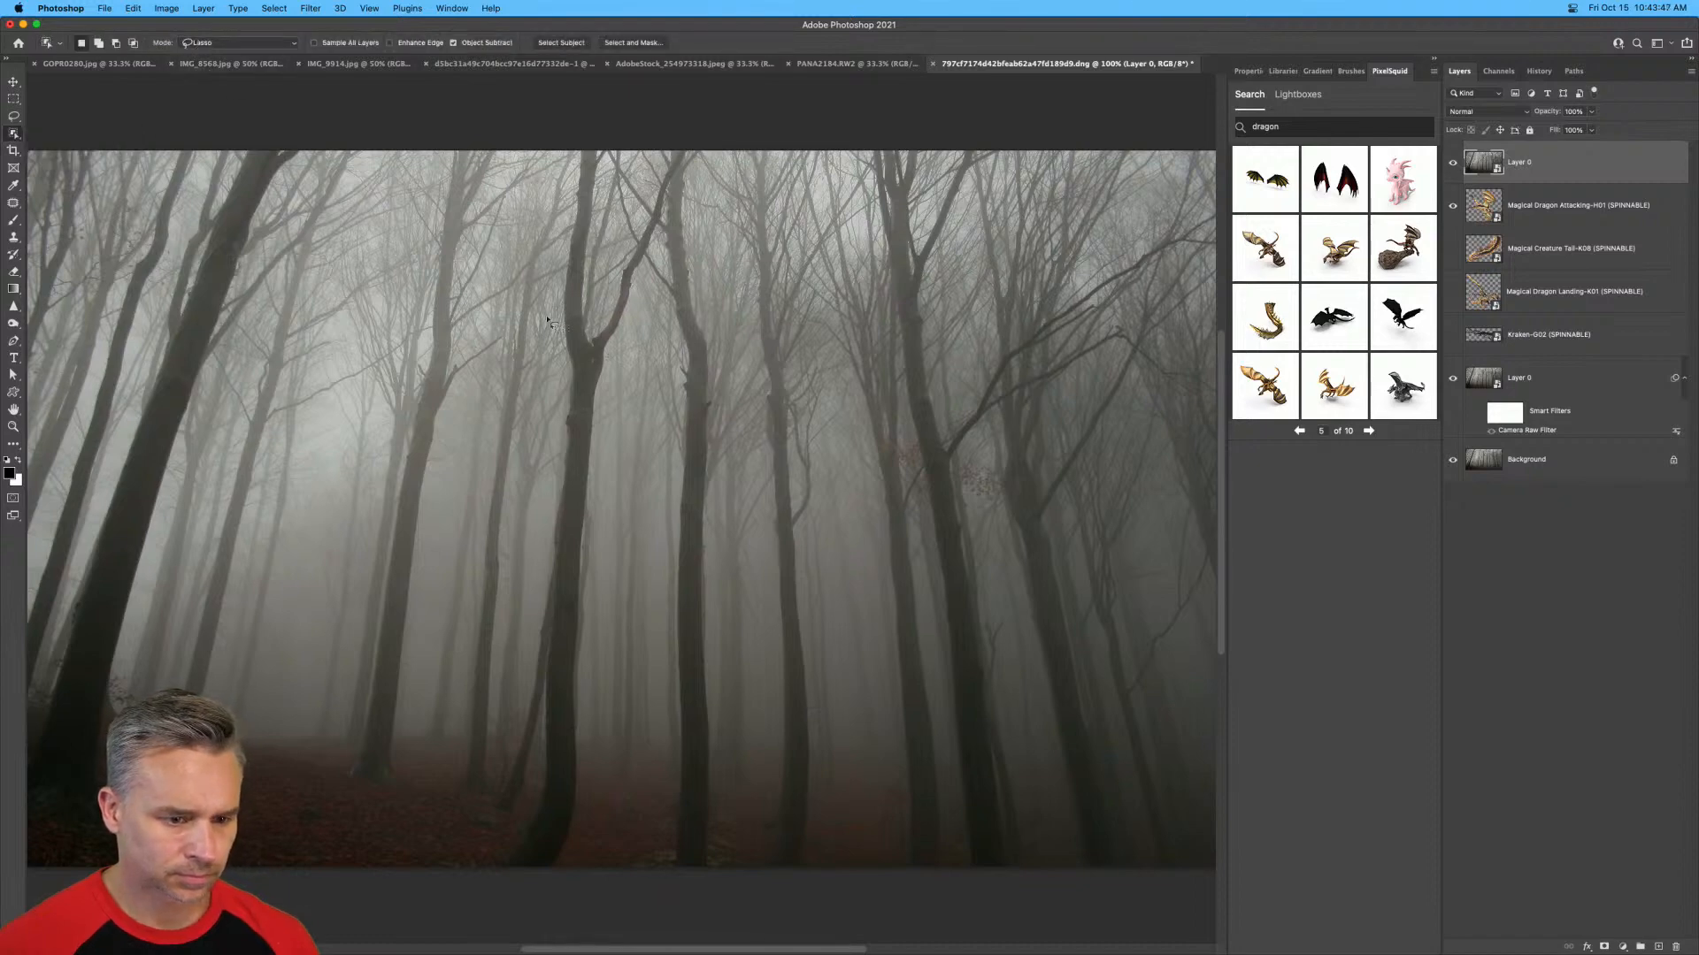
mouse_move(548, 318)
left_mouse_down()
mouse_move(546, 234)
mouse_move(586, 135)
mouse_move(611, 130)
mouse_move(592, 303)
left_mouse_up()
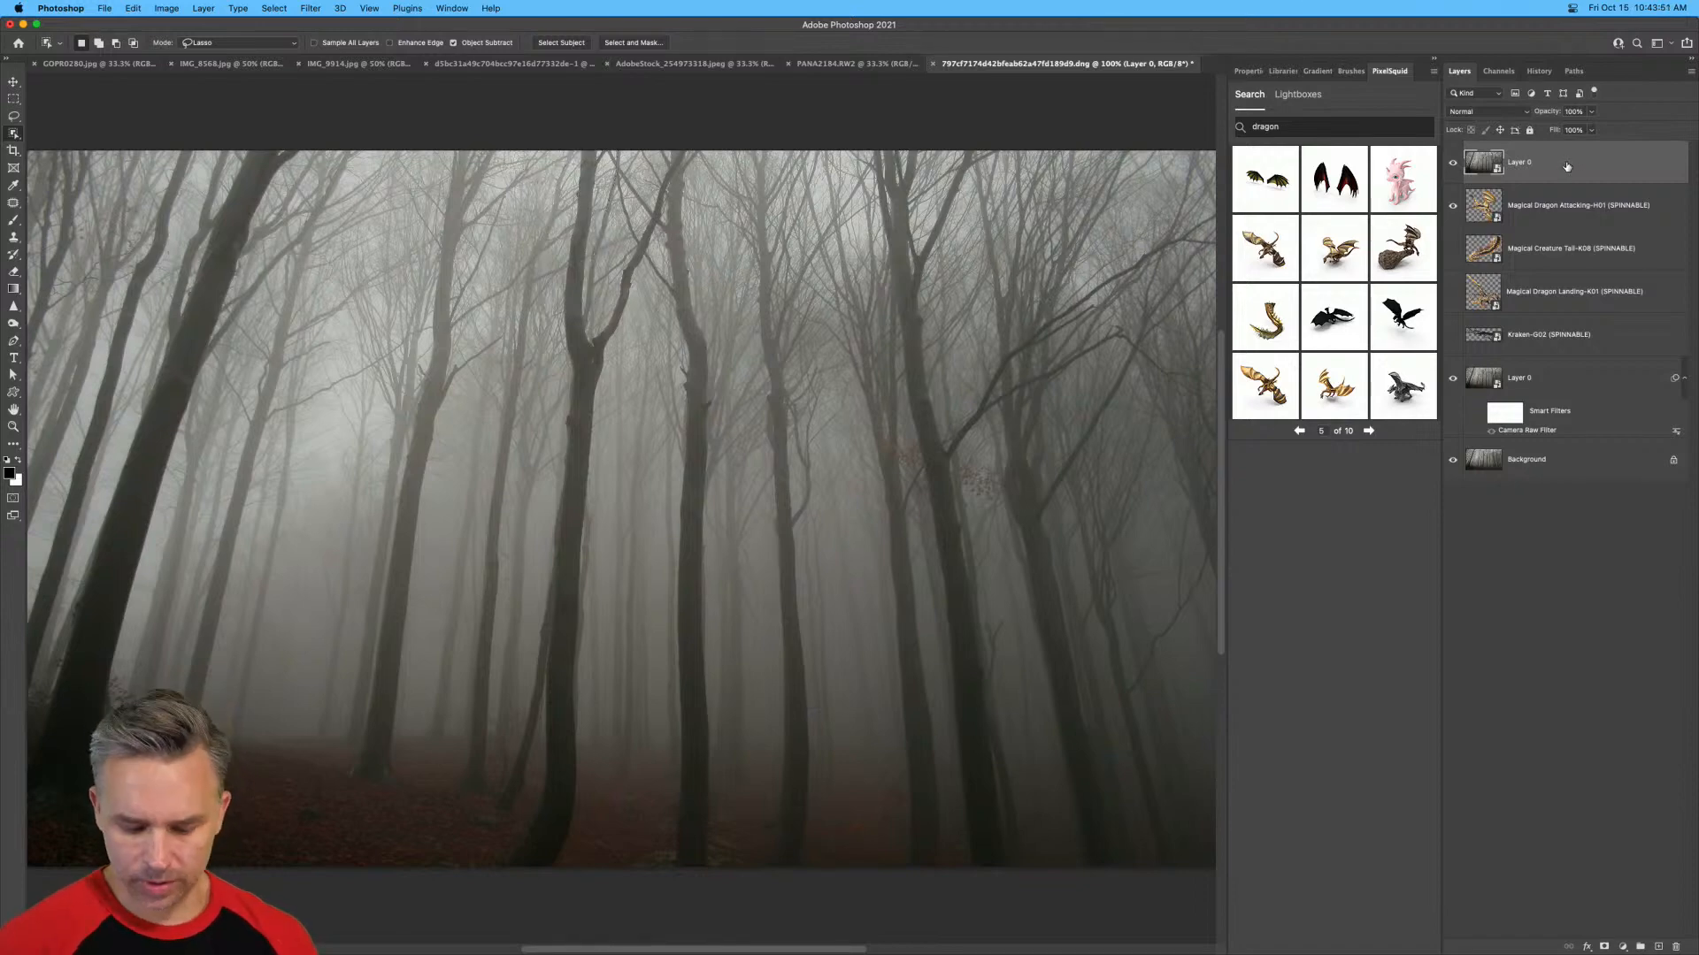
Duplicate the top forest layer, hide the original beneath it and rasterize the copy.
right_click(1535, 172)
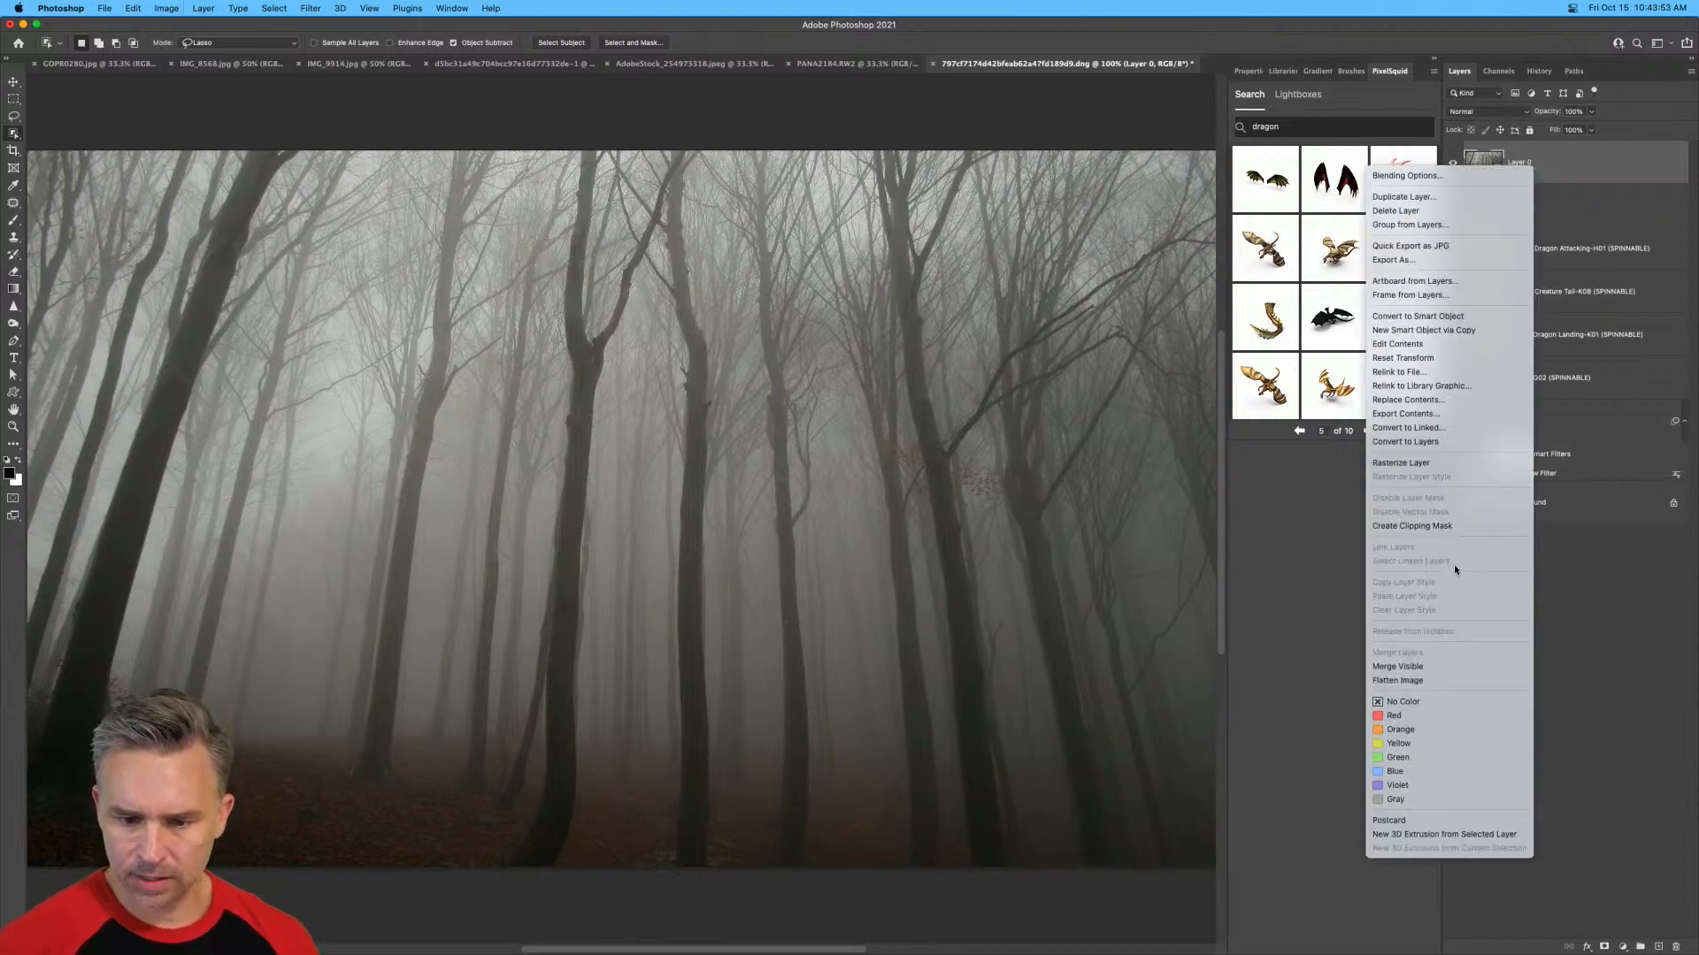
left_click(1443, 461)
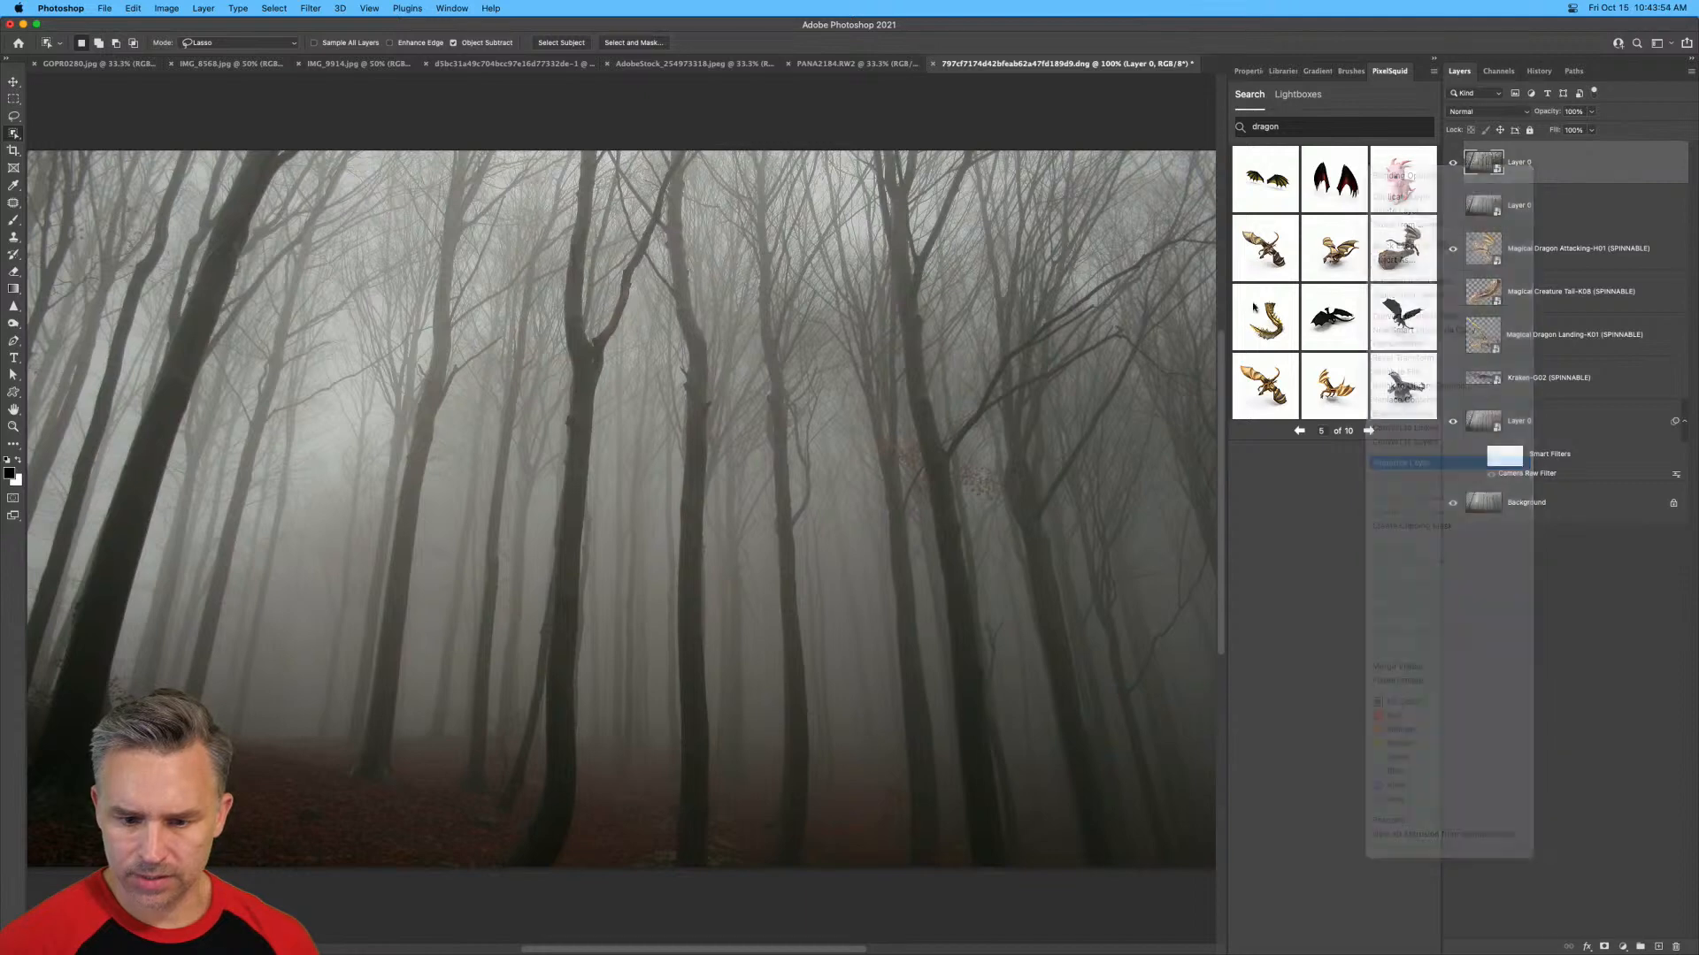
Try removing the background from the rasterized forest layer and undo it.
left_click(1246, 72)
left_click(1252, 283)
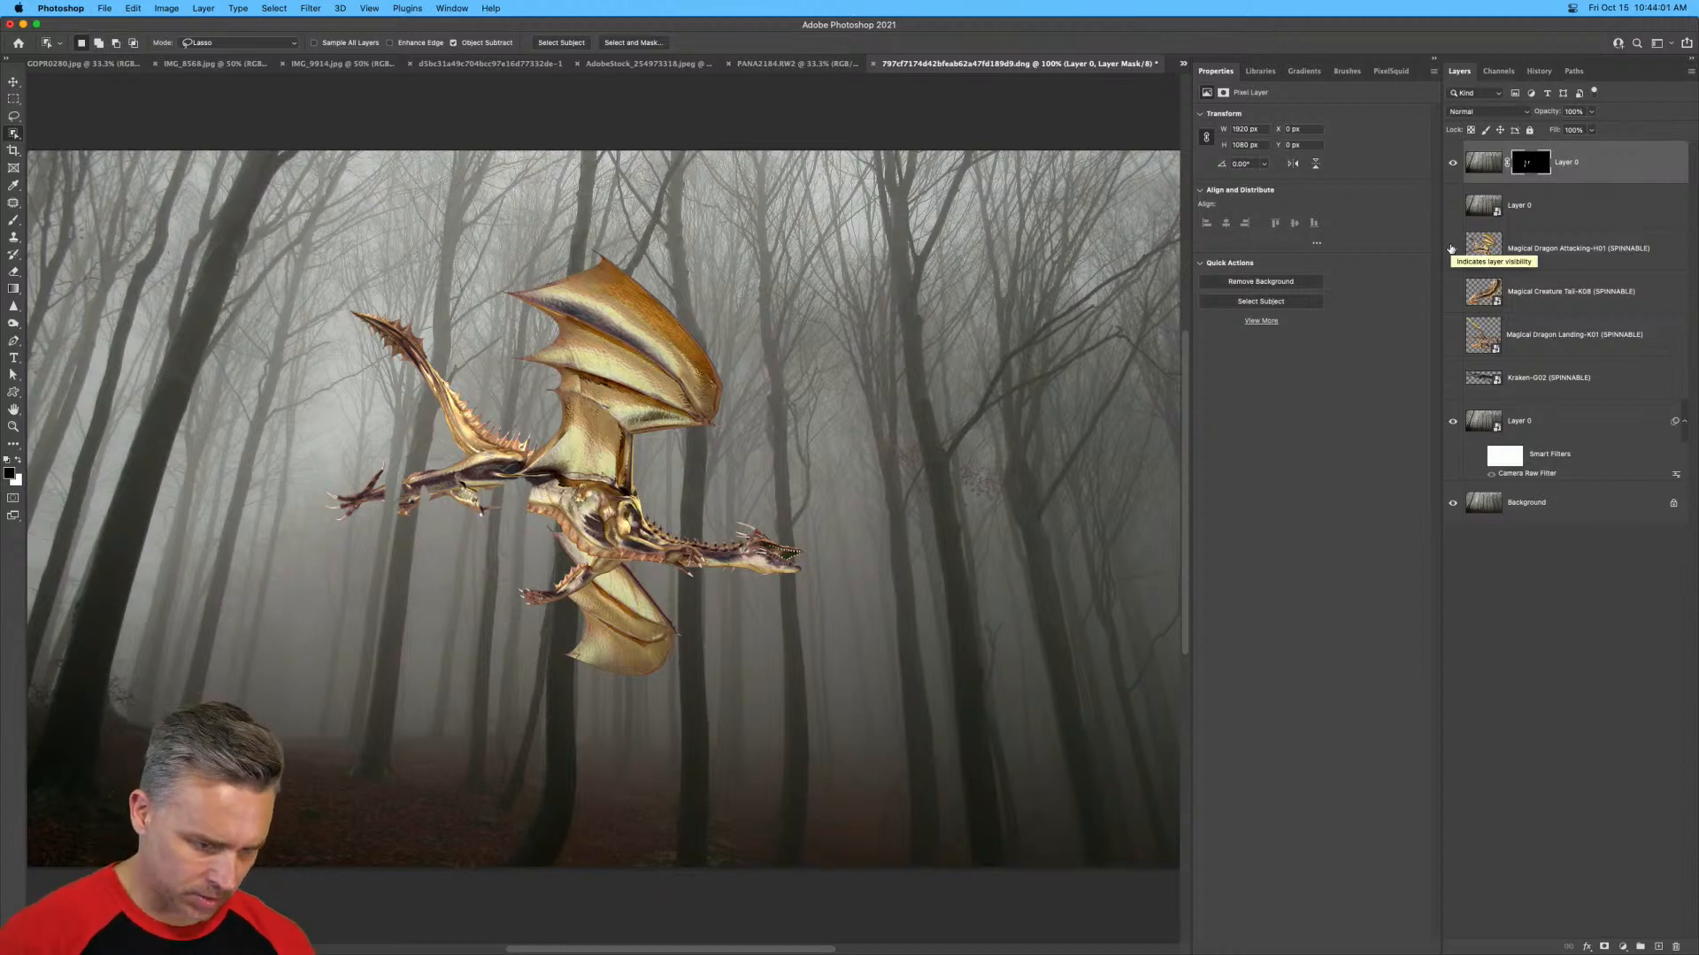
key("super+z")
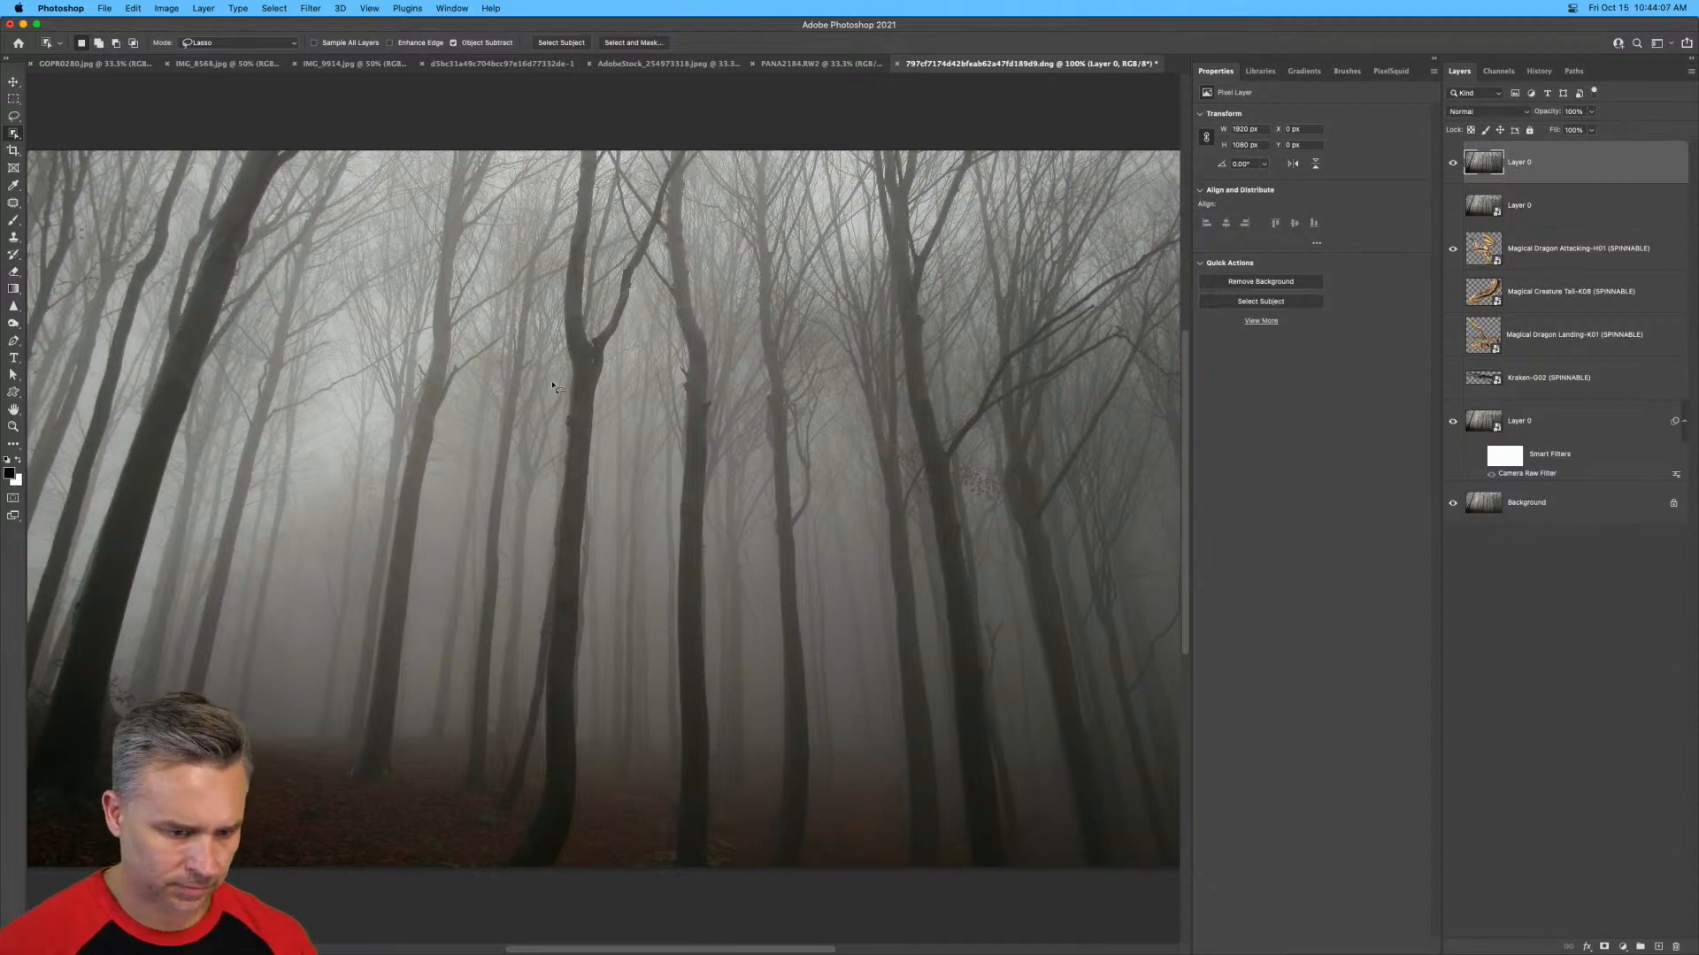
Select the forked tree trunk with the Object Selection tool and add its right branch with the Quick Selection tool.
mouse_move(553, 380)
left_mouse_down()
mouse_move(566, 121)
mouse_move(599, 150)
mouse_move(603, 305)
mouse_move(641, 202)
mouse_move(685, 148)
mouse_move(624, 323)
mouse_move(582, 833)
mouse_move(546, 947)
mouse_move(486, 943)
mouse_move(520, 818)
mouse_move(556, 389)
left_mouse_up()
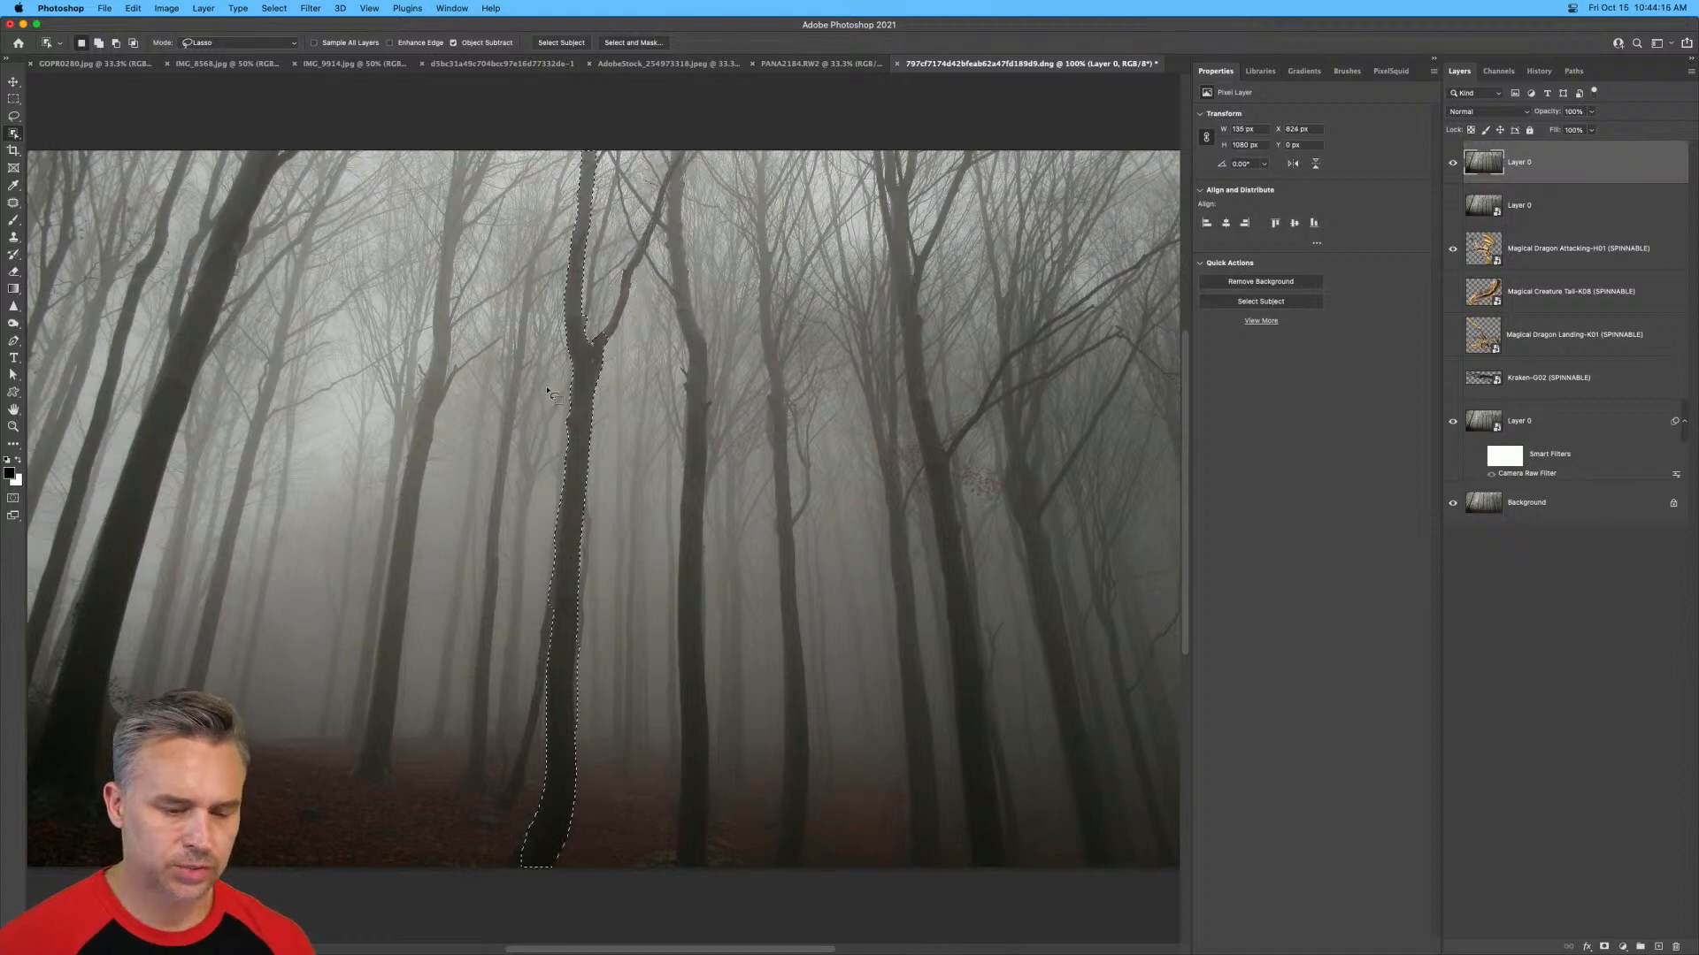
key("super+plus")
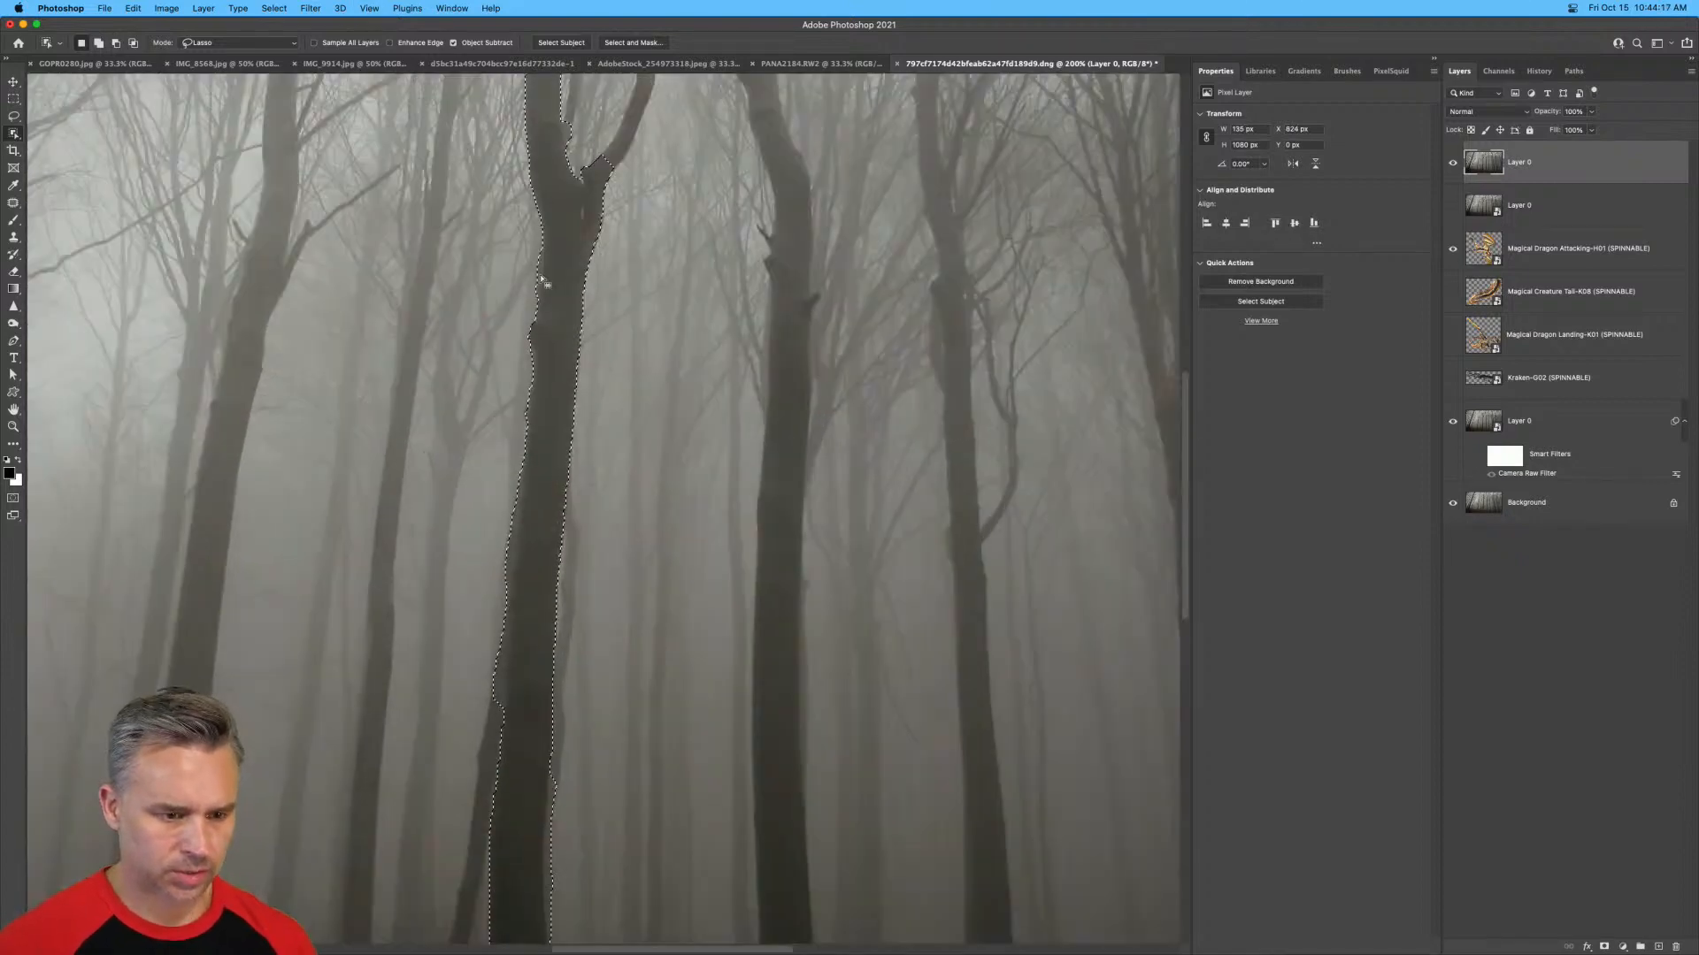
left_click_drag(666, 303, 662, 688)
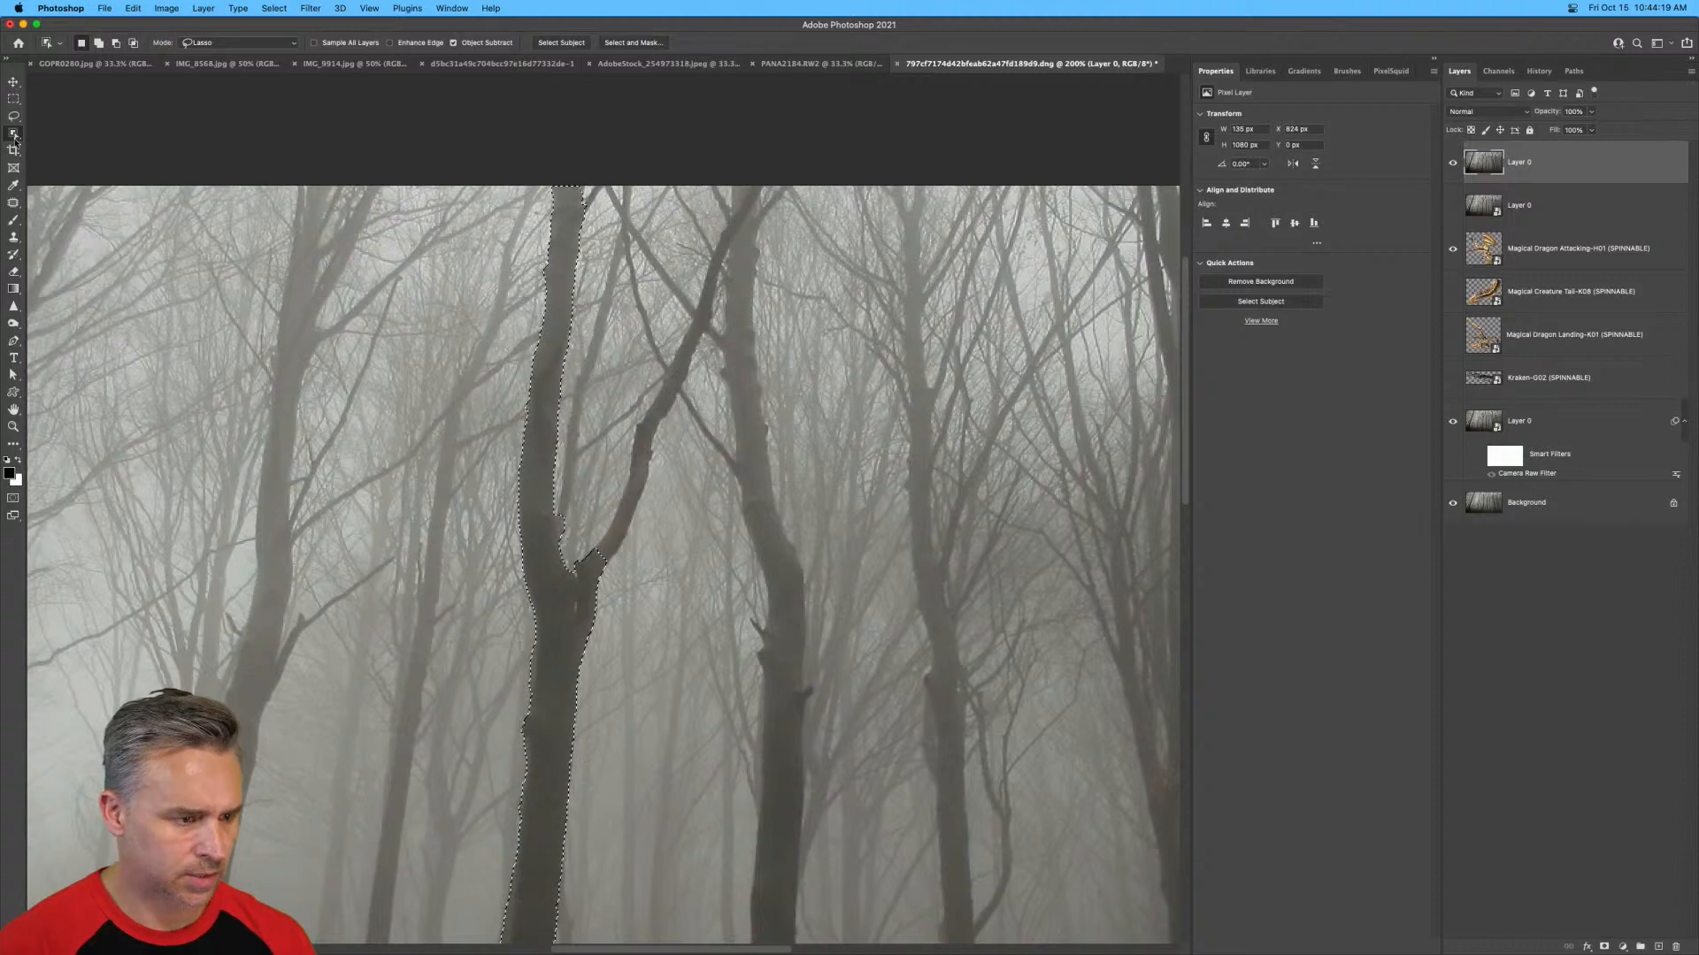
right_click(13, 133)
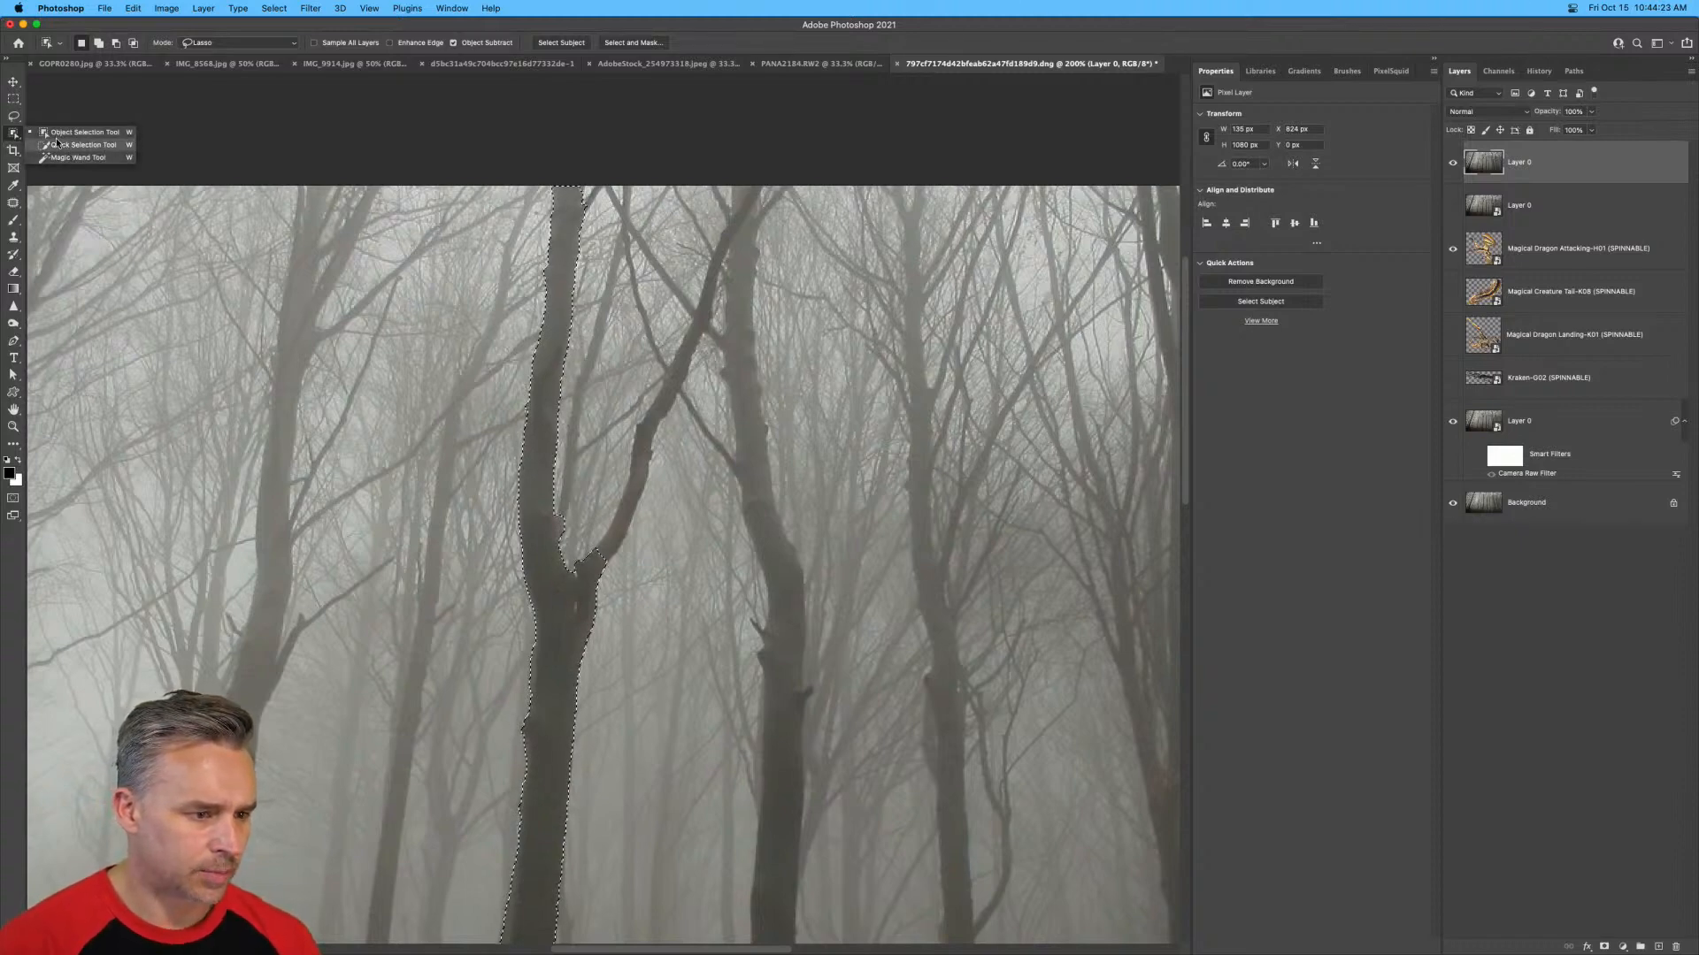
left_click(82, 146)
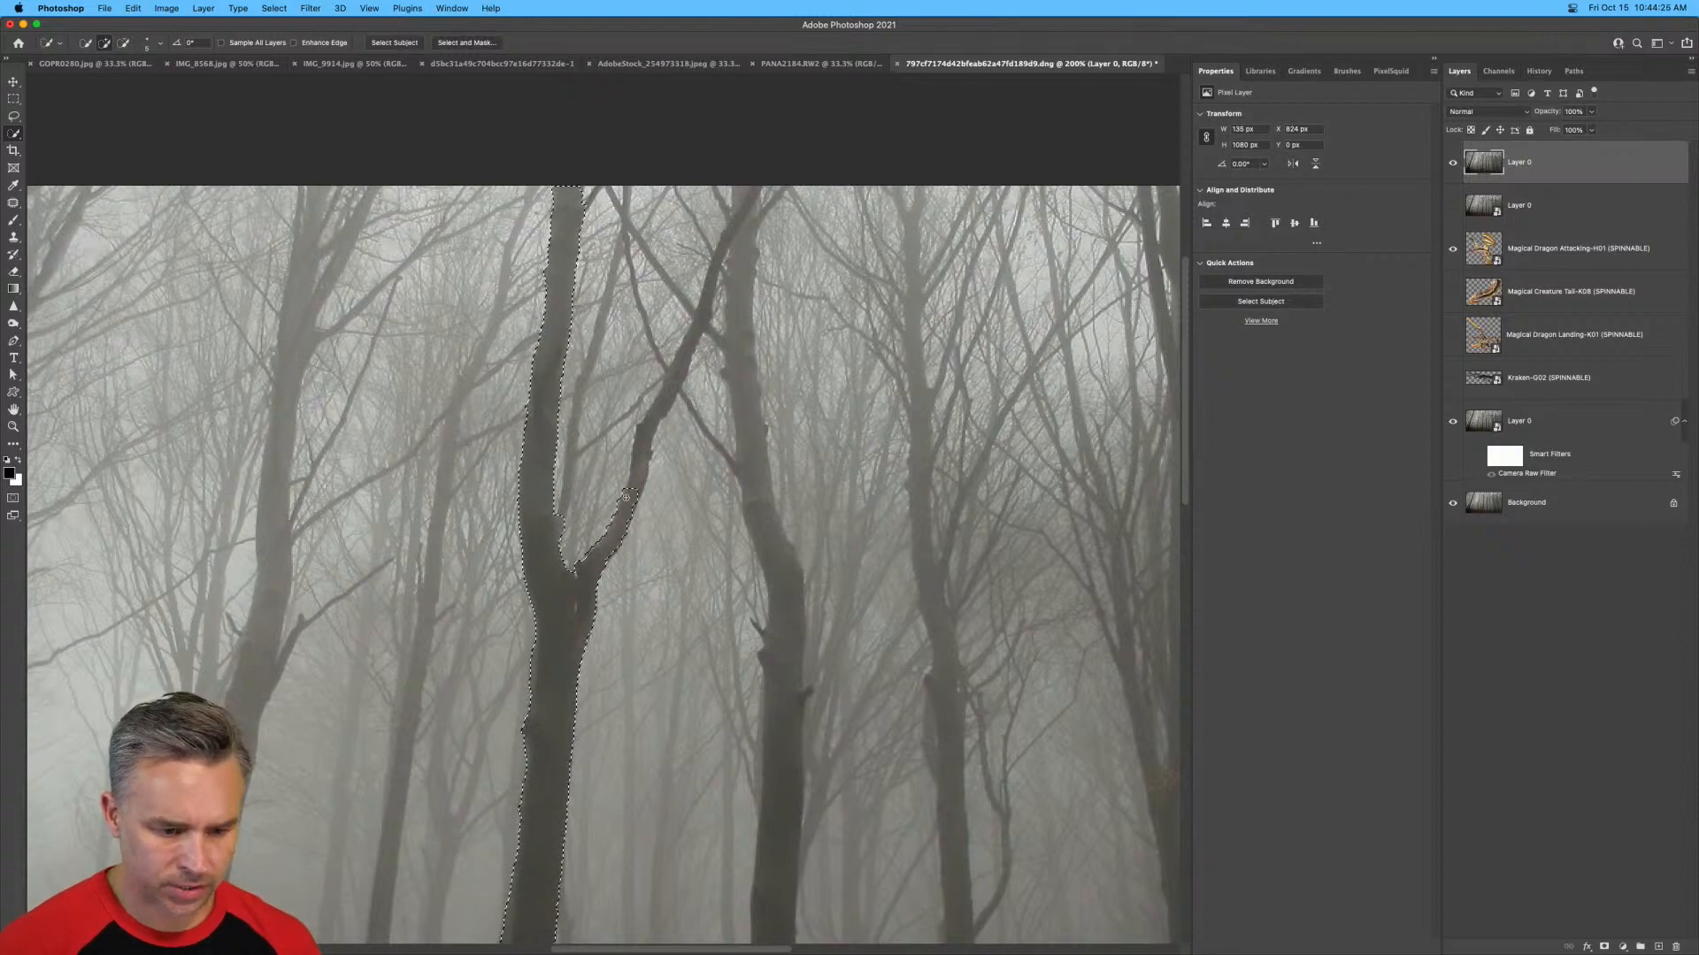
left_click_drag(588, 557, 649, 414)
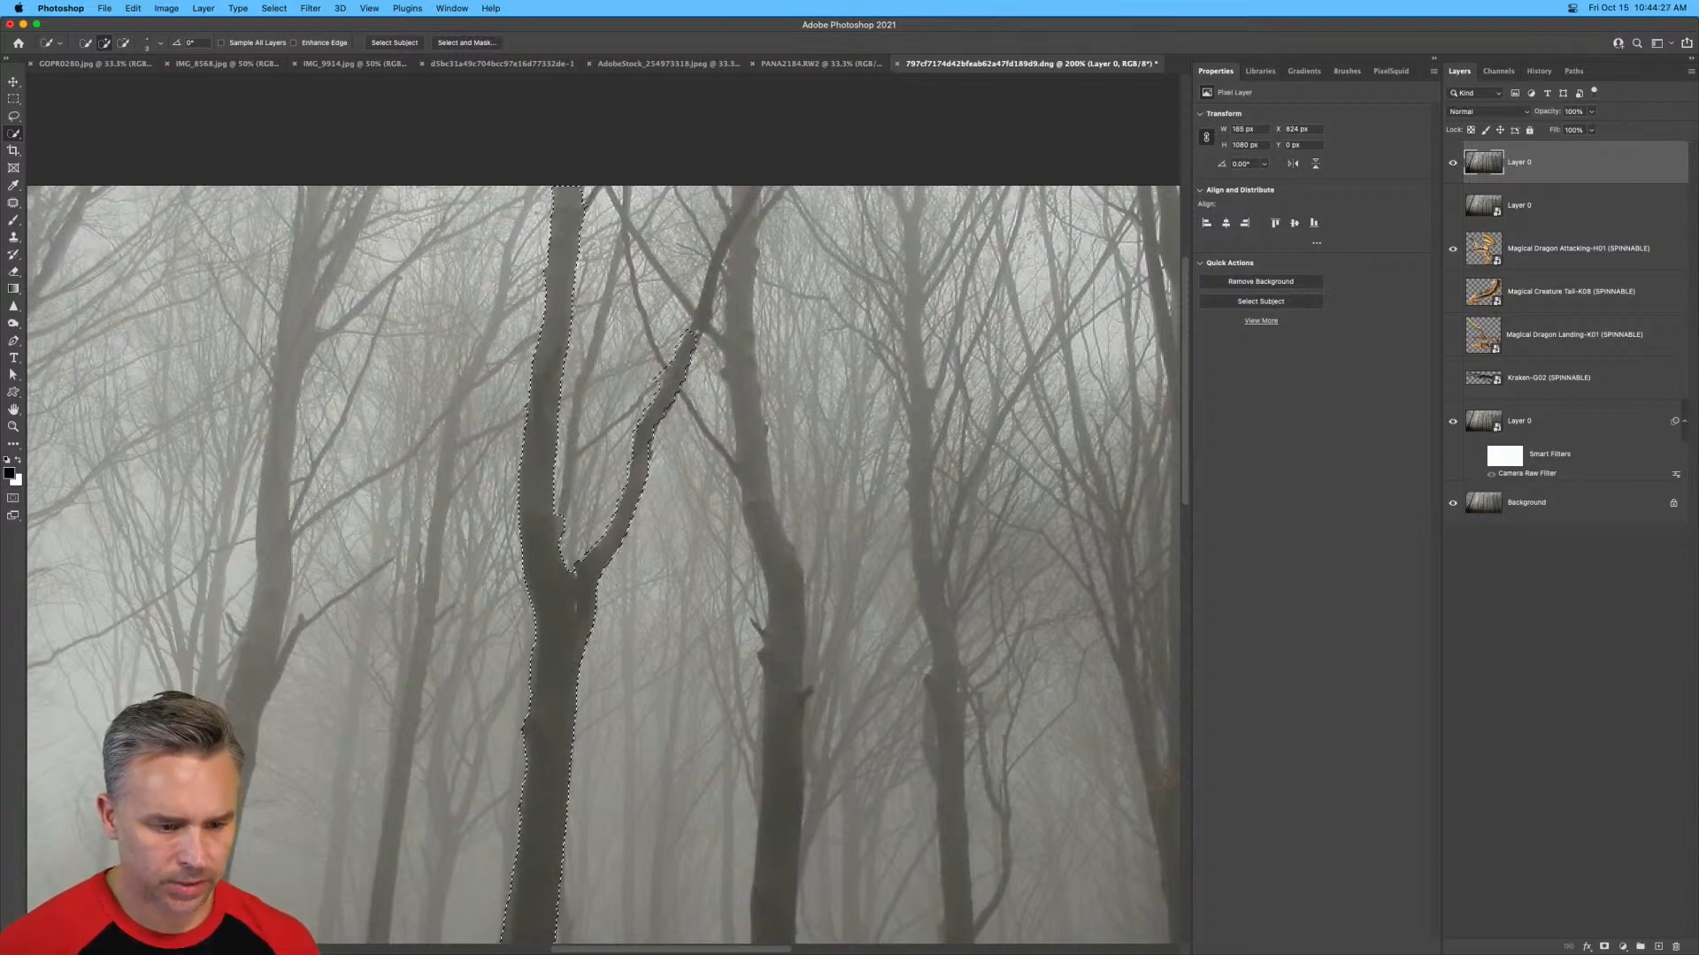
left_click_drag(696, 333, 700, 327)
Add the large trunks on either side of the forked tree to the selection with the Quick Selection tool.
mouse_move(608, 742)
left_mouse_down()
mouse_move(645, 216)
mouse_move(627, 297)
left_mouse_up()
mouse_move(800, 210)
left_mouse_down()
mouse_move(808, 329)
mouse_move(781, 799)
mouse_move(803, 893)
left_mouse_up()
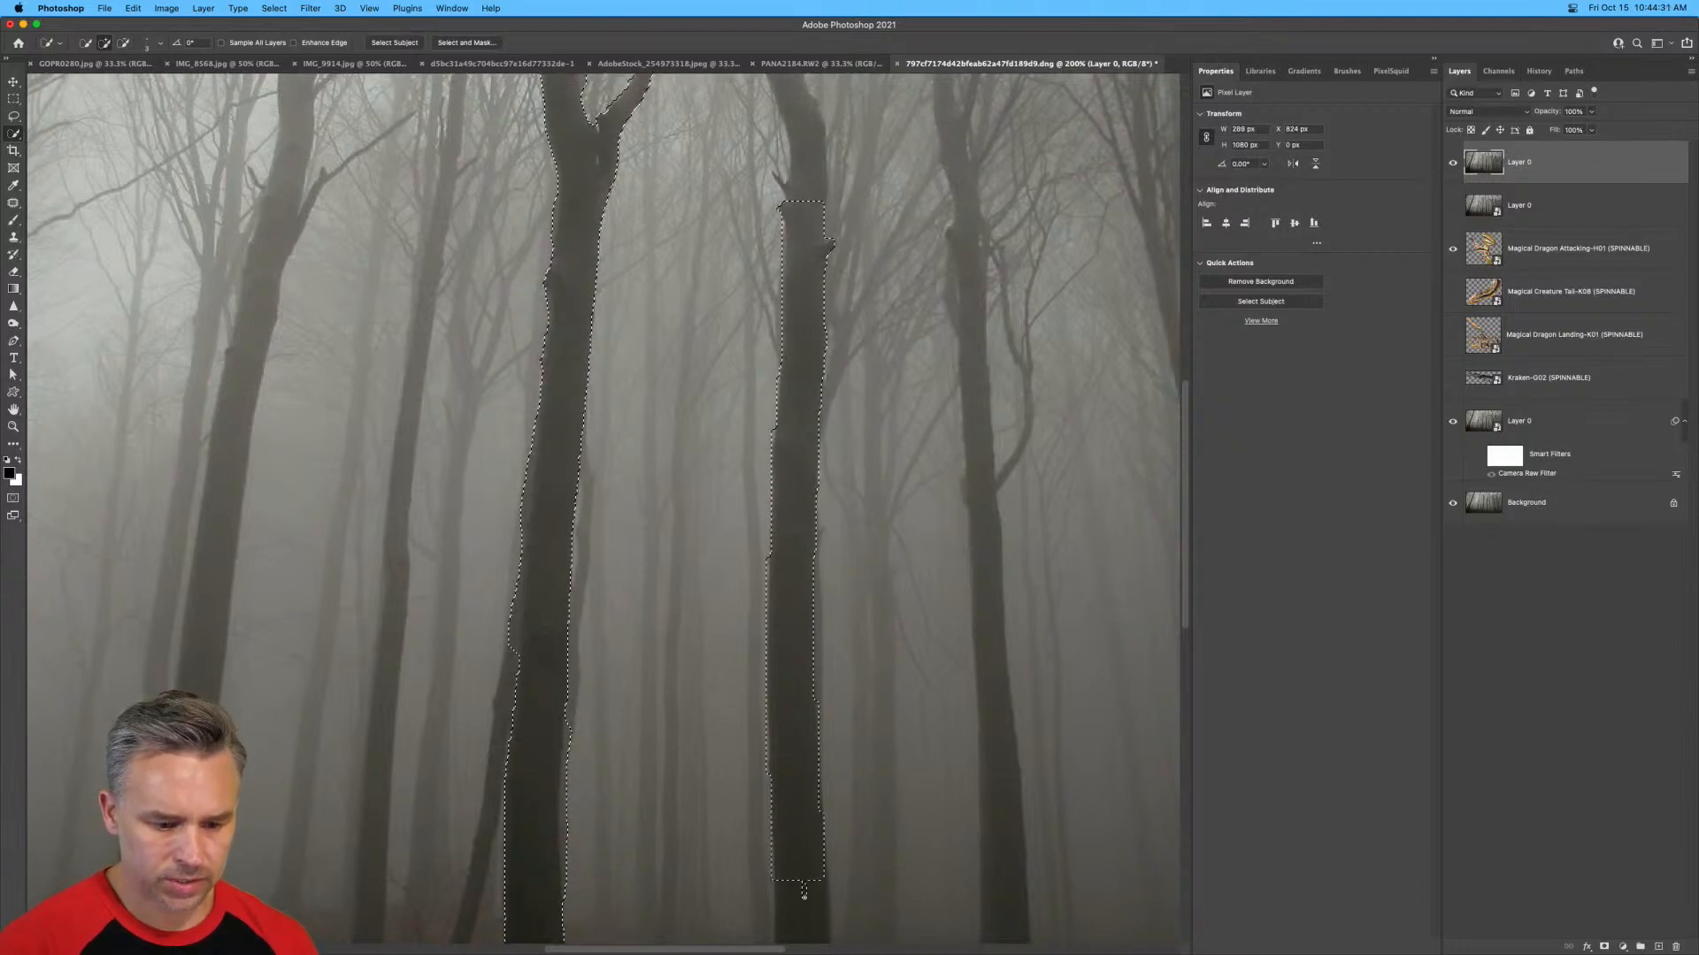
left_click_drag(770, 348, 780, 595)
left_click_drag(812, 456, 782, 234)
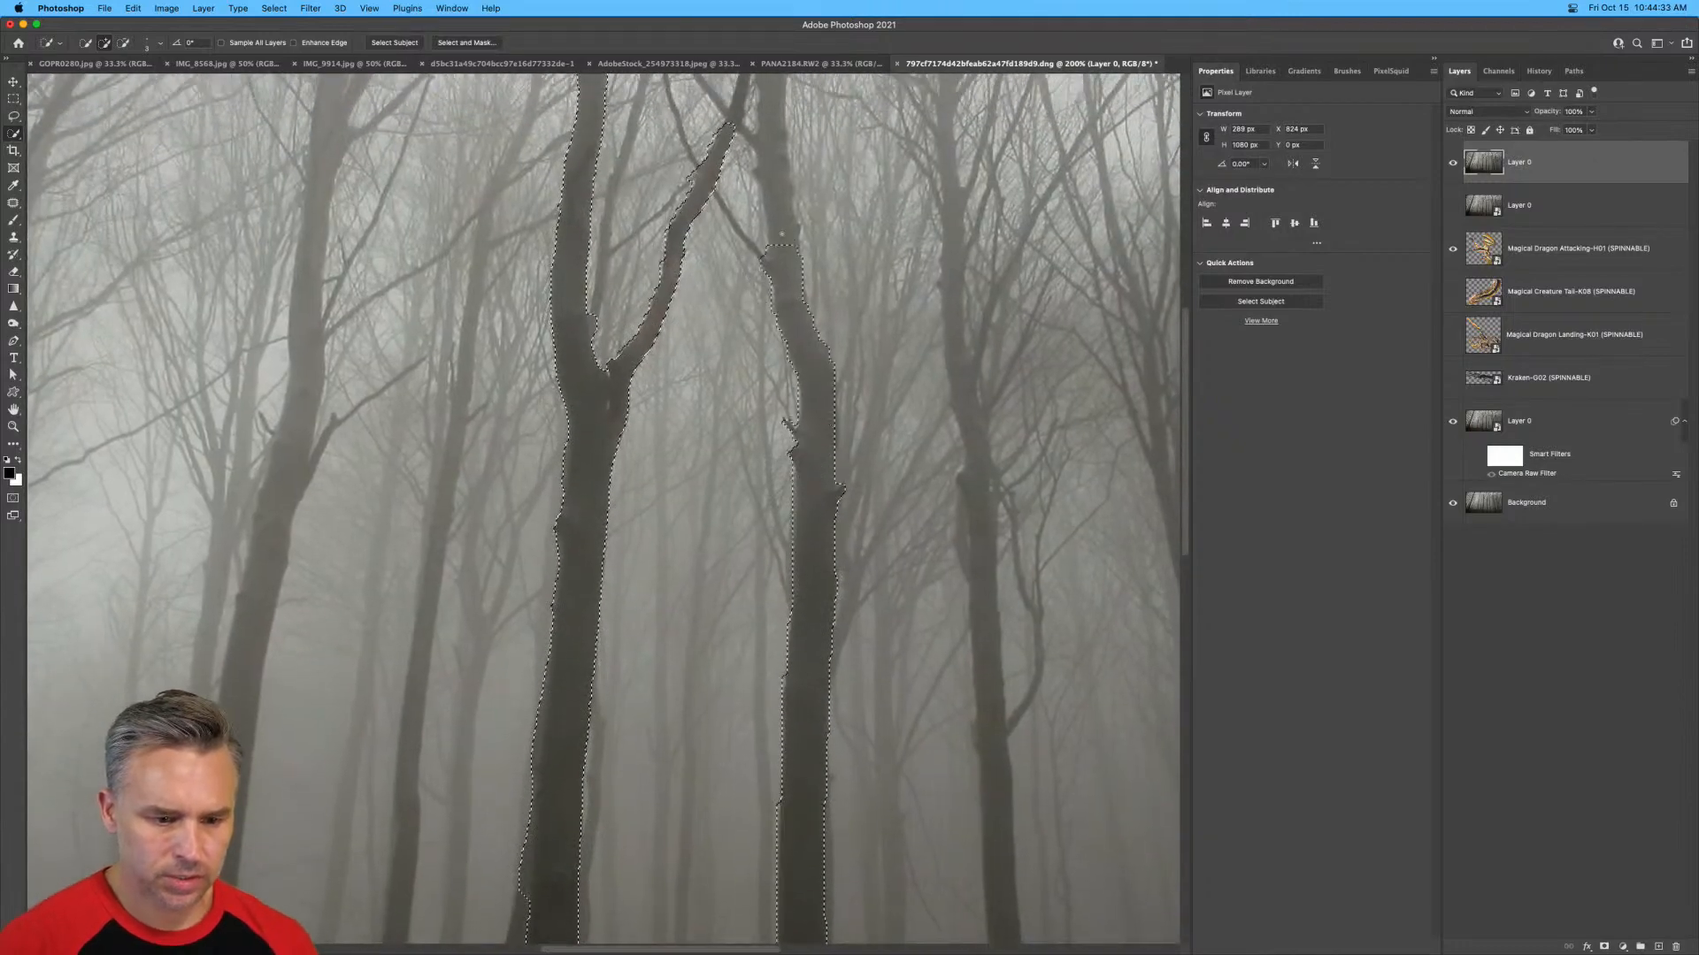
left_click_drag(641, 622, 775, 403)
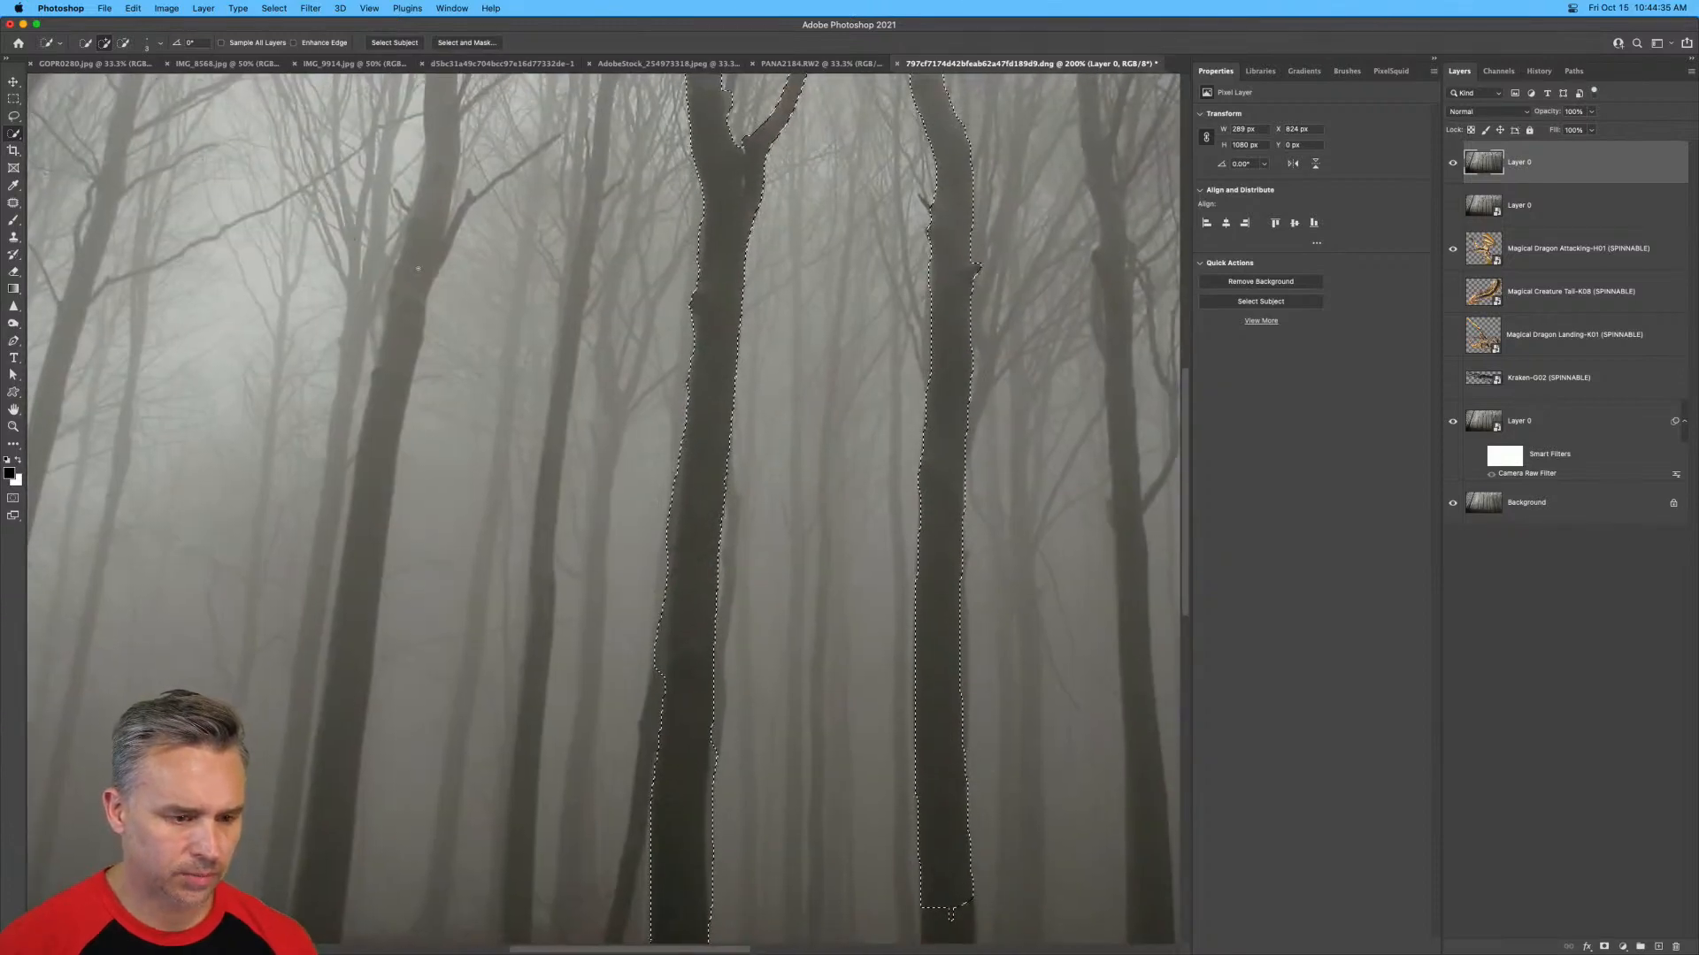
left_click_drag(417, 269, 329, 863)
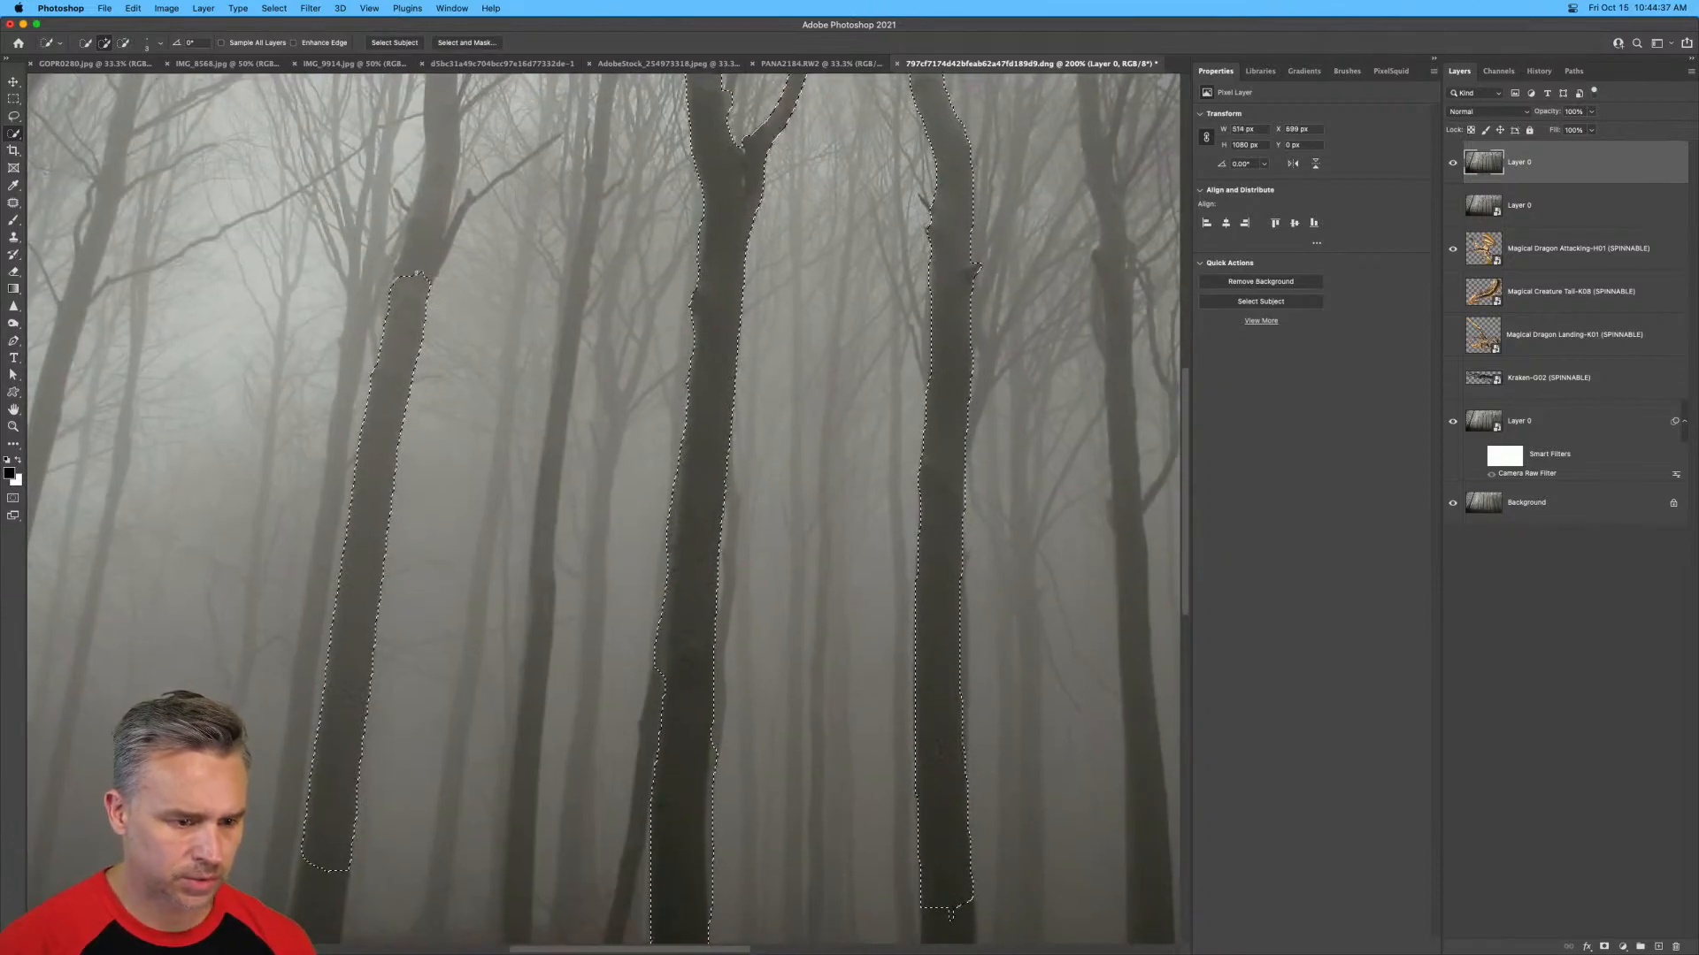
Add the thin trunk just left of the forked tree to the selection, undoing any spill into the fog.
key("super+minus")
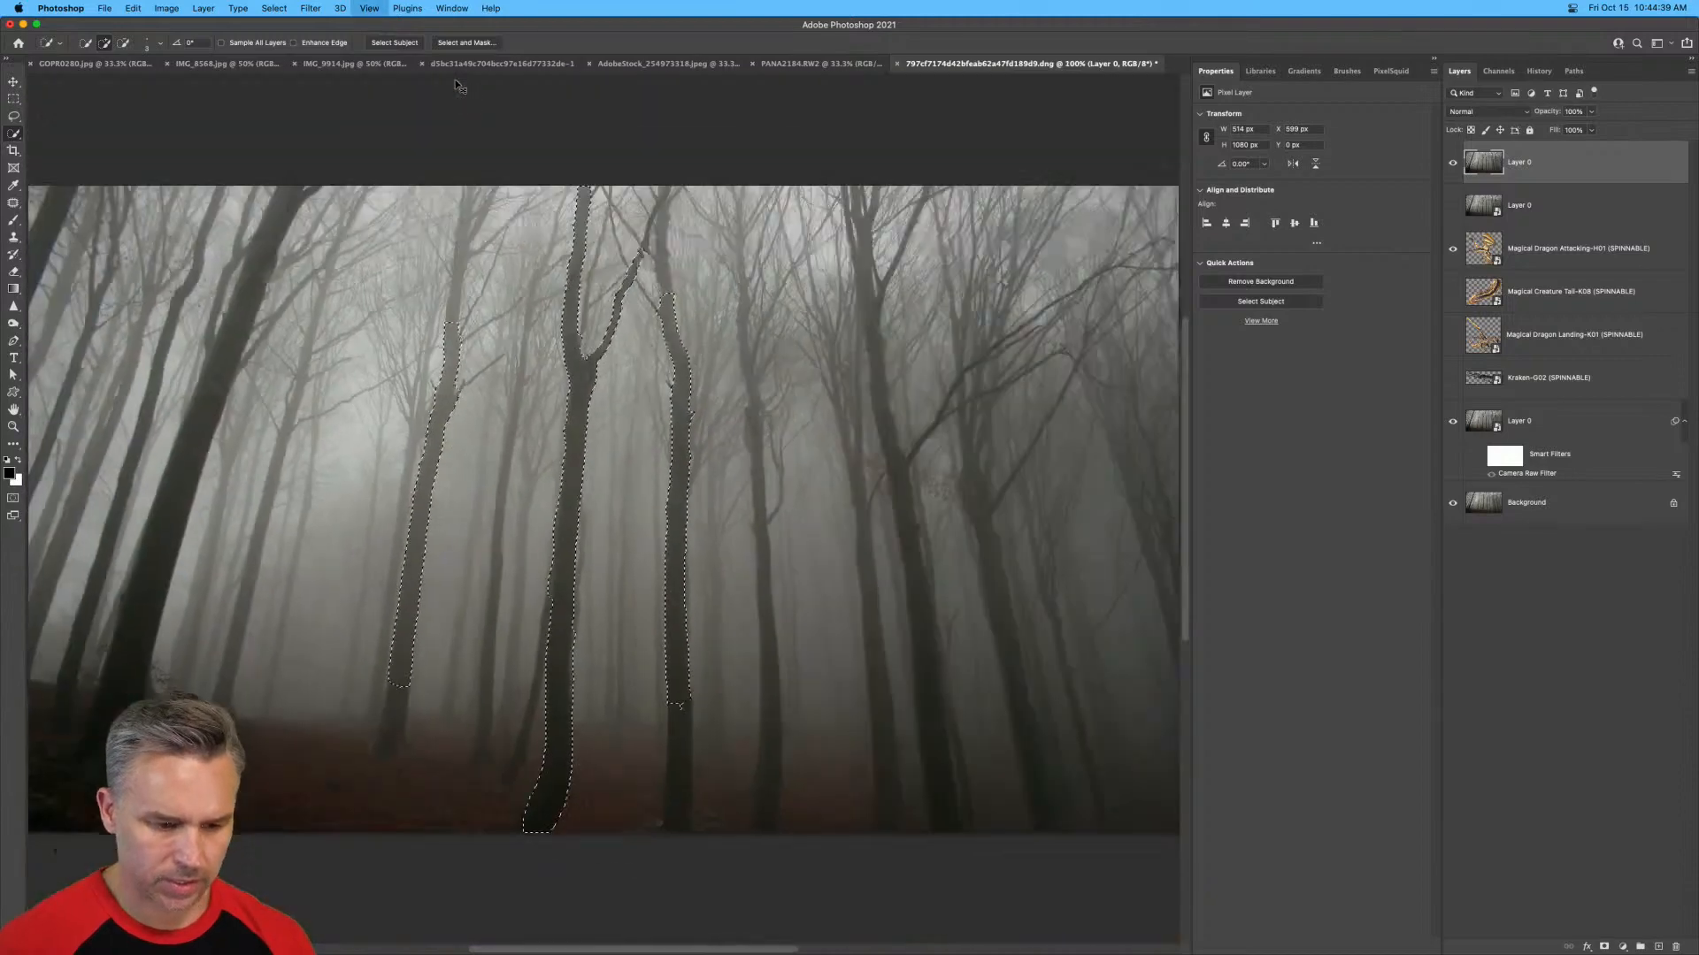
key("super+plus")
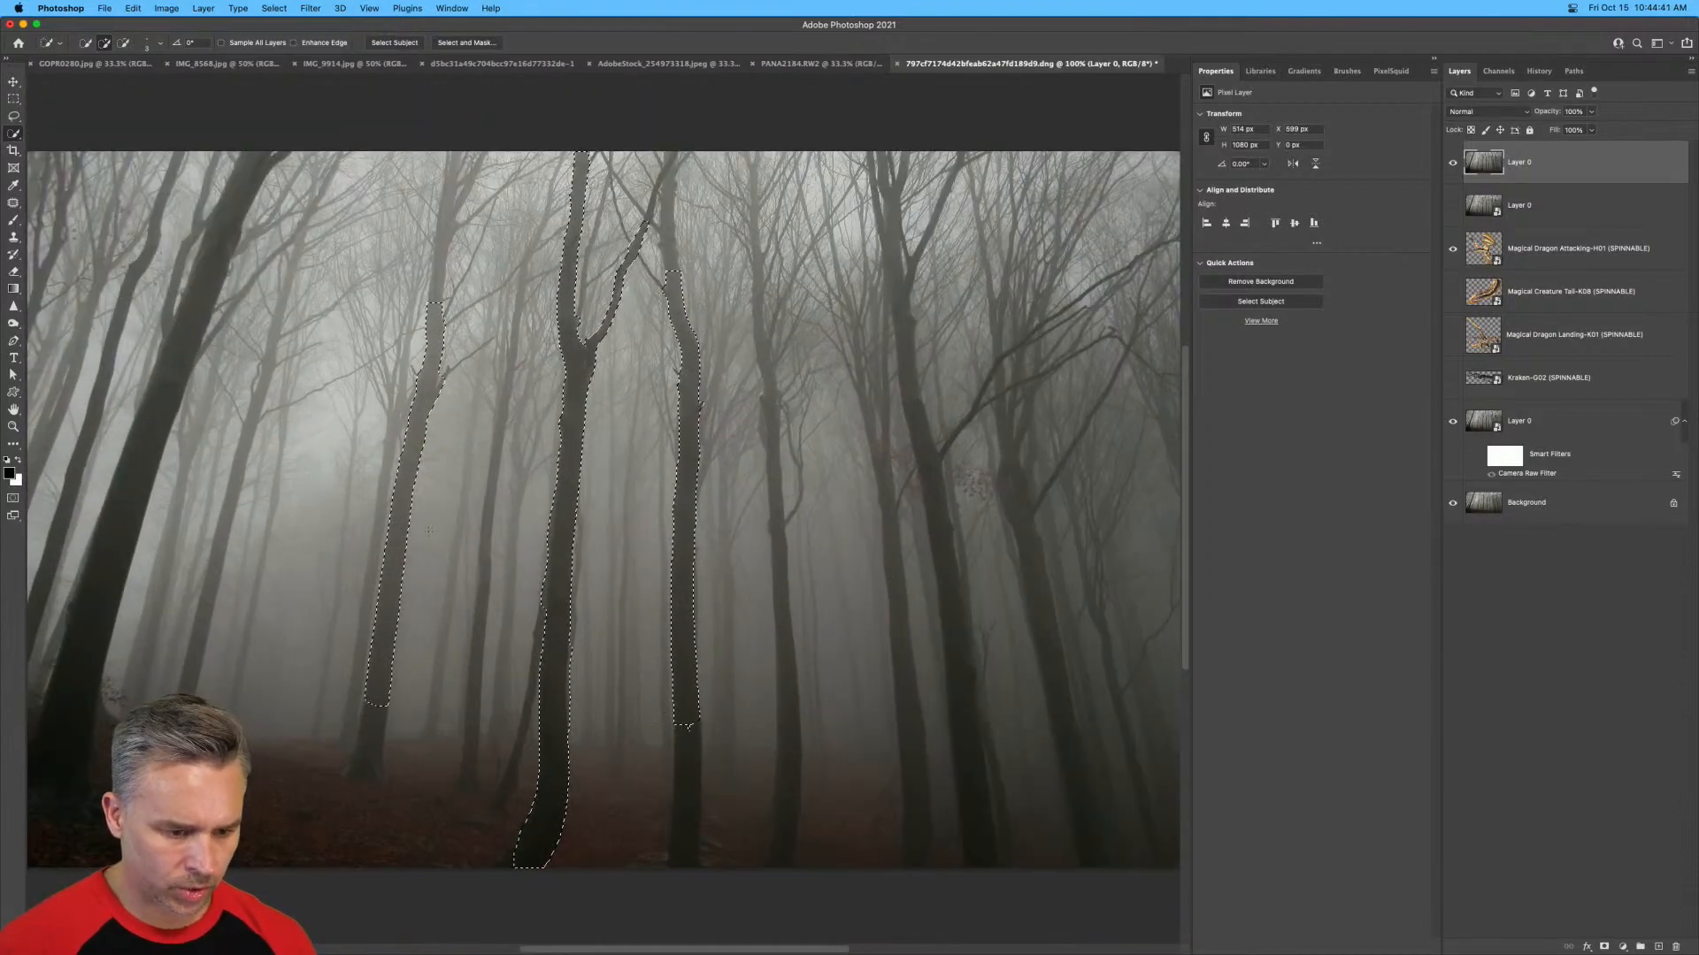
left_click_drag(479, 641, 501, 405)
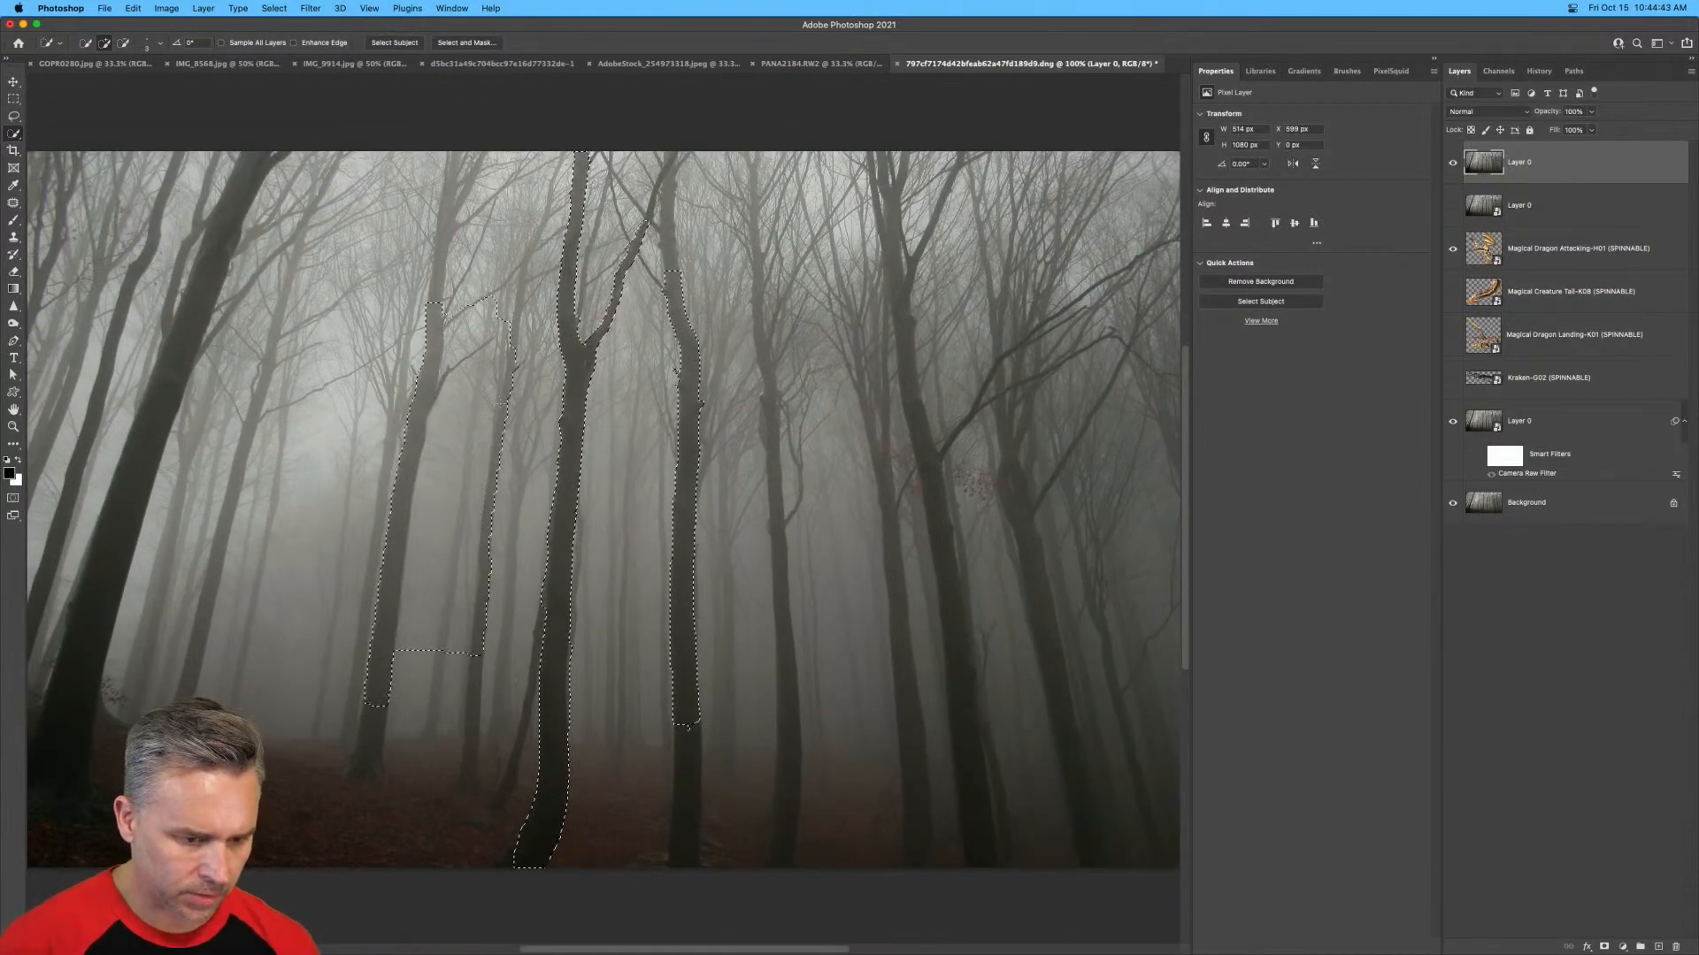
key("super+z")
key("super+plus")
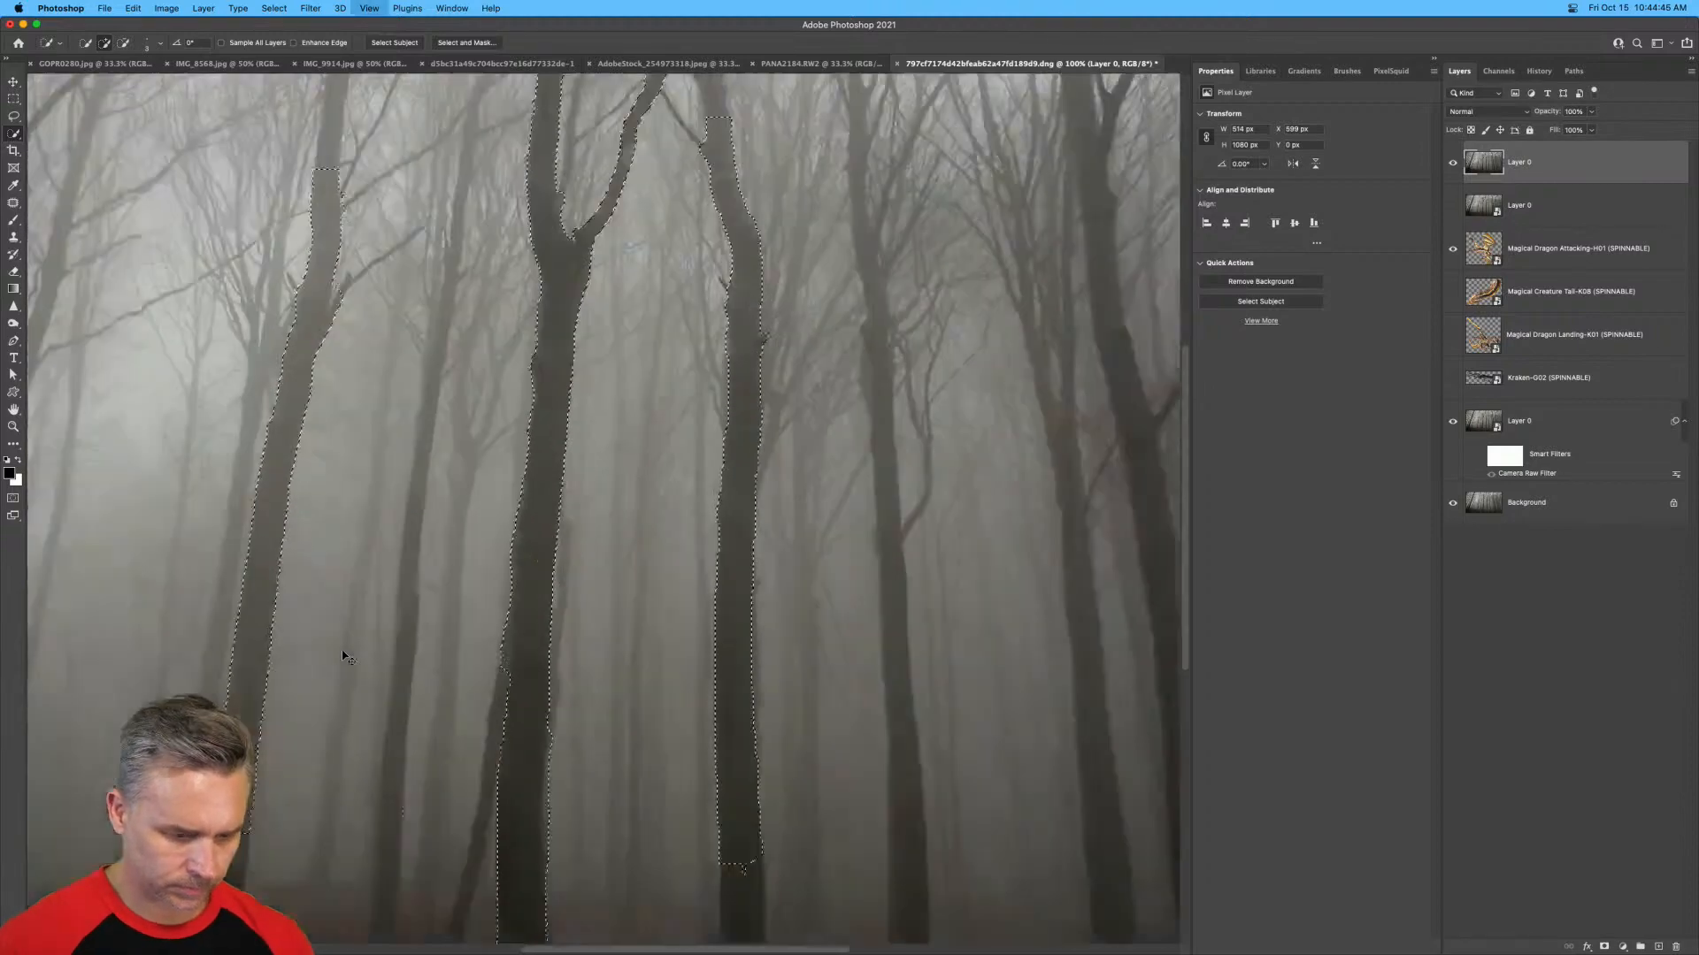
key("super+plus")
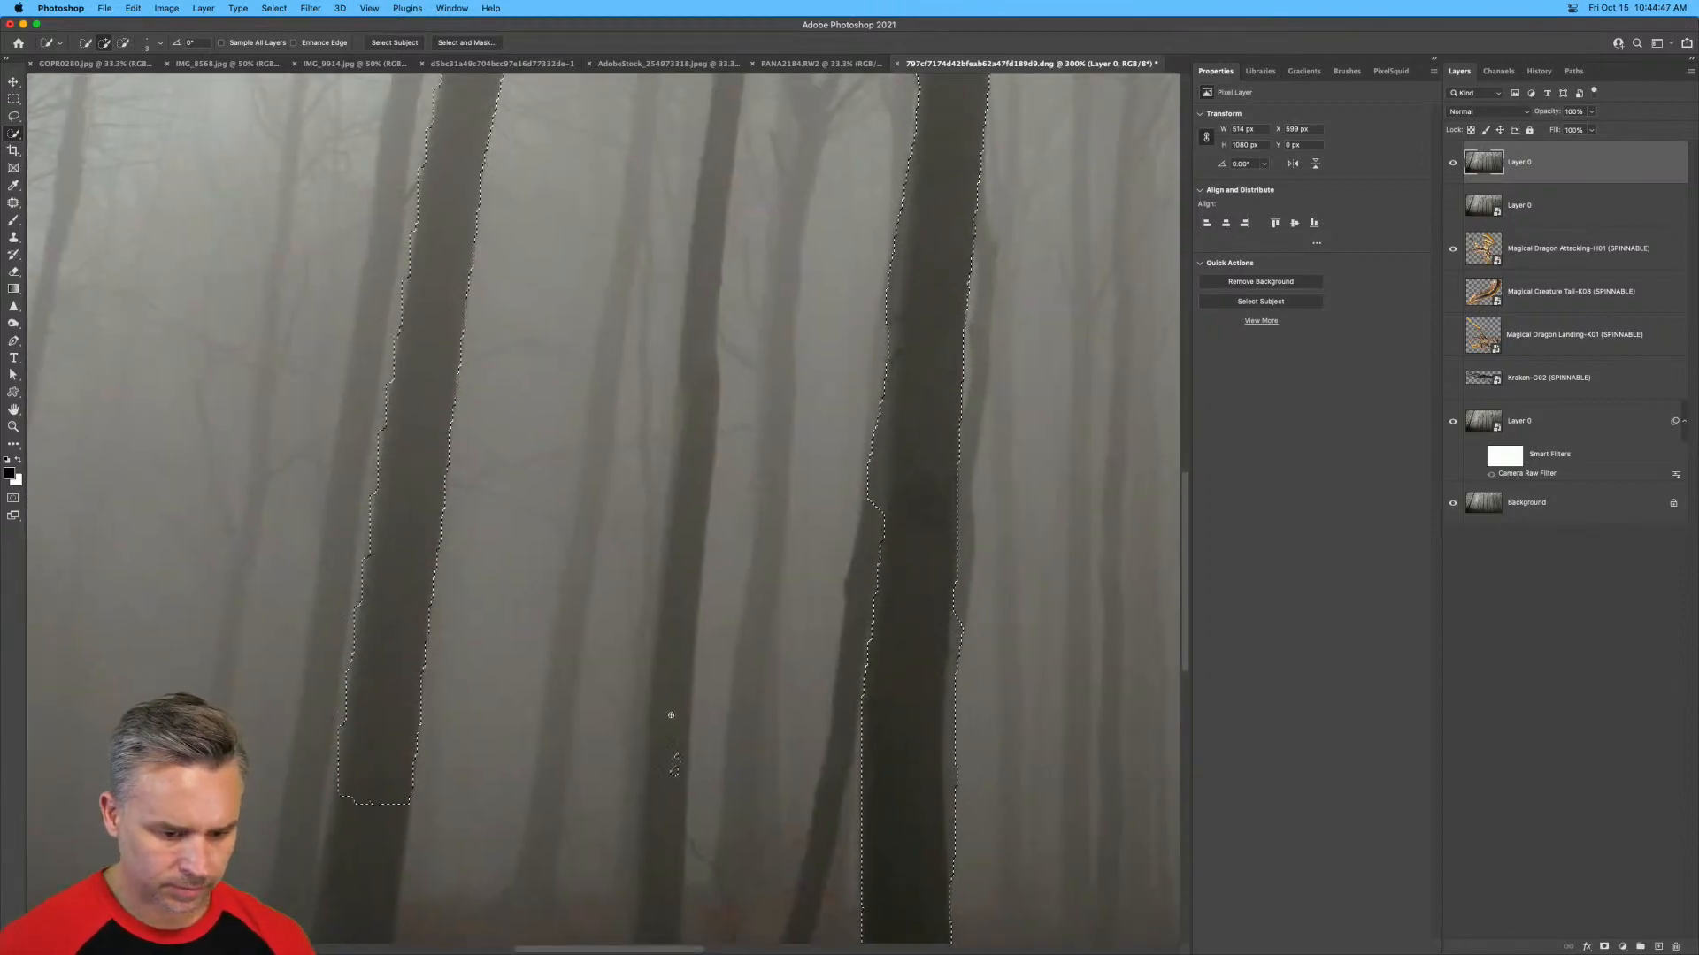
mouse_move(670, 715)
left_mouse_down()
mouse_move(667, 593)
mouse_move(730, 140)
mouse_move(698, 114)
mouse_move(647, 314)
mouse_move(653, 378)
mouse_move(676, 277)
mouse_move(646, 545)
mouse_move(660, 357)
left_mouse_up()
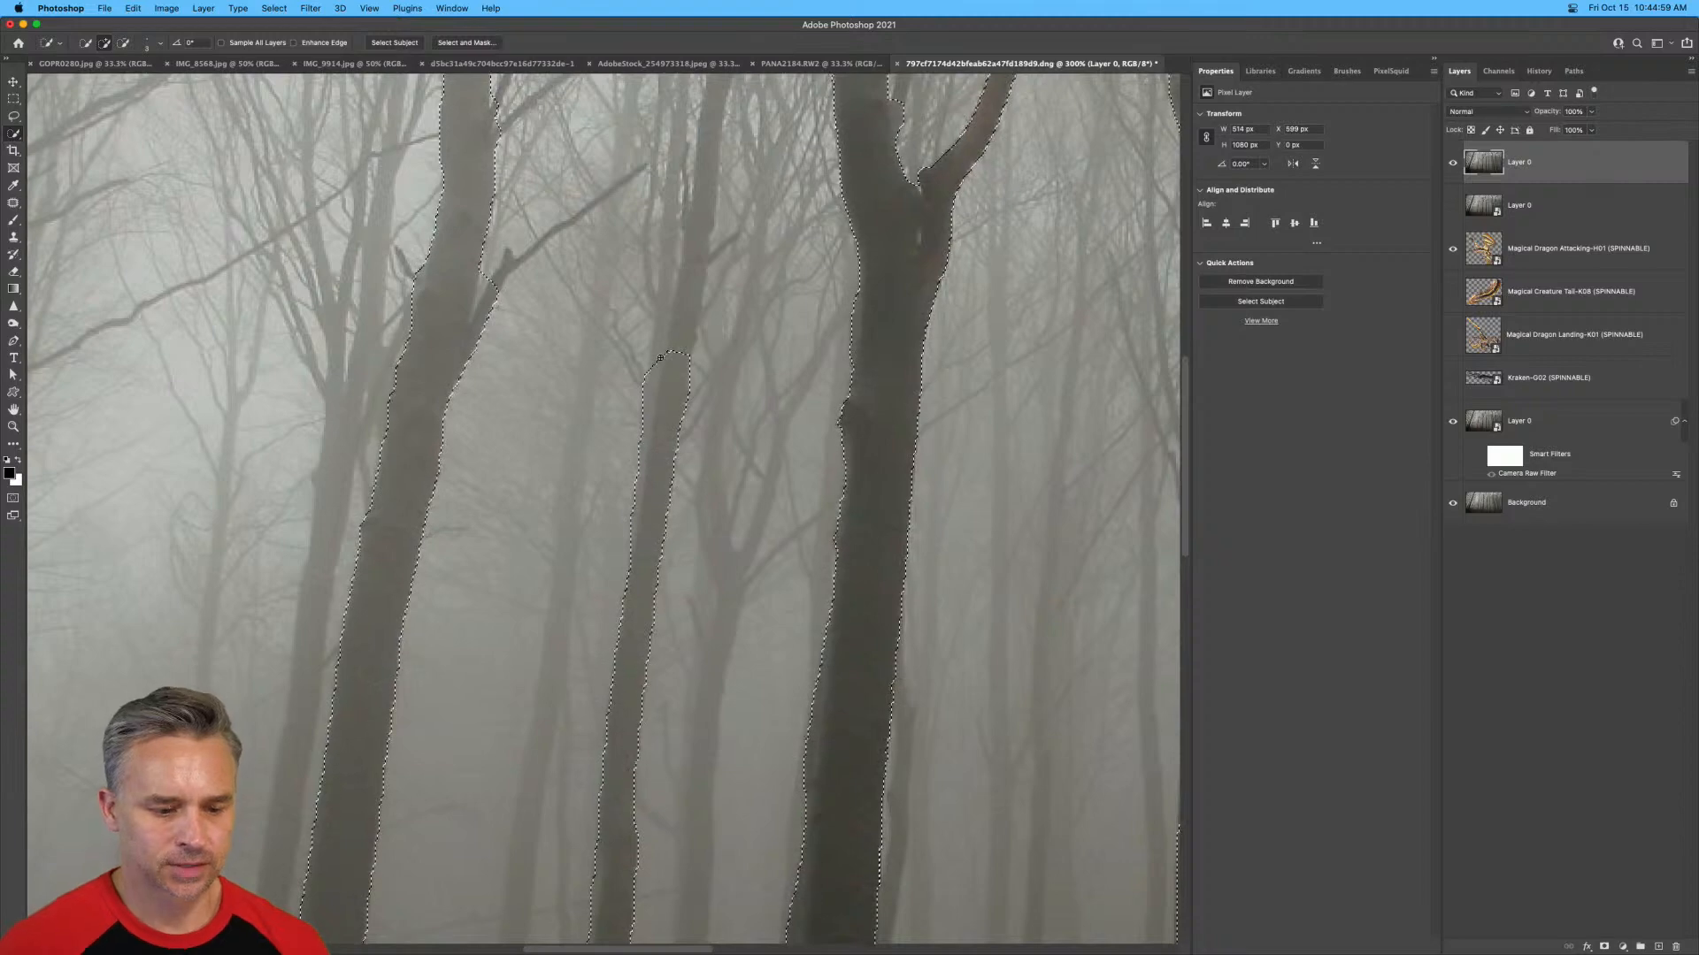
key("super+1")
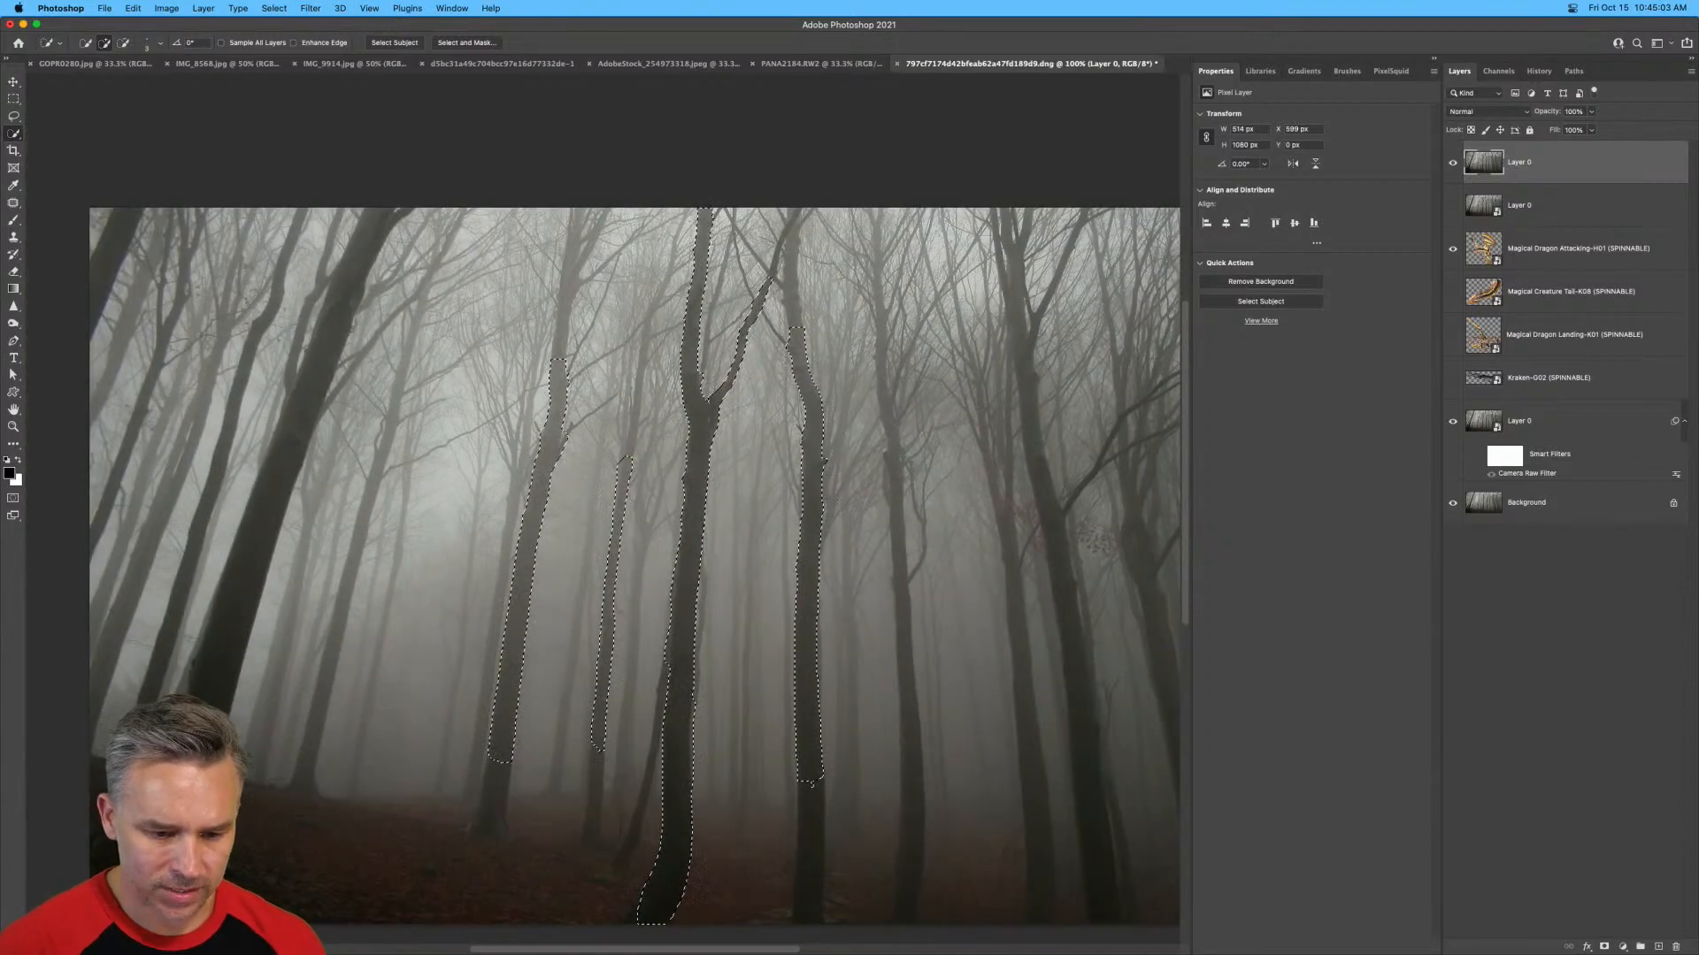
Add the second trunk to the right of the forked tree to the selection, extending it both downward and upward.
left_click_drag(896, 476, 898, 567)
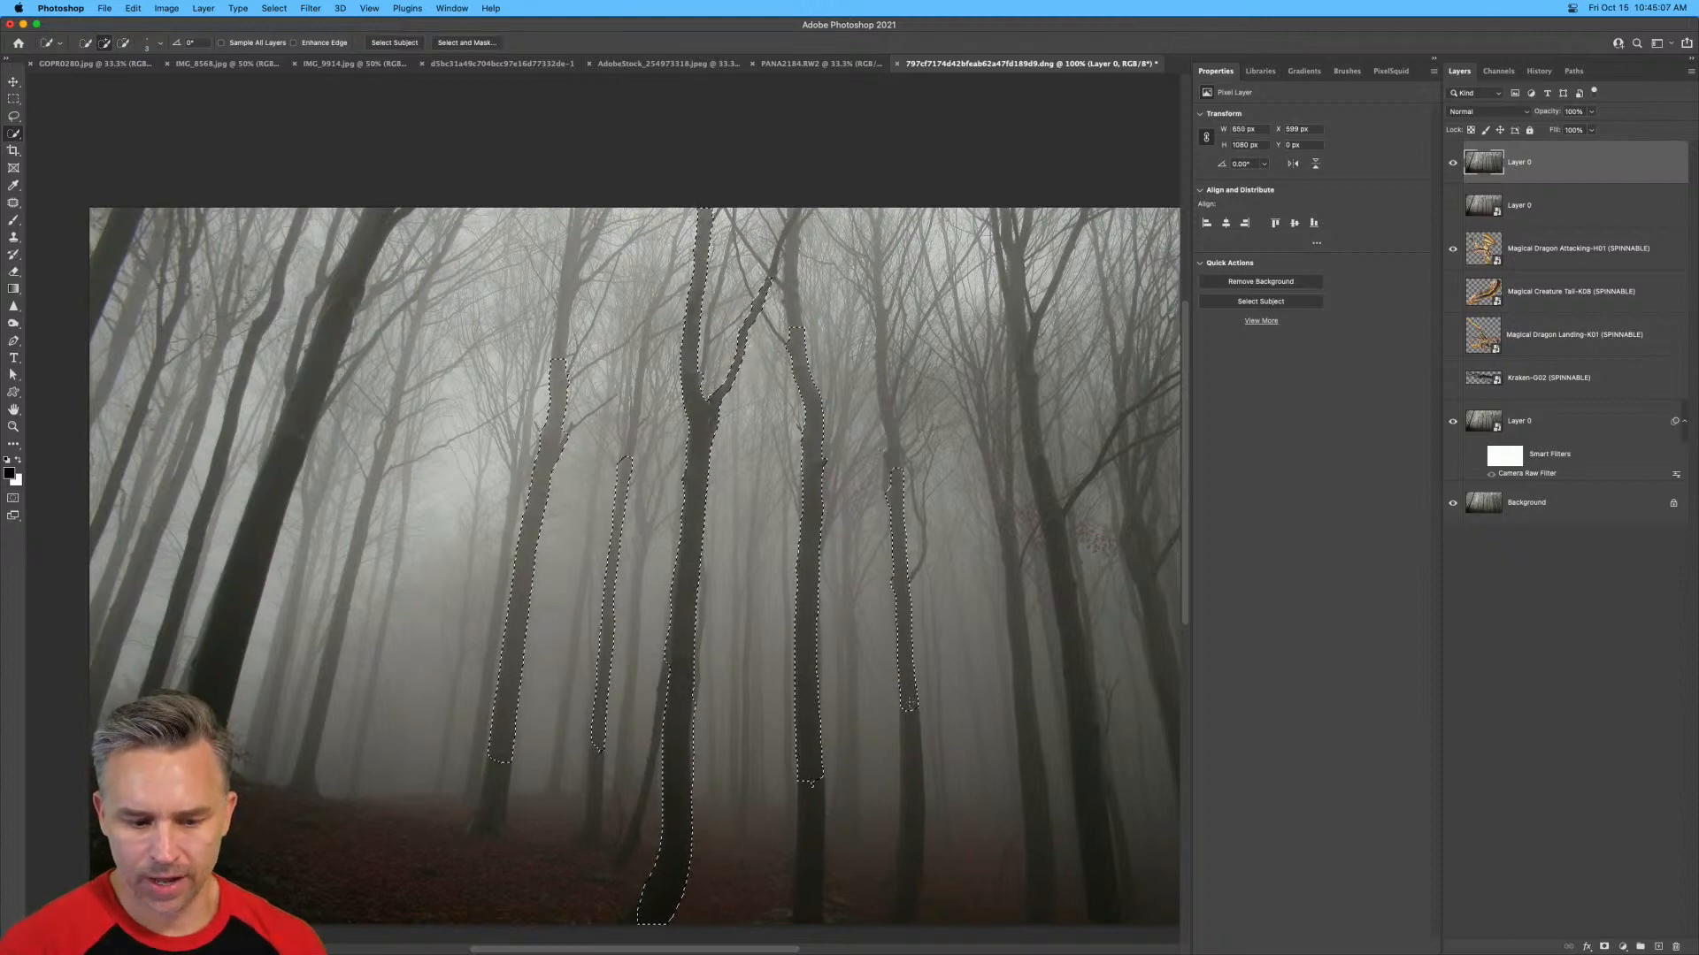
left_click_drag(917, 811, 918, 831)
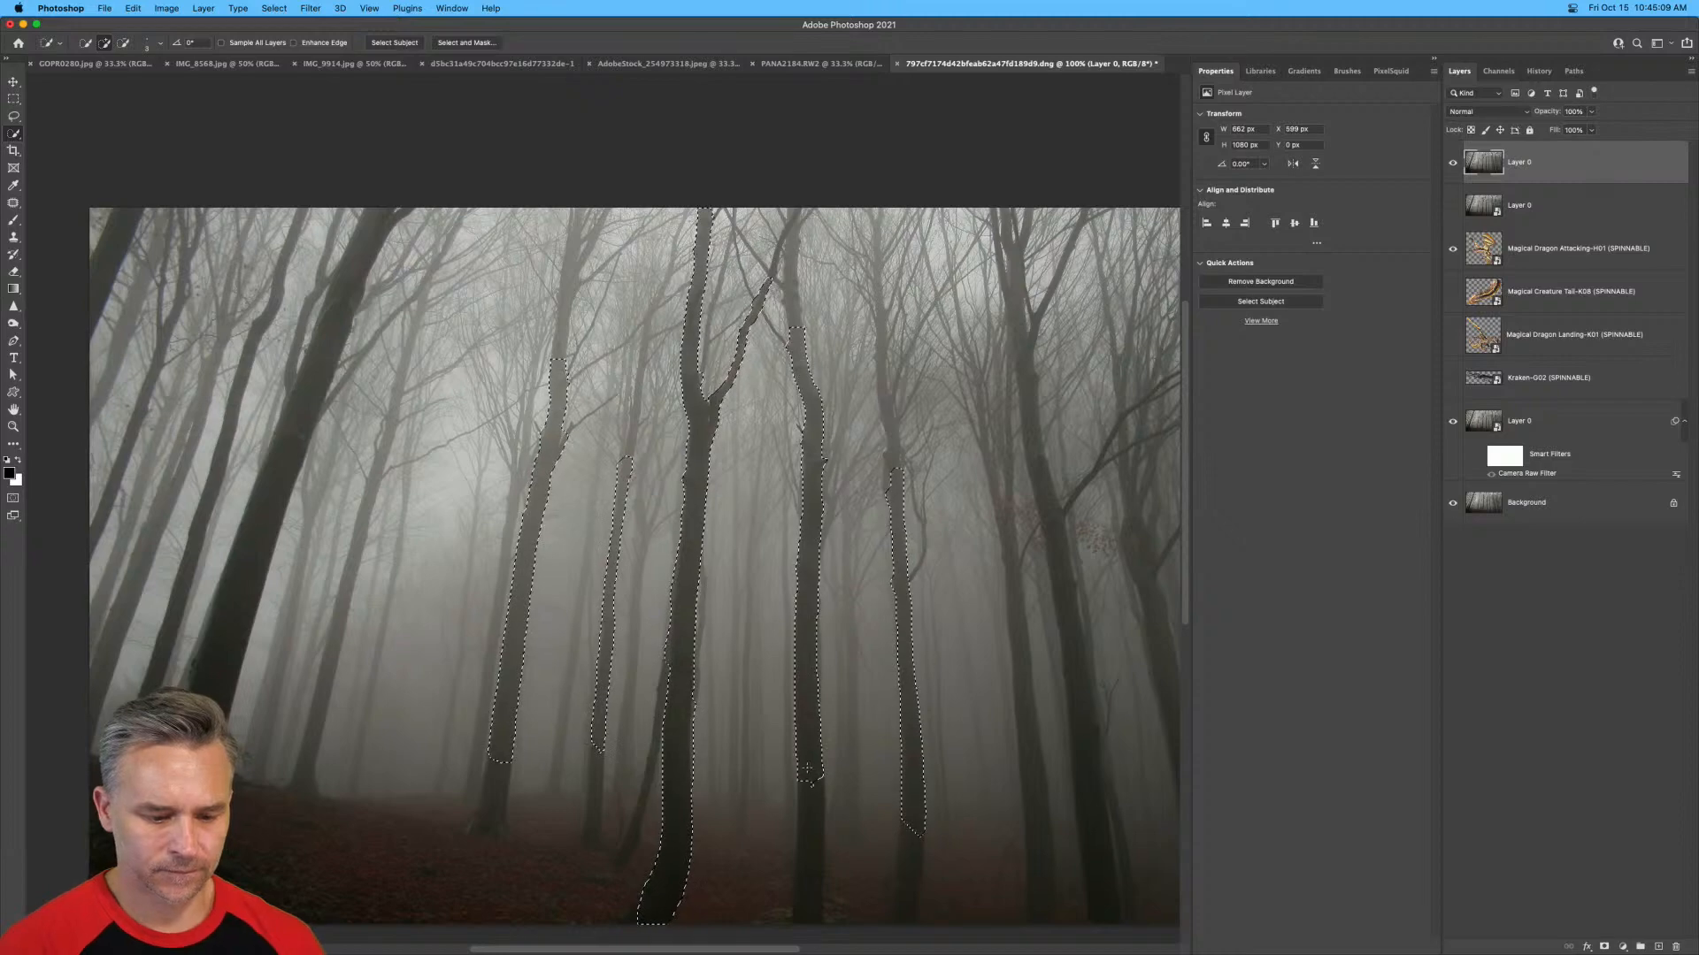
left_click_drag(811, 779, 808, 840)
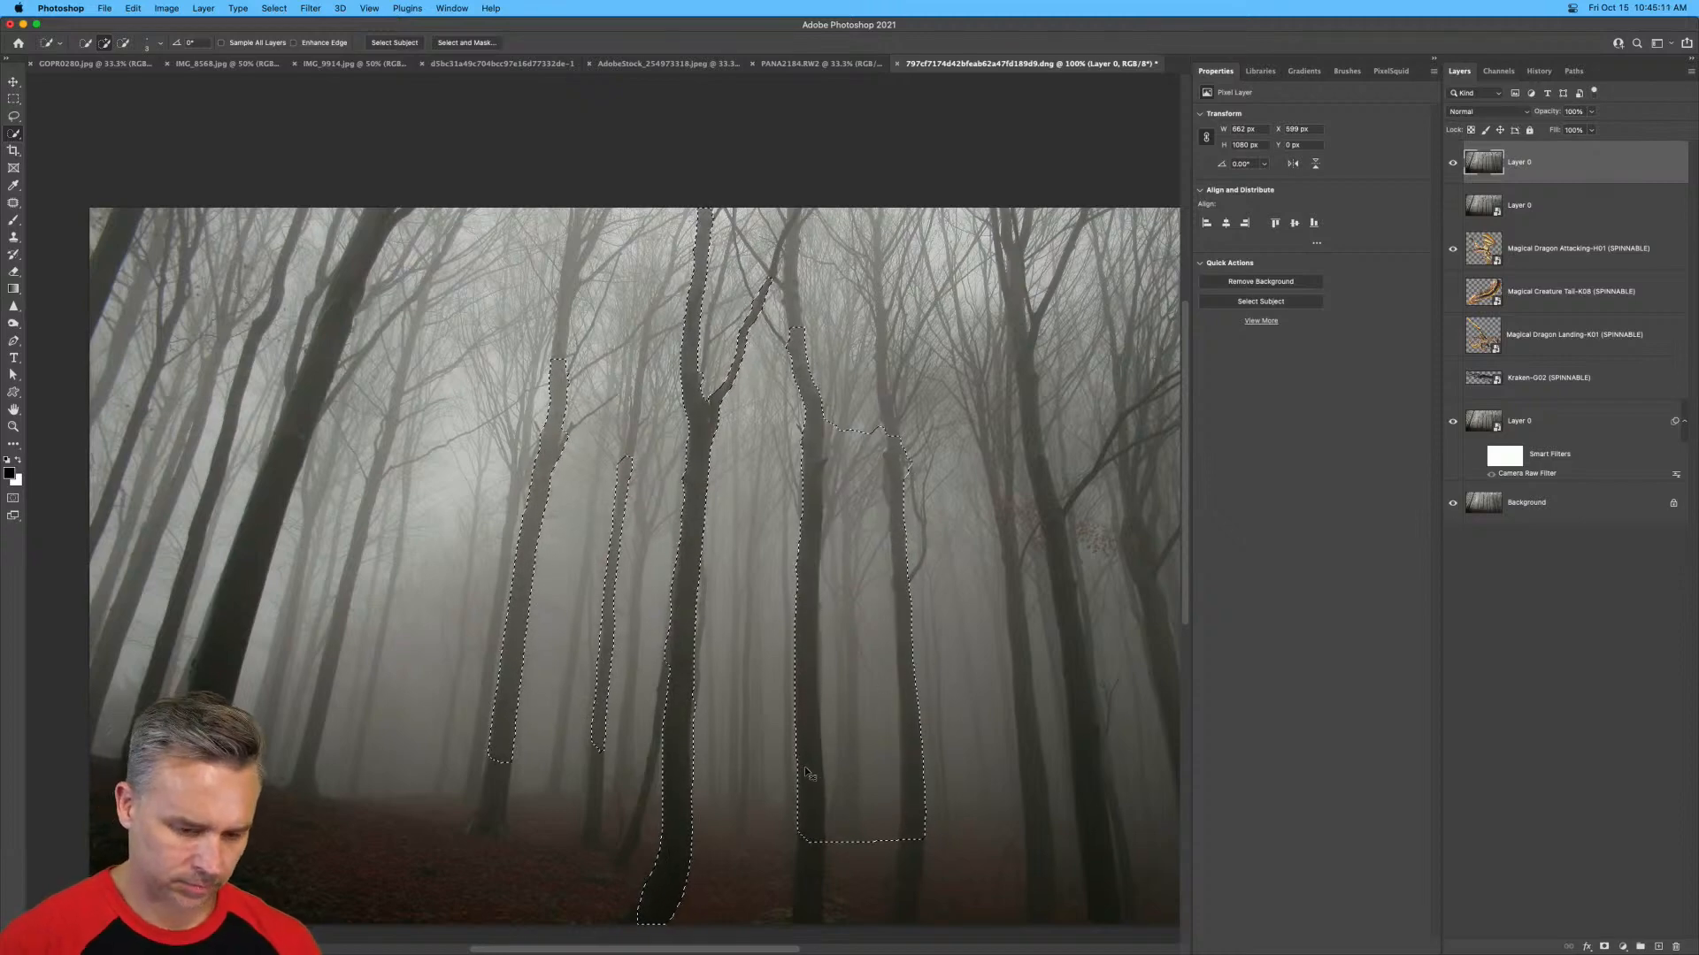
key("super+z")
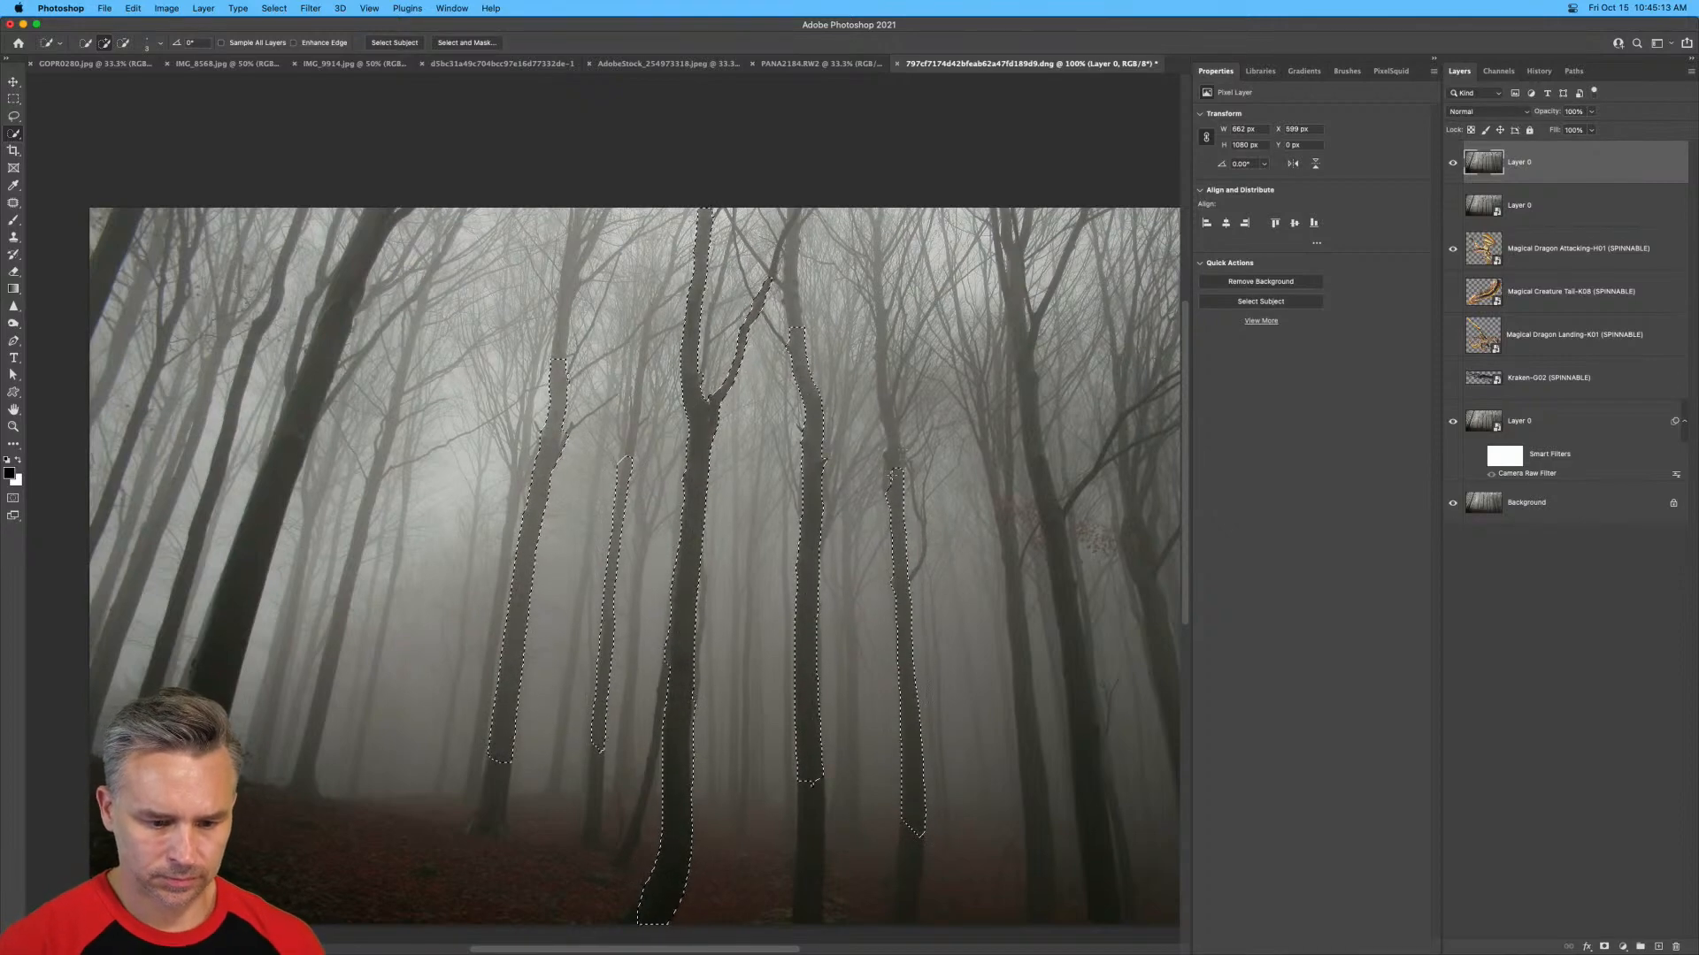
left_click_drag(895, 475, 889, 429)
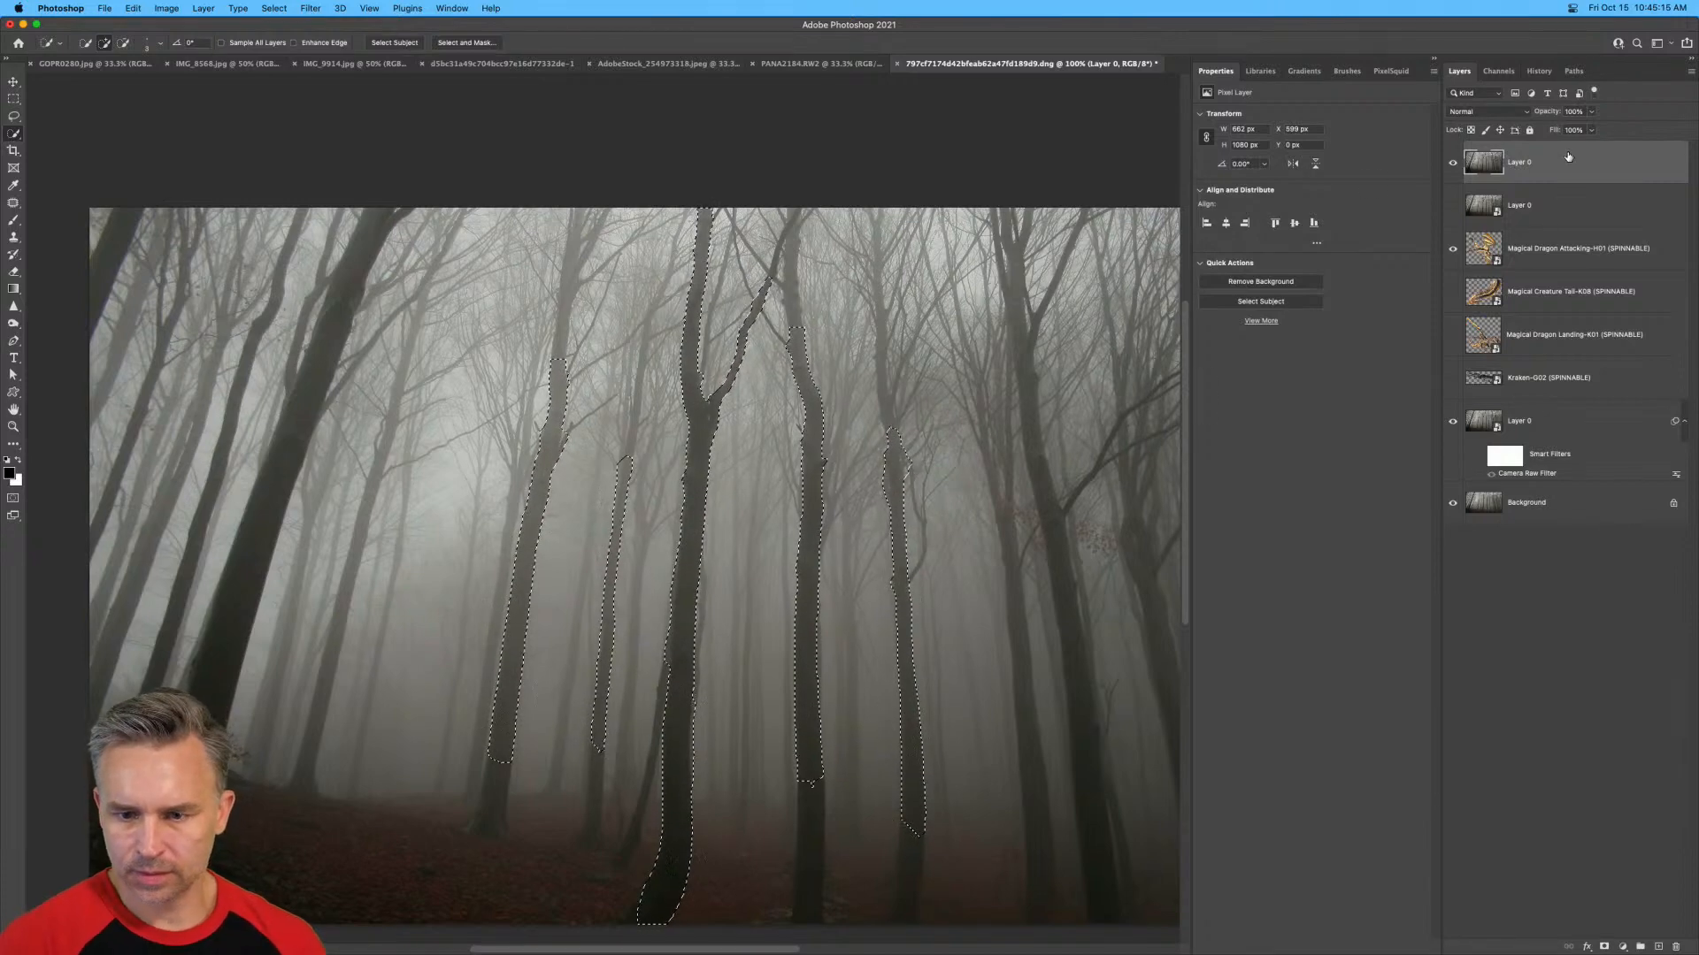
Add a layer mask to the rasterized forest layer from the trunk selection so the trunks cover the dragon.
left_click(1604, 945)
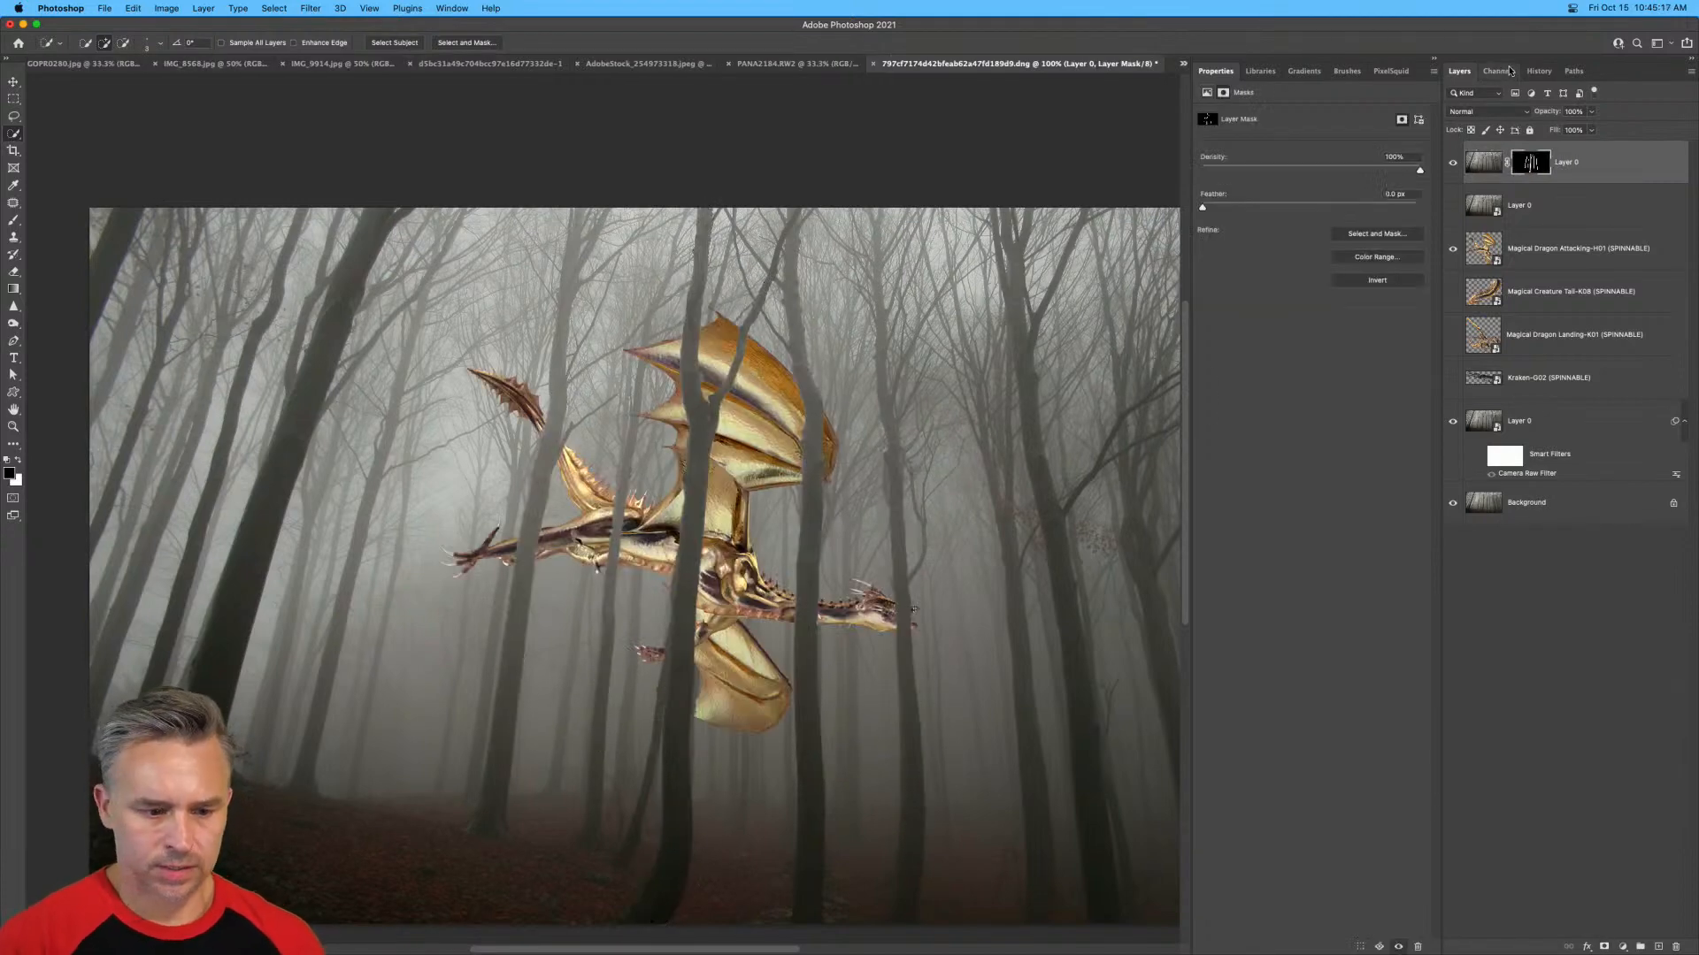
key("super+equal")
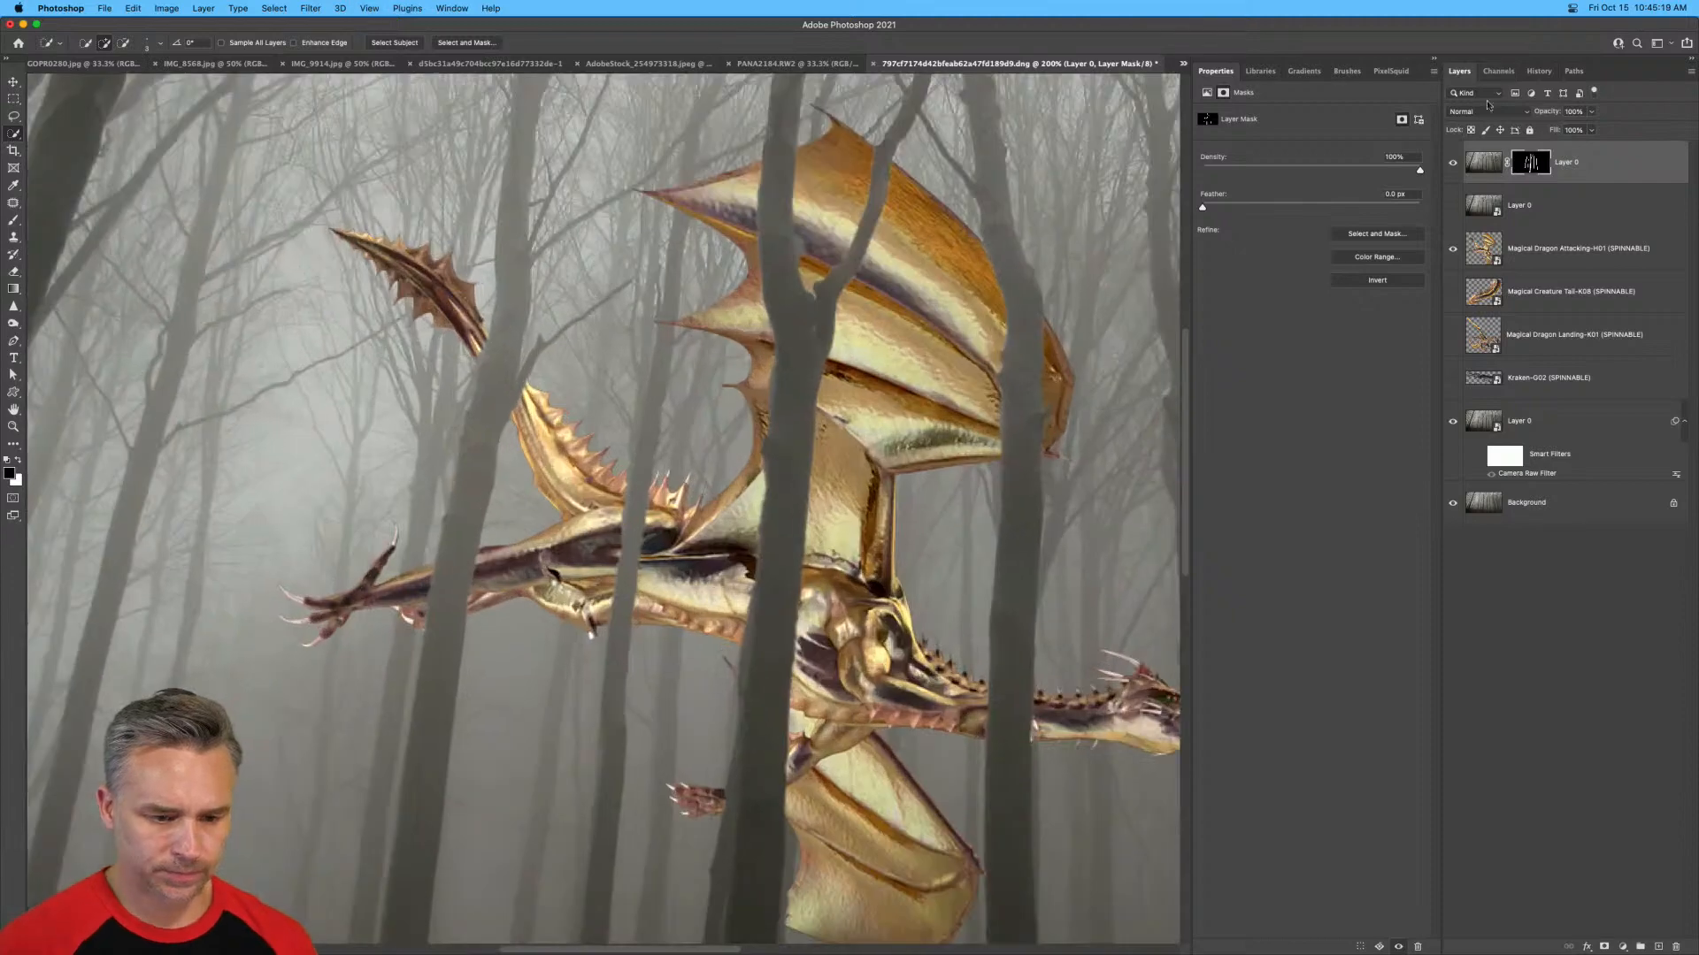
left_click_drag(791, 421, 630, 312)
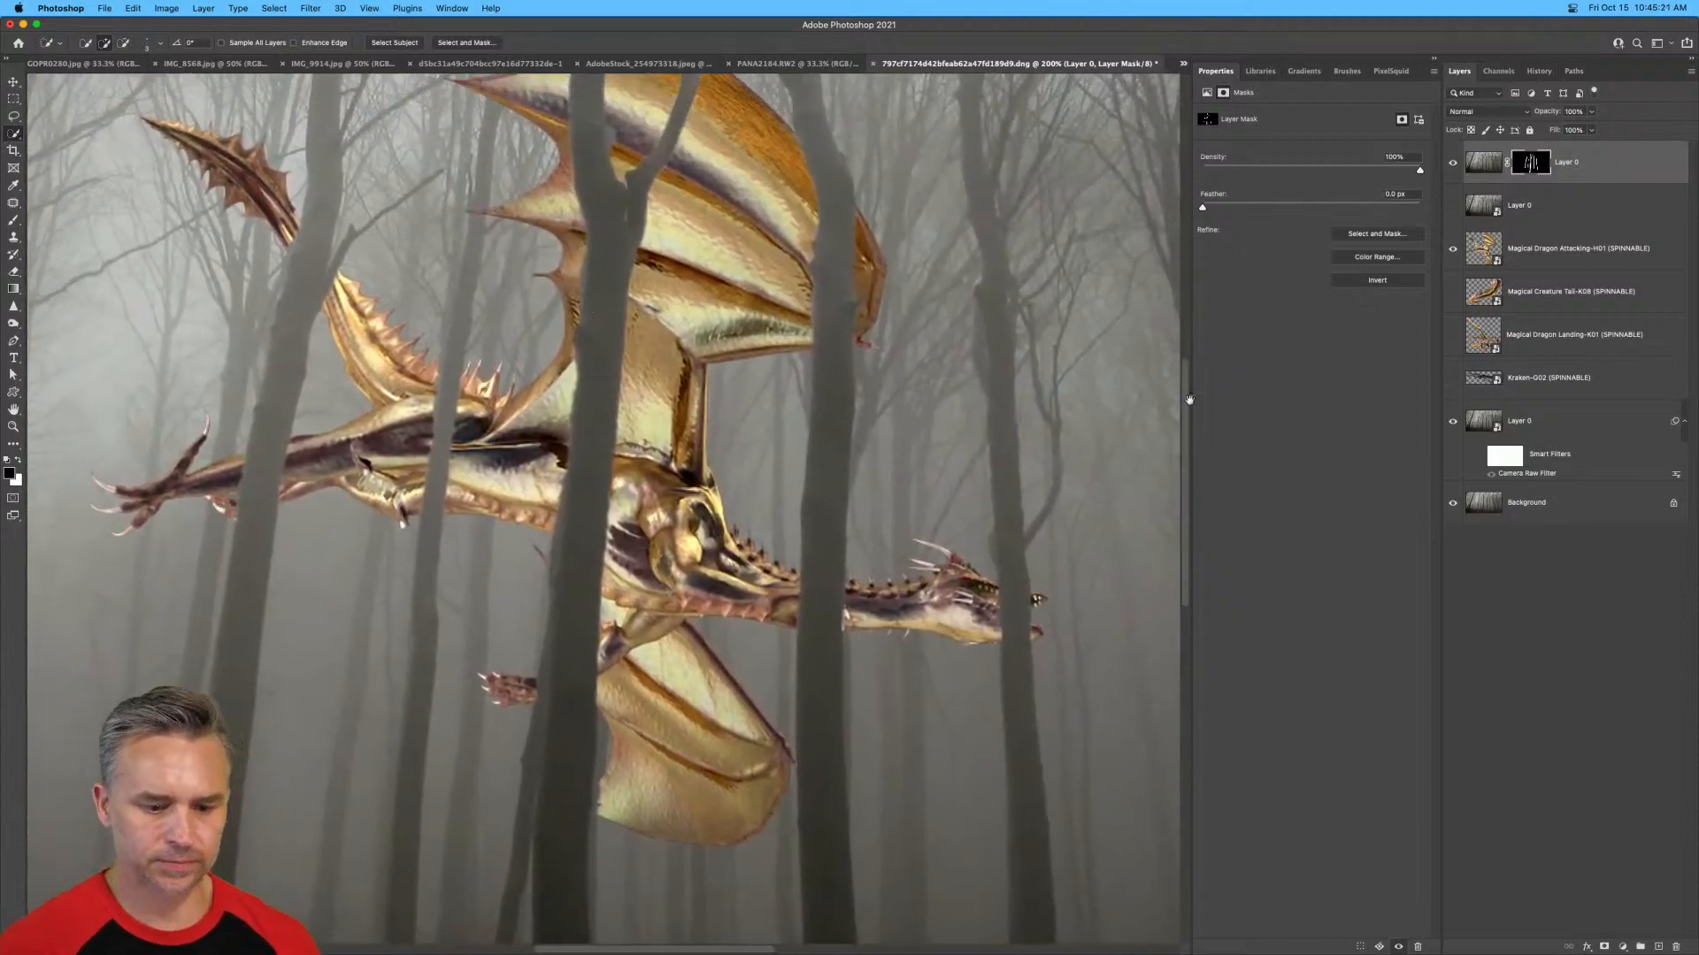
Duplicate the Magical Dragon Attacking-H01 layer, hide the original beneath it and rasterize the copy.
left_click(1555, 249)
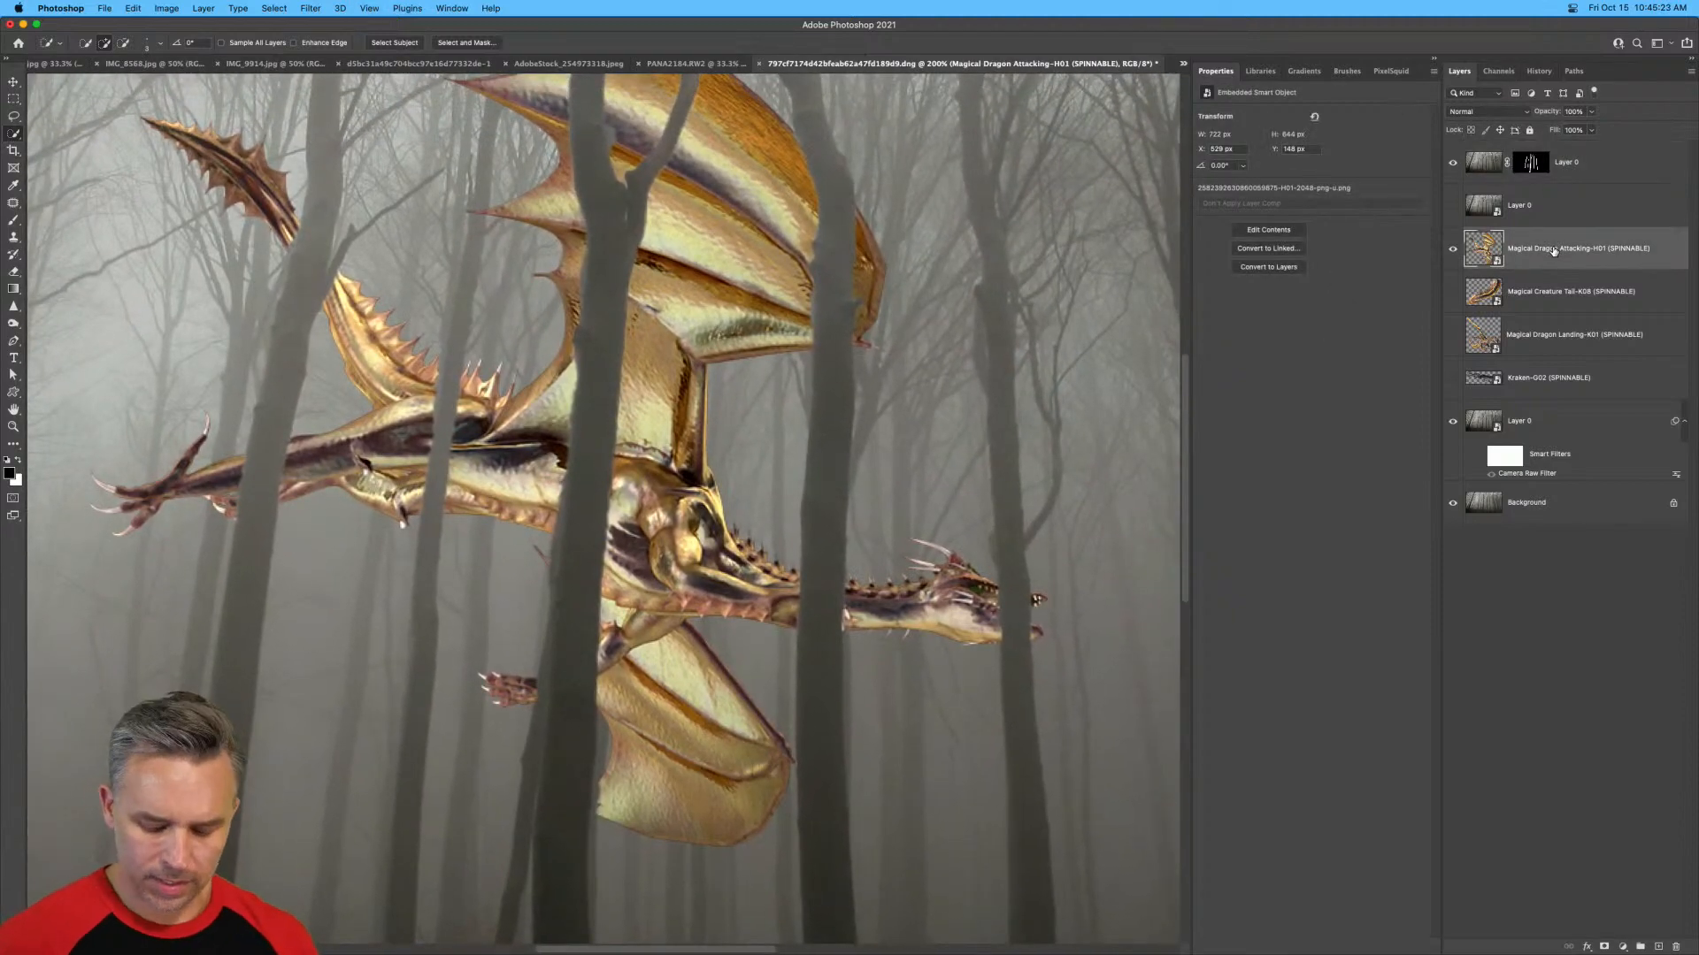
key("super+minus")
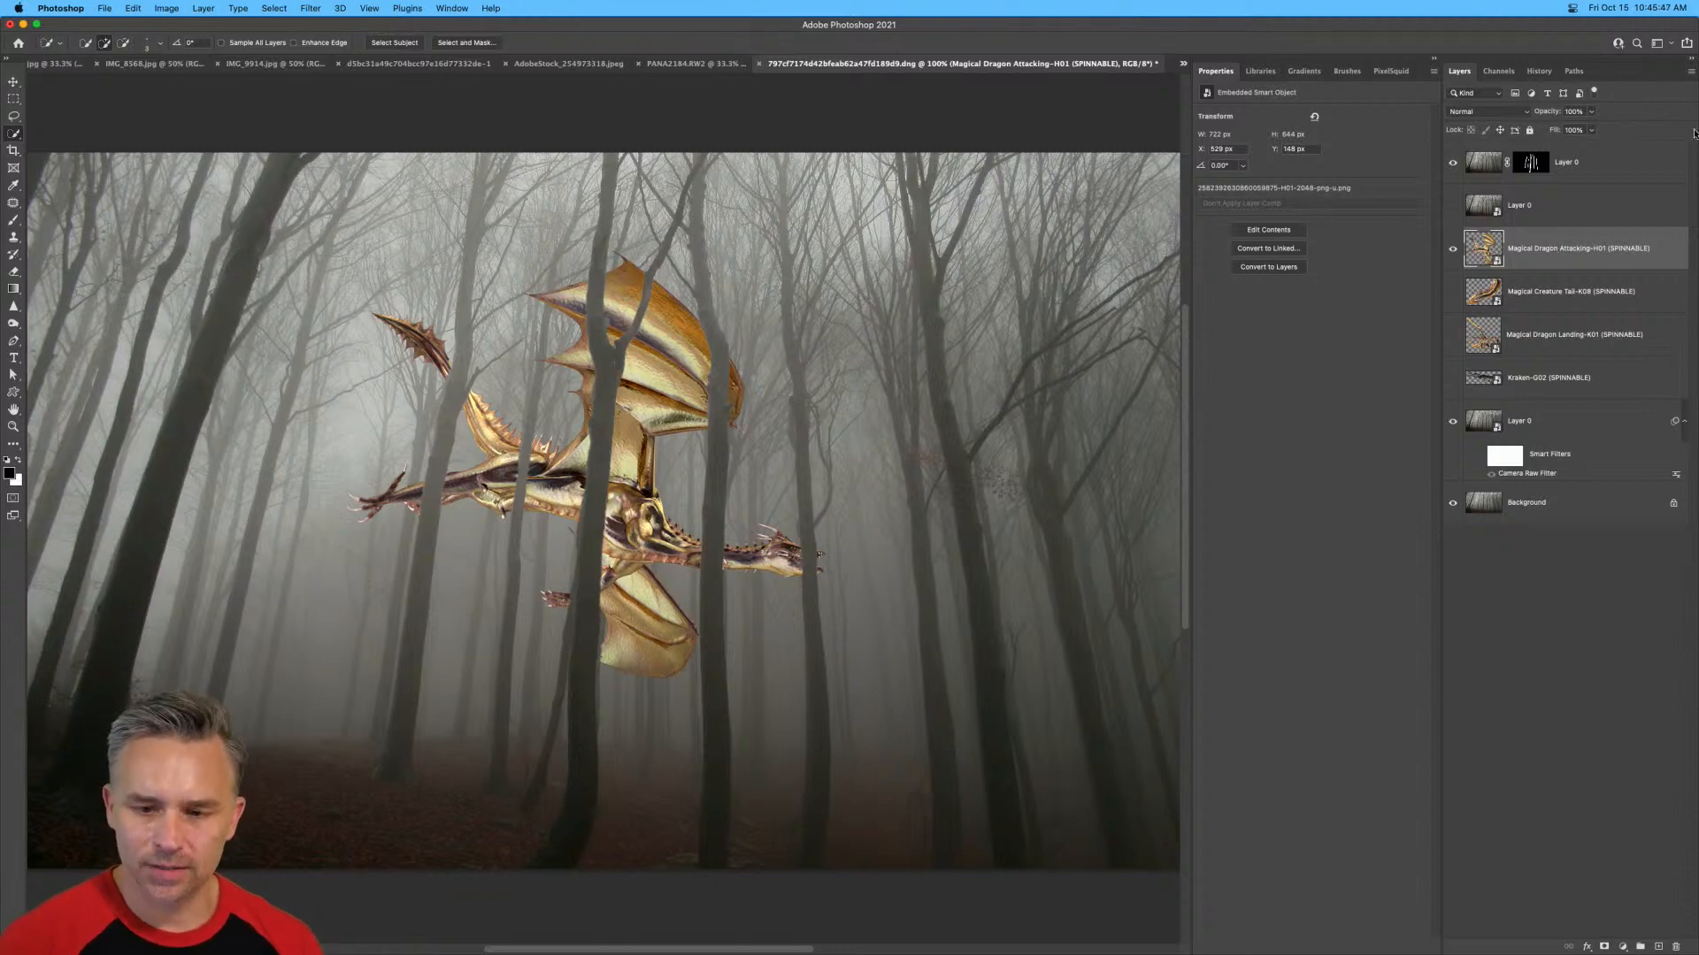
left_click(1575, 170)
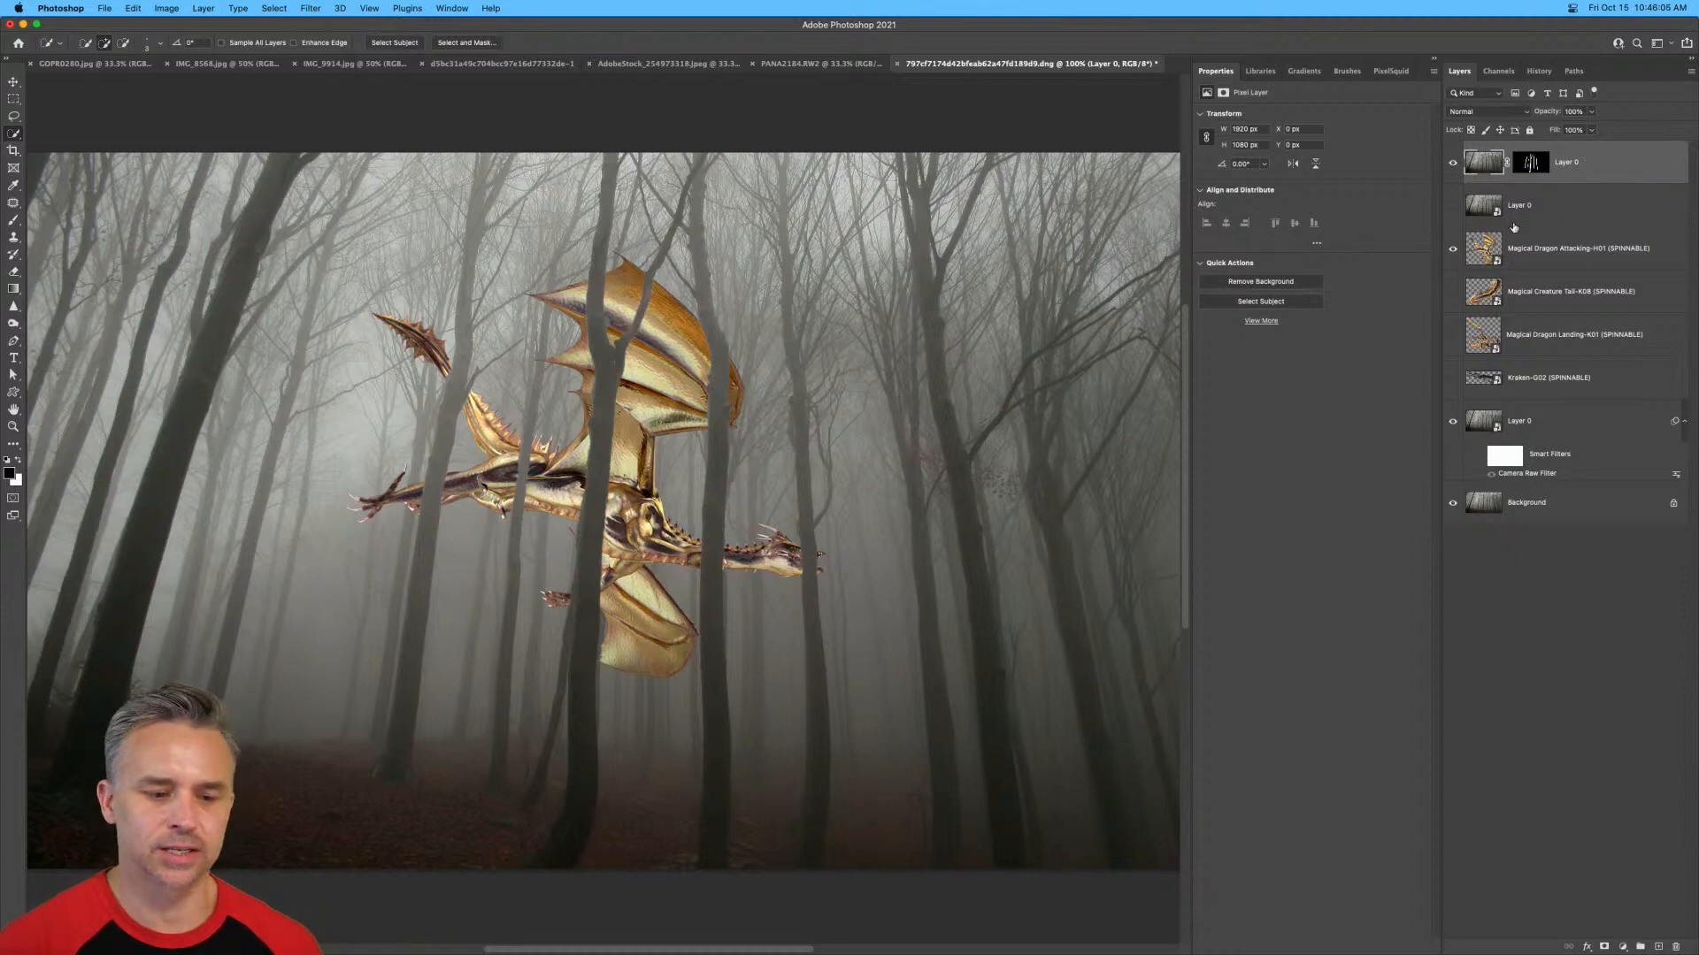
left_click(1551, 254)
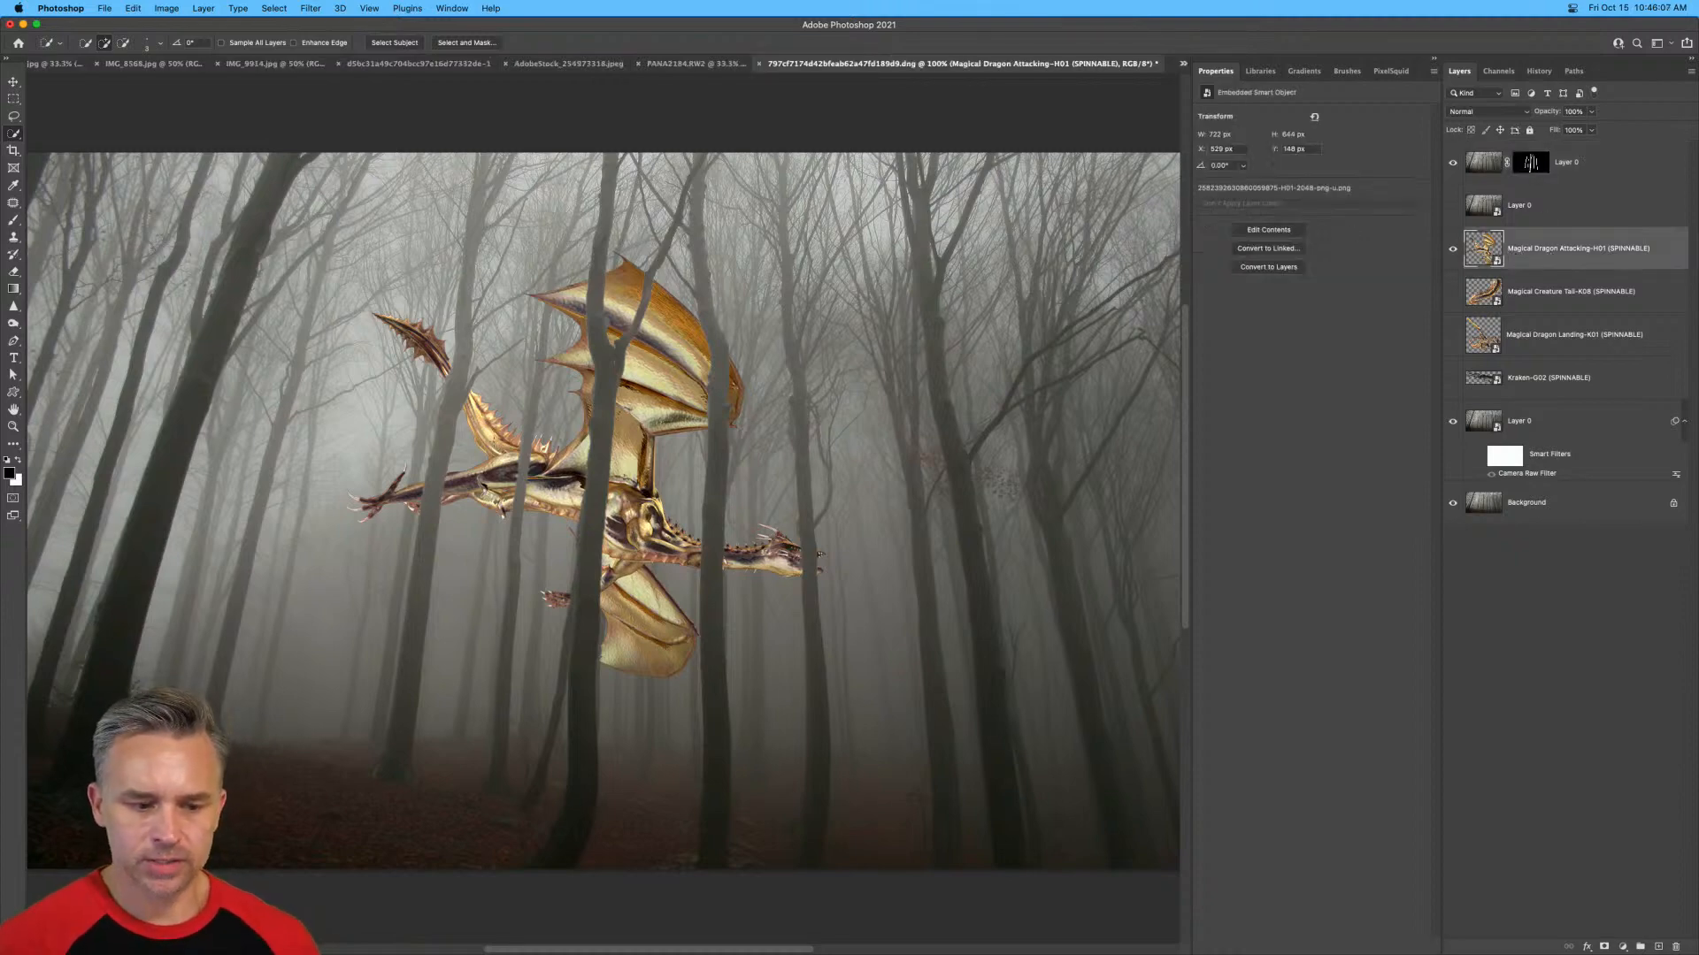
key("super+equal")
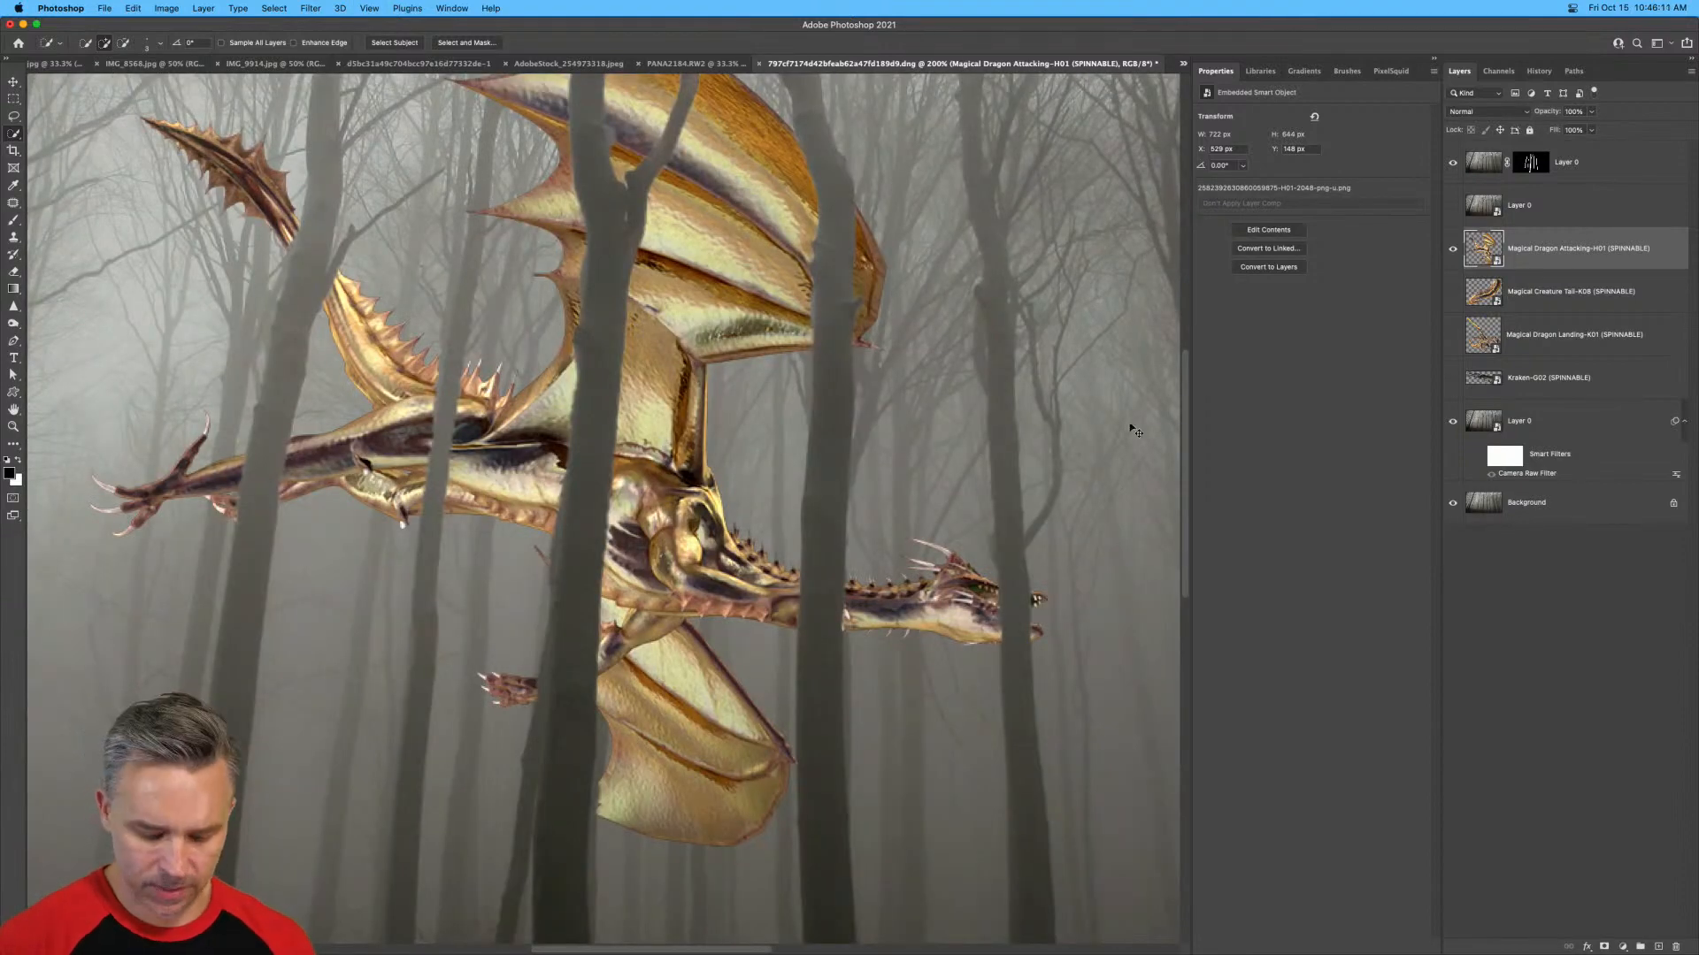
key("super+j")
right_click(1563, 253)
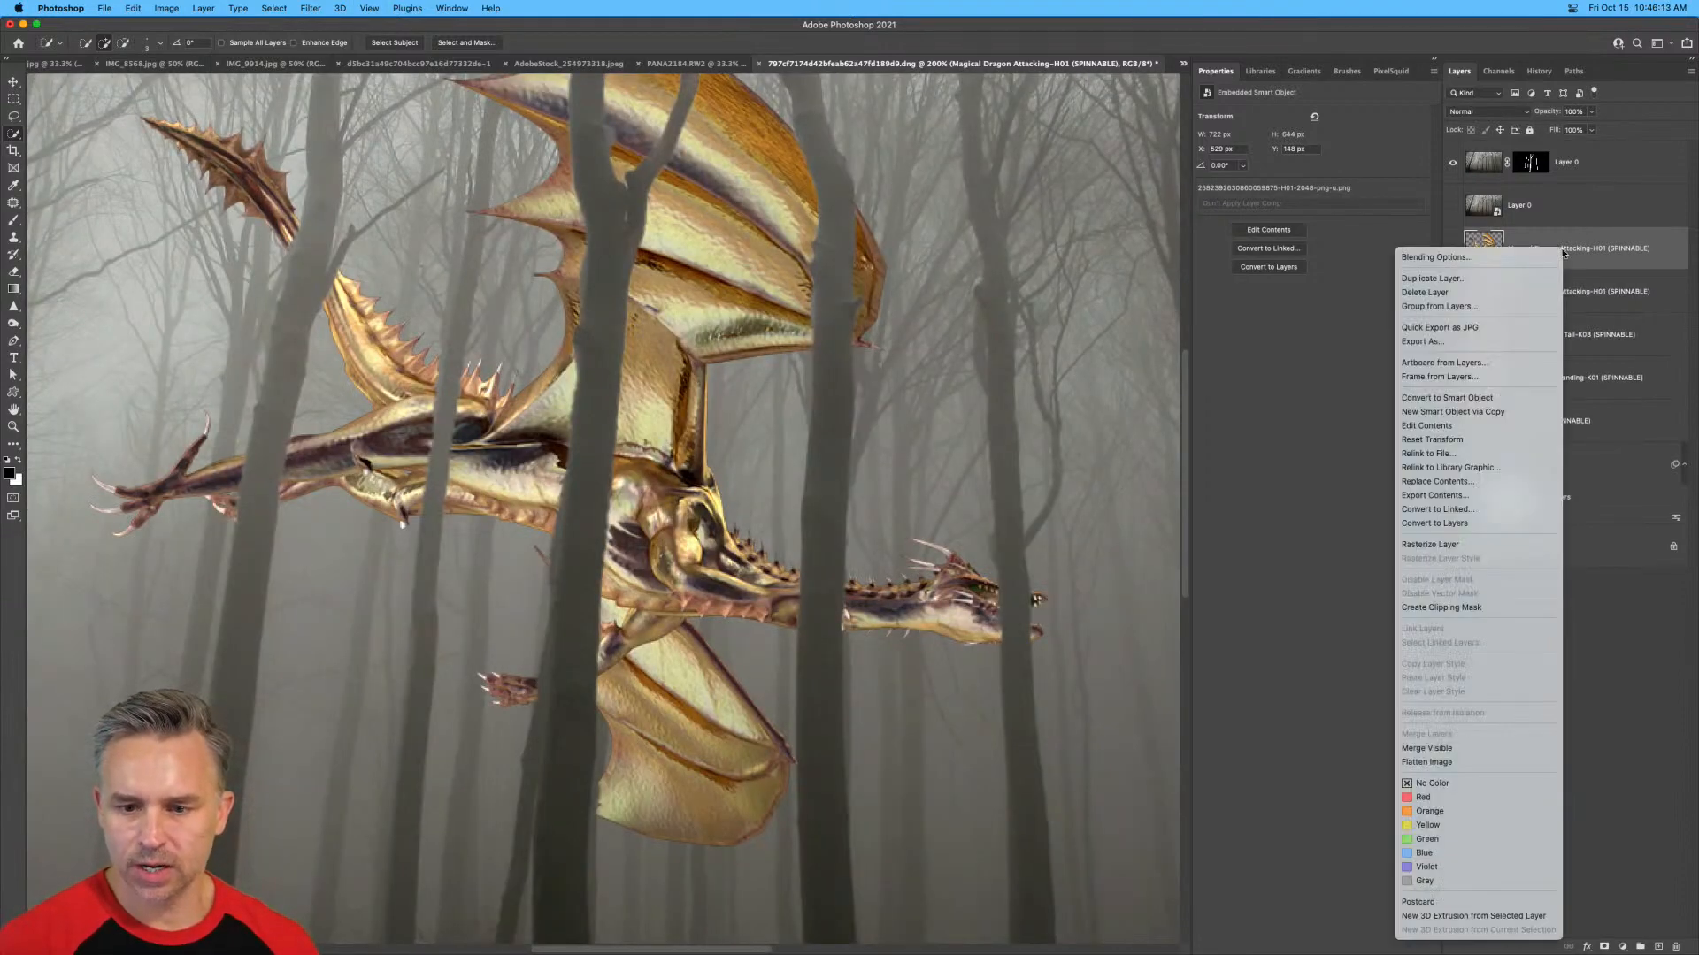
left_click(1456, 542)
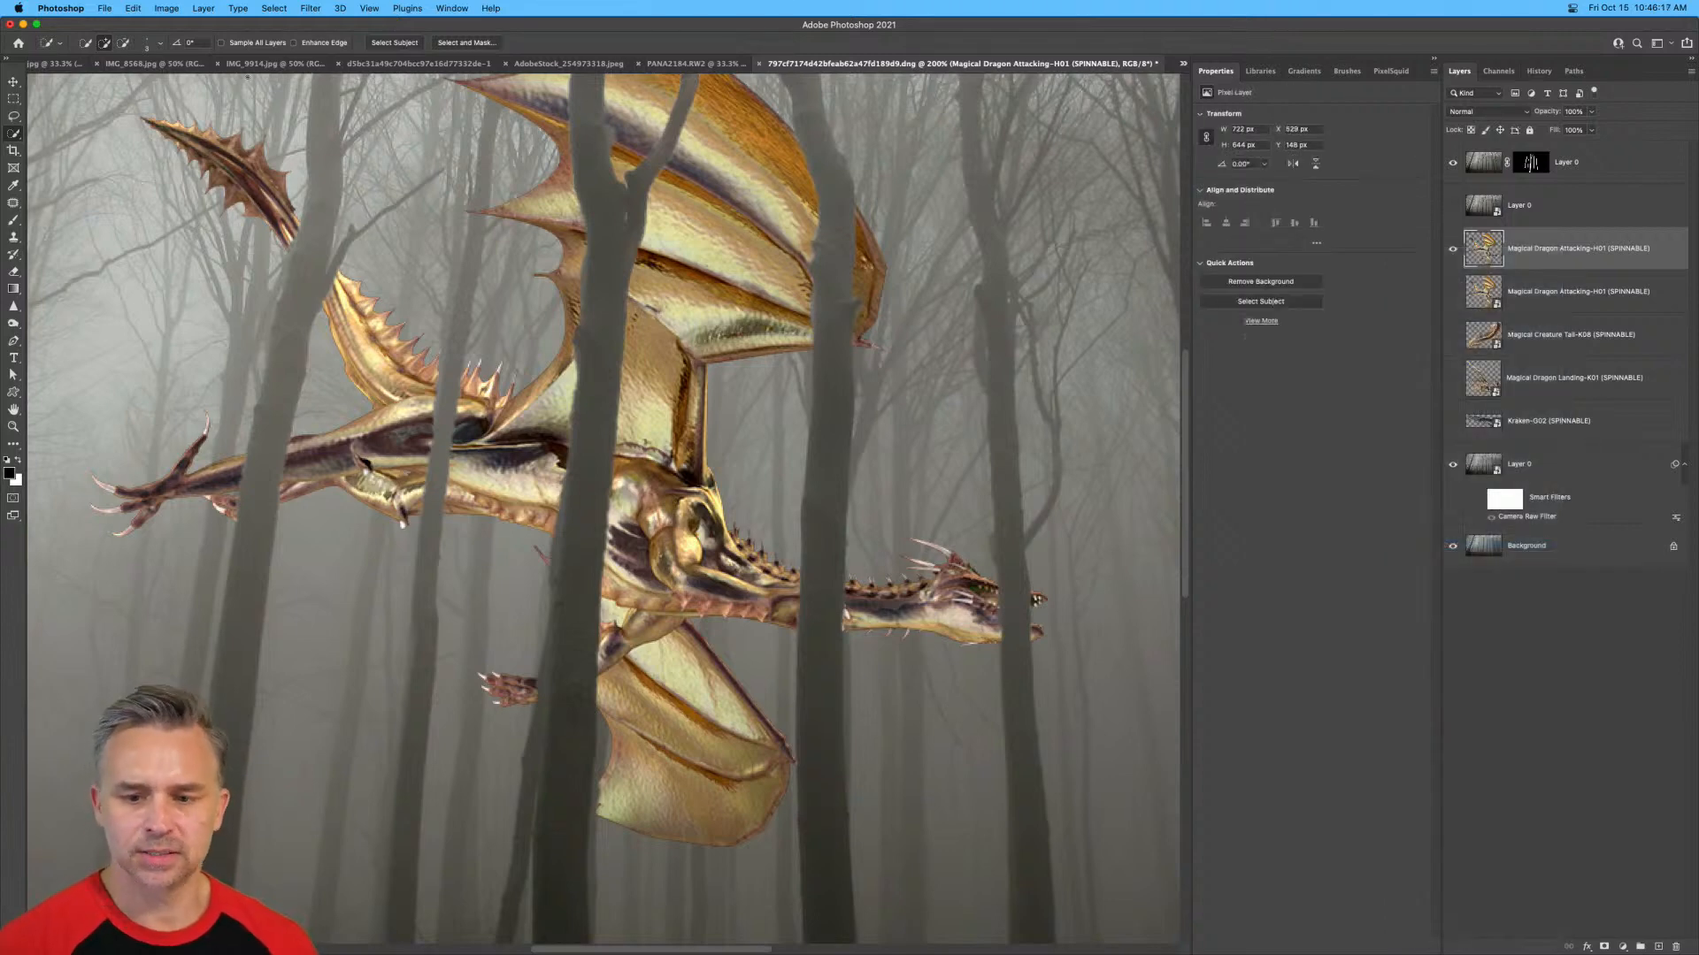
Start Match Color on the rasterized dragon copy with the current forest document as the source.
left_click(166, 8)
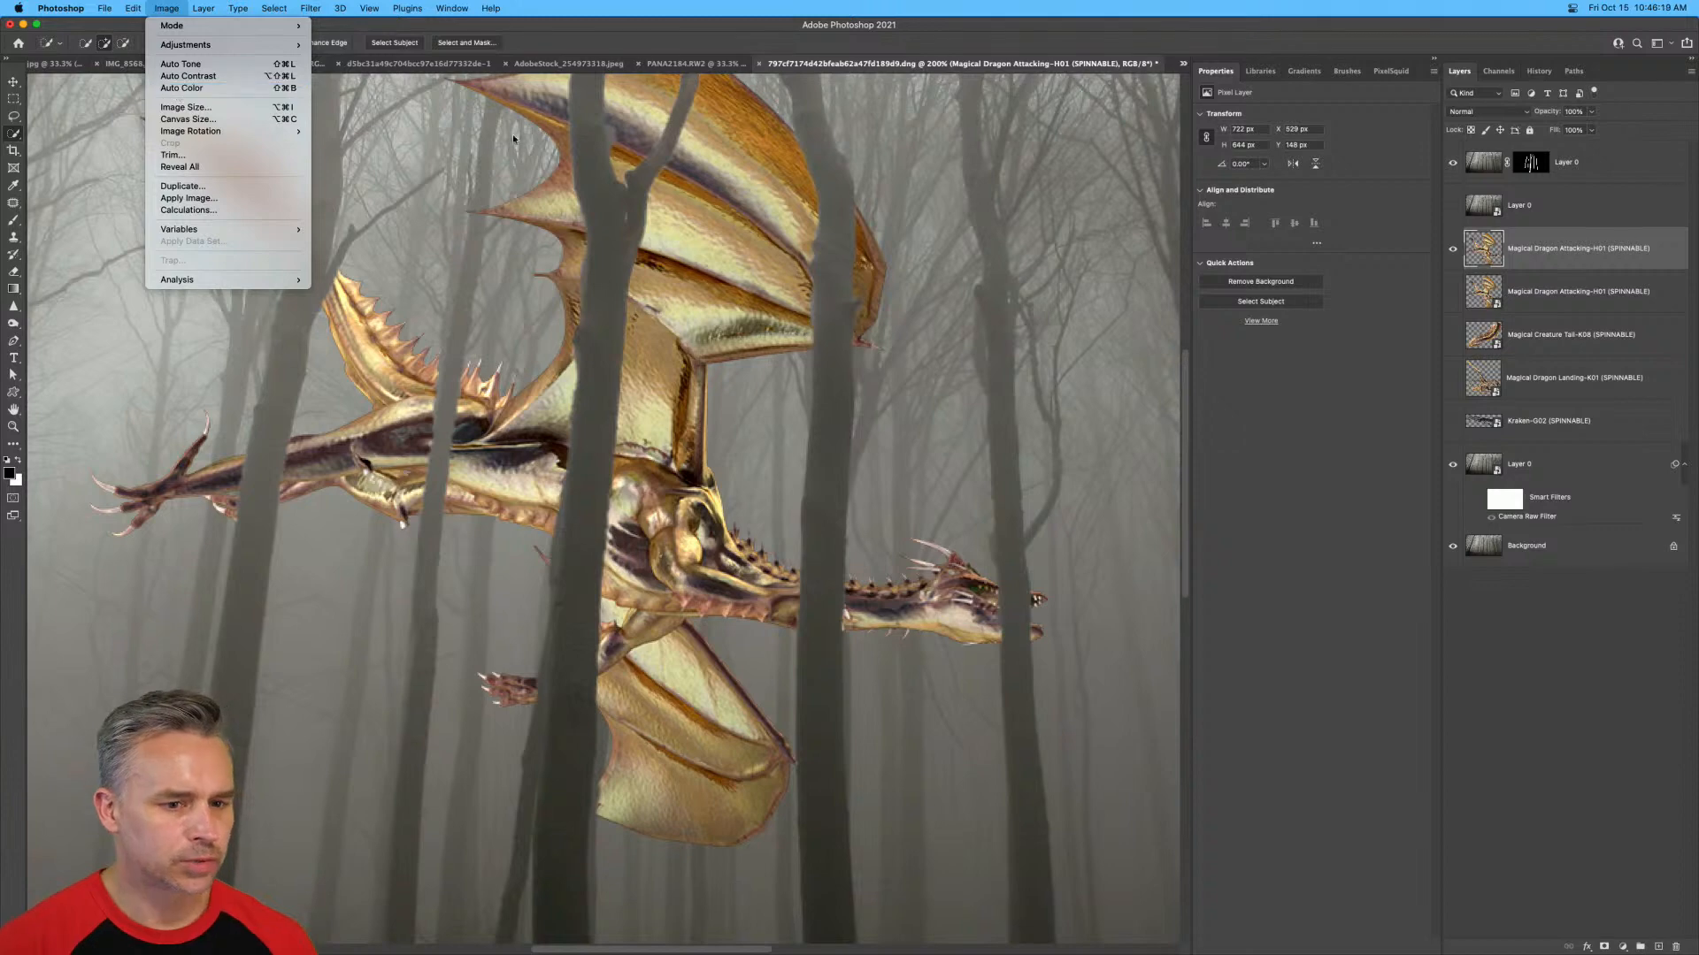
left_click(854, 69)
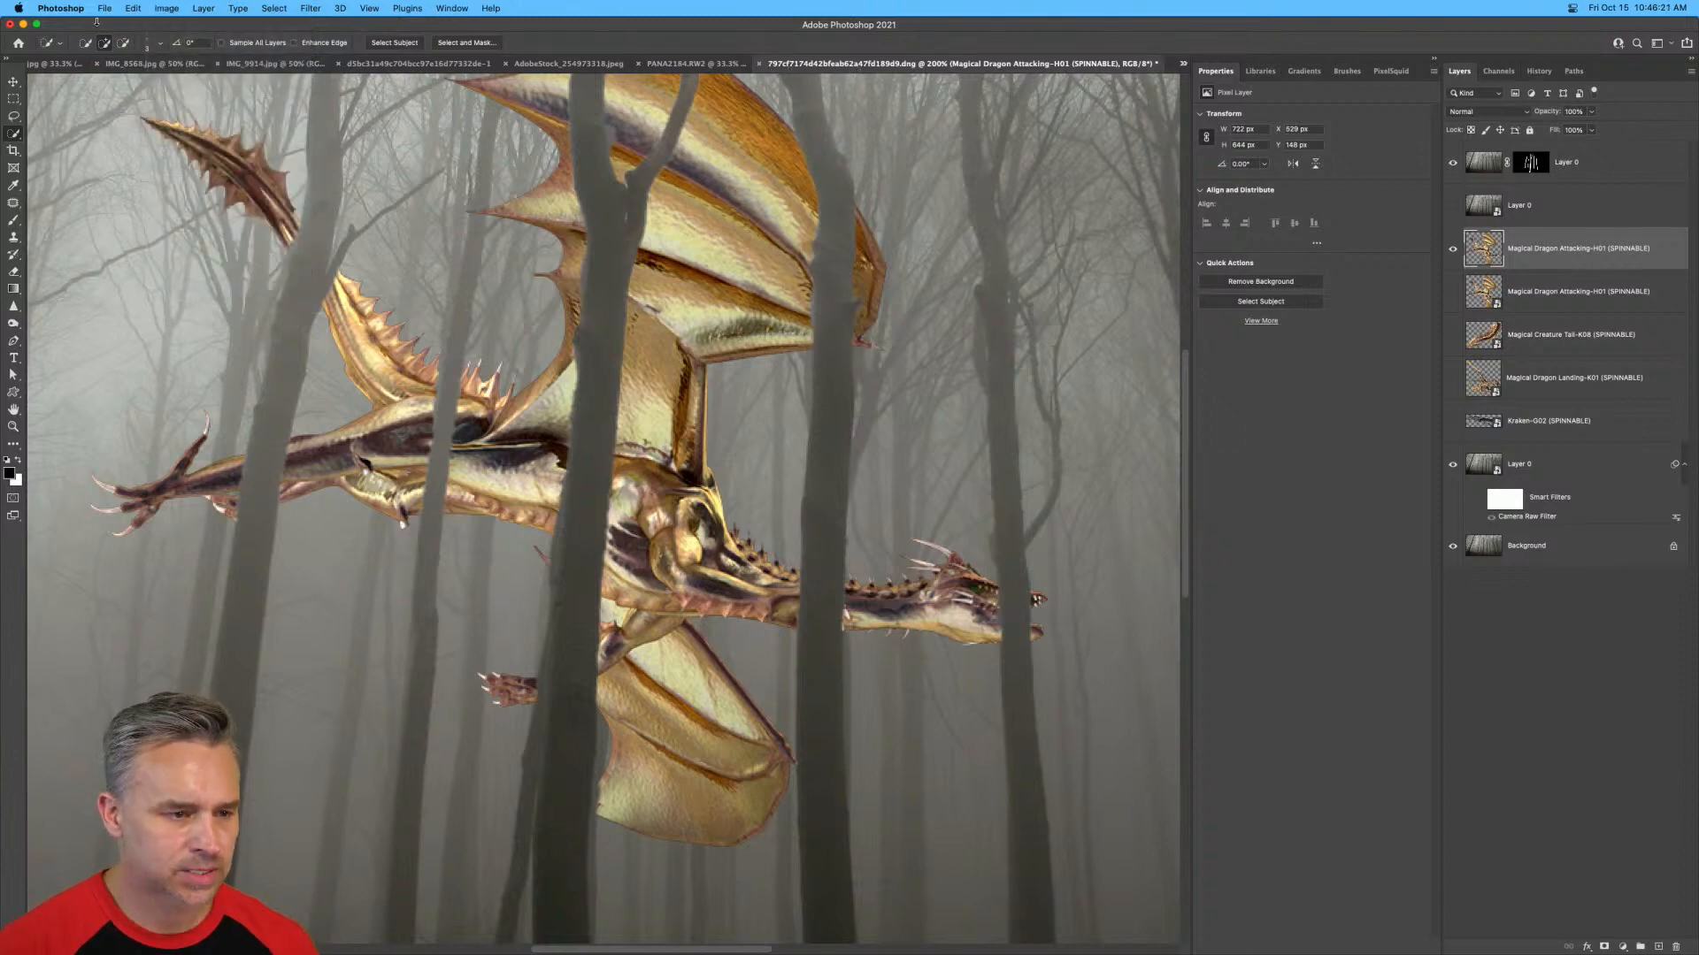
left_click(166, 8)
mouse_move(174, 46)
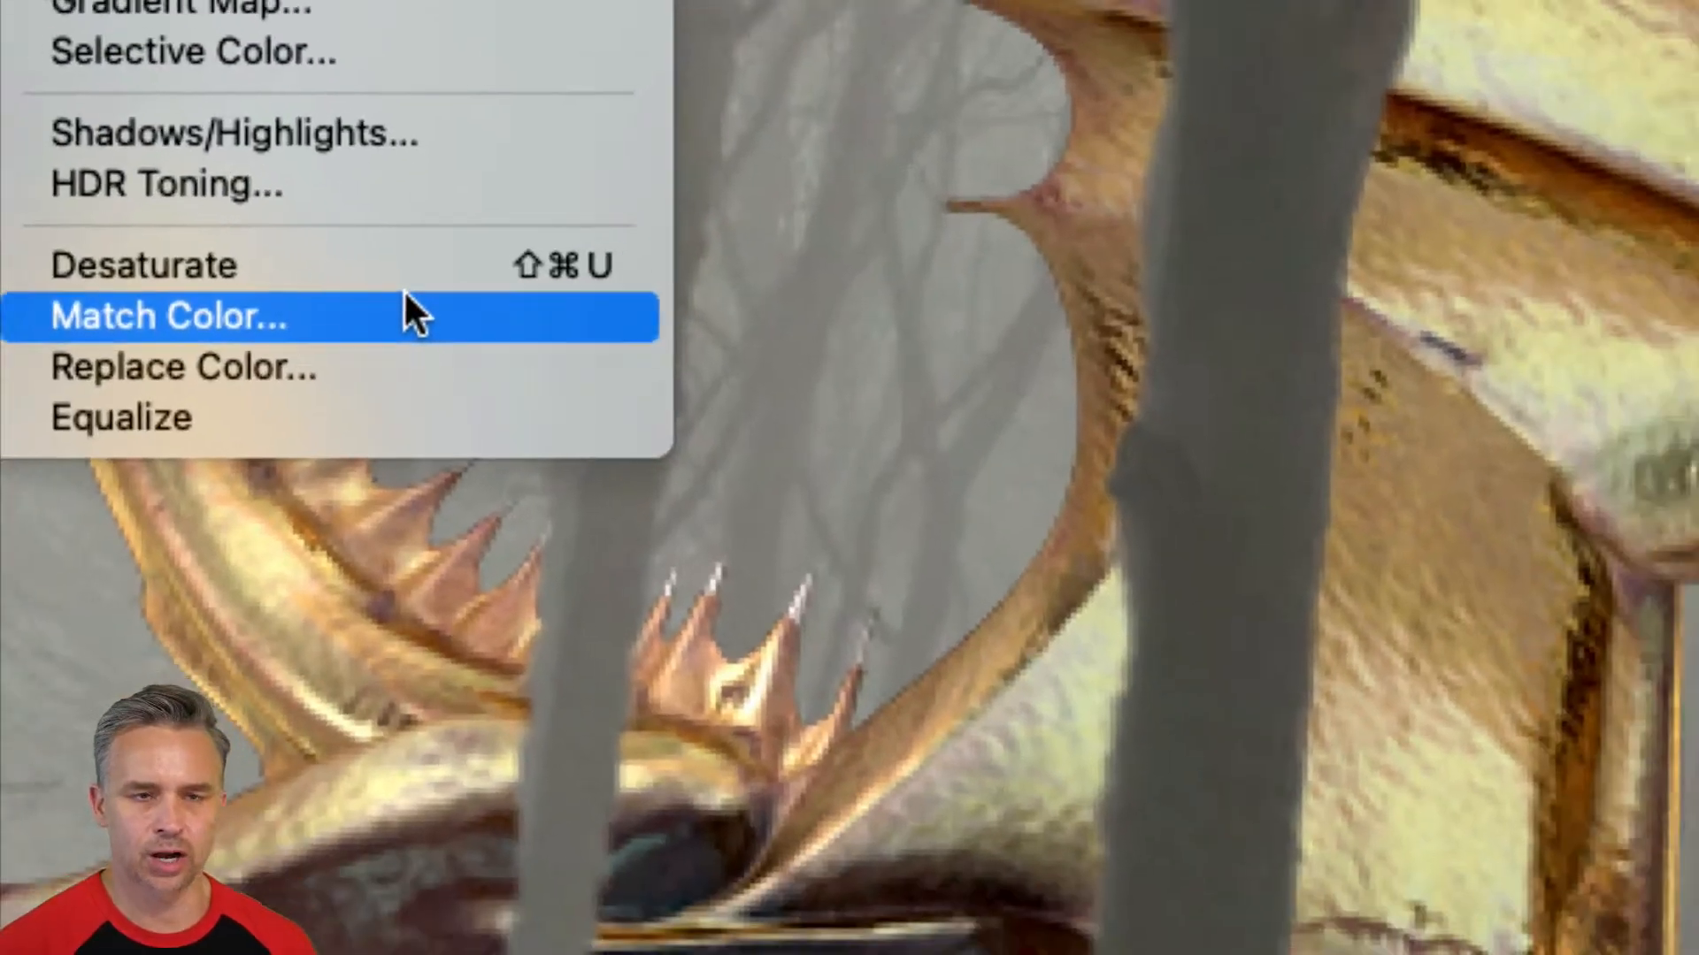
left_click(405, 292)
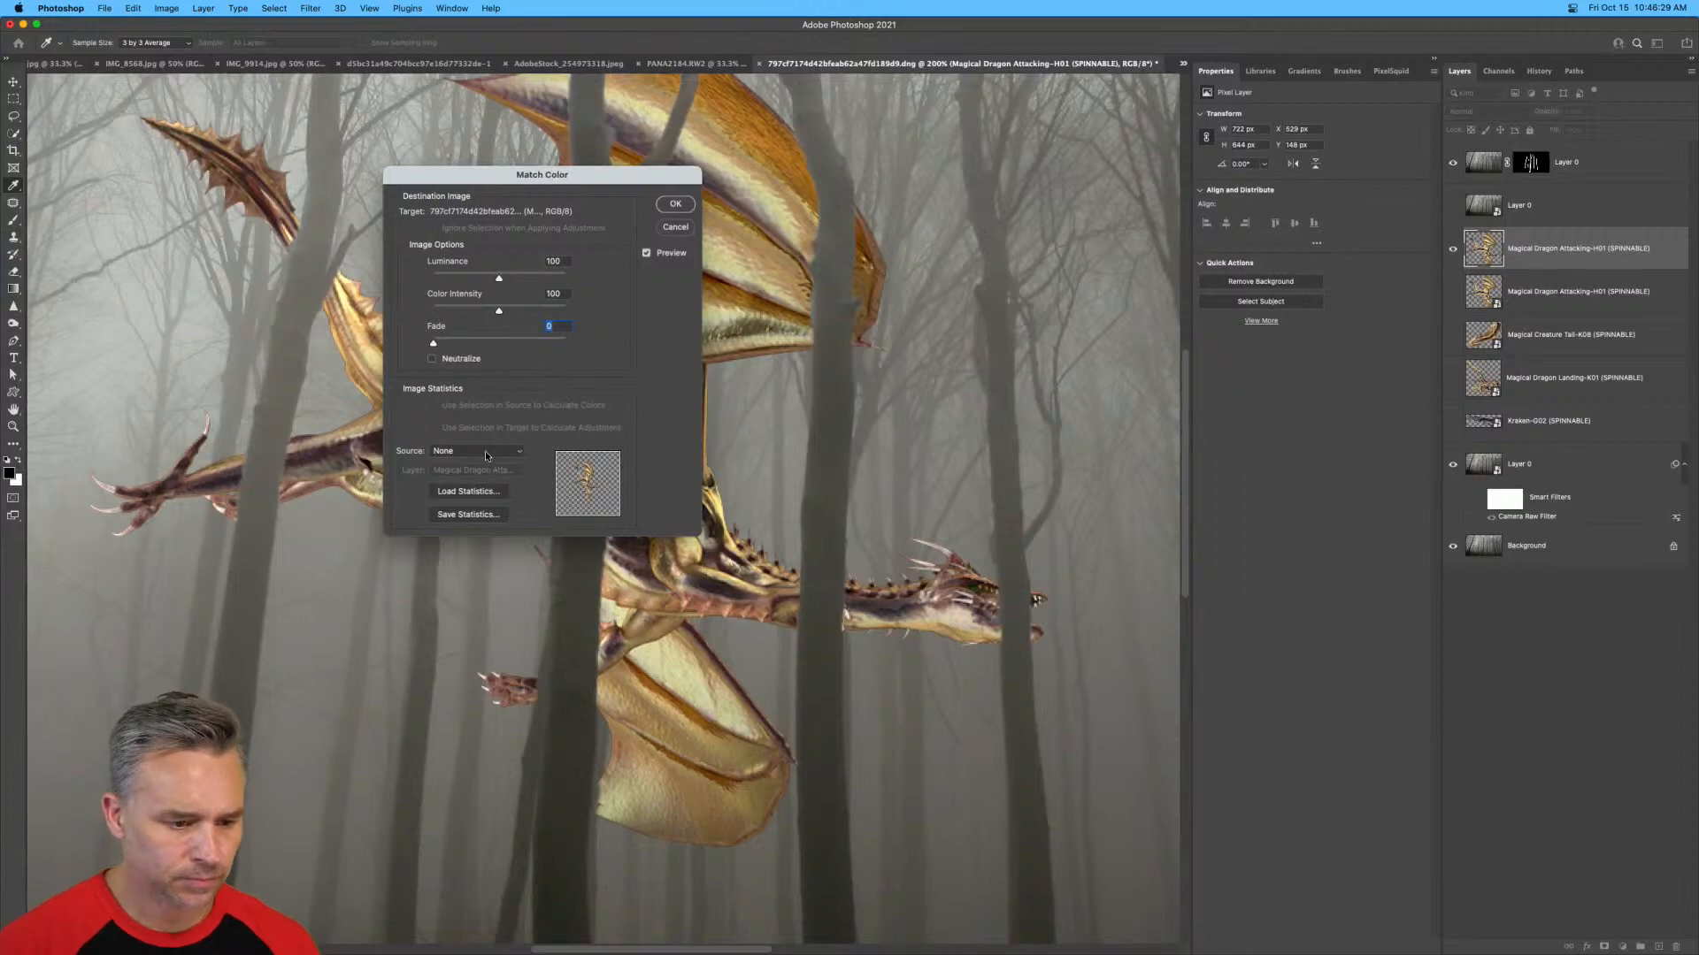
left_click(486, 454)
left_click(445, 548)
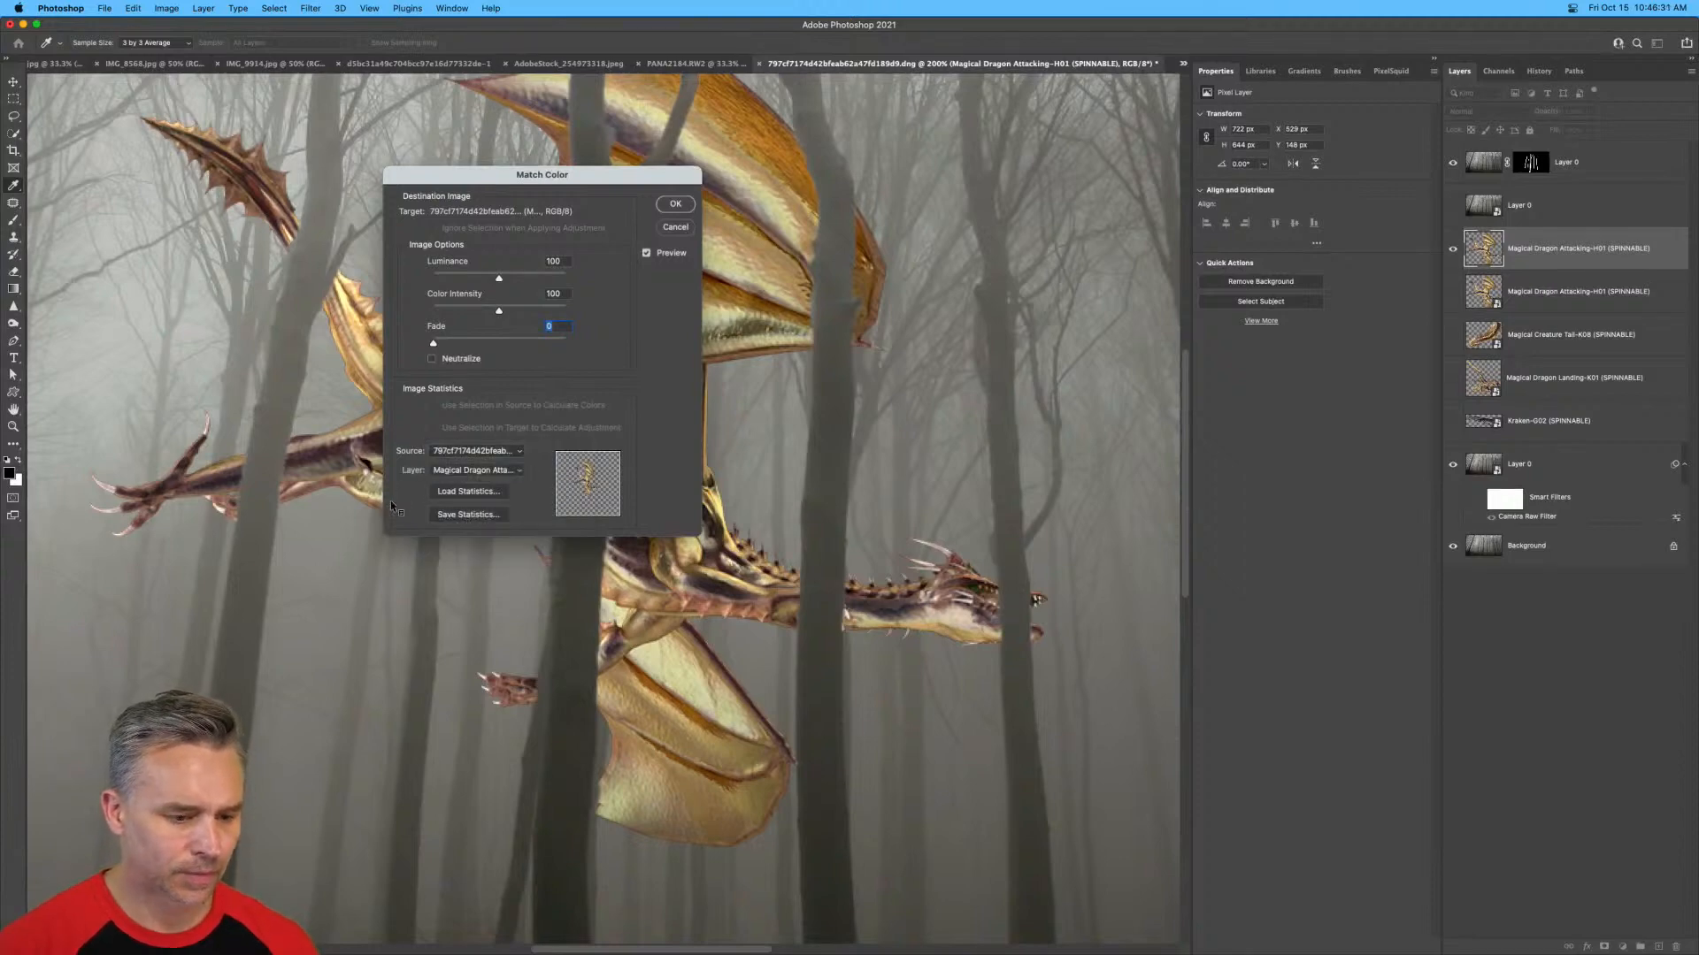
Try the Background layer as the color match reference, and settle on the topmost Layer 0, keeping the dragon in view.
left_click(451, 472)
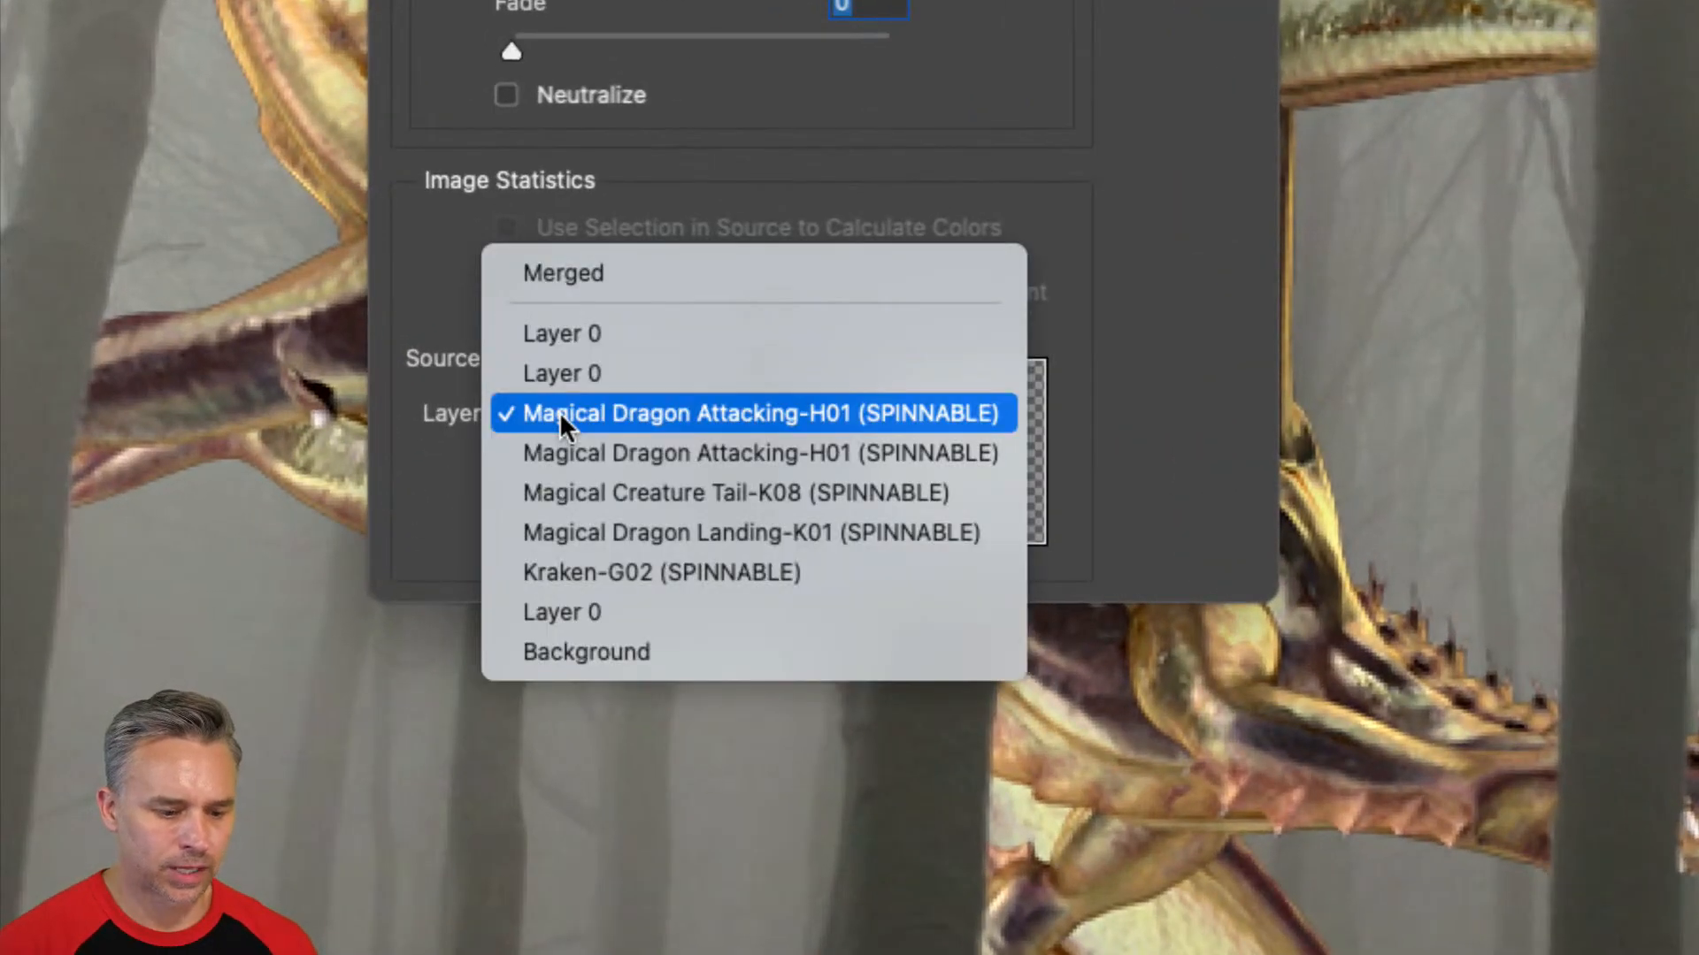
left_click(595, 652)
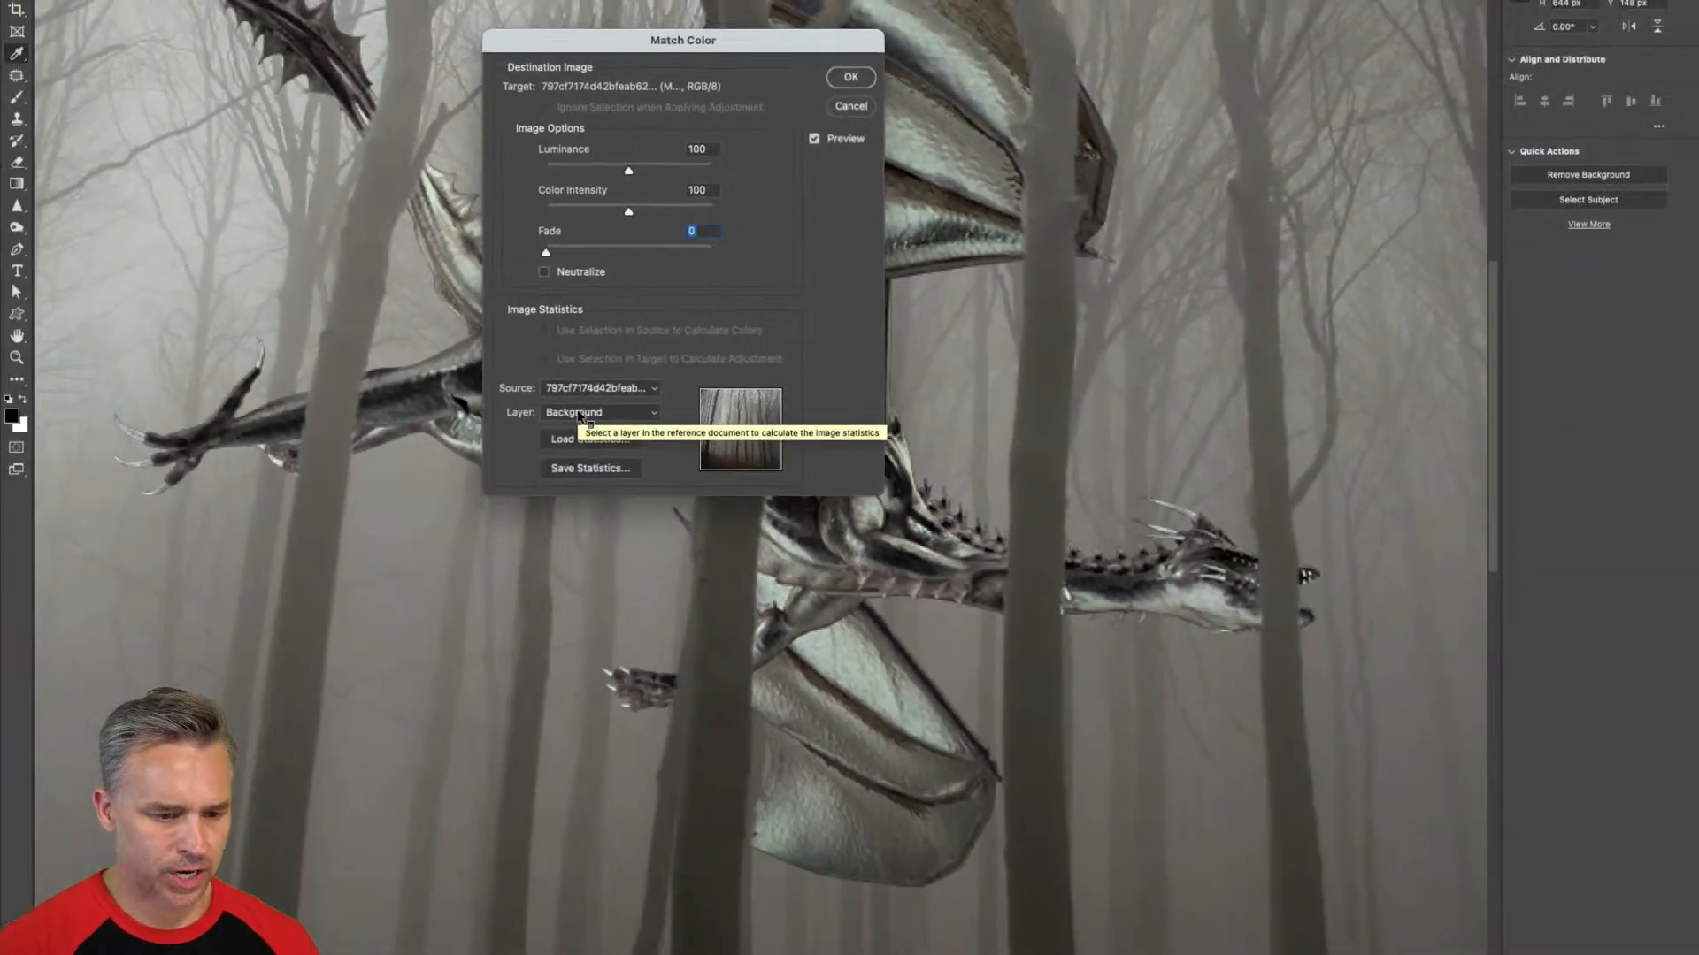
left_click(584, 414)
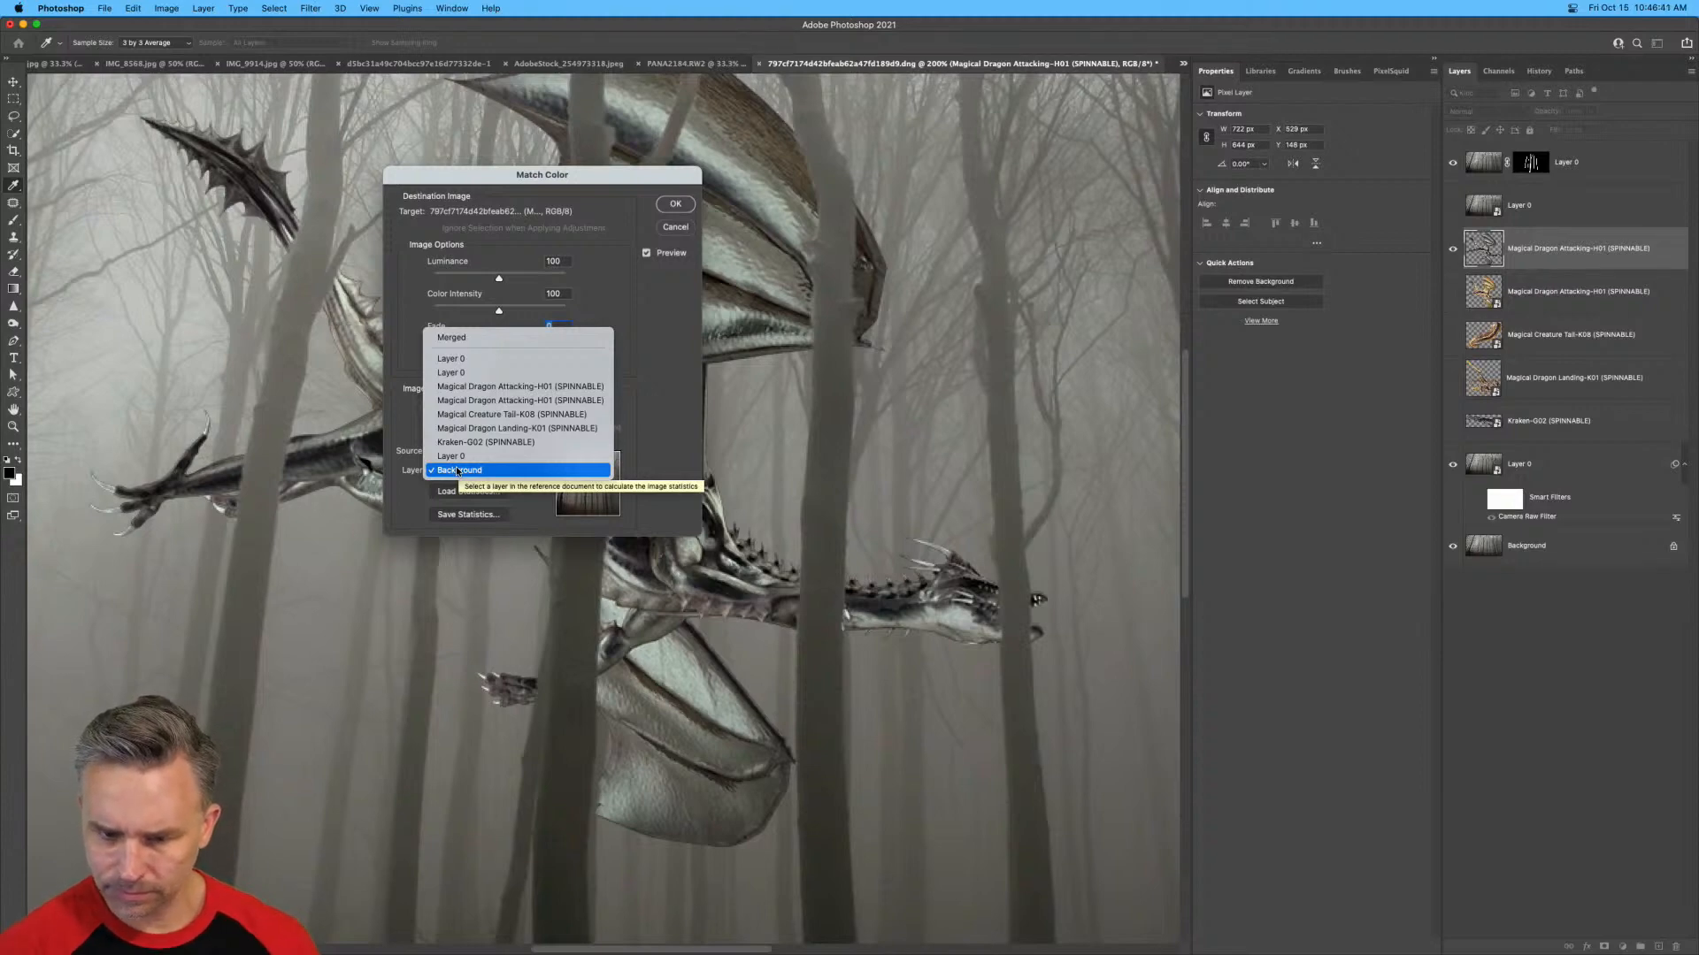
left_click(473, 359)
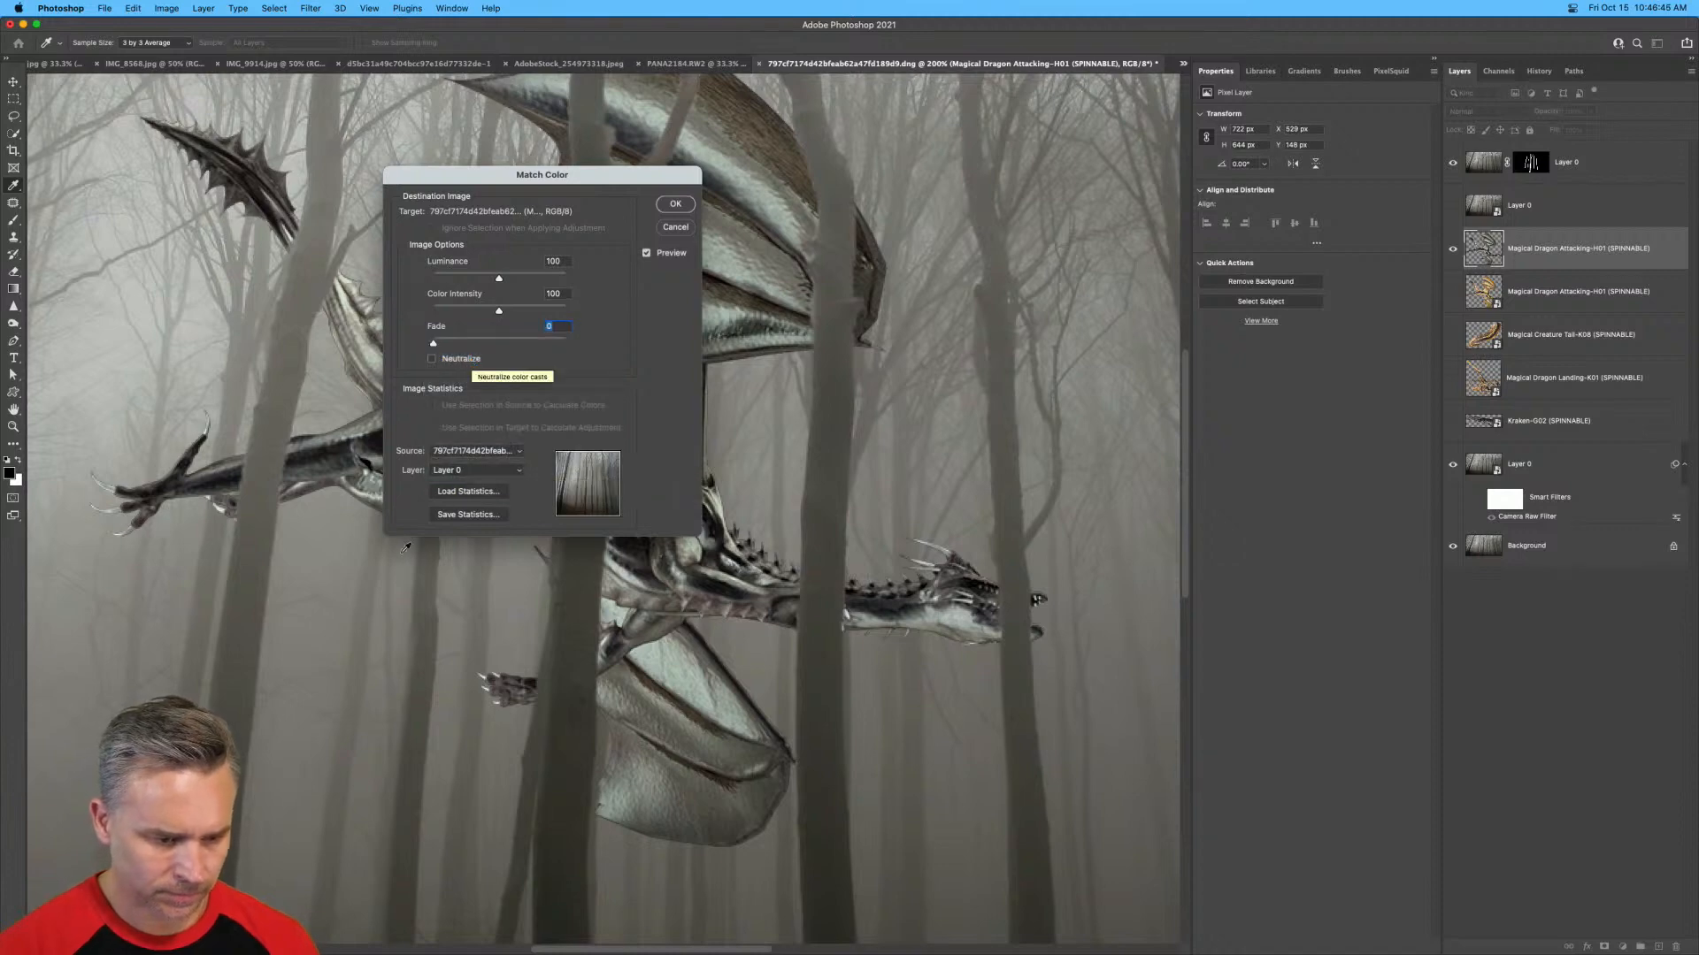
left_click_drag(476, 179, 1025, 183)
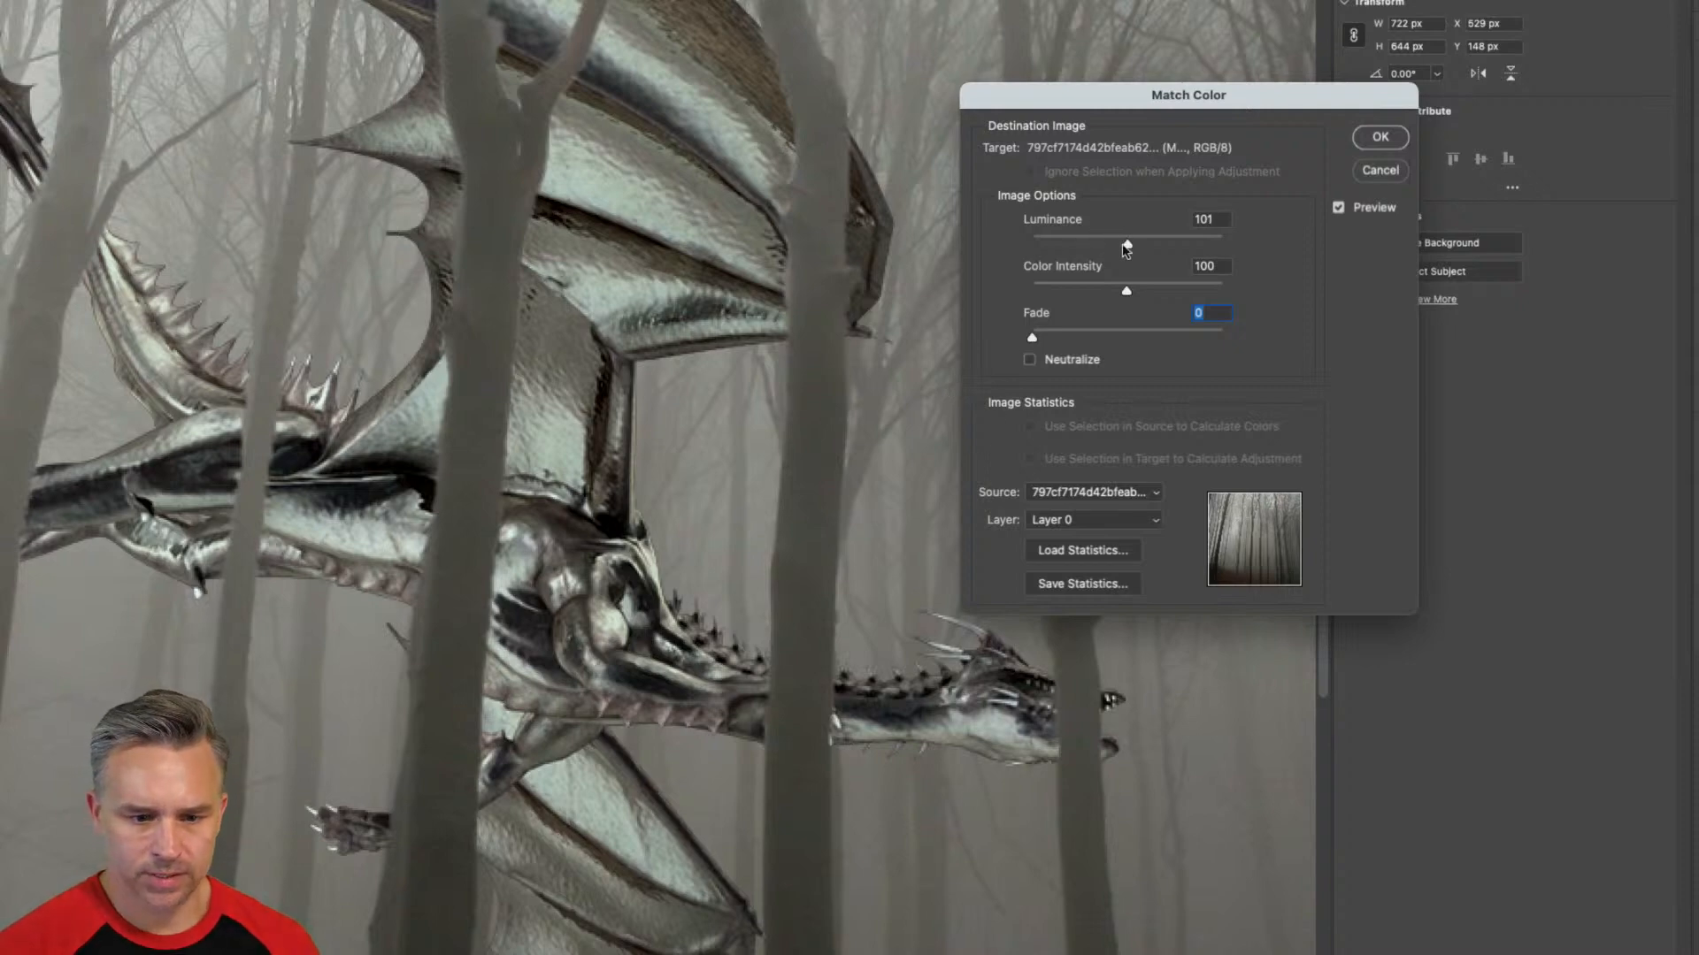
Try a color intensity of 200, and settle on luminance 101 and color intensity 107 for the dragon's color match.
left_click_drag(1126, 244, 1282, 304)
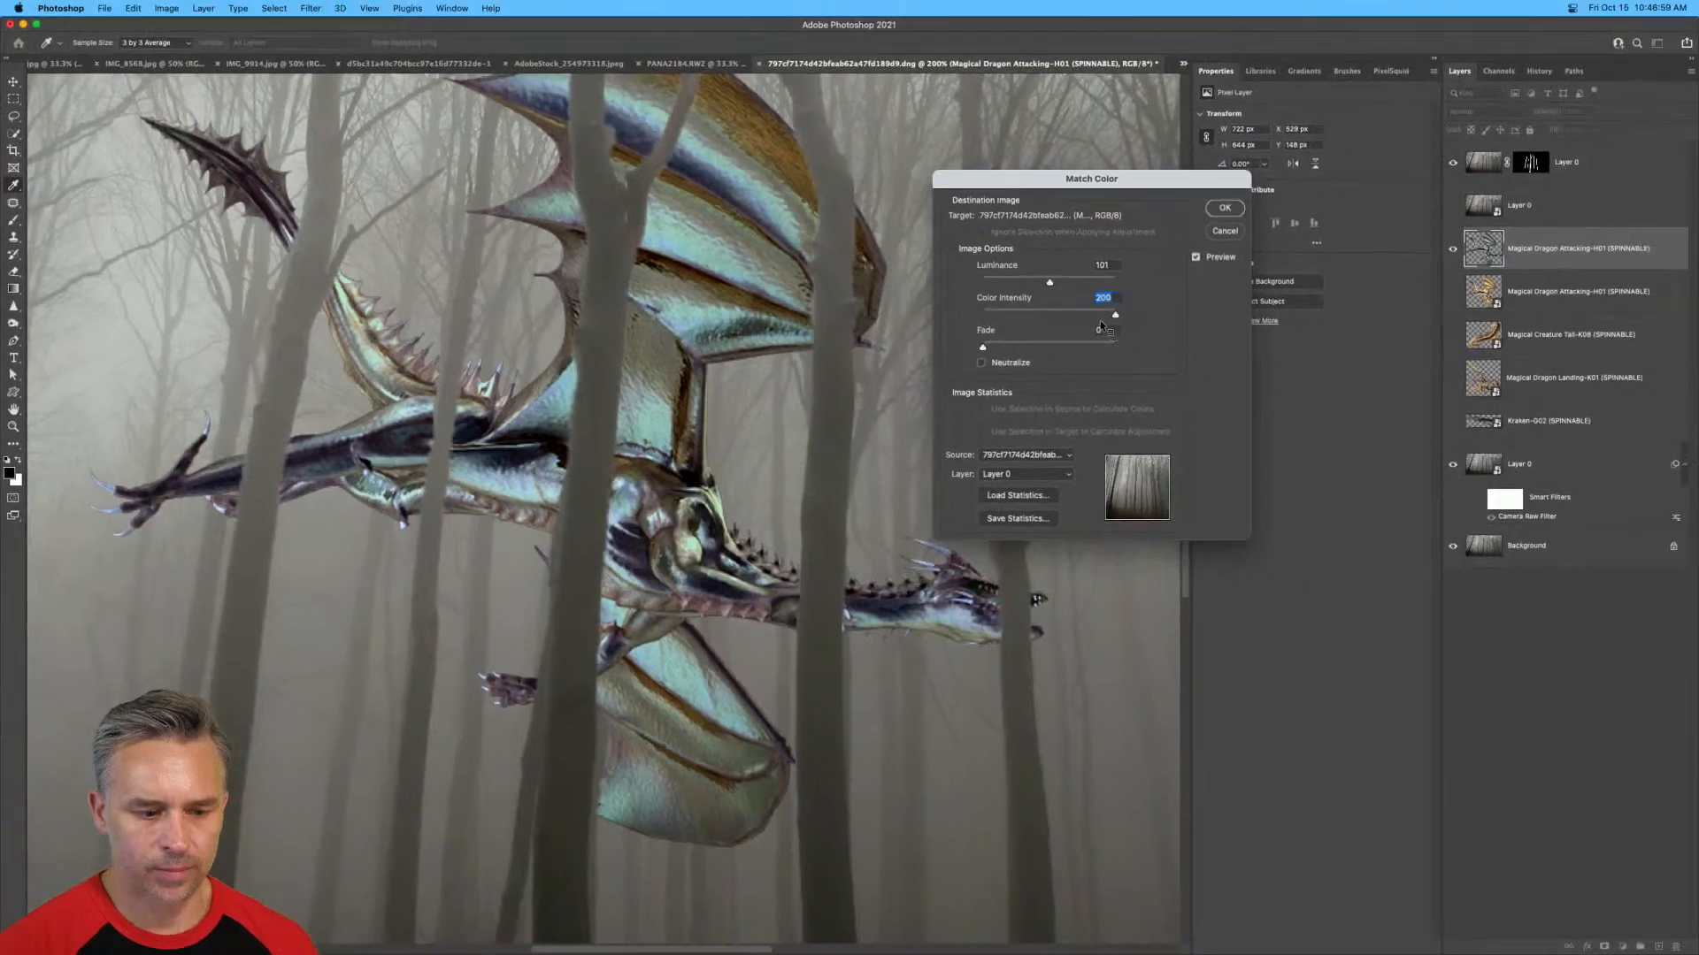
key("super+minus")
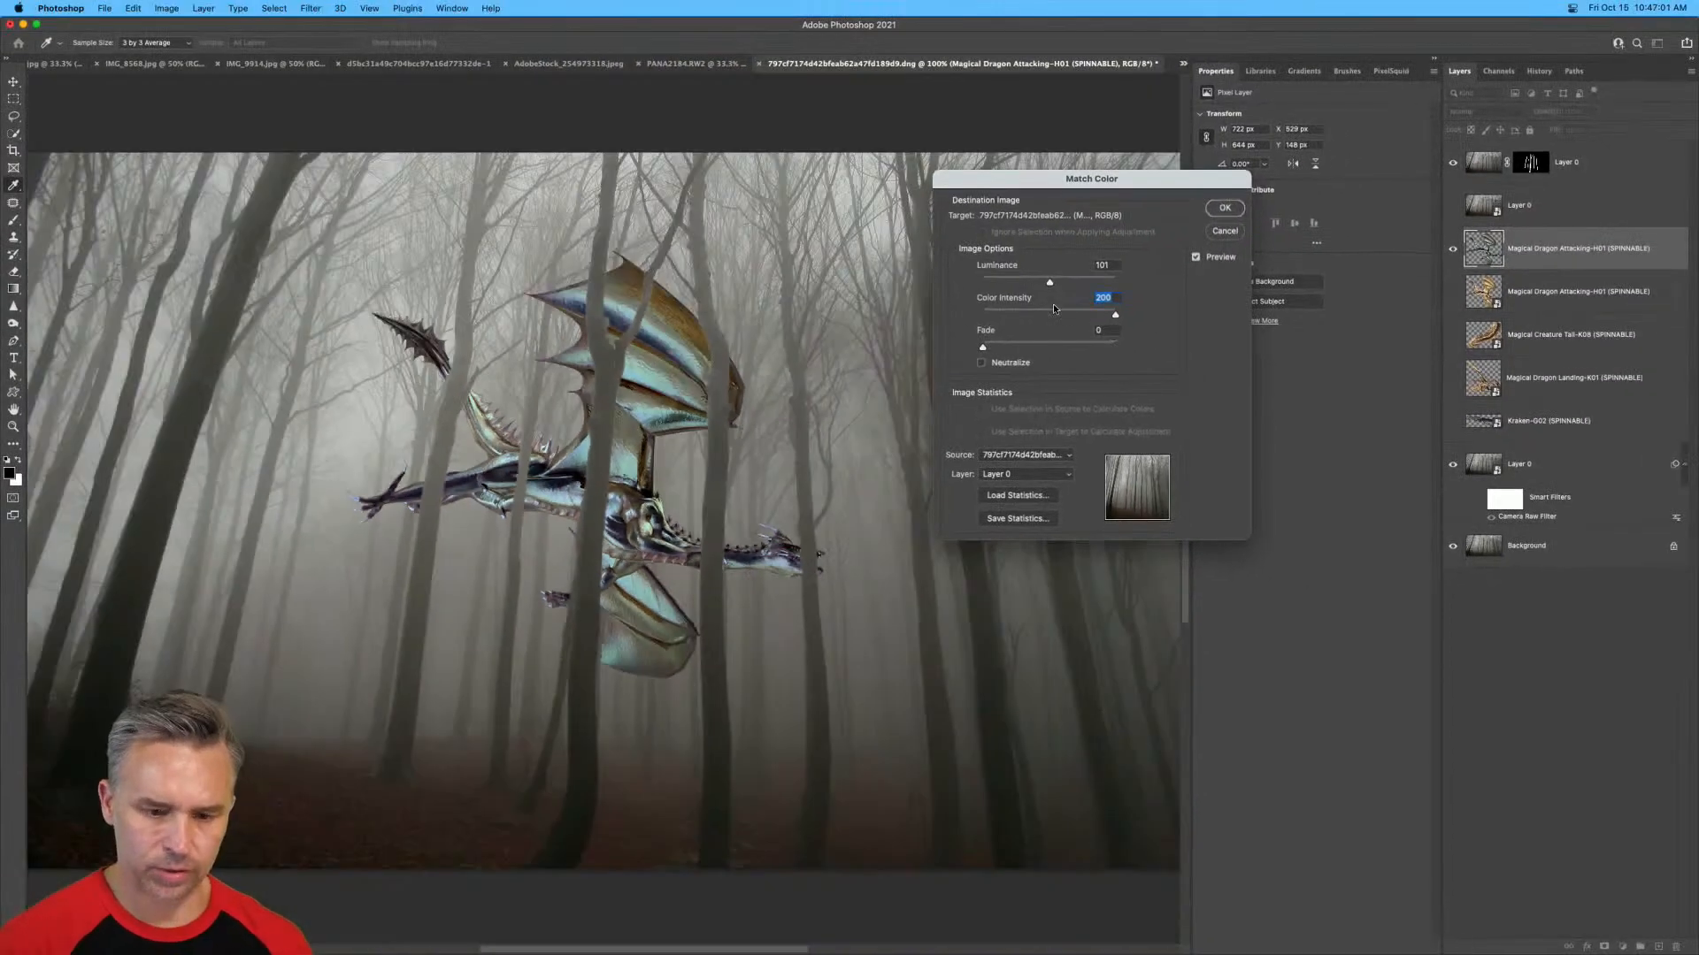
left_click(1052, 312)
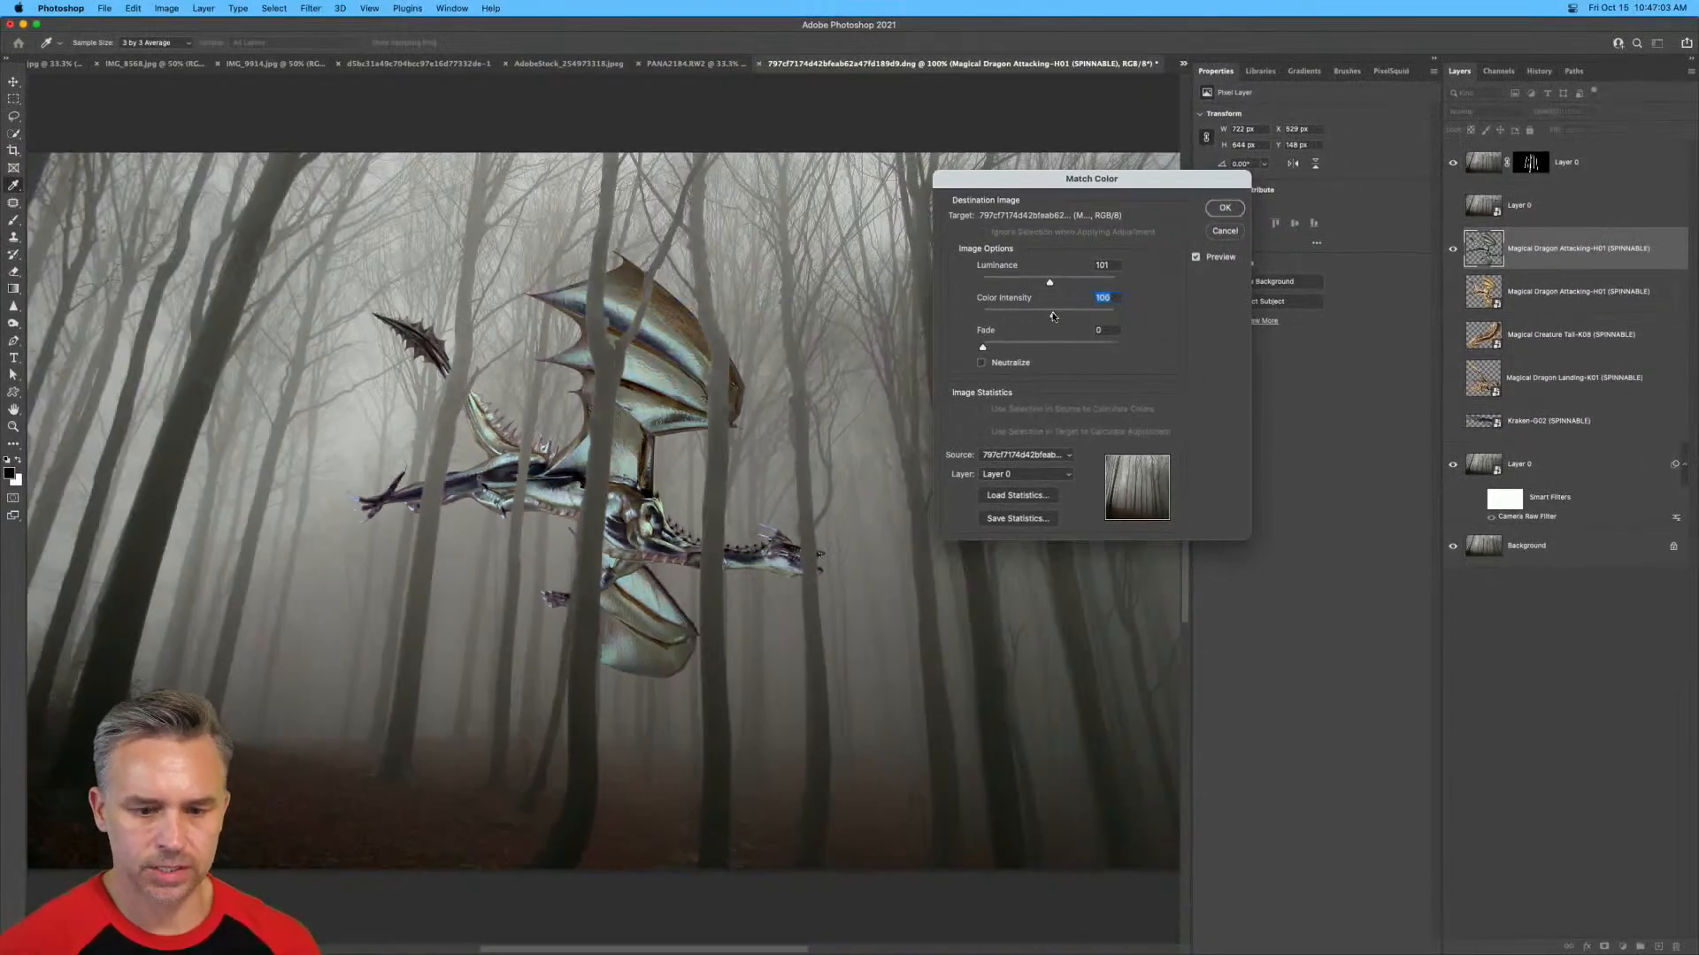
left_click_drag(1053, 316, 1056, 315)
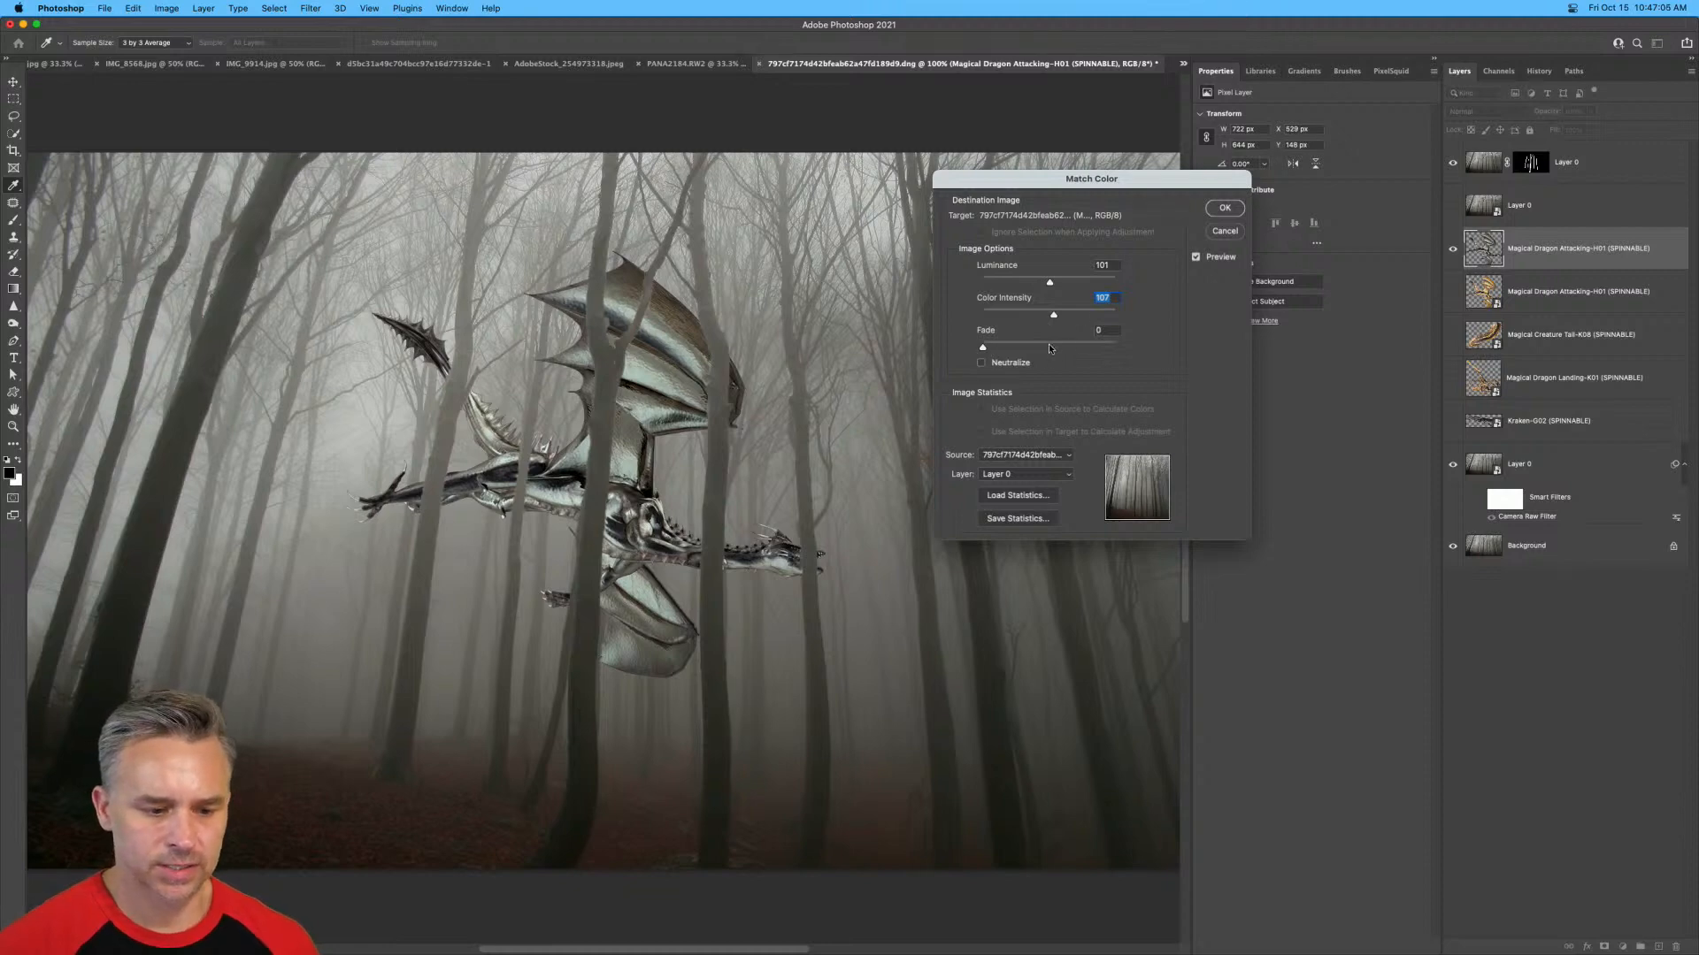
Set the color match fade to 10, enable Neutralize and apply the match to the dragon copy.
left_click(1049, 346)
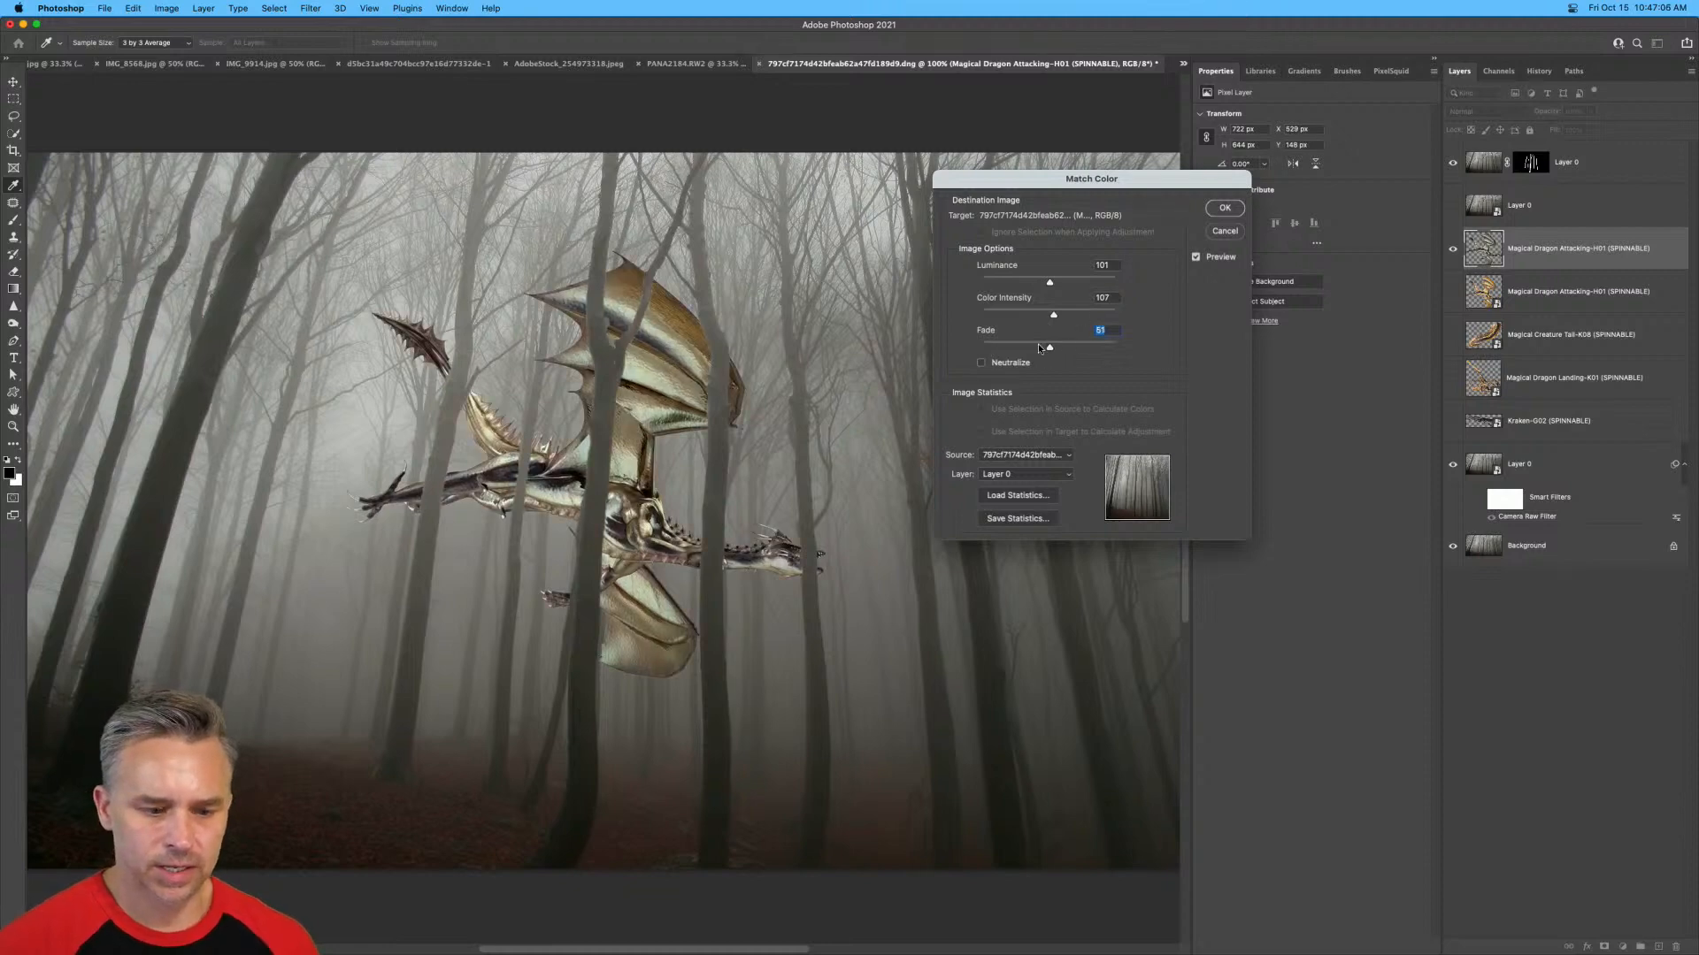
left_click(981, 364)
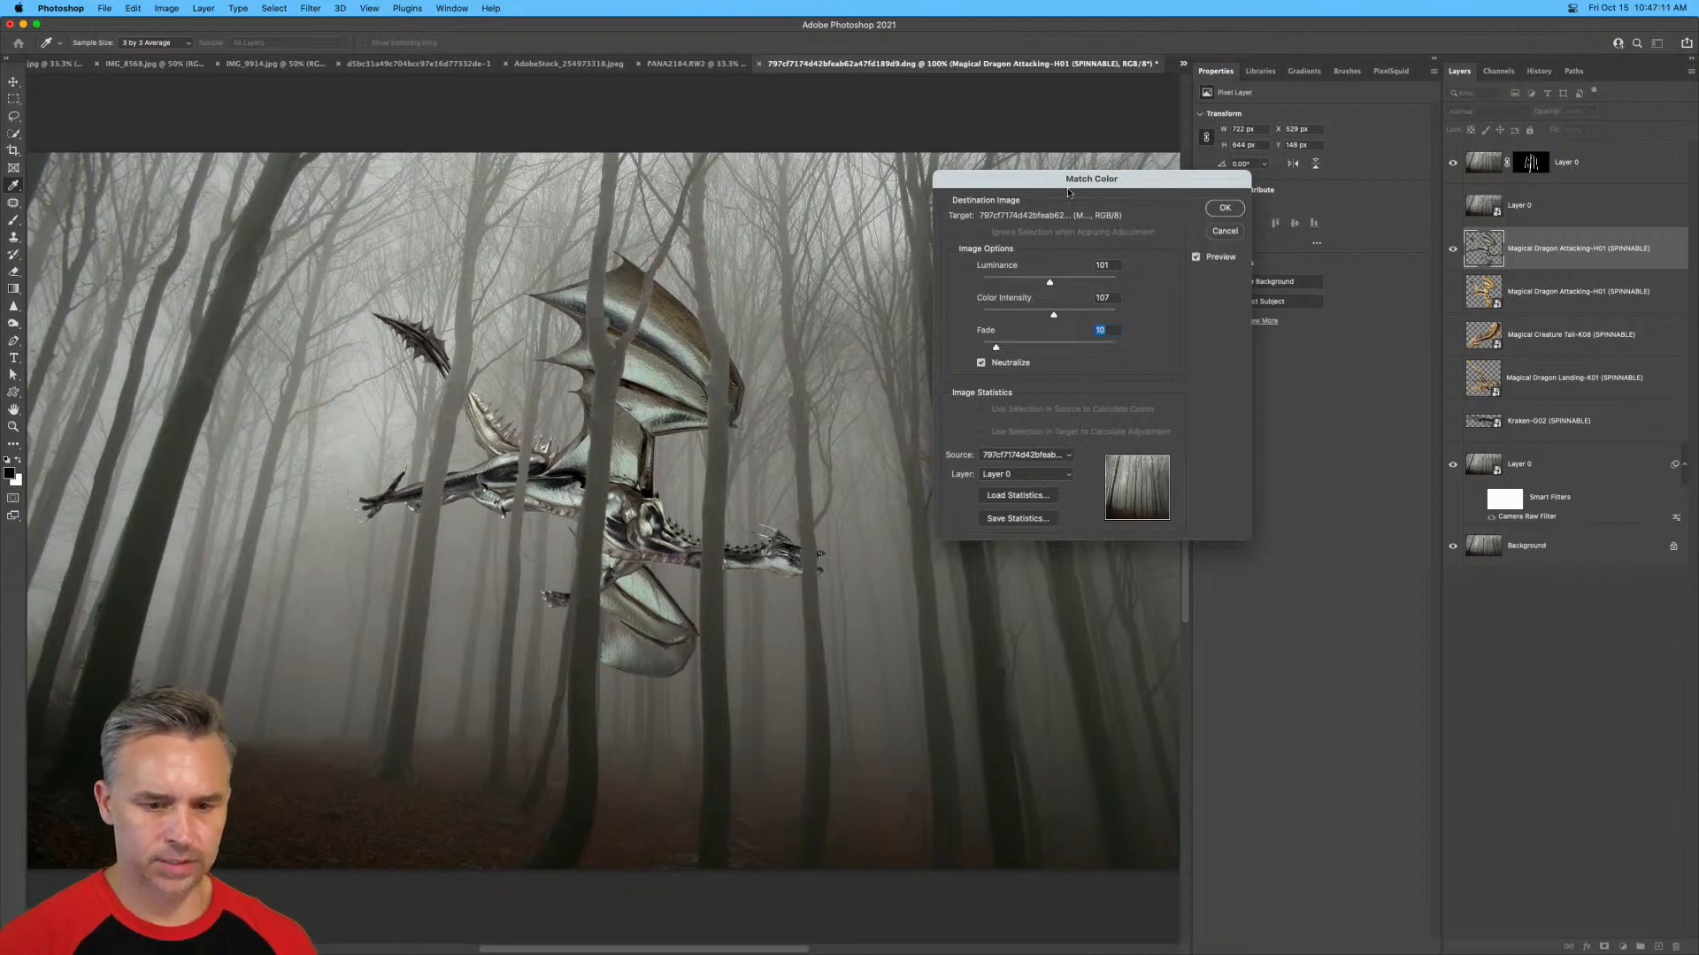
left_click_drag(1069, 193, 900, 312)
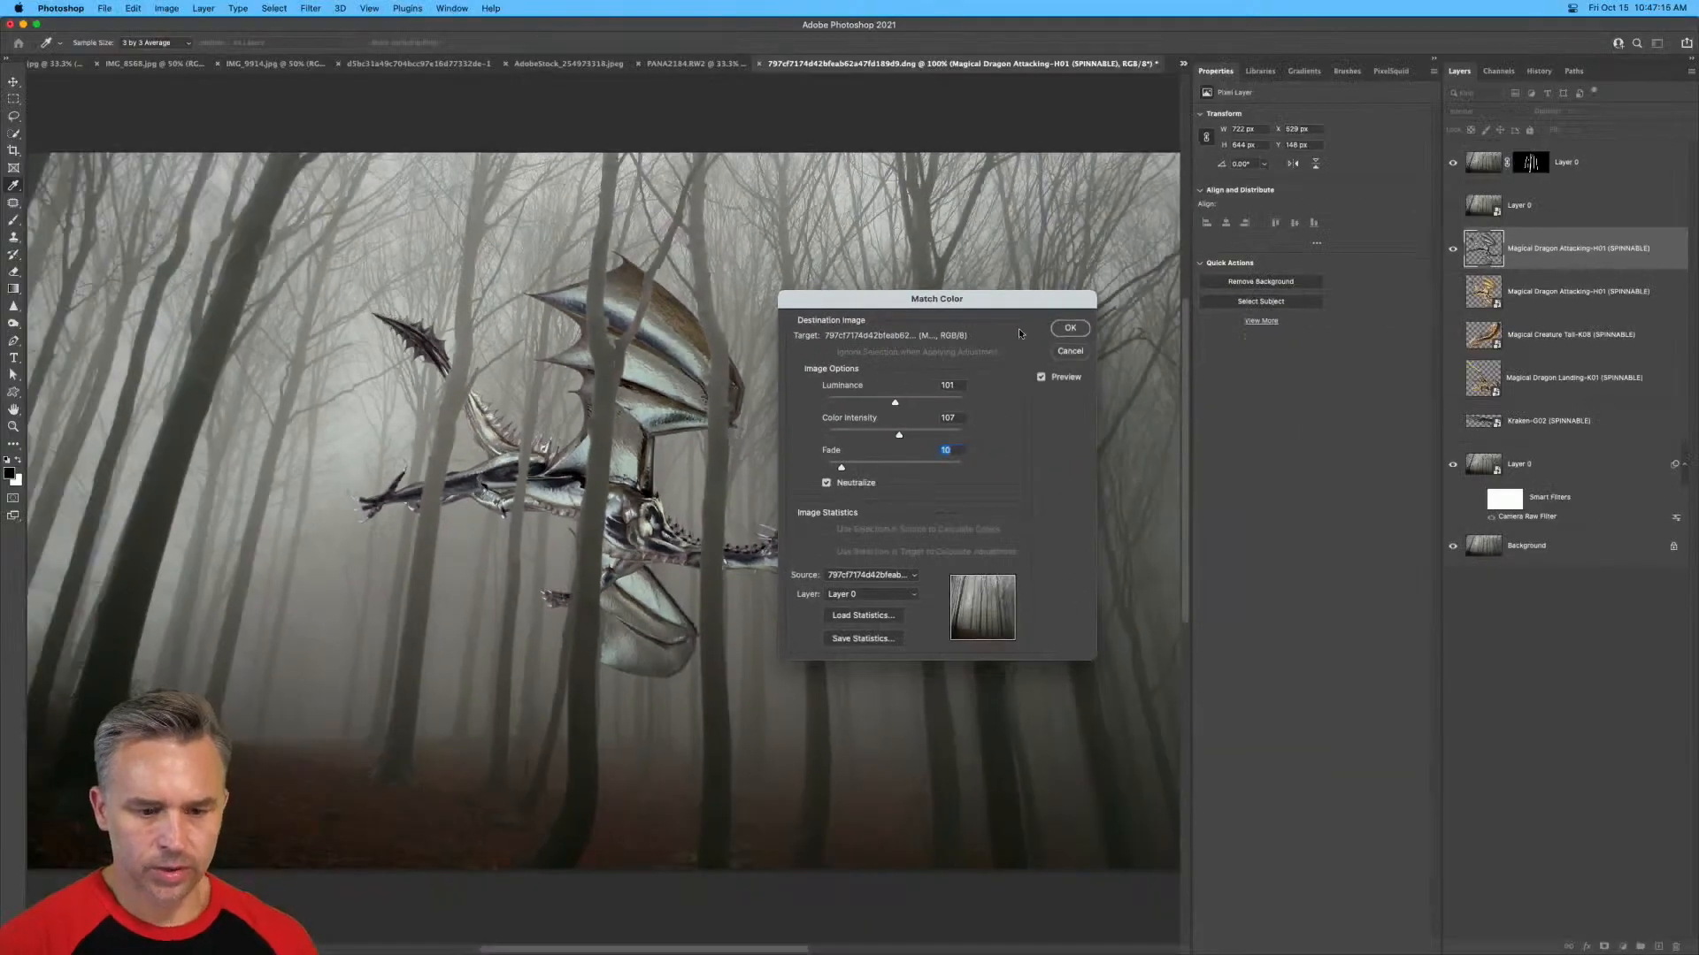
left_click(1070, 327)
key("w")
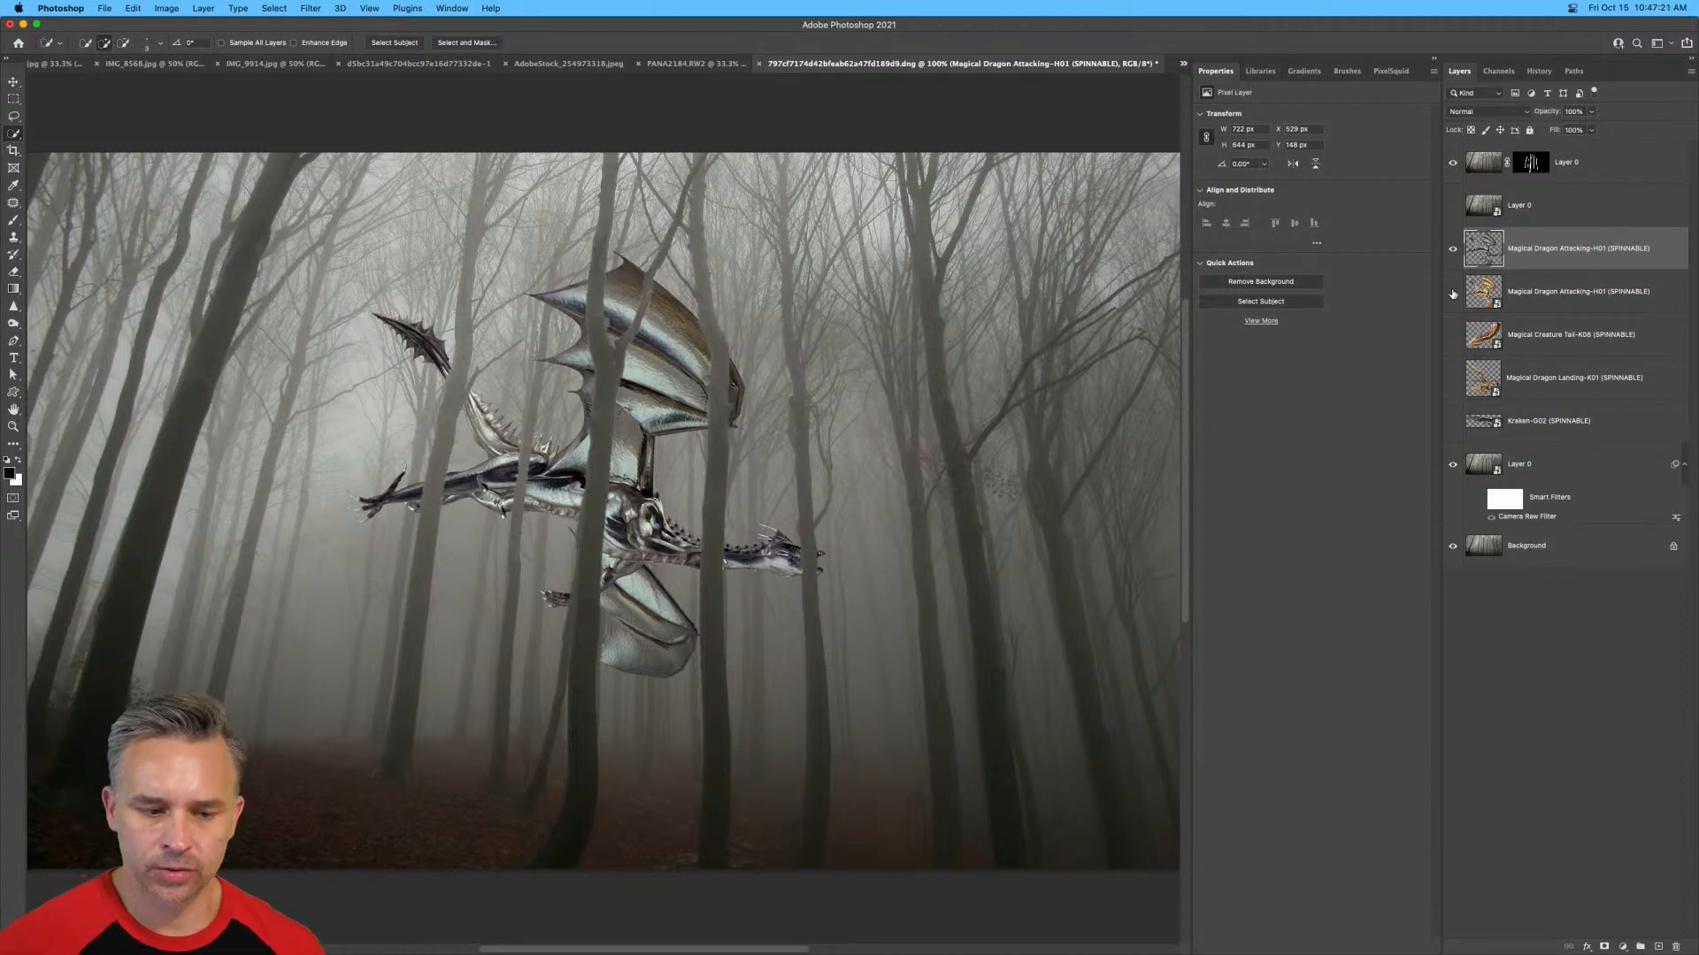
Show the original dragon smart object instead of the color-matched copy and clip a Curves adjustment layer to it.
left_click(1452, 252)
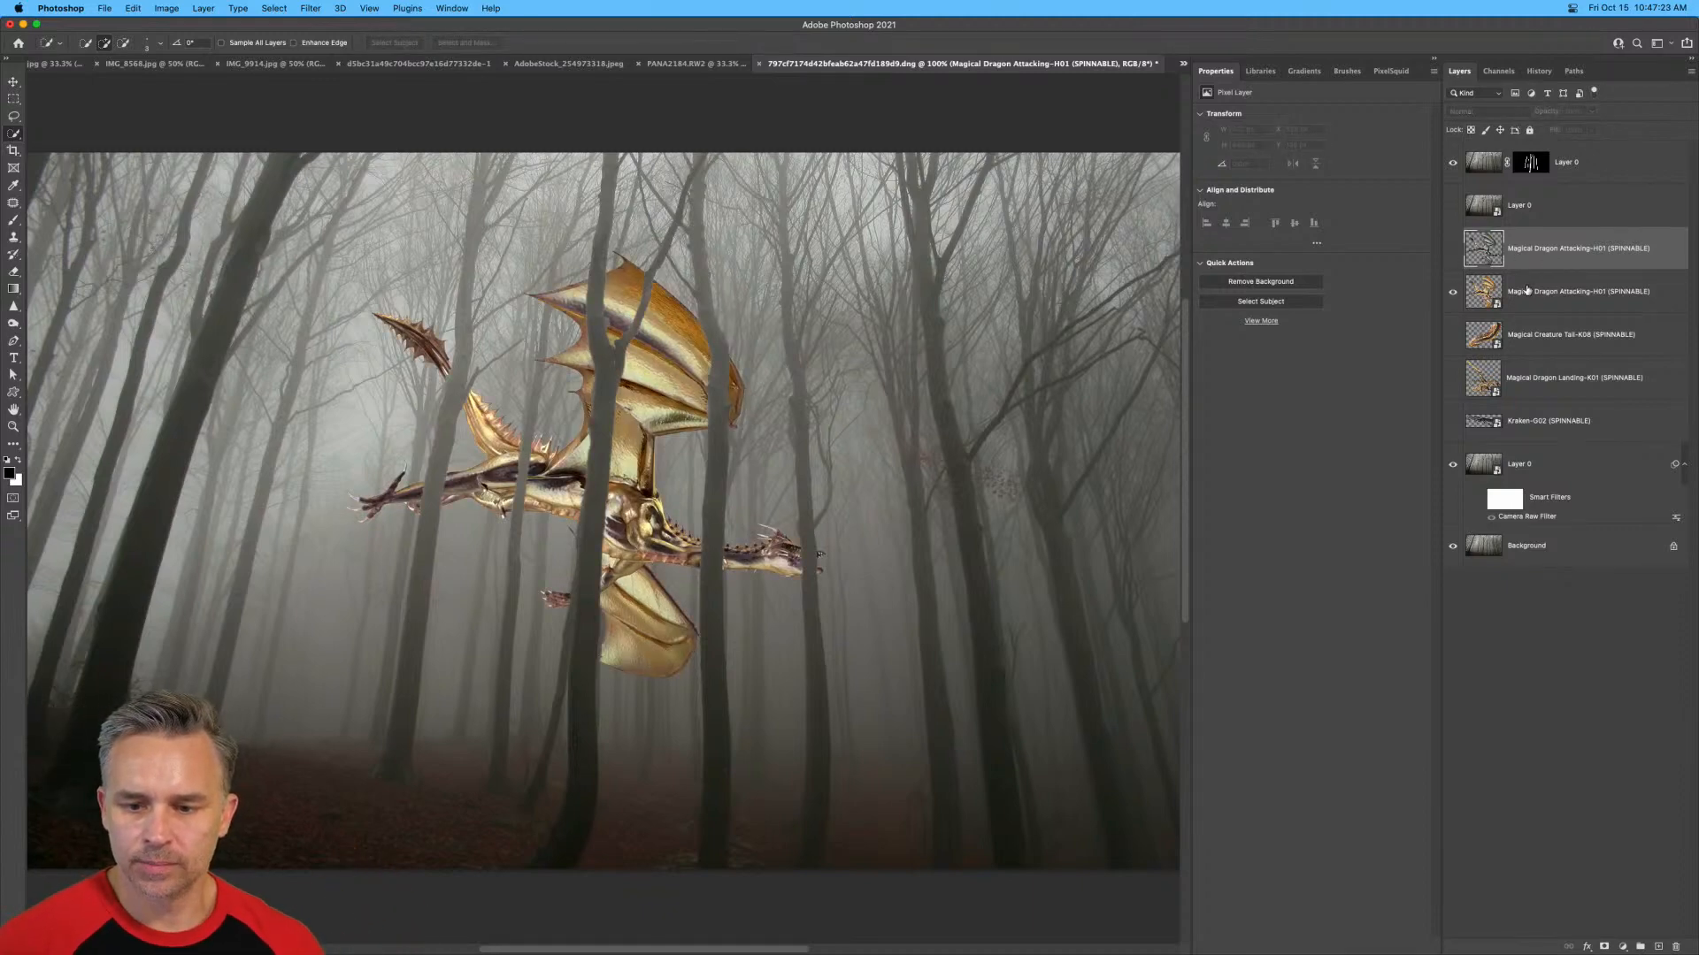
left_click(1513, 292)
left_click(1622, 944)
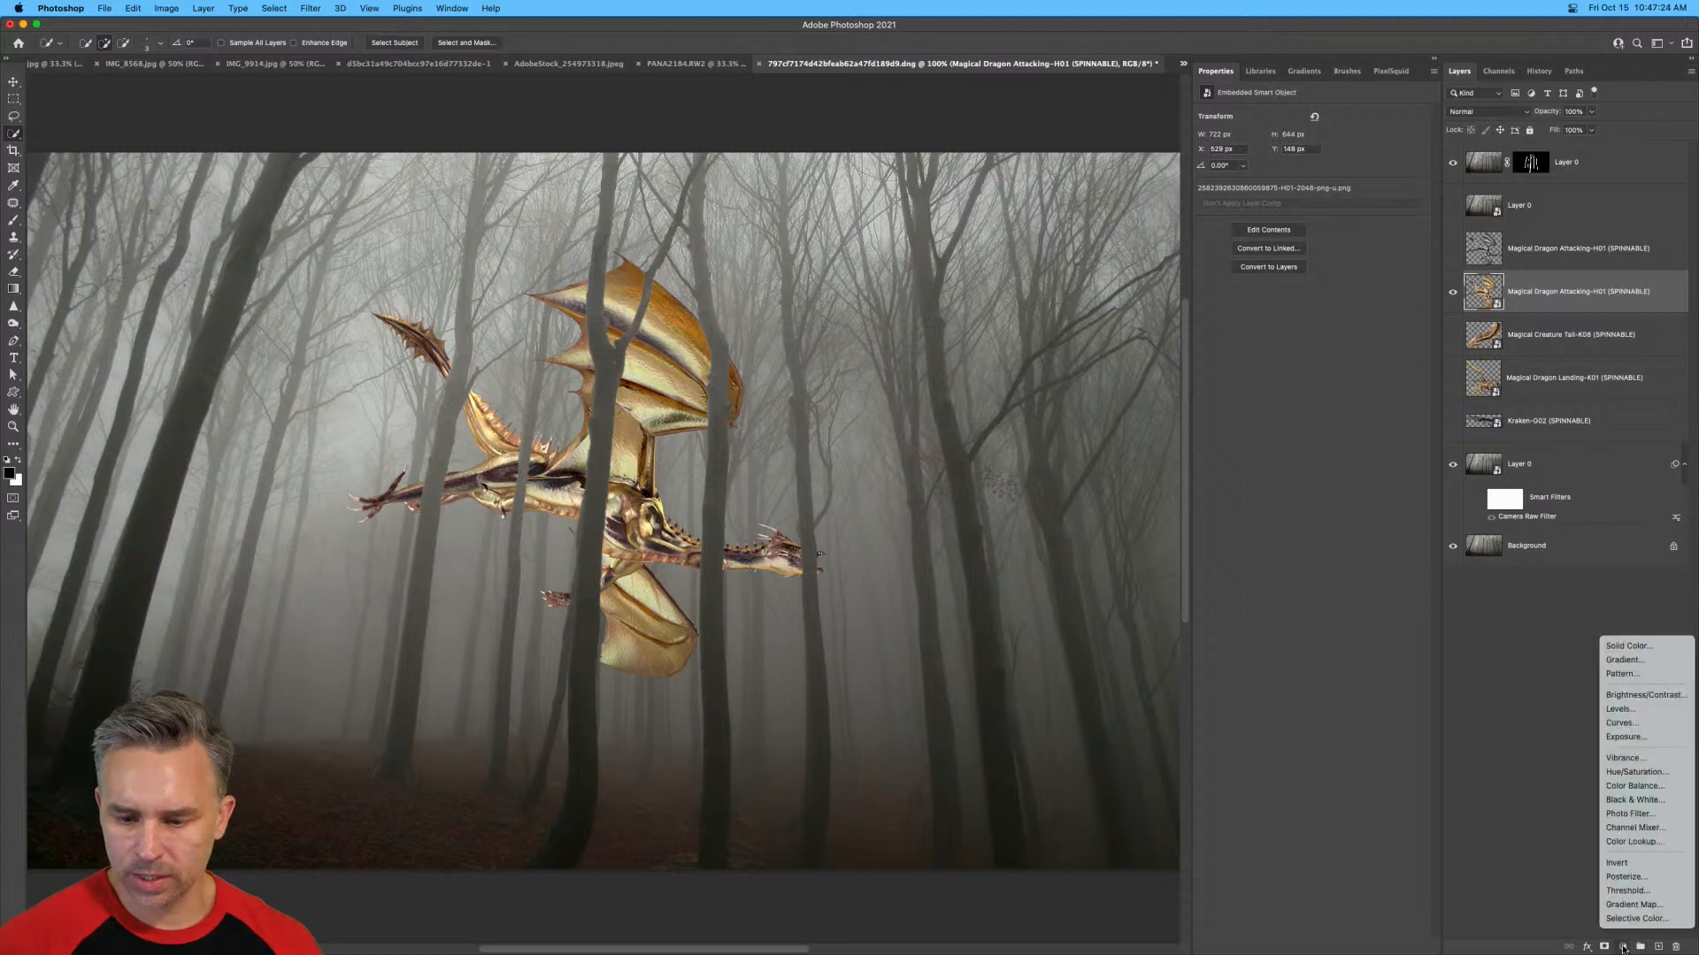
left_click(1651, 723)
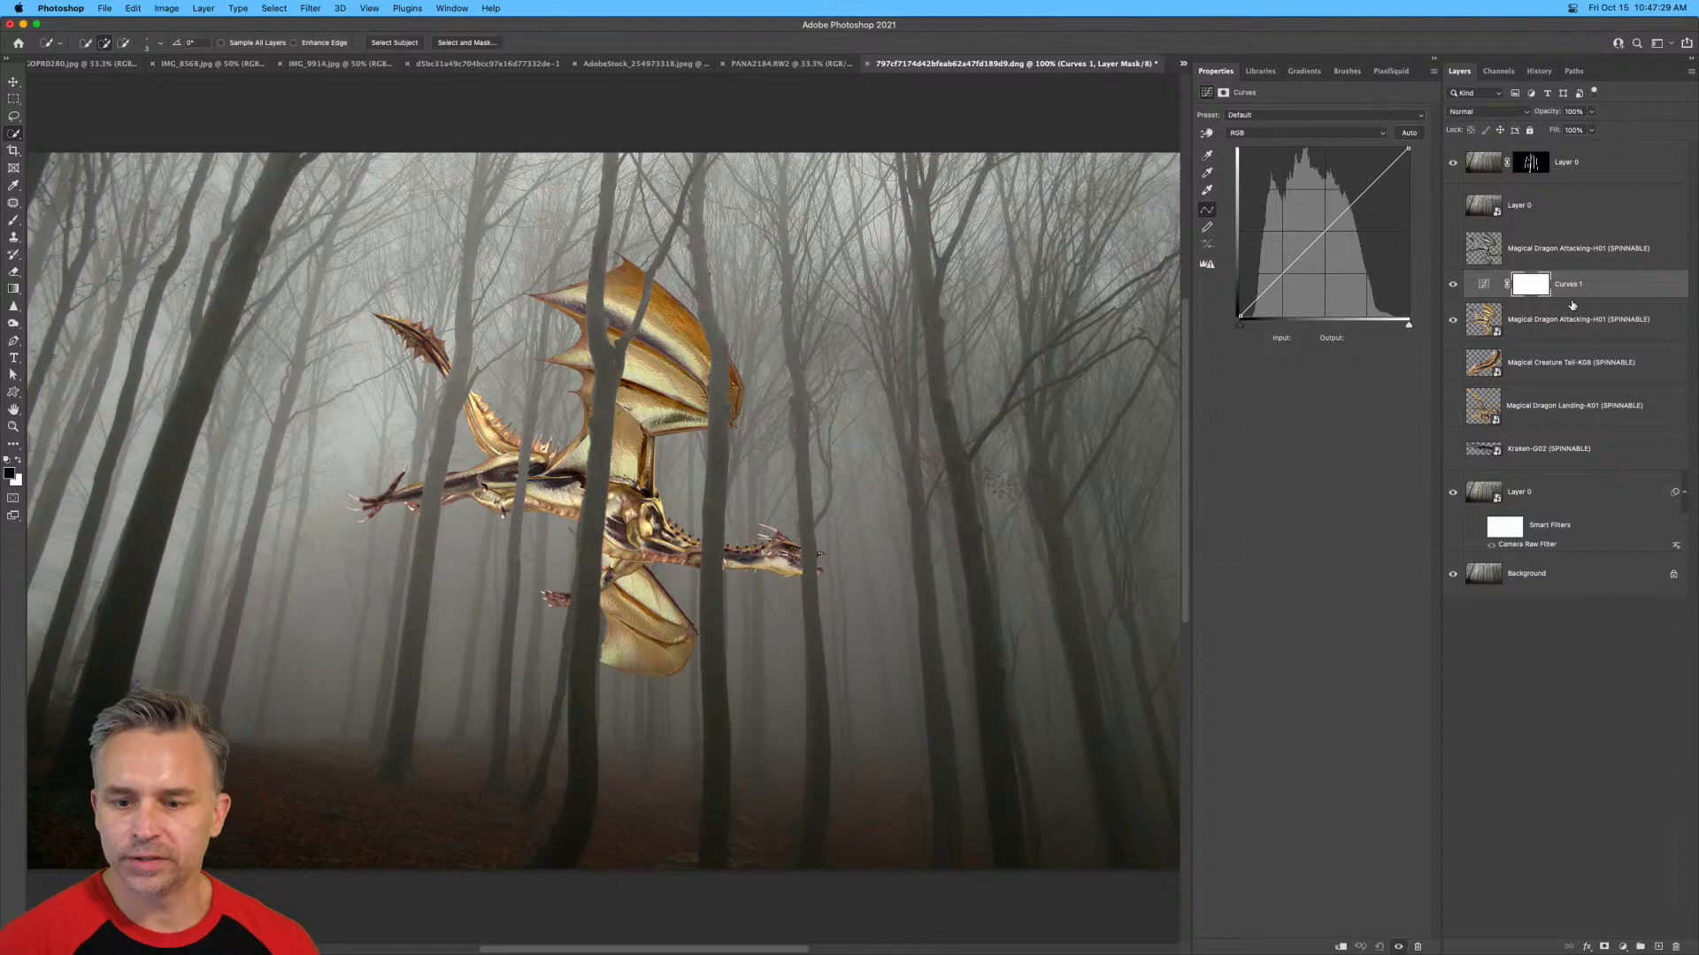
left_click(1572, 302, "alt")
left_click(1501, 287)
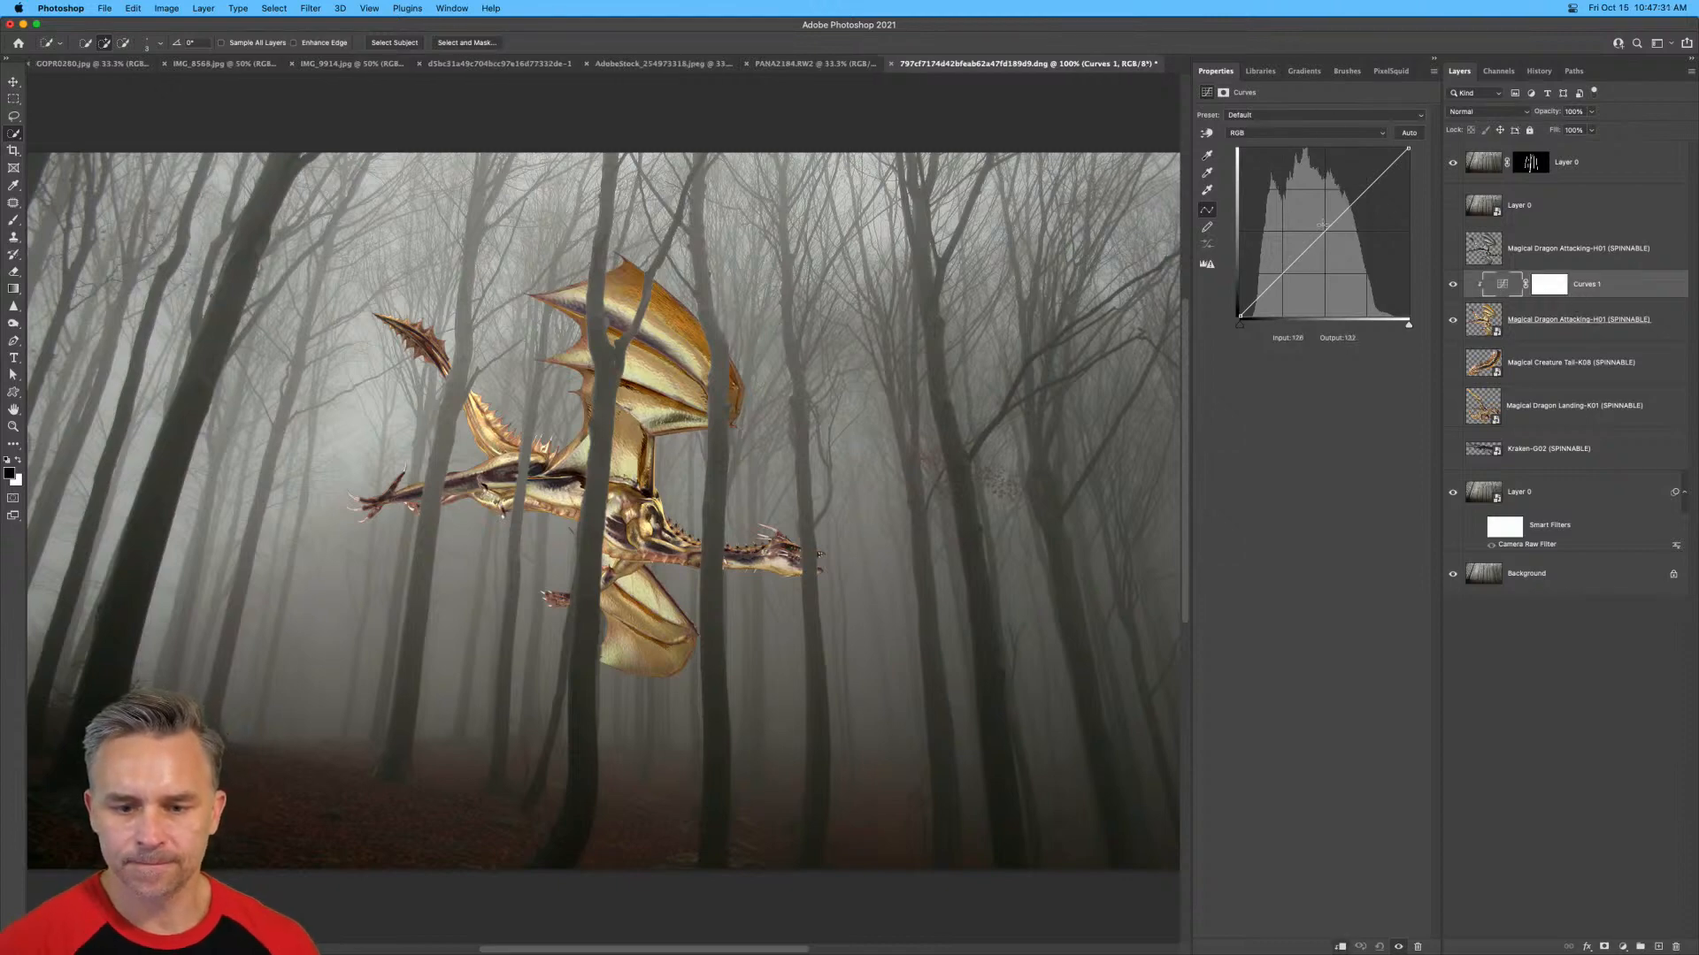
In the Curves auto color correction options, sample the target shadow color from the dark tree trunk below the dragon.
left_click(1408, 133, "alt")
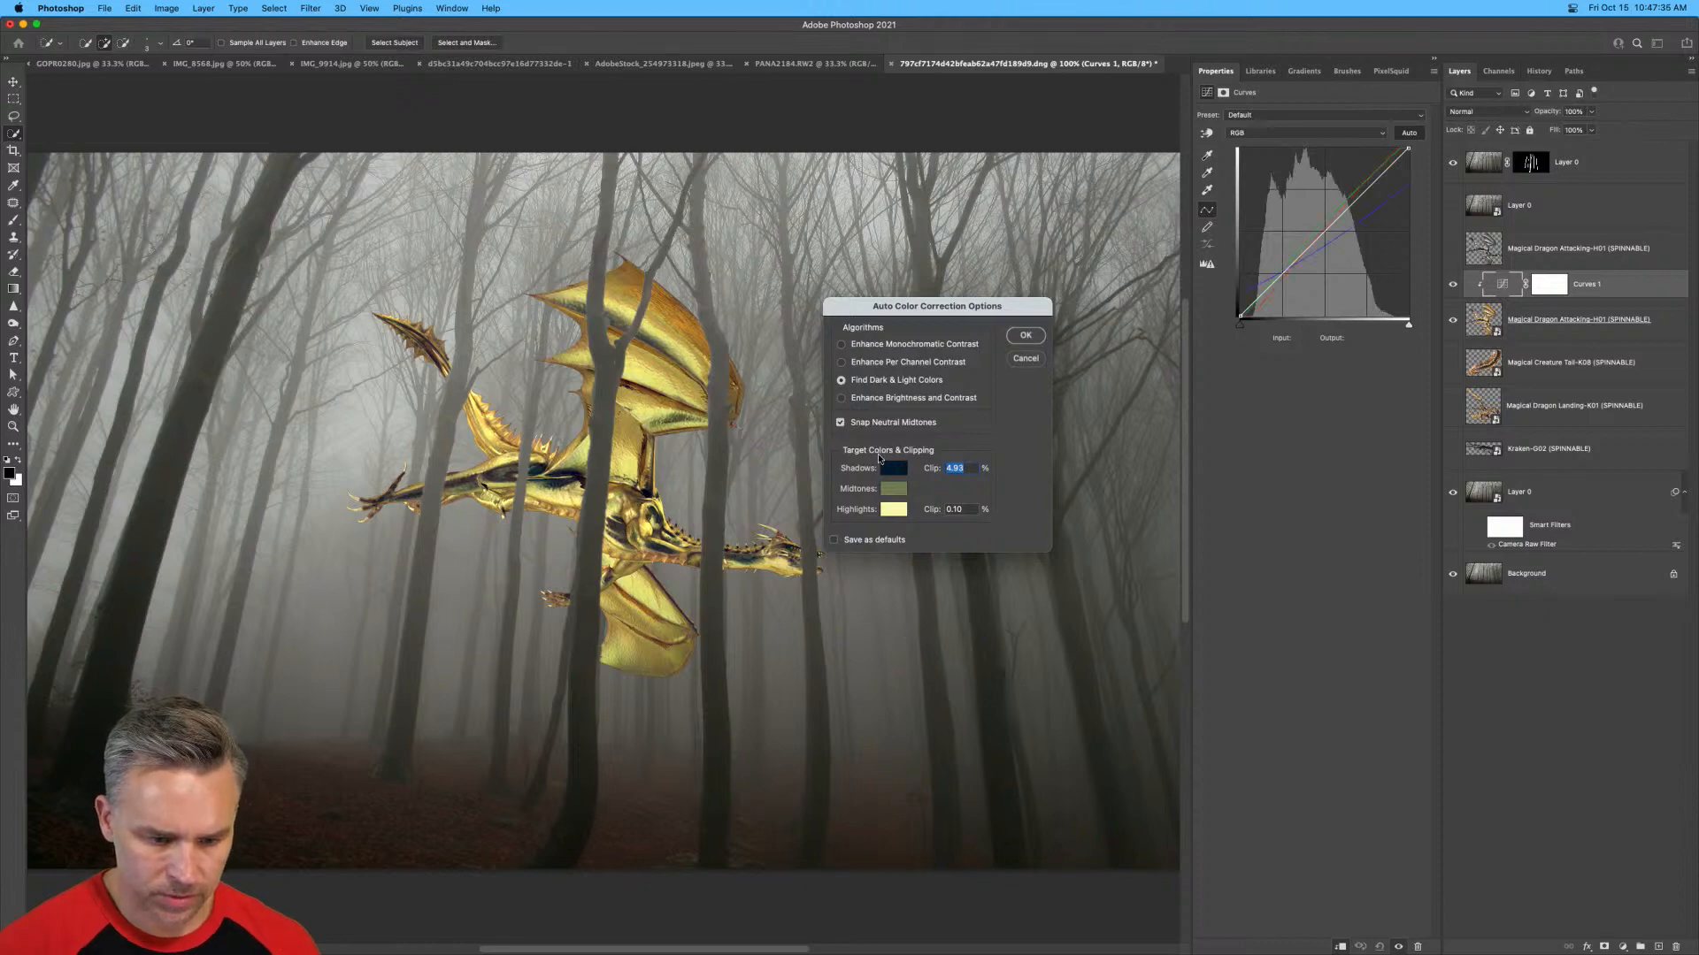
left_click(883, 464)
left_click(597, 765)
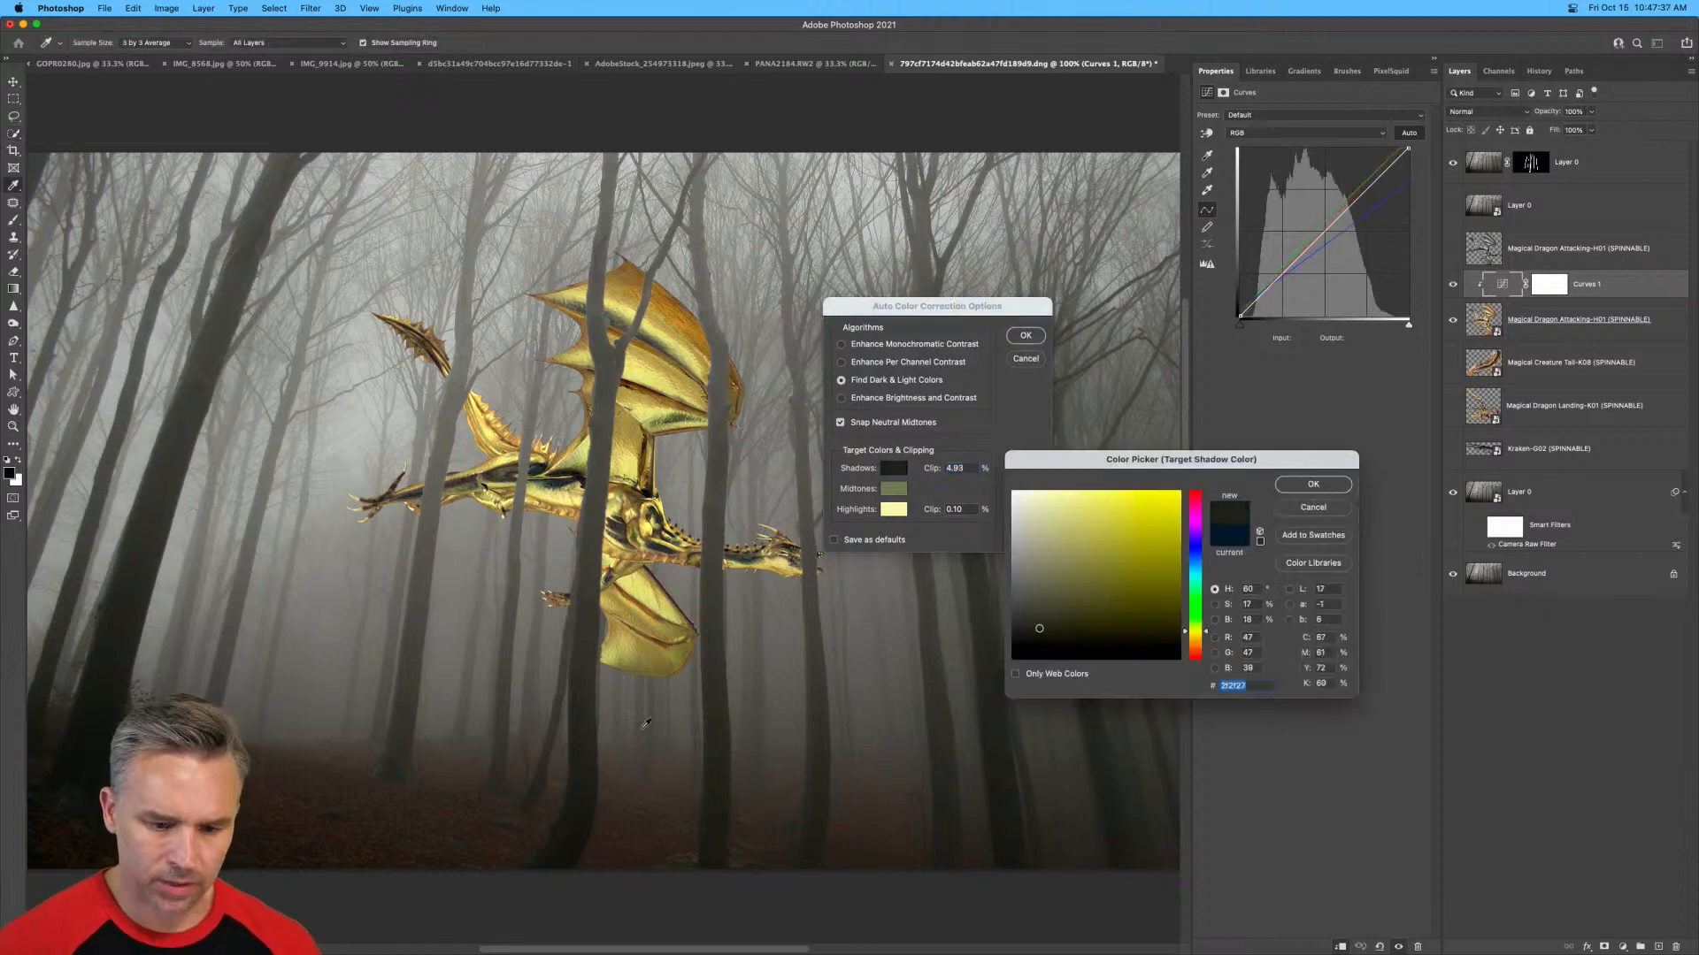
key("Return")
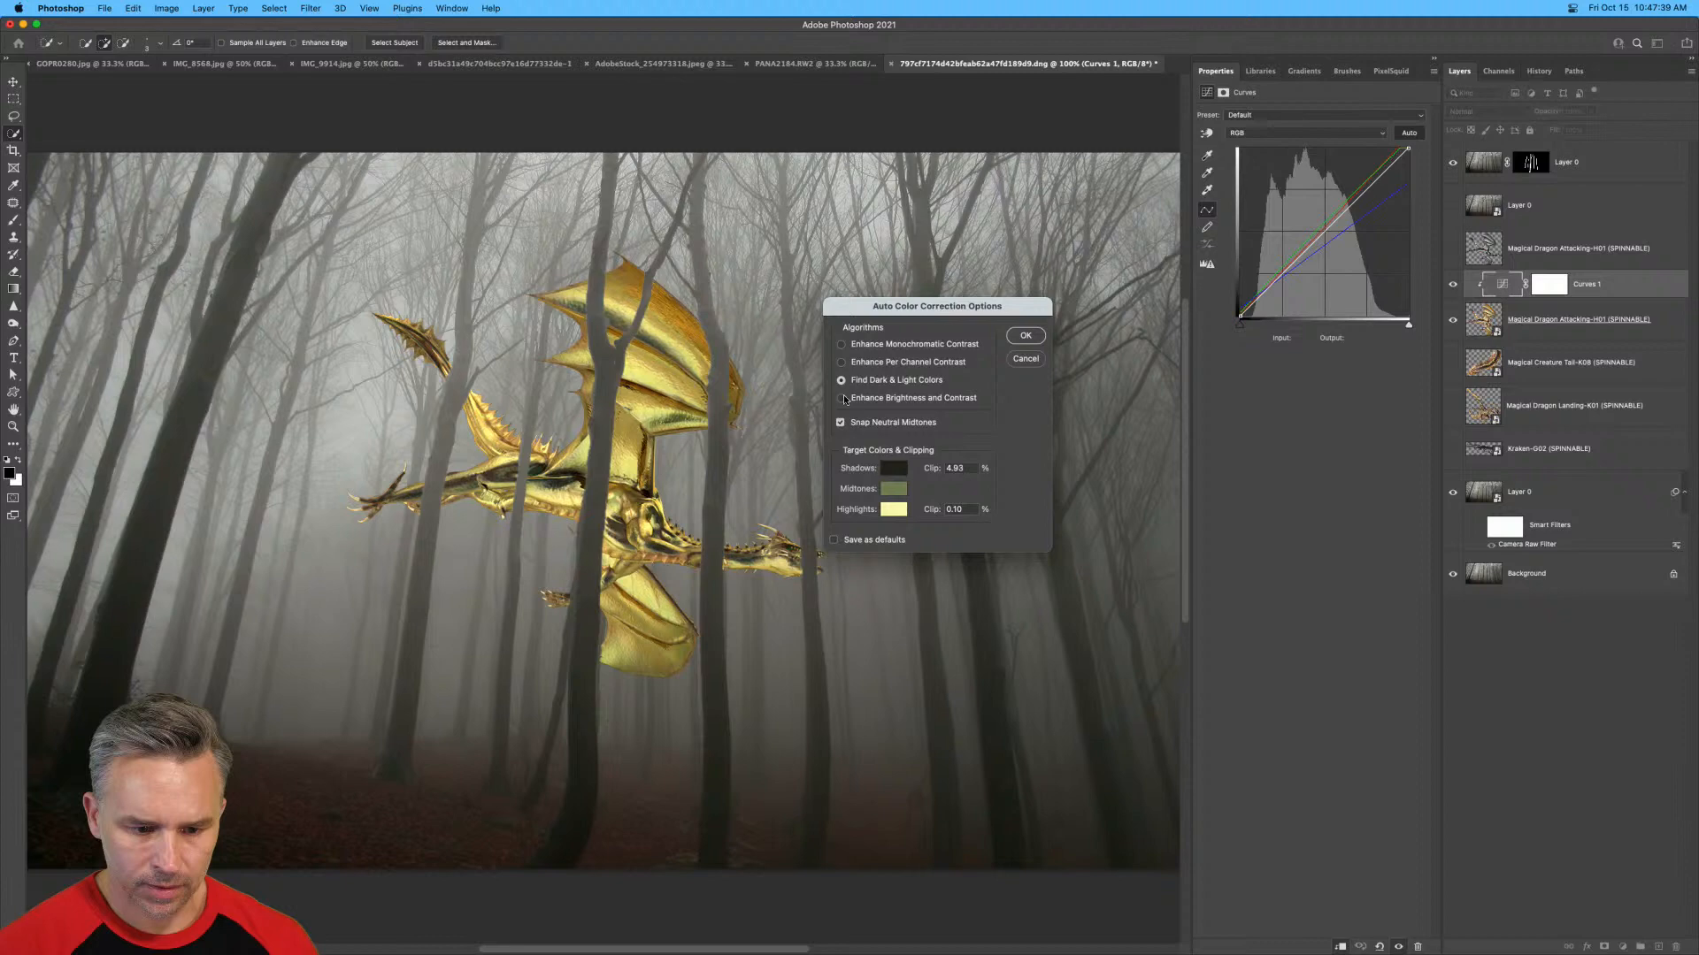
Sample the target midtone color from the grey trunk crossing the dragon's tail end and the target highlight from the bright upper fog.
left_click(892, 490)
left_click(434, 502)
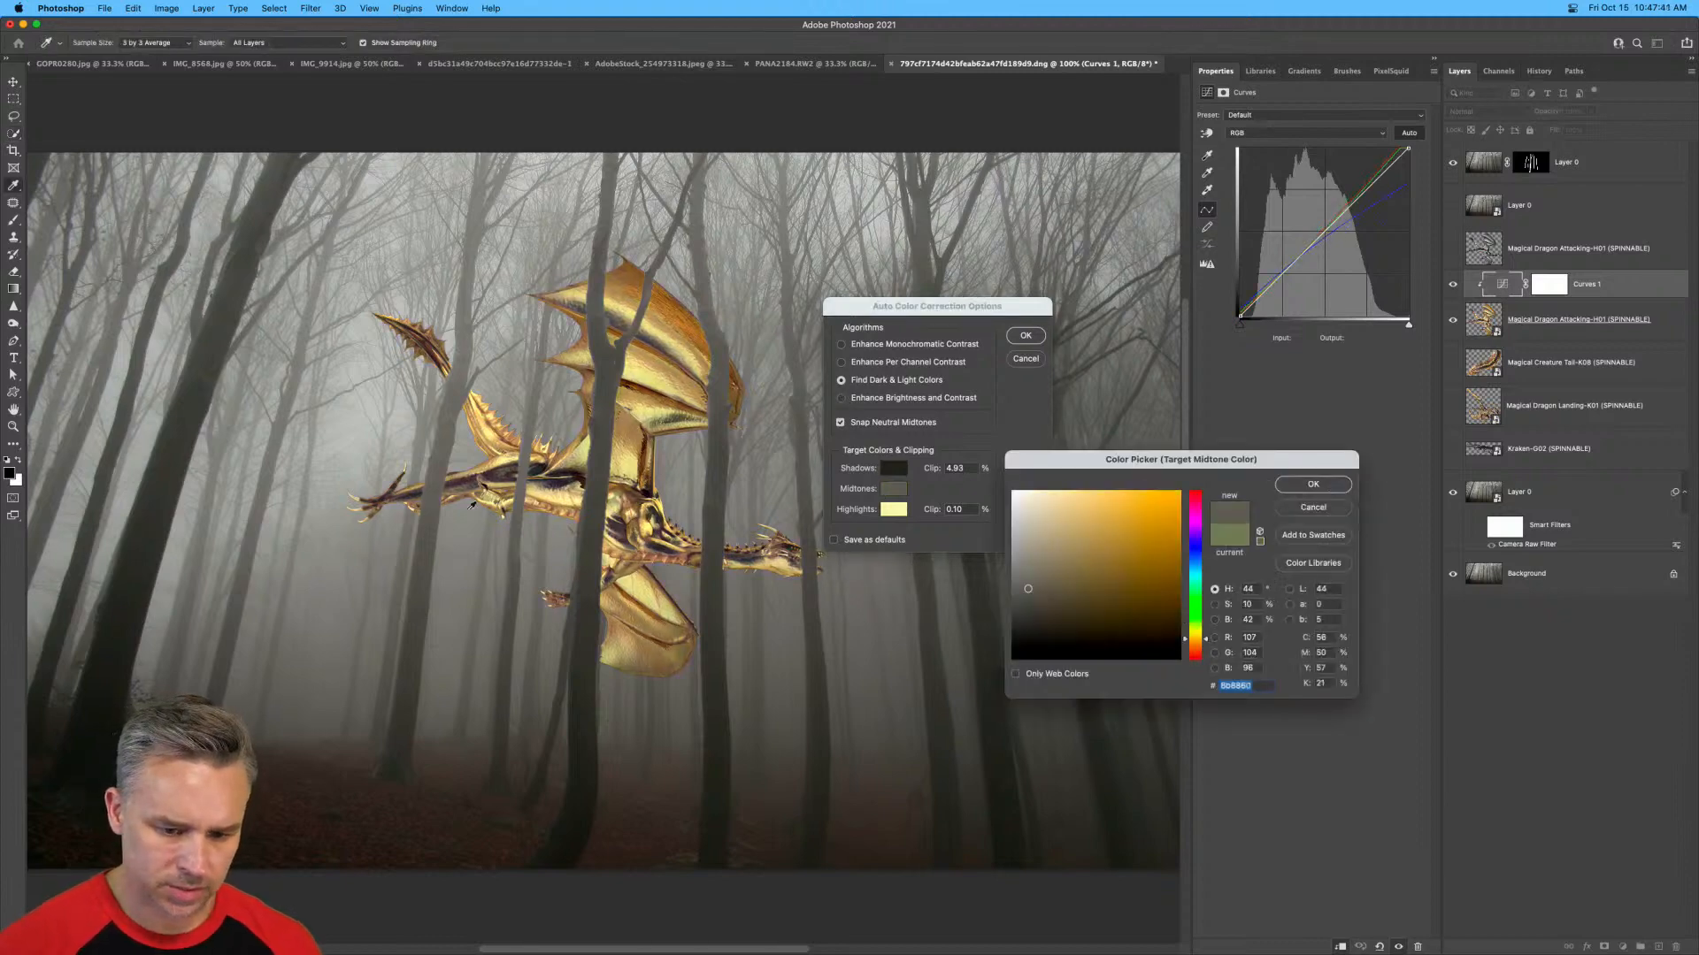
key("Return")
left_click(891, 511)
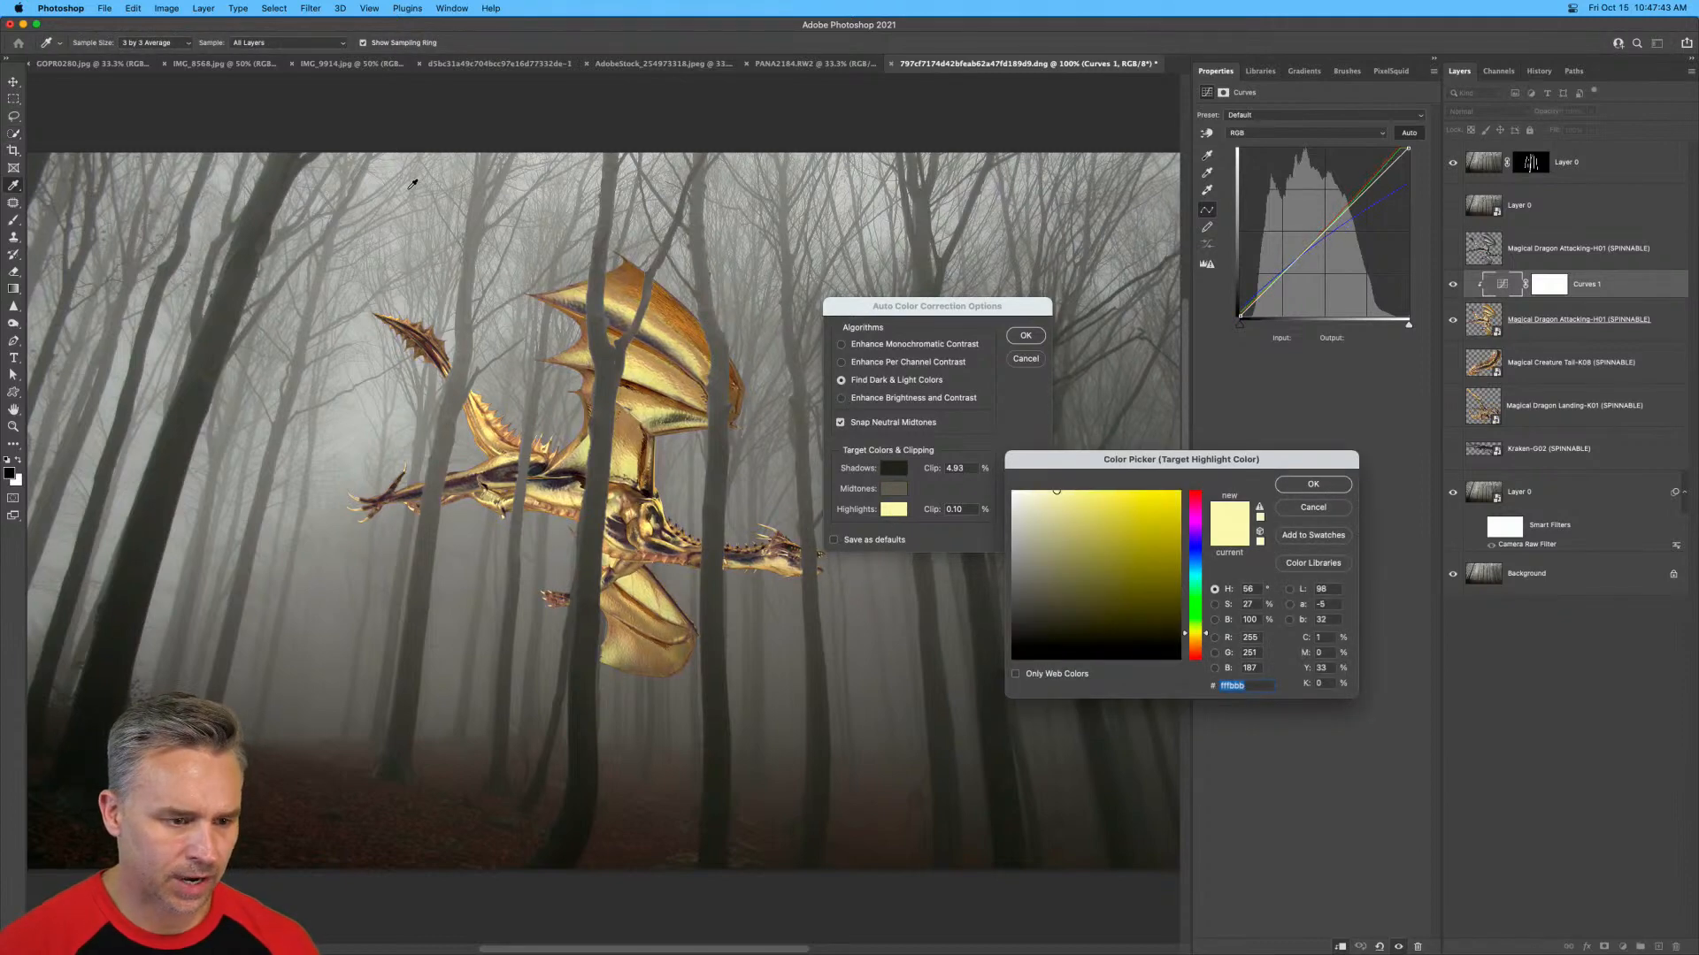
left_click(372, 179)
key("Return")
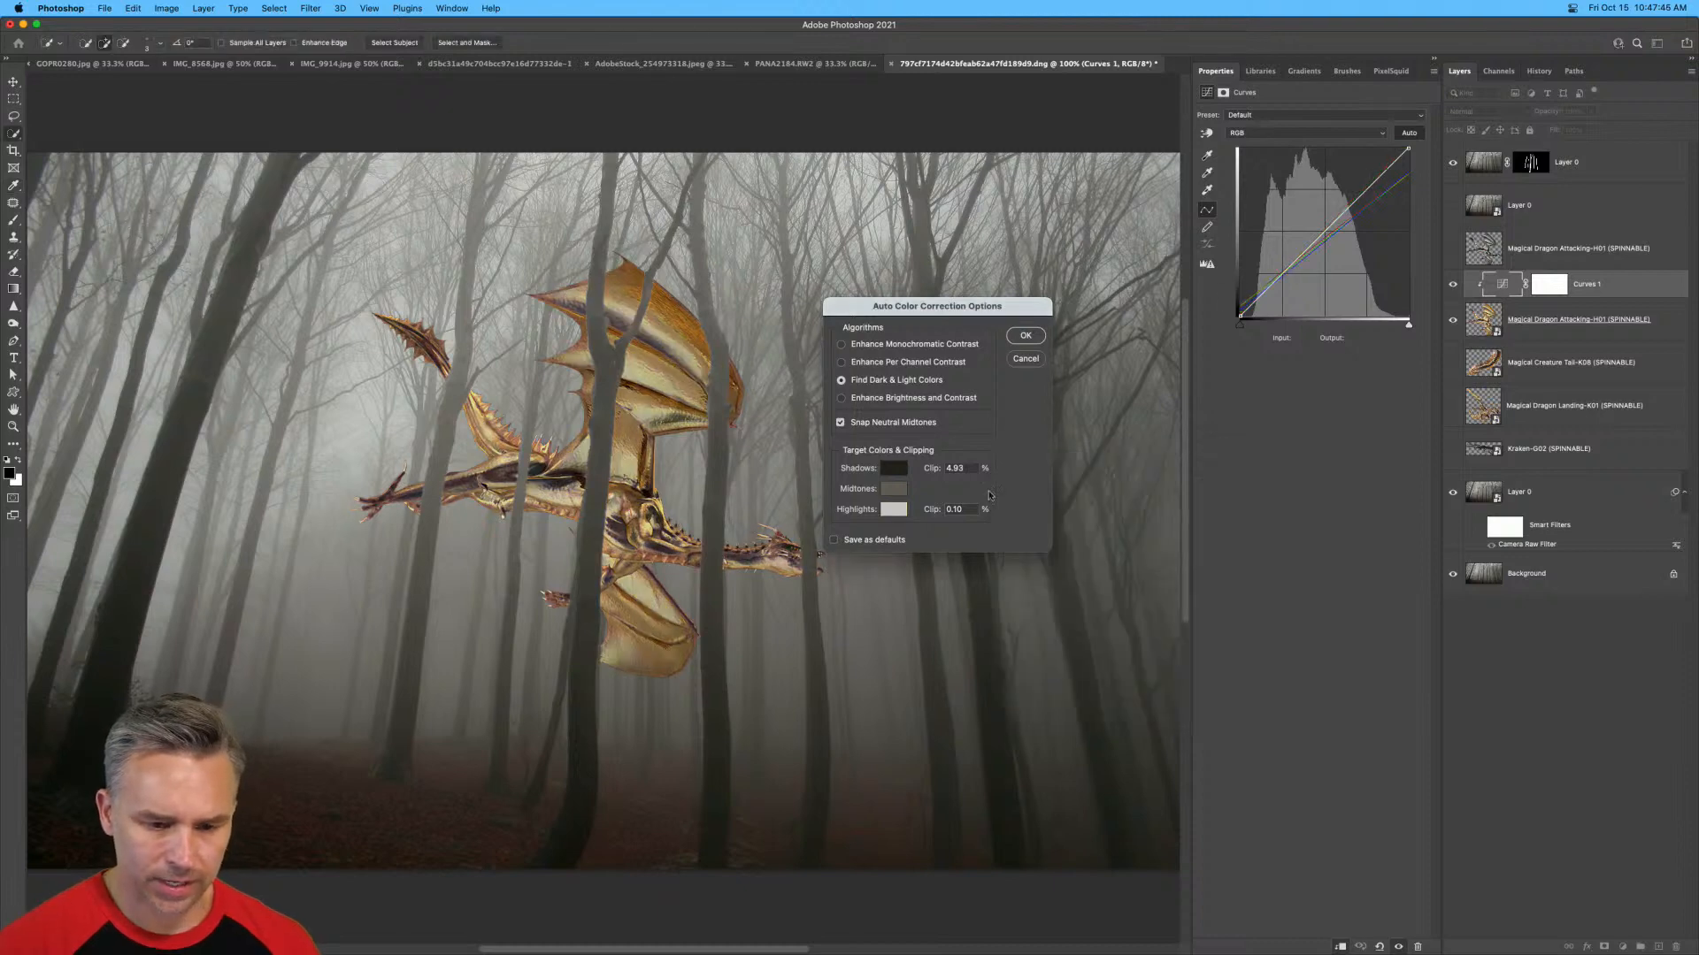
Compare the Enhance Per Channel Contrast and Find Dark & Light Colors algorithms on the dragon, ending on Find Dark & Light Colors.
left_click(841, 362)
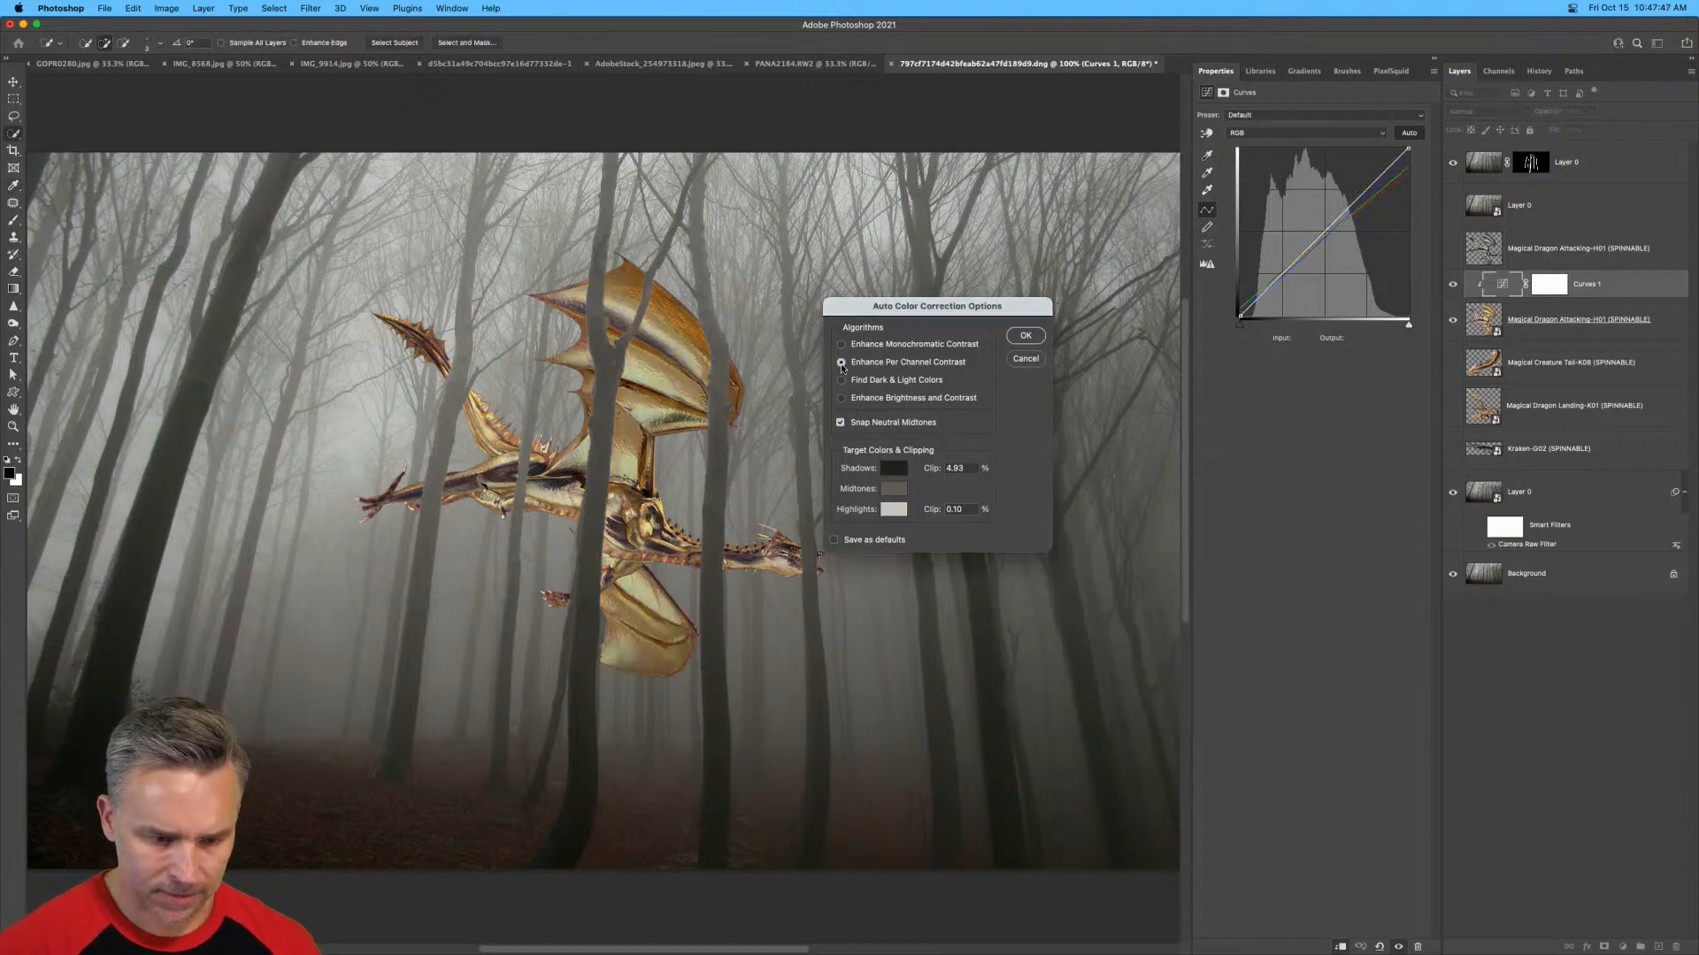
left_click(841, 381)
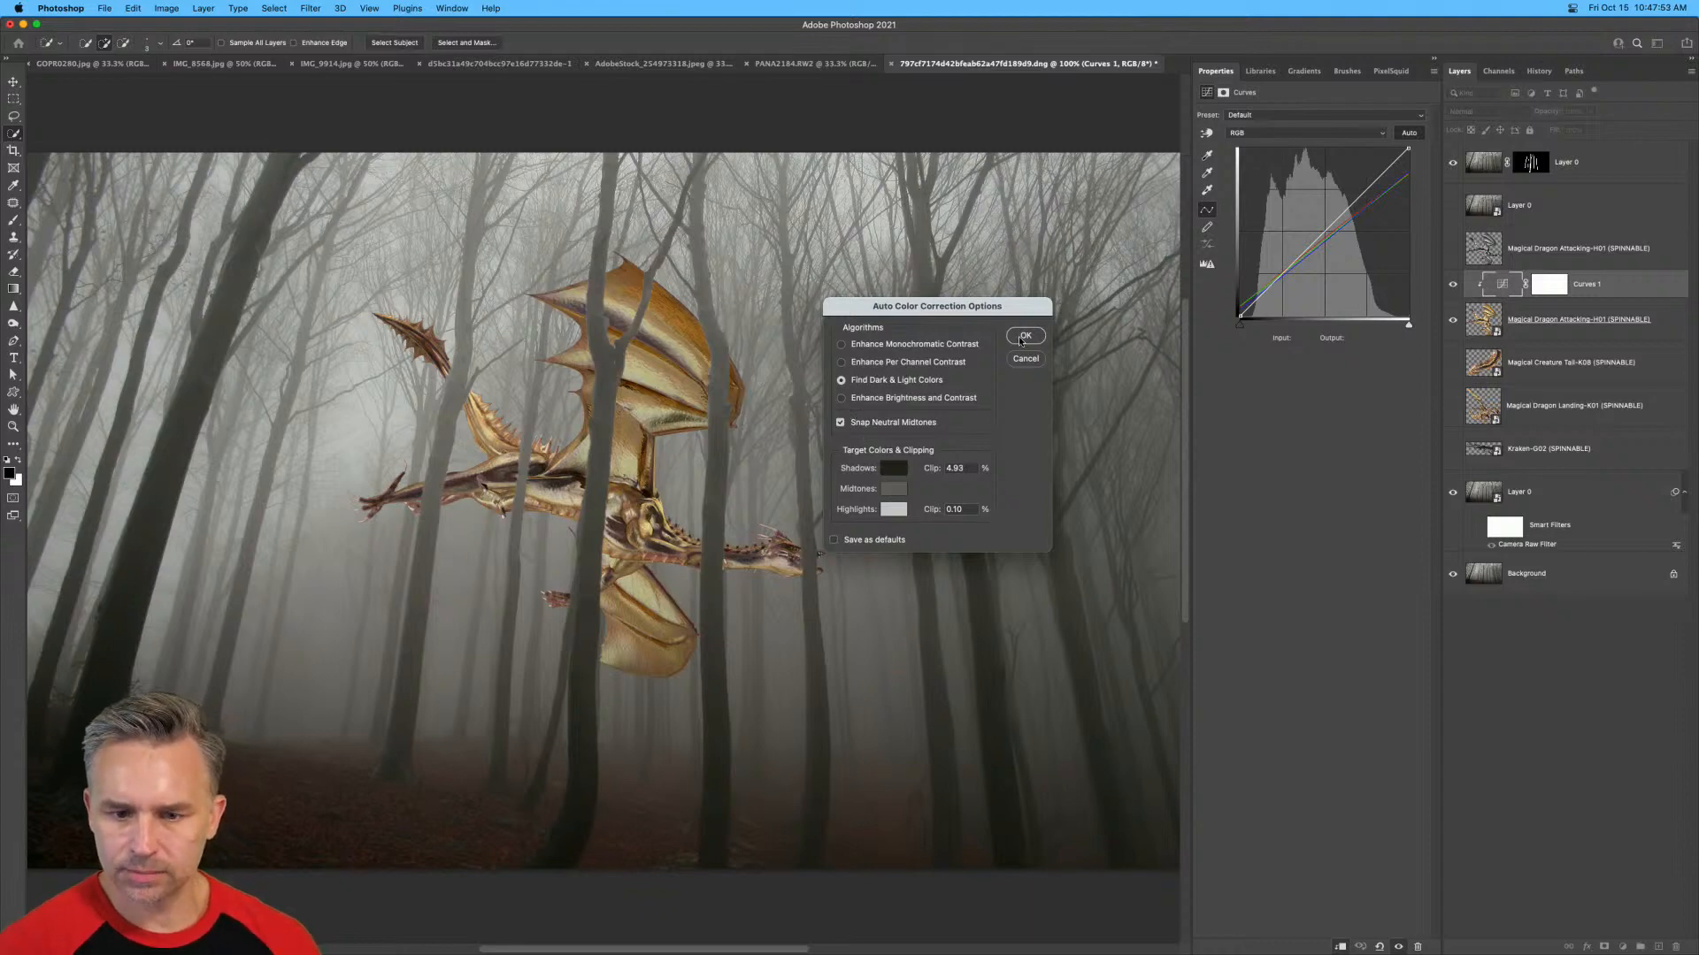
left_click_drag(865, 315, 1015, 115)
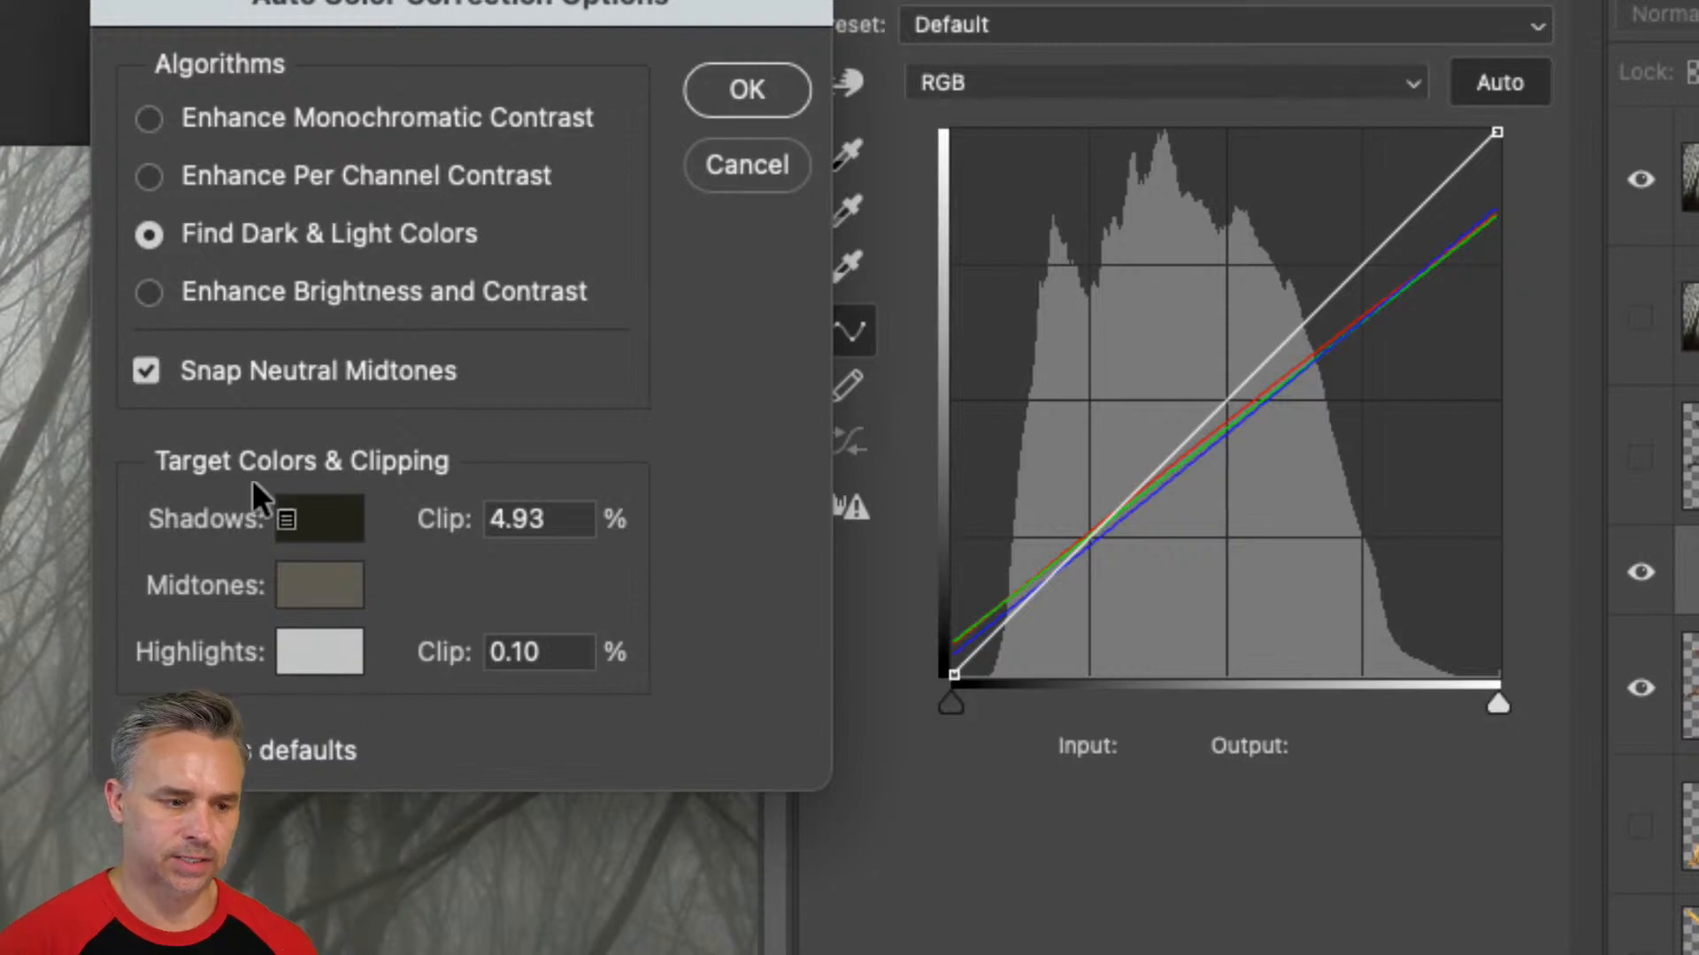
left_click(150, 177)
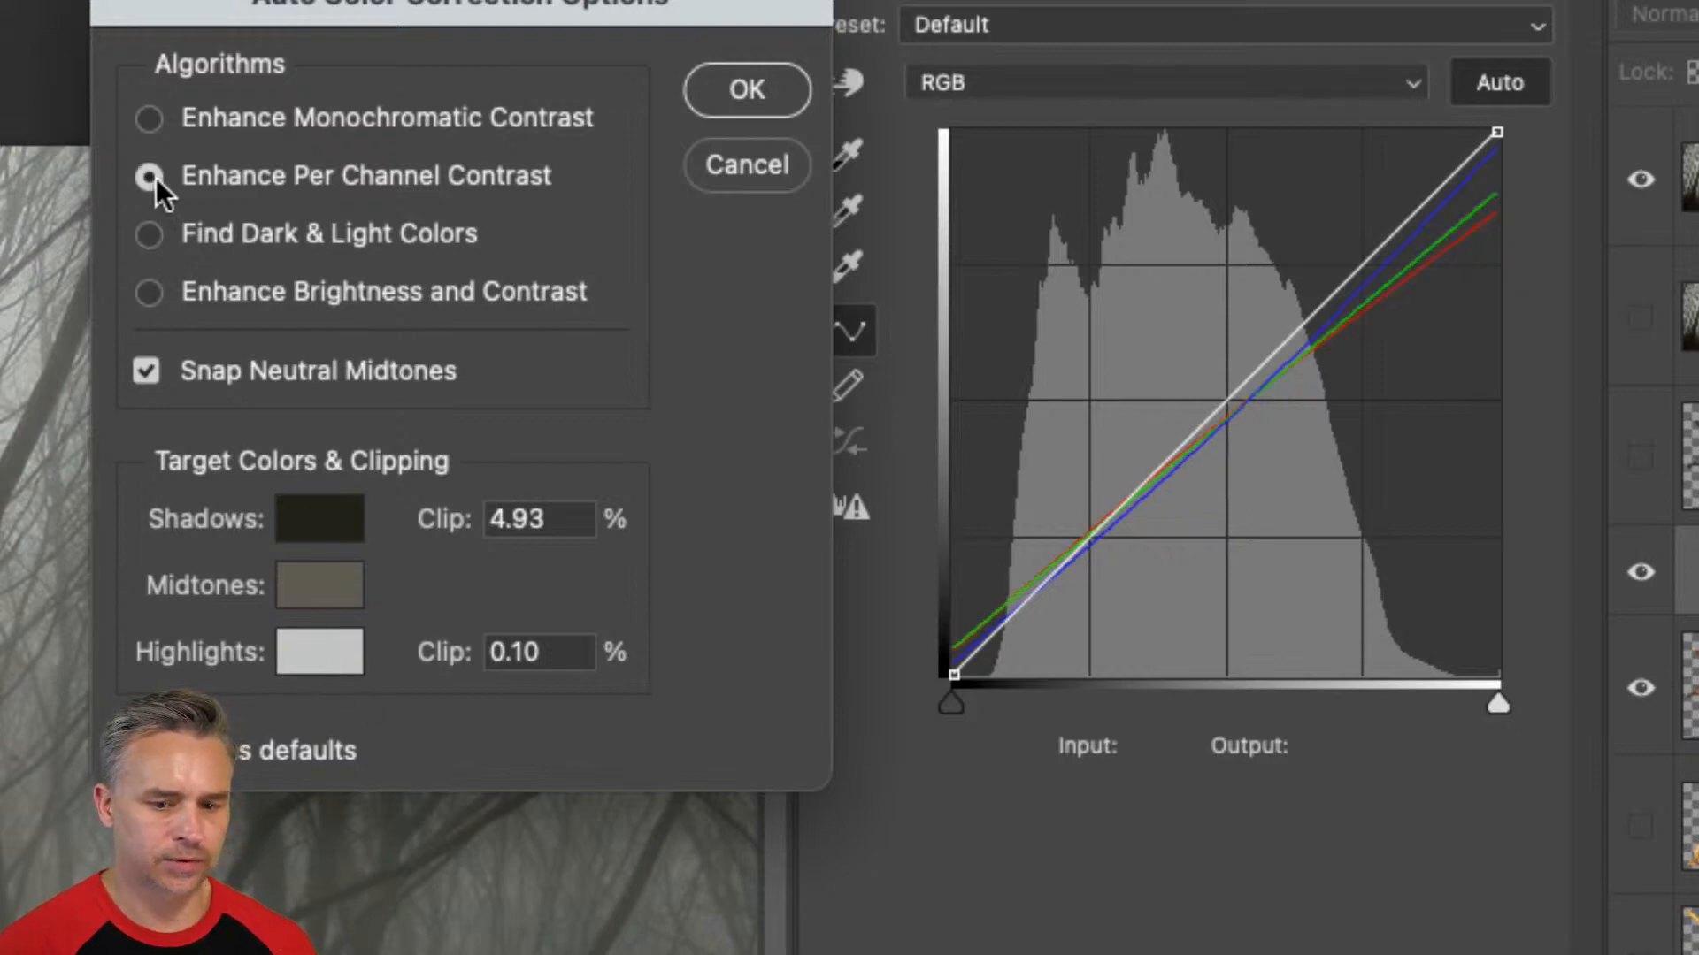
left_click(151, 234)
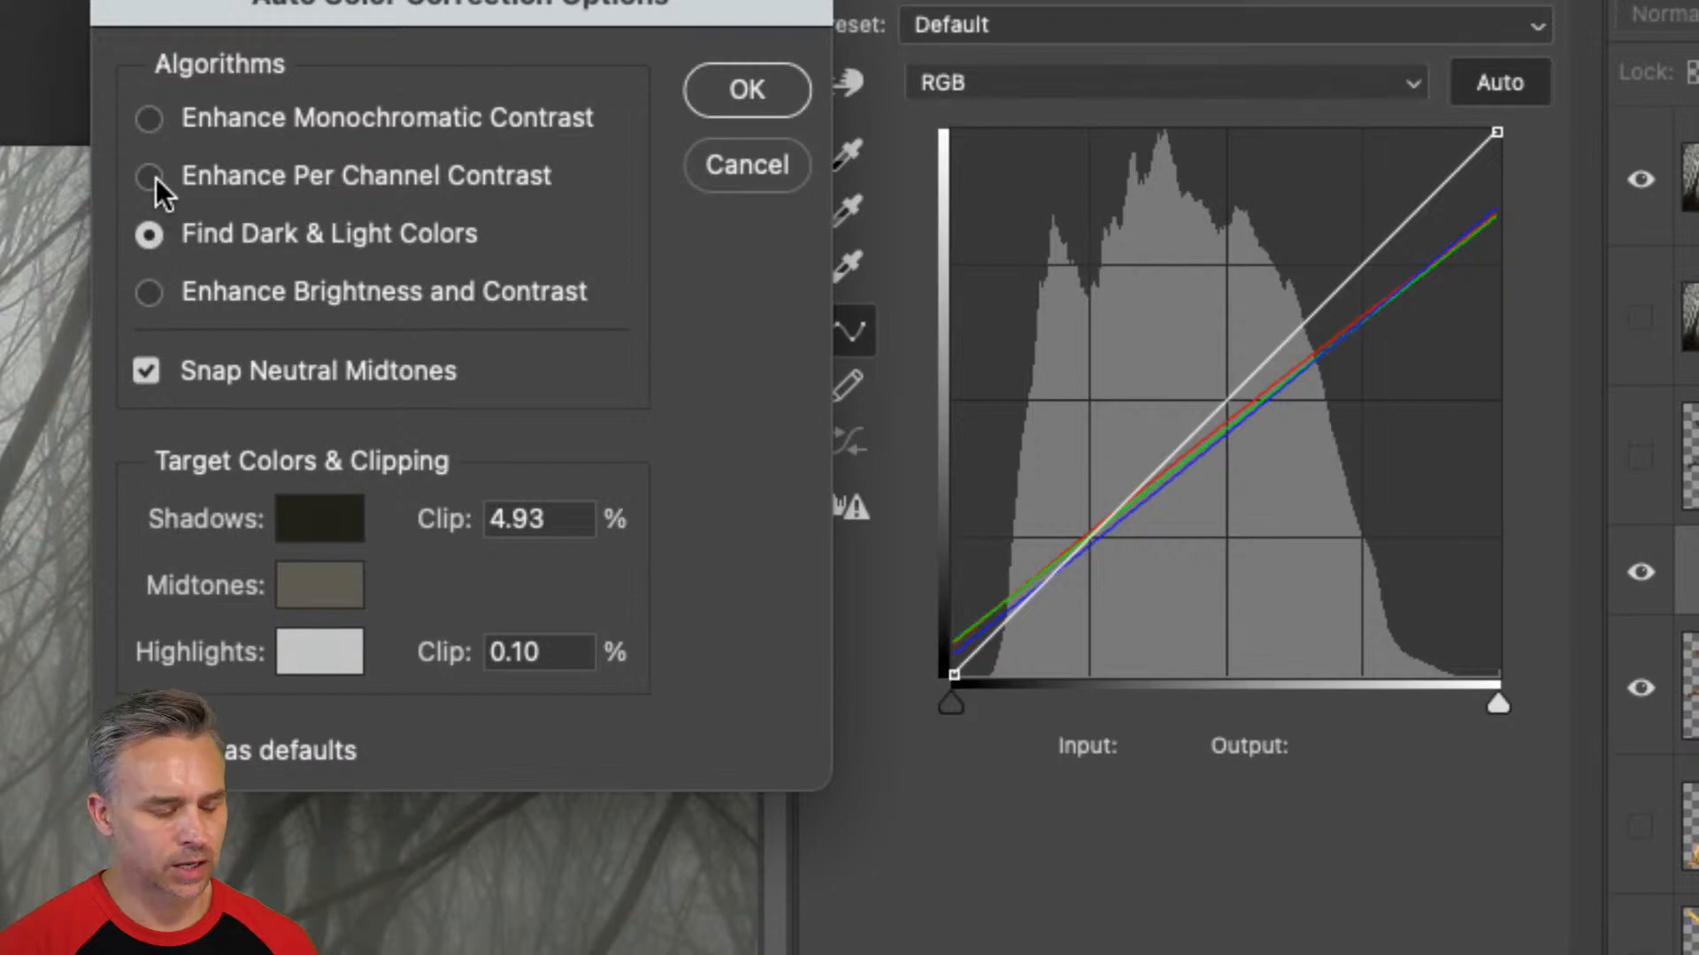
left_click(152, 177)
left_click(151, 232)
left_click(150, 178)
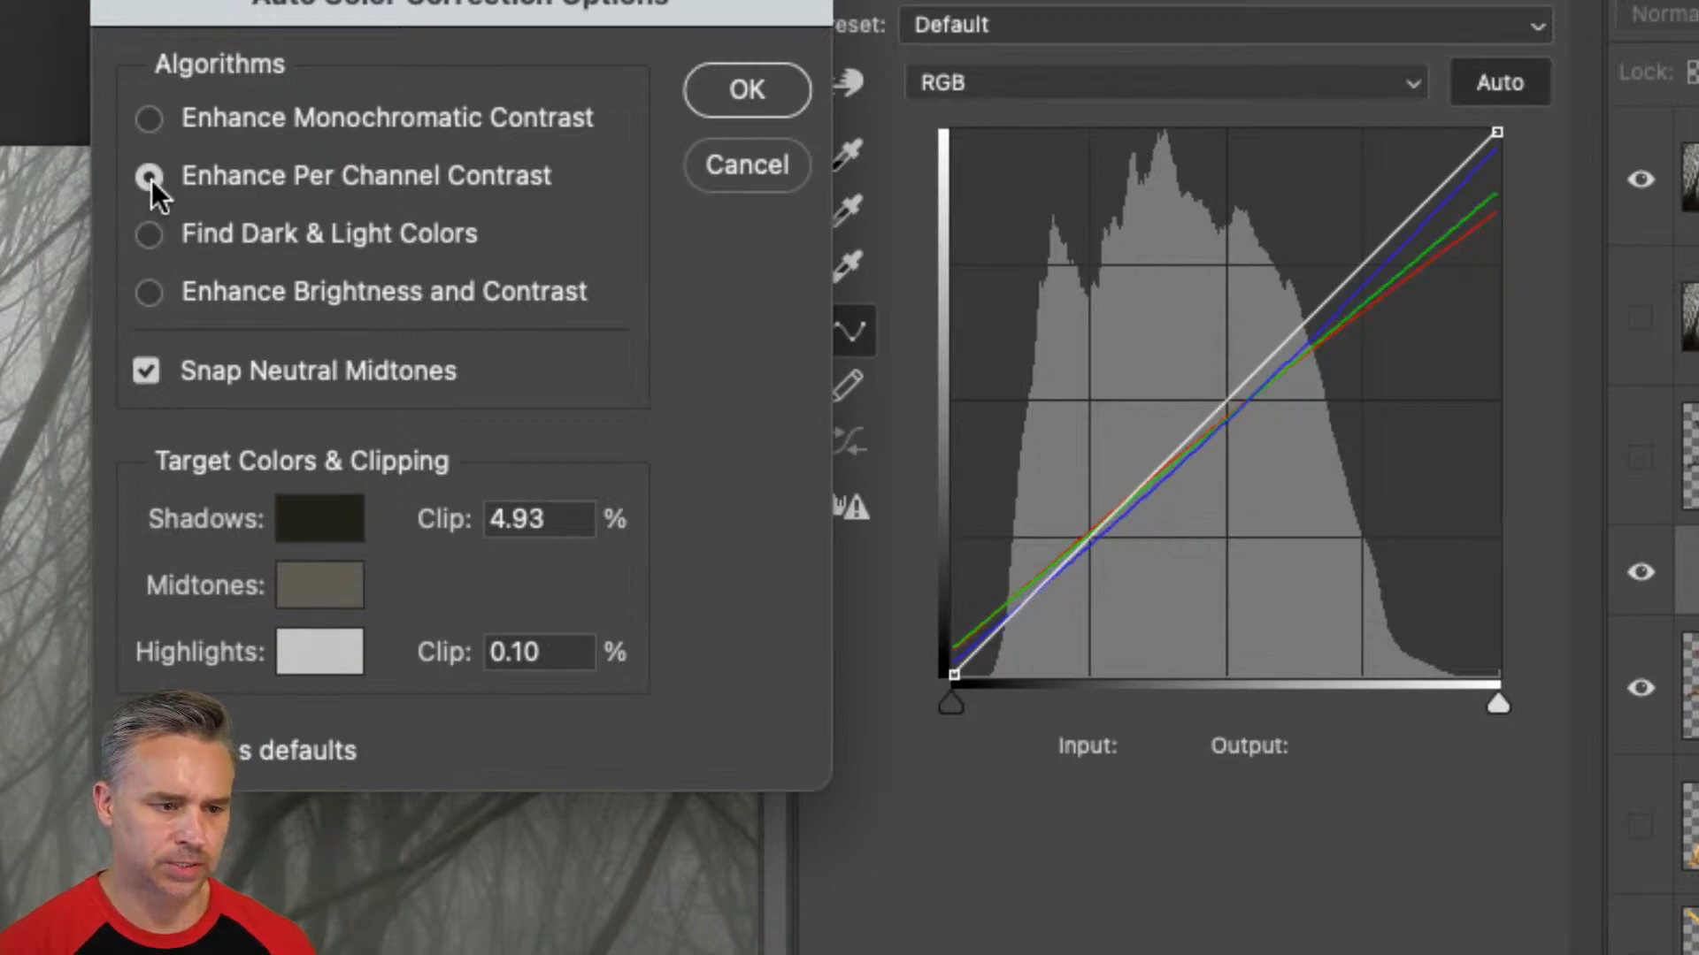
left_click(150, 231)
left_click(151, 183)
left_click(146, 232)
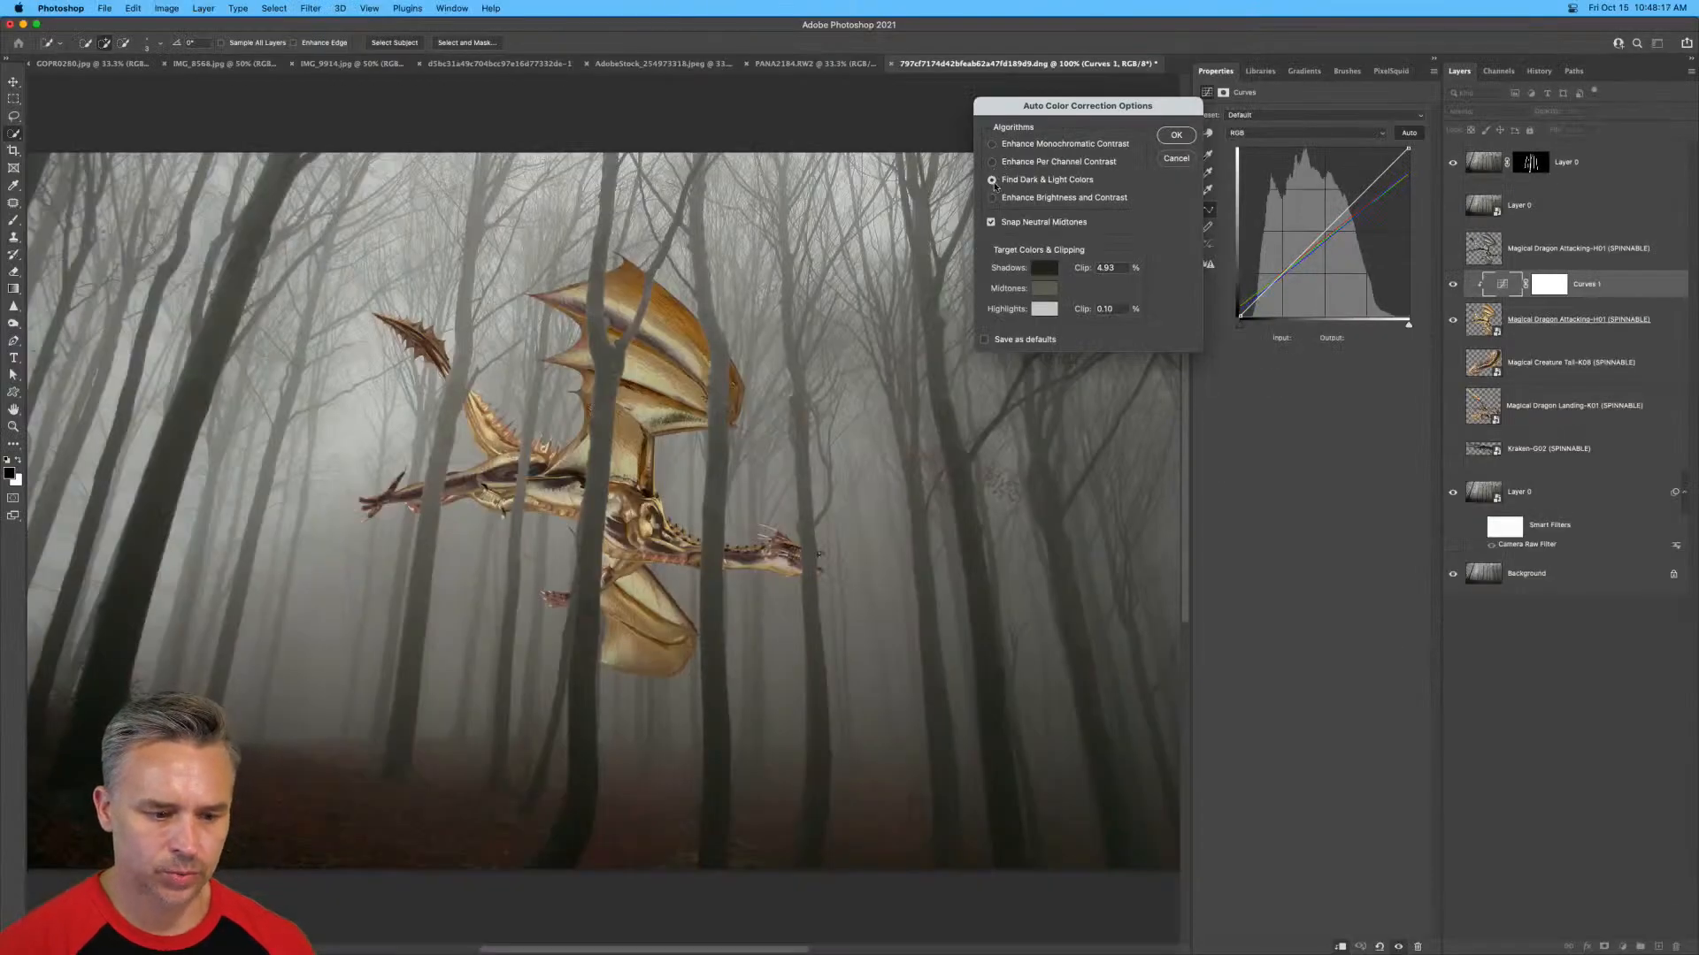
Use the Find Dark & Light Colors algorithm and lighten the target midtone color to RGB 121, 118, 111.
left_click(992, 162)
left_click(992, 180)
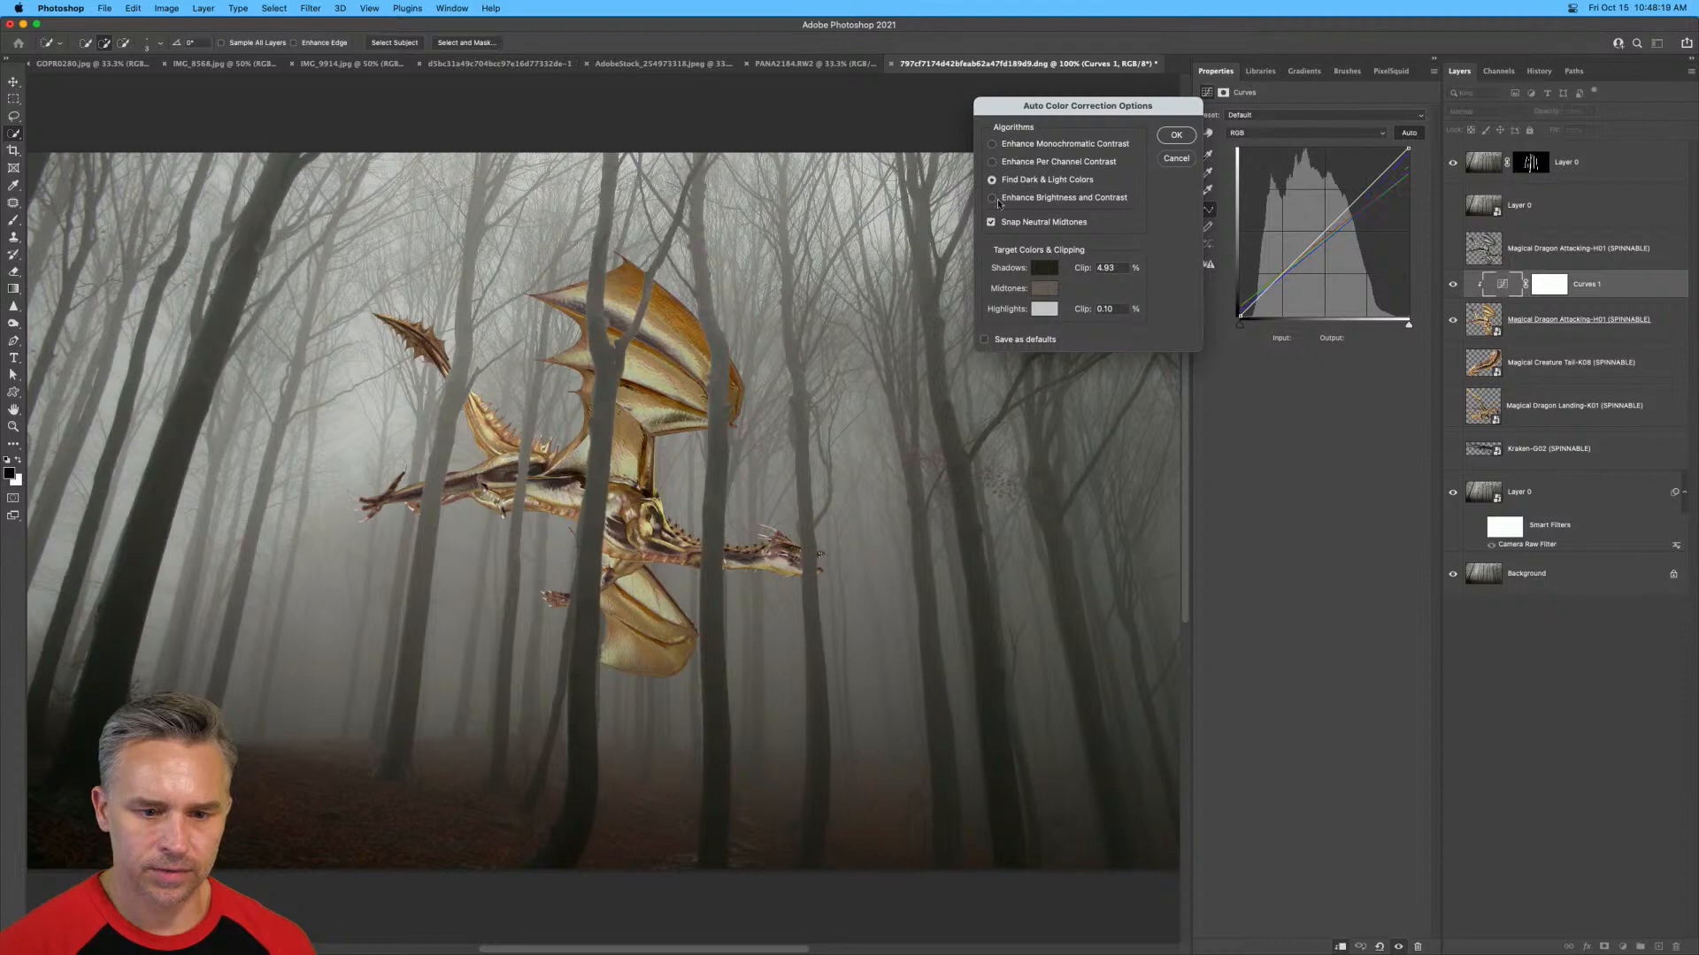
left_click(1044, 288)
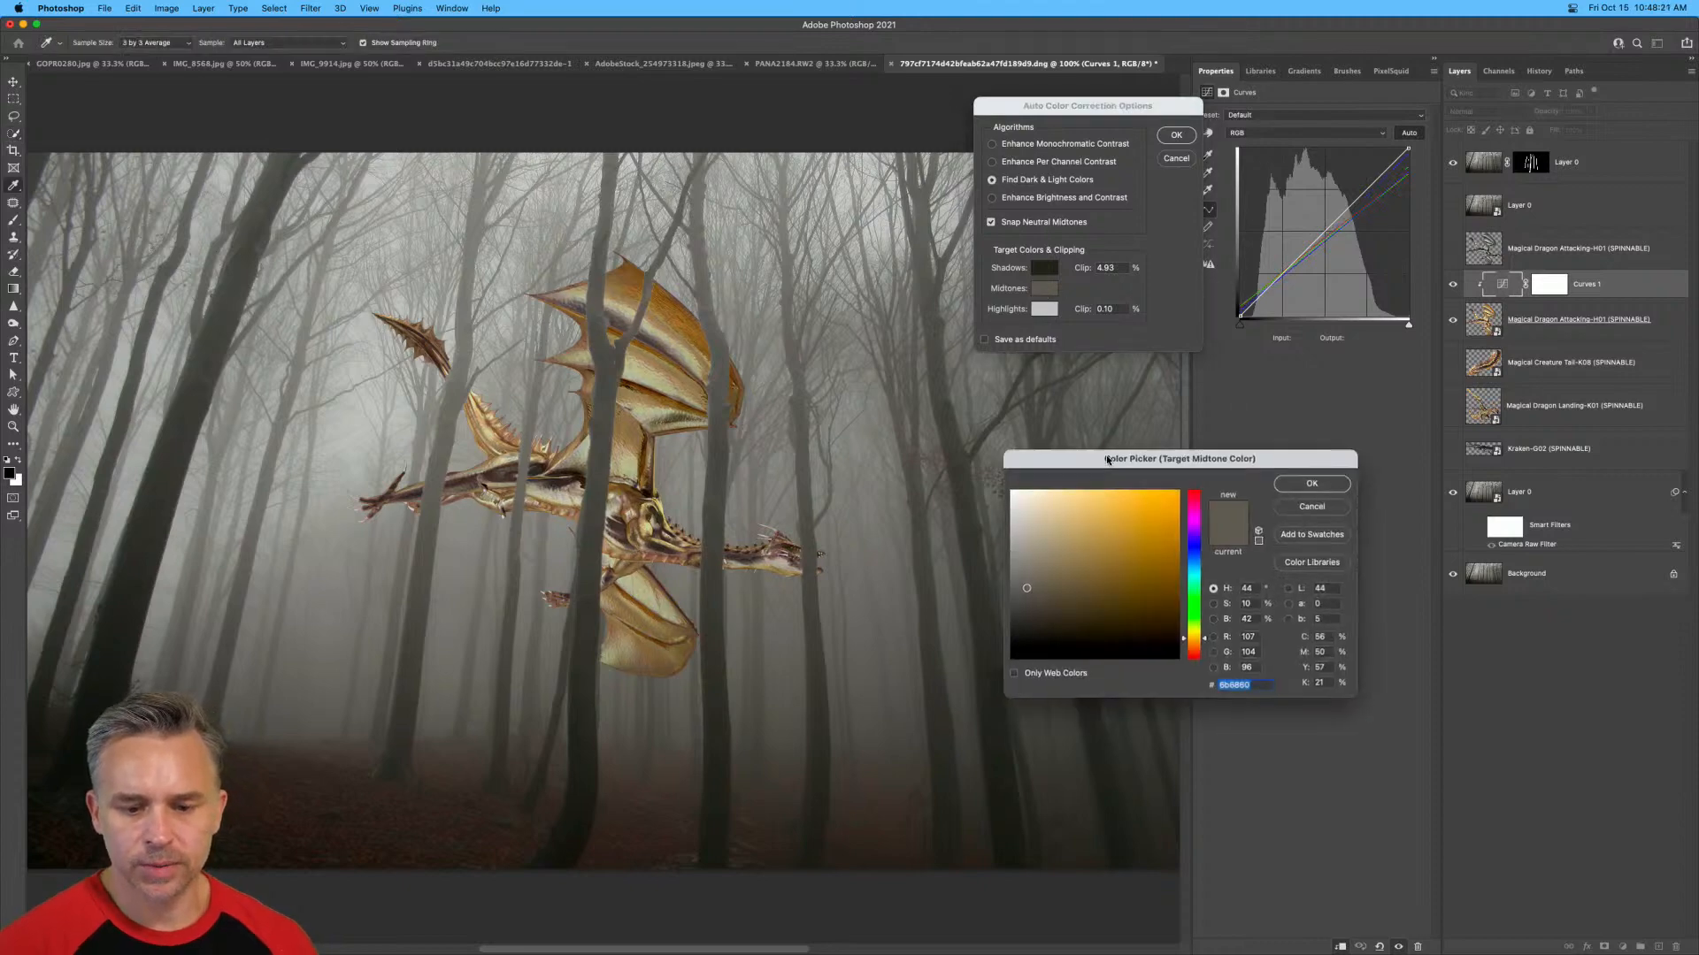
left_click_drag(1105, 461, 934, 390)
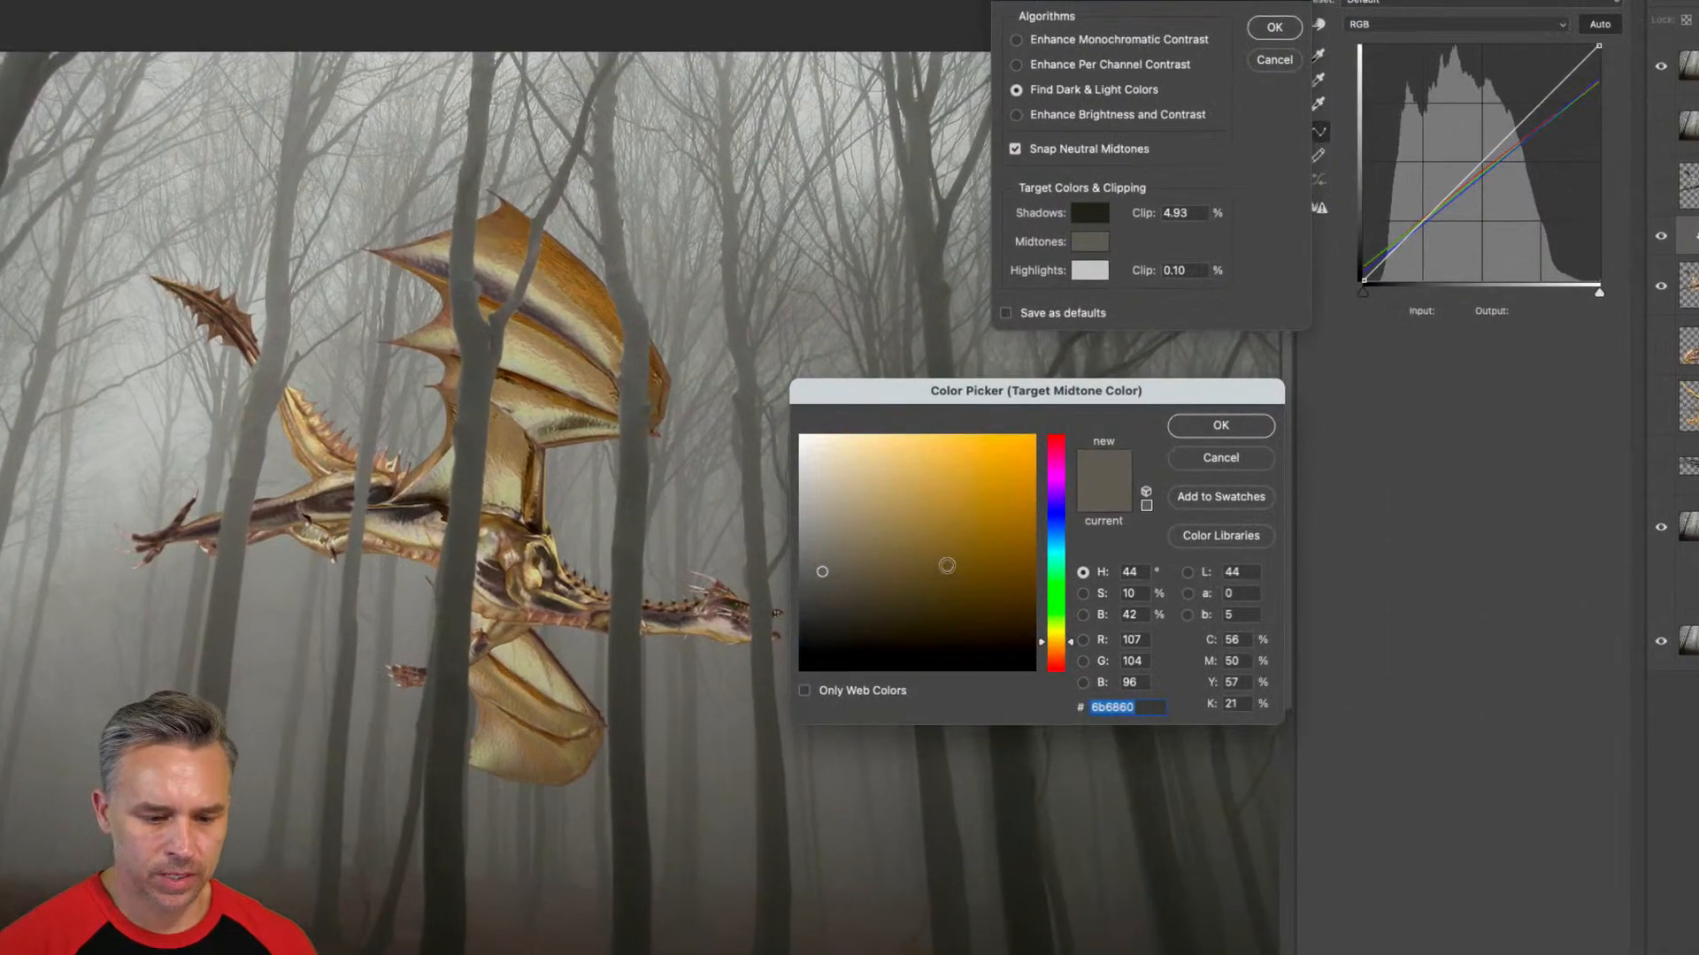
left_click_drag(946, 565, 819, 559)
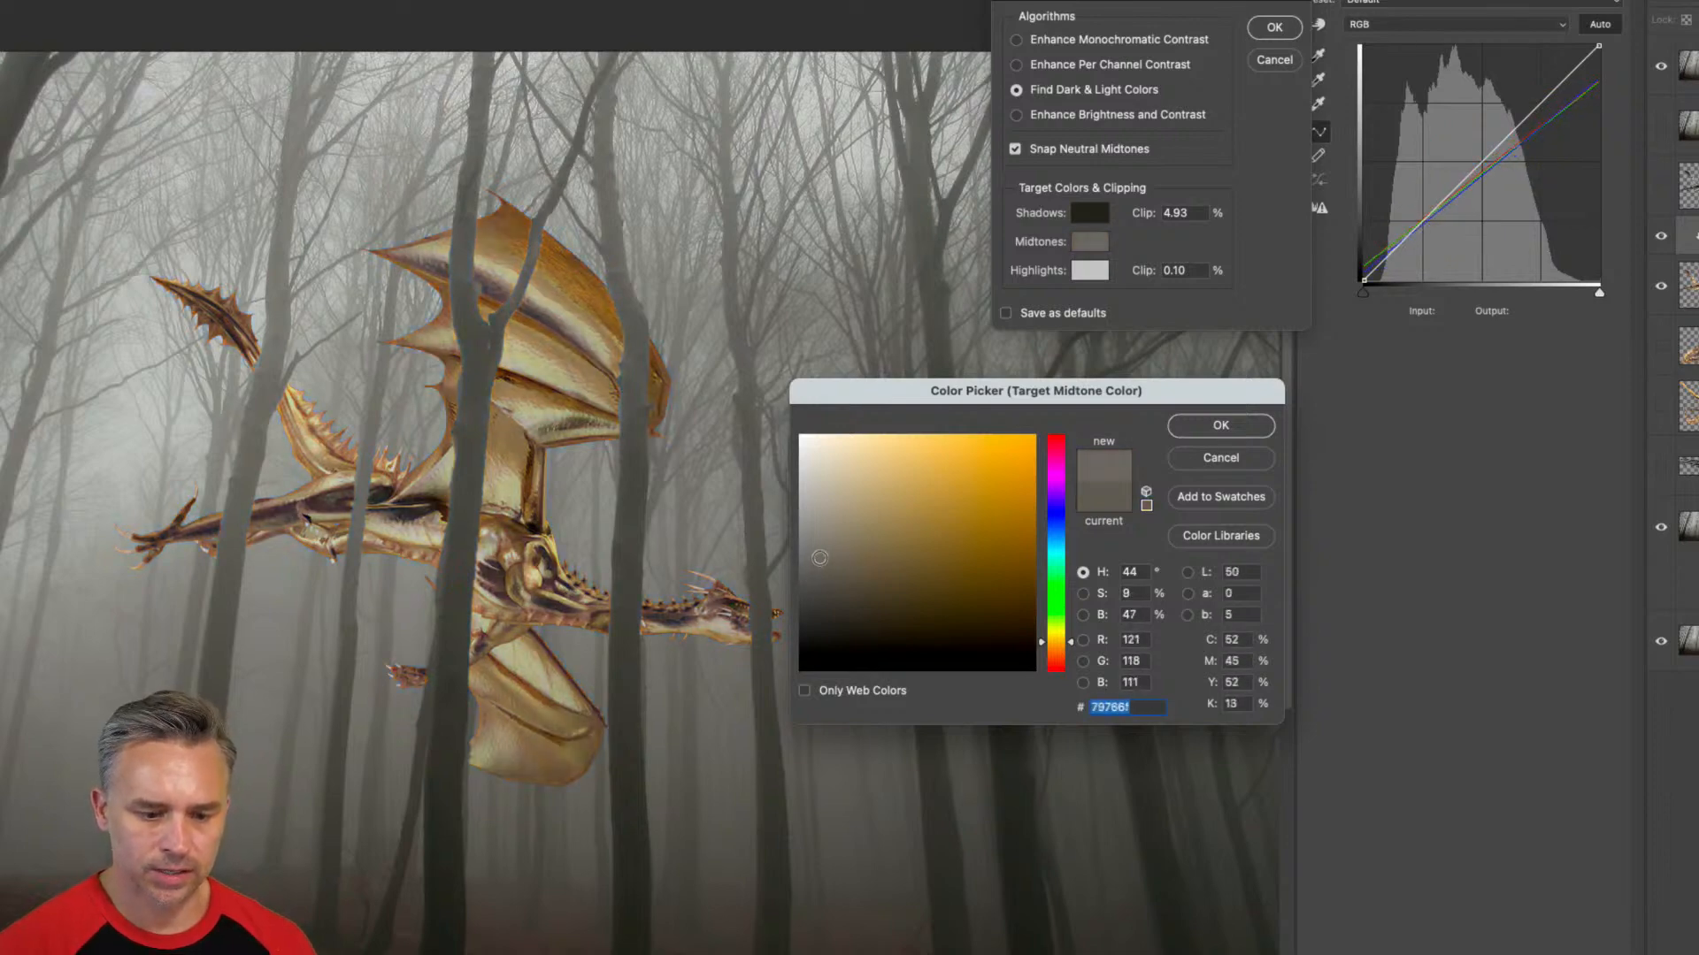
left_click(1192, 422)
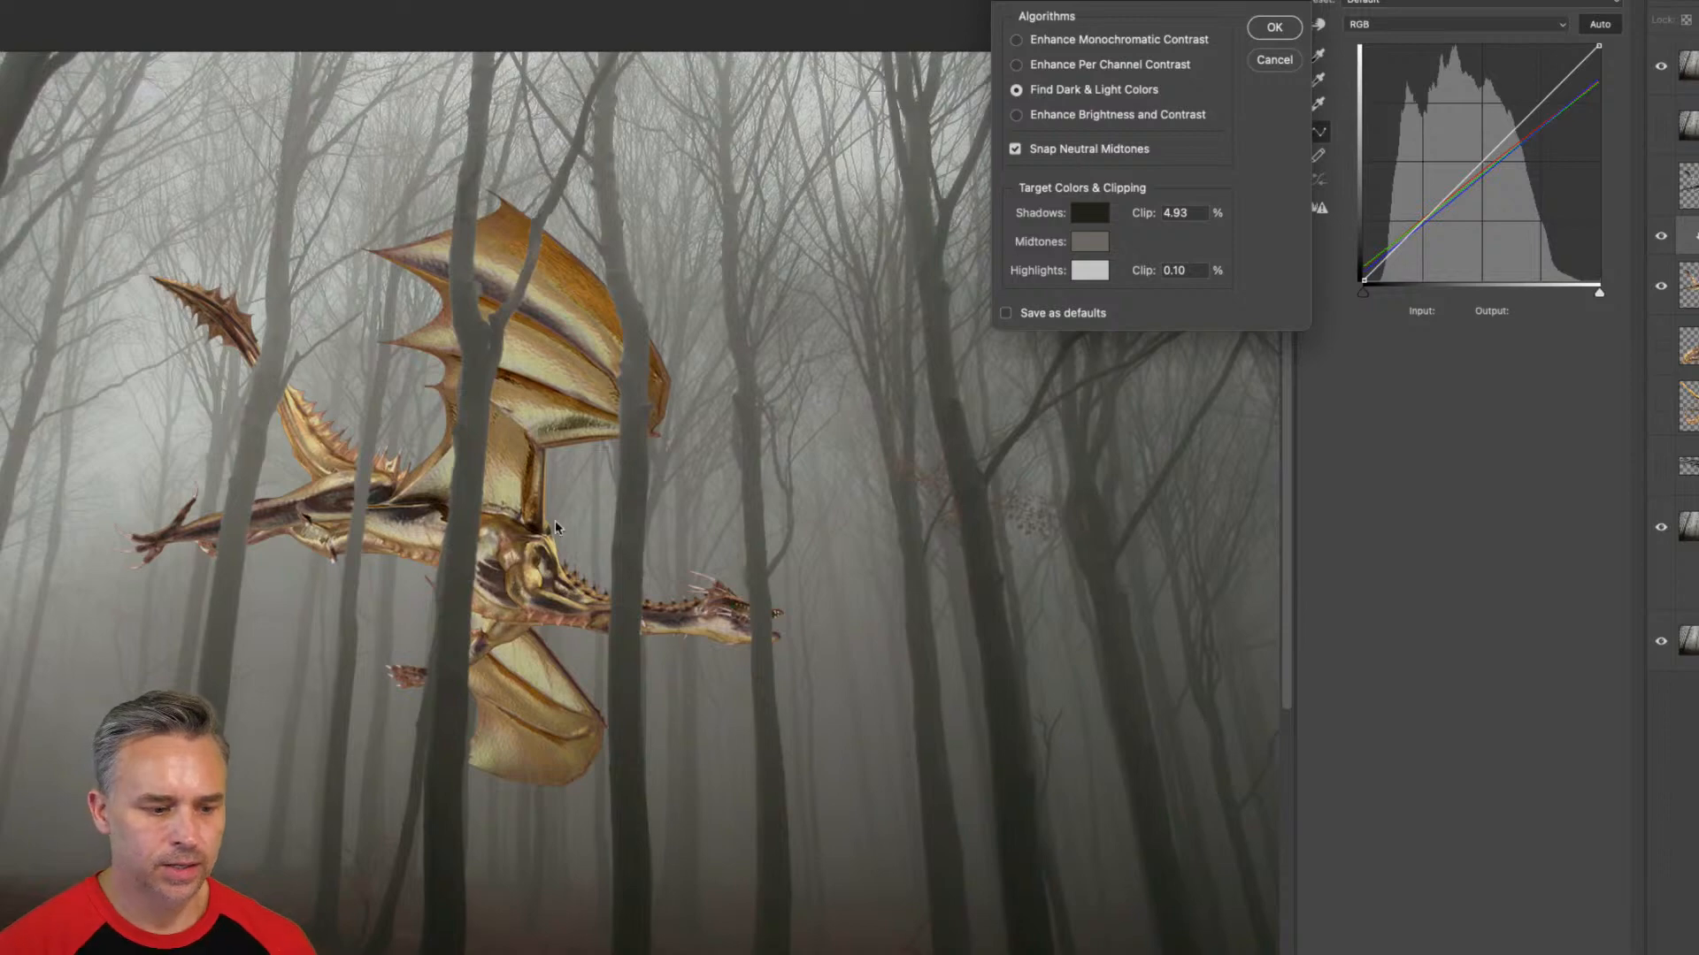
Lighten the target shadow color to RGB 74, 74, 63 and accept the auto color options, saving the target colors as defaults.
left_click(1090, 213)
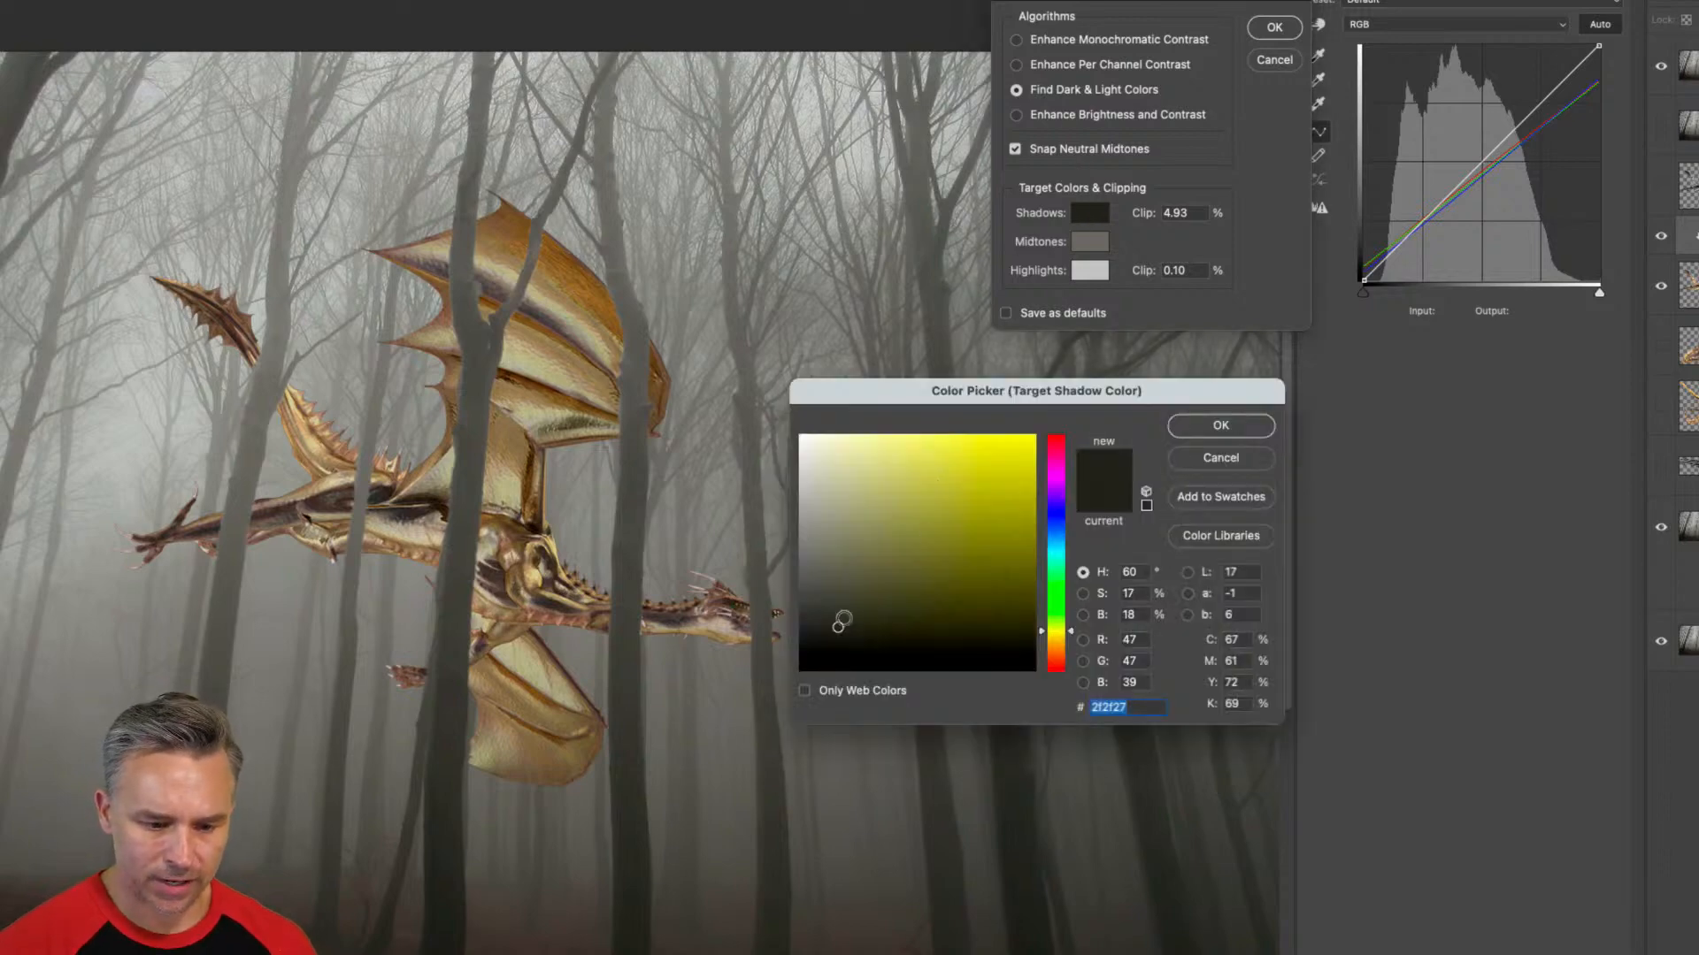
left_click(842, 617)
left_click_drag(843, 614, 847, 606)
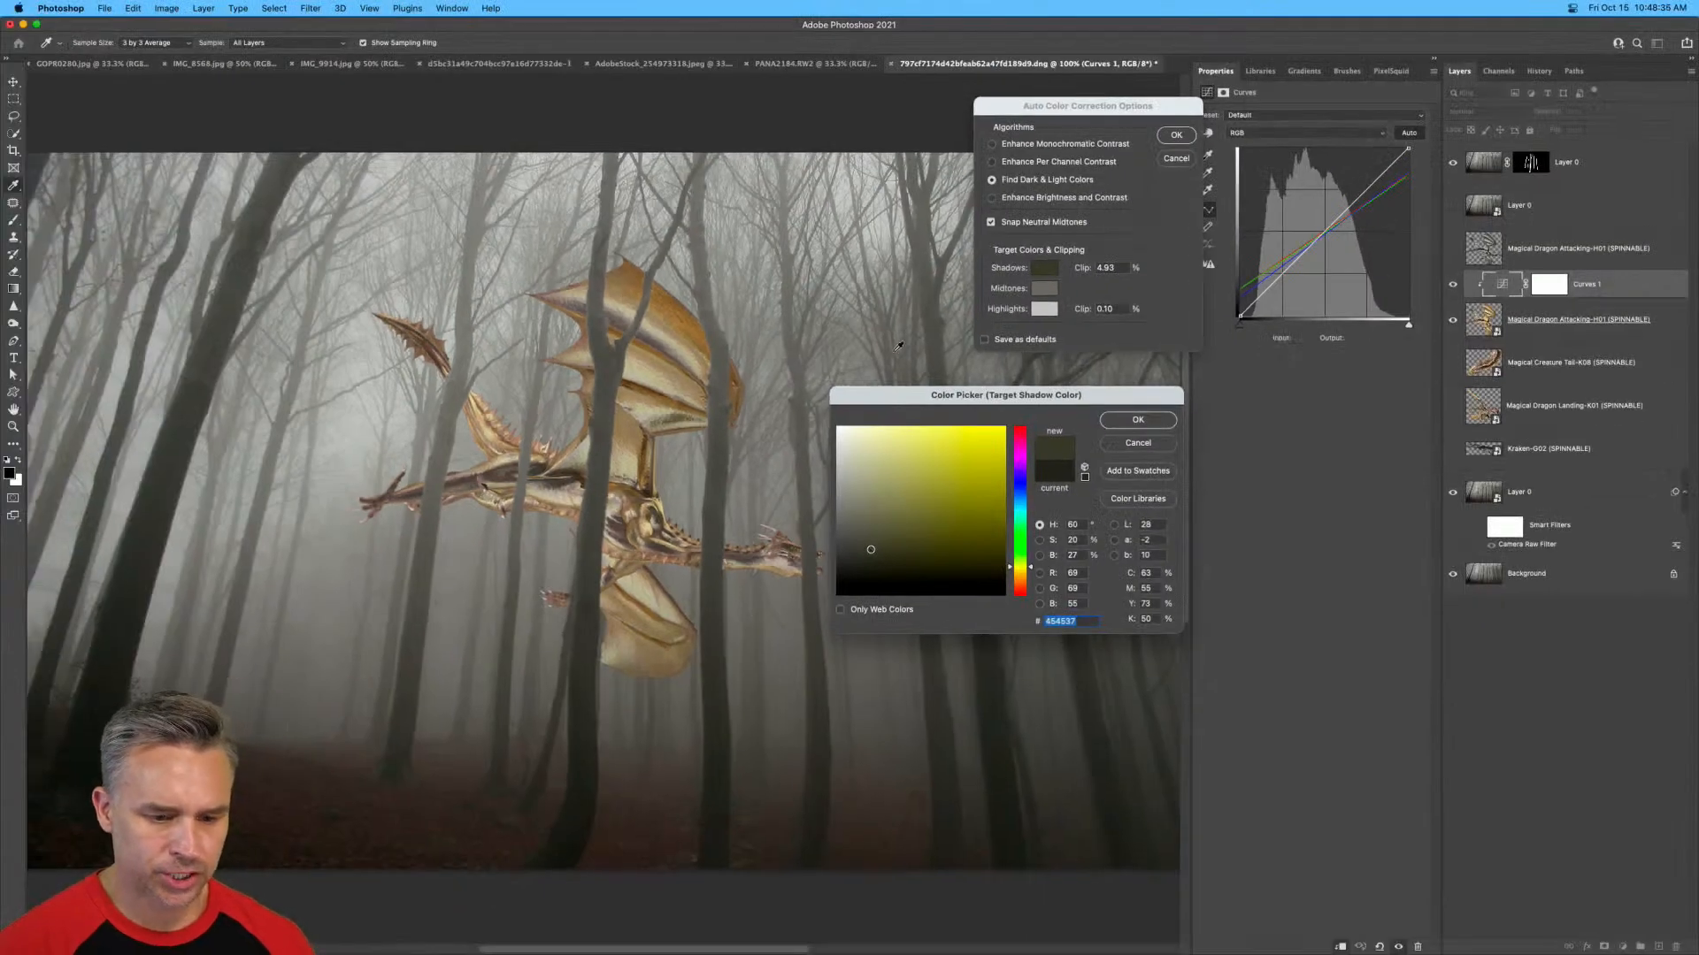
left_click_drag(869, 402, 738, 261)
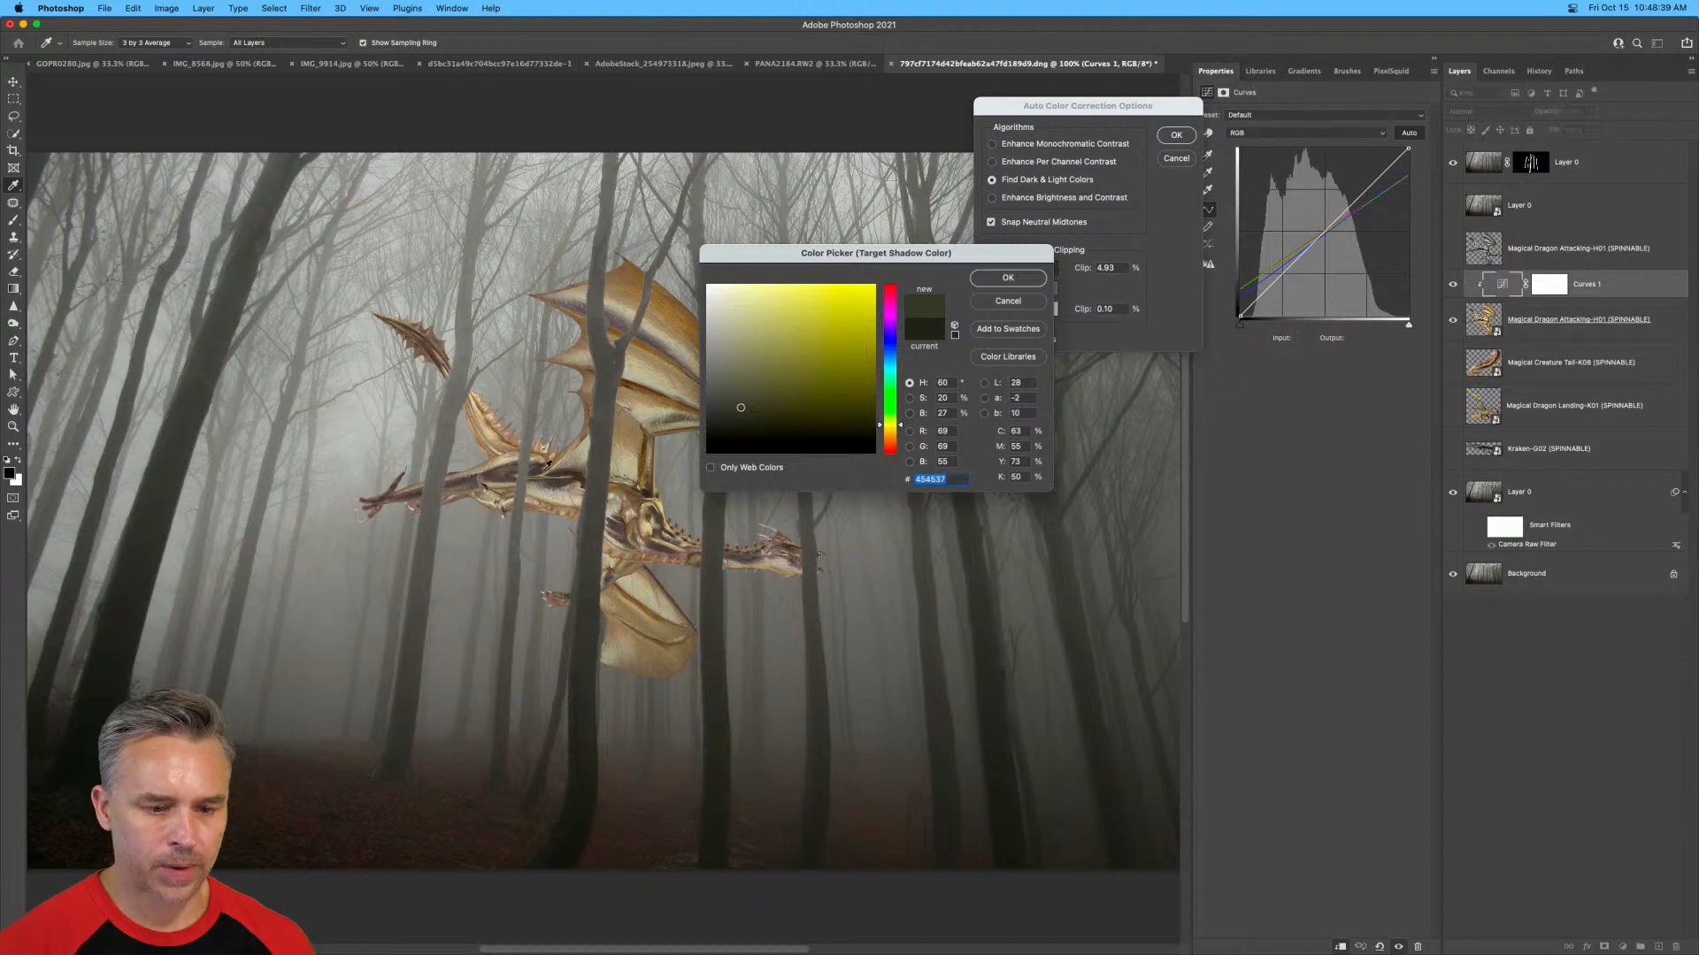
left_click(729, 405)
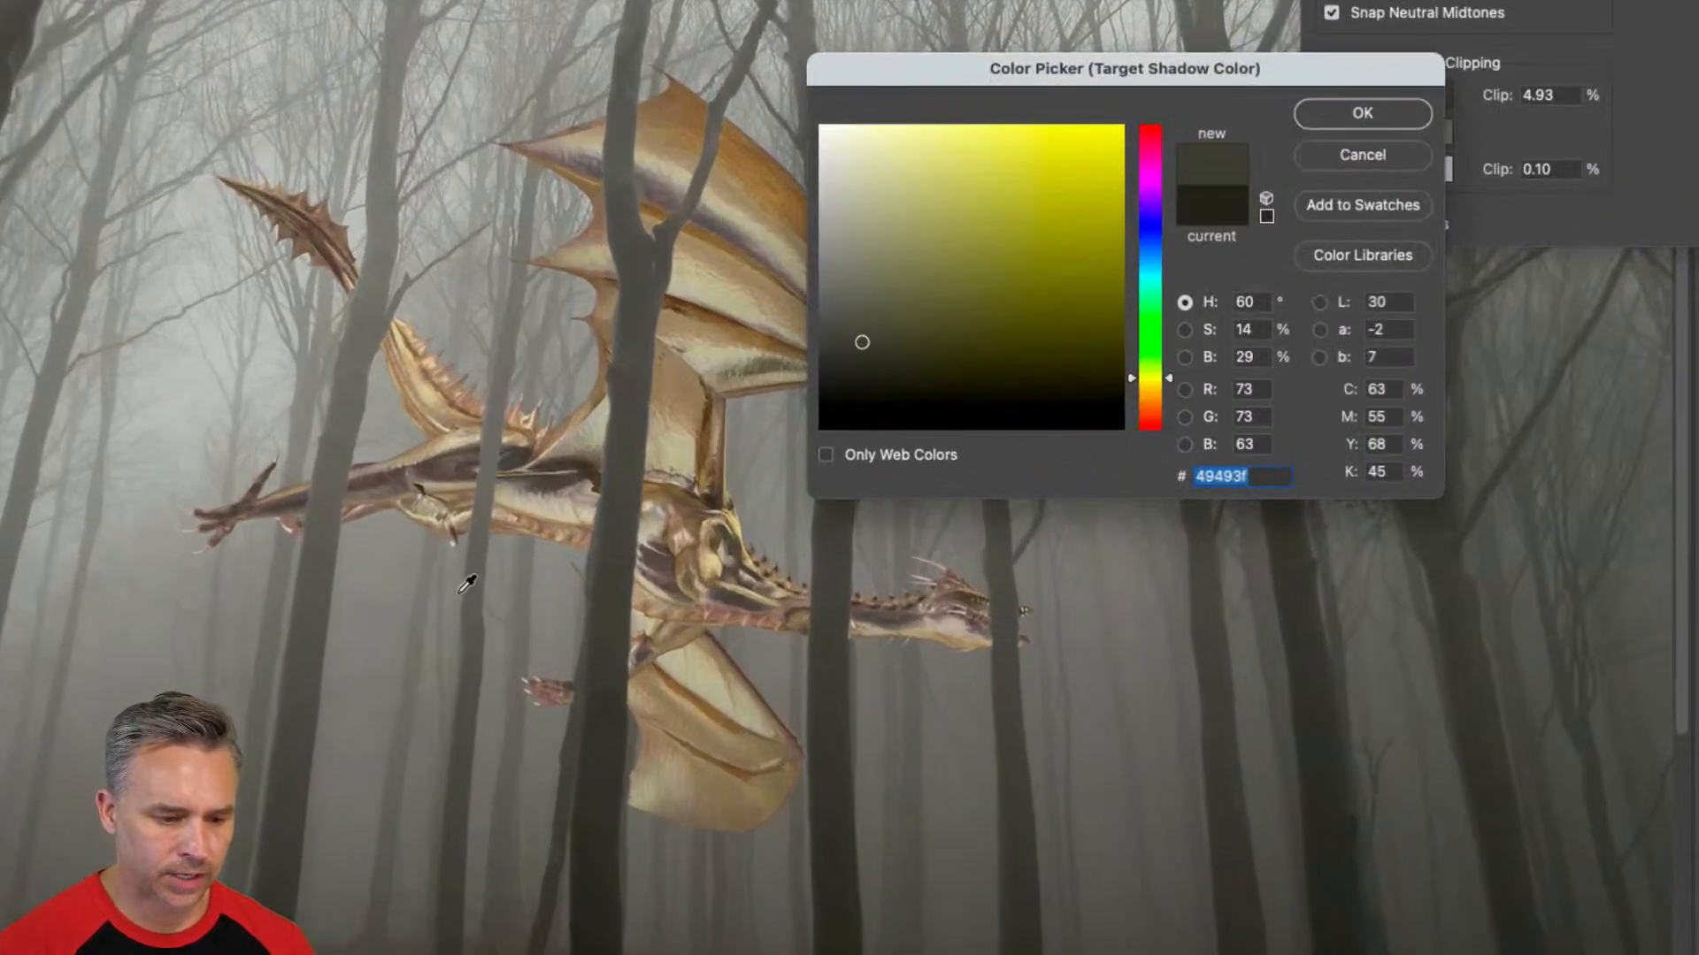
left_click(861, 311)
mouse_move(847, 302)
left_mouse_down()
mouse_move(868, 356)
mouse_move(864, 342)
left_mouse_up()
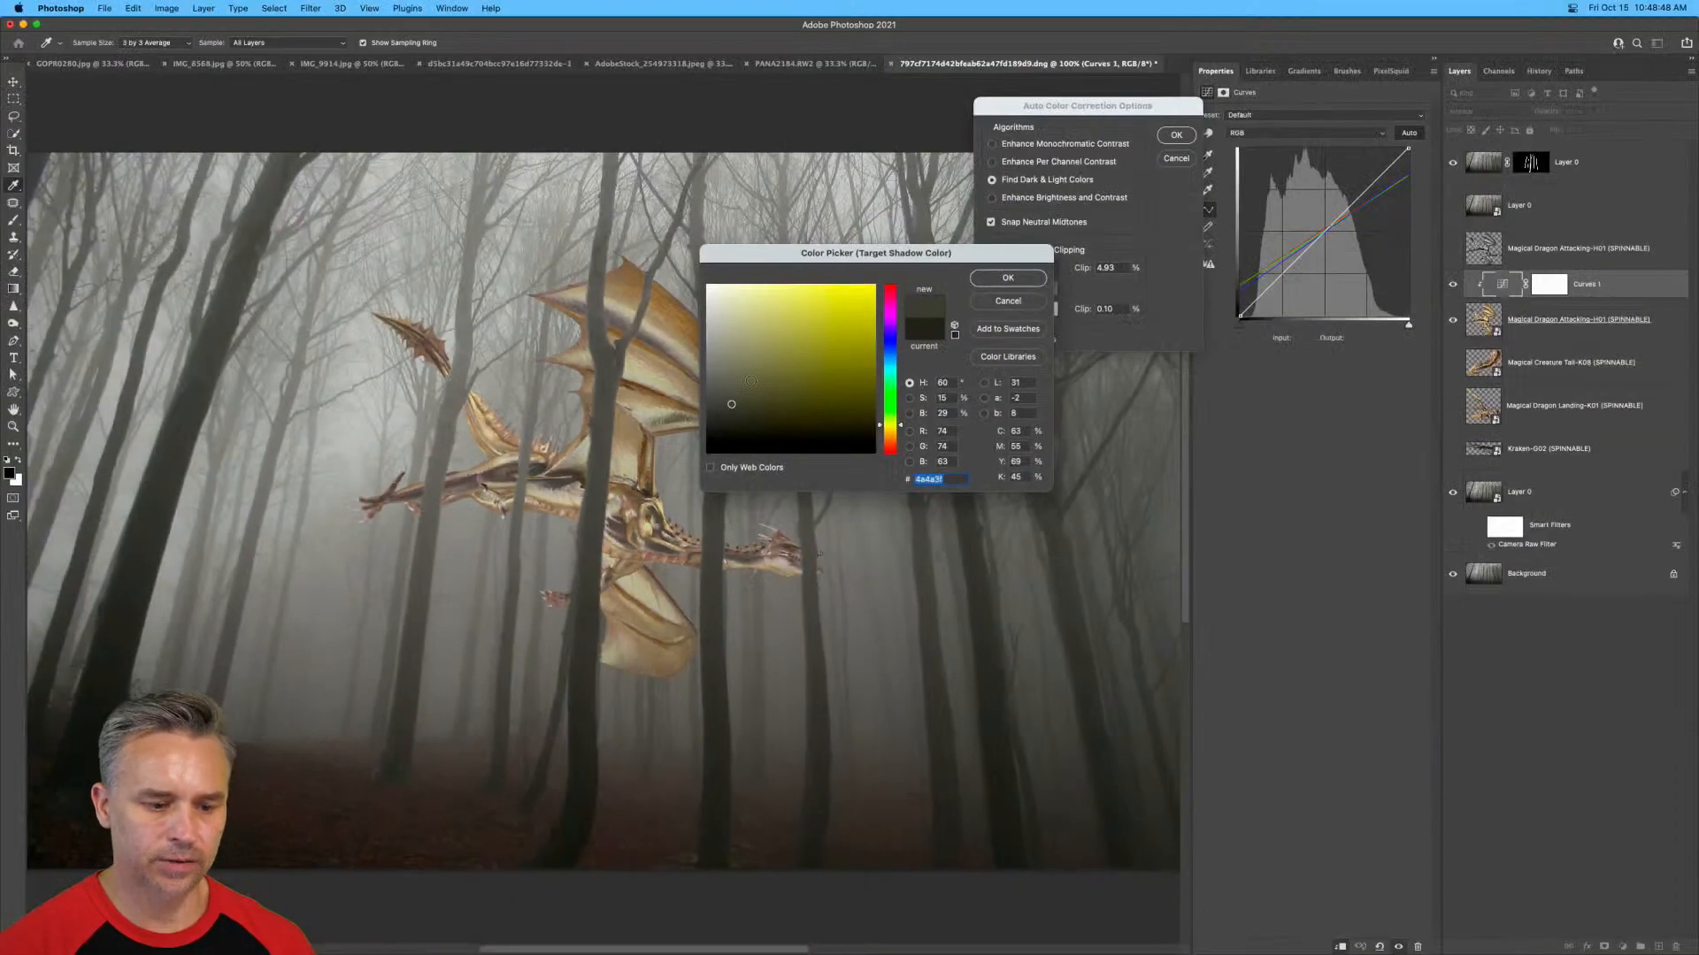
left_click(984, 280)
left_click(1176, 136)
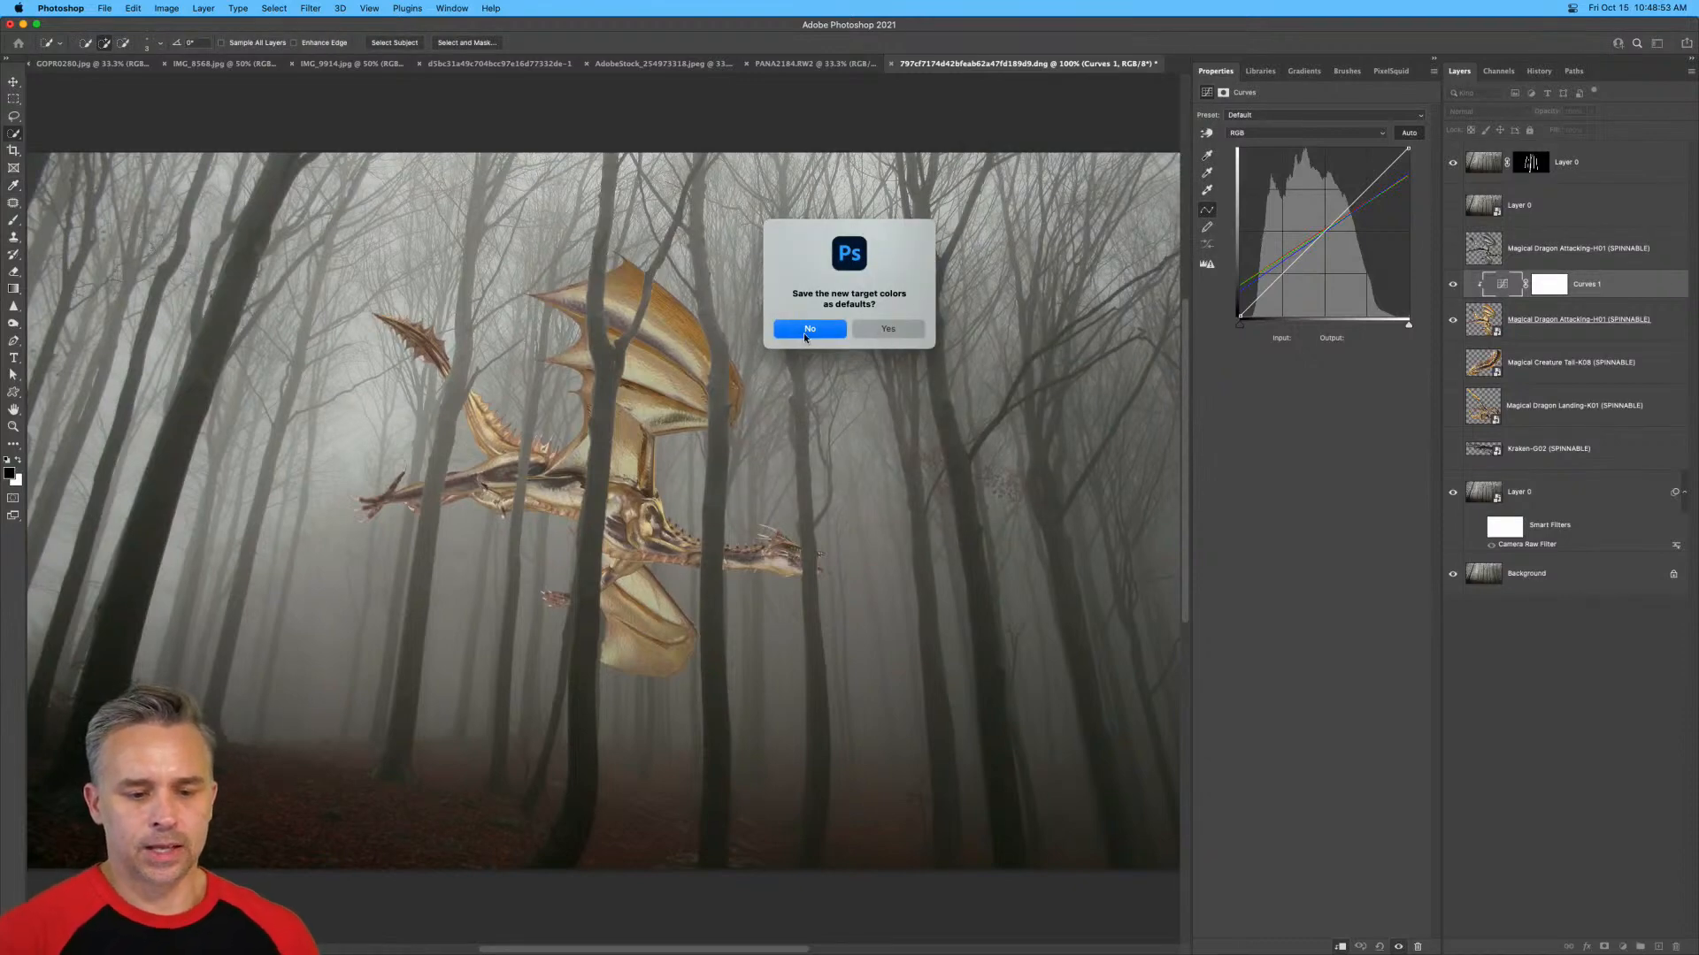
left_click(867, 331)
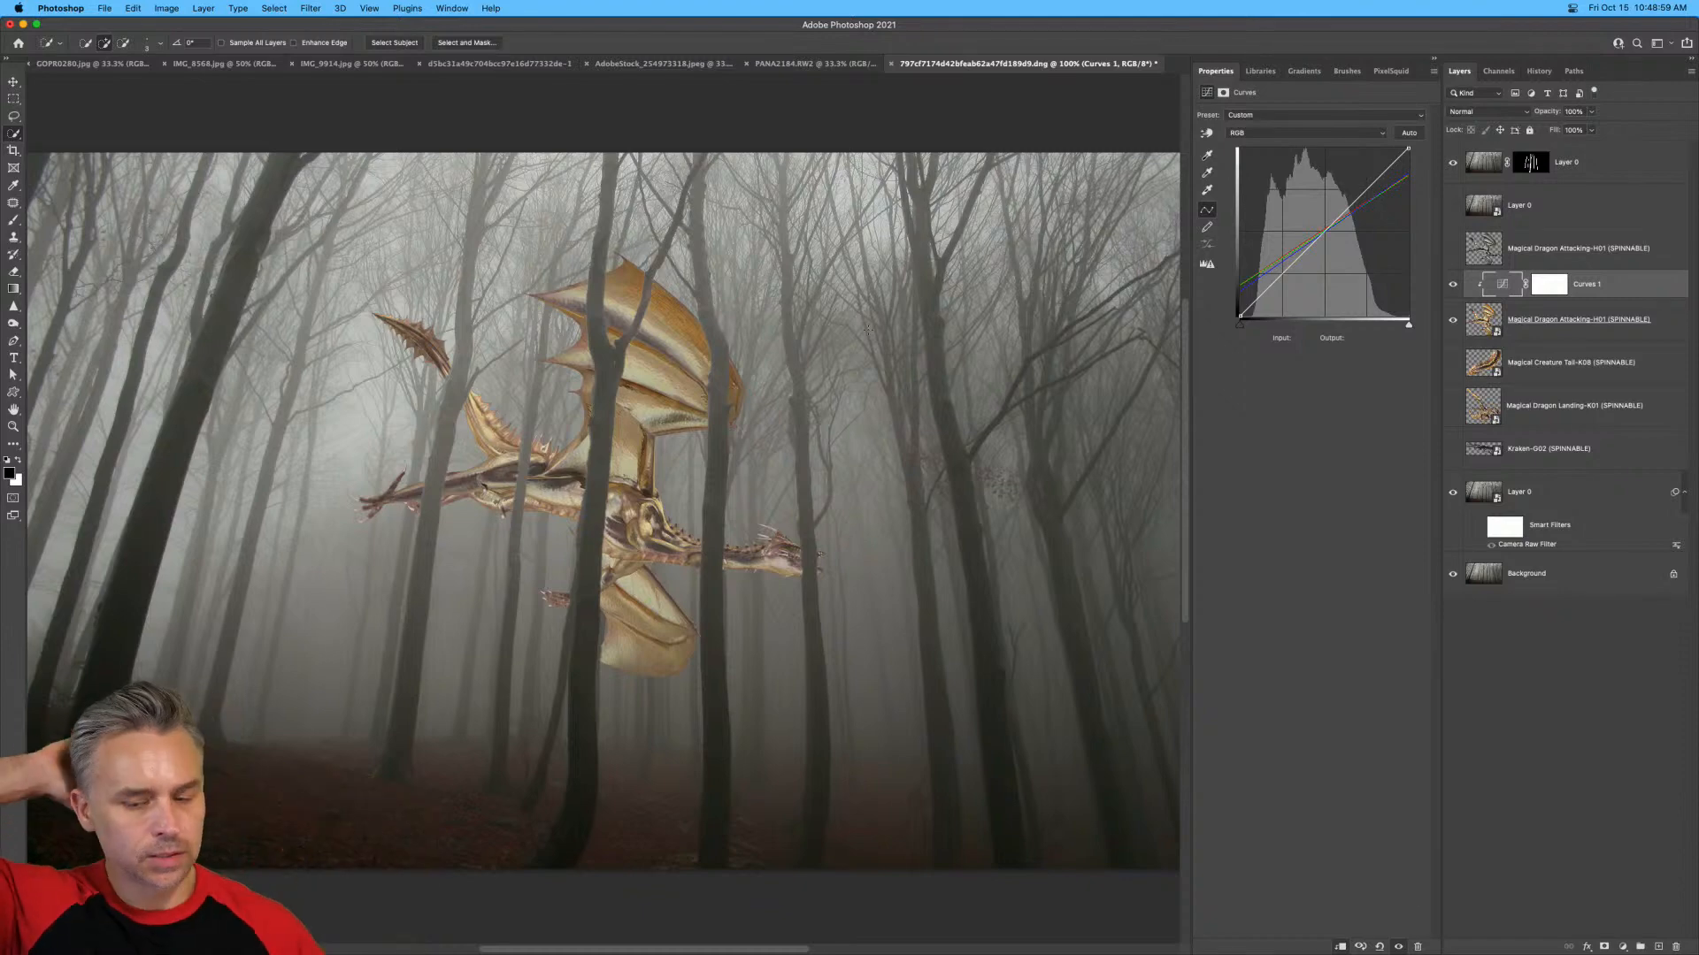
Add a Hue/Saturation adjustment layer clipped above the dragon's Curves adjustment and lower its saturation to about -45.
left_click(1623, 946)
left_click(1636, 772)
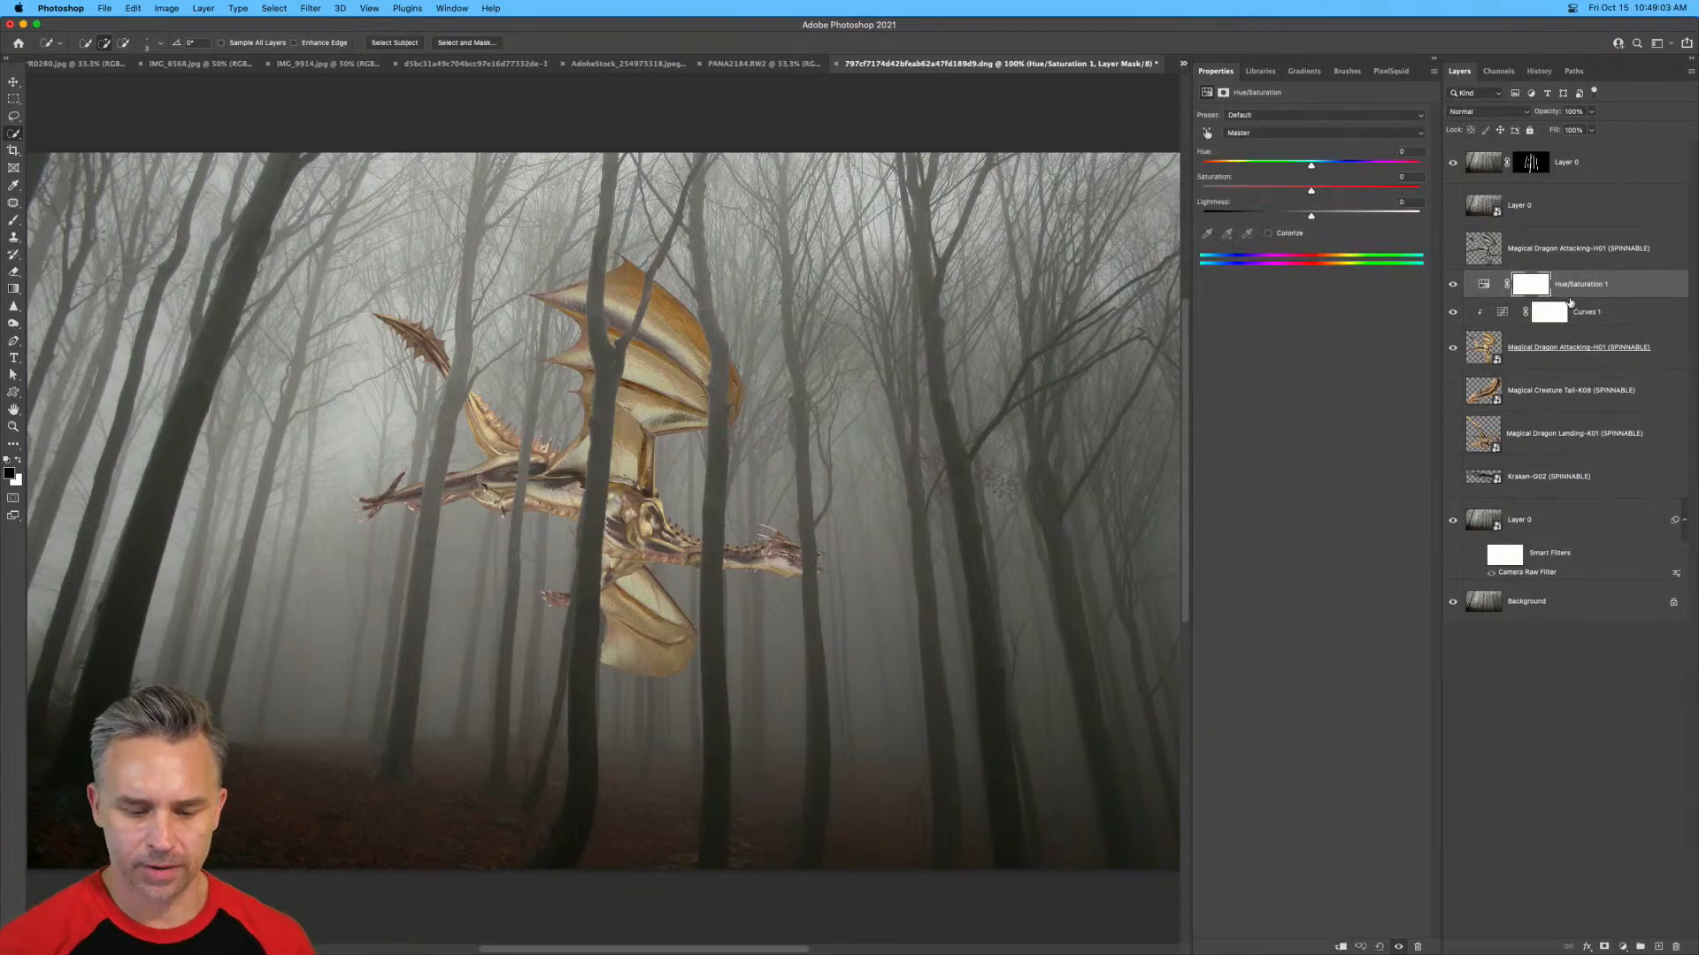
left_click(1528, 292, "alt")
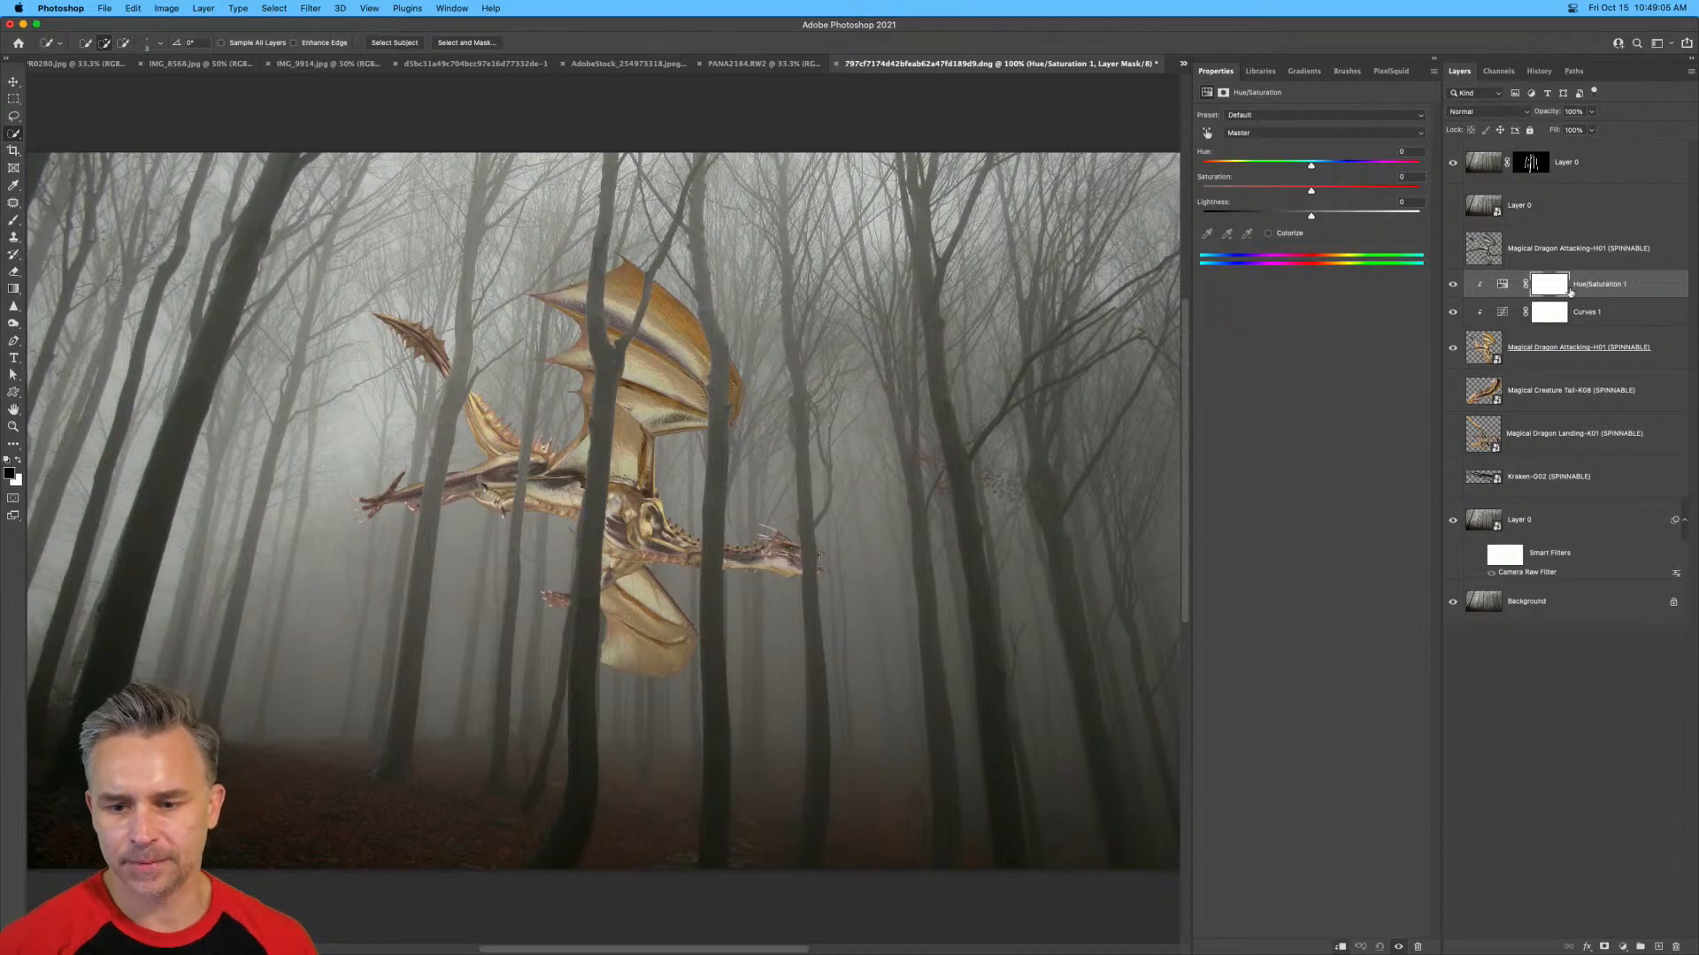
left_click(1507, 286)
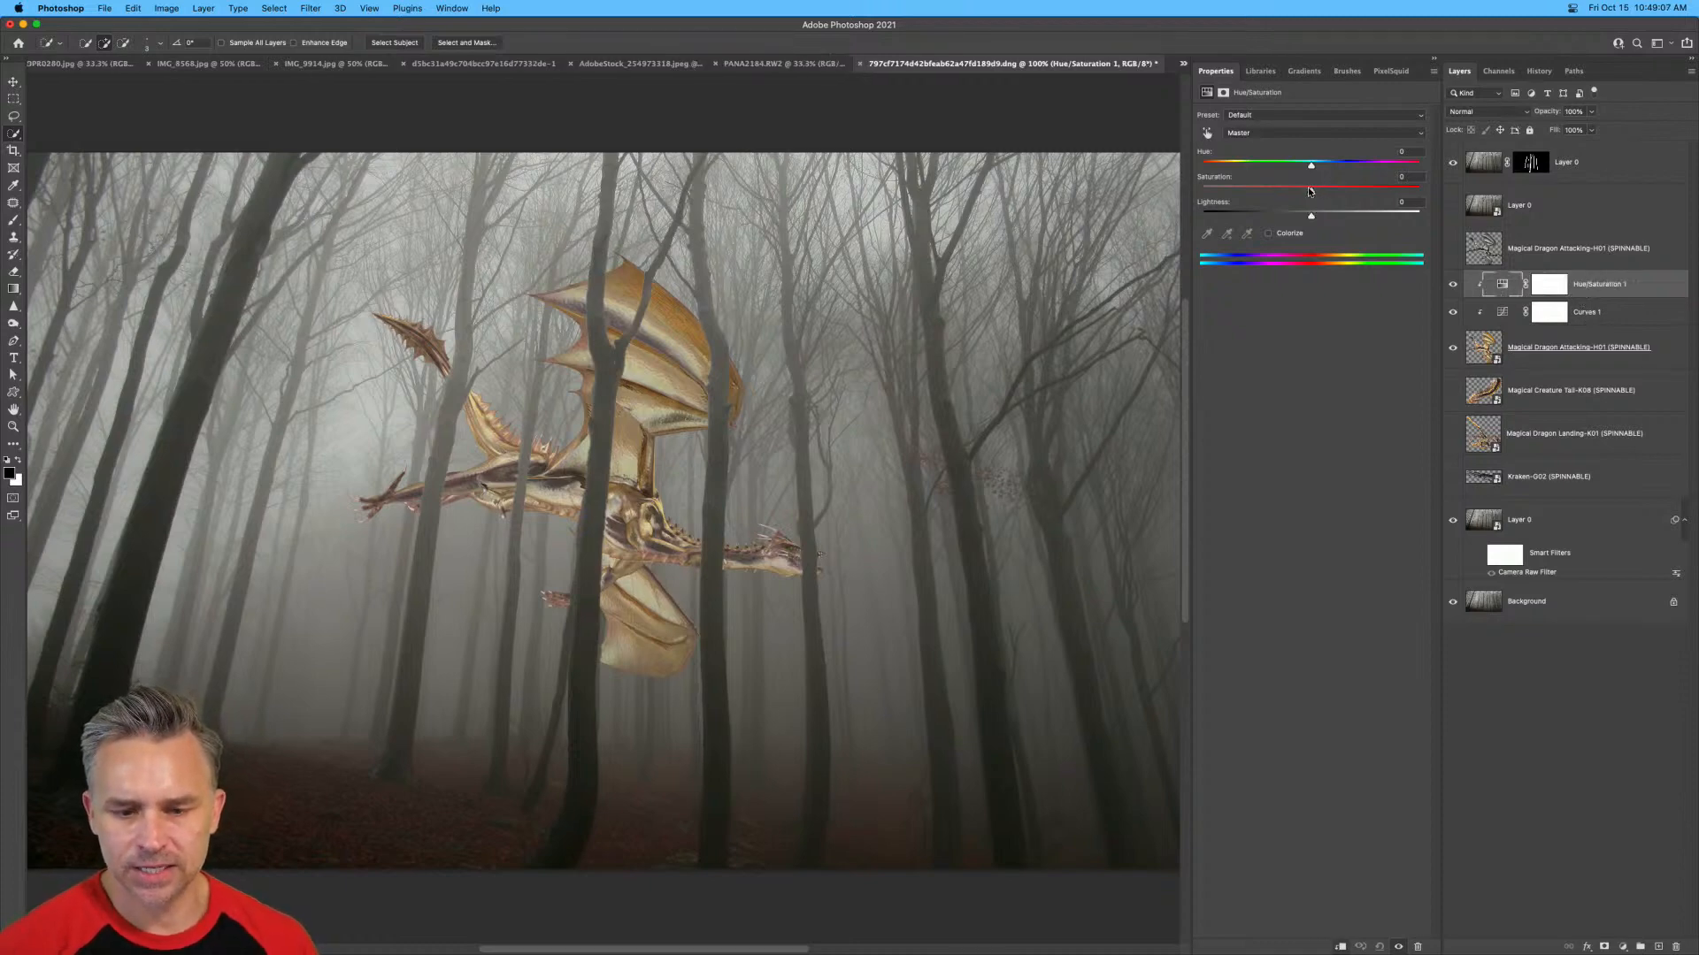
left_click_drag(1310, 191, 1255, 196)
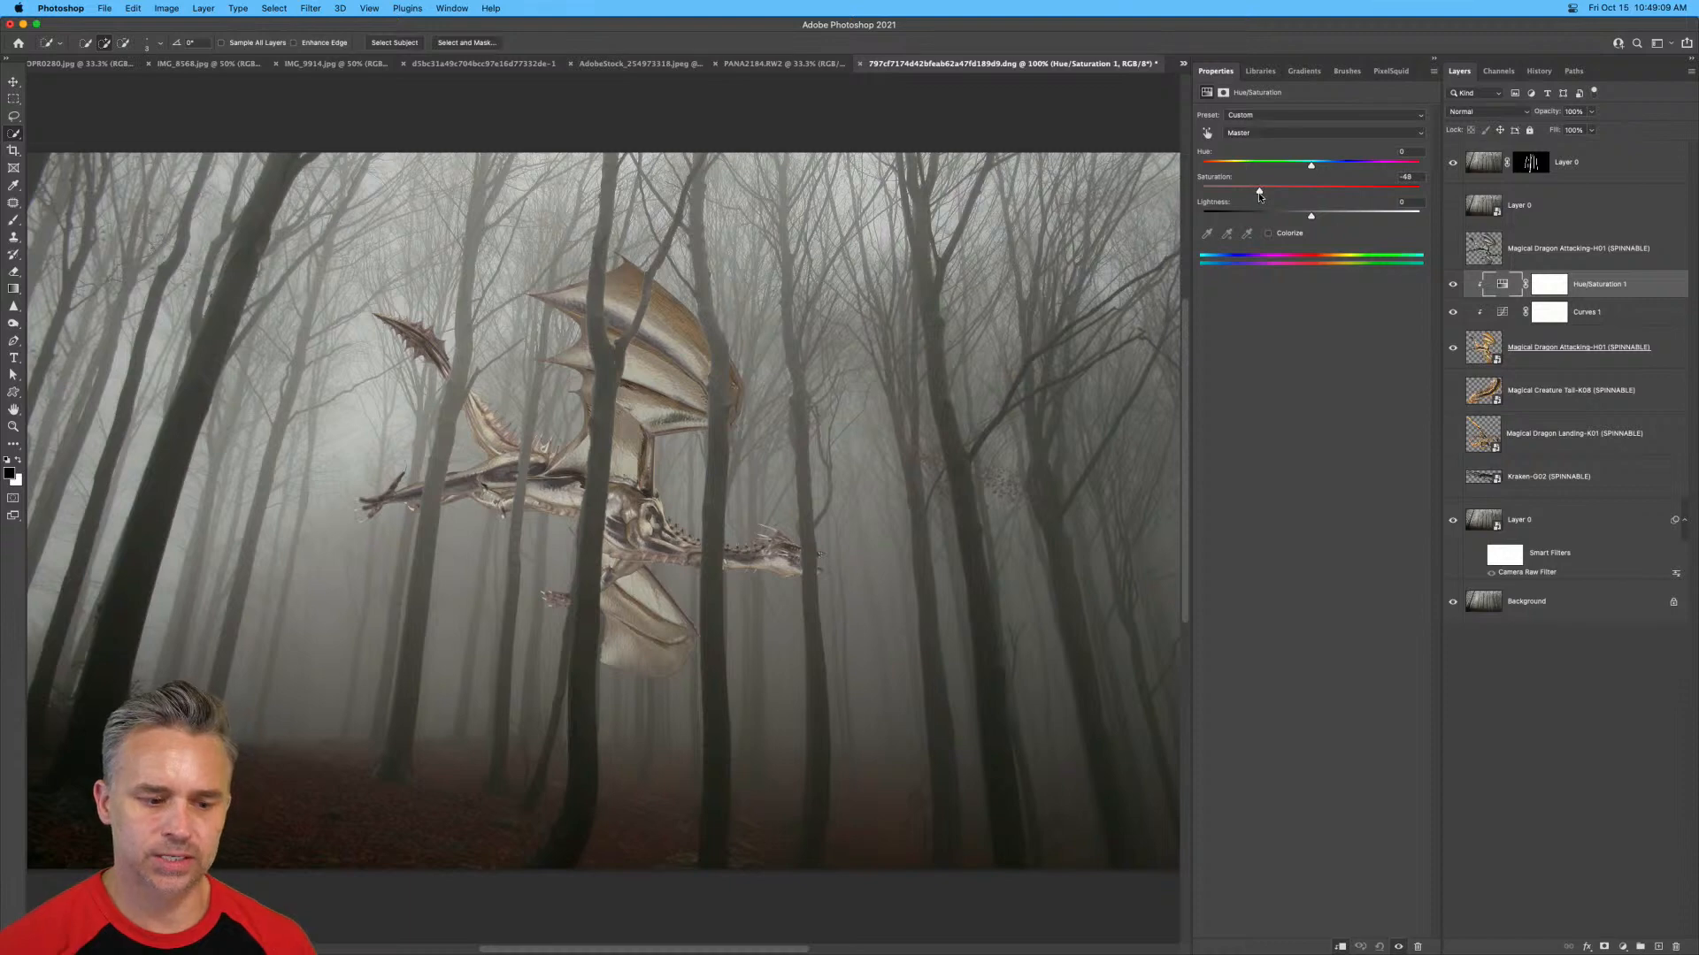
key("super+plus")
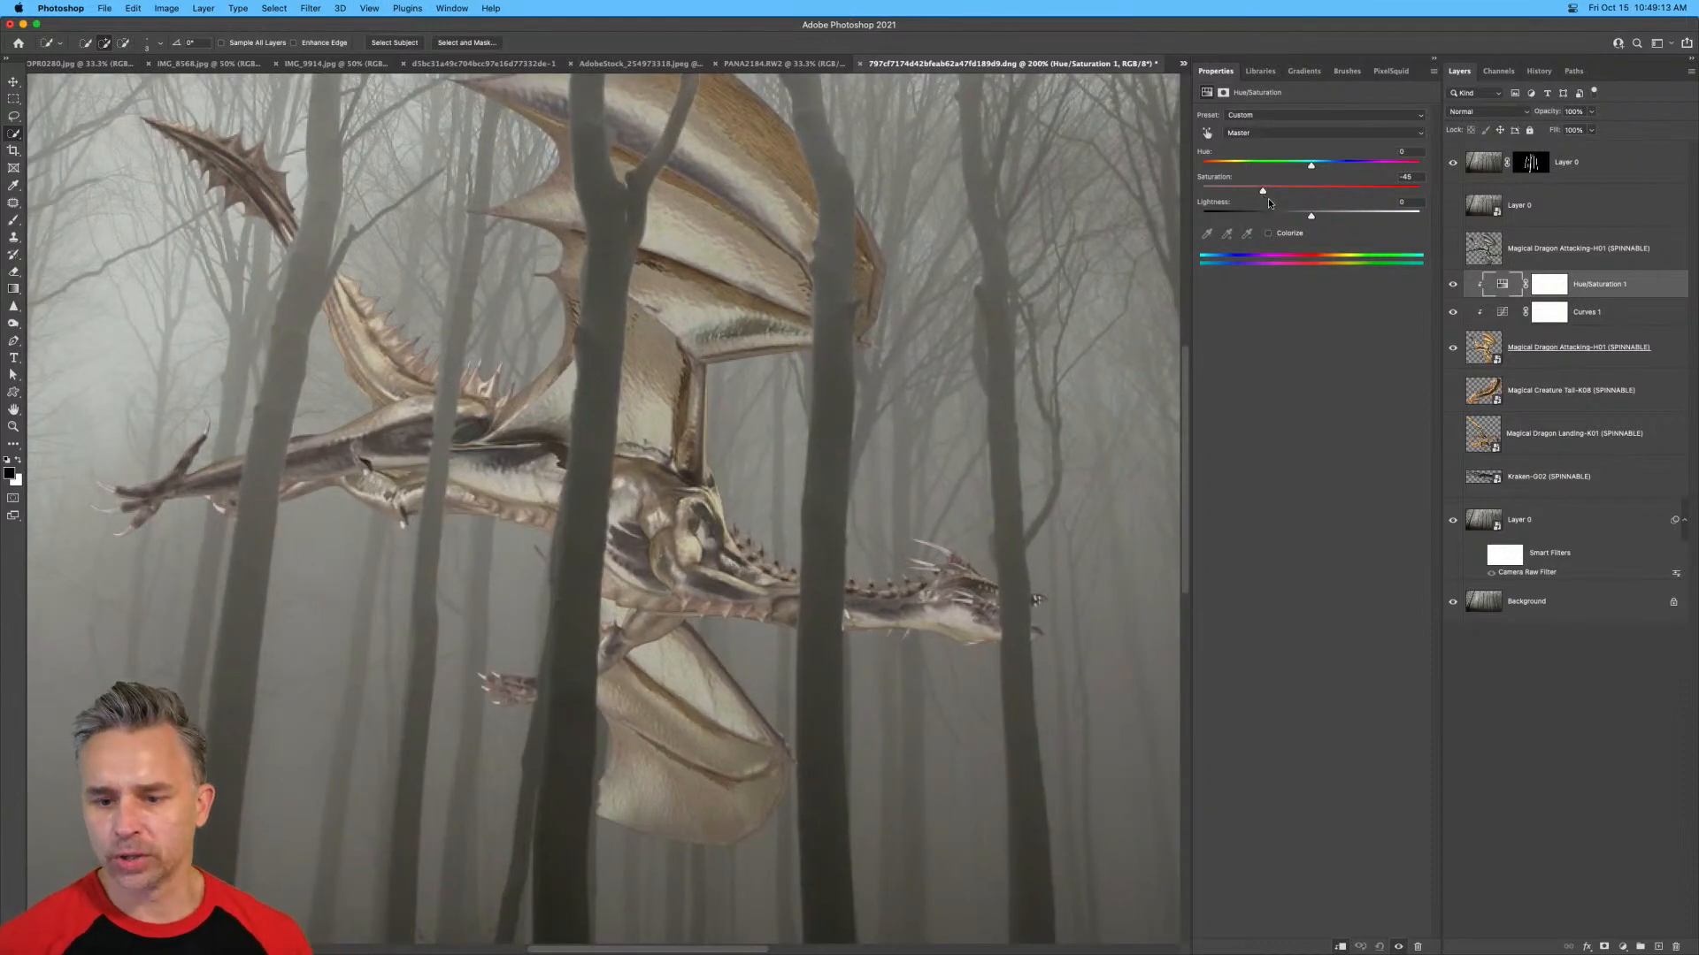
Select the dragon smart object layer and examine its sharpness against the surrounding foggy trees.
left_click(1619, 350)
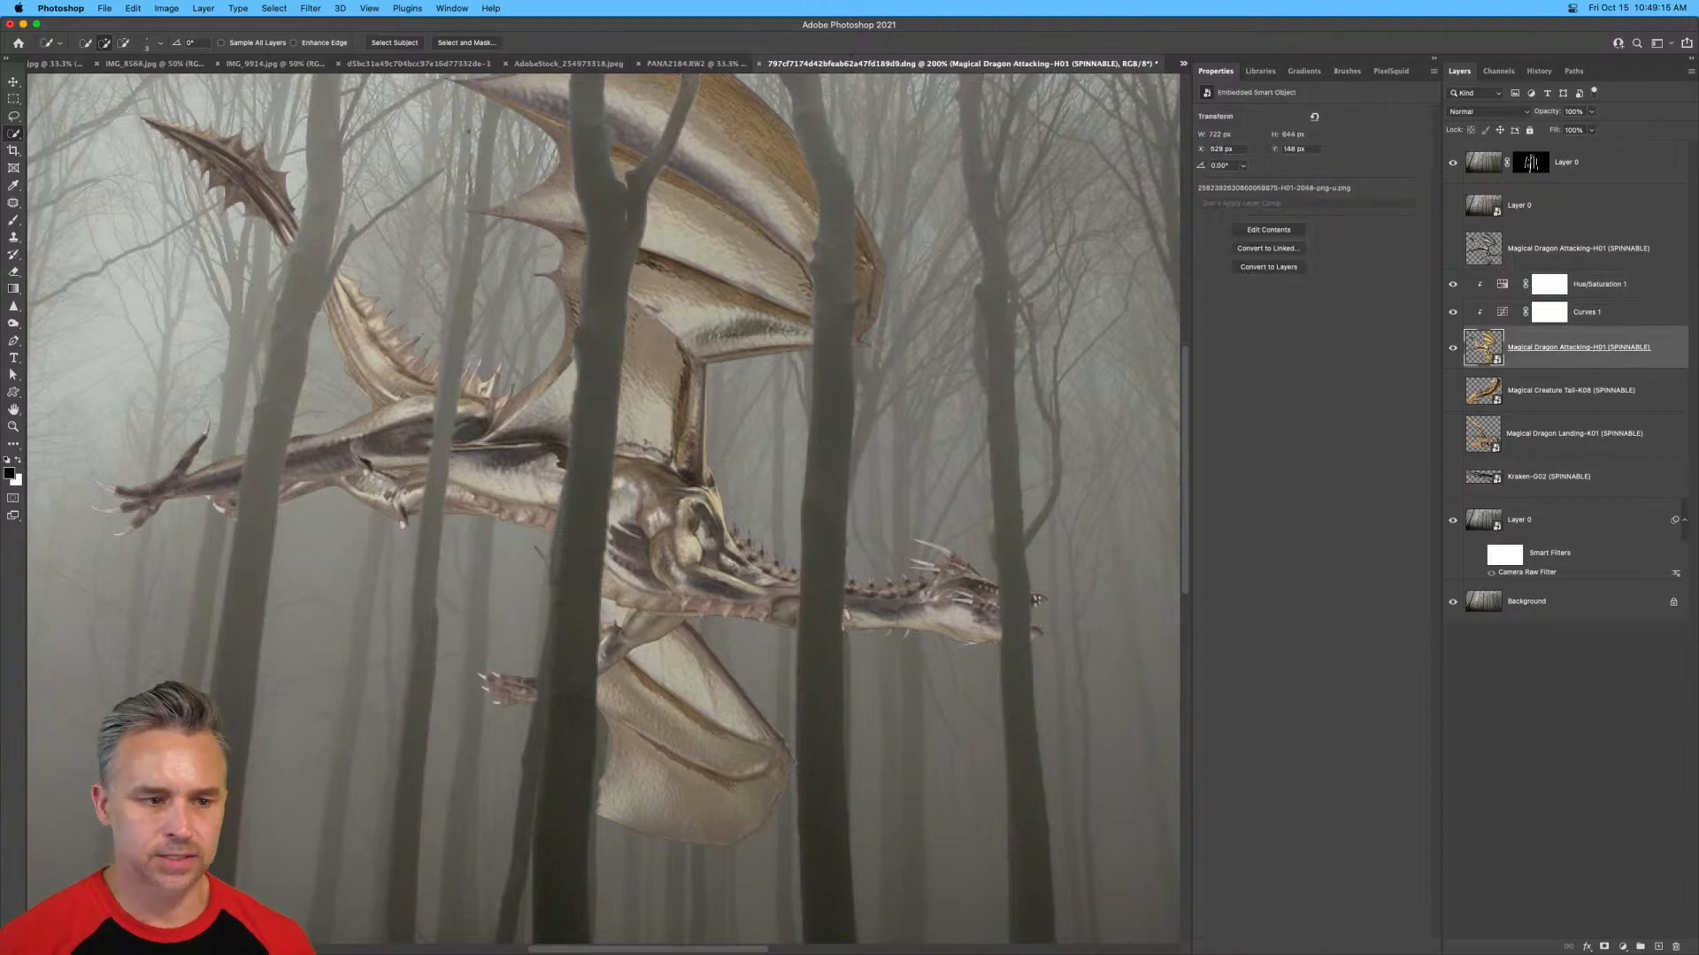
left_click(272, 8)
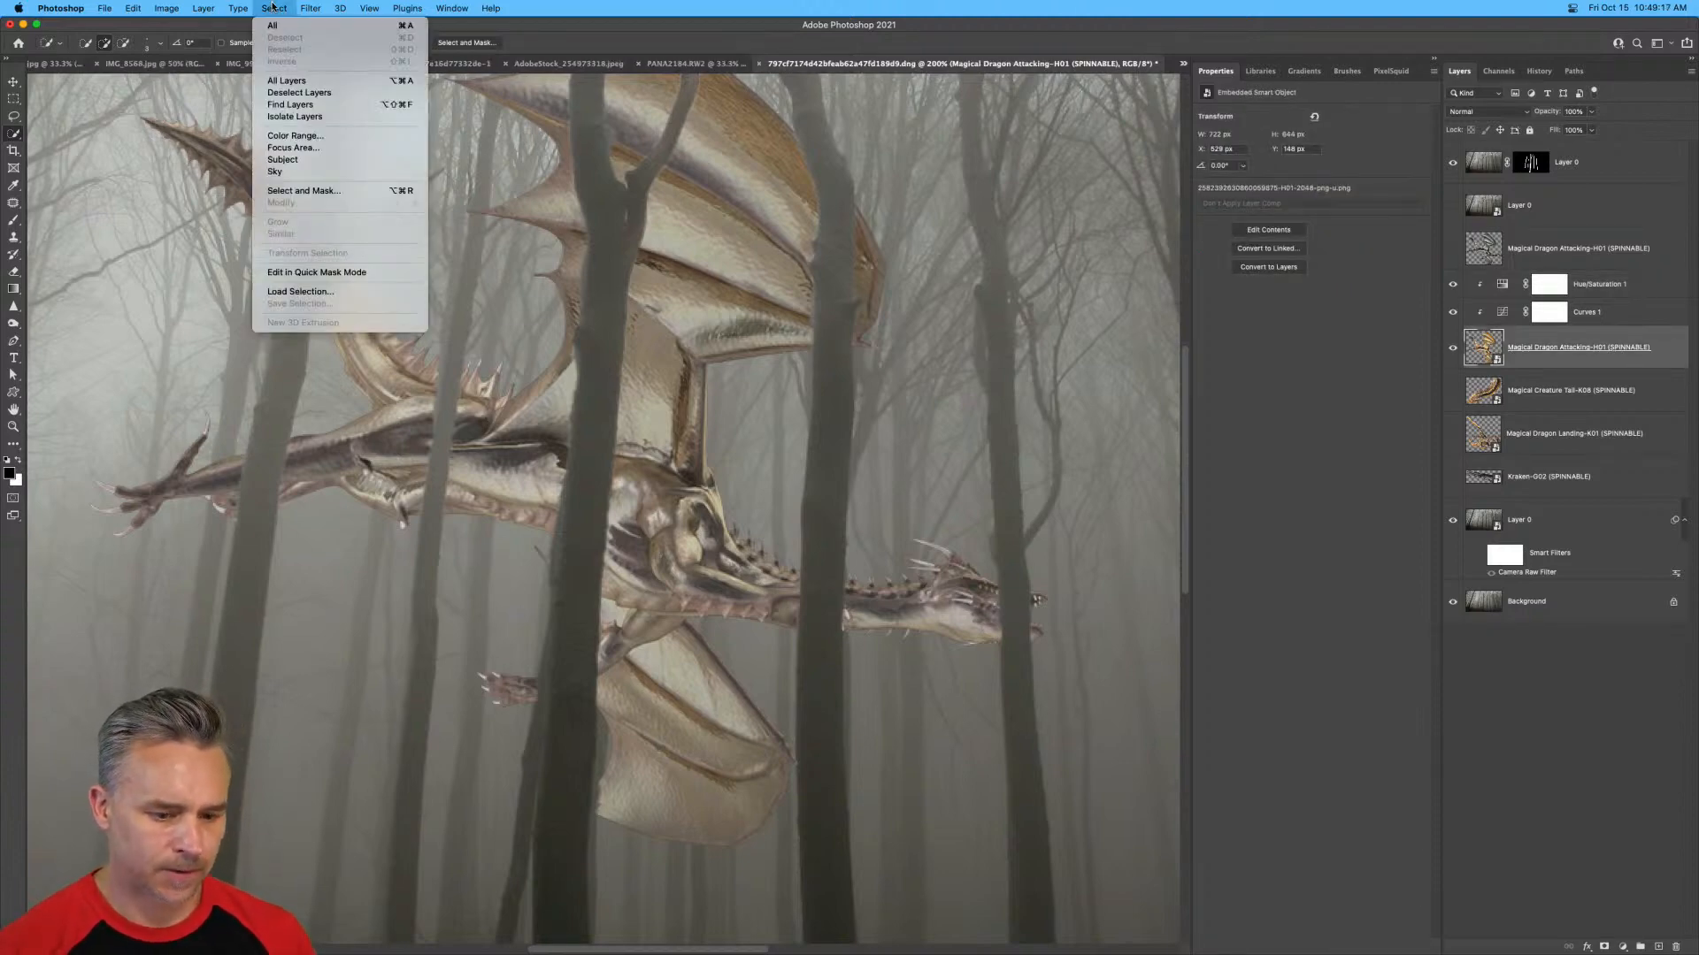
left_click(271, 8)
key("super+minus")
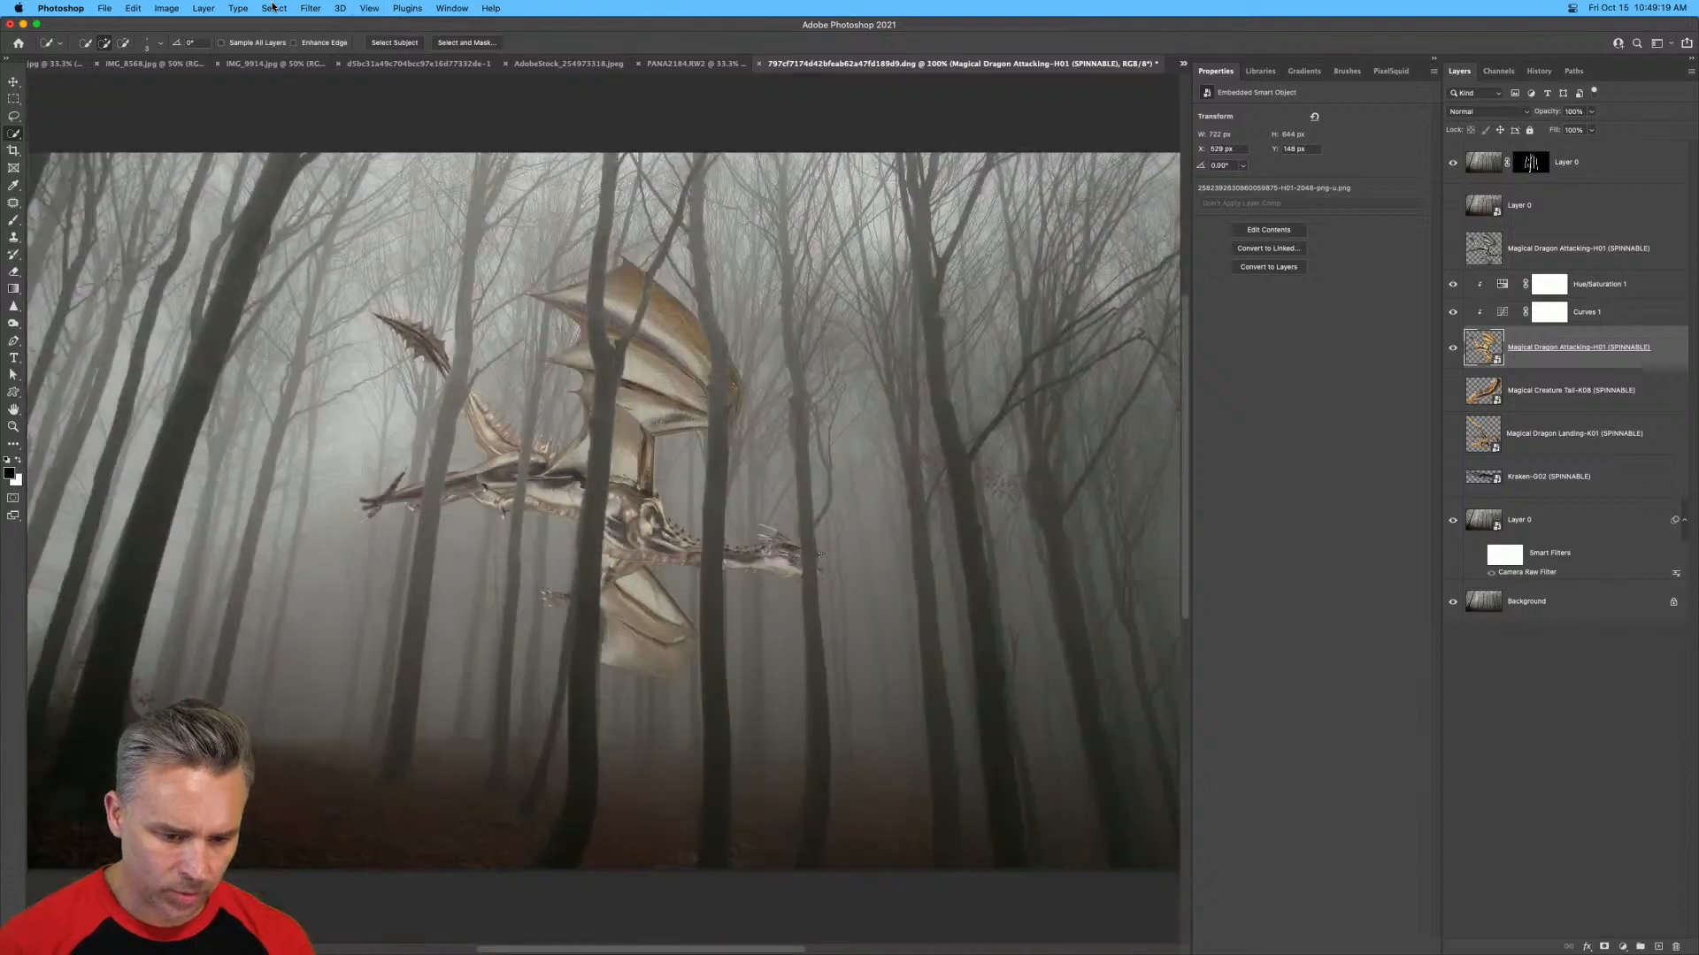
key("super+plus")
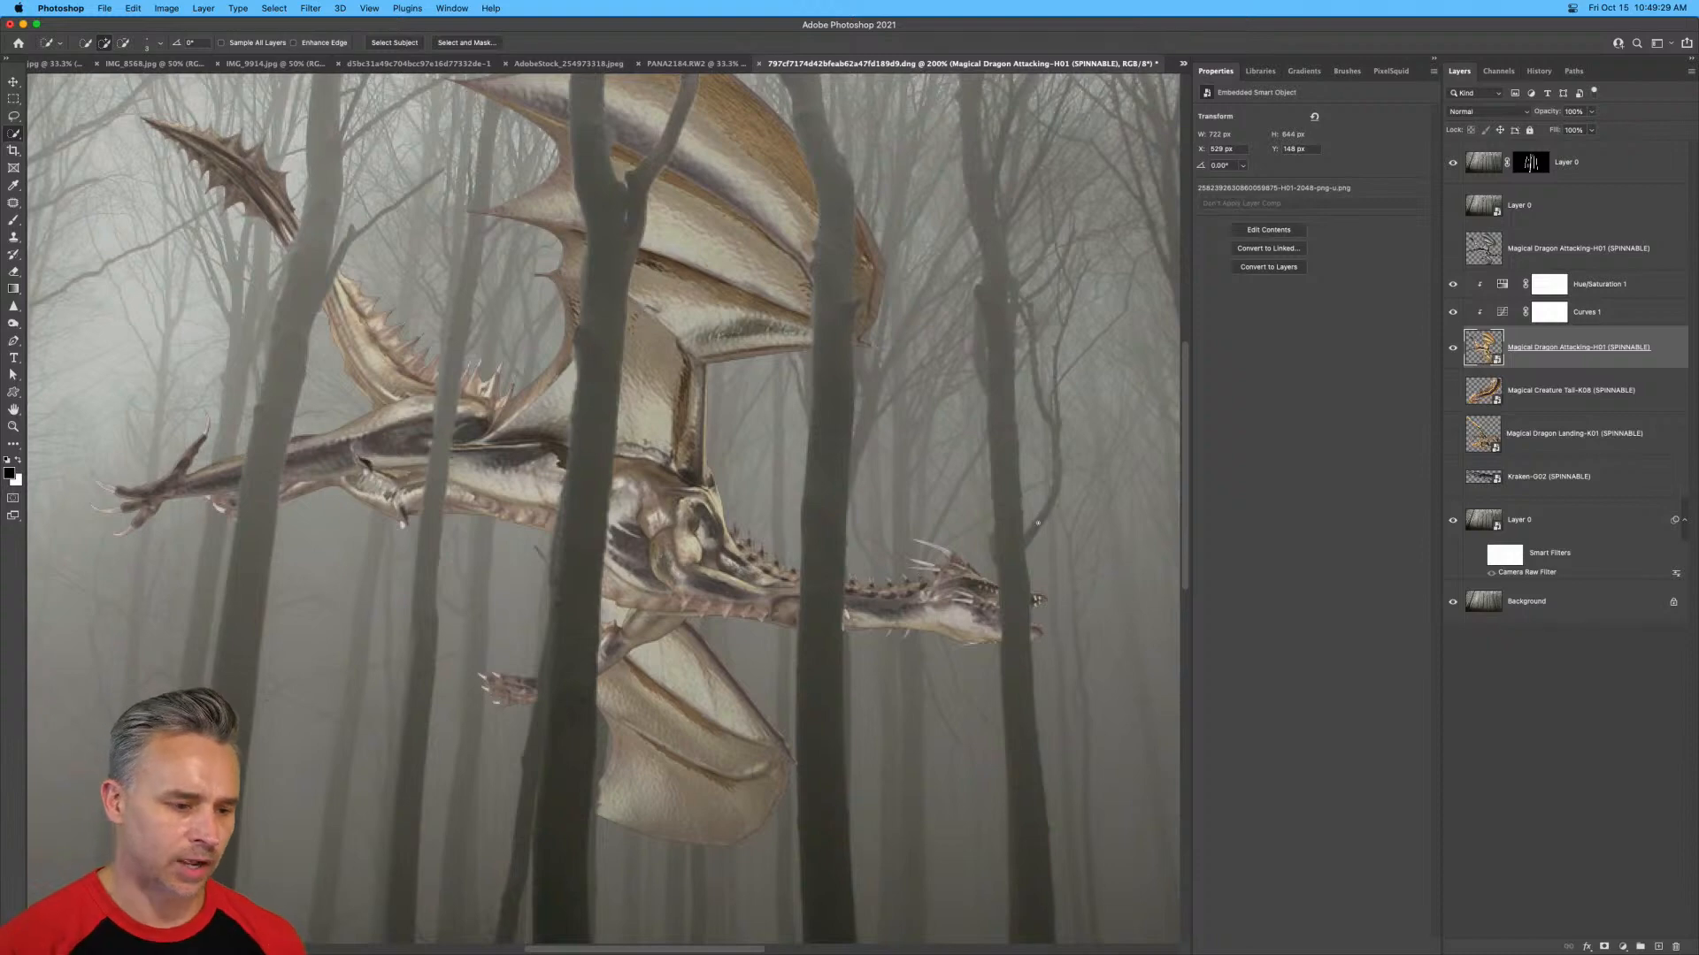
key("super+minus")
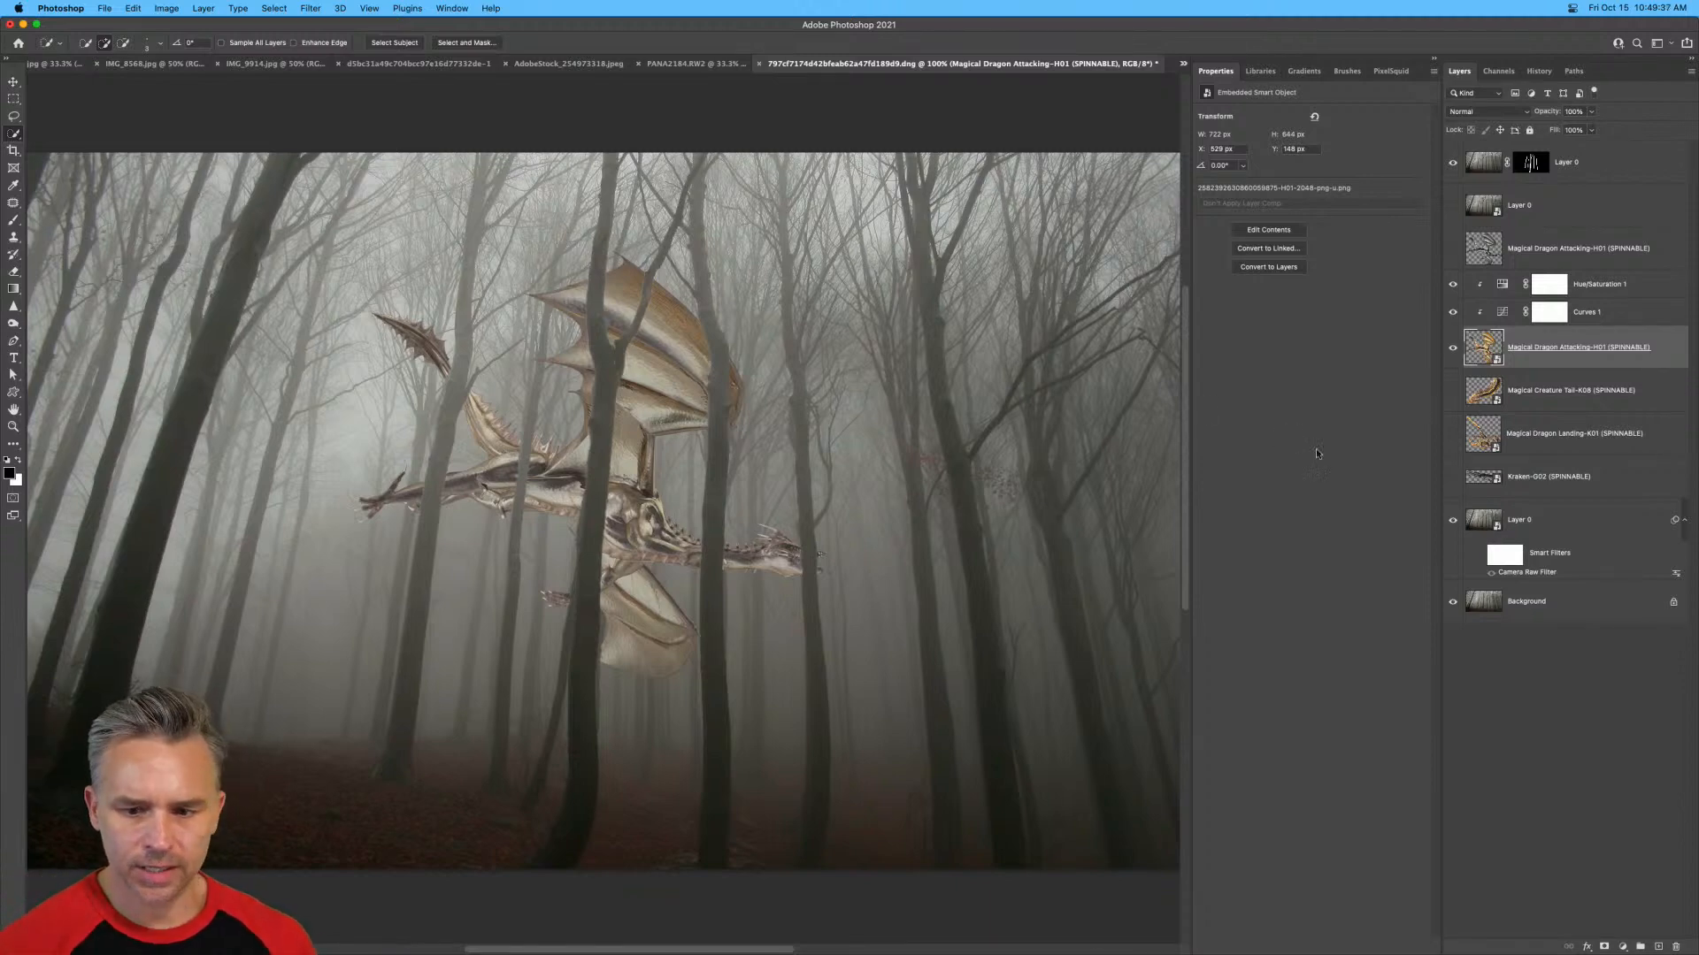
left_click(302, 7)
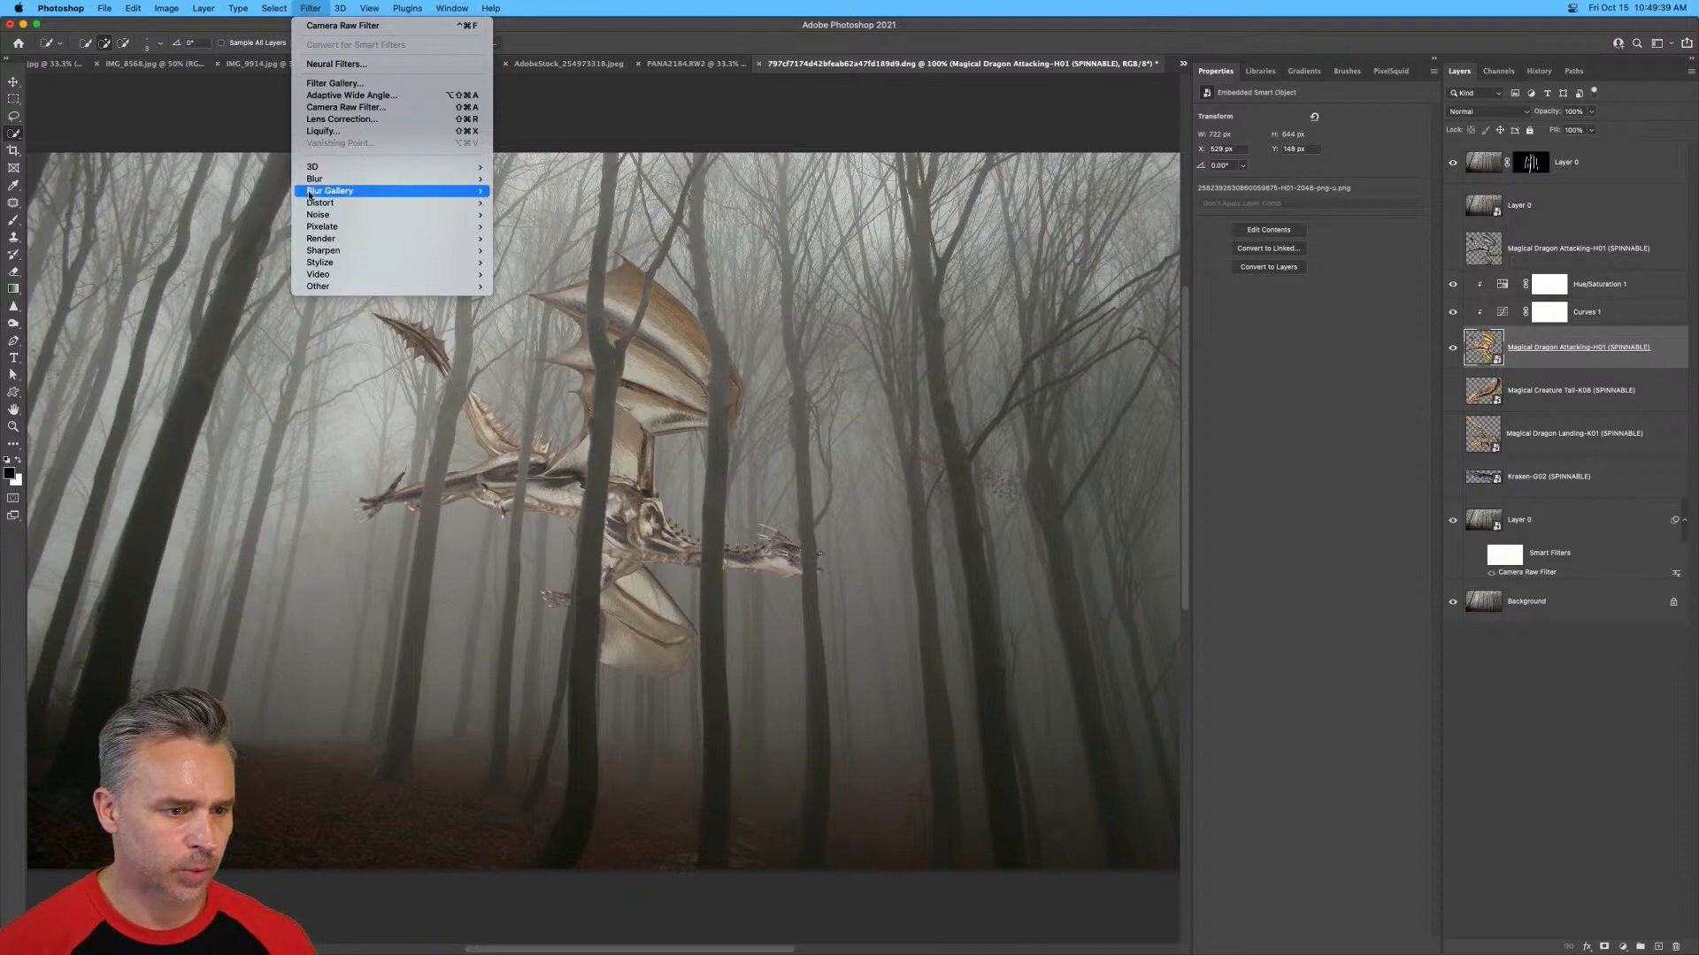
left_click(531, 646)
key("super+equal")
key("super+equal")
key("super+equal")
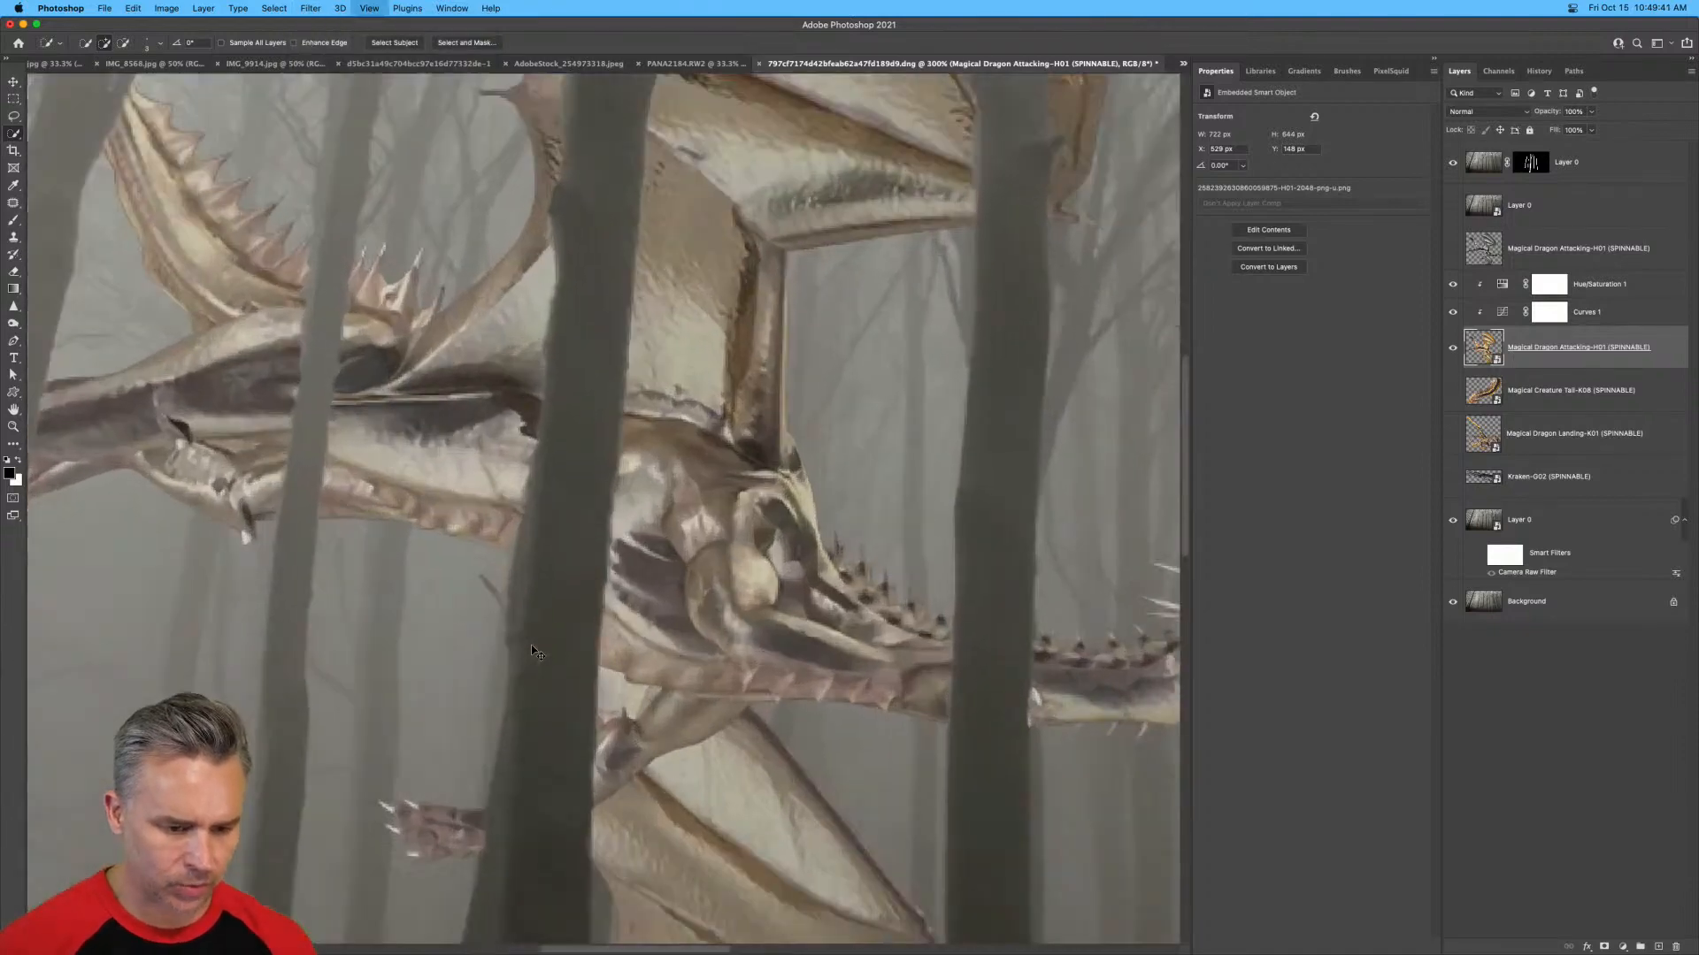
left_click_drag(417, 582, 832, 658)
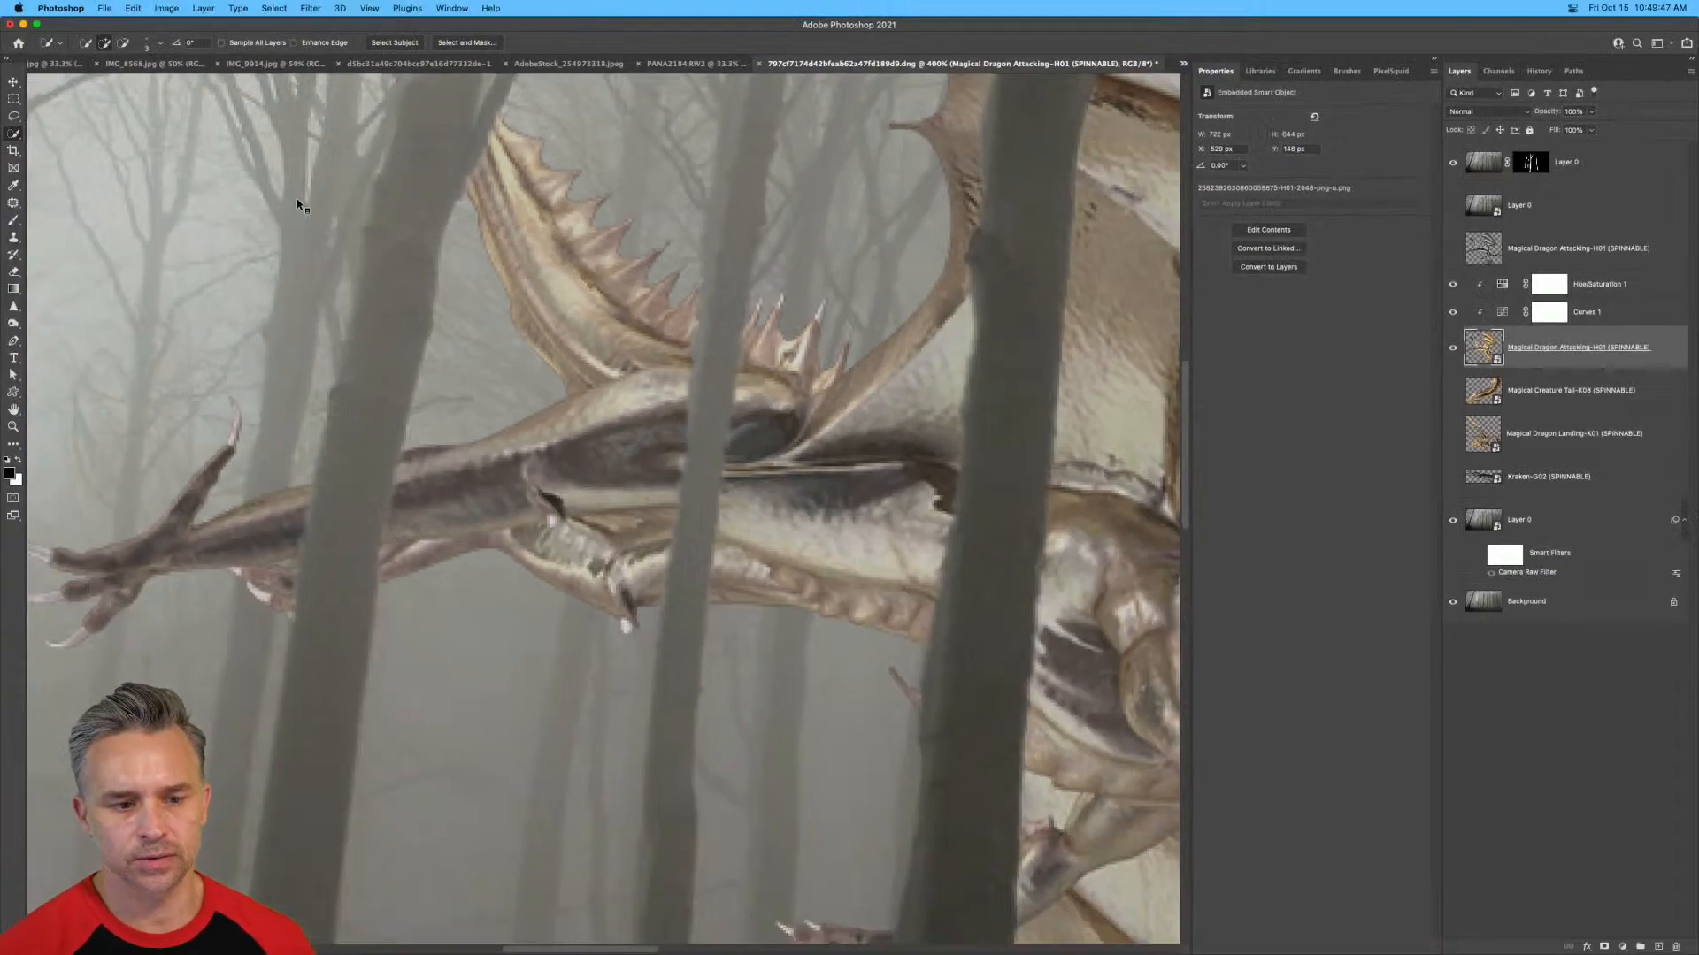
Start a Gaussian Blur on the dragon smart object with a radius of 1.2 pixels.
left_click(310, 8)
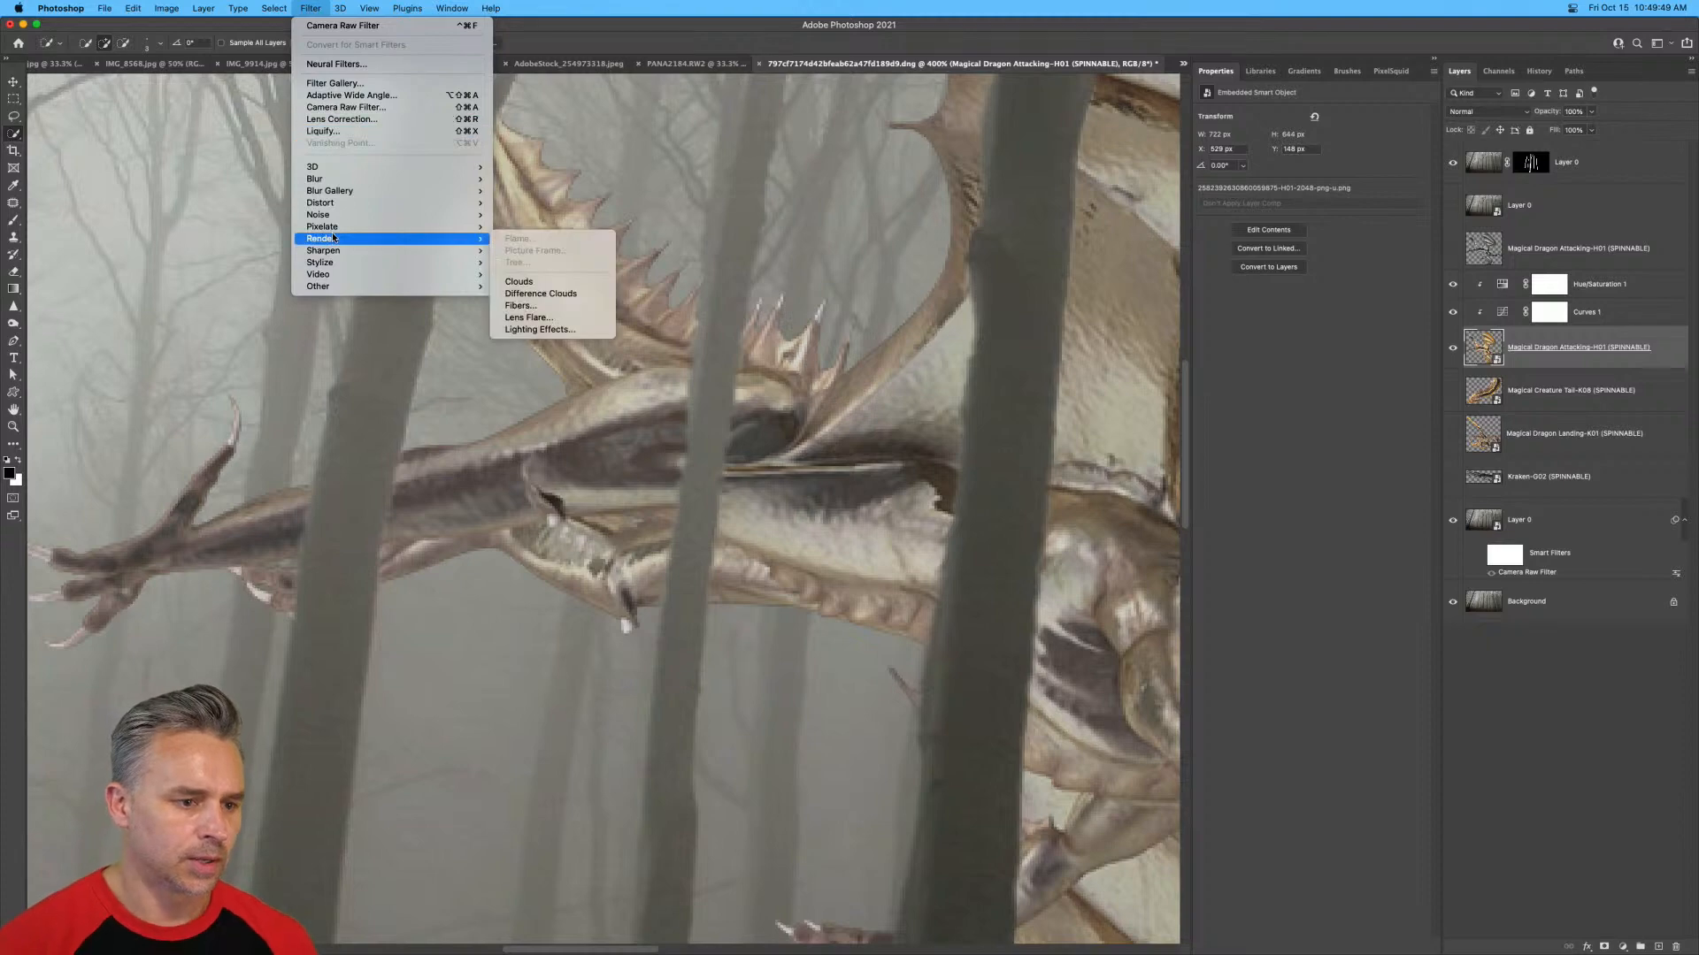
mouse_move(333, 206)
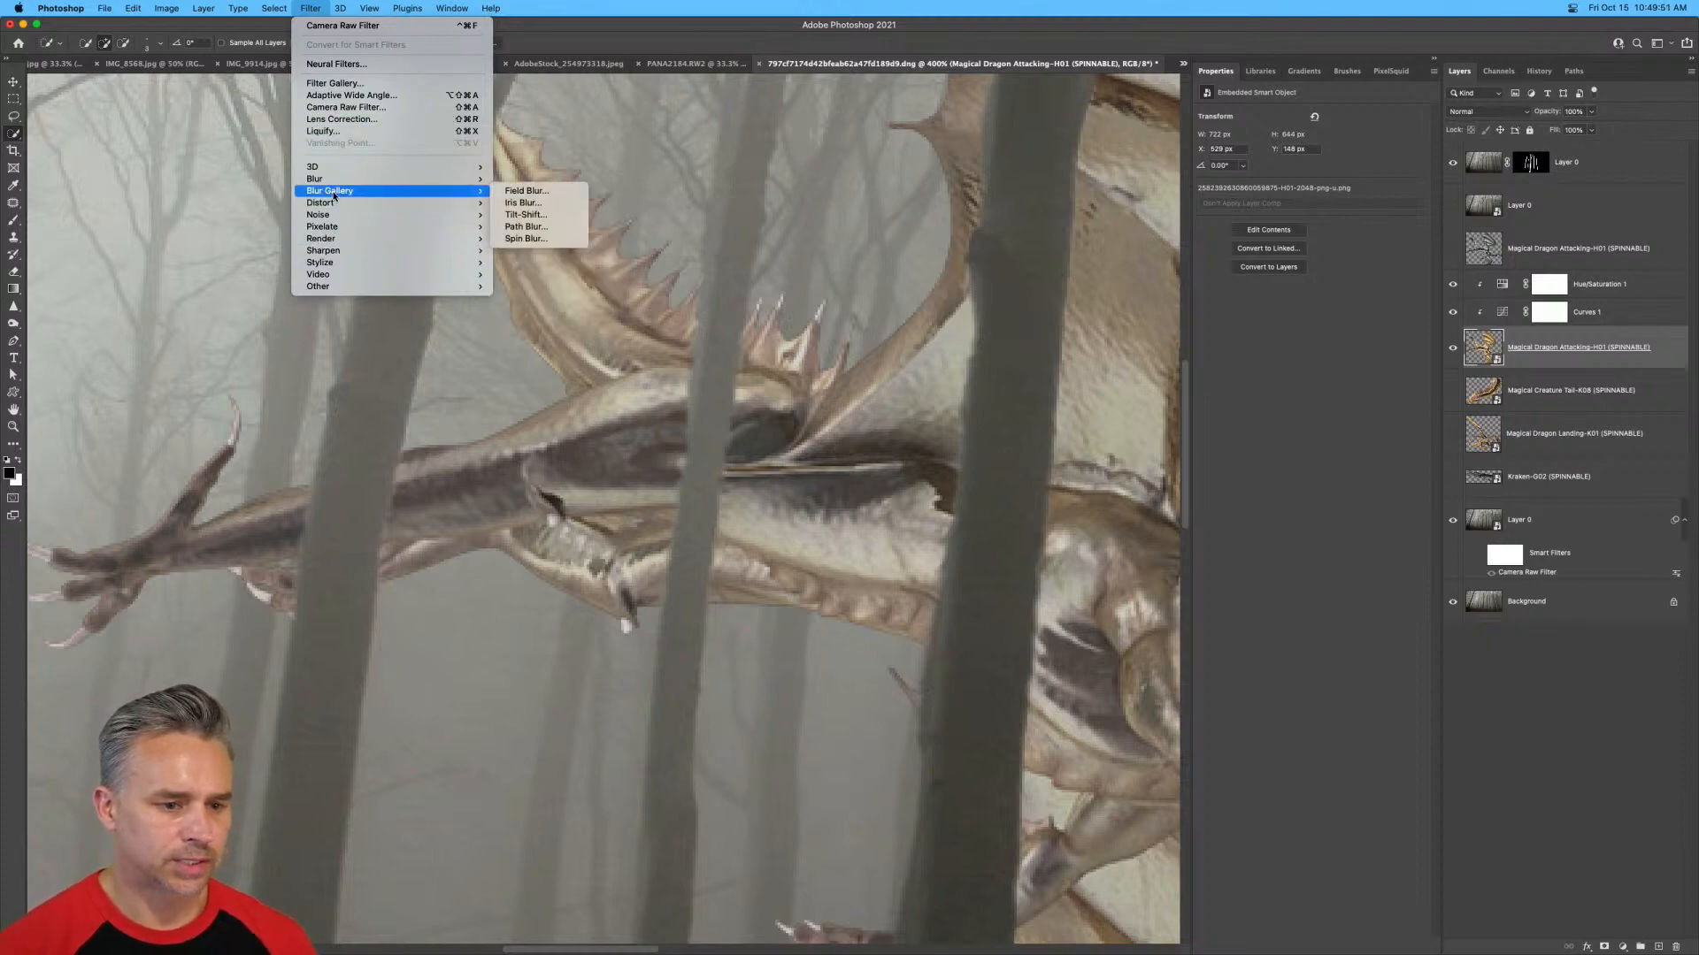
left_click(531, 228)
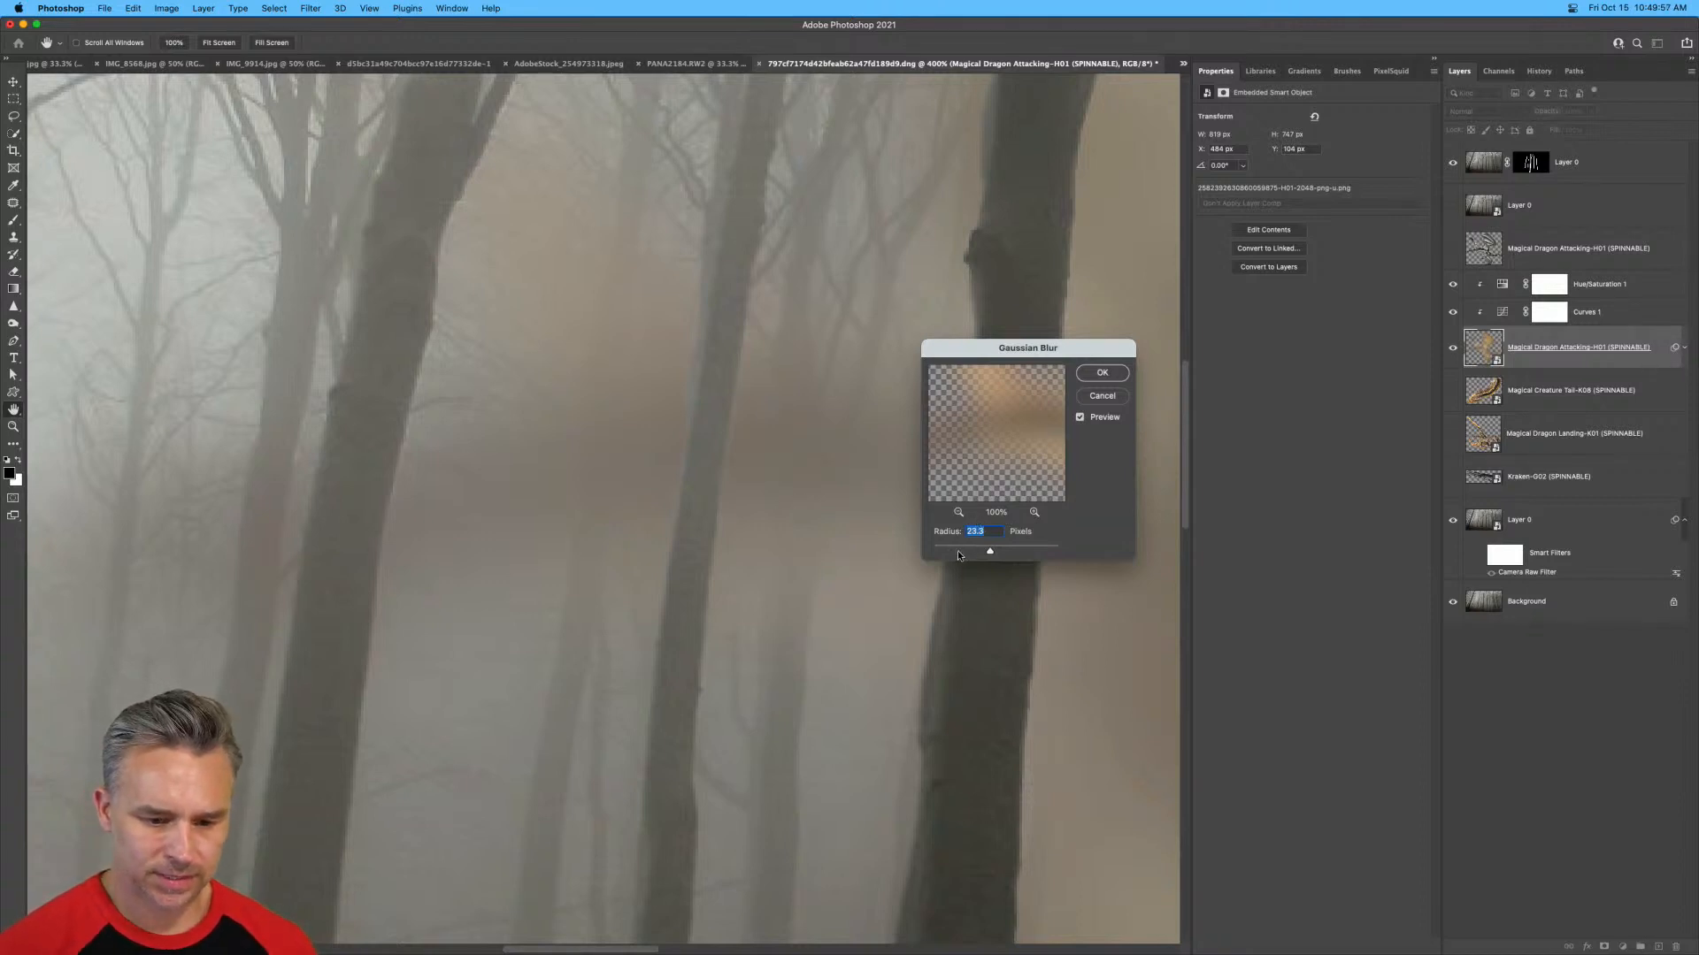
left_click_drag(957, 550, 945, 553)
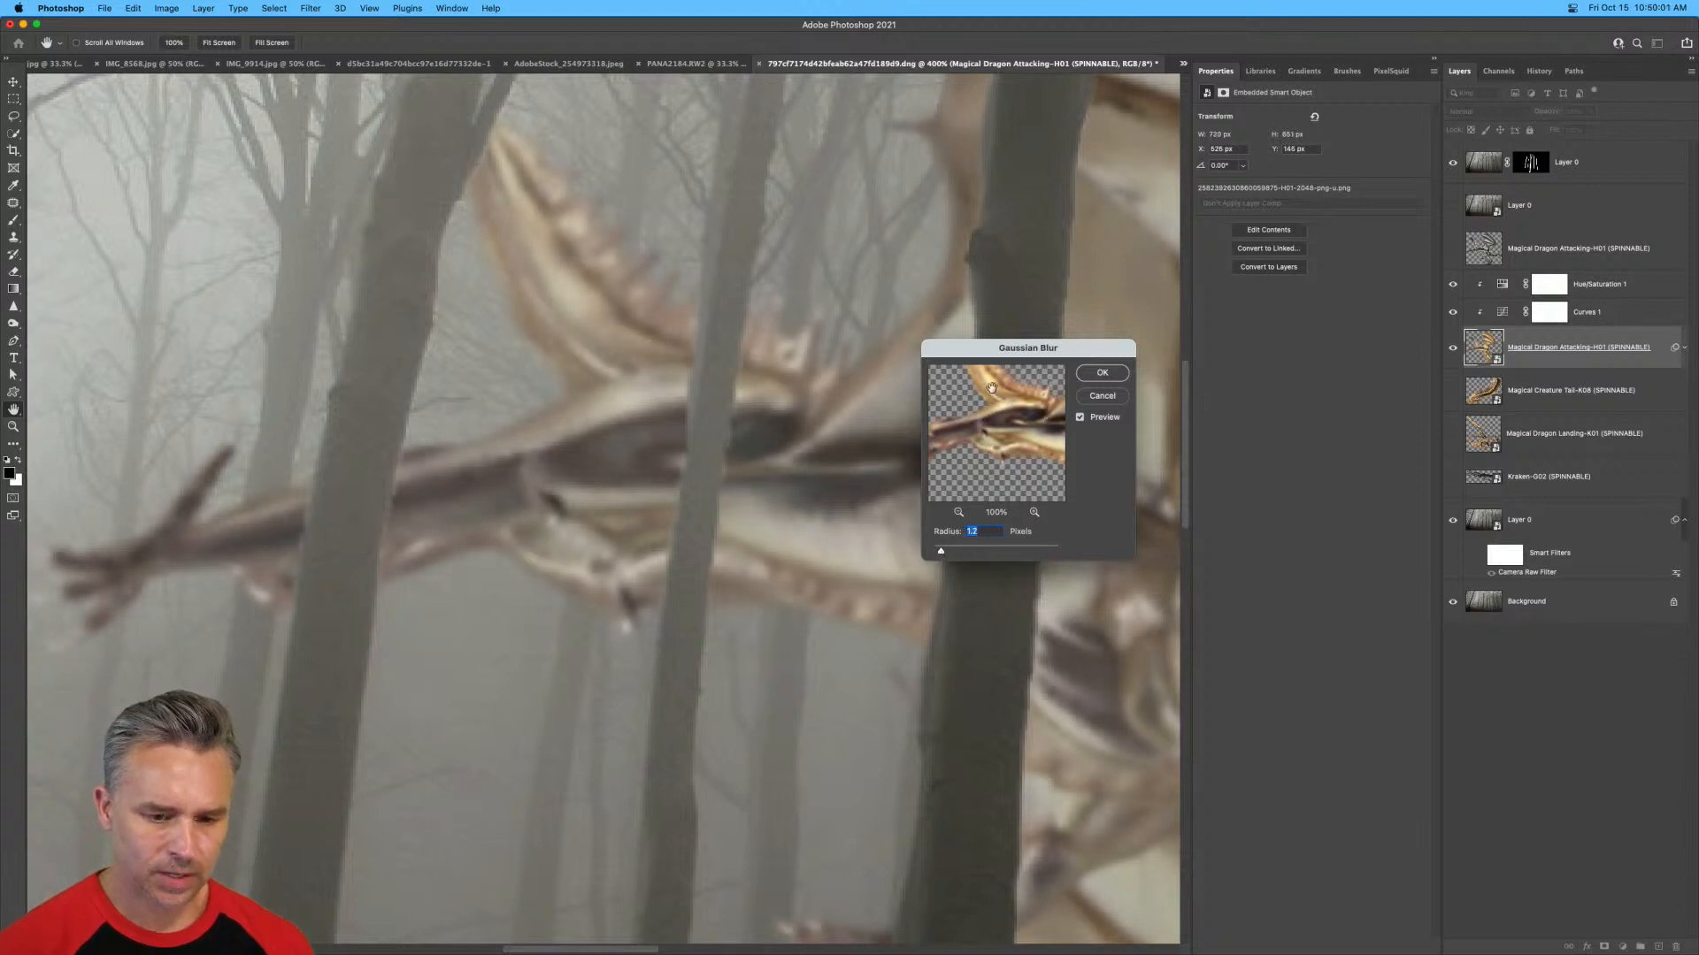
left_click_drag(991, 349, 580, 268)
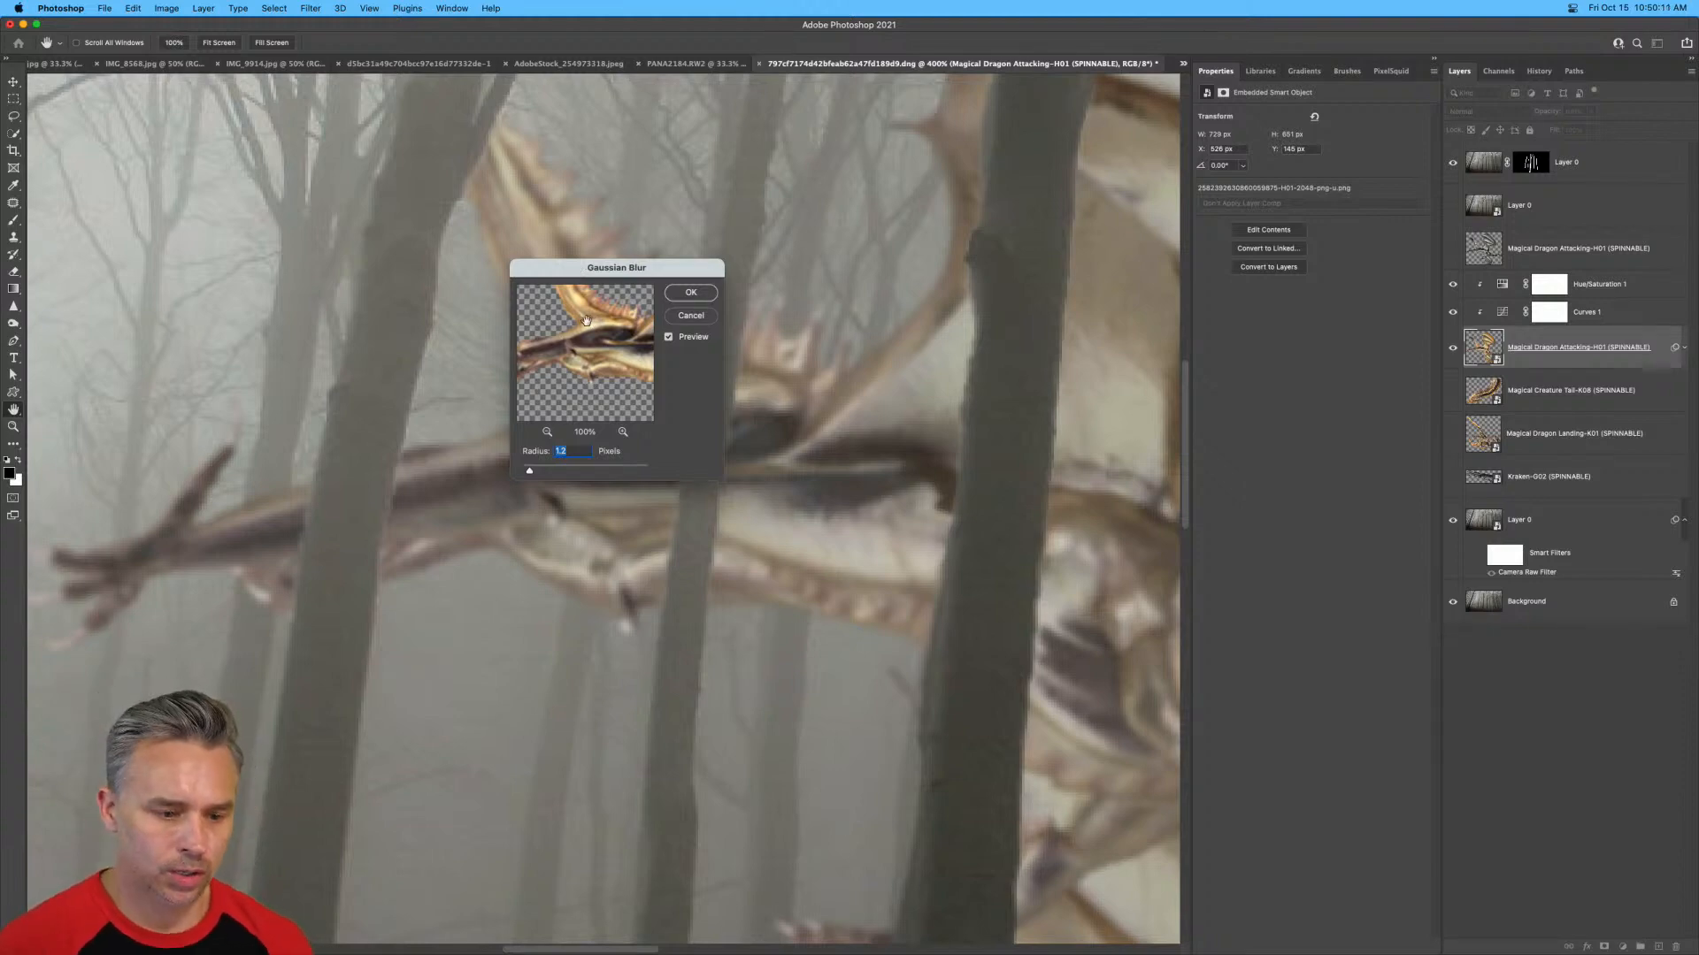
Reduce the dragon's Gaussian Blur radius to 0.7 pixels, check it against the whole forest and apply it.
left_click_drag(528, 472, 524, 469)
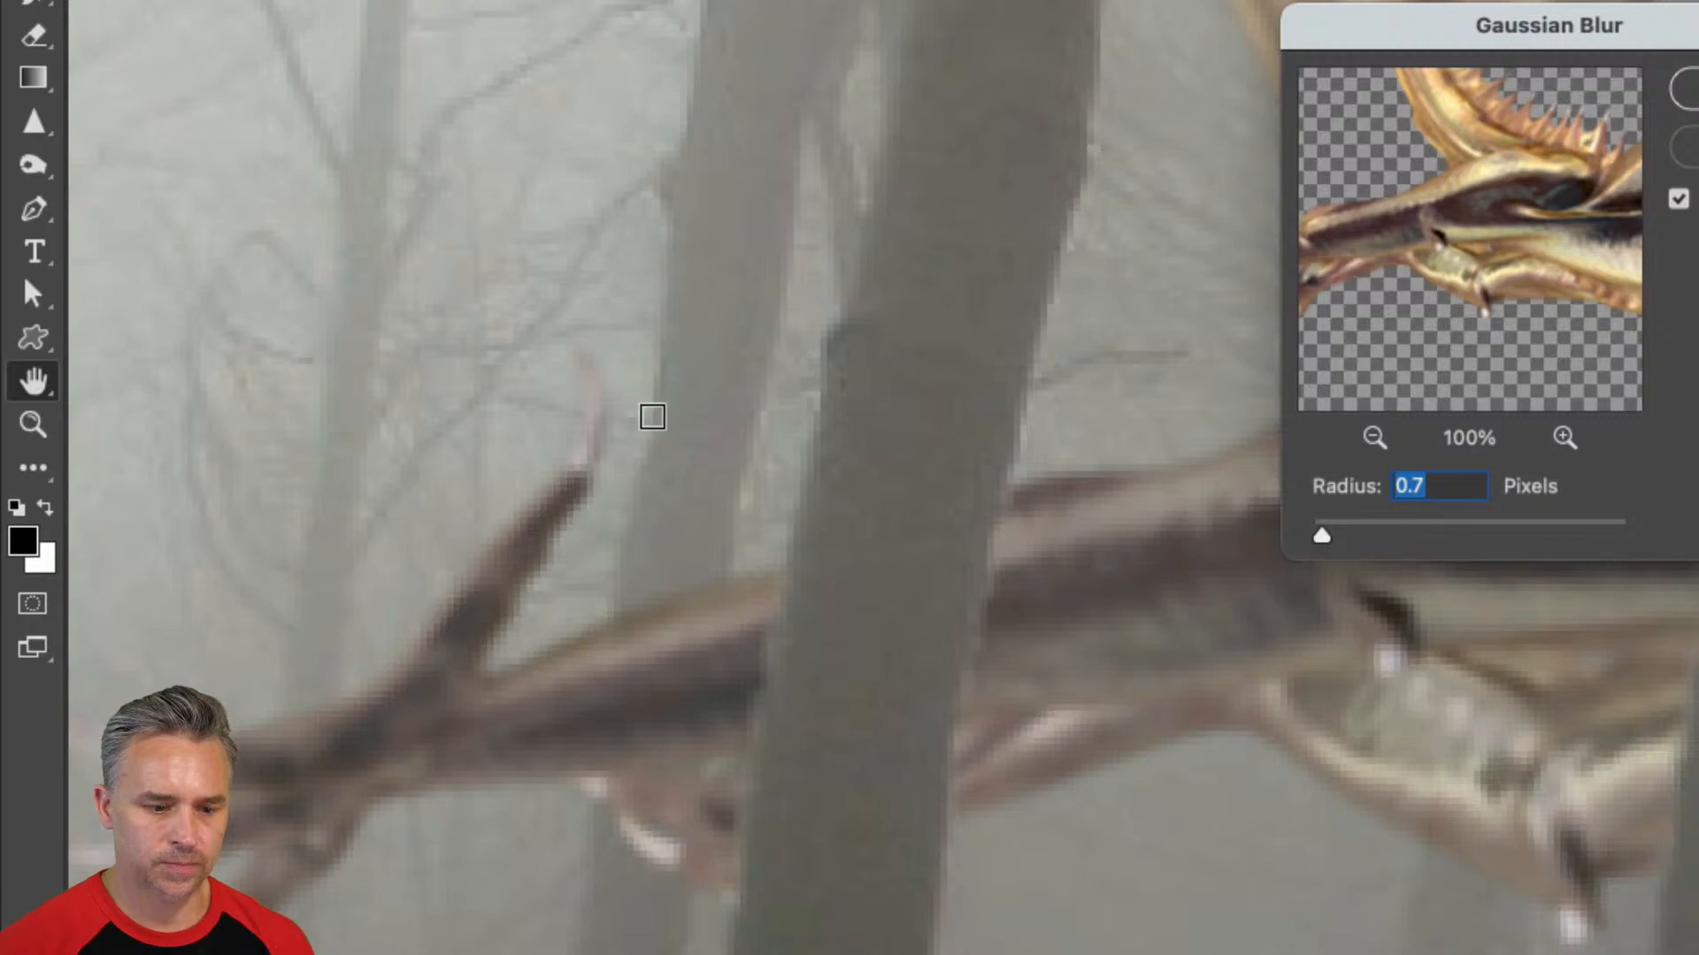
left_click(559, 541)
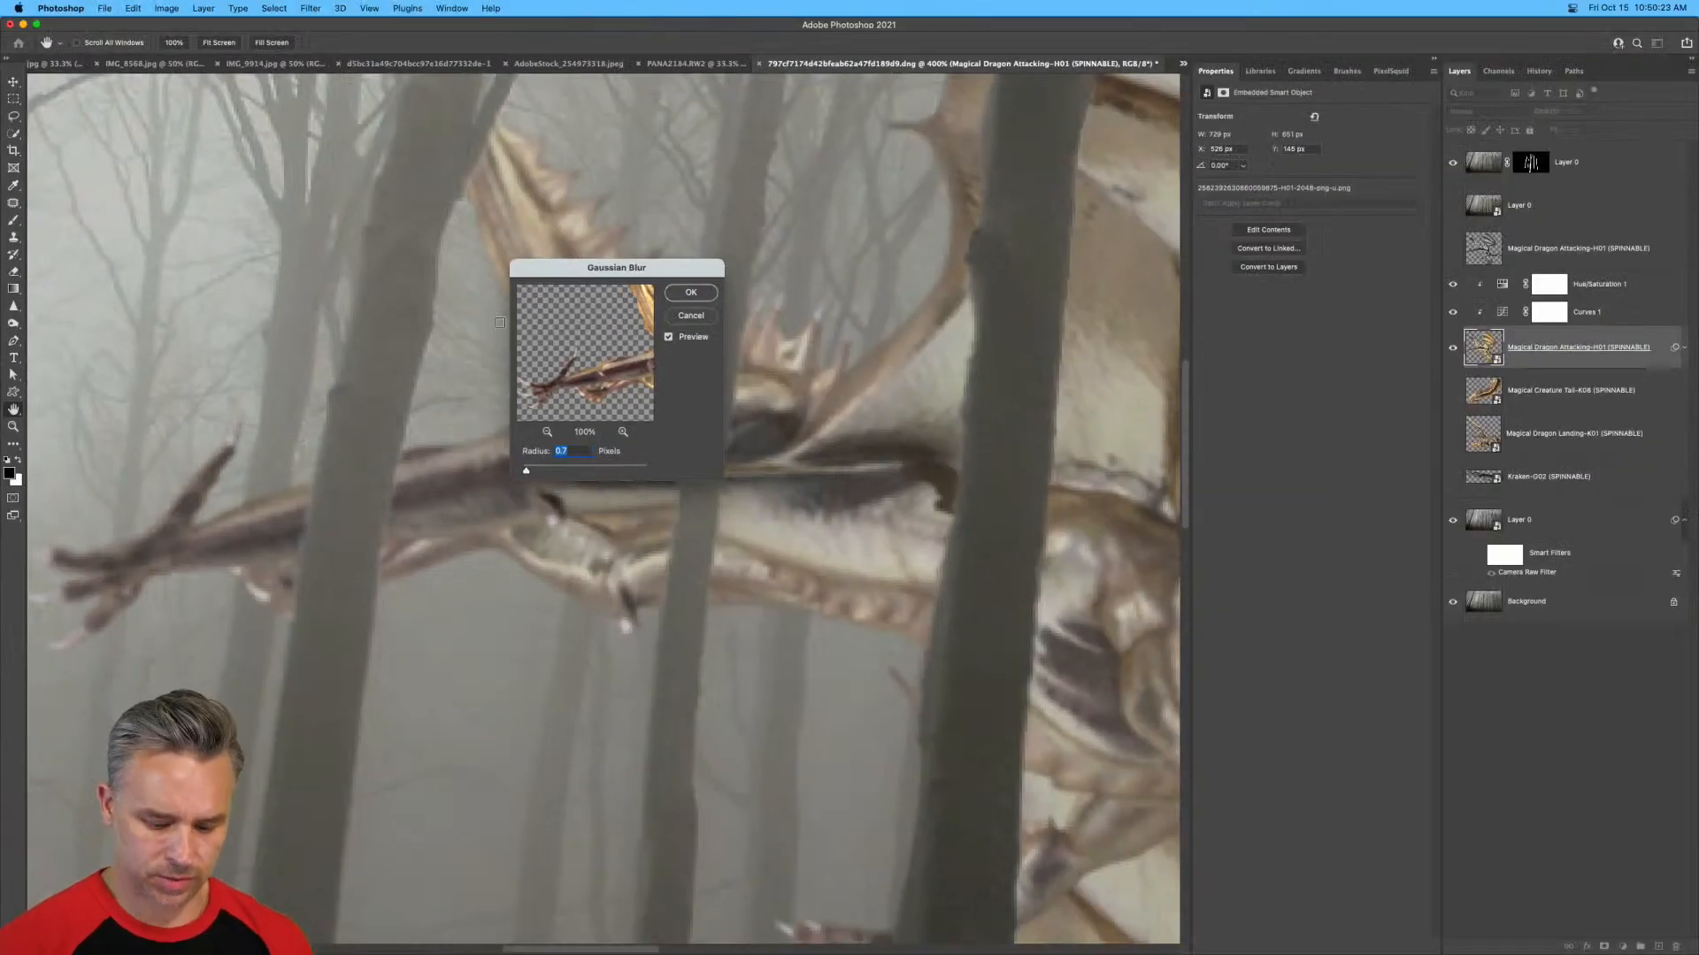
key("super+minus")
key("super+minus")
key("super+minus")
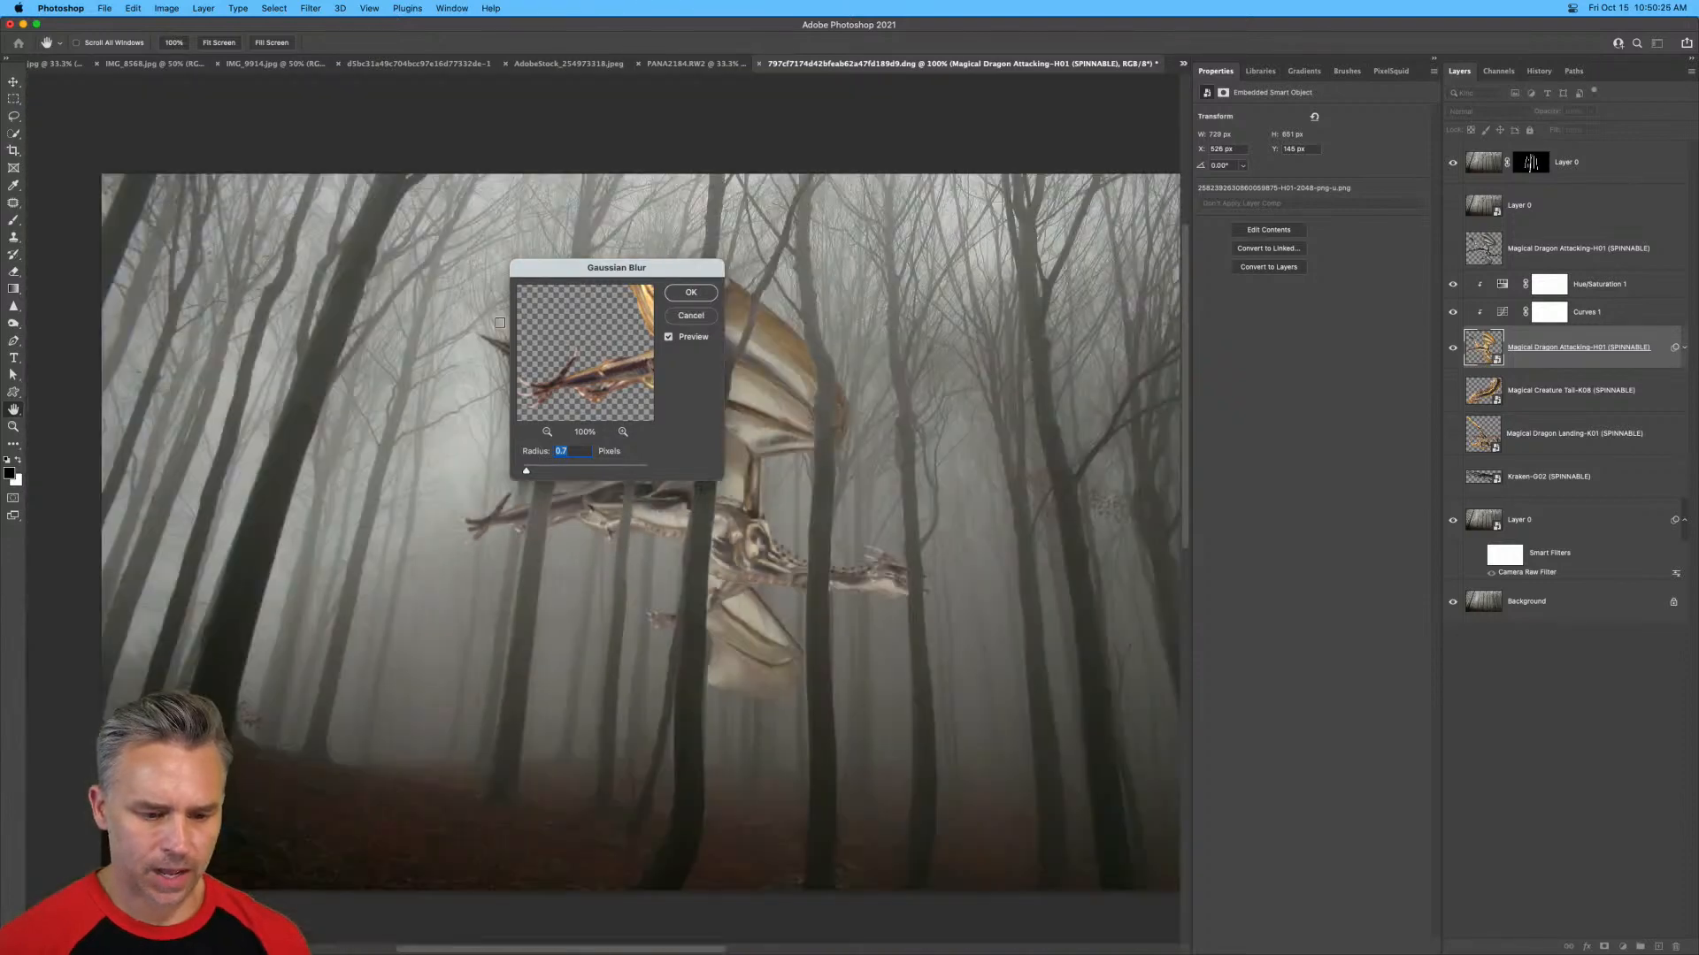
left_click_drag(552, 274, 1066, 333)
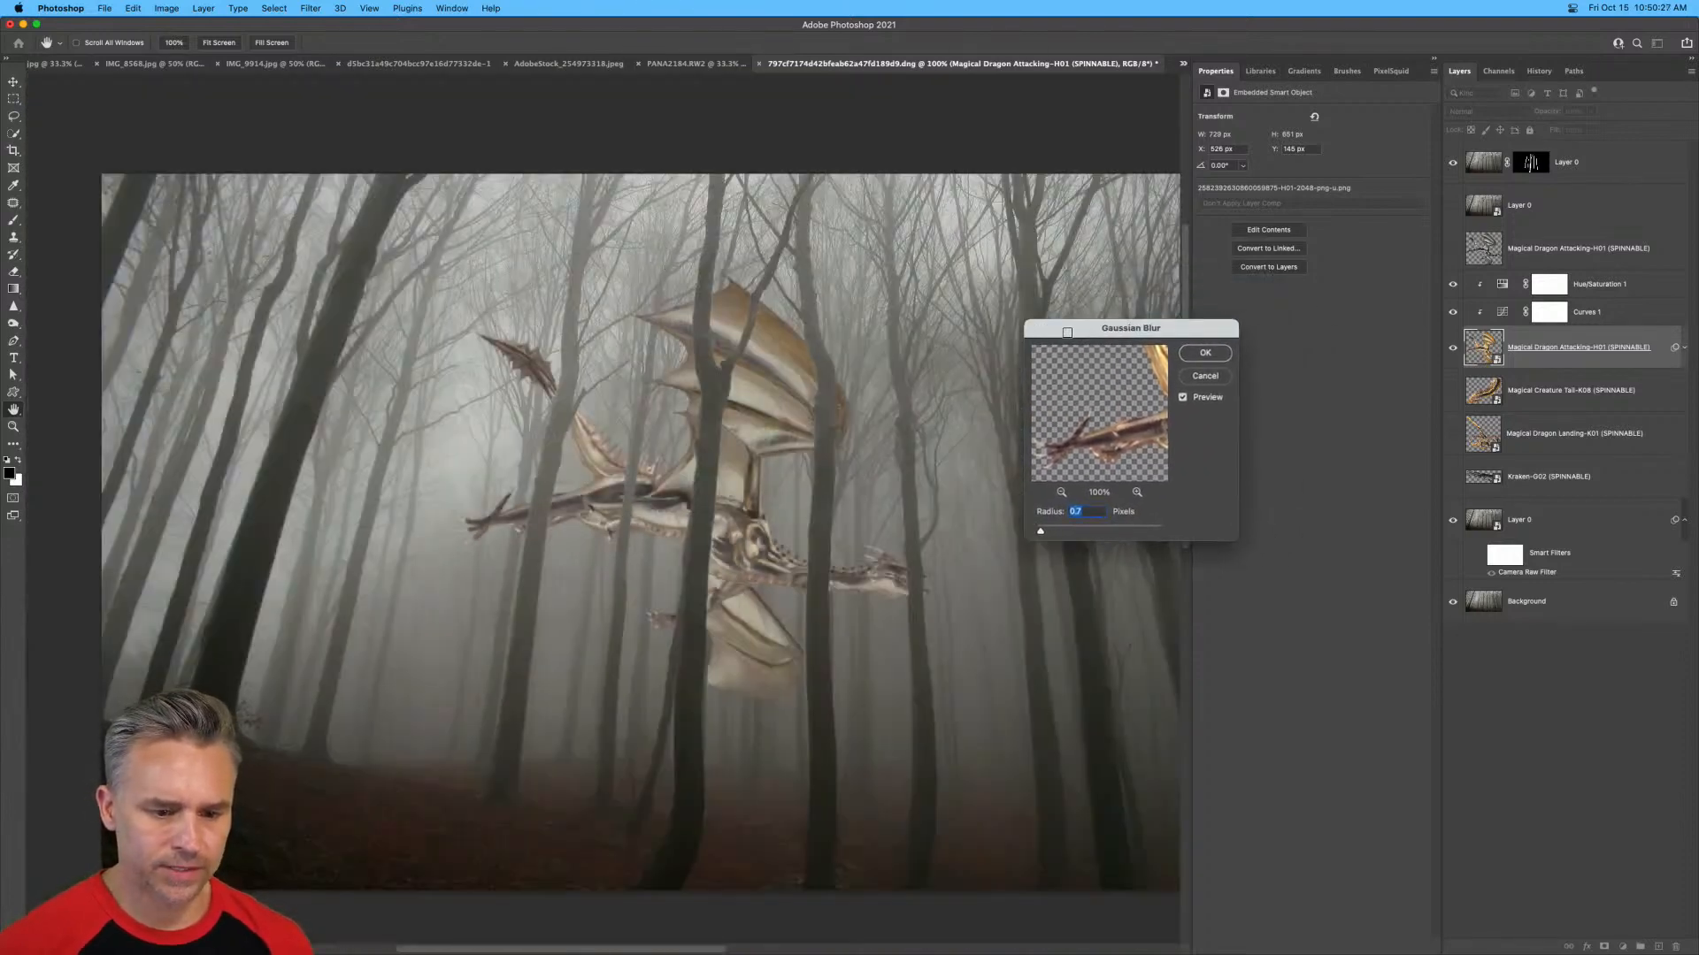
left_click(1202, 353)
key("w")
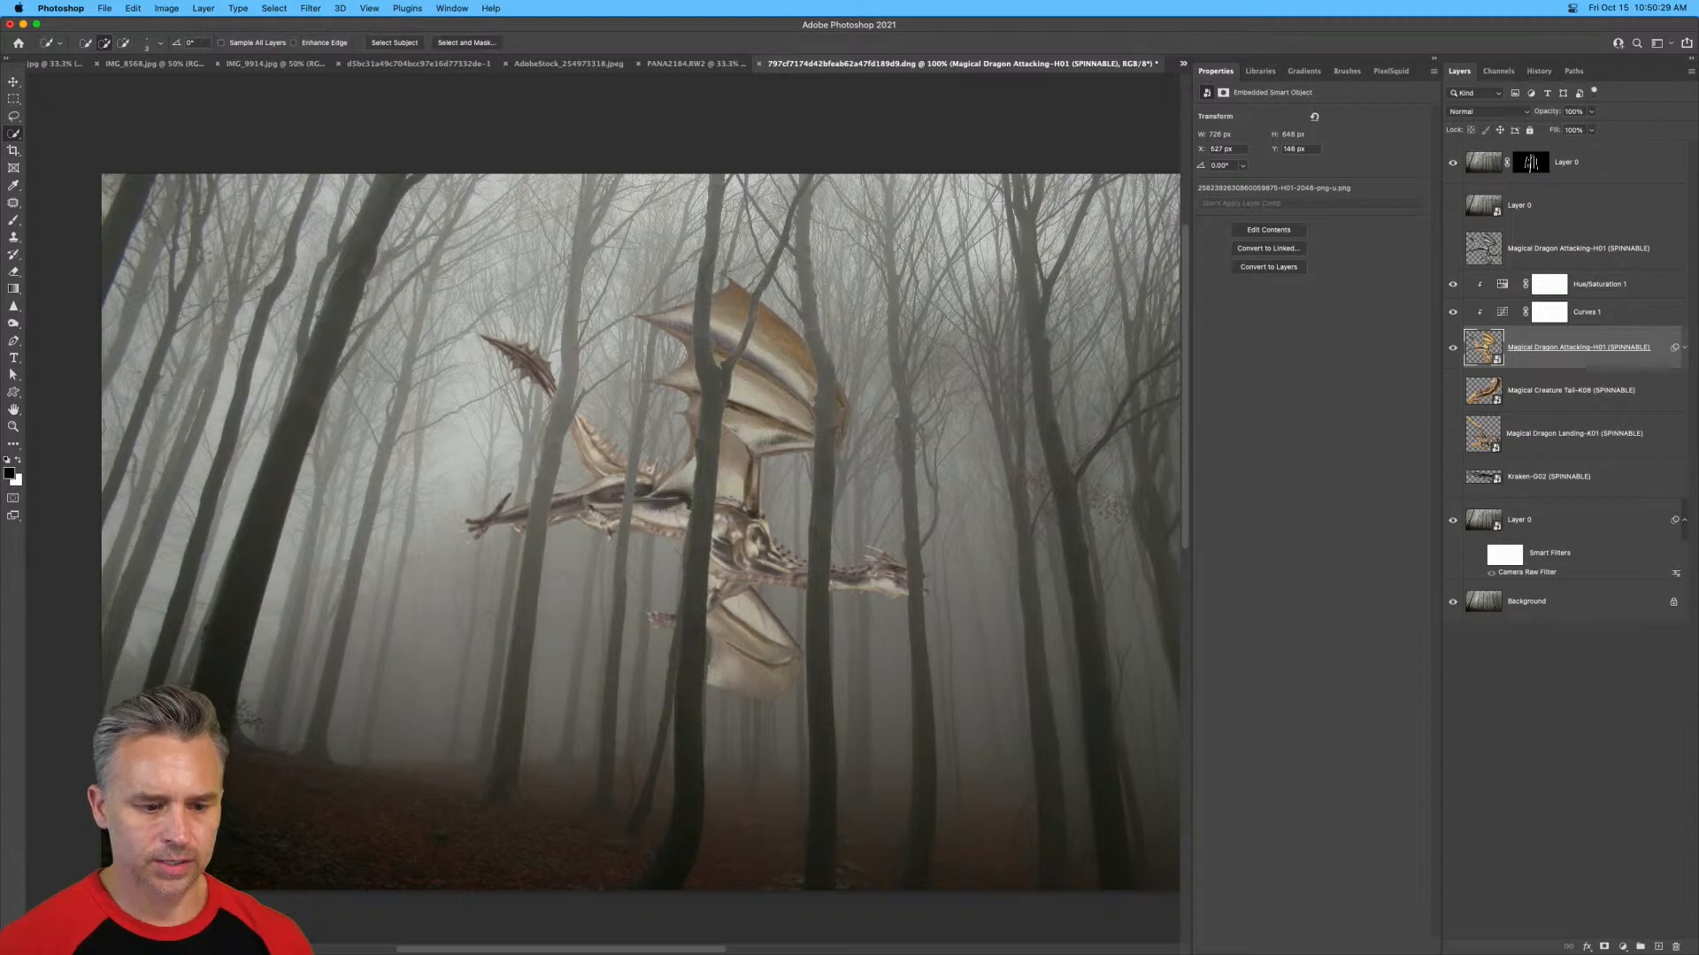
Examine the blurred edges of the dragon's upper wing where they meet the tree trunks.
key("super+plus")
key("super+plus")
left_click_drag(724, 270, 306, 469)
key("super+plus")
left_click_drag(758, 299, 719, 441)
key("super+plus")
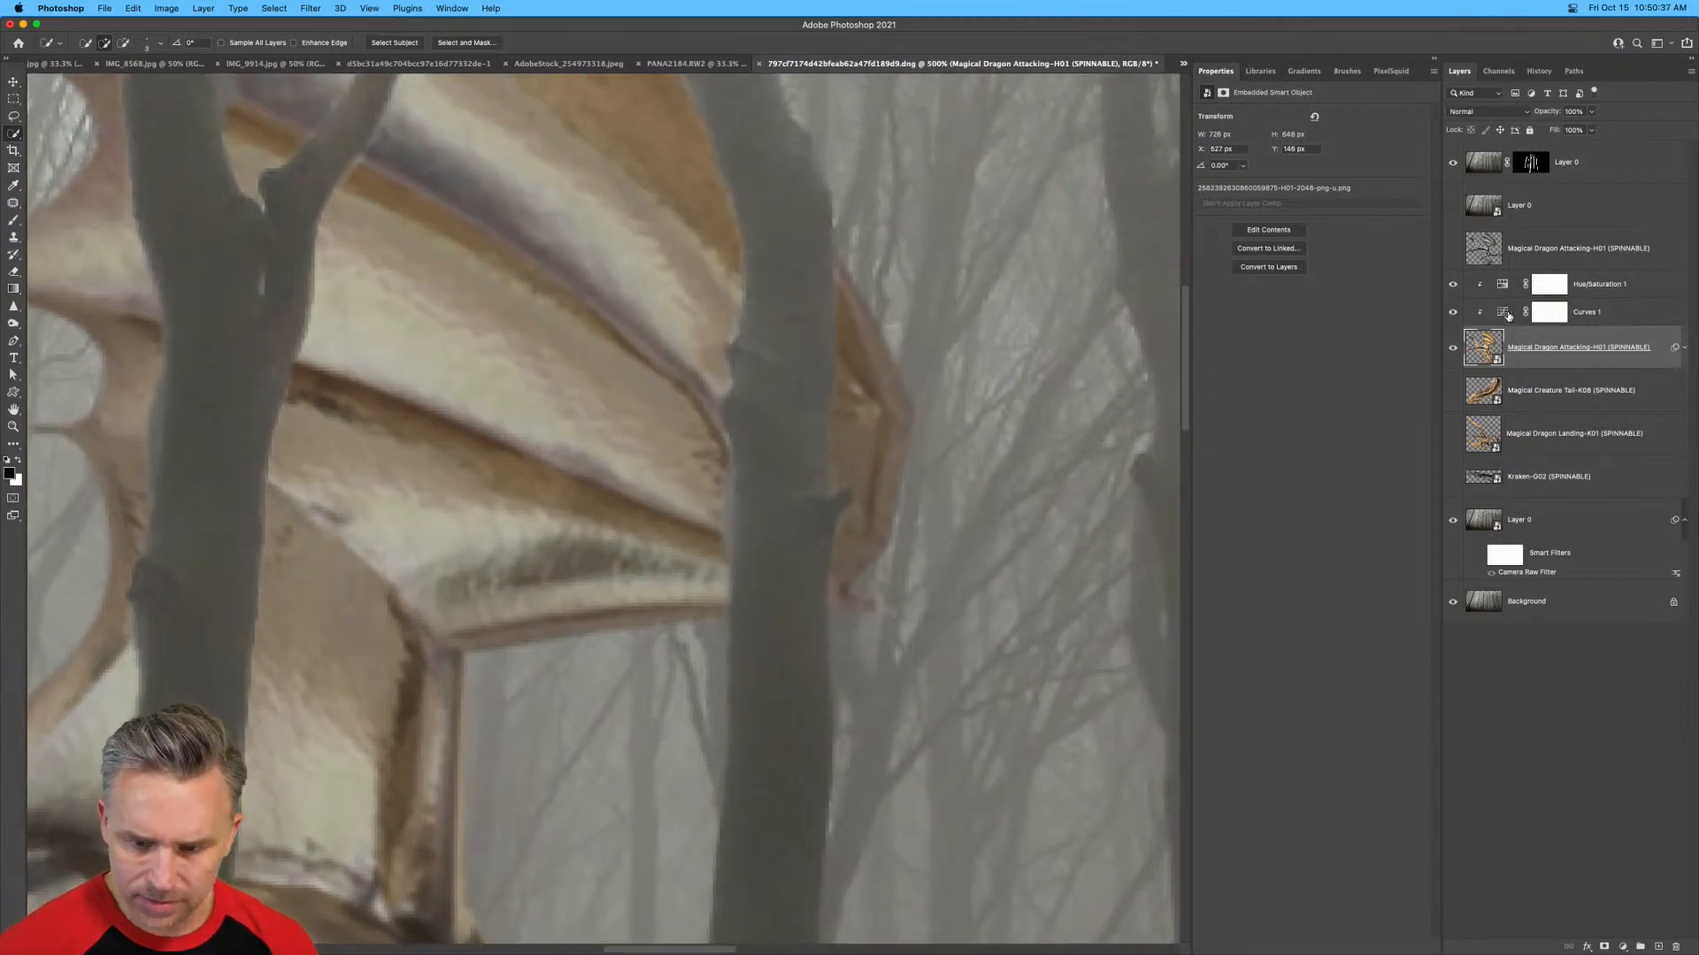
Target the mask of the topmost tree layer and set up a small soft round brush with black for retouching it.
left_click(1454, 167)
left_click(1454, 166)
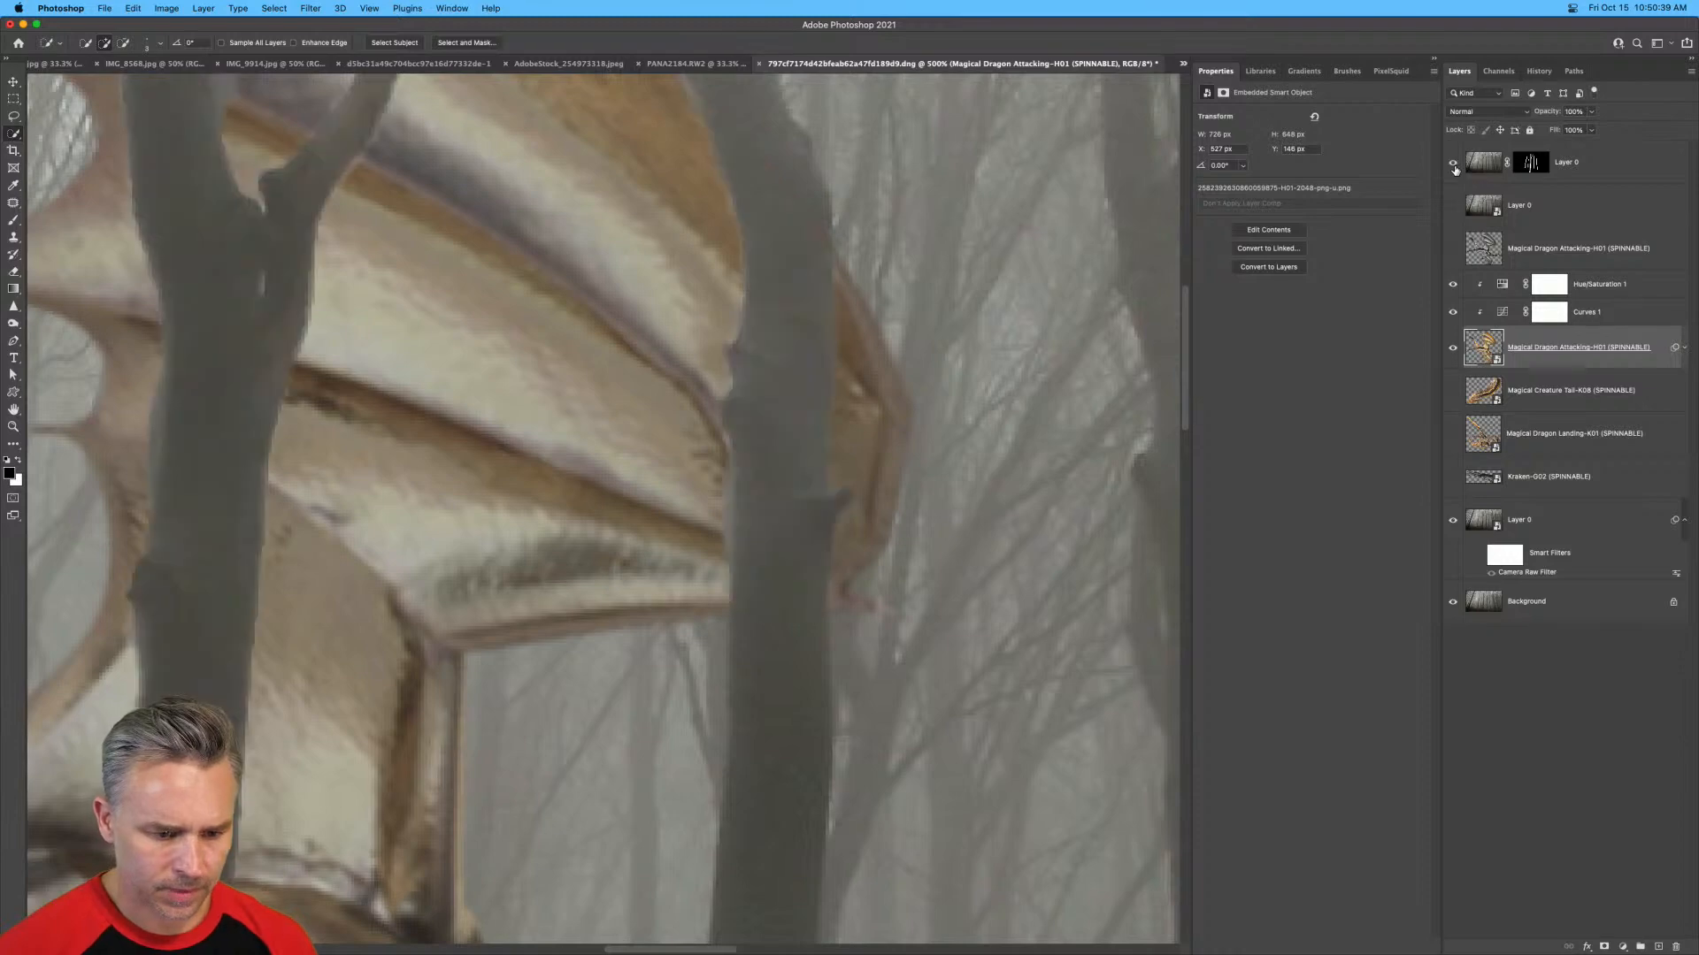
left_click(1530, 163)
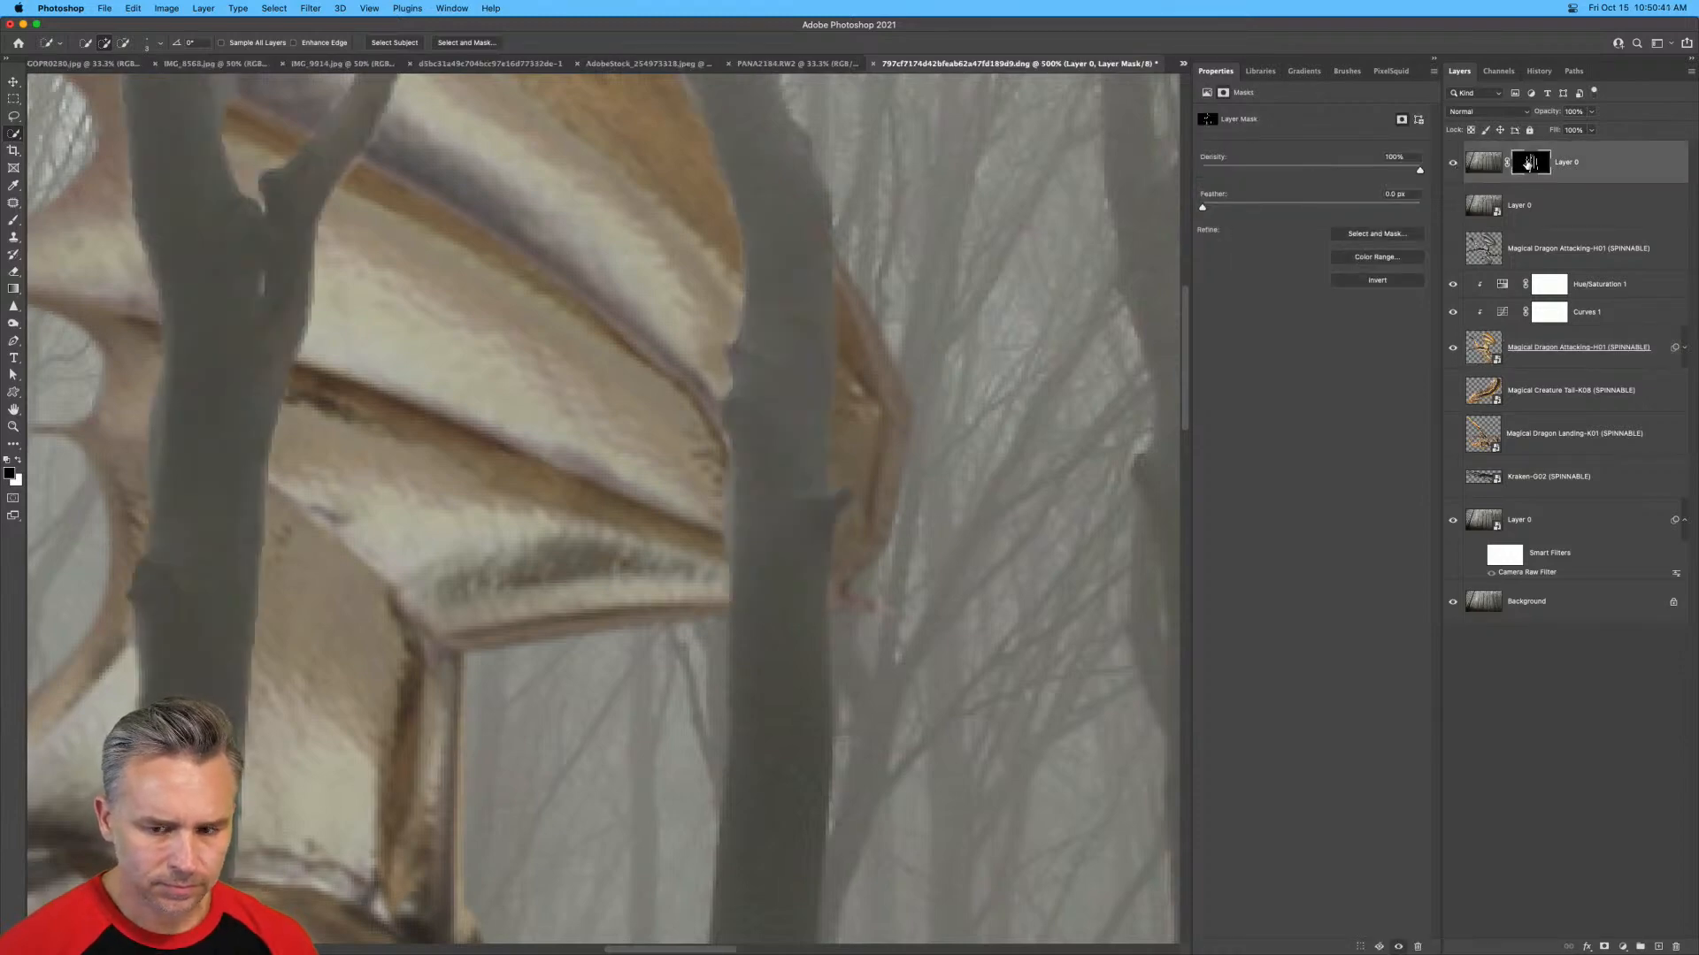
key("b")
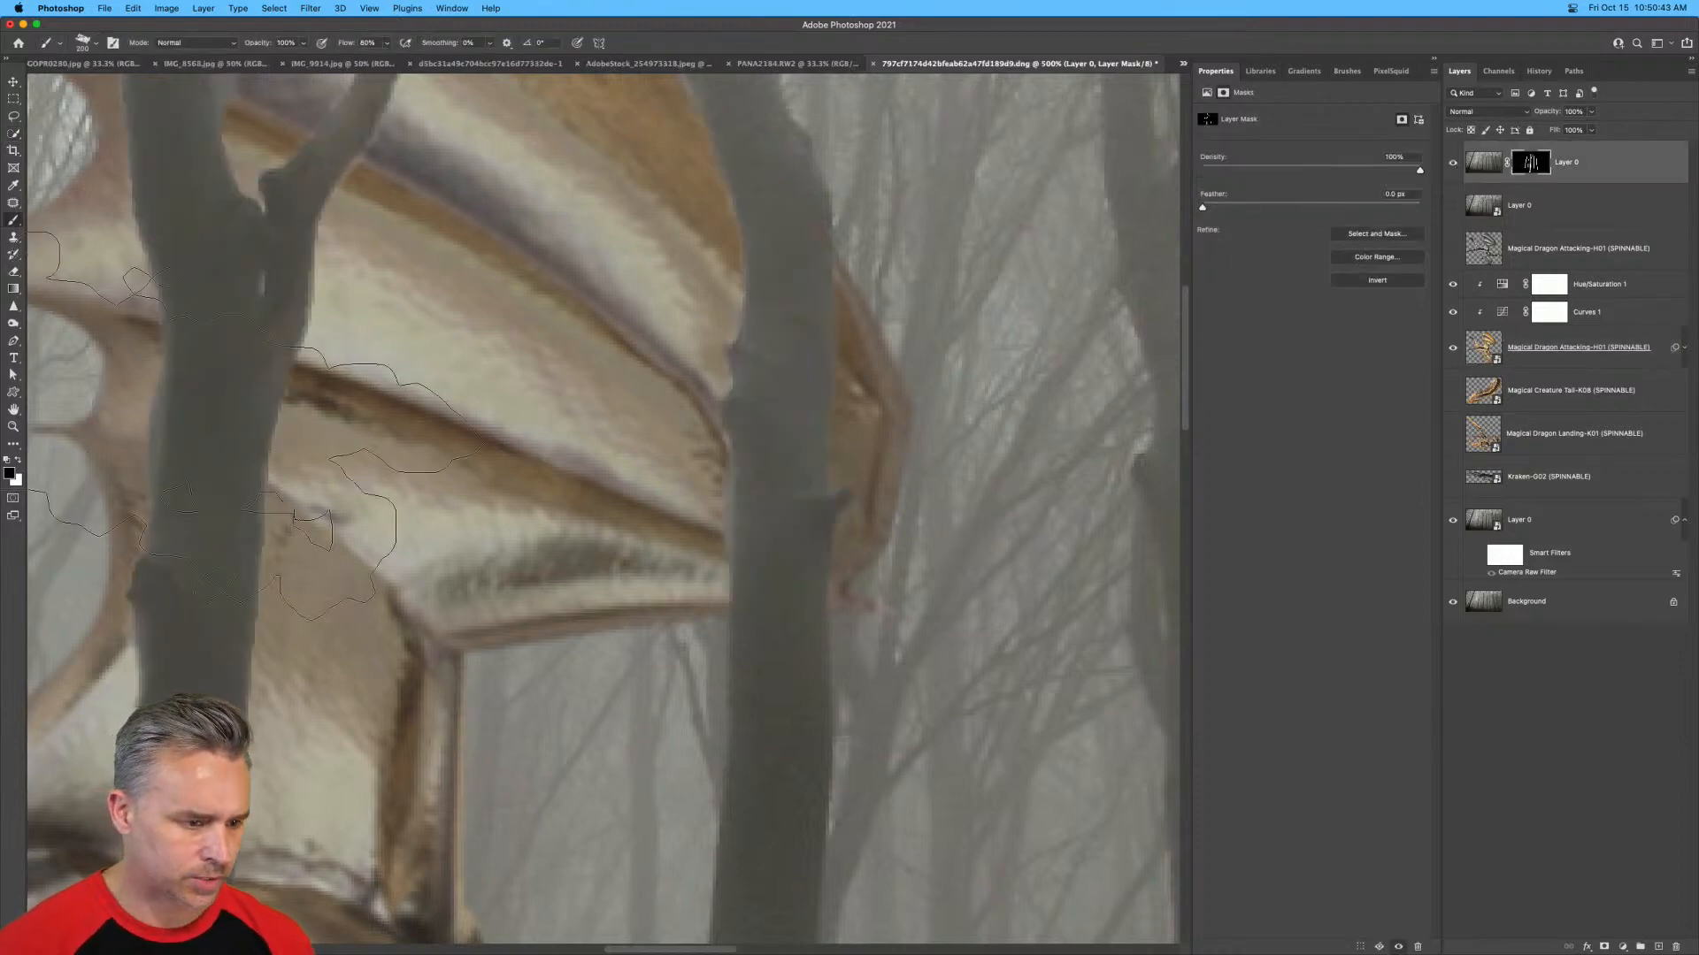
right_click(423, 496)
double_click(585, 599)
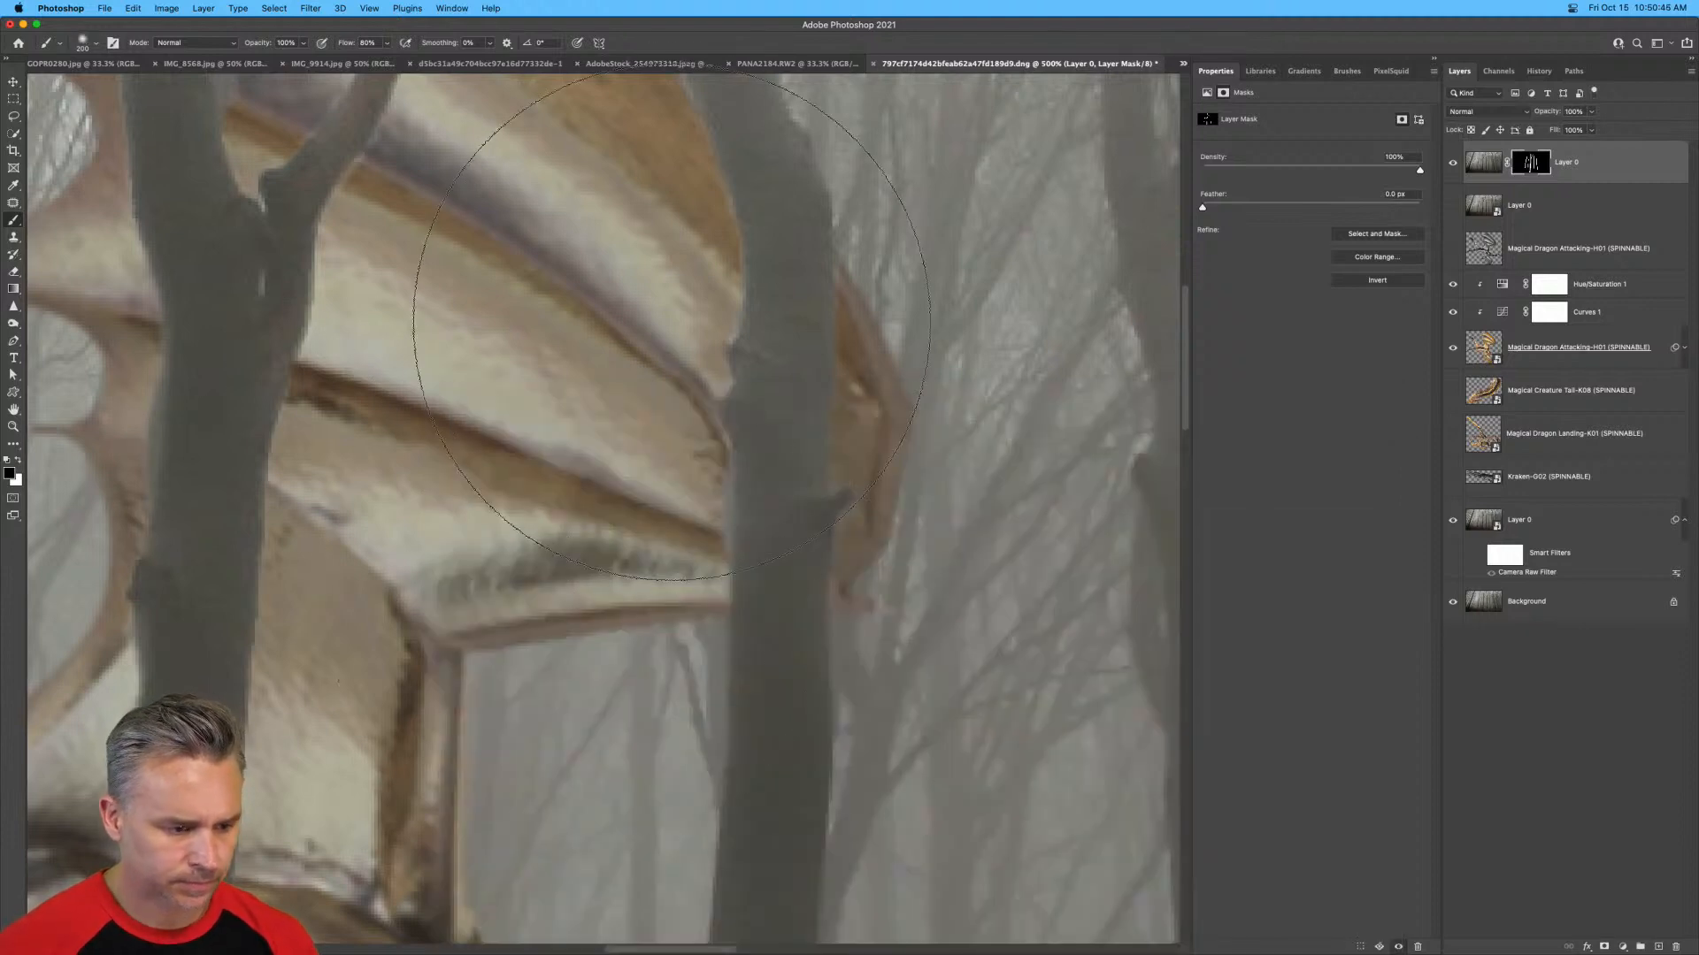
key("bracketleft")
key("bracketleft")
key("bracketleft")
key("bracketleft")
key("bracketleft")
key("bracketleft")
key("bracketleft")
key("bracketleft")
key("bracketleft")
key("bracketleft")
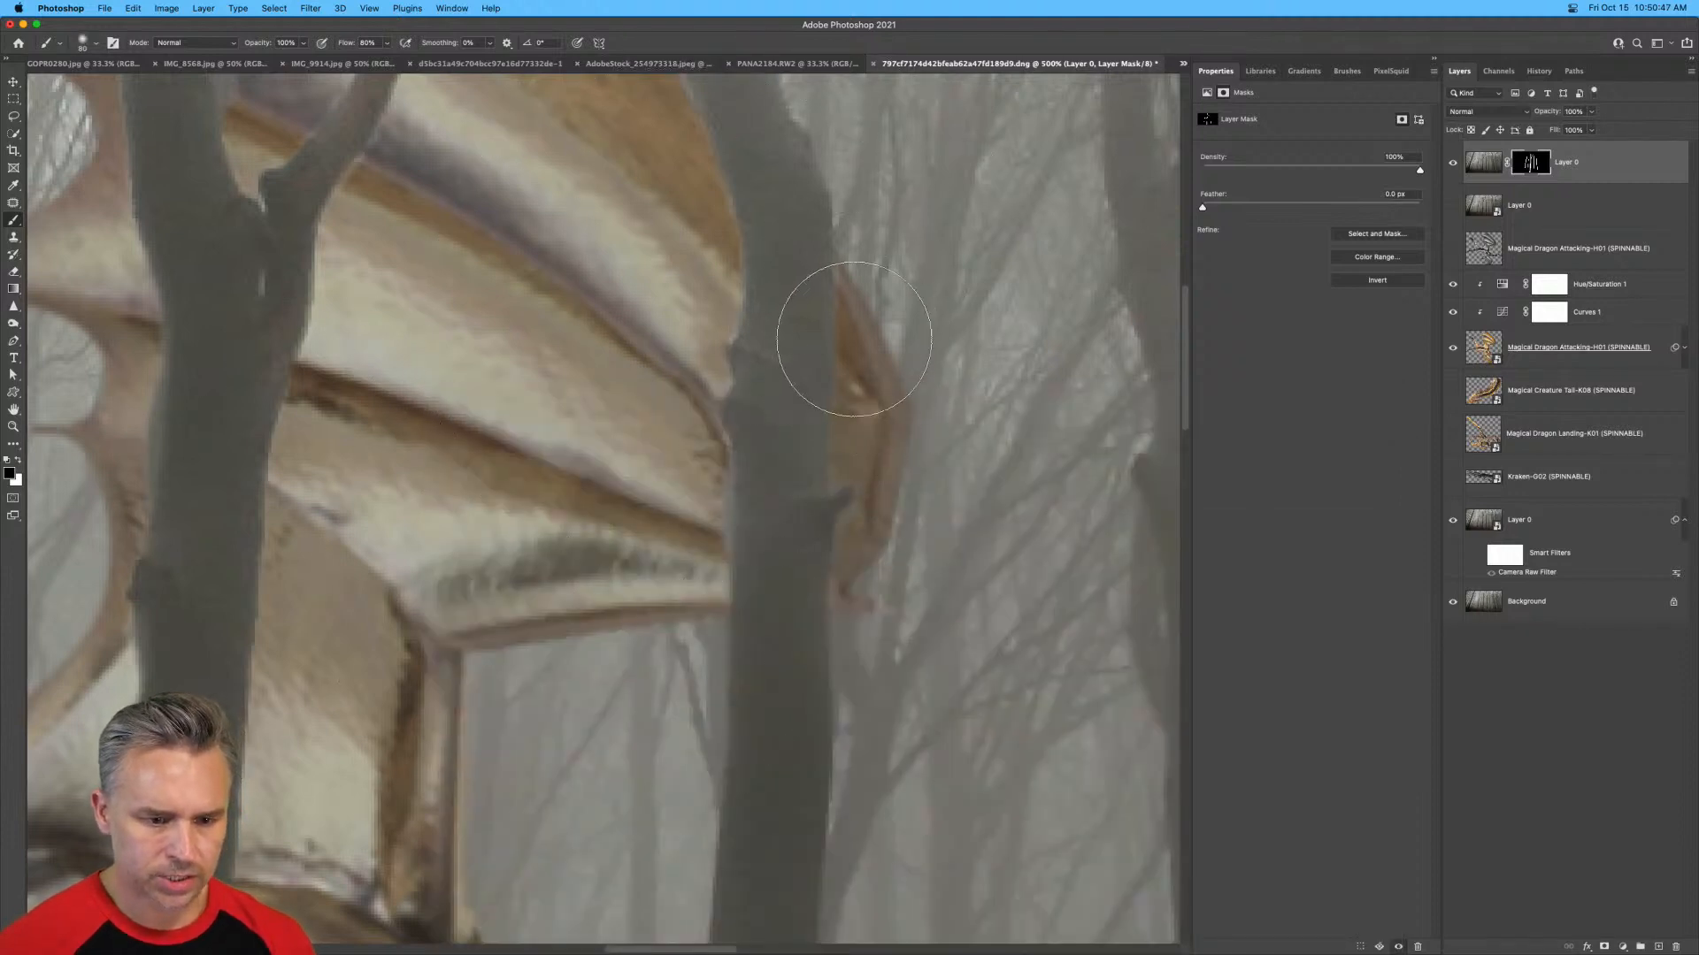
key("bracketleft")
key("bracketleft")
key("bracketleft")
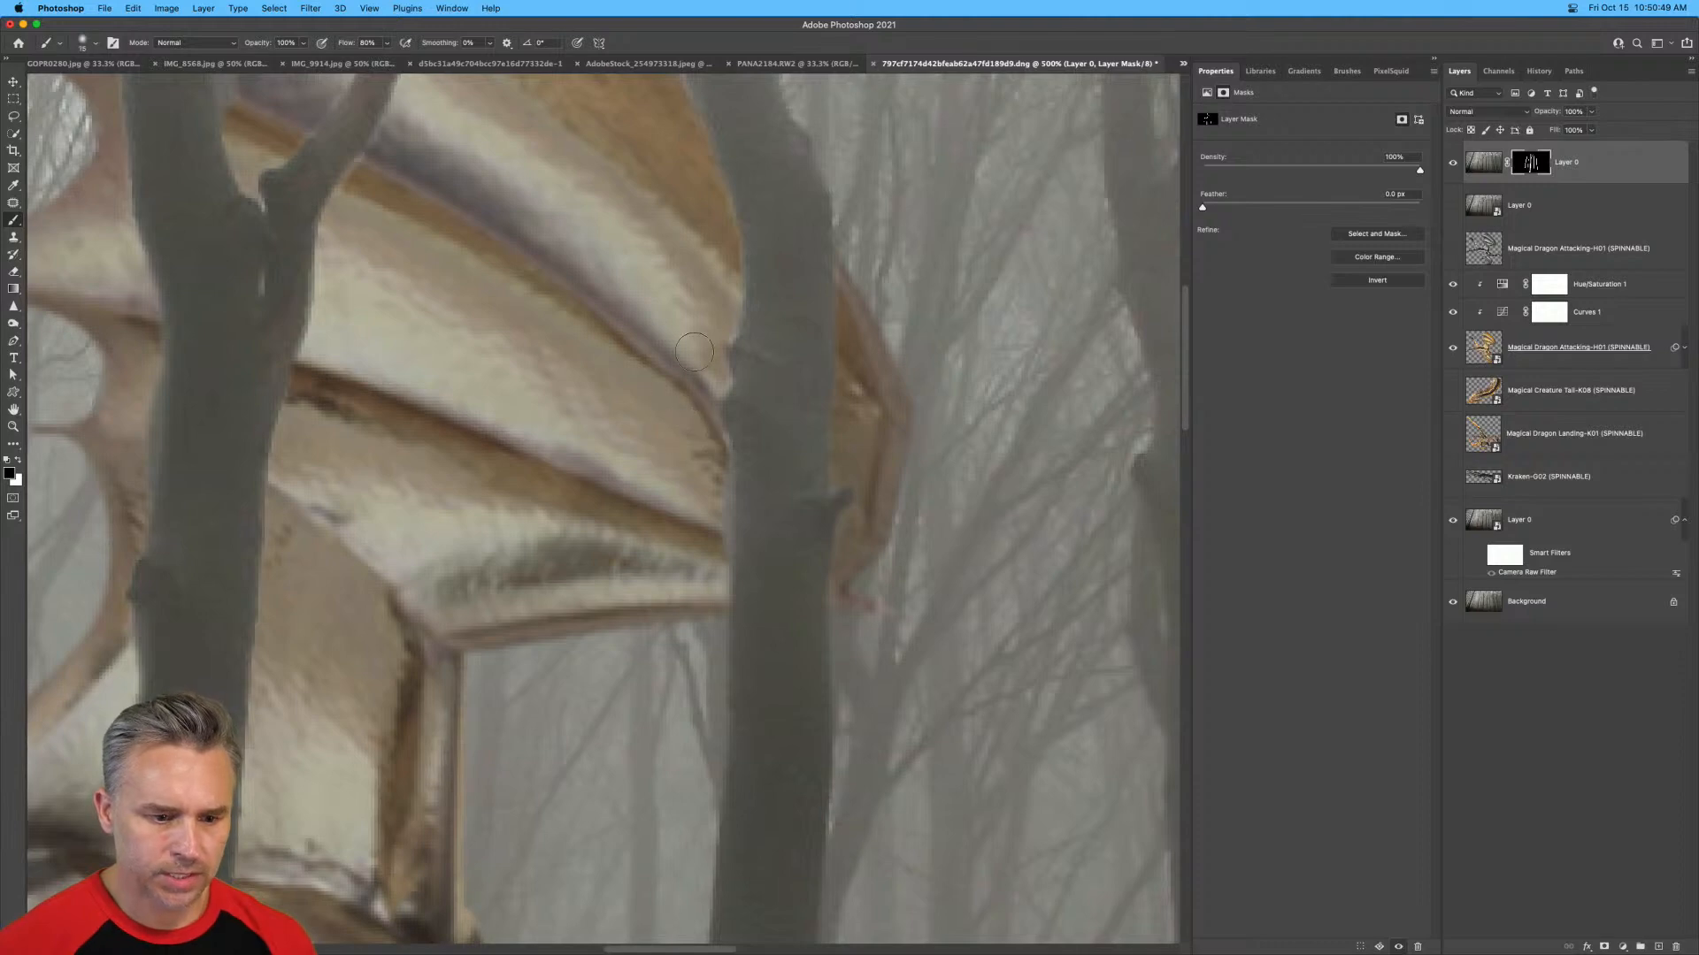
Paint black on the tree mask along the trunk edge over the dragon's upper wing to remove the pale fringe.
key("super+plus")
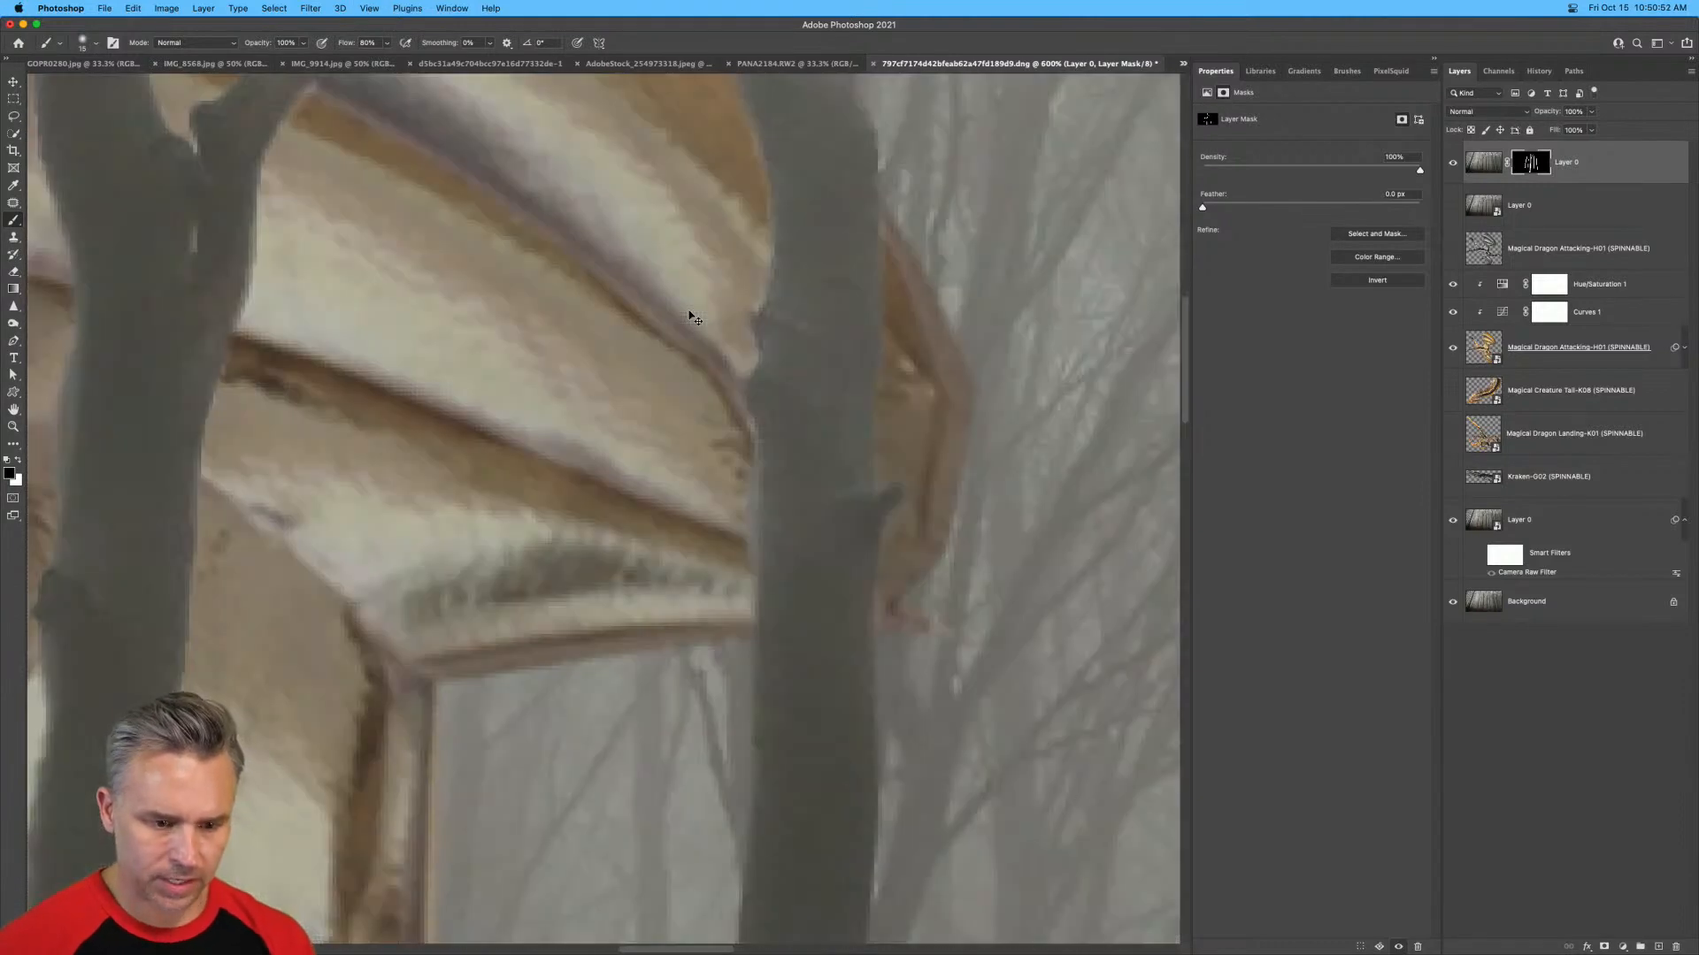
key("super+plus")
key("super+plus")
left_click_drag(690, 329, 406, 559)
key("super+plus")
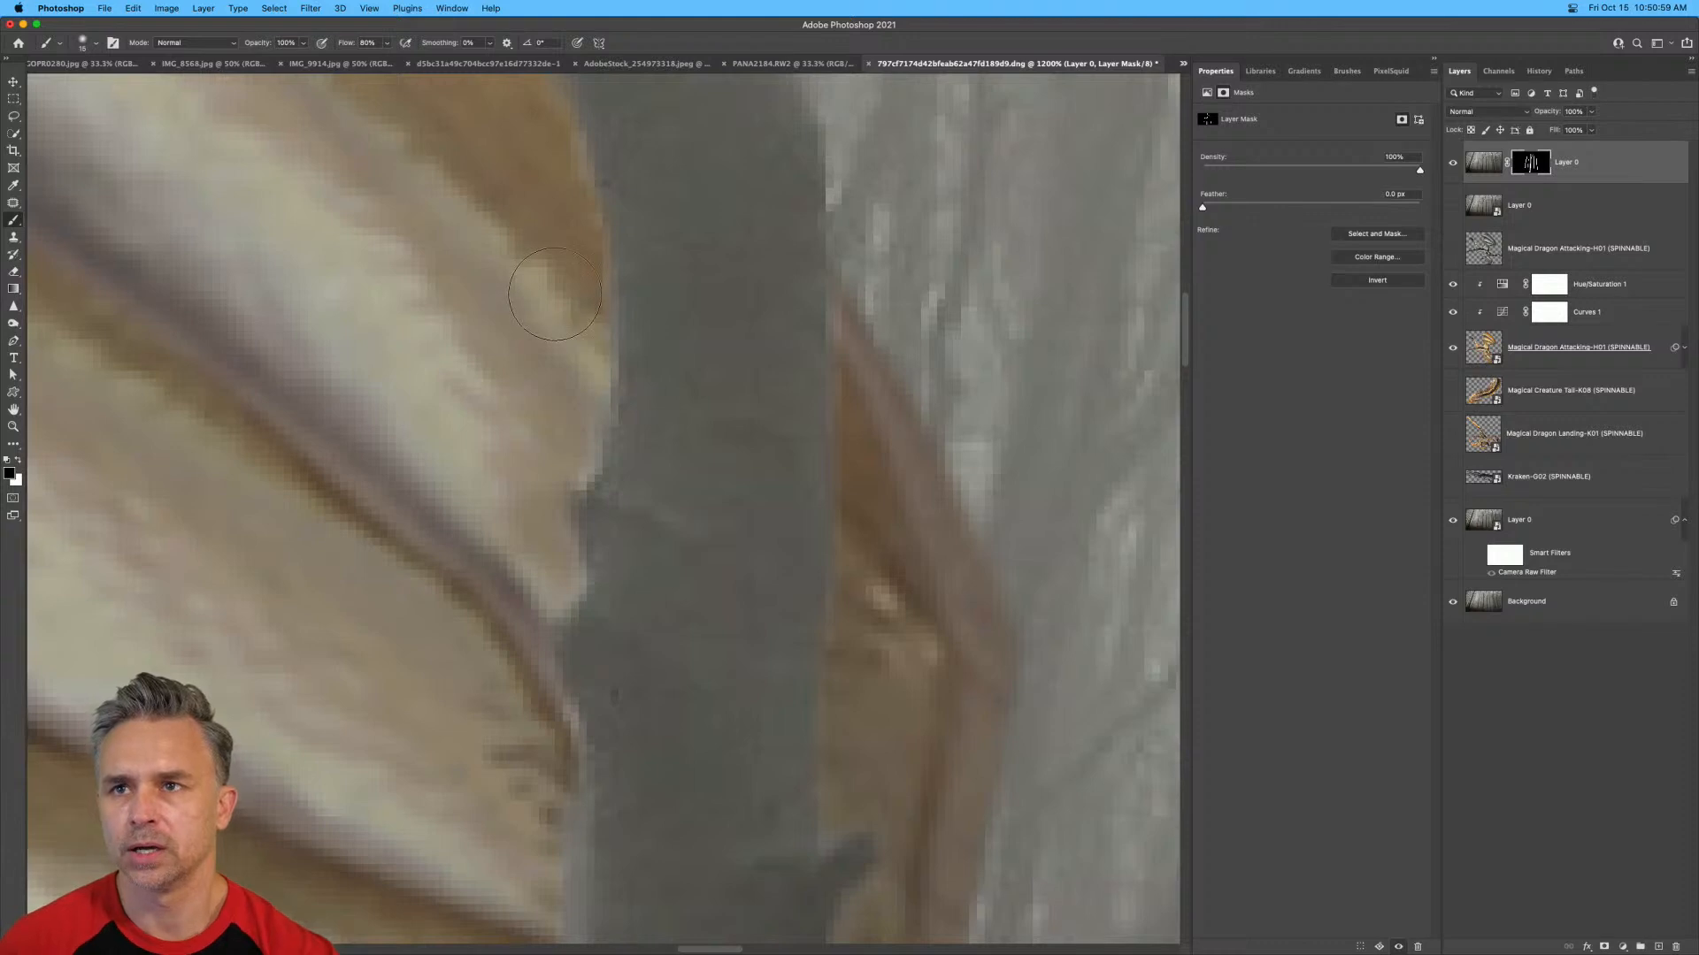
key("bracketleft")
key("bracketleft")
key("bracketleft")
key("bracketleft")
key("bracketleft")
key("bracketleft")
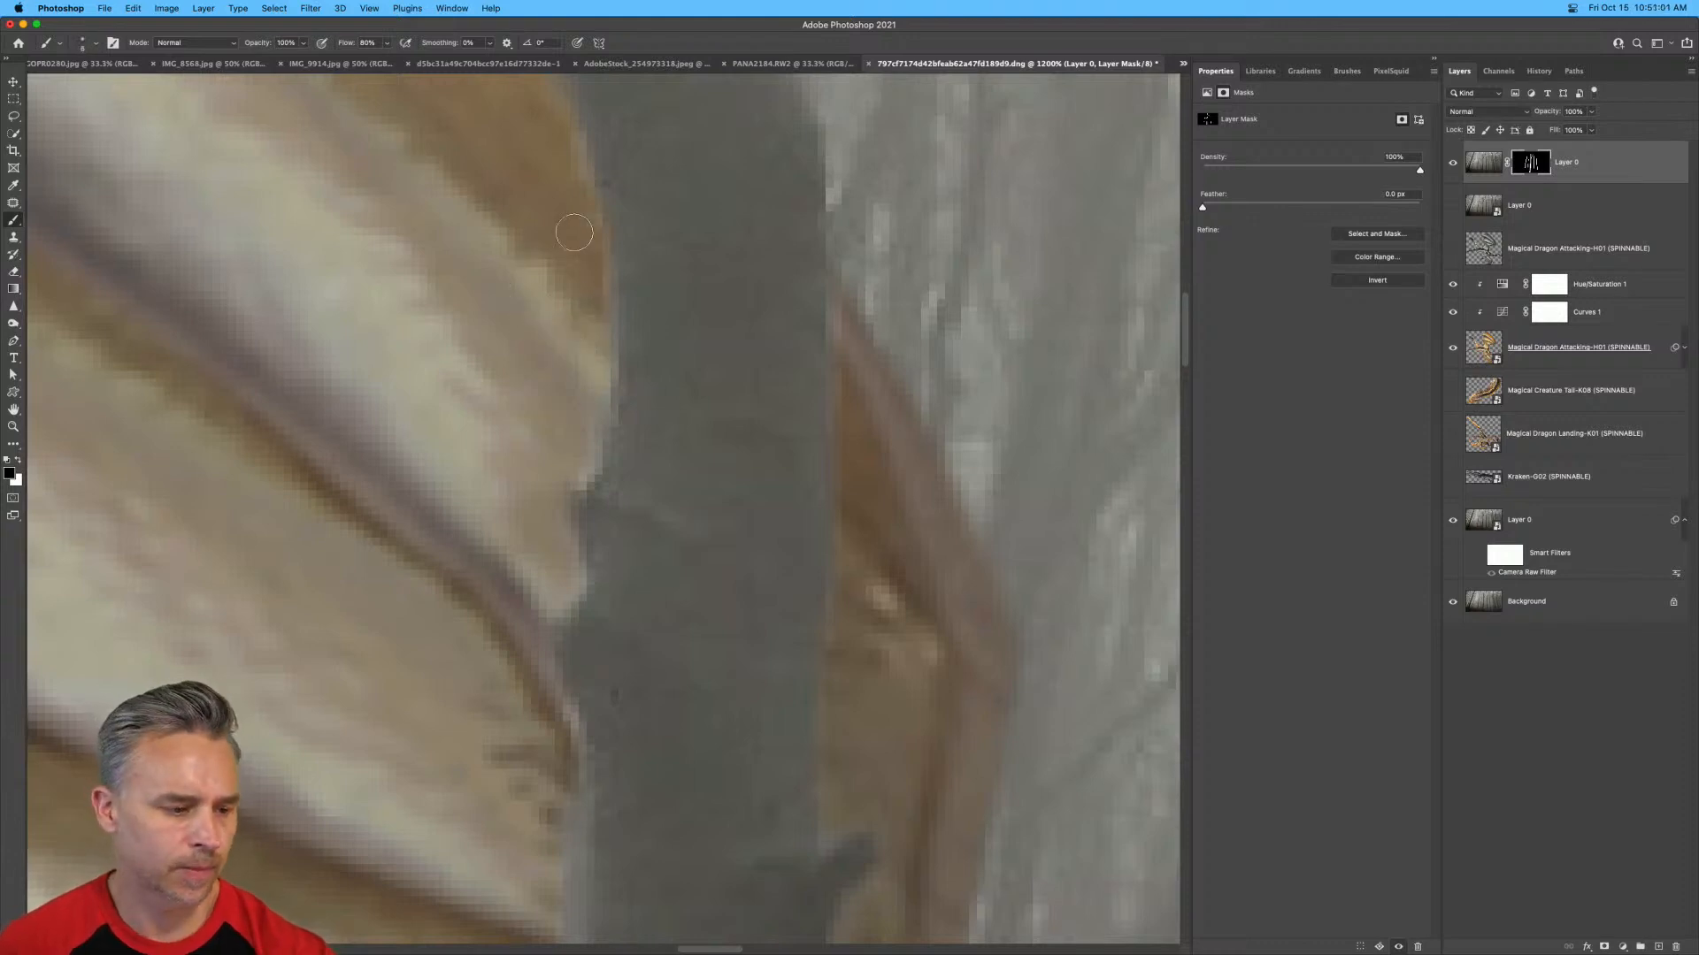
left_click_drag(603, 367, 586, 468)
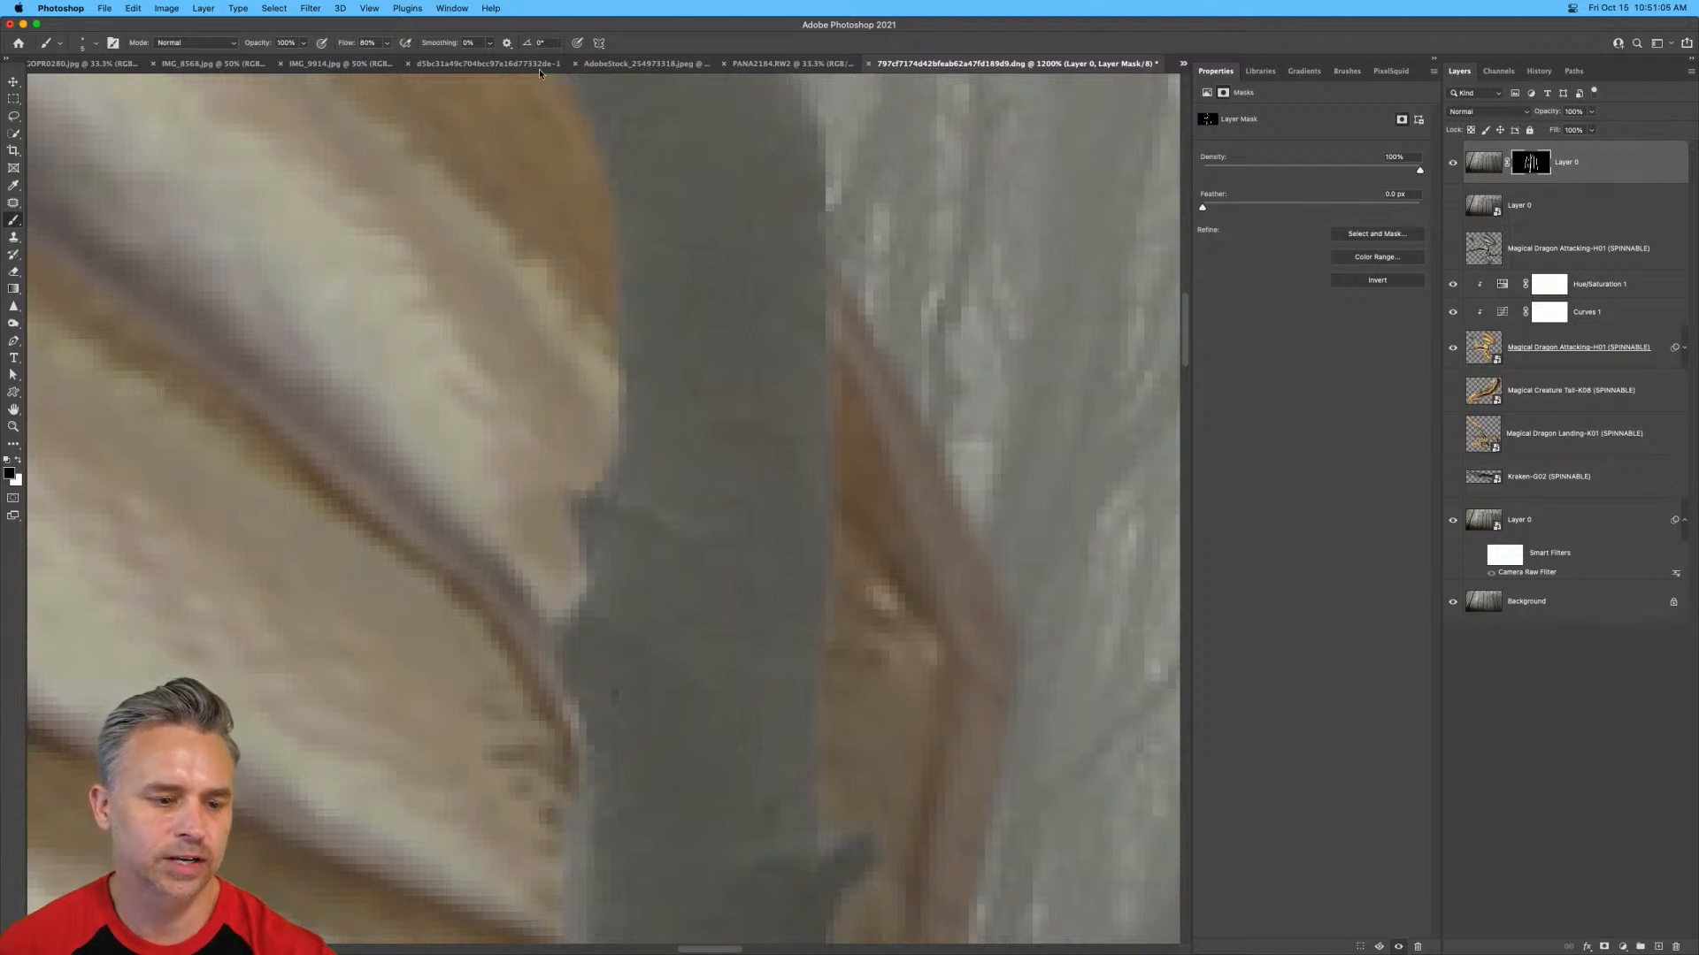
left_click_drag(570, 582, 540, 636)
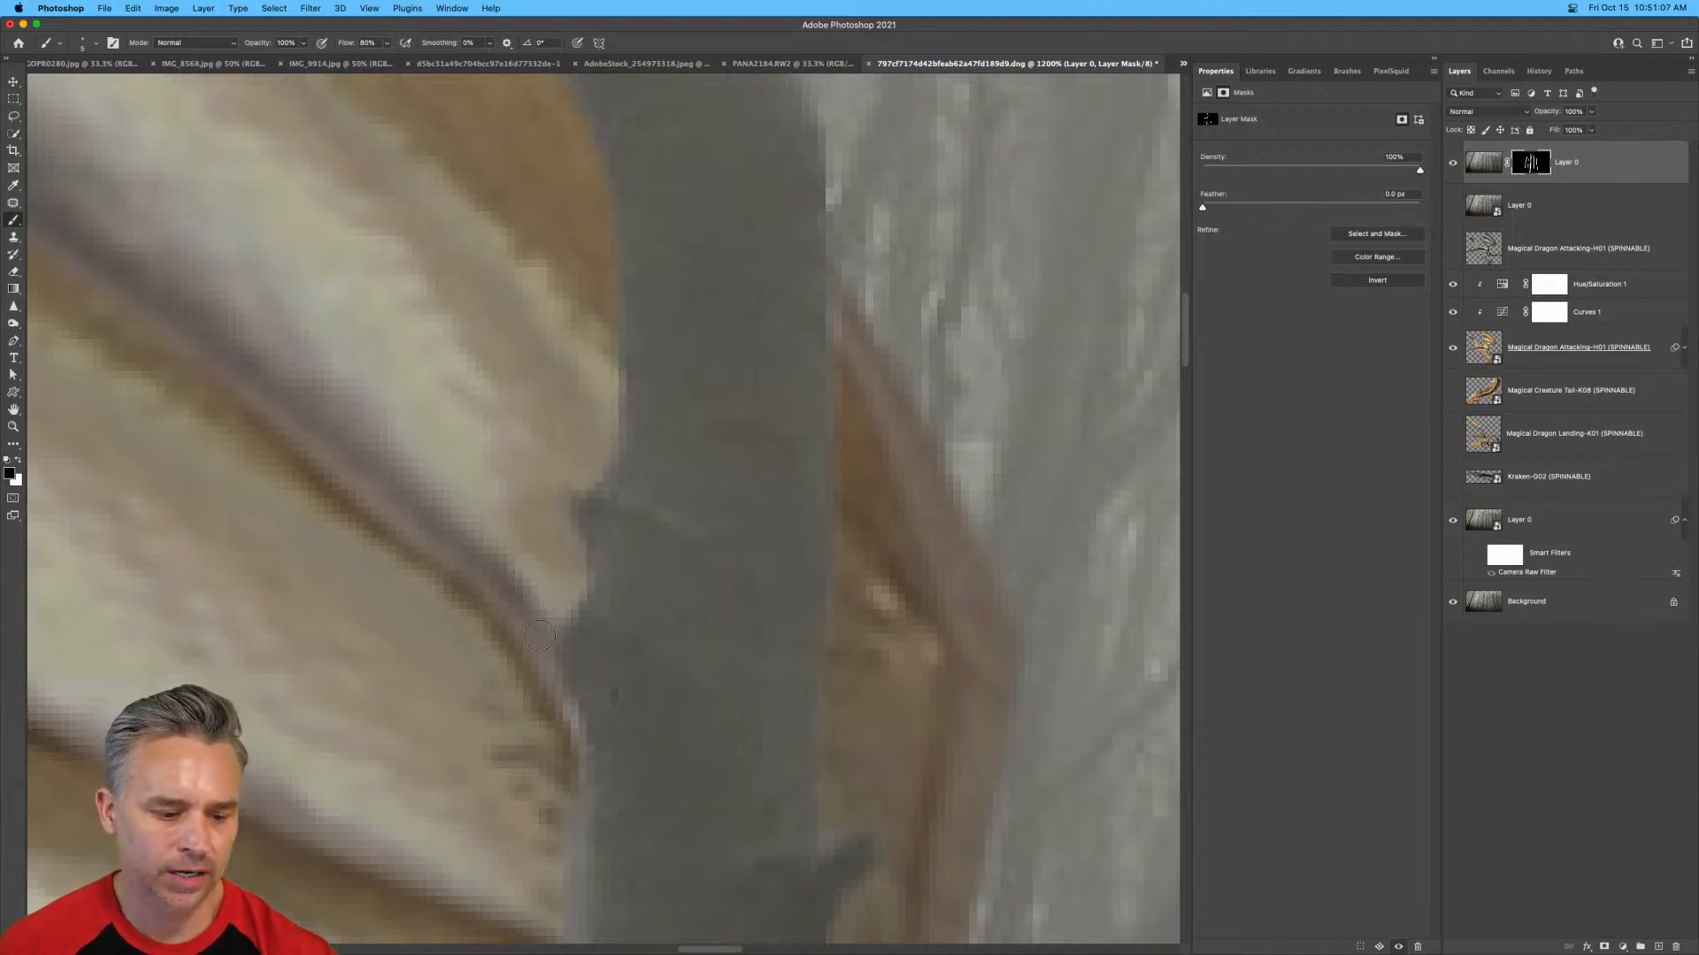
mouse_move(560, 714)
left_mouse_down()
mouse_move(517, 664)
mouse_move(482, 403)
mouse_move(492, 543)
left_mouse_up()
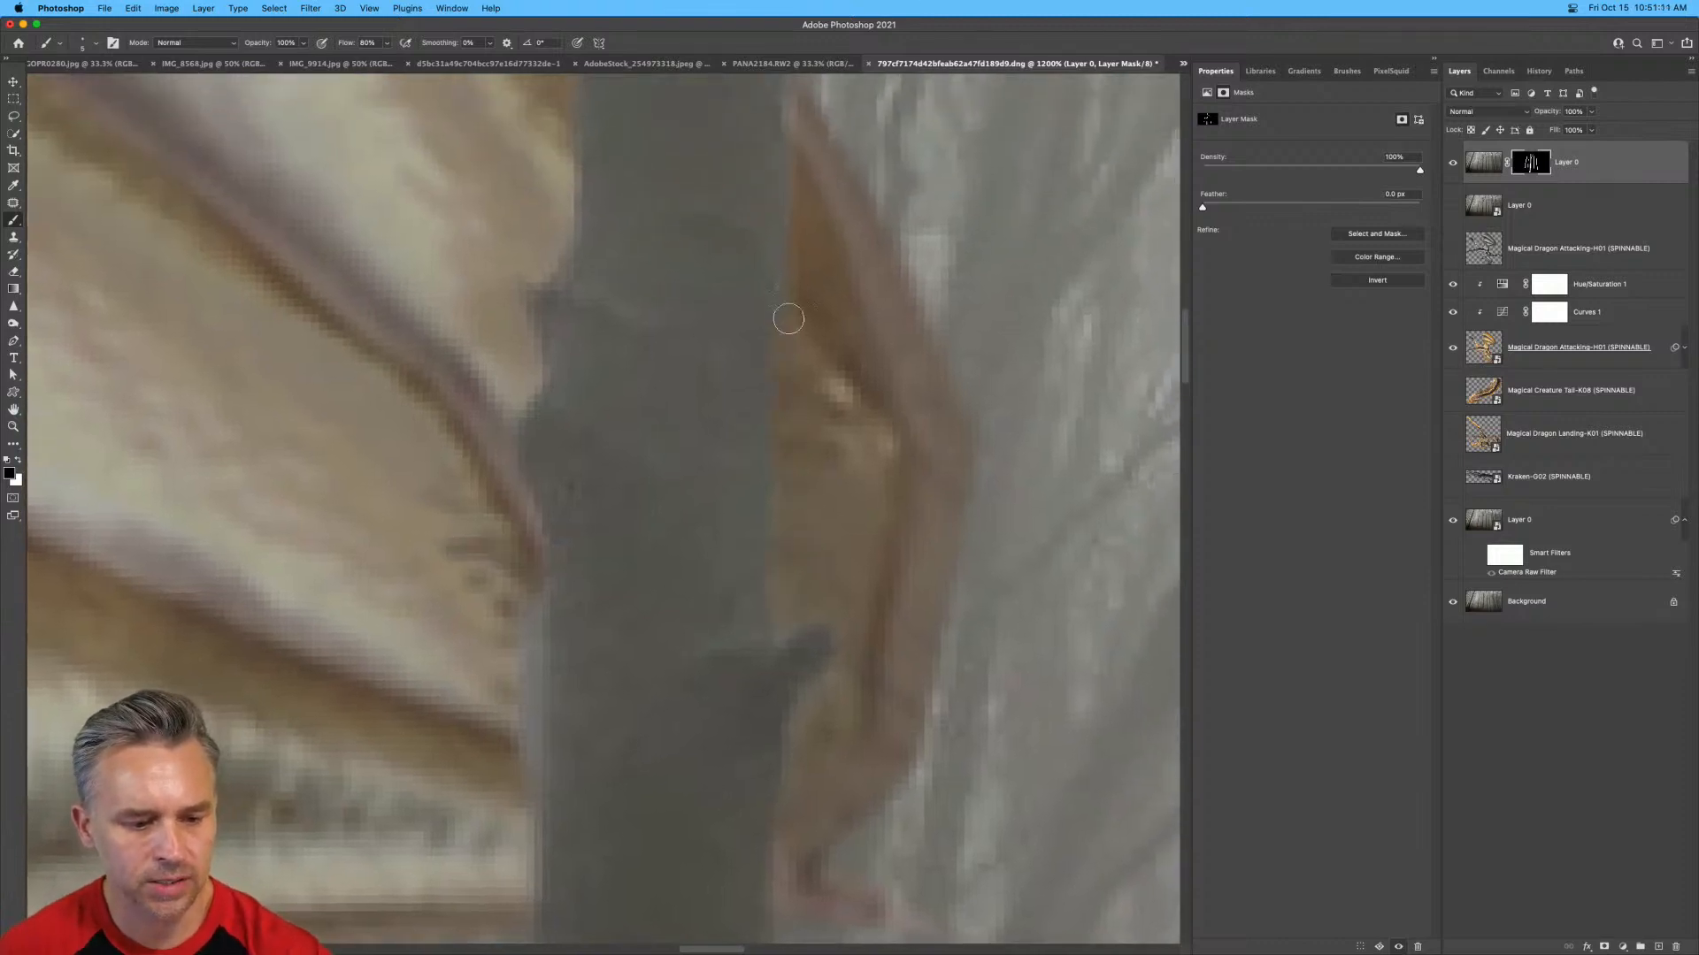
Try to trim the mask along the lower part of the same trunk, where the wing's bottom edge meets it.
left_click_drag(627, 698, 668, 417)
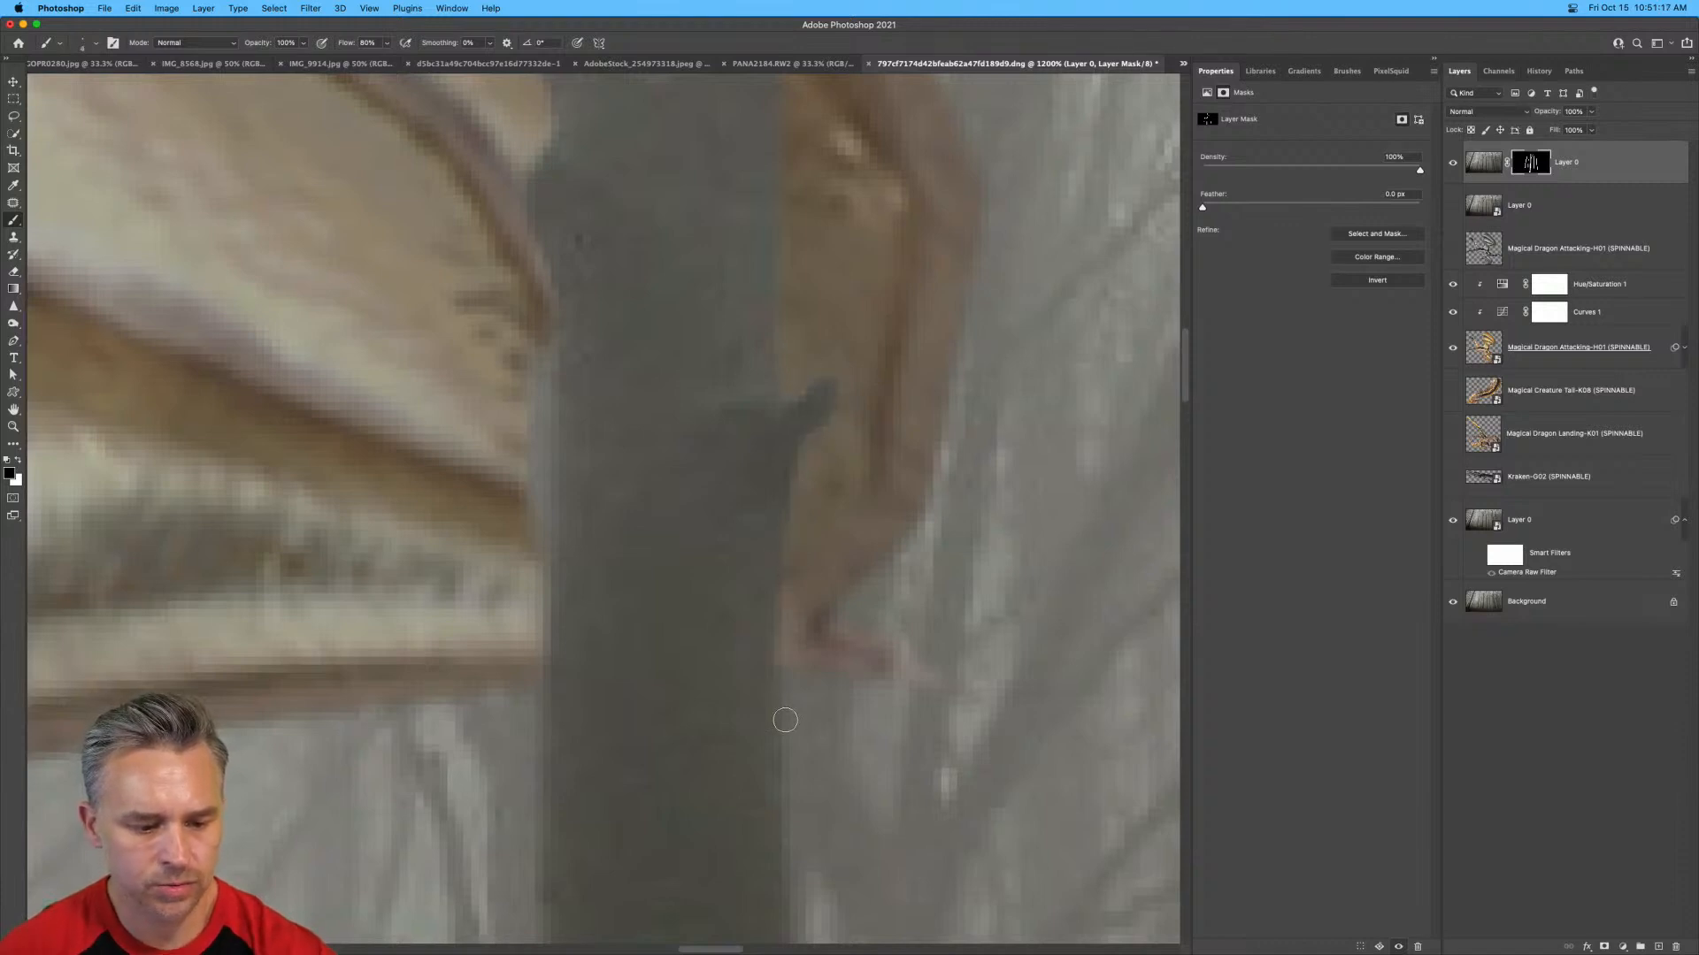
left_click_drag(532, 576, 535, 725)
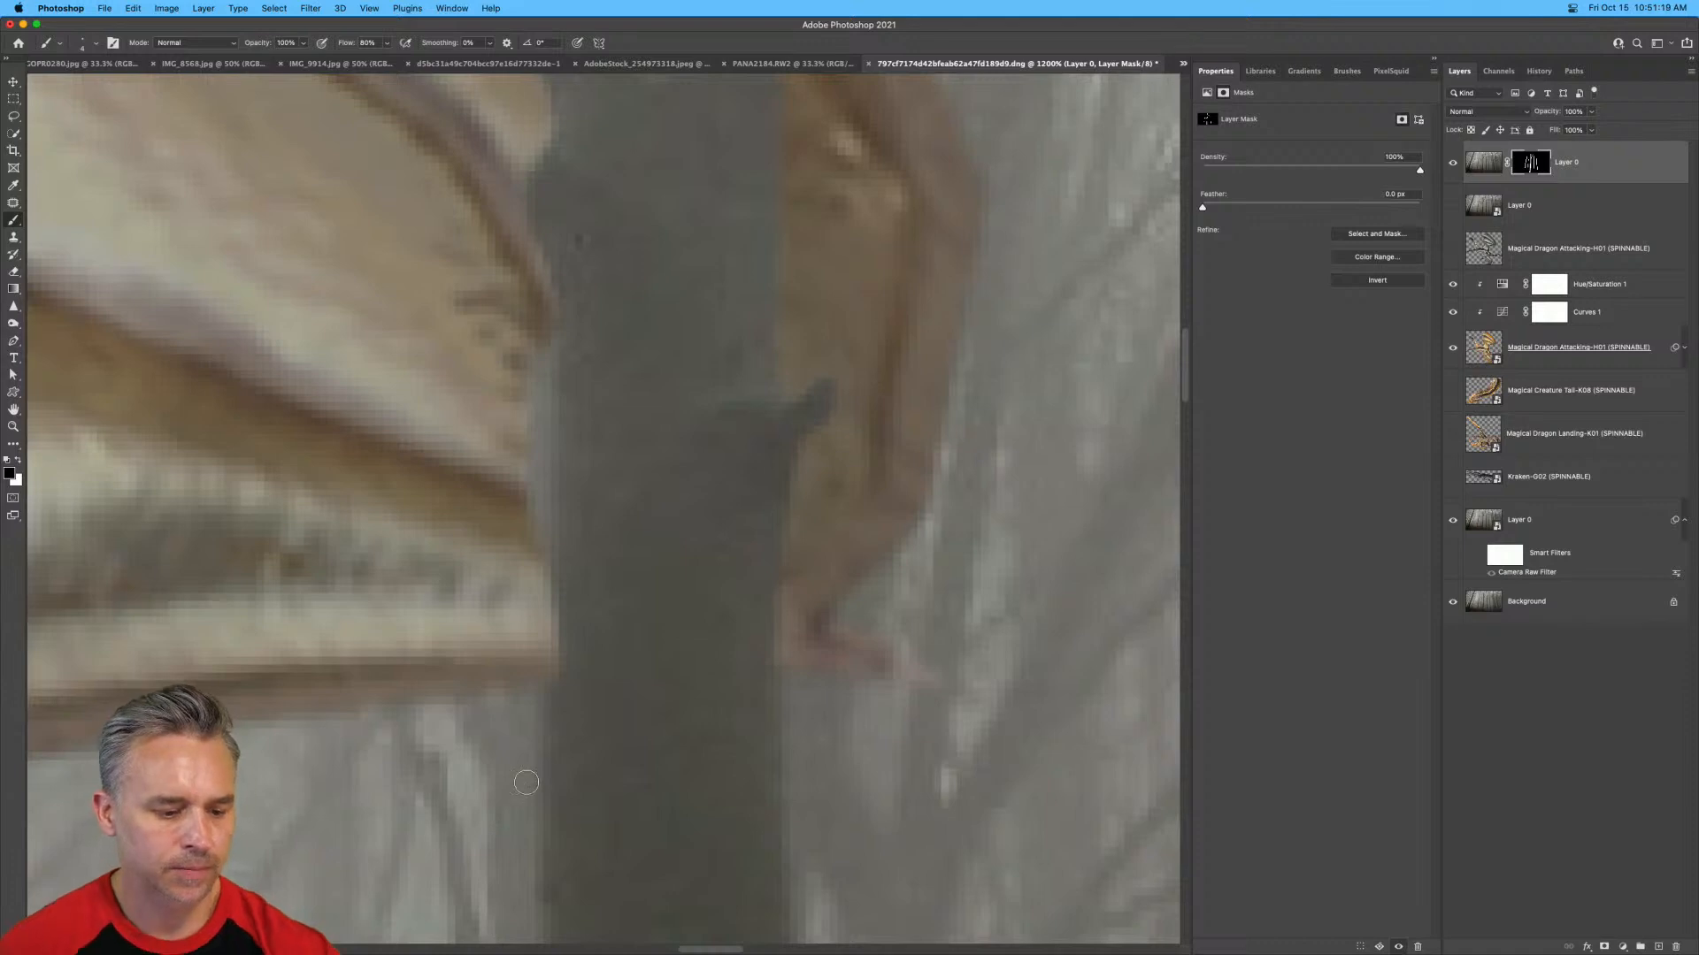
left_click_drag(527, 784, 525, 566)
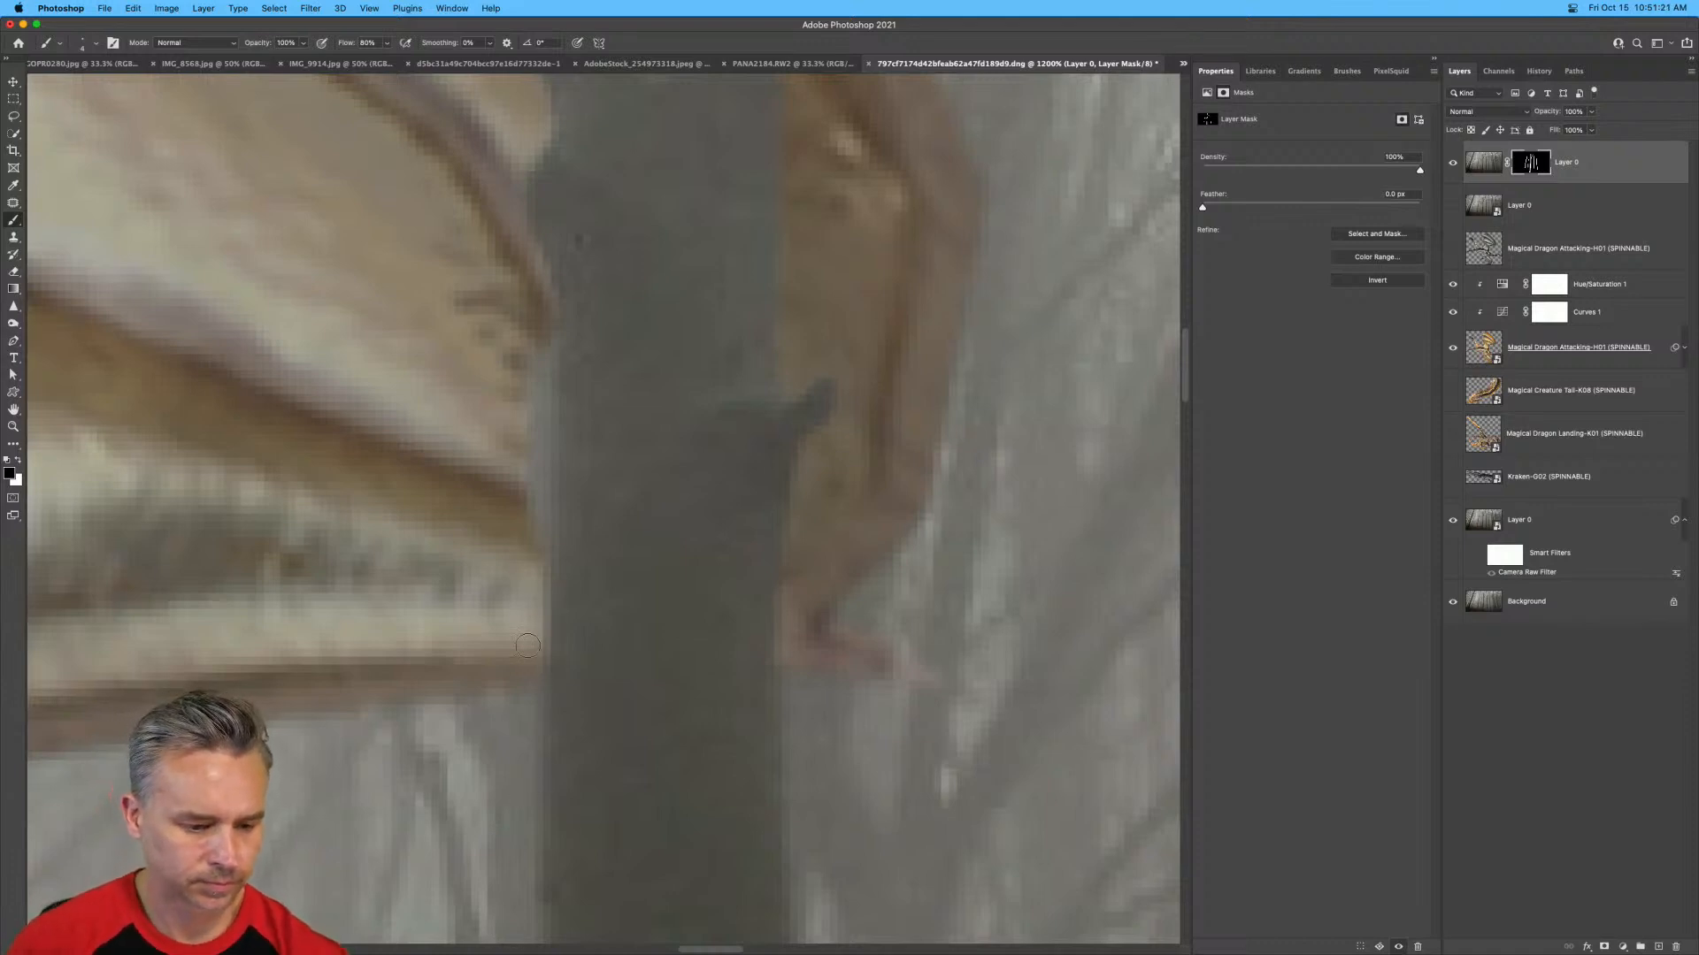
Touch up the tree mask along both edges of the forked trunk that crosses the dragon's wing and body.
scroll(526, 318, "down", 5)
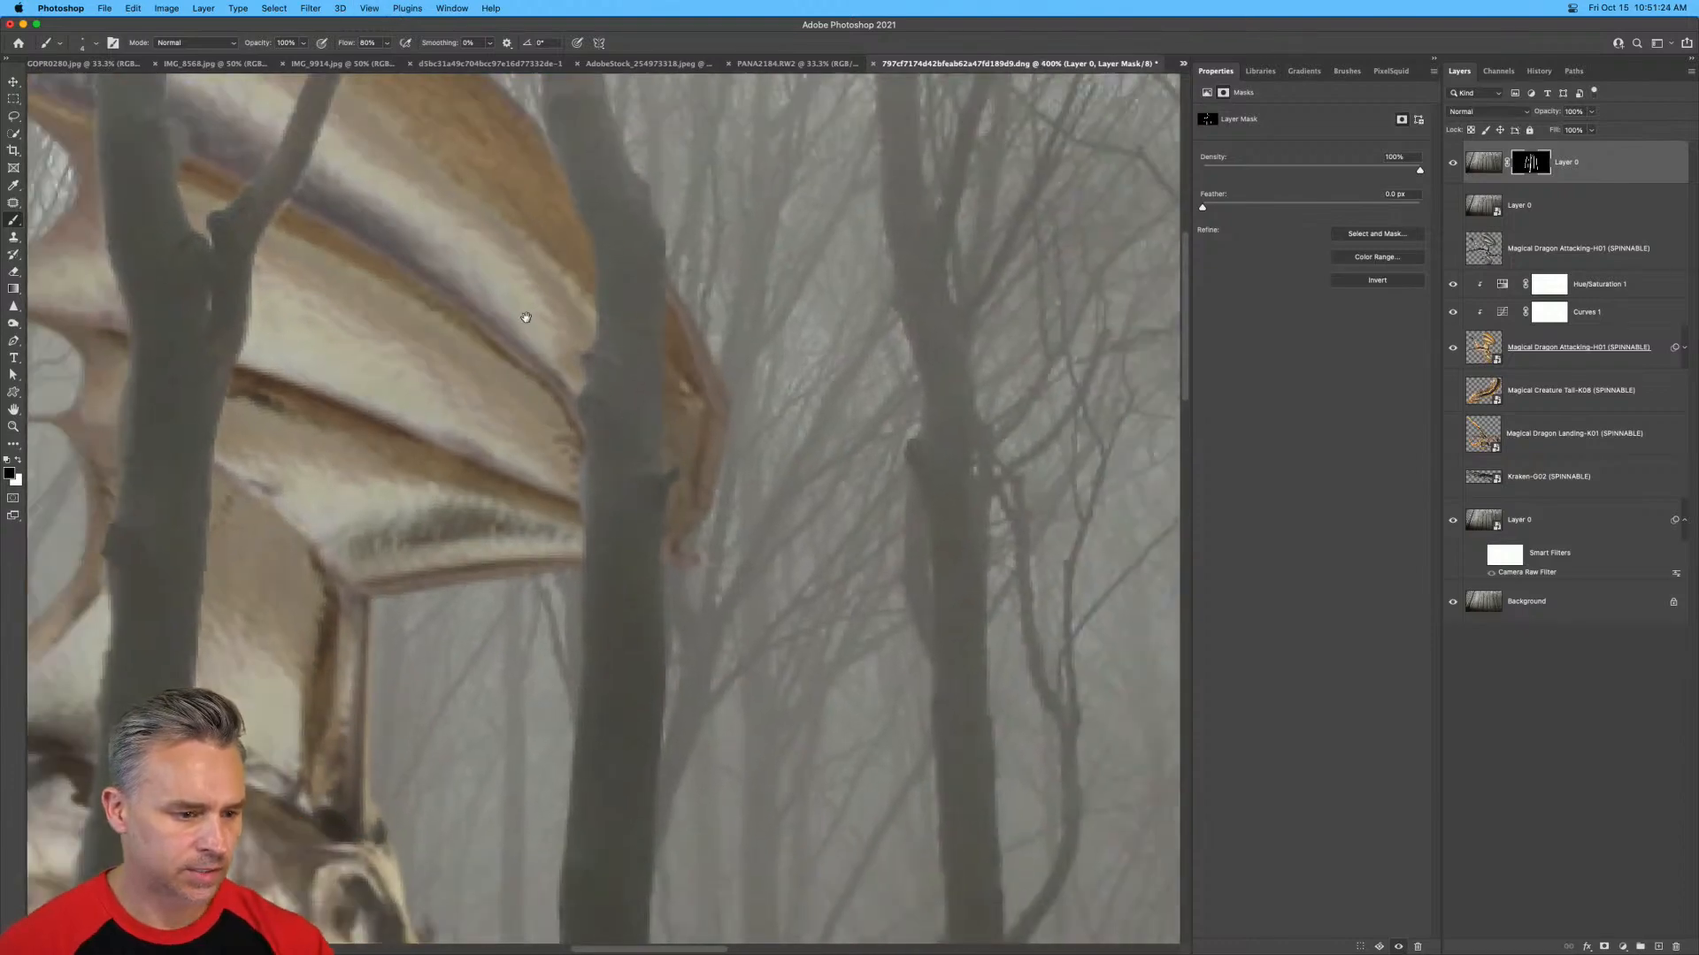
left_click_drag(526, 318, 817, 477)
scroll(816, 477, "up", 2)
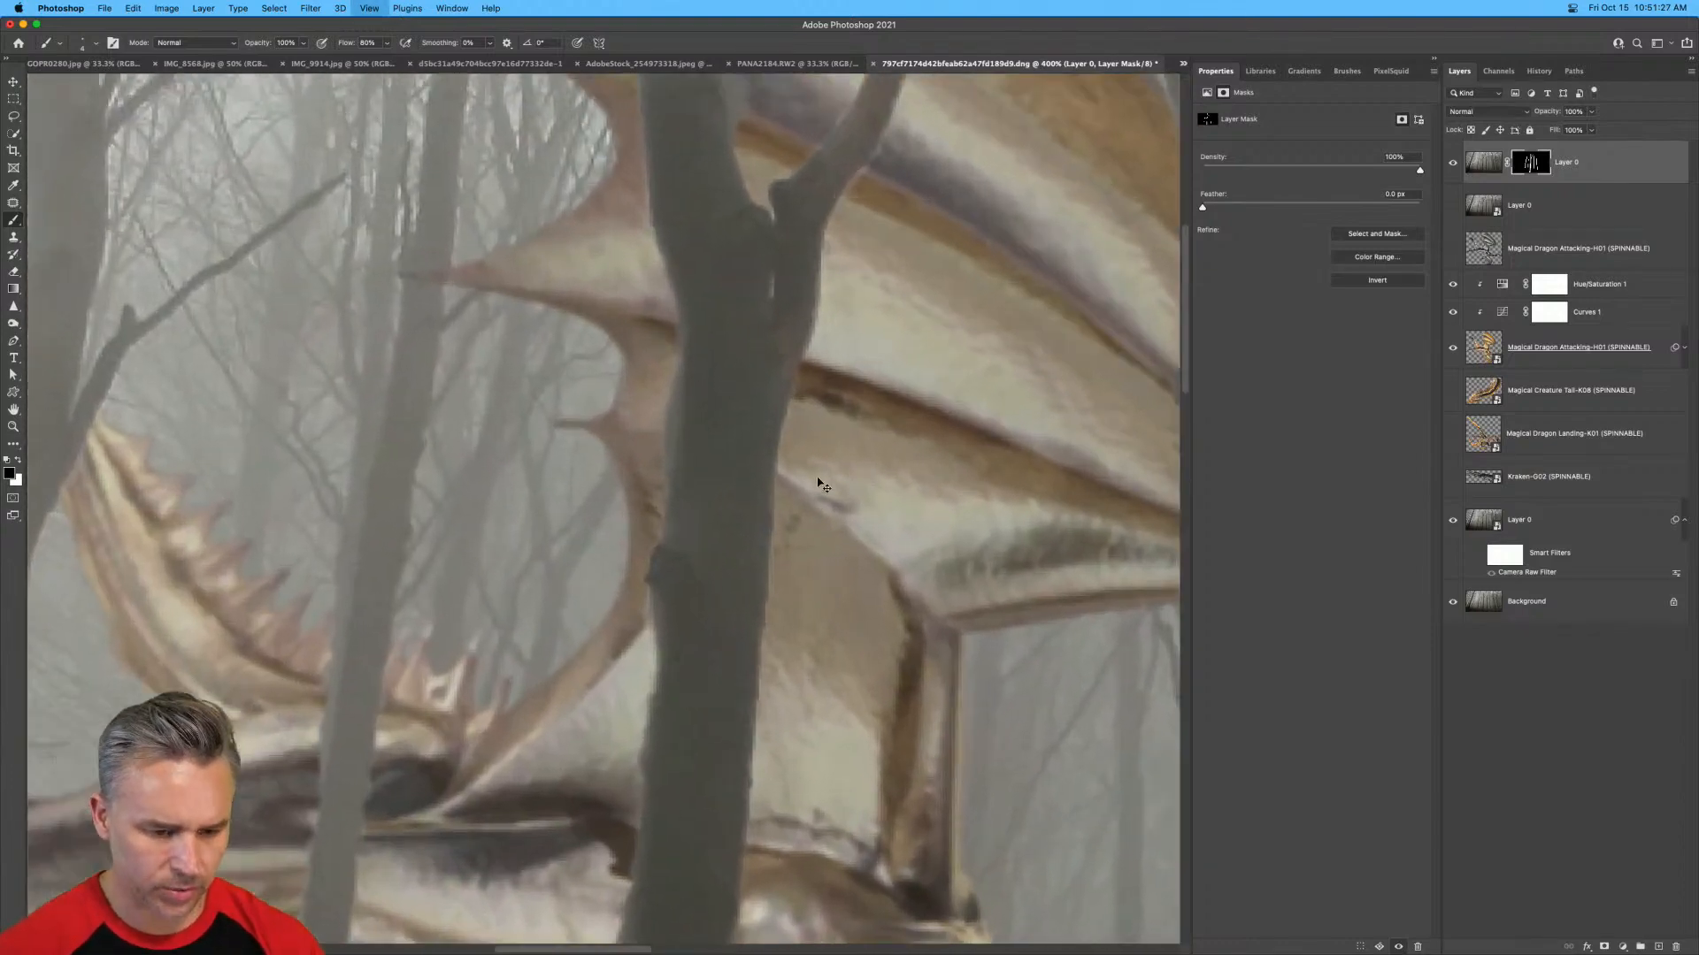
key("bracketright")
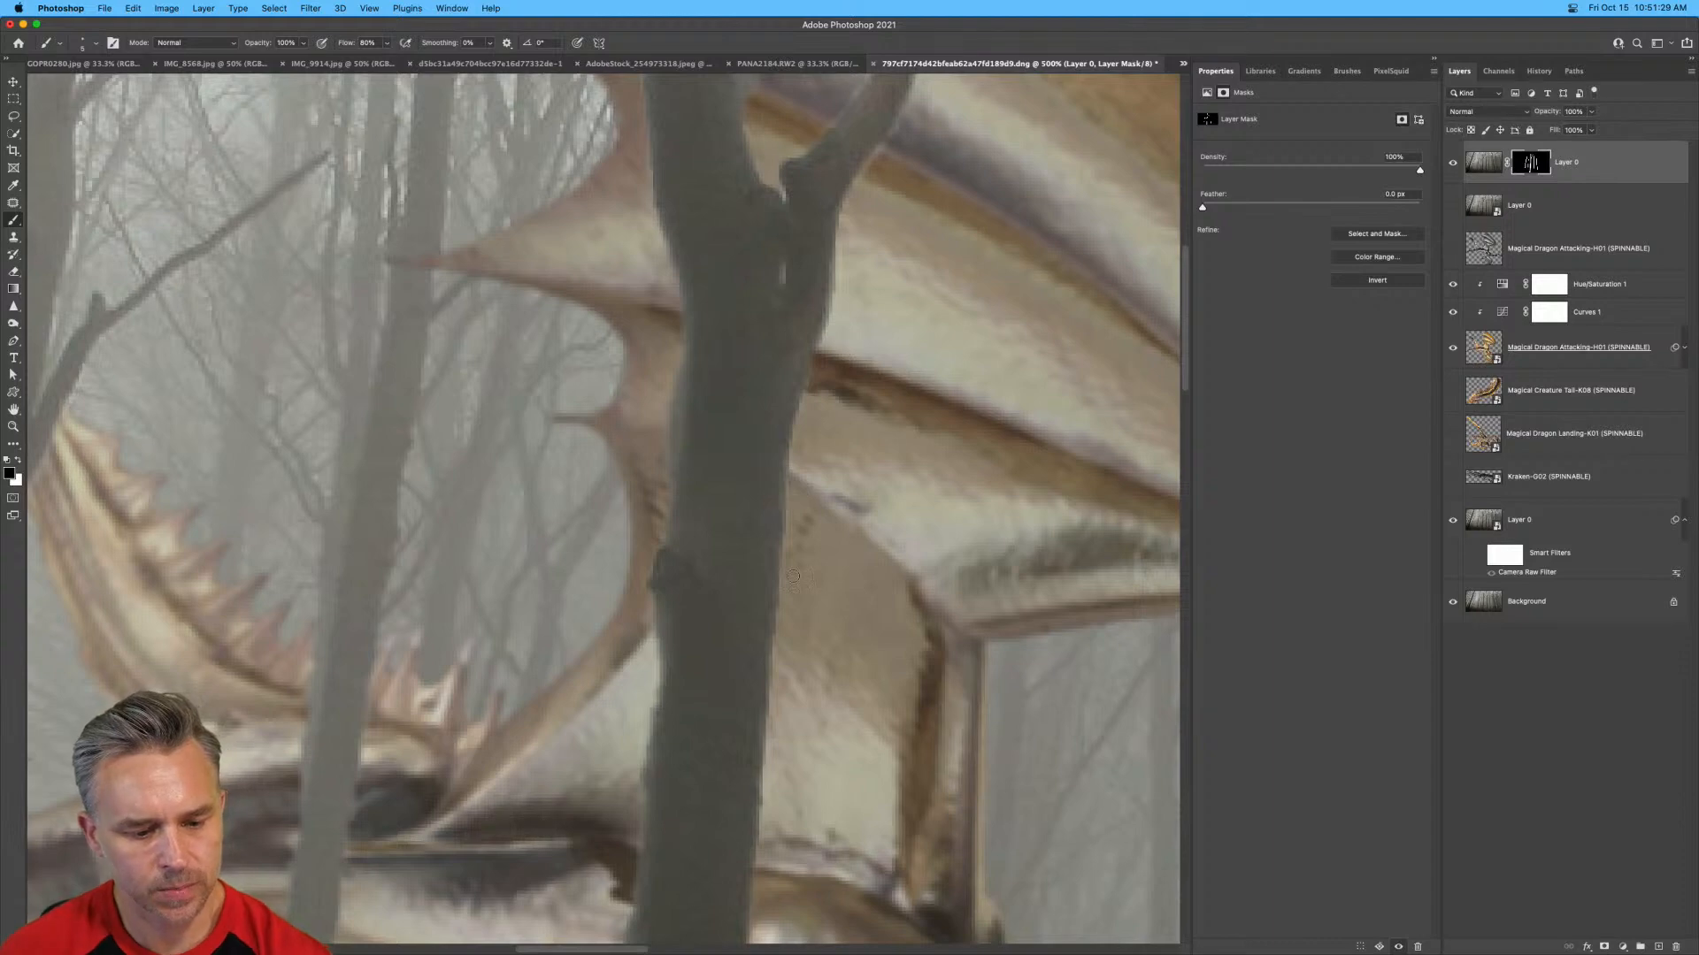
mouse_move(789, 534)
left_mouse_down()
mouse_move(786, 486)
mouse_move(781, 613)
left_mouse_up()
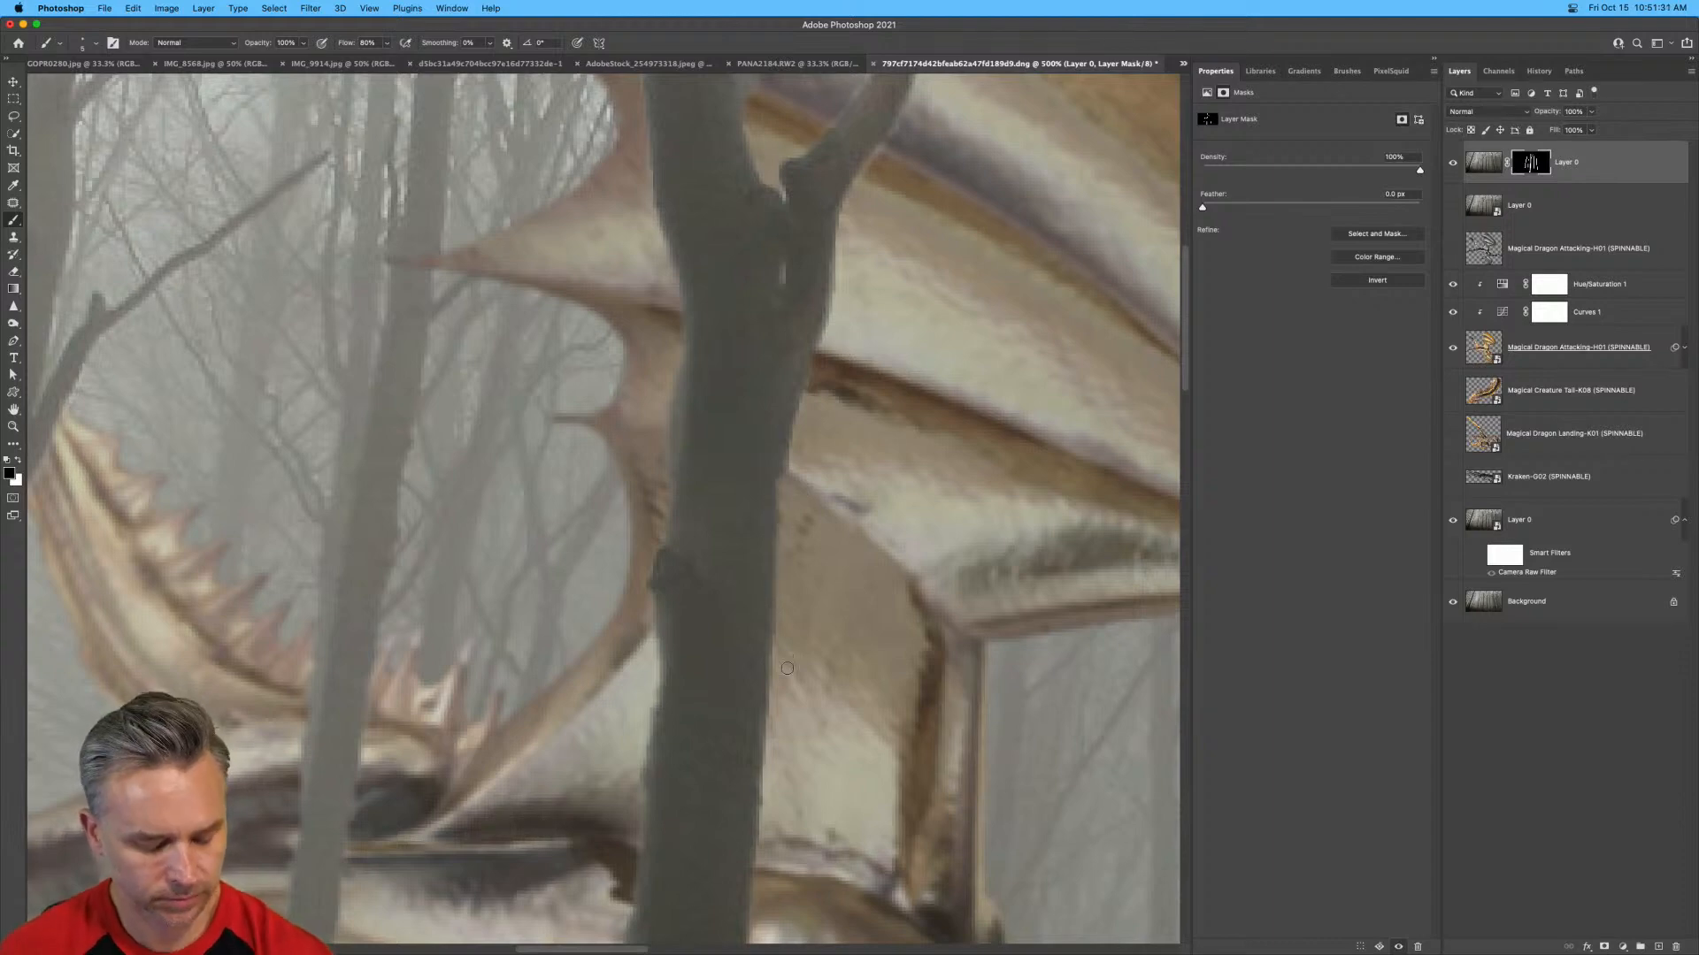
mouse_move(766, 779)
left_mouse_down()
mouse_move(788, 486)
mouse_move(845, 258)
left_mouse_up()
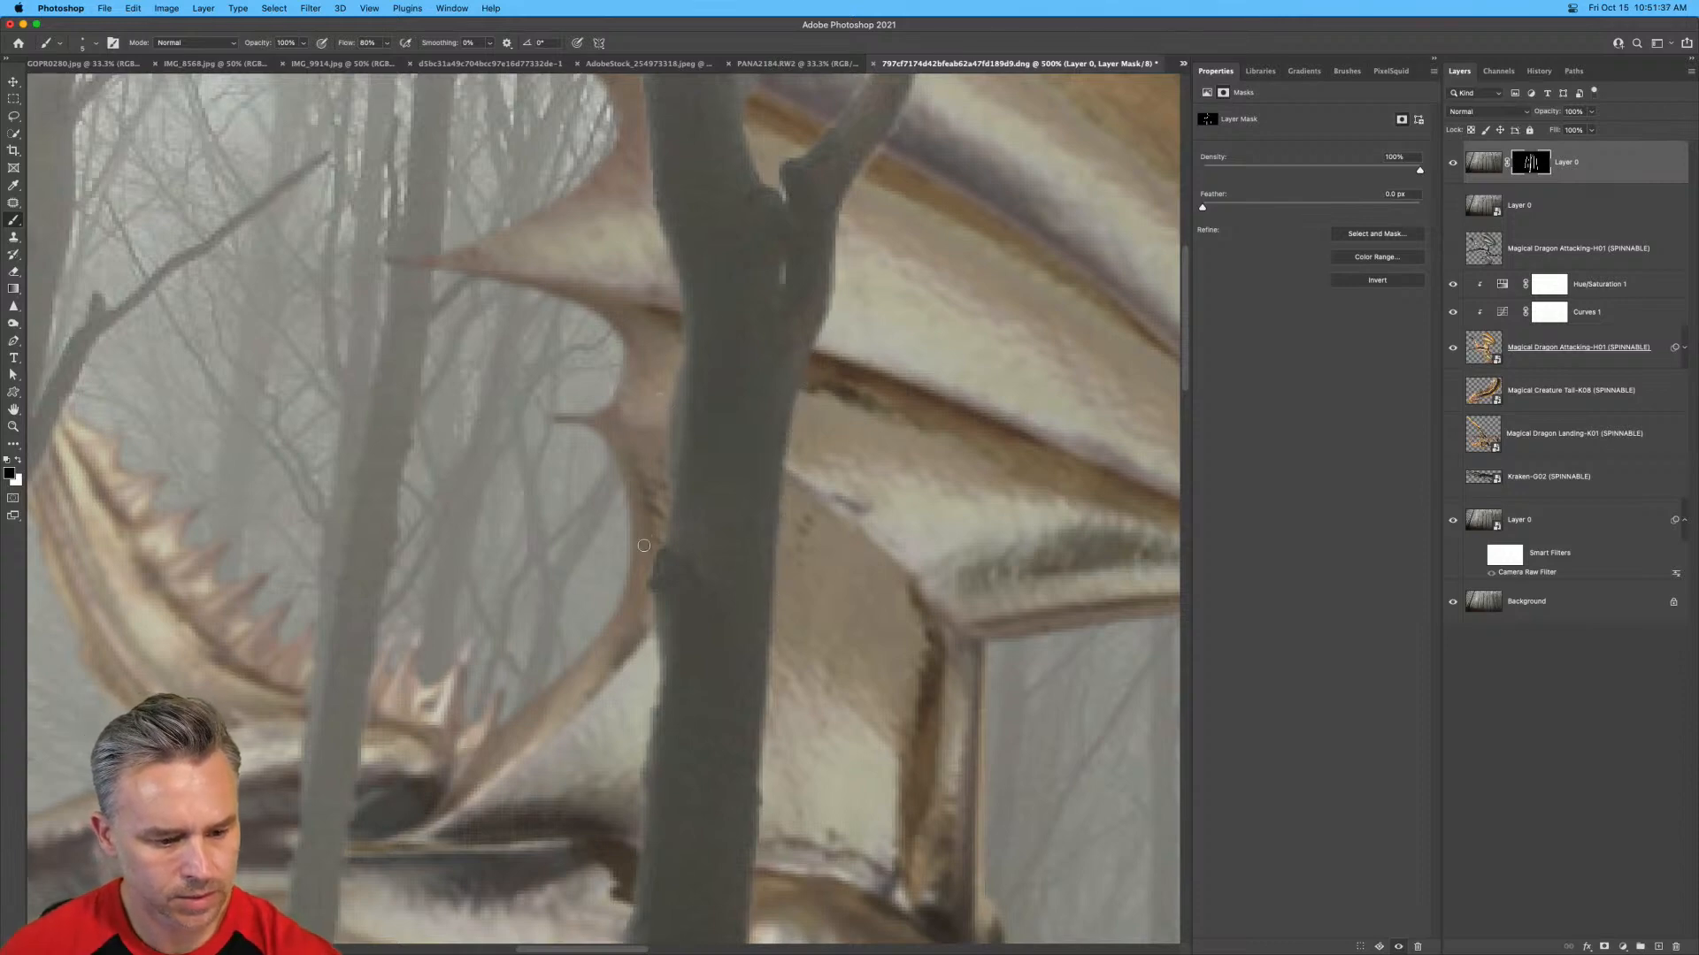
mouse_move(649, 628)
left_mouse_down()
mouse_move(660, 678)
mouse_move(630, 853)
mouse_move(861, 584)
left_mouse_up()
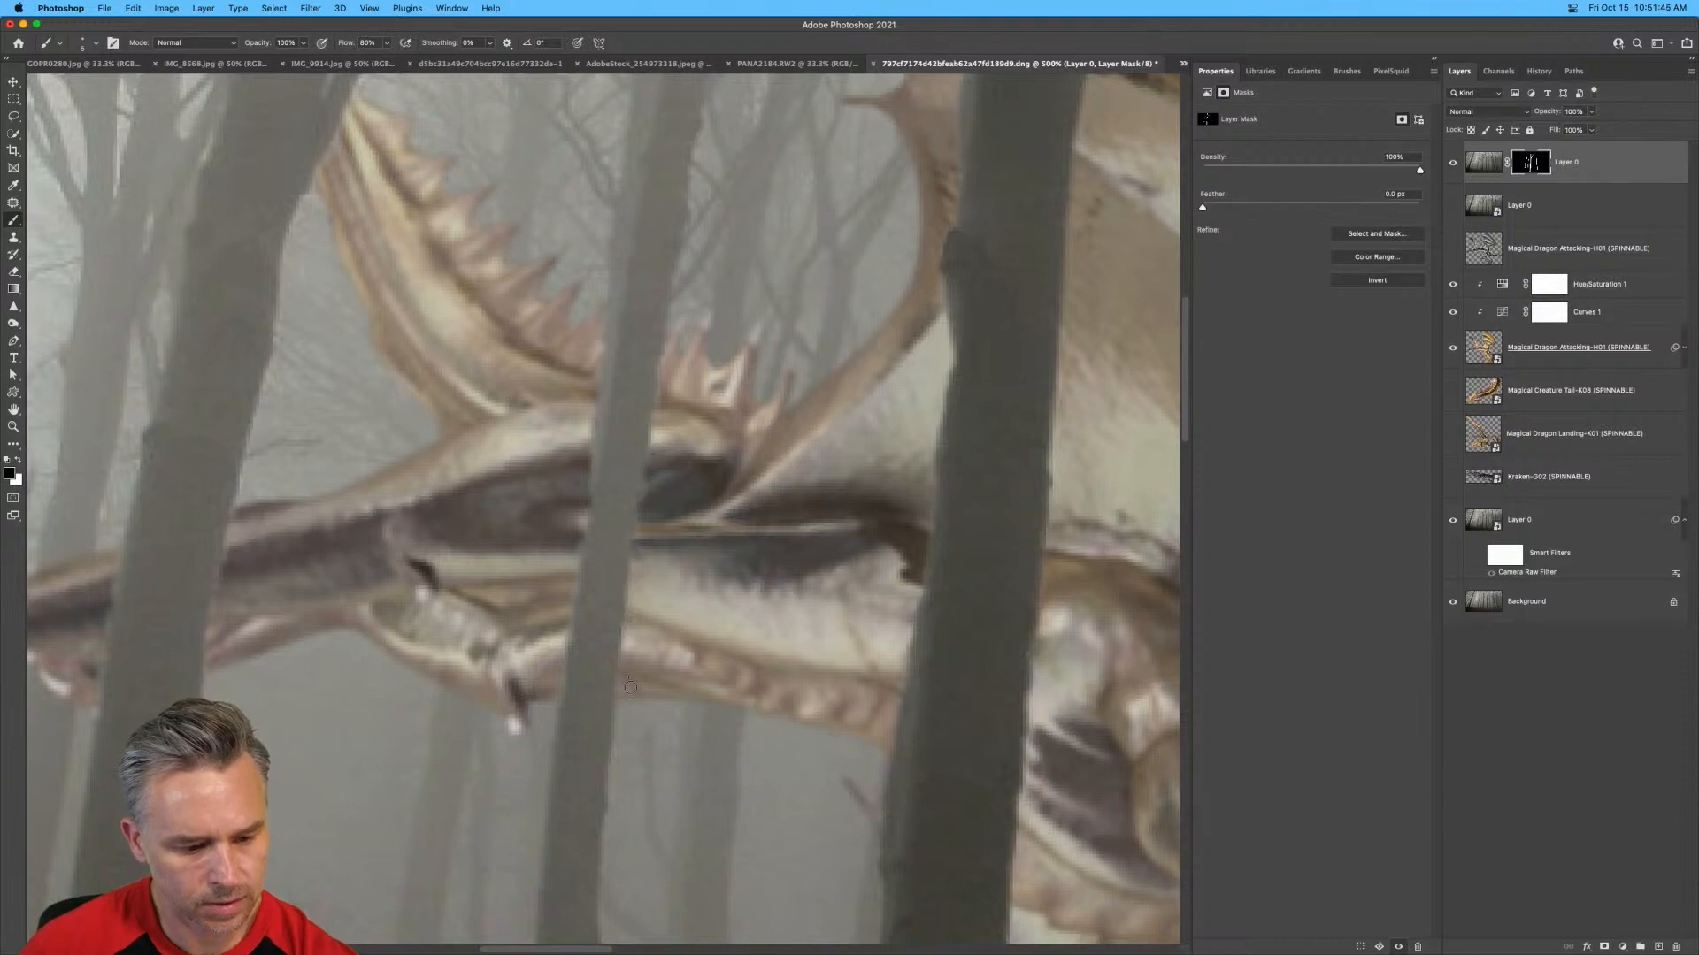
Add a Brightness/Contrast adjustment layer above the dragon's Hue/Saturation adjustment and clip it to the dragon.
key("super+minus")
key("super+minus")
key("super+minus")
key("super+minus")
key("super+minus")
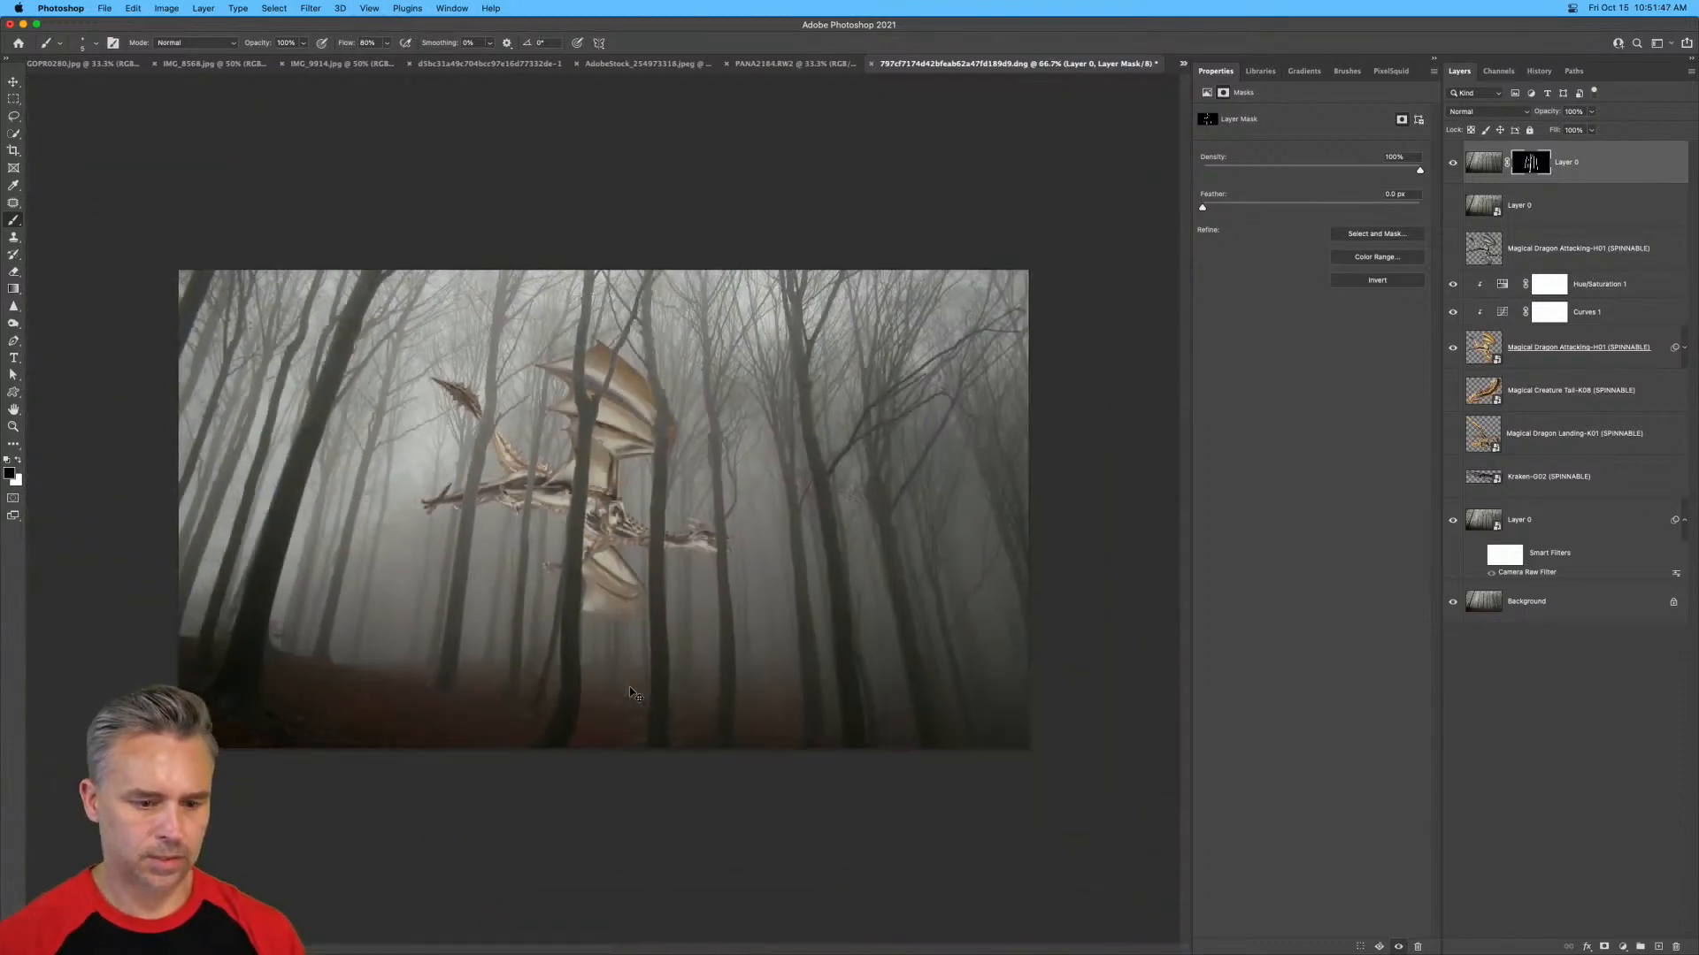
key("super+plus")
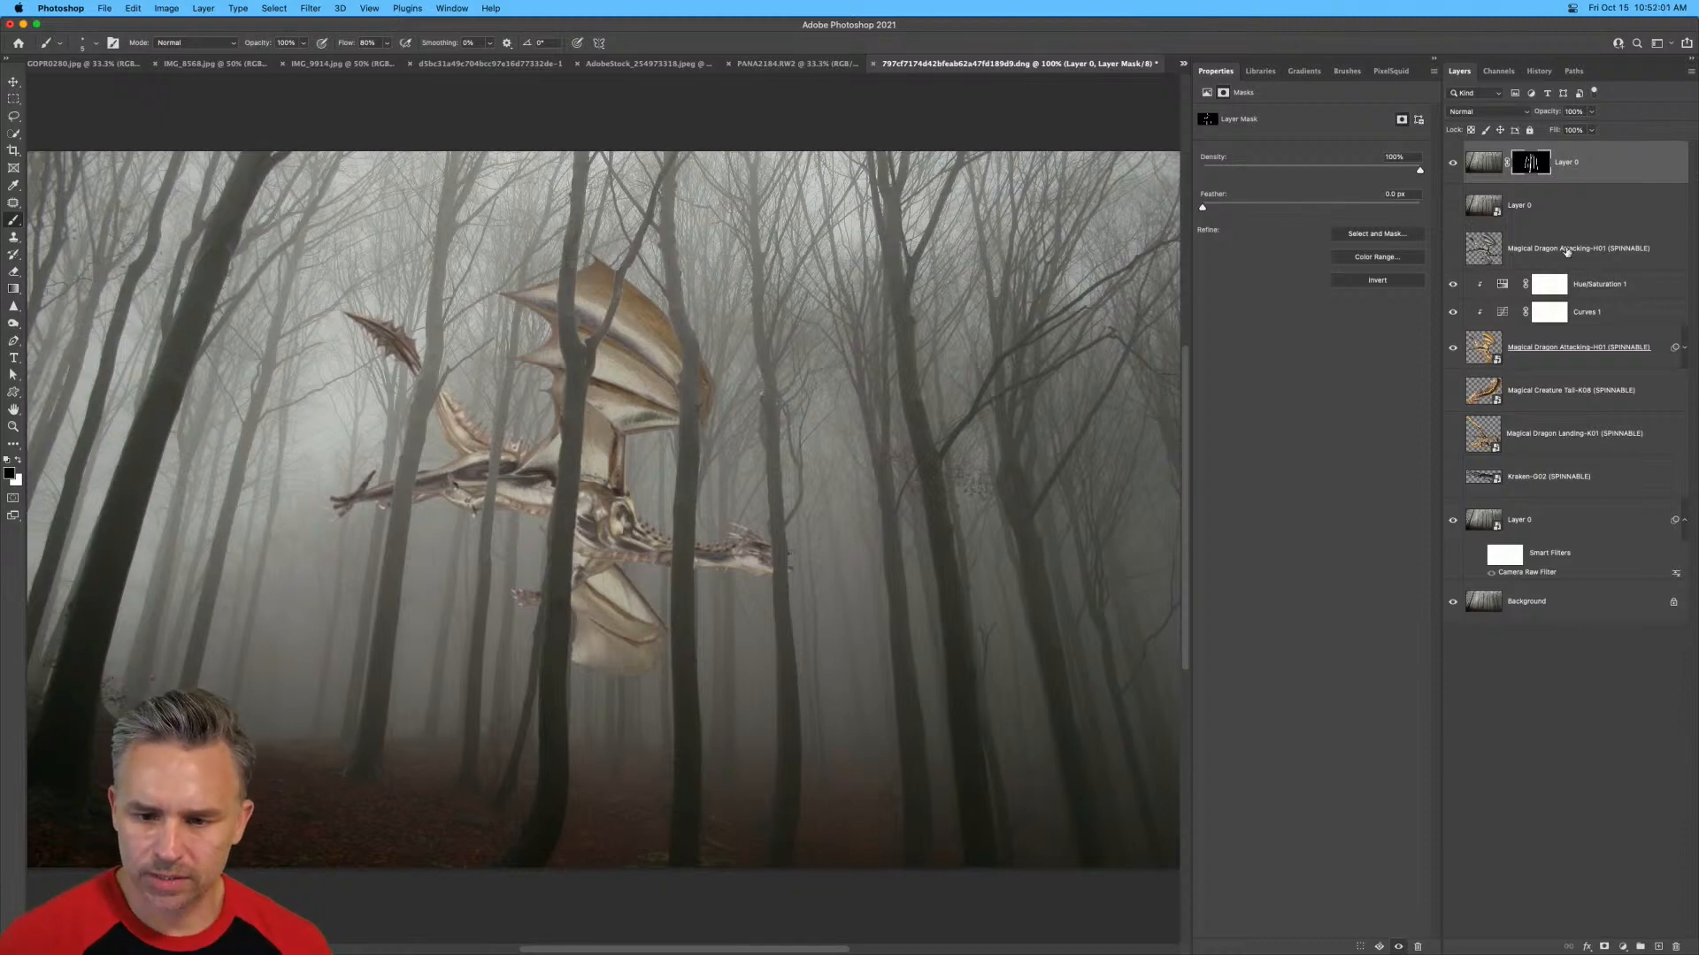
left_click(1622, 294)
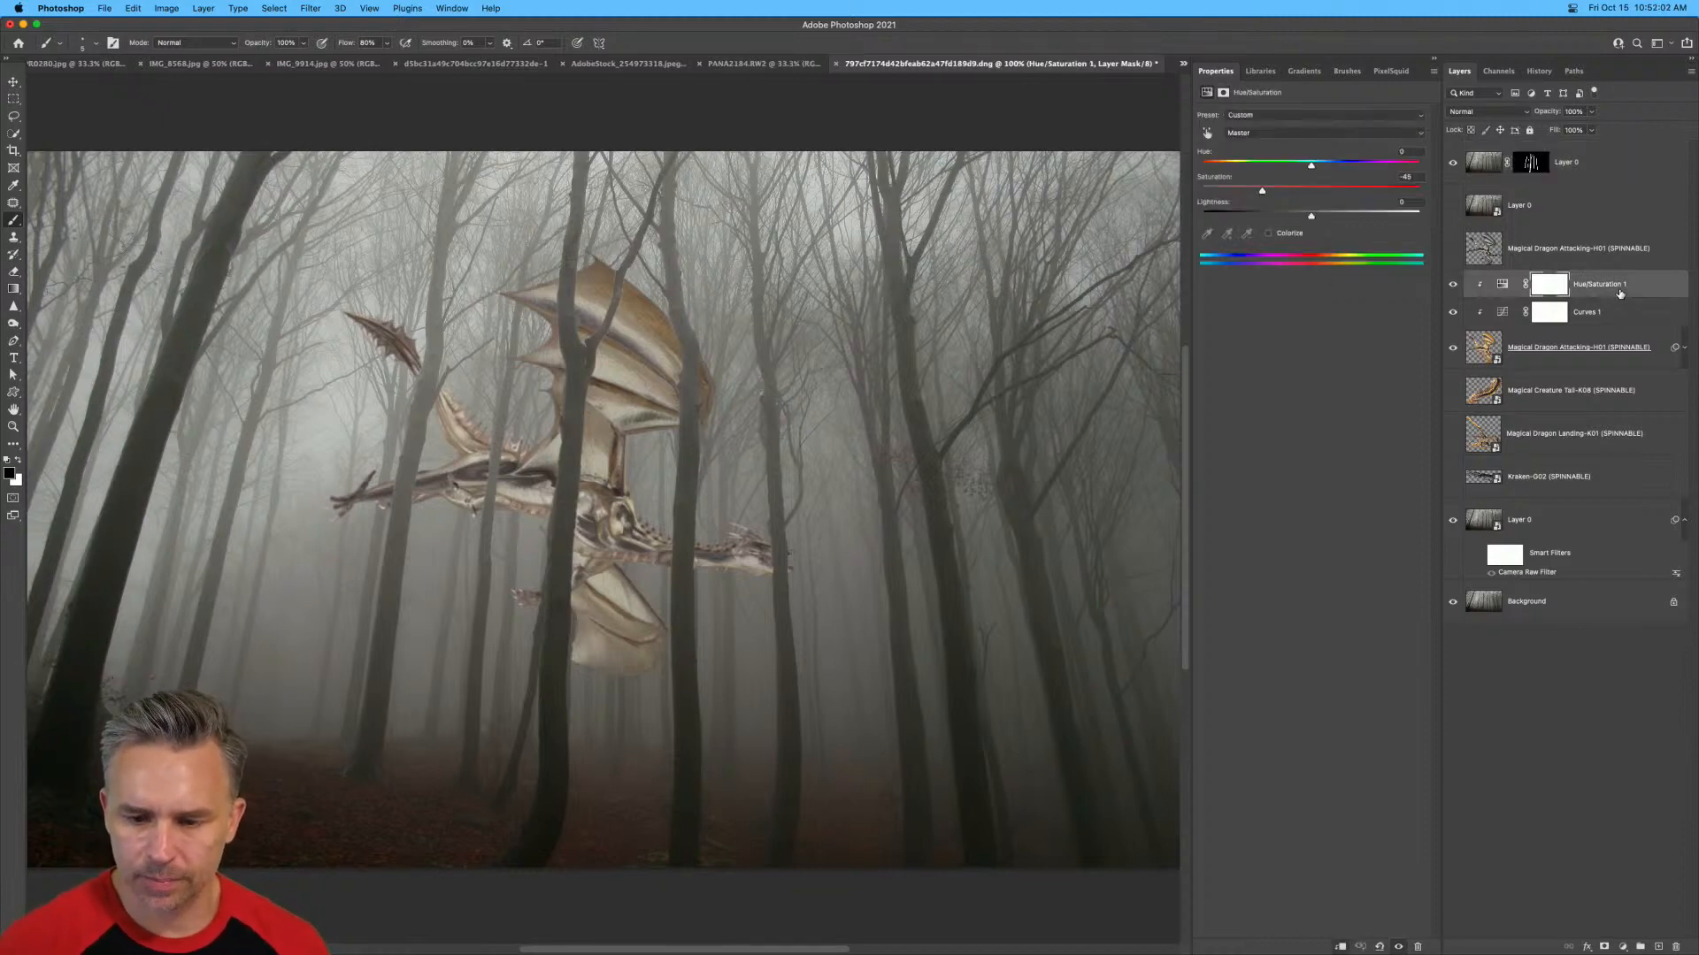
left_click(1623, 947)
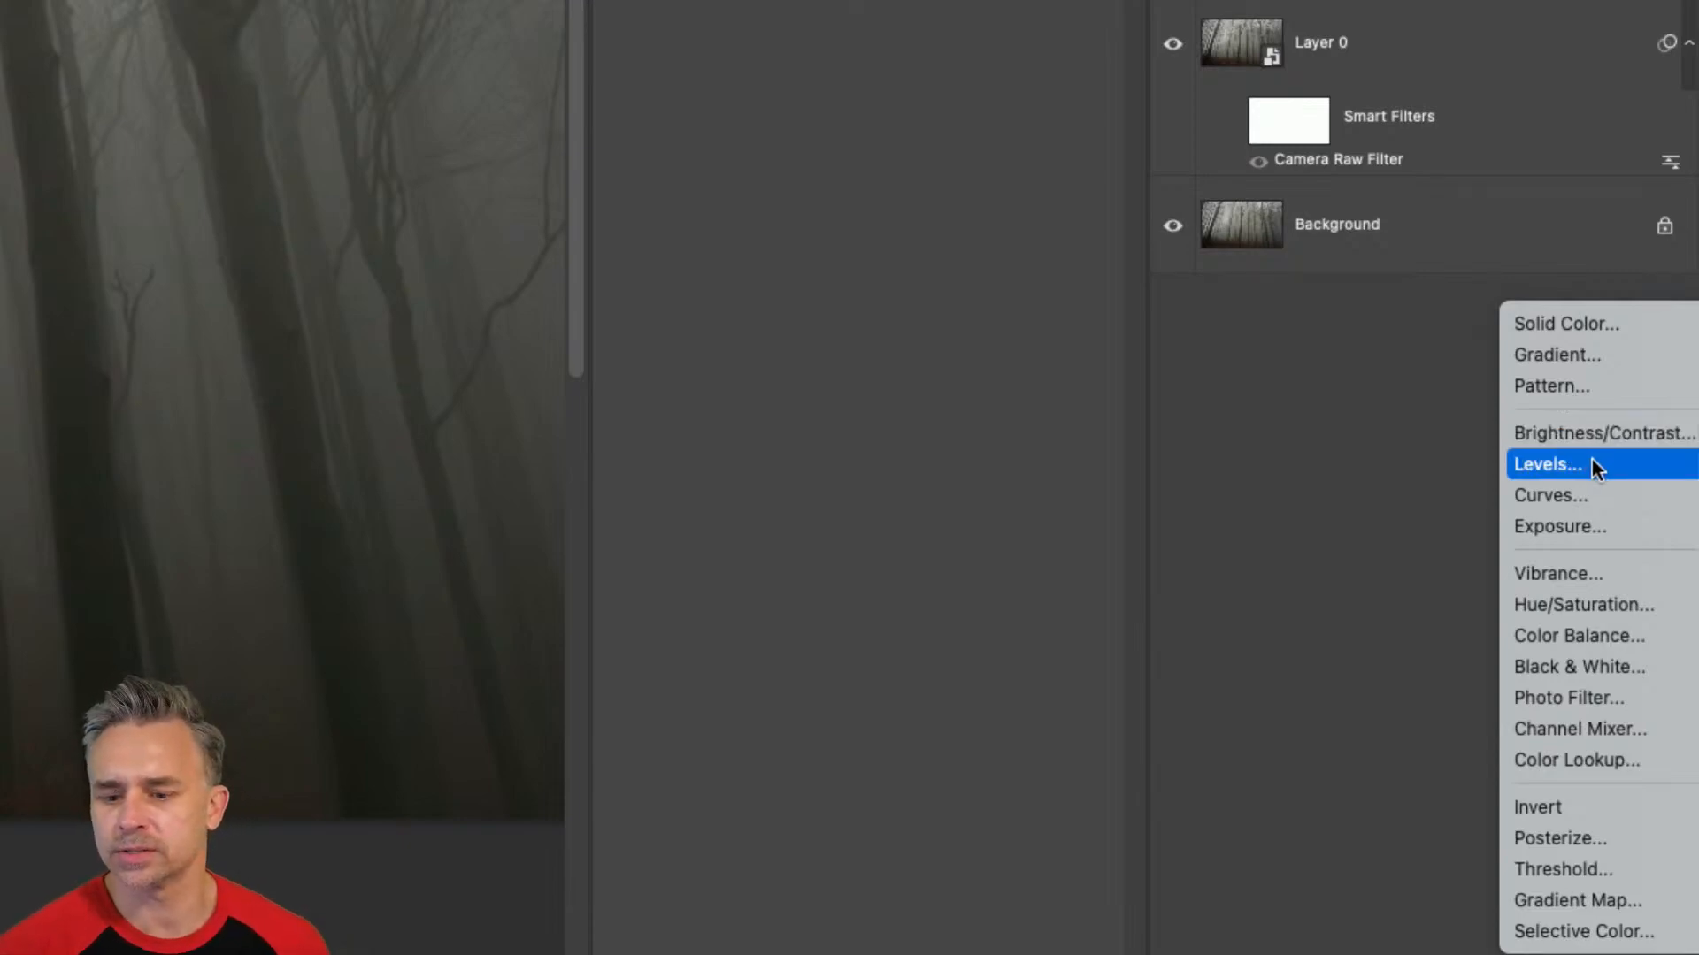
left_click(1576, 436)
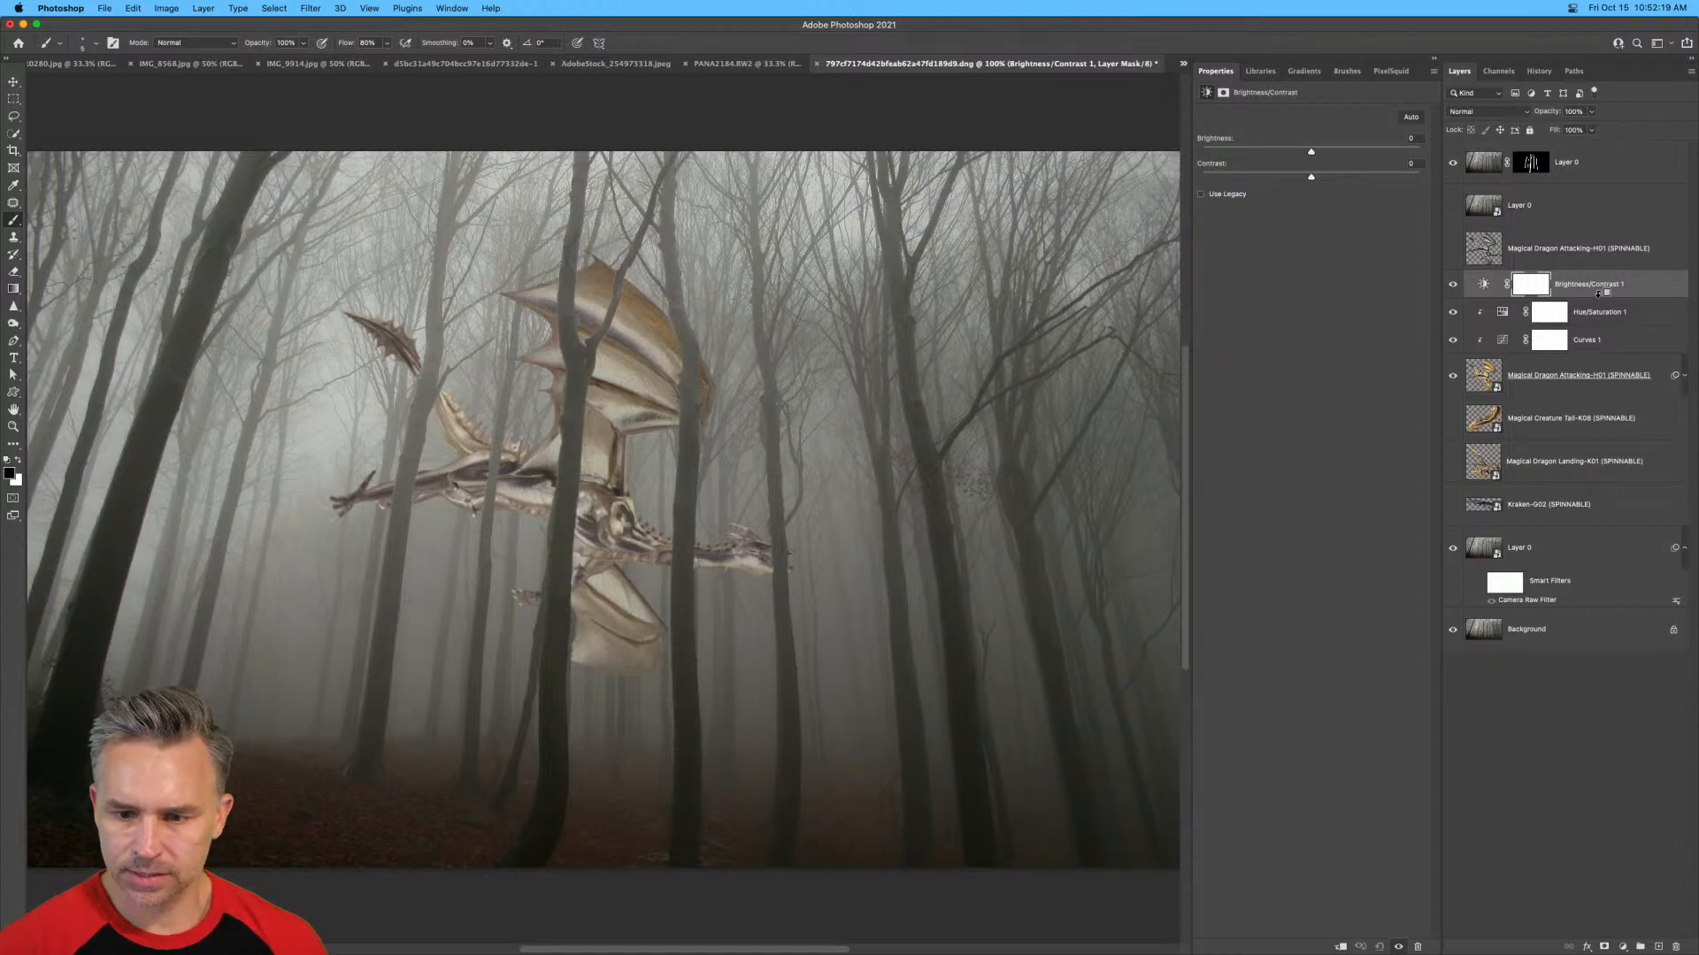
left_click(1499, 297, "alt")
left_click(1501, 287)
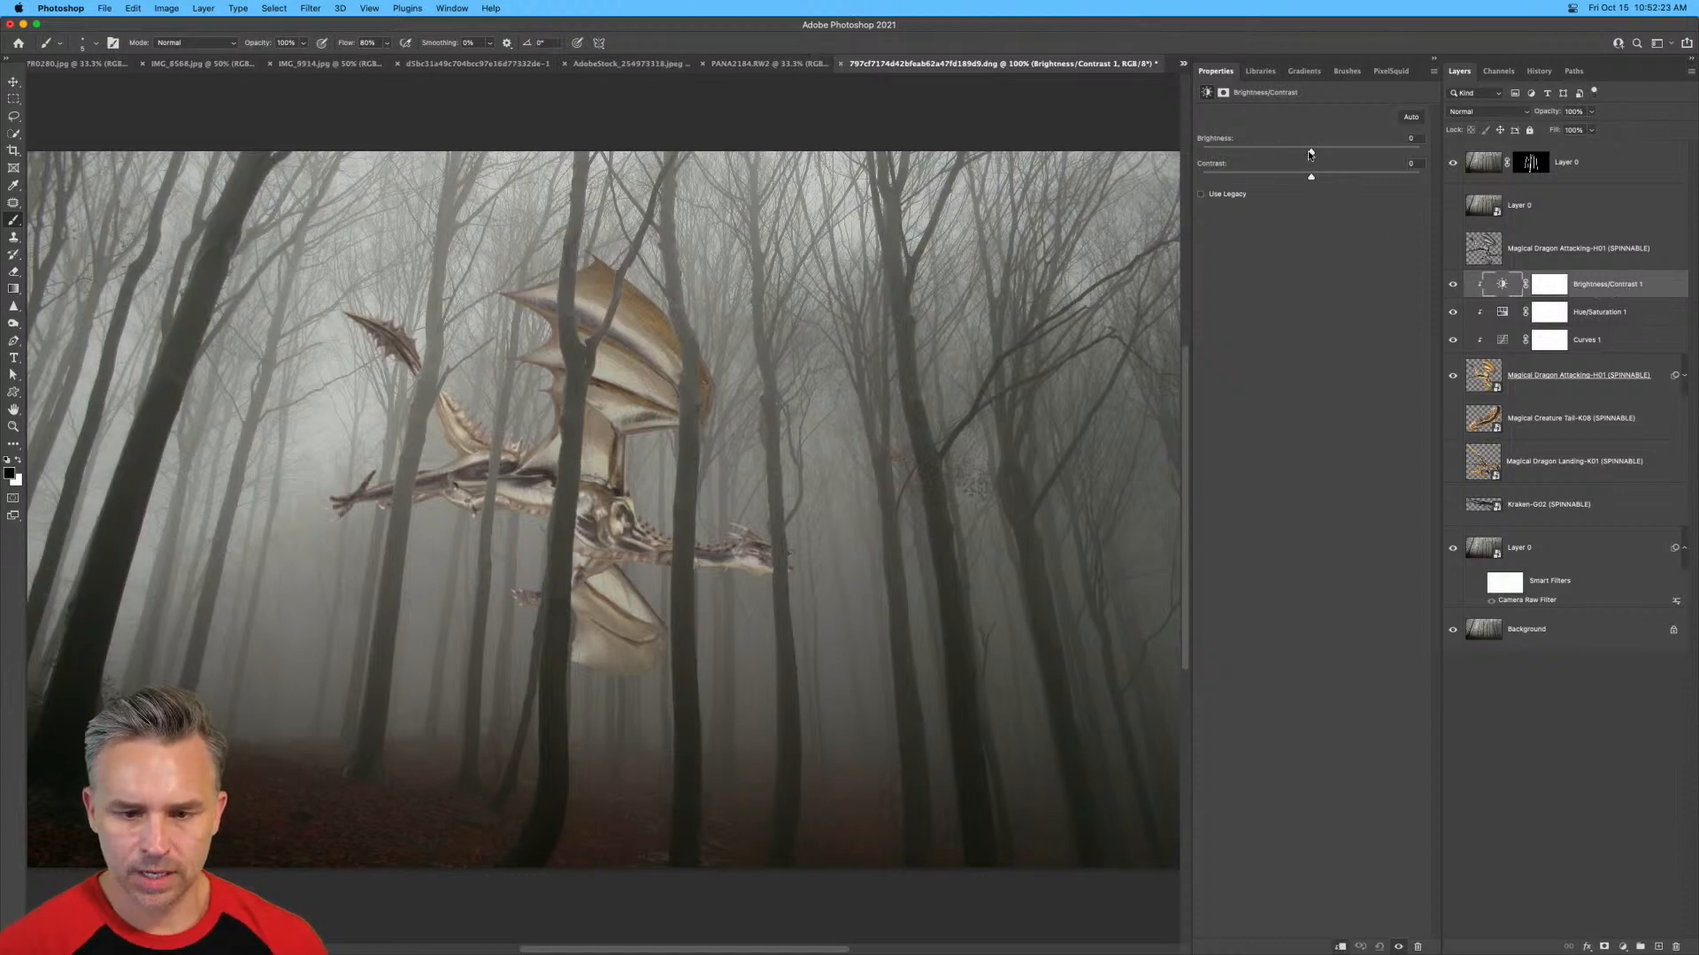
Set the dragon's adjustment to brightness -21 and contrast -50, comparing the dragon with and without the adjustment.
left_click_drag(1310, 154, 1059, 171)
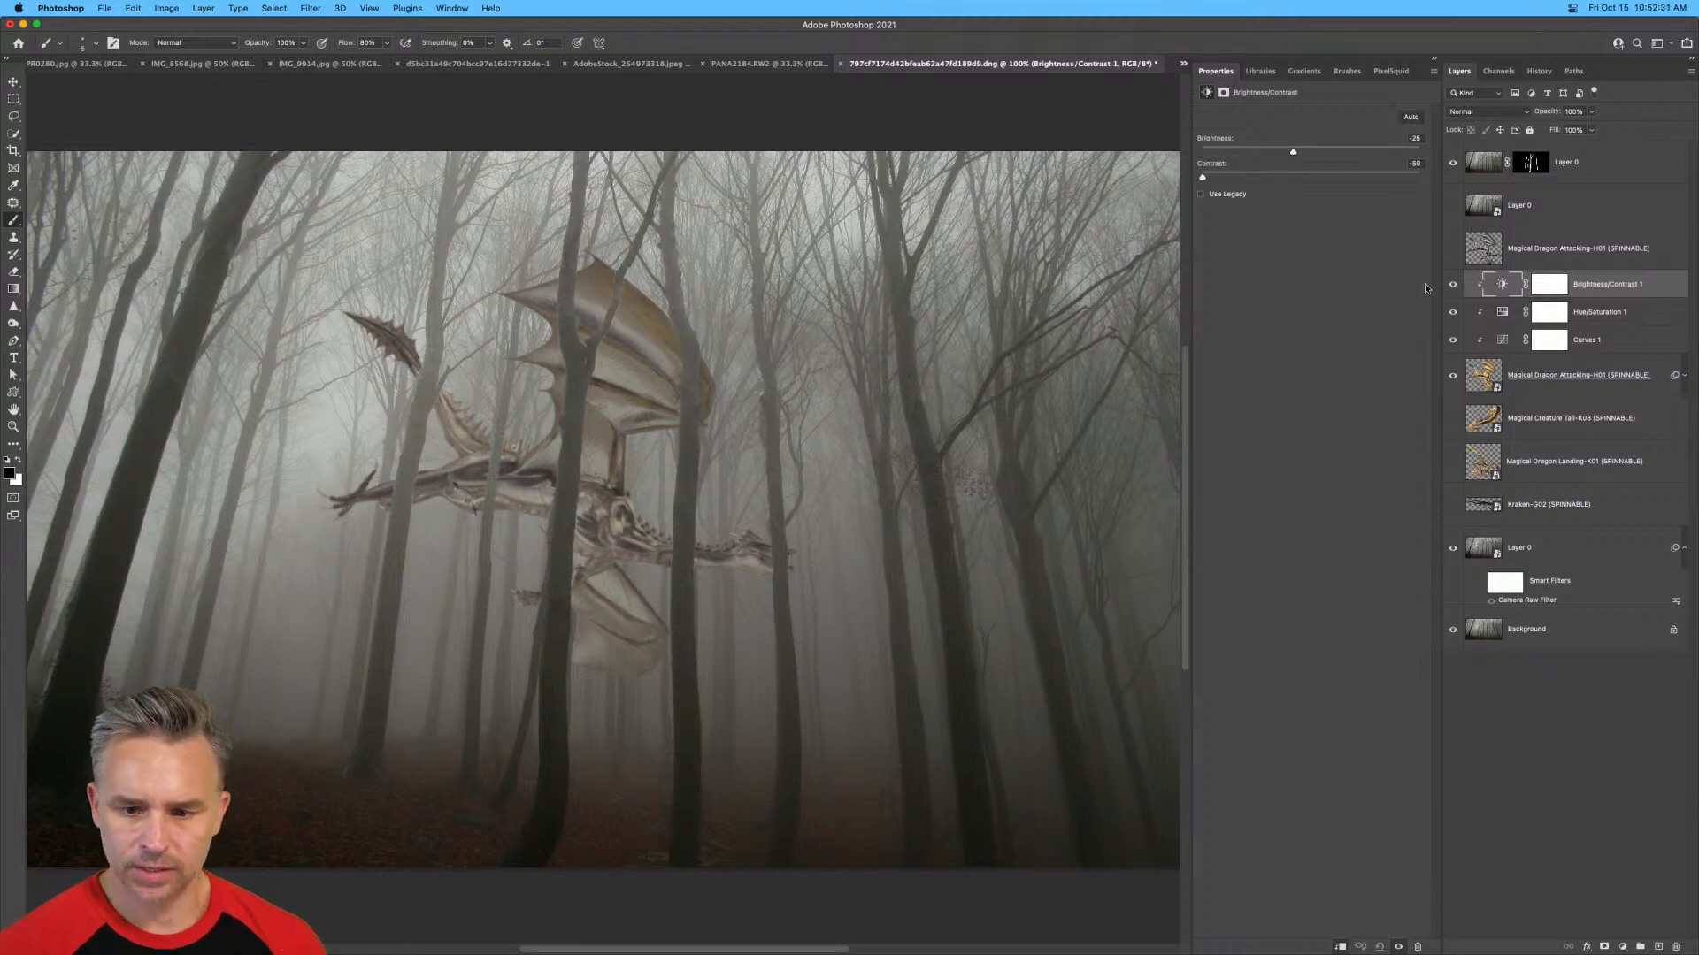
left_click(1452, 284)
left_click(1452, 284)
left_click(1452, 284)
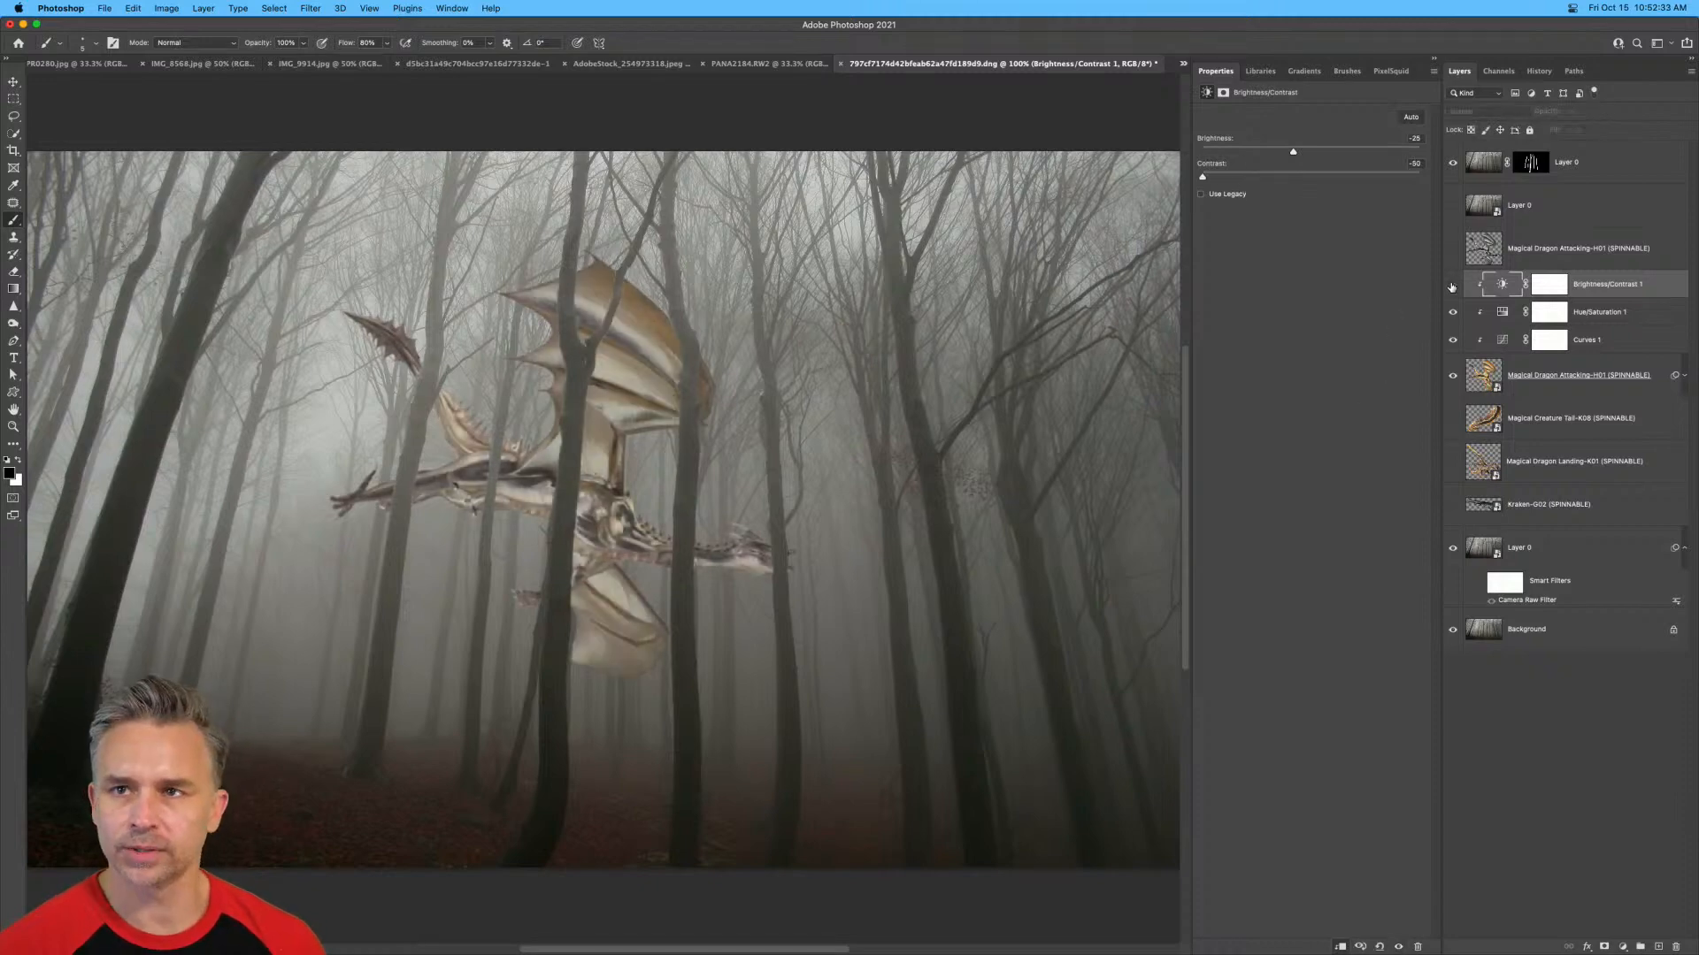
left_click(1452, 284)
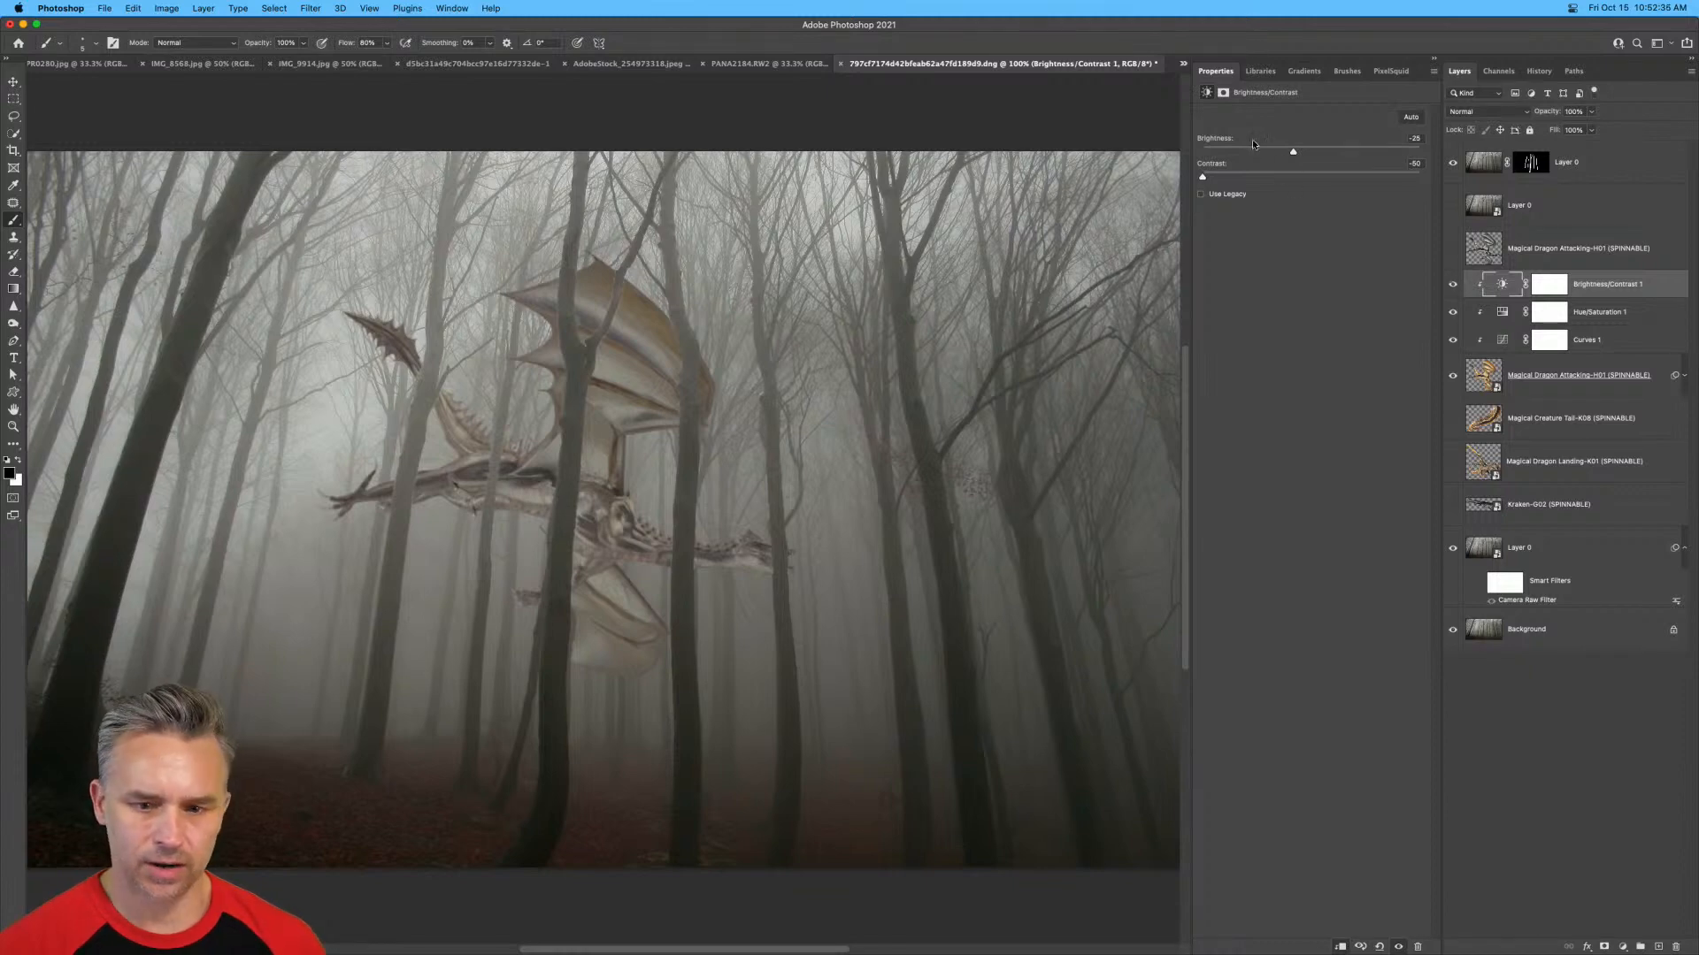
left_click_drag(1292, 152, 1271, 154)
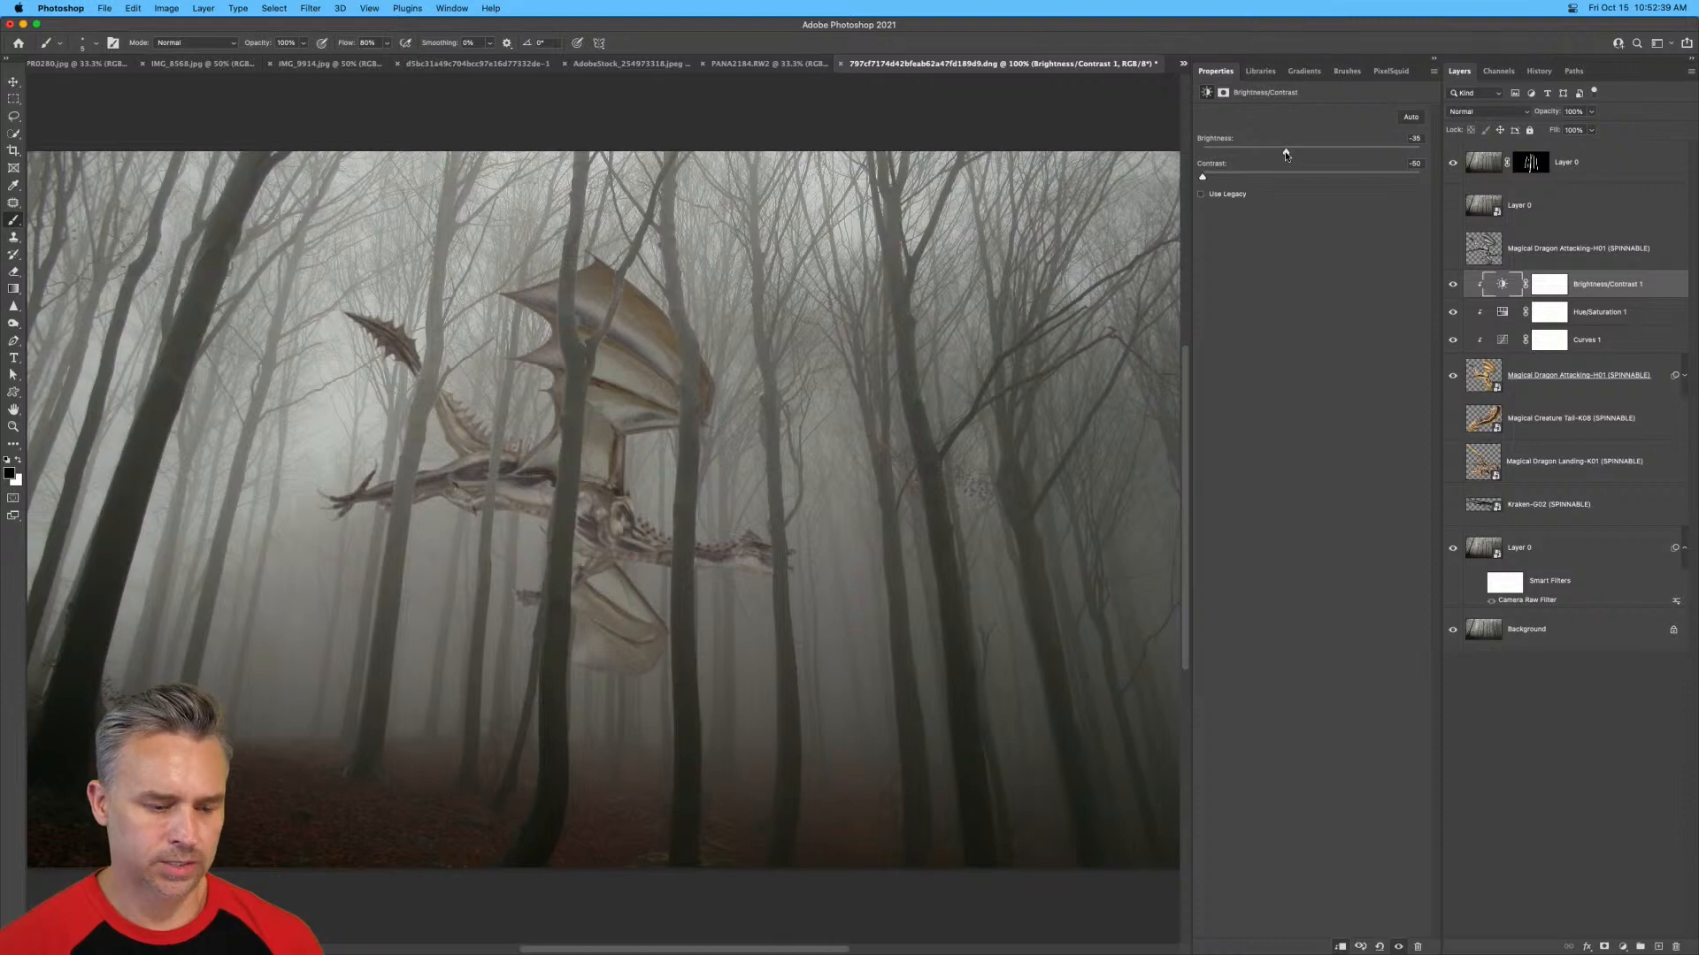
left_click_drag(1285, 155, 1296, 156)
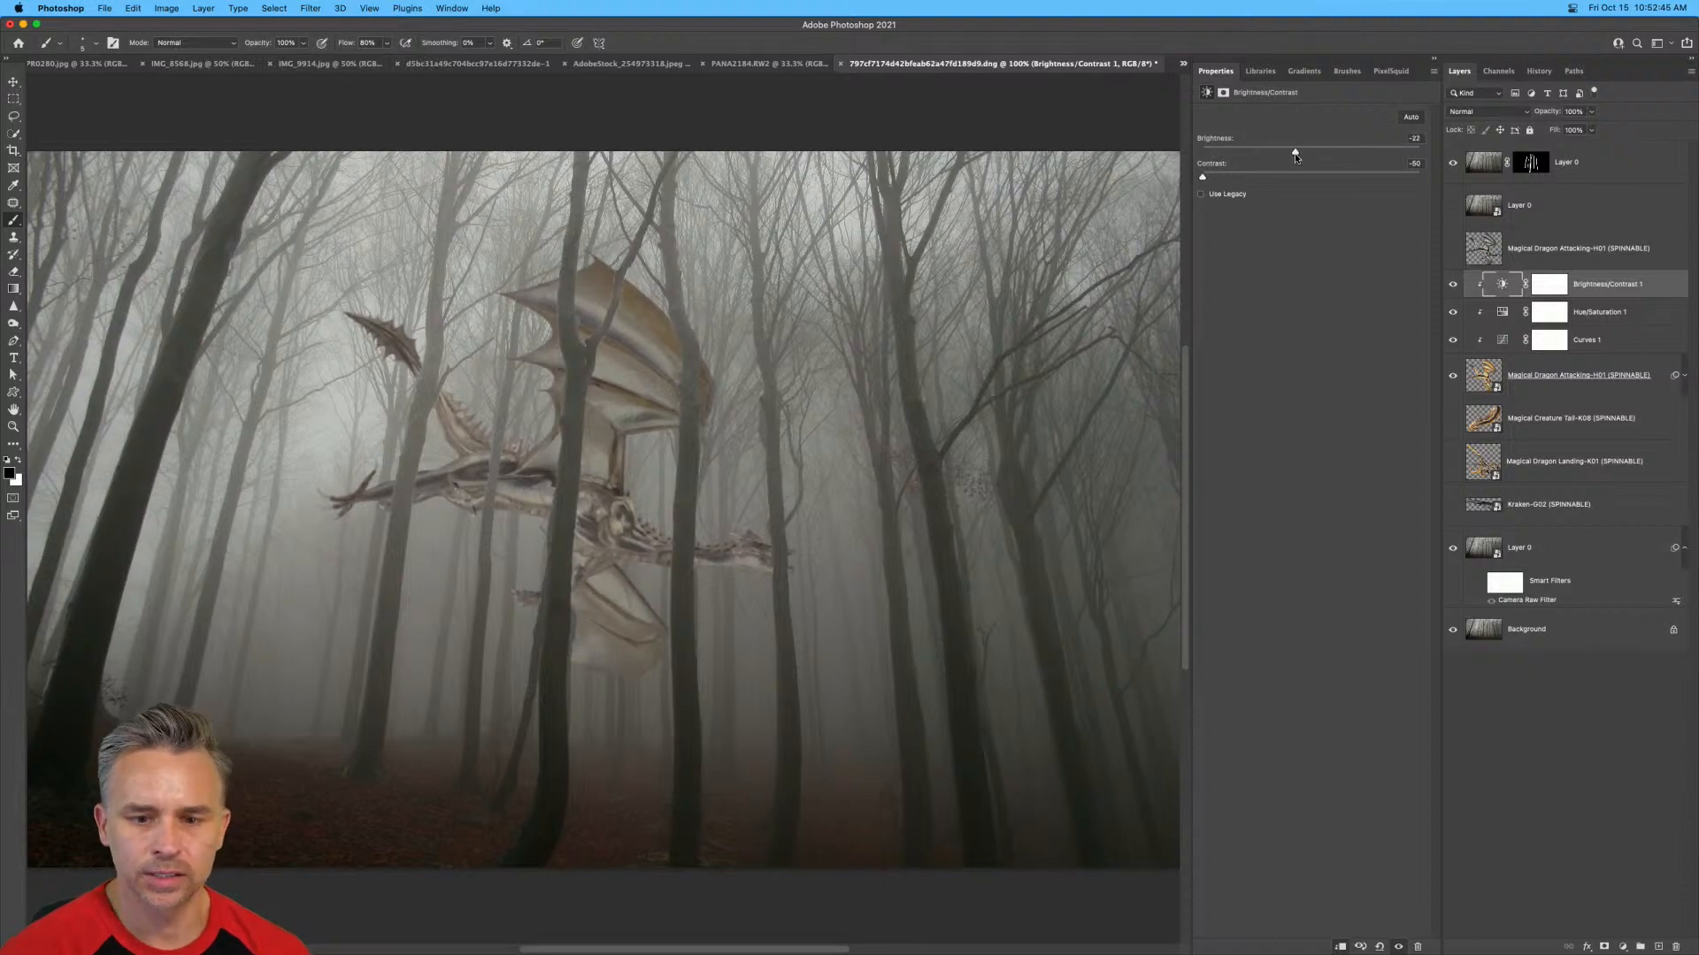
Add a new layer clipped to the dragon and fill it completely with a dark grey sampled from the forest.
left_click(1659, 946)
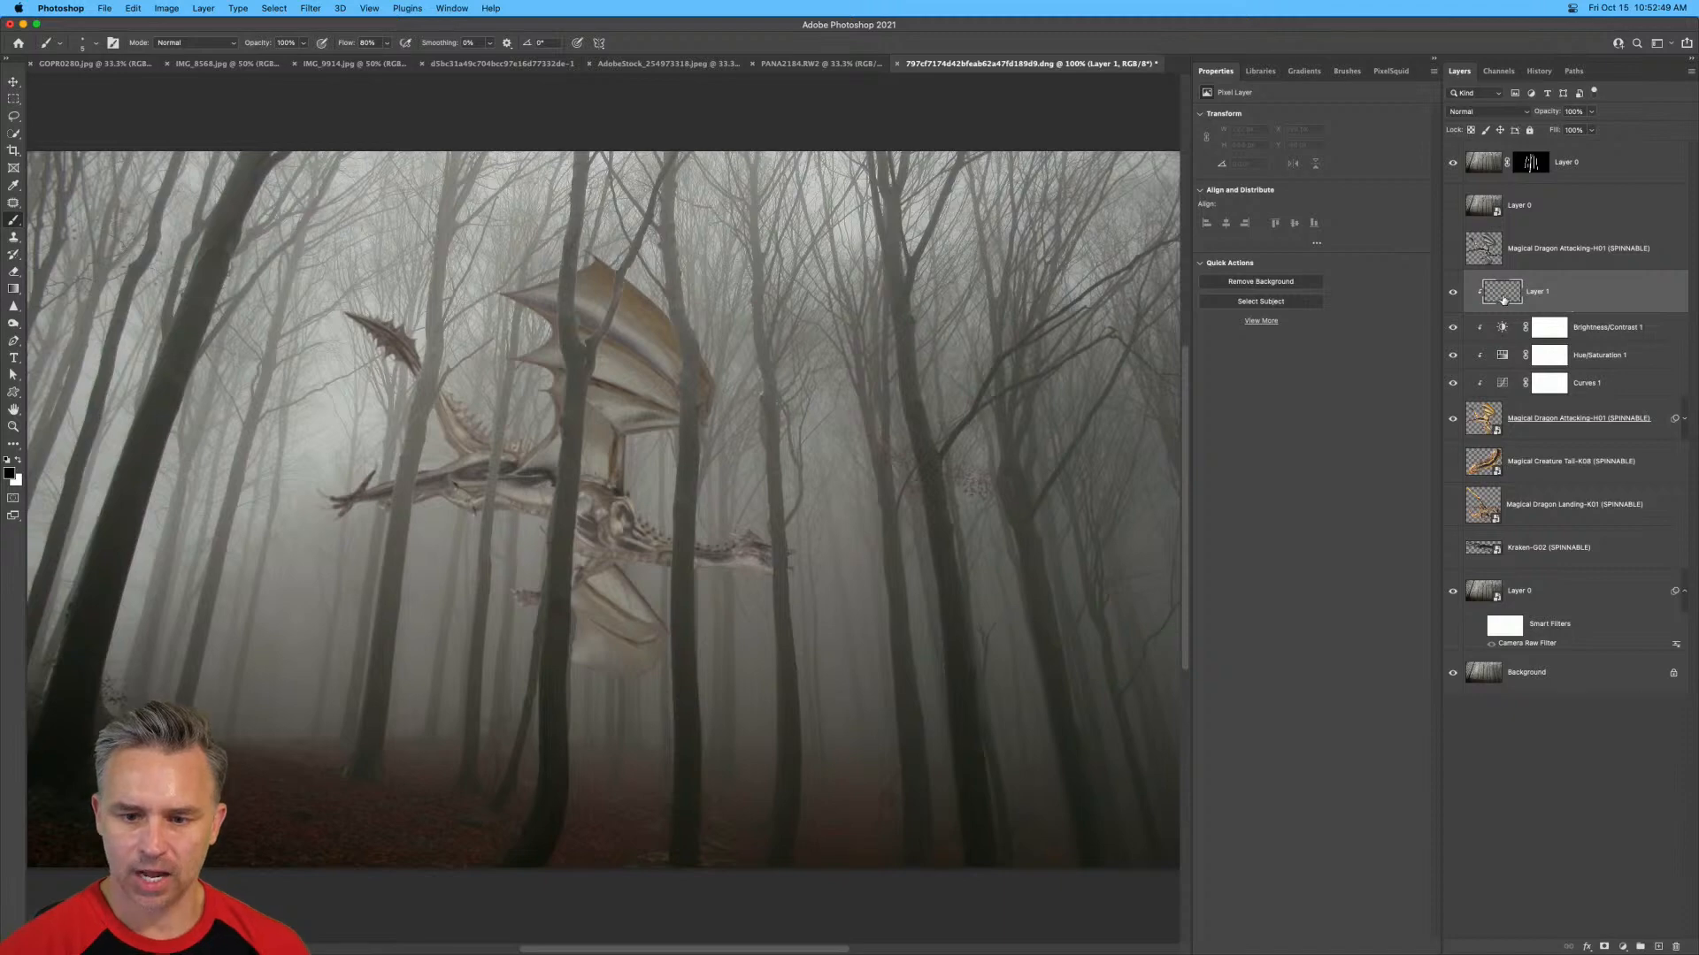
key("super+a")
key("i")
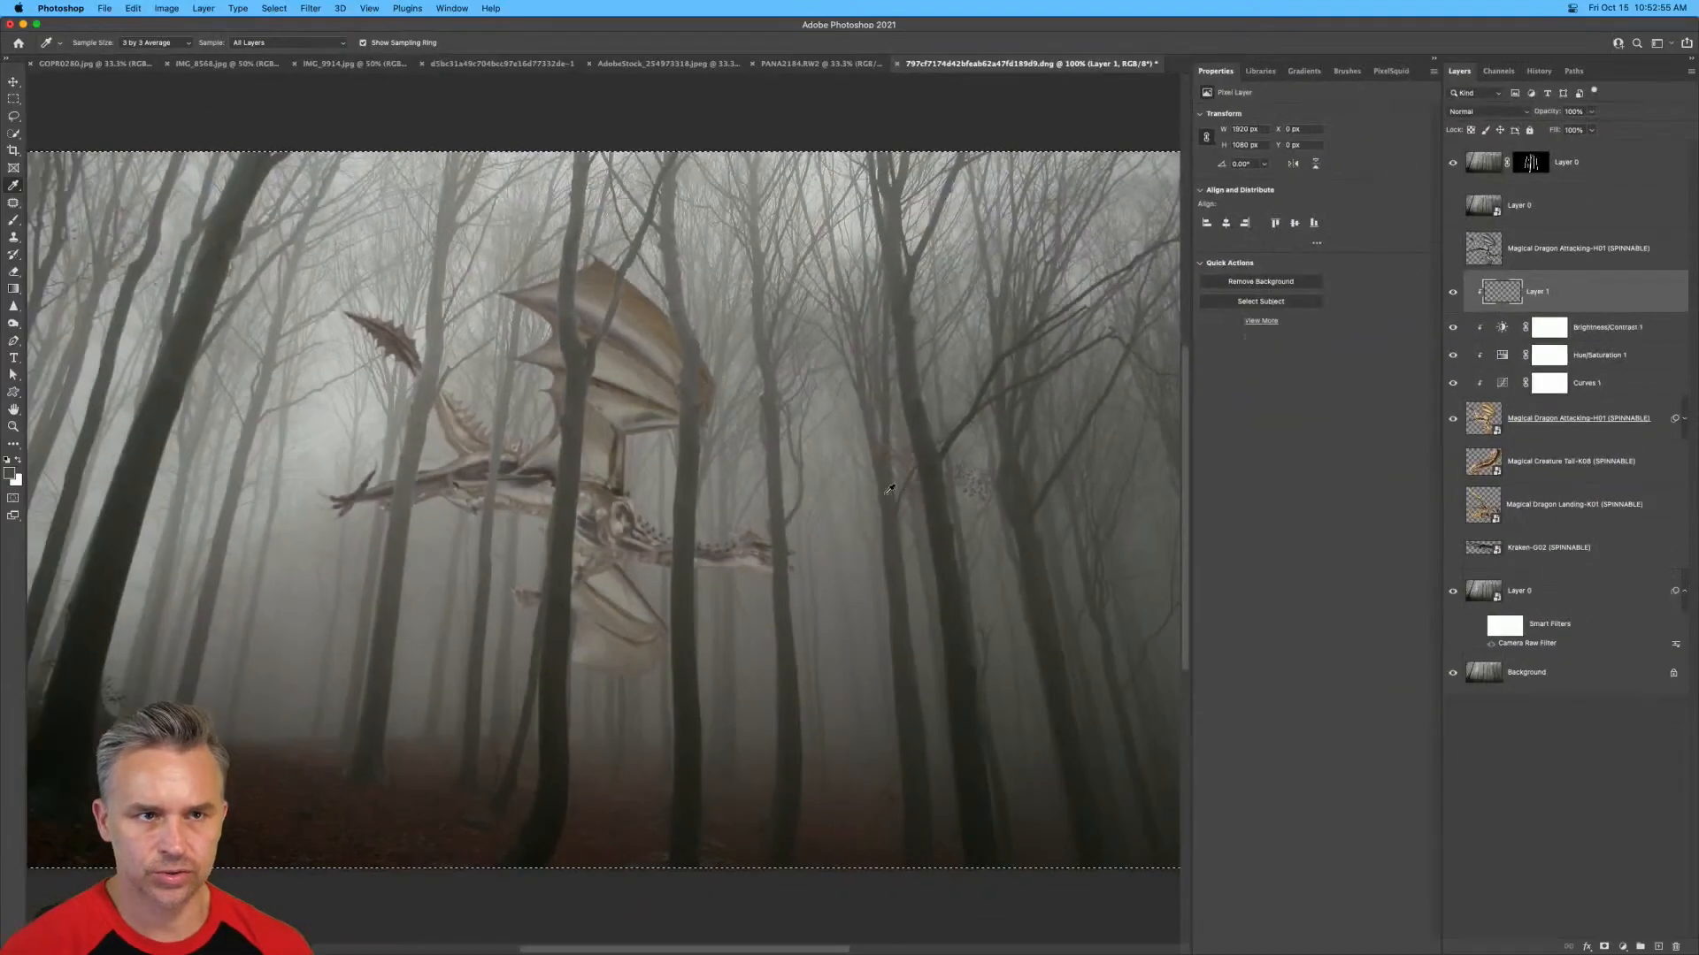
key("shift+BackSpace")
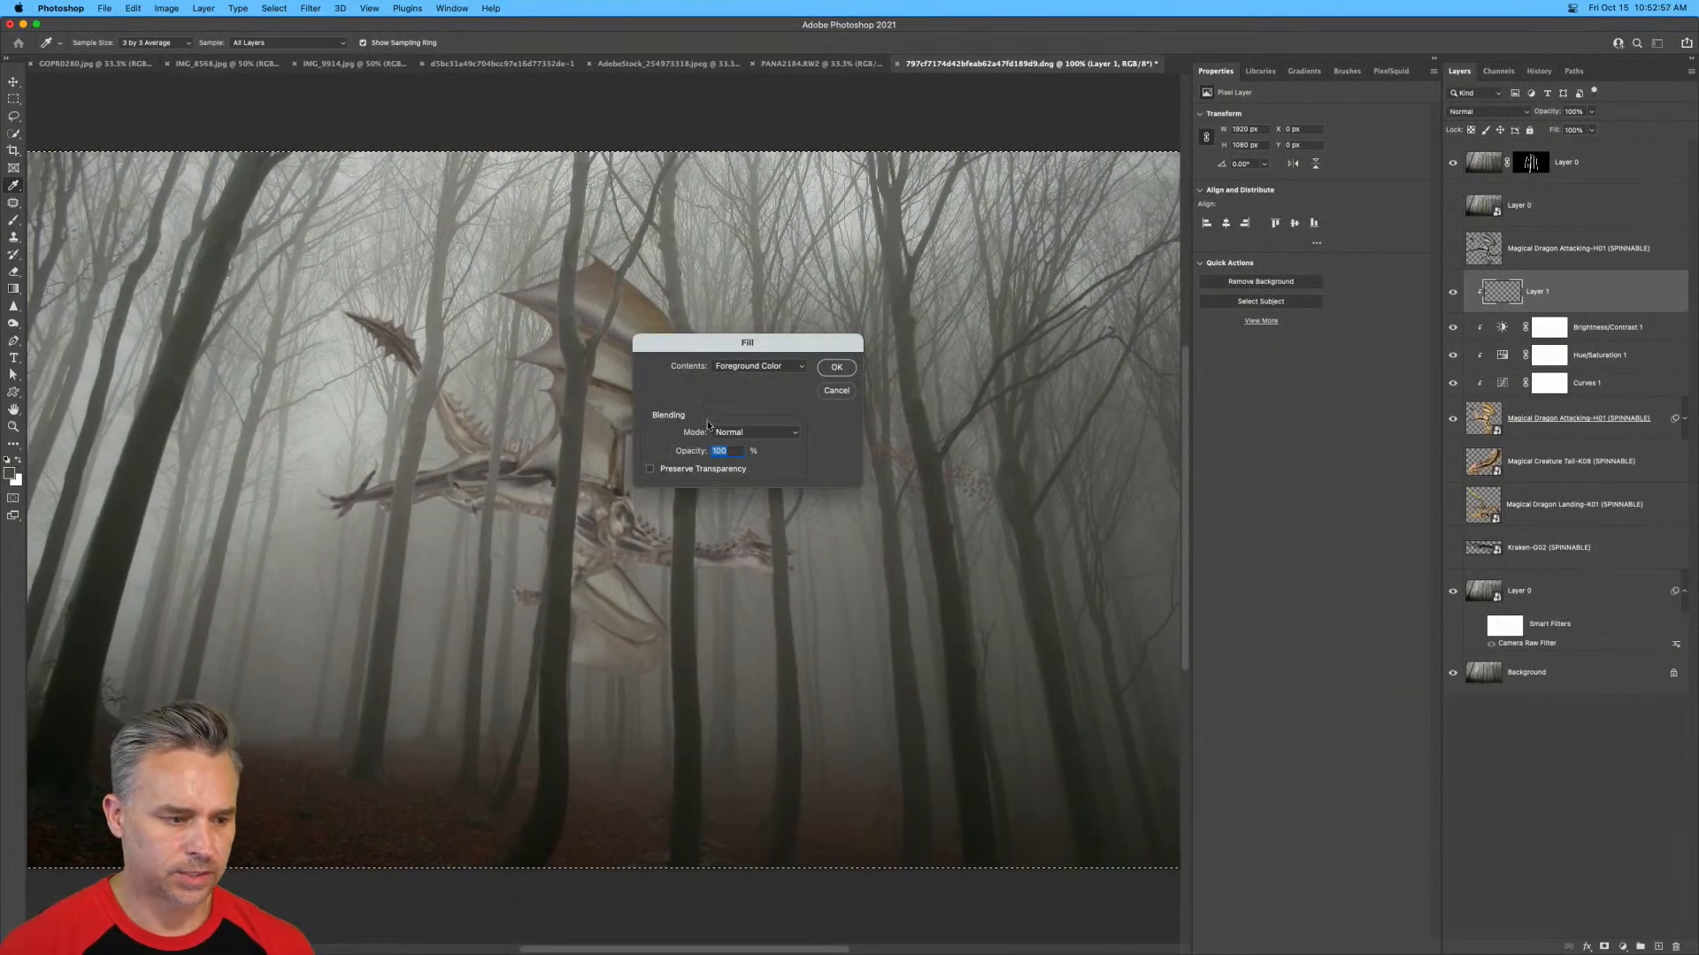
key("Return")
key("super+d")
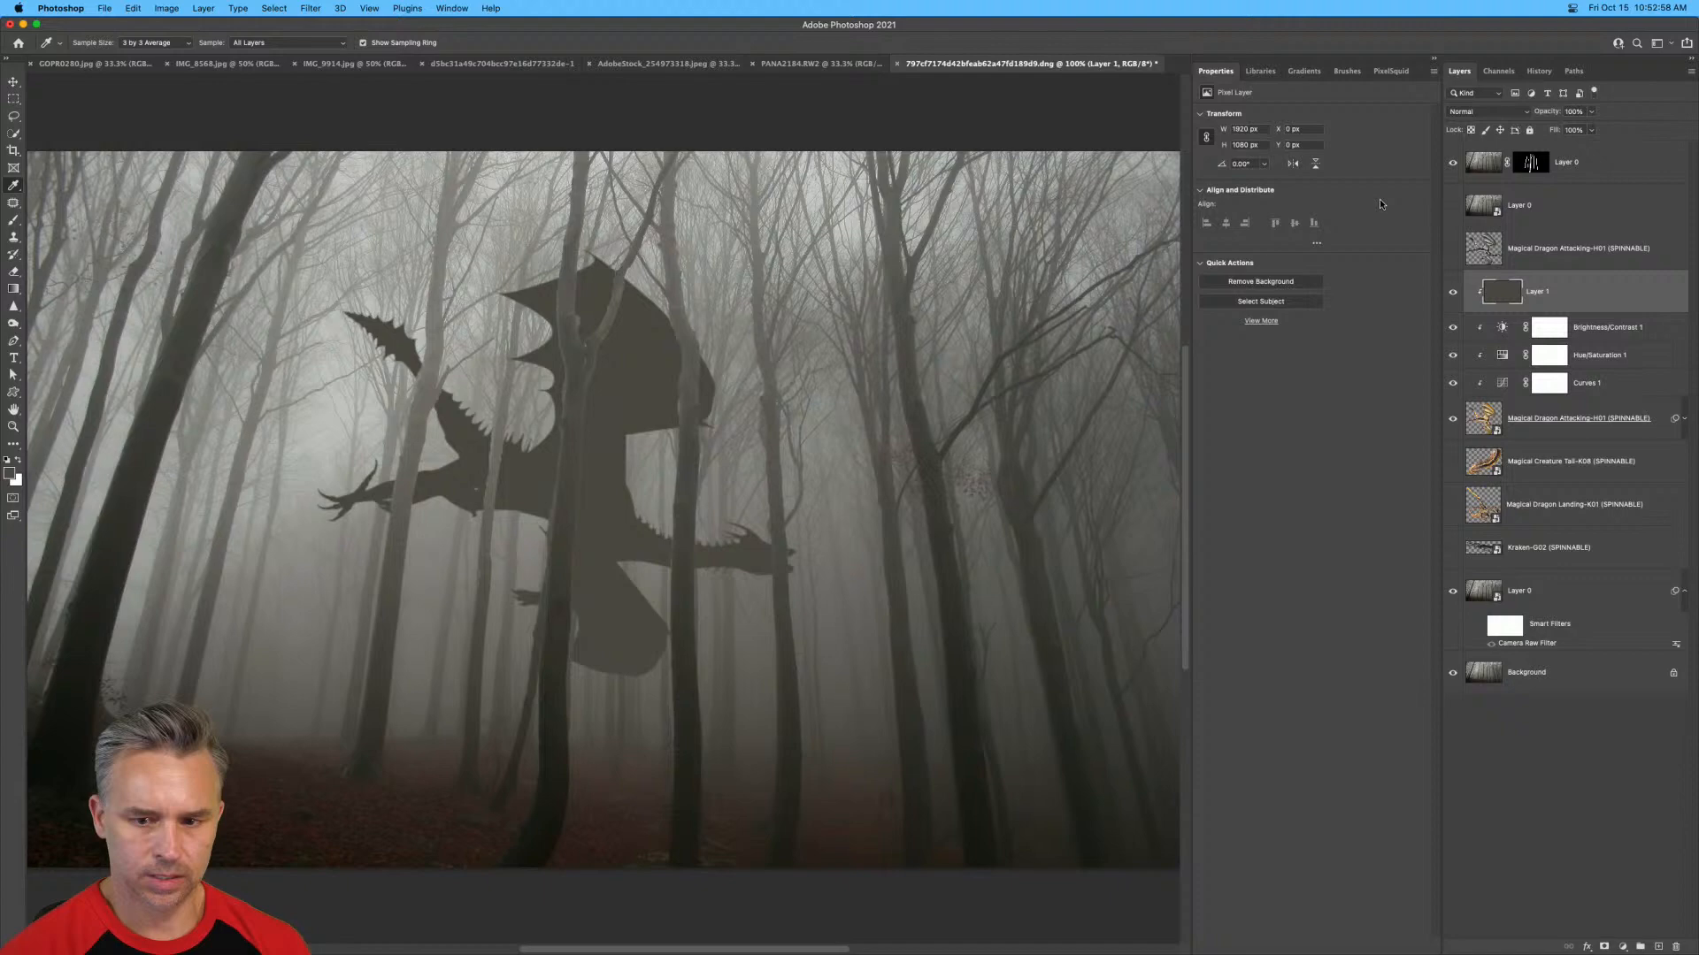
Open the blend mode choices for the grey fill layer.
left_click(1472, 114)
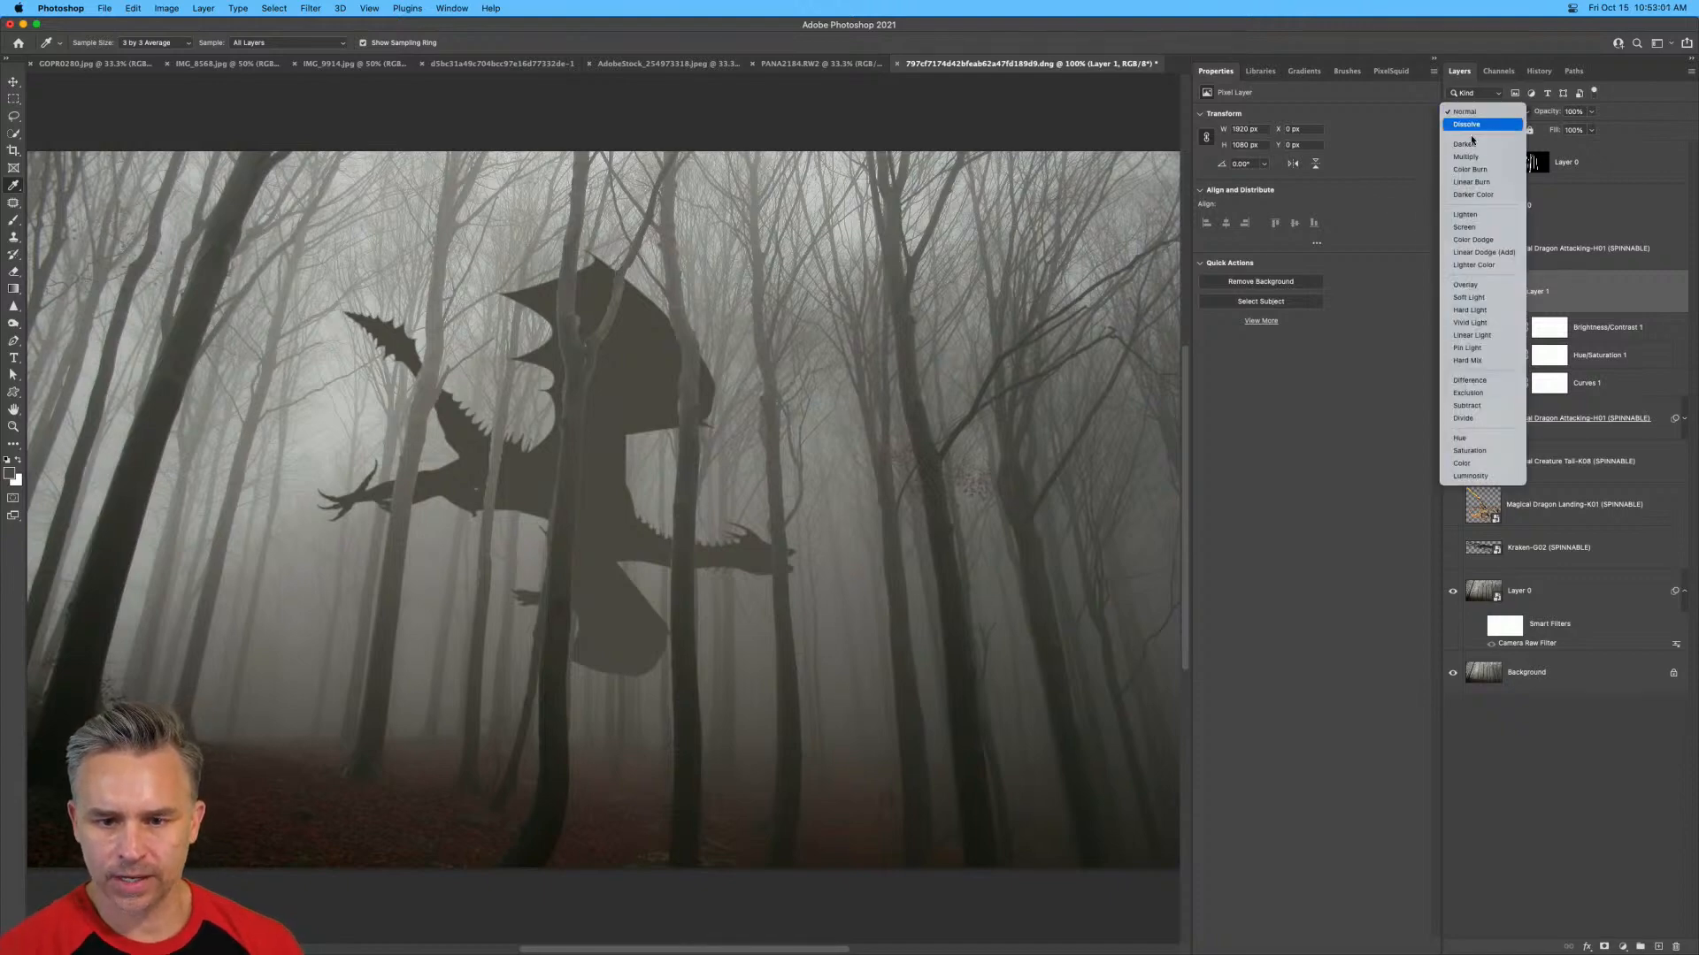
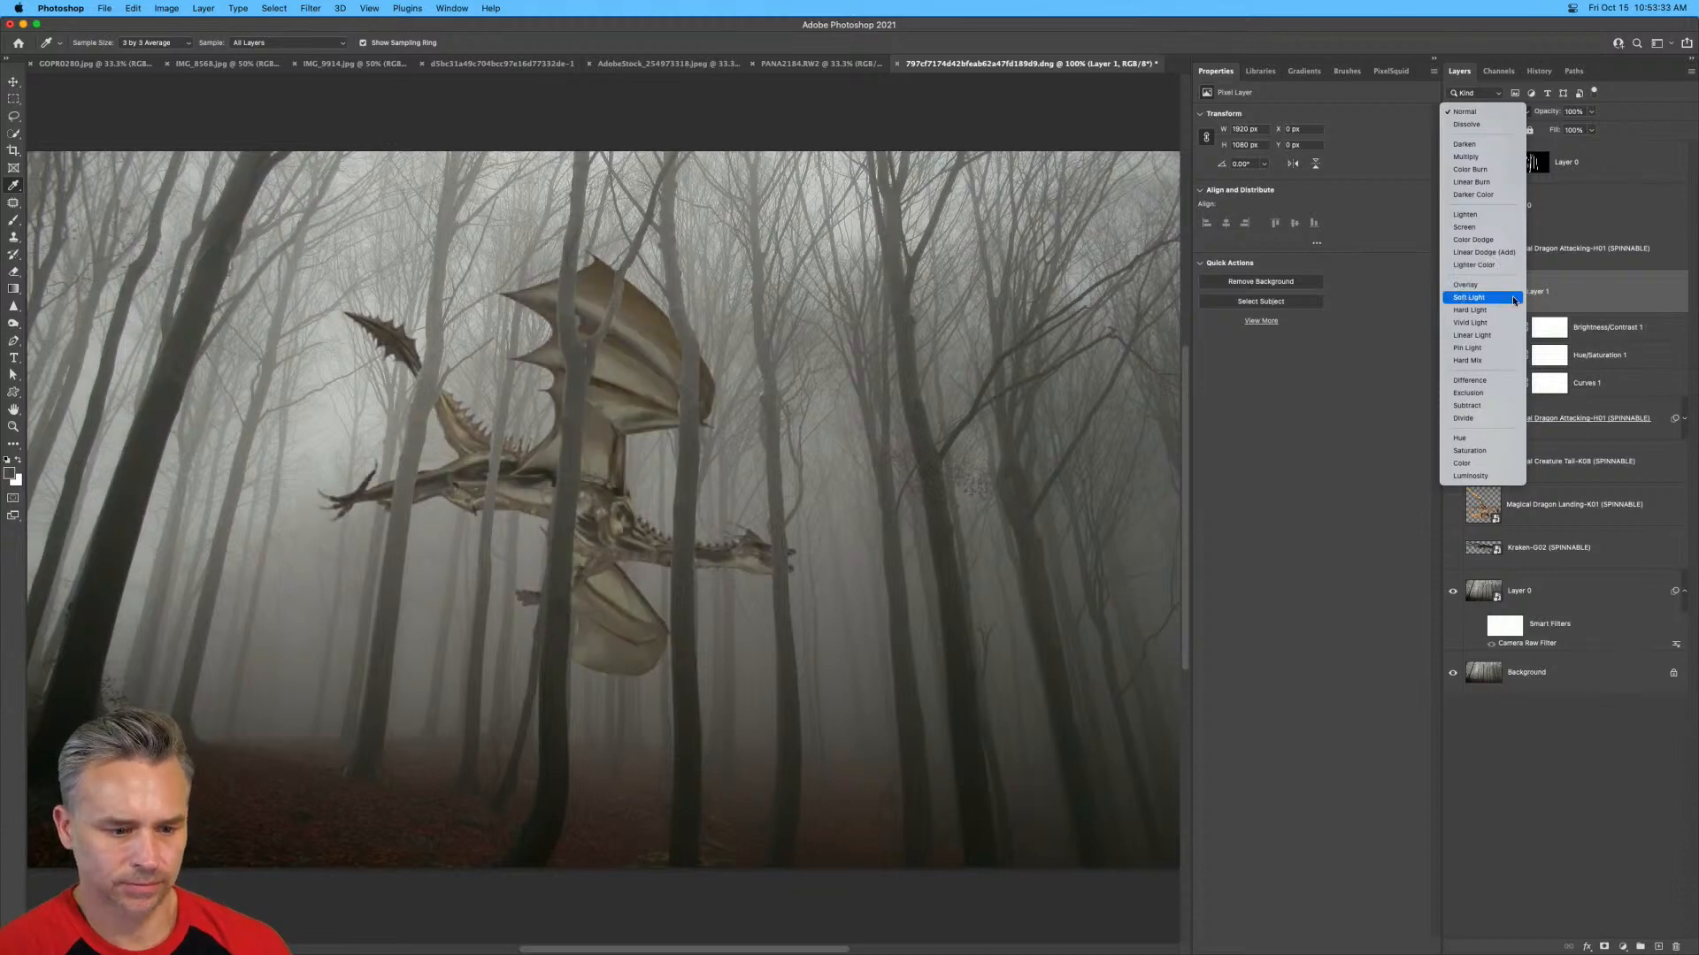
Try the Soft Light blend mode on the grey fill layer and compare the dragon with and without it.
left_click(1511, 297)
left_click(1452, 291)
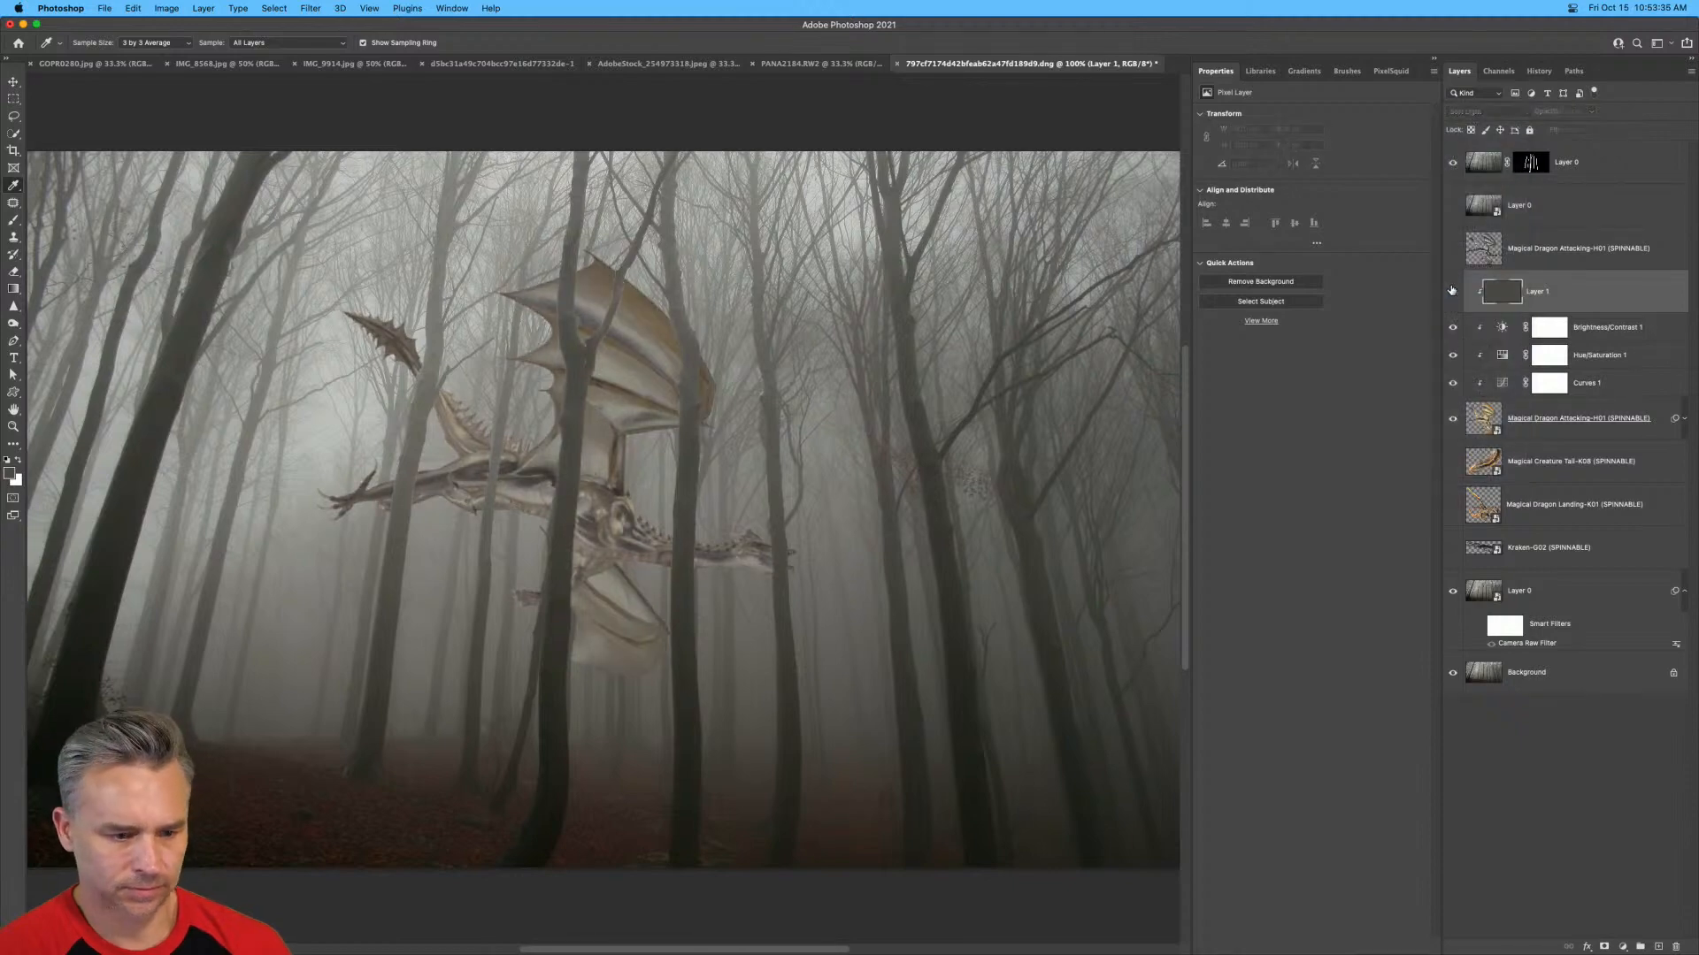
left_click(1452, 291)
left_click(1452, 291)
left_click(1451, 291)
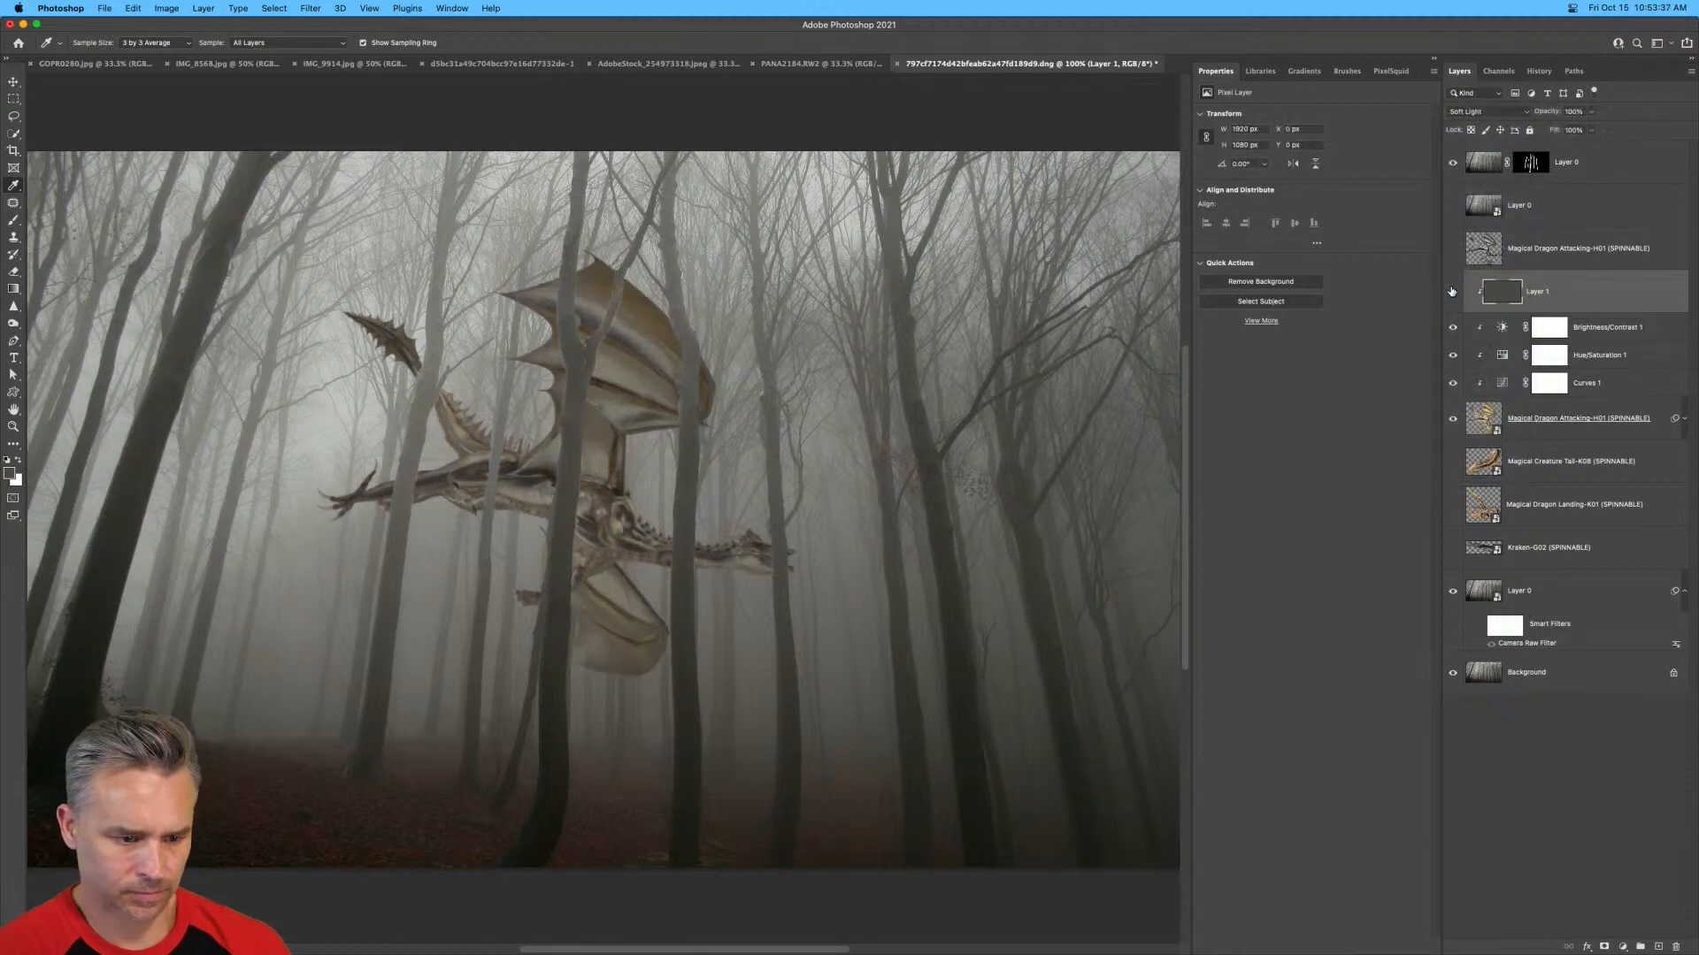
left_click(1452, 291)
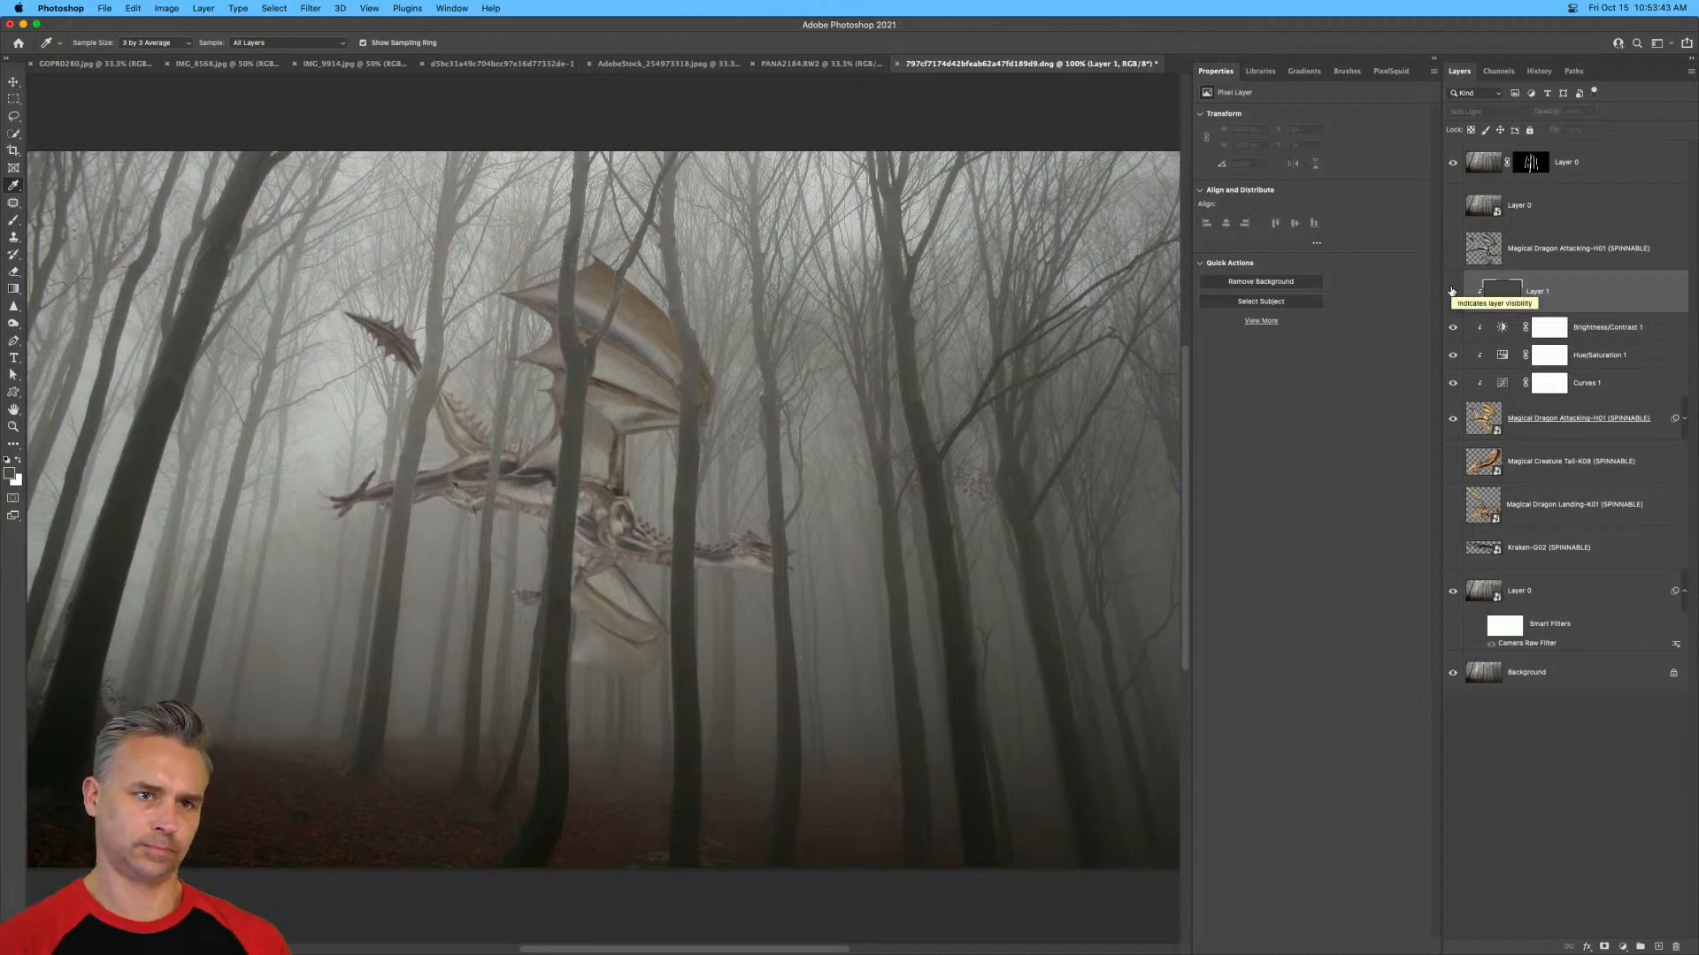
left_click(1452, 292)
left_click(1452, 291)
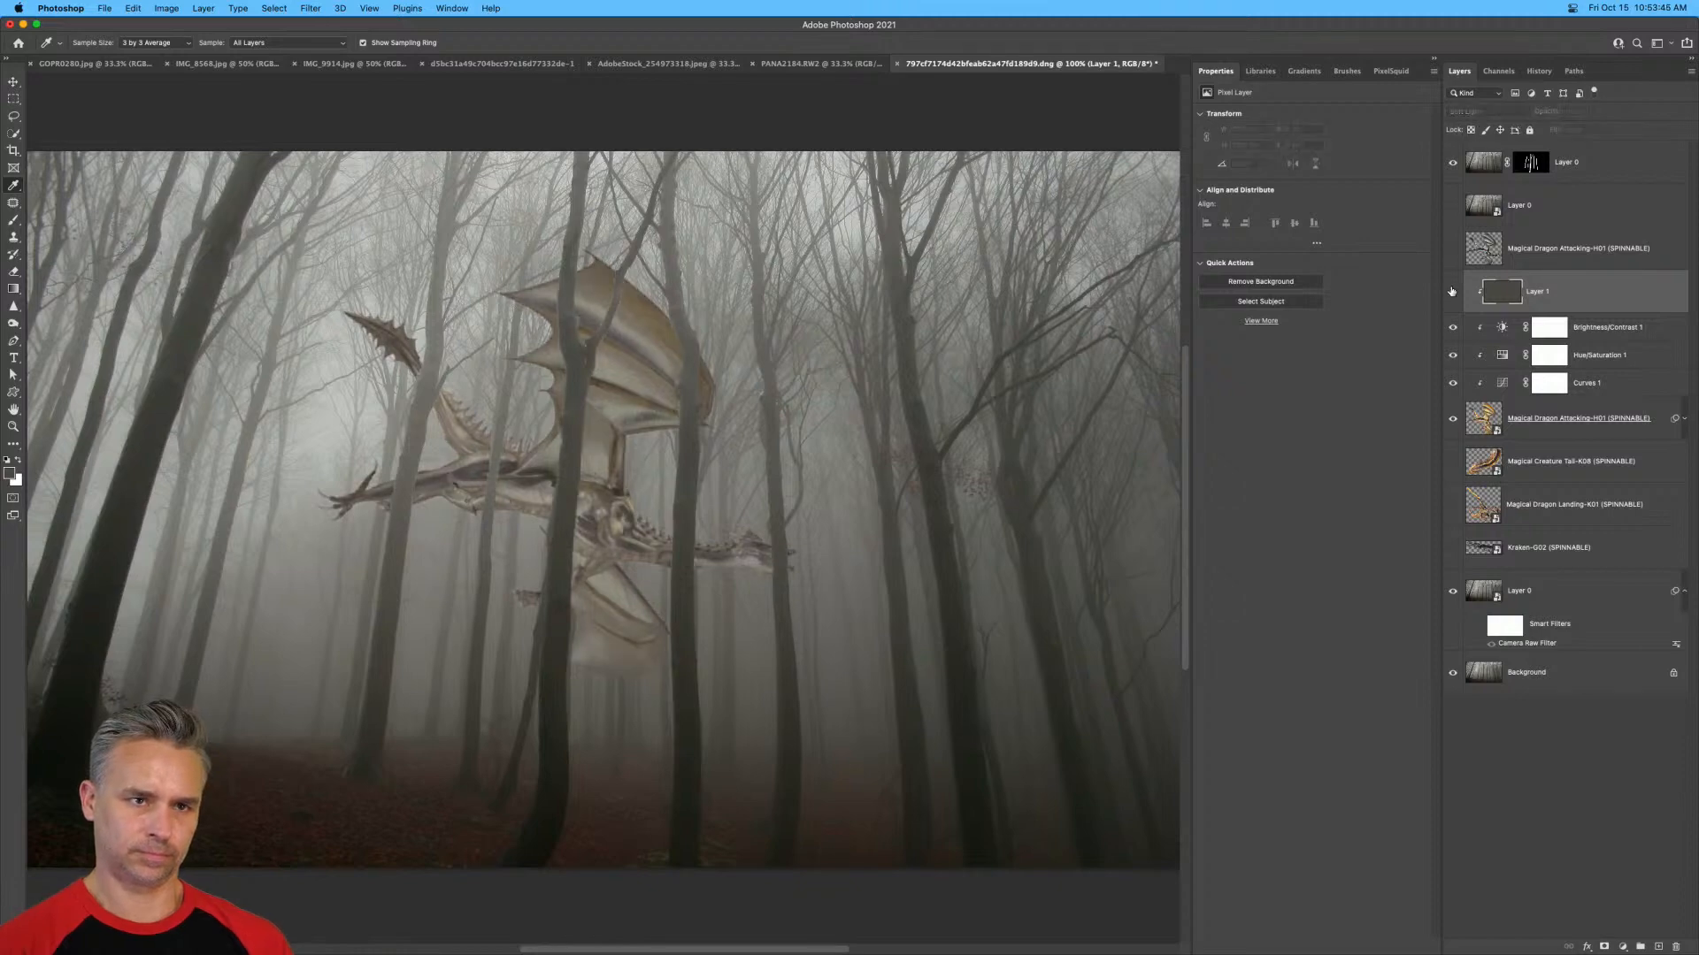
Lower the brightness in the dragon's Brightness/Contrast adjustment to -43.
left_click(1576, 327)
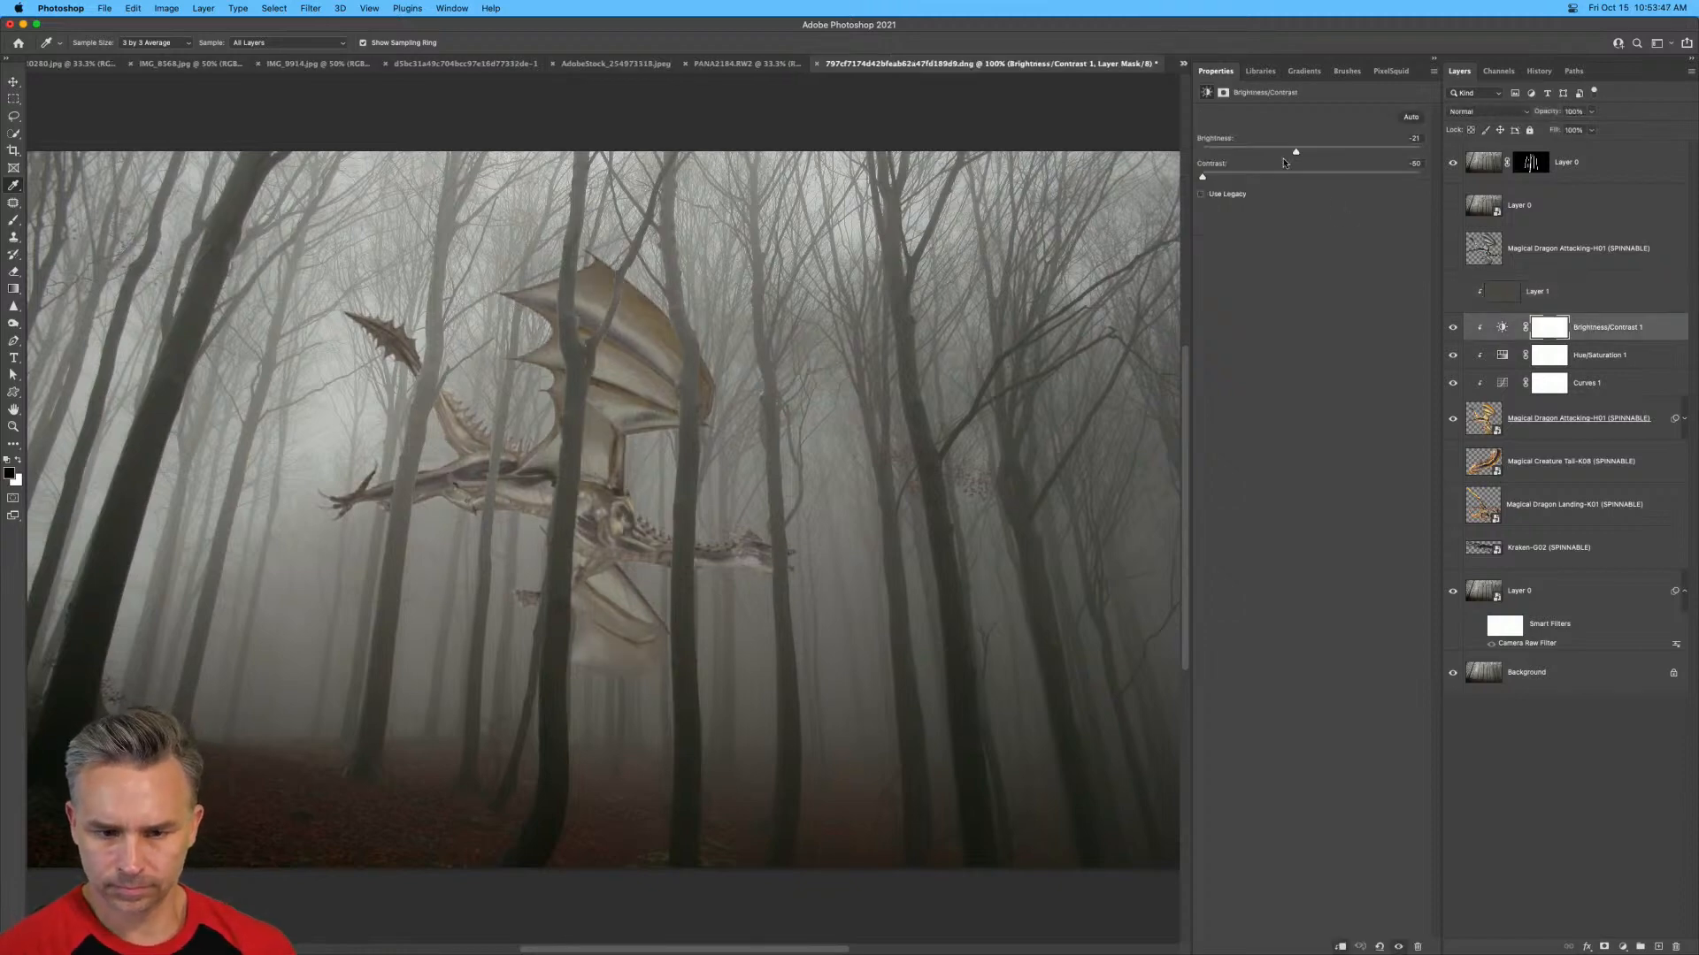
left_click_drag(1297, 151, 1280, 155)
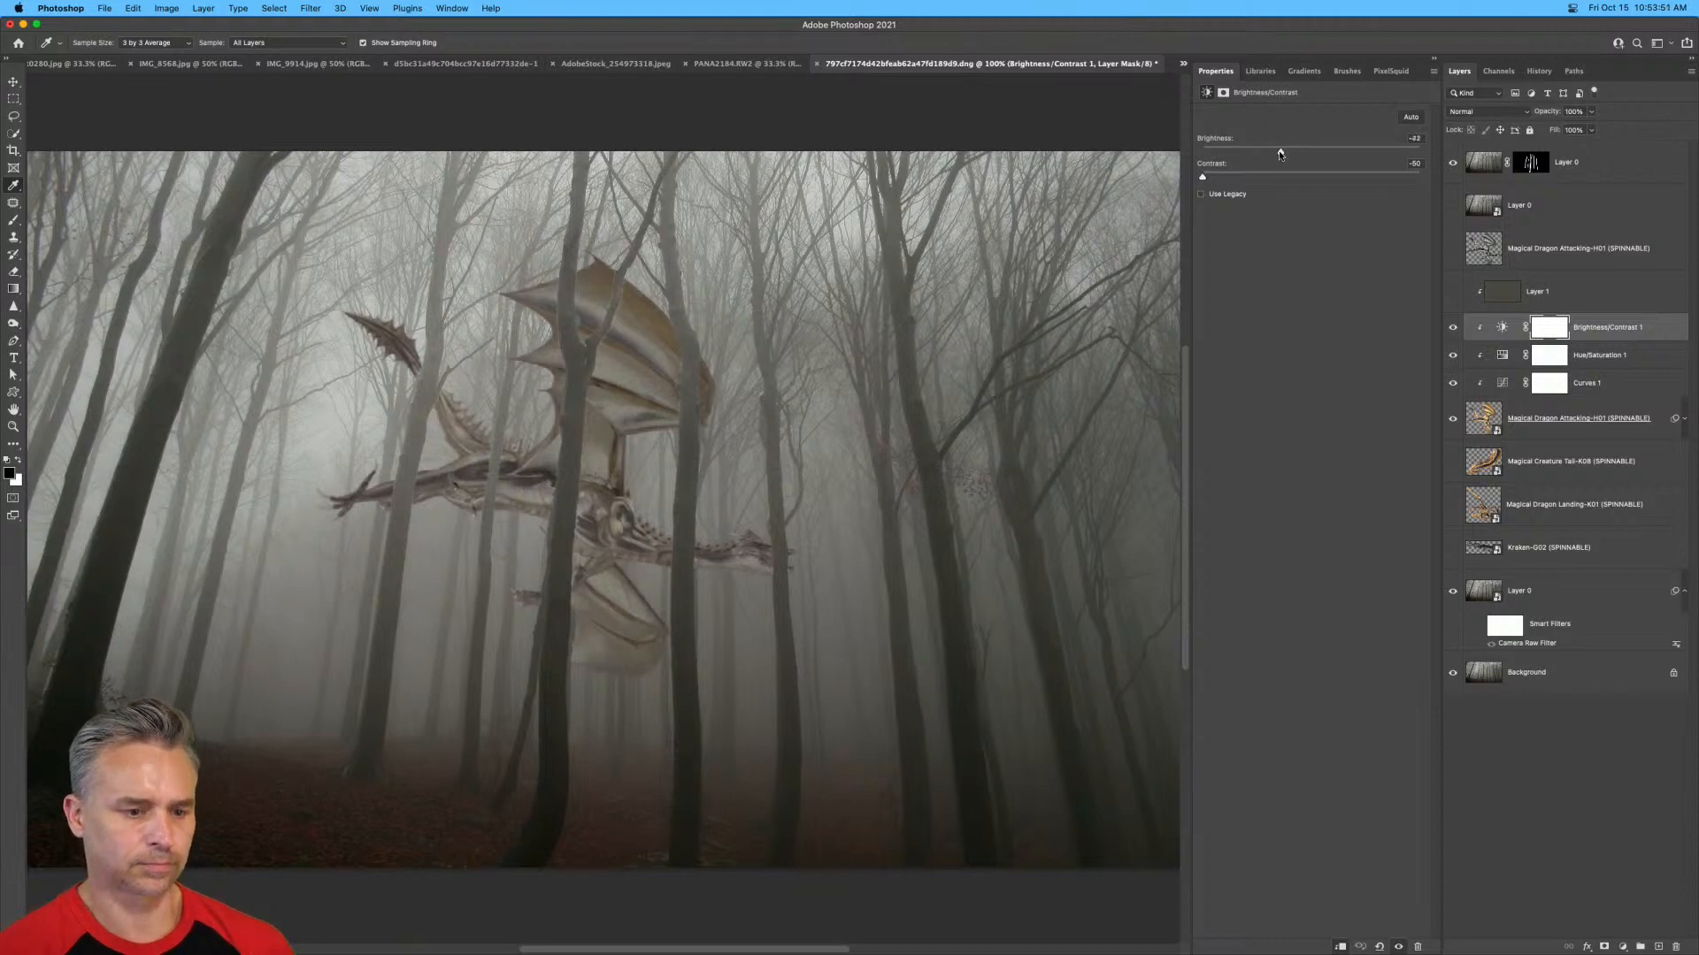
Select the topmost forest layer's mask and examine its branch edges over the dragon's wing with the Brush tool ready.
left_click(1494, 168)
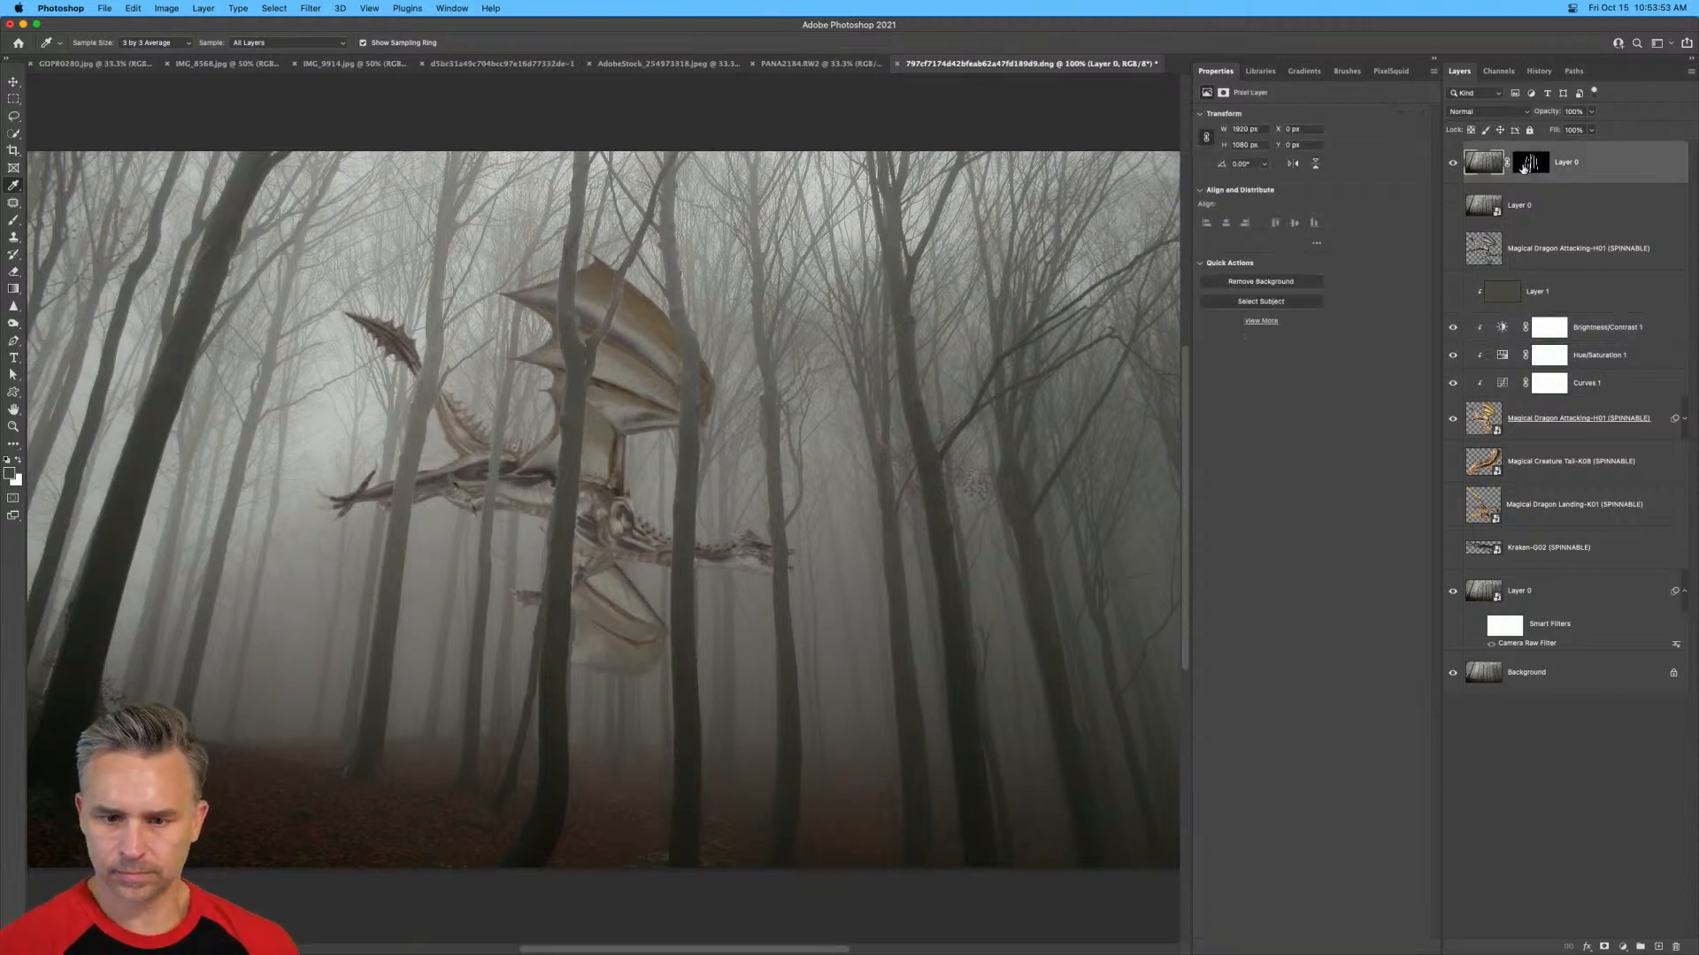
left_click(1533, 164)
key("super+equal")
key("super+equal")
left_click_drag(873, 280, 868, 731)
left_click_drag(712, 550, 785, 504)
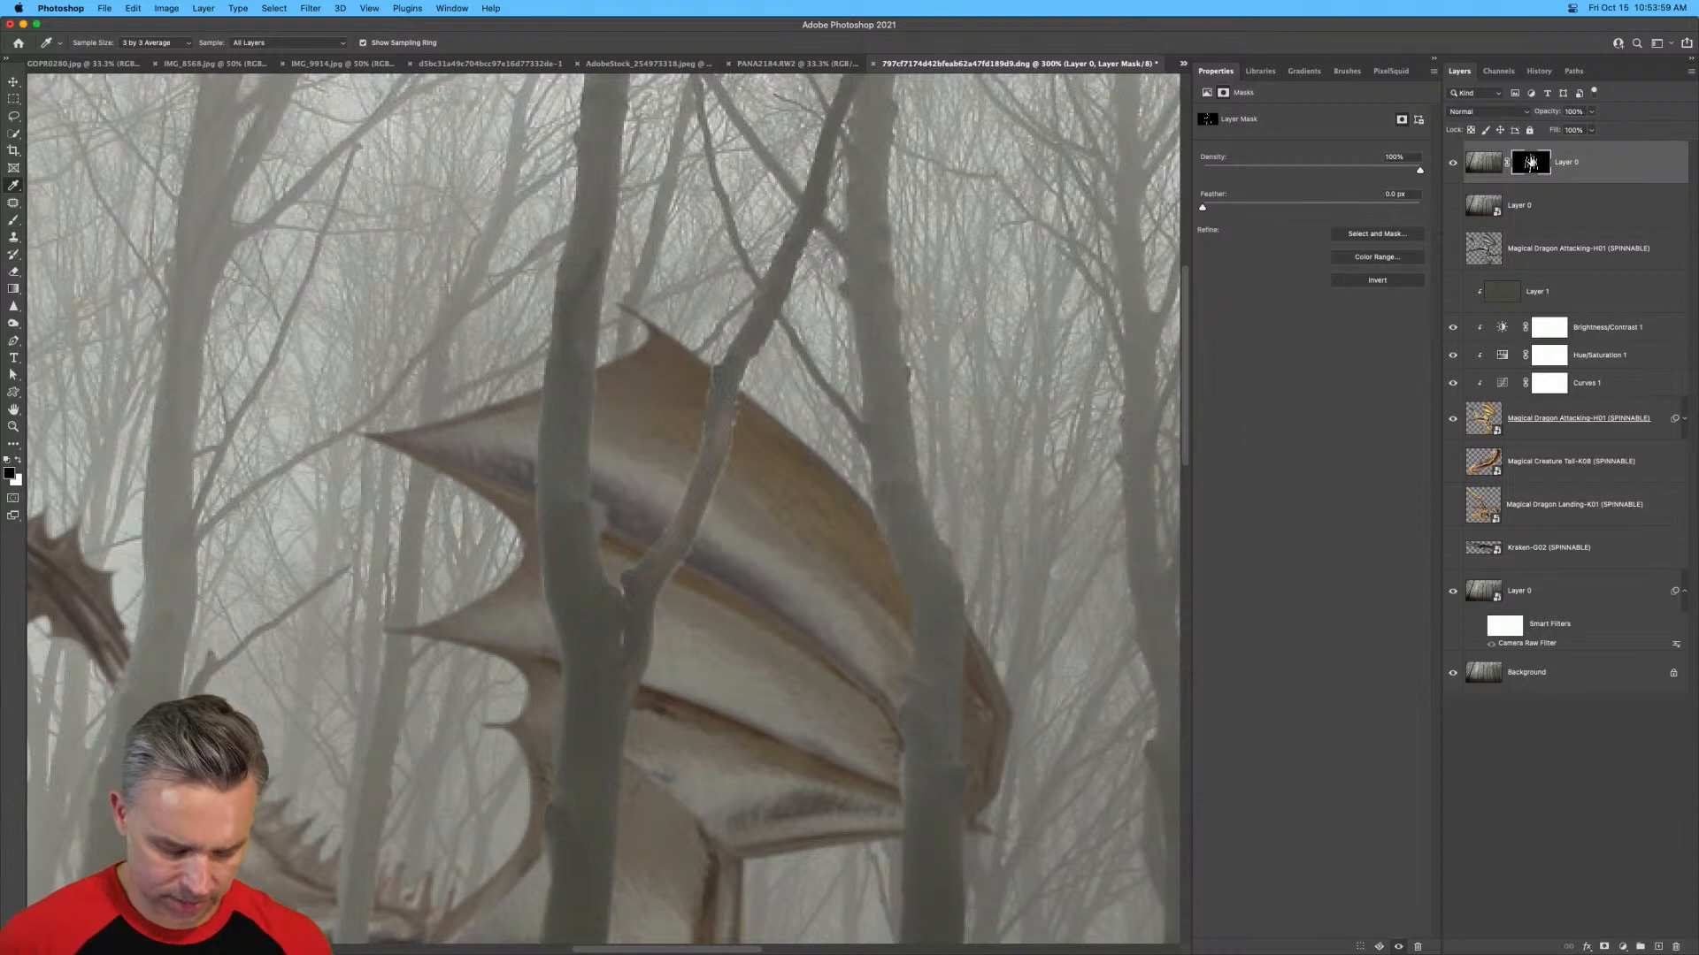
key("b")
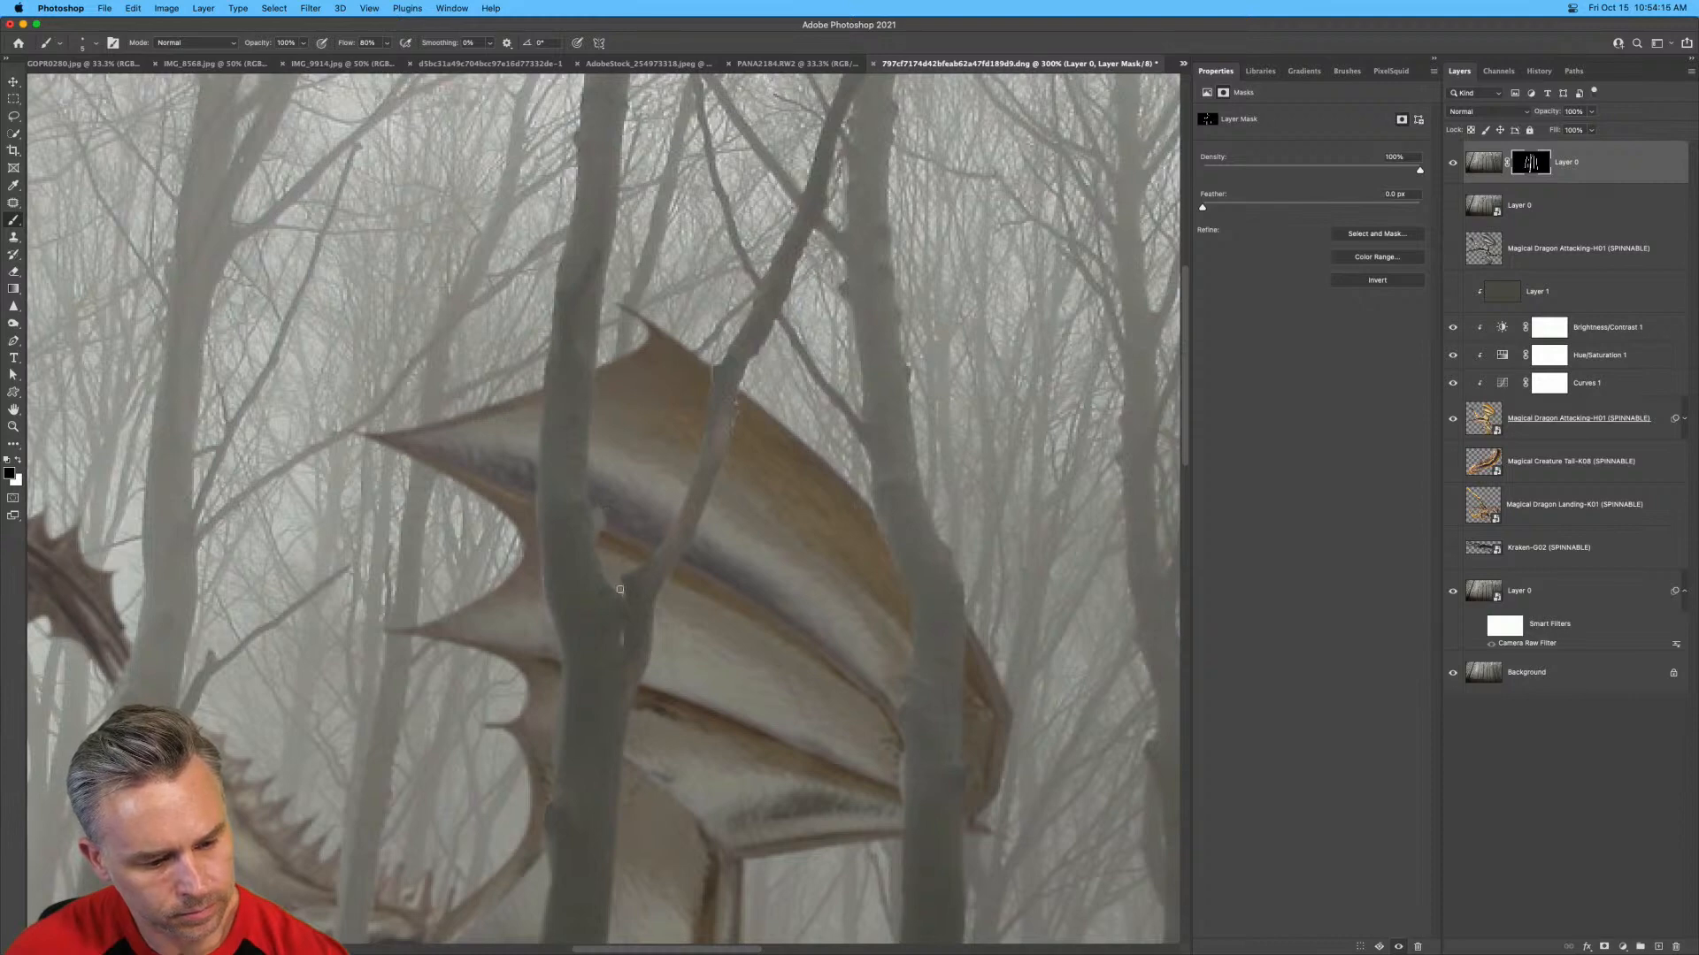
key("super+0")
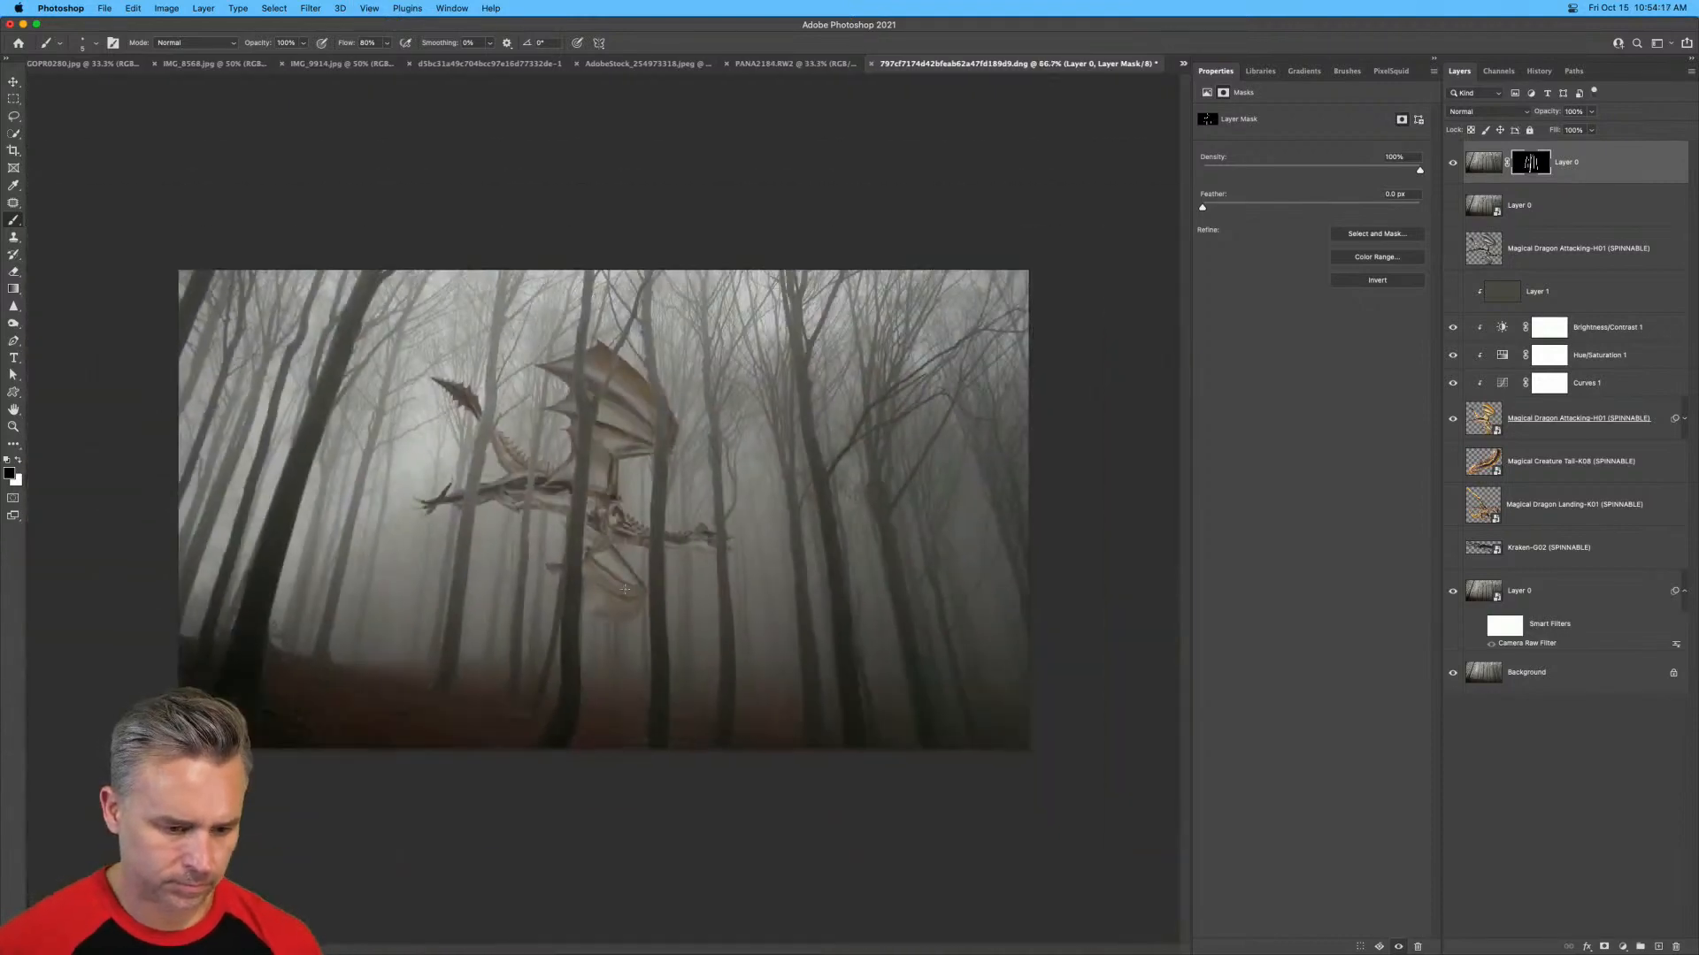
key("super+1")
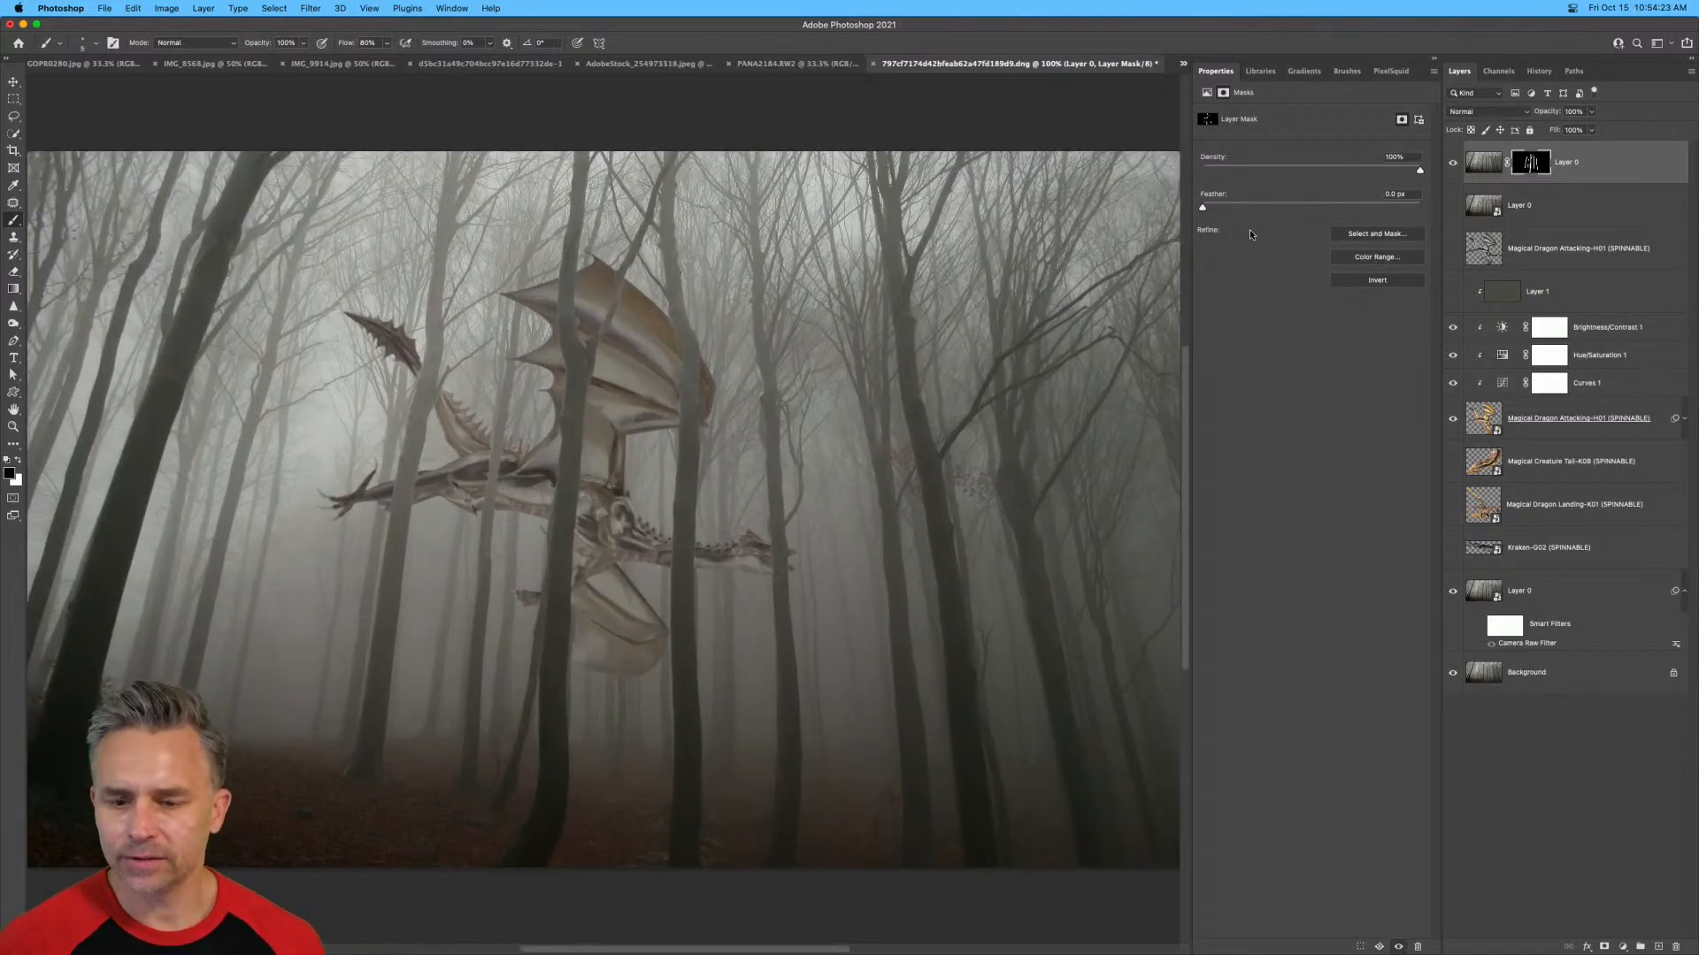
Show the clipped grey fill layer, set its blend mode to Normal and reduce its opacity to 53%.
left_click(1452, 292)
left_click(1567, 279)
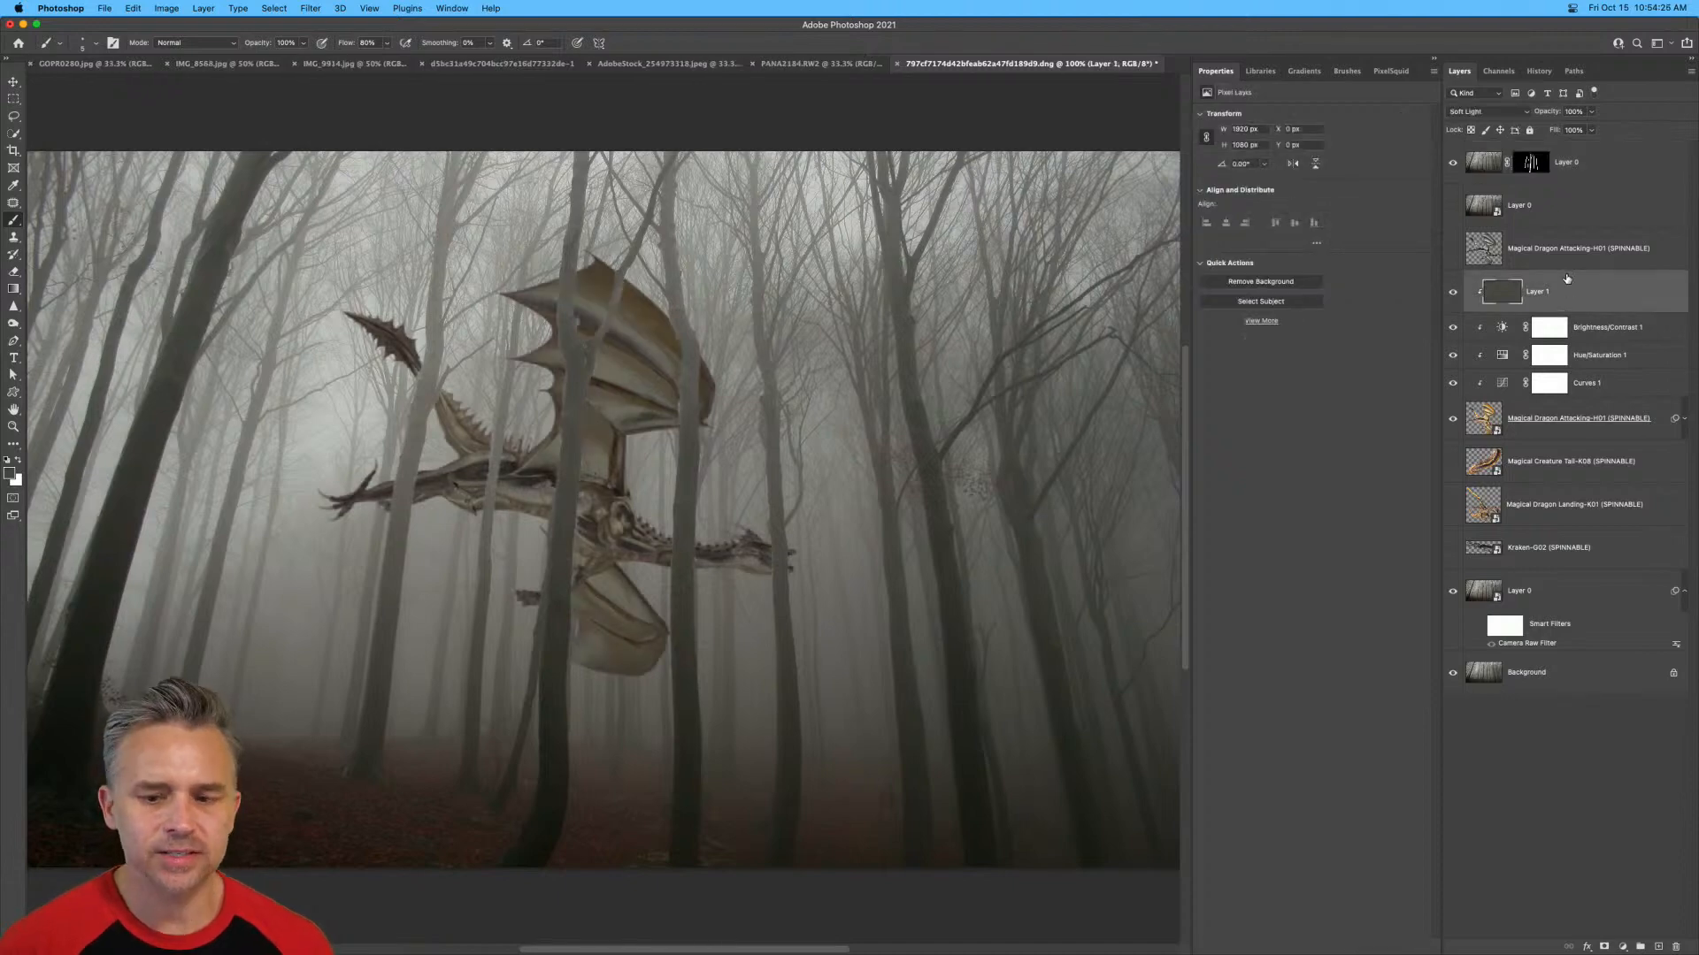
left_click(1504, 111)
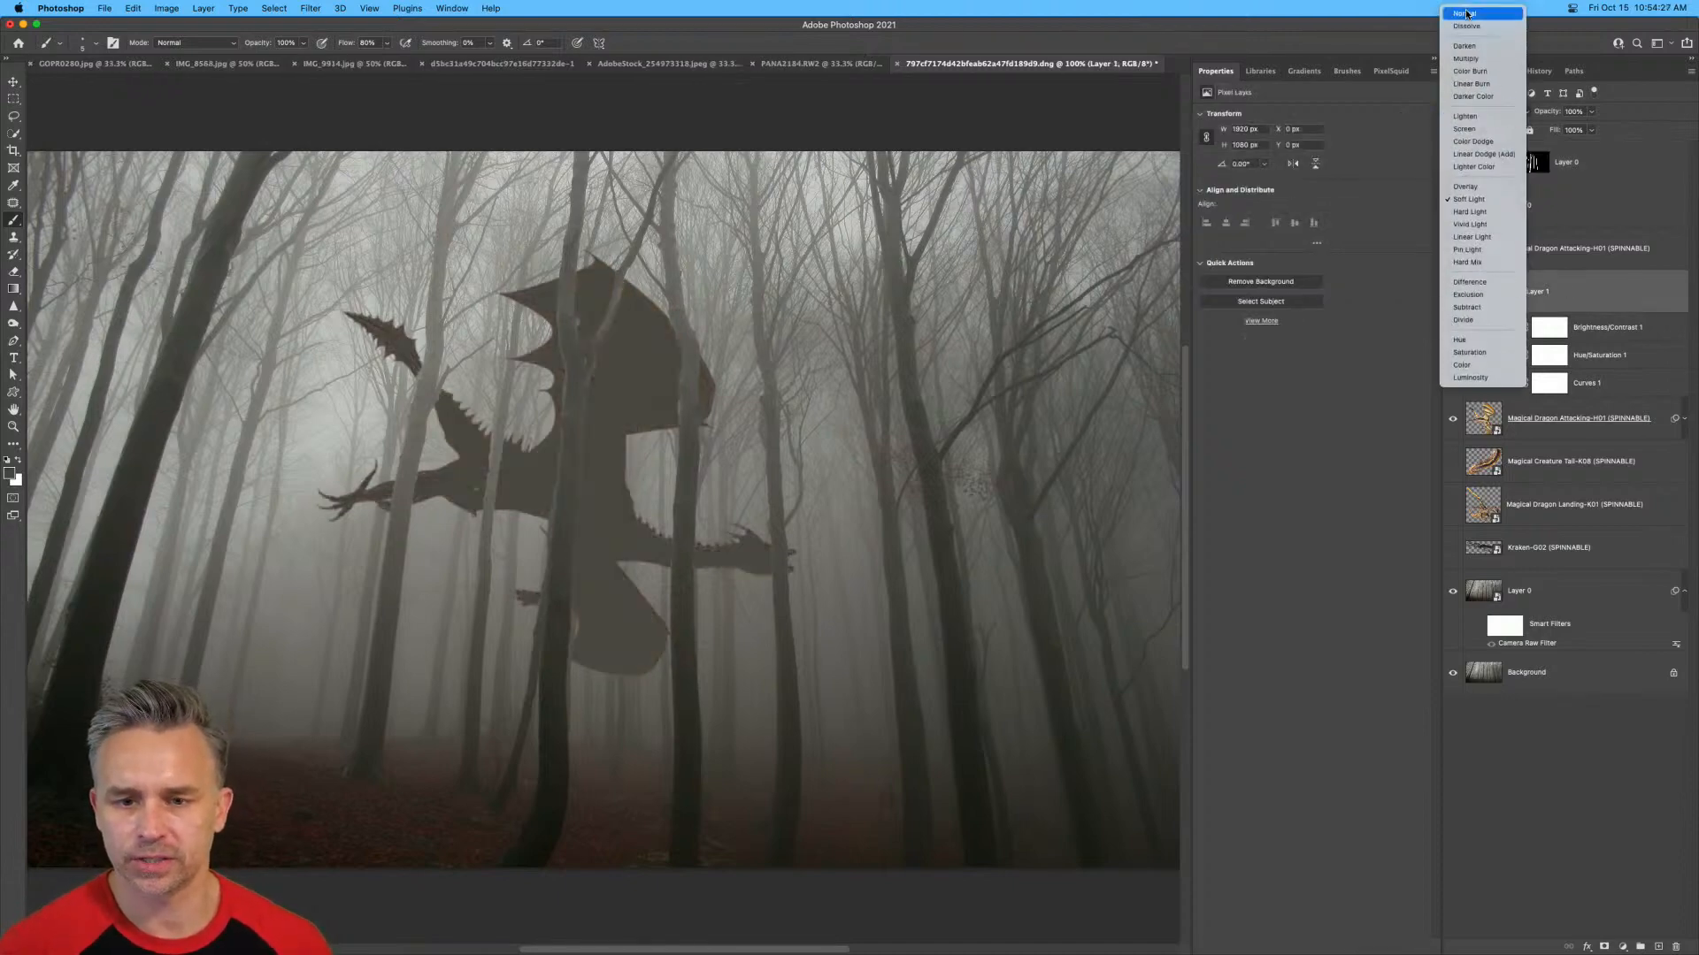
left_click(1466, 13)
left_click_drag(1545, 113, 1516, 117)
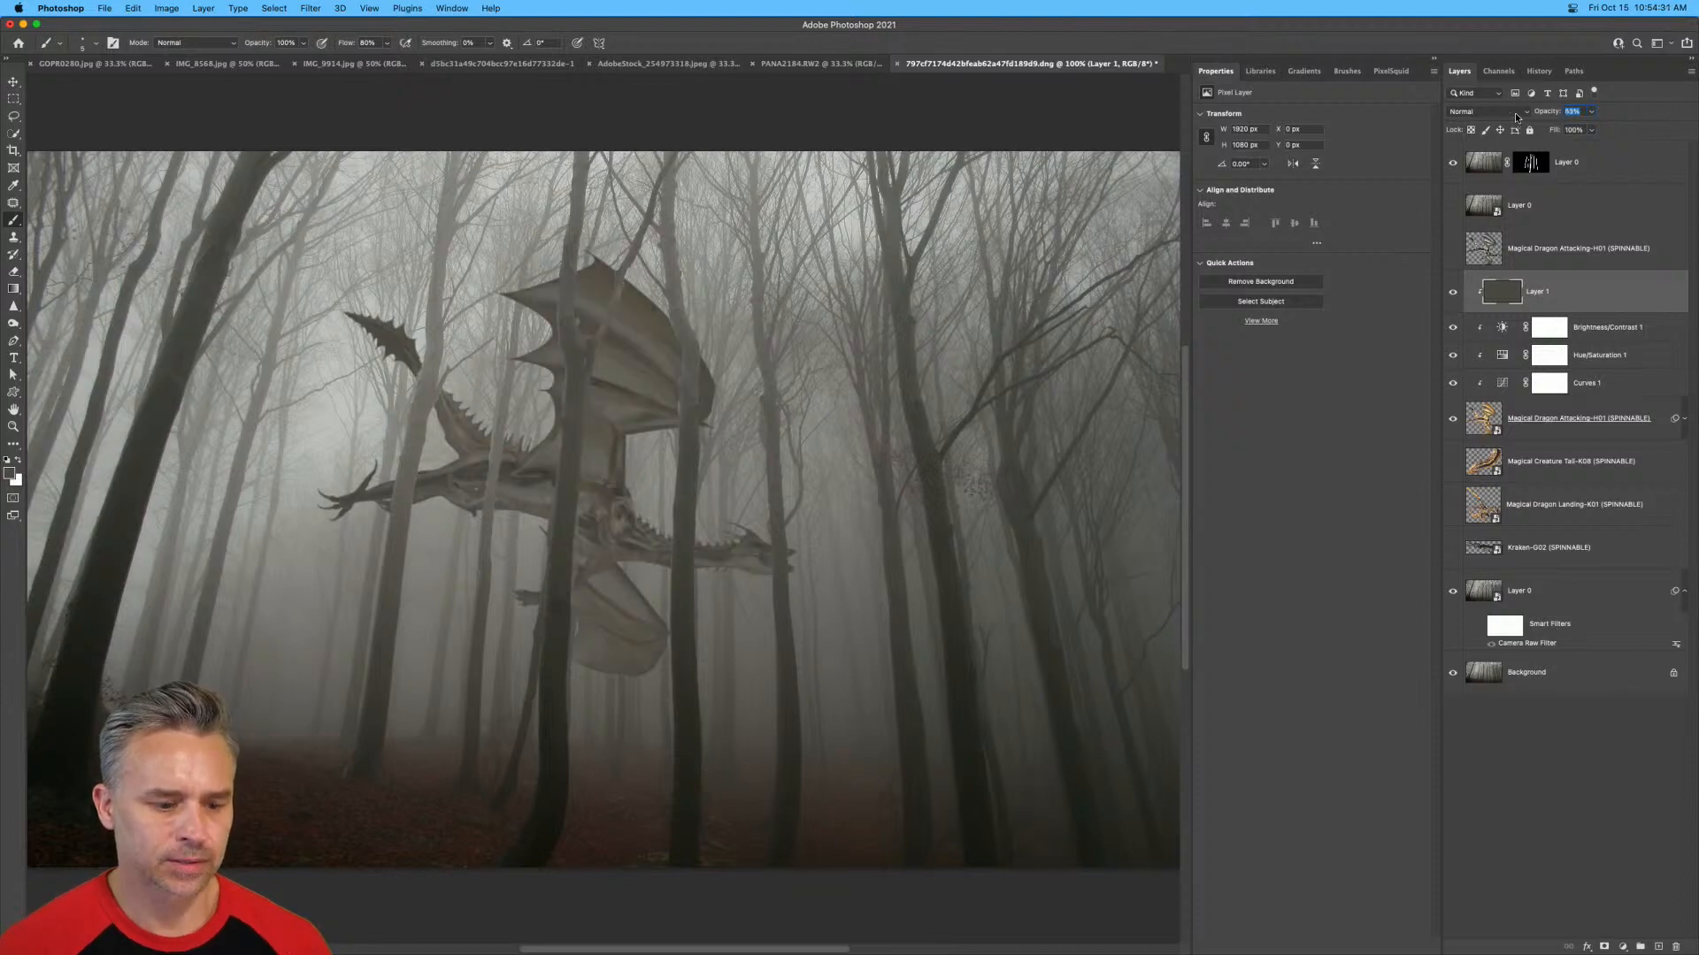
Try a lower opacity on the dragon layer and return it to 100%.
left_click(1524, 422)
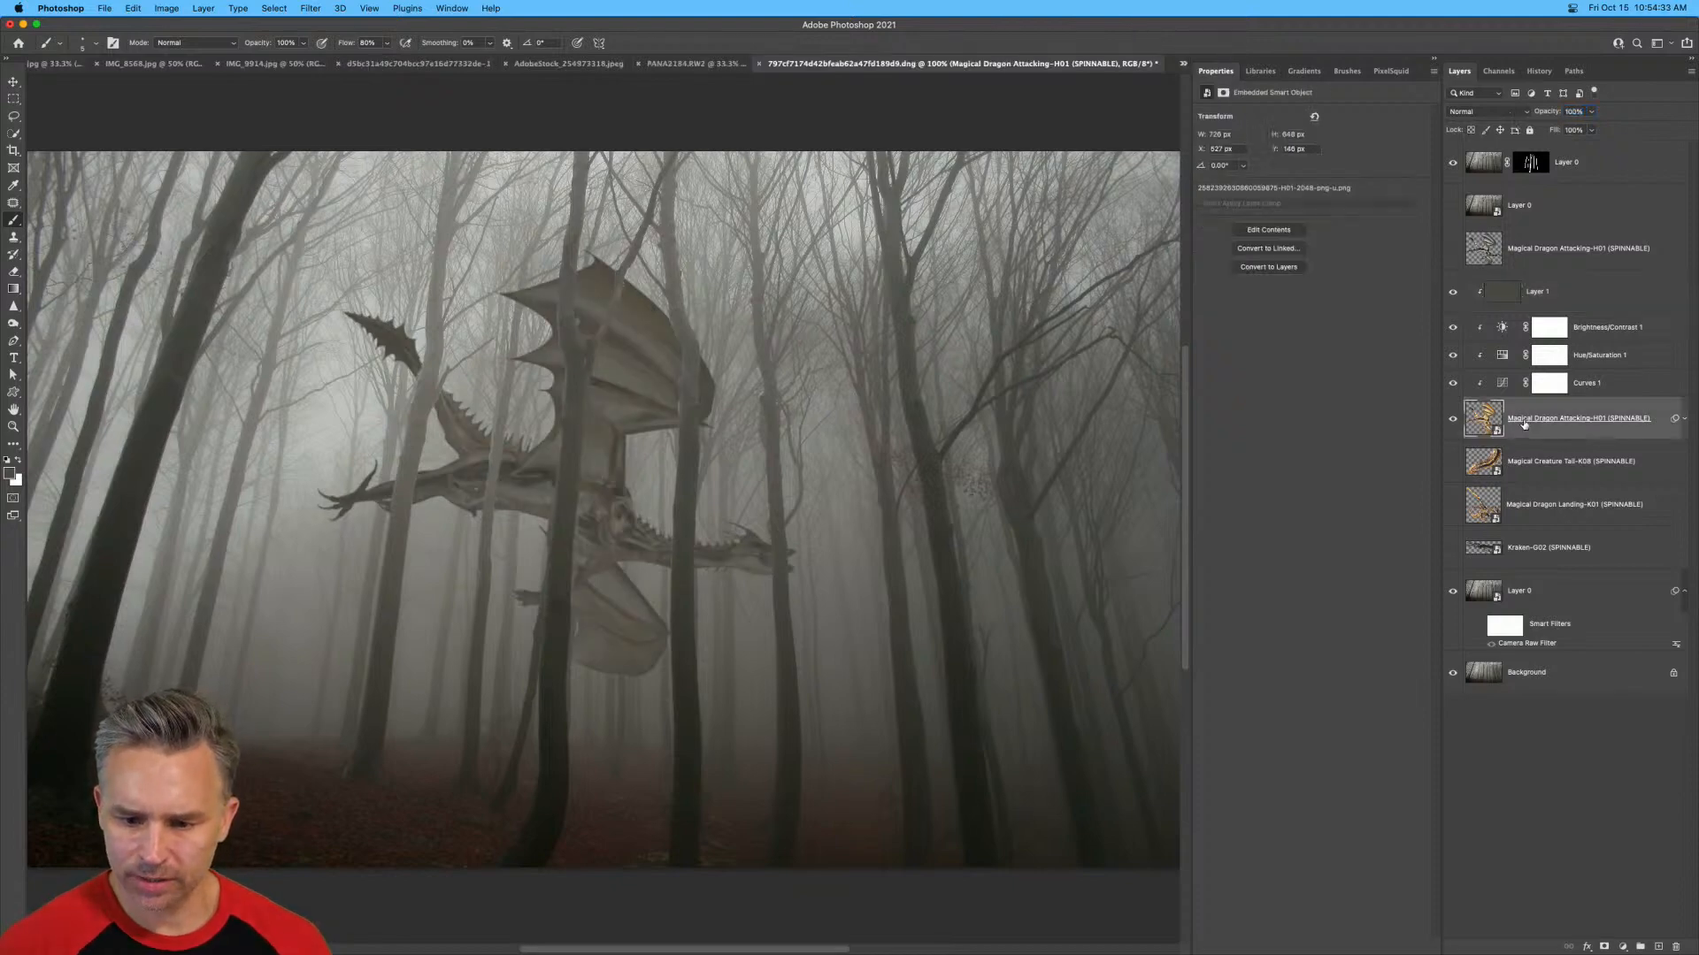
mouse_move(1544, 112)
left_mouse_down()
mouse_move(1524, 114)
mouse_move(1541, 113)
left_mouse_up()
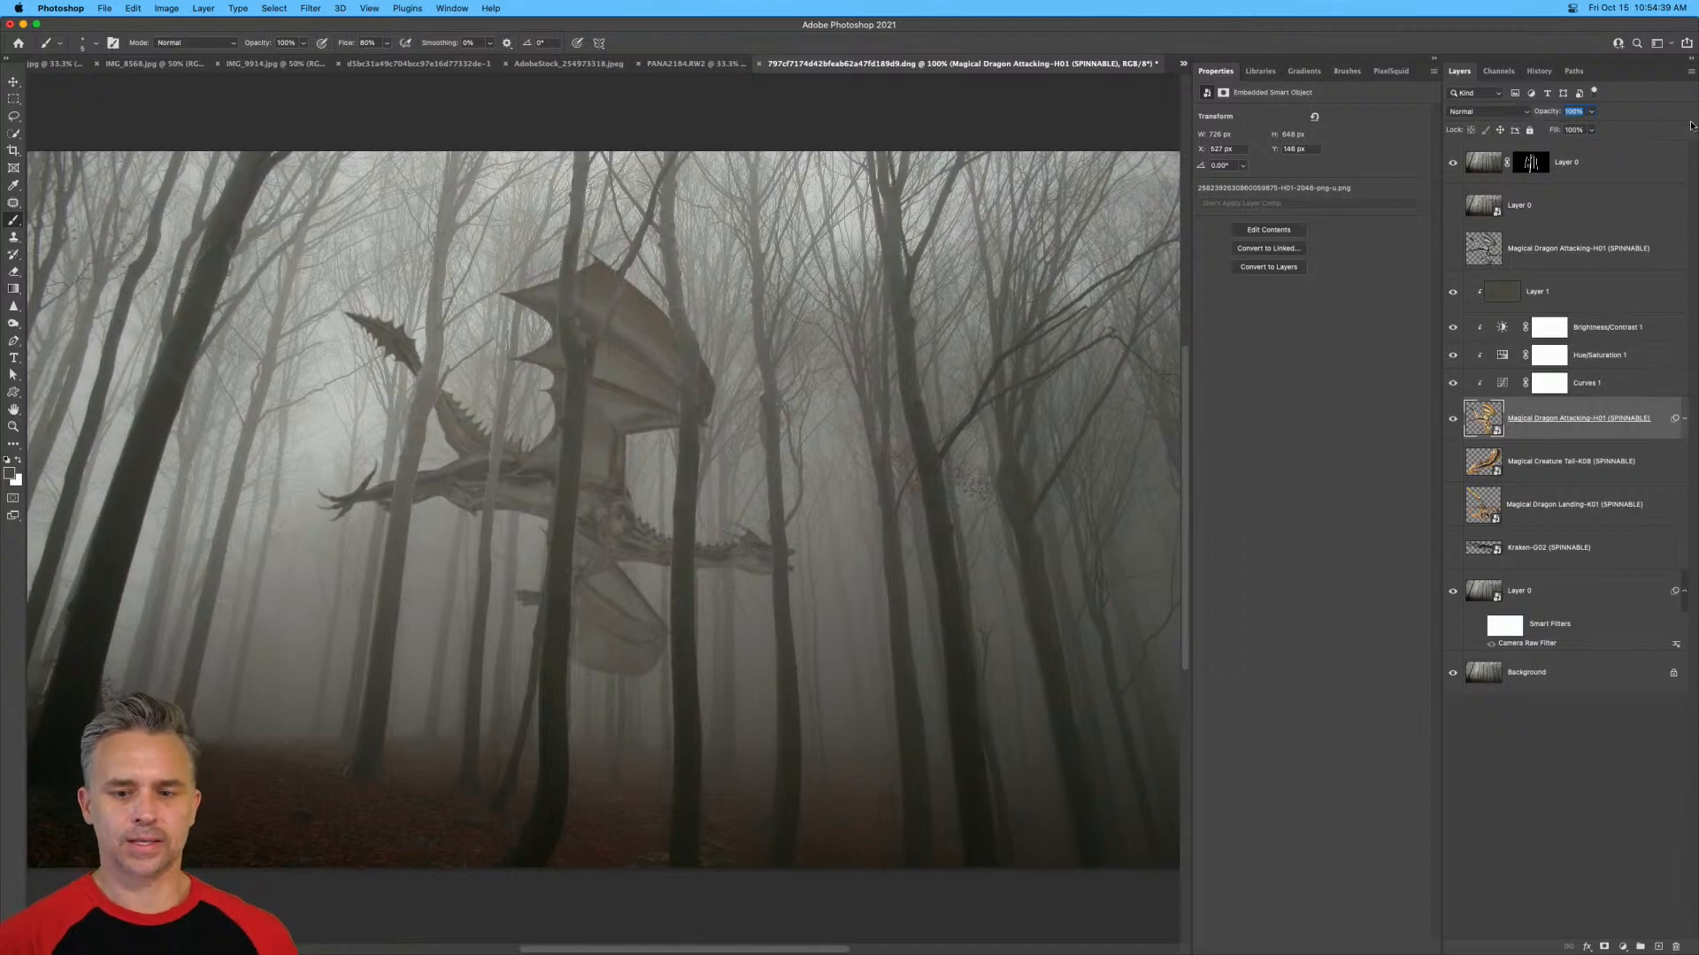
left_click_drag(1691, 127, 1690, 126)
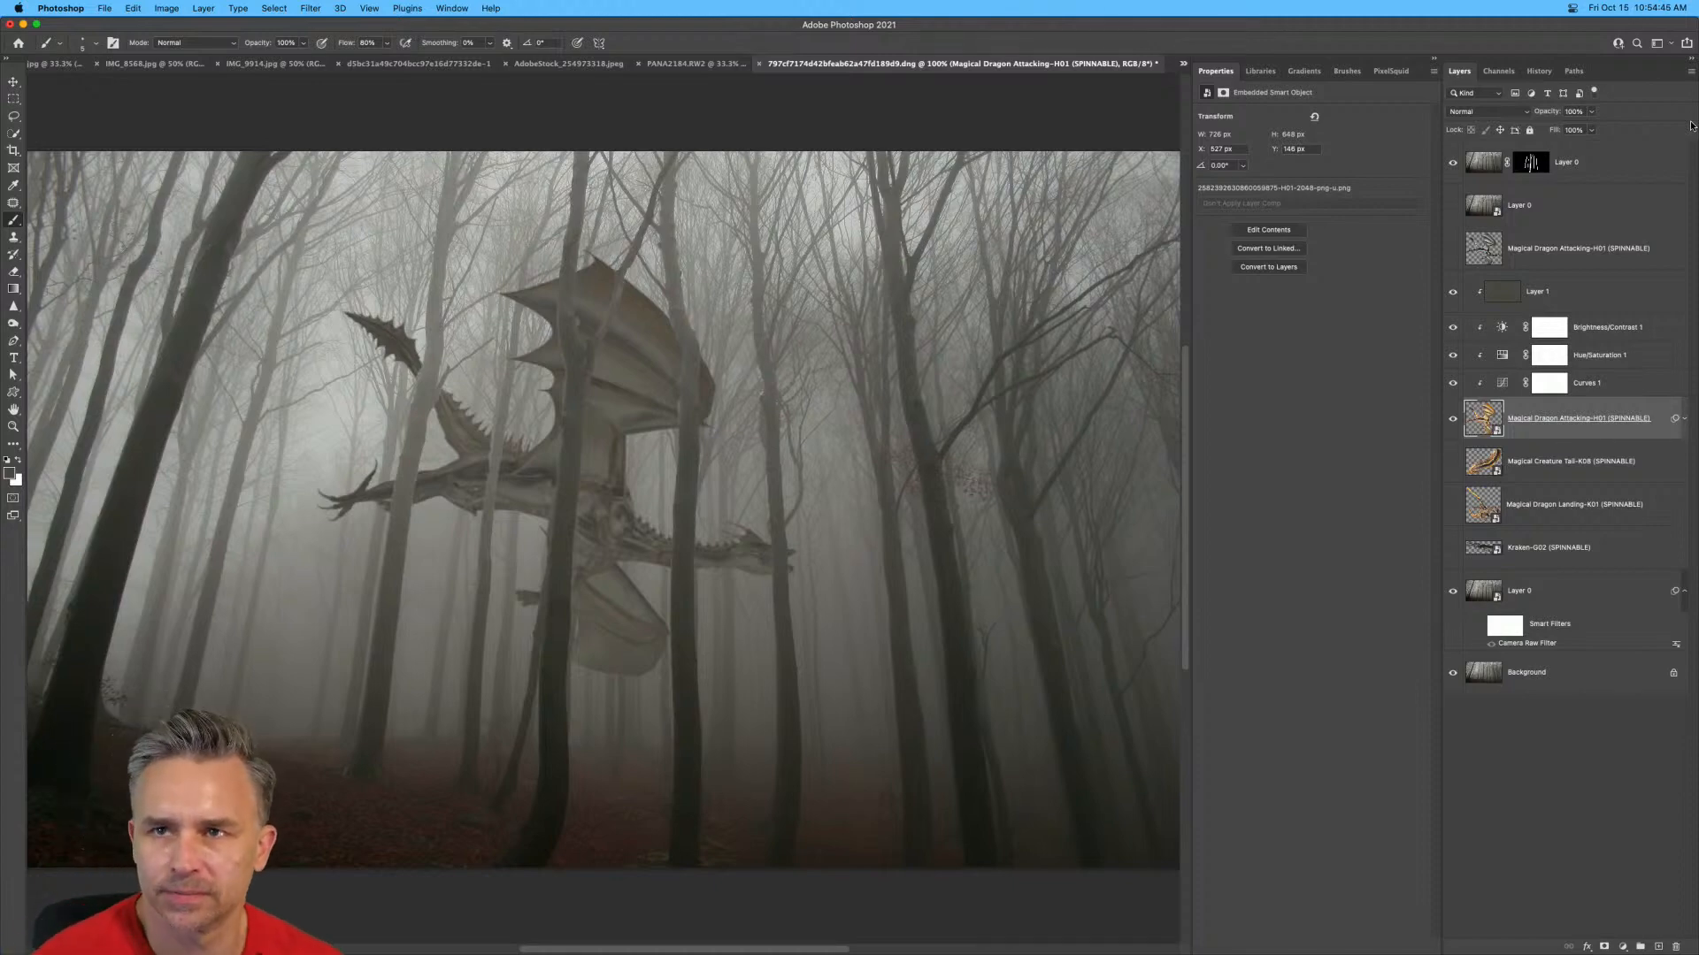
Set the radius of the dragon's Gaussian Blur smart filter to 1.0 pixels.
left_click(1683, 419)
double_click(1519, 471)
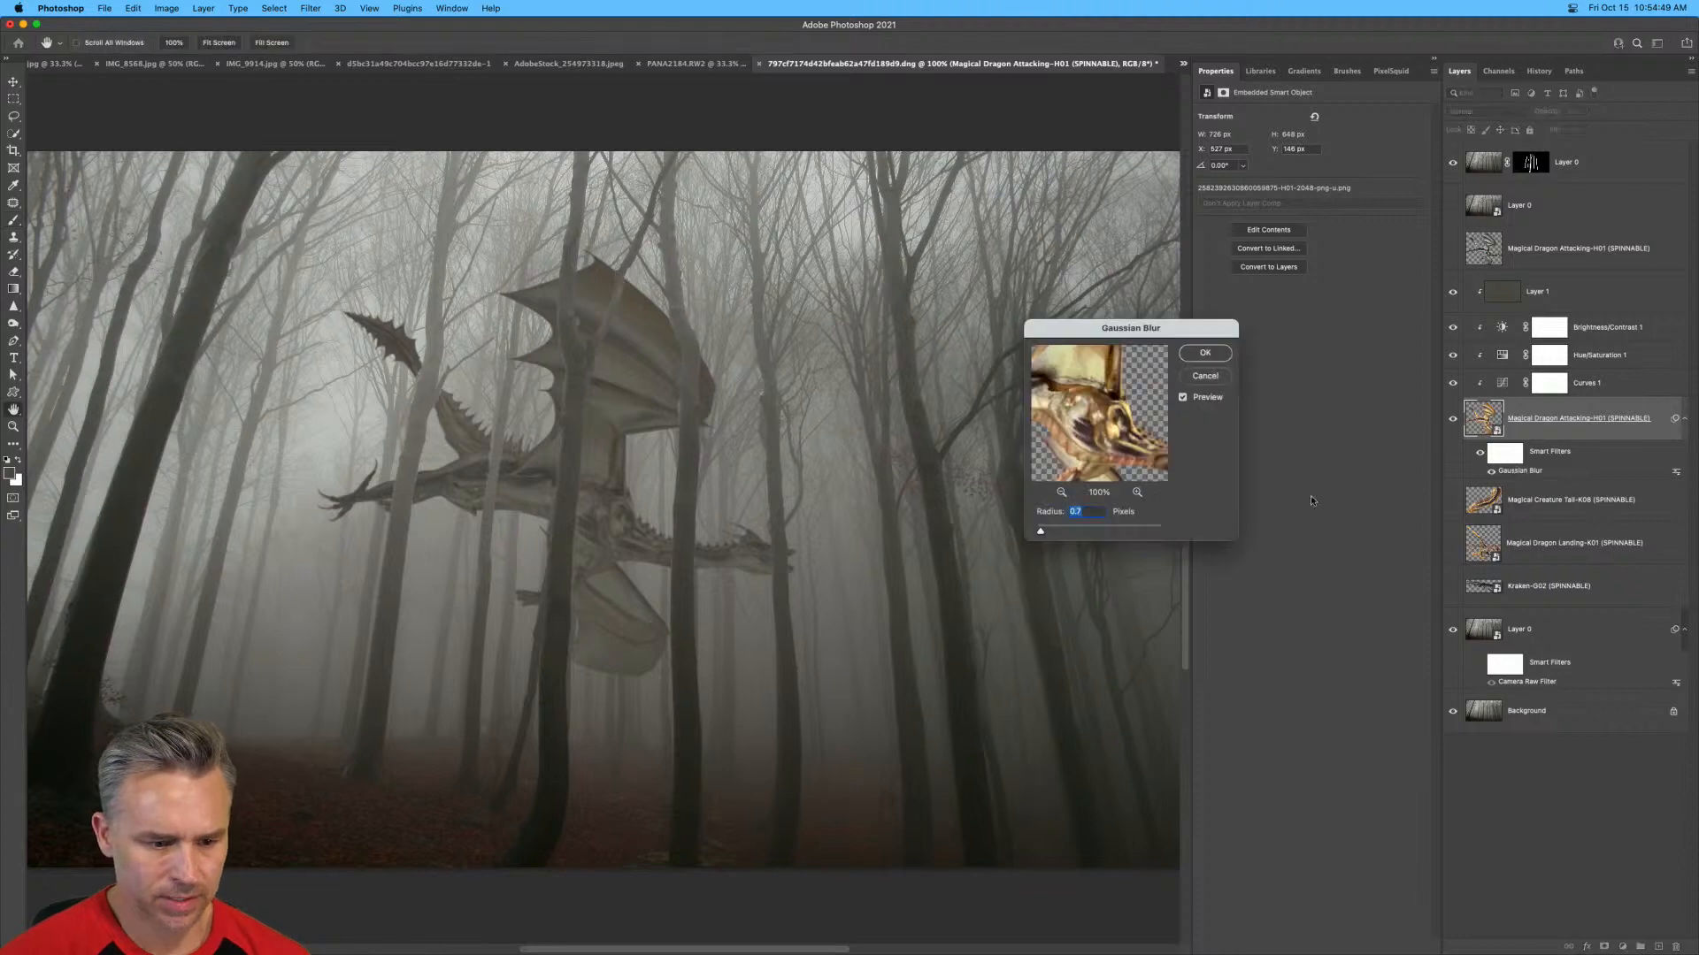
left_click_drag(1041, 528, 1043, 532)
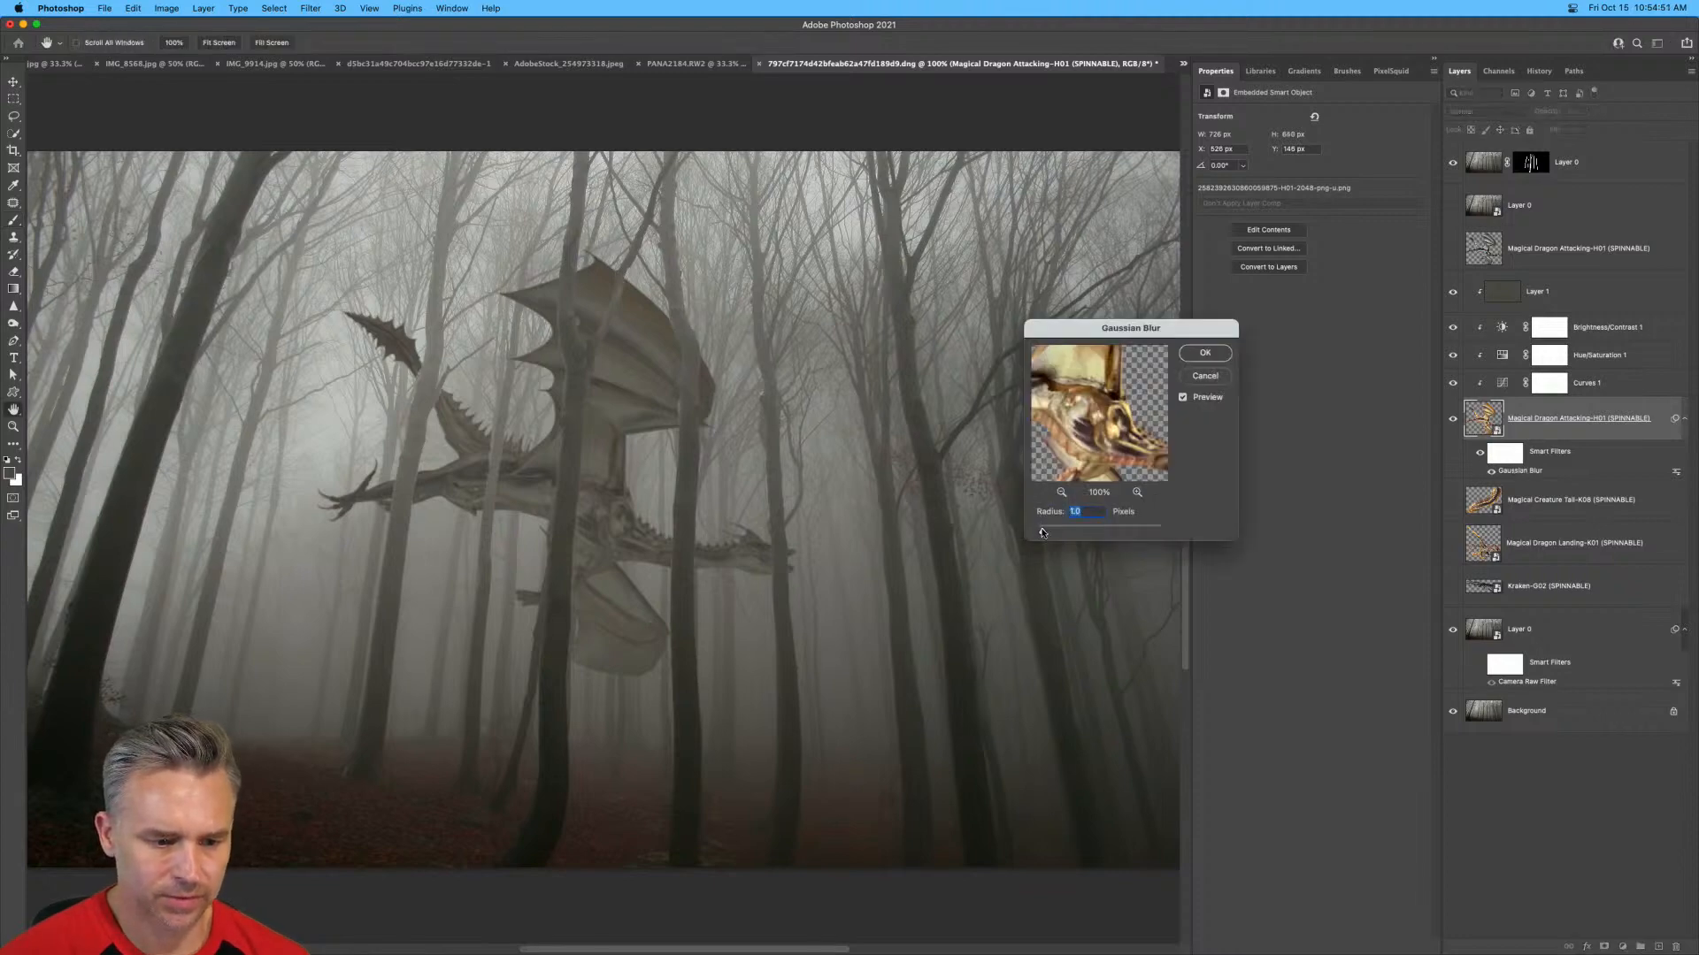
key("Return")
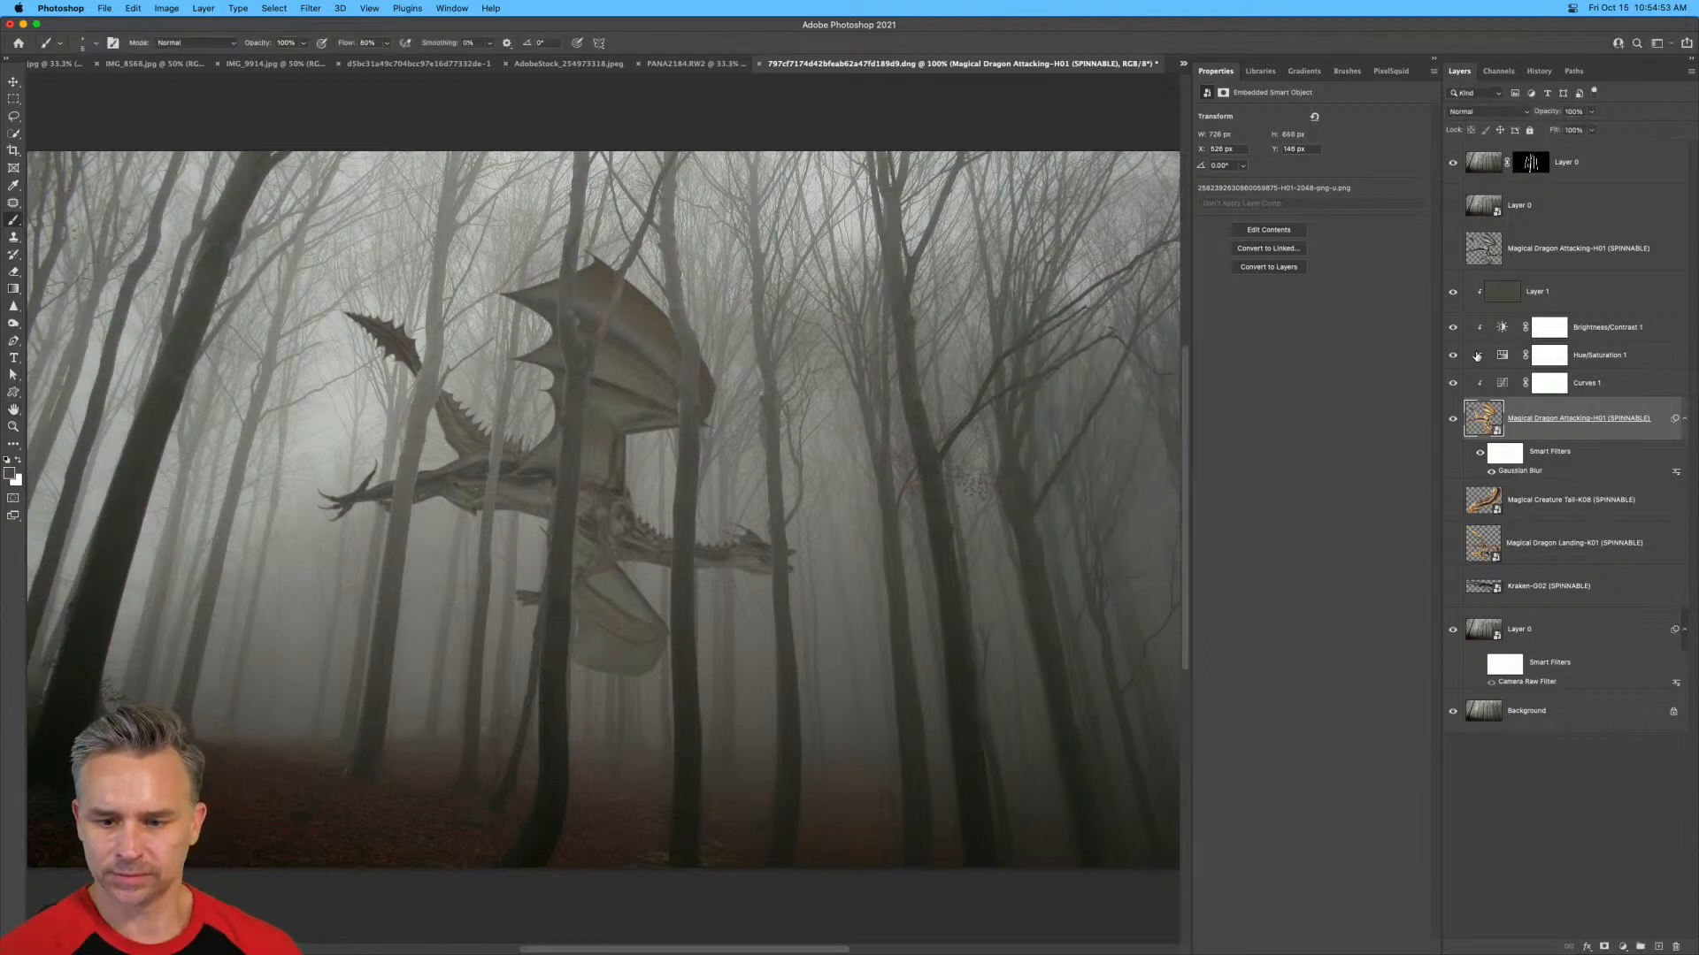
Compare the dragon with and without the grey fill layer, duplicate that layer, clip the copy to the dragon and hide the original.
left_click(1515, 304)
left_click(1453, 293)
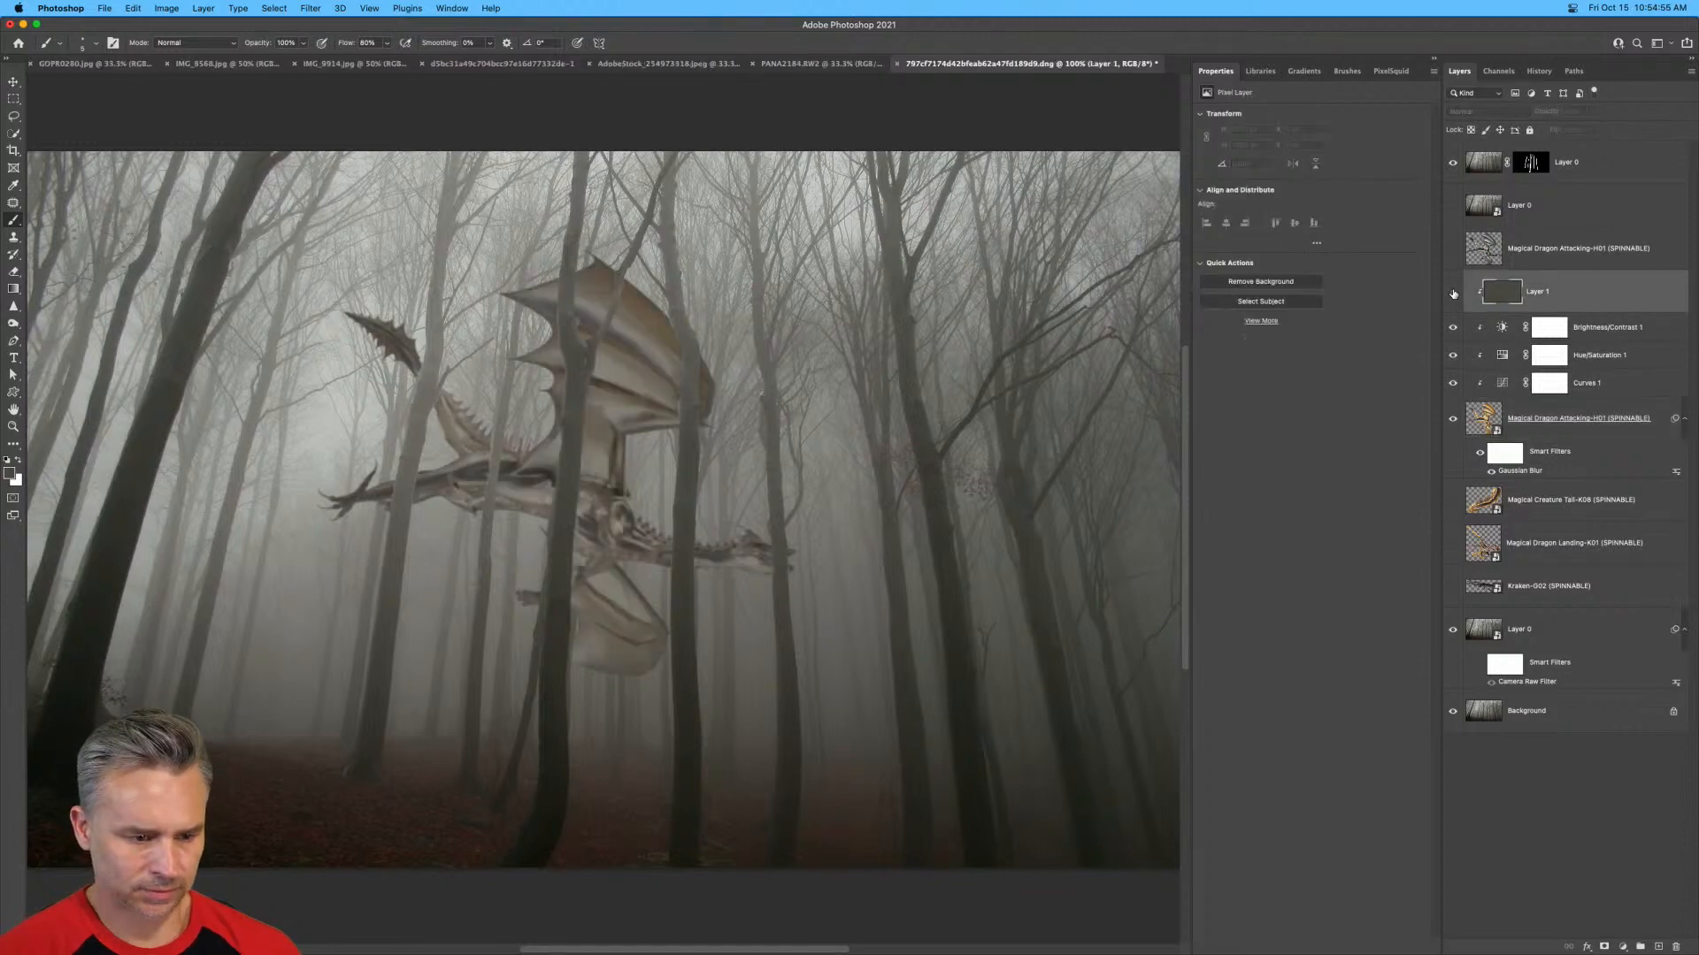
left_click(1453, 293)
left_click_drag(1528, 295, 1531, 301)
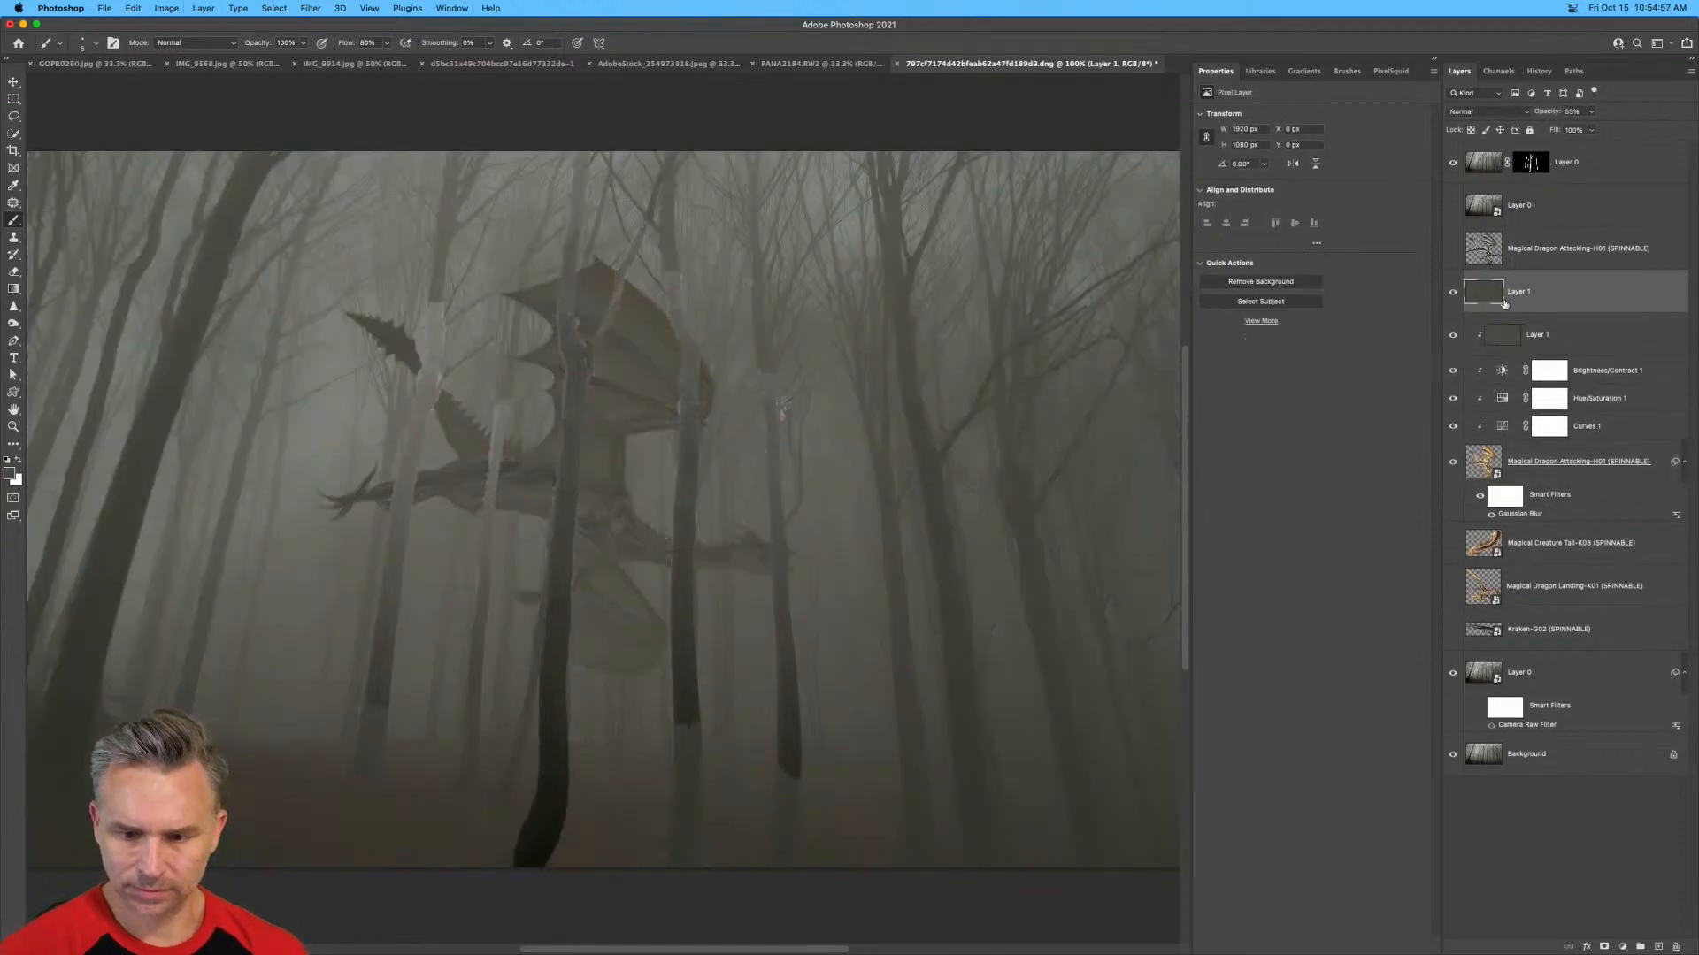
left_click(1540, 312, "alt")
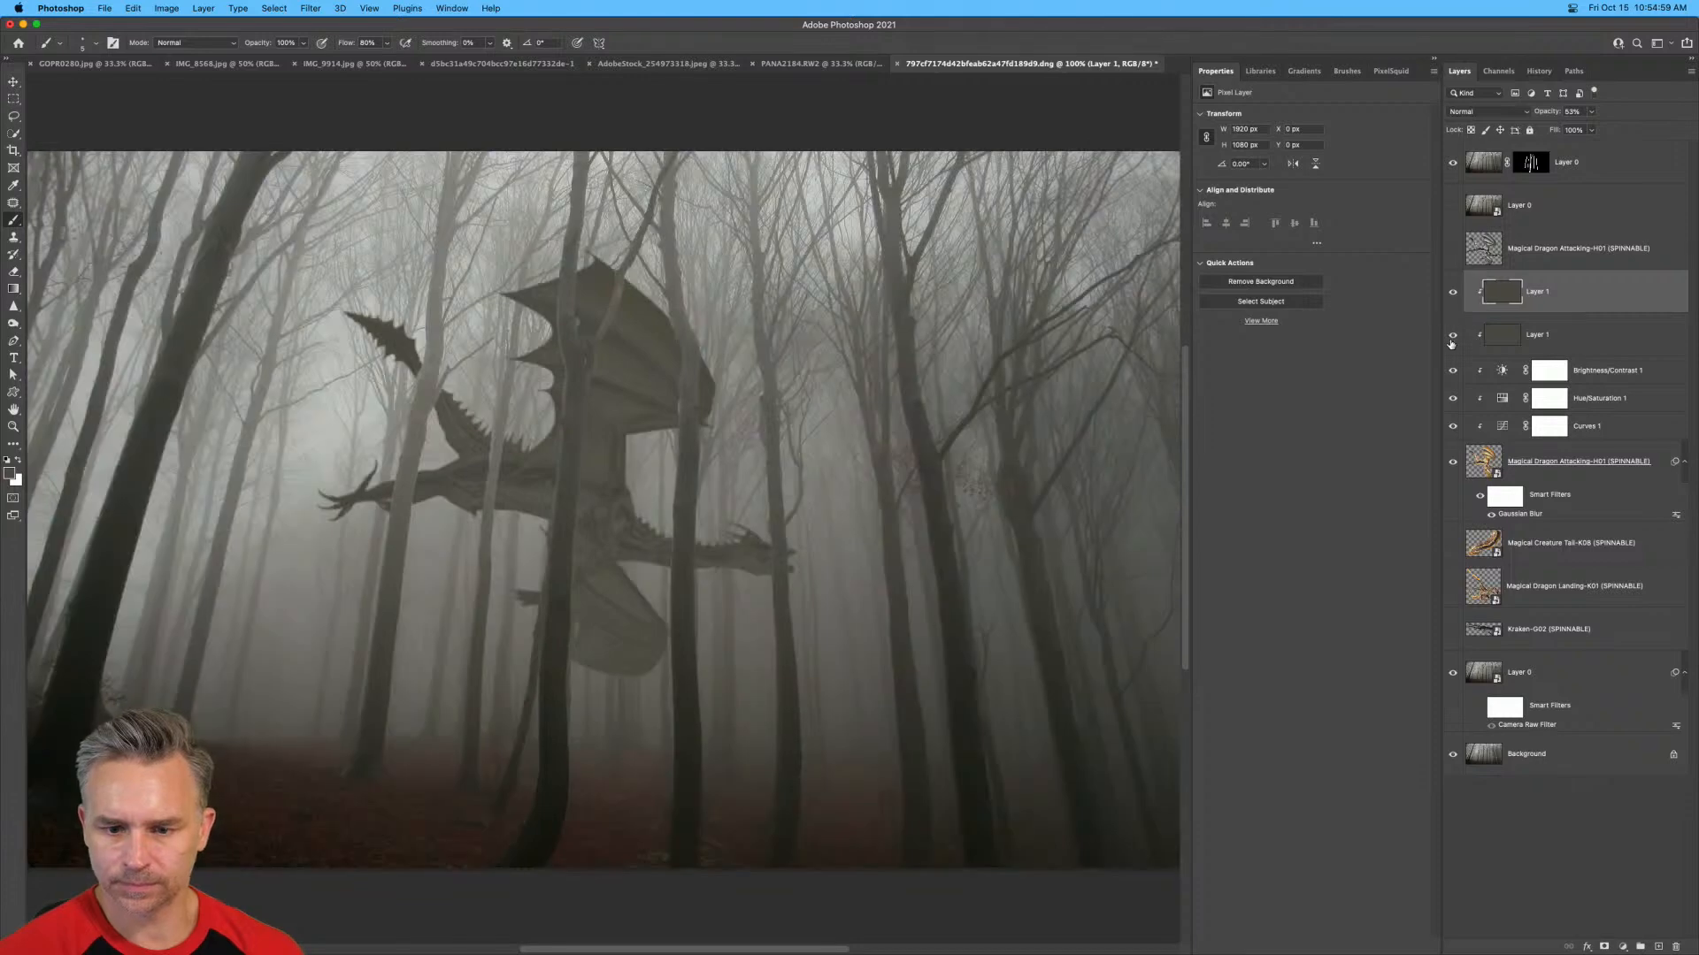
left_click(1453, 335)
Fill the copied layer completely with a lighter grey sampled from the fog and set its opacity to 32%.
key("super+a")
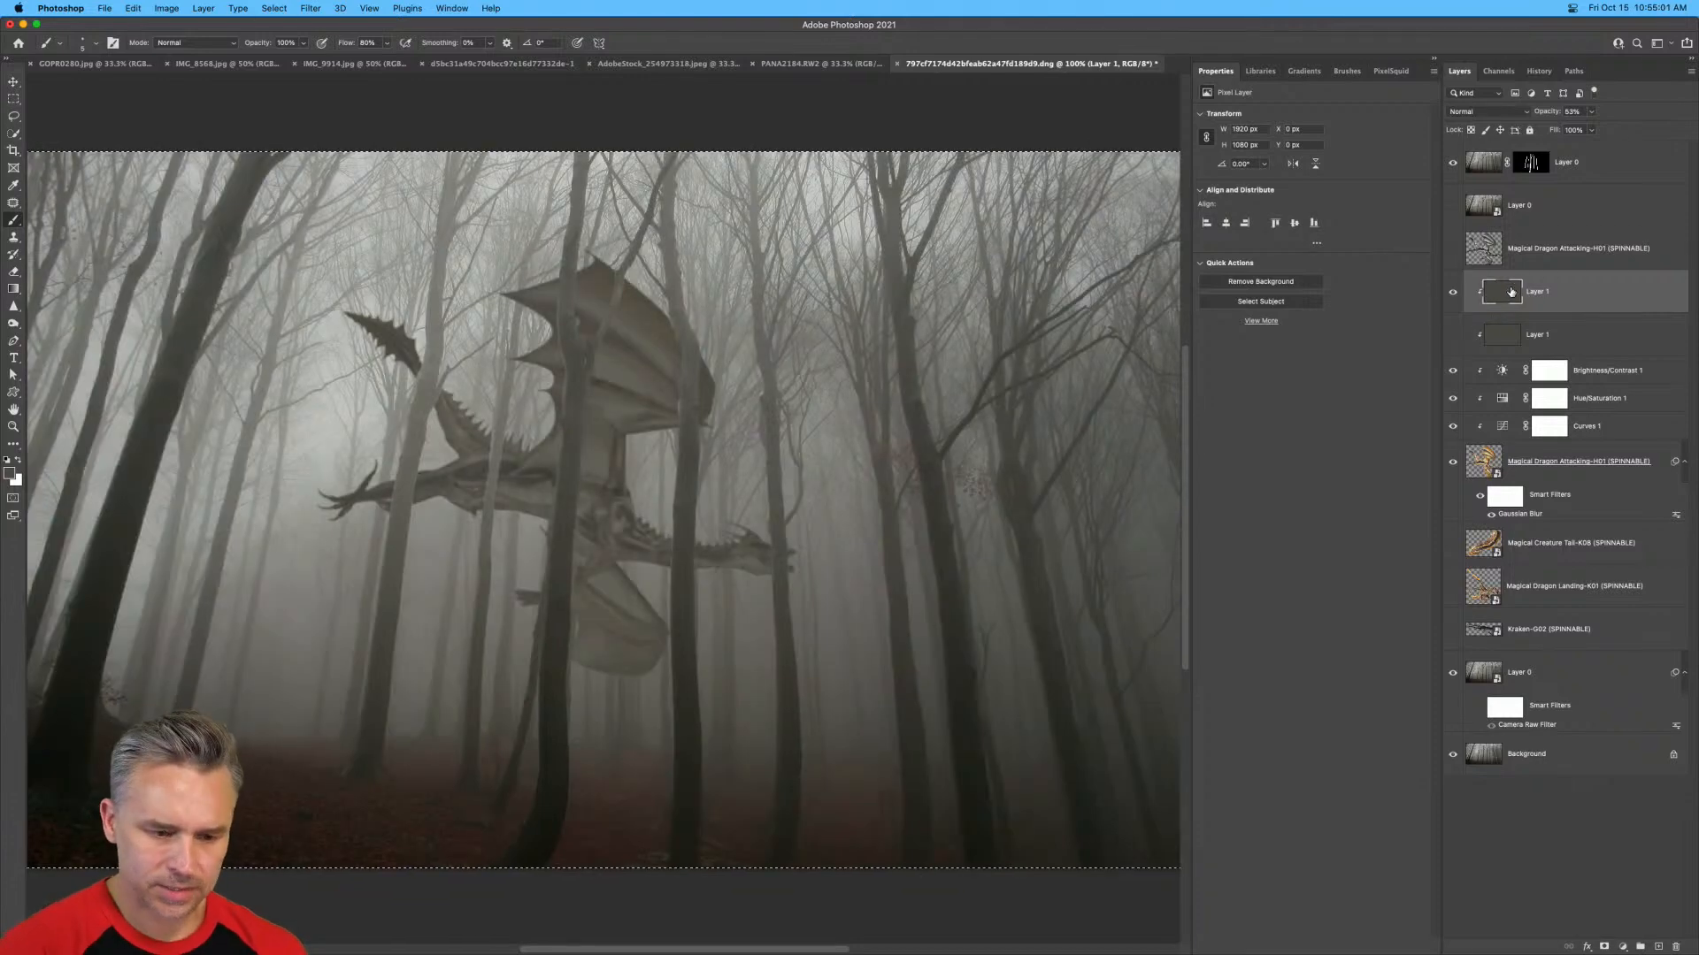
key("i")
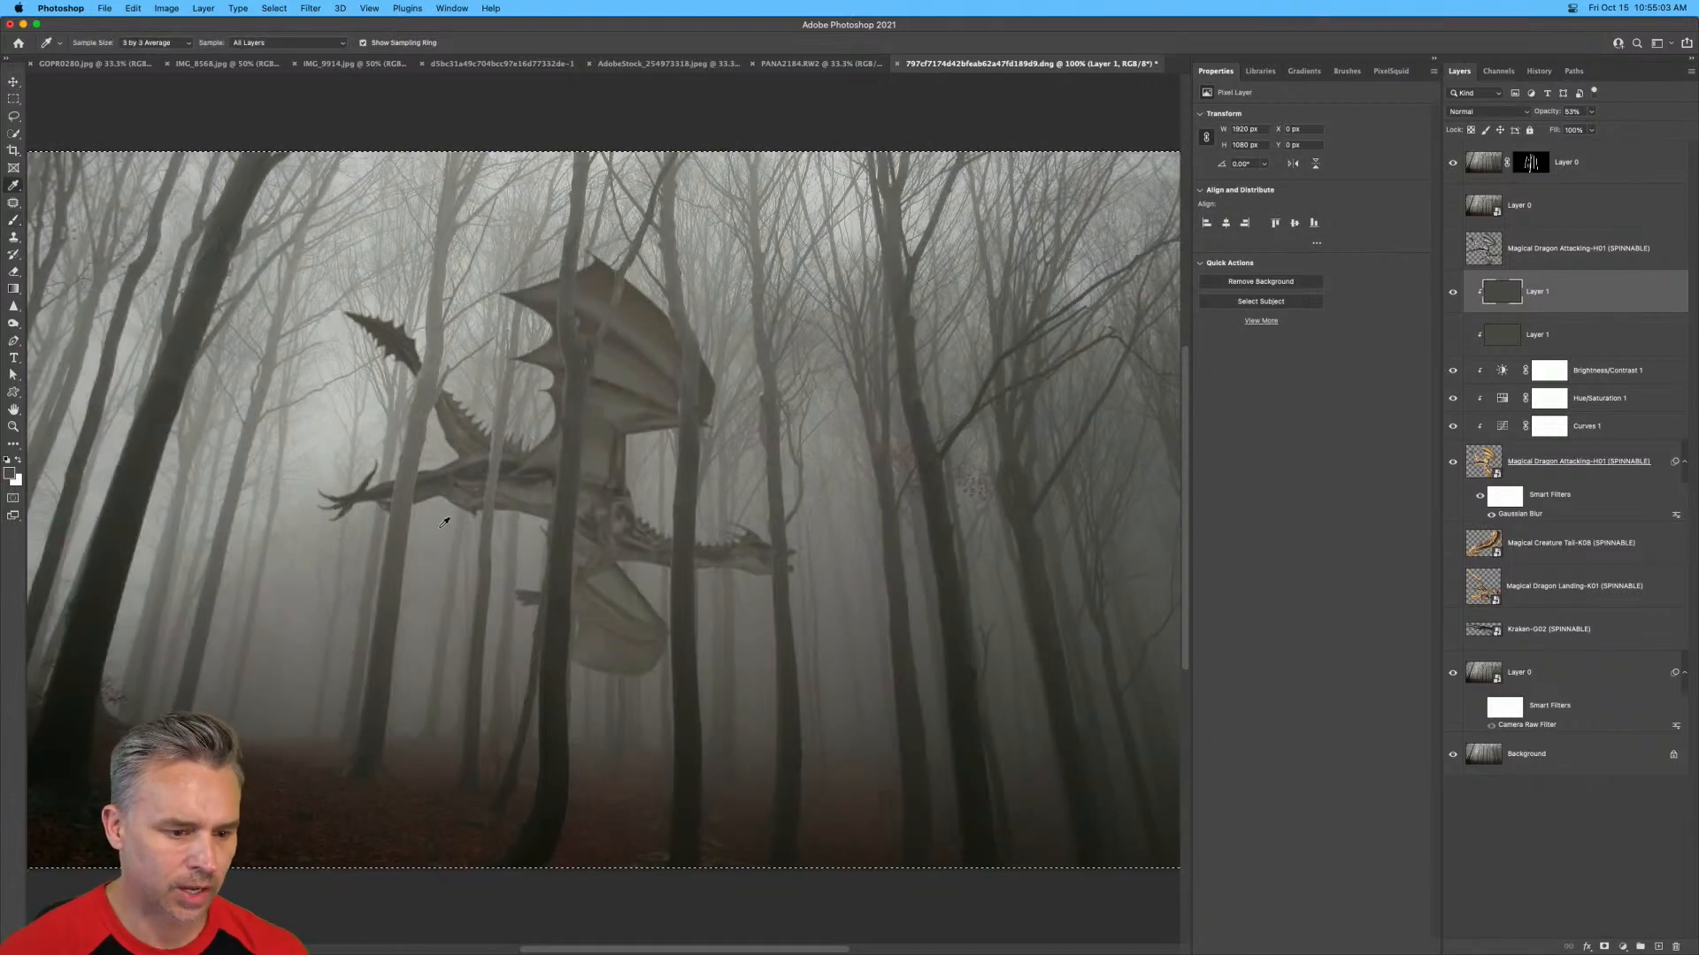
key("shift+BackSpace")
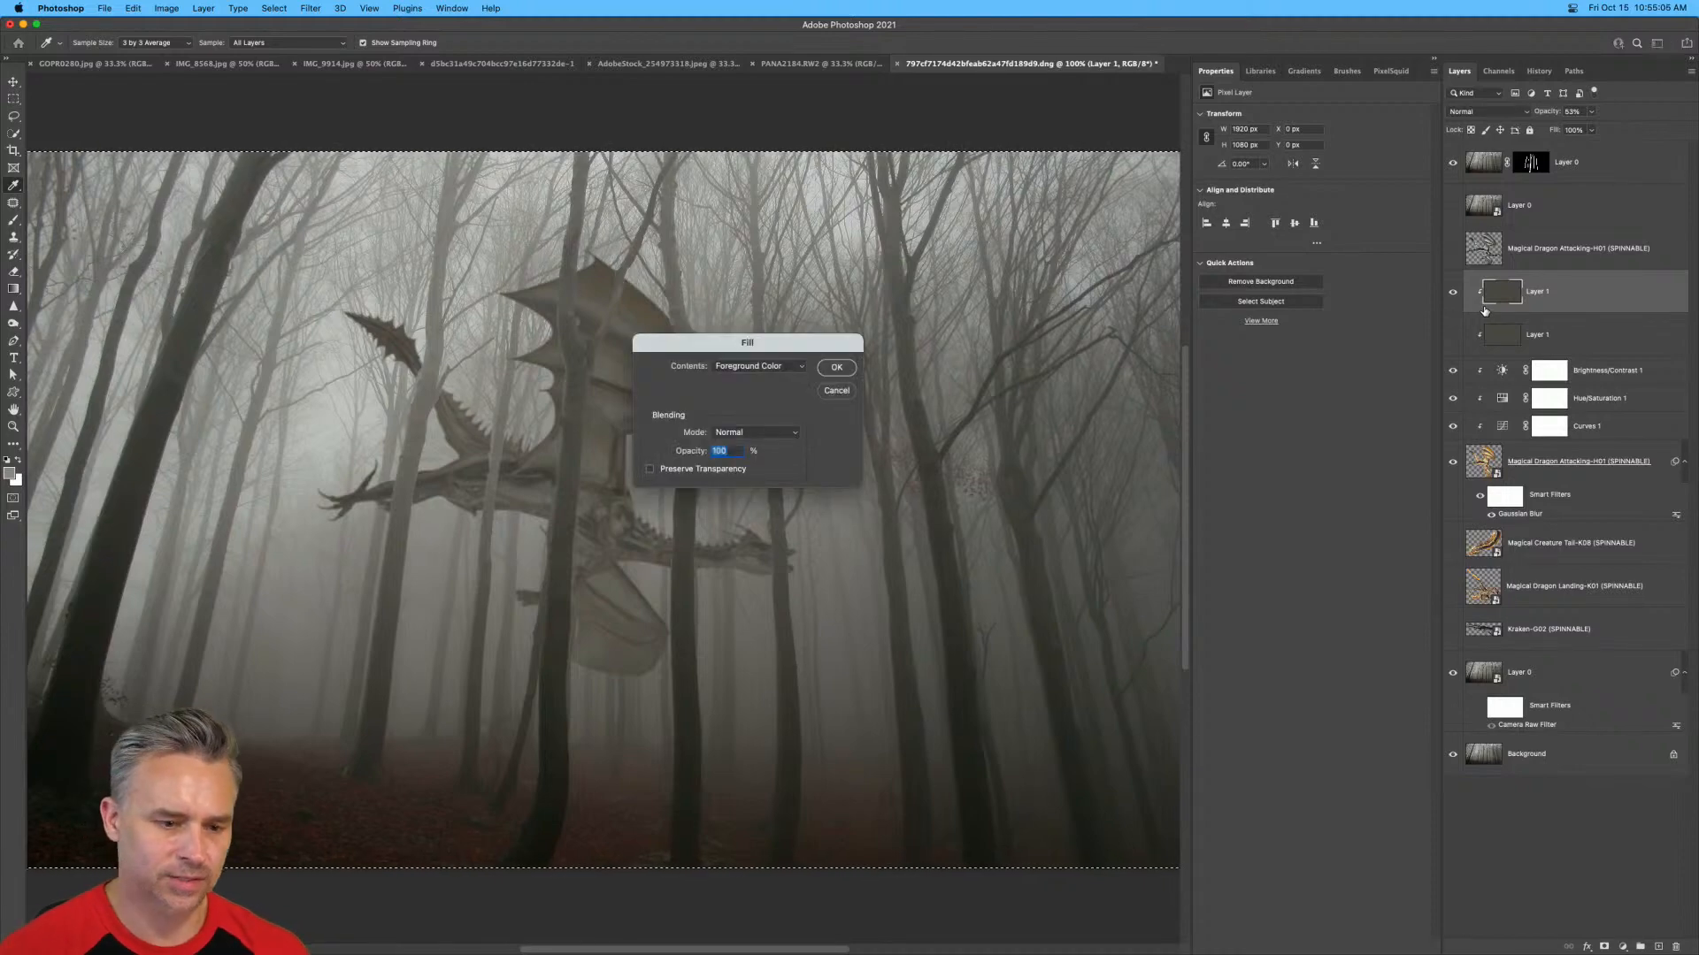
key("Return")
key("super+d")
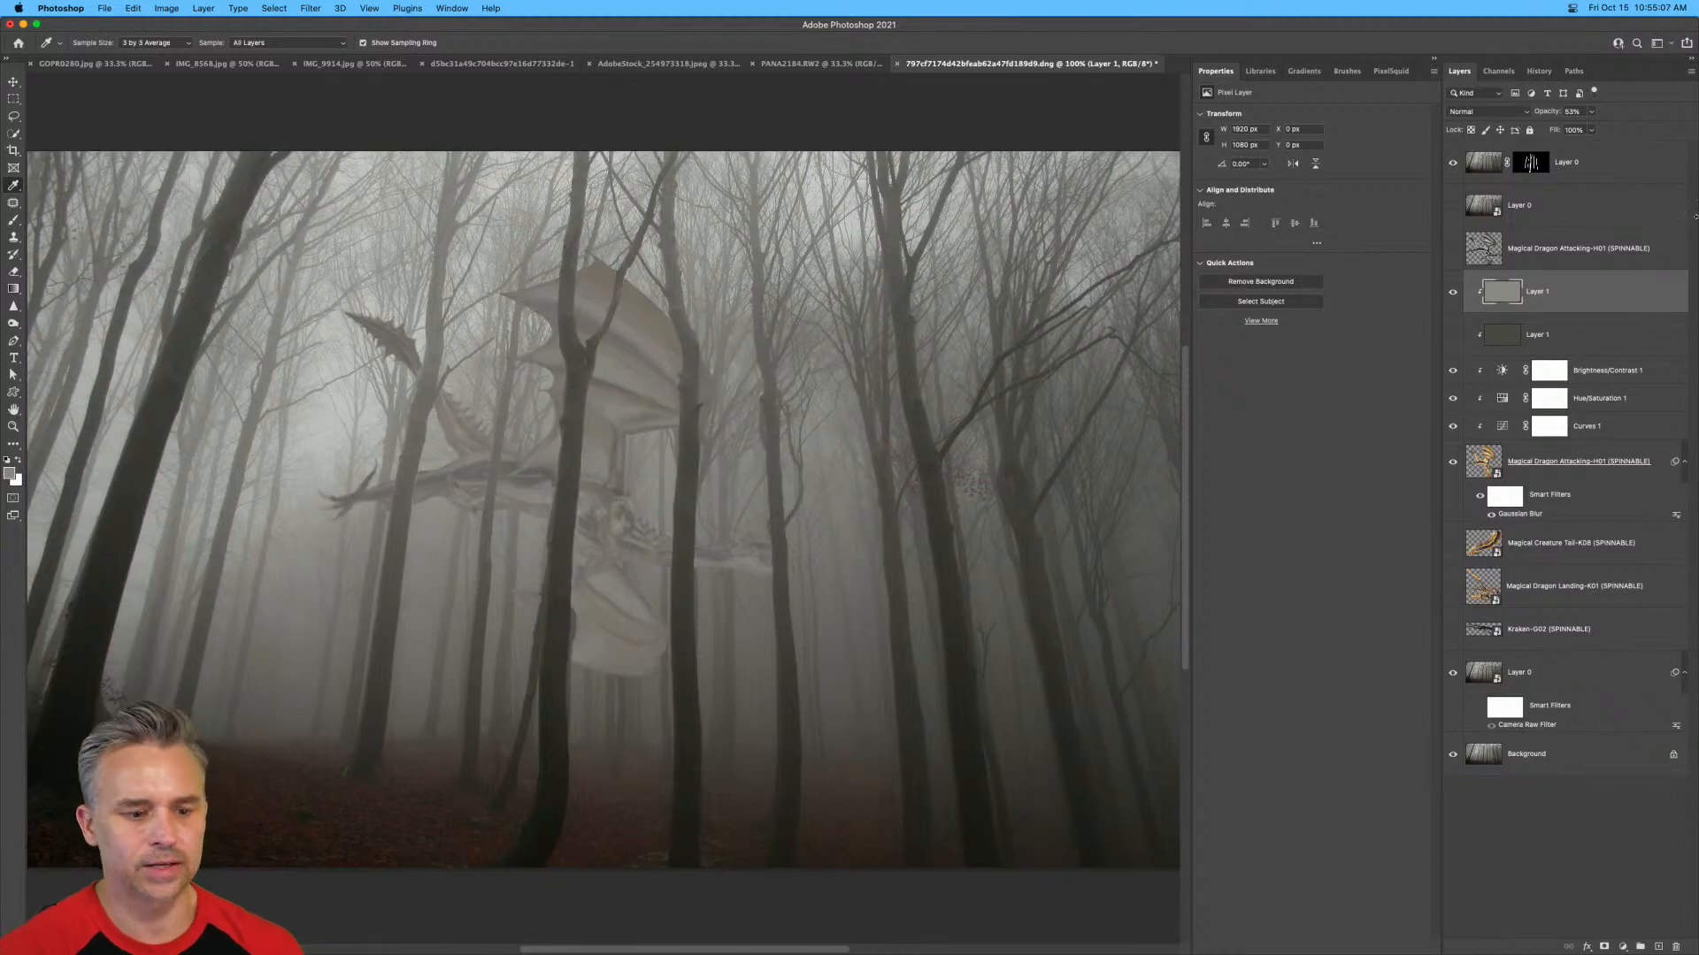
left_click_drag(1553, 117, 1694, 115)
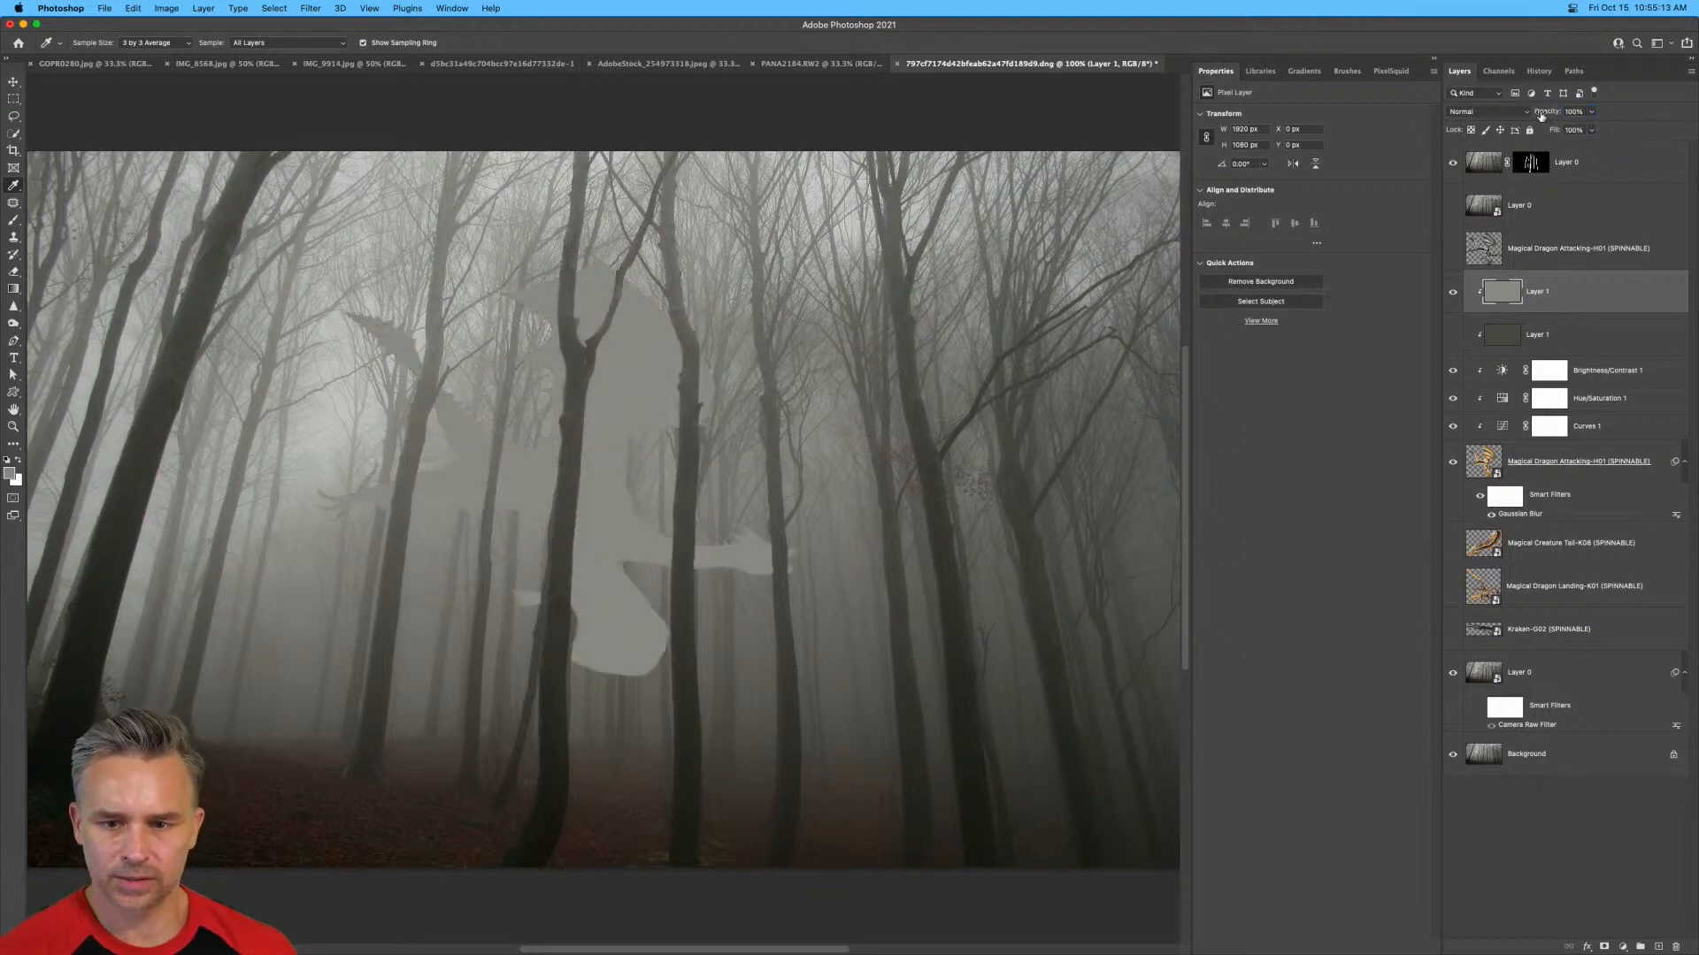
left_click_drag(1540, 118, 1496, 115)
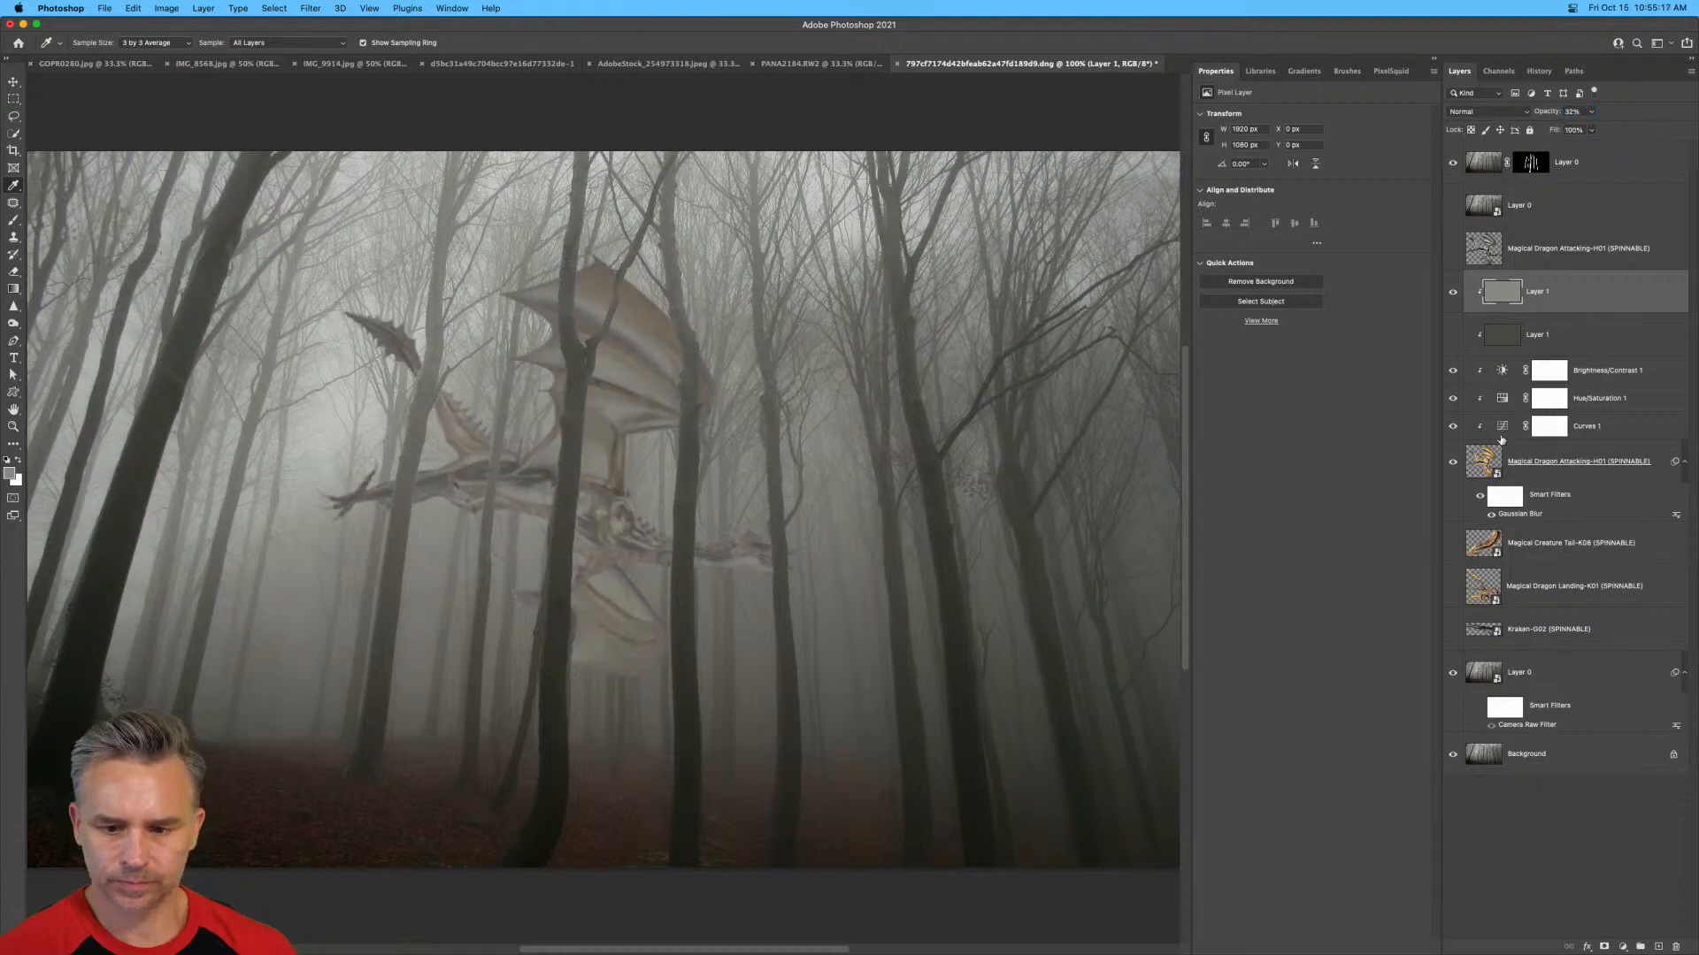
Reduce the dragon layer's opacity to 86%.
left_click(1498, 469)
left_click_drag(1551, 116, 1535, 117)
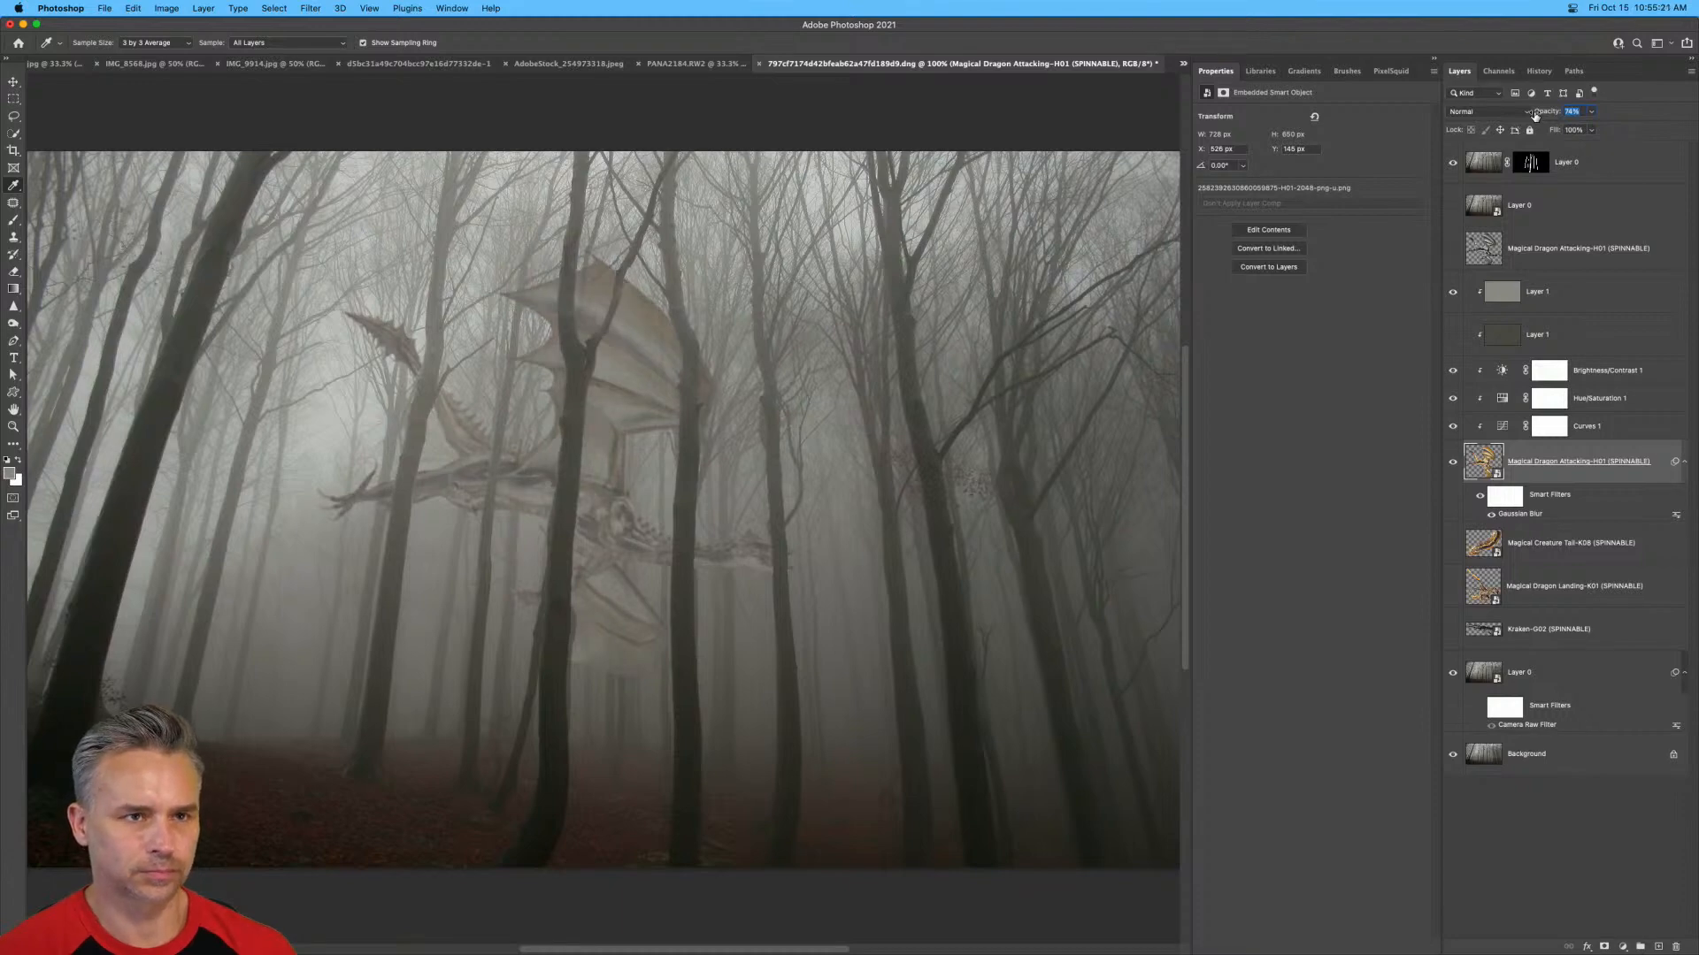
left_click_drag(1535, 116, 1546, 118)
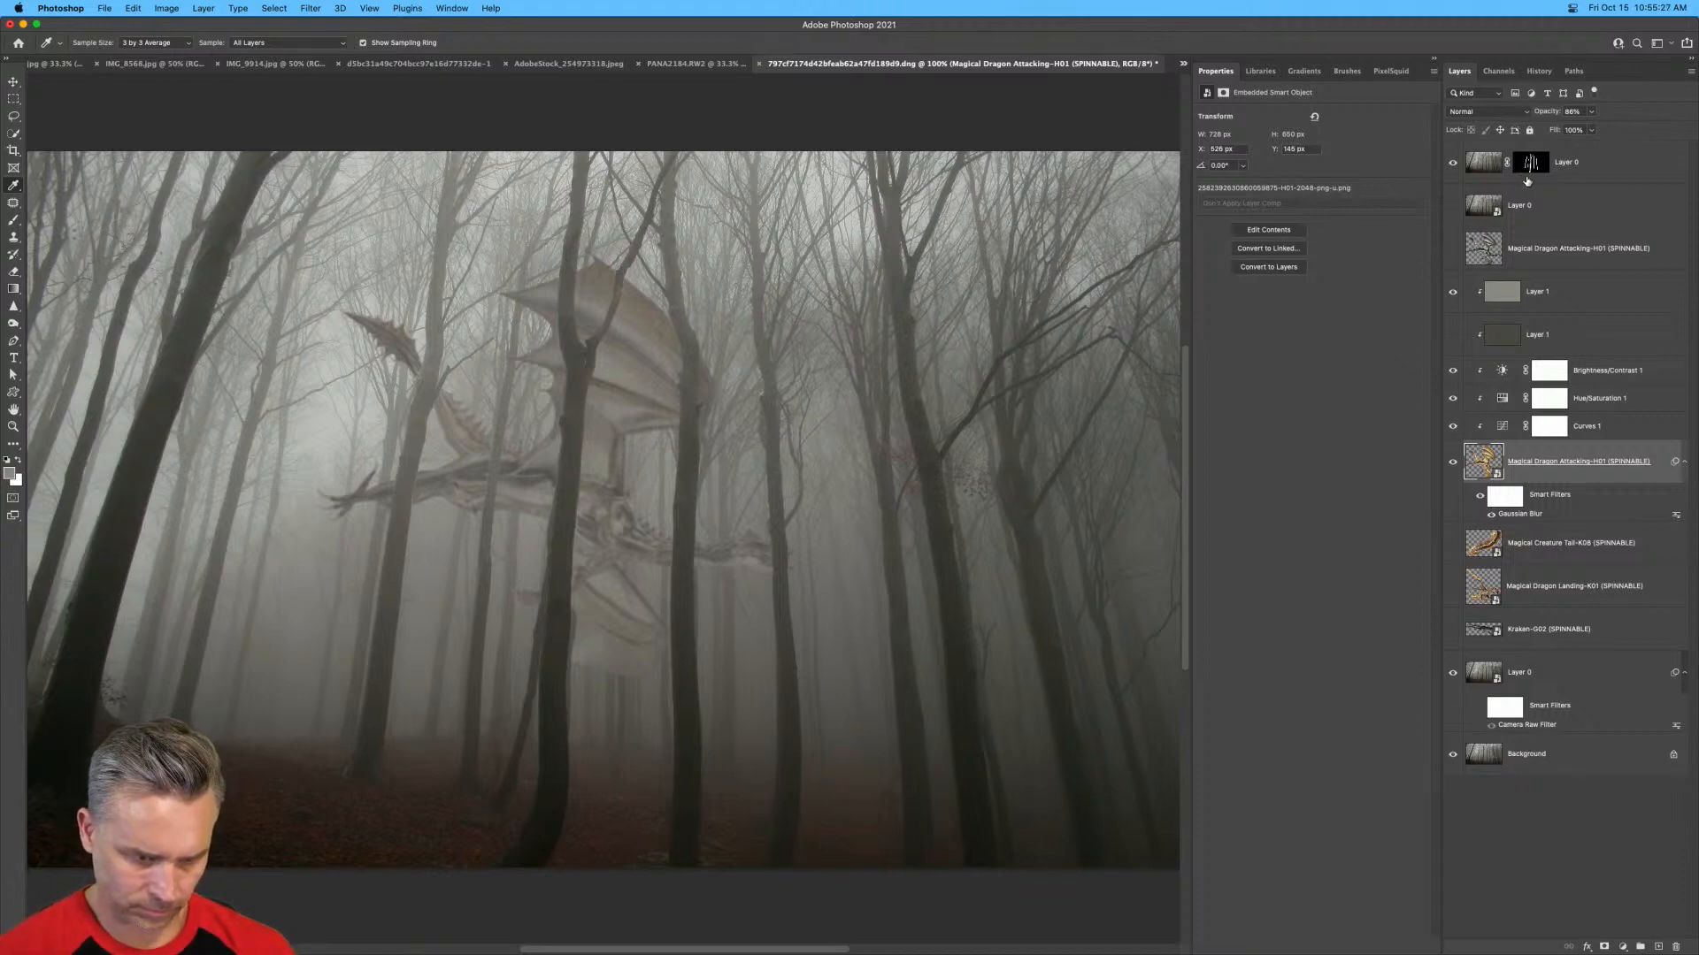
Add a mask to the light grey fill layer and paint black with an enlarged brush over the dragon's head and parts of its body.
left_click(1504, 295)
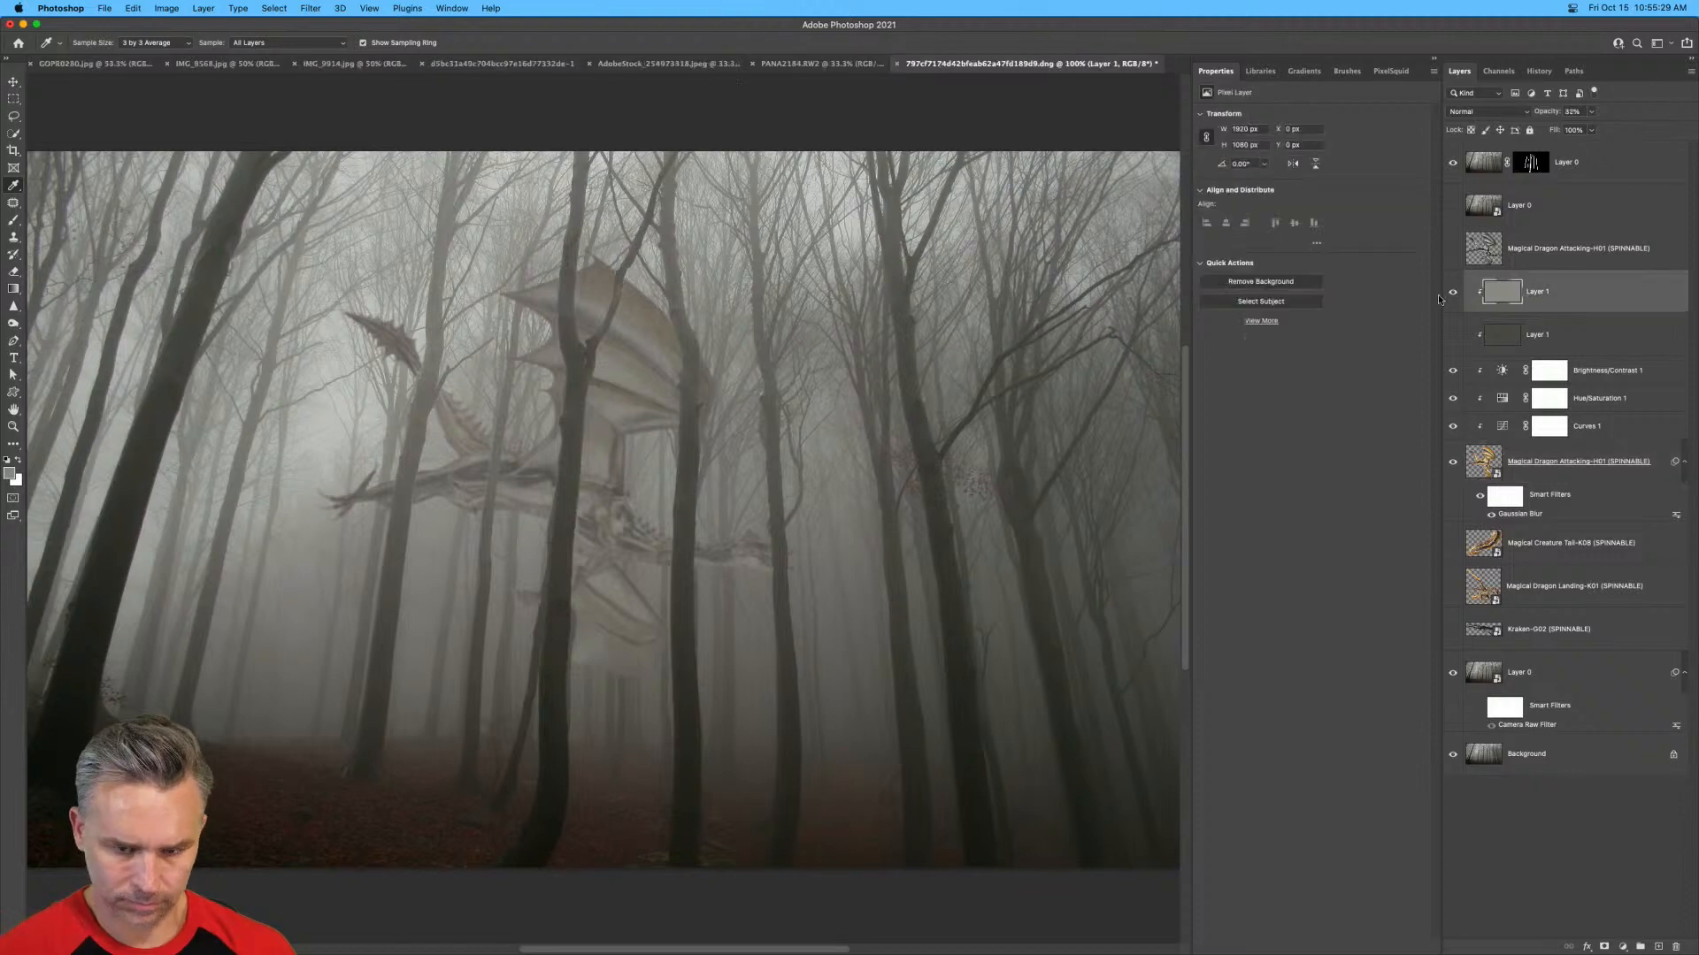
left_click(1453, 293)
left_click(1454, 293)
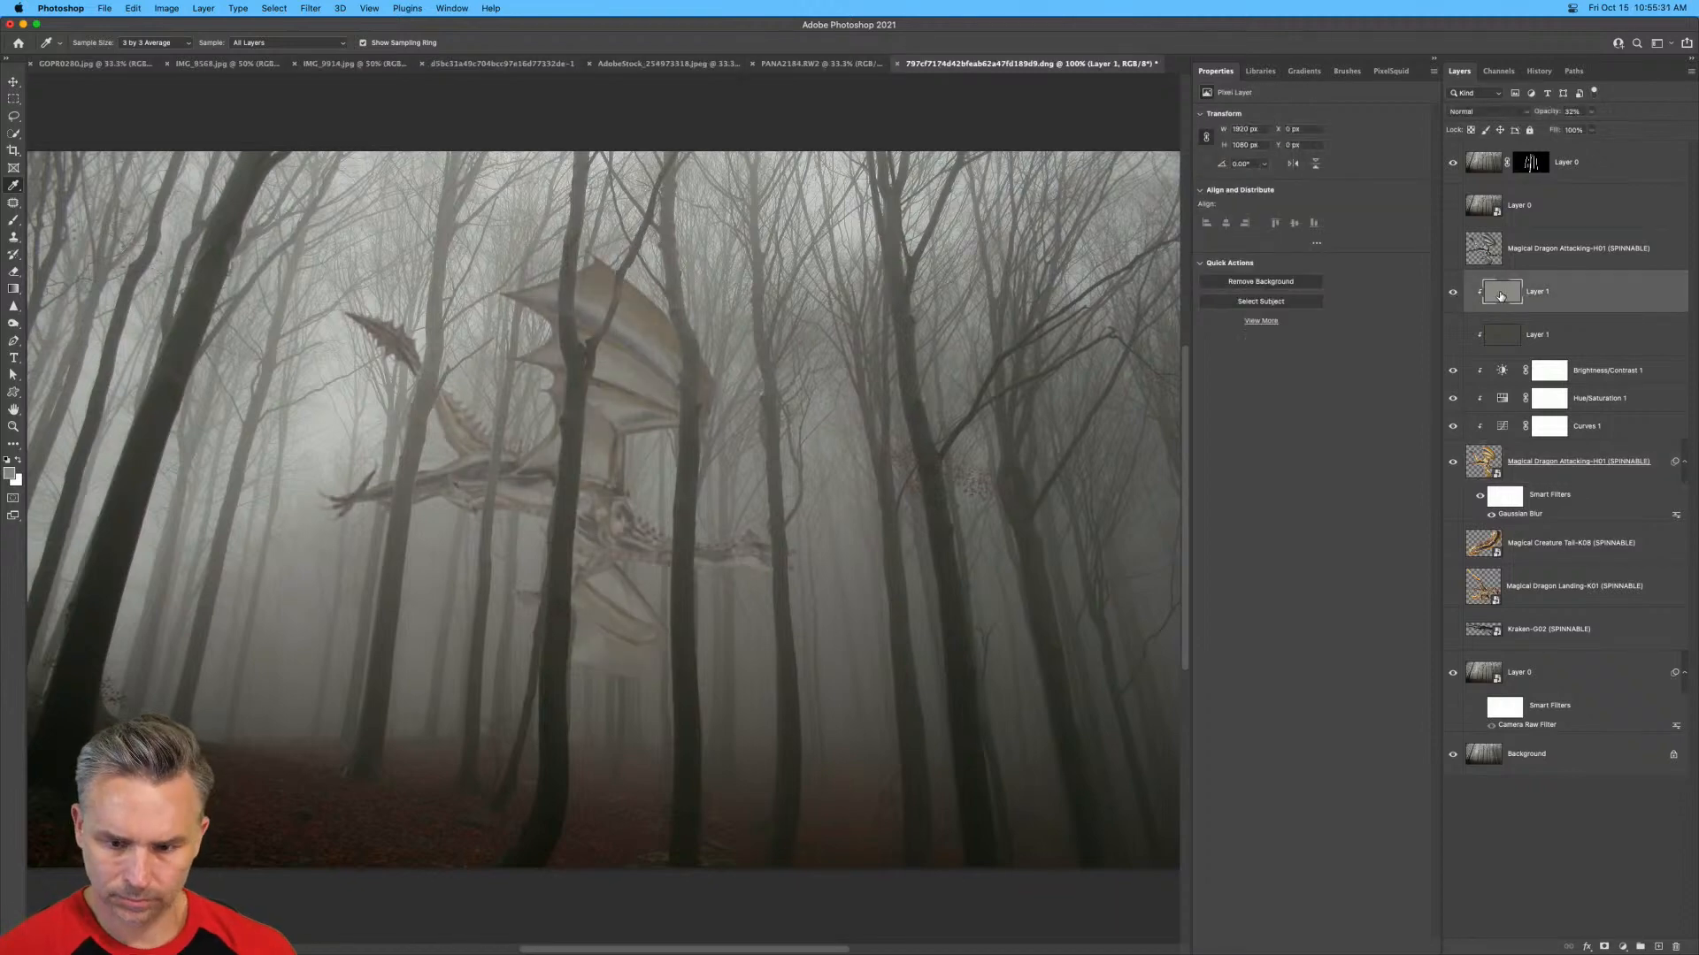
left_click(1603, 948)
key("b")
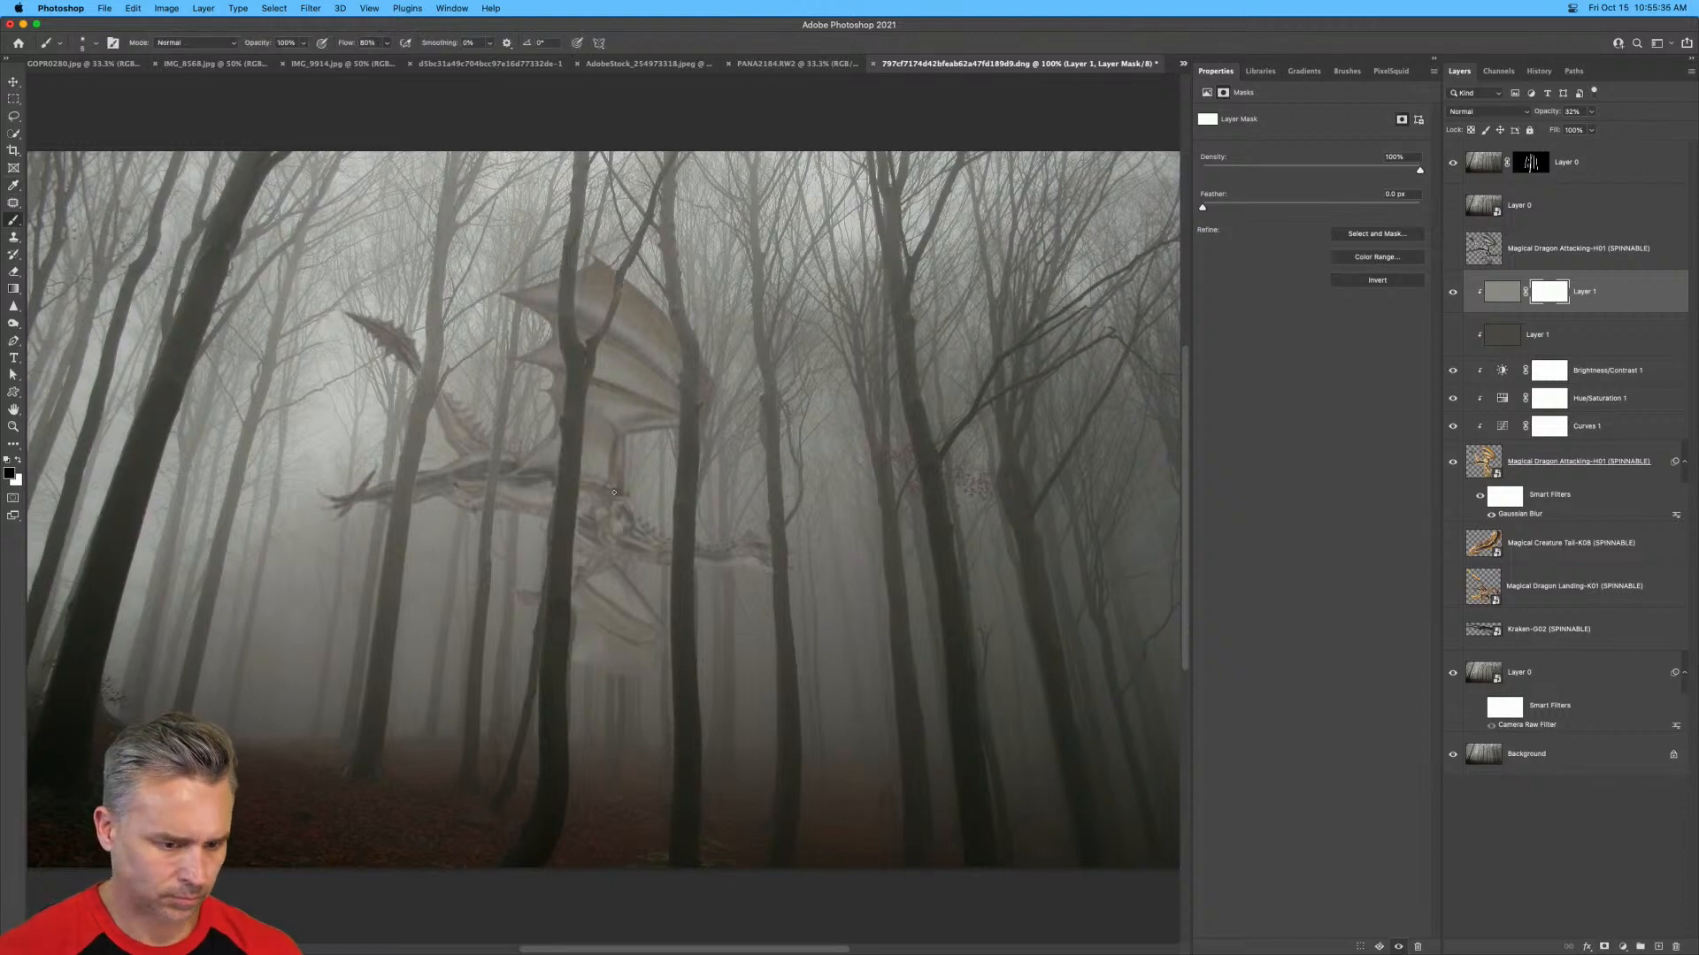
key("bracketright")
key("bracketright")
key("bracketright")
key("bracketright")
key("bracketright")
key("bracketright")
key("bracketright")
key("bracketright")
key("bracketright")
key("bracketright")
key("bracketright")
key("bracketright")
key("bracketright")
key("bracketright")
key("bracketright")
key("bracketright")
mouse_move(728, 549)
left_mouse_down()
mouse_move(790, 553)
mouse_move(638, 505)
mouse_move(701, 506)
left_mouse_up()
mouse_move(531, 526)
left_mouse_down()
mouse_move(445, 513)
mouse_move(384, 541)
left_mouse_up()
left_click_drag(669, 565, 782, 566)
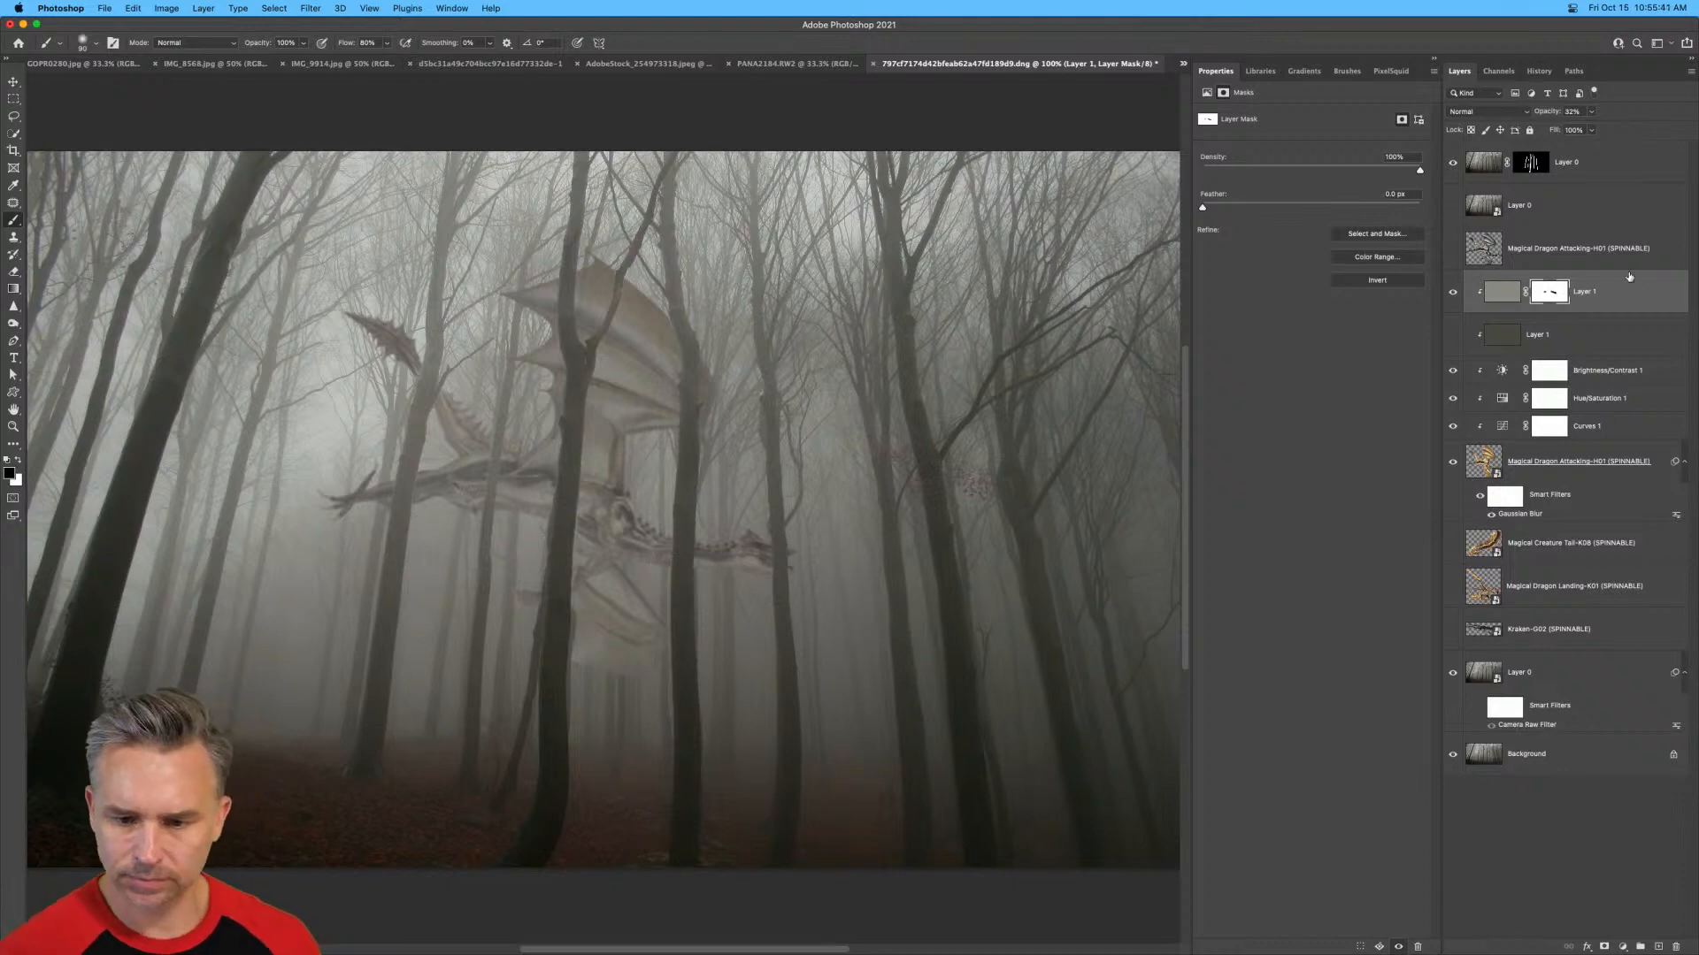
Paint black on the top forest layer's mask over the tree trunk at the dragon's head.
left_click(1529, 165)
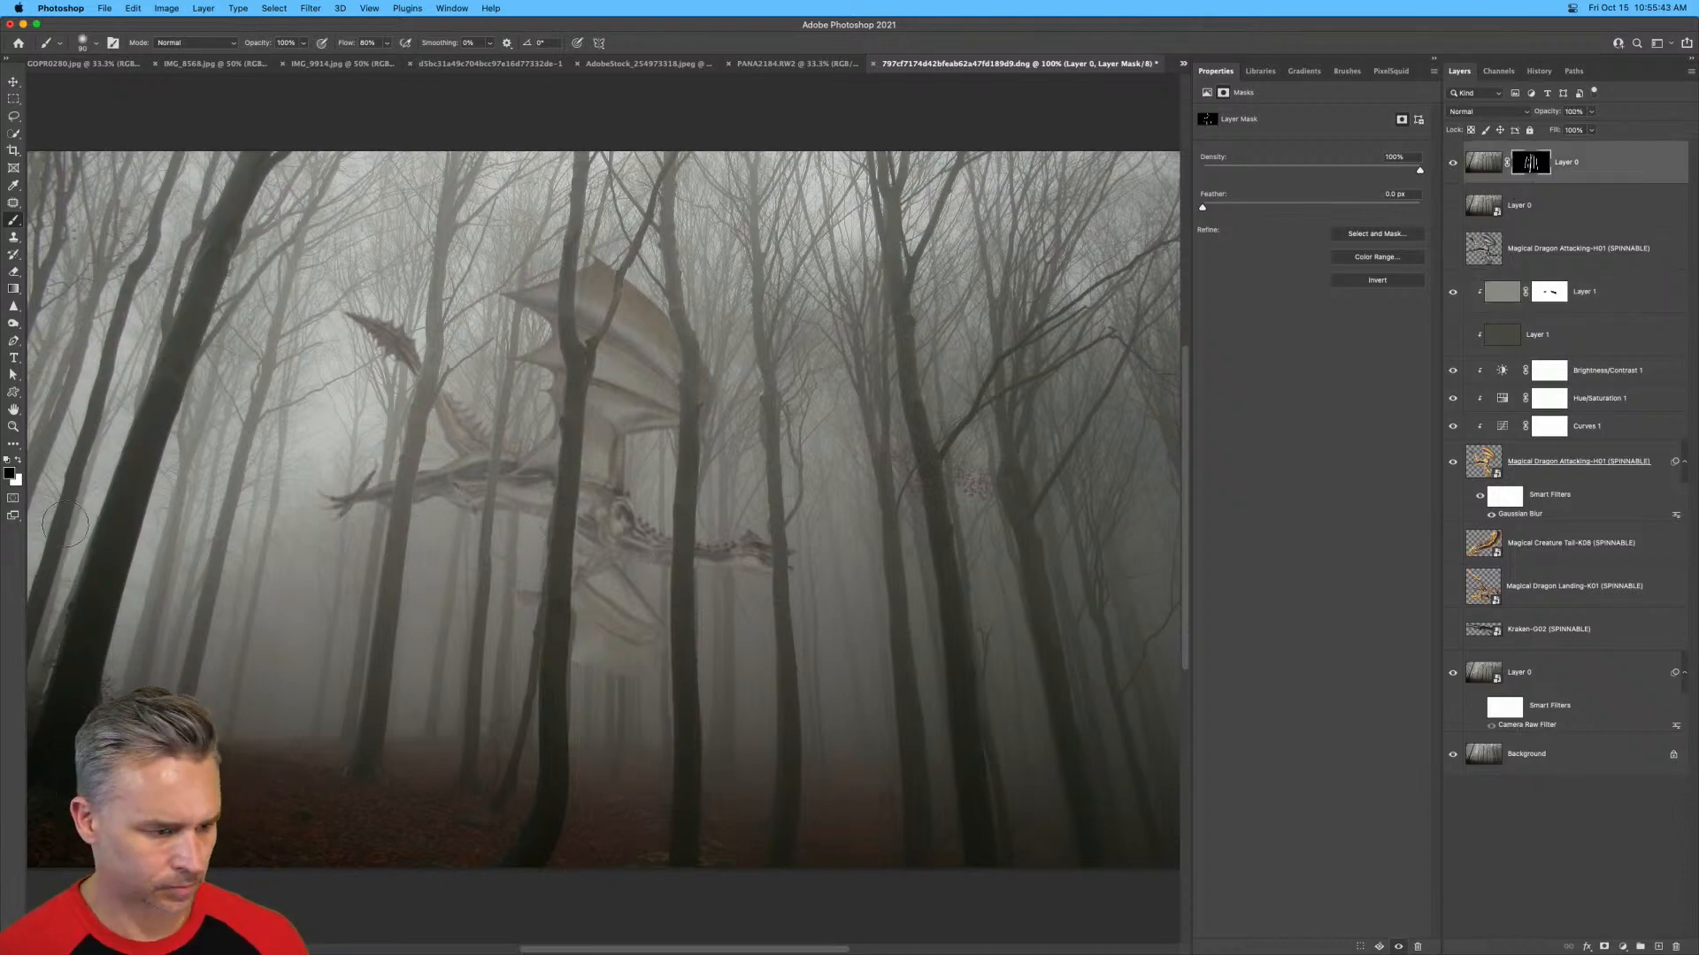
left_click_drag(779, 566, 803, 655)
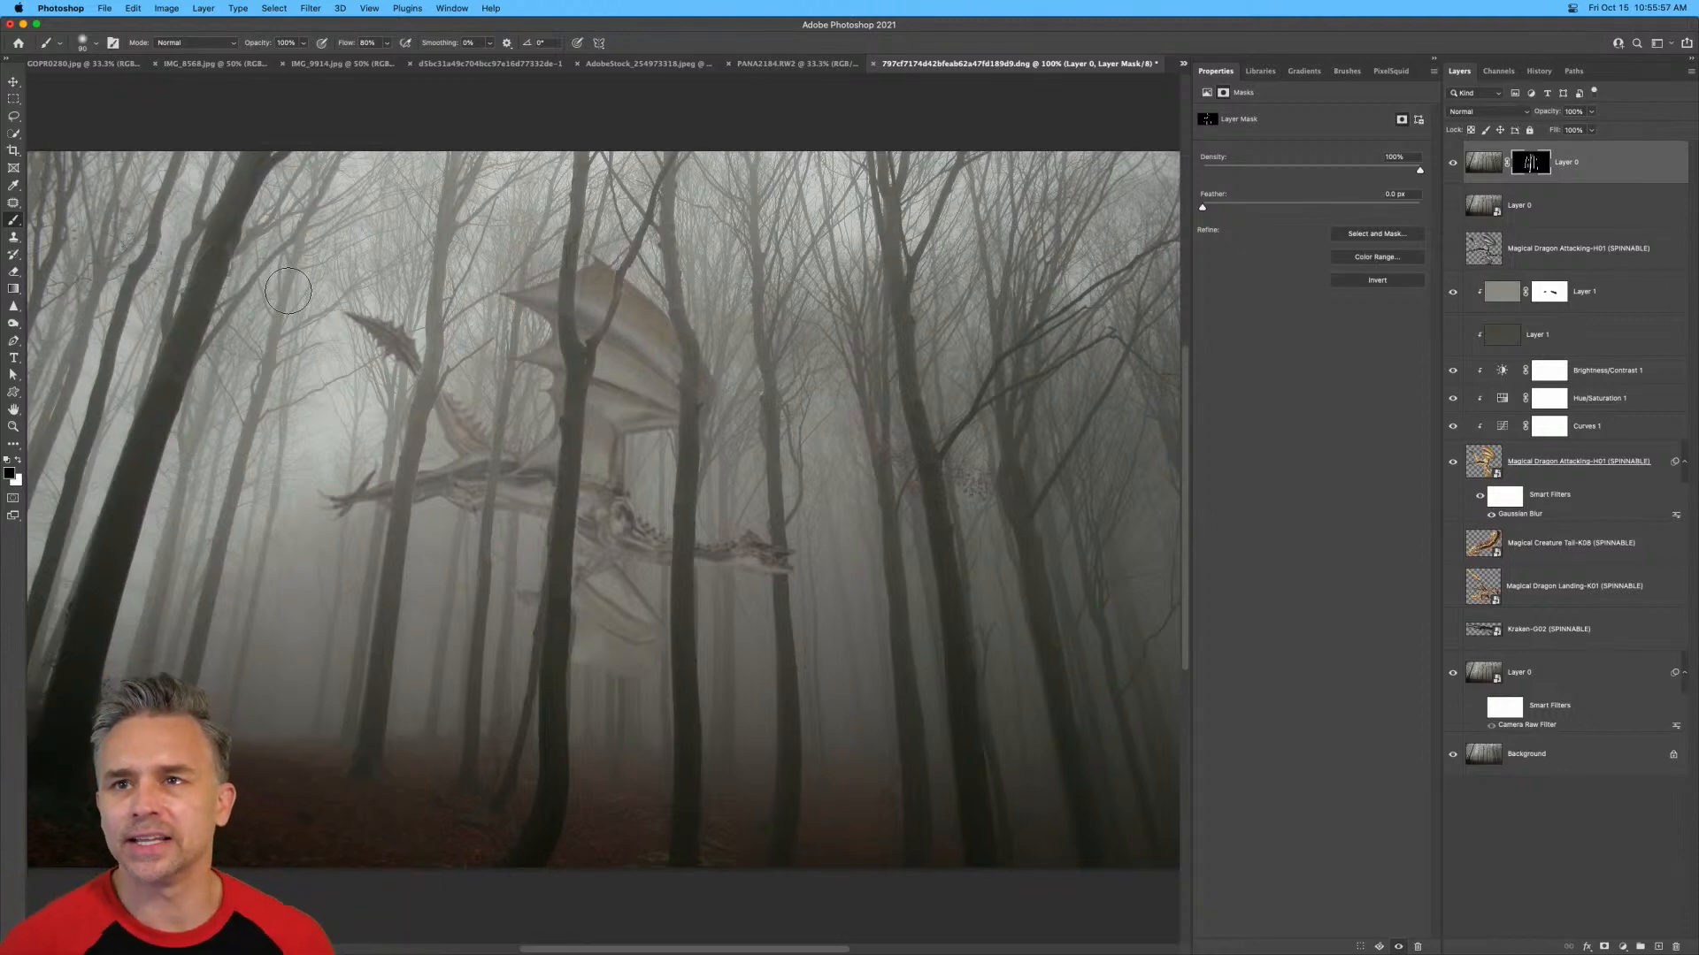
left_click(13, 82)
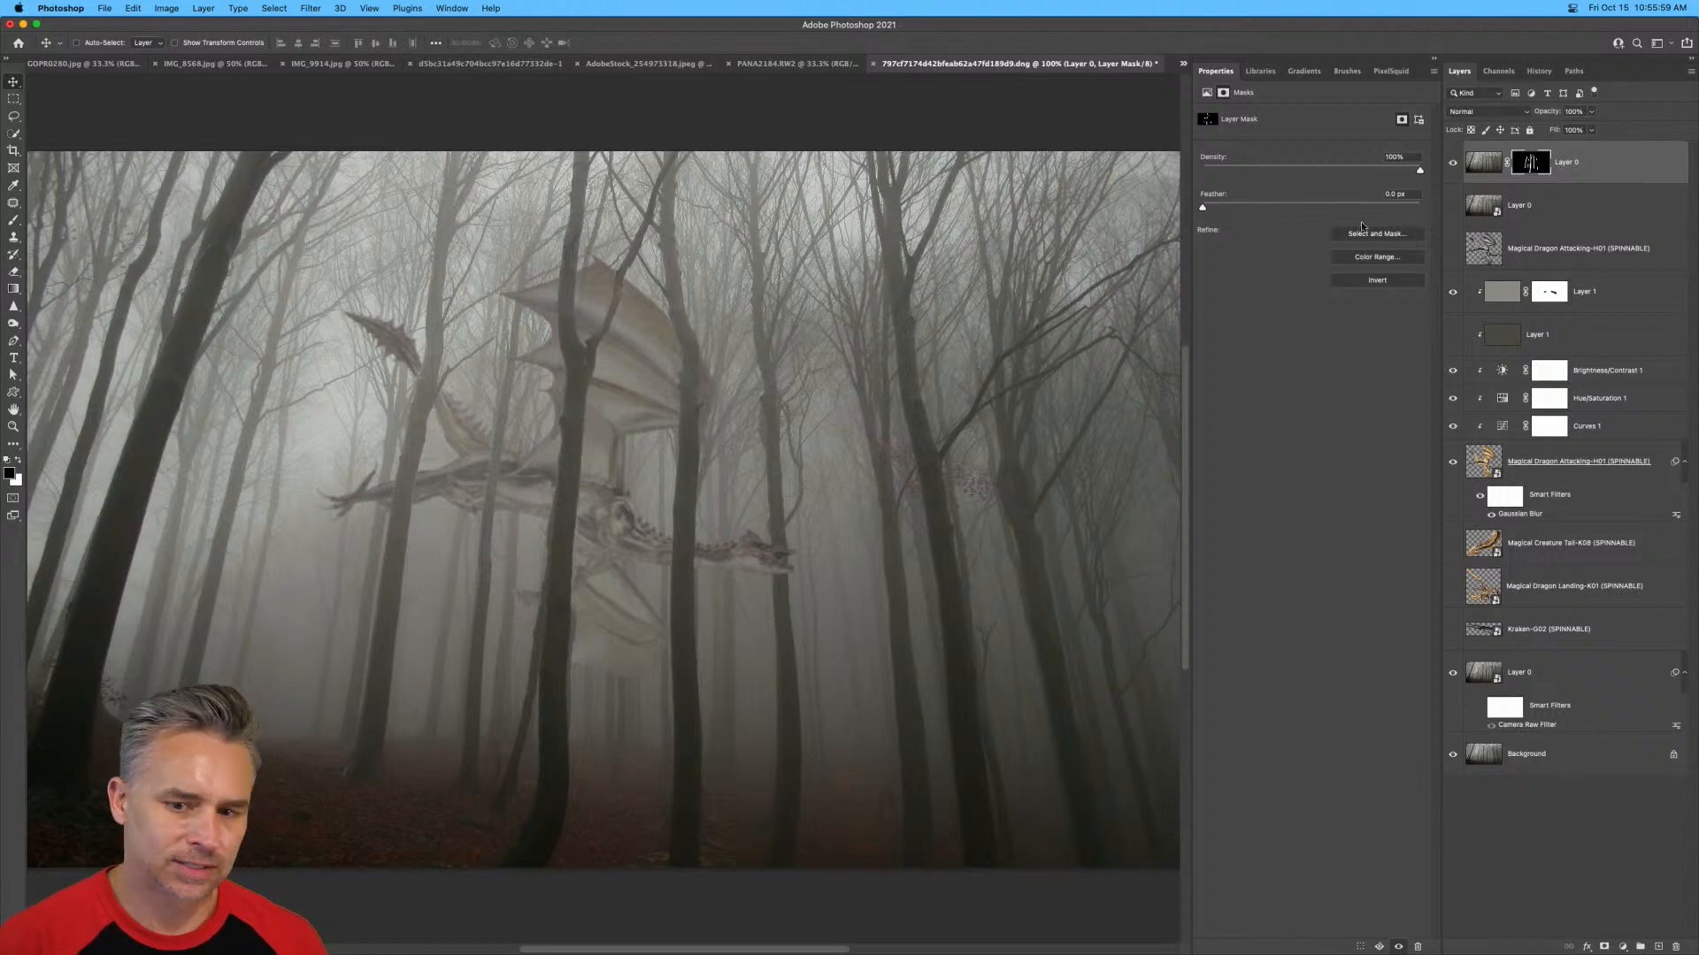
left_click(1626, 163)
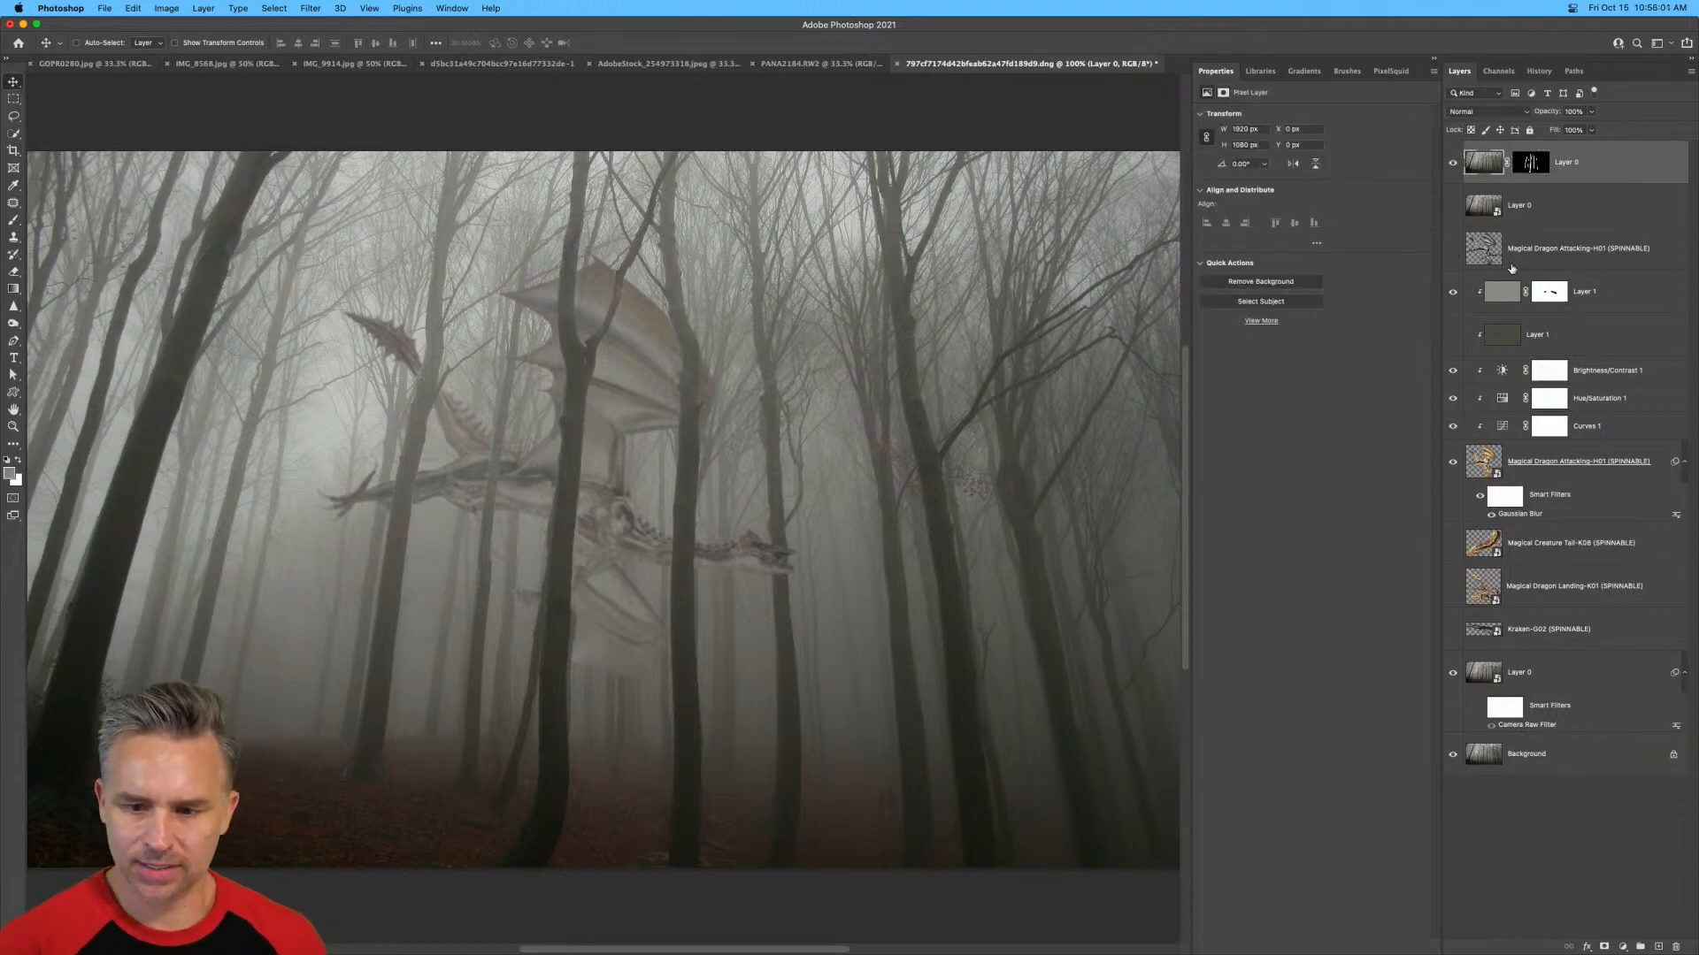
Compare the dragon with and without the masked light grey fill layer.
left_click(1584, 293)
left_click(1453, 292)
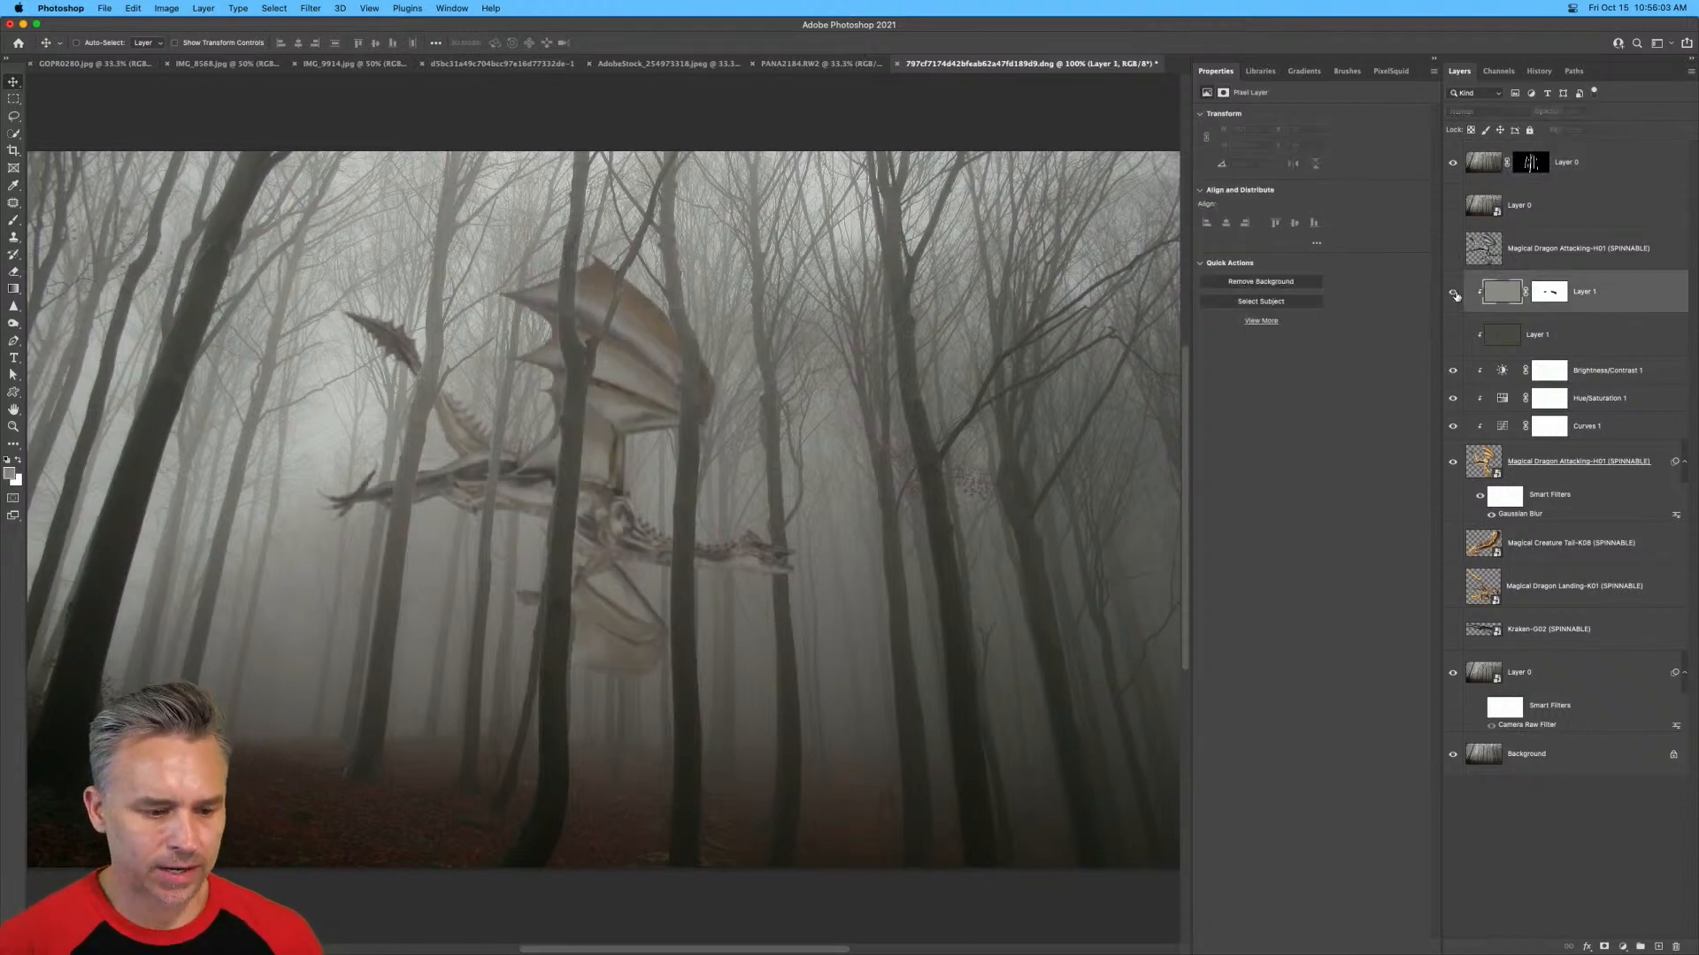
left_click(1452, 292)
Paint black with a smaller brush on the light grey fill layer's mask along the dragon's body and neck.
left_click(1535, 296)
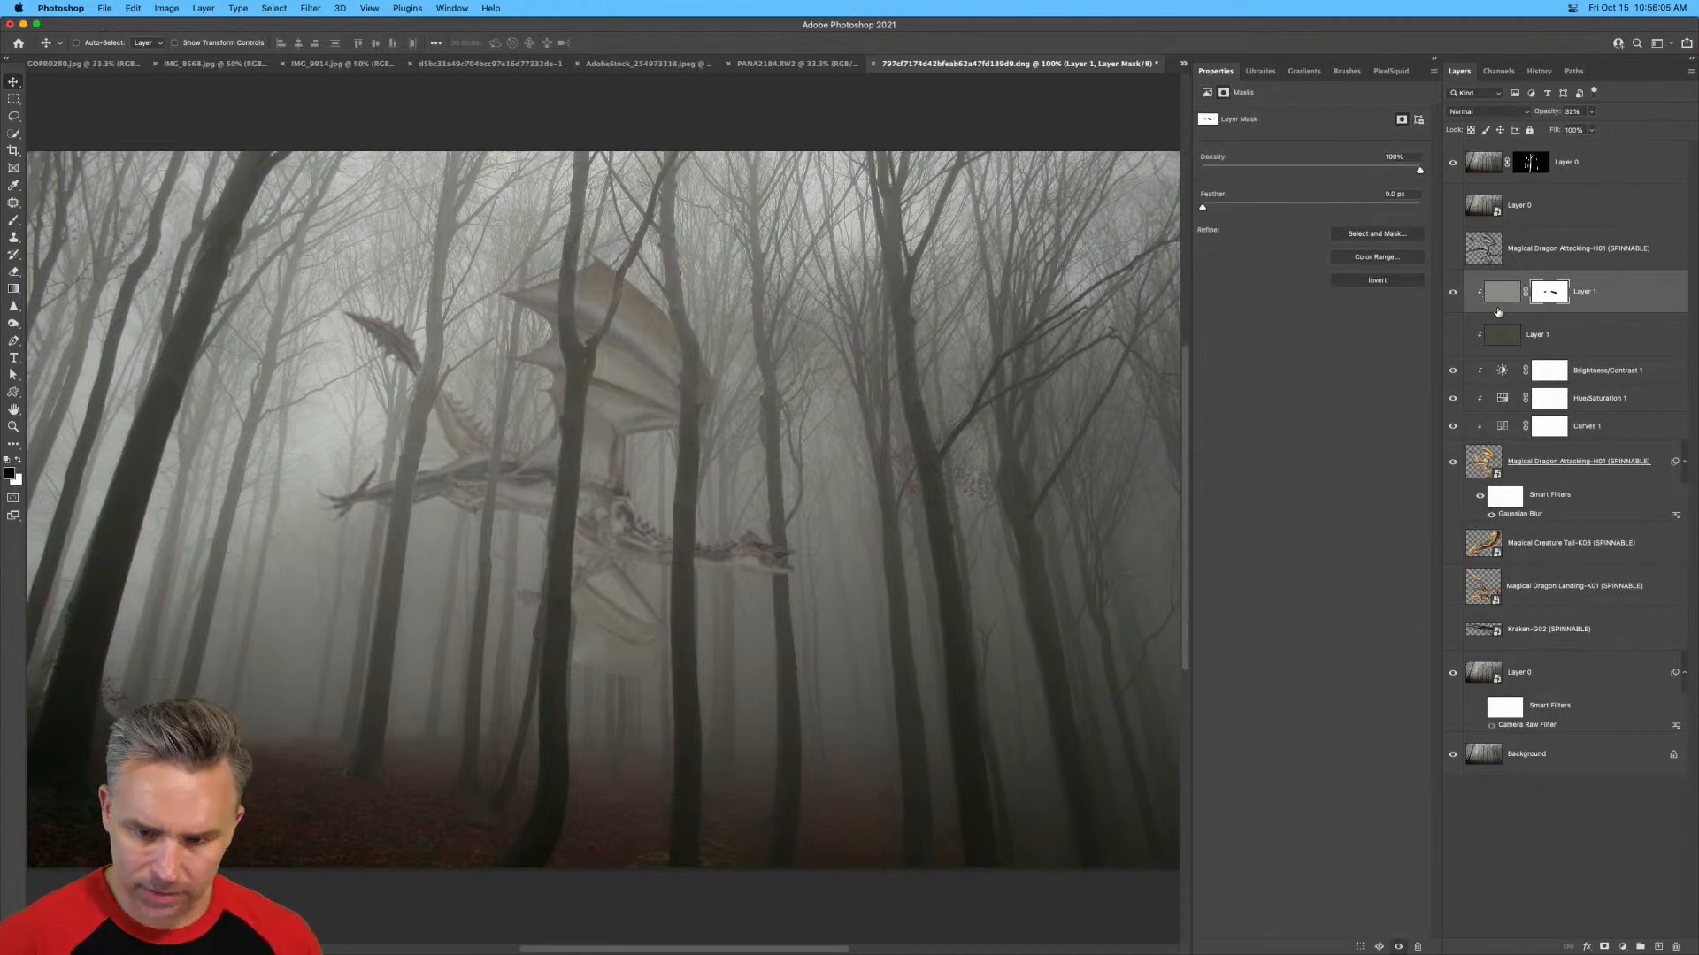
key("b")
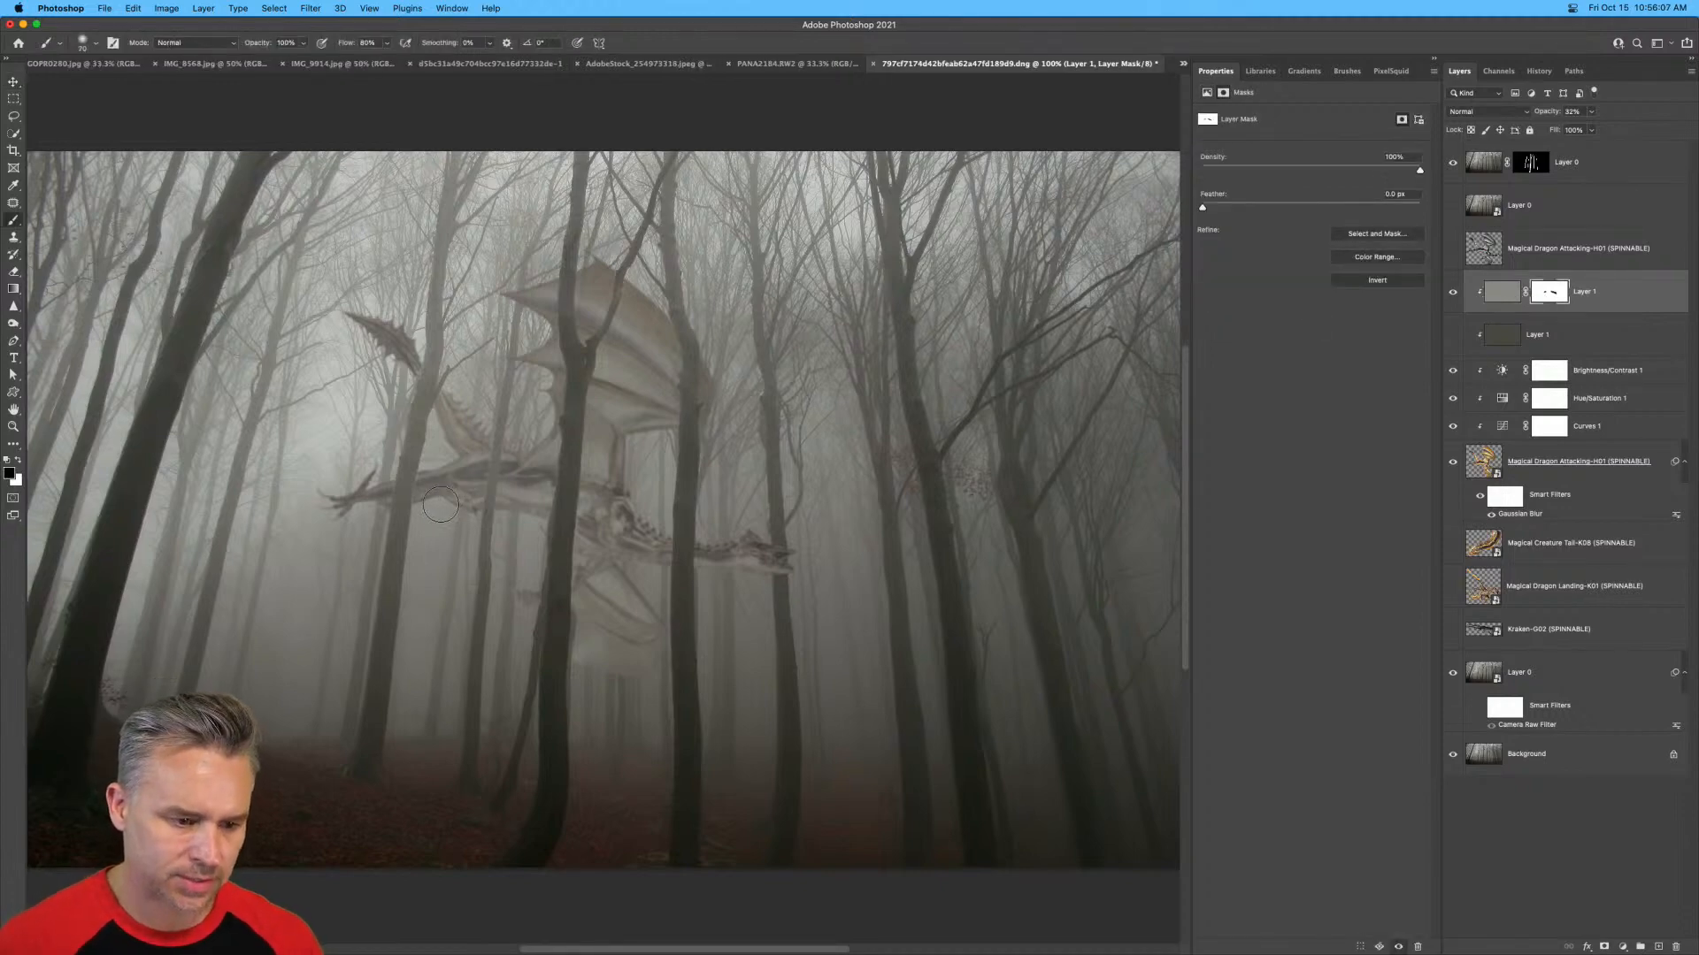
key("bracketleft")
key("bracketleft")
key("bracketleft")
mouse_move(515, 509)
left_mouse_down()
mouse_move(579, 512)
mouse_move(614, 537)
mouse_move(598, 544)
mouse_move(660, 559)
left_mouse_up()
key("bracketleft")
key("bracketleft")
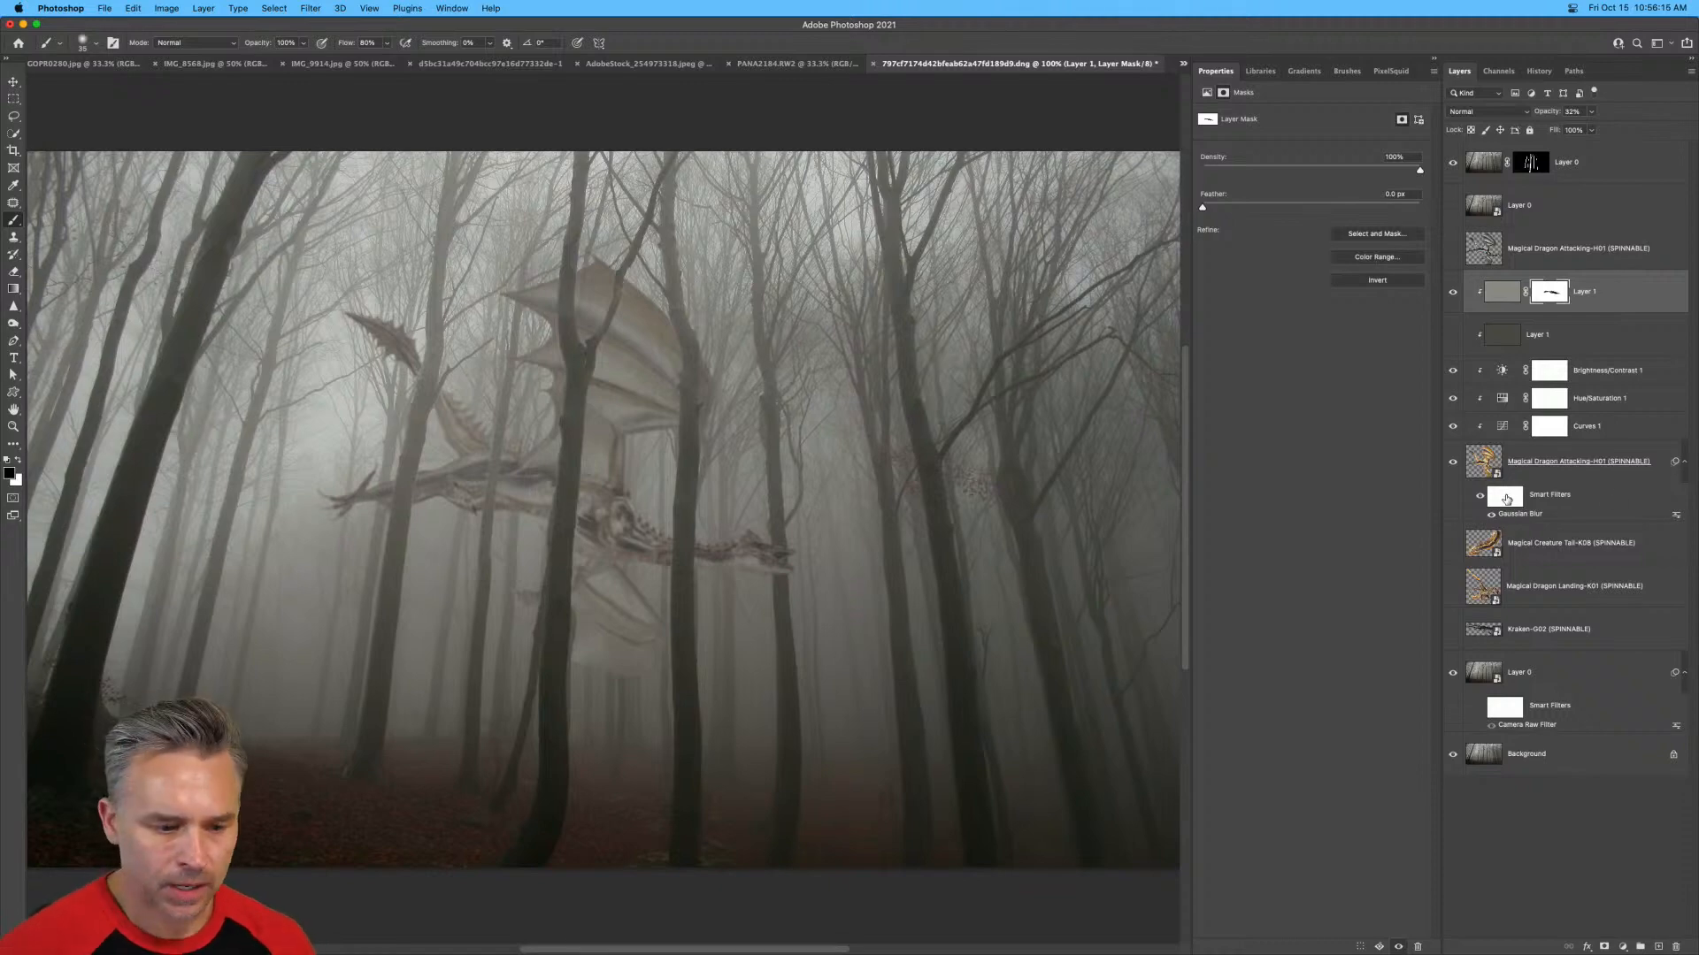
Paint black at 18% brush flow on the dragon's smart filter mask to reduce the Gaussian Blur around its head.
left_click(1511, 500)
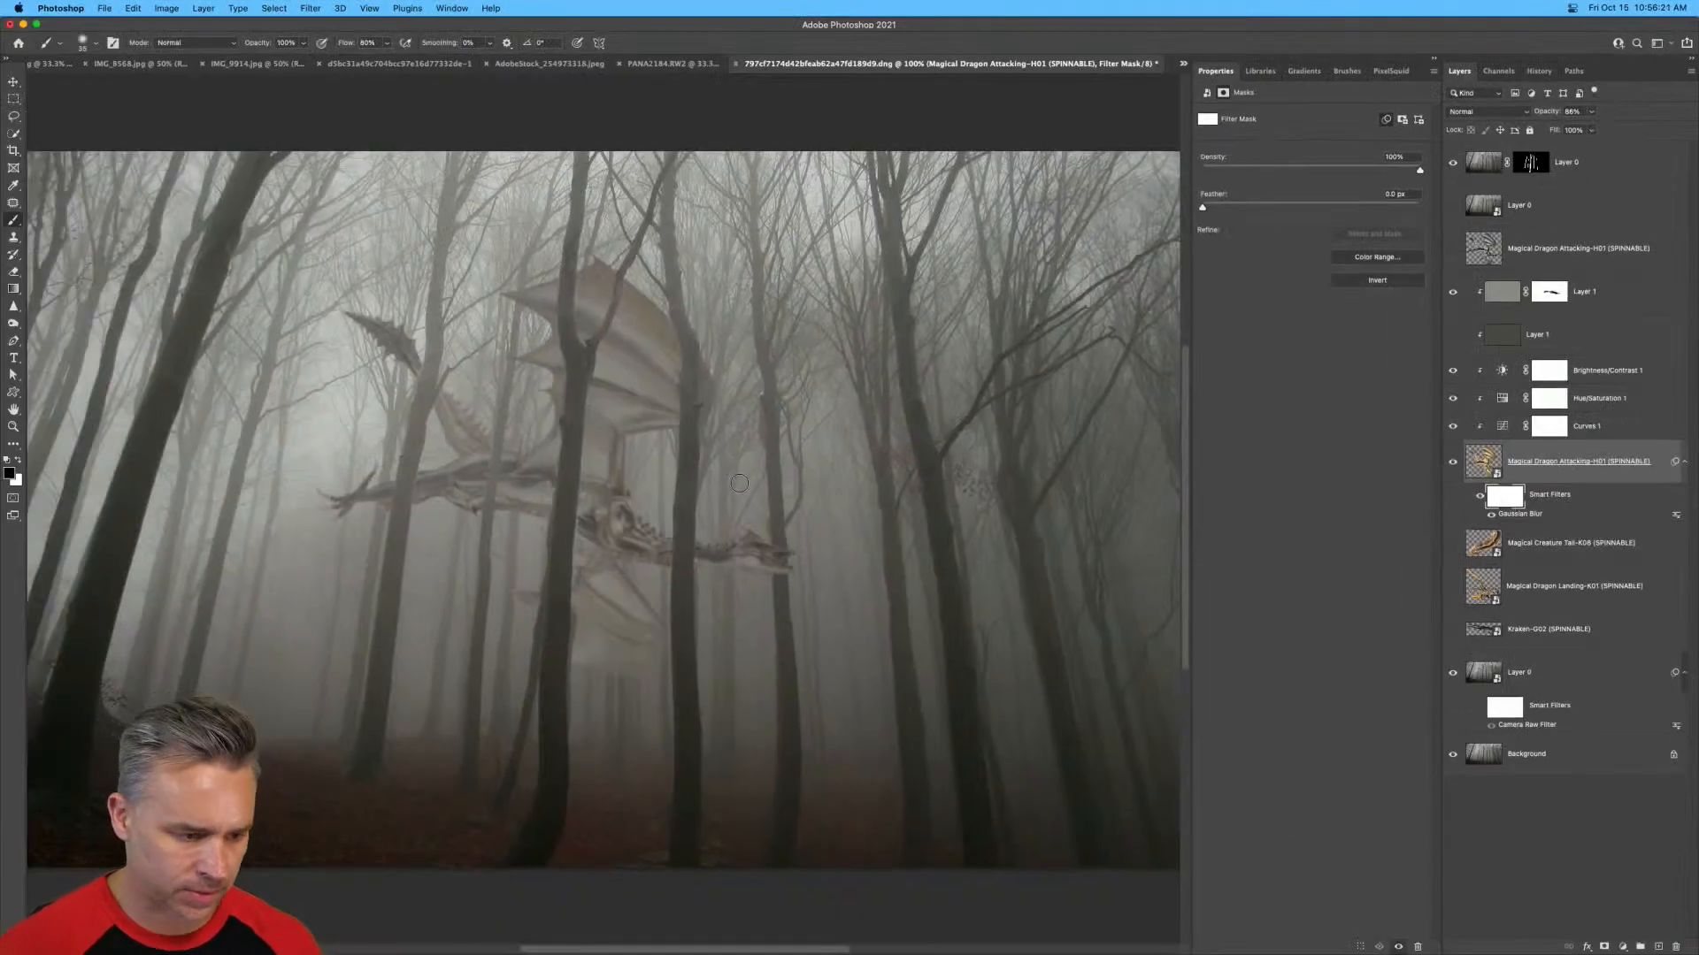
key("super+equal")
key("super+equal")
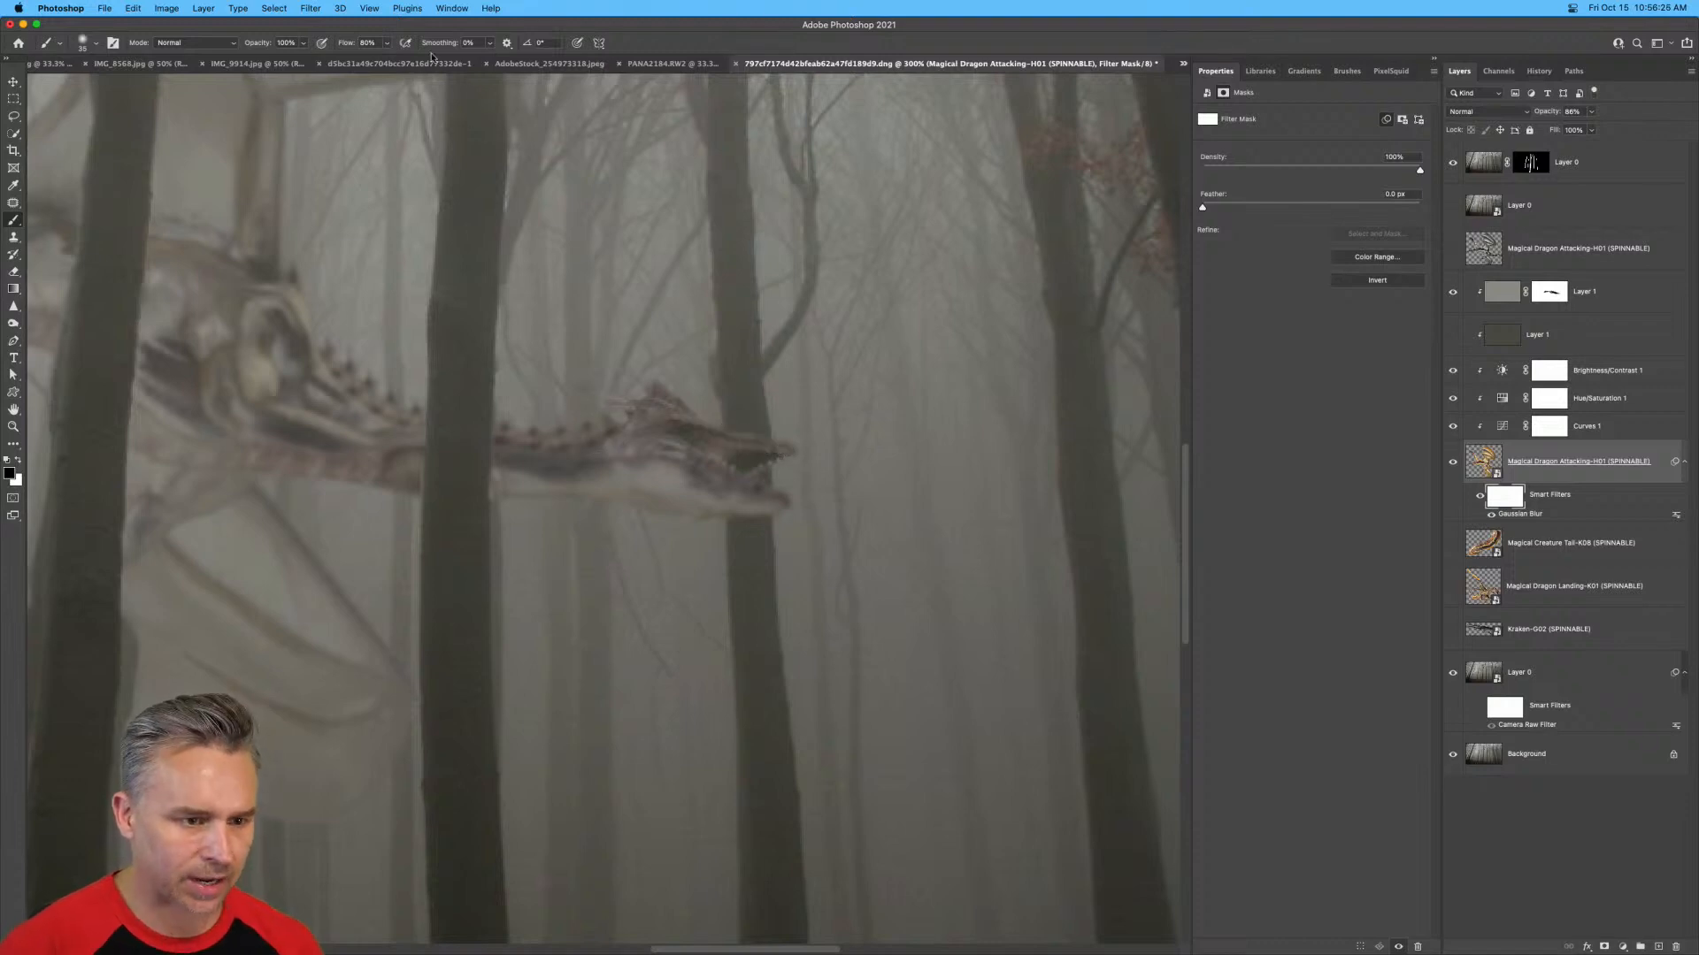
left_click_drag(347, 42, 308, 43)
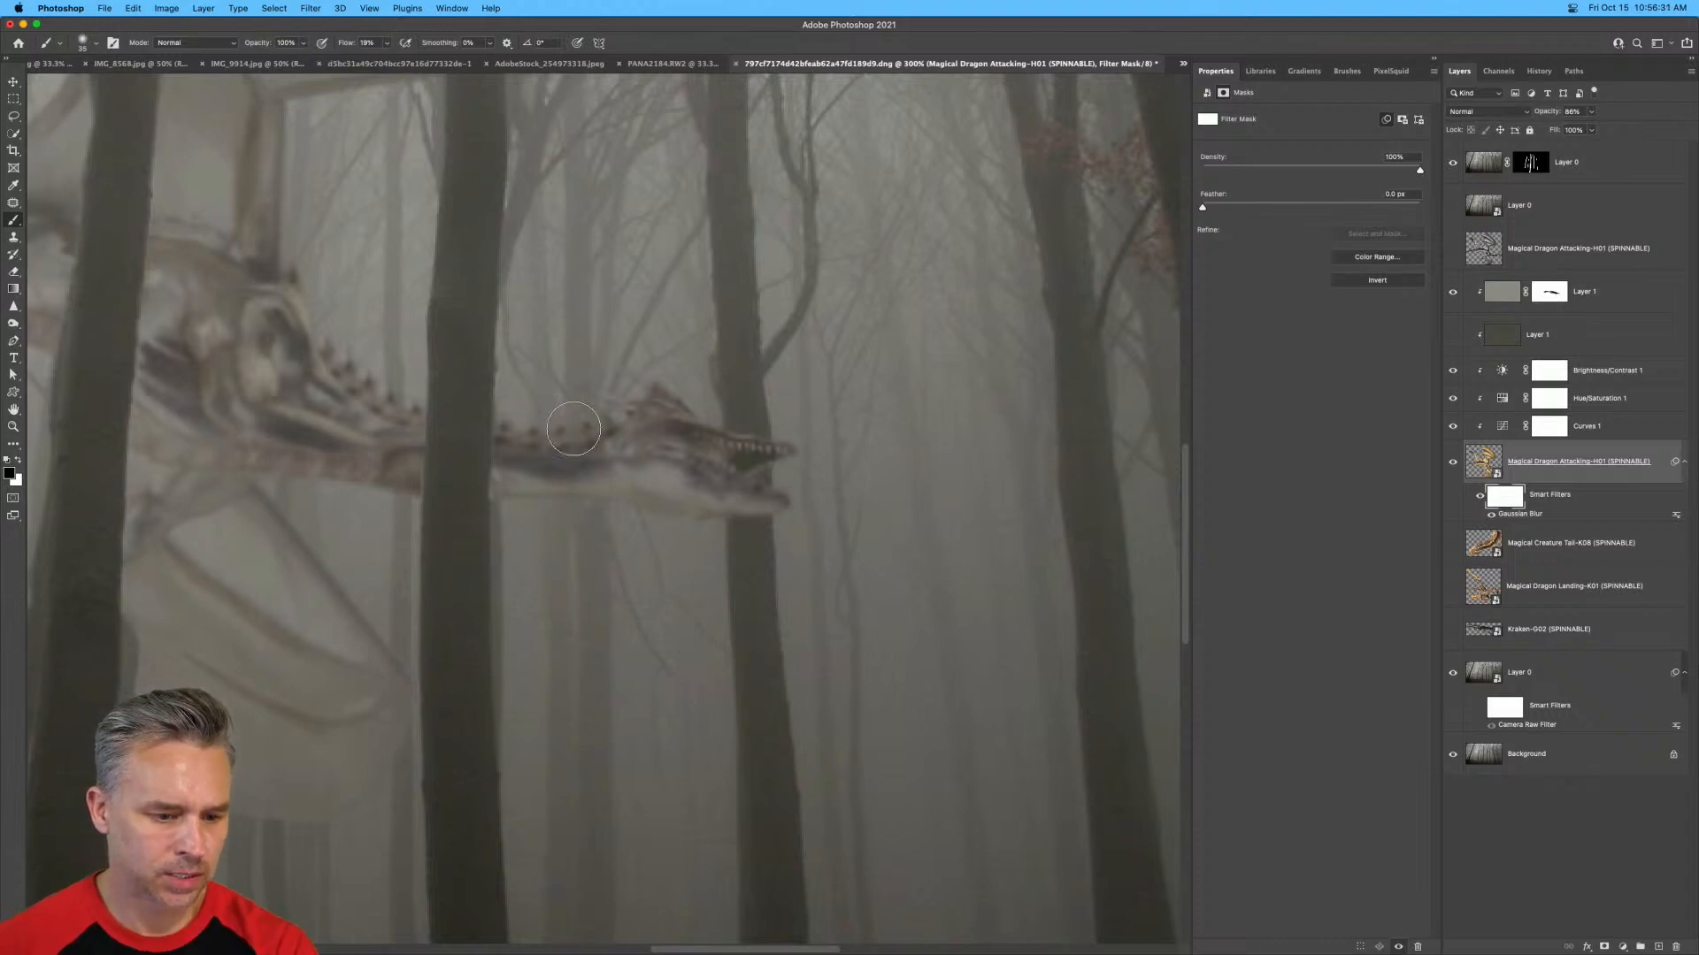
key("super+minus")
key("super+minus")
key("super+minus")
key("super+minus")
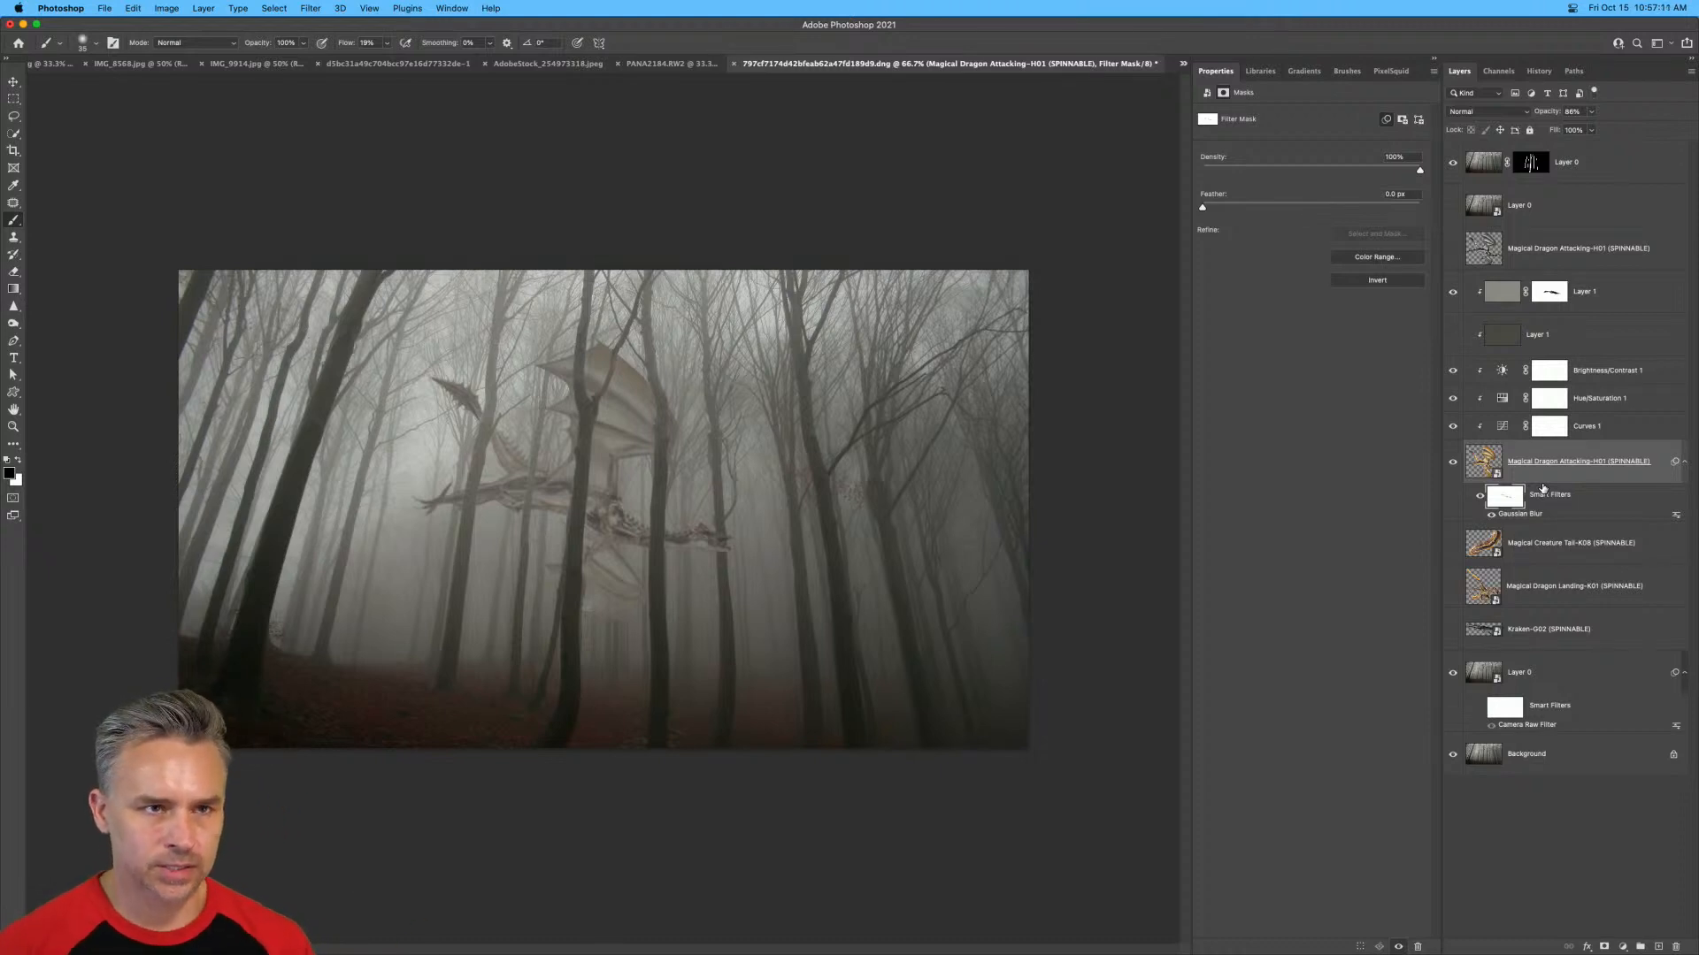
Add a Color Lookup adjustment above all layers and load the 2Strip.look 3D LUT.
left_click(1598, 174)
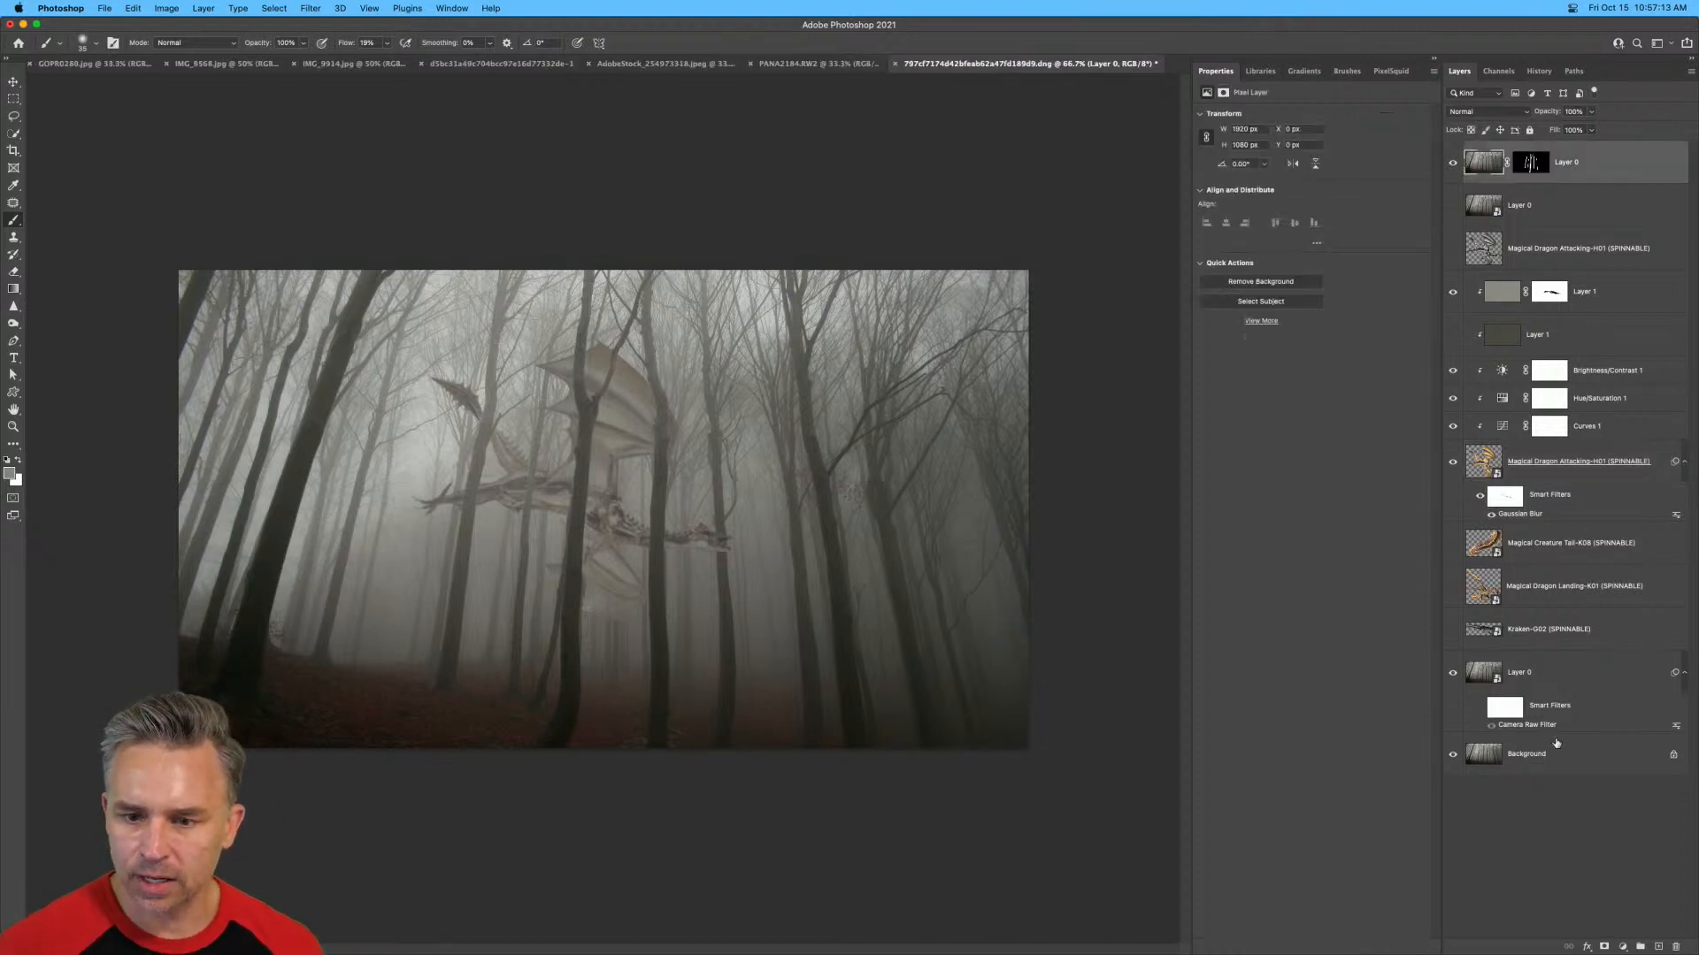
left_click(1622, 946)
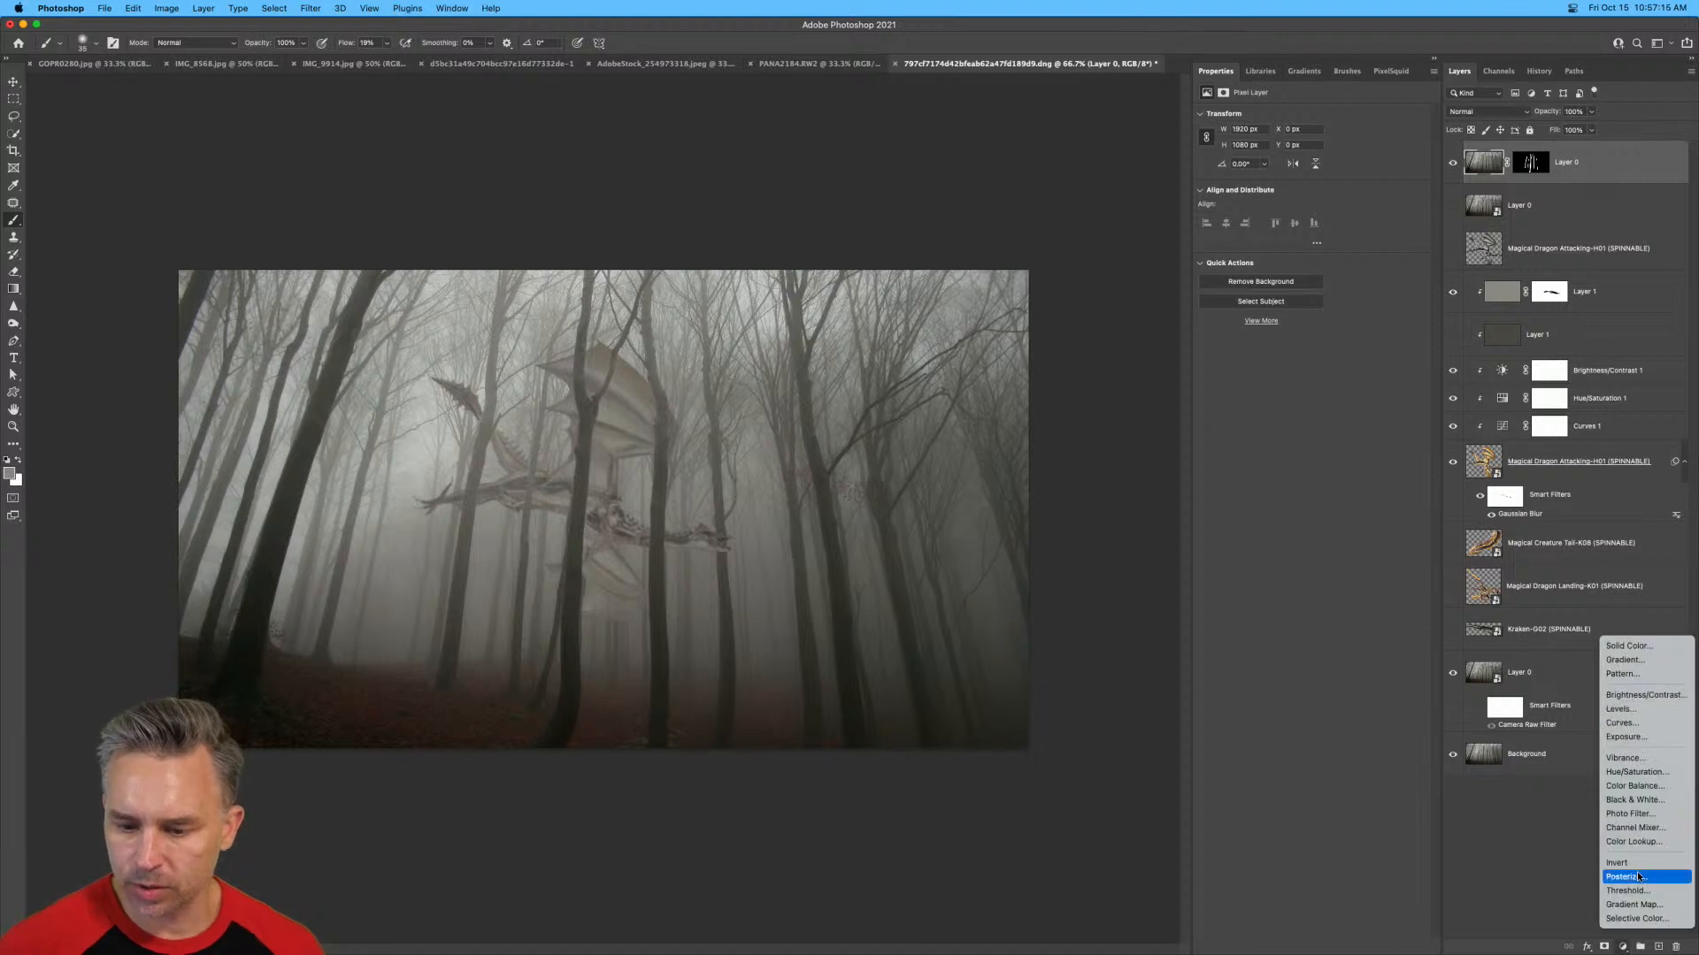
left_click(1634, 841)
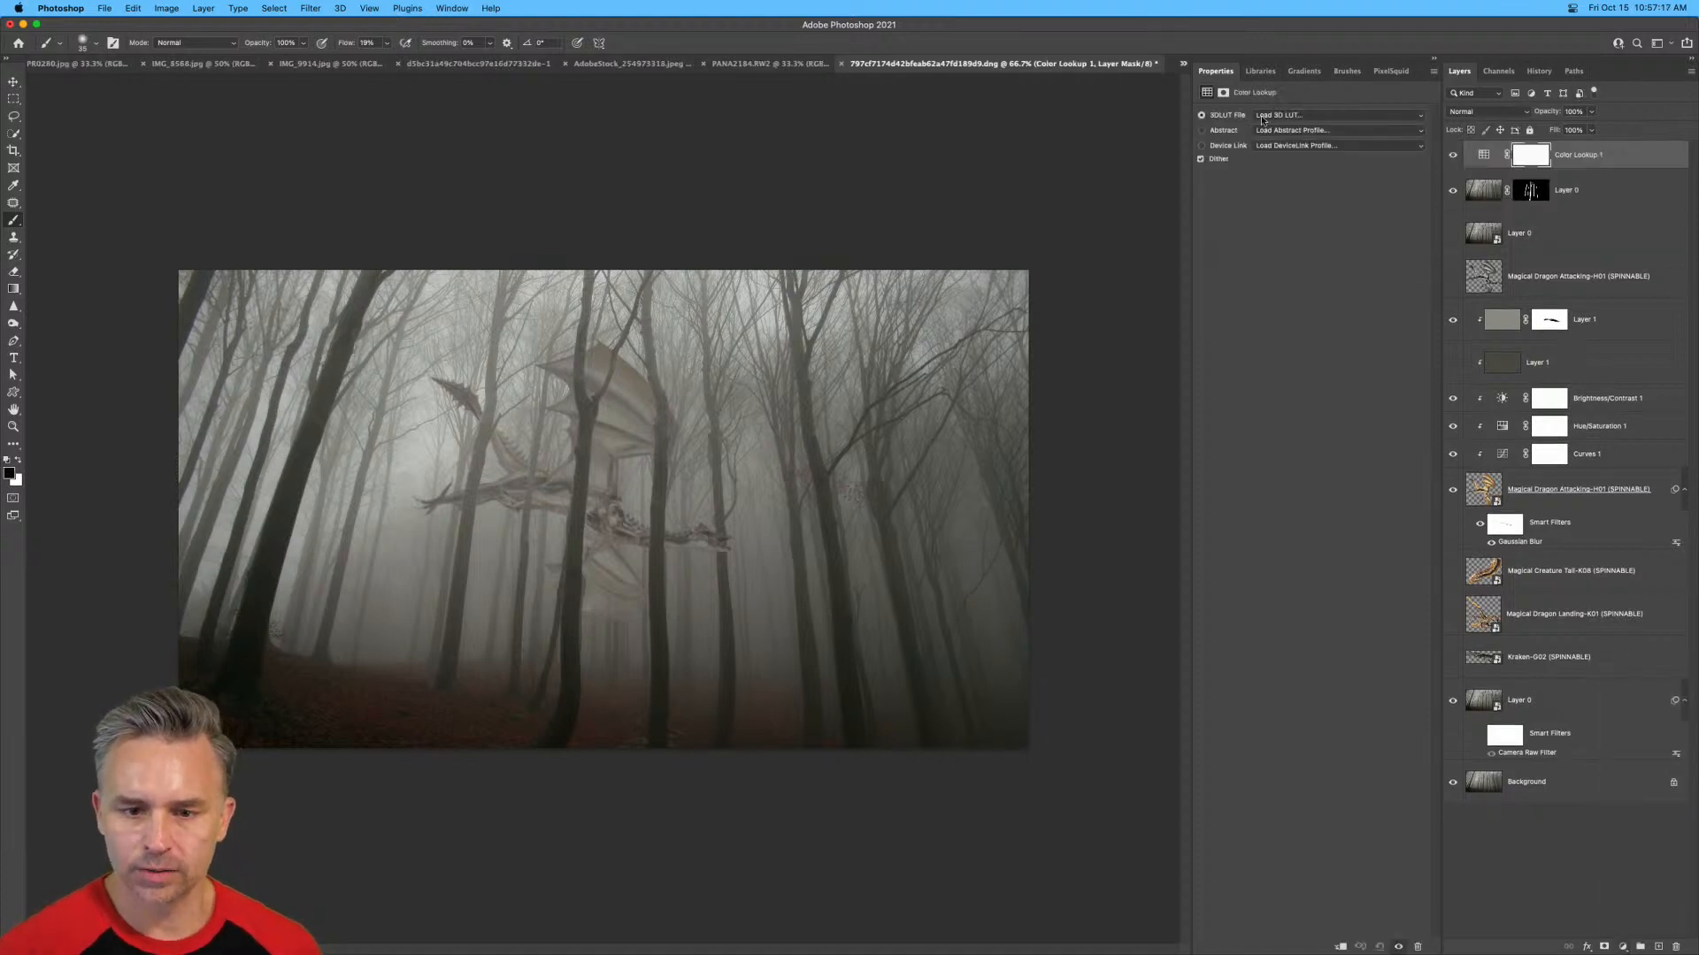
left_click(1291, 115)
left_click(1280, 156)
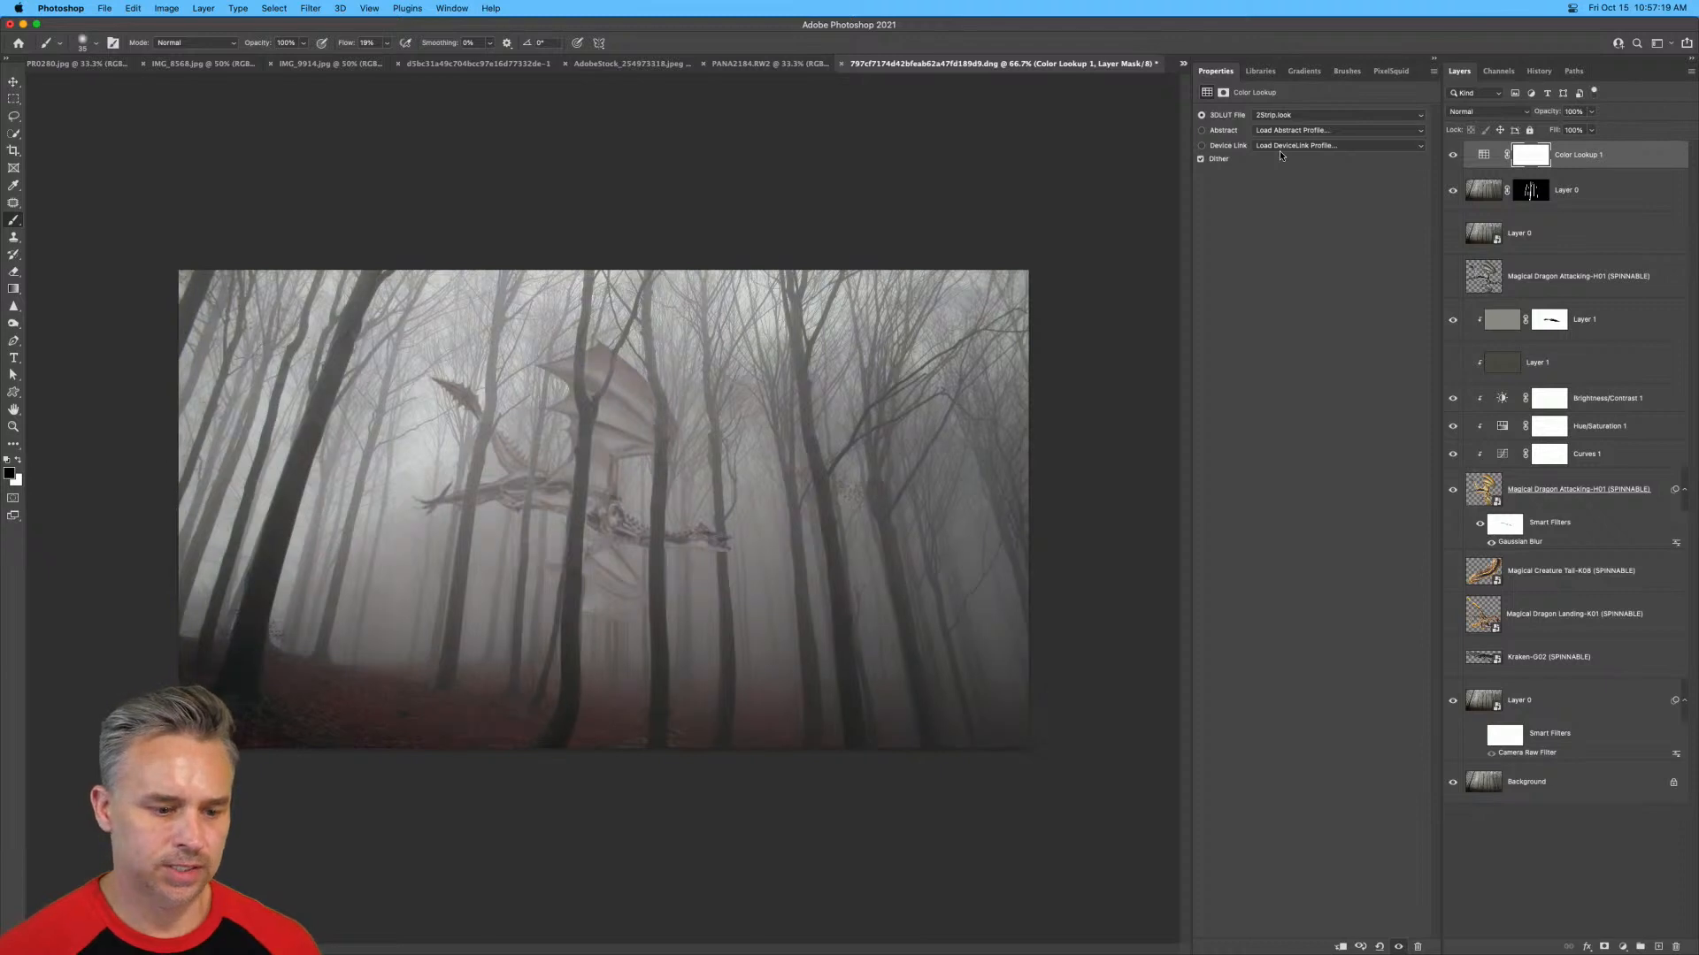
Compare the image with and without the Color Lookup adjustment.
left_click(1453, 155)
left_click(1453, 155)
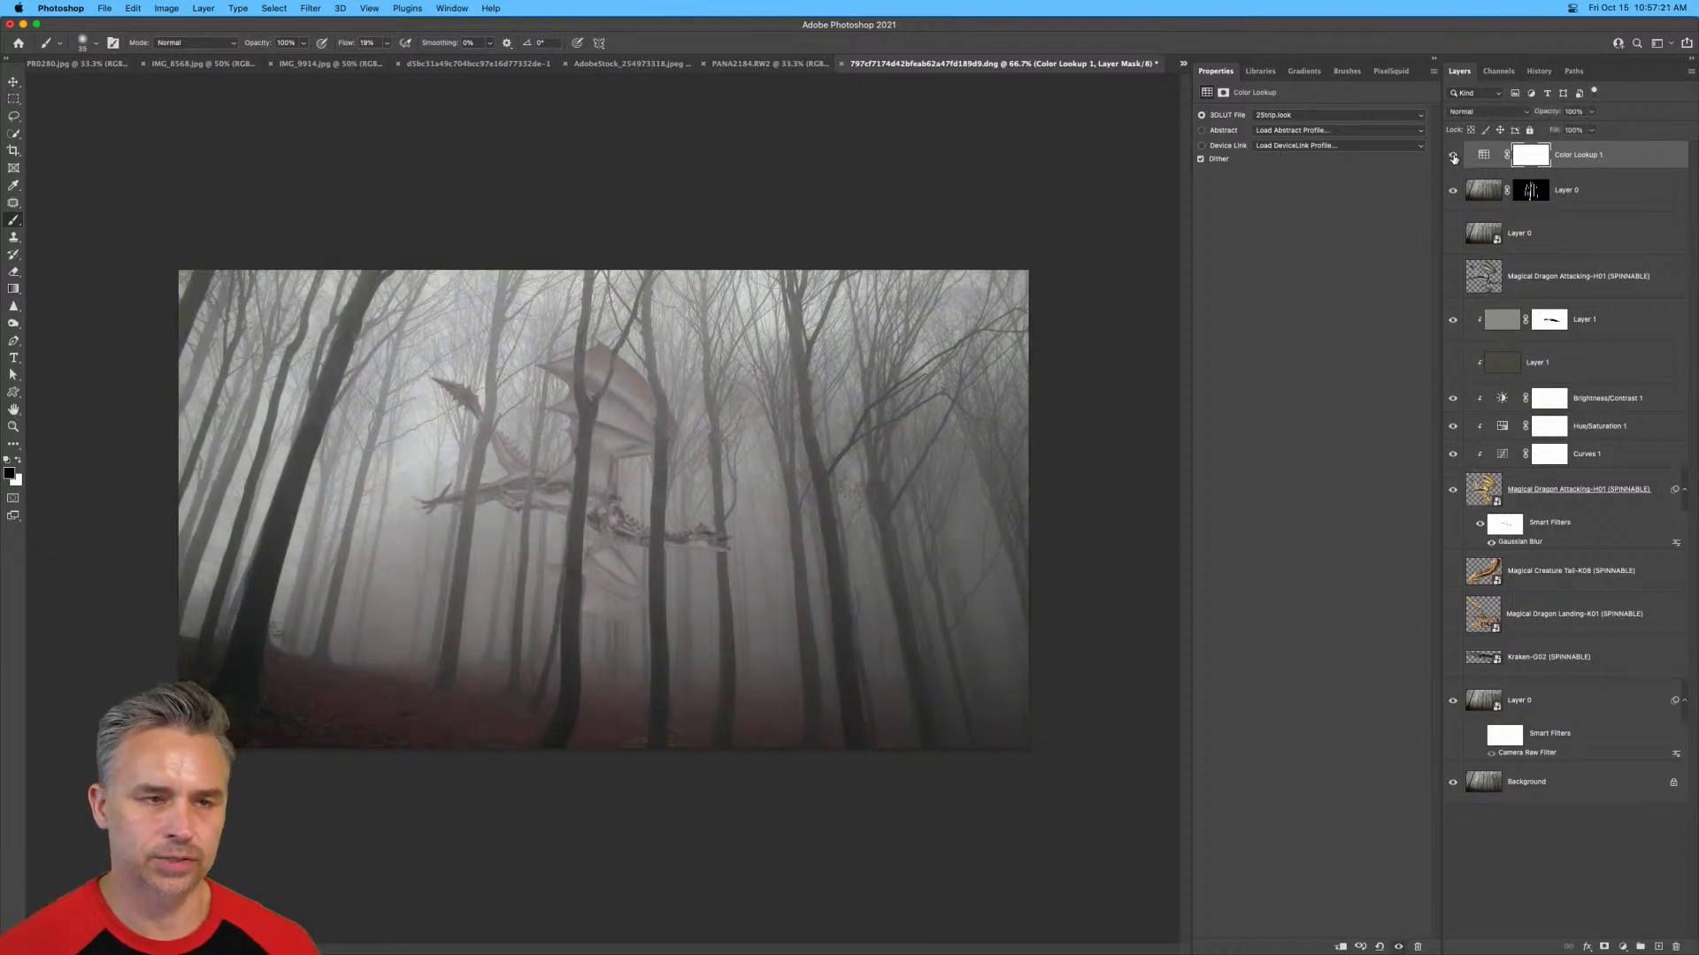
left_click(1453, 155)
left_click(1453, 154)
Change the Color Lookup adjustment's 3D LUT to FoggyNight.3DL.
key("super+equal")
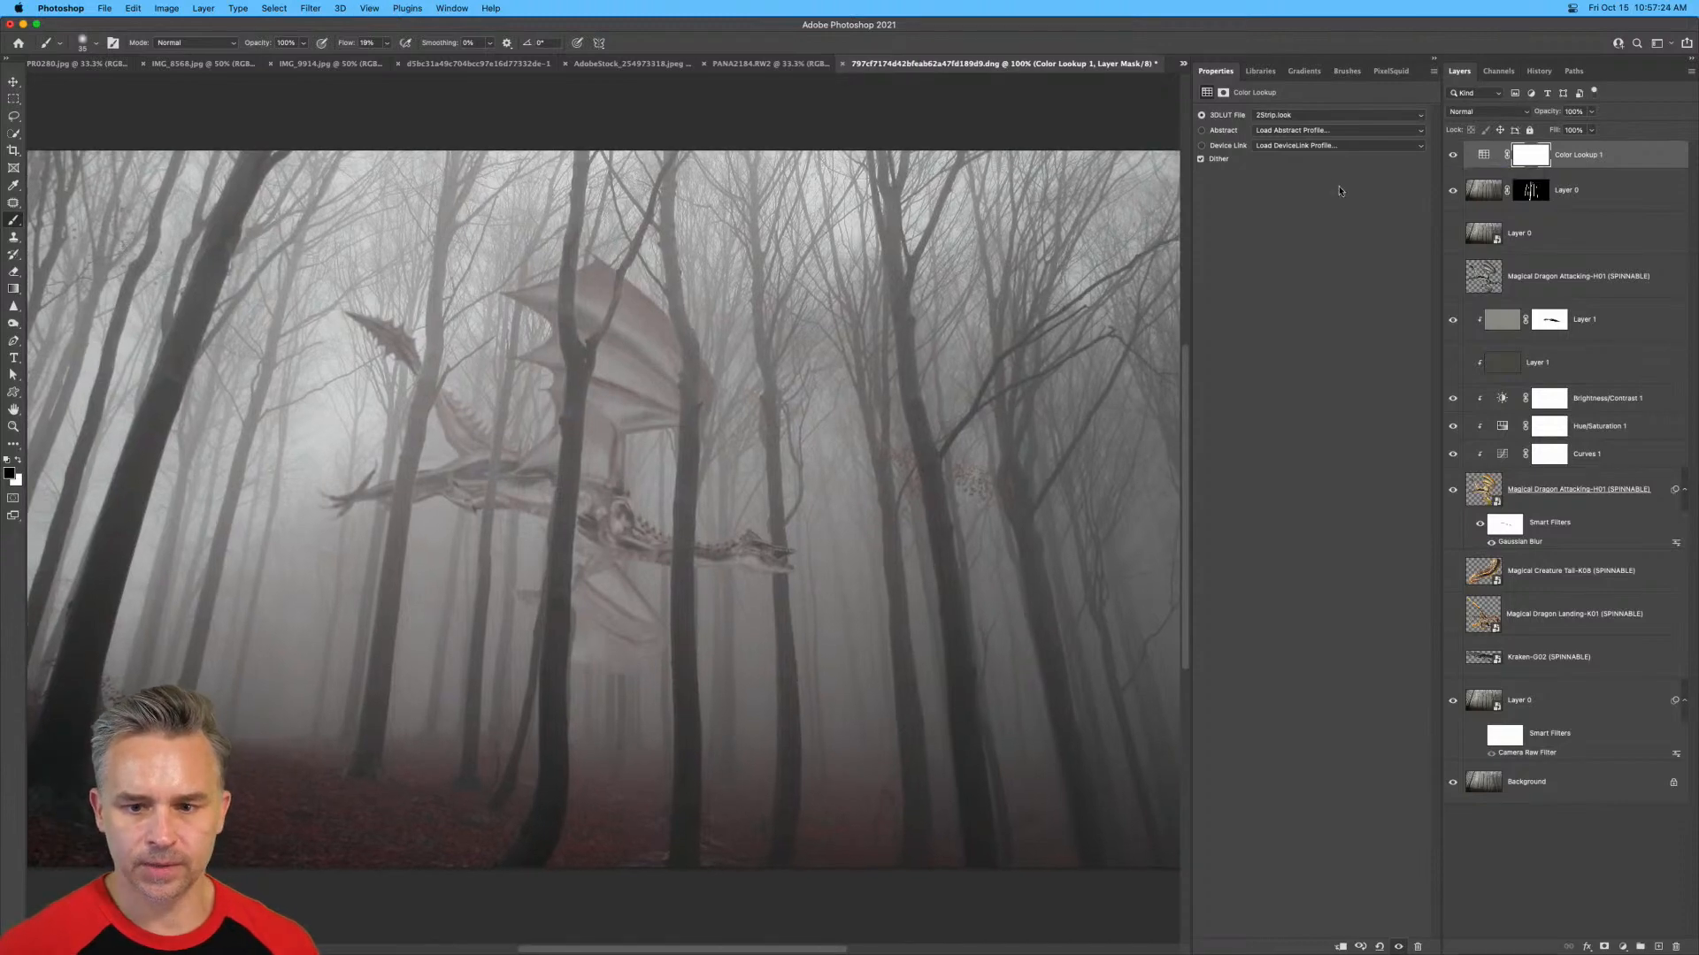
left_click(1352, 114)
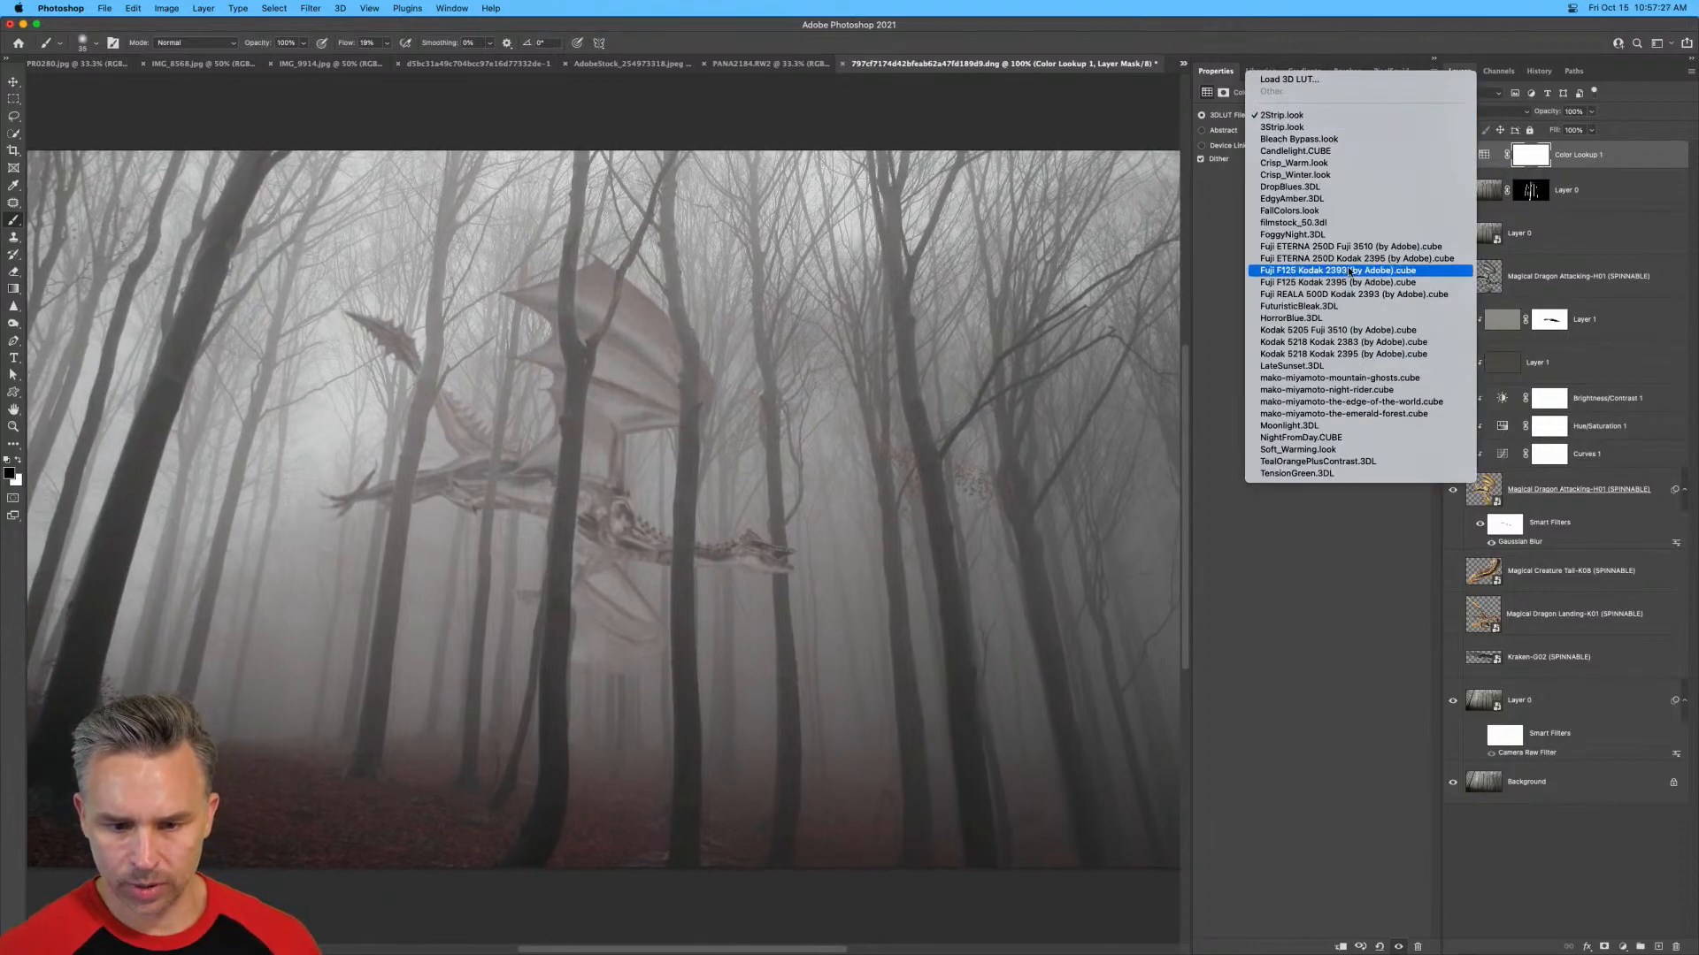
left_click(1353, 234)
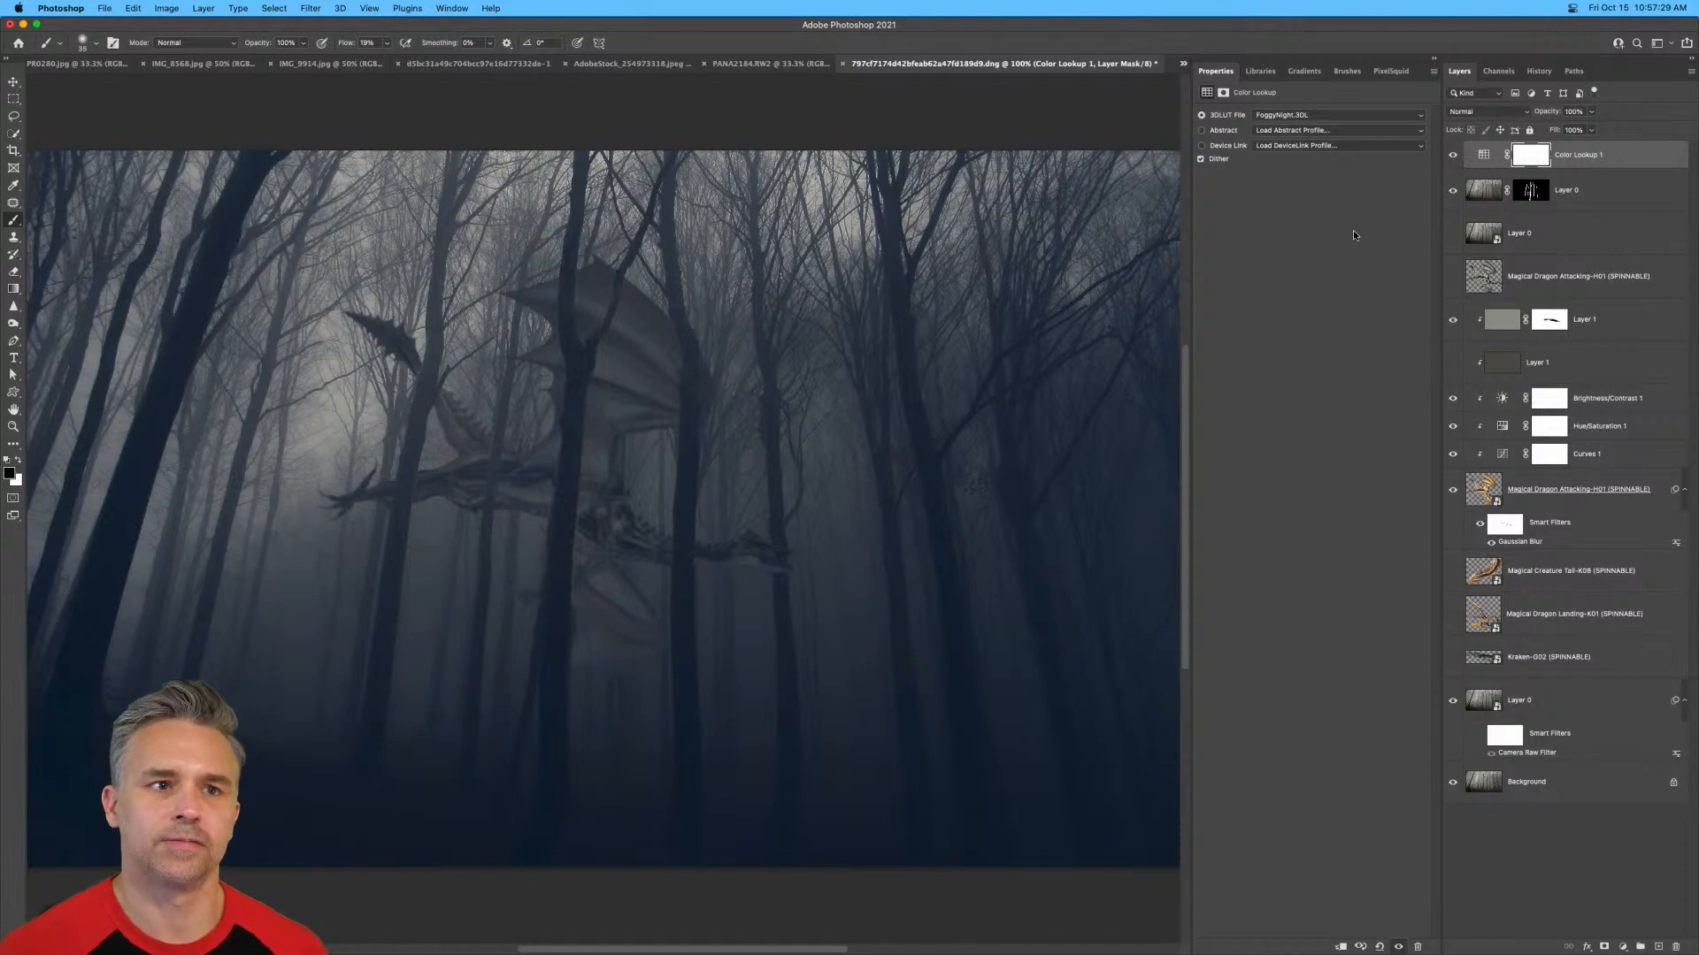
key("super+plus")
key("super+minus")
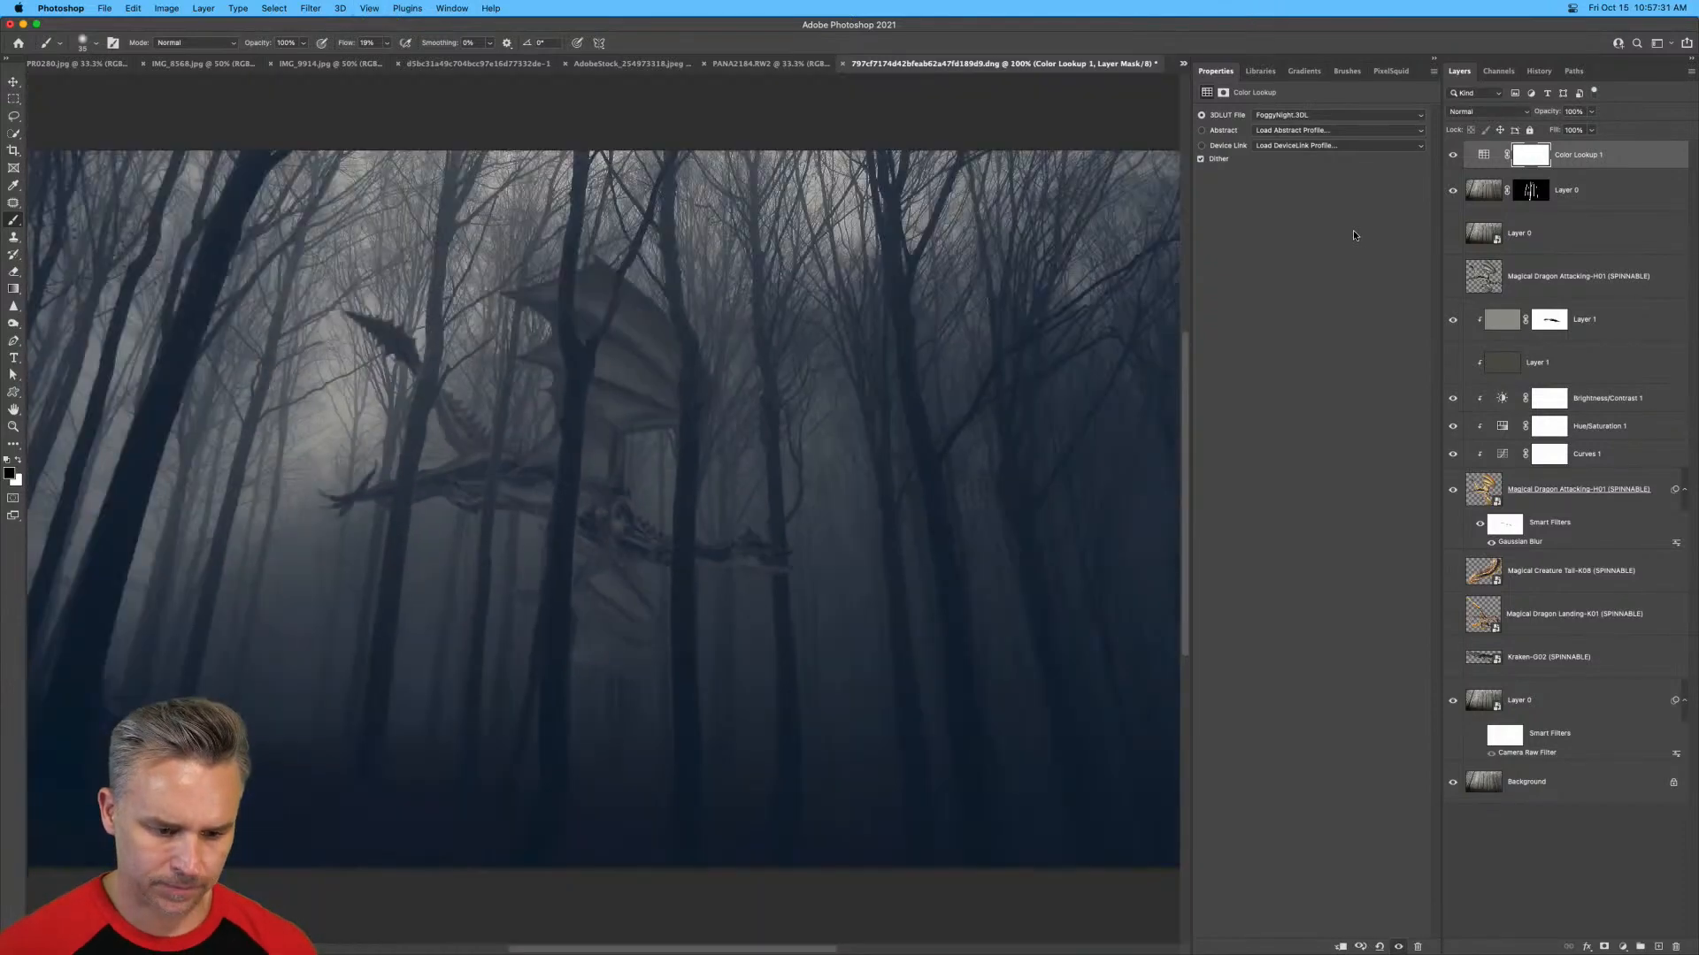
Try painting black with an enlarged brush on the Color Lookup mask over the dragon's head, and undo the stroke.
left_click(1538, 160)
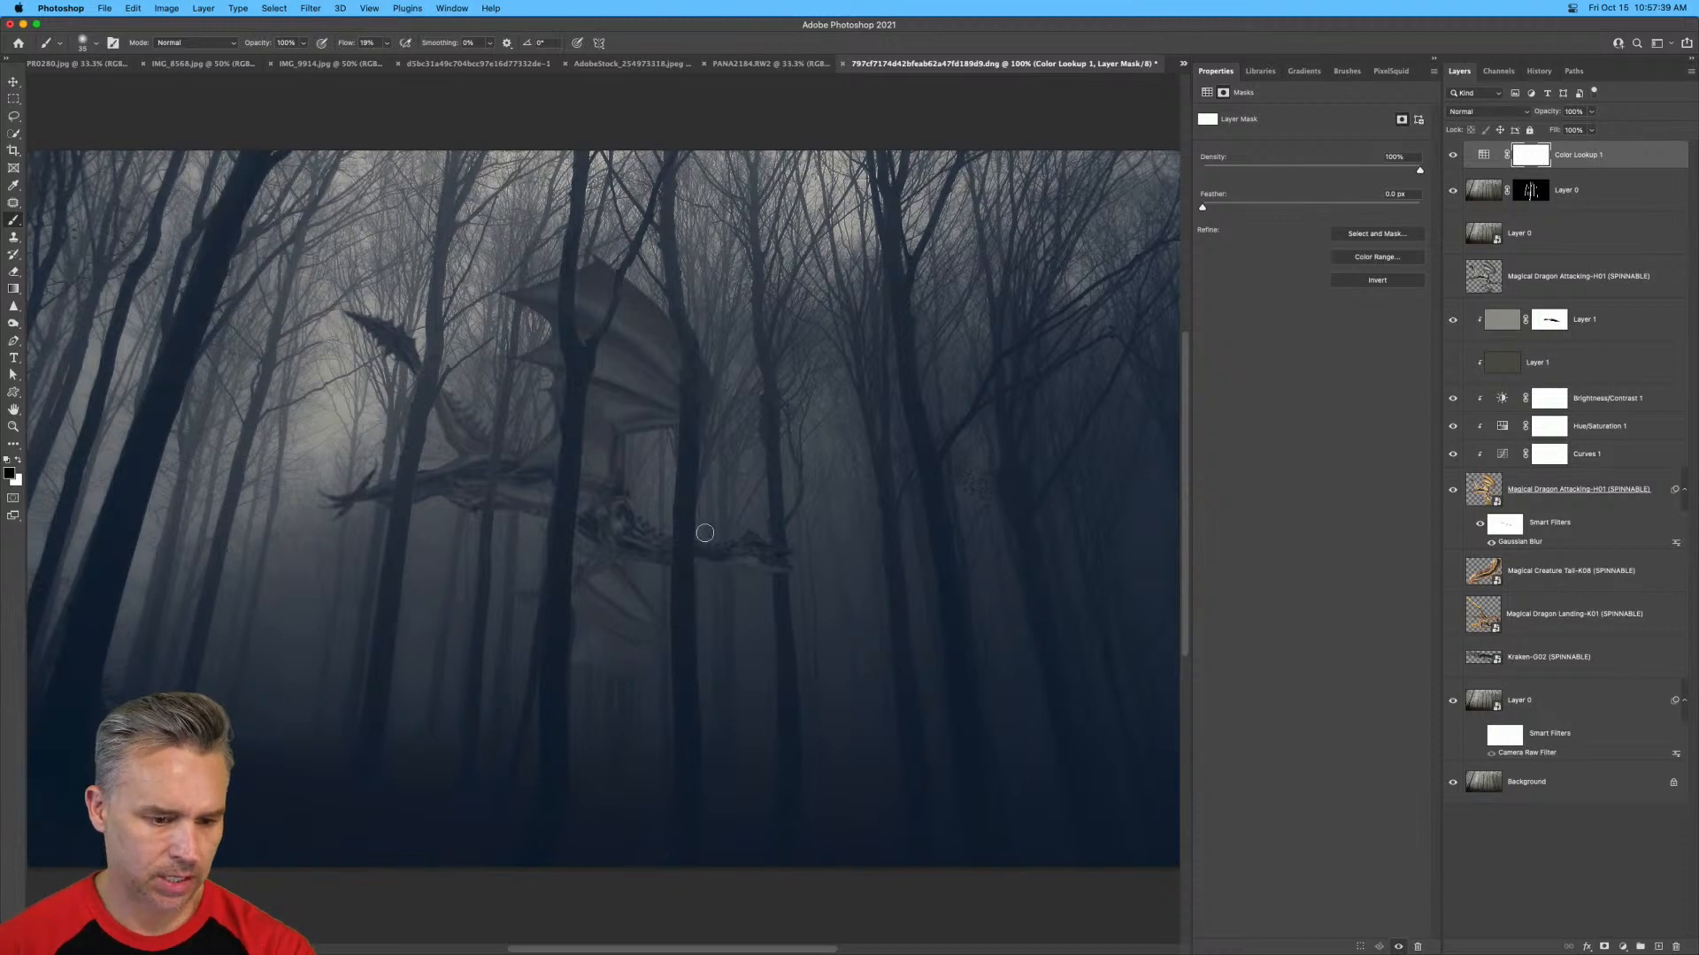
key("bracketright")
key("bracketright")
key("bracketright")
key("bracketright")
key("bracketright")
mouse_move(715, 540)
left_mouse_down()
mouse_move(760, 539)
mouse_move(721, 554)
left_mouse_up()
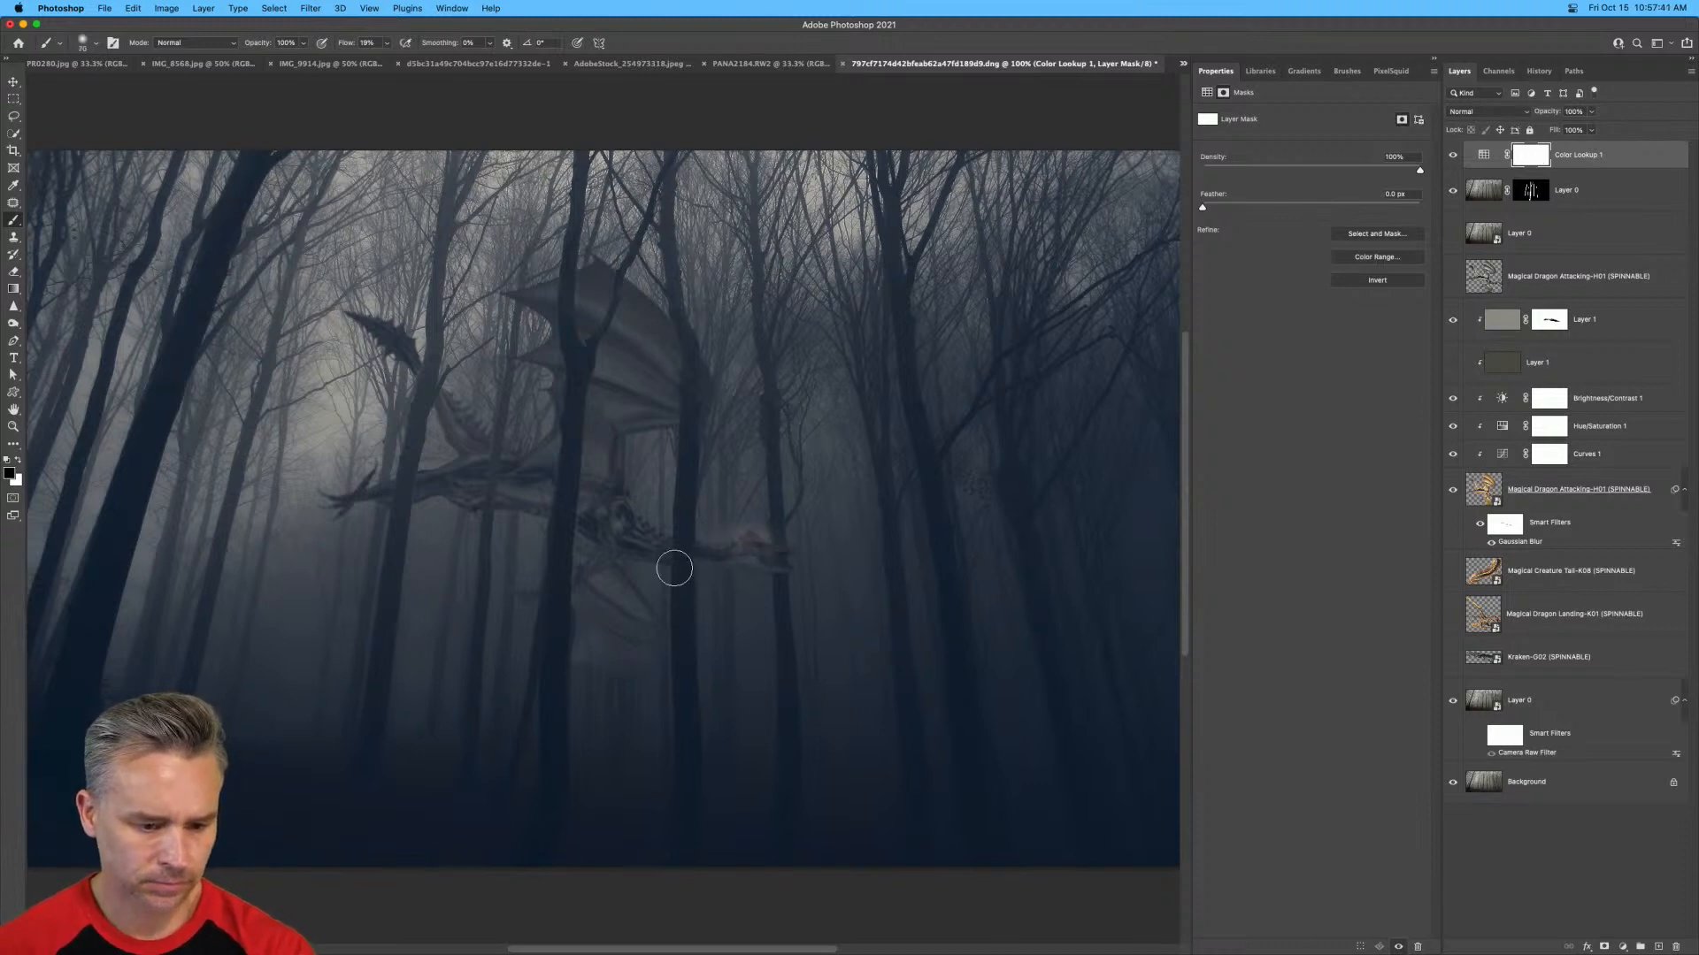
key("super+z")
Try masking the Color Lookup along the dragon's head and neck with a smaller brush, and undo the strokes.
key("bracketleft")
key("bracketleft")
key("bracketleft")
key("bracketleft")
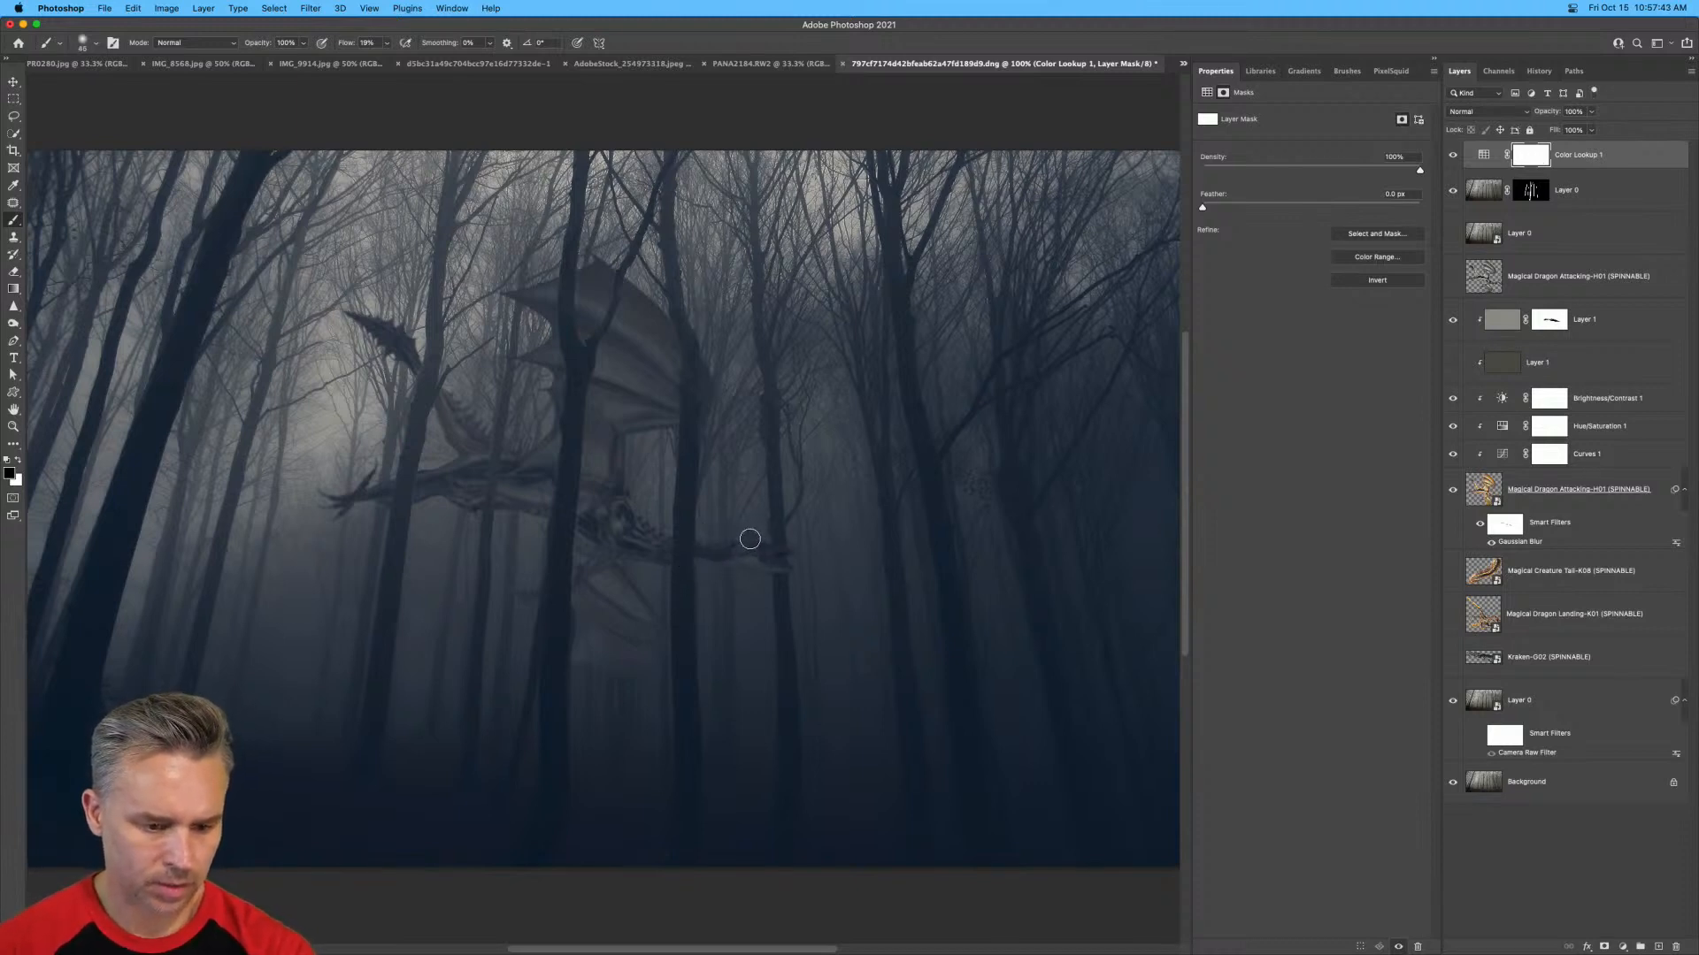
mouse_move(750, 540)
left_mouse_down()
mouse_move(749, 561)
mouse_move(717, 551)
left_mouse_up()
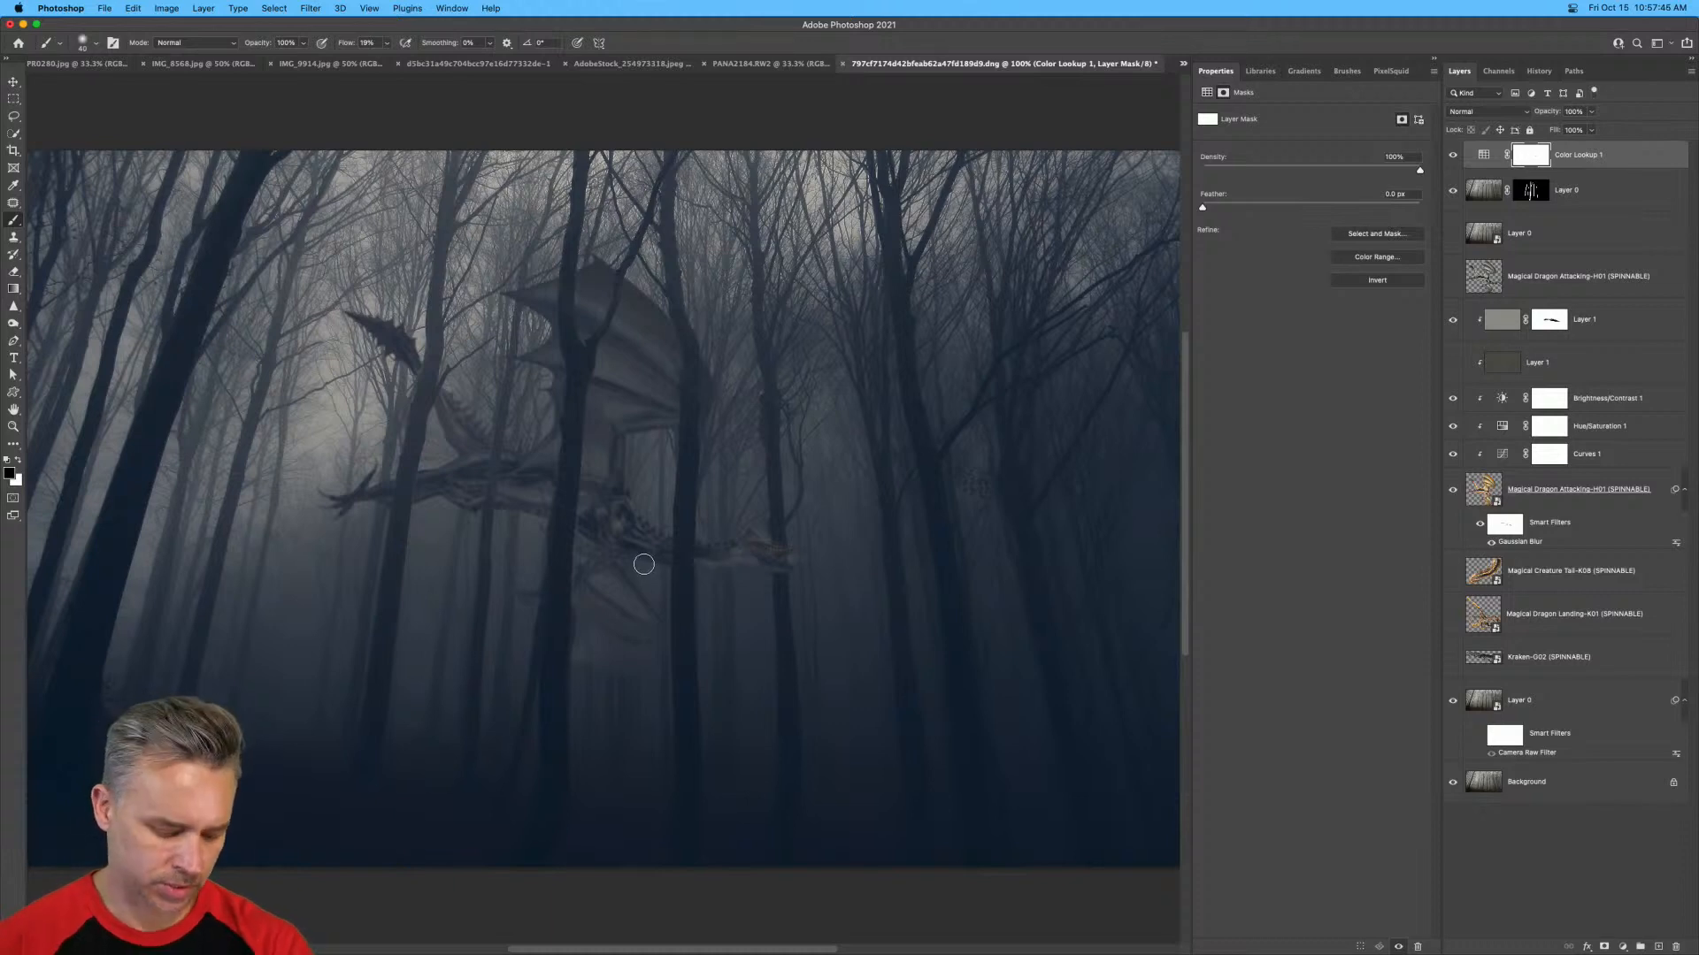
key("super+z")
key("super+z")
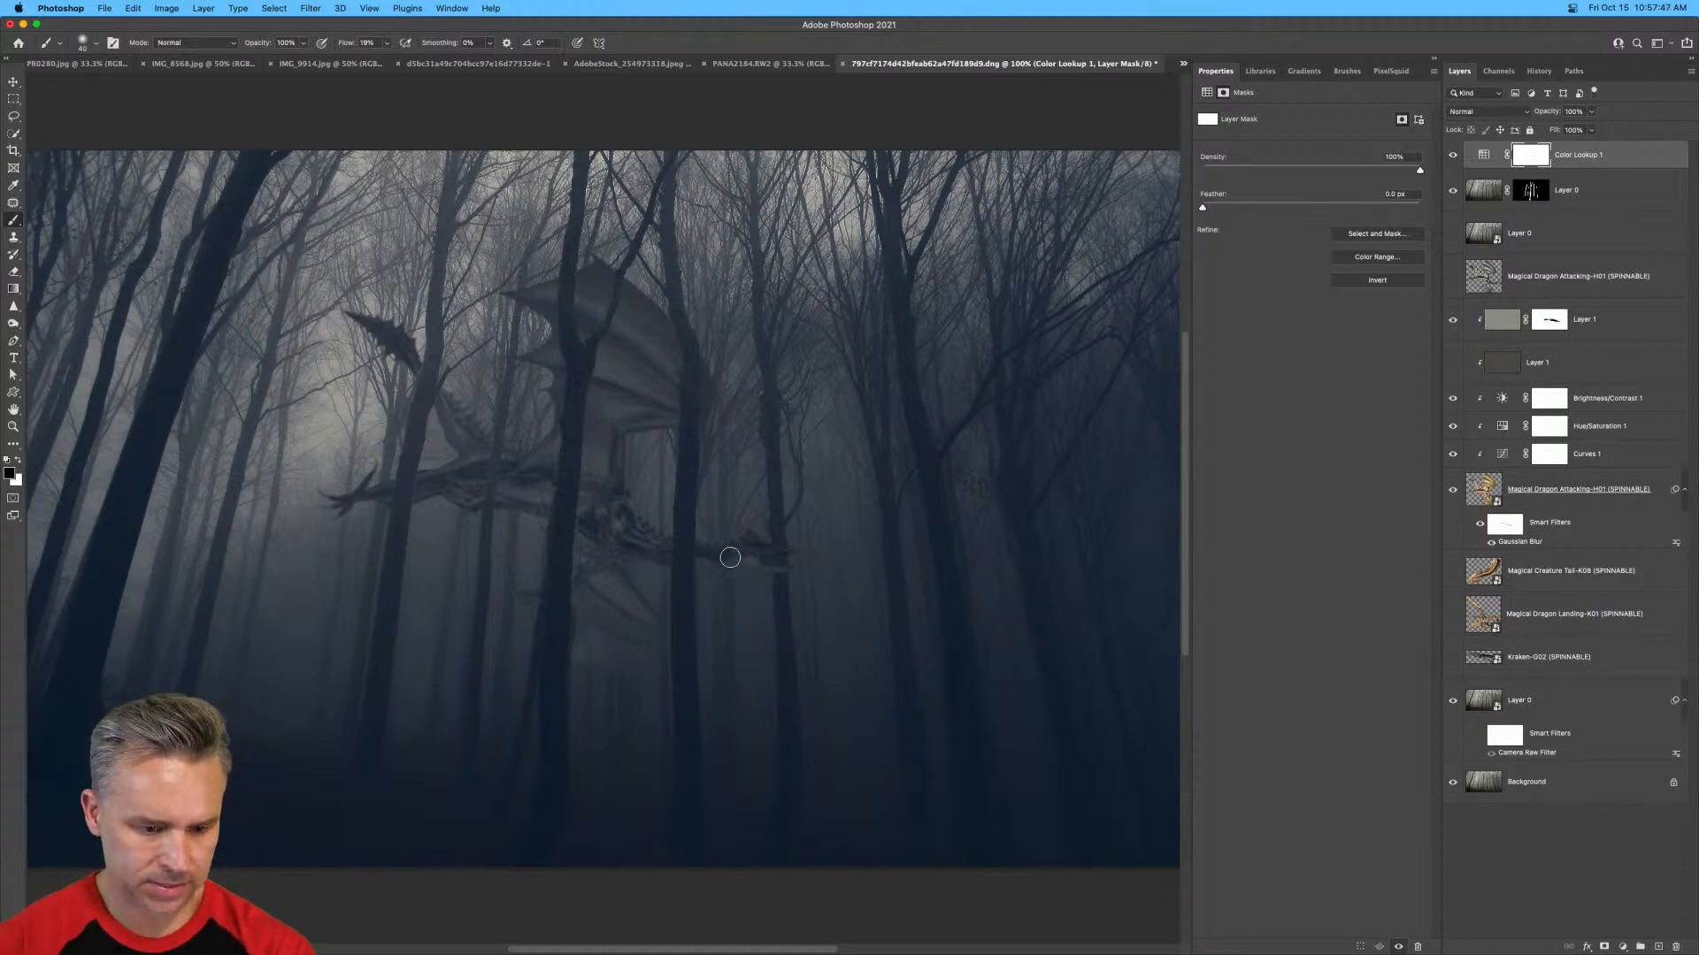
Paint black with a small brush on the Color Lookup mask over the dragon's head, neck and body details.
key("bracketleft")
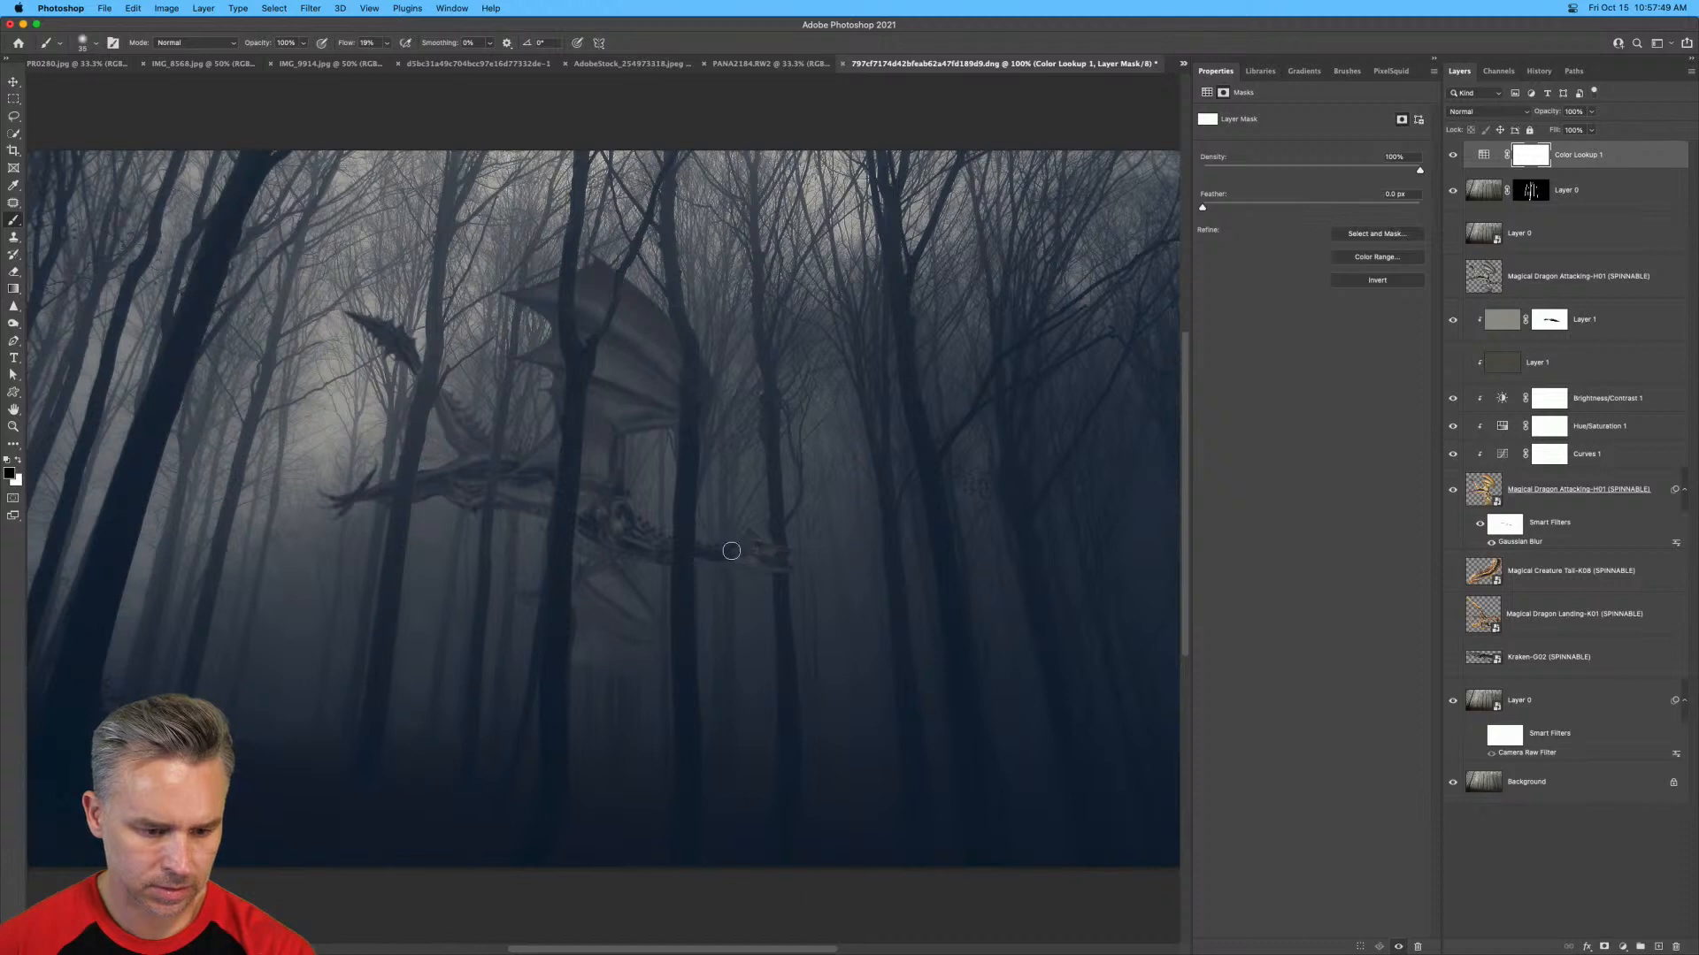
key("bracketright")
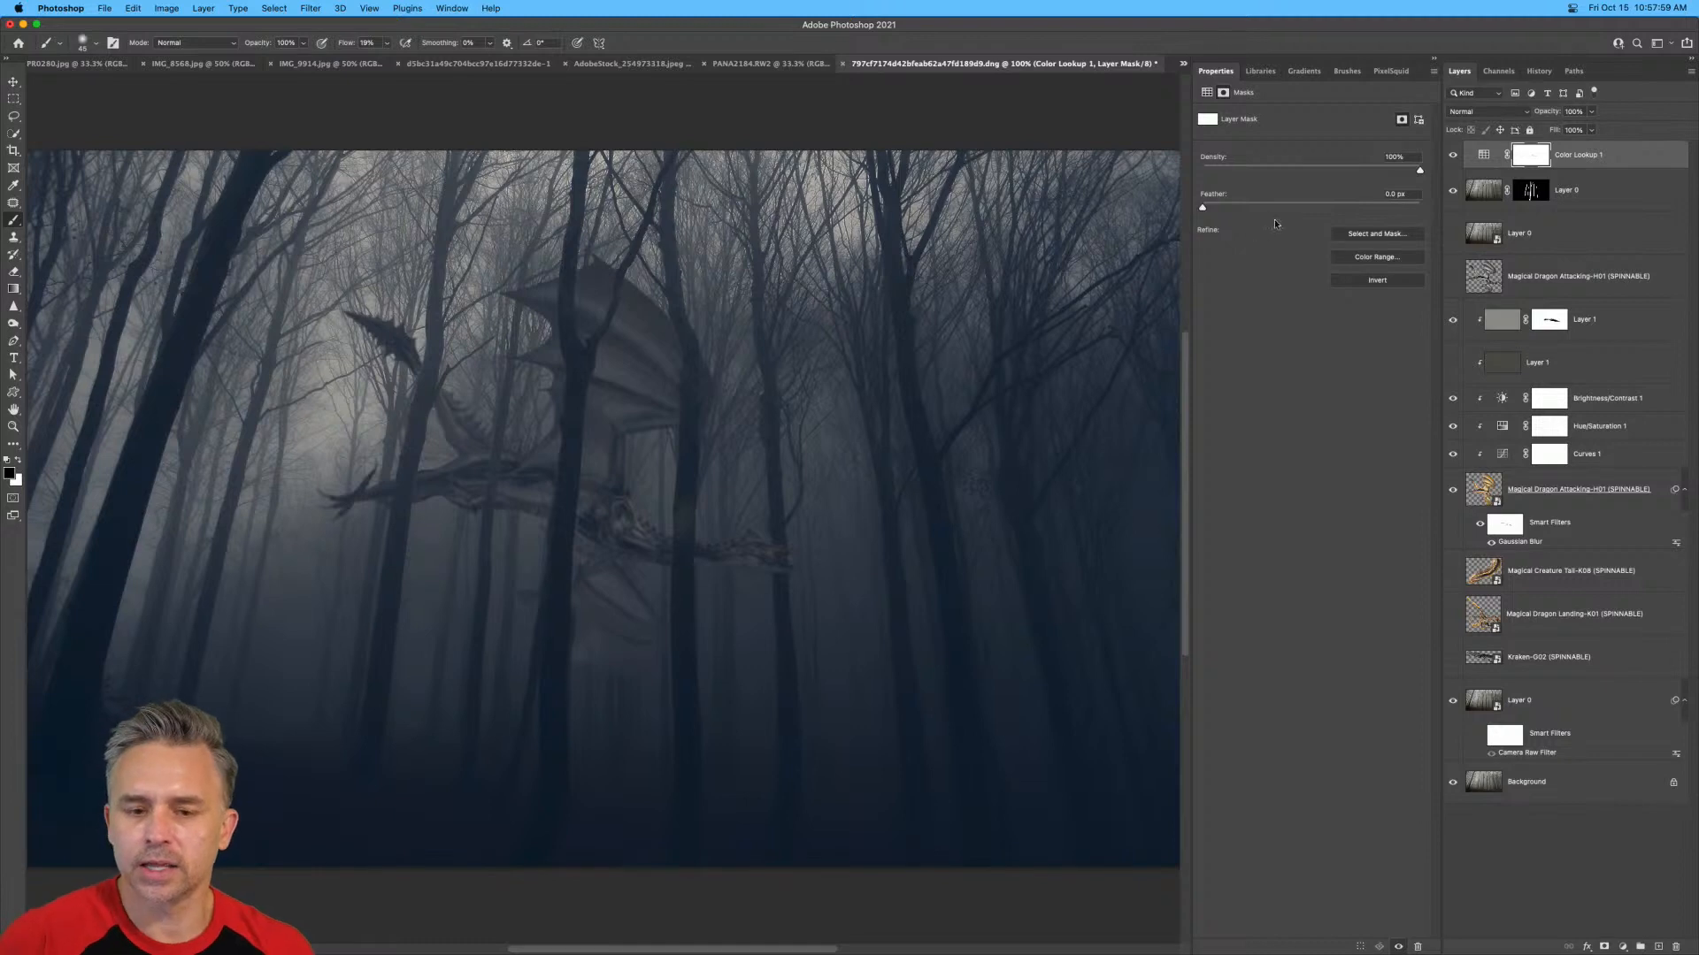
left_click(1475, 156)
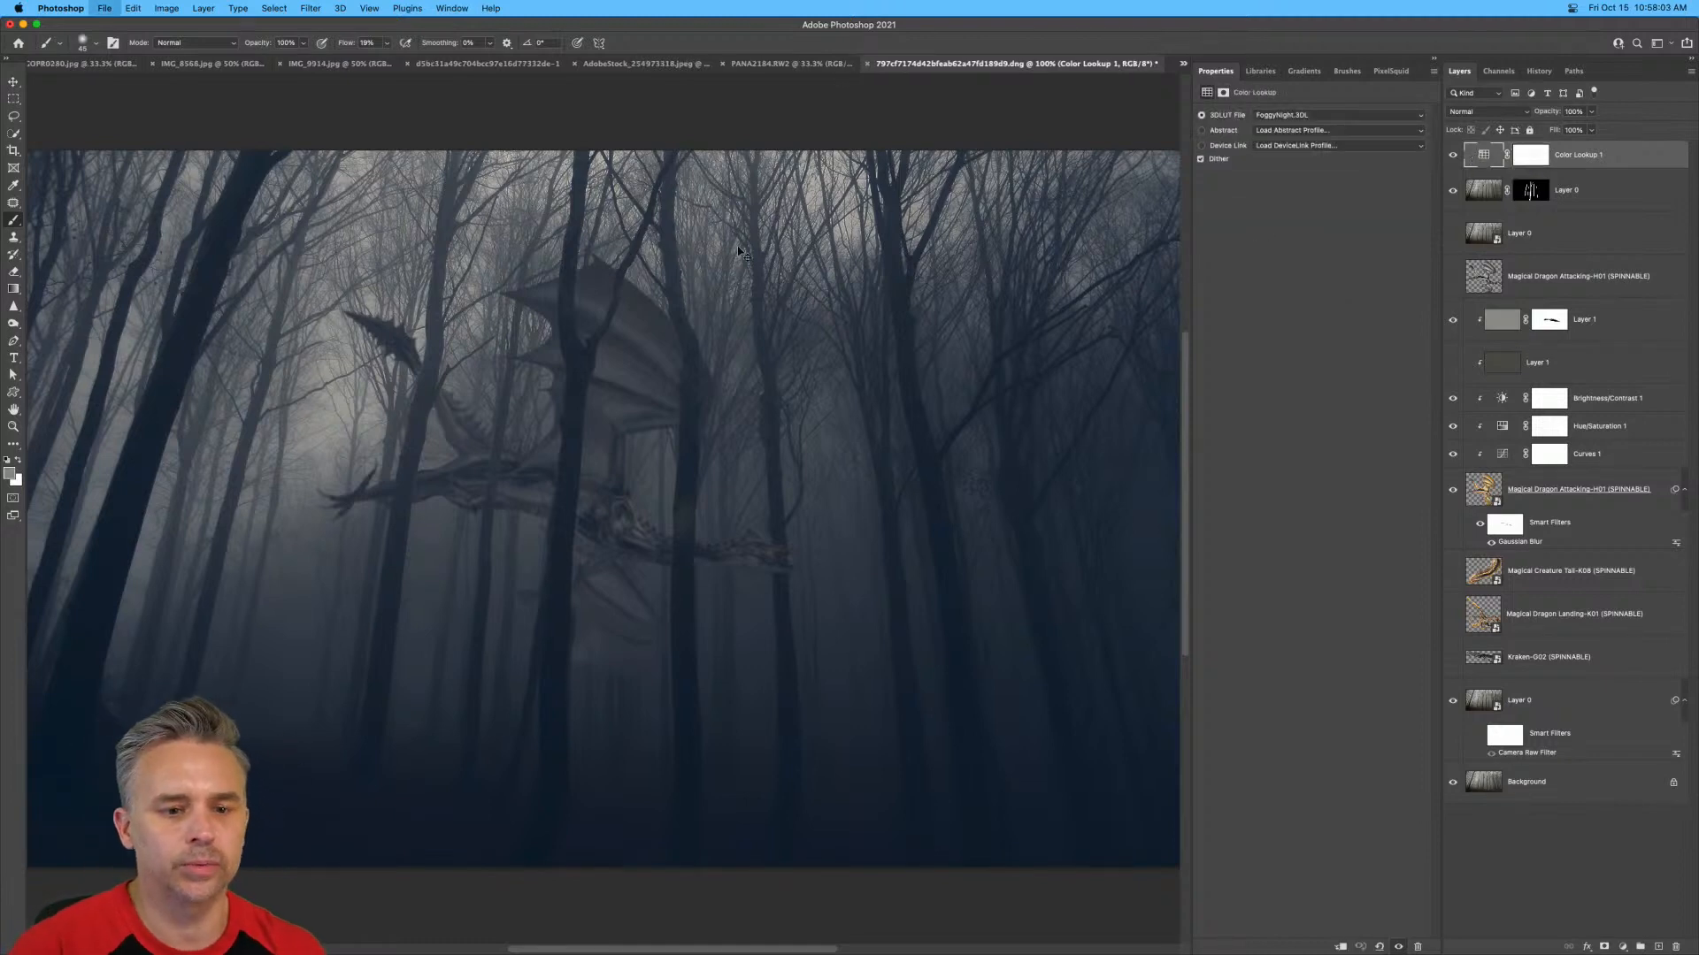
Save the composite to the Desktop in Photoshop format as FoggyNightTerror.psd.
key("super+shift+s")
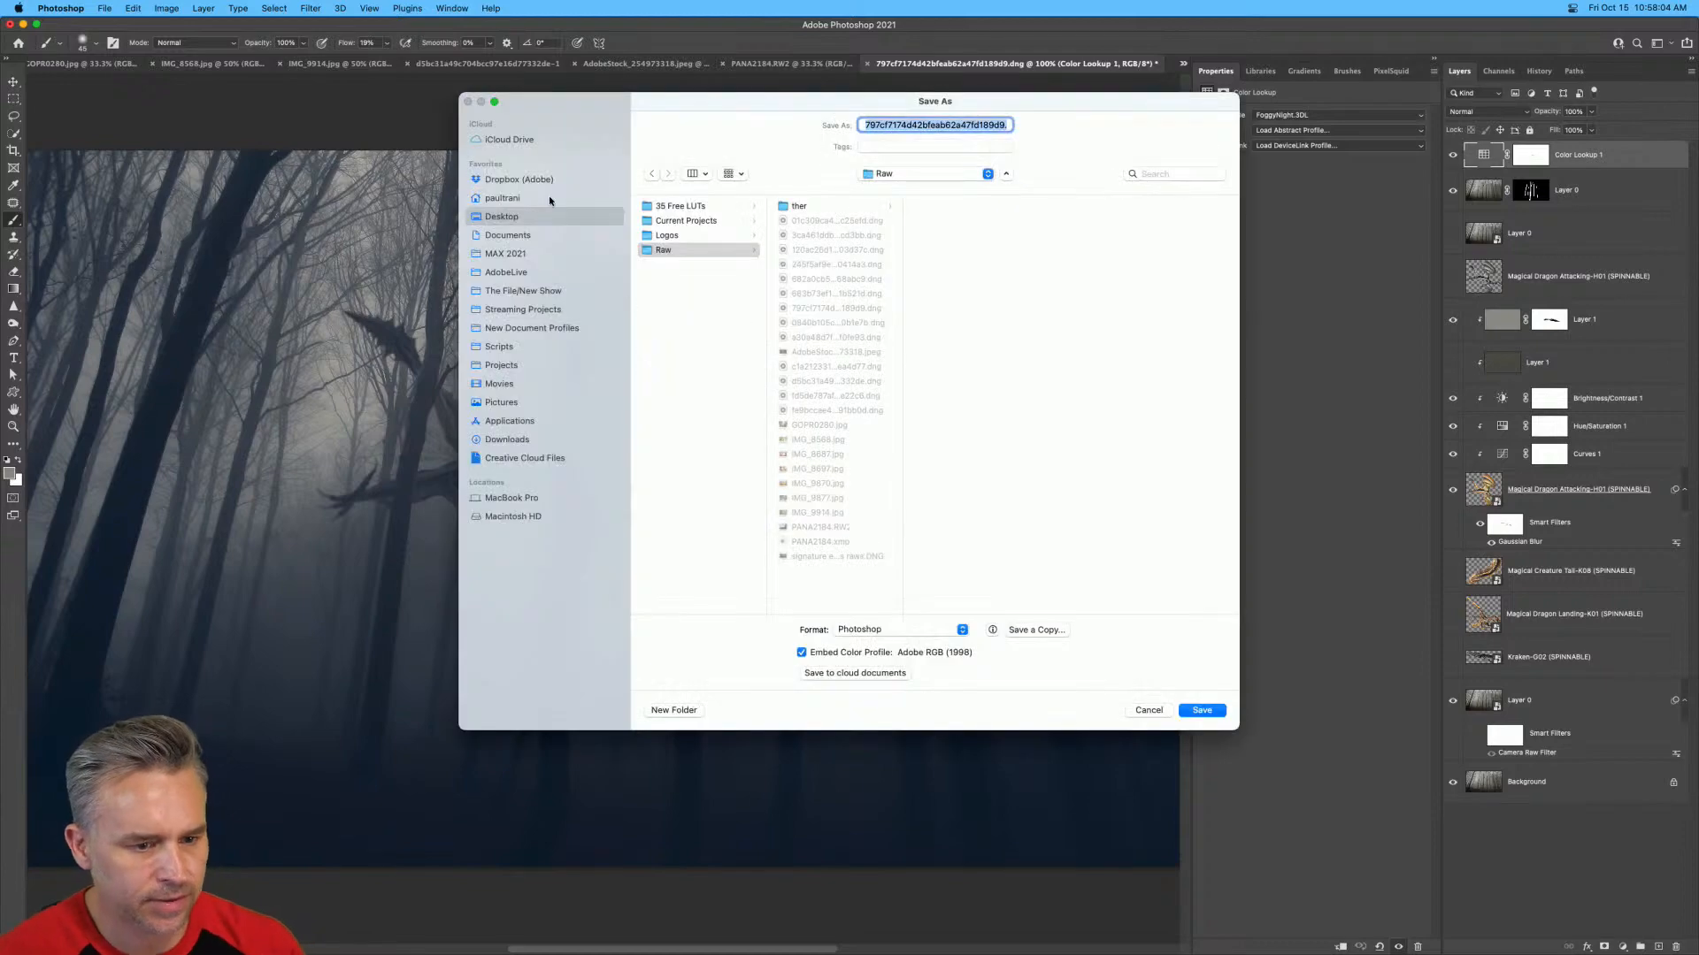
left_click(488, 217)
type("Foggy")
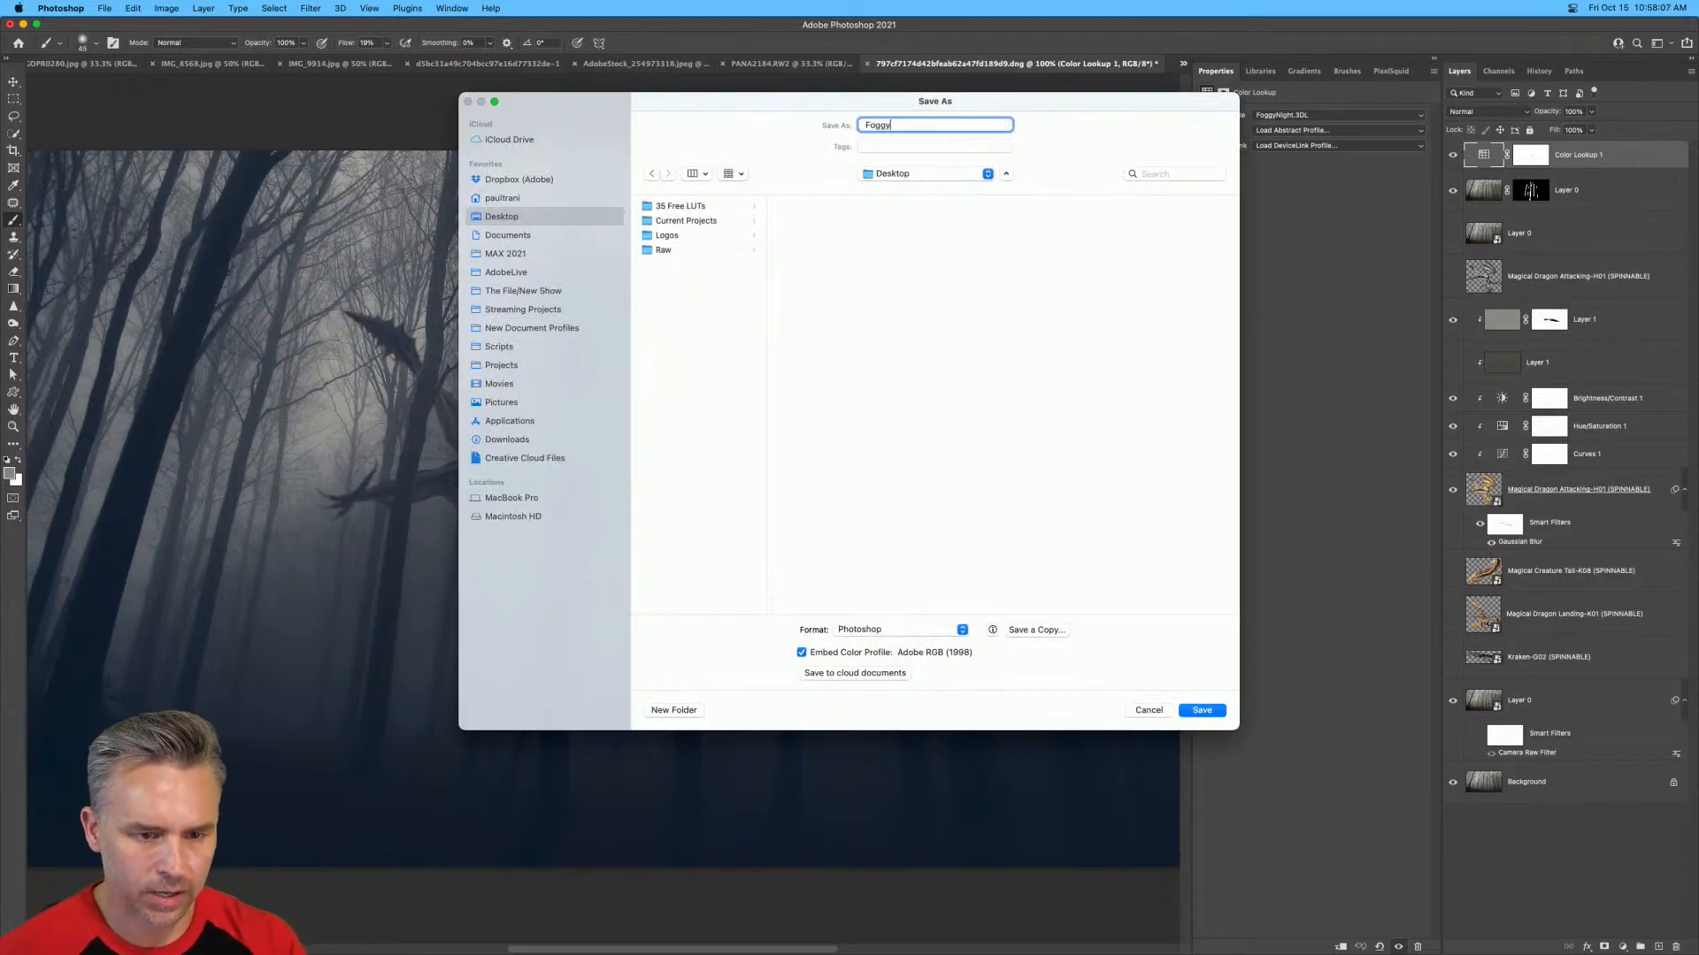
type("NightTerror.psd")
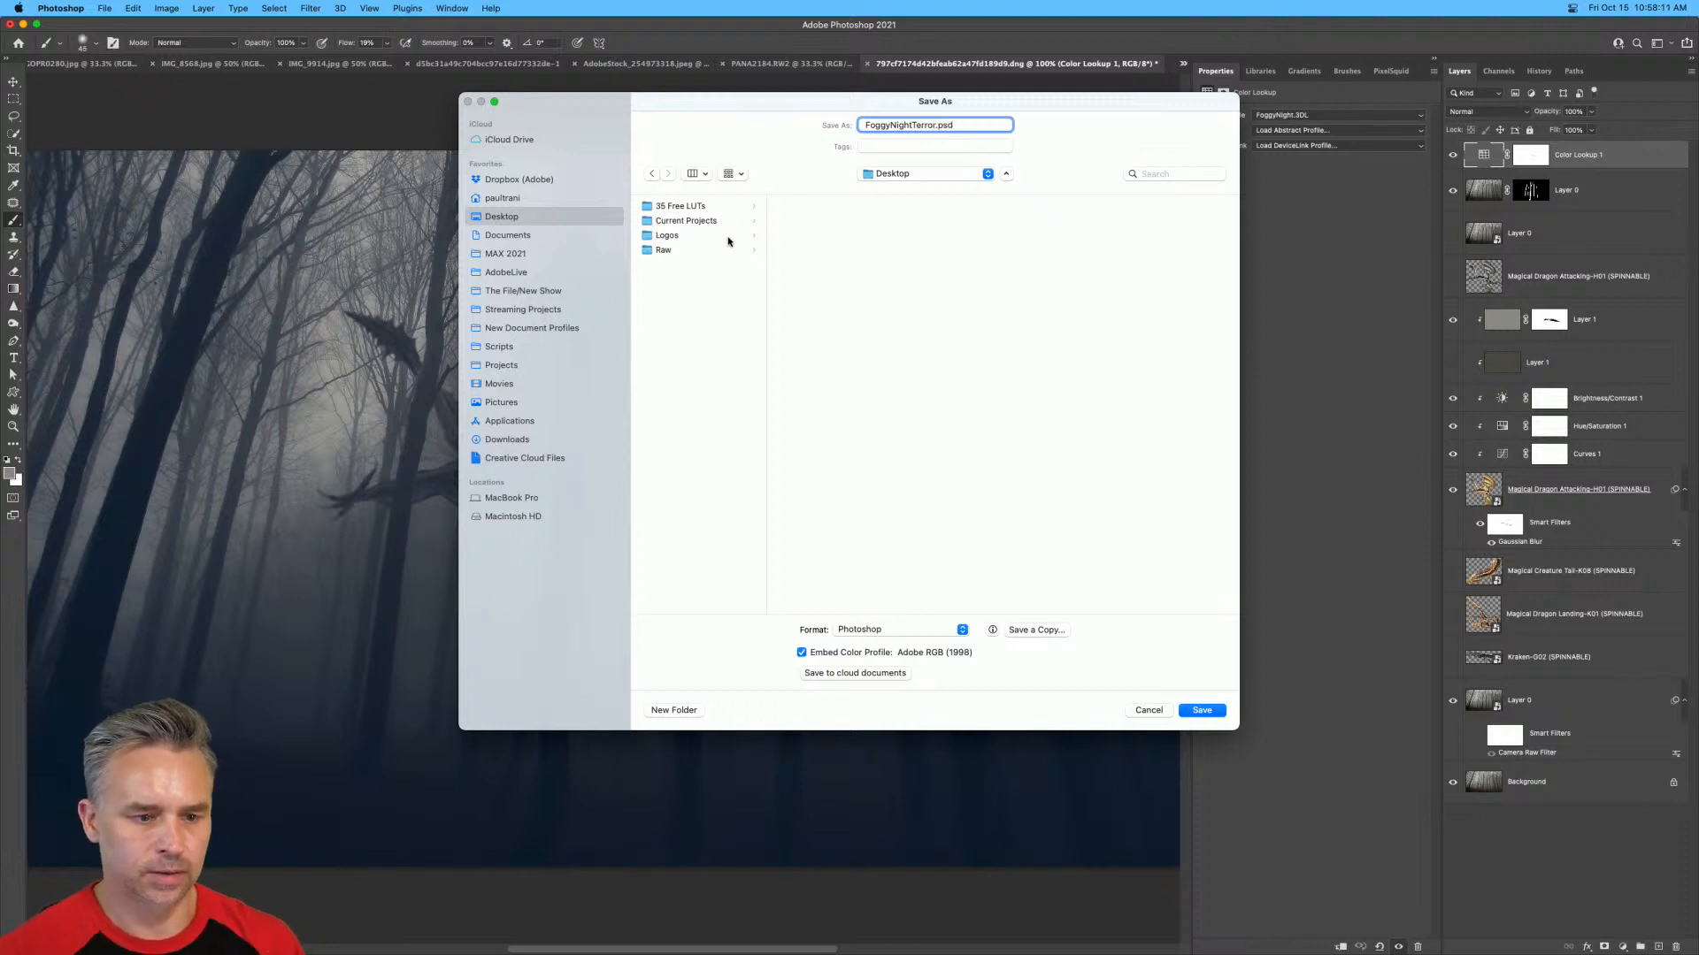
key("Return")
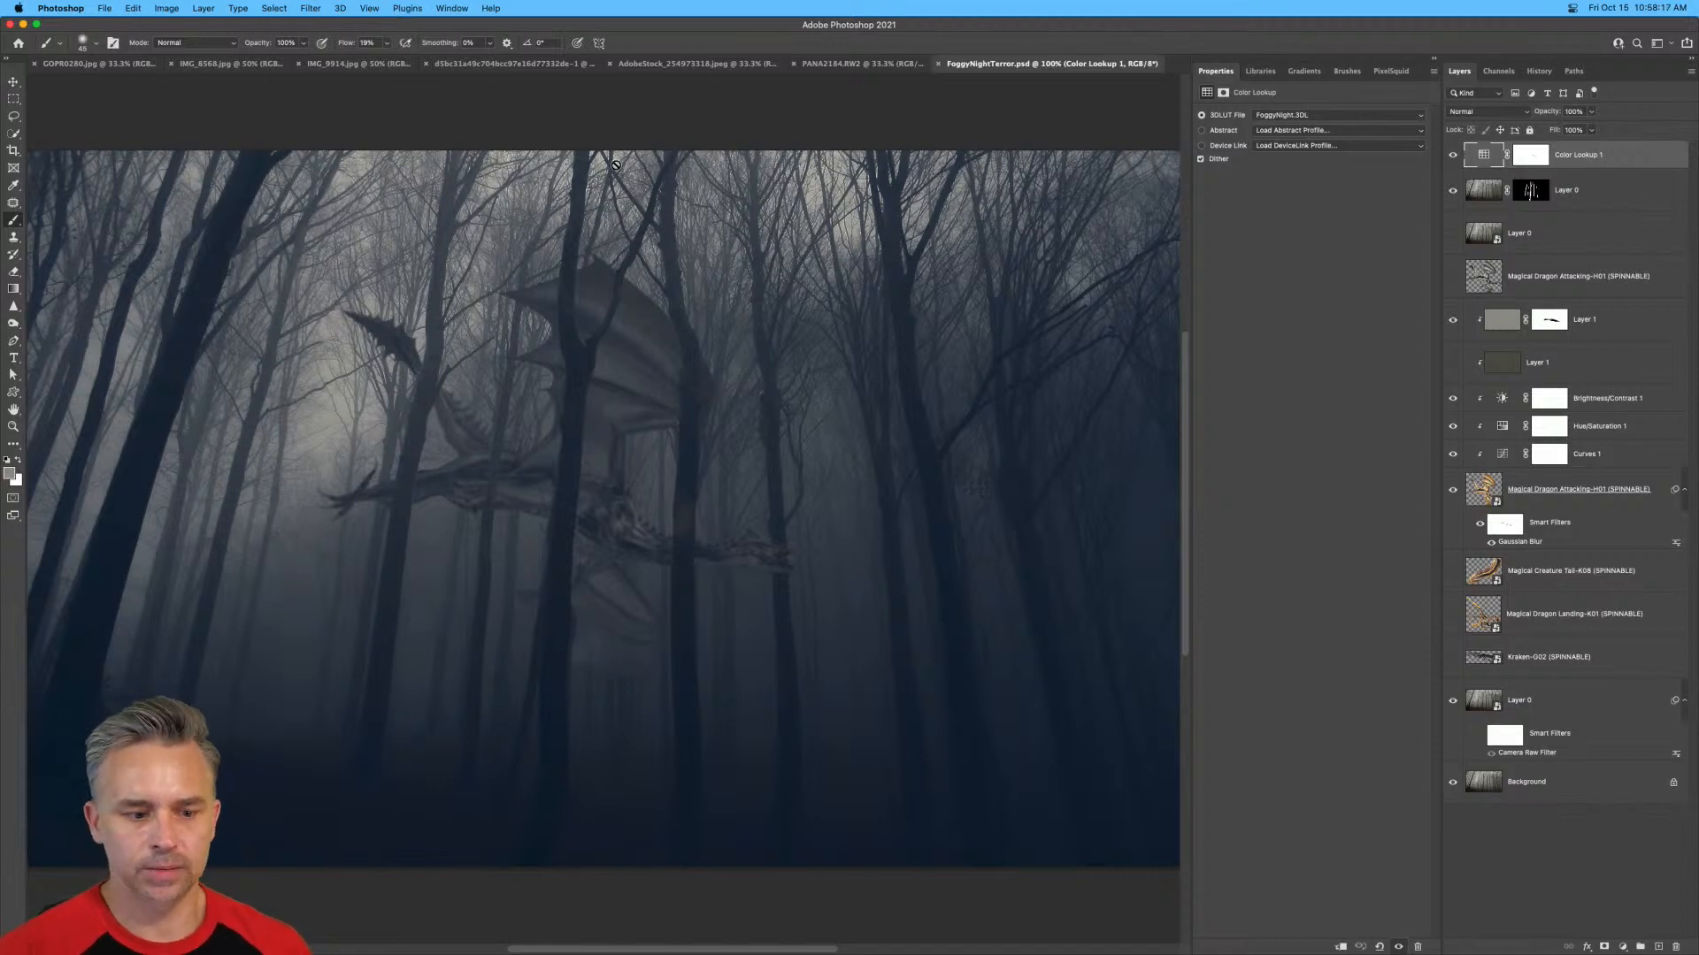
Close the PANA2184.RW2 photo of the couple on the rocks without saving its changes.
left_click(840, 63)
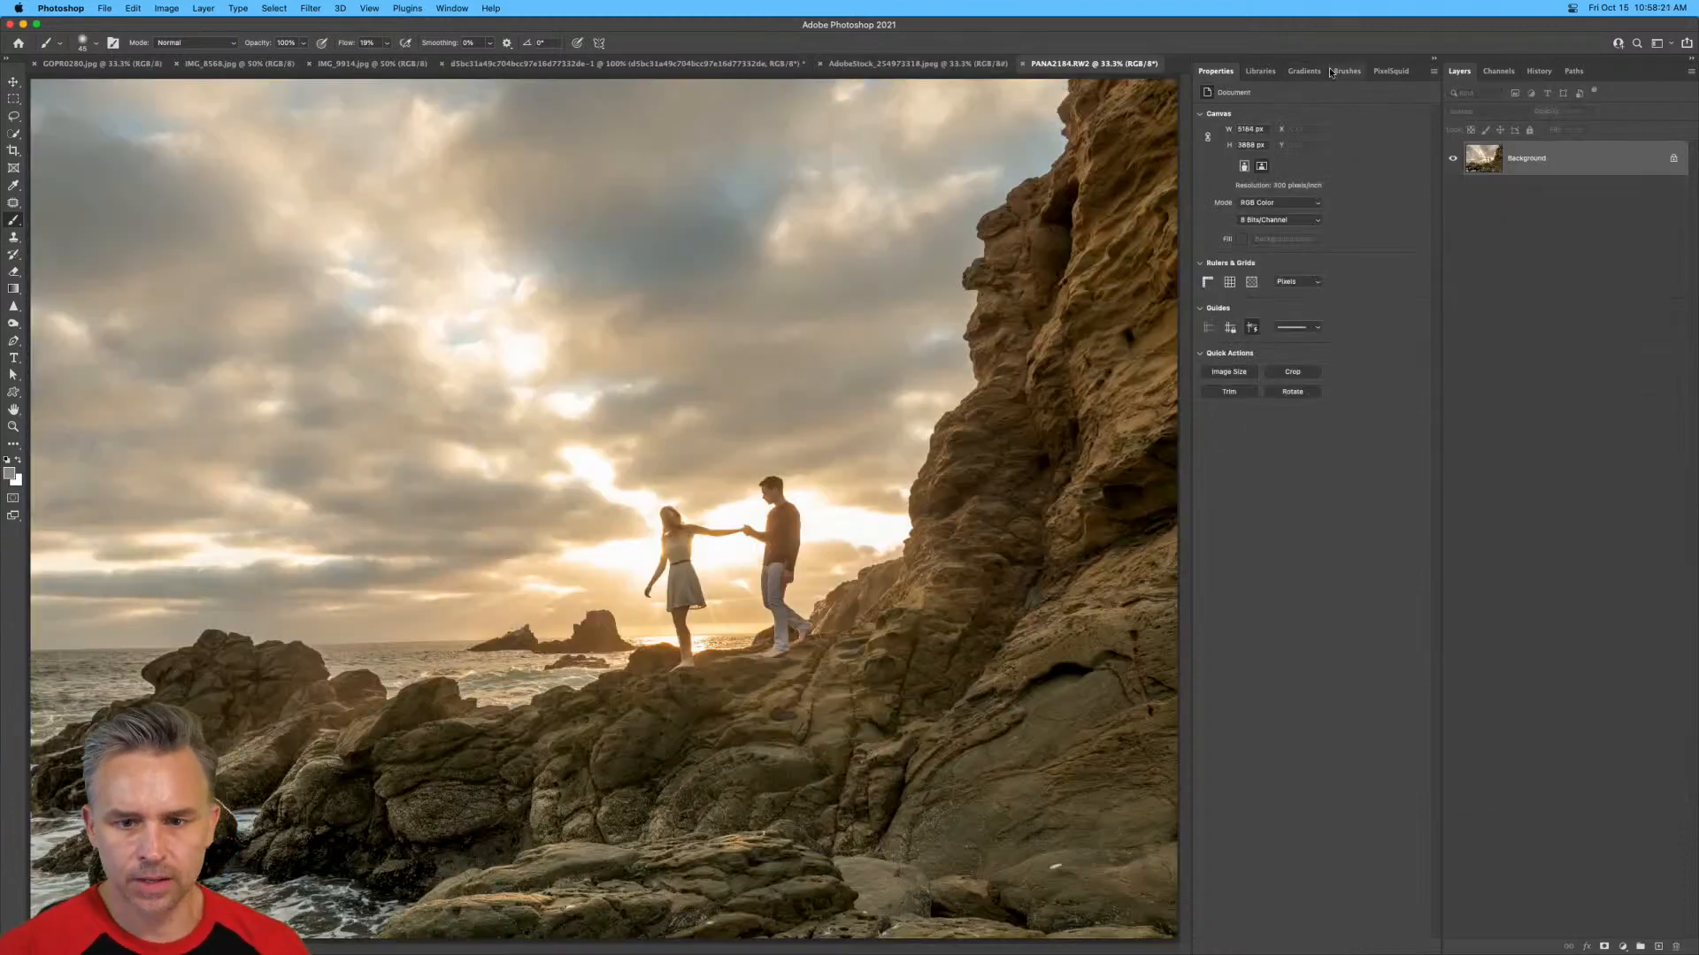
key("super+w")
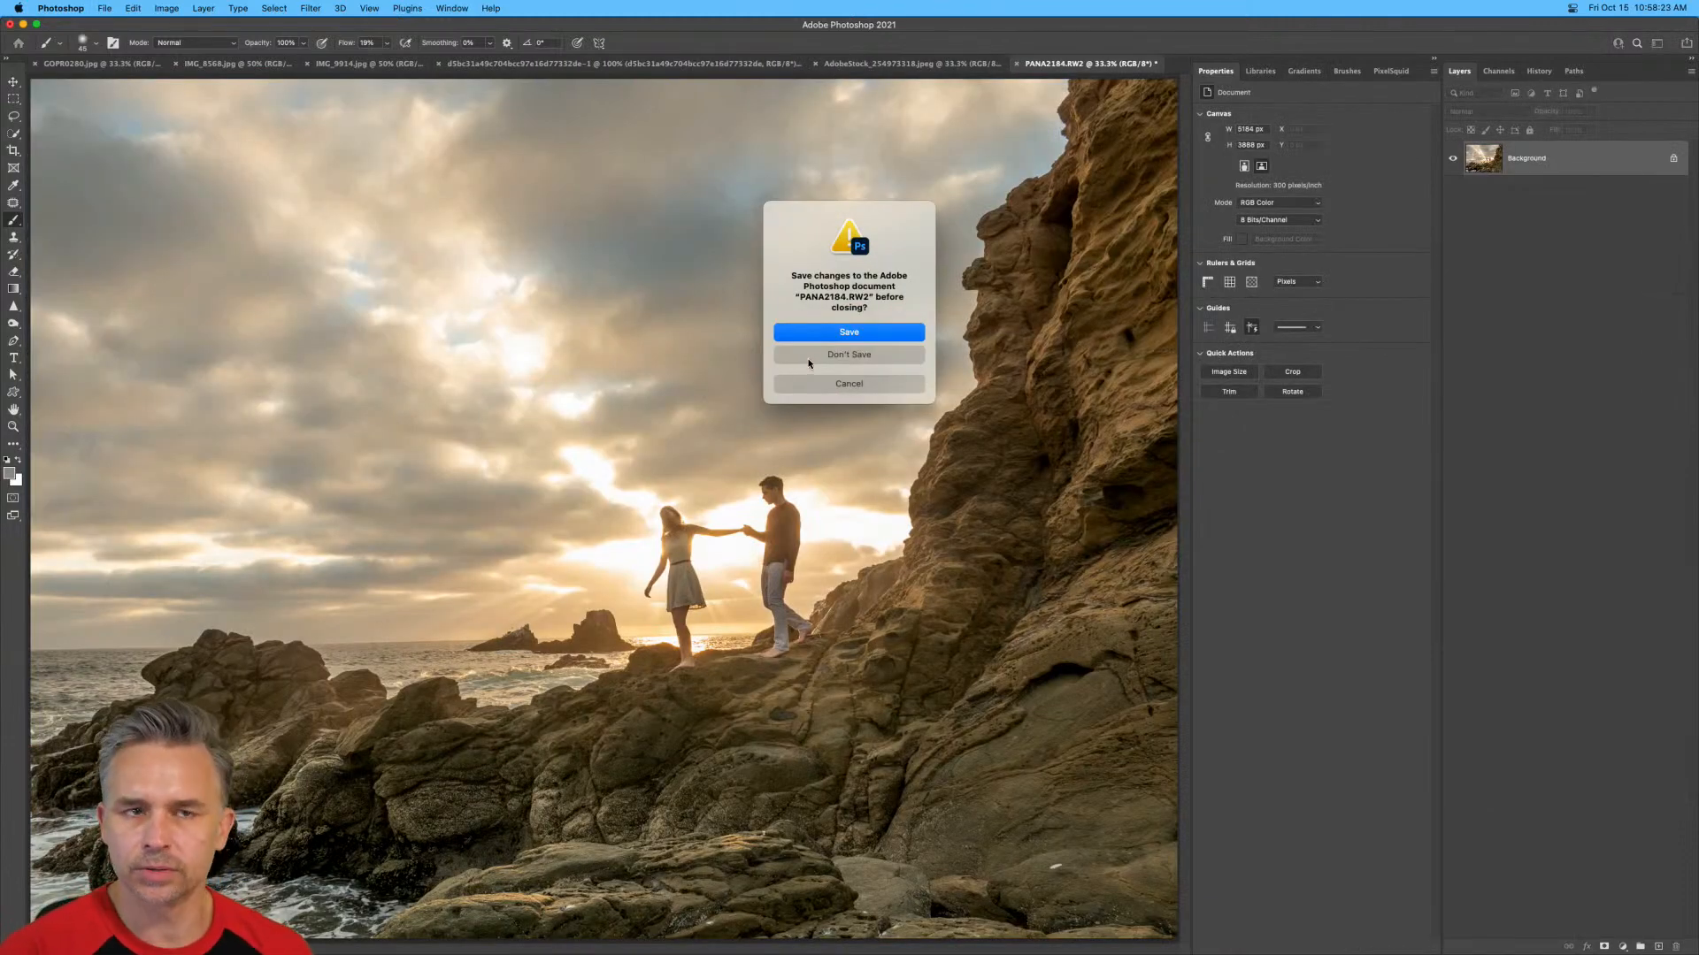
left_click(808, 356)
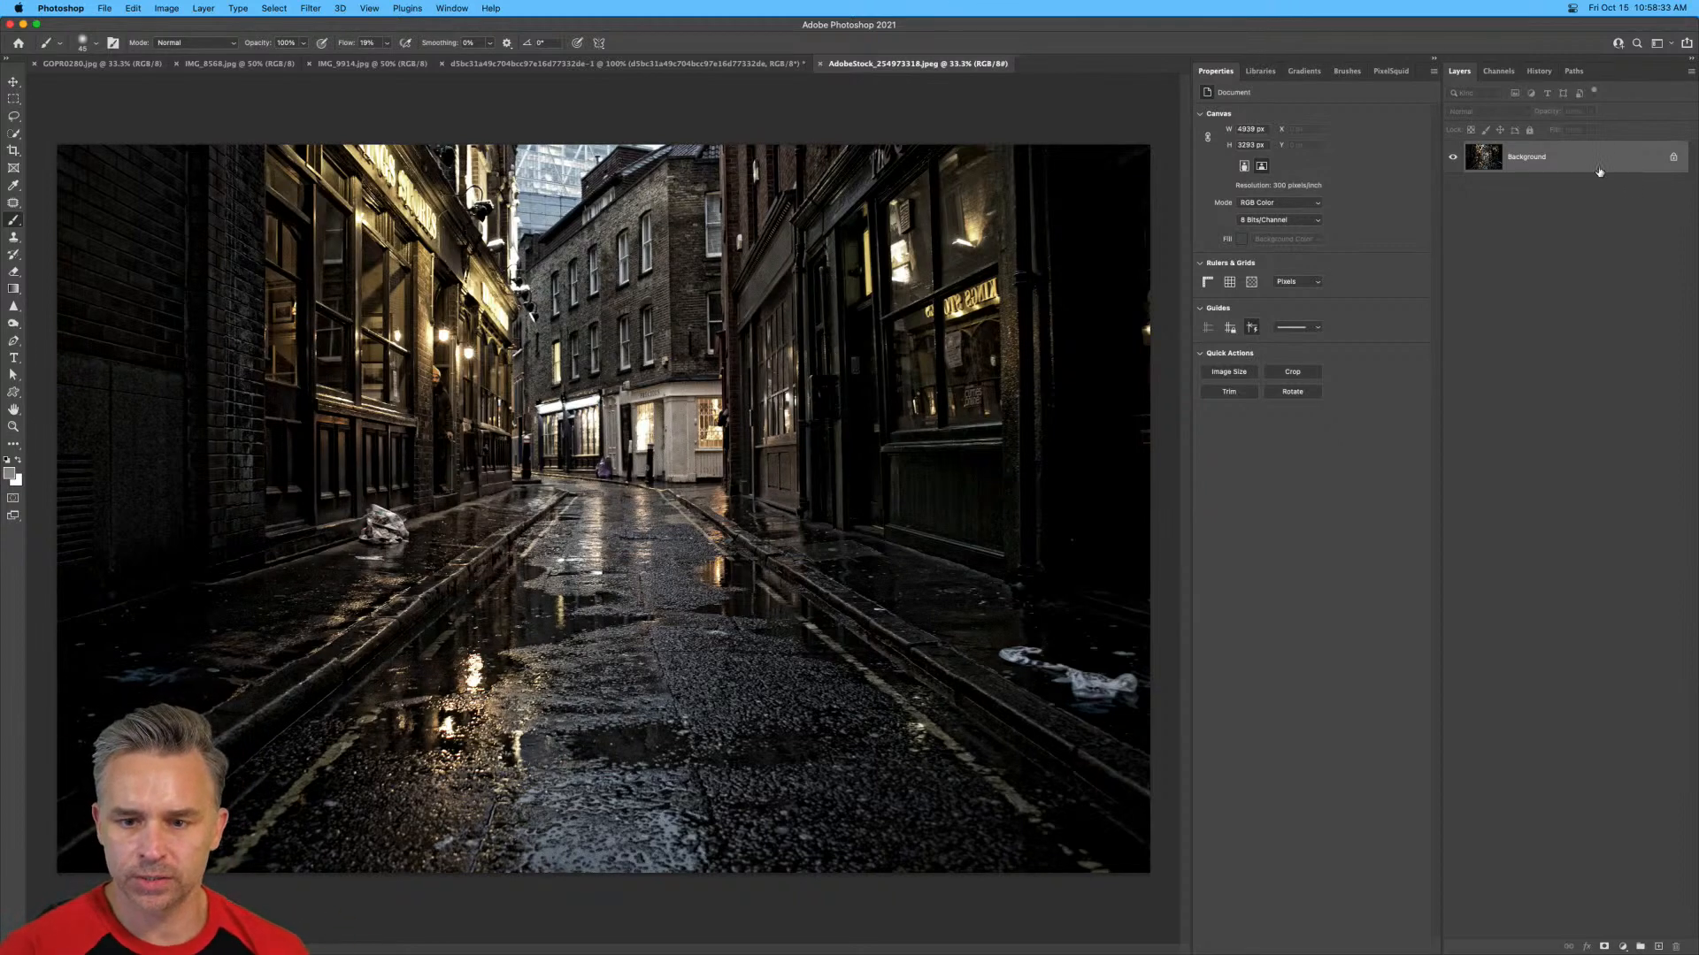
Duplicate the wet alley photo's Background layer and show the rulers.
key("super+j")
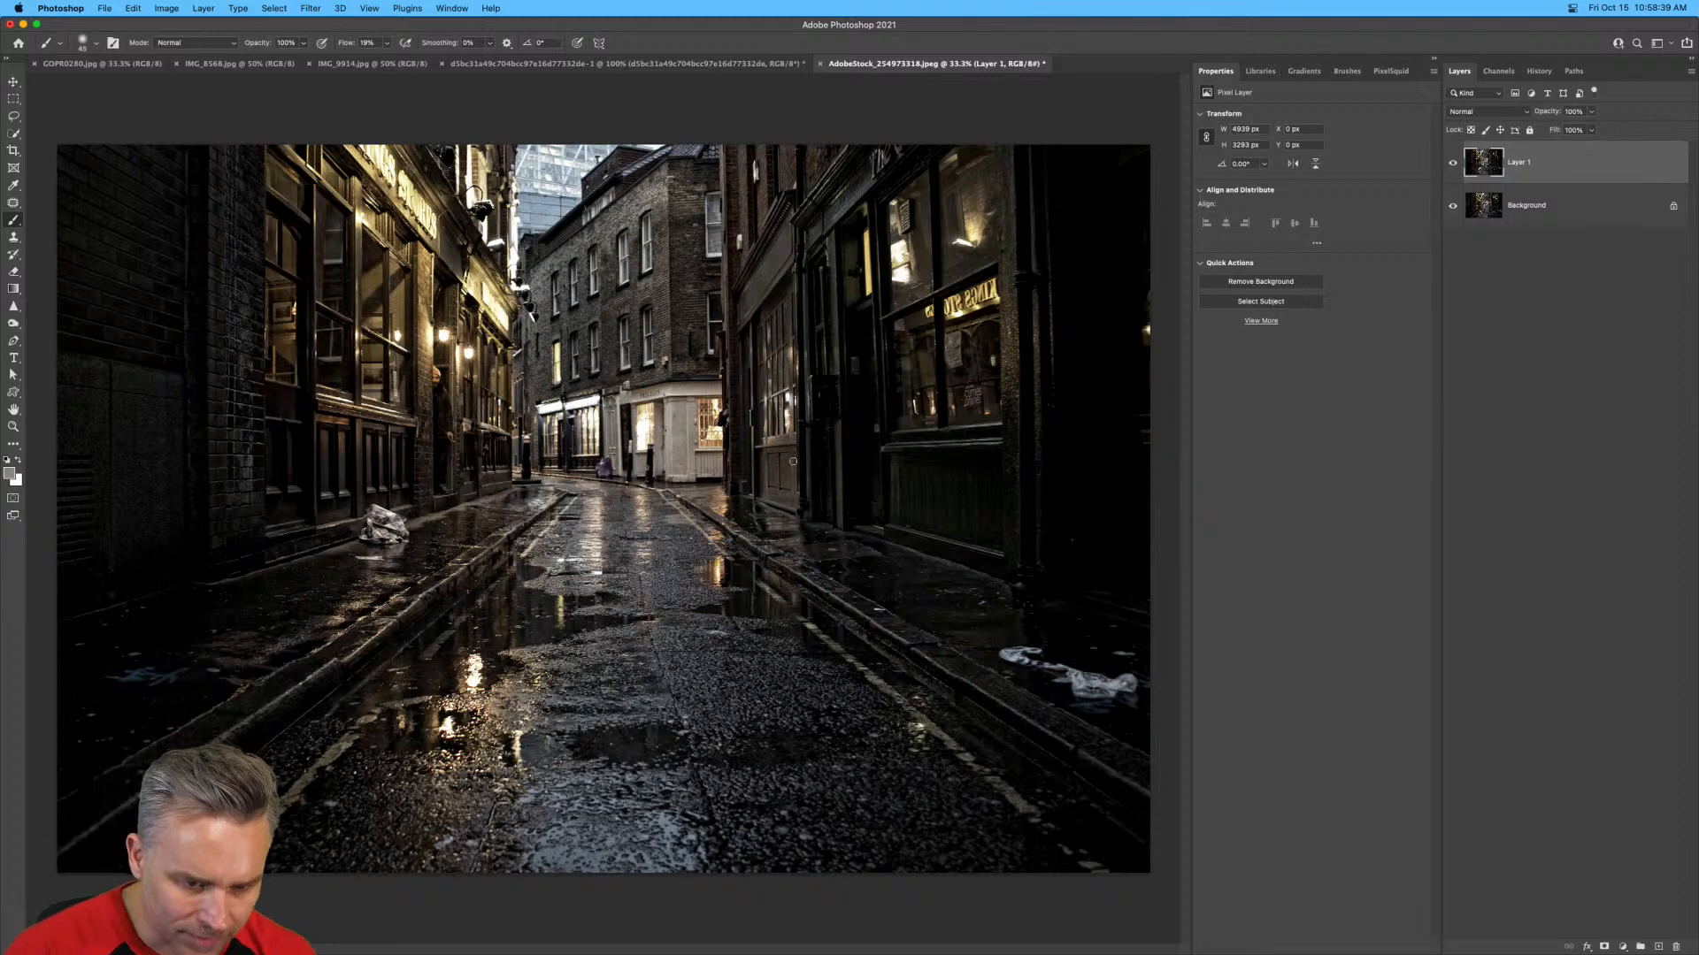
key("super+r")
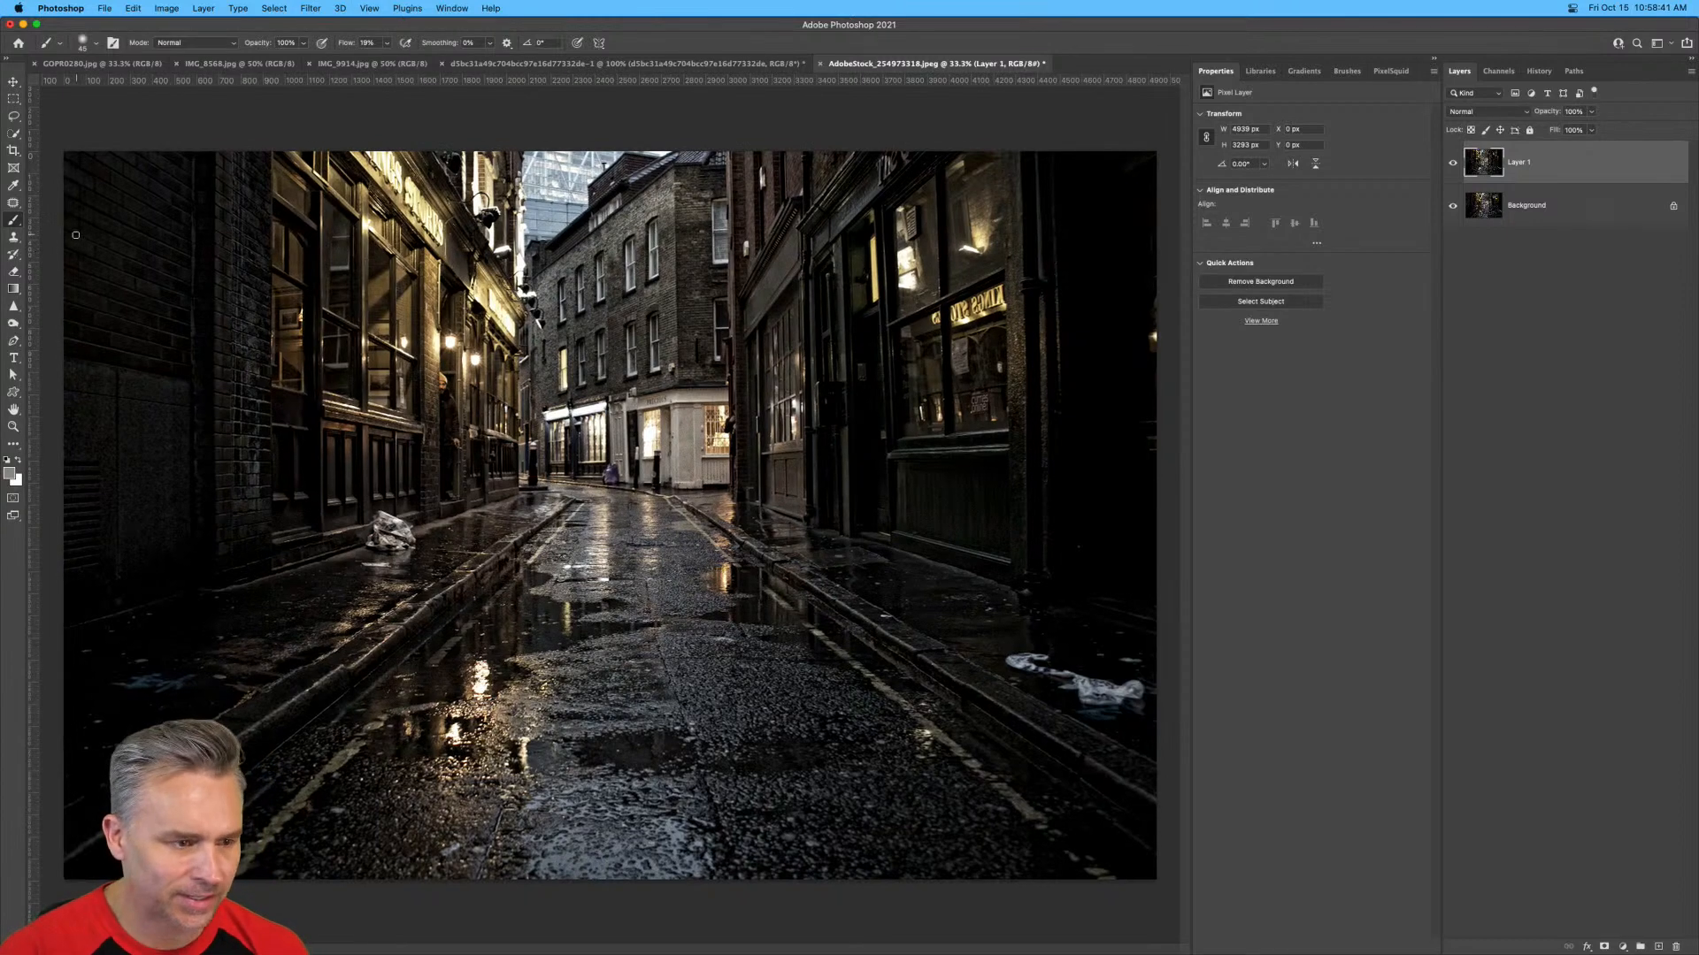
left_click_drag(26, 256, 26, 322)
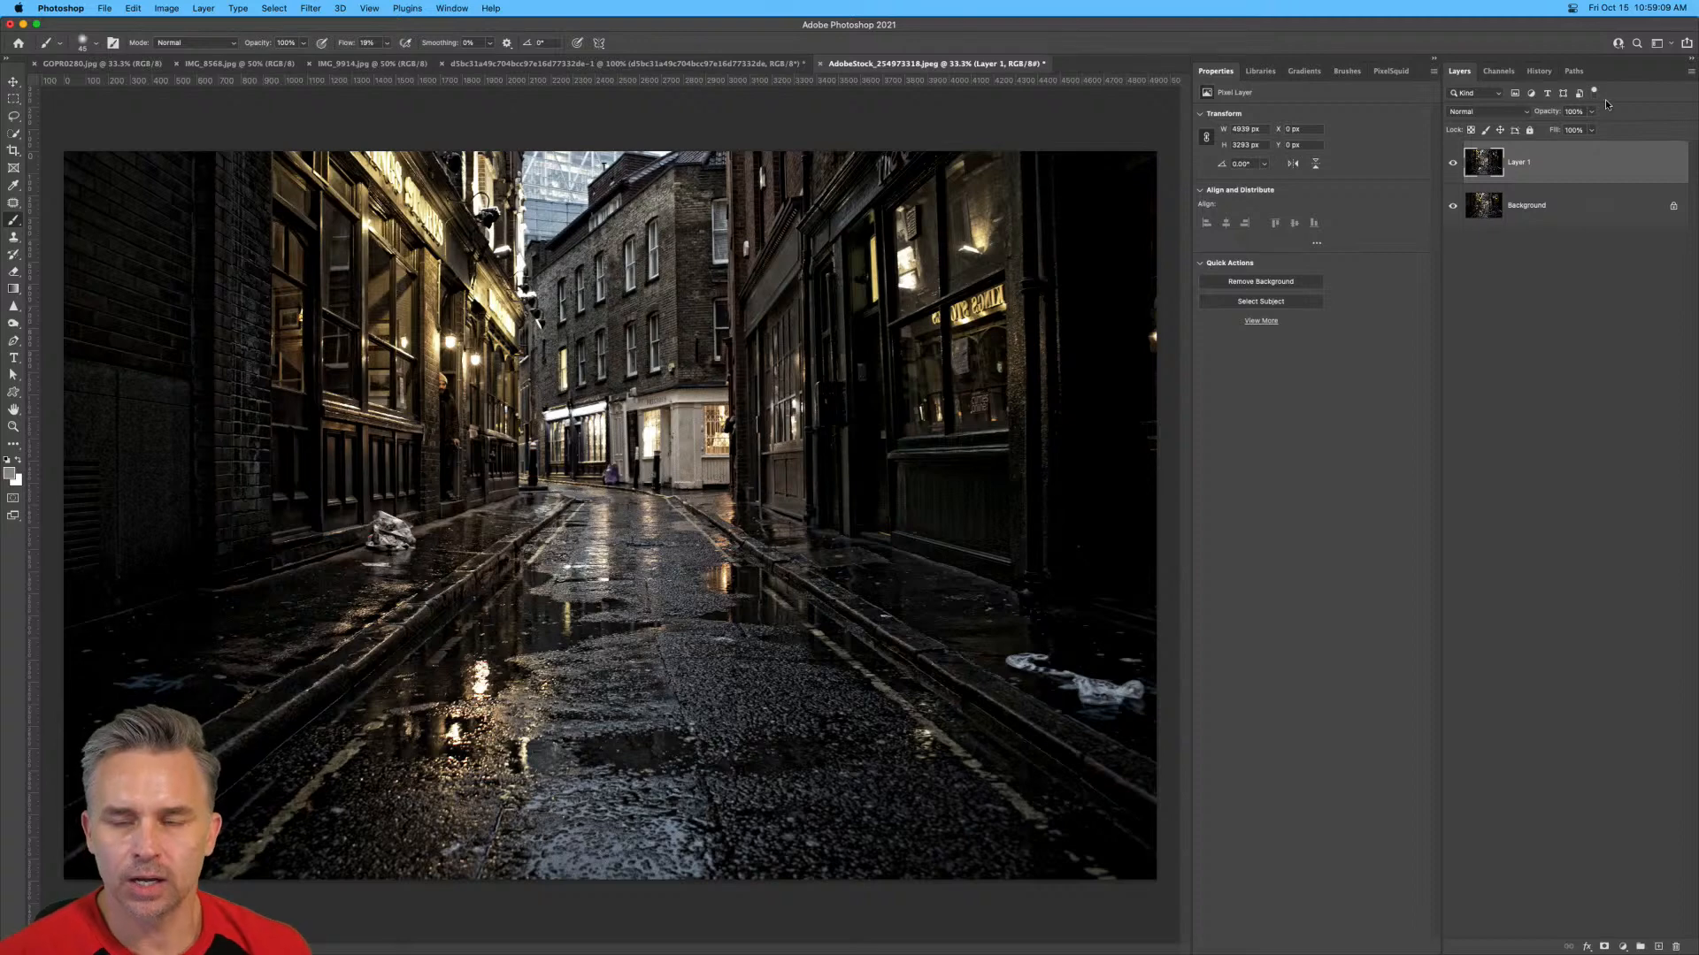
Show the PixelSquid panel, and brush a rough white figure outline with its reflection onto a new layer over the wet street.
left_click(1390, 71)
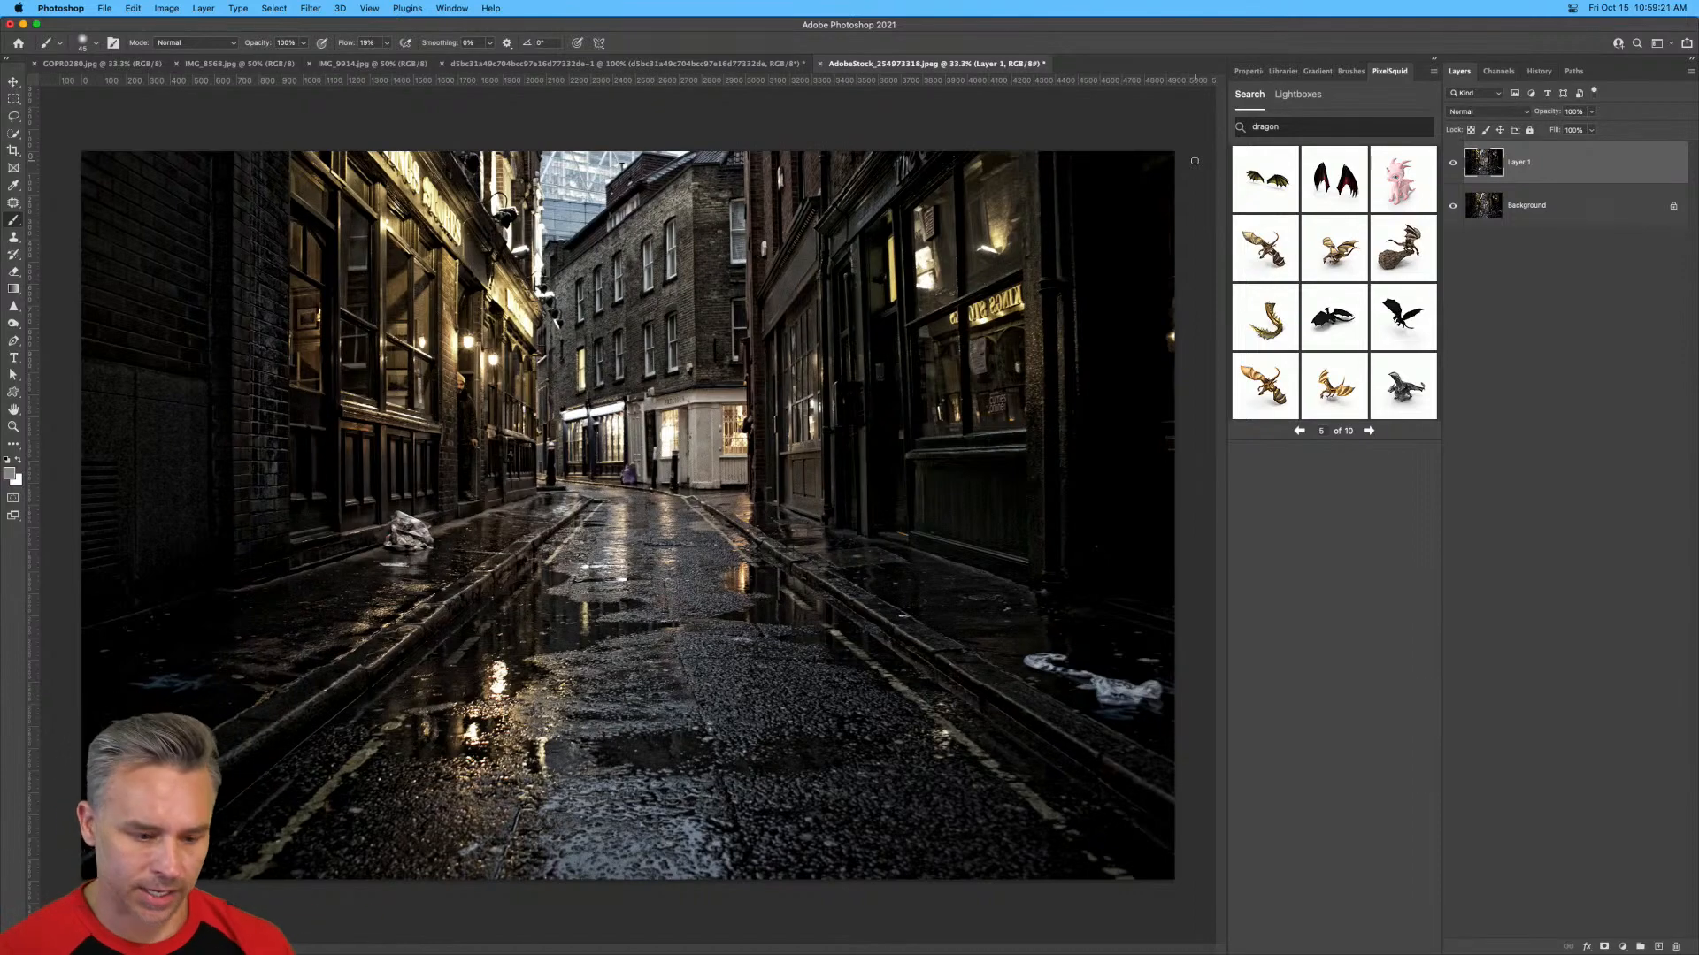
key("super+plus")
left_click_drag(437, 473, 545, 547)
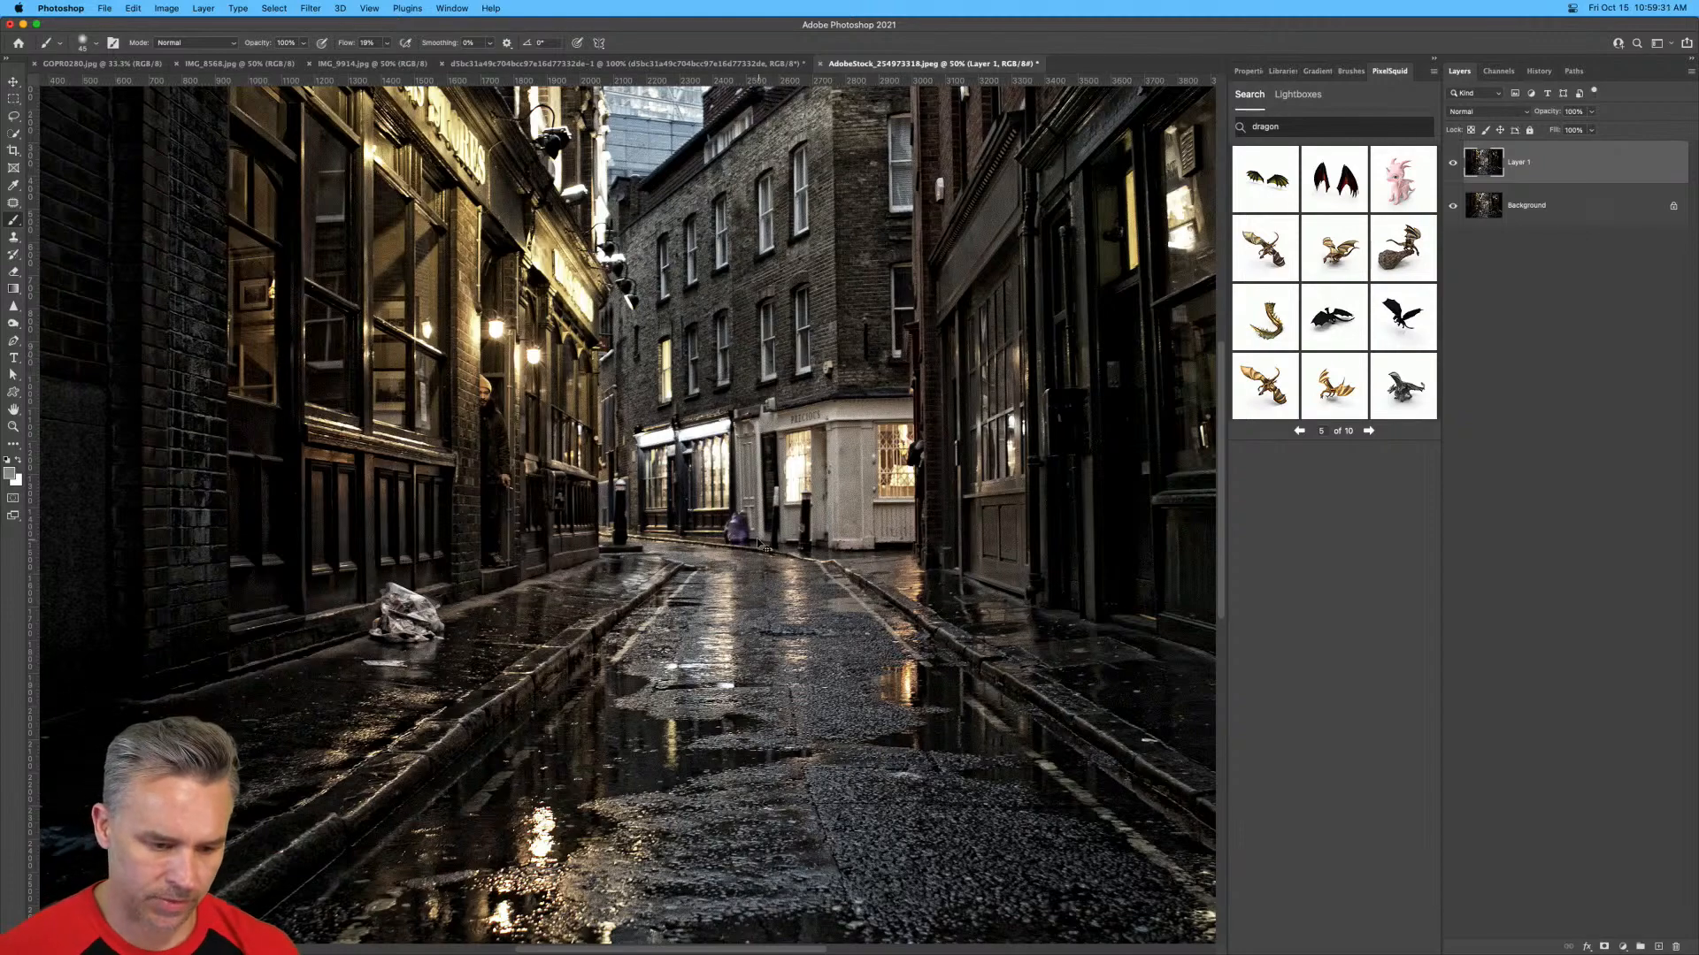
key("super+minus")
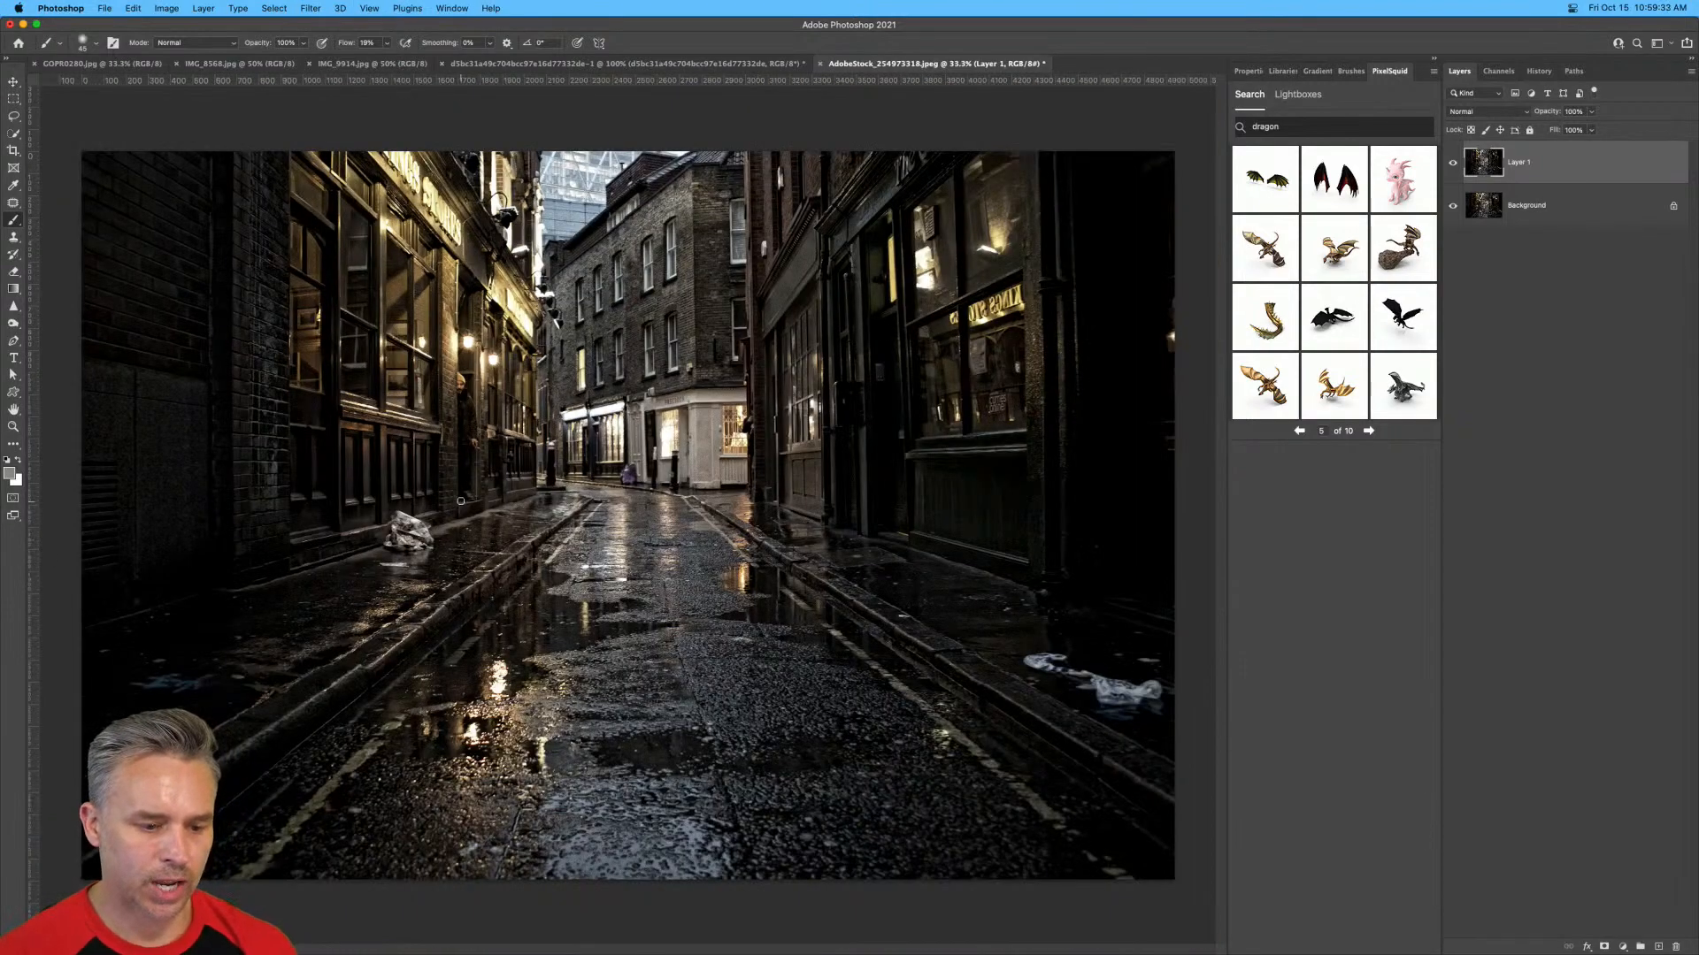
key("super+plus")
key("super+plus")
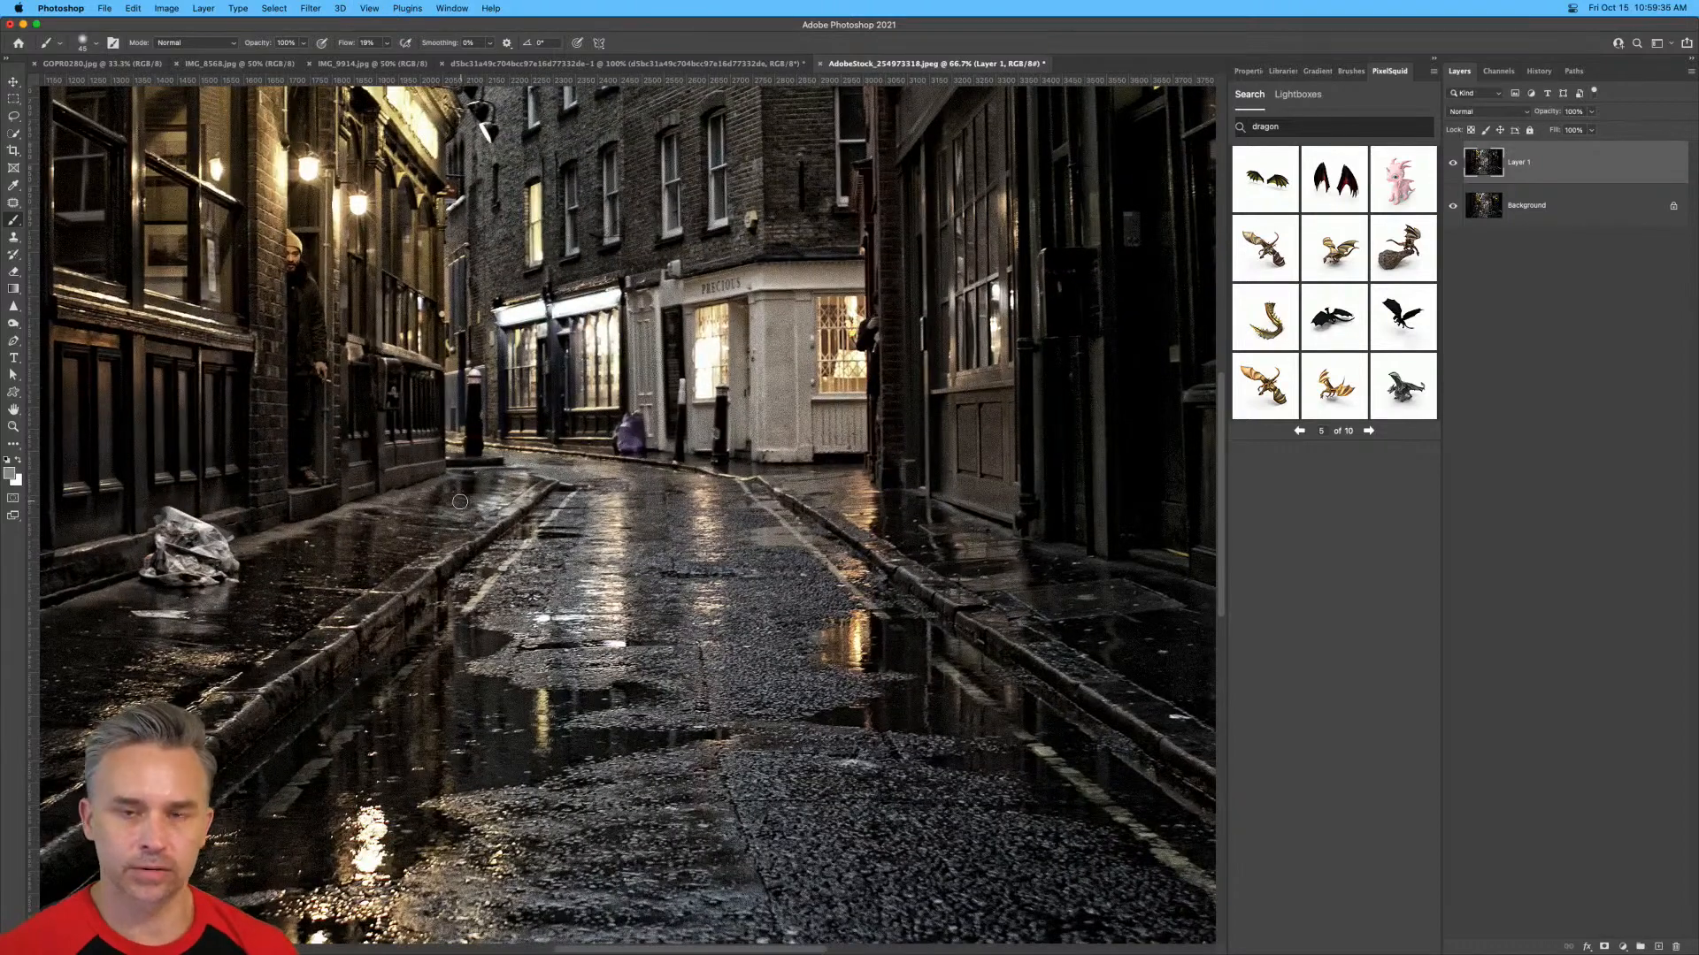
left_click_drag(466, 519, 613, 485)
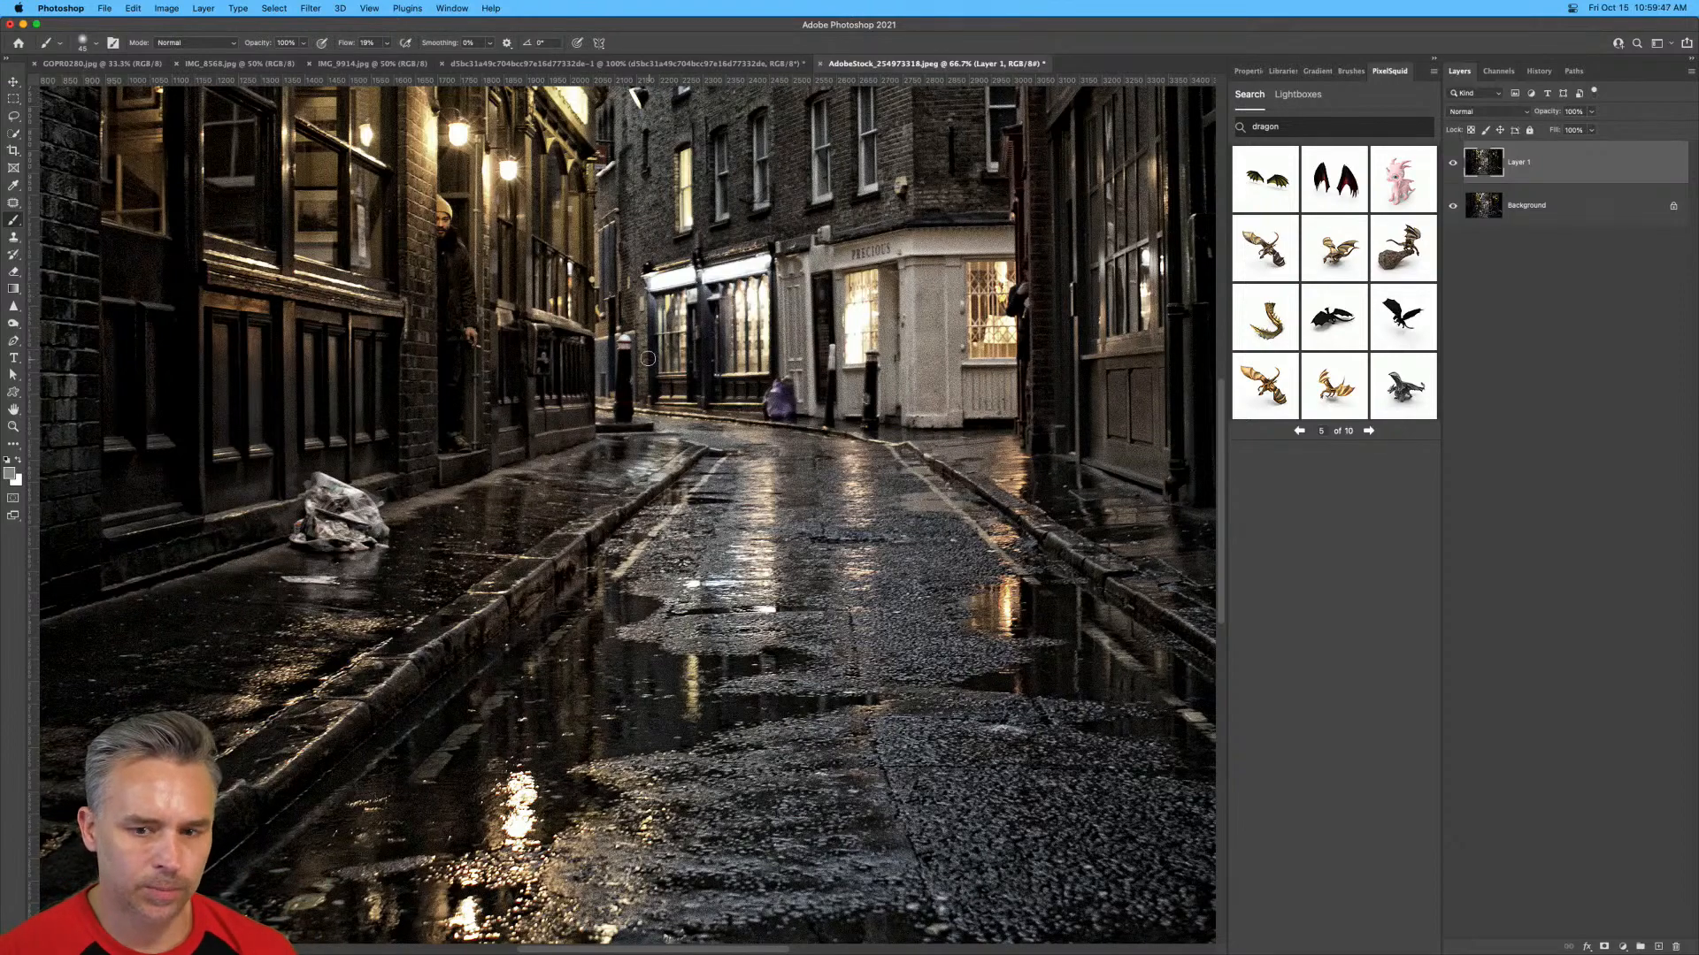
left_click(1660, 947)
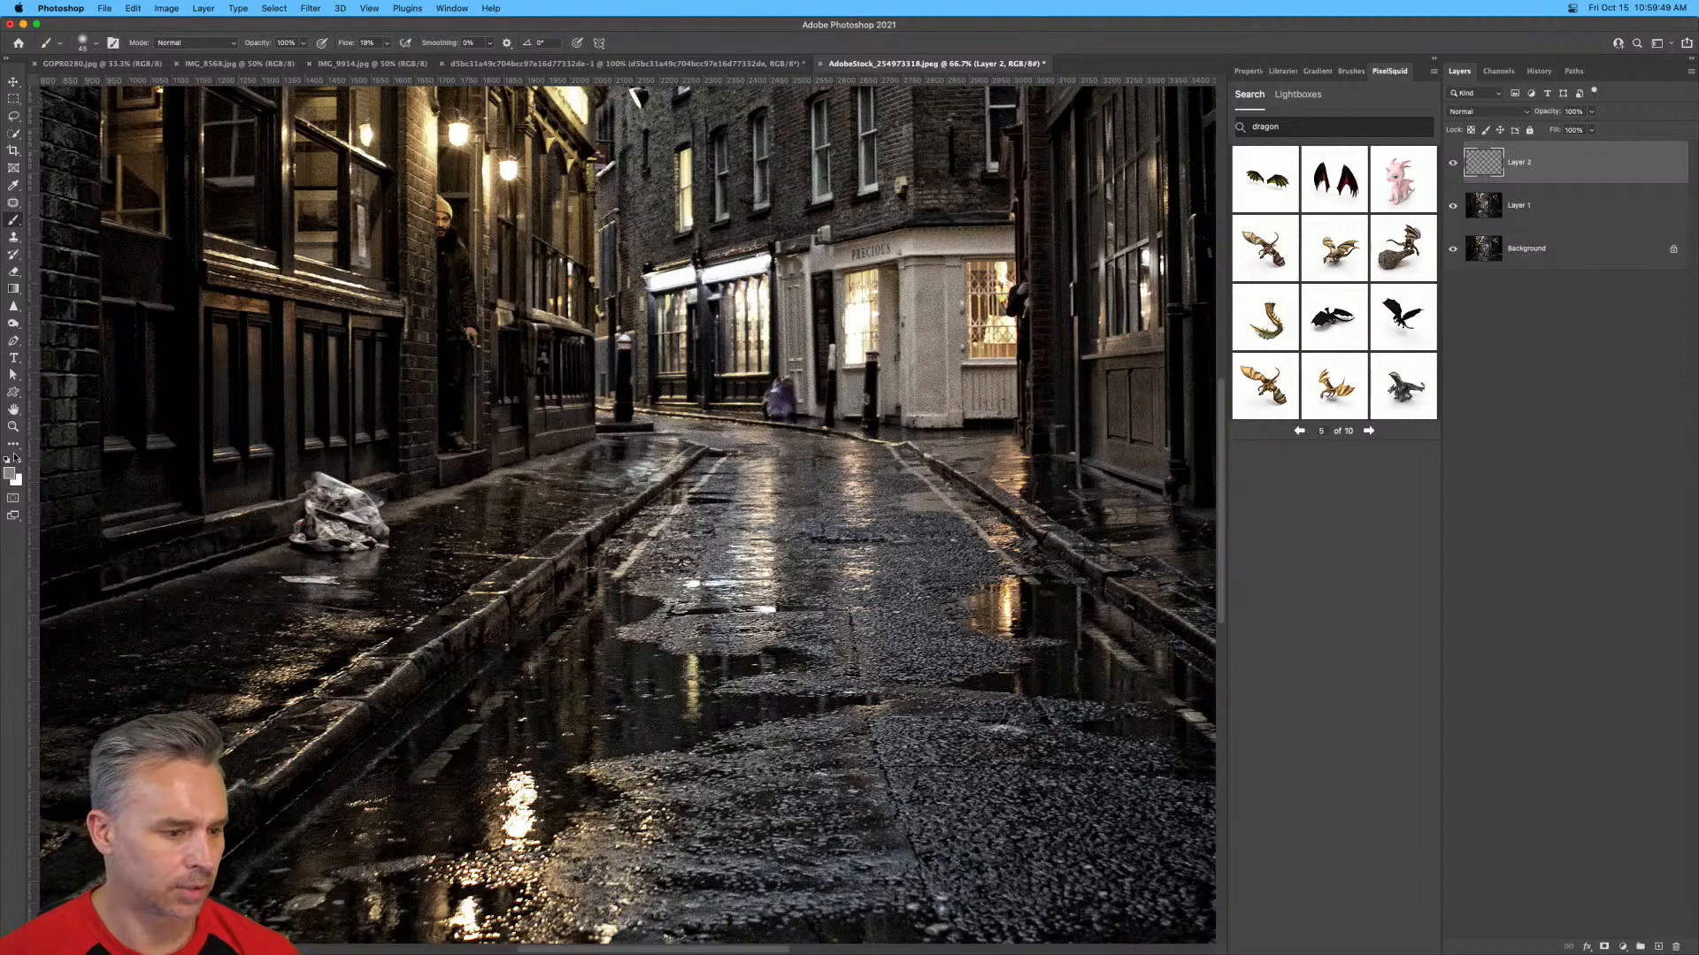
left_click(15, 456)
mouse_move(623, 584)
left_mouse_down()
mouse_move(603, 295)
mouse_move(666, 157)
mouse_move(690, 316)
mouse_move(785, 370)
mouse_move(802, 489)
mouse_move(770, 646)
mouse_move(564, 626)
mouse_move(688, 796)
mouse_move(693, 769)
mouse_move(585, 661)
mouse_move(616, 657)
mouse_move(642, 717)
mouse_move(600, 754)
mouse_move(762, 869)
mouse_move(744, 741)
mouse_move(770, 708)
mouse_move(717, 645)
left_mouse_up()
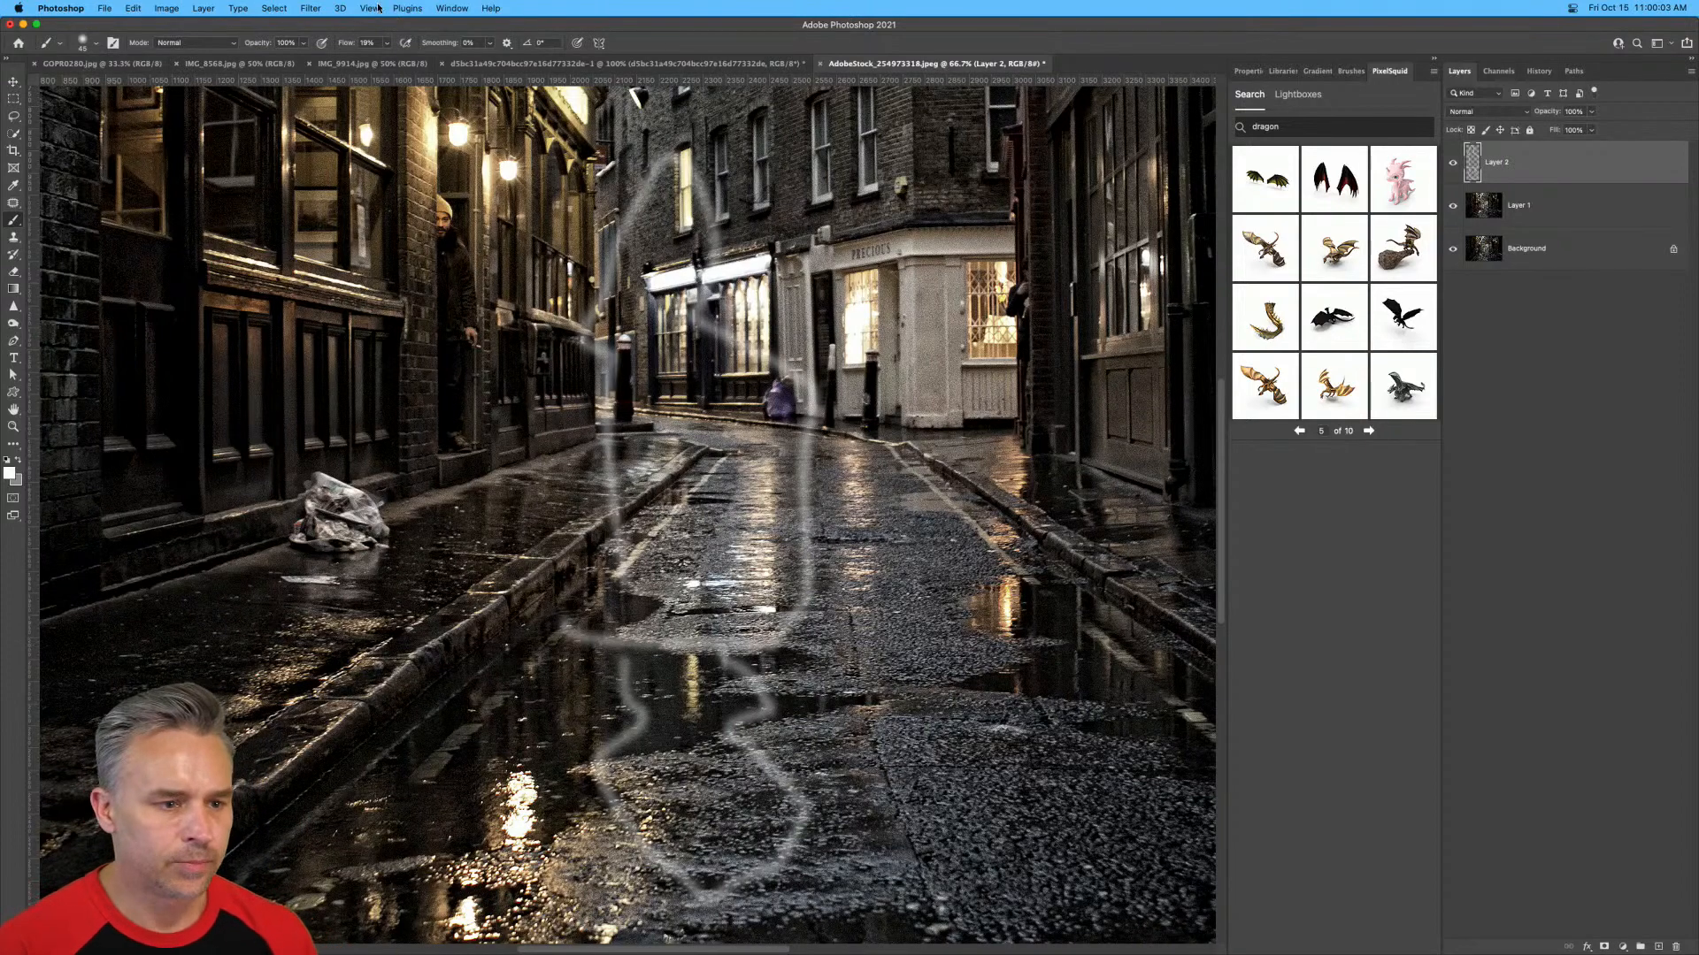
Open the Free Stock Search 2 Pro plugin and activate it with the registration e-mail address.
left_click(438, 8)
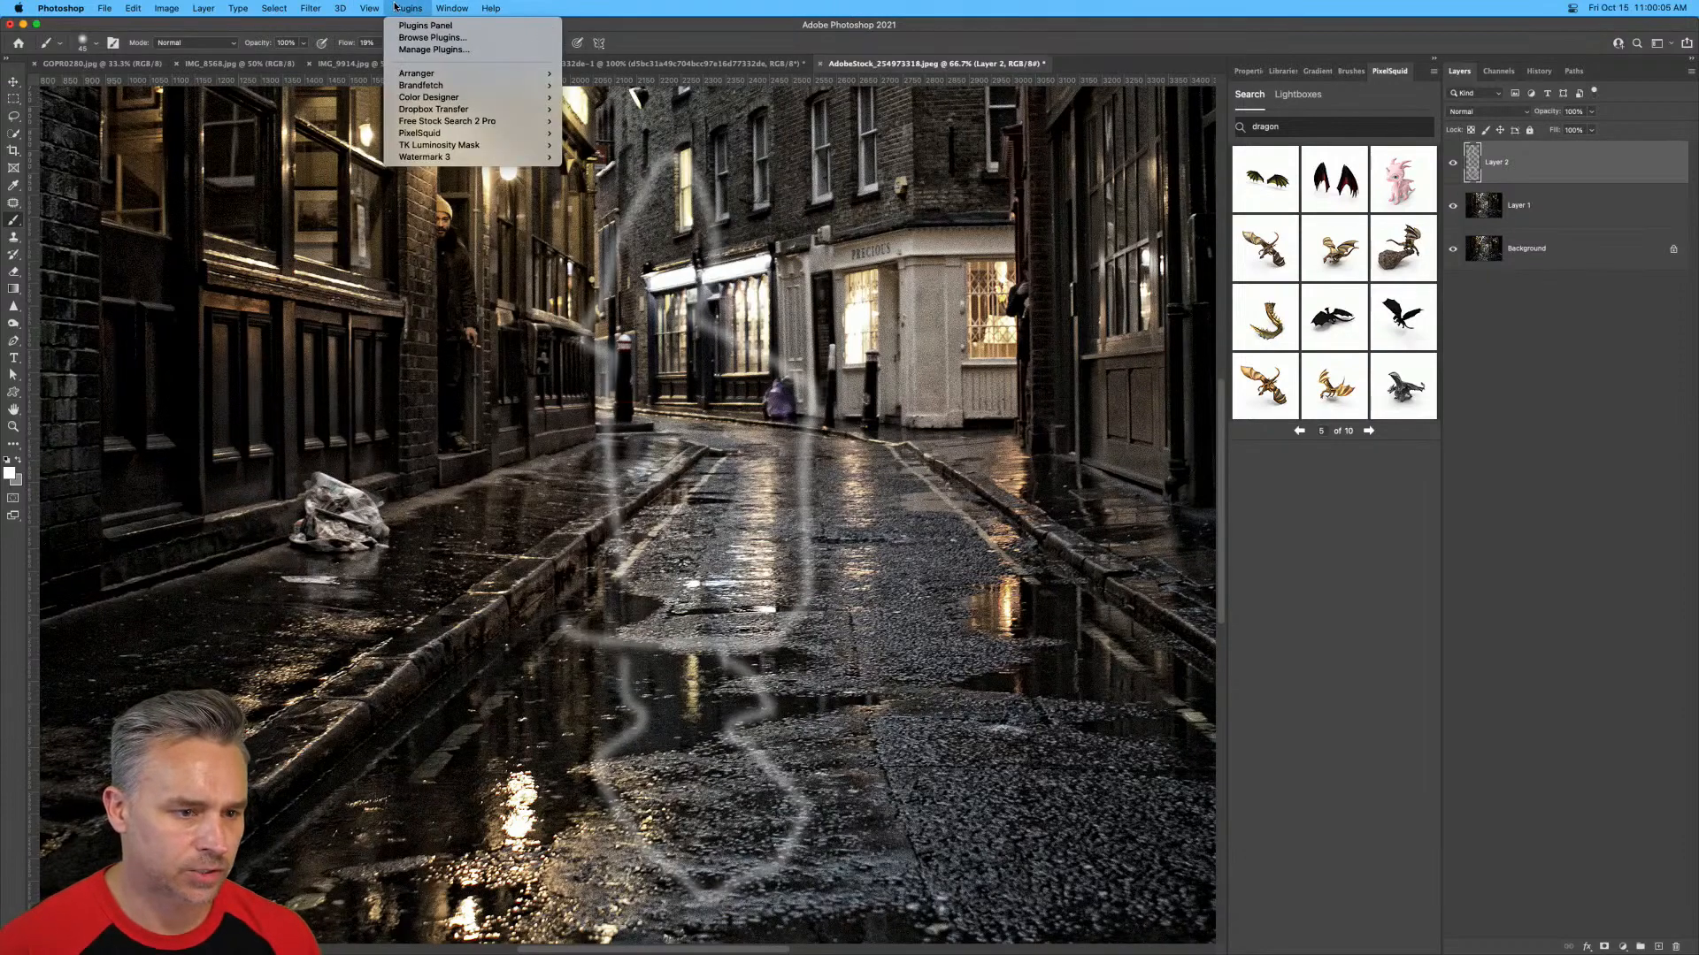
mouse_move(517, 121)
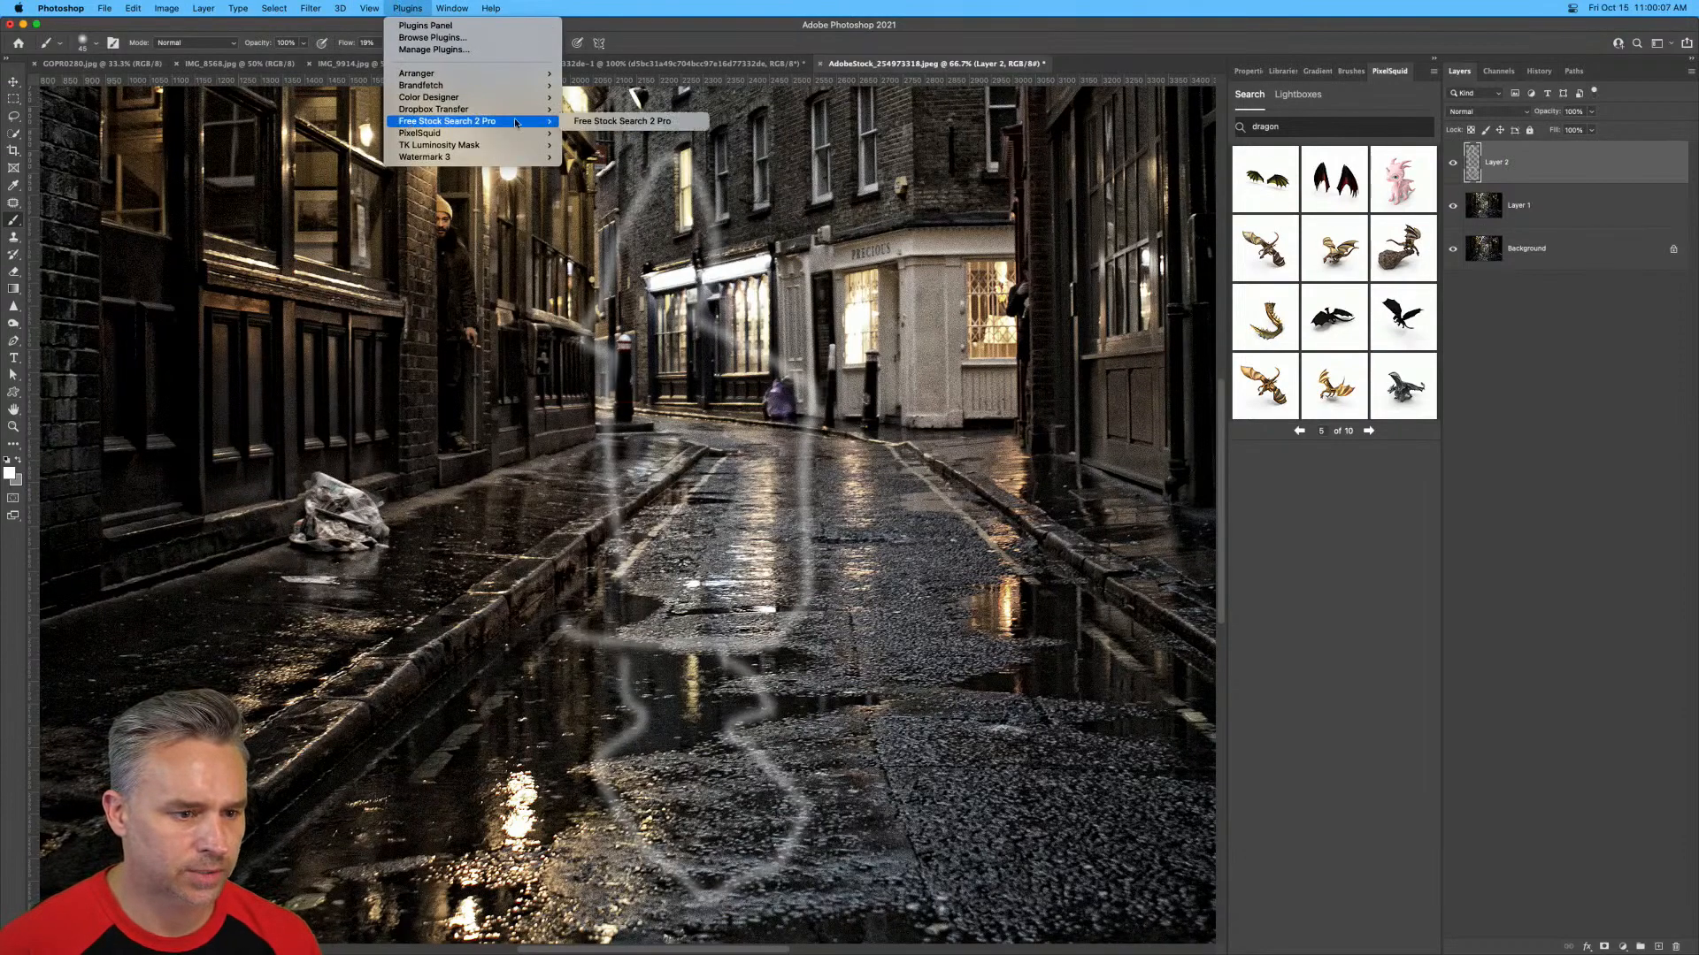
left_click(594, 122)
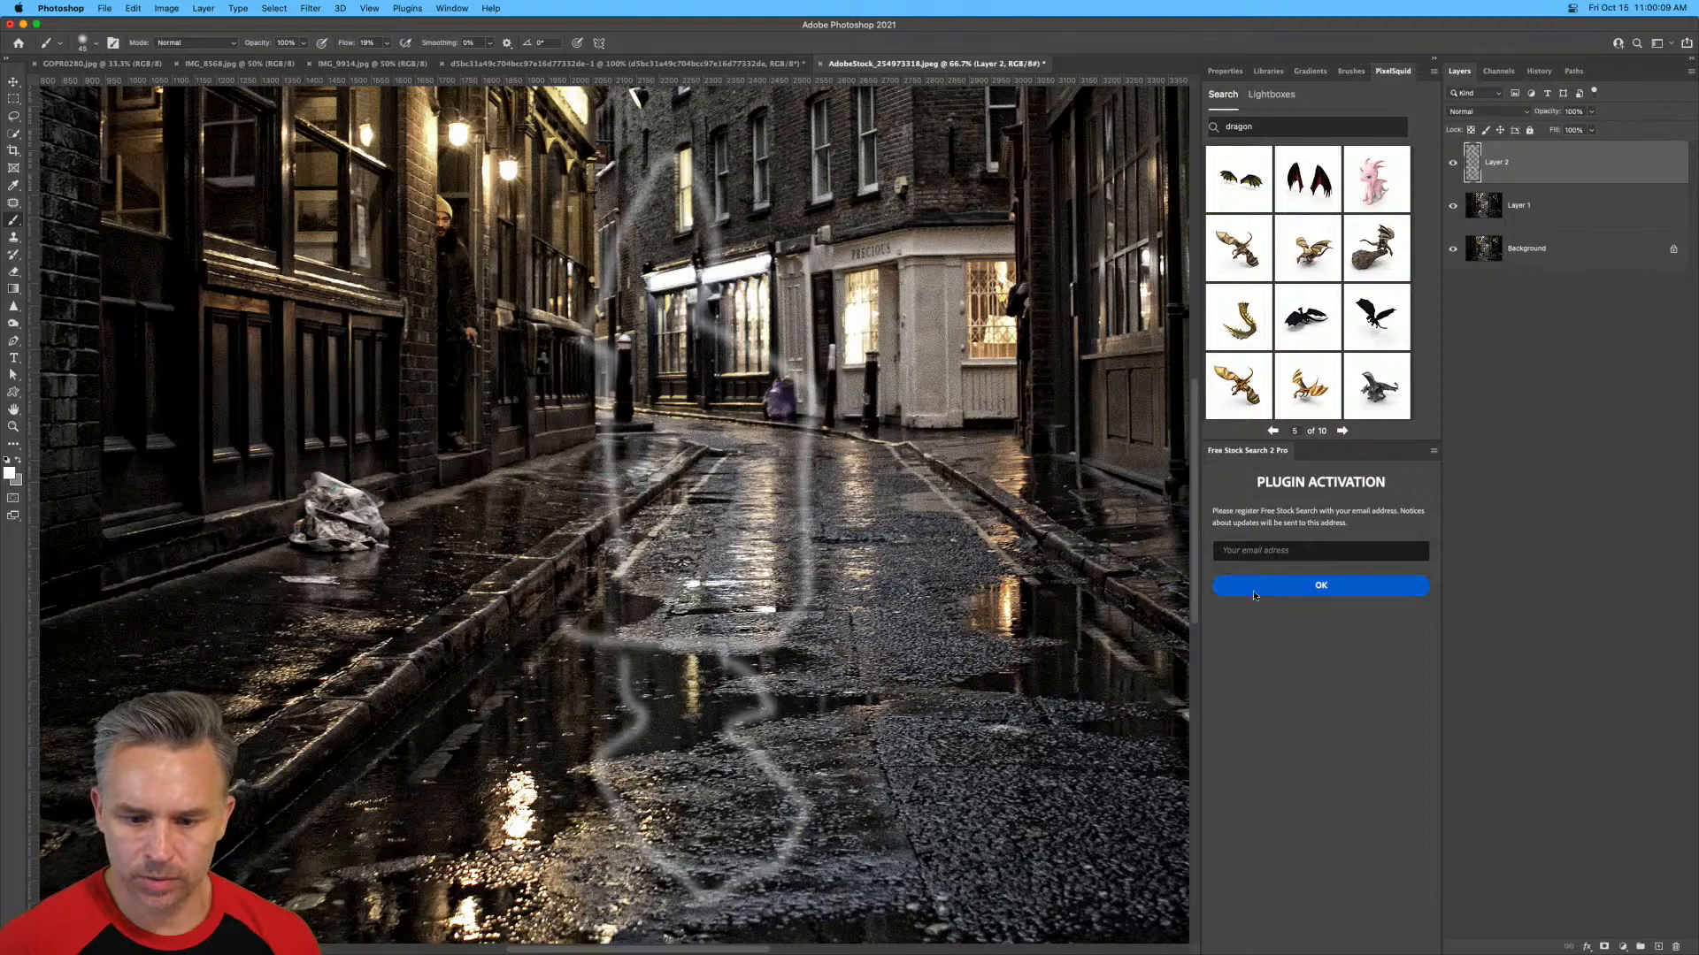
left_click(1251, 549)
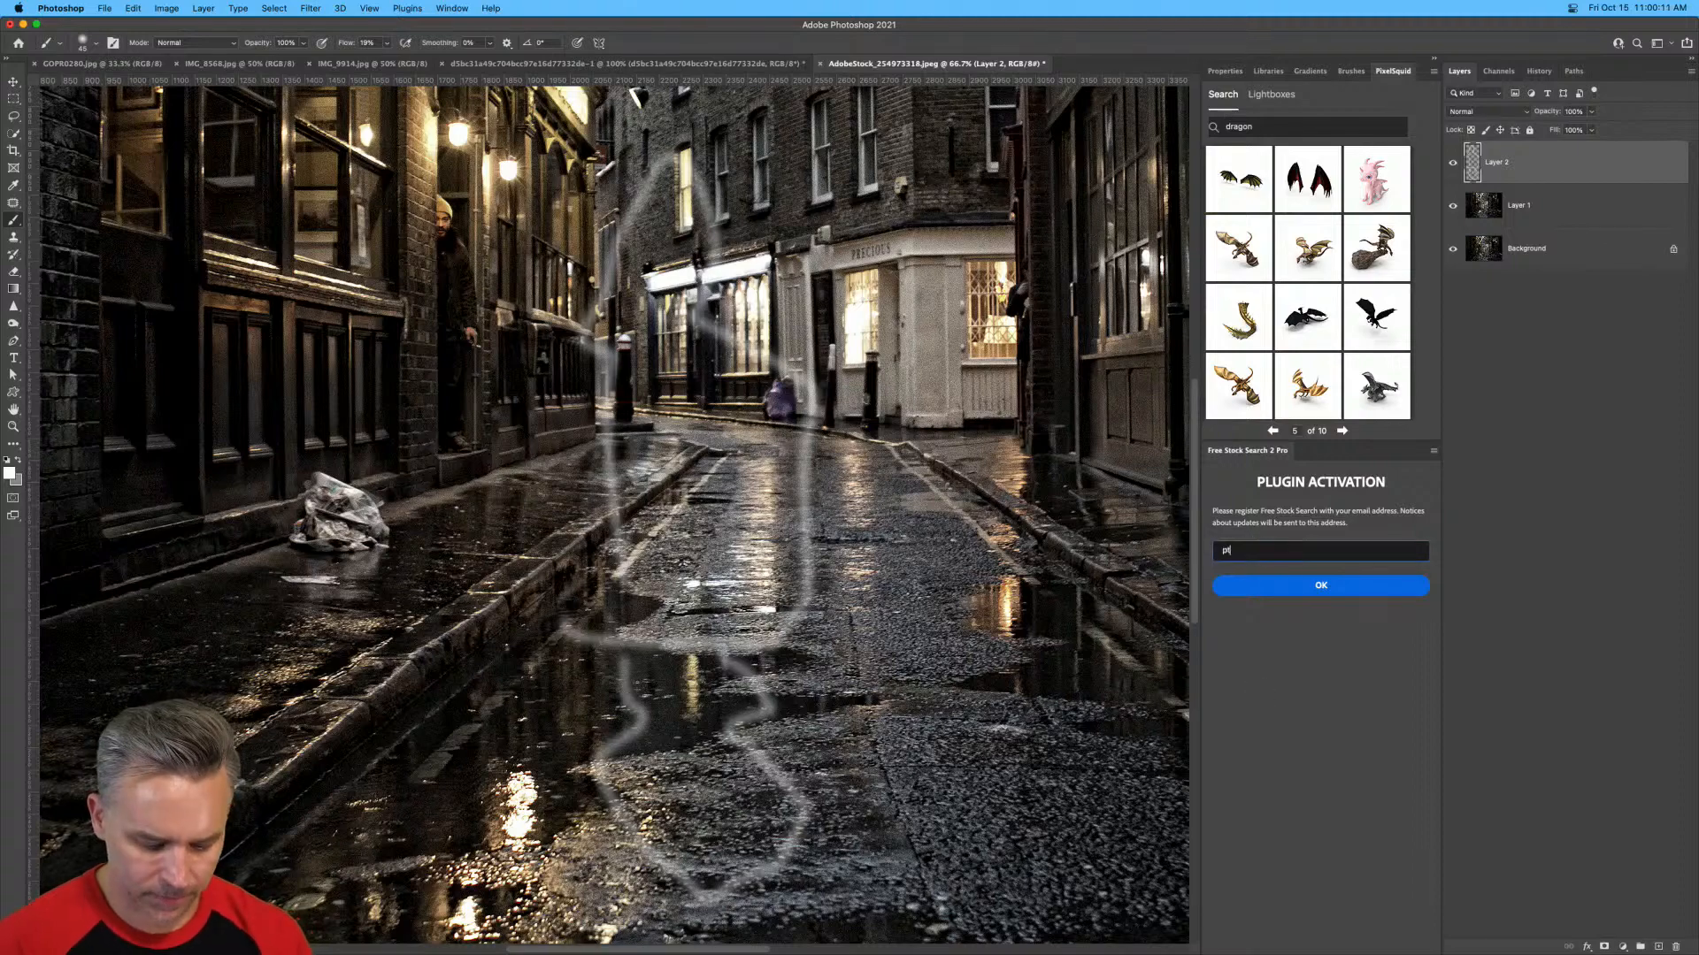
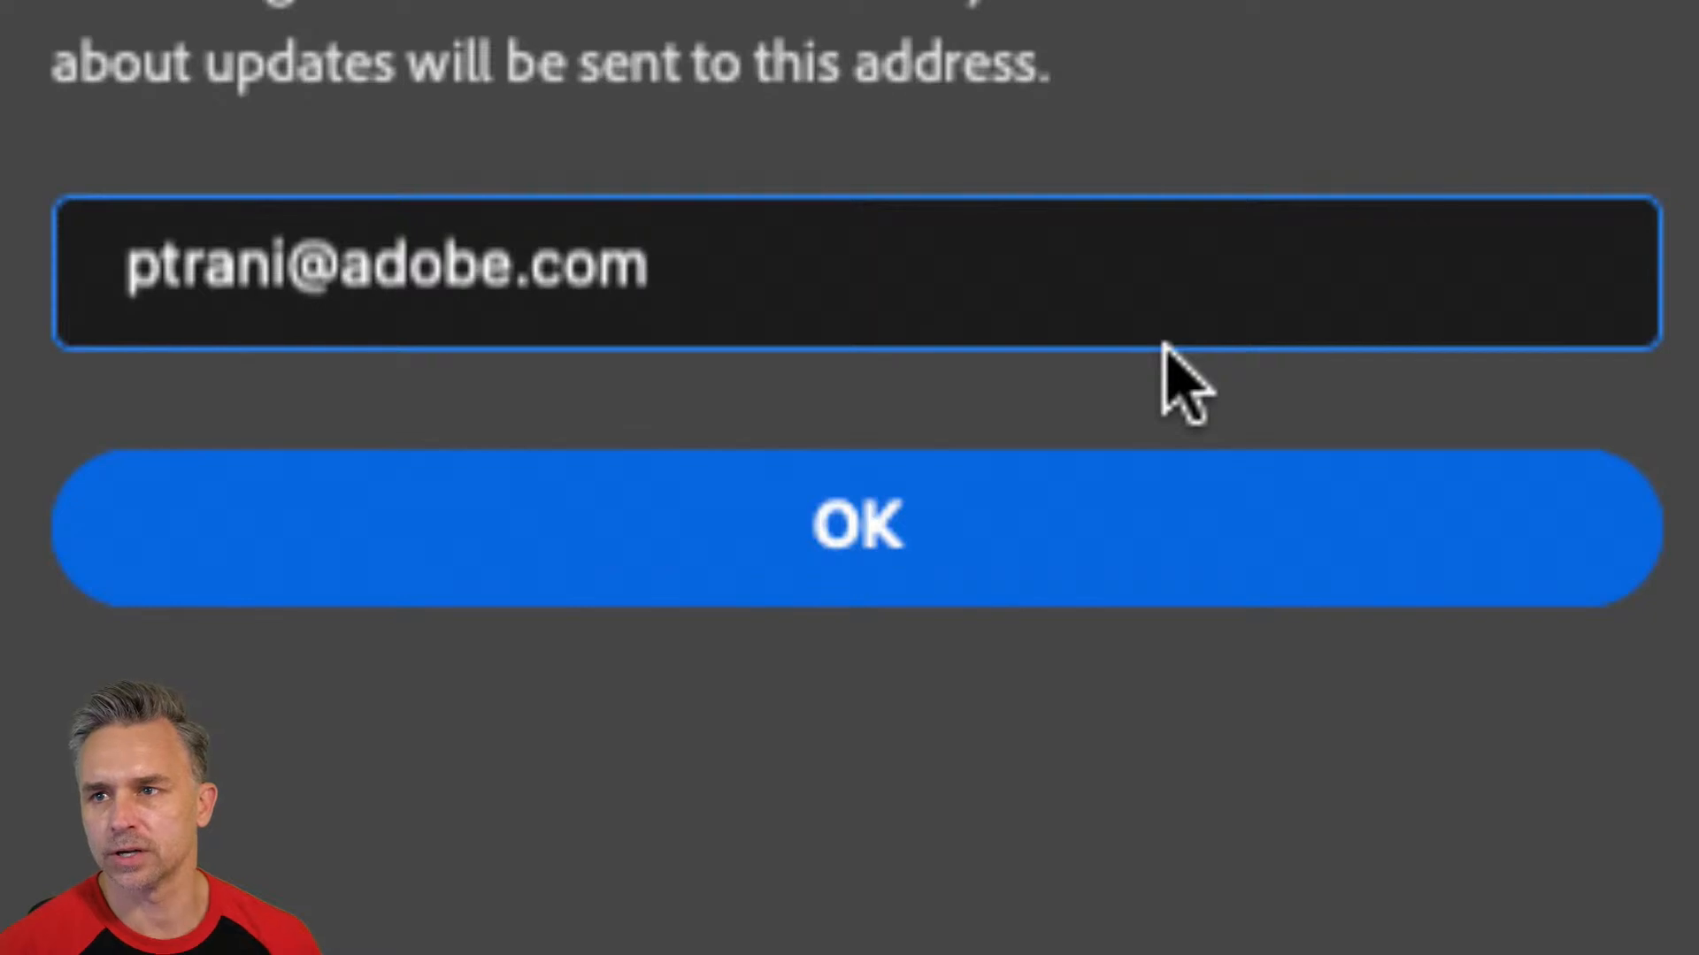
left_click(944, 569)
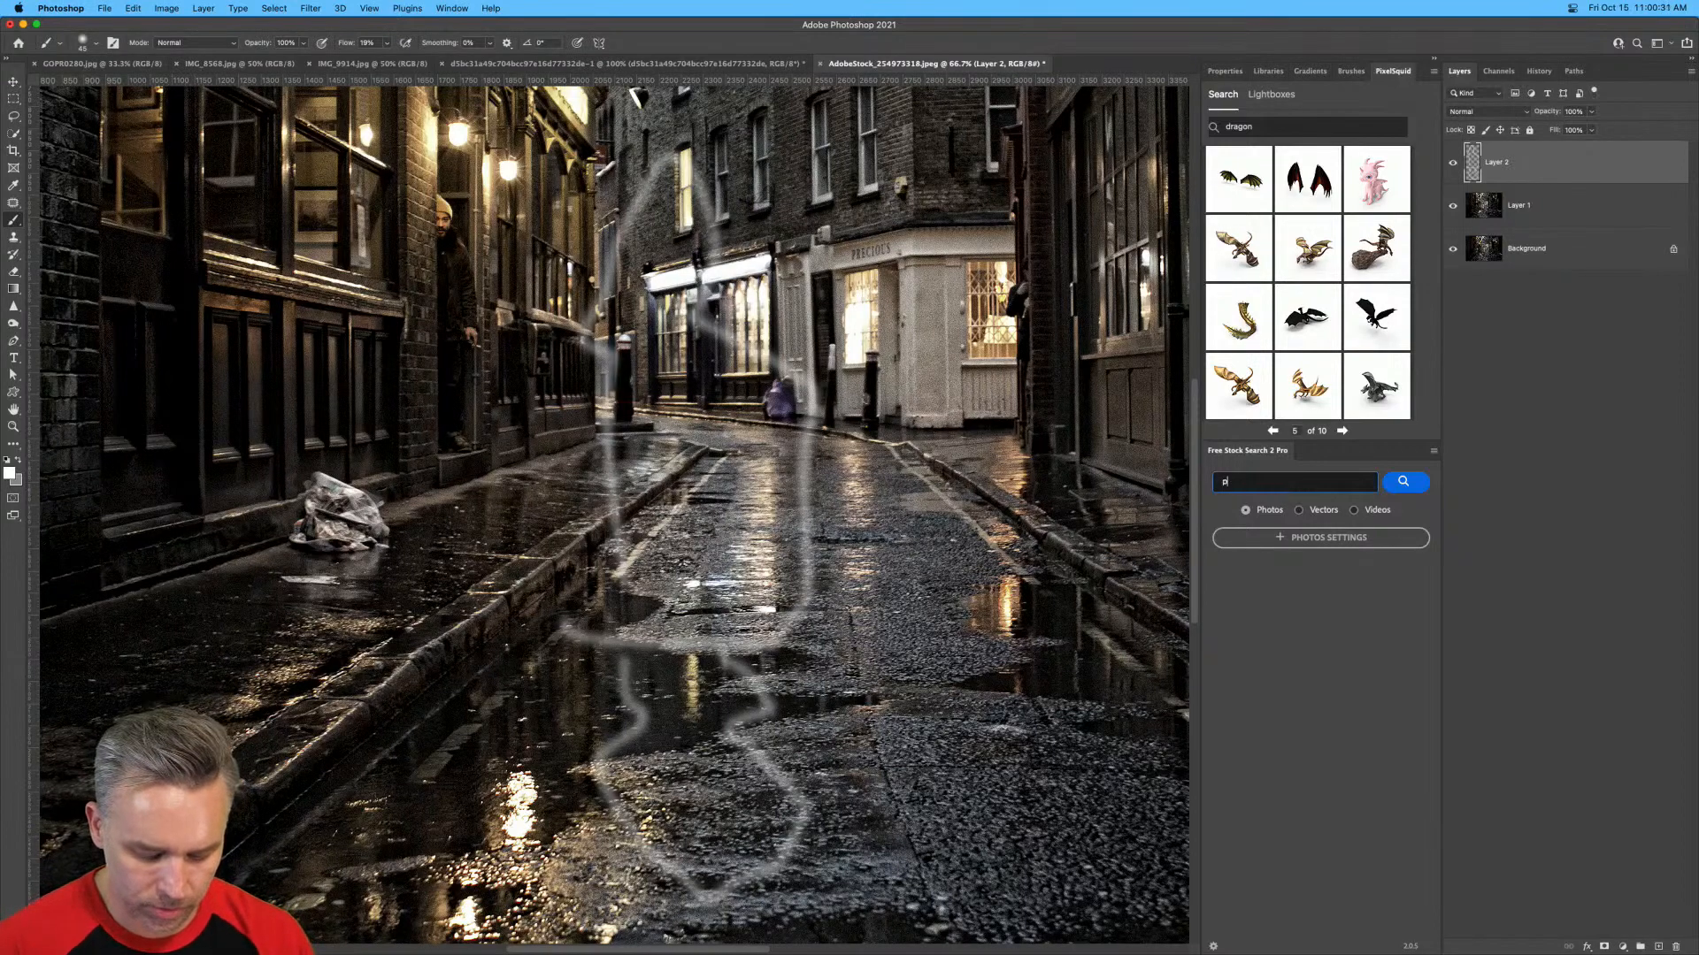
Search the stock photos for "puddle" and dock the Free Stock Search 2 Pro panel with the PixelSquid panel group.
type("puddle")
key("Return")
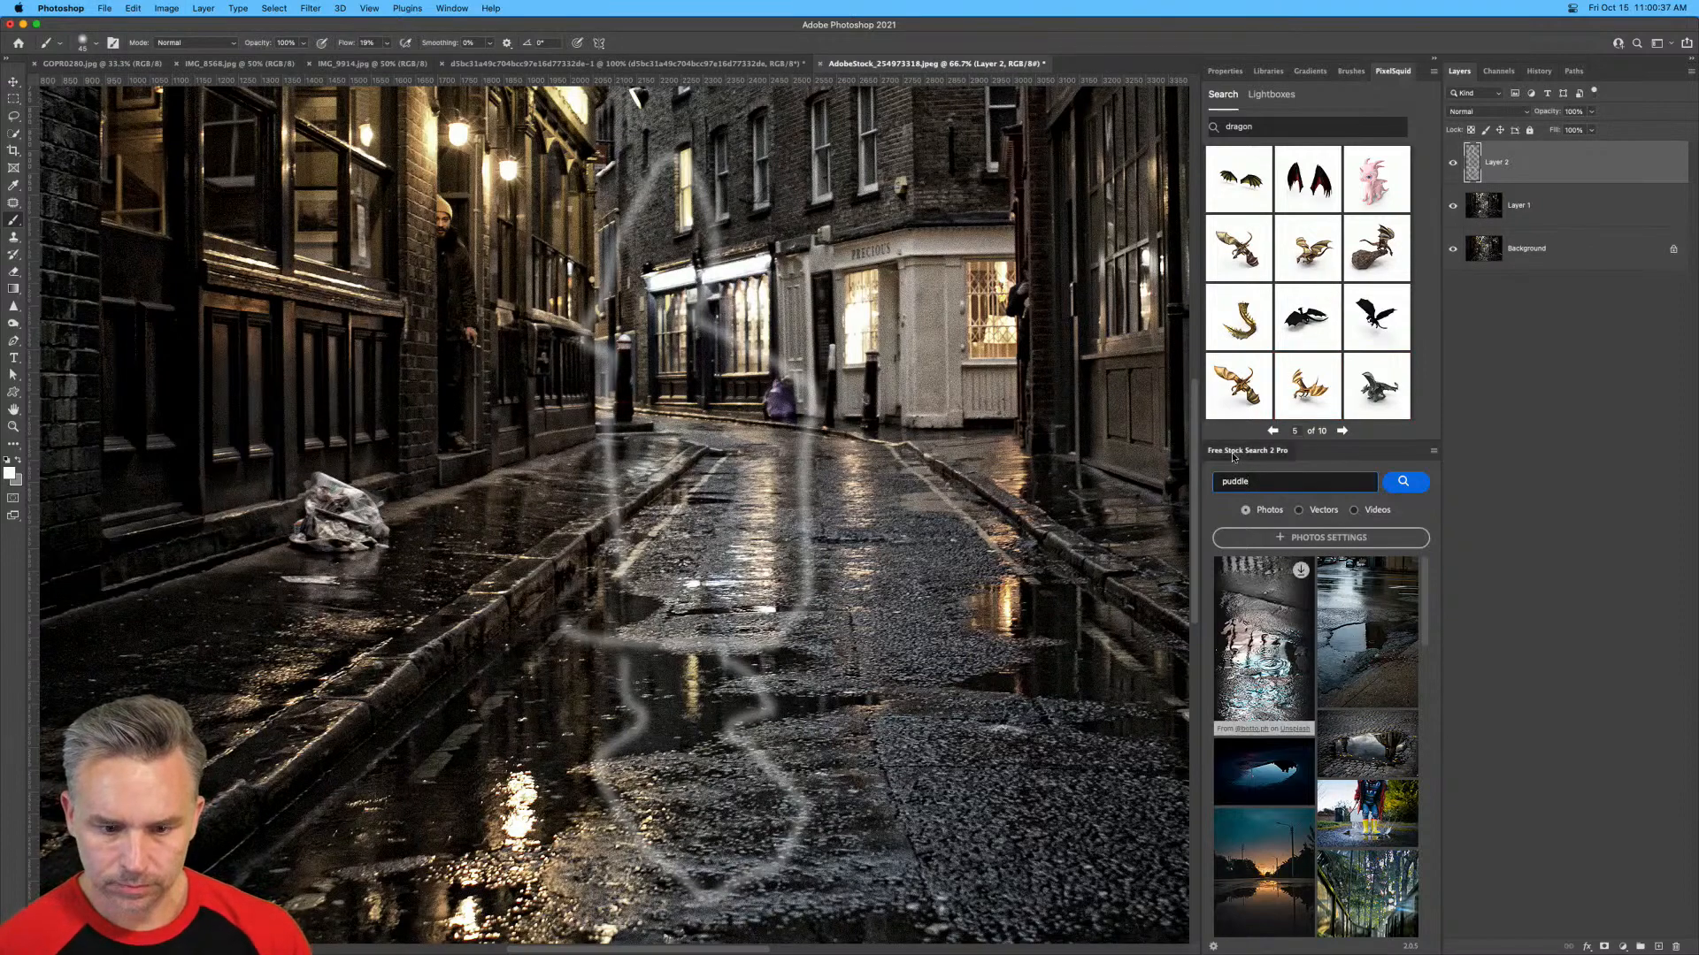
left_click_drag(1239, 452, 1351, 78)
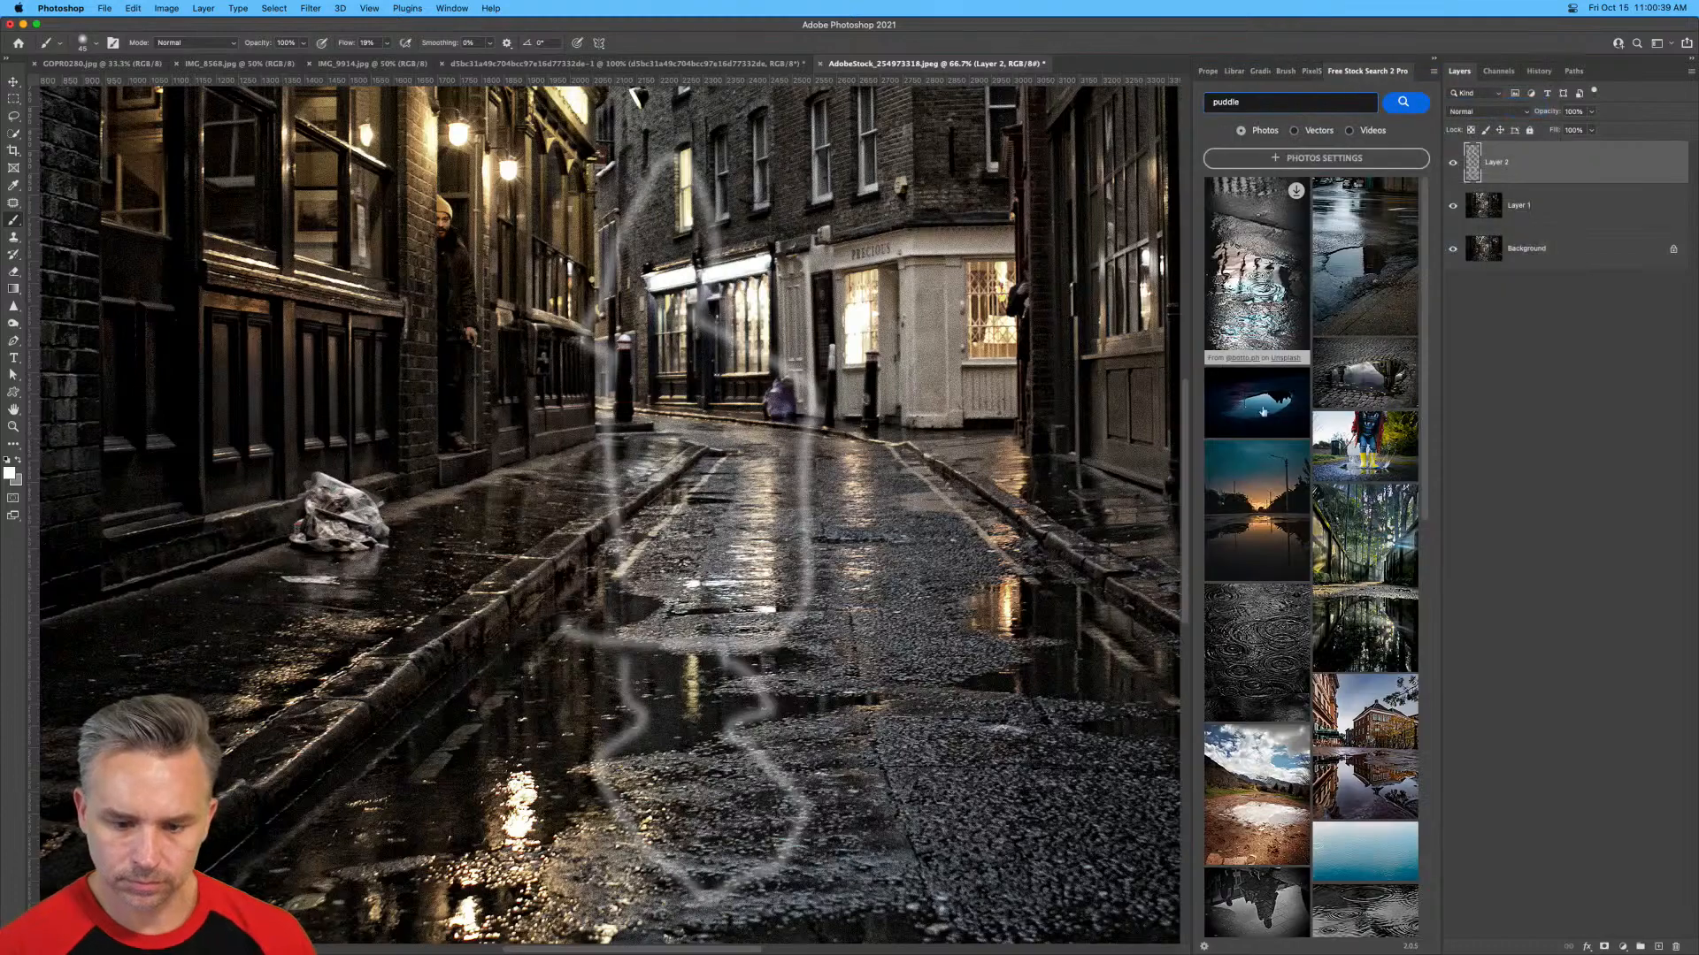
Open three puddle-reflection stock photos: the walled forest lane, the brick building with bicycles, and the narrow street with orange facades.
left_click(1346, 627)
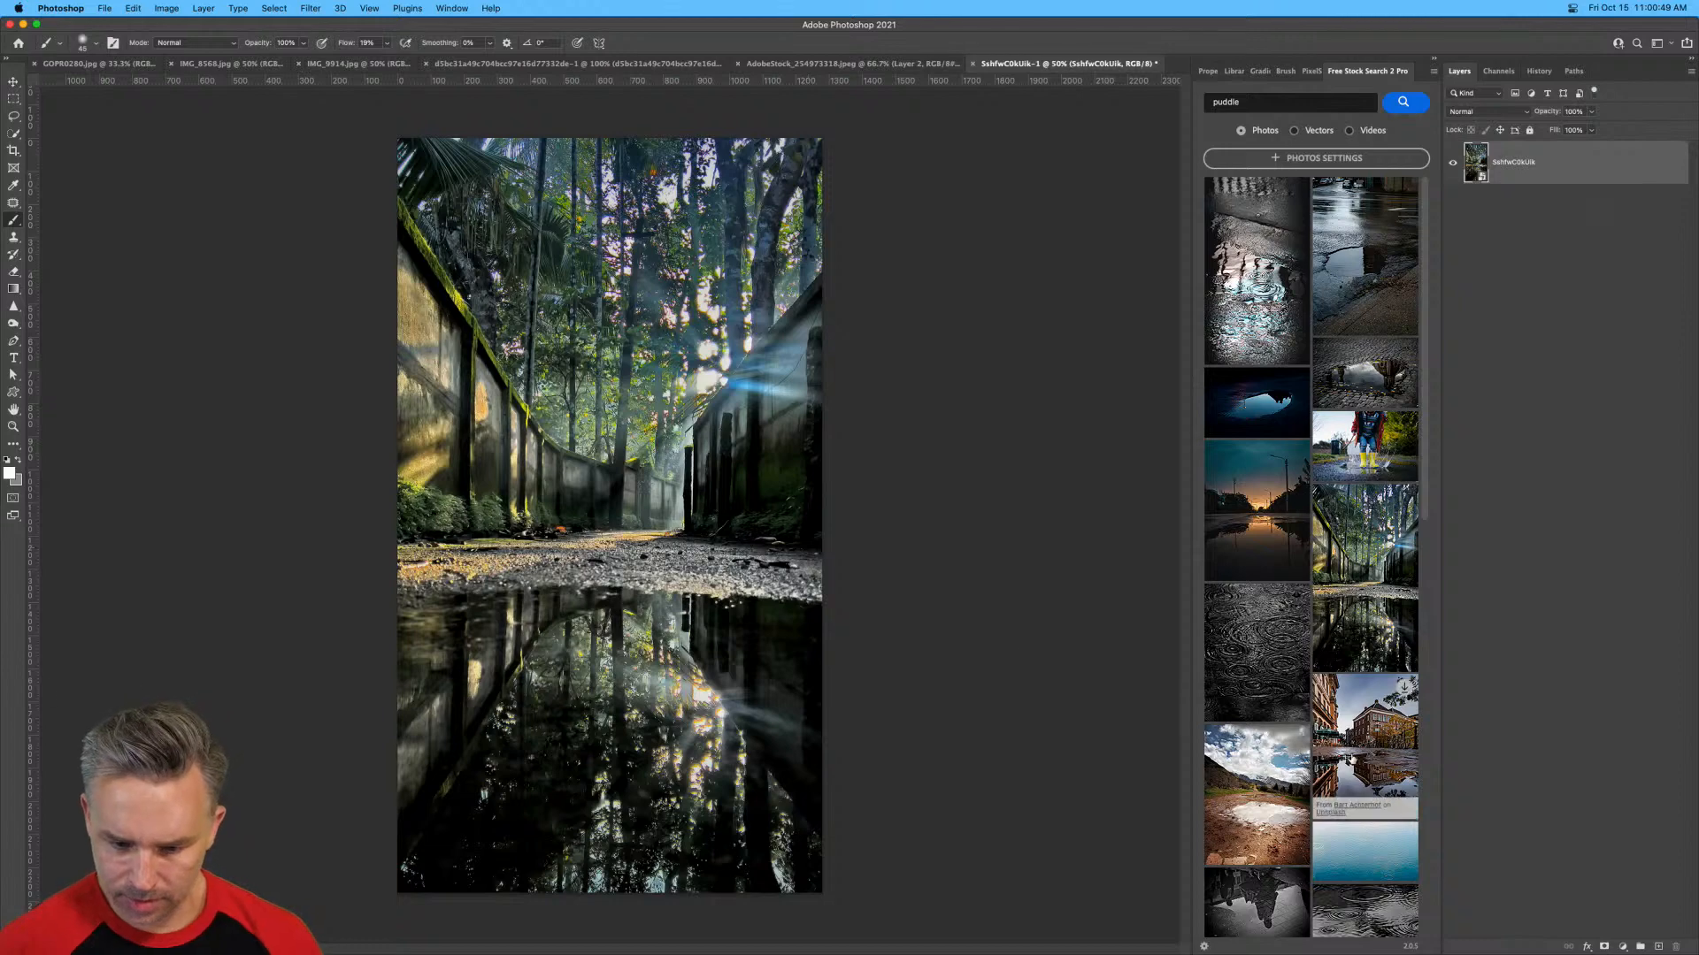
left_click(1353, 757)
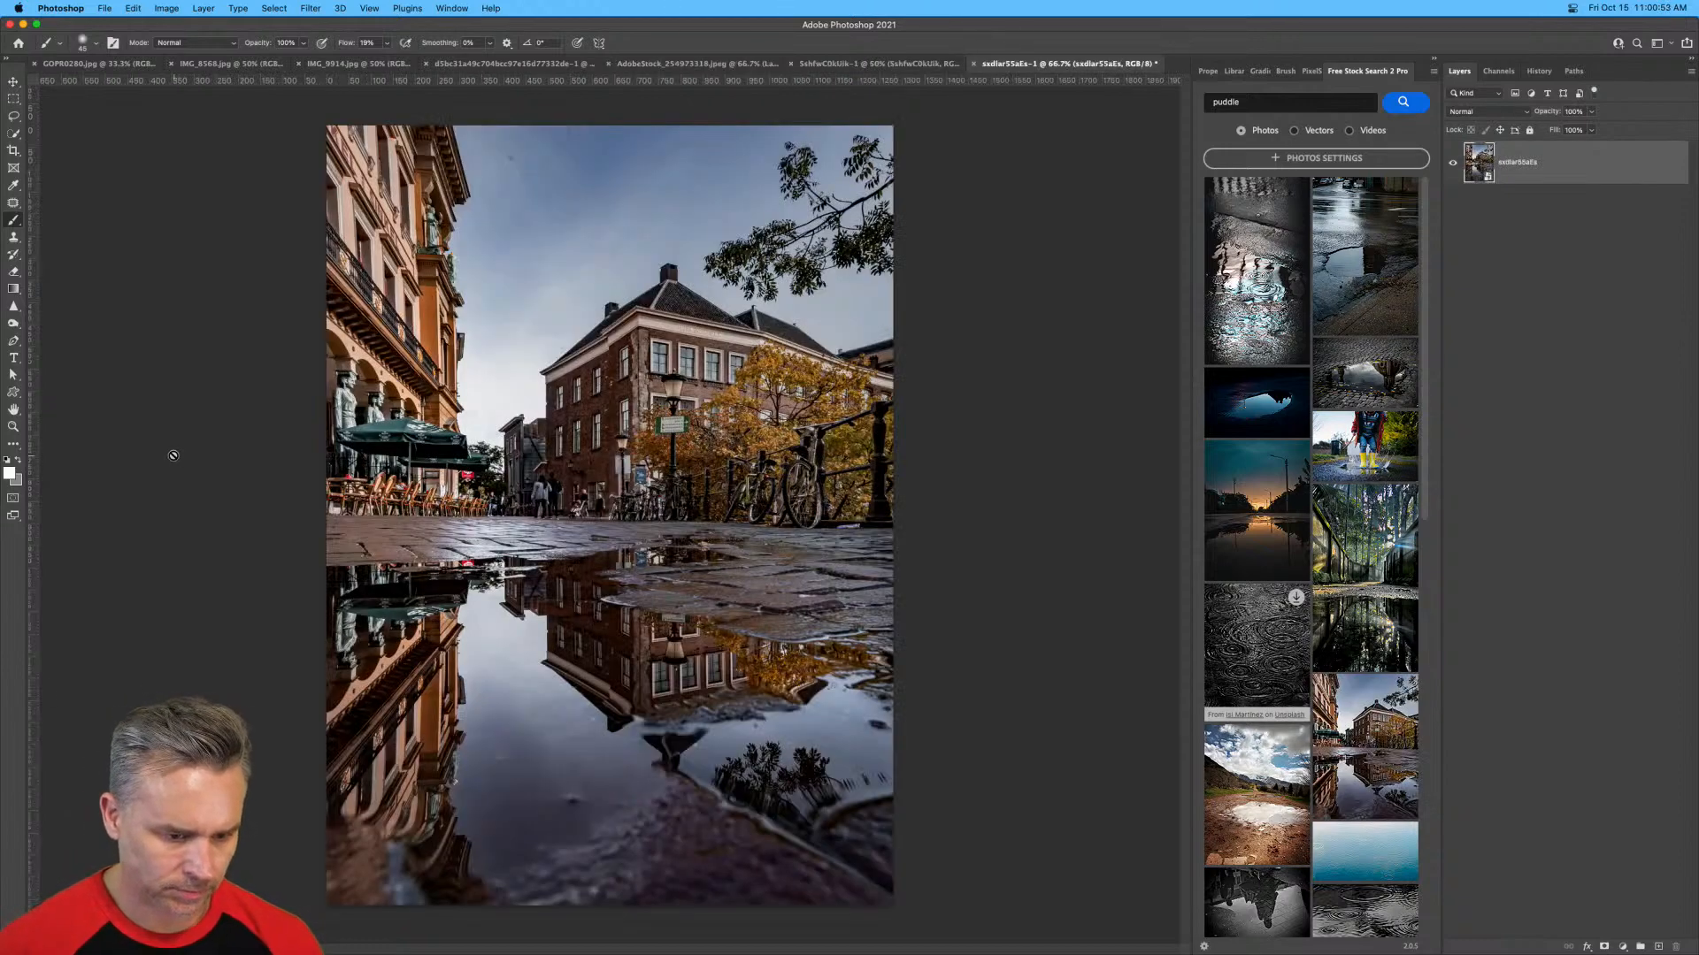
scroll(1330, 770, "down", 5)
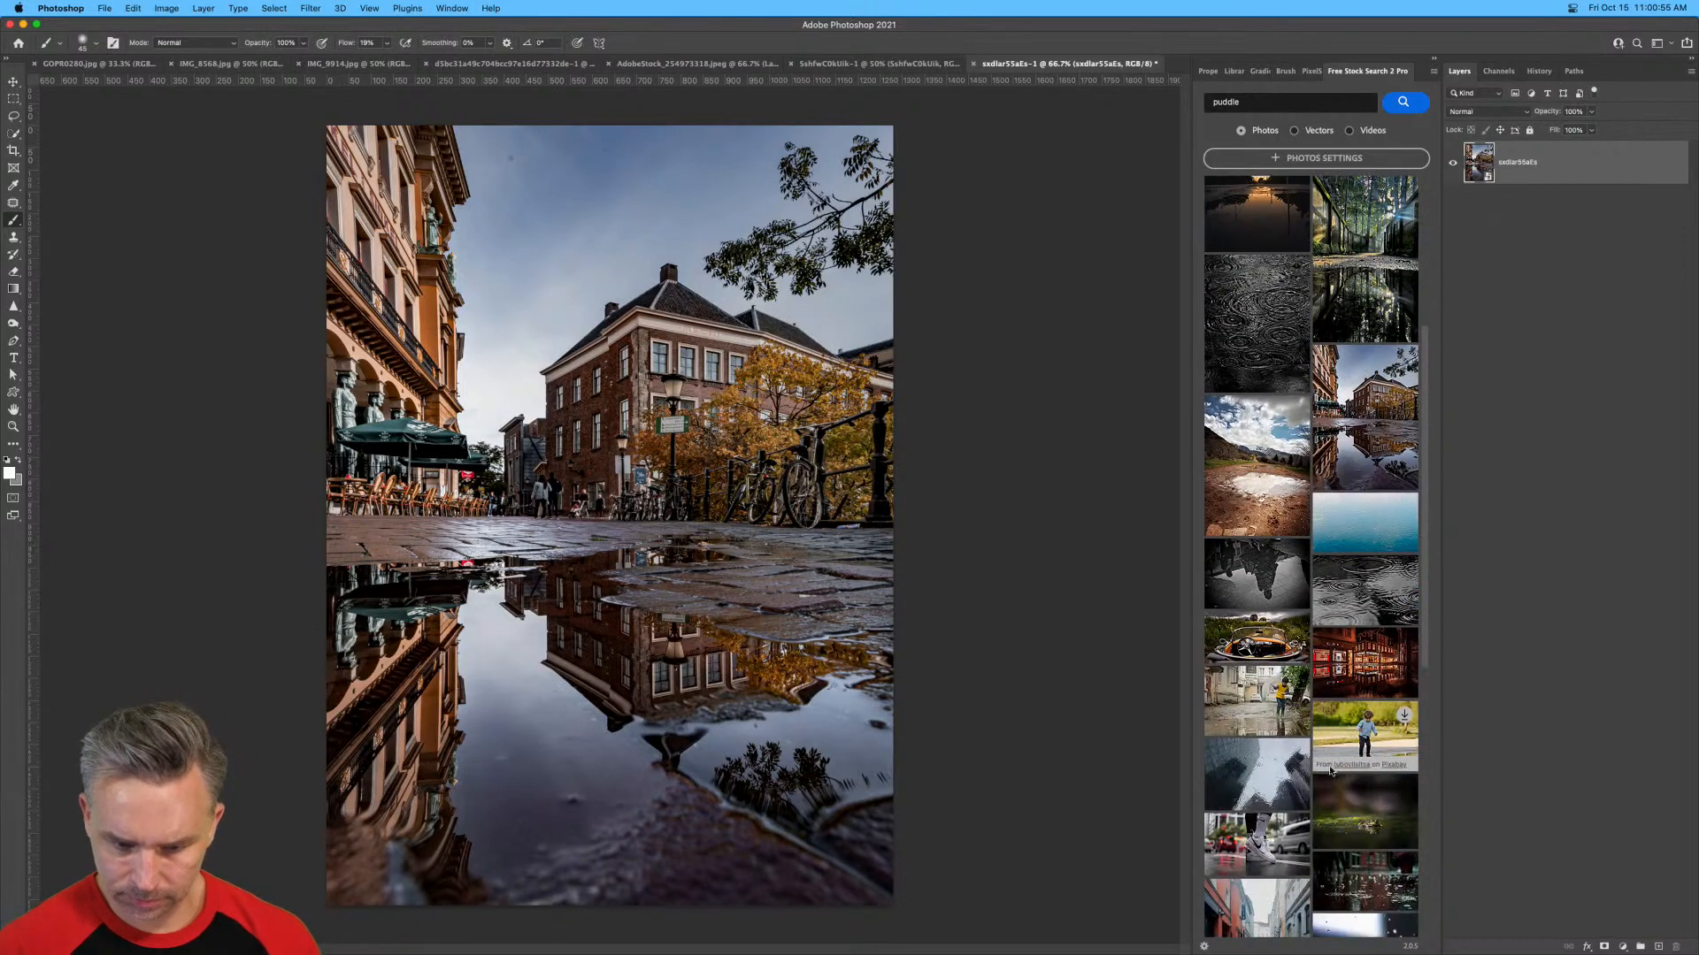
scroll(1332, 770, "down", 2)
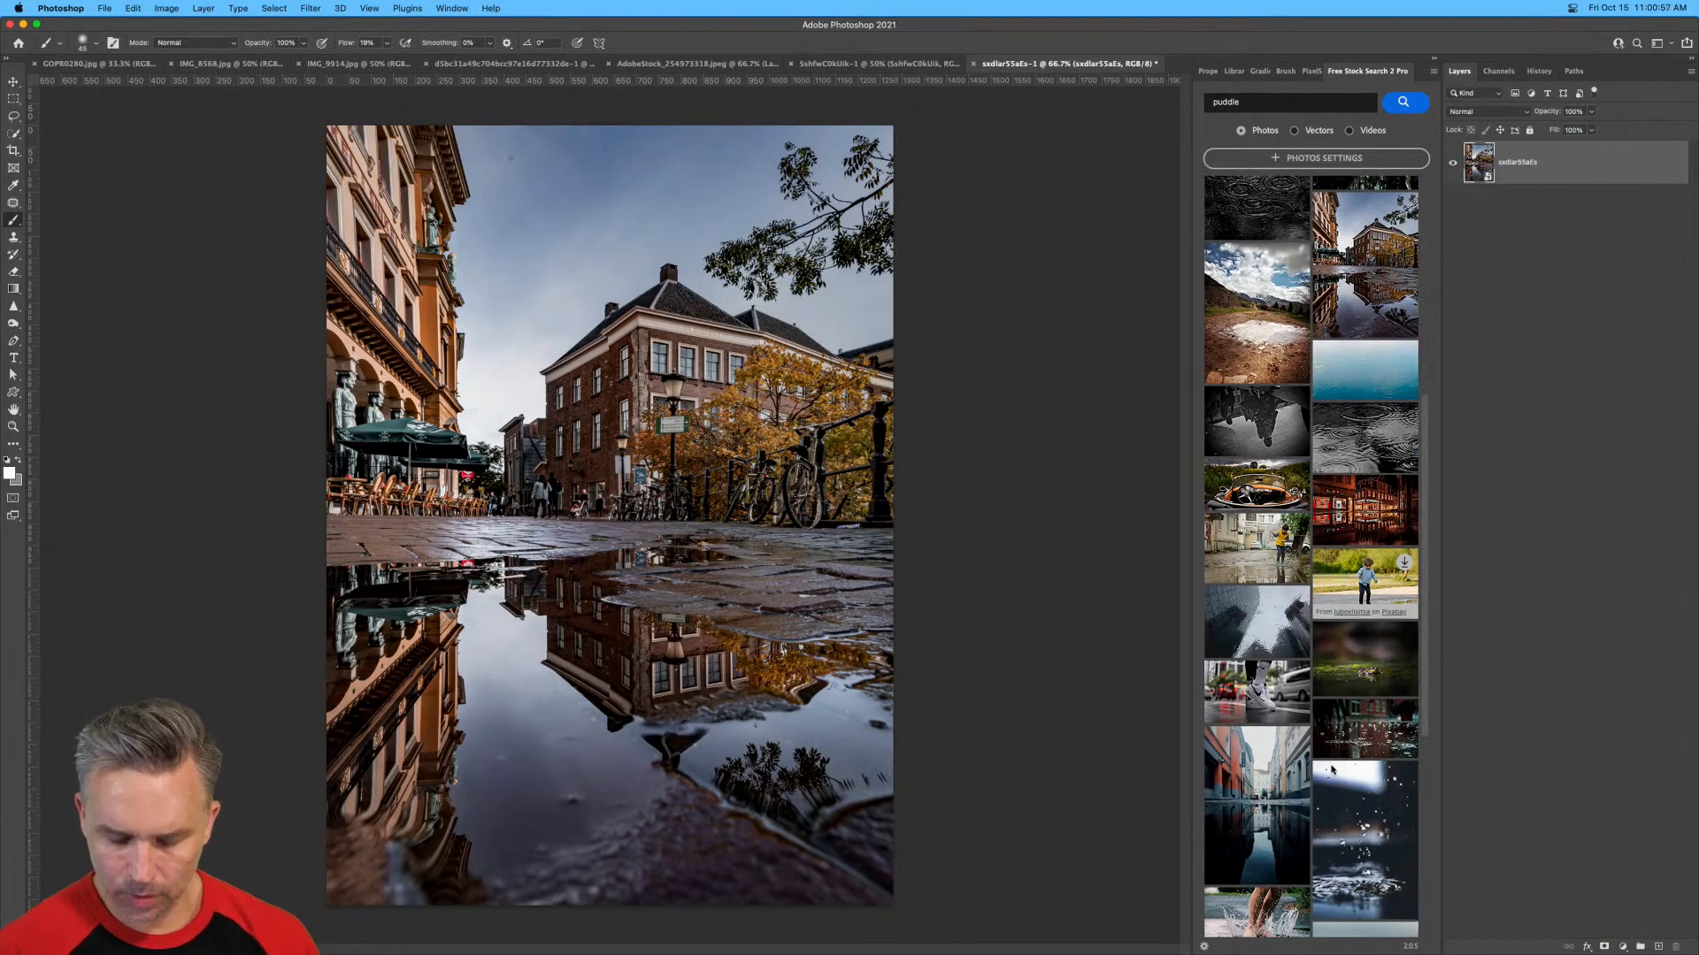
scroll(1332, 771, "down", 4)
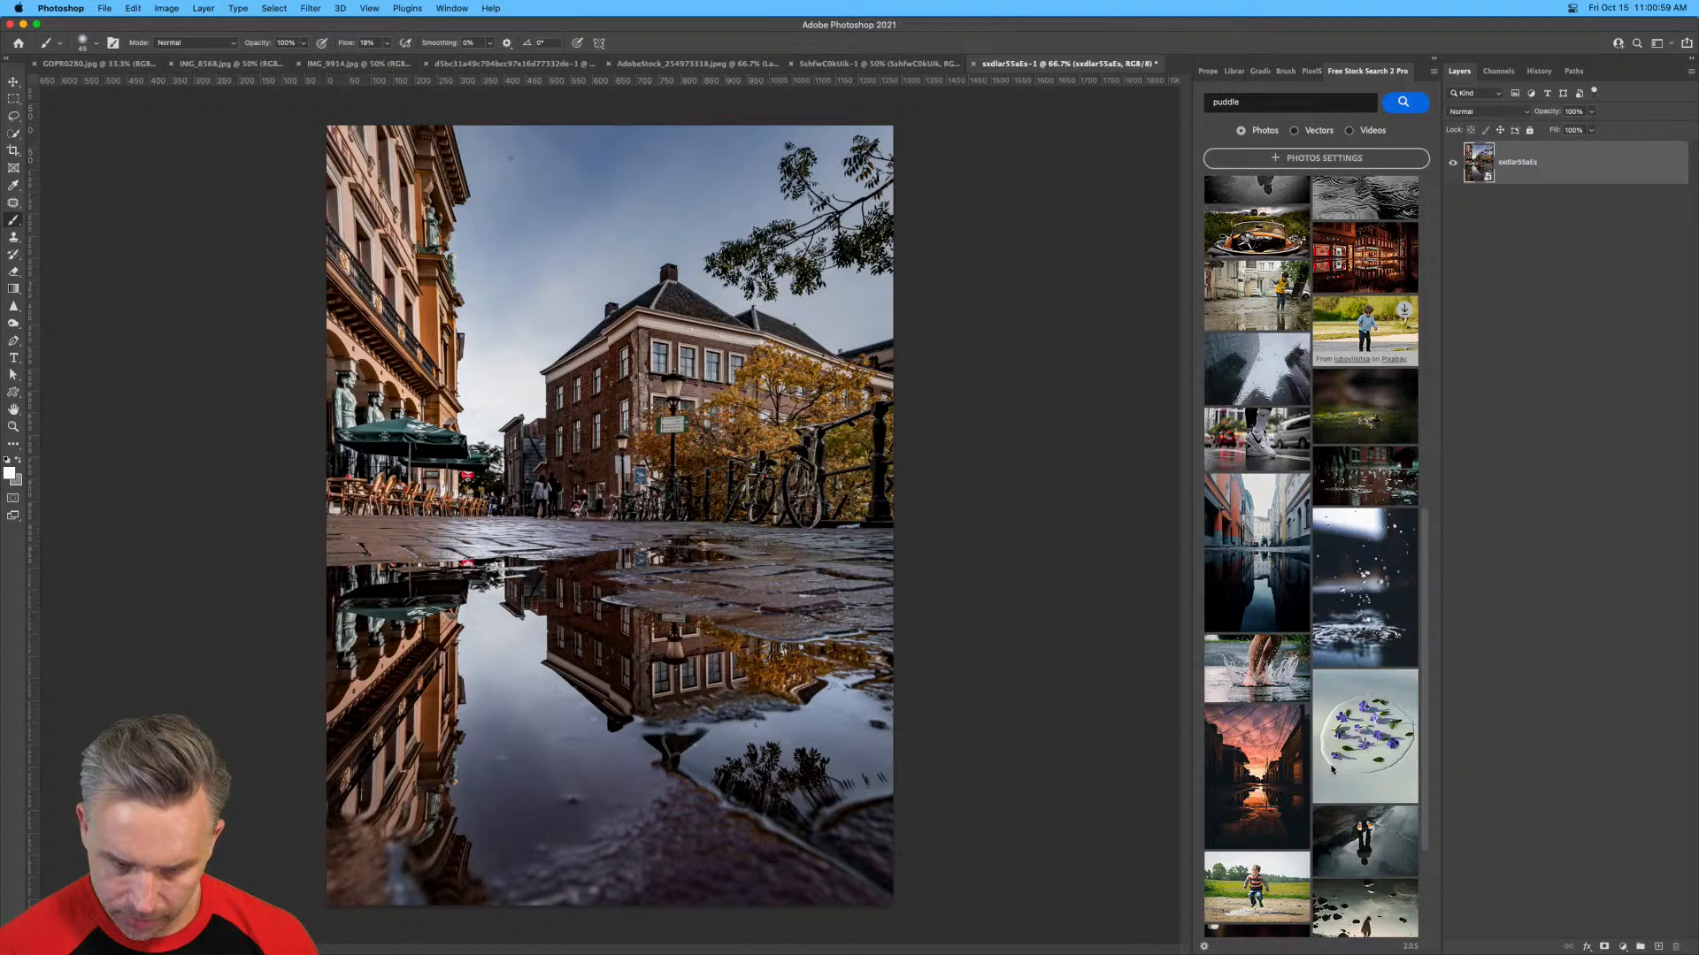
left_click(1236, 557)
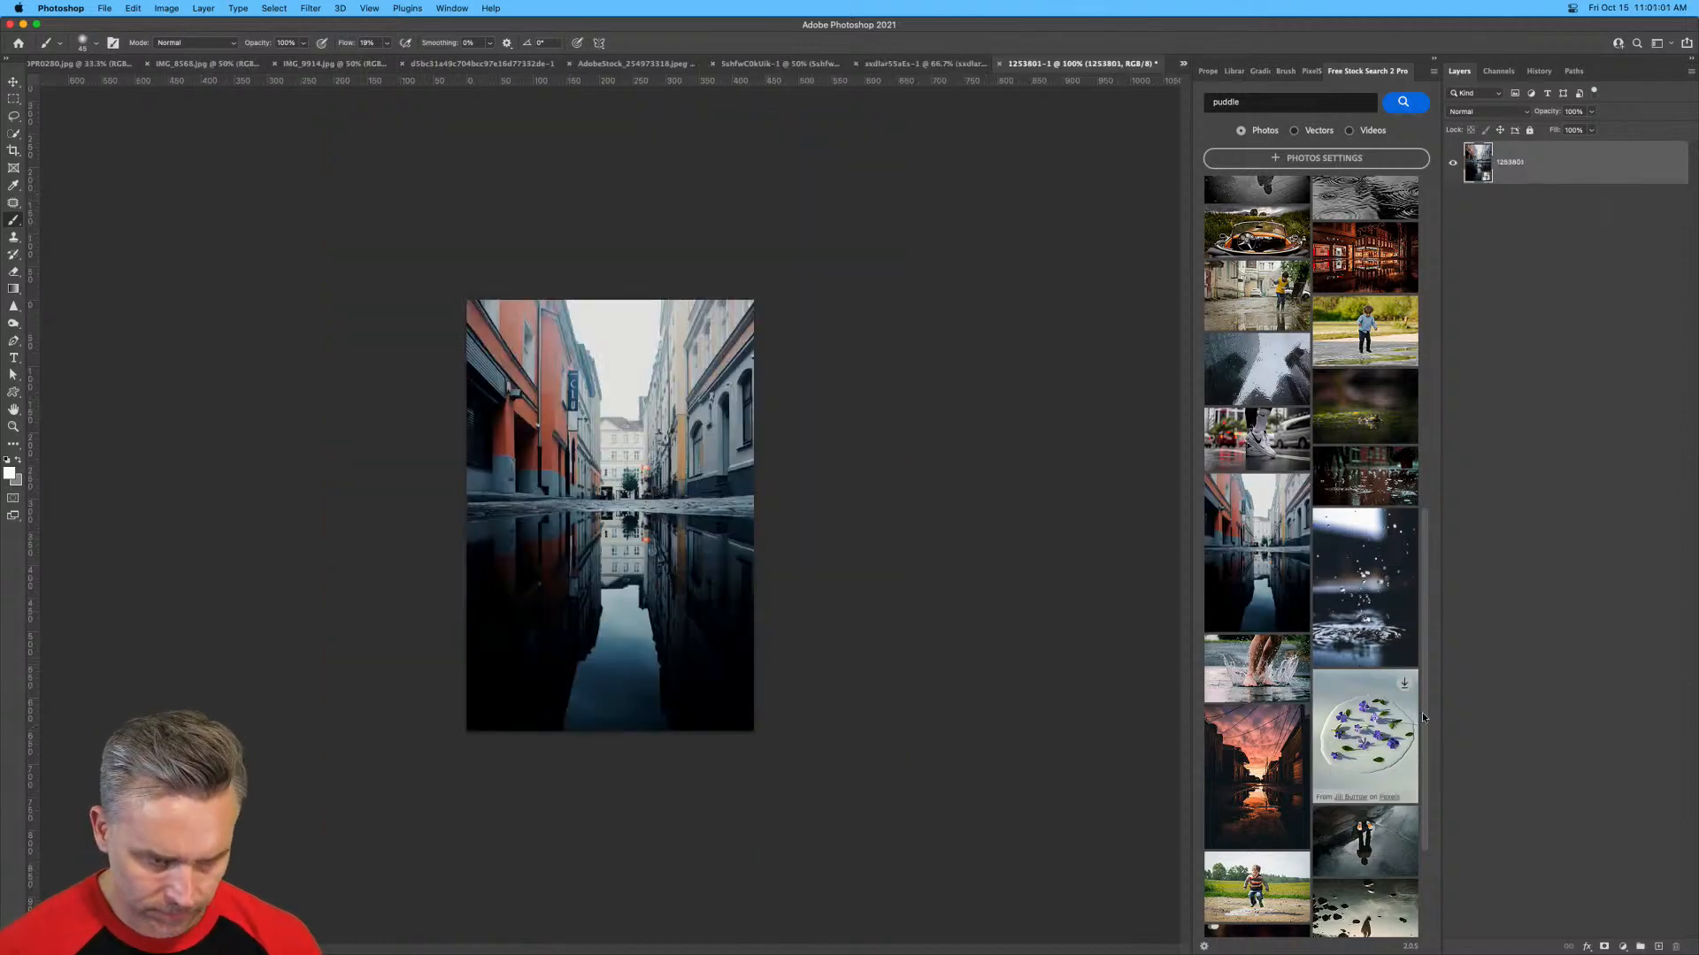
Load the next puddle results in a widened panel and open the dark photo with bare trees reflected in a round puddle.
scroll(1230, 784, "down", 3)
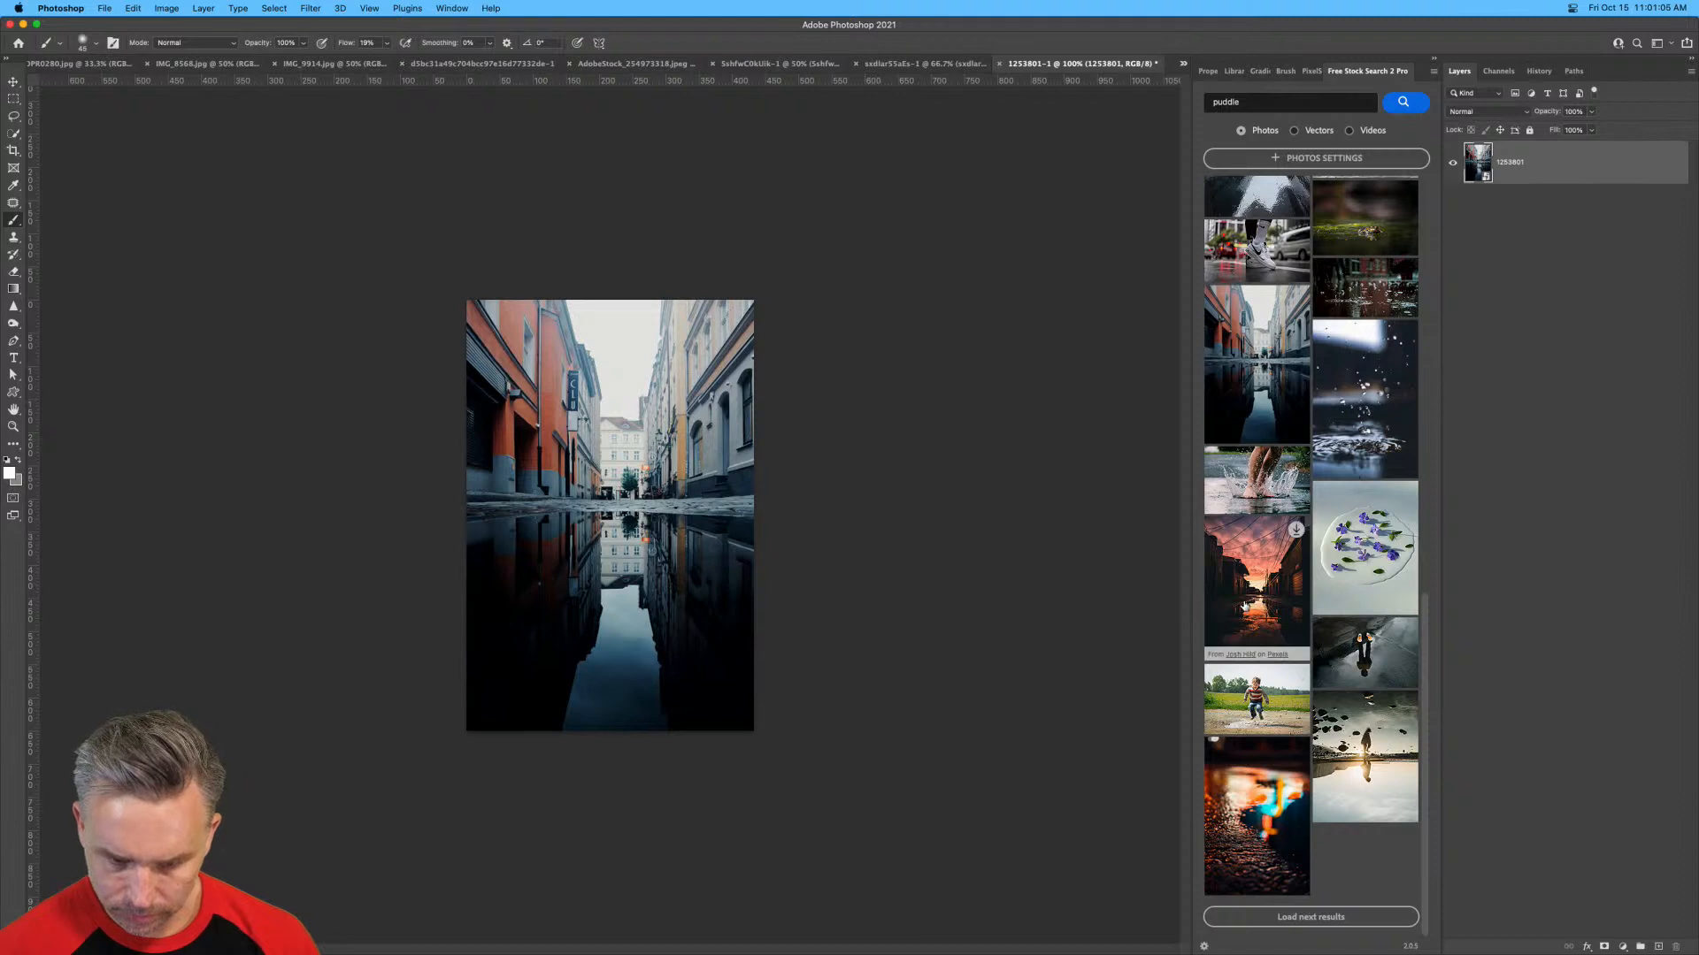
left_click(1241, 916)
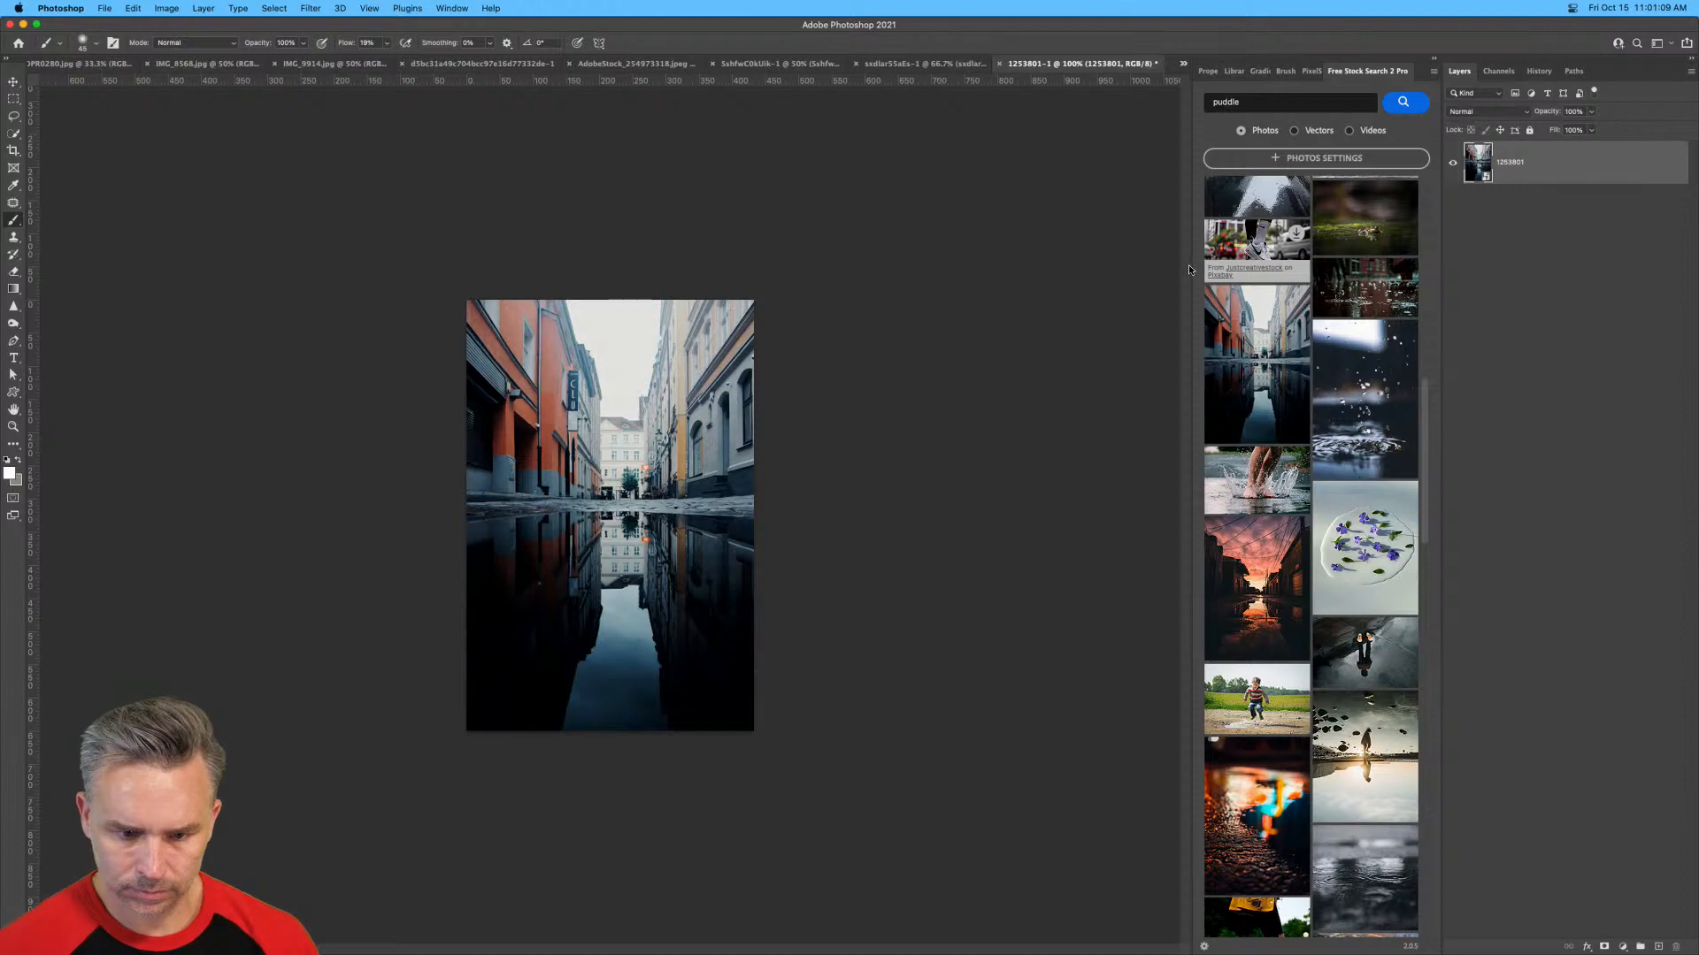
left_click_drag(1187, 264, 895, 262)
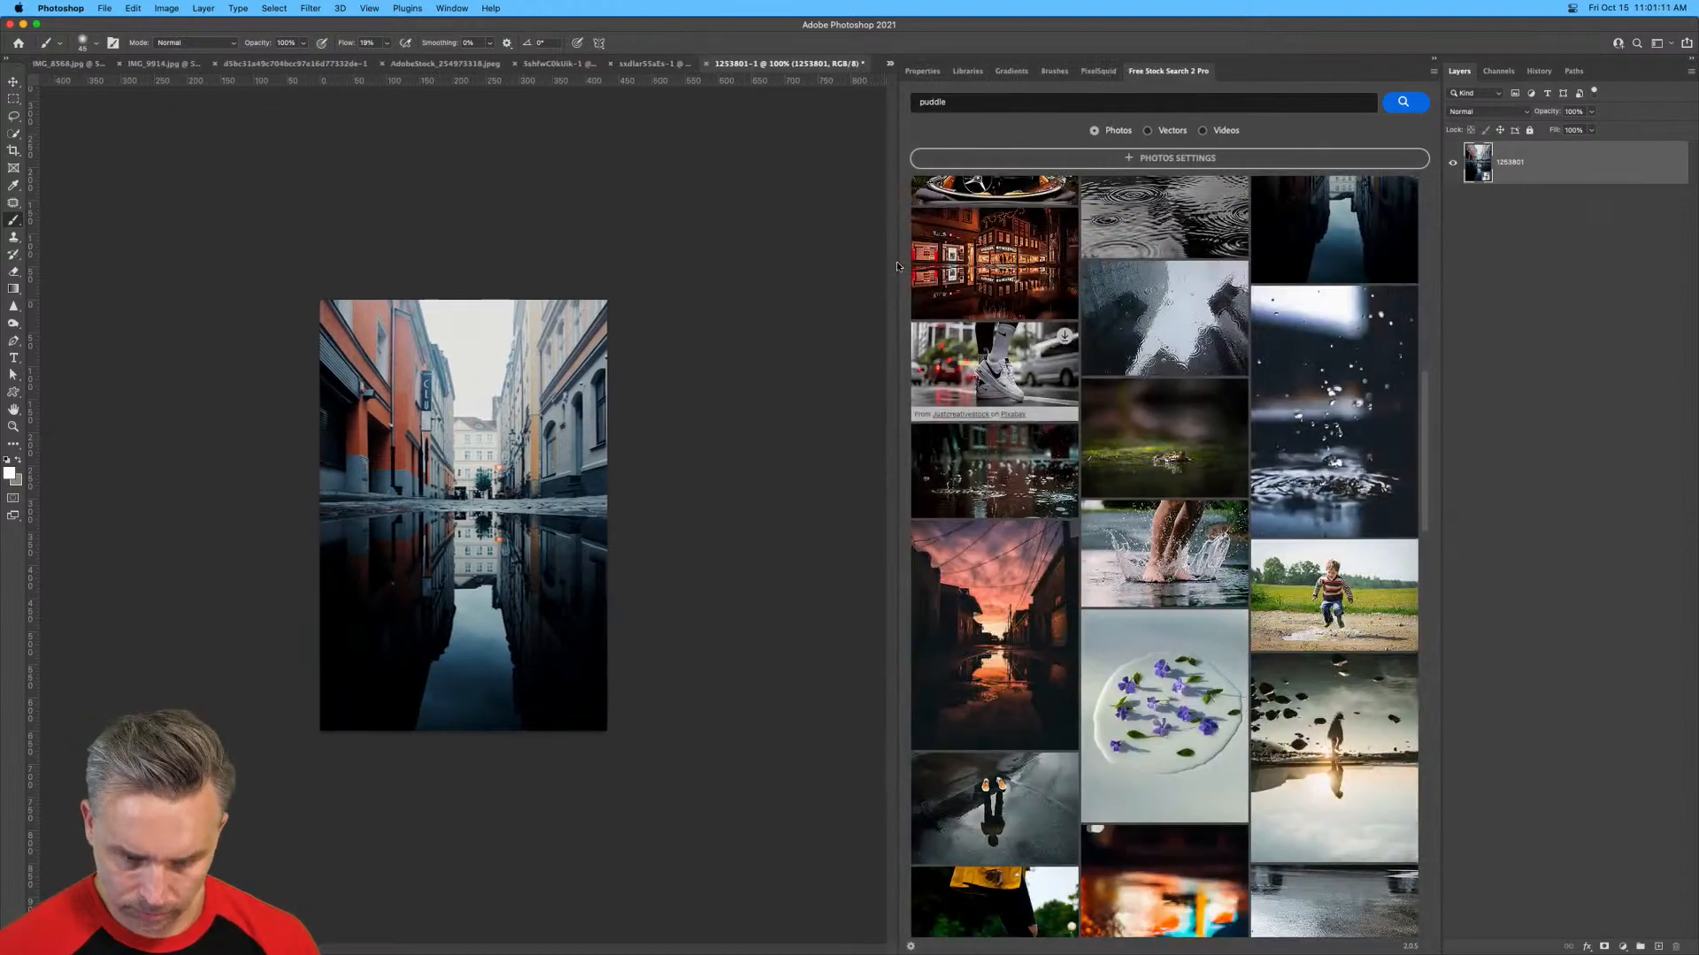
scroll(1082, 357, "down", 6)
scroll(1082, 357, "down", 3)
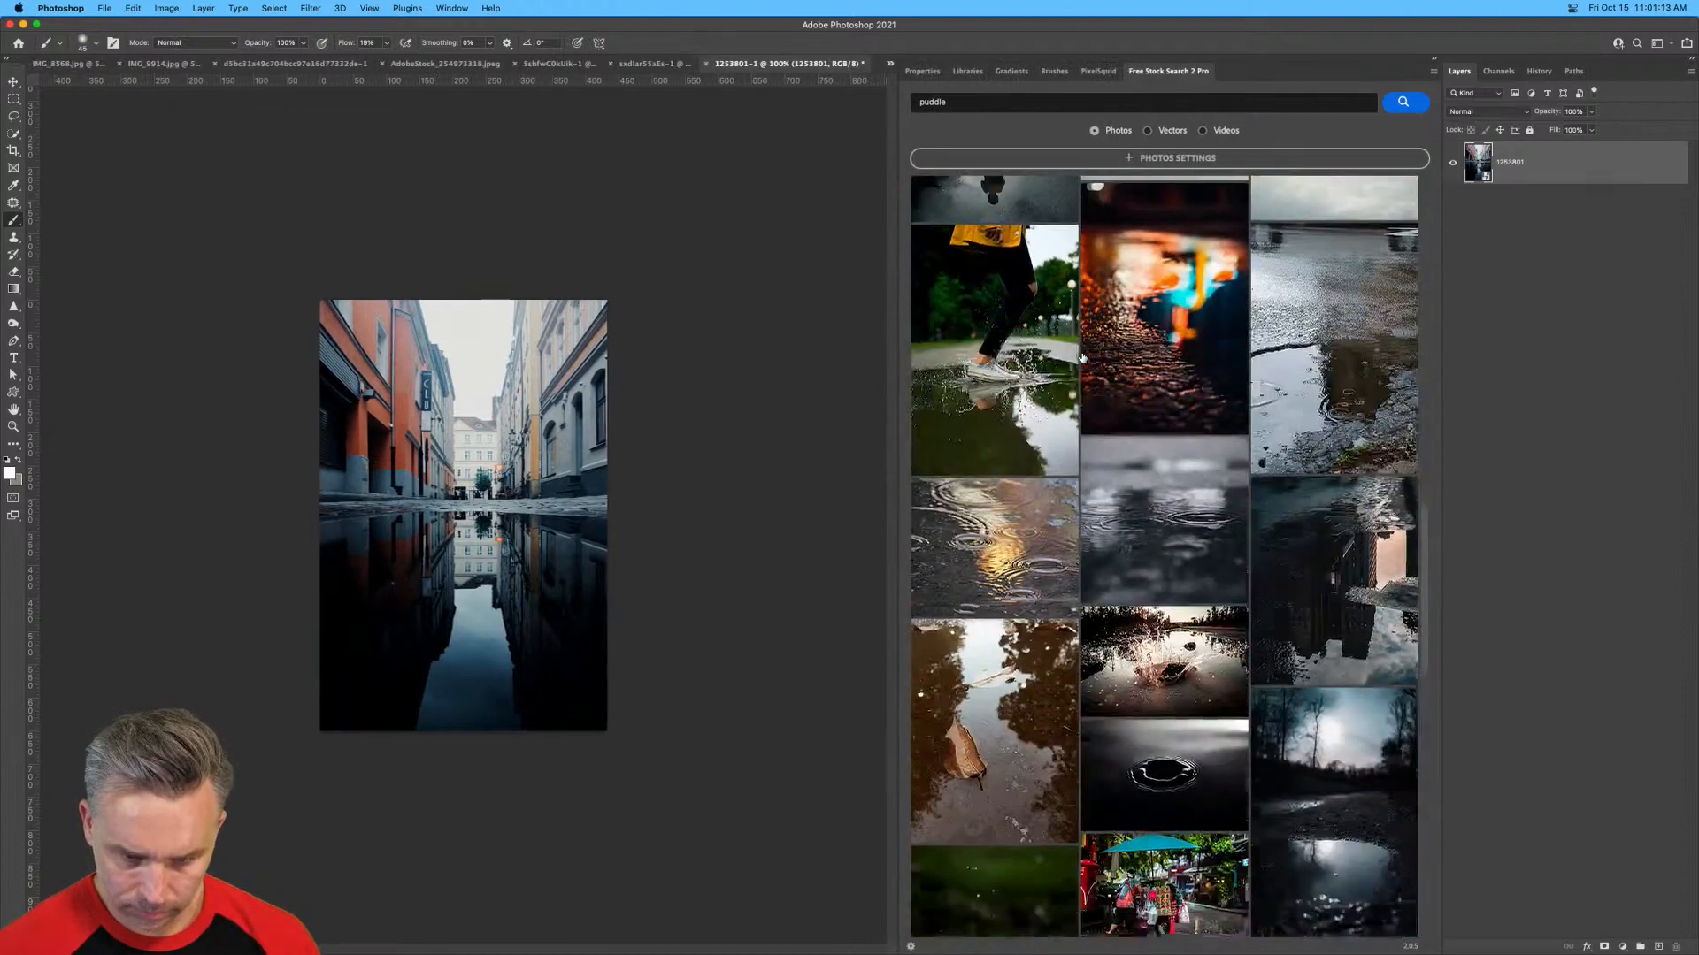
scroll(1082, 356, "down", 3)
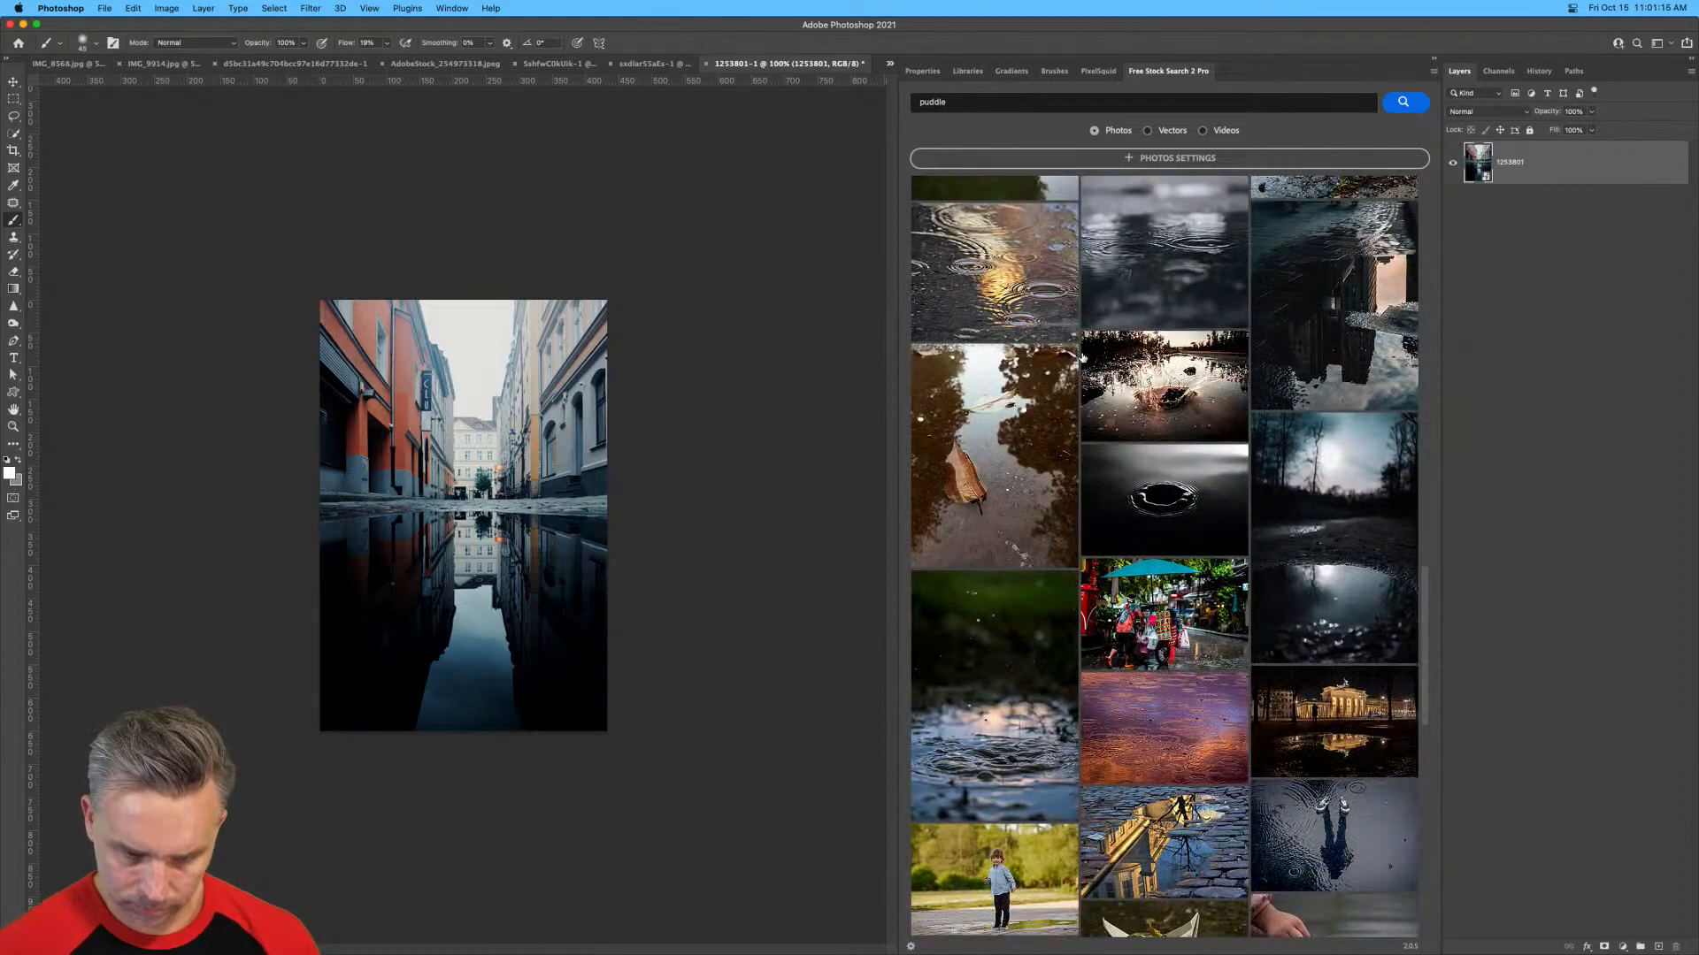
left_click(1330, 475)
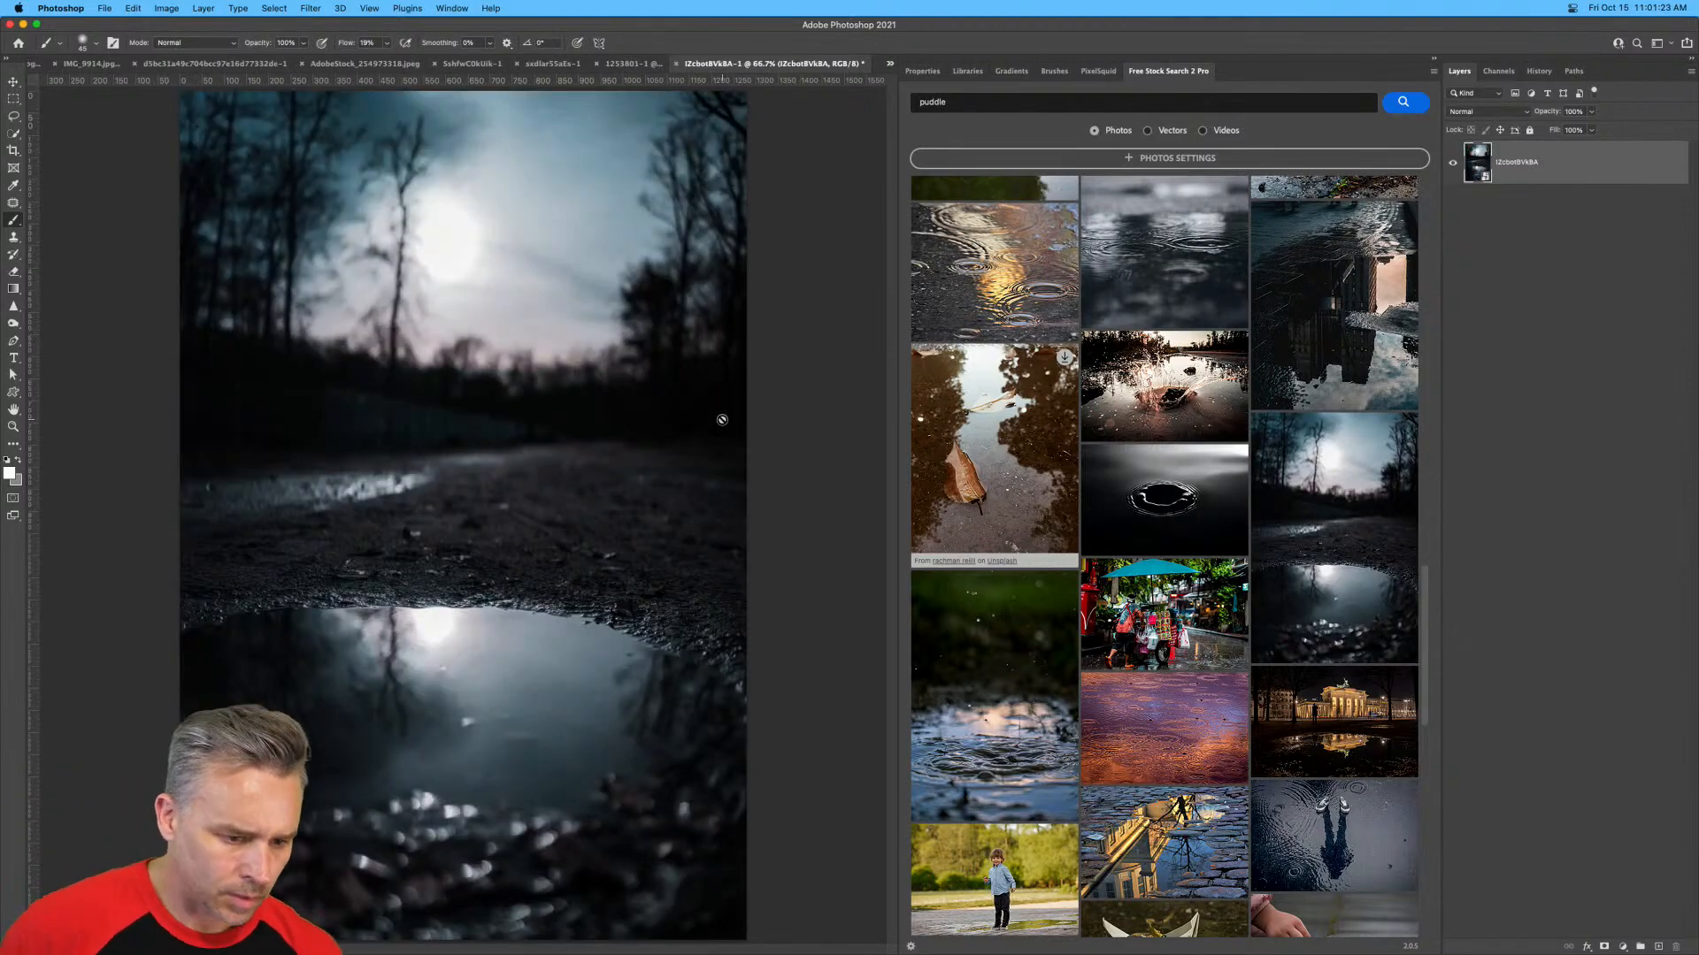
Open the cobblestone shopping-street photo with shopfronts reflected in a central puddle from the loaded puddle results.
scroll(1133, 584, "down", 6)
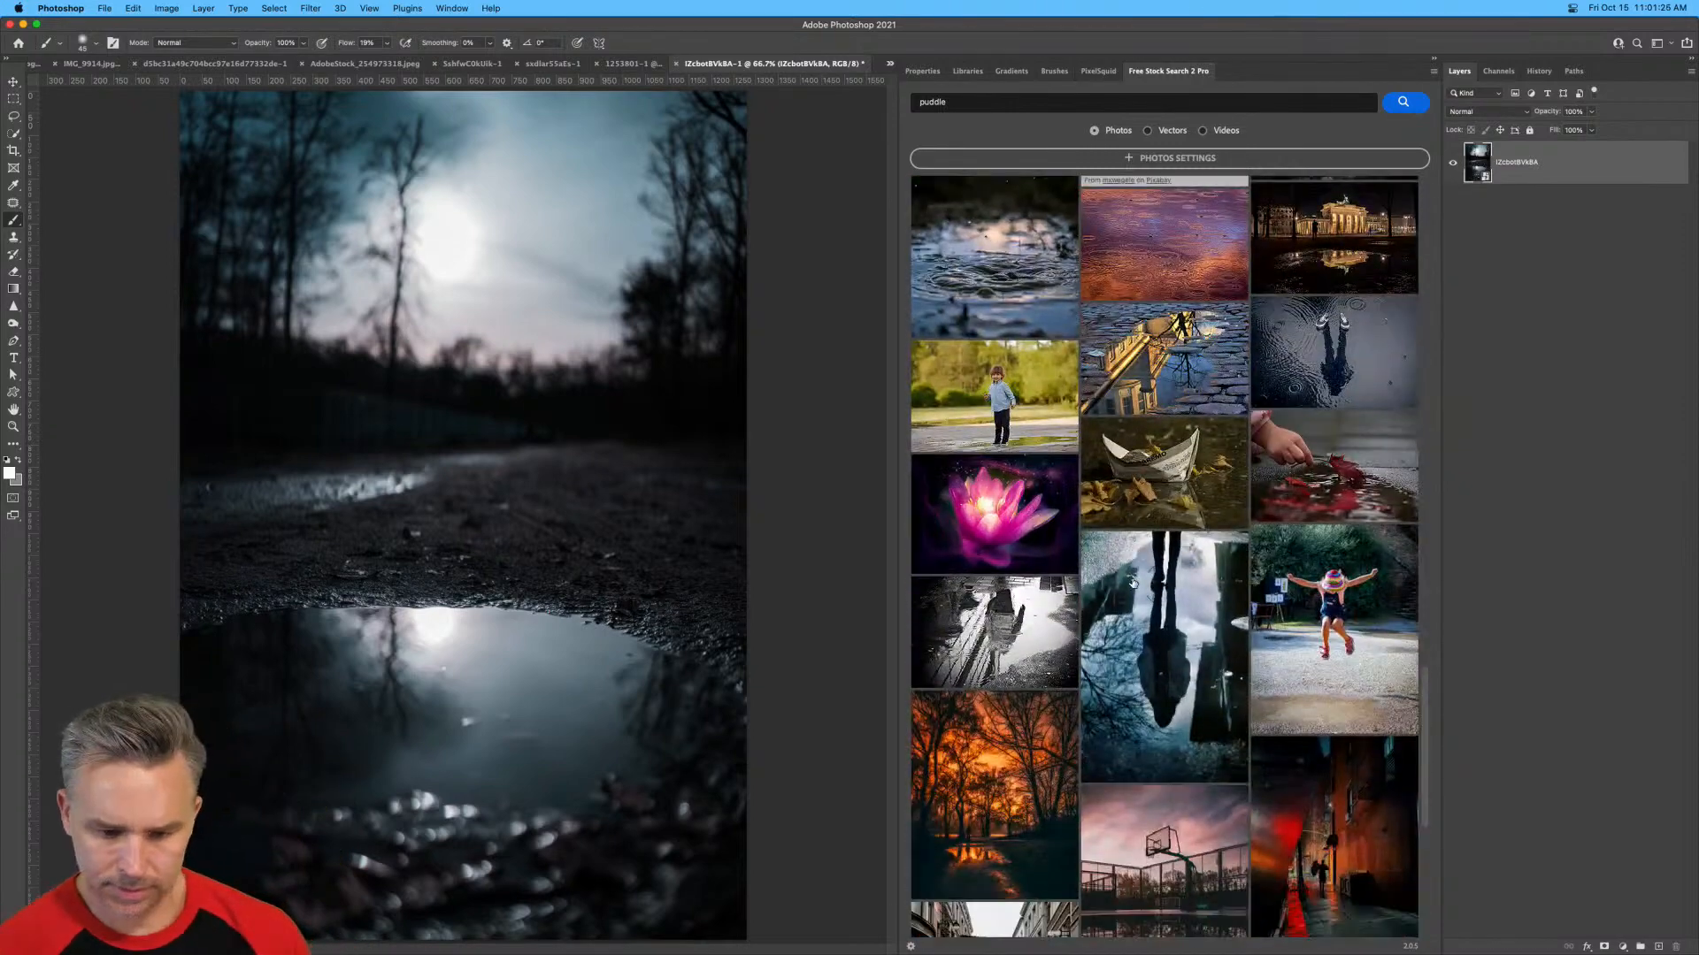
scroll(1134, 583, "down", 6)
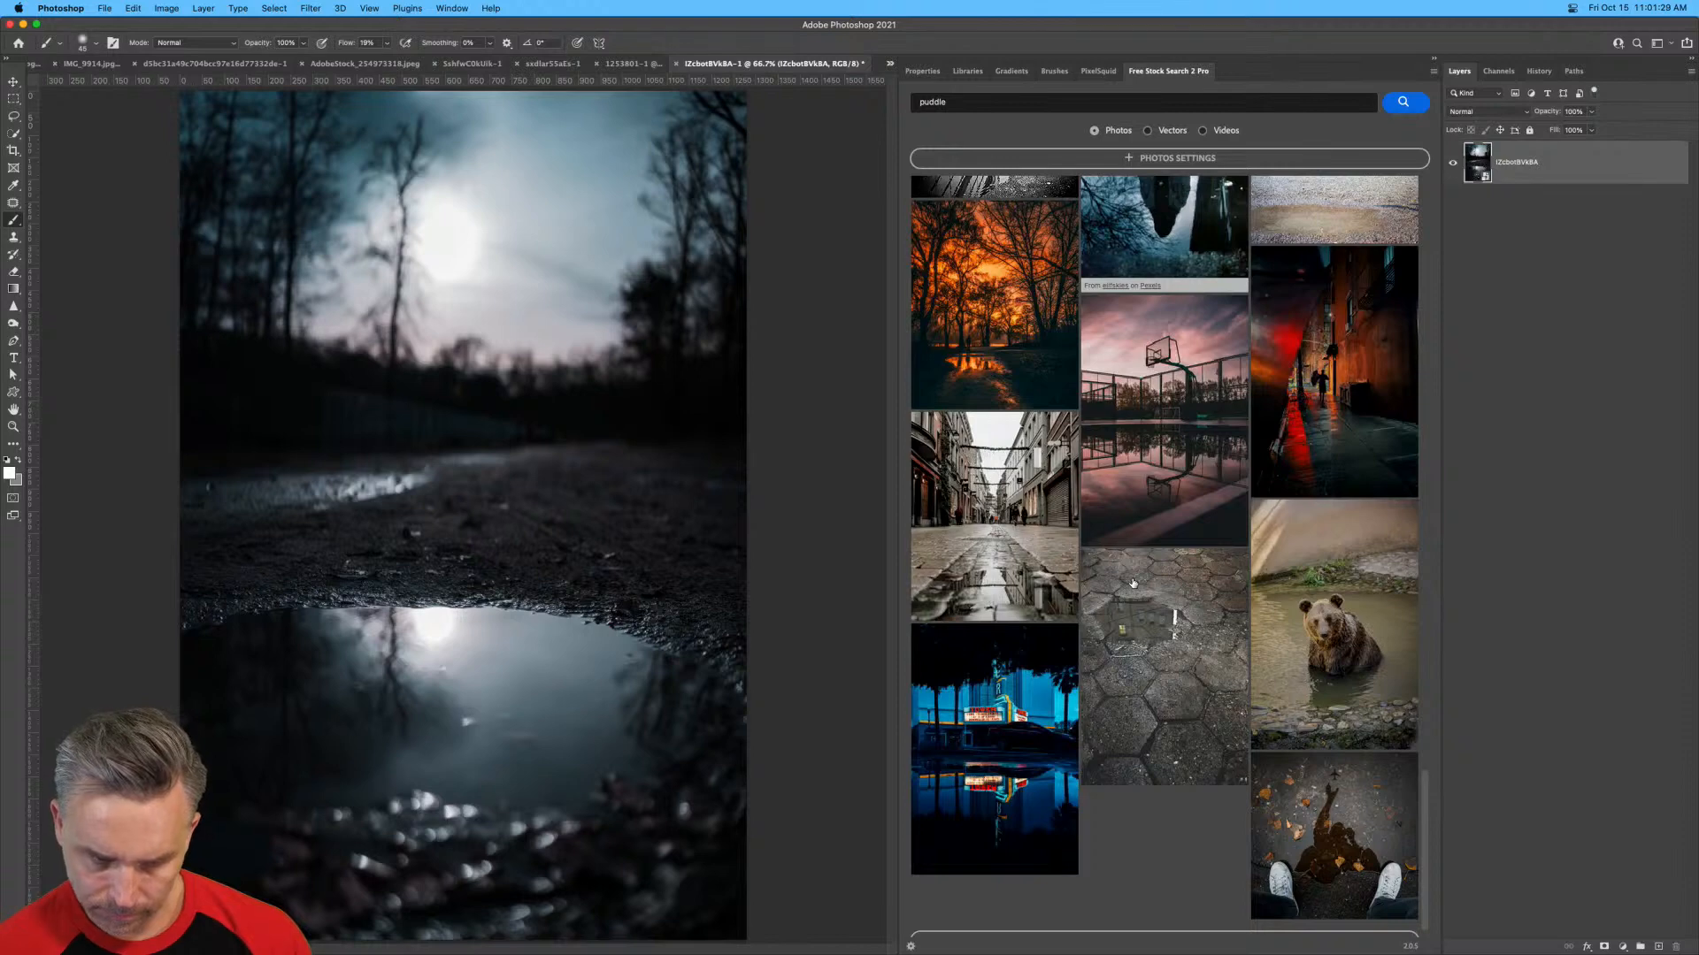
scroll(1134, 583, "down", 1)
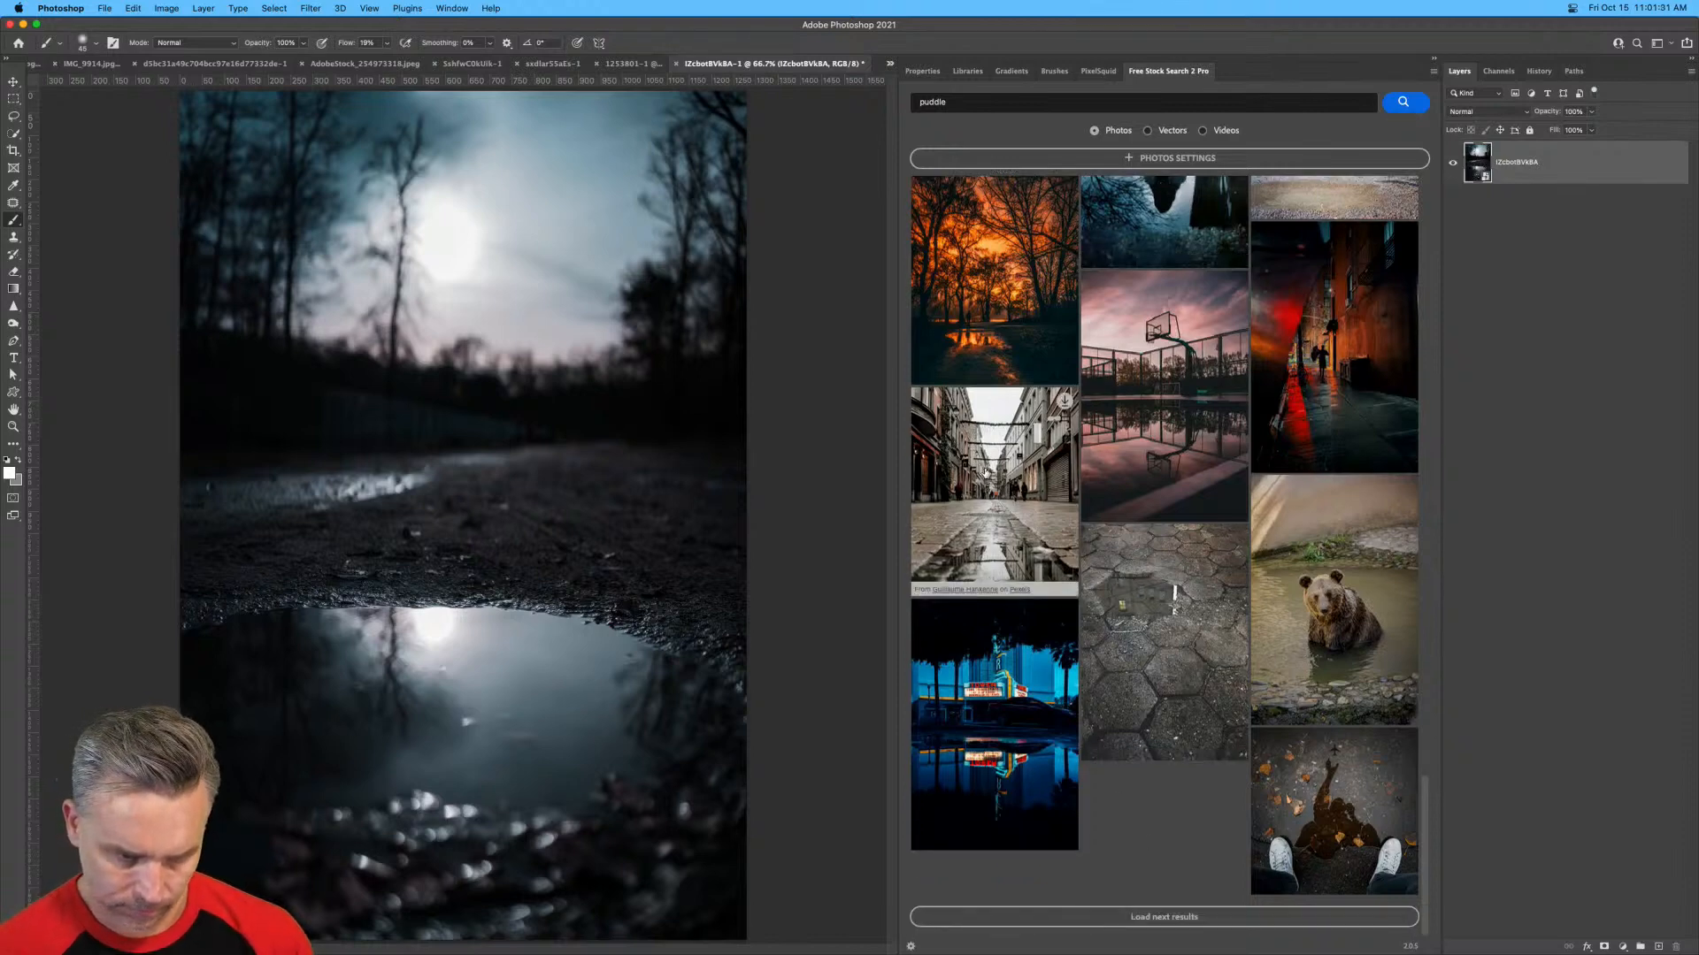
left_click(987, 474)
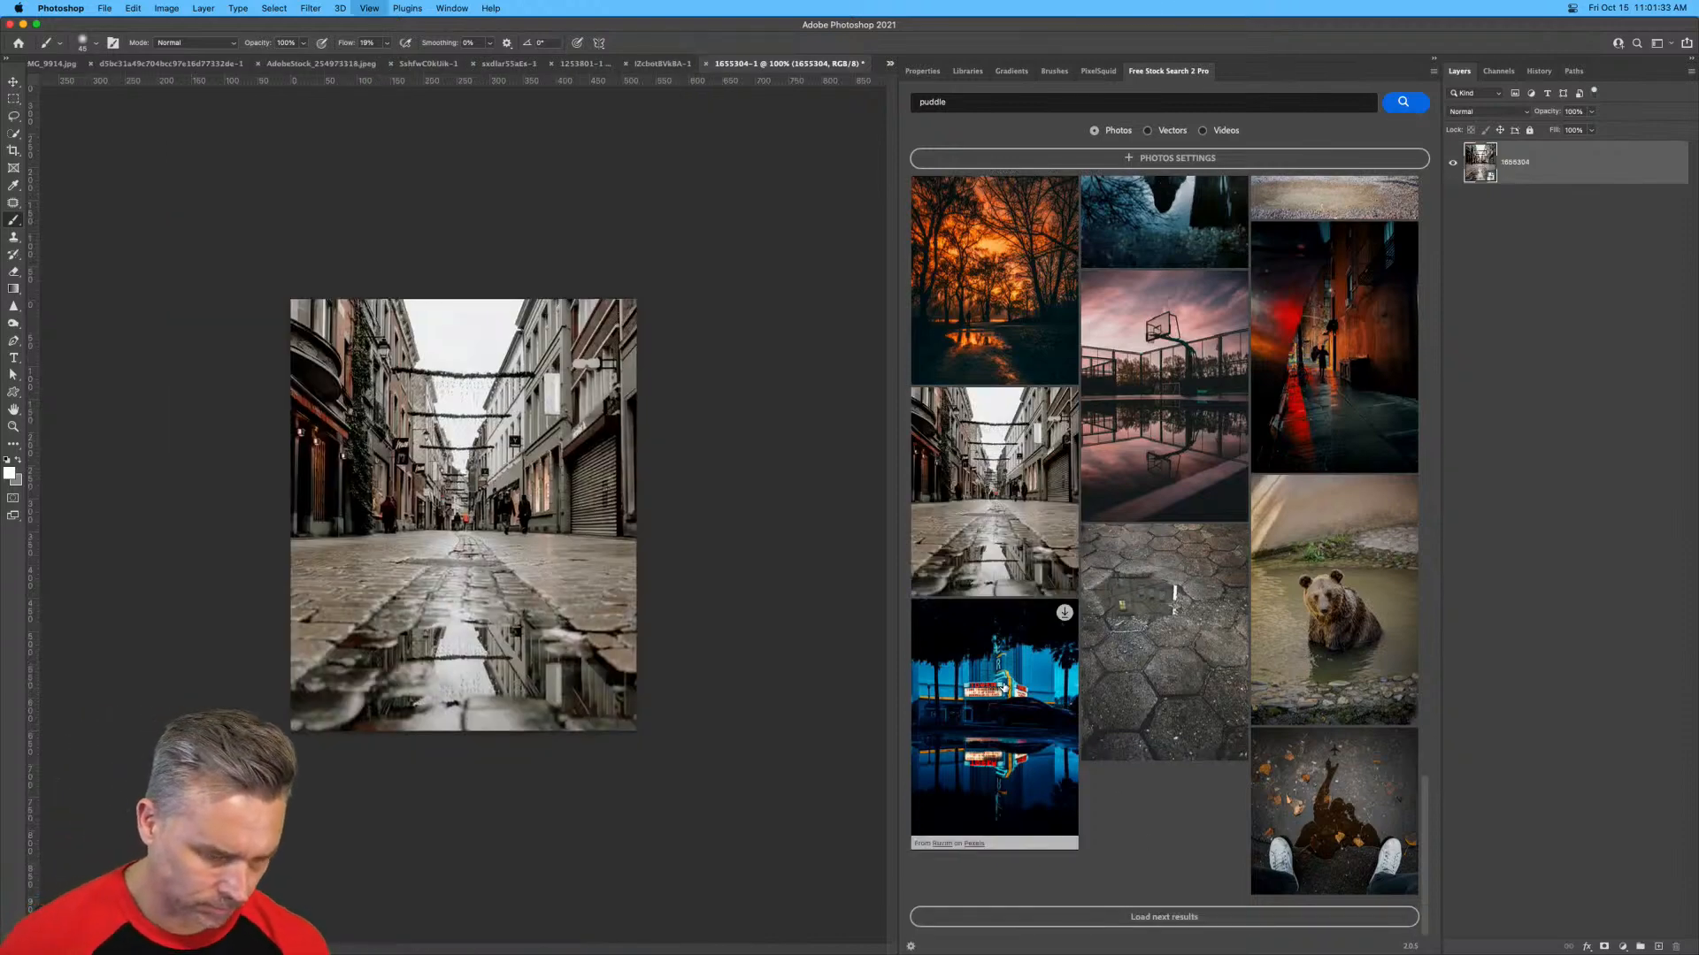
key("super+plus")
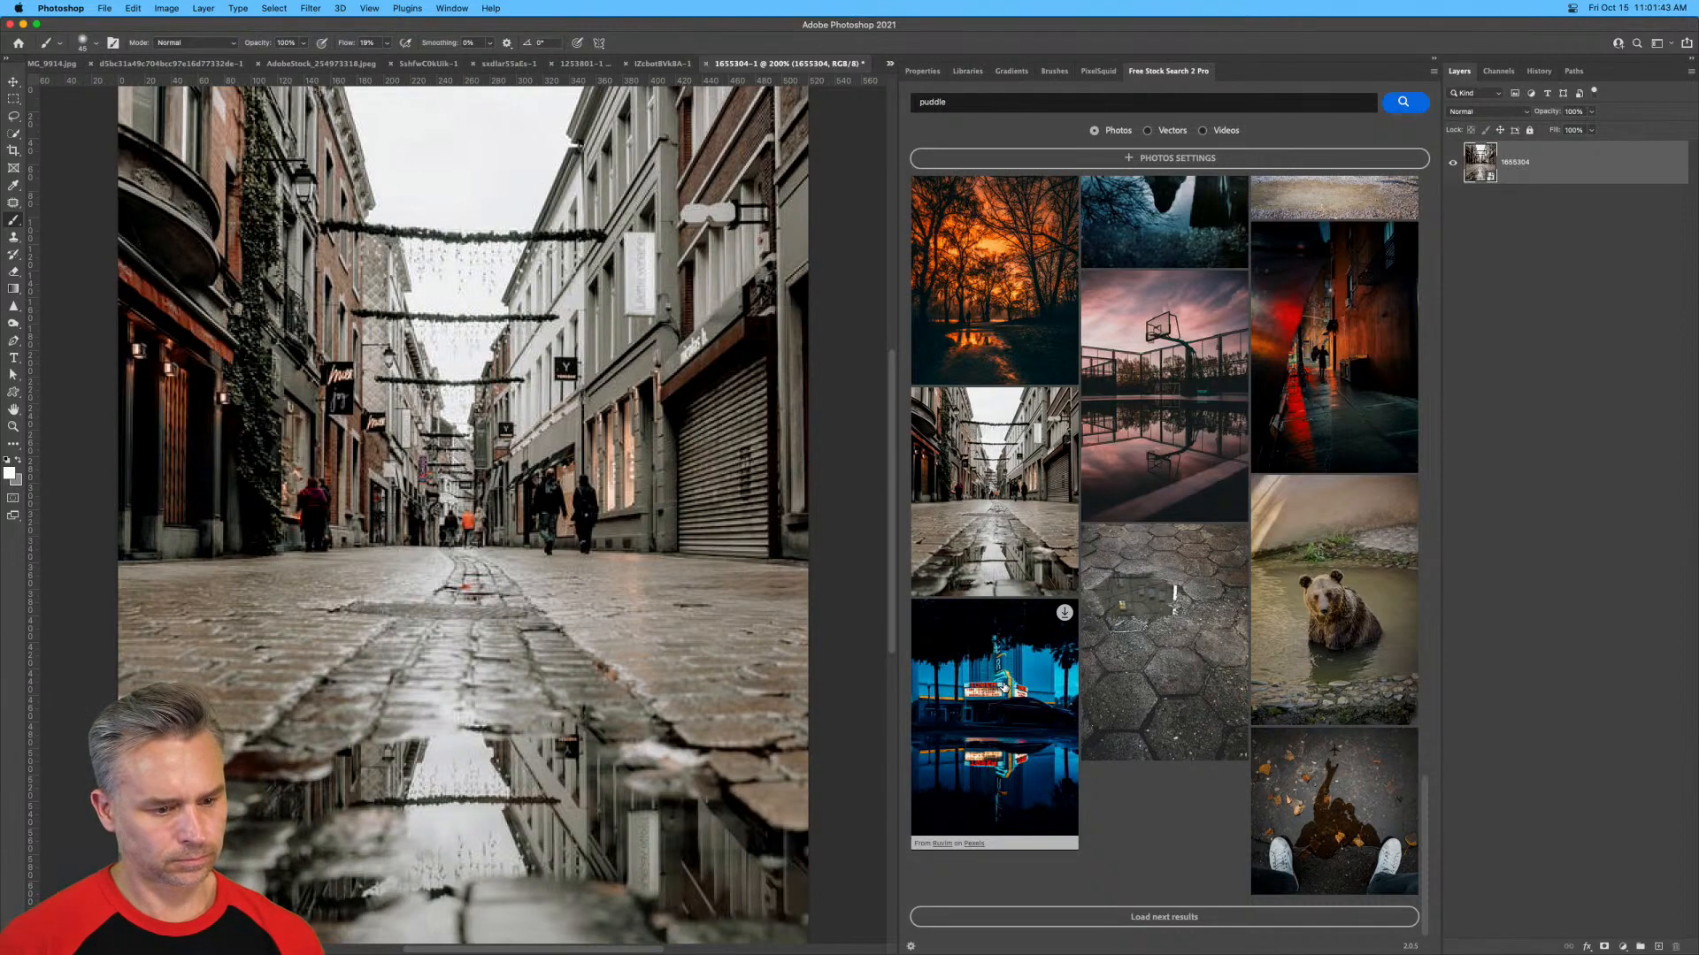
Bring up the PixelSquid object library and search it for "human".
left_click(1435, 60)
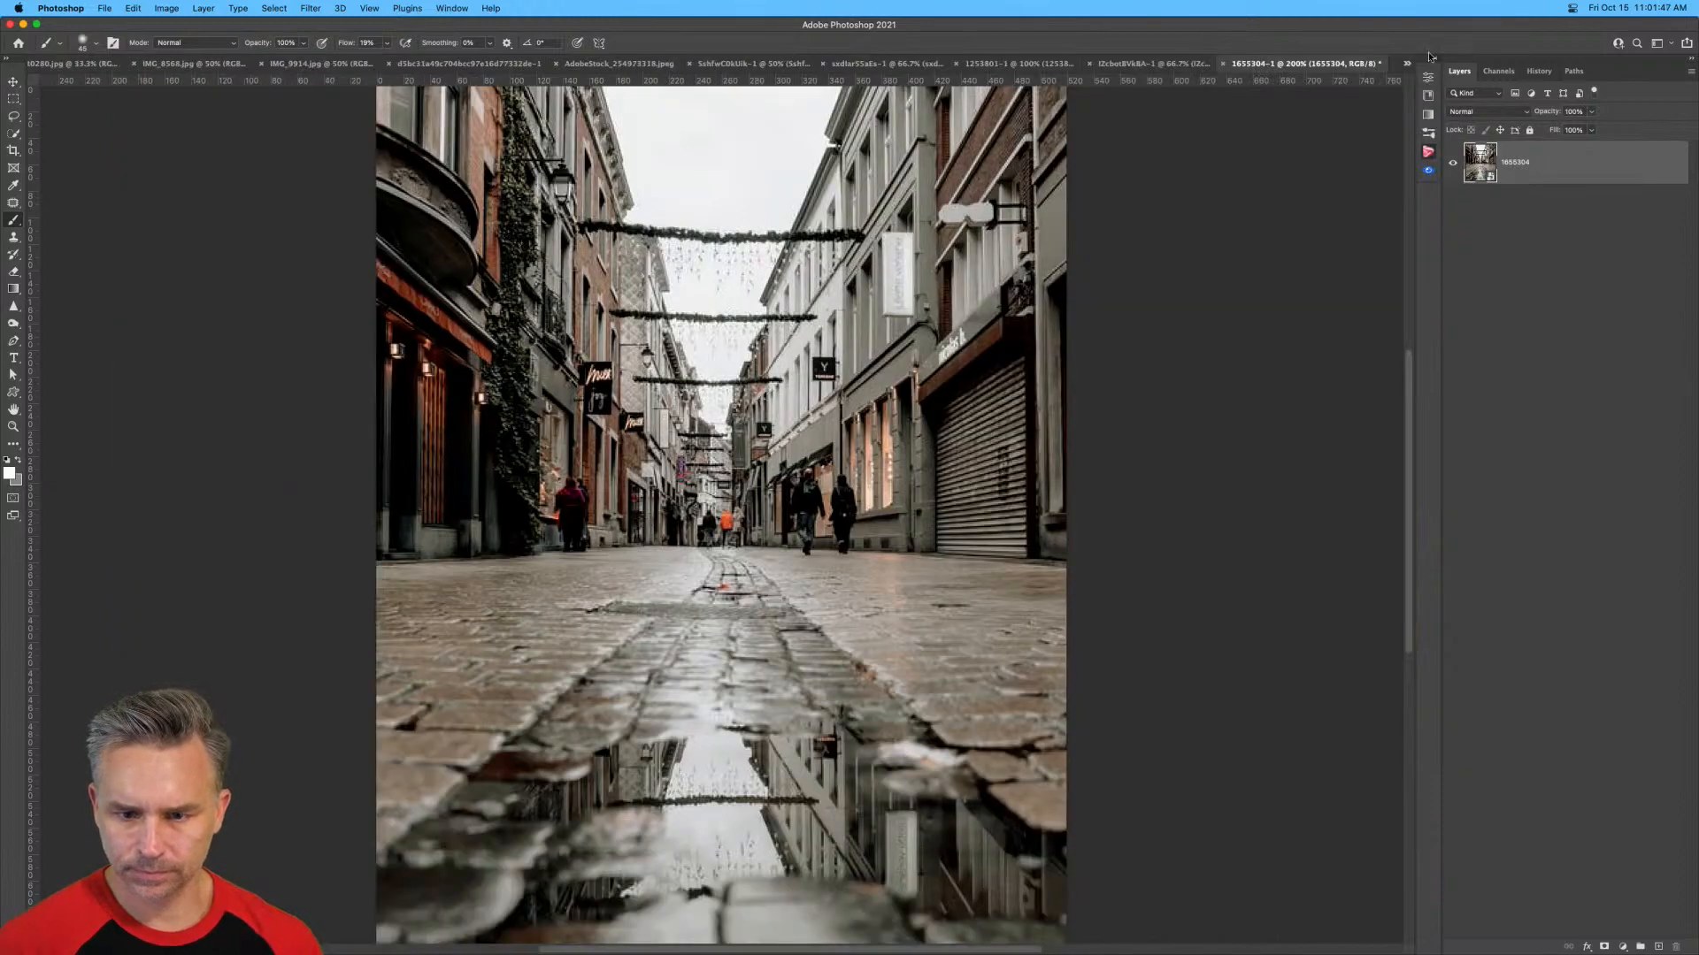
left_click(1435, 60)
left_click(1097, 71)
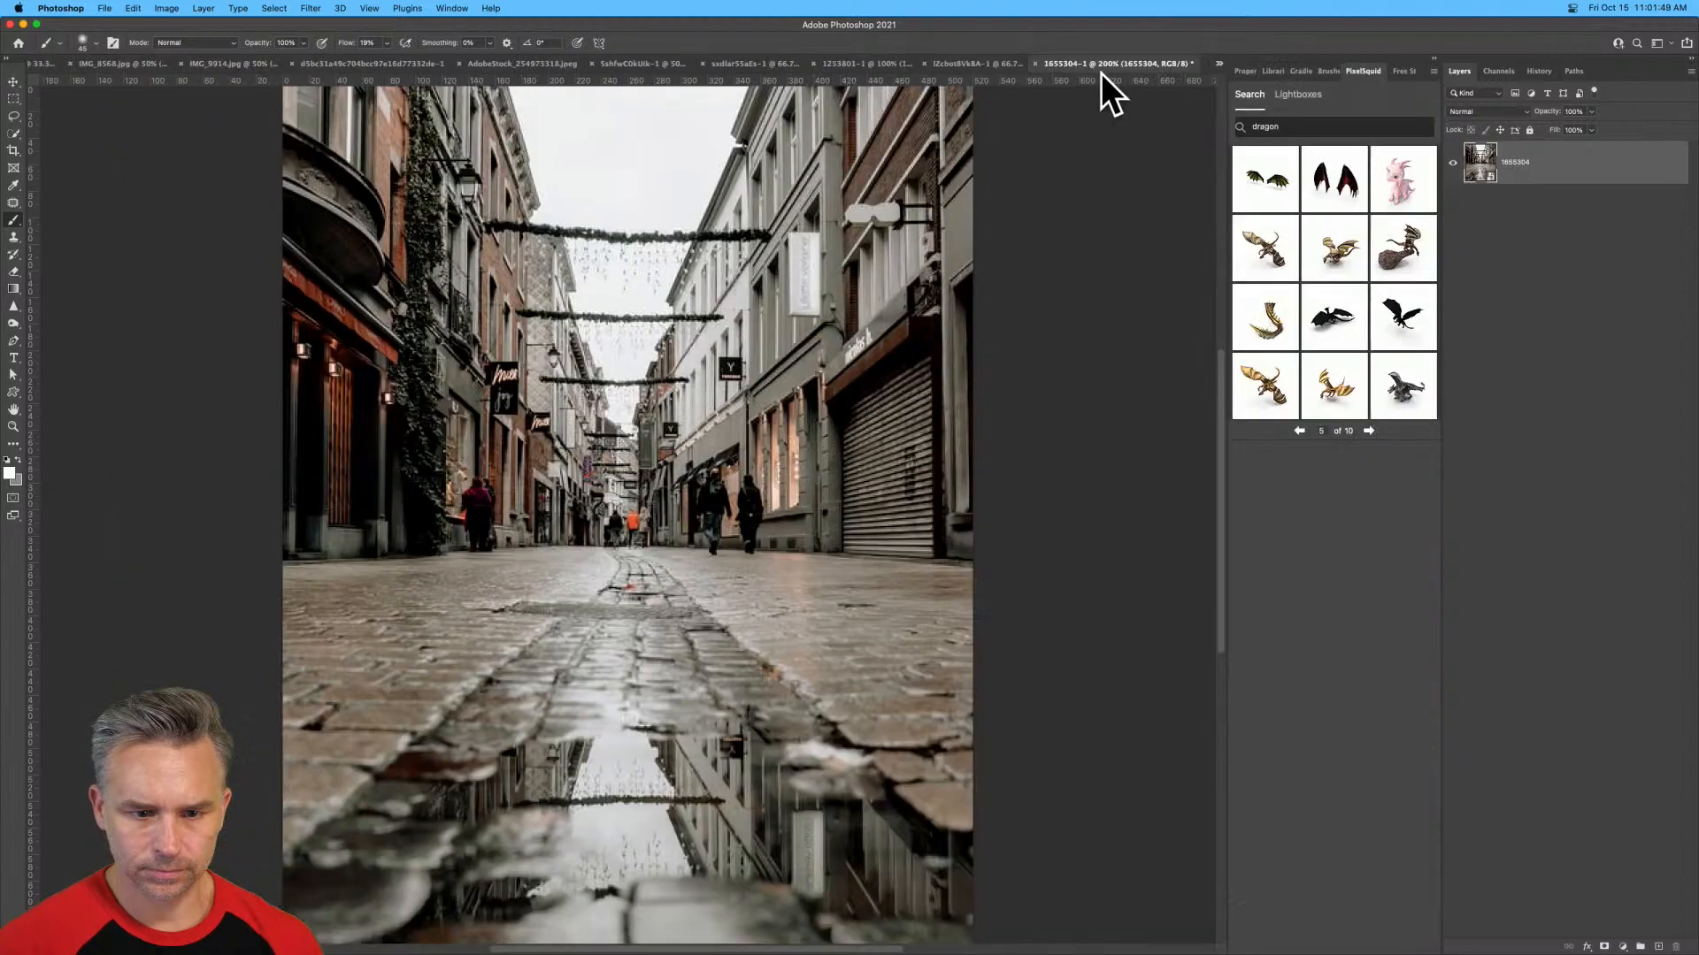
double_click(1304, 132)
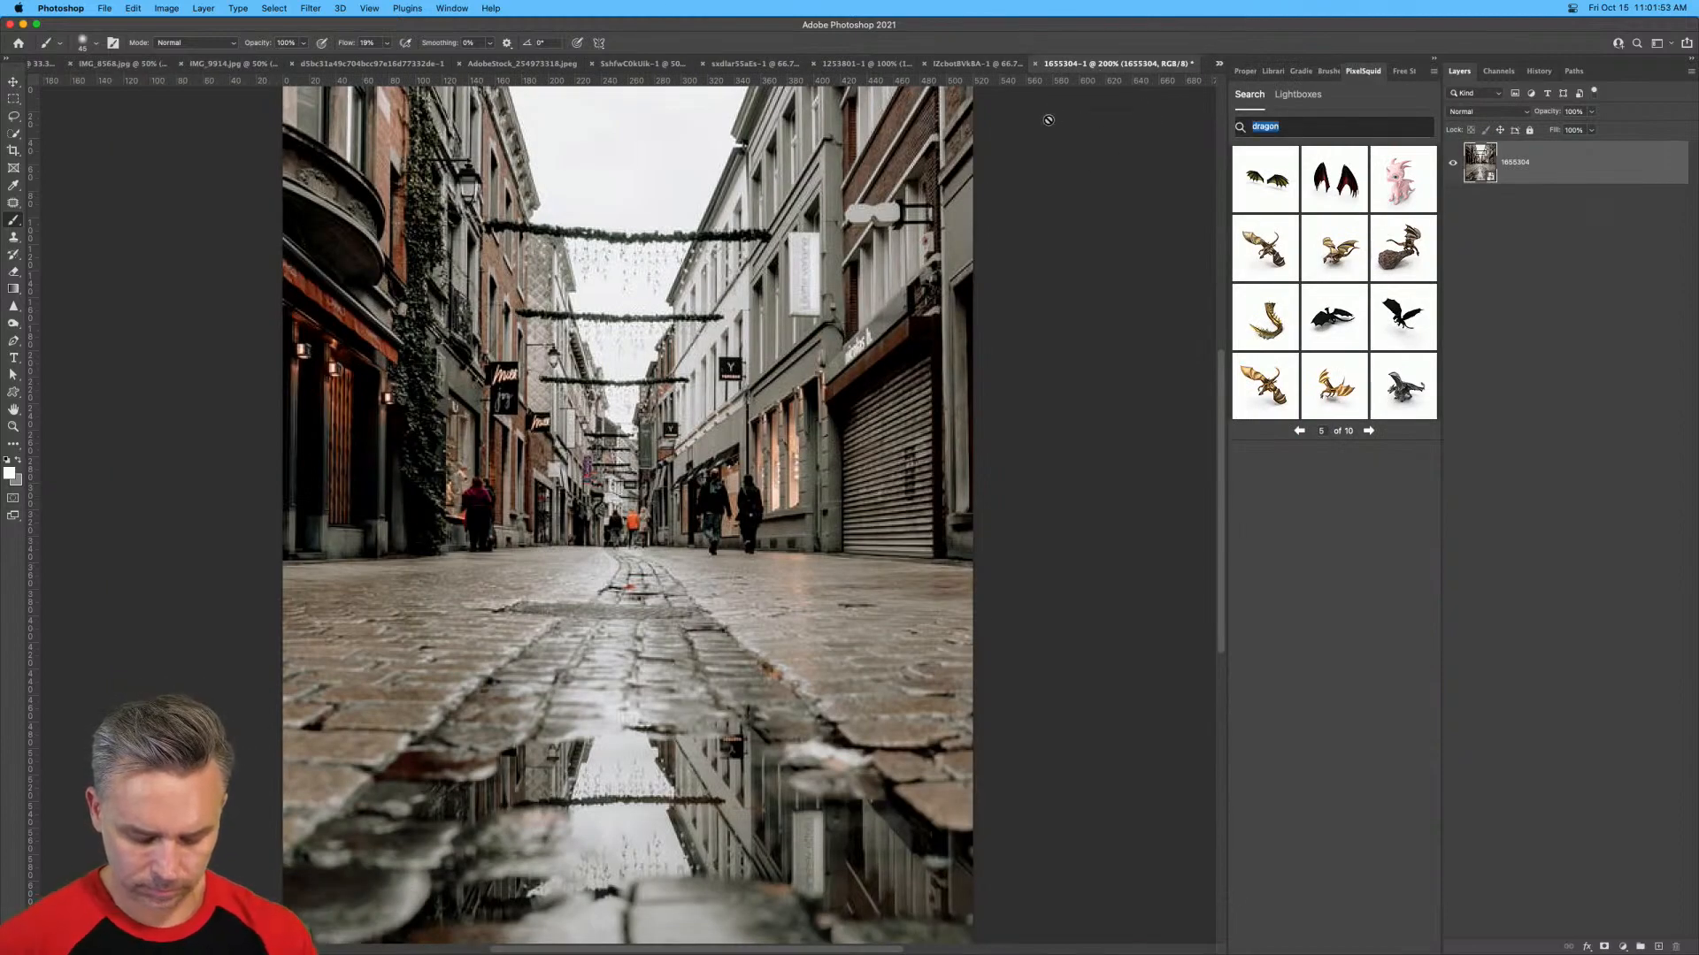
type("human")
key("Return")
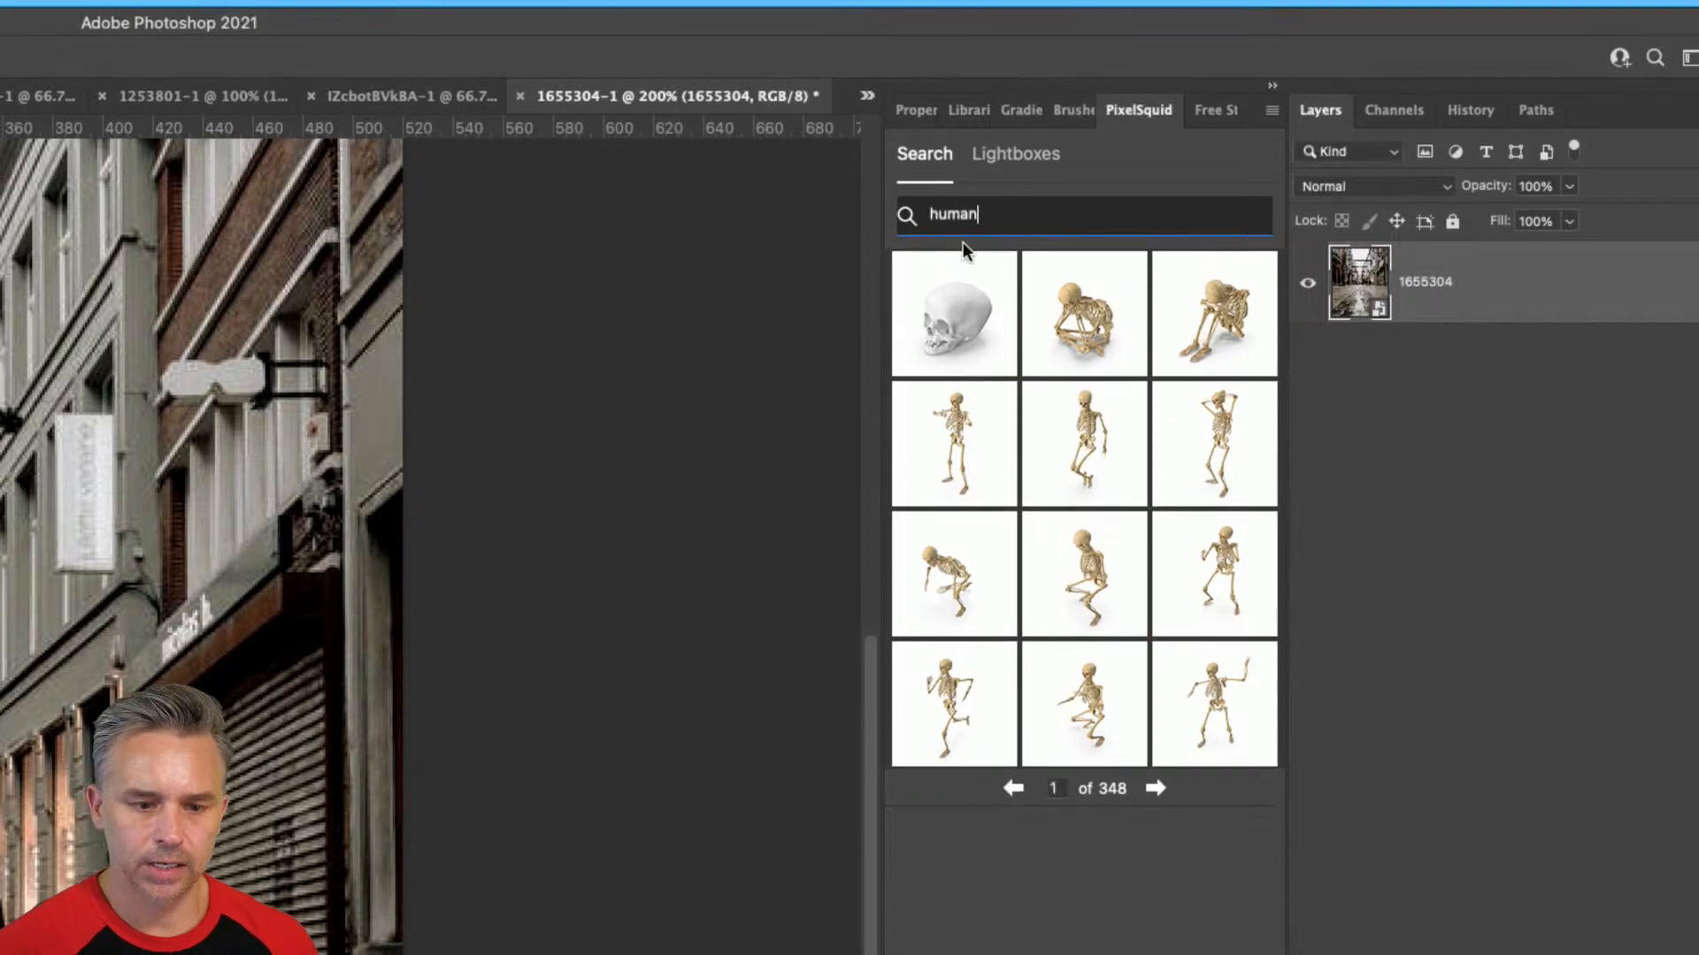
Search PixelSquid for "man walking" and add the man in the black sweater from results page 2 to the street.
left_click(956, 146)
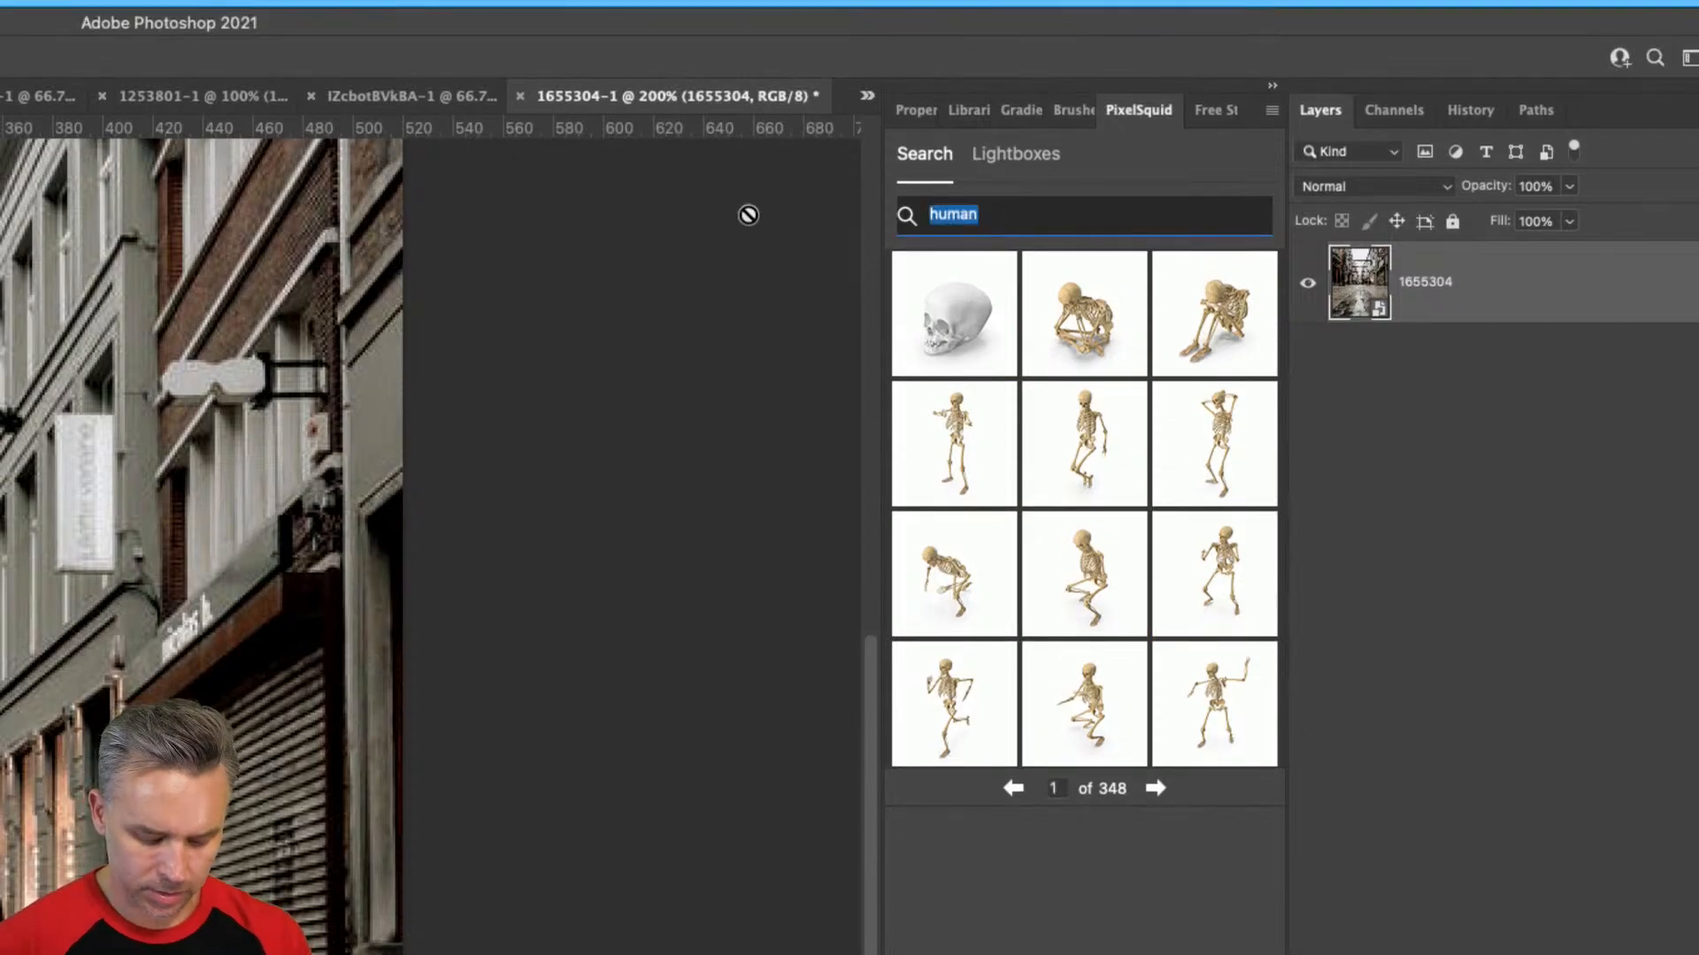
type("man walking")
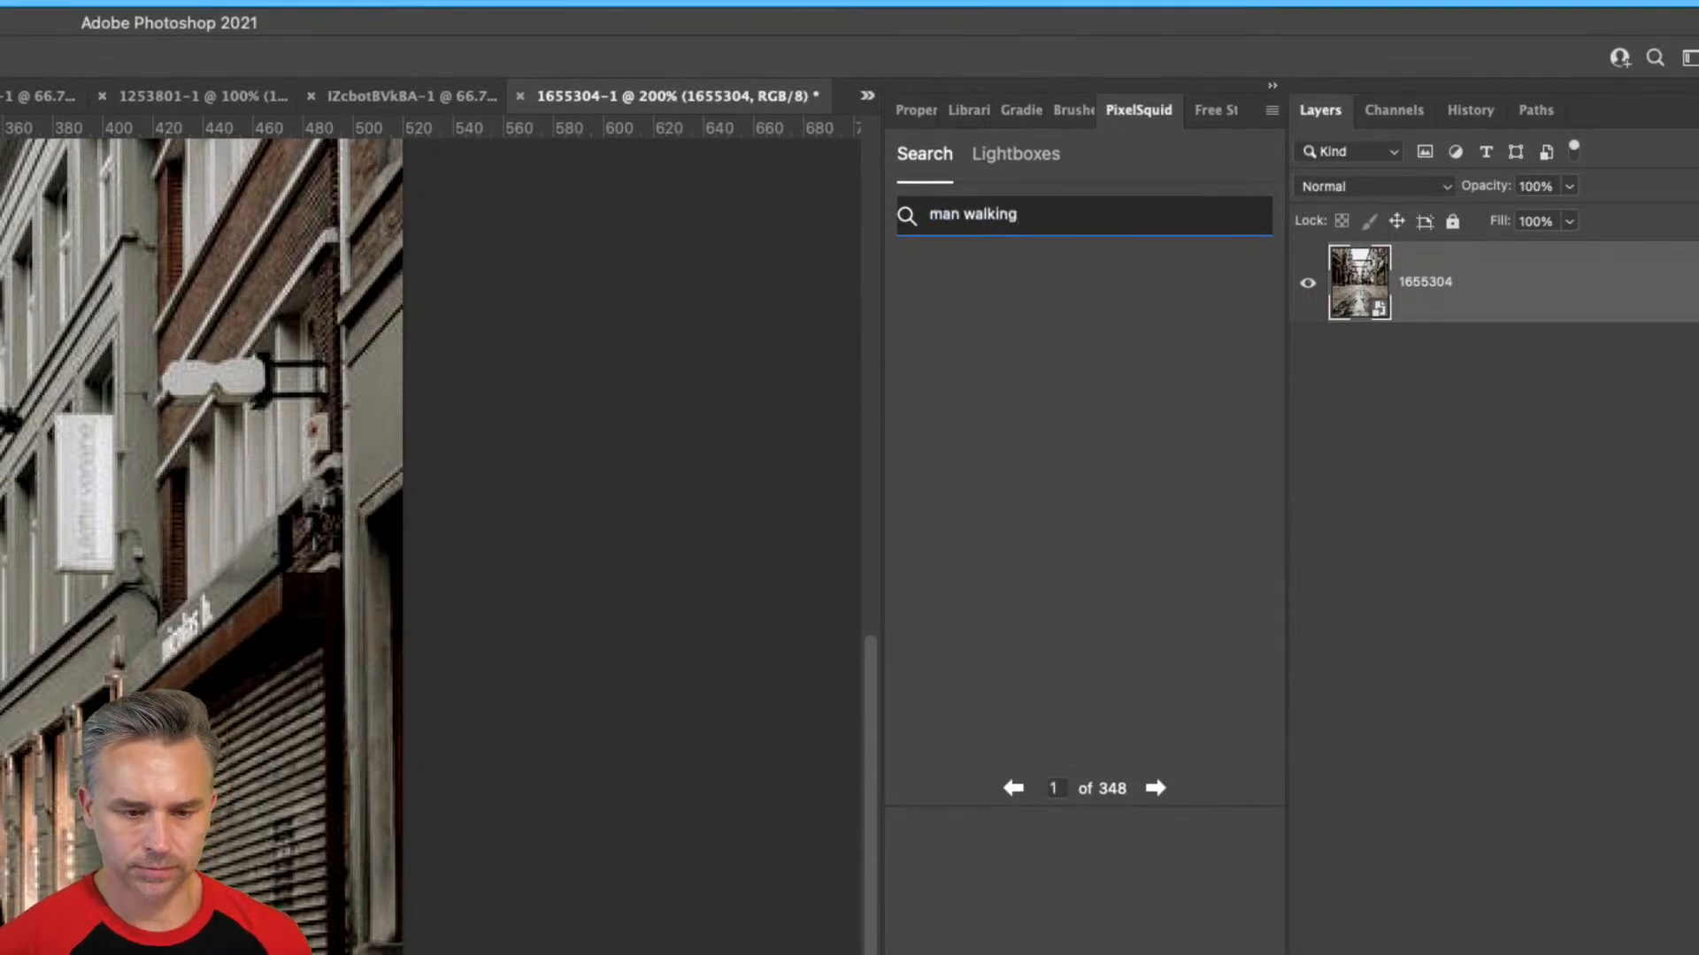
key("Return")
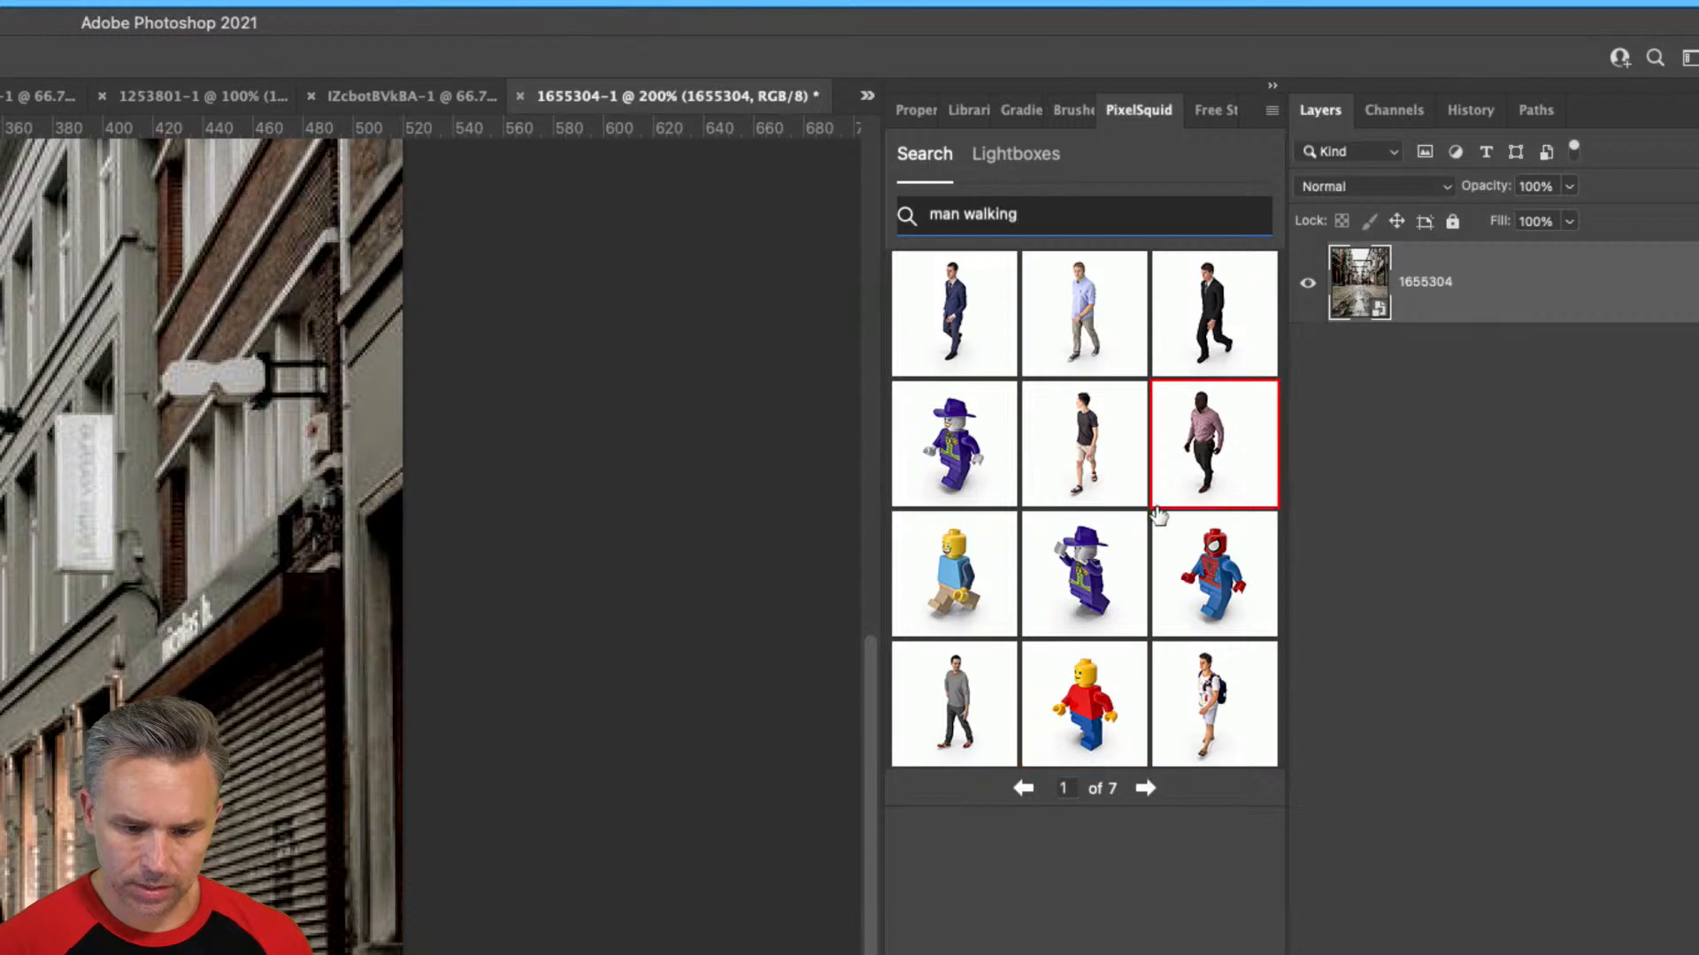
left_click(1146, 787)
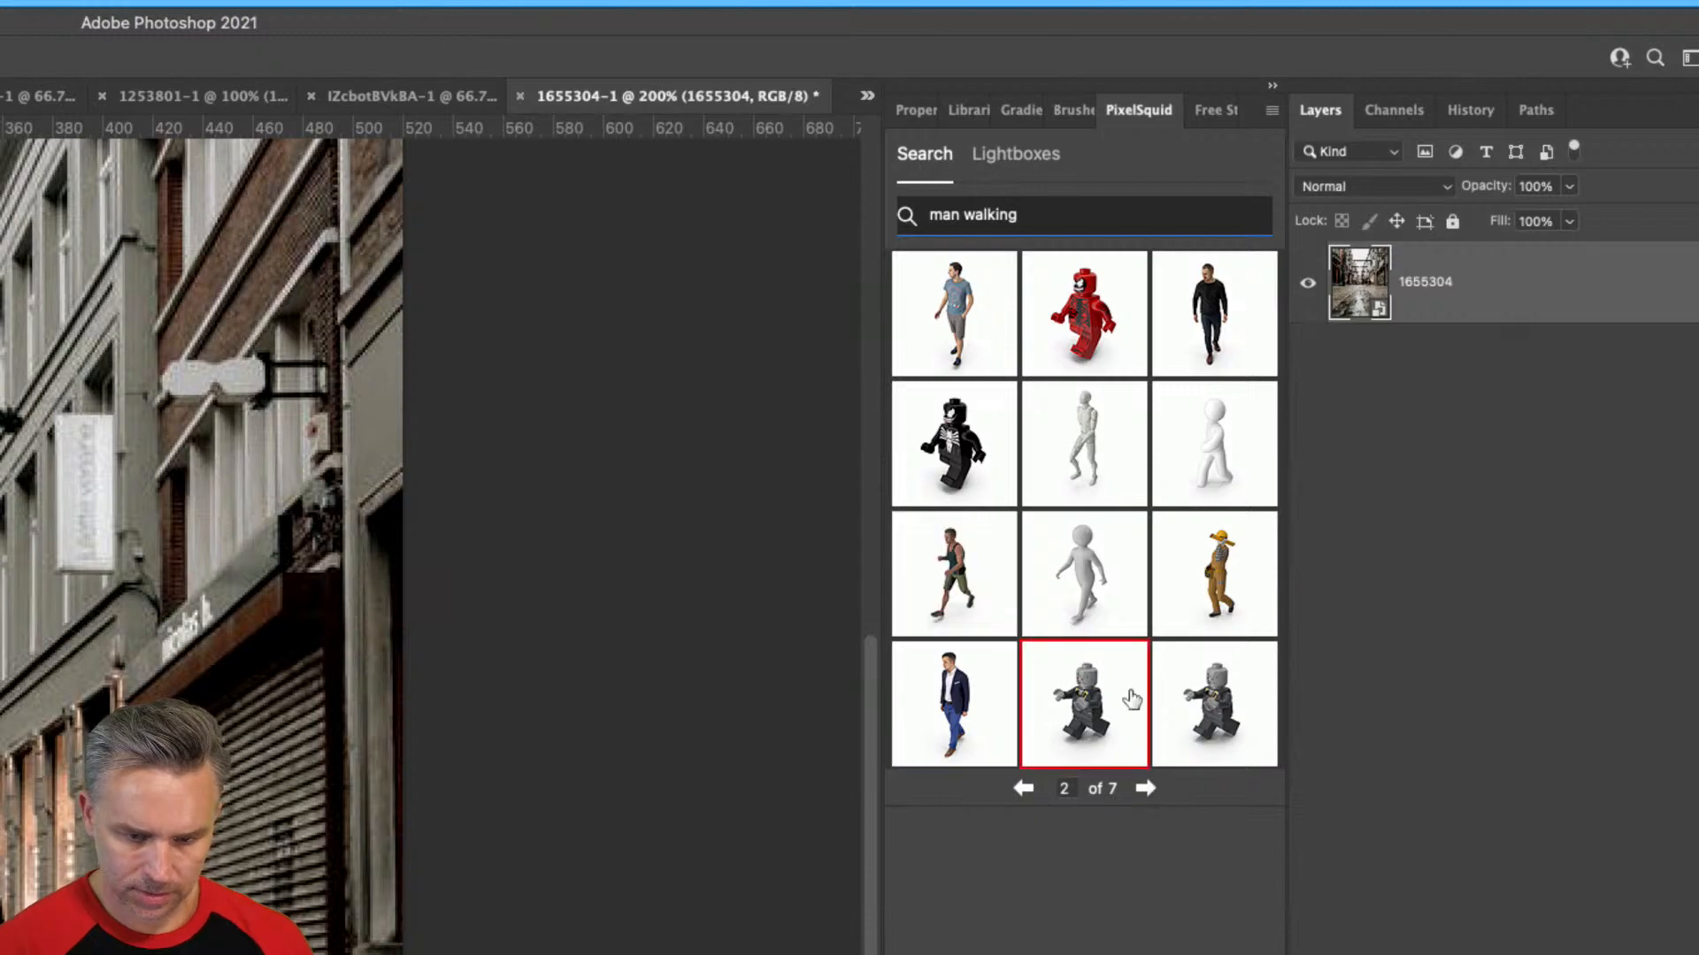
left_click(1201, 303)
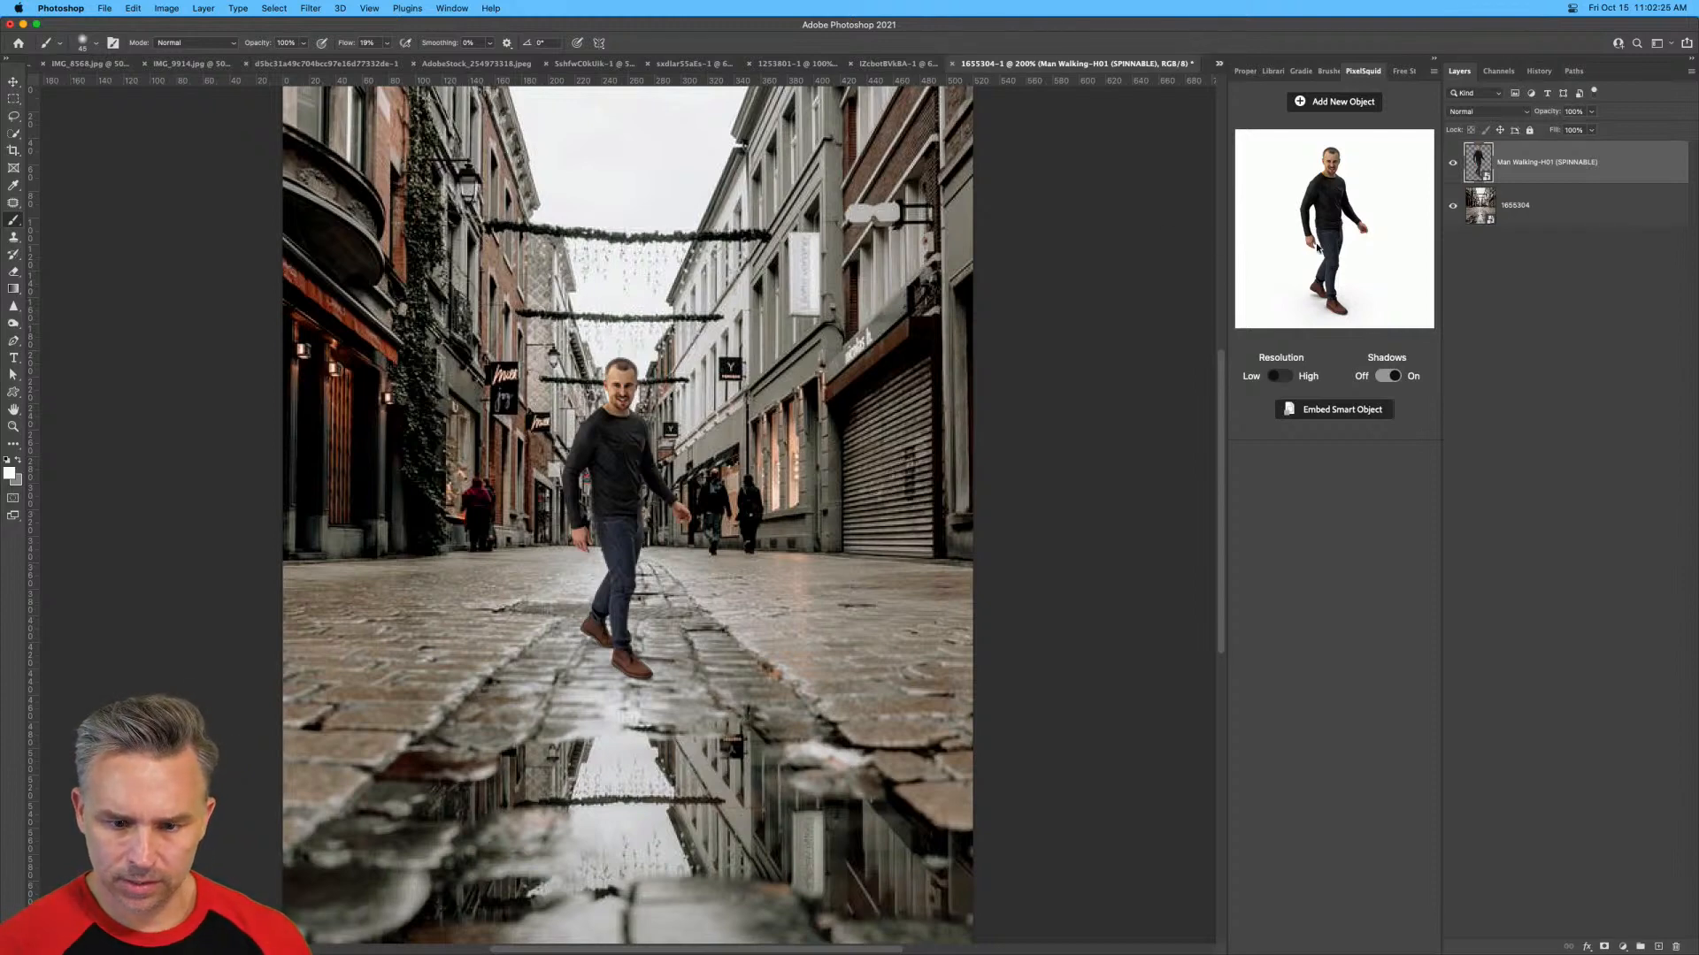
Tilt the walking man slightly in 3D and move him a little up the street with the Move tool.
left_click_drag(1317, 249, 1321, 241)
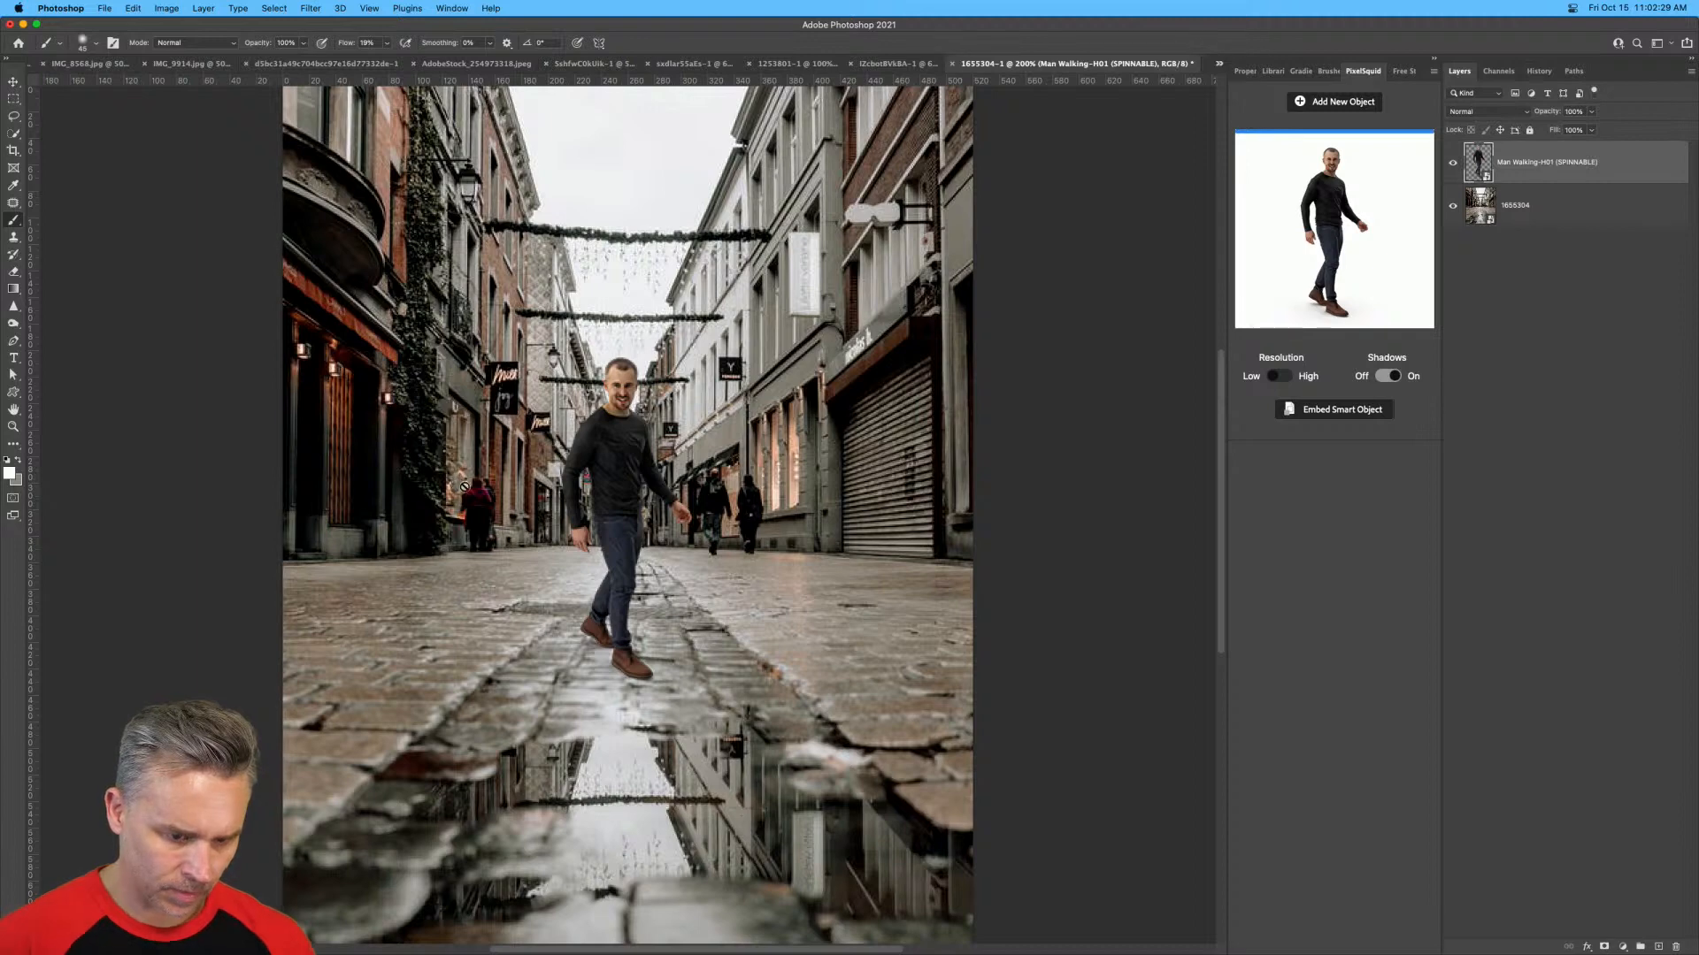
key("v")
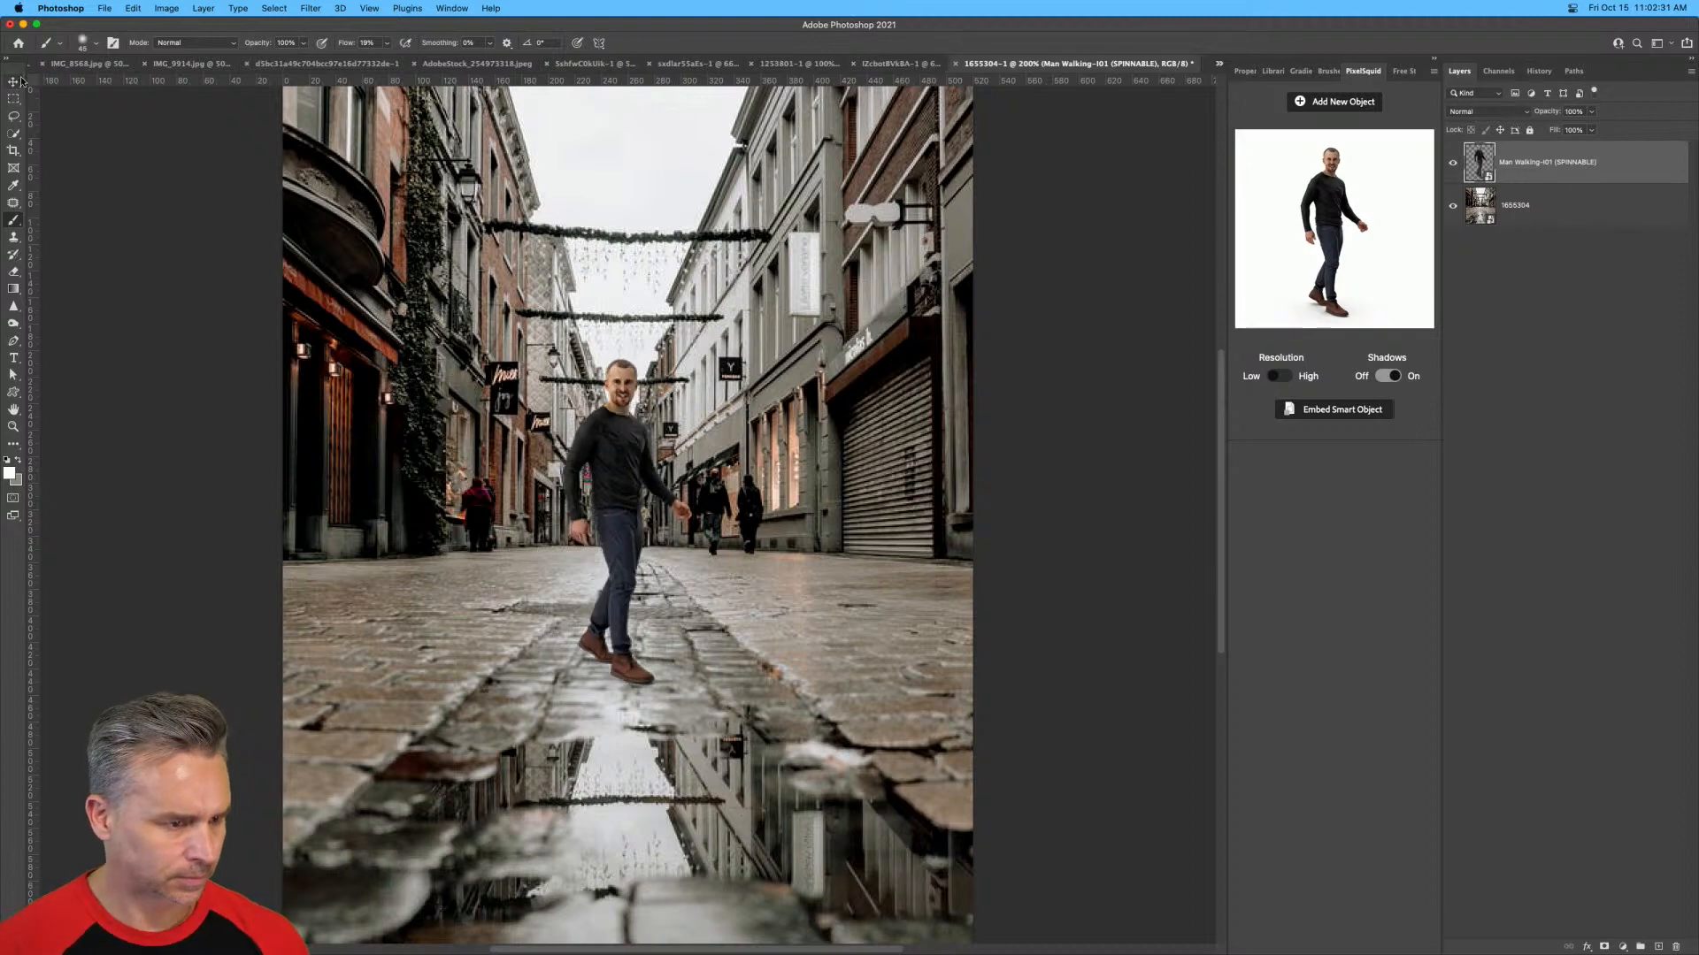
left_click_drag(607, 624, 613, 595)
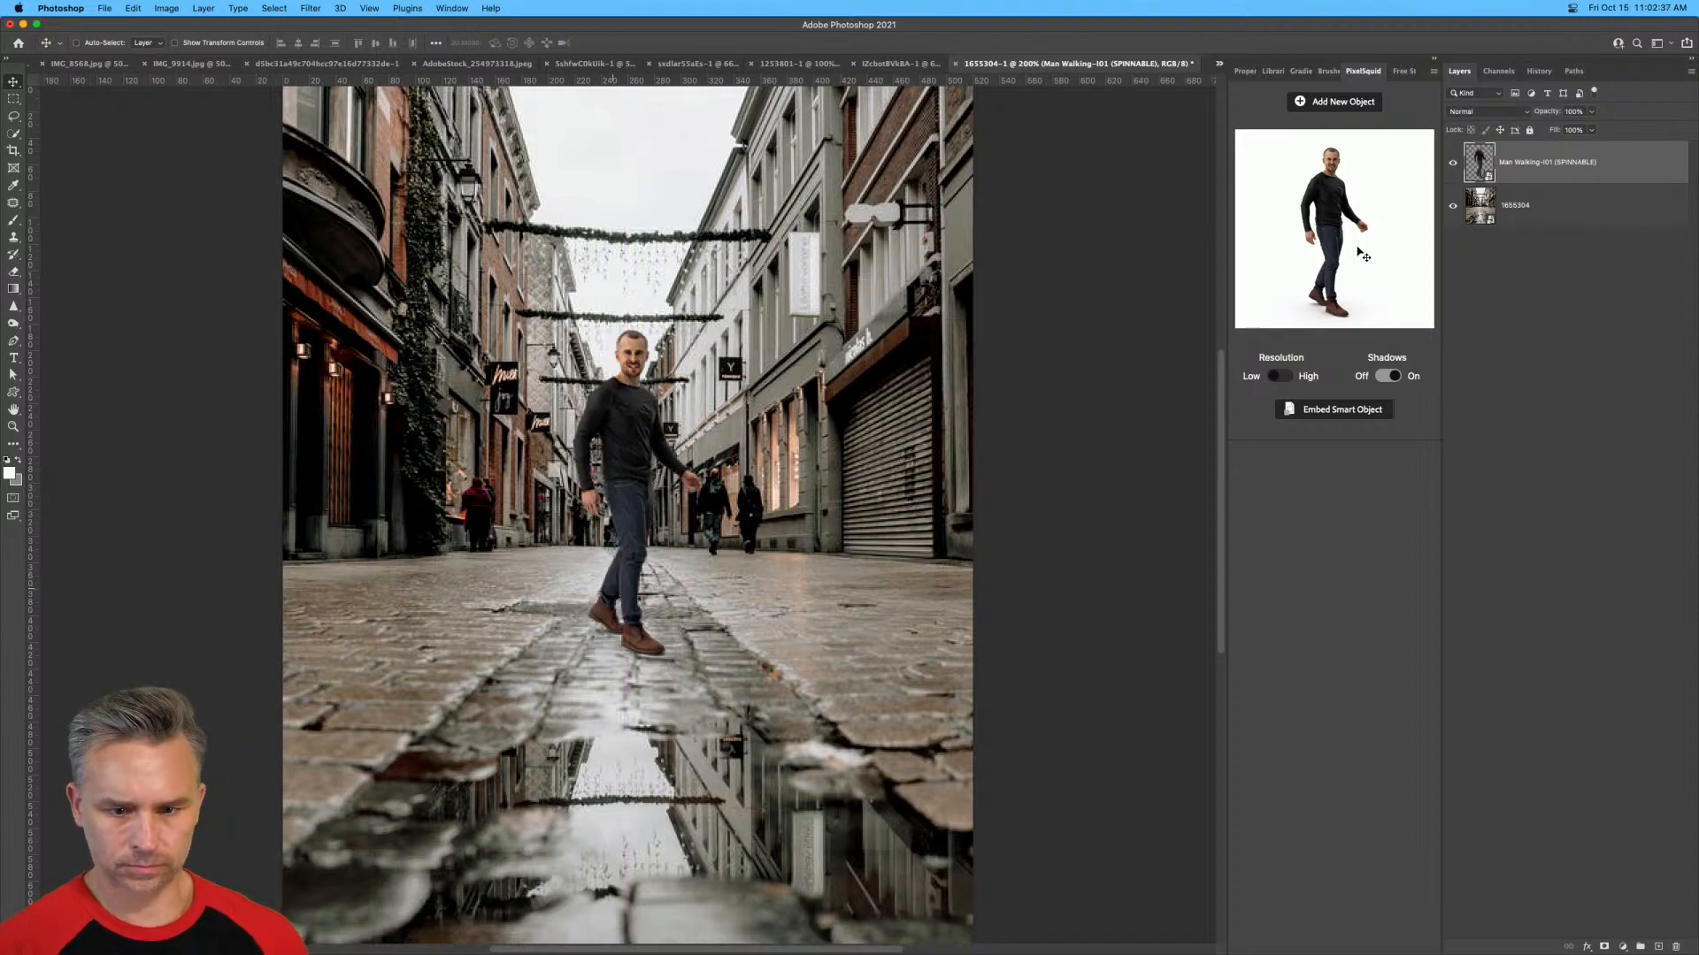
Add the hooded man in a long dark coat from results page 3 as a second object, turned to face forward.
left_click(1318, 102)
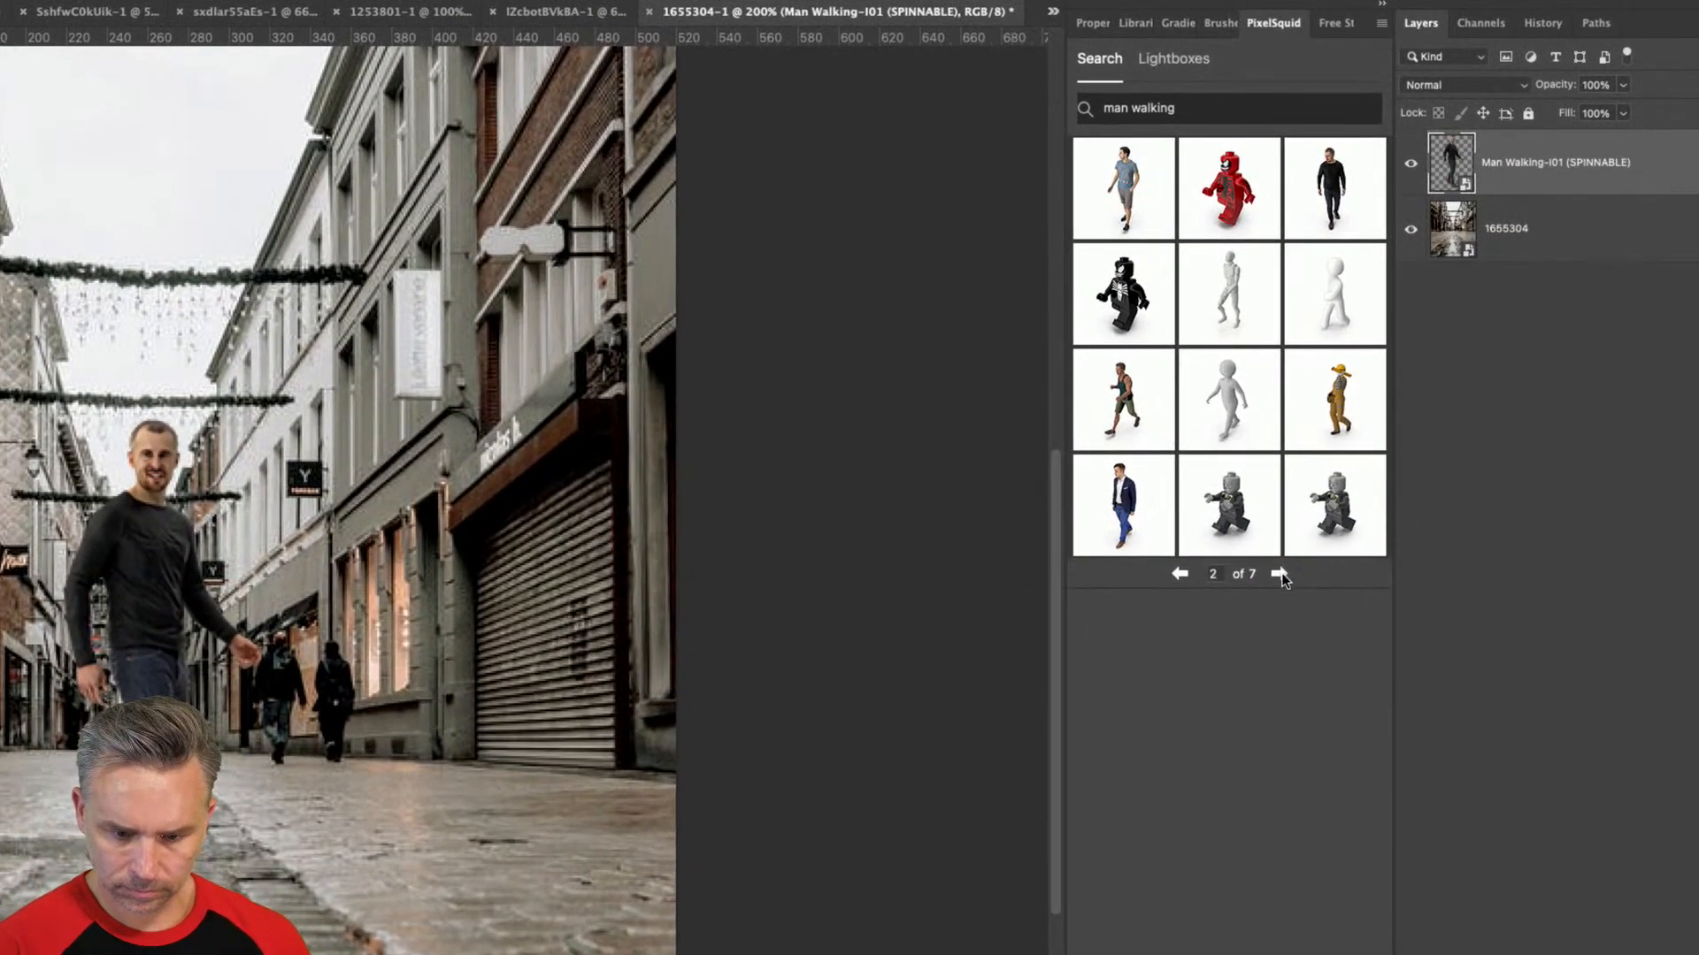
left_click(1279, 574)
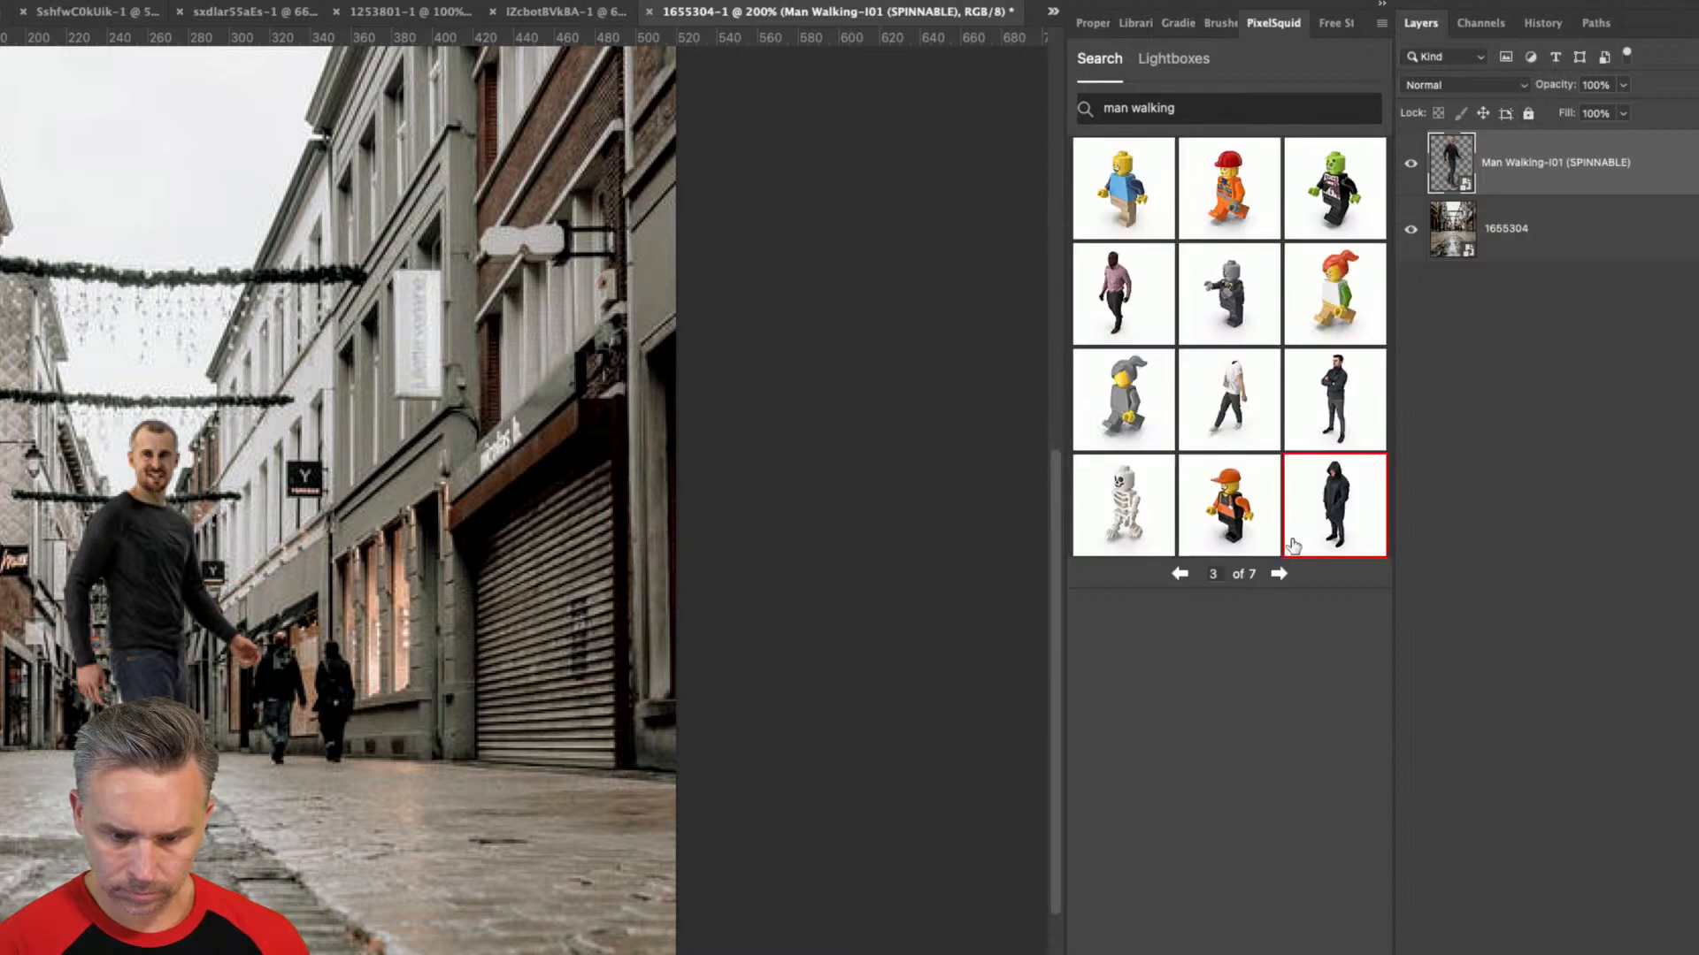
left_click(1317, 524)
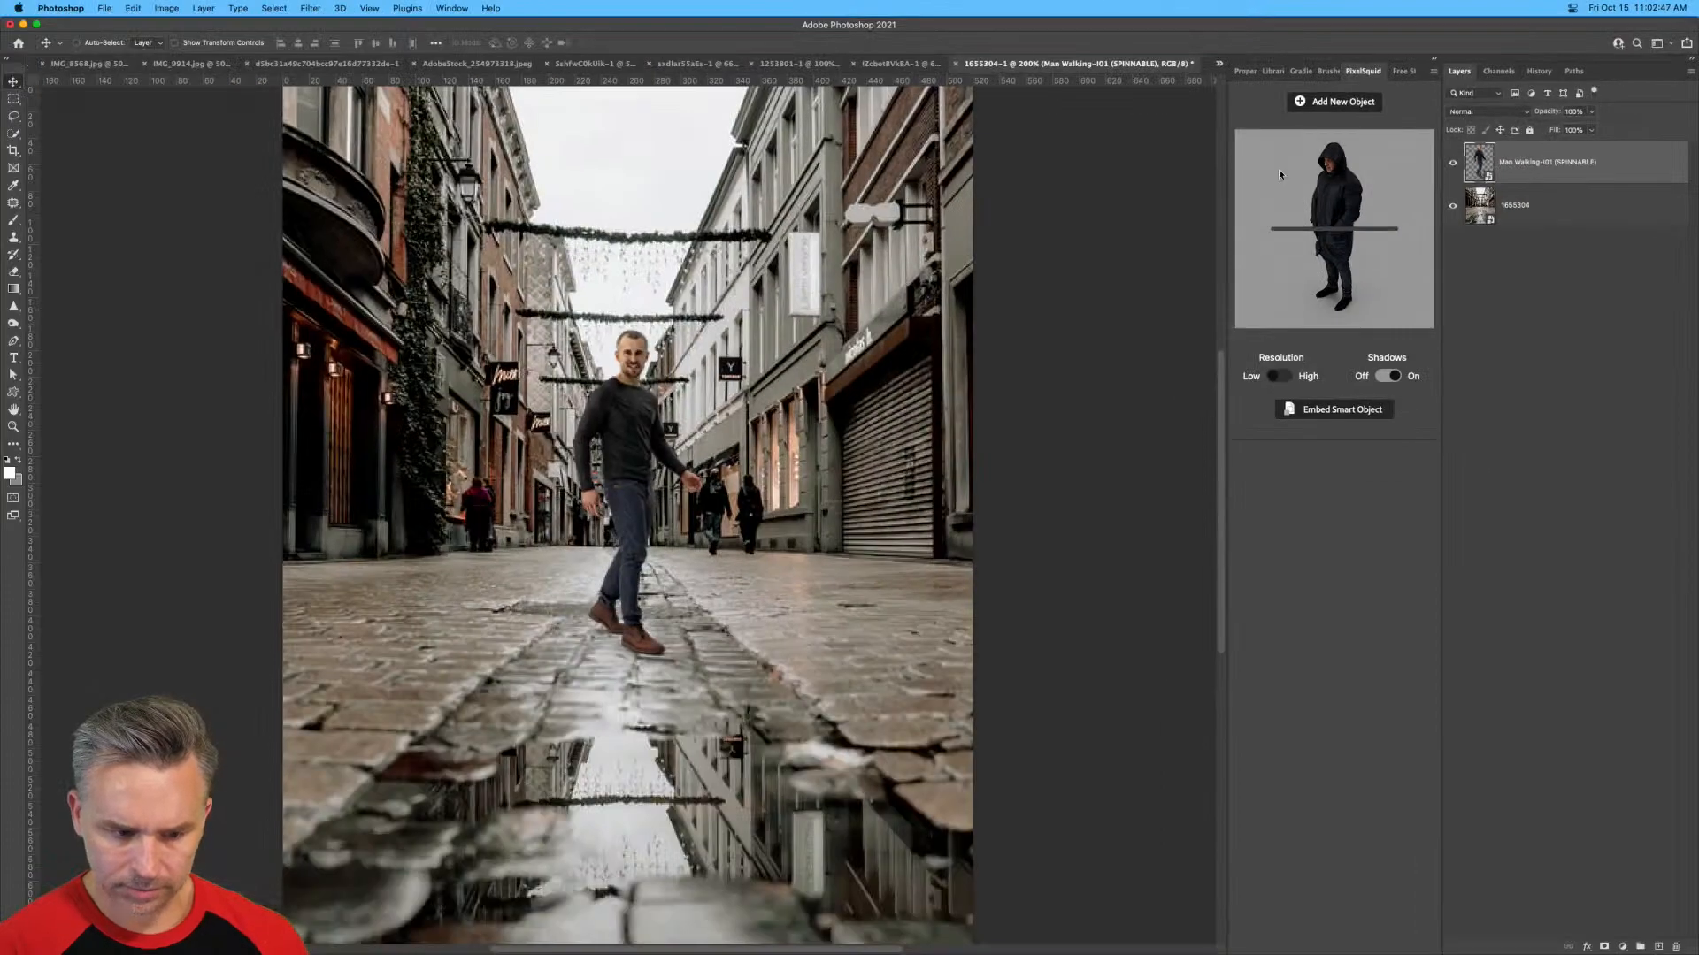
left_click(1279, 175)
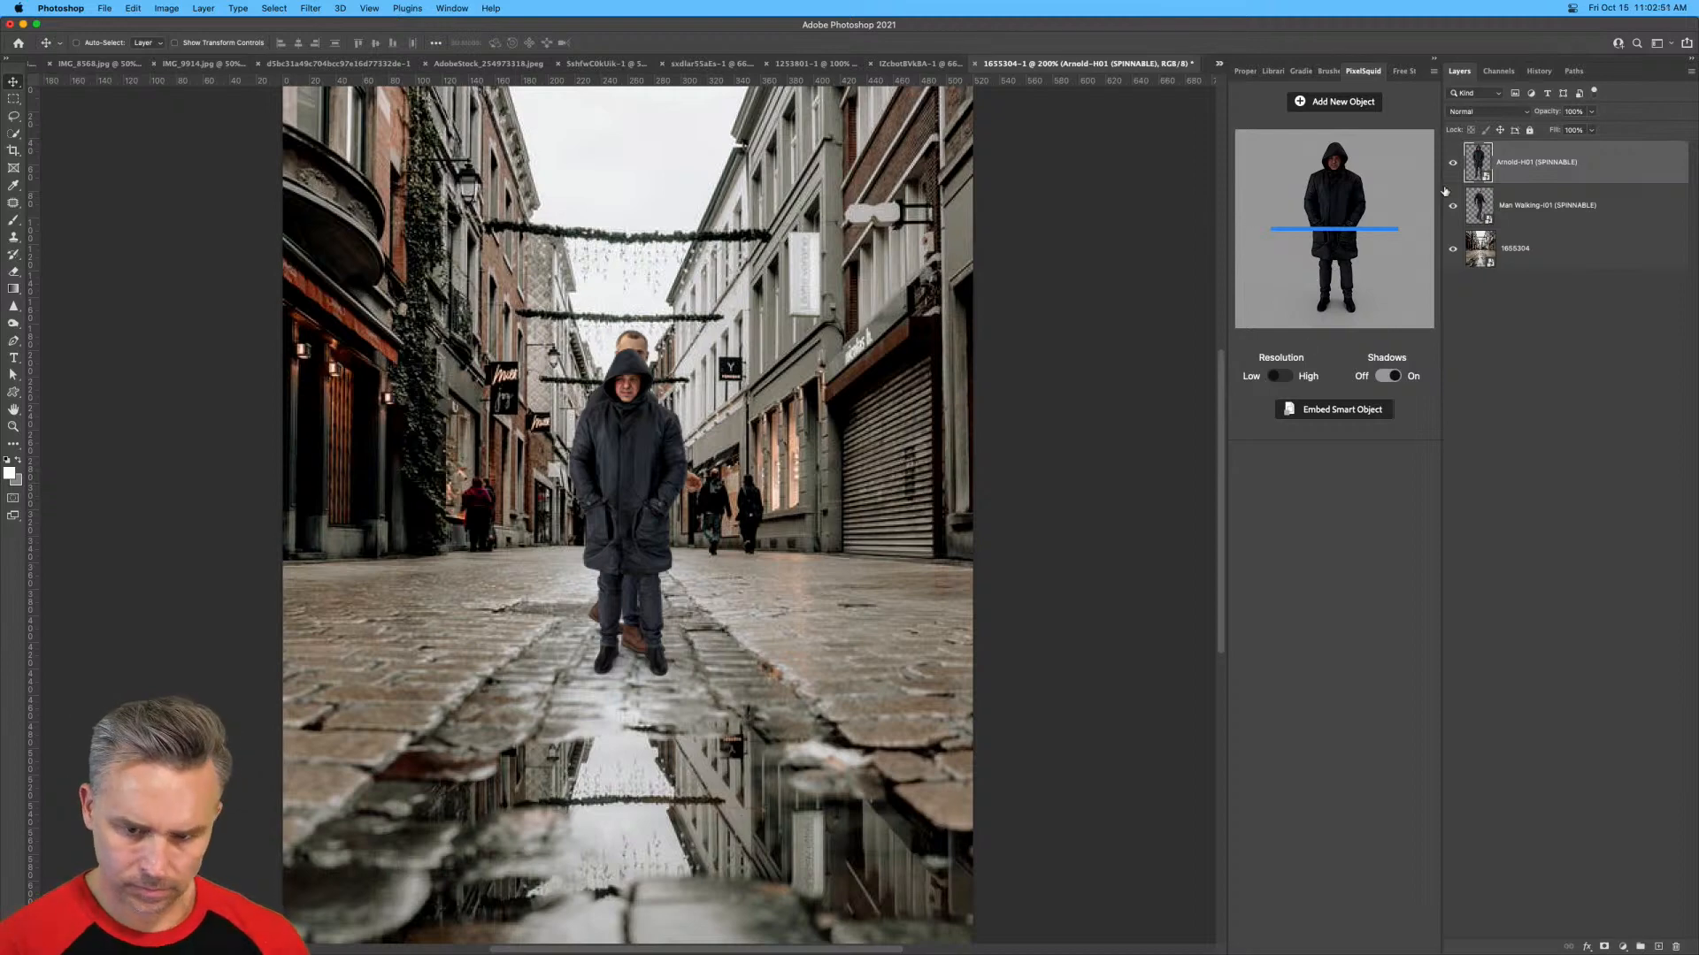
Hide the walking-man layer, move the hooded man up onto the centre of the street and adjust his tilt.
left_click(1452, 205)
left_click_drag(616, 460, 628, 425)
left_click_drag(1343, 238, 1343, 232)
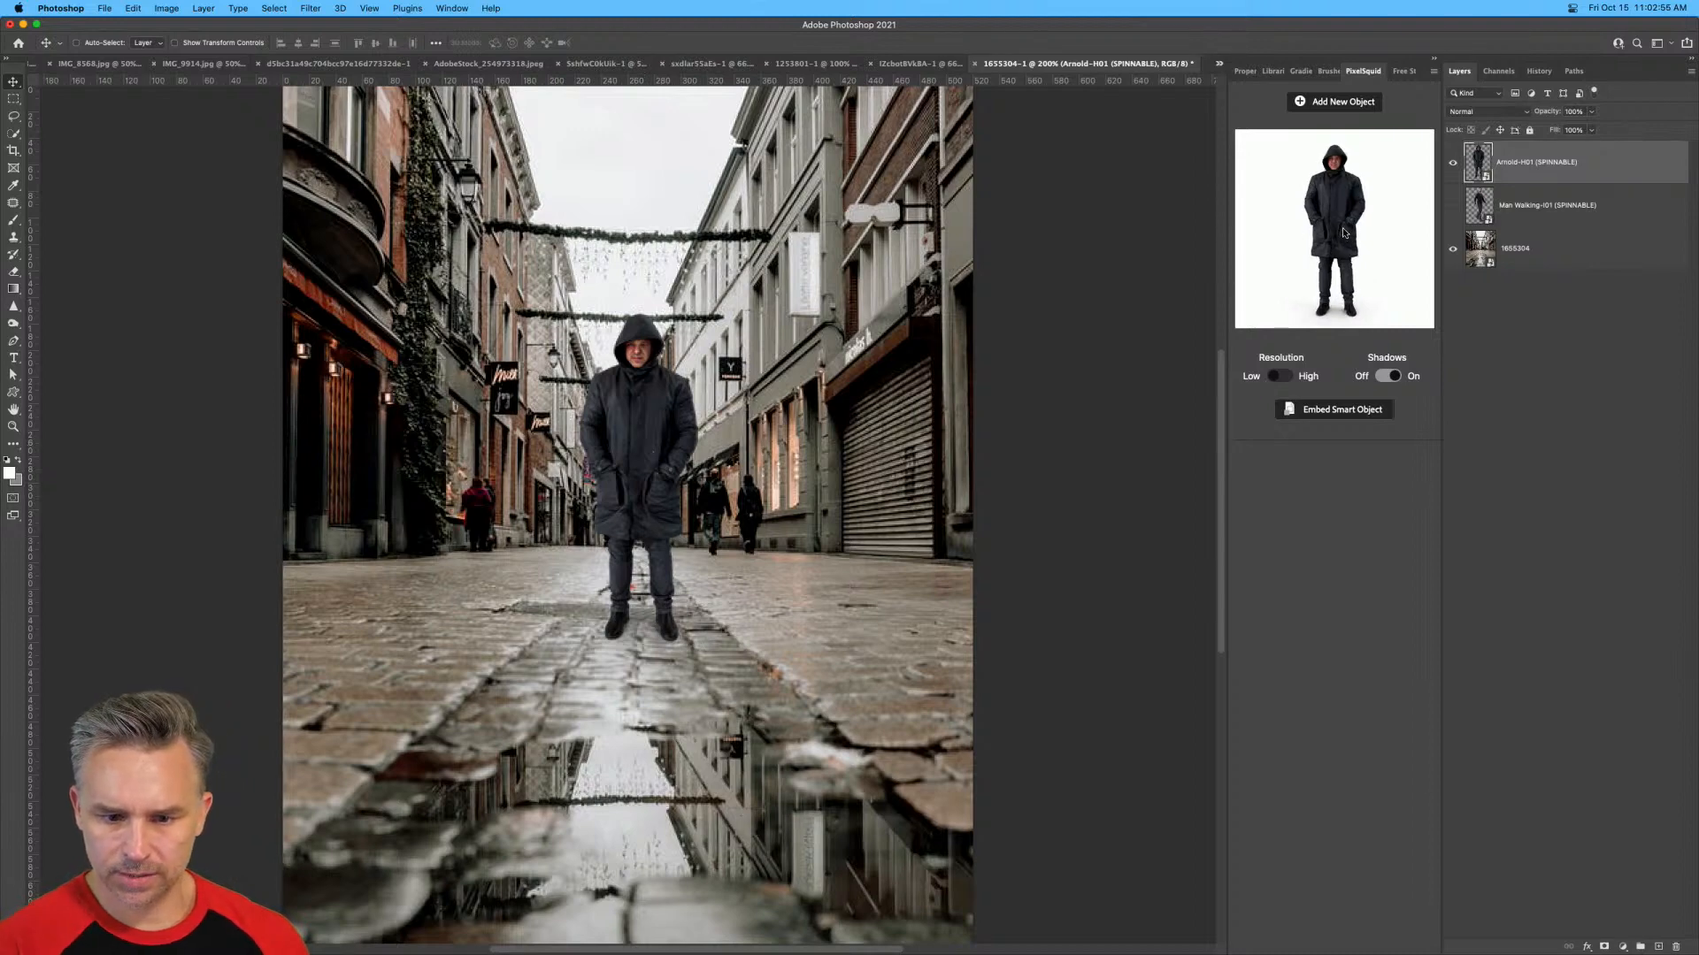
Switch the hooded man to high resolution and inspect his detail up close.
left_click(1277, 377)
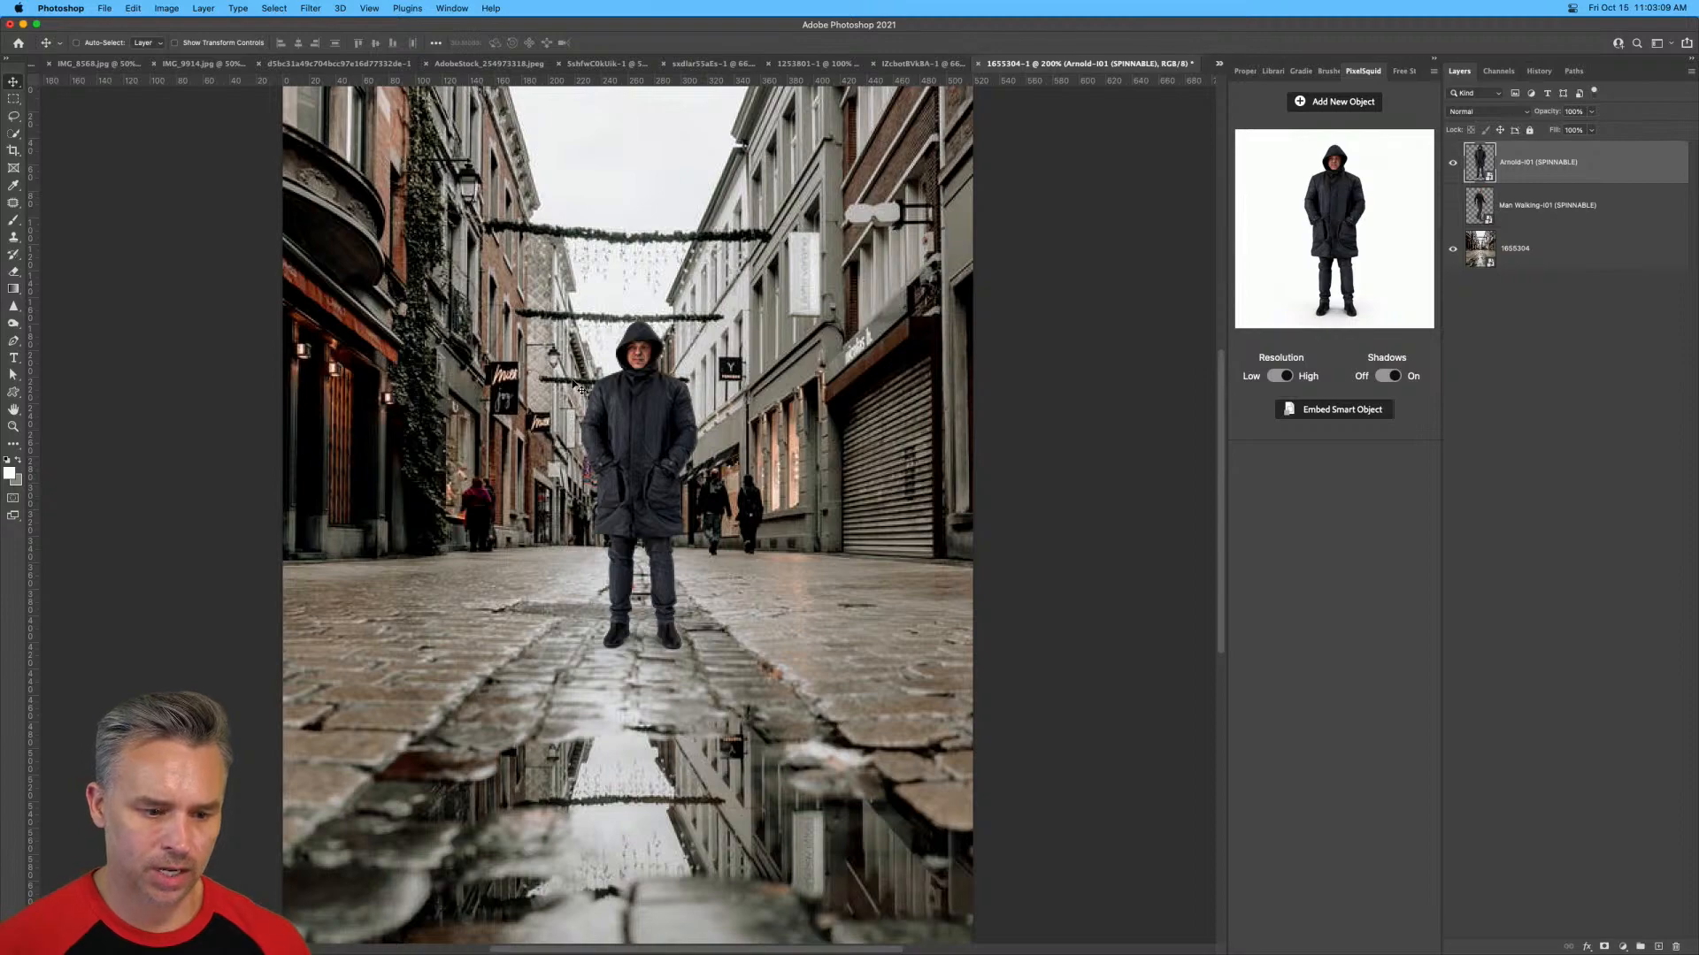
key("super+equal")
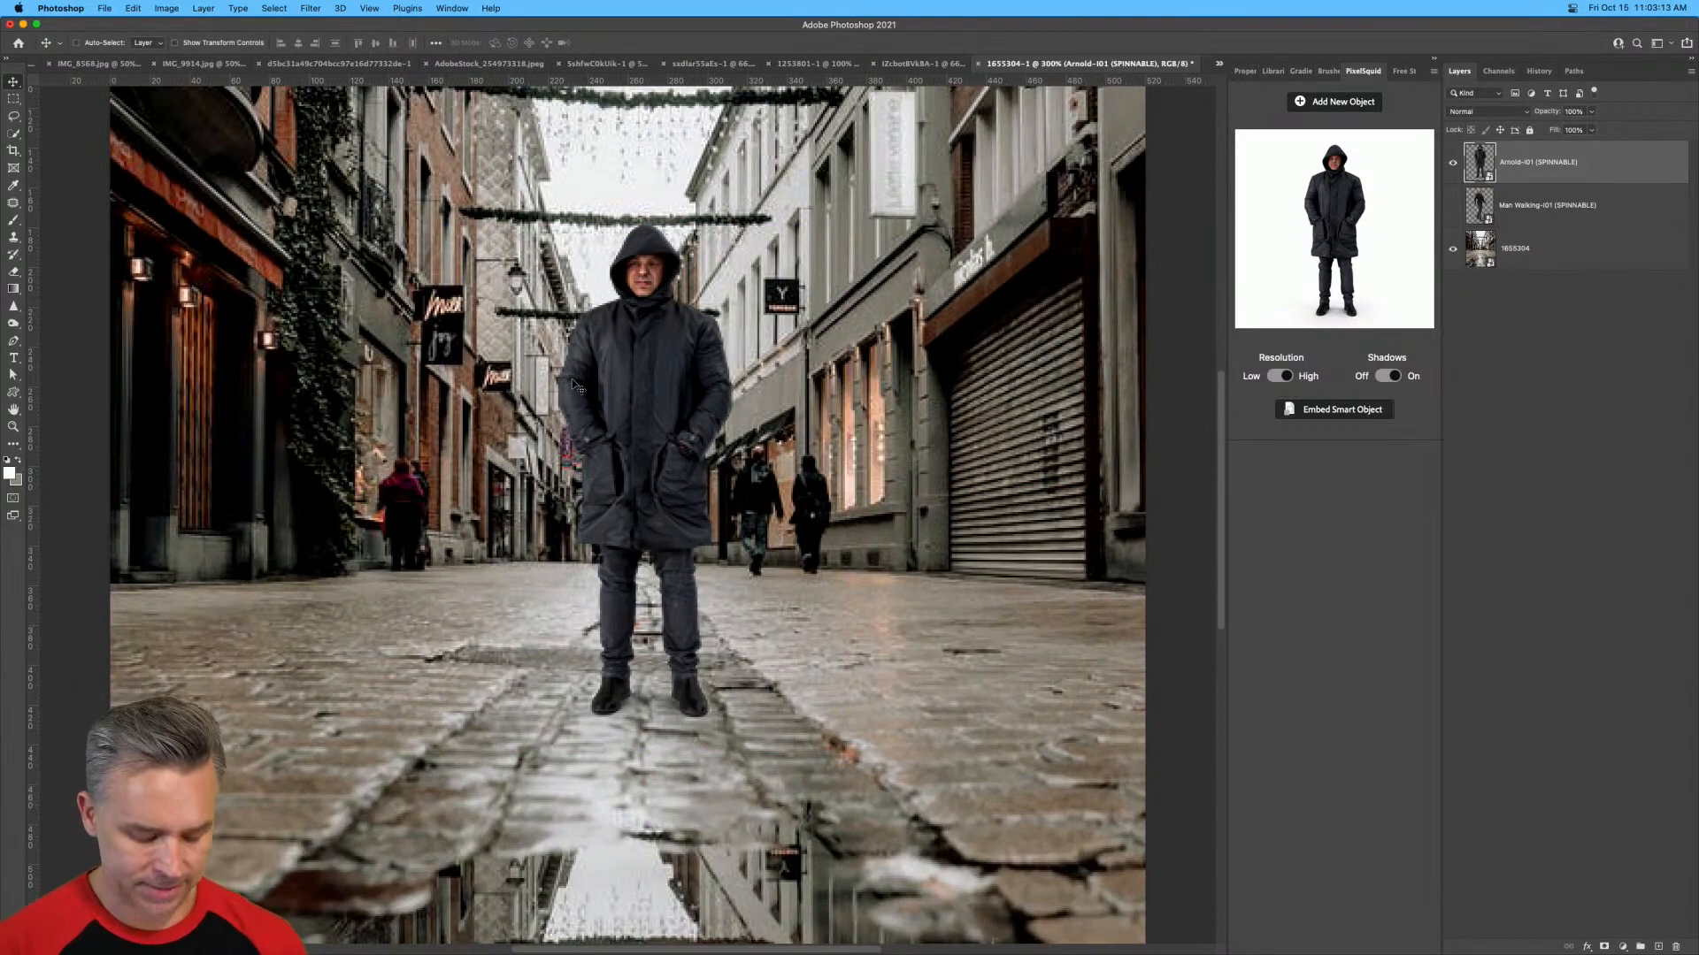
key("super+minus")
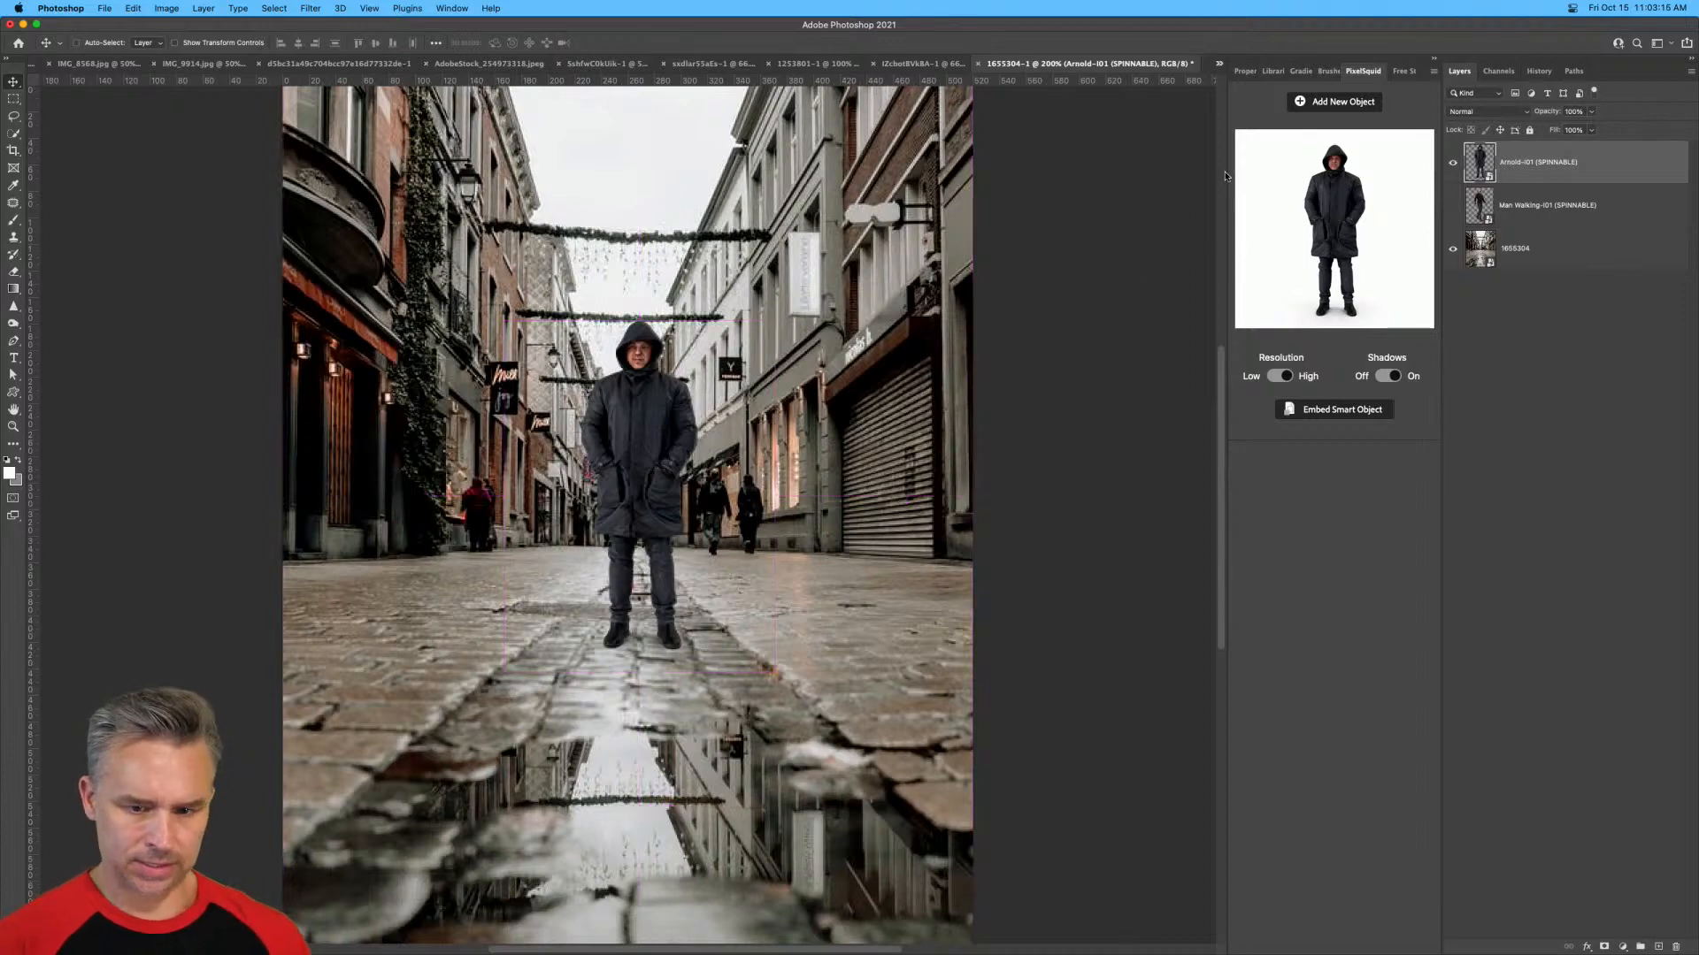
Scale the hooded man up to about 82% and position him standing just behind the puddle.
key("super+t")
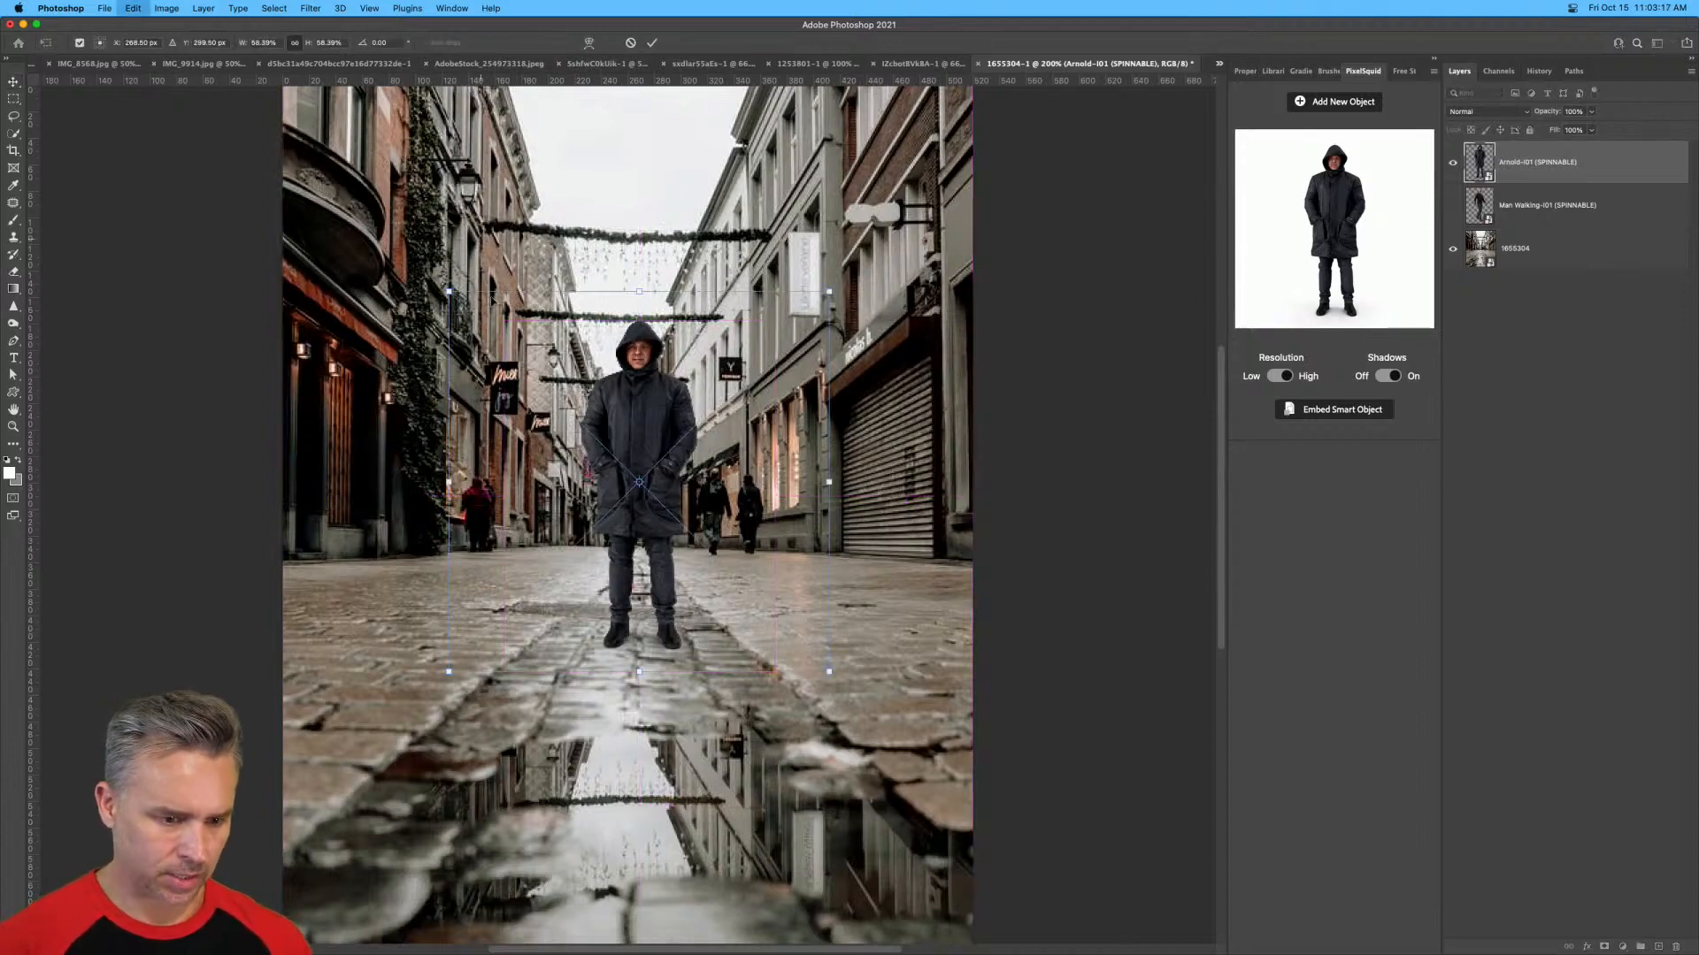
left_click_drag(448, 291, 235, 200)
left_click_drag(643, 446, 716, 413)
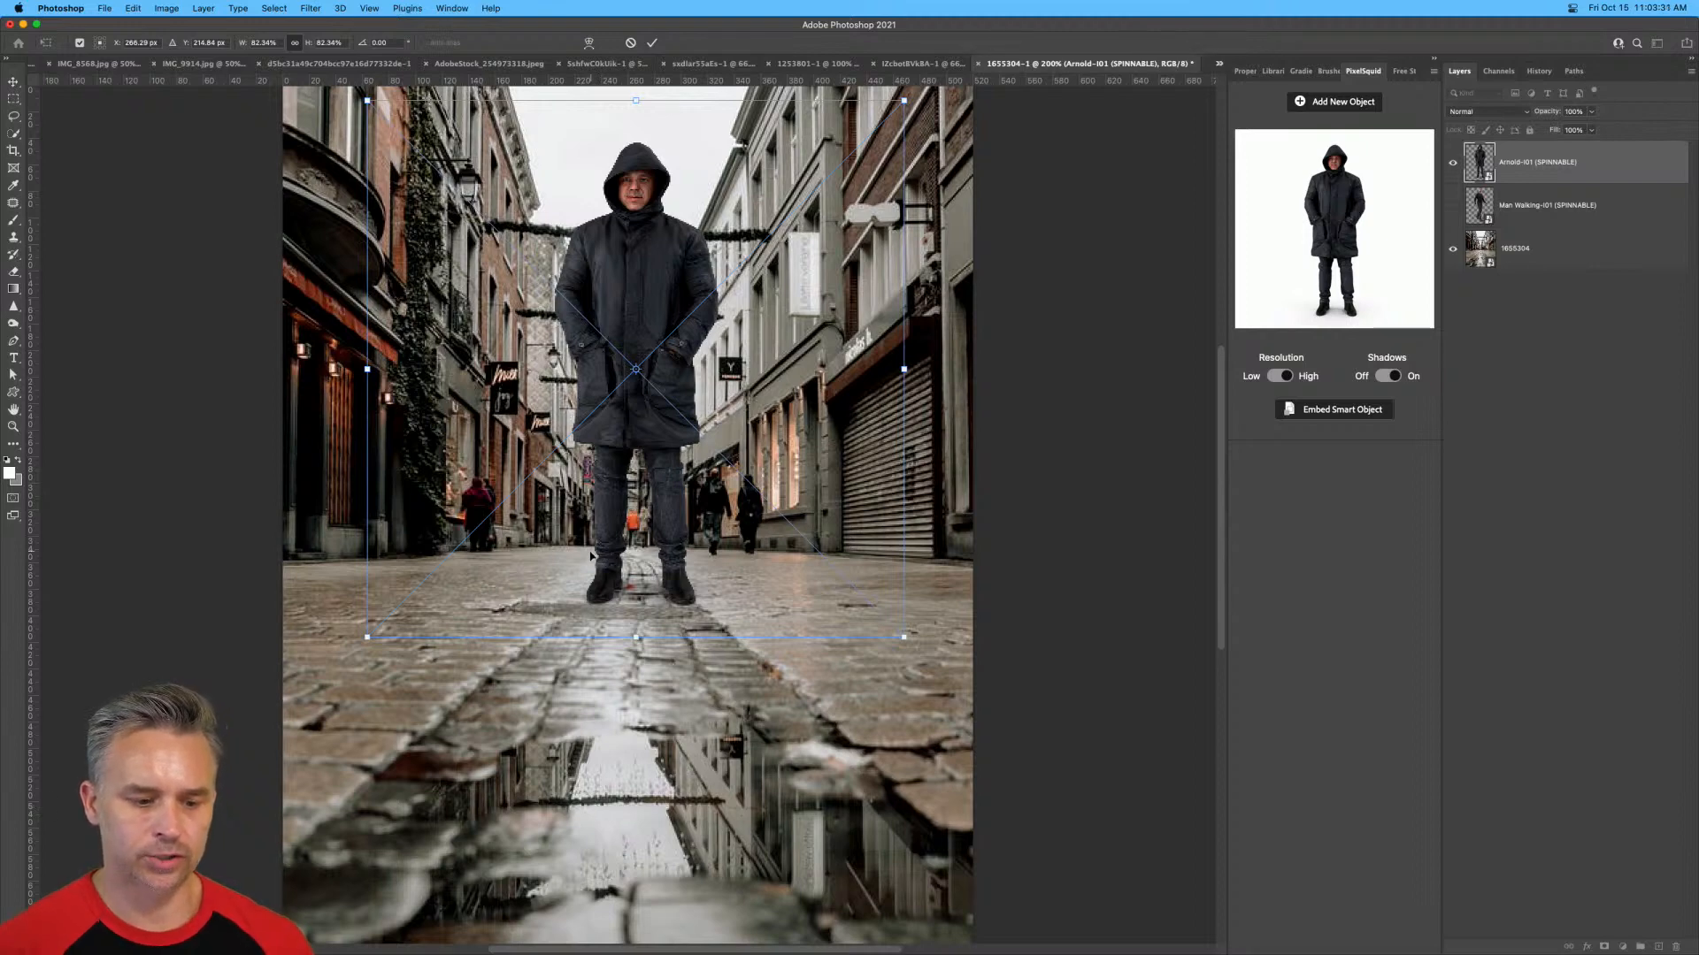
key("Return")
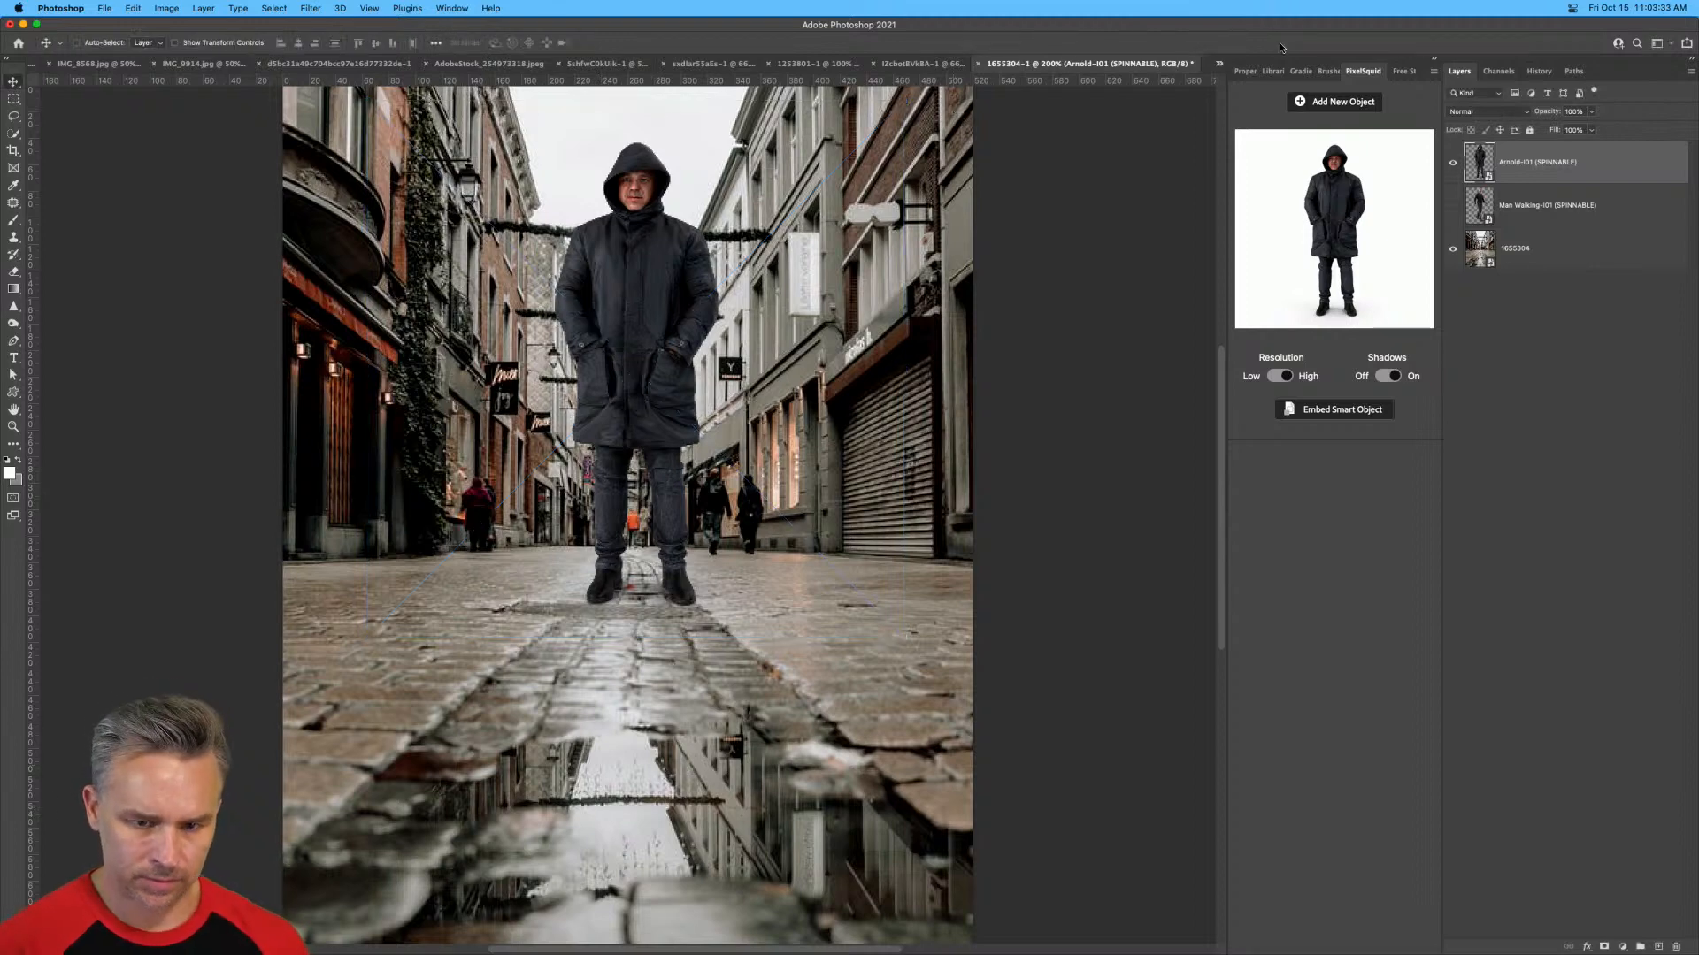
Tile all open documents side by side and close the two blurred green foliage photos.
left_click(1435, 59)
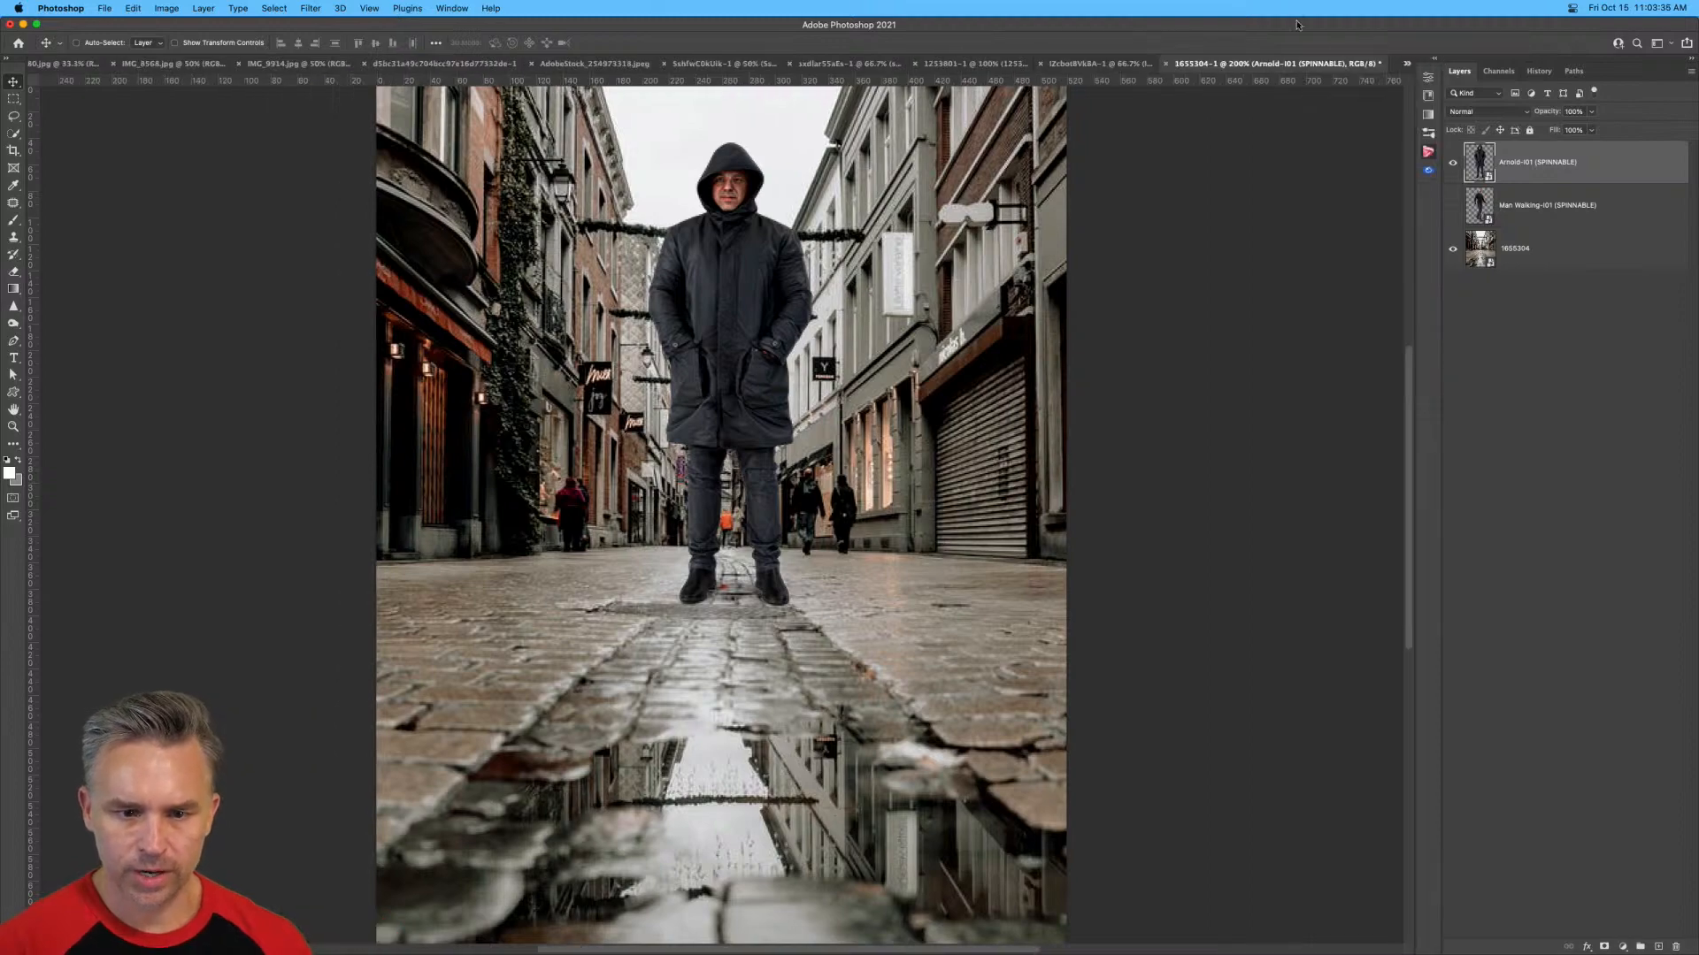
key("super+alt+shift+t")
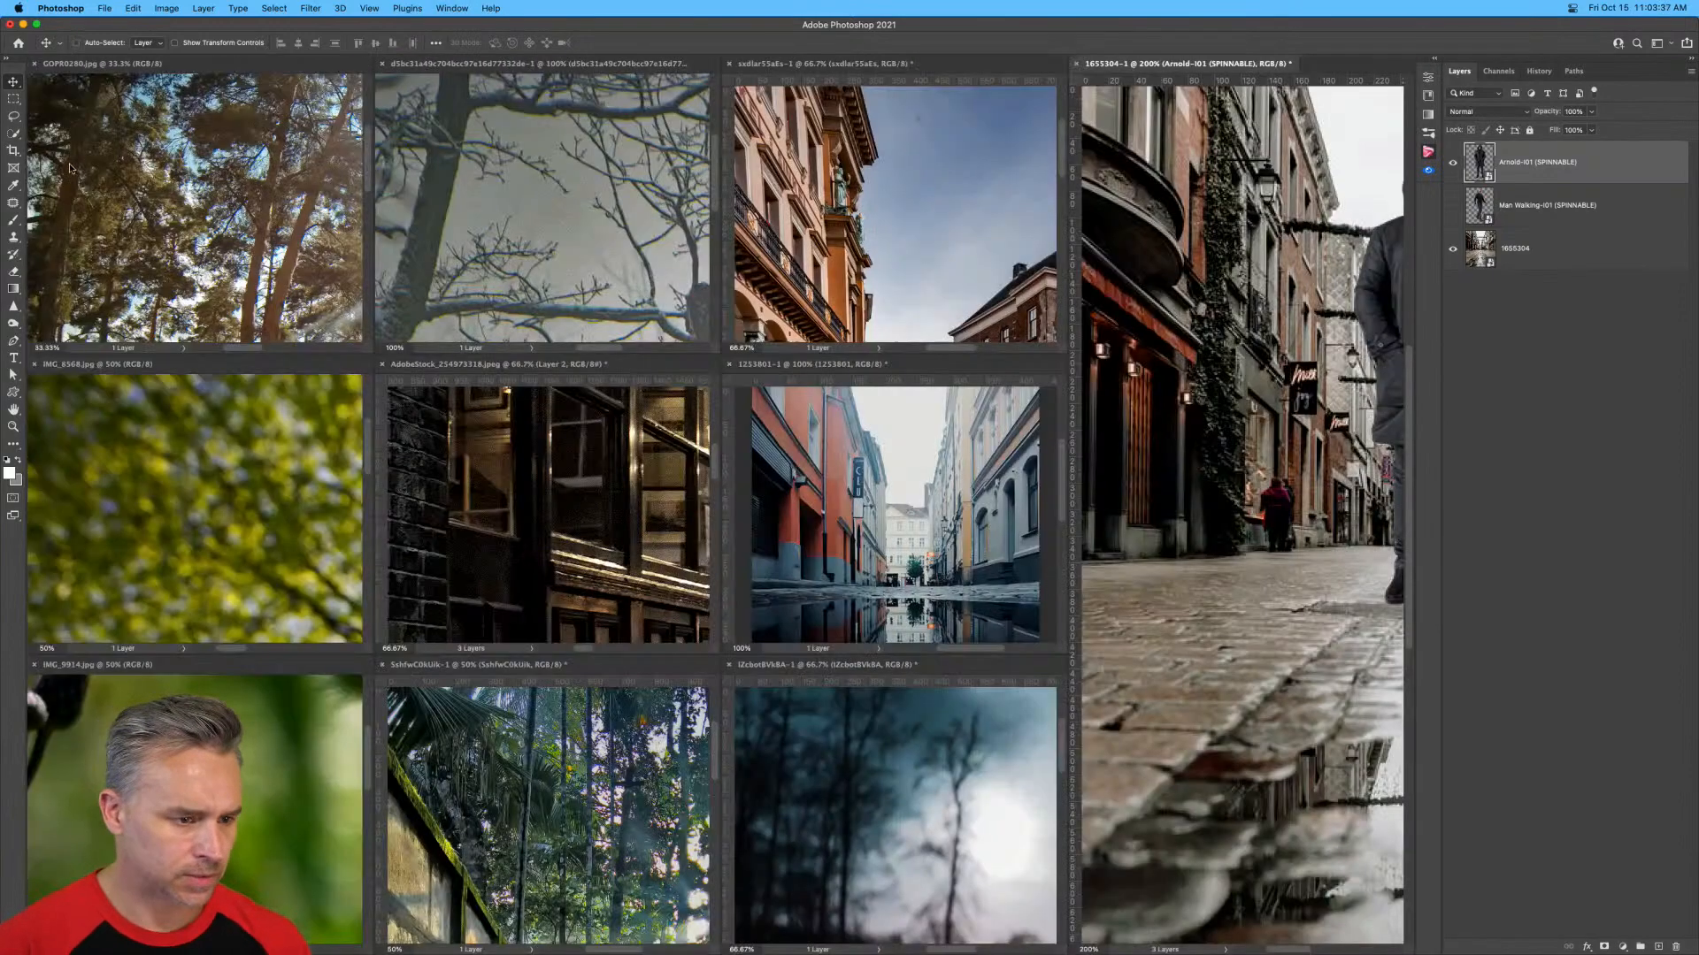
left_click(195, 186)
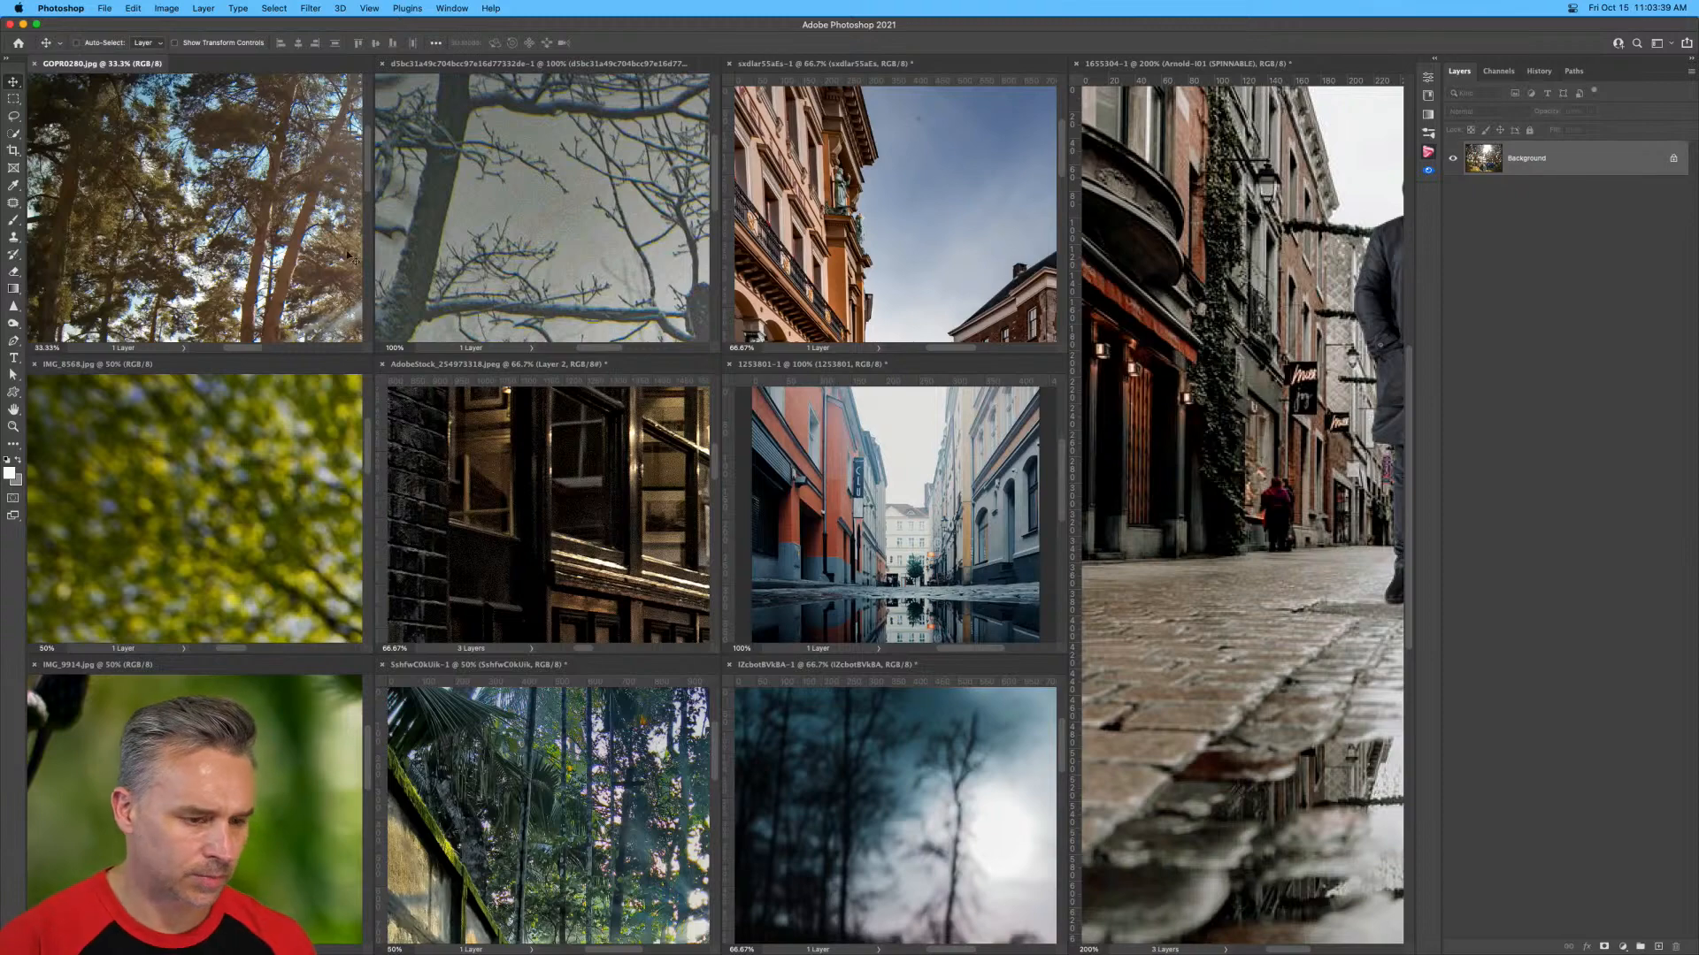
left_click(180, 566)
key("super+w")
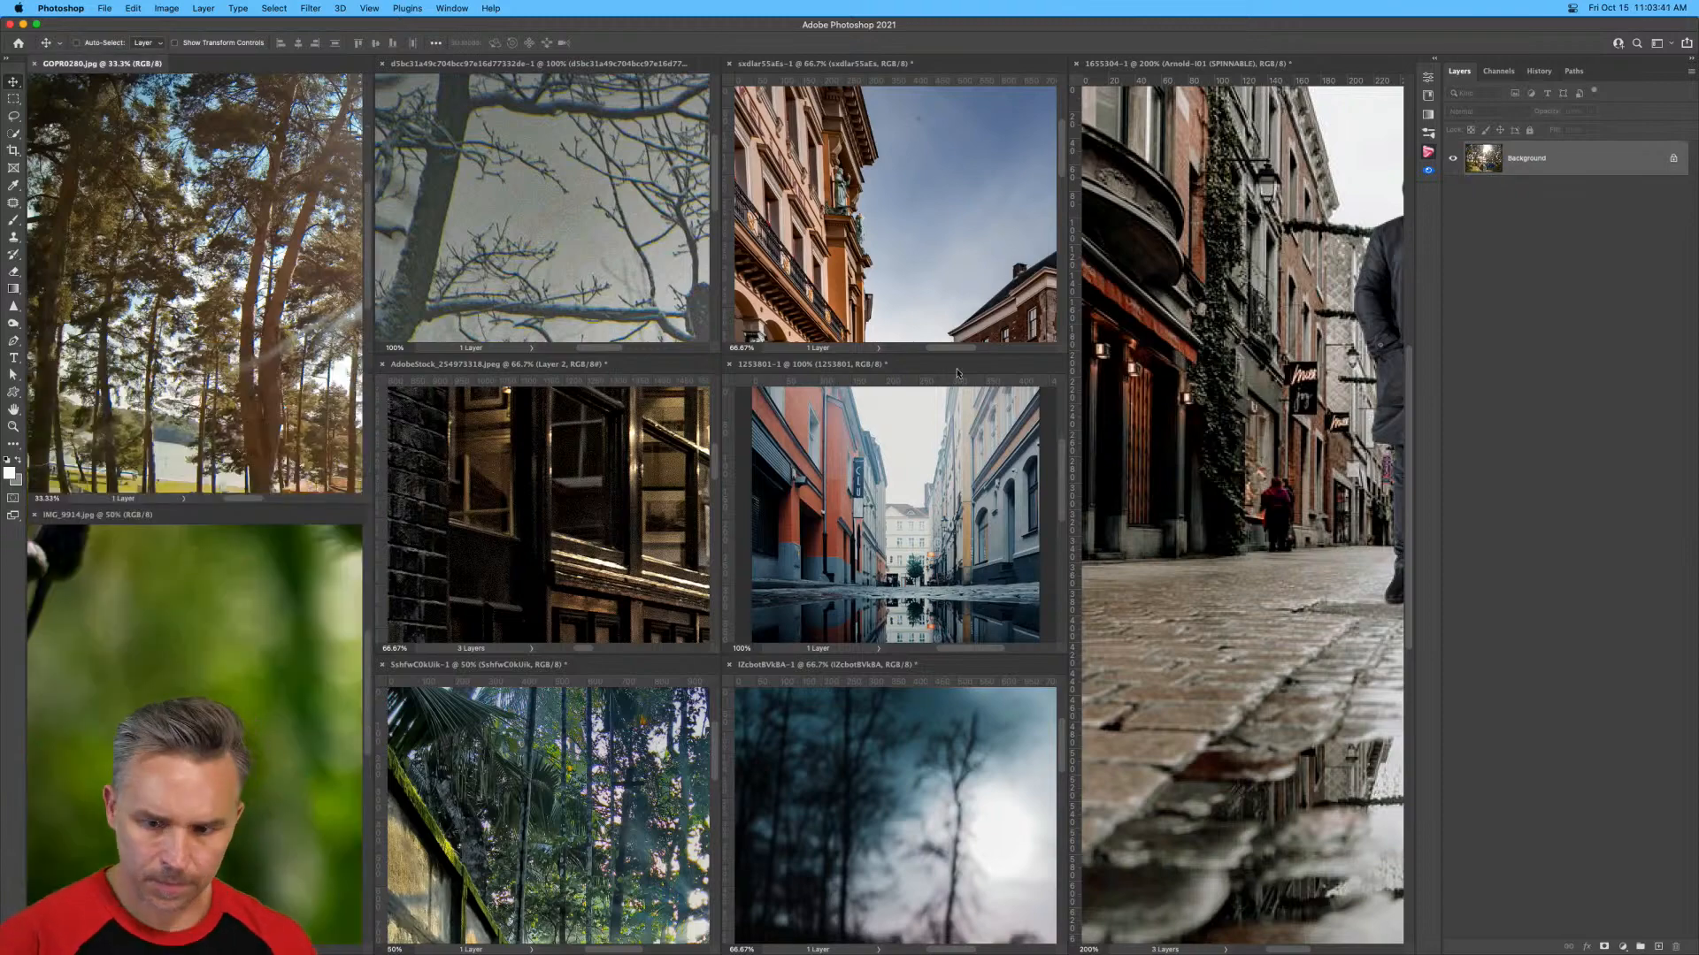
left_click(158, 645)
key("super+w")
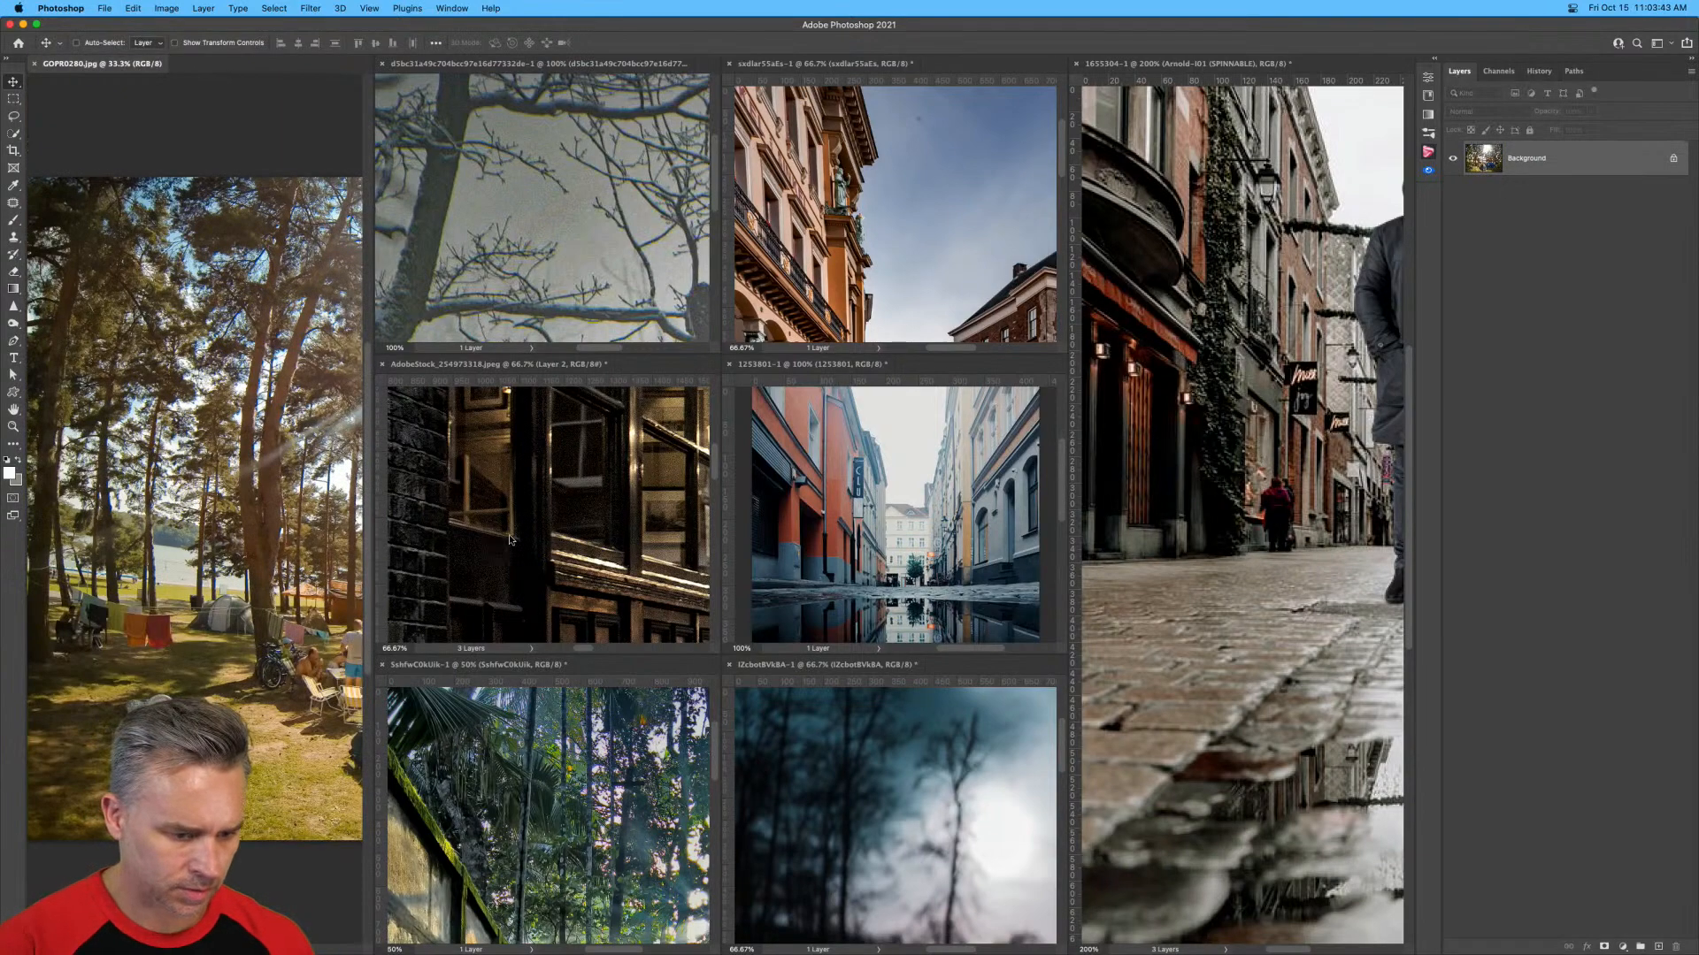
Close the snowy tree branches photo without saving its changes.
left_click(511, 540)
left_click(549, 764)
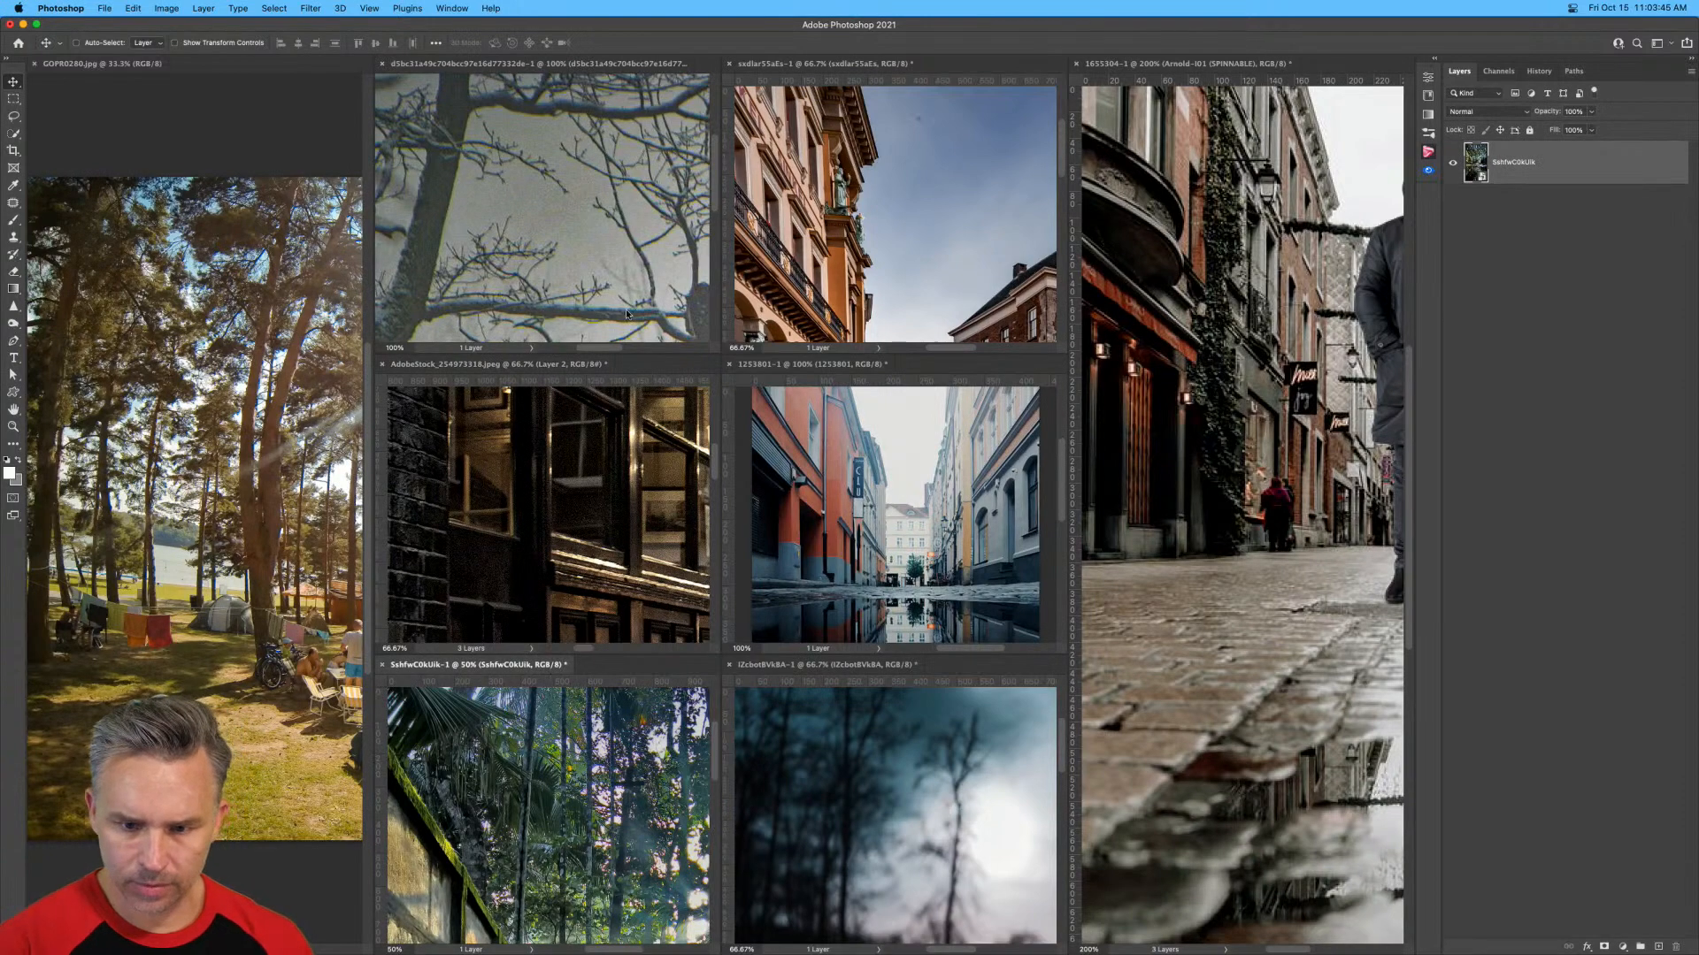
left_click(584, 245)
key("super+w")
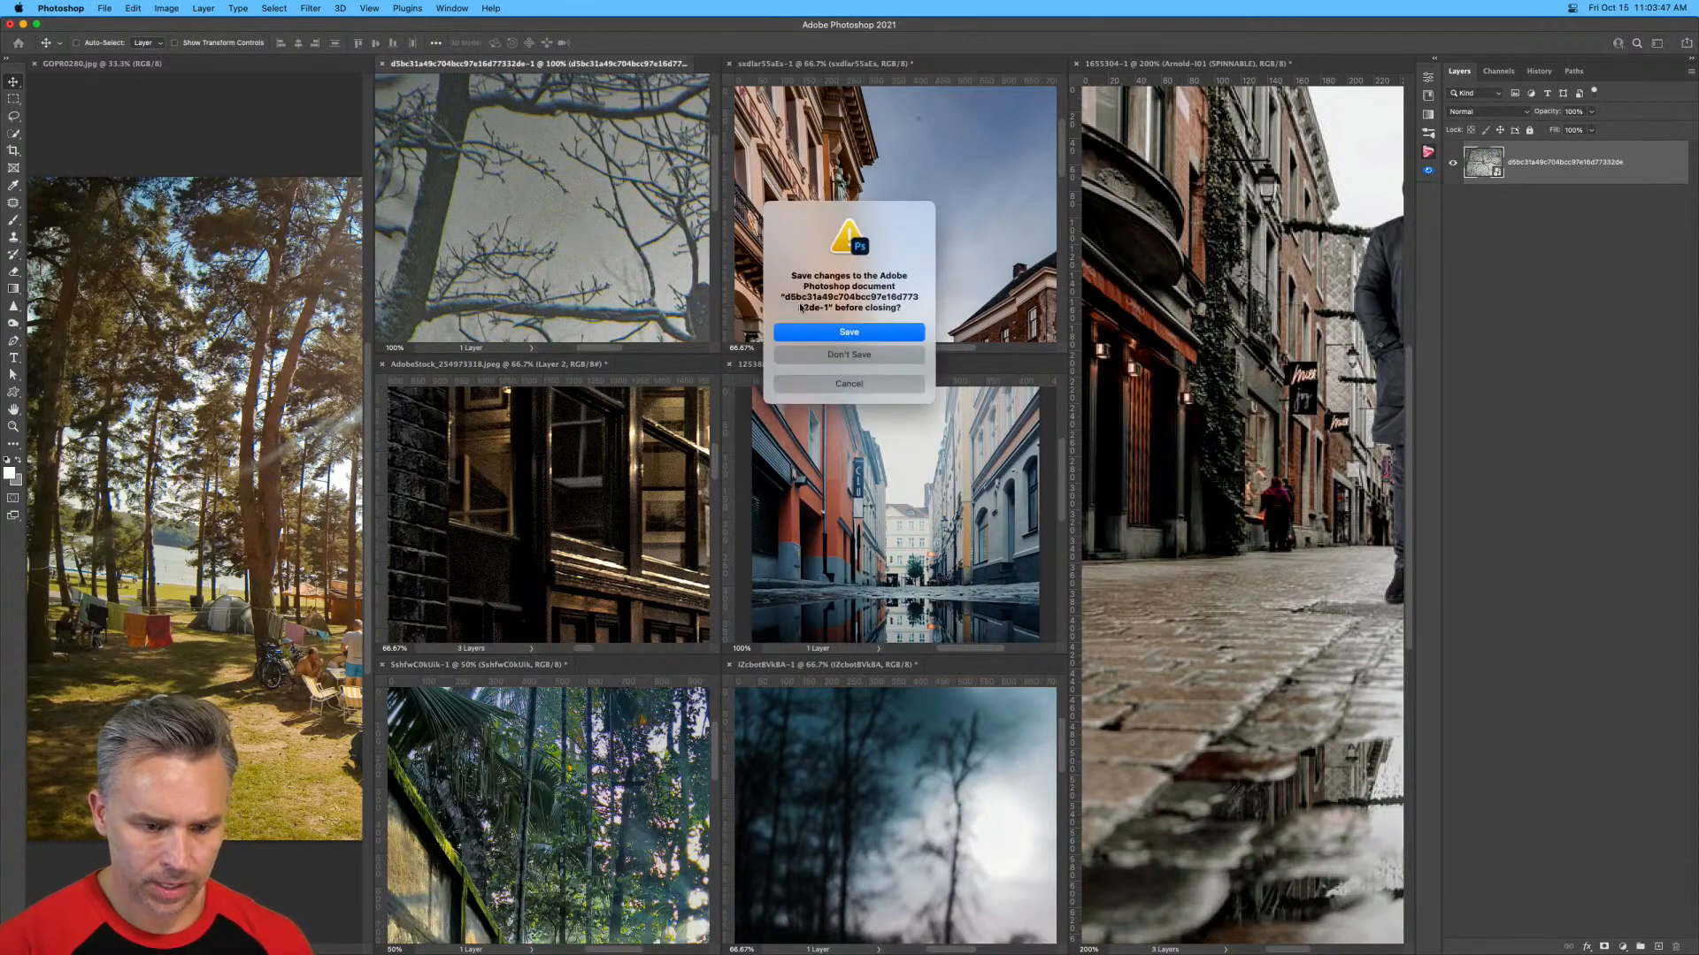
left_click(792, 359)
left_click(852, 609)
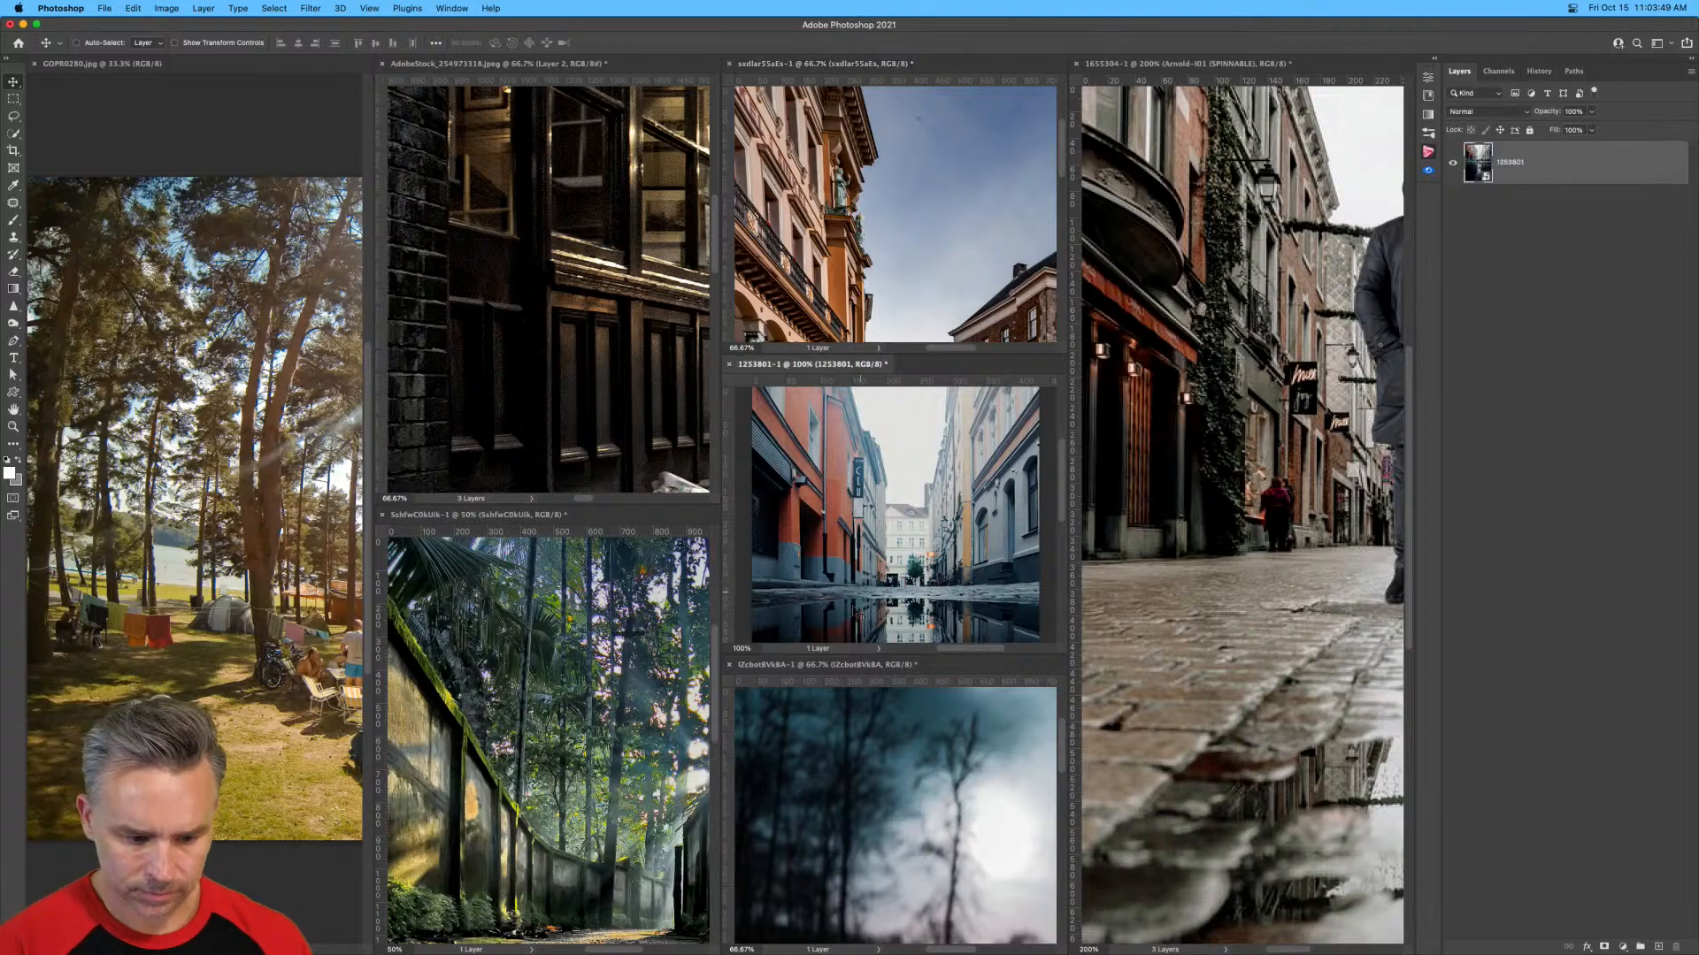
Retile the remaining documents evenly and collapse the layers panel to give the photos more room.
left_click(851, 813)
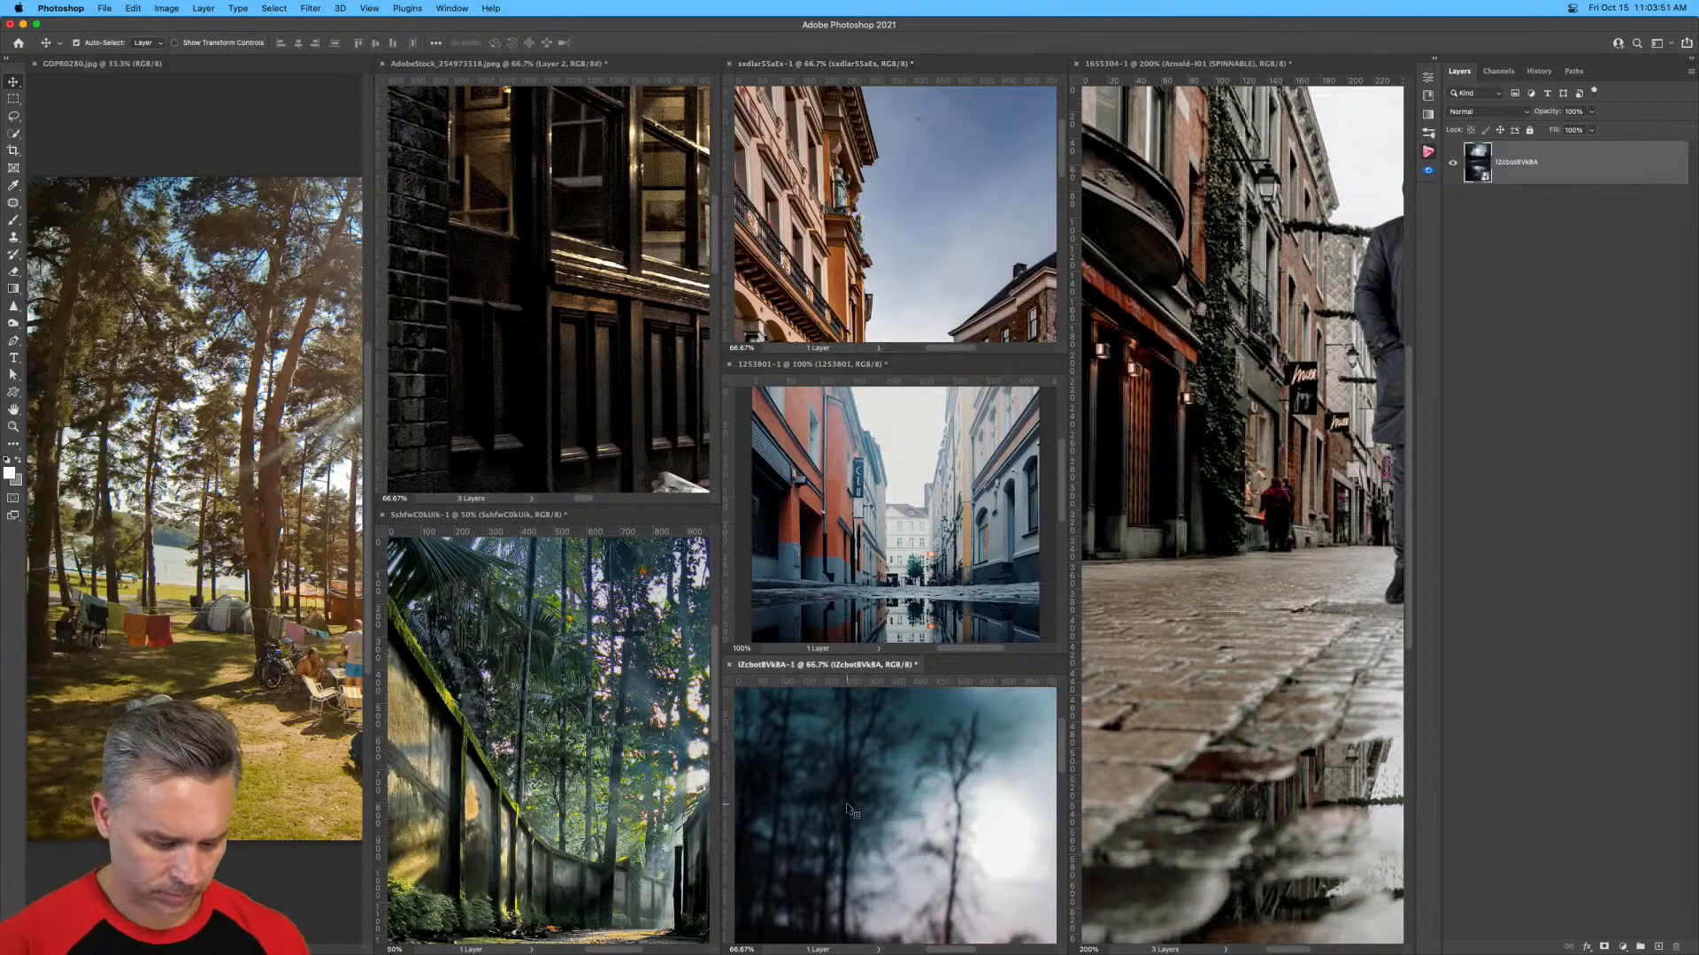
key("super+shift+t")
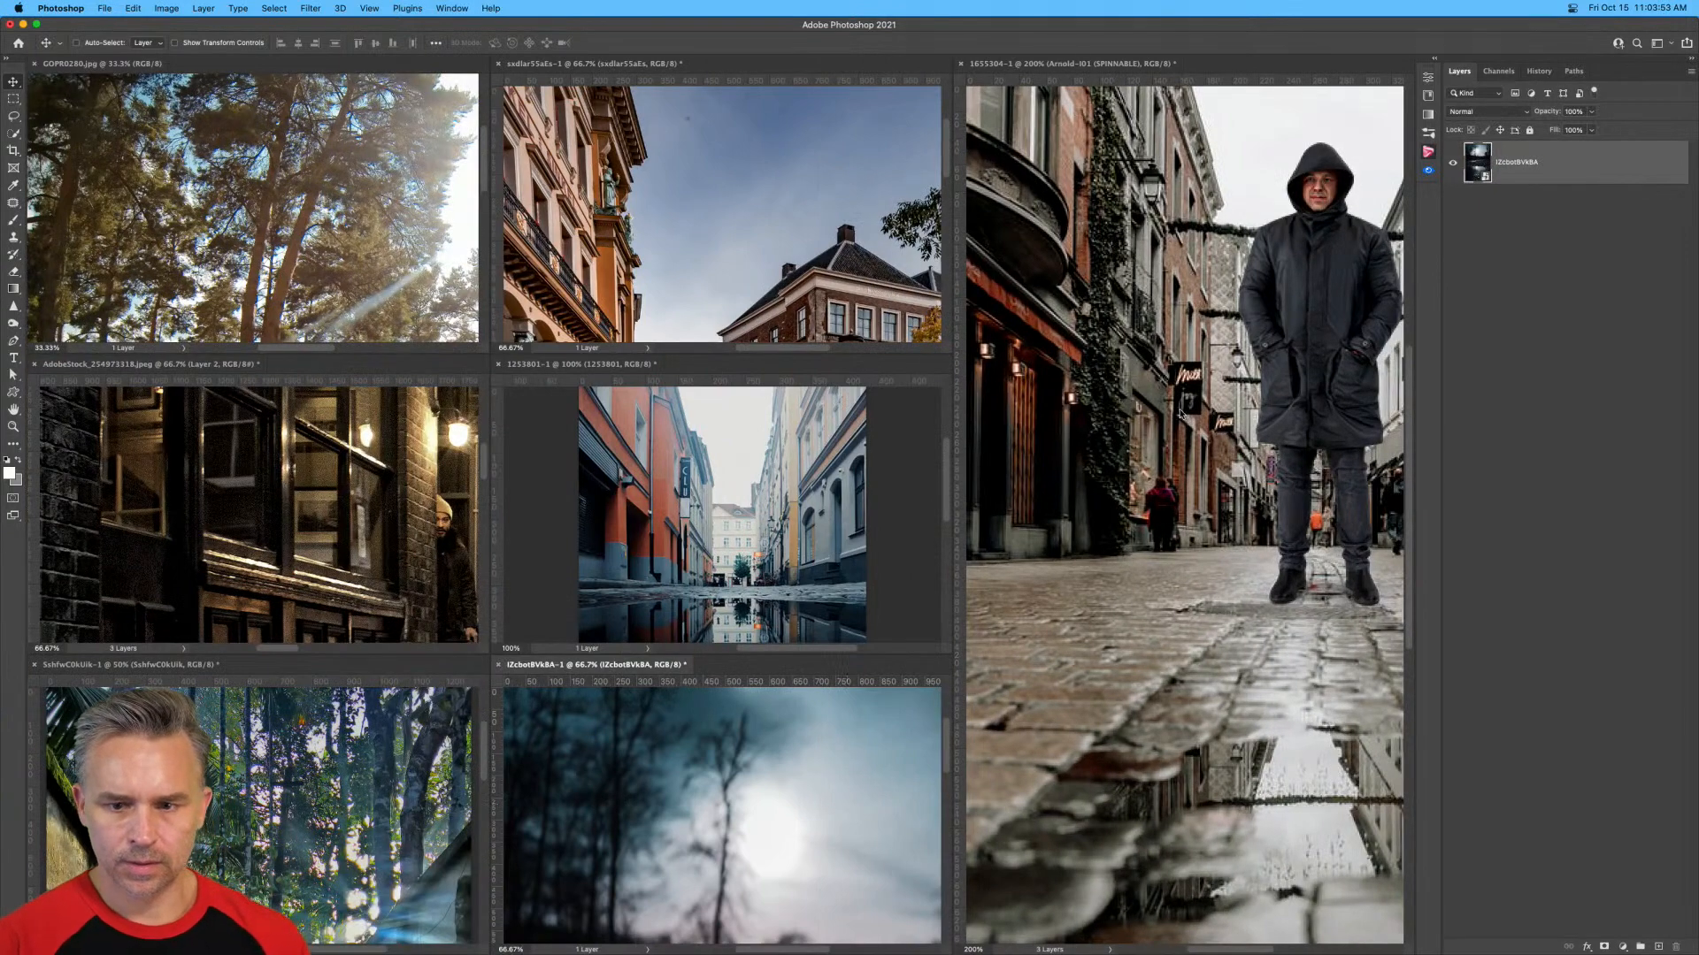
left_click(1692, 59)
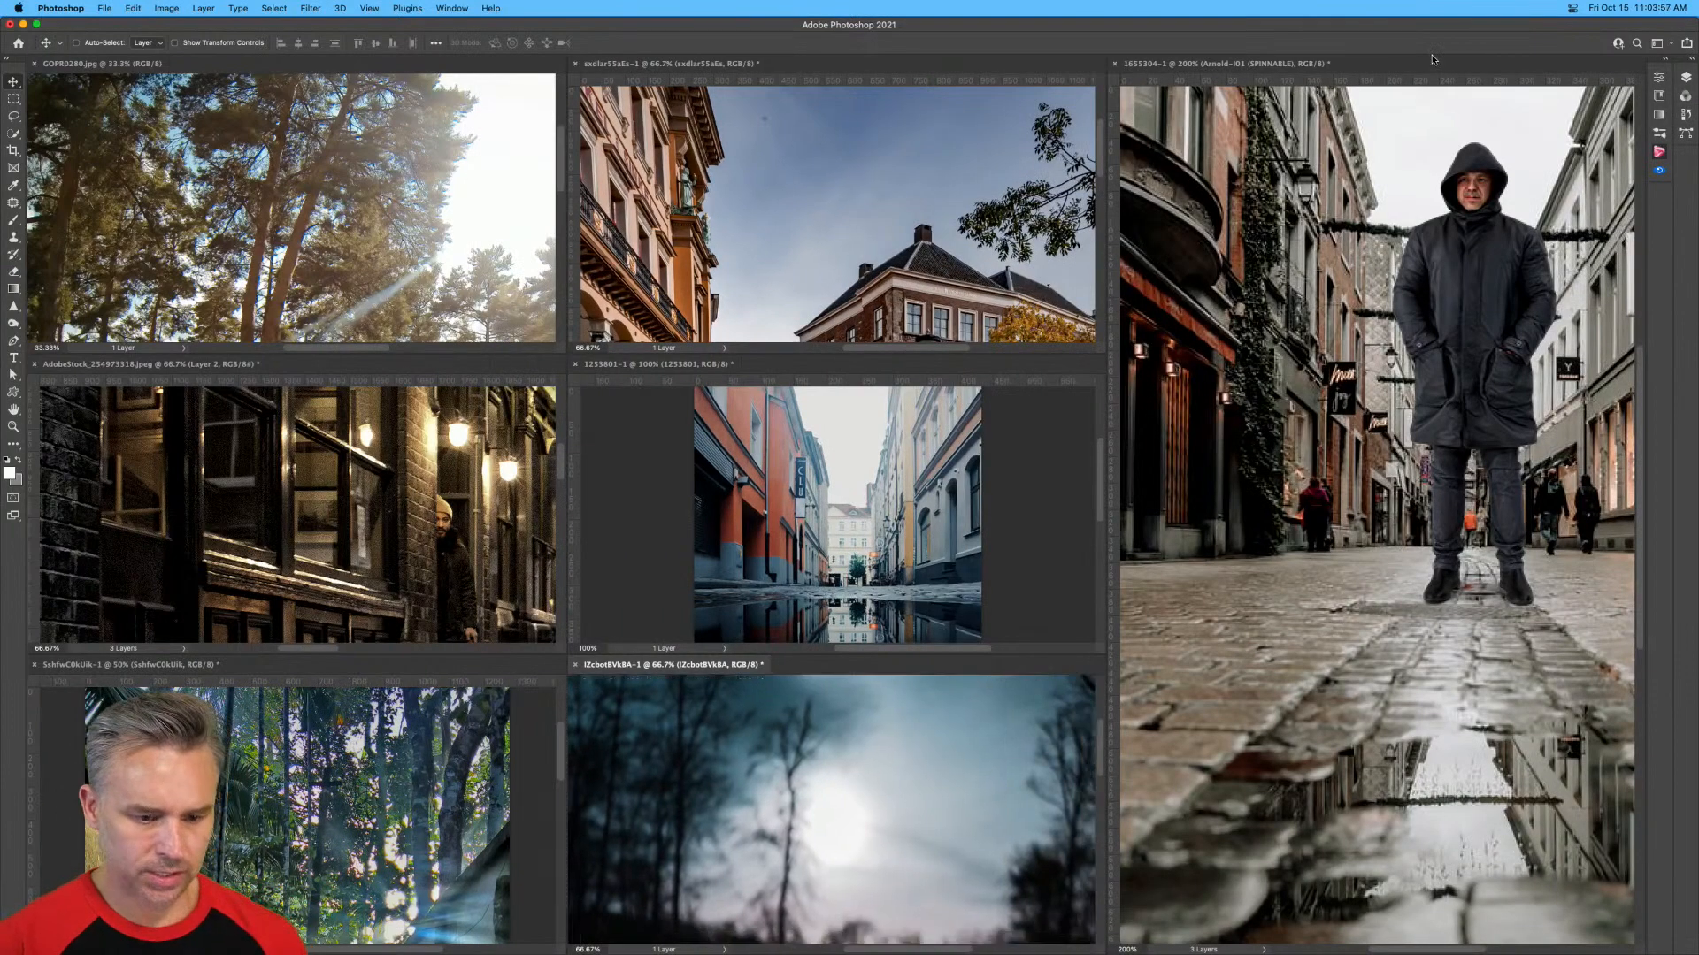
Hide the rulers in the tiled documents, including the street composite and the puddle photos.
left_click(1373, 239)
key("super+r")
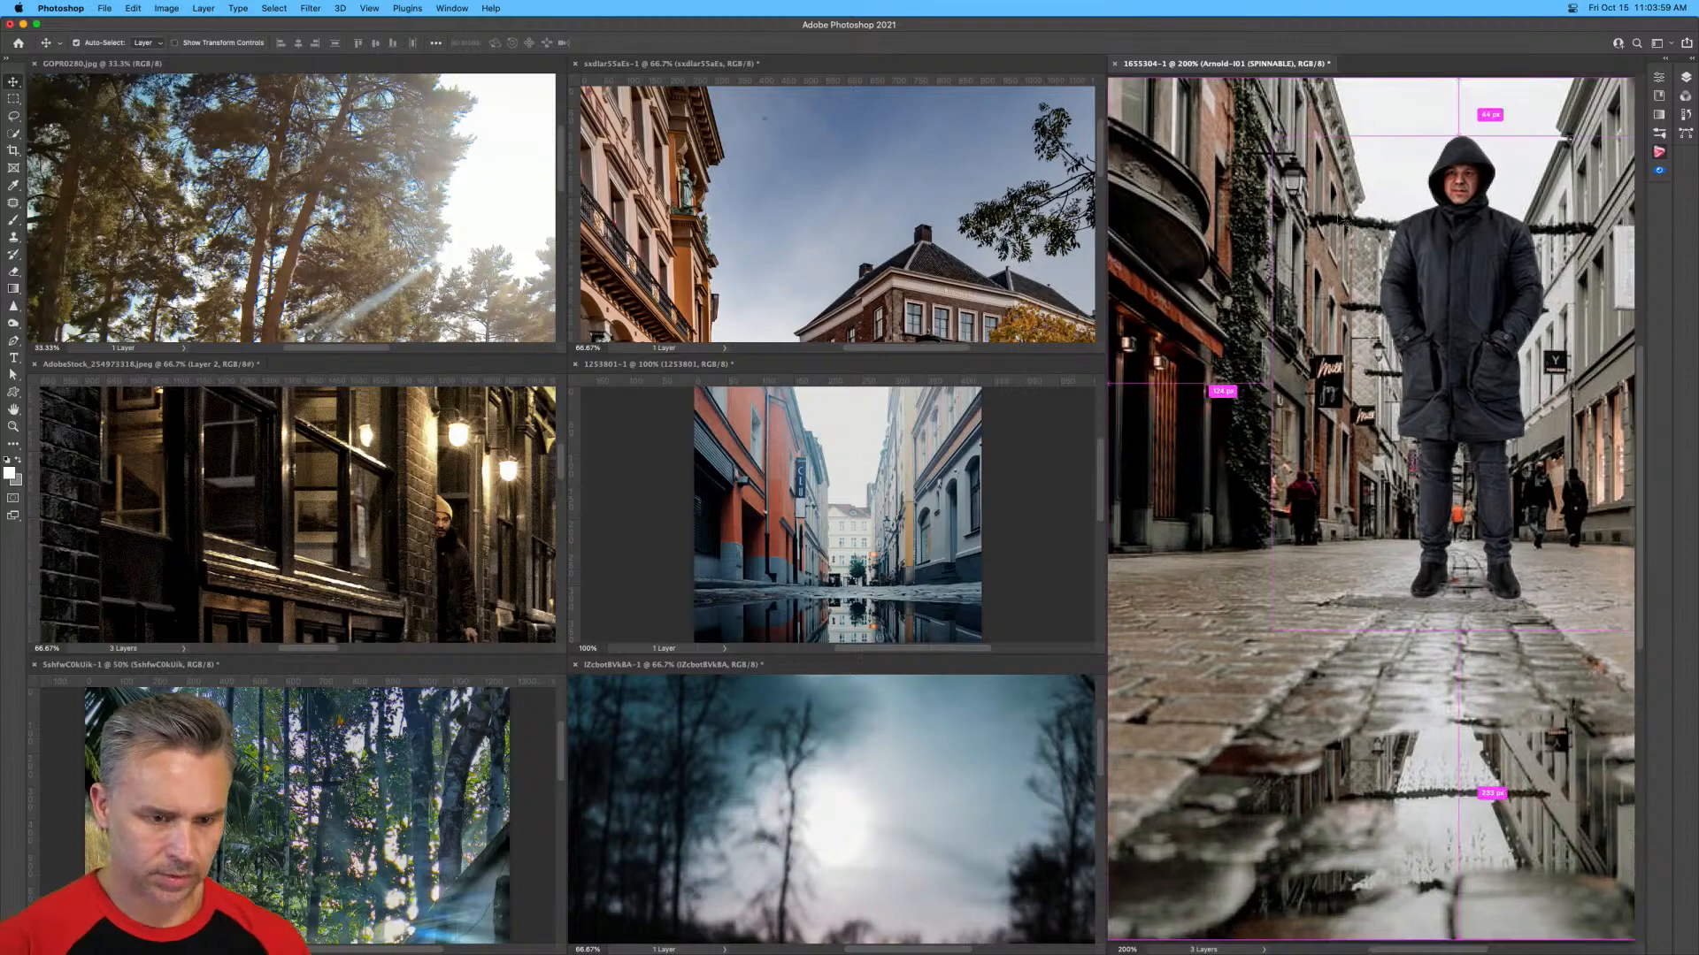
left_click(1012, 270)
key("super+r")
left_click(787, 464)
key("super+r")
left_click(419, 520)
key("super+r")
left_click(360, 249)
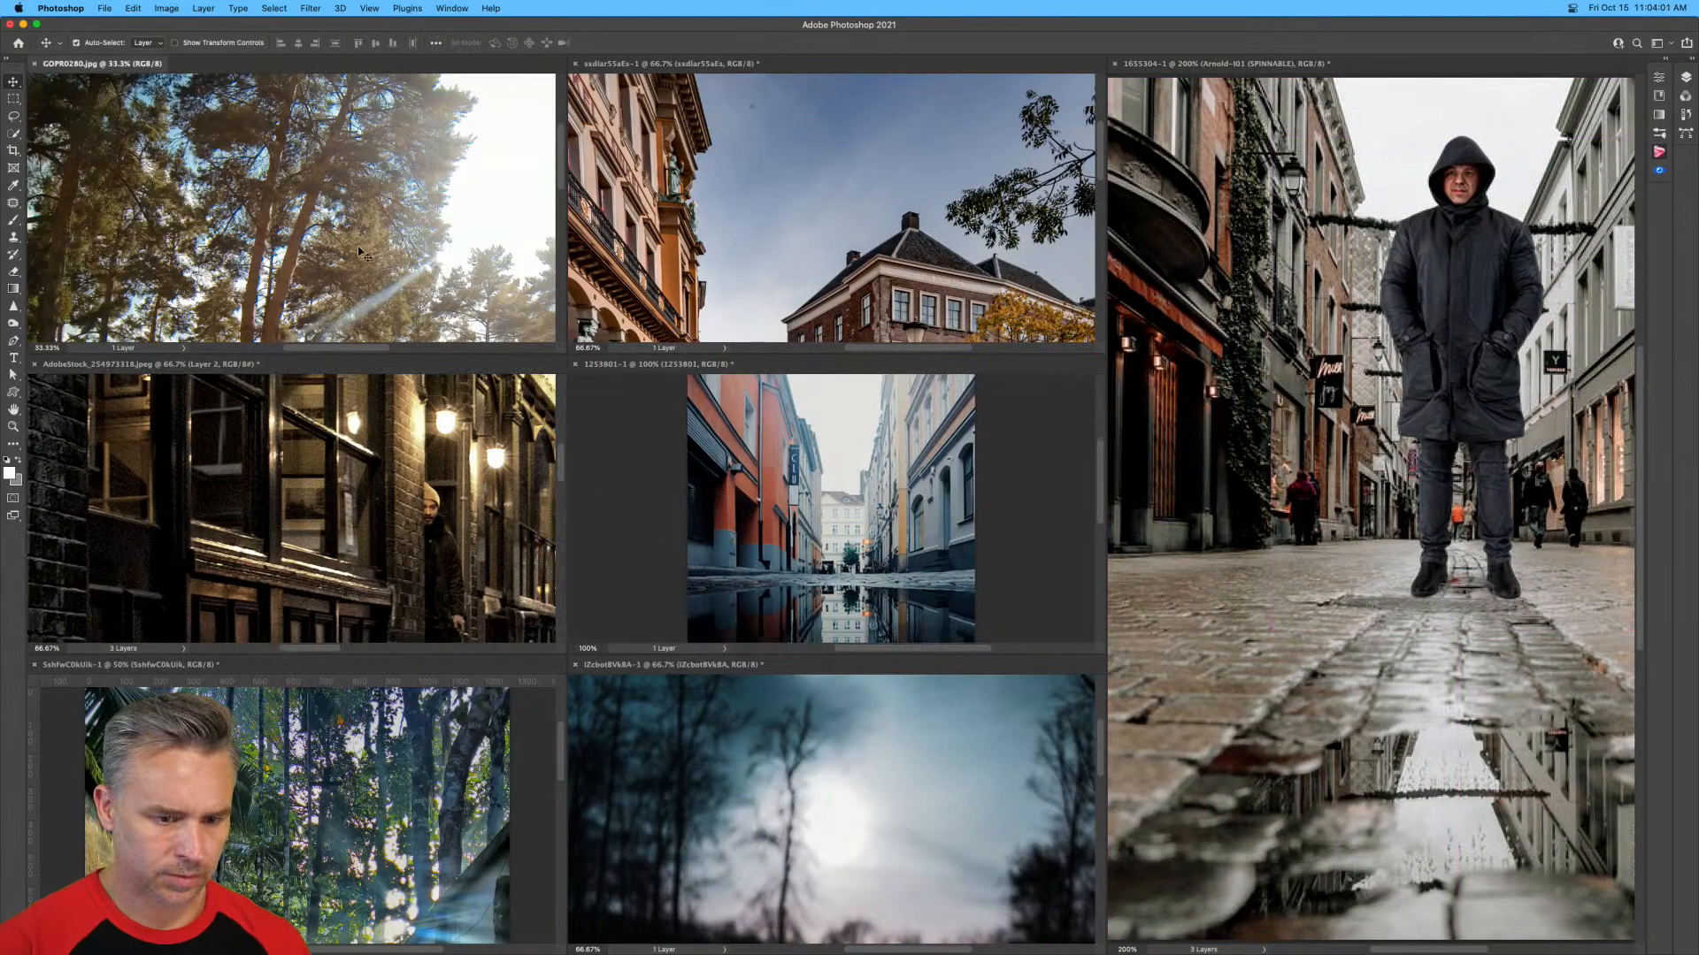
key("super+r")
key("super+r")
left_click(215, 527)
left_click(354, 752)
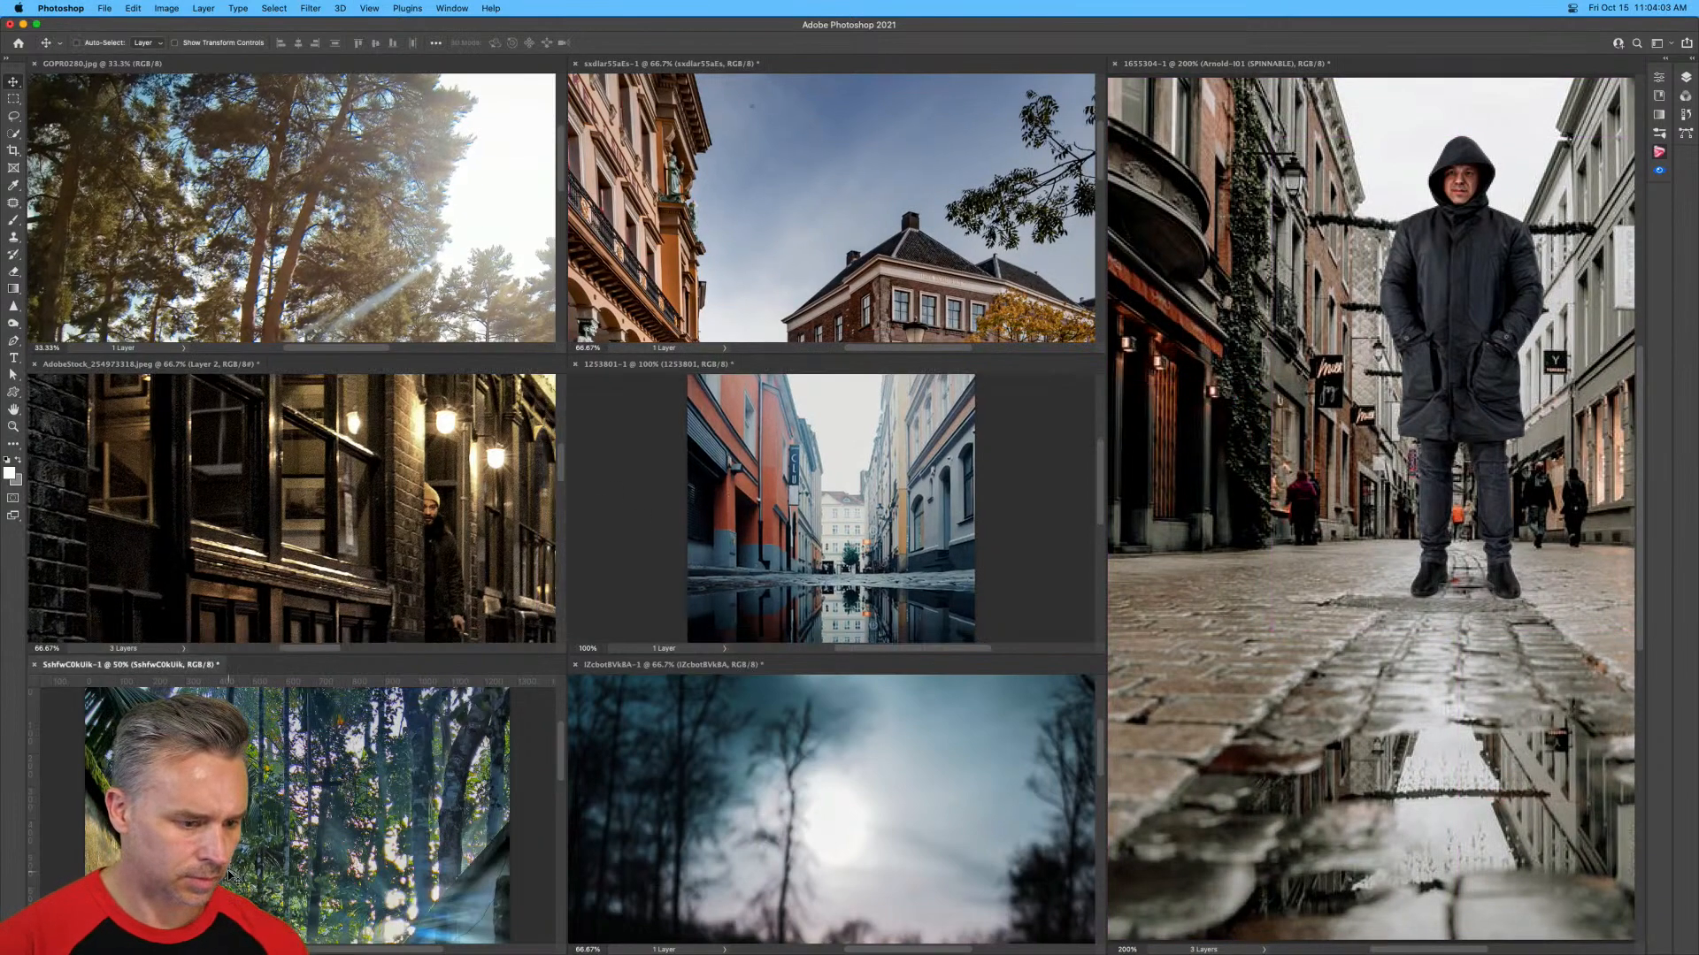
key("super+r")
Zoom the hooded man composite to 100% and the autumn square puddle photo to 33.3%.
left_click(1305, 247)
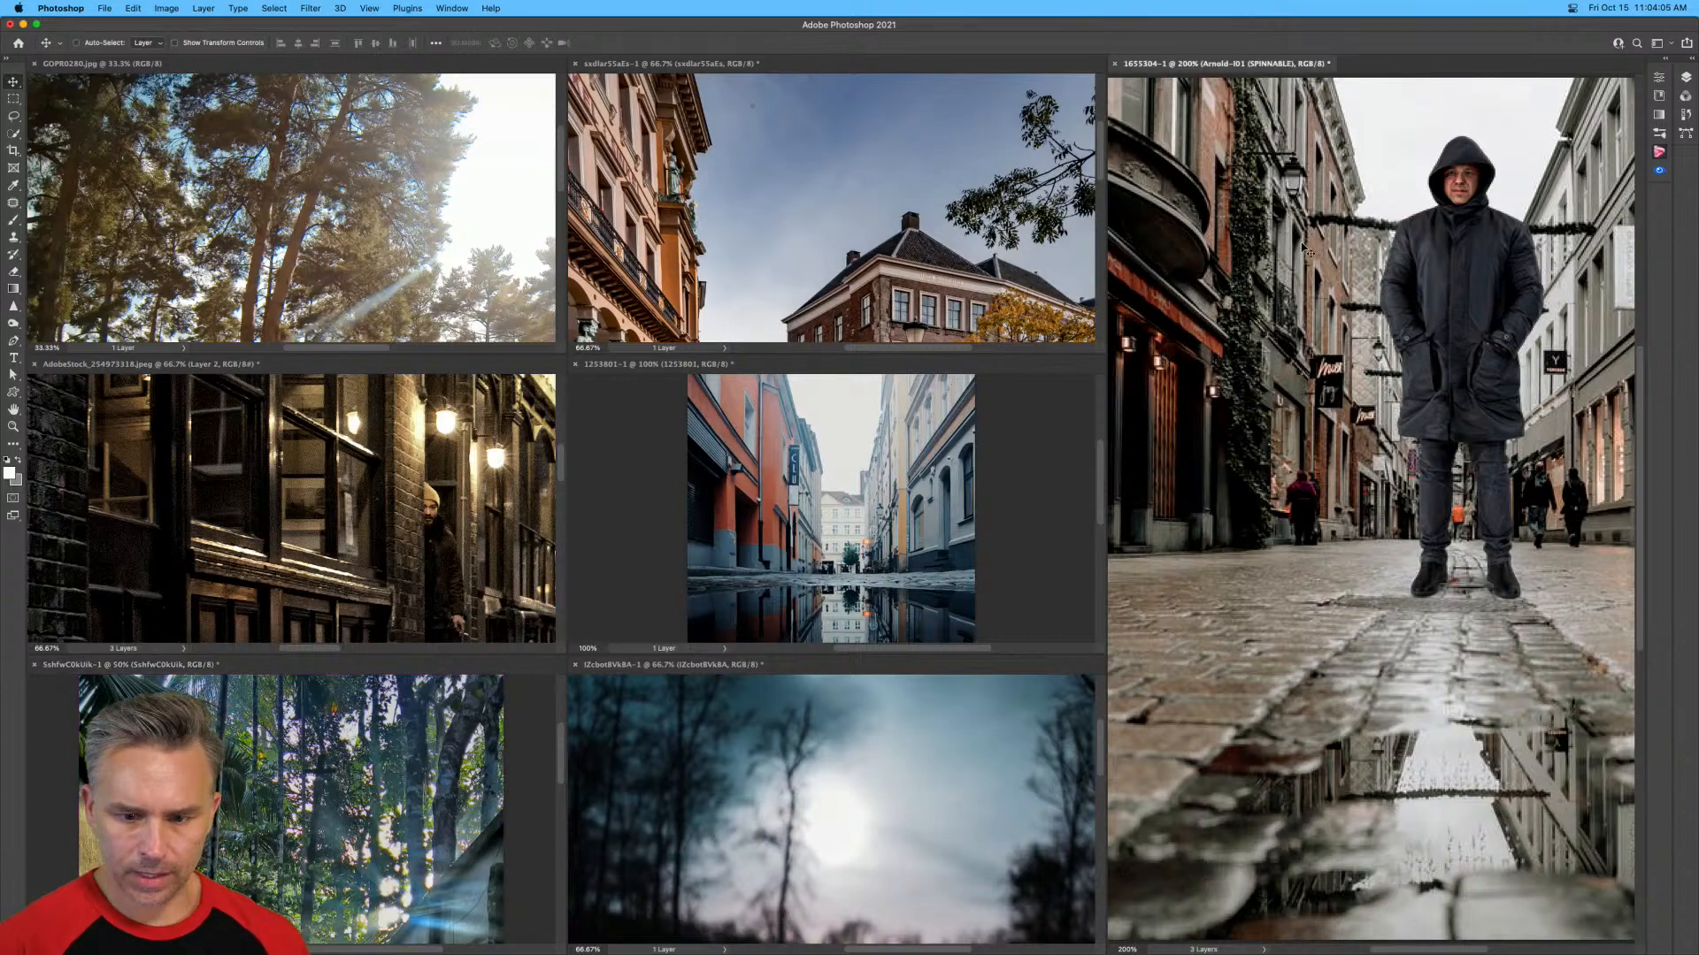
key("super+1")
left_click(762, 125)
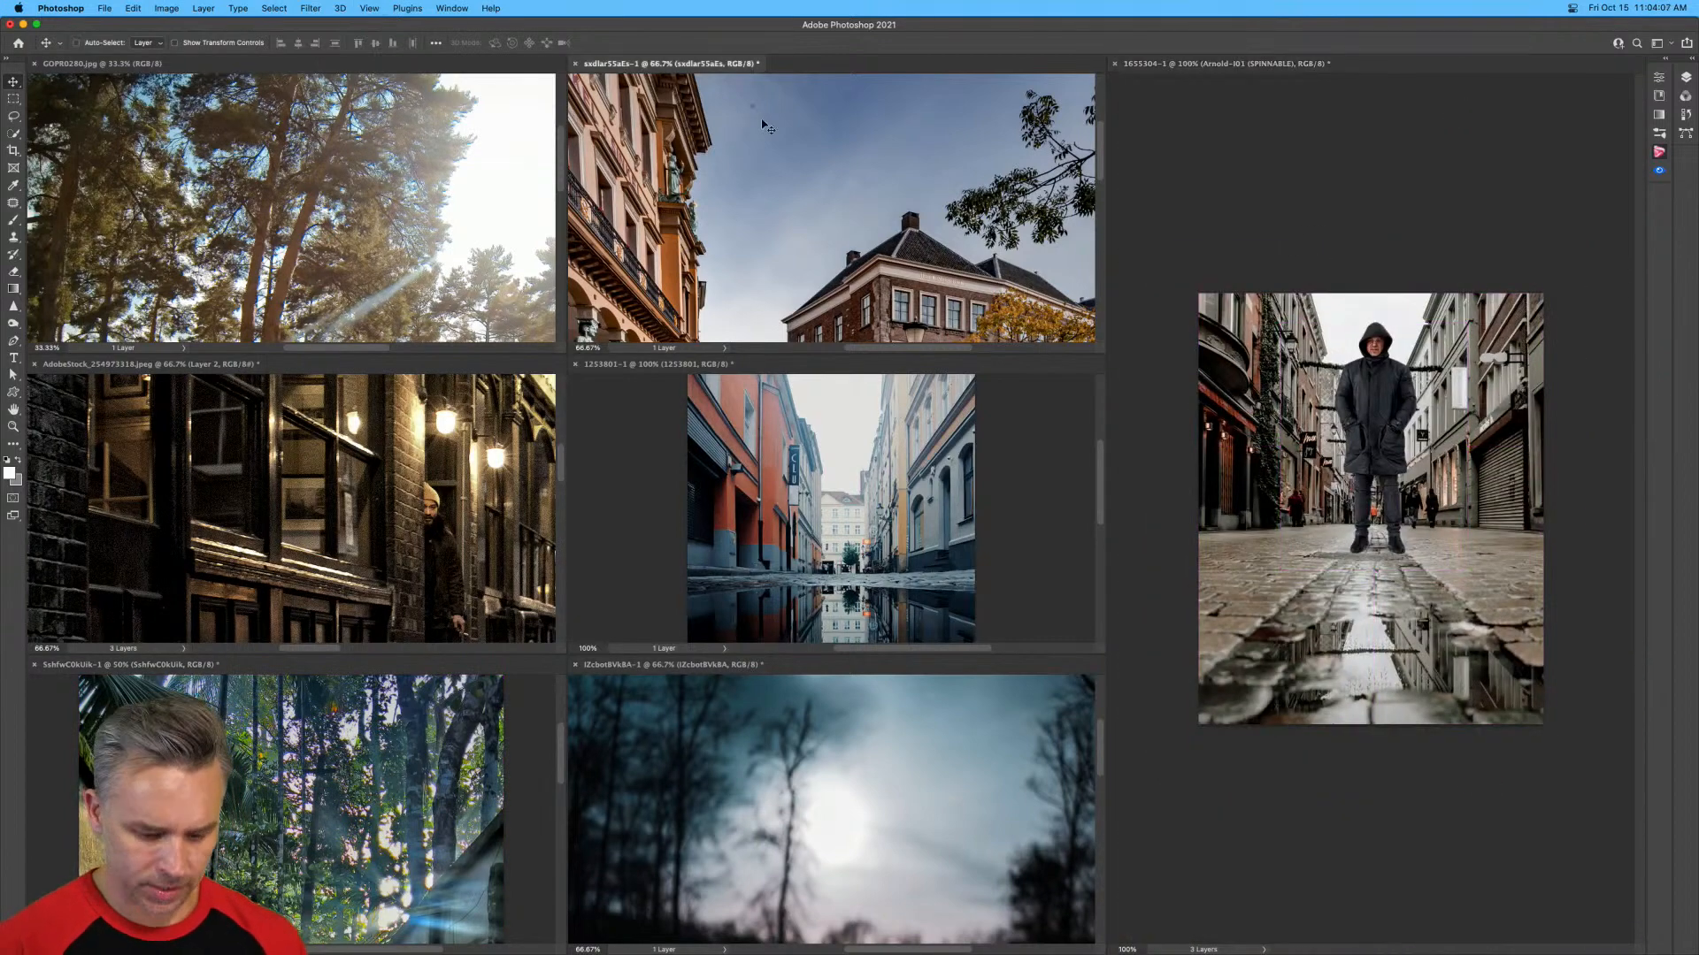
key("super+minus")
key("super+0")
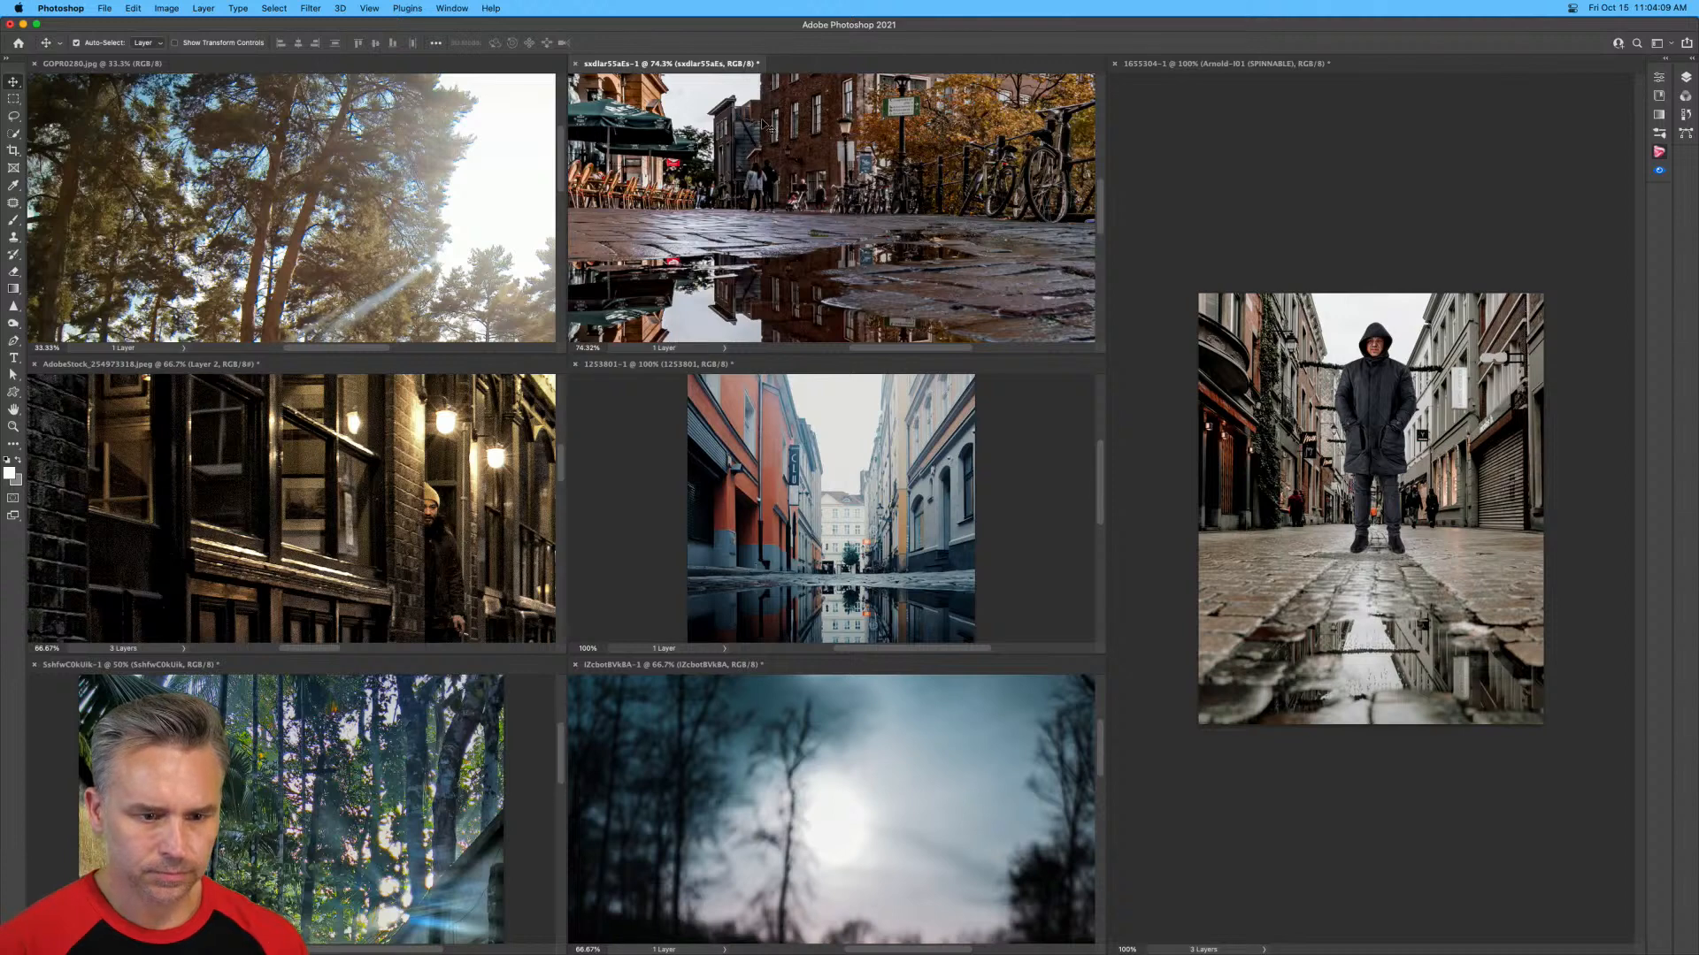
key("super+minus")
key("super+minus")
key("super+minus")
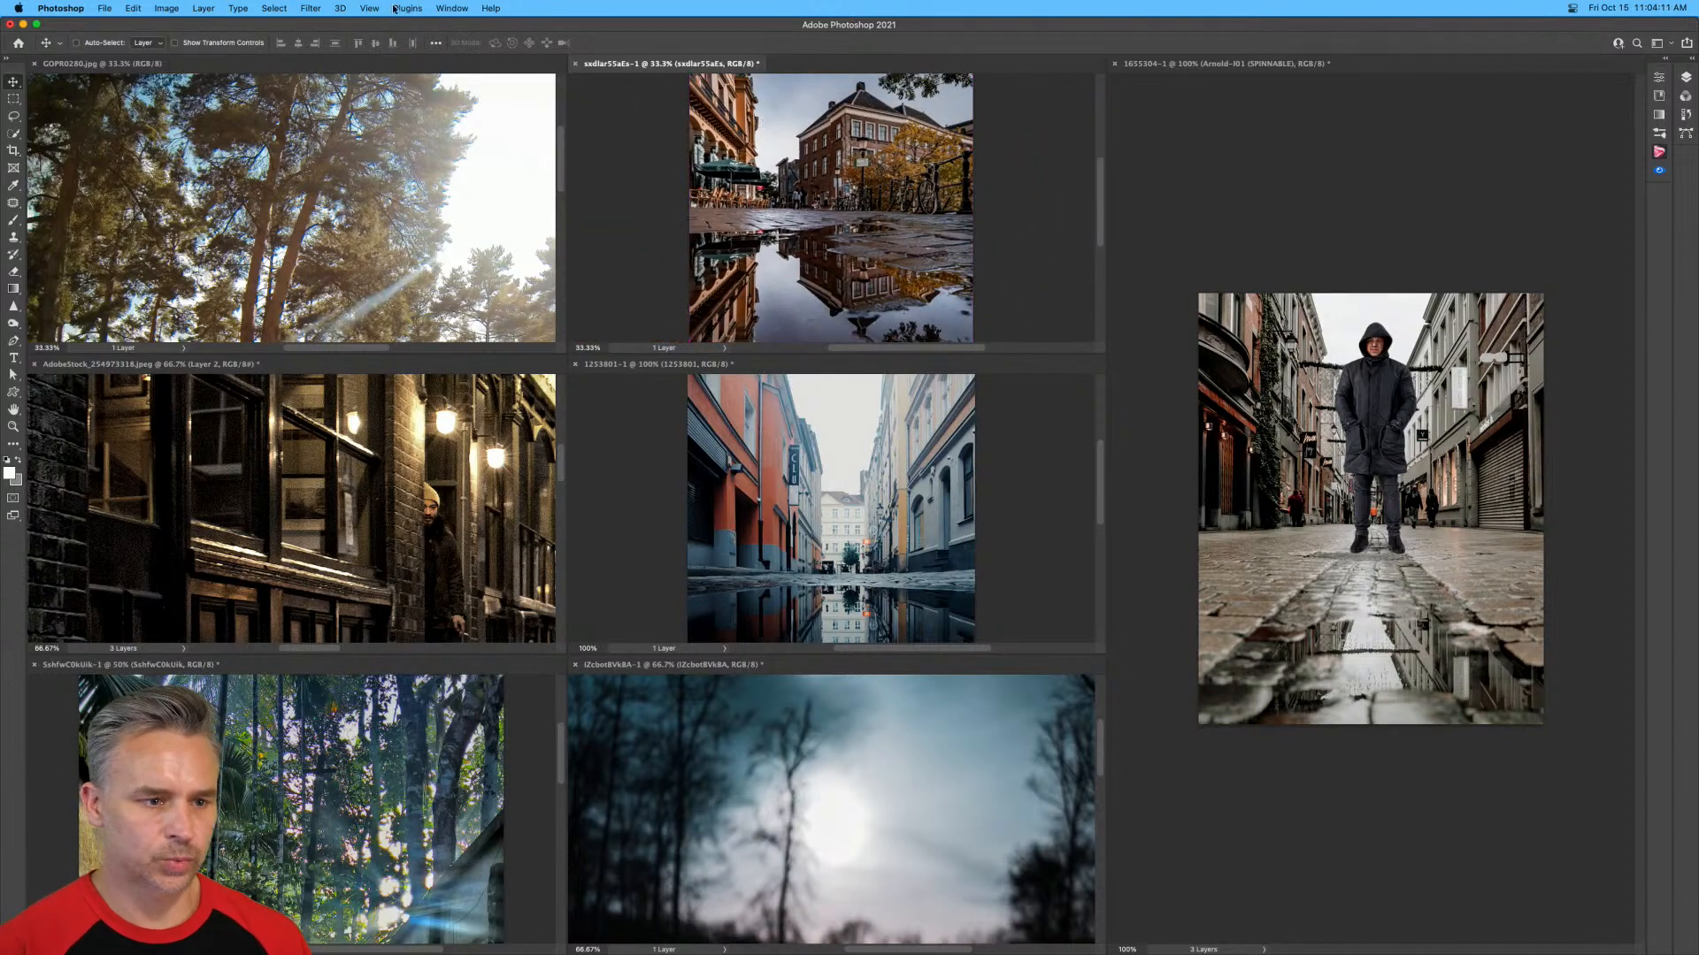
Match the zoom, location and rotation of all open documents to the autumn square puddle photo.
left_click(434, 9)
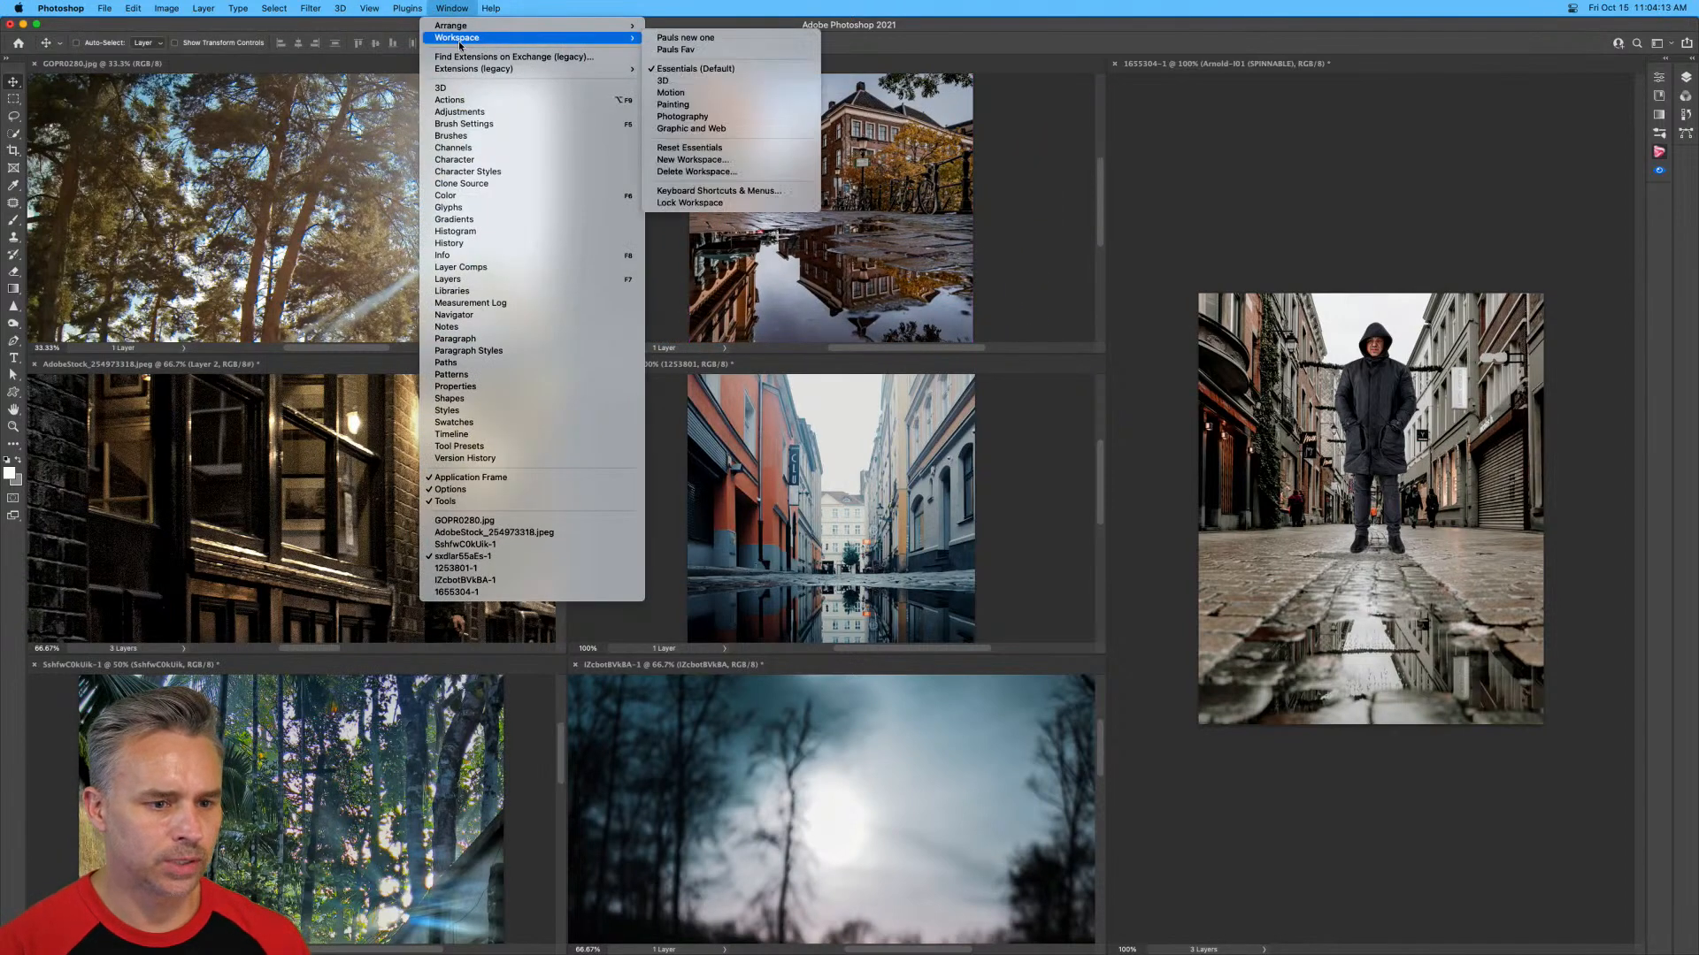
mouse_move(459, 31)
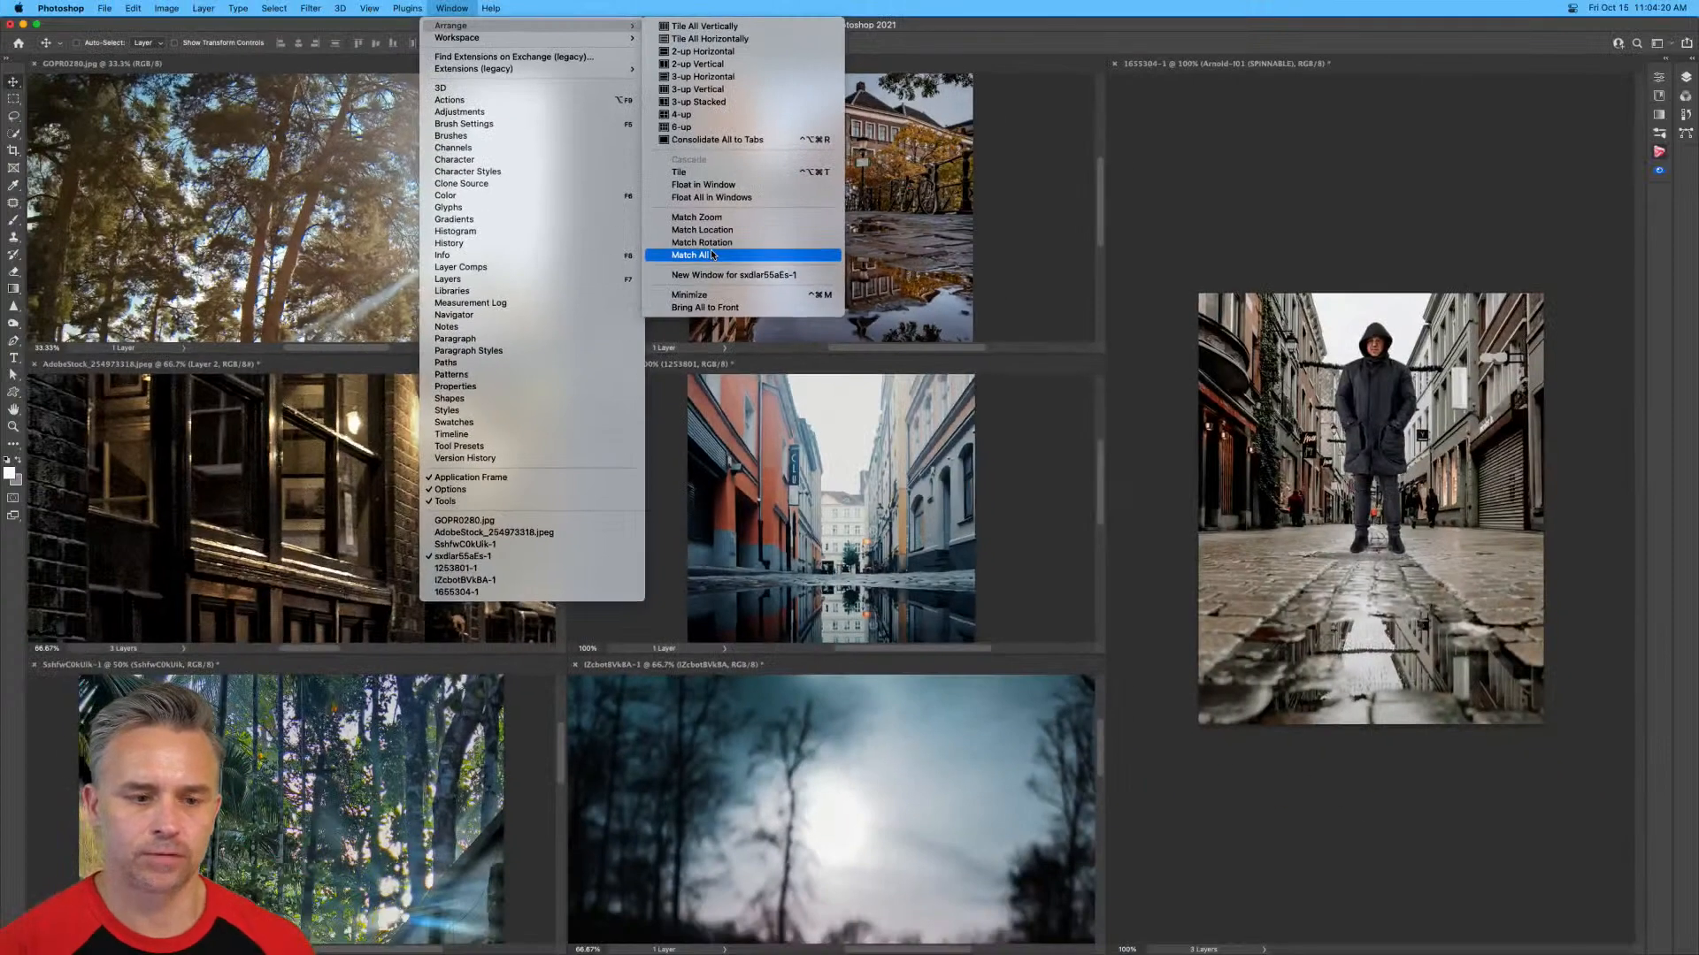
left_click(713, 254)
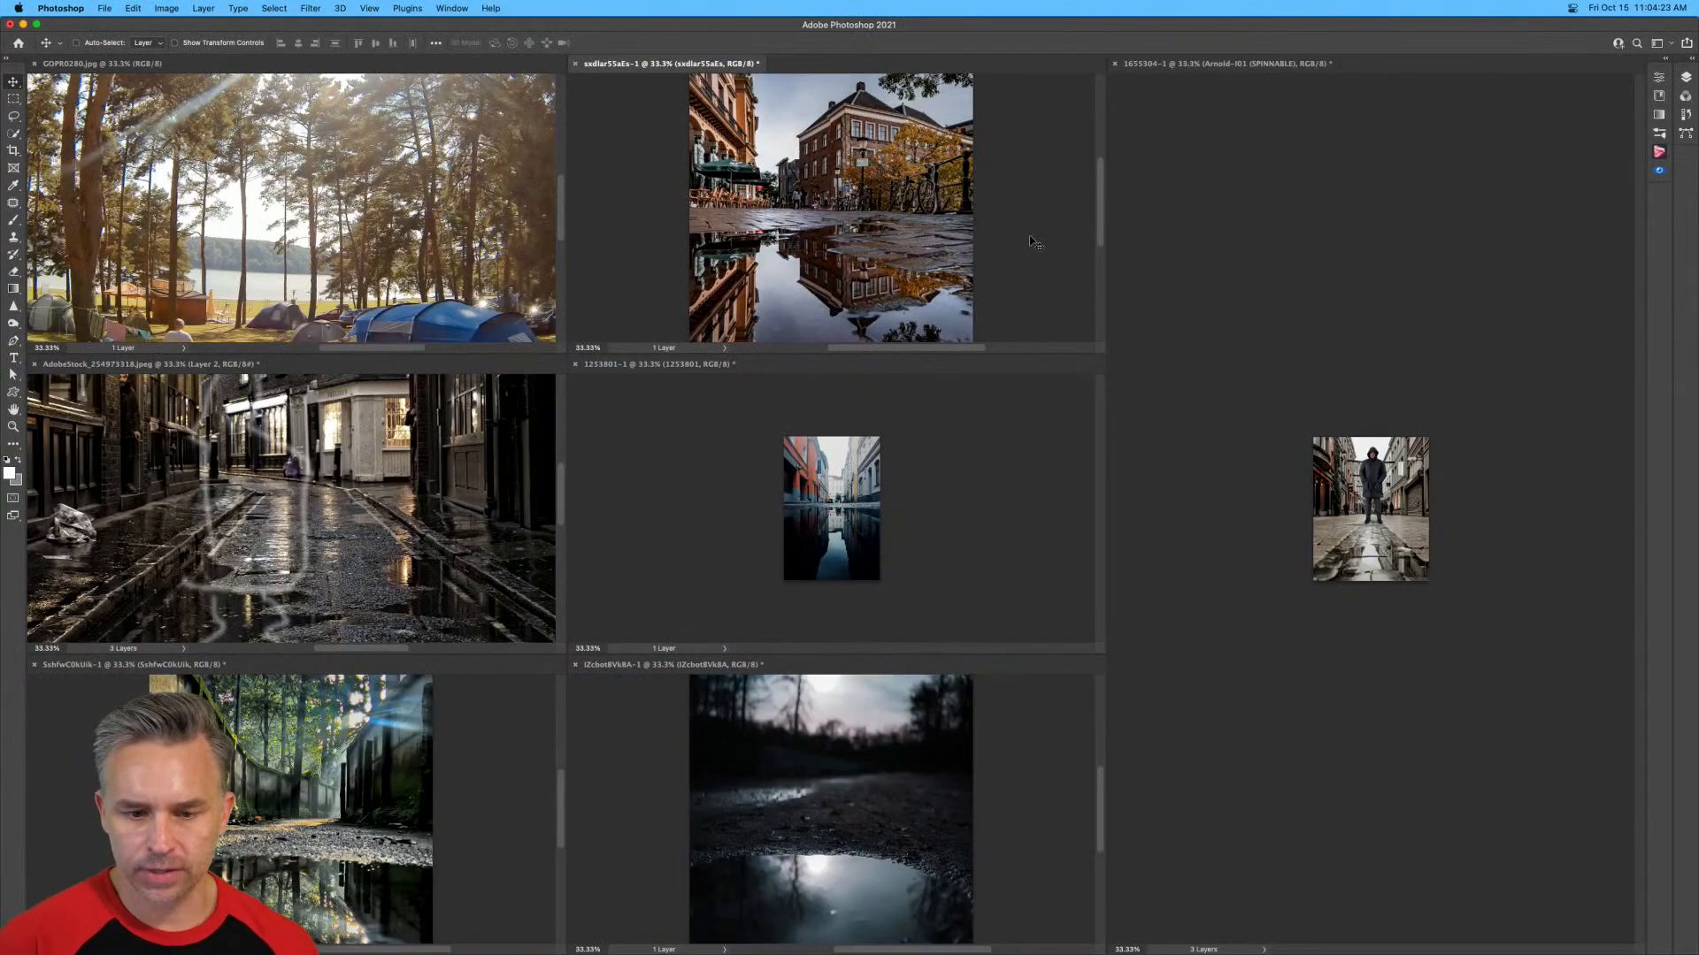
Fit the hooded man composite to its window and zoom the 1253801 street photo to 66.67%.
left_click(1212, 297)
key("super+0")
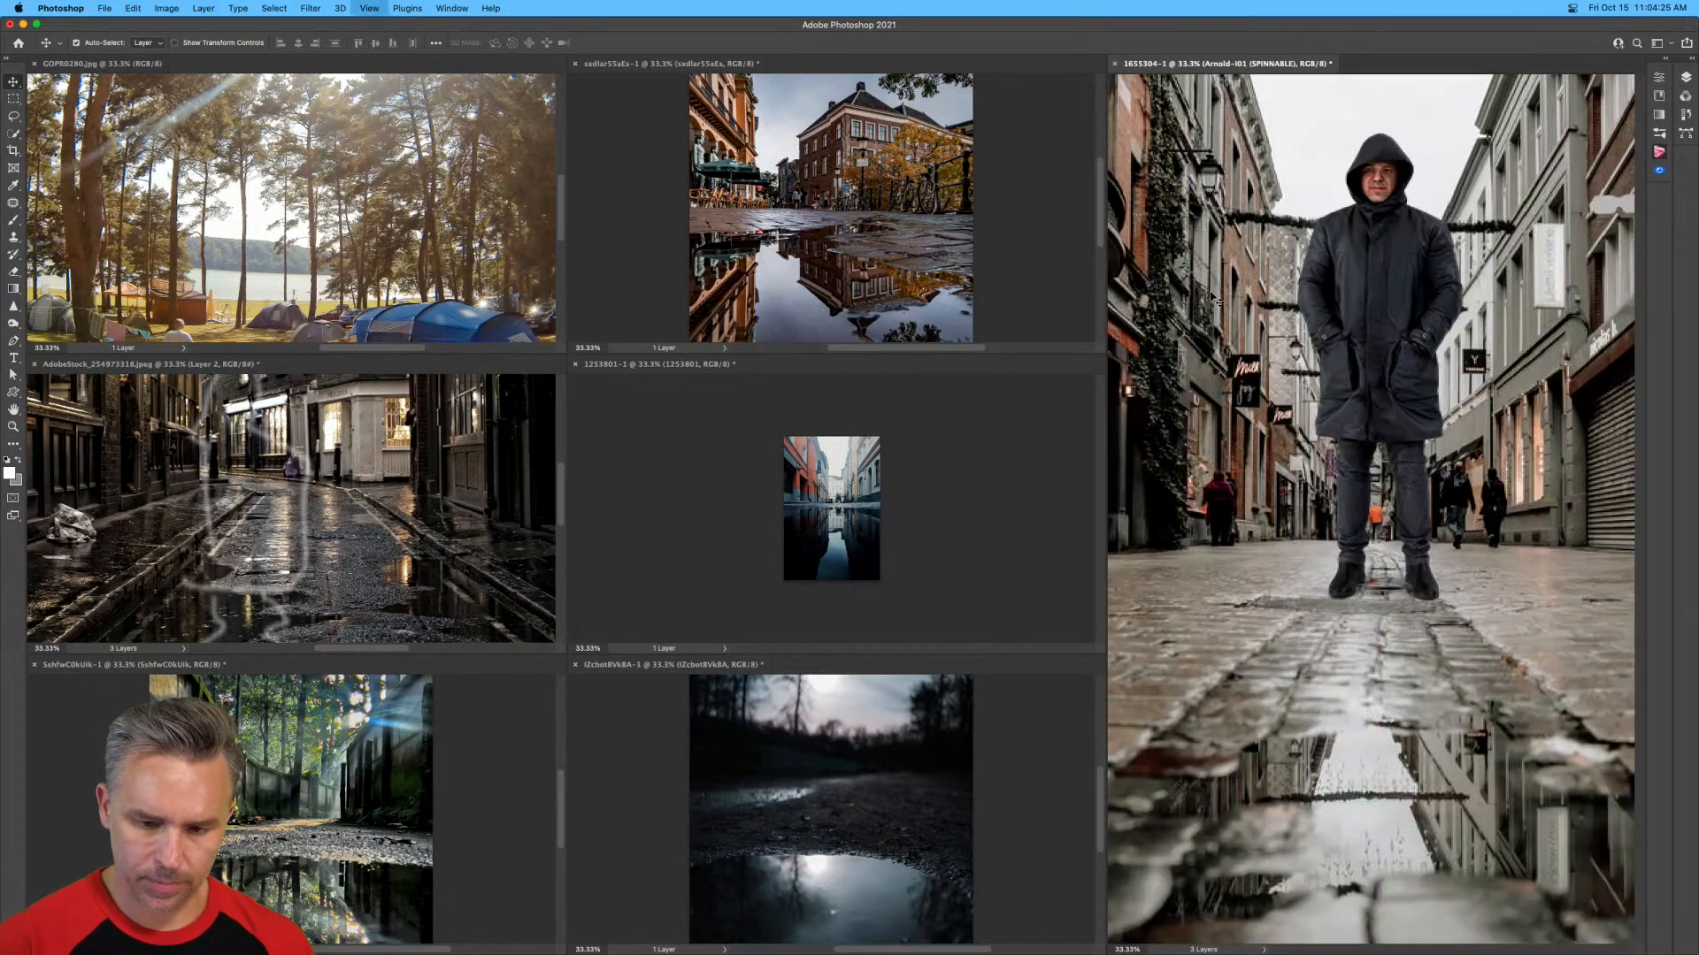
left_click(743, 481)
key("super+plus")
key("super+plus")
key("super+plus")
key("super+plus")
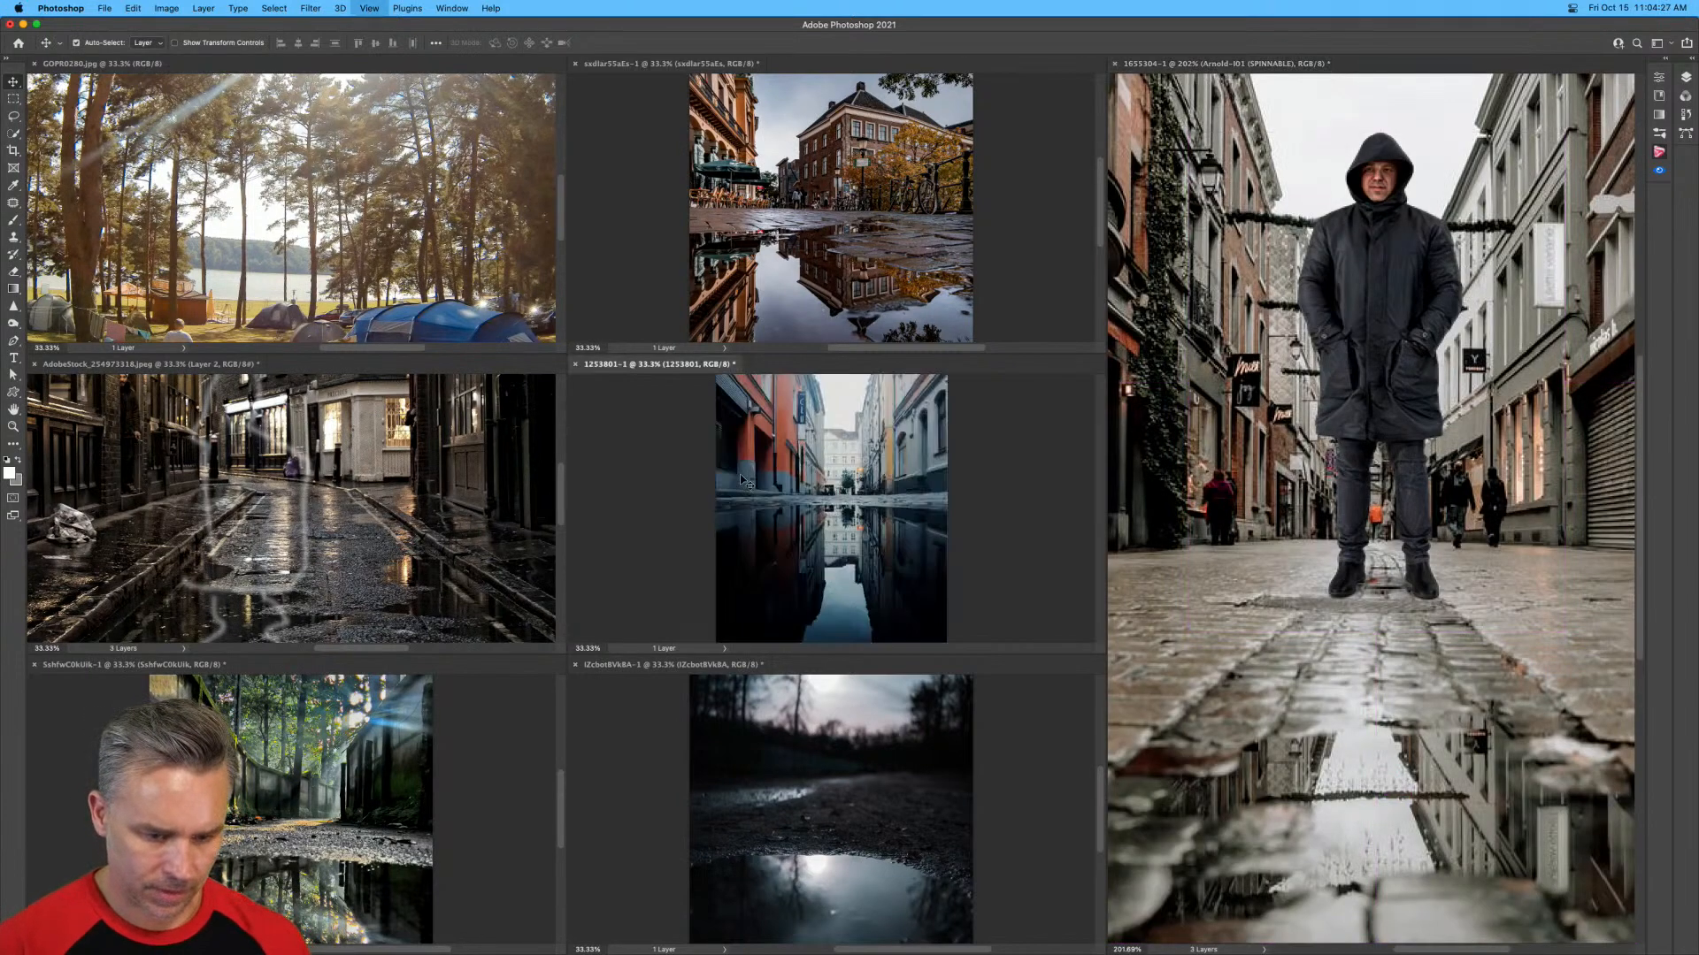
key("super+minus")
key("super+minus")
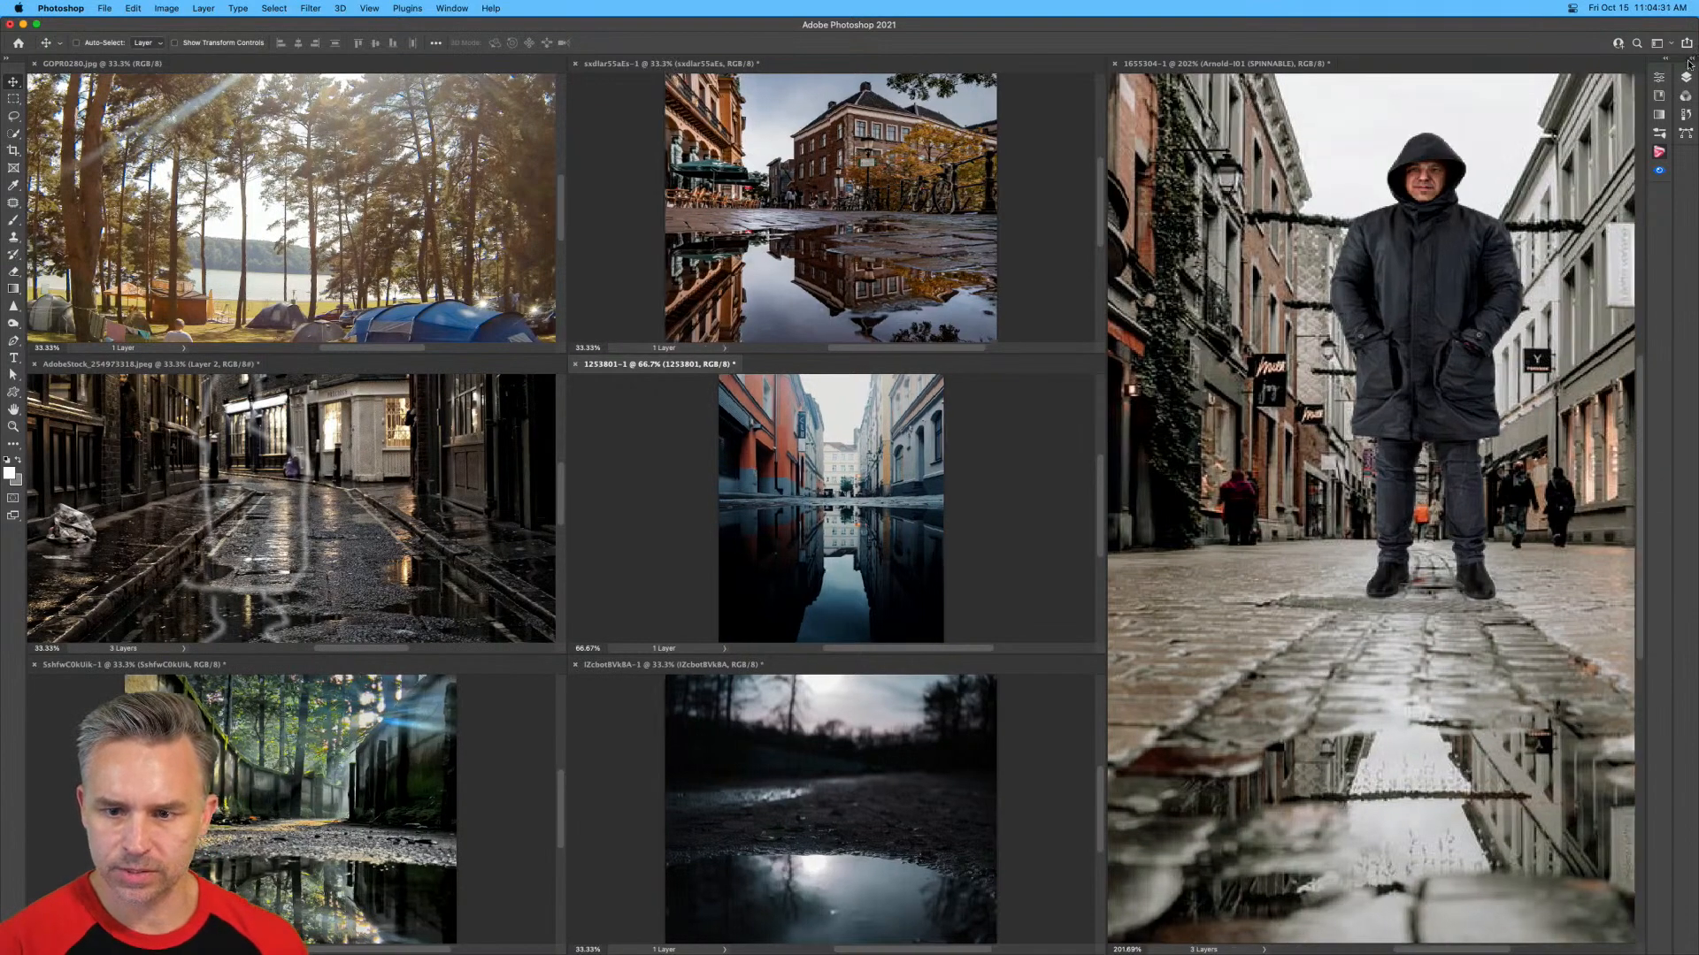
Expand the layers panel and copy the 1253801, IZcbotBVkBA and SxhfwC0kUik photo layers into the hooded man composite.
left_click(1692, 57)
left_click_drag(1519, 180, 999, 396)
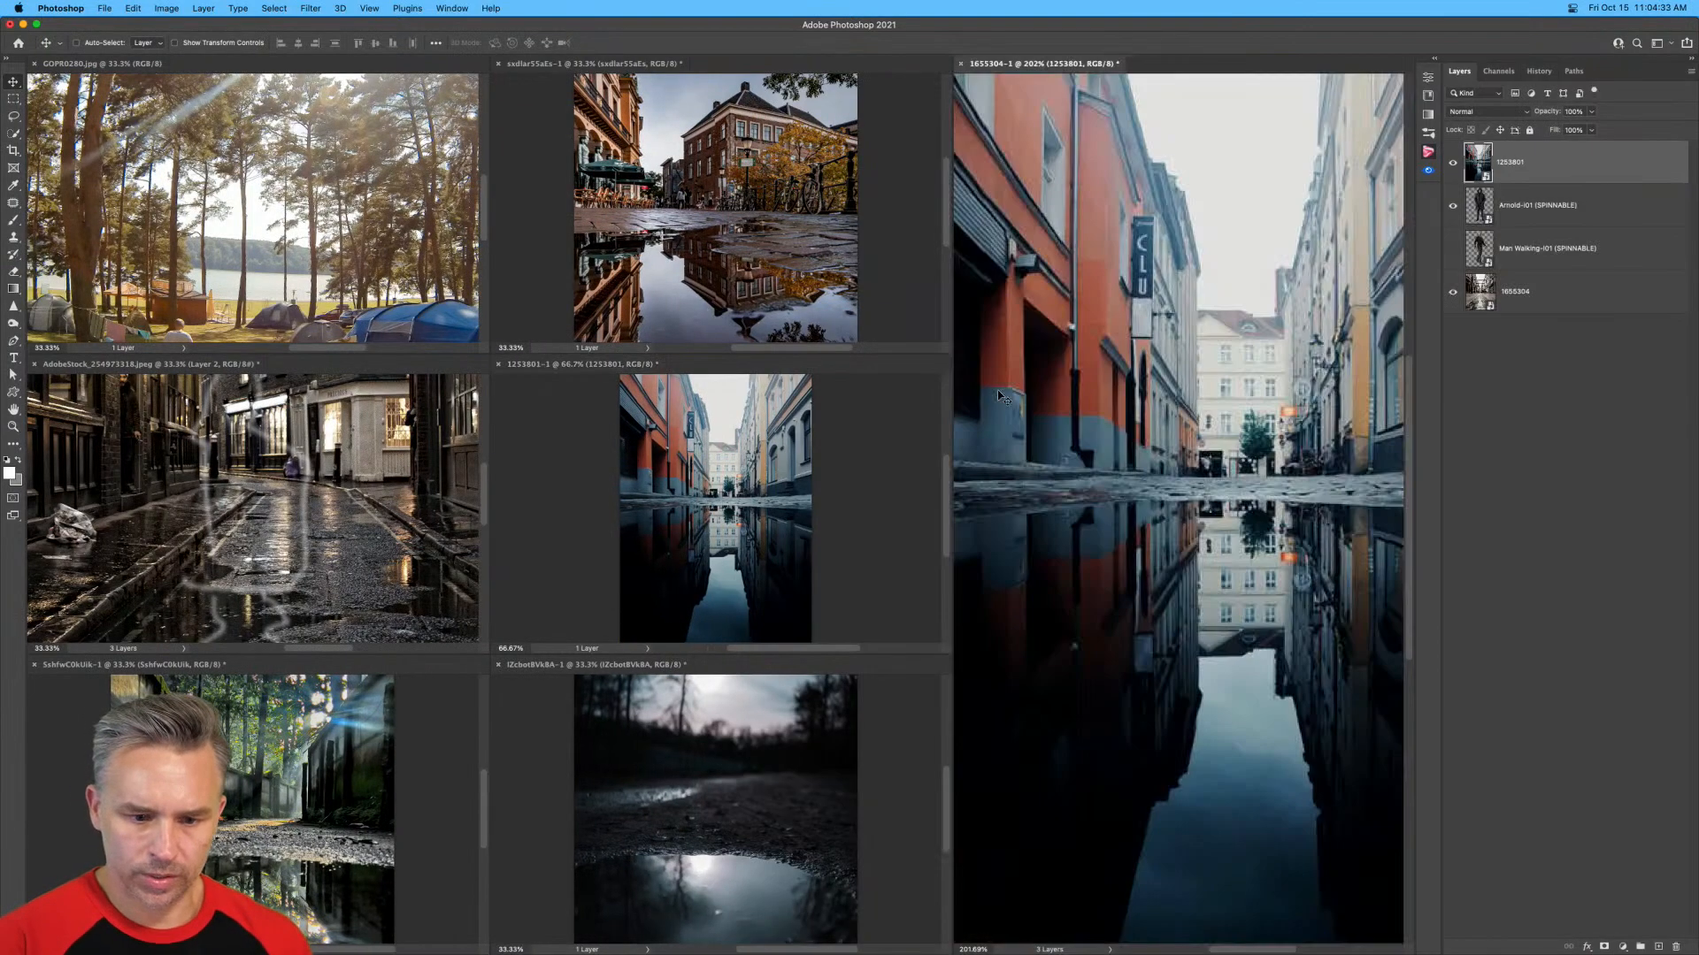
left_click(821, 739)
left_click_drag(1578, 160, 1141, 489)
left_click_drag(1507, 159, 1026, 478)
Copy the sxdlar55aEs photo and Layer 1 of the AdobeStock night street document into the hooded man composite.
left_click(555, 227)
left_click_drag(1543, 156, 1194, 442)
key("ctrl+Tab")
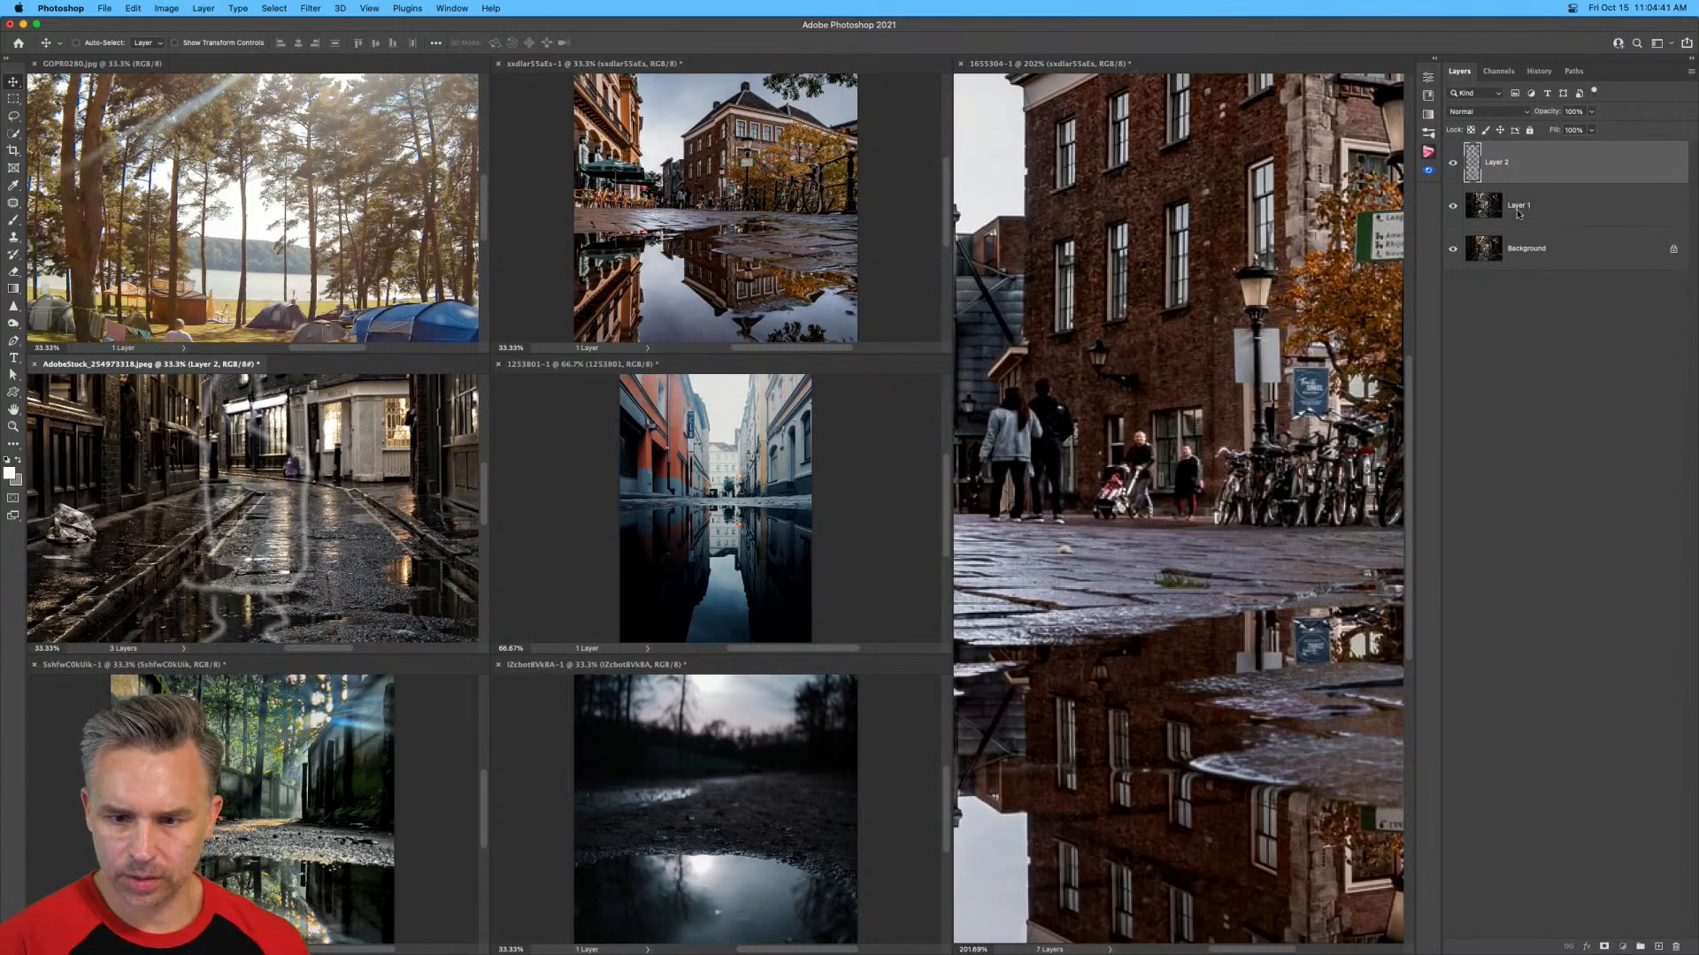
left_click_drag(1519, 210, 1091, 375)
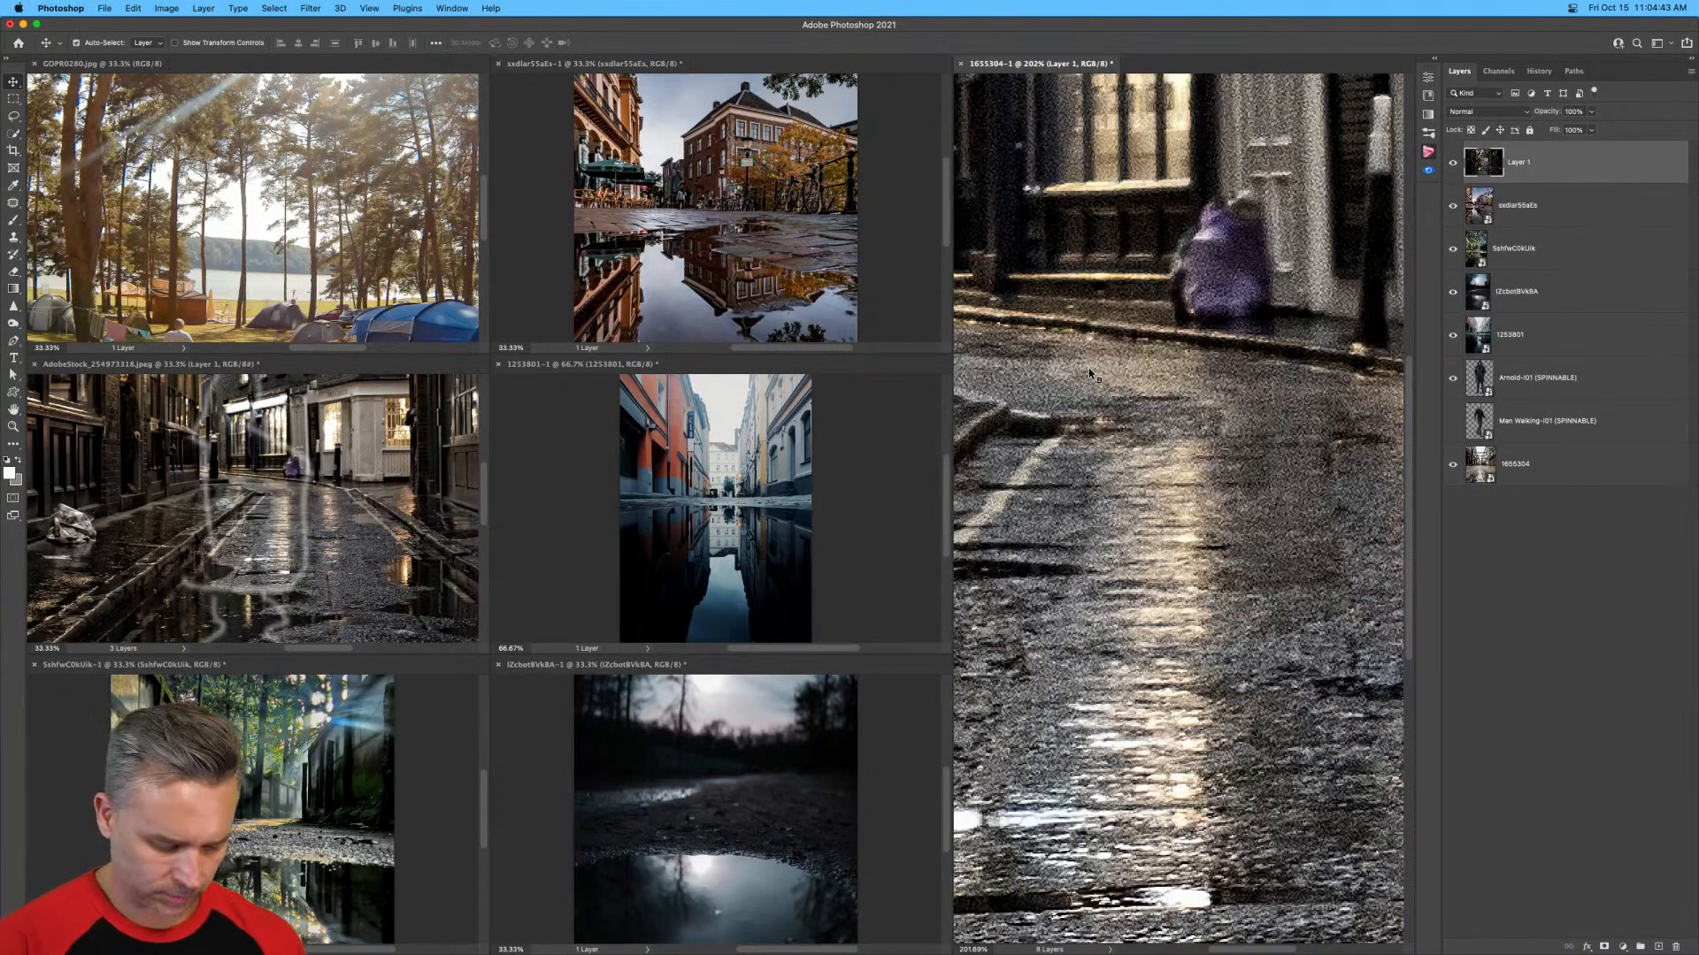
Consolidate all documents into tabs and convert the night street layer, Layer 1, to a smart object.
key("super+shift+t")
key("super+minus")
key("super+minus")
key("super+minus")
key("super+minus")
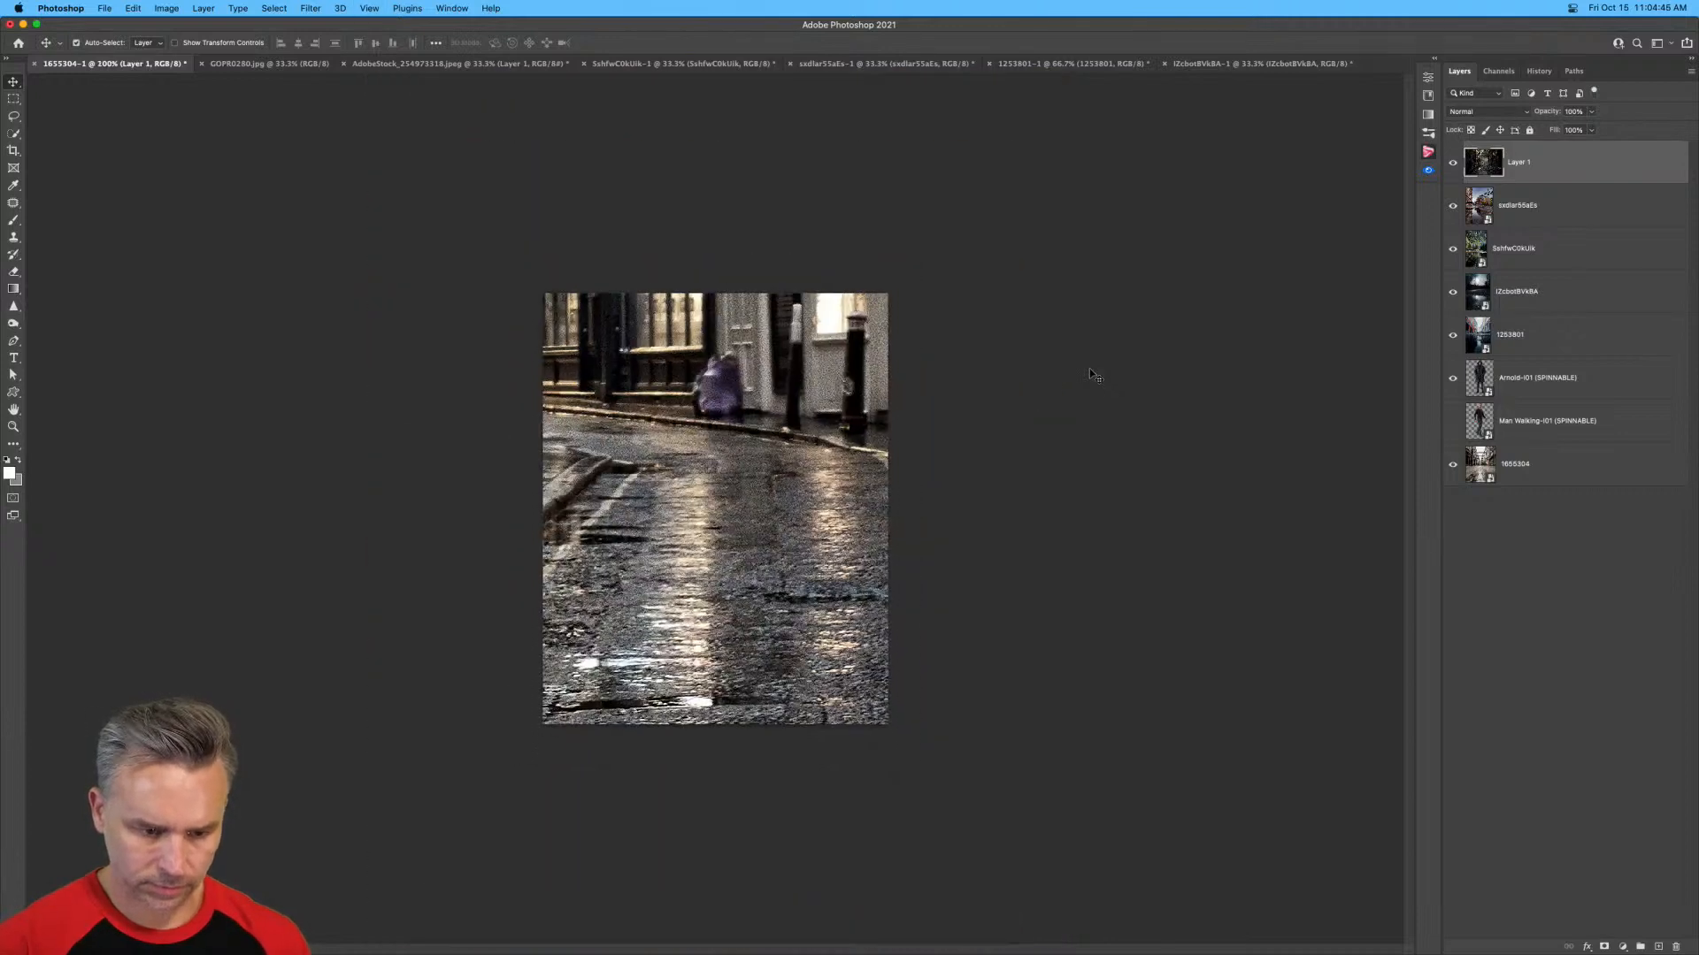
key("super+t")
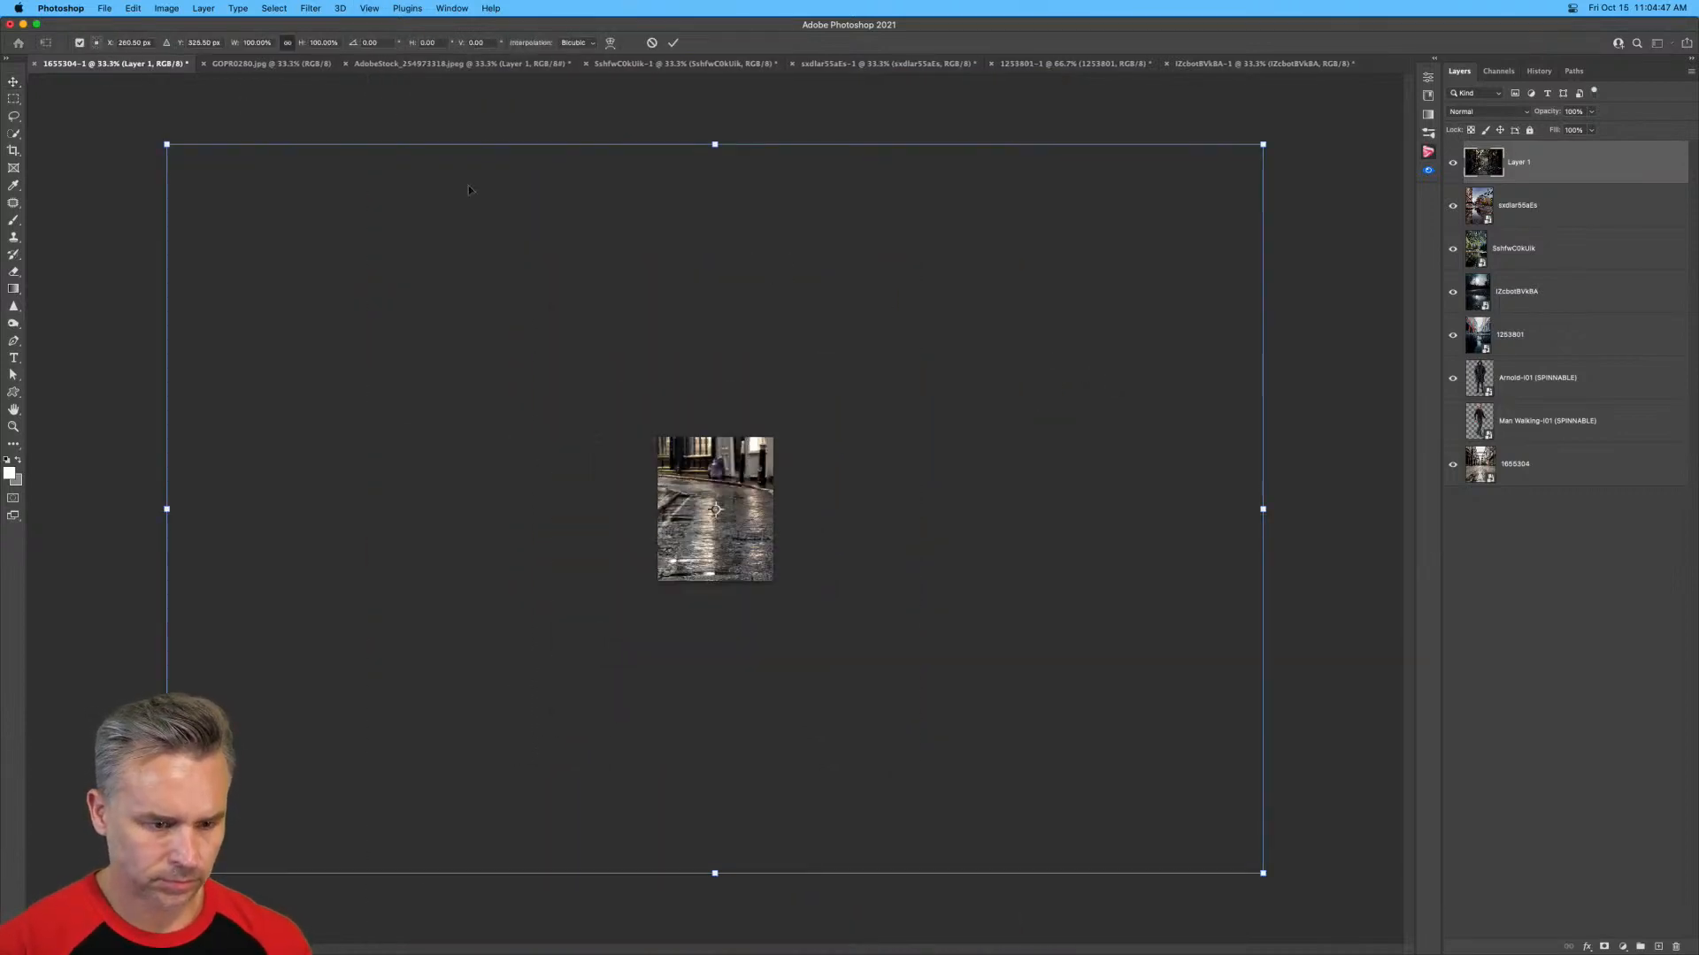
key("Escape")
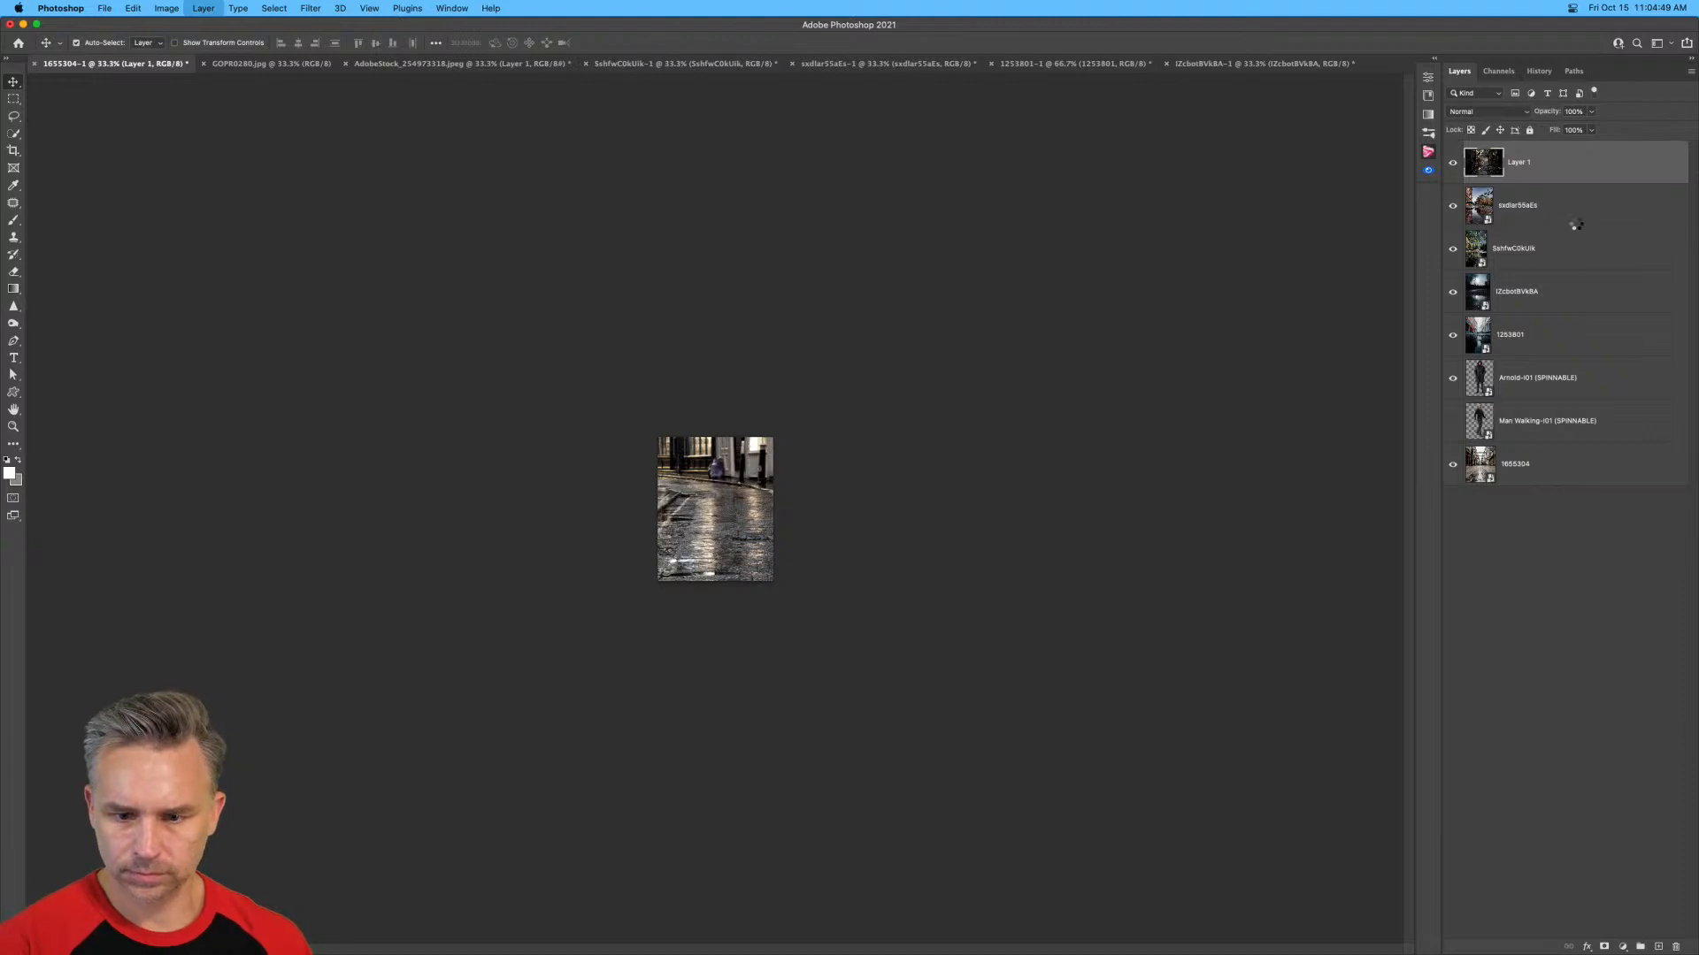
left_click(1573, 227)
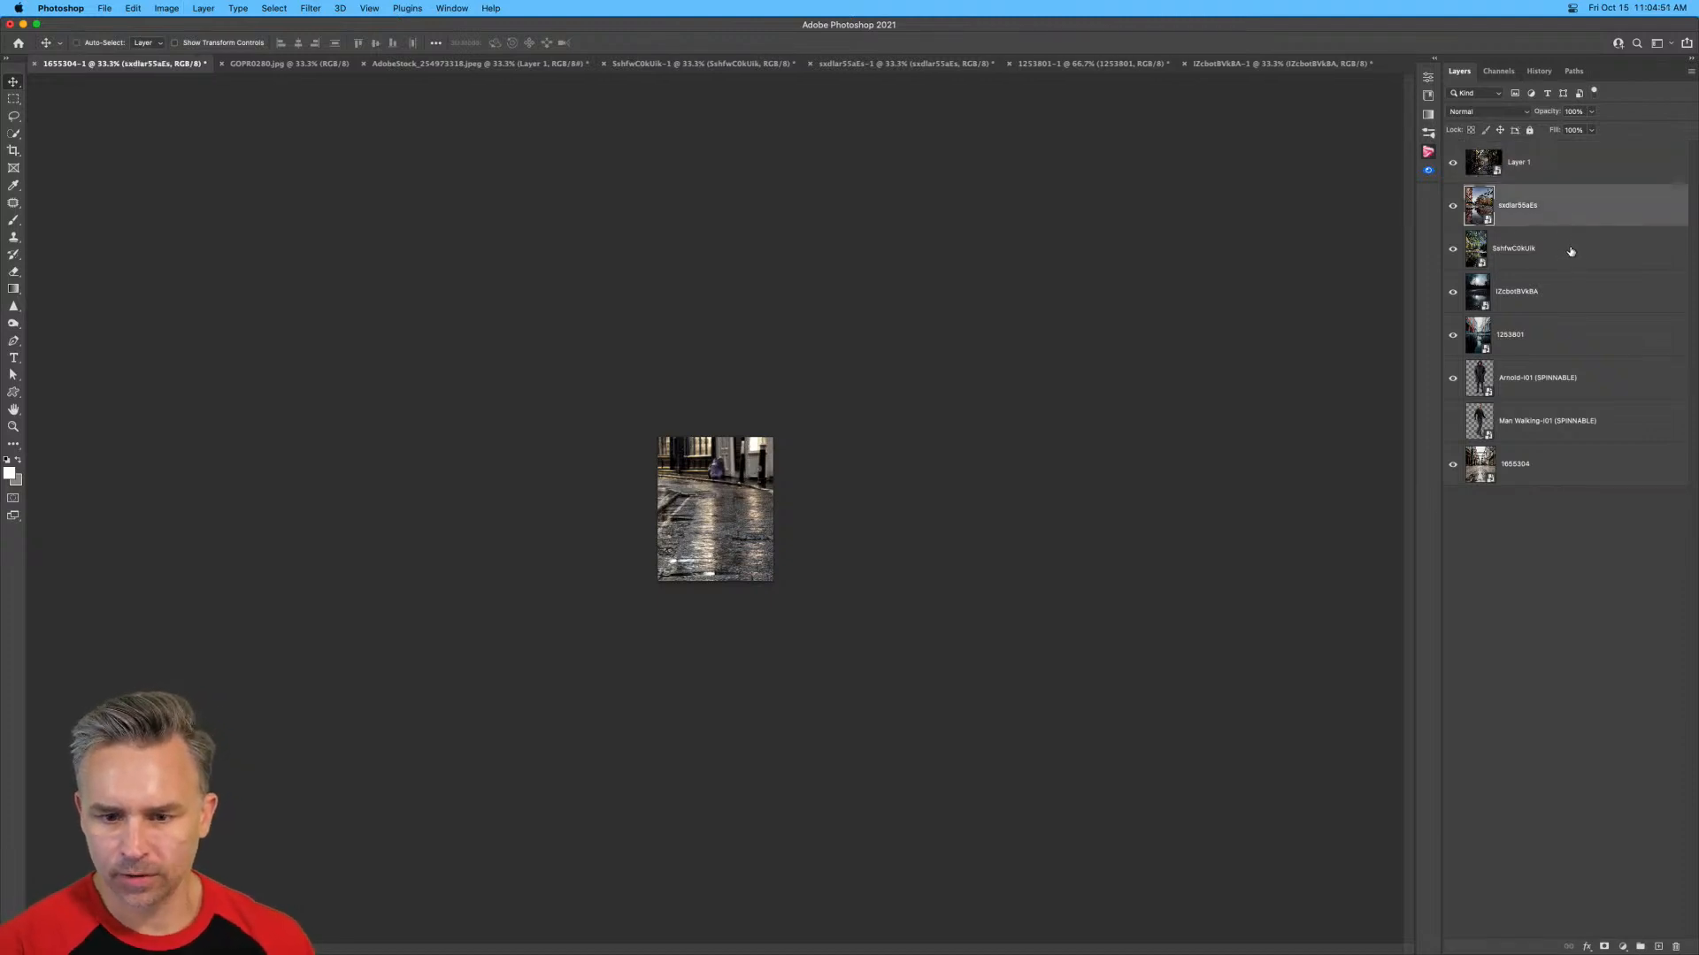
left_click(1540, 162)
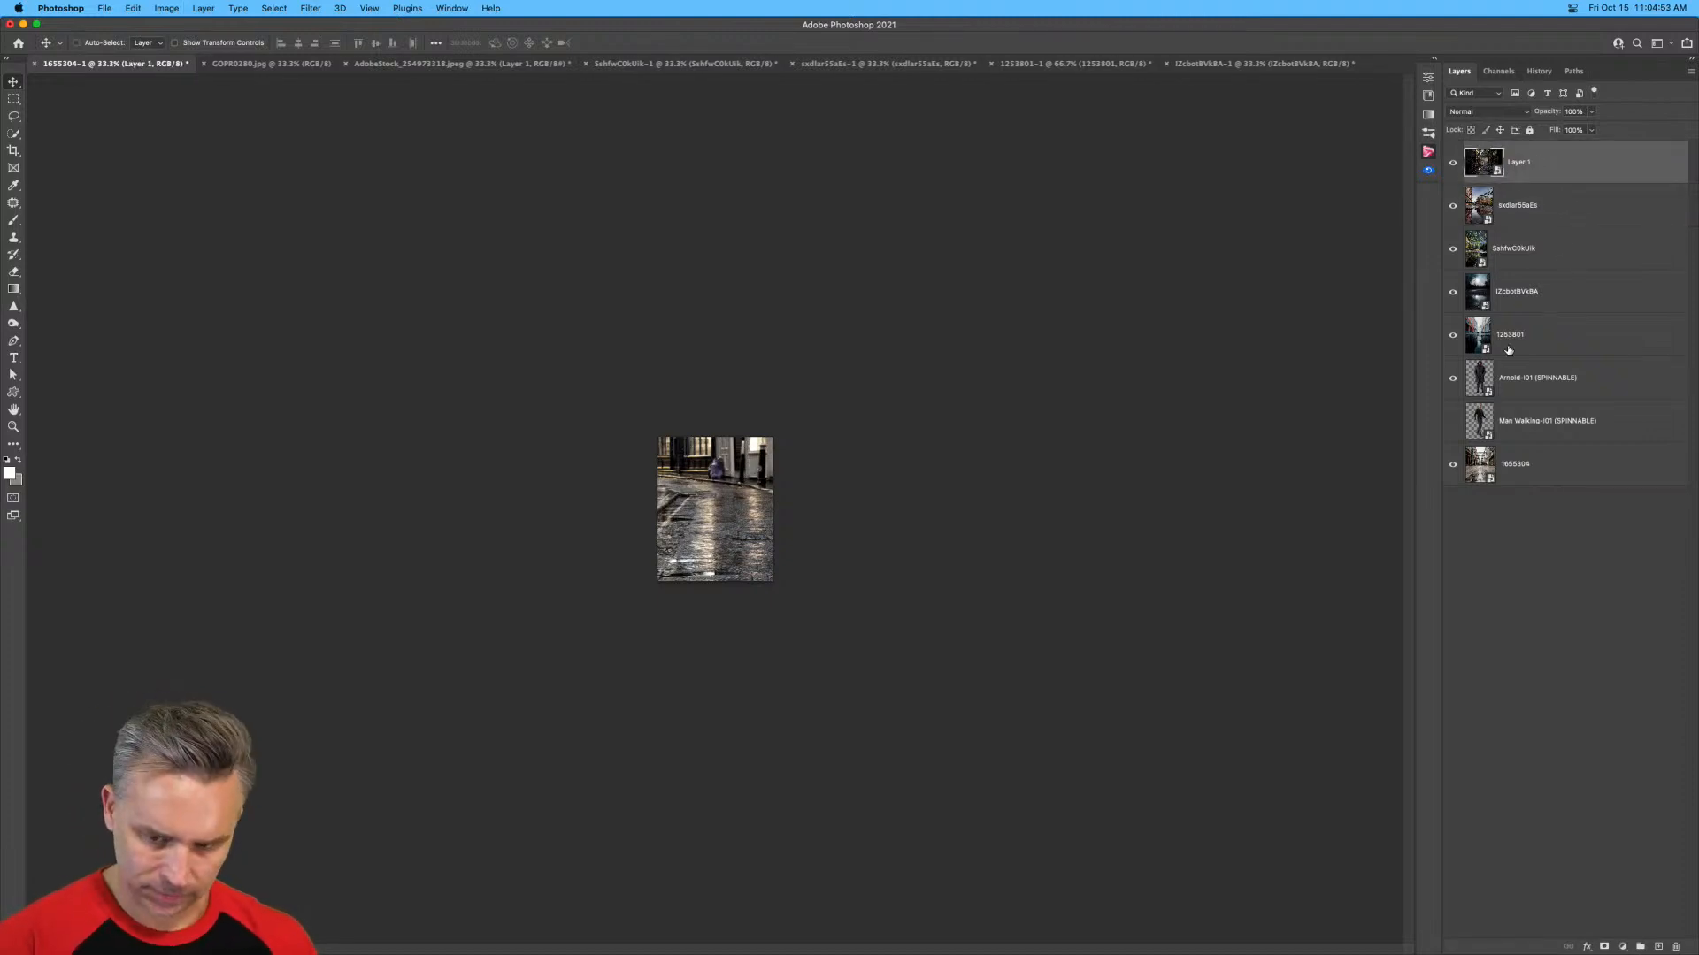
Scale the night street photo down until its full height fits the composite canvas.
key("super+t")
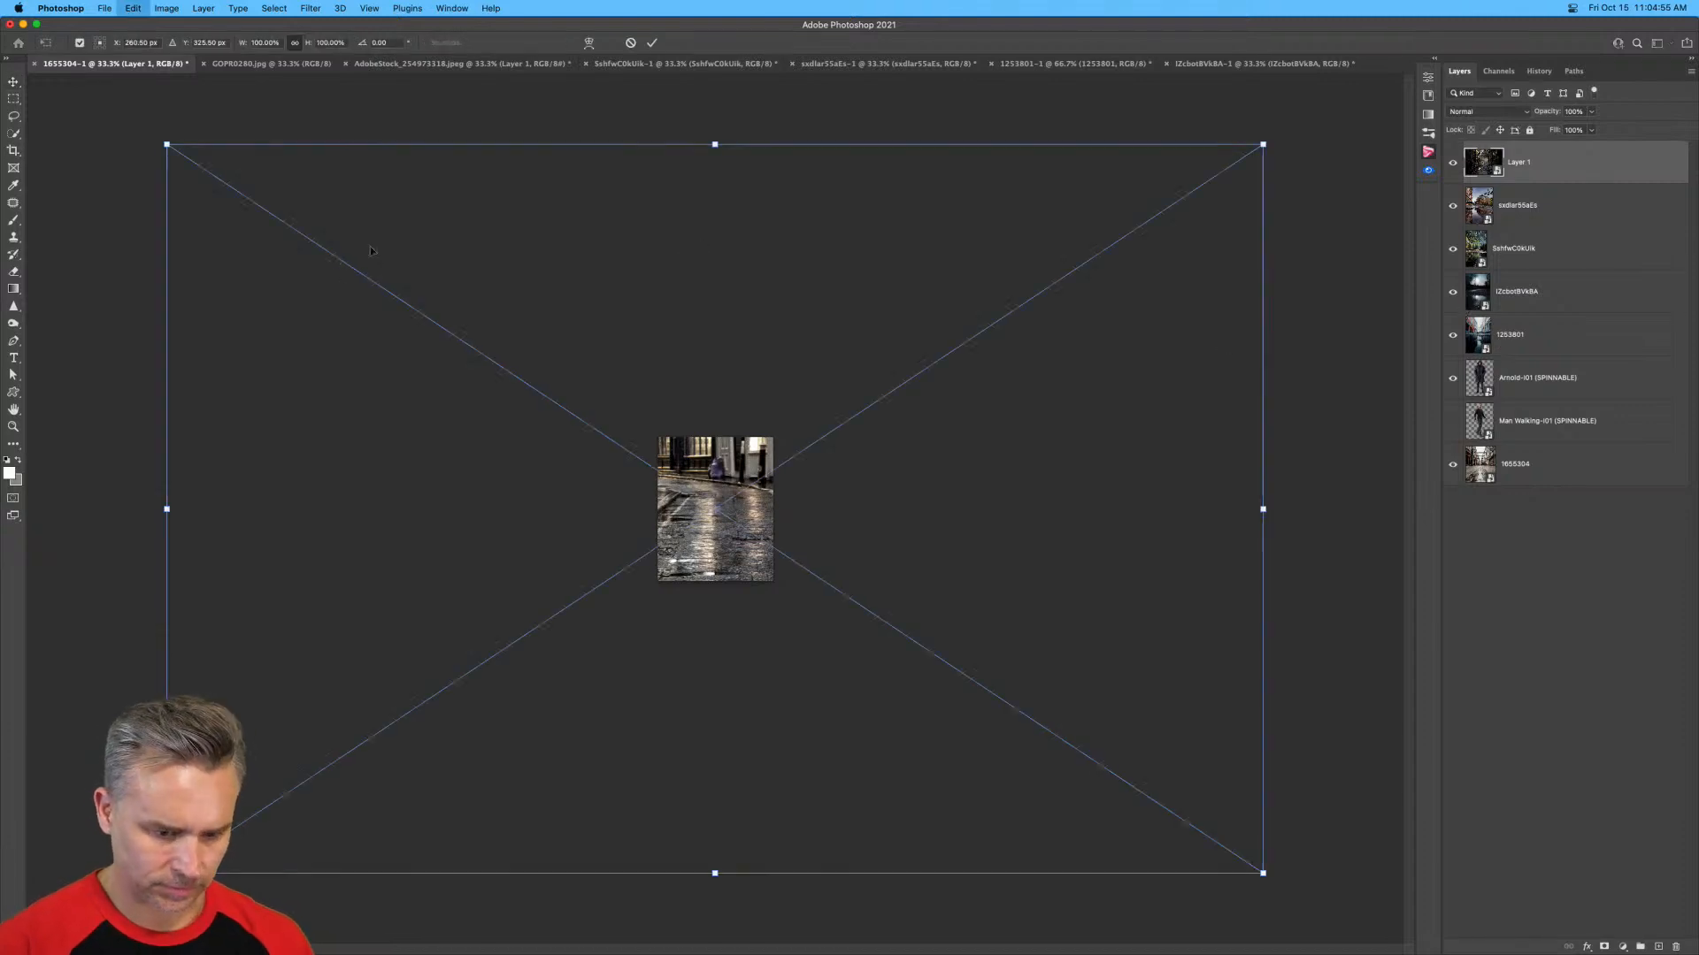
left_click_drag(162, 140, 643, 537)
key("Return")
key("super+equal")
key("super+equal")
key("super+equal")
key("super+equal")
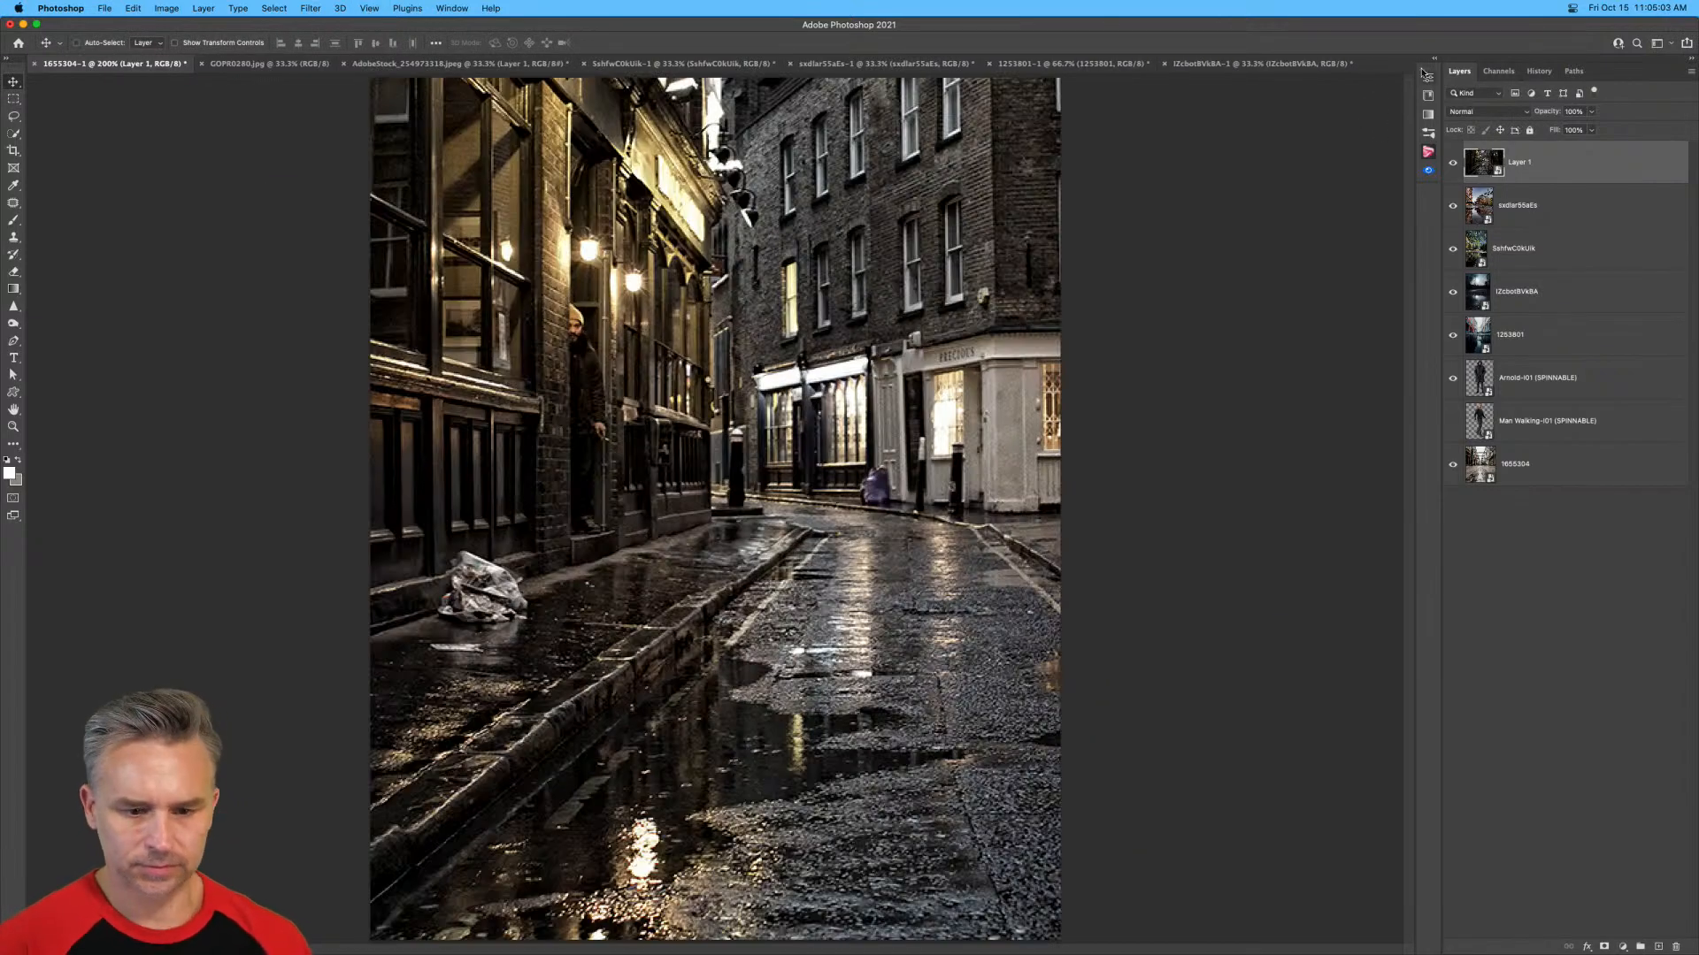
Hide Layer 1 and the SxhfwC0kUik, IZcbotBVkBA and 1253801 layers, leaving the autumn square photo visible.
left_click(1453, 164)
left_click(1495, 213)
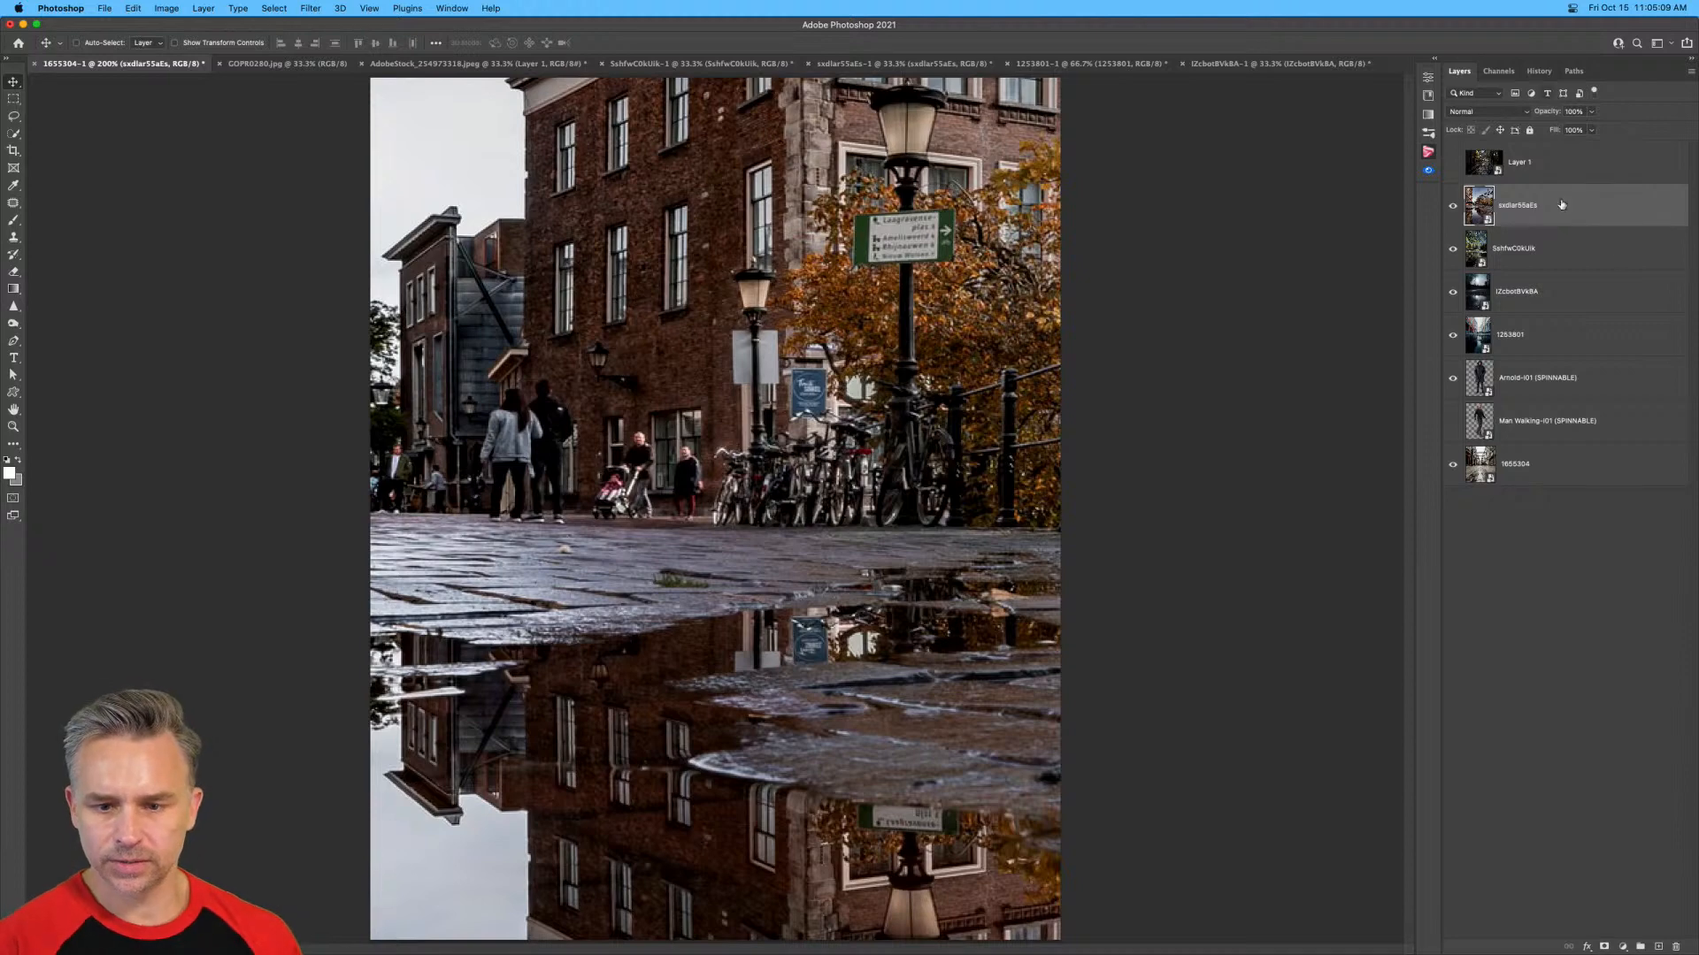
left_click(1511, 263)
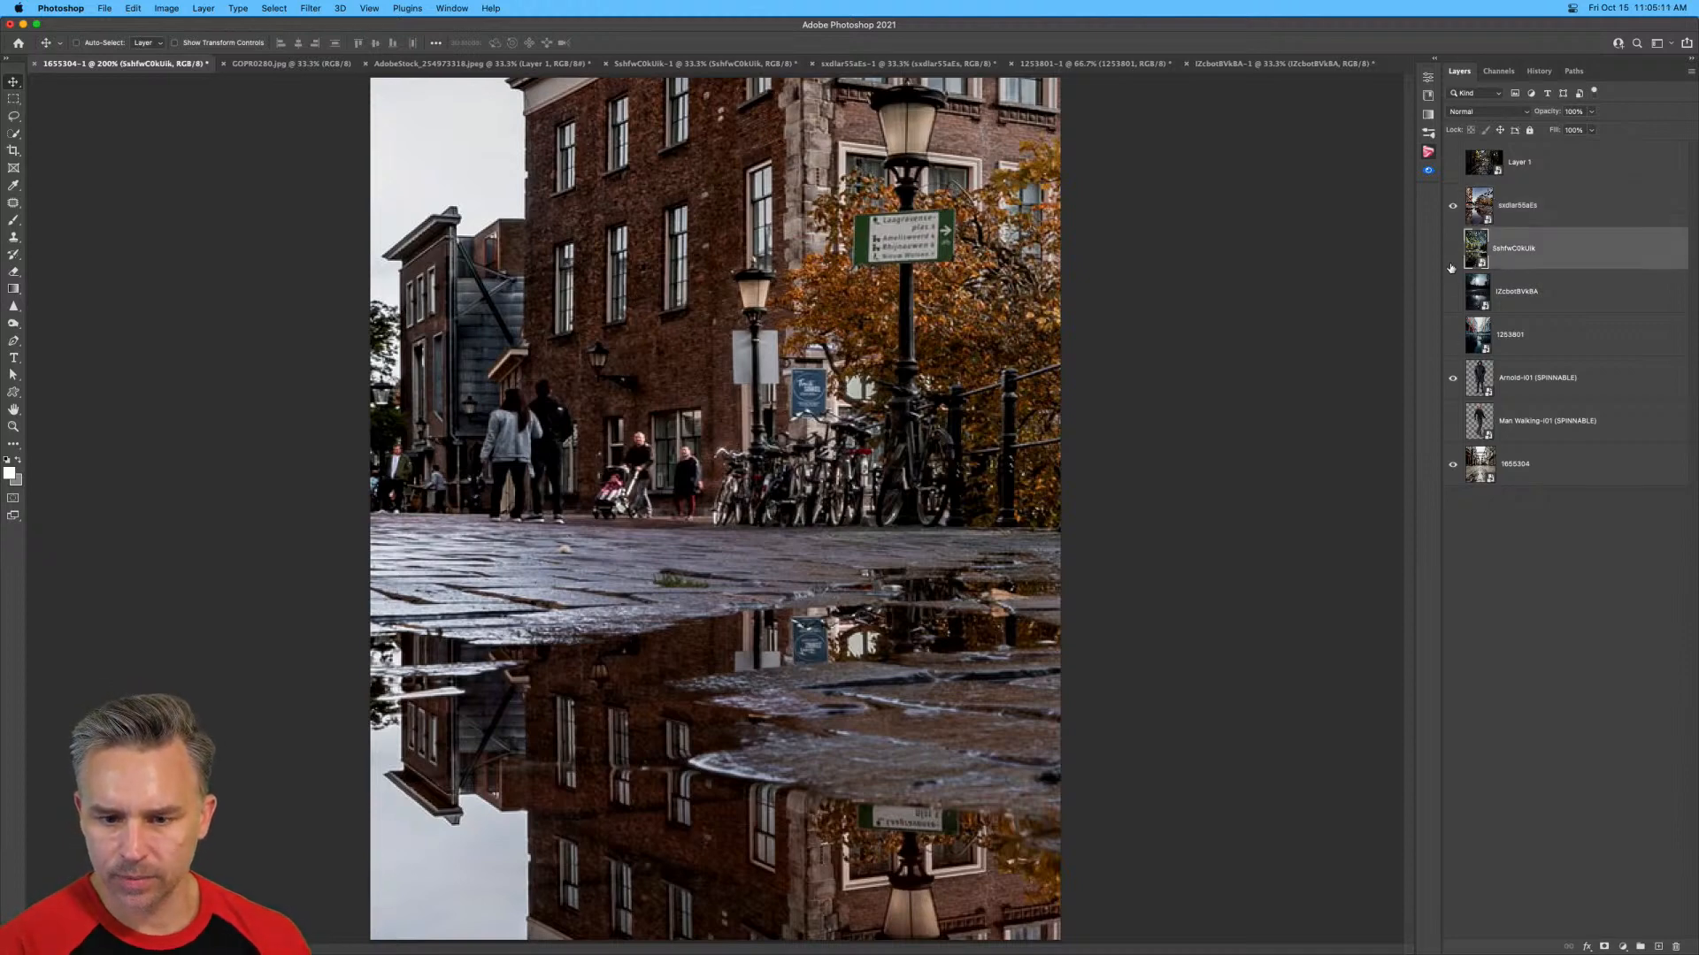
Move the hooded man above the autumn square photo, duplicate his layer and hide the original.
left_click_drag(1519, 377, 1513, 210)
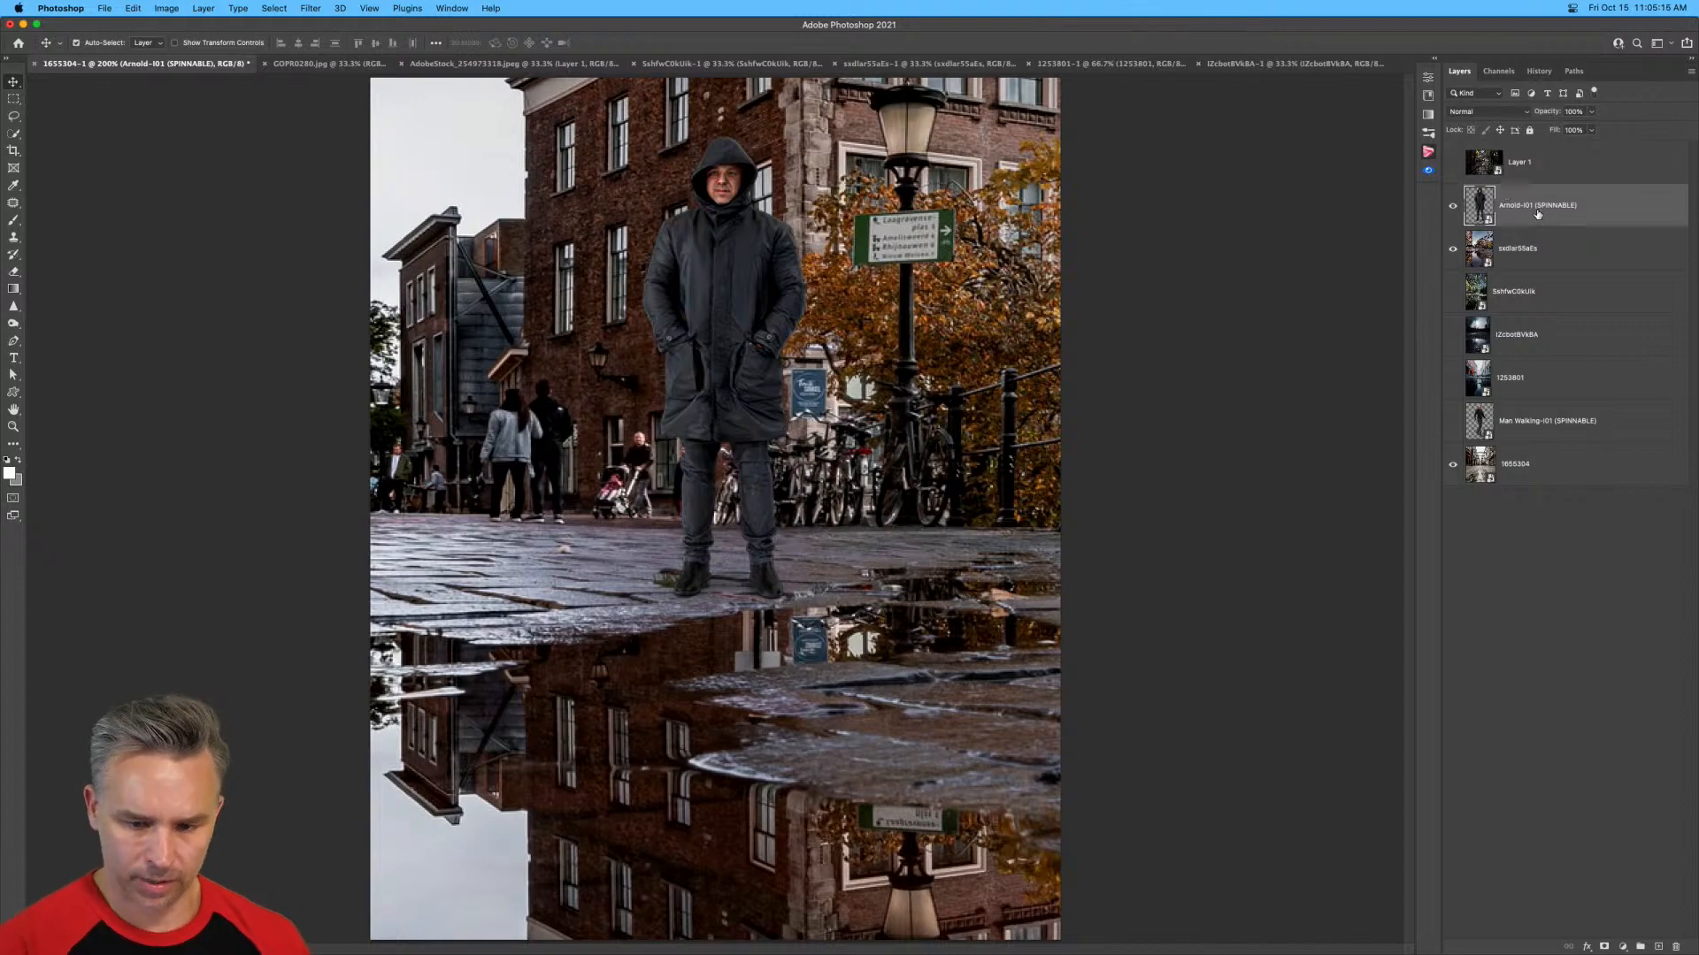
key("super+j")
left_click(1451, 249)
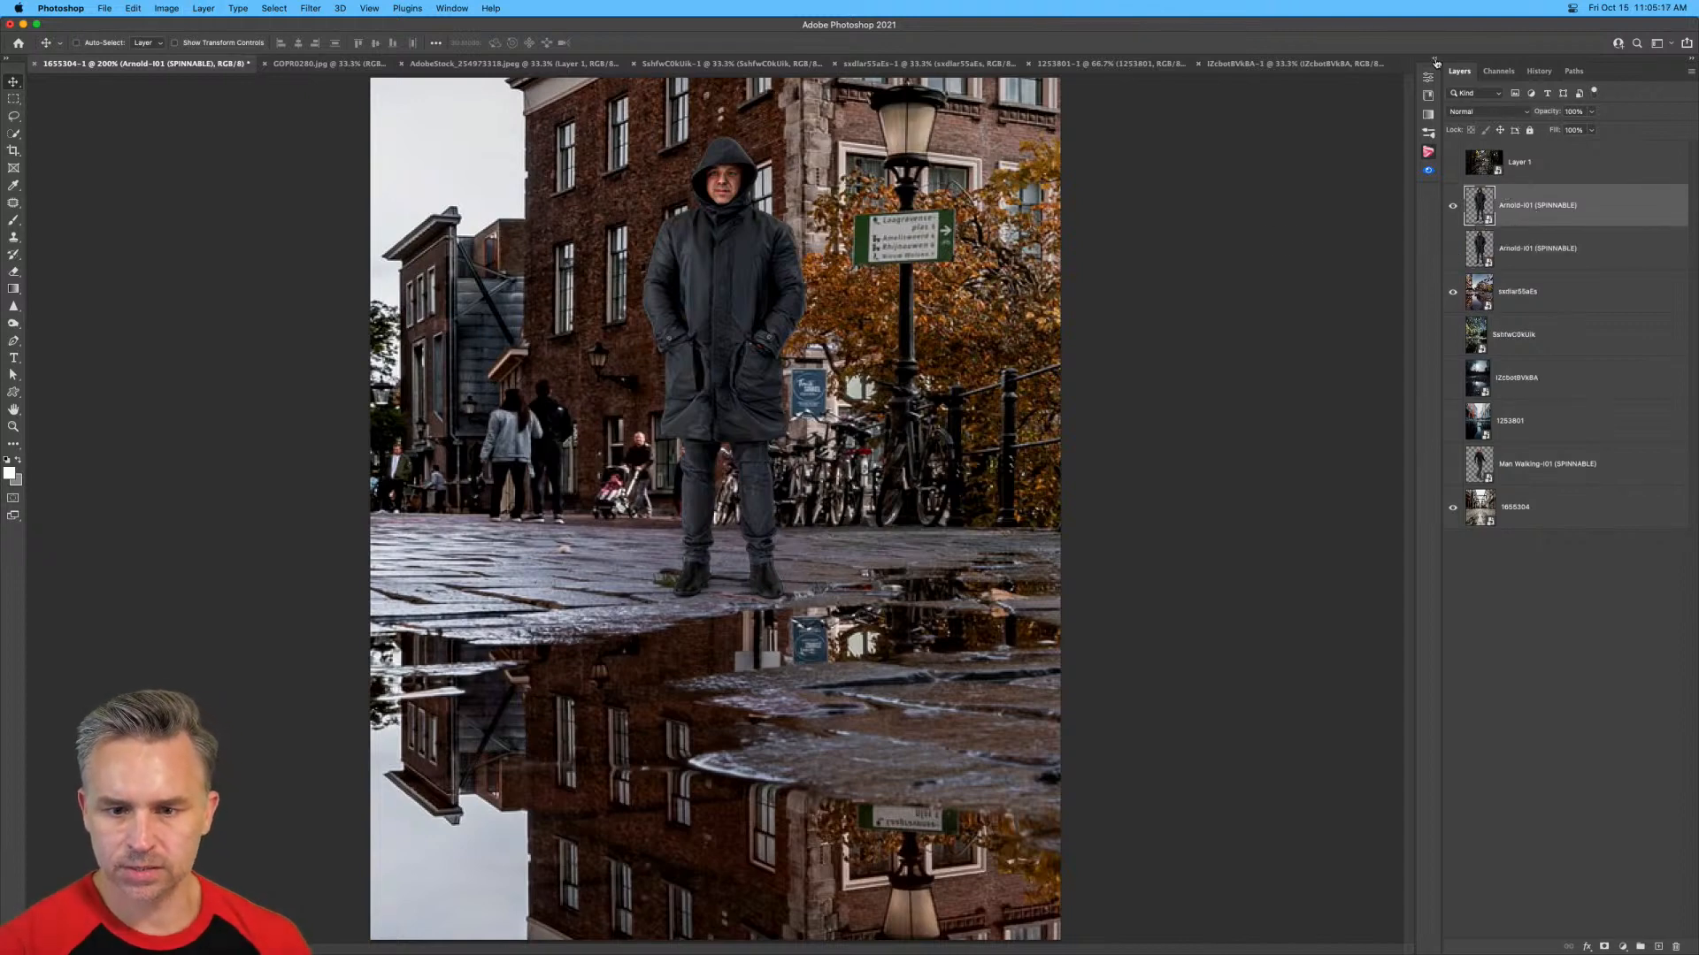
Open the PixelSquid panel and move the duplicated hooded man slightly left on the wet paving.
left_click(1435, 60)
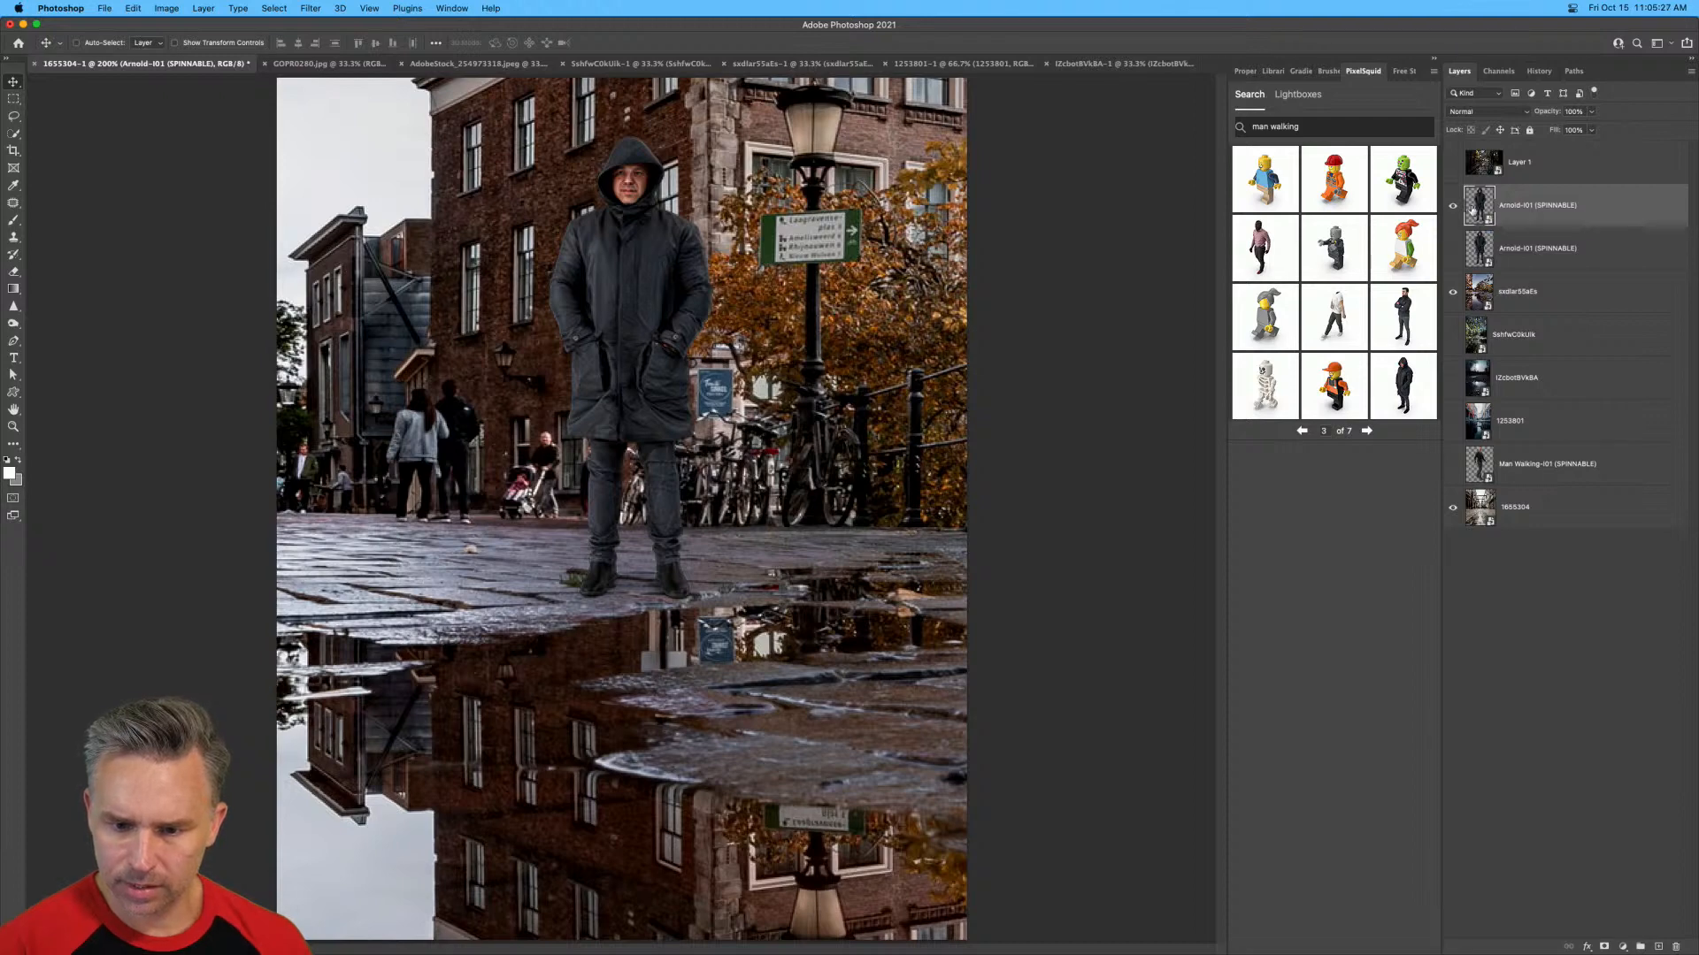
left_click_drag(621, 365, 561, 373)
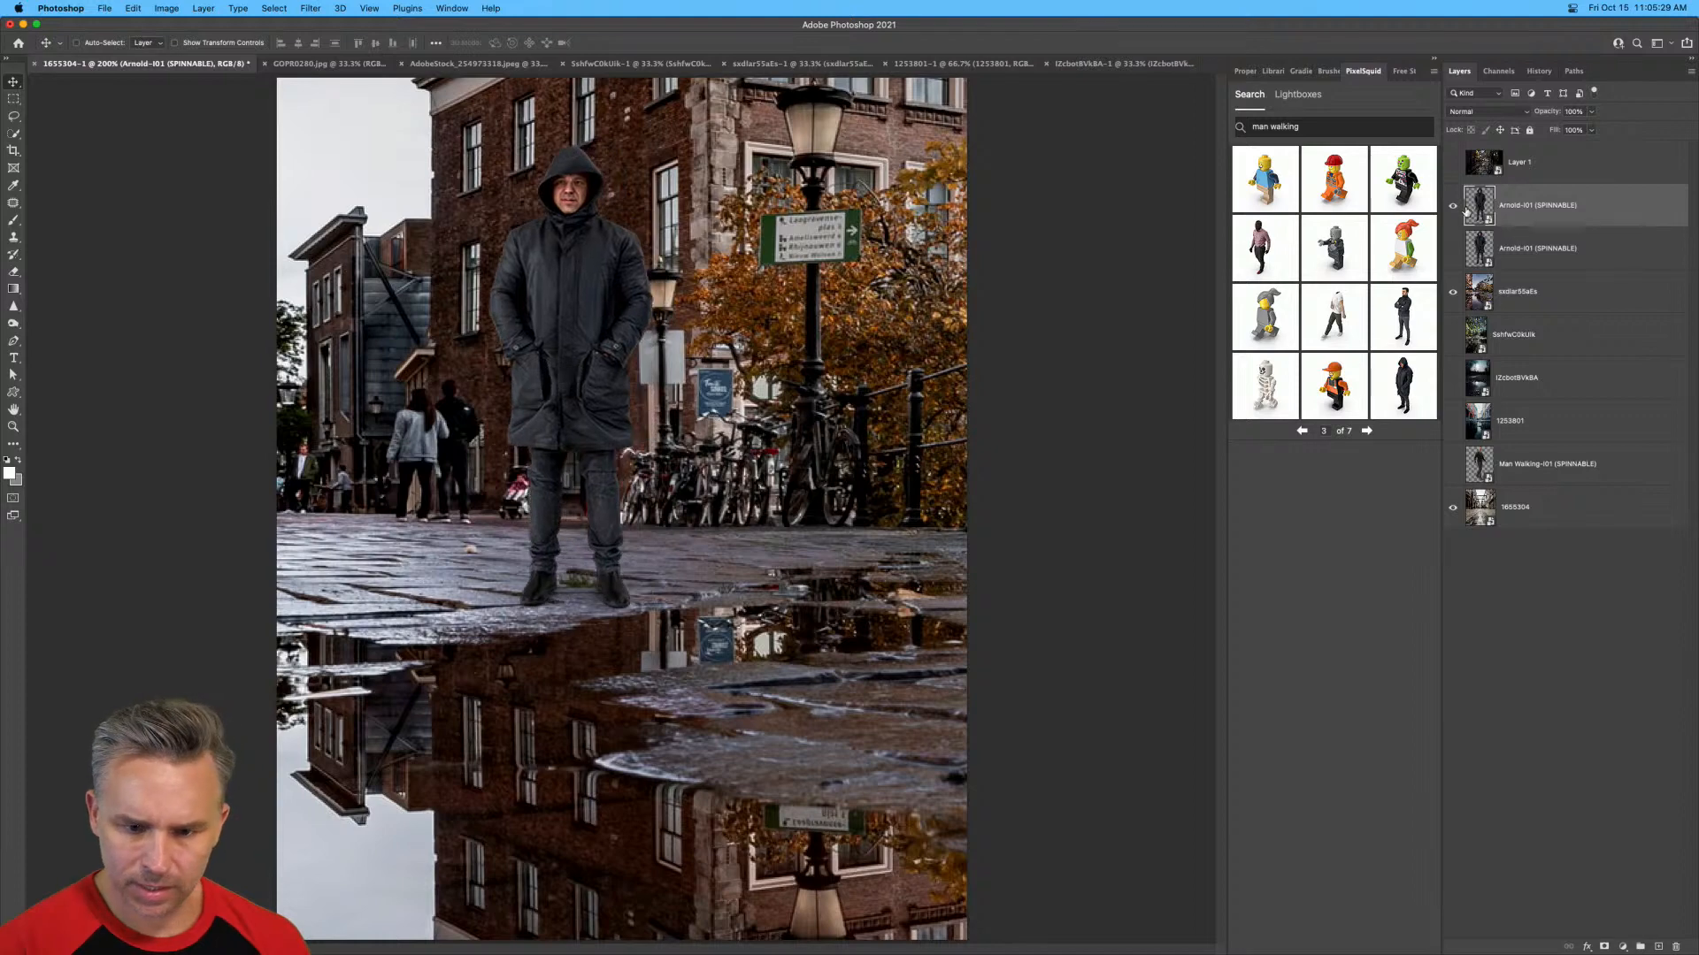
Add the hooded man from the PixelSquid results, hide the larger earlier copy and move him onto the paving before the dark wooden building.
left_click(1404, 381)
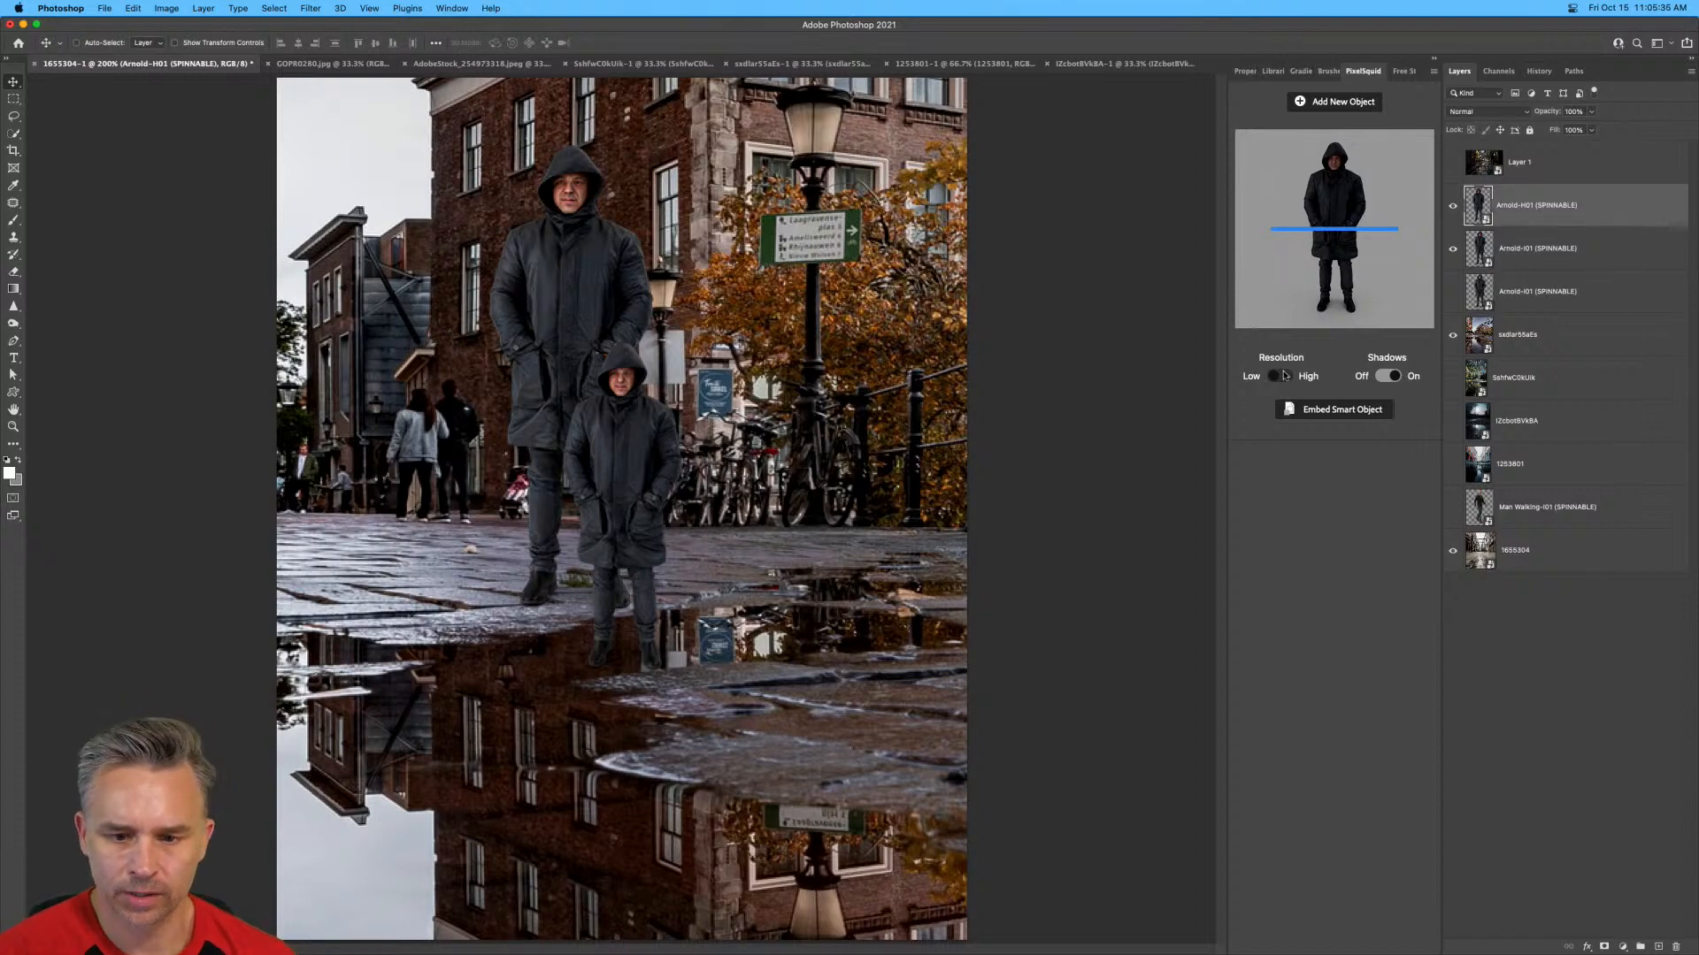
left_click(1452, 248)
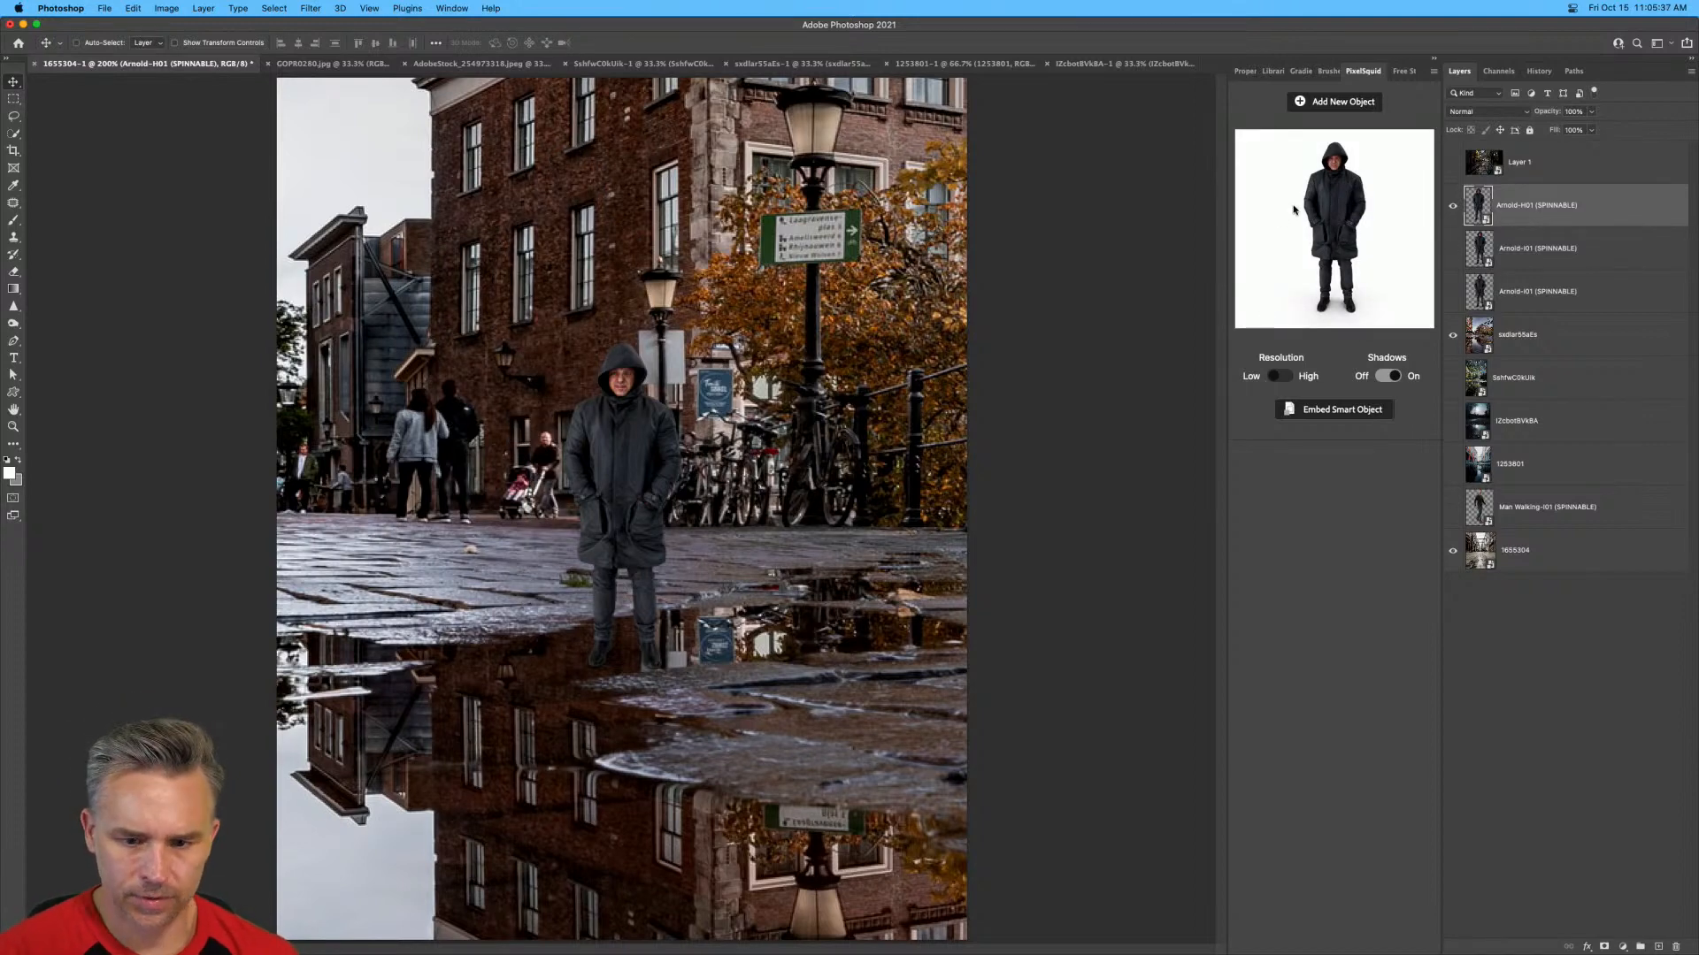
left_click_drag(1294, 209, 1315, 202)
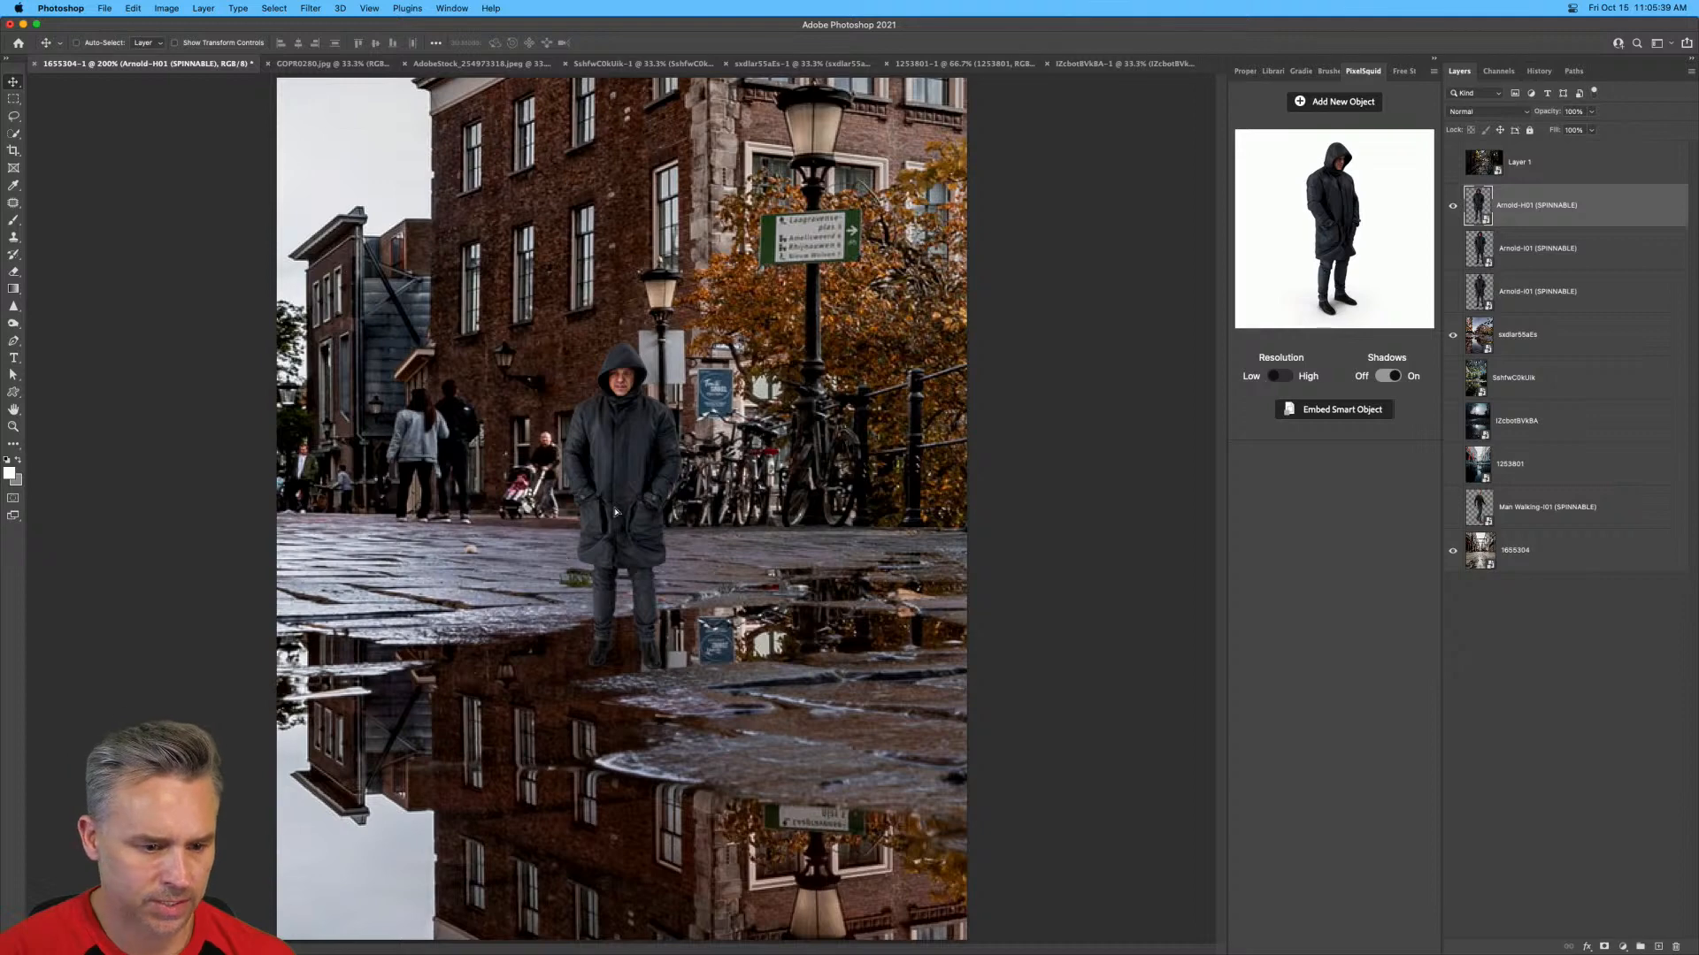
left_click_drag(615, 513, 436, 421)
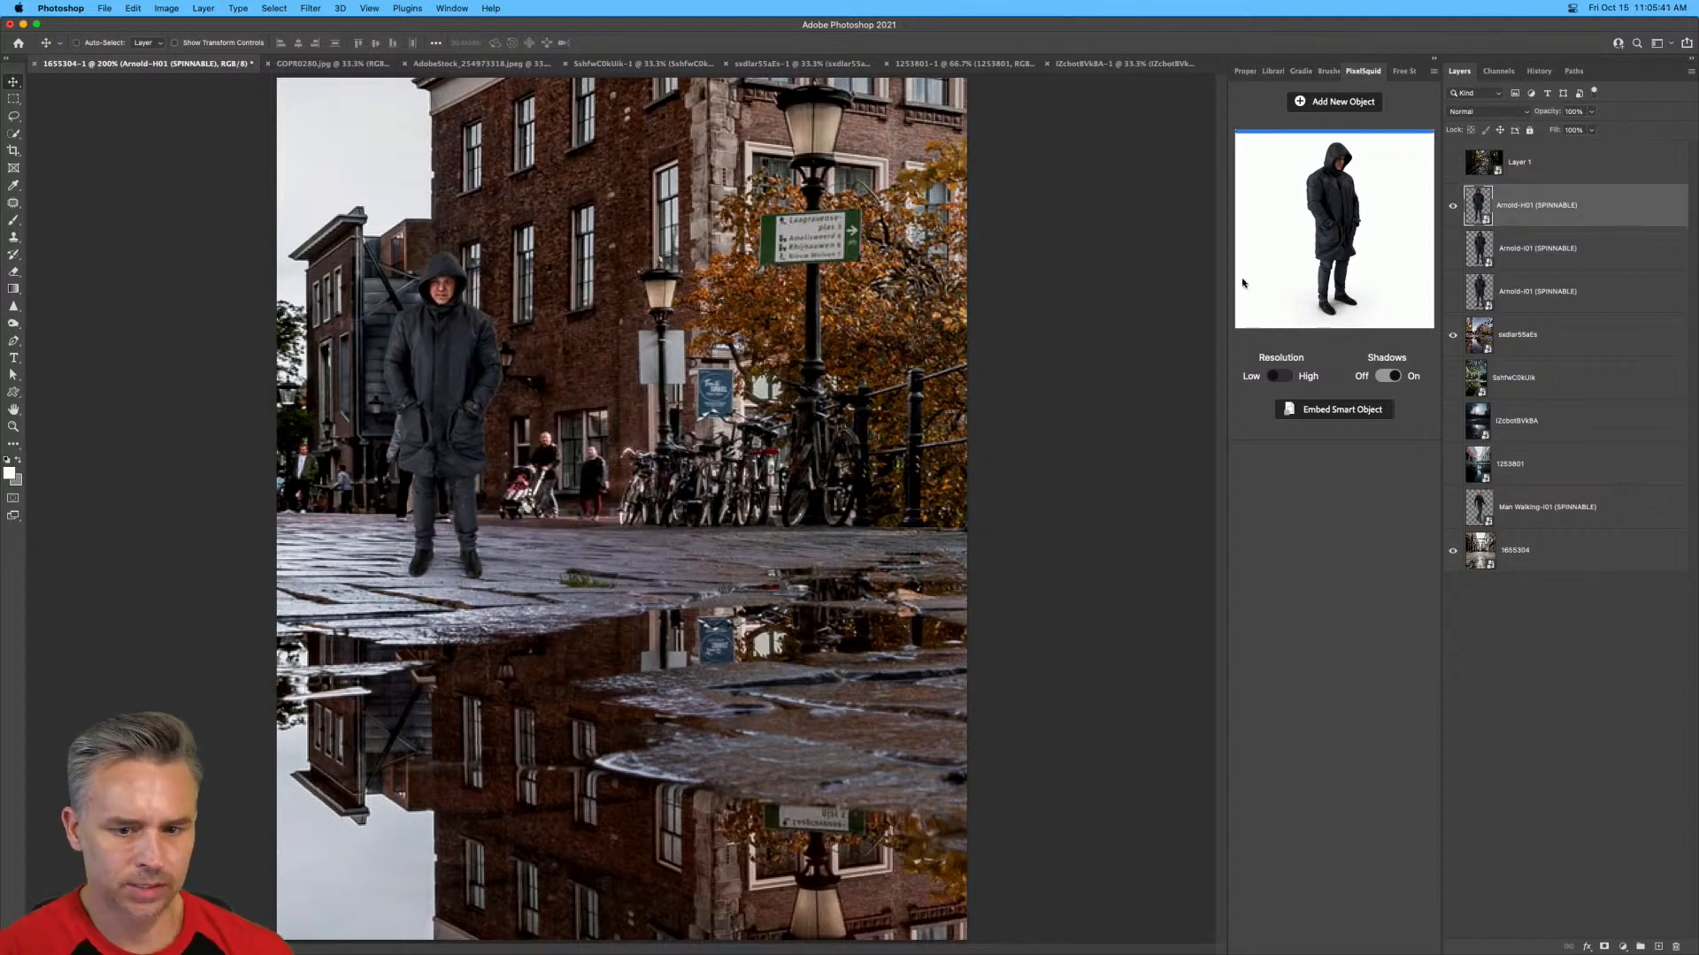
Turn the new hooded man partly sideways, nudge him into place on the paving and set his resolution to High.
left_click_drag(1359, 258, 1325, 255)
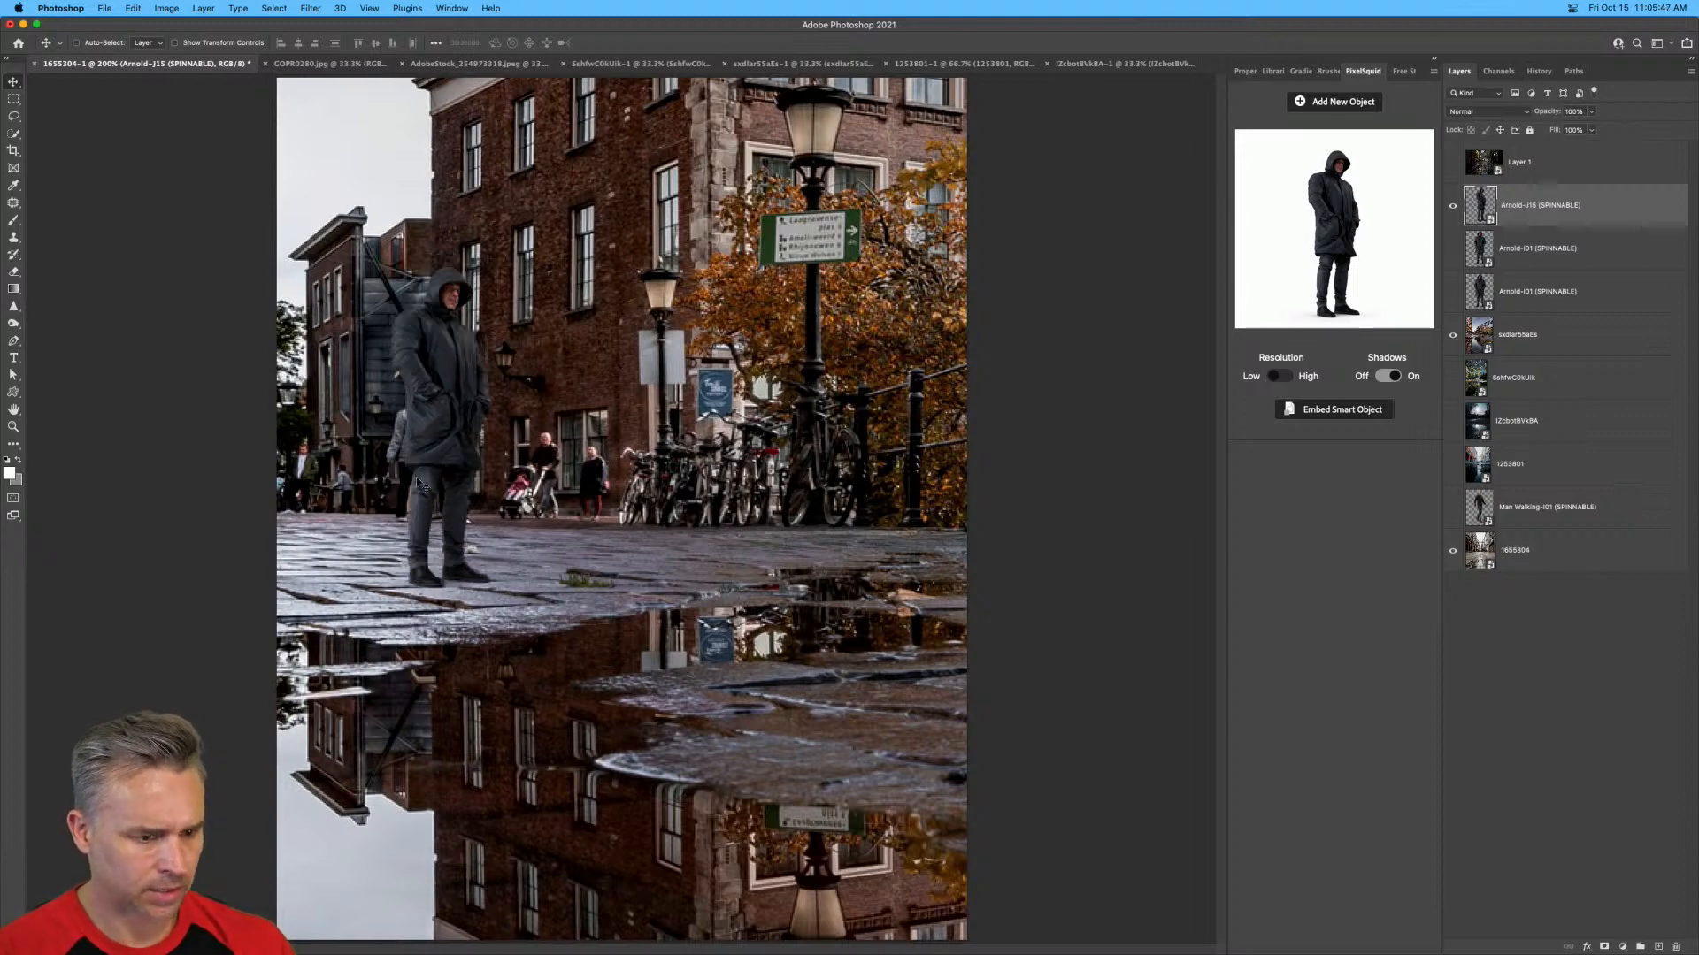
mouse_move(423, 479)
left_mouse_down()
mouse_move(403, 438)
mouse_move(314, 394)
mouse_move(417, 461)
left_mouse_up()
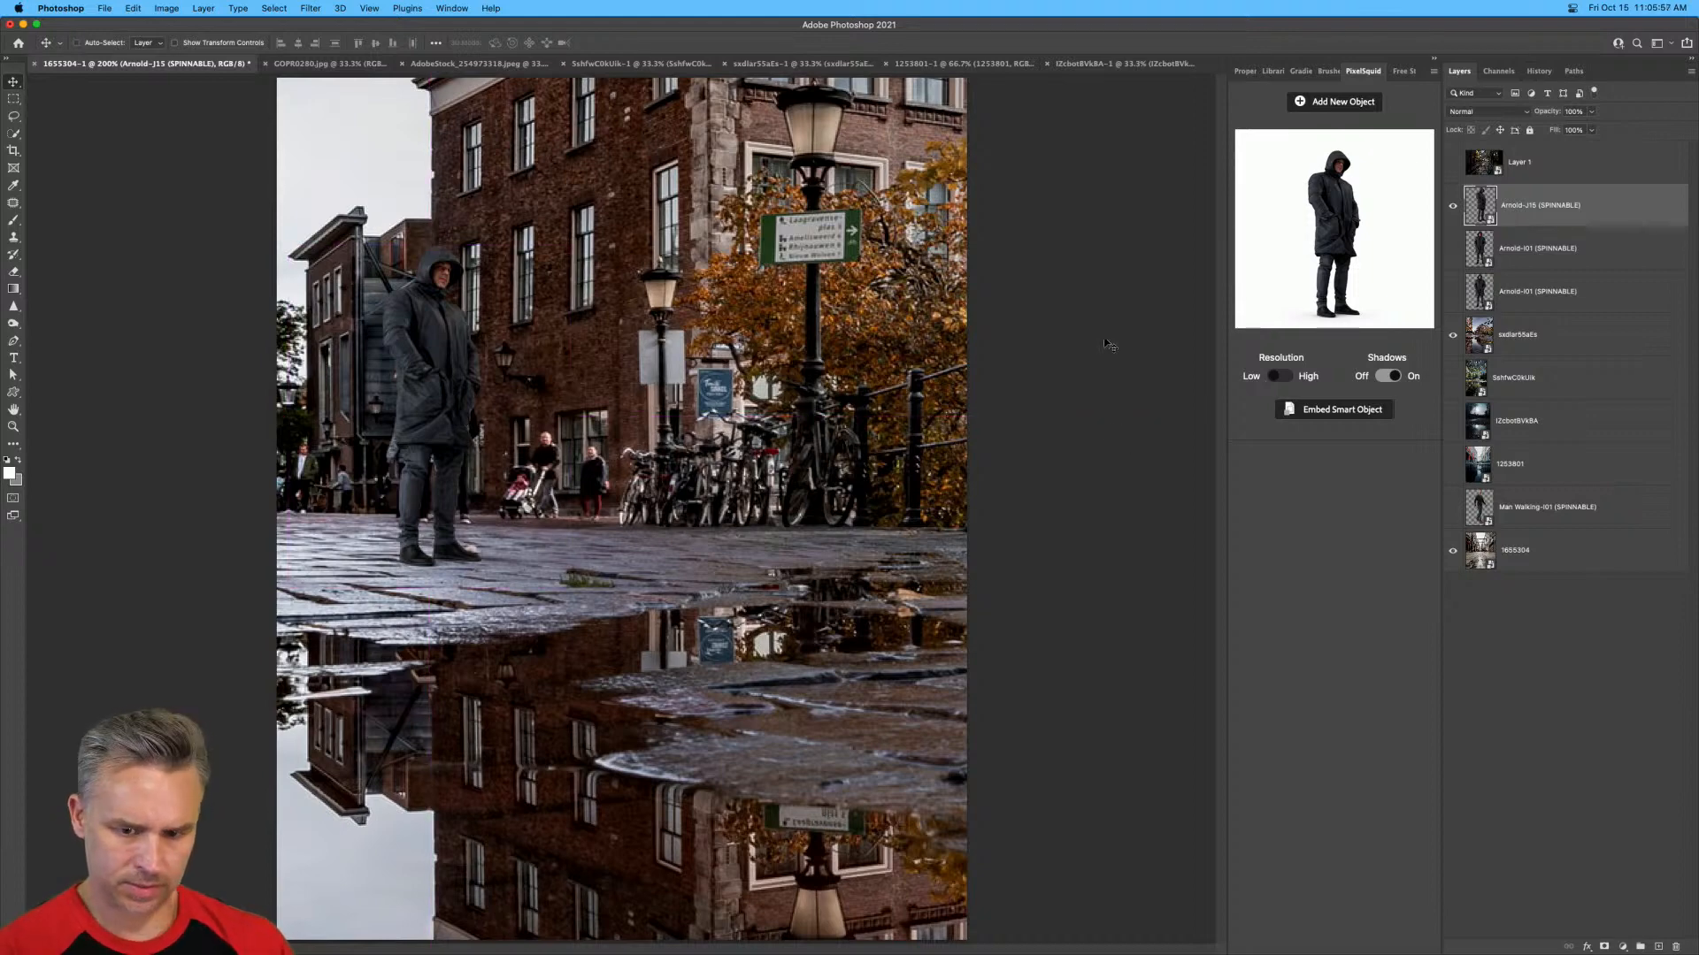
left_click(1274, 376)
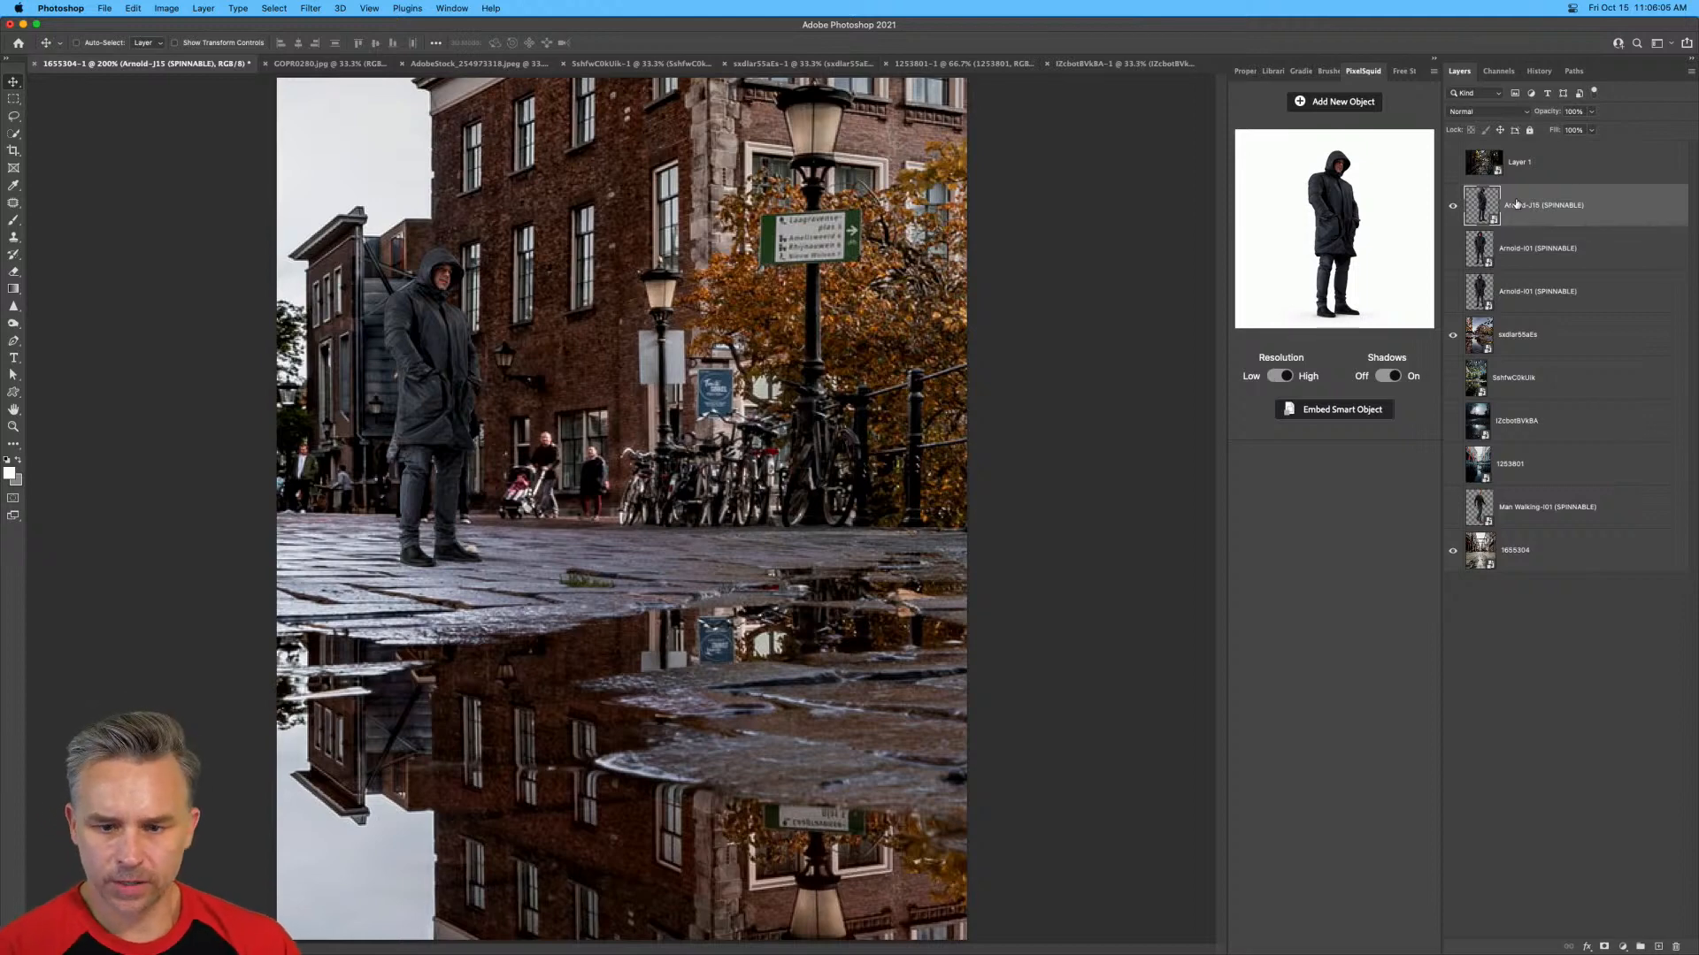
Duplicate the hooded man's layer and quick-select the dark building reflection in the autumn square photo's puddle.
key("super+j")
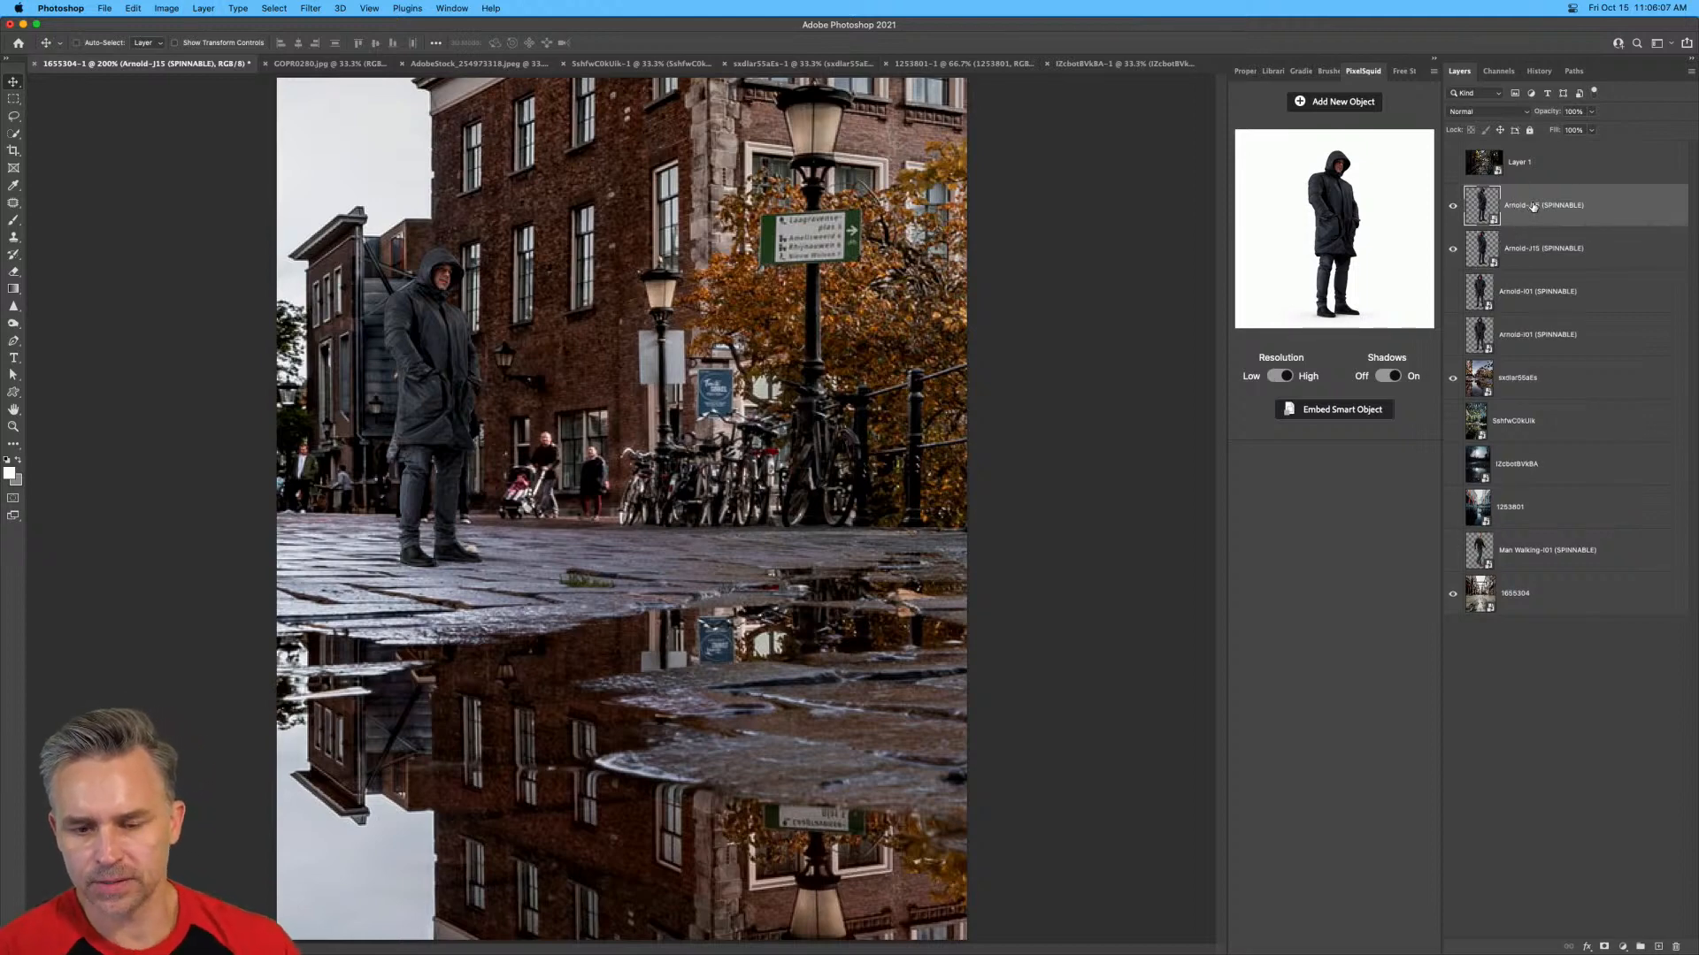
left_click(318, 560, "super")
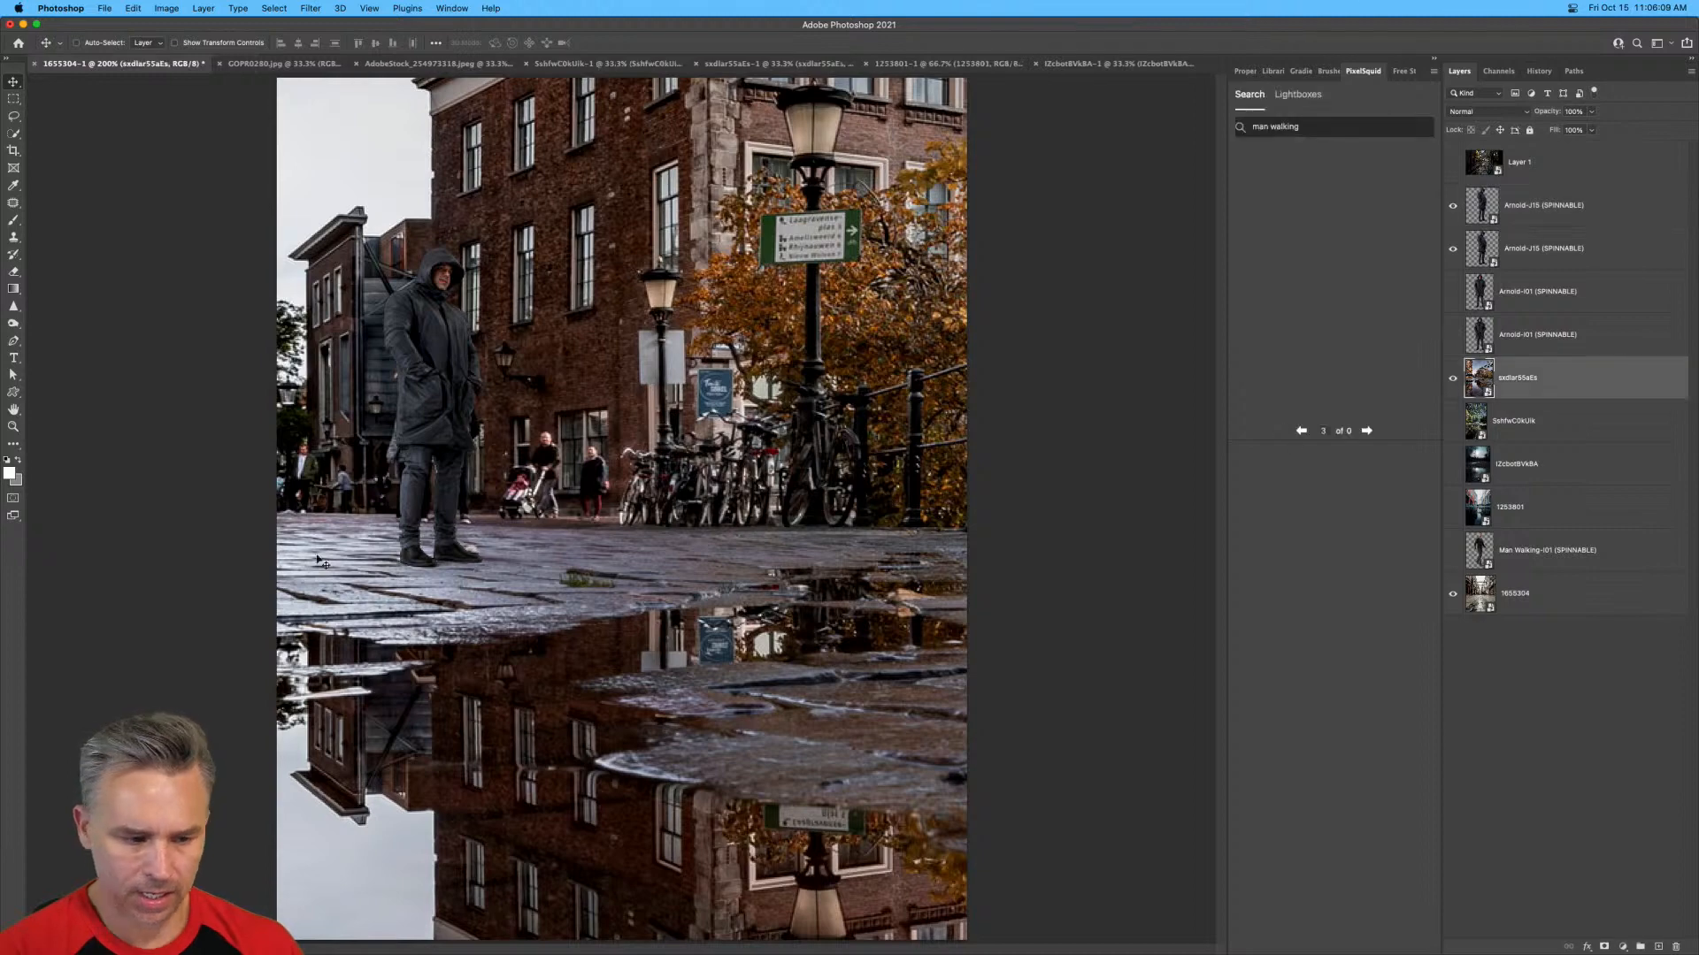
left_click(14, 133)
mouse_move(343, 761)
left_mouse_down()
mouse_move(389, 752)
mouse_move(361, 655)
left_mouse_up()
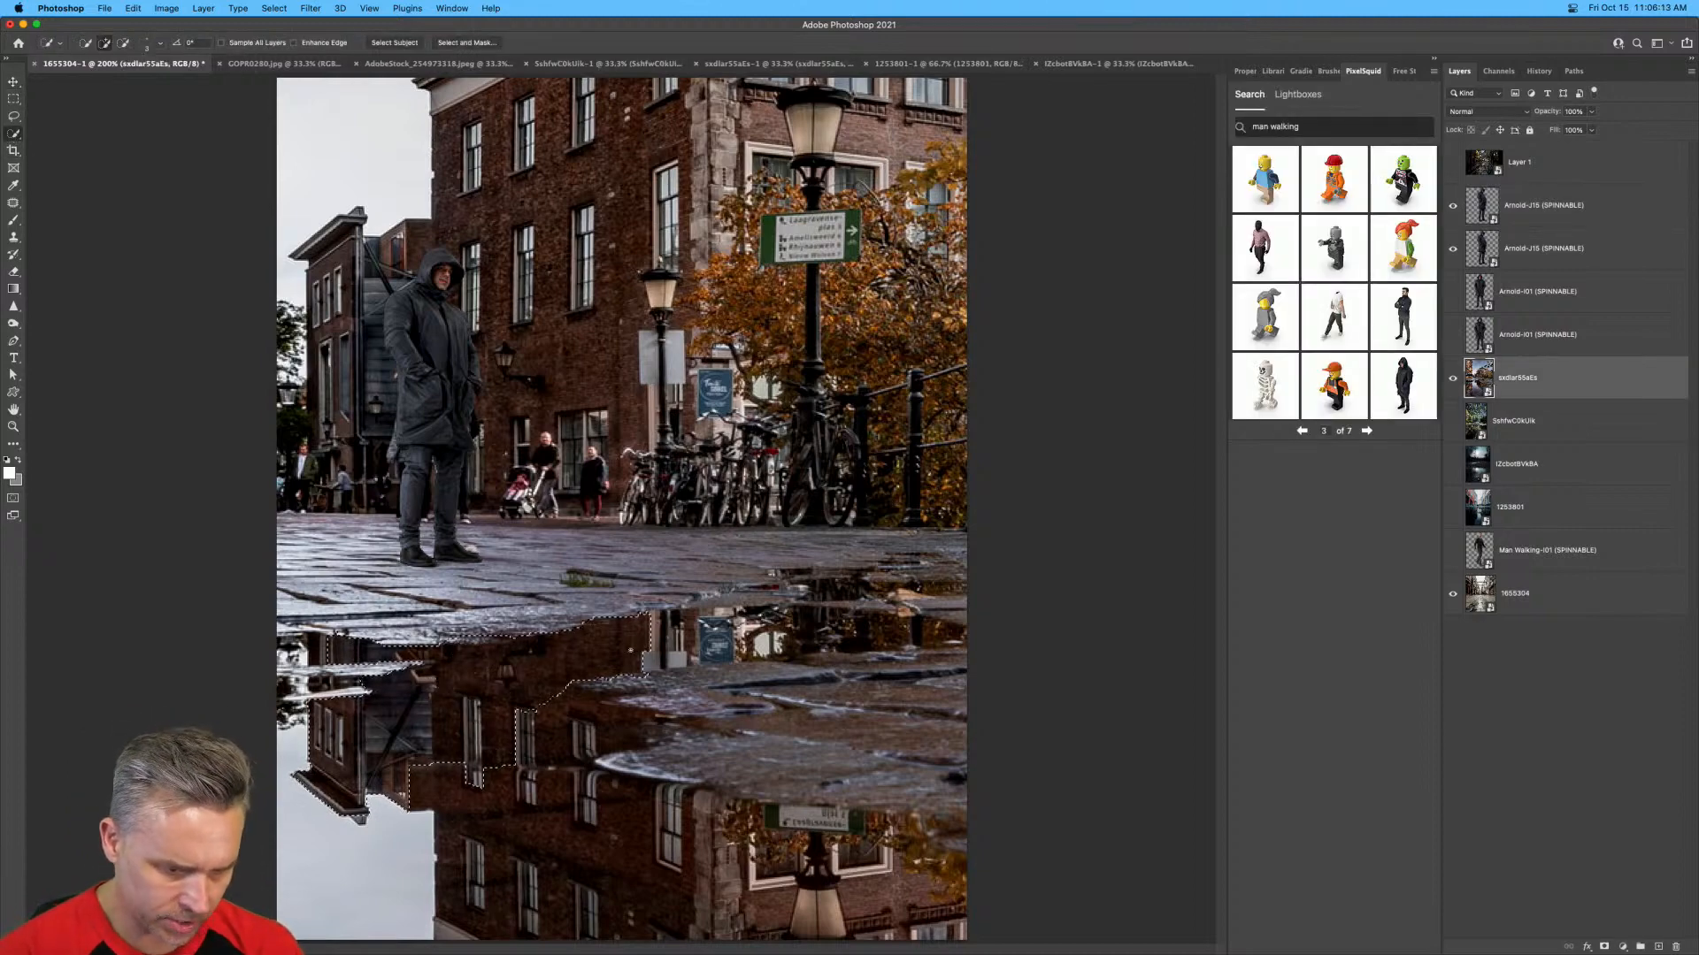
mouse_move(522, 708)
left_mouse_down()
mouse_move(568, 766)
mouse_move(580, 854)
left_mouse_up()
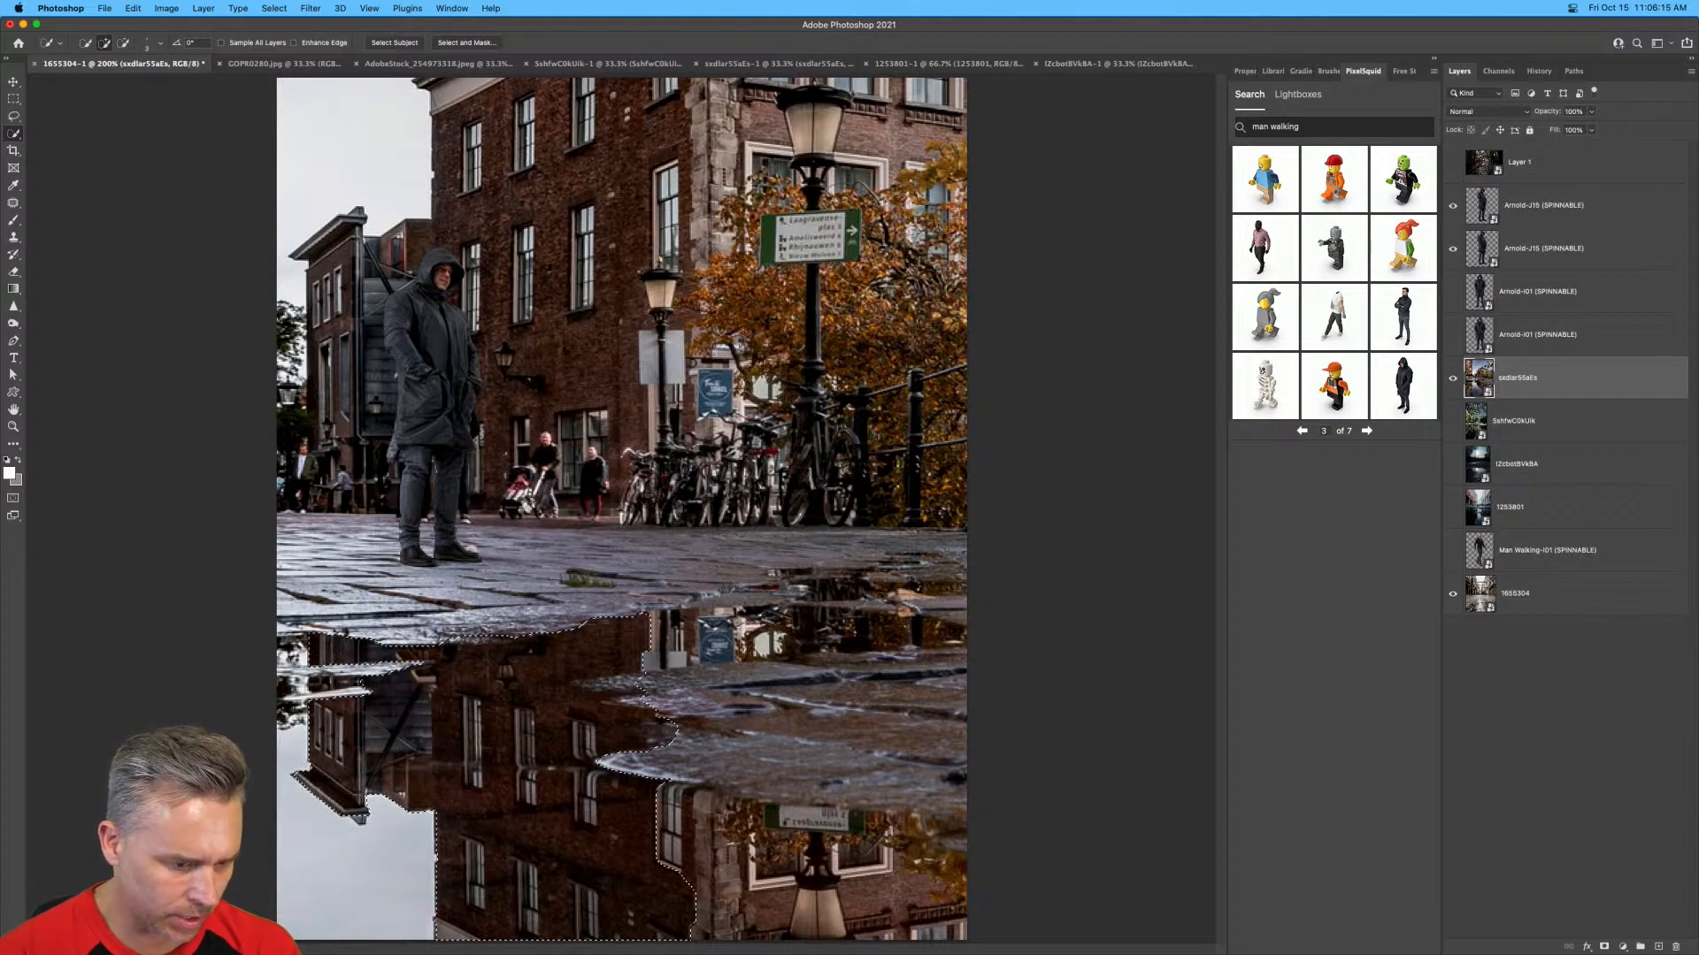
left_click_drag(322, 650, 266, 653)
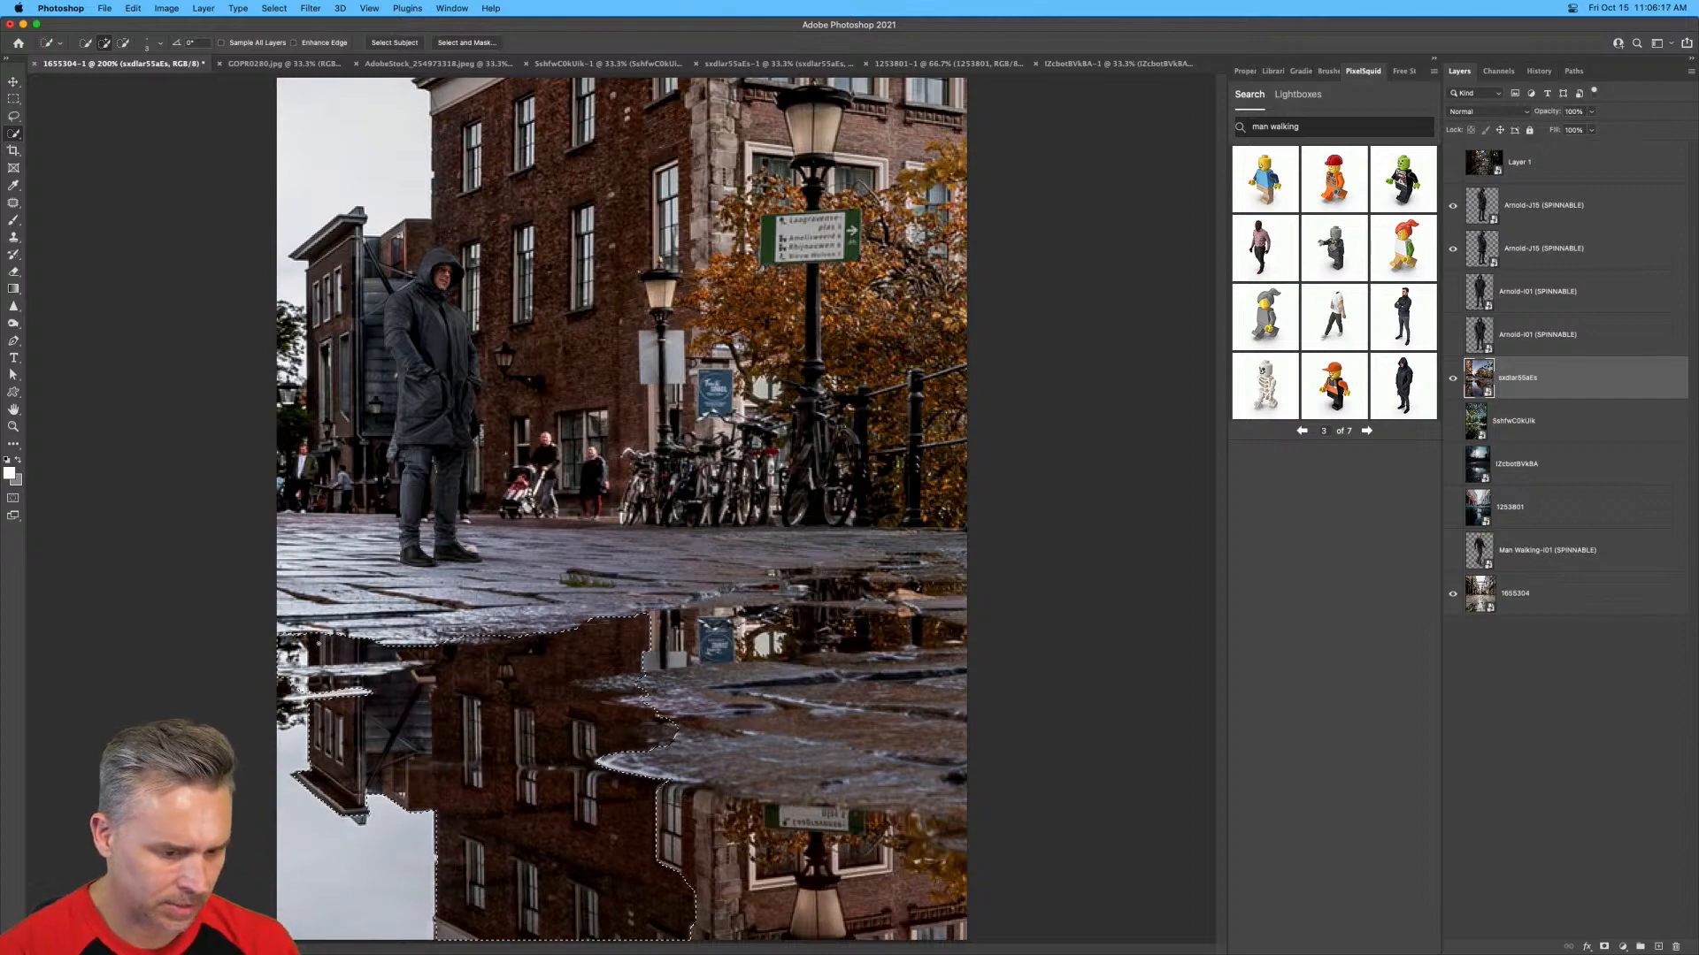
Mask the upper hooded man copy with the puddle selection, then unlink and disable the mask.
left_click(1495, 217)
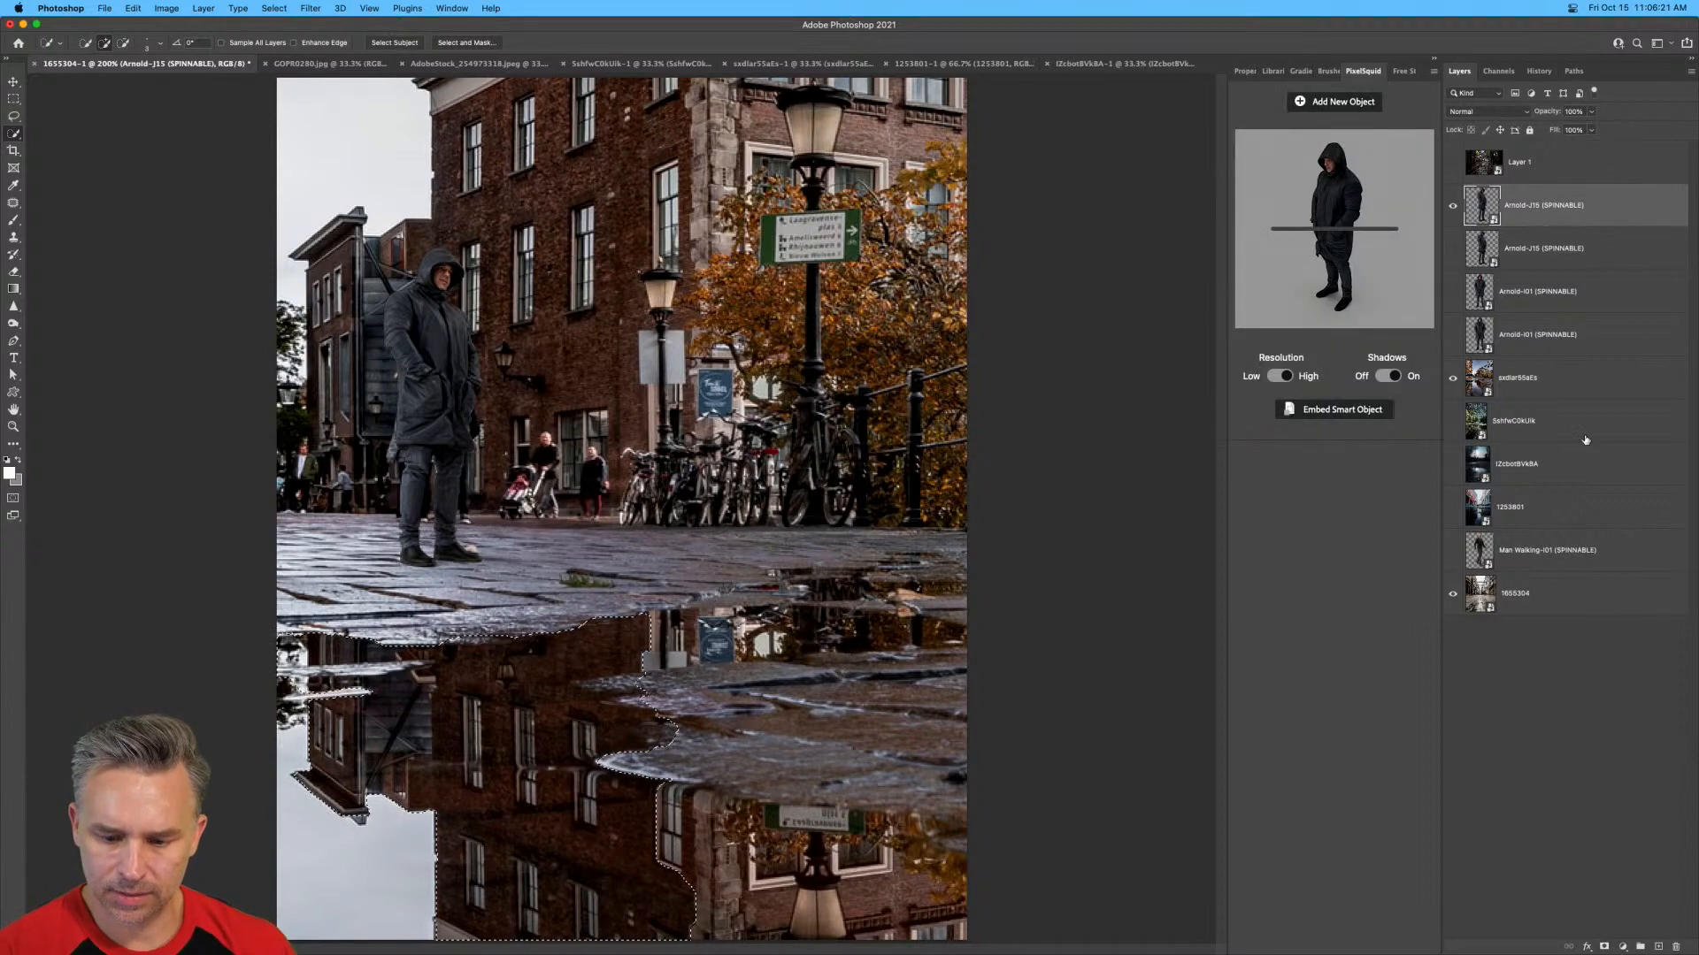
left_click(1604, 946)
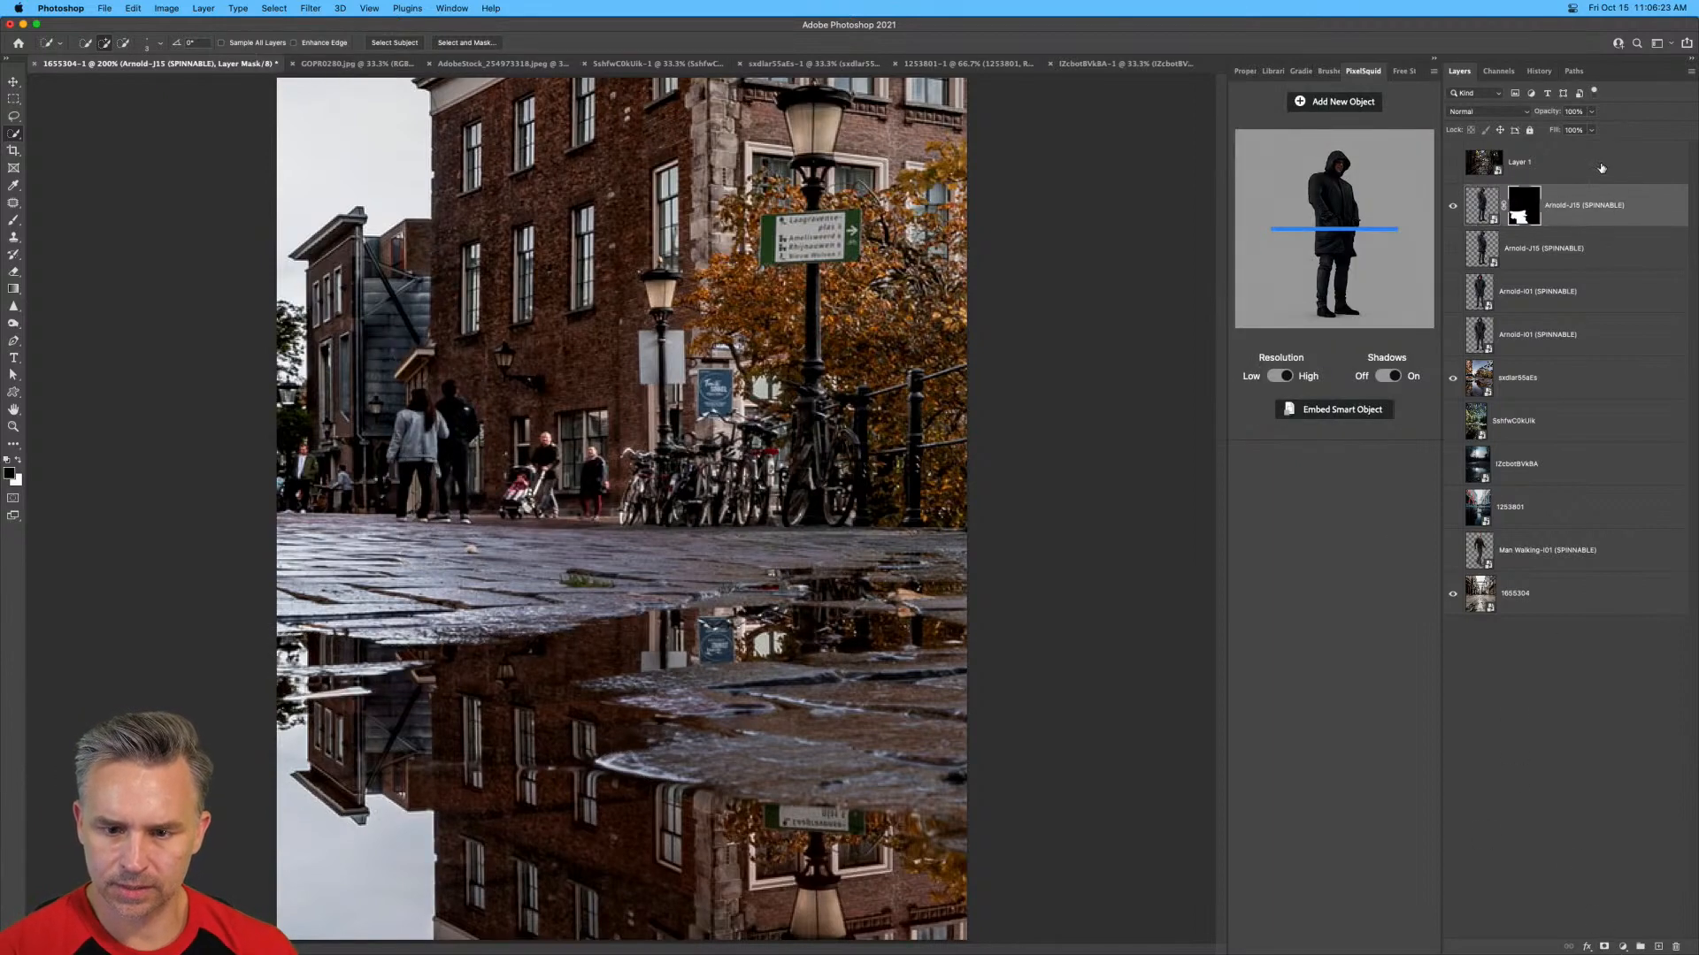
left_click(1503, 209, "alt")
right_click(1518, 212)
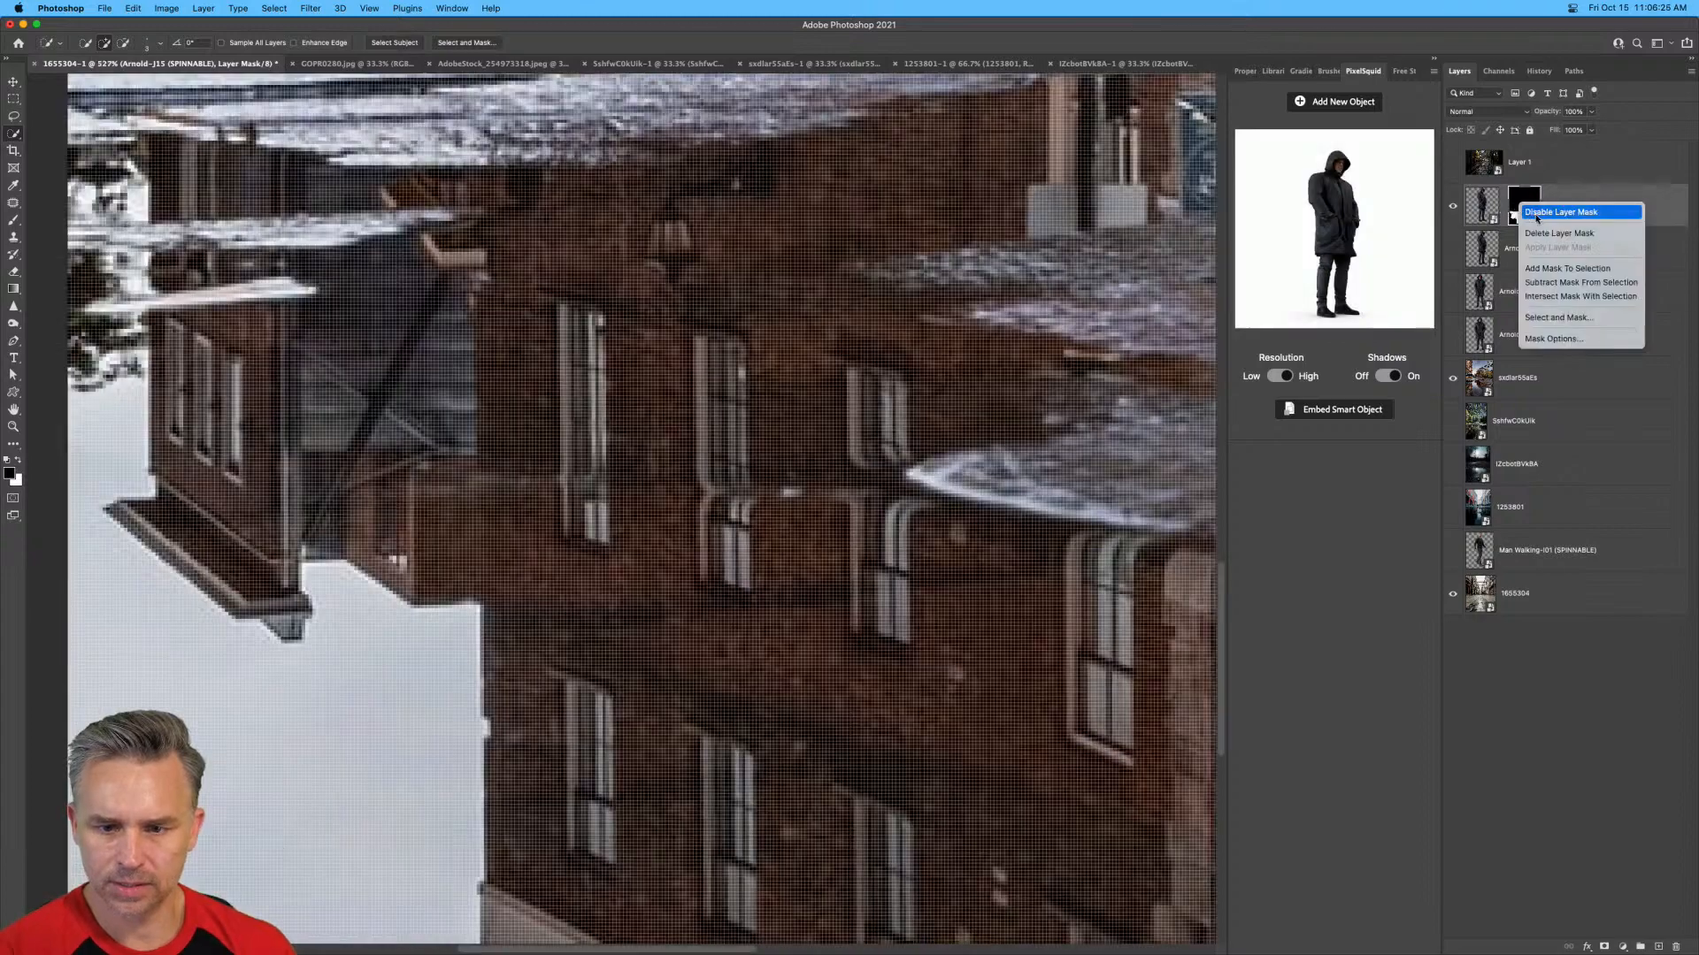
left_click(1537, 207)
left_click(1491, 207)
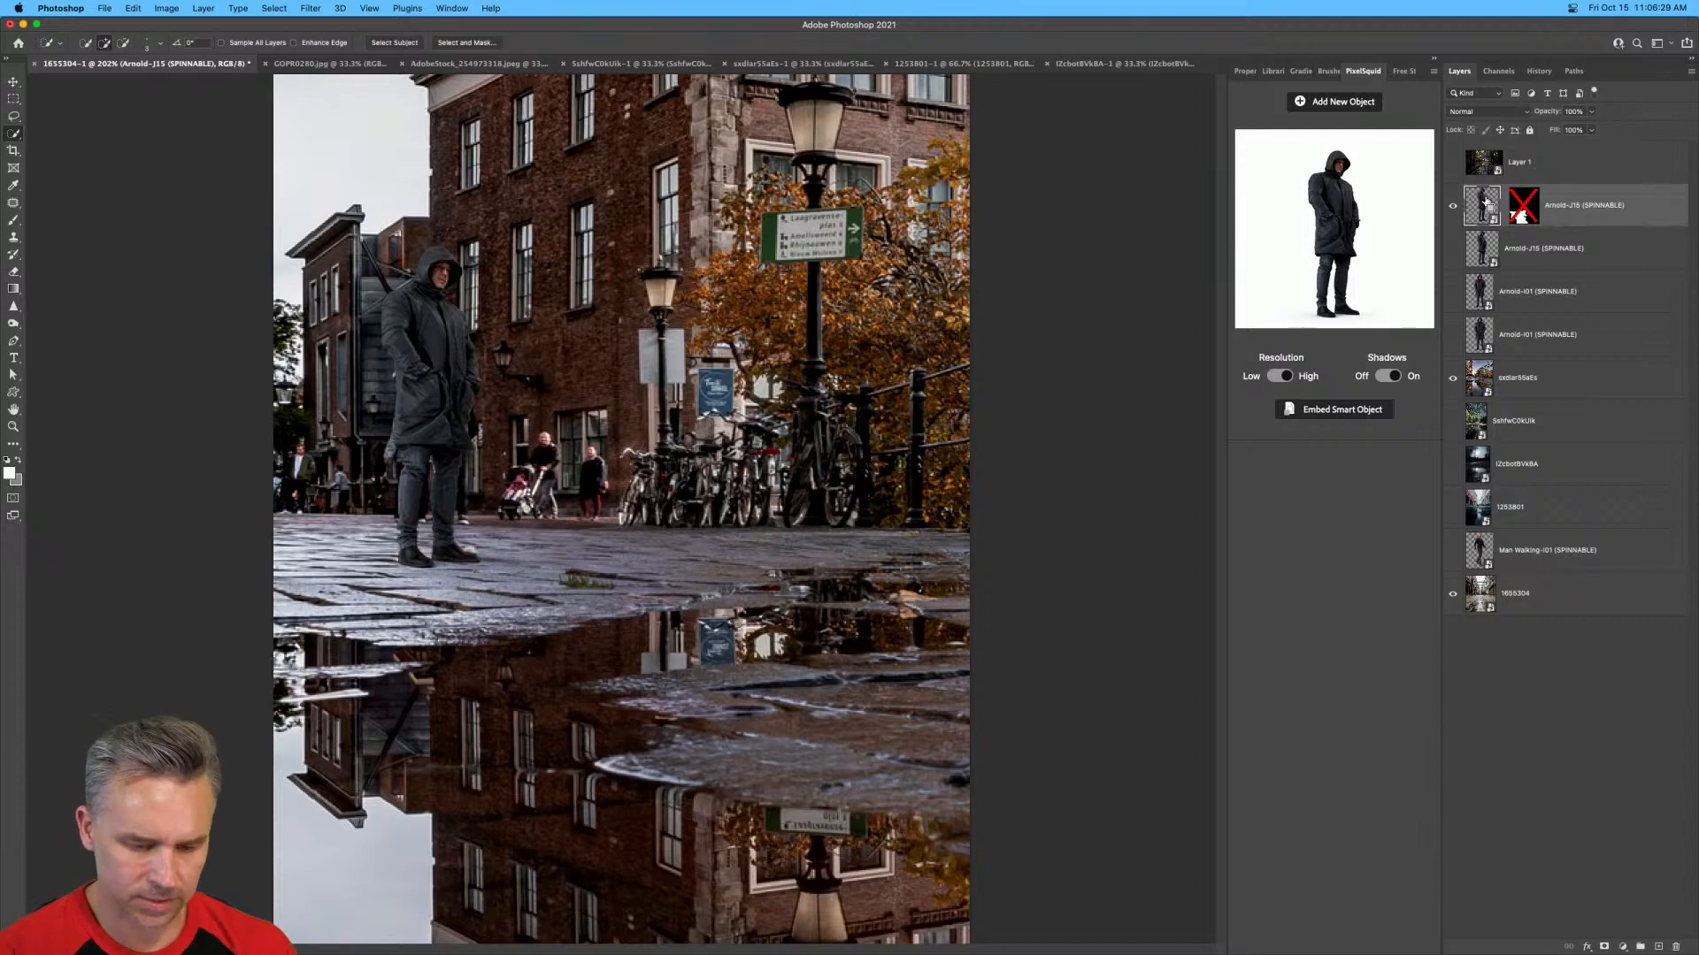
key("super+t")
right_click(448, 309)
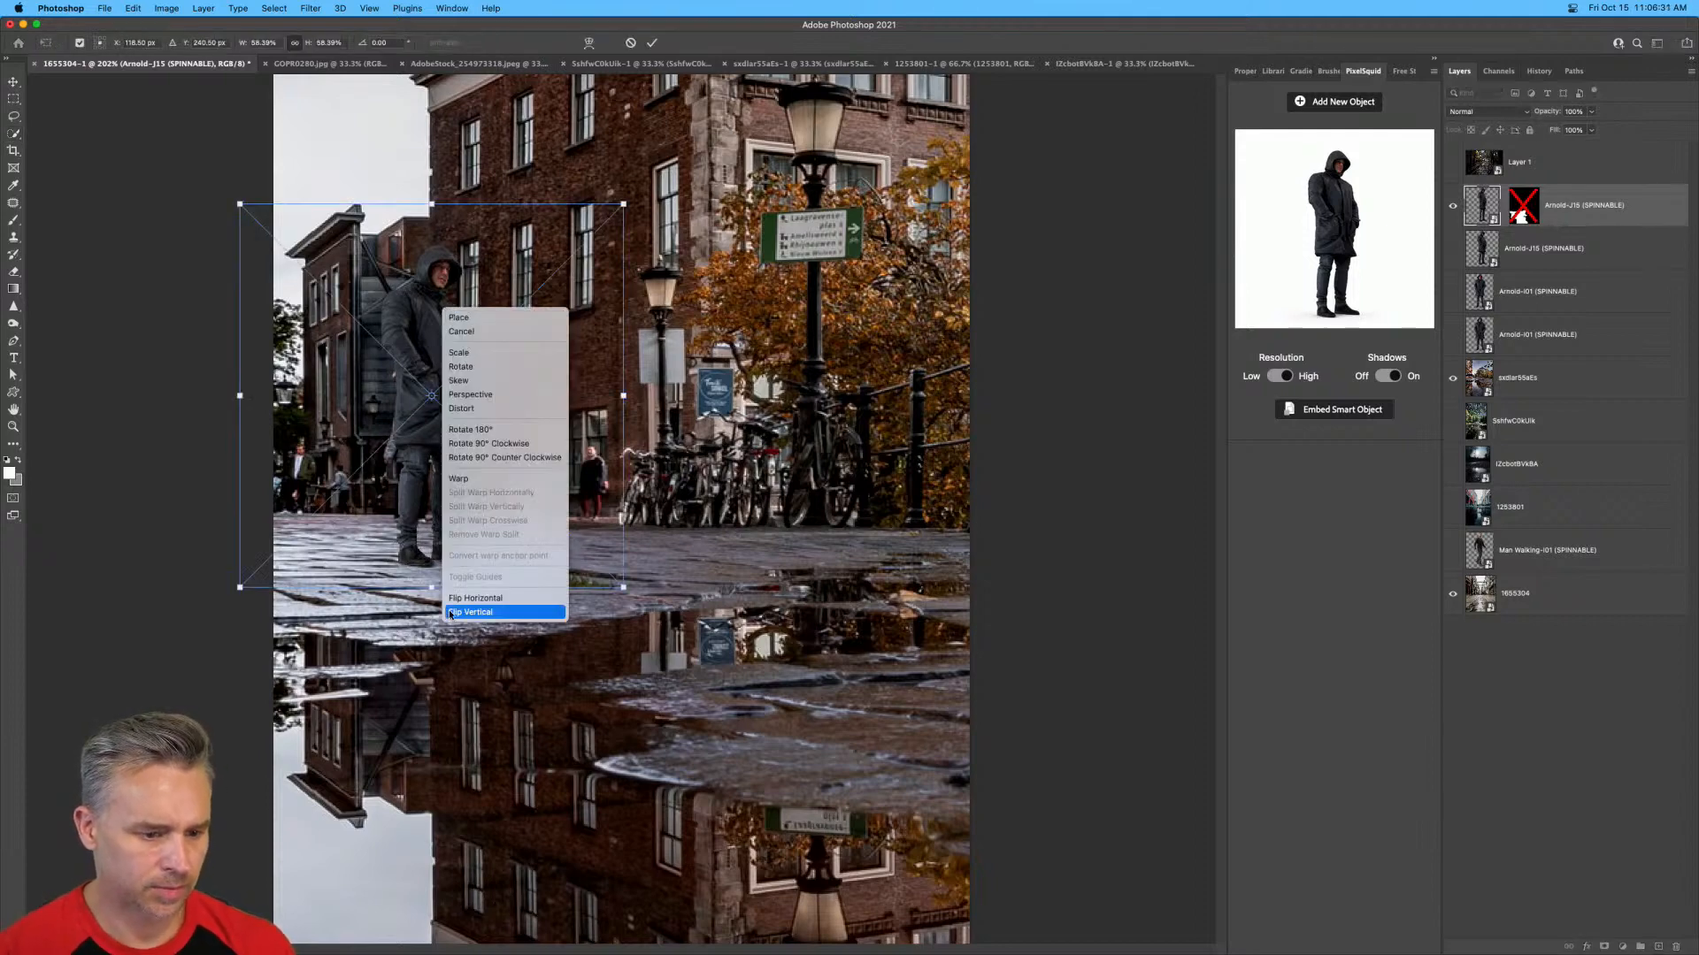
left_click(416, 267)
key("Escape")
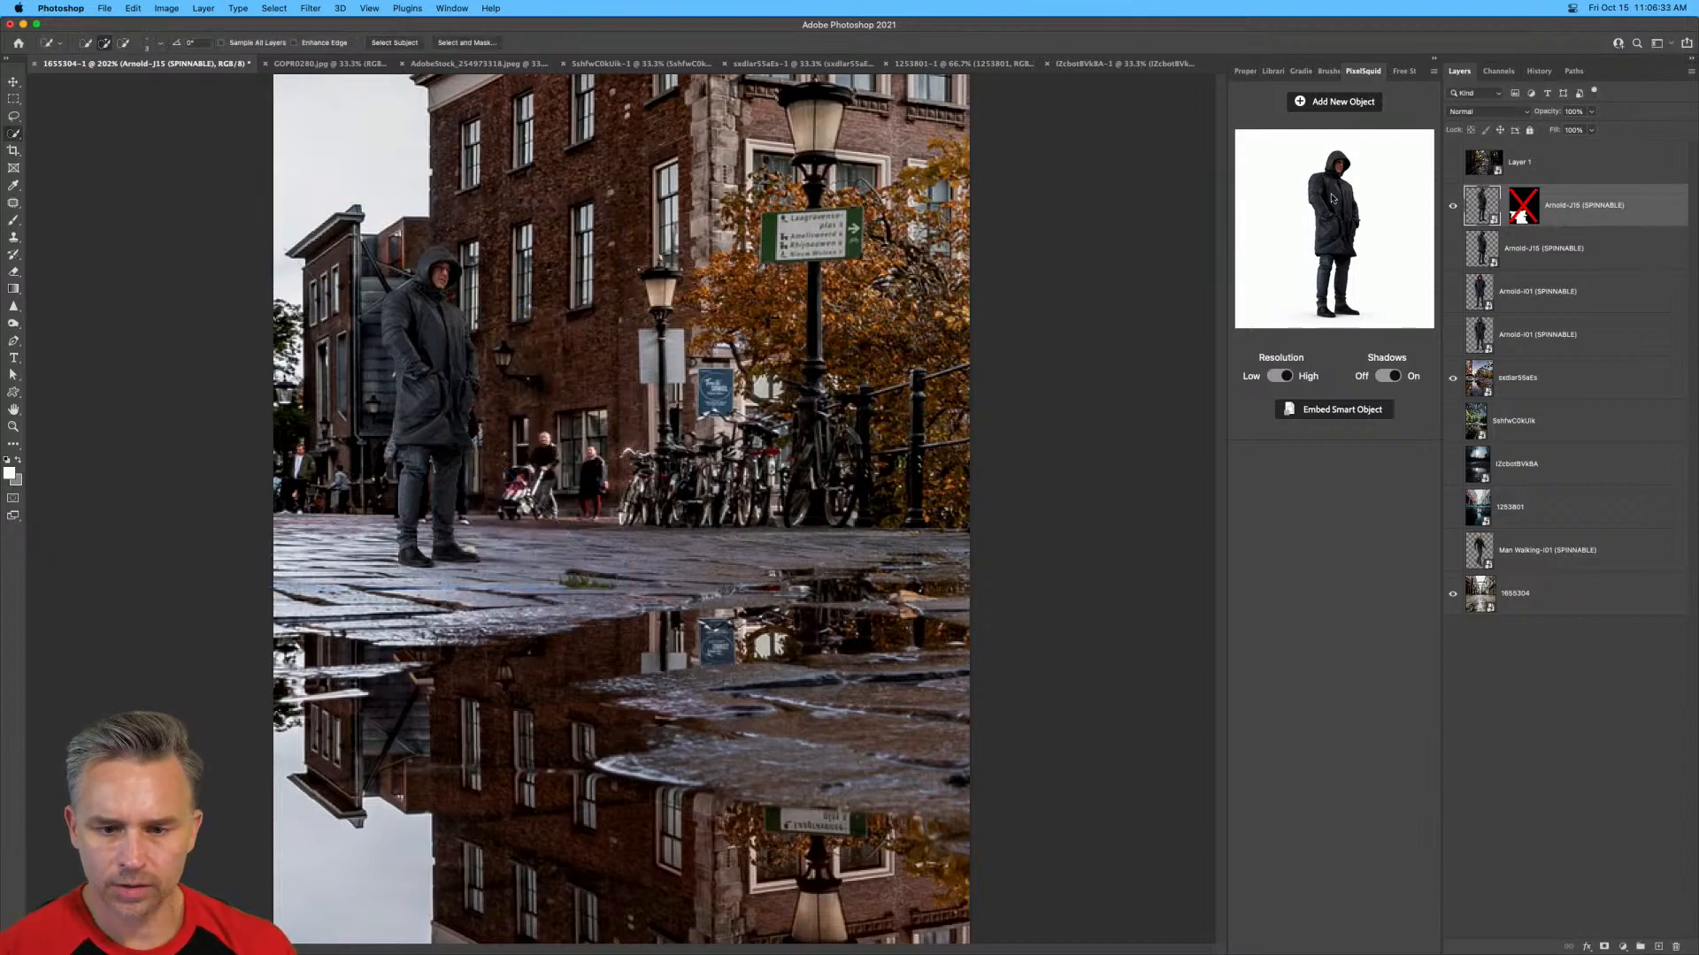
Turn the upper hooded man copy to a side view in PixelSquid and flip it vertically.
mouse_move(1334, 191)
left_mouse_down()
mouse_move(1340, 309)
mouse_move(1306, 226)
mouse_move(1328, 181)
left_mouse_up()
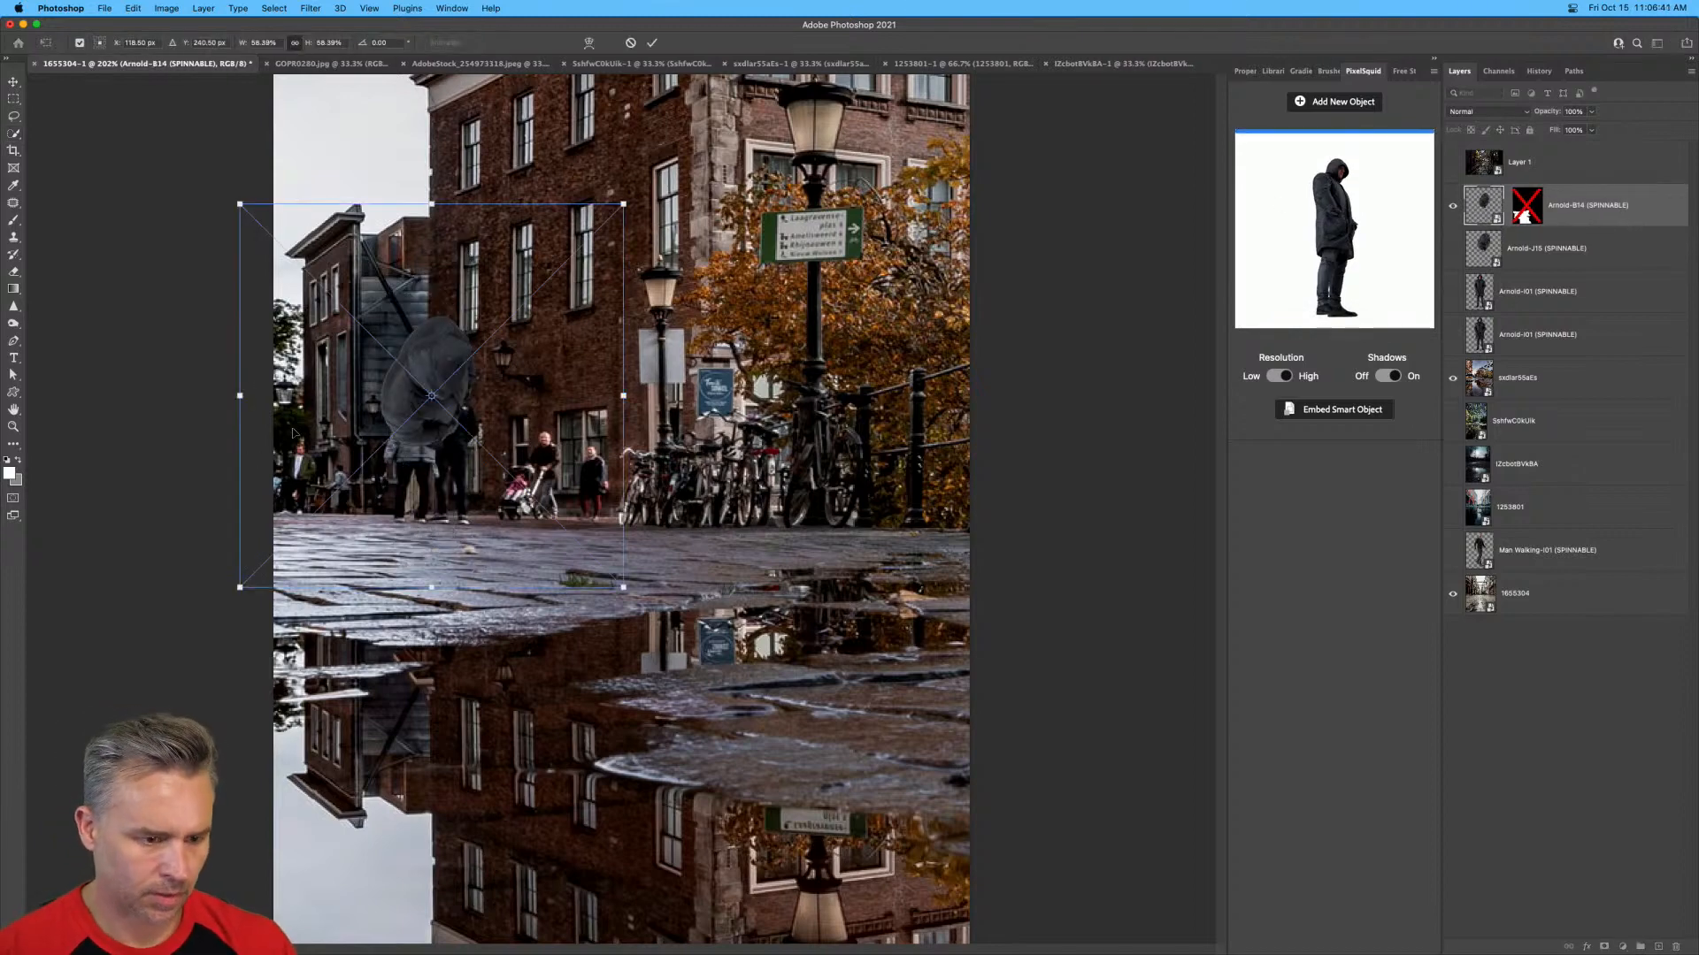
right_click(378, 390)
left_click(408, 690)
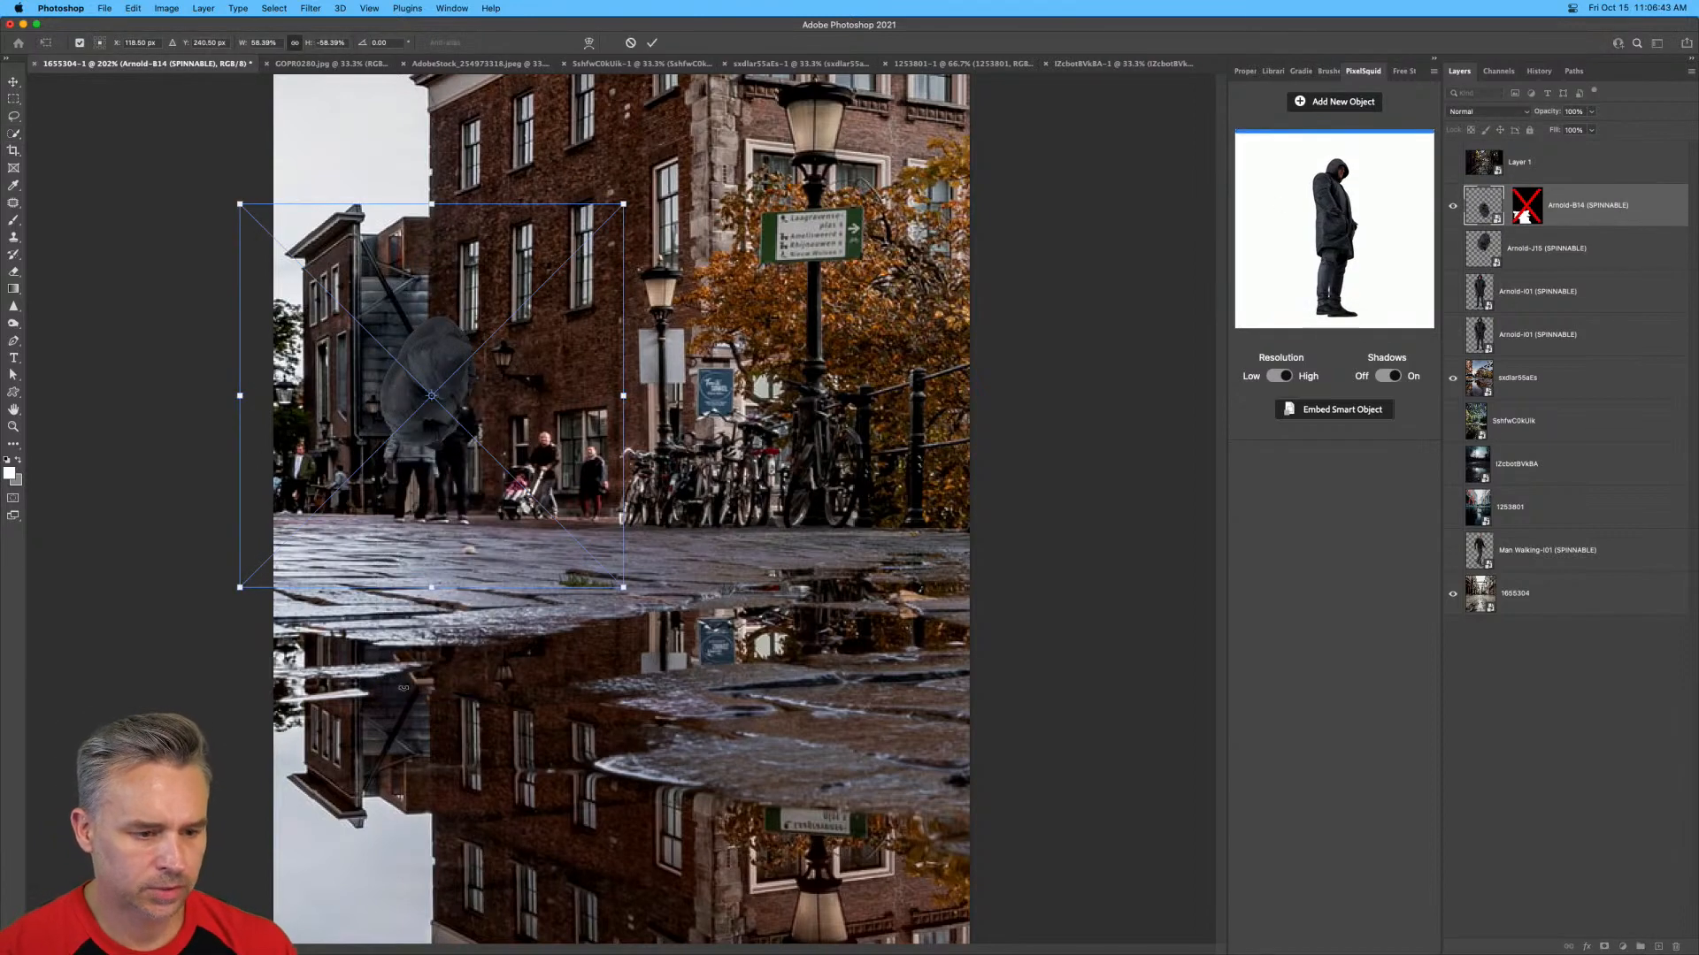
key("Return")
key("w")
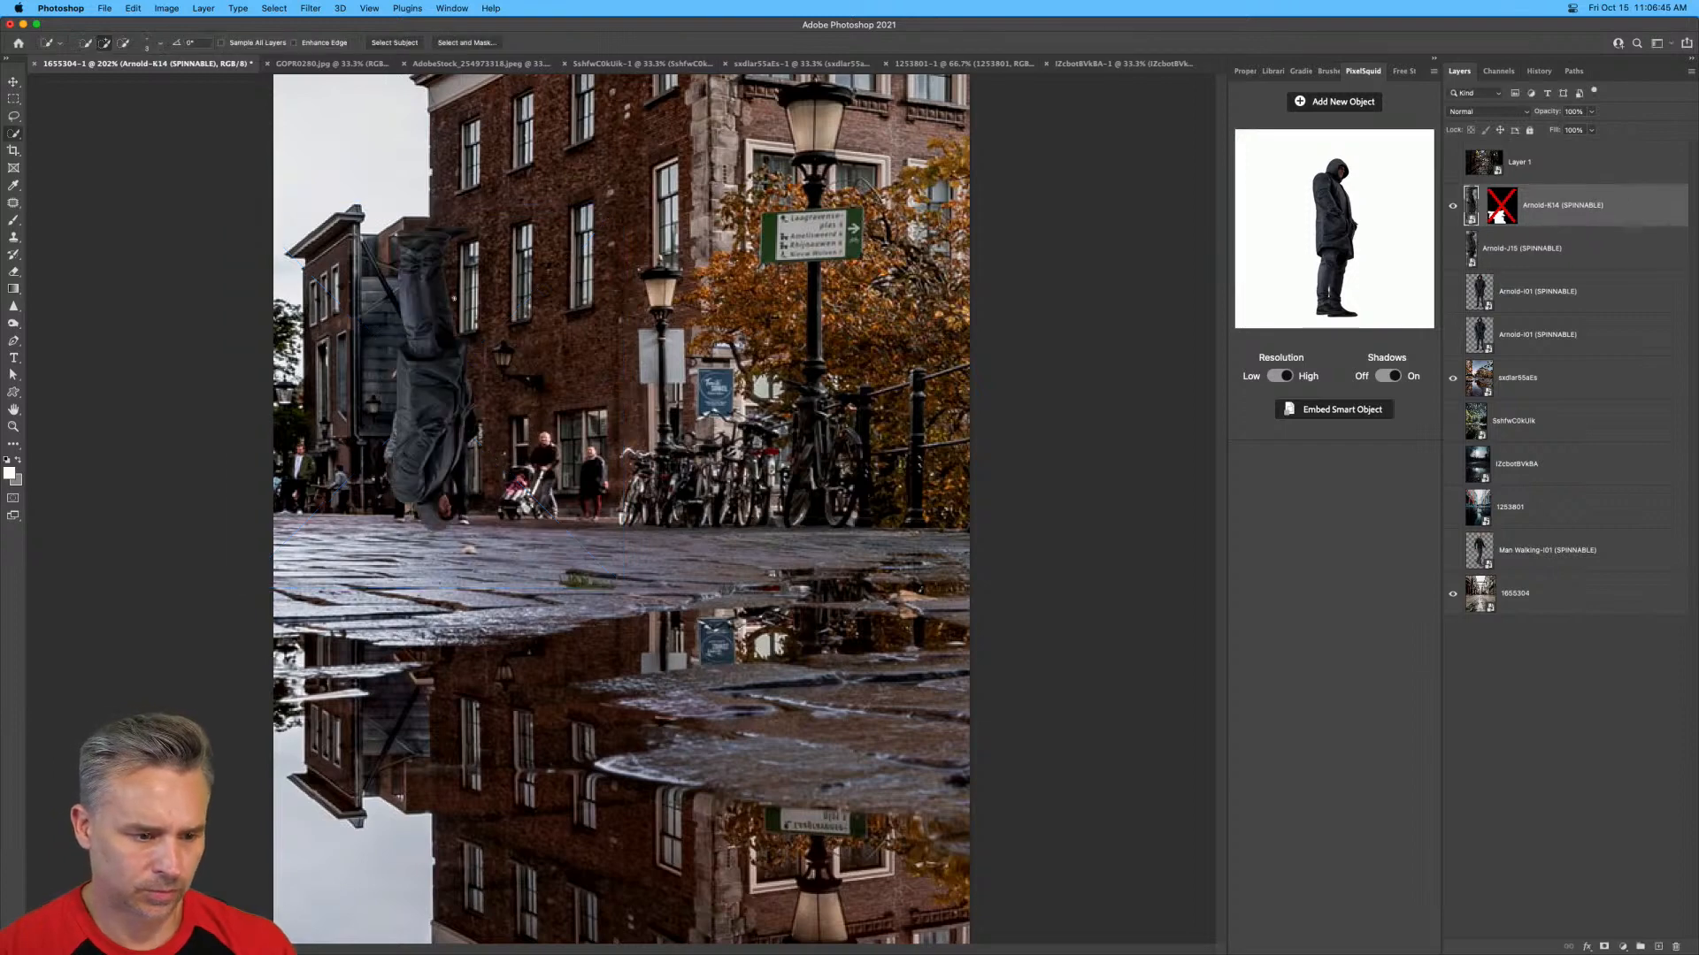
Move the flipped man down into the puddle, then show the standing man's layer and re-enable the reflection's mask.
left_click(12, 81)
left_click_drag(400, 303, 644, 408)
key("super+plus")
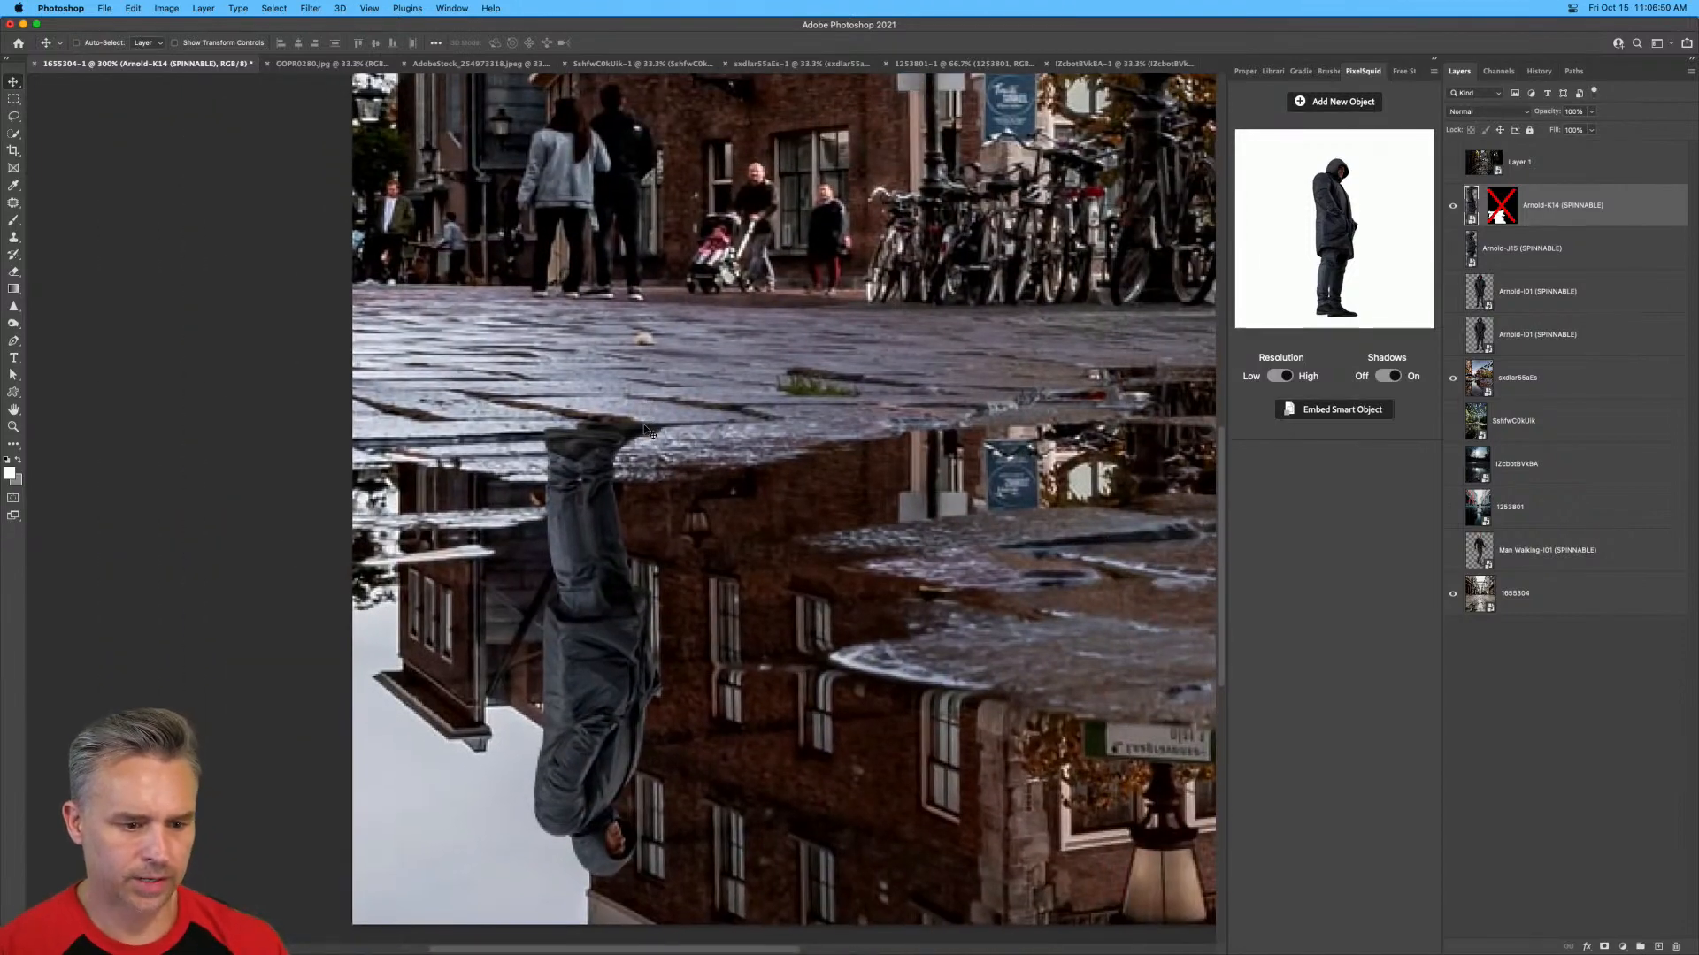
left_click(1452, 249)
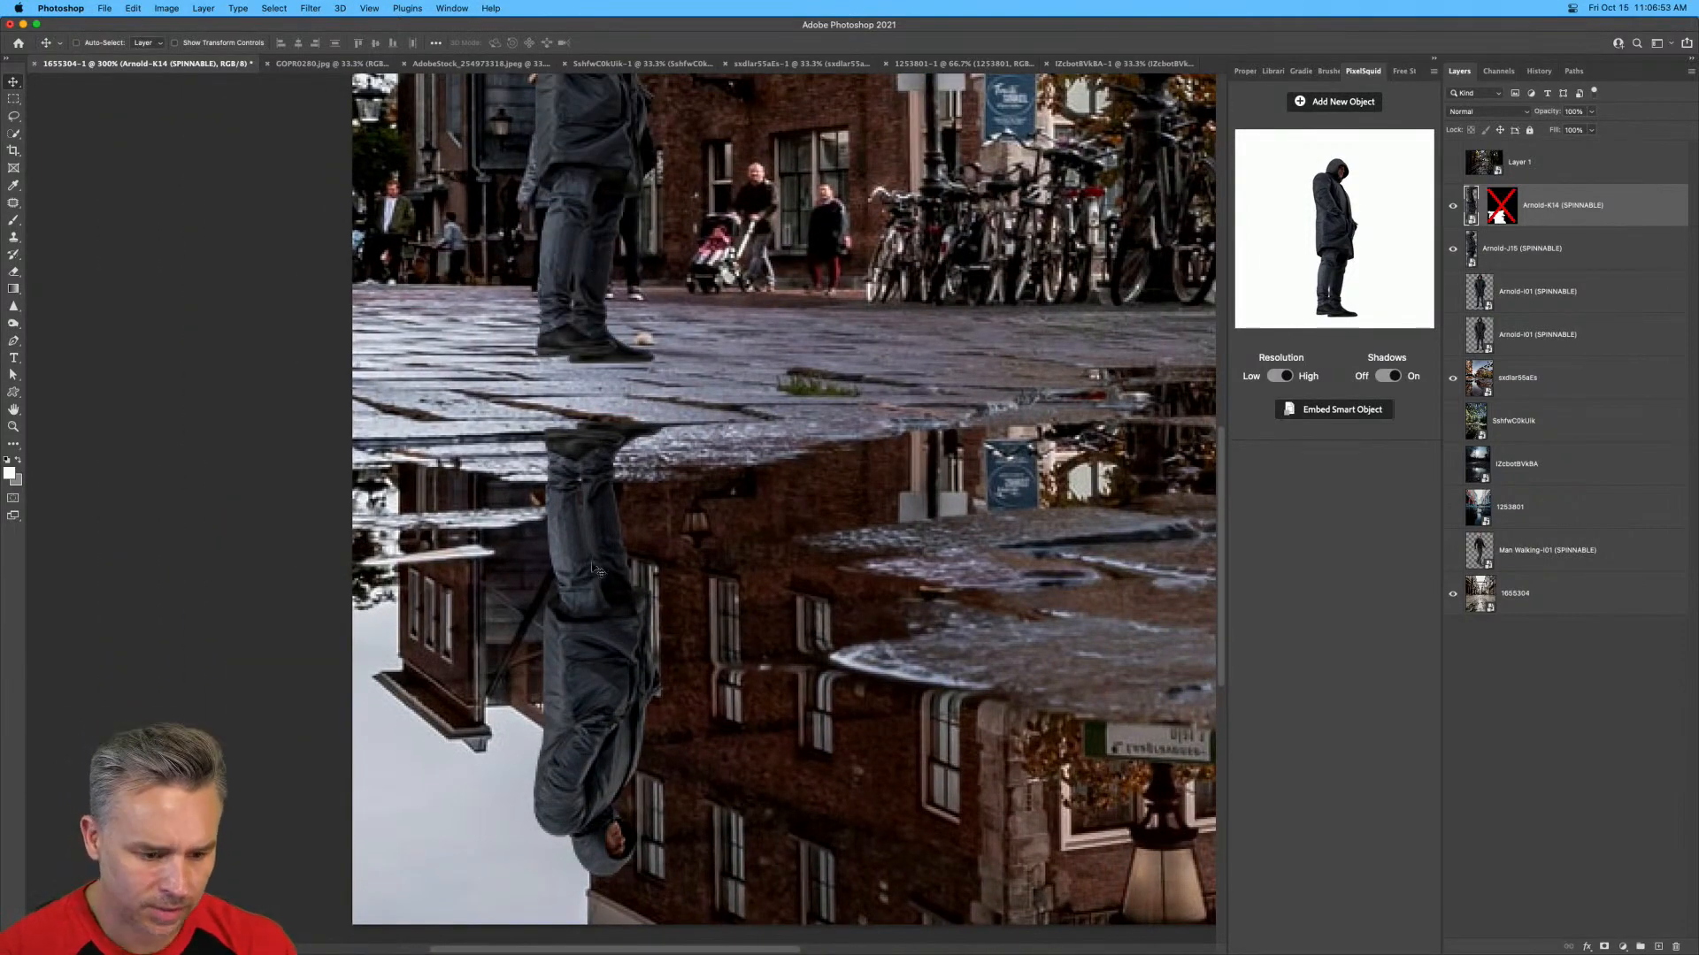
left_click(1504, 215, "shift")
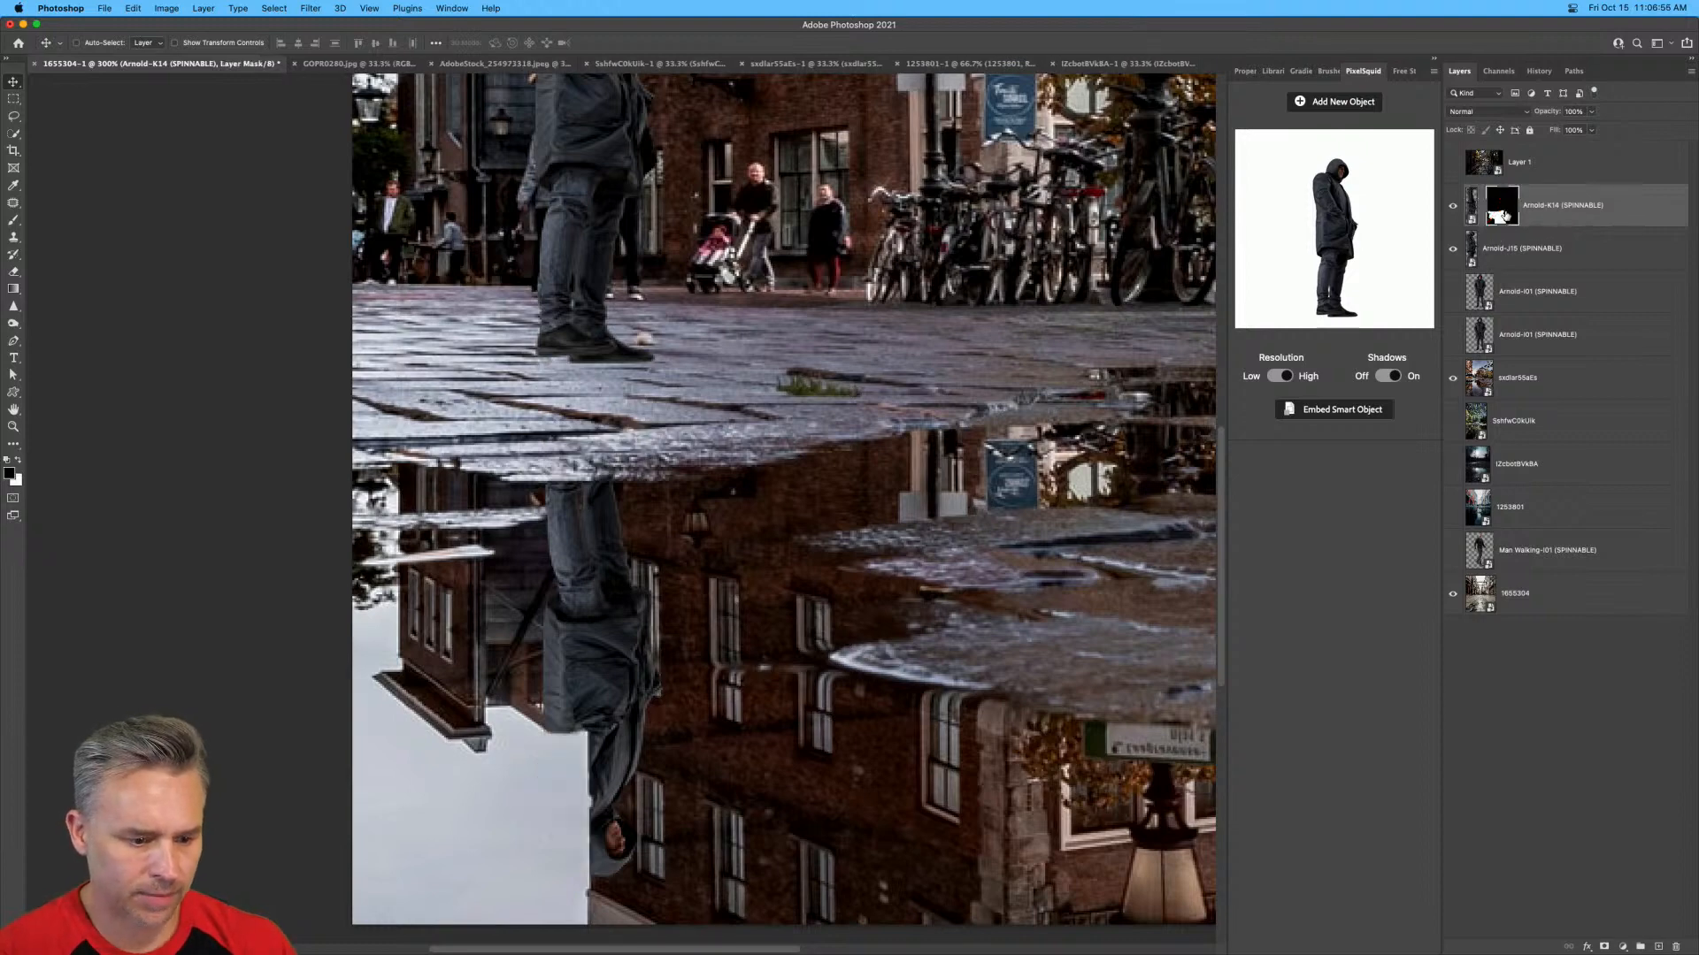
Fill a rectangle of the reflection's mask around the man's upper body and the reflected sky with the white background color, then deselect.
left_click(15, 100)
left_click_drag(312, 644, 736, 942)
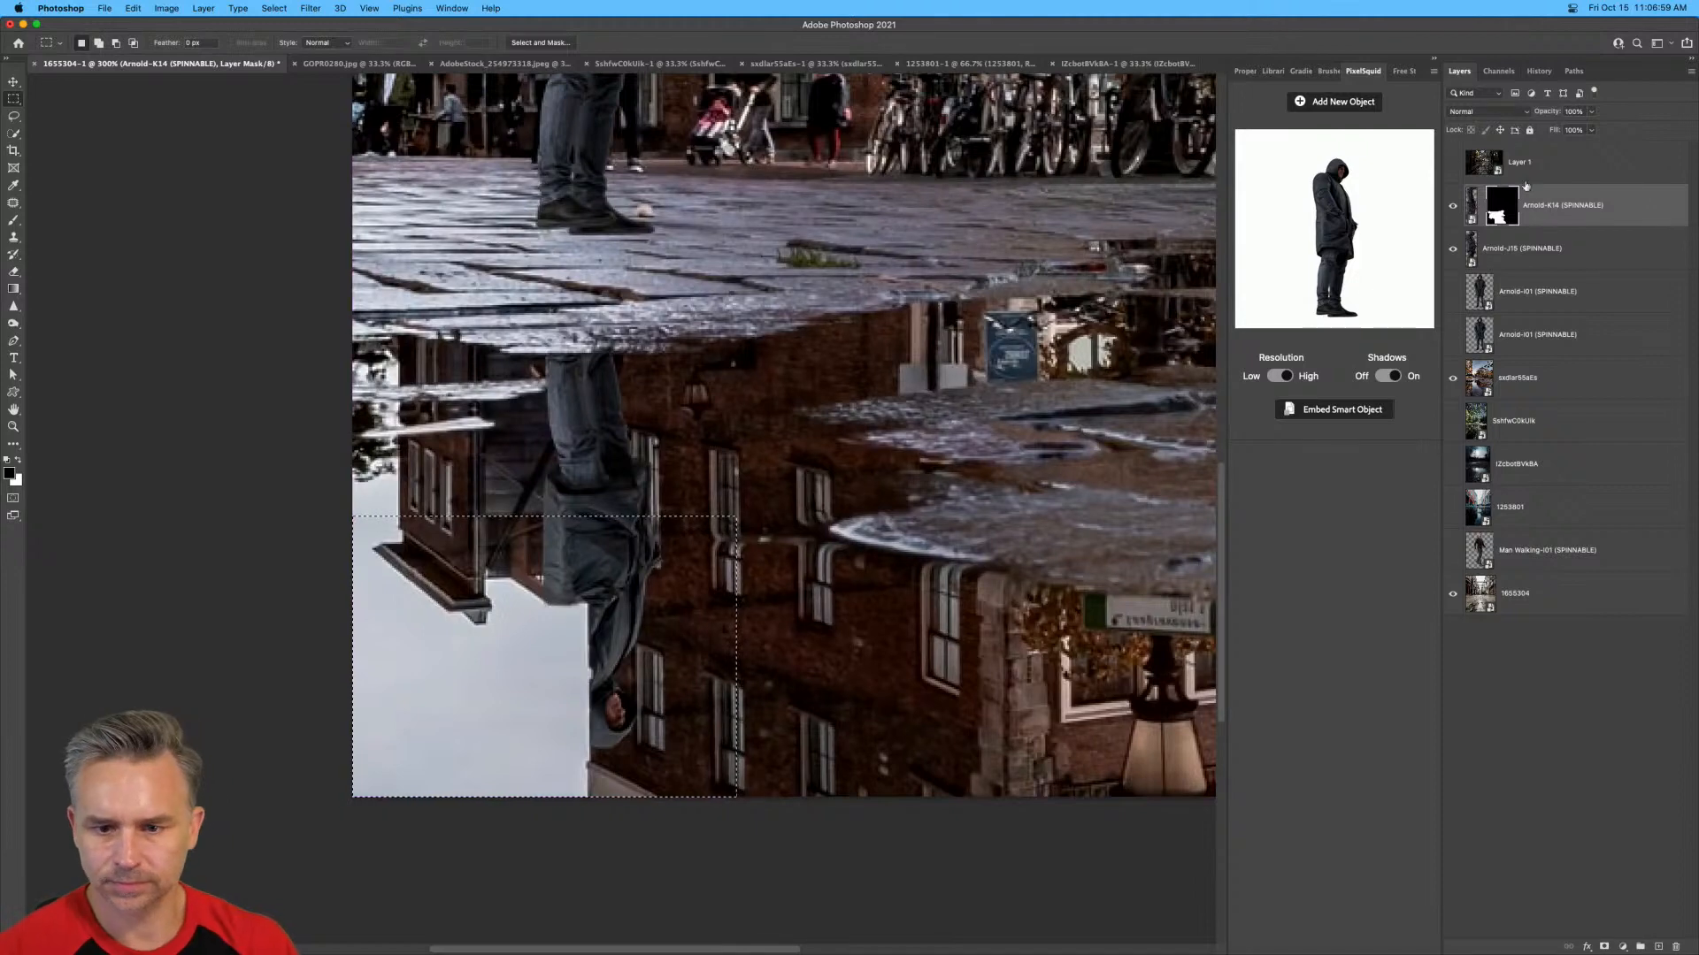
key("shift+BackSpace")
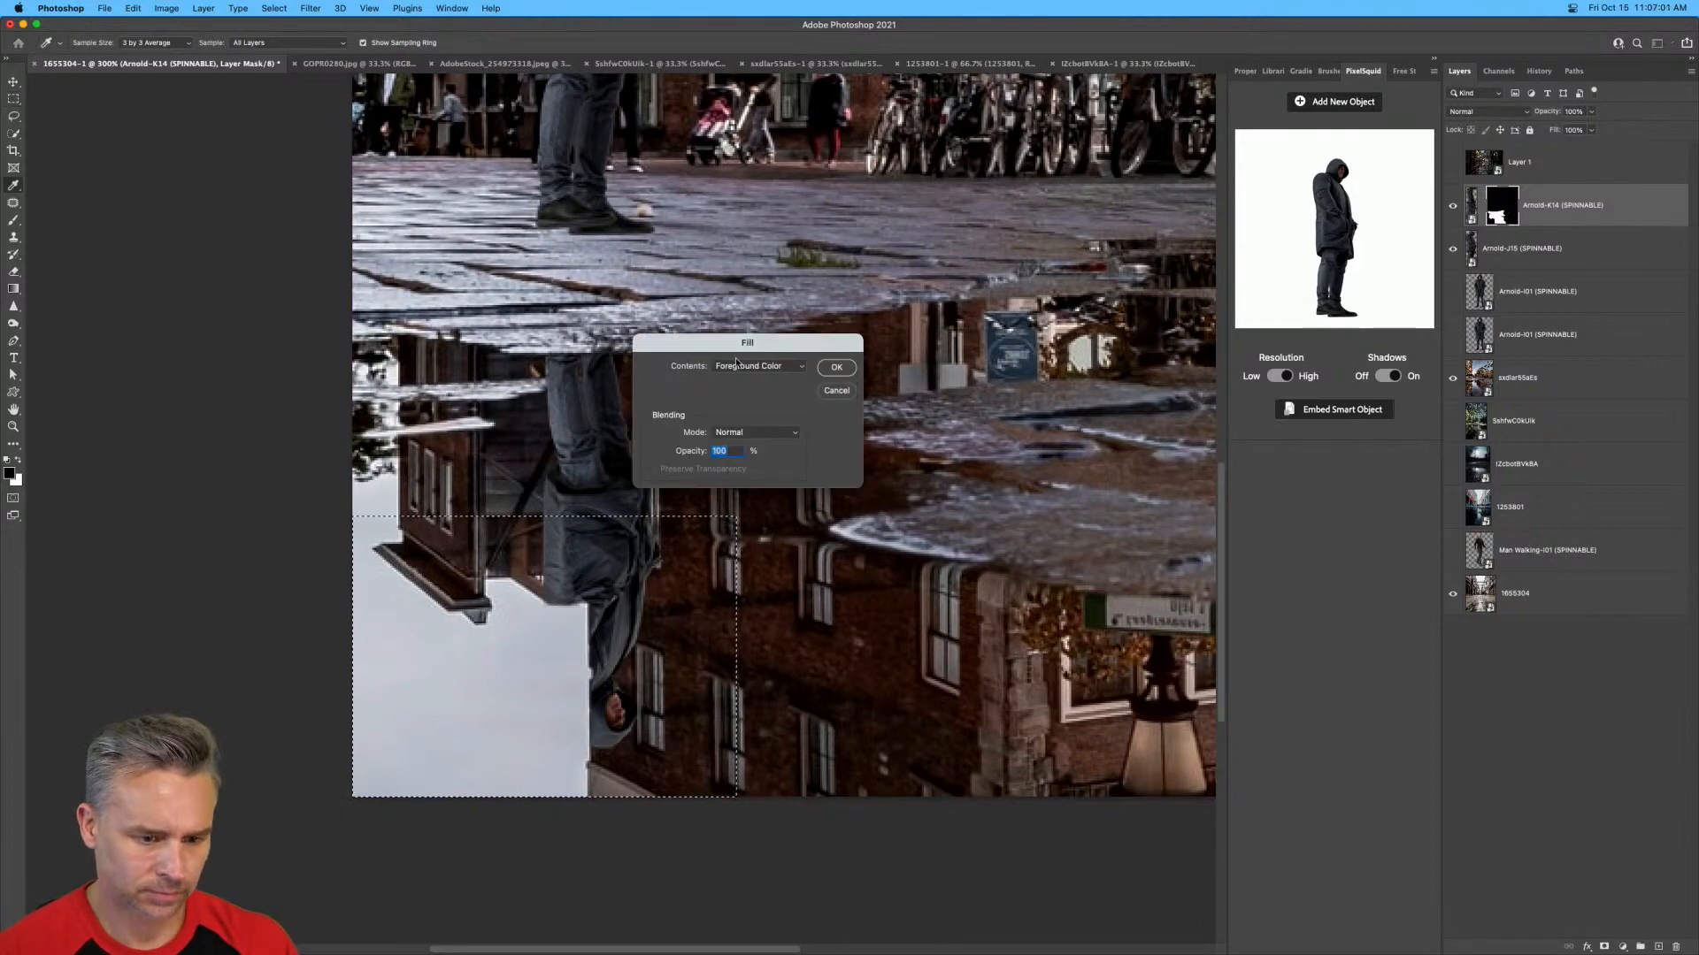
left_click(758, 366)
left_click(753, 380)
left_click(835, 367)
key("super+d")
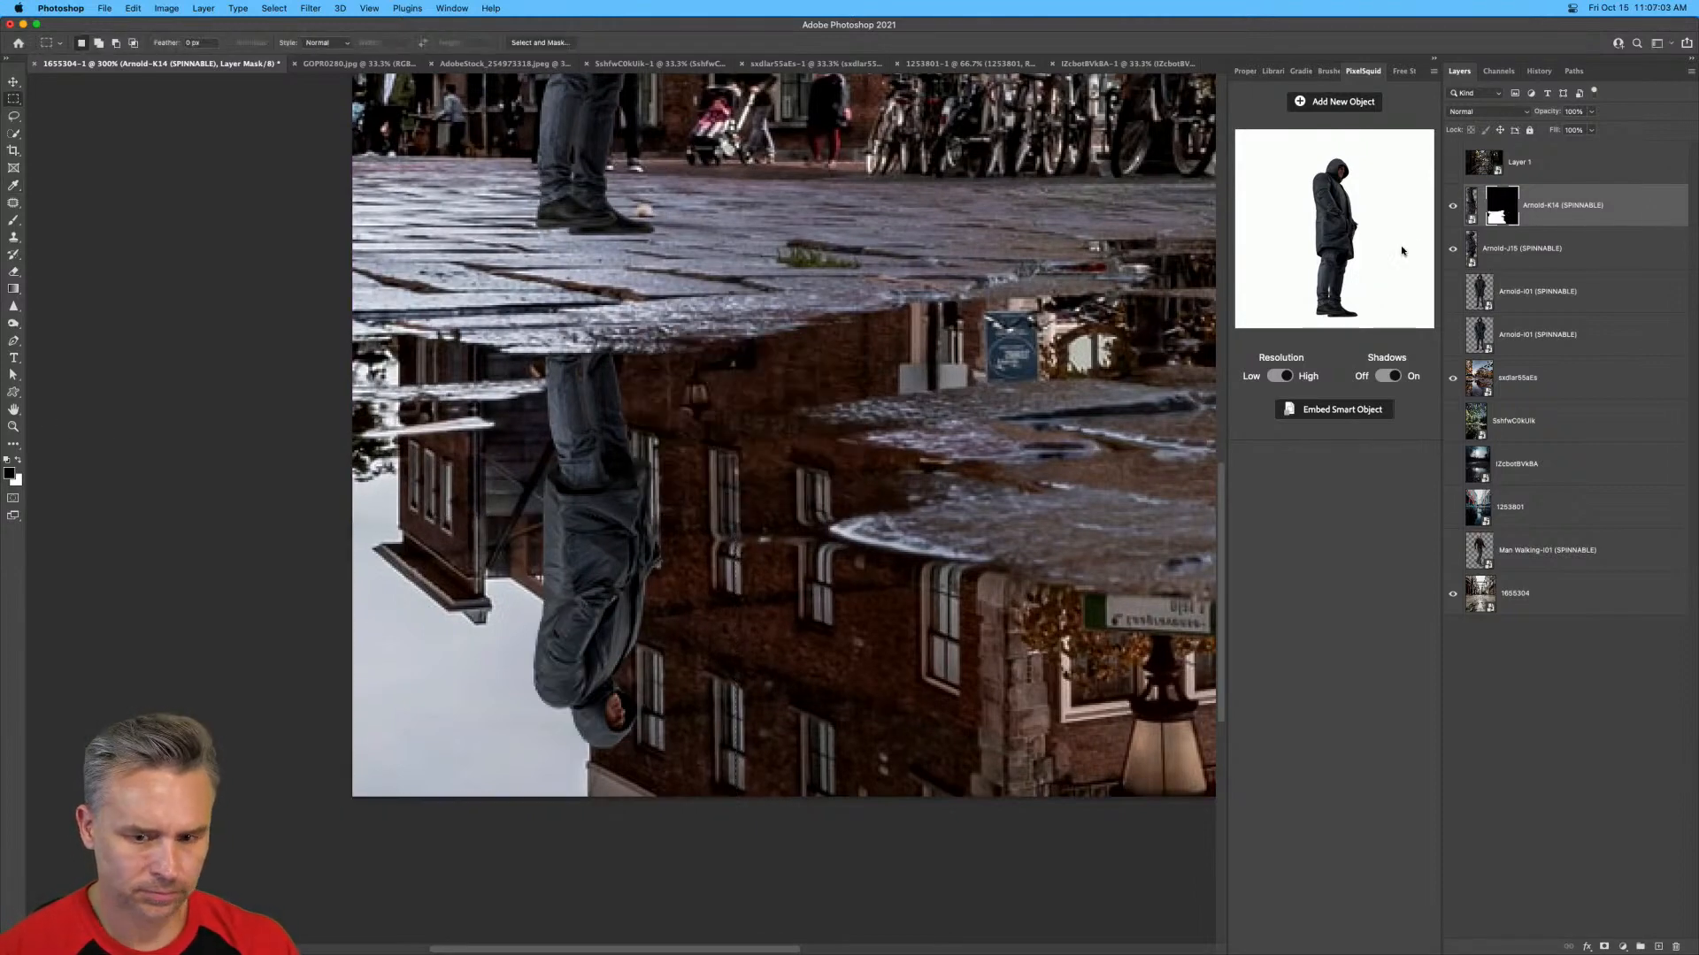
Paint black with a smaller brush on the reflection's mask along the wet stone strip crossing his legs.
key("super+equal")
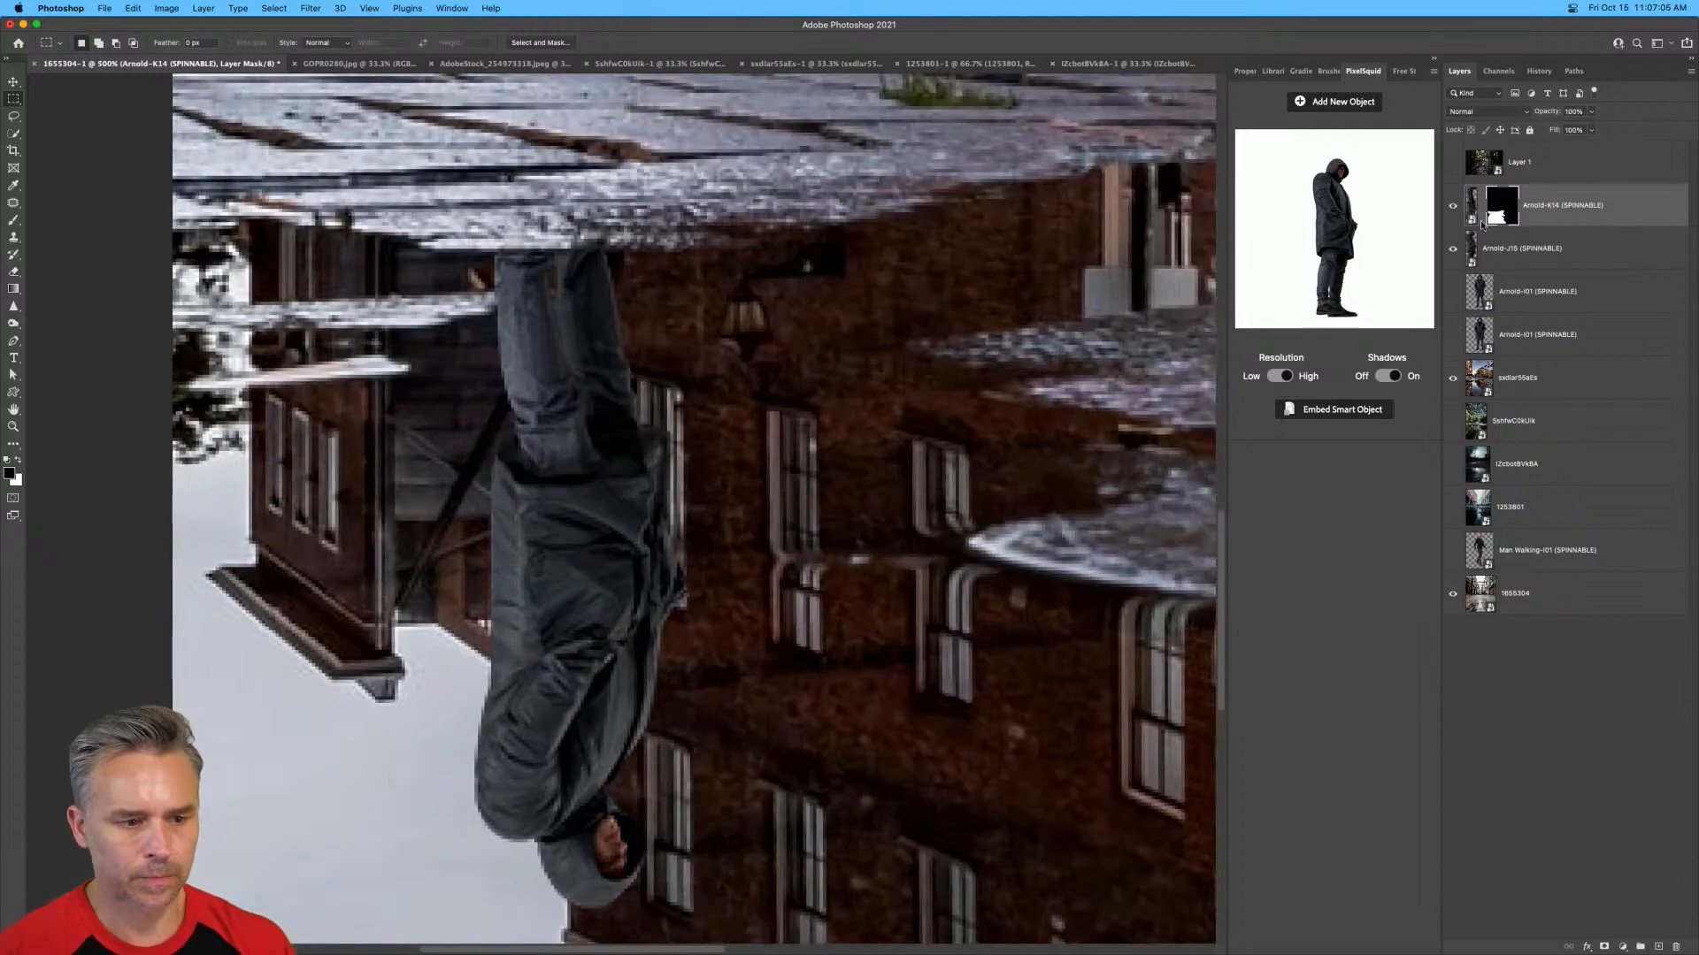
key("super+equal")
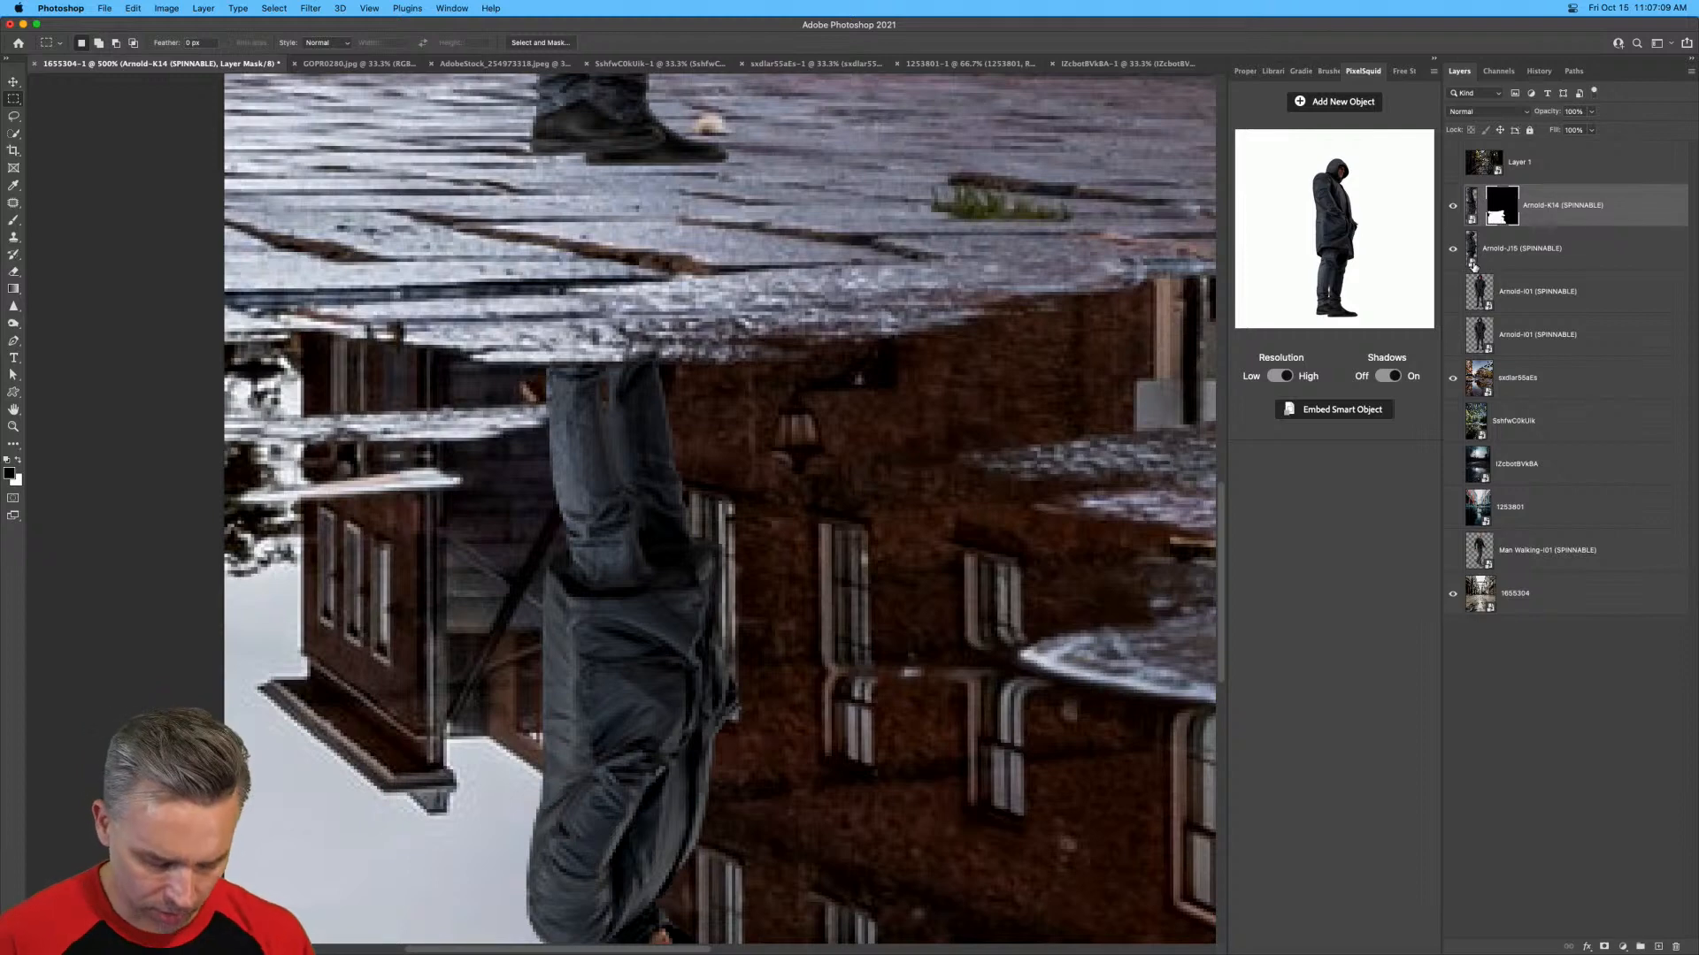
key("b")
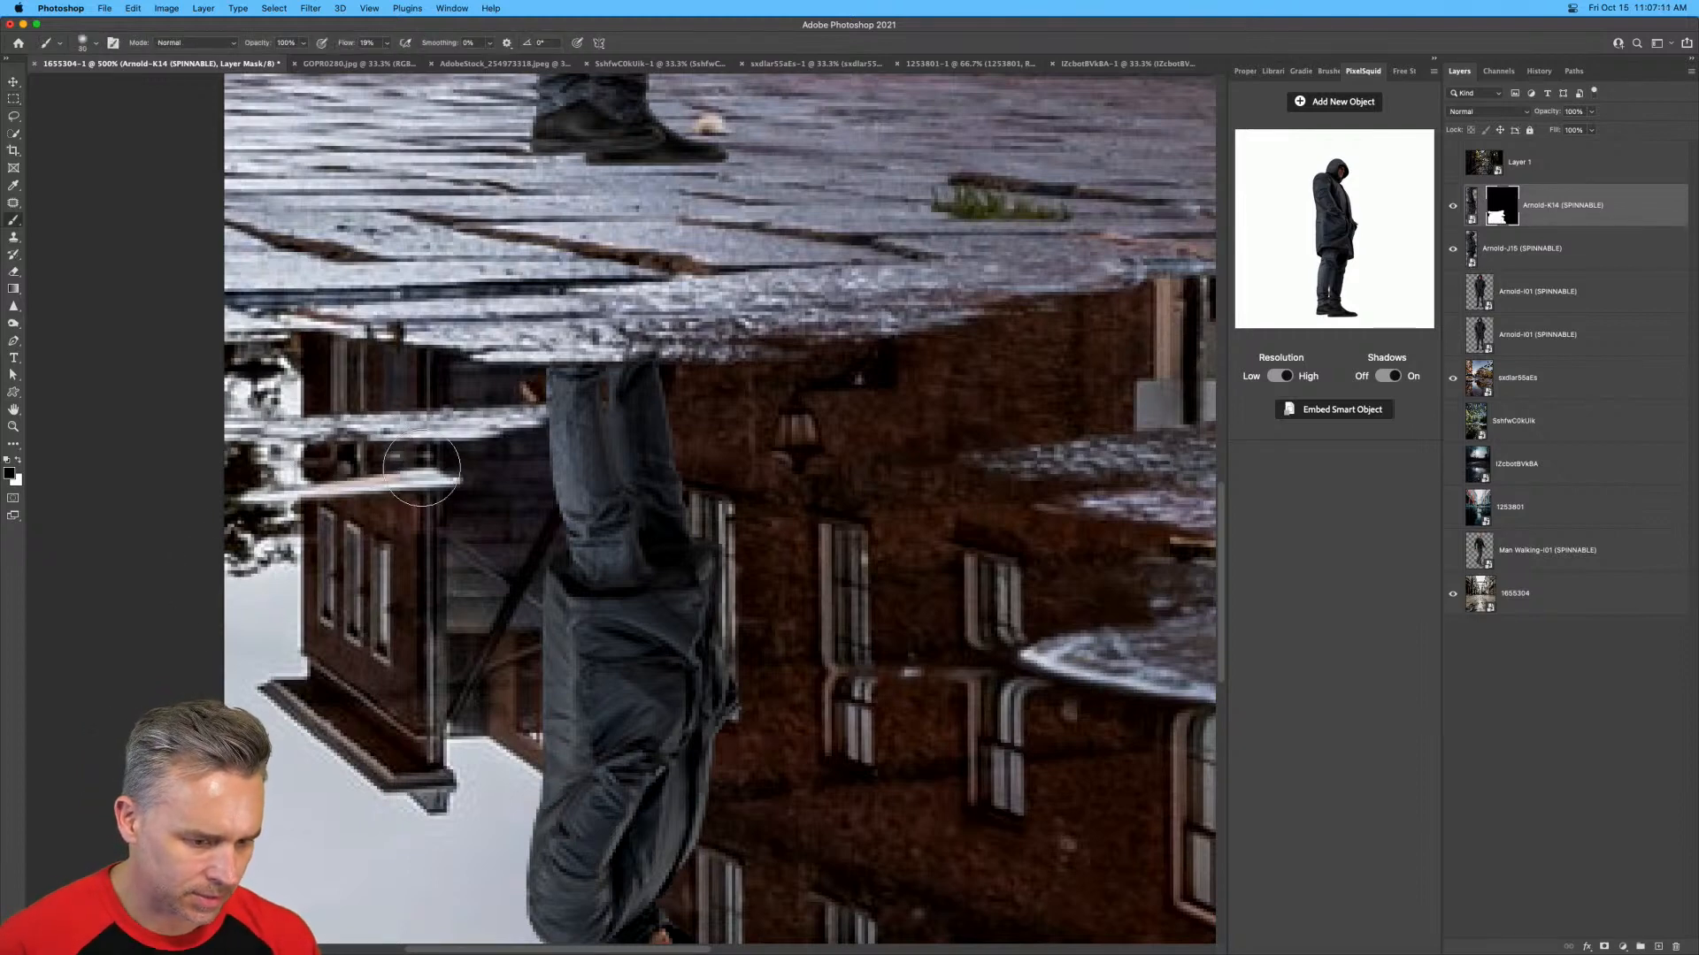
key("bracketleft")
key("bracketleft")
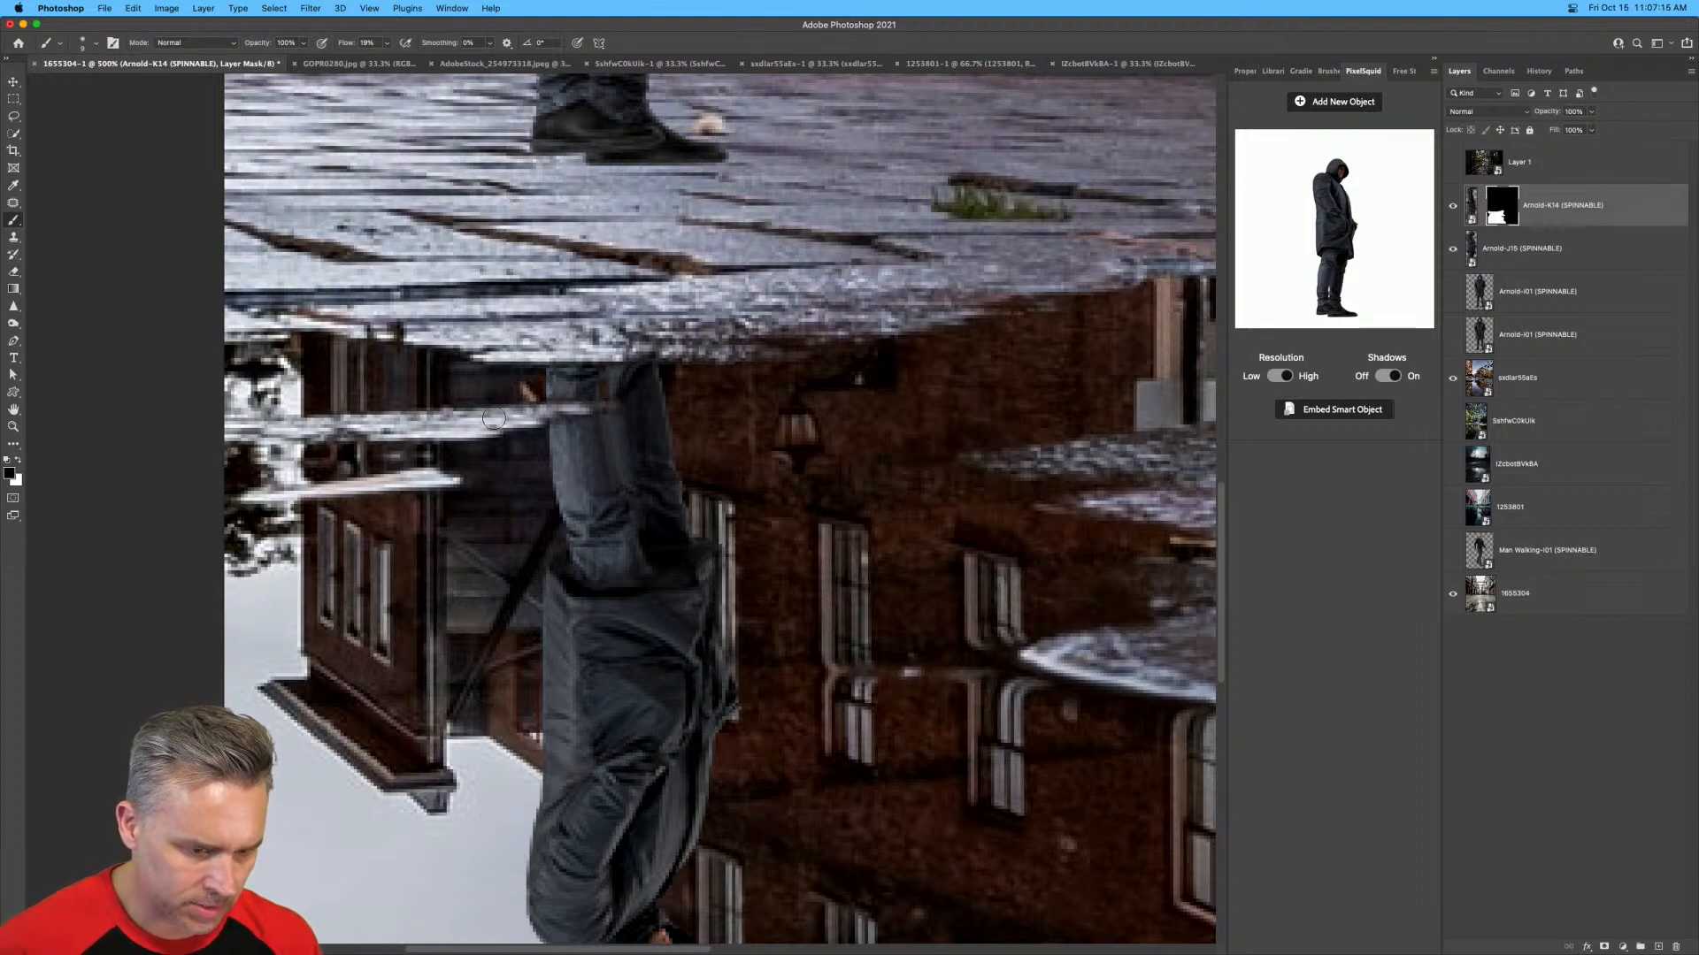
key("x")
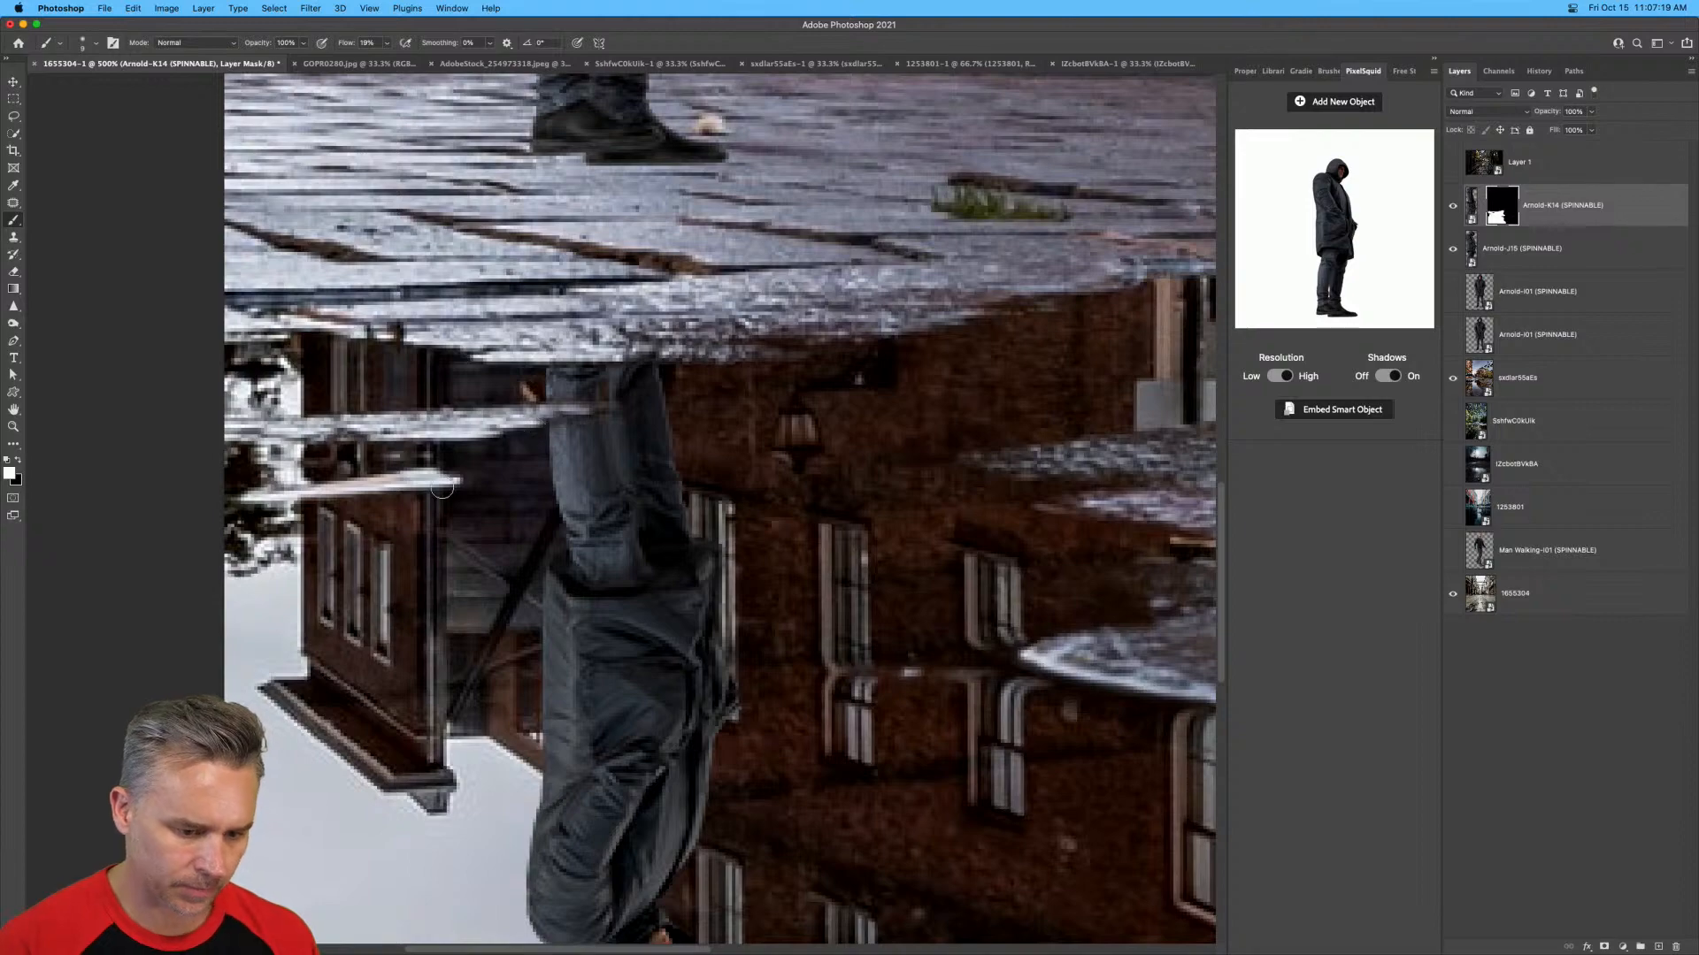
key("super+minus")
key("super+minus")
key("super+minus")
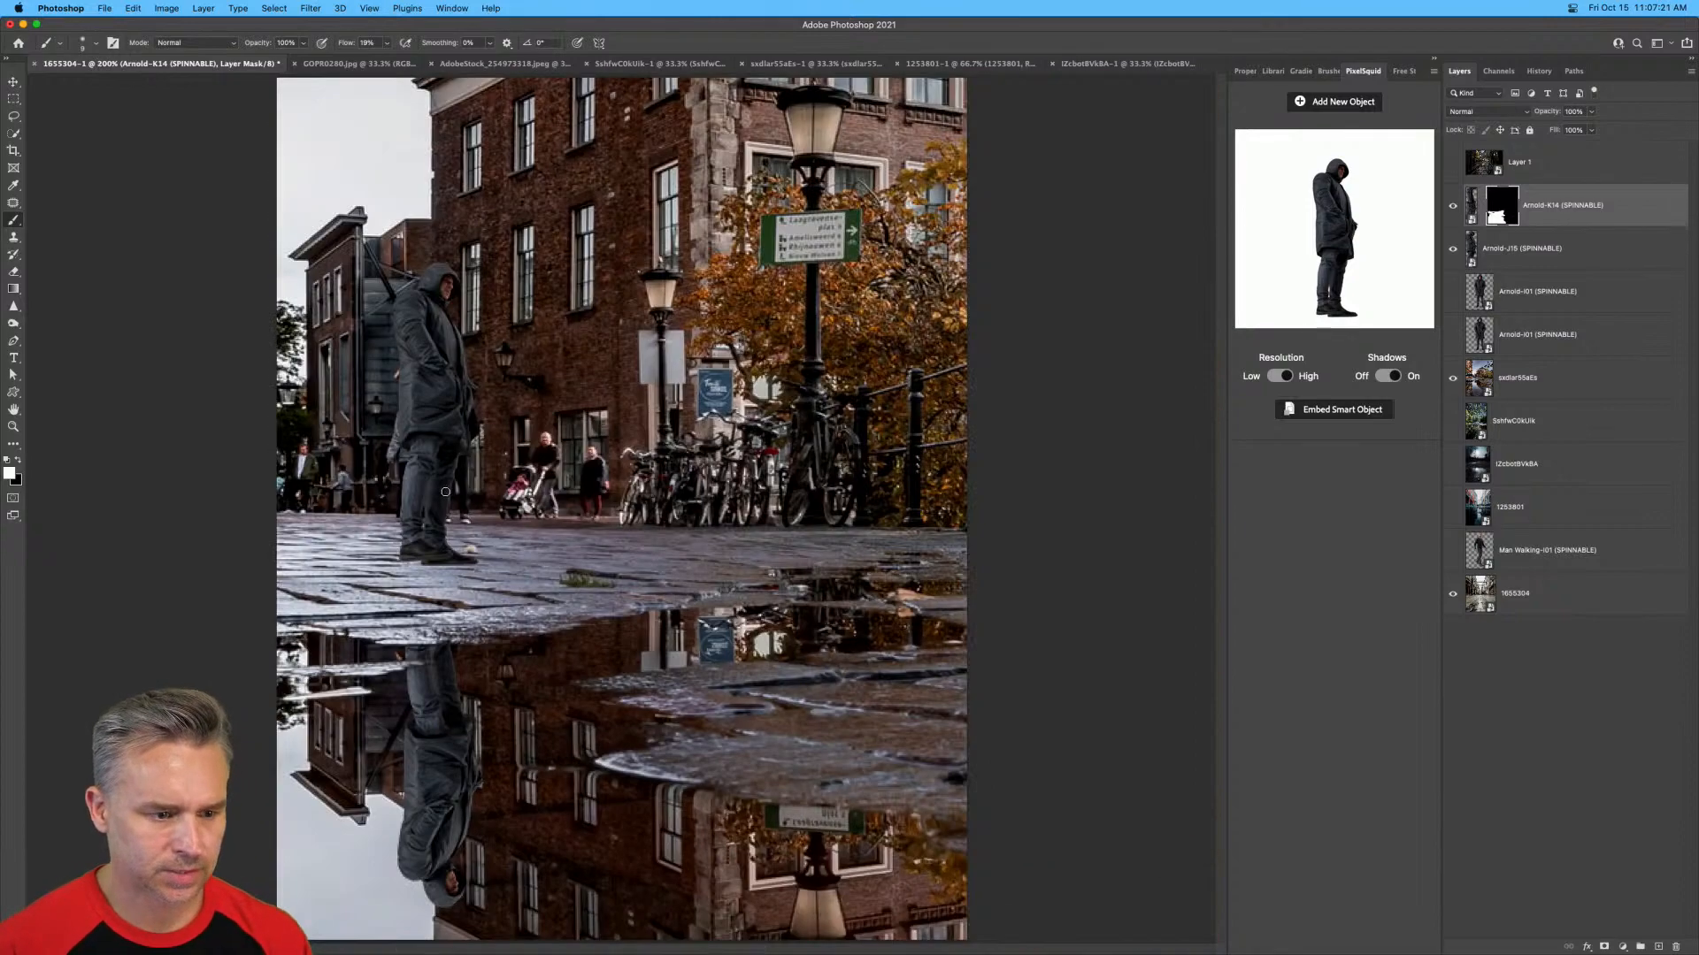
Turn the reflection and the standing man to face the camera, each on his own layer.
left_click(13, 80)
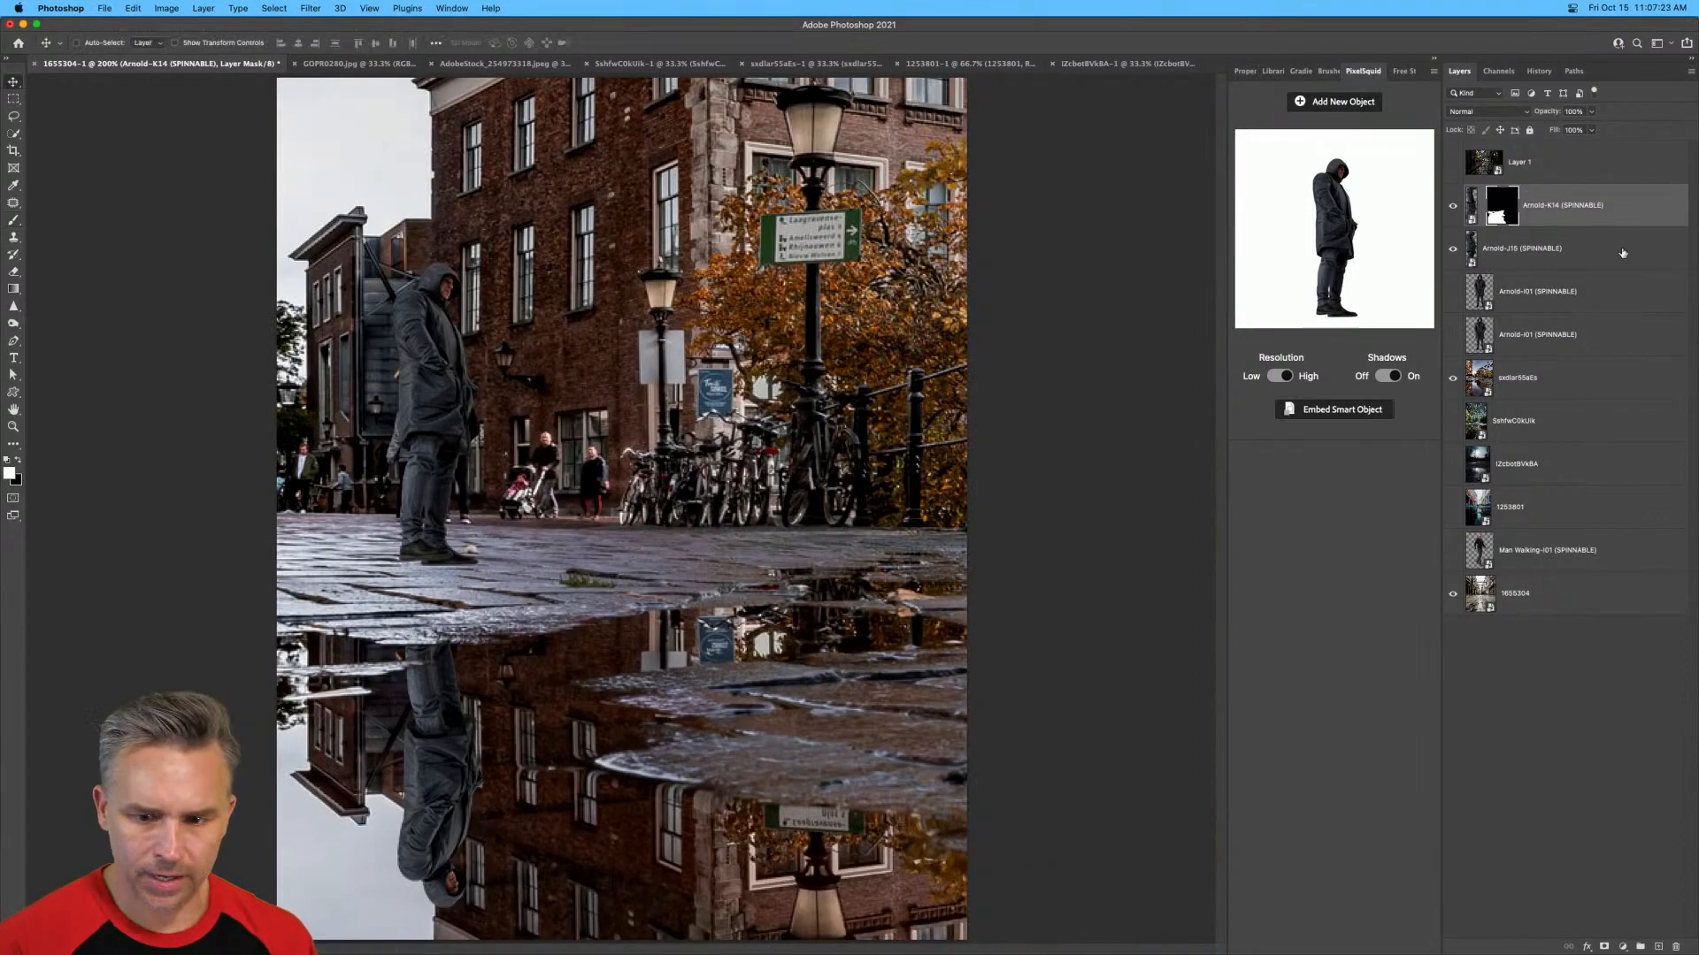
left_click(1472, 203)
left_click(1486, 247)
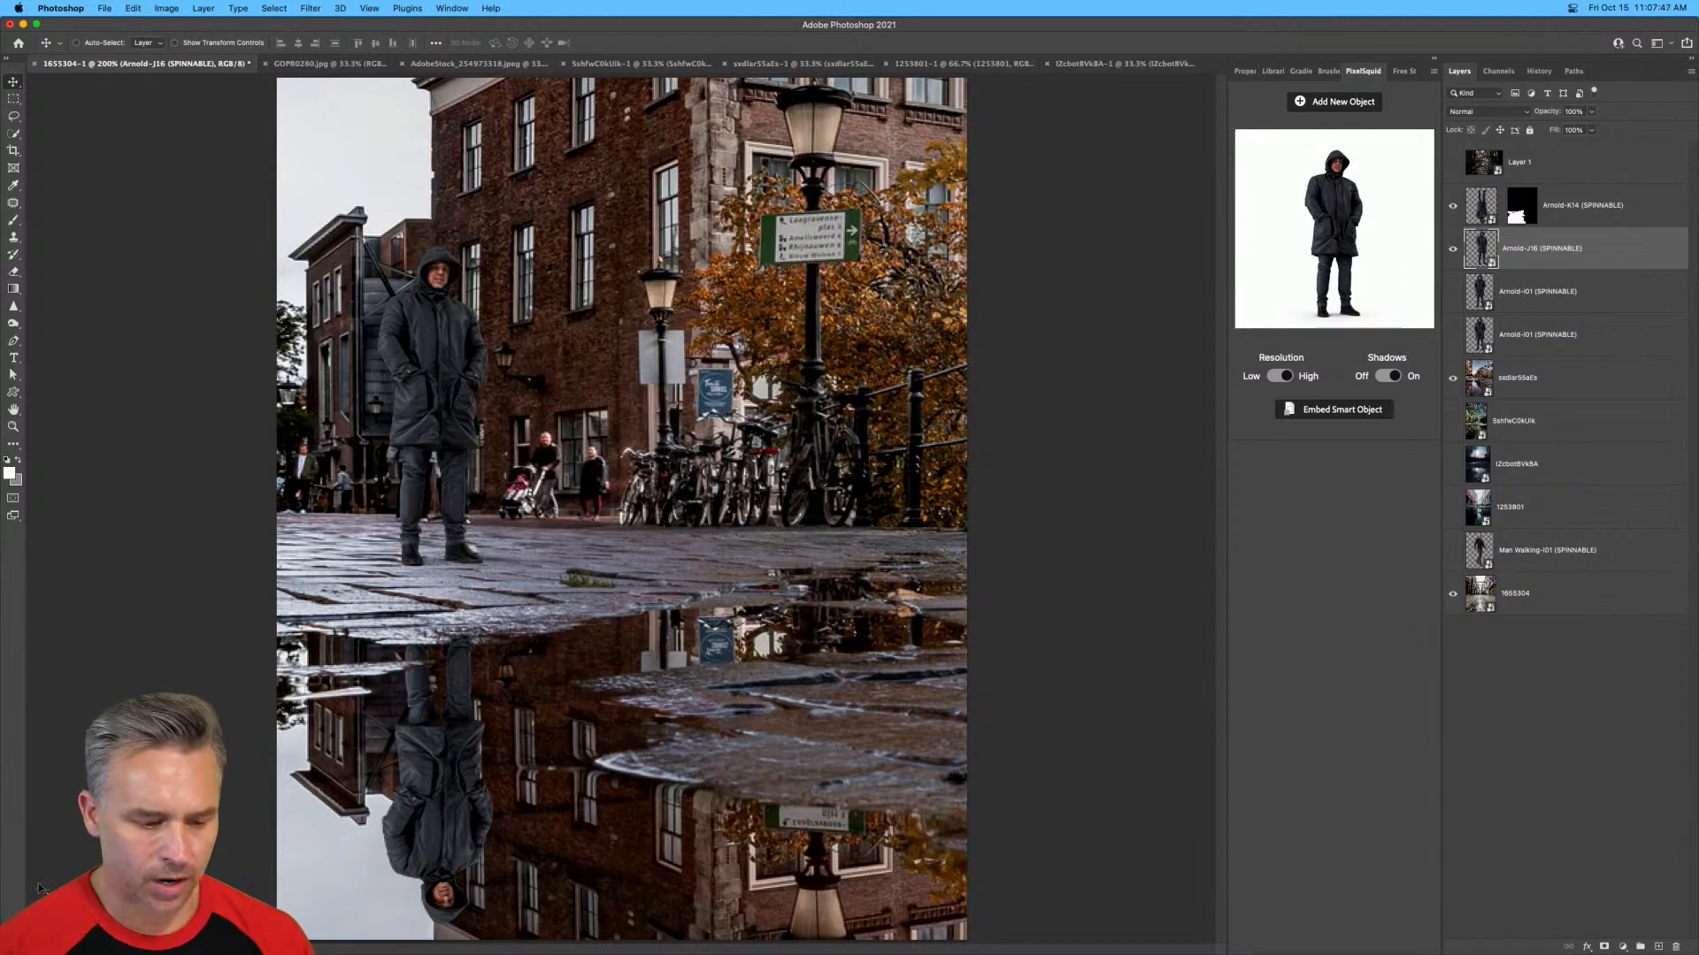
Try the standing man in front of the bicycles, and place him back on the left of the photo, slightly lower on the paving.
key("super+plus")
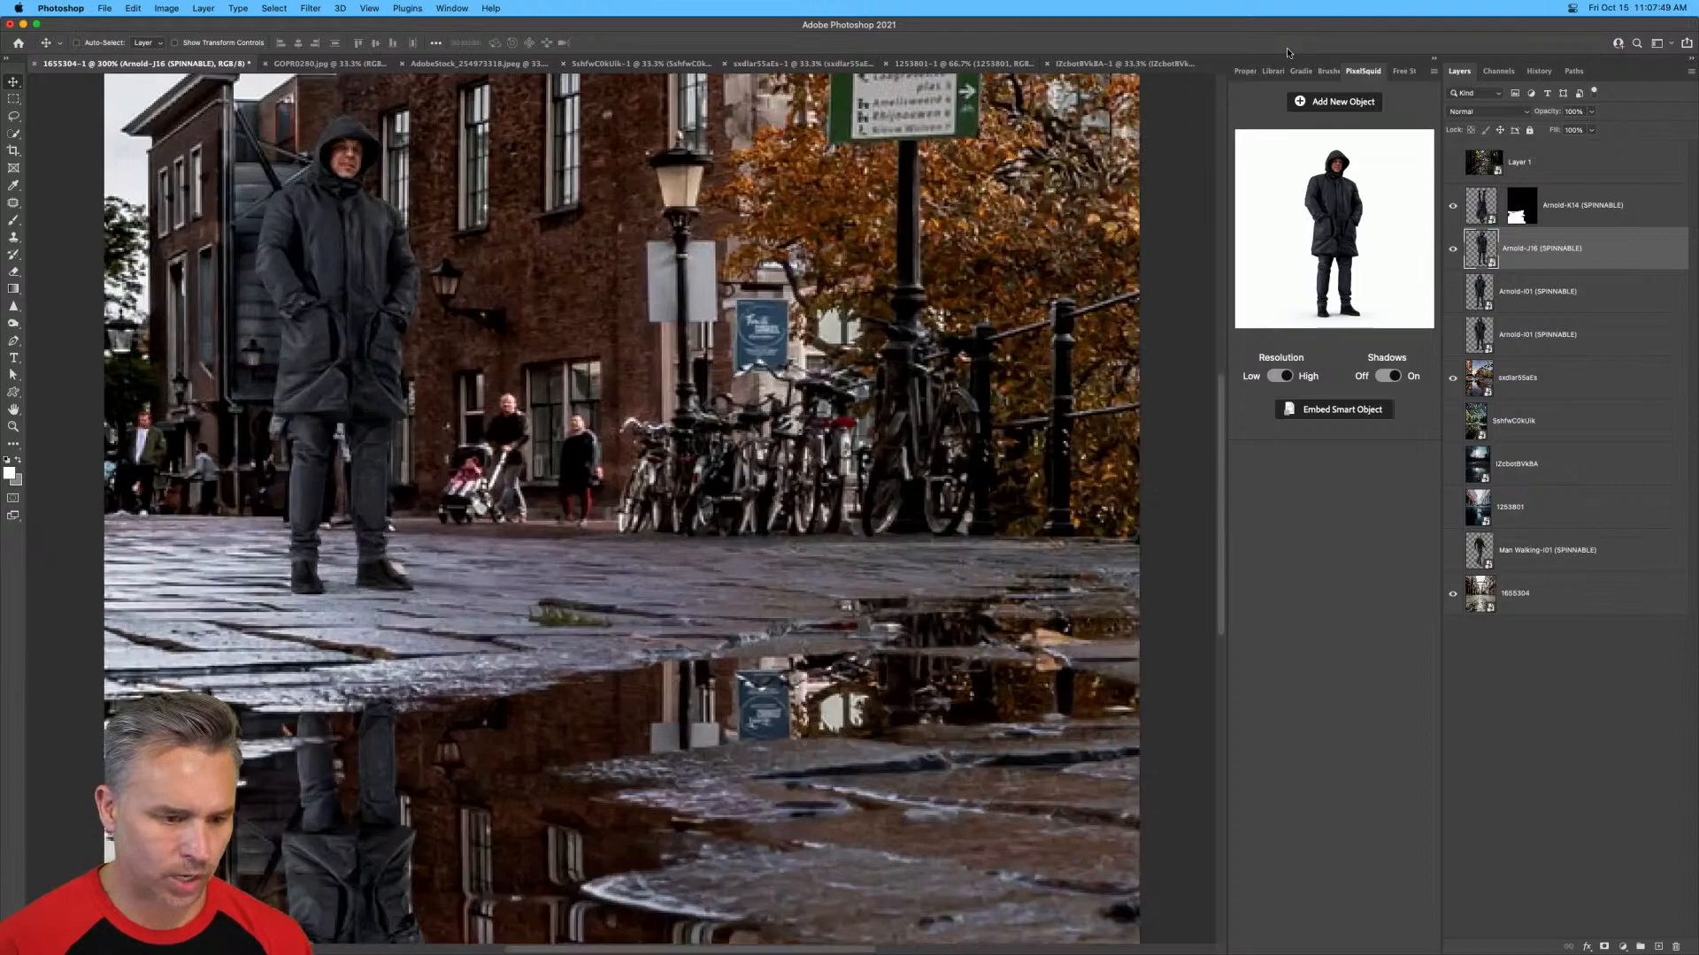
left_click_drag(350, 565, 644, 381)
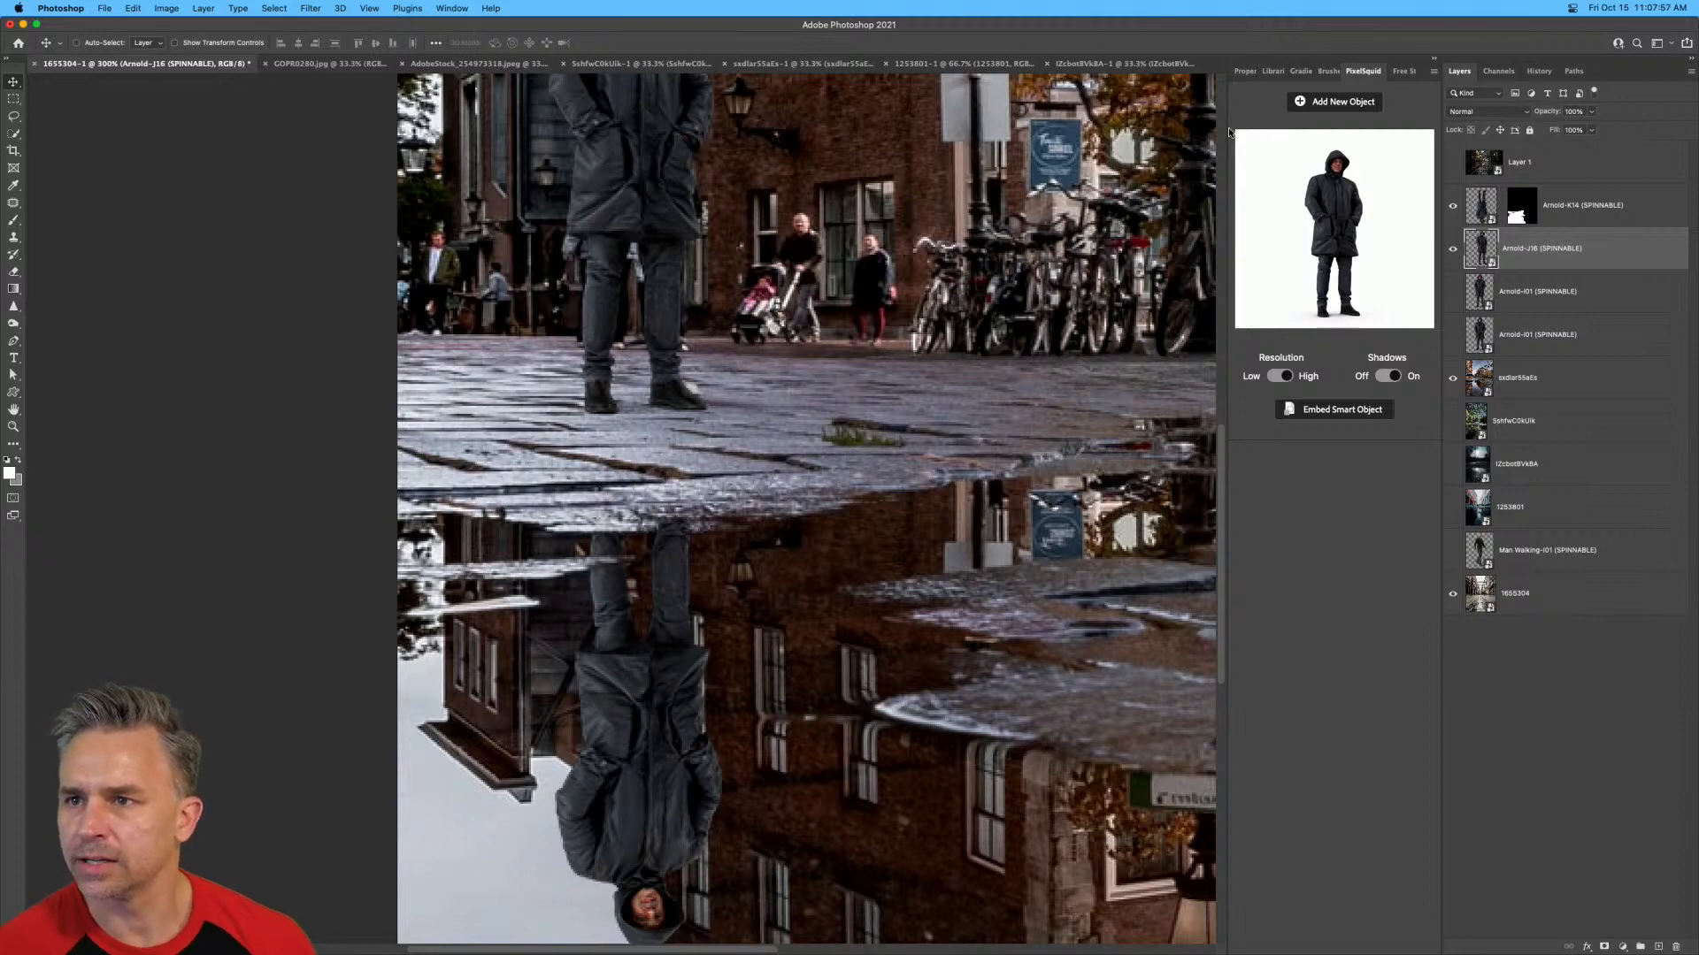
key("super+minus")
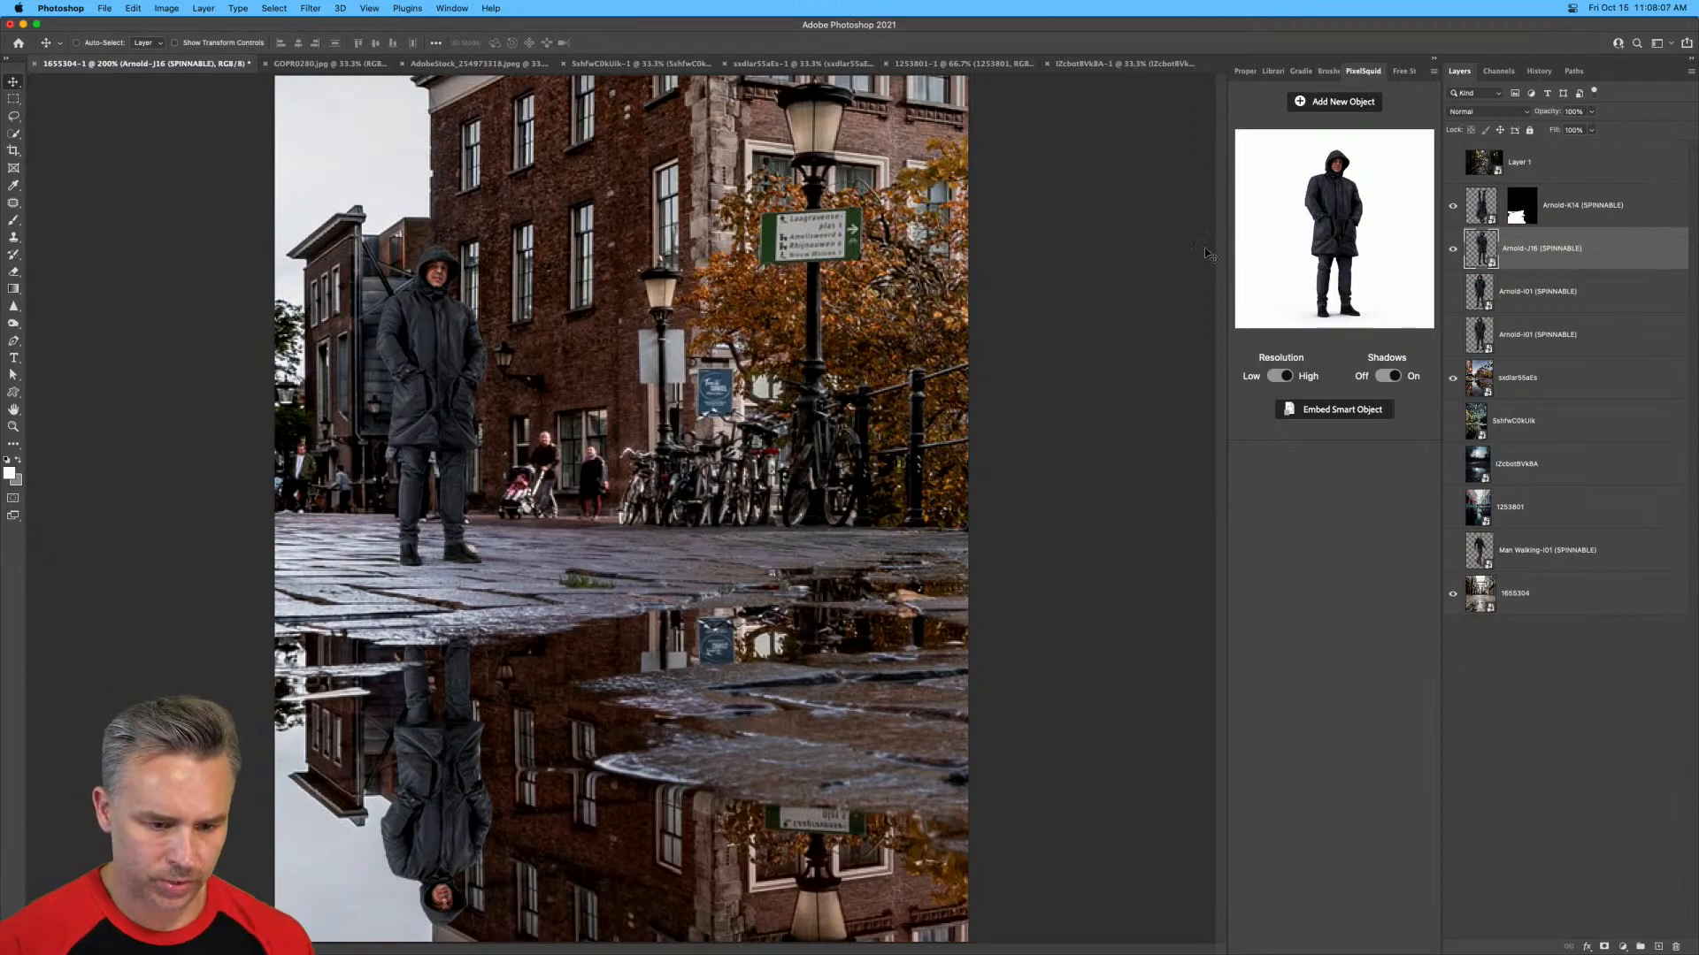
key("super+plus")
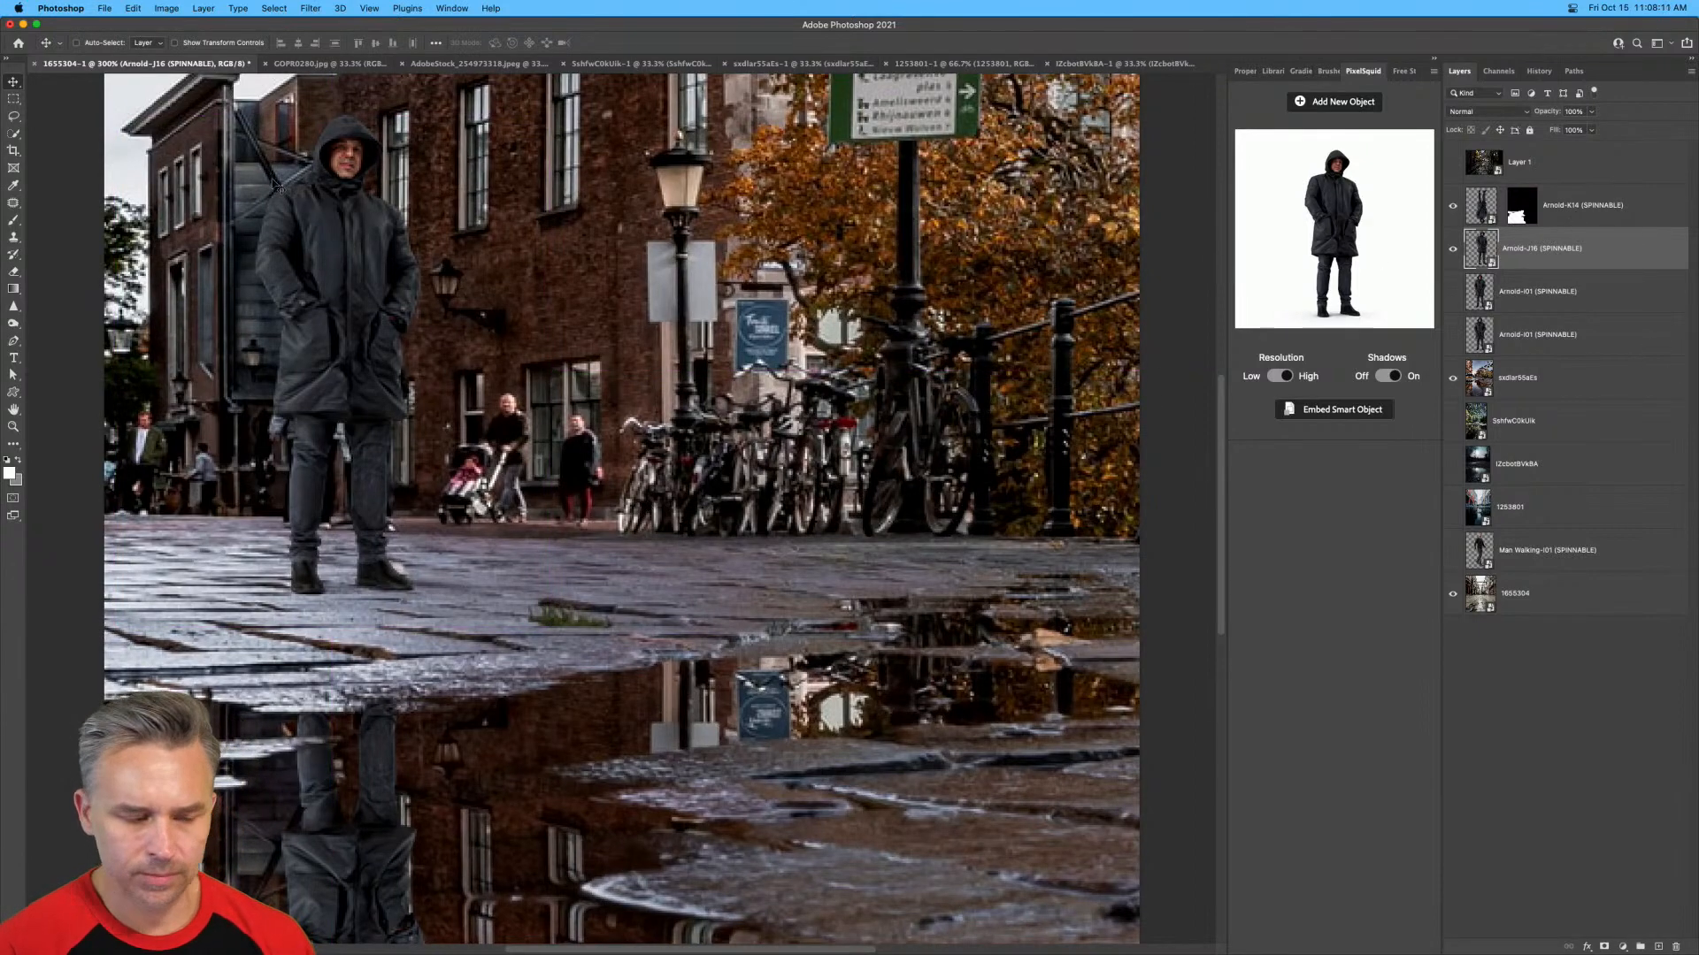
left_click_drag(291, 393, 748, 345)
scroll(747, 345, "up", 3)
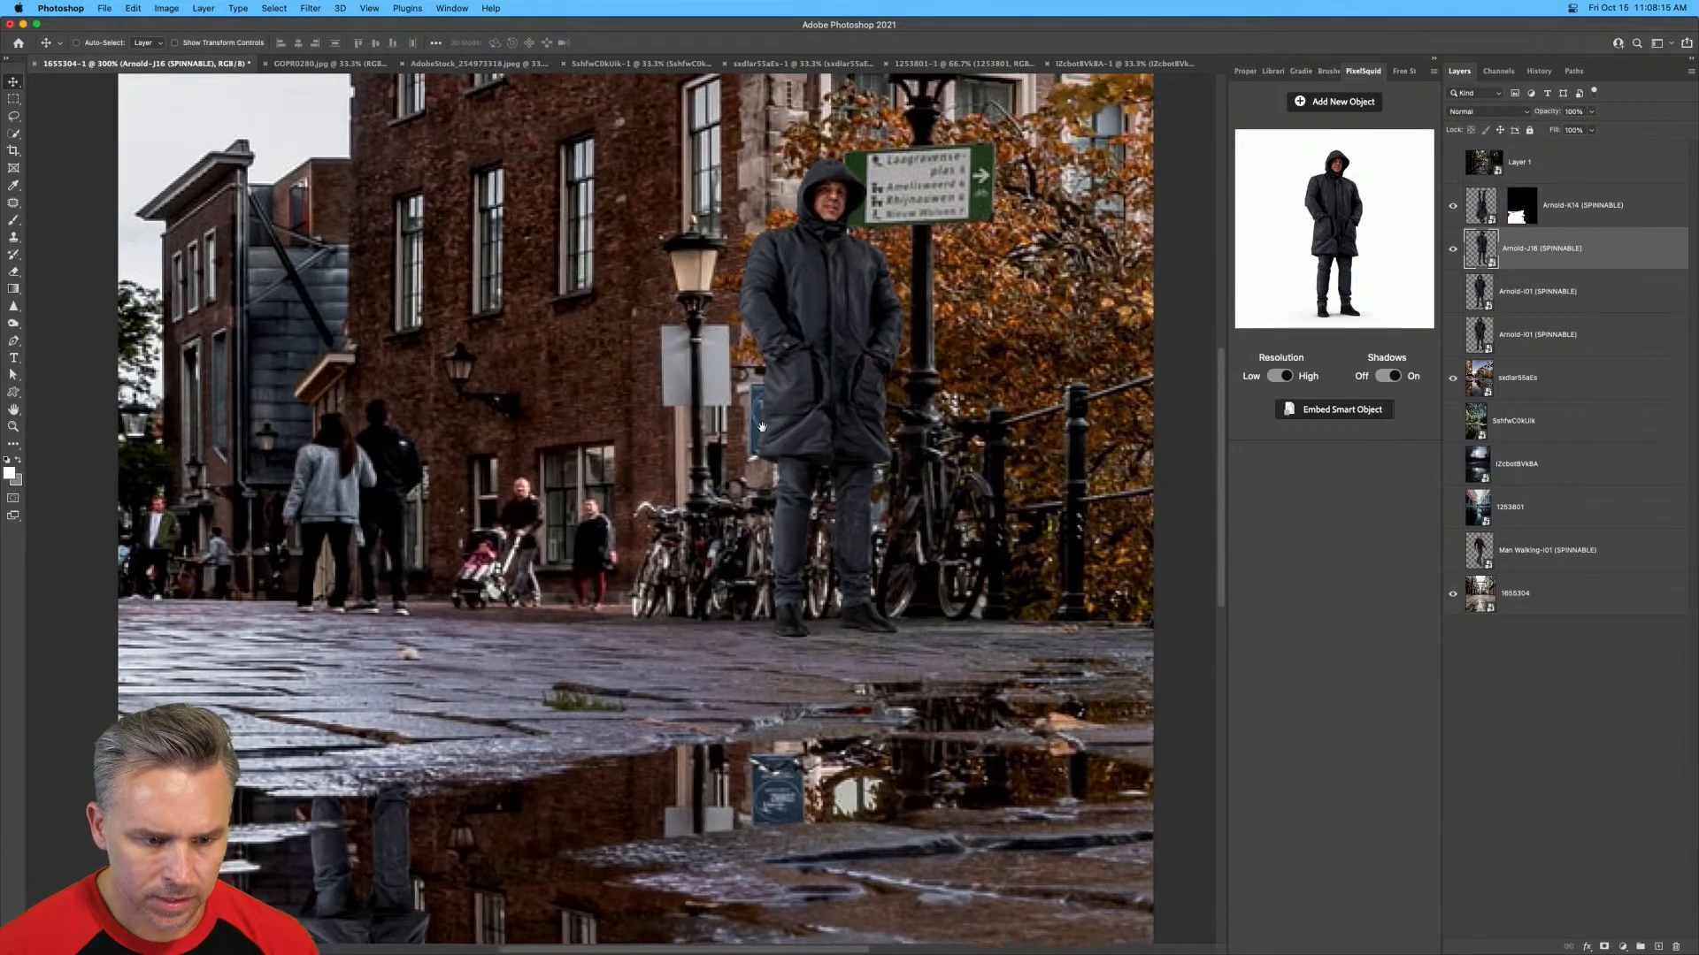
mouse_move(827, 471)
left_mouse_down()
mouse_move(400, 478)
mouse_move(840, 468)
left_mouse_up()
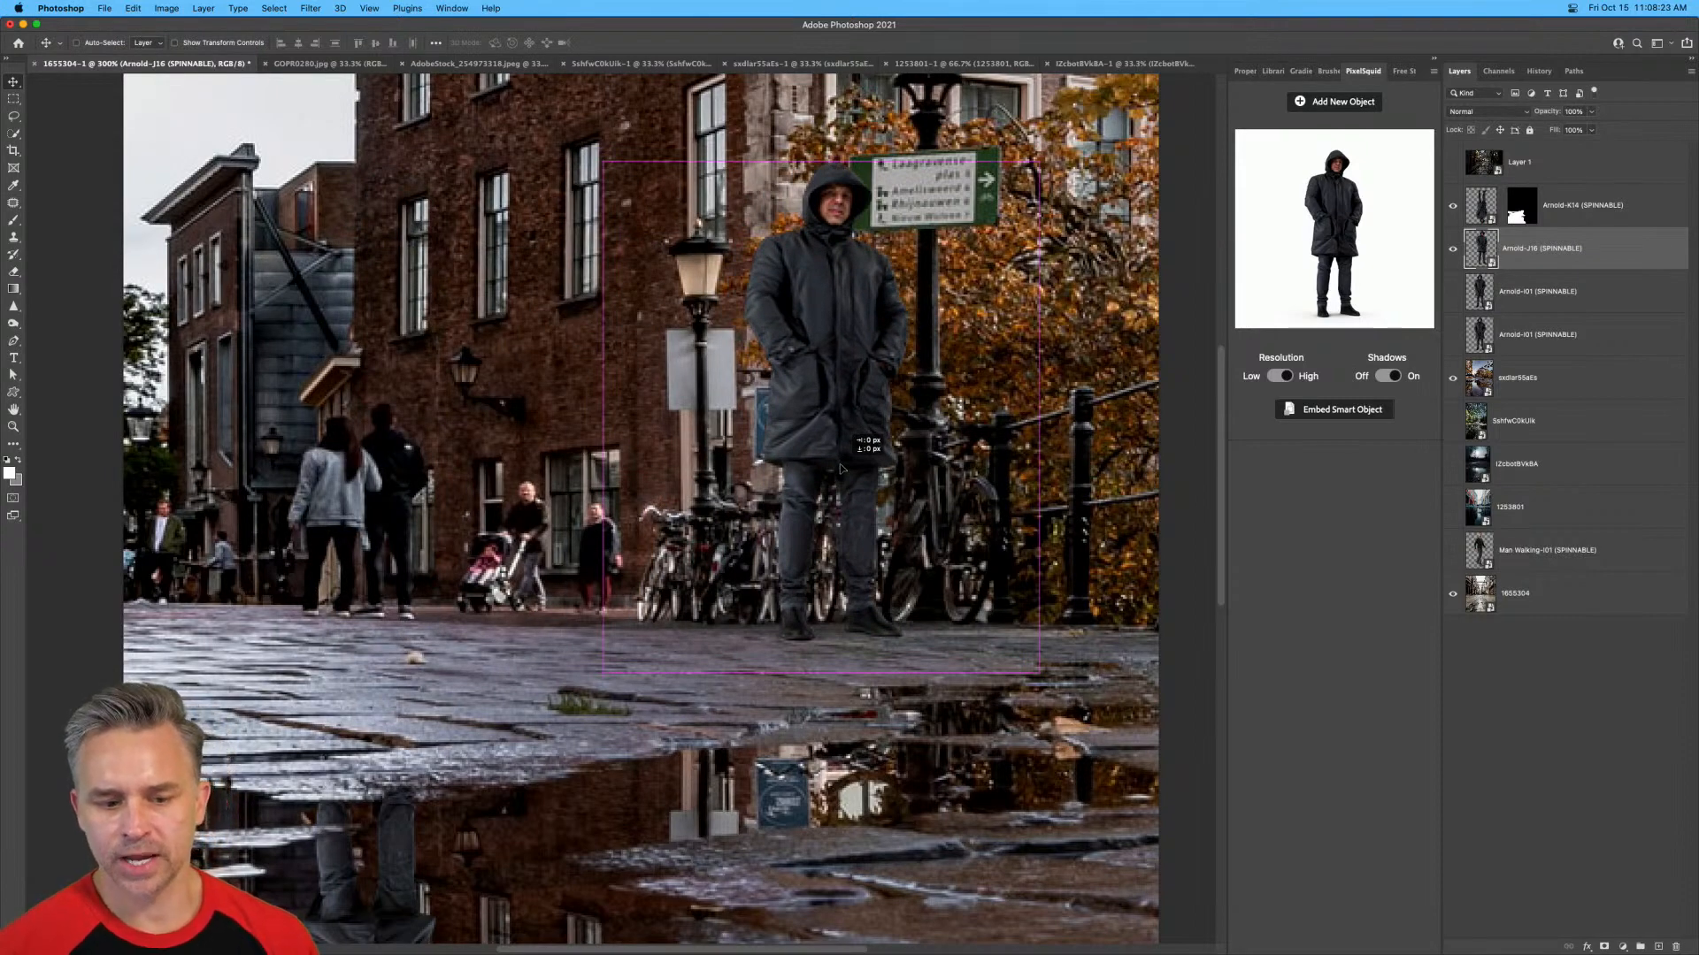
left_click_drag(841, 469, 376, 549)
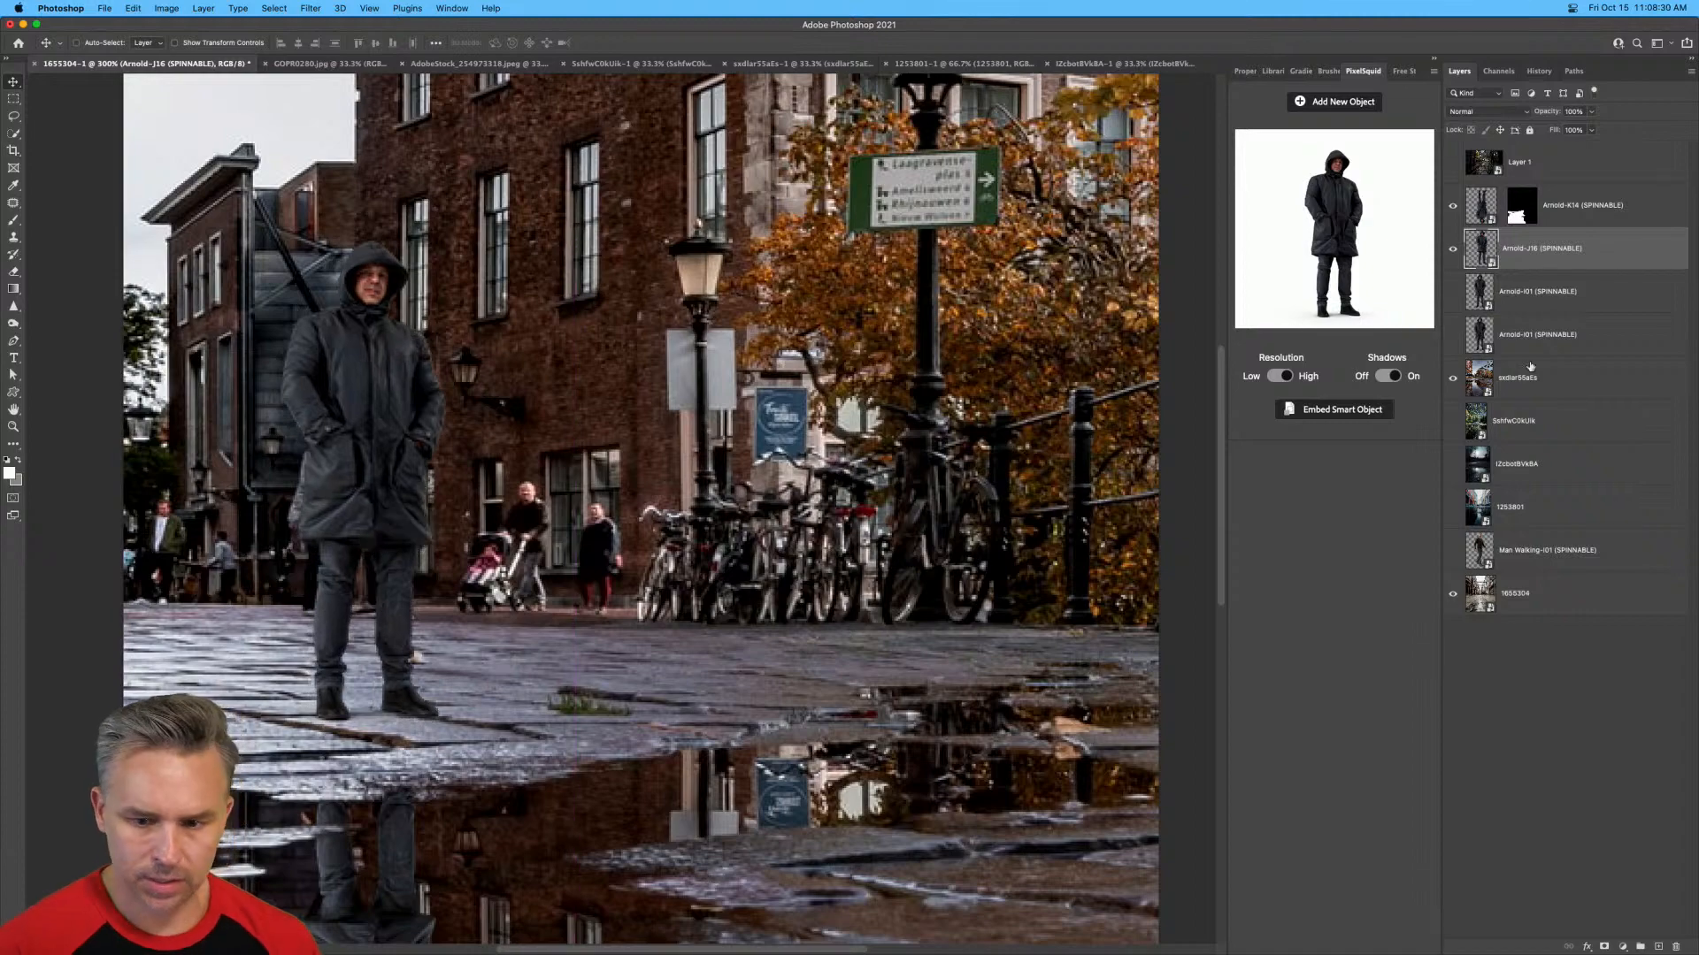
Add a new layer above the reflection and set up a Hard Round brush at 100% flow.
left_click(1583, 225)
left_click(1658, 947)
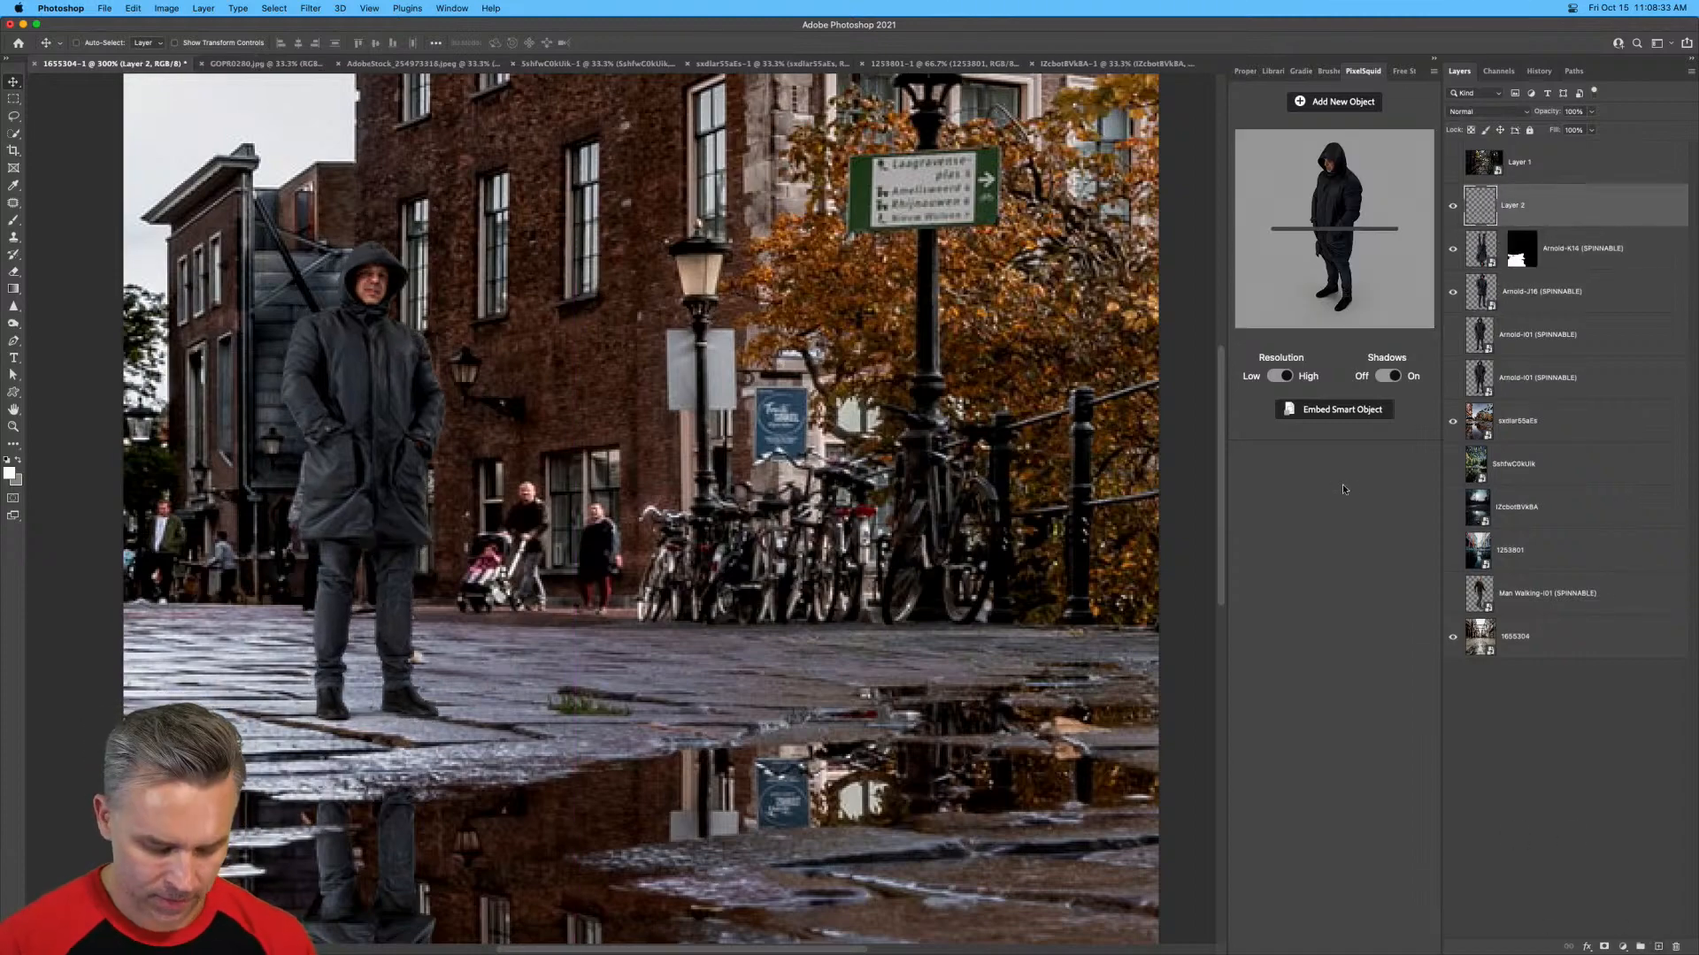
key("super+minus")
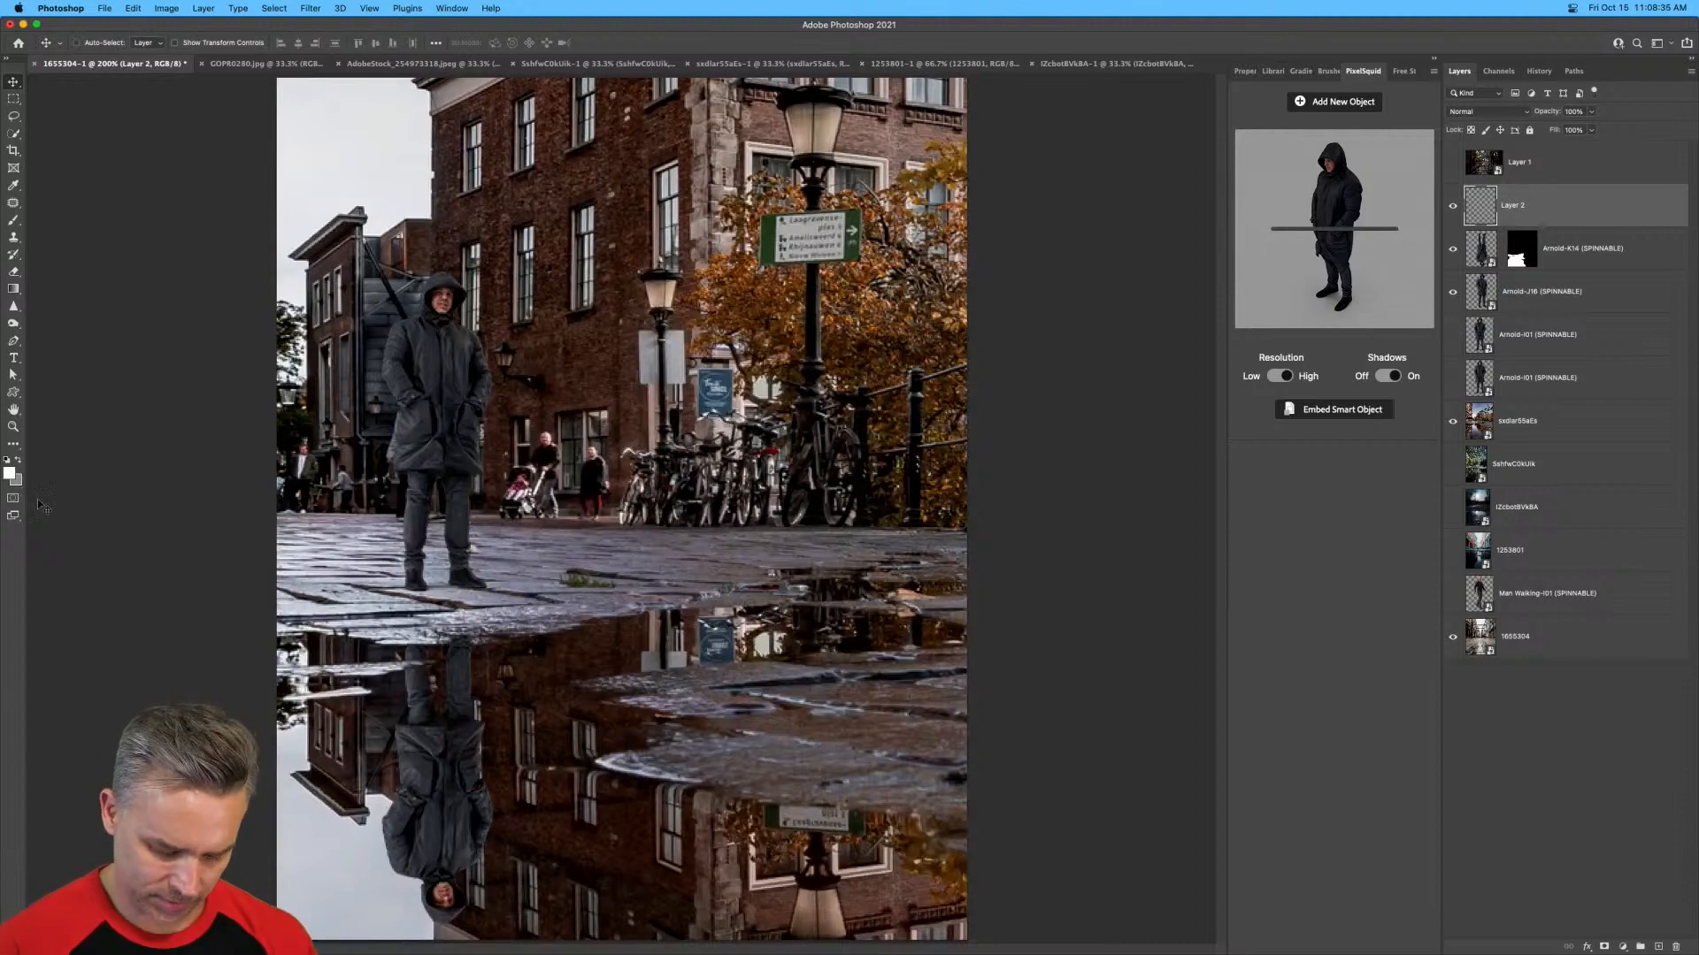
key("b")
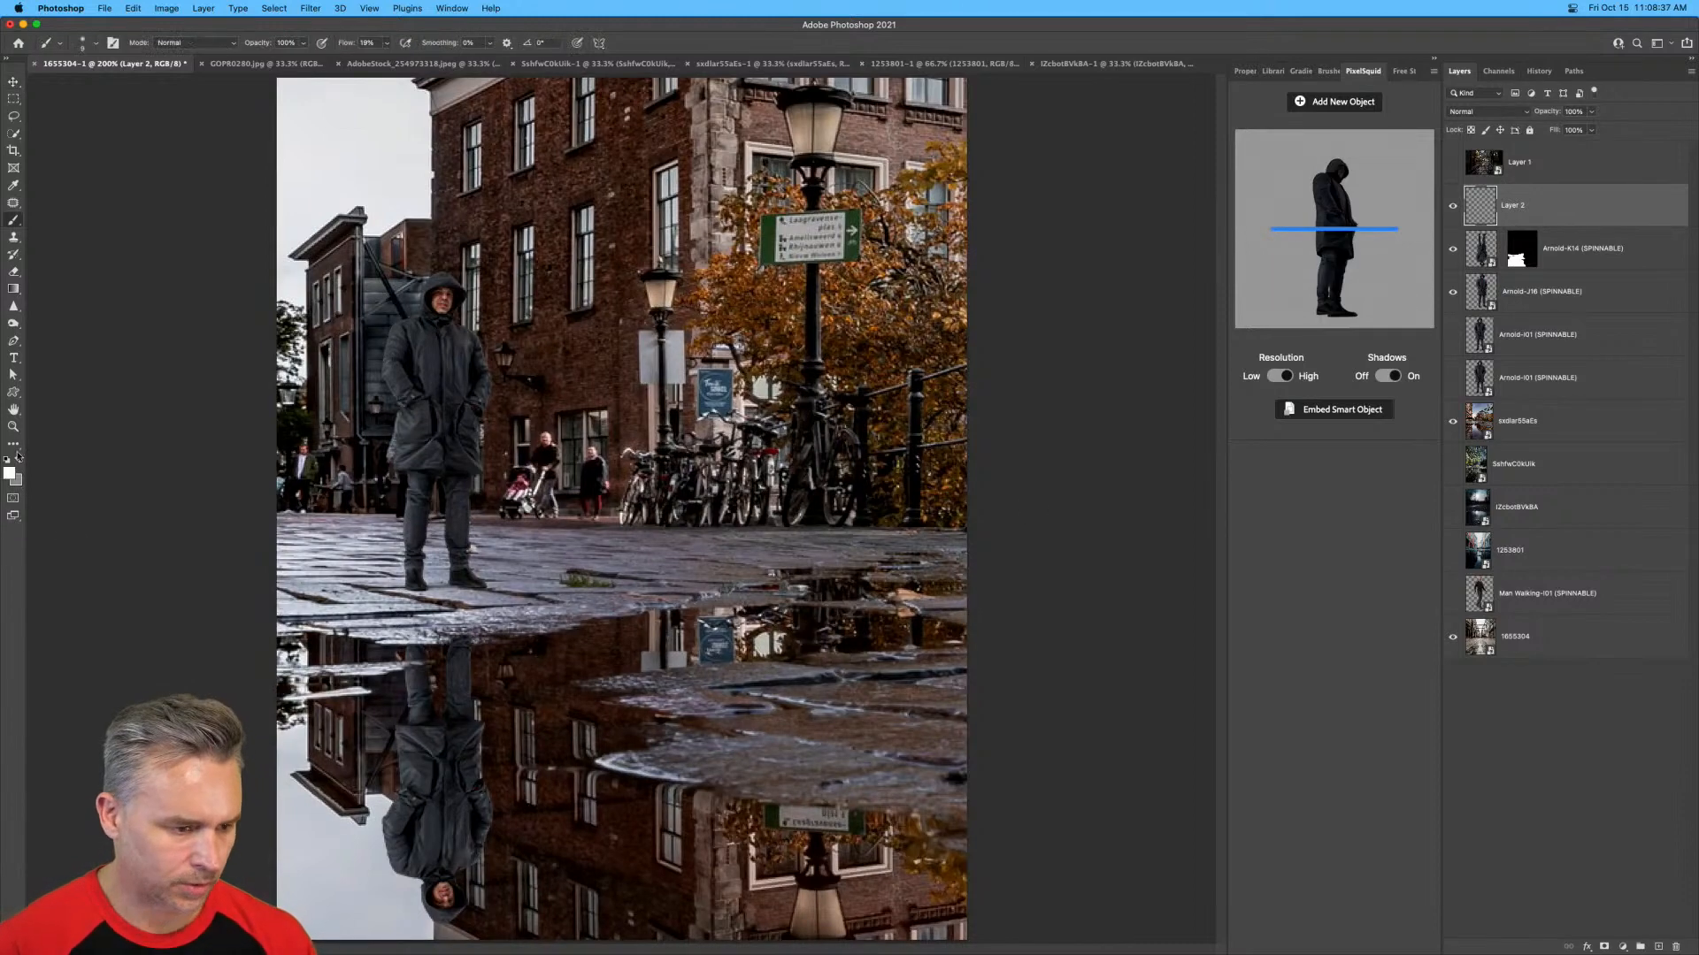
right_click(293, 299)
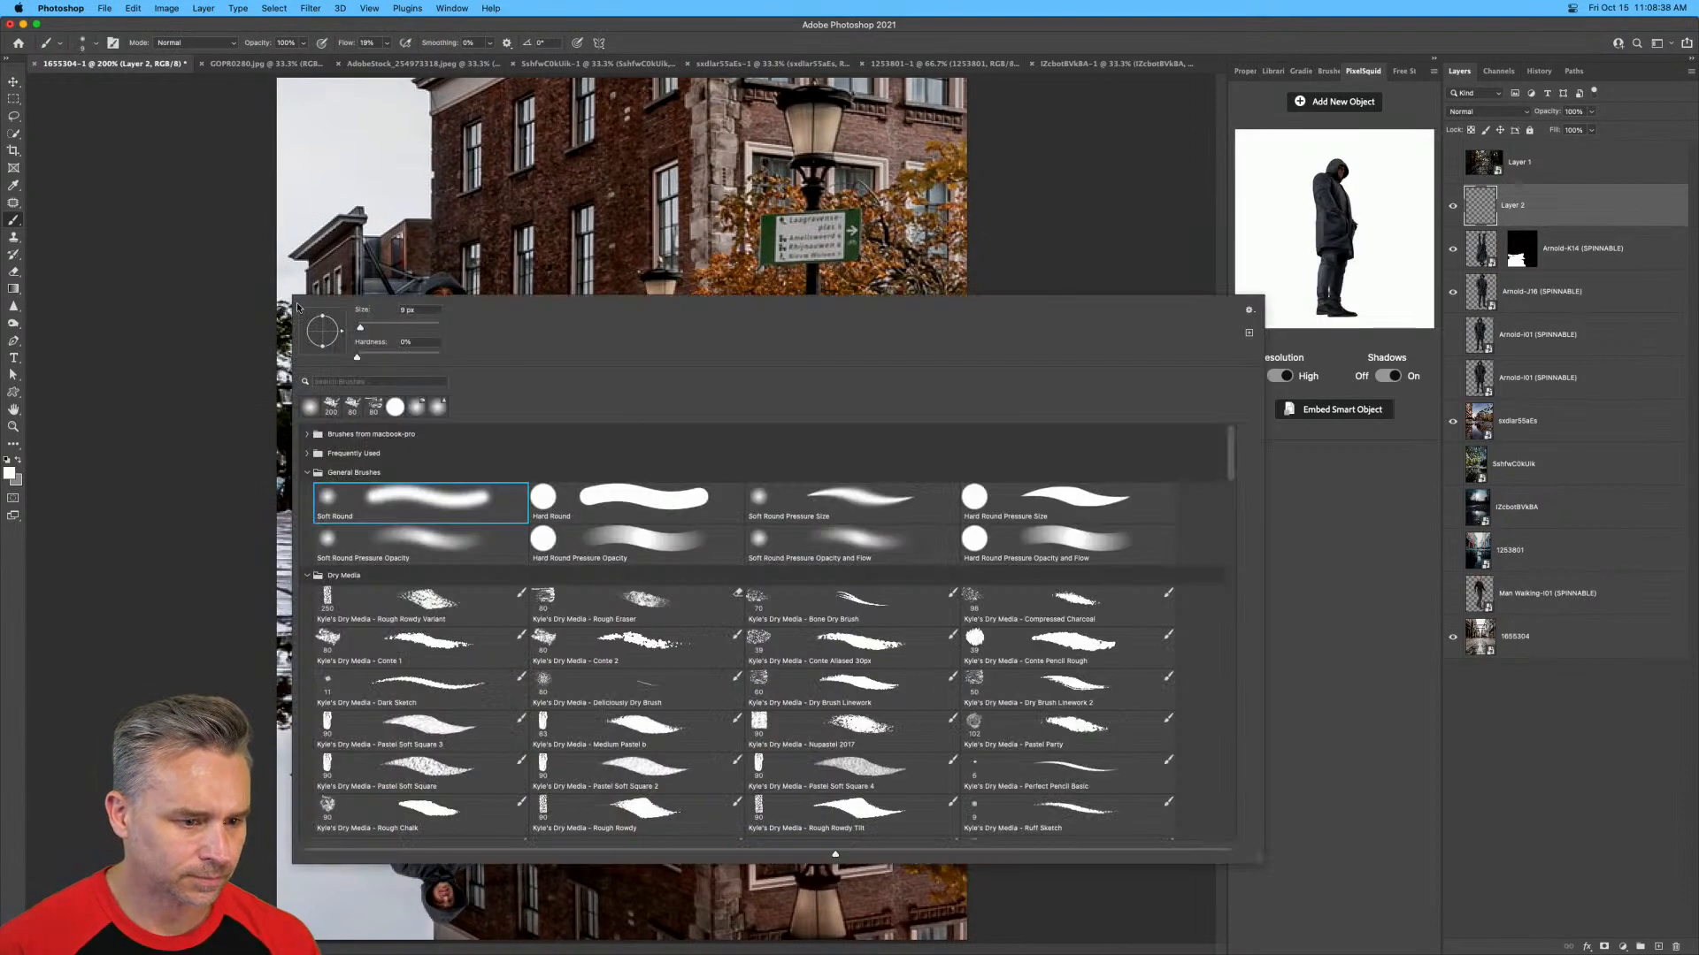
double_click(592, 501)
left_click_drag(345, 43, 451, 46)
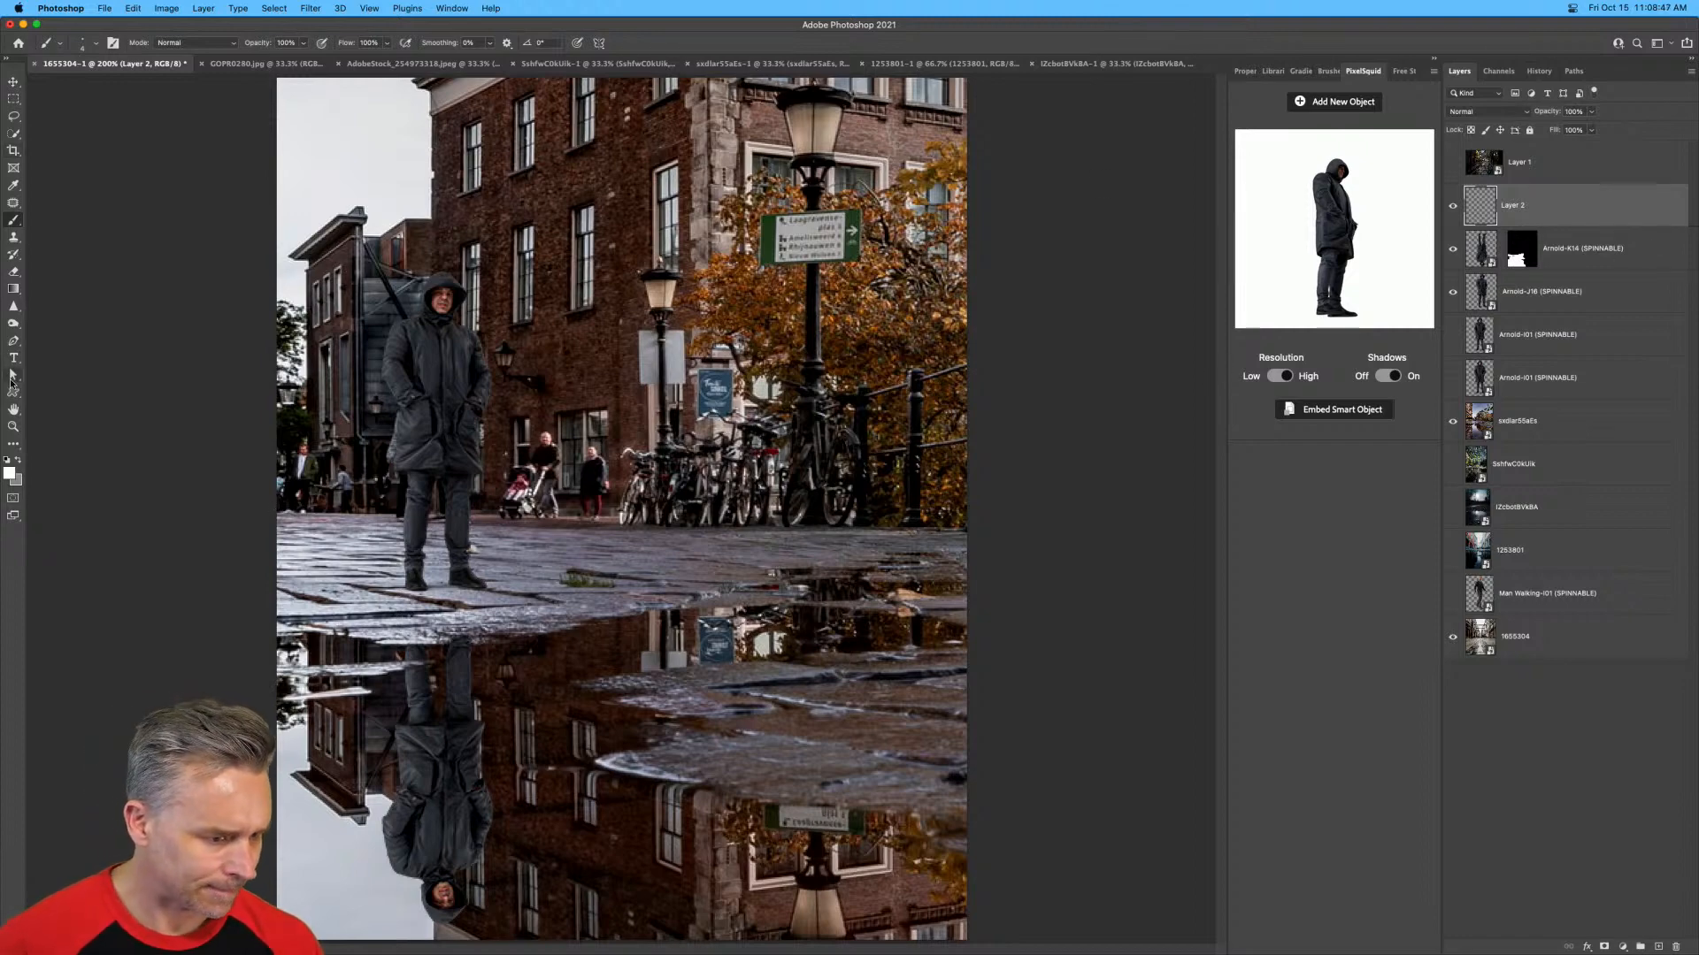
Draw perspective lines about 395, 392 and 351 px long with the Line tool along the railing, the building's base and the upper windows.
left_click_drag(13, 392, 65, 442)
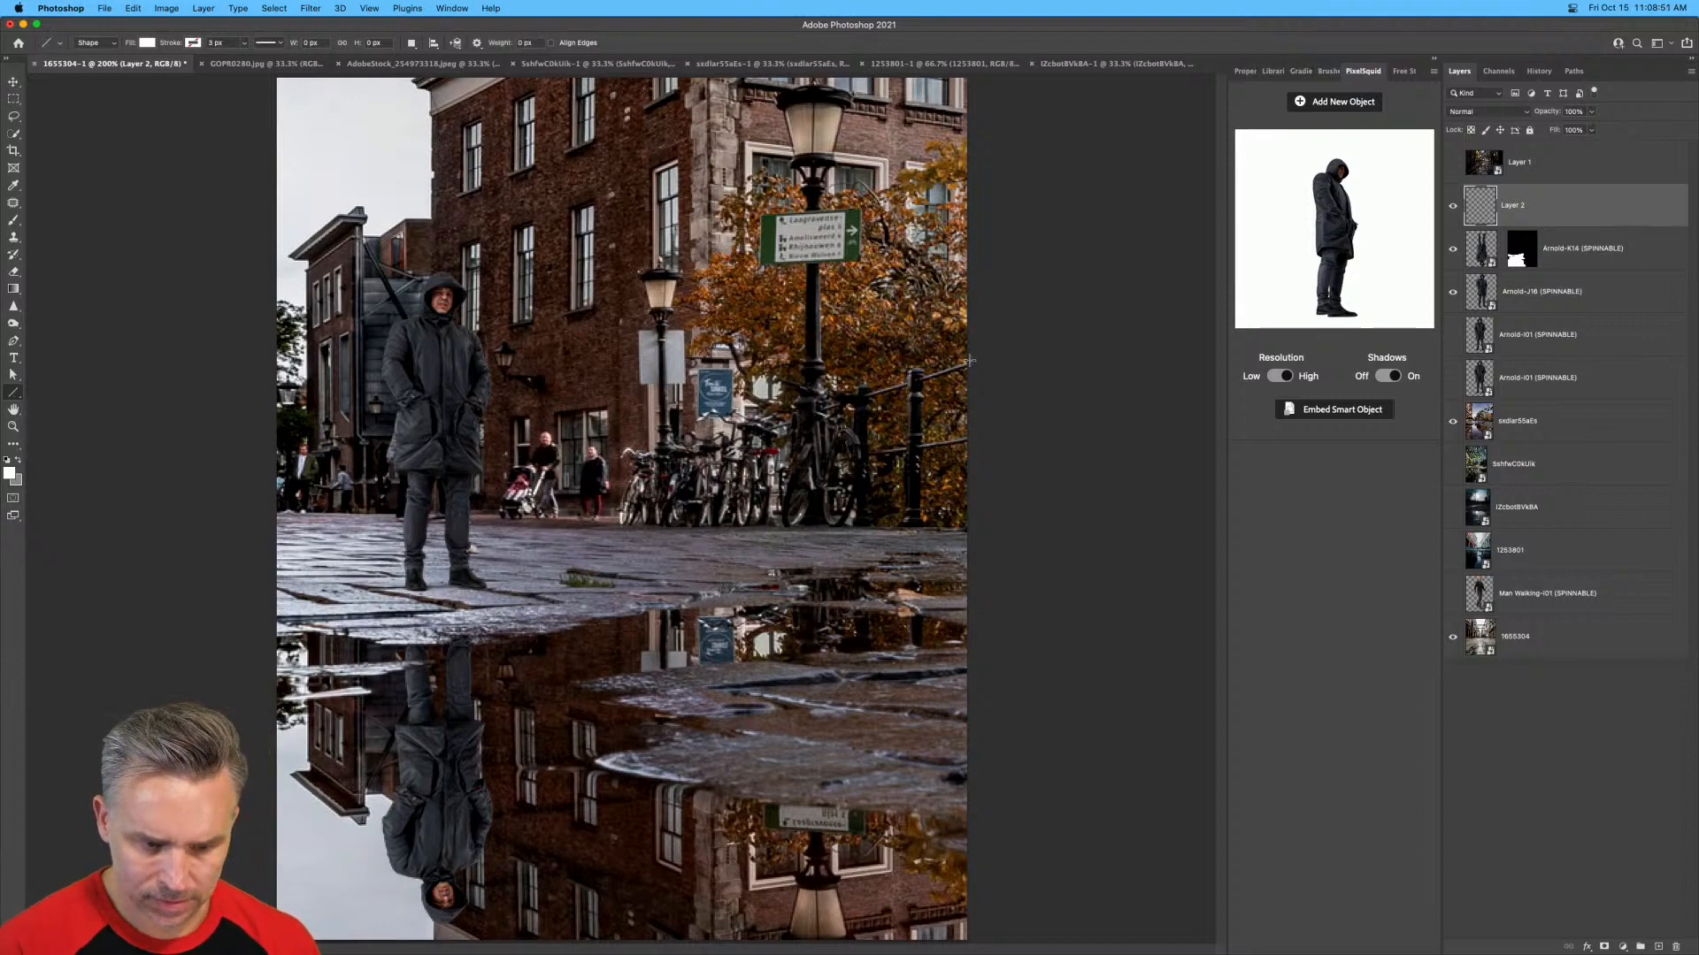
left_click_drag(969, 360, 465, 505)
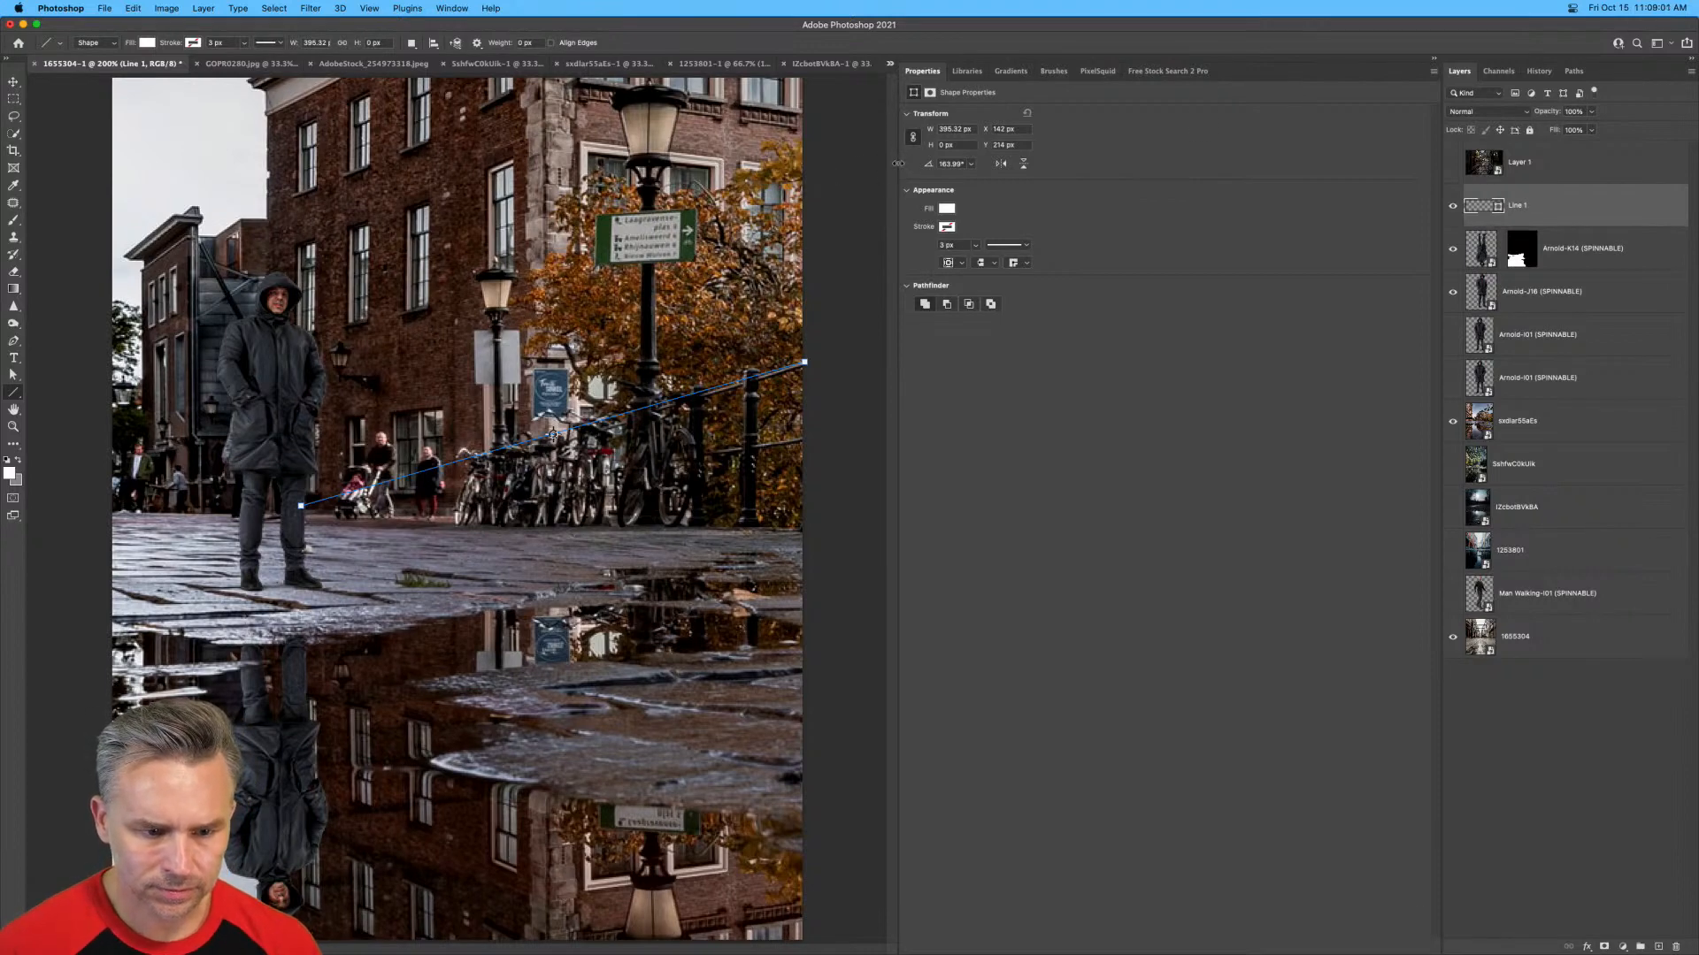
left_click_drag(897, 163, 1294, 166)
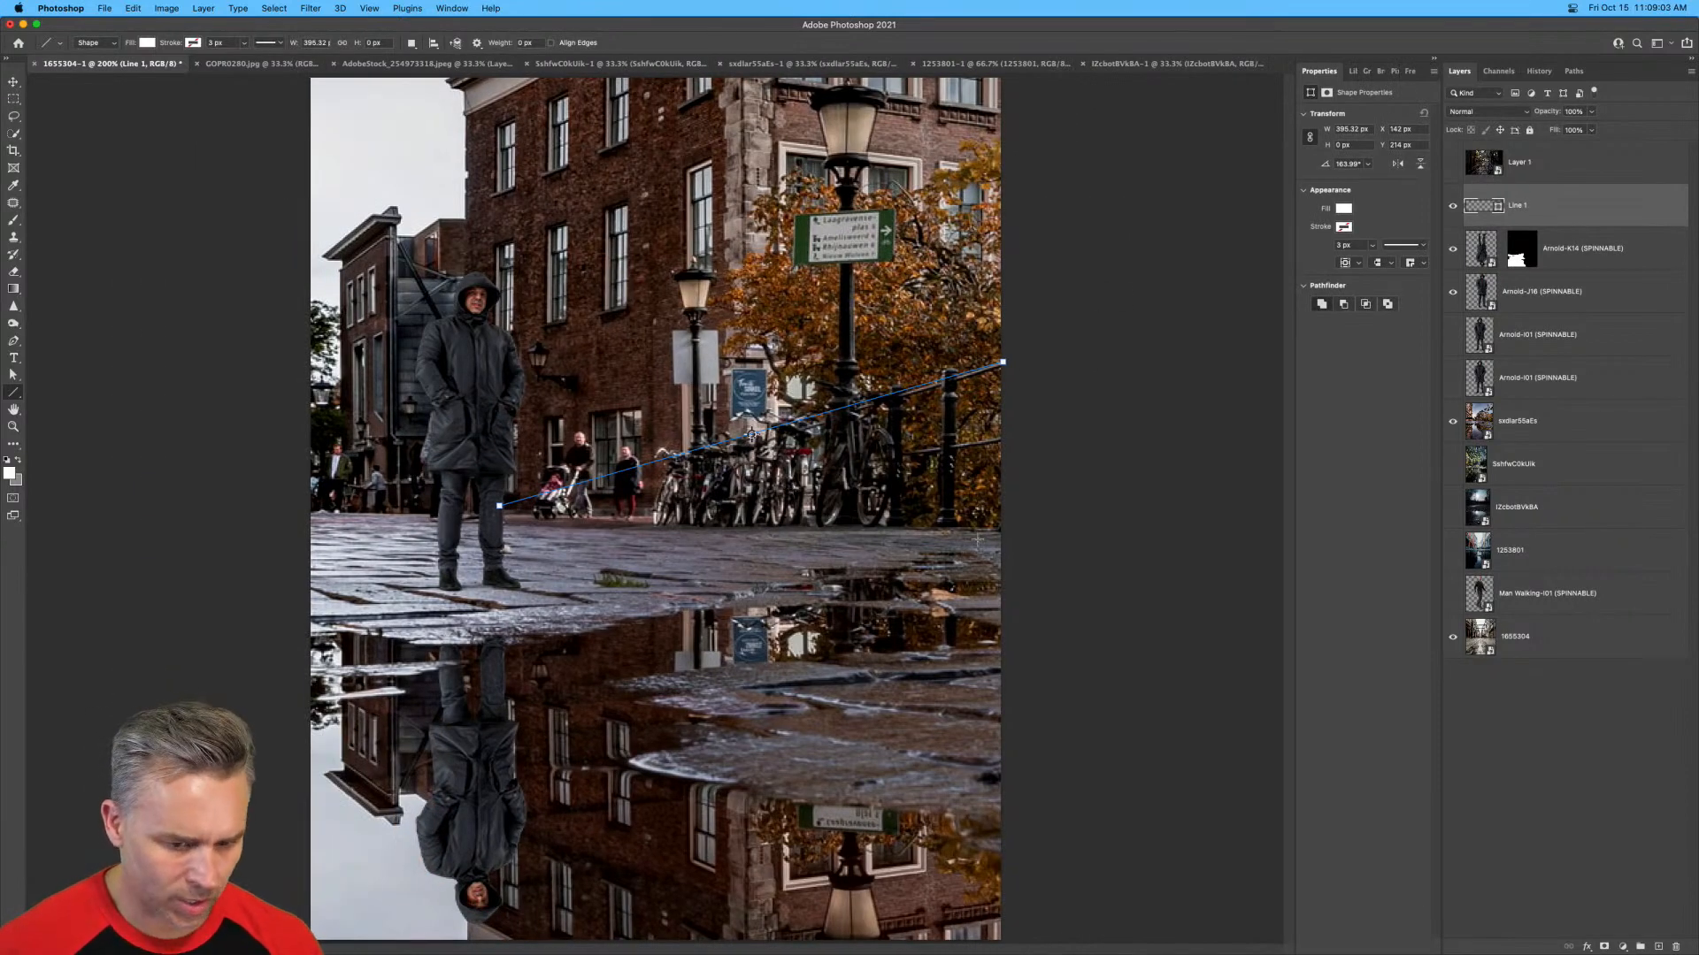
left_click_drag(996, 529, 477, 520)
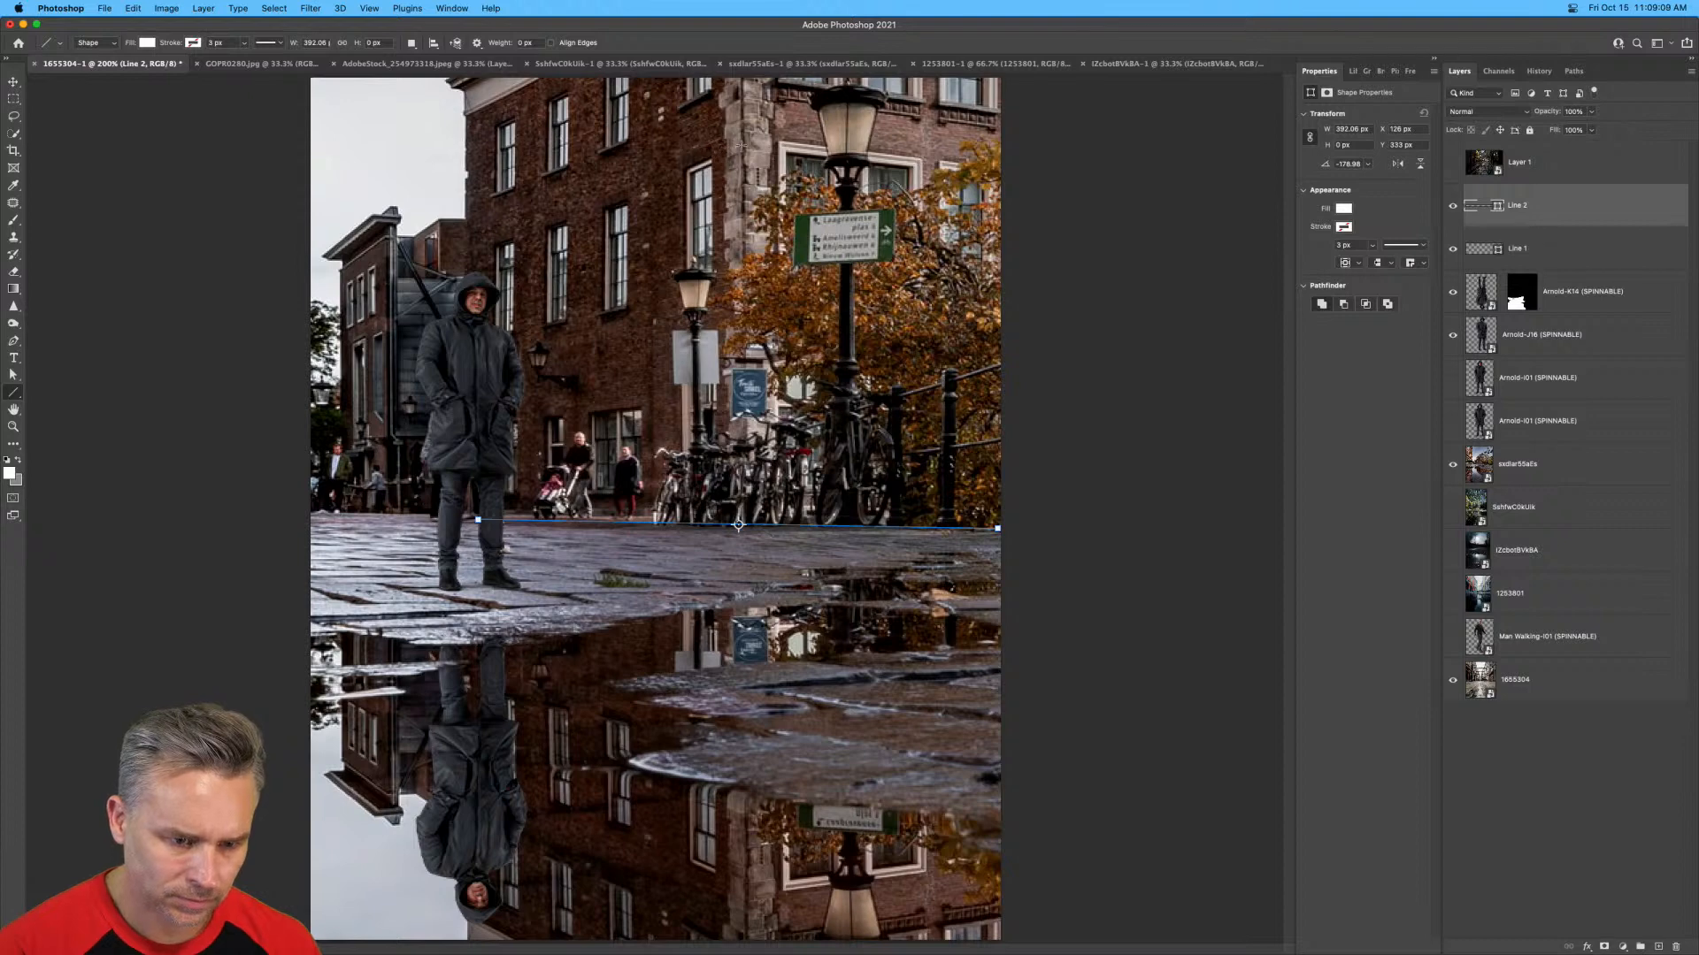
left_click_drag(711, 159, 278, 326)
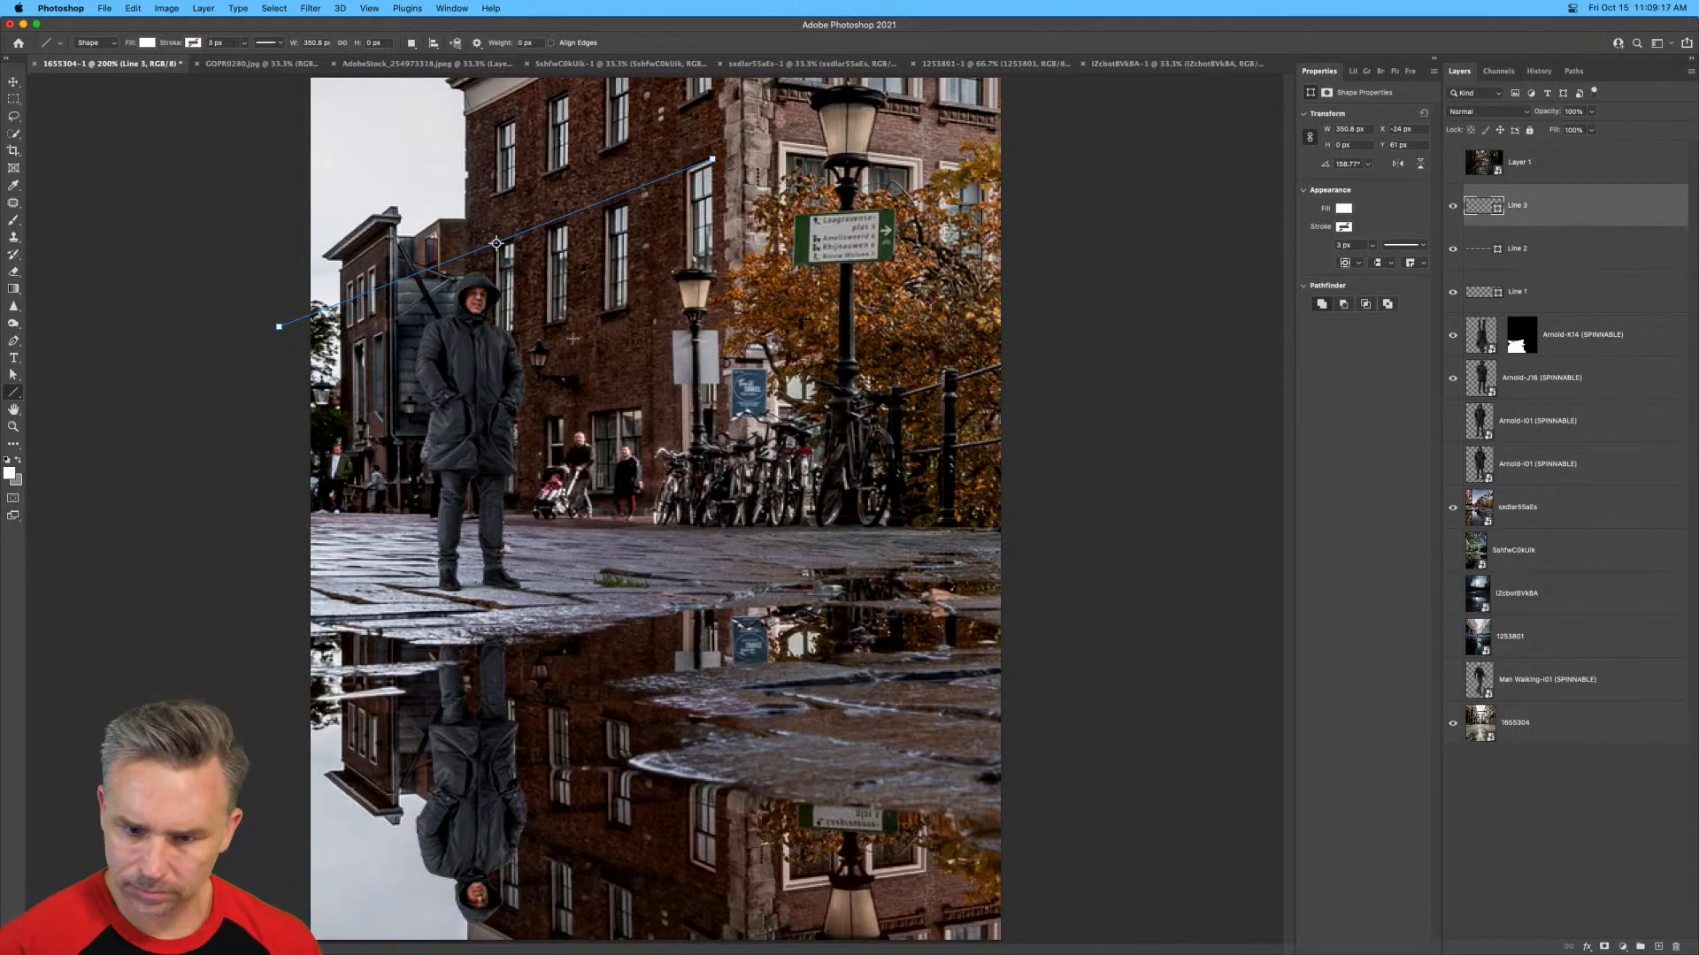
Give all three perspective lines a turquoise stroke with a width of 2.91 px.
left_click(1504, 292, "shift")
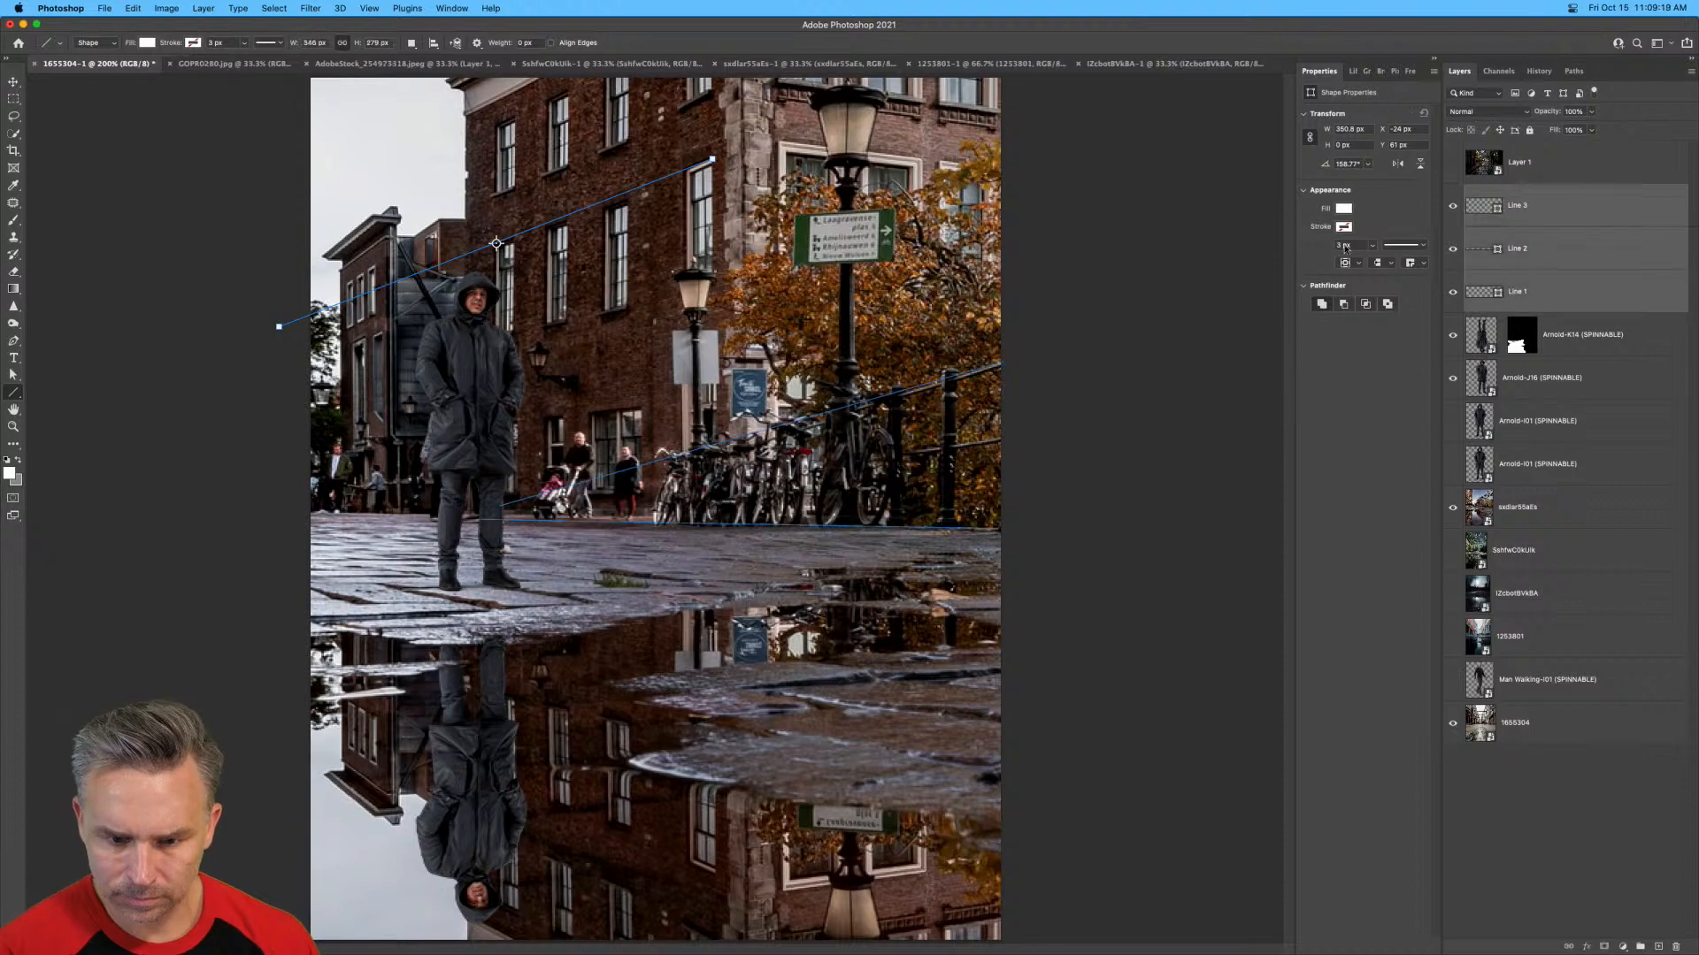
left_click(1372, 245)
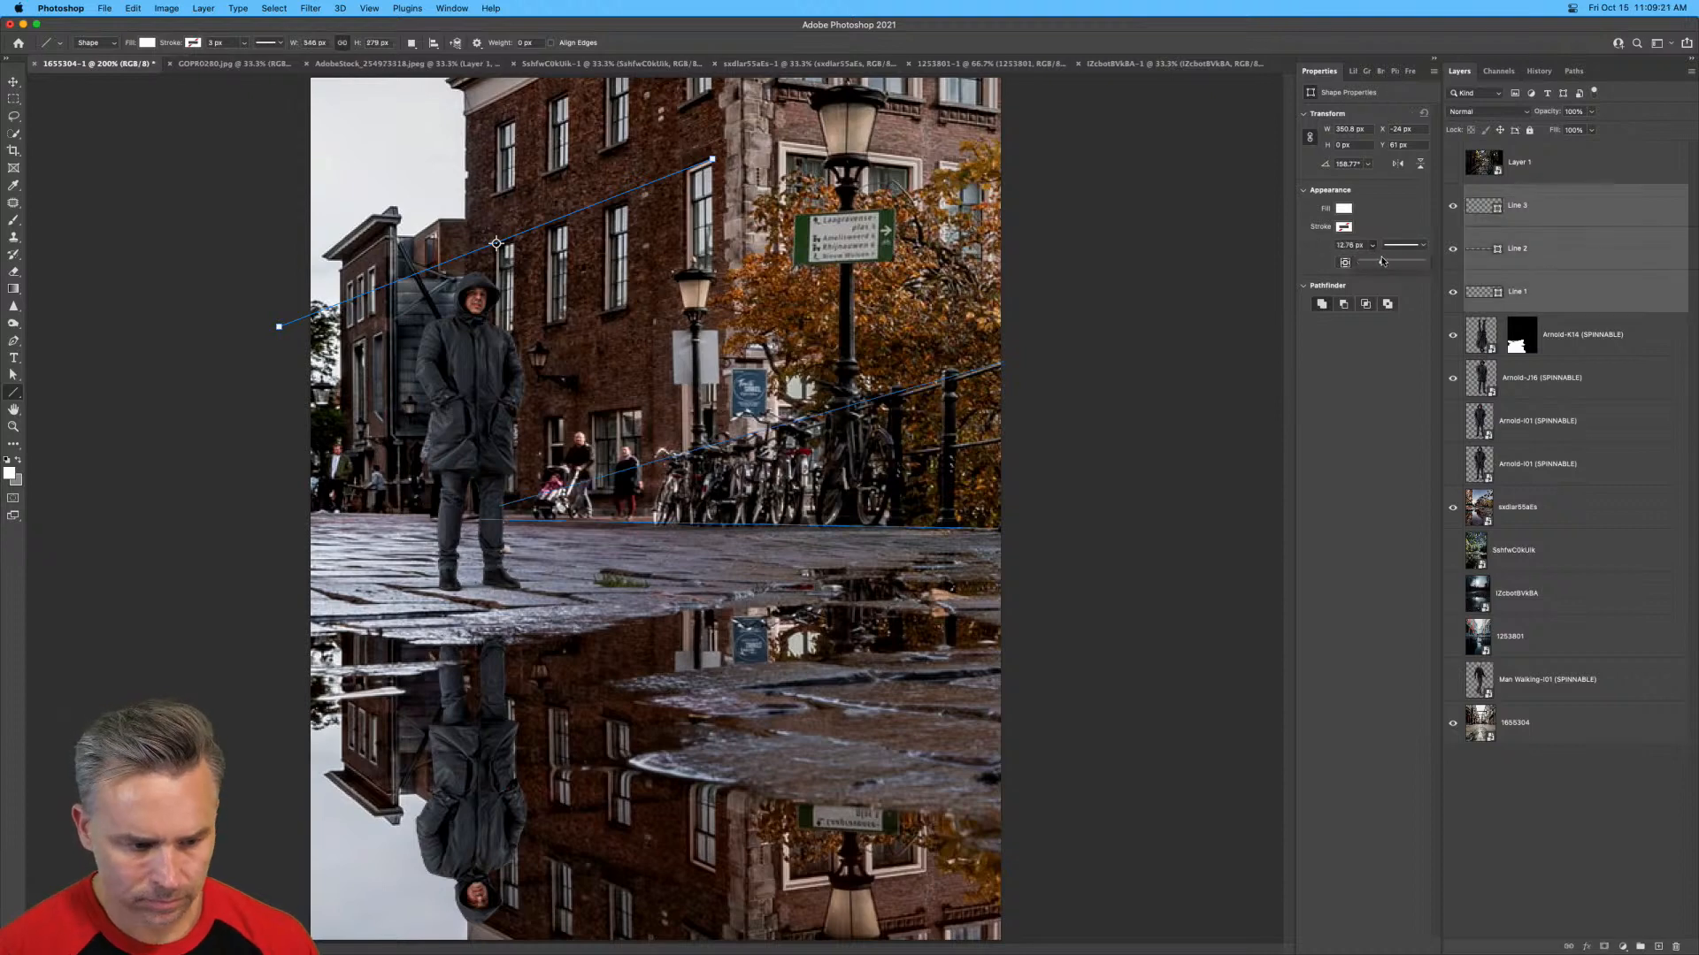
left_click_drag(1382, 262, 1370, 262)
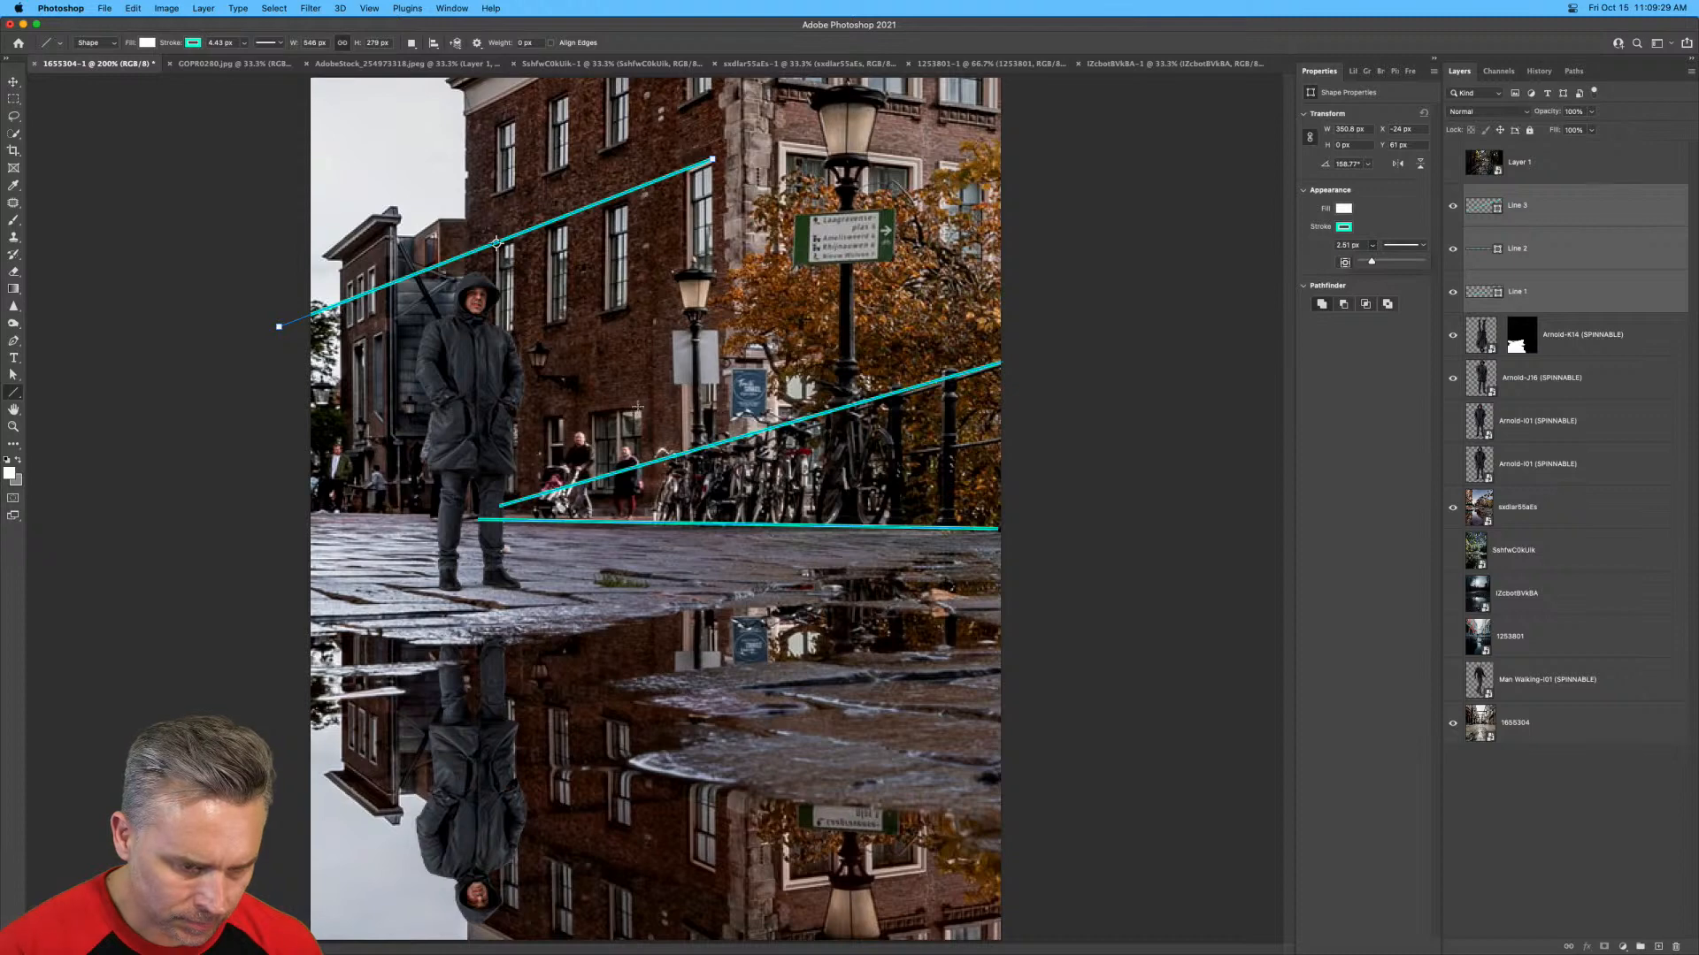
Draw a fourth line about 303 px long across the man's waist, toggle the upper window line's visibility and hide the railing line.
left_click_drag(638, 407, 241, 448)
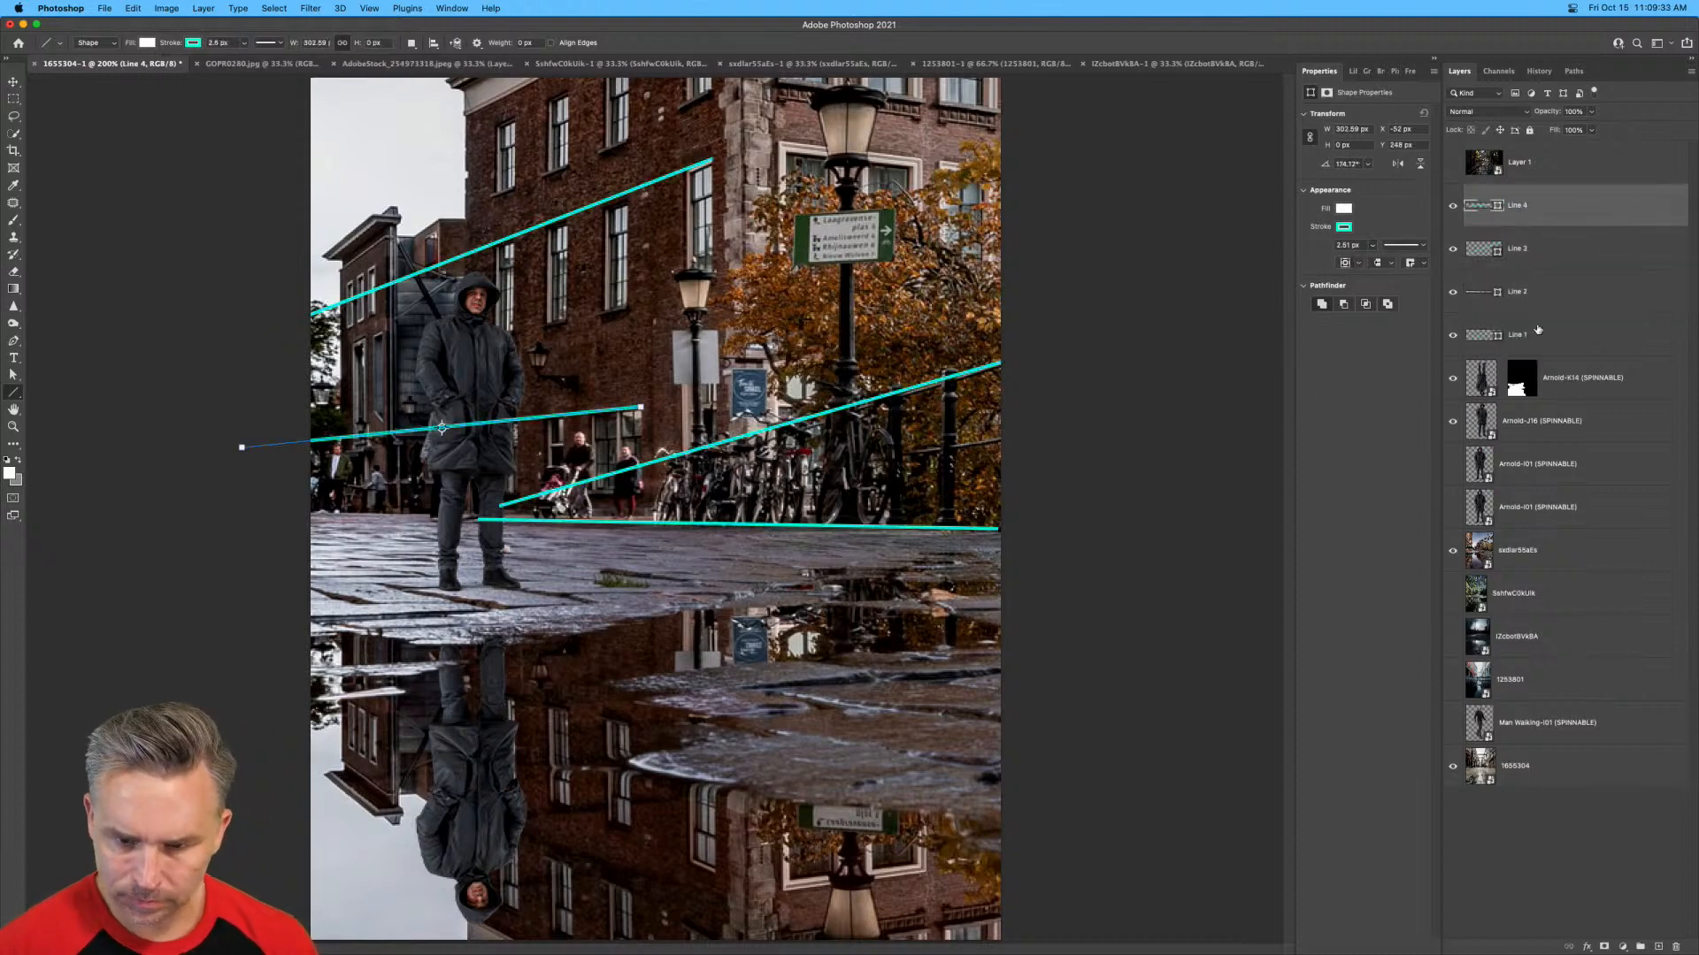
left_click(1452, 250)
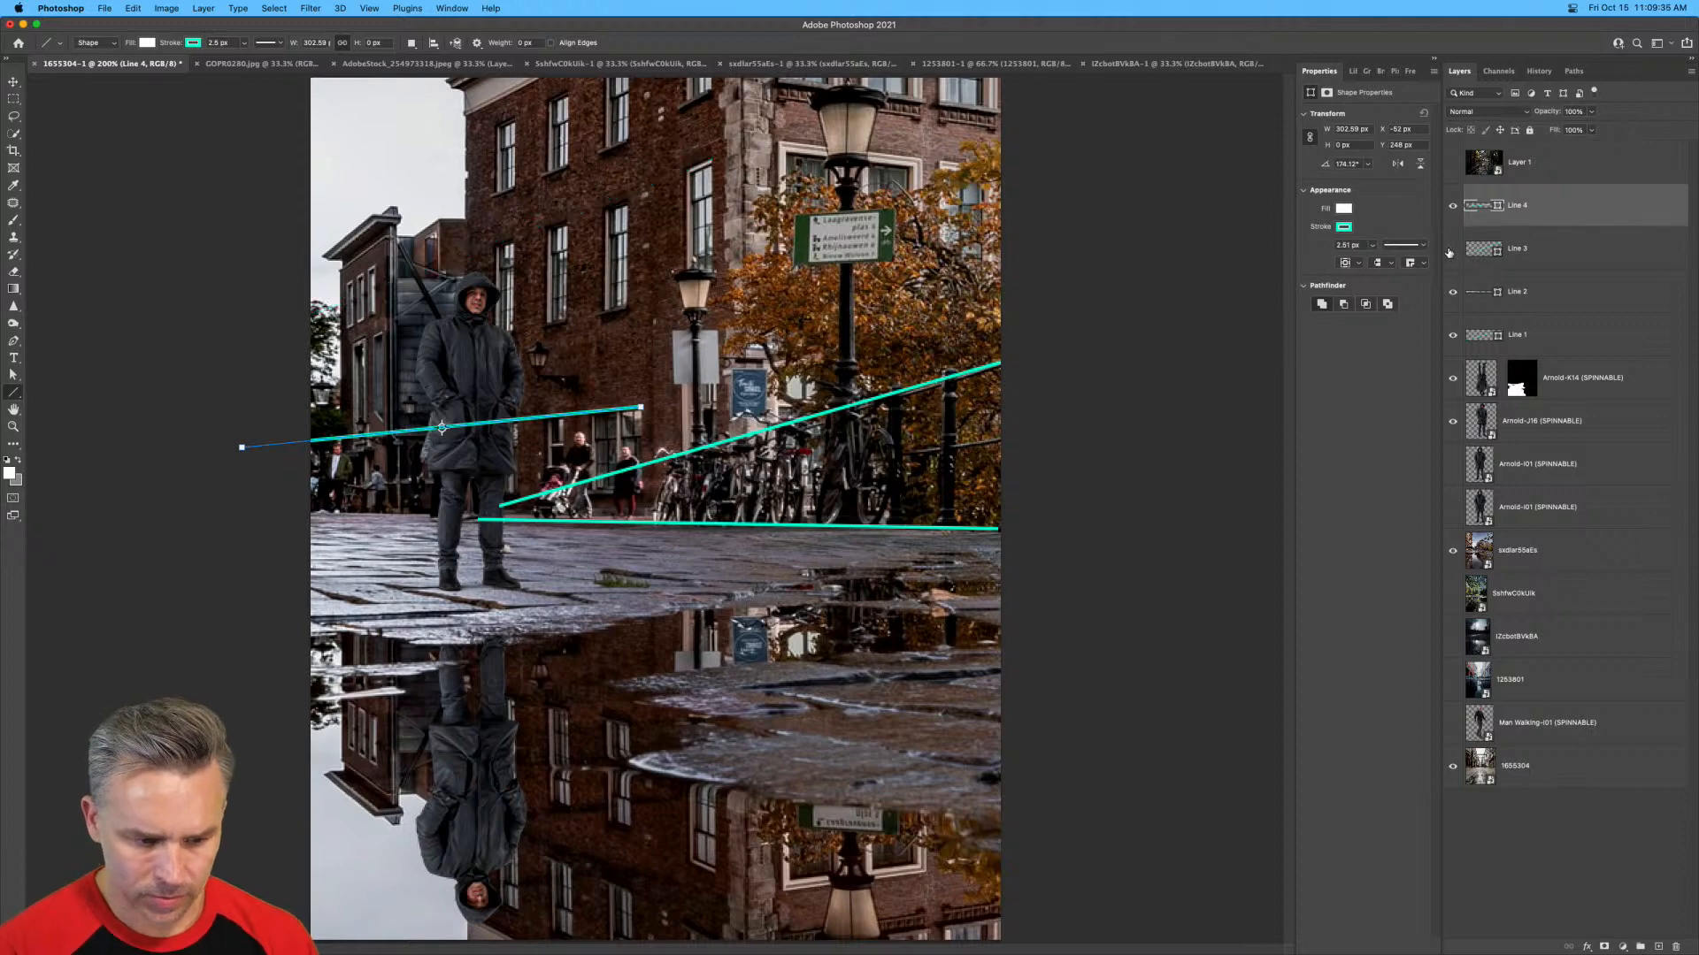
left_click(1452, 250)
left_click(1452, 335)
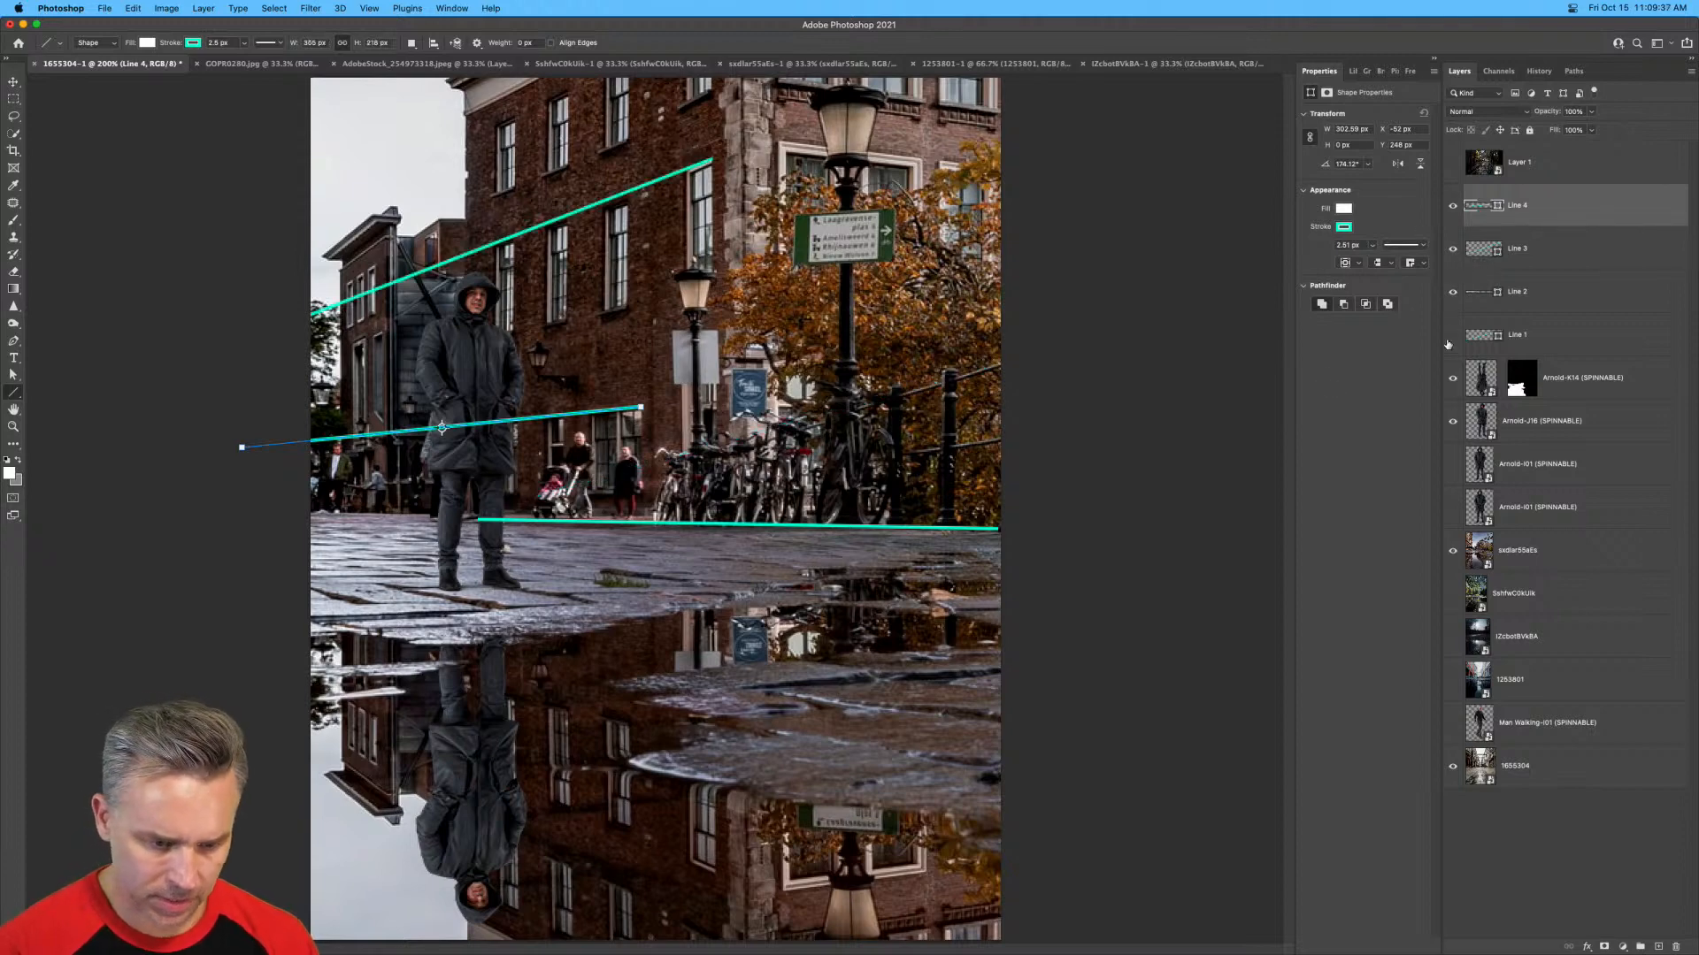
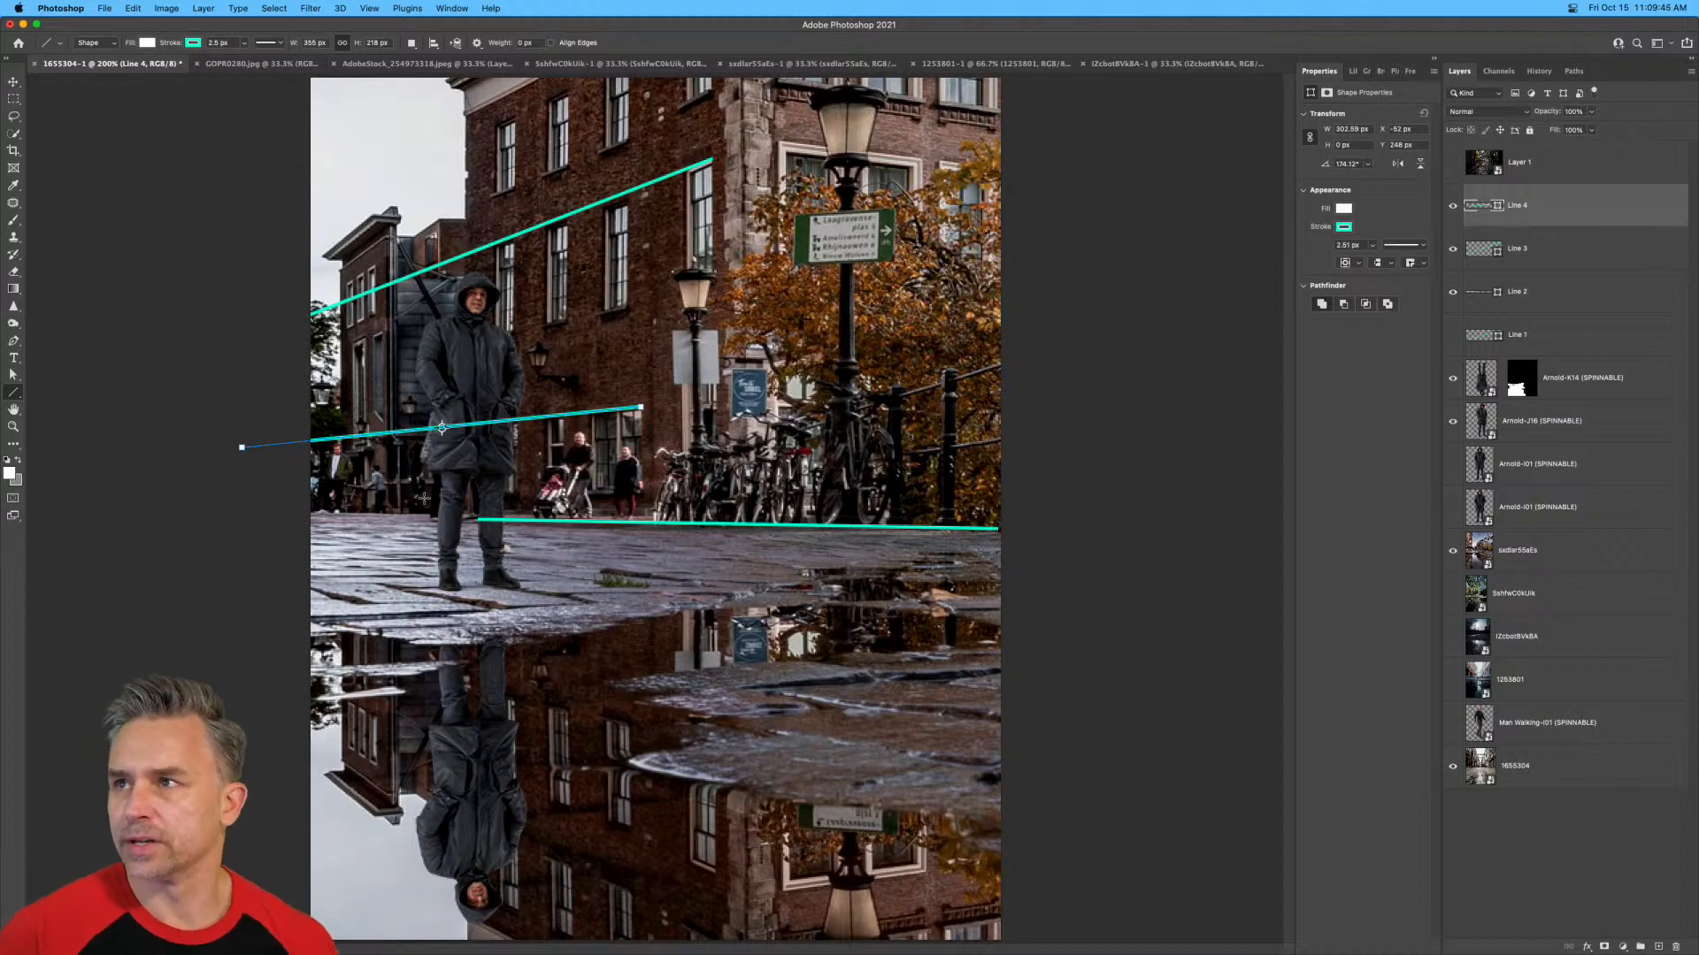
Hide the remaining perspective lines and move the upright man across to the cobblestones in front of the lamp post and bicycles.
key("super+equal")
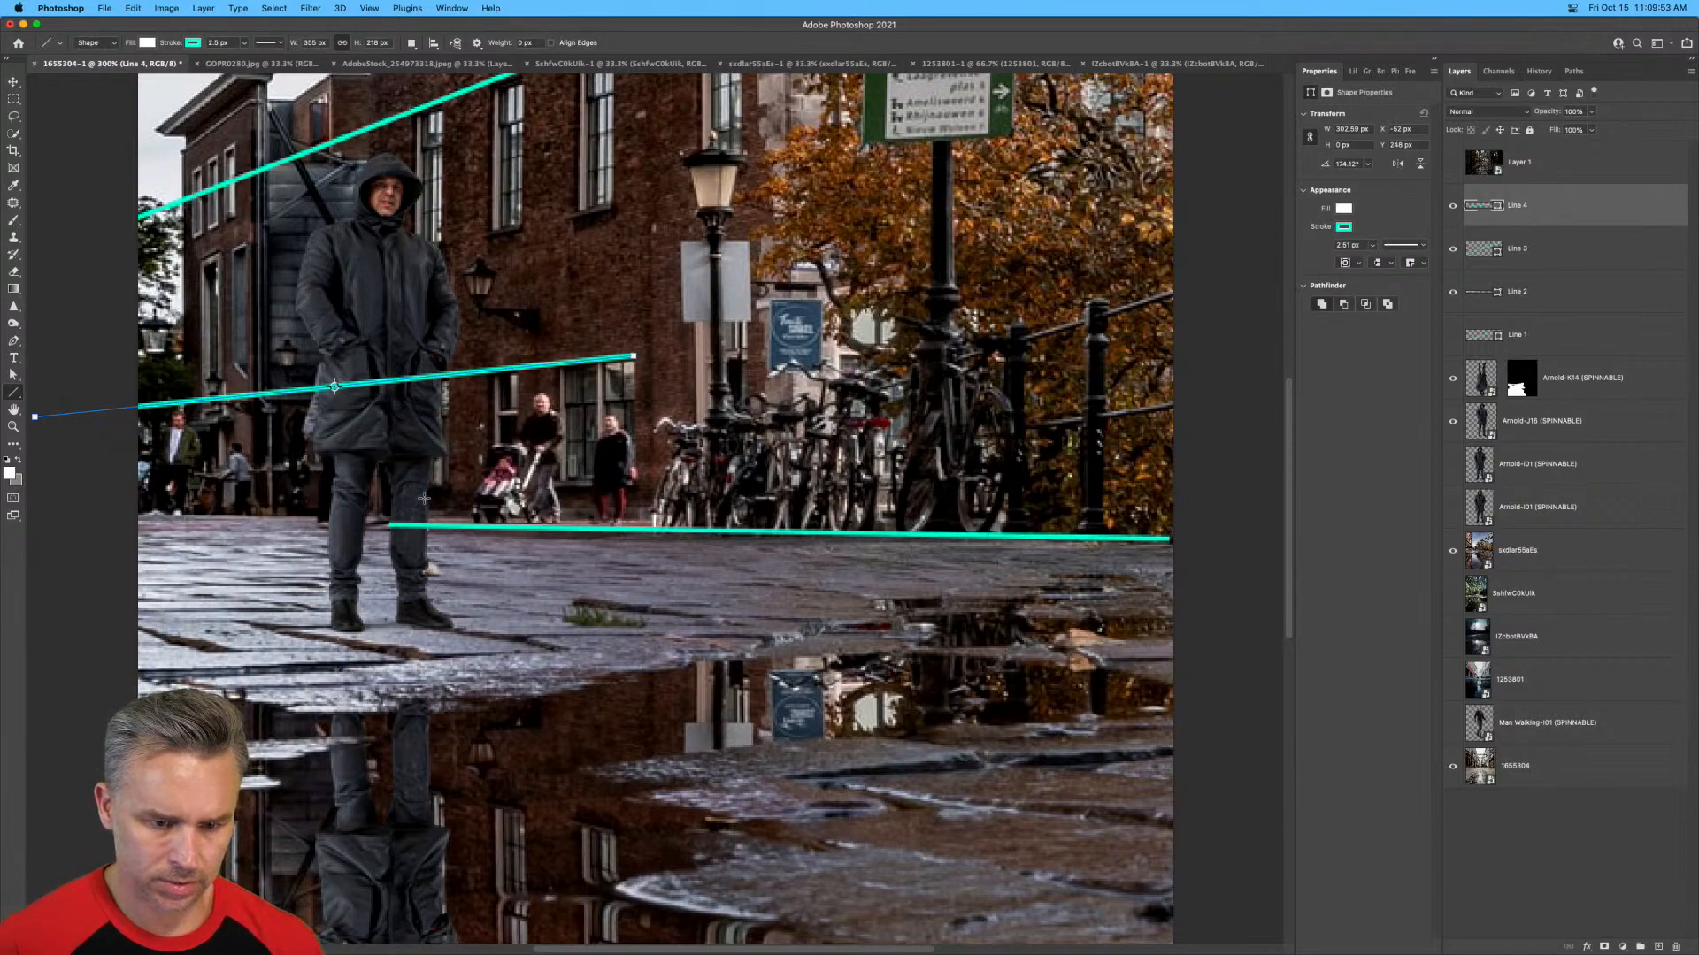
key("super+minus")
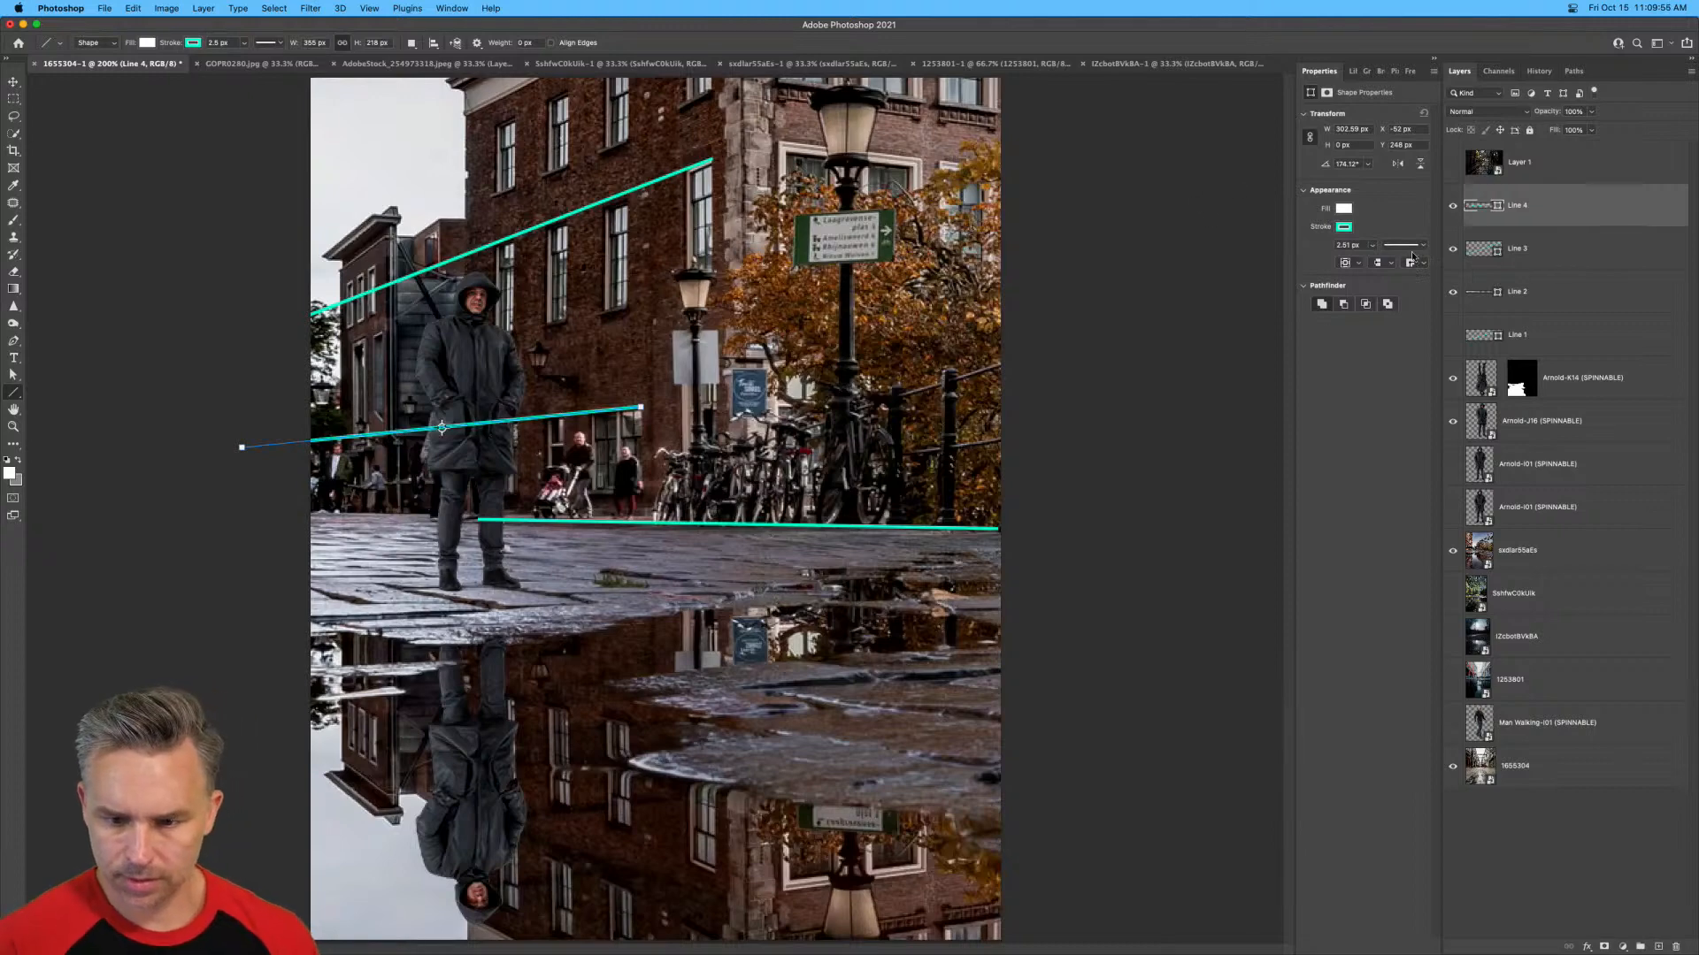
left_click_drag(1449, 207, 1453, 300)
left_click(1472, 425)
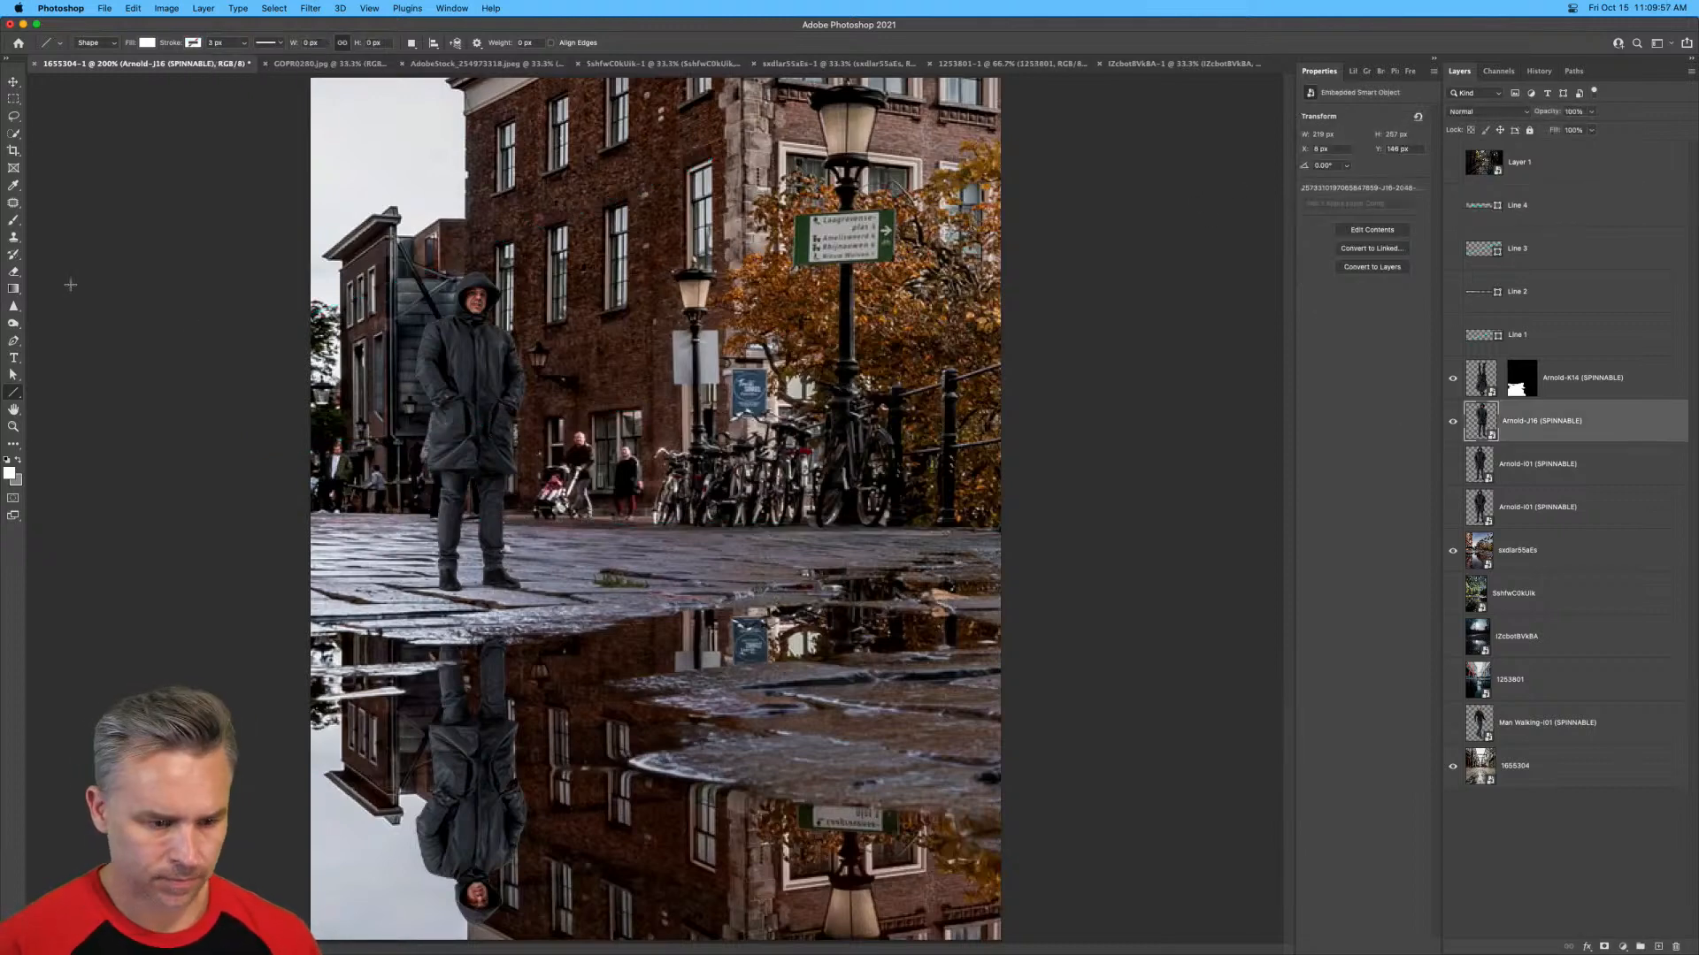
left_click(13, 82)
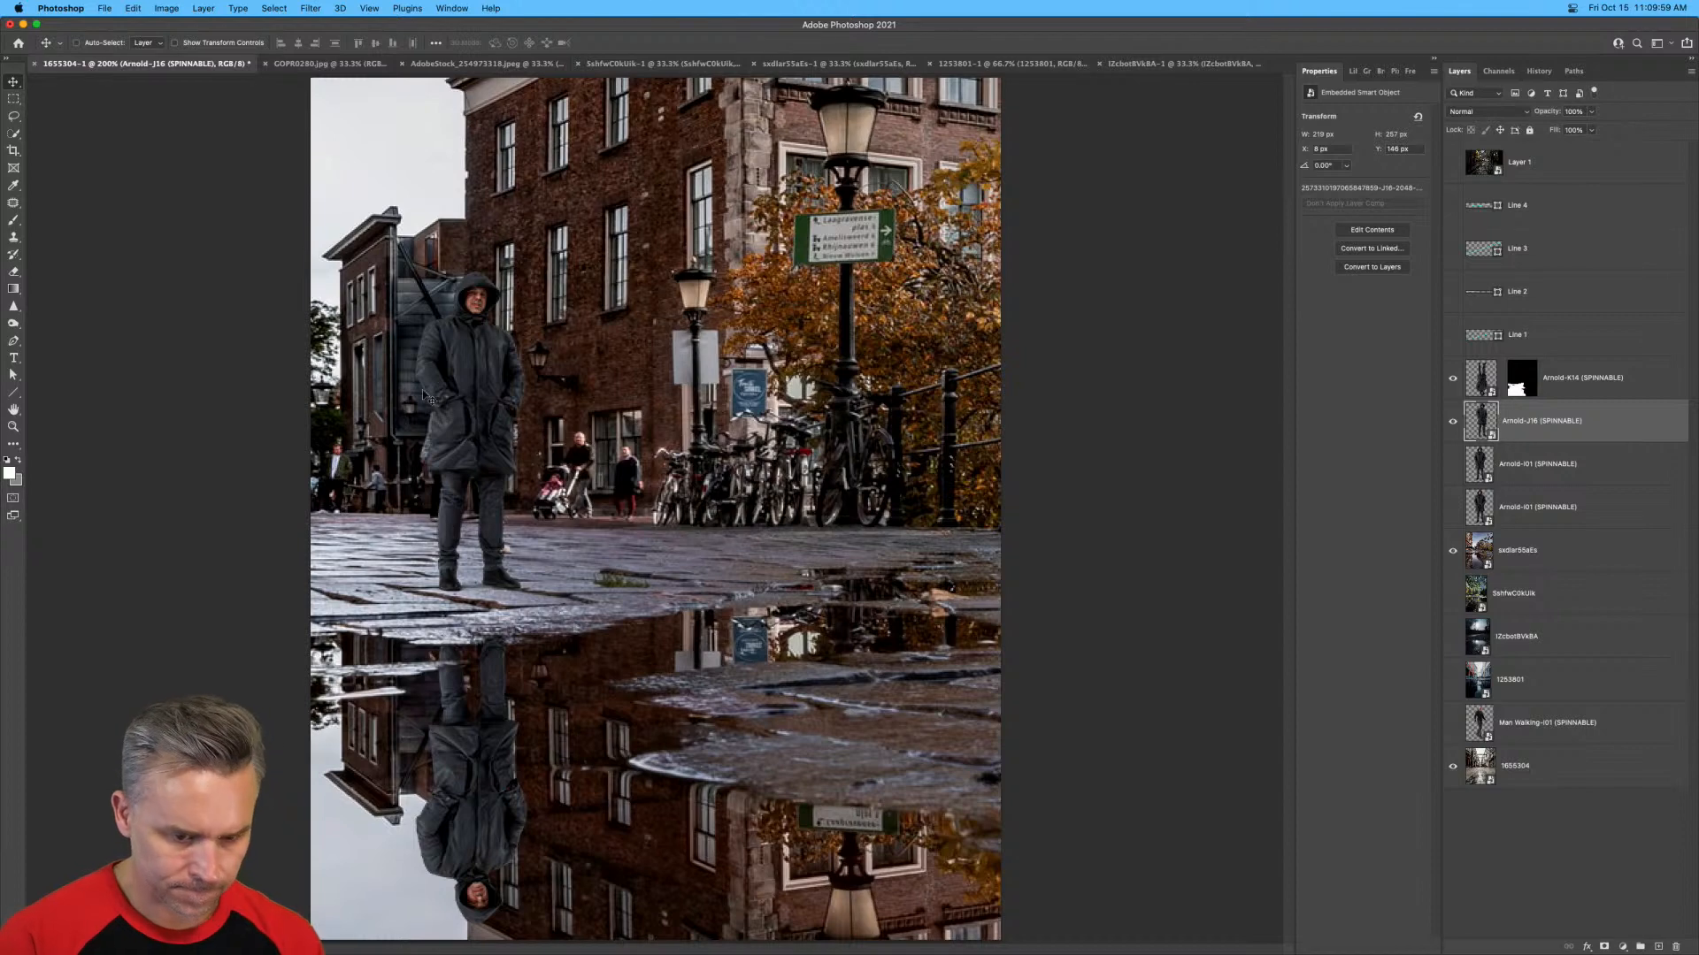
left_click_drag(503, 414, 814, 354)
Scale the upright man down proportionally to 179 by 215 px and nudge him onto the ground by the bicycles.
key("ctrl+t")
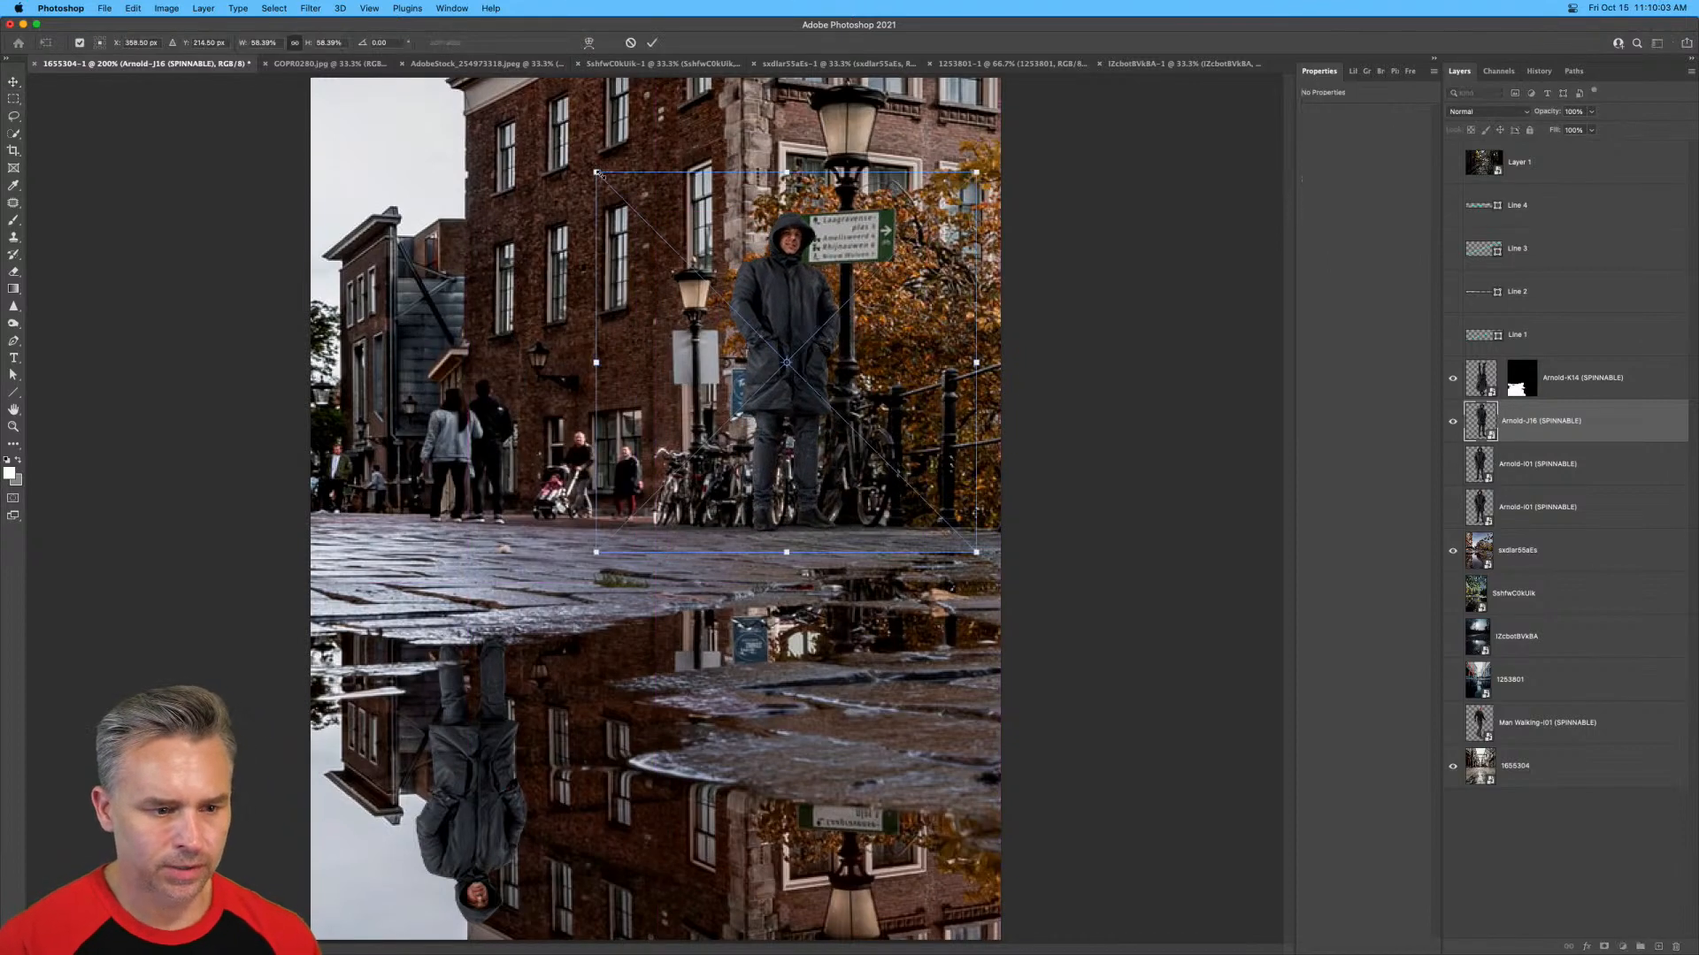
left_click_drag(598, 175, 635, 256)
key("Return")
mouse_move(781, 370)
left_mouse_down()
mouse_move(794, 372)
mouse_move(779, 366)
left_mouse_up()
Move the reduced man back in front of the walking couple and duplicate his layer.
key("super+plus")
key("super+plus")
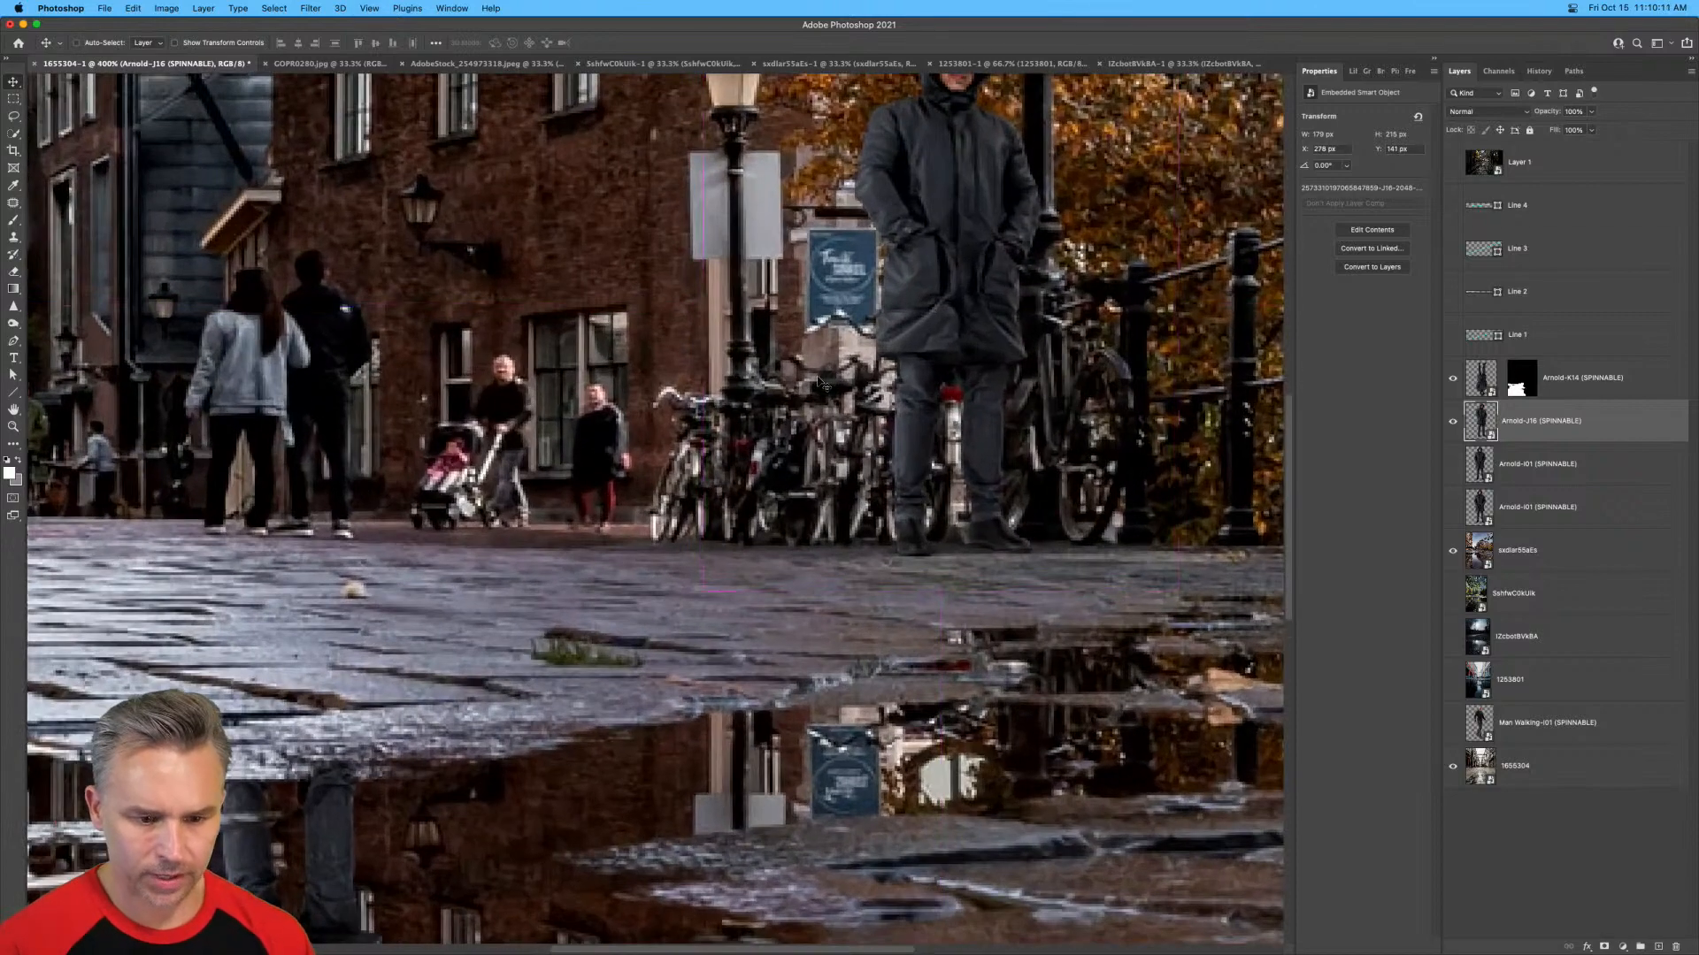
scroll(821, 385, "right", 5)
scroll(821, 385, "up", 3)
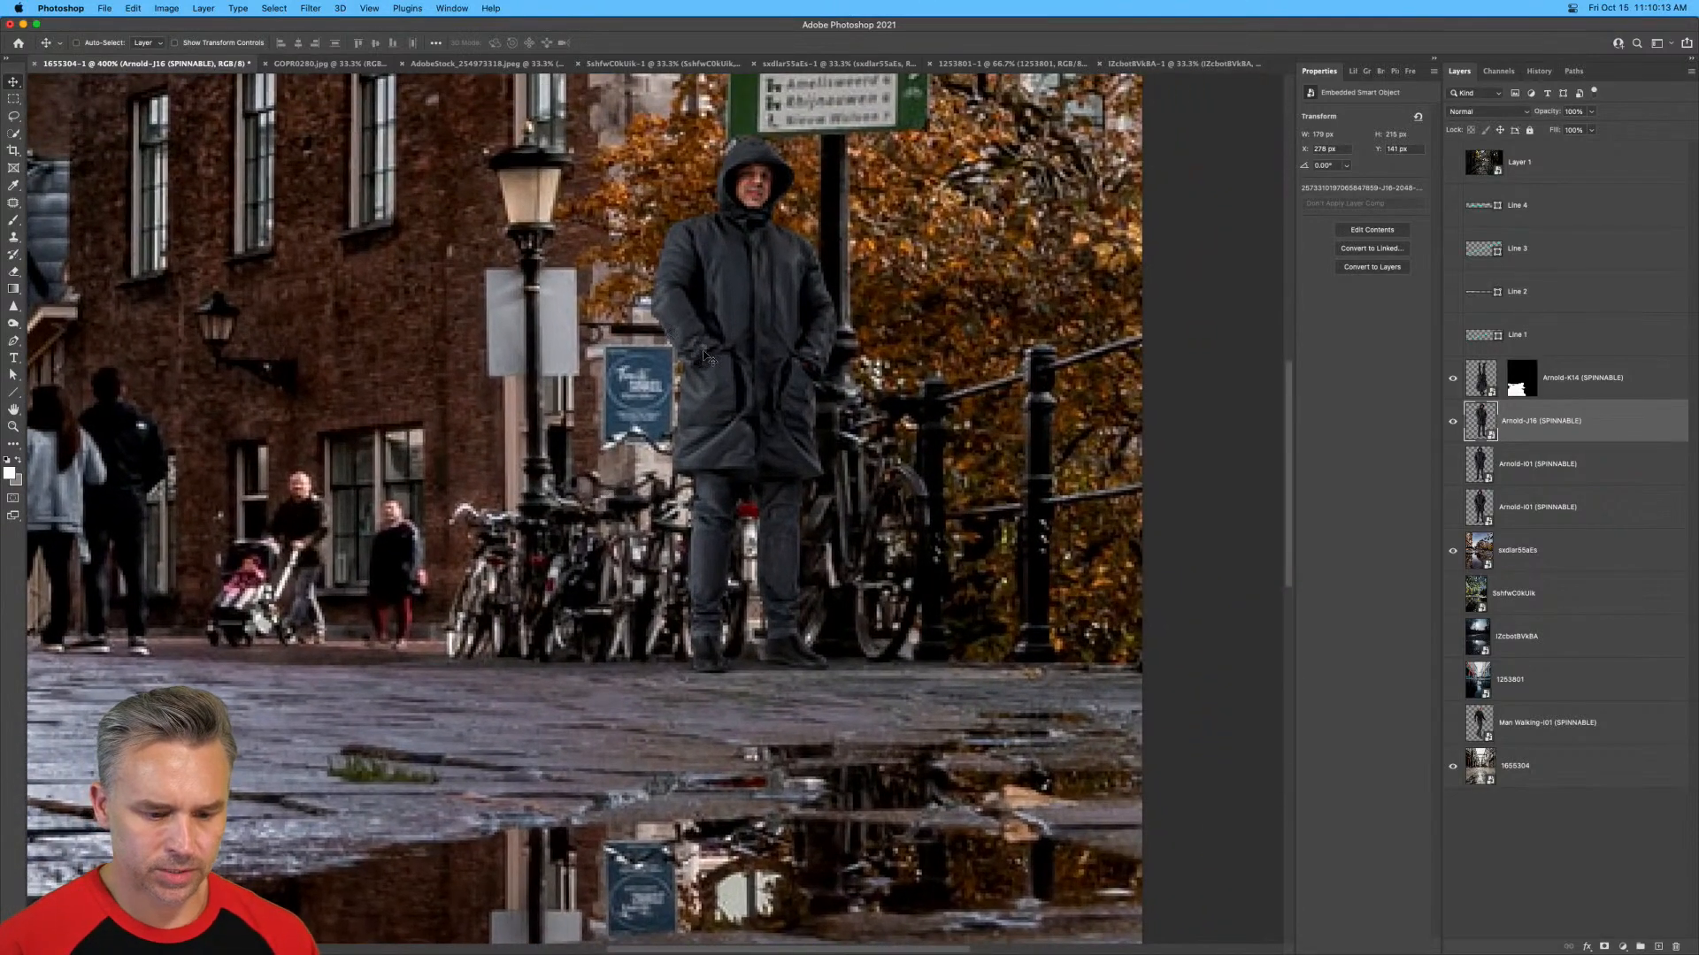
scroll(705, 356, "left", 6)
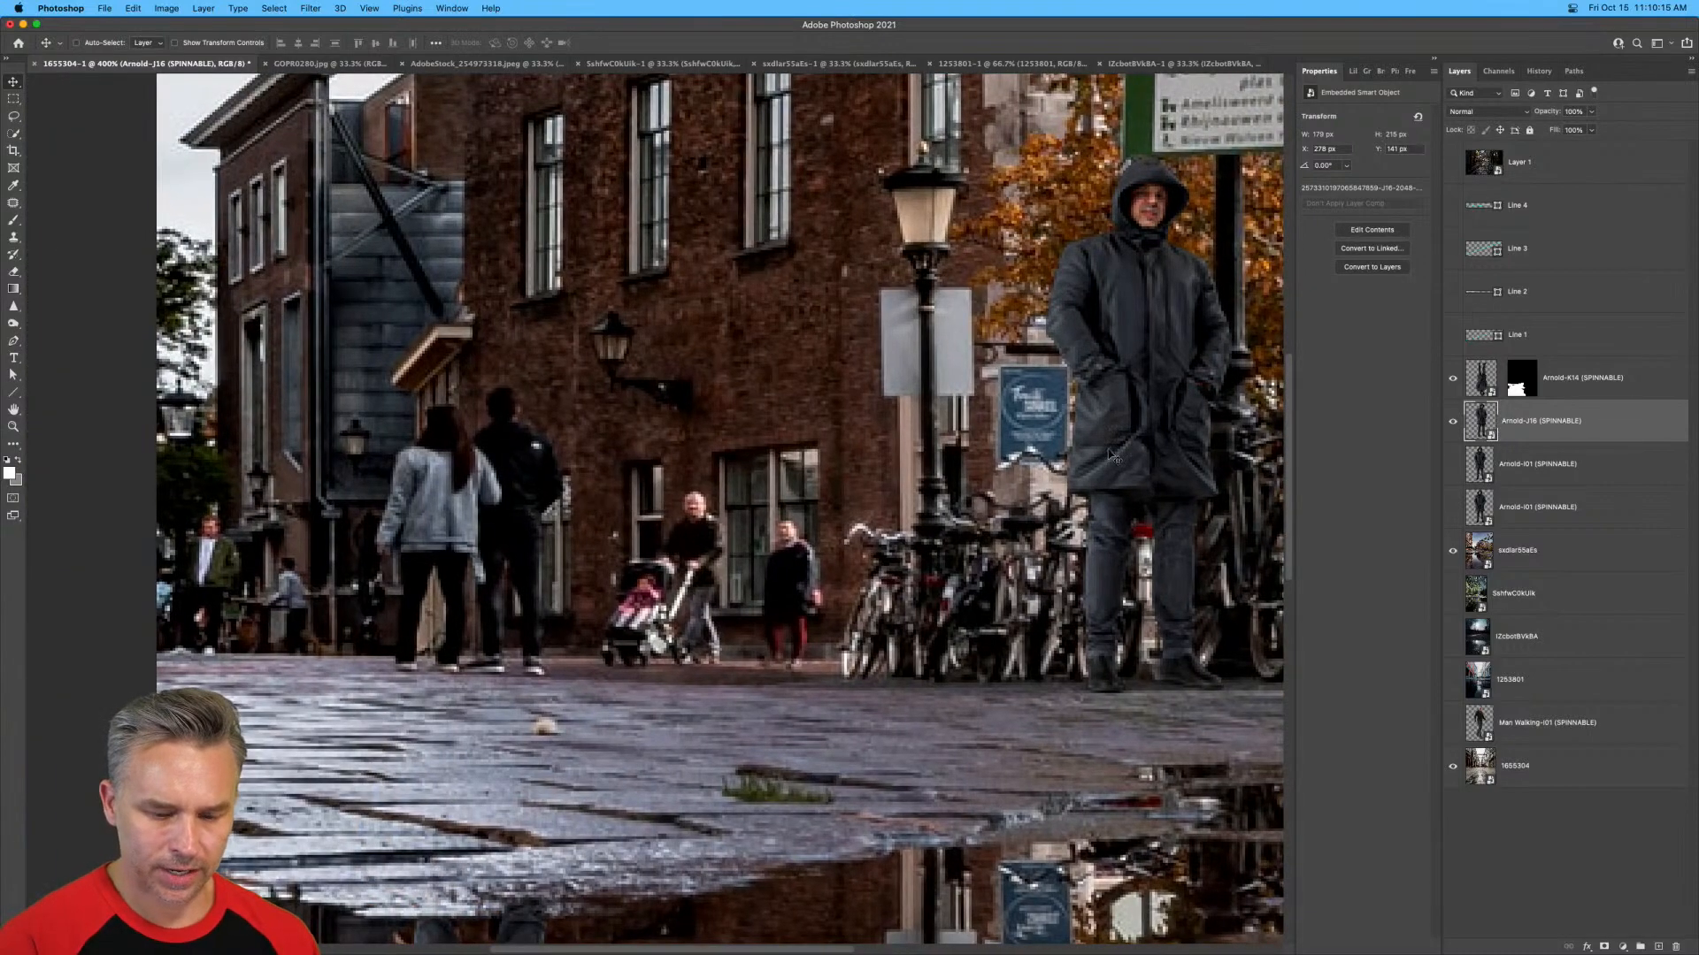
left_click_drag(1113, 456, 412, 490)
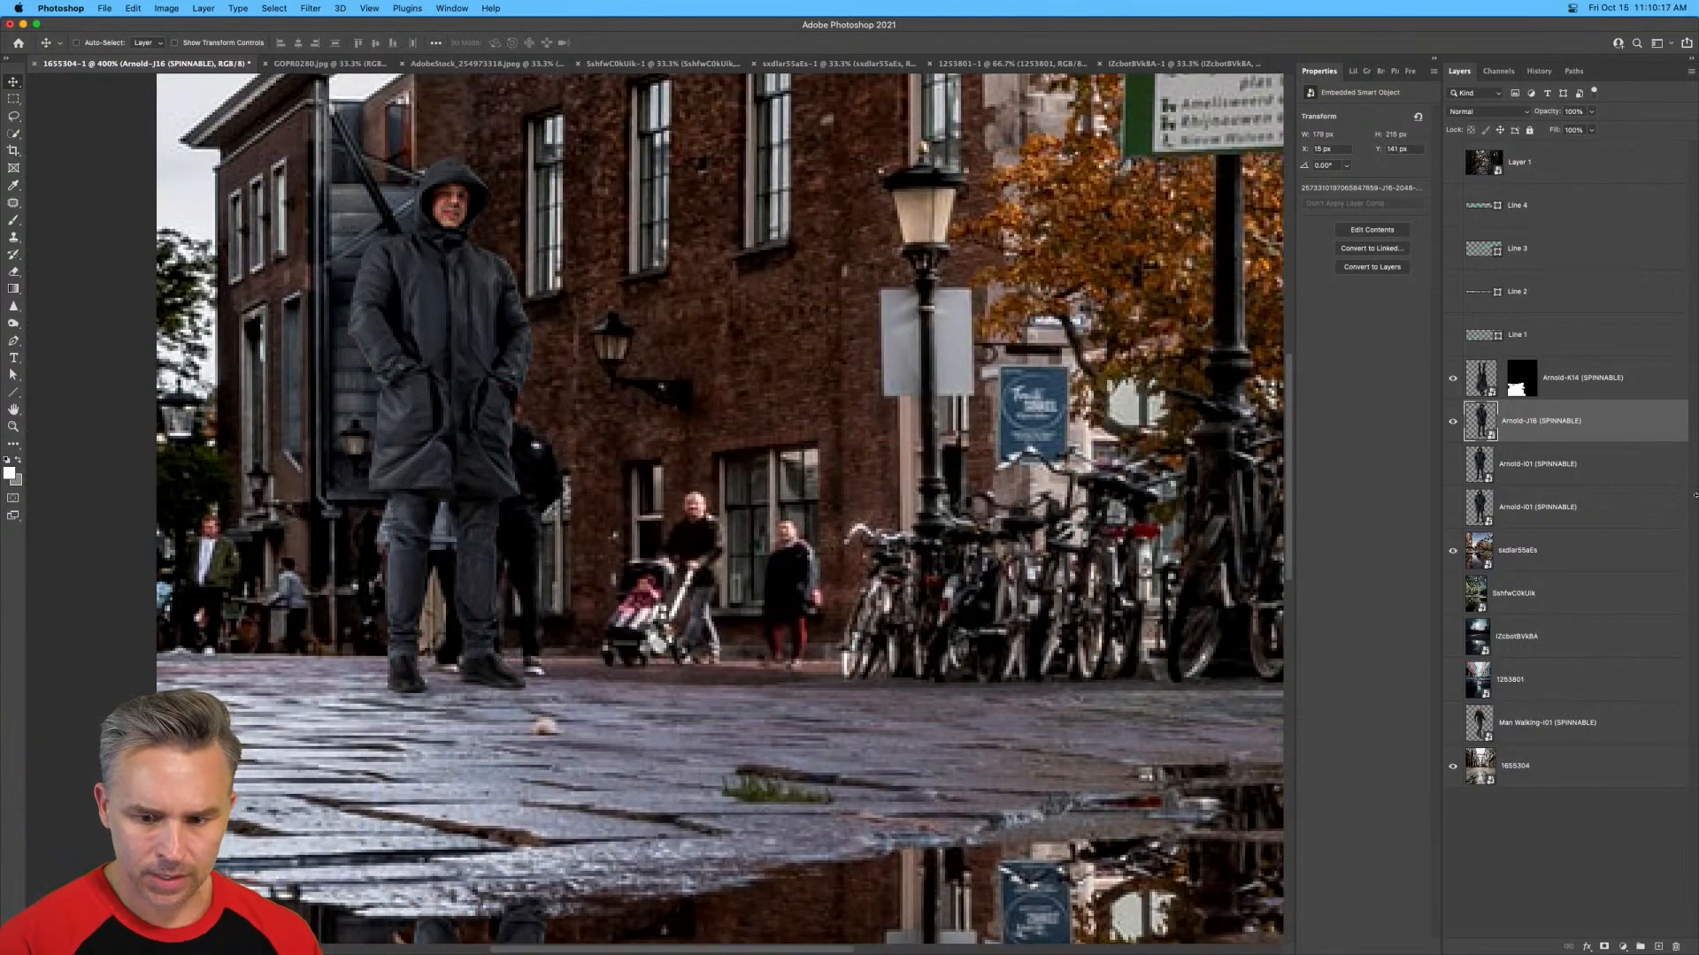
key("super+j")
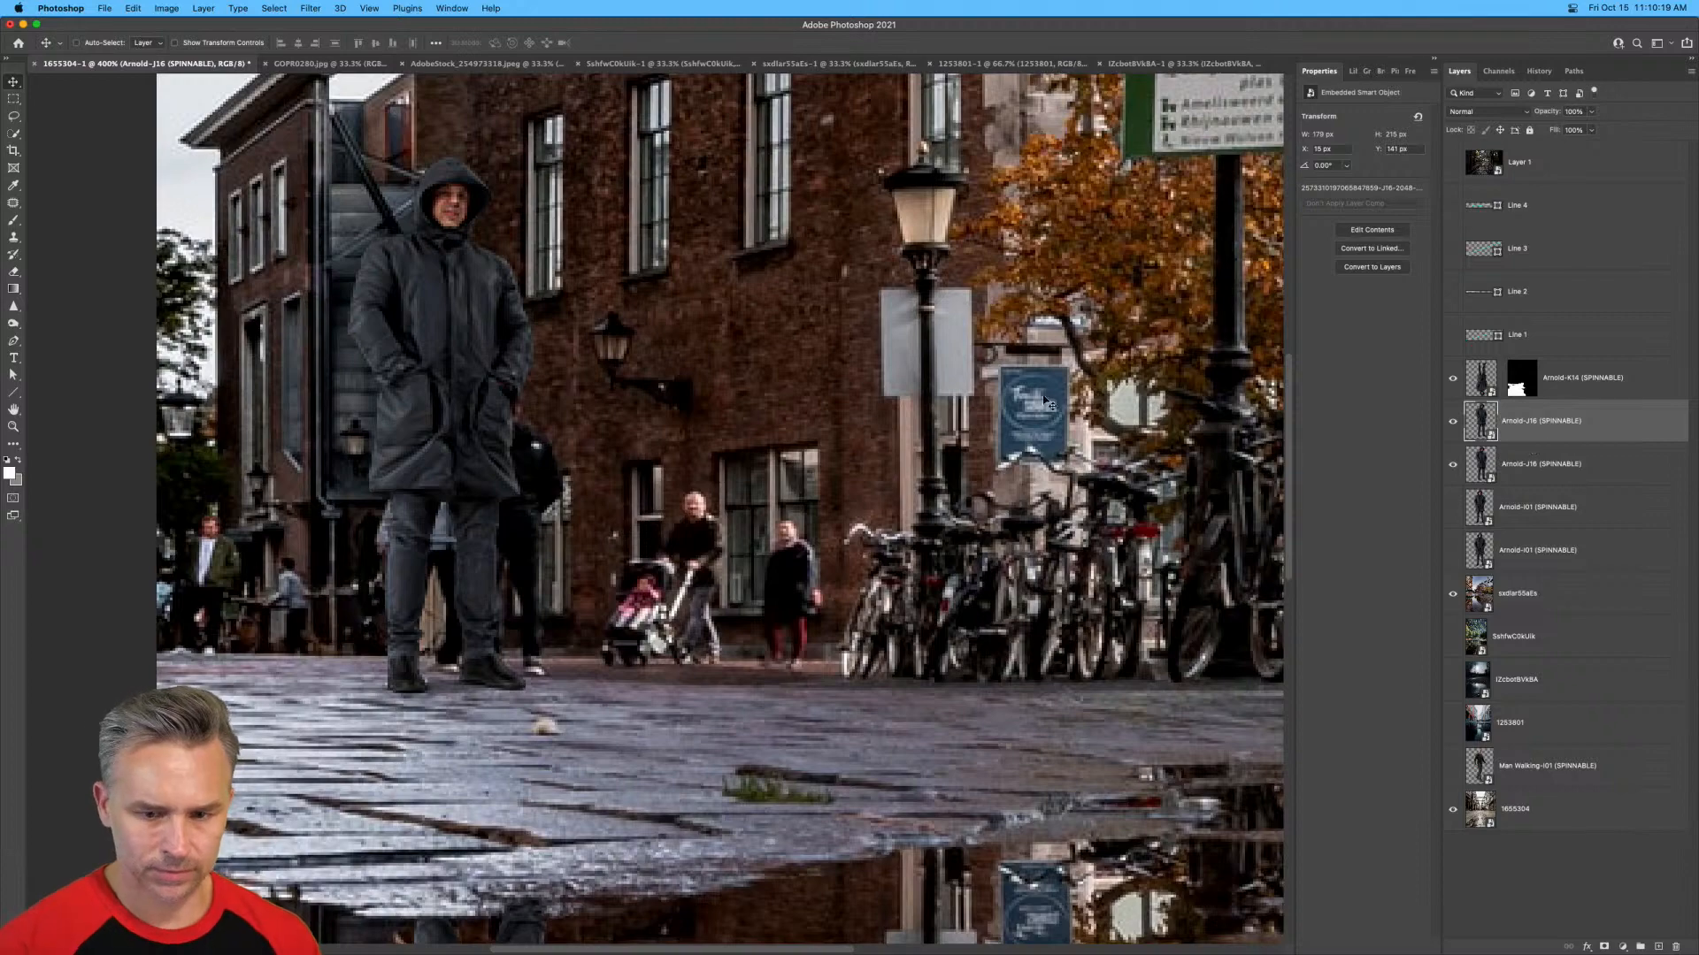
Enlarge the duplicated man proportionally to about 58% so he stands closer to the viewer.
left_click(1404, 76)
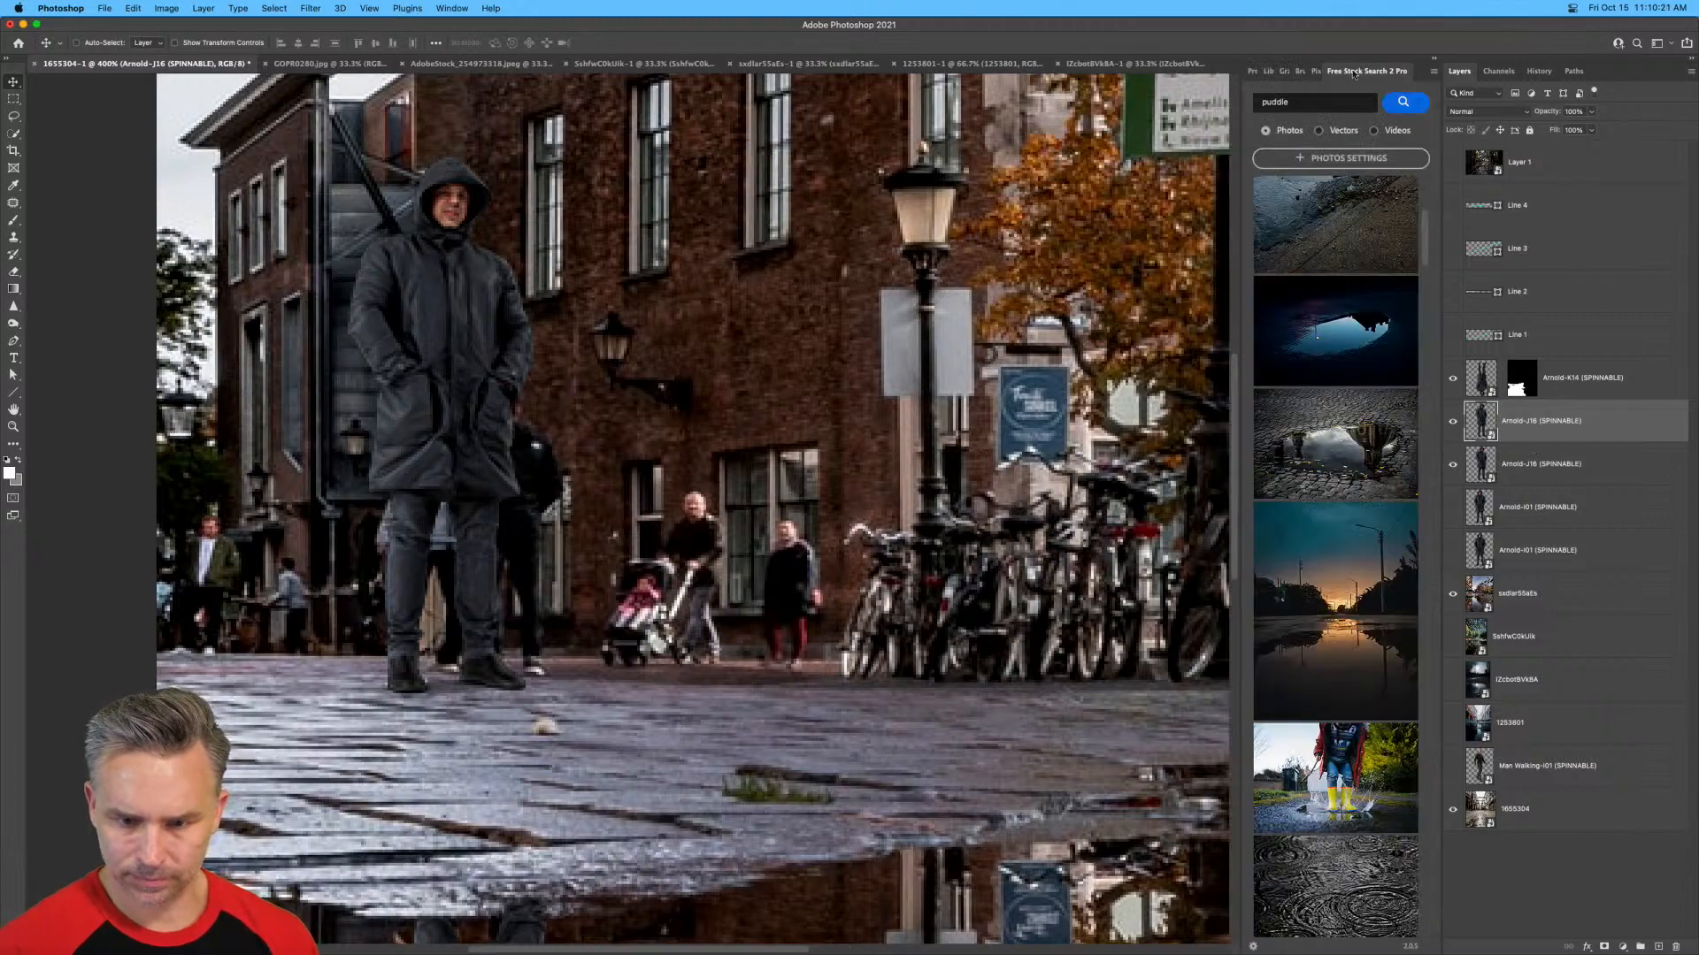
left_click(1316, 70)
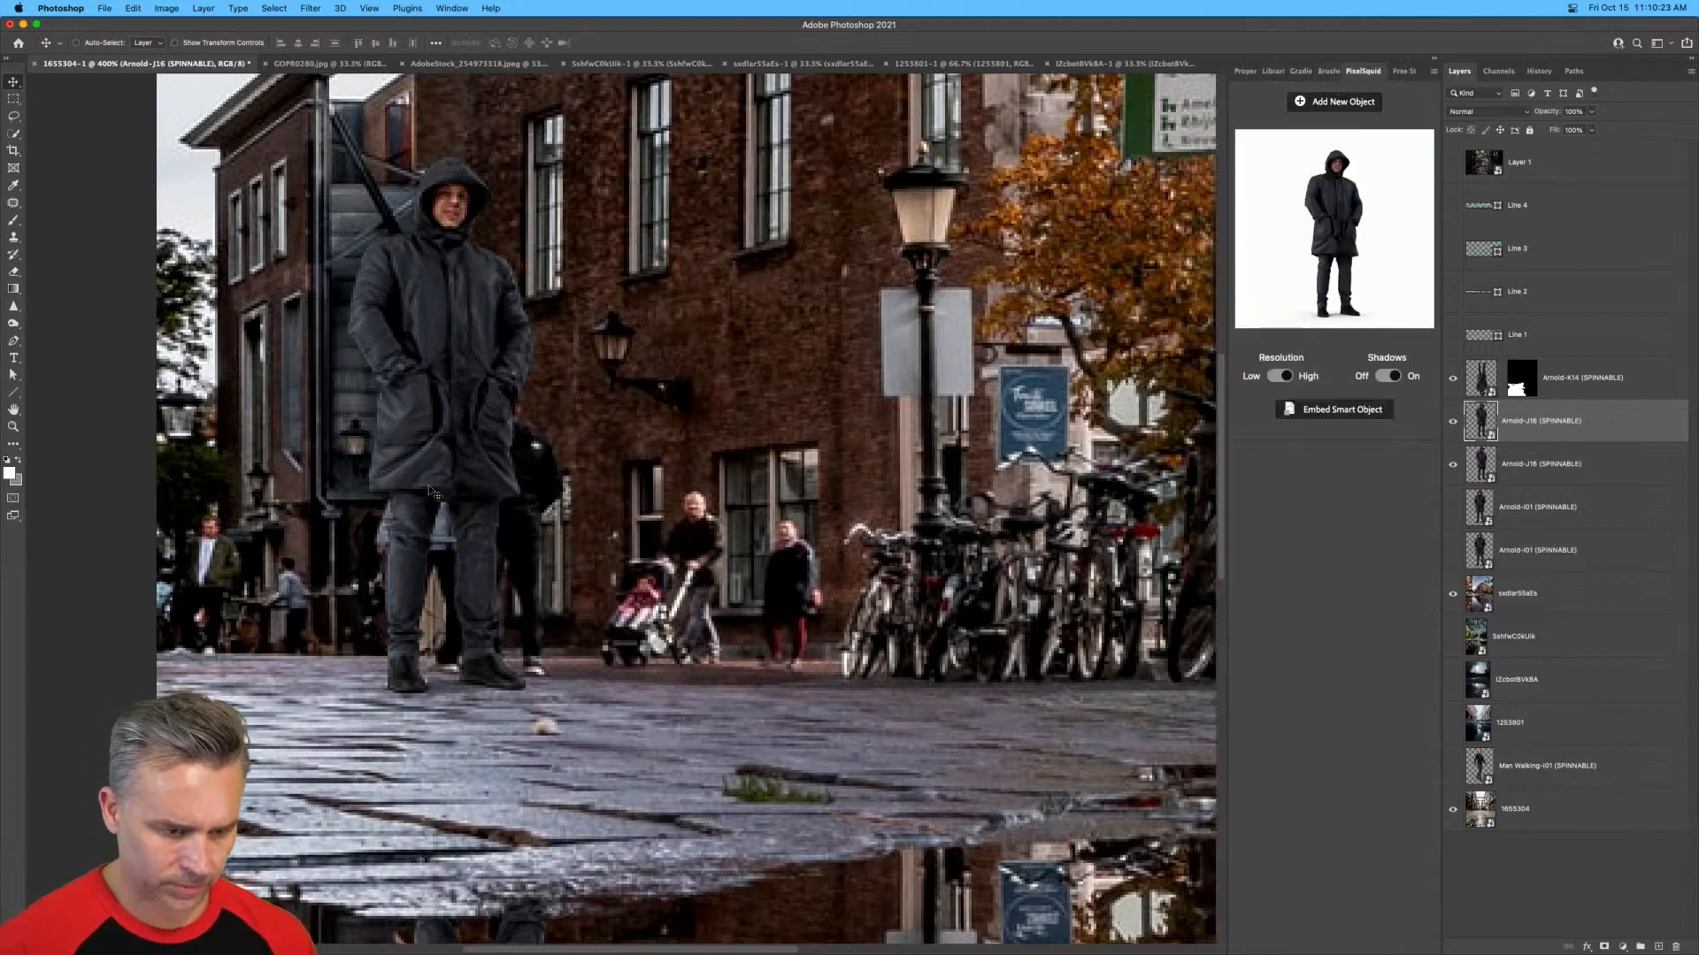
key("super+t")
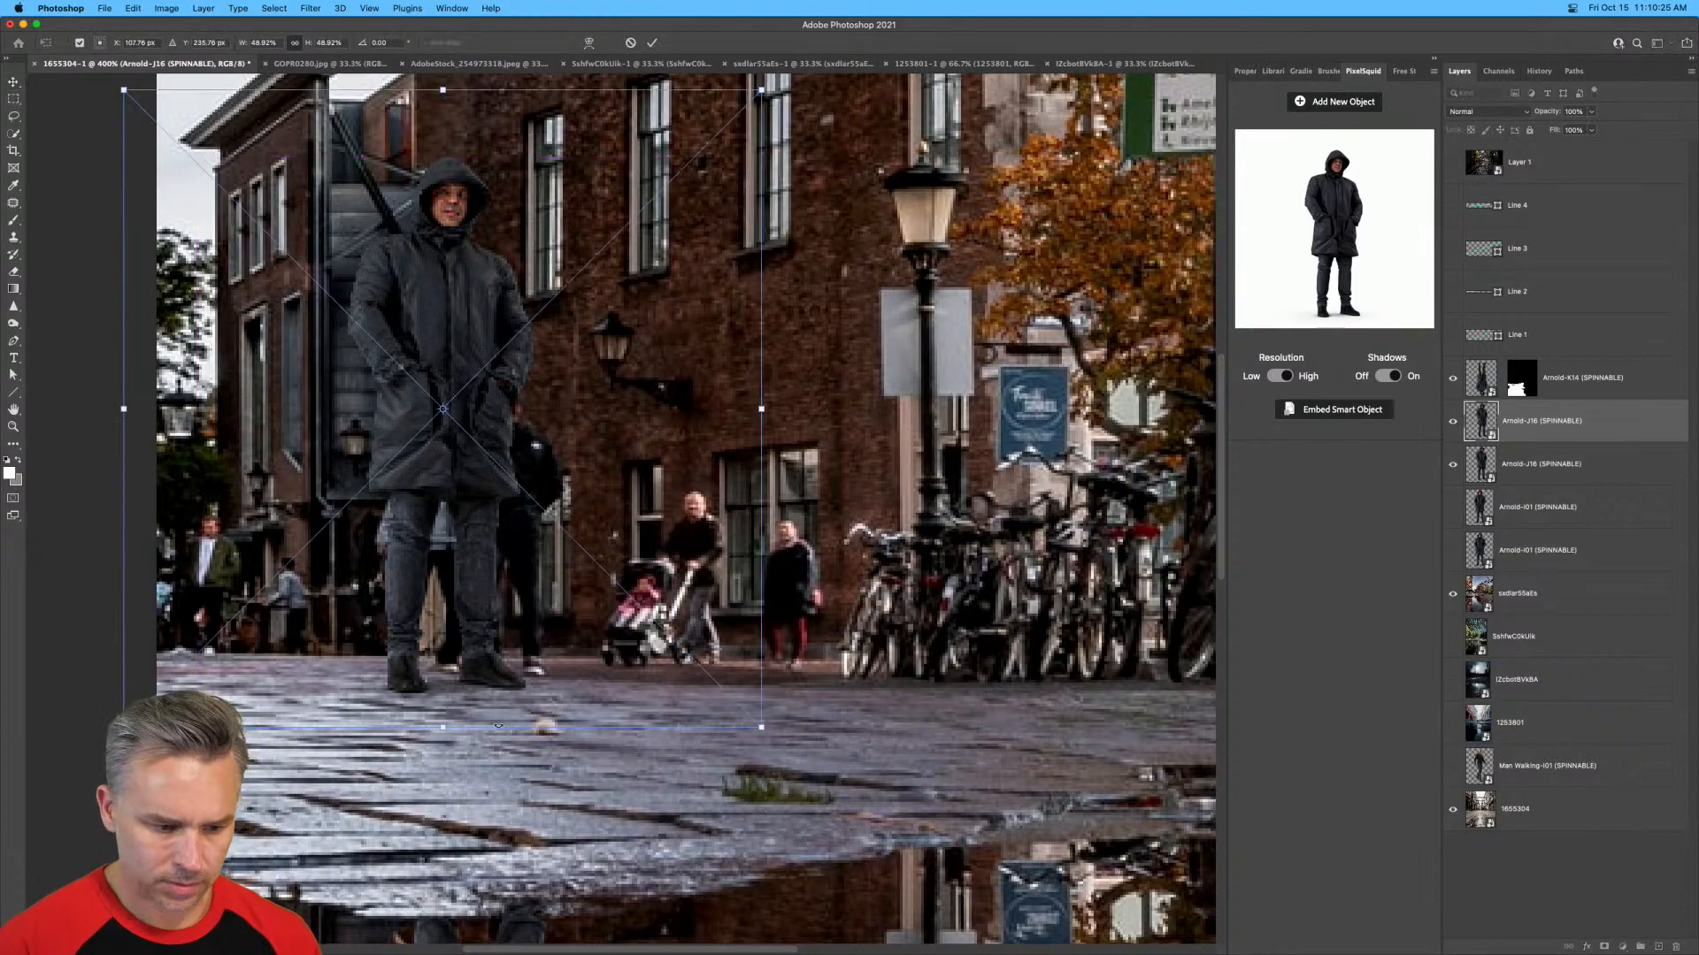
left_click_drag(760, 732, 887, 828)
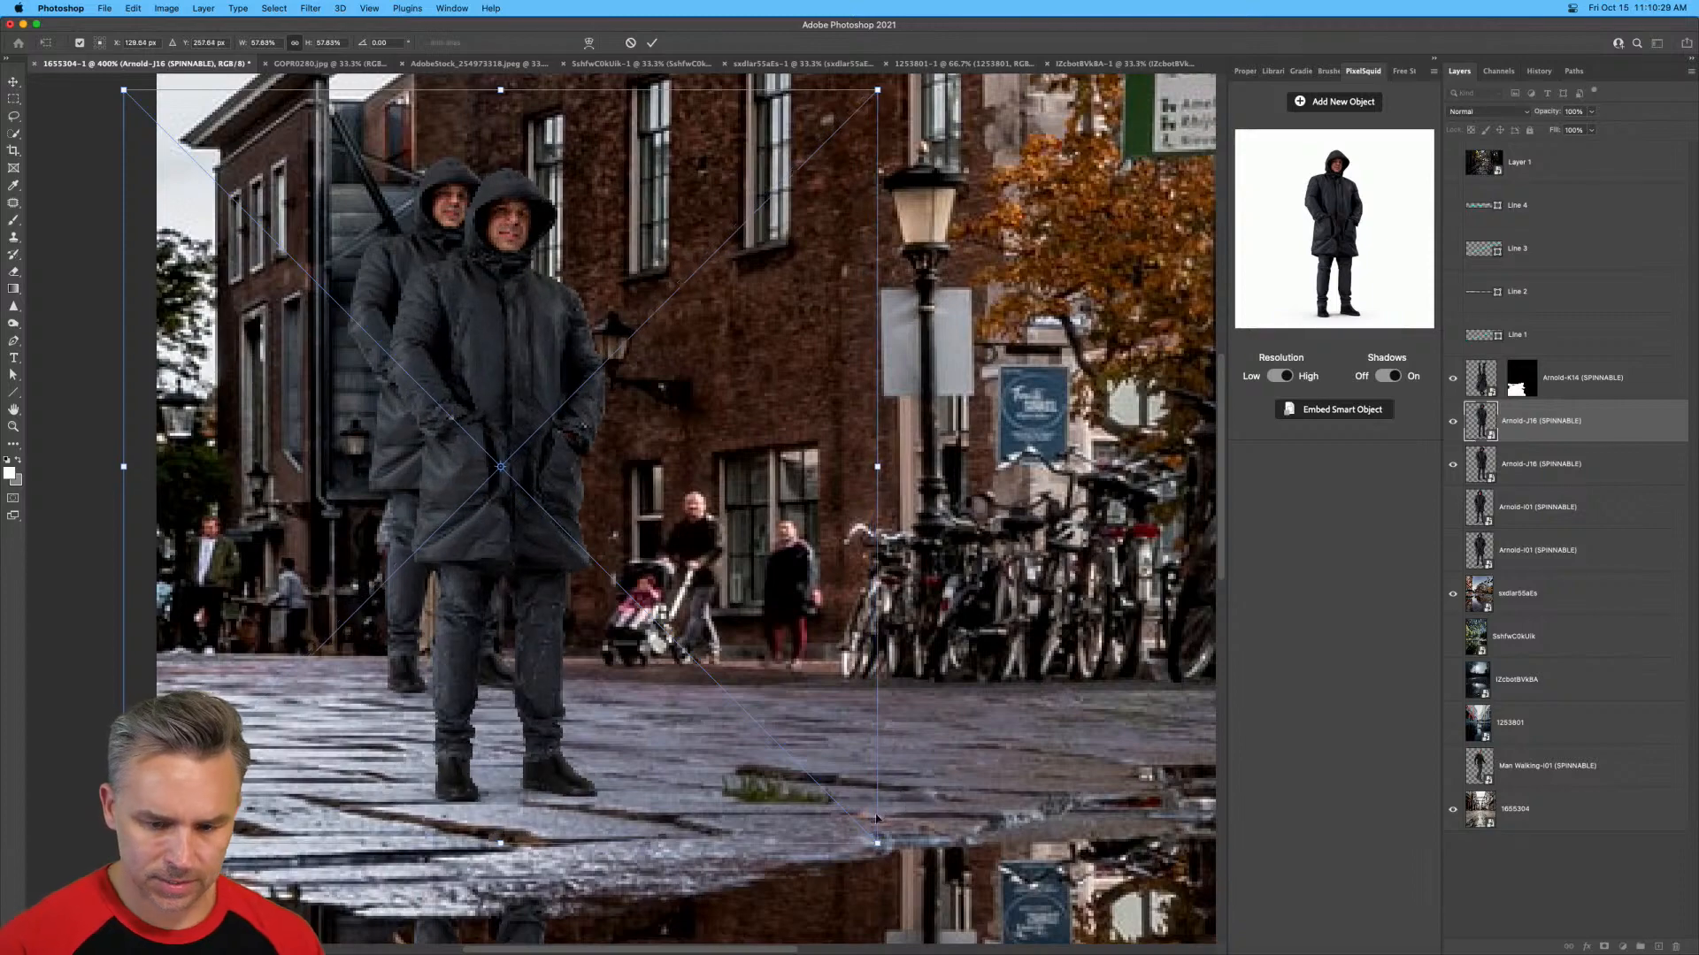
Show all four perspective lines and move the enlarged man up and right, about 16 px across and 24 px up.
left_click_drag(1452, 335, 1453, 210)
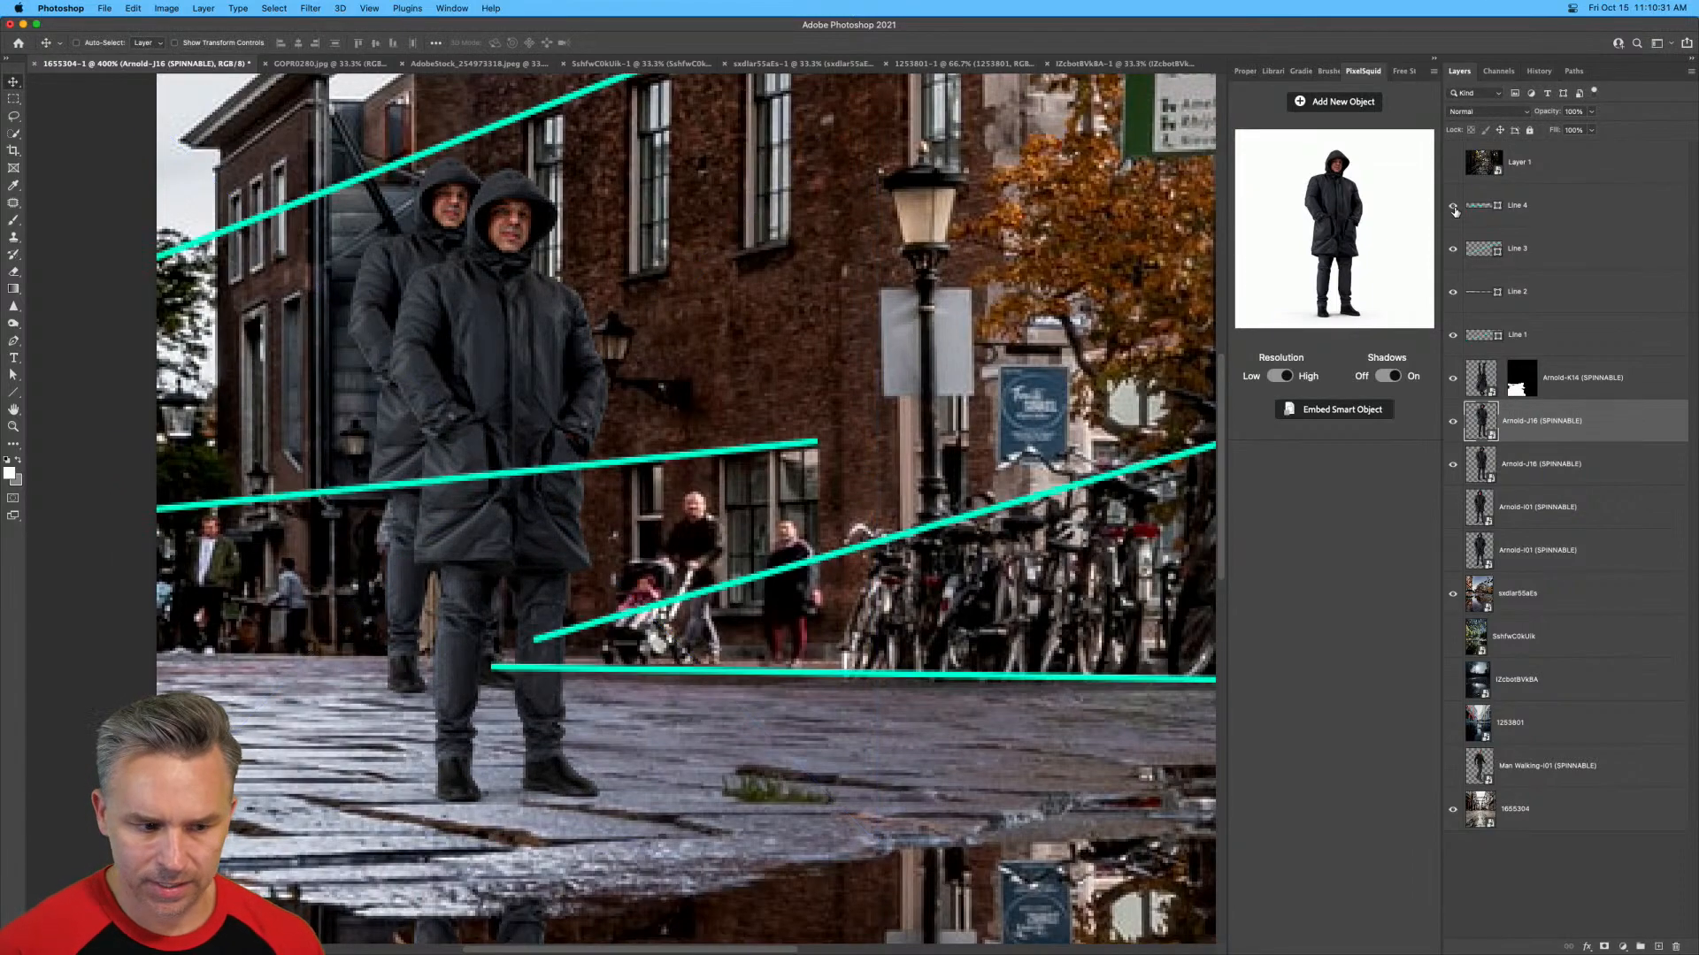
left_click_drag(472, 473, 514, 411)
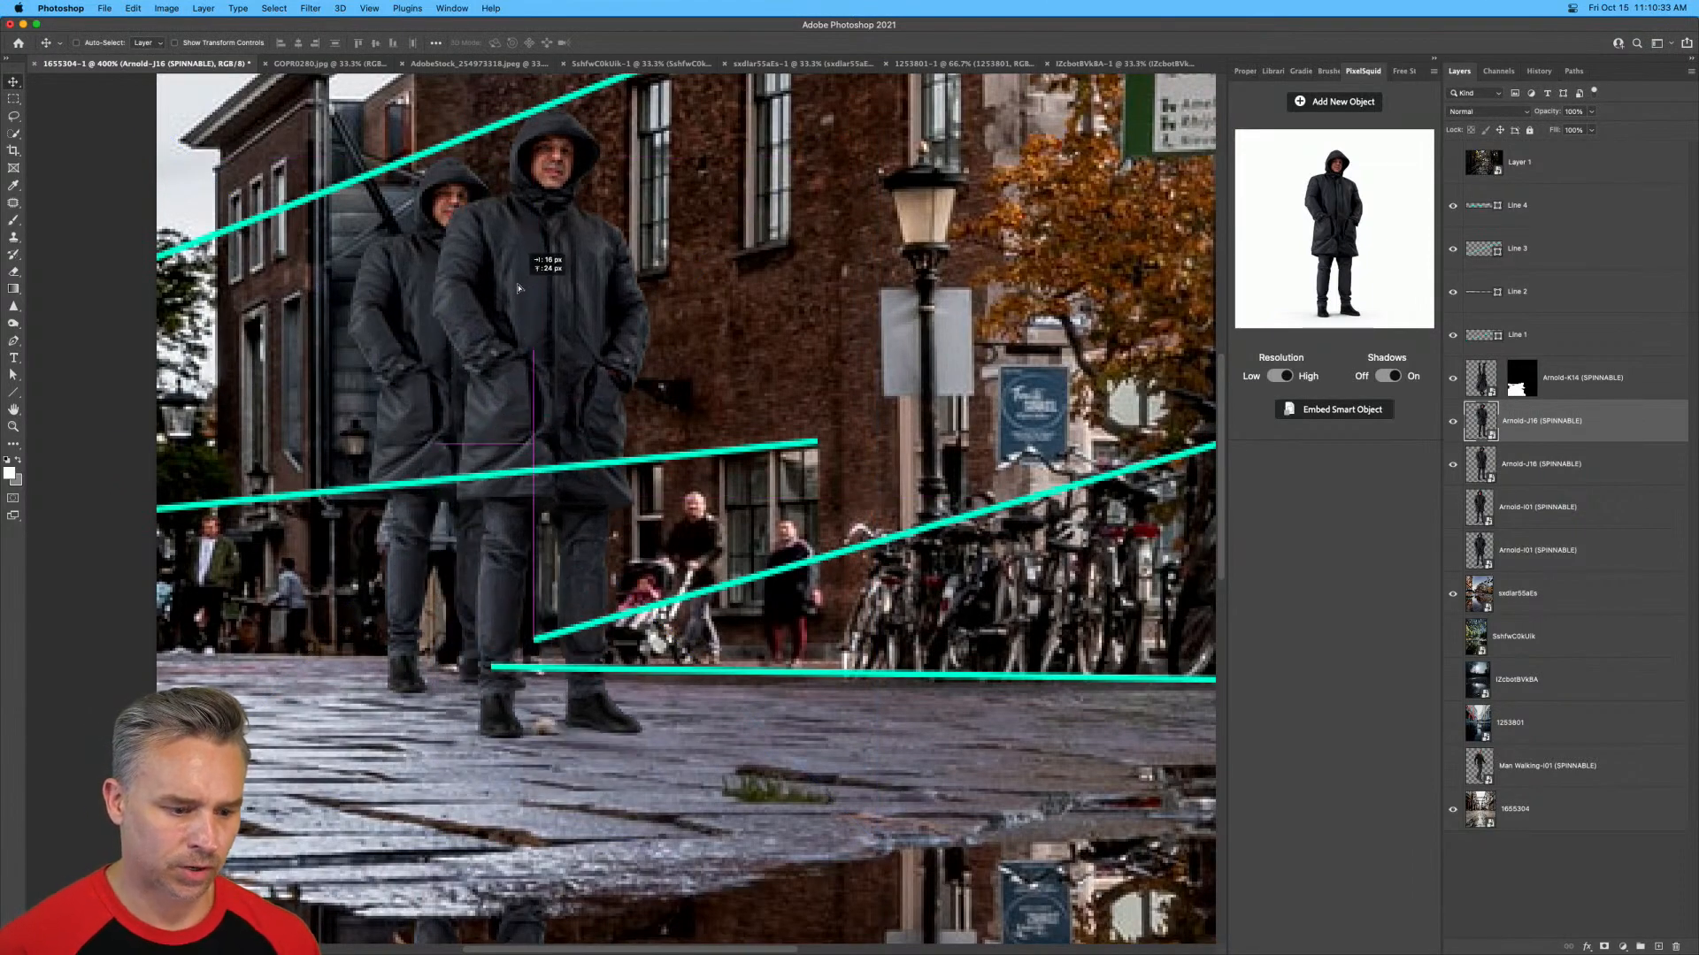
scroll(349, 655, "down", 5)
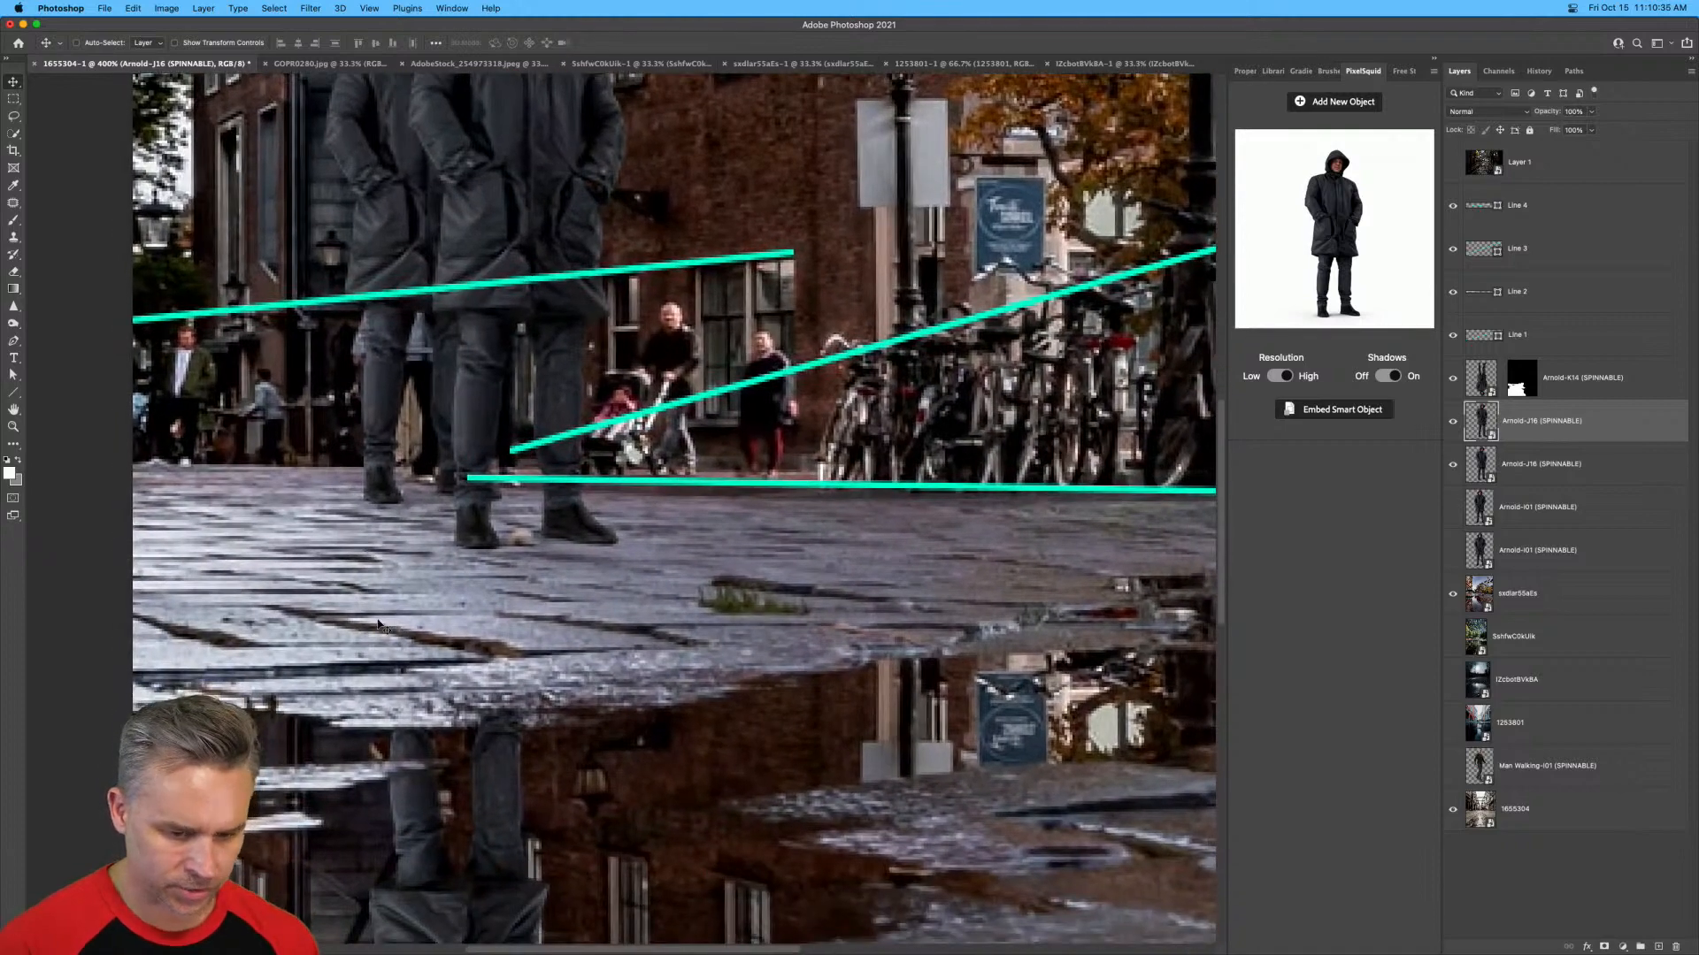
Draw a fifth perspective line about 608 px long with the Line tool, from the photo's lower right edge across the cobblestones.
left_click(1508, 211)
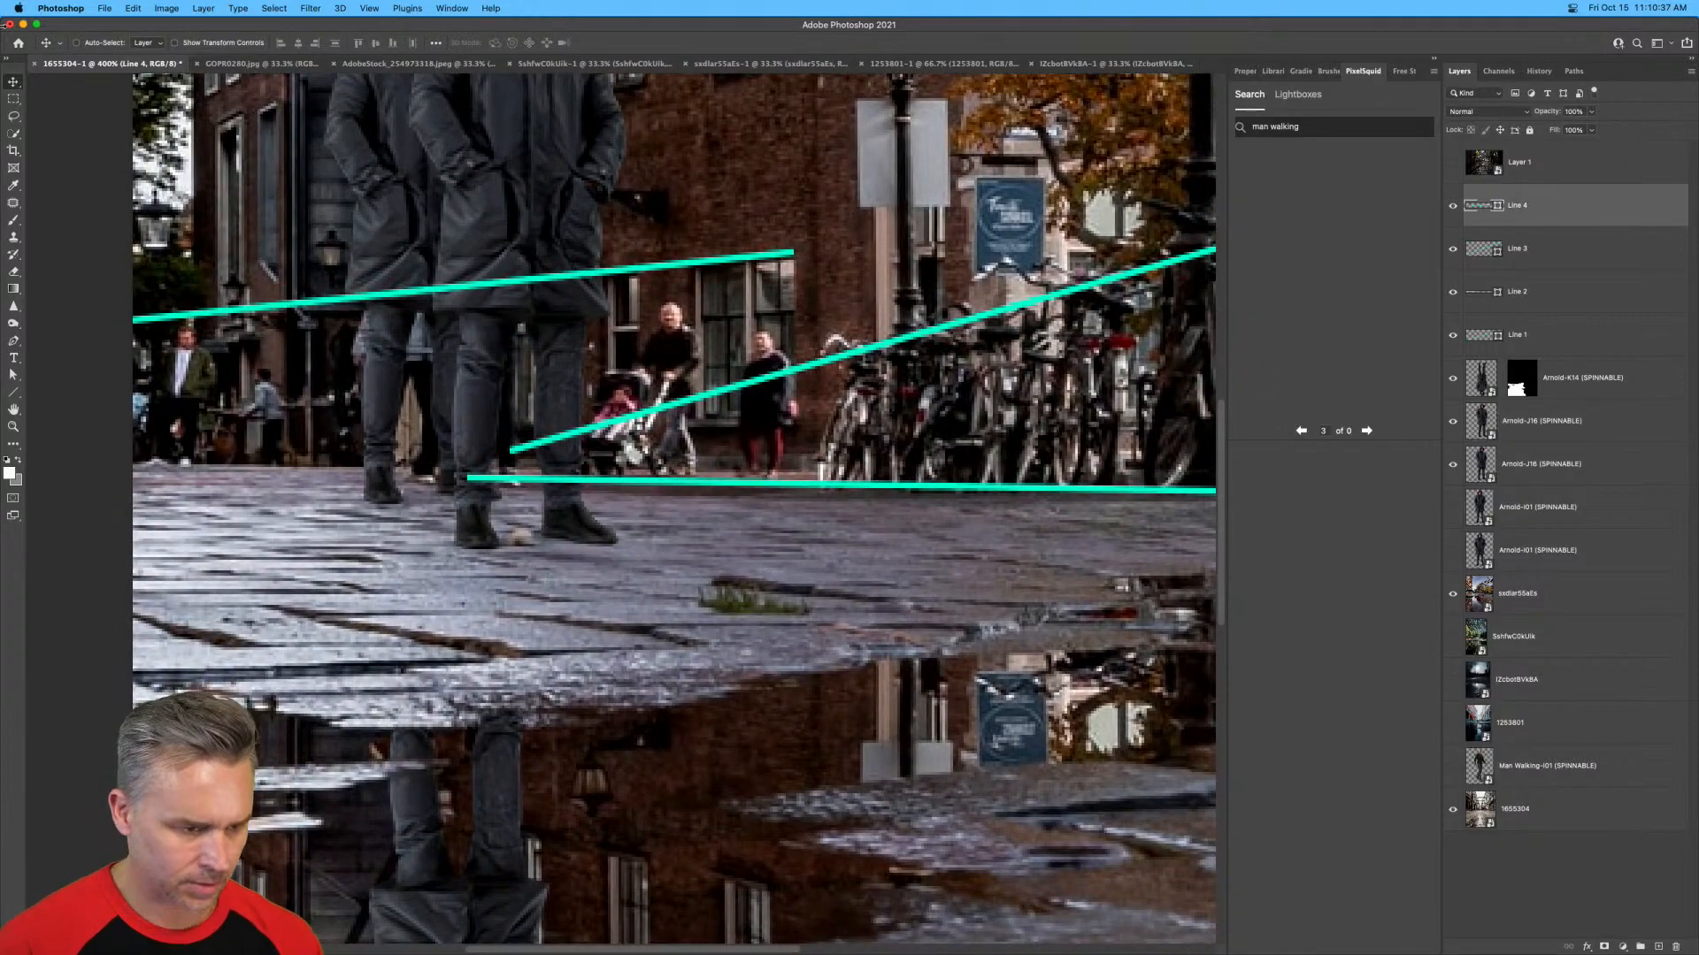
left_click(13, 392)
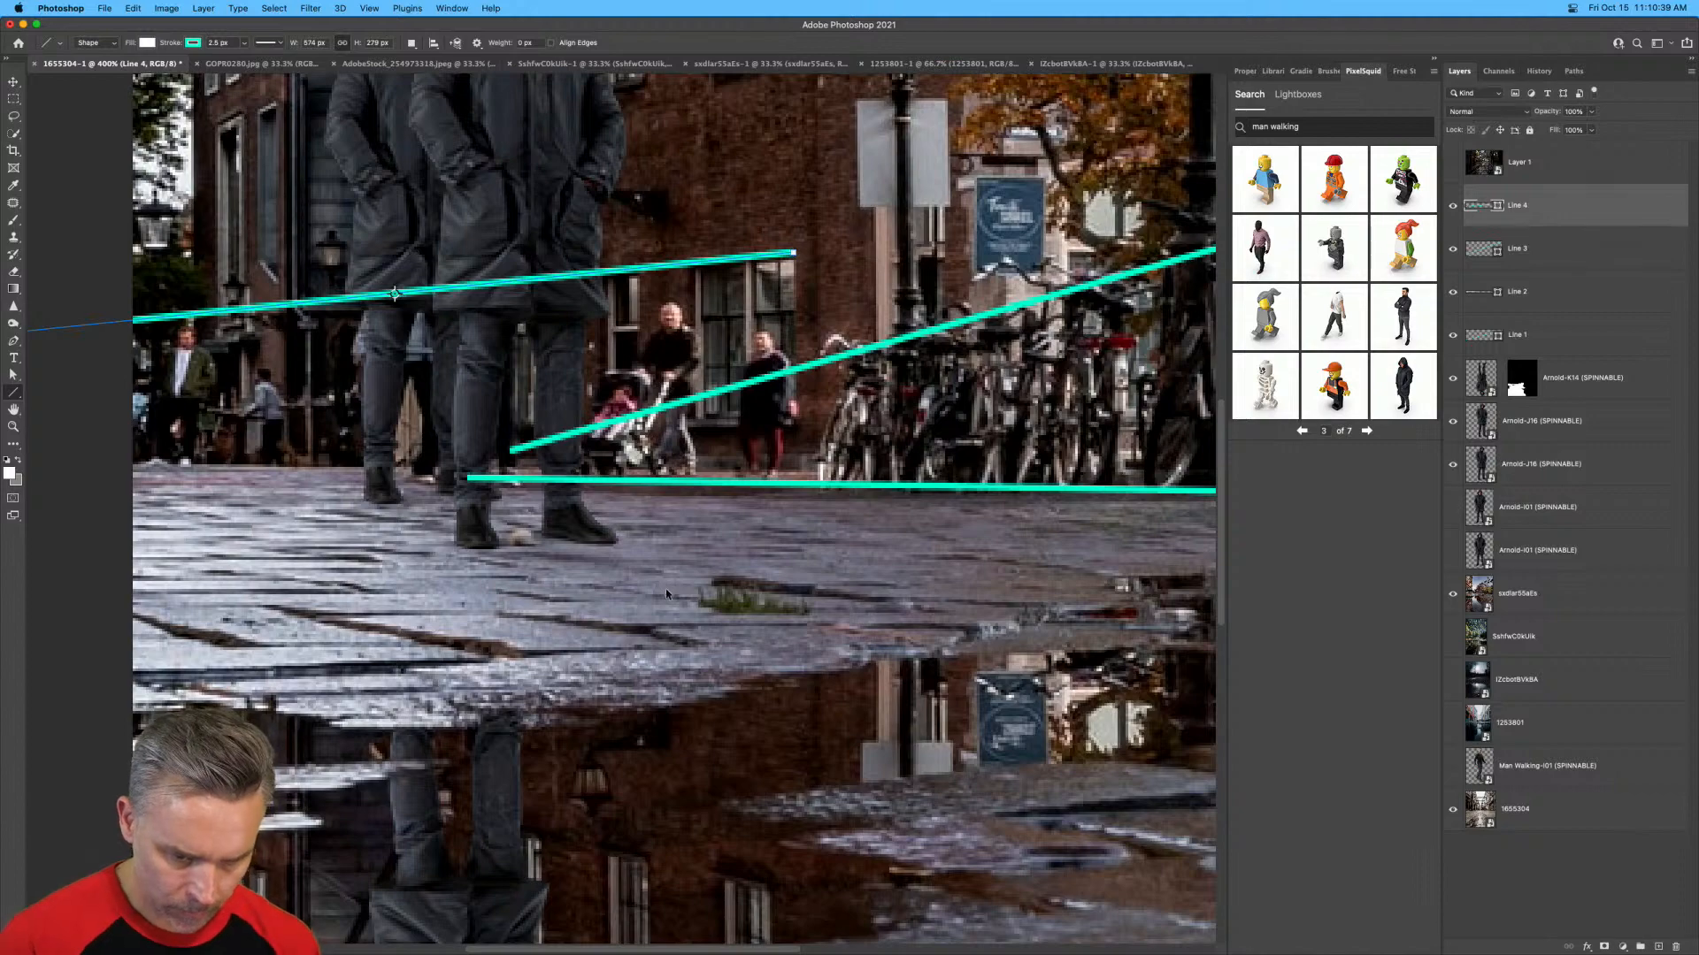
key("super+minus")
key("super+minus")
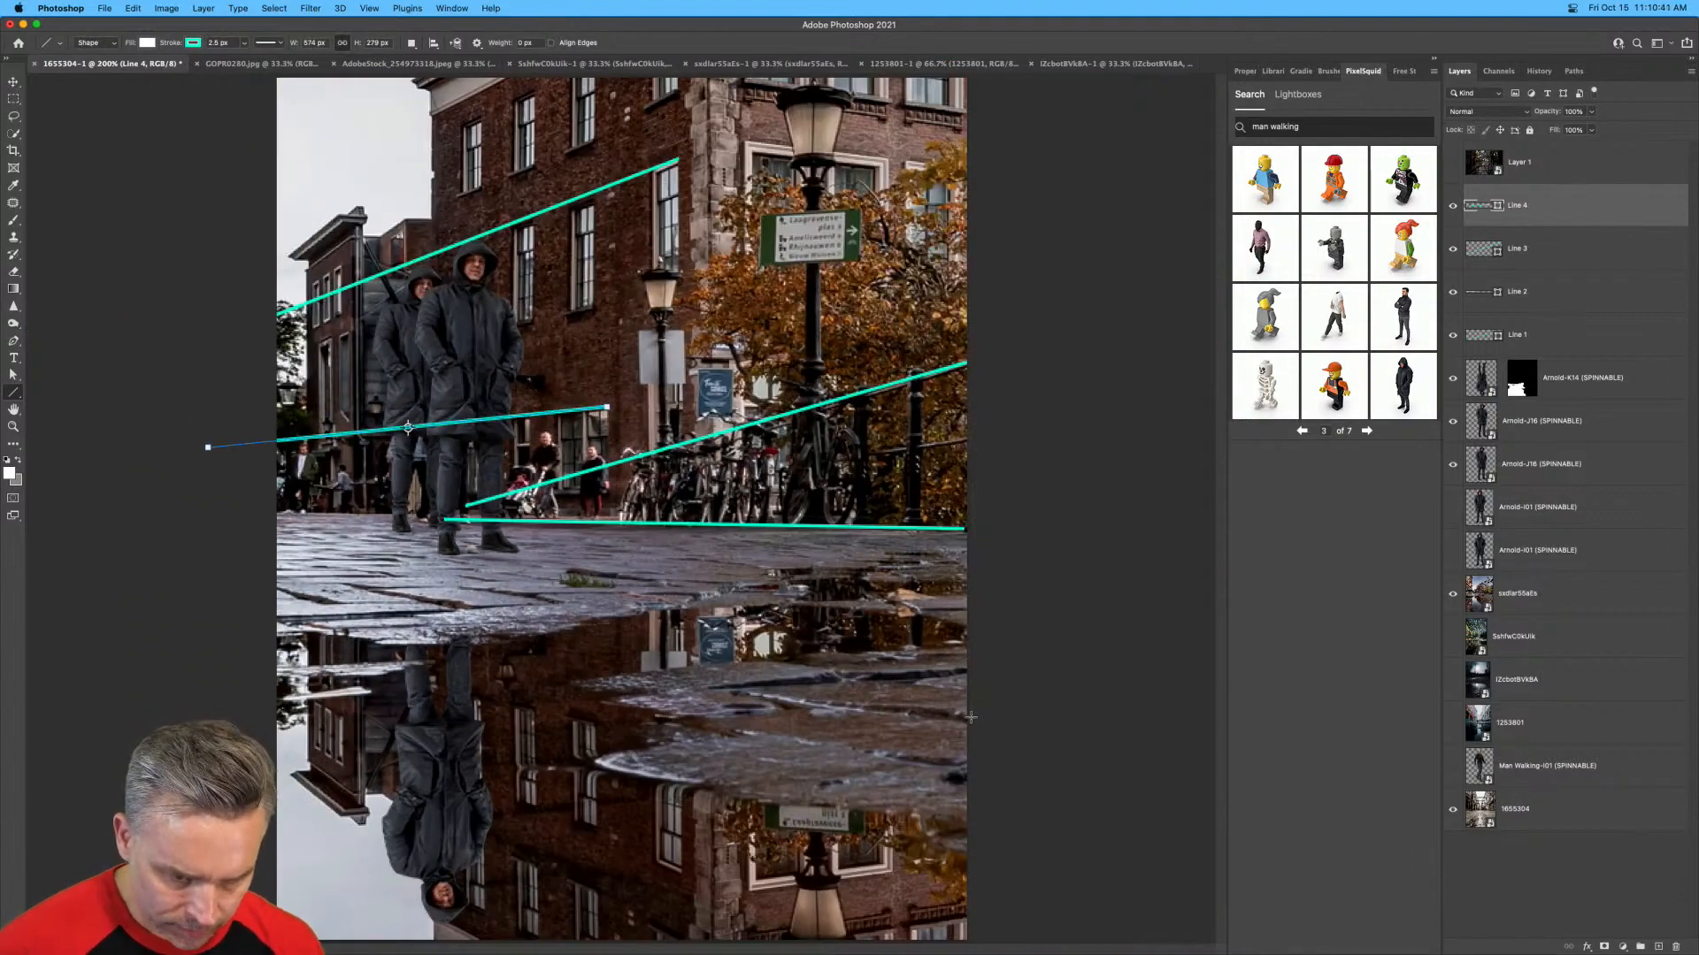
left_click_drag(971, 717, 192, 510)
key("super+equal")
key("super+equal")
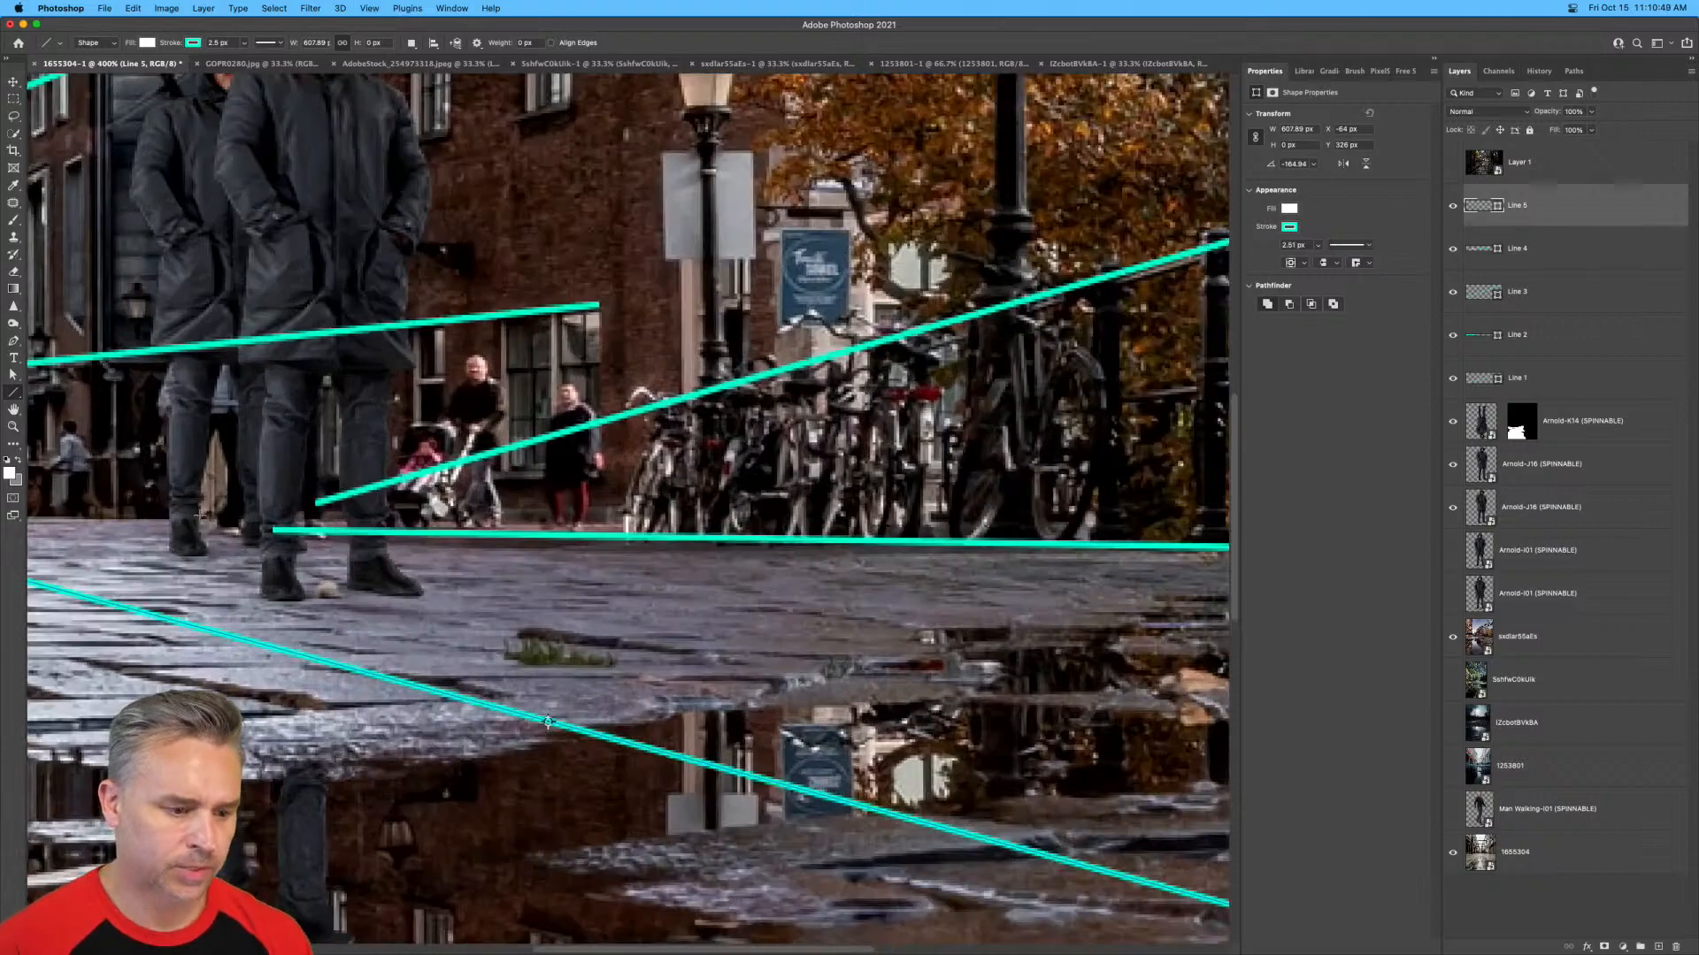
Compare the two men's heights with rectangular selections from hood to feet, and clear the selection.
left_click_drag(284, 454, 662, 616)
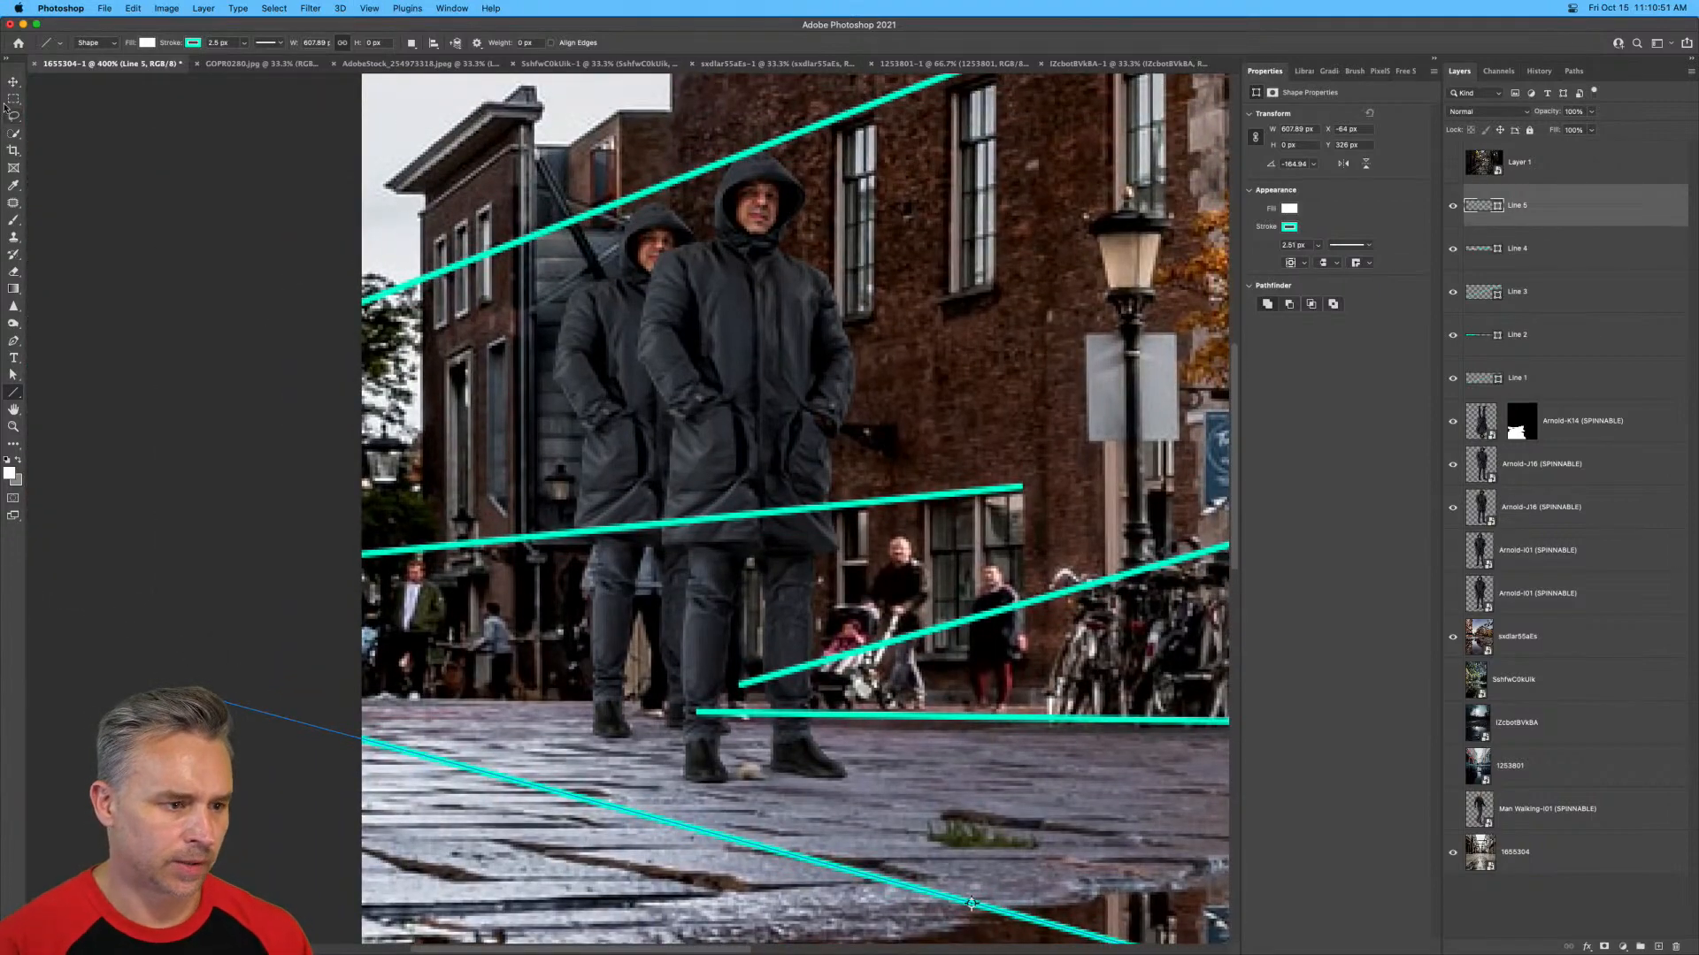
key("m")
left_click_drag(623, 199, 688, 733)
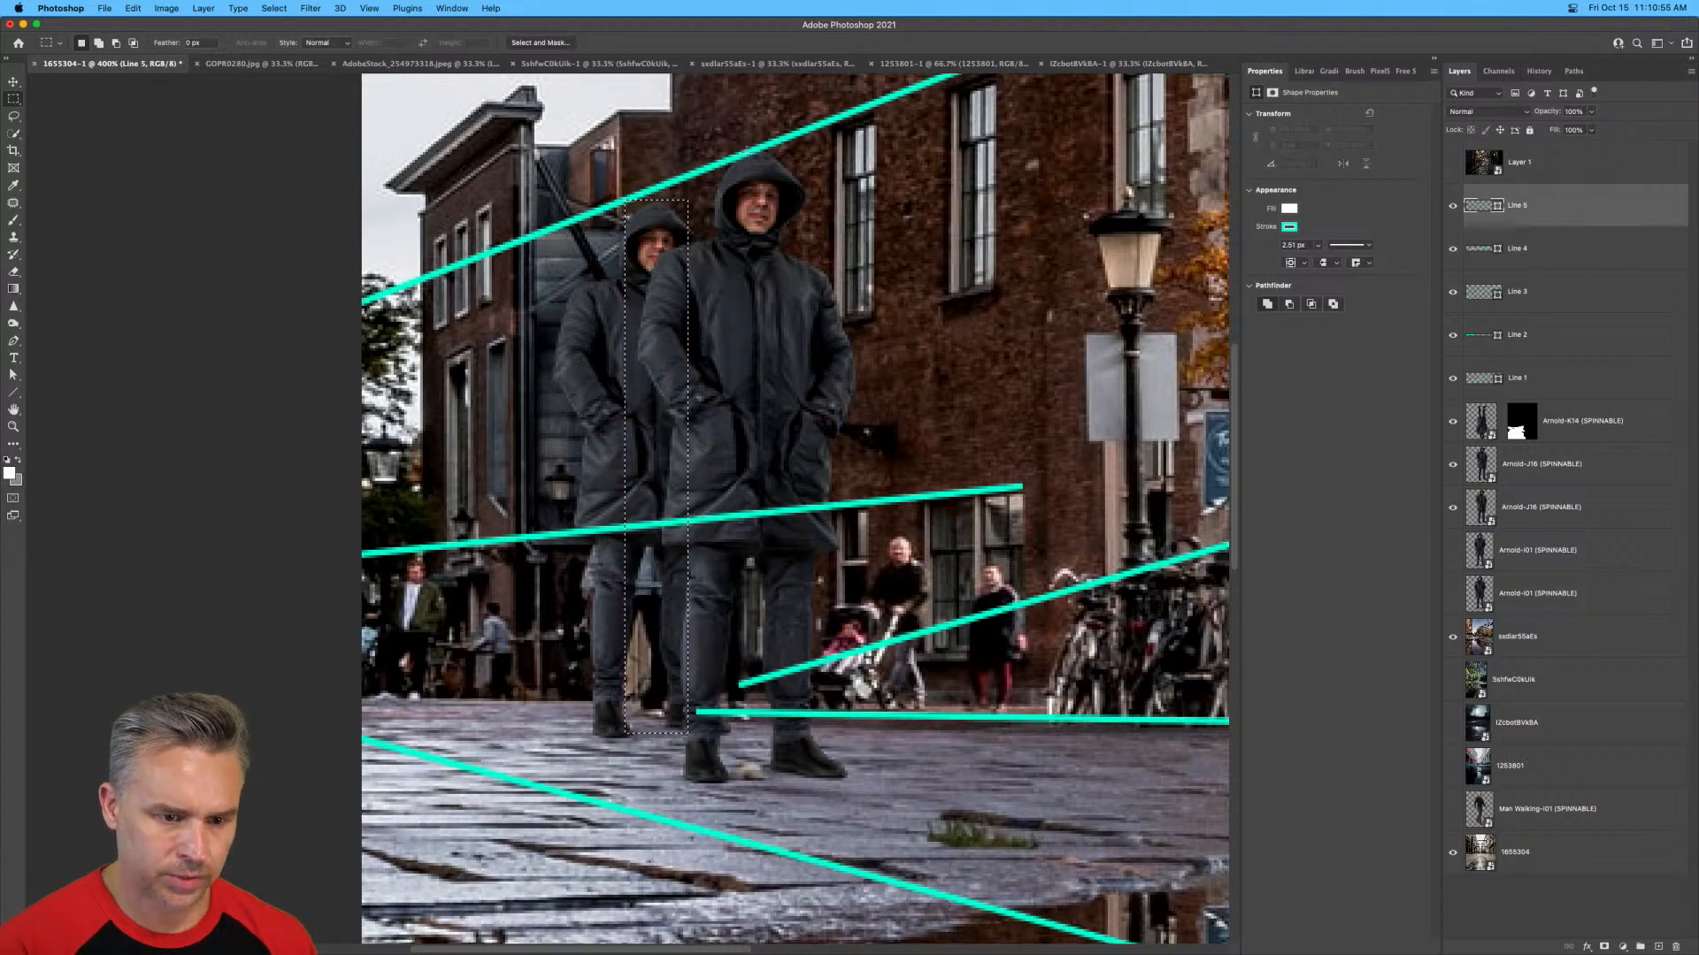
left_click_drag(736, 155, 801, 806)
key("super+d")
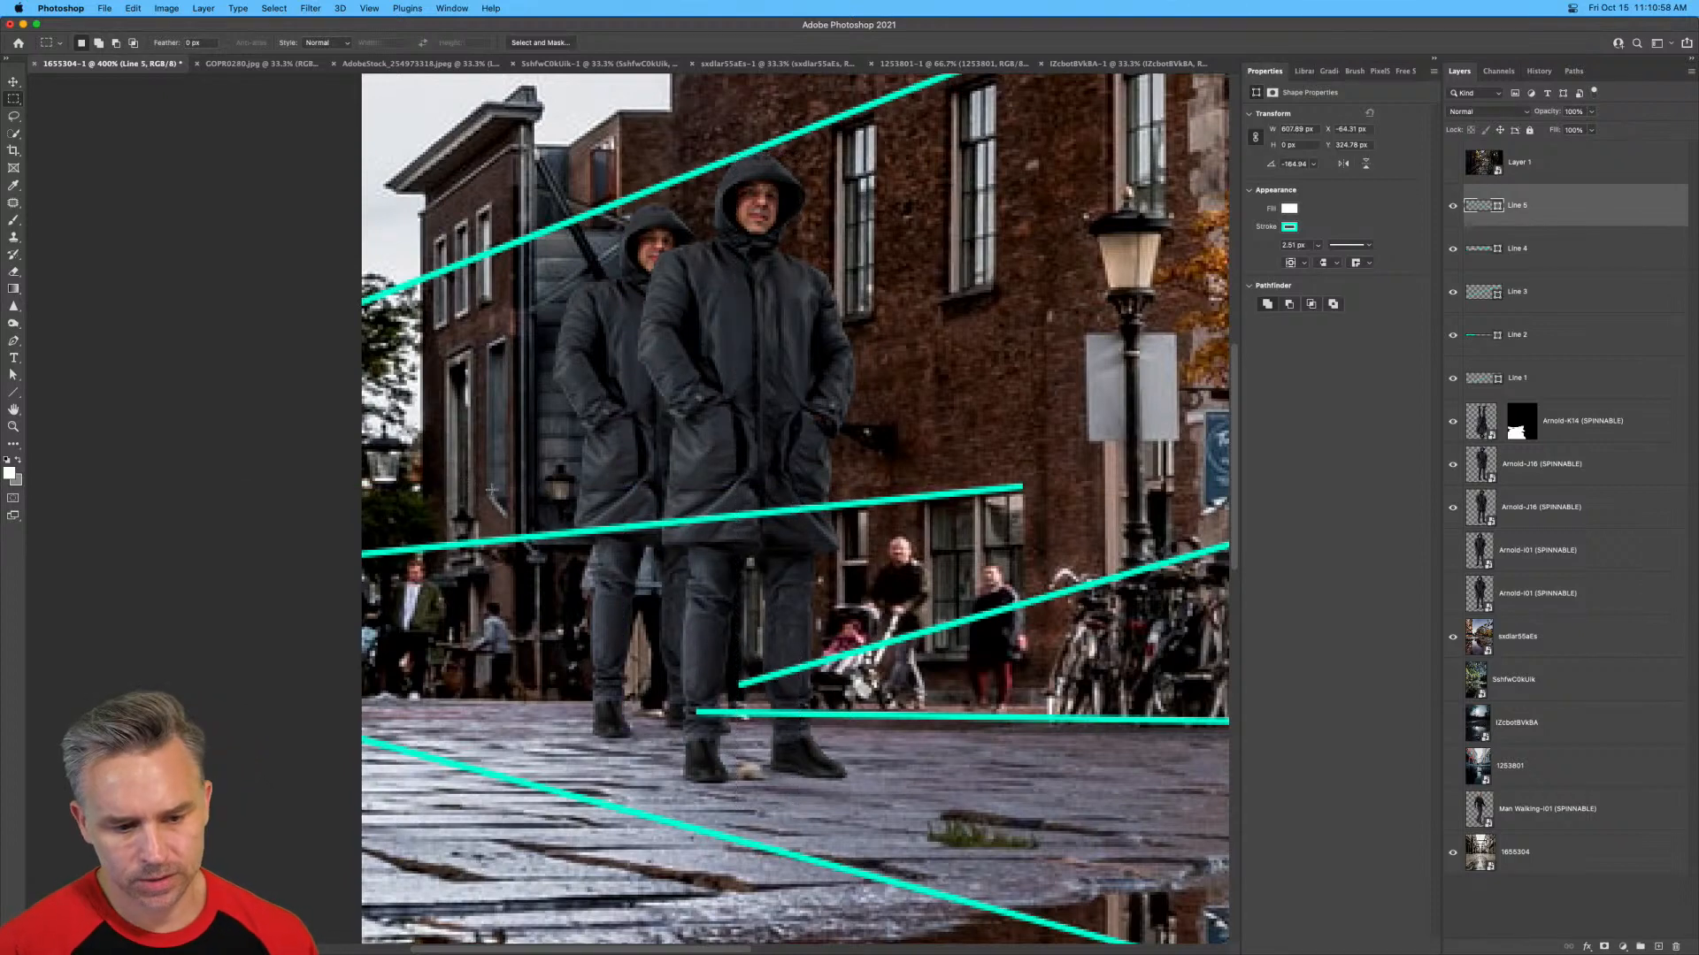
Enlarge the front man to 260 by 307 px and move him up so his feet stand near the pavement line.
left_click(1472, 479)
key("super+t")
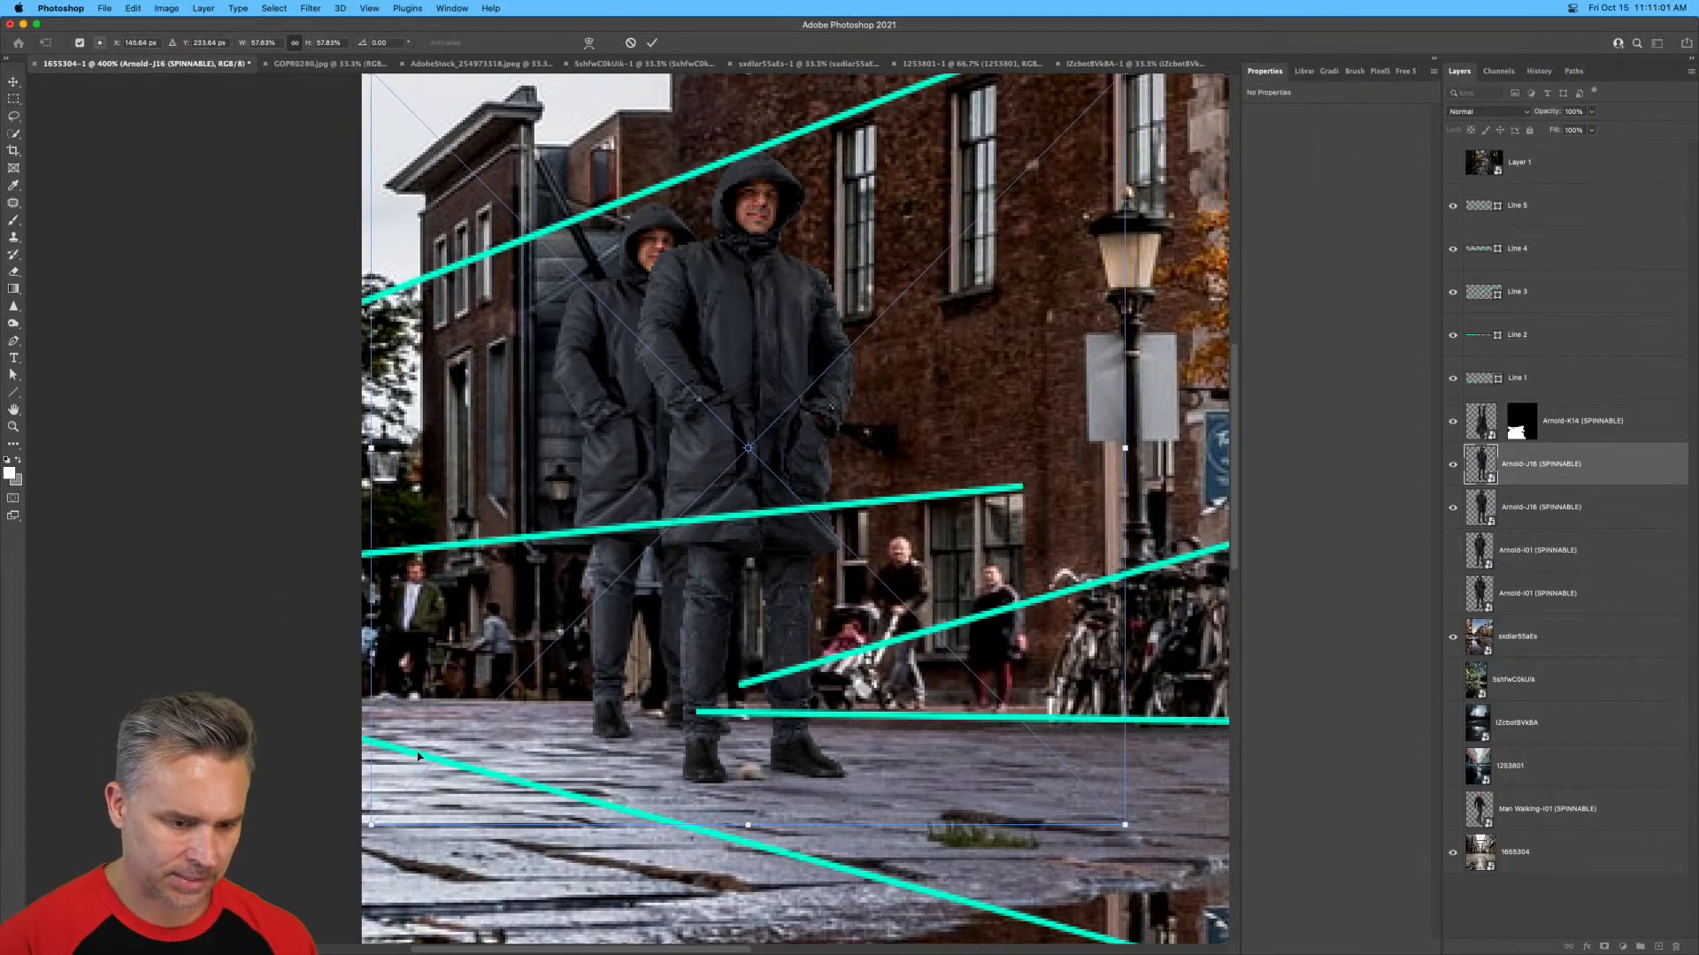
left_click_drag(370, 824, 214, 952)
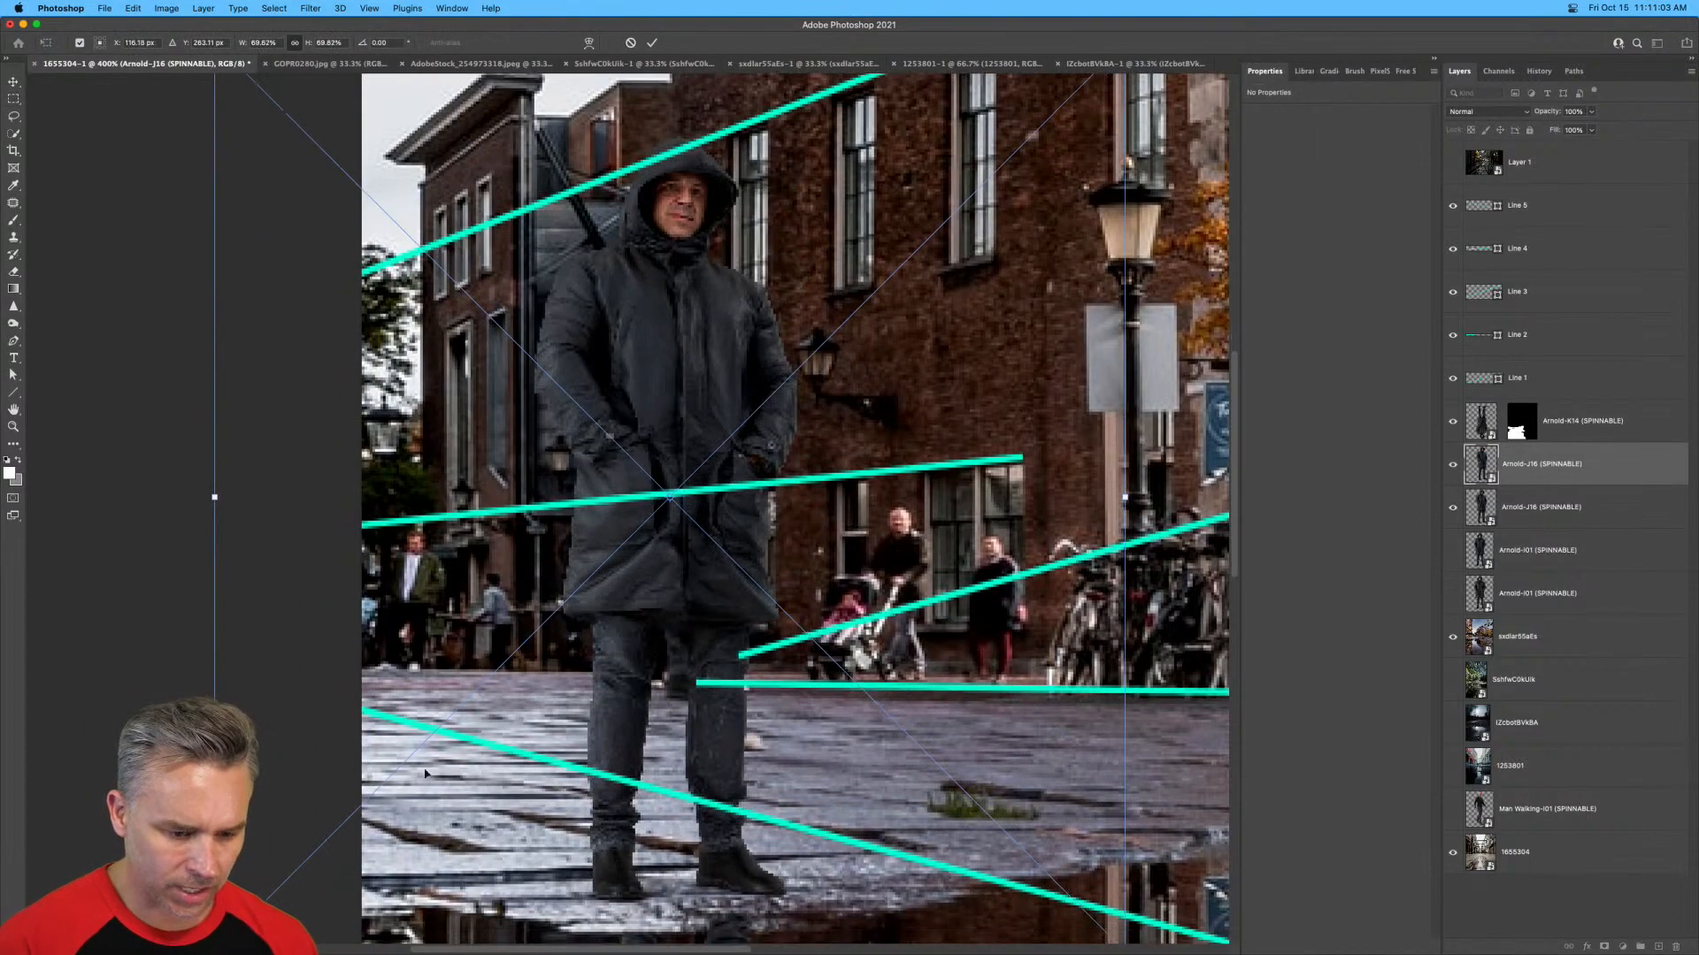
left_click_drag(492, 700, 499, 612)
key("super+minus")
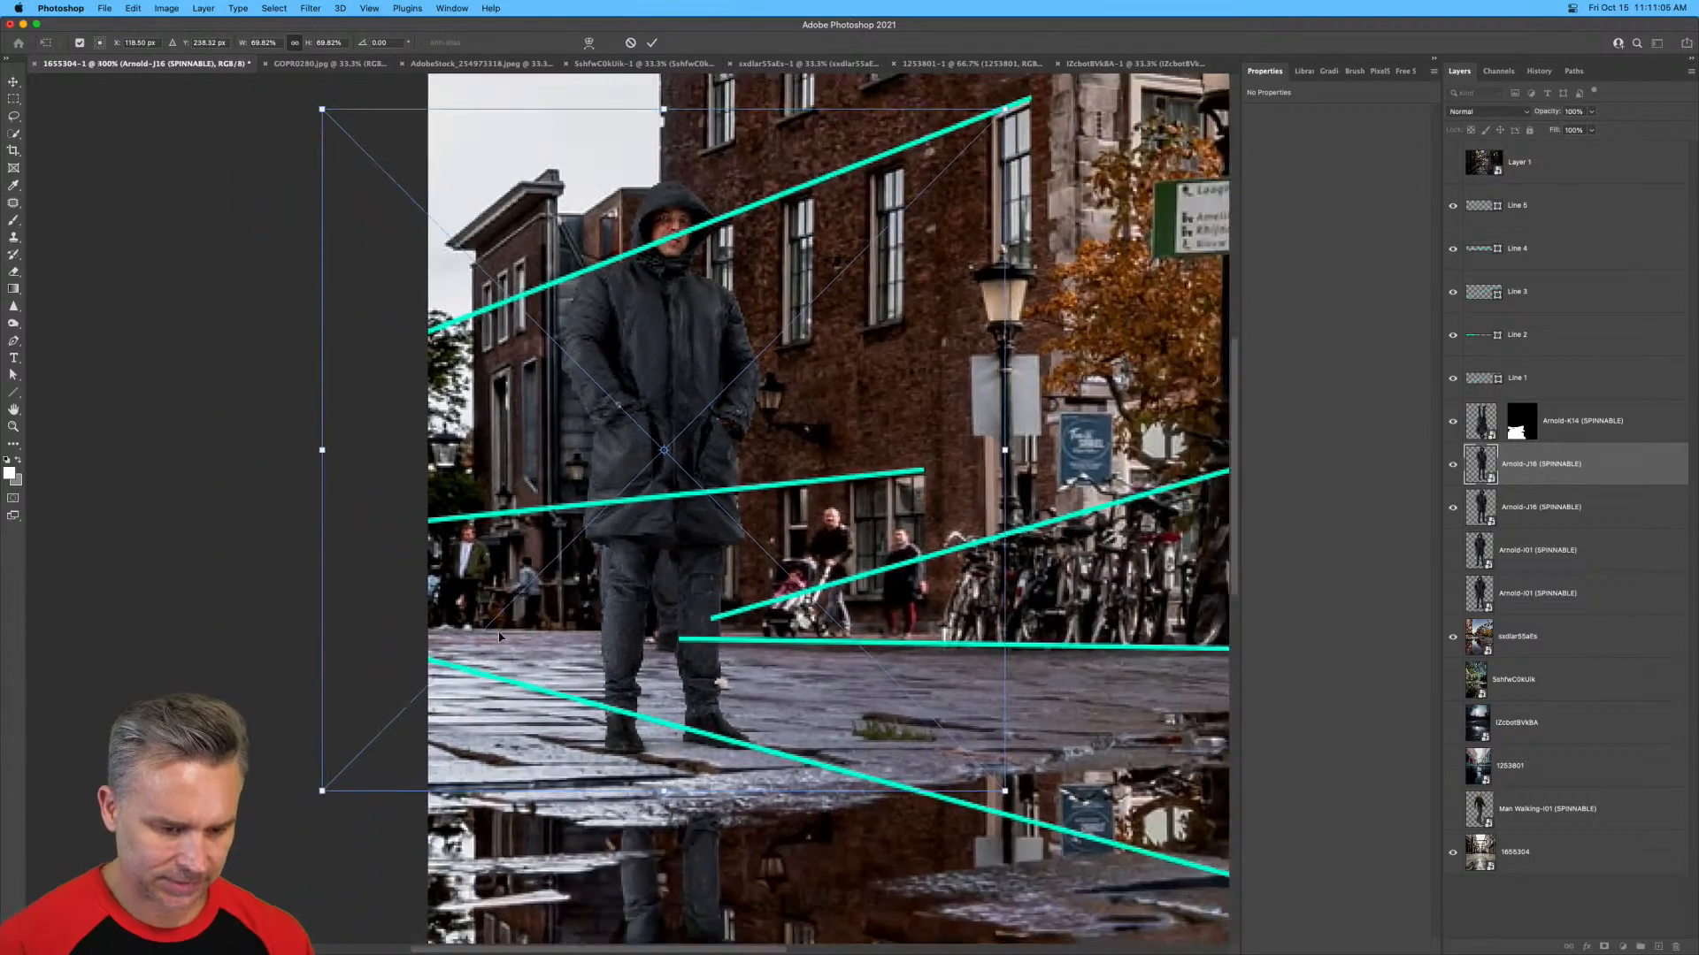
key("Return")
key("m")
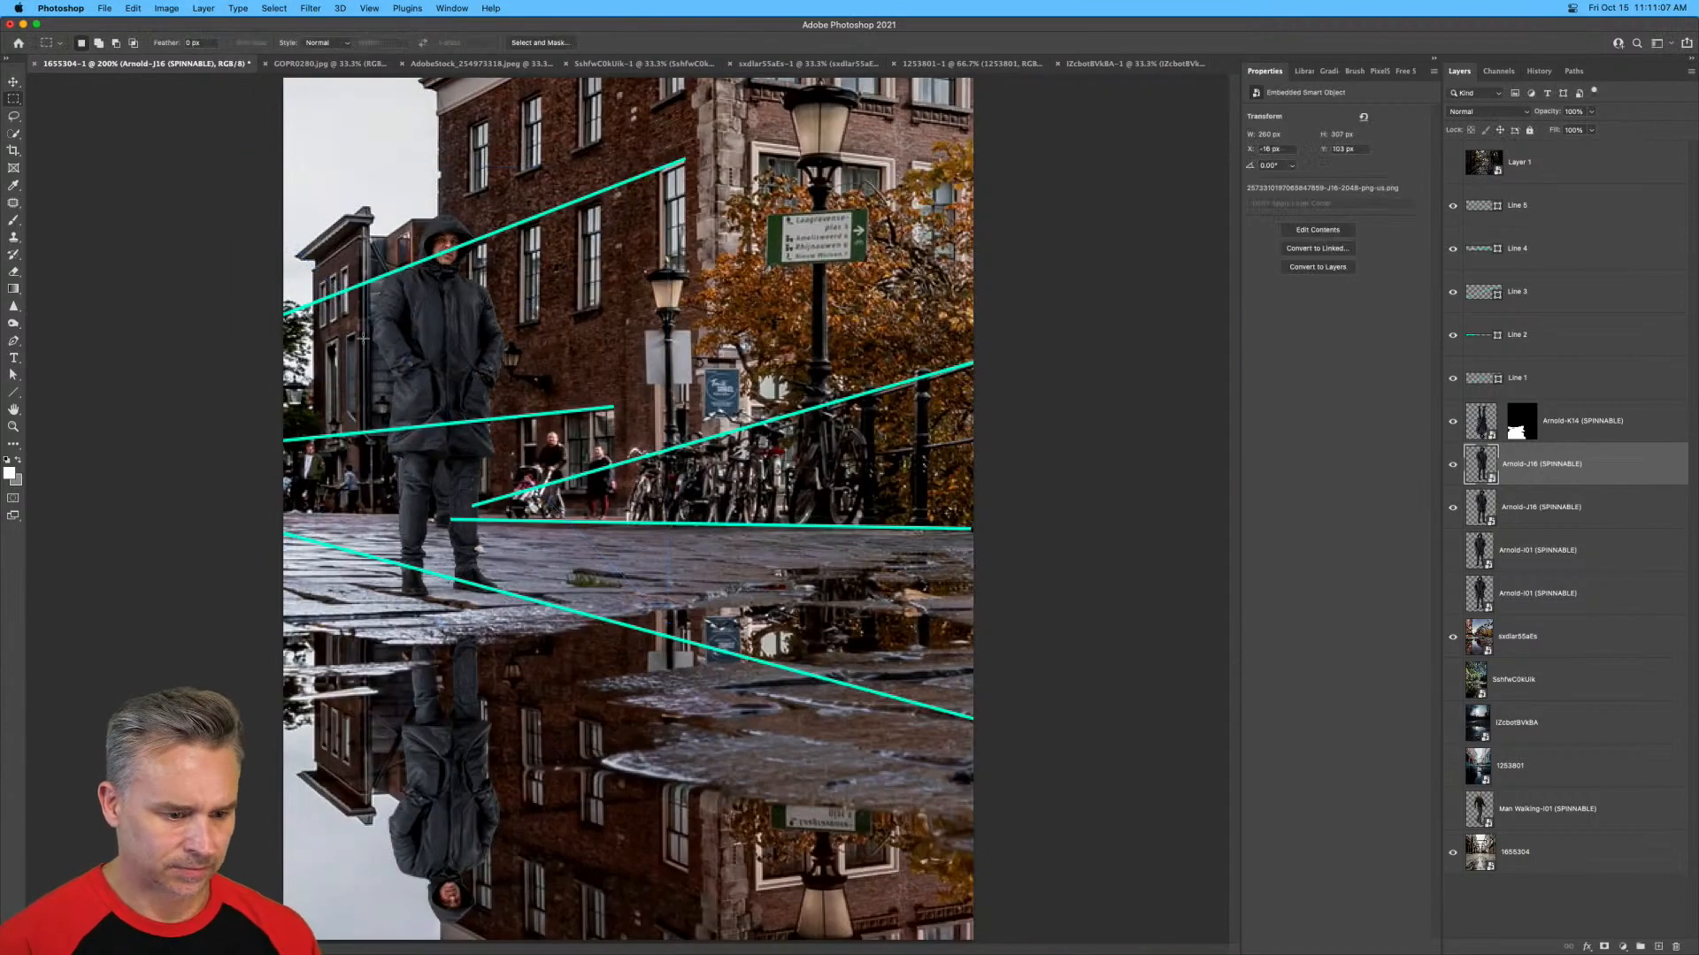
Enlarge the front man further to 313 by 371 px and shift him slightly left over the rear man.
key("super+t")
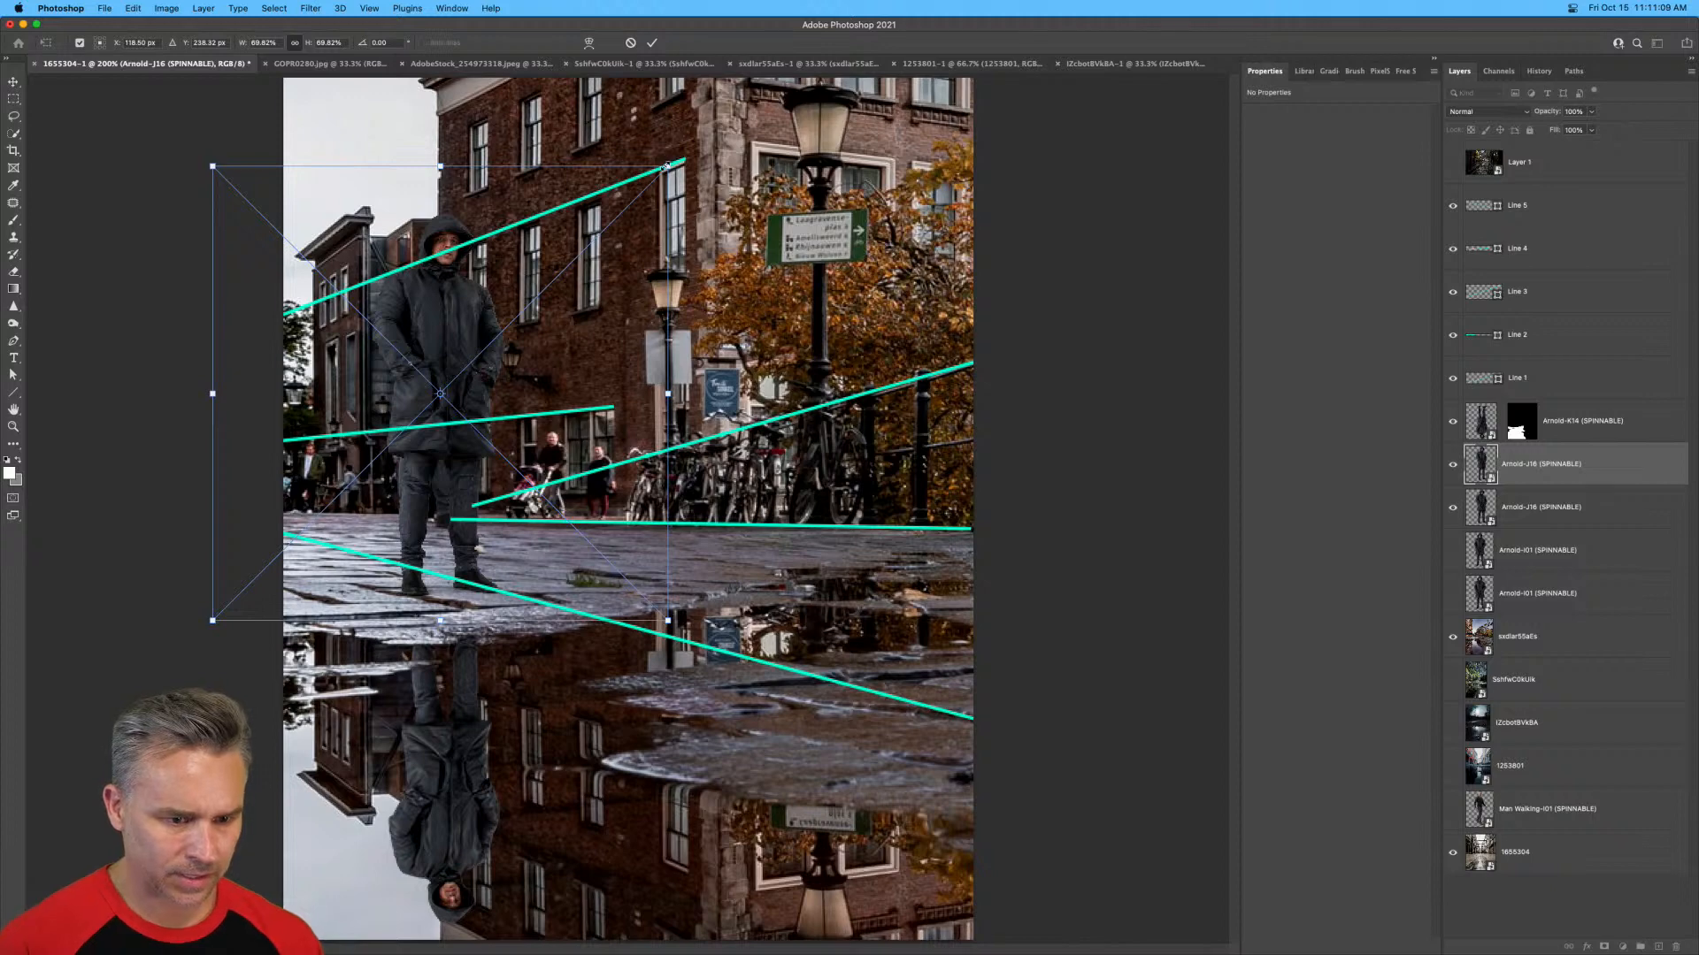
left_click_drag(670, 166, 763, 72)
left_click_drag(499, 279, 460, 278)
key("Return")
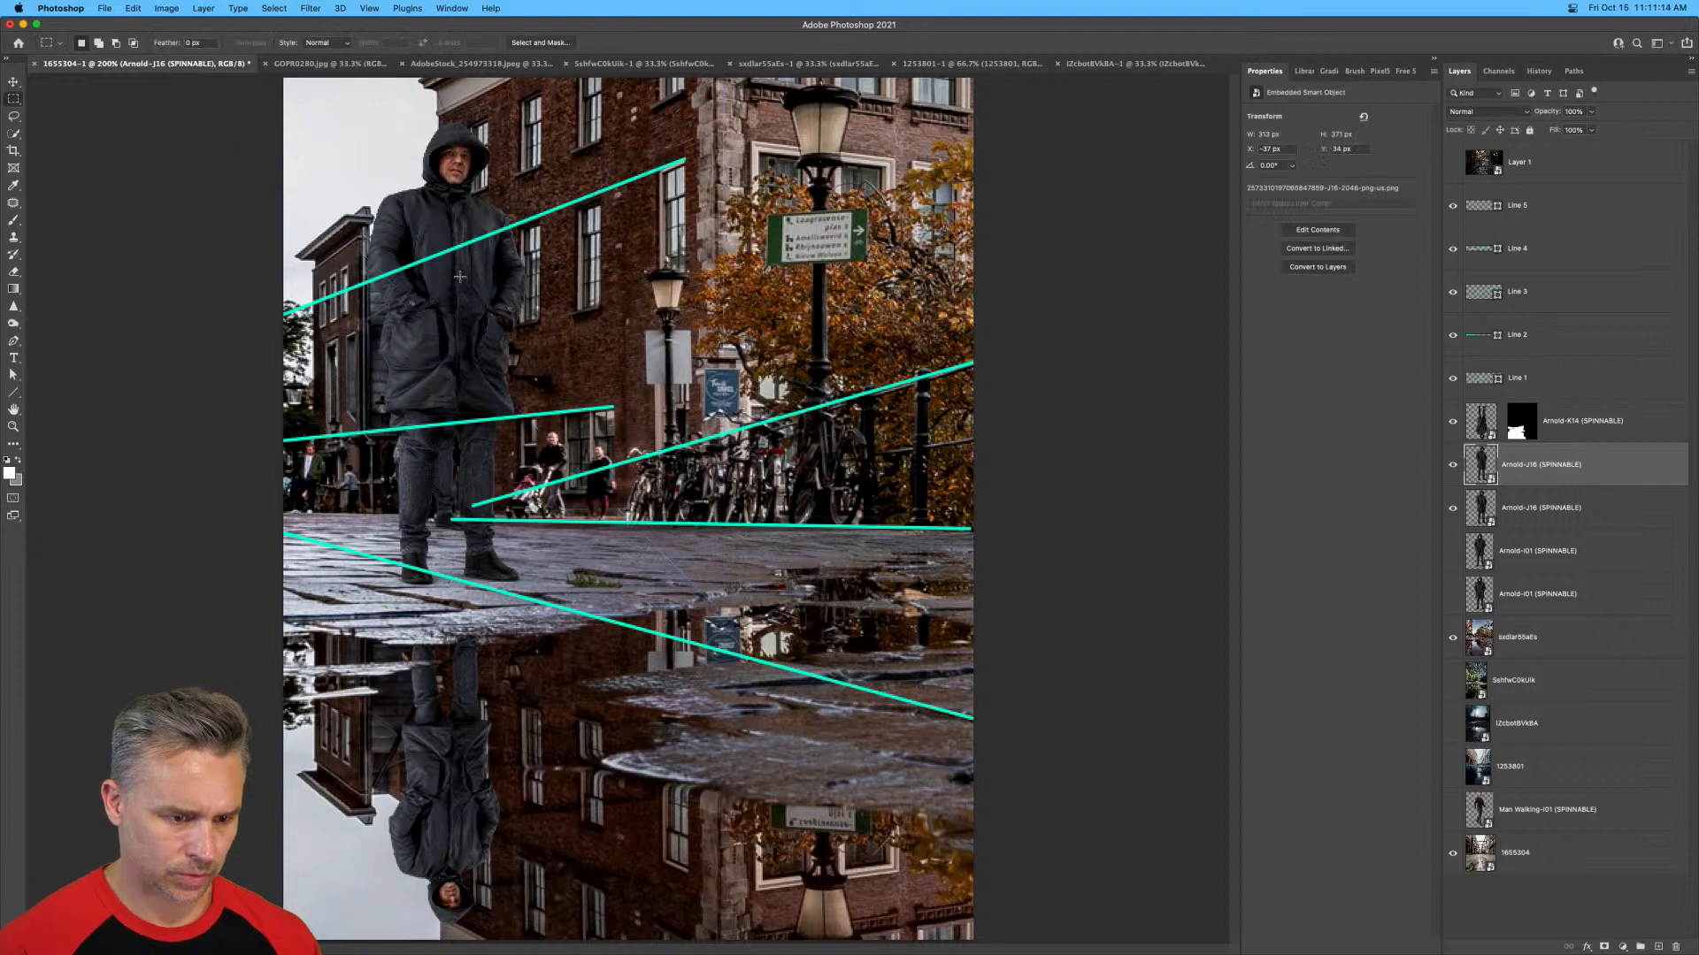
Group the five line layers, name the group "lines" and hide it.
left_click(1544, 377)
left_click(1533, 202, "shift")
key("super+g")
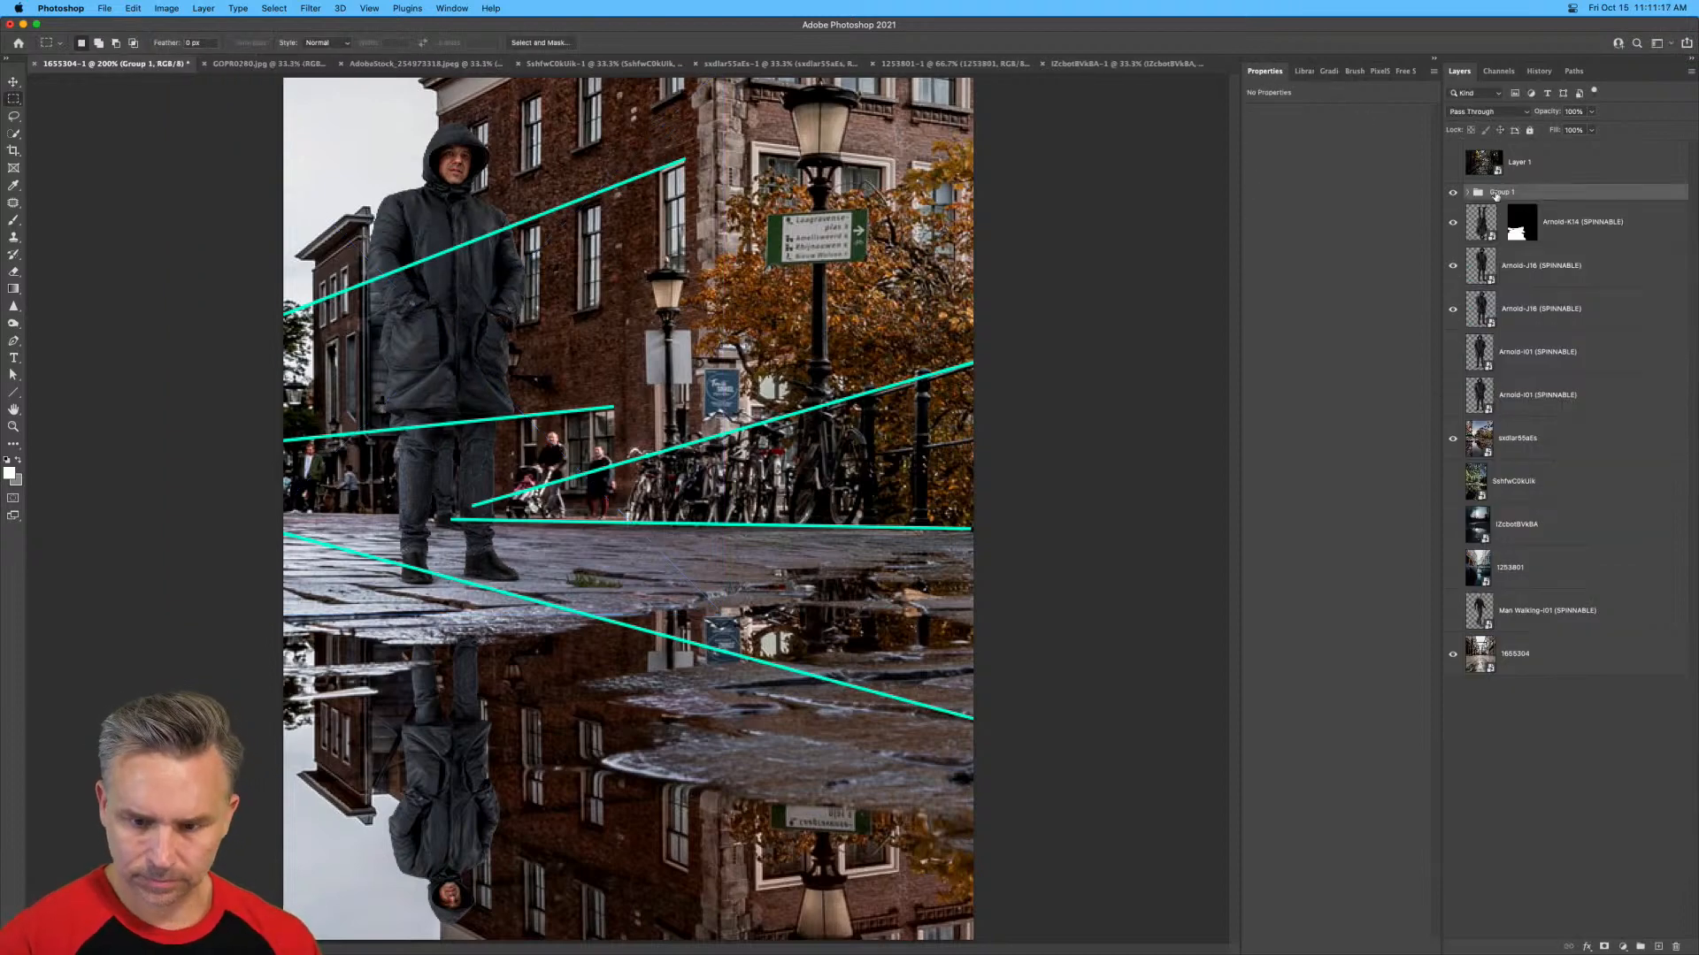
type("lines")
key("Return")
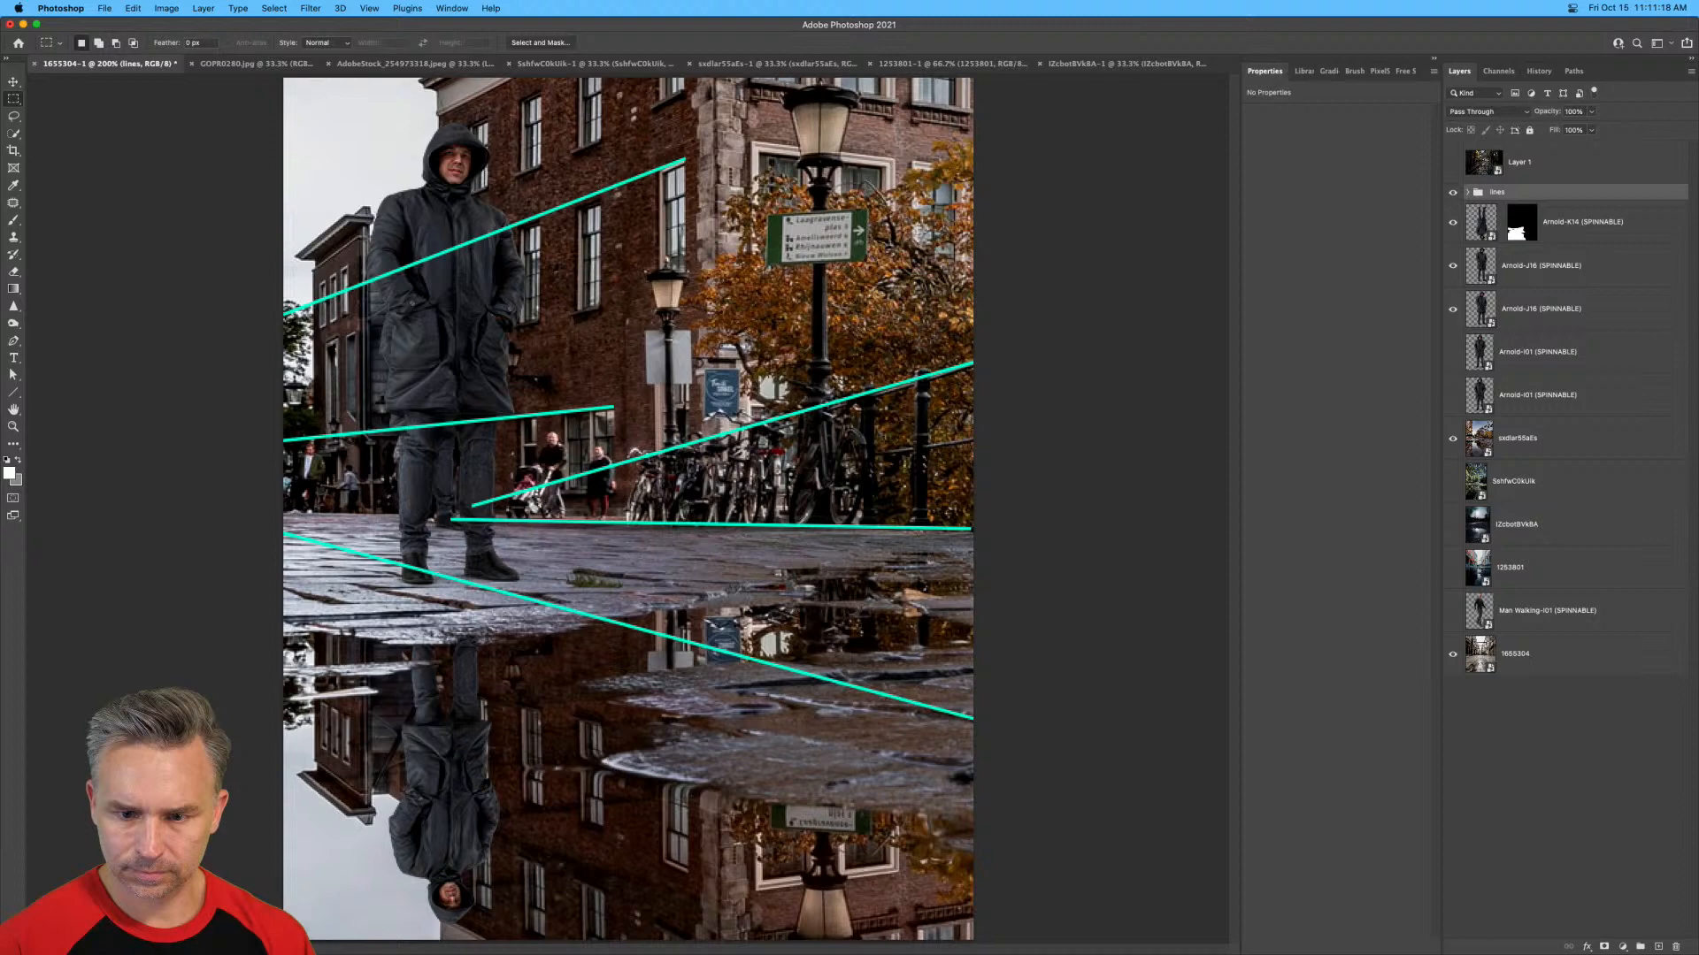
left_click(1451, 192)
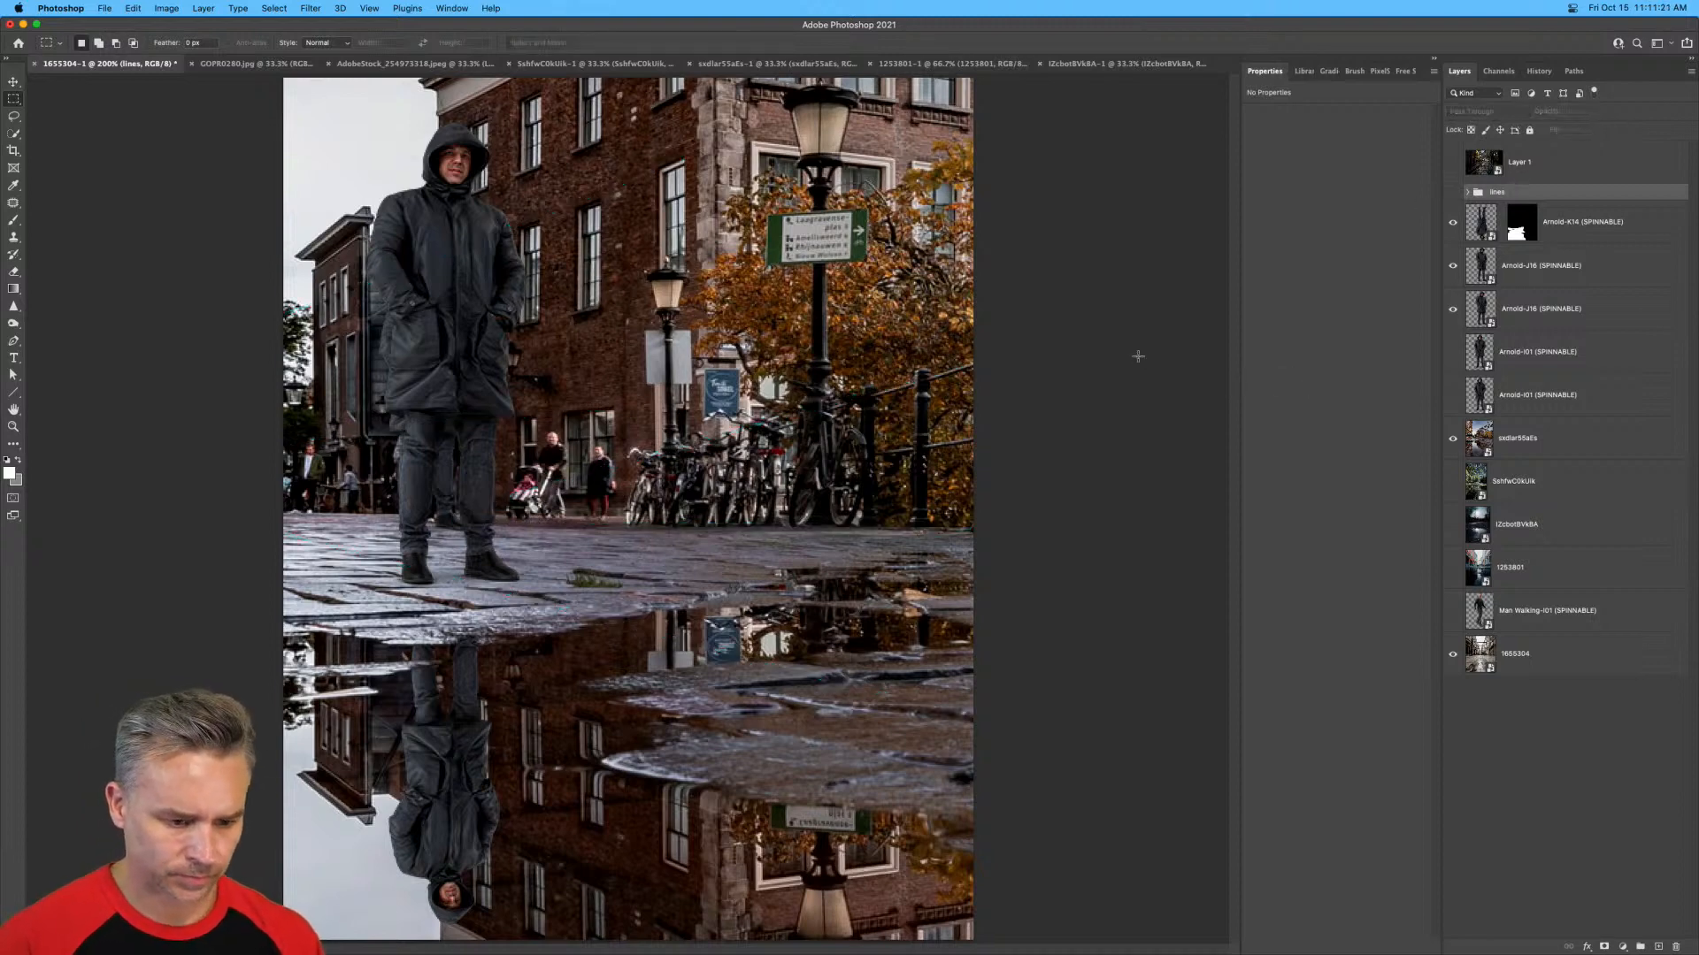
key("super+minus")
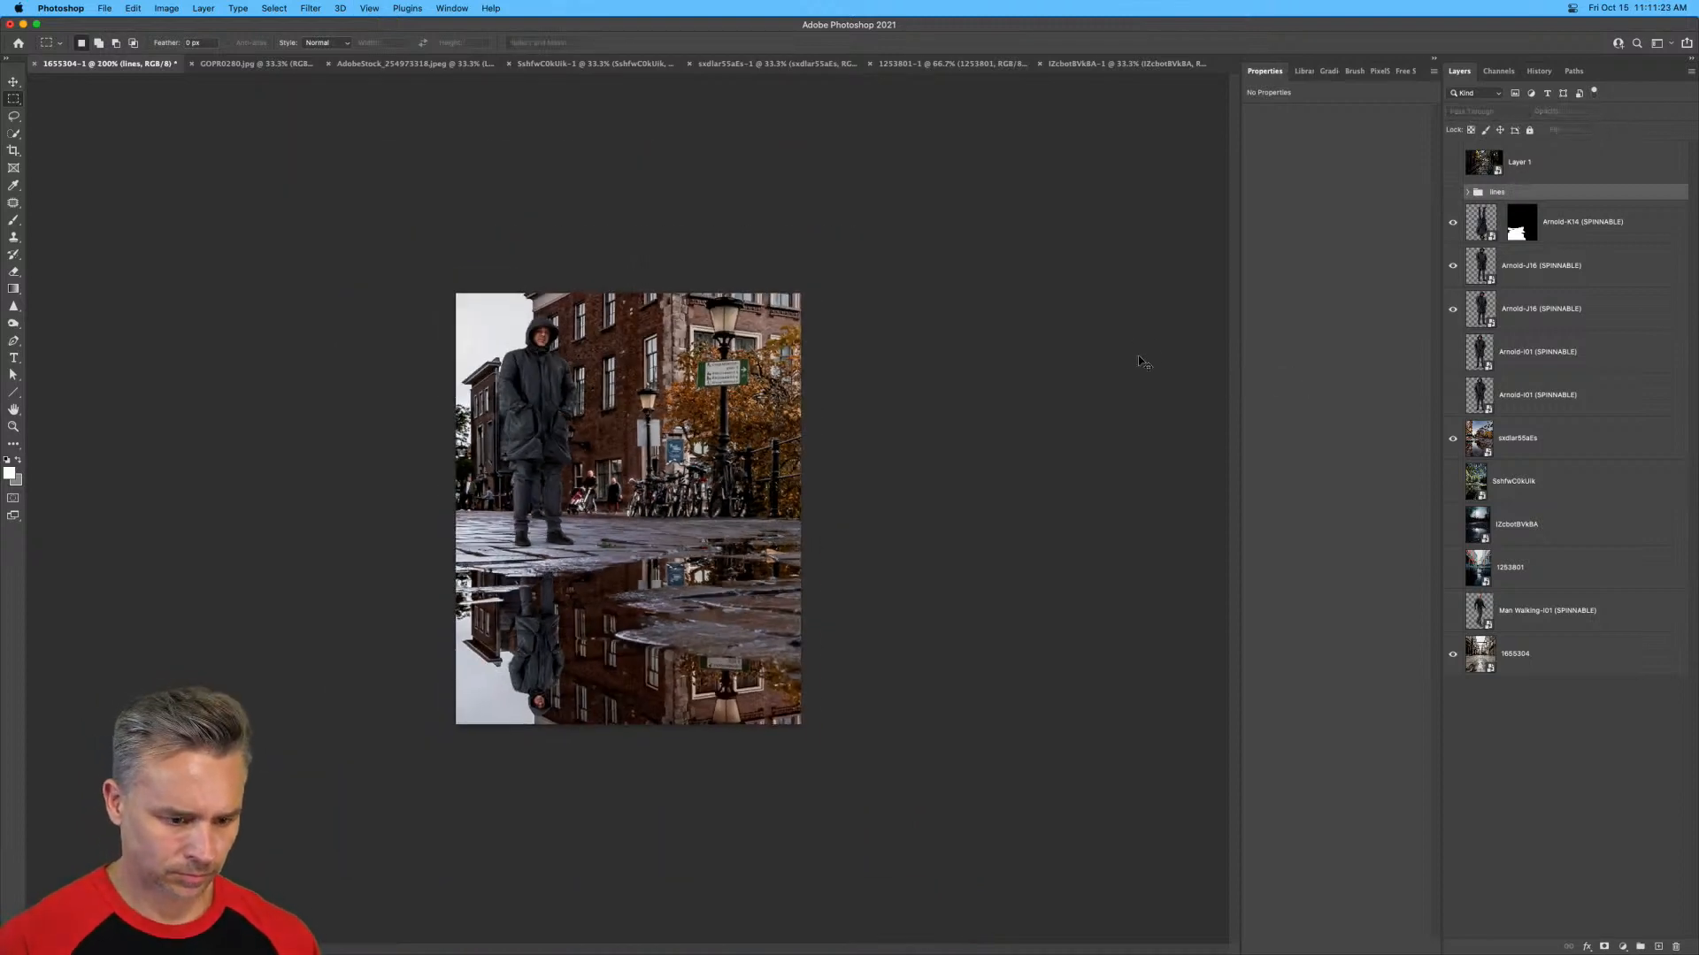
key("super+plus")
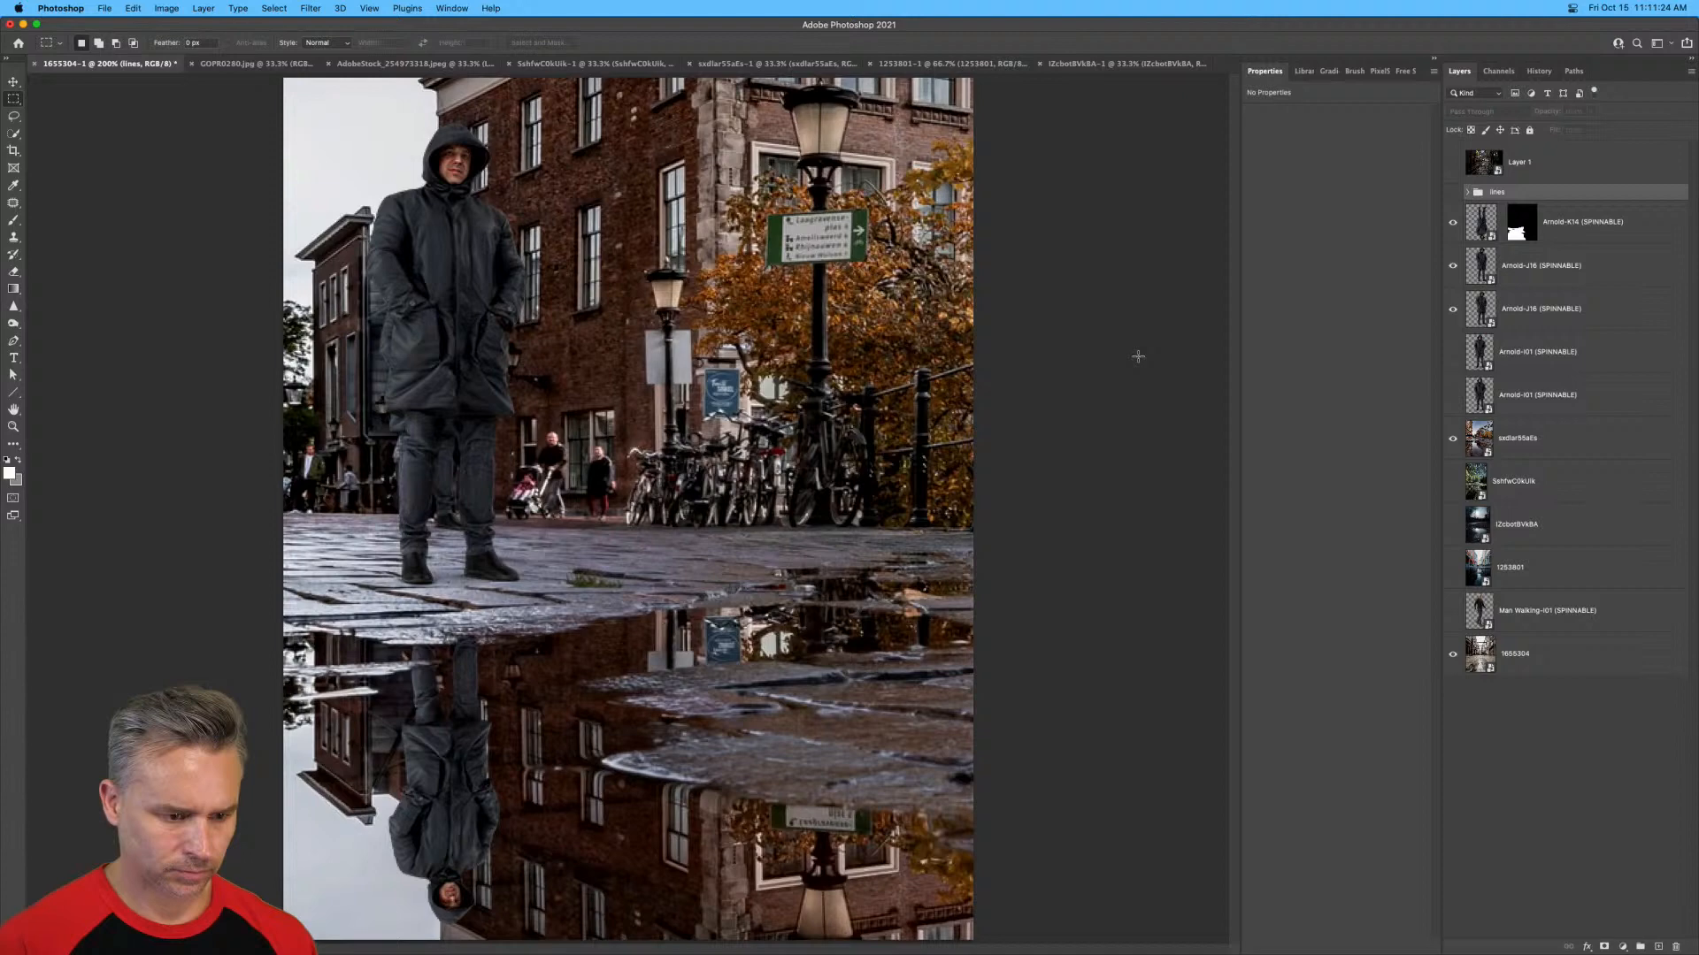
Scale the front man down to about 72% and reposition him on the cobbles over the rear man.
left_click(1583, 262)
left_click(1454, 313)
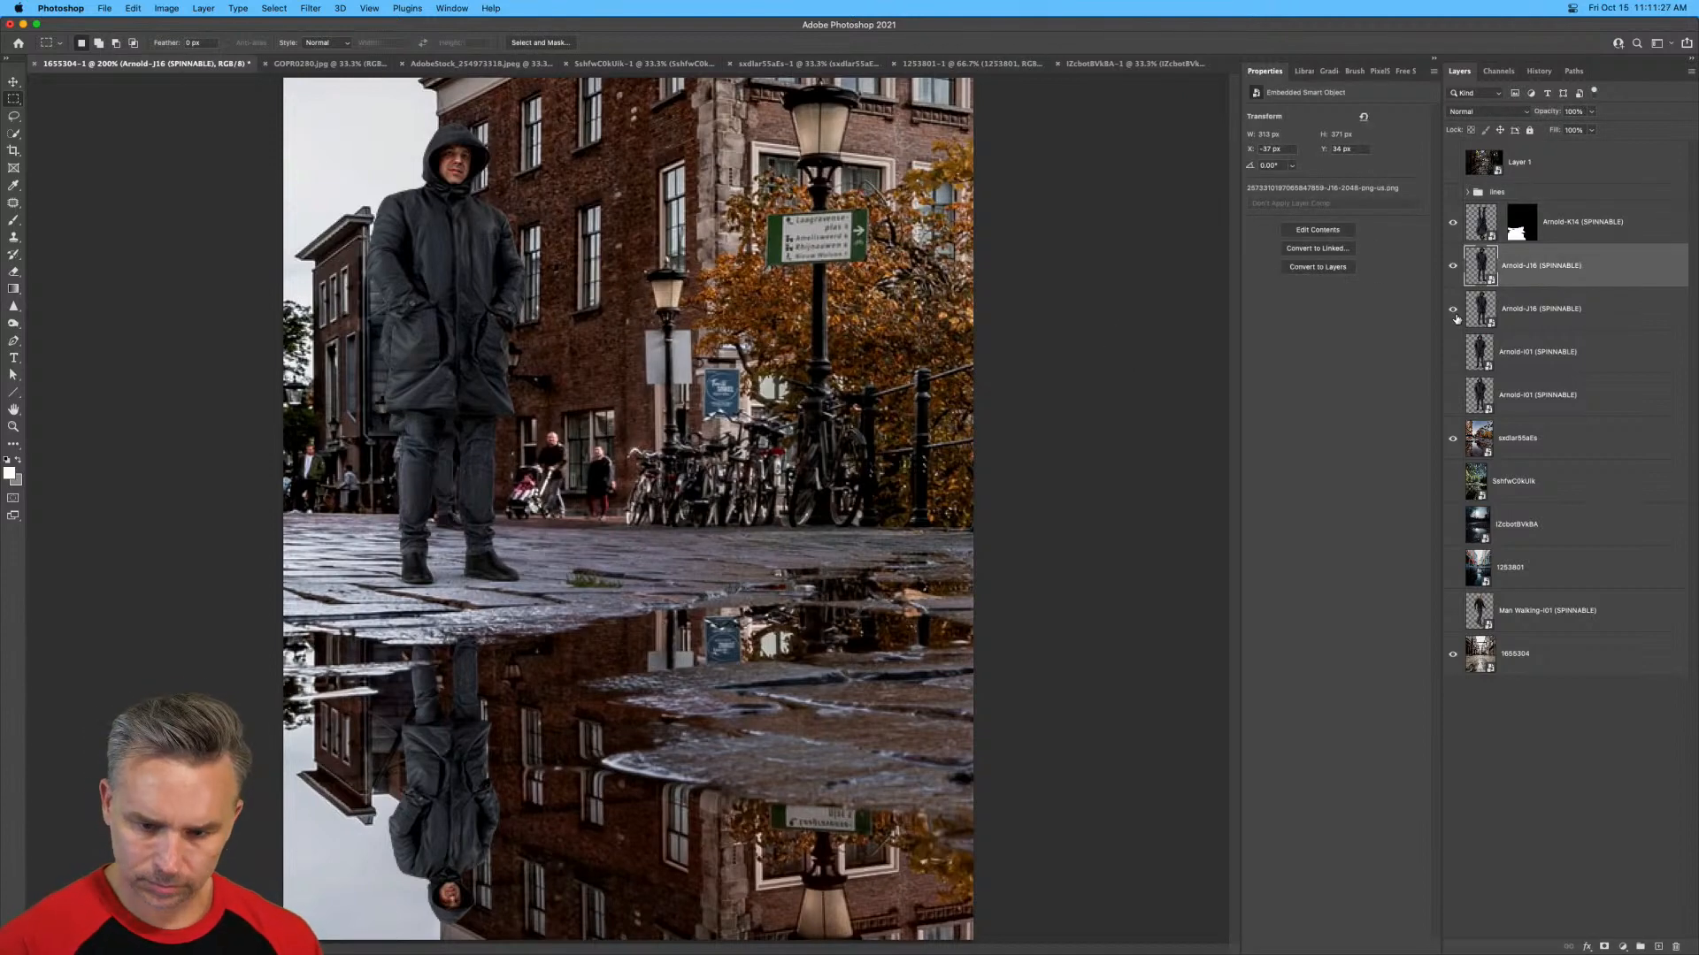
key("super+t")
left_click_drag(169, 617, 268, 538)
left_click_drag(409, 373, 359, 440)
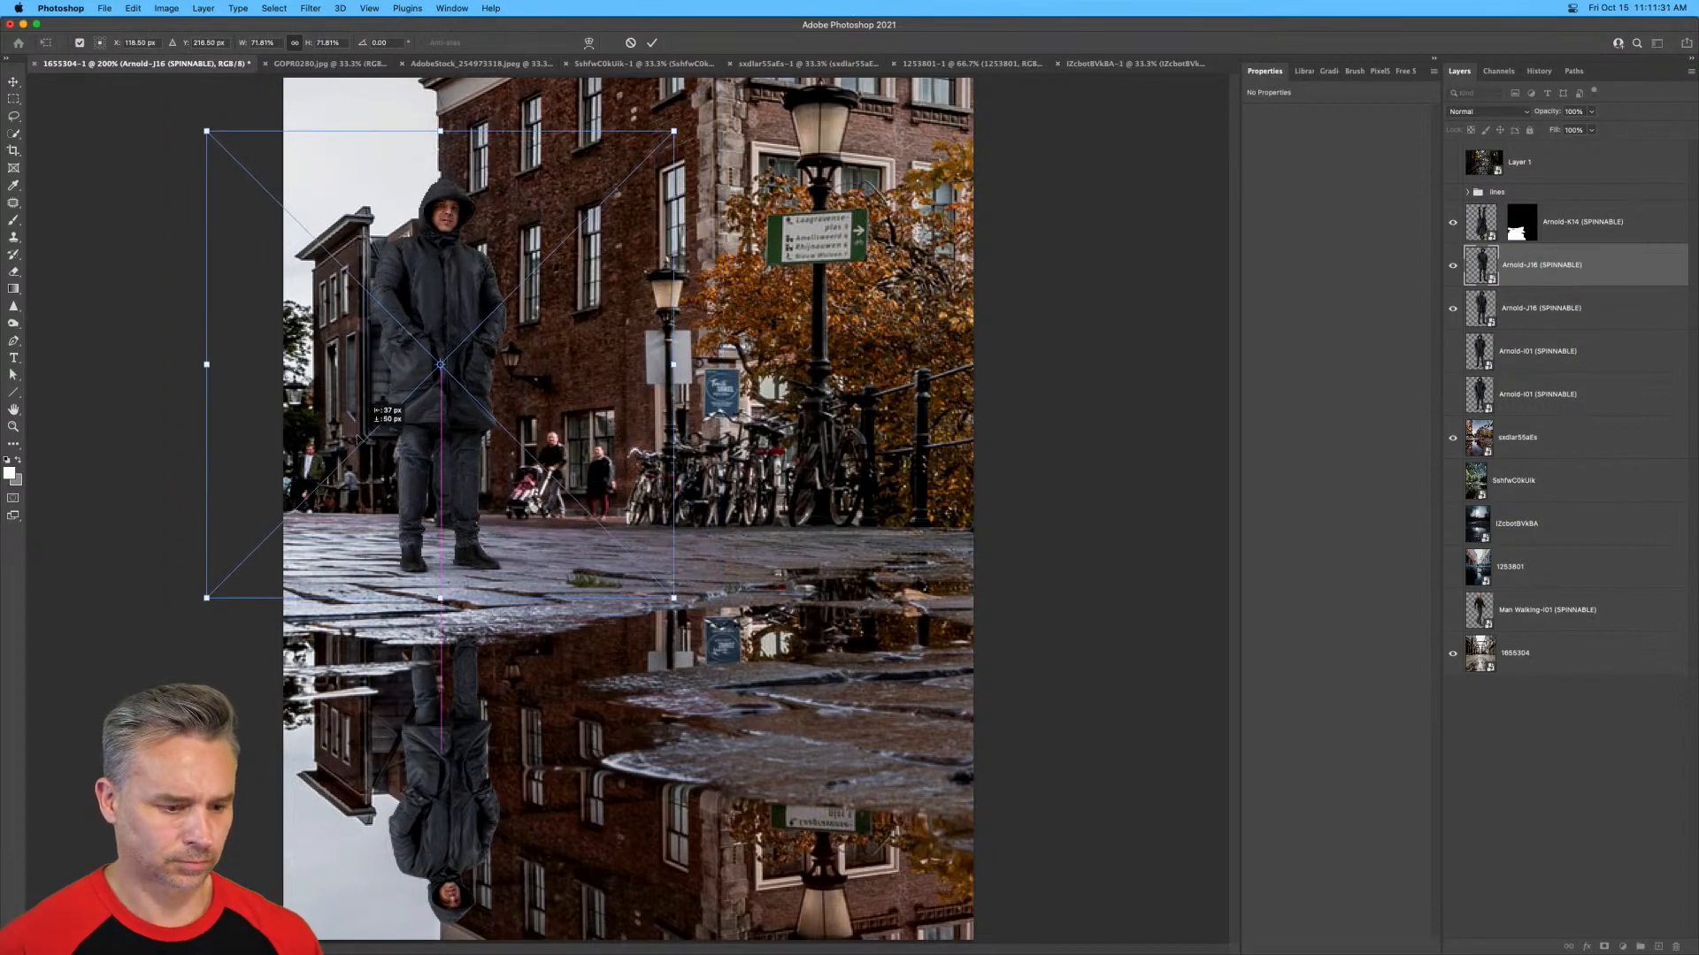
key("Return")
key("m")
Enlarge the man's puddle reflection to 257 by 304 px and move it up so it lines up beneath him.
left_click(1554, 232)
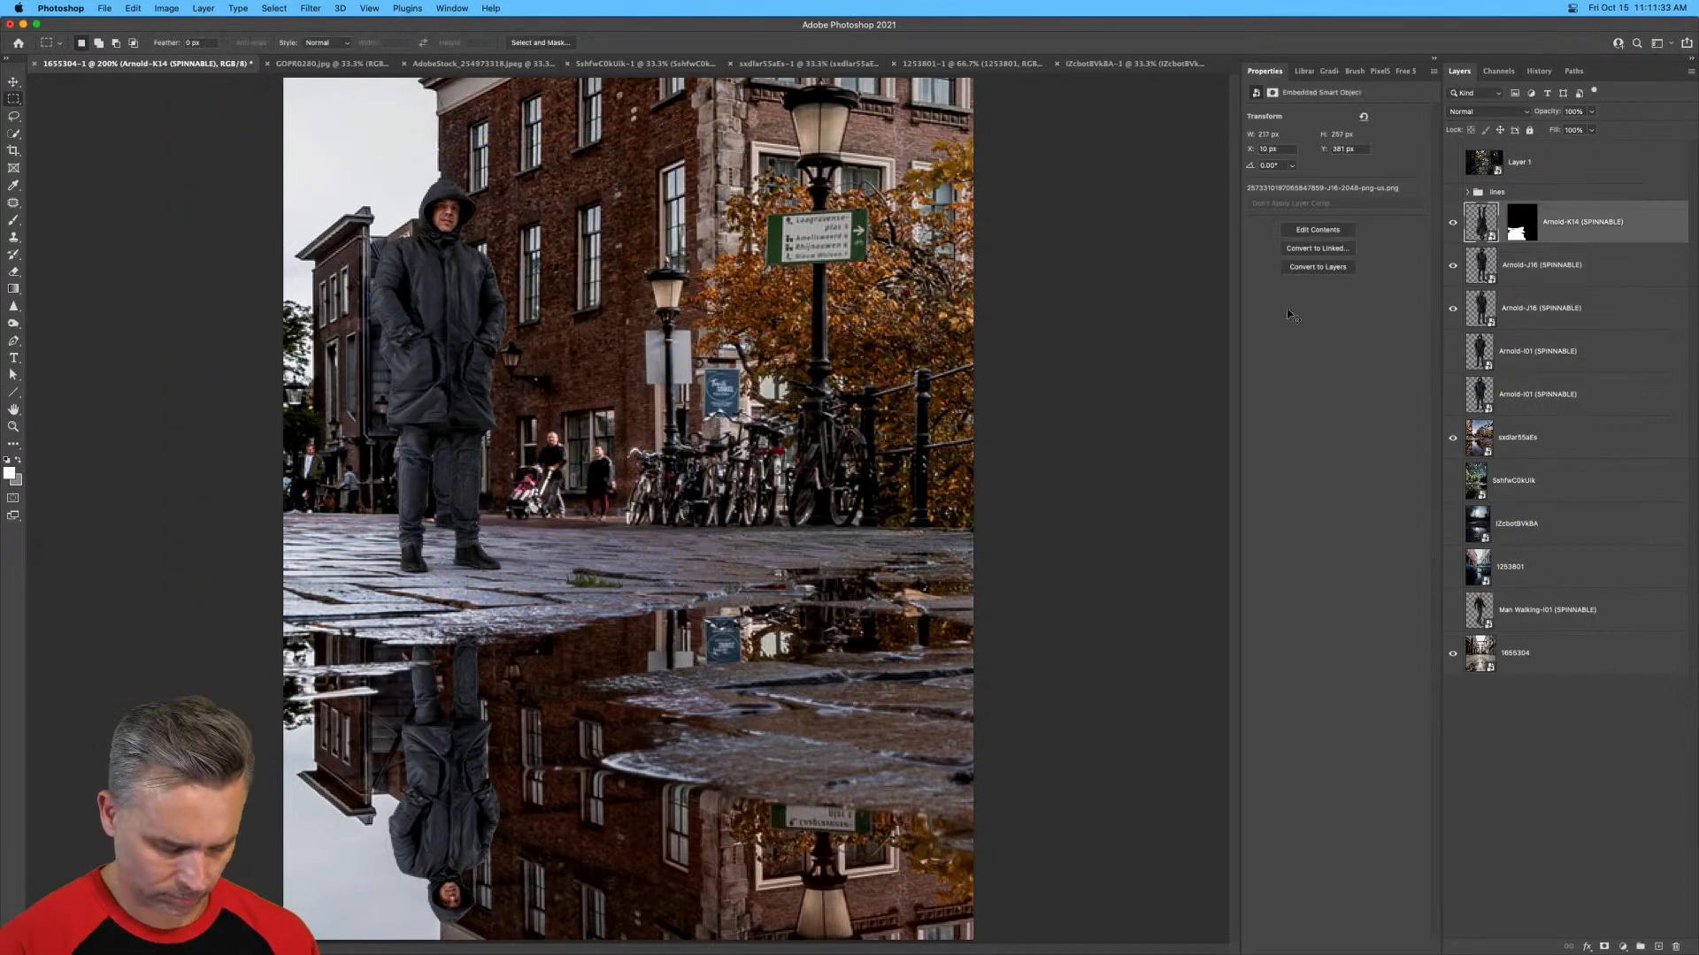
key("ctrl+t")
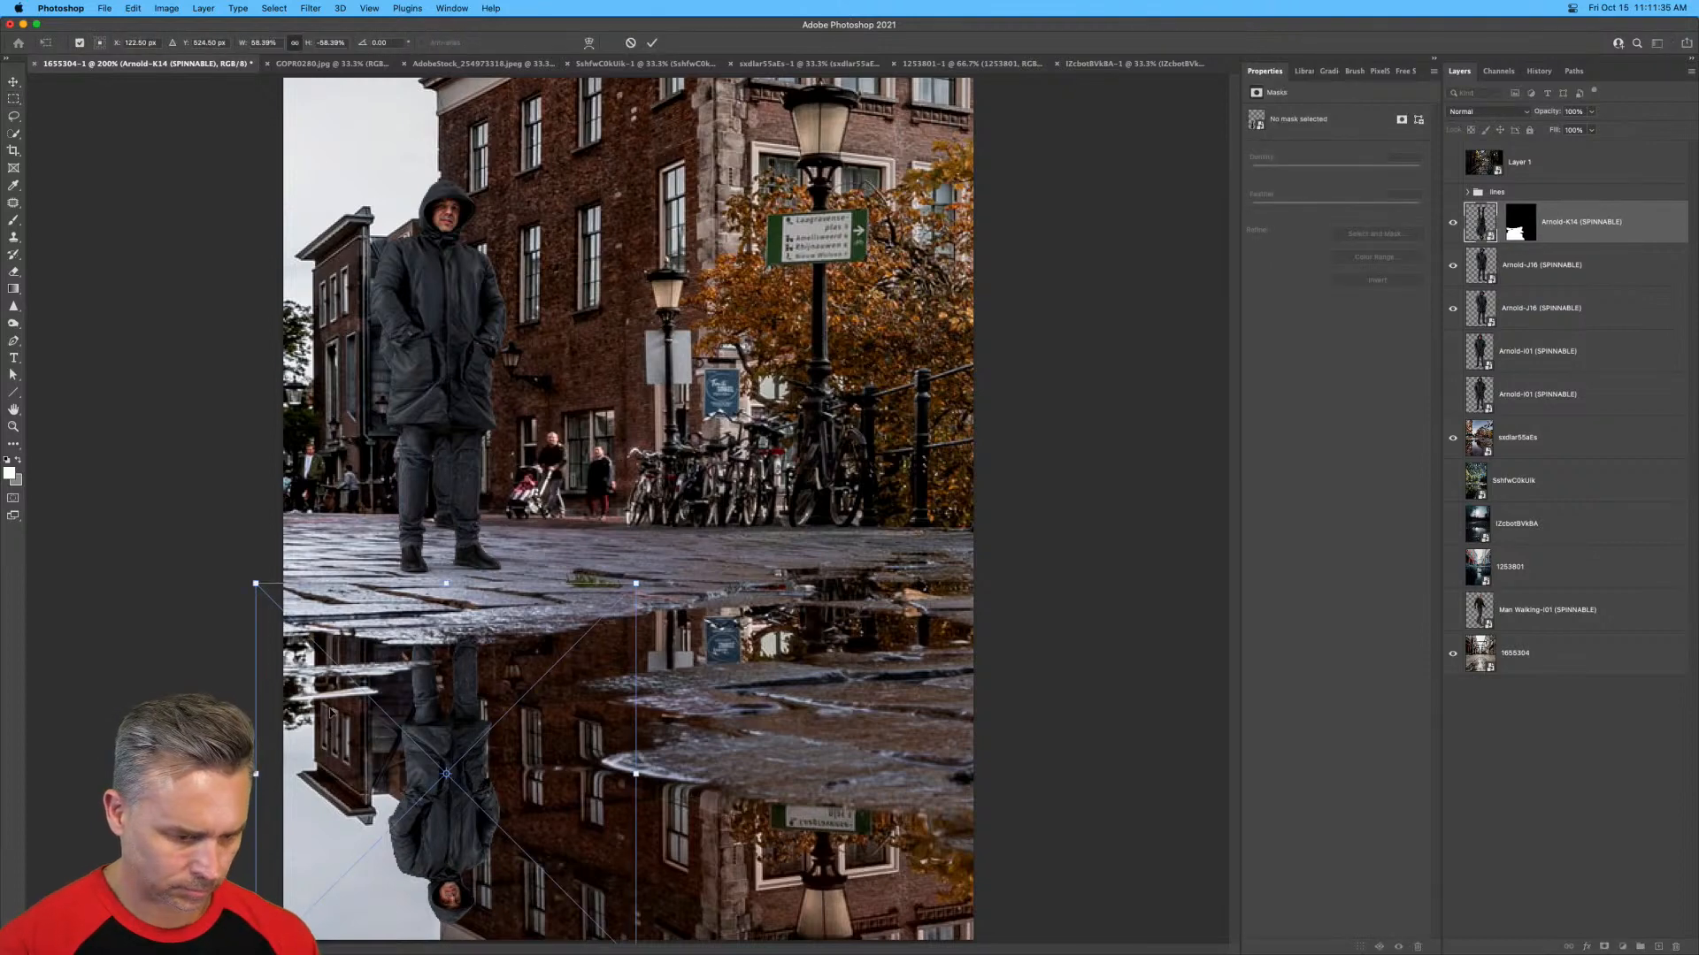
mouse_move(250, 582)
left_mouse_down()
mouse_move(198, 522)
mouse_move(235, 569)
mouse_move(231, 590)
mouse_move(219, 578)
left_mouse_up()
key("Return")
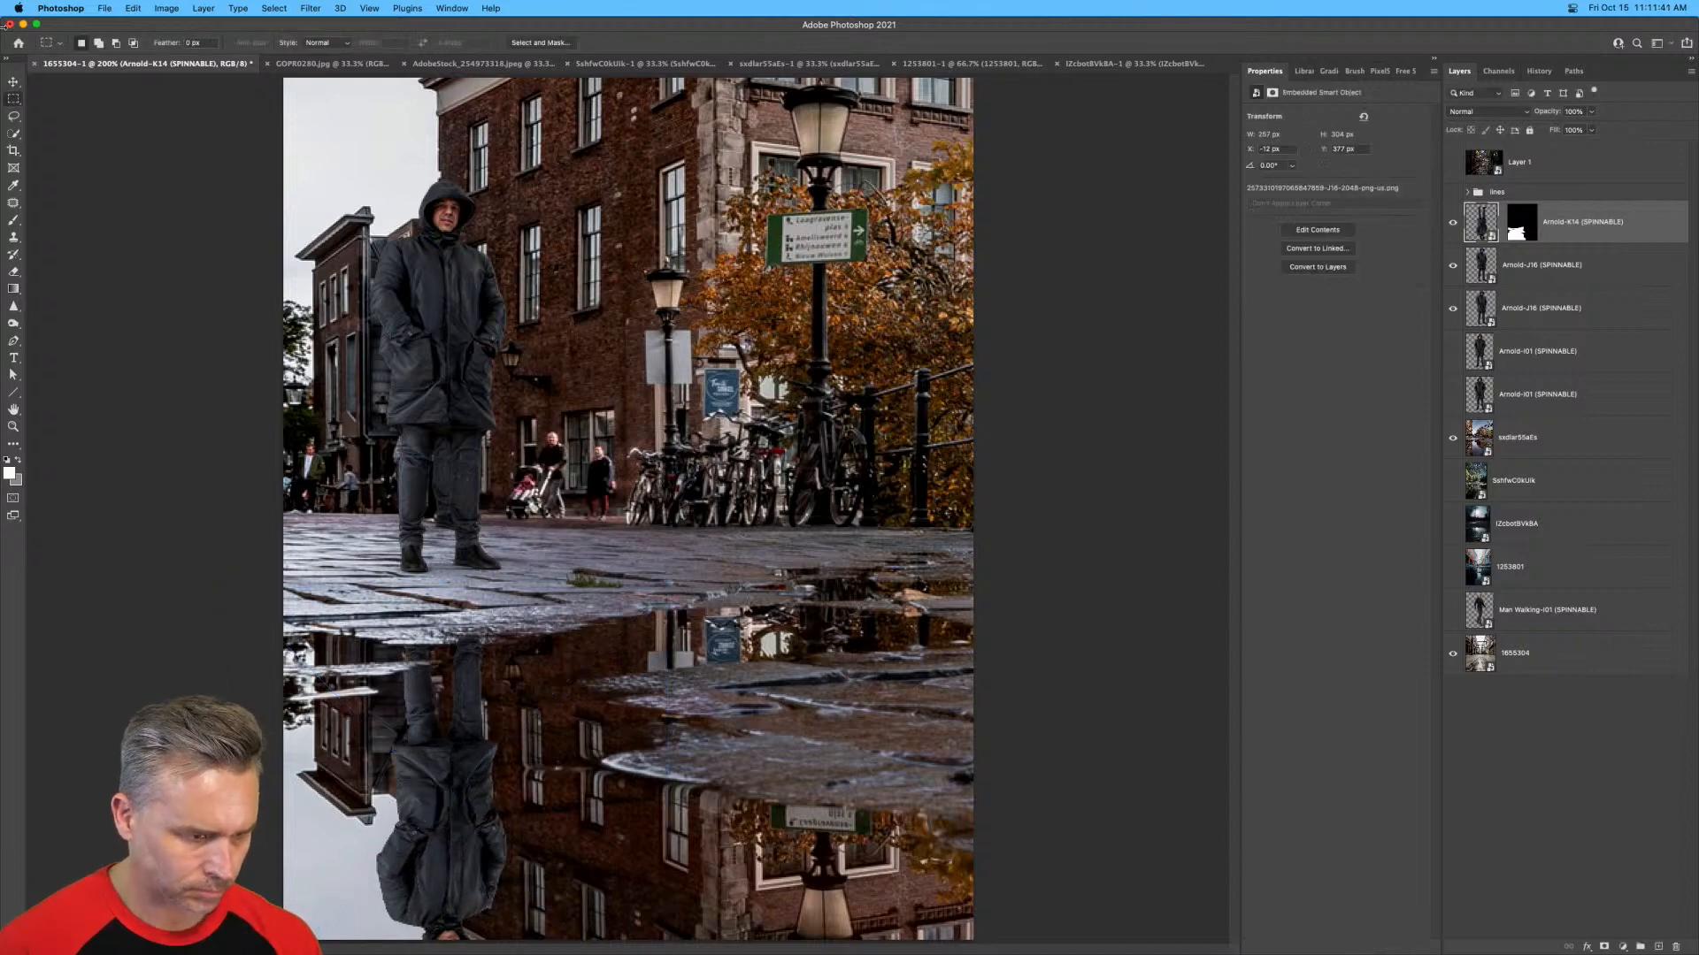
key("v")
left_click_drag(372, 610, 375, 592)
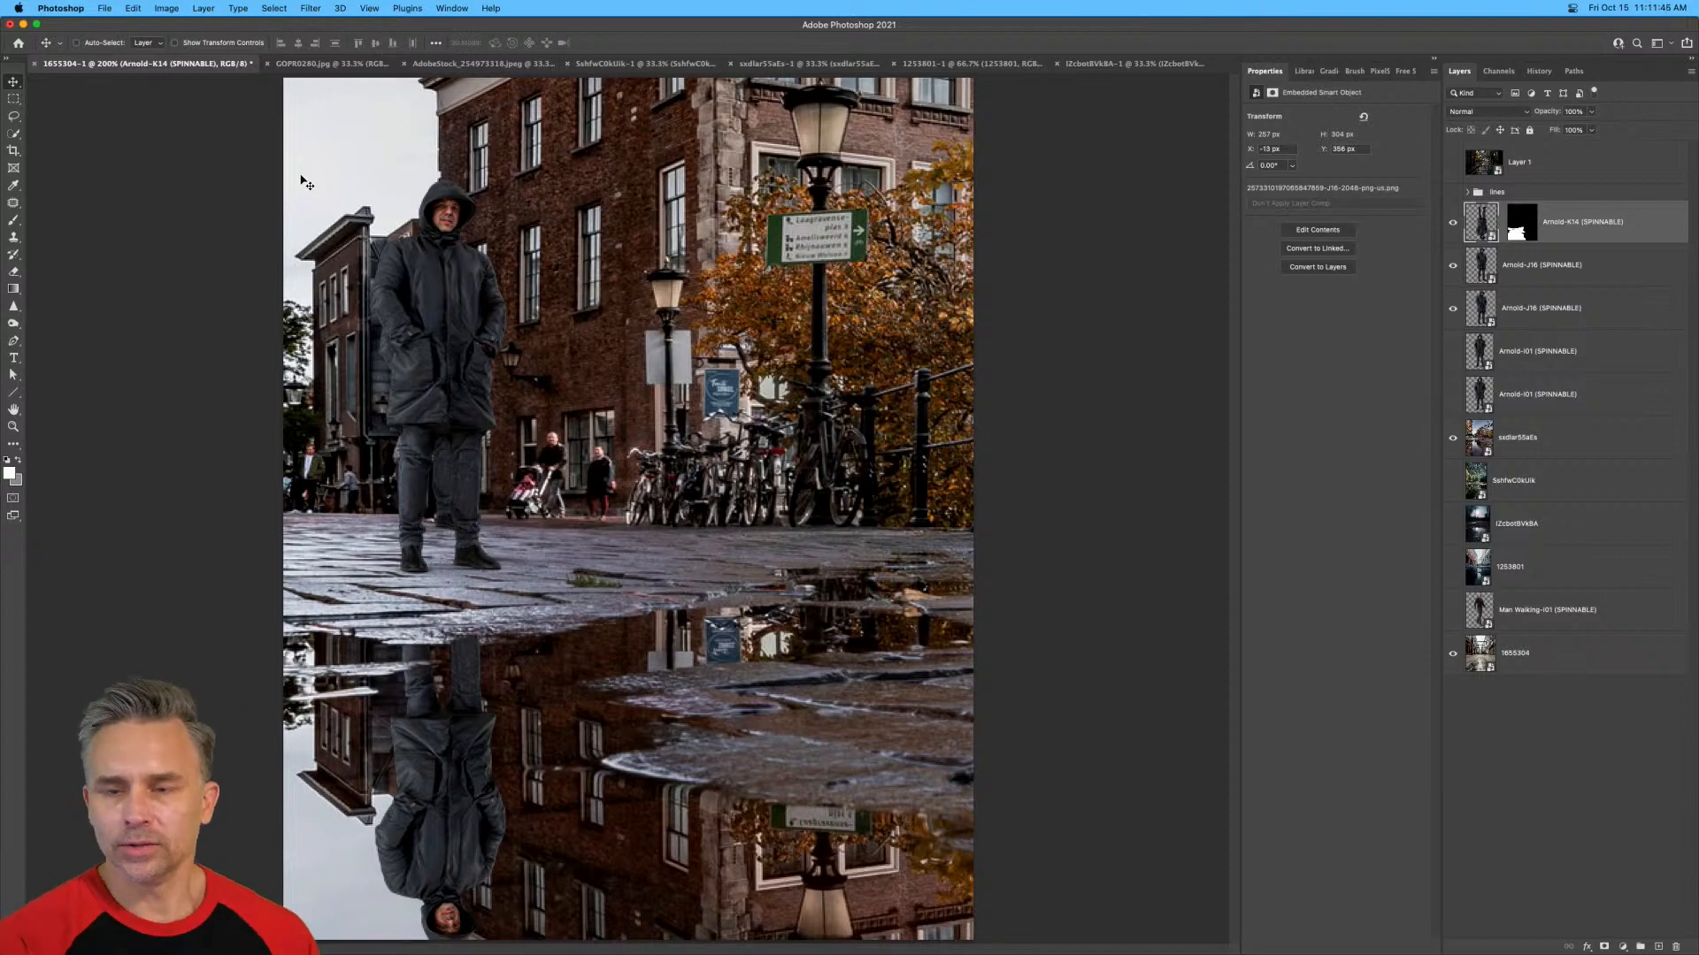
Search the PixelSquid library for "monster mask" to add a new object.
key("super+equal")
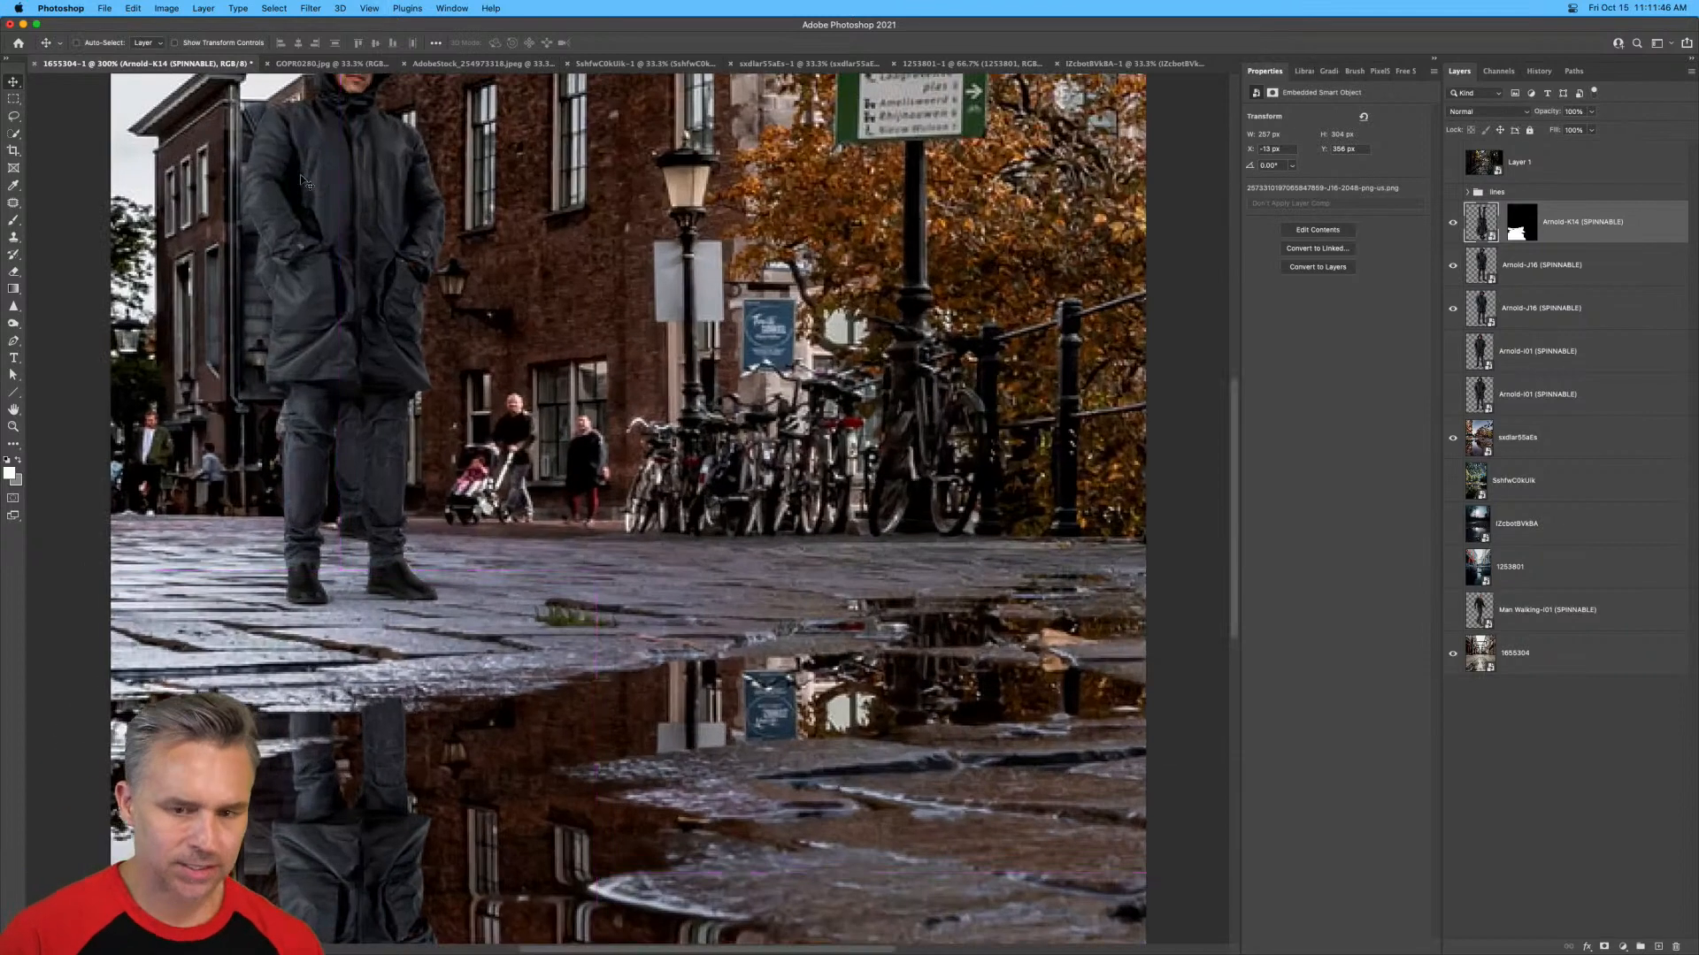
left_click(1380, 72)
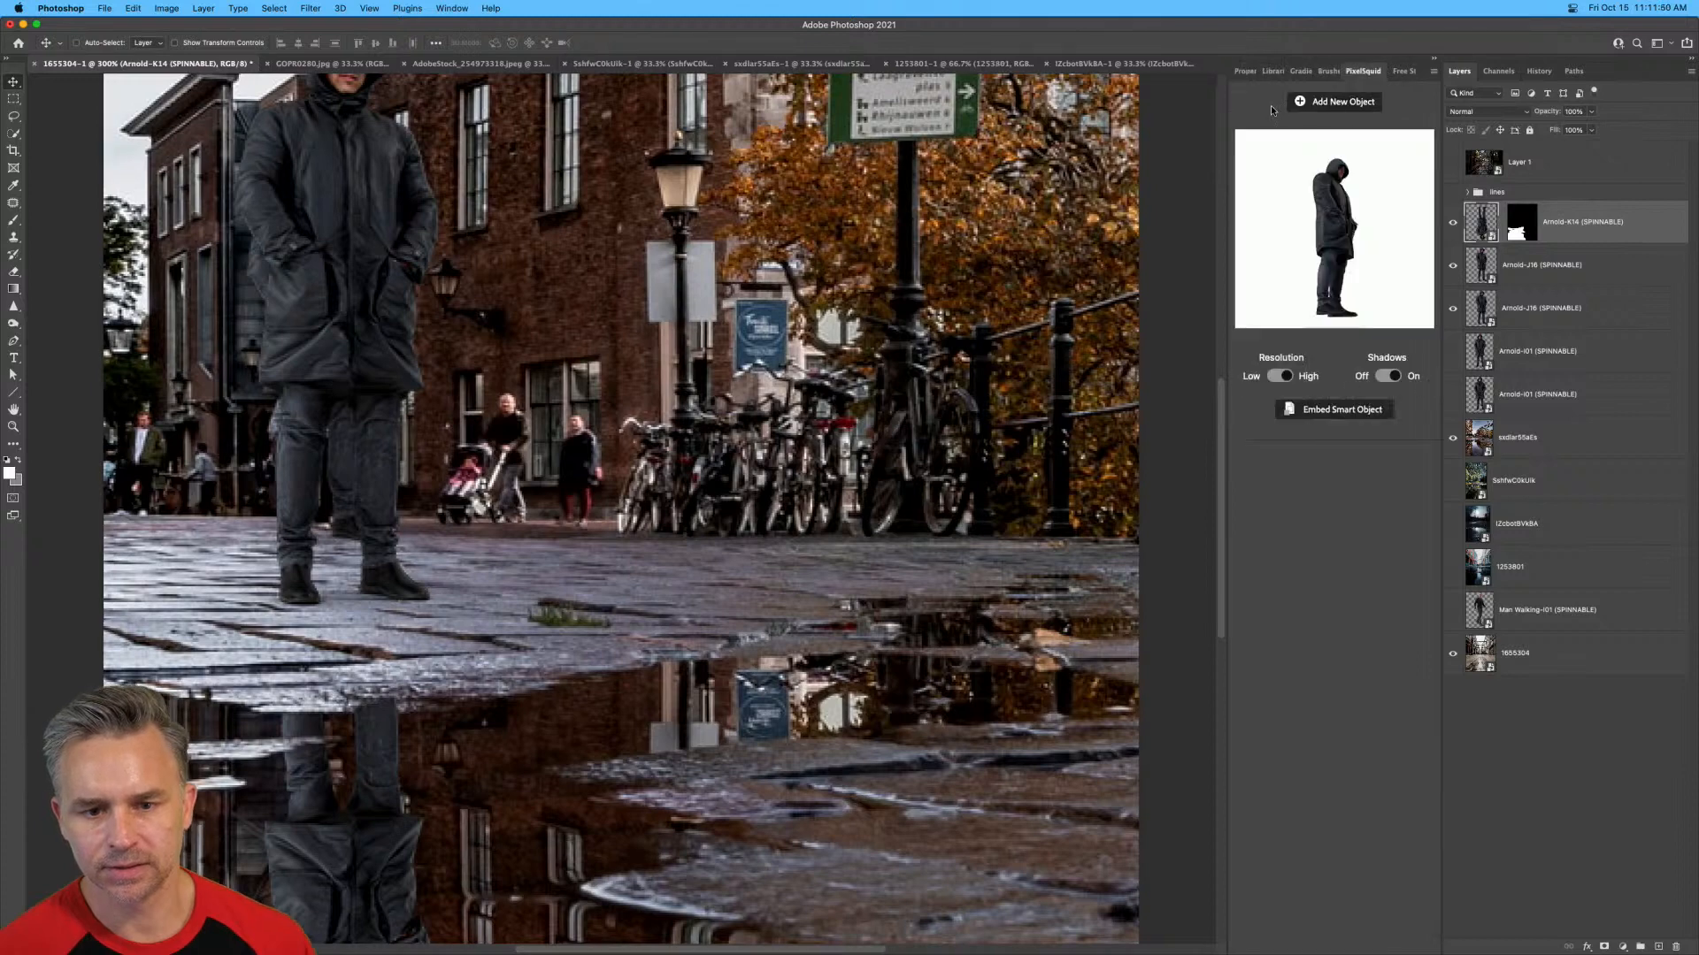
left_click(1330, 102)
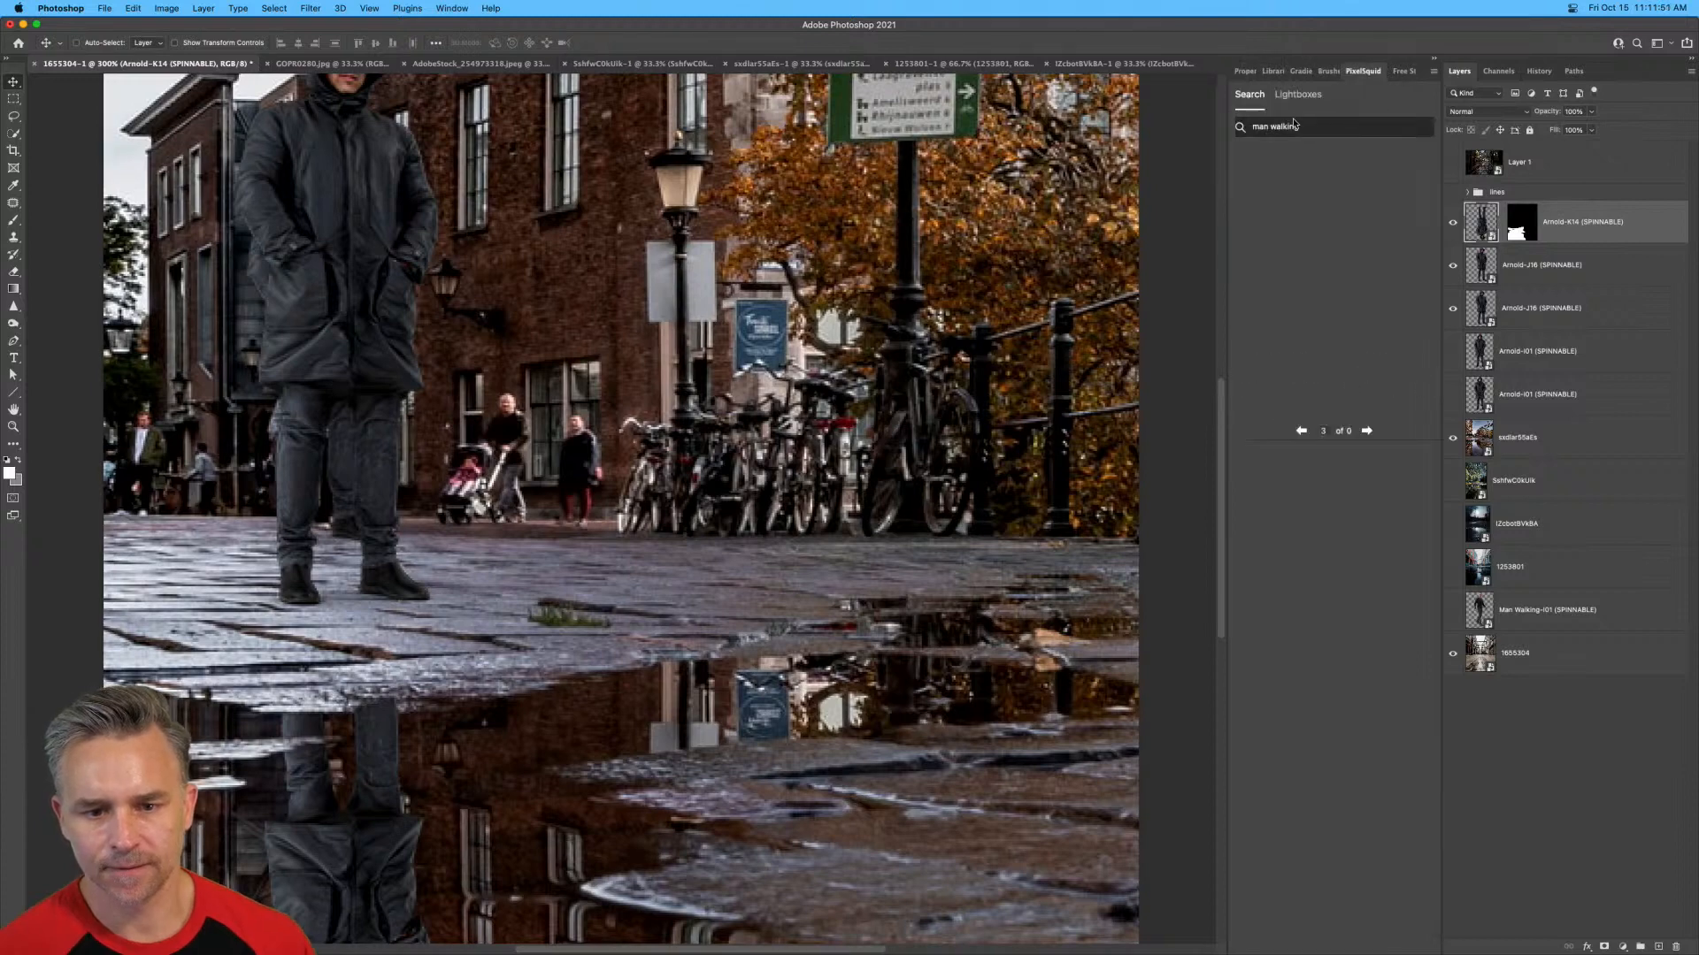
triple_click(1341, 132)
type("monster mas")
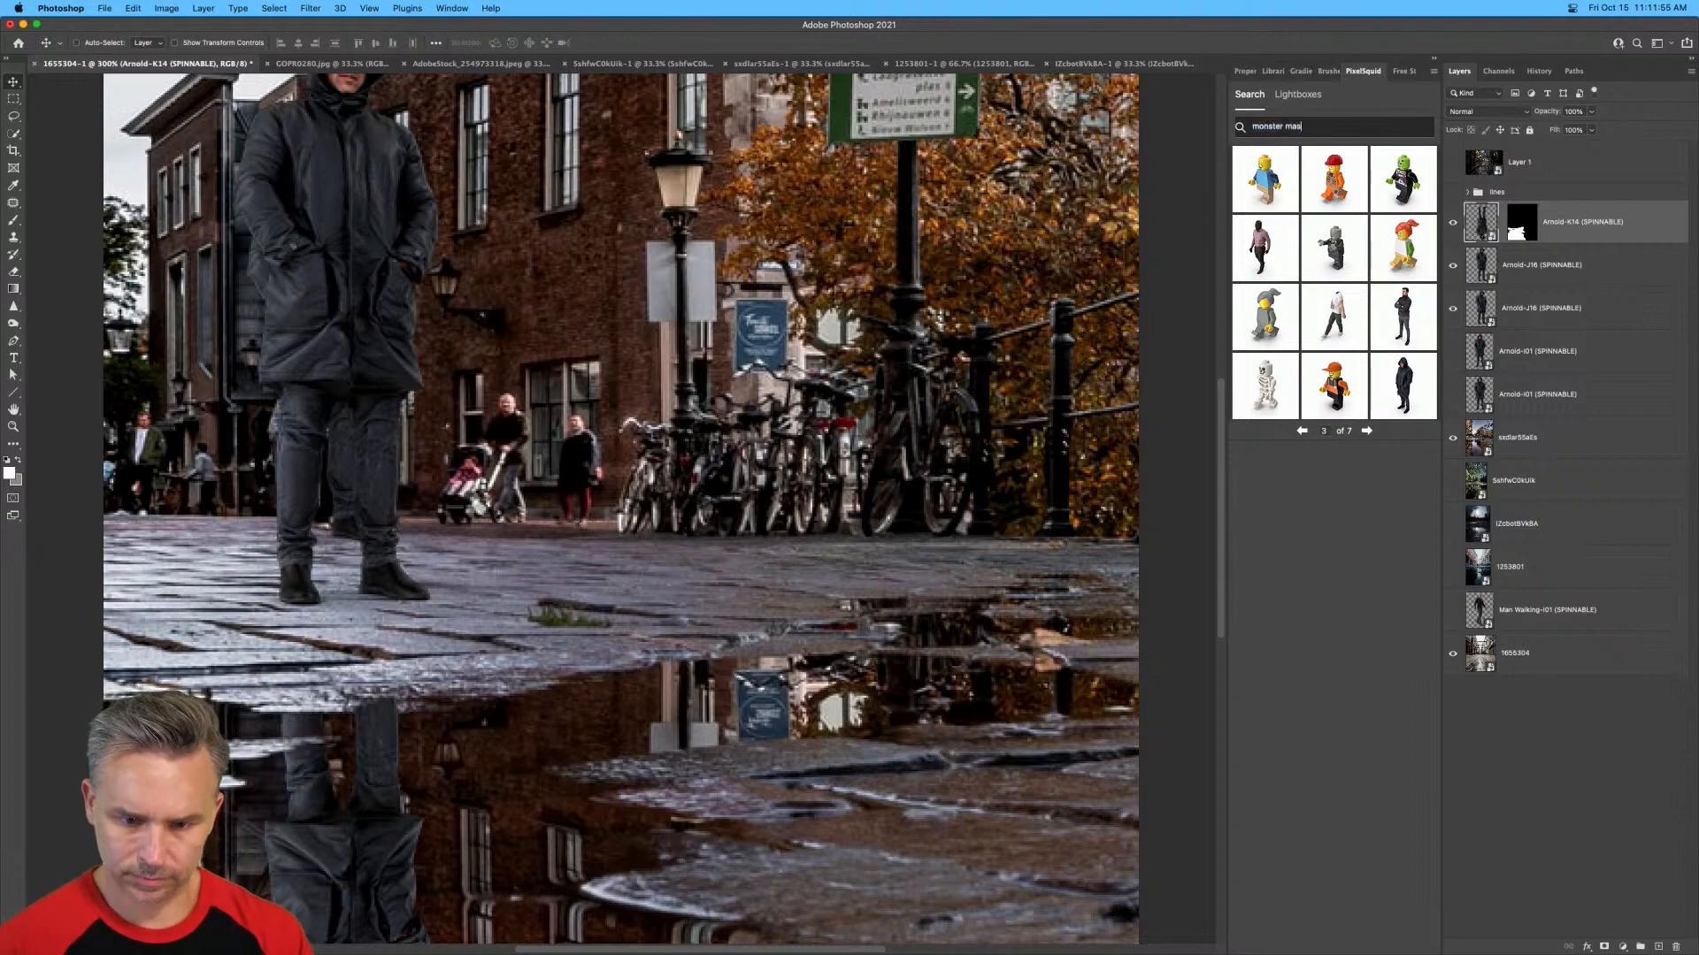
type("k")
key("Return")
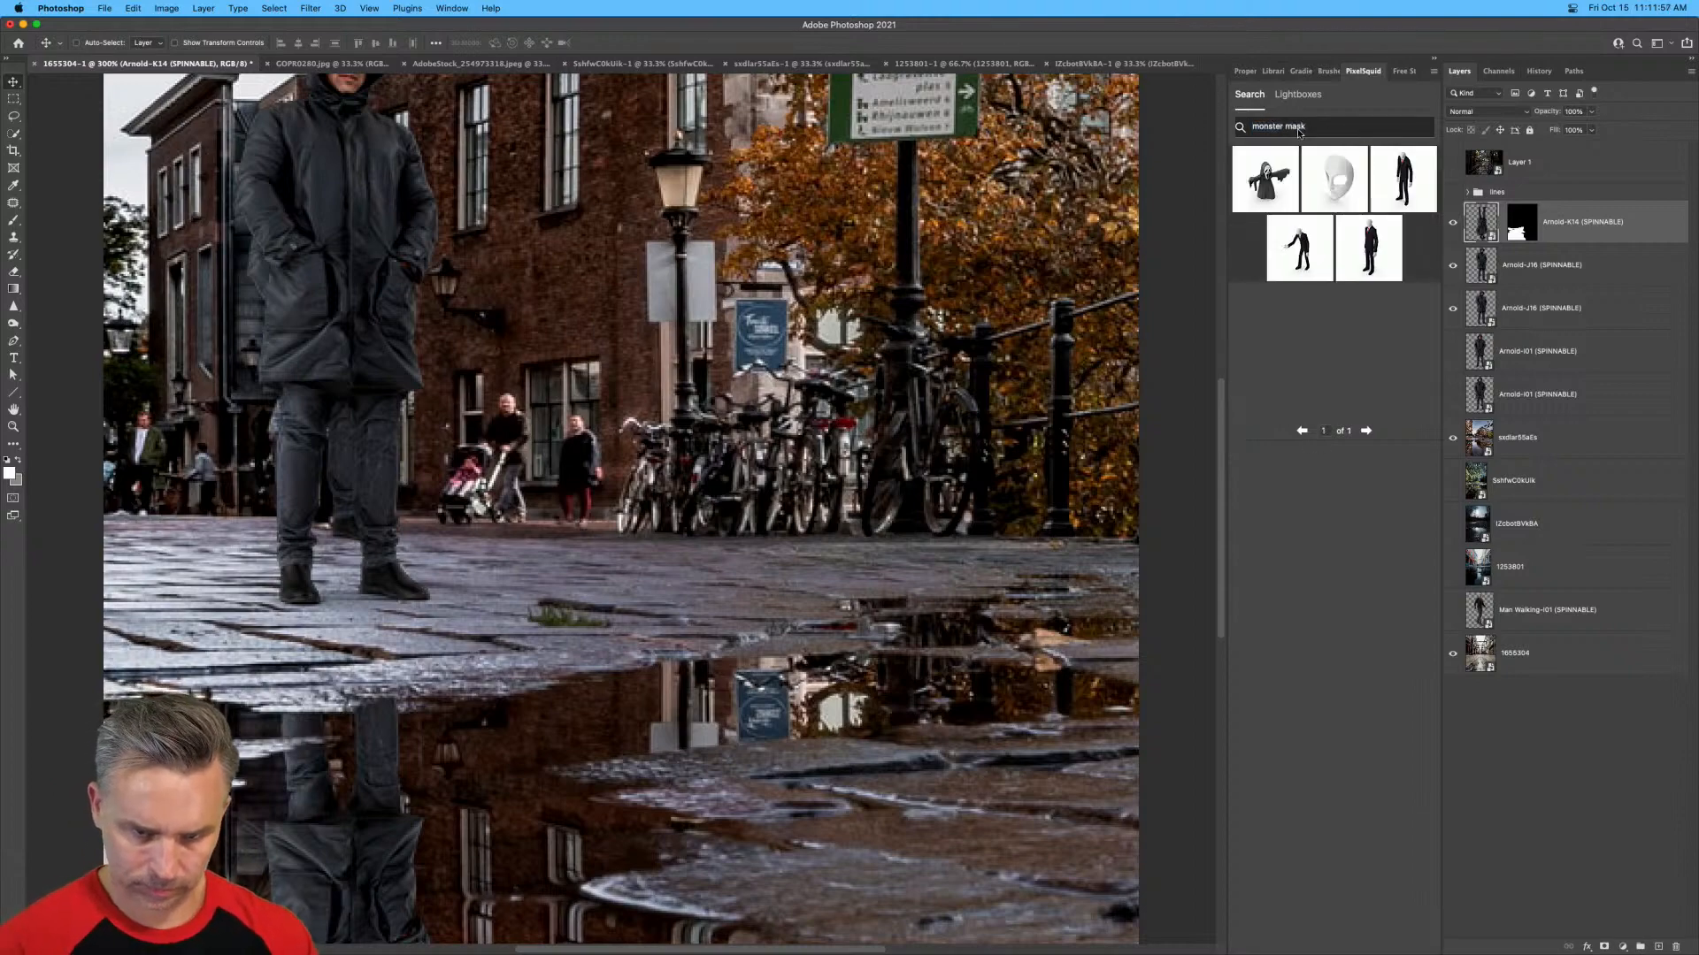
Search the PixelSquid library for "monster" instead.
triple_click(1322, 133)
type("mo")
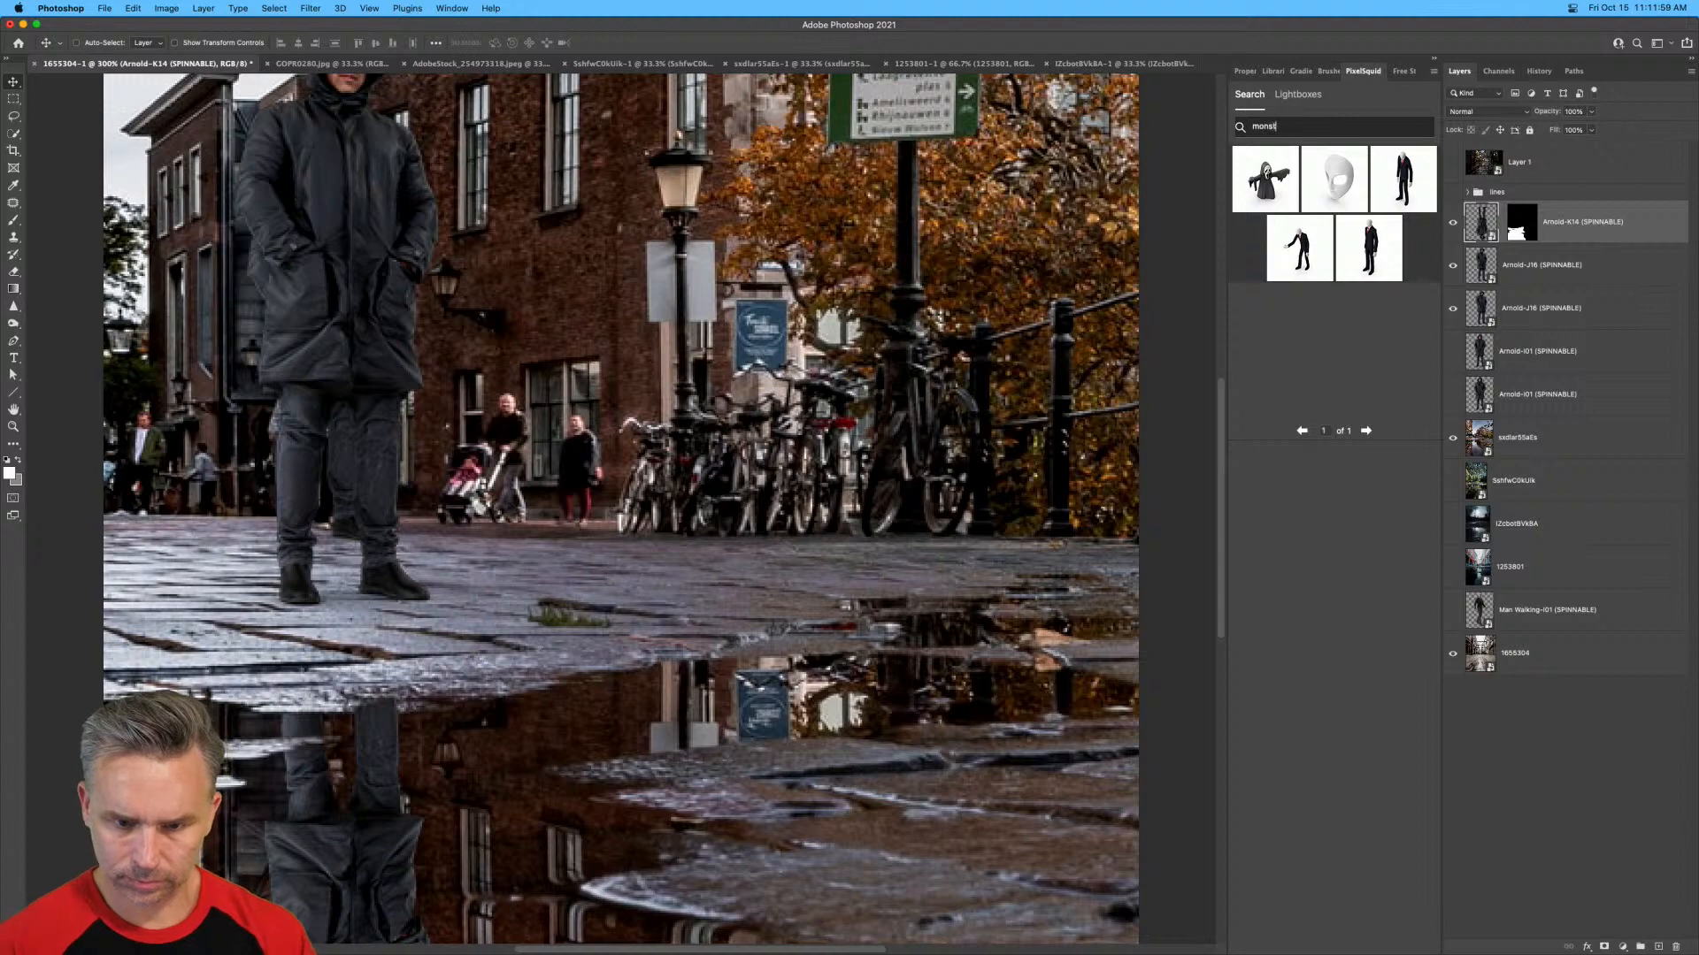
type("nst")
key("BackSpace")
key("BackSpace")
type("ster")
key("Return")
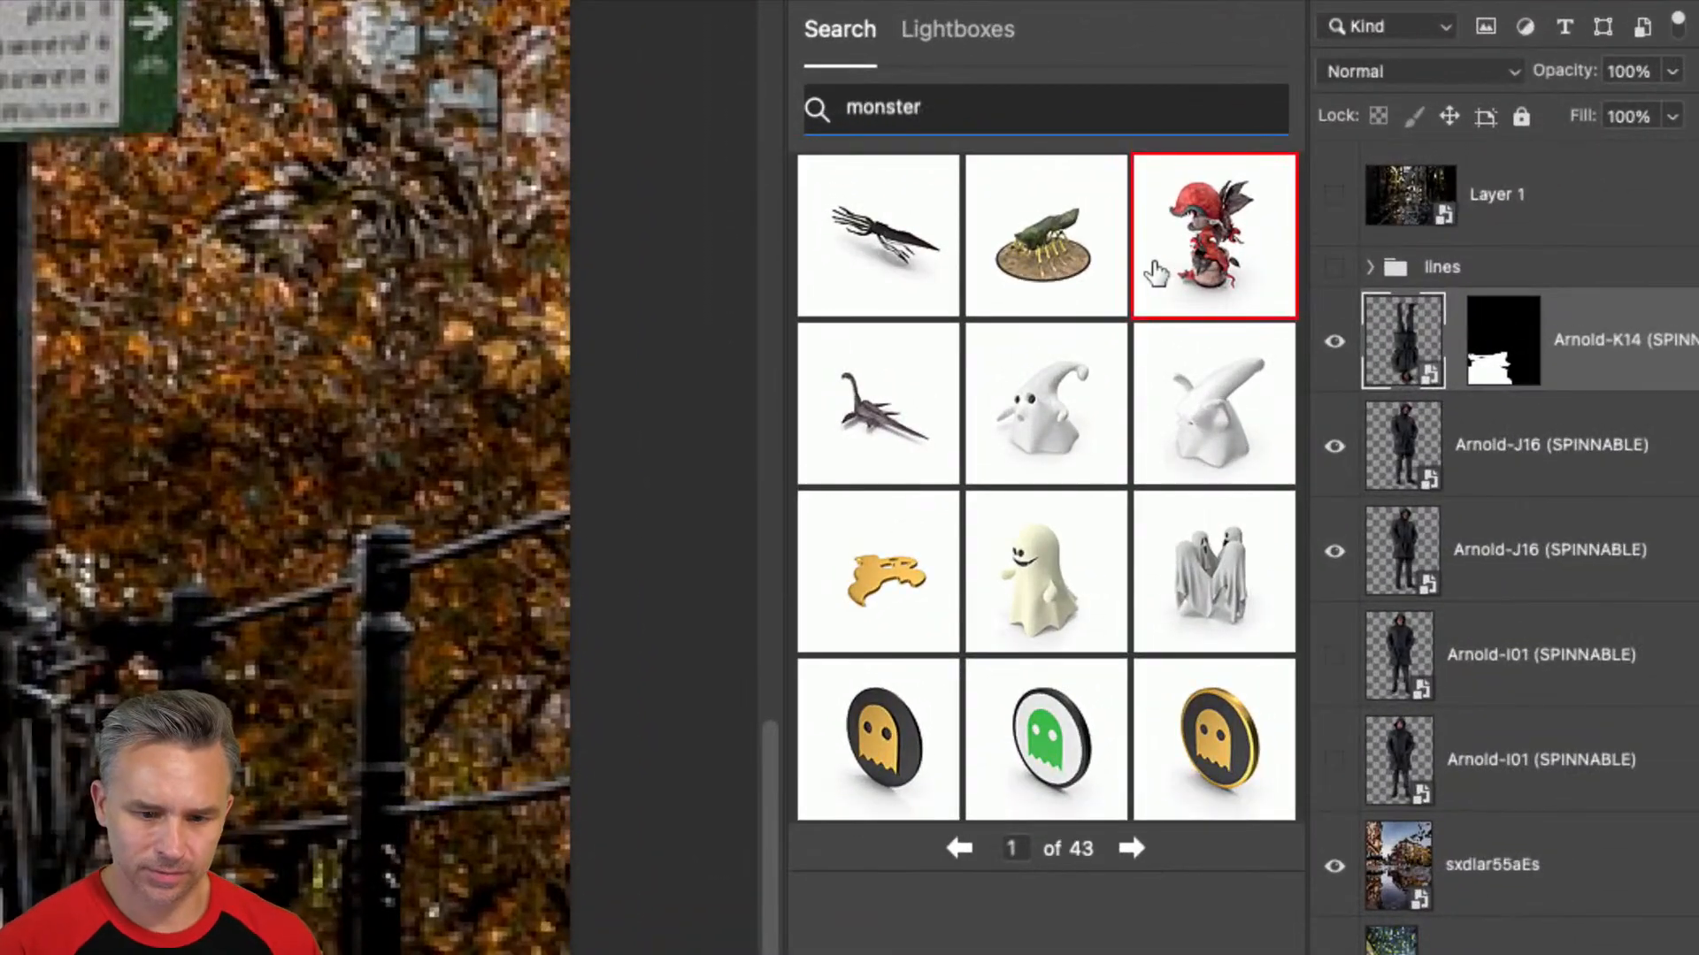
Browse the monster results and insert the standing male skeleton from page 7 into the photo.
left_click(1136, 848)
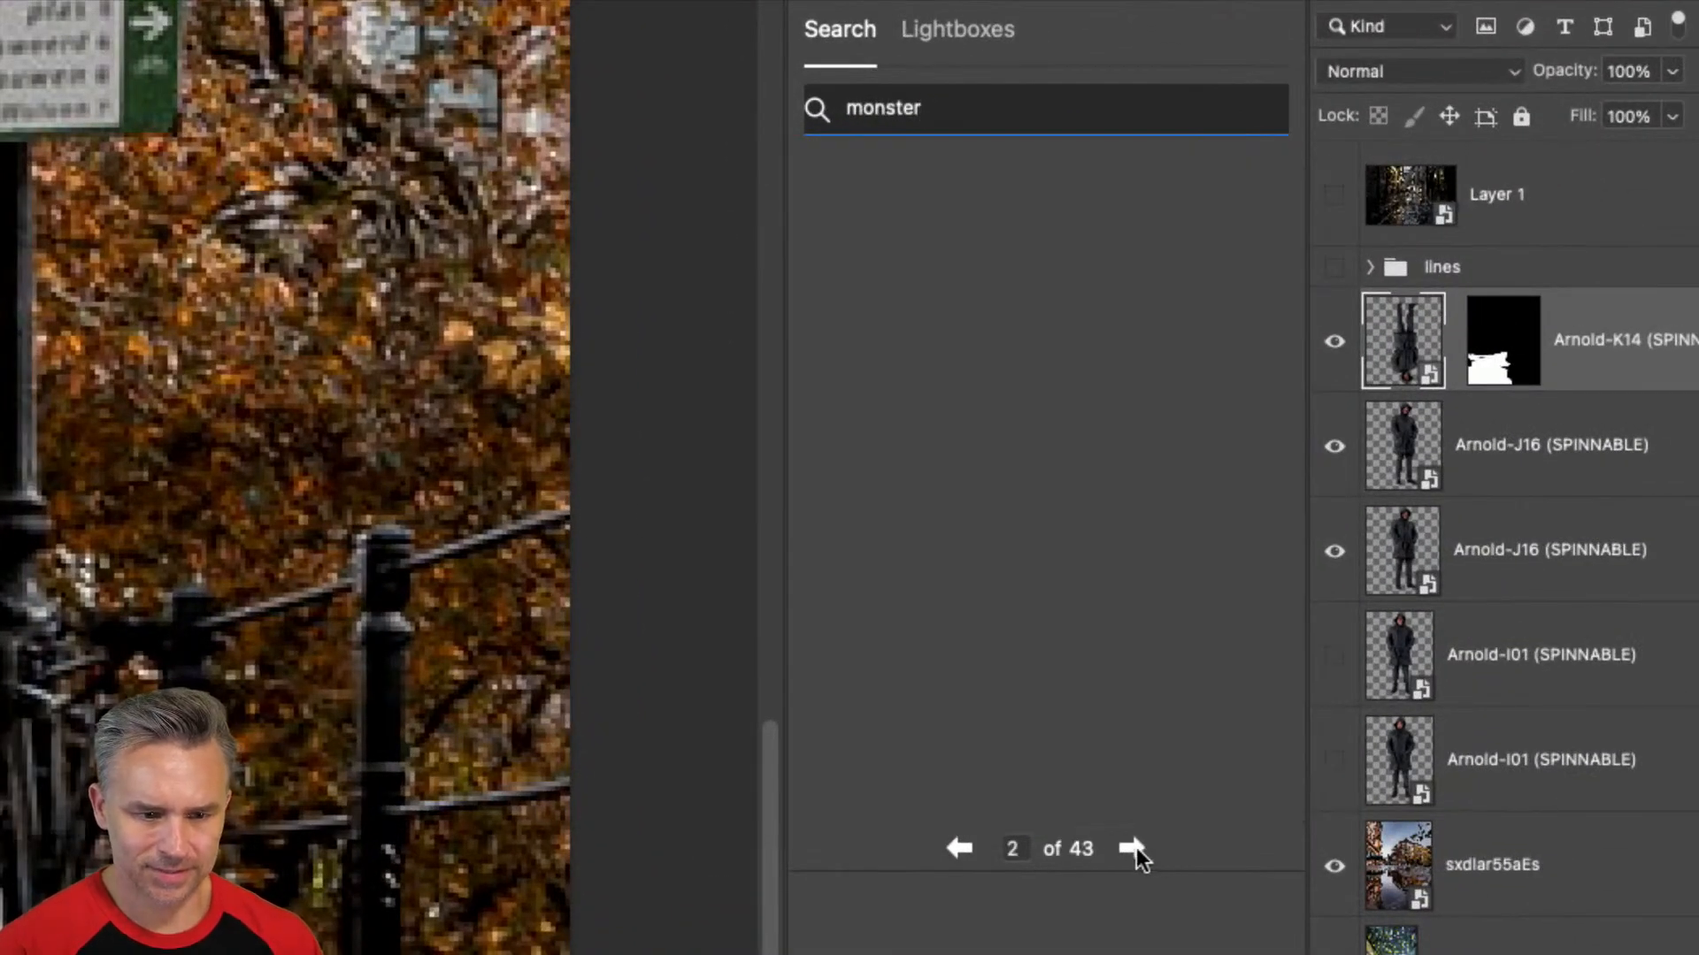
left_click(1132, 848)
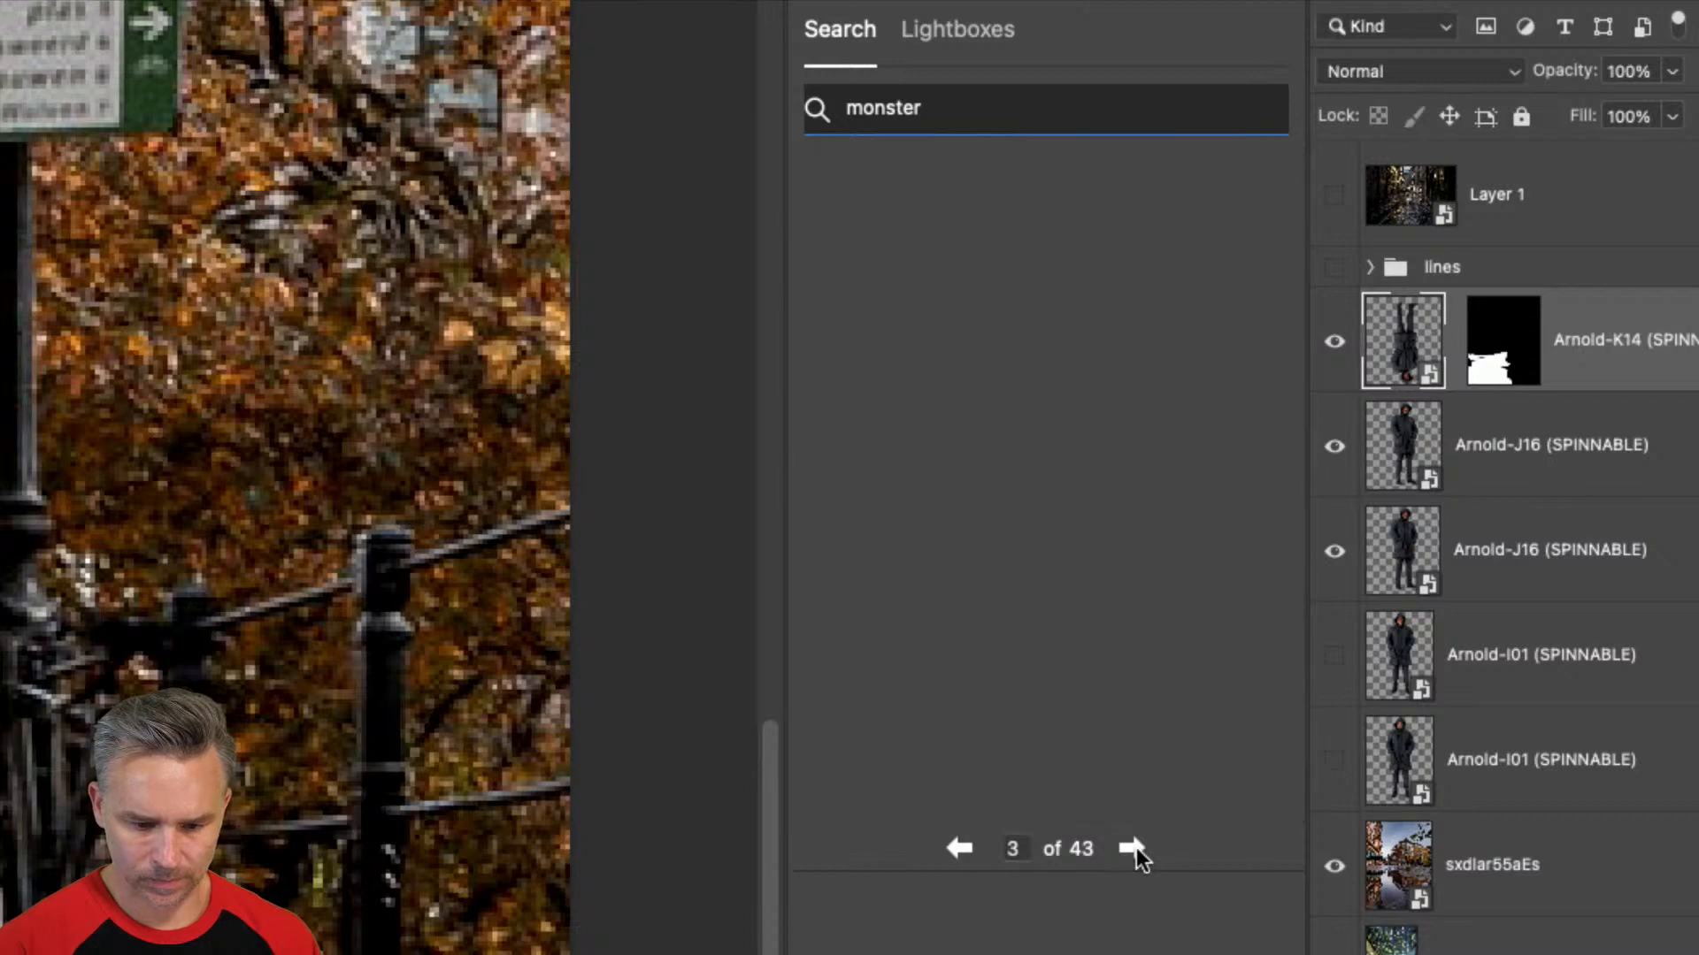
left_click(1133, 848)
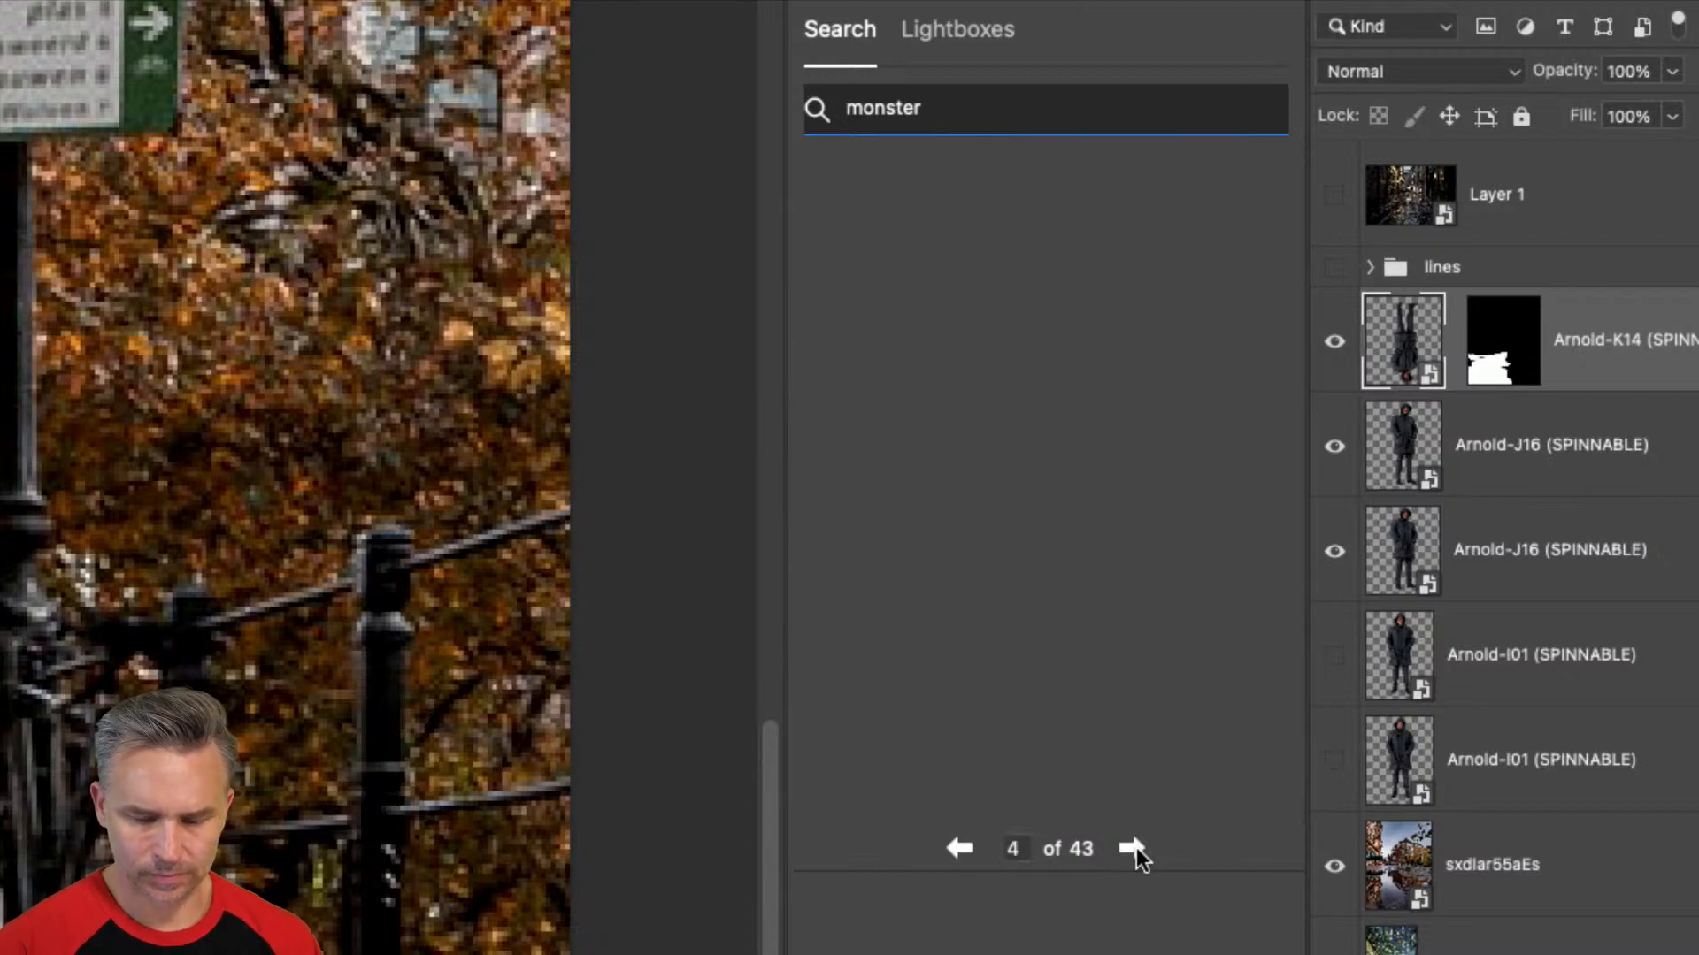
left_click(1132, 847)
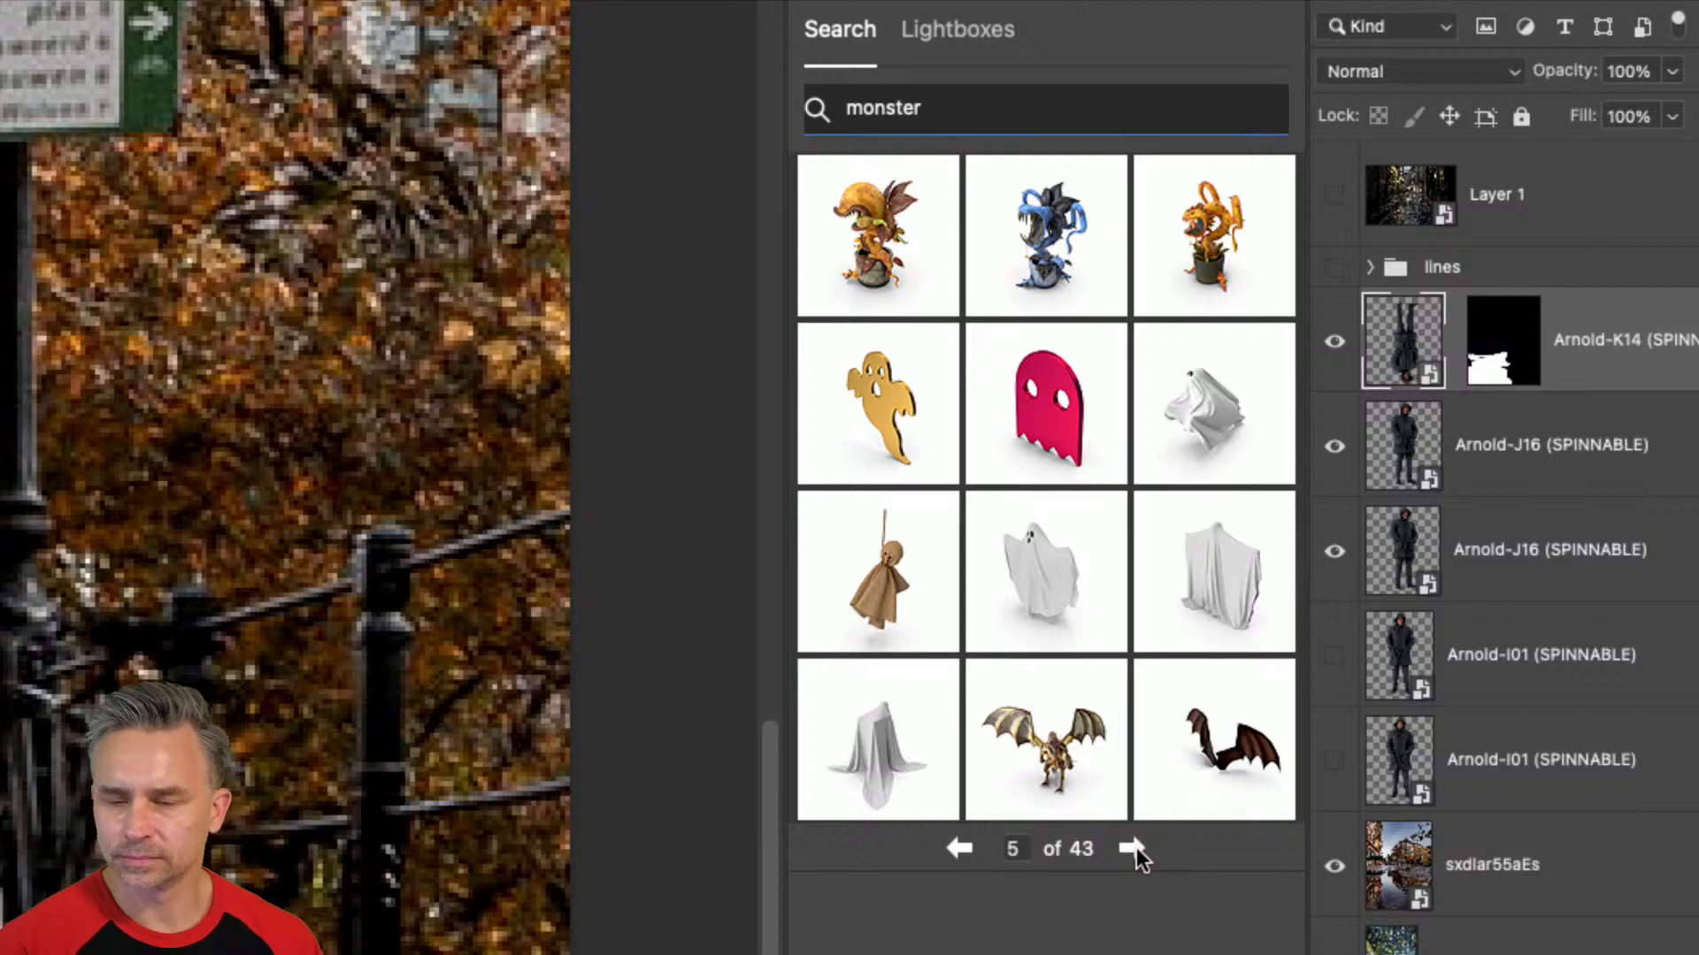
left_click(1136, 848)
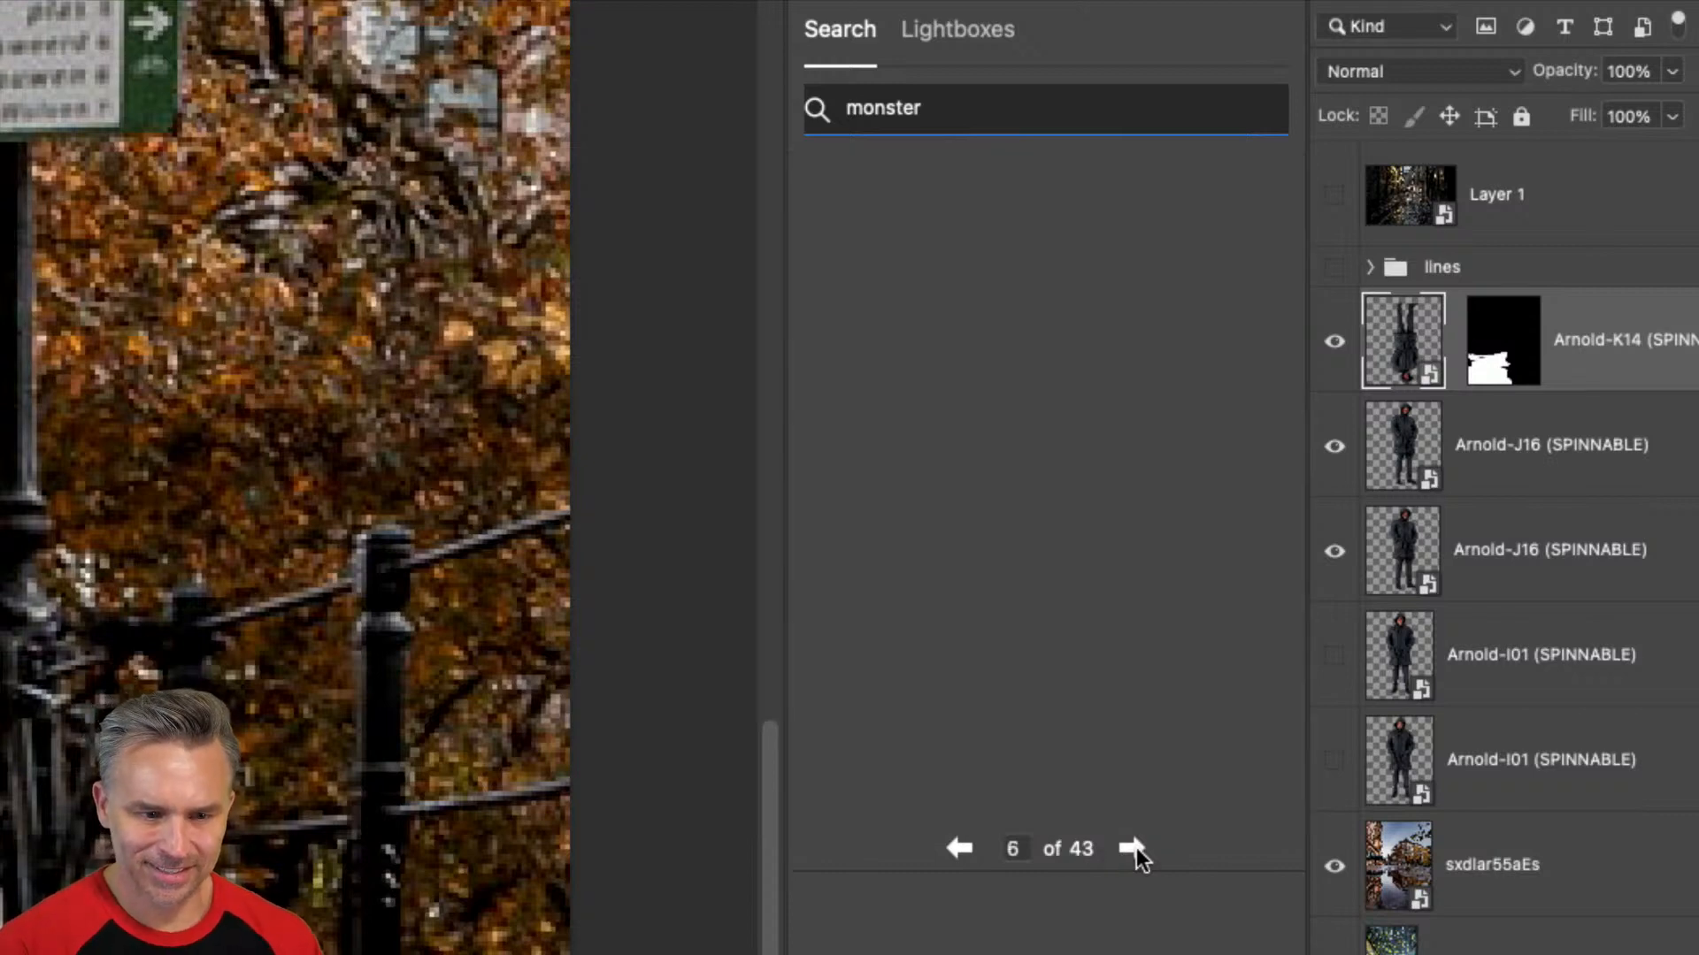
left_click(1132, 848)
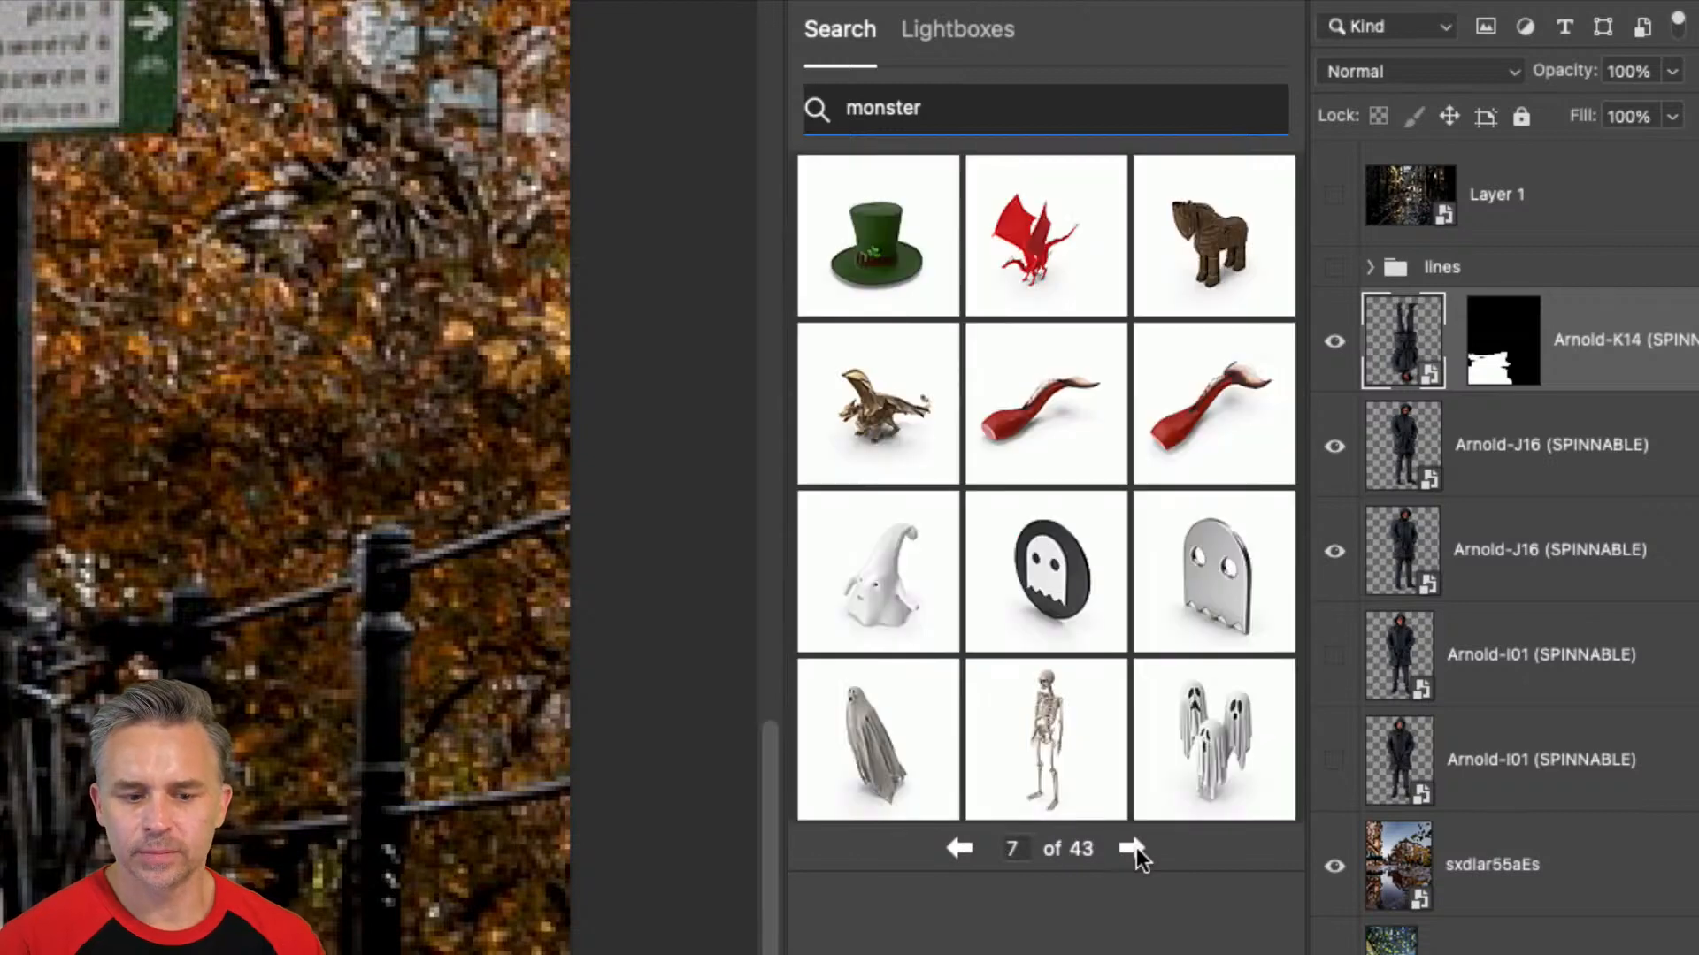
left_click(1133, 847)
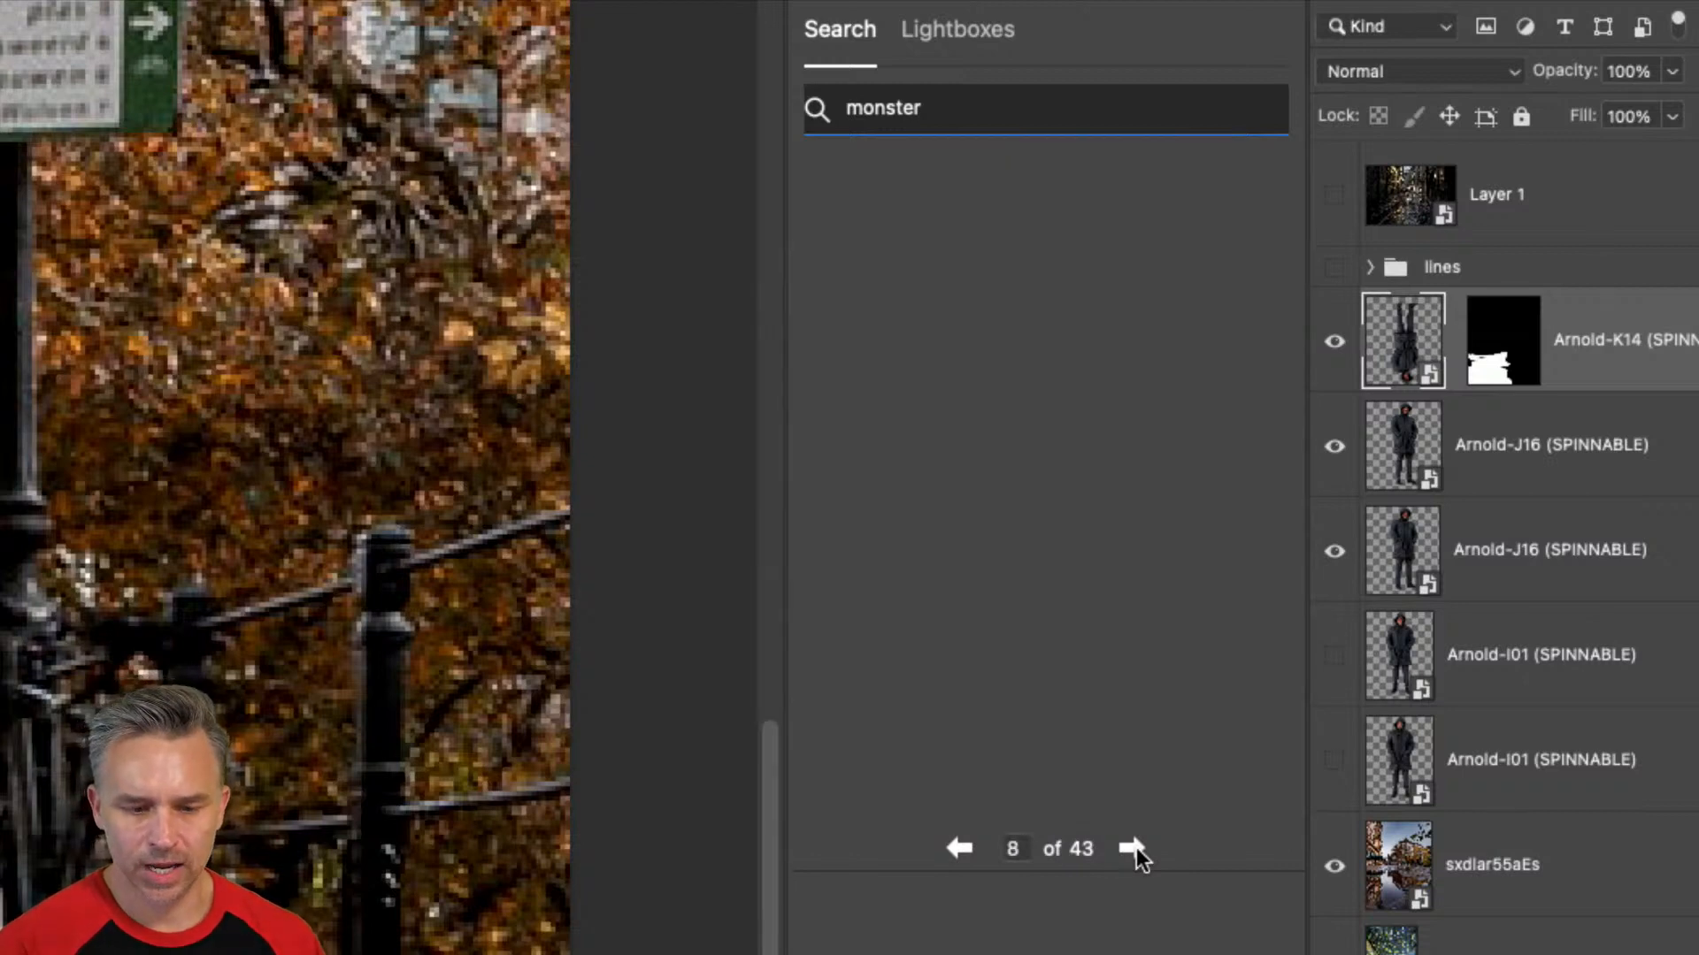
left_click(957, 847)
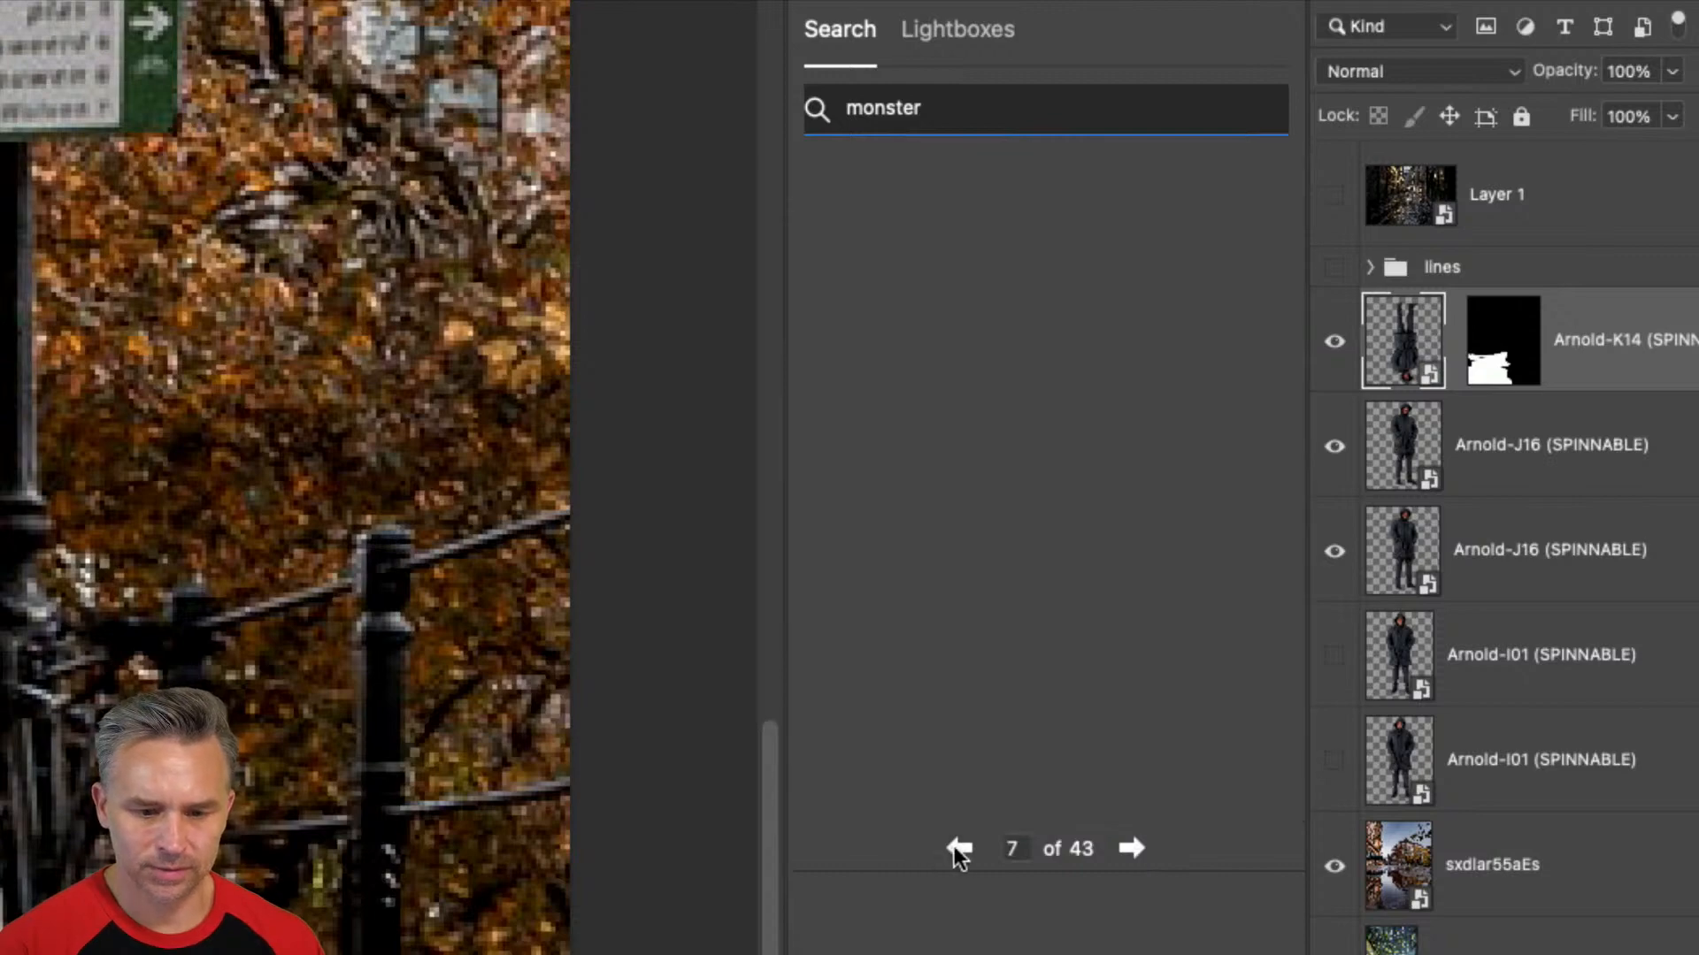
left_click(1044, 724)
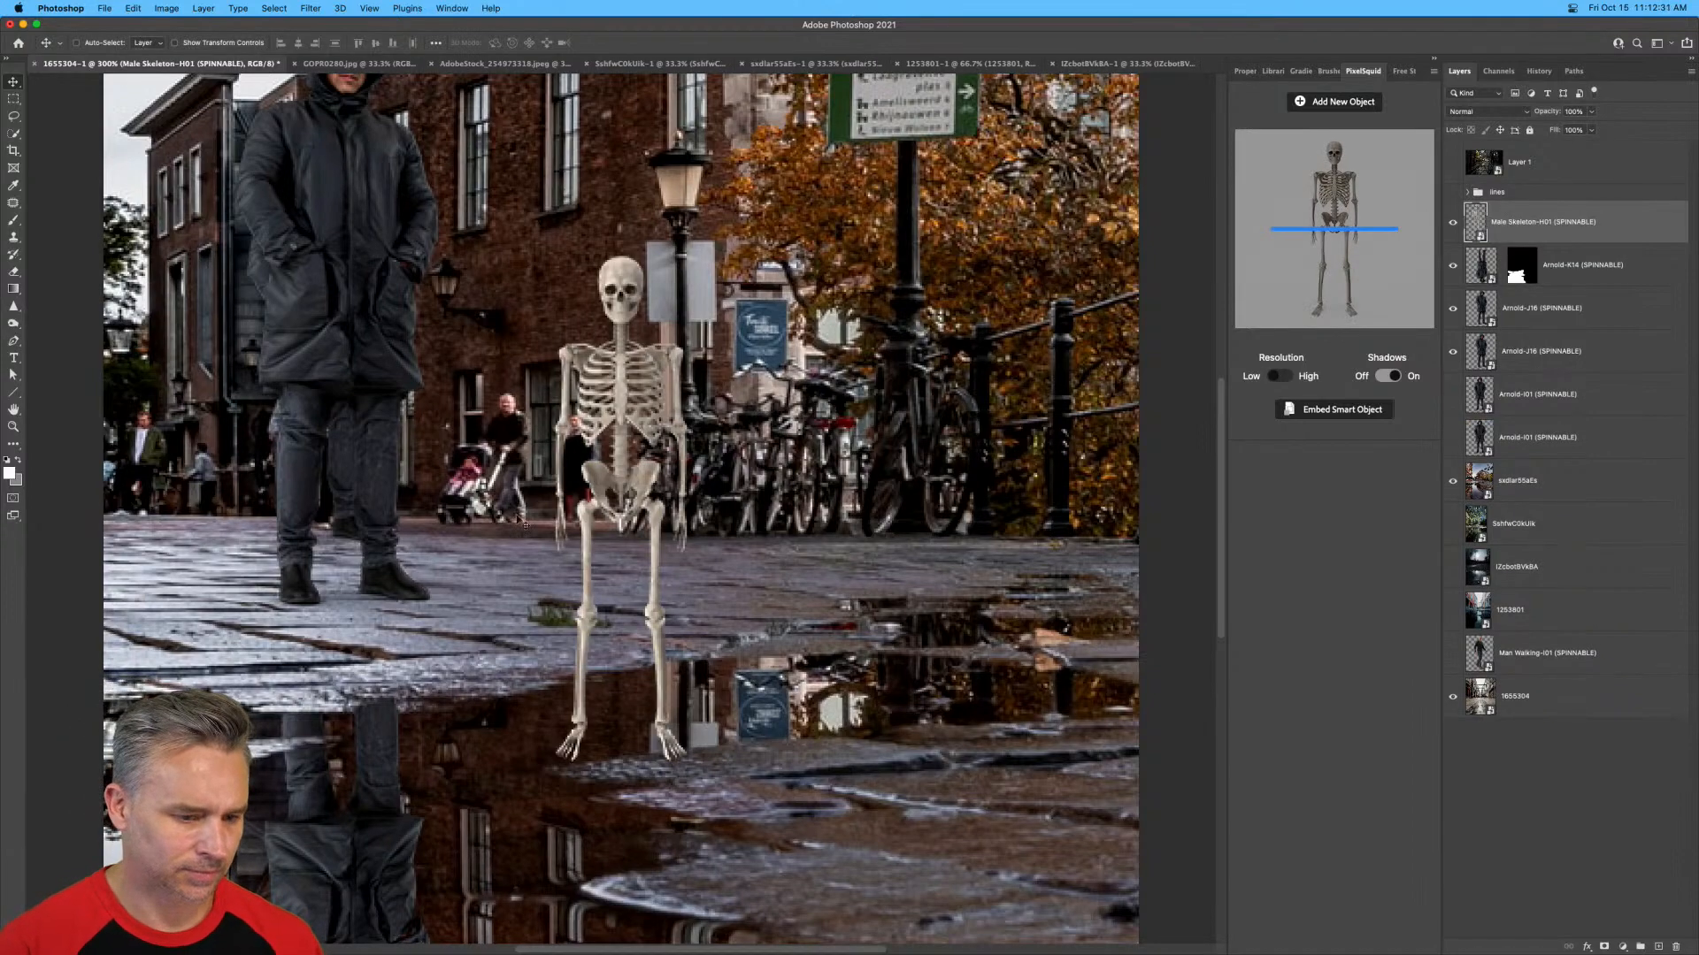
Rotate the skeleton's 3D view slightly so it is angled to one side.
scroll(530, 464, "down", 5)
scroll(531, 465, "left", 3)
scroll(654, 195, "up", 2)
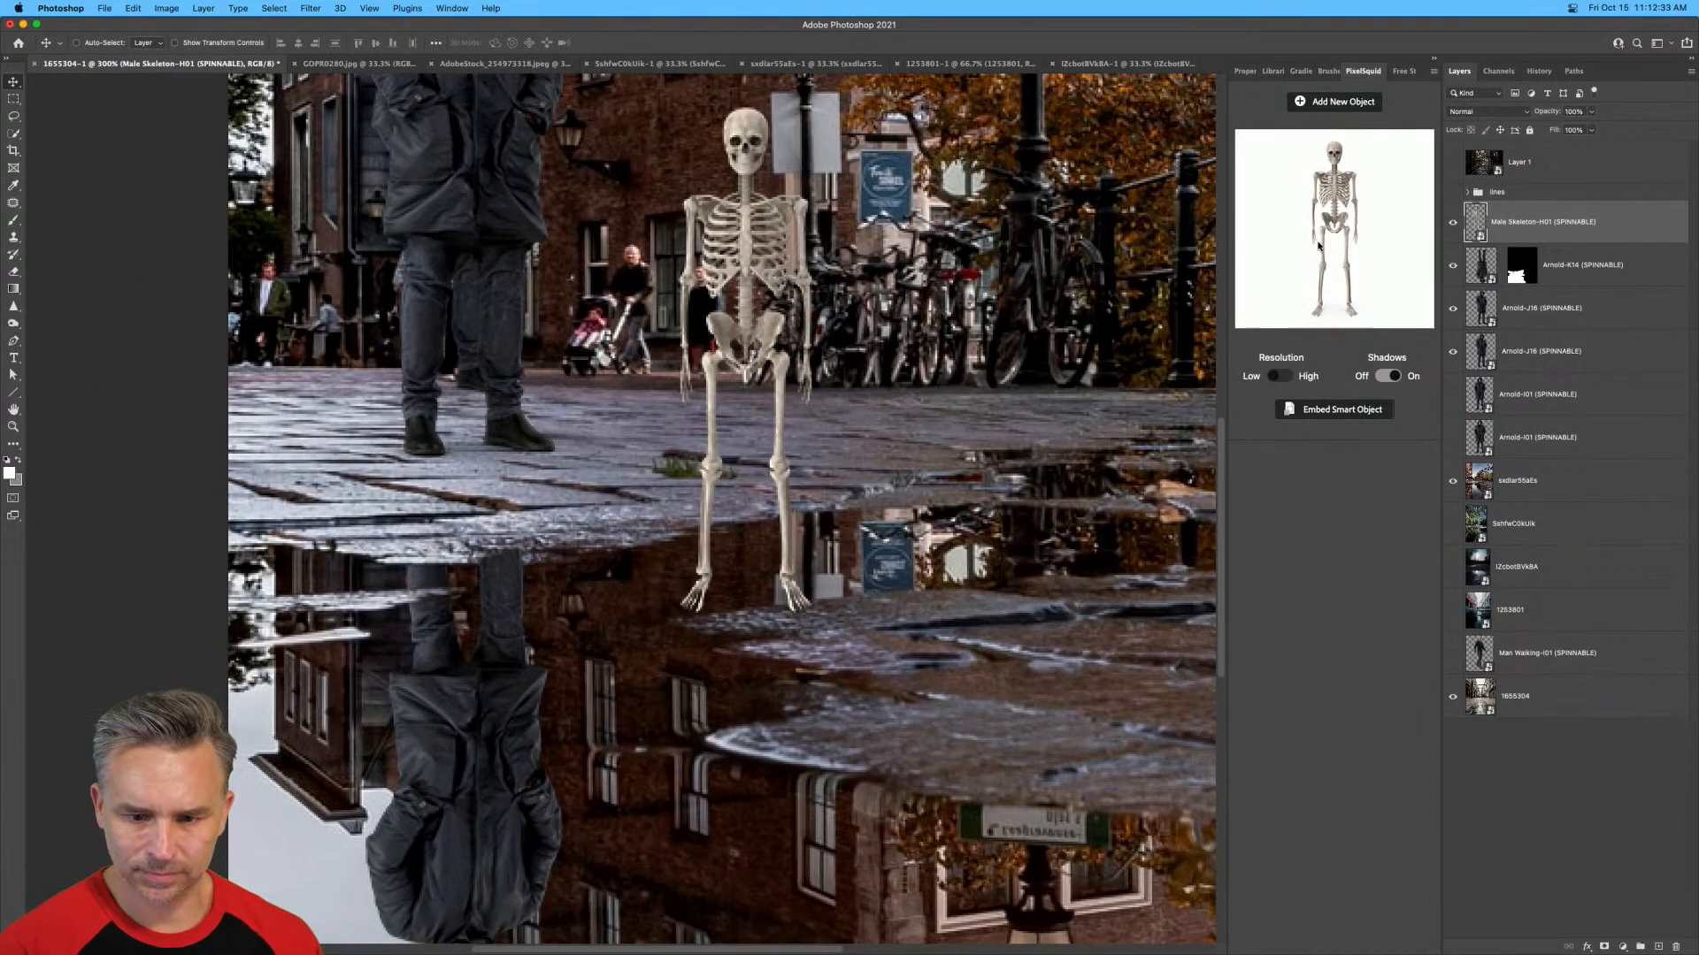
left_click_drag(1318, 246, 1327, 242)
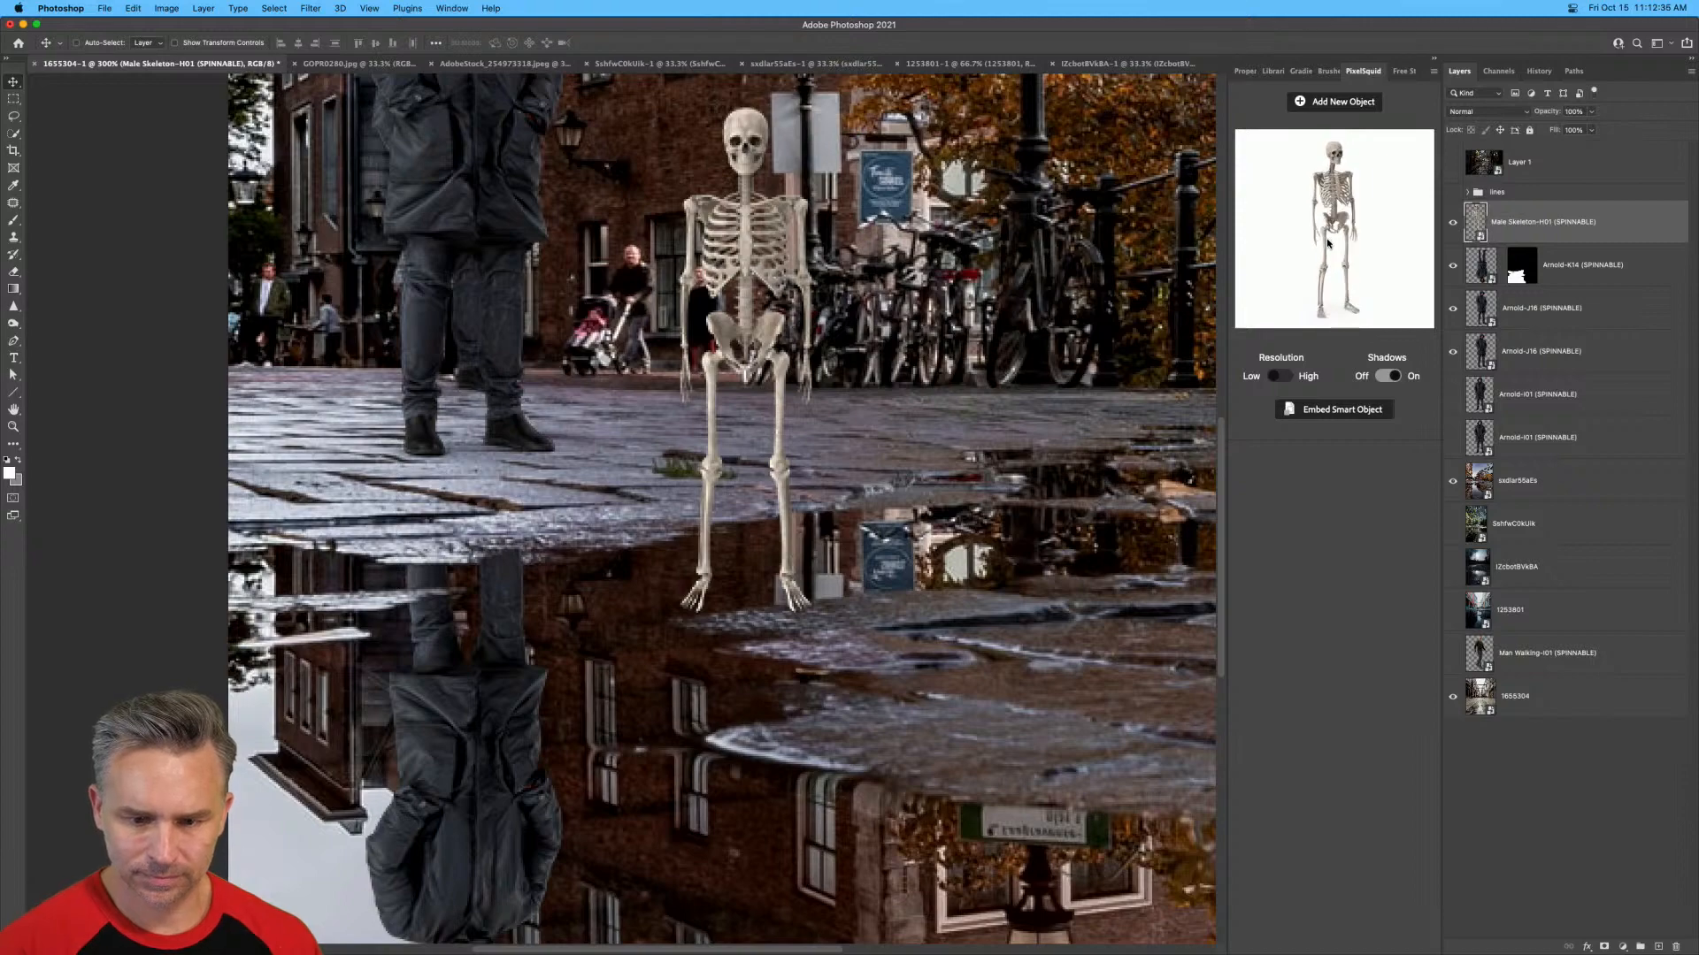
scroll(525, 424, "down", 6)
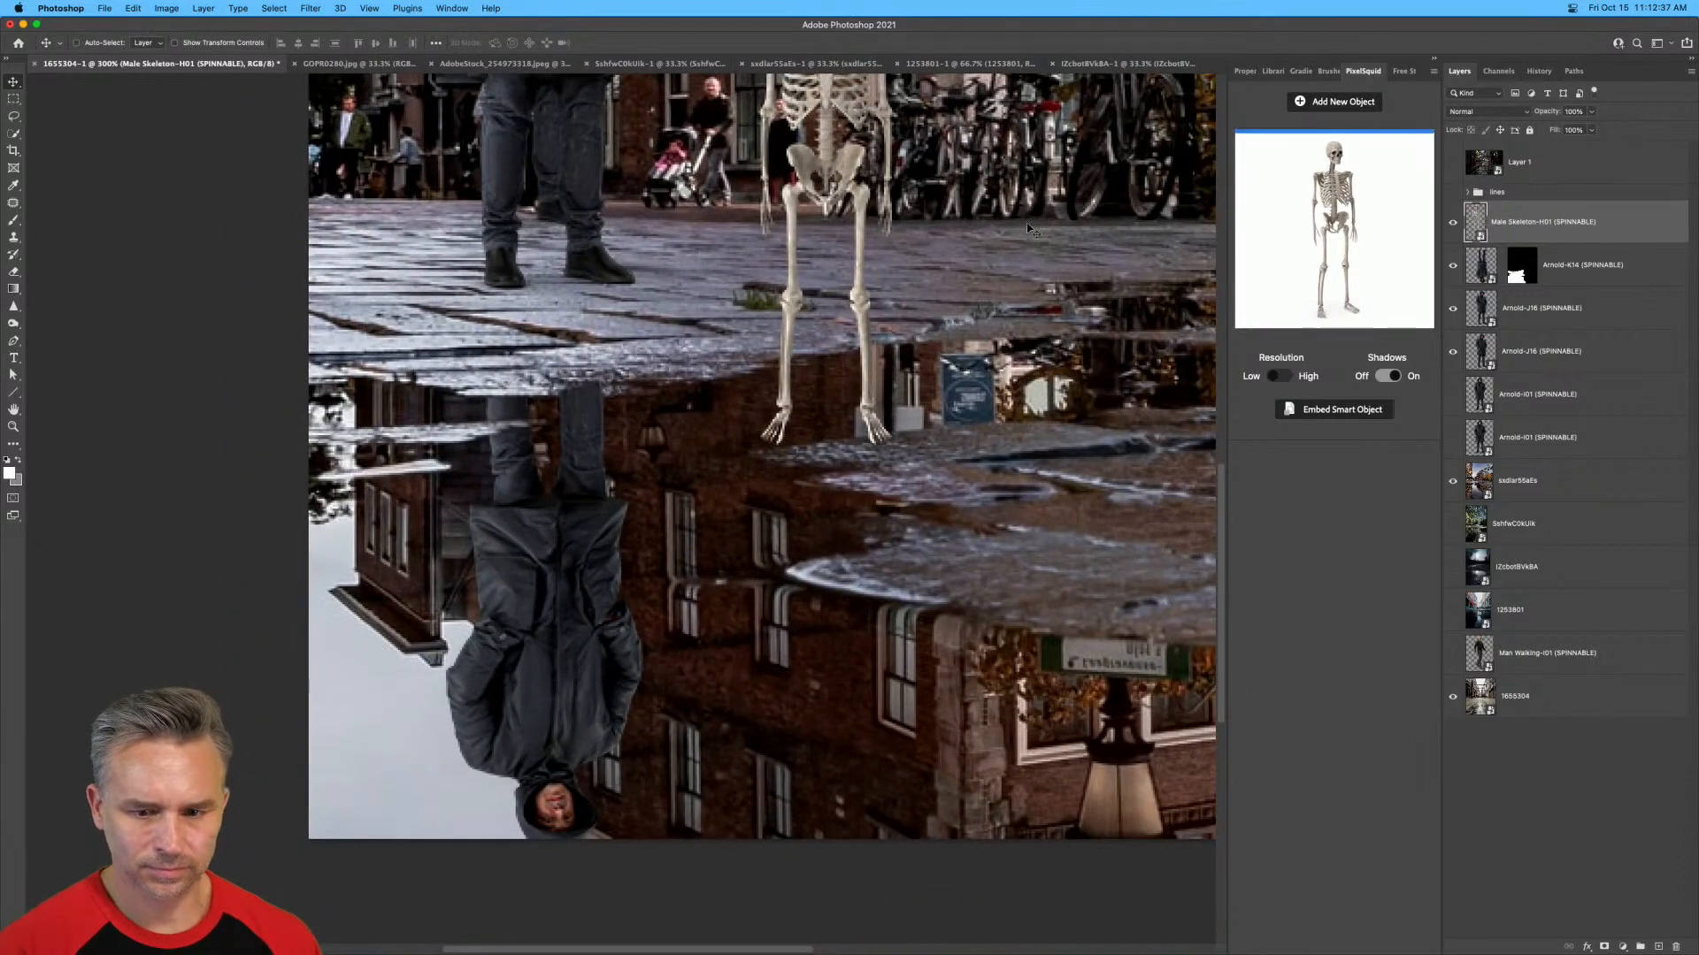
Flip the skeleton vertically and move it over the man's reflection in the puddle.
key("super+t")
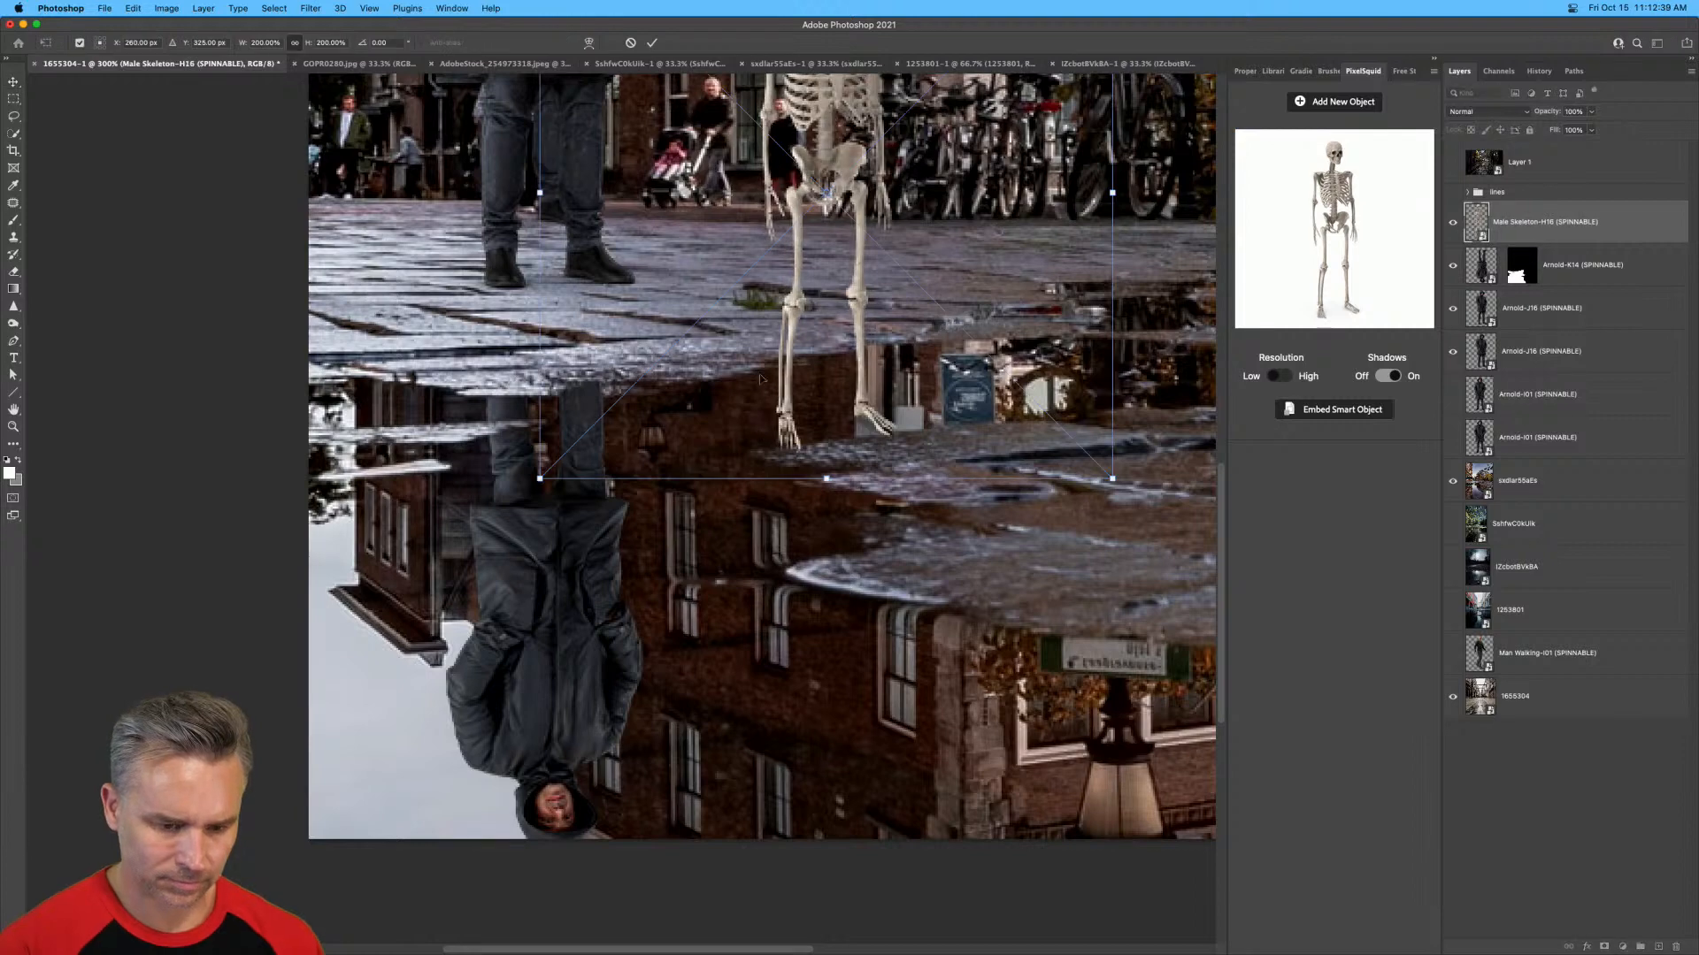
right_click(846, 301)
left_click(876, 604)
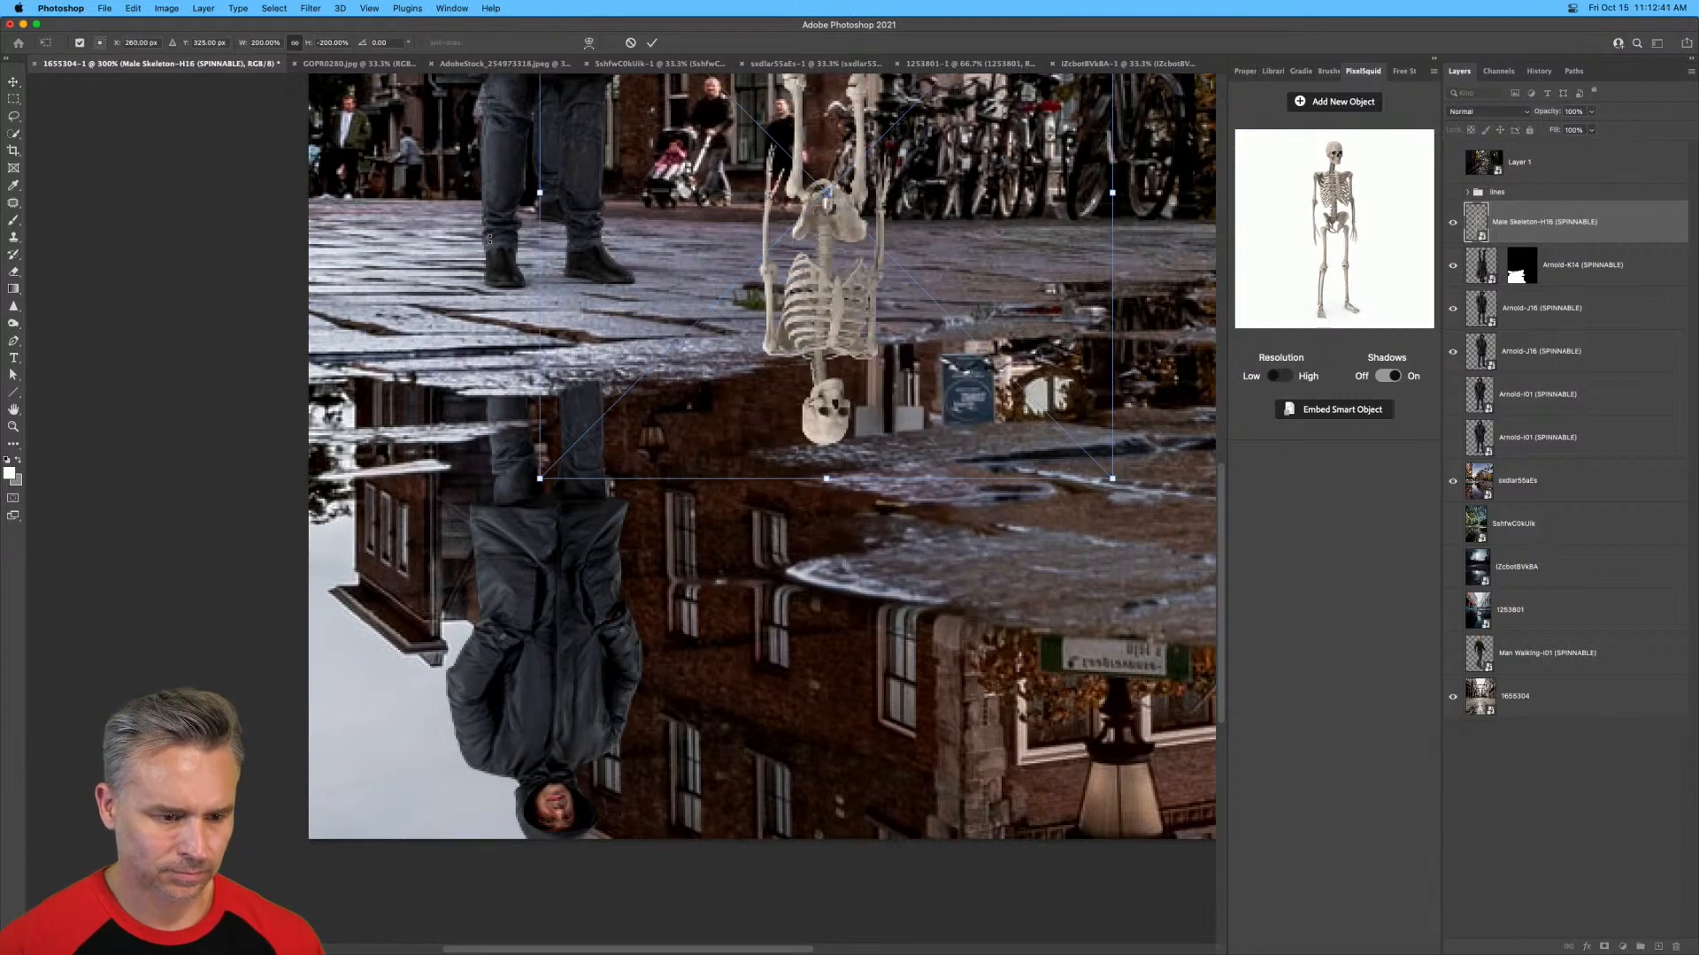
key("Return")
left_click_drag(863, 251, 591, 643)
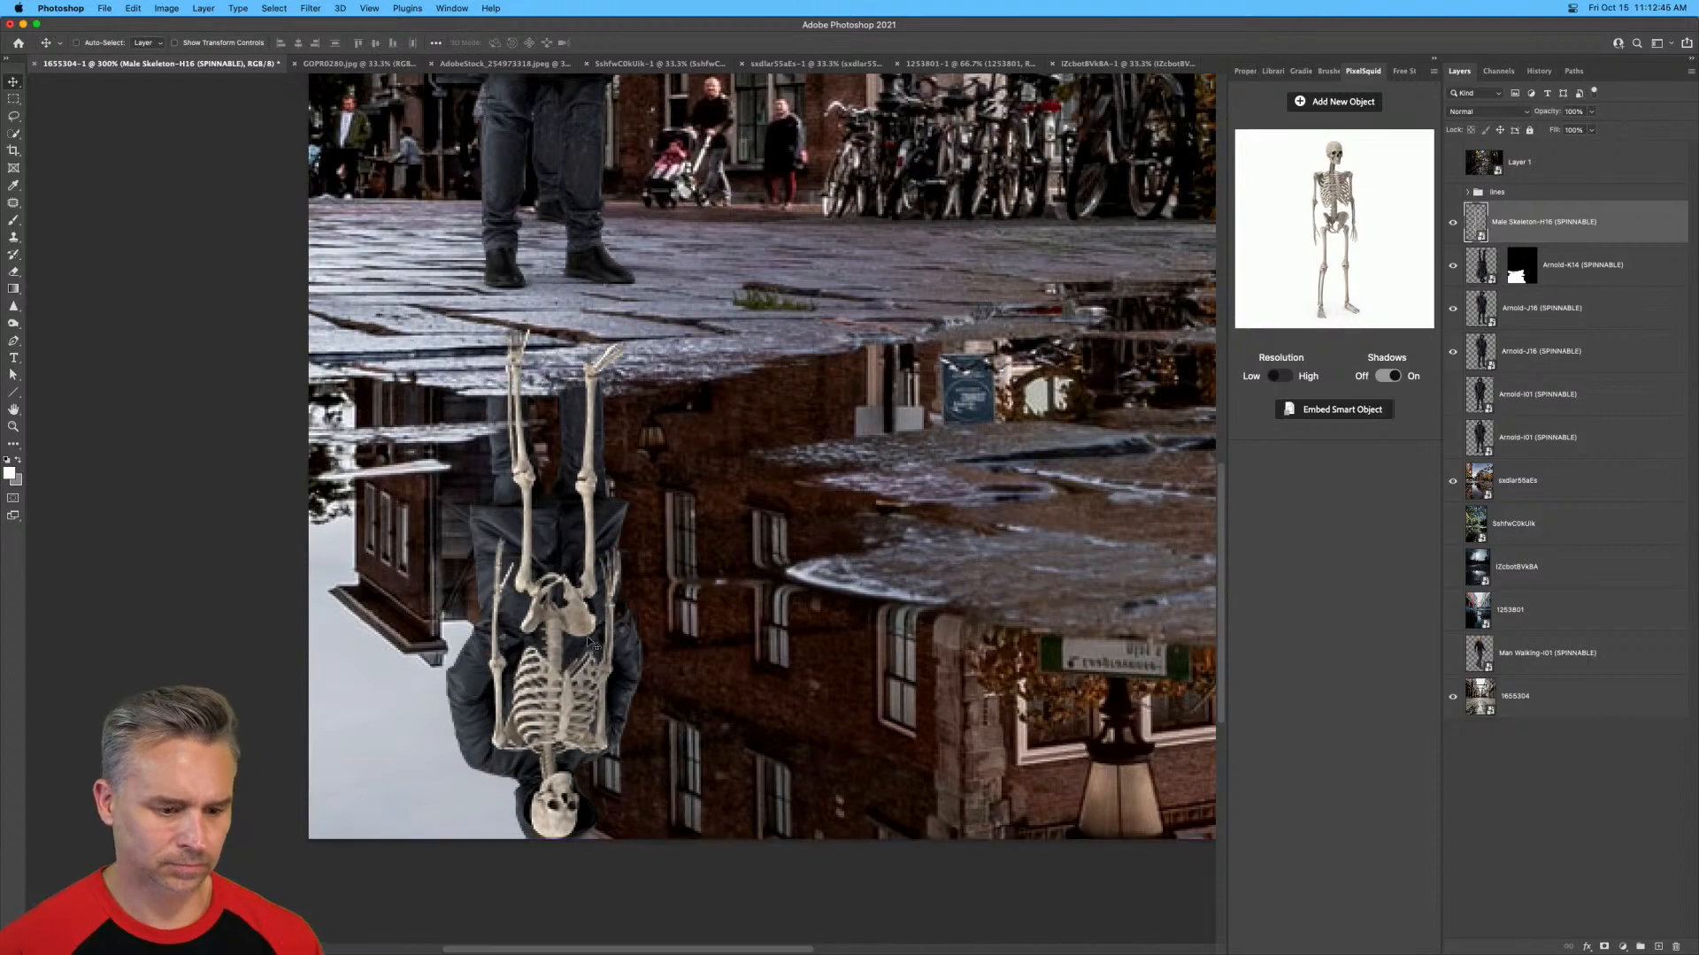
key("super+minus")
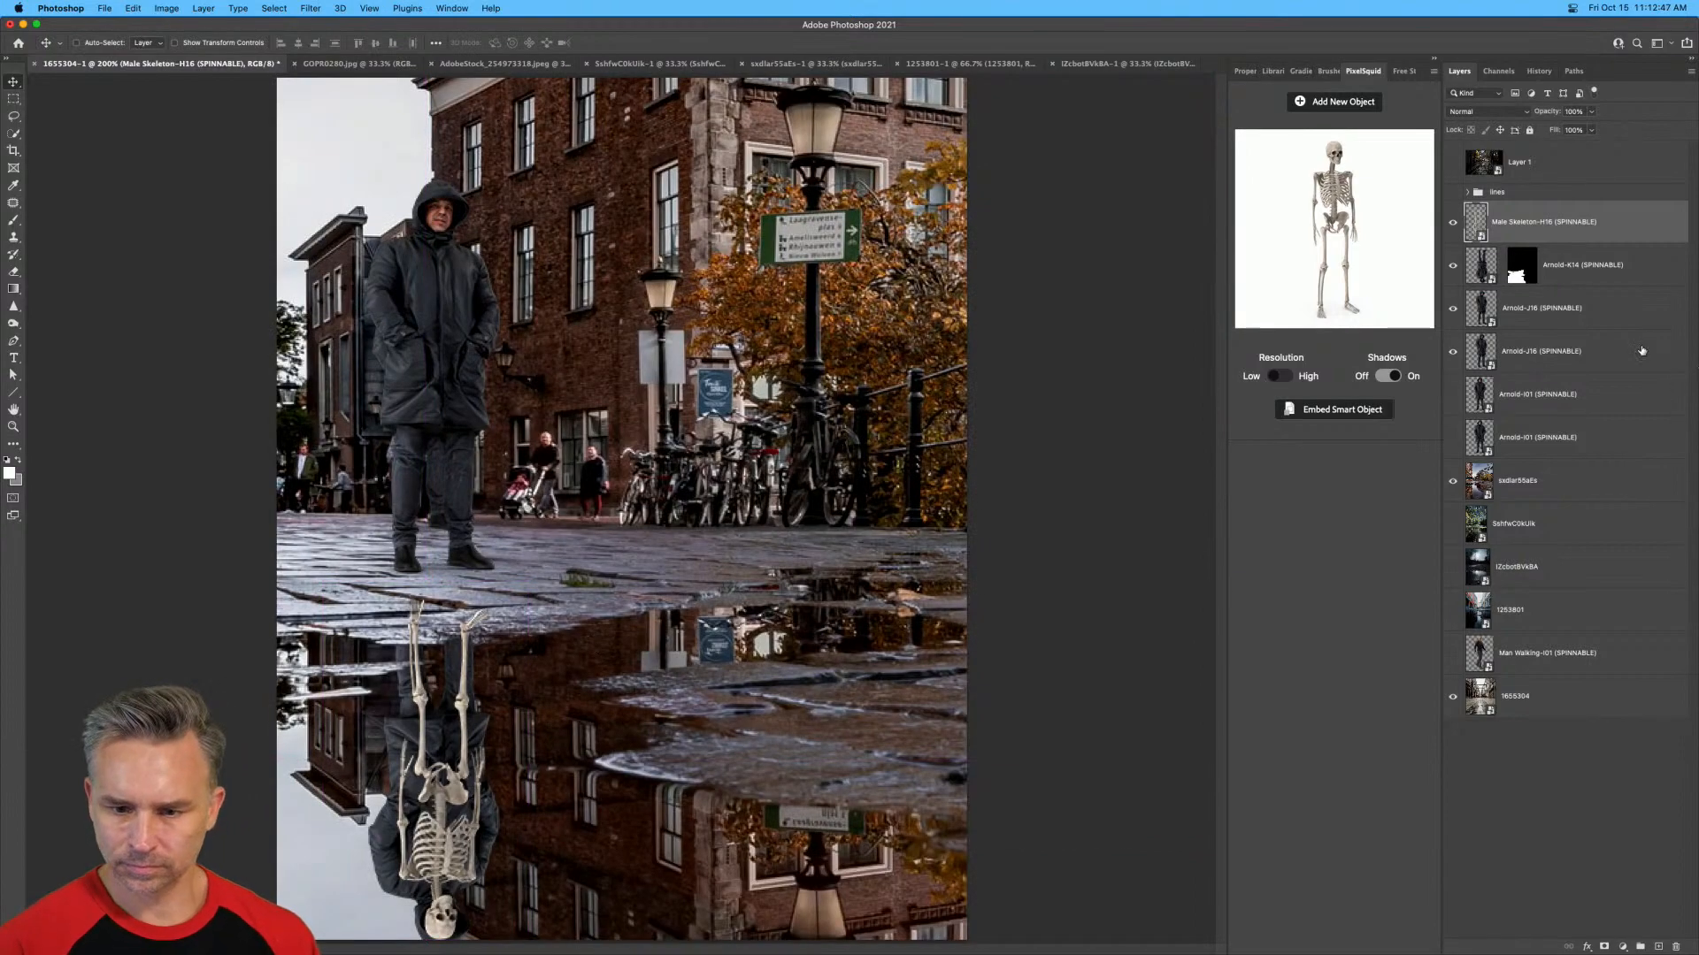
Copy the puddle mask from the man's reflection to the skeleton layer and hide the man's reflection.
left_click_drag(1515, 270, 1497, 219)
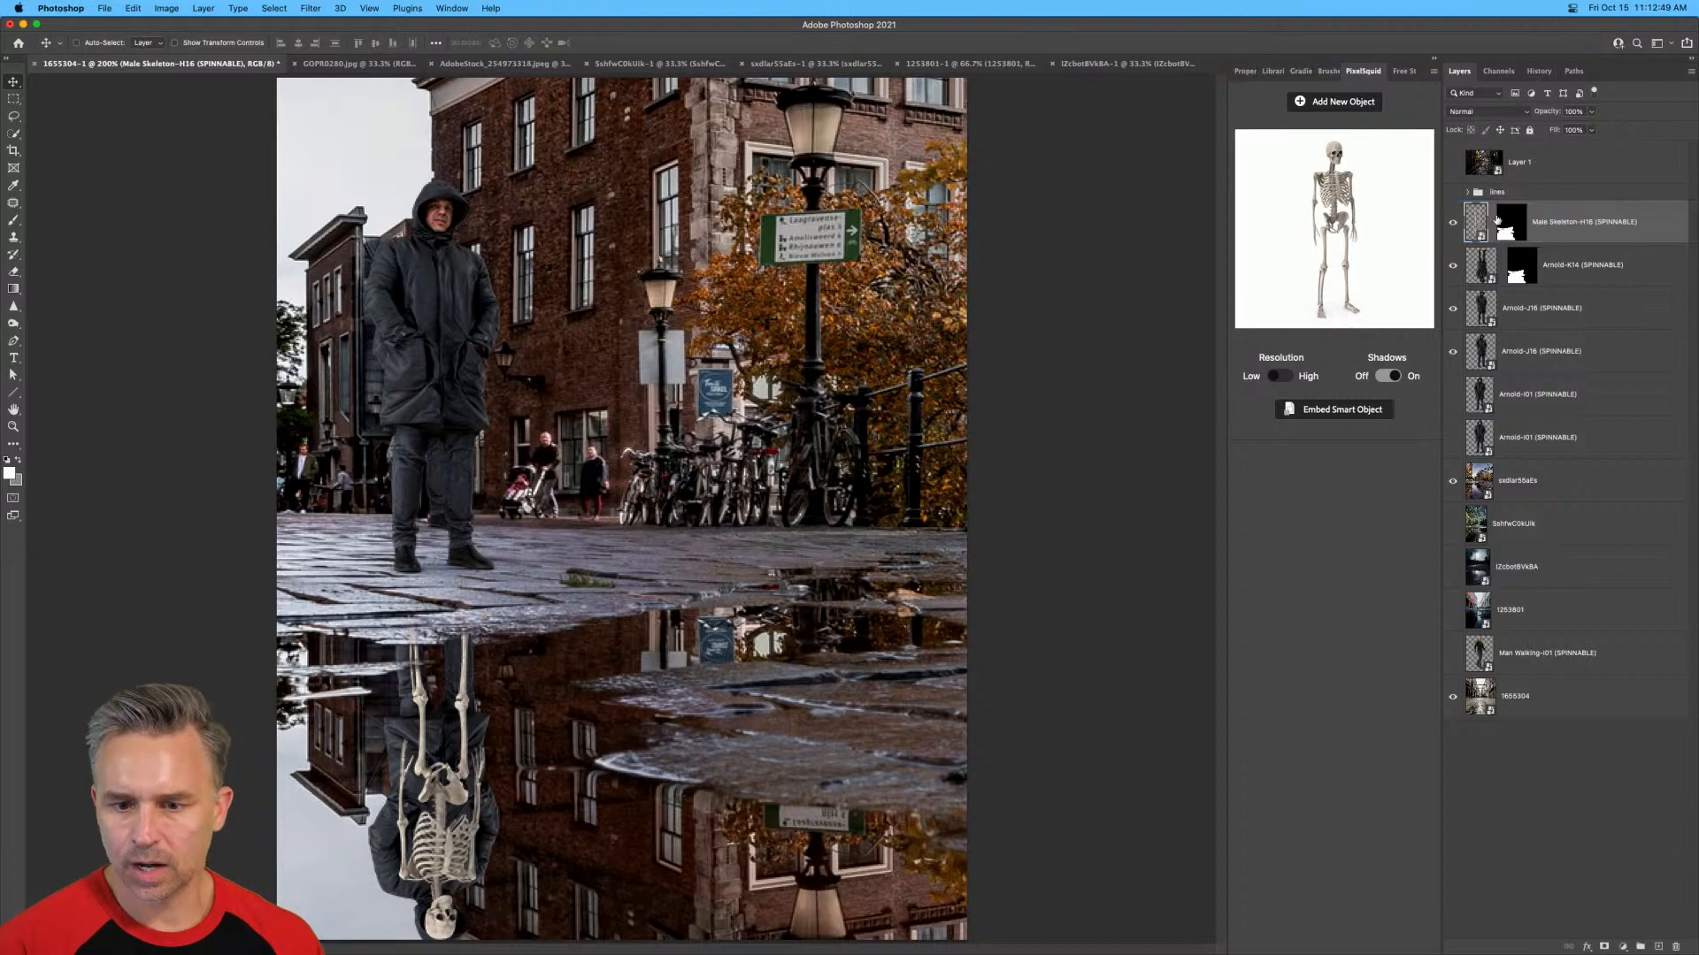
left_click(1452, 265)
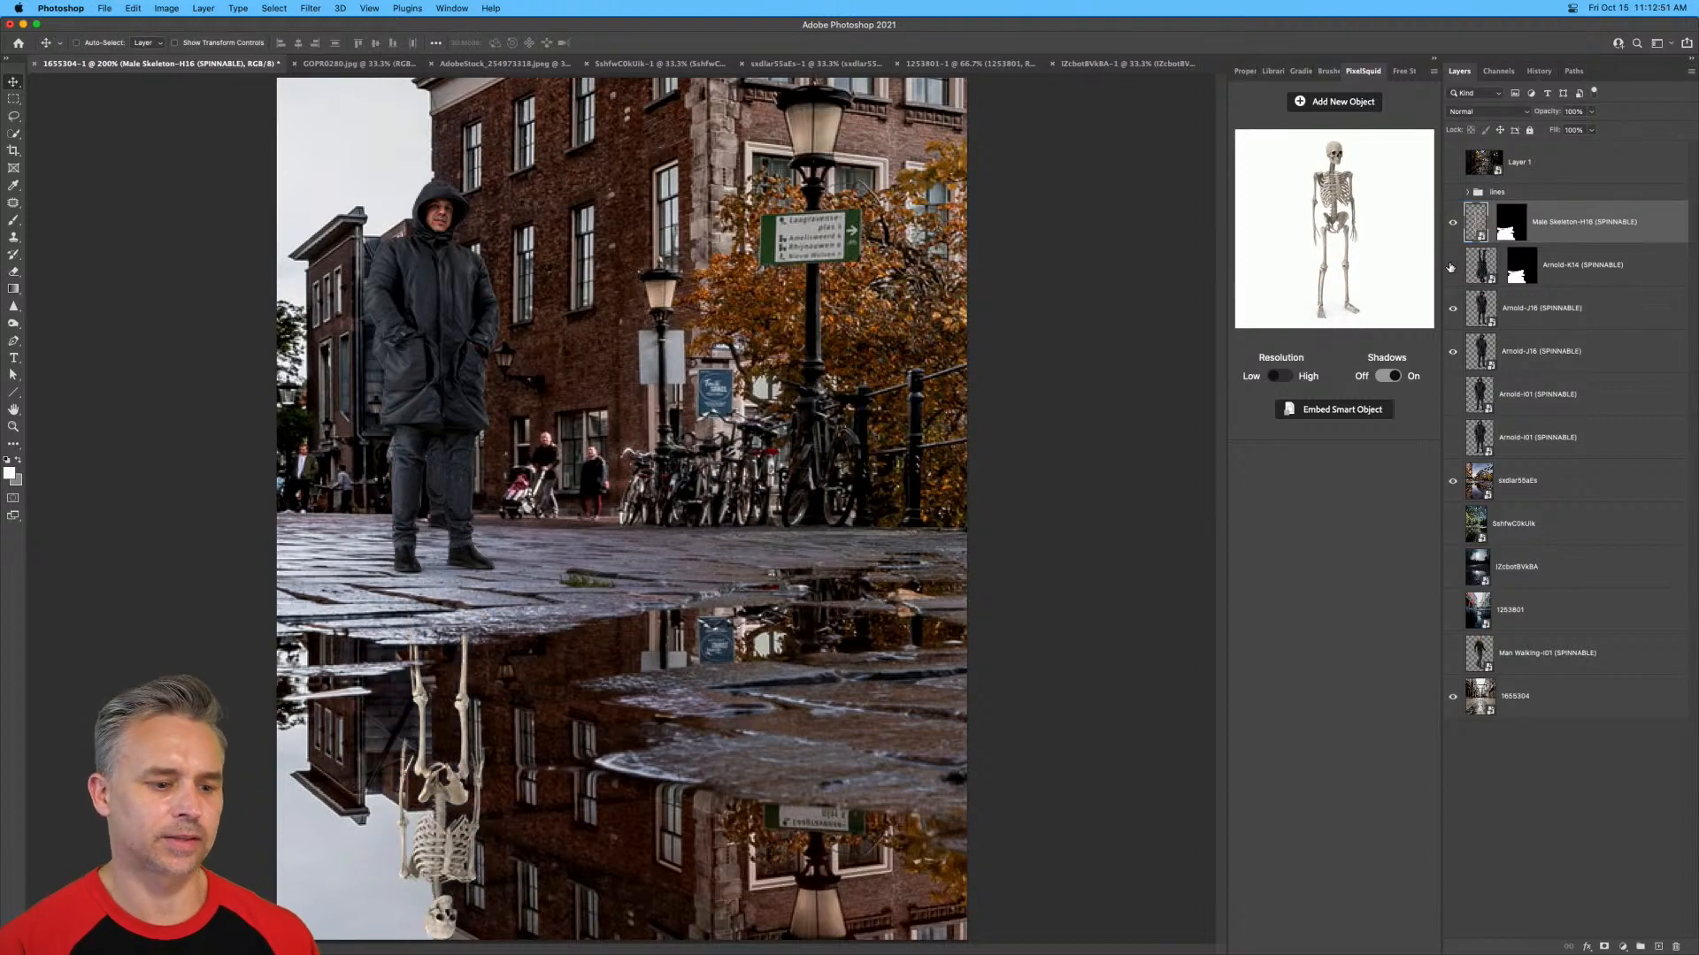
key("super+minus")
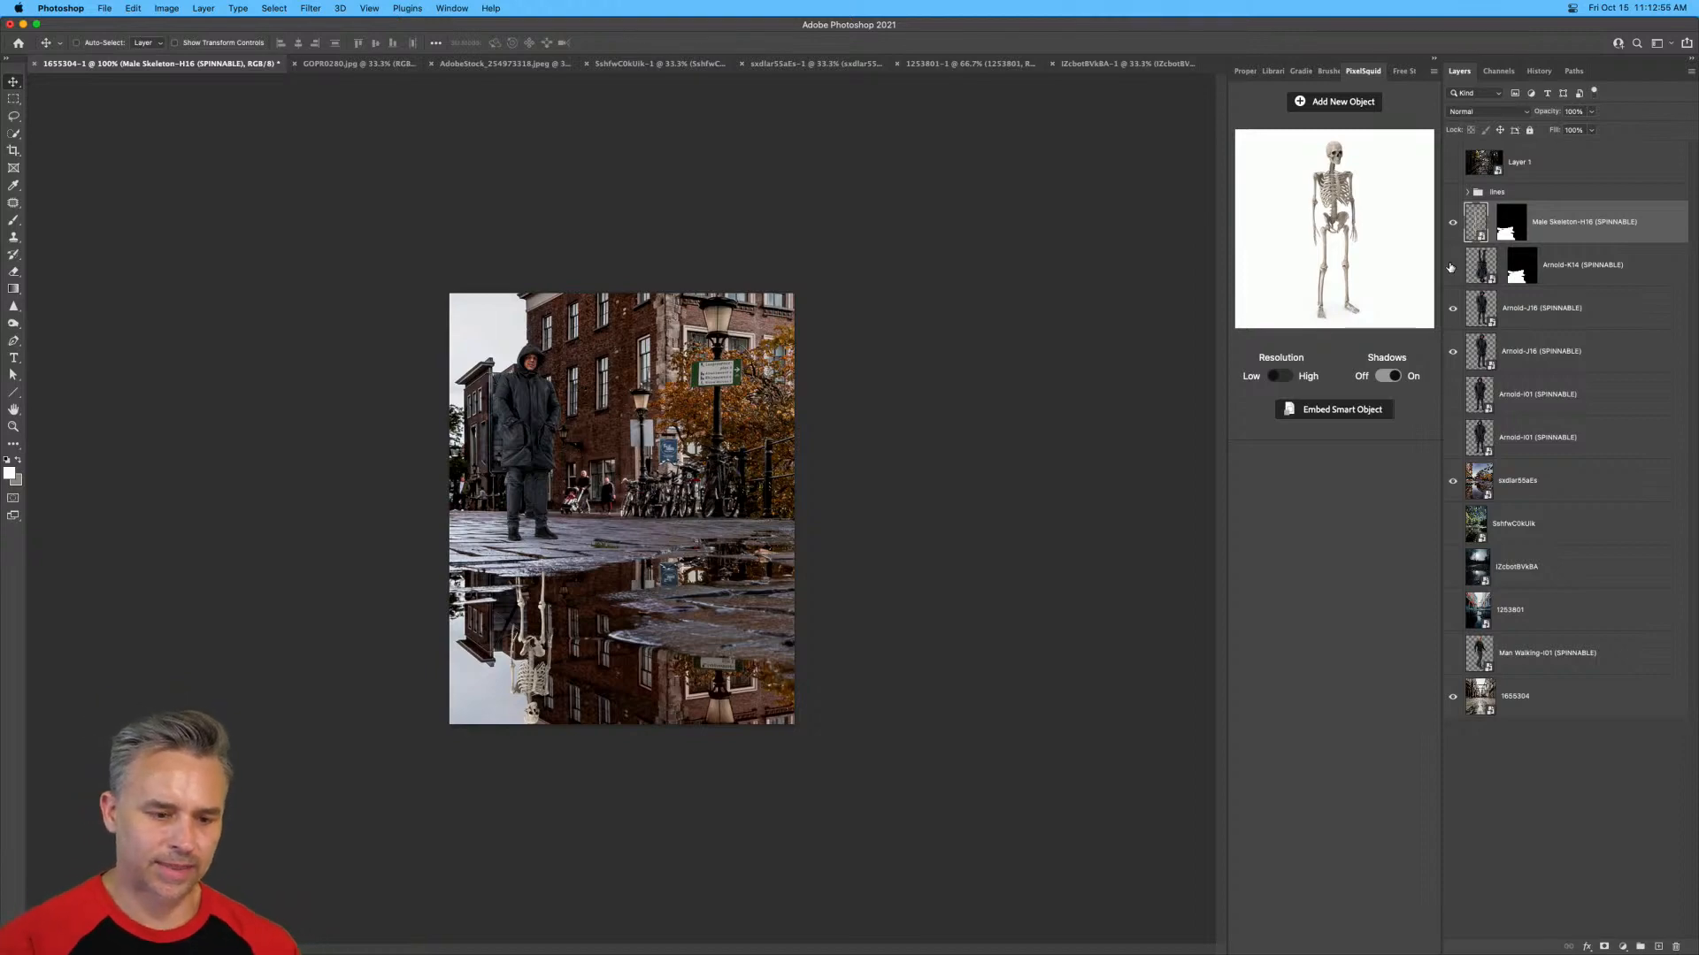
key("super+plus")
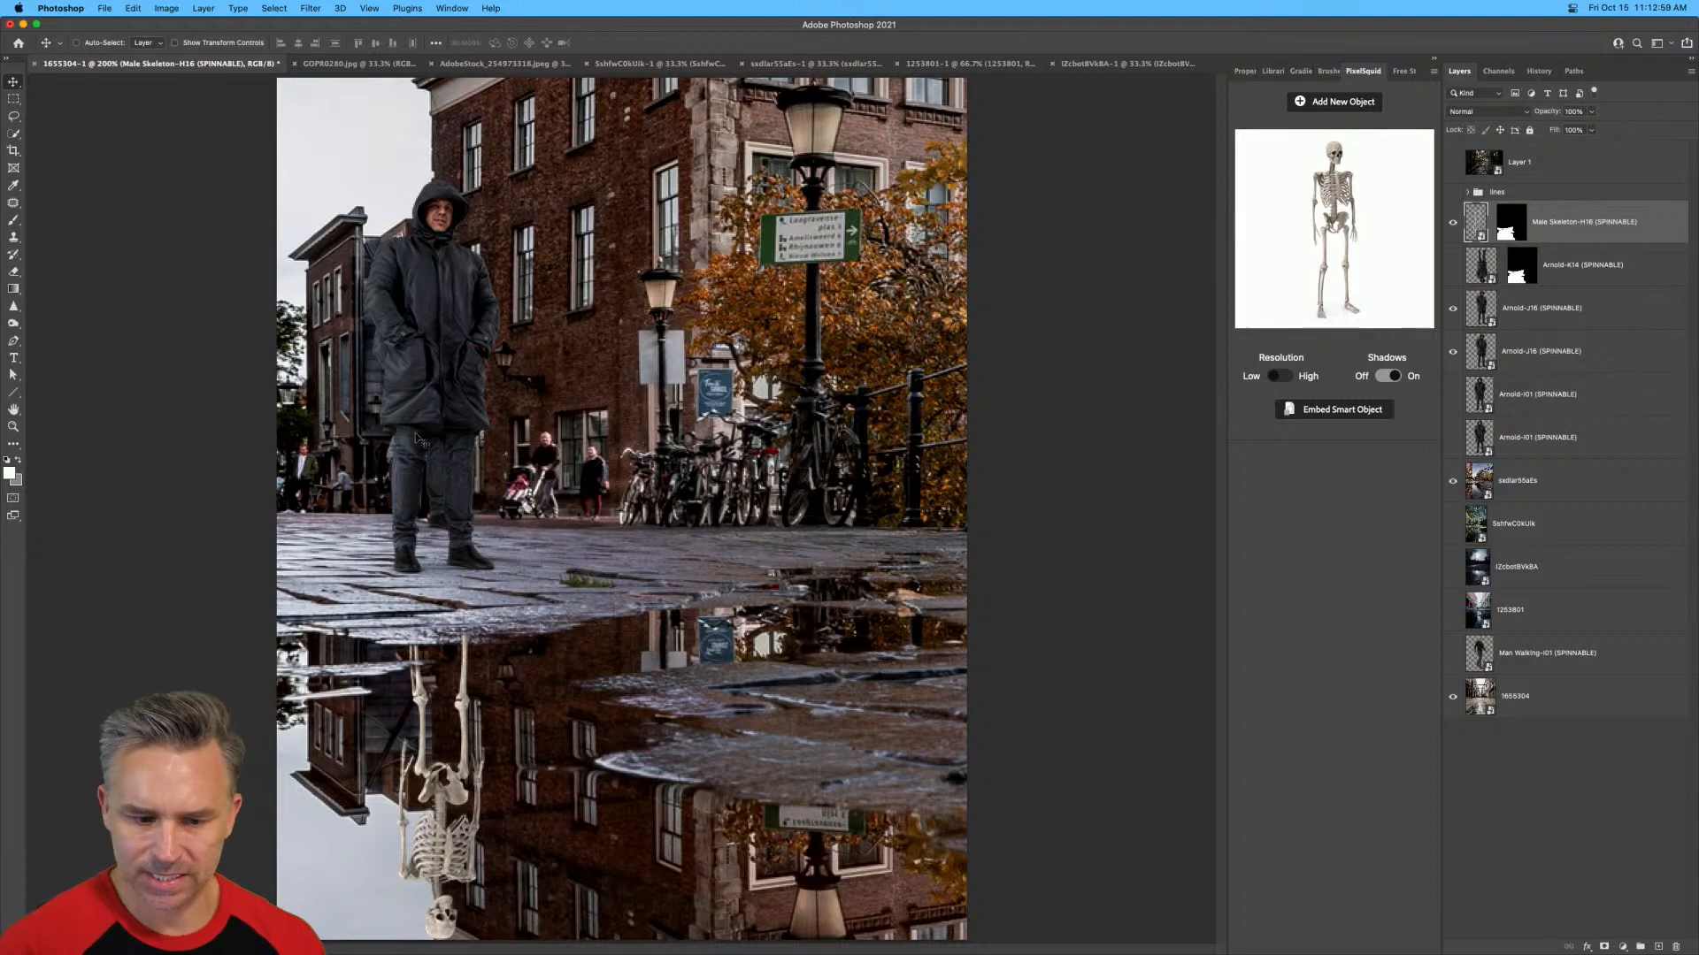
Add a Brightness/Contrast adjustment layer above the skeleton and clip it to the skeleton layer.
left_click(1622, 933)
left_click(1637, 694)
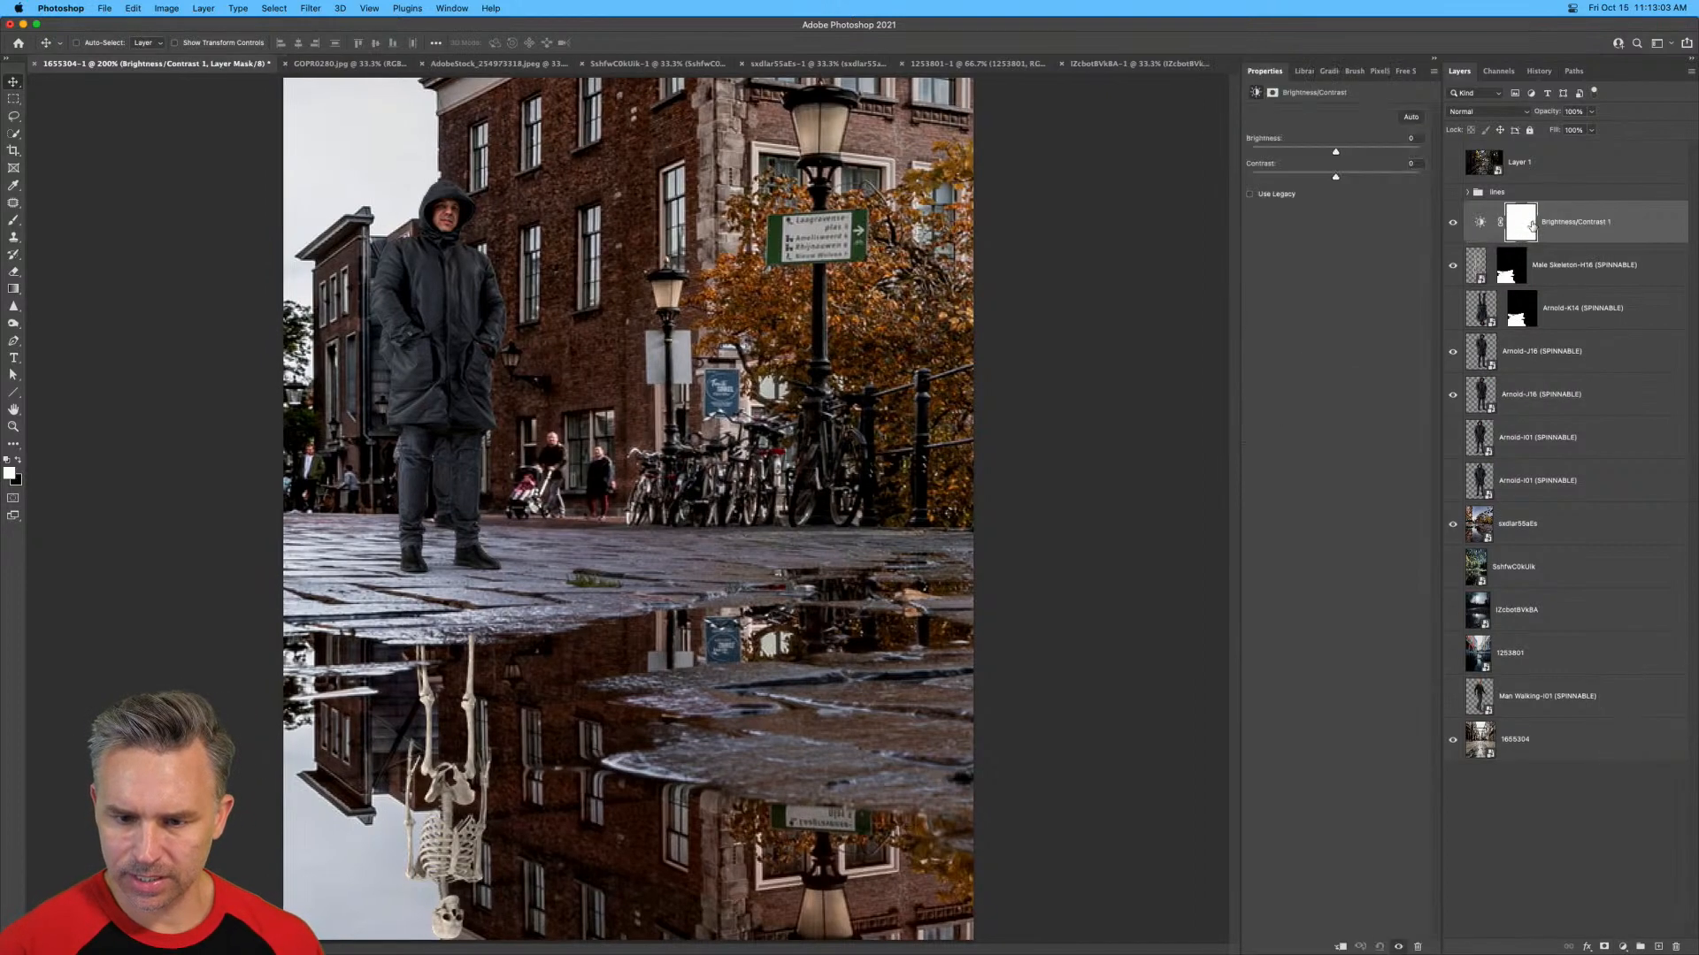
left_click(1569, 241, "alt")
left_click(1500, 222)
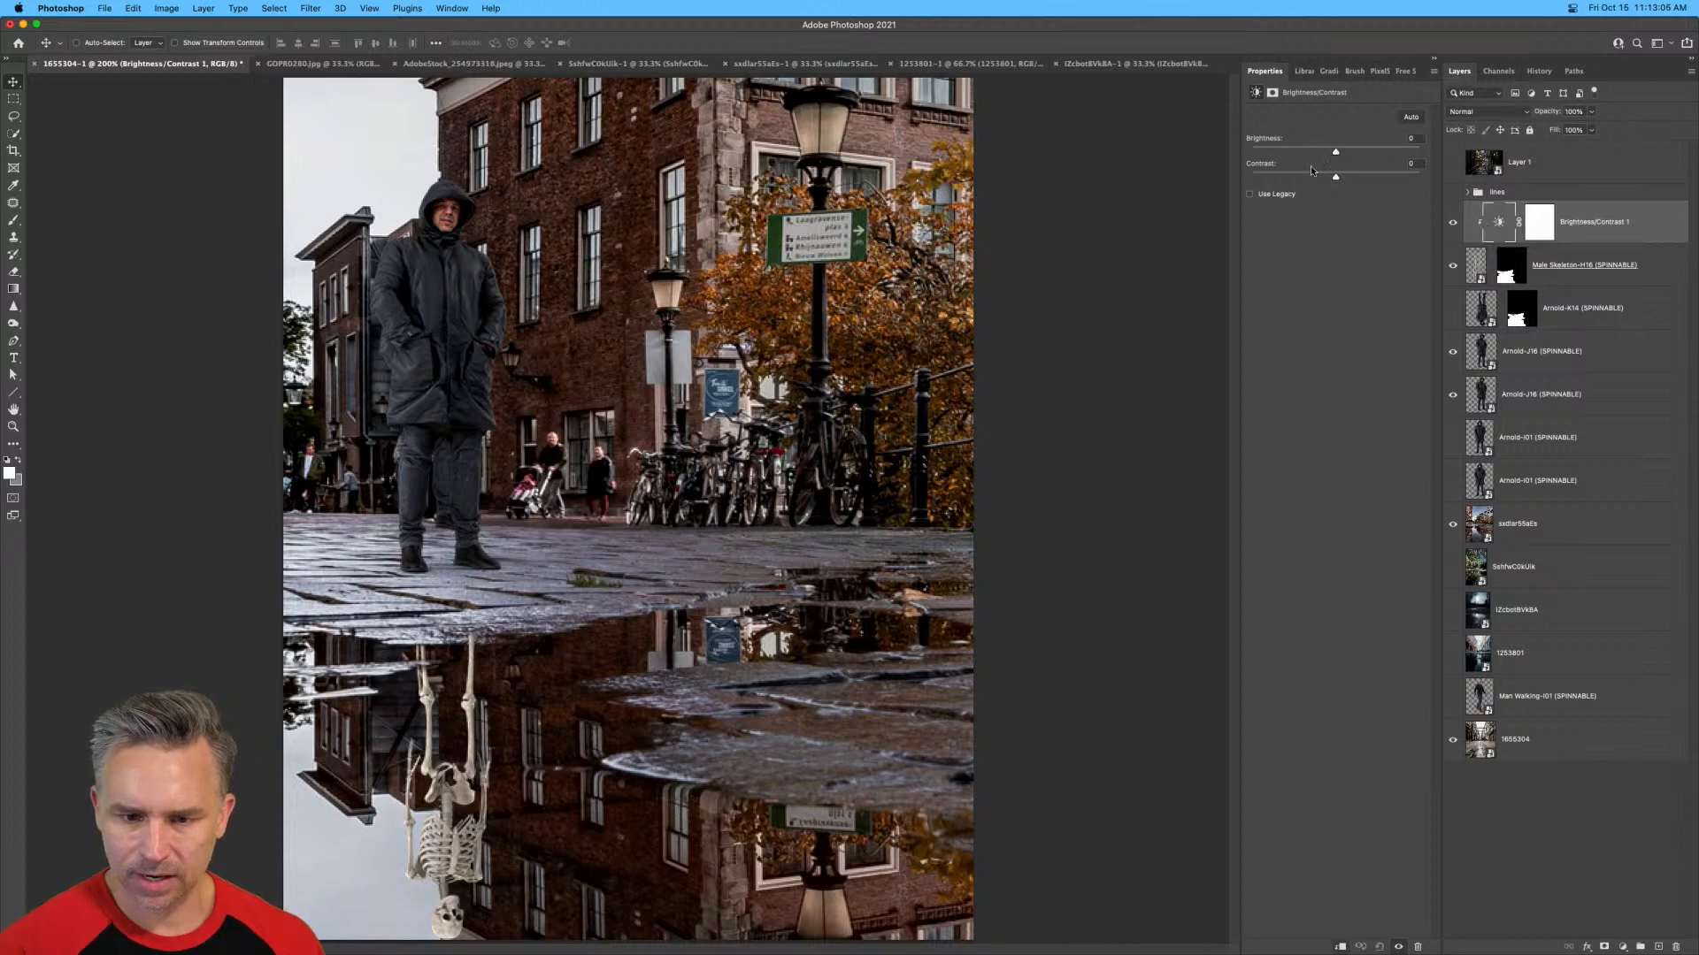
Lower the brightness of the skeleton's clipped Brightness/Contrast adjustment to about -79.
left_click_drag(1336, 152, 1300, 153)
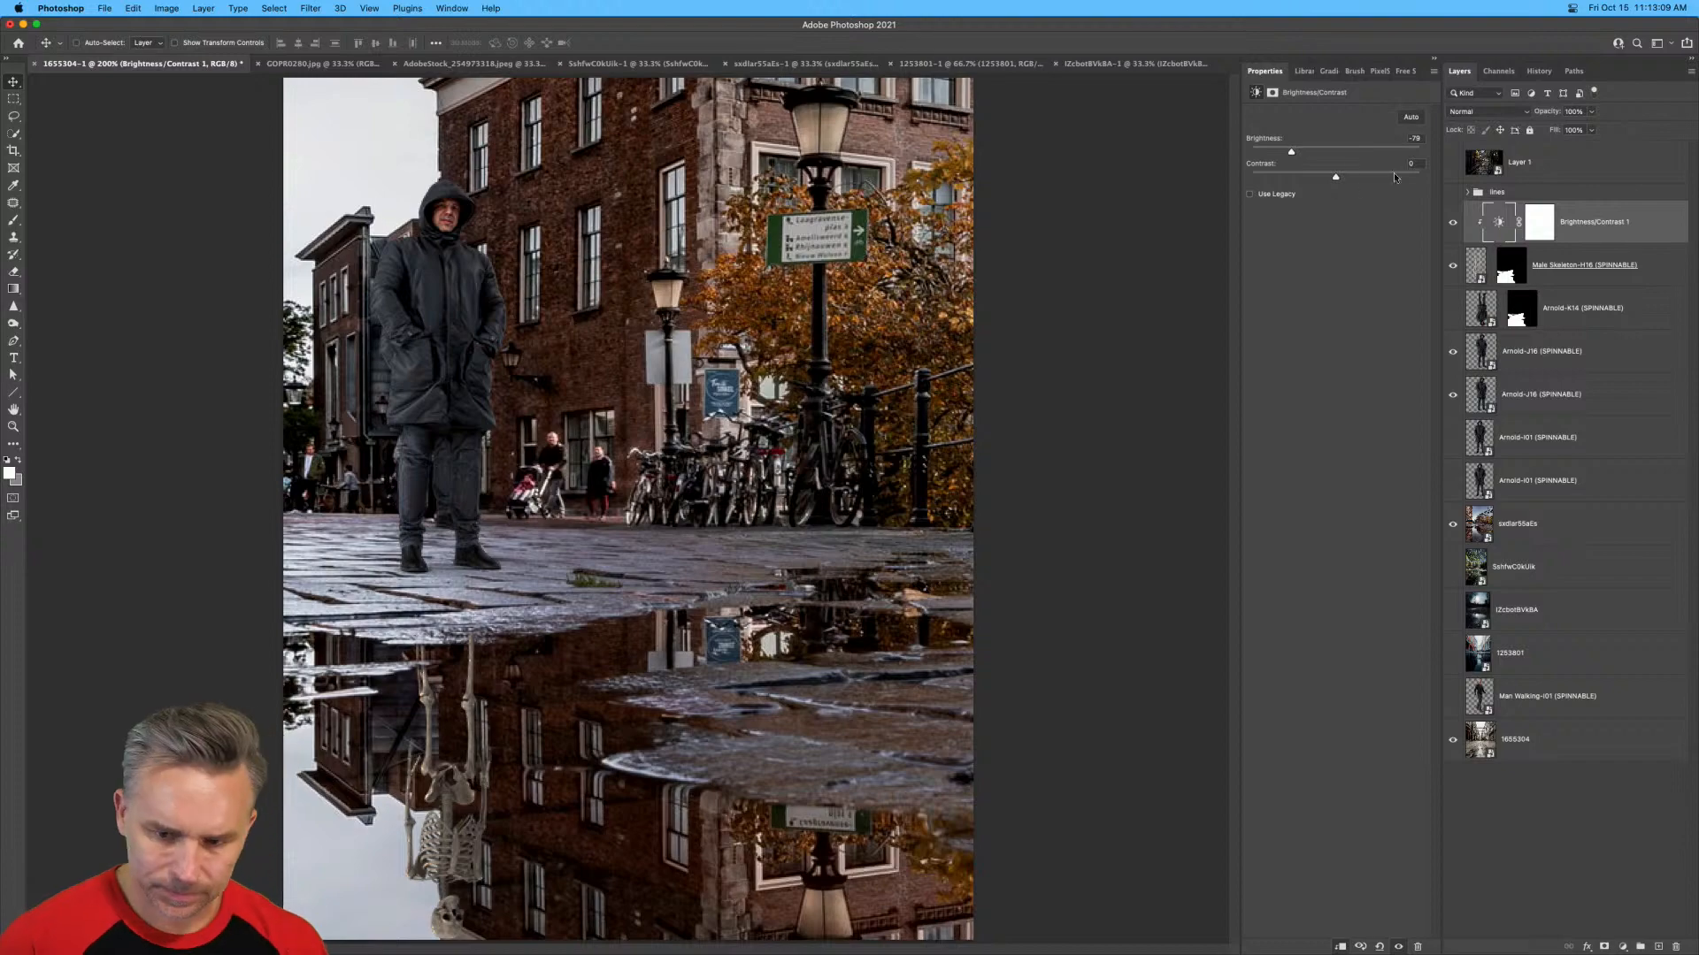
Rasterize the Male Skeleton smart object layer so its bones can be edited as pixels.
left_click(1478, 268)
key("super+plus")
key("super+plus")
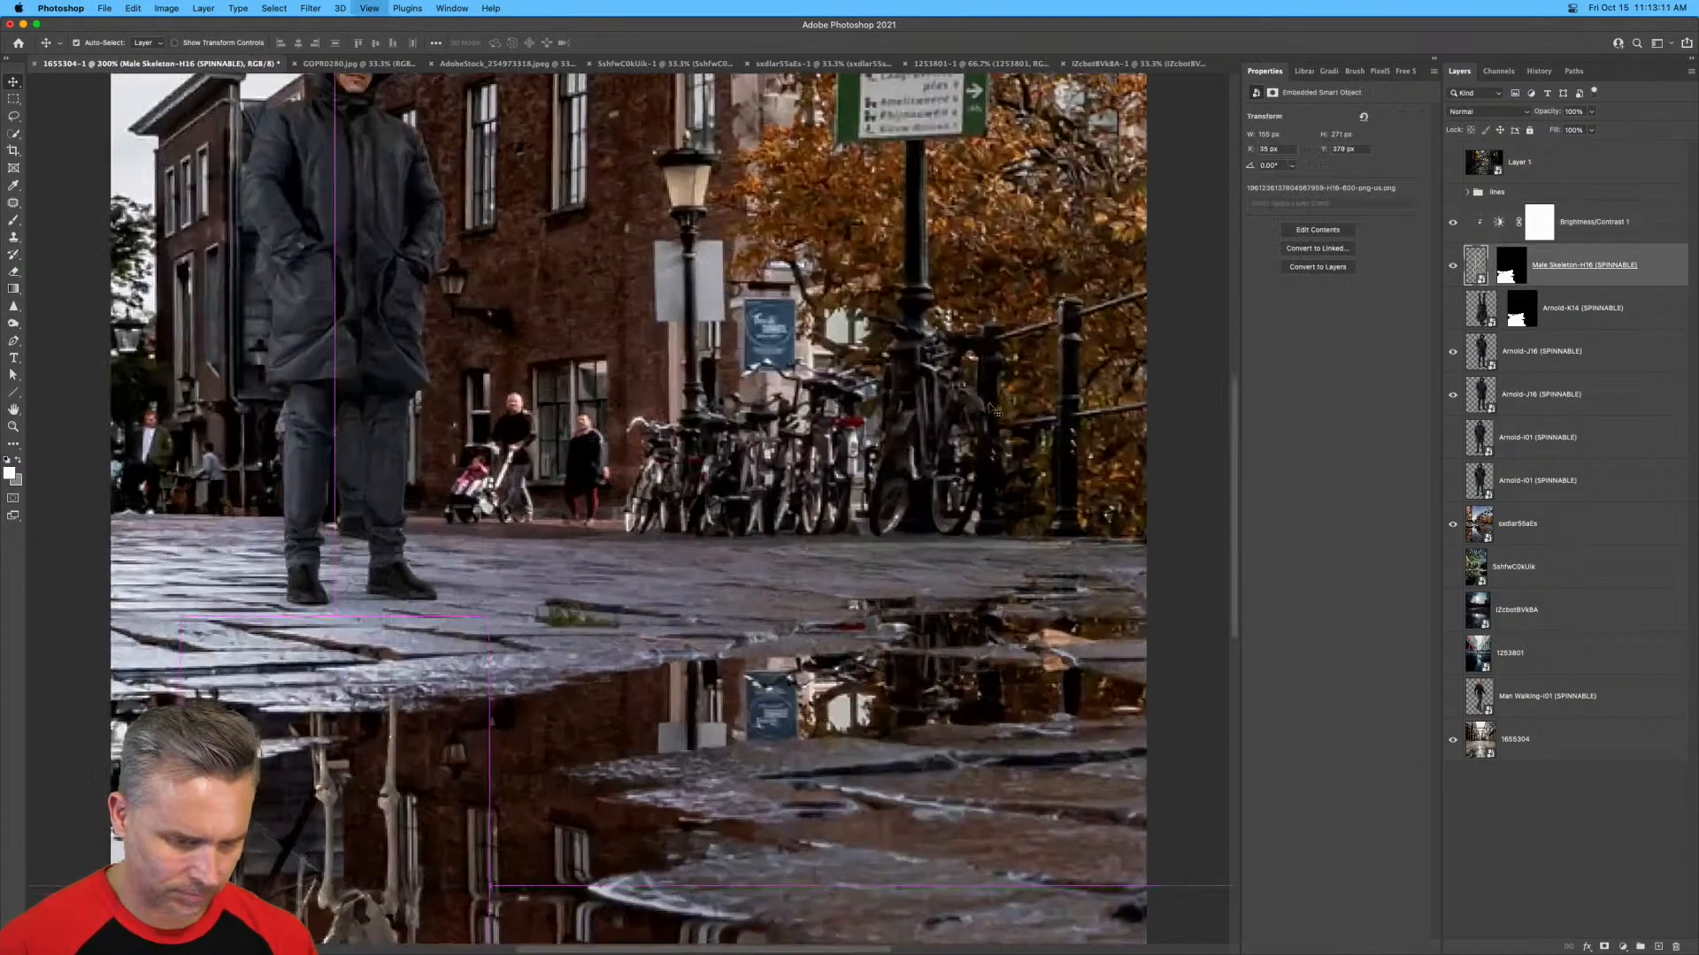
left_click_drag(400, 668, 706, 156)
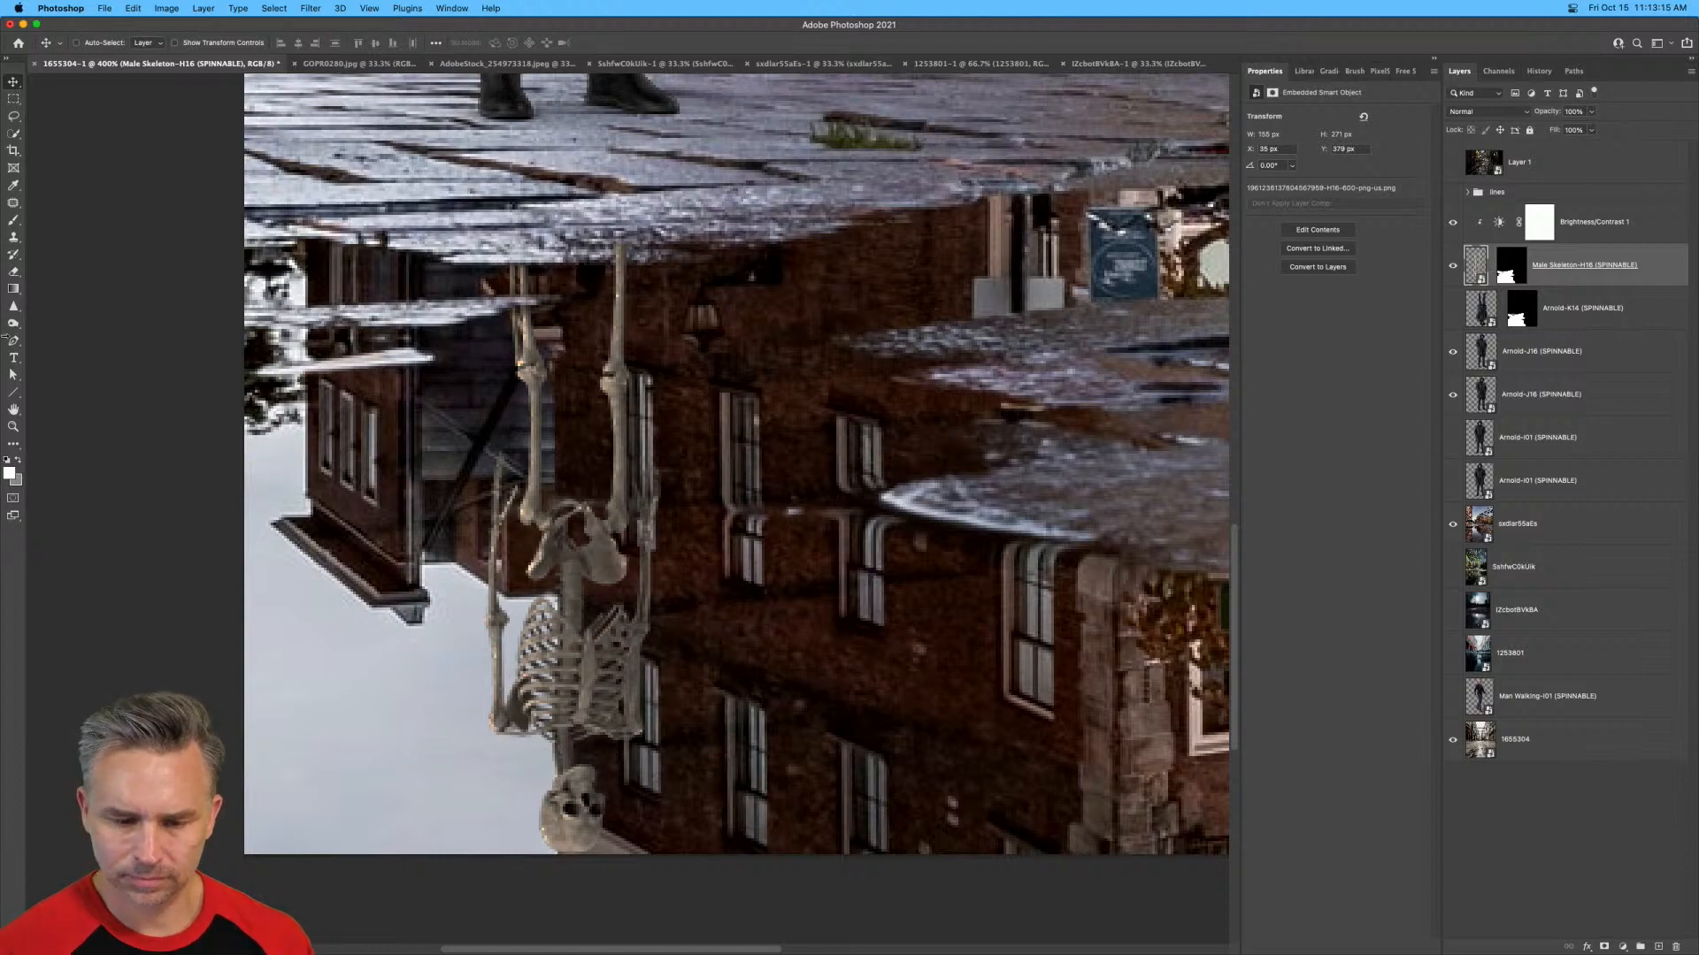
right_click(1628, 278)
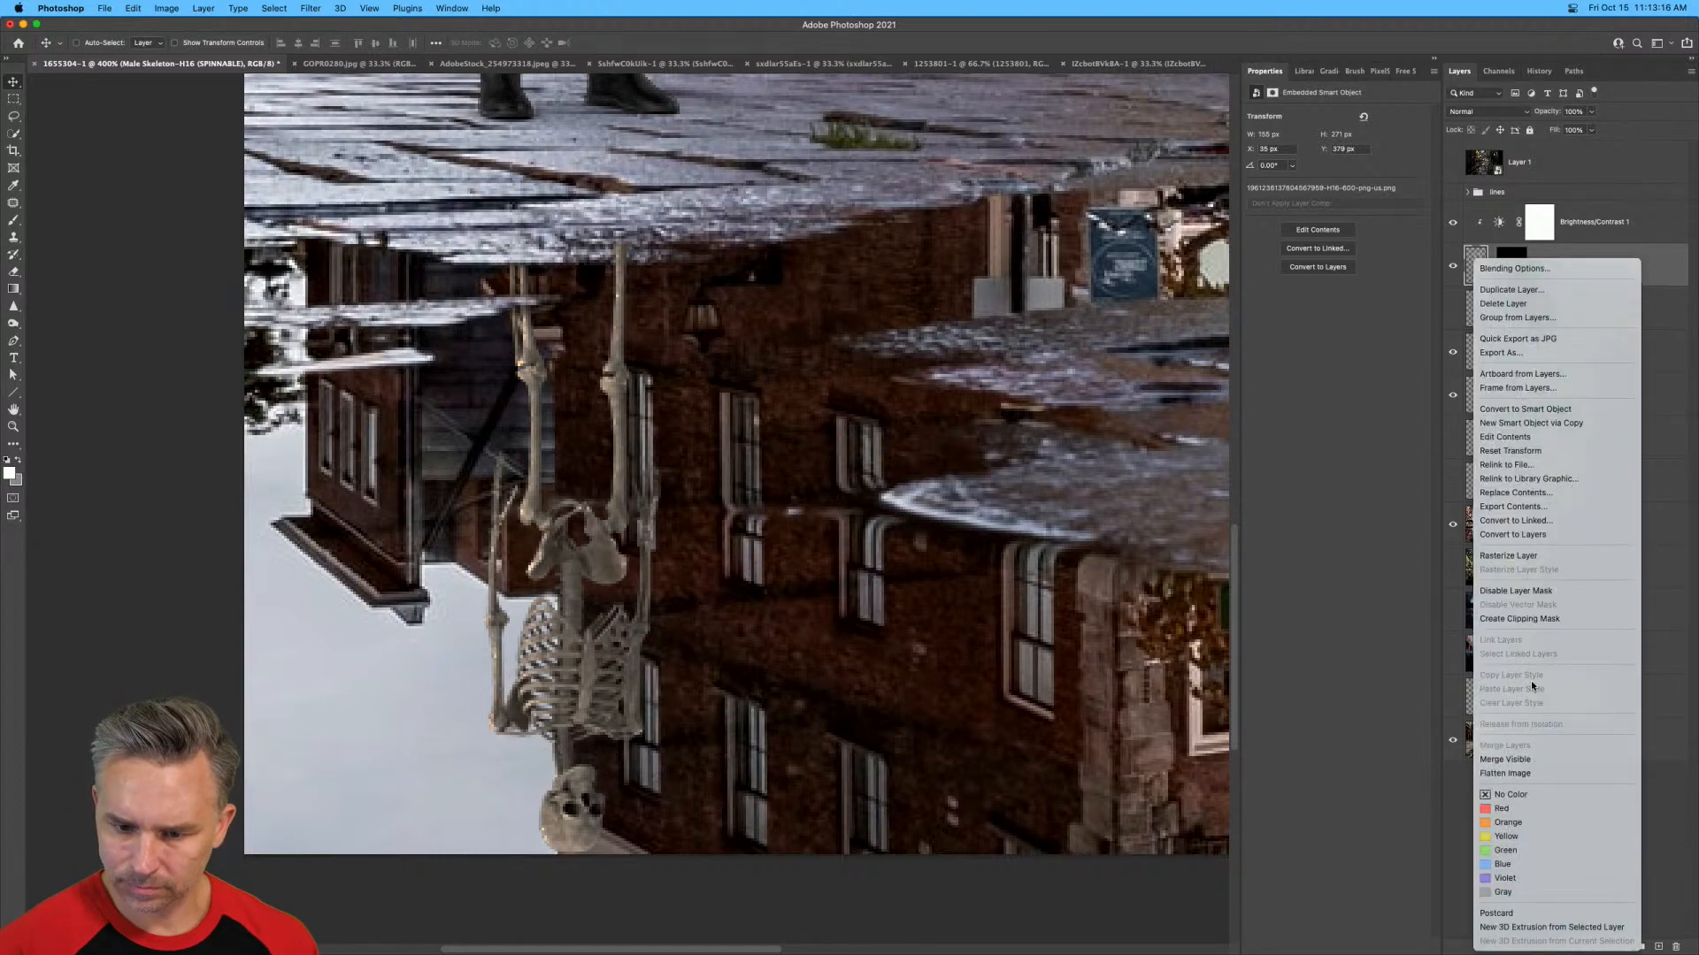
left_click(1508, 556)
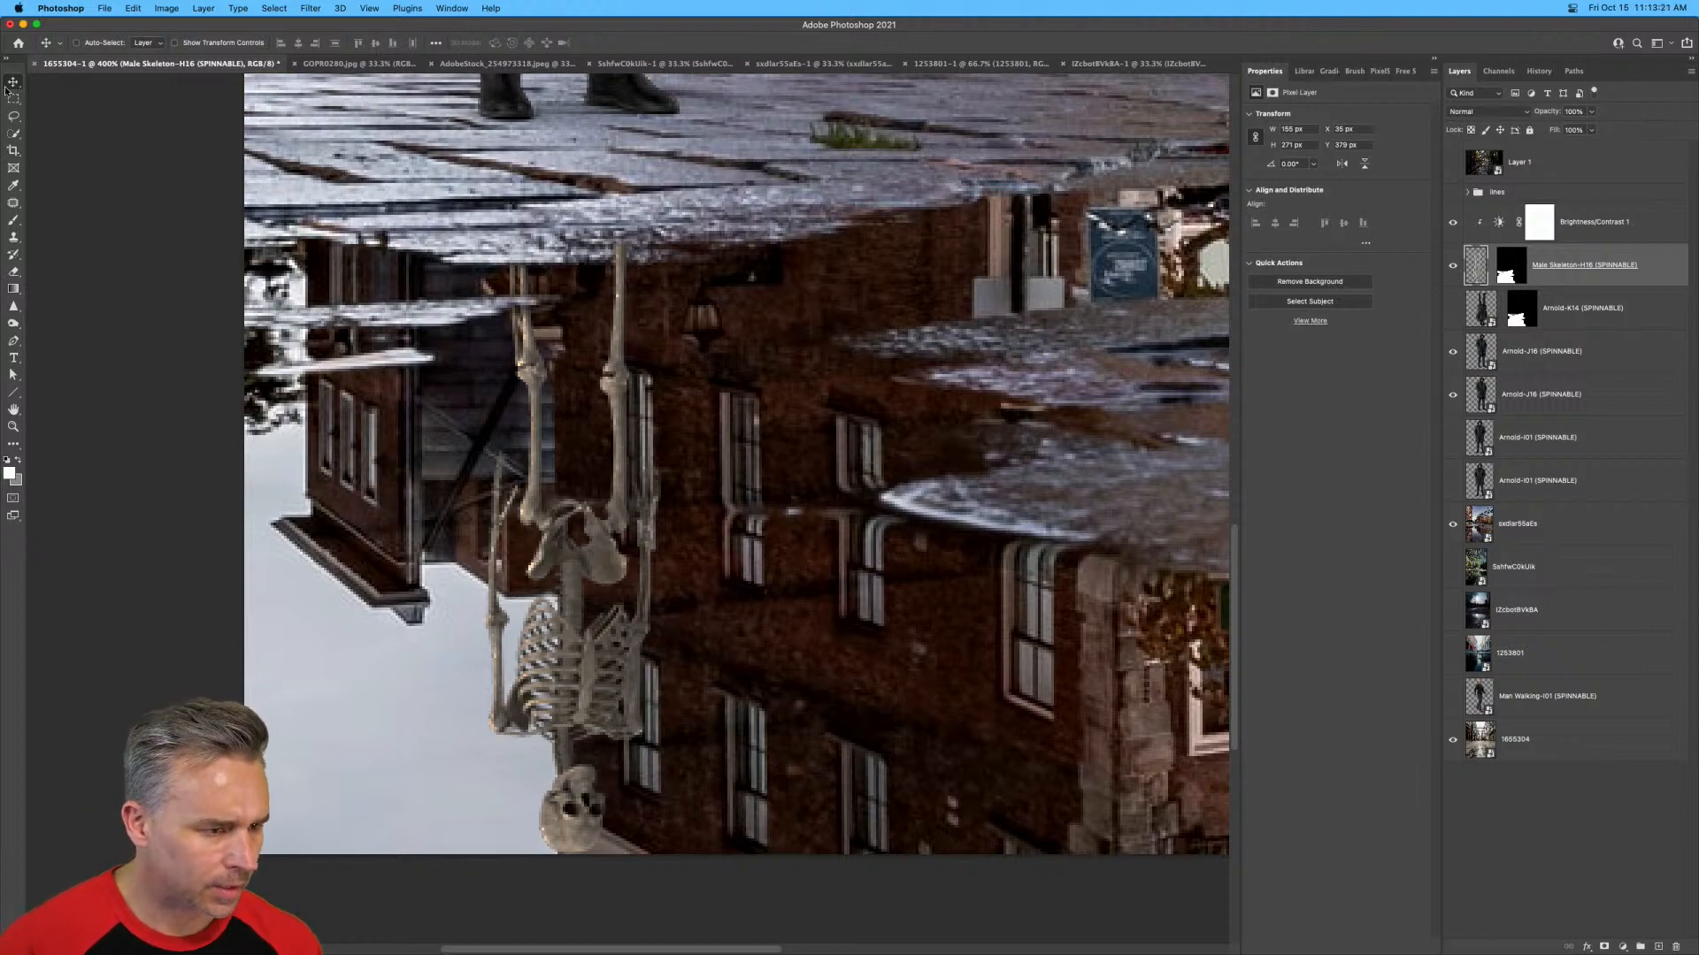
Lasso the skeleton's forearm and hand on the outer side near the reflected sky and cut it to a new layer.
left_click(13, 118)
mouse_move(424, 449)
left_mouse_down()
mouse_move(460, 435)
mouse_move(527, 496)
mouse_move(507, 631)
mouse_move(411, 555)
mouse_move(423, 449)
left_mouse_up()
key("Delete")
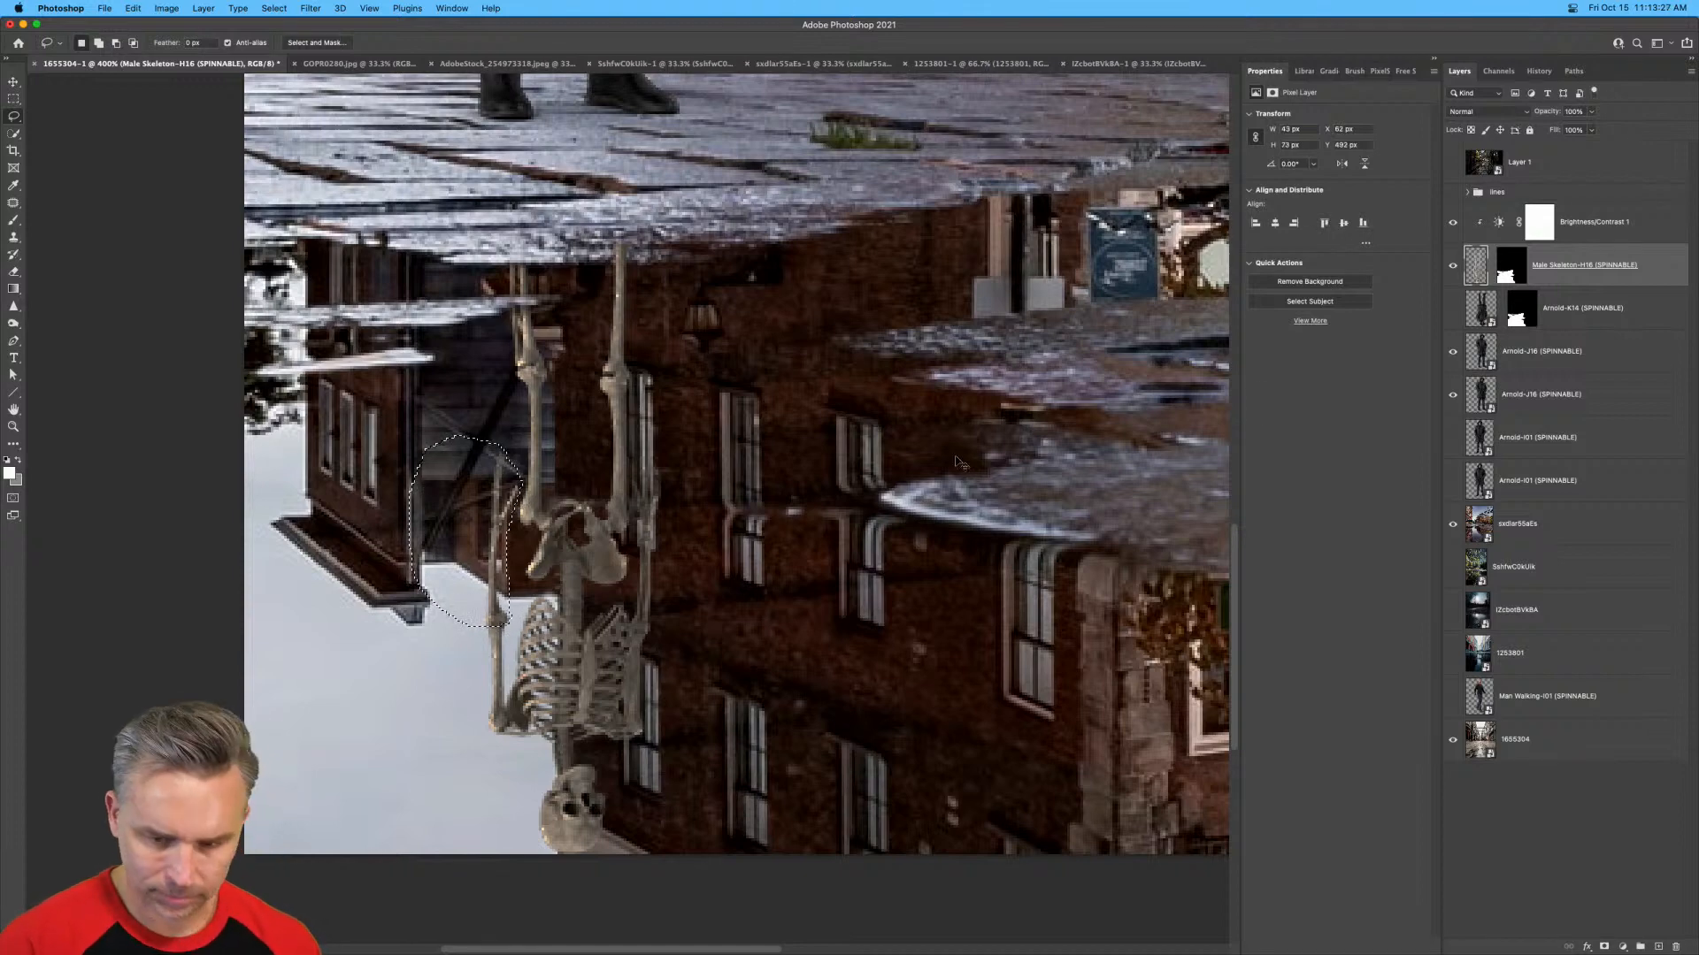
key("super+d")
key("super+j")
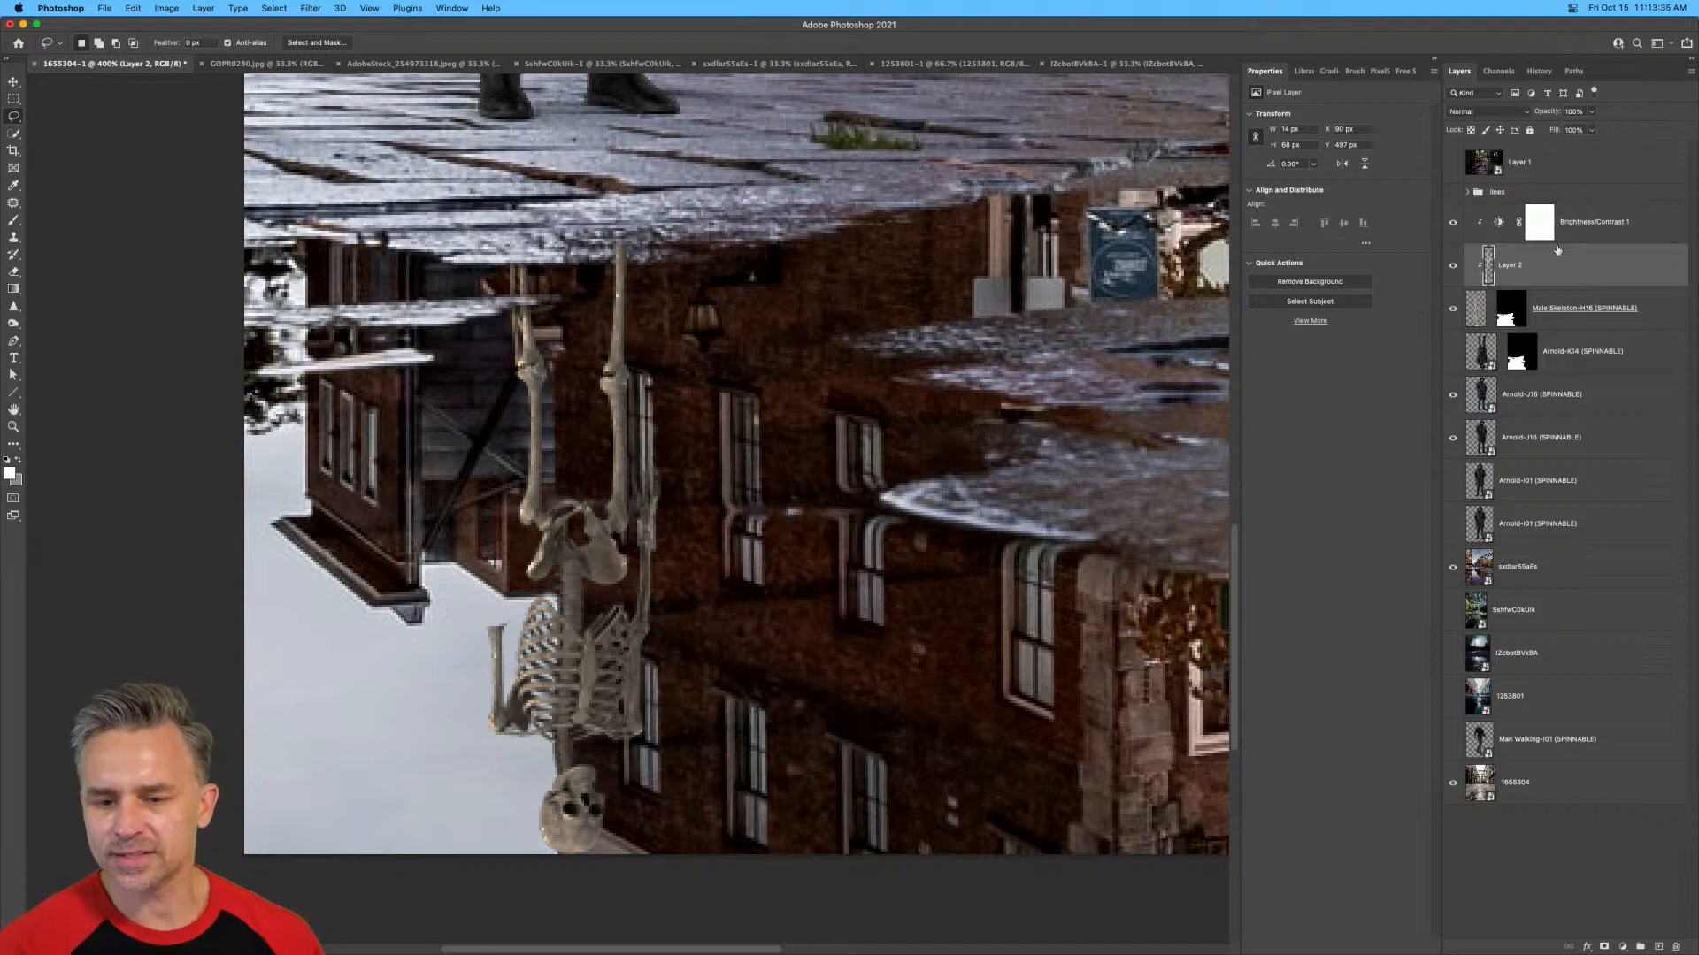
Release the separated forearm layer from the skeleton's clipping mask and nudge it slightly.
left_click(1554, 280, "alt")
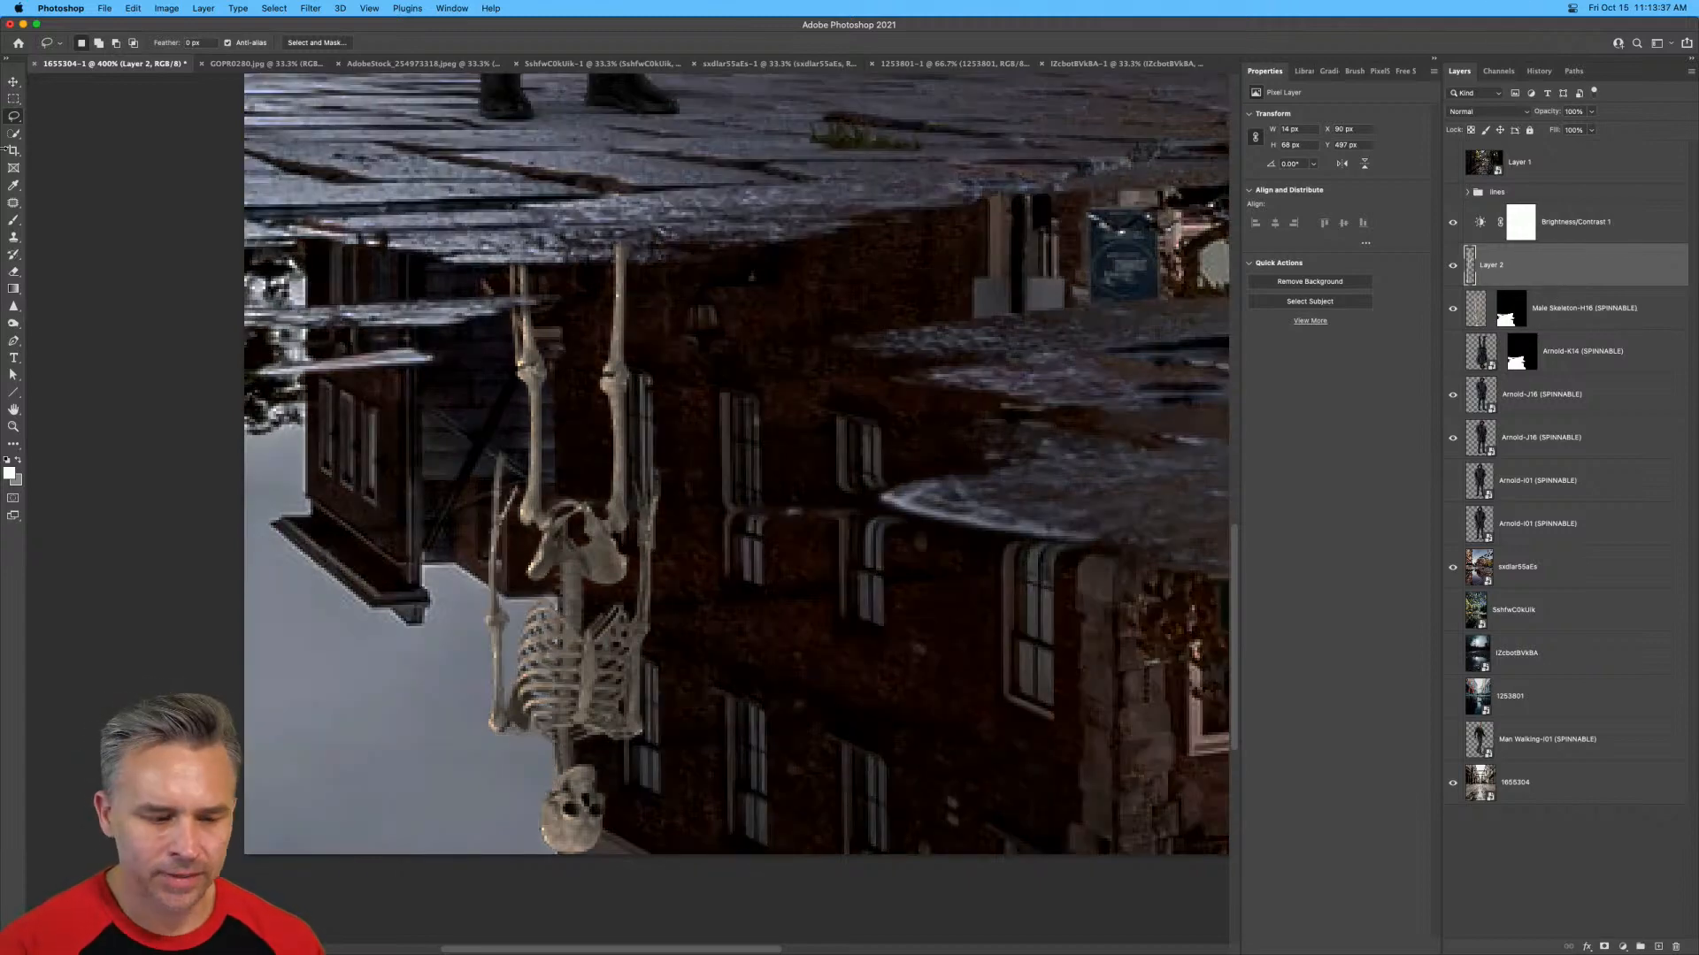
left_click(14, 82)
mouse_move(403, 332)
left_mouse_down()
mouse_move(754, 407)
mouse_move(772, 456)
left_mouse_up()
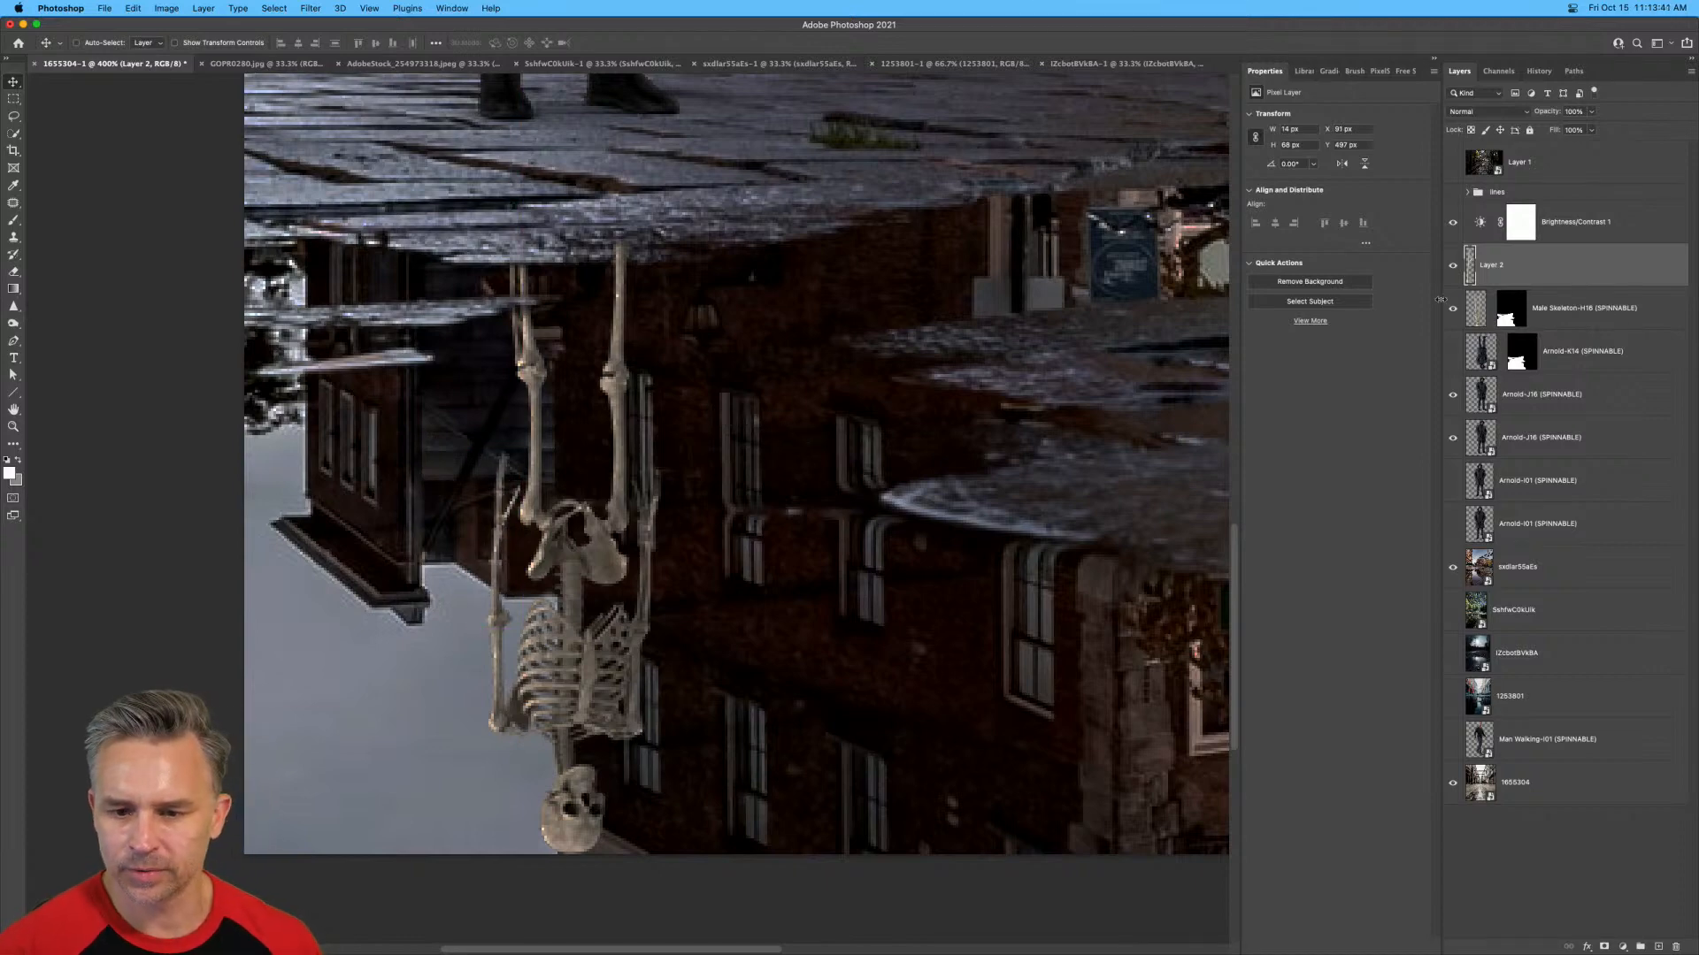
Lasso the forearm and hand on the skeleton's other side and cut it to its own layer.
left_click(1474, 312)
left_click(15, 117)
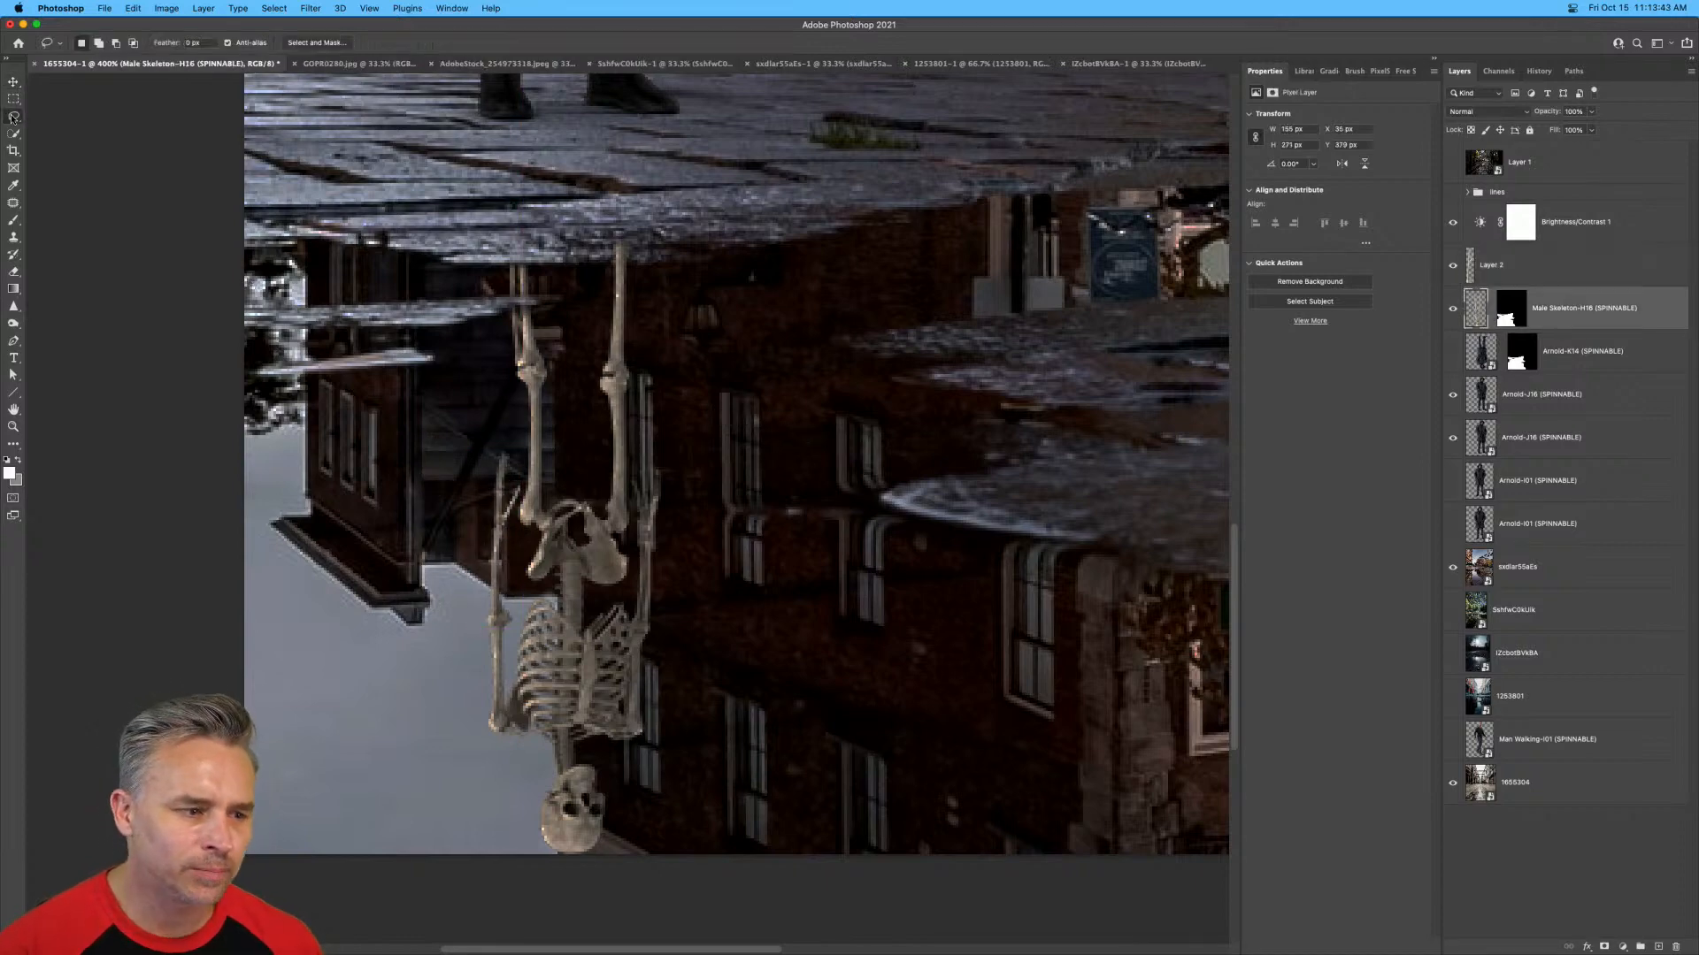
mouse_move(635, 529)
left_mouse_down()
mouse_move(641, 460)
mouse_move(673, 527)
mouse_move(661, 628)
mouse_move(642, 630)
mouse_move(640, 579)
mouse_move(643, 630)
mouse_move(662, 577)
left_mouse_up()
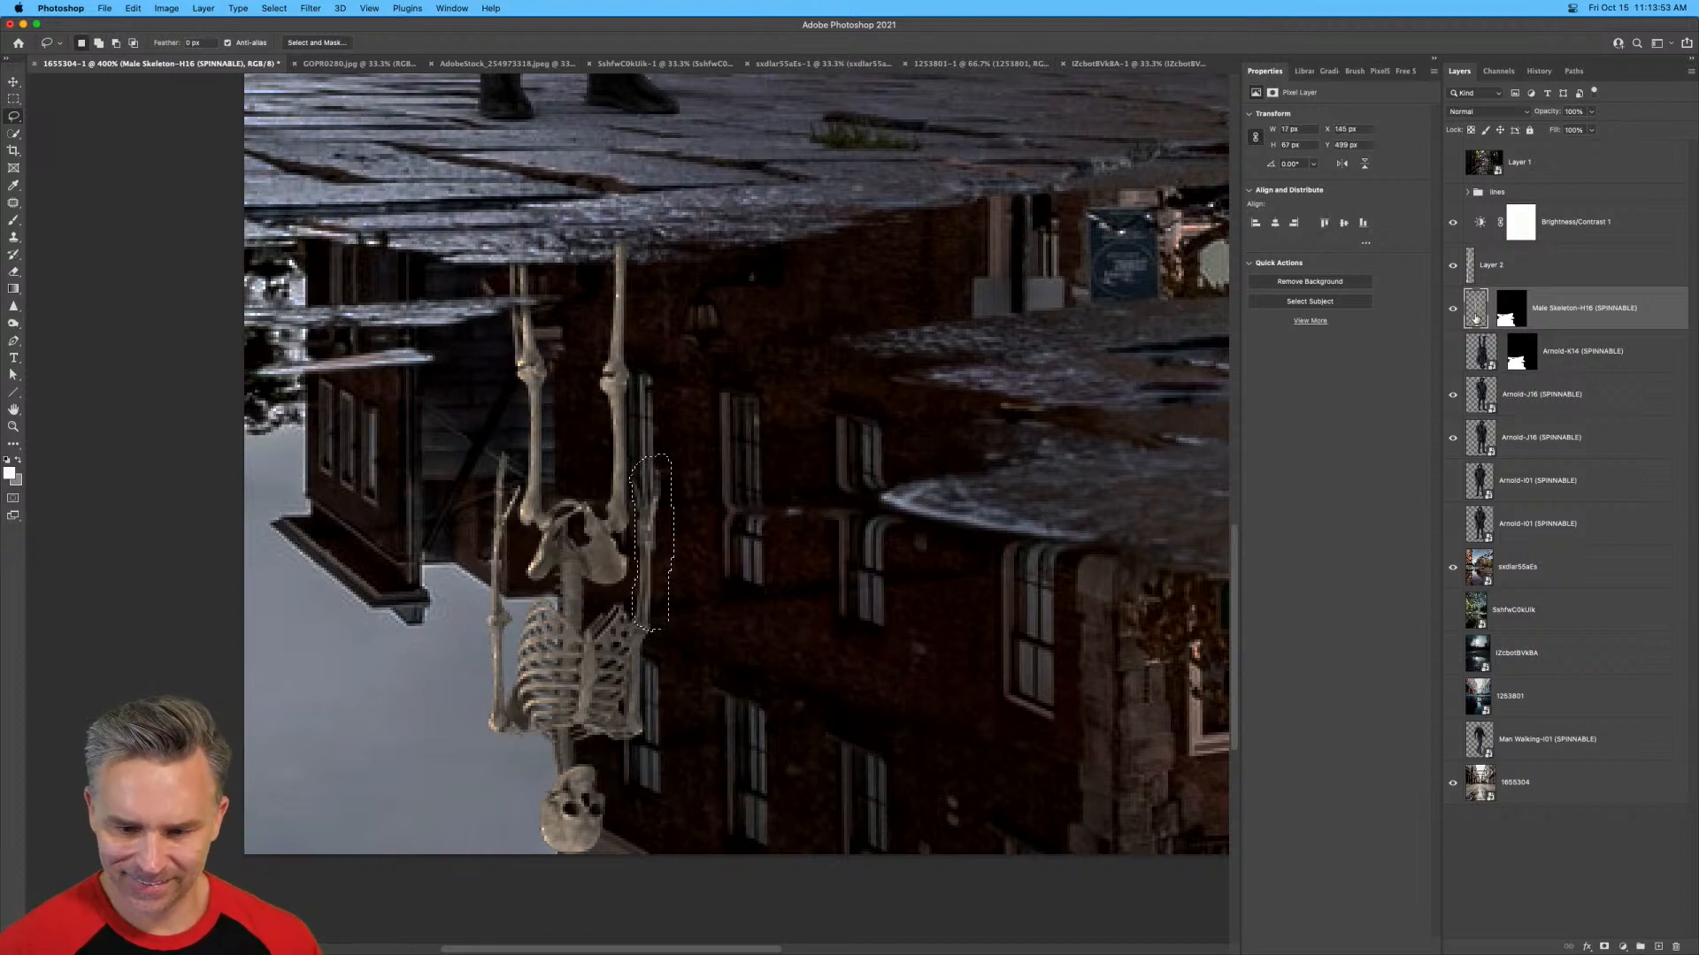
key("super+t")
key("super+j")
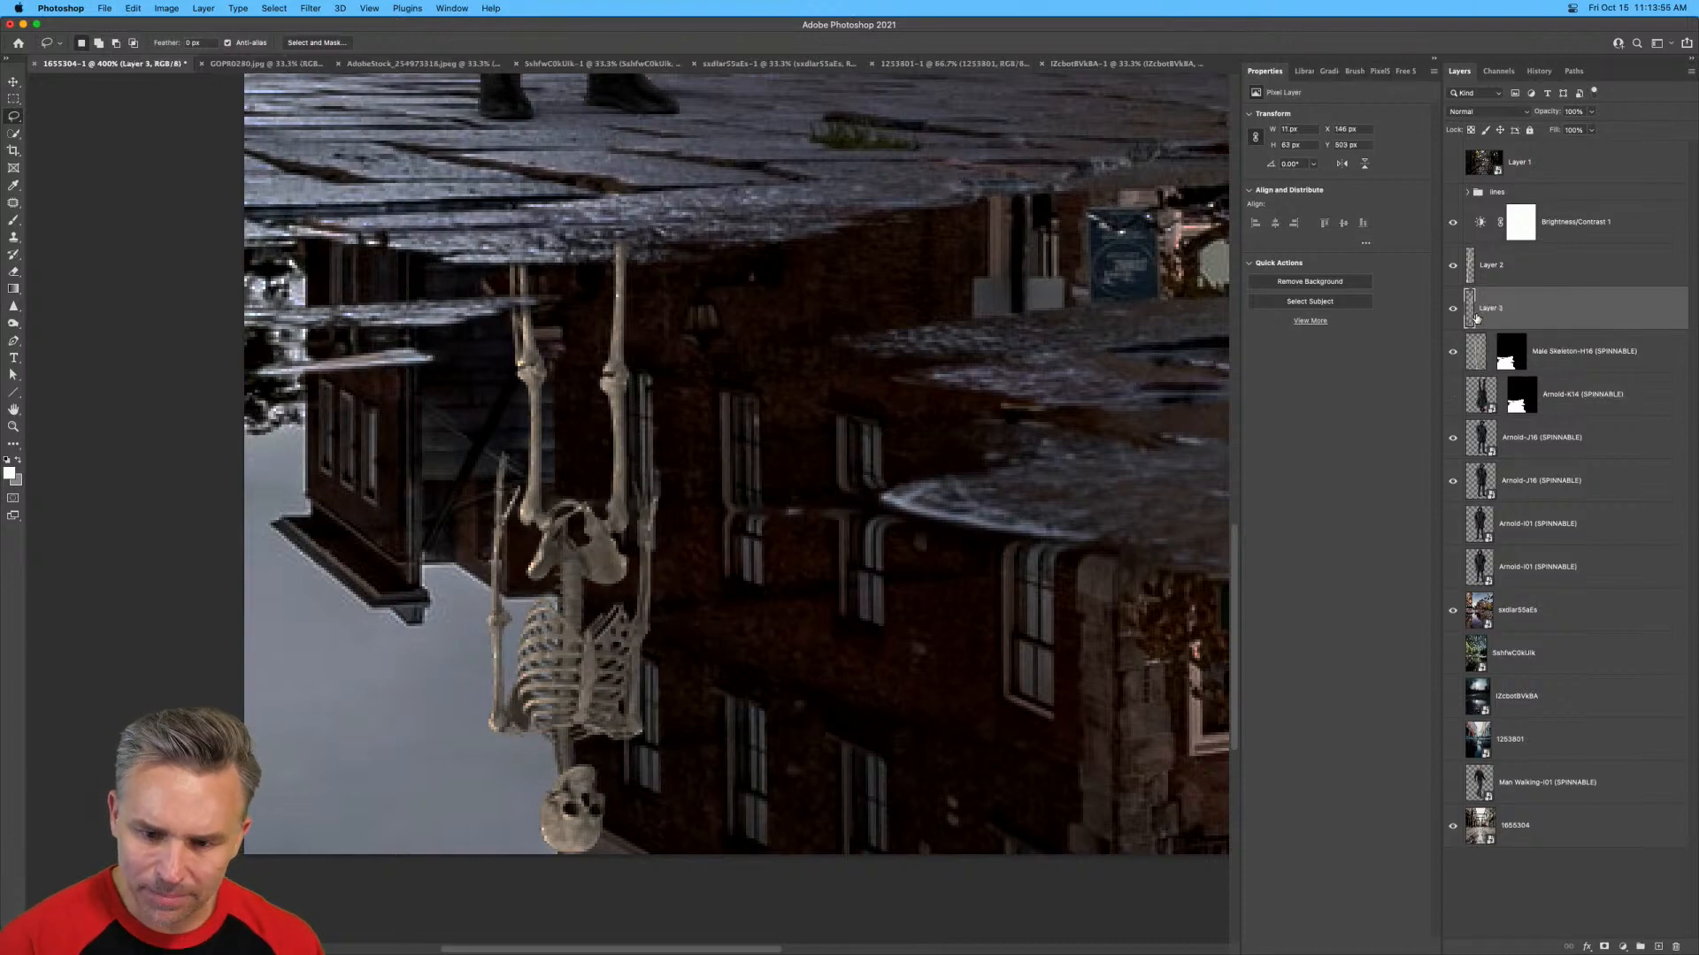
Rotate the first forearm on Layer 2 by about 19° toward the pelvis and move it back onto its elbow.
left_click(1604, 270)
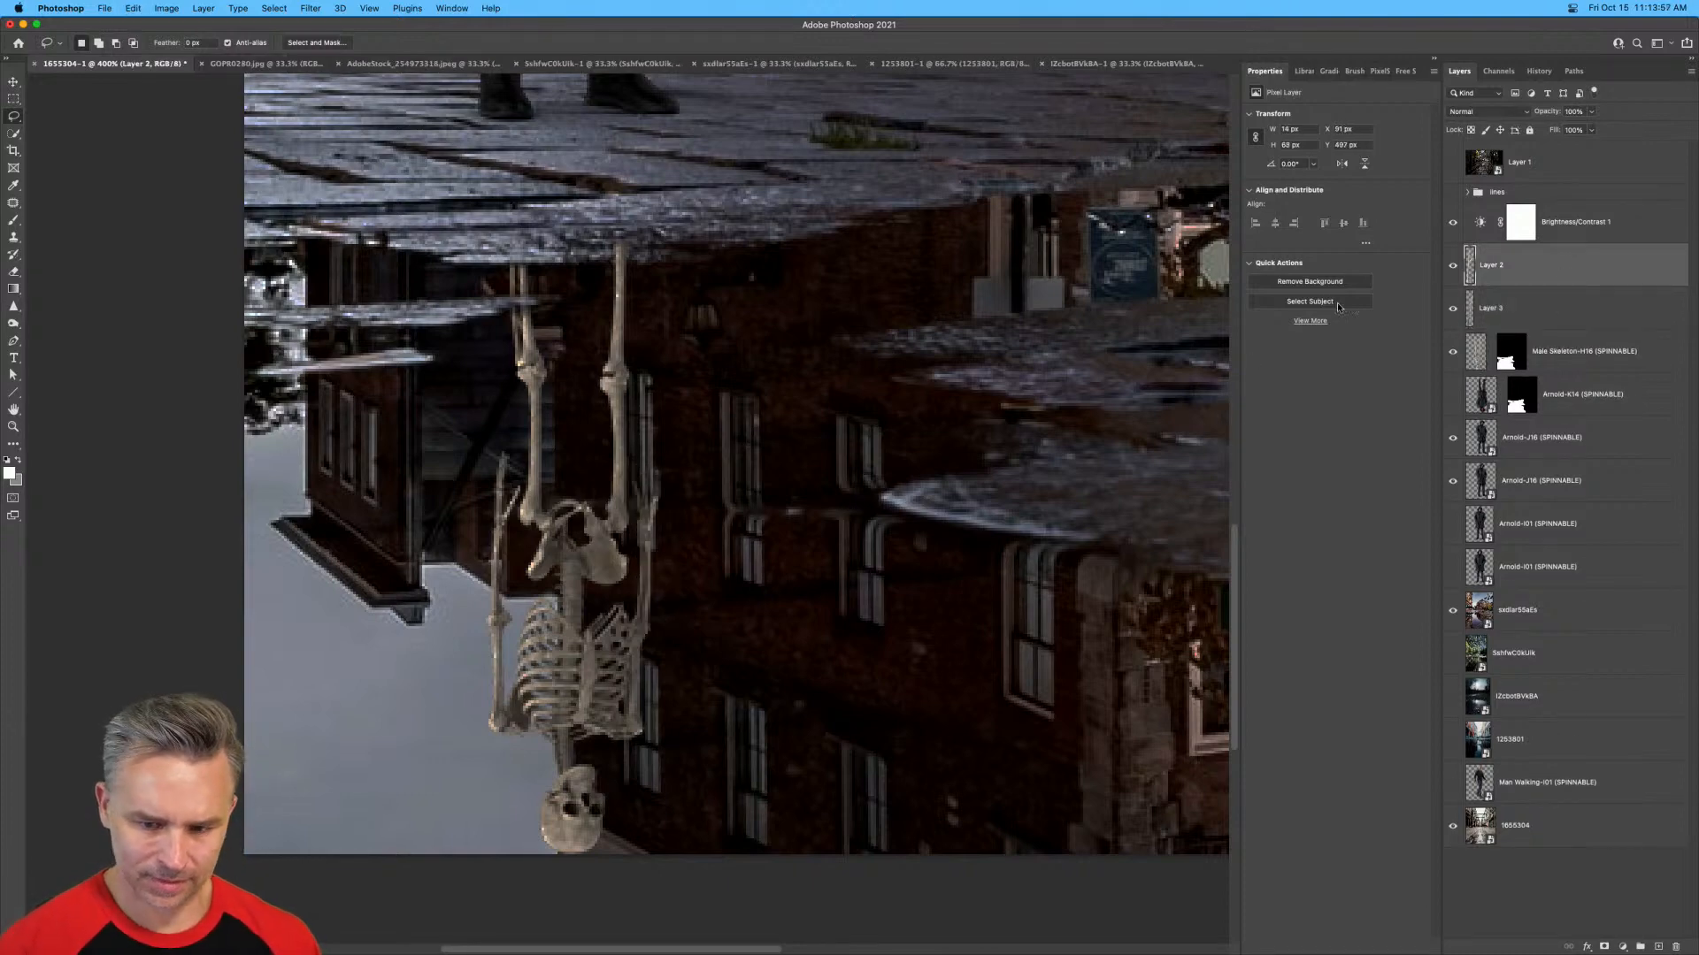
key("super+t")
left_click_drag(473, 580, 462, 564)
key("Return")
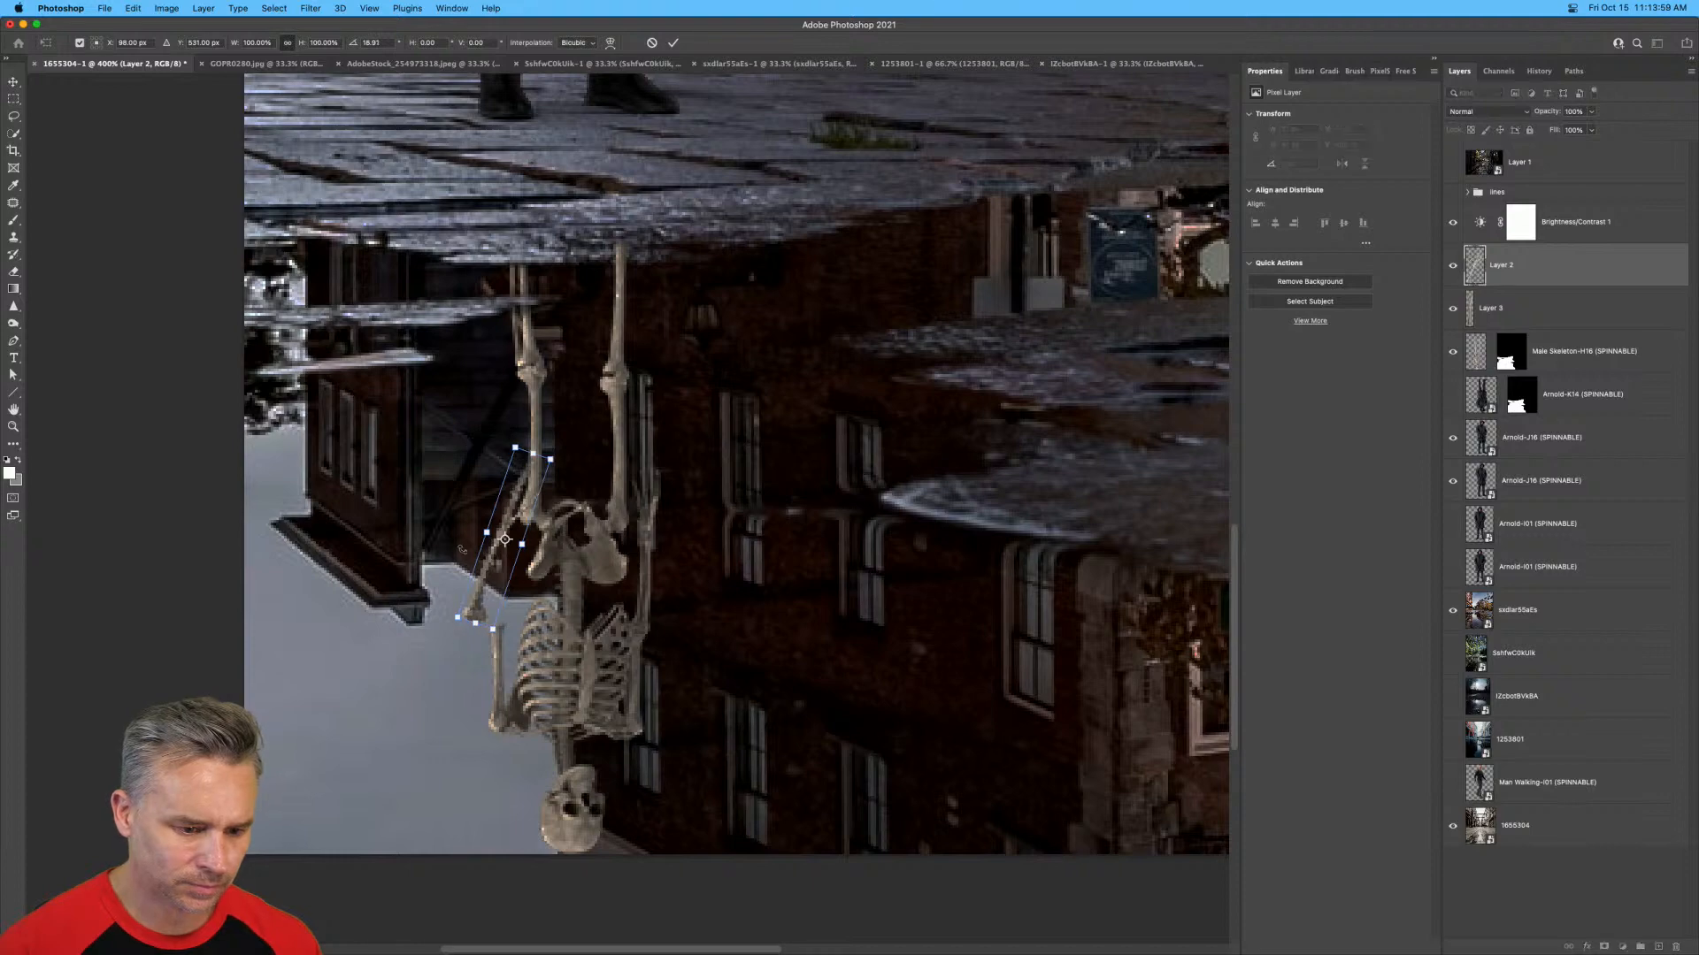
key("v")
left_click_drag(254, 437, 284, 452)
Rotate the other forearm on Layer 3 inward toward the pelvis and move it back onto its elbow.
left_click(1523, 313)
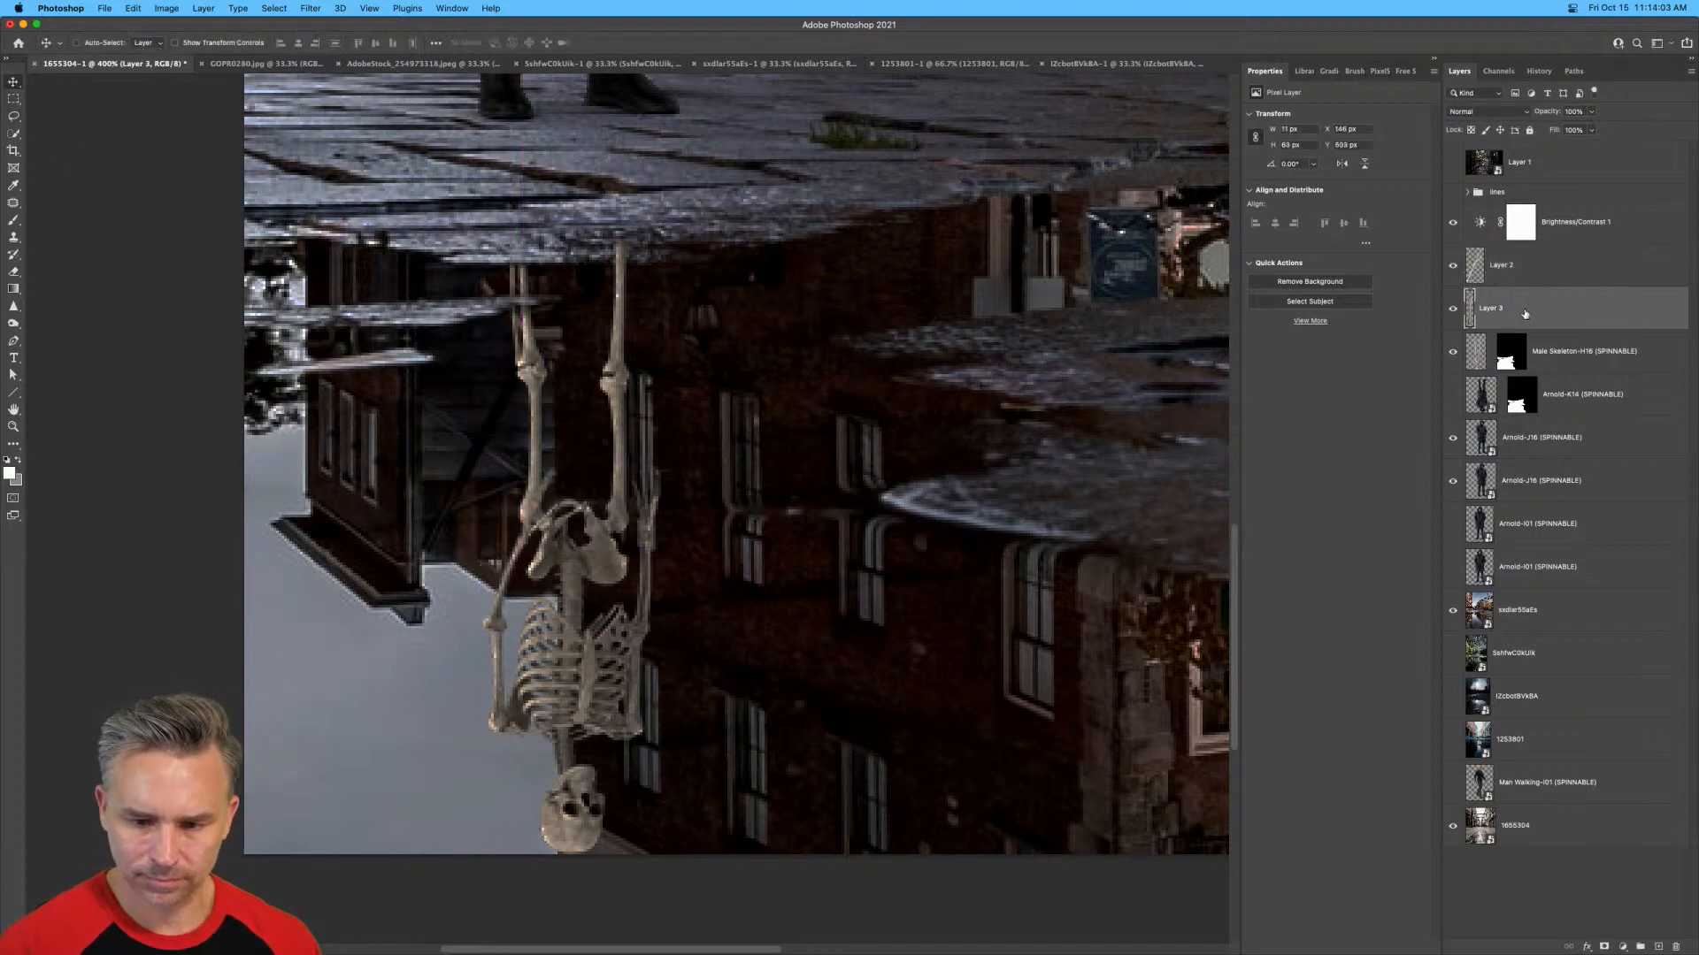
key("ctrl+t")
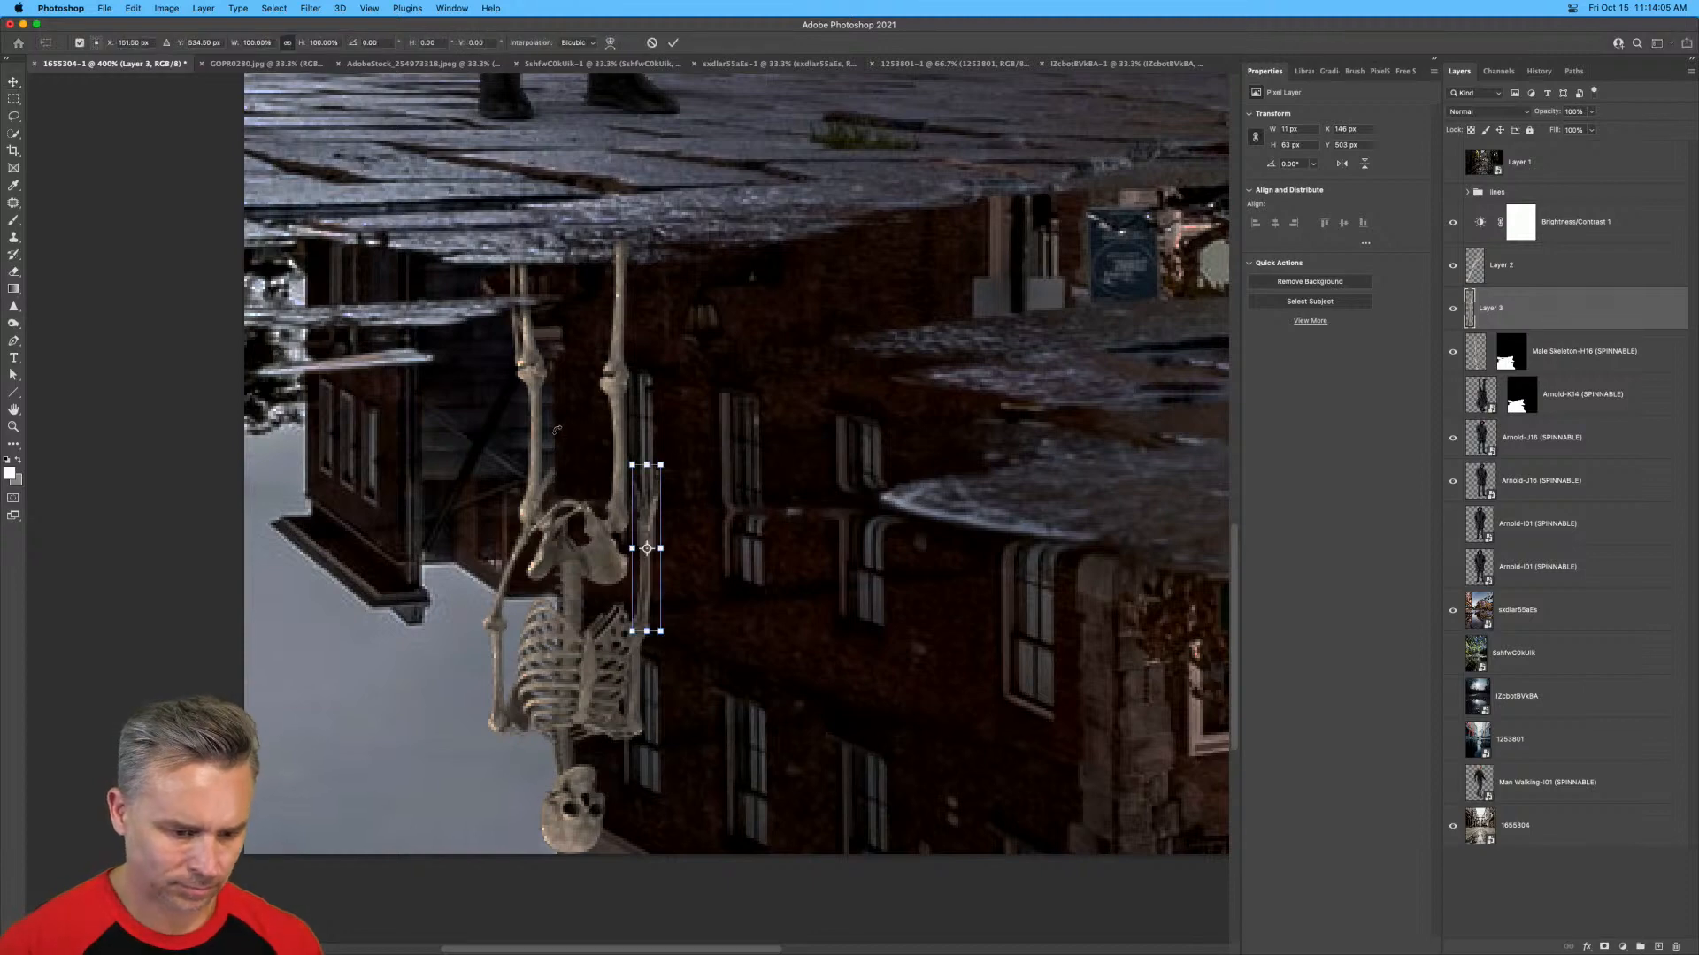
left_click_drag(495, 483, 529, 475)
key("Return")
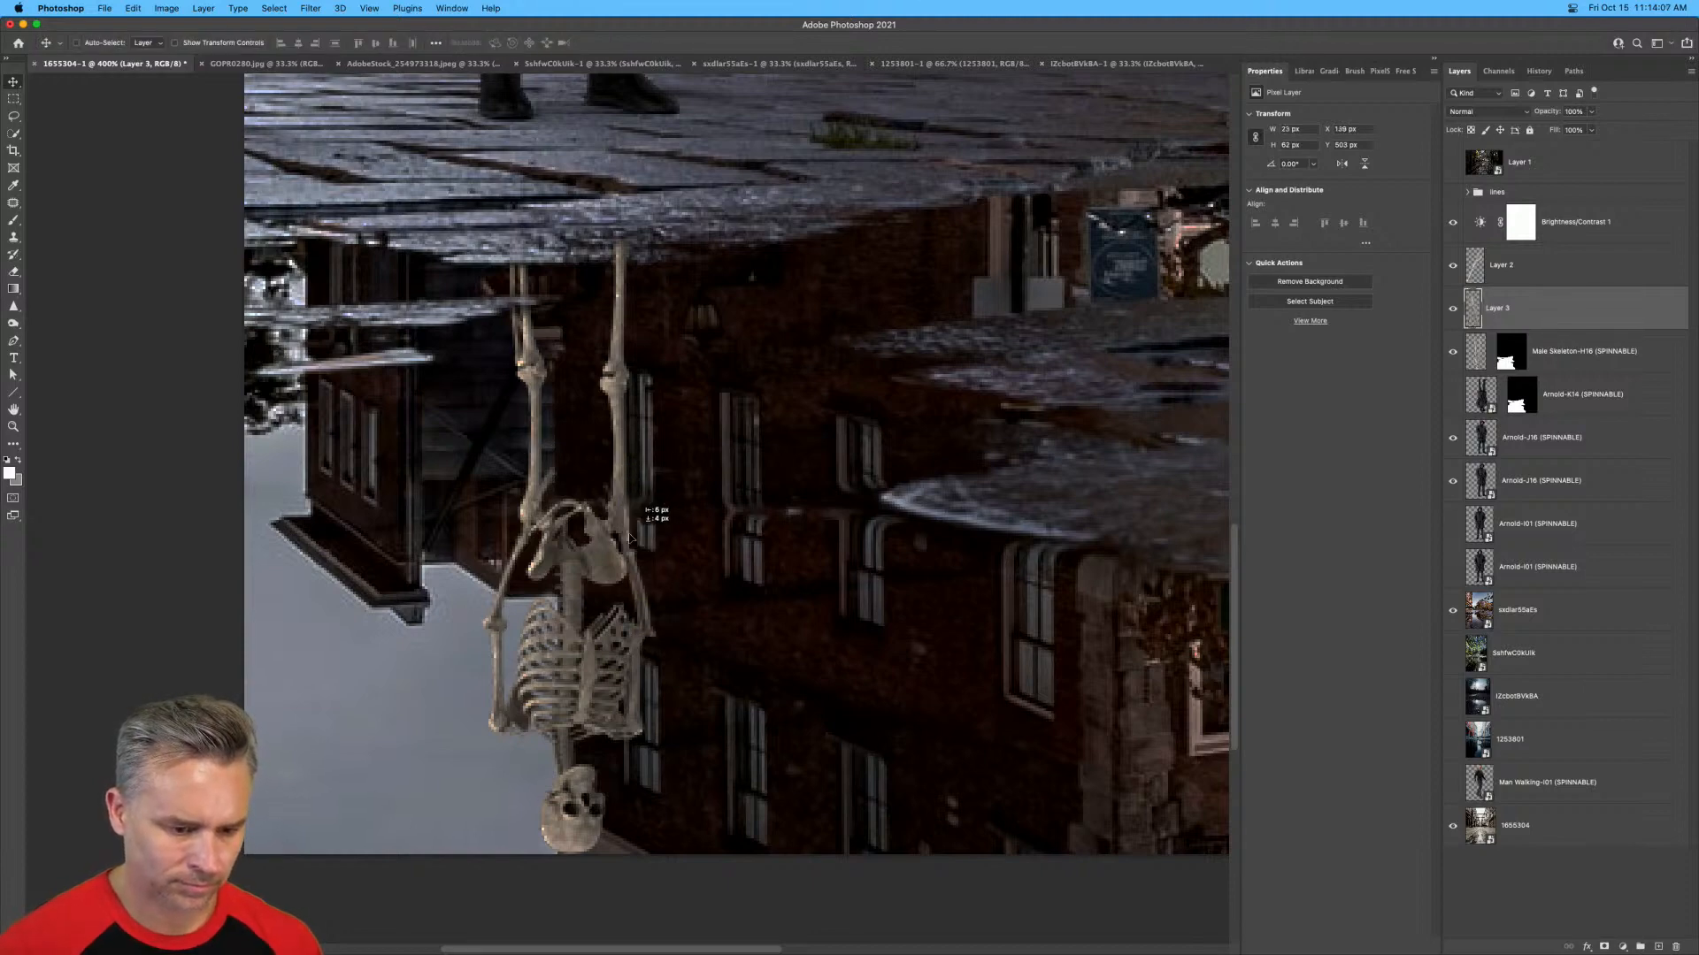
key("ctrl+minus")
key("ctrl+minus")
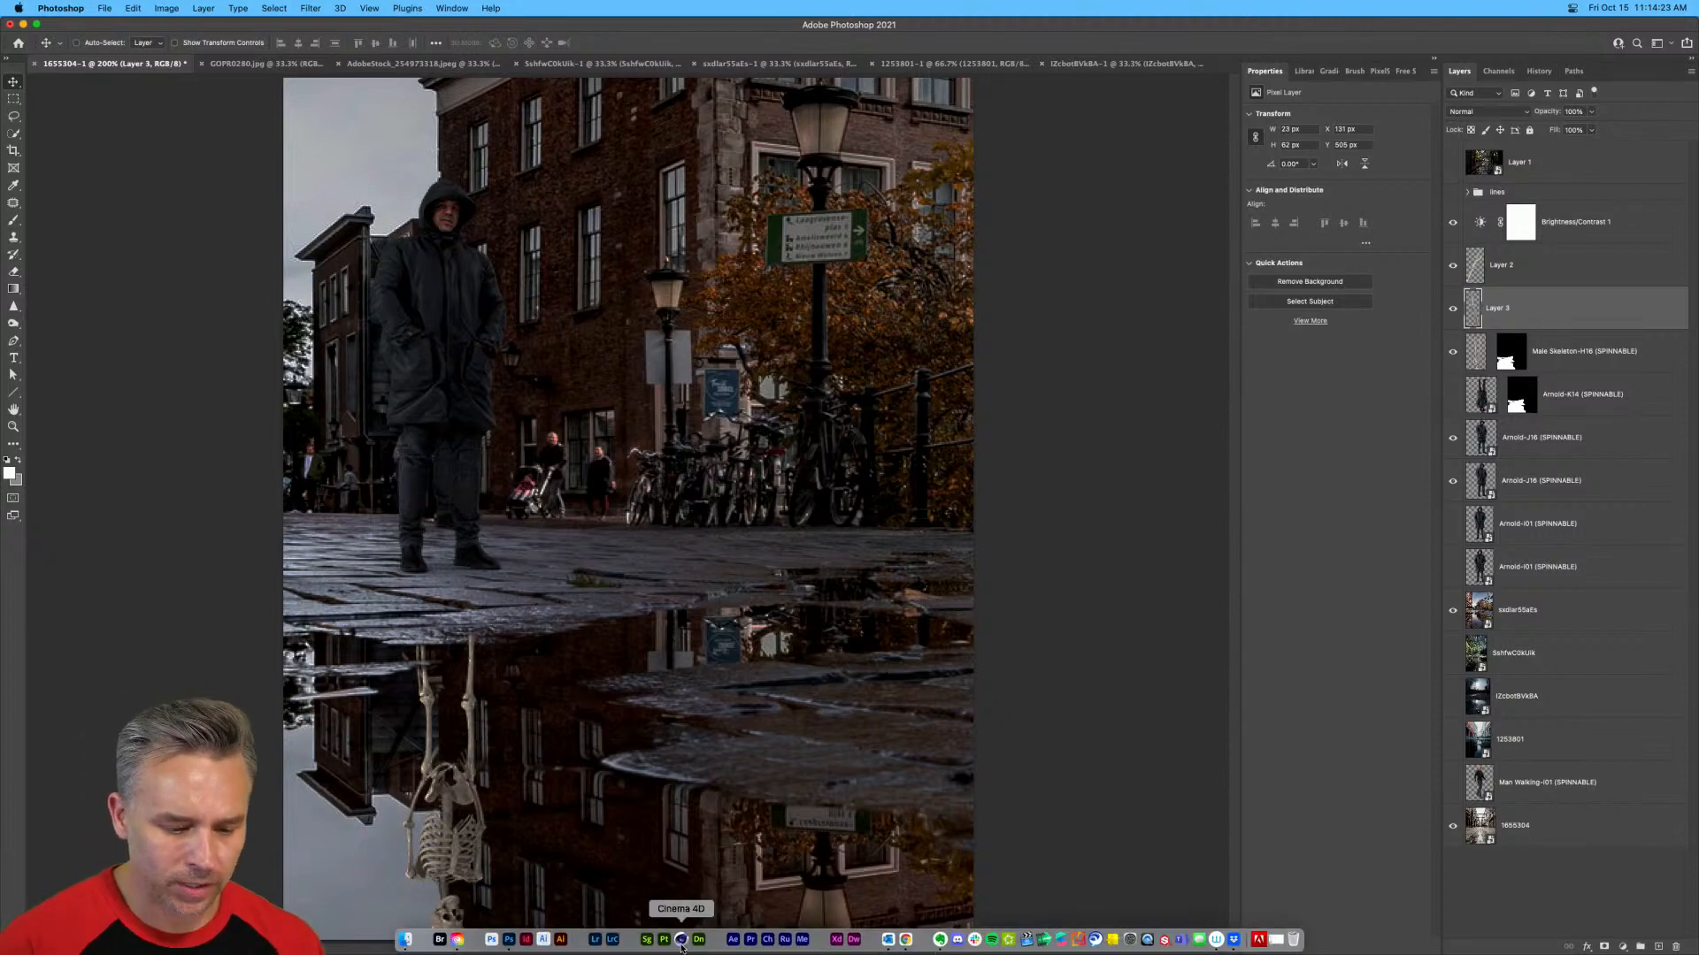
Switch to the skeleton scene in Cinema 4D and rotate Shoulder_L_bone so the outstretched arm hangs beside the body.
left_click(682, 936)
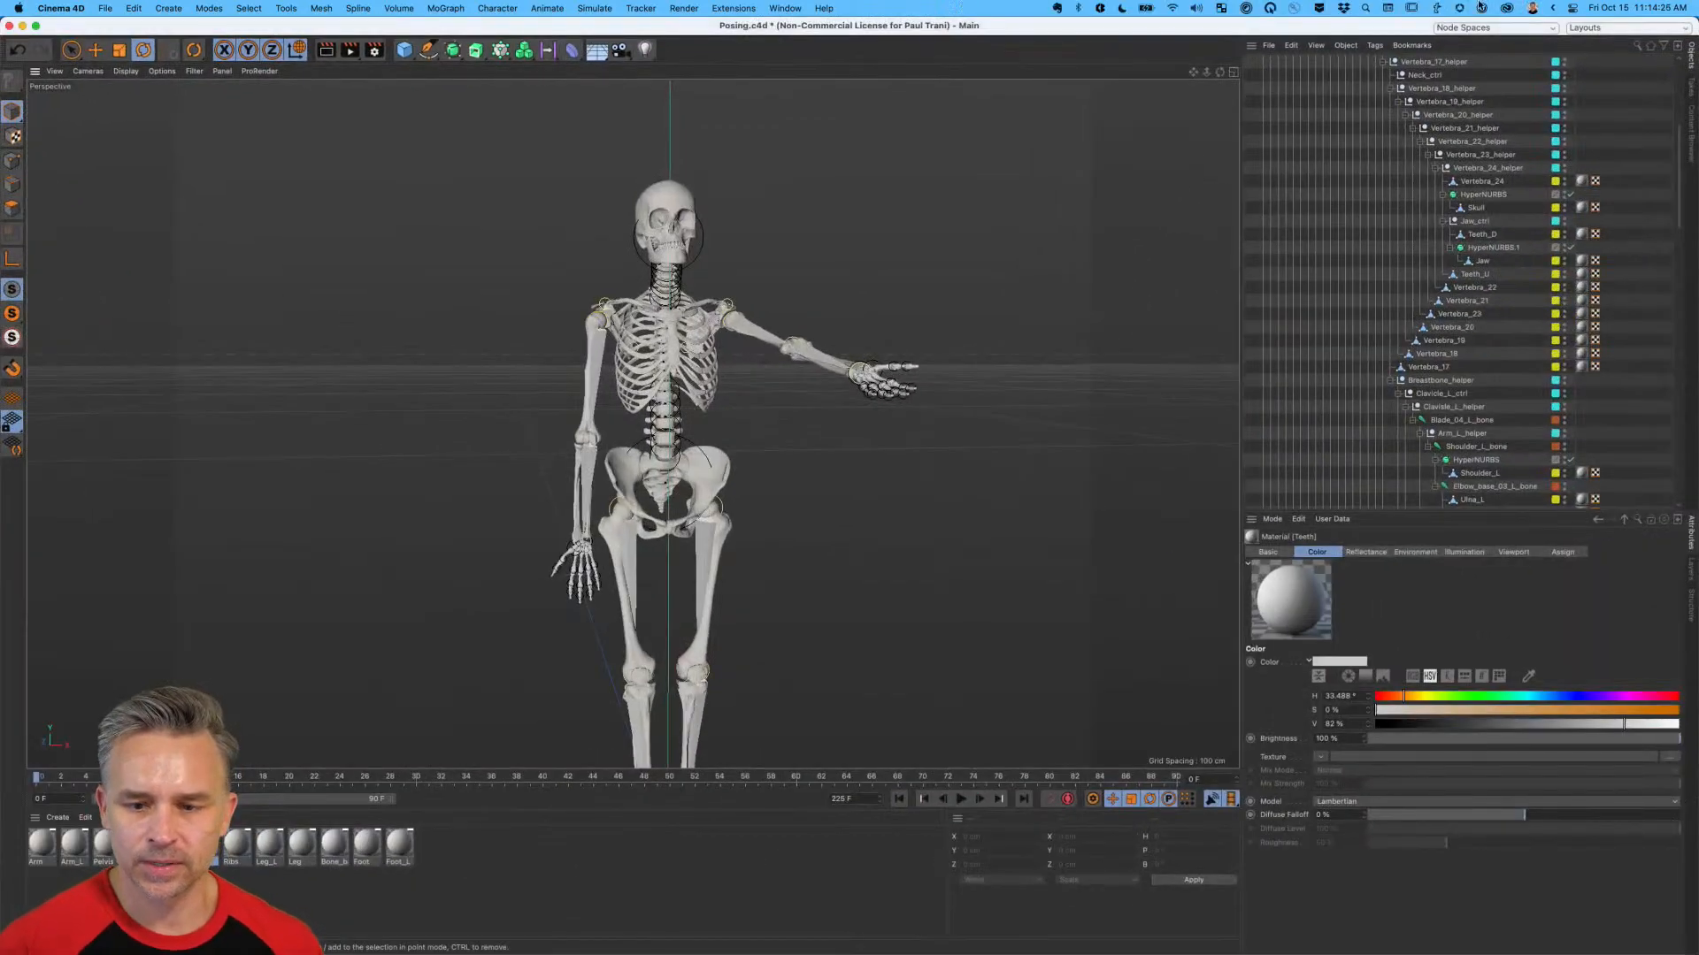
scroll(1441, 399, "up", 5)
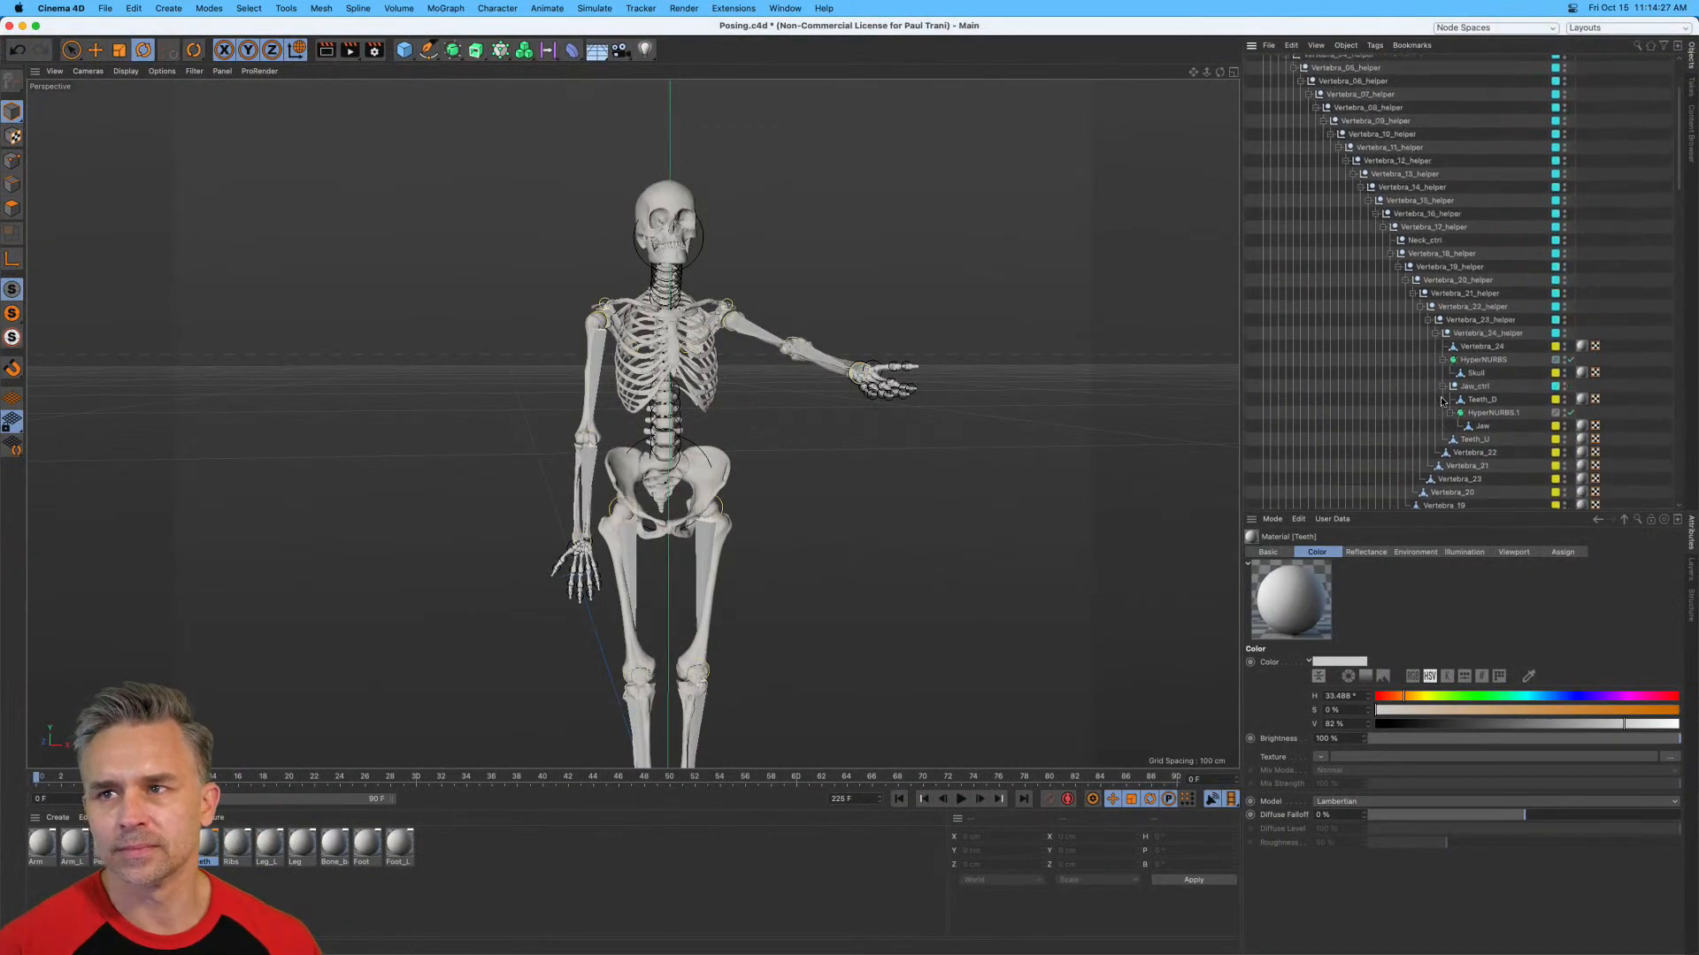
scroll(1441, 400, "down", 1)
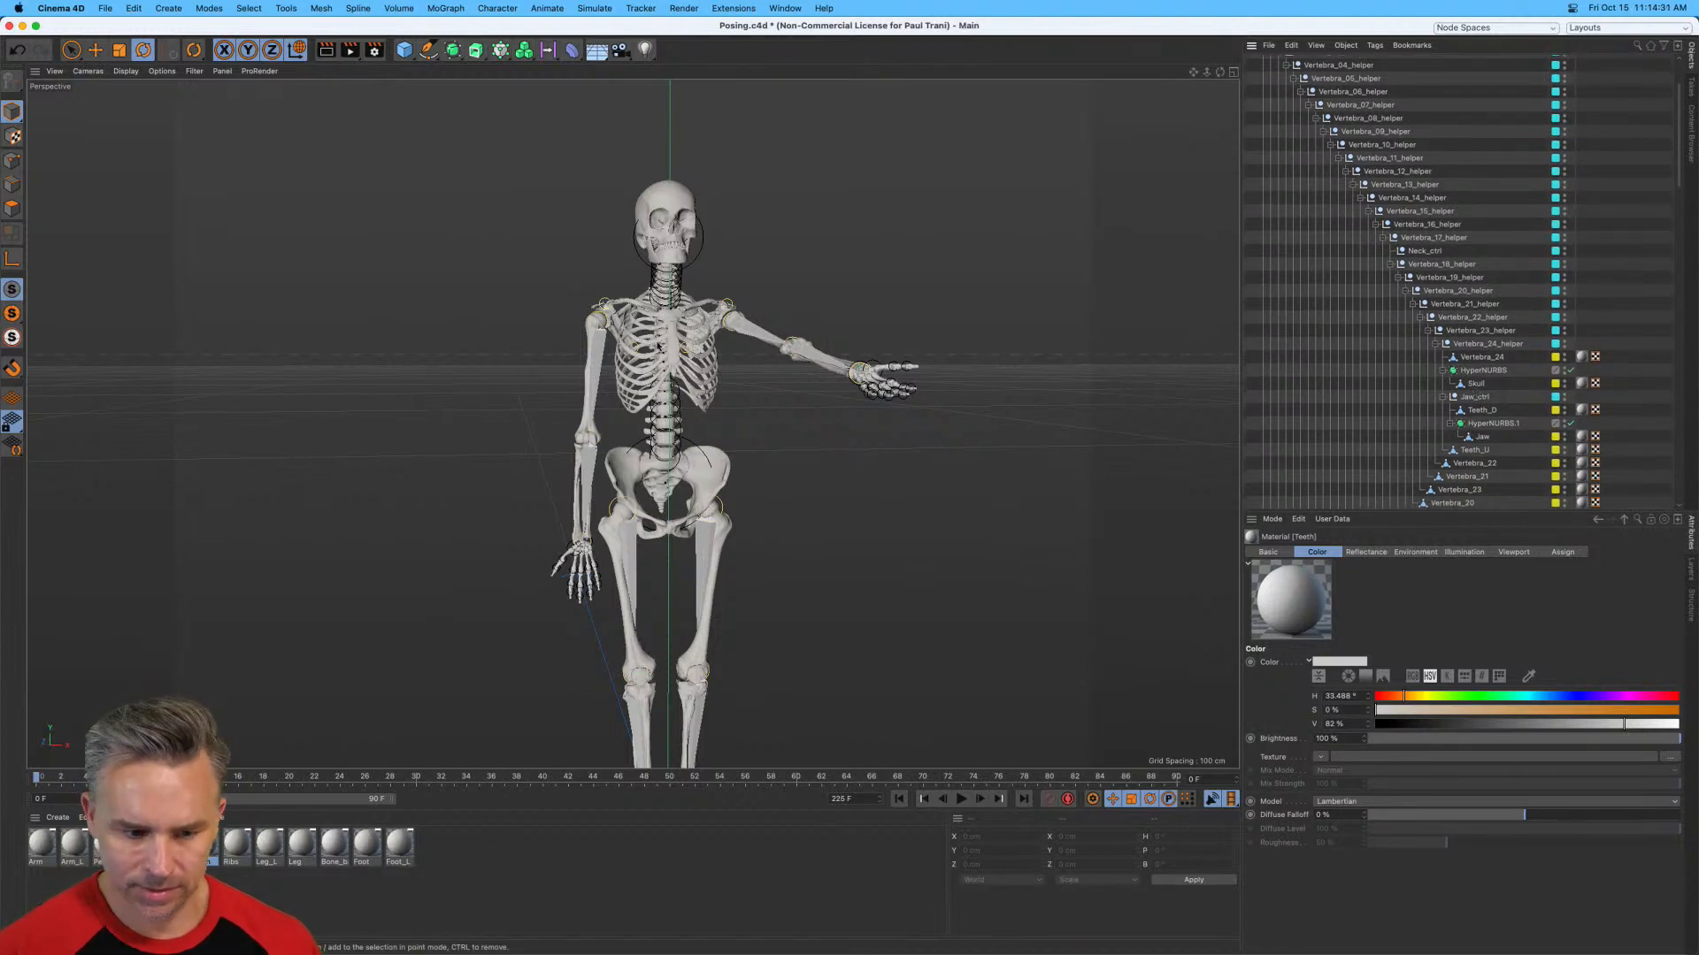
left_click(766, 334)
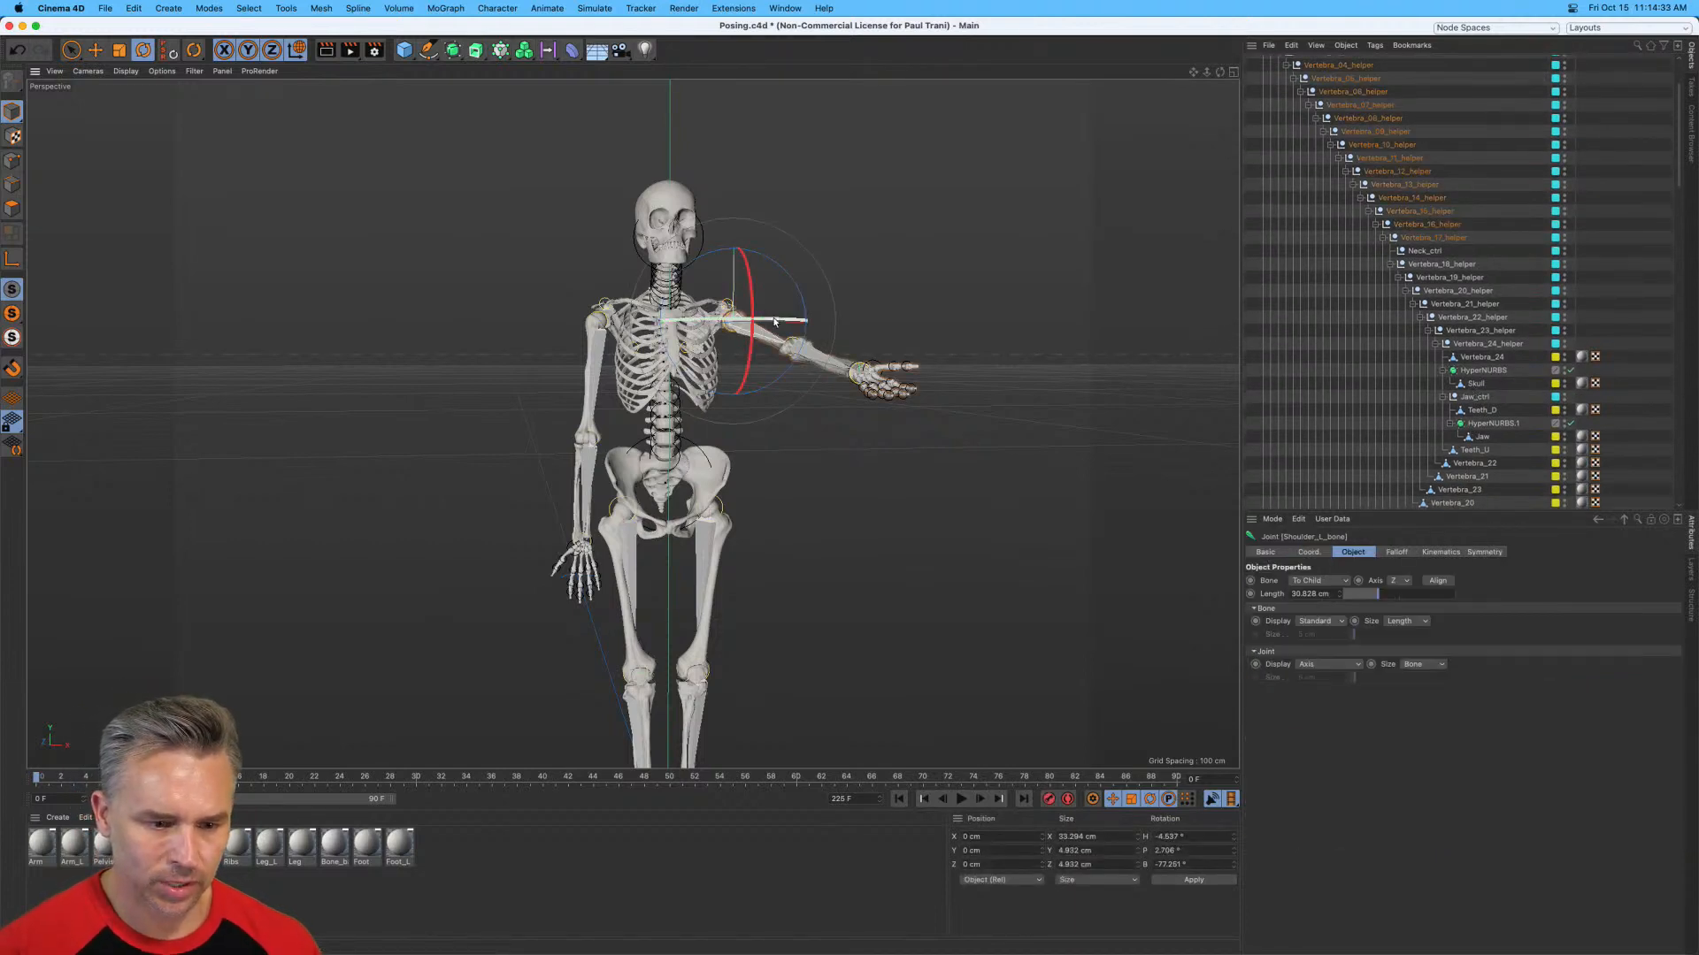
left_click_drag(762, 319, 752, 342)
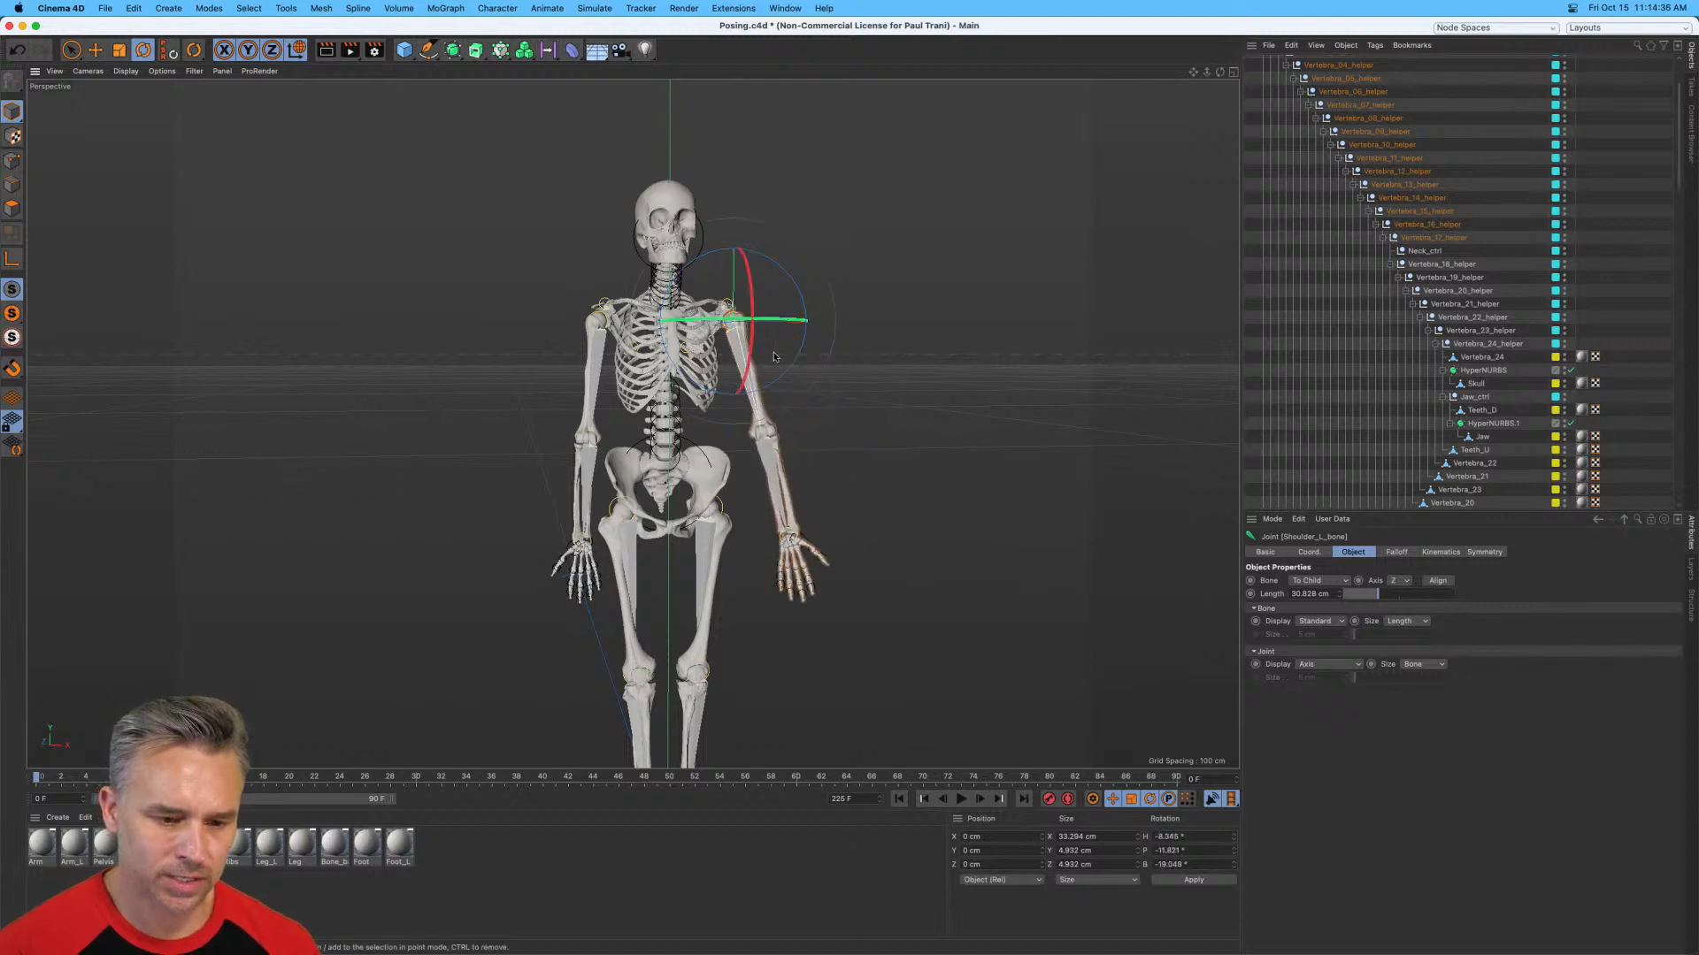
Rotate Elbow_base_03_L_bone to bend the left forearm inward so its hand rests near the hip.
left_click(766, 434)
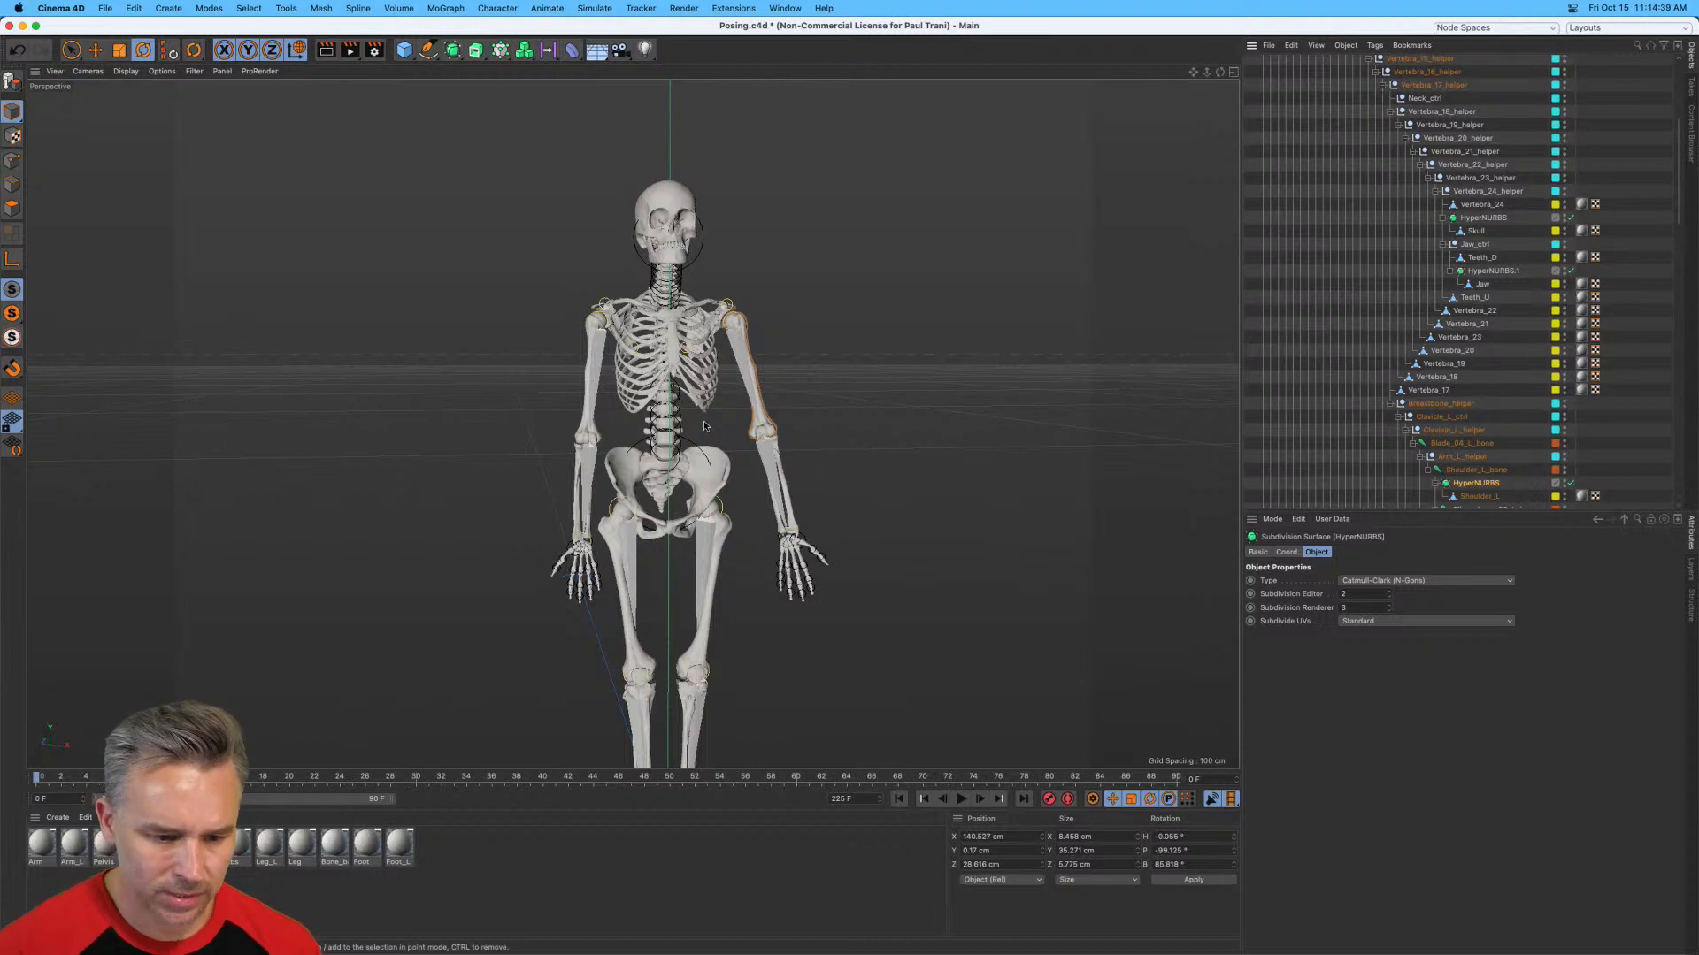
left_click(772, 460)
scroll(1641, 416, "down", 3)
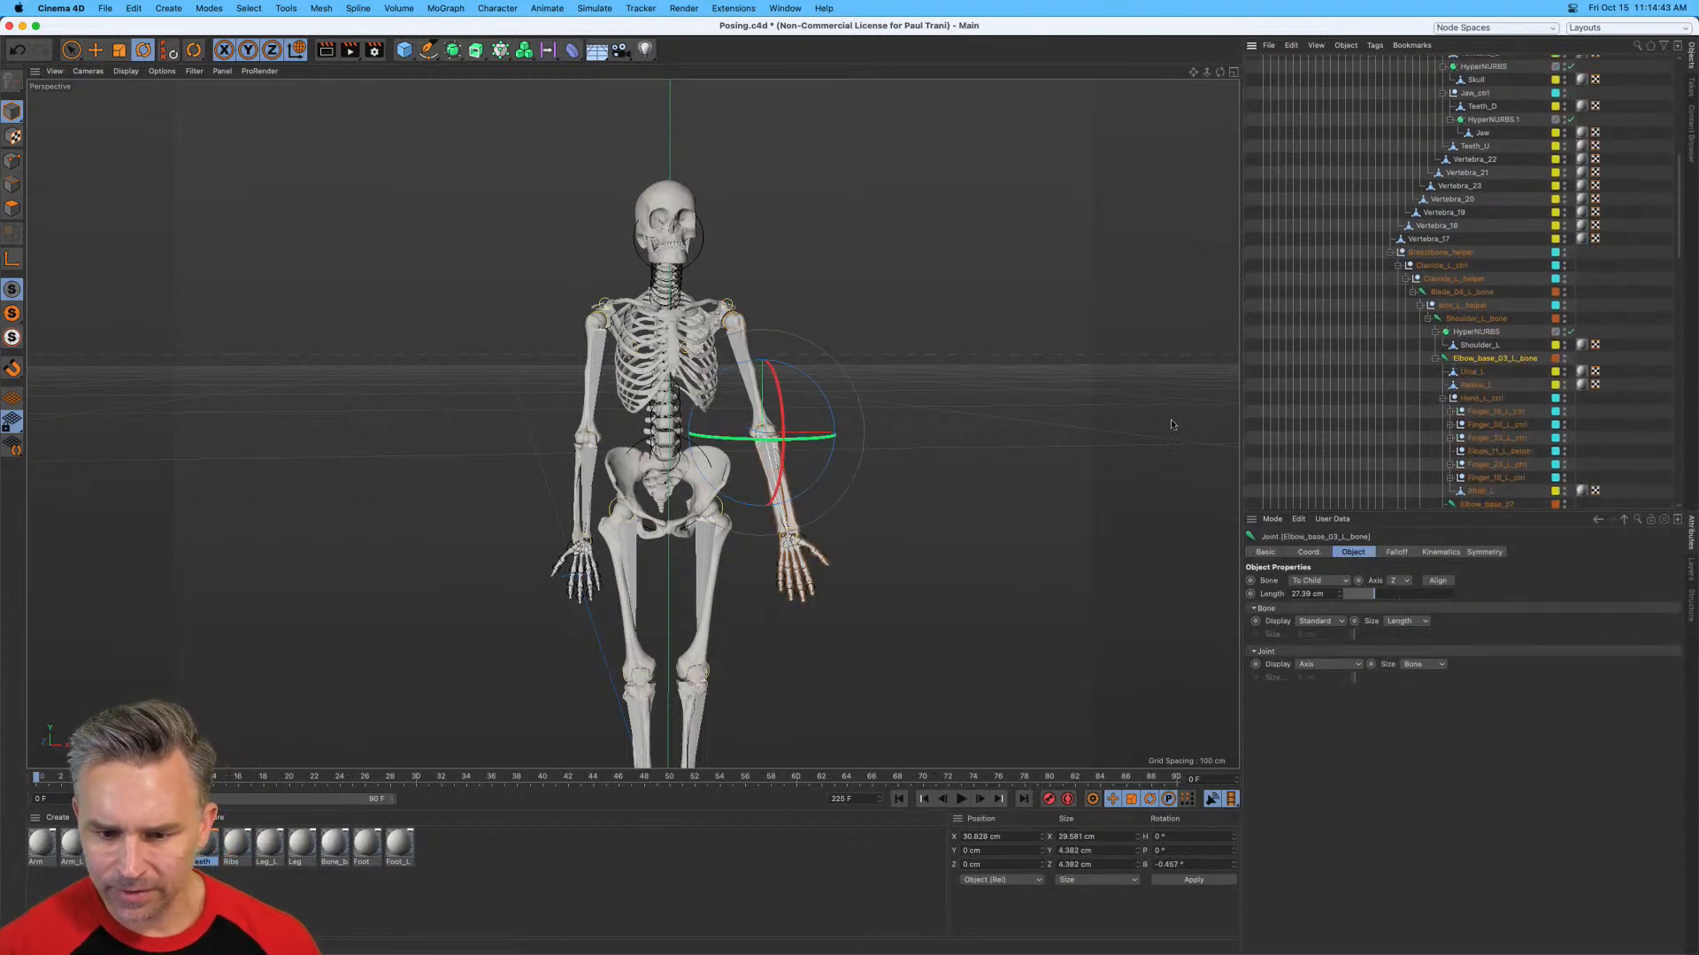
left_click_drag(828, 435, 778, 446)
Rotate Elbow_base_02_R_bone to bend the right forearm inward so its hand rests over the thigh.
left_click(575, 482)
left_click(588, 478)
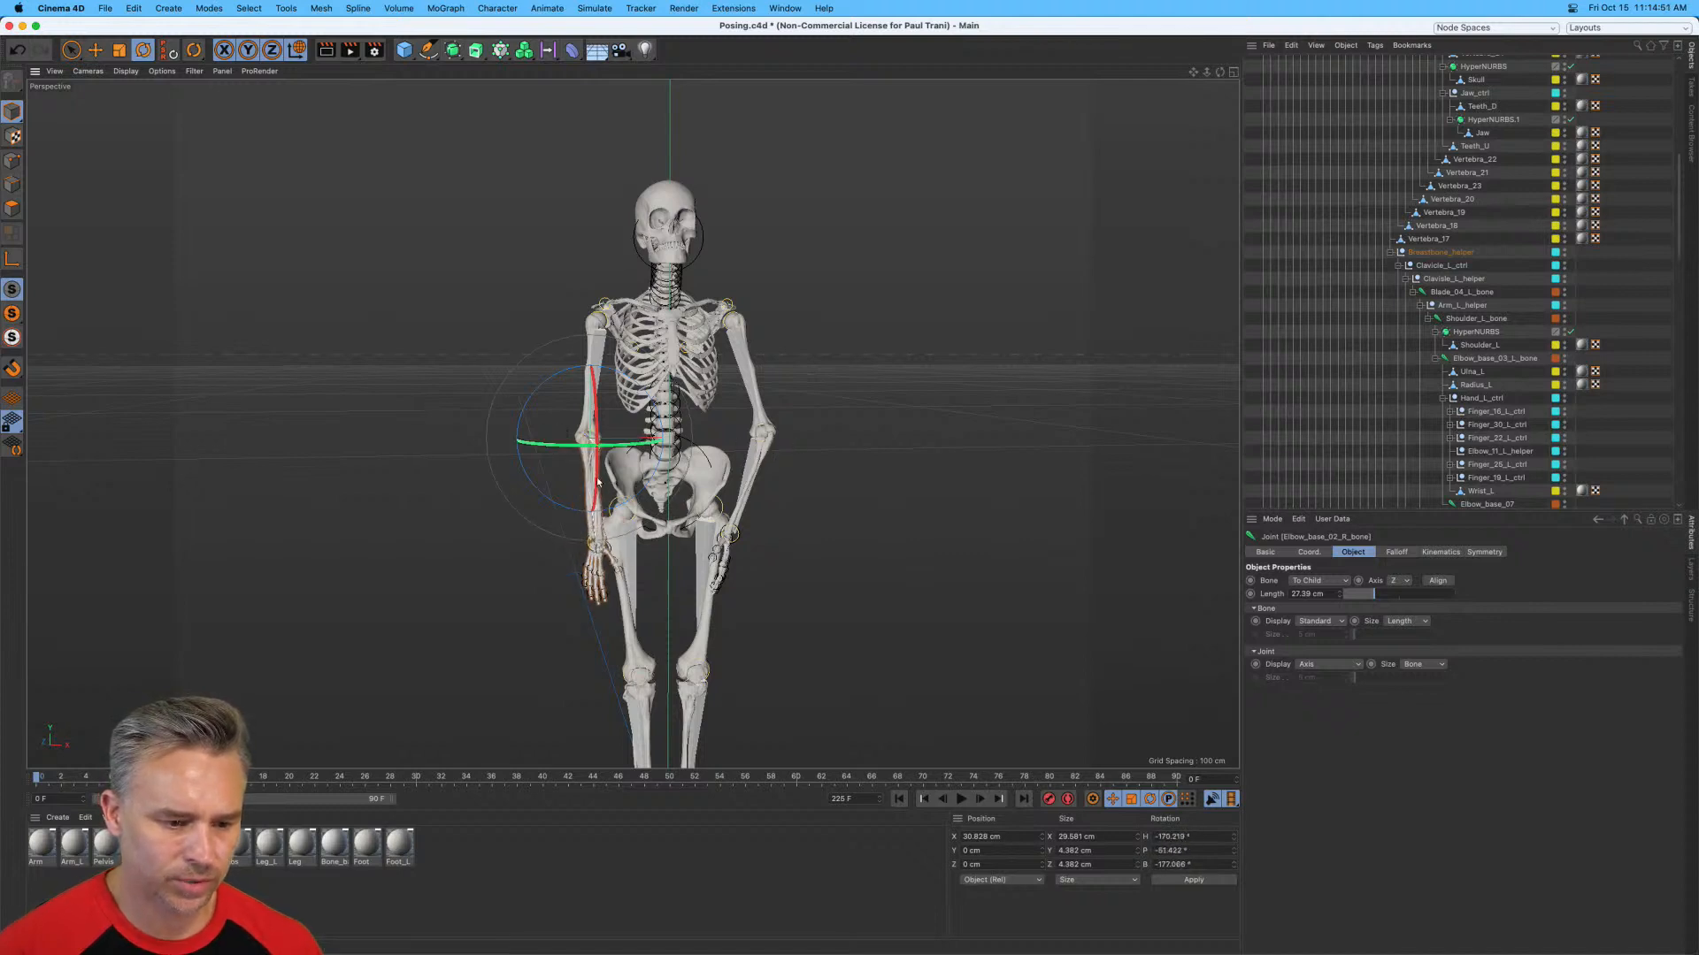
left_click_drag(585, 511, 569, 508)
Rotate Shoulder_L_bone slightly to bring the left arm closer to the body, and deselect it.
left_click(730, 320)
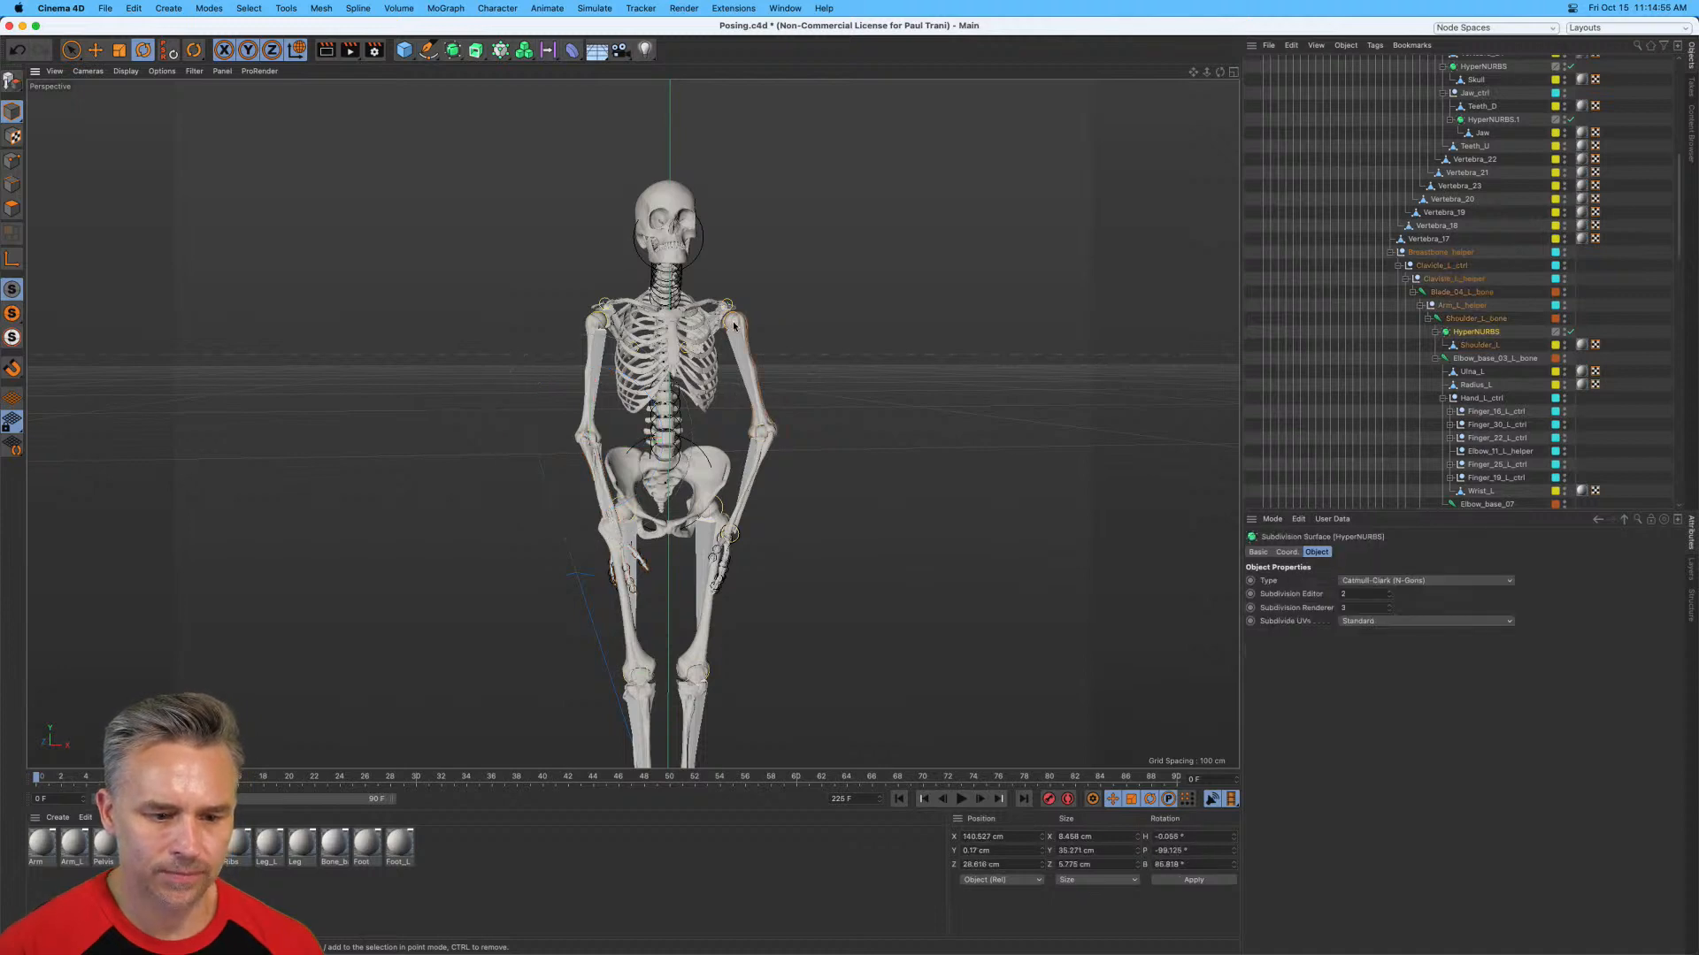
left_click(1435, 321)
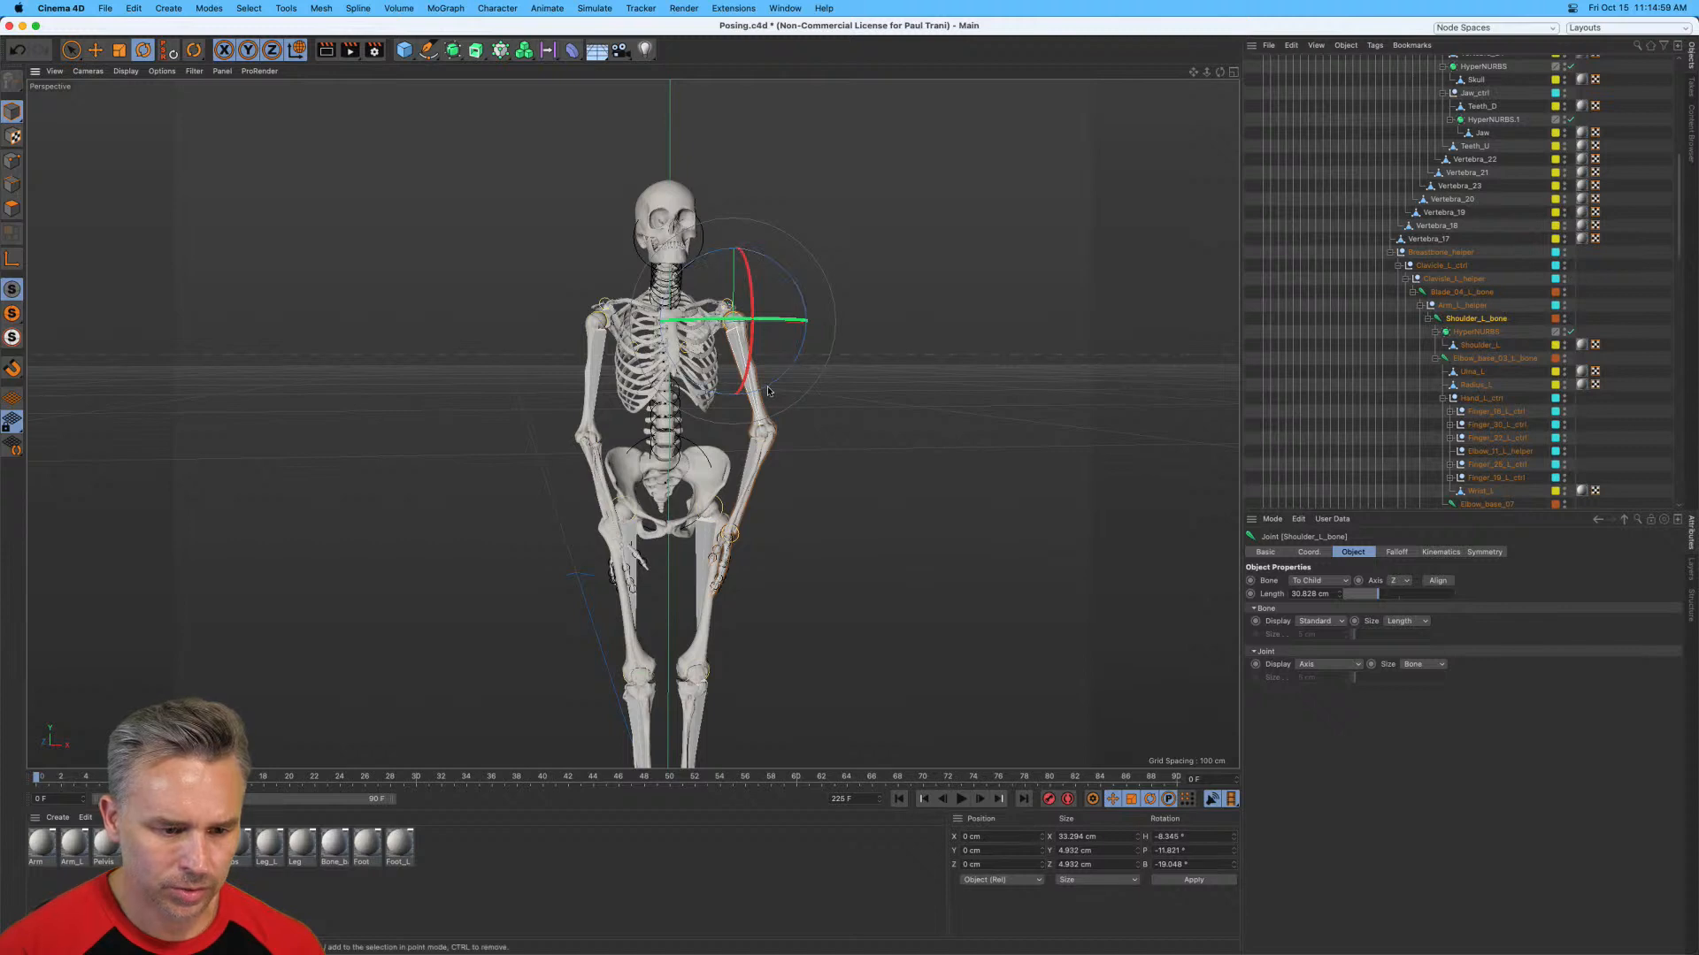
left_click_drag(767, 386, 765, 392)
left_click(343, 328)
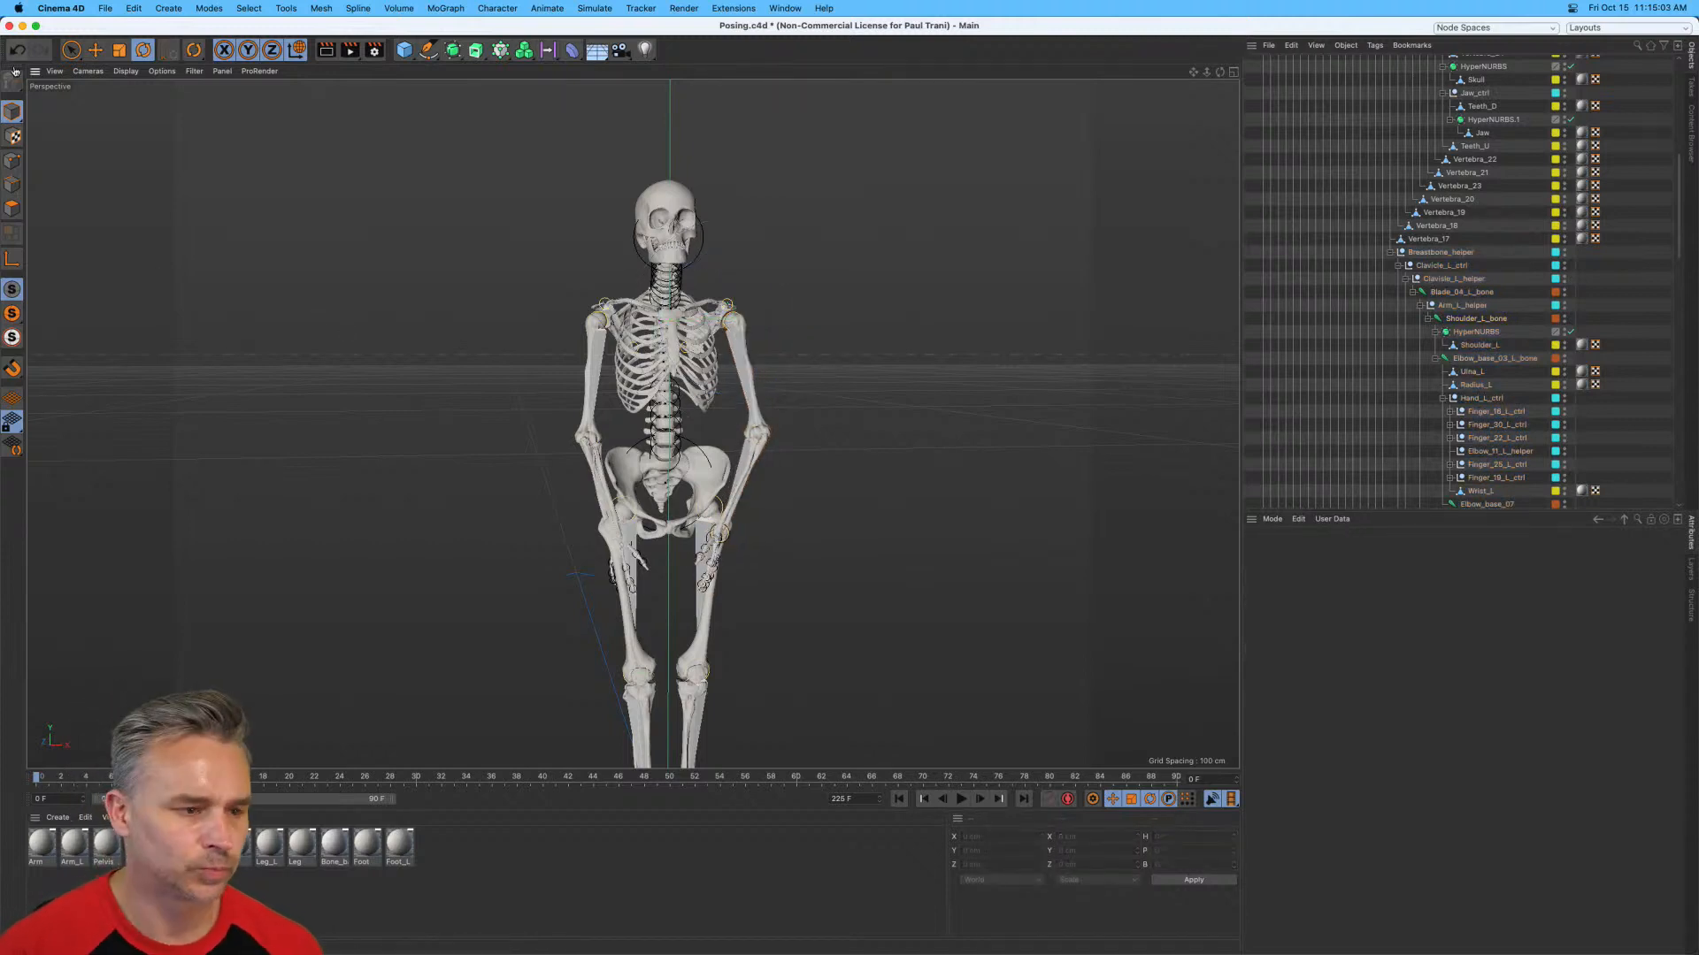
Switch back to the street composite in Photoshop and dismiss the meeting reminder.
left_click(22, 25)
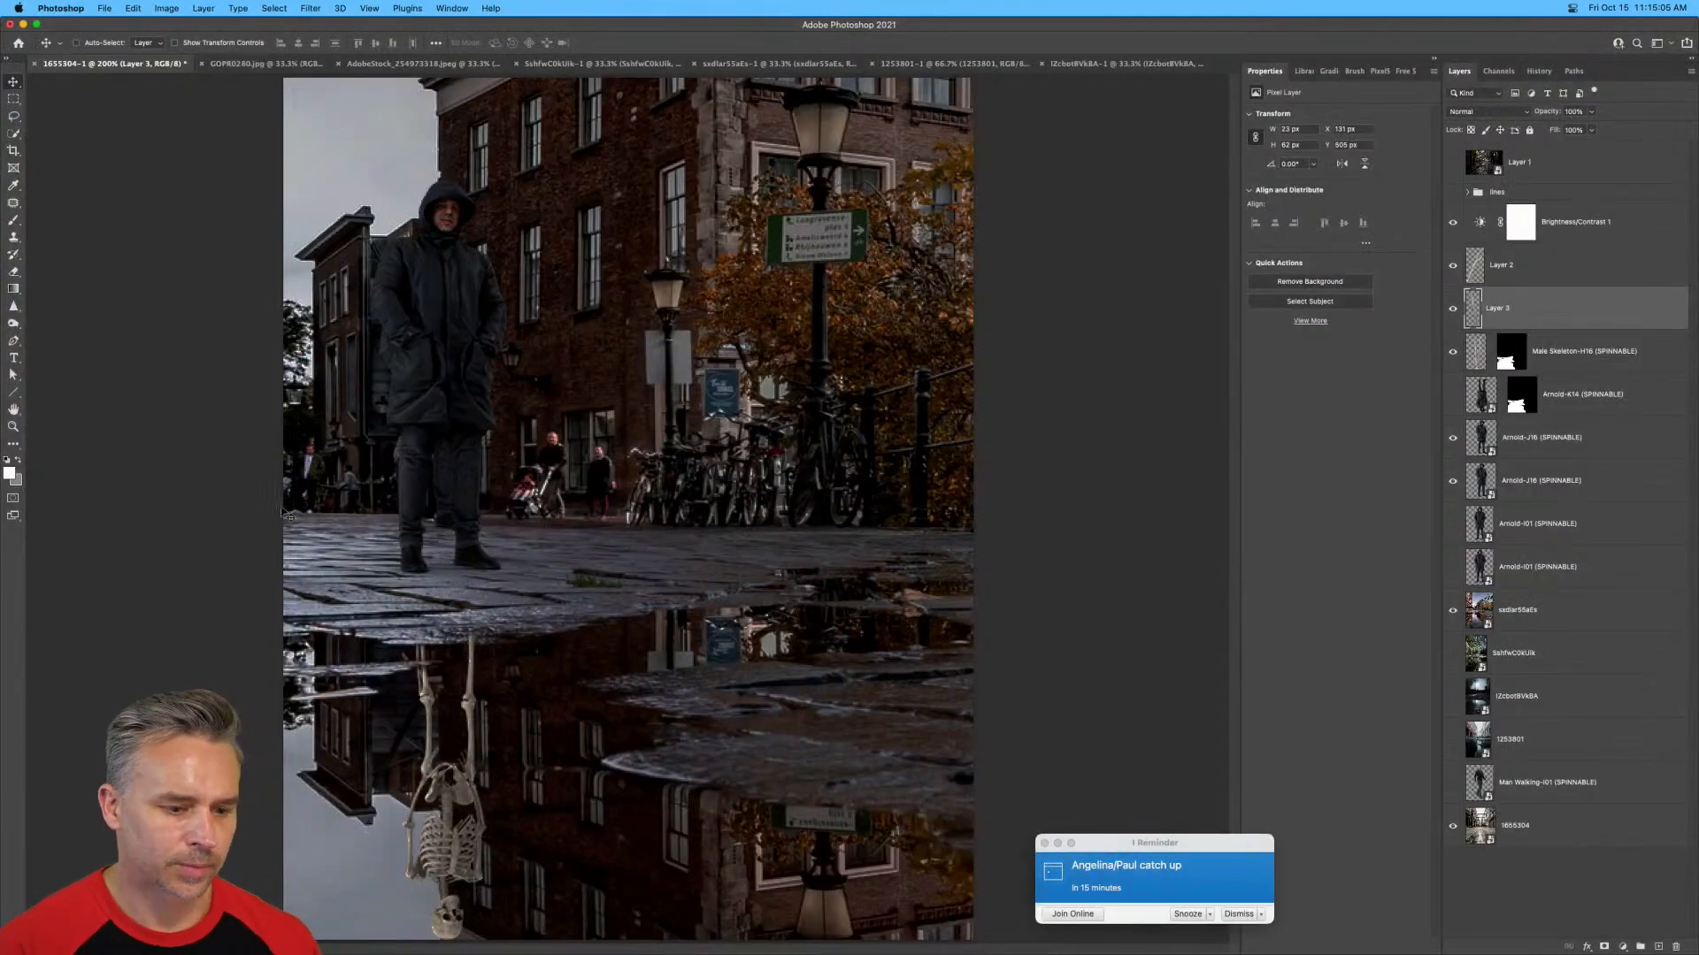
left_click(1238, 914)
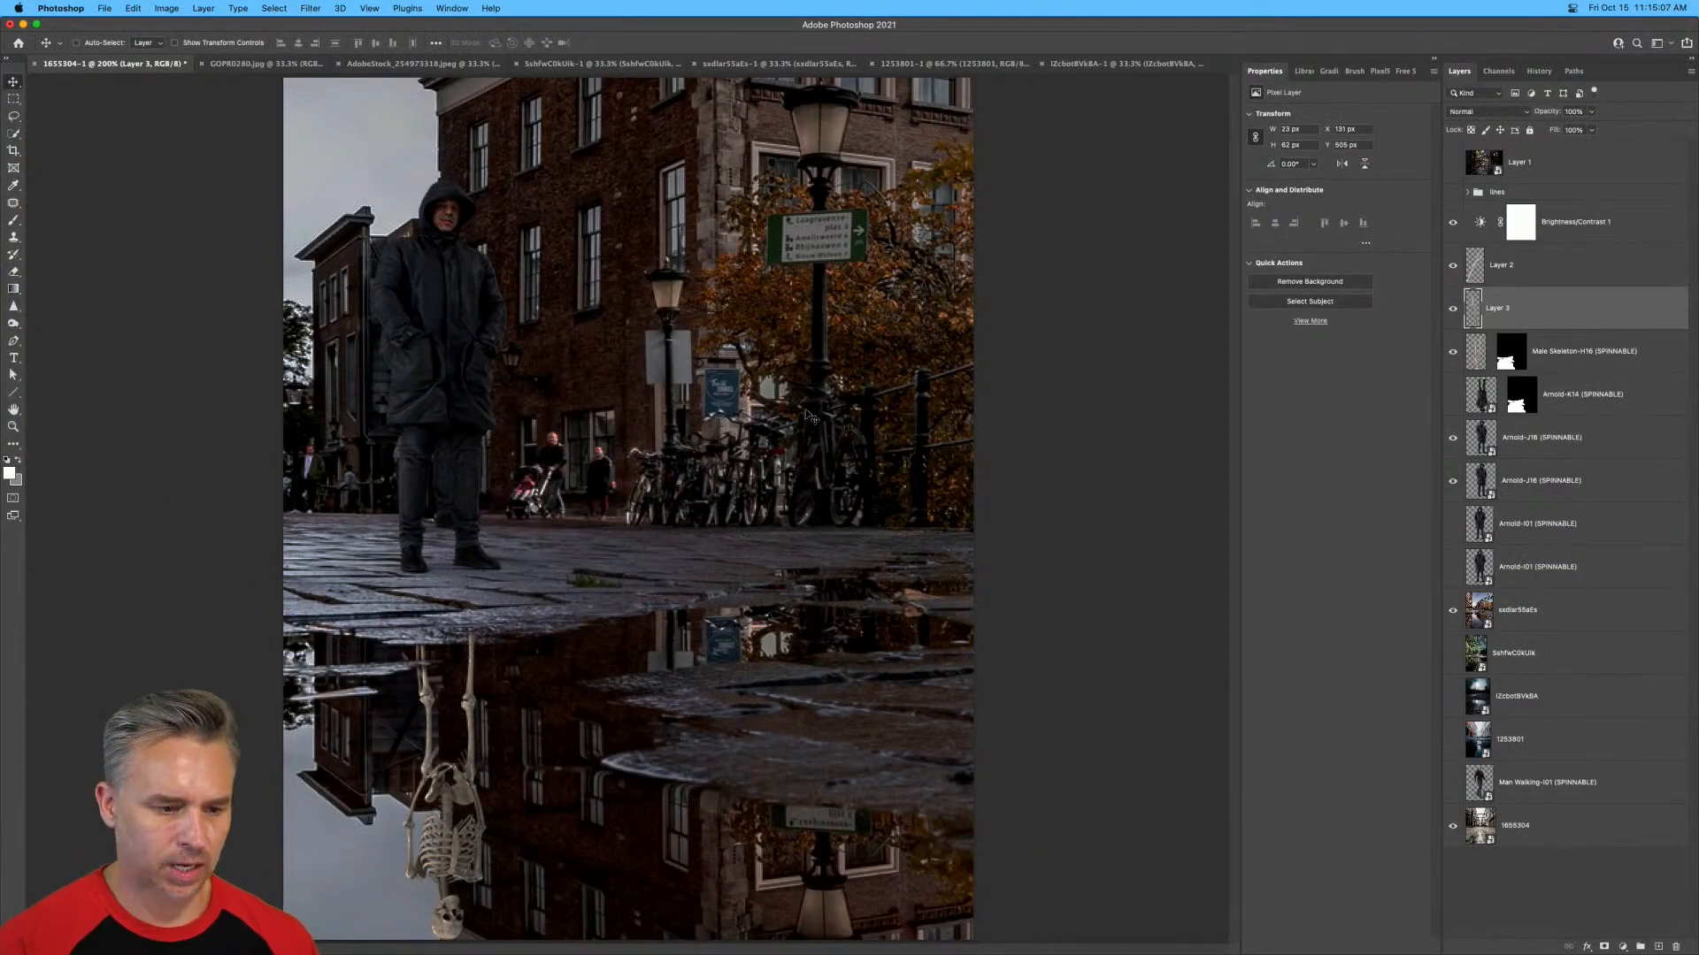
key("super+minus")
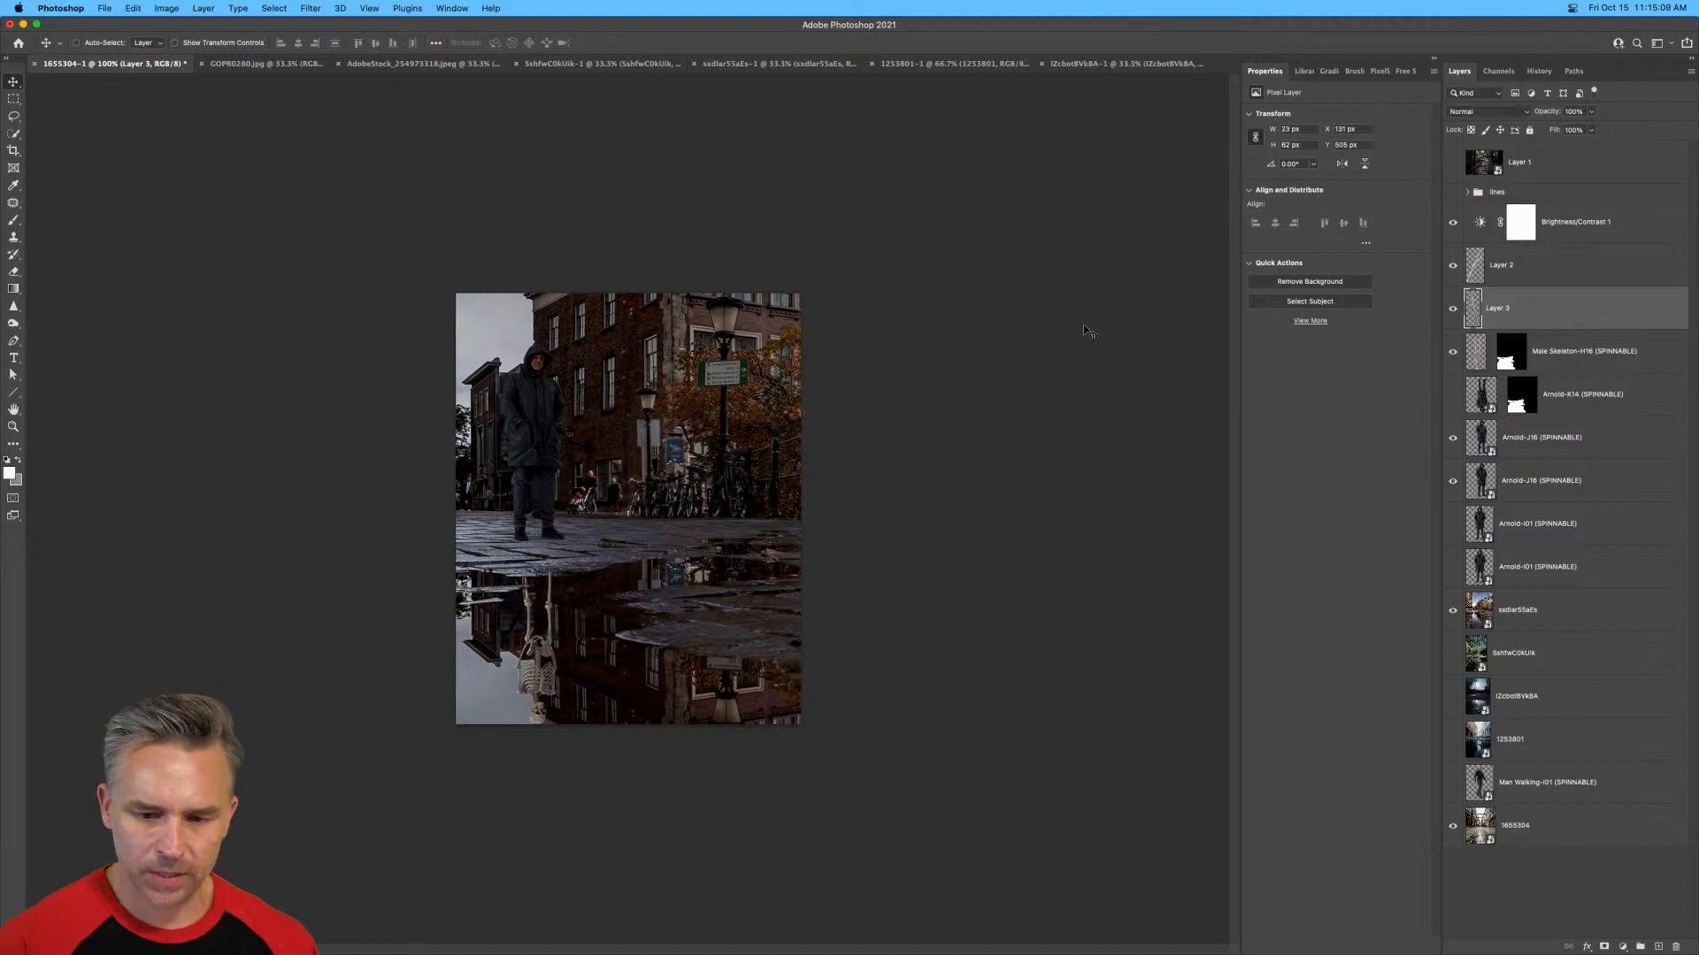
Add a Color Lookup adjustment layer above Layer 1, at the top of the layer stack.
left_click(1554, 175)
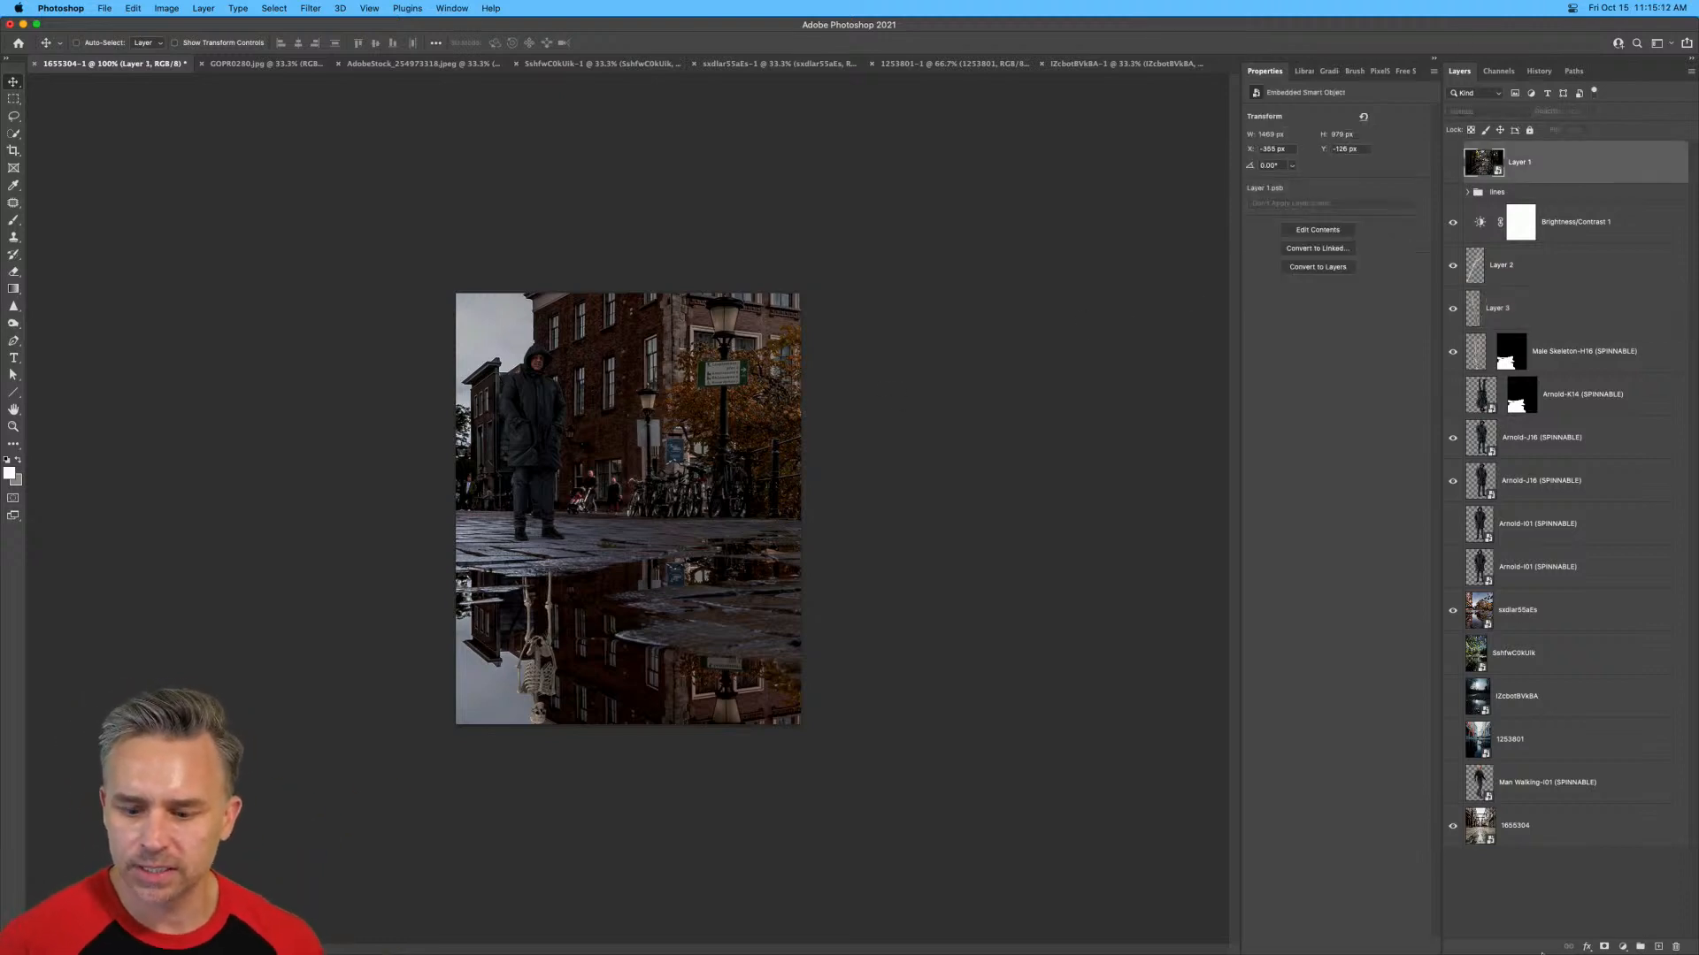
left_click(1622, 947)
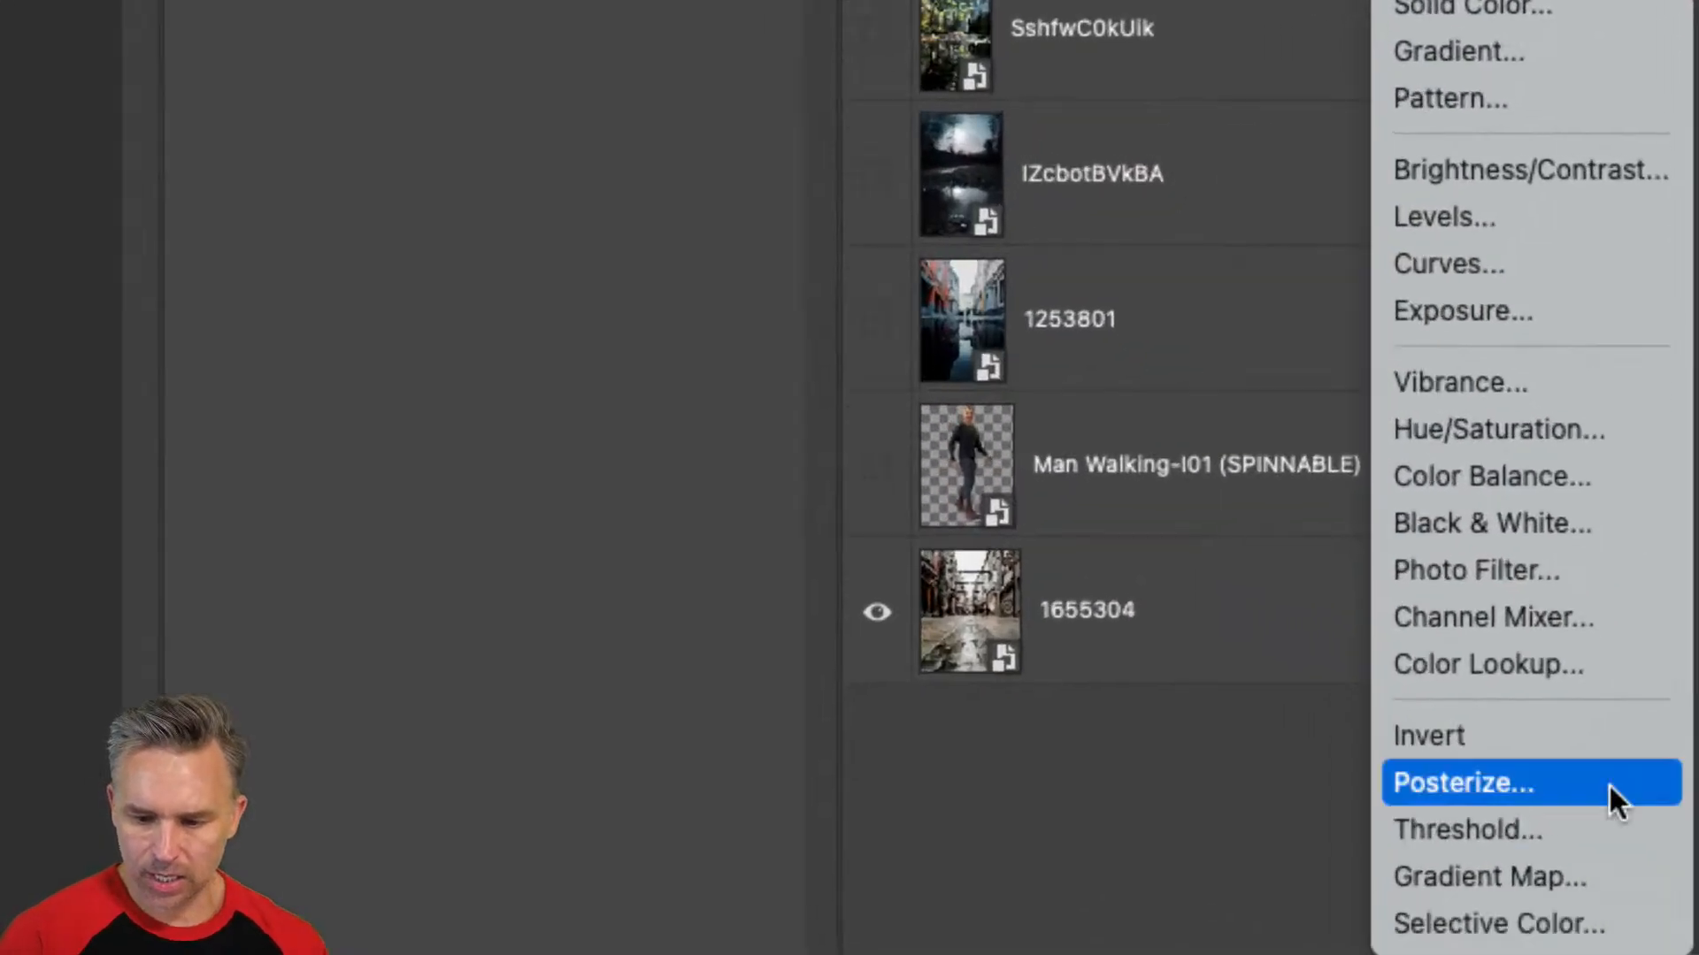
left_click(1633, 841)
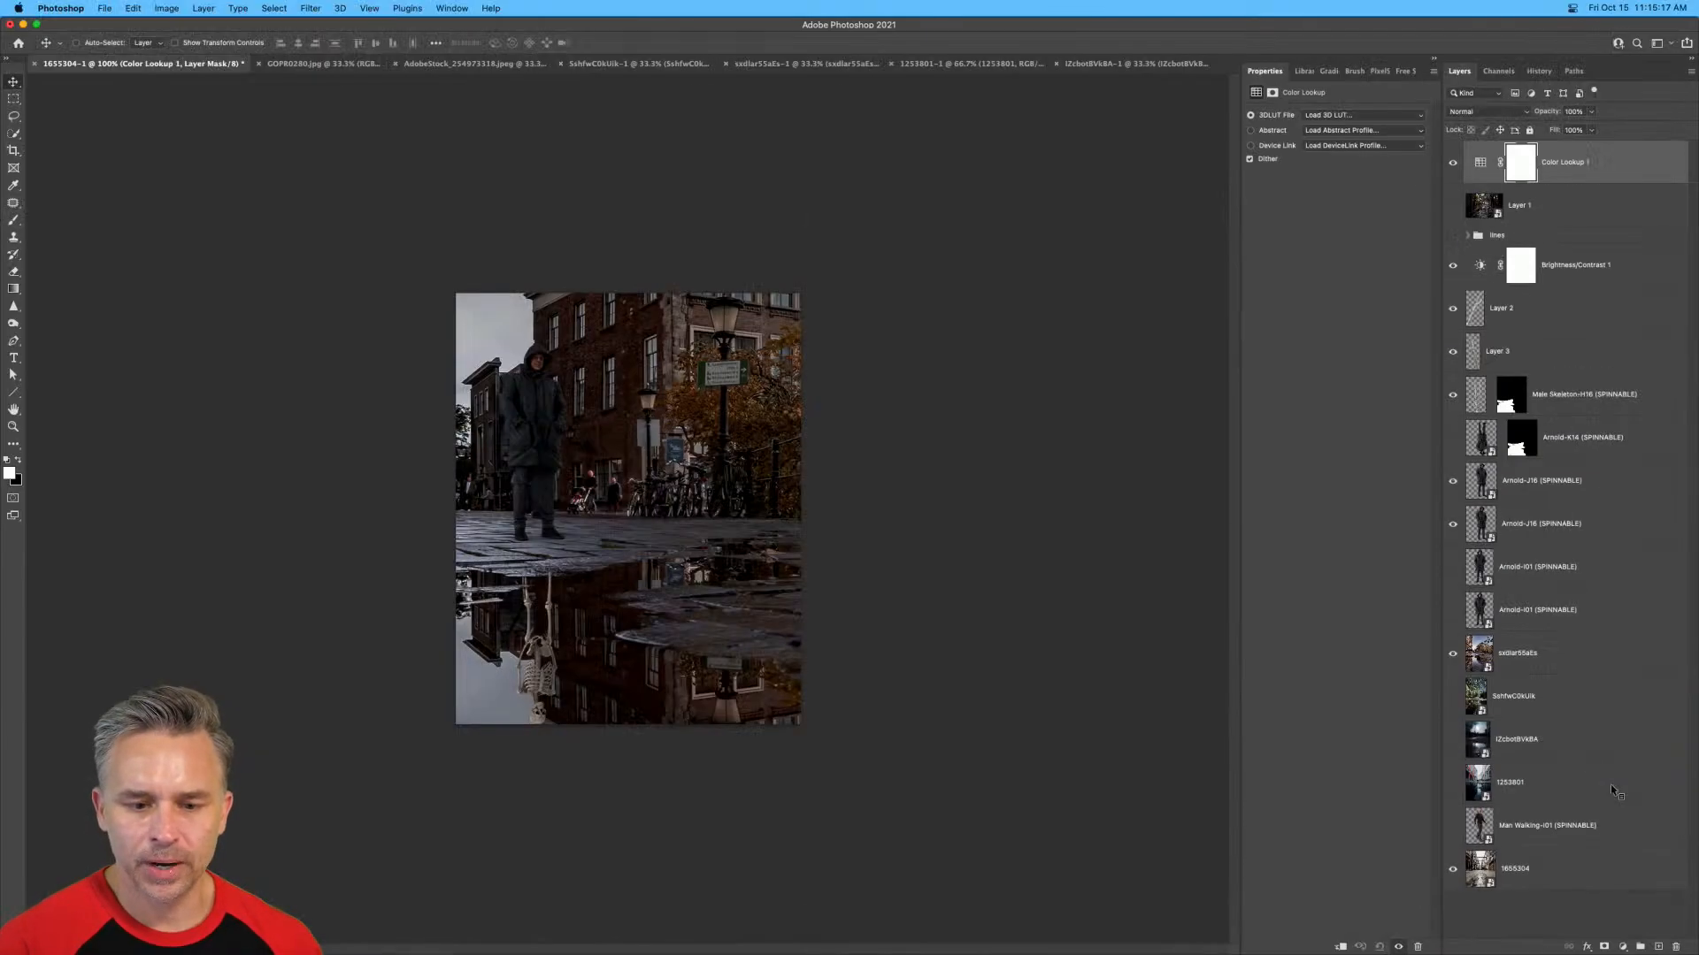
Set the Color Lookup layer's 3D LUT to FuturisticBleak.3DL.
left_click(1331, 113)
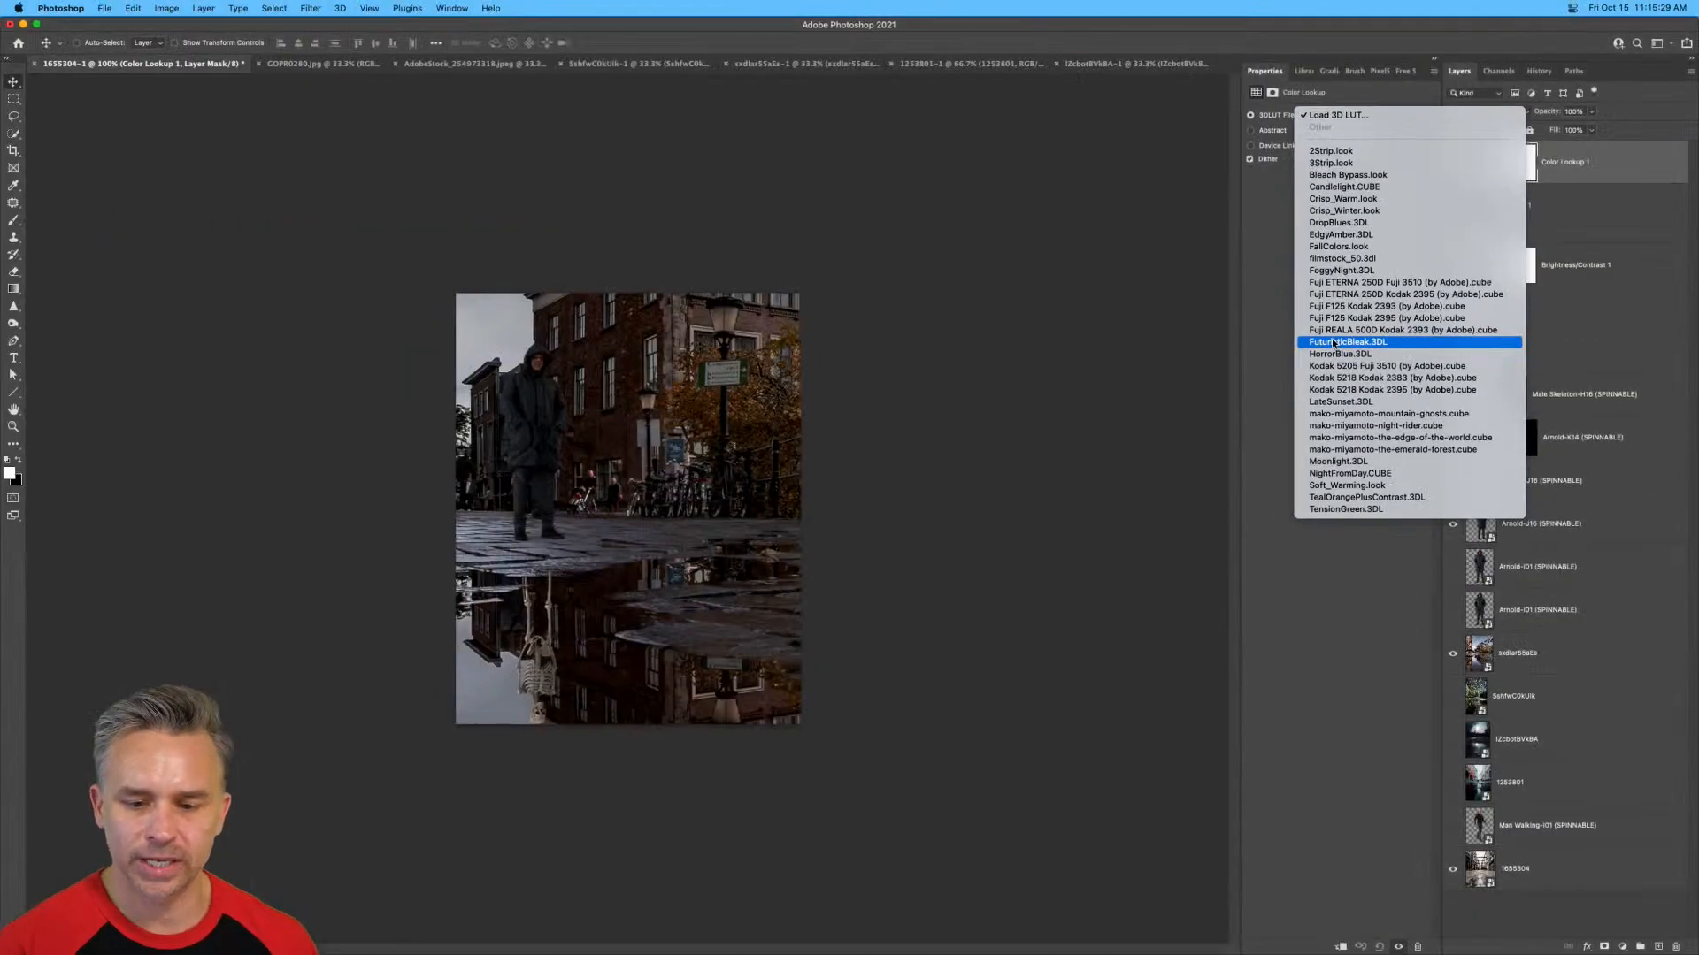
left_click(596, 279)
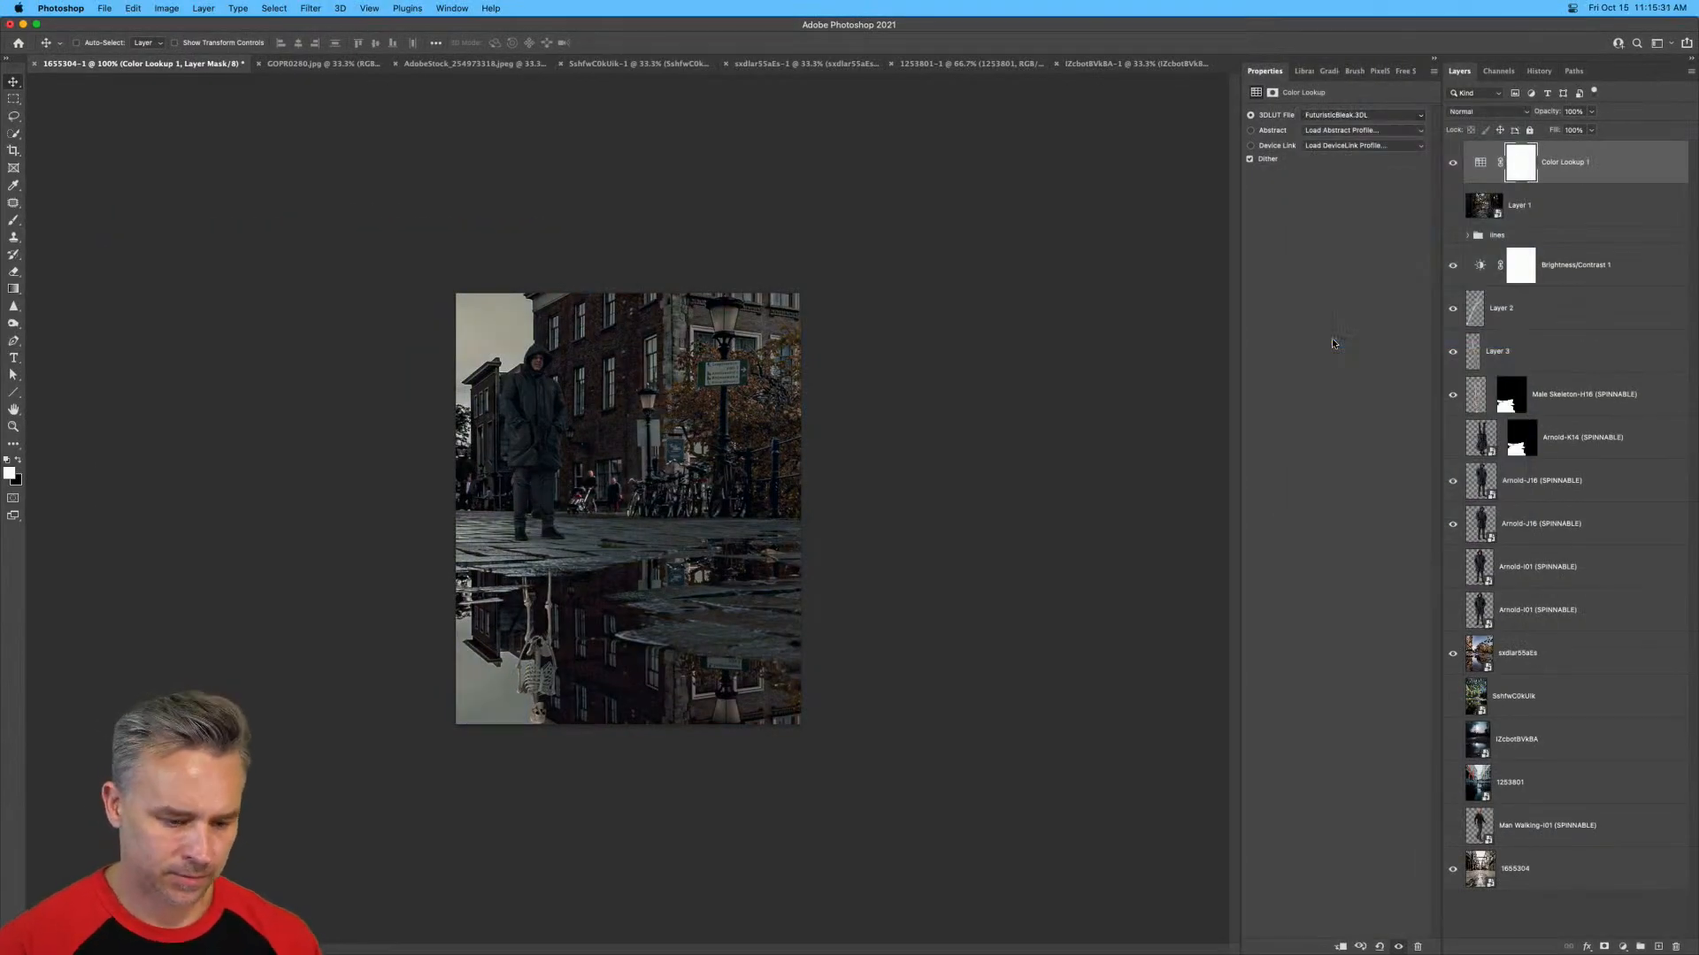
key("super+plus")
key("super+plus")
key("super+minus")
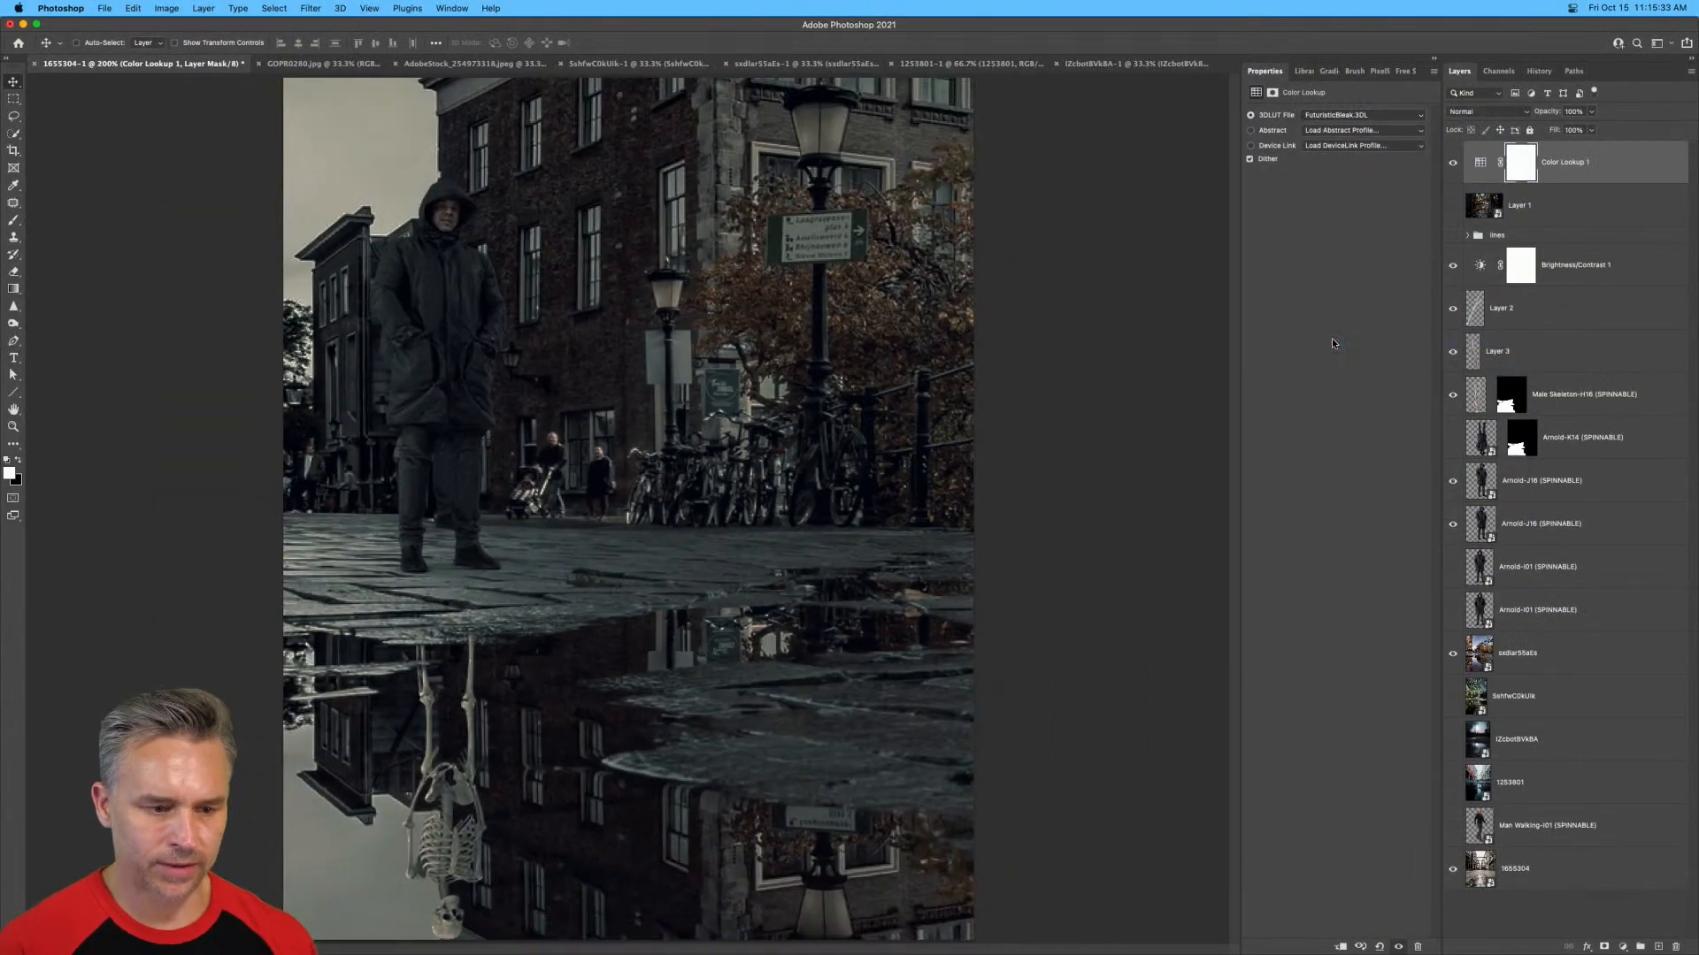
Add a Curves adjustment layer above Color Lookup 1 and raise the RGB curve to brighten the image.
left_click(1623, 948)
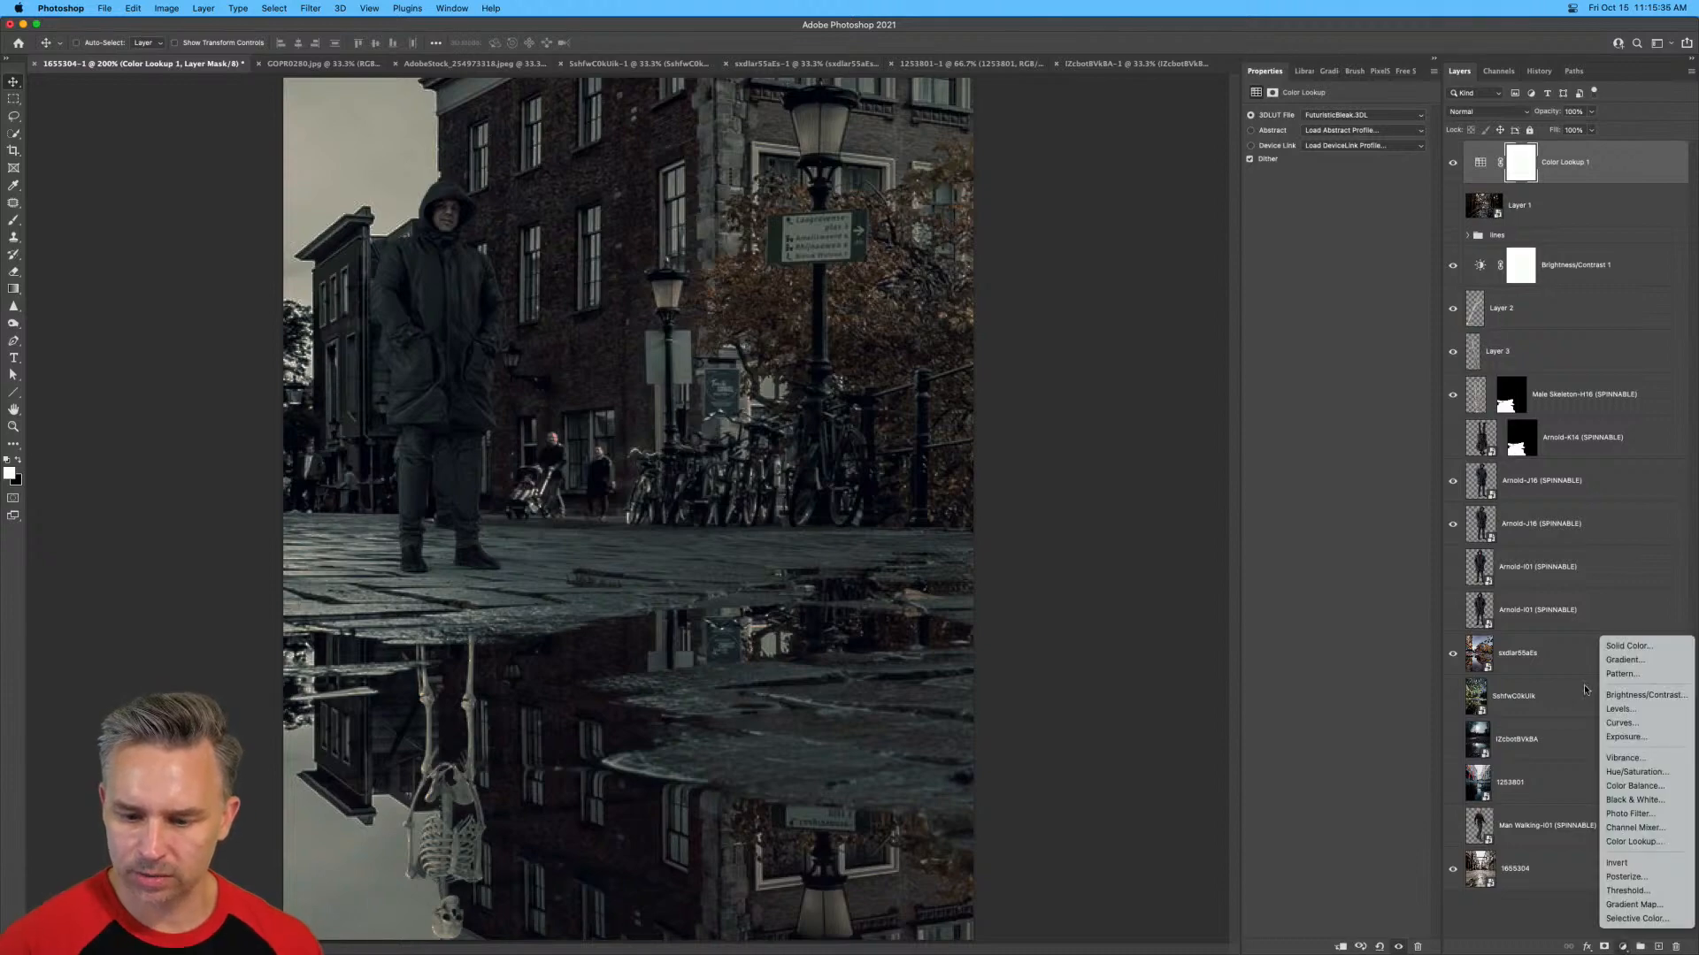
left_click(1624, 723)
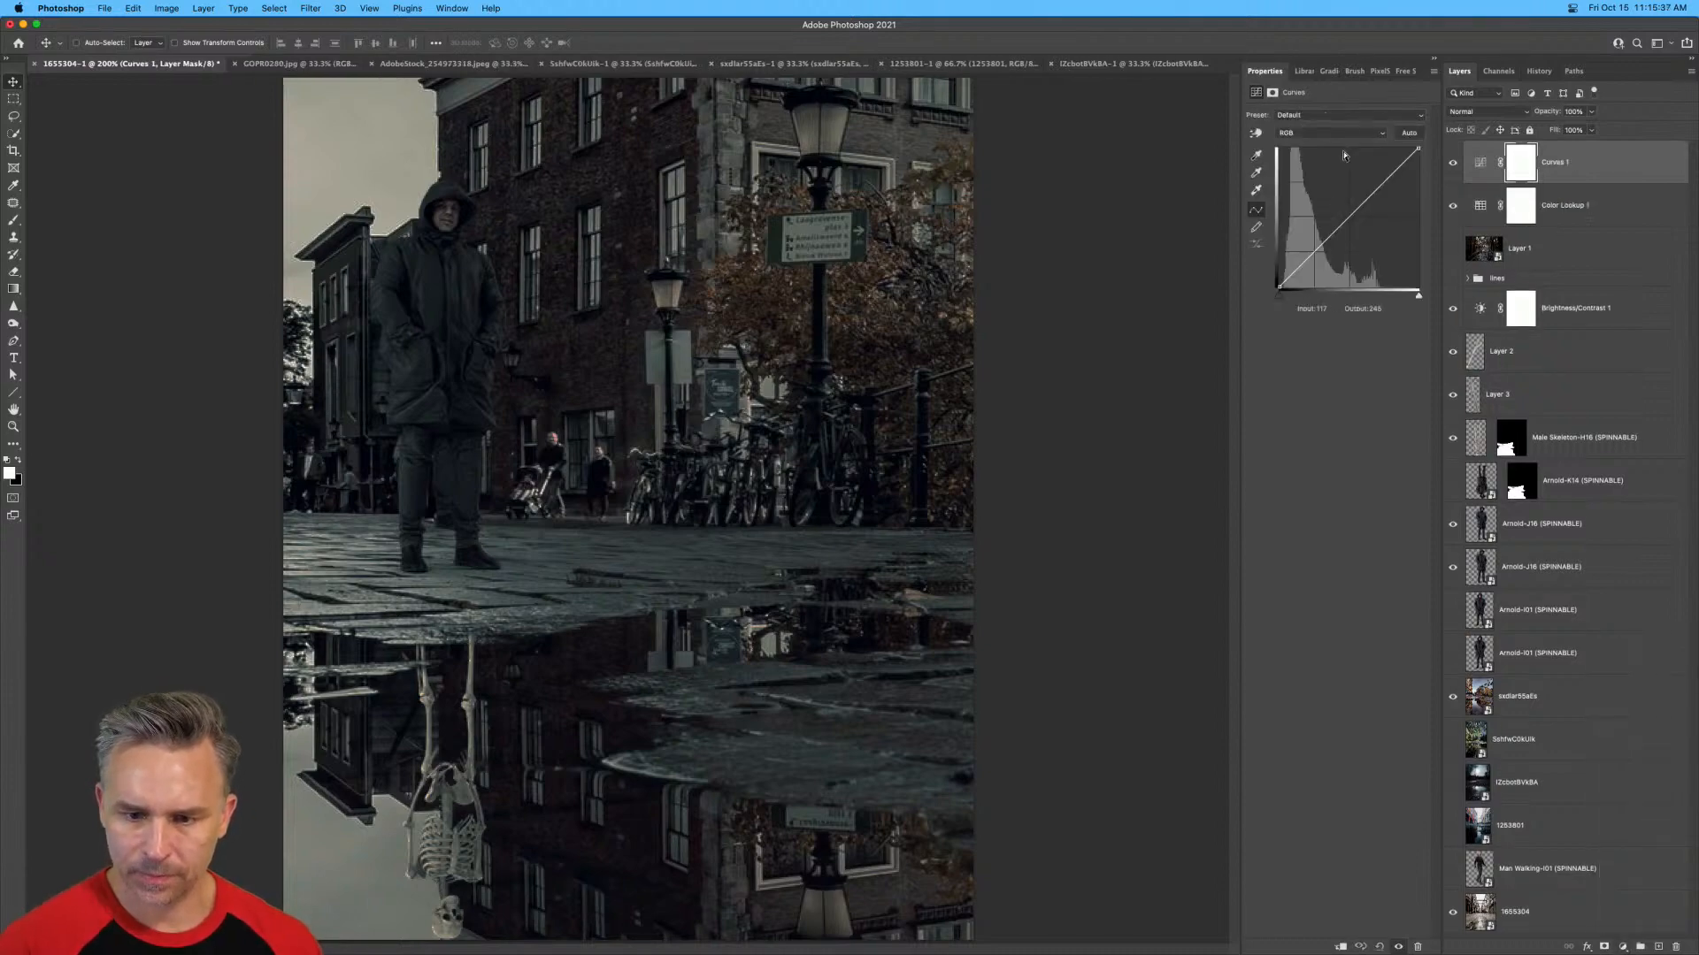
left_click_drag(1377, 197, 1371, 185)
left_click_drag(1363, 179, 1351, 178)
Paint black with a large soft brush around the corners of the Curves 1 mask to keep the image edges dark.
left_click(1514, 161)
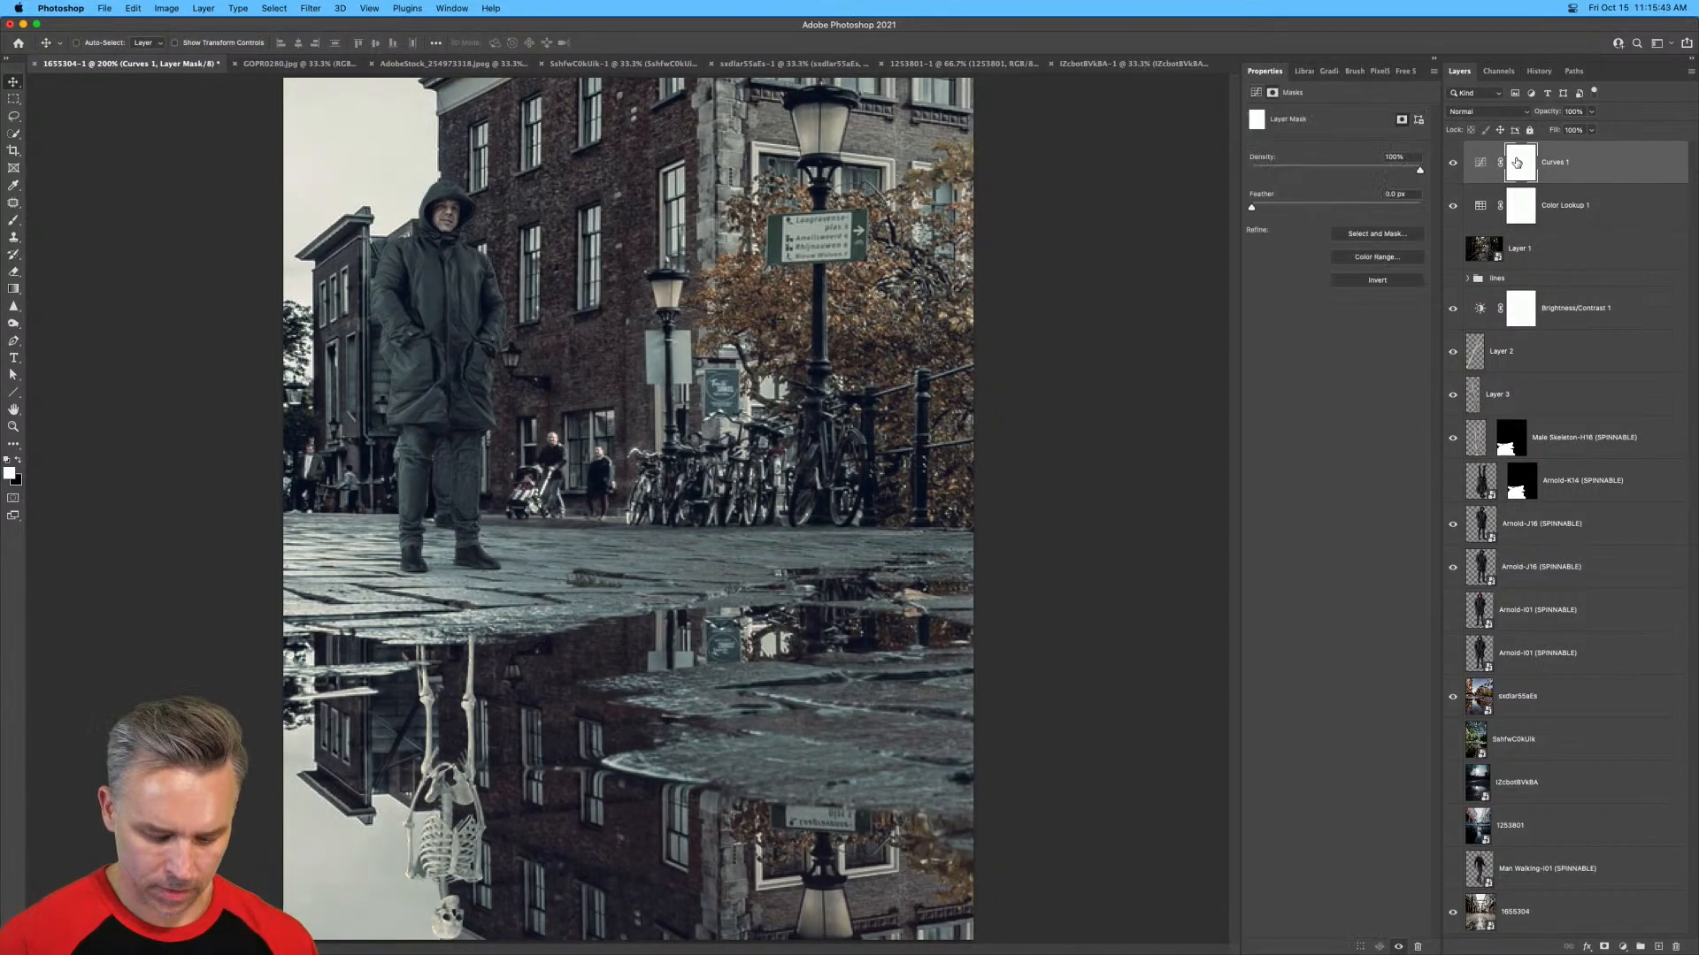
key("b")
right_click(196, 485)
left_click(115, 469)
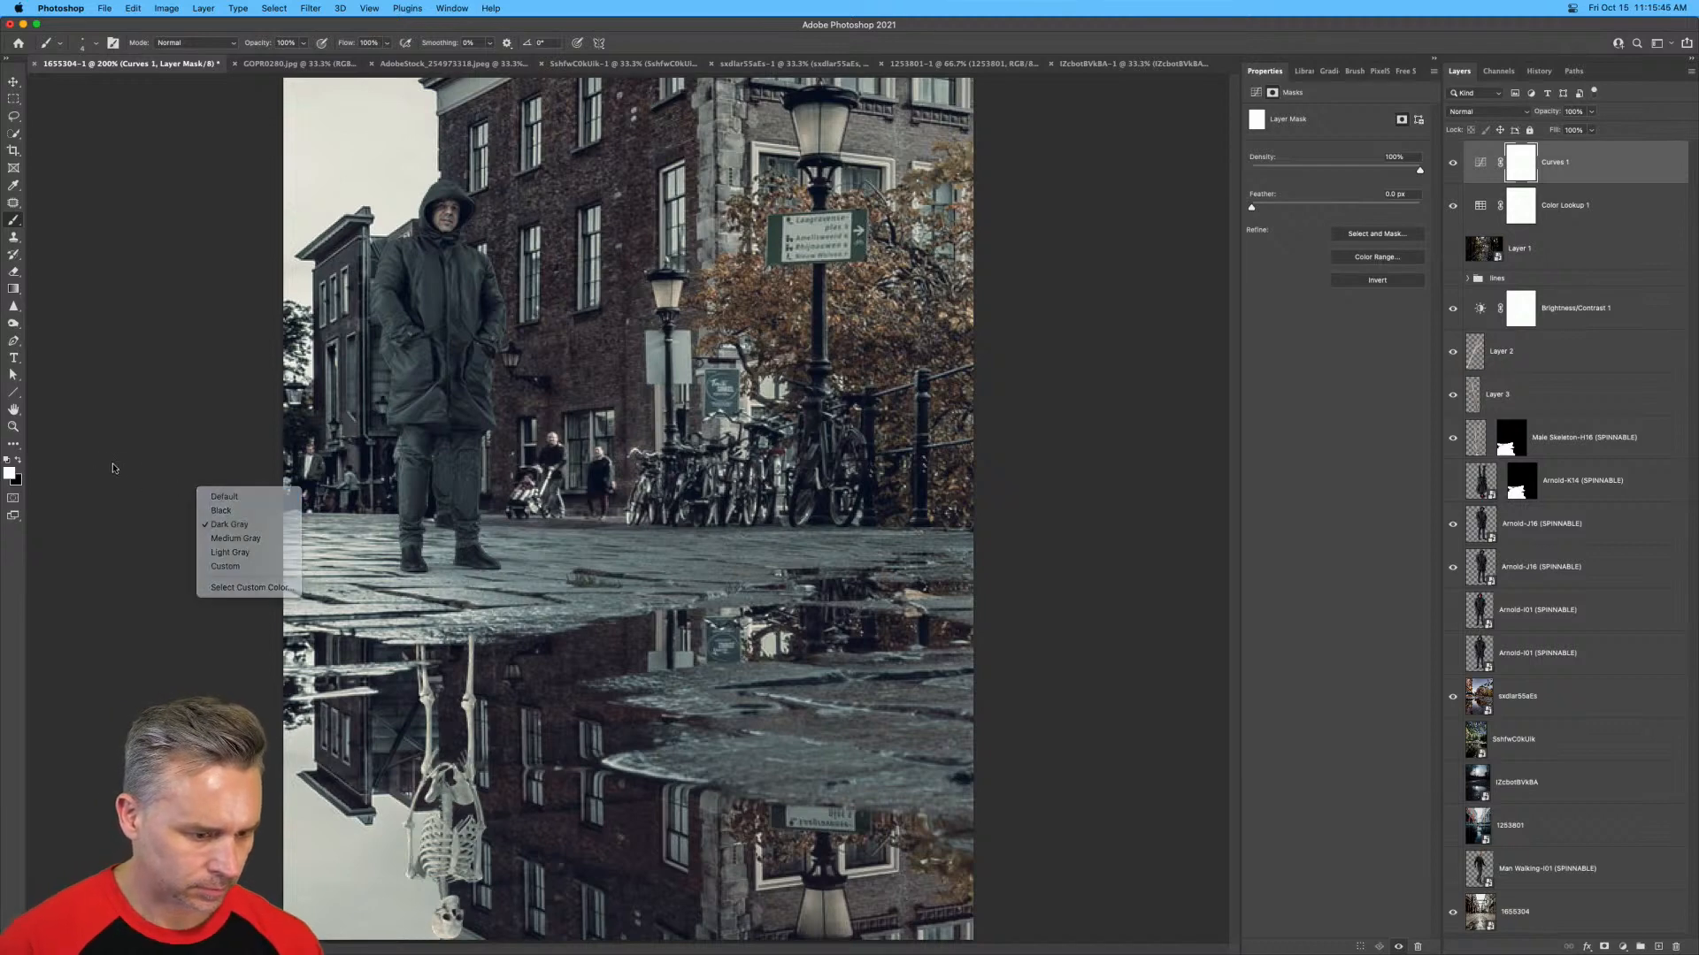
key("x")
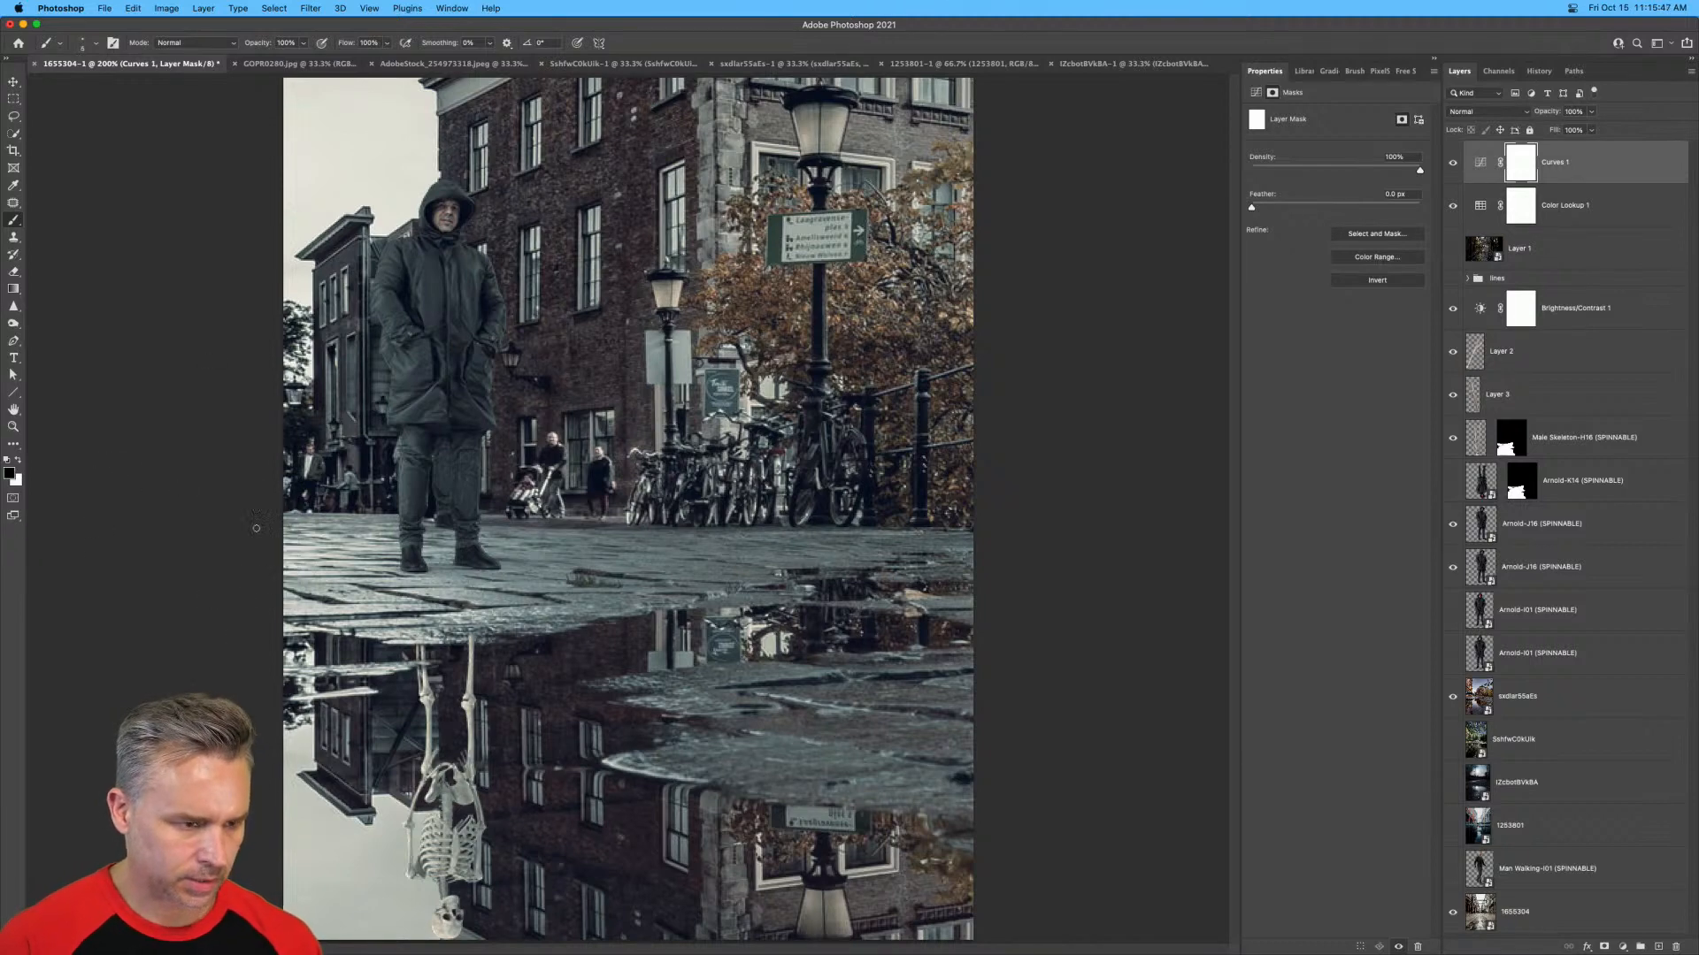
right_click(390, 390)
key("Escape")
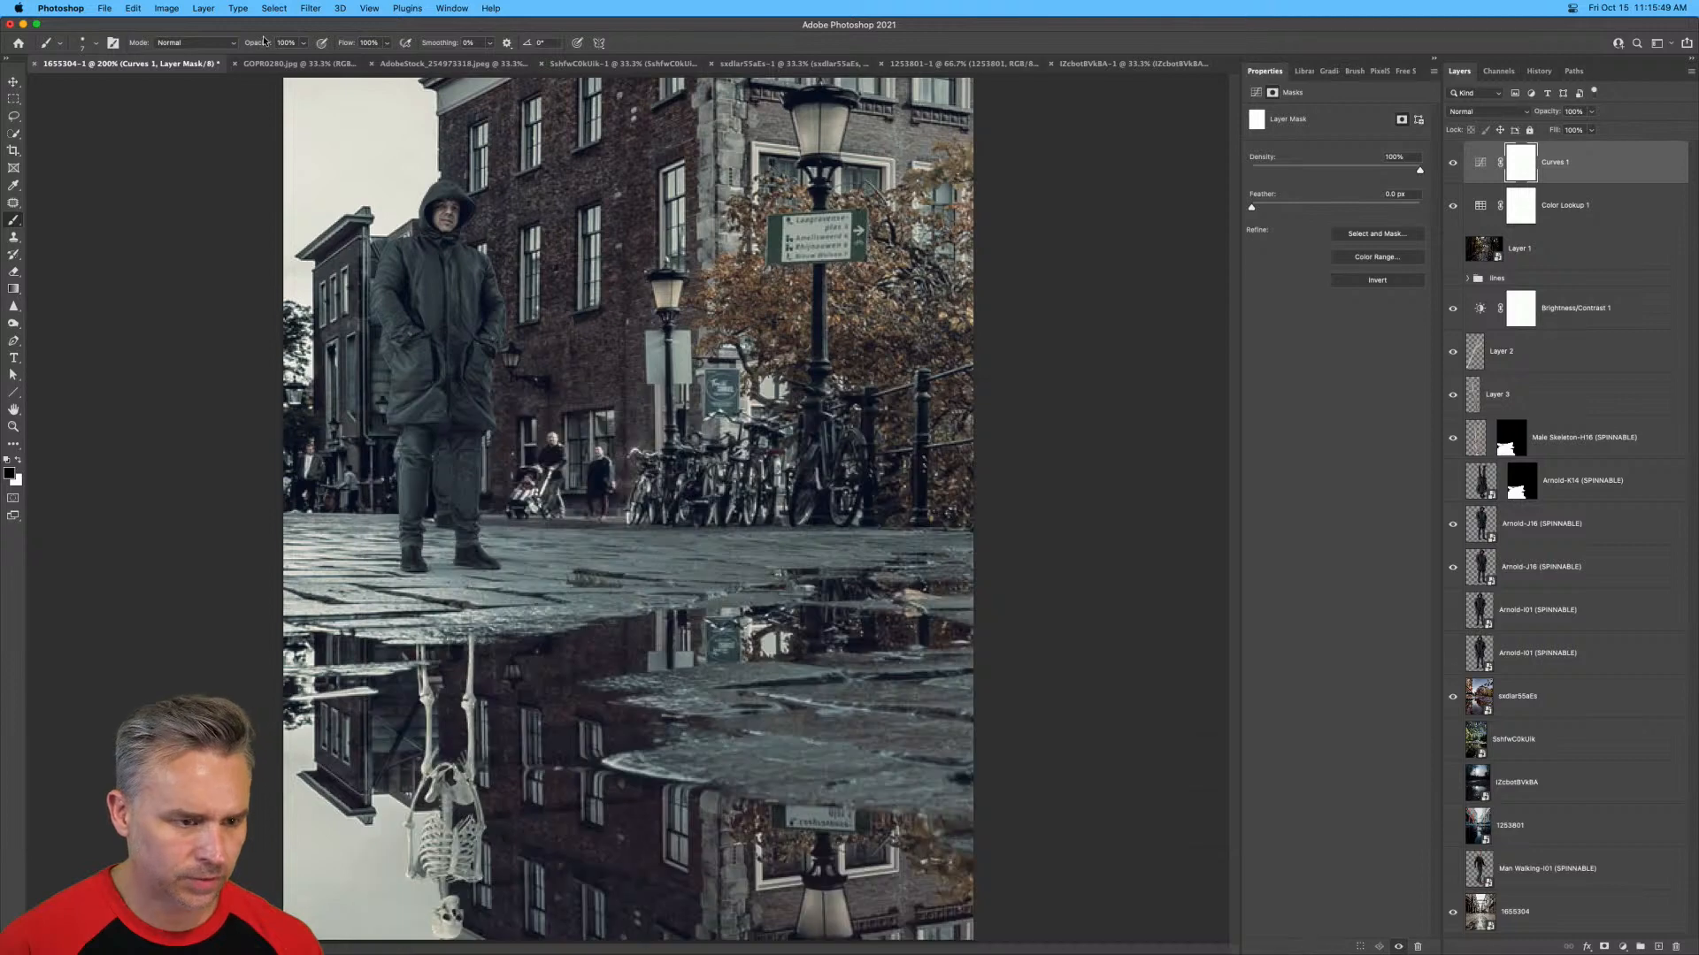
key("bracketright")
key("bracketright")
key("bracketright")
key("bracketright")
key("bracketright")
key("bracketright")
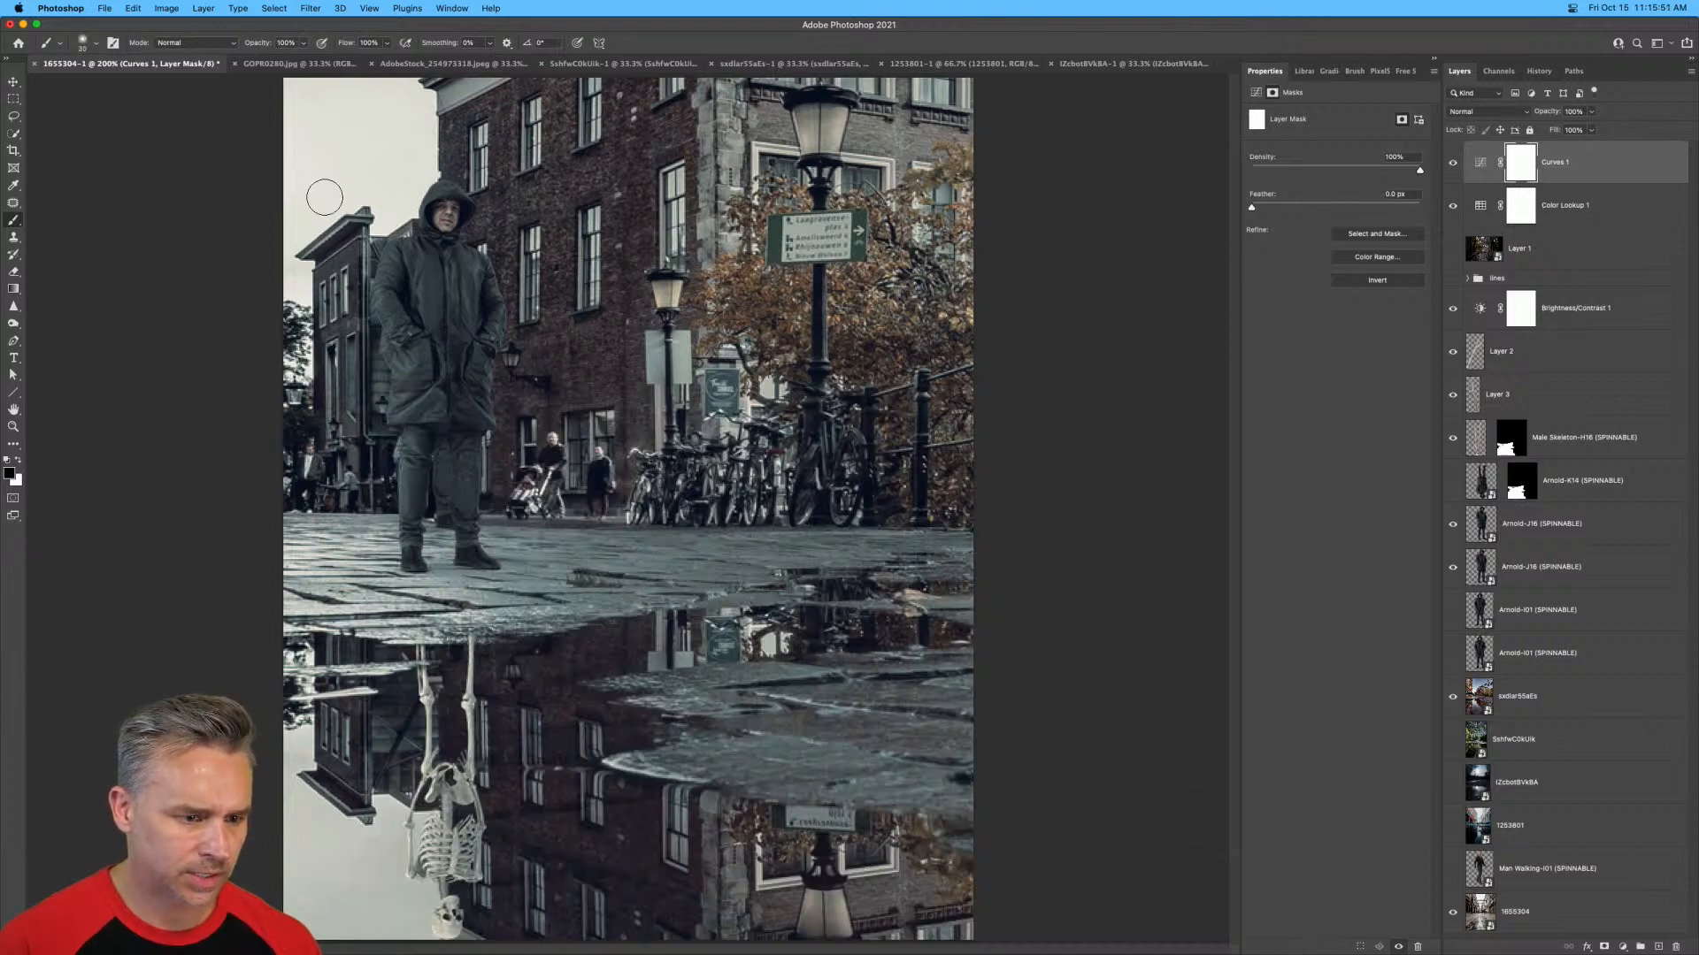
left_click_drag(454, 937, 133, 761)
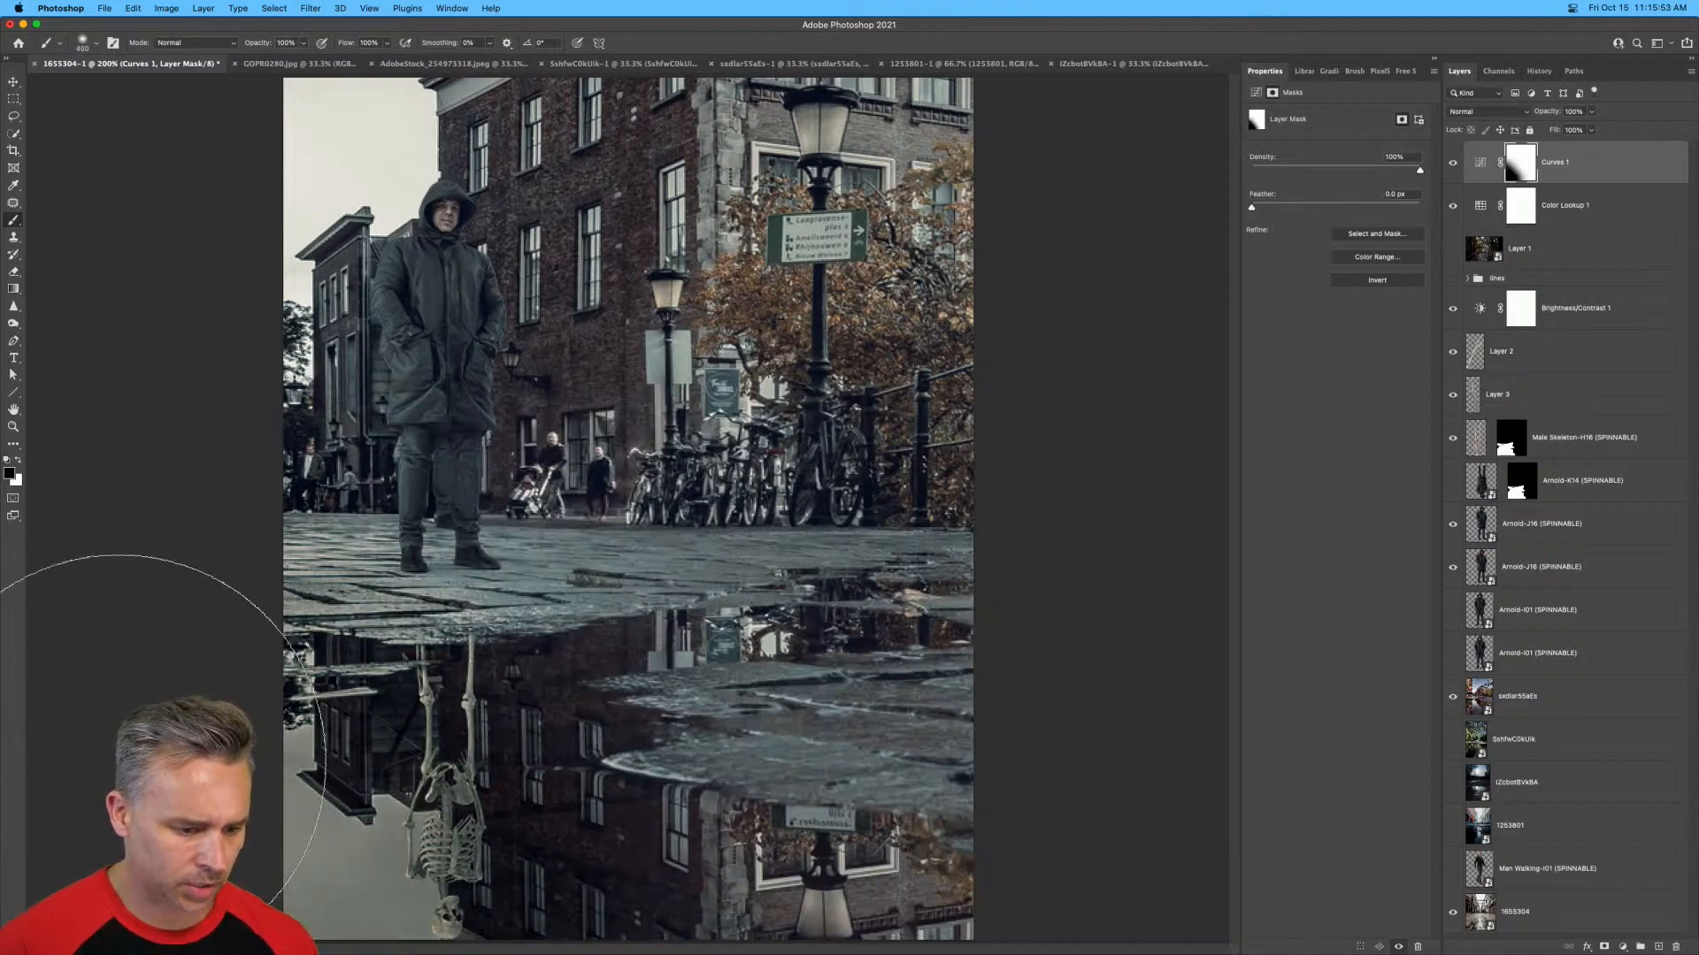
mouse_move(1017, 131)
left_mouse_down()
mouse_move(830, 2)
mouse_move(863, 48)
left_mouse_up()
left_click_drag(223, 131, 273, 131)
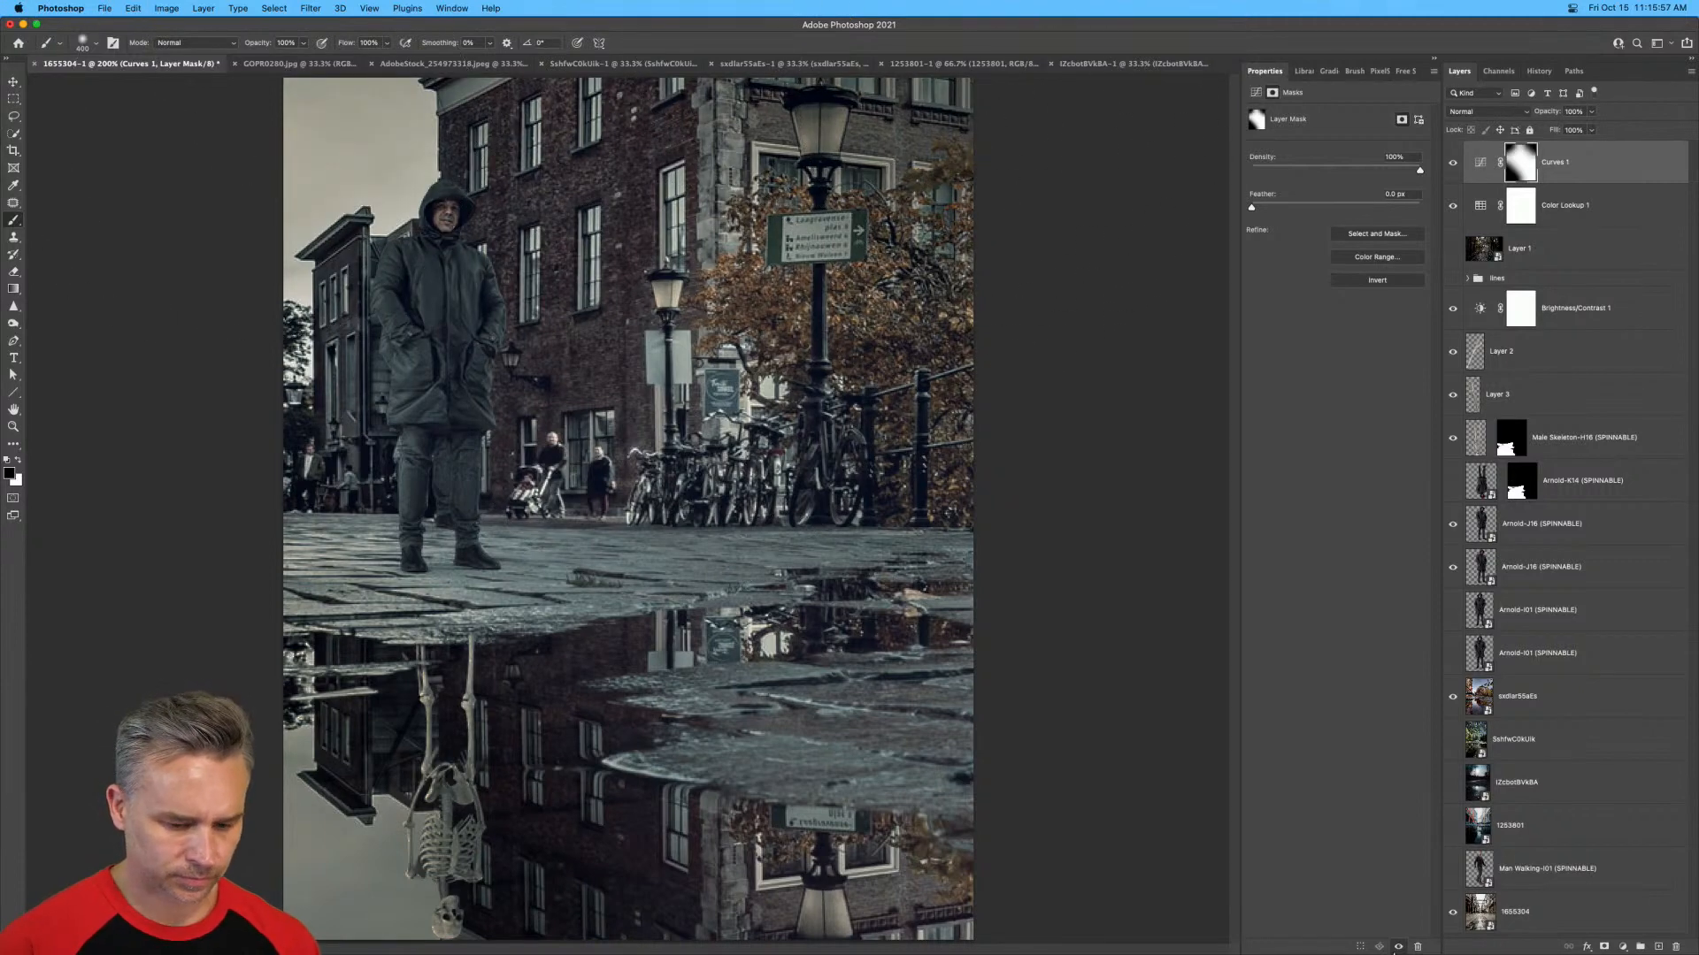
left_click_drag(1096, 720, 778, 948)
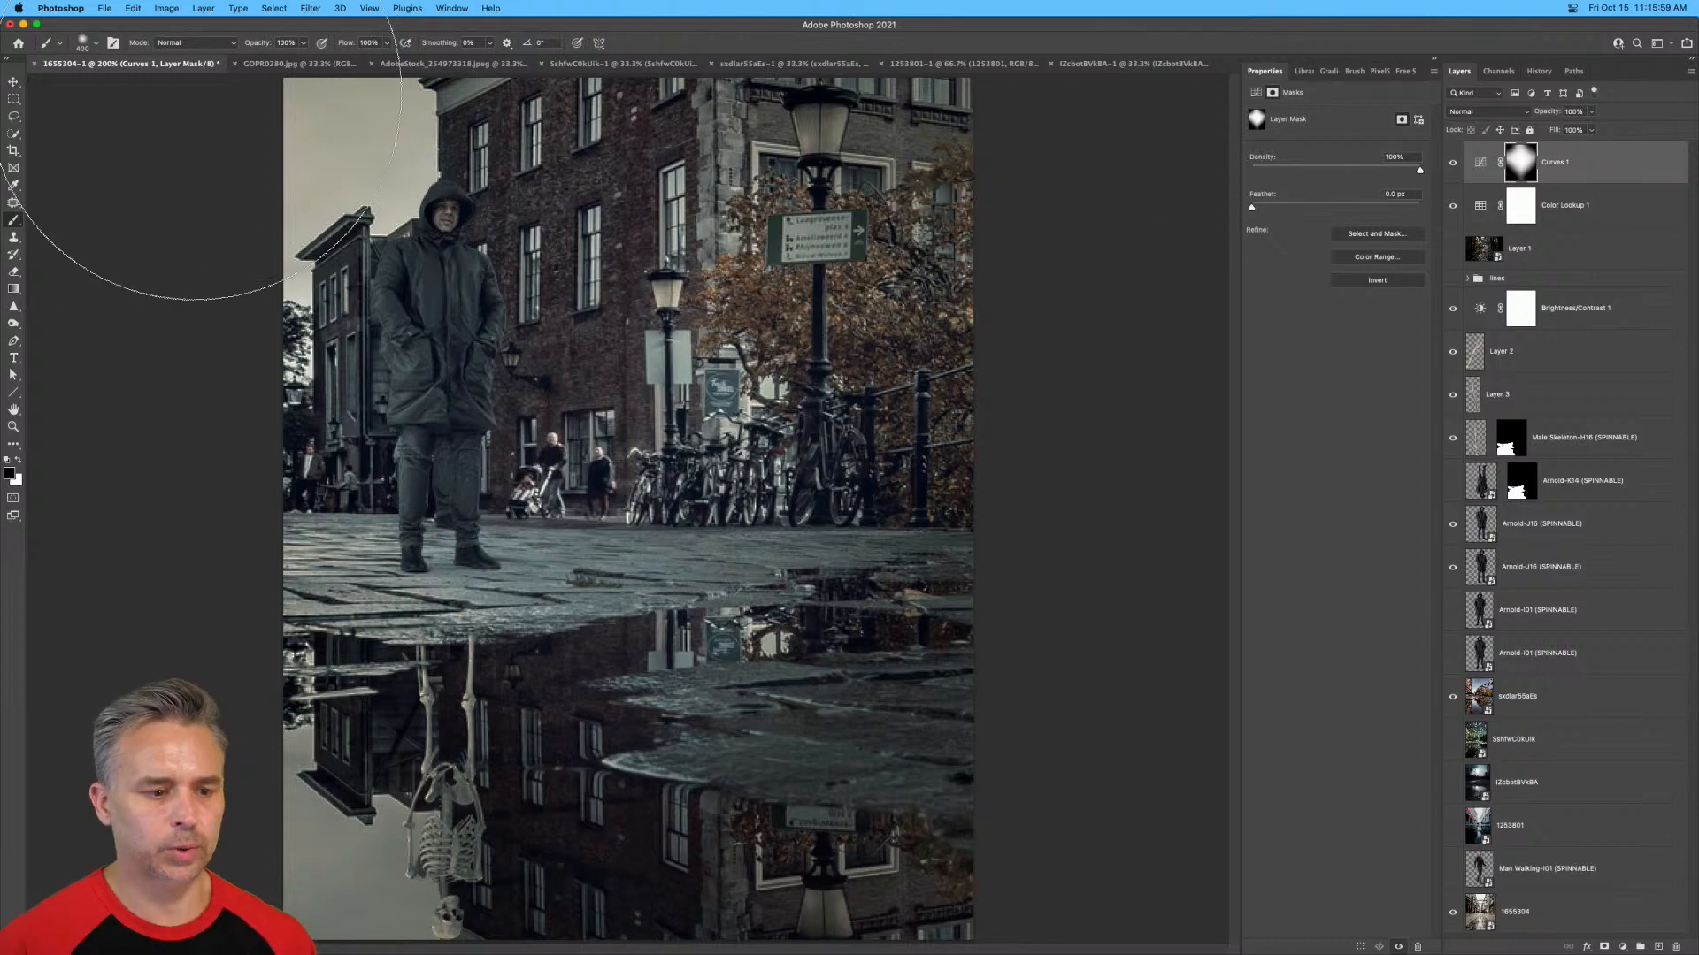
Compare the image with and without the Curves 1 and Color Lookup 1 layers.
left_click(1451, 163)
left_click(1451, 162)
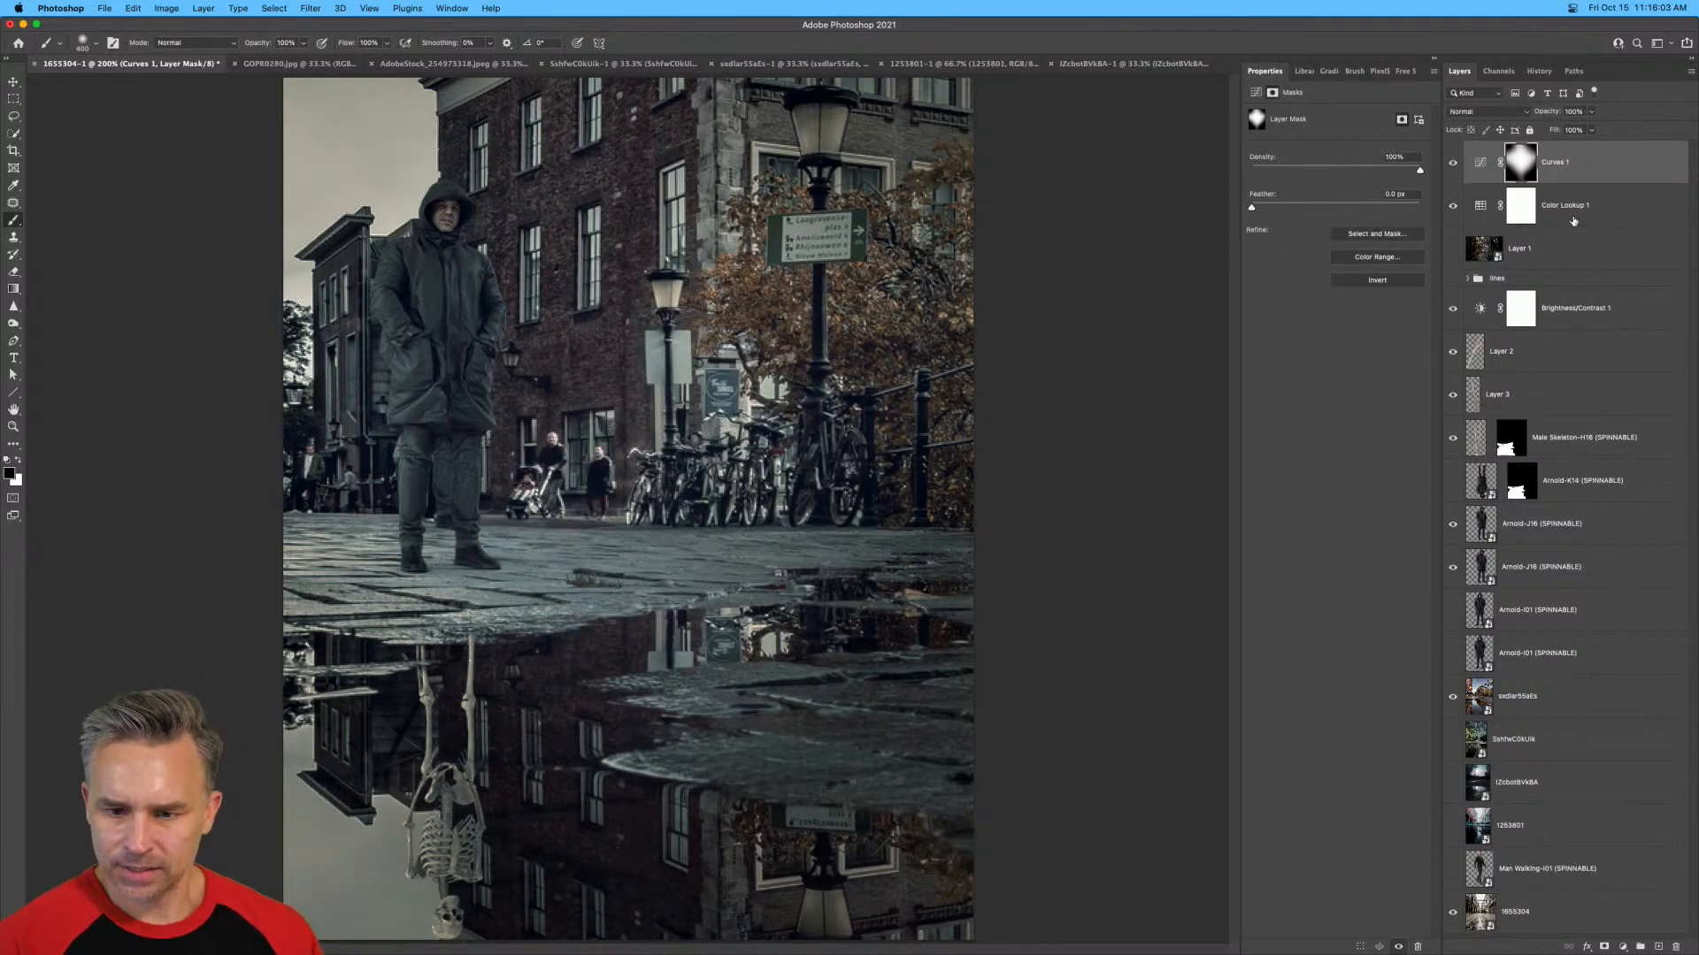
left_click(1465, 206)
left_click(1452, 206)
left_click(1452, 206)
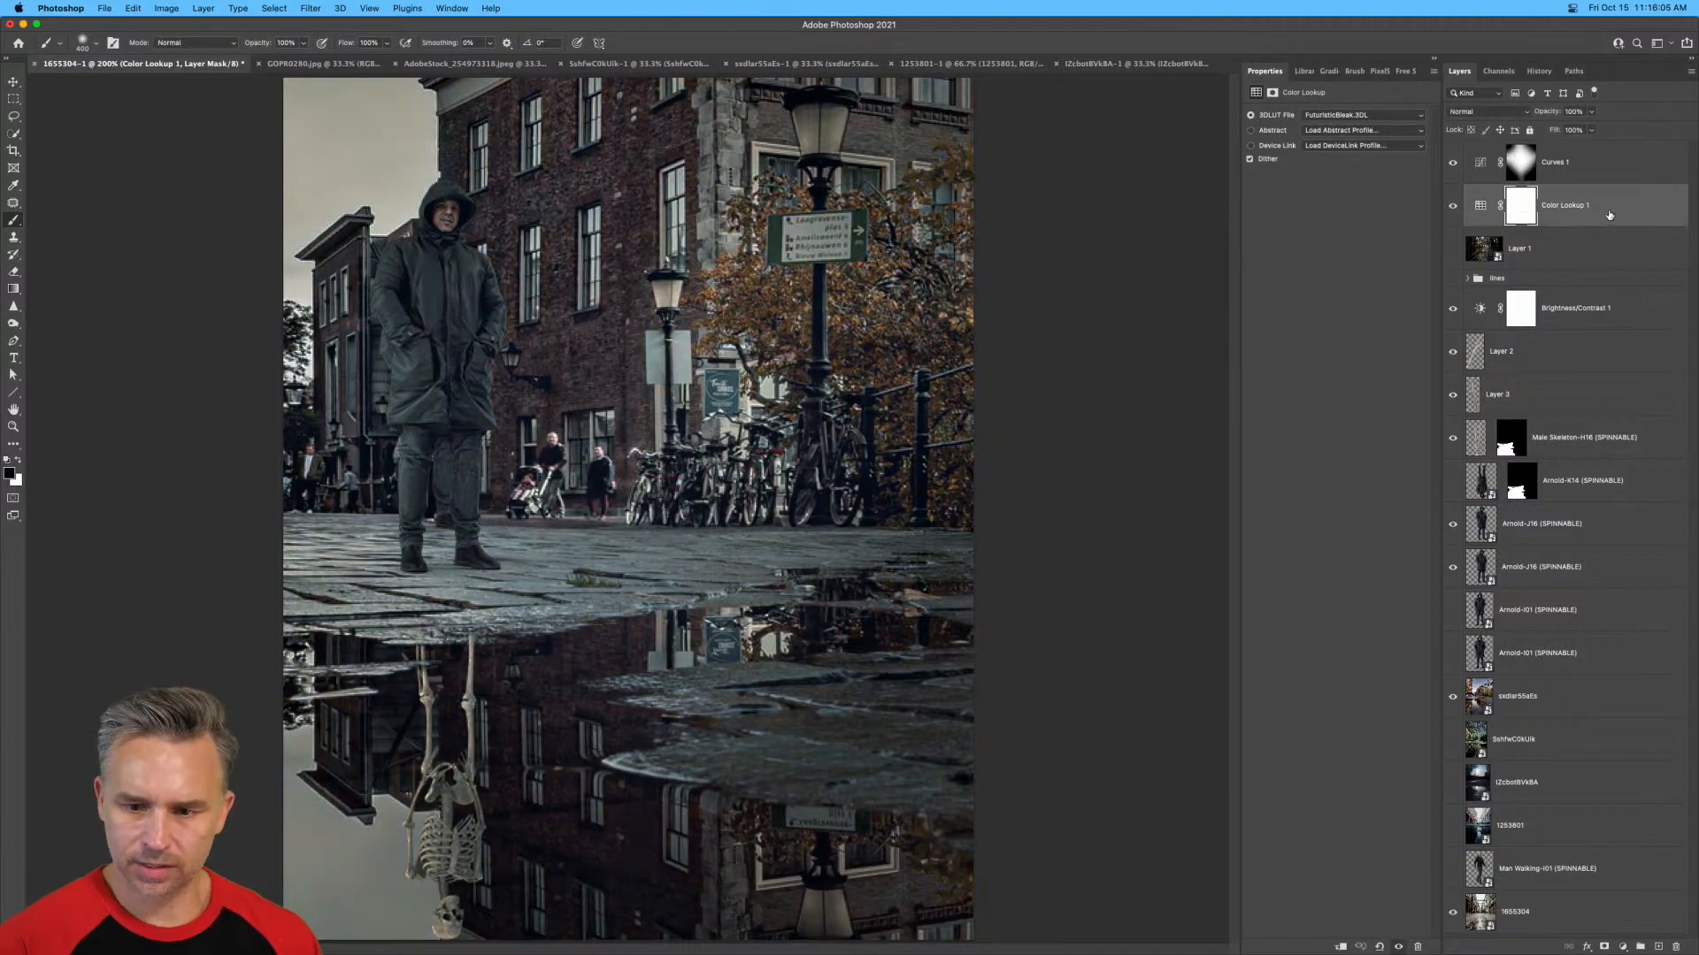
Duplicate Color Lookup 1, hide the original, and set the copy's 3D LUT to HorrorBlue.3DL.
key("super+j")
left_click(1451, 249)
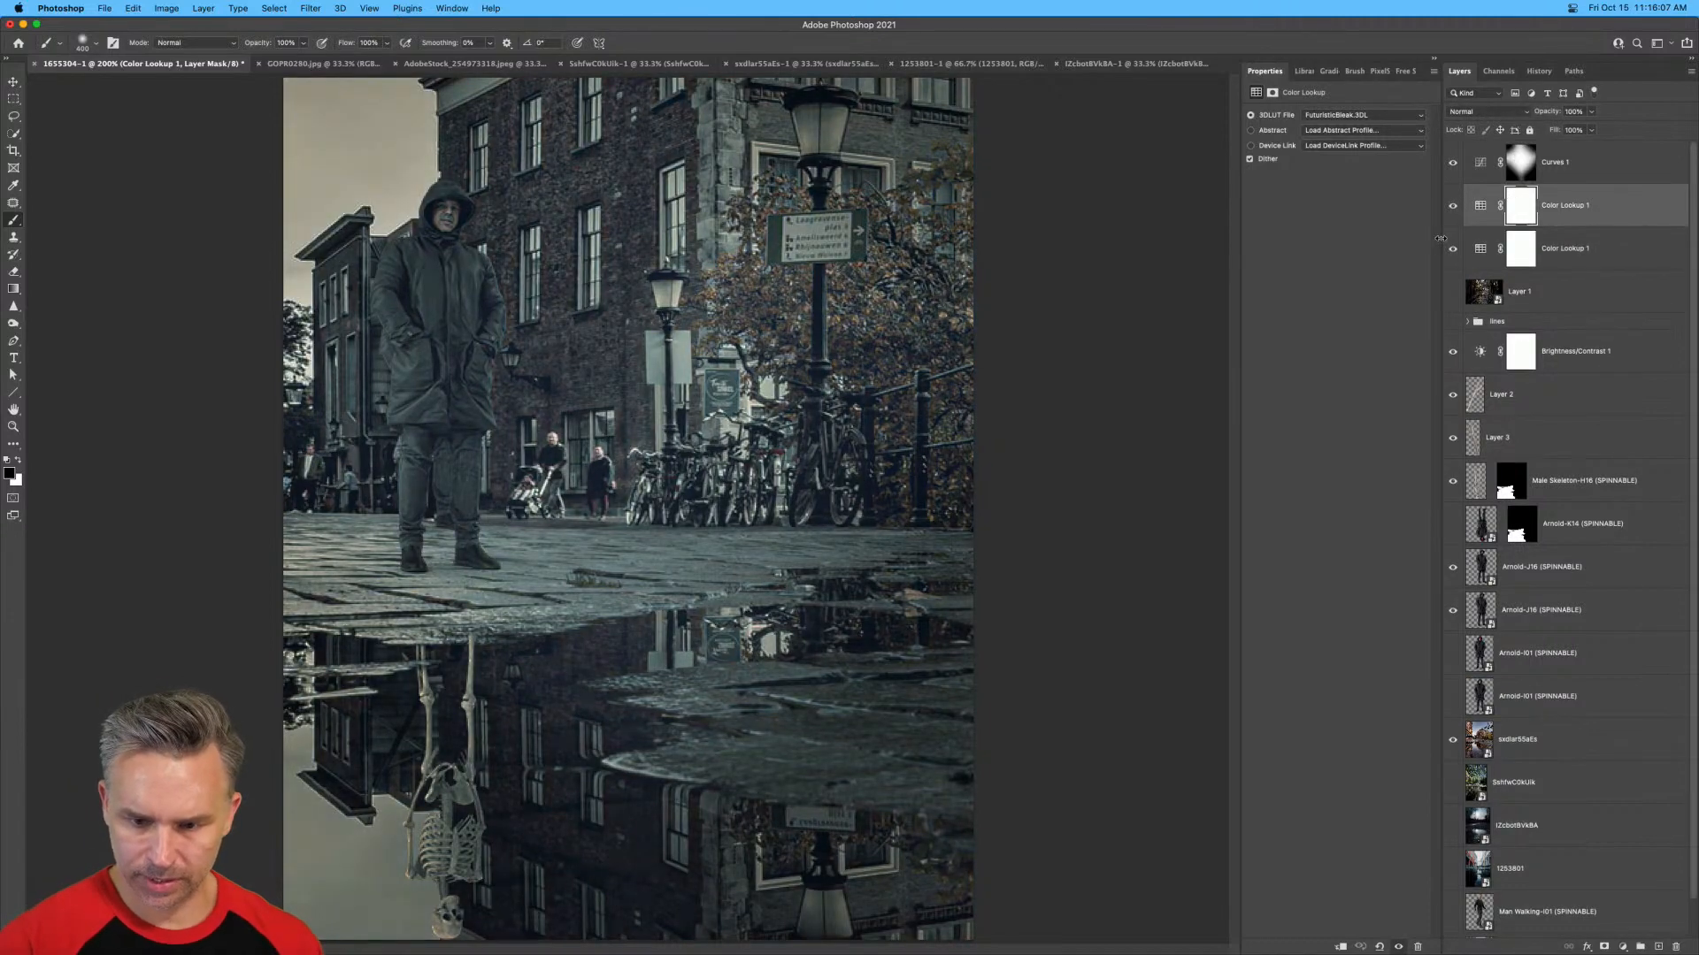
left_click(1452, 249)
left_click(1337, 116)
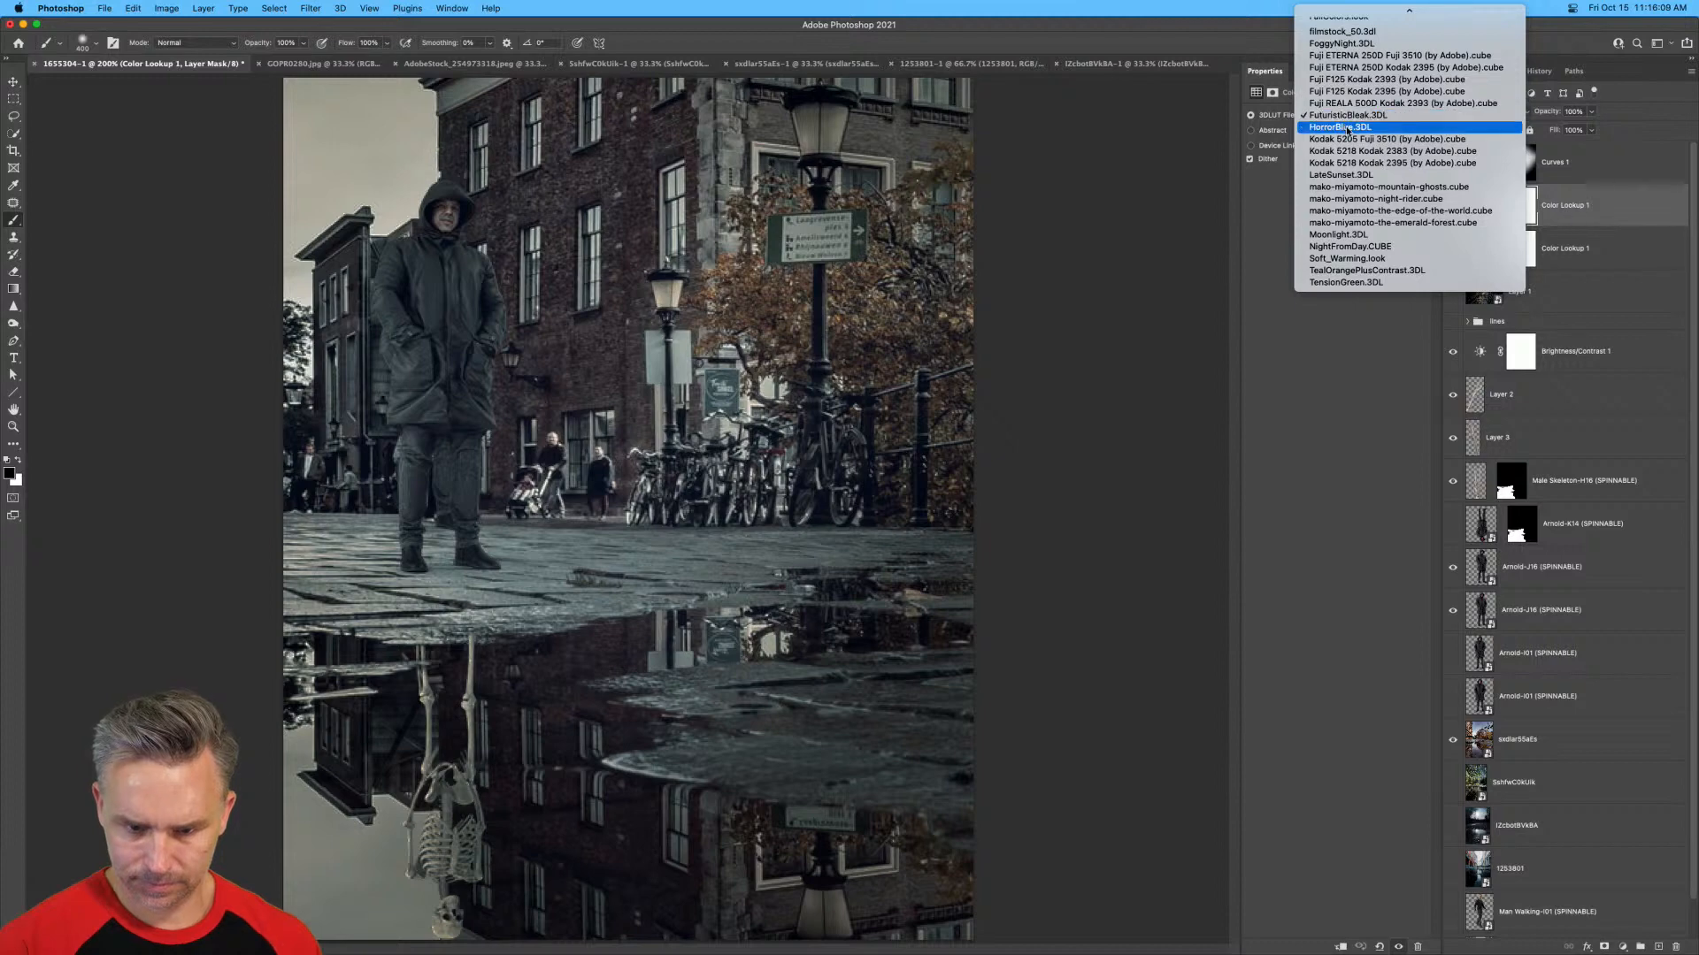
left_click(1347, 128)
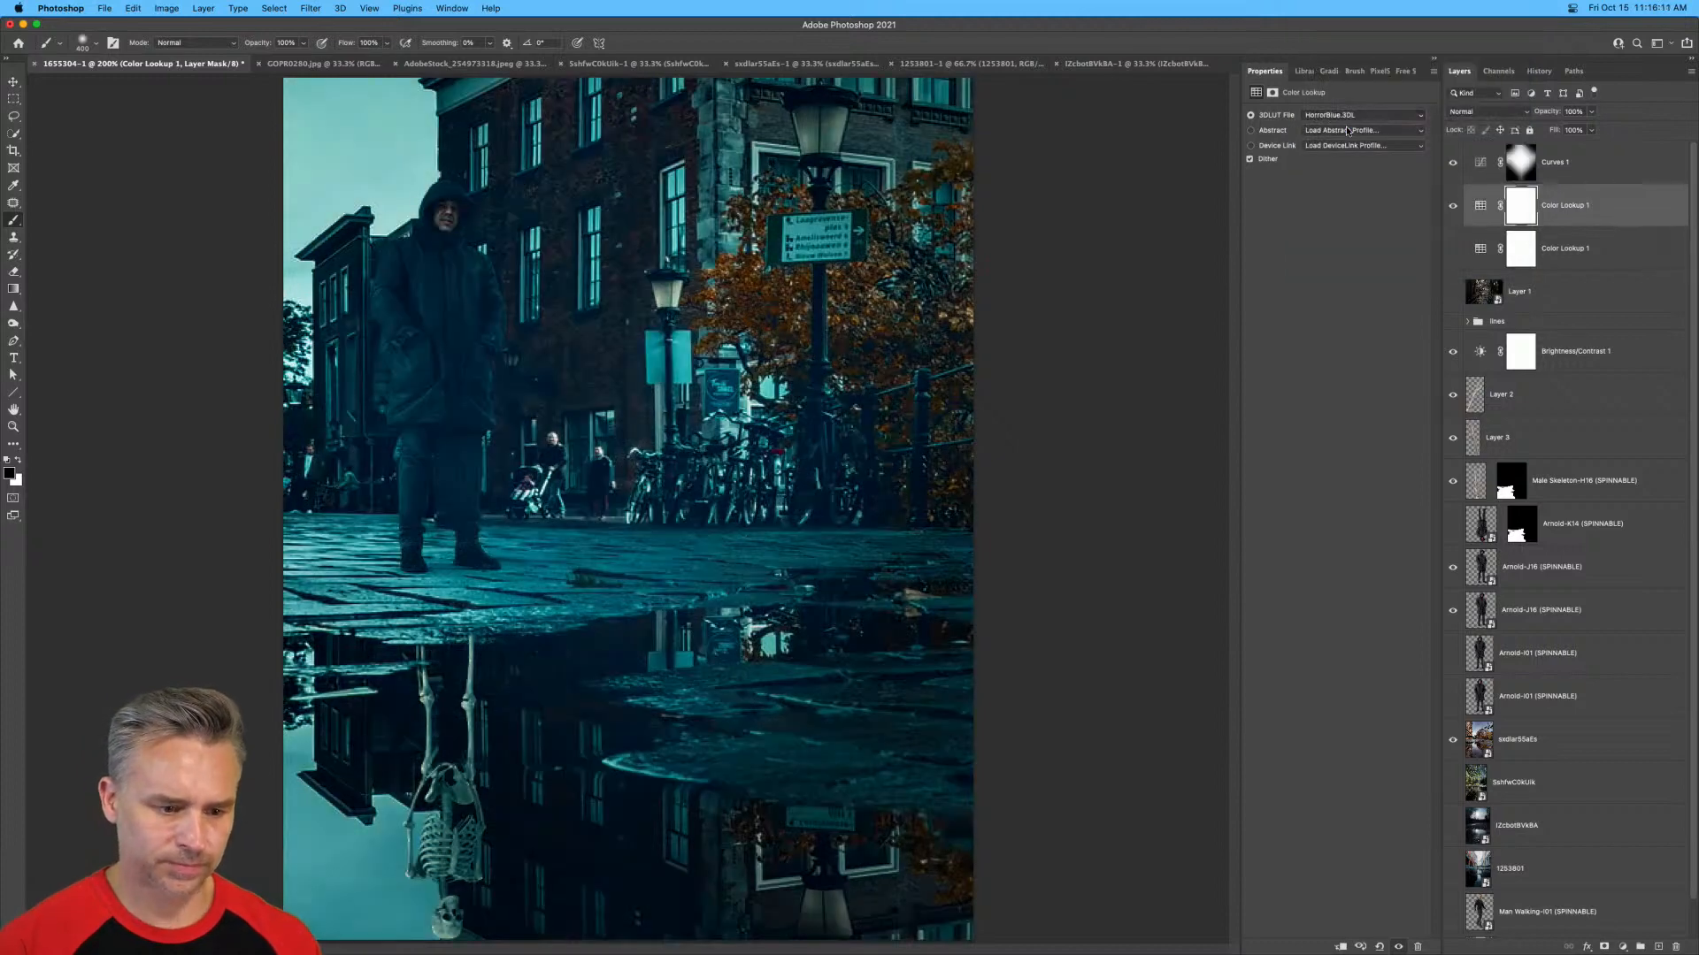
Hide the HorrorBlue Color Lookup copy, then show and select the original FuturisticBleak layer below it.
left_click(1452, 205)
left_click(1452, 249)
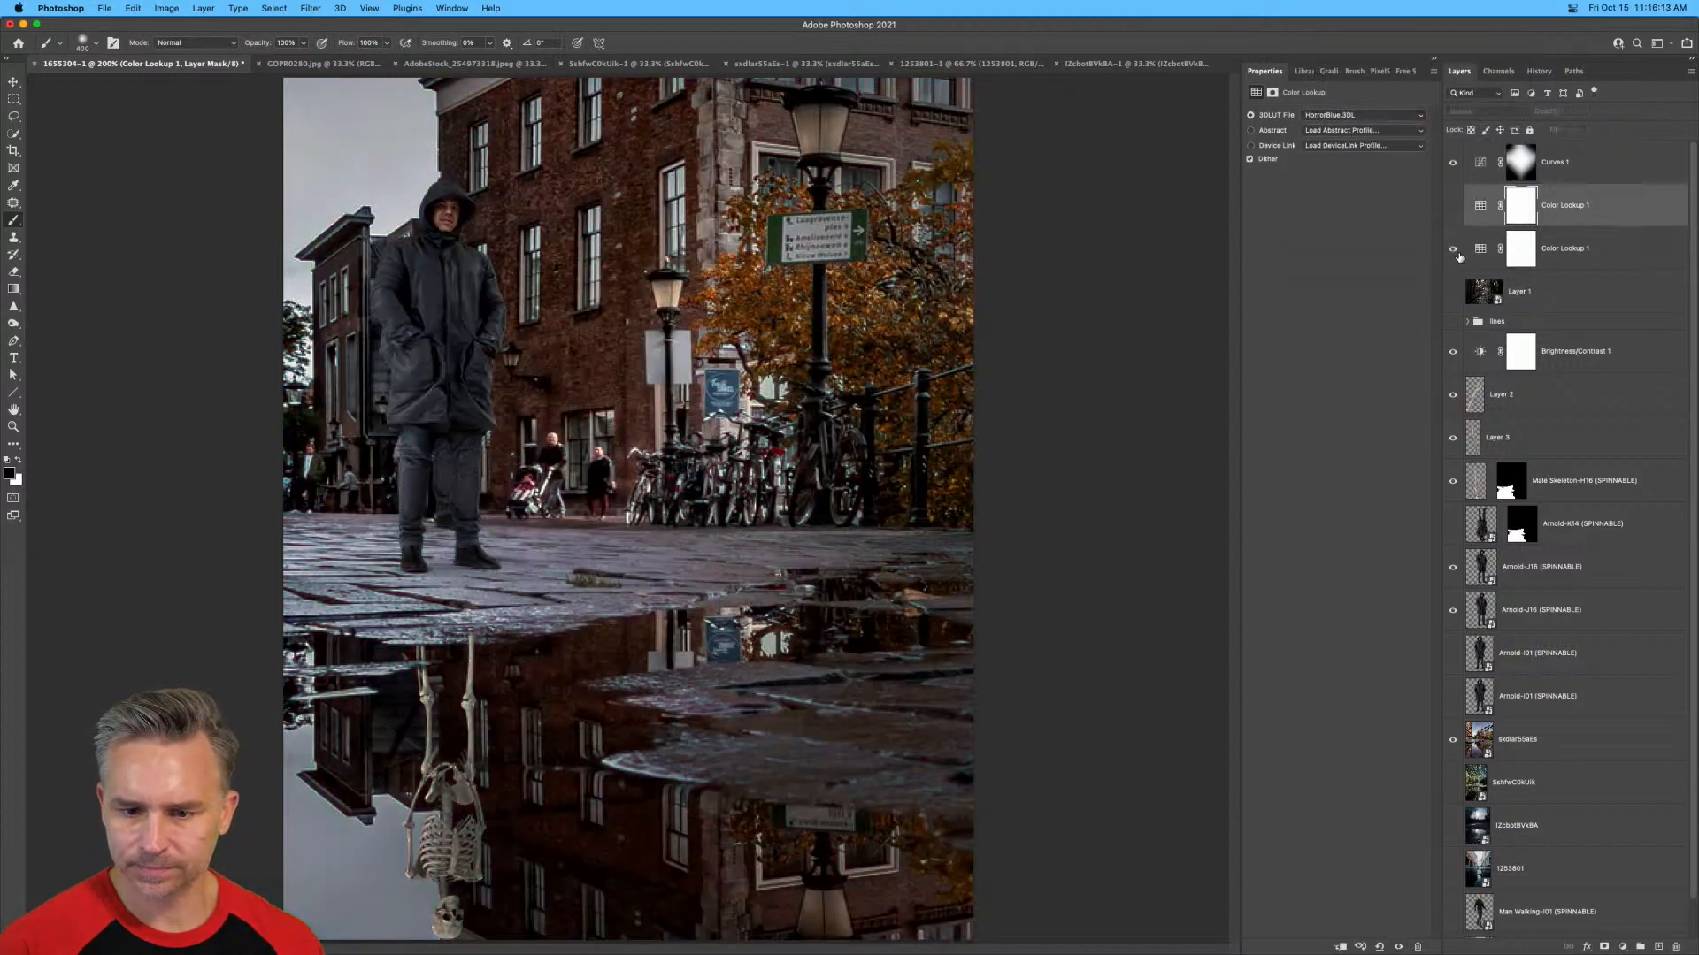
left_click(1595, 251)
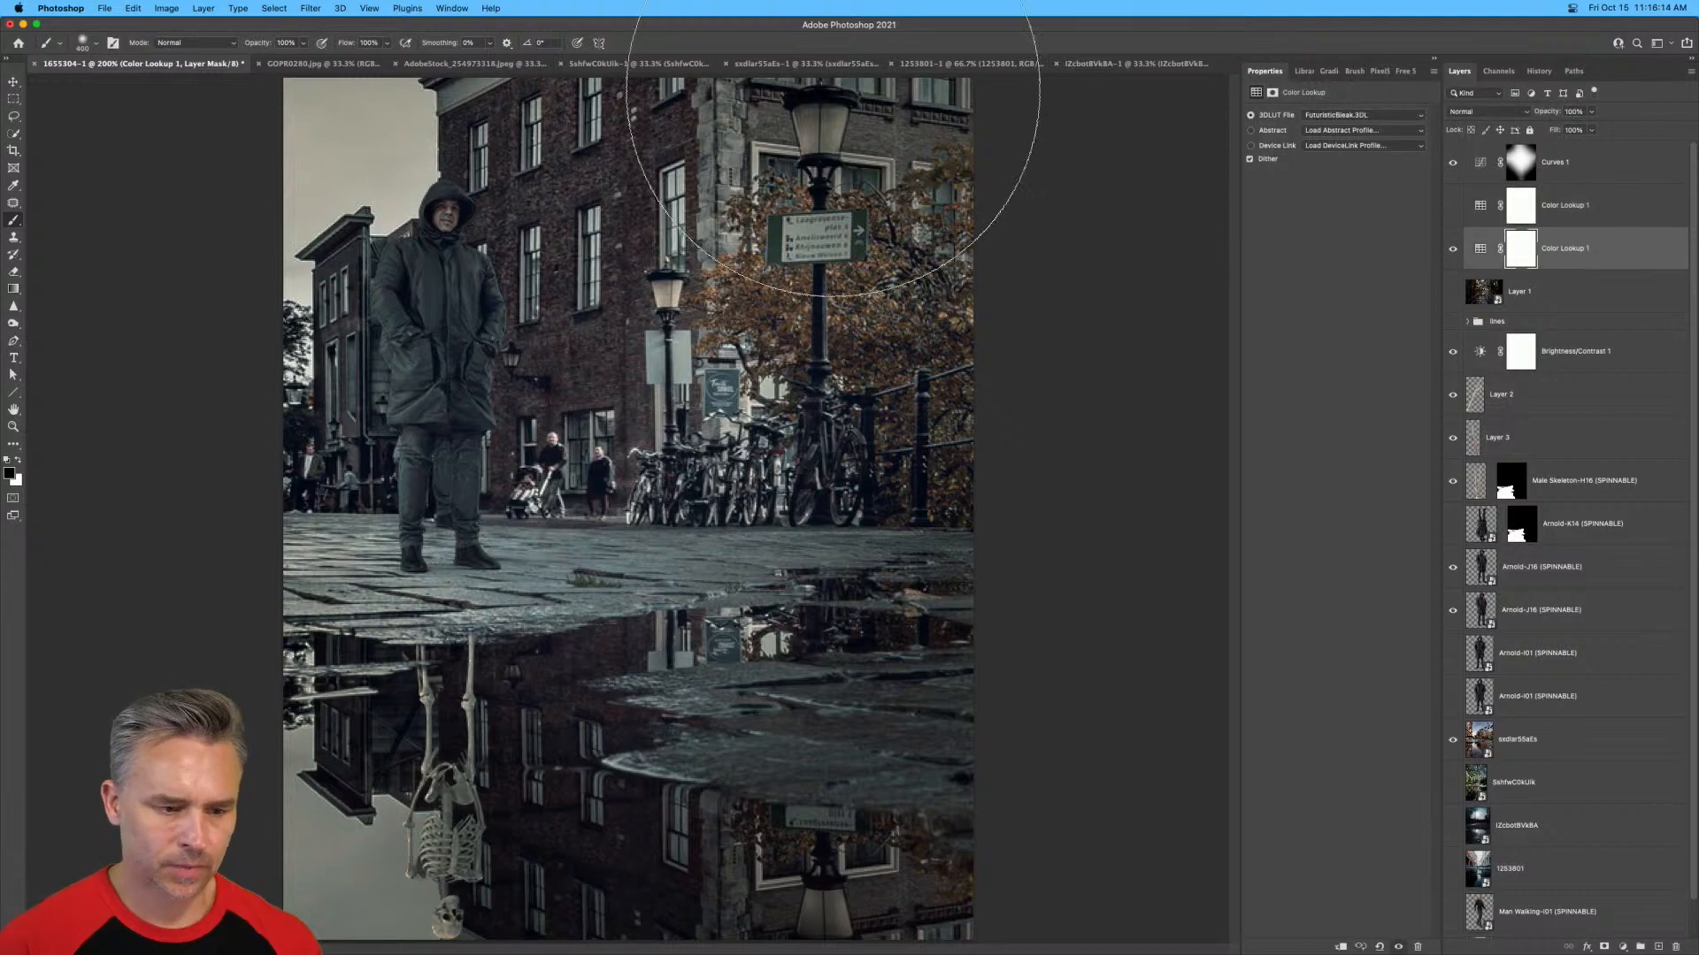
Switch to Finder, close the Raw folder window, and open the desktop's 35 Free LUTs folder to examine its CUBE files.
left_click(13, 98)
left_click(23, 24)
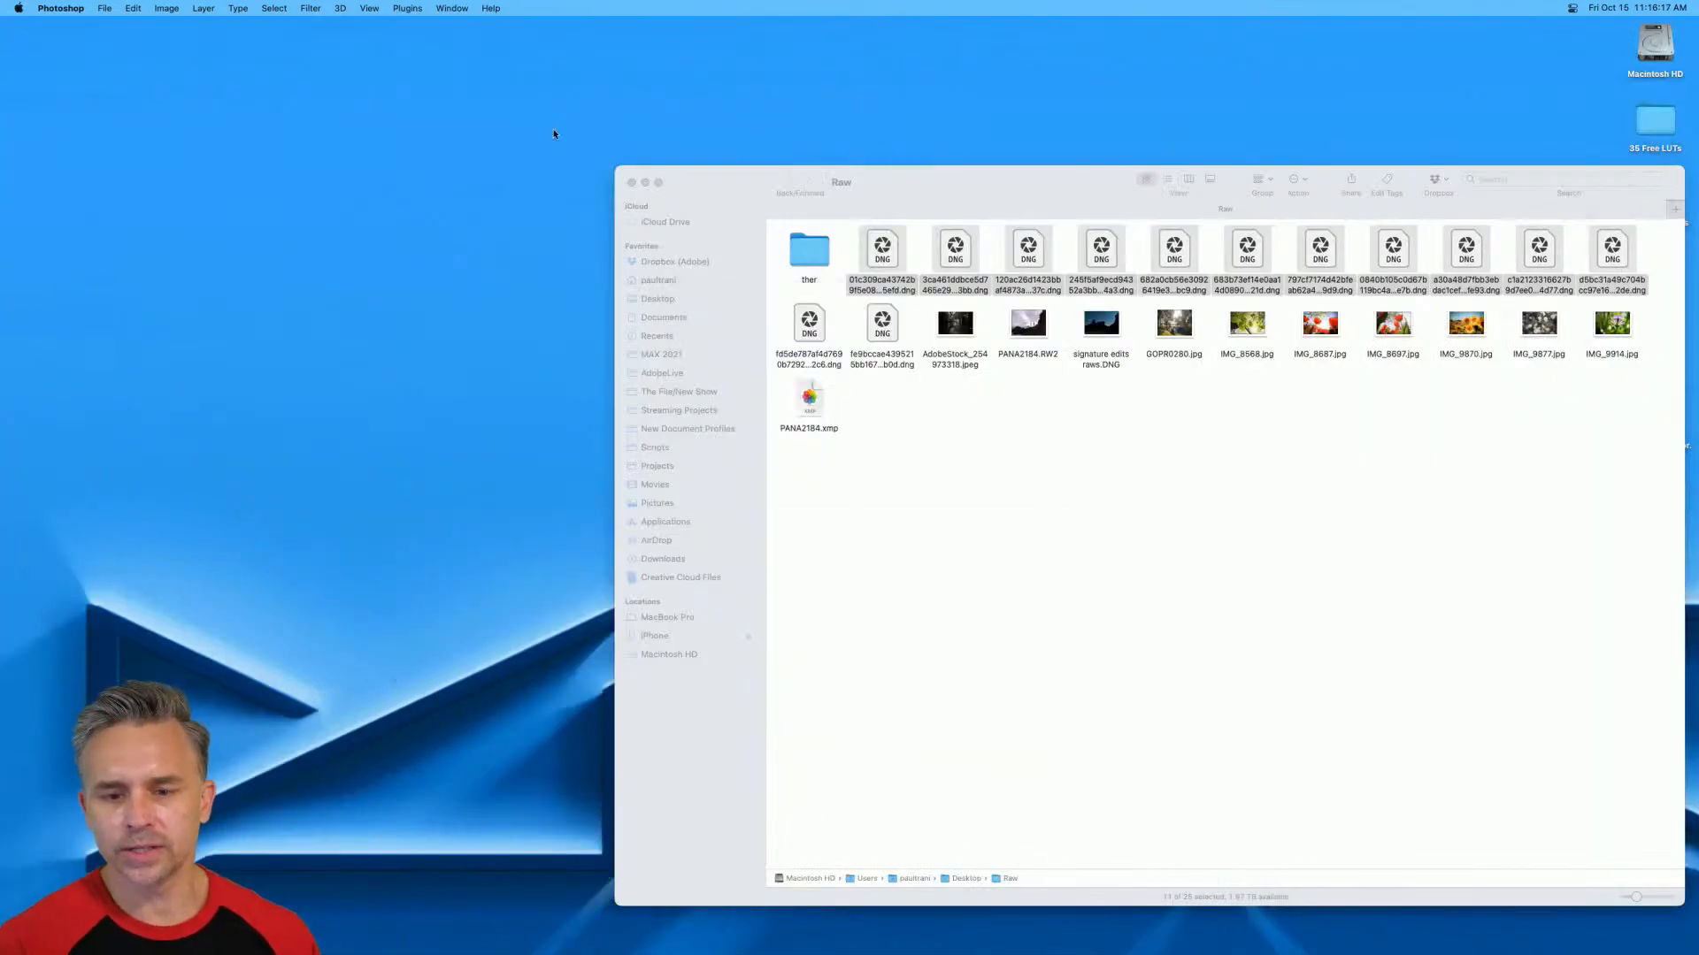
left_click(631, 182)
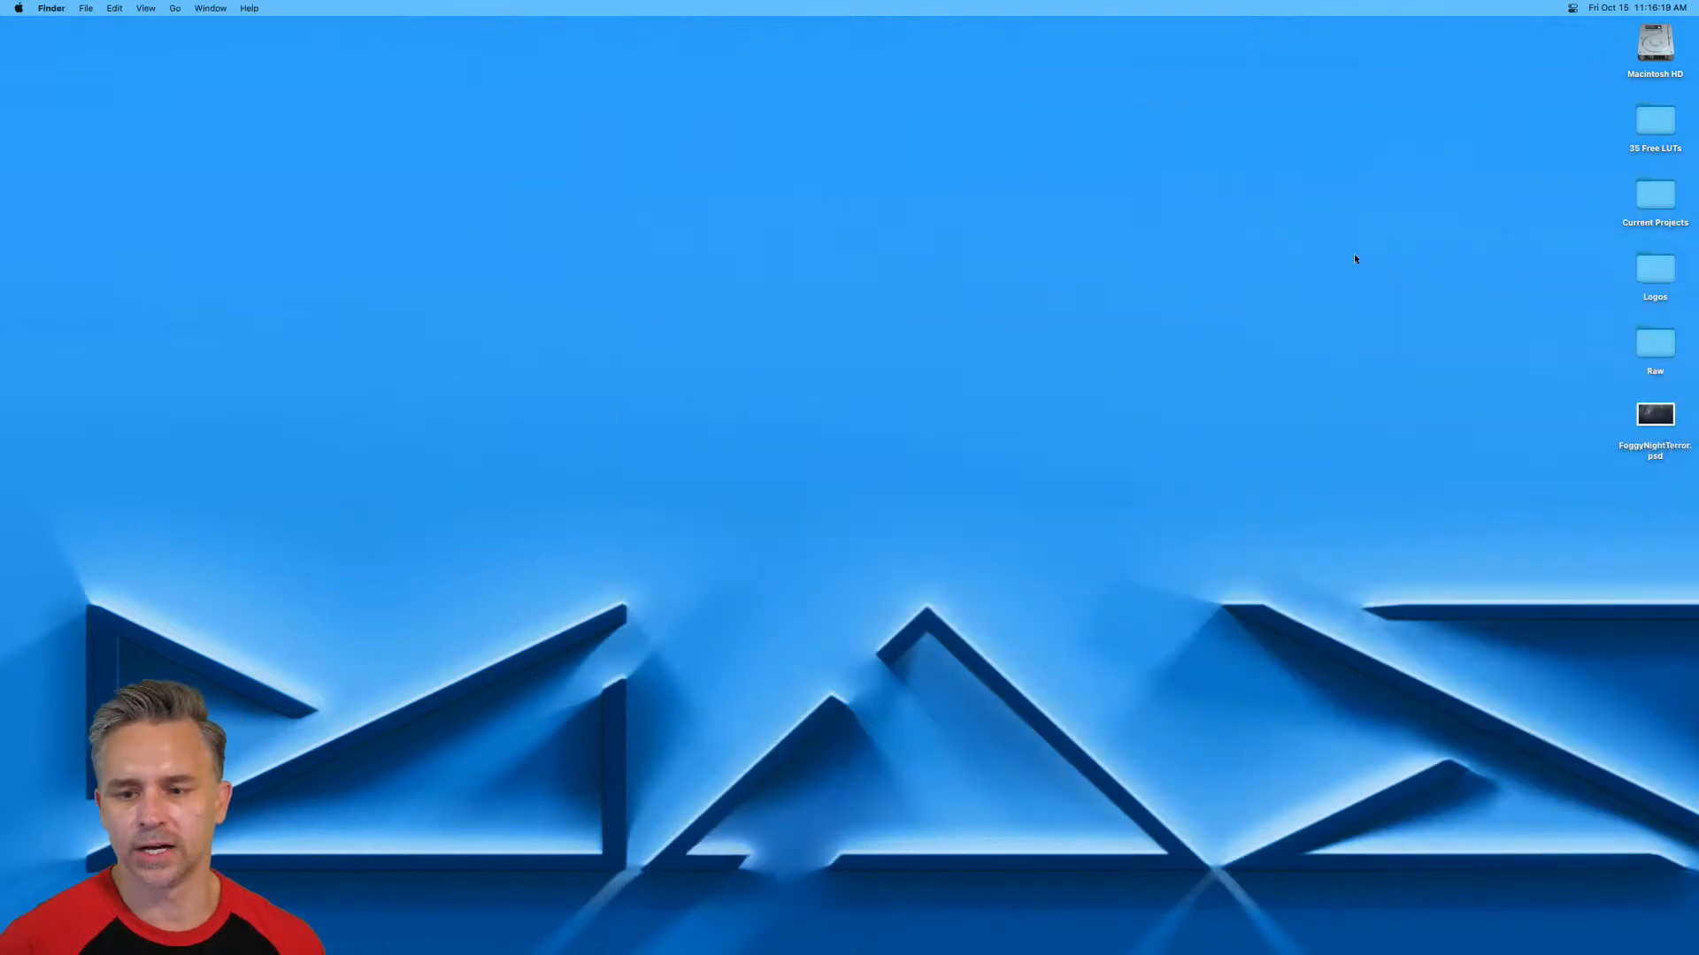
double_click(1628, 147)
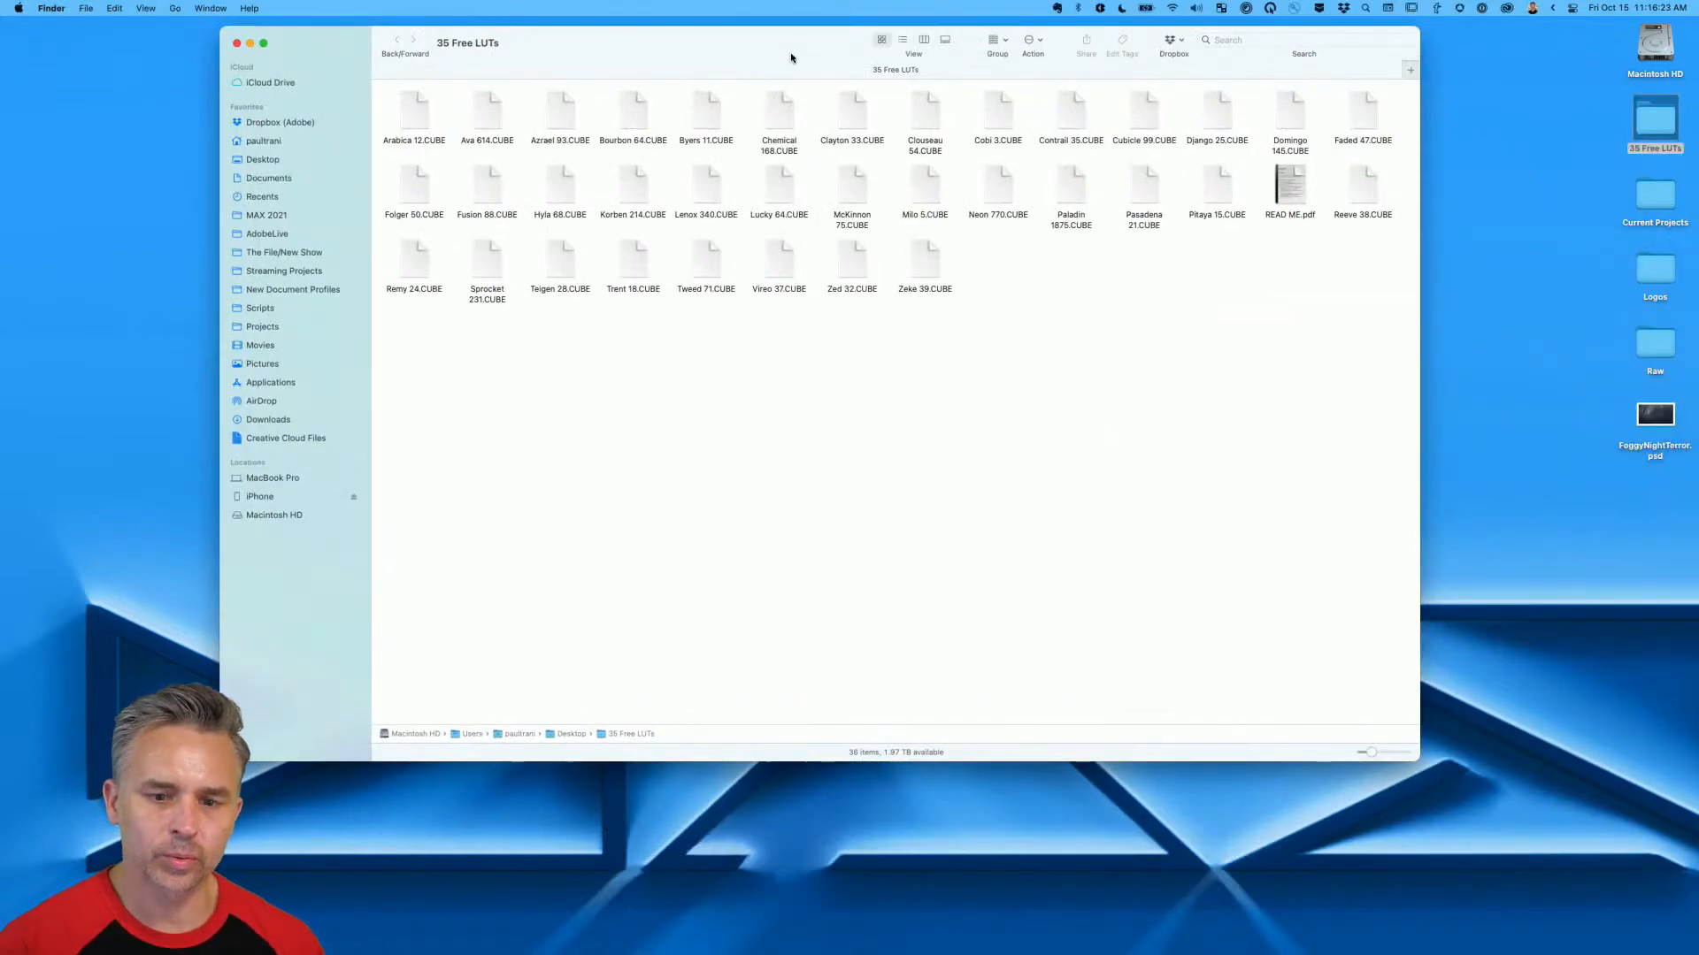
left_click_drag(792, 58, 942, 139)
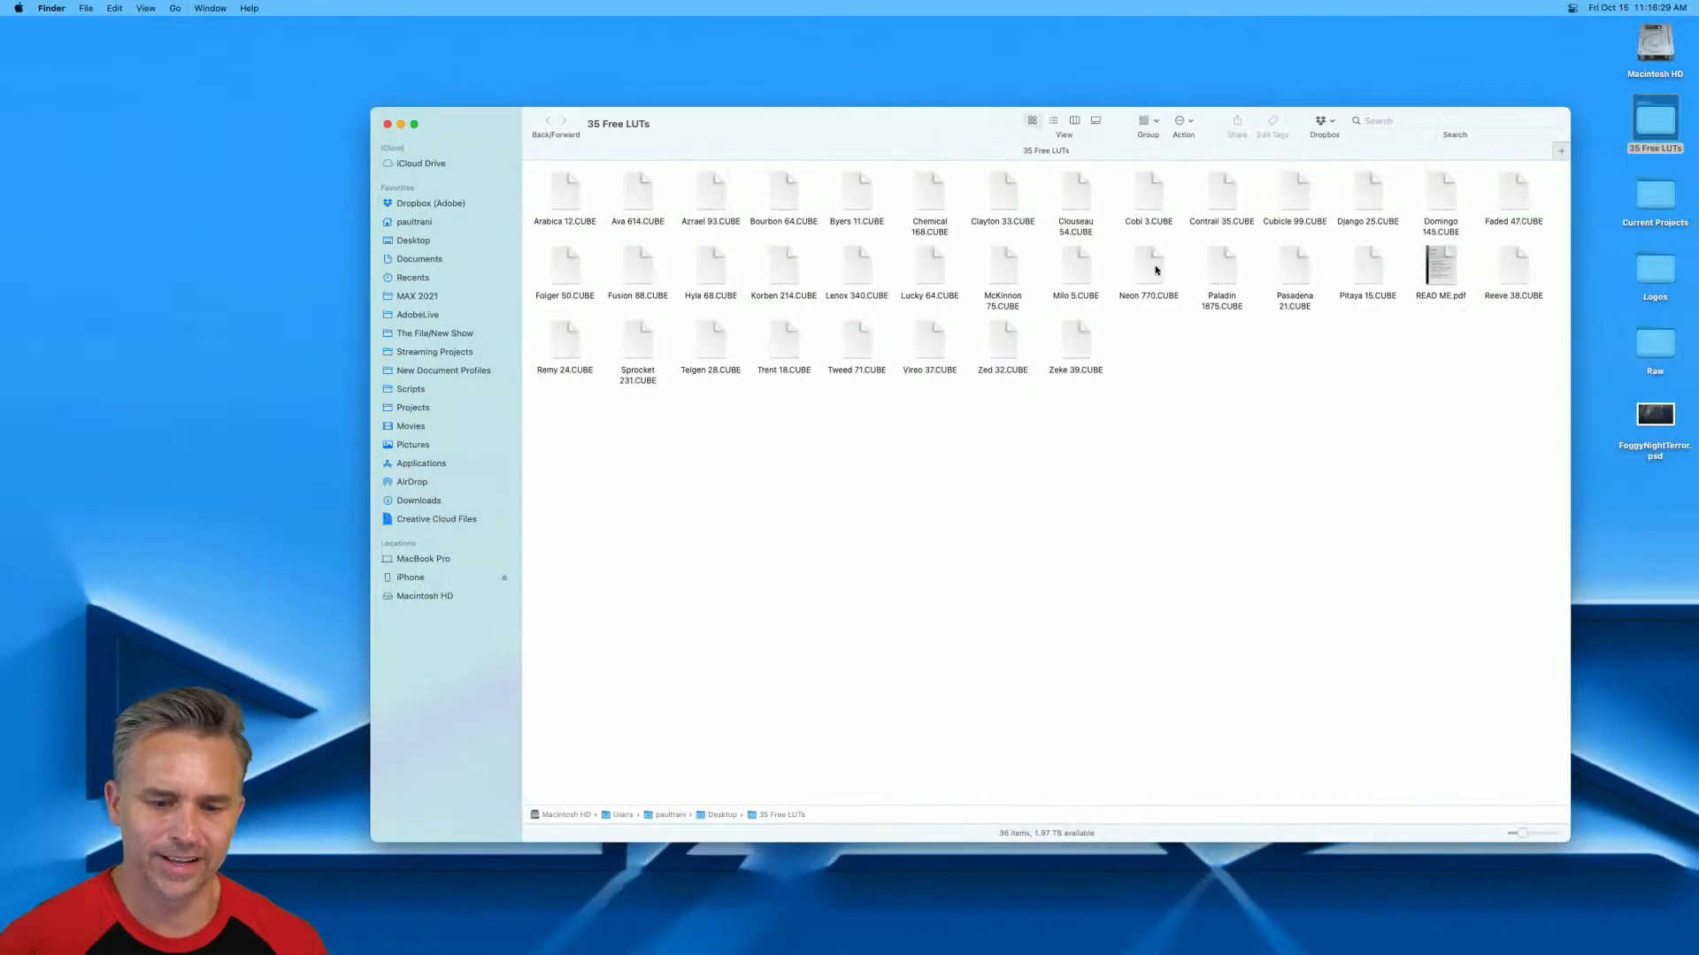
Switch back to Photoshop and load Faded 47.CUBE from the desktop's 35 Free LUTs folder as the lower Color Lookup layer's 3D LUT.
mouse_move(613, 944)
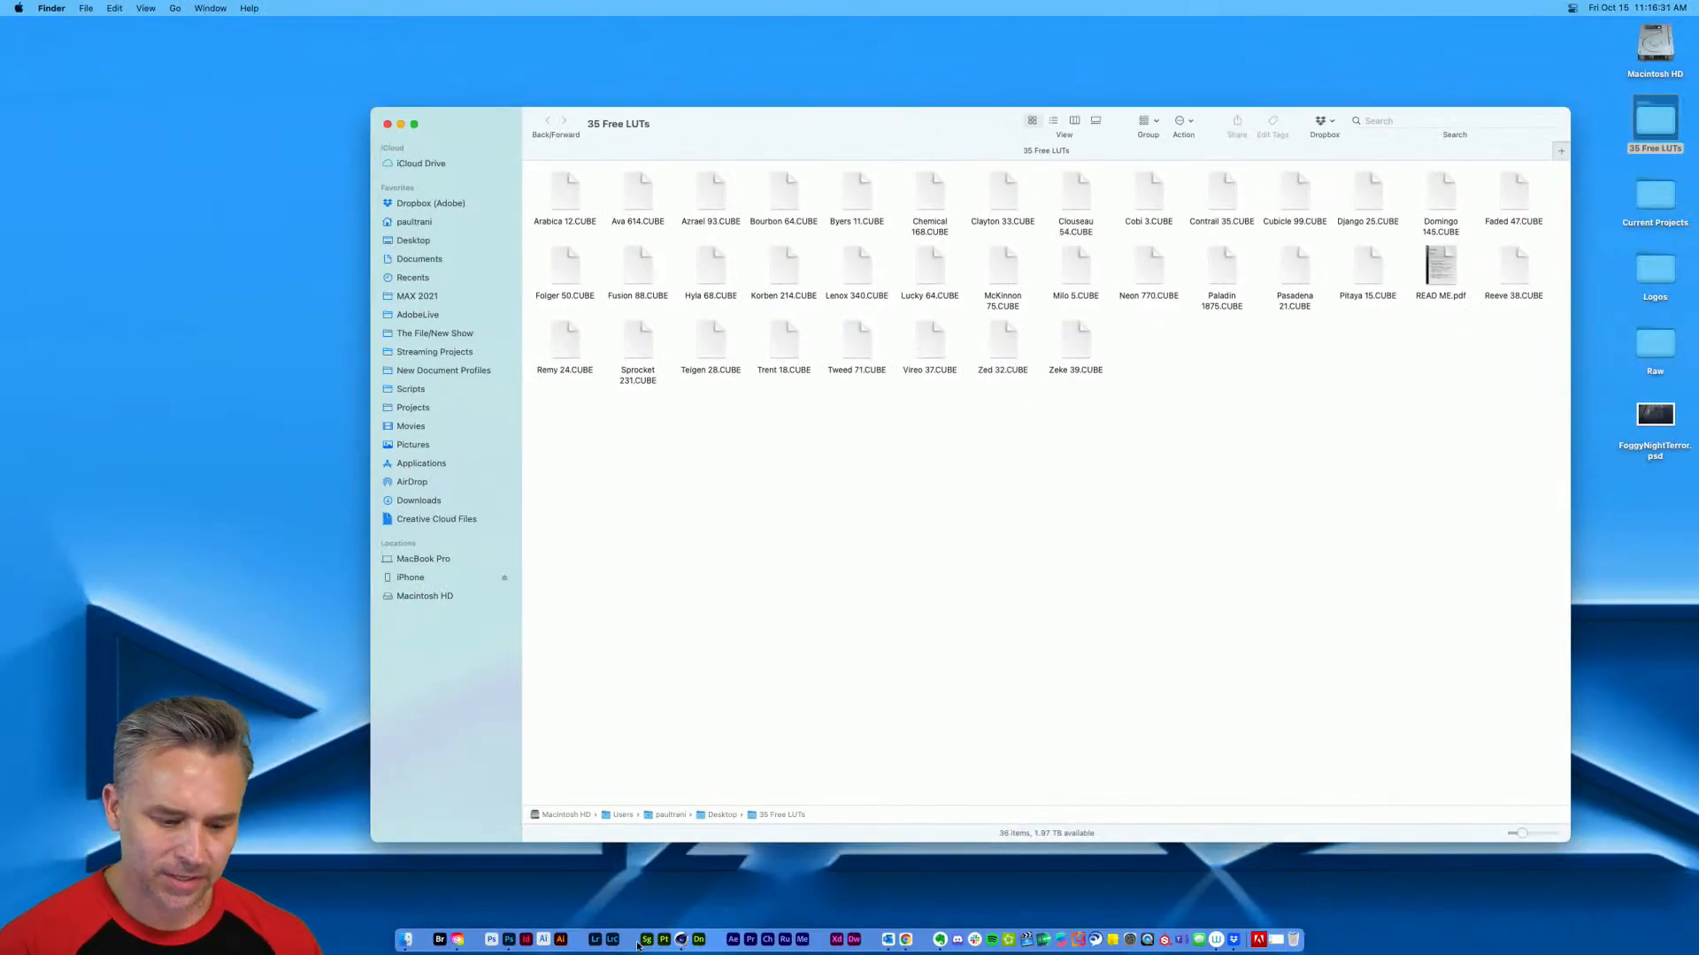
left_click(496, 943)
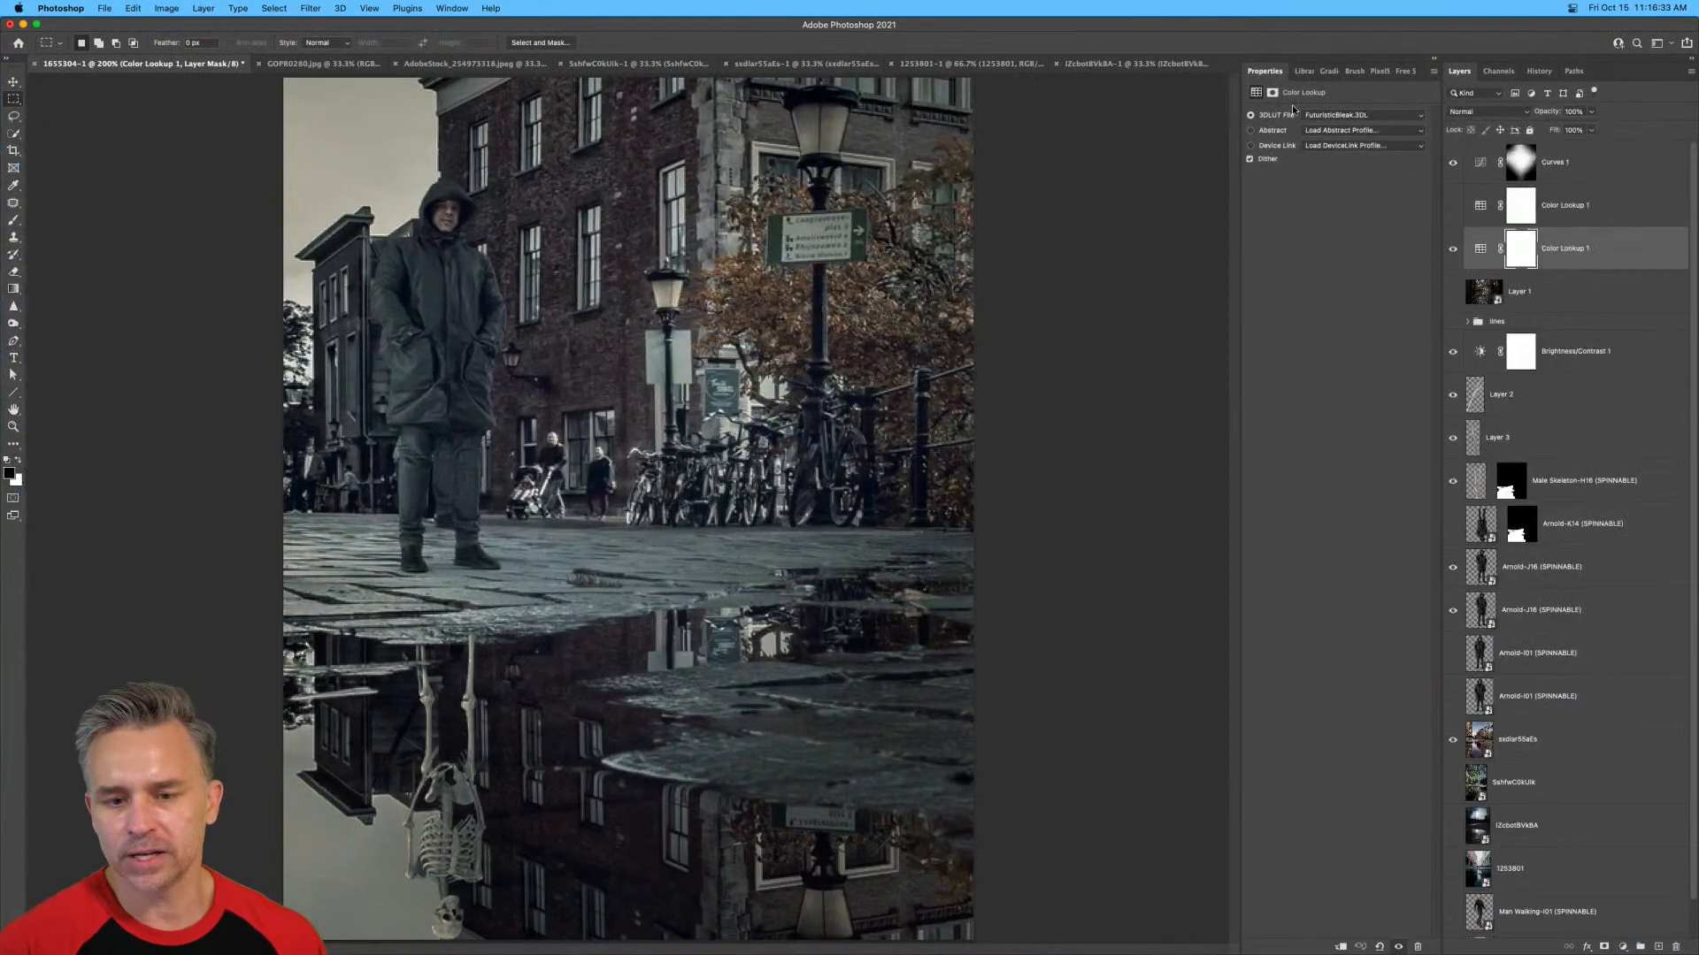
left_click(1339, 119)
left_click(1329, 338)
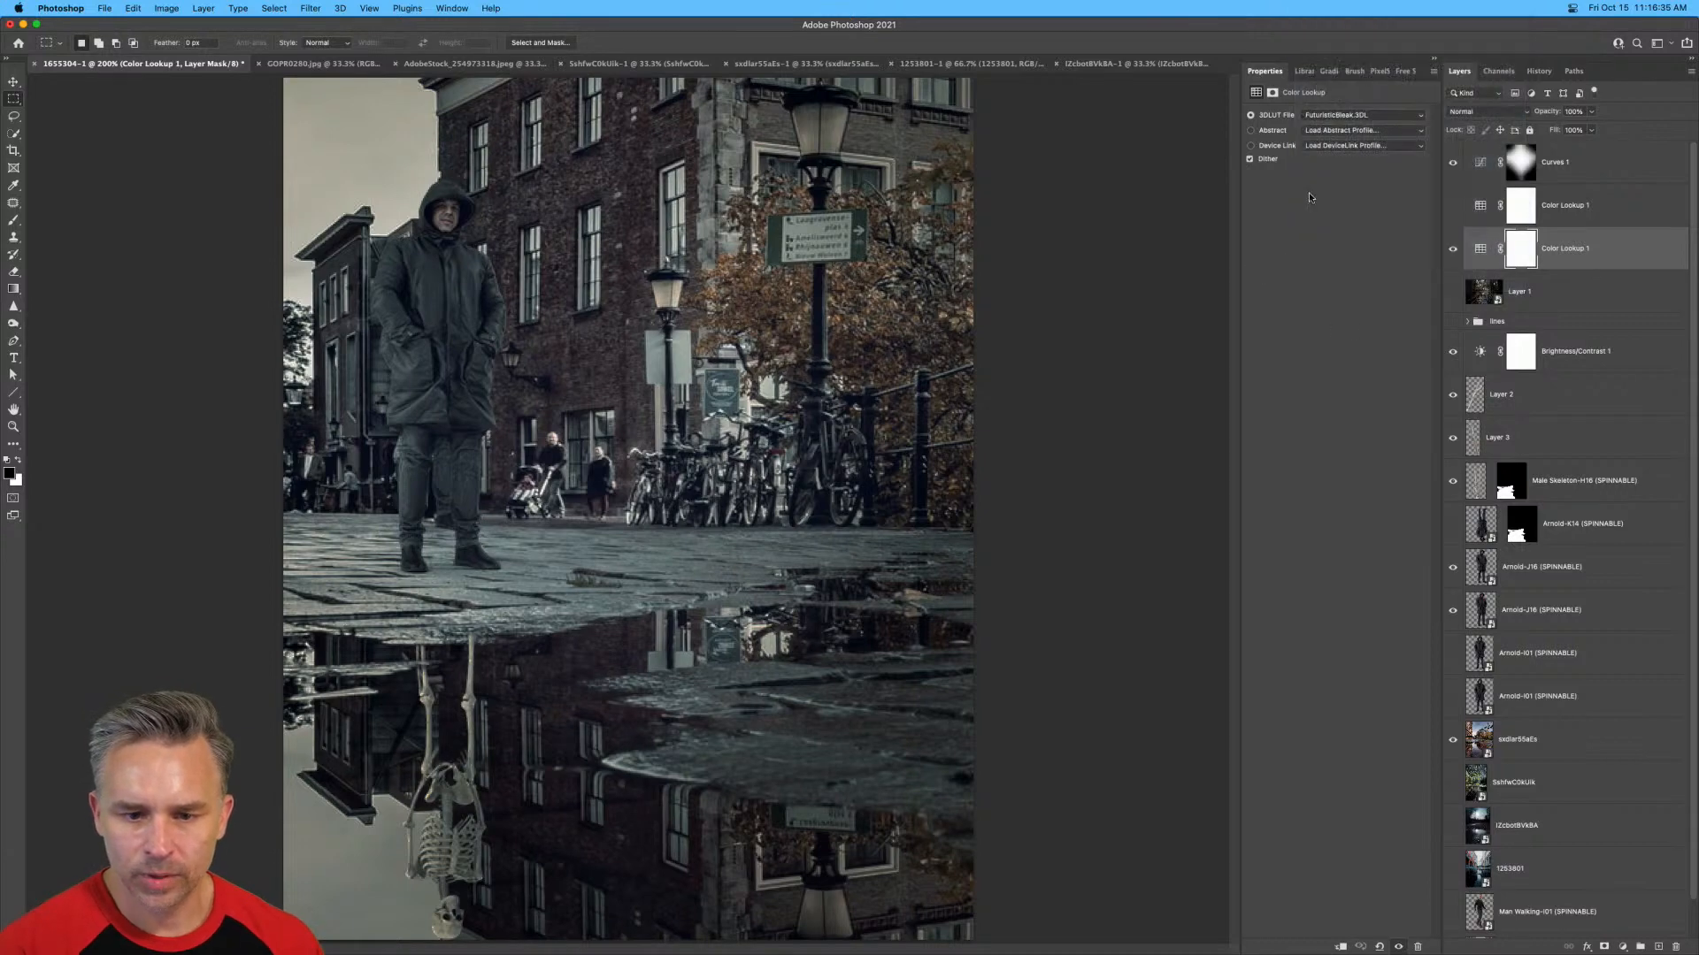
left_click(1371, 117)
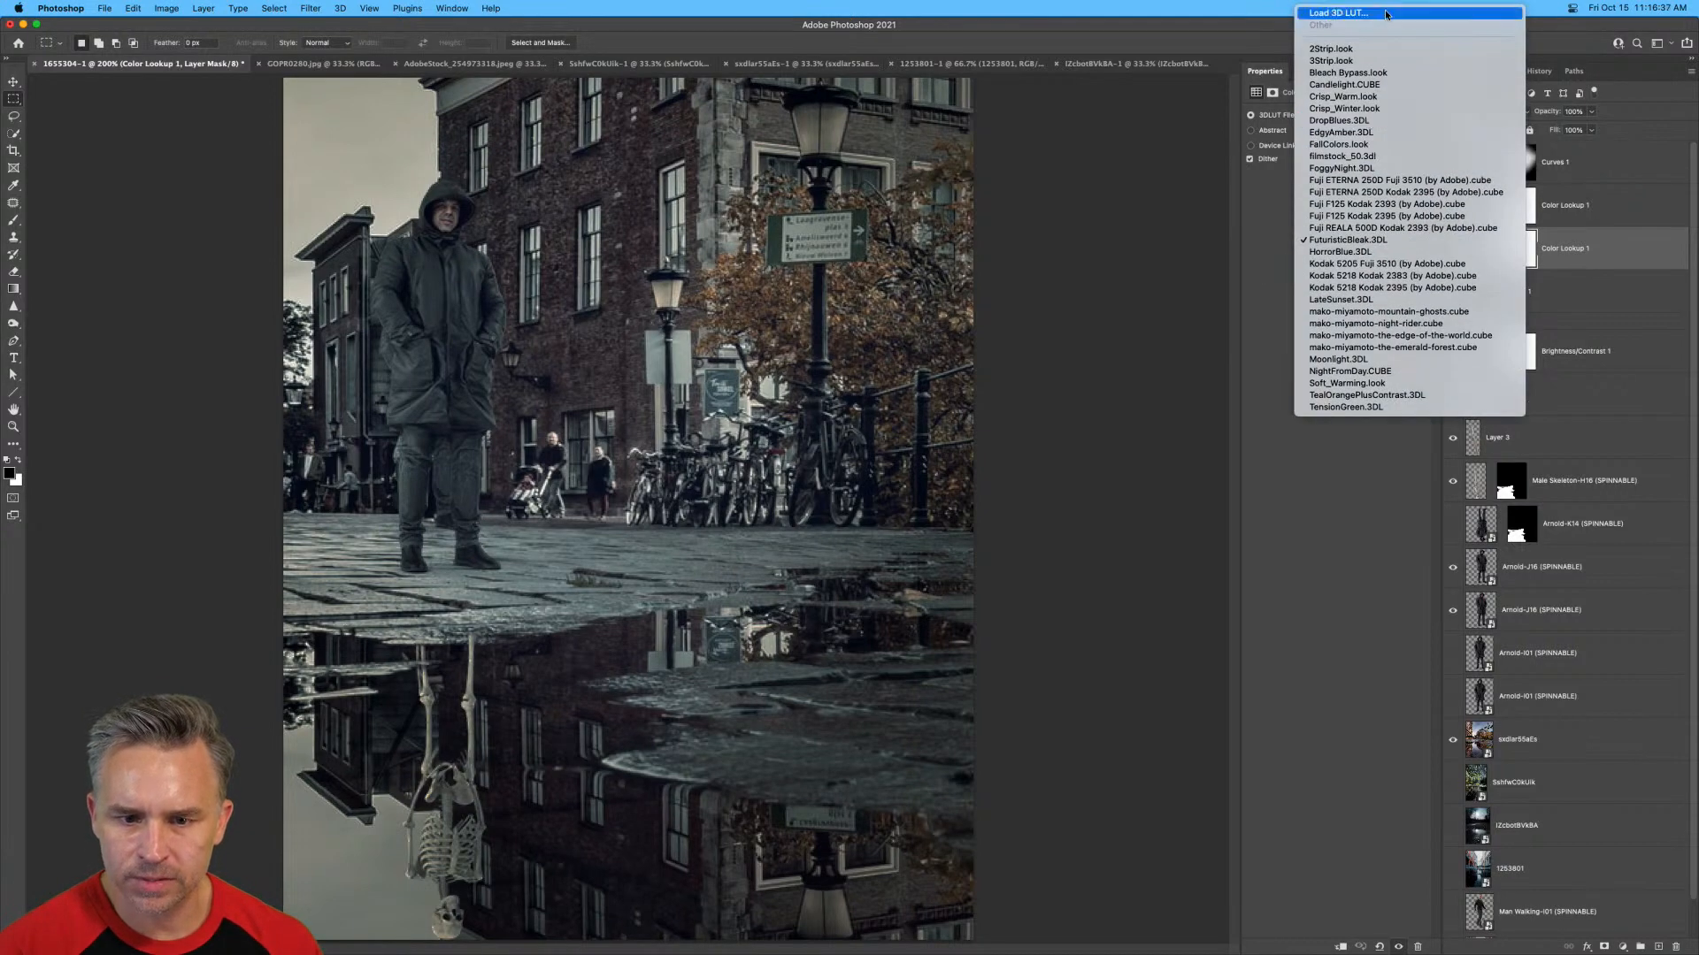
left_click(1406, 11)
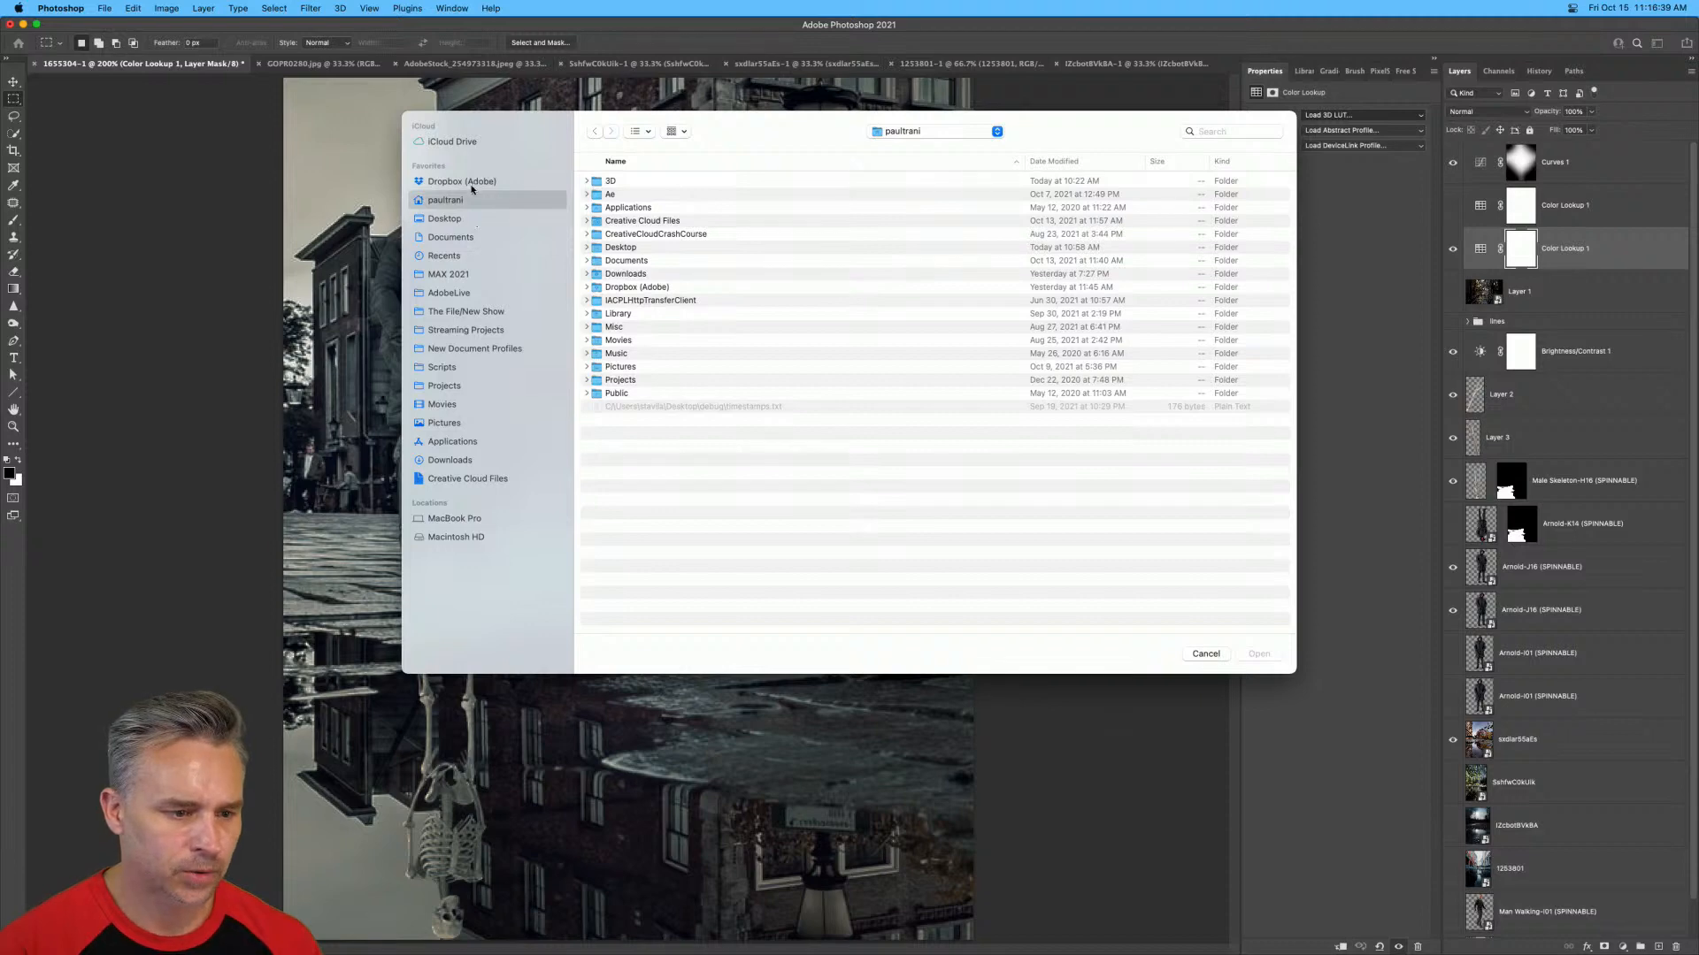
left_click(434, 219)
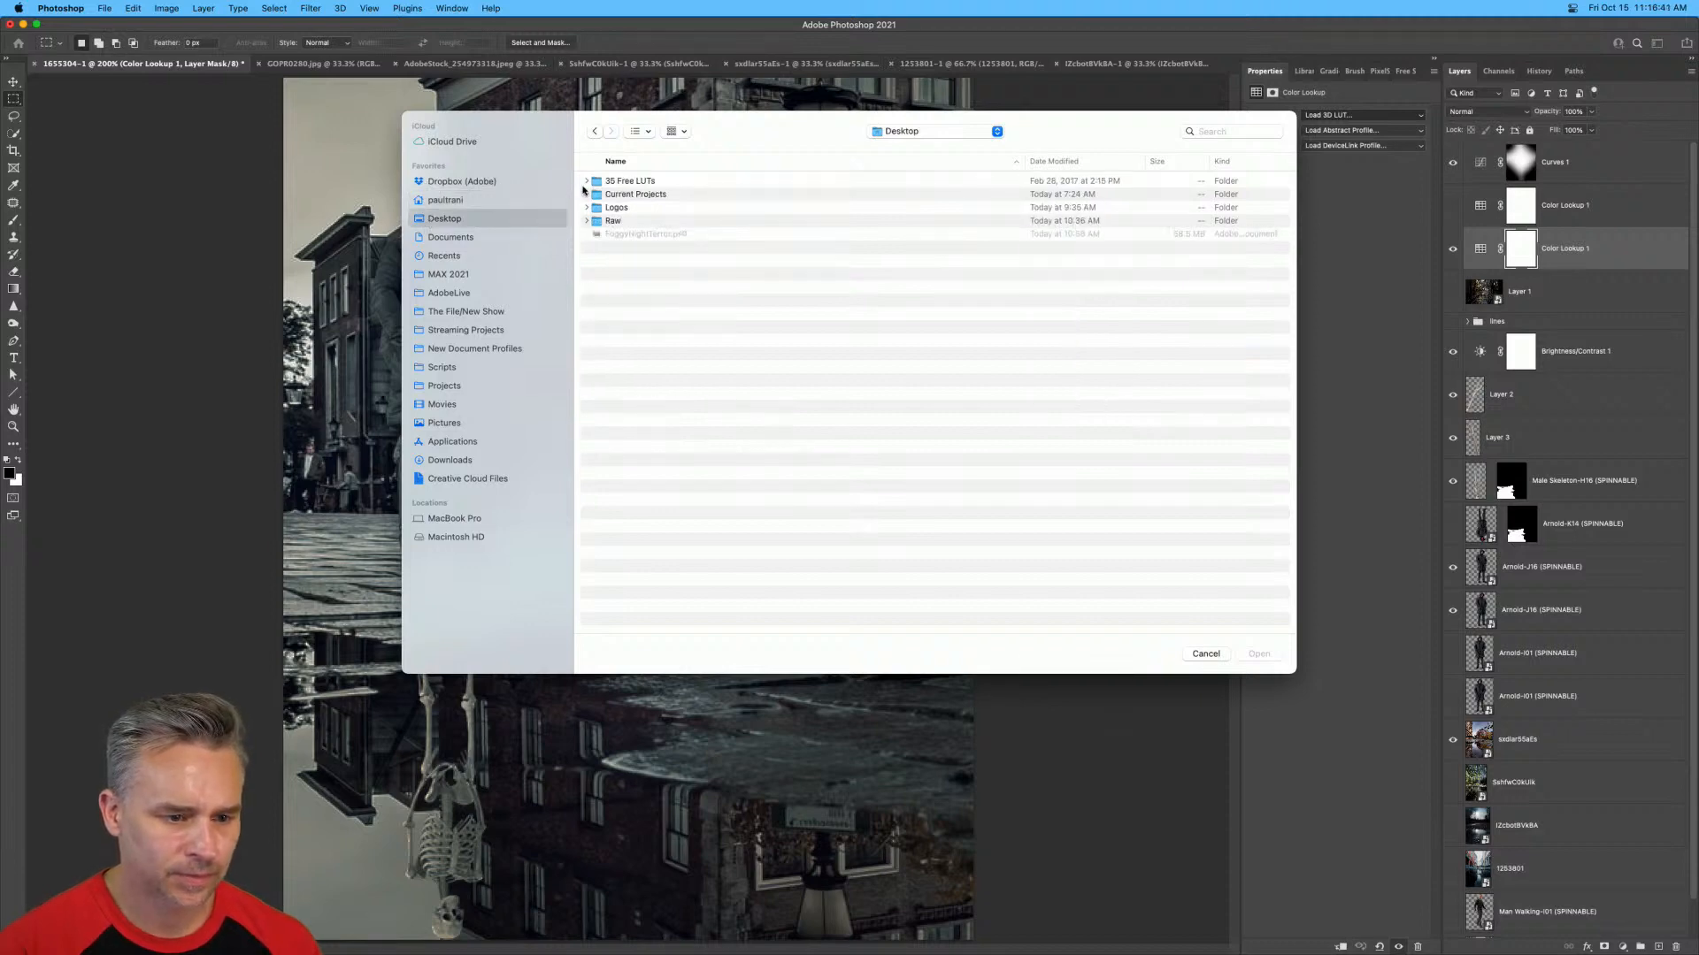
double_click(599, 184)
left_click(633, 205)
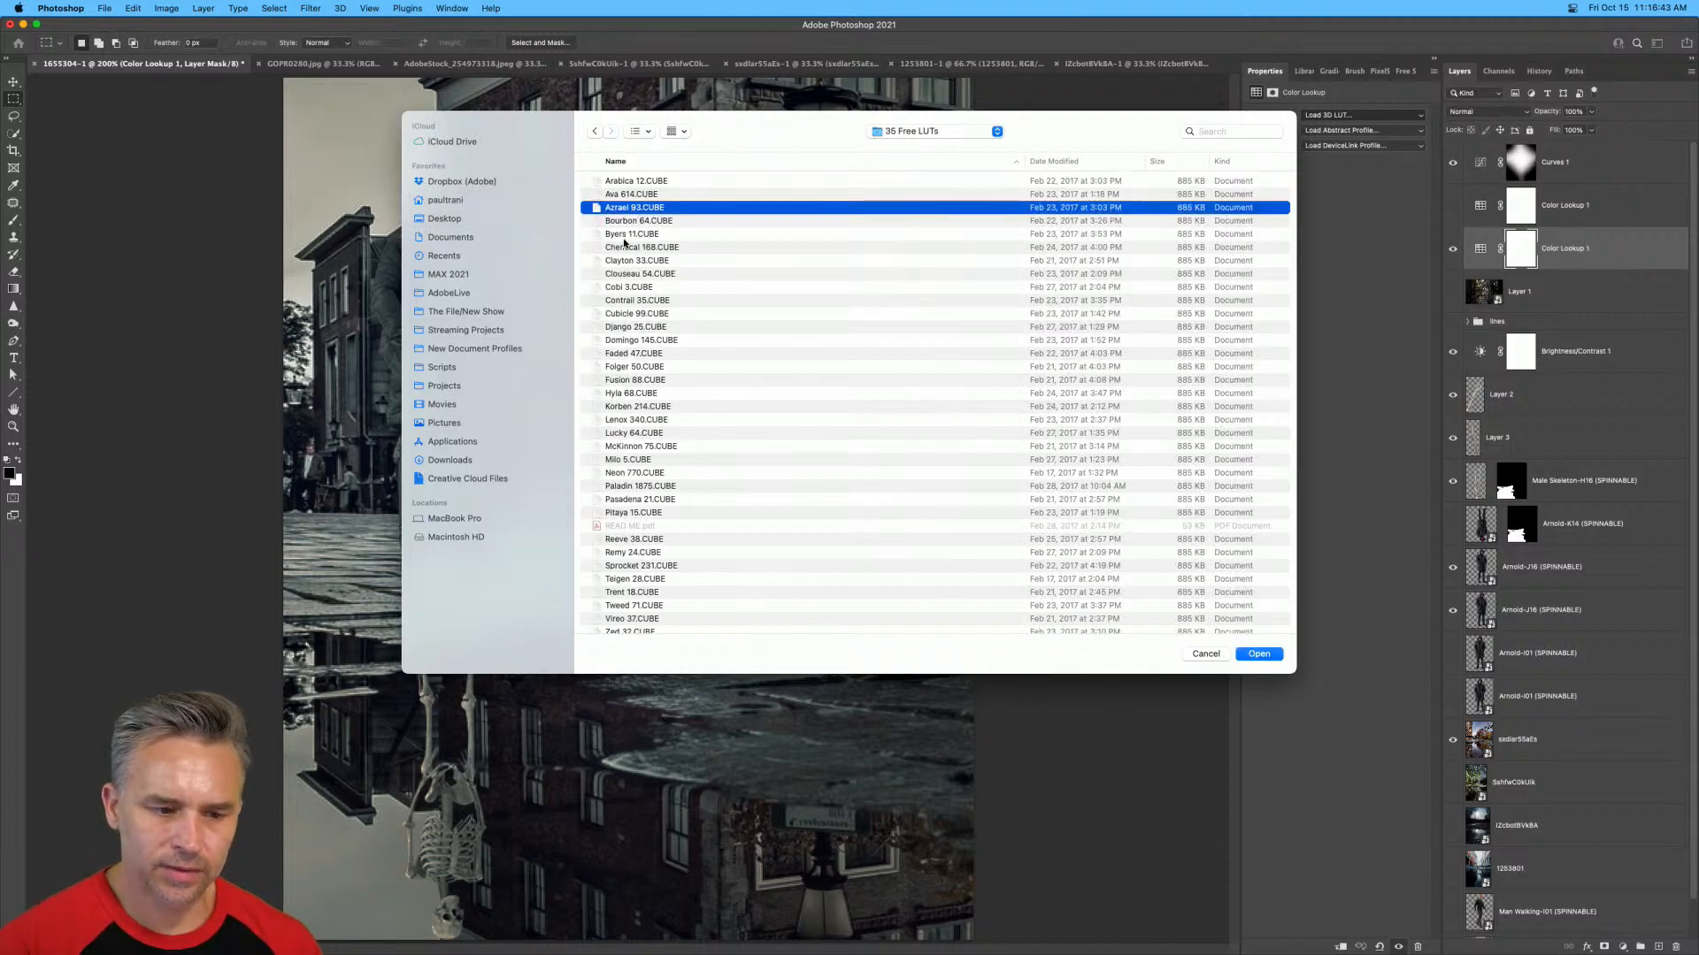
left_click(633, 314)
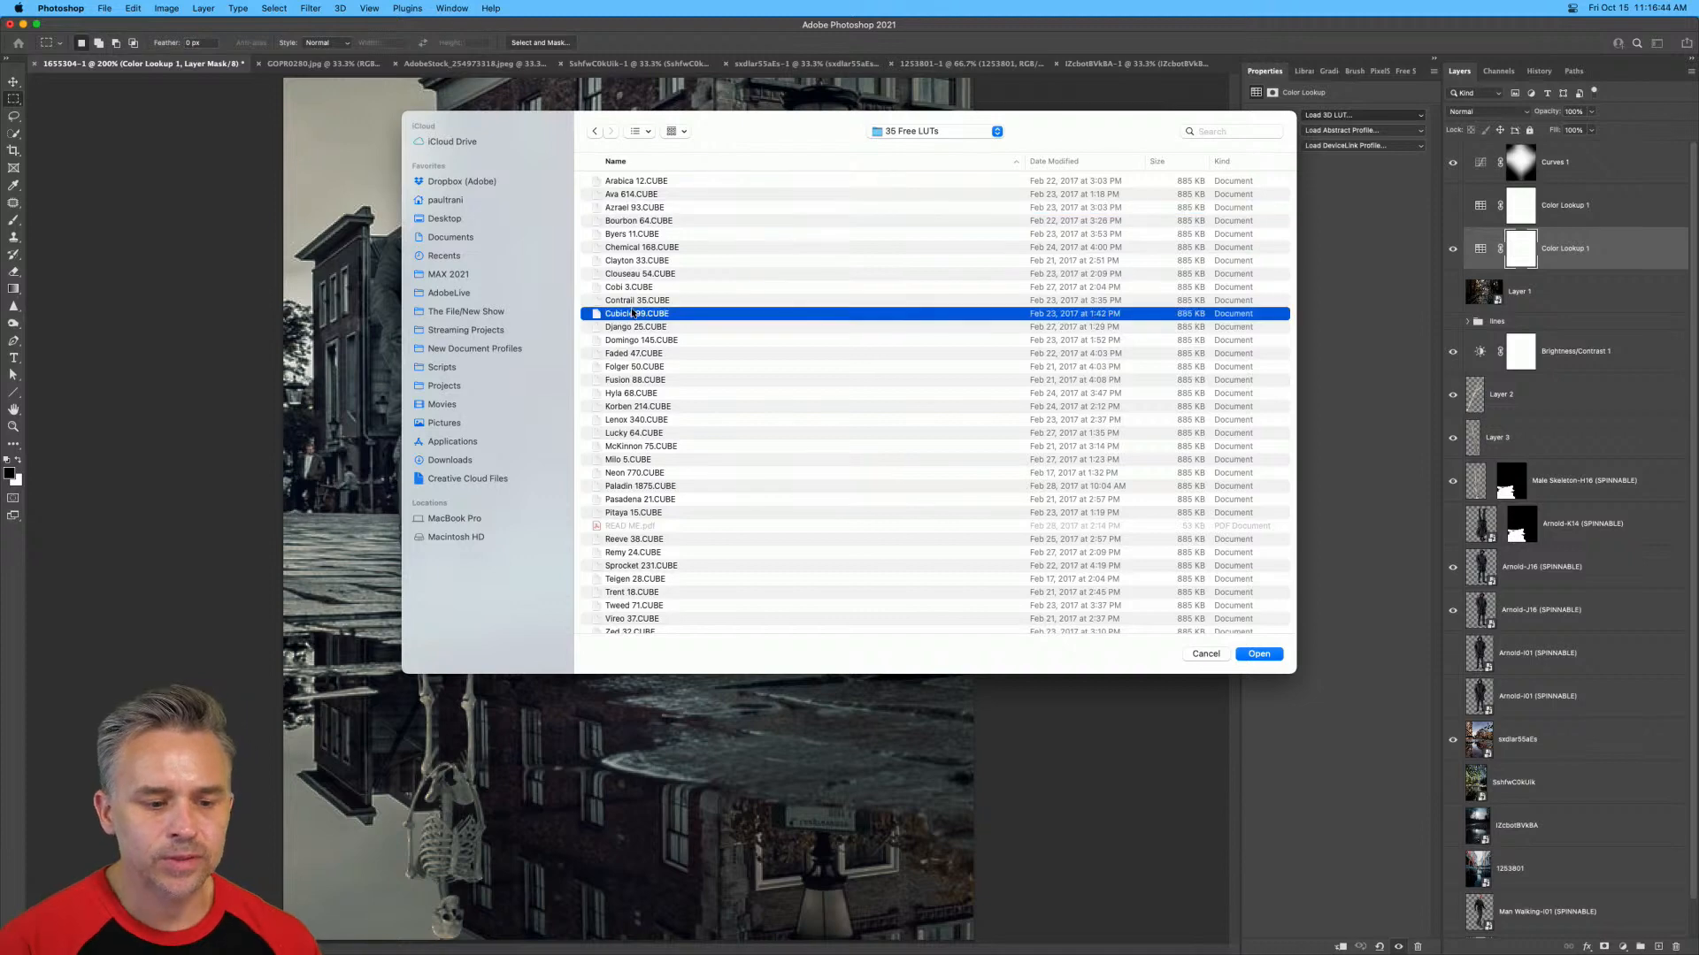
left_click(620, 367)
left_click(618, 354)
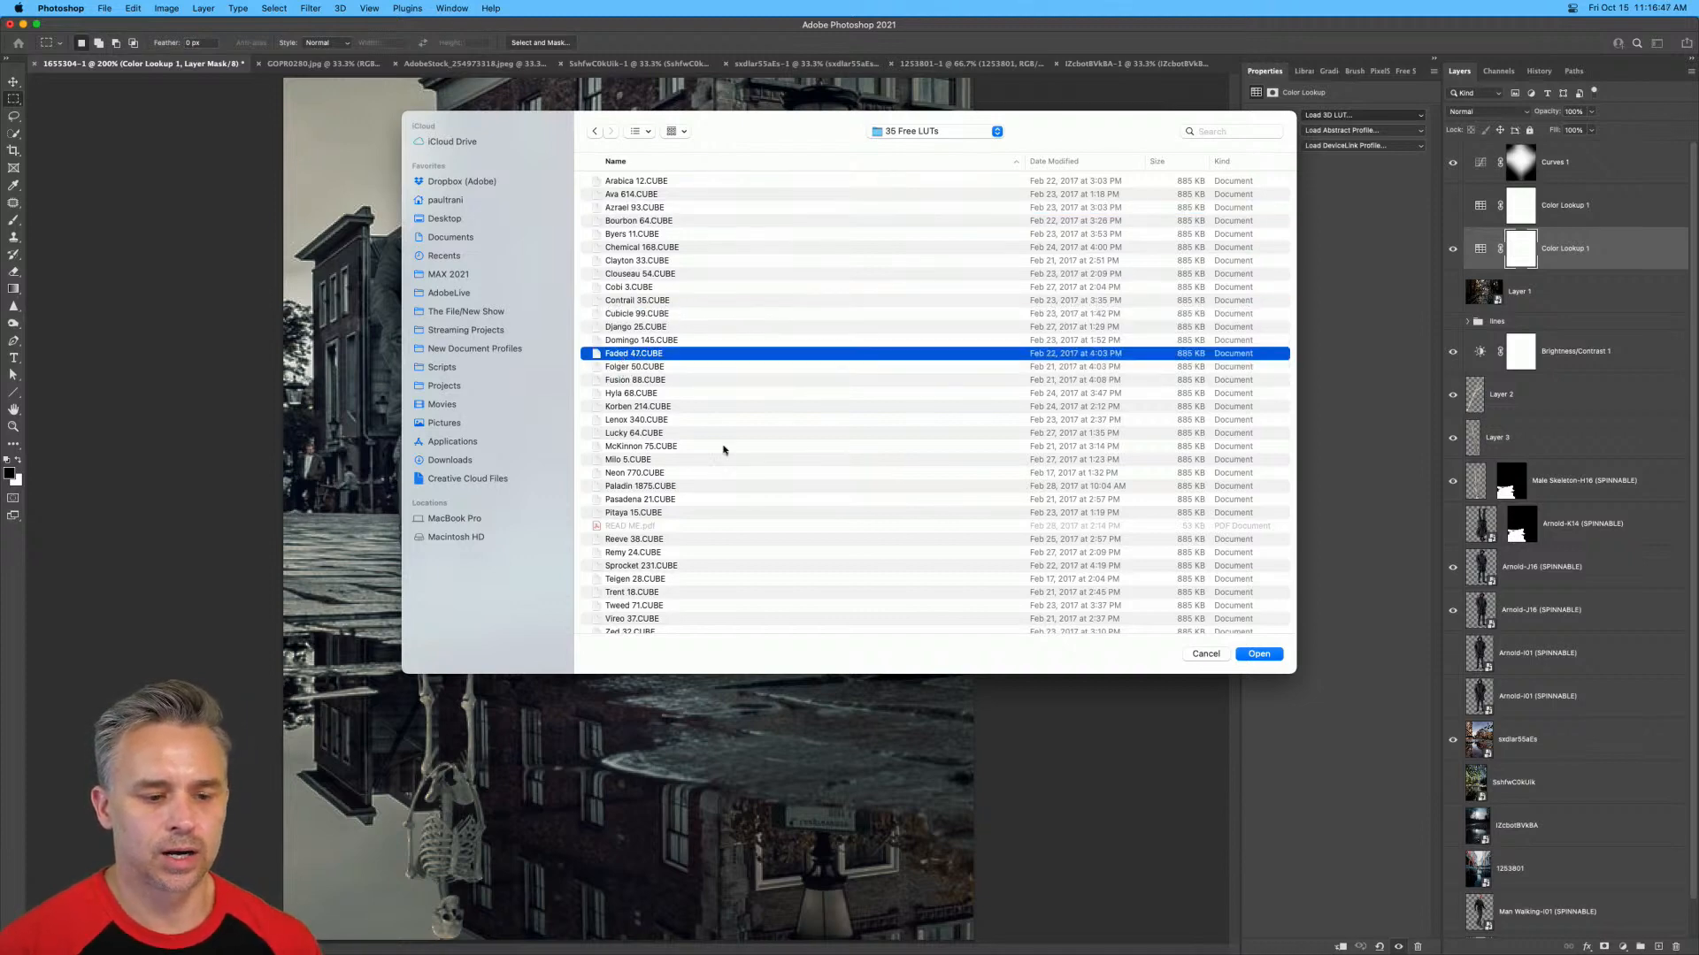
left_click(1255, 657)
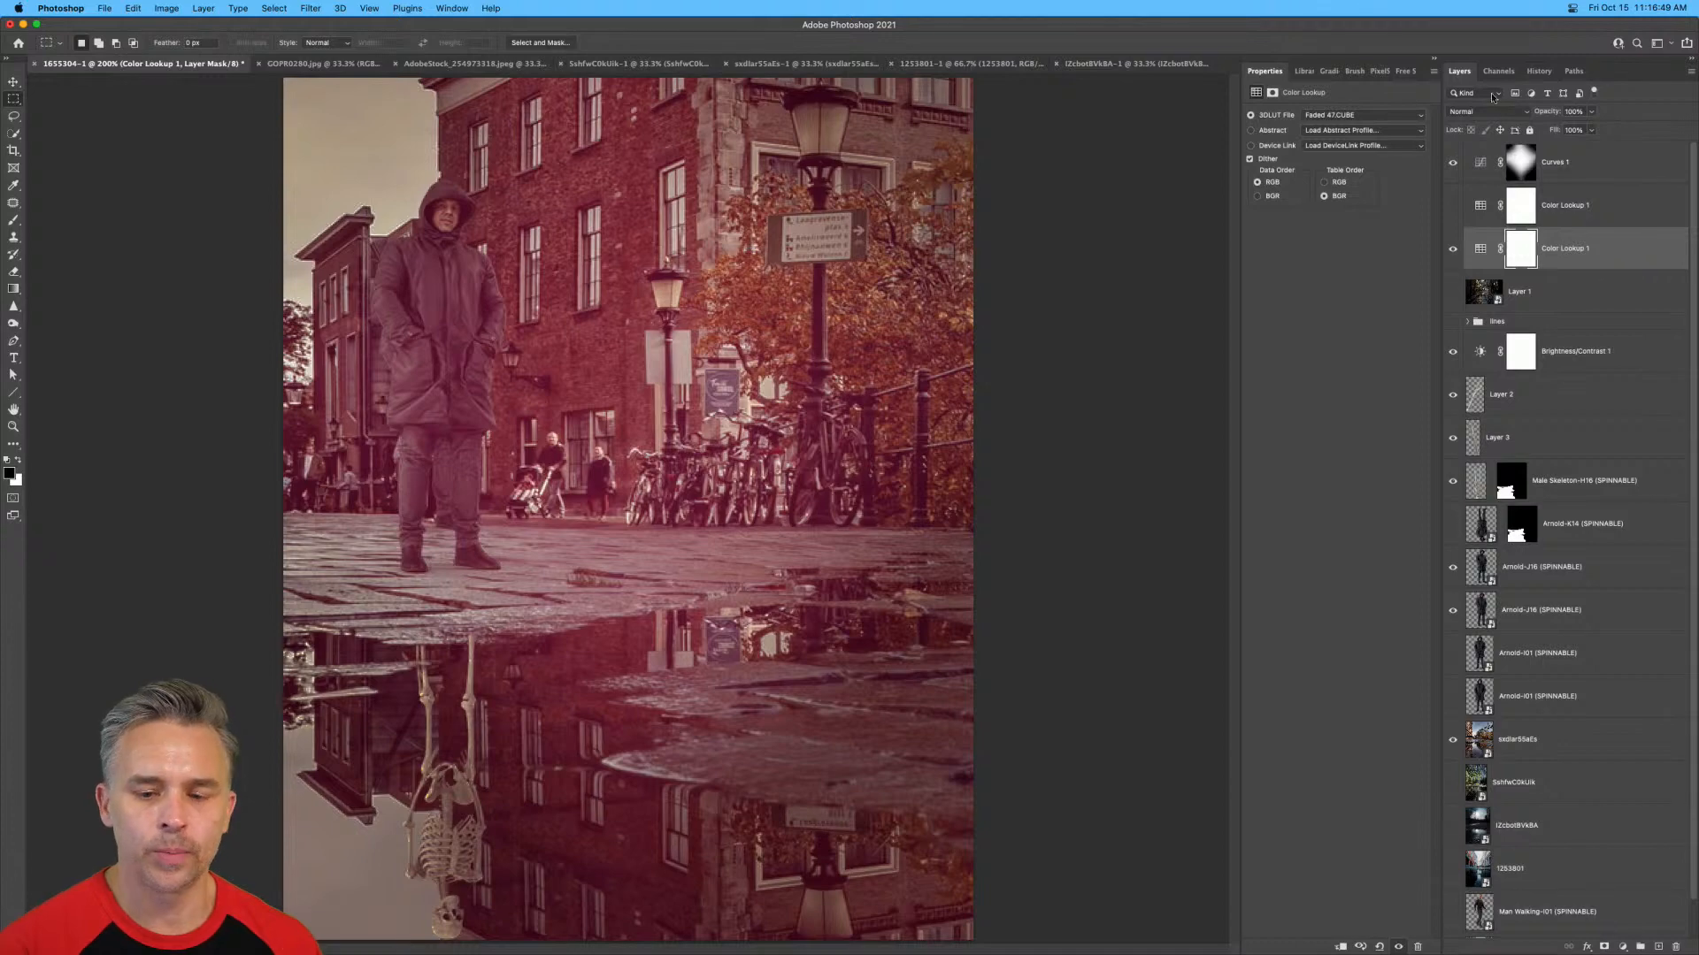
Load Cubicle 99.CUBE from the 35 Free LUTs folder as the lower Color Lookup layer's 3D LUT and check the whole composite.
left_click(1363, 116)
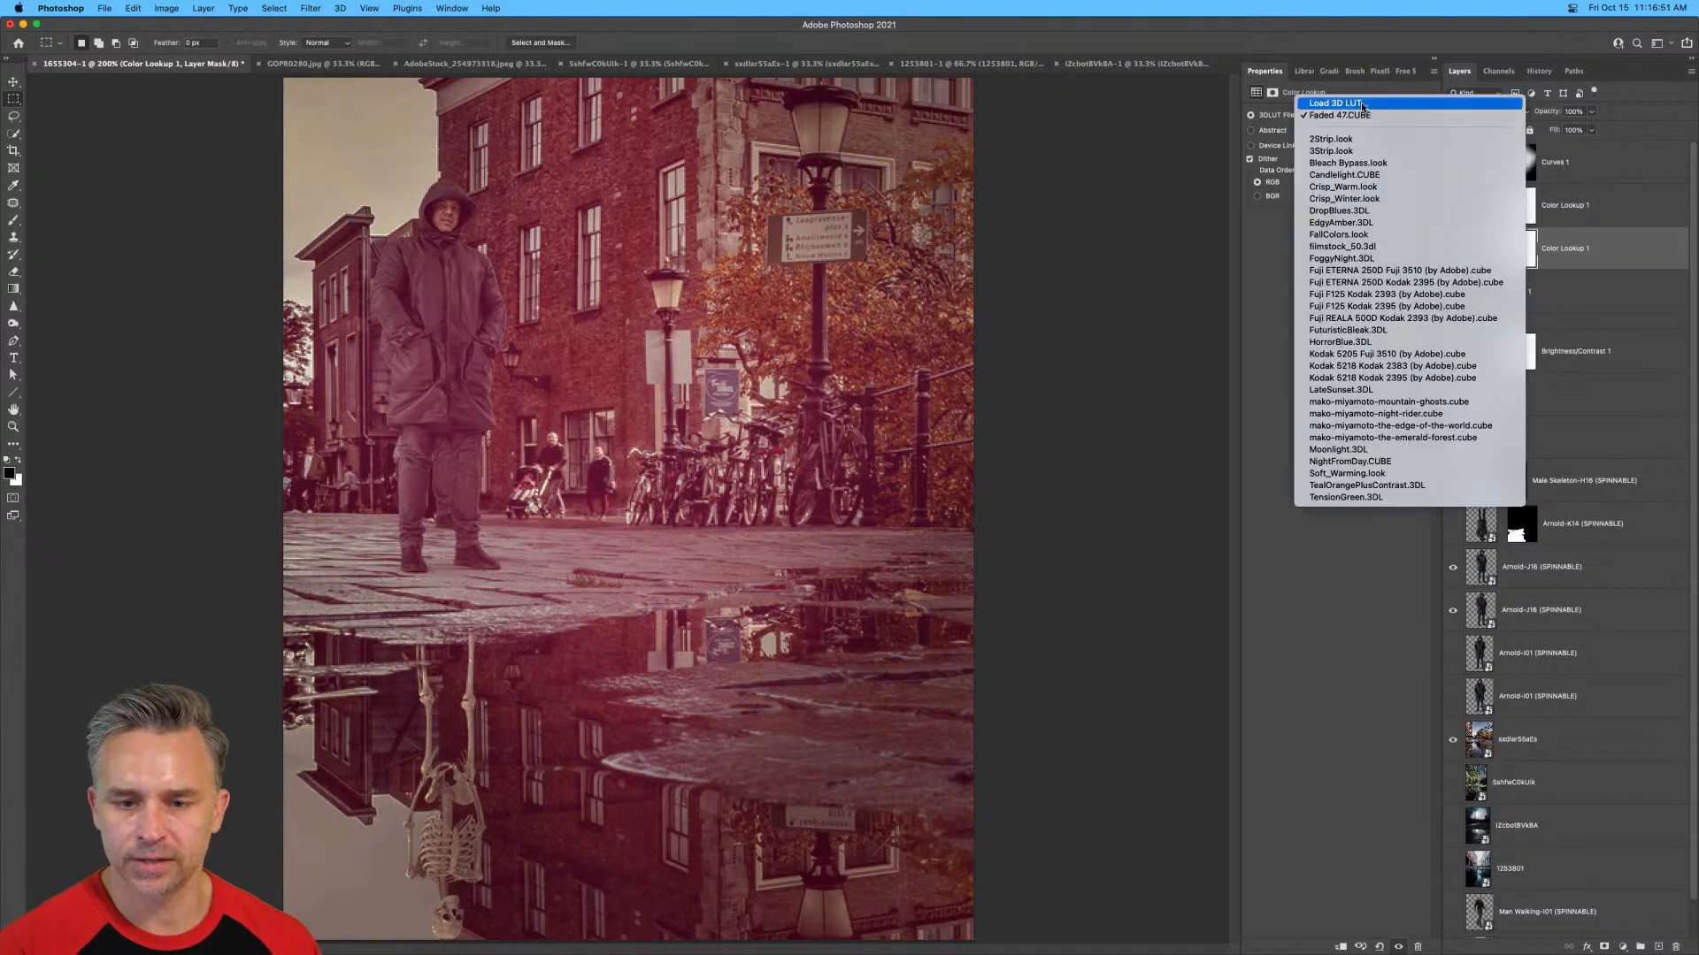
left_click(1362, 105)
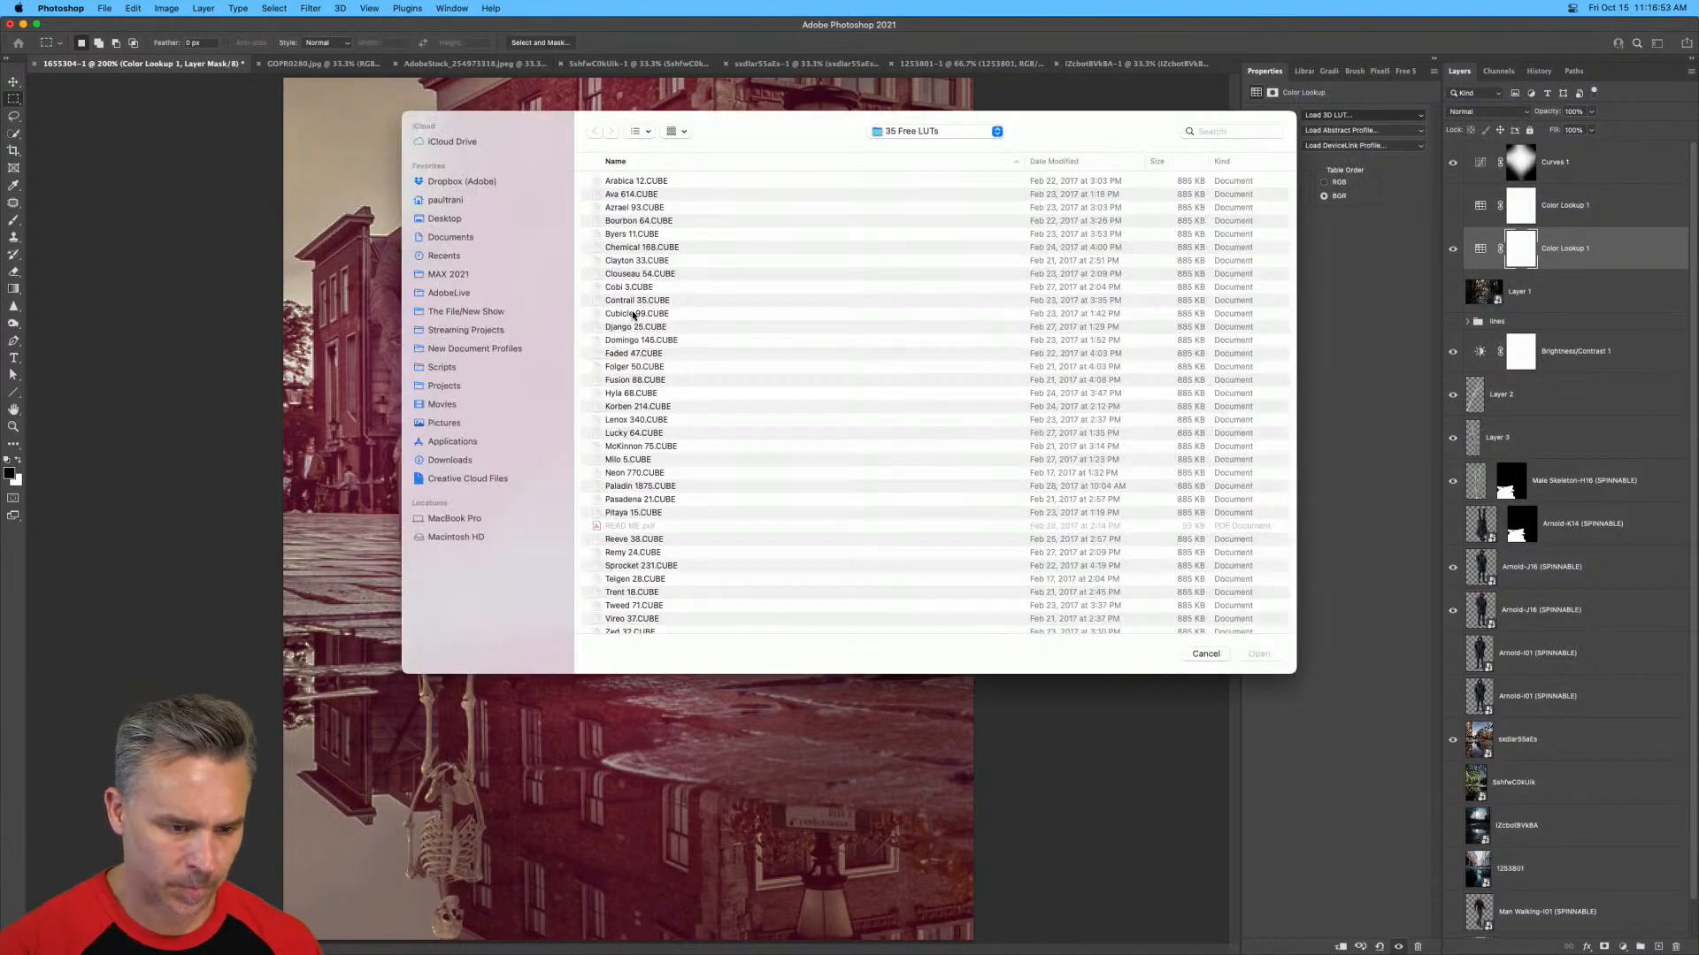
double_click(634, 315)
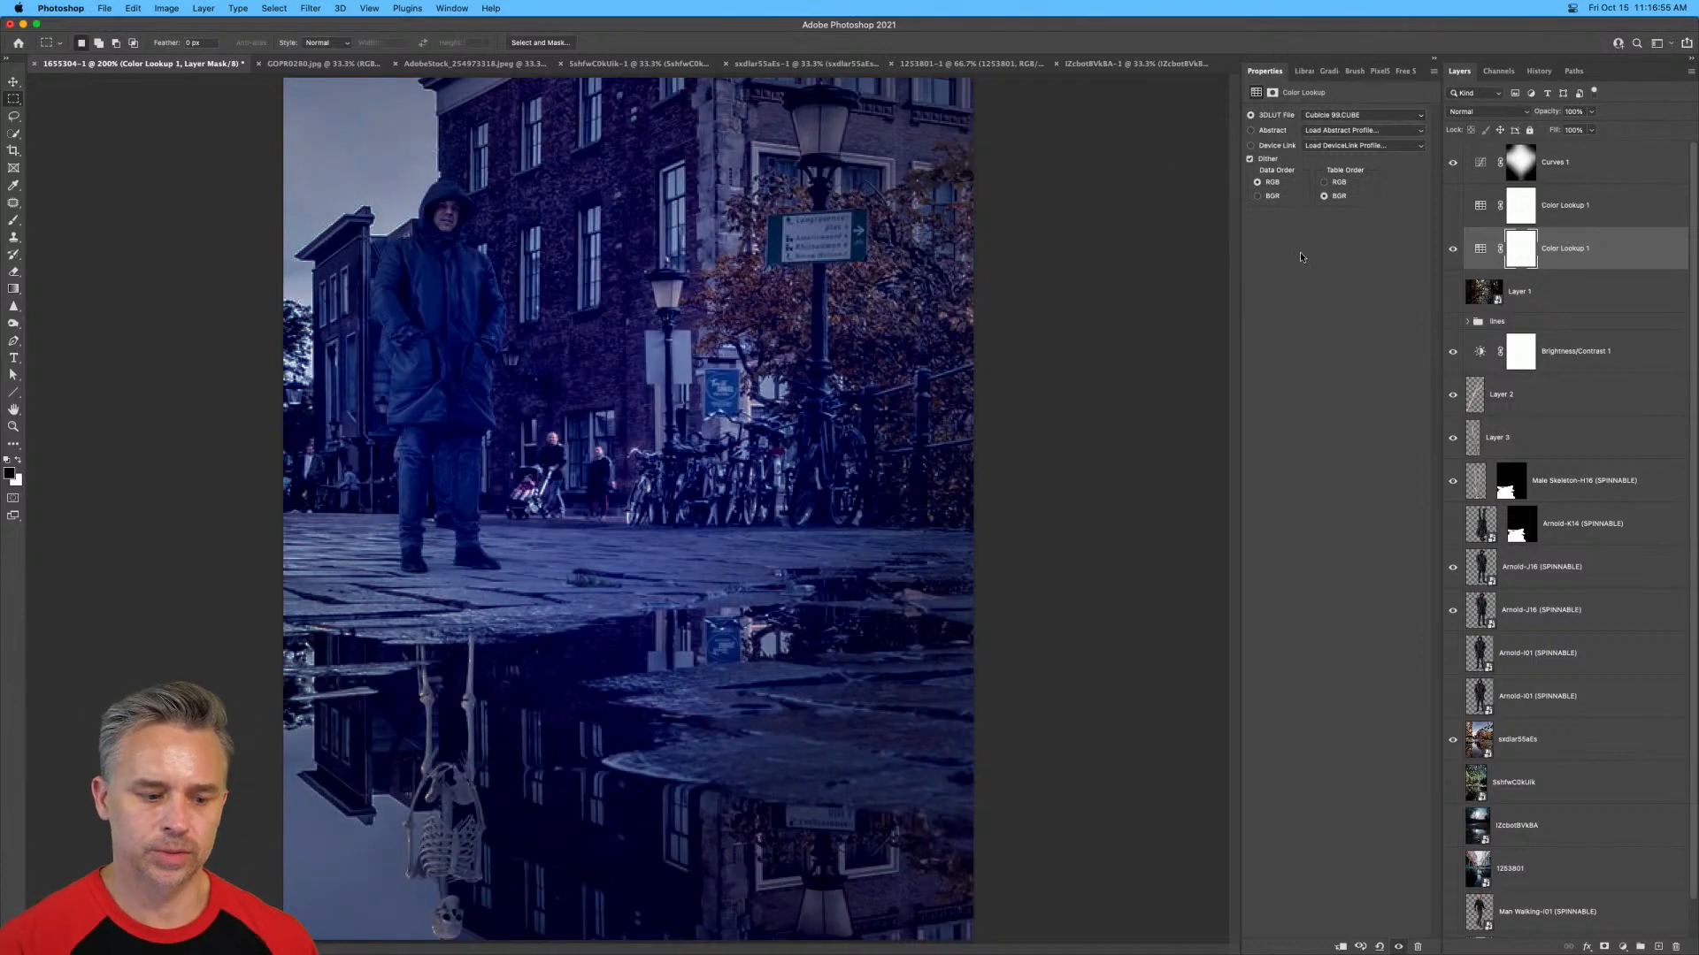
key("super+minus")
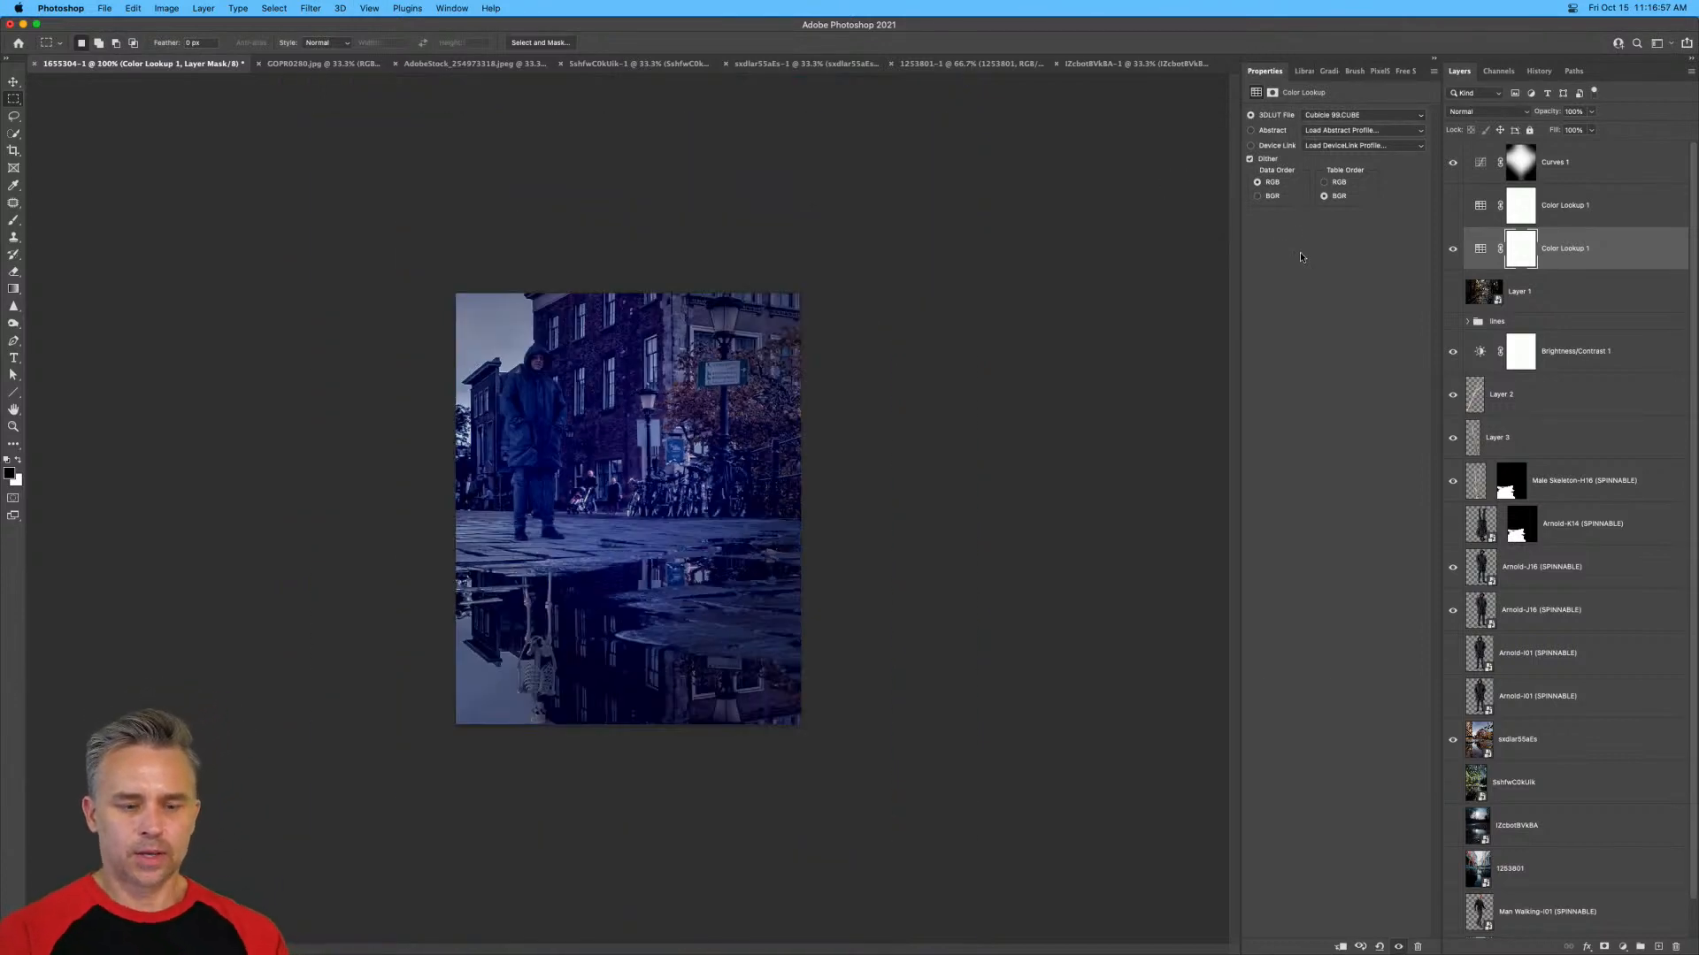
key("super+plus")
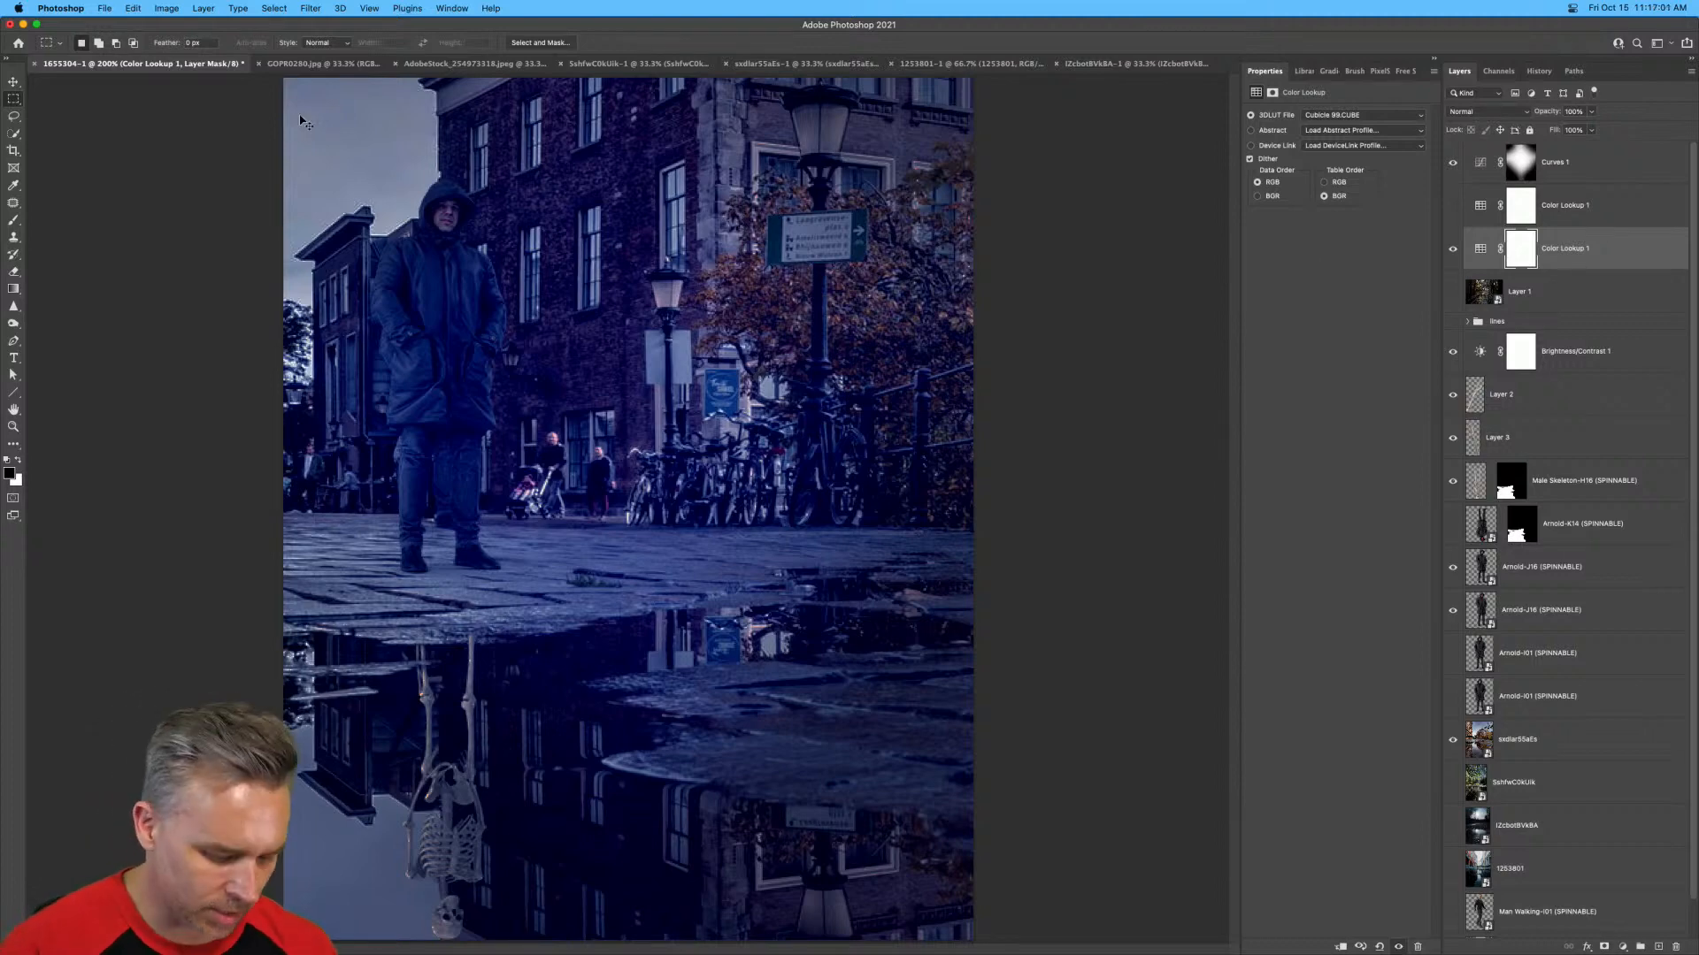
Save the composite to the Desktop in Photoshop format as SkeletonMan.psd.
key("shift+super+s")
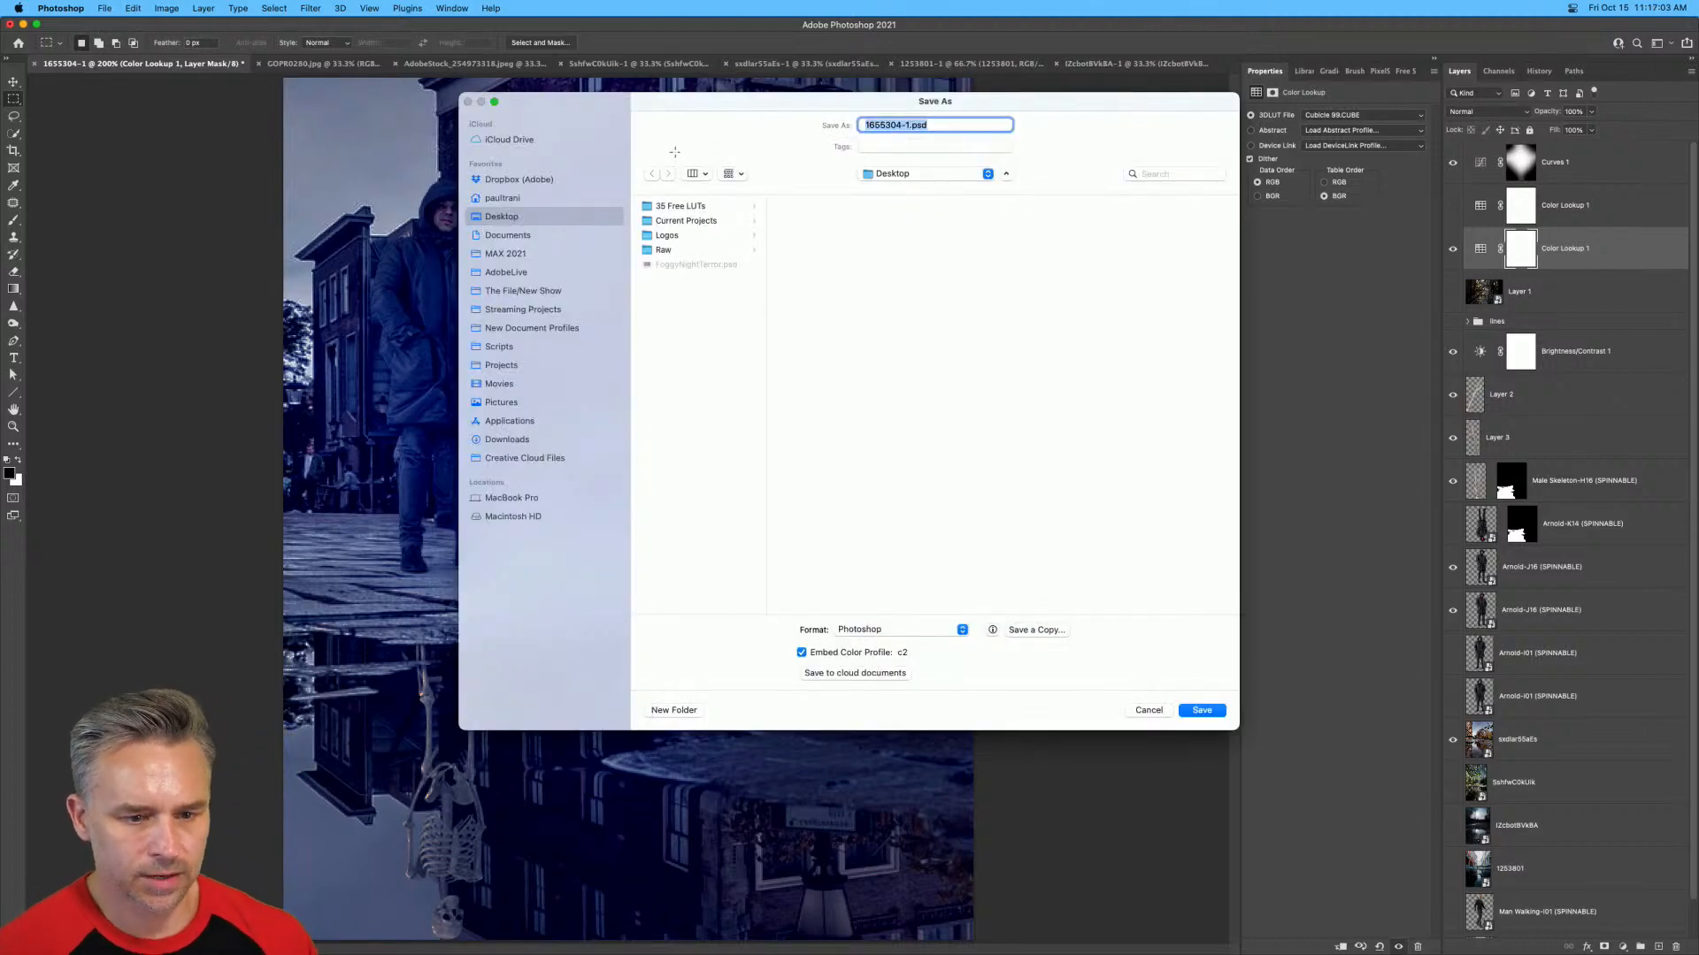
left_click(876, 126)
left_click_drag(910, 126, 629, 102)
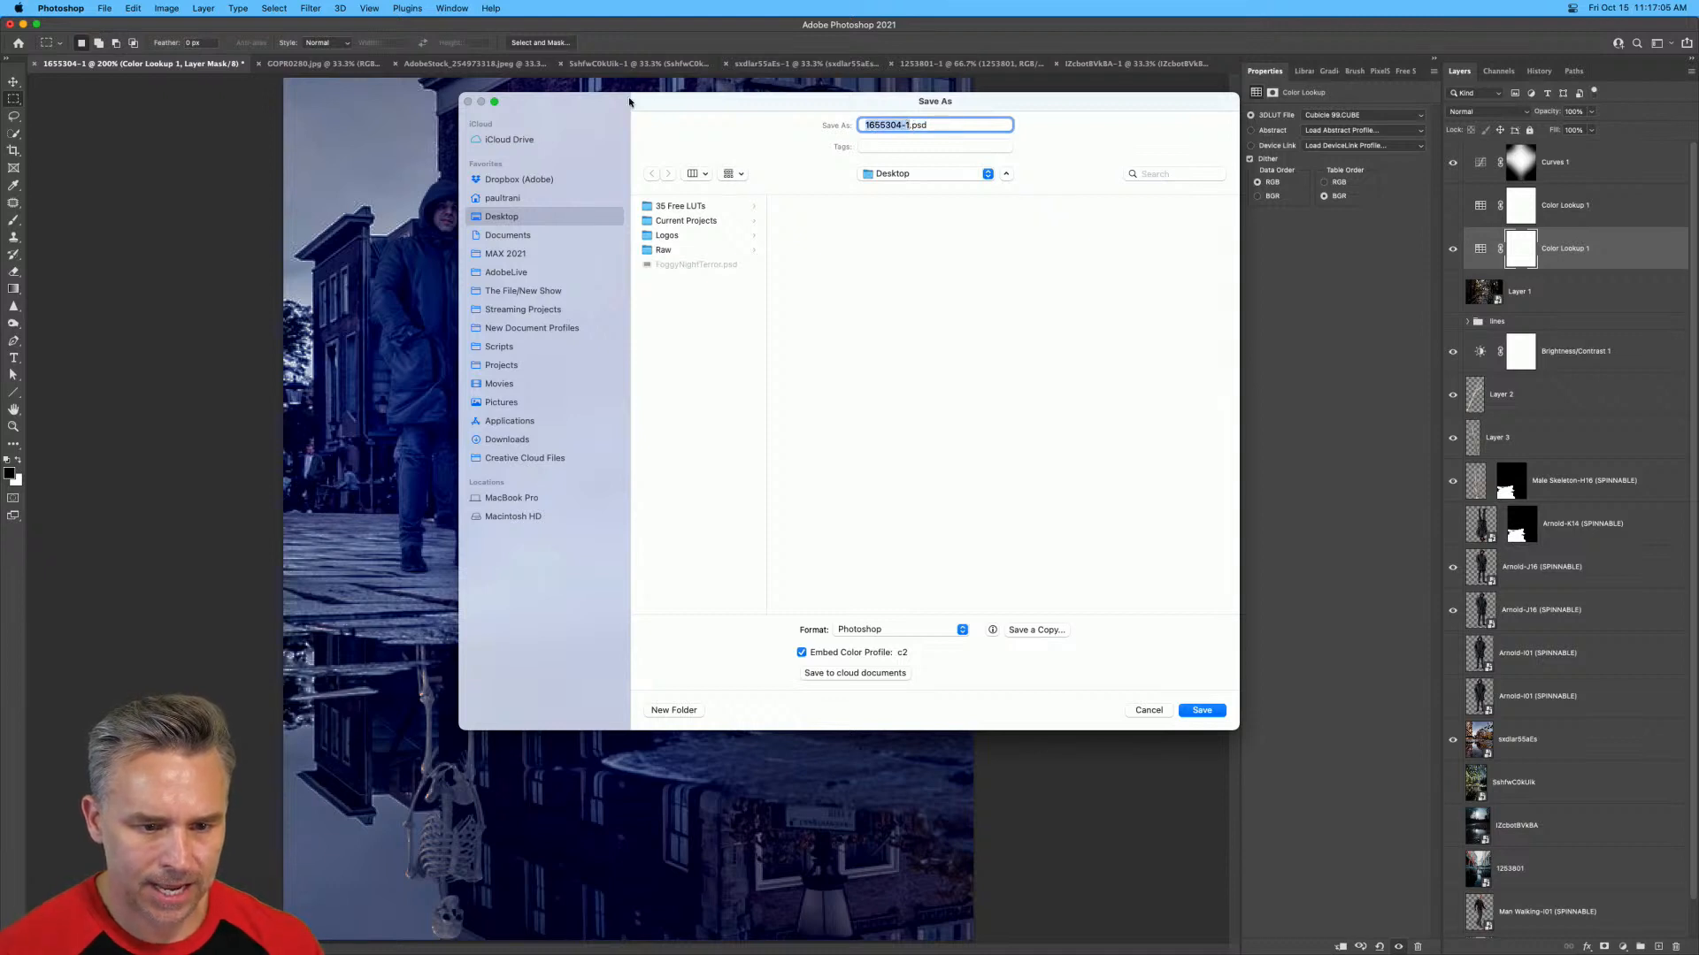
type("SkeletonM")
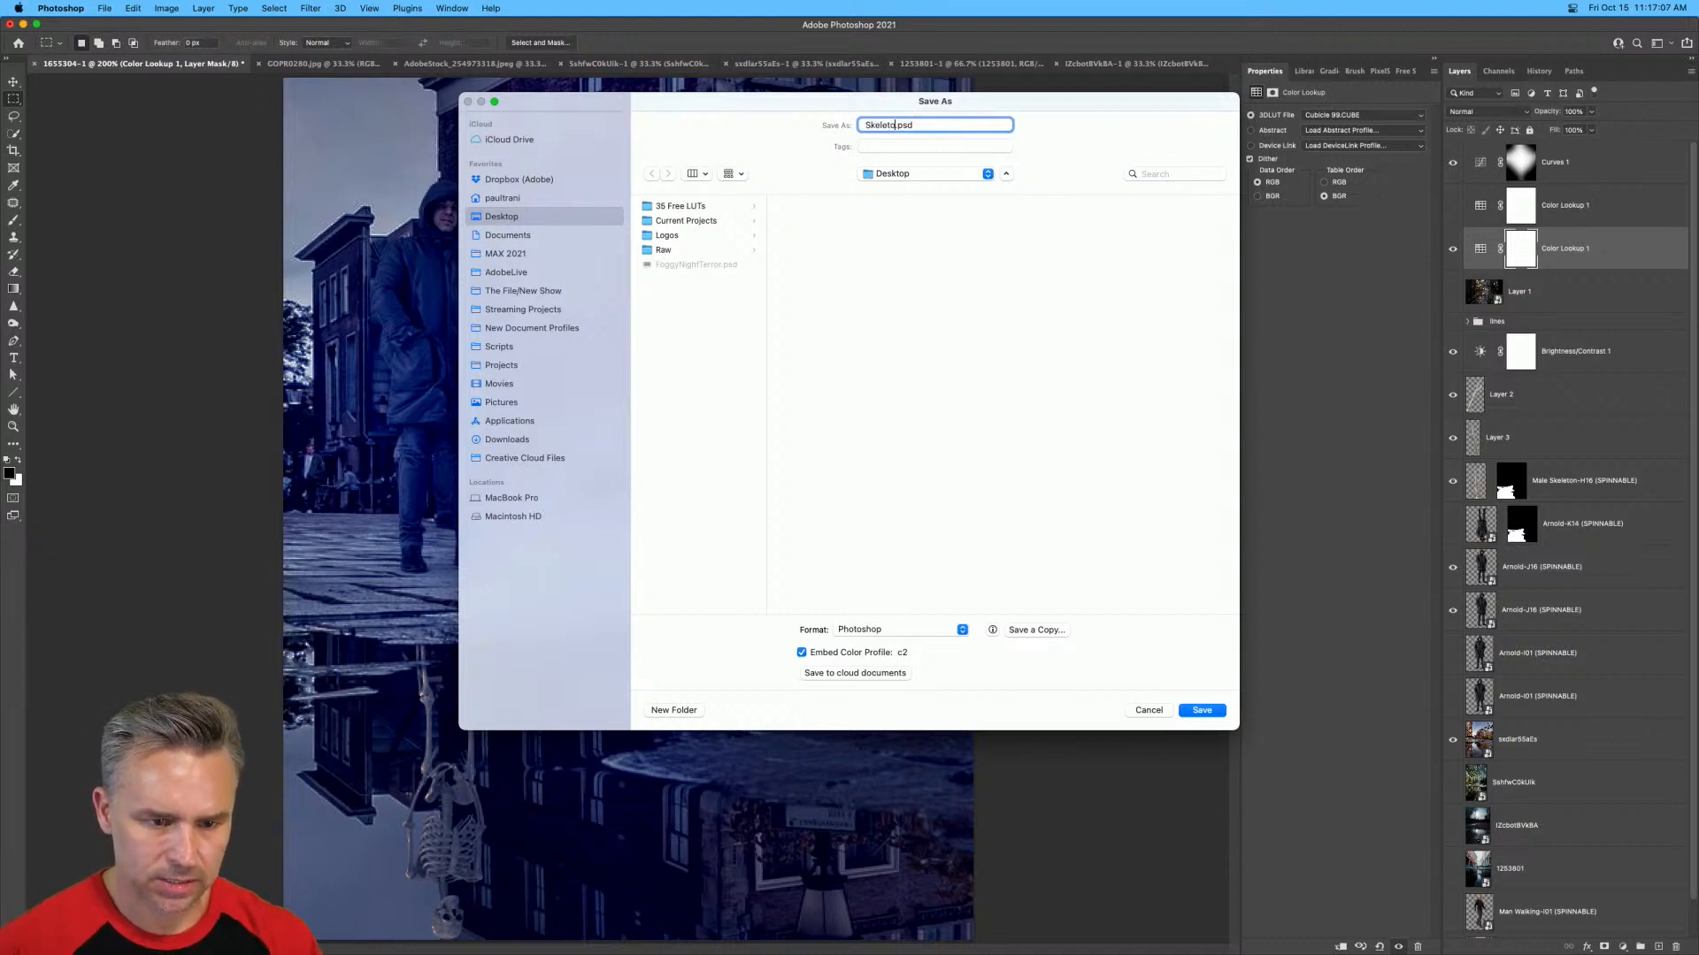
type("an")
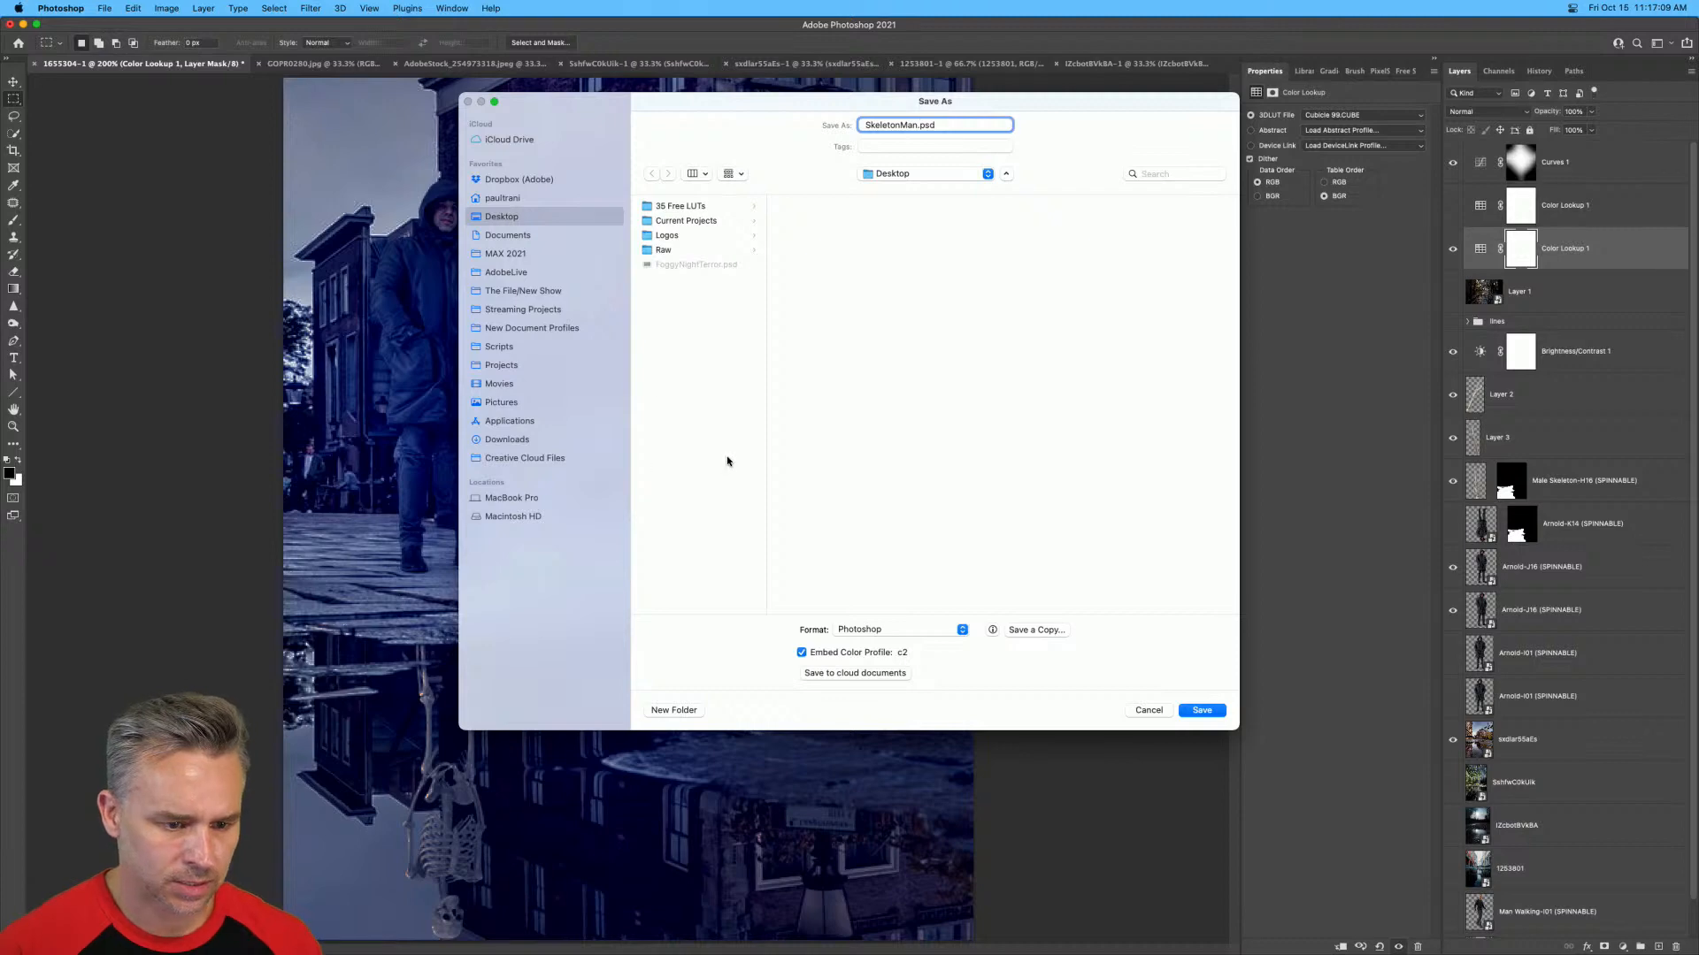
key("Return")
Tile all open documents, pick the Move tool, and examine the dark moonlit puddle photo at 50%.
key("super+alt+shift+t")
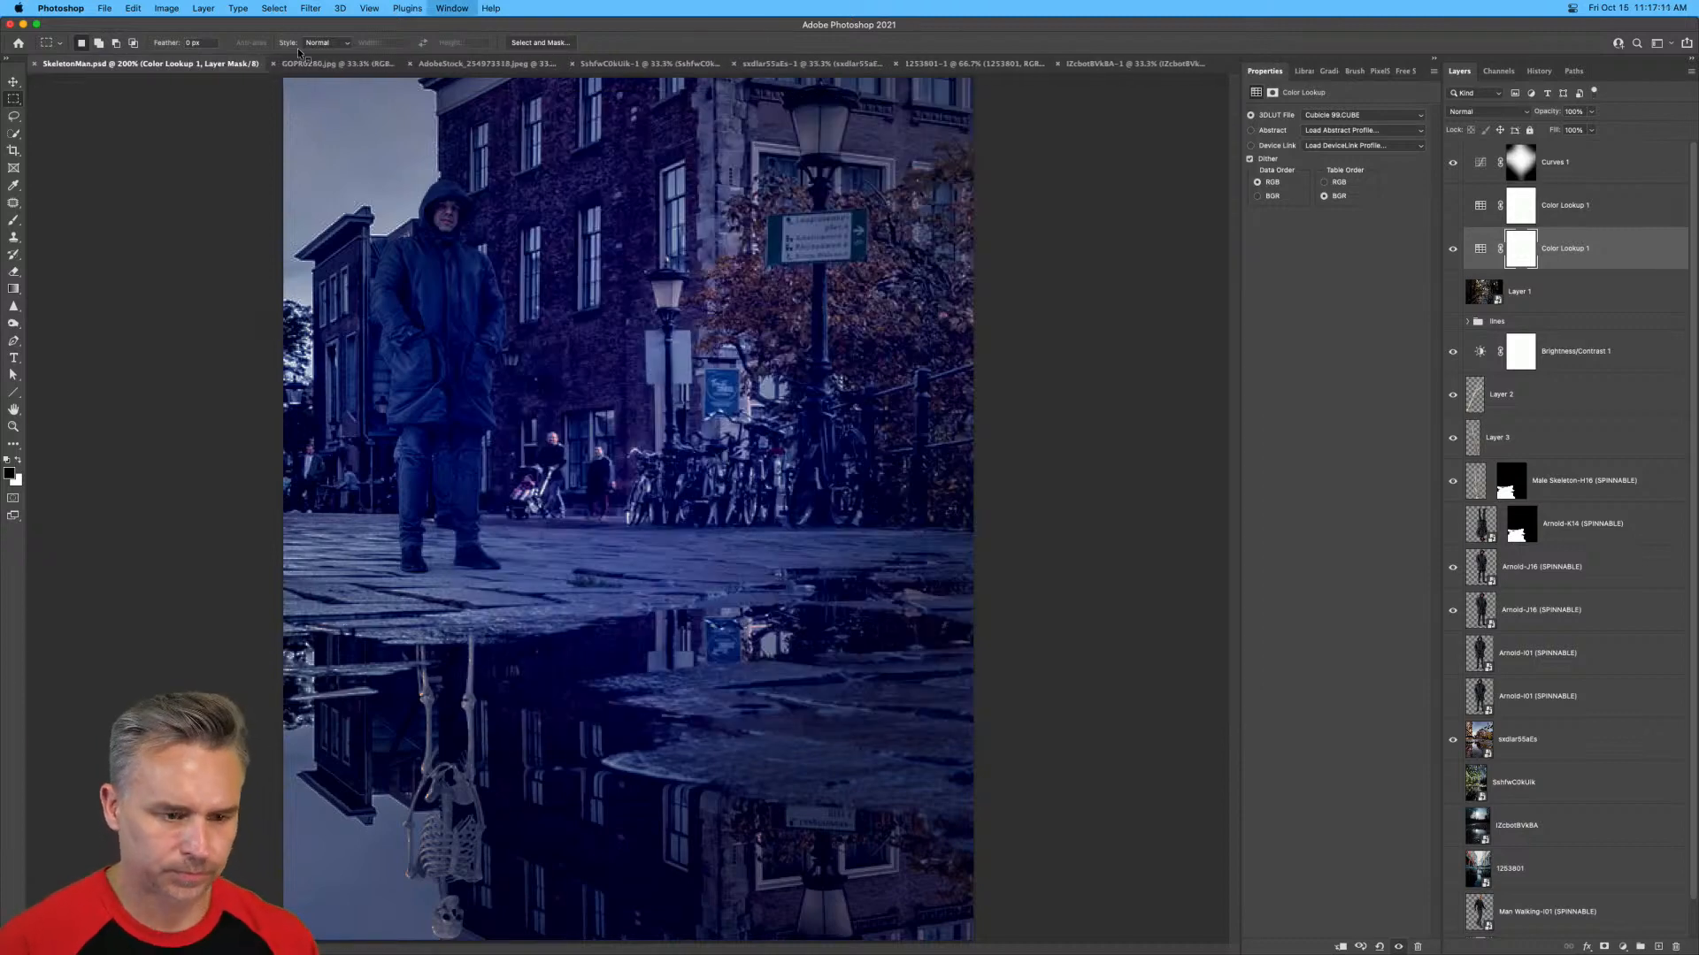
left_click(13, 81)
left_click(938, 207)
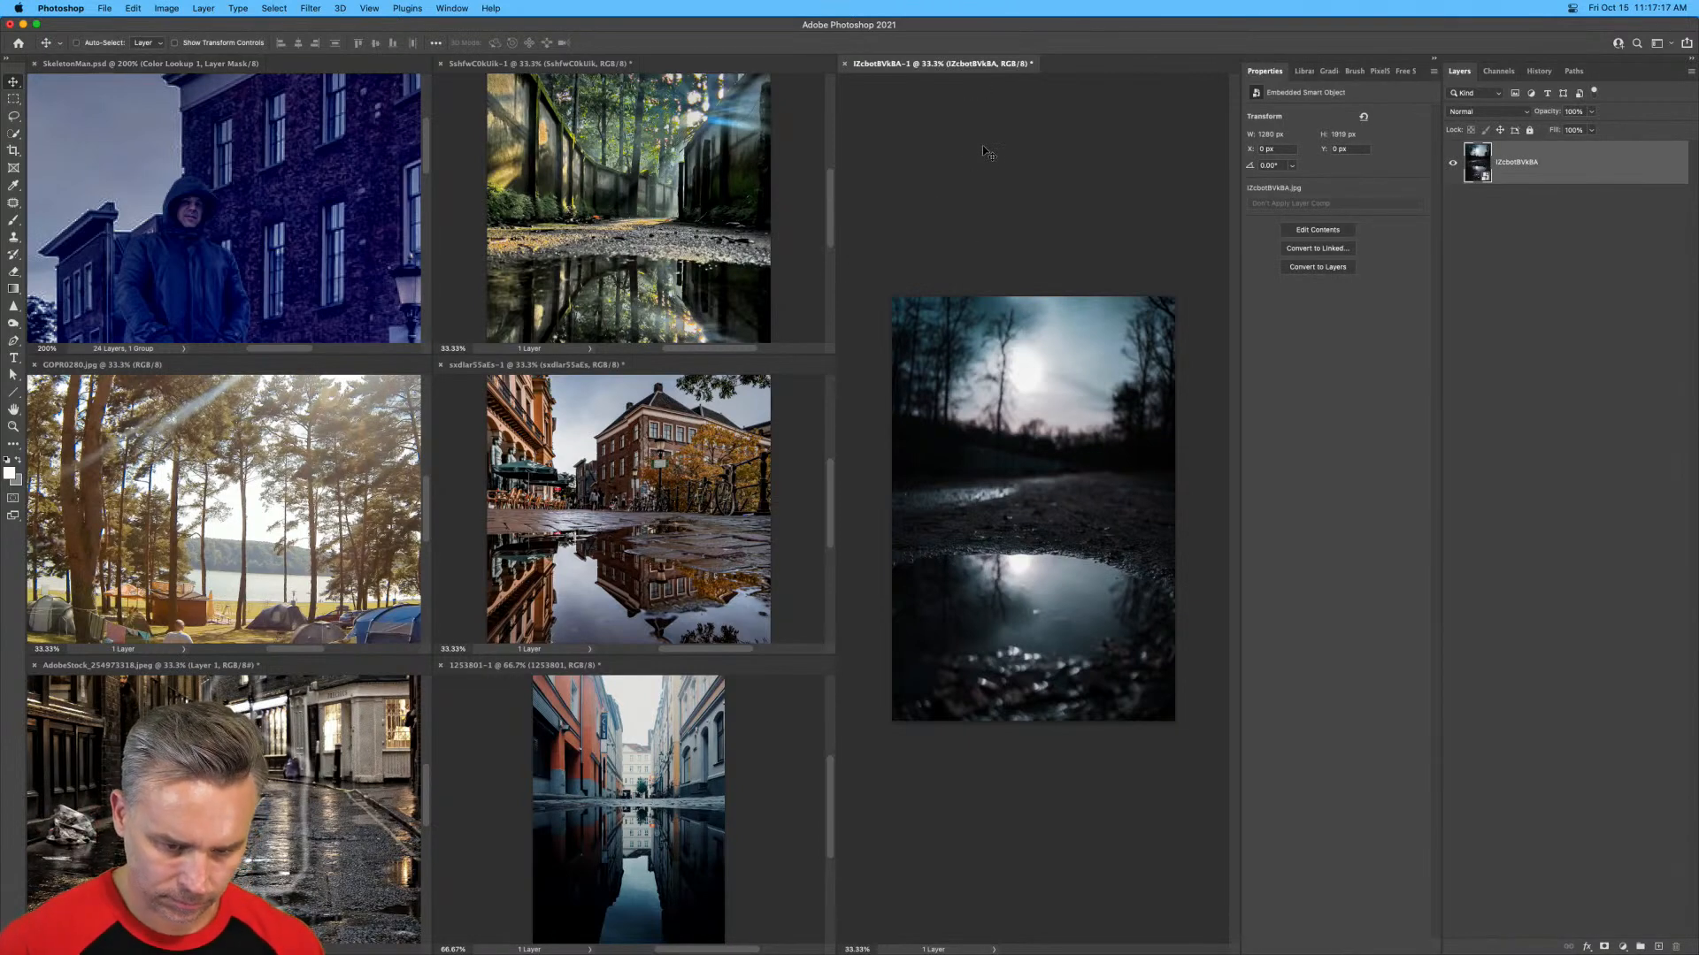
key("super+equal")
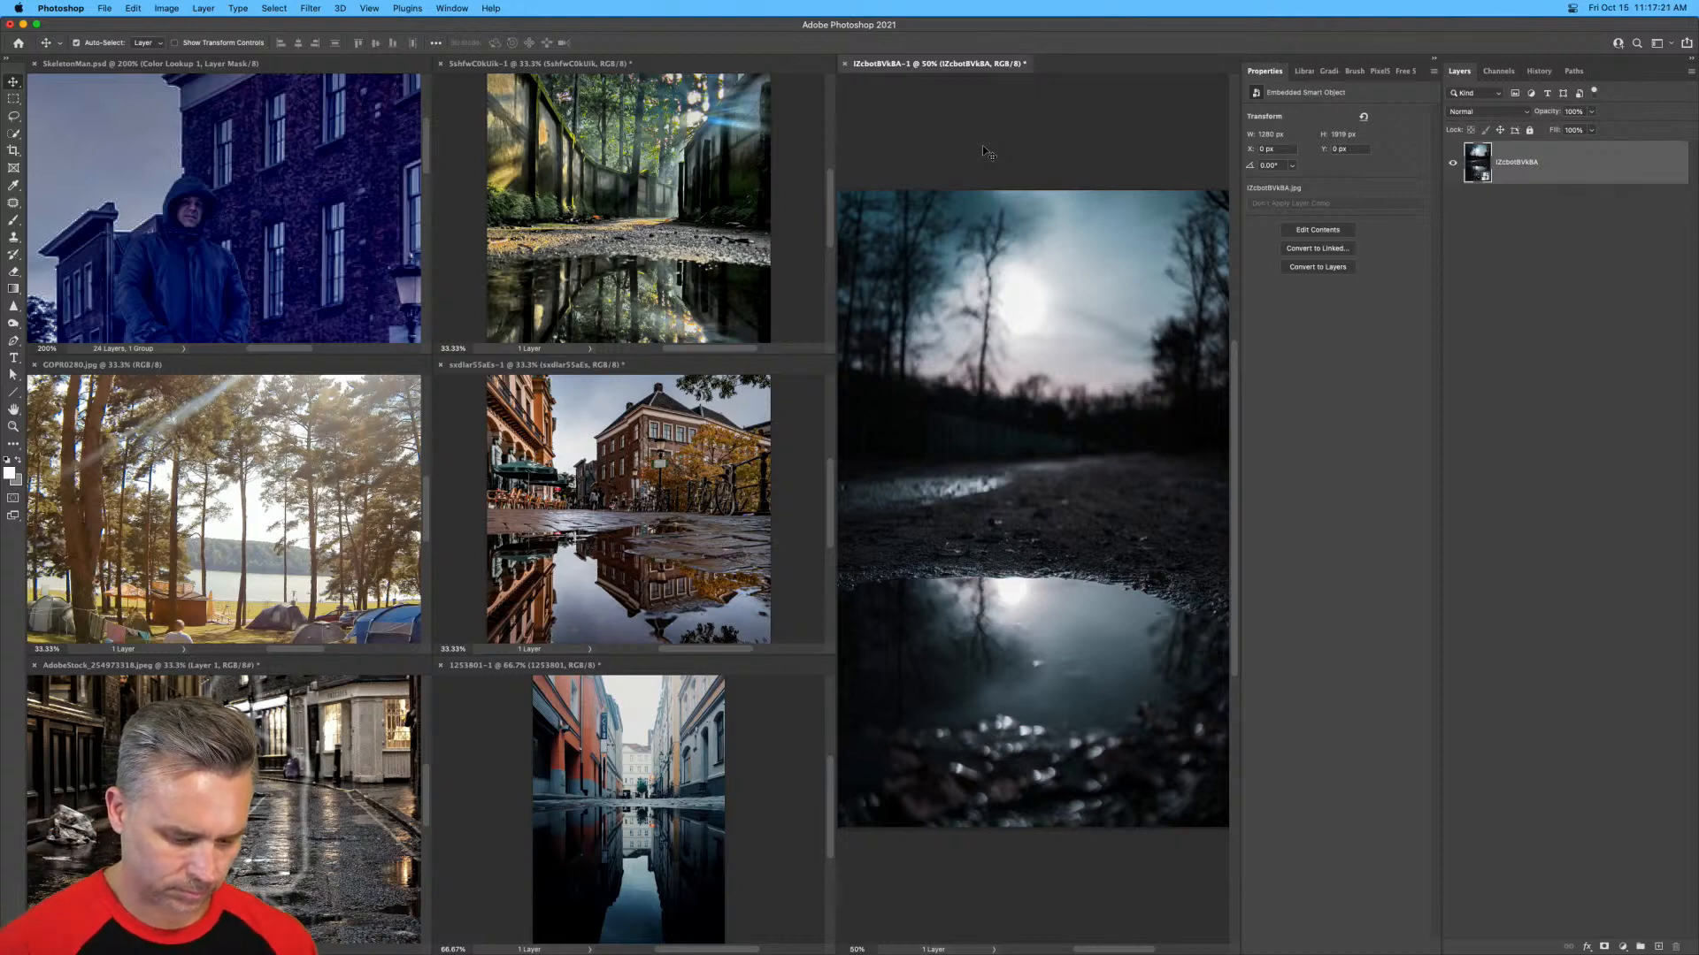
Bring the 1253801-1 street reflection photo to the front in tabbed view and examine it at 200%.
left_click(591, 770)
key("F2")
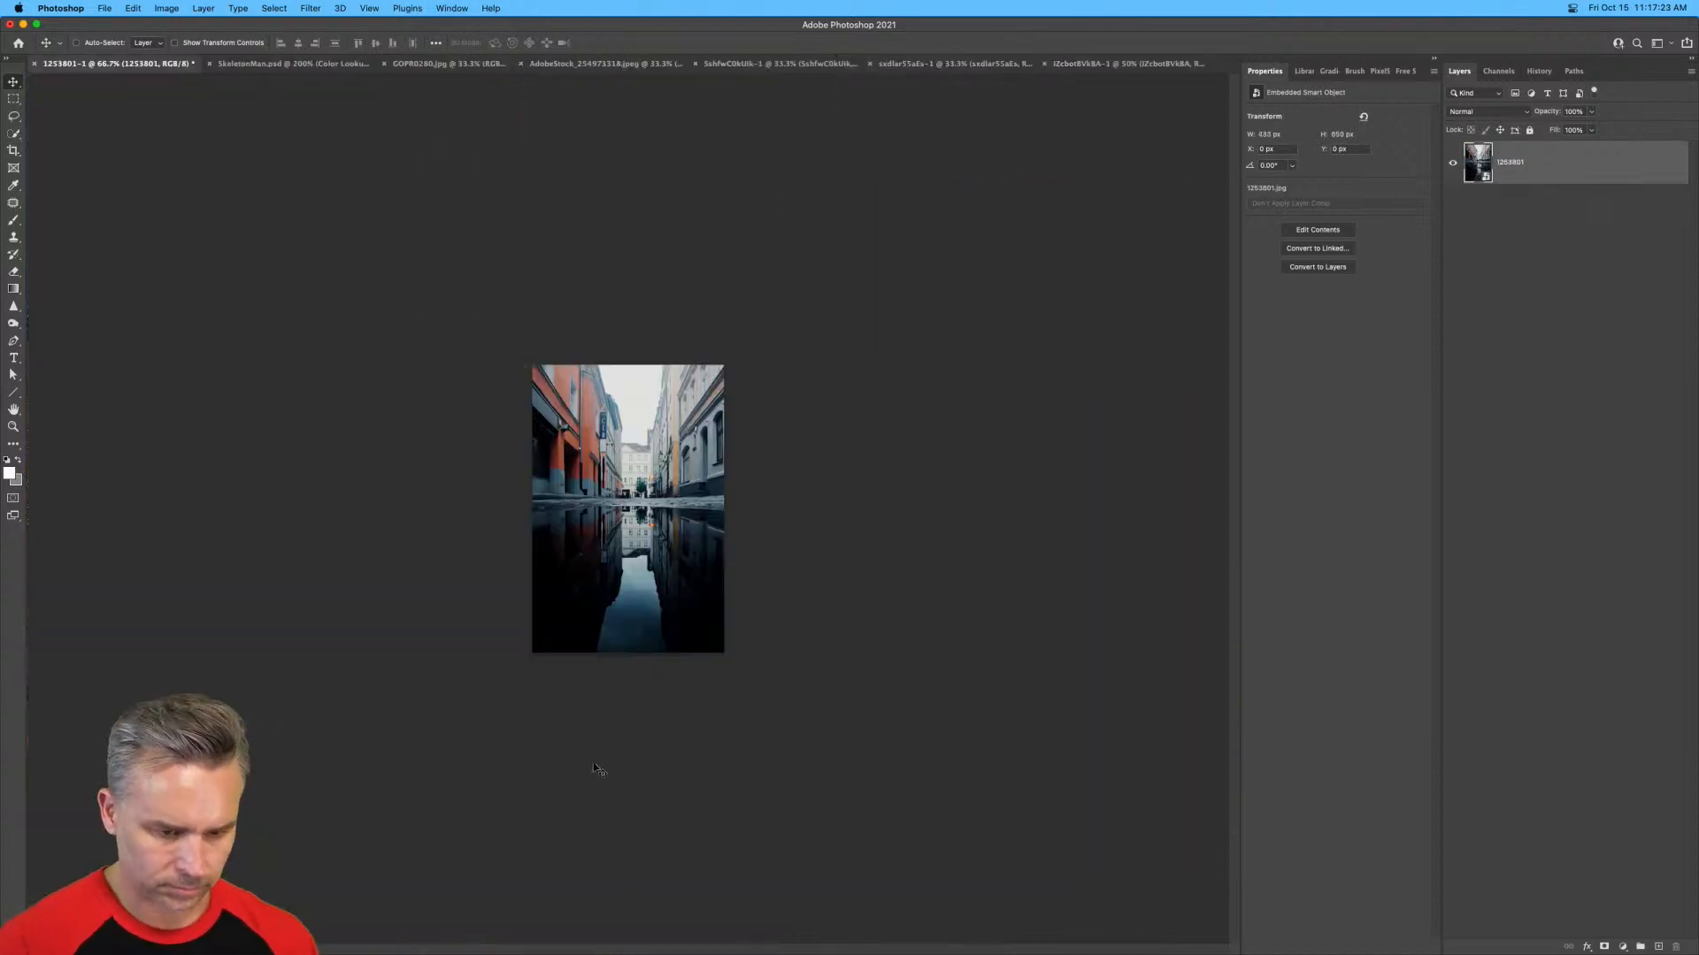
key("super+equal")
key("super+equal")
key("super+equal")
key("super+equal")
key("super+minus")
key("super+minus")
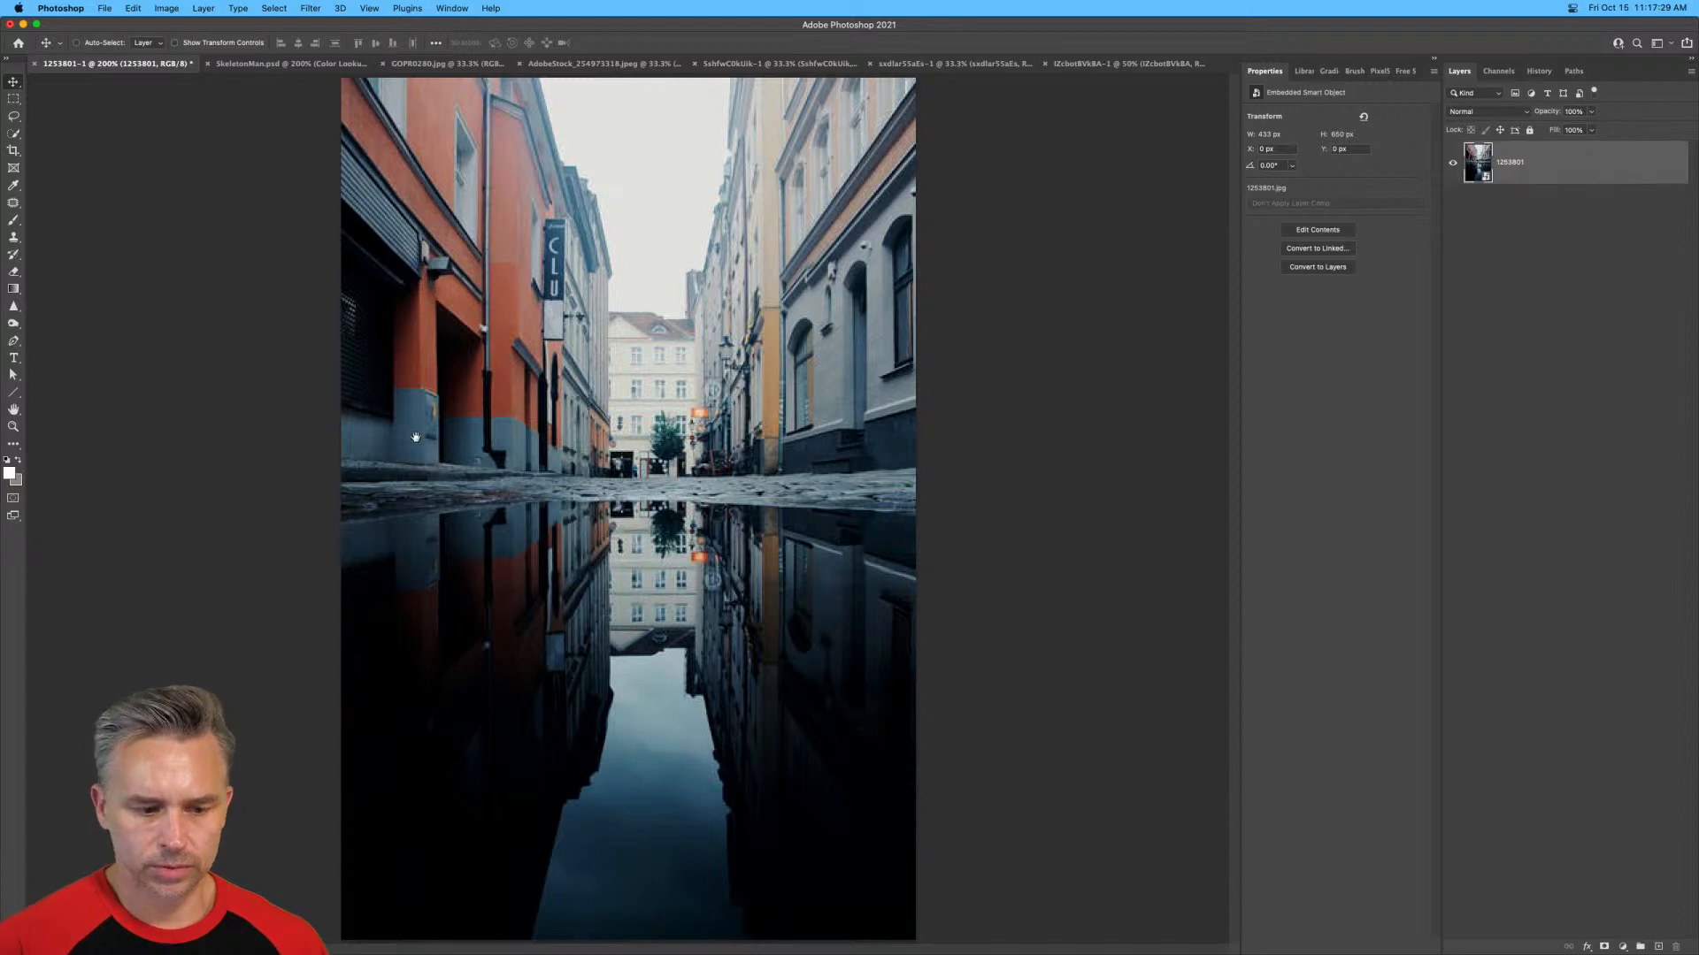
Tile the documents again and close the moonlit puddle photo and AdobeStock_254973318.jpeg without saving.
key("F1")
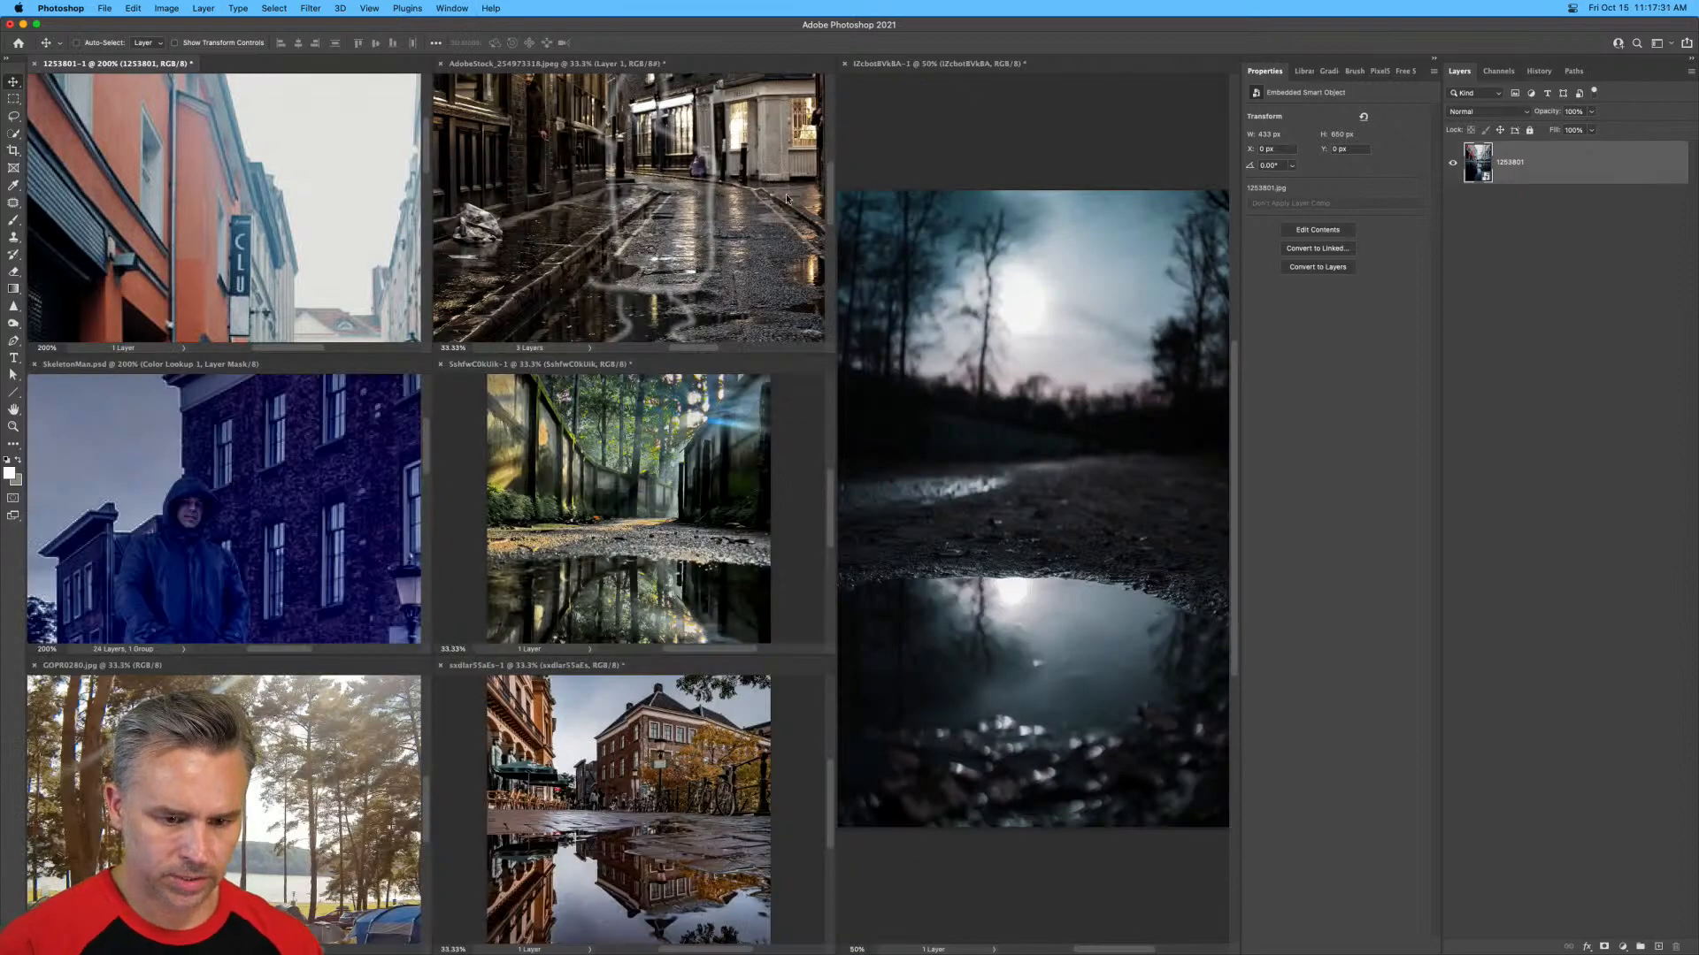
left_click(886, 156)
key("super+w")
left_click(826, 348)
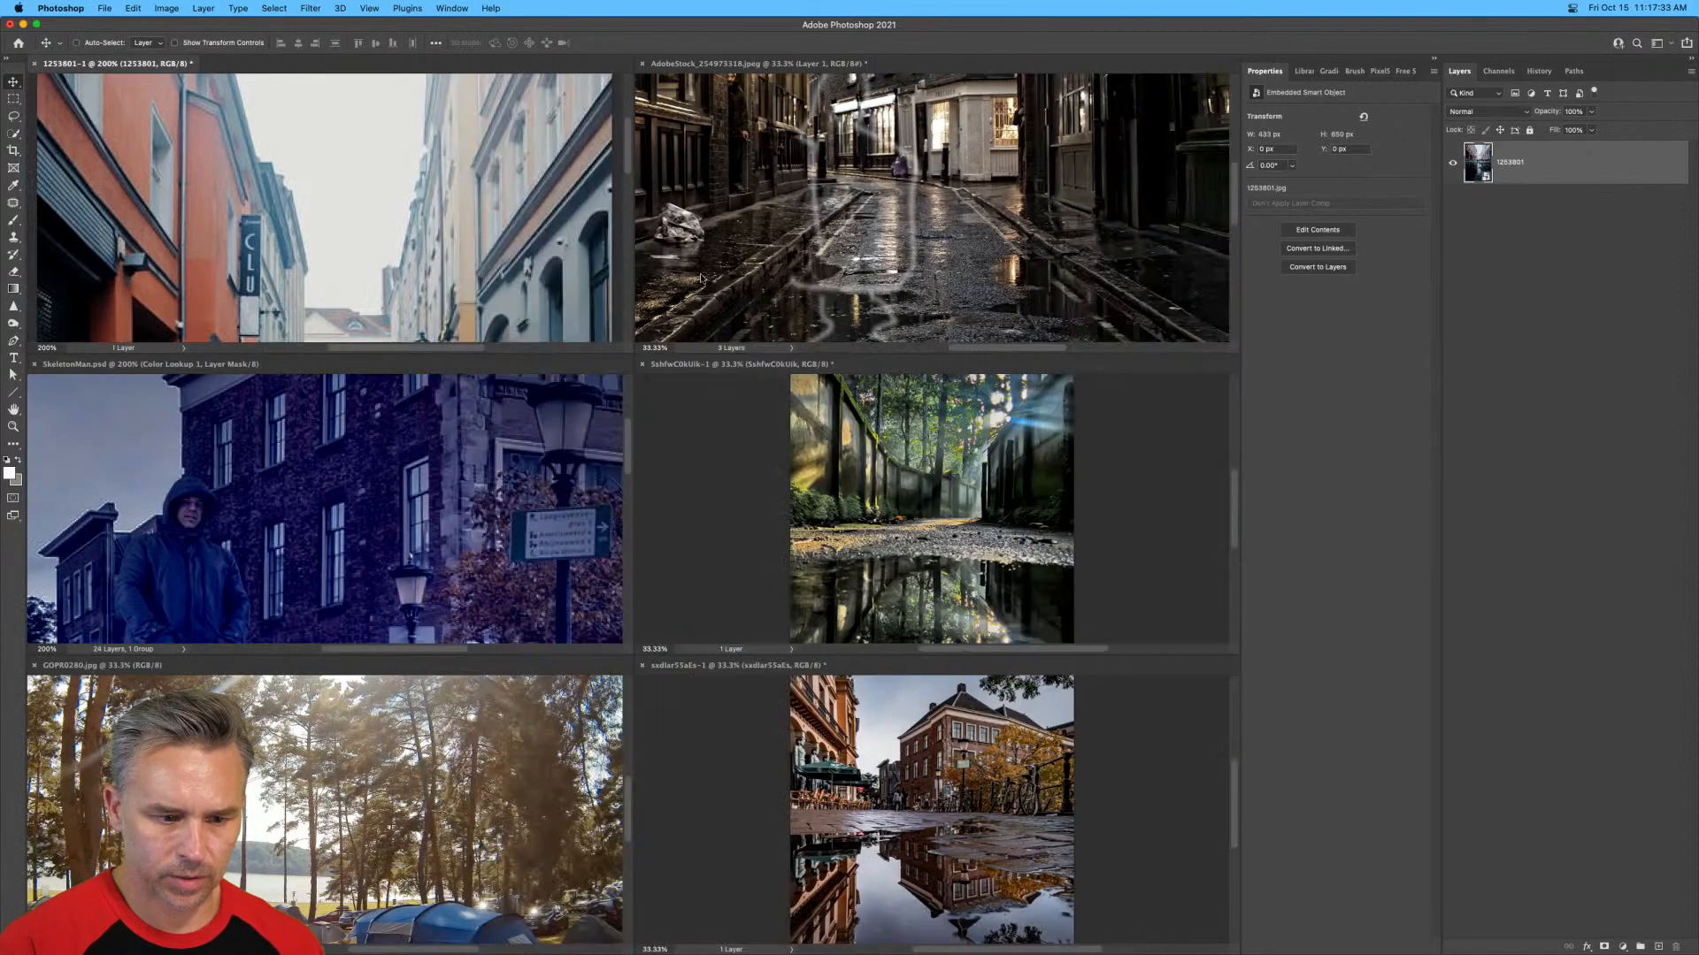
left_click(700, 278)
key("super+w")
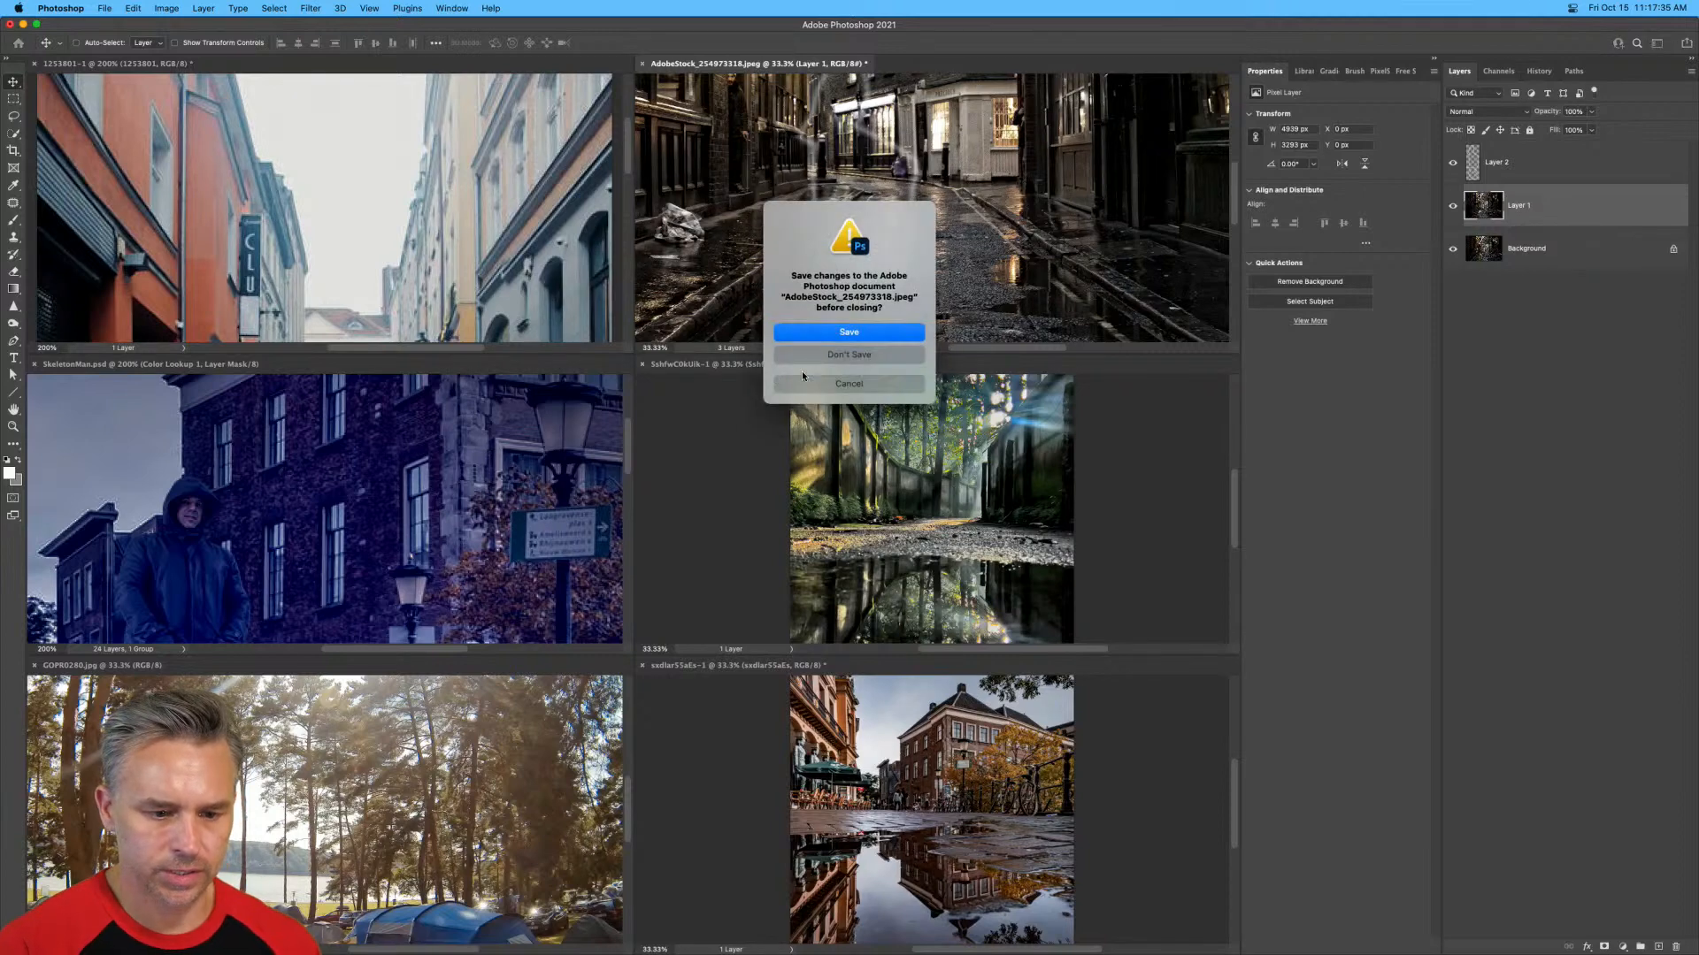
left_click(803, 355)
Bring the walled forest path photo with the puddle to the front in tabbed view and enlarge it to 66.7%.
left_click(789, 267)
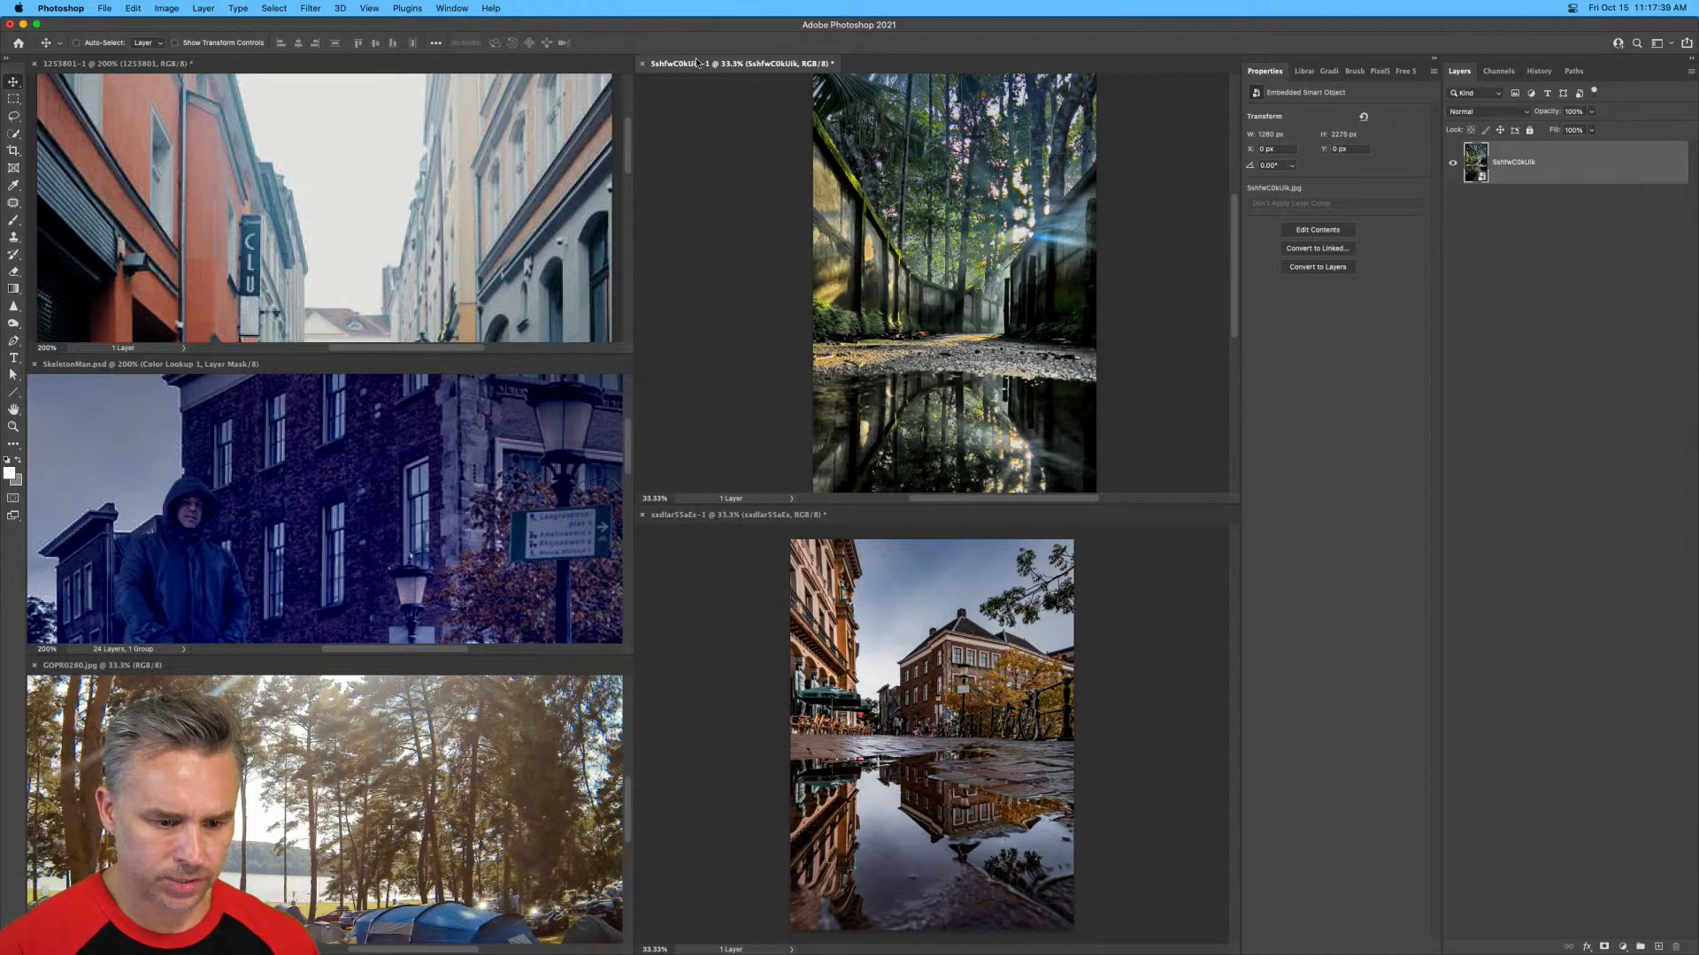
key("F2")
key("super+plus")
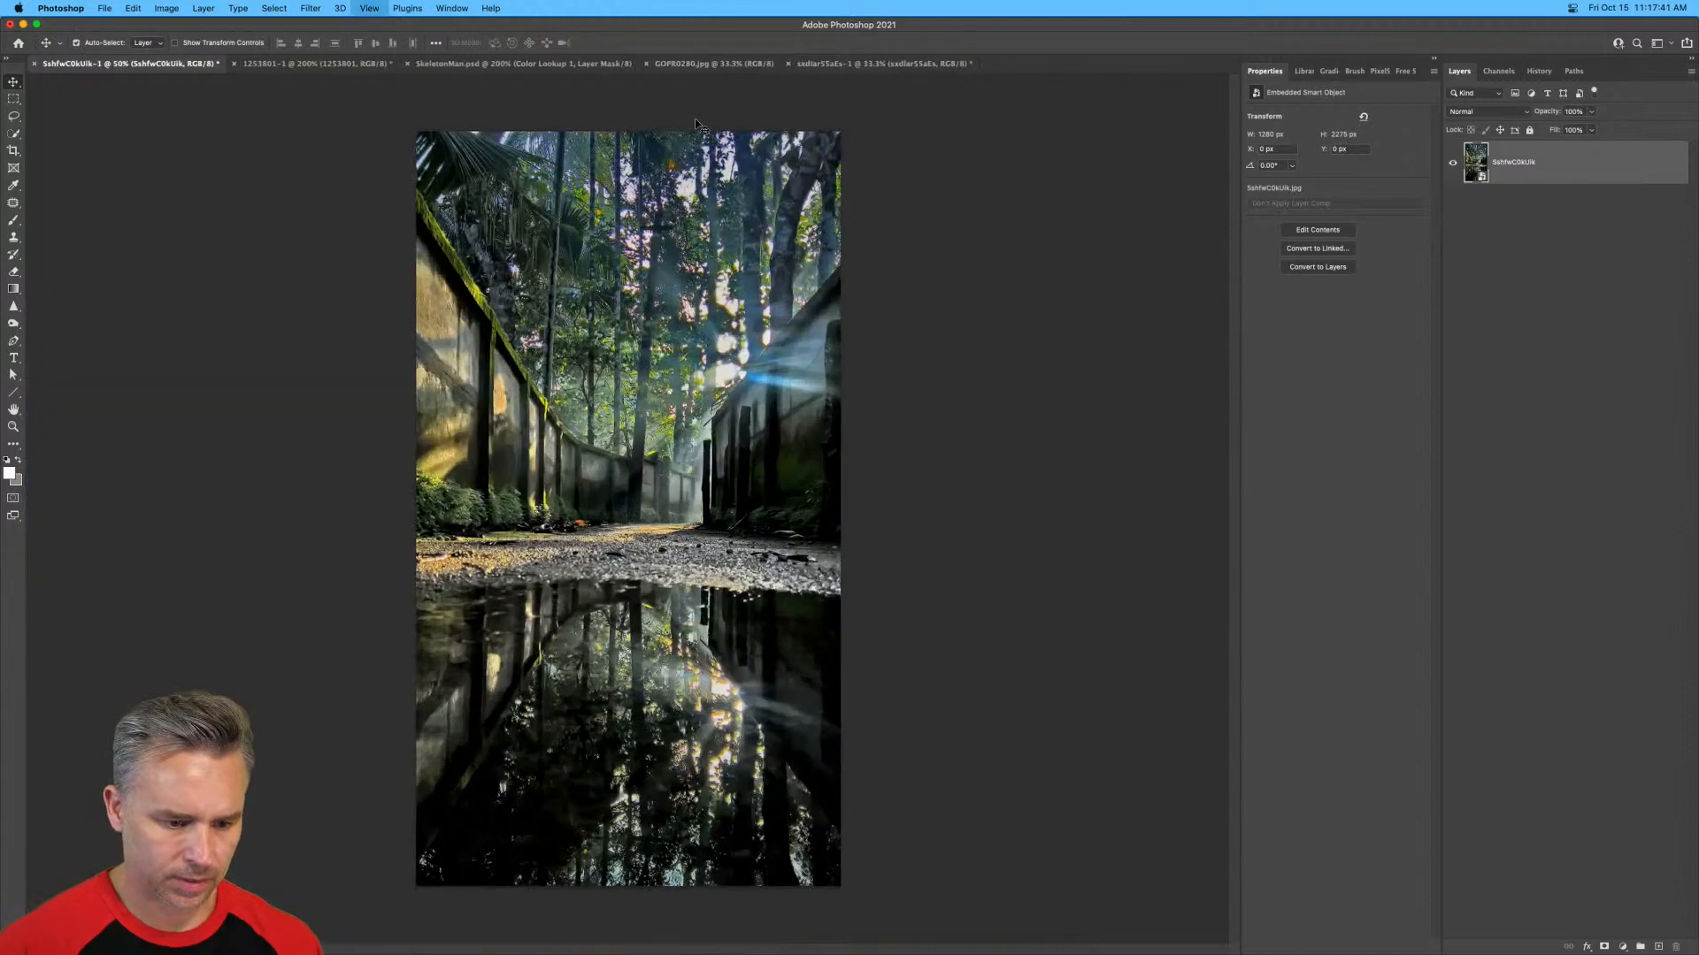
key("super+plus")
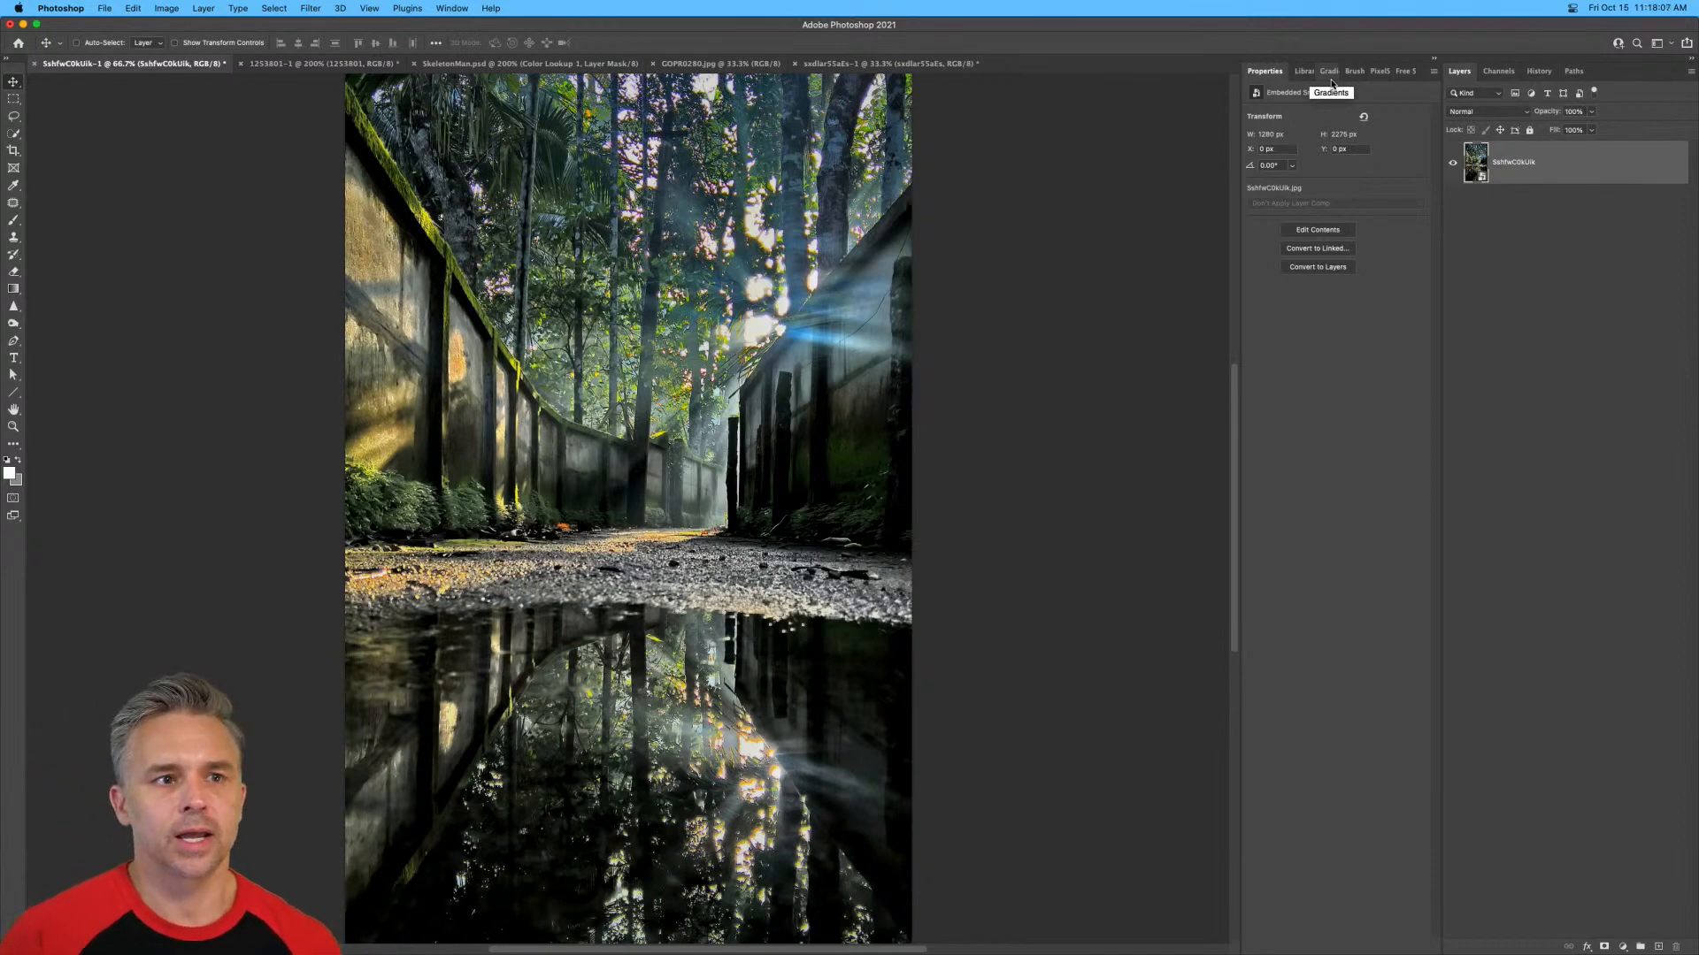
Search PixelSquid for claw, browse to page 4 of the results, and add the Dragon Leg Claw as a layer.
left_click(1378, 71)
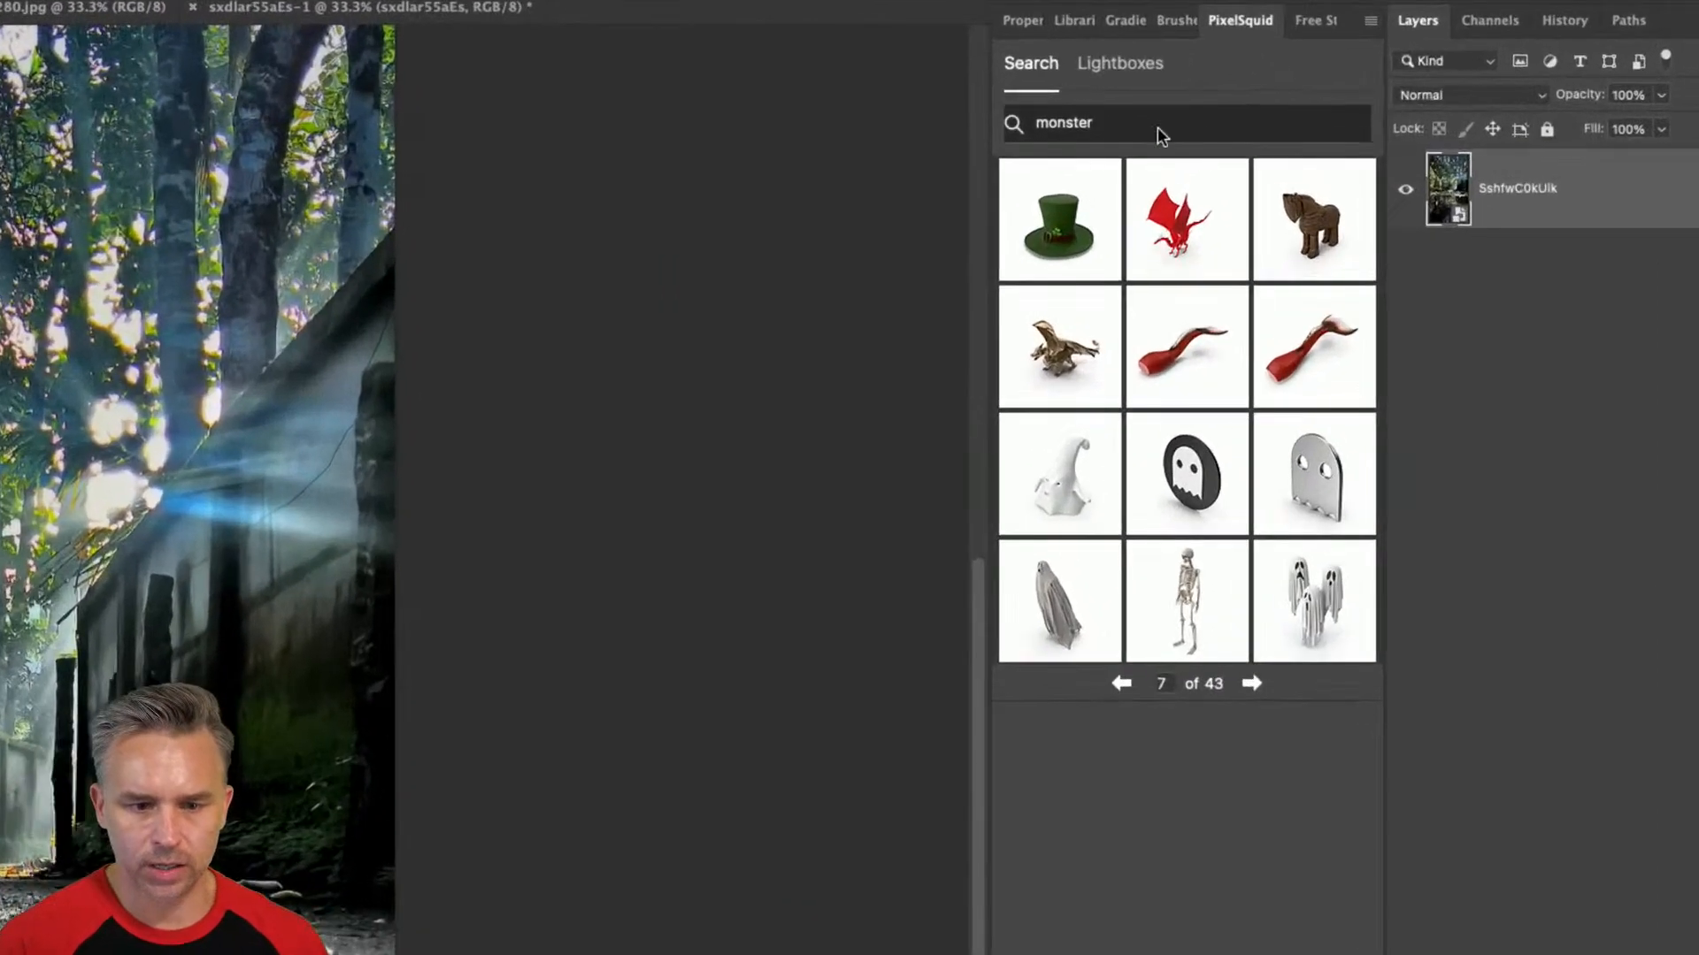
double_click(1162, 135)
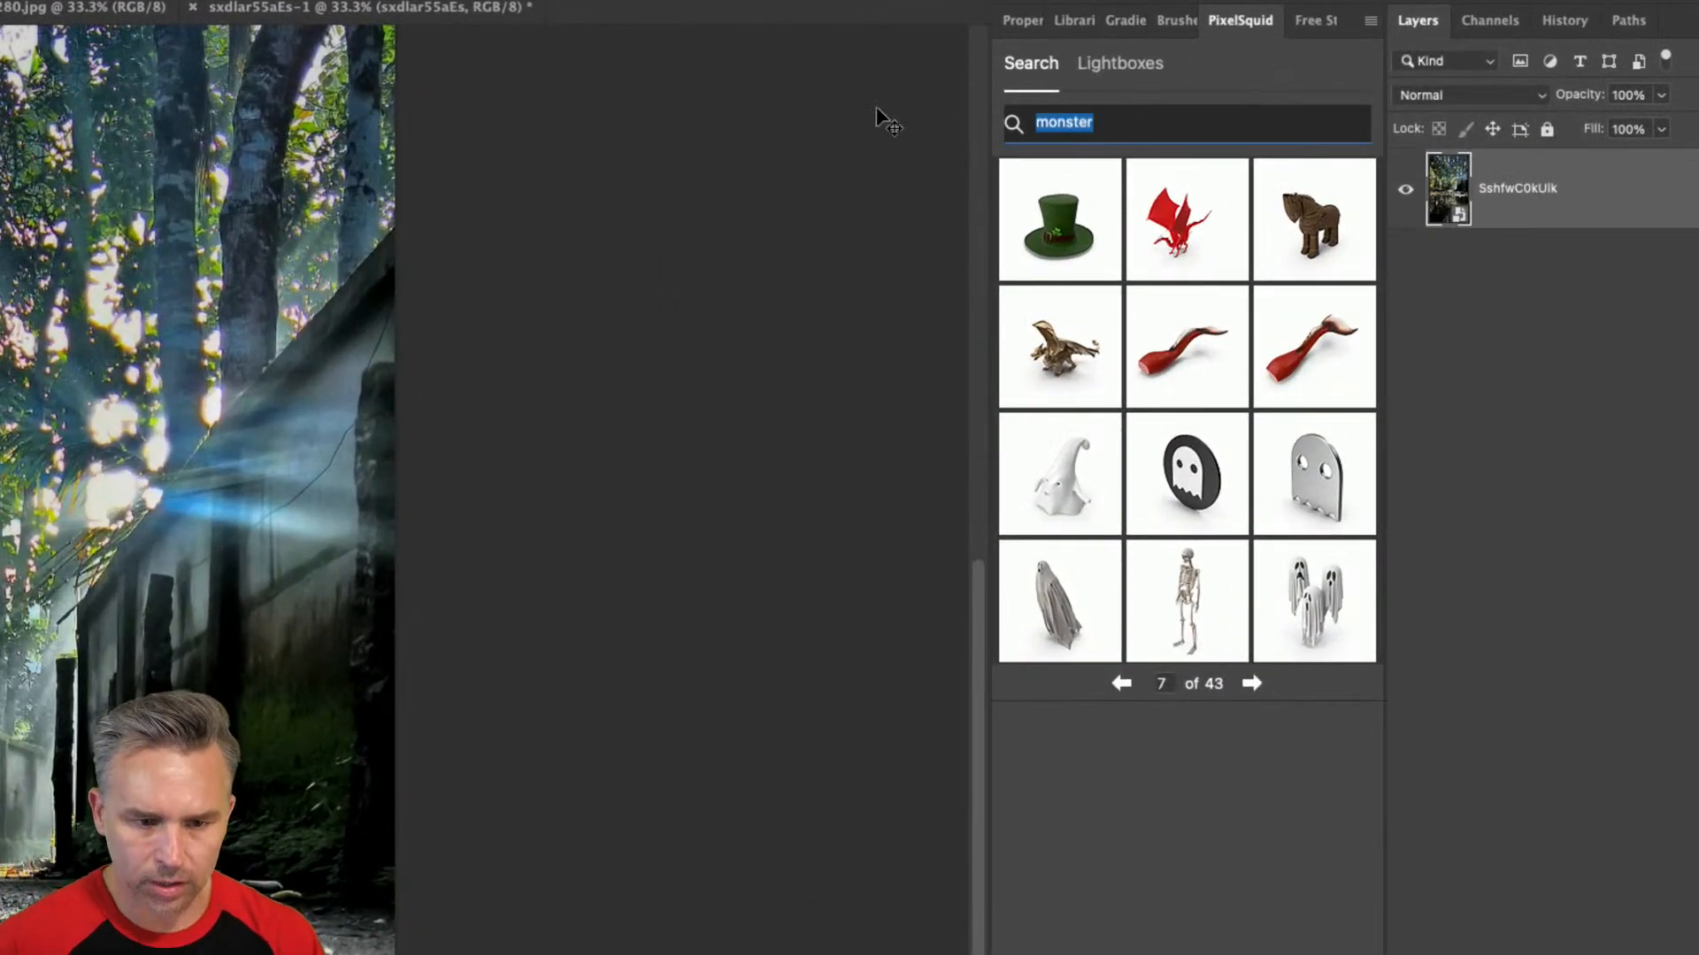
type("claw")
key("Return")
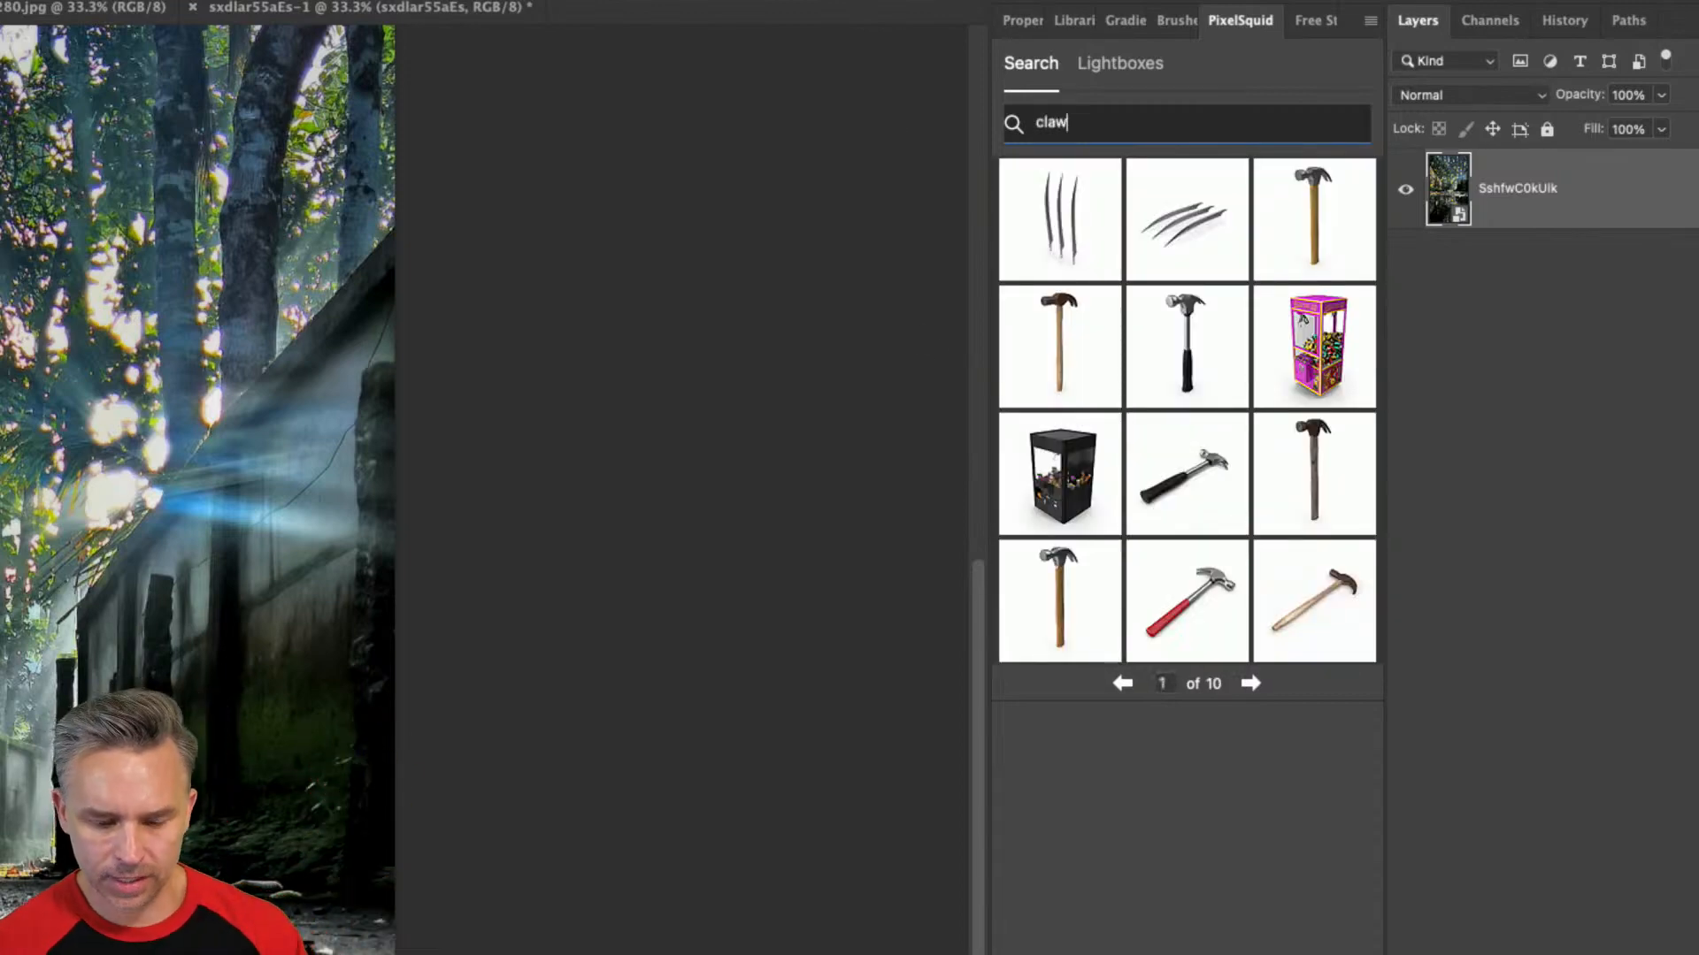
left_click(1241, 686)
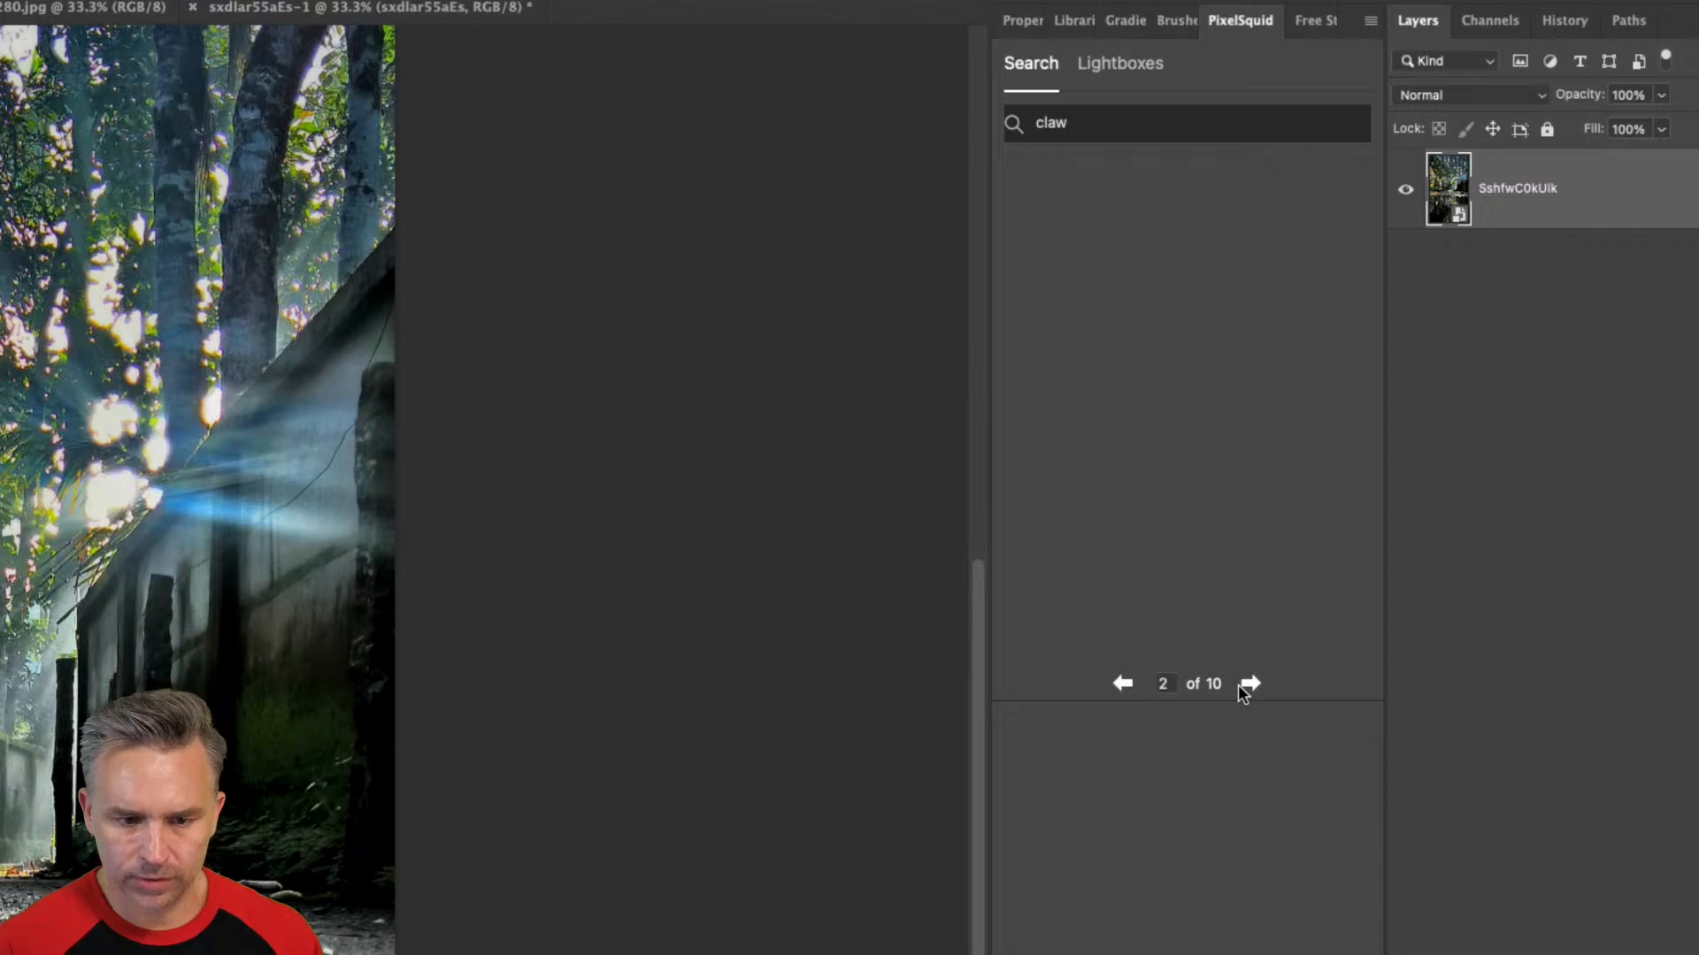
left_click(1248, 686)
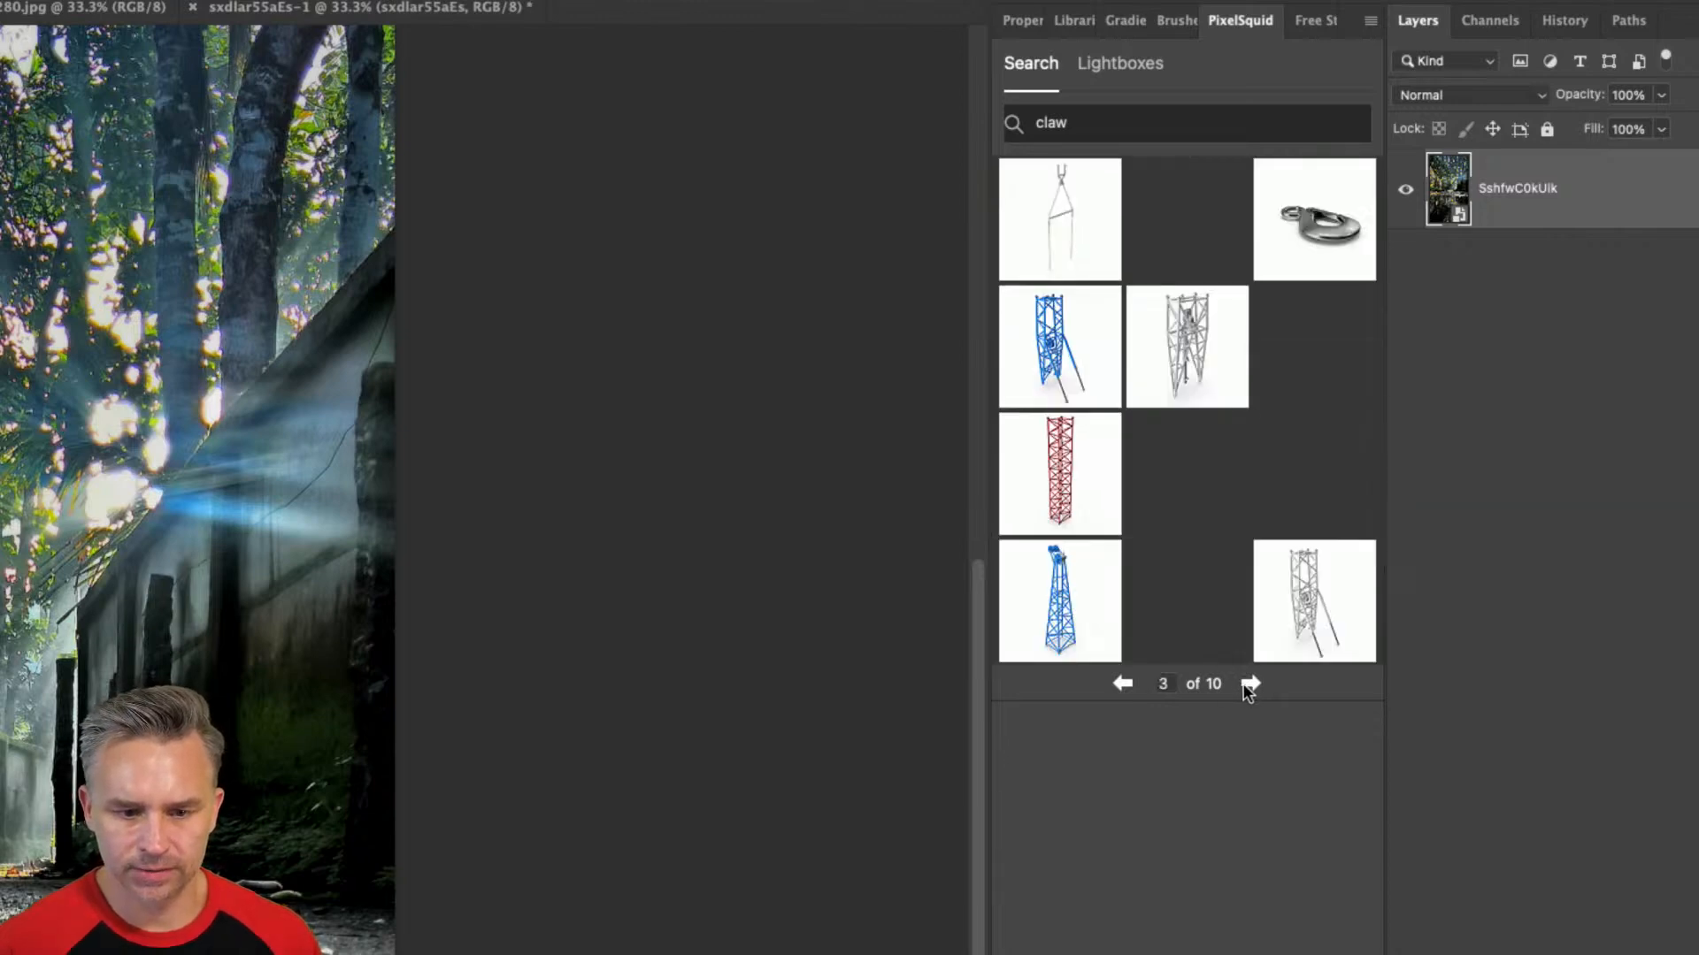
left_click(1249, 684)
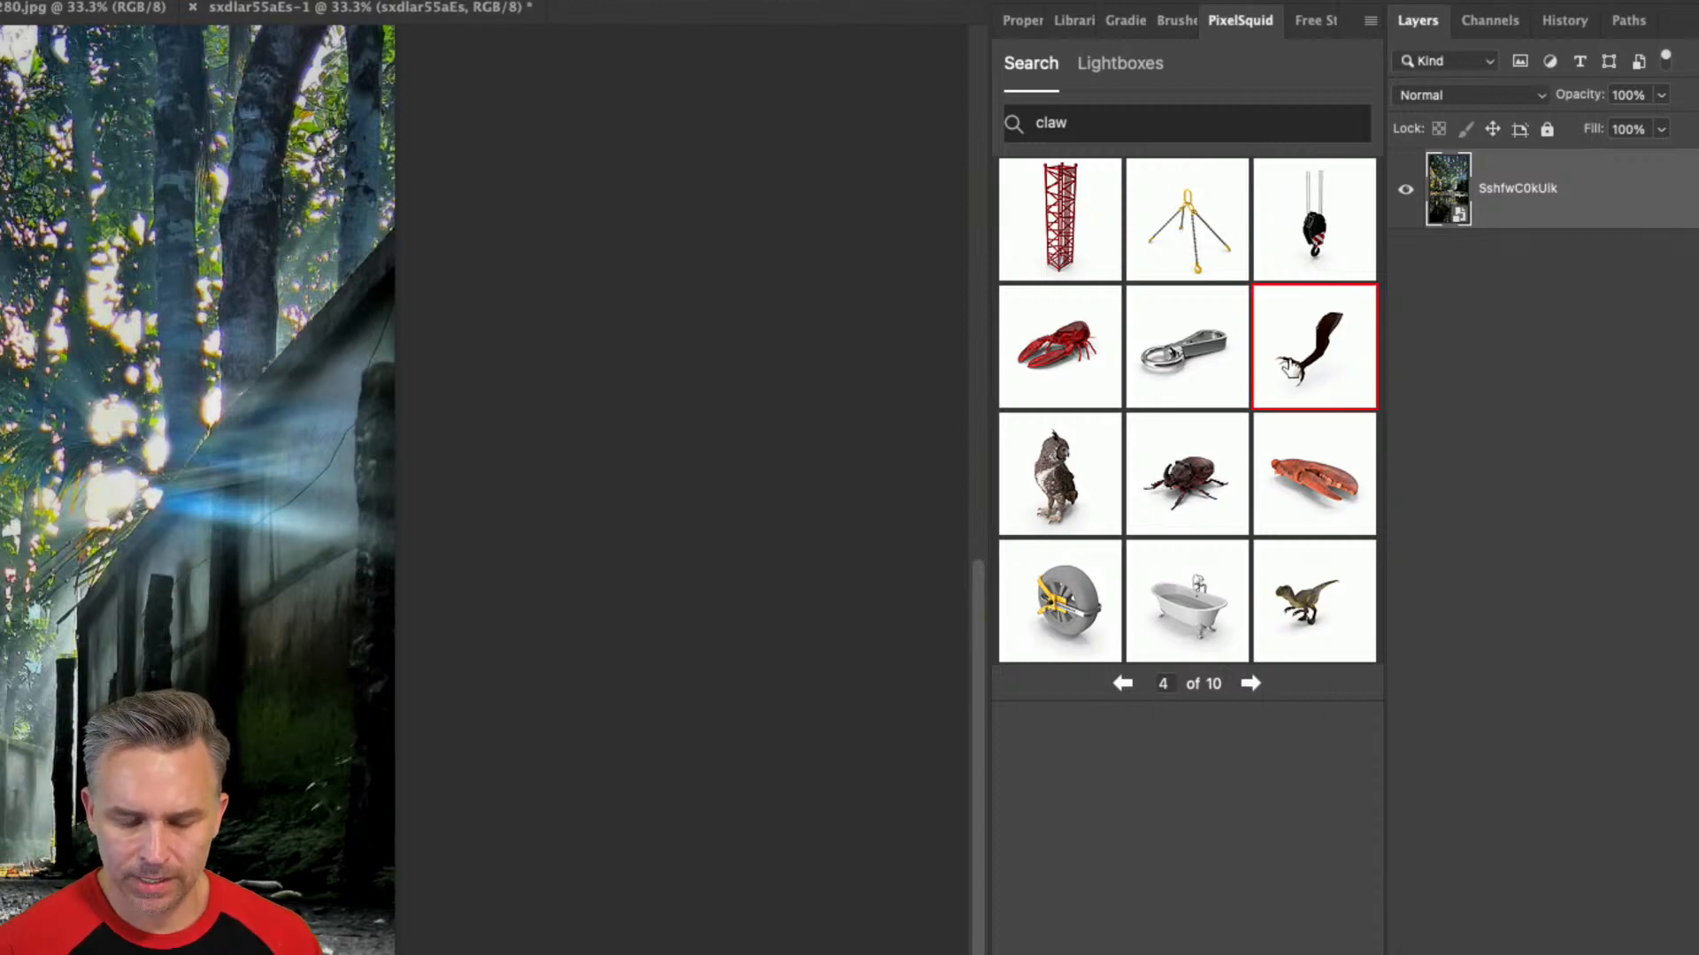
left_click(1310, 363)
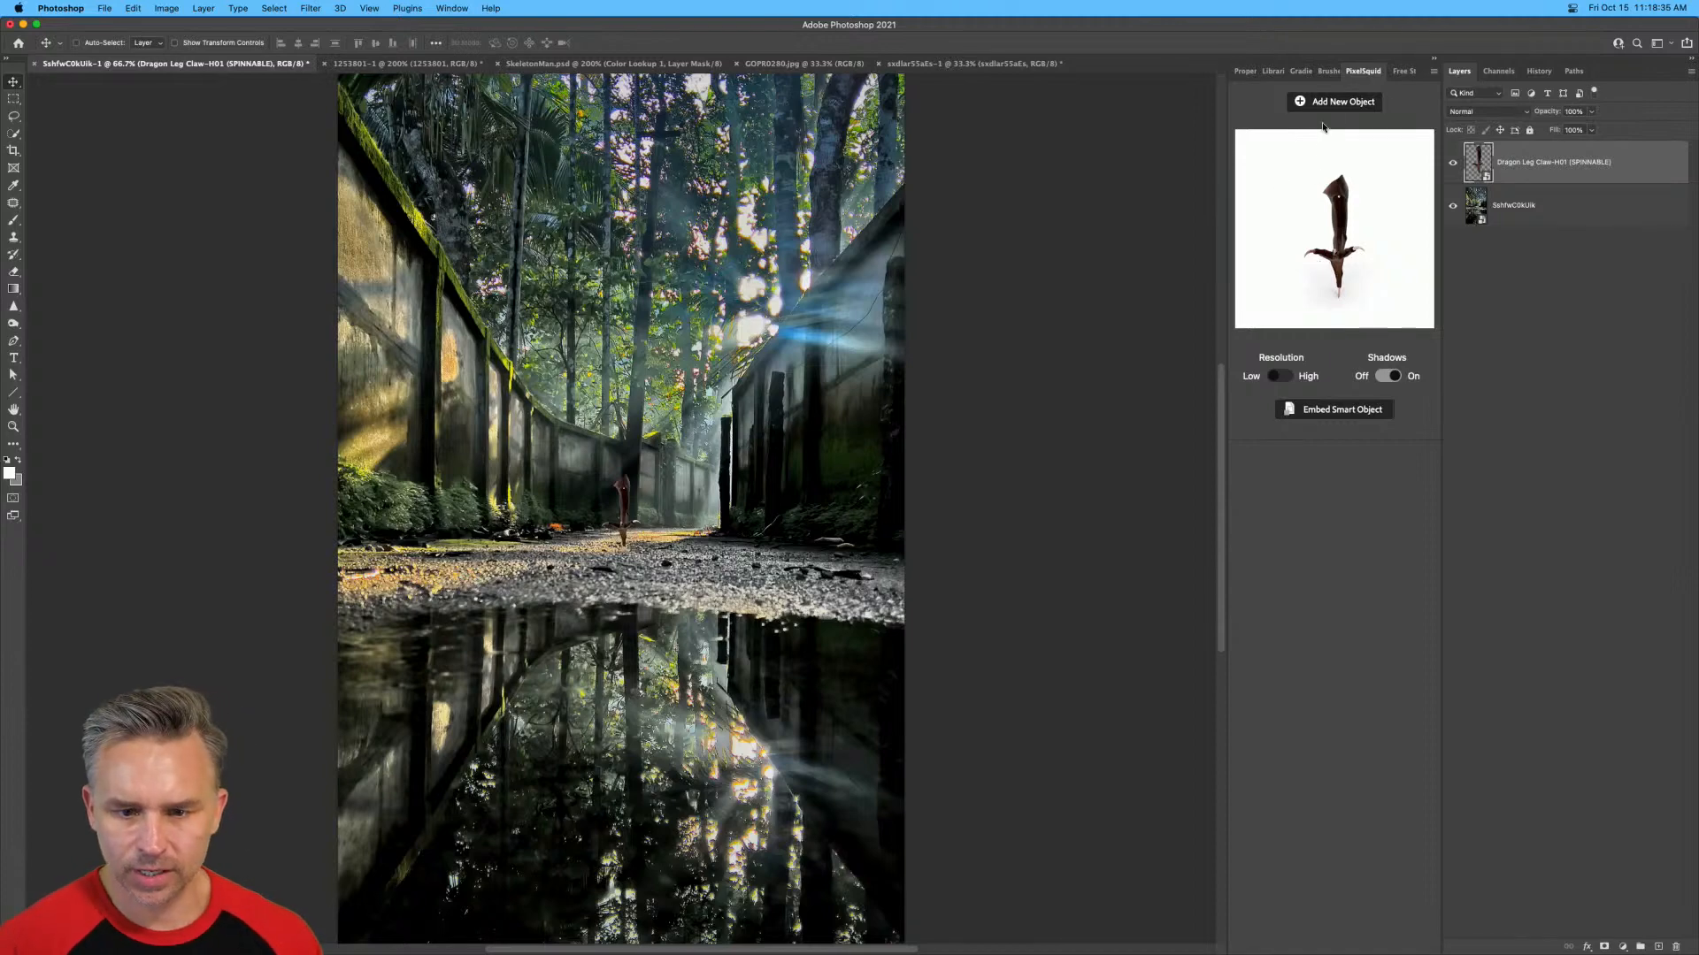
Browse the claw results in PixelSquid to page 8 and embed the open-mouthed Deinonychus as a smart object.
left_click(1337, 102)
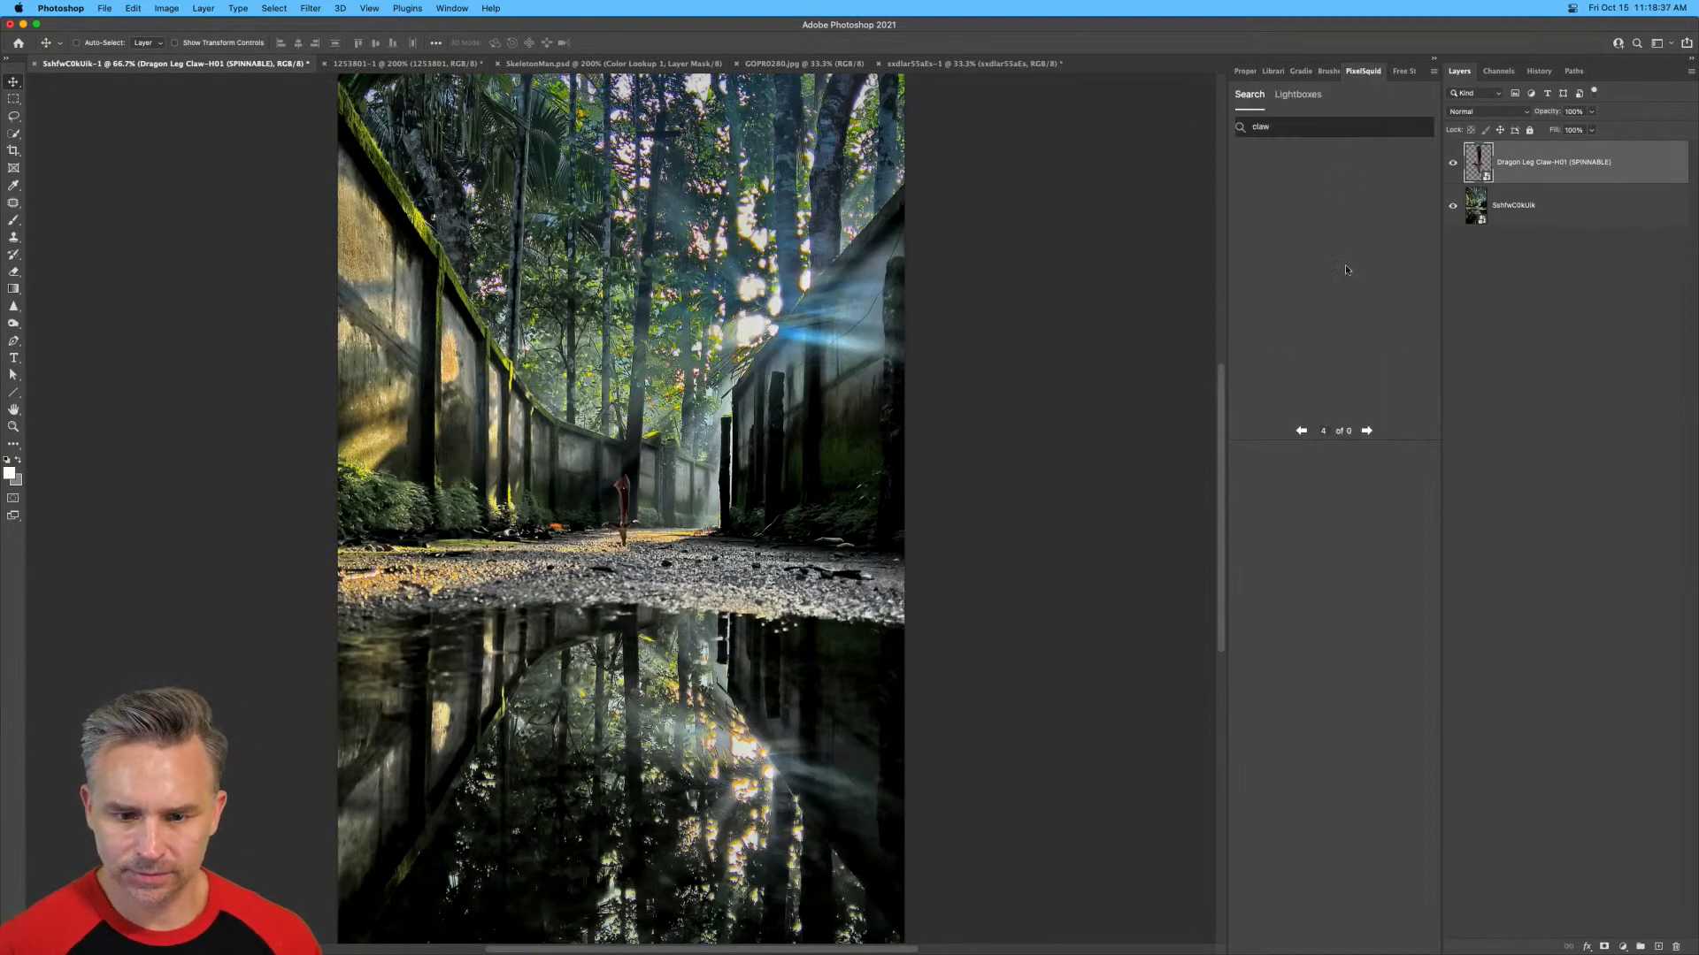
left_click(1367, 430)
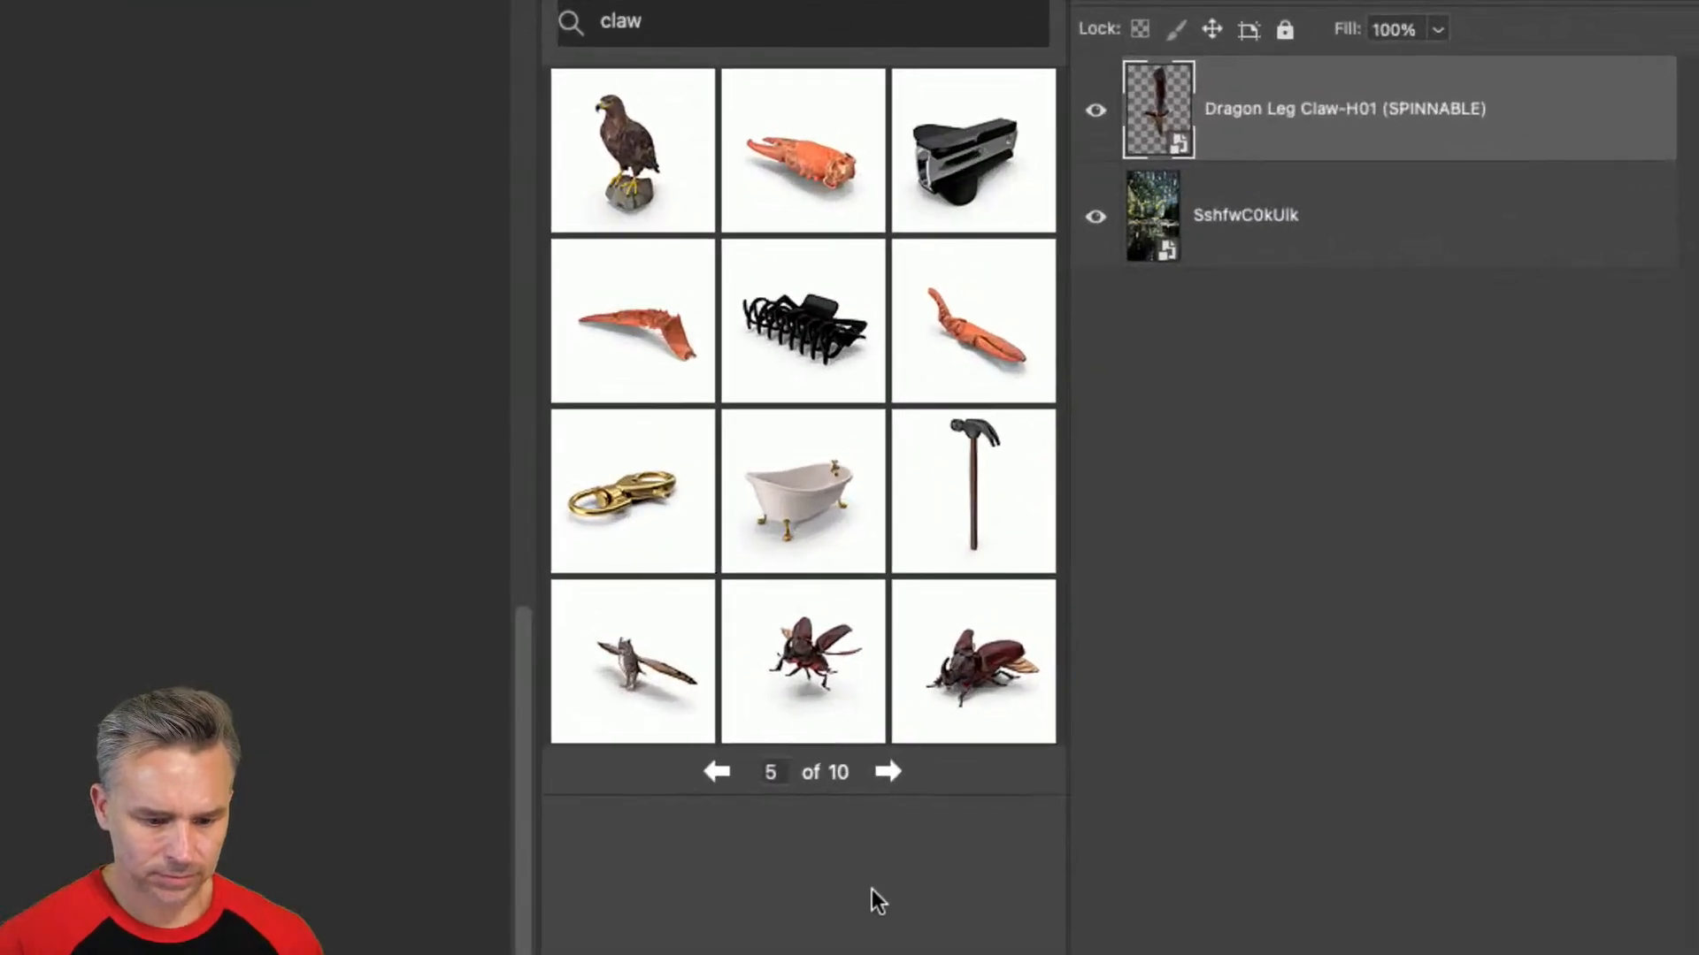
left_click(884, 775)
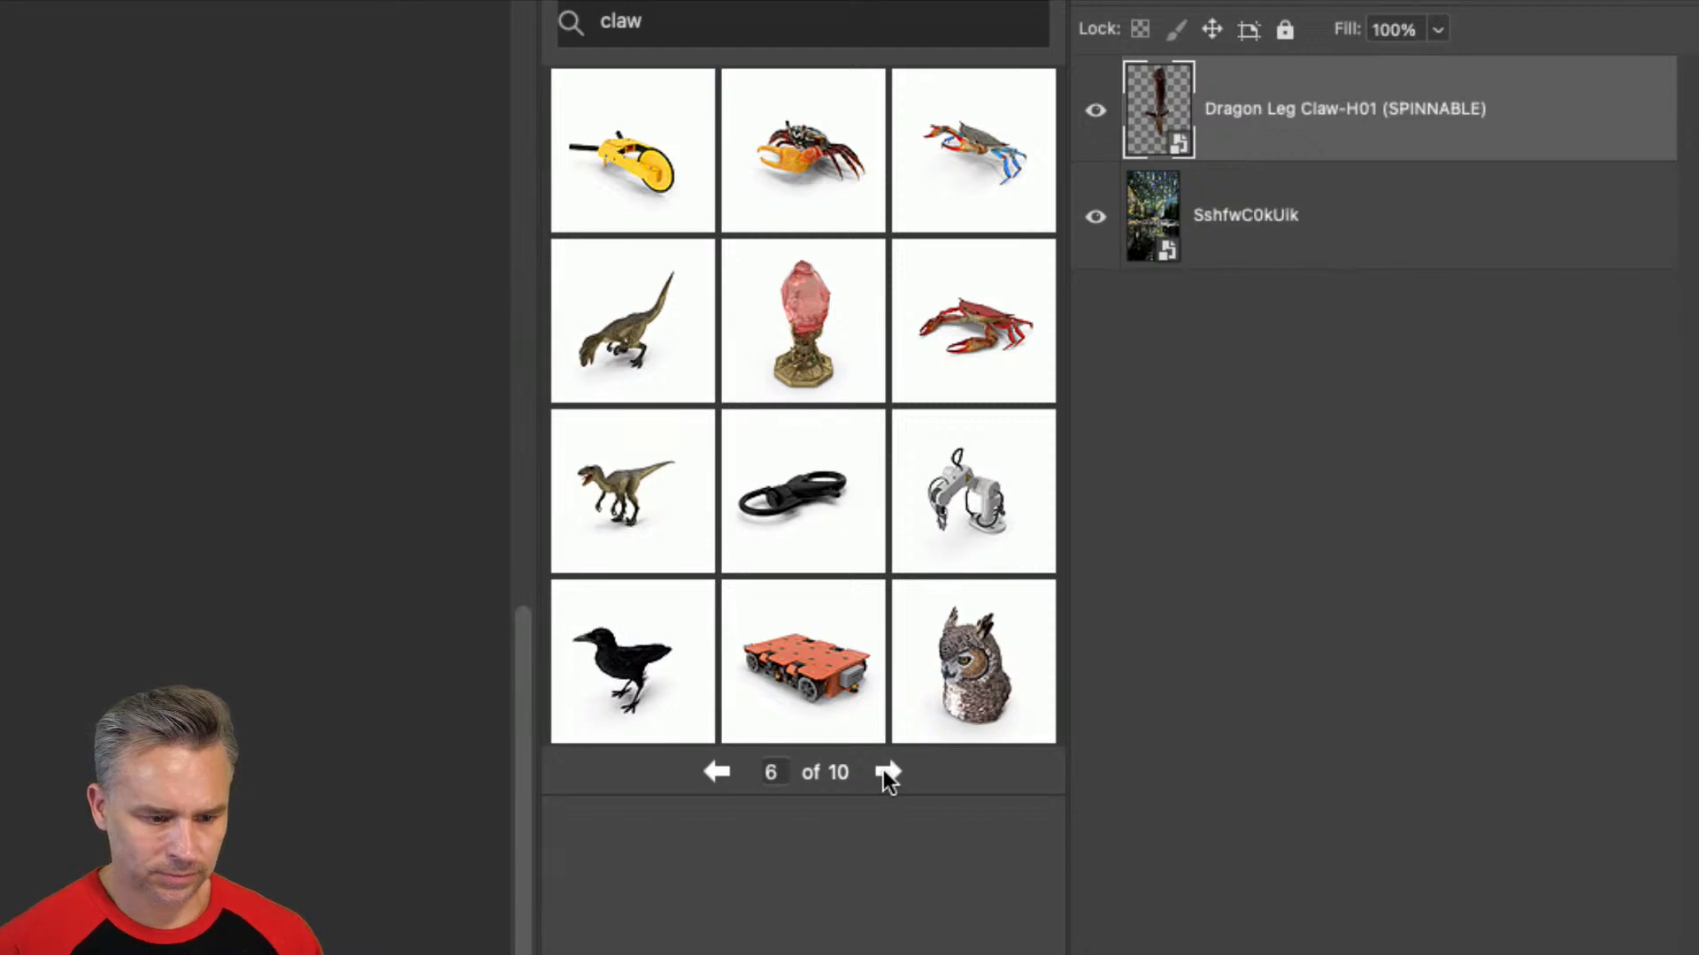
left_click(884, 775)
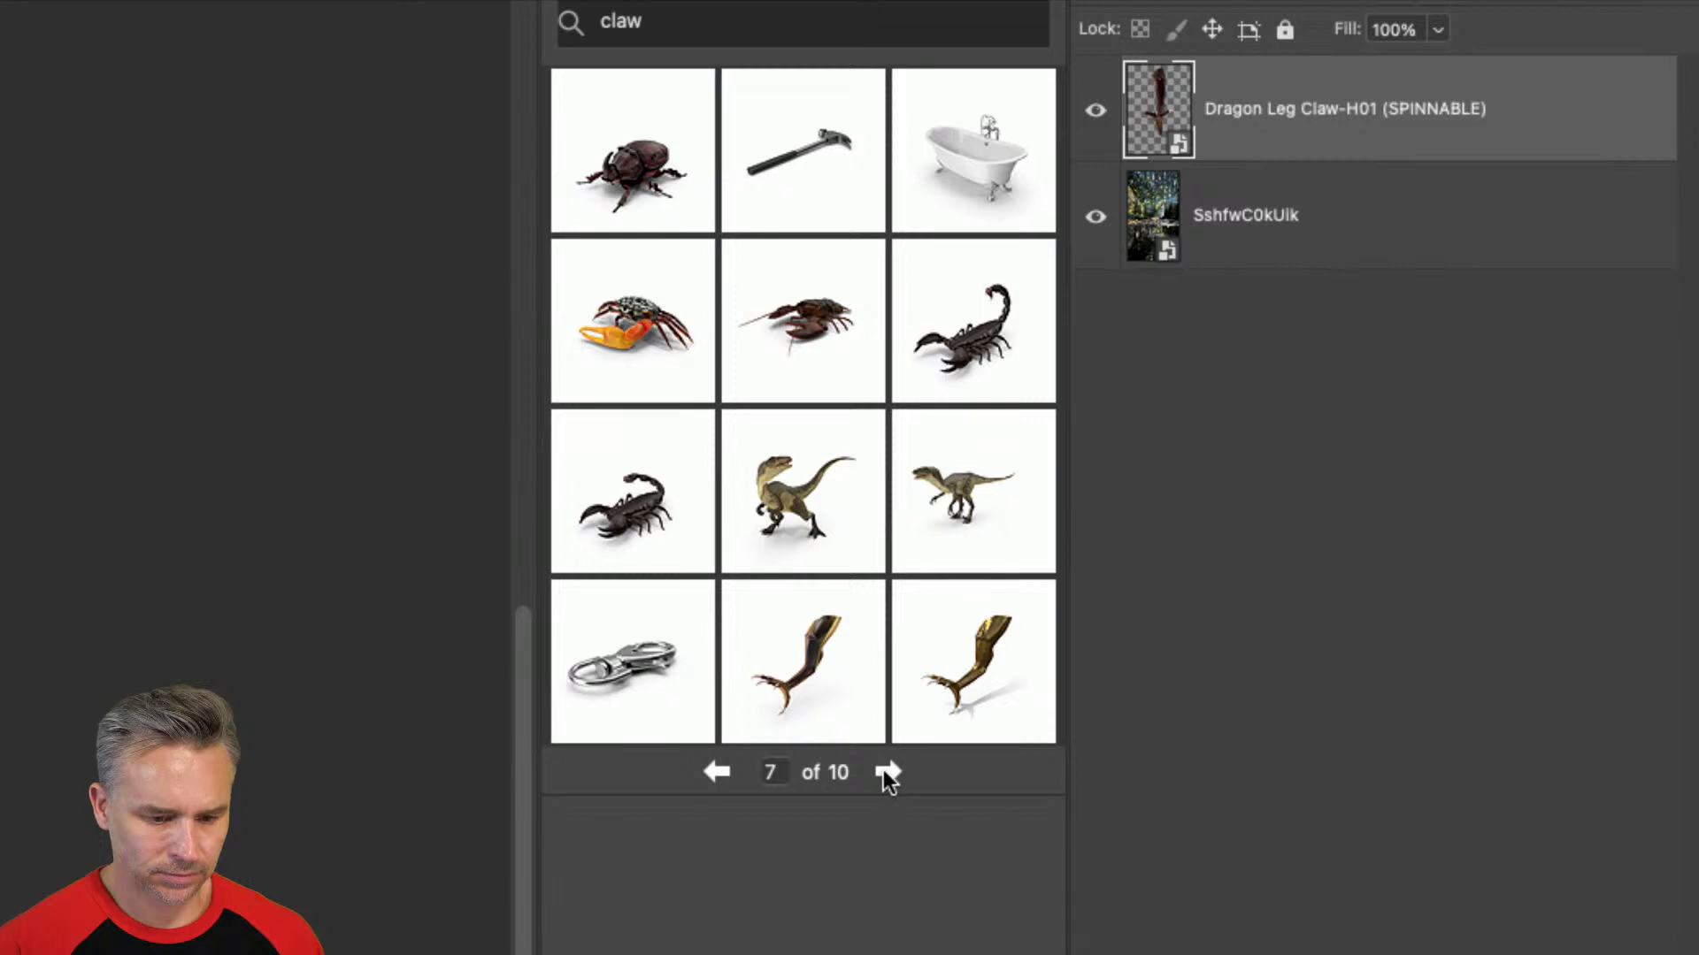
left_click(884, 775)
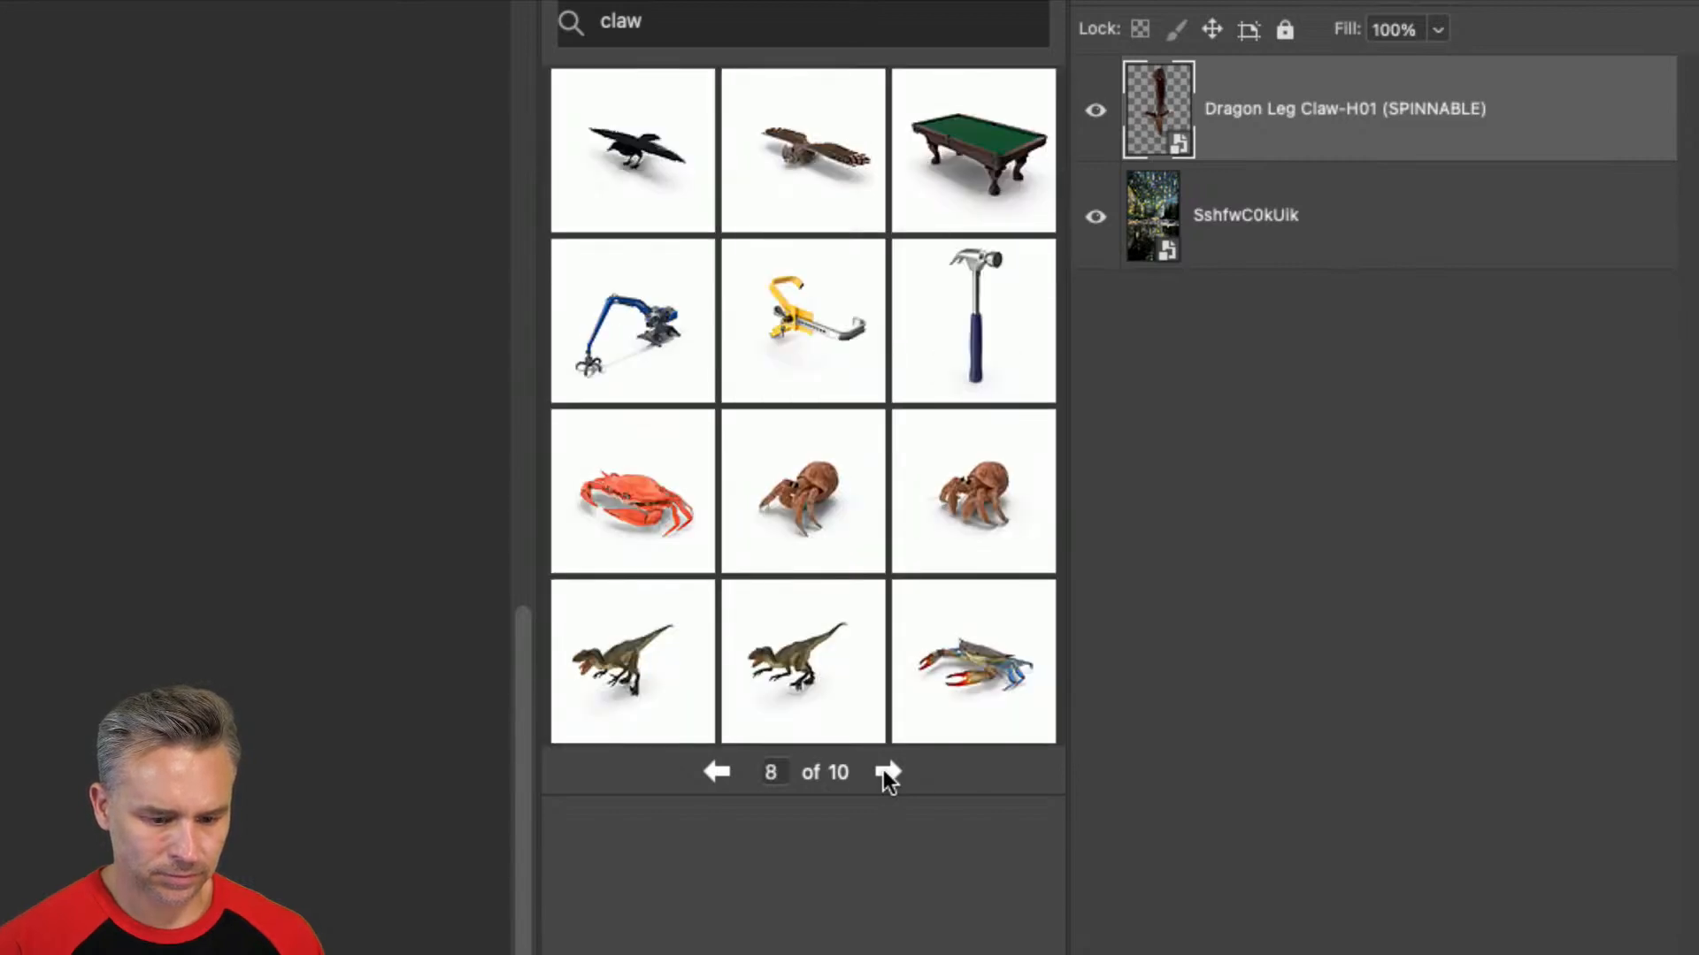
left_click(650, 678)
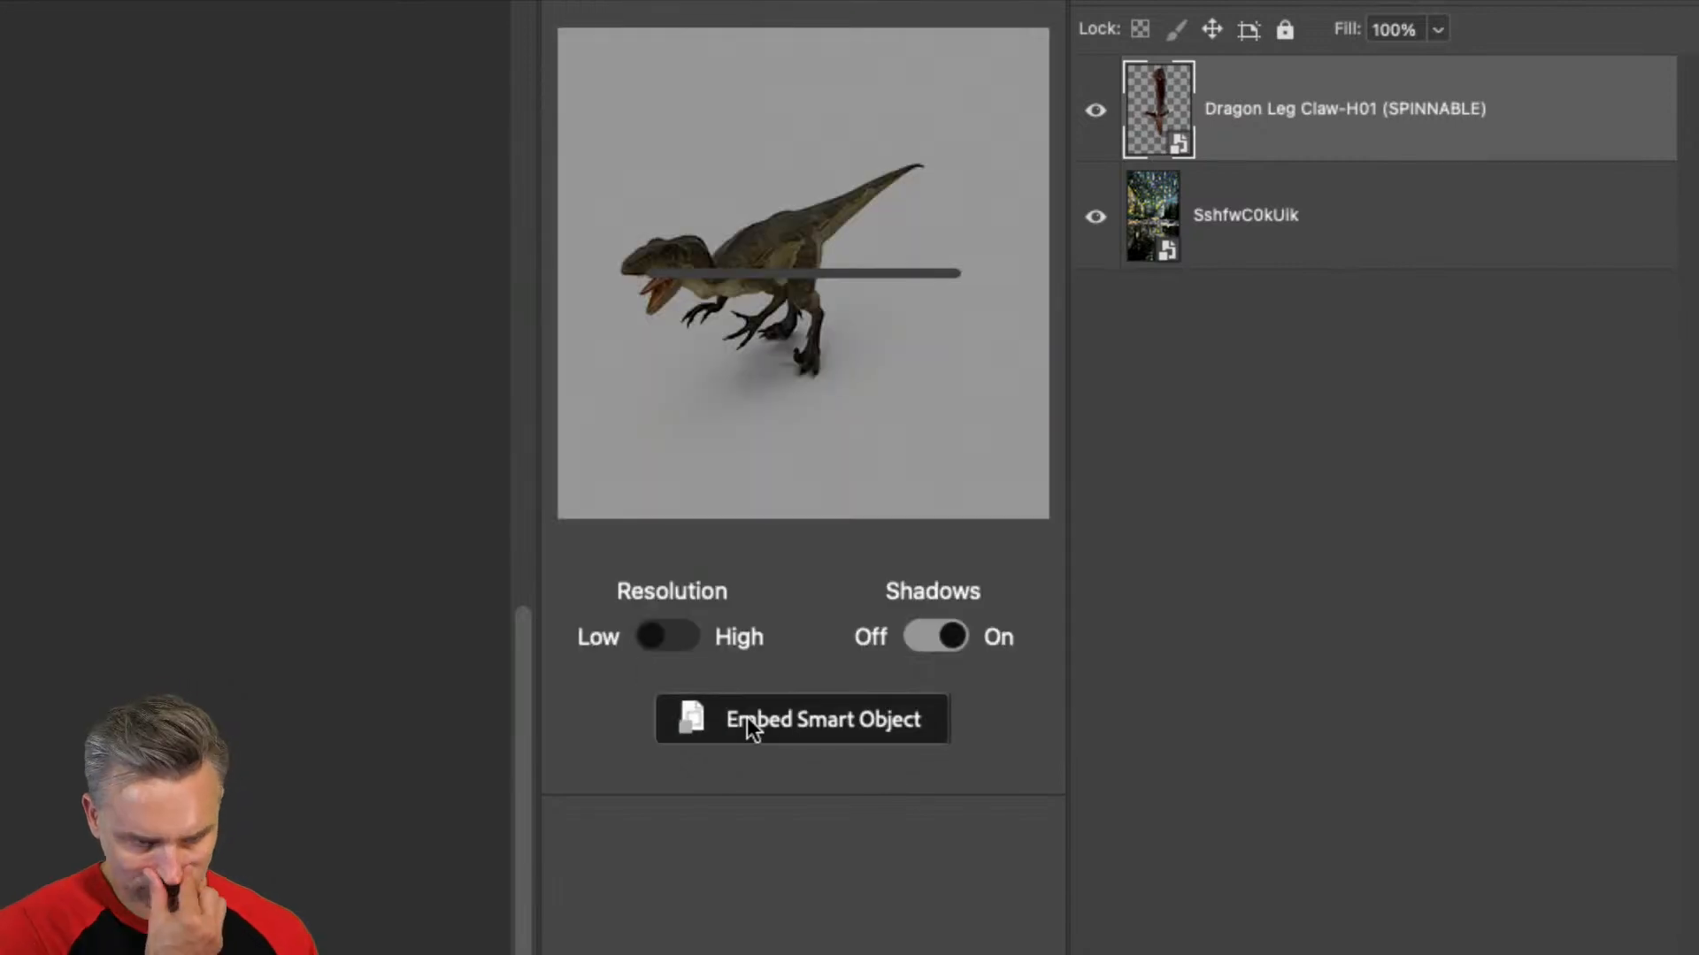
left_click(747, 718)
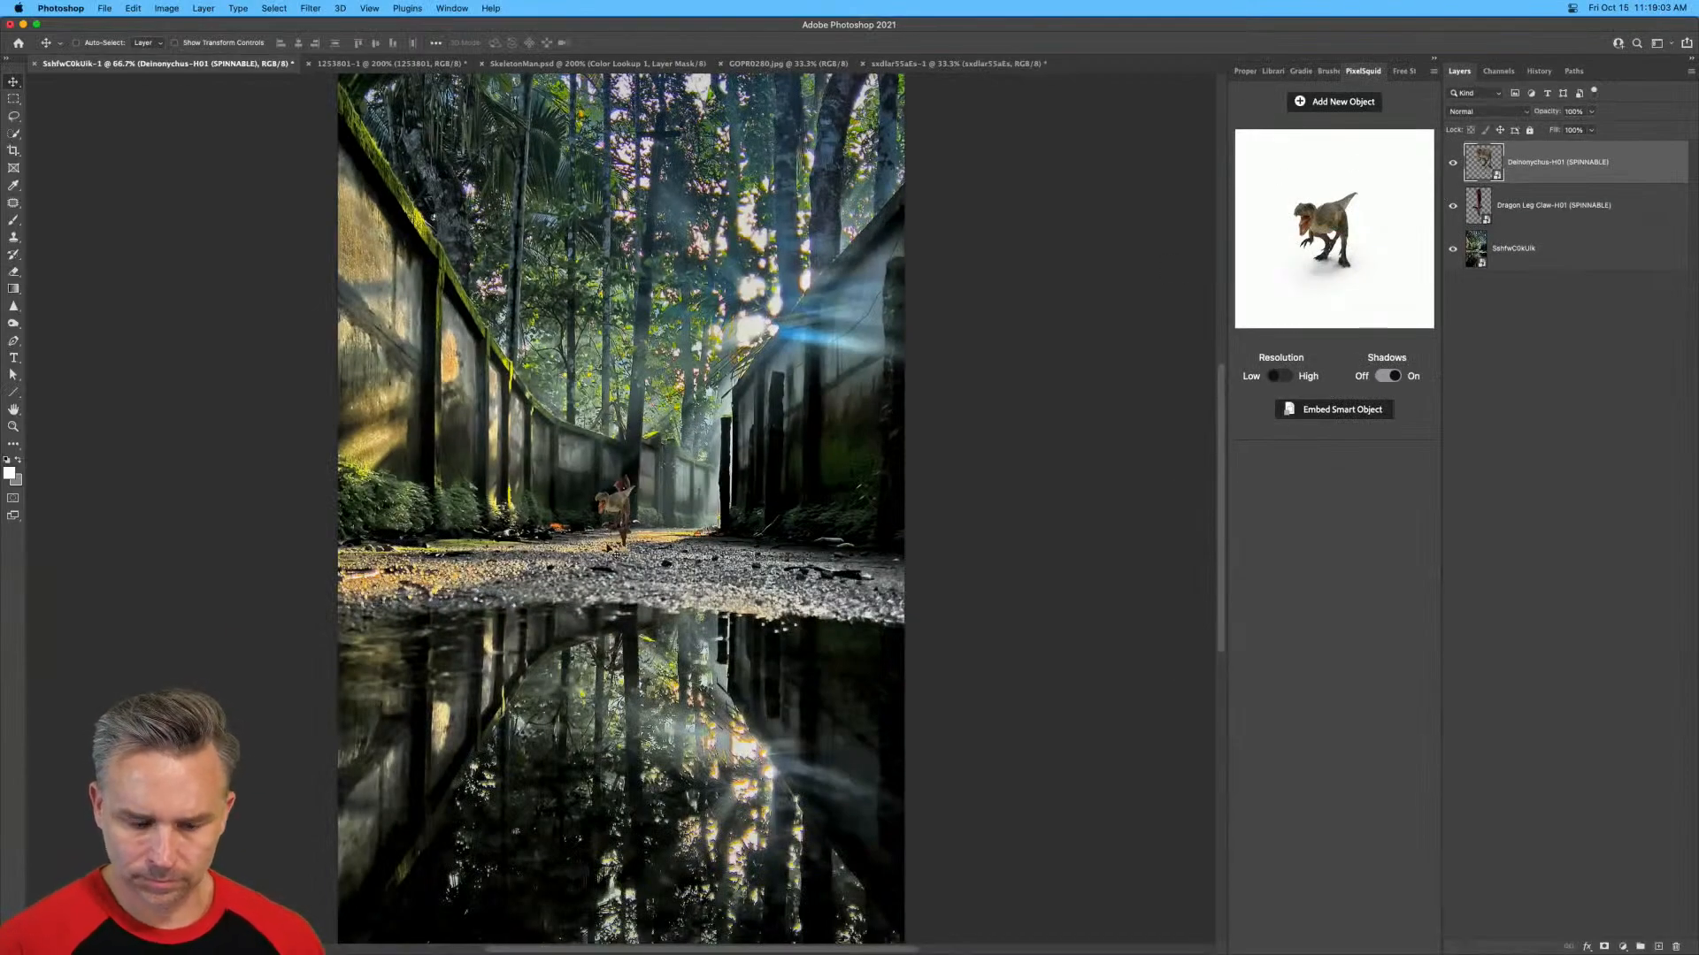
Enlarge the Deinonychus to stand on the path before the puddle, and spin it slightly in PixelSquid at high resolution.
key("super+t")
left_click_drag(566, 449, 503, 343)
left_click_drag(621, 466, 945, 785)
left_click_drag(608, 611, 490, 513)
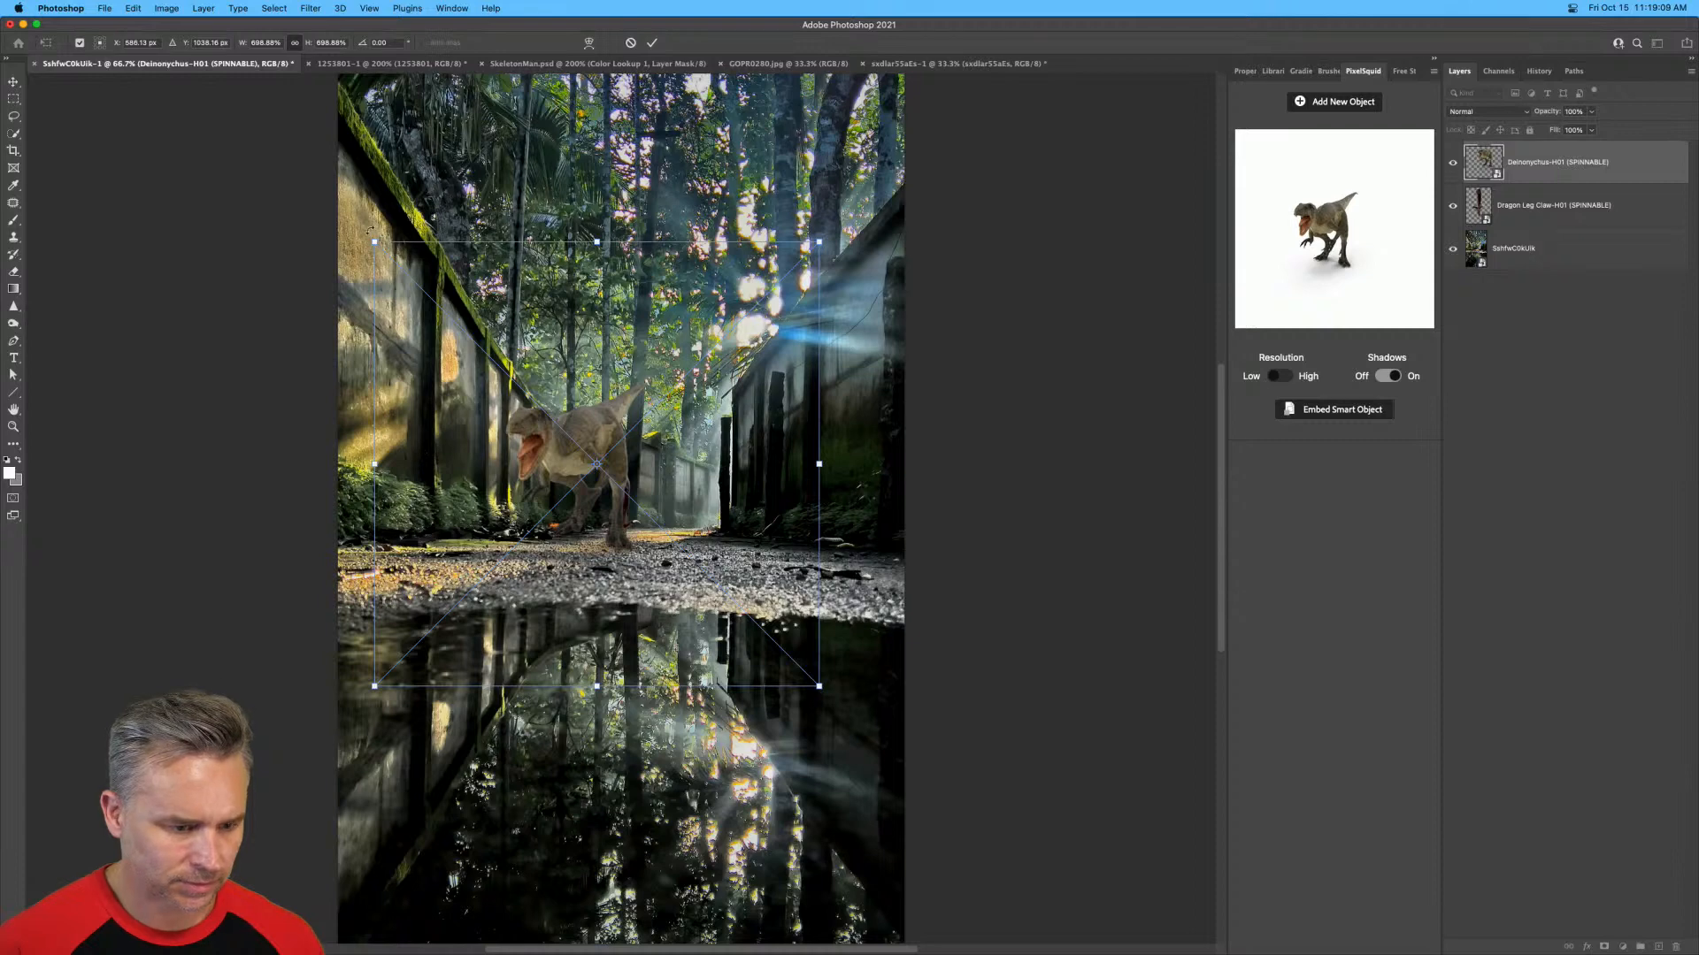
left_click_drag(375, 243, 262, 130)
left_click_drag(531, 407, 625, 471)
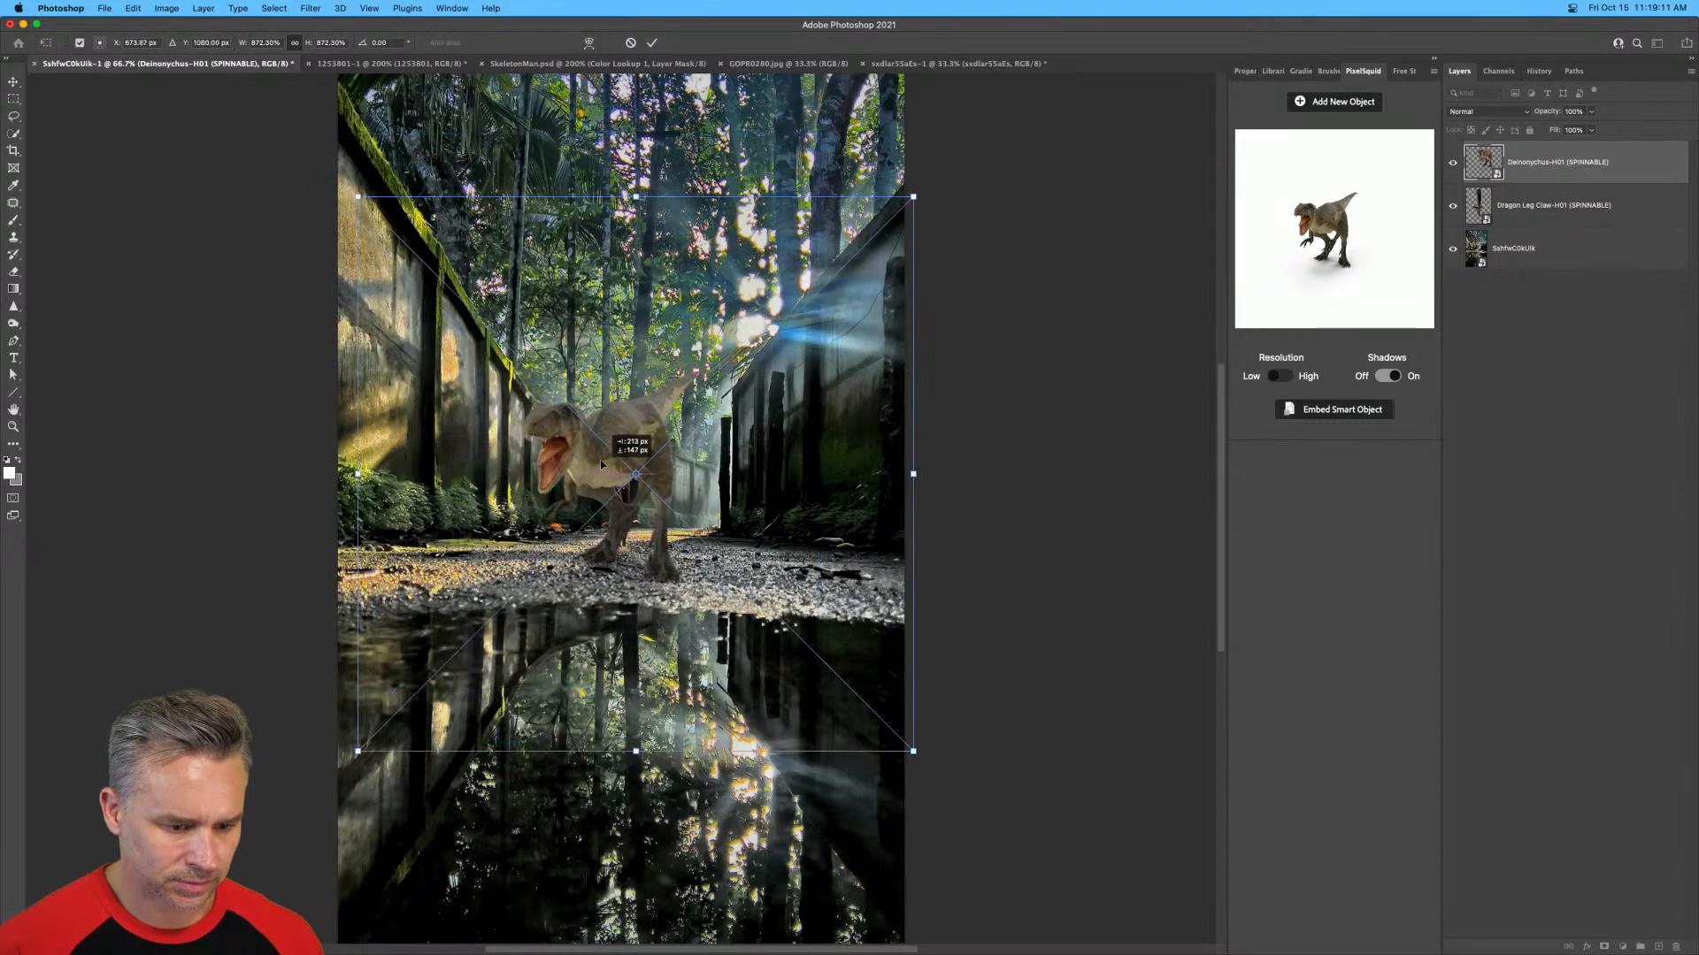
key("Return")
left_click_drag(1330, 254, 1329, 246)
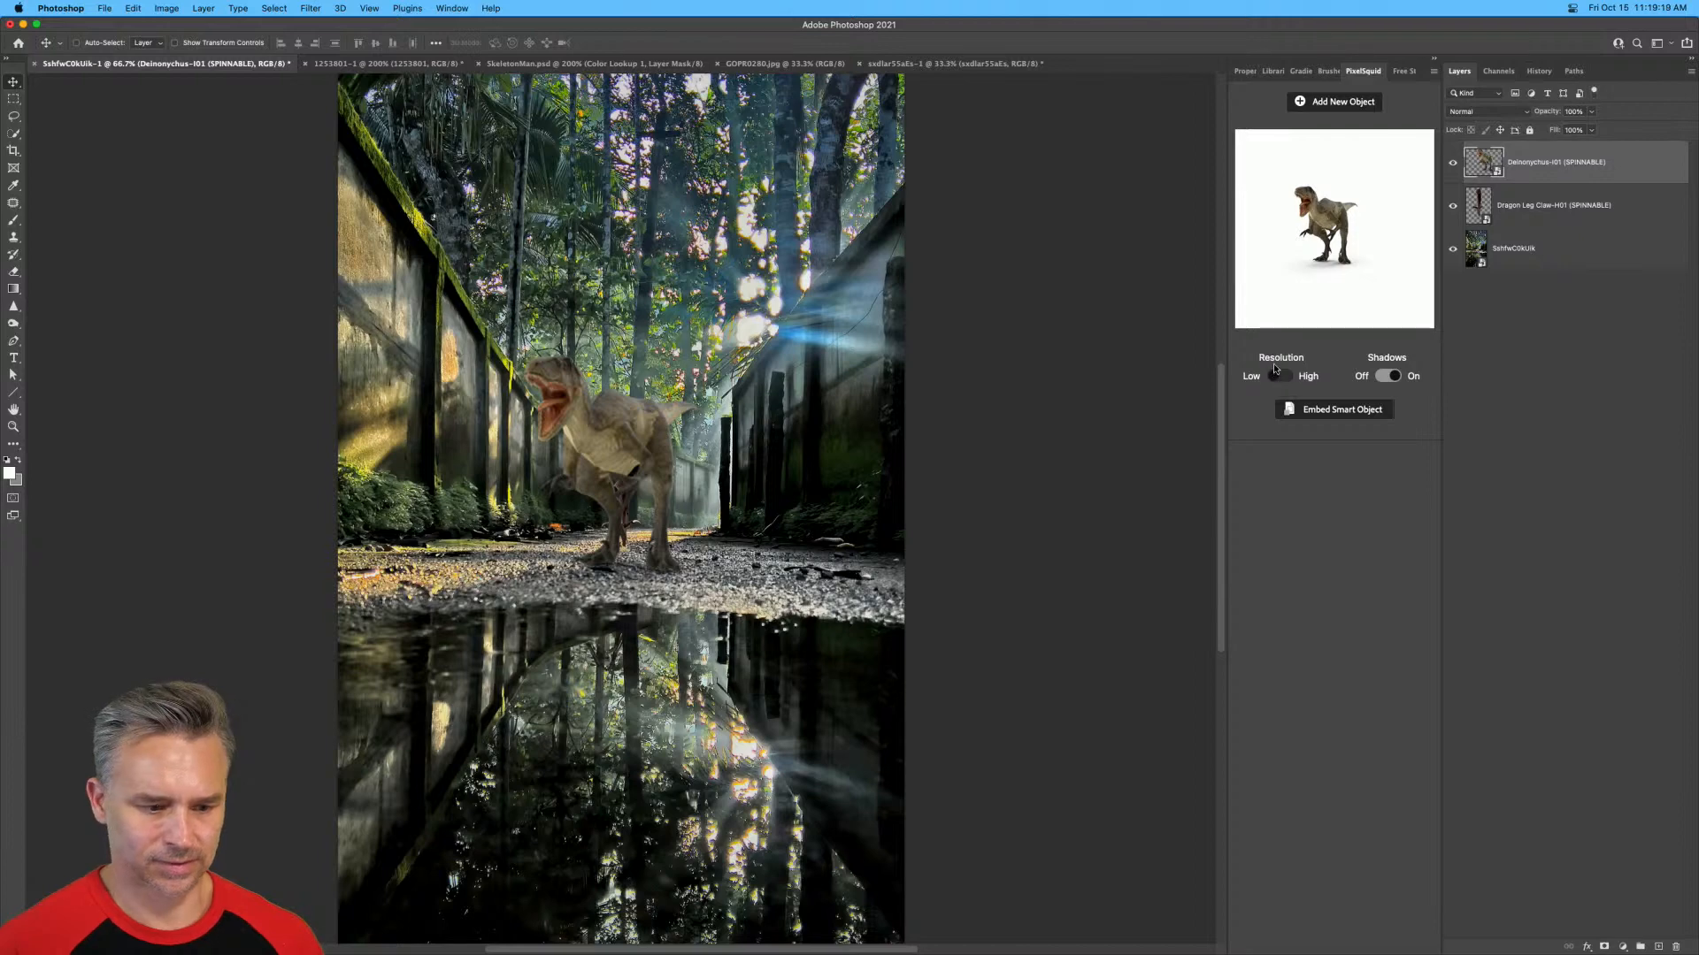
left_click(1275, 376)
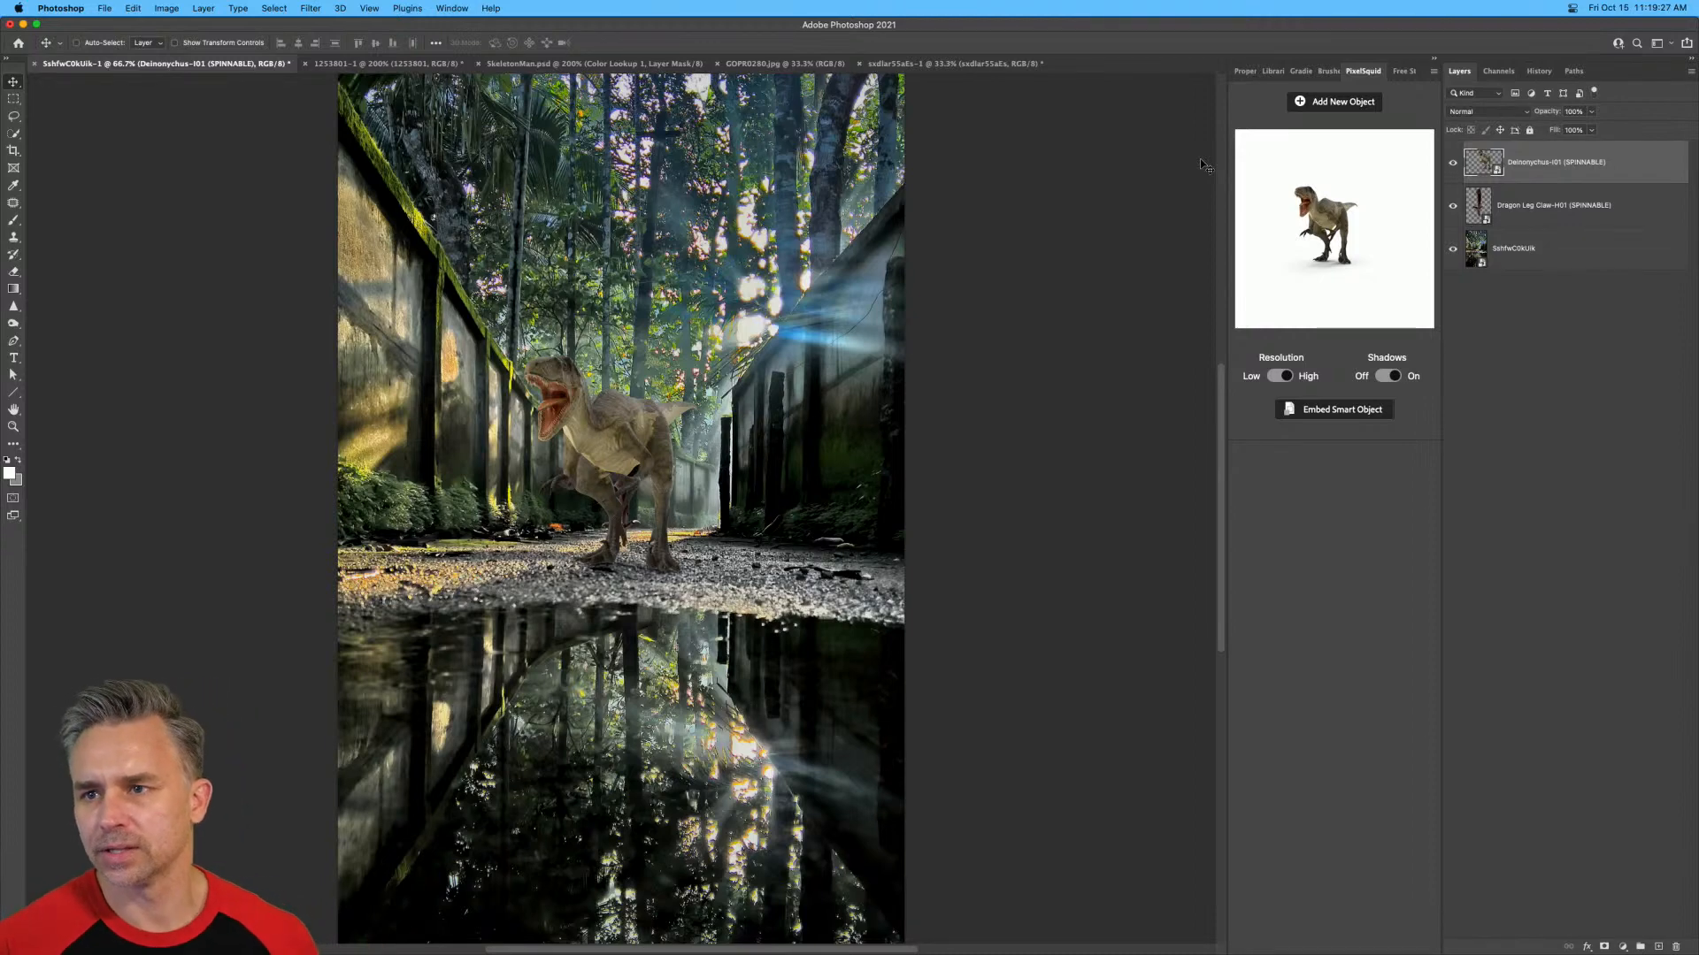
Search PixelSquid for monster hand as a new object.
left_click(1299, 104)
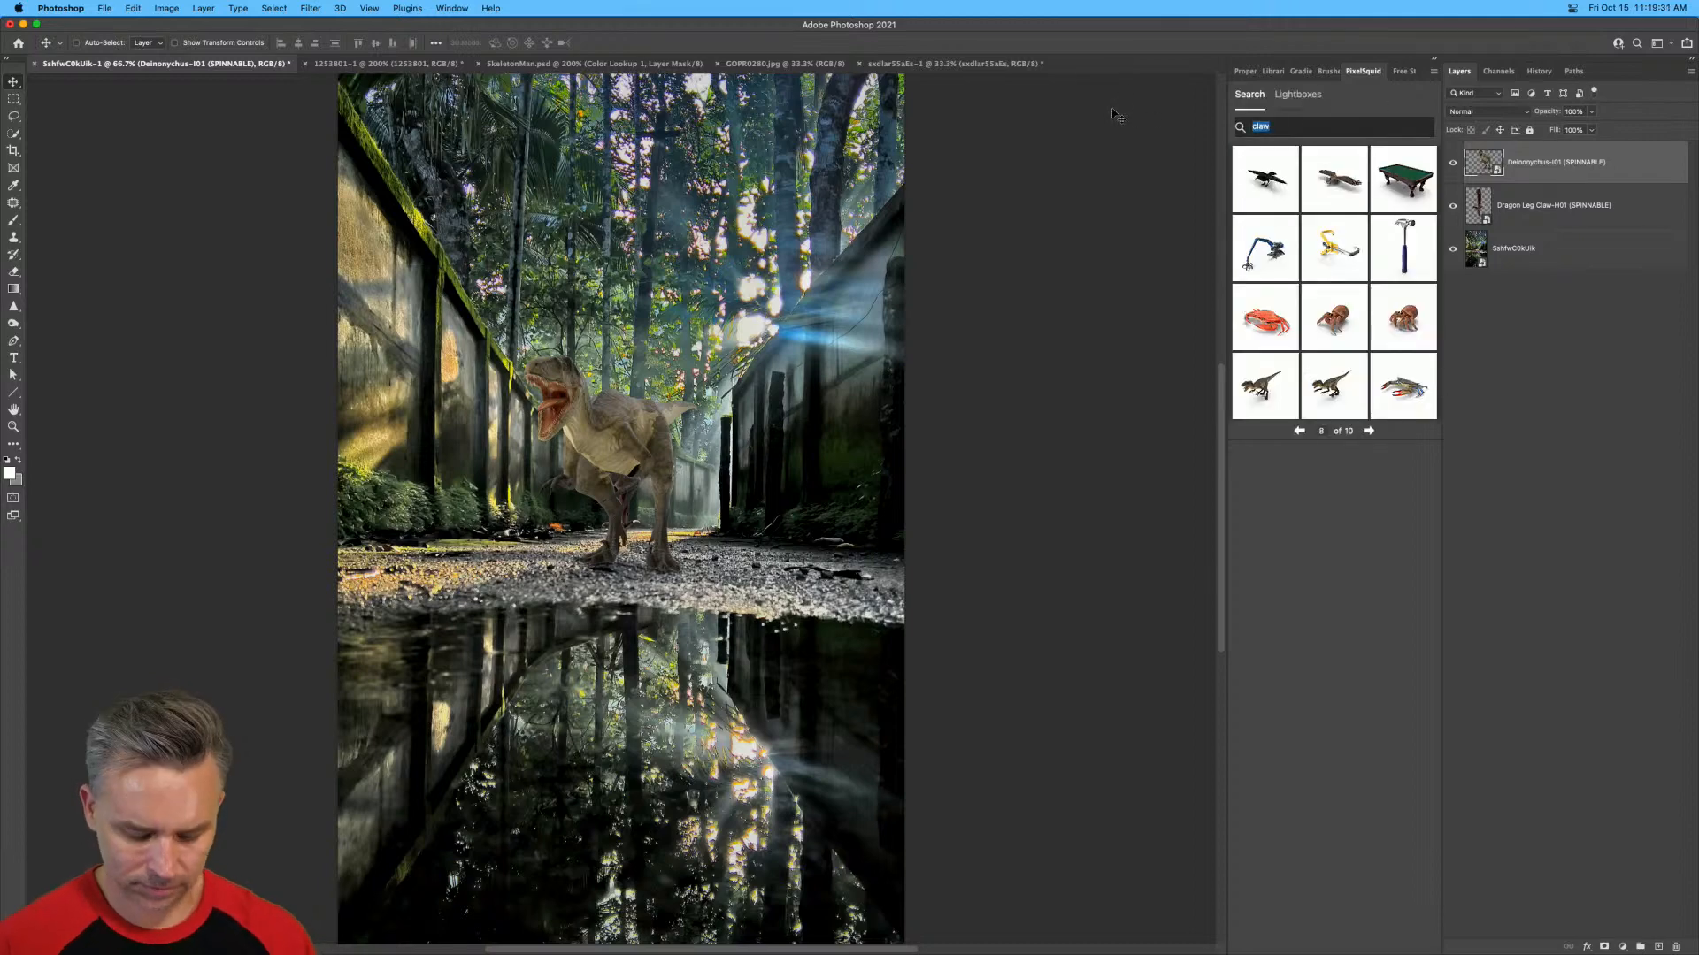
type("mons")
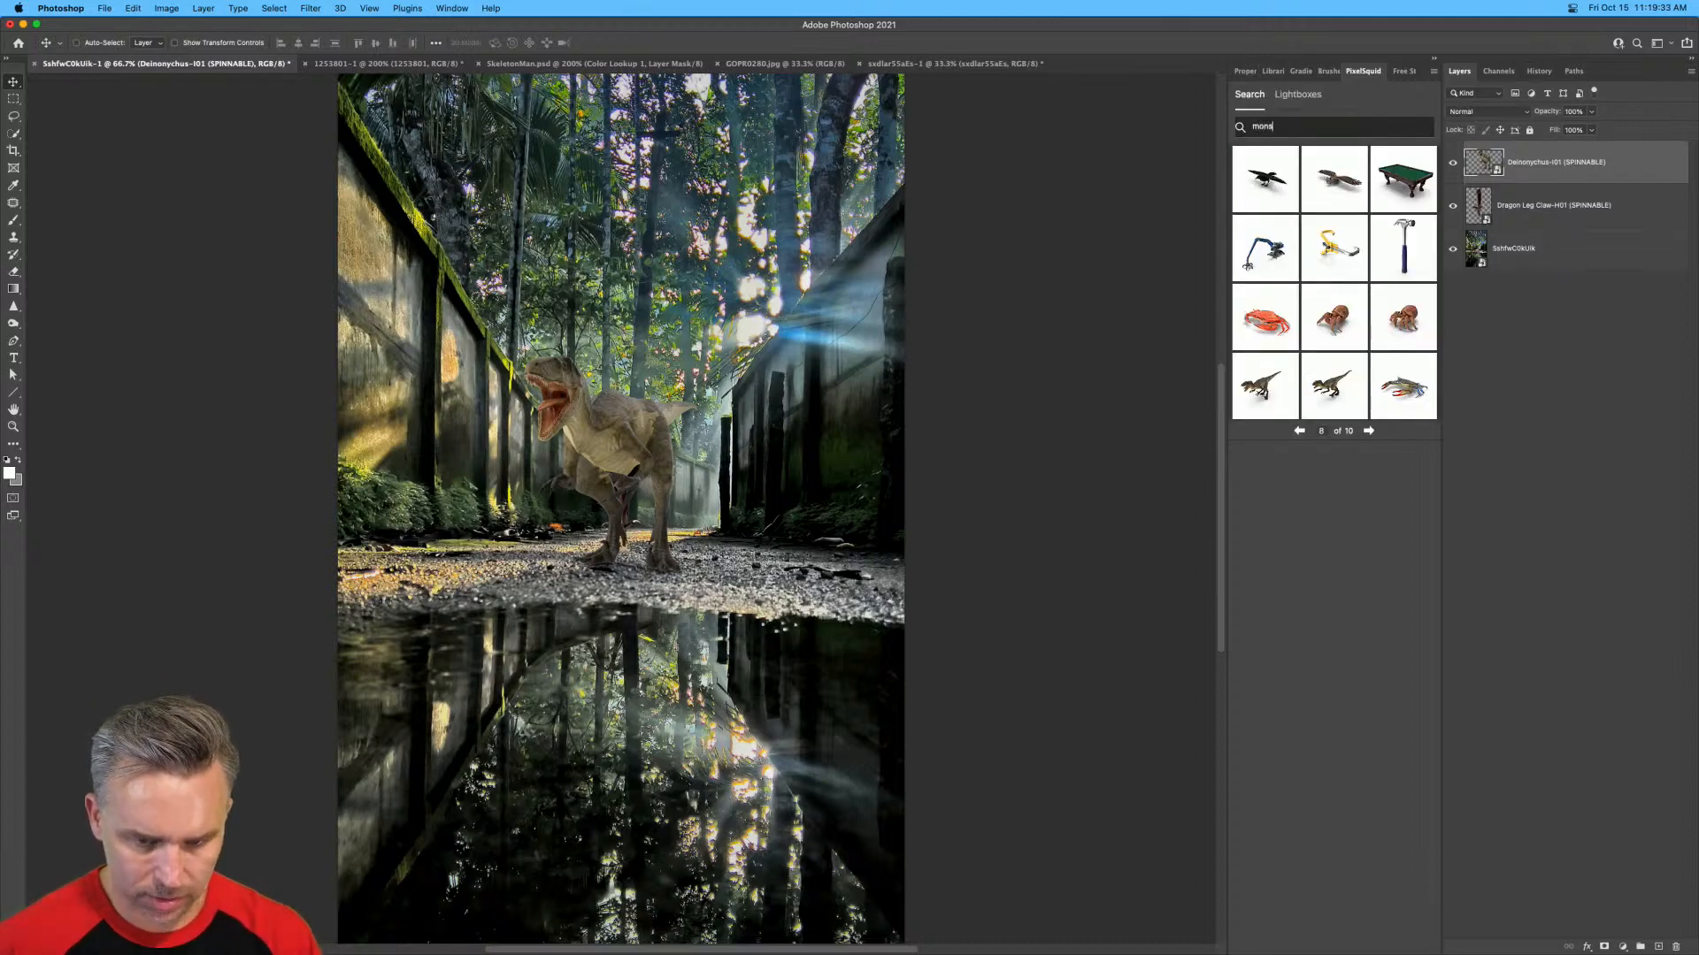
type("ter hand")
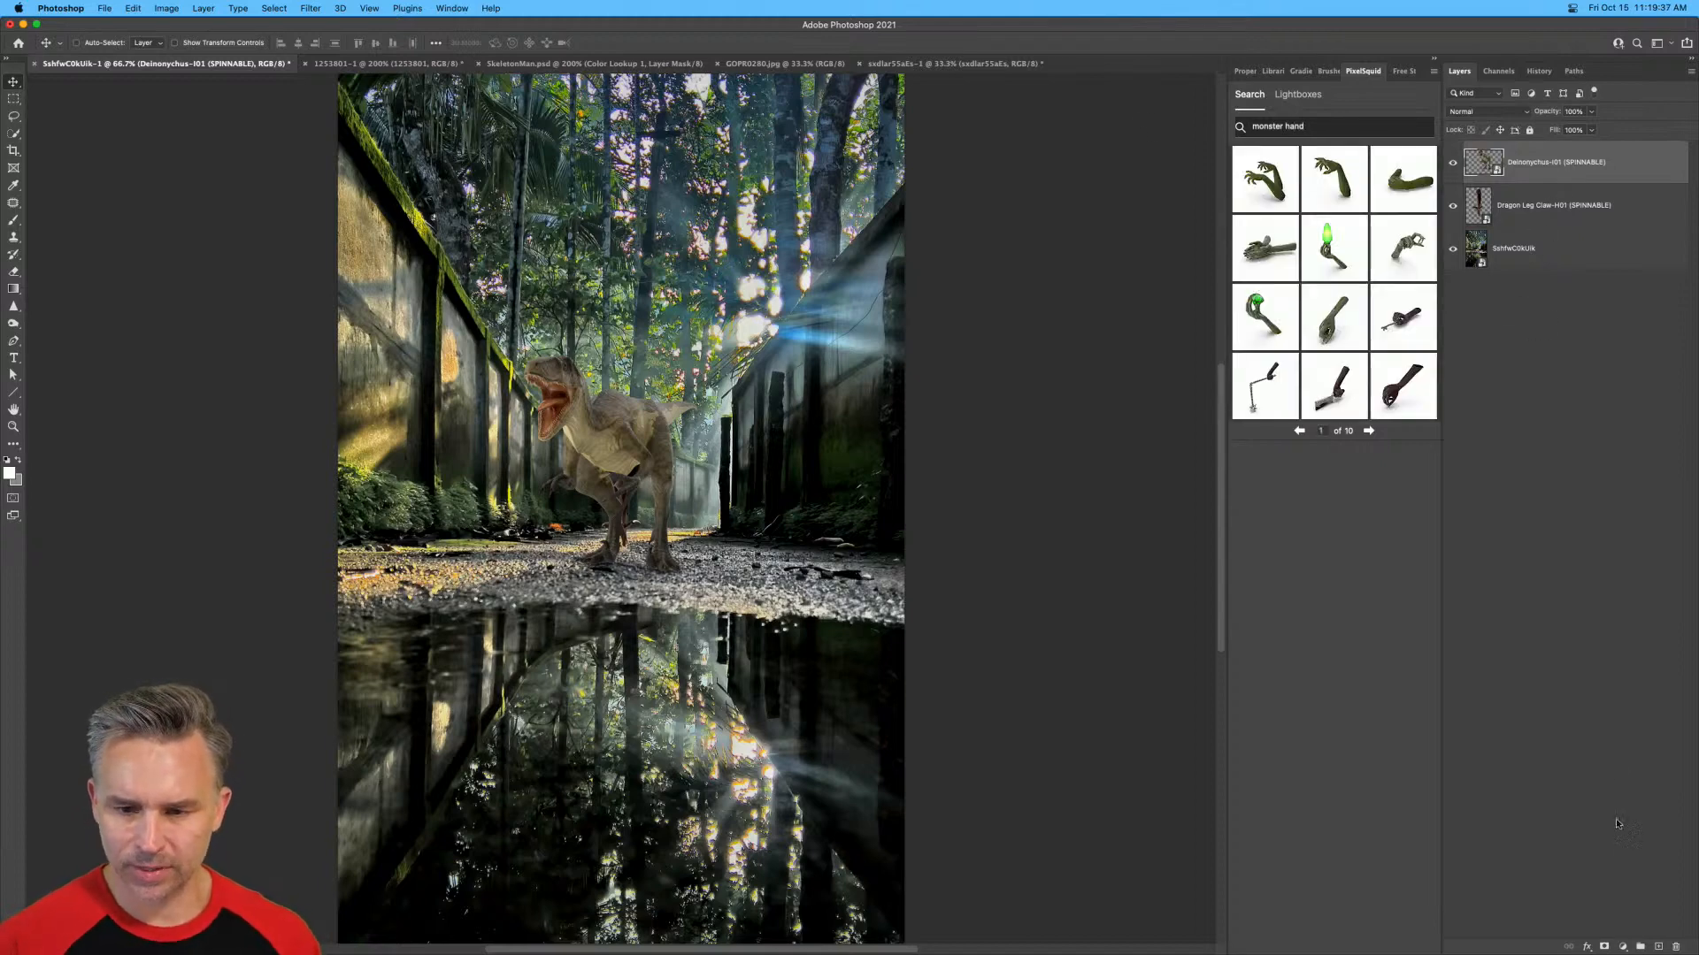
Add an empty layer on top and hide the Deinonychus and Dragon Leg Claw layers.
left_click(1658, 946)
left_click_drag(1452, 205, 1452, 249)
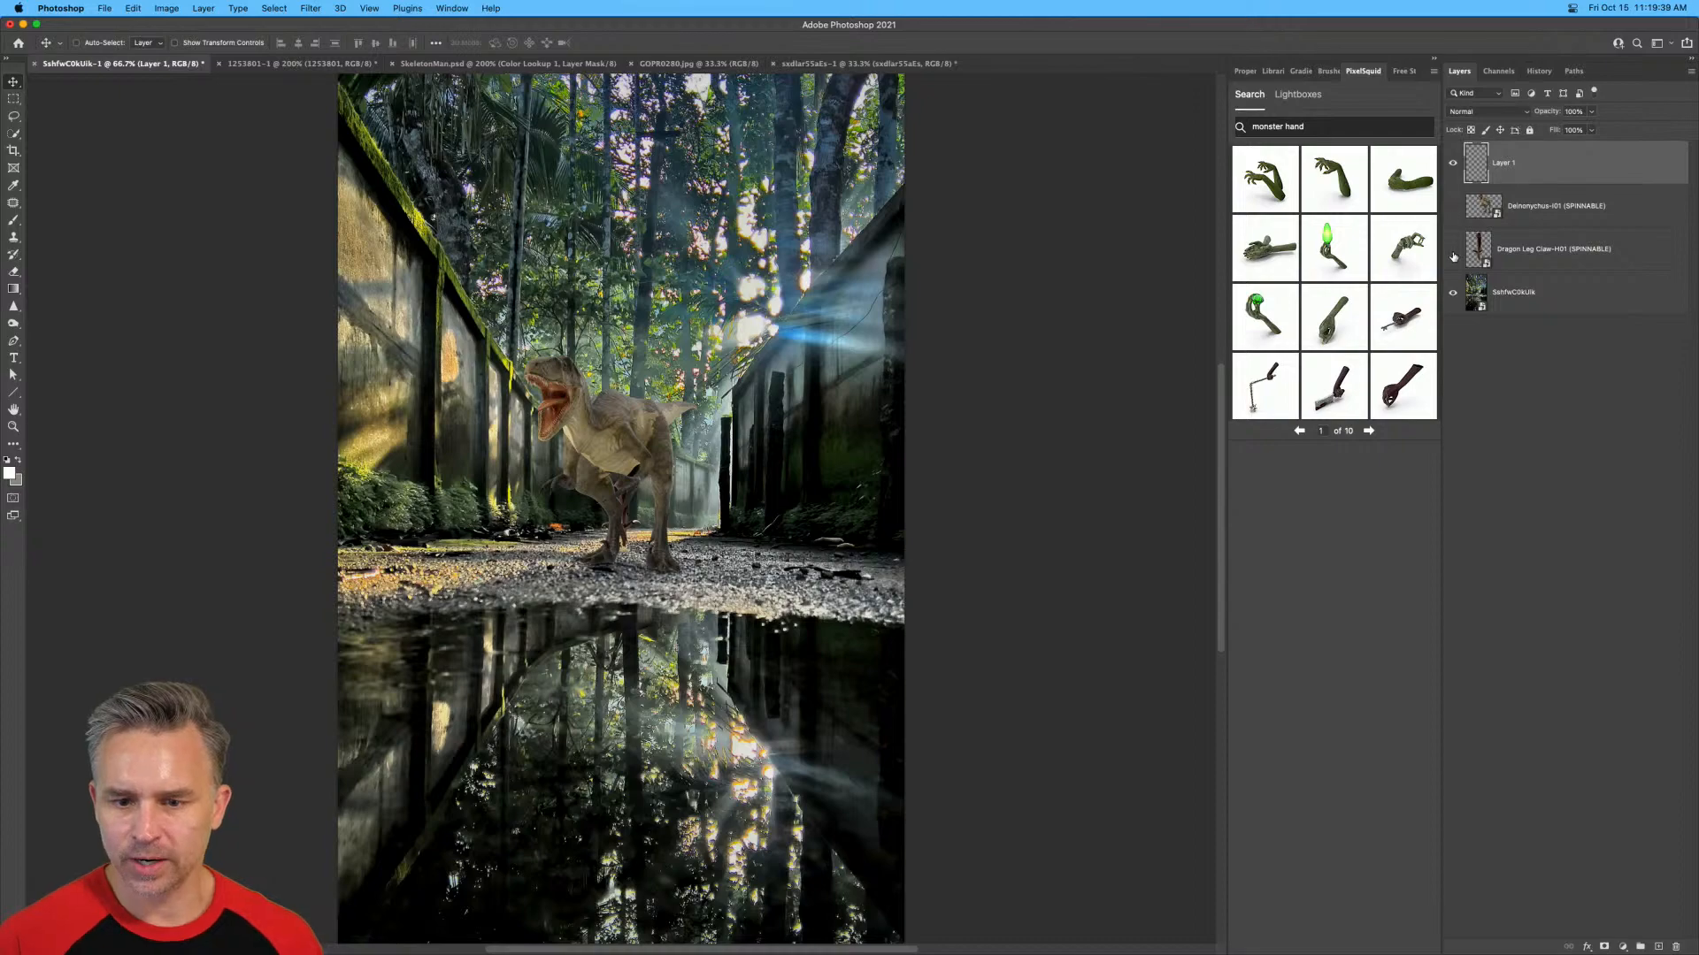
key("super+plus")
key("super+plus")
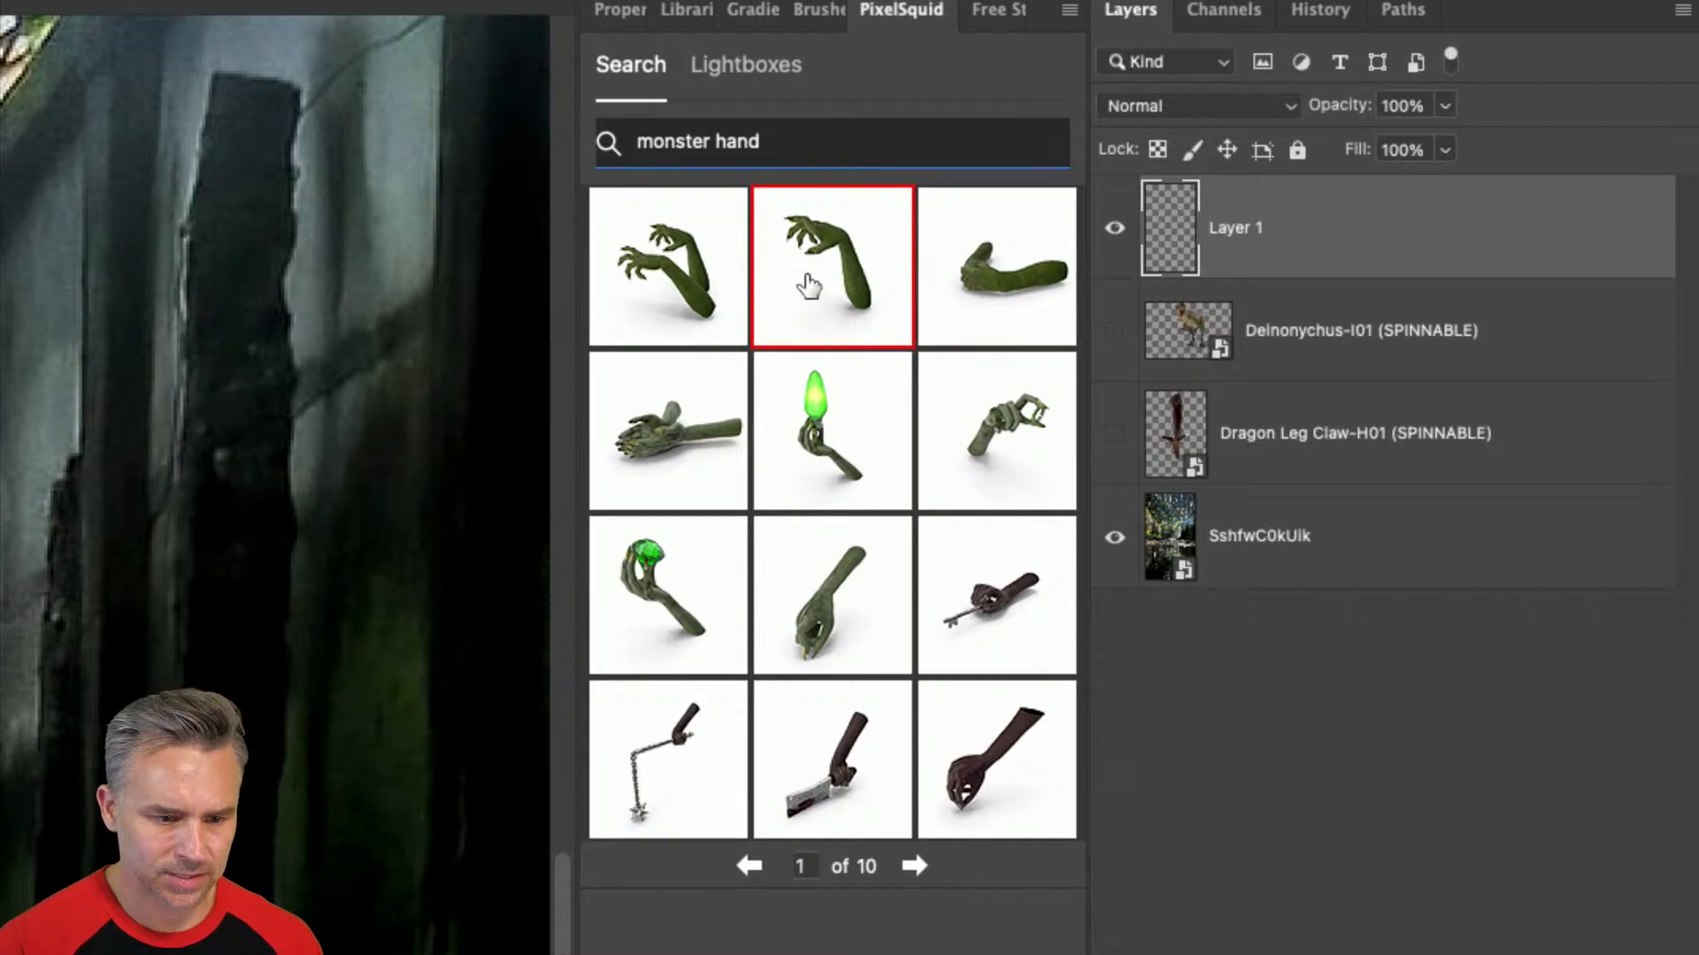
Insert the green Goblin Hand from the results, spin it so the fingers reach sideways, and turn its shadows off.
left_click(808, 285)
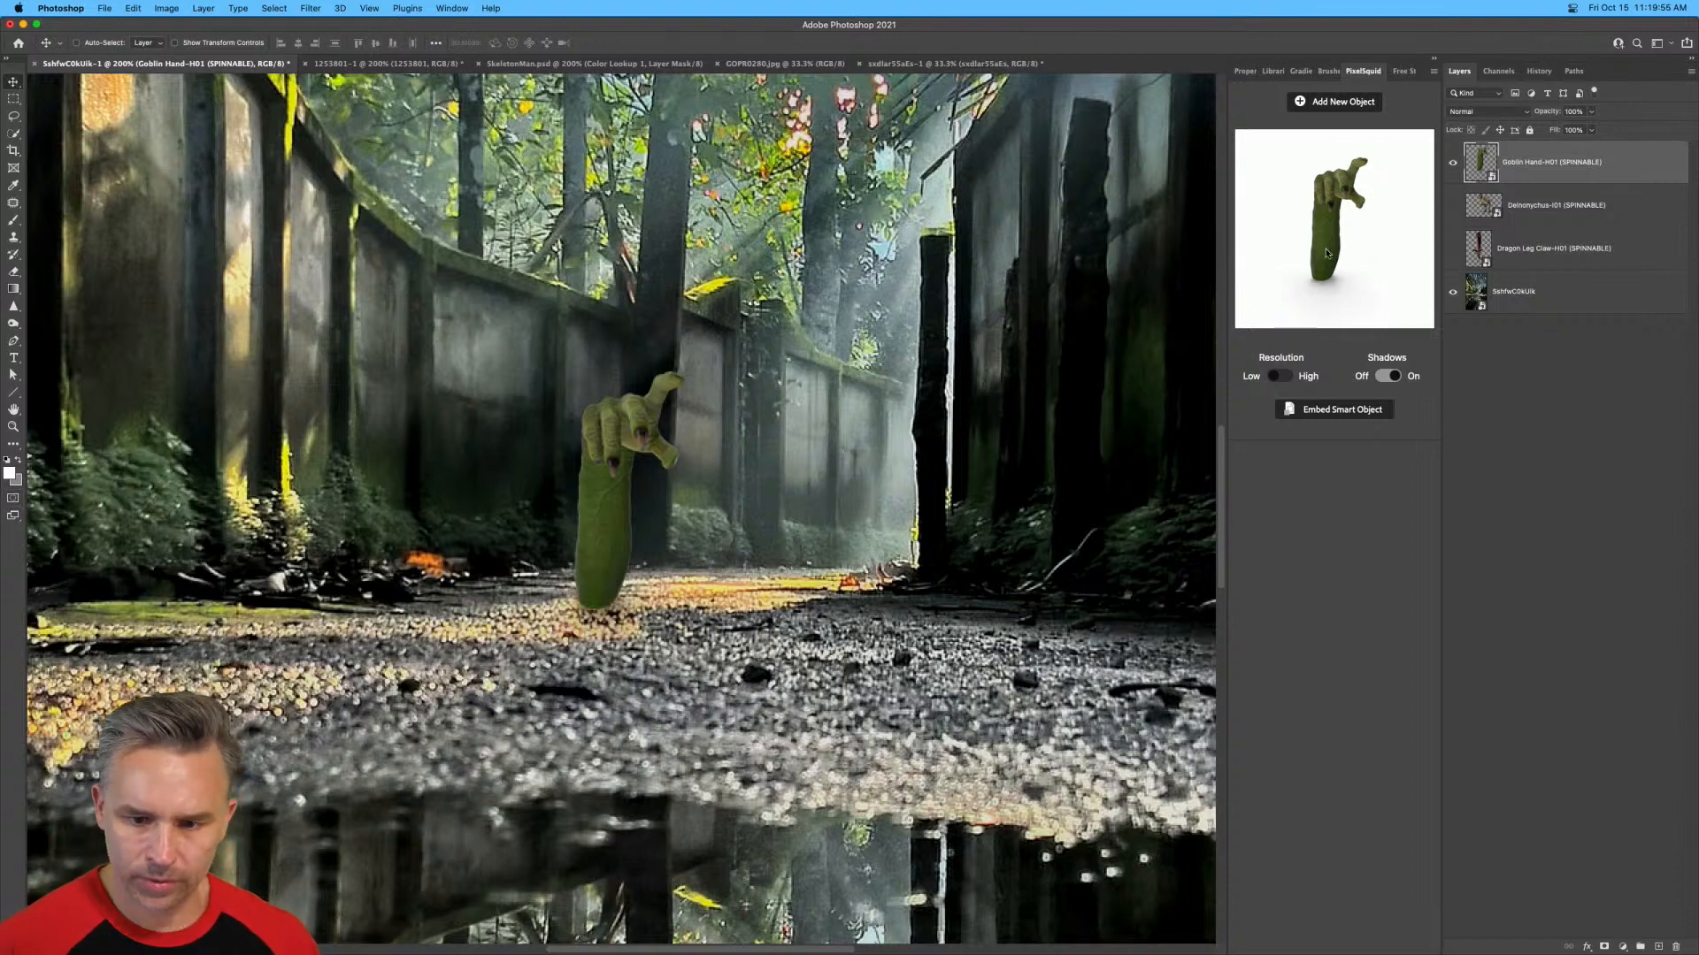
left_click_drag(1337, 218, 1344, 227)
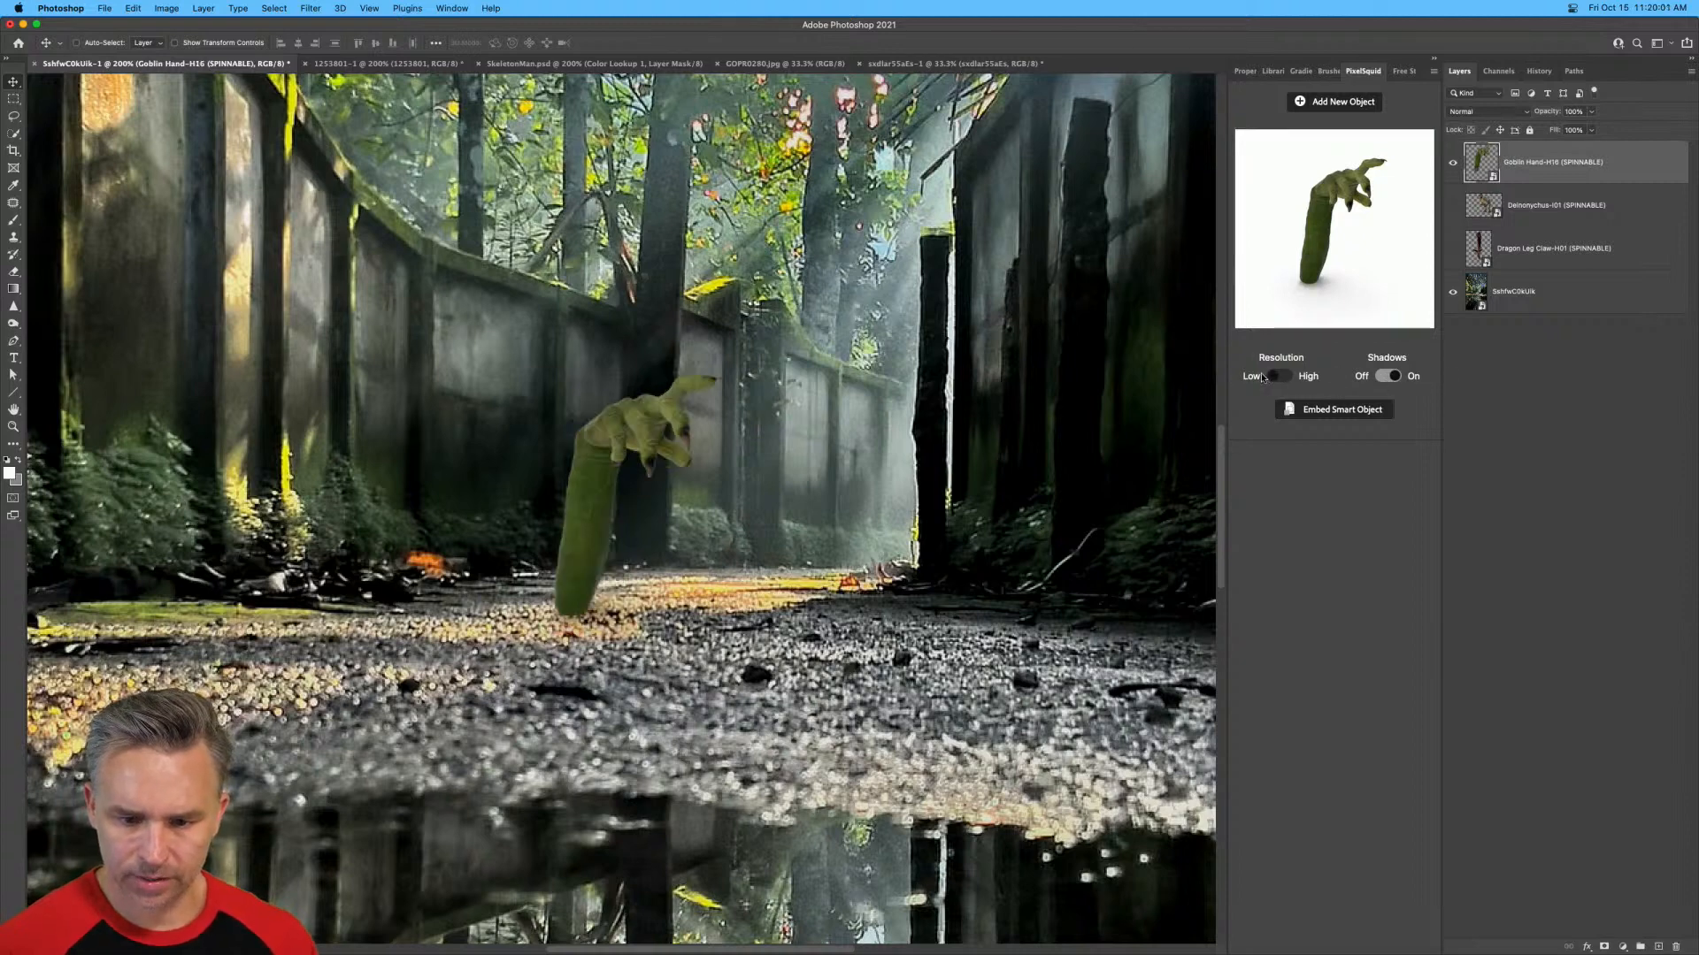
left_click(1387, 376)
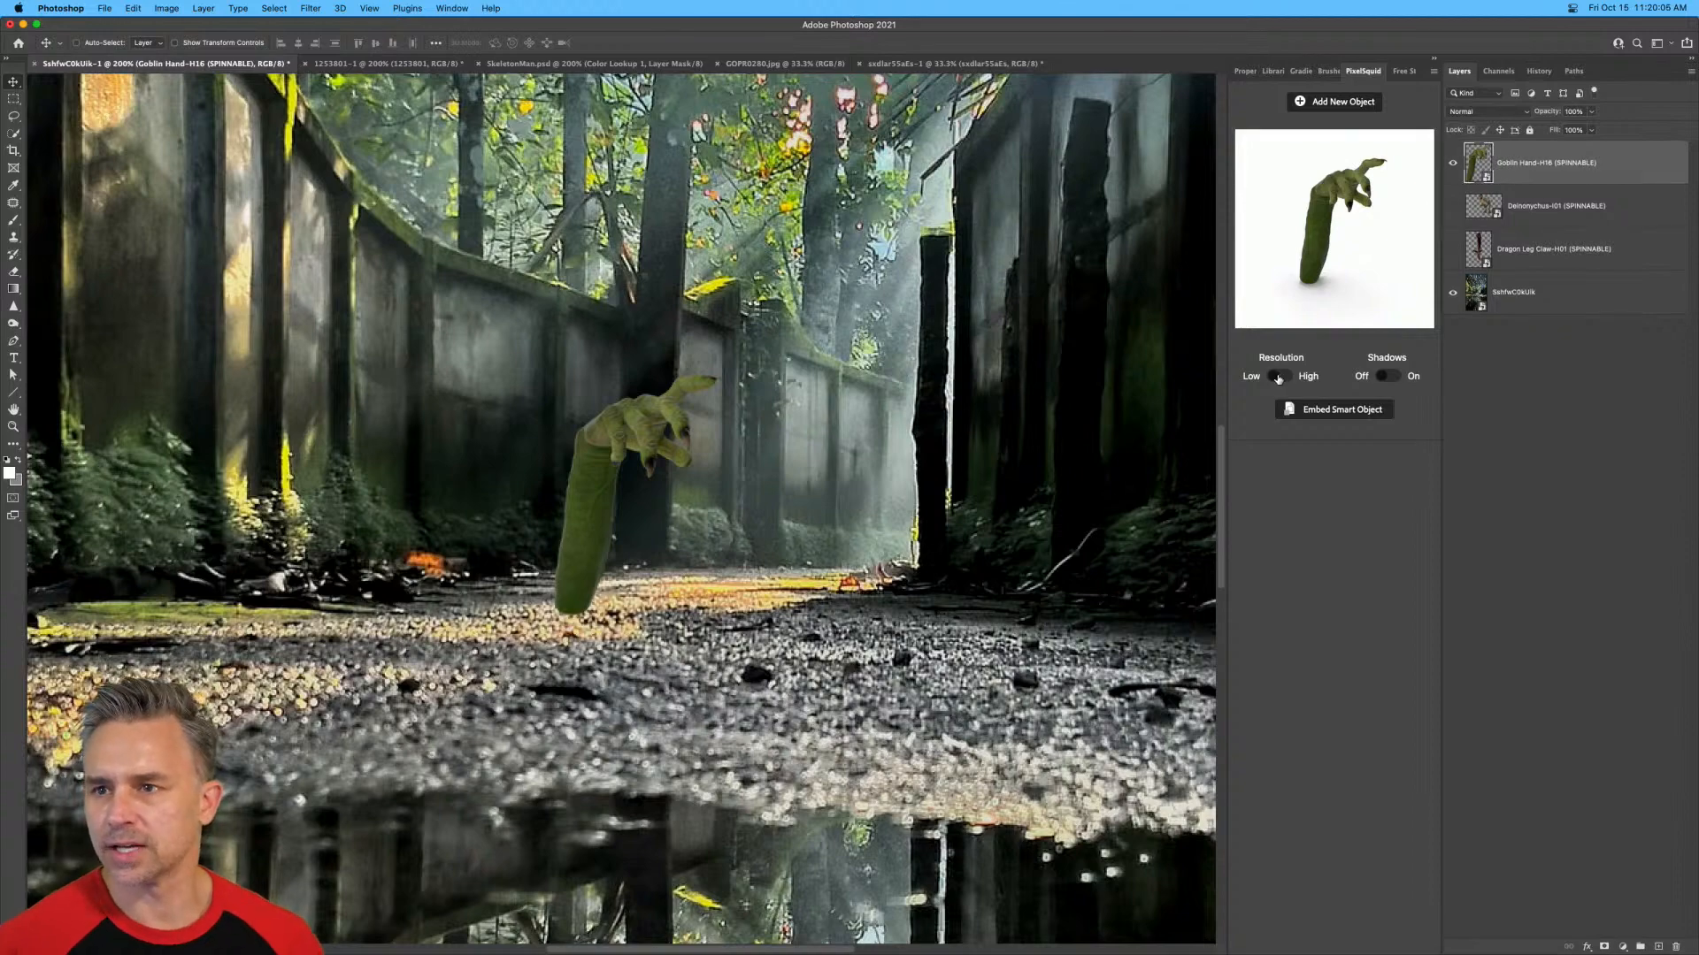
Scale the goblin hand up to about 513% and place it over the sunlit wall with the fingers above the wall's edge.
key("super+minus")
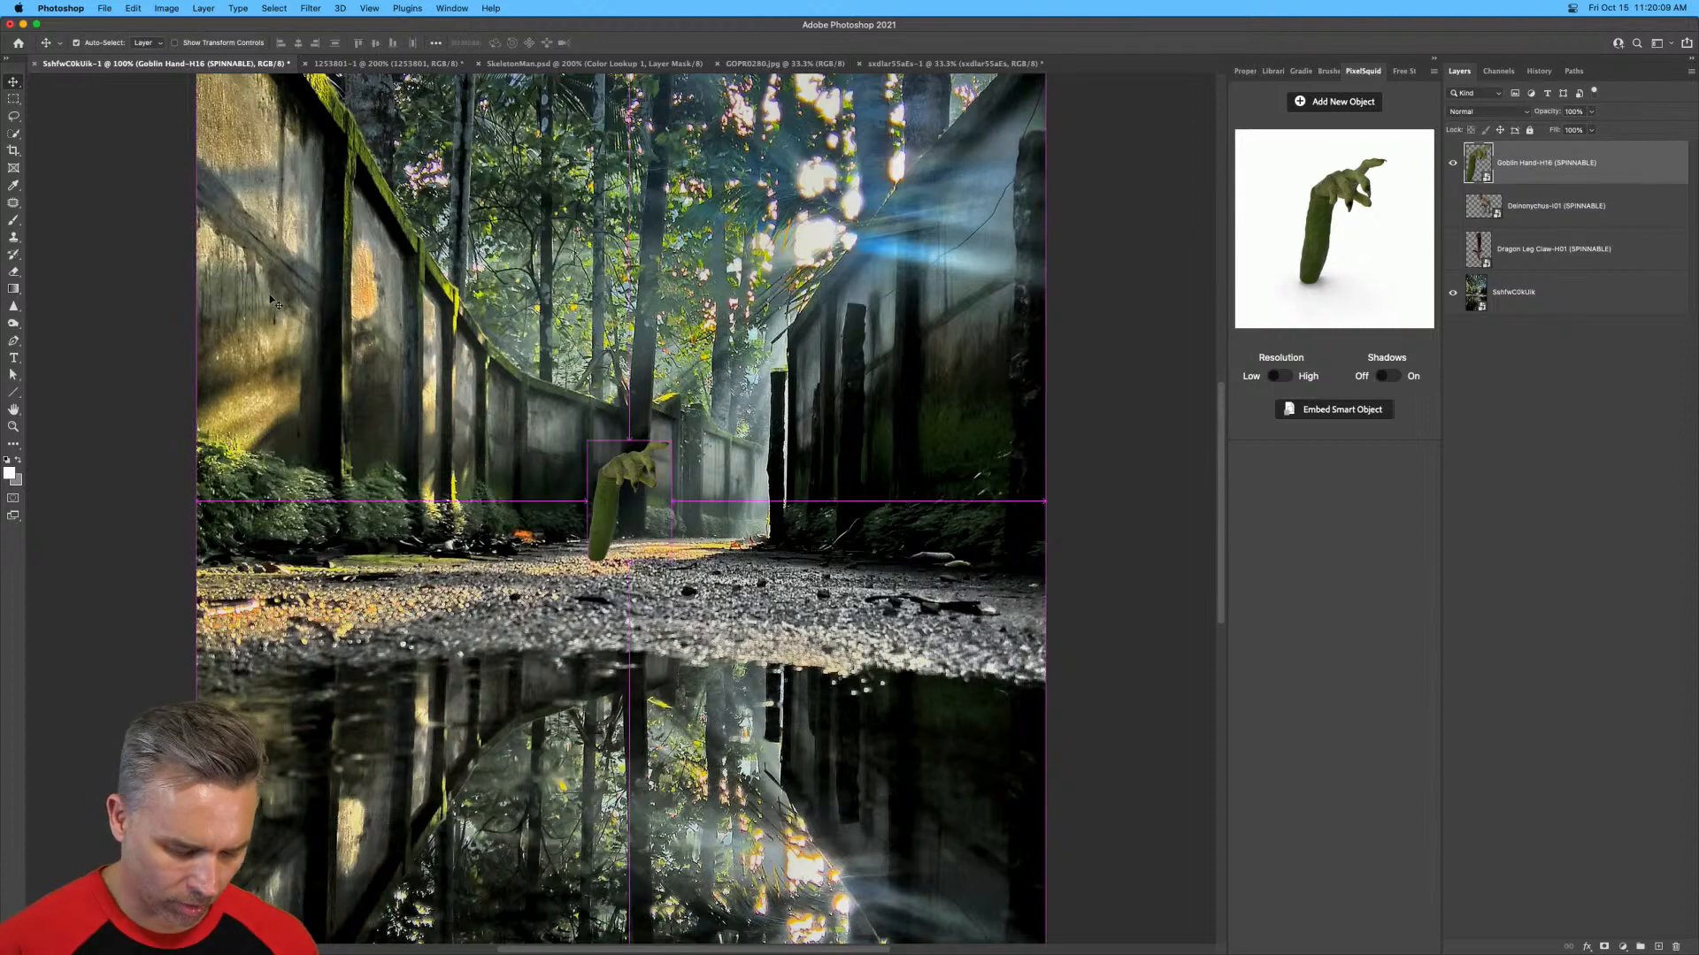
key("super+t")
left_click_drag(525, 413, 226, 115)
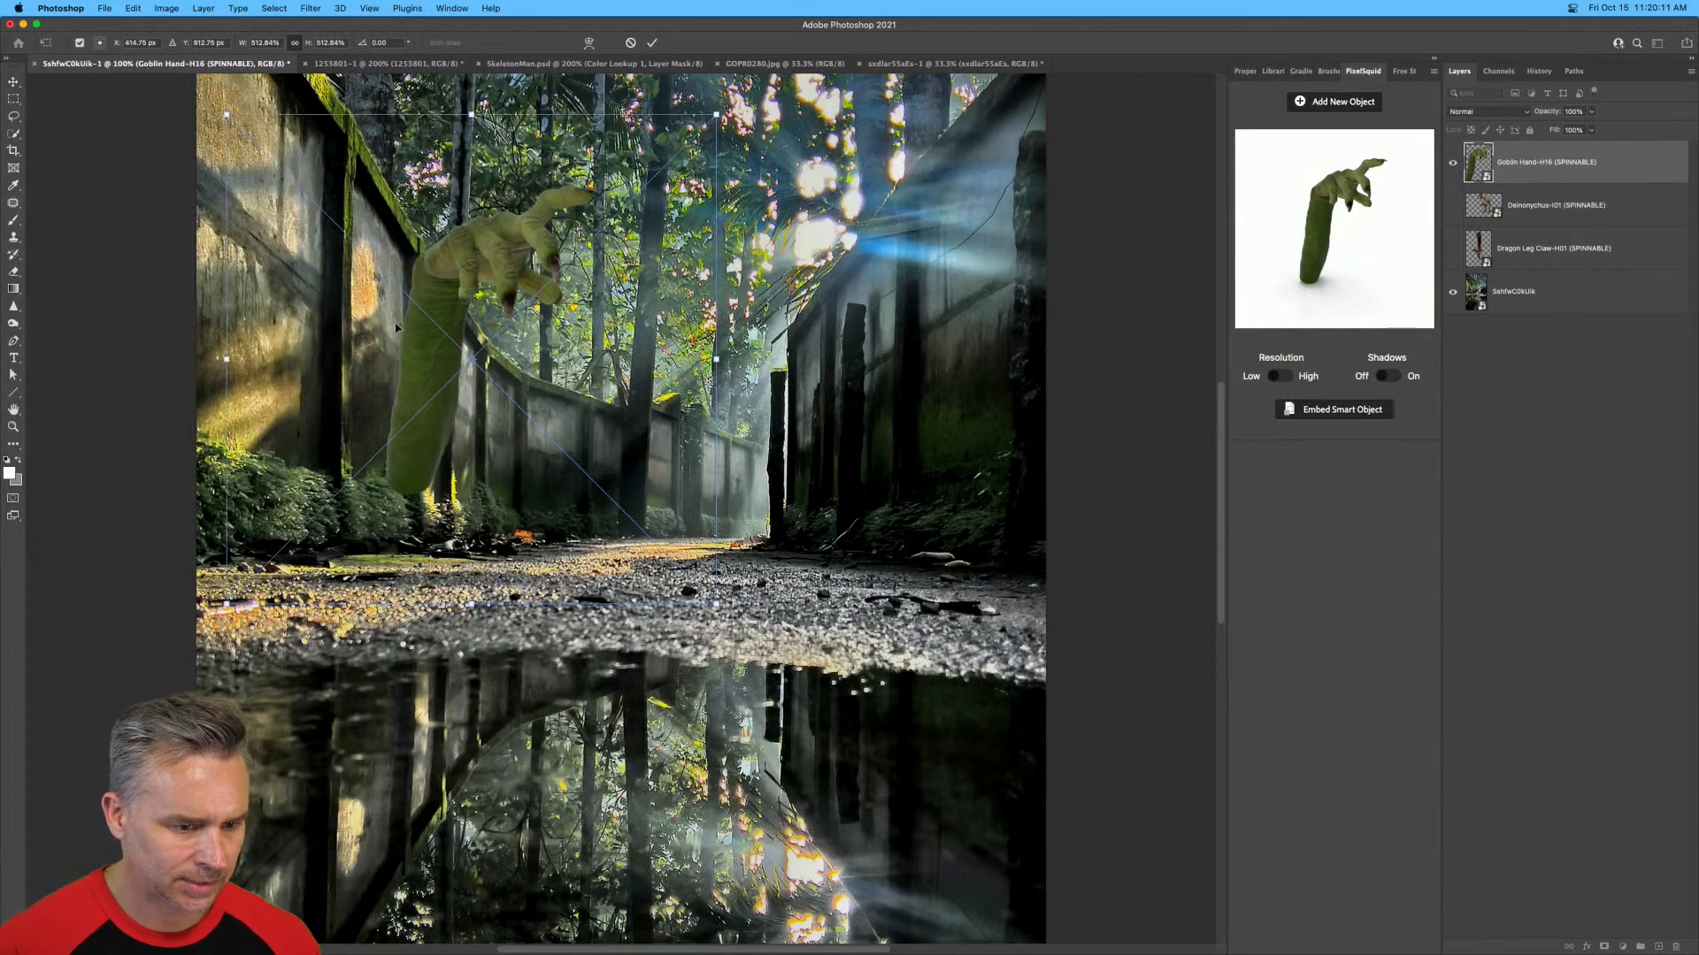
left_click_drag(352, 366, 292, 305)
left_click_drag(299, 241, 301, 234)
key("Return")
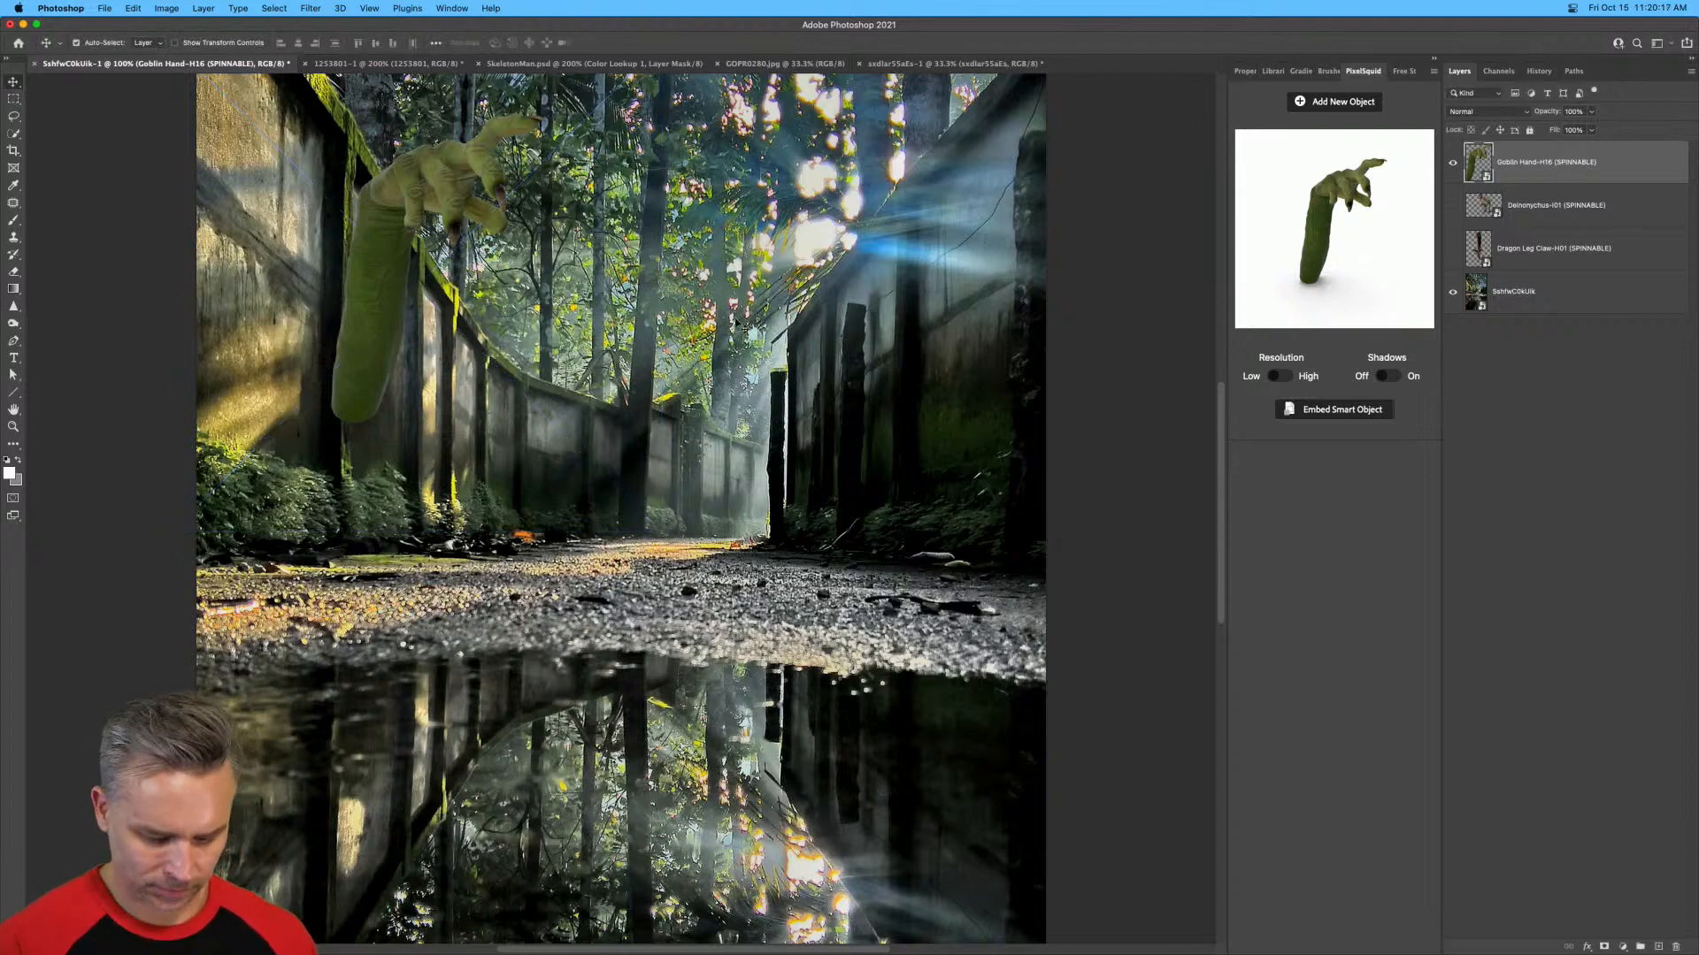
Darken the goblin hand's shadows with Levels by raising the black input level.
key("super+l")
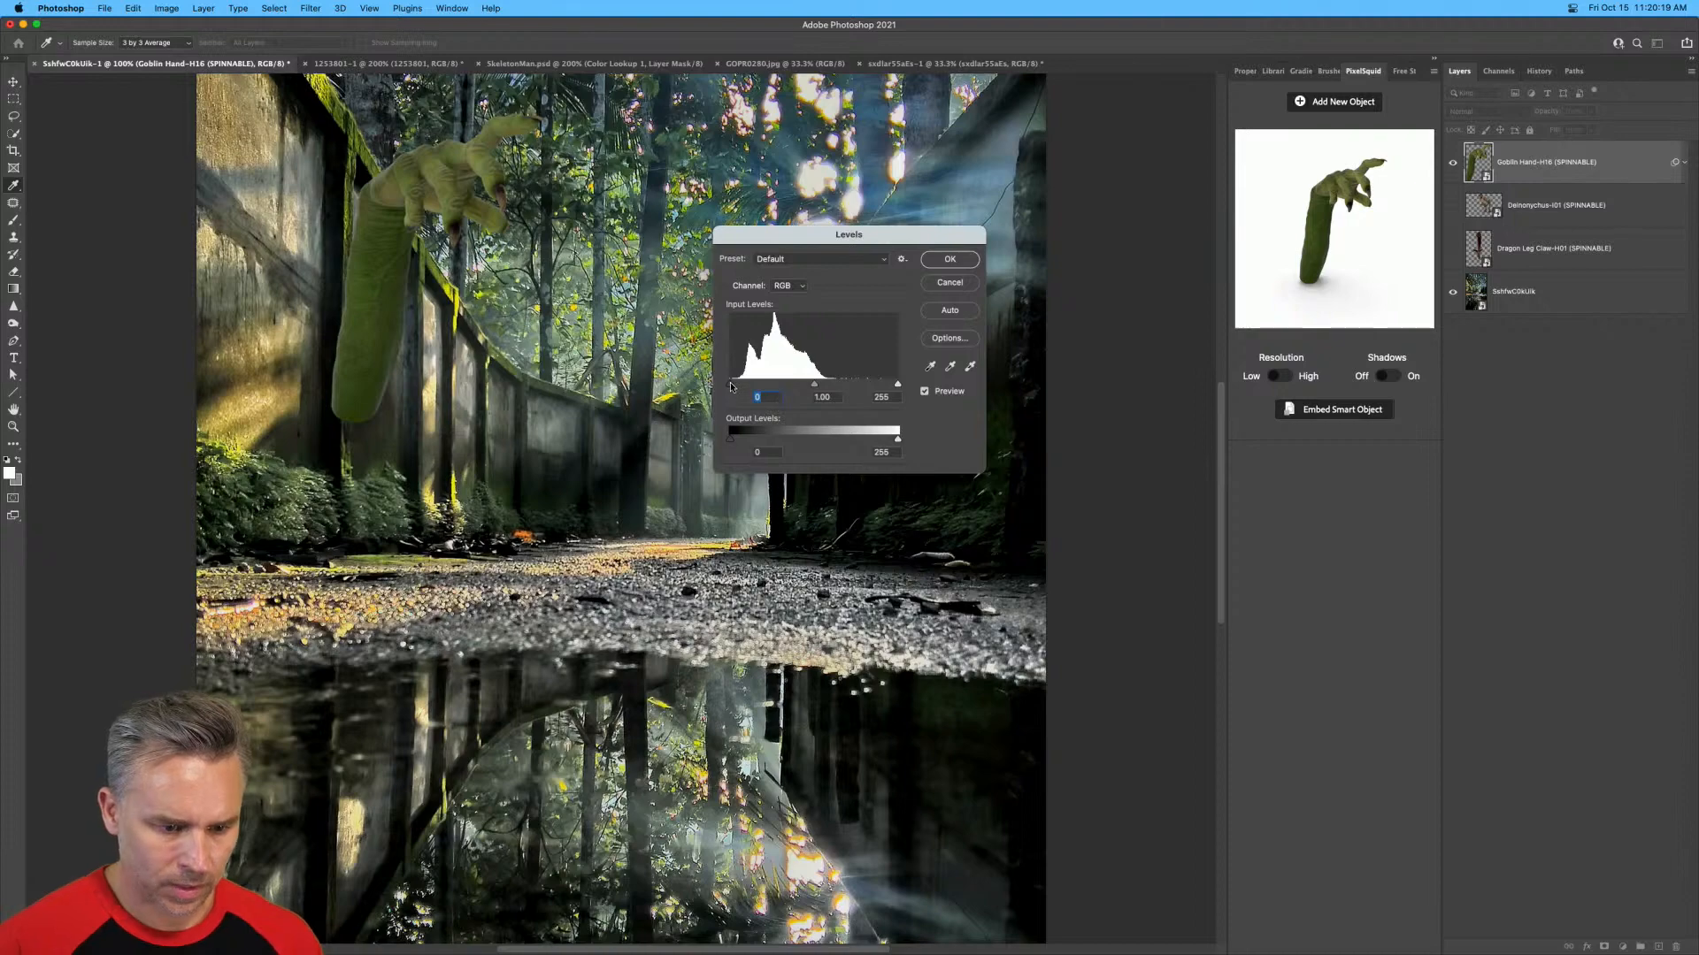
left_click_drag(730, 385, 746, 388)
key("Return")
Hide the goblin hand and quick-select the concrete wall and its mossy top edge on the forest photo layer.
left_click_drag(279, 192, 501, 399)
key("super+plus")
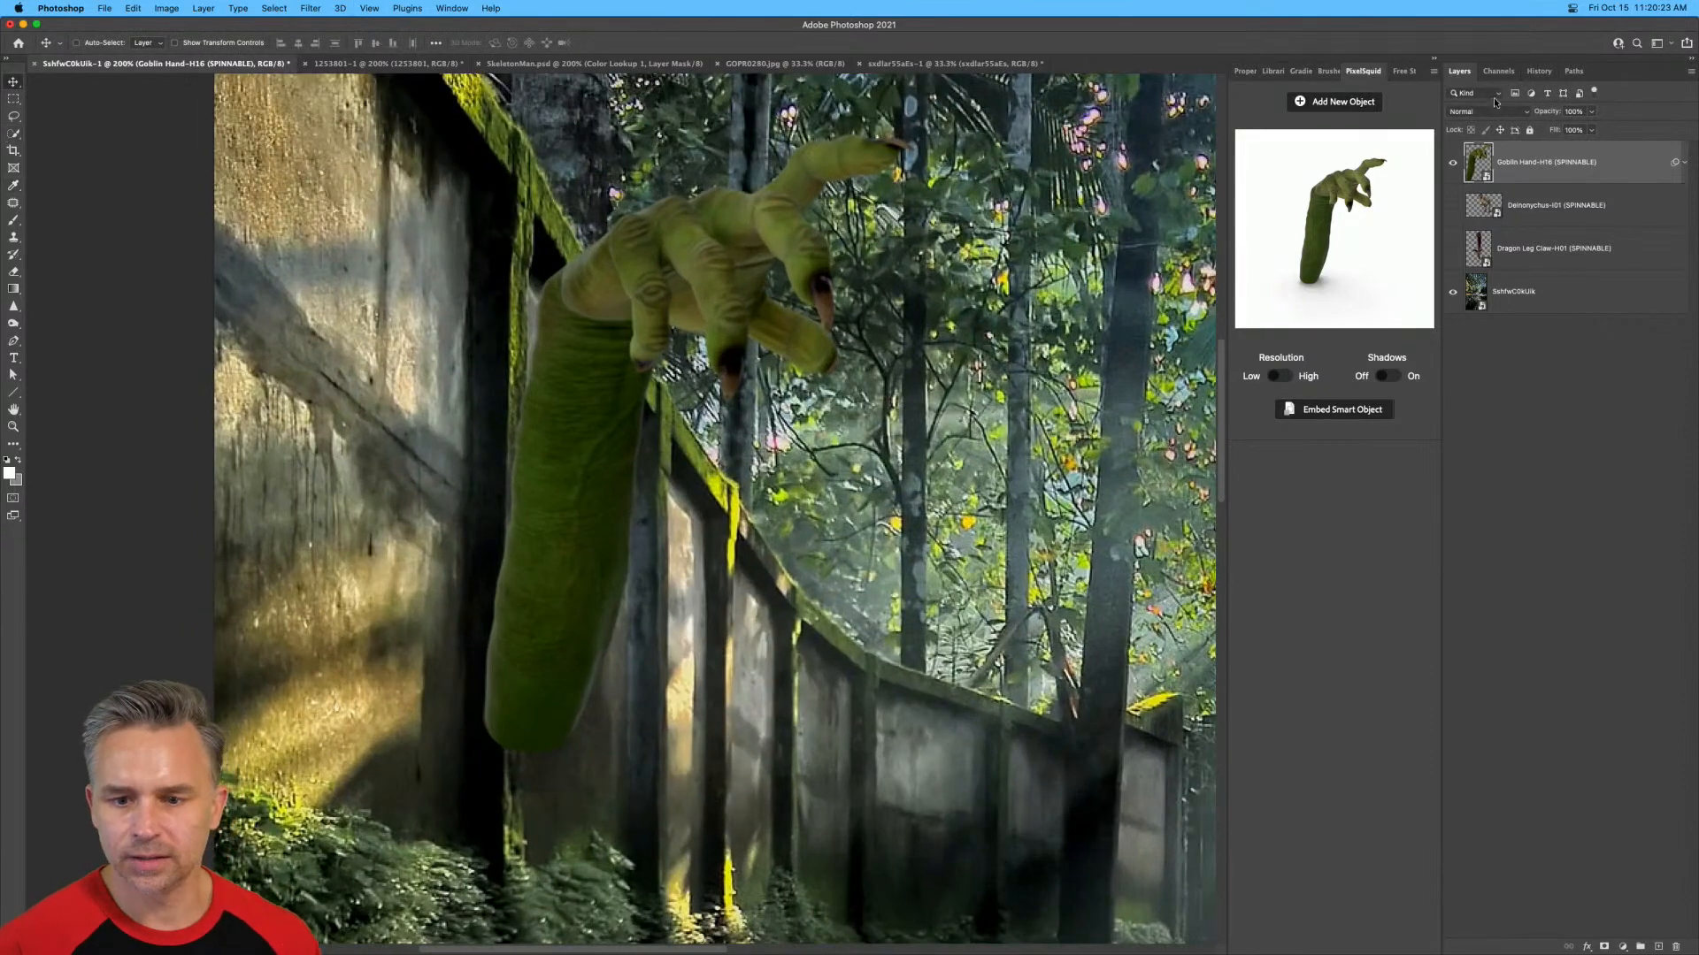
left_click(14, 98)
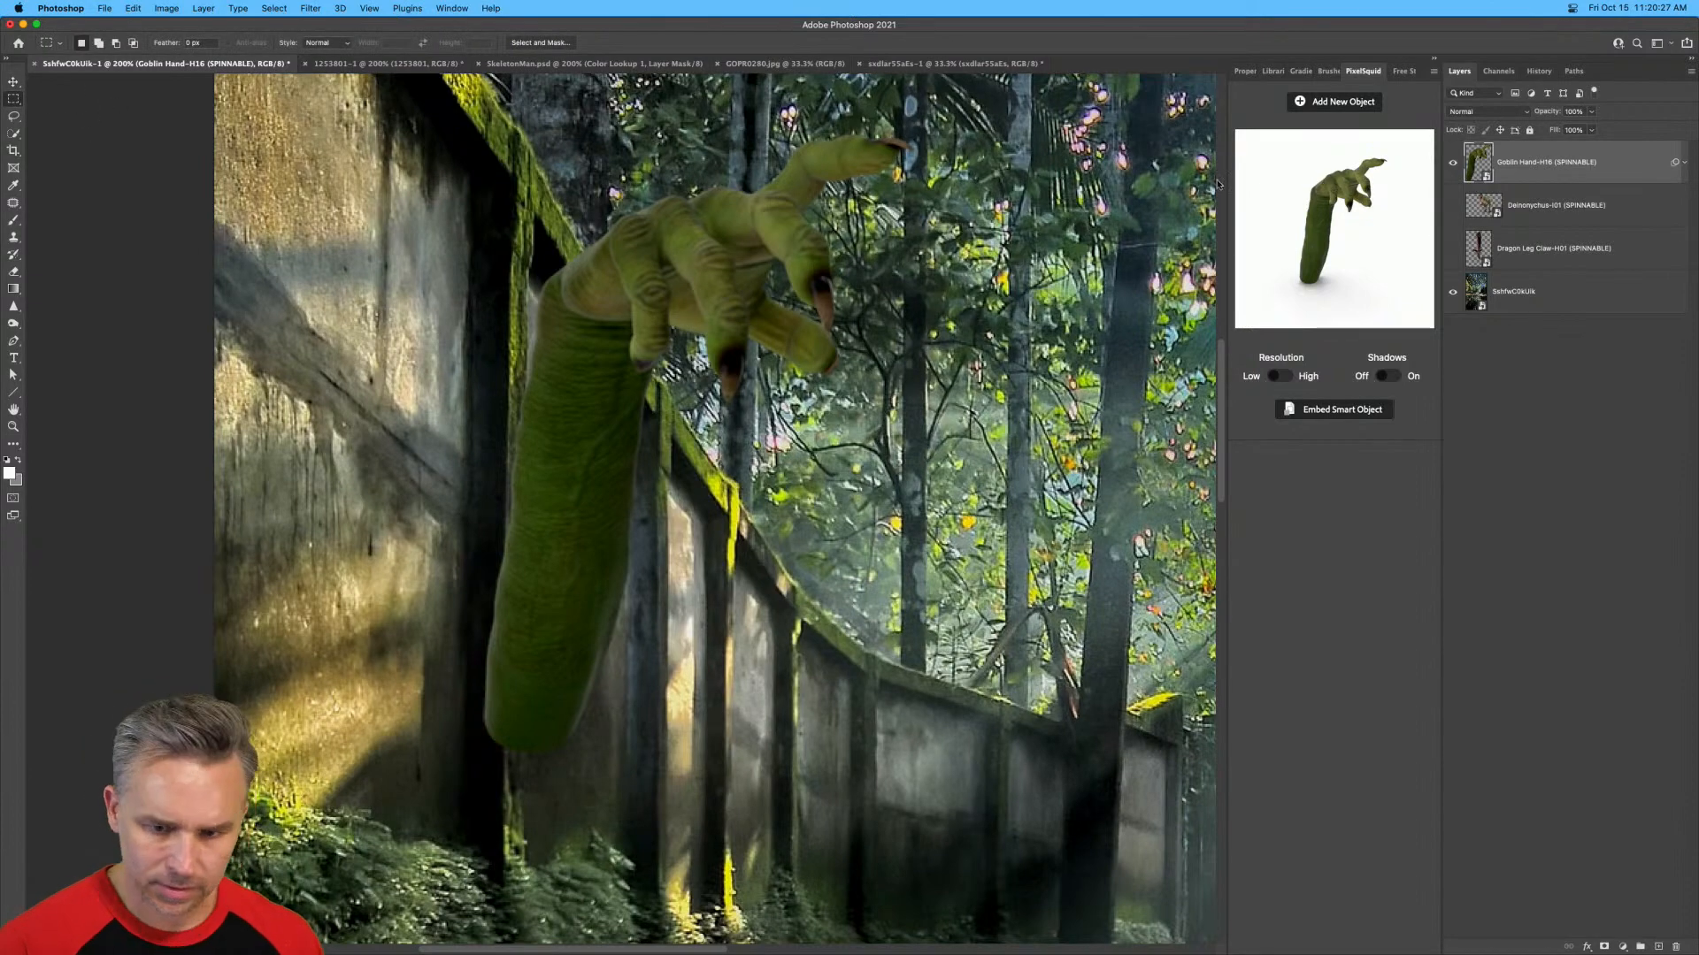
left_click(1454, 165)
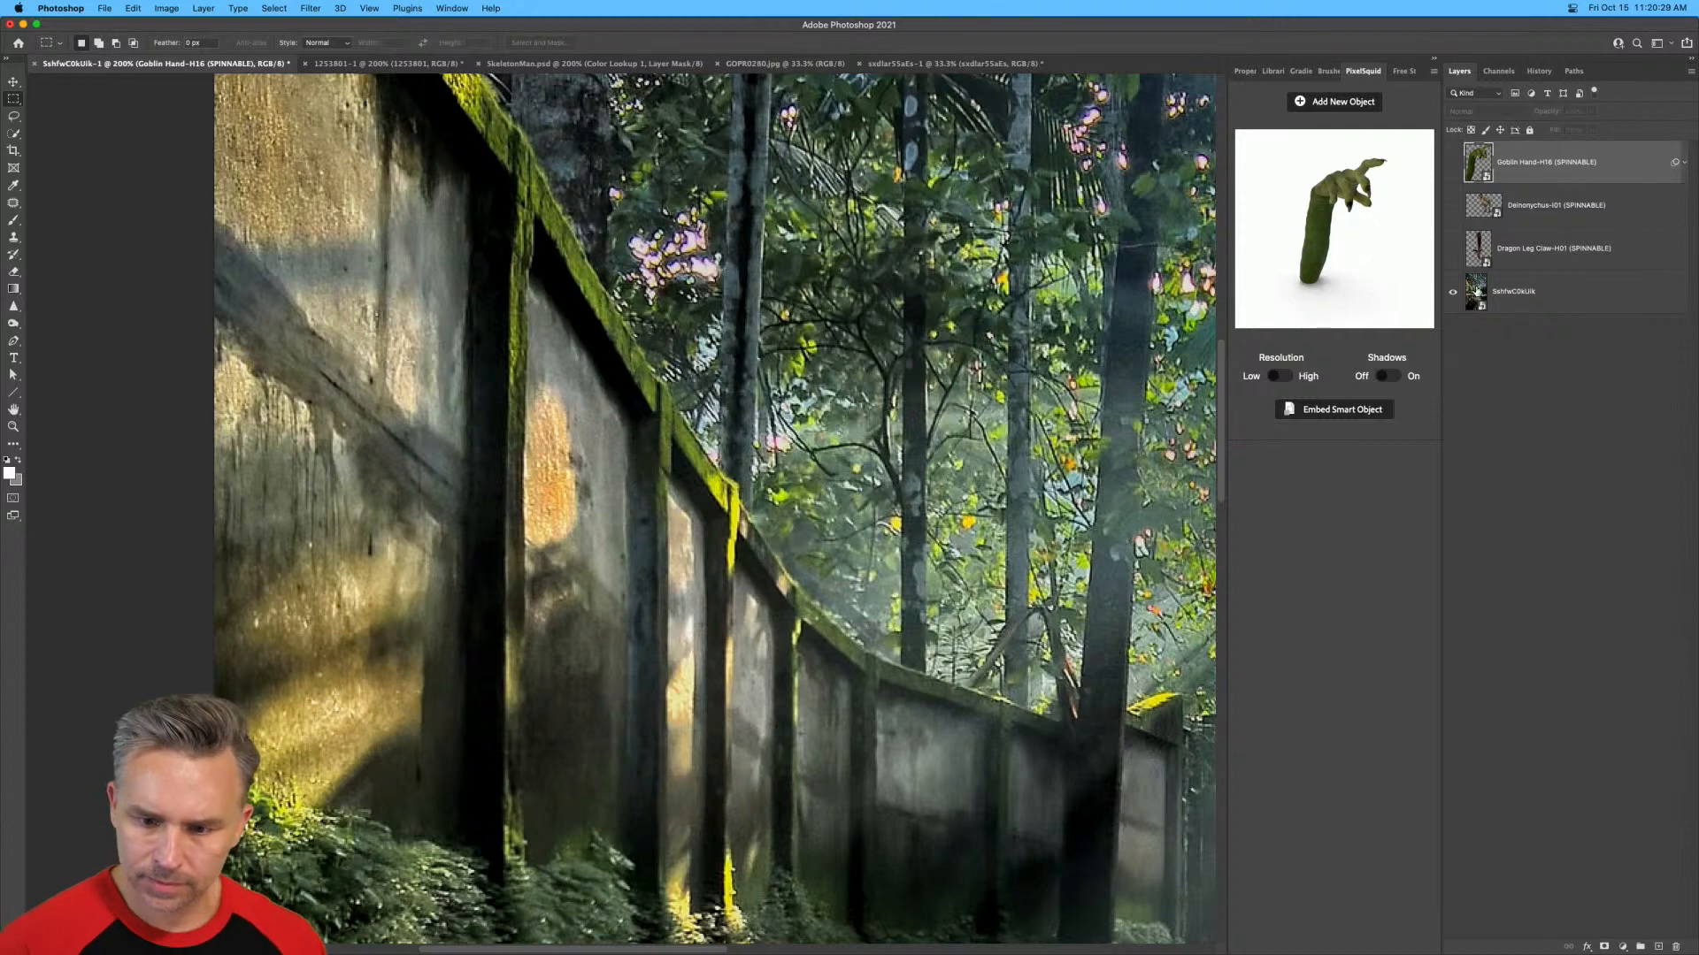
left_click(1477, 292)
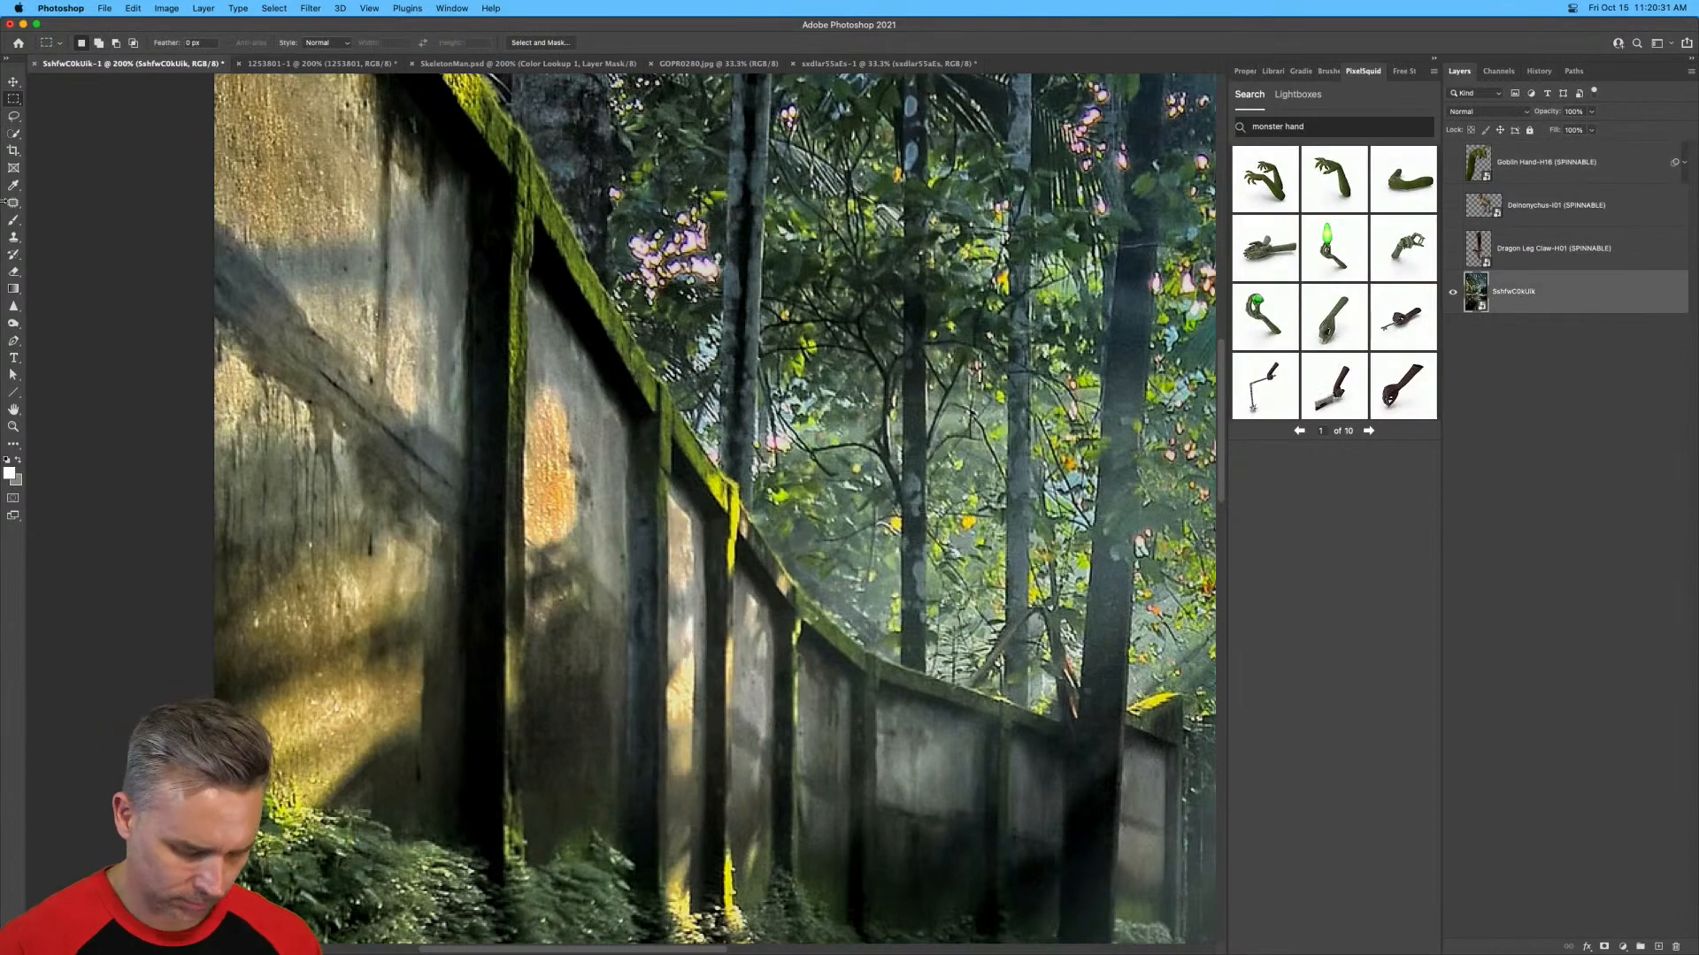
left_click(13, 134)
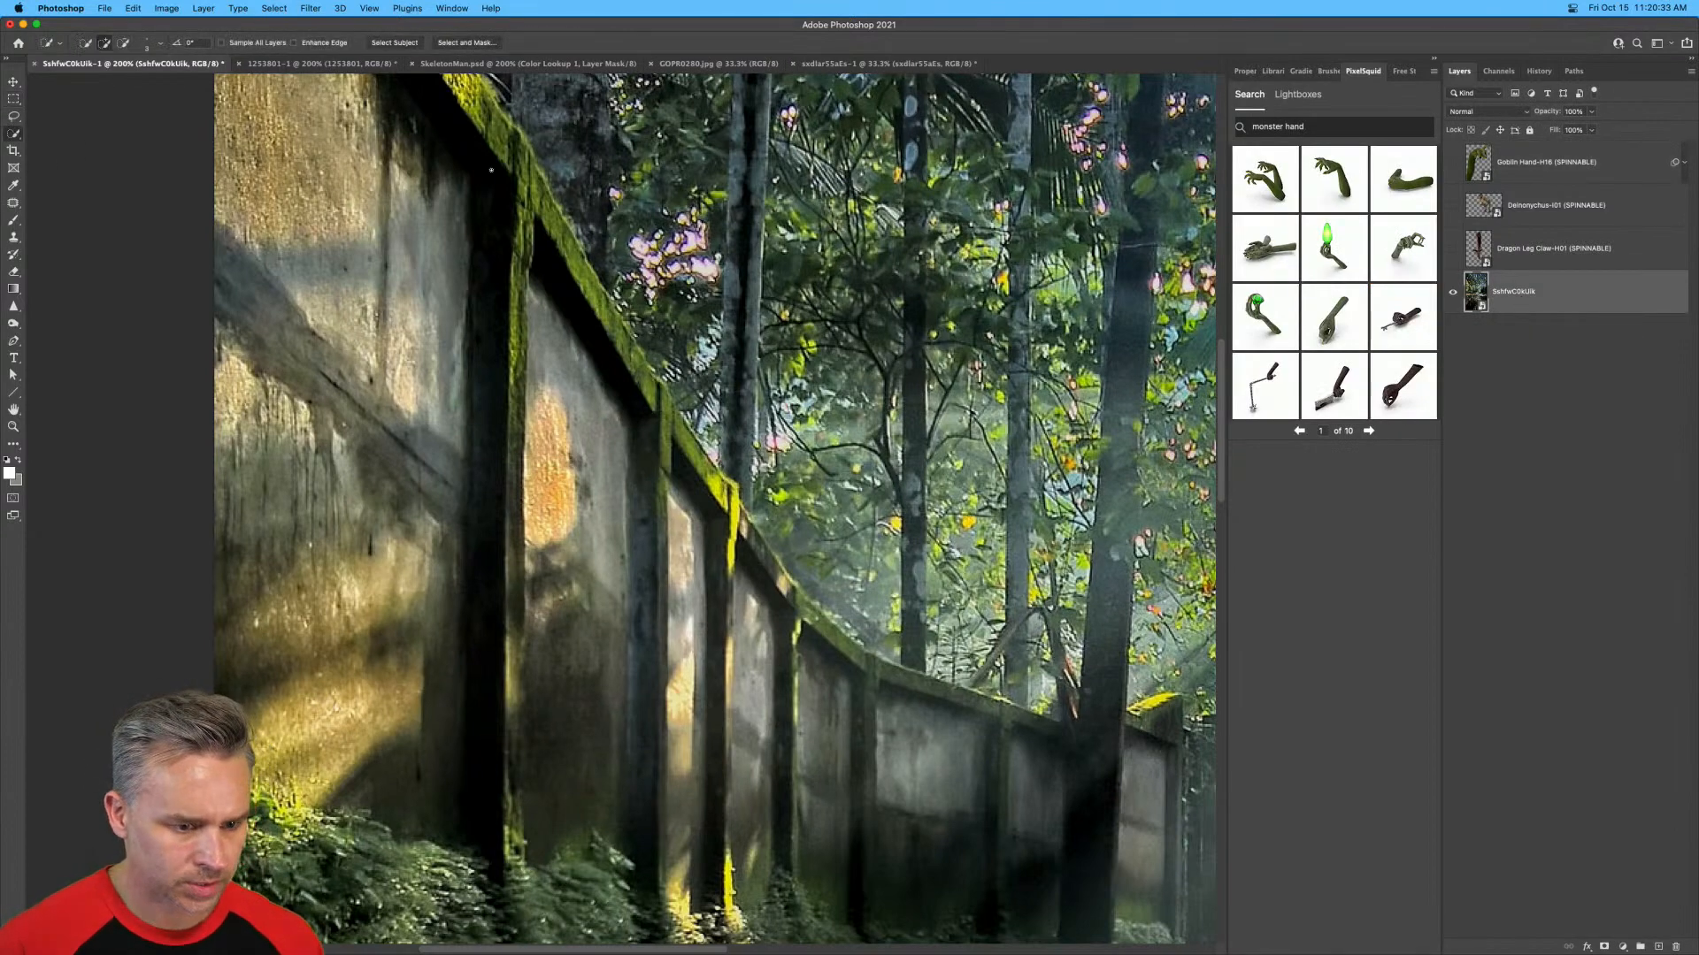
mouse_move(491, 170)
left_mouse_down()
mouse_move(703, 460)
mouse_move(742, 588)
left_mouse_up()
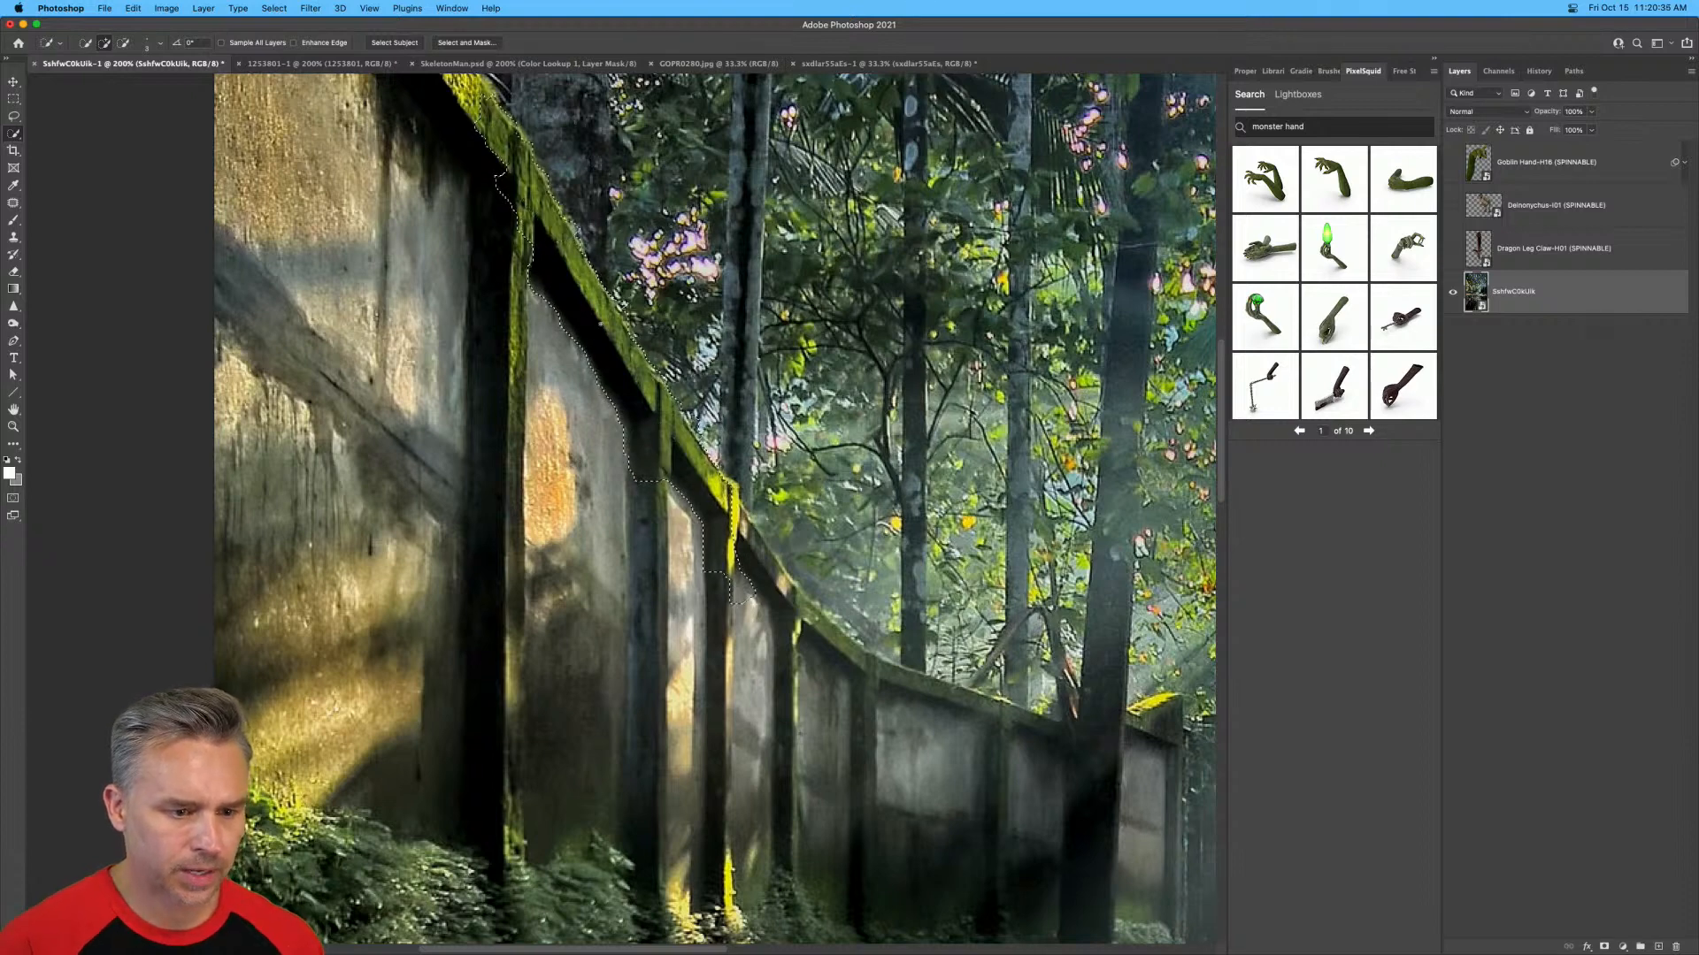
mouse_move(600, 324)
left_mouse_down()
mouse_move(659, 440)
mouse_move(540, 340)
mouse_move(489, 401)
left_mouse_up()
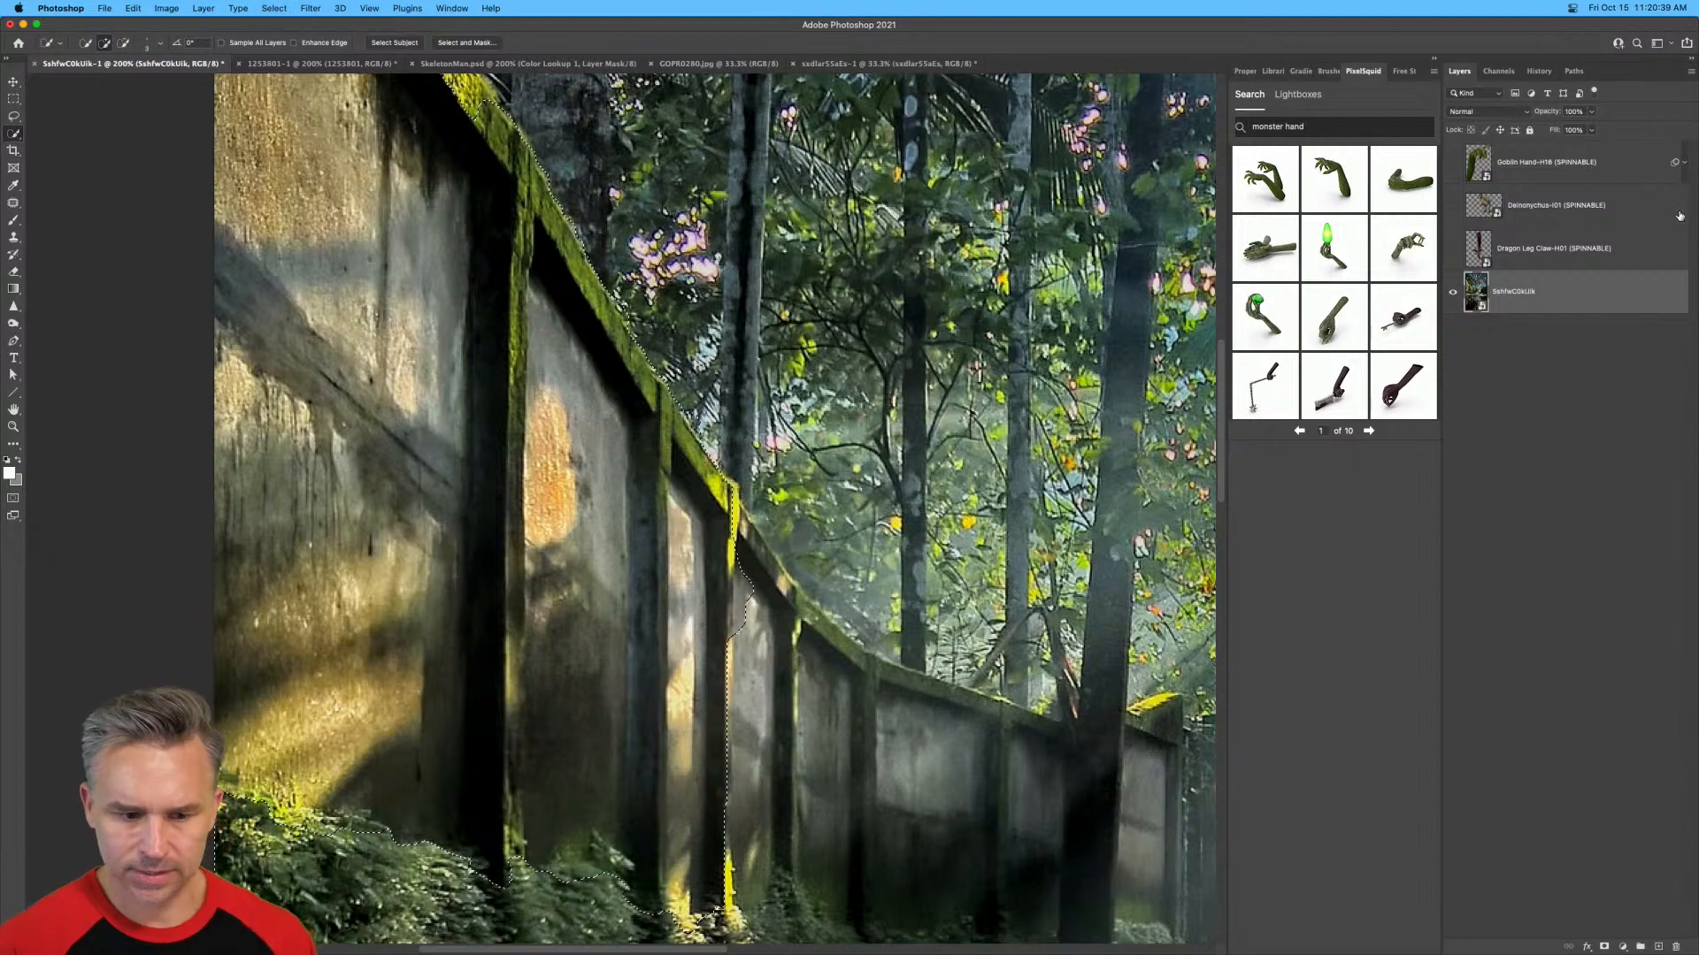
Show the goblin hand again and mask out the part that overlaps the selected wall.
left_click(1452, 162)
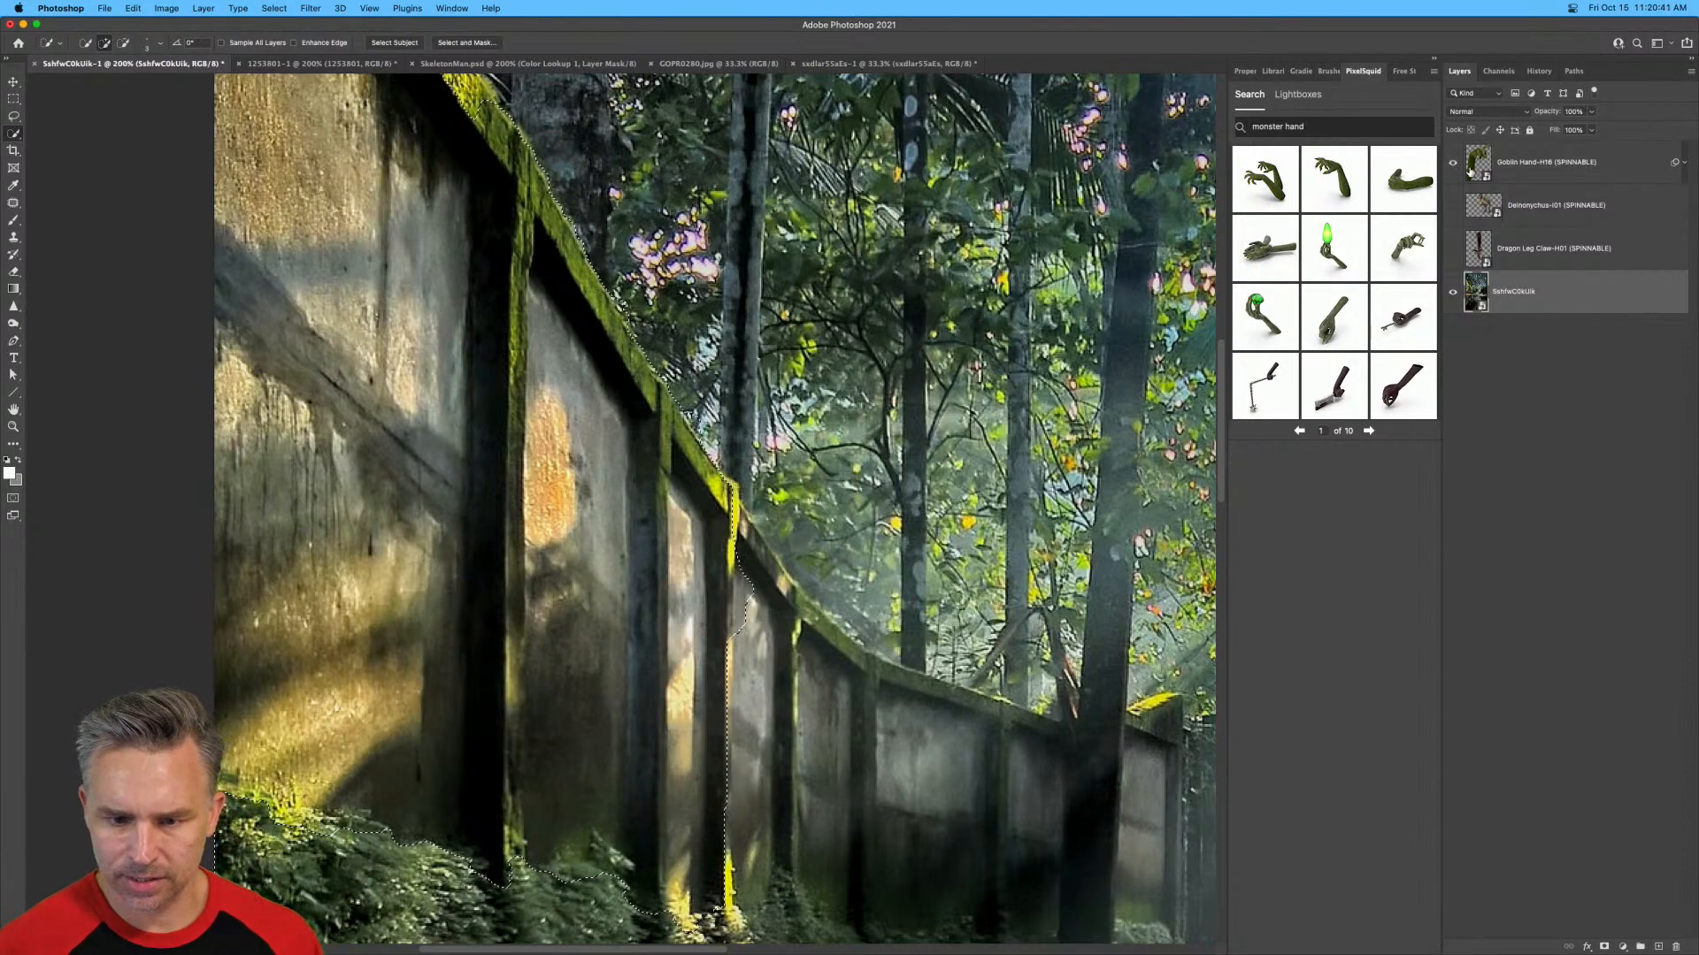
left_click(1469, 170)
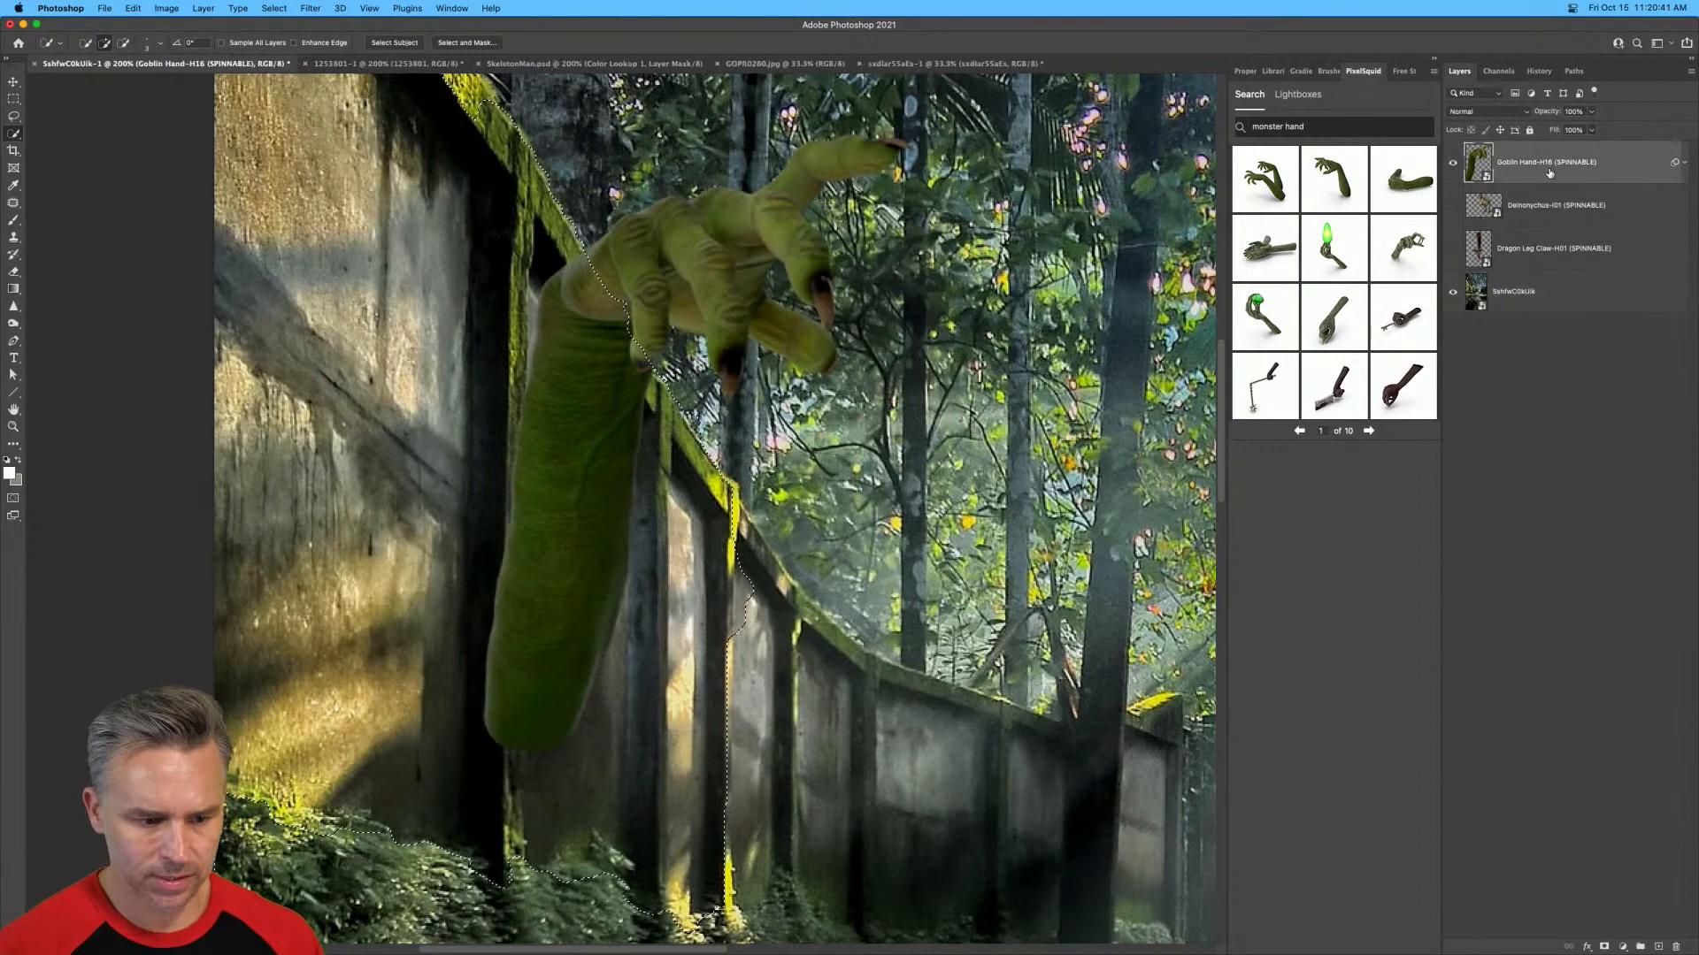
left_click(1603, 947)
Rotate the goblin hand clockwise independently of its mask and shift it toward the wall so it reaches over the top.
key("super+plus")
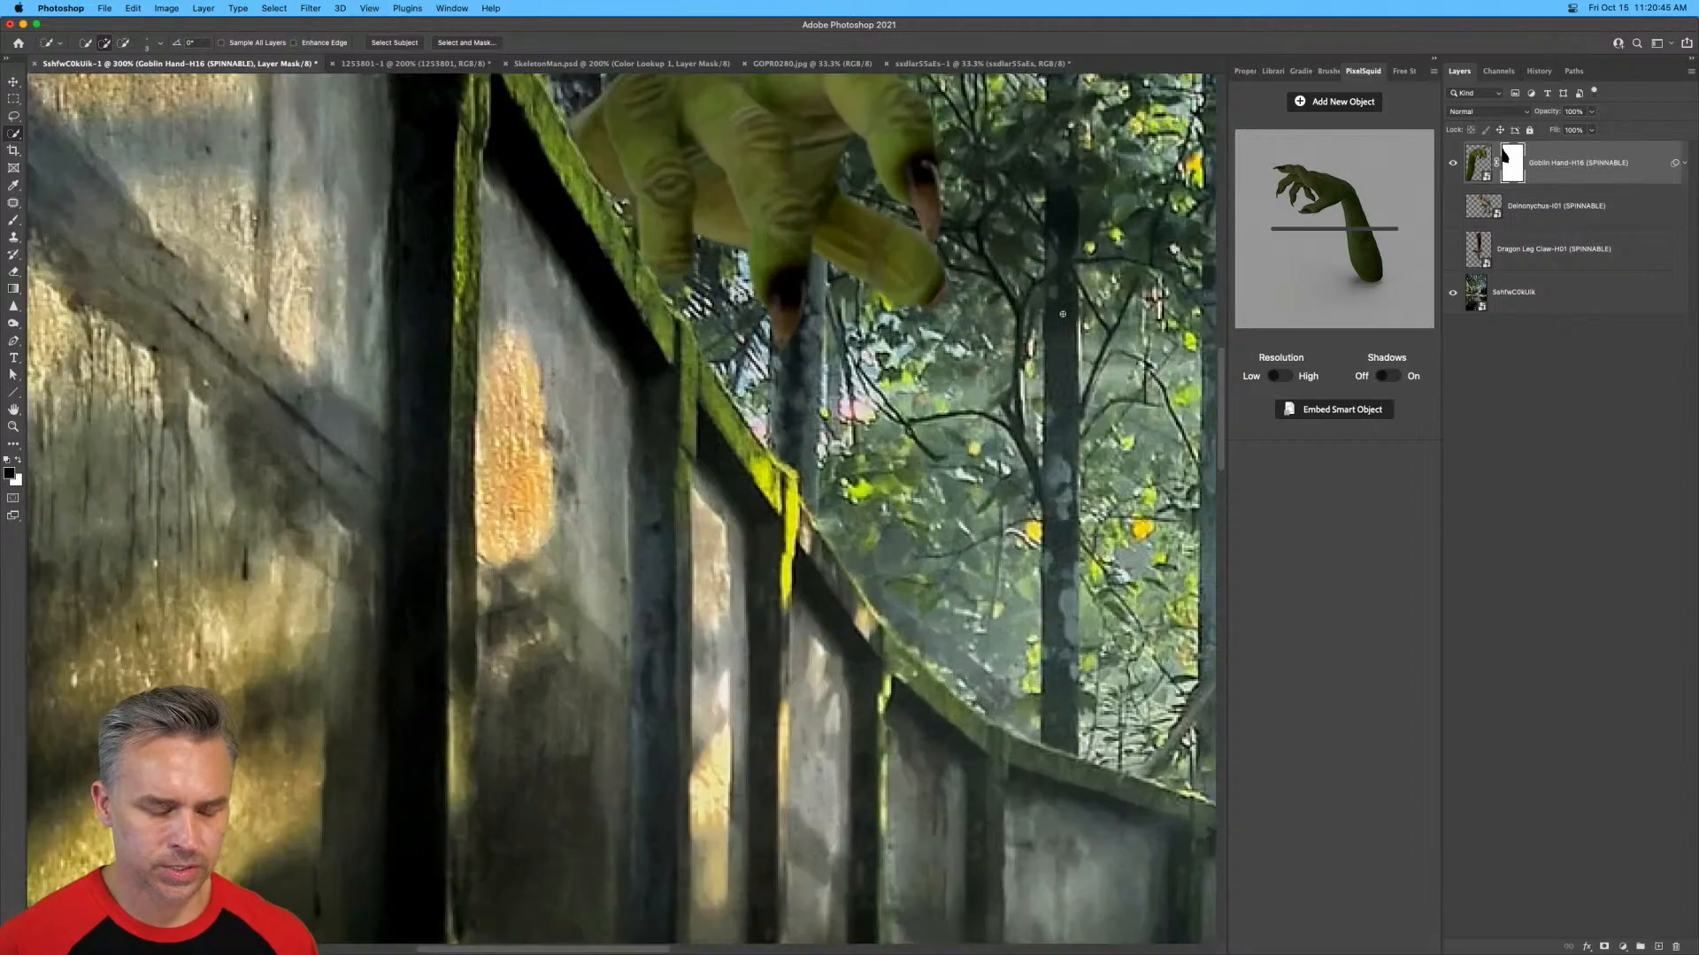
left_click_drag(748, 271, 761, 487)
key("super+t")
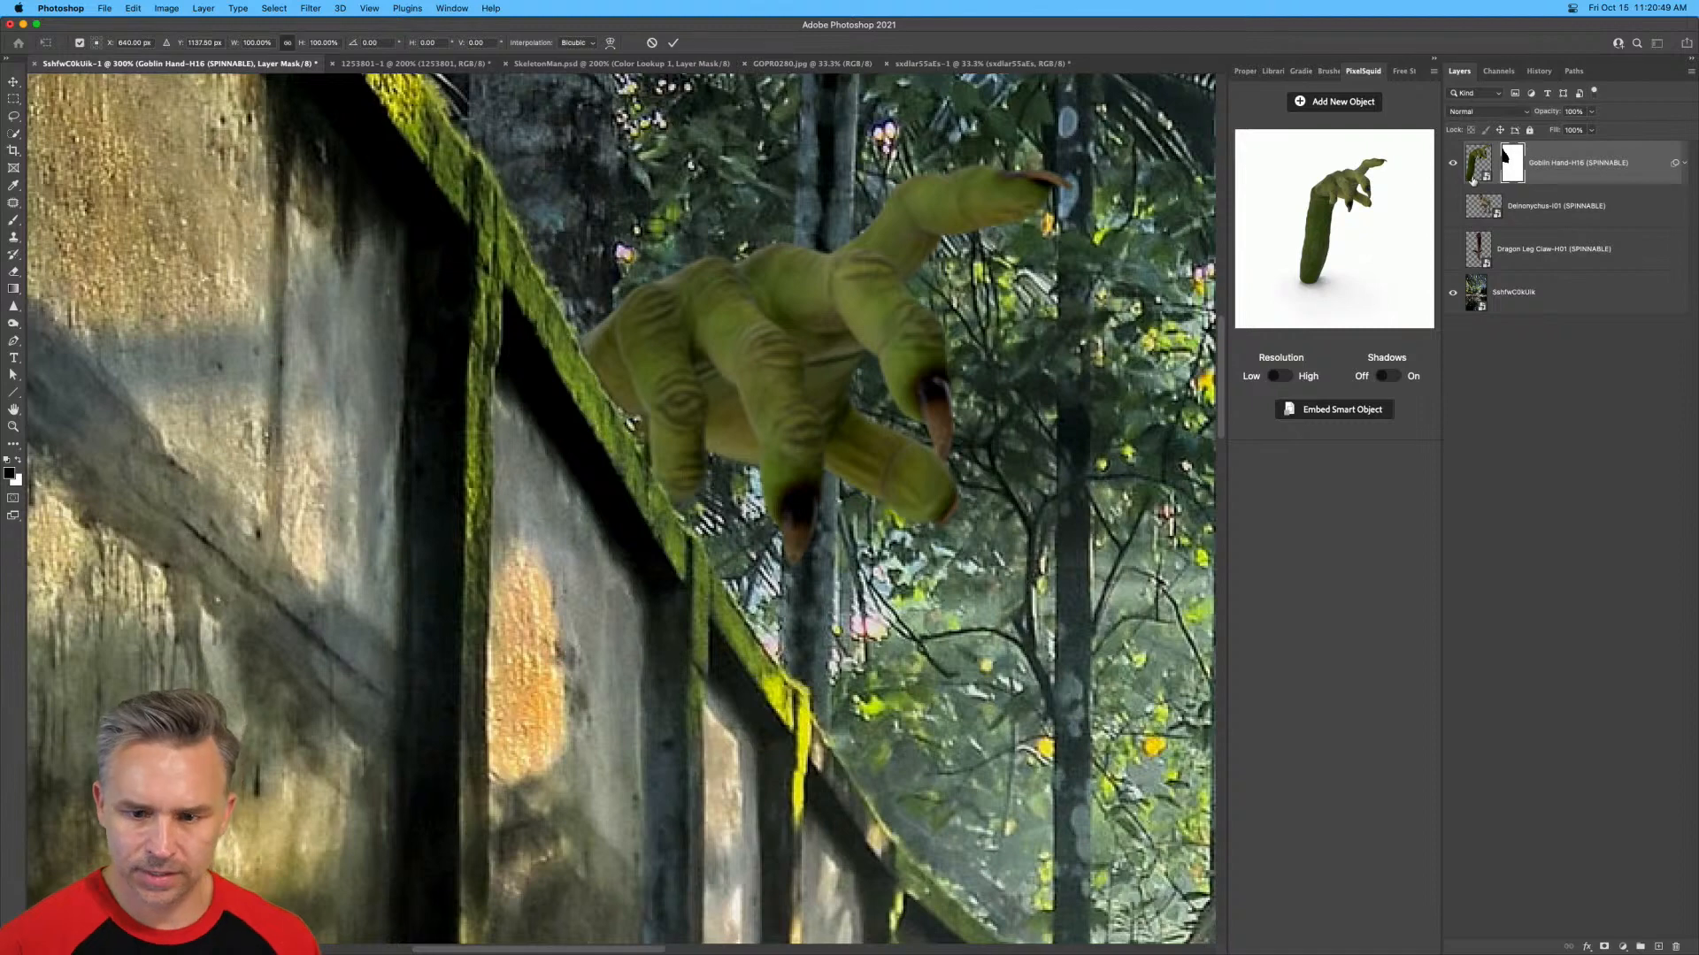
left_click(1474, 173)
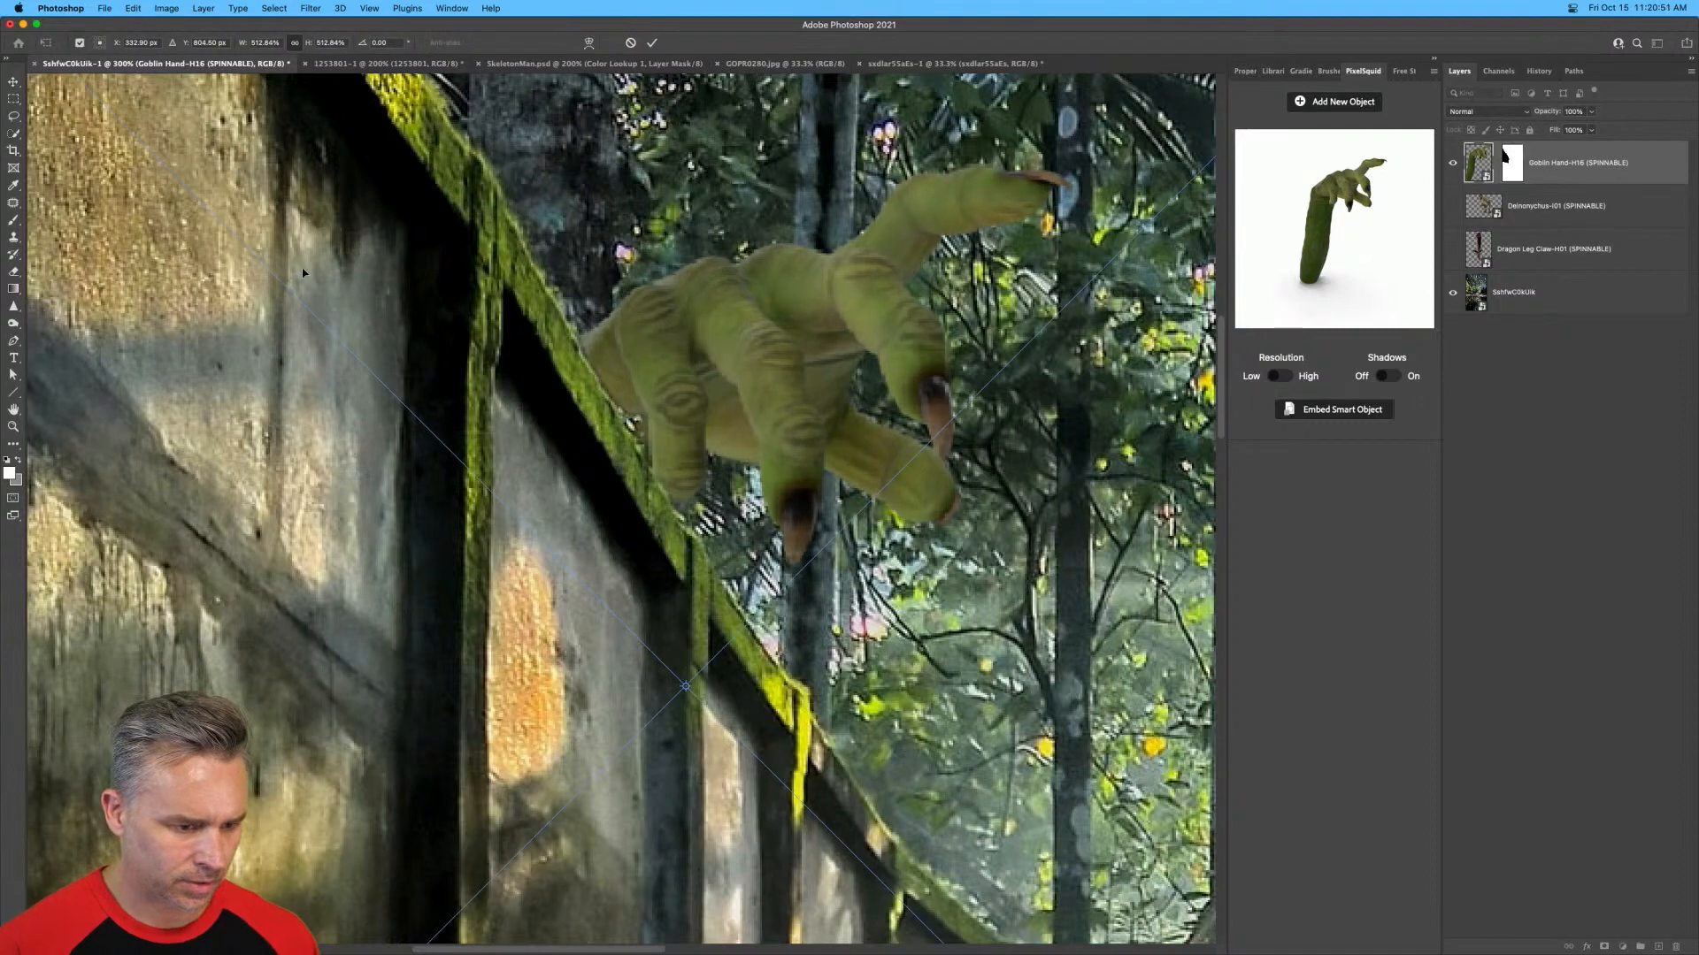
left_click_drag(364, 43, 1695, 859)
key("Return")
key("w")
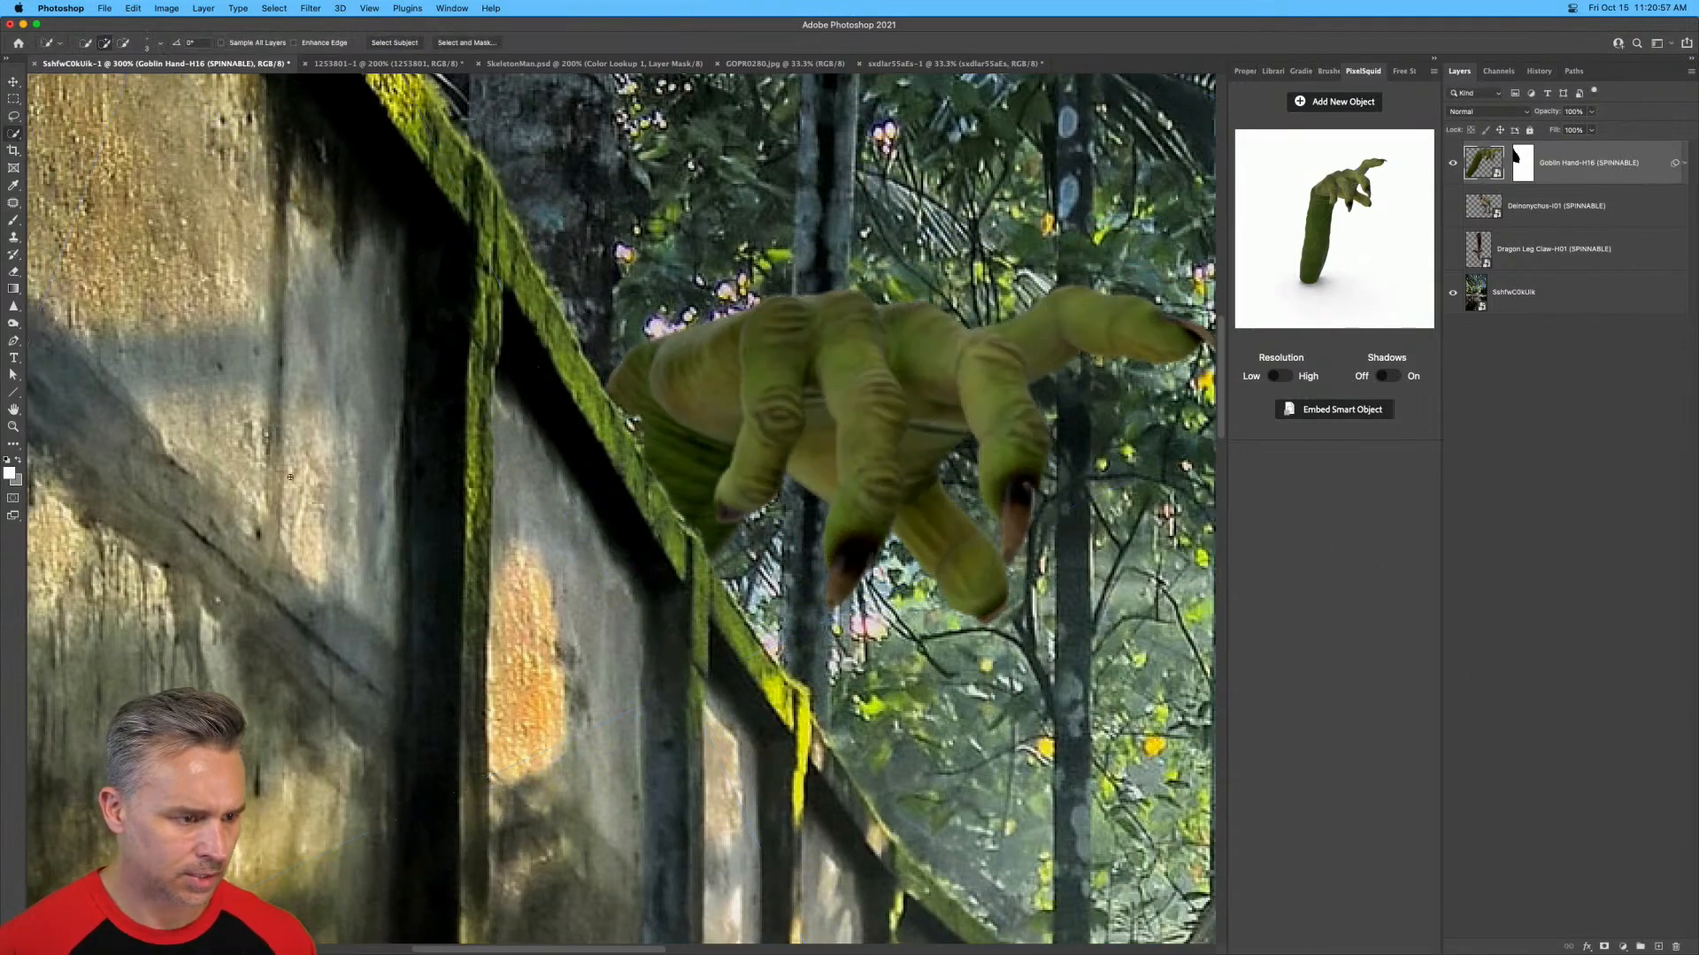
key("v")
left_click_drag(918, 434, 819, 432)
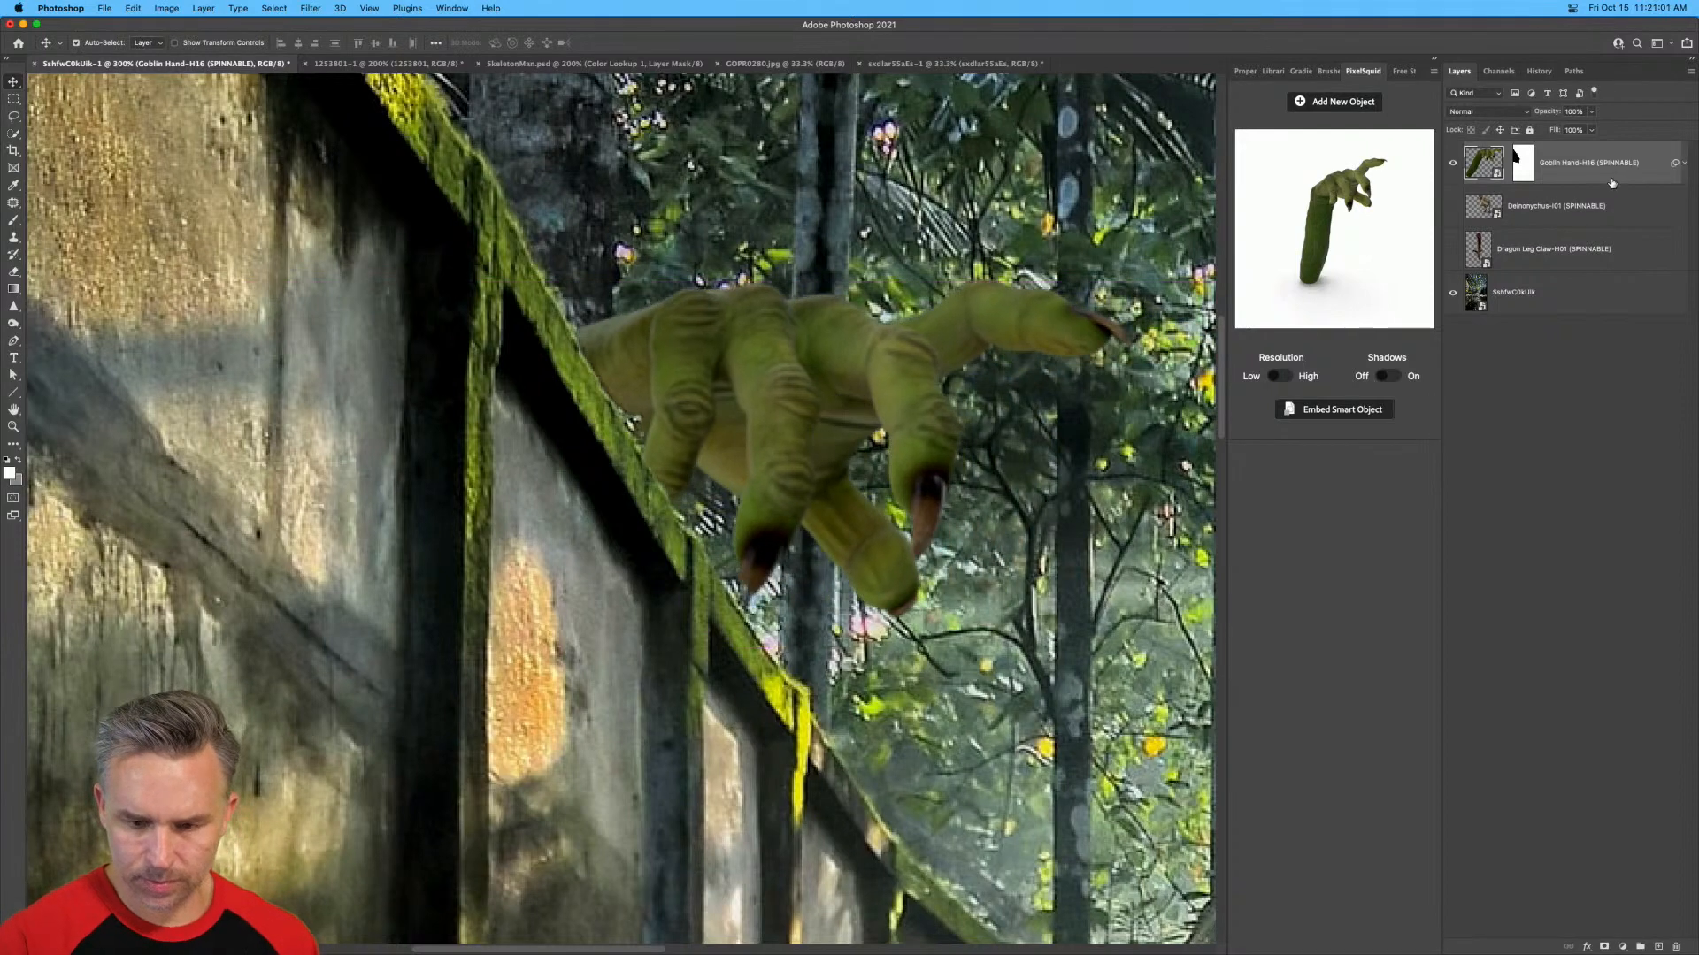
Duplicate the masked goblin hand layer and delete the duplicate's layer mask.
key("super+j")
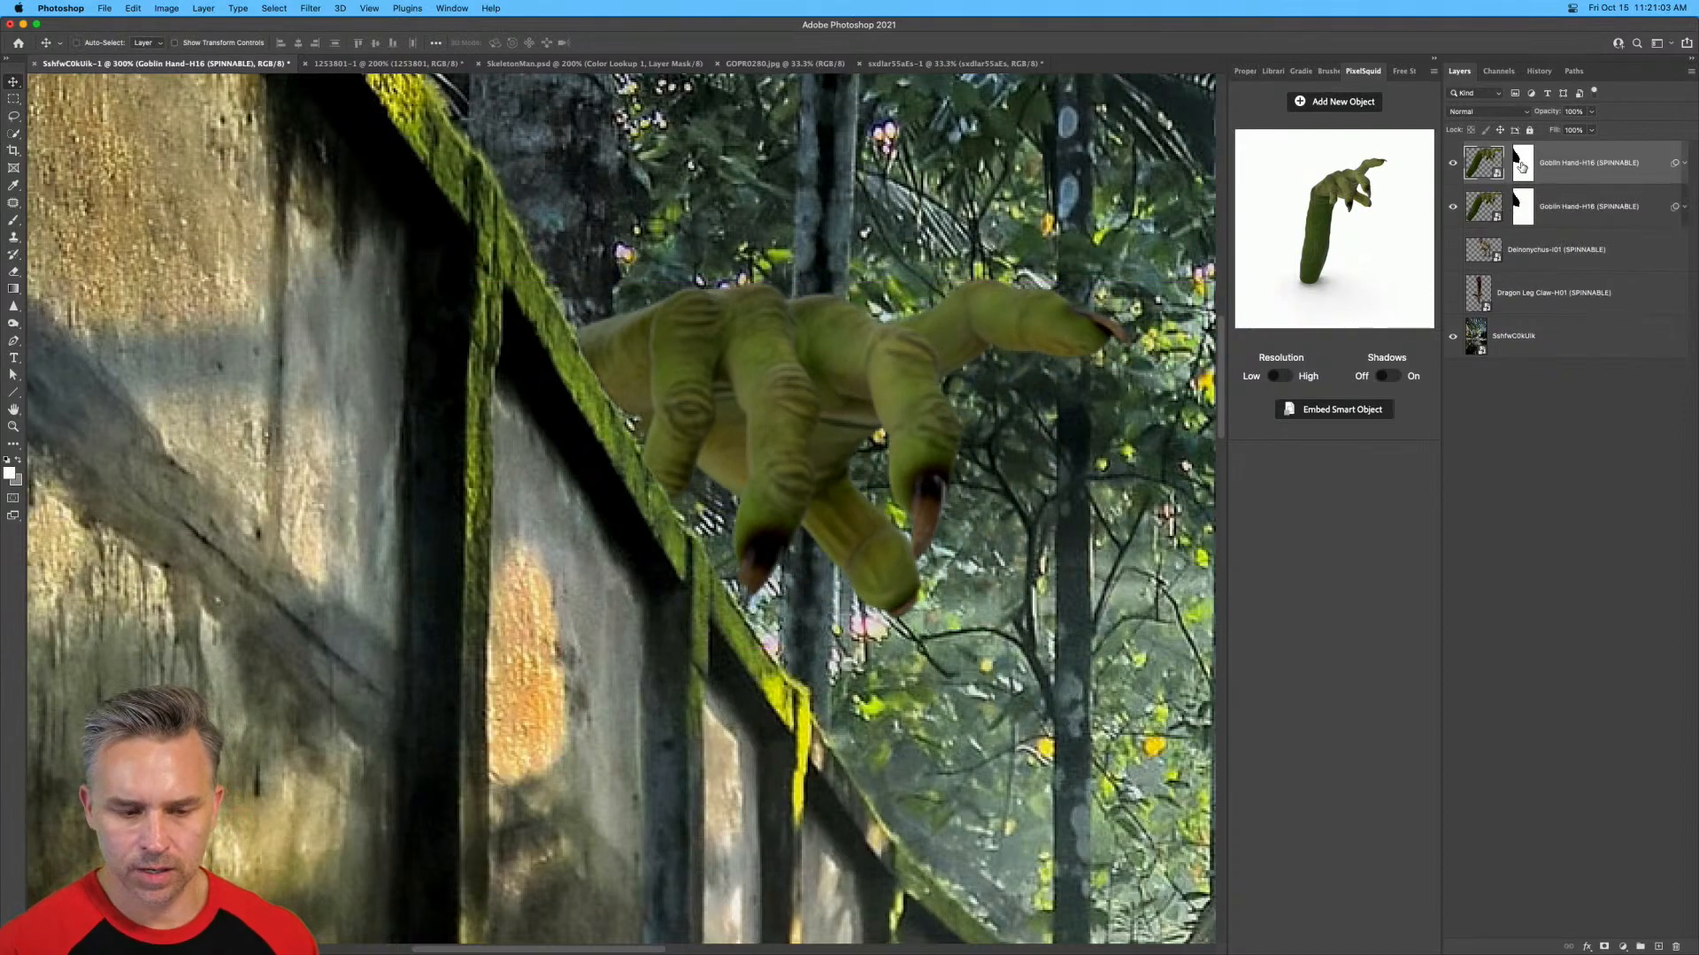
right_click(1521, 165)
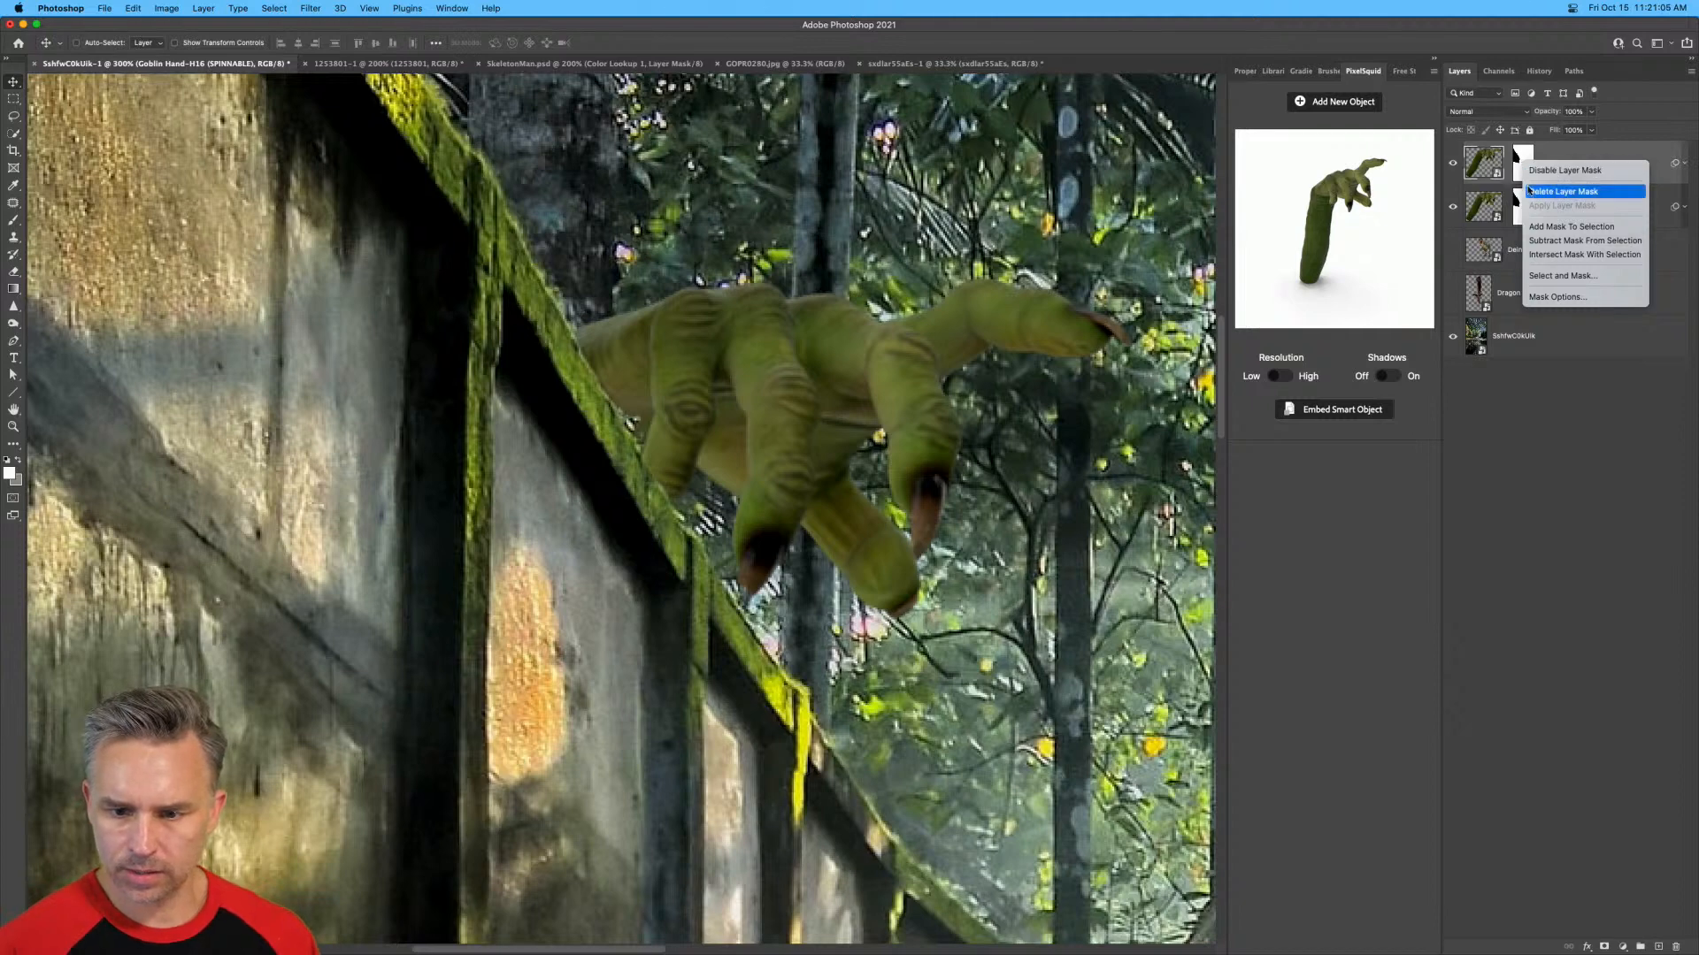
left_click(1562, 191)
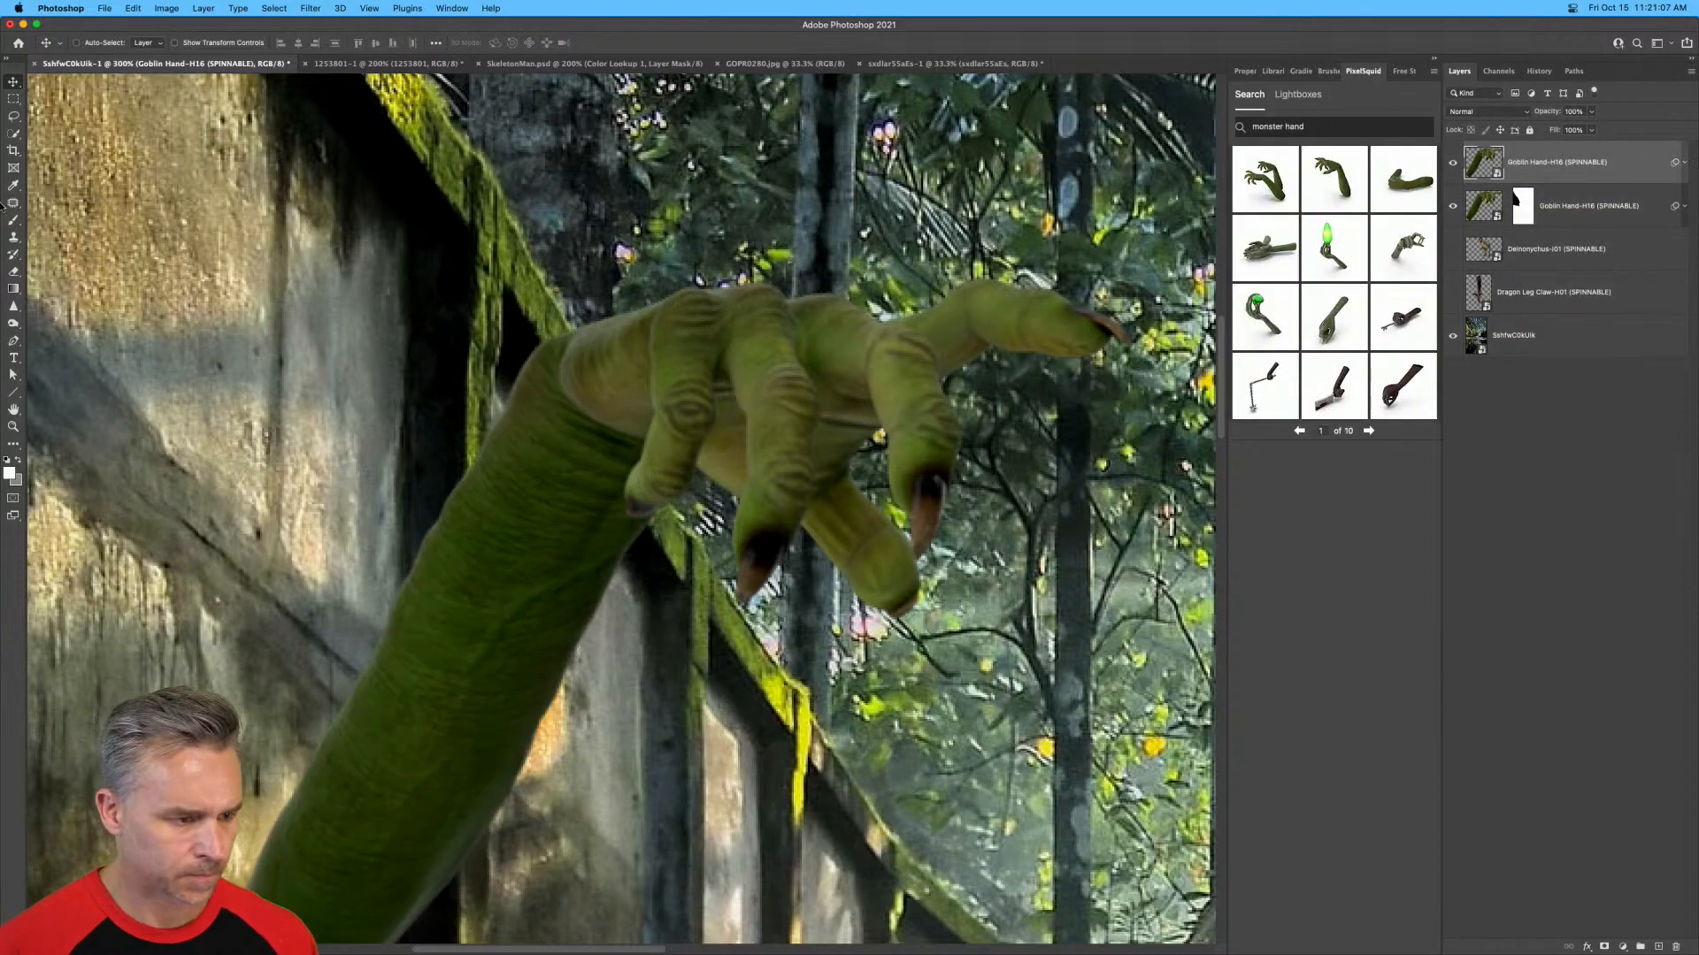
Quick-select the foremost fingers on the duplicated goblin hand and mask the layer so only those fingers overlap the wall.
left_click(14, 133)
left_click_drag(695, 361, 655, 492)
key("super+plus")
key("super+plus")
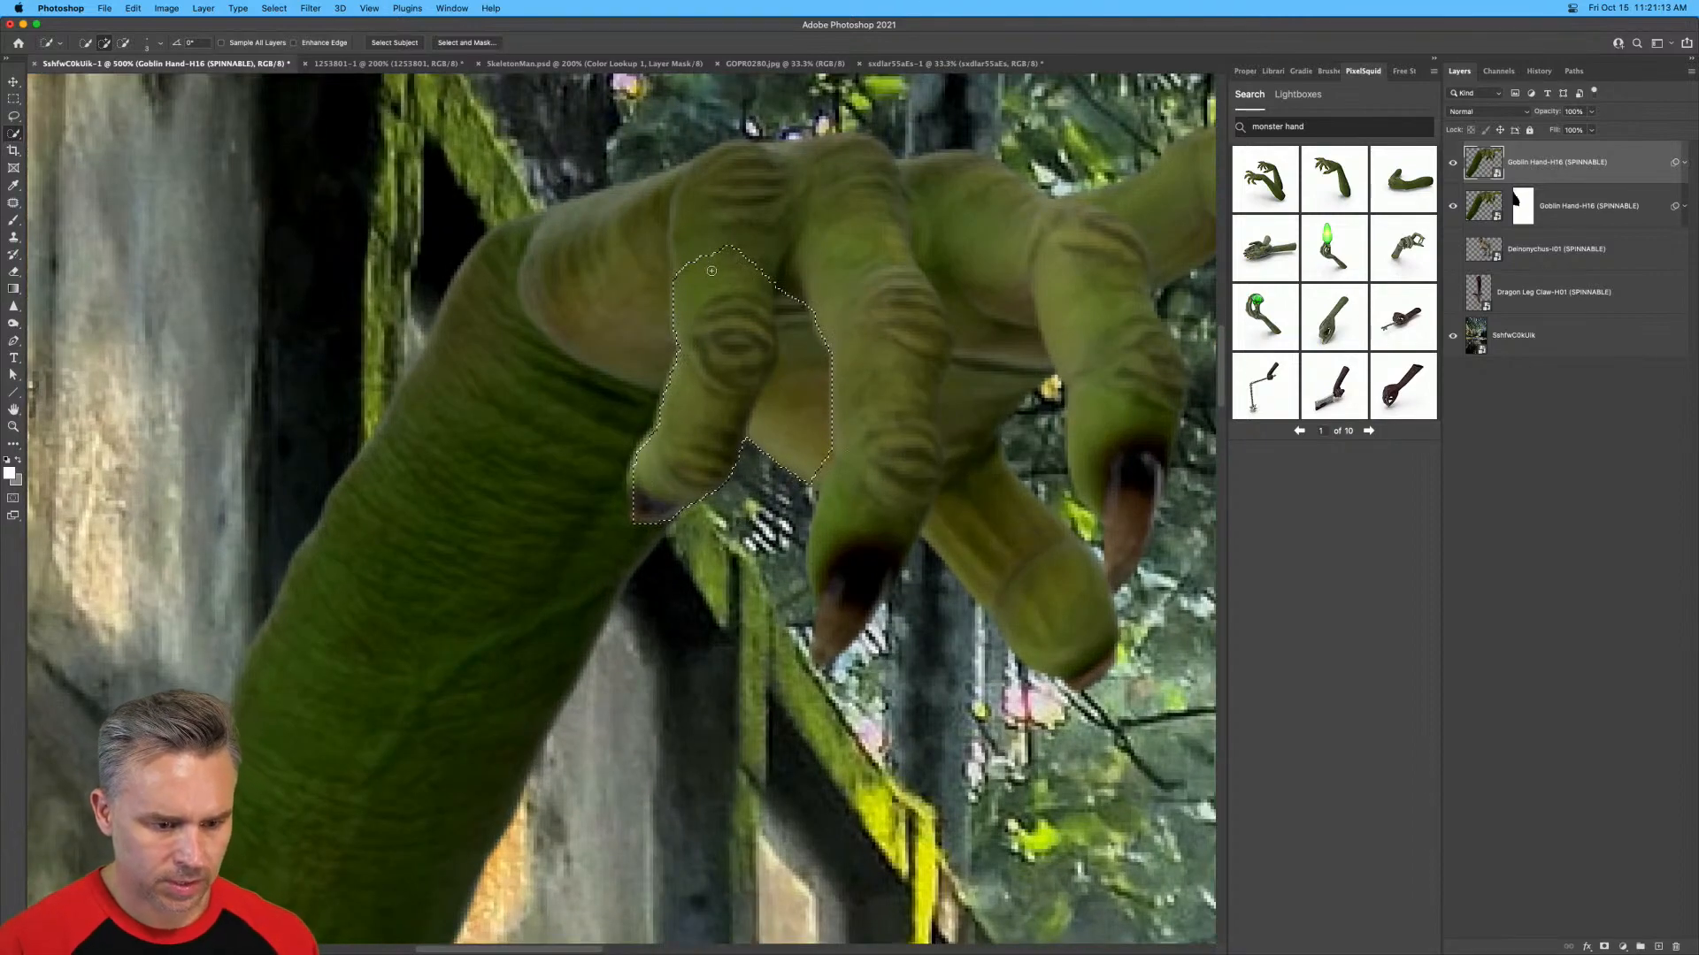
left_click_drag(724, 262, 740, 193)
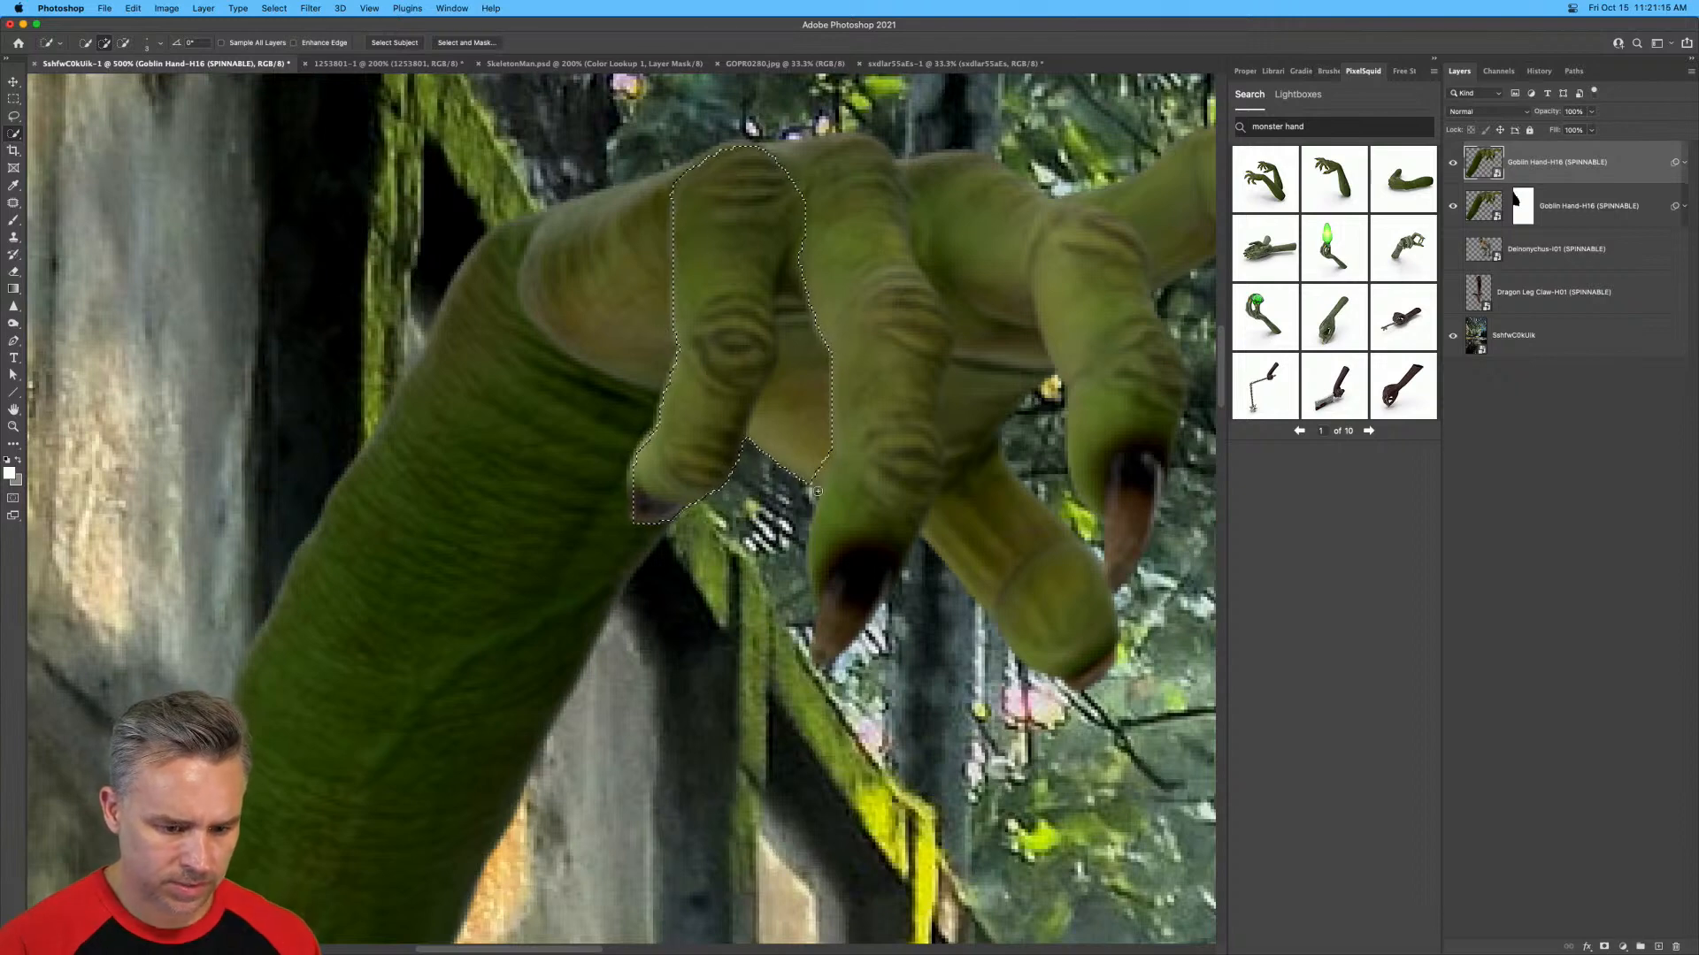
left_click(651, 511)
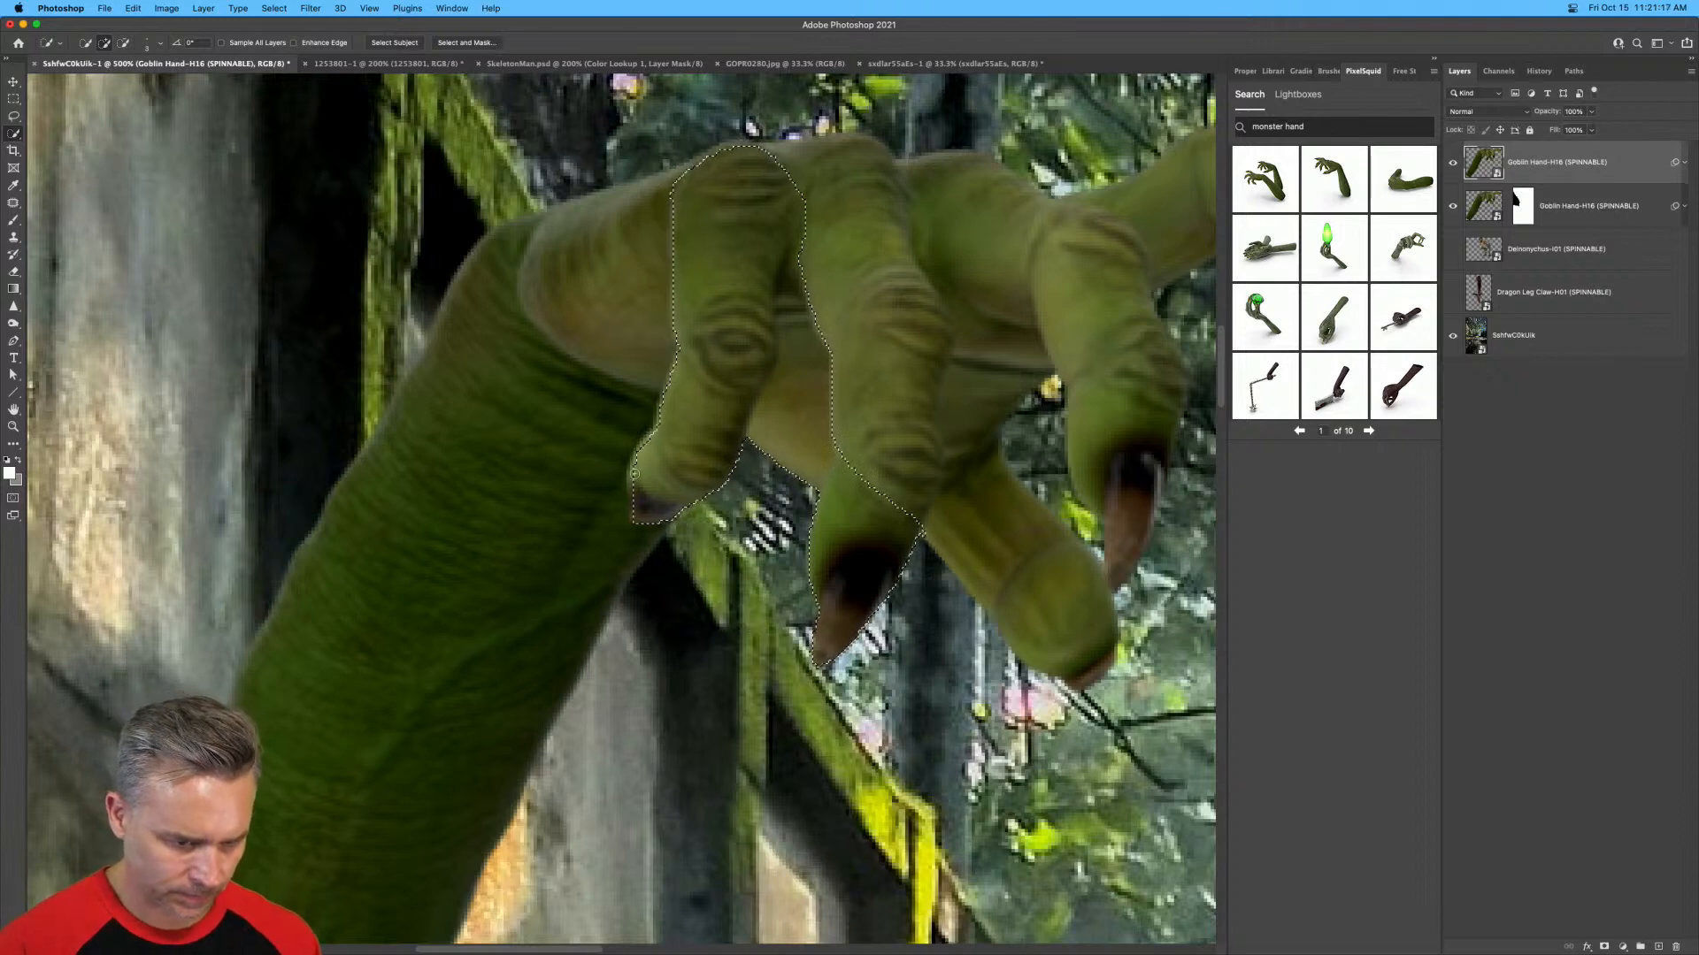
left_click(1604, 947)
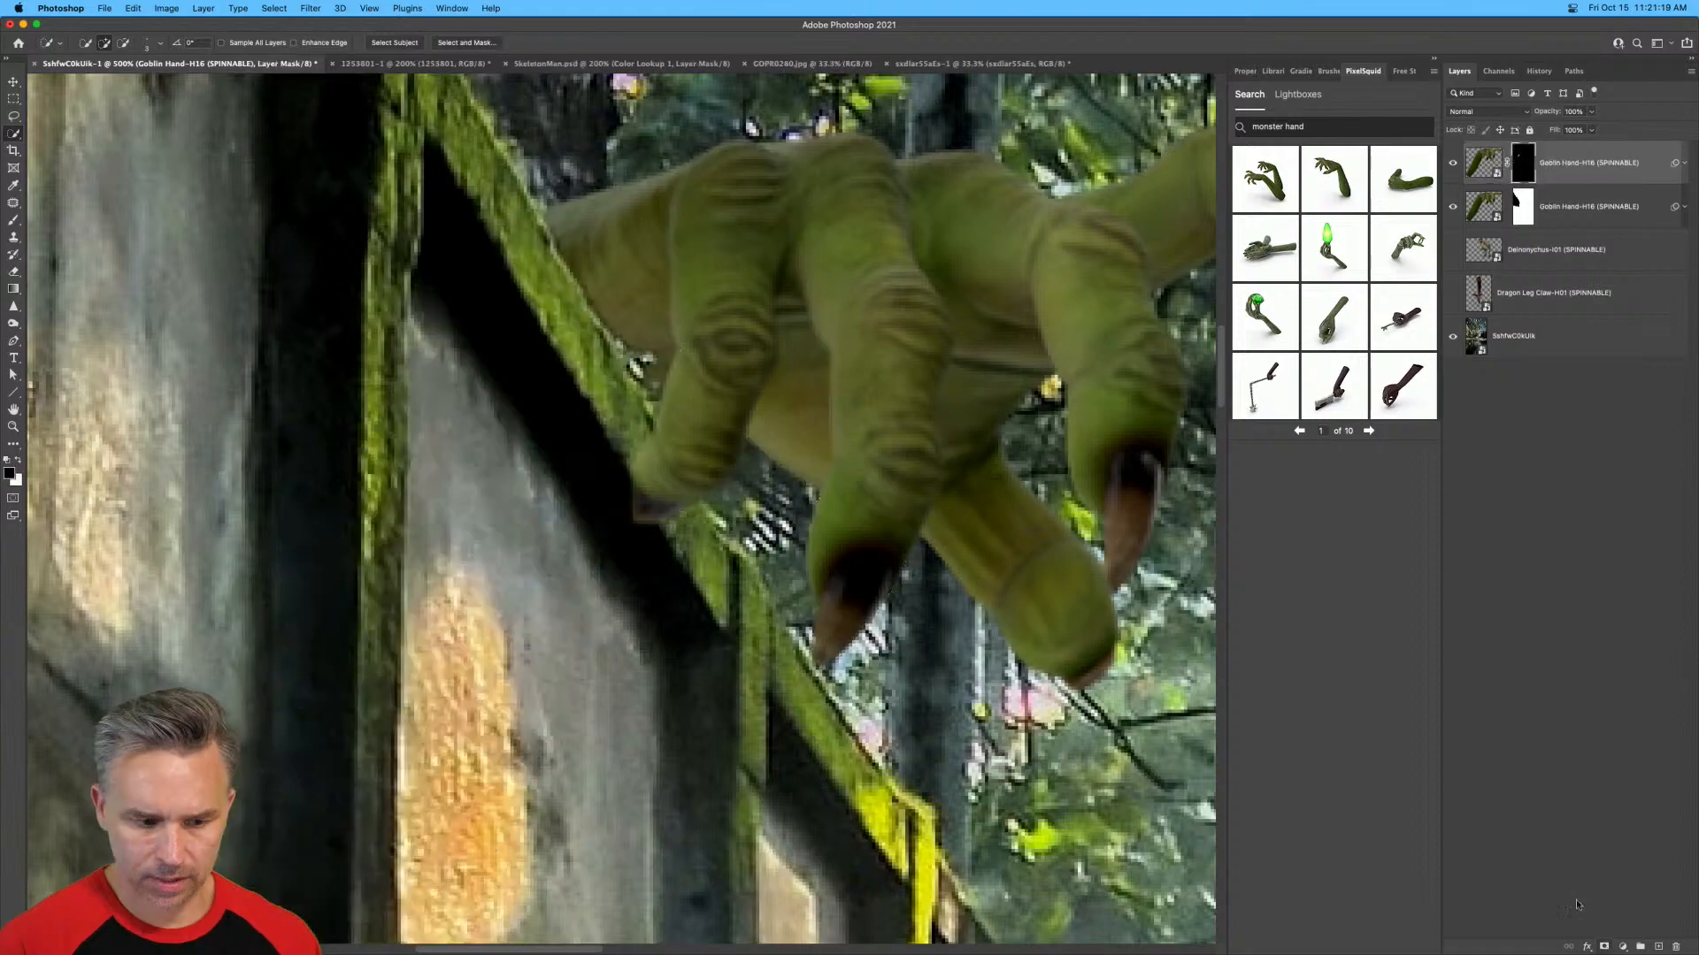
Examine how the gripping goblin hand sits in the whole forest path scene, including the puddle reflection.
key("super+minus")
key("super+minus")
key("super+minus")
key("super+minus")
key("super+minus")
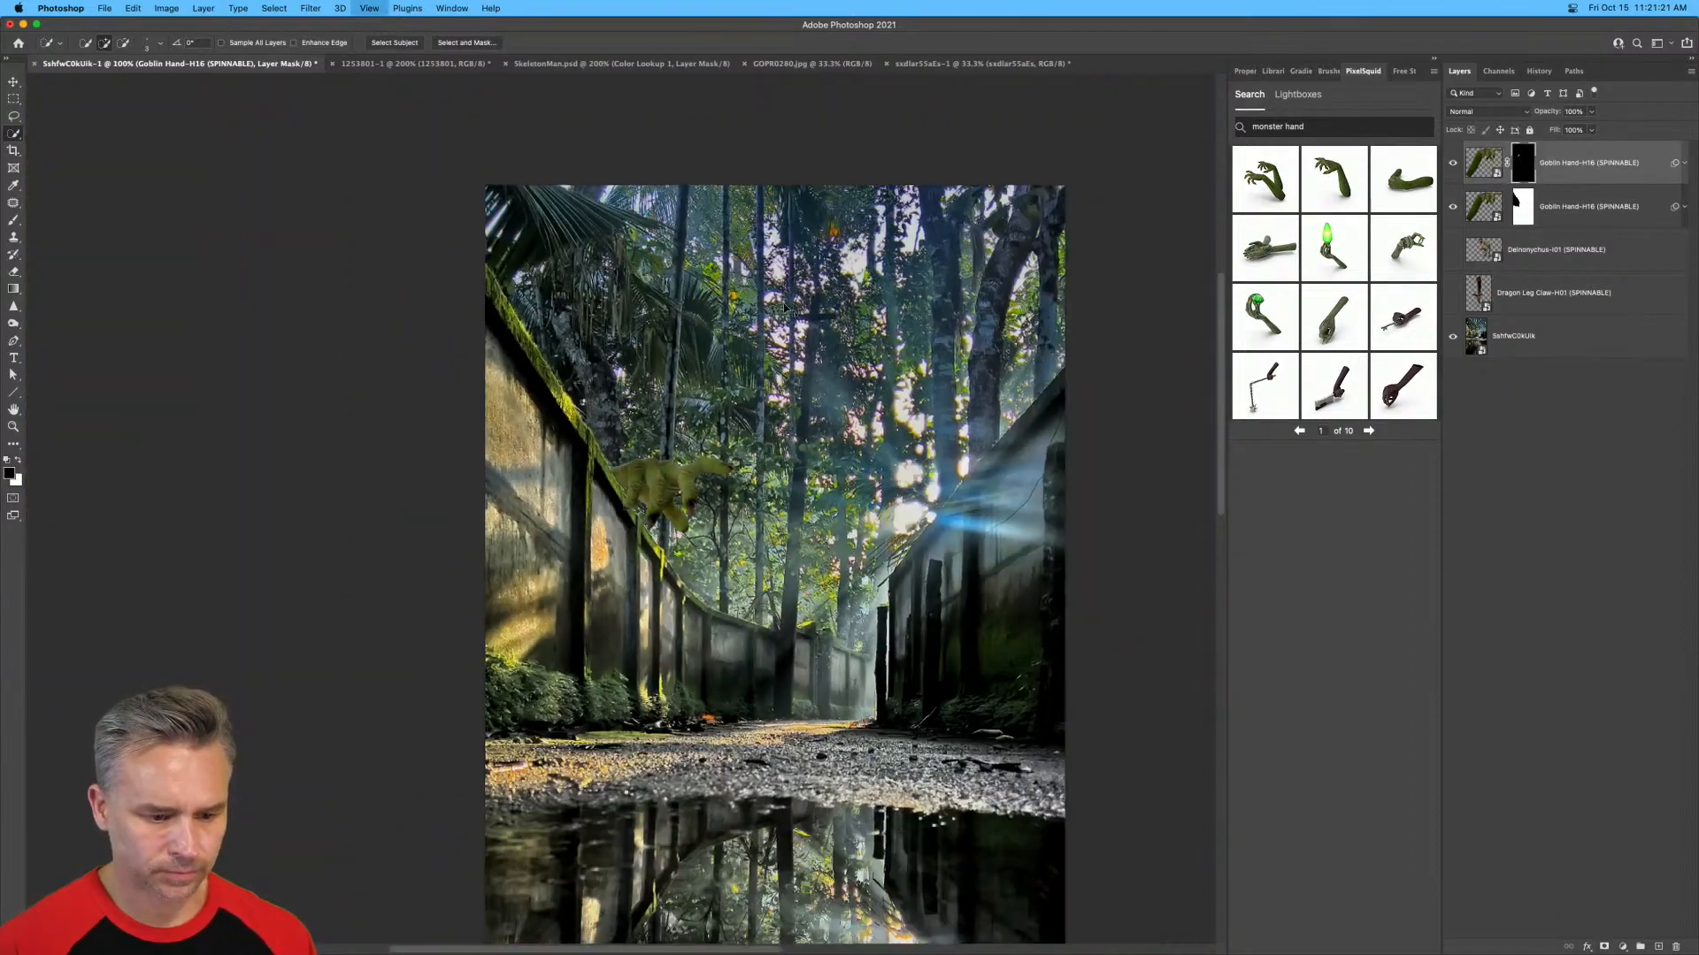
scroll(615, 456, "down", 2)
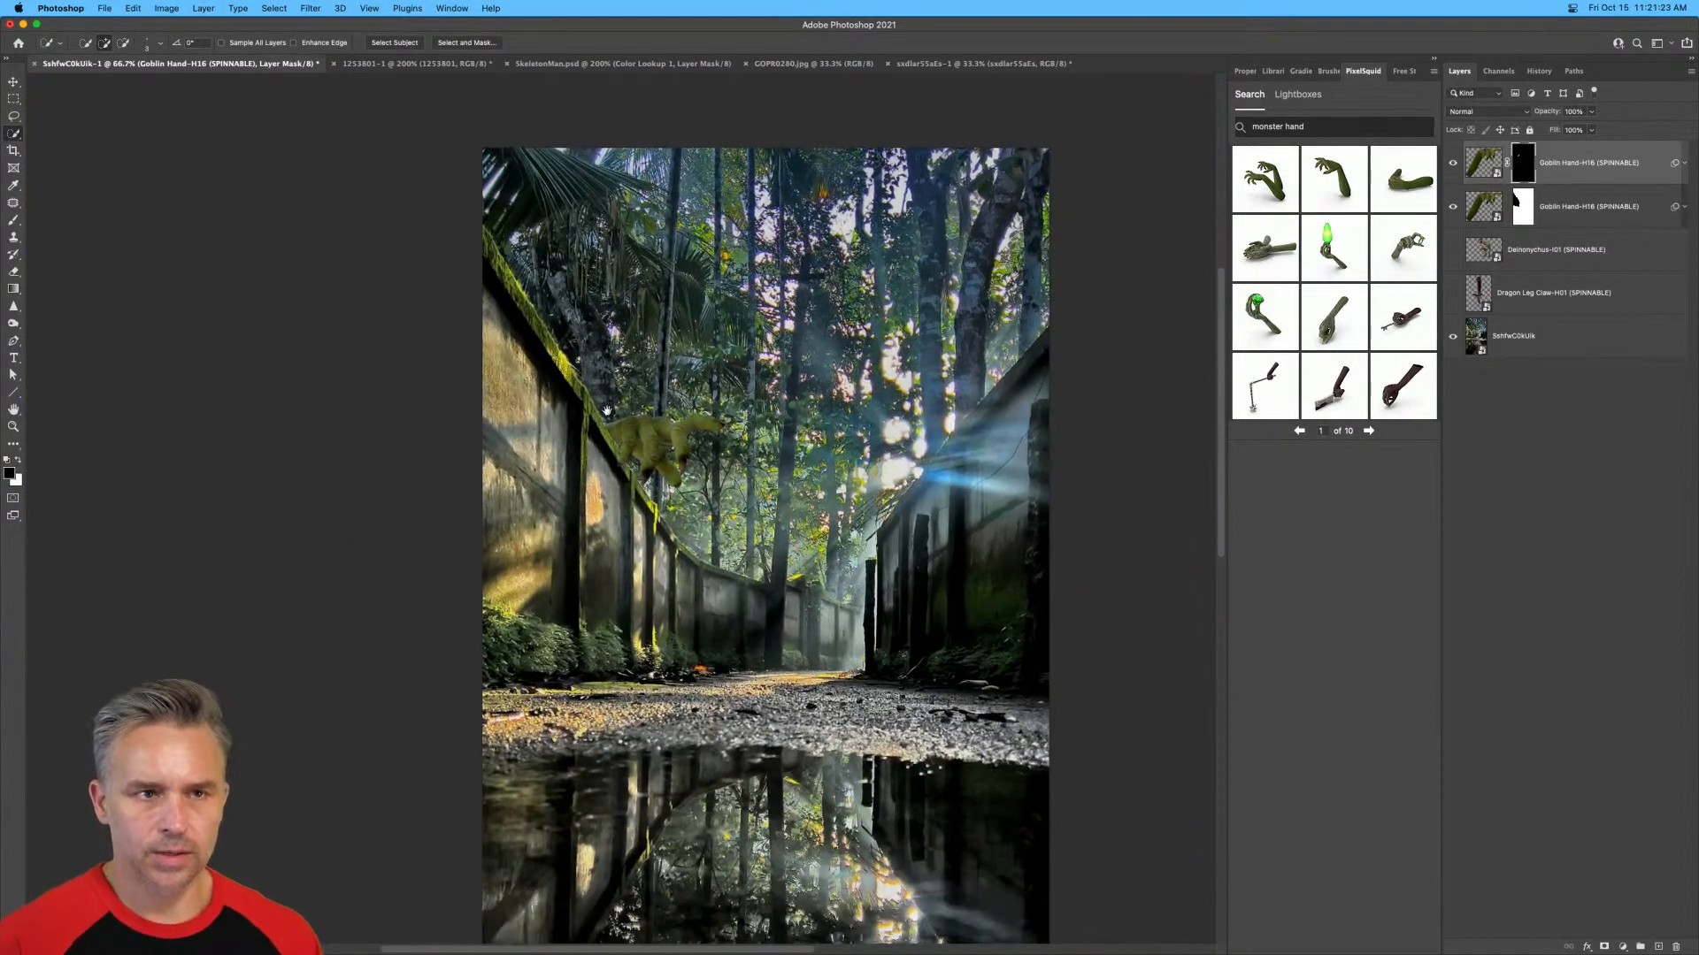
key("super+plus")
key("super+minus")
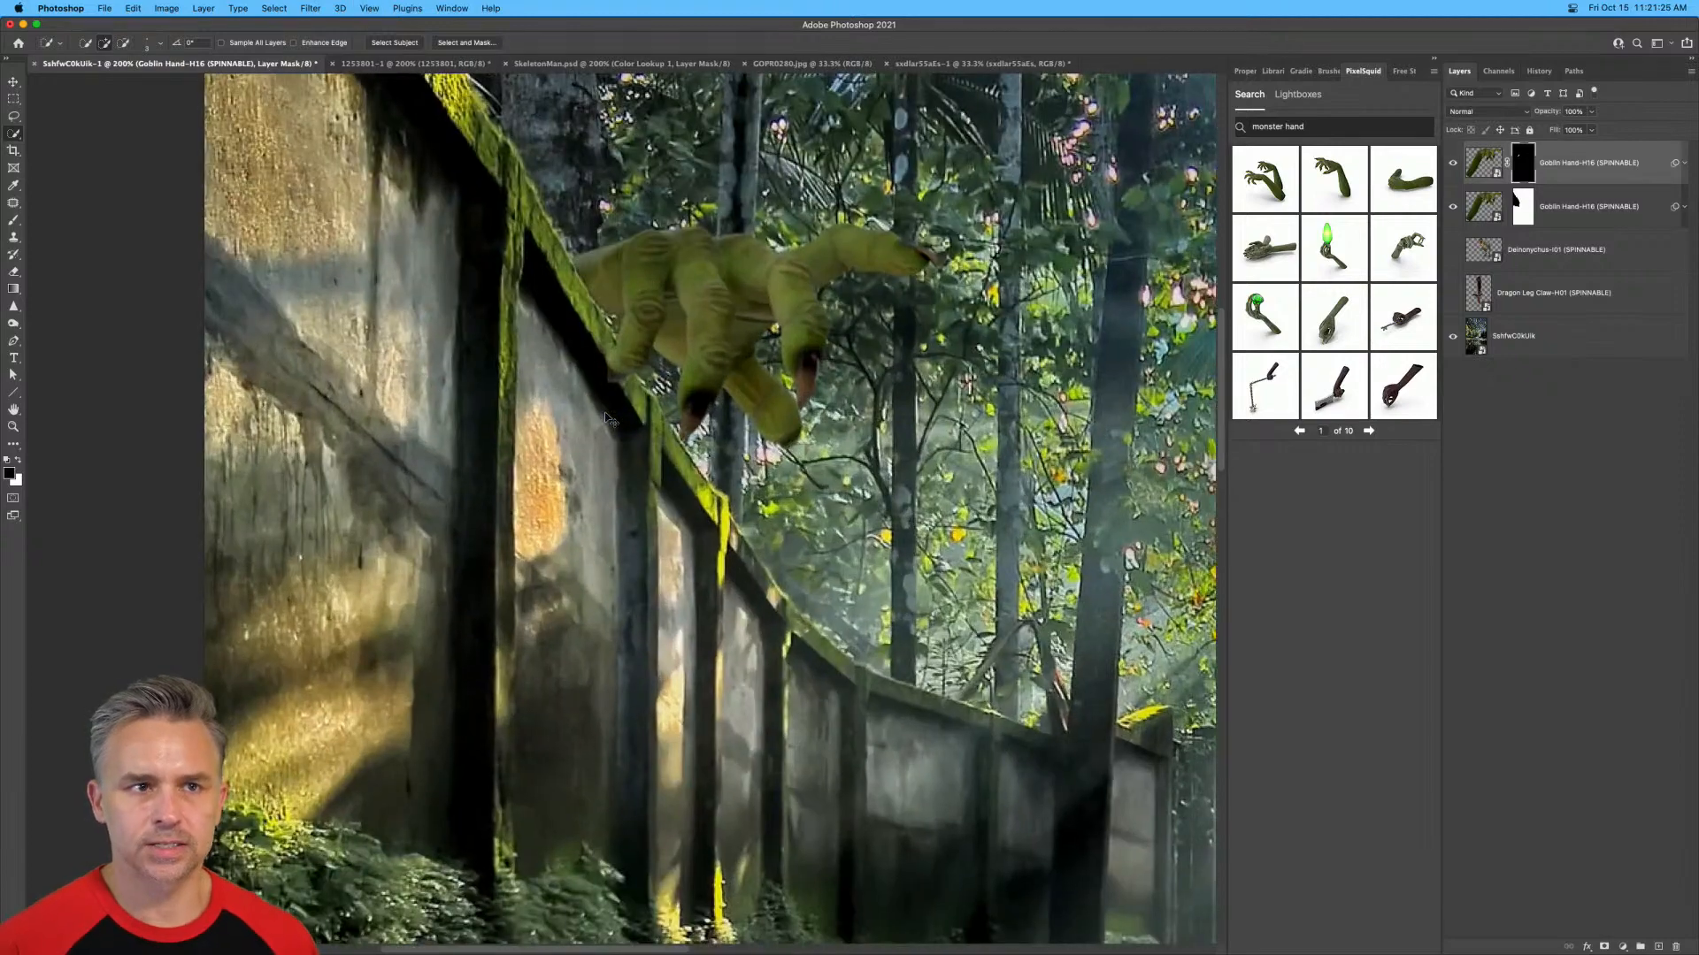
key("super+minus")
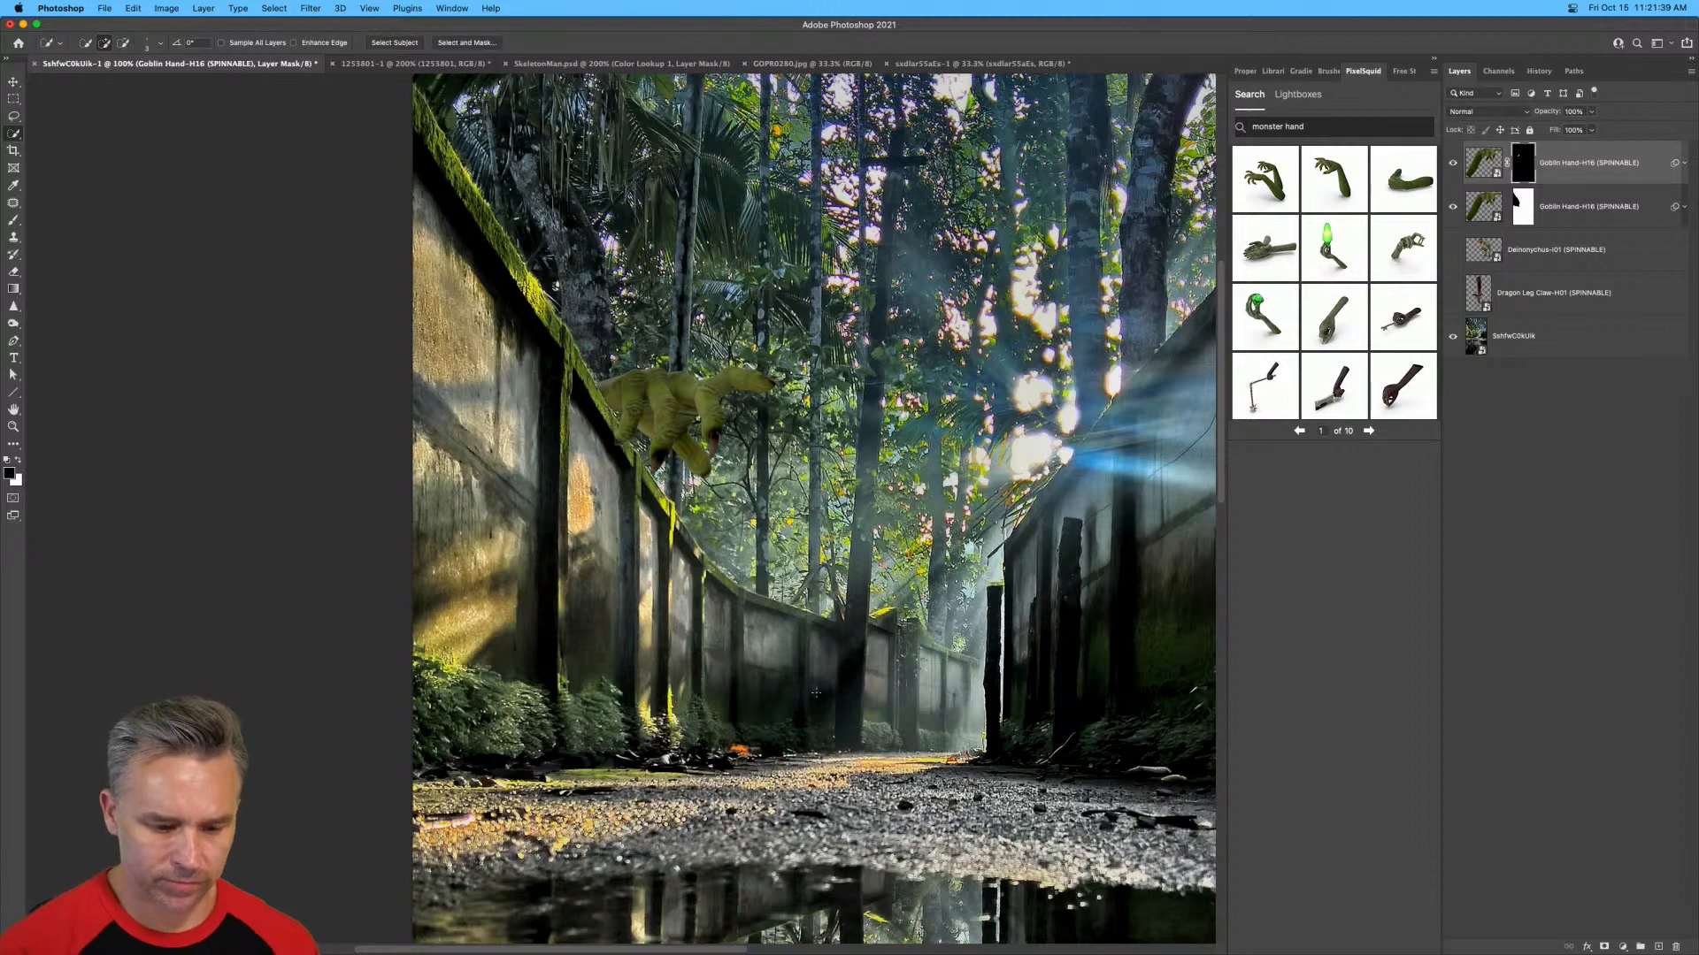
scroll(815, 693, "down", 3)
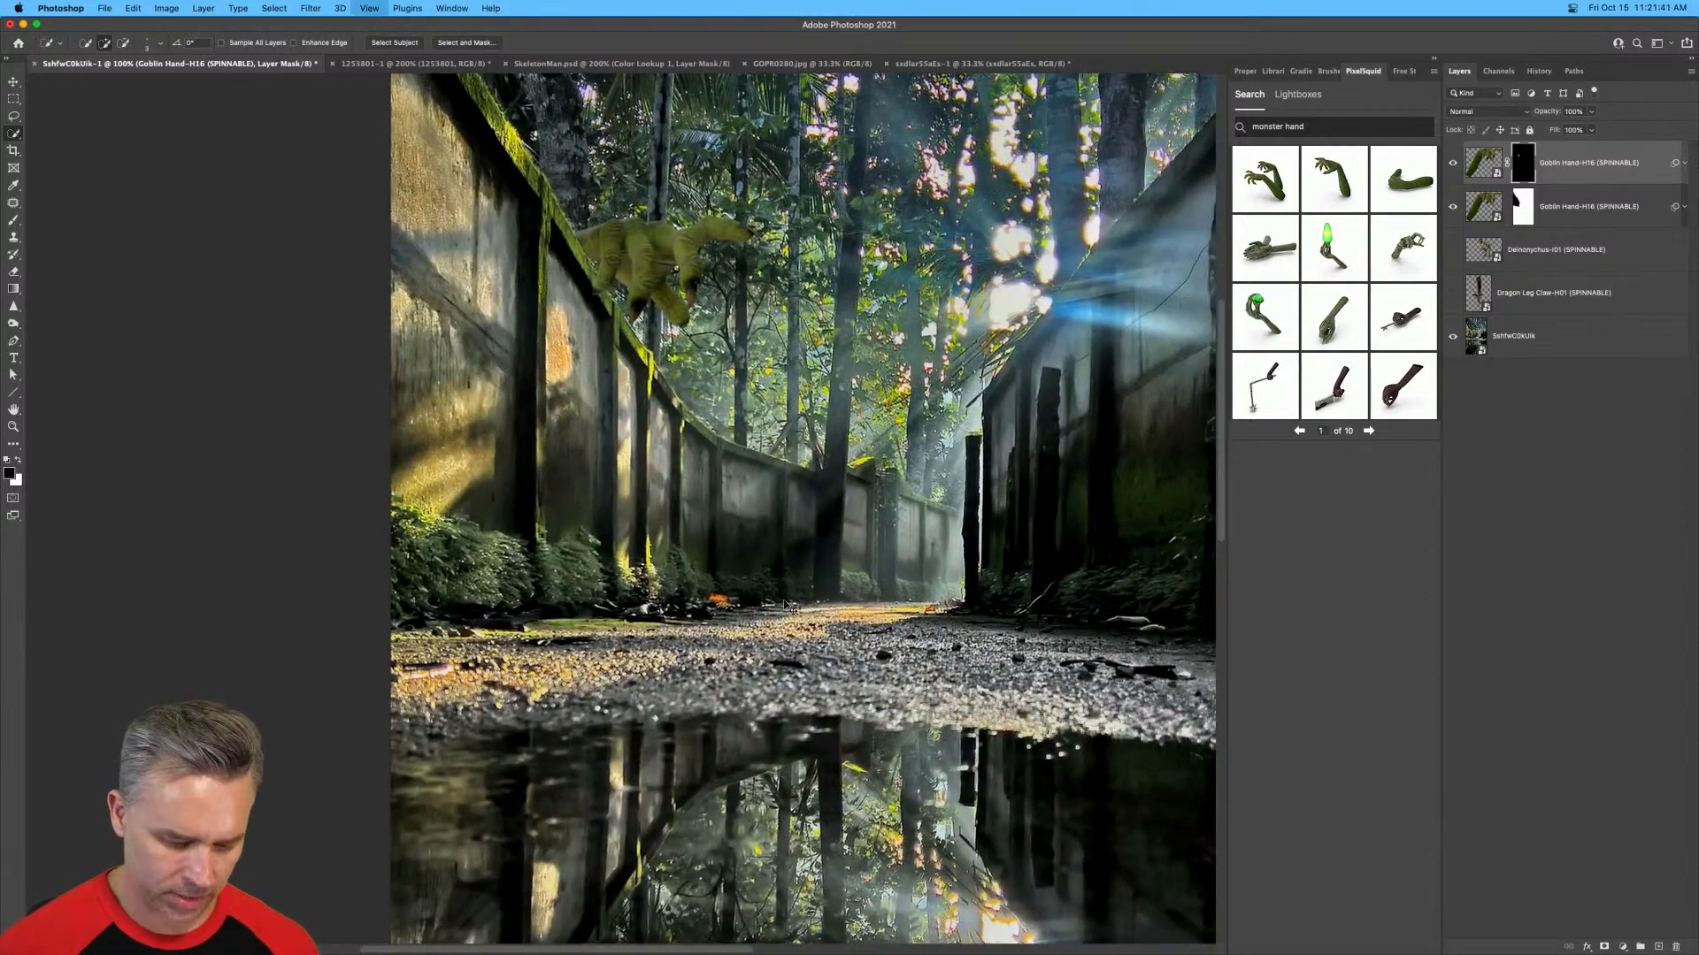
scroll(788, 607, "up", 5)
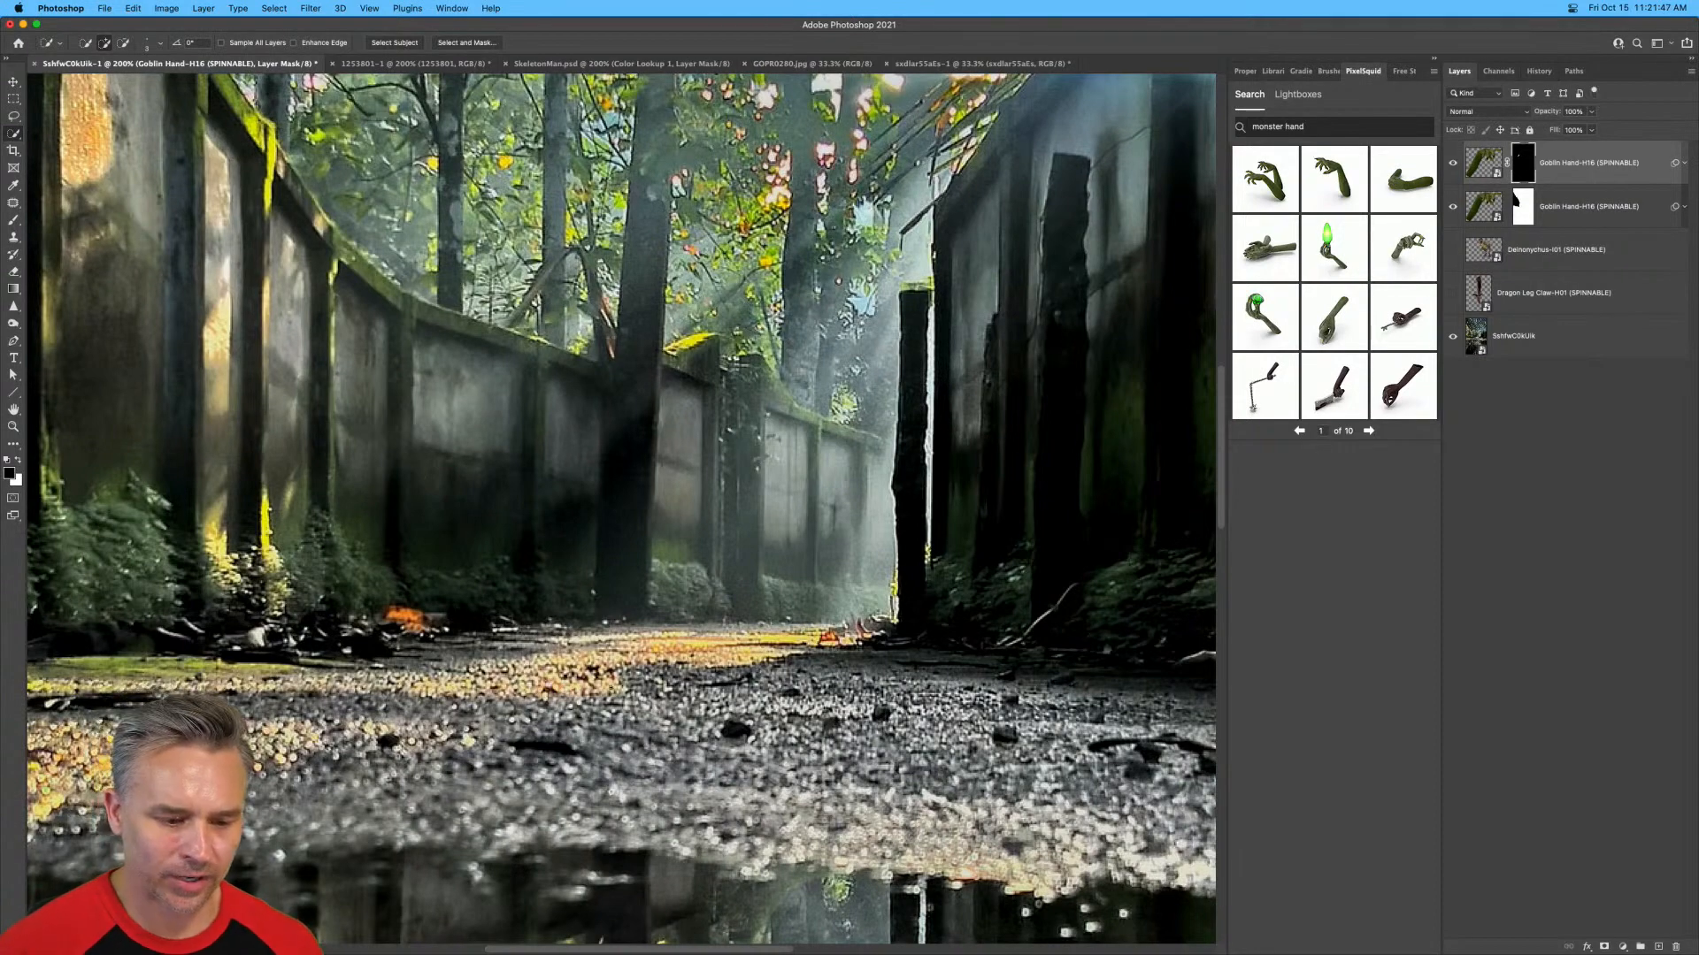
scroll(609, 686, "down", 3)
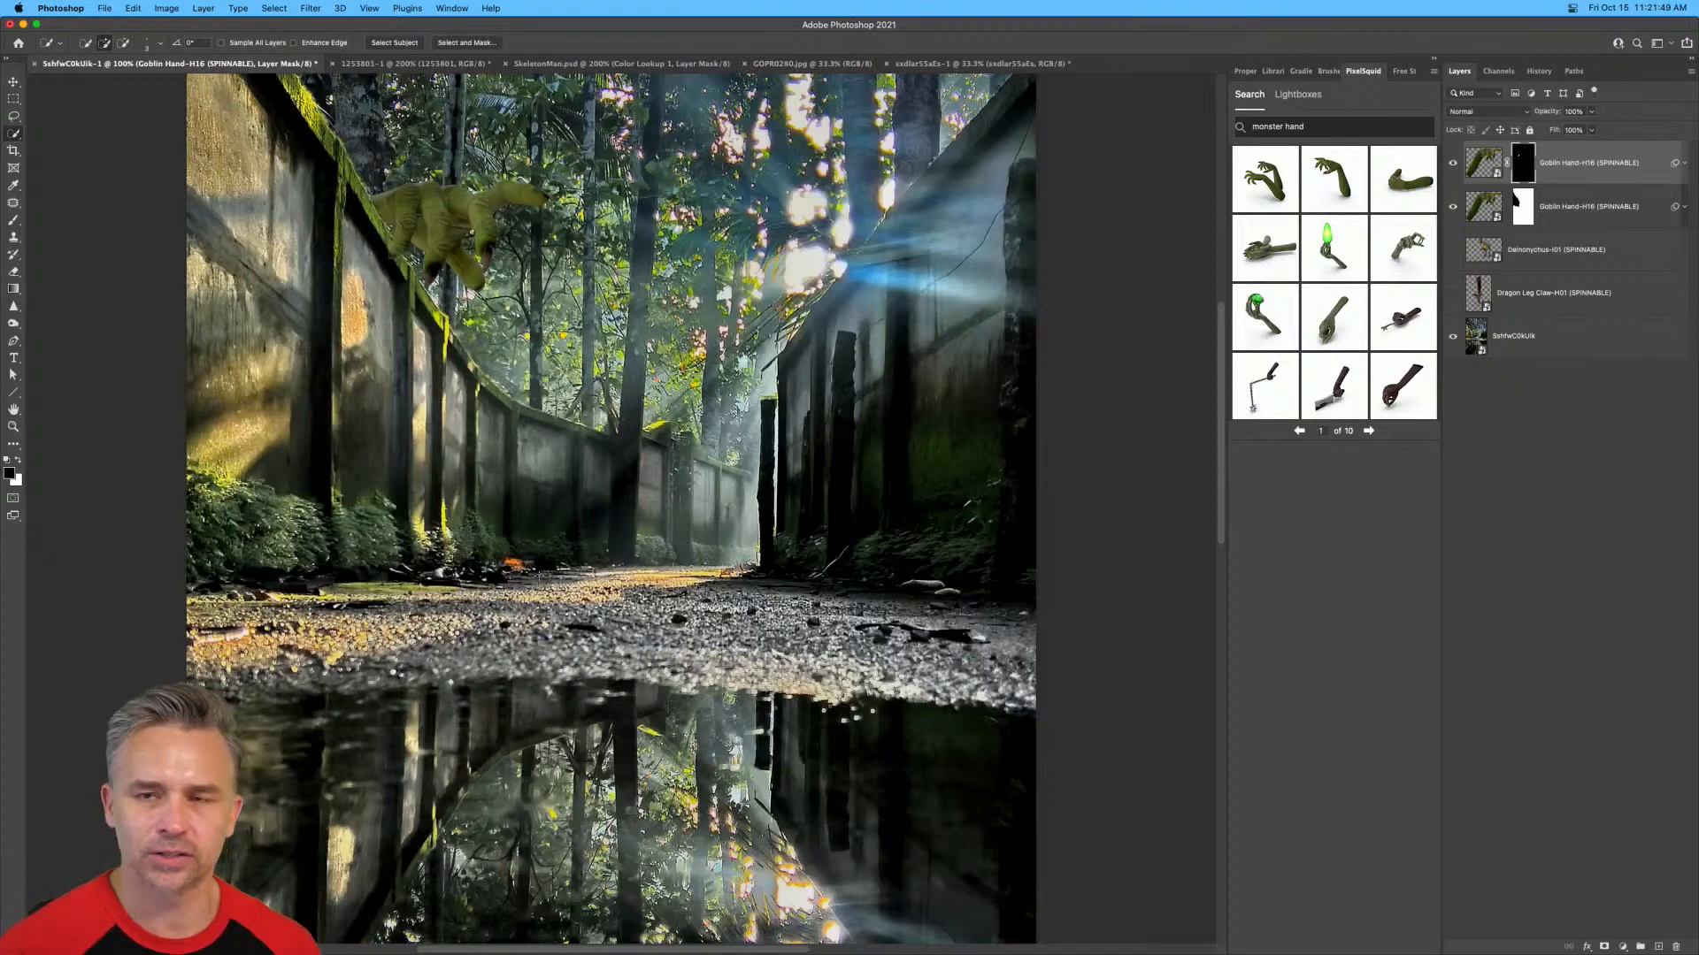
left_click_drag(192, 532, 309, 698)
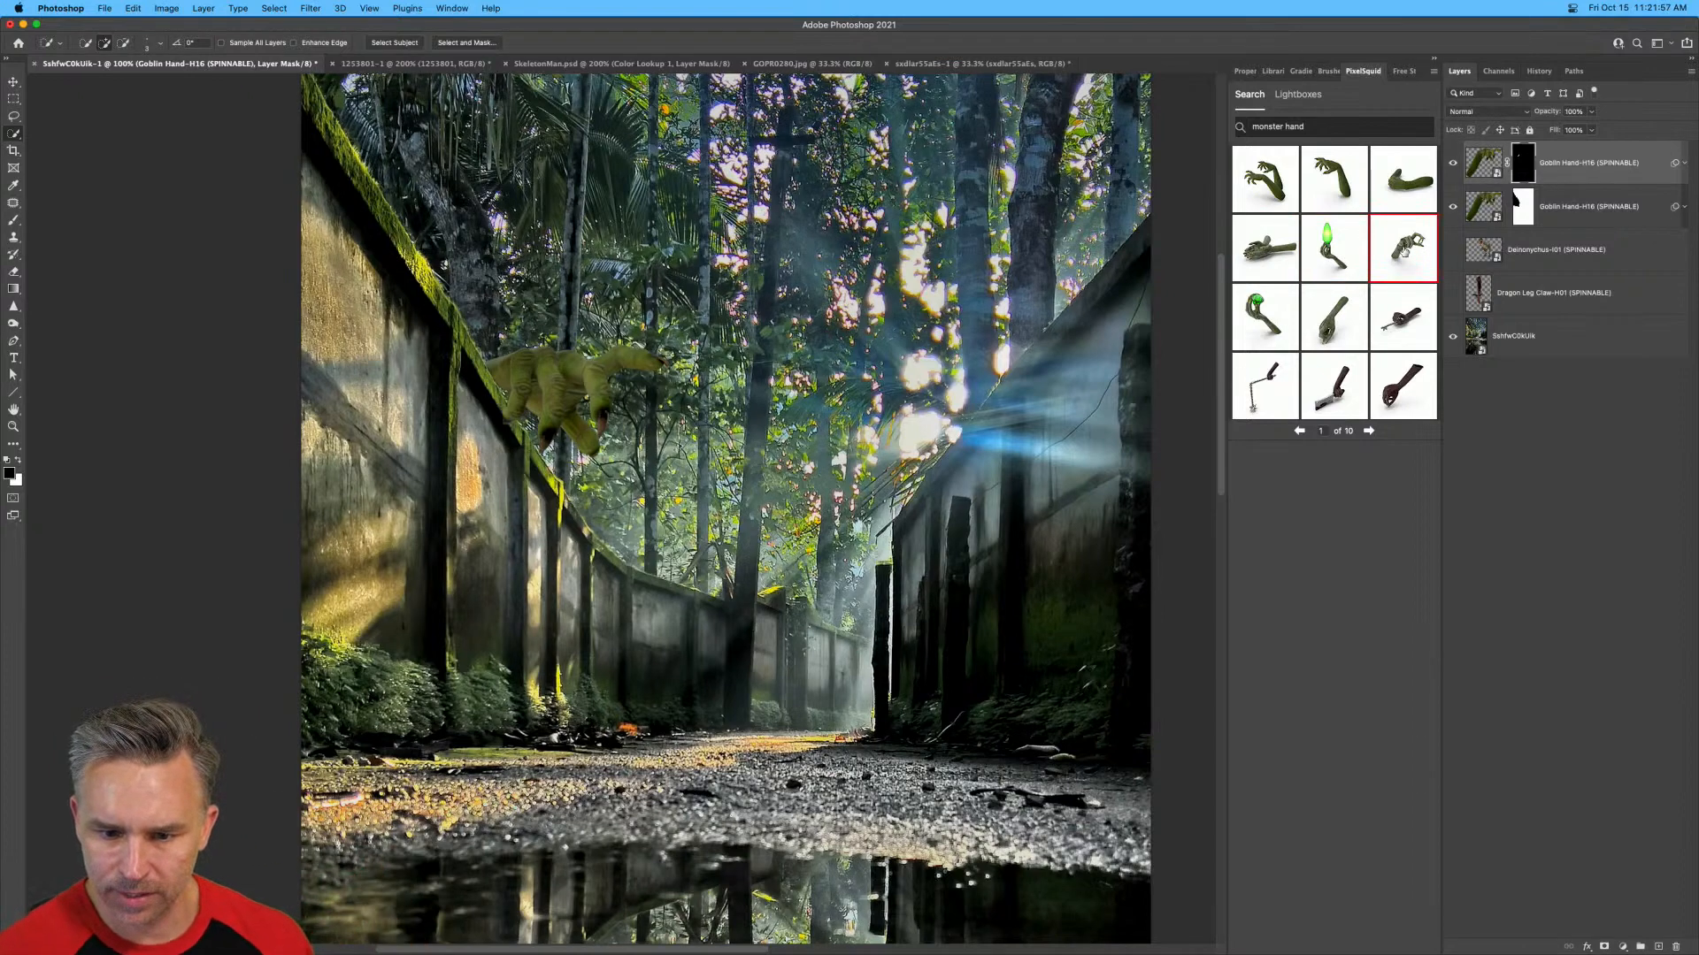
Add the Creature Hand Writing Pose object from the monster hand results and spin it so its fist faces upward.
left_click(1326, 317)
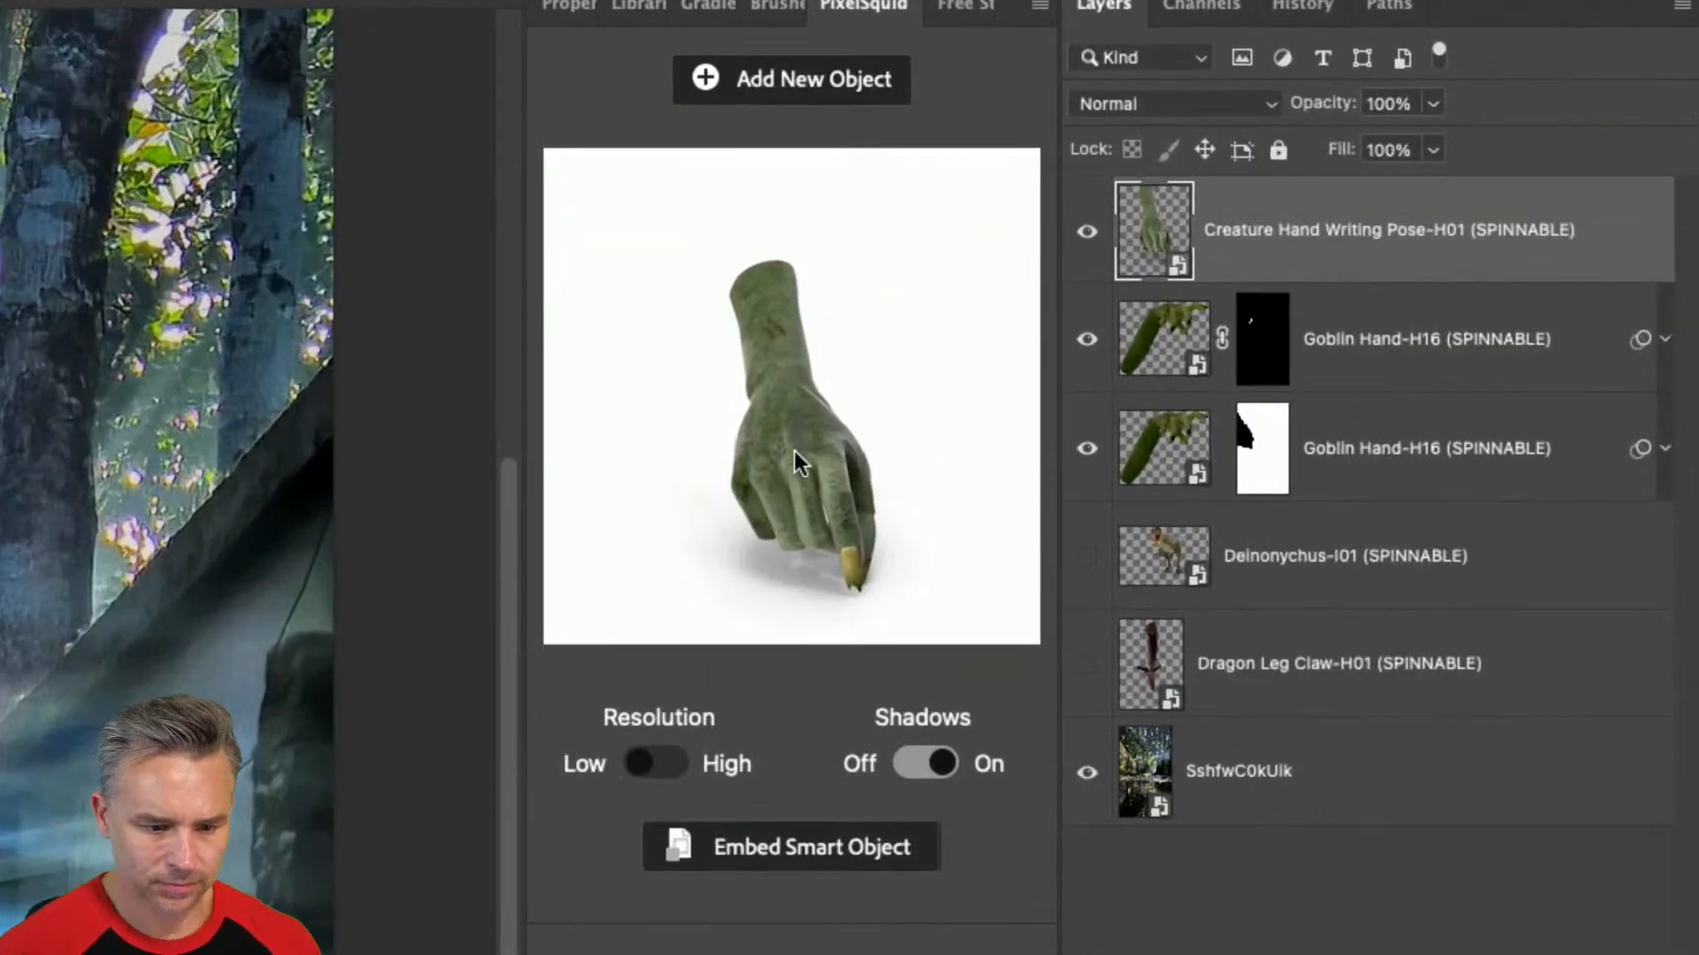
left_click_drag(1336, 255, 1338, 217)
left_click_drag(803, 366, 788, 201)
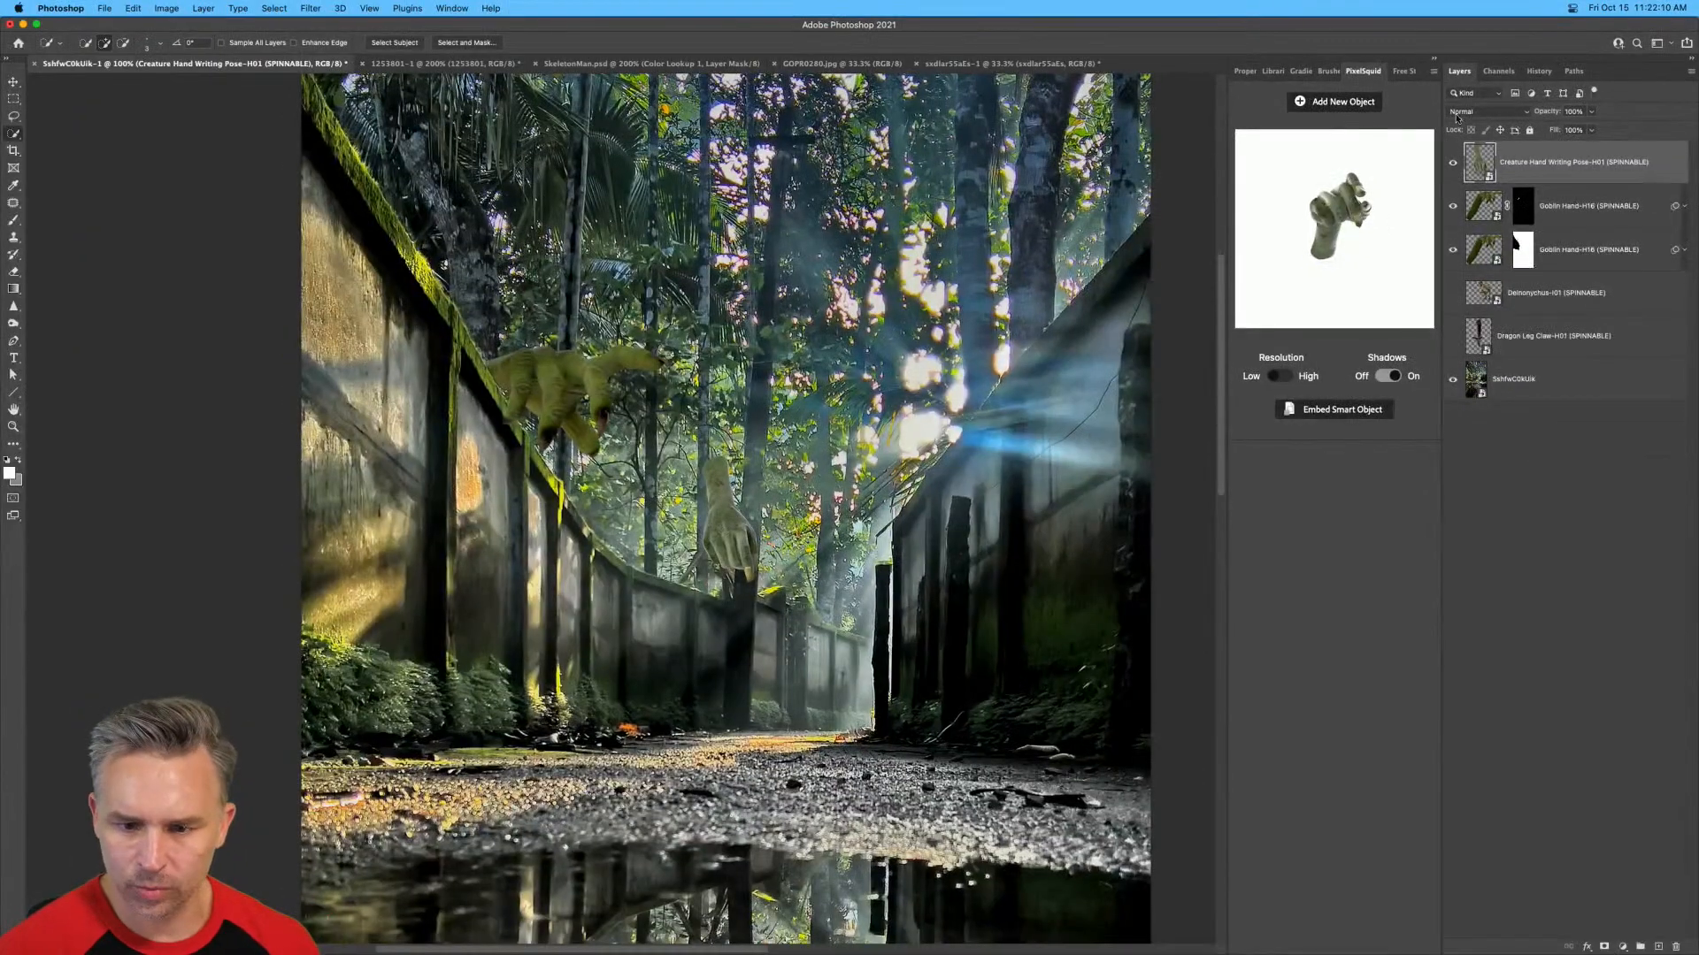
Add the Creature Hand Reaching object from page 2 of the results and spin it so the open palm reaches up.
left_click(1313, 99)
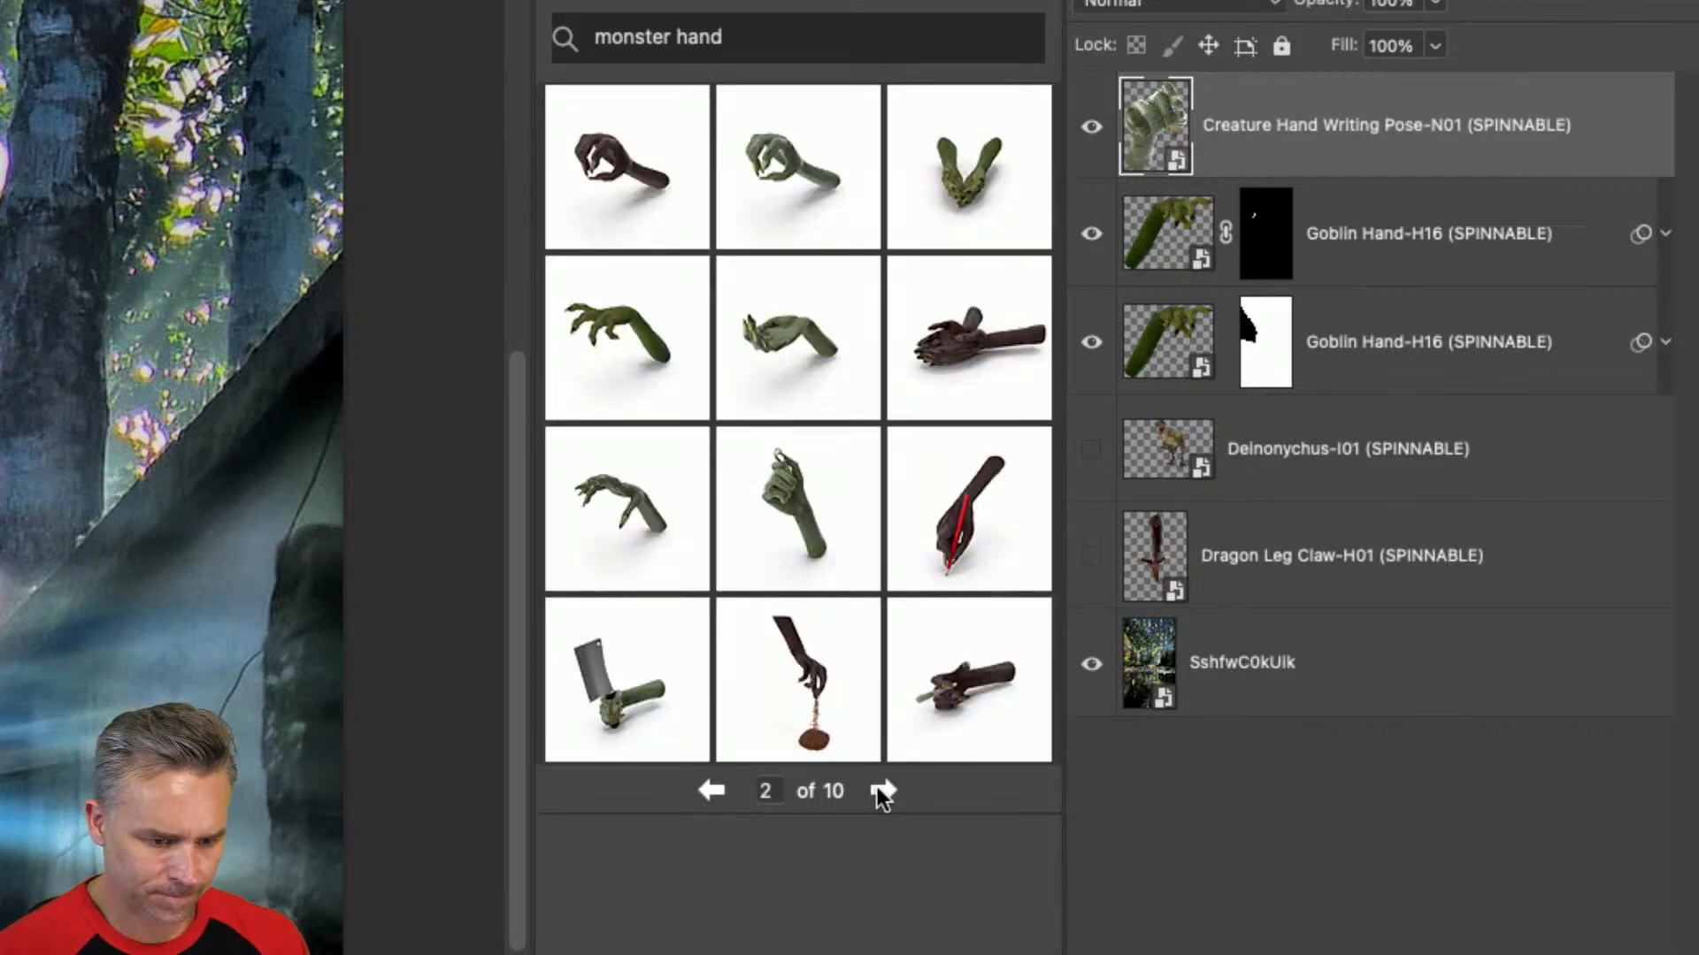
left_click(626, 547)
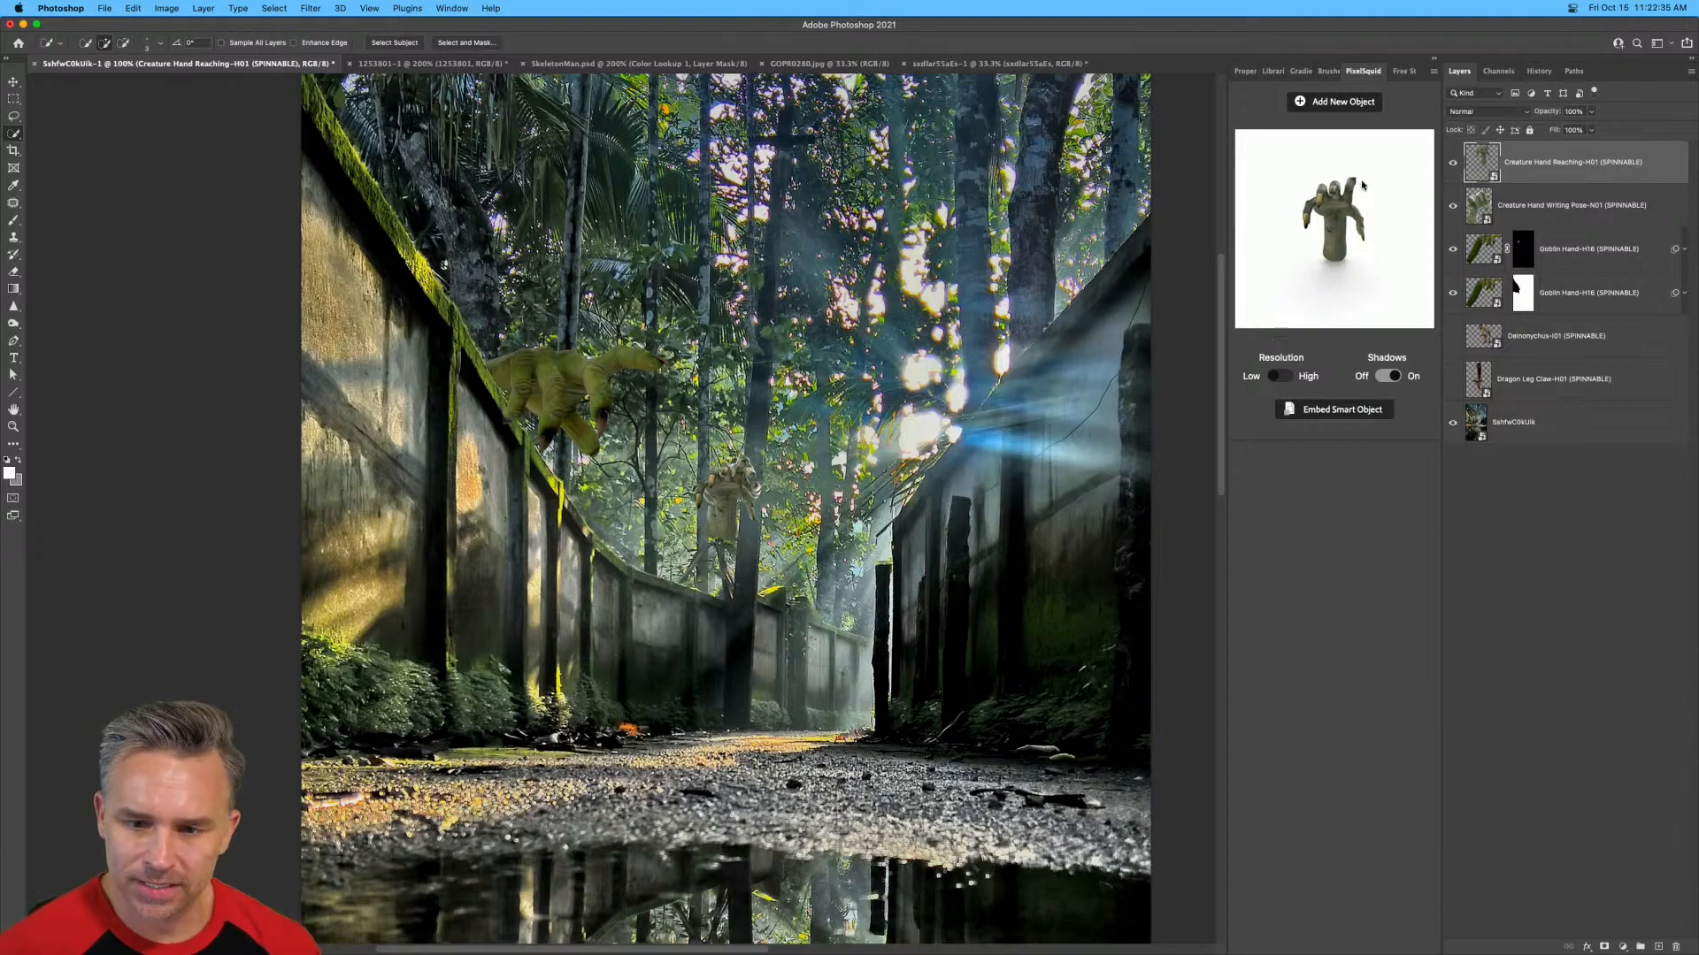
mouse_move(1286, 224)
left_mouse_down()
mouse_move(1357, 232)
mouse_move(1305, 196)
left_mouse_up()
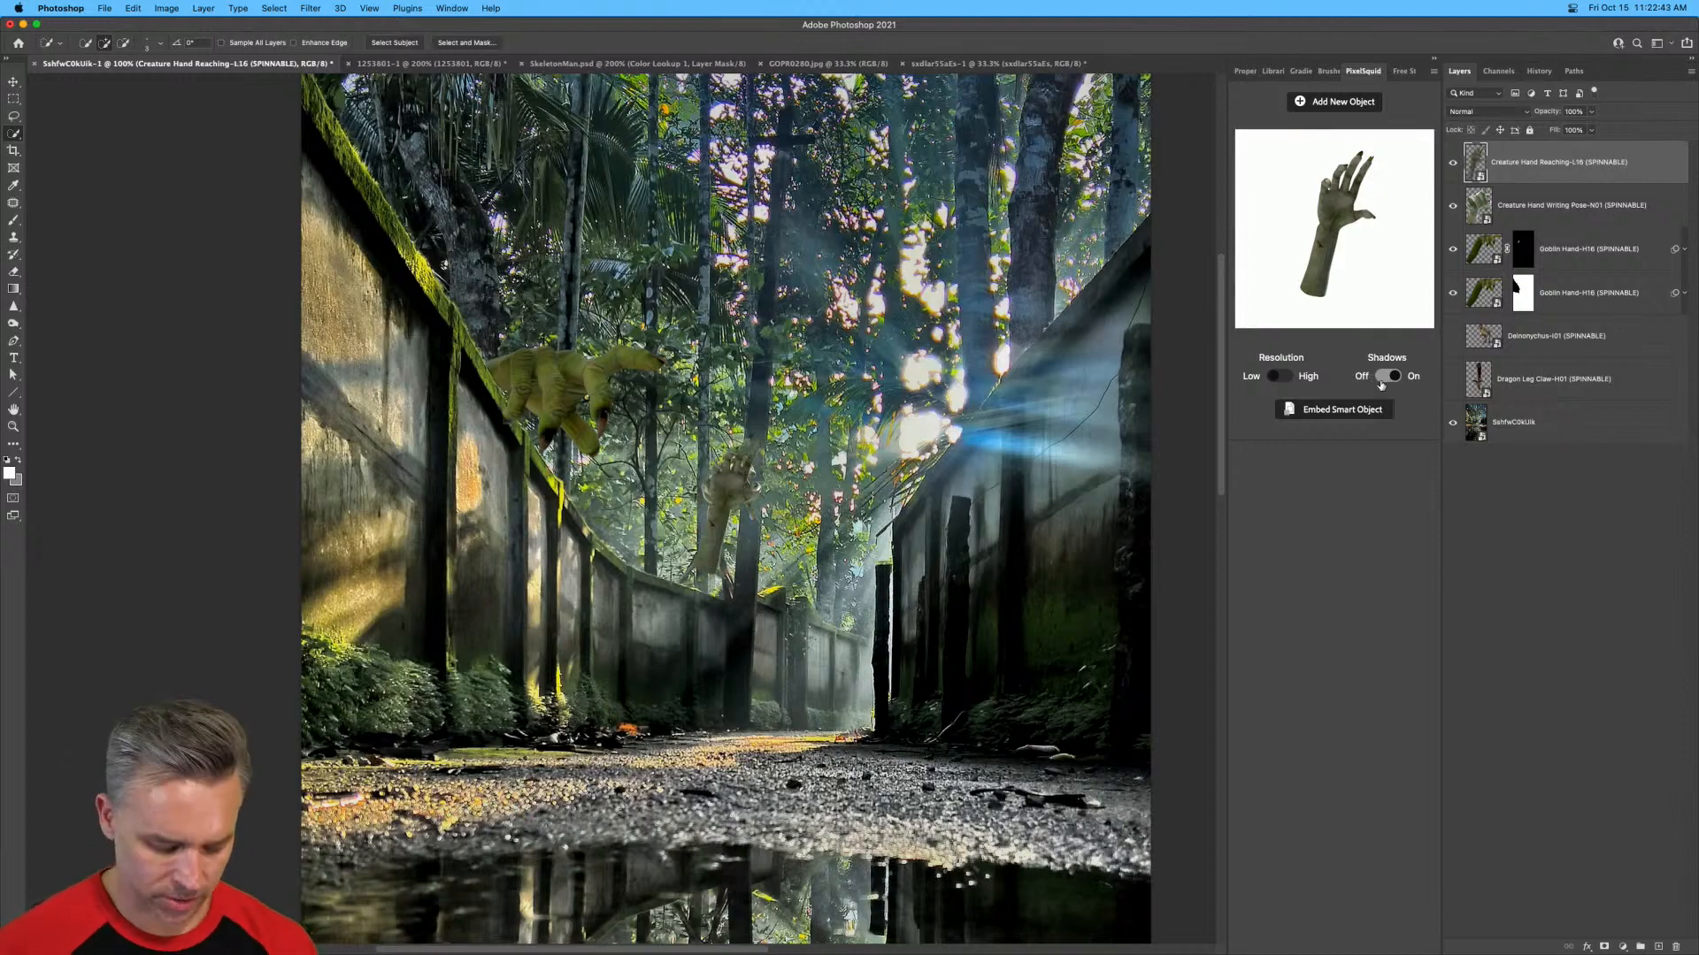
Switch the reaching creature hand to high resolution without shadows, and hide the writing-pose hand.
key("super+plus")
key("super+0")
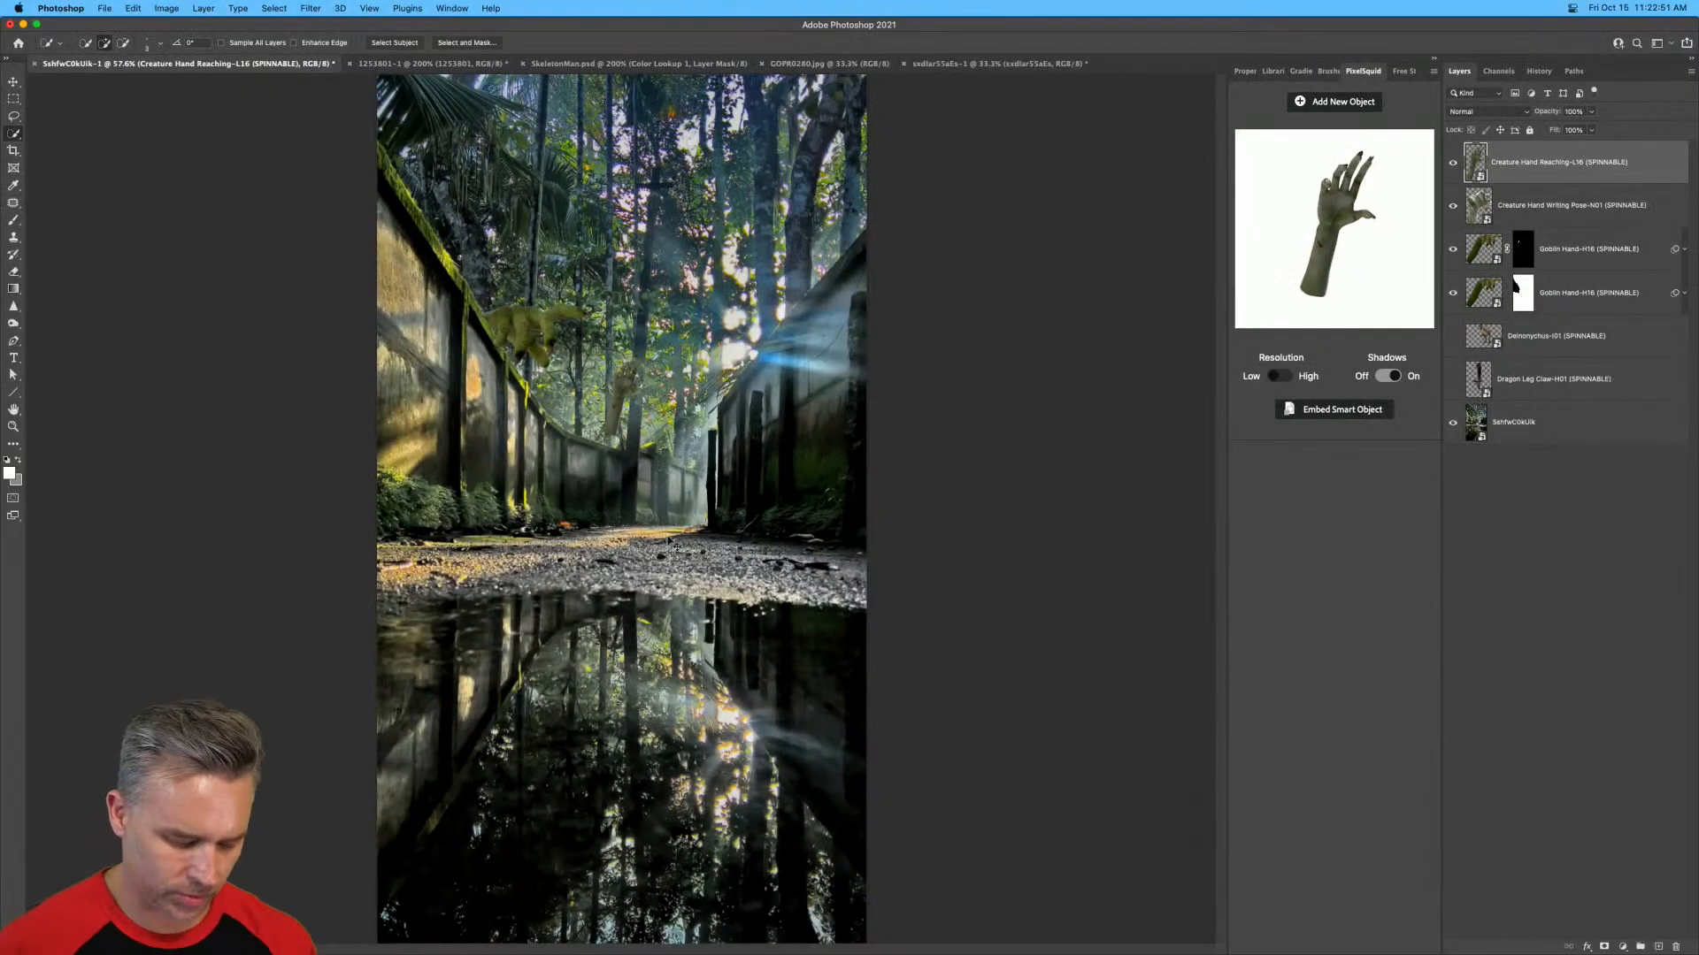
key("super+plus")
key("super+plus")
key("super+plus")
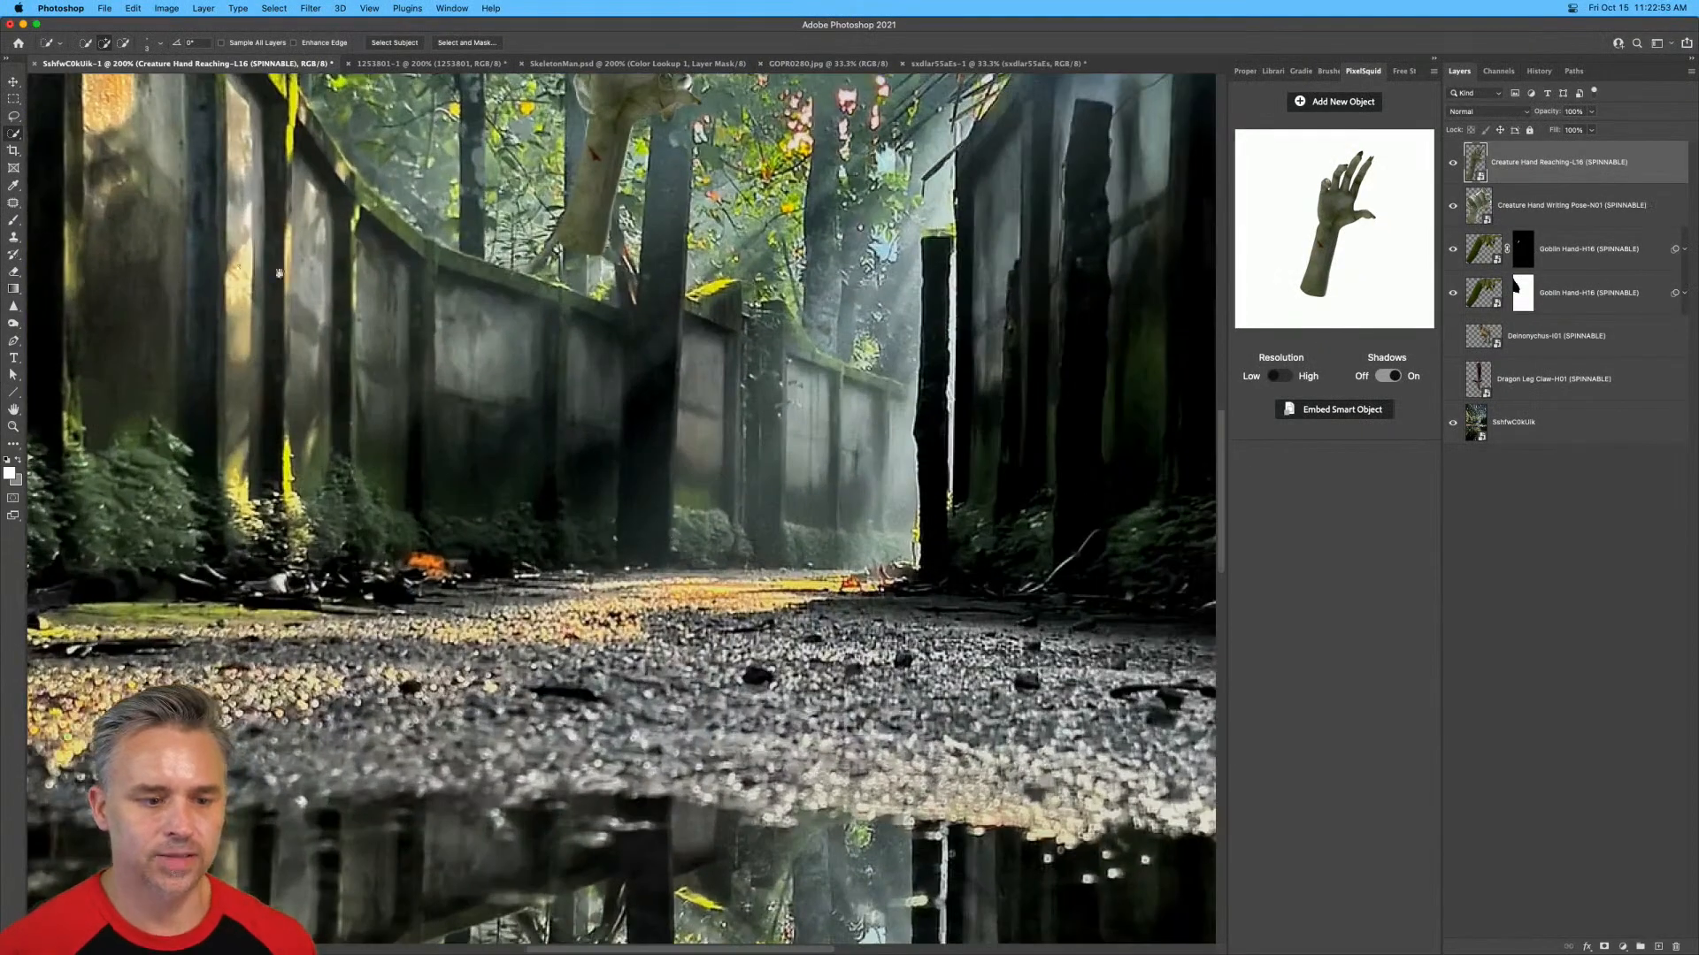
left_click_drag(278, 274, 482, 667)
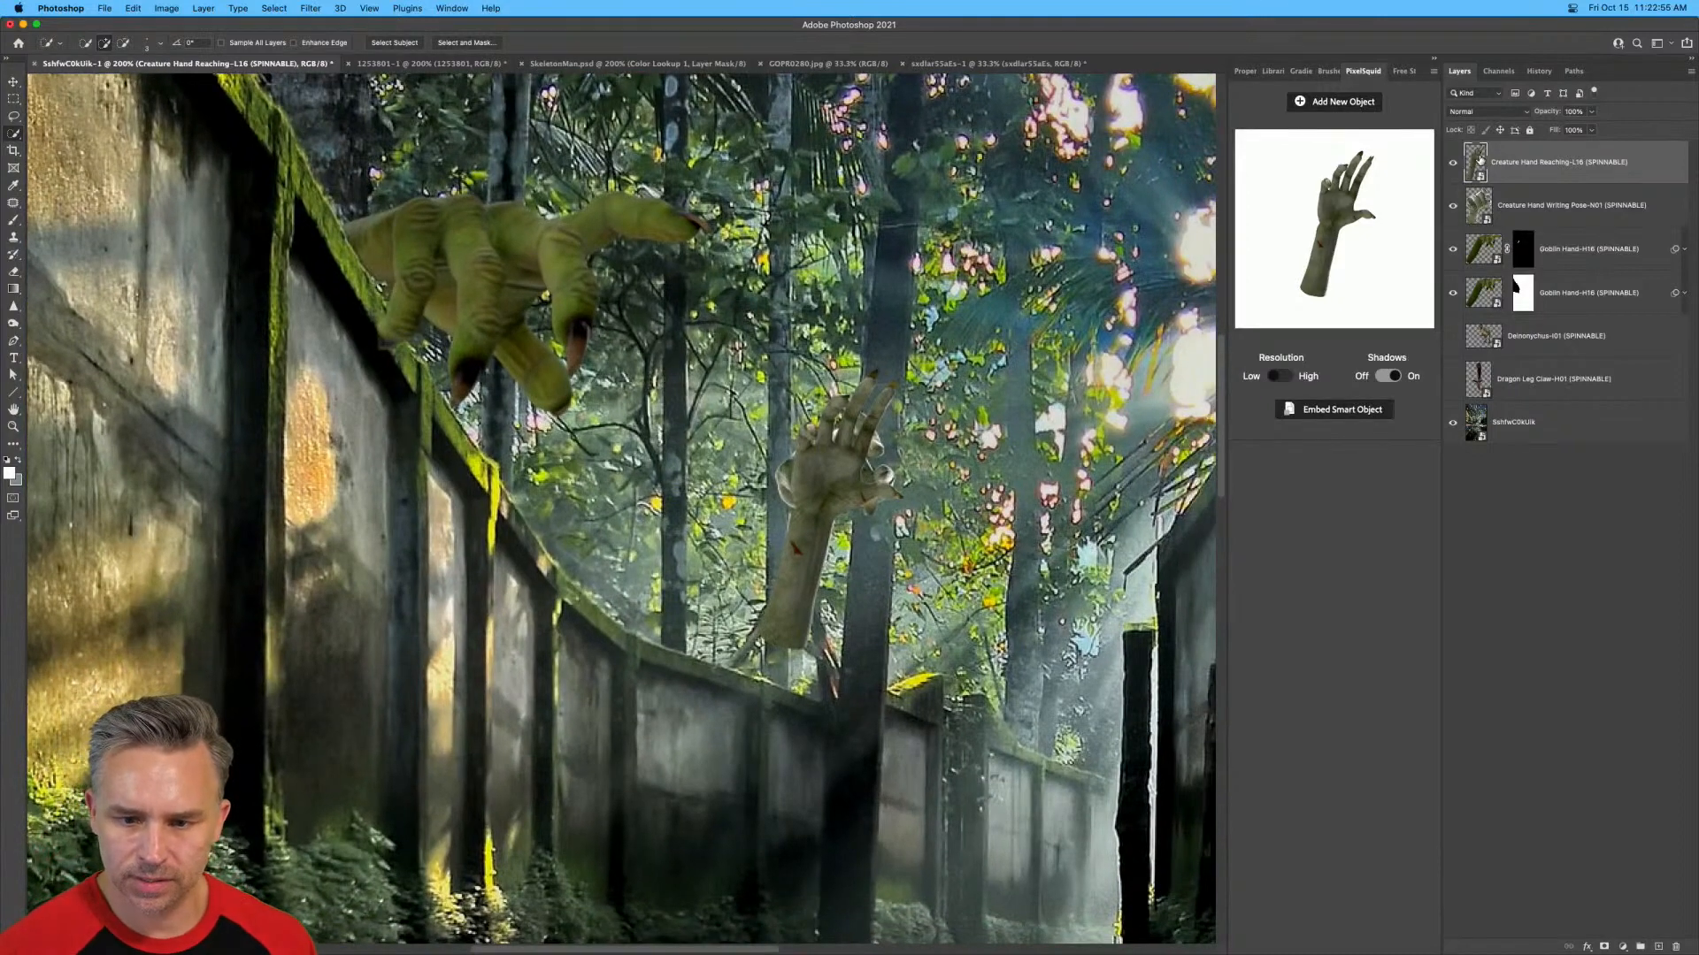
left_click(1275, 377)
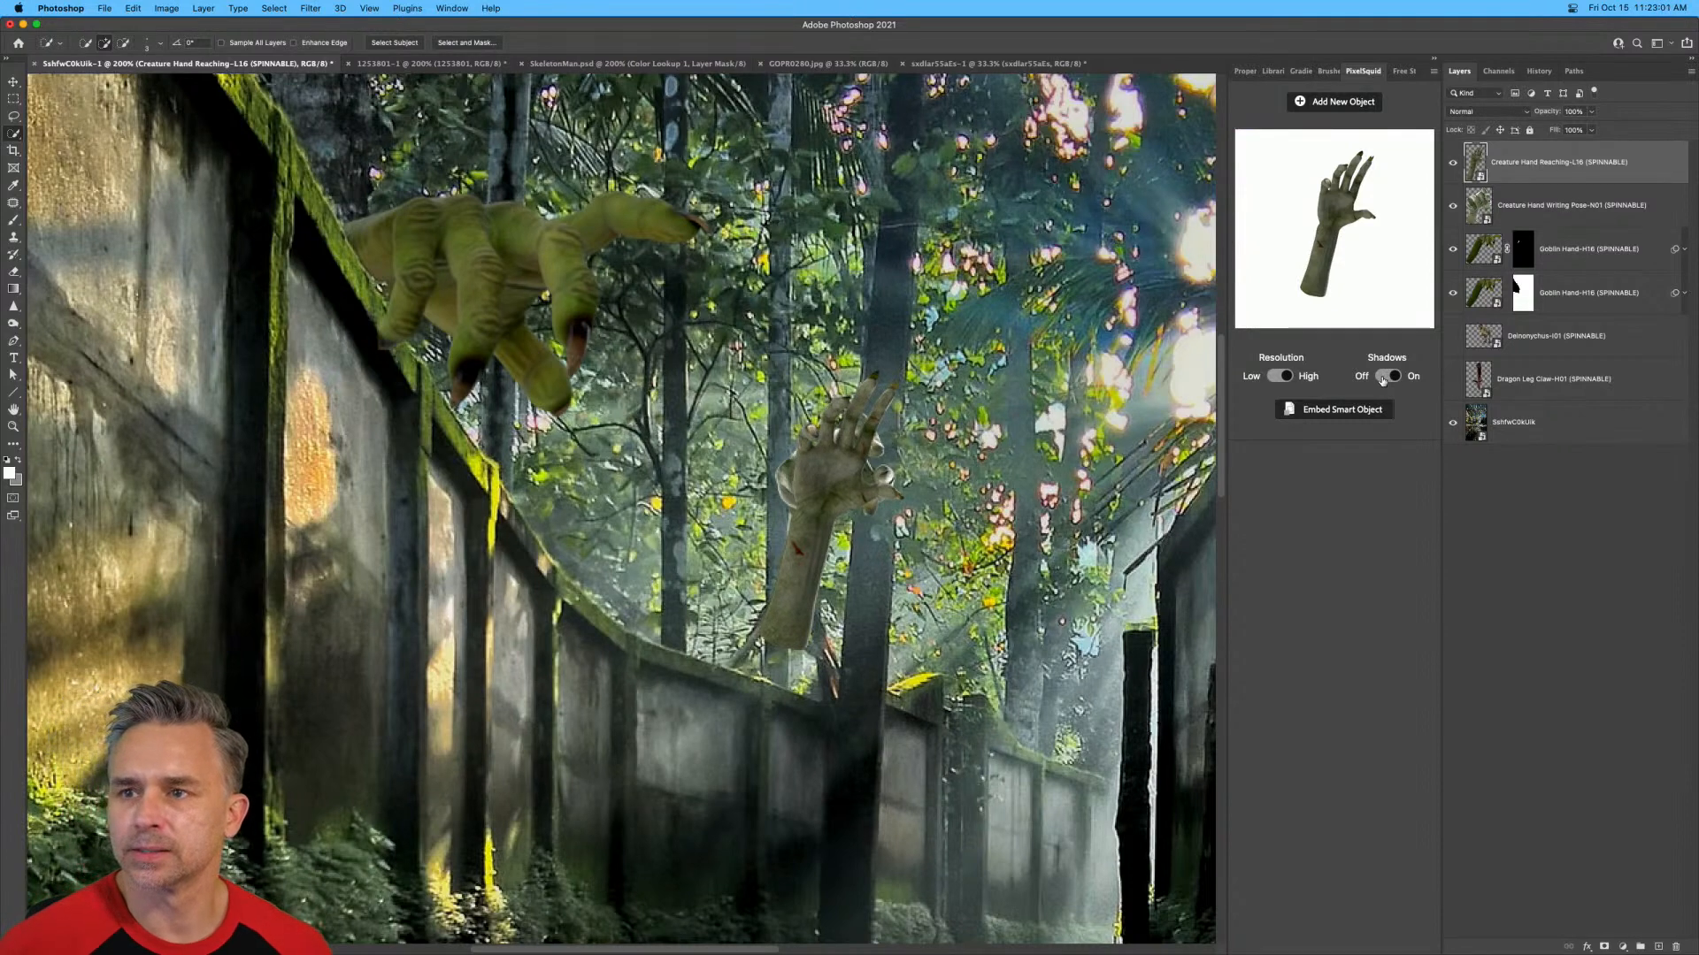
left_click(1385, 377)
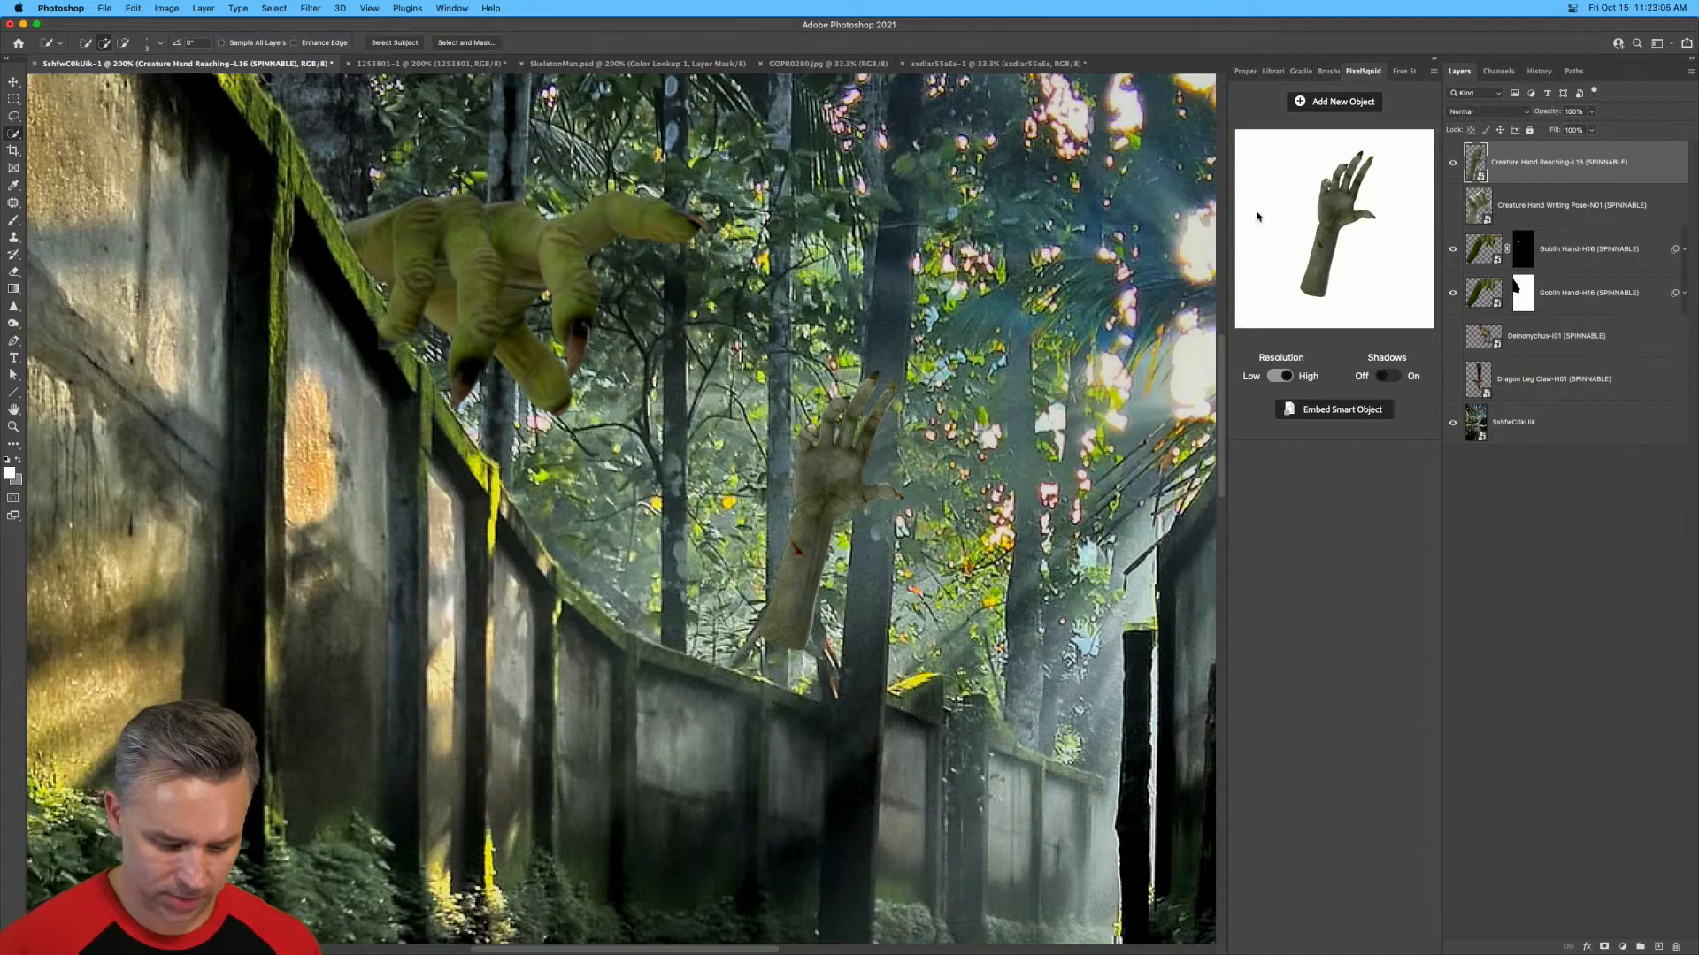
Flip the reaching creature hand horizontally, rotate it to about -117.5°, and enlarge it toward the wall.
key("super+t")
right_click(839, 469)
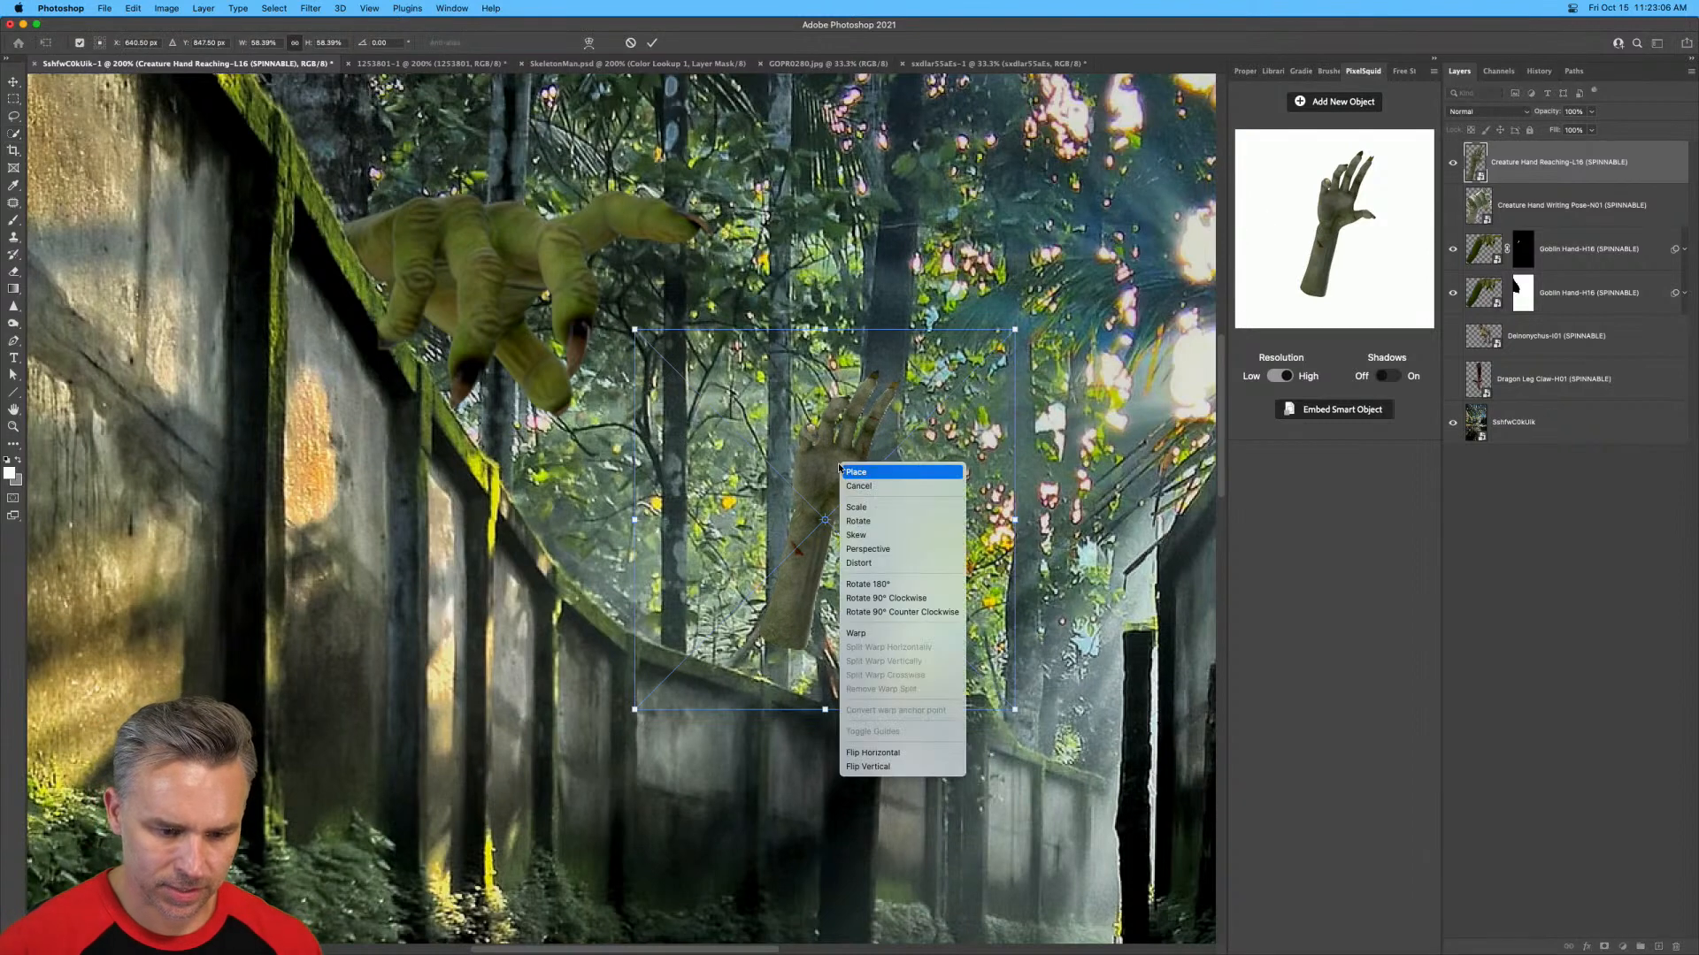
left_click(872, 753)
left_click_drag(624, 327, 743, 780)
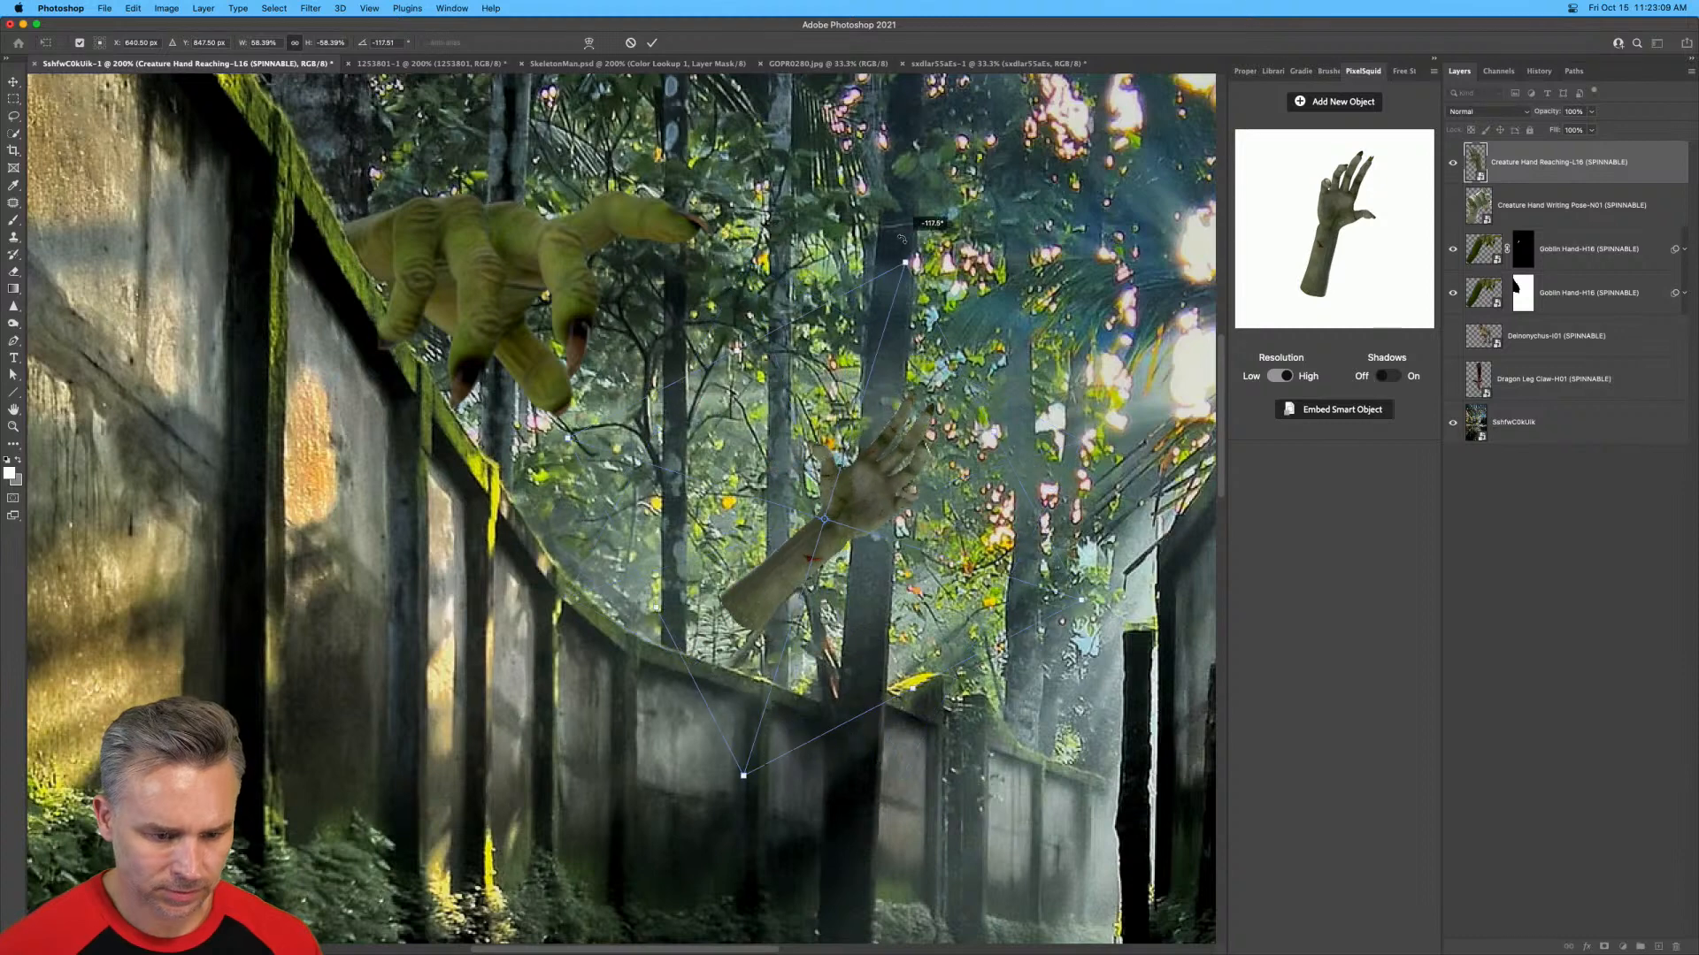
left_click_drag(570, 437, 242, 362)
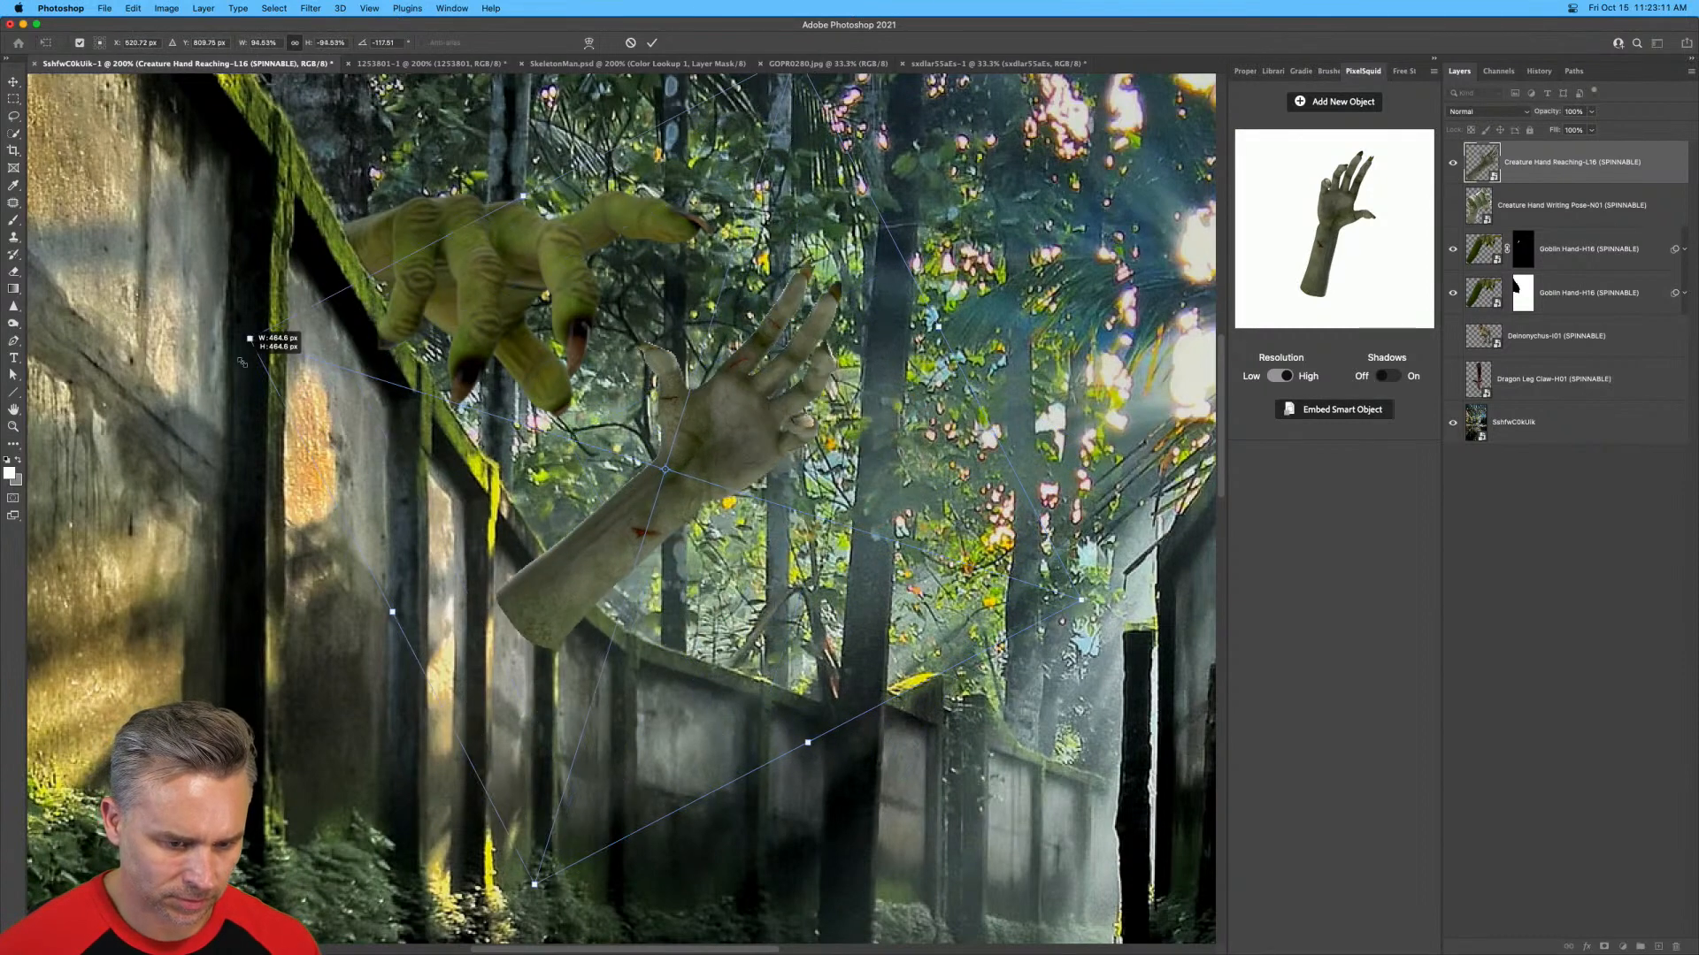
key("Return")
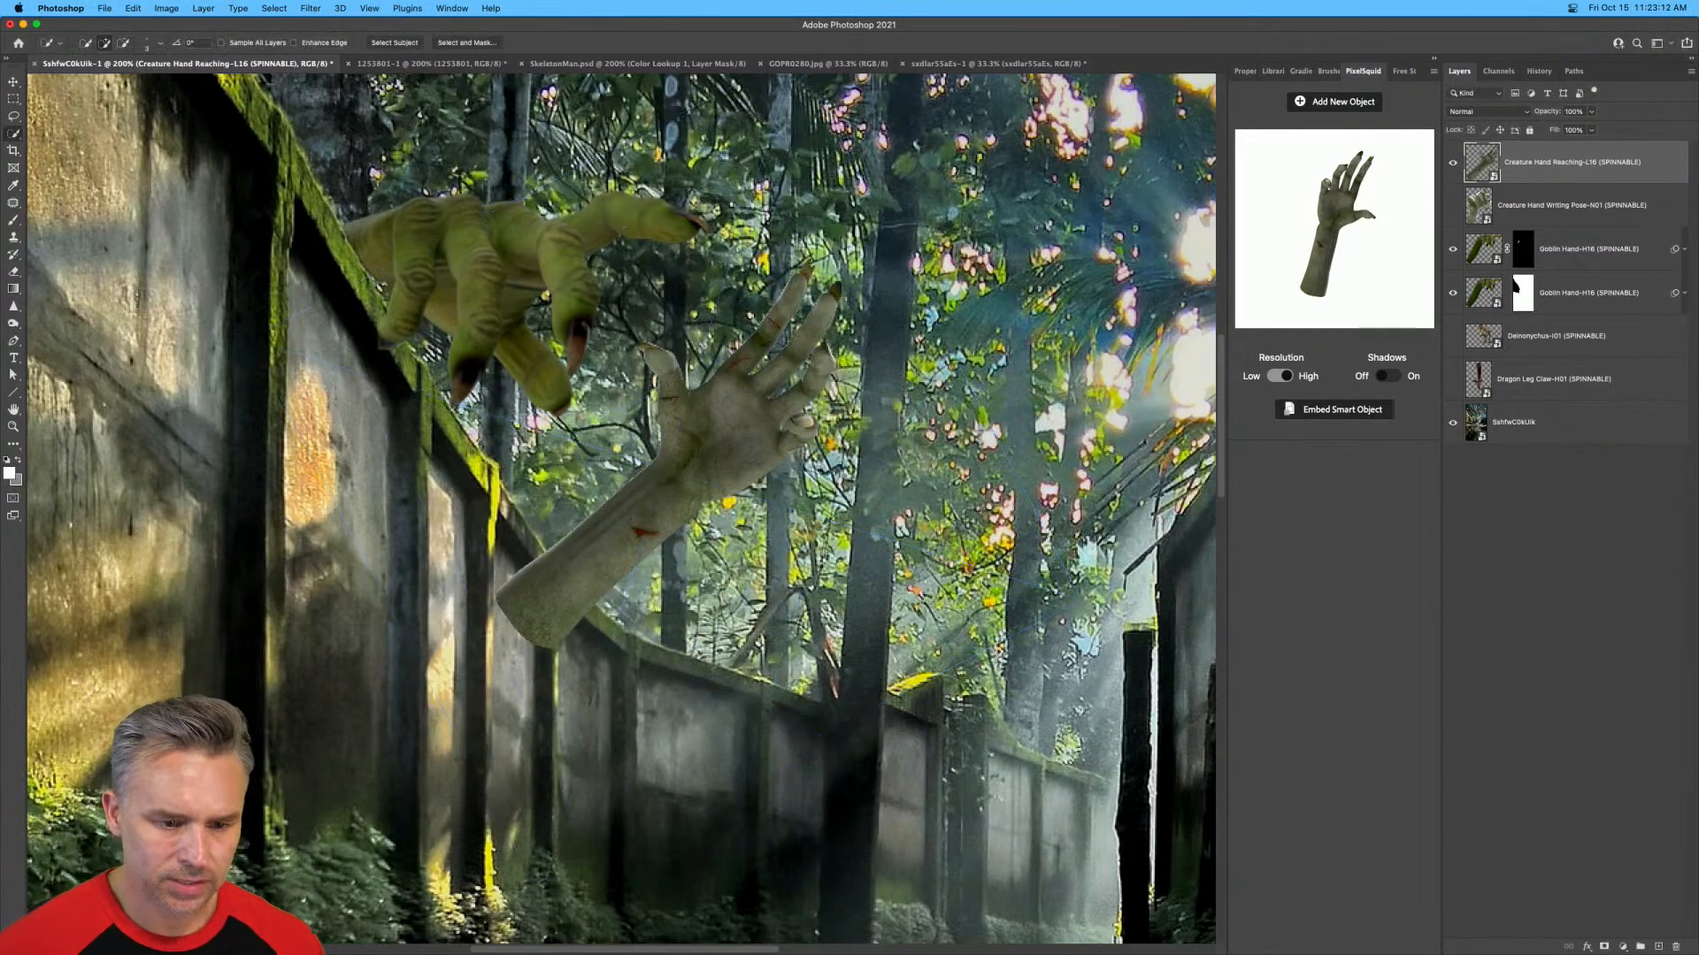
Add the Creature Hand Object Grip Hold Pose object from page 2 of the monster hand results.
left_click(1336, 101)
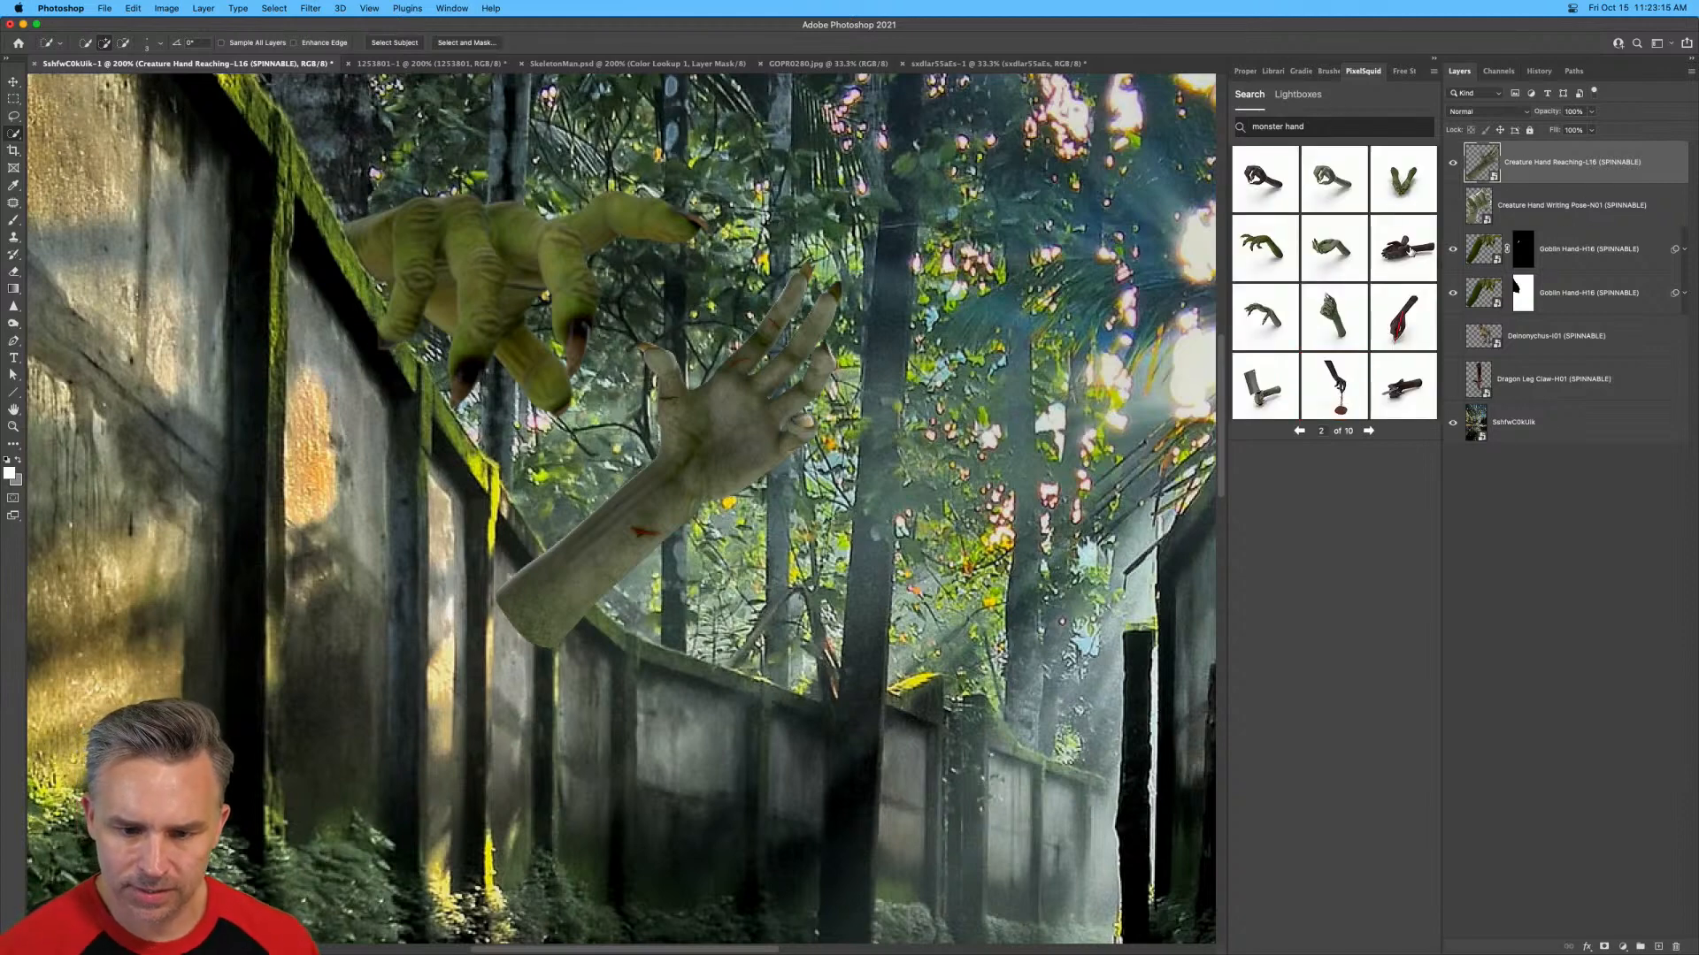
left_click(1332, 183)
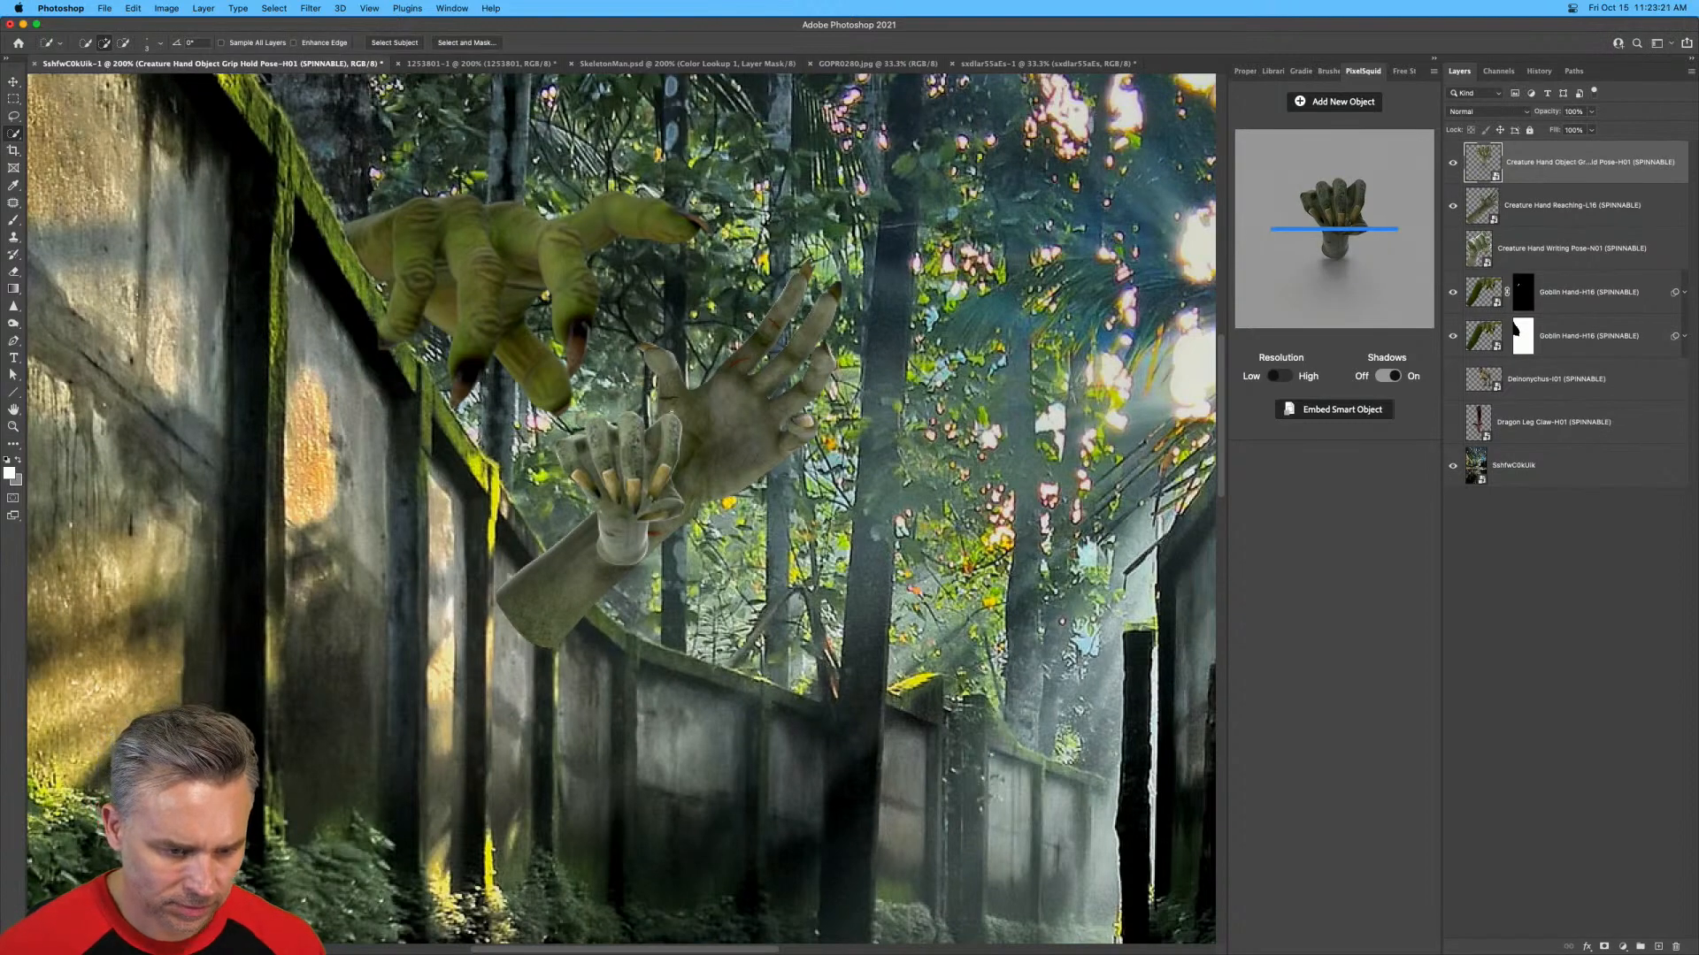
left_click(13, 83)
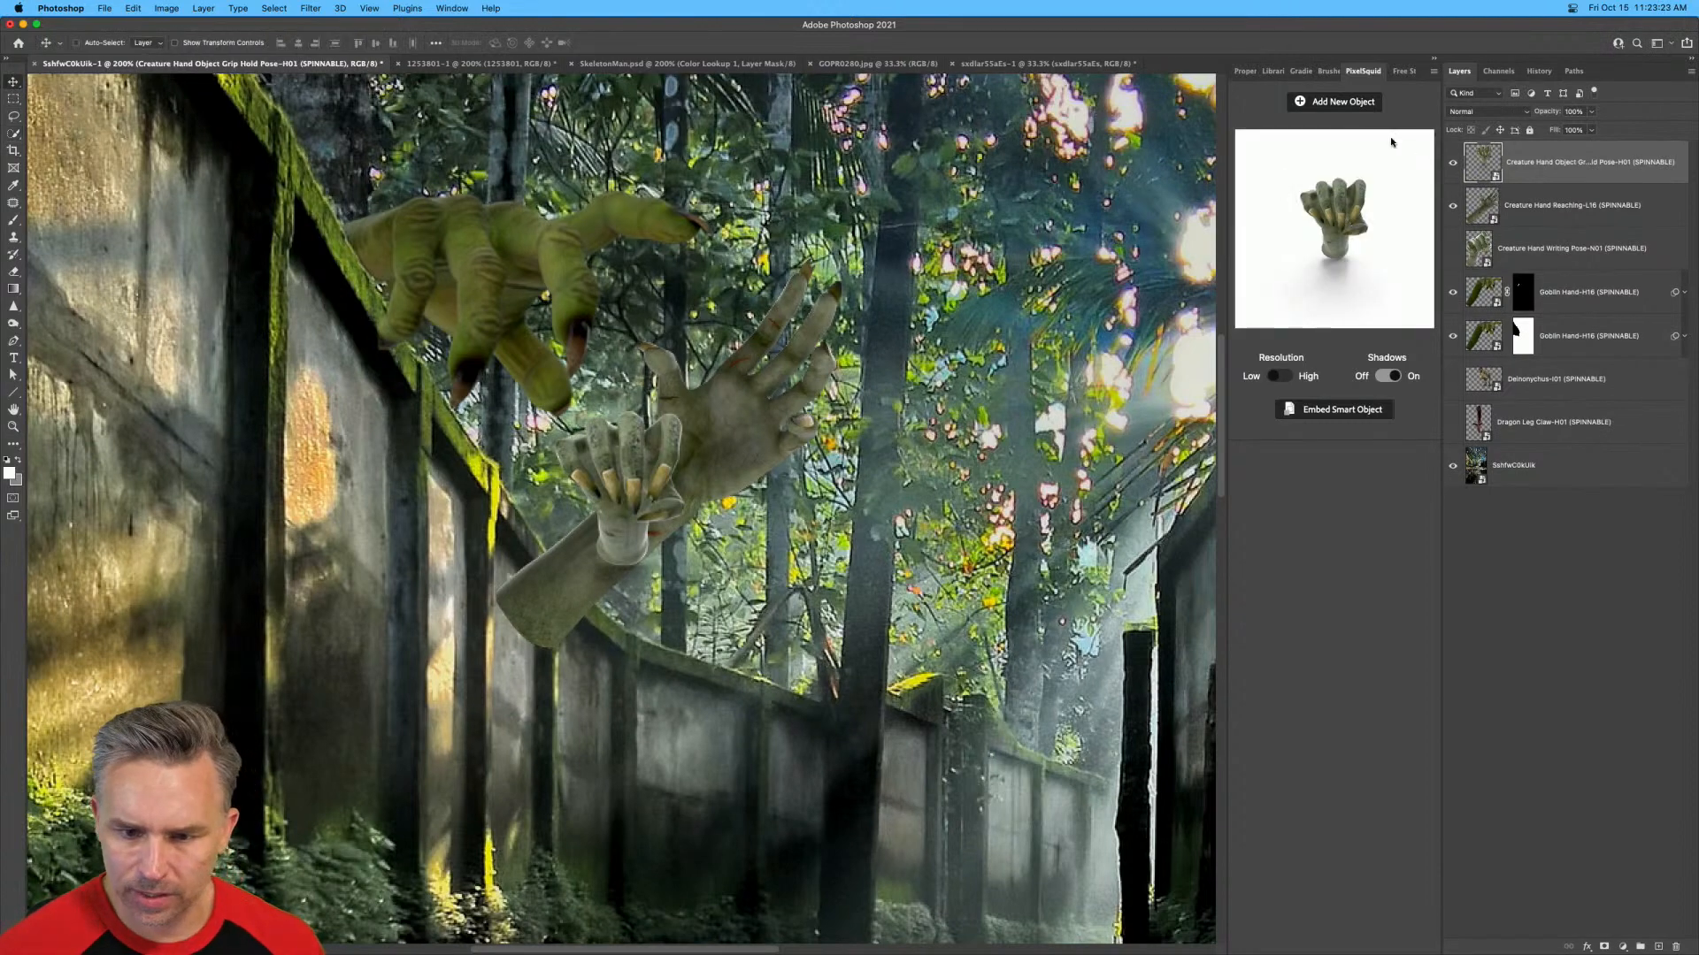
Add another Goblin Hand object from the results and hide the grip-pose and reaching creature hands.
left_click(1313, 100)
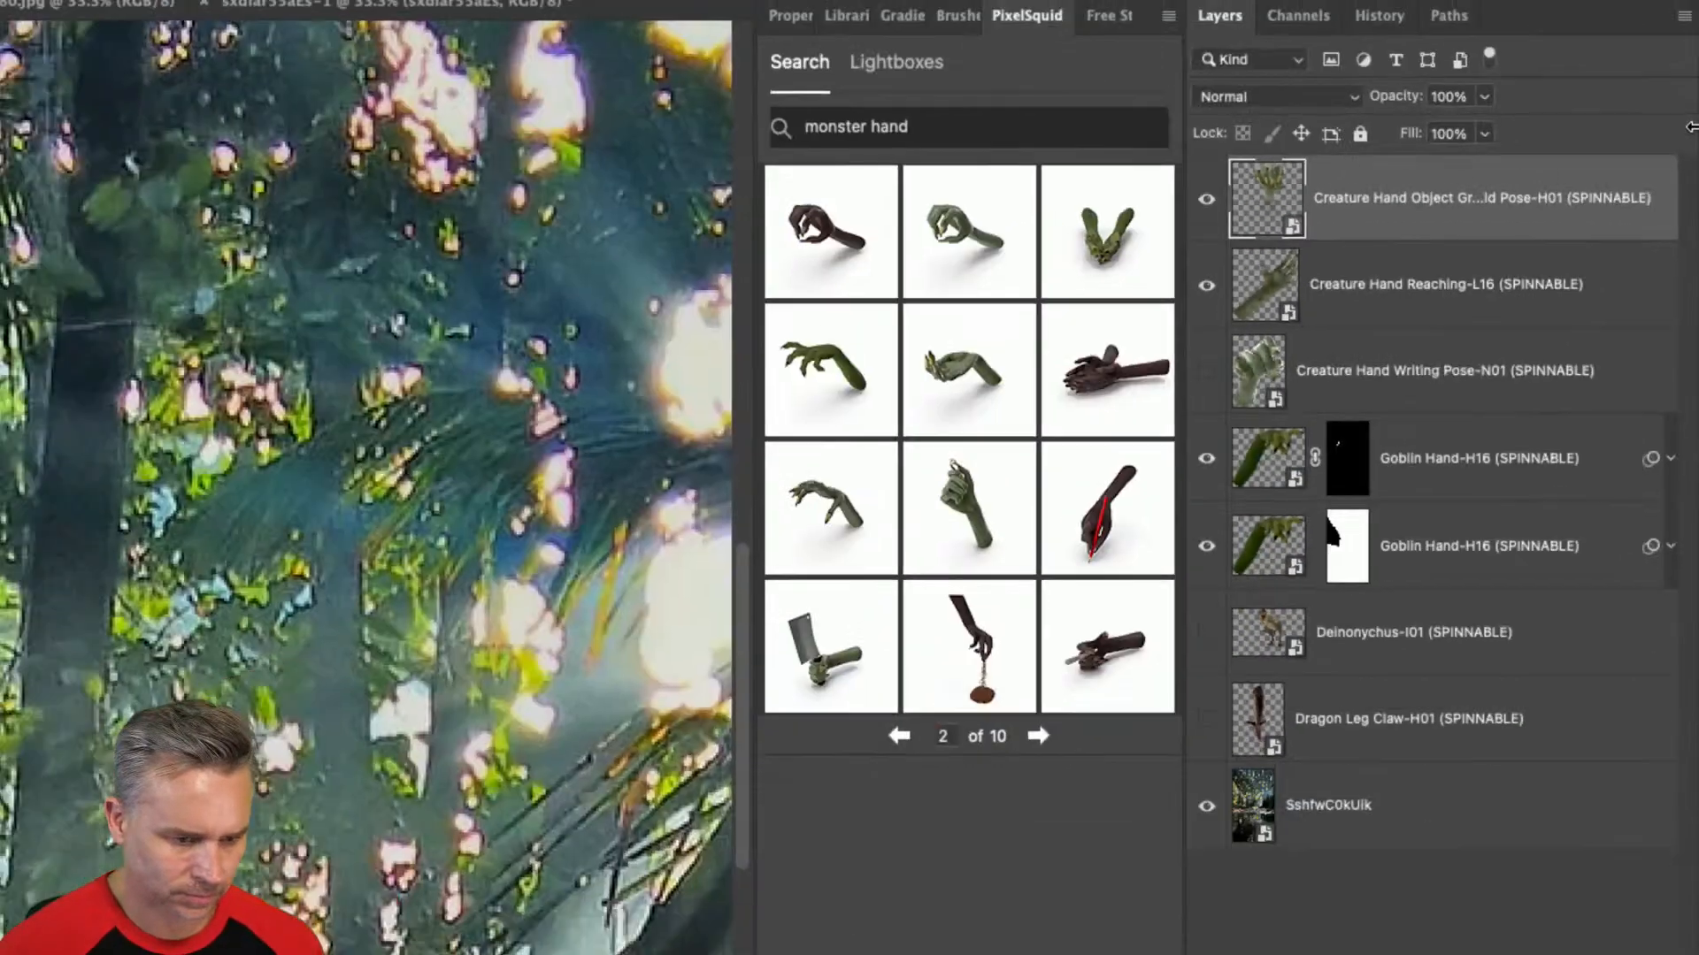
left_click(819, 372)
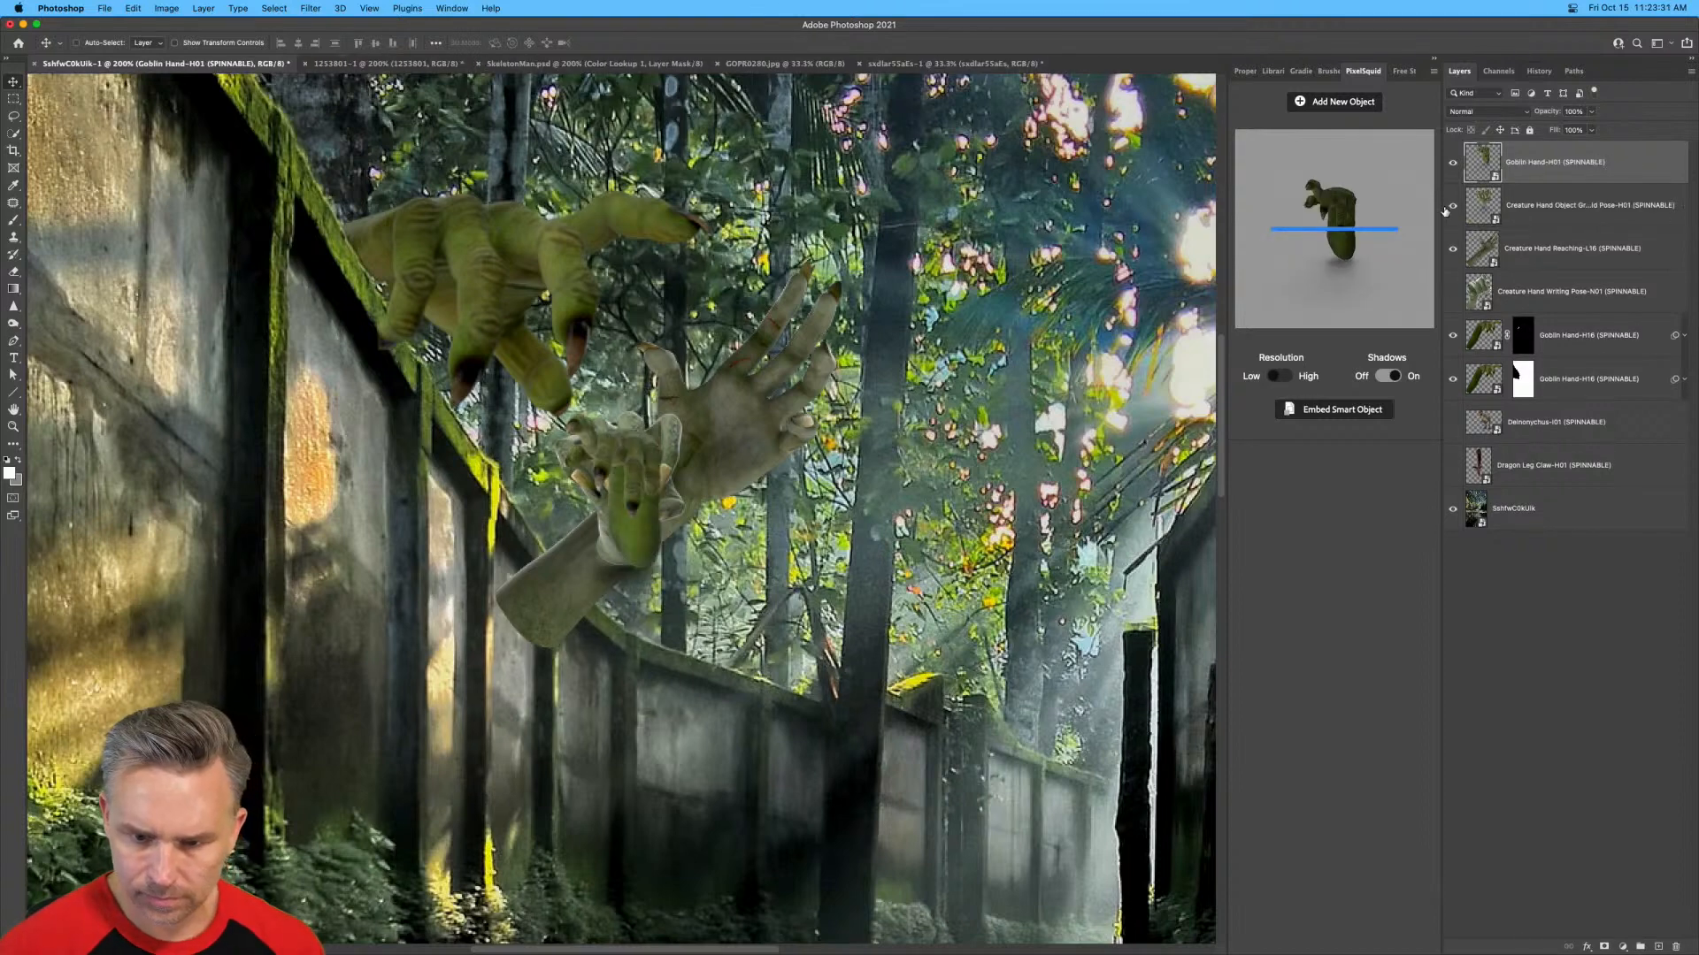
left_click_drag(1446, 209, 1452, 249)
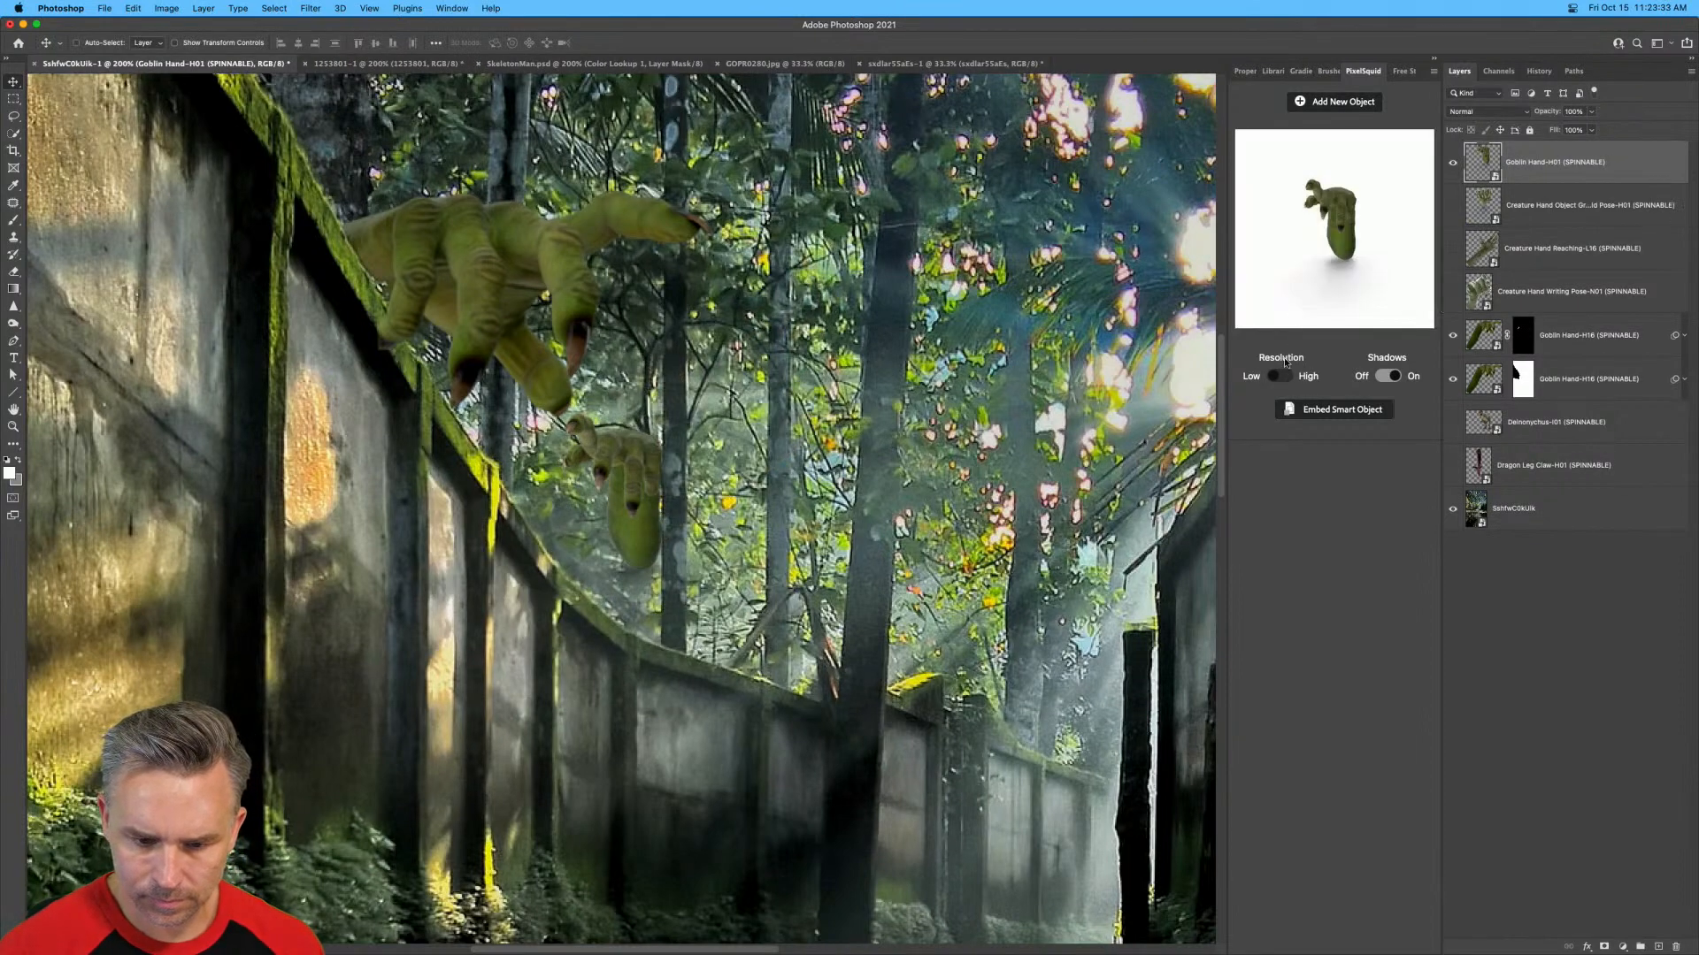
Spin the new goblin hand so its forearm slants up away from the wall, and turn off its shadows.
left_click_drag(1319, 250, 1325, 204)
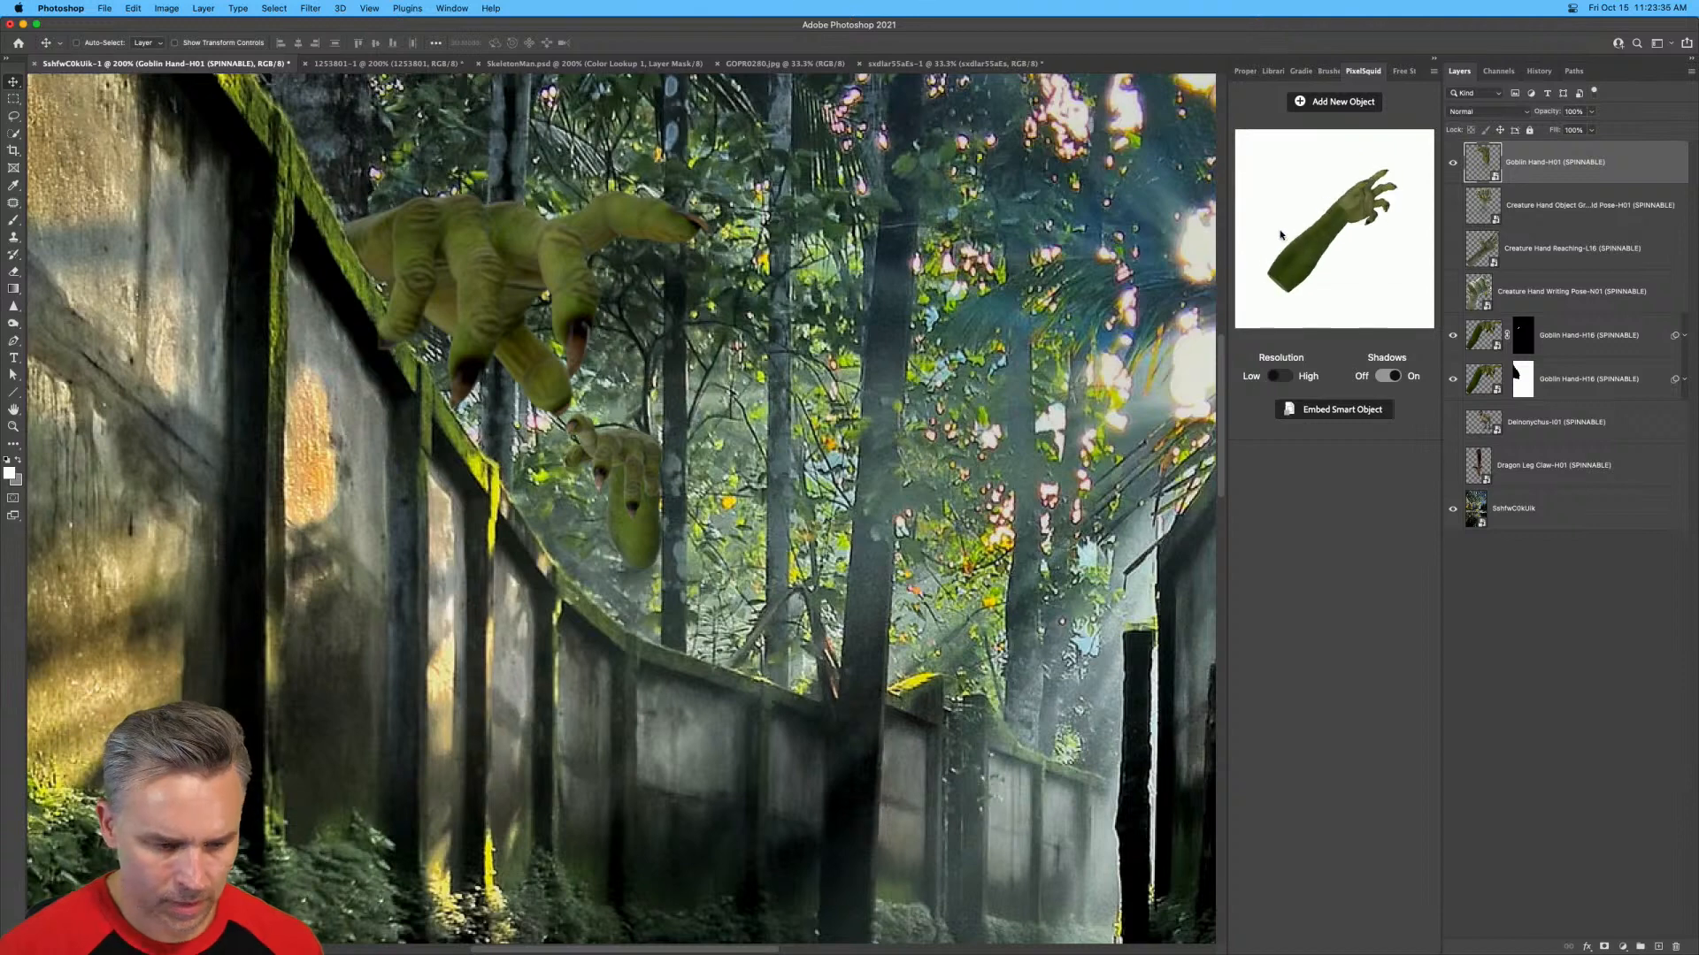
left_click(1382, 375)
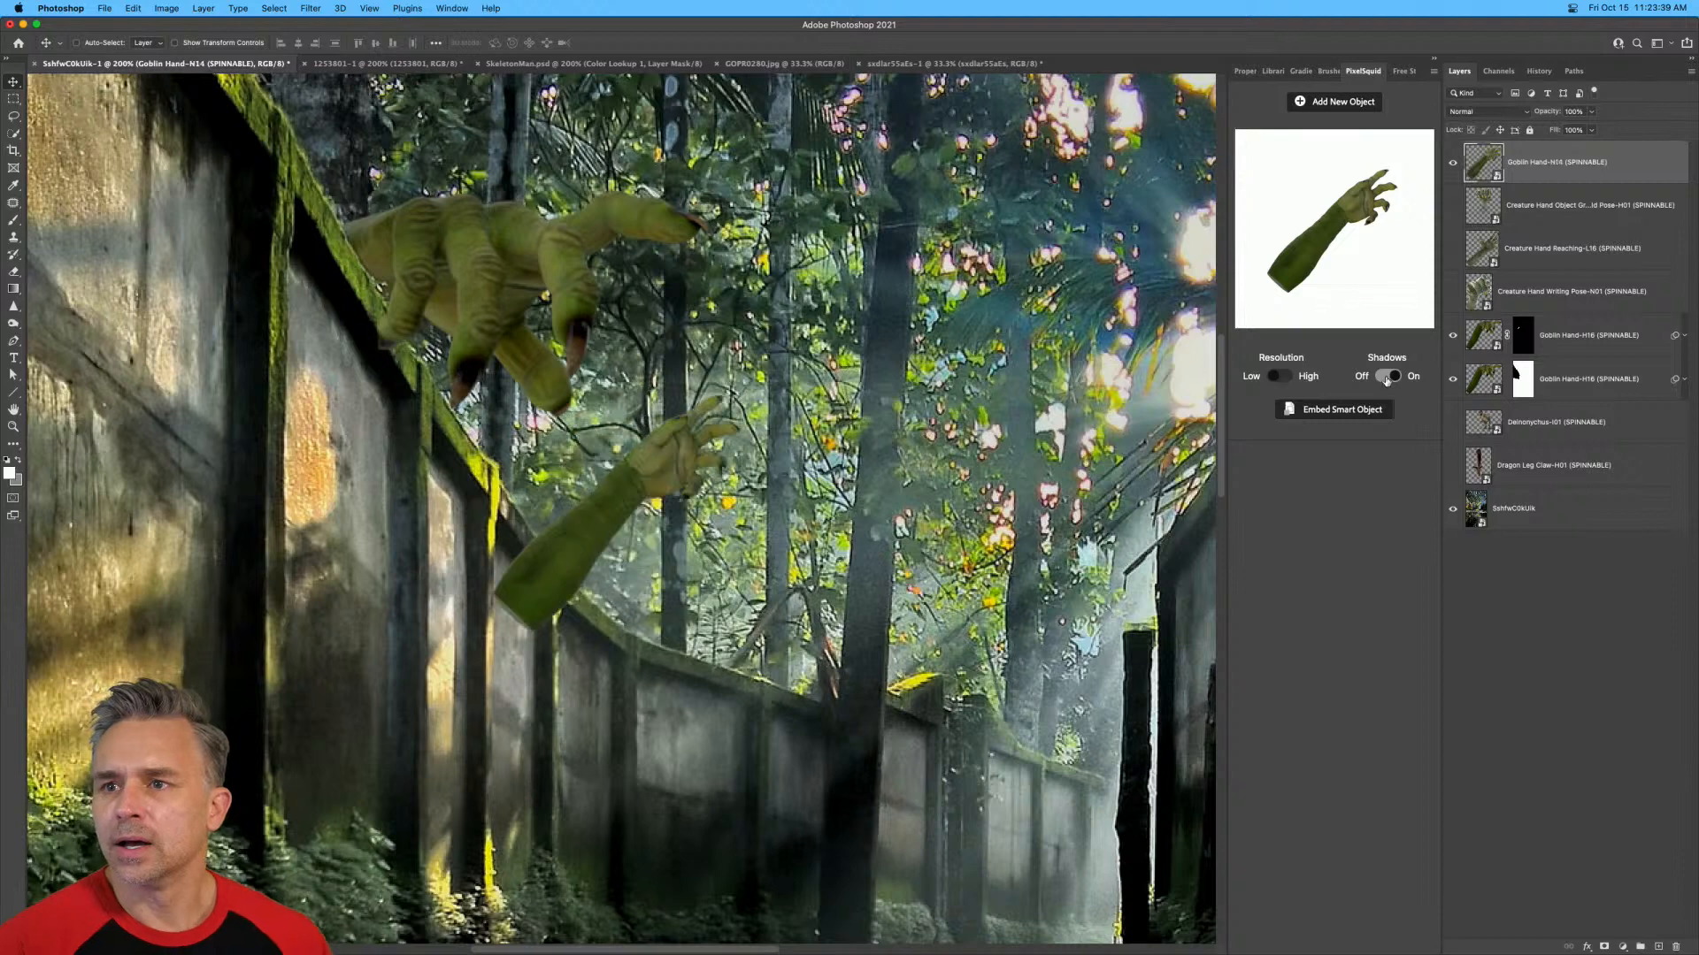
left_click(1386, 379)
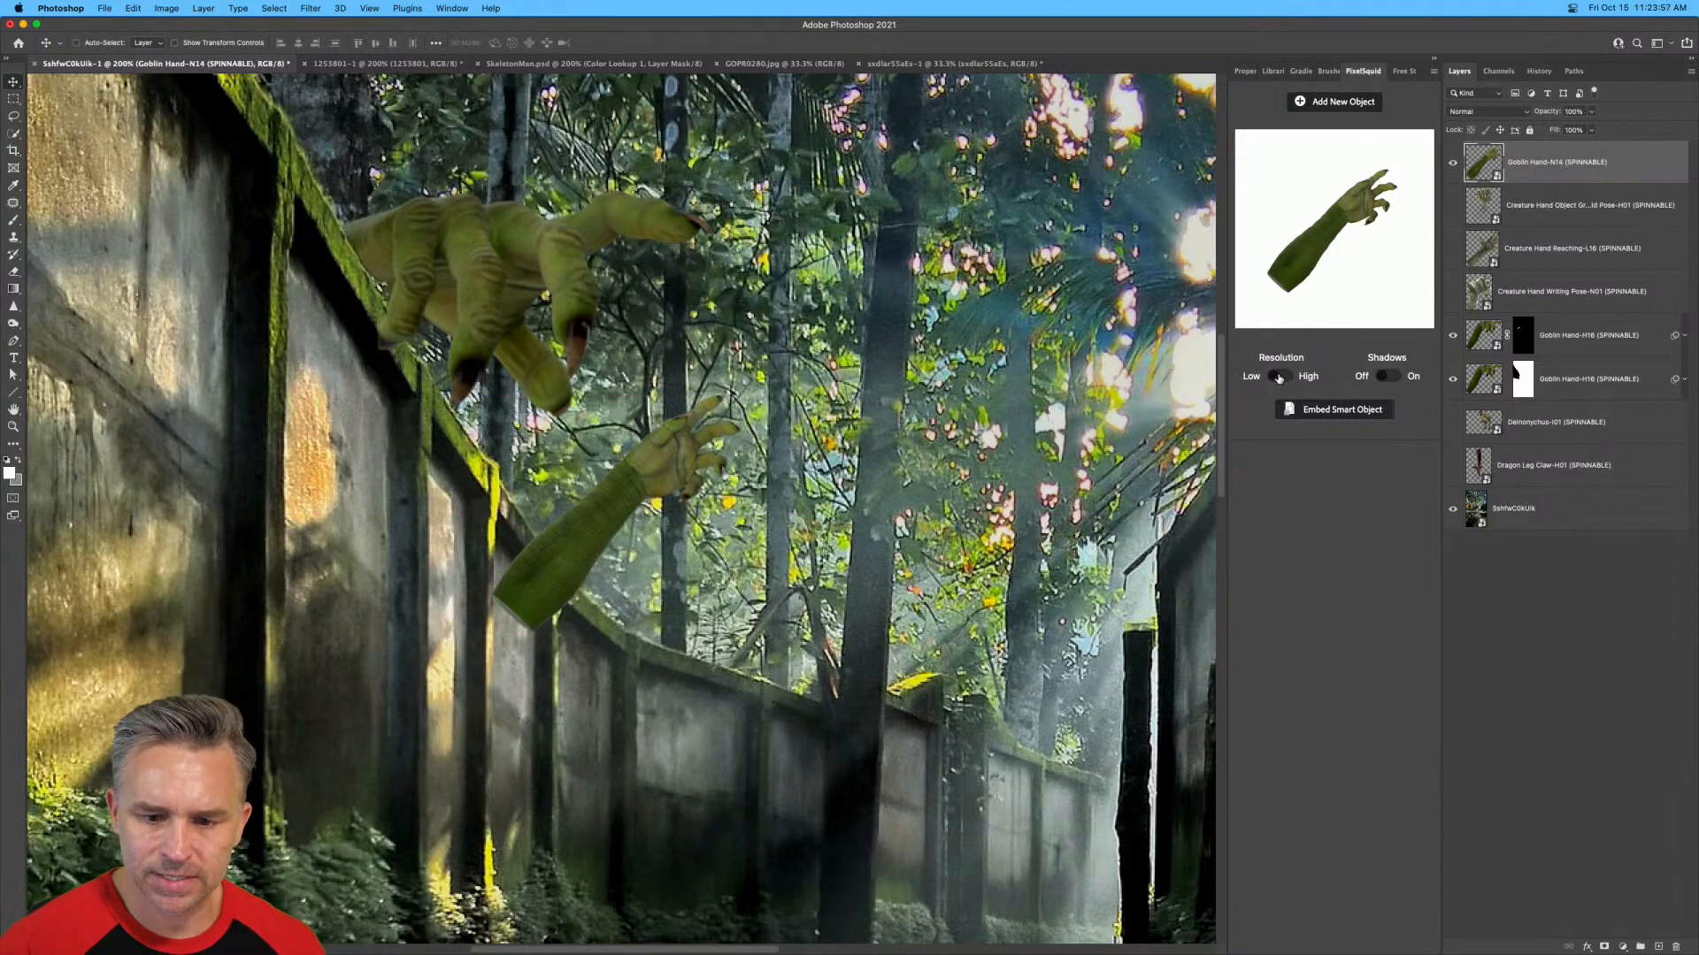
Switch the new goblin hand to high resolution, scale it to about 294%, and place its forearm over the wall edge.
left_click(1278, 378)
key("super+t")
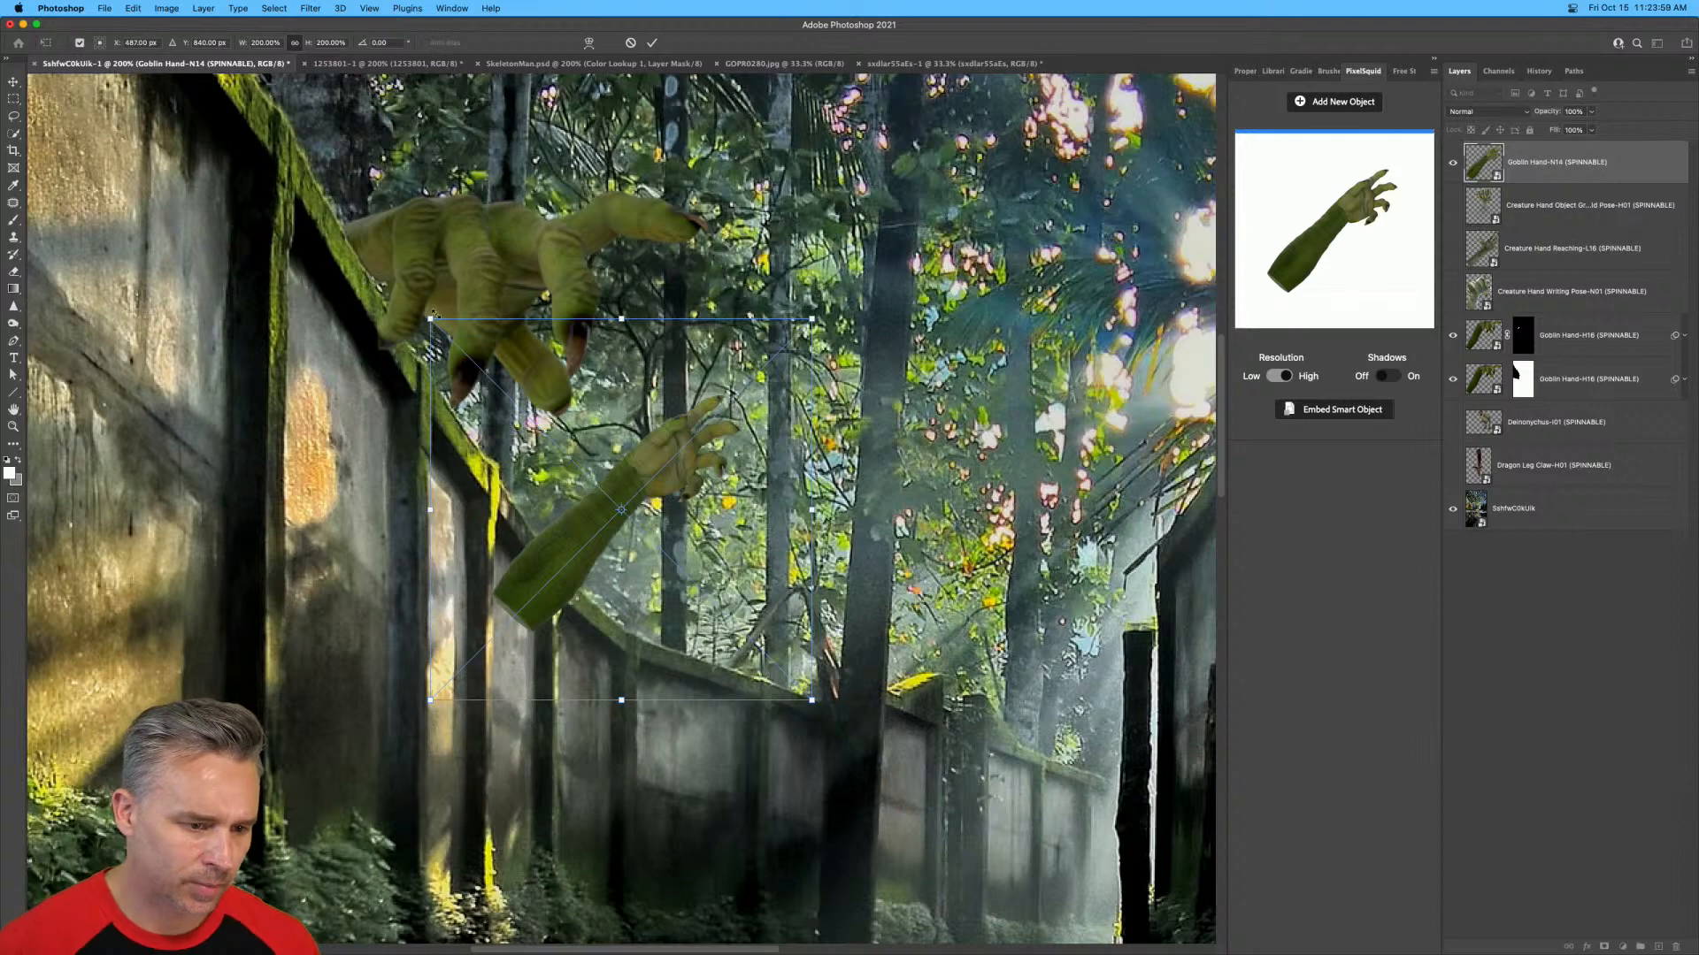
left_click_drag(432, 317, 252, 140)
left_click_drag(358, 337, 495, 367)
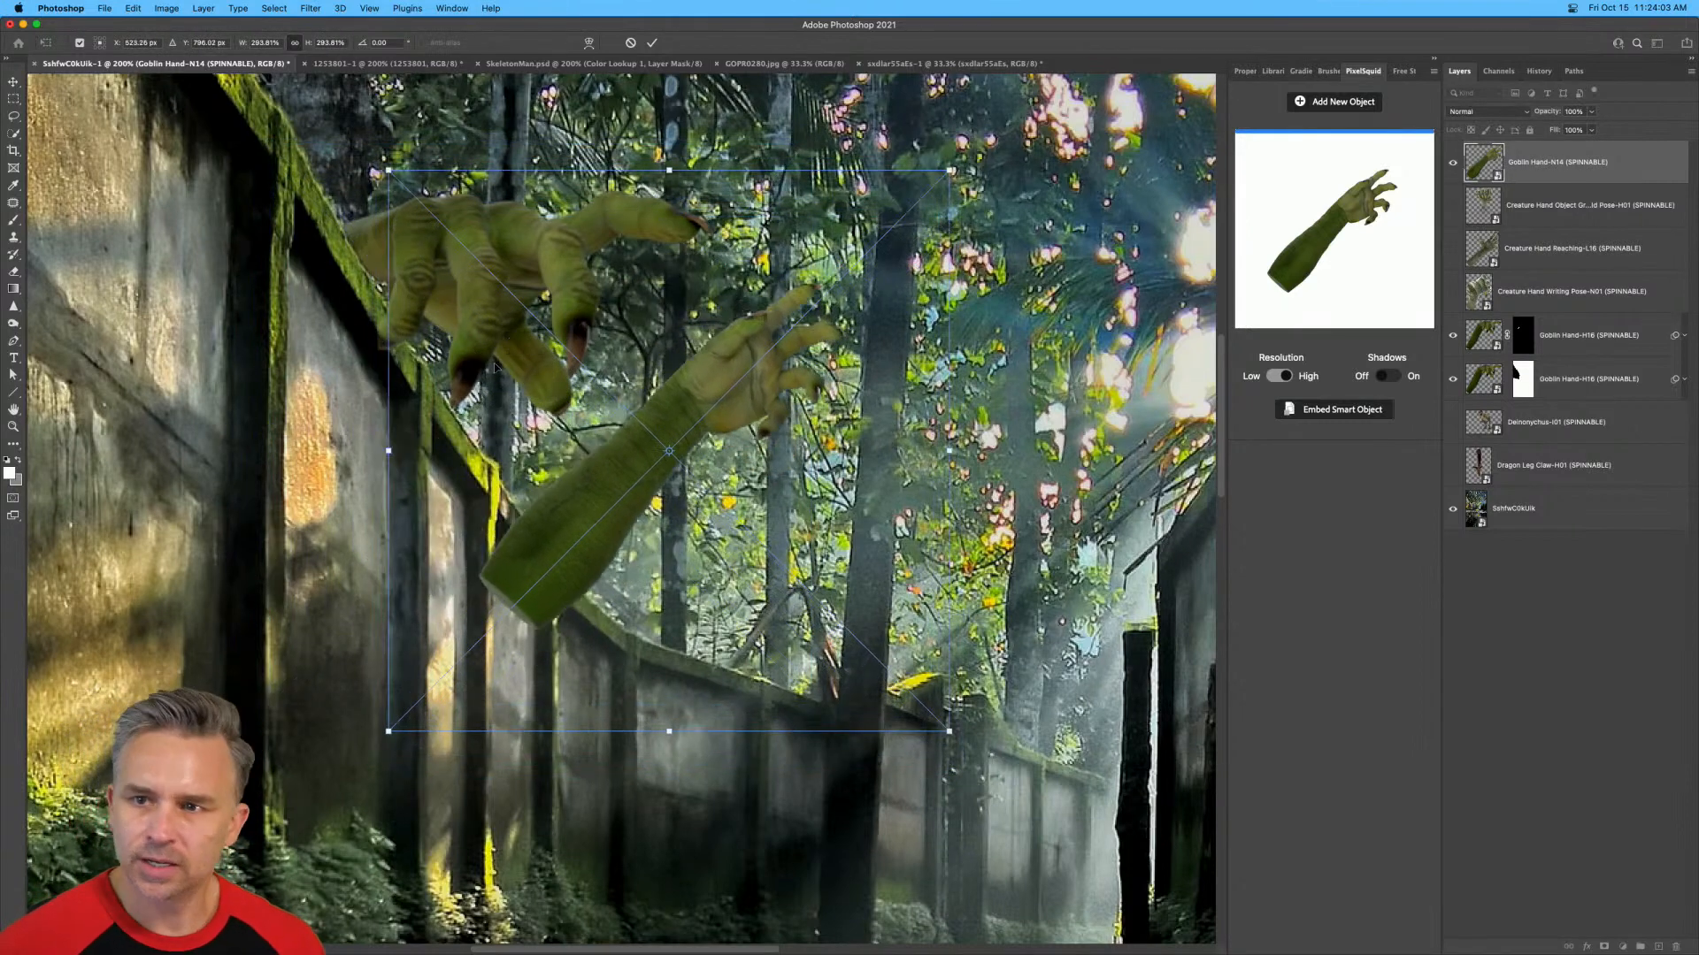
key("Return")
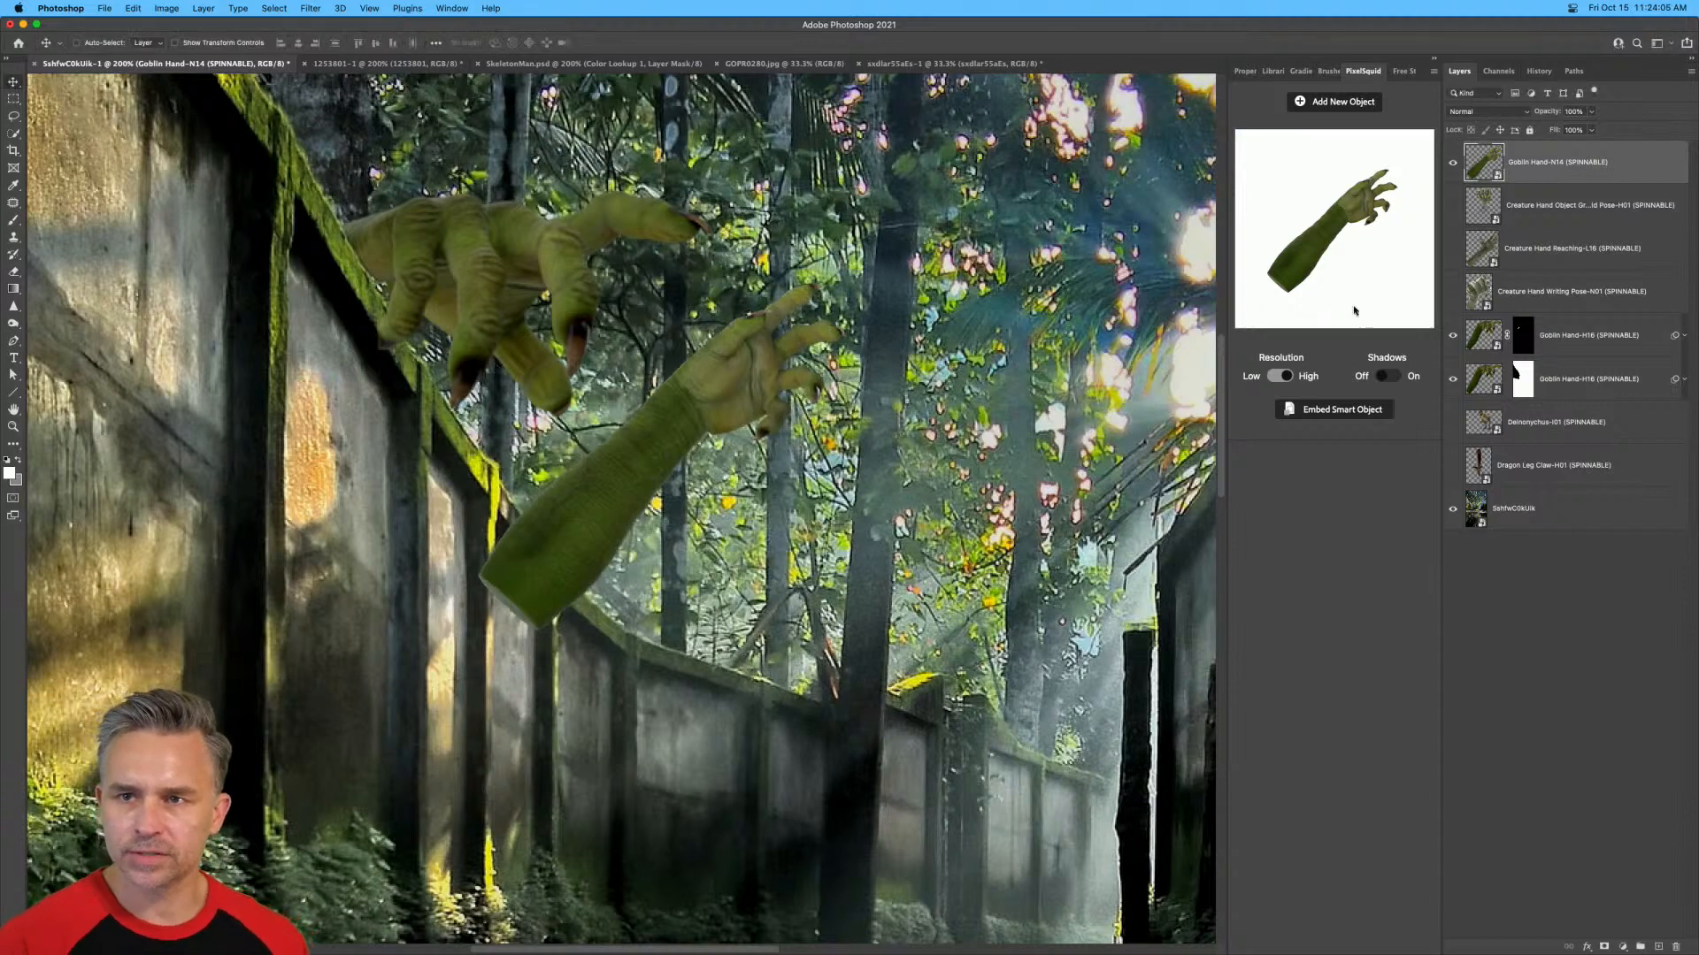
Add a layer mask to the new goblin hand and quick-select the wall section beneath its forearm on the background layer.
left_click(1604, 947)
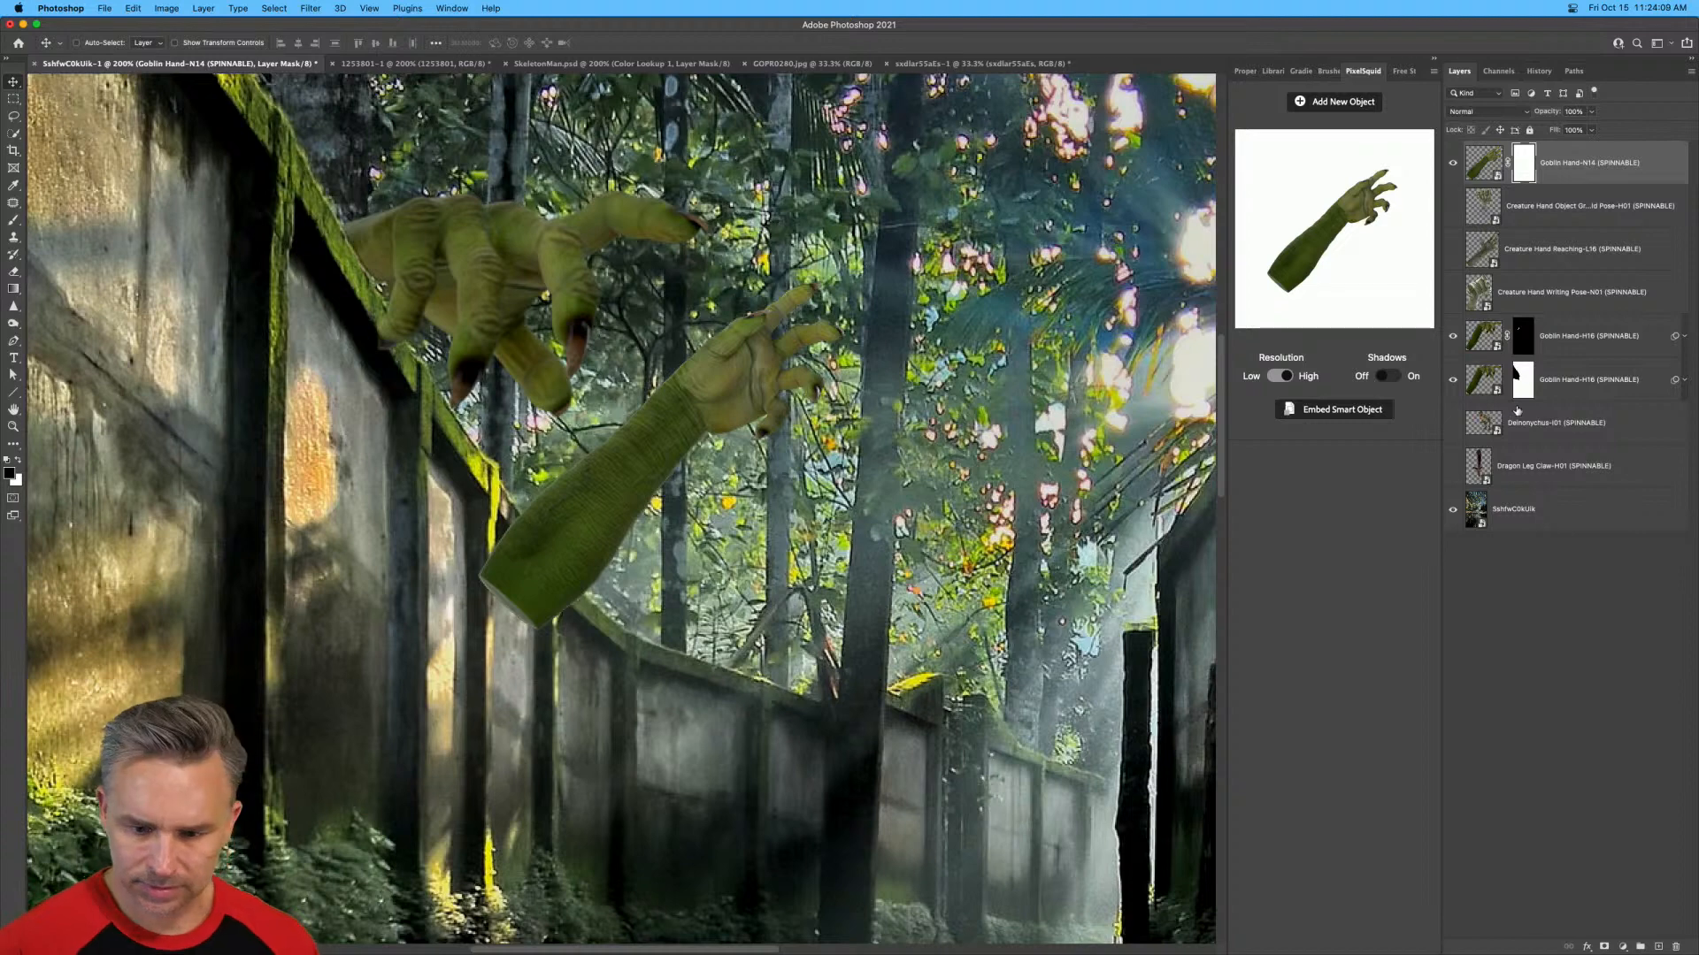
left_click(1482, 524)
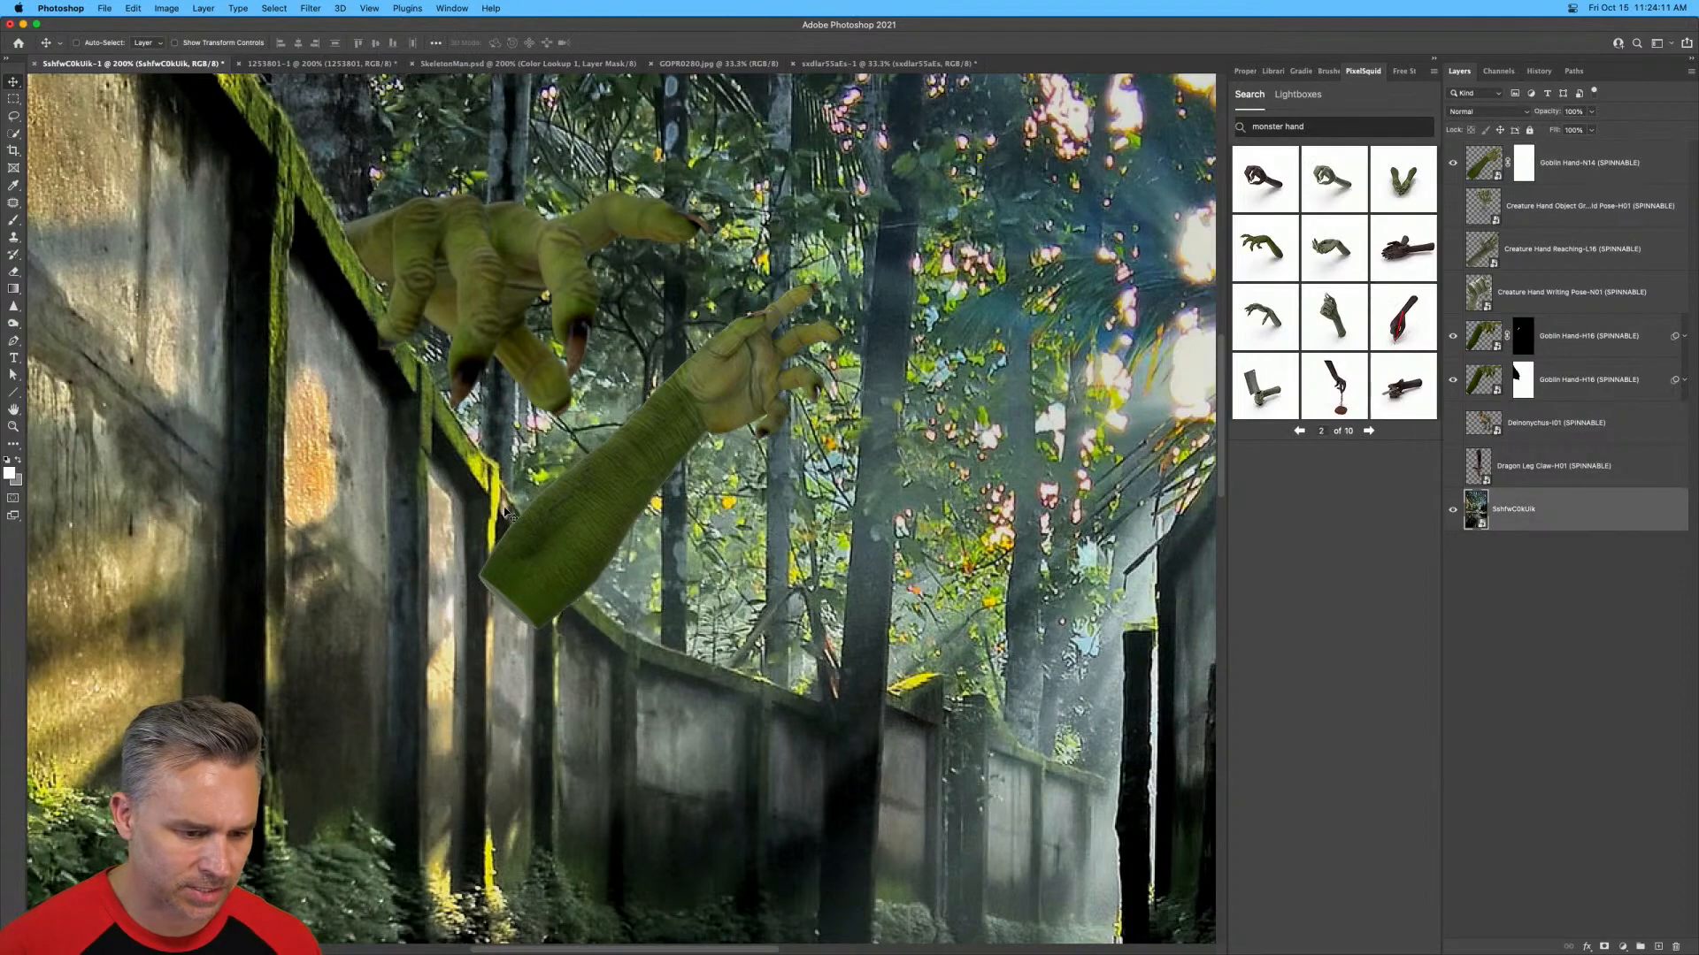
left_click(13, 132)
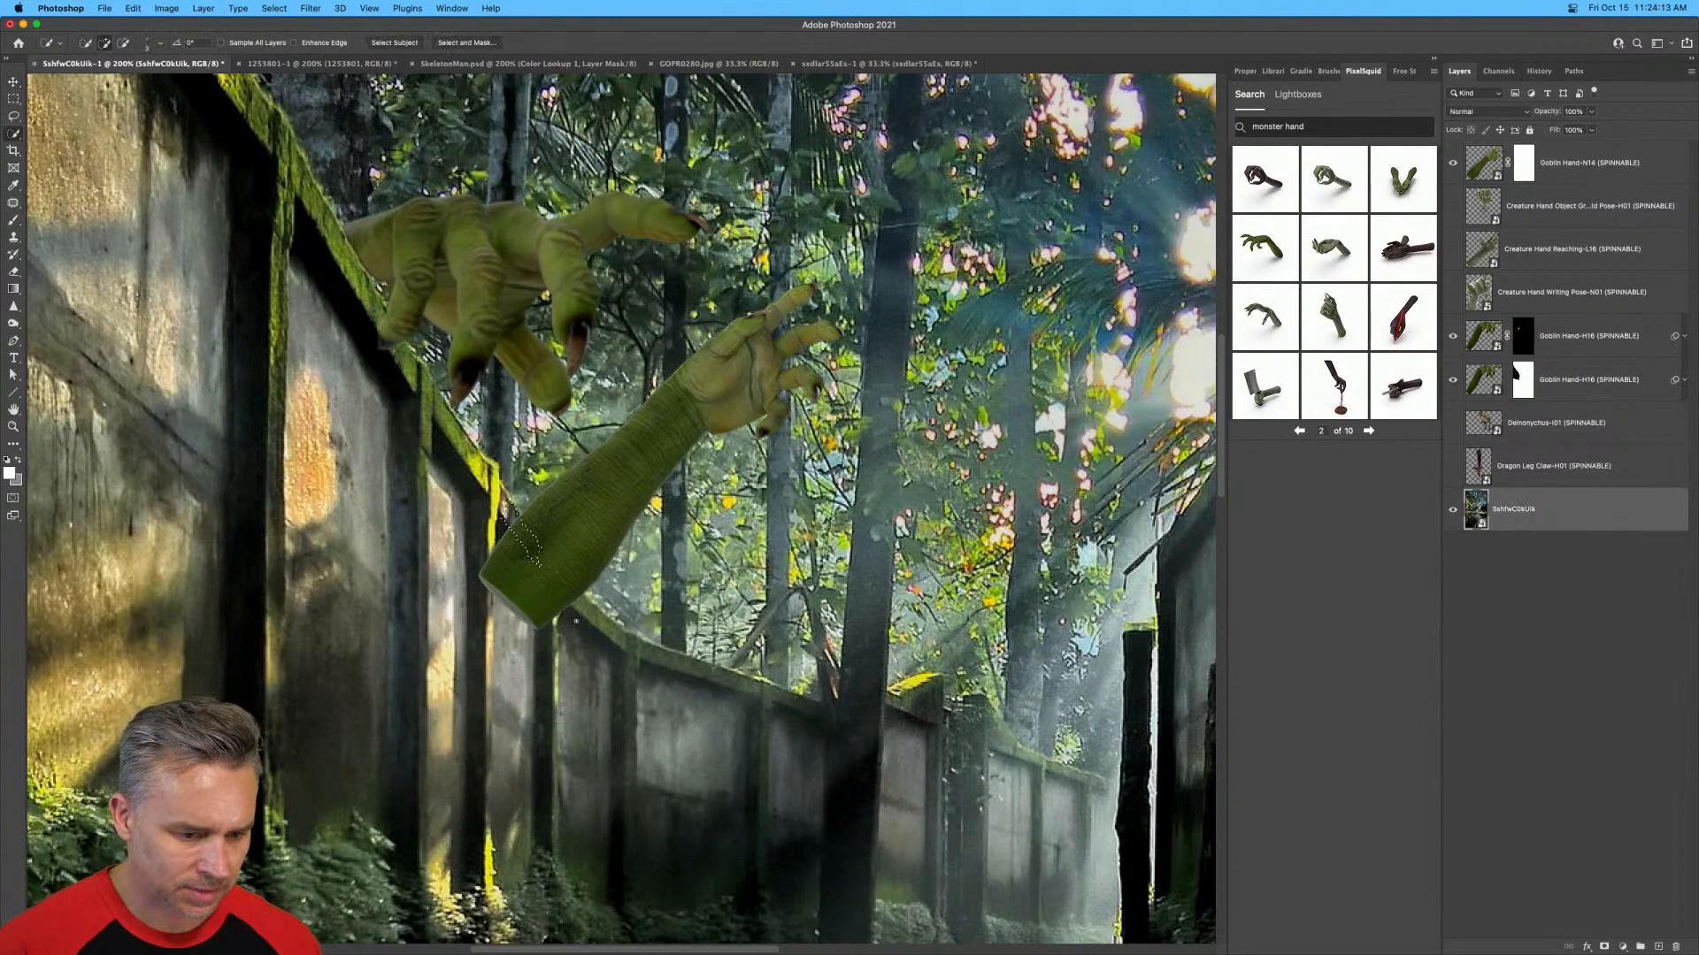
mouse_move(576, 621)
left_mouse_down()
mouse_move(654, 650)
mouse_move(543, 623)
mouse_move(503, 550)
mouse_move(476, 581)
mouse_move(543, 772)
mouse_move(614, 733)
left_mouse_up()
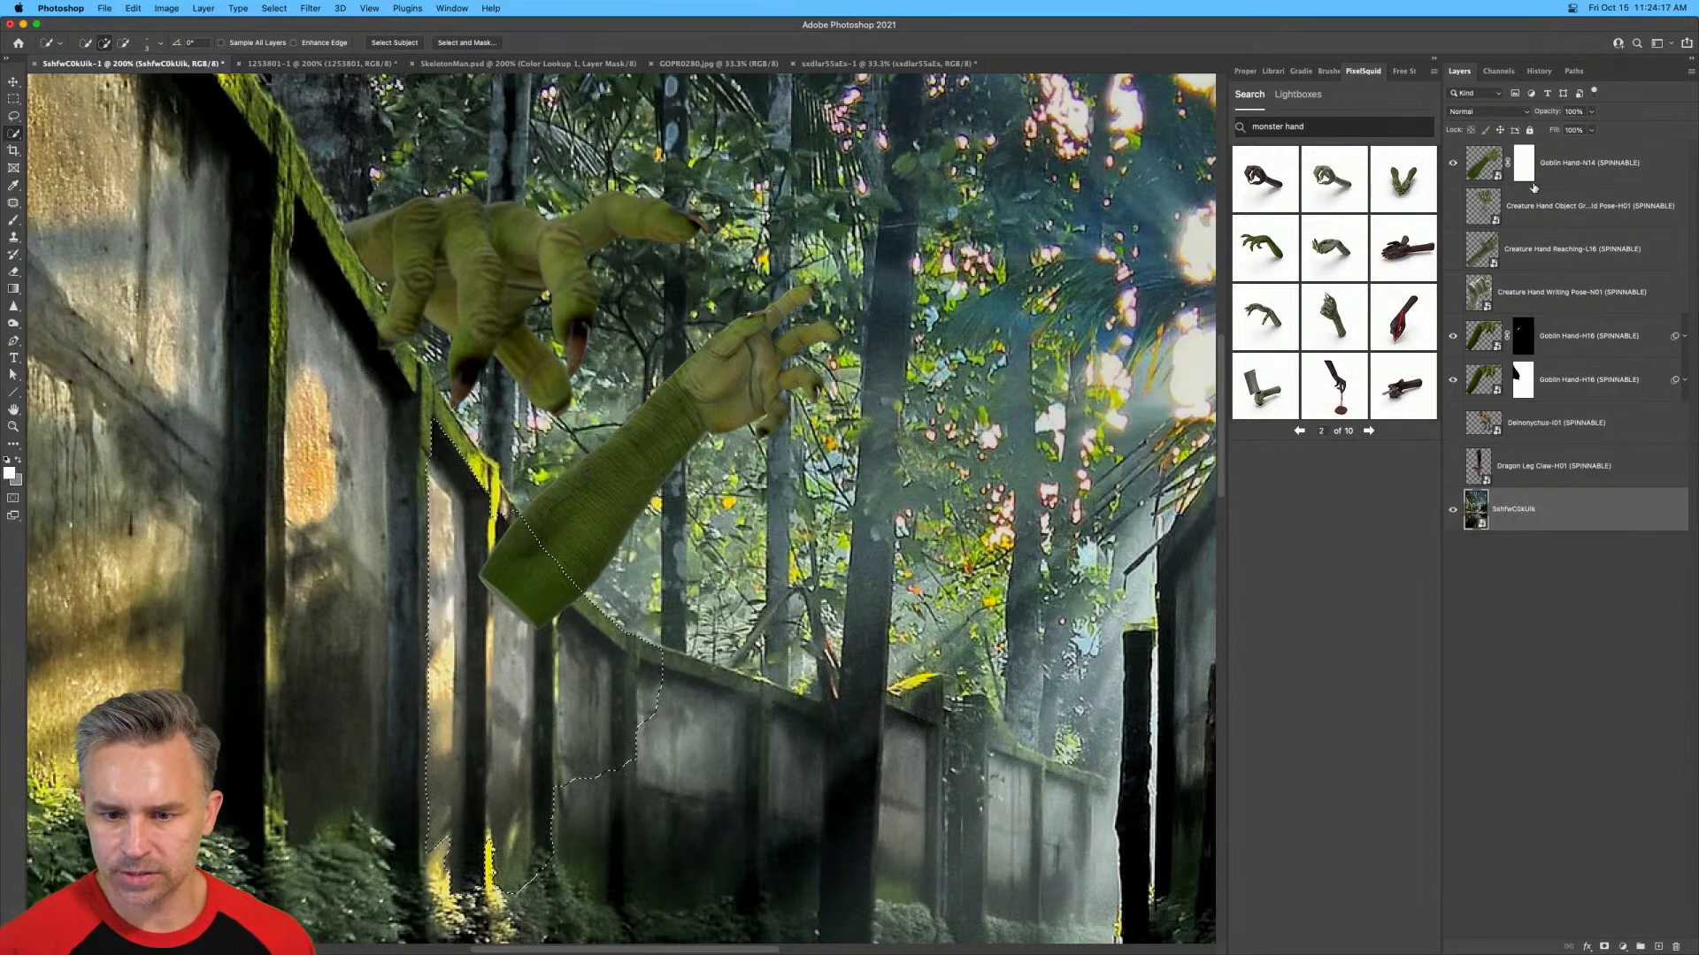
Fill the selected wall area on the new goblin hand's mask with the foreground color, then clear the selection.
left_click(1579, 335)
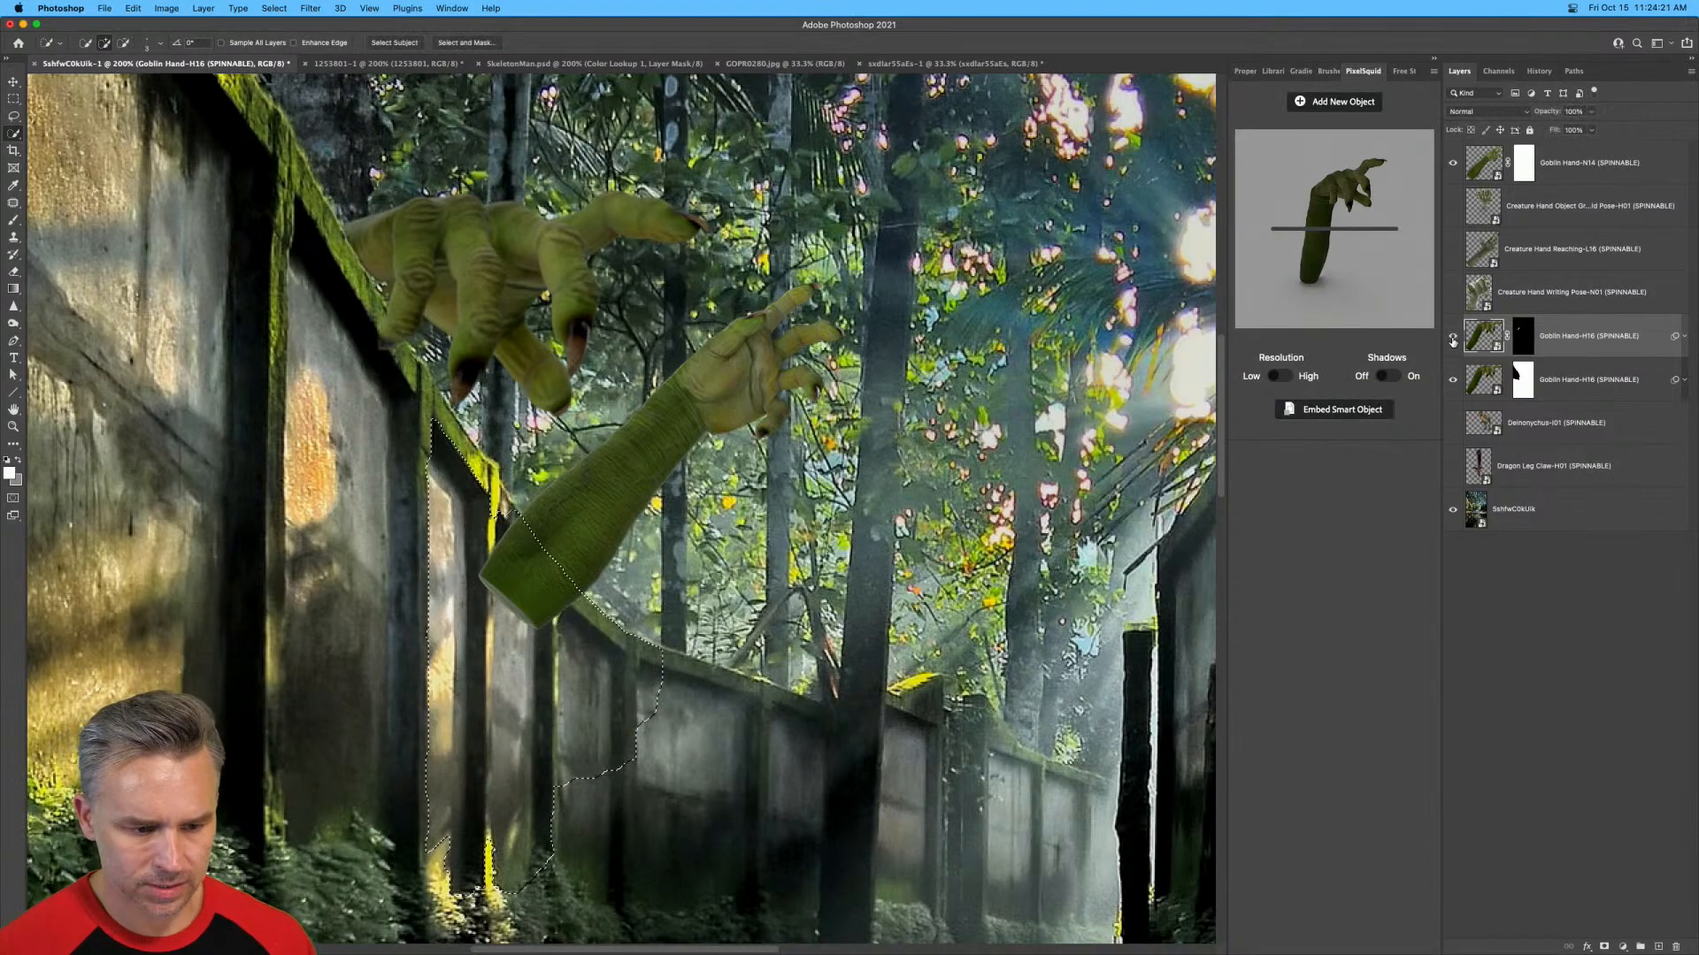
left_click(1524, 164)
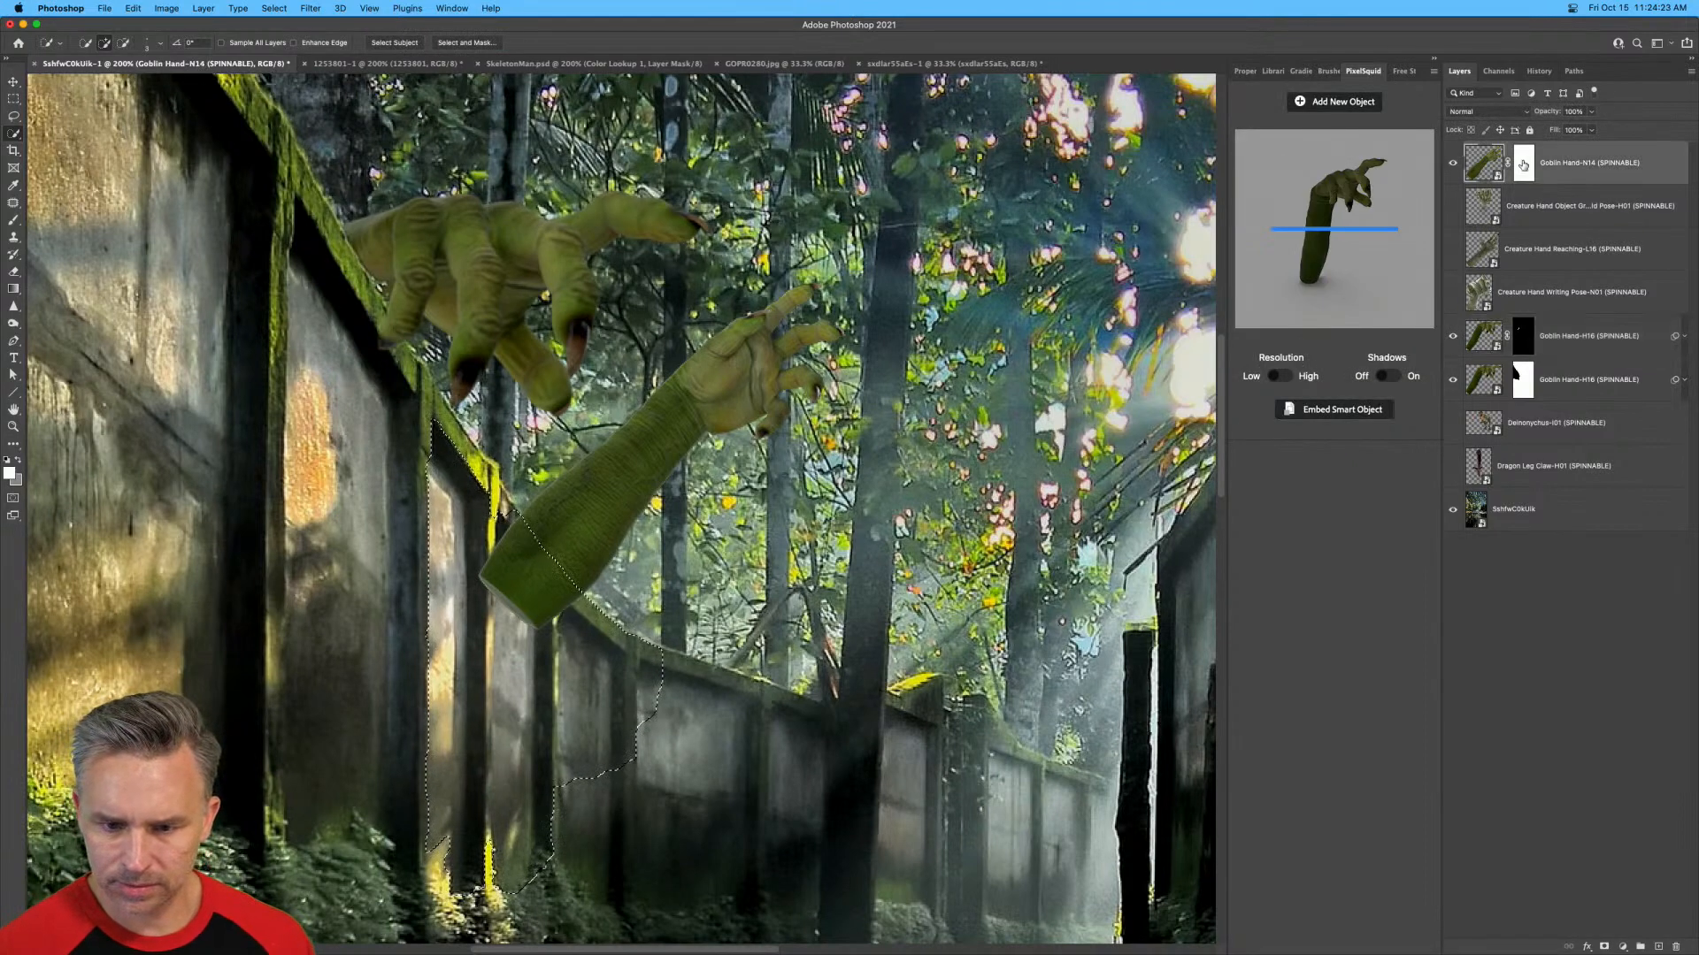
left_click(1523, 164)
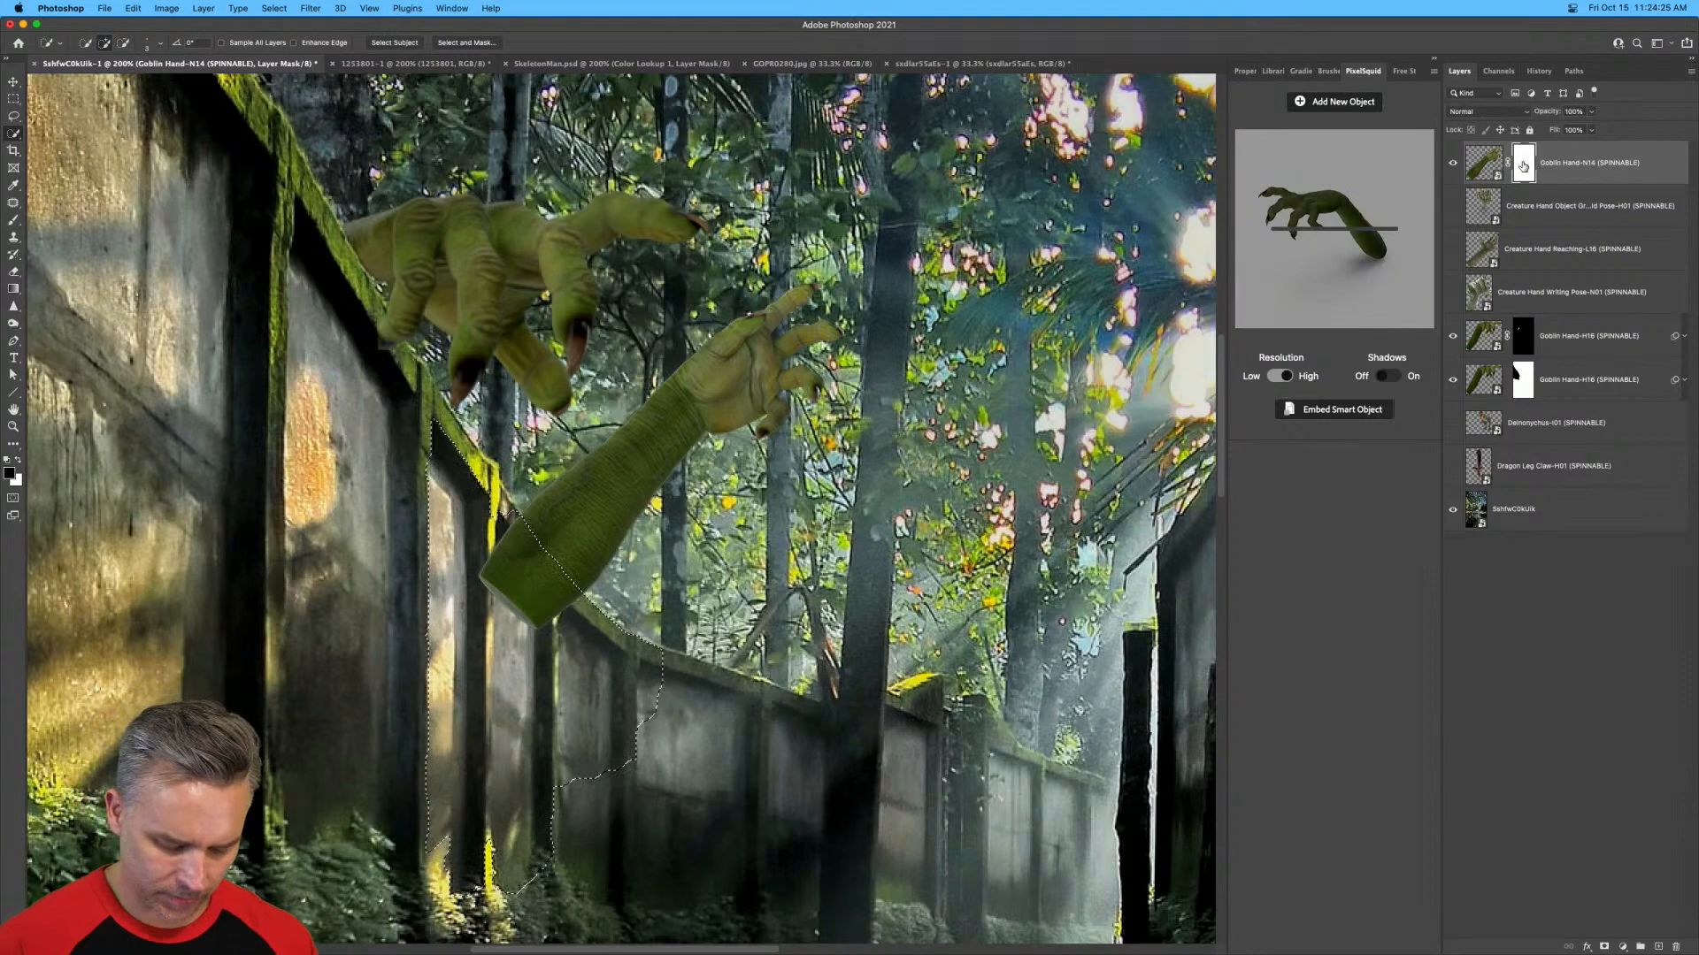
key("shift+BackSpace")
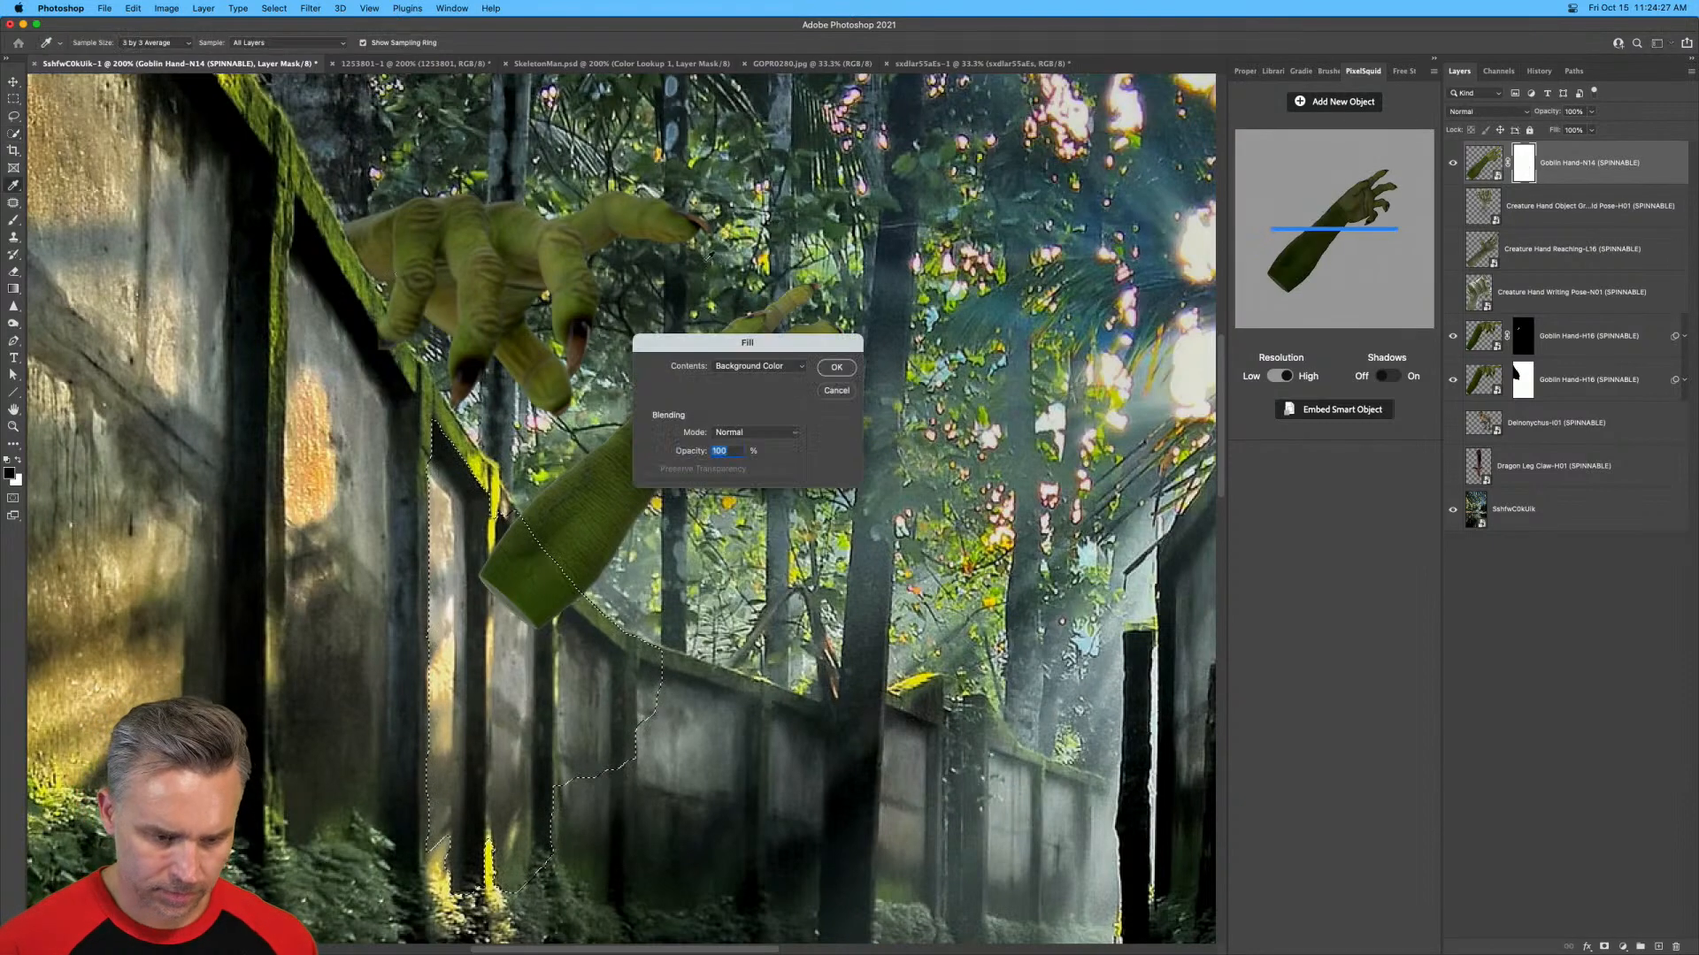
left_click(757, 365)
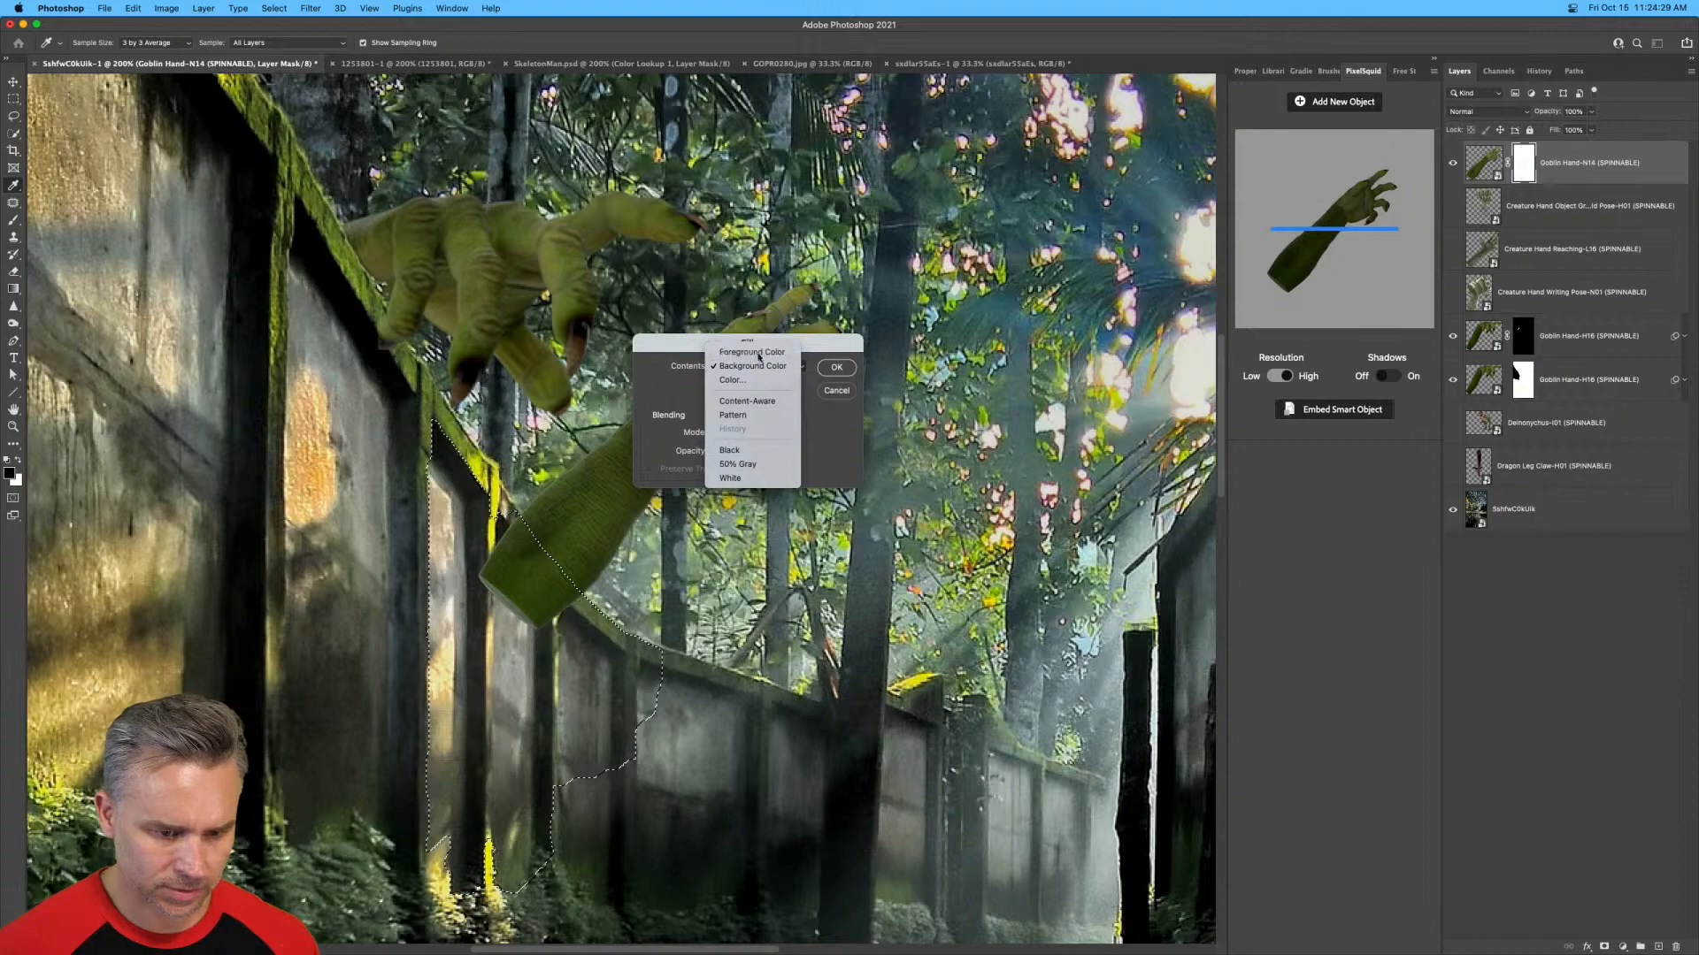
left_click(746, 353)
key("Return")
key("w")
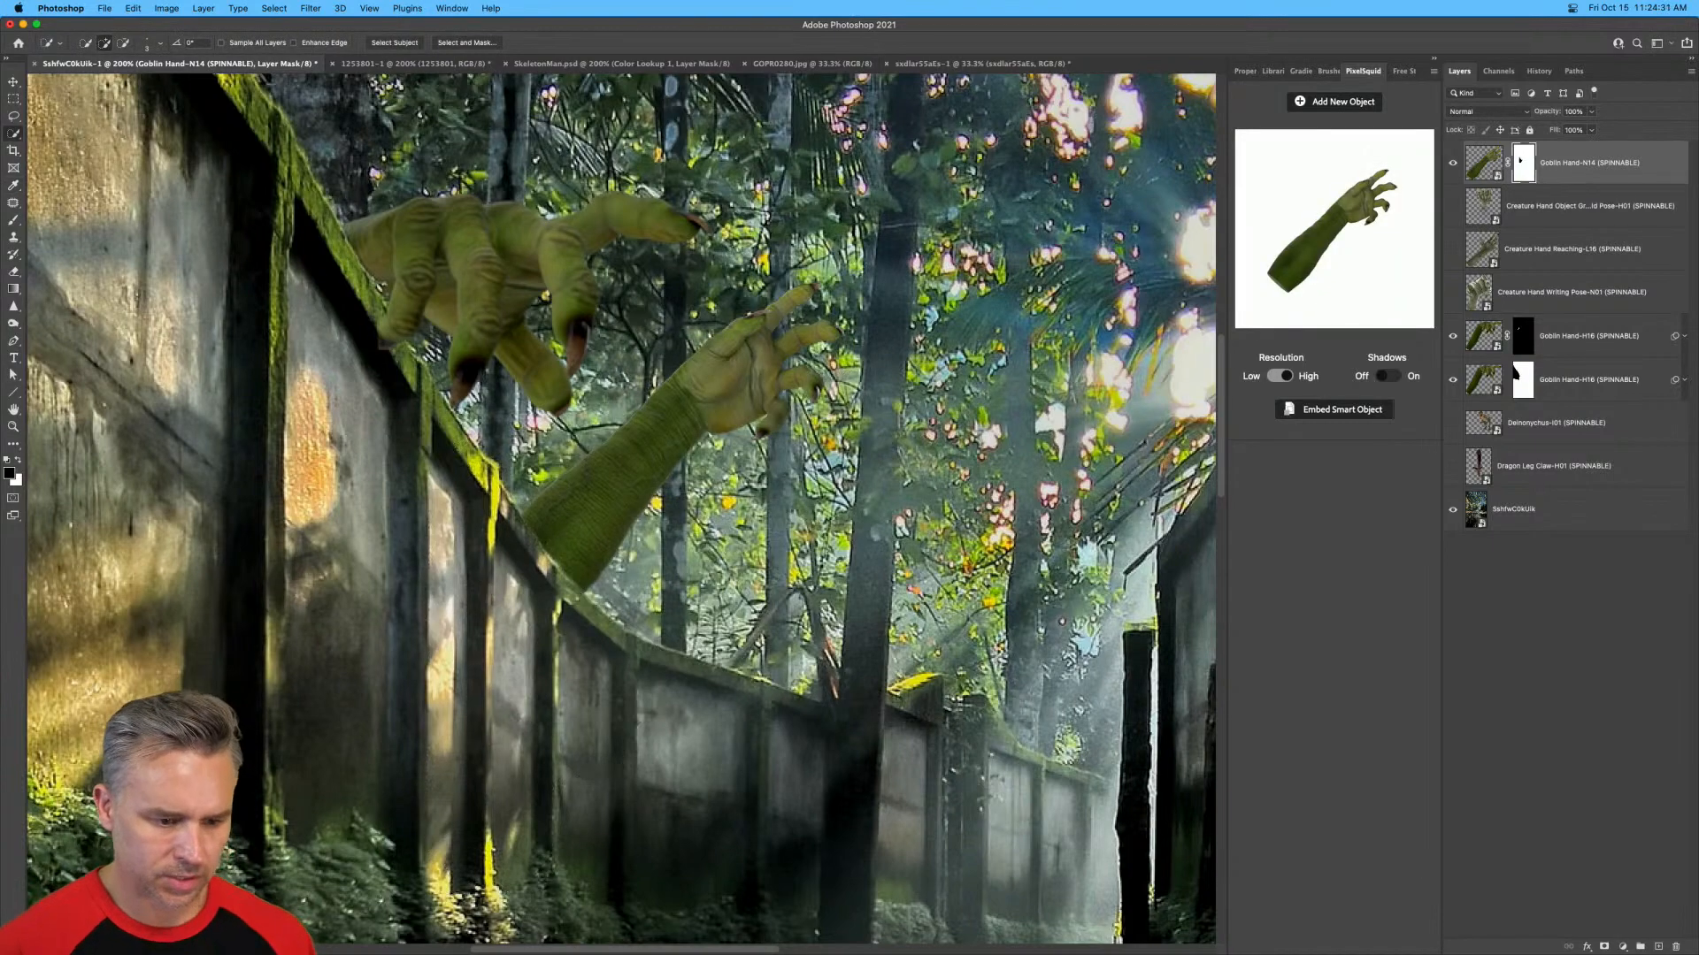
key("super+0")
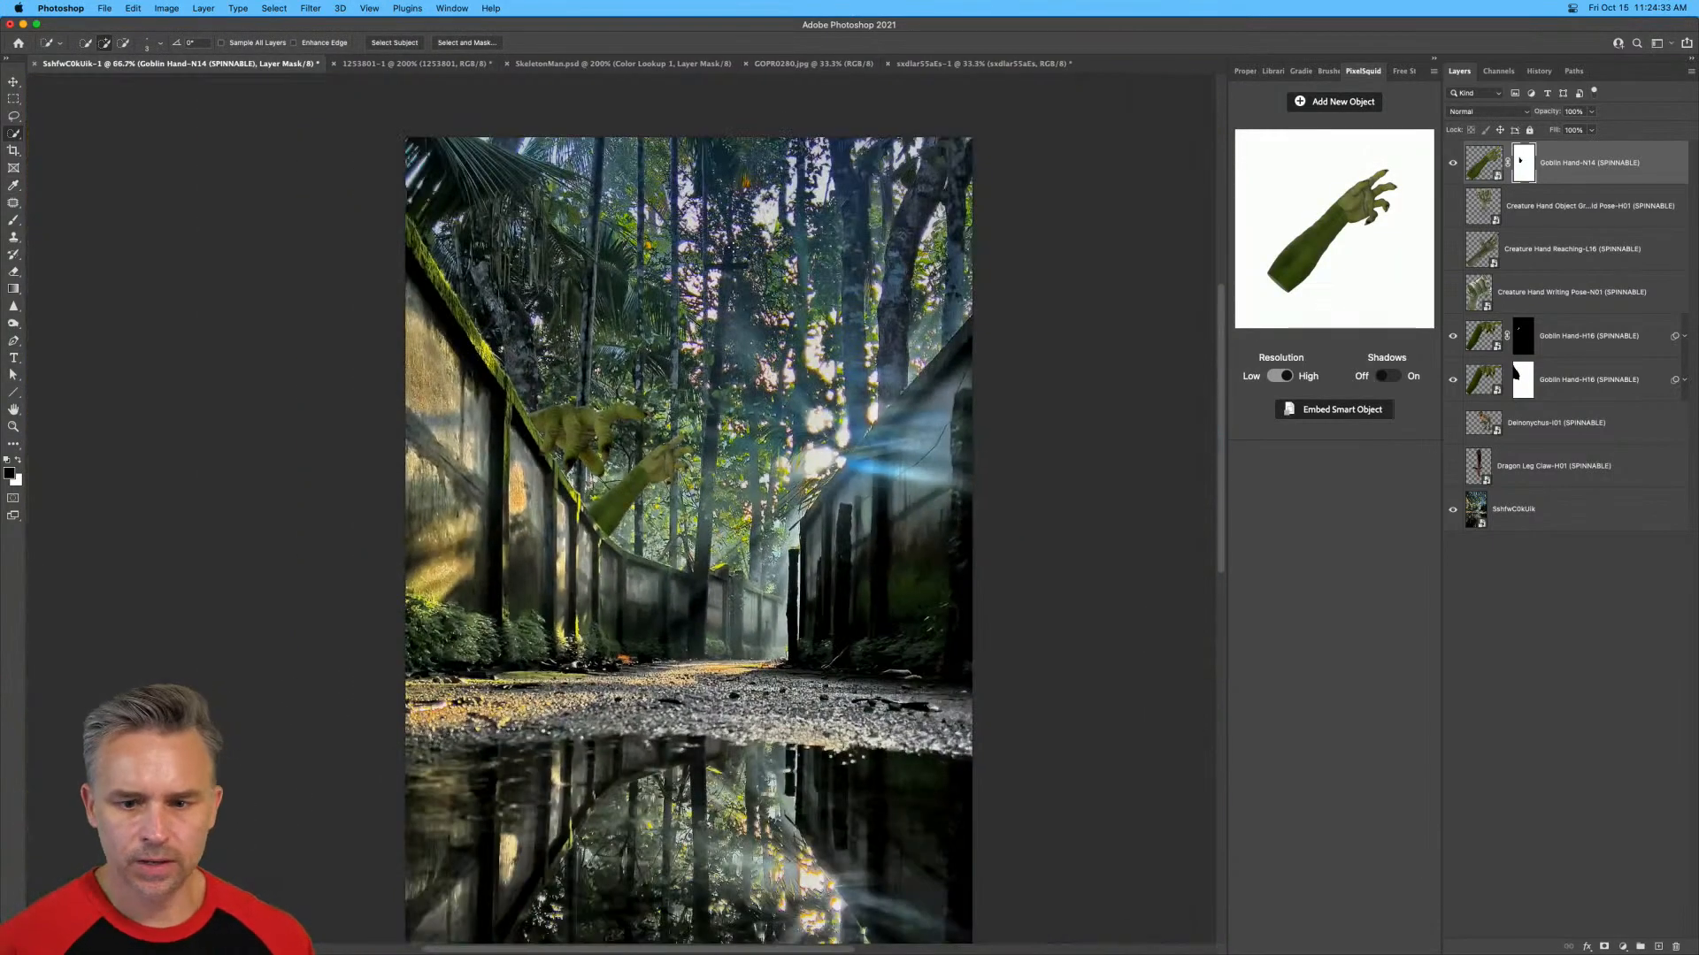
left_click(1484, 162)
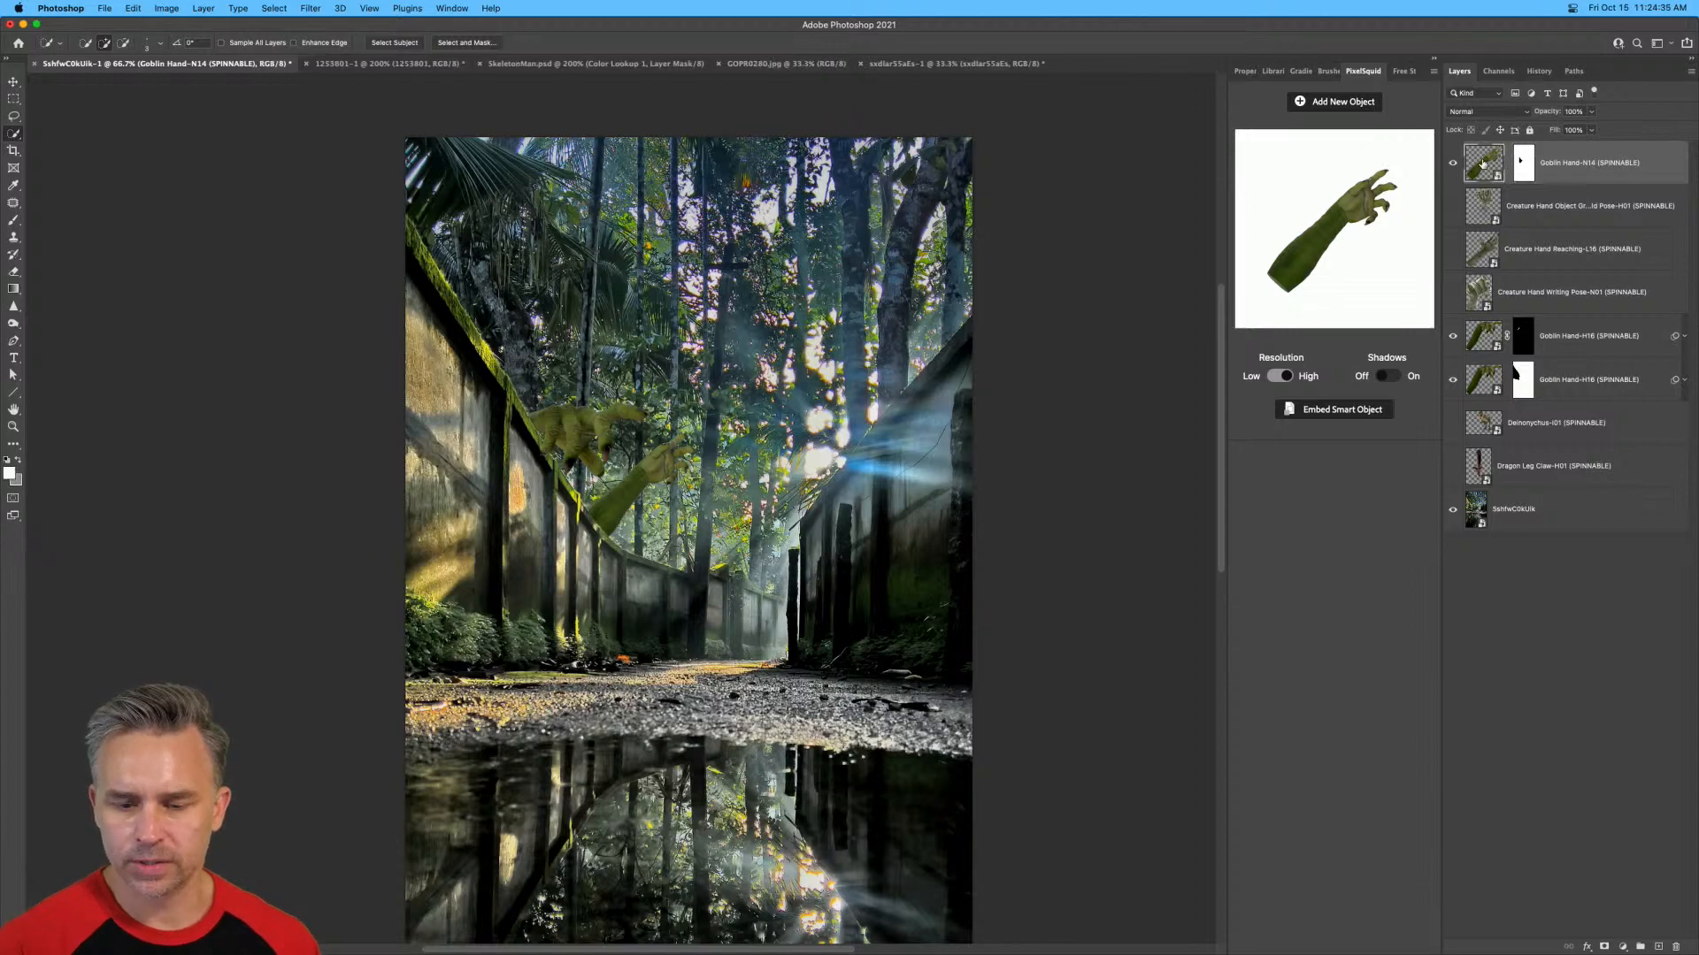
Search Free Stock Search for photos of "child scared standing".
left_click(1401, 71)
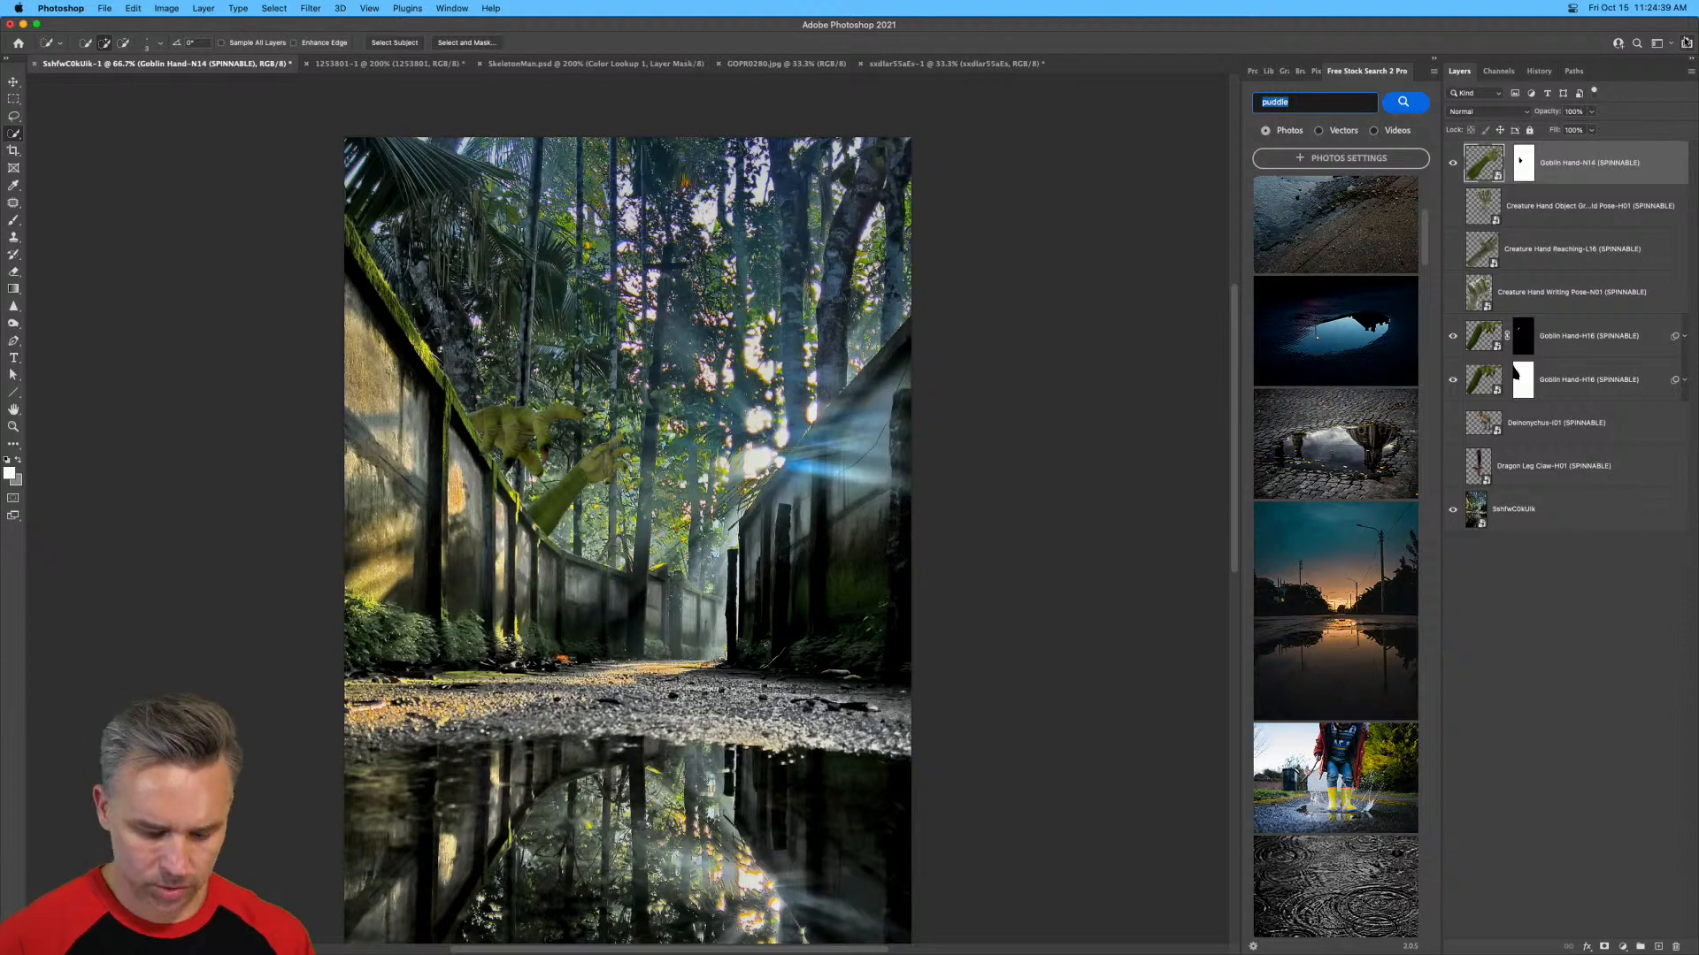
type("chil")
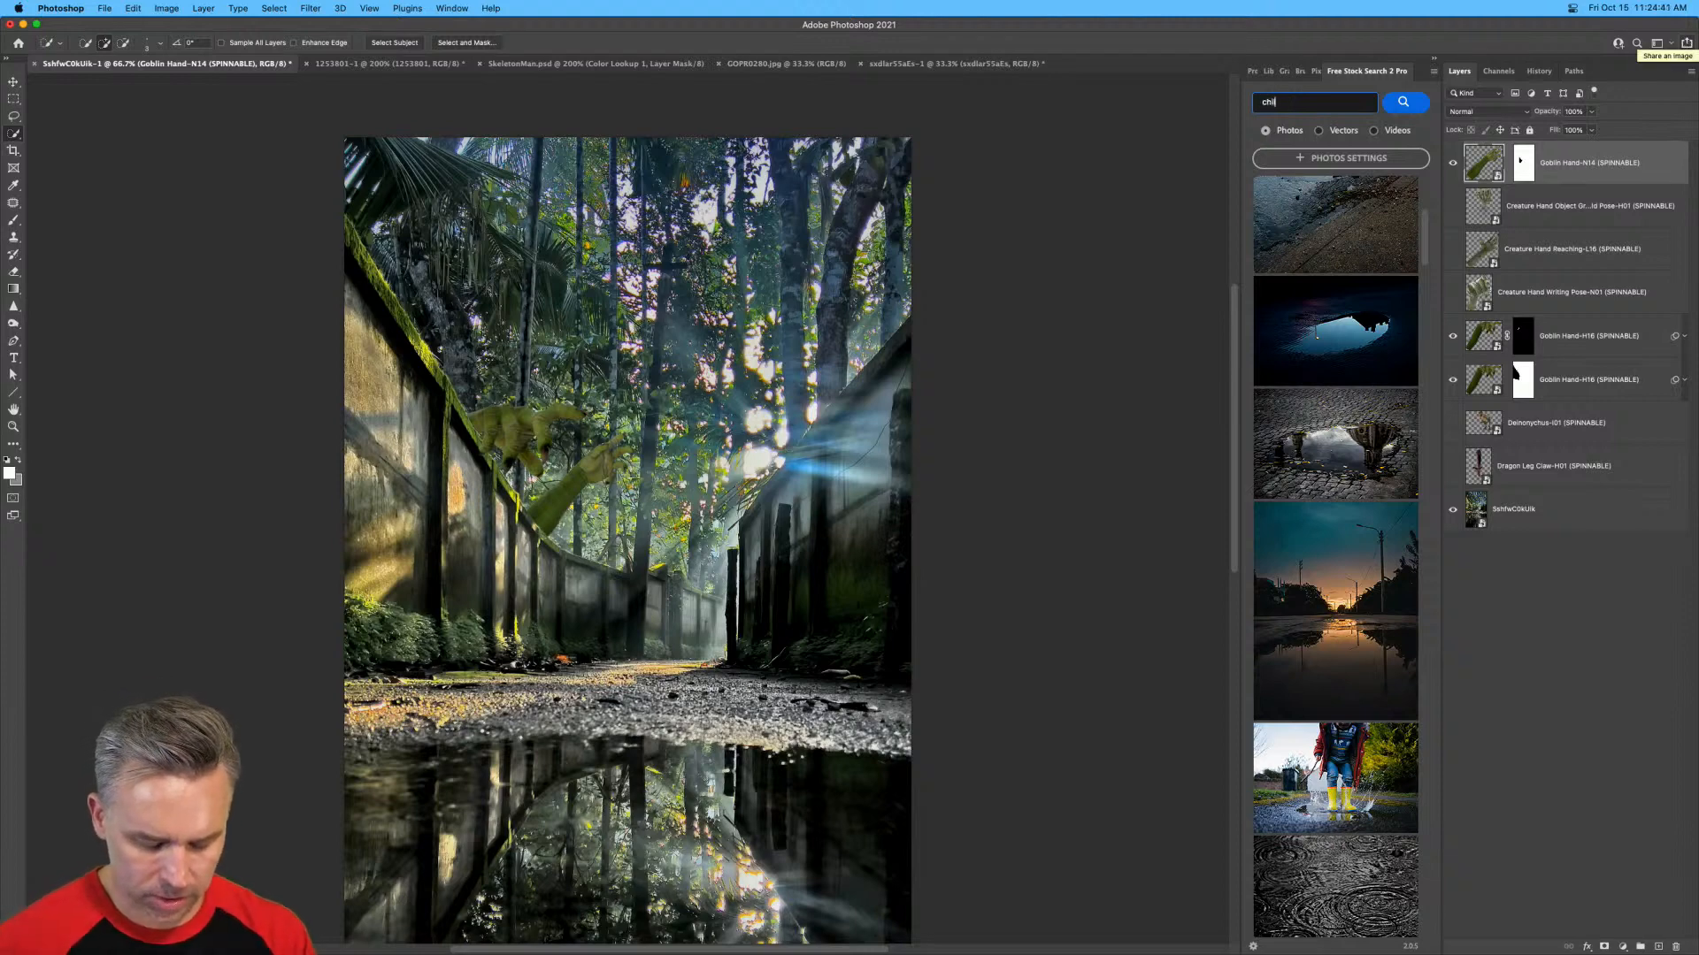
type("d scare")
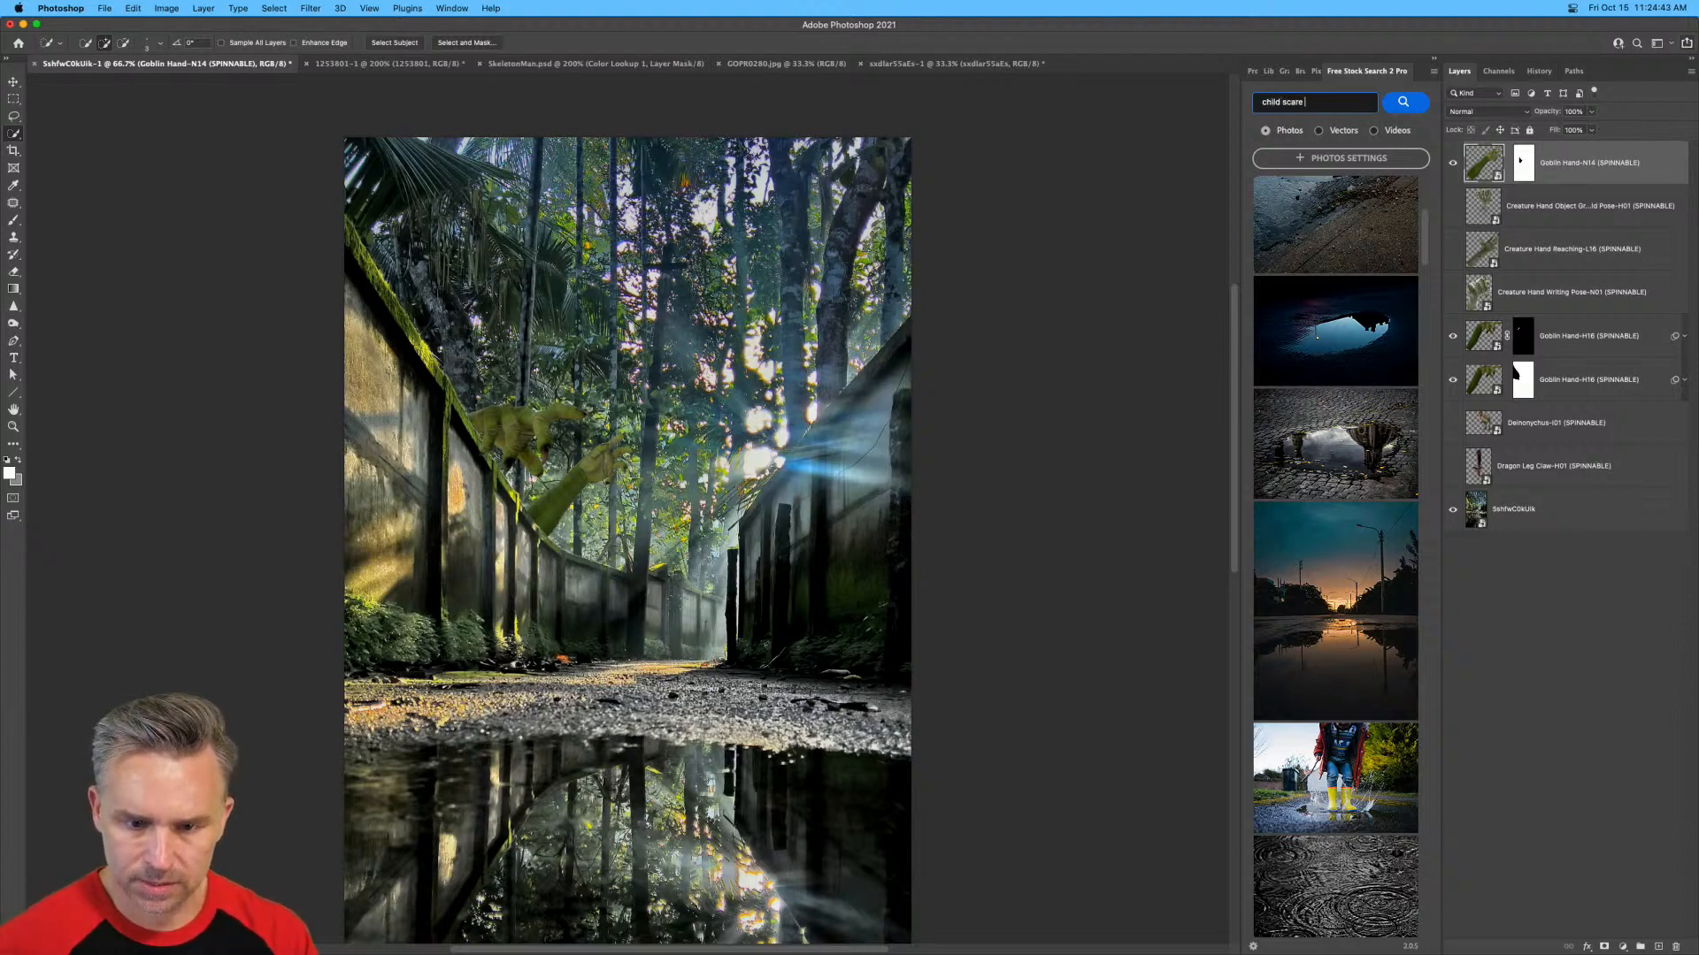
type("d standing")
key("Return")
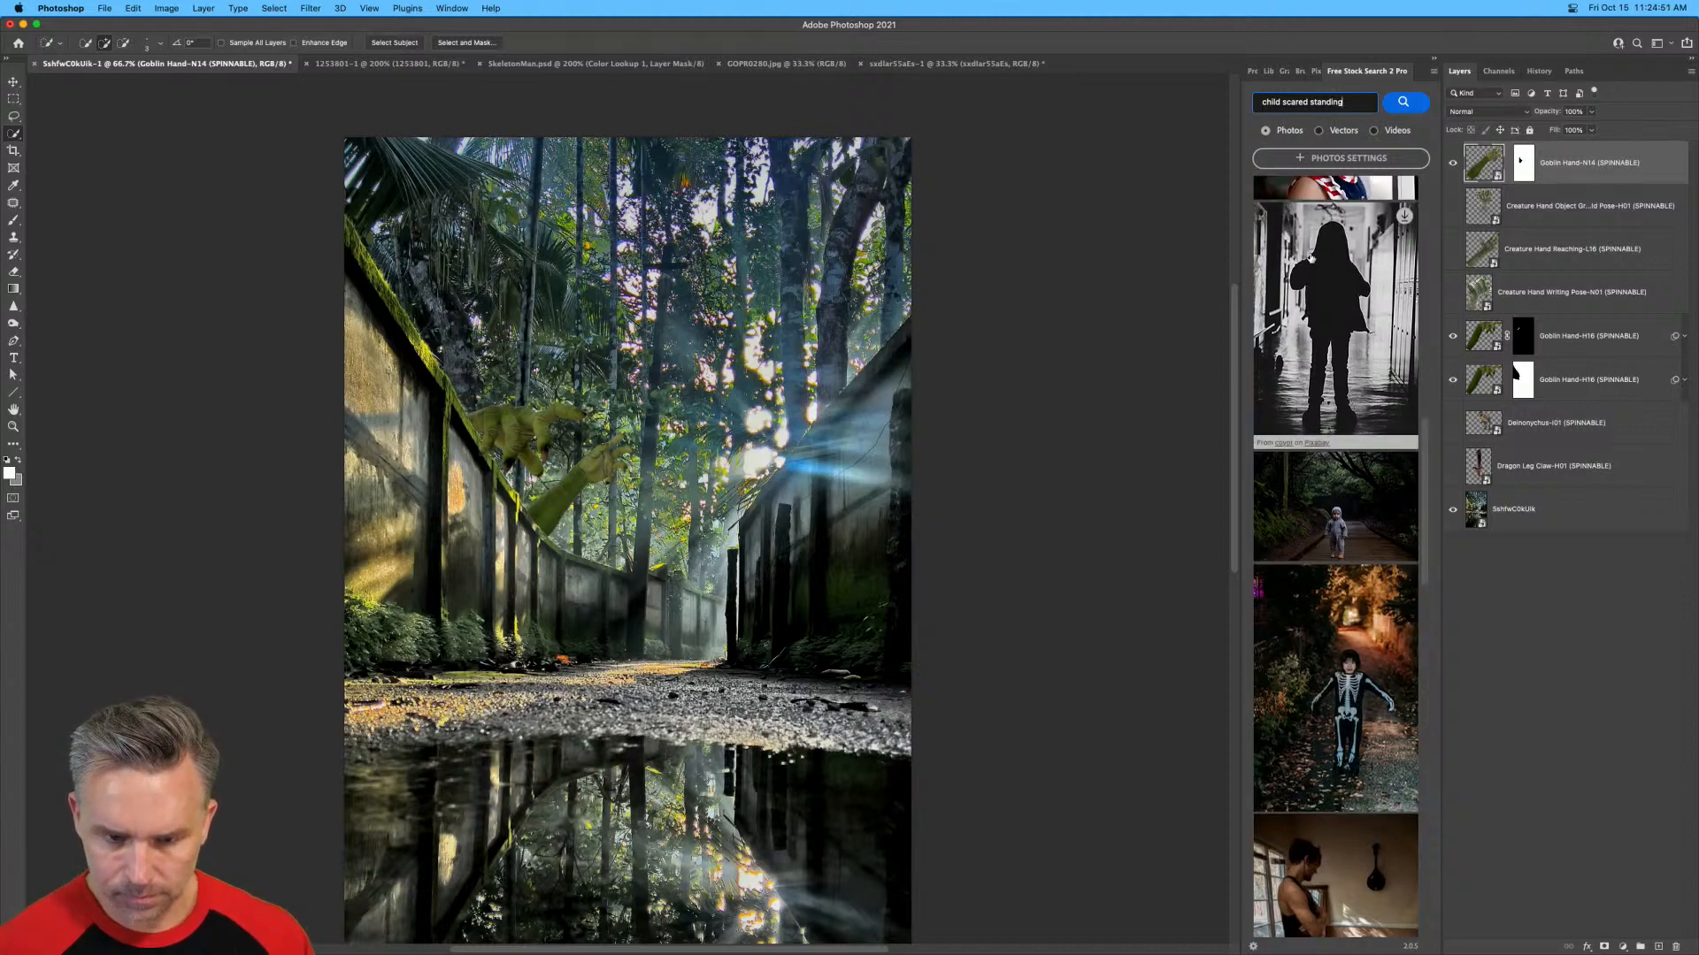
Browse the child photo results, including the next batch, and open the photo of the toddler in a gray hooded suit on a forest boardwalk.
scroll(1310, 258, "down", 10)
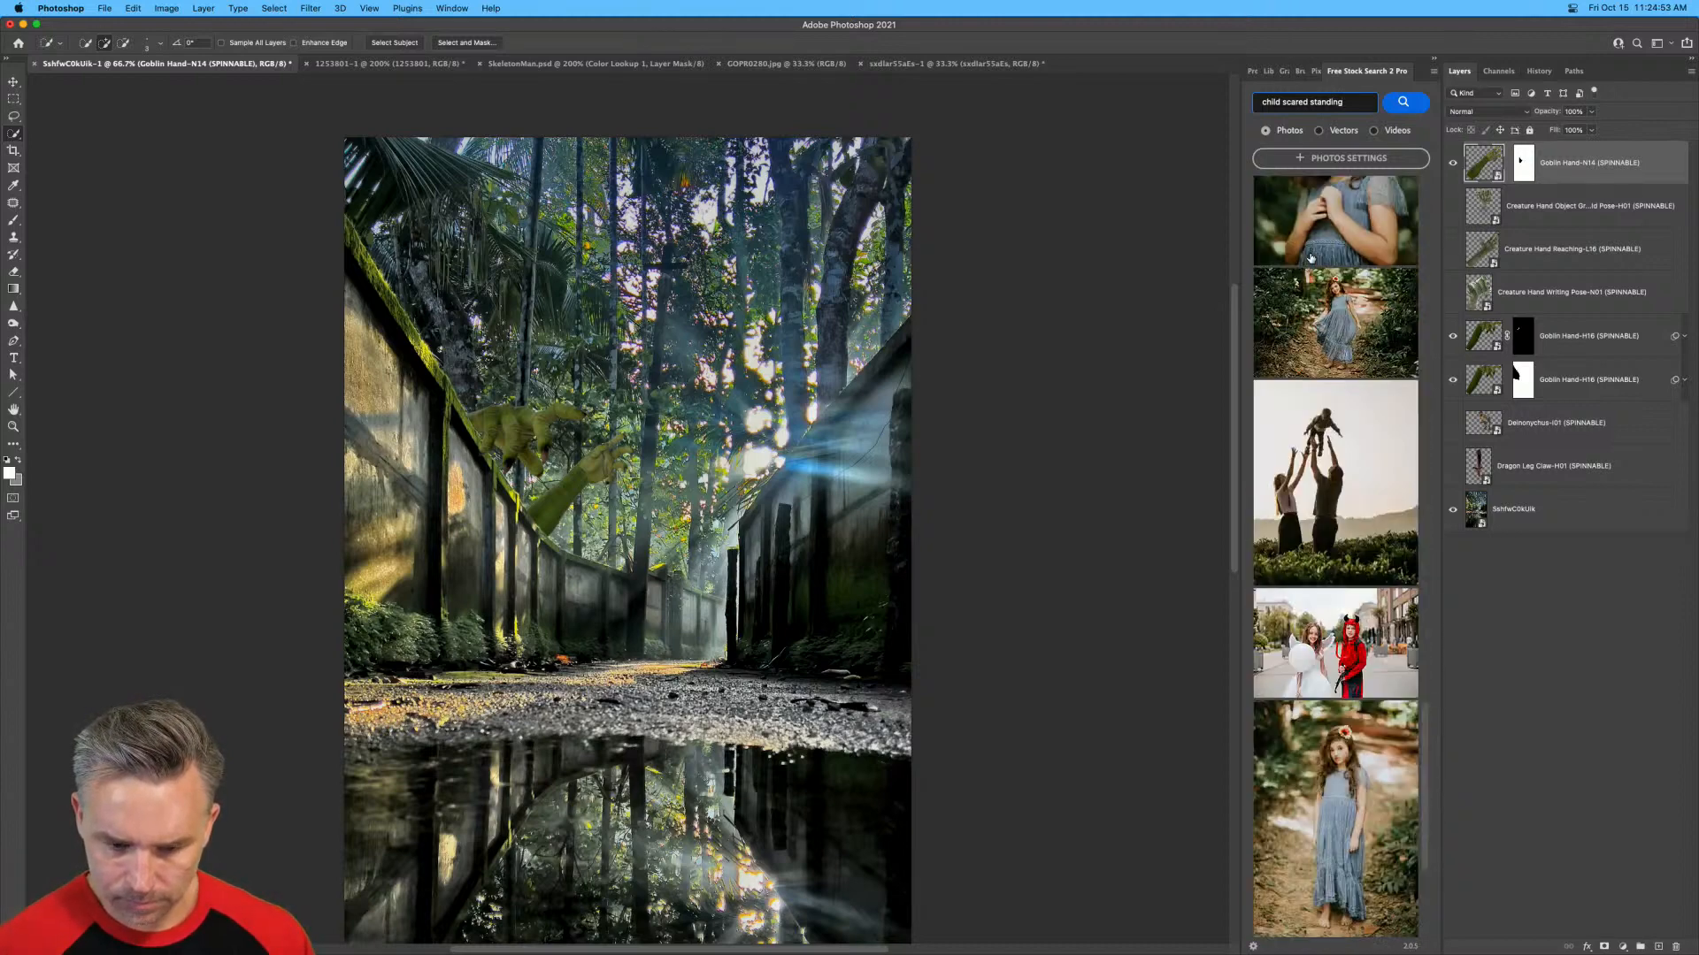
scroll(1310, 258, "down", 5)
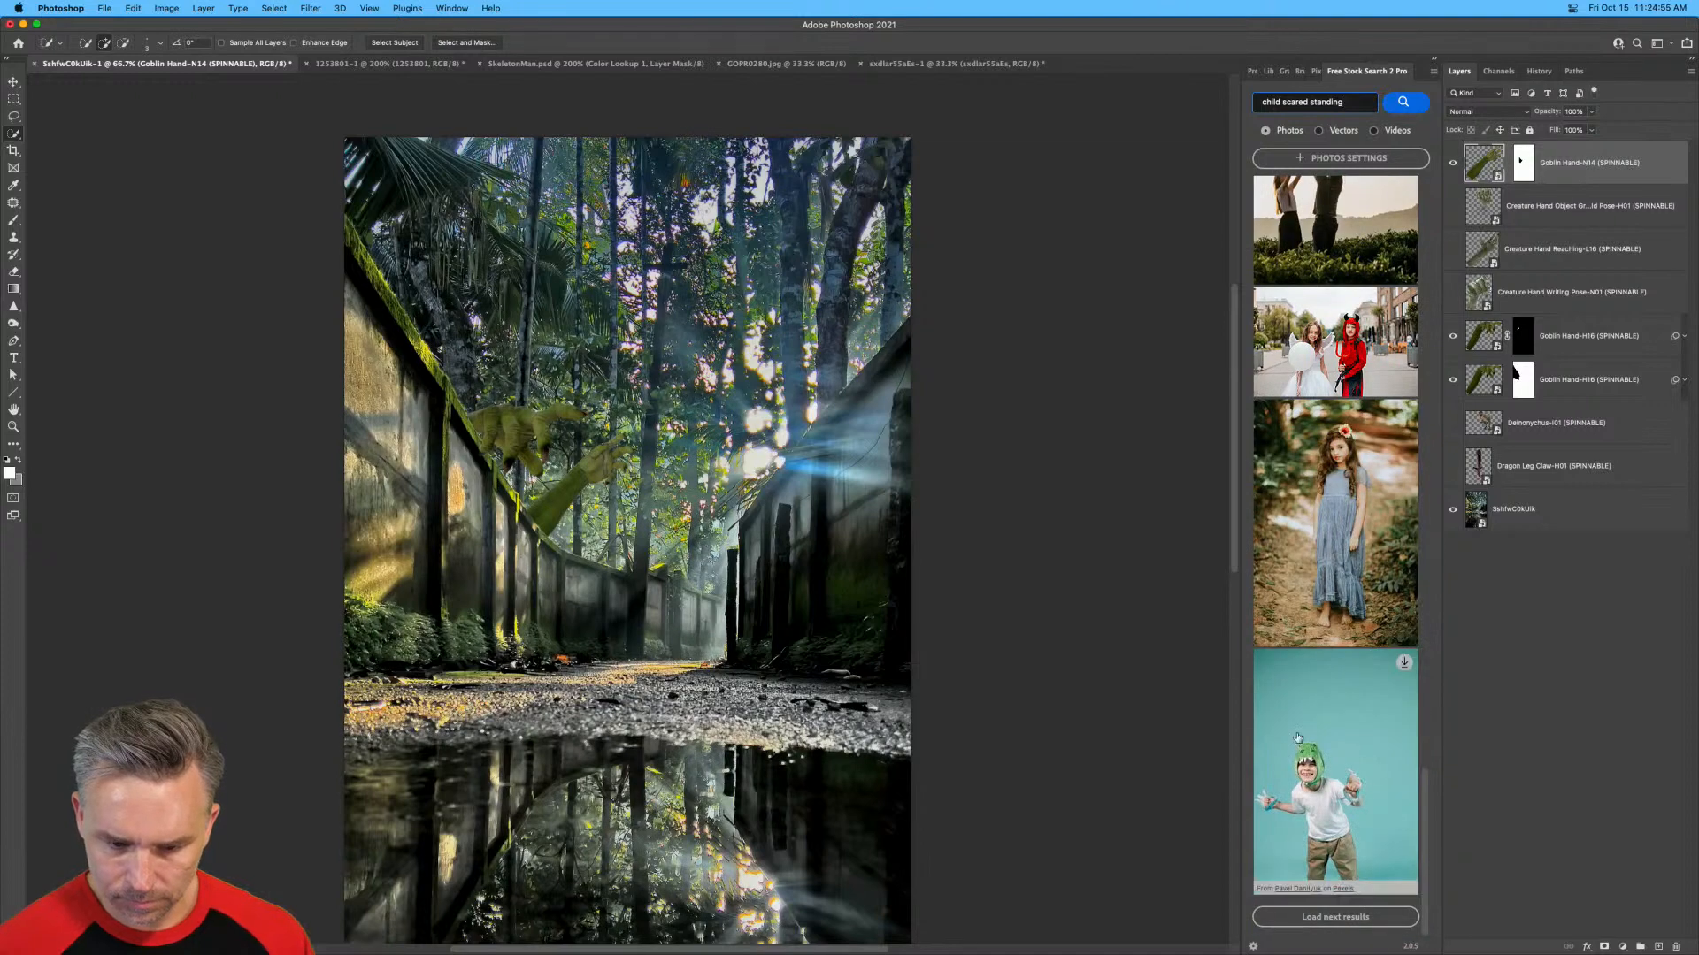
left_click(1328, 920)
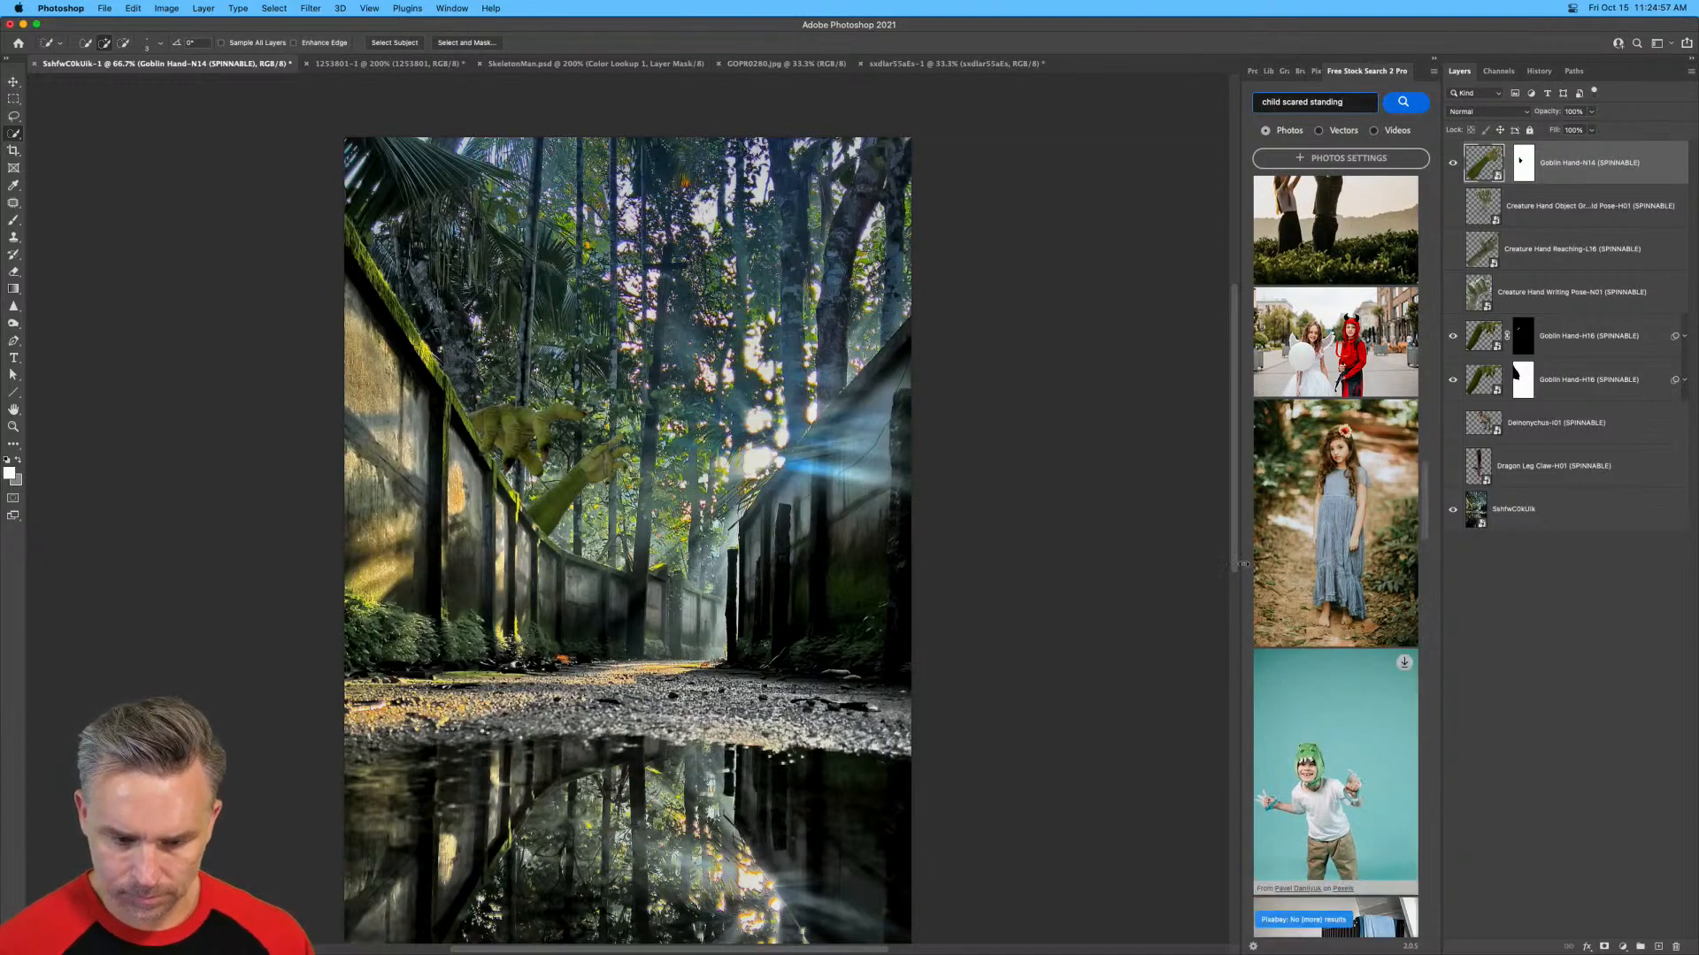
left_click_drag(1243, 564, 1009, 563)
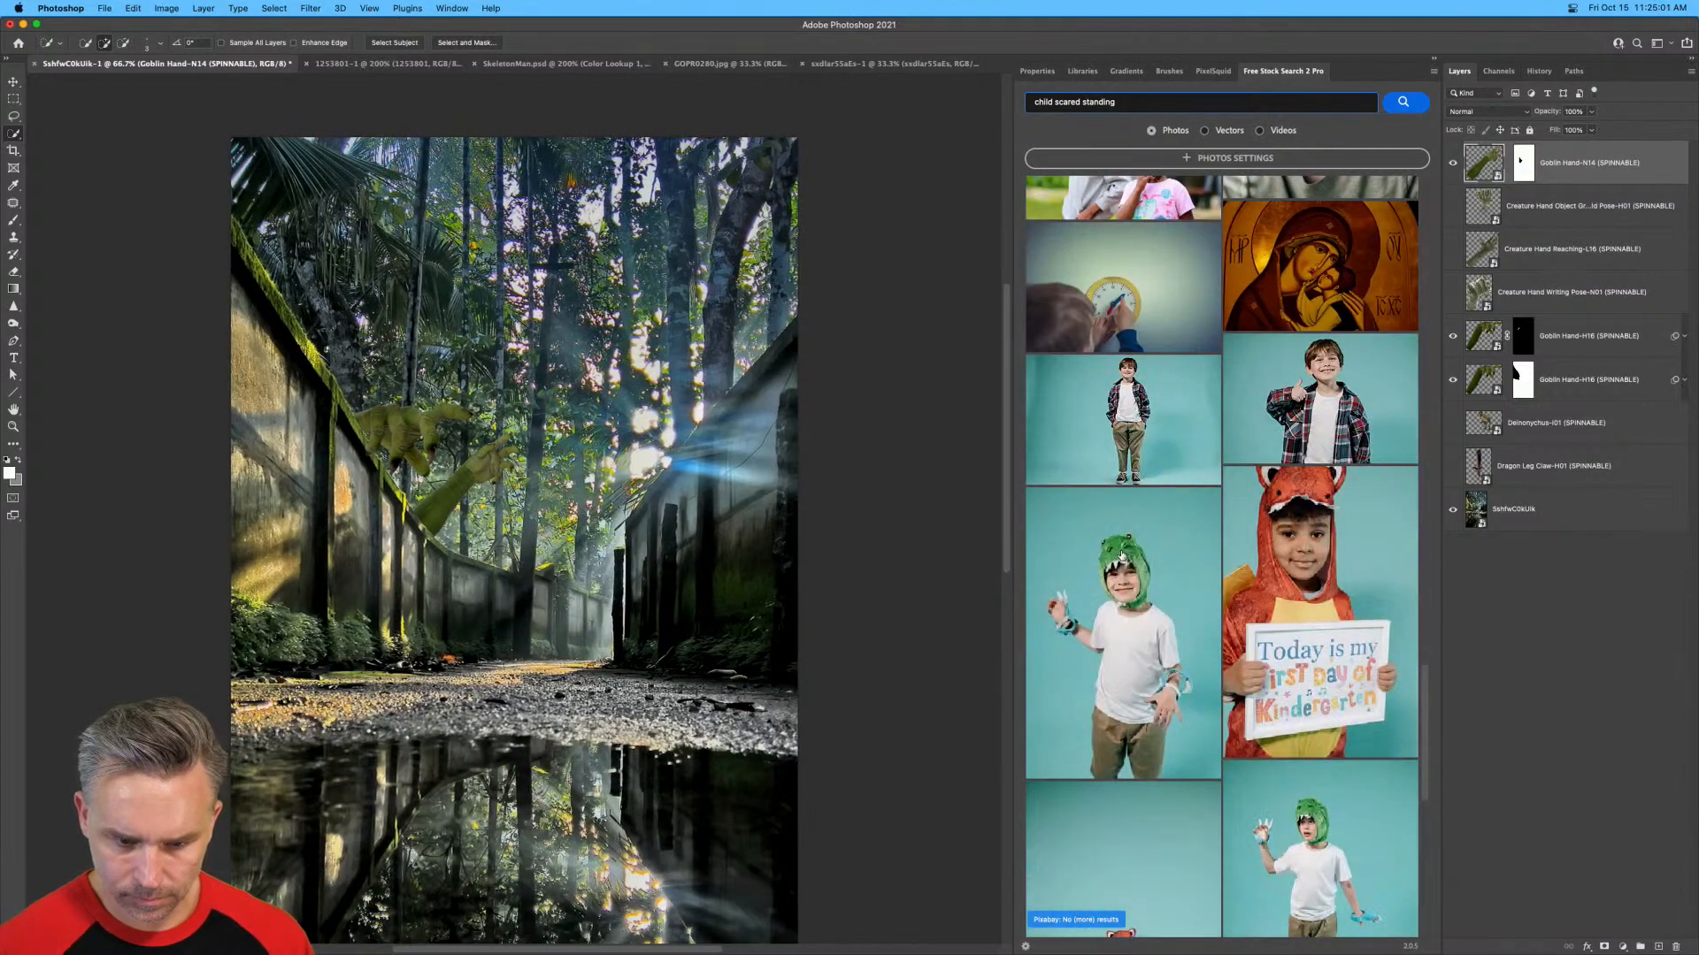
scroll(1121, 556, "down", 5)
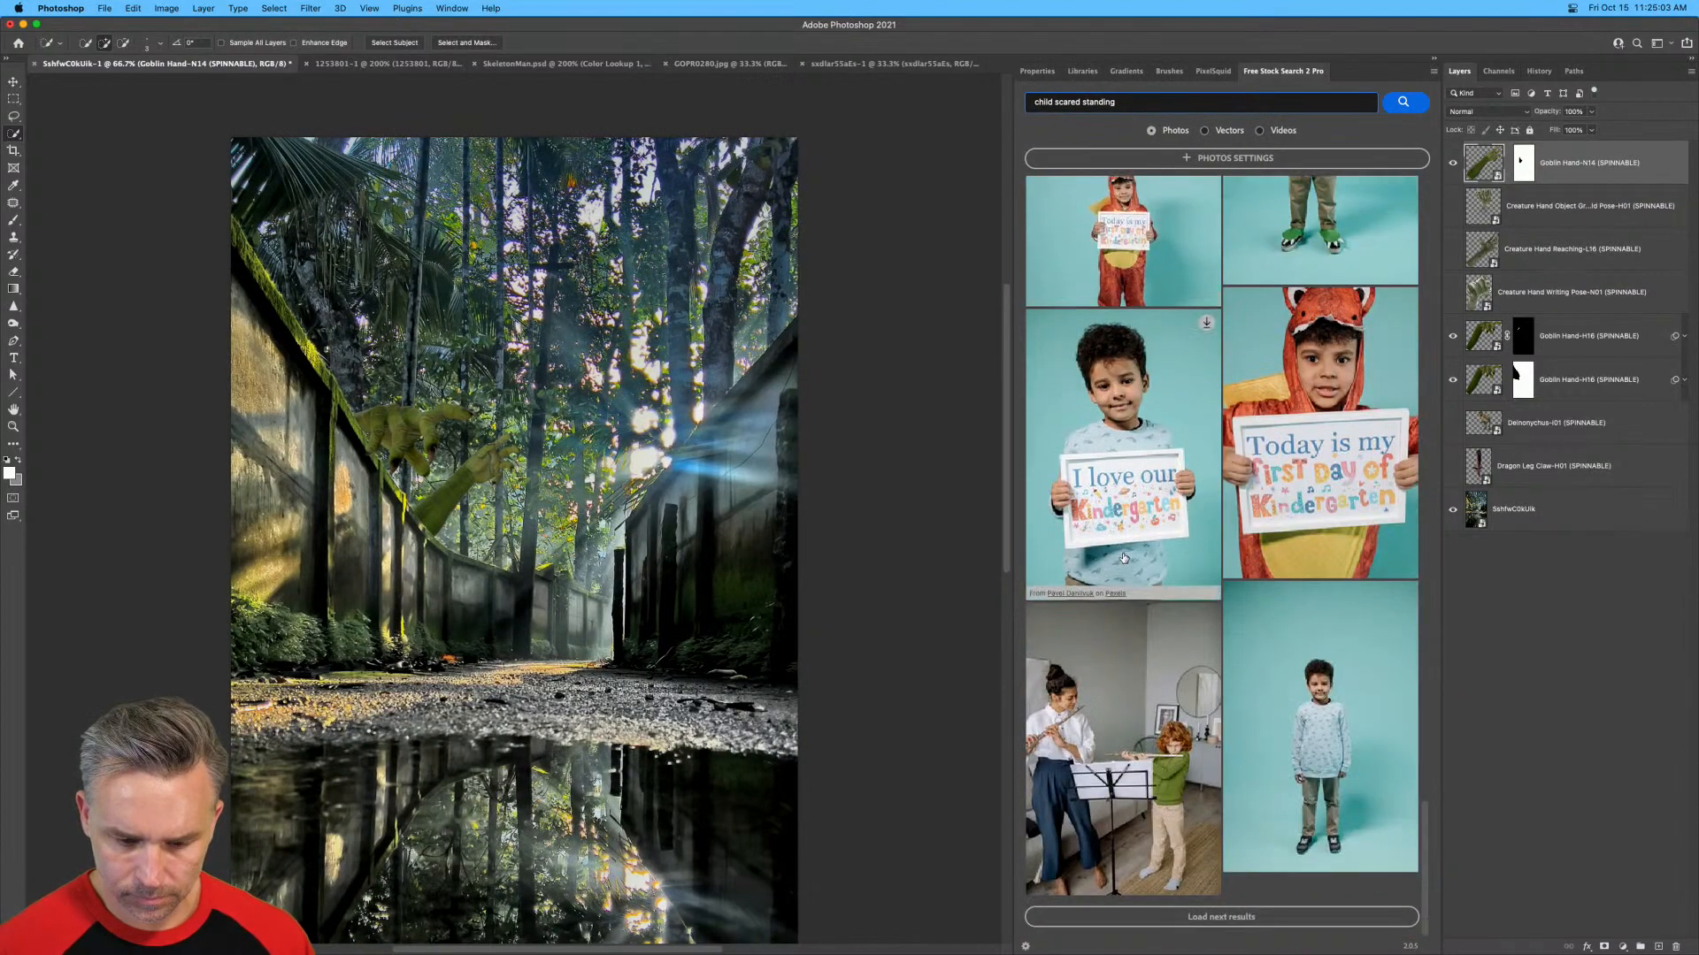
scroll(1124, 557, "up", 12)
scroll(1123, 557, "up", 6)
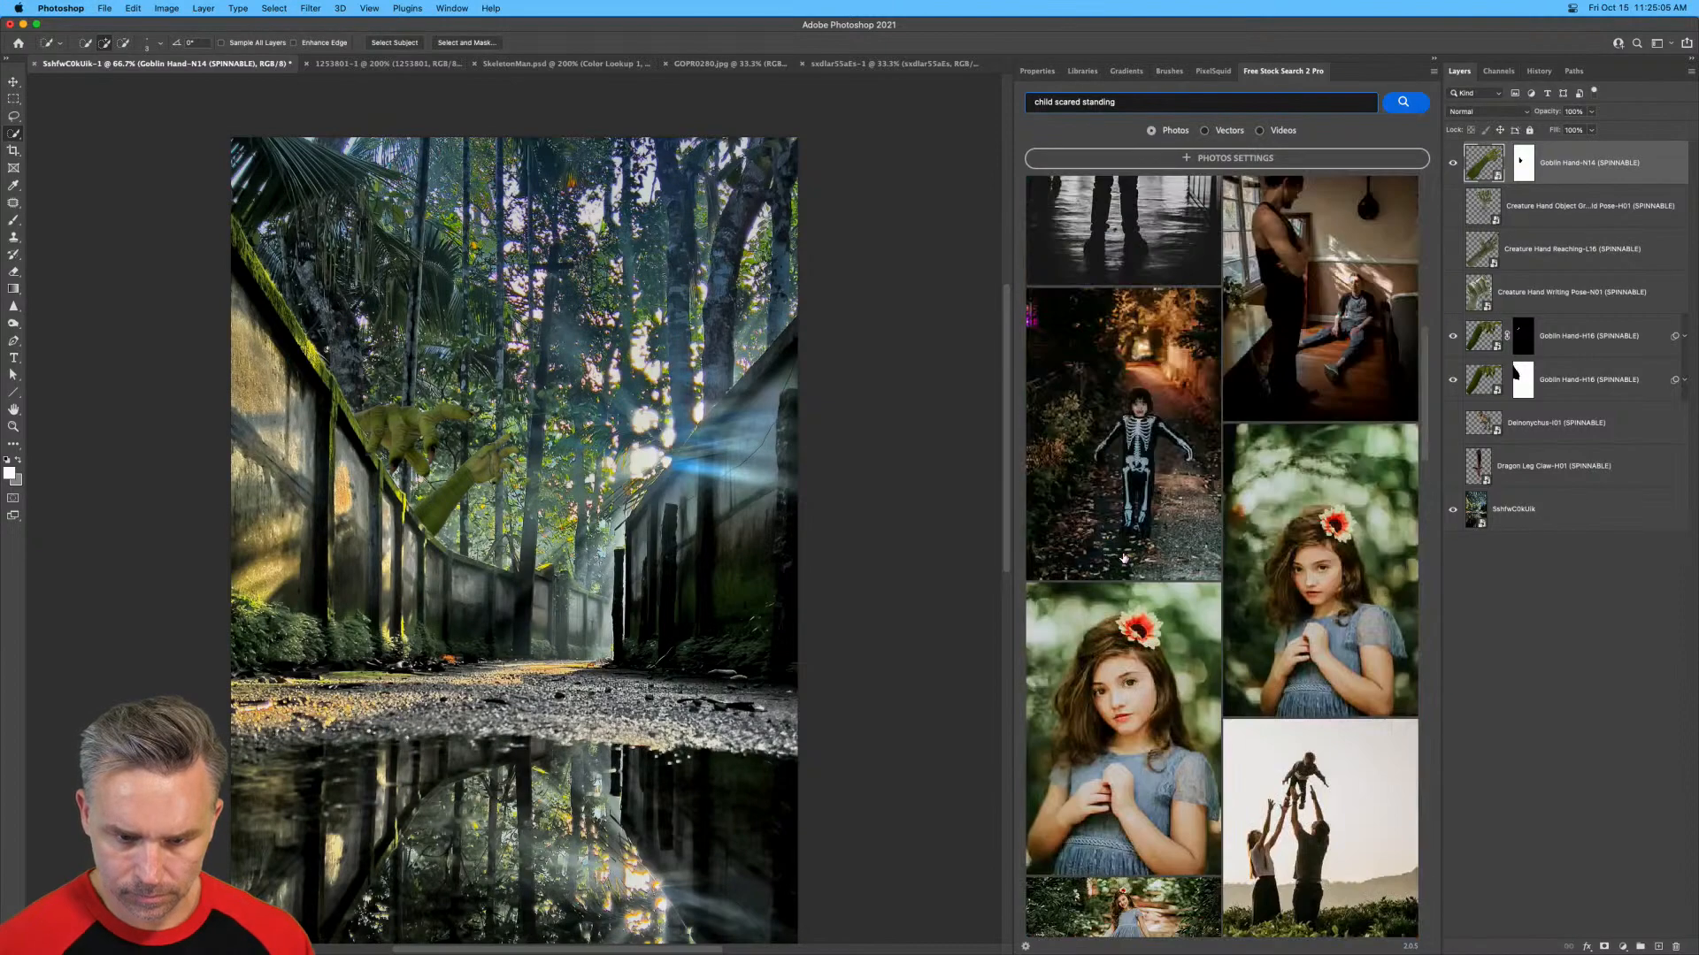
scroll(1124, 557, "up", 8)
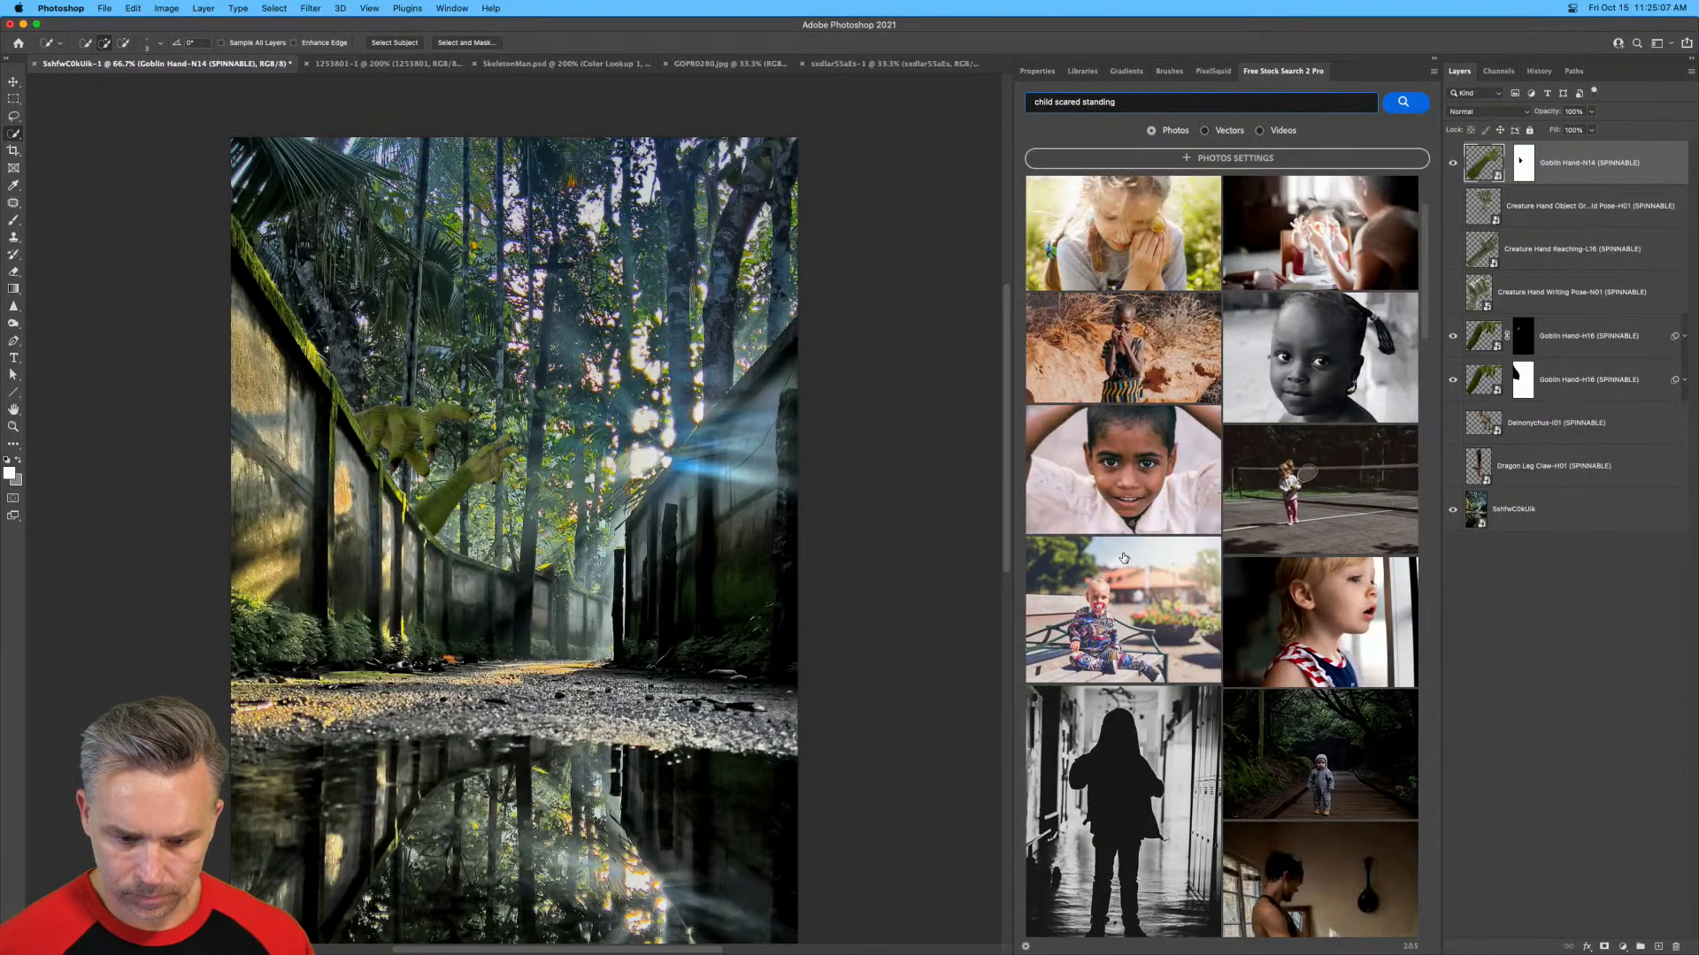
scroll(1123, 557, "up", 1)
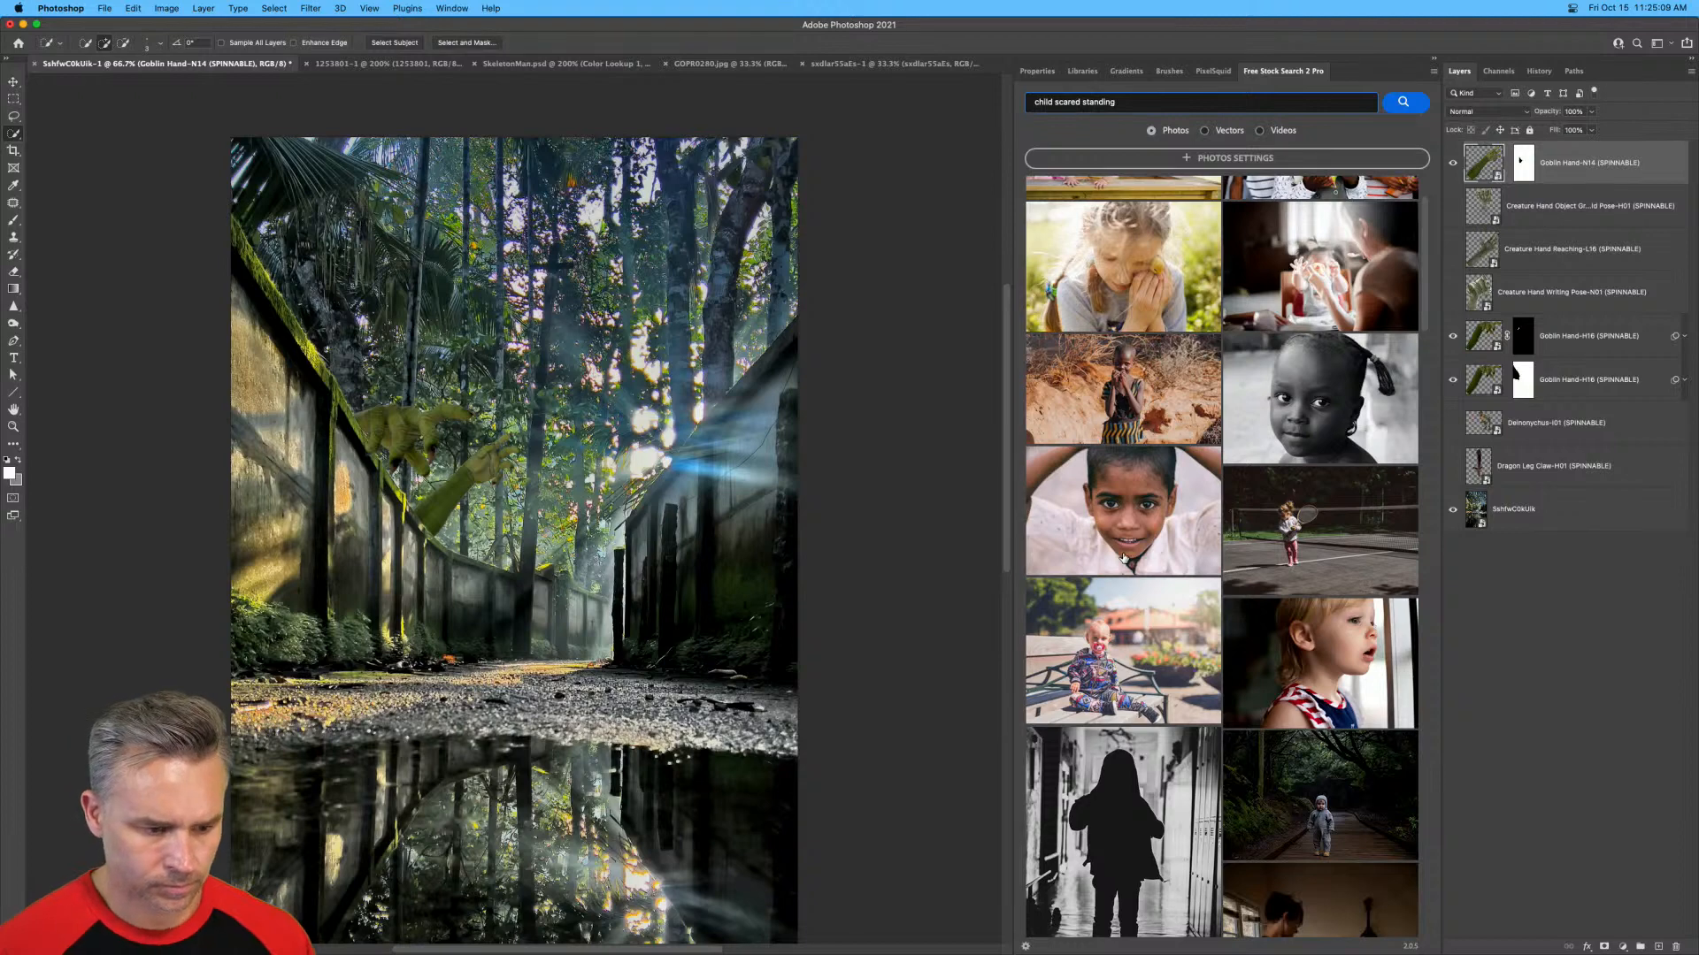
mouse_move(1123, 558)
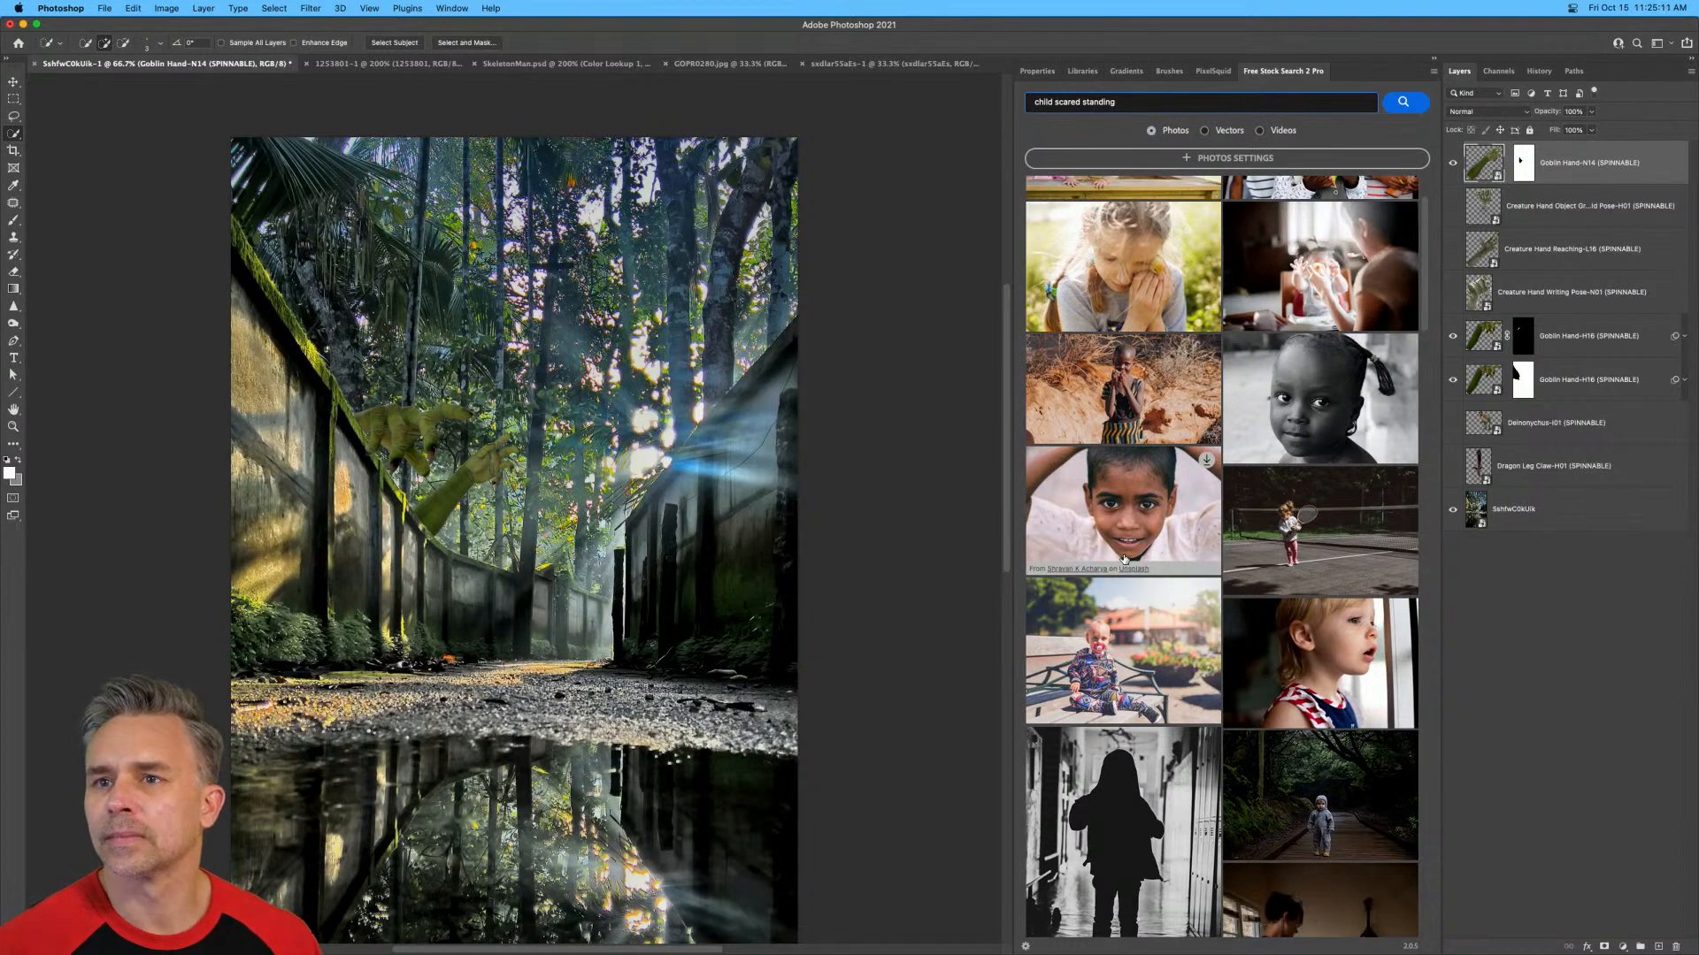
scroll(1124, 557, "up", 3)
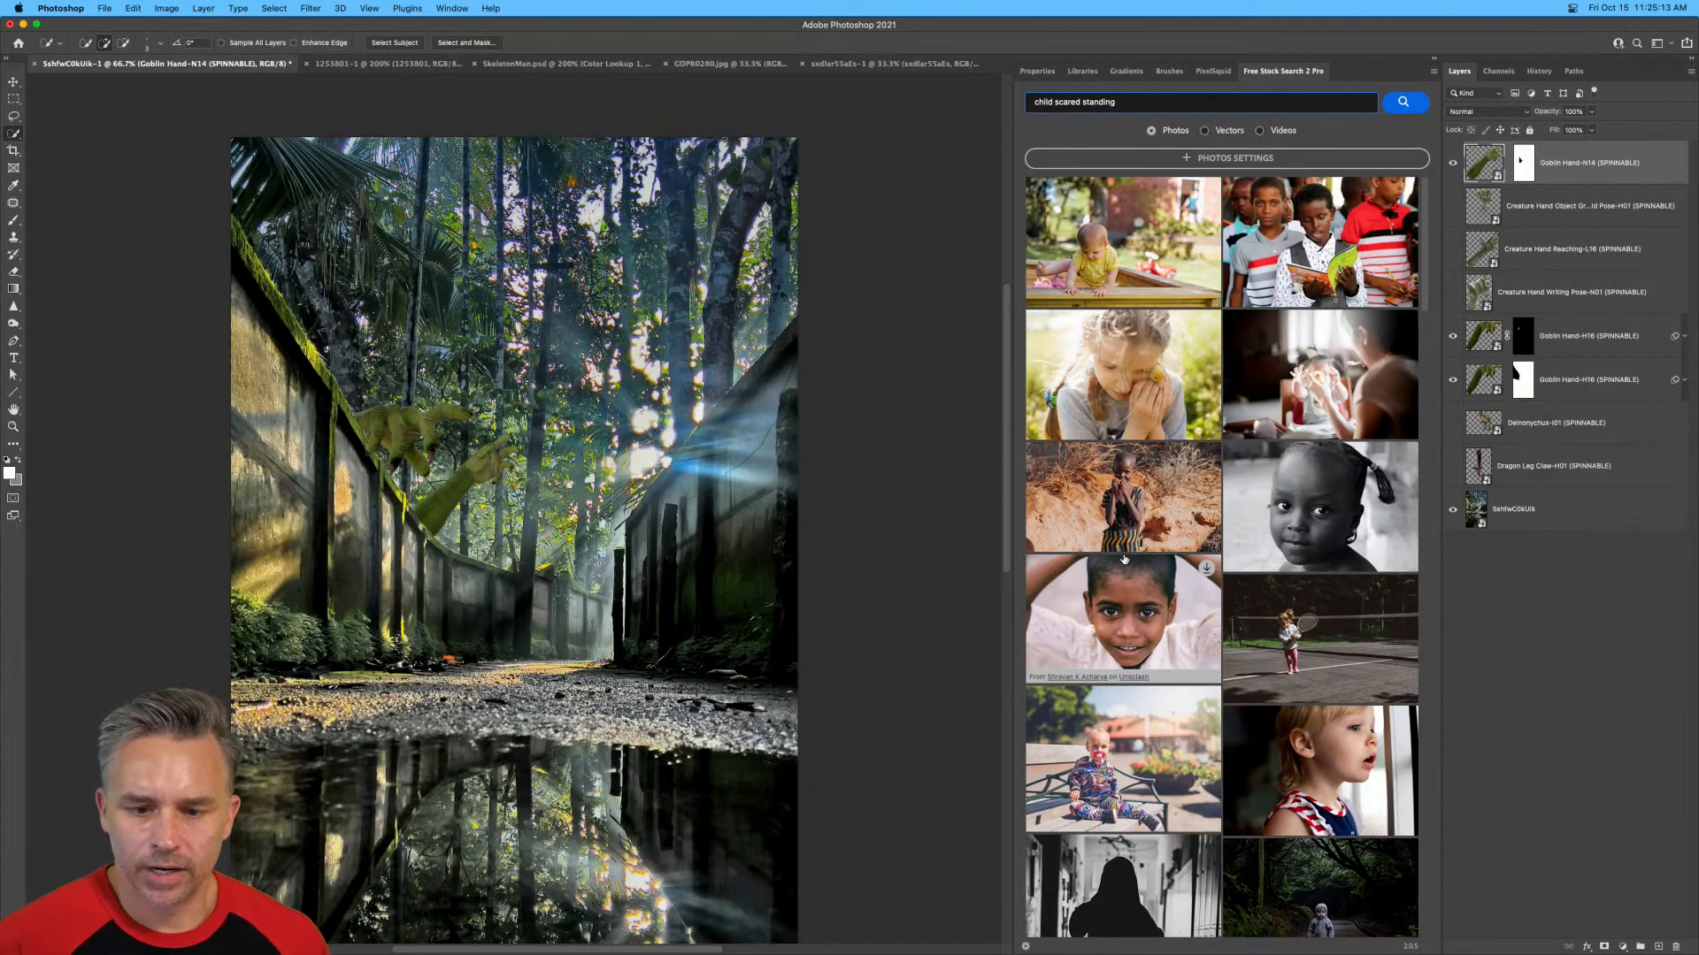
scroll(1124, 559, "down", 10)
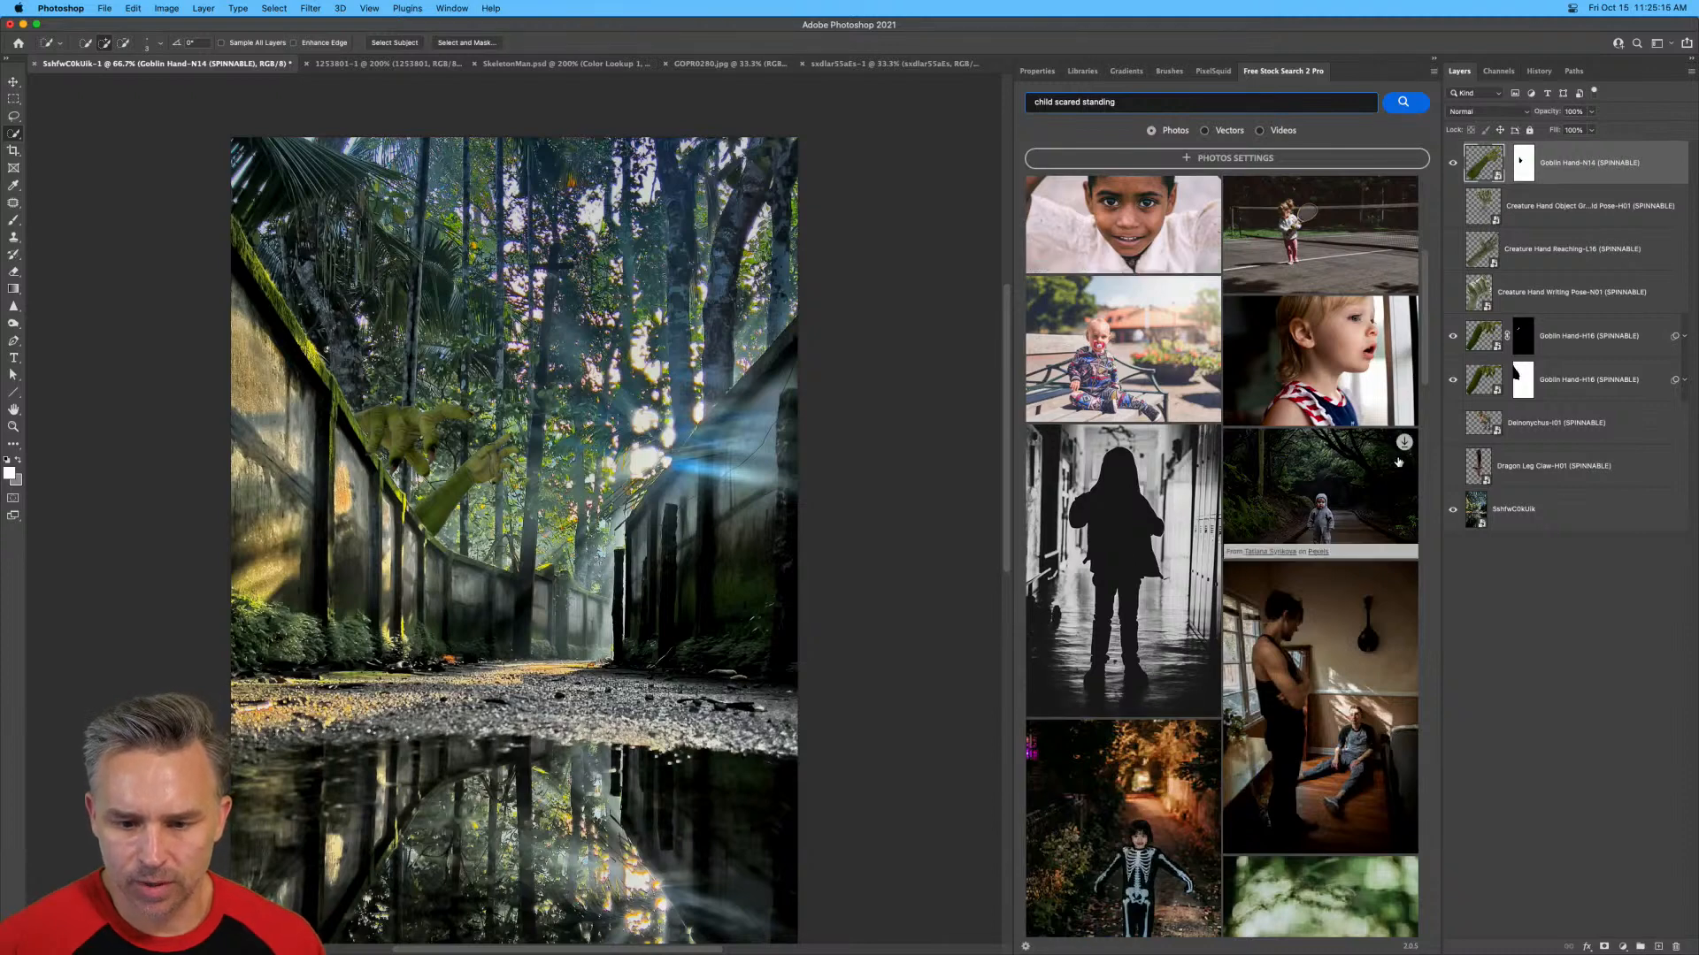
mouse_move(1404, 442)
left_click(1379, 469)
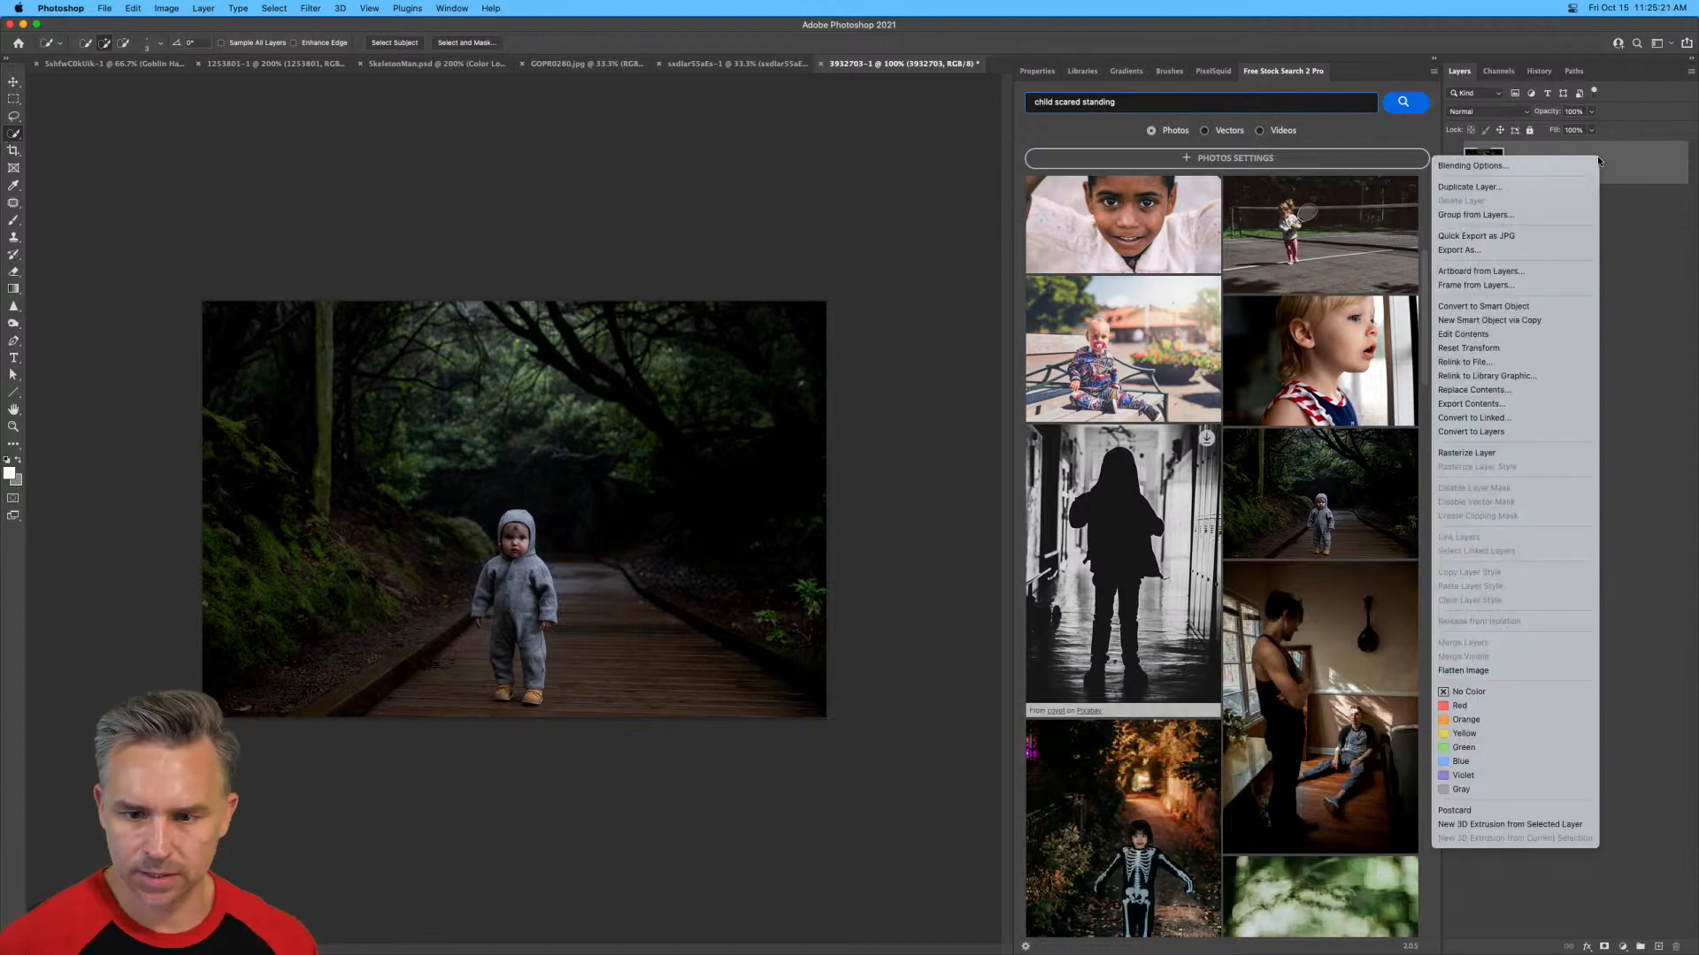
Convert the toddler photo's smart object to a regular pixel layer and remove its background.
right_click(1478, 161)
left_click(1464, 431)
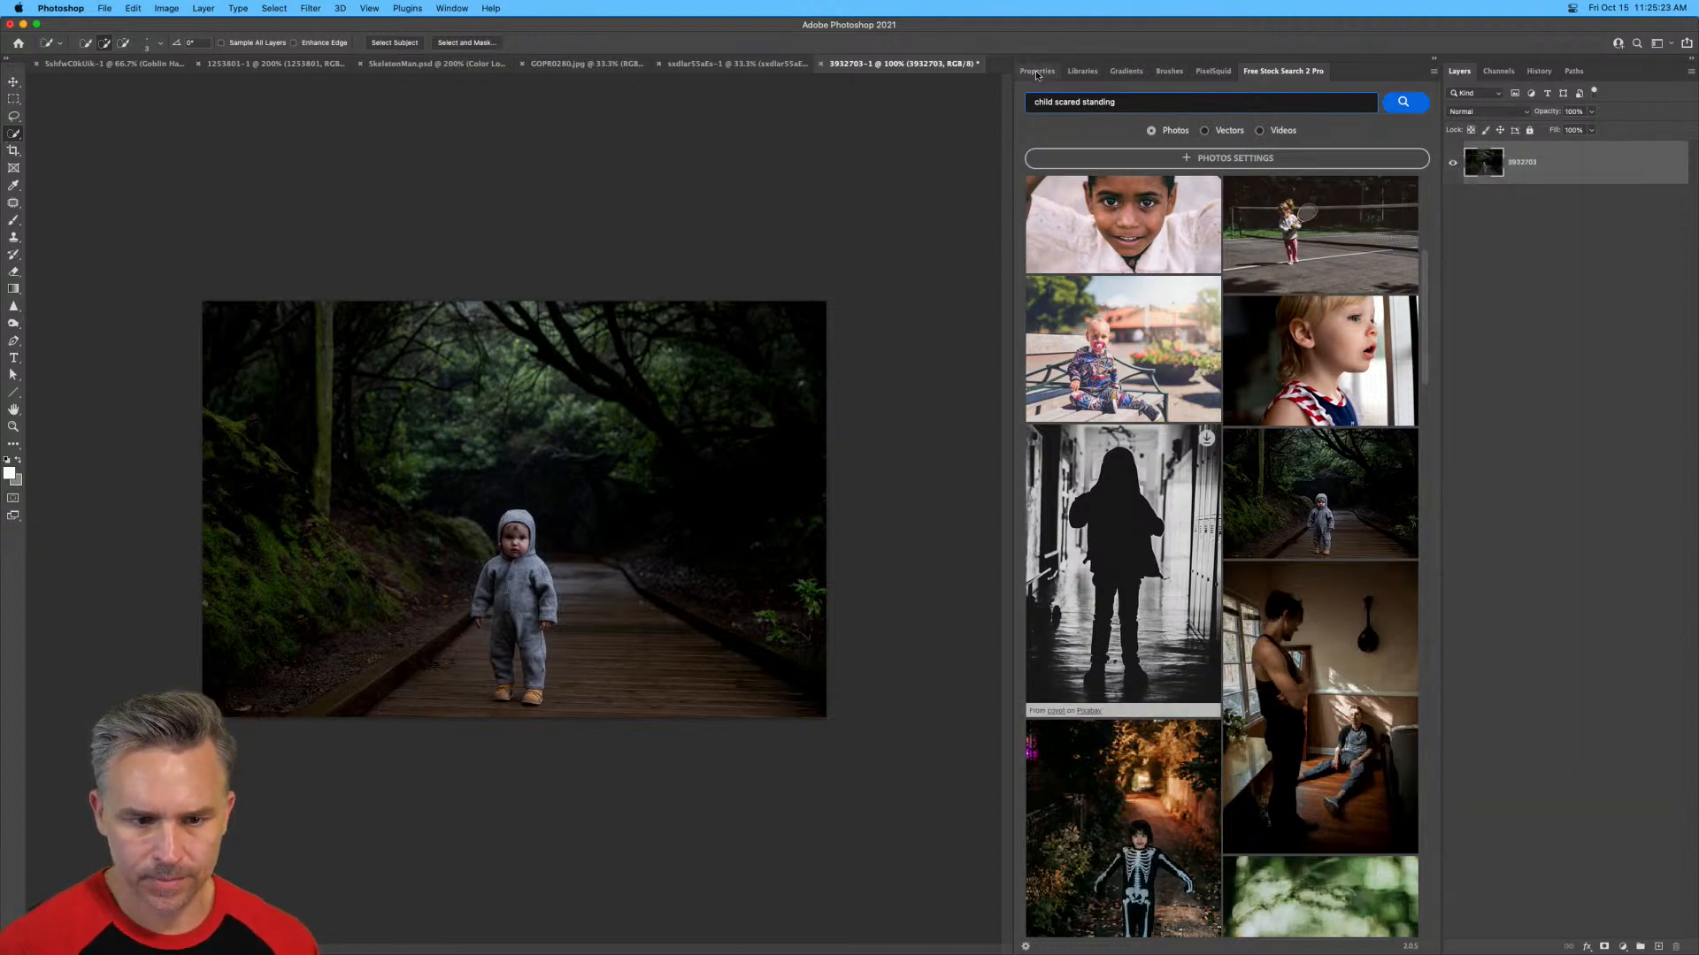
left_click(1037, 71)
left_click(1049, 282)
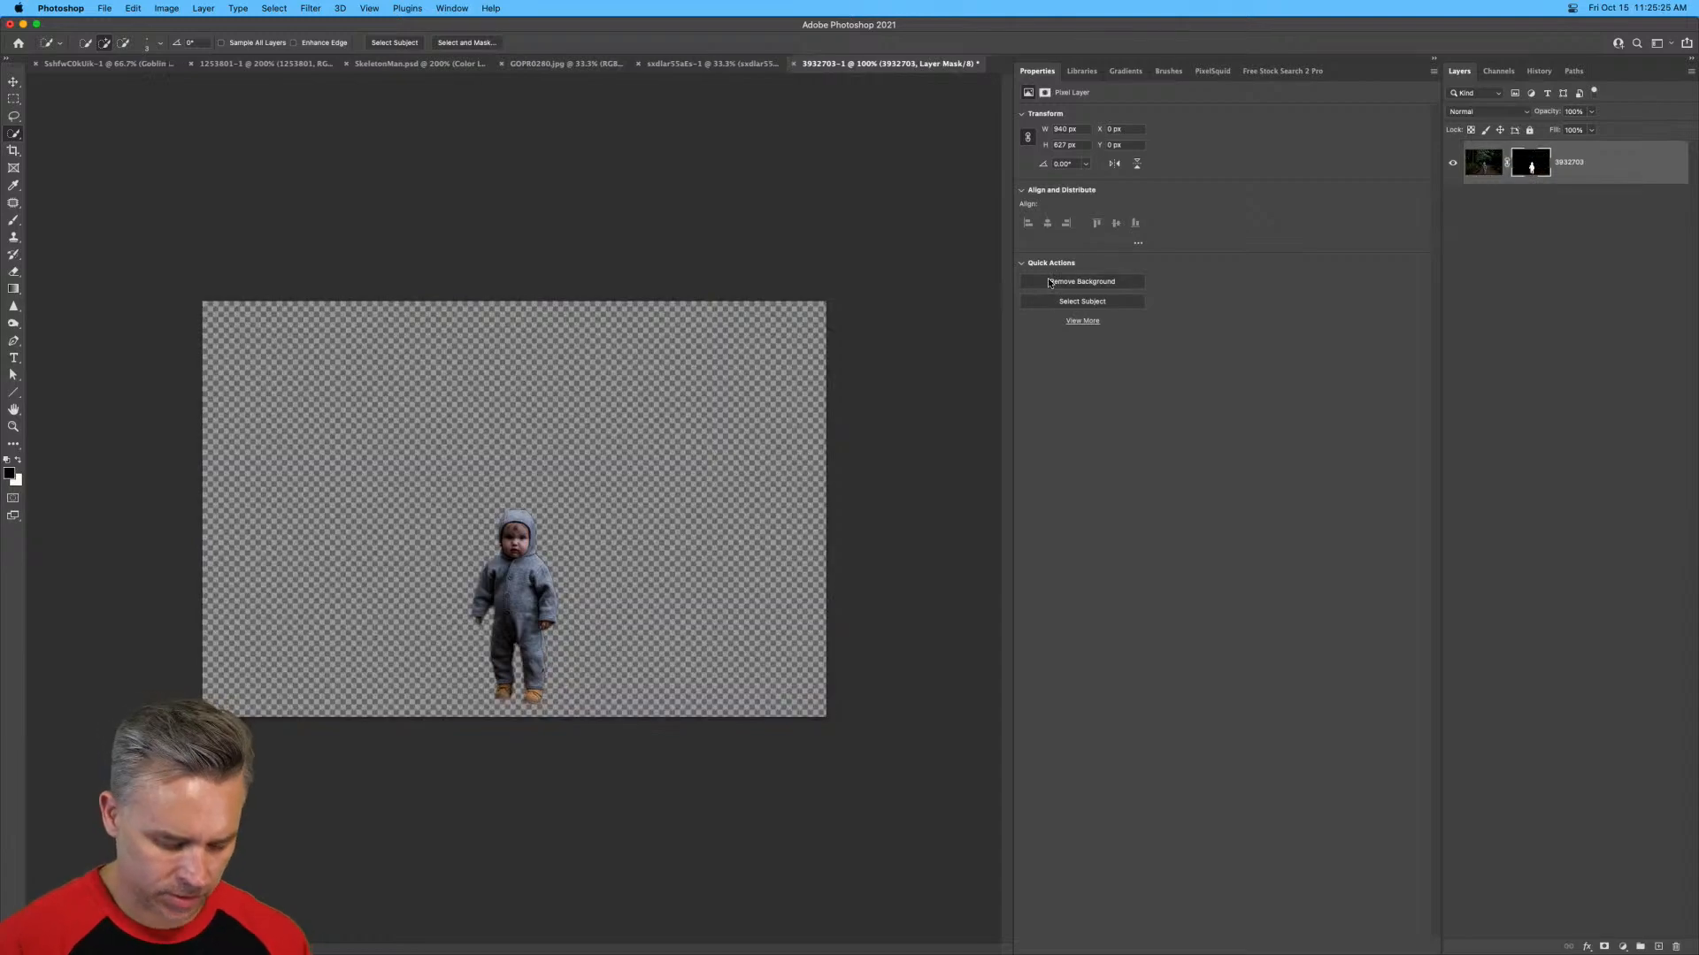
Tile all open documents side by side and collapse the Properties panel group to widen the workspace.
key("F2")
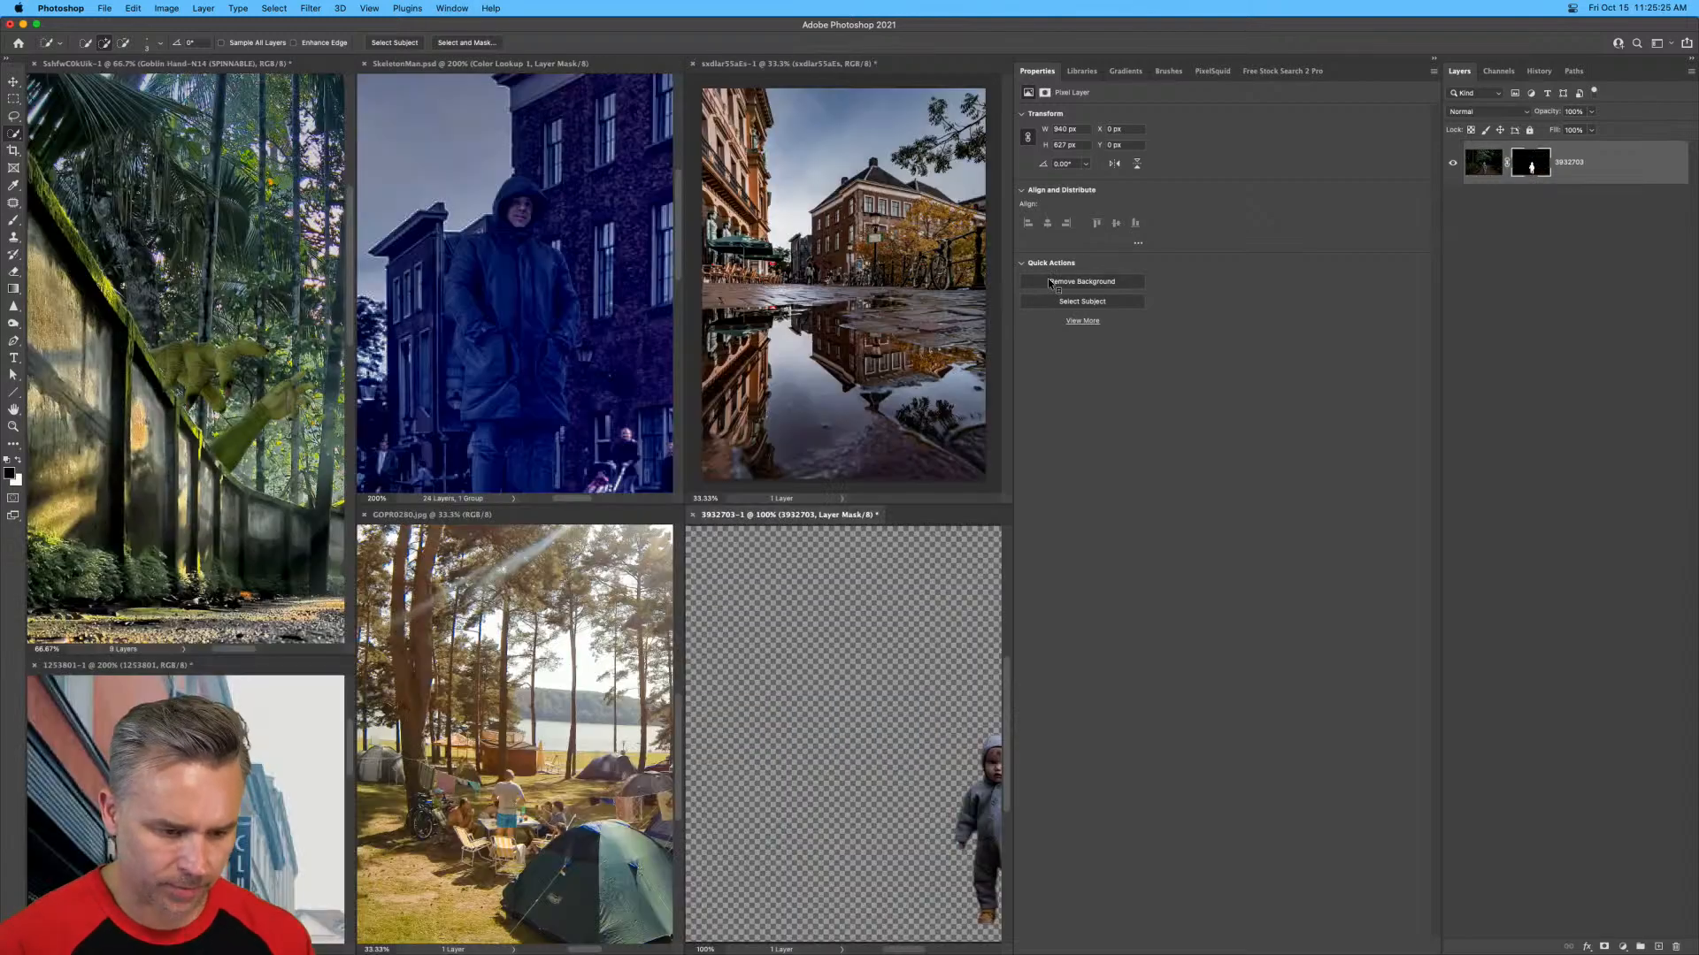
left_click(1435, 59)
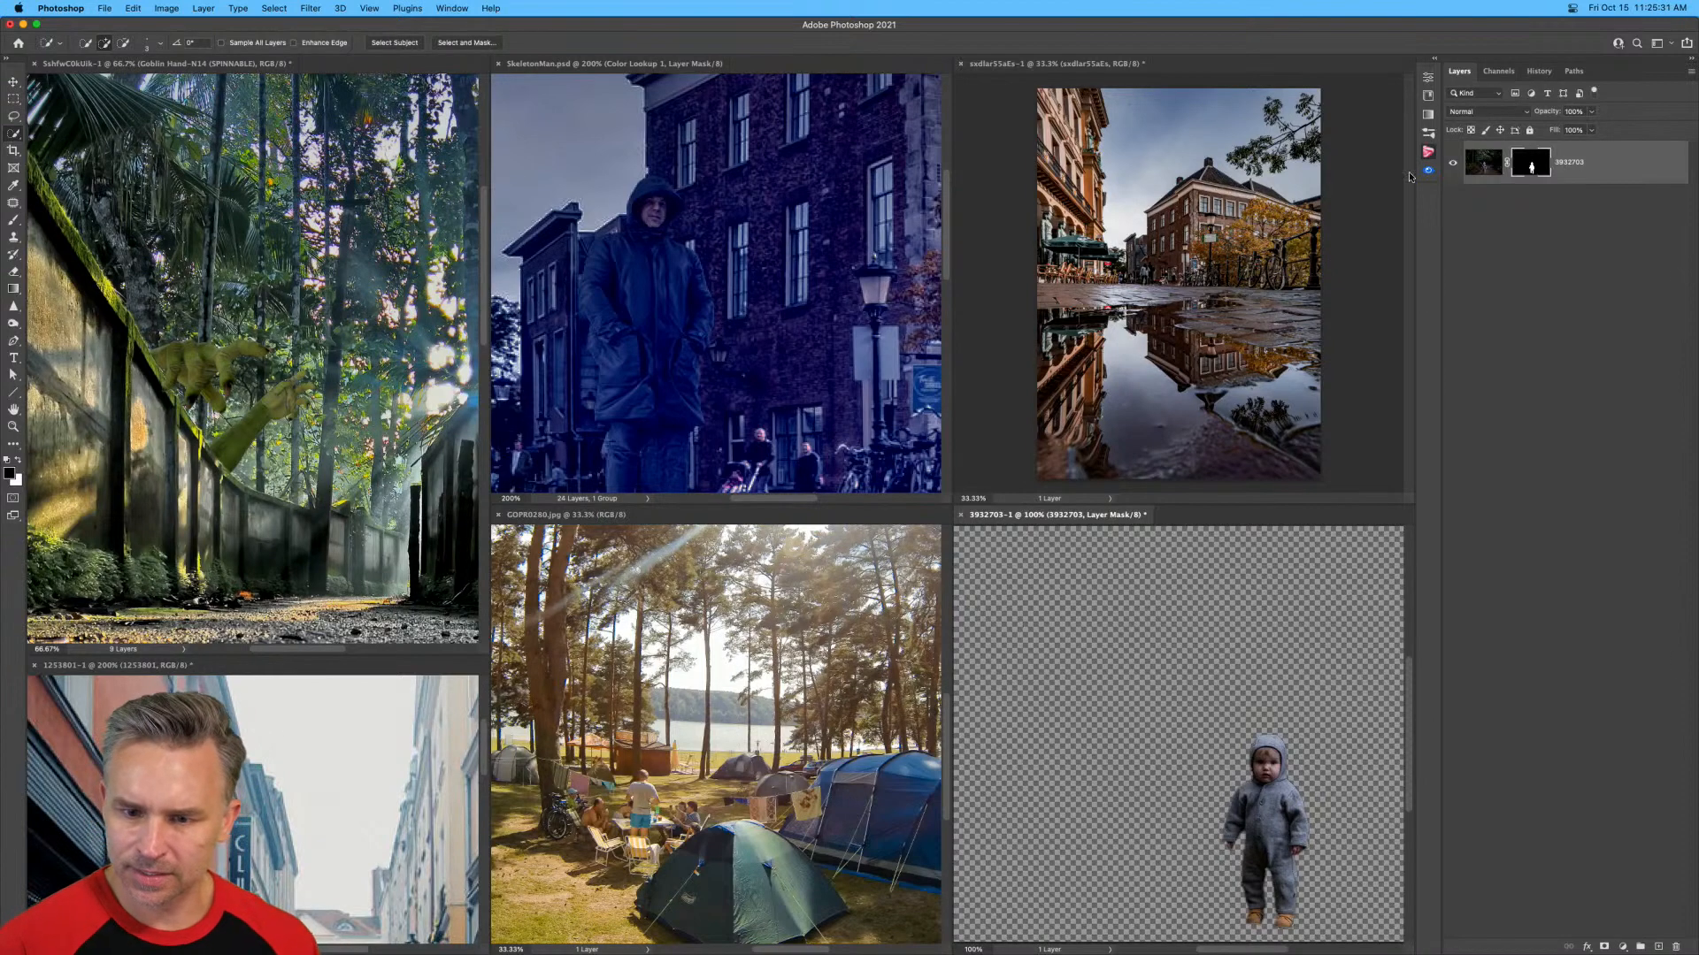
Copy the cut-out toddler into the forest path composite and position it on the gravel path just behind the puddle.
left_click_drag(1486, 163, 169, 505)
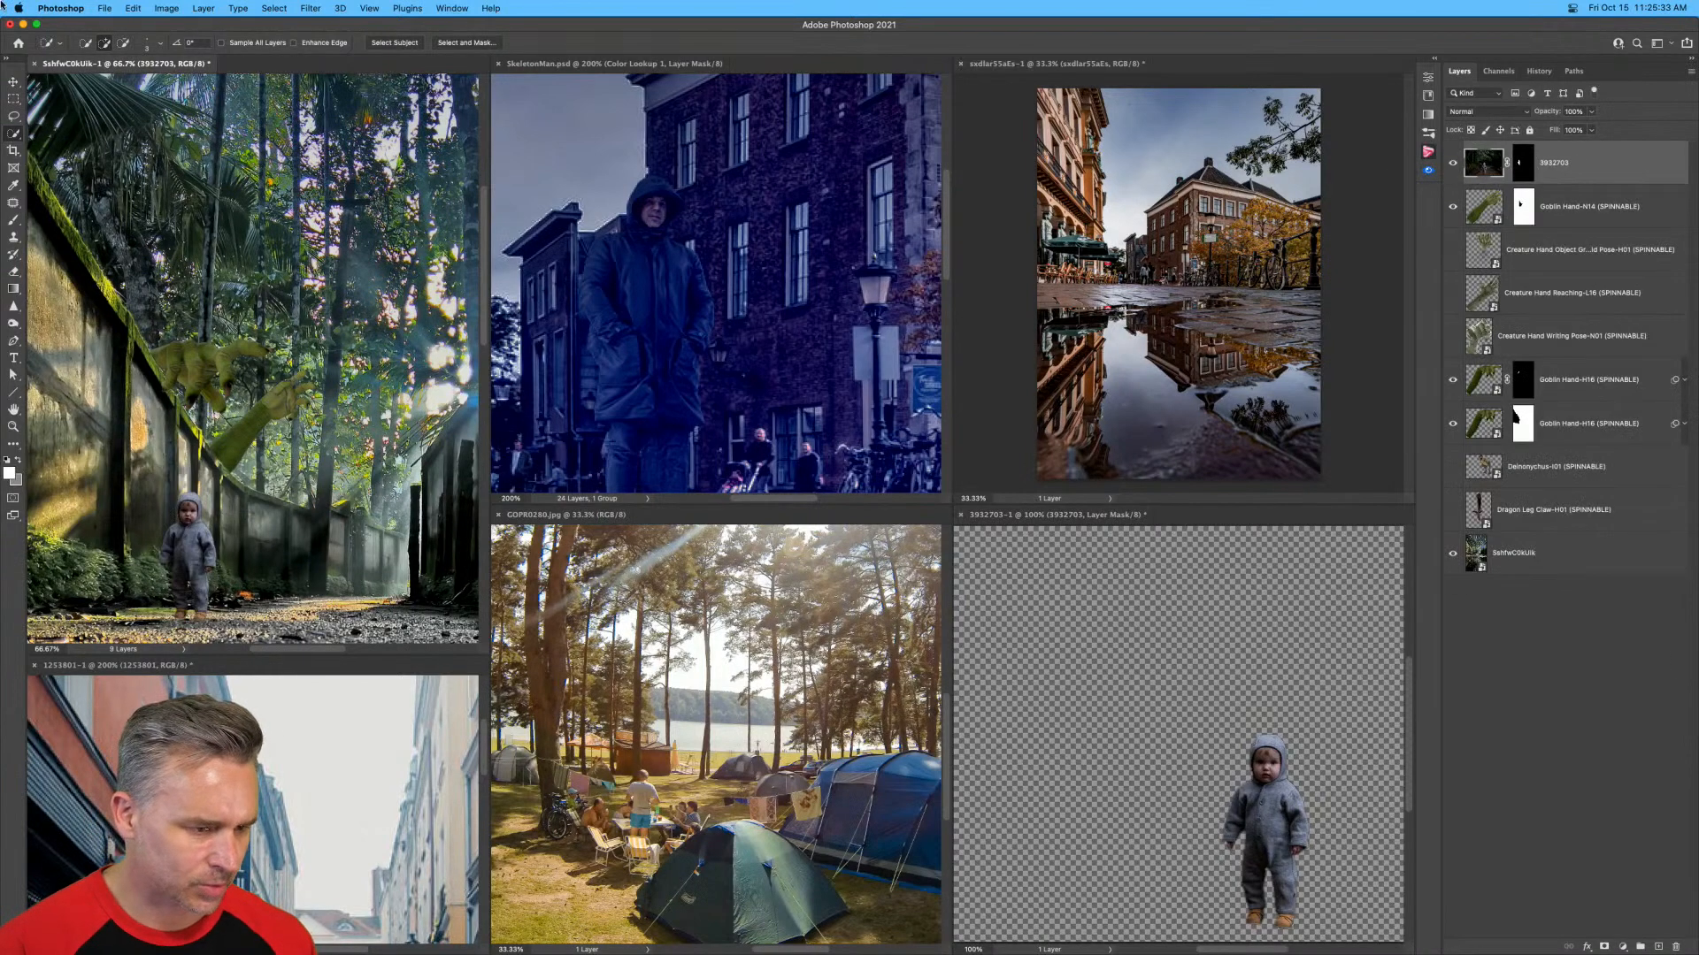
left_click(14, 82)
left_click_drag(106, 369, 156, 206)
Close the toddler cut-out document without saving, and close the campsite photo.
left_click(1022, 678)
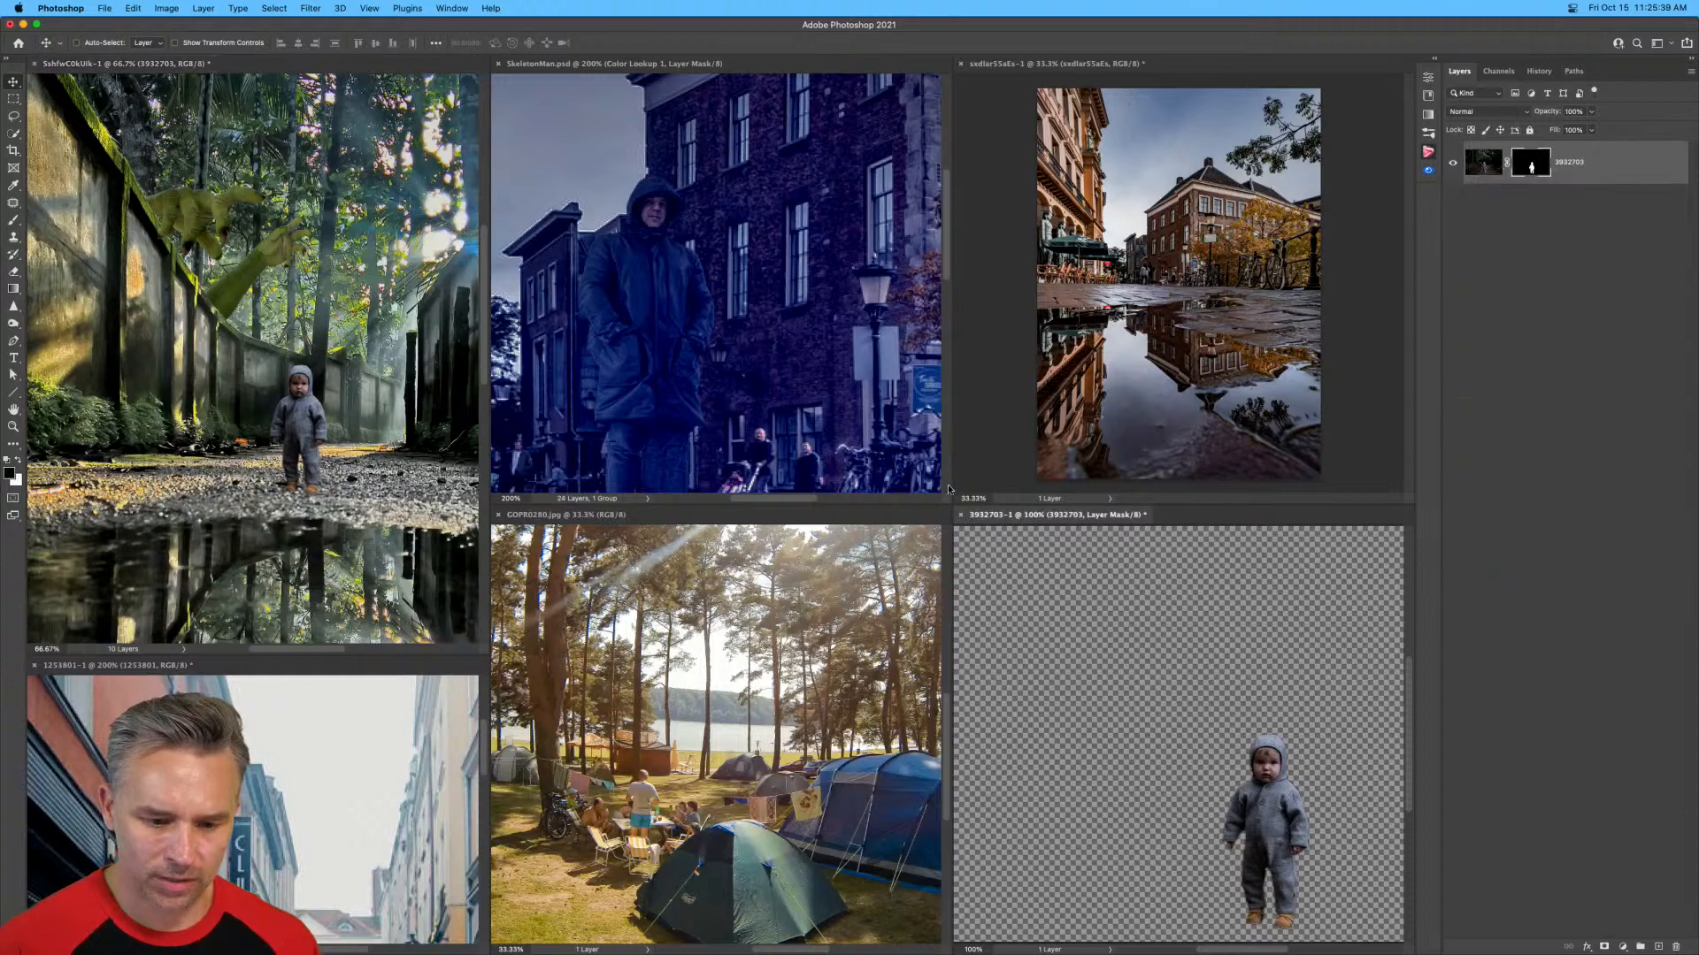
left_click(960, 519)
left_click(812, 356)
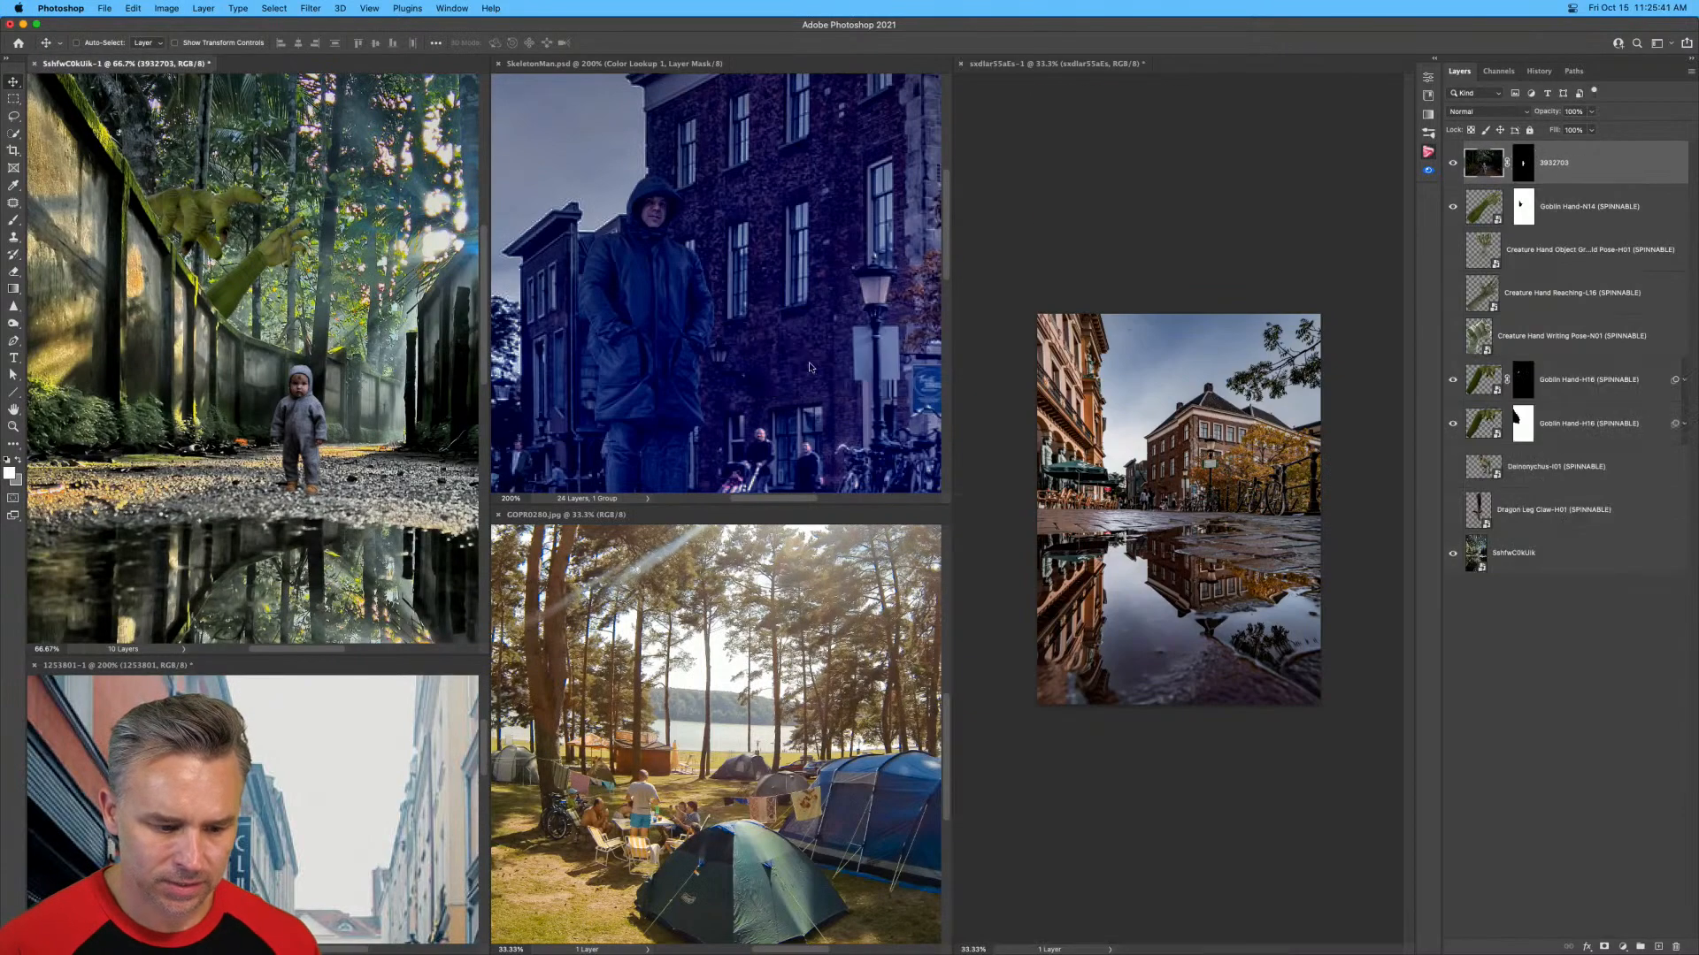
left_click(669, 670)
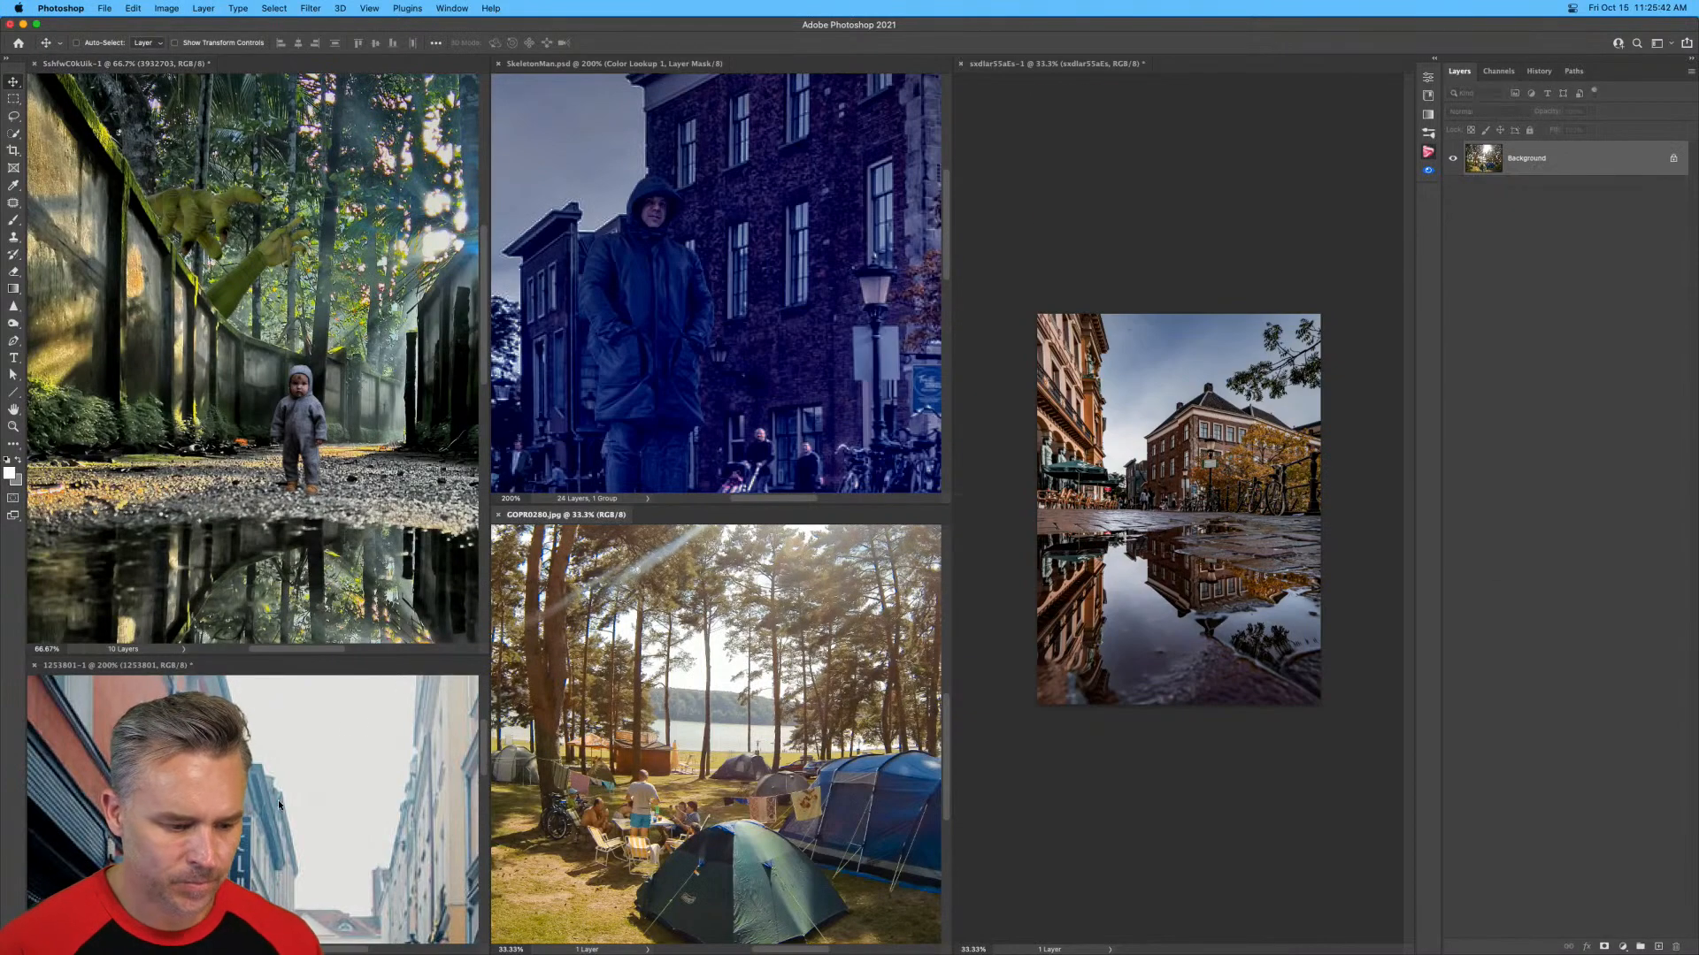
left_click(498, 515)
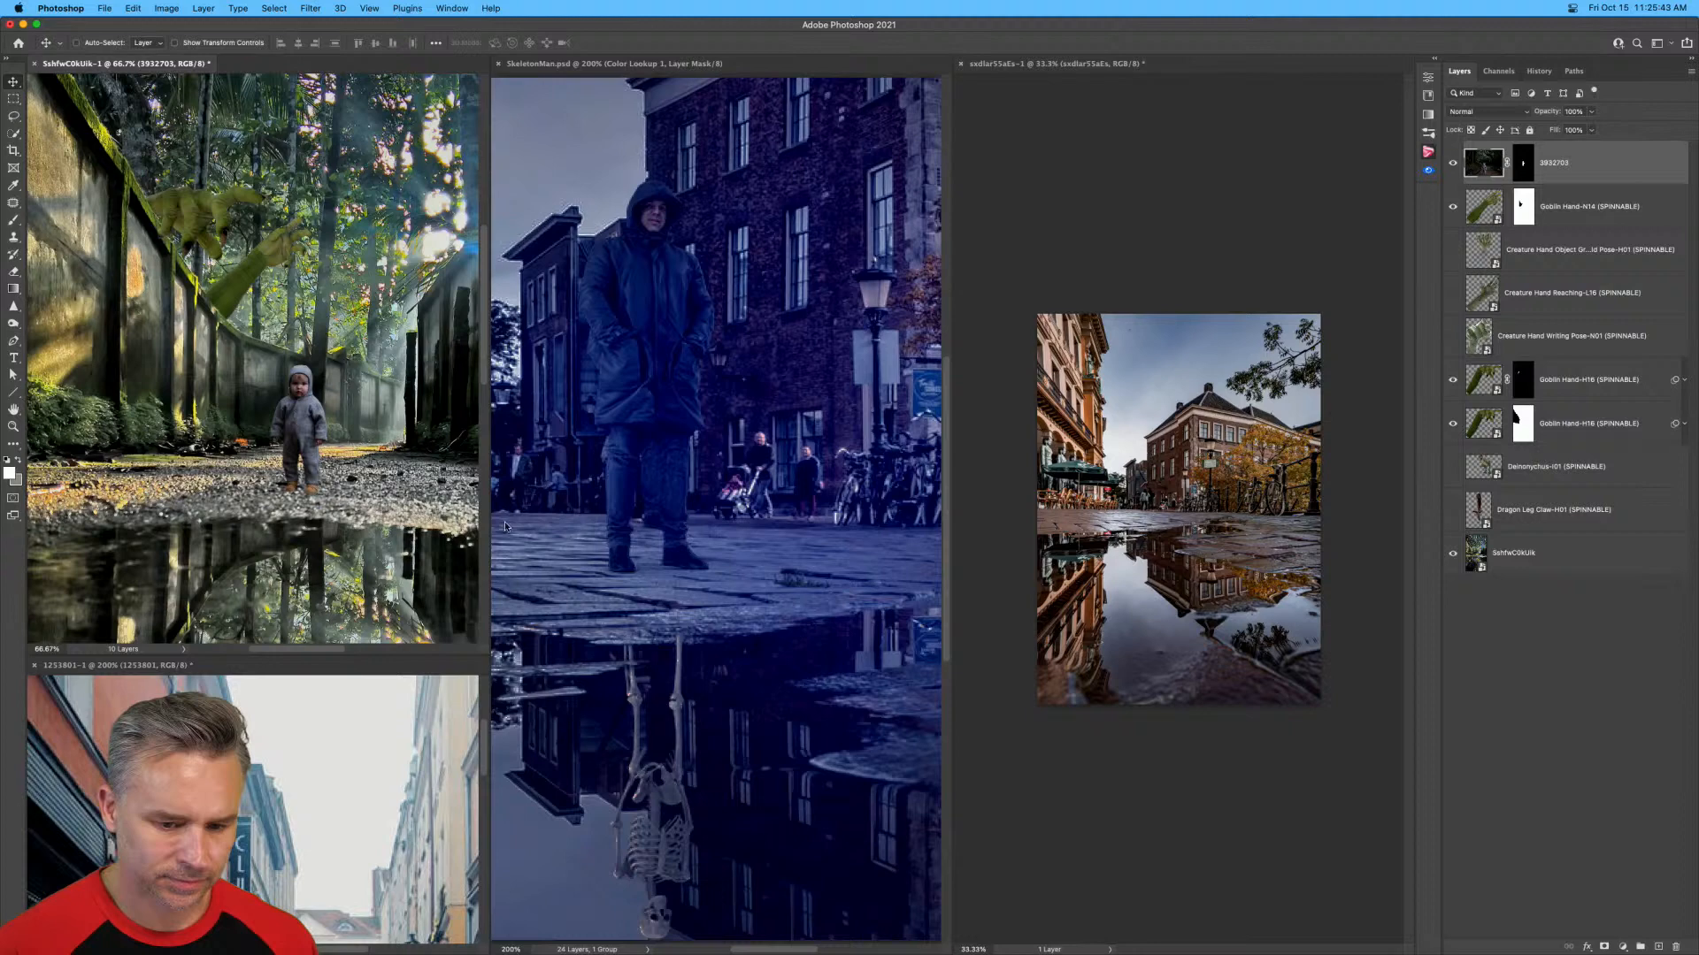
Close the photo of the brick buildings reflected in the puddle without saving its changes.
left_click(960, 64)
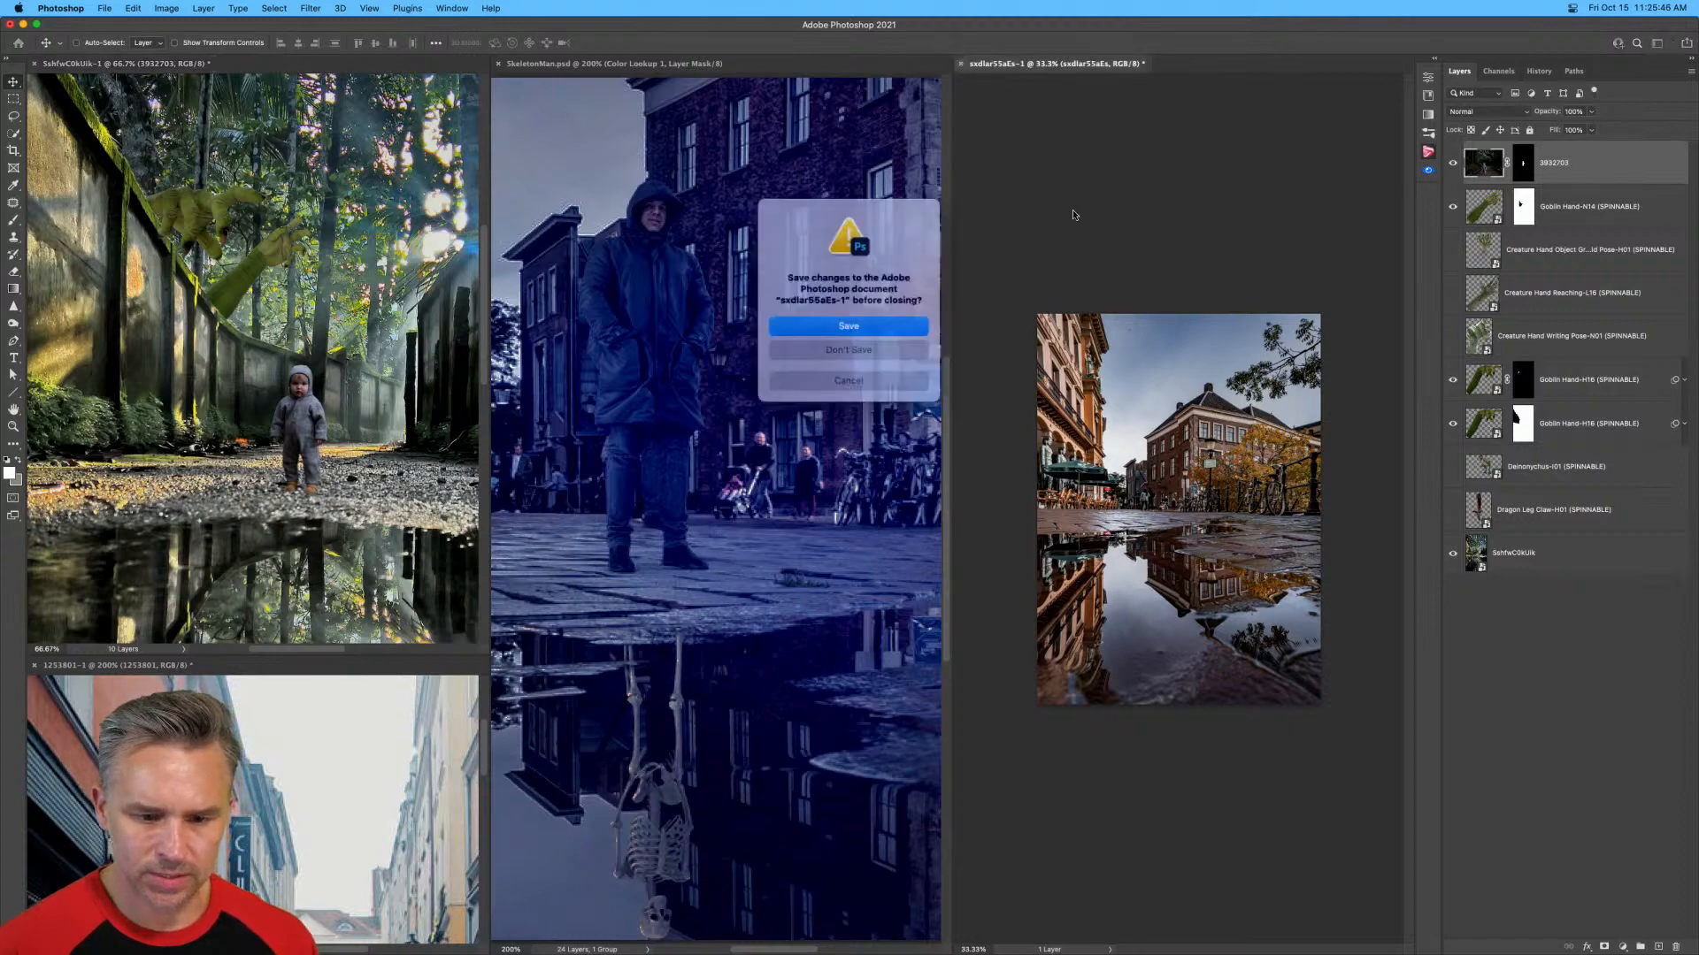
left_click(819, 373)
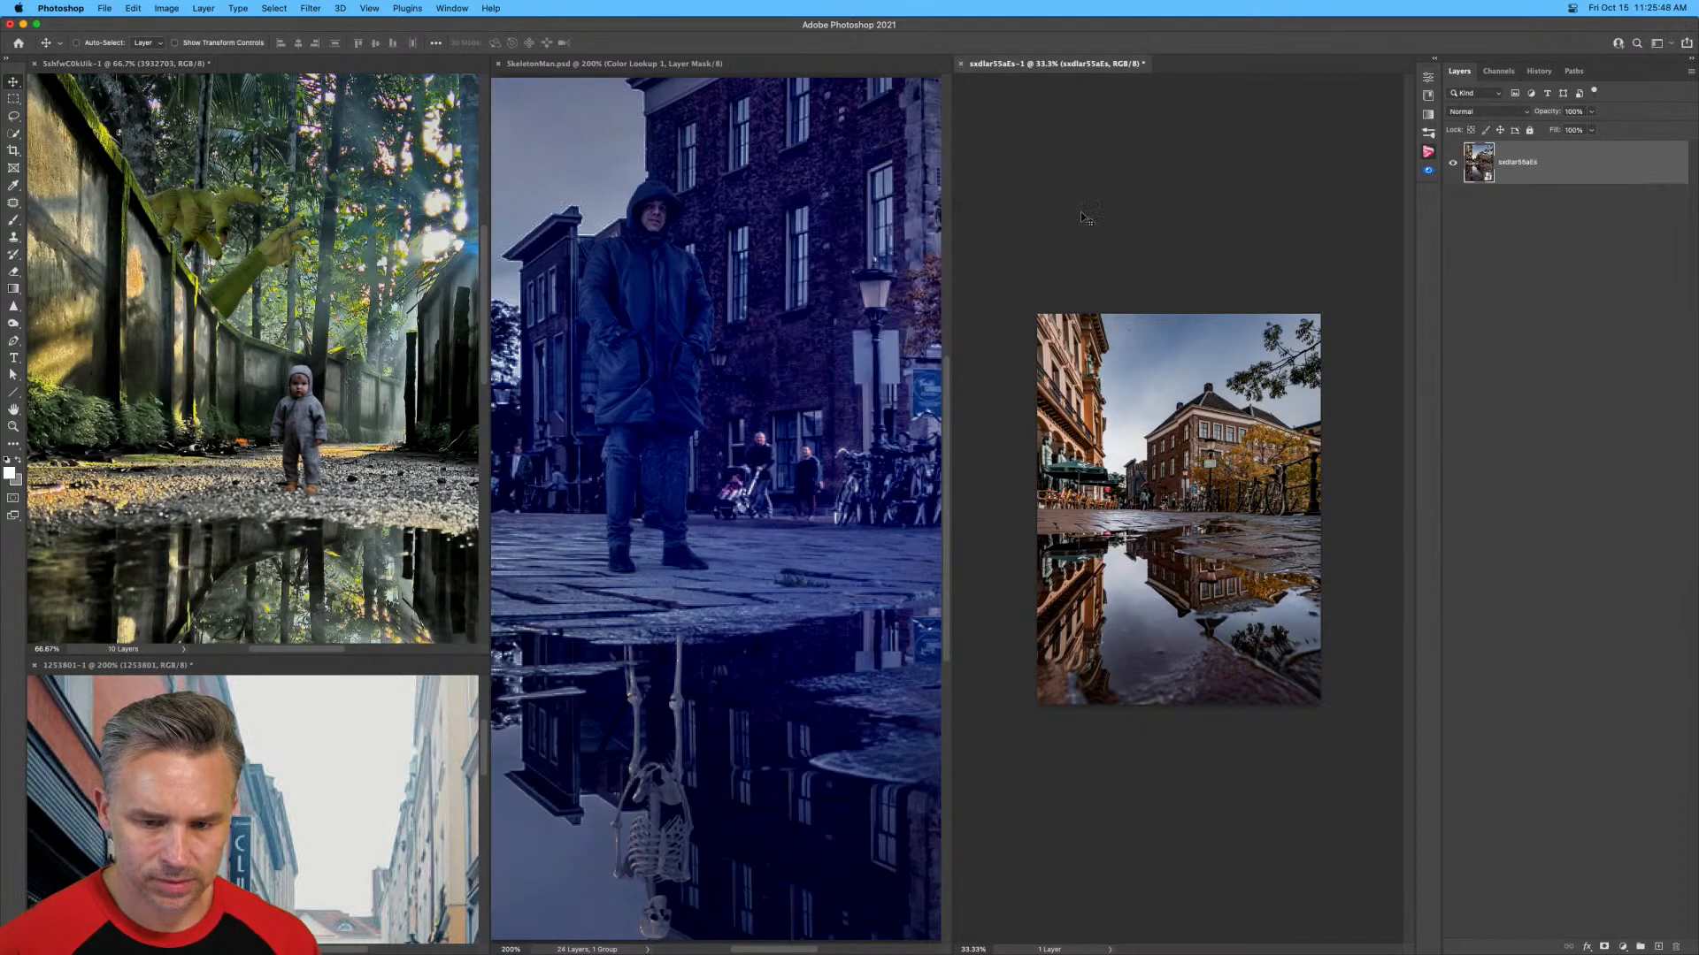
left_click(962, 63)
left_click(840, 357)
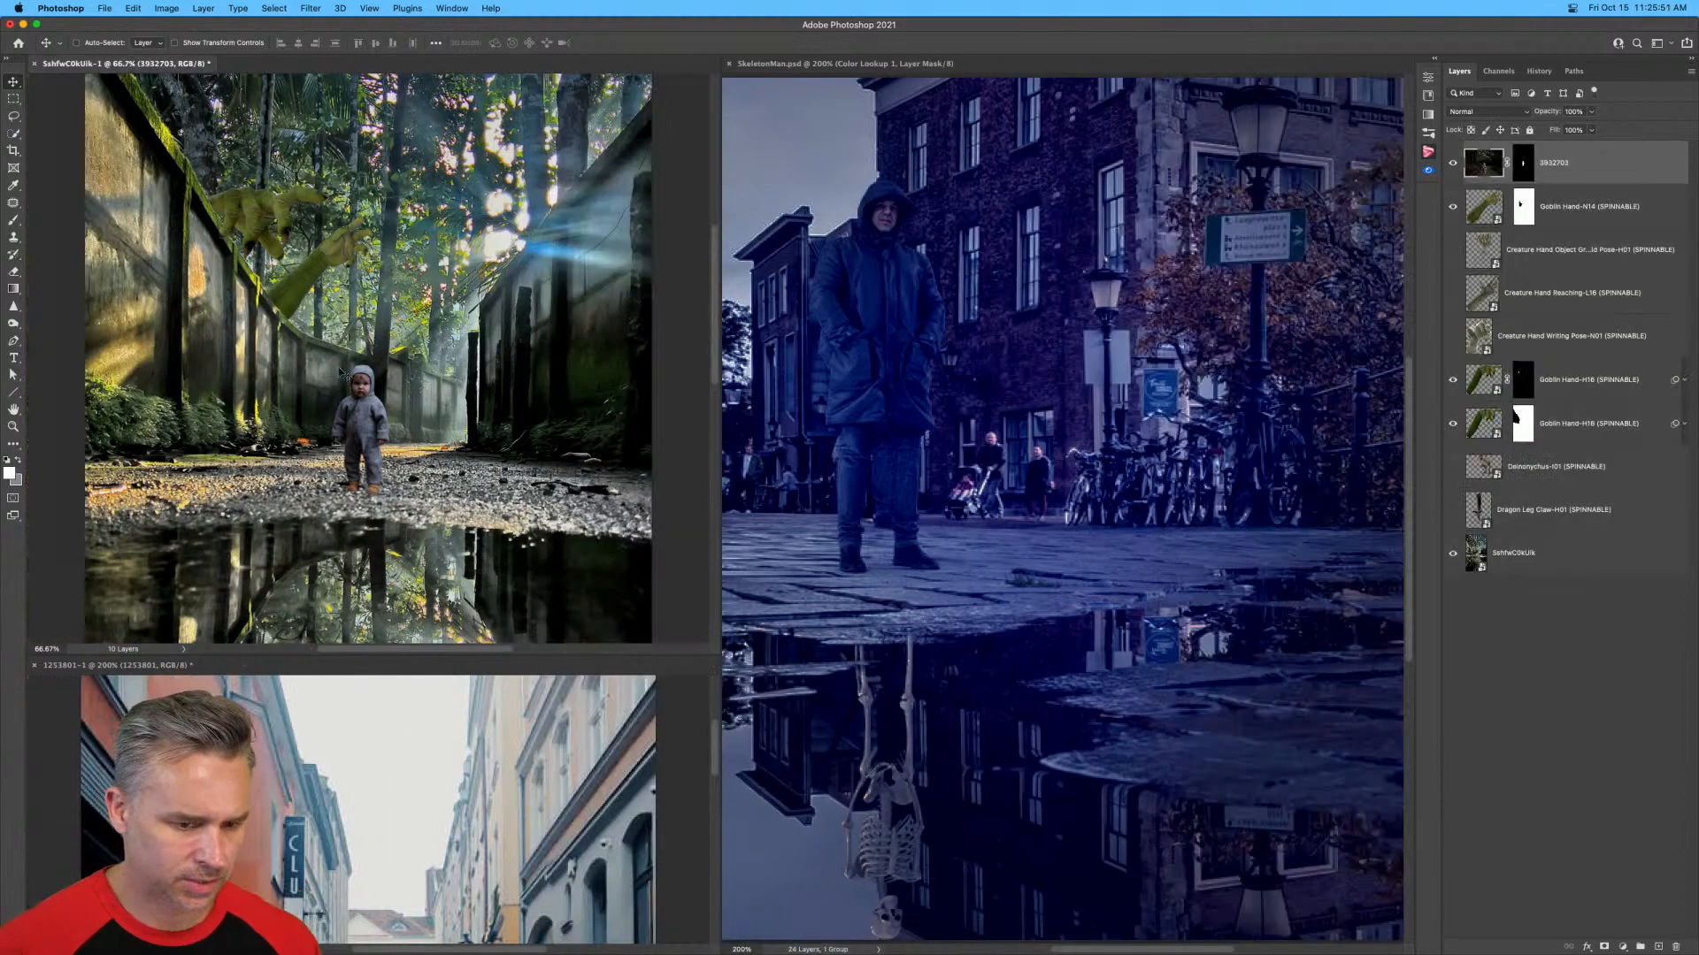
Check the 1253801-1 street puddle photo and close it without saving.
left_click(435, 851)
scroll(435, 852, "down", 5)
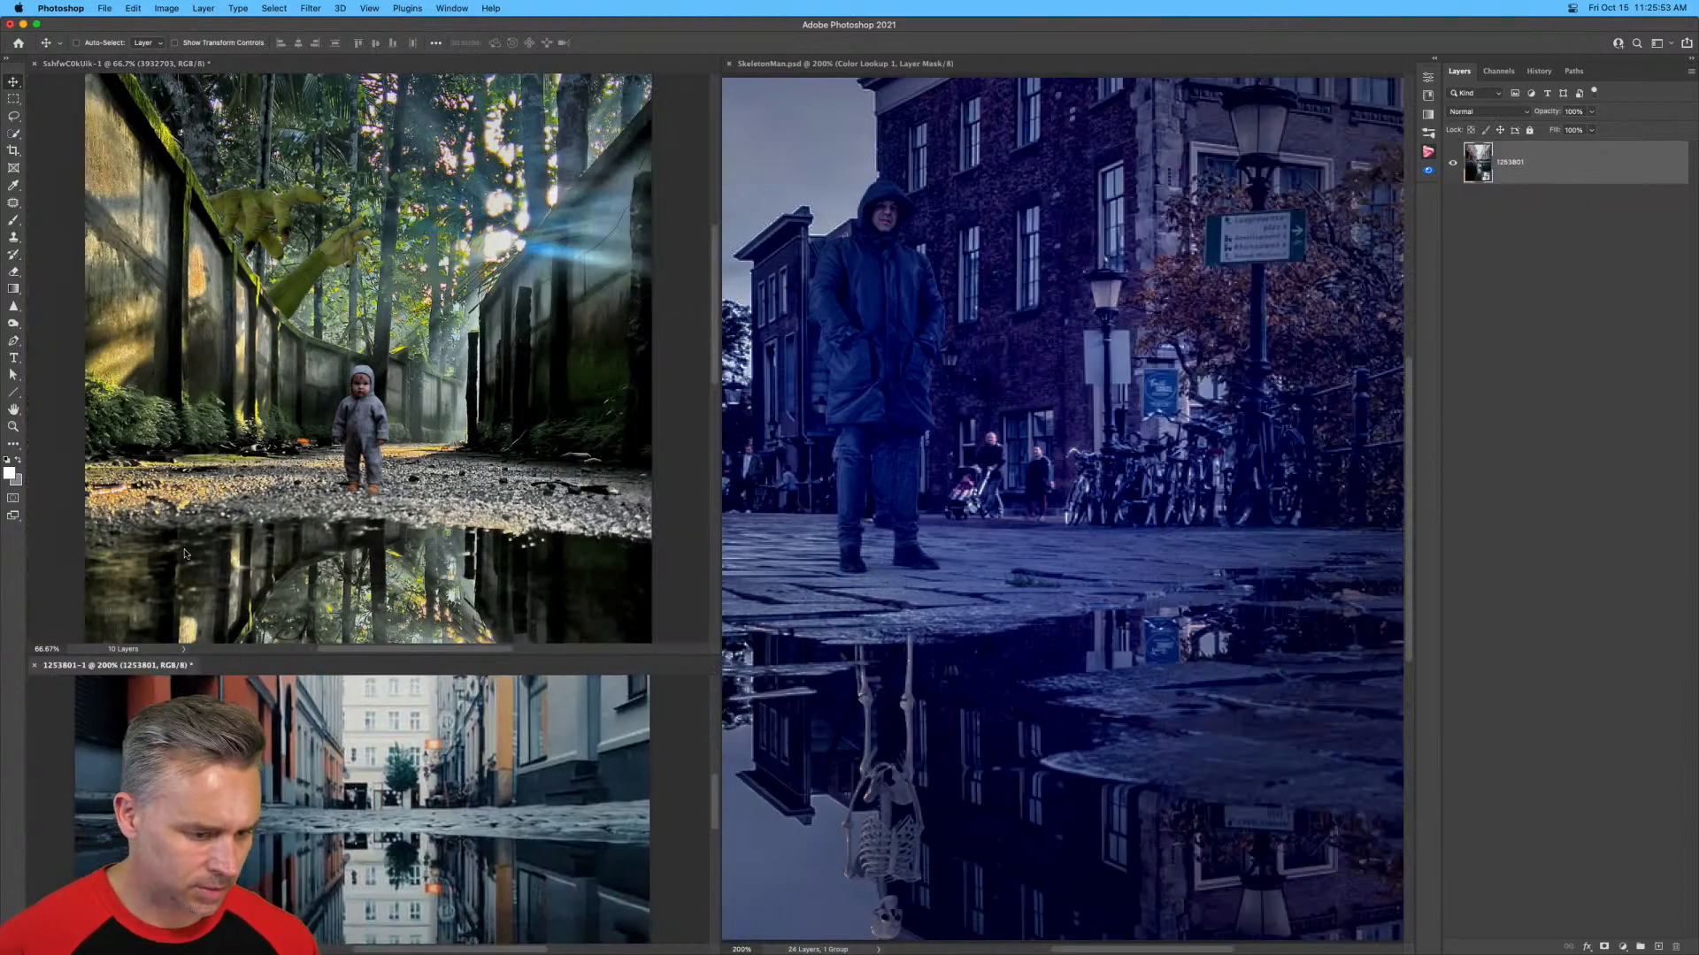
left_click(34, 665)
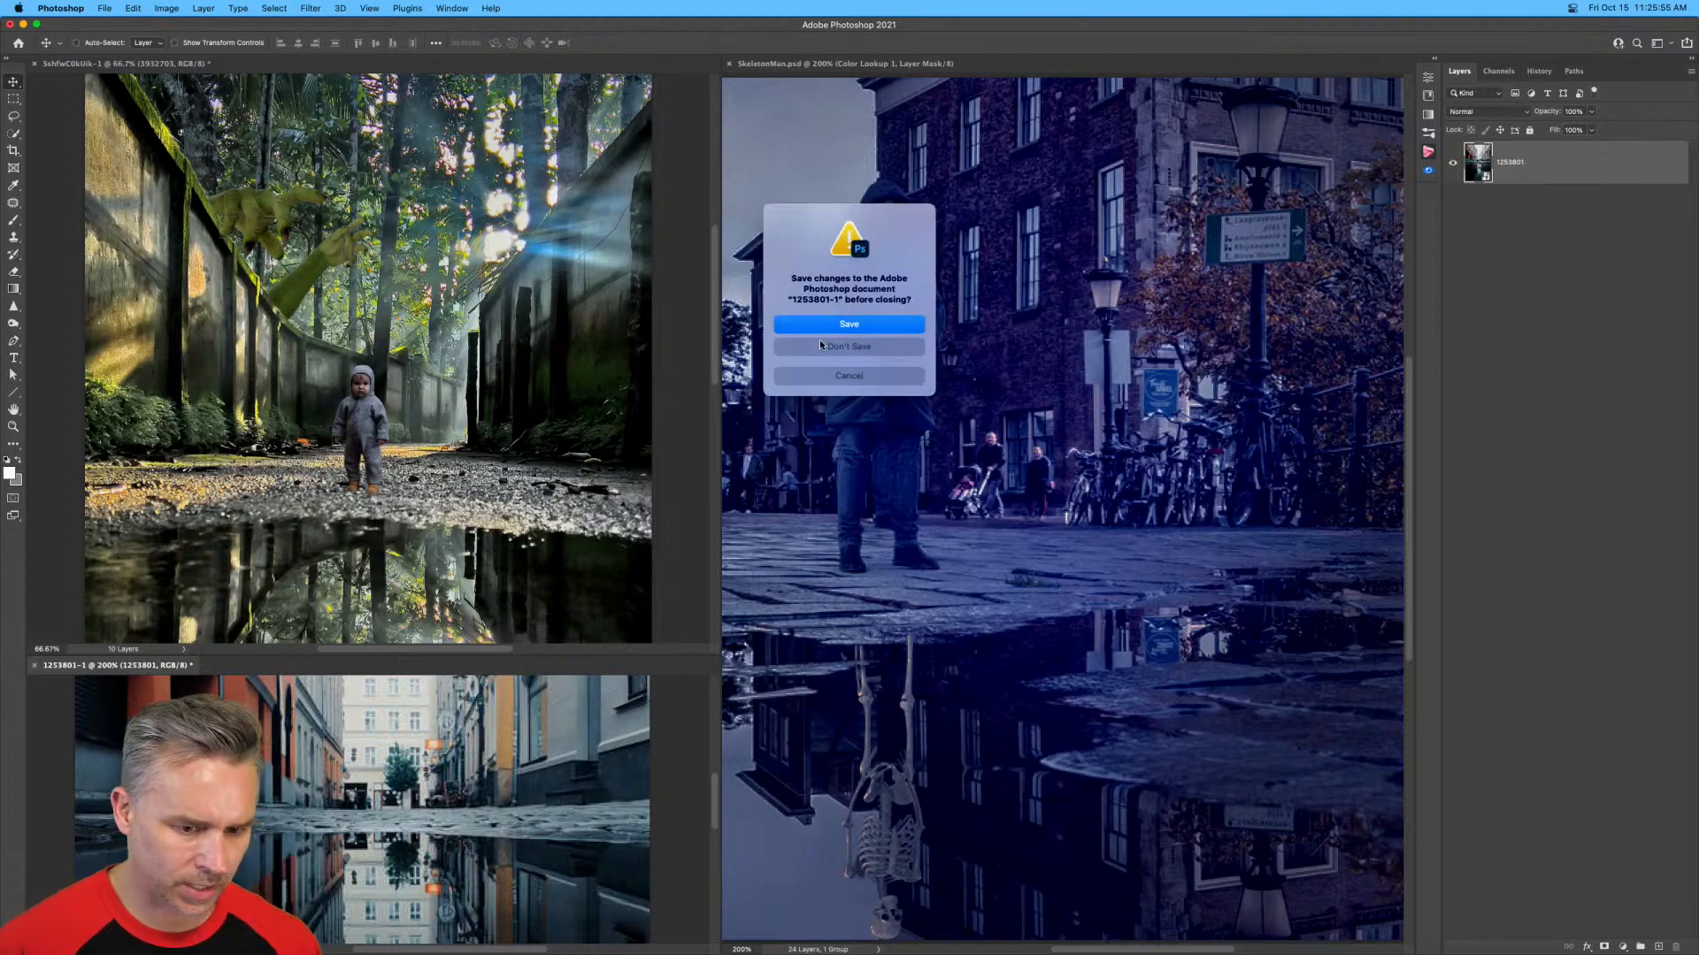
left_click(848, 347)
Switch to Finder and open FoggyNightTerror.psd from the Desktop folder in Photoshop.
left_click(409, 940)
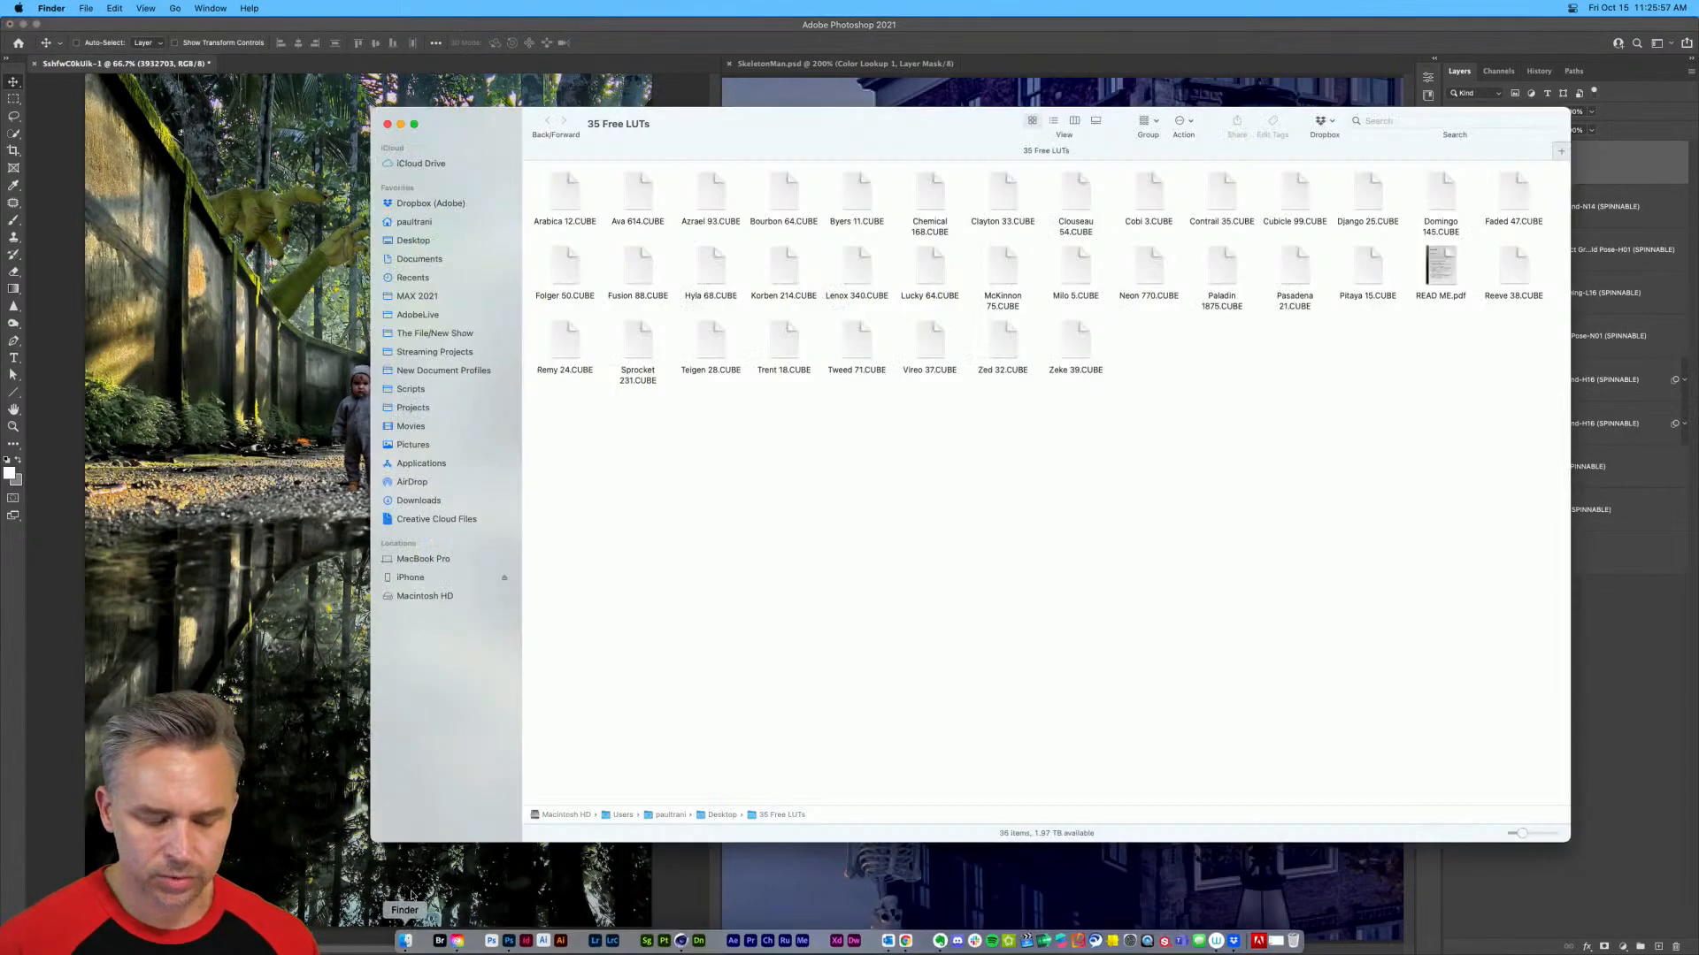
left_click(403, 240)
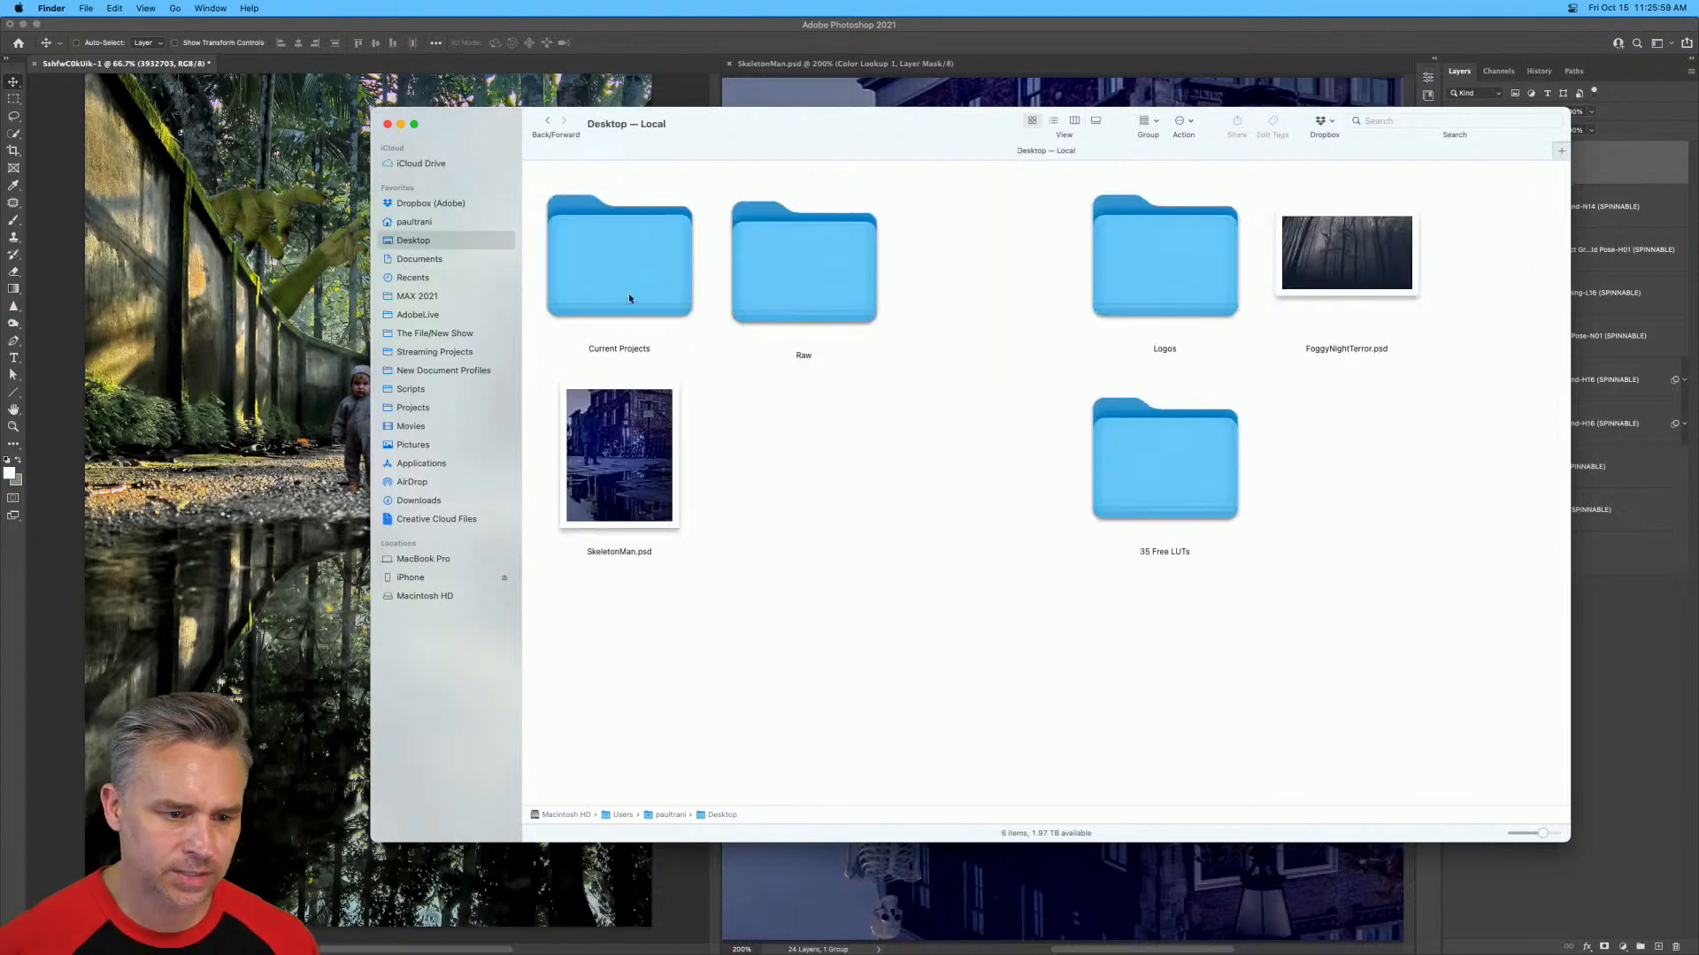
double_click(1365, 253)
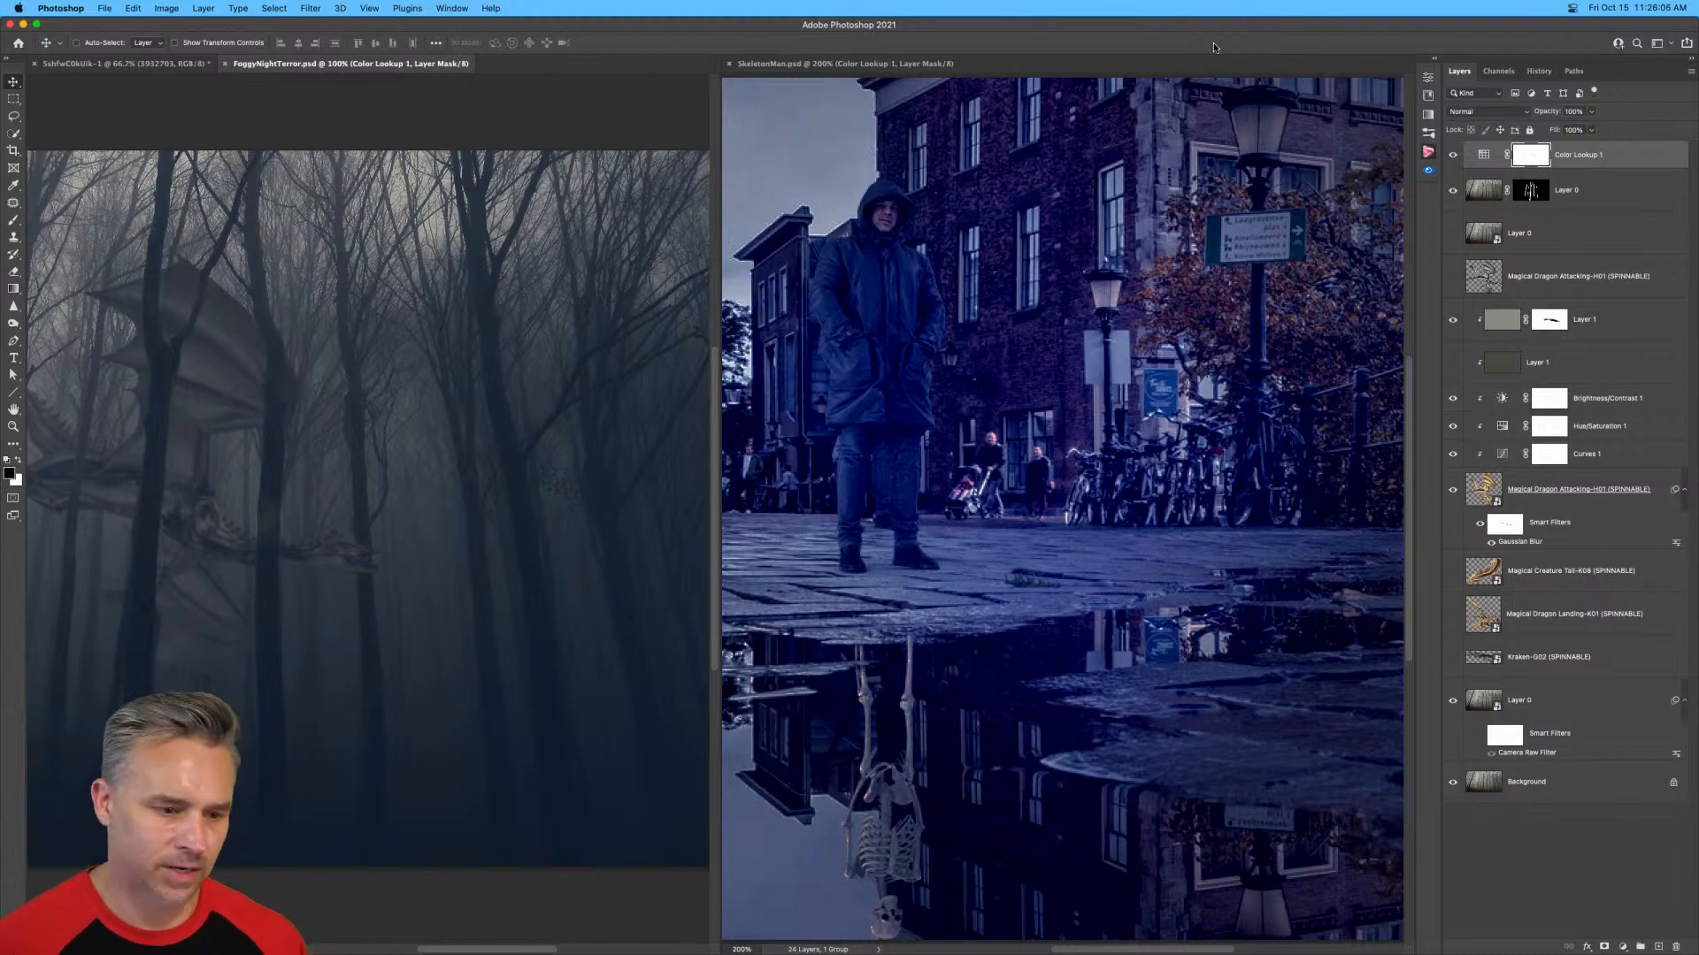
Tile the three open documents and reframe SkeletonMan.psd to show the hooded man.
key("ctrl+super+3")
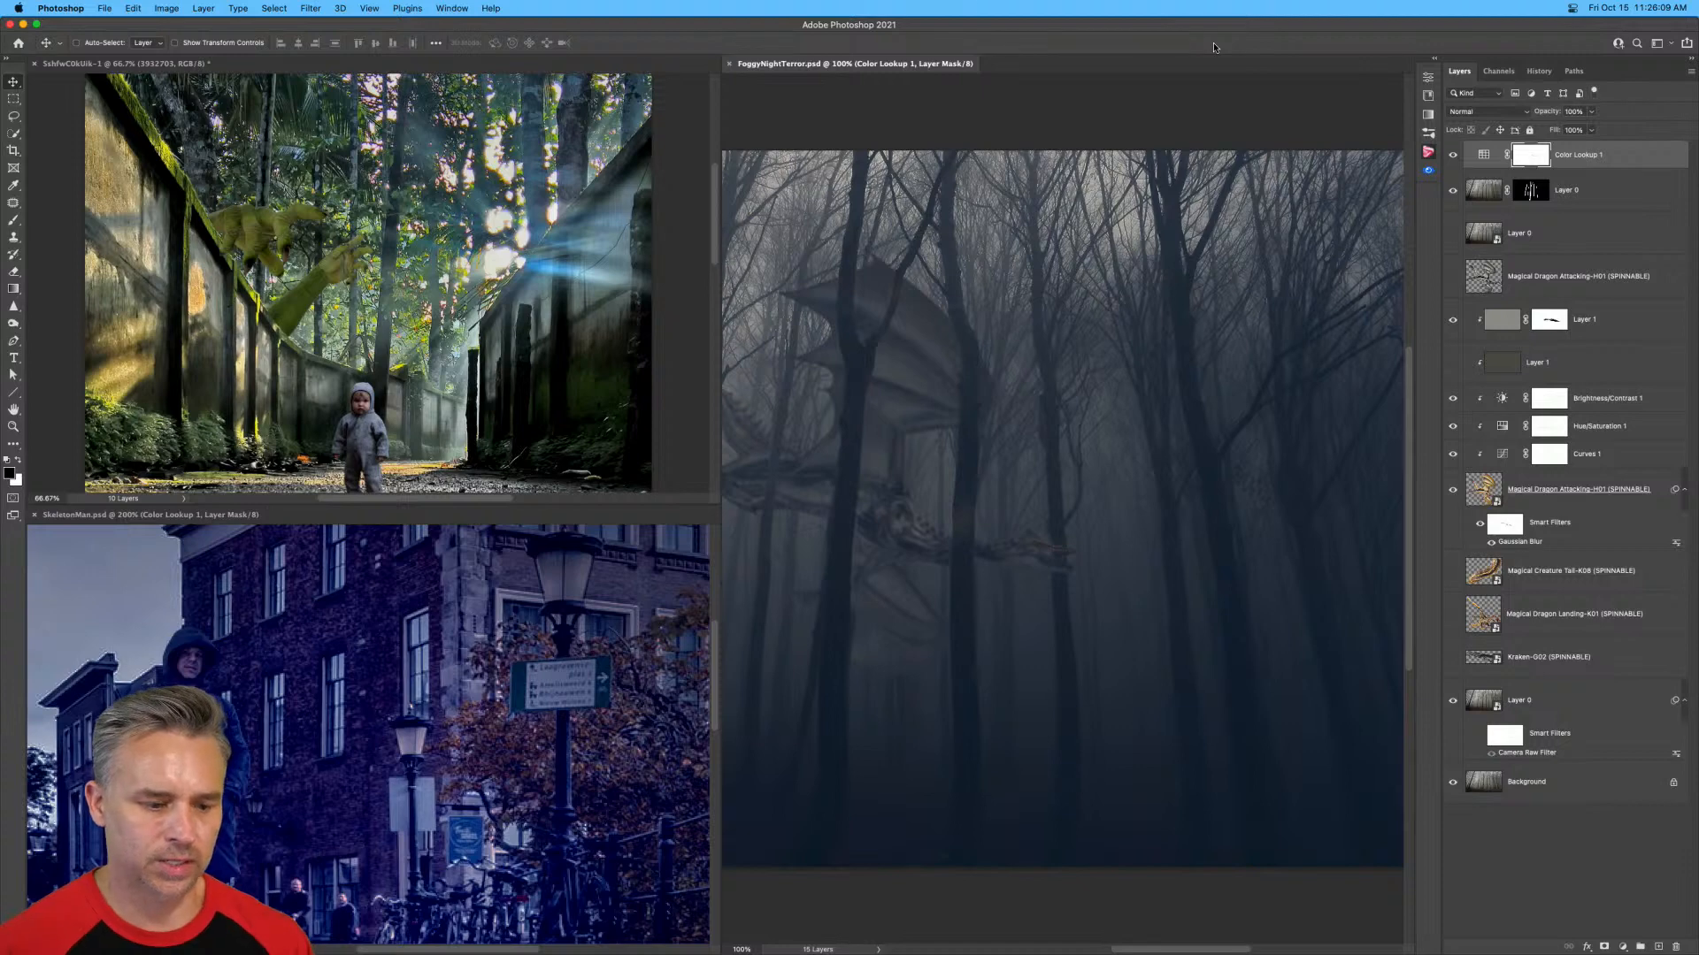
left_click(563, 674)
scroll(442, 668, "down", 3)
scroll(443, 668, "left", 2)
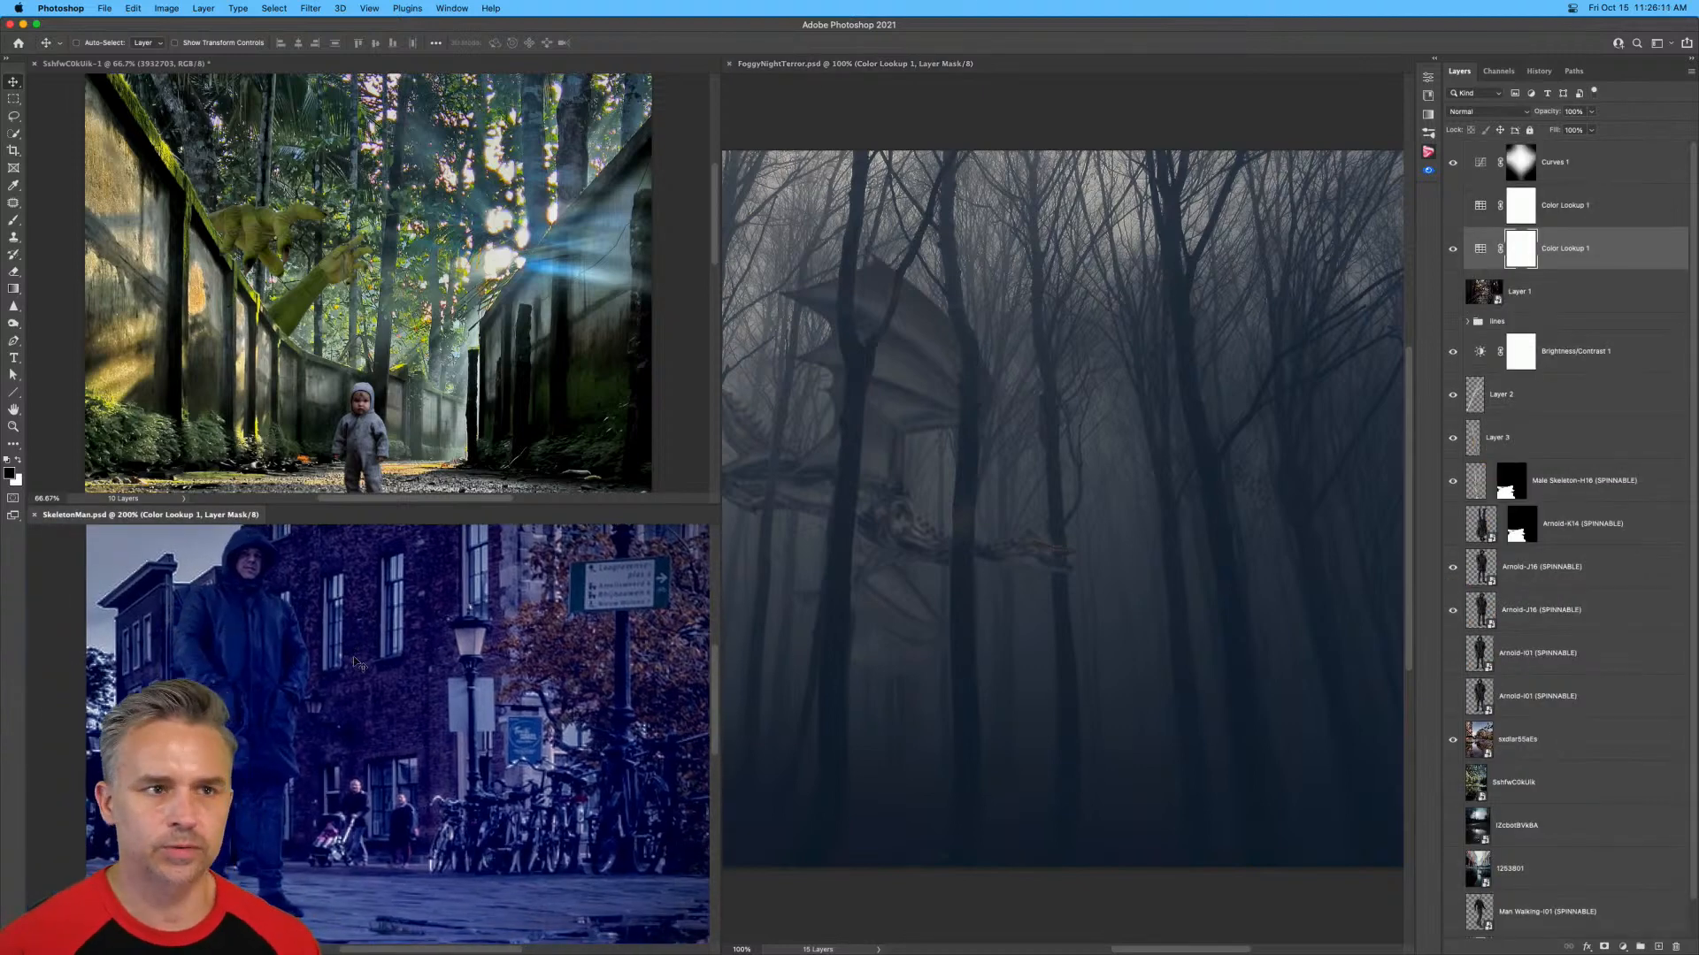